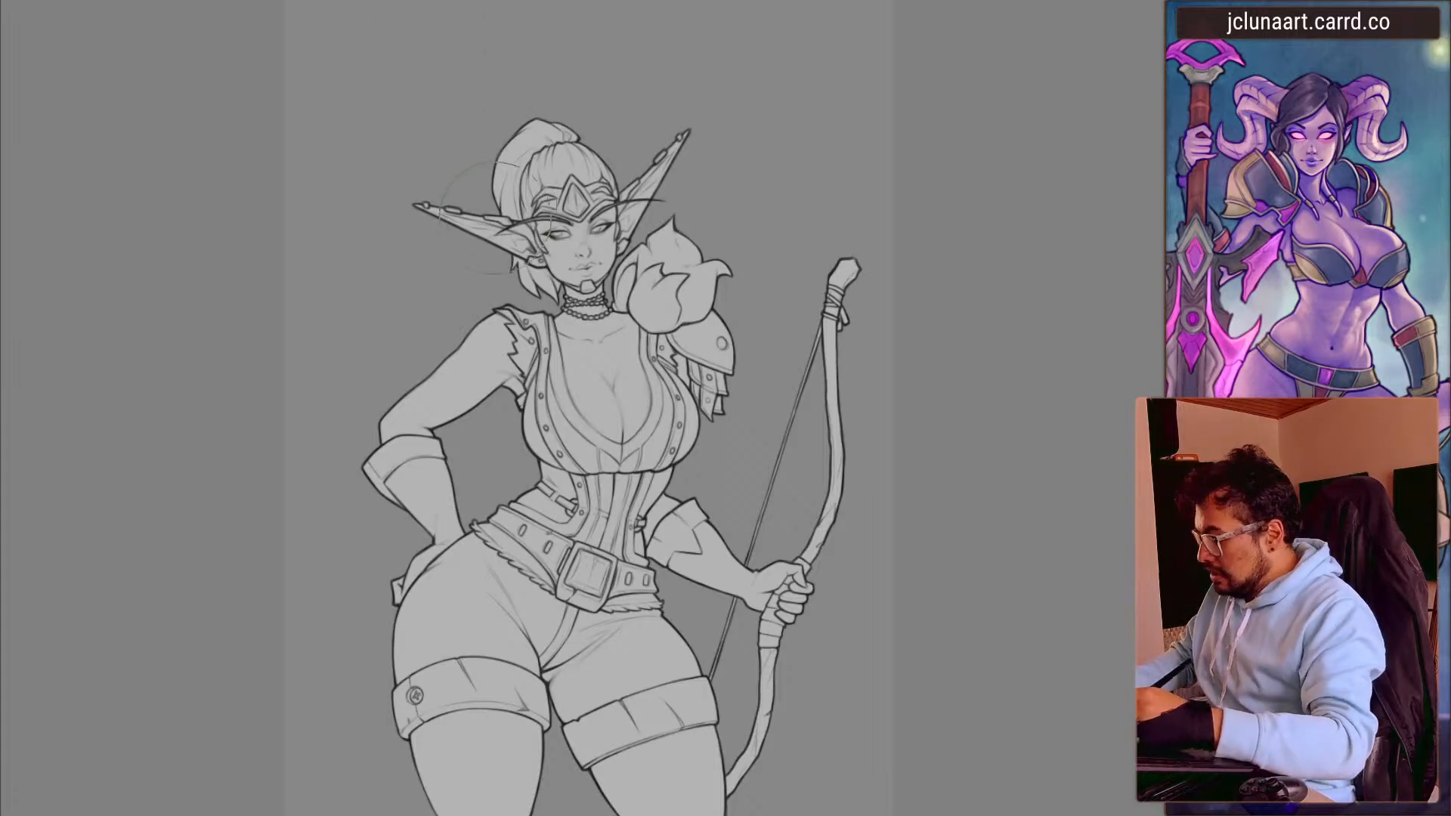
- Fill the elf archer's silhouette beneath the line art with a flat dark grey base tone
{"action": "scroll", "coordinate": [529, 273], "scroll_direction": "up", "scroll_amount": 1}
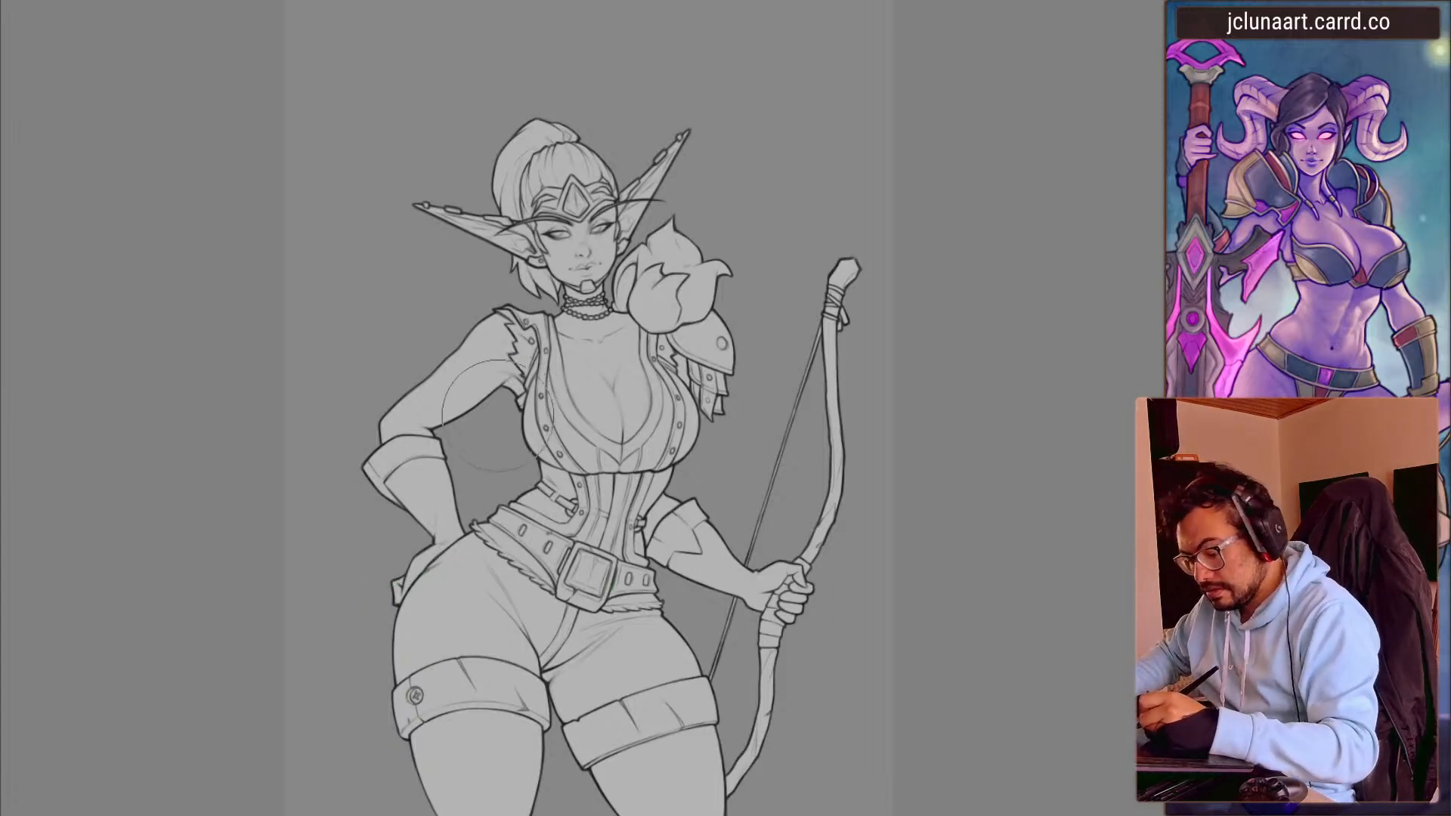
{"action": "key", "text": "g"}
{"action": "left_click", "coordinate": [570, 417]}
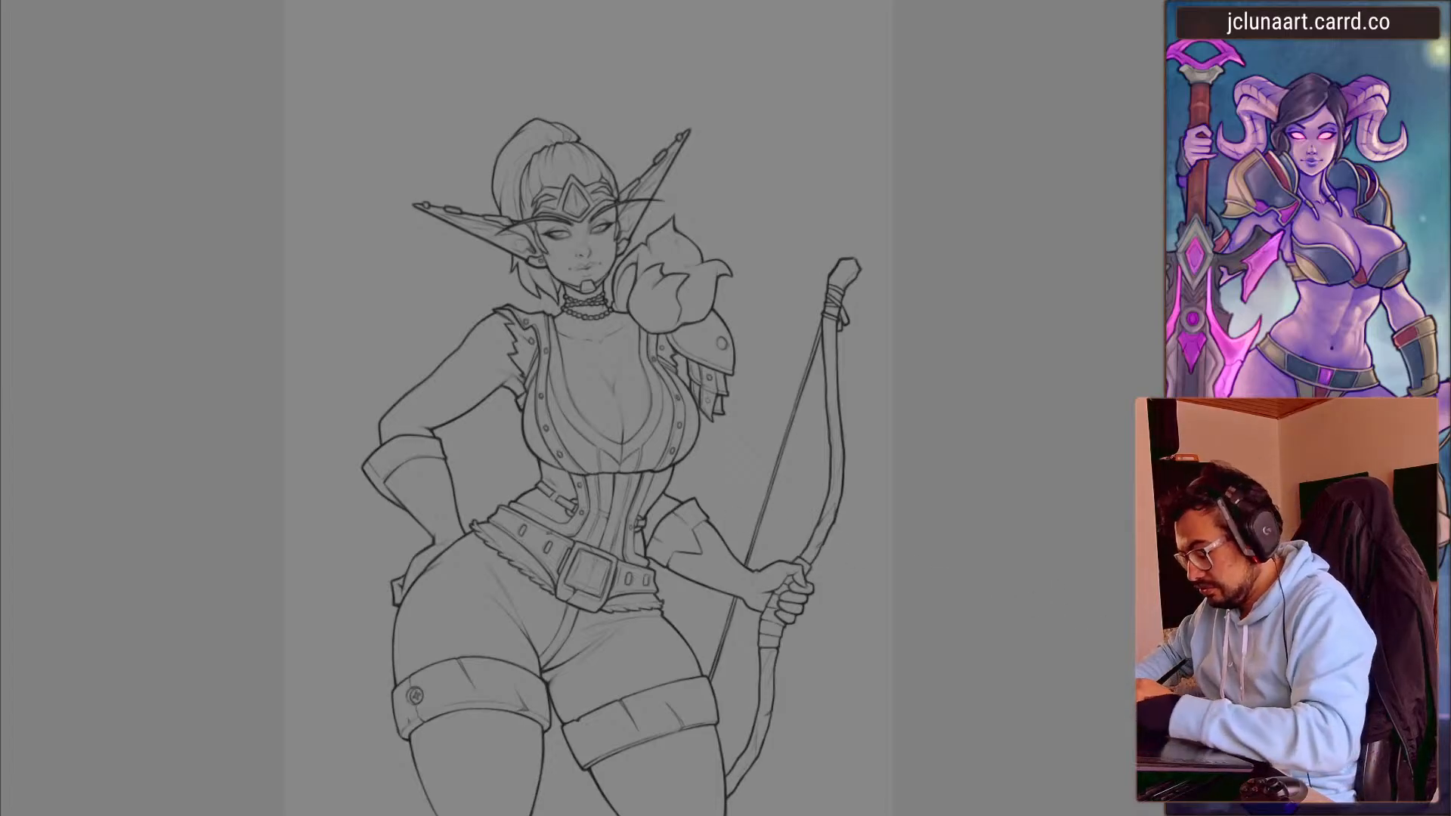
{"action": "left_click", "coordinate": [582, 431]}
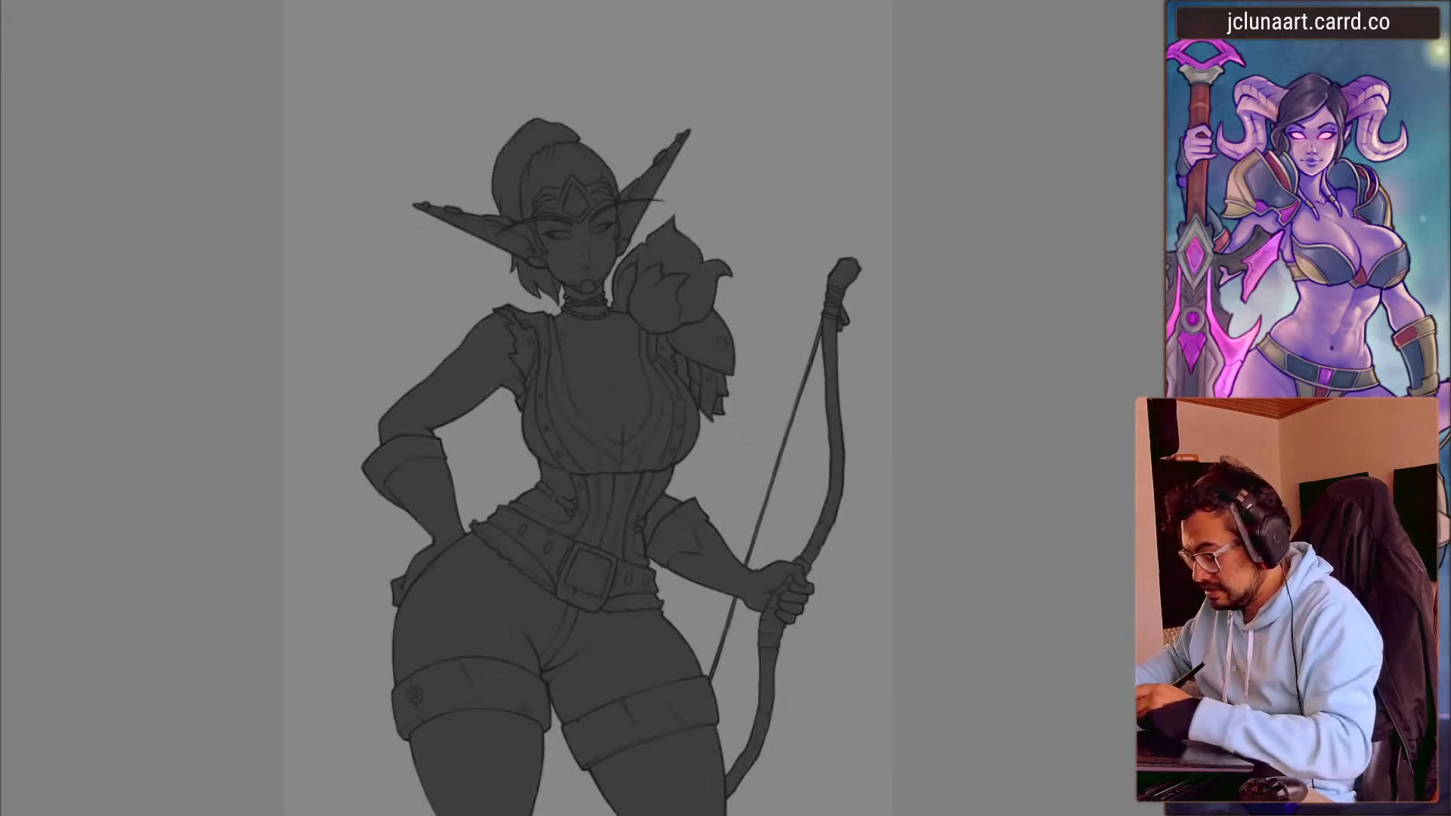
{"action": "key", "text": "b"}
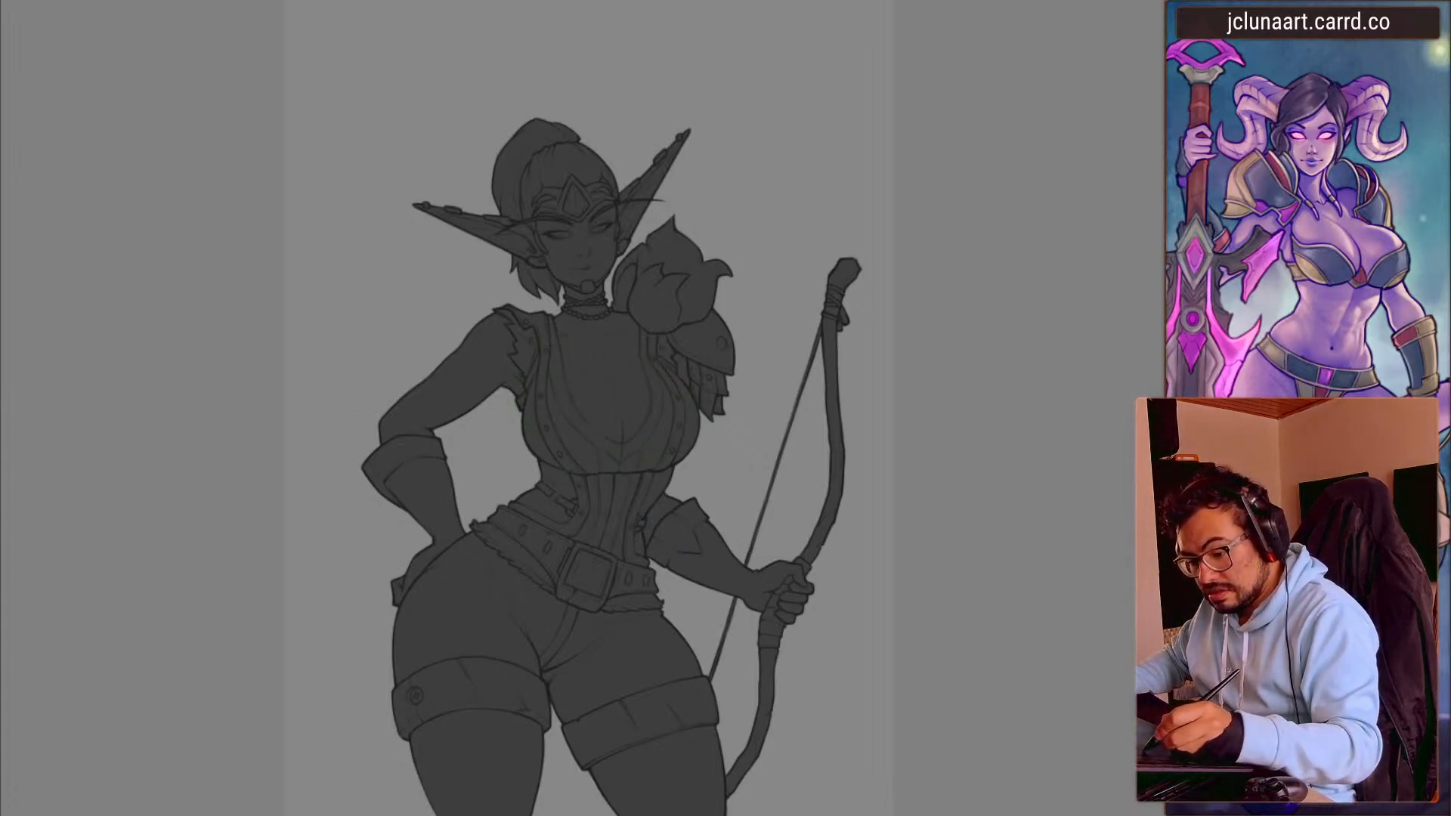
{"action": "key", "text": "g"}
{"action": "left_click", "coordinate": [583, 460]}
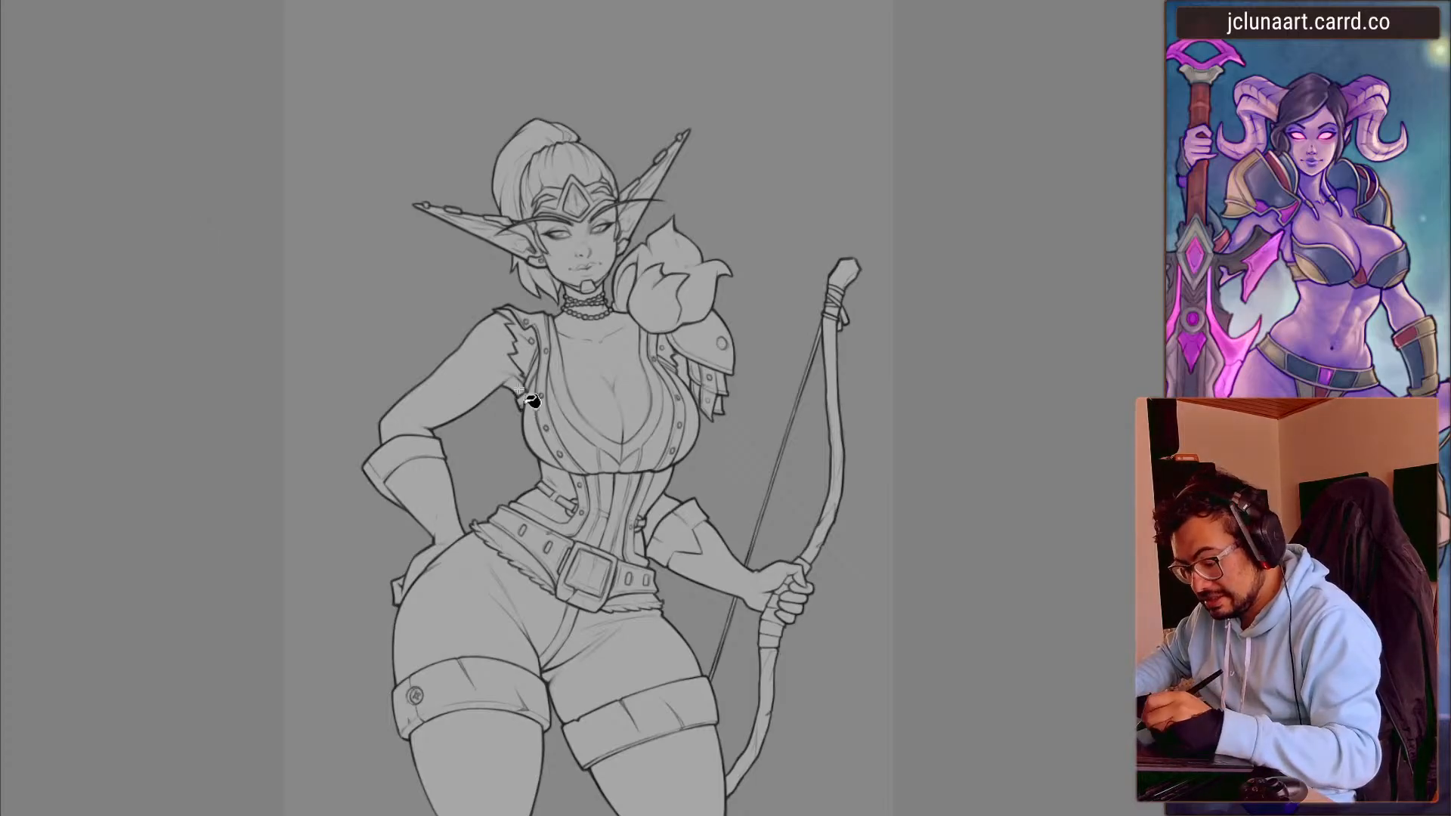
{"action": "key", "text": "ctrl+z"}
{"action": "scroll", "coordinate": [503, 531], "scroll_direction": "down", "scroll_amount": 2}
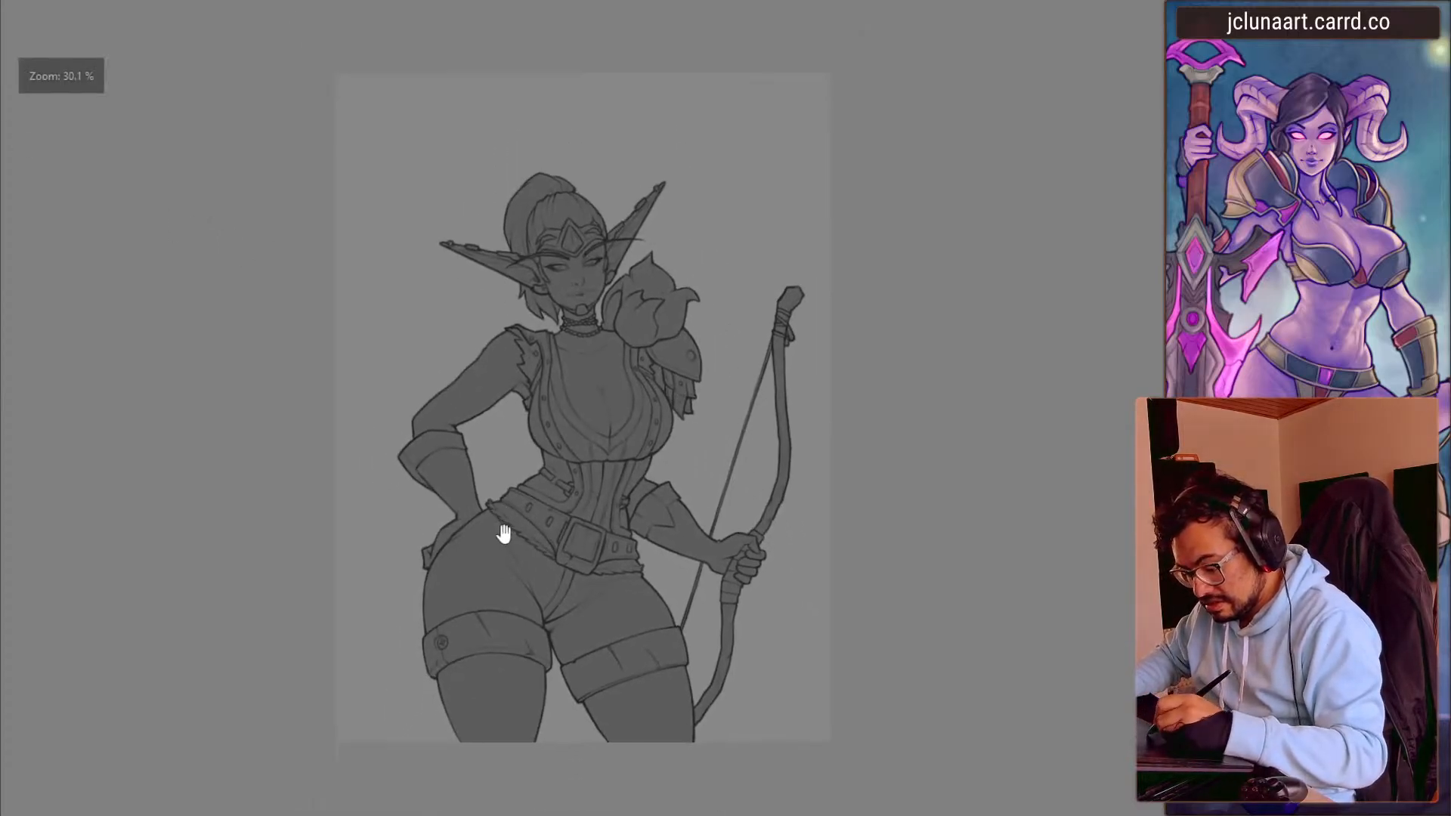
{"action": "mouse_move", "coordinate": [520, 565]}
{"action": "left_mouse_down"}
{"action": "mouse_move", "coordinate": [500, 554]}
{"action": "mouse_move", "coordinate": [523, 555]}
{"action": "left_mouse_up"}
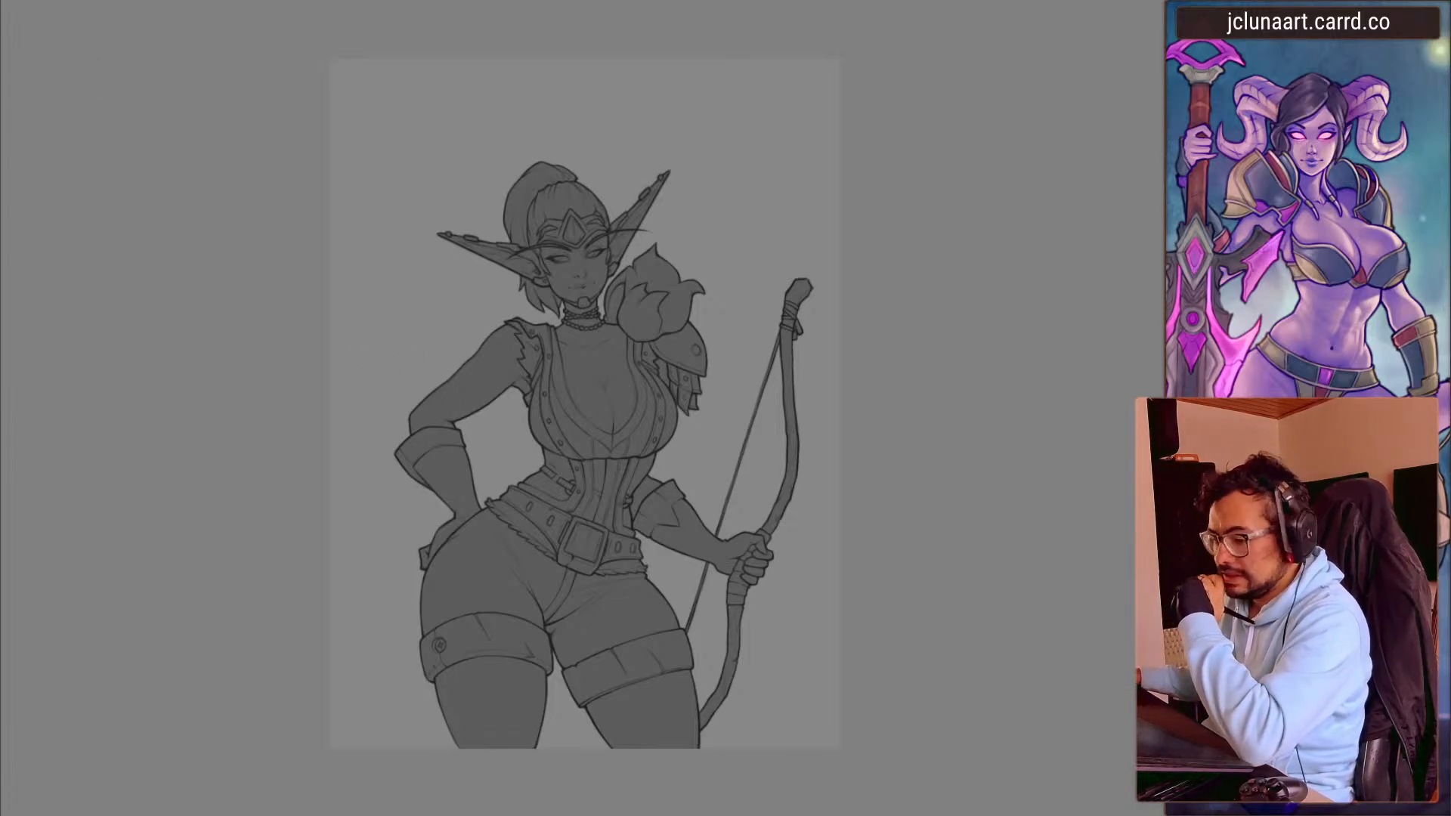
- Open an earlier painting from the 24-05 backup folder and bring its waterfall background behind the archer
{"action": "left_click", "coordinate": [0, 1]}
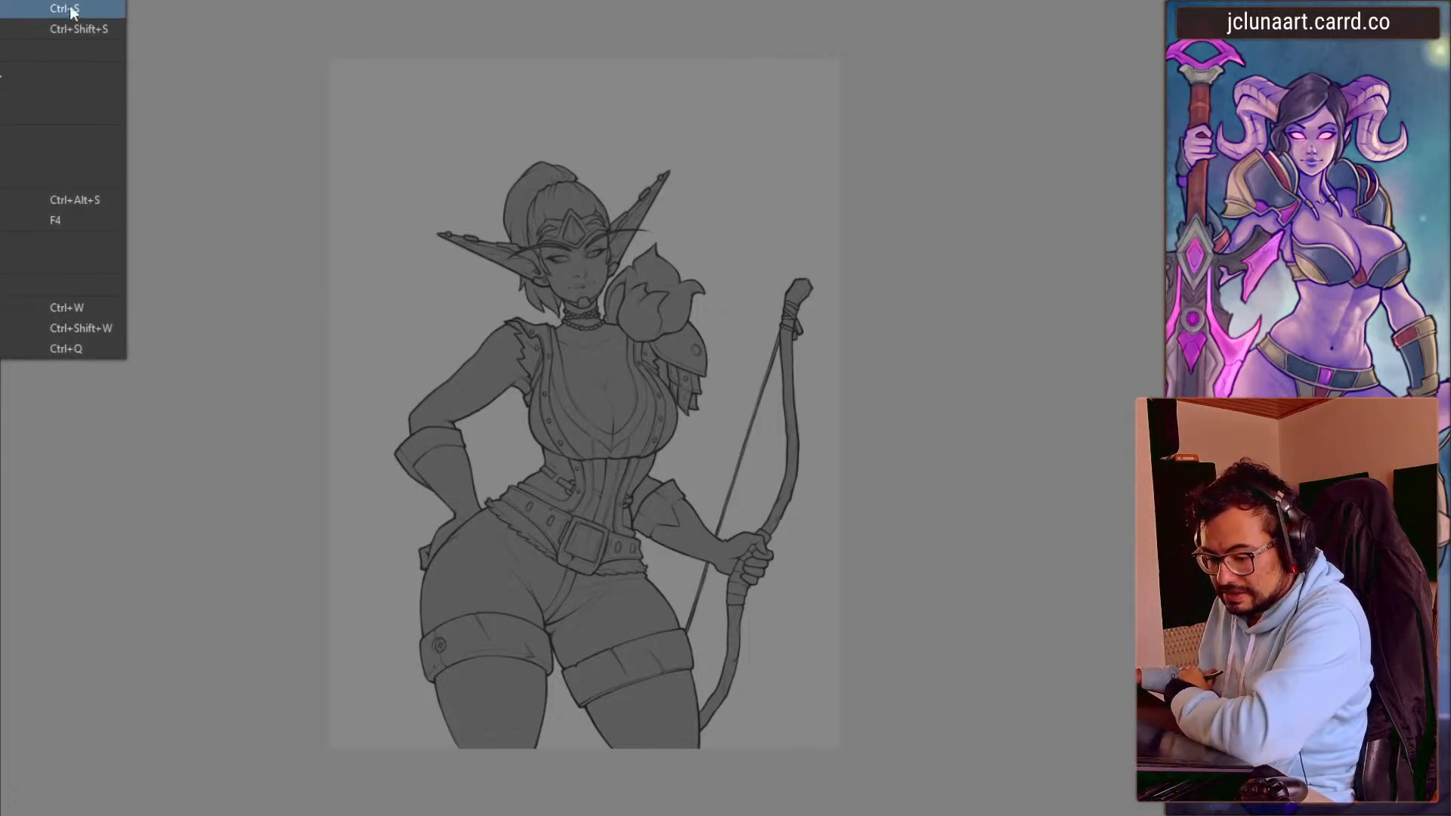
{"action": "mouse_move", "coordinate": [73, 2]}
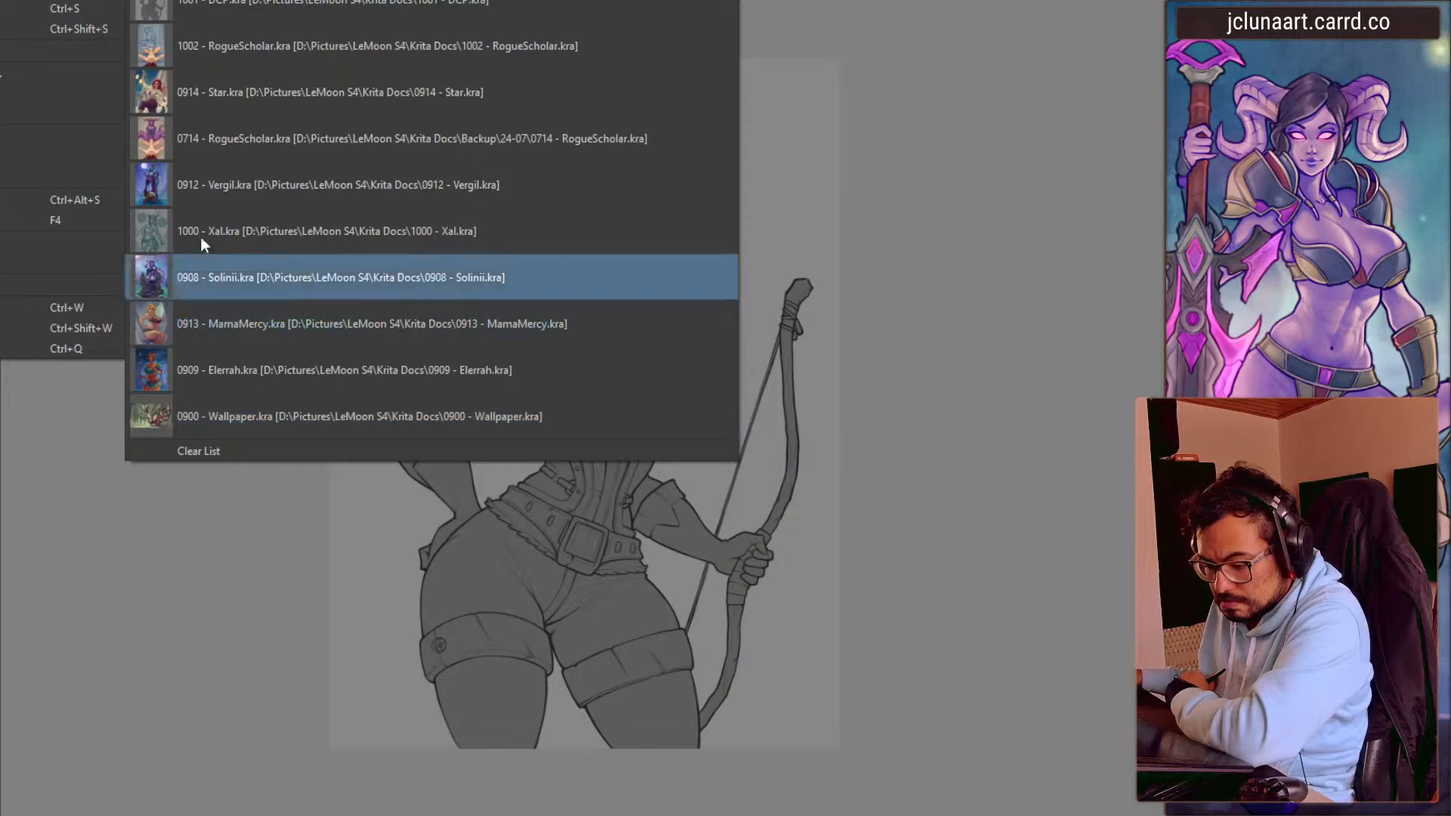
{"action": "left_click", "coordinate": [45, 0]}
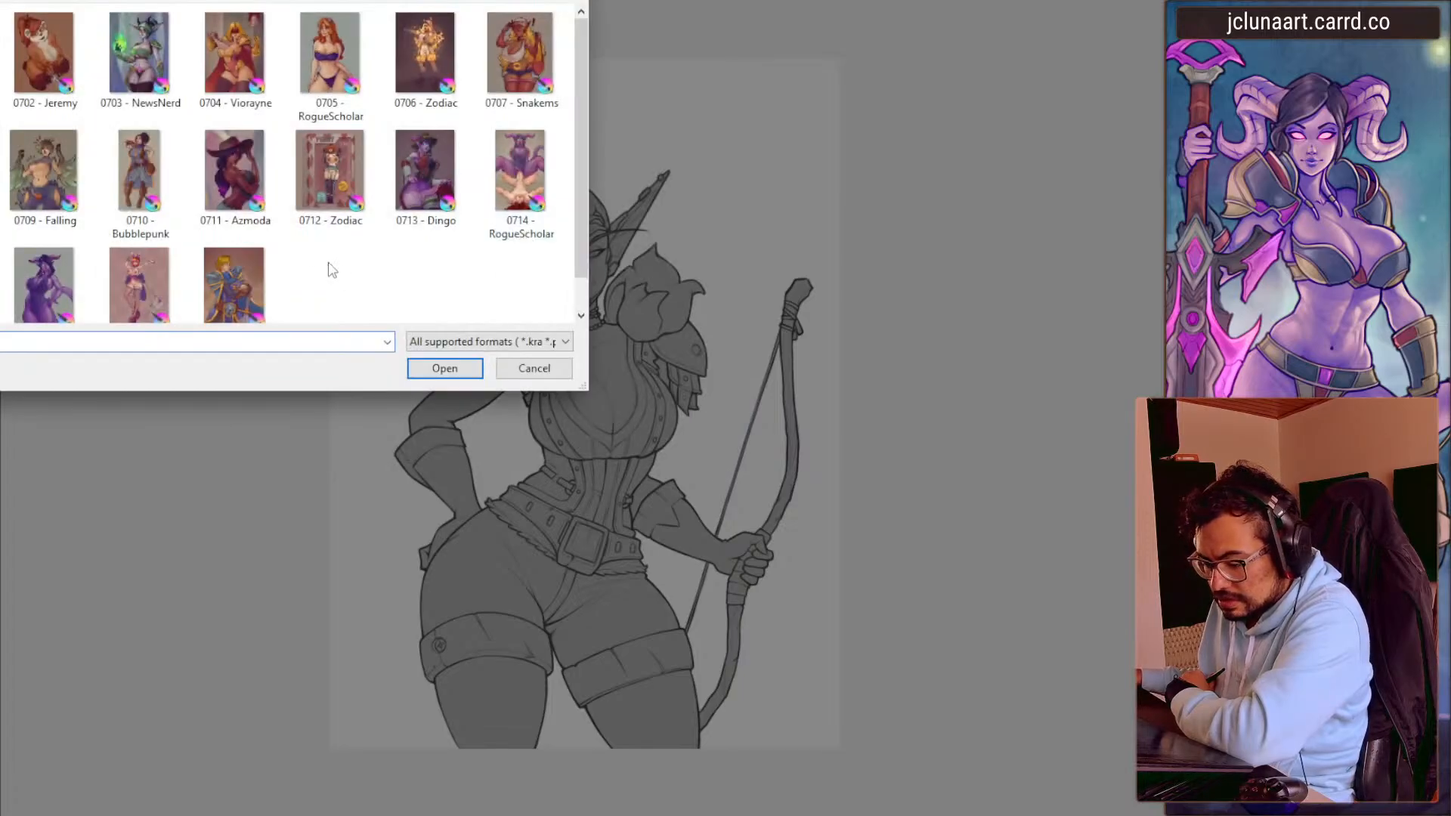
{"action": "left_click", "coordinate": [144, 0]}
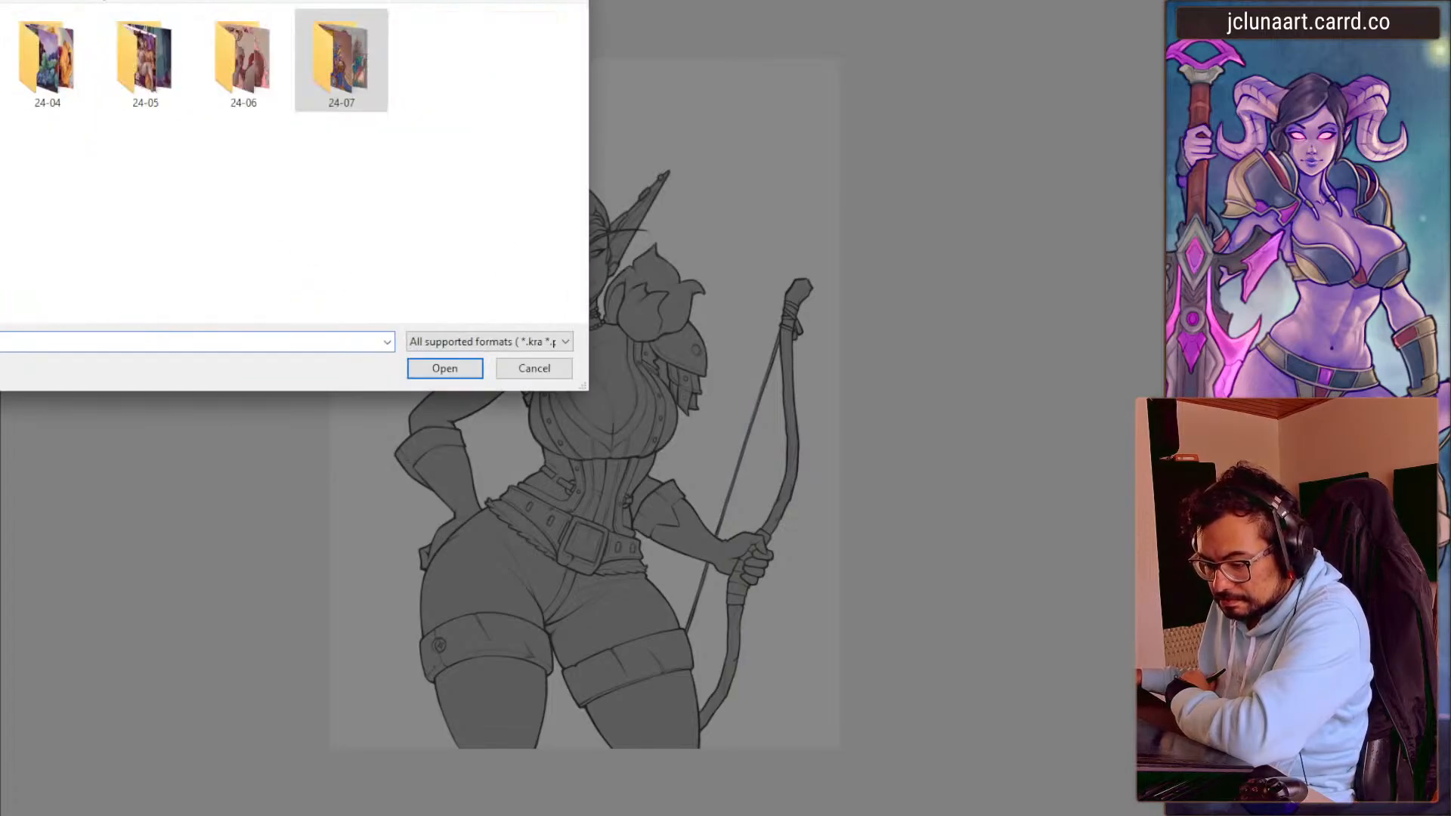
{"action": "double_click", "coordinate": [155, 50]}
{"action": "double_click", "coordinate": [57, 178]}
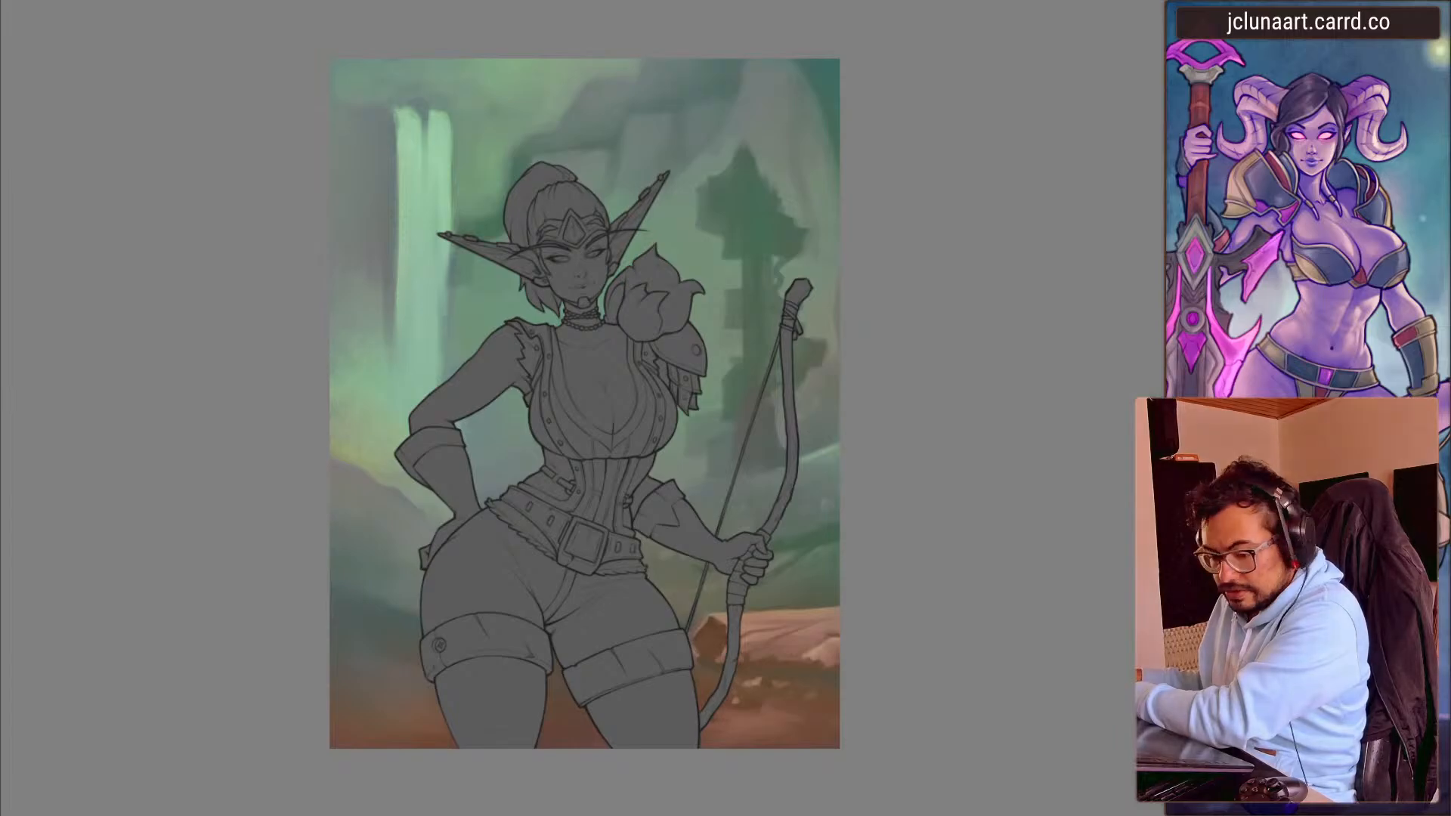
- Open the recent file 0914 - Star.kra and bring its floating debris into the archer painting
{"action": "left_click", "coordinate": [2, 0]}
{"action": "mouse_move", "coordinate": [1, 2]}
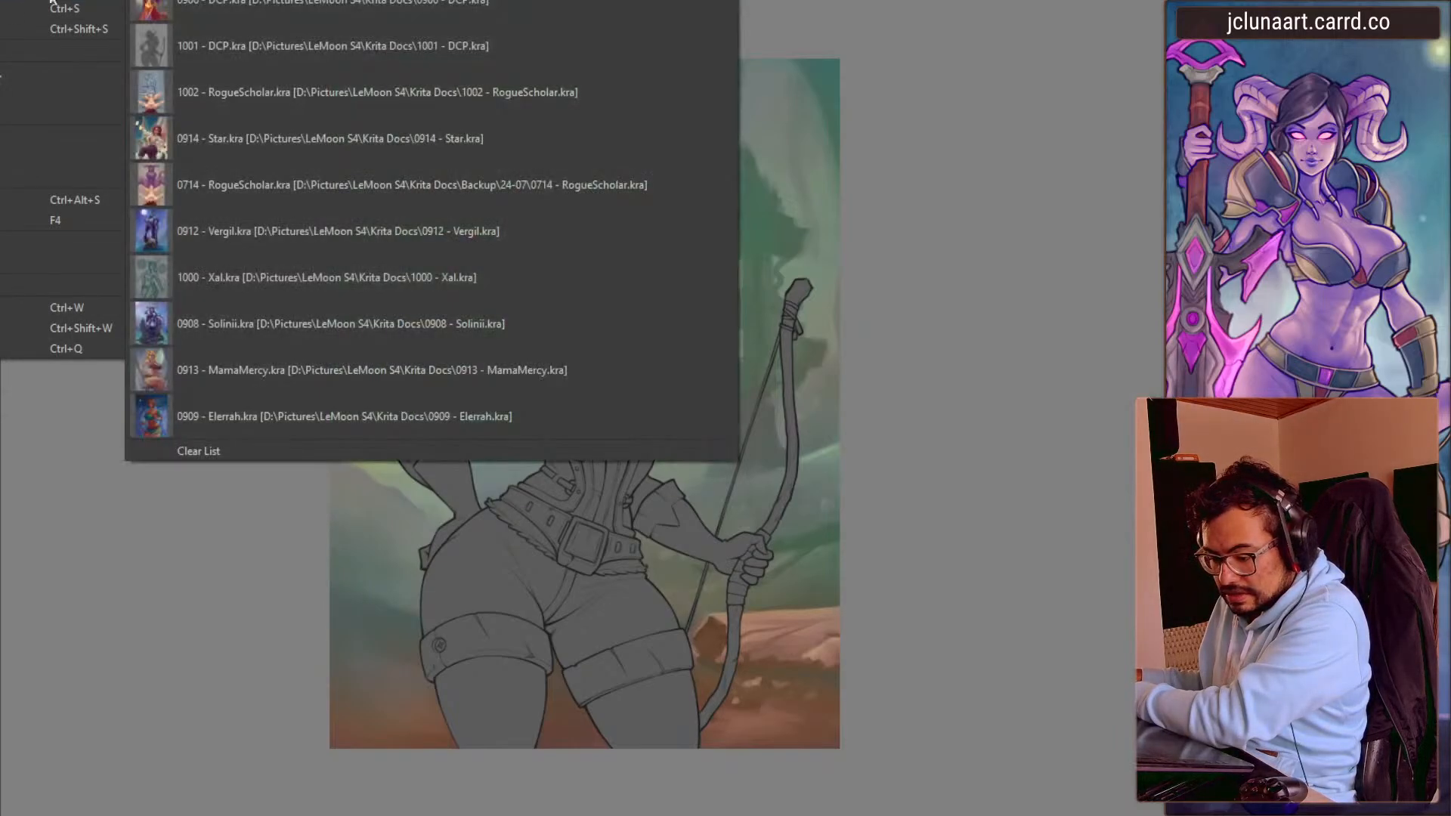
{"action": "left_click", "coordinate": [328, 137]}
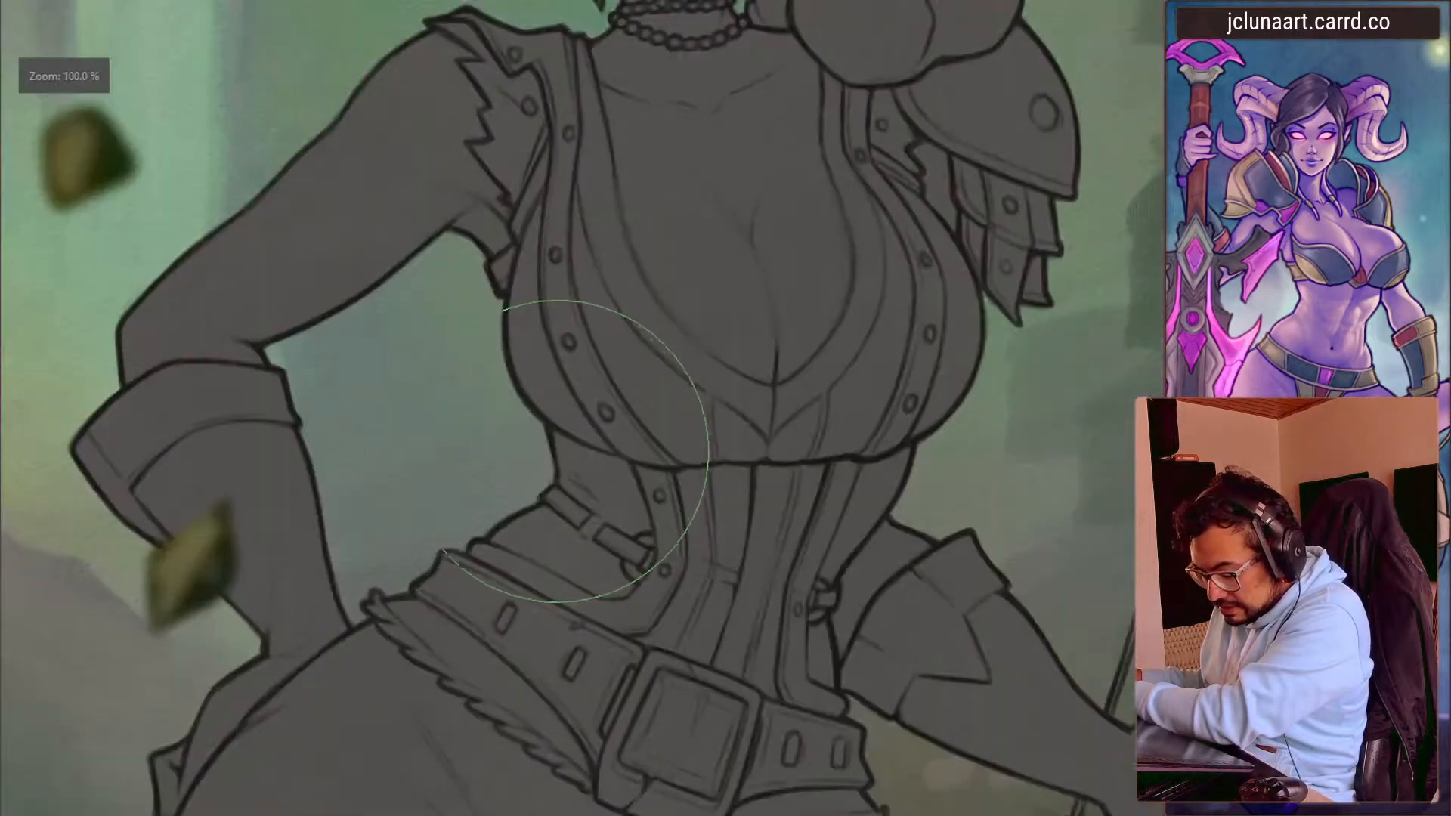
- Preview the whole painting in greyscale and hide the floating debris
{"action": "scroll", "coordinate": [664, 600], "scroll_direction": "down", "scroll_amount": 5}
{"action": "key", "text": "ctrl+y"}
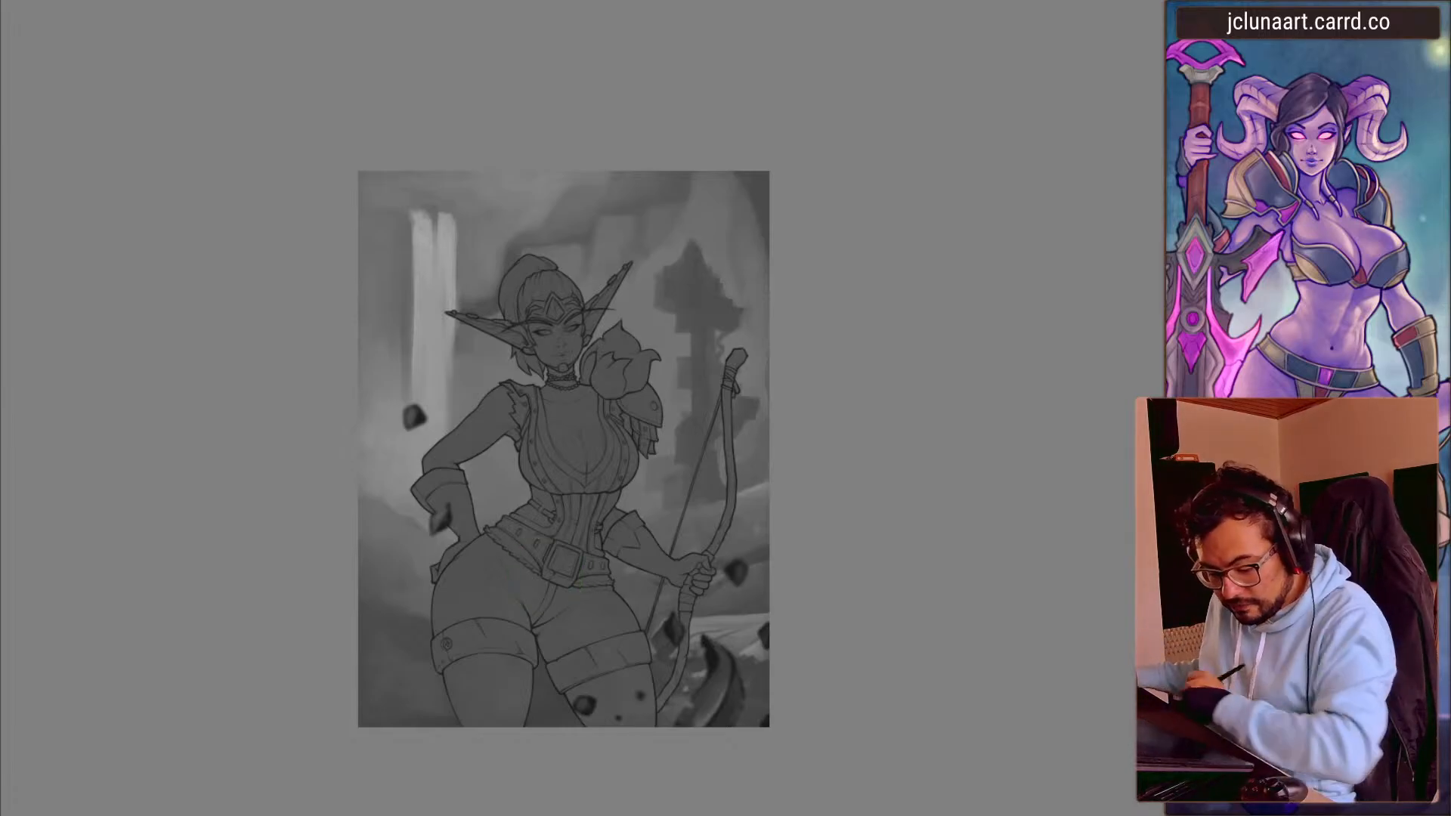
{"action": "key", "text": "ctrl+comma"}
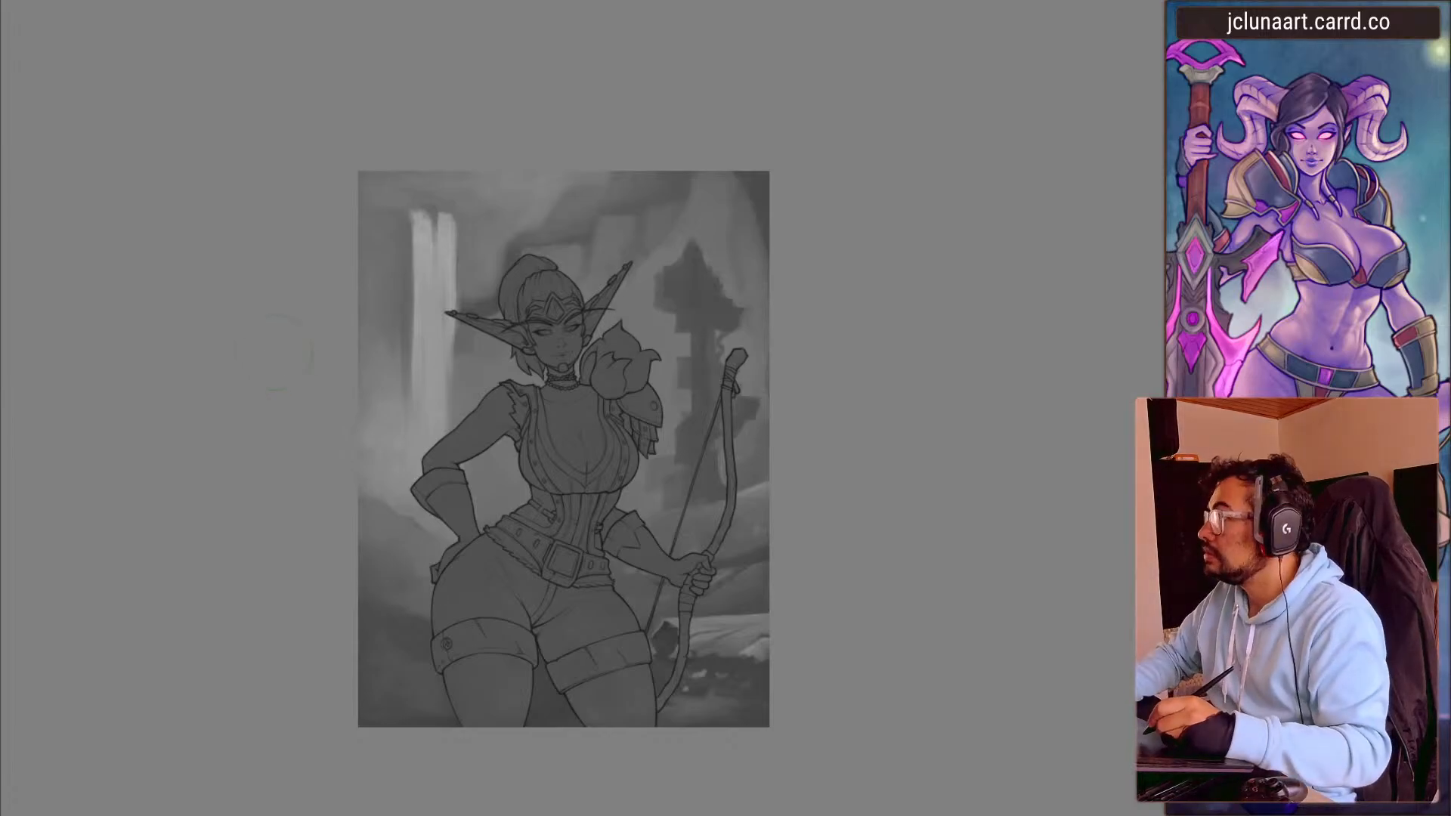
{"action": "mouse_move", "coordinate": [505, 389]}
{"action": "left_mouse_down"}
{"action": "mouse_move", "coordinate": [486, 387]}
{"action": "mouse_move", "coordinate": [476, 352]}
{"action": "mouse_move", "coordinate": [485, 362]}
{"action": "mouse_move", "coordinate": [496, 343]}
{"action": "mouse_move", "coordinate": [447, 343]}
{"action": "left_mouse_up"}
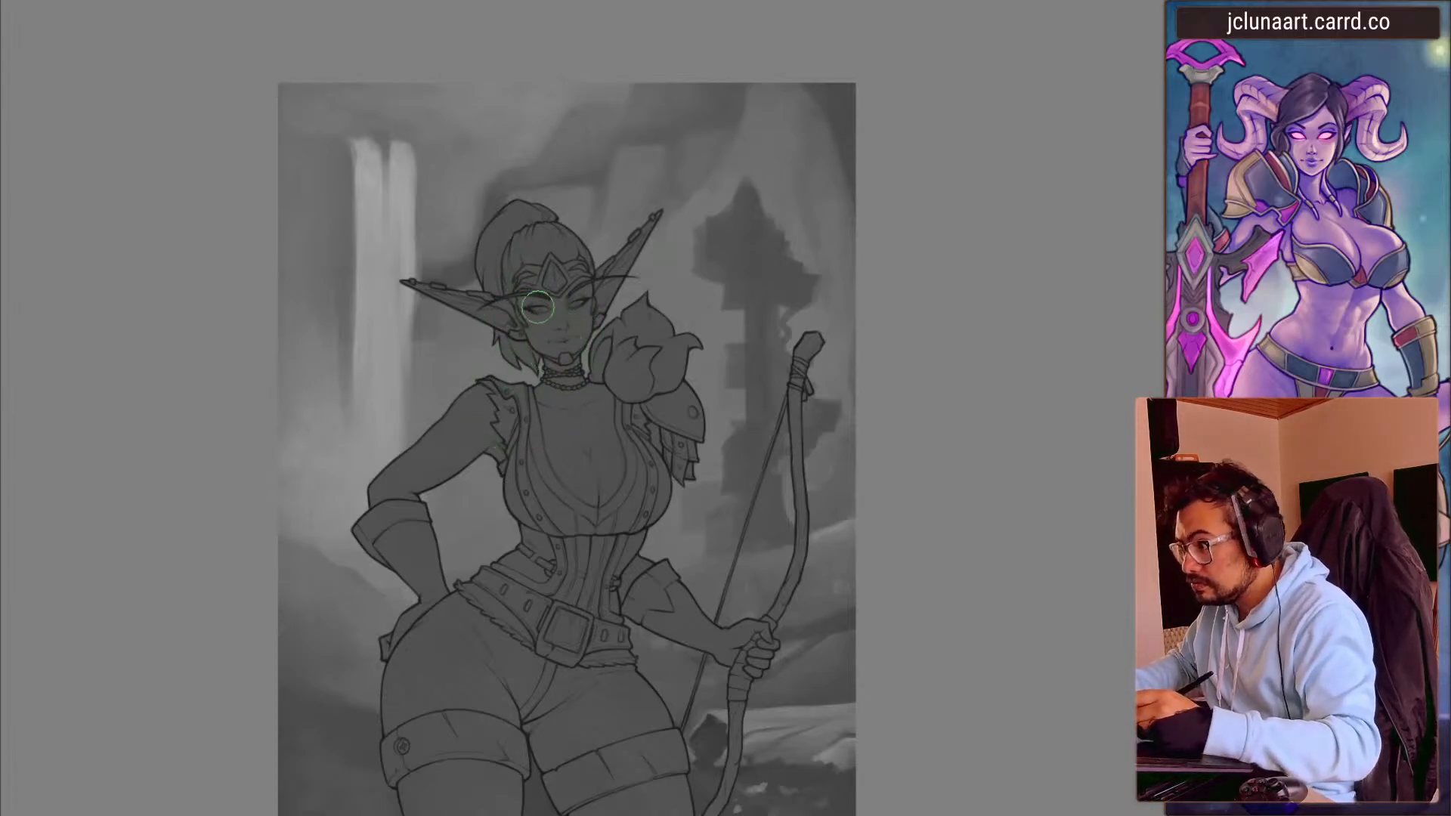
- Paint soft lighter grey skin values over the archer's face, neck and chest opening
{"action": "left_click_drag", "start_coordinate": [567, 239], "coordinate": [570, 389]}
{"action": "left_click_drag", "start_coordinate": [639, 353], "coordinate": [641, 353]}
{"action": "mouse_move", "coordinate": [578, 389]}
{"action": "left_mouse_down"}
{"action": "mouse_move", "coordinate": [597, 476]}
{"action": "mouse_move", "coordinate": [612, 438]}
{"action": "mouse_move", "coordinate": [605, 483]}
{"action": "left_mouse_up"}
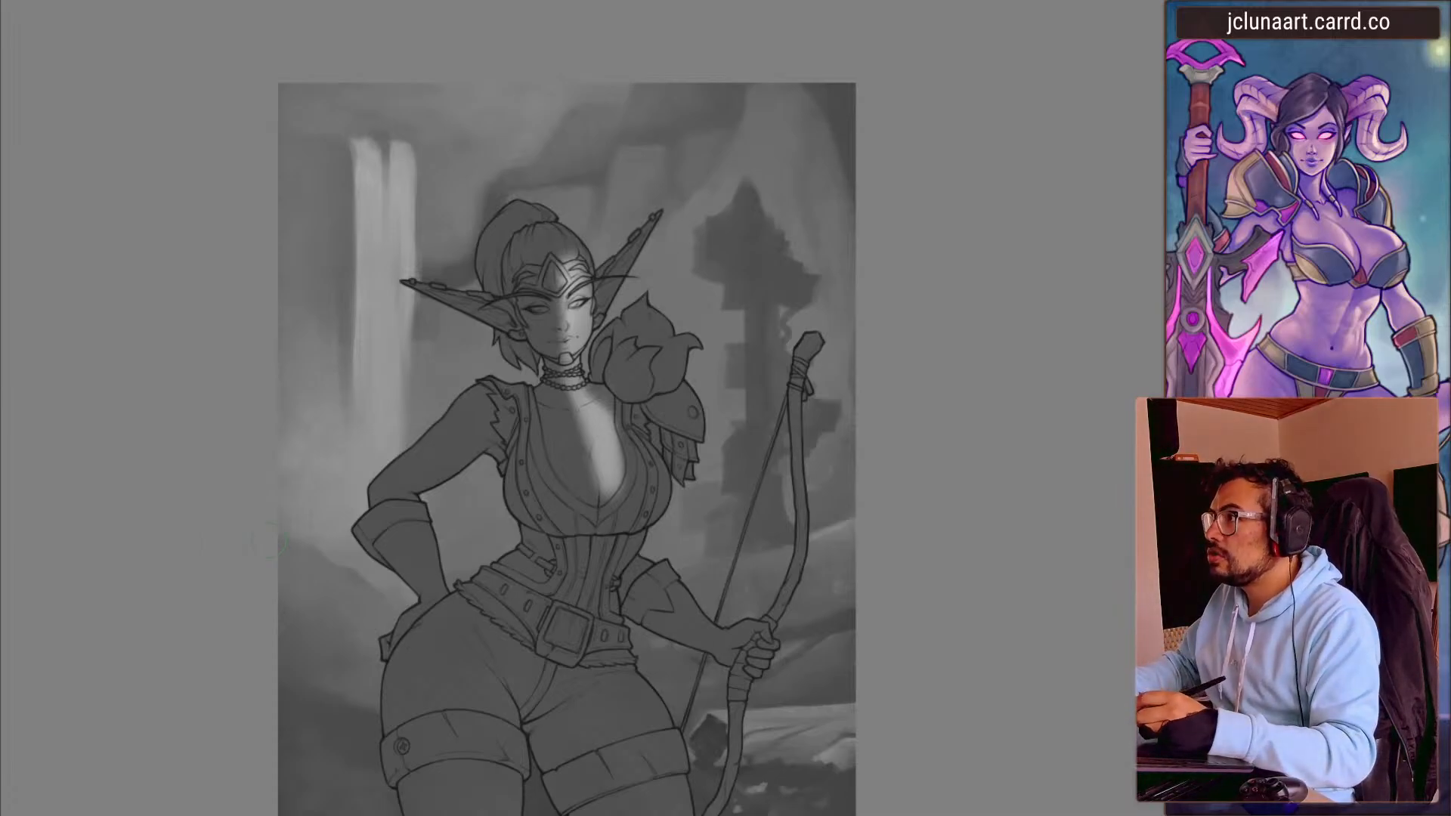
{"action": "scroll", "coordinate": [567, 449], "scroll_direction": "up", "scroll_amount": 1}
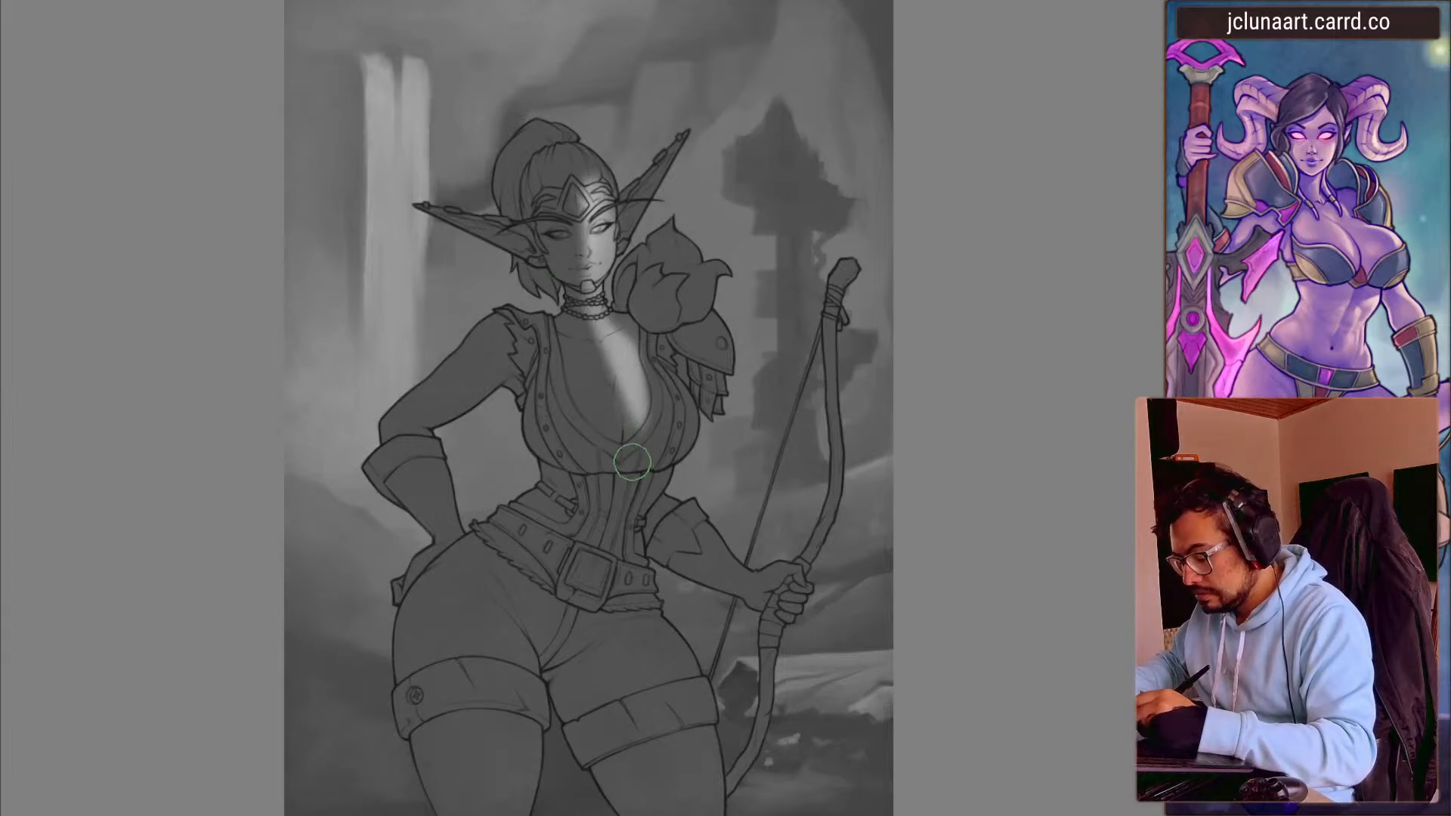
{"action": "left_click", "coordinate": [626, 368], "text": "ctrl"}
{"action": "key", "text": "["}
{"action": "mouse_move", "coordinate": [616, 393]}
{"action": "left_mouse_down"}
{"action": "mouse_move", "coordinate": [611, 416]}
{"action": "mouse_move", "coordinate": [577, 332]}
{"action": "mouse_move", "coordinate": [603, 382]}
{"action": "left_mouse_up"}
{"action": "key", "text": "["}
{"action": "mouse_move", "coordinate": [589, 329]}
{"action": "left_mouse_down"}
{"action": "mouse_move", "coordinate": [611, 367]}
{"action": "mouse_move", "coordinate": [591, 374]}
{"action": "left_mouse_up"}
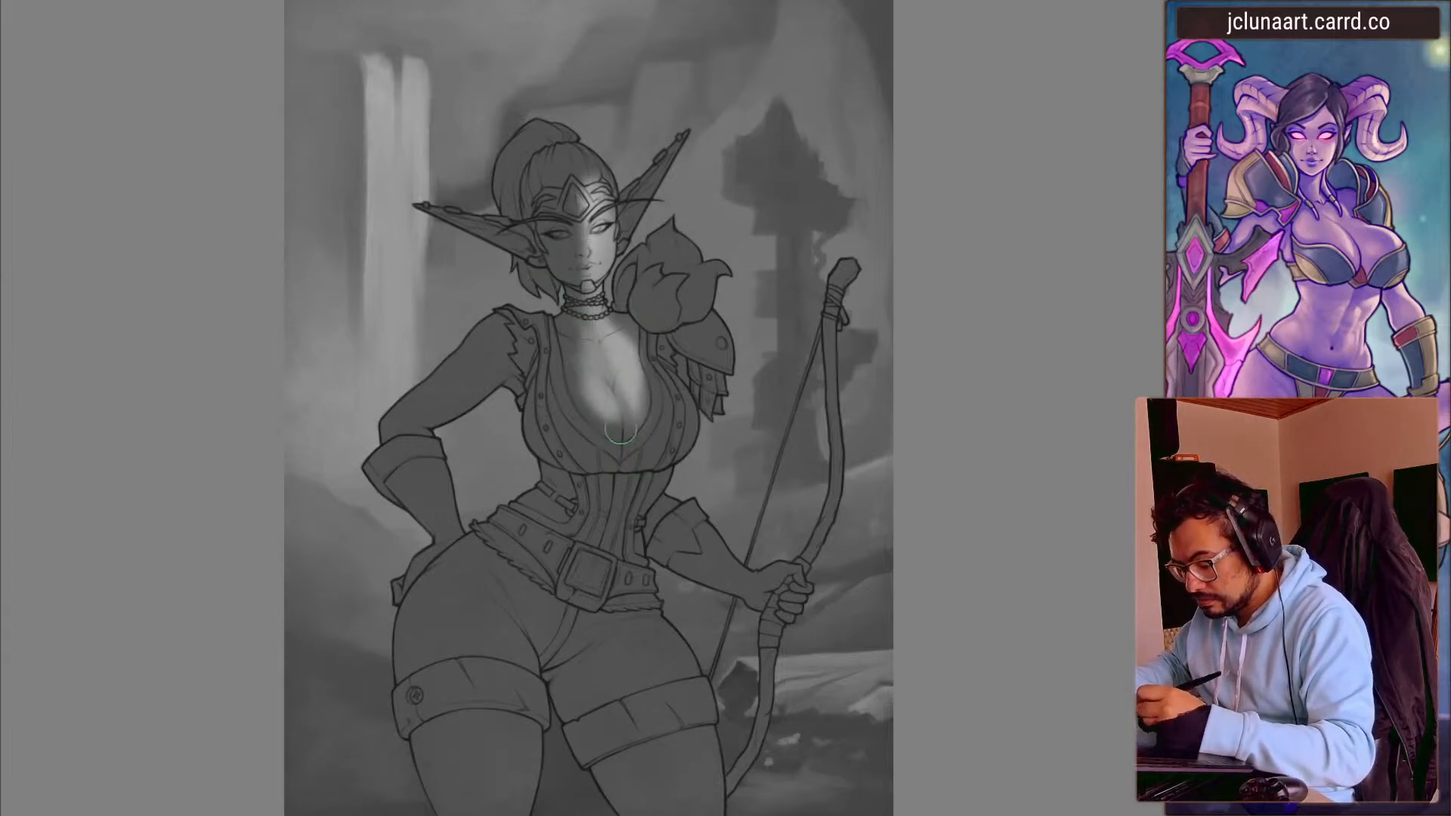
- Paint soft light grey values along the bare shoulder and upper arm of the hand-on-hip arm, enlarging the brush
{"action": "key", "text": "]"}
{"action": "key", "text": "]"}
{"action": "left_click_drag", "start_coordinate": [483, 345], "coordinate": [399, 436]}
{"action": "left_click", "coordinate": [475, 346], "text": "ctrl"}
{"action": "left_click", "coordinate": [452, 364], "text": "ctrl"}
{"action": "key", "text": "]"}
{"action": "key", "text": "]"}
{"action": "key", "text": "]"}
{"action": "key", "text": "]"}
{"action": "key", "text": "]"}
{"action": "key", "text": "]"}
{"action": "key", "text": "]"}
{"action": "left_click_drag", "start_coordinate": [495, 348], "coordinate": [500, 359]}
{"action": "left_click", "coordinate": [527, 377], "text": "ctrl"}
- Lighten both long ears with the grey skin tone, adjusting the brush size
{"action": "key", "text": "bracketleft"}
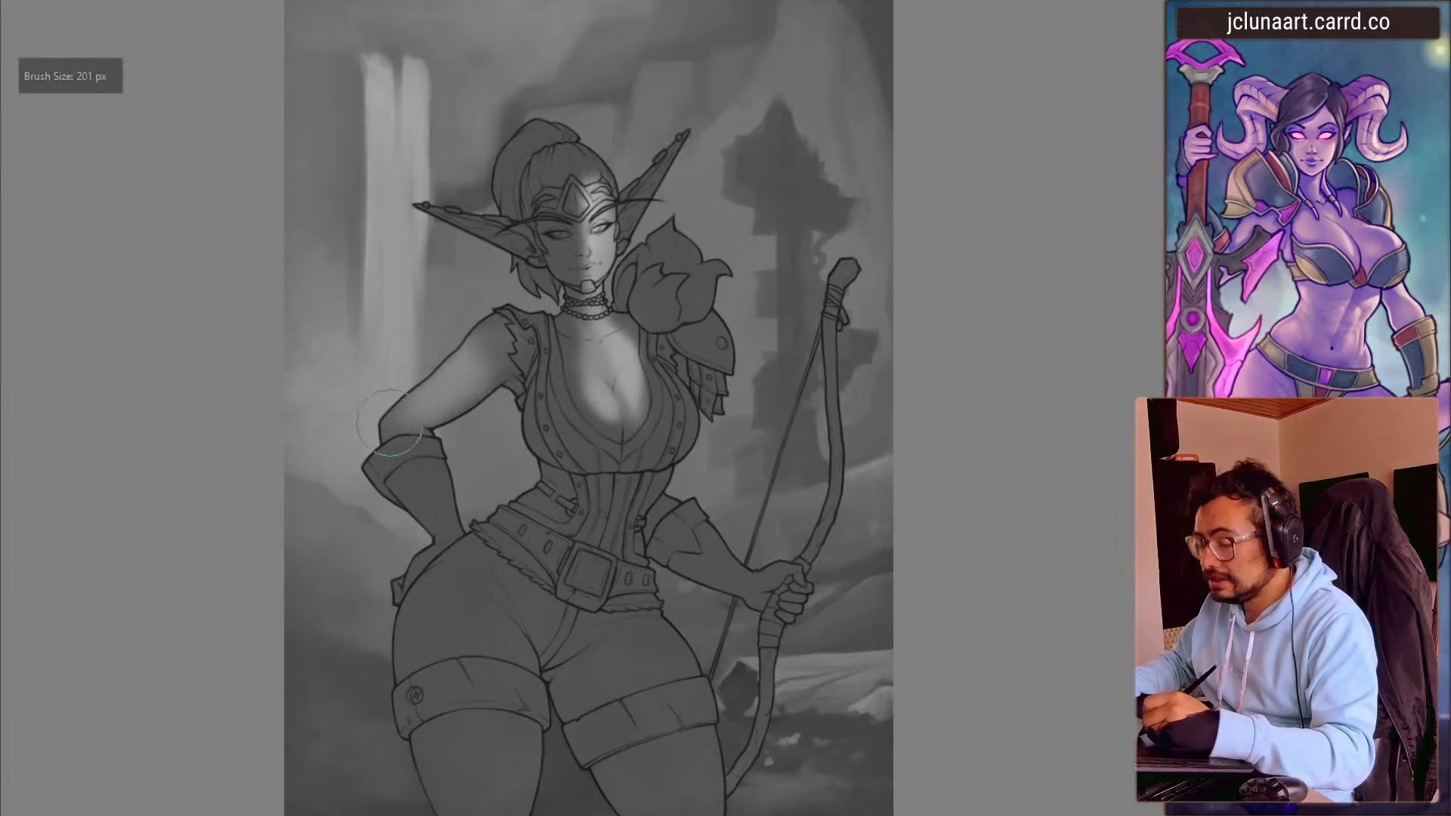
{"action": "key", "text": "bracketleft"}
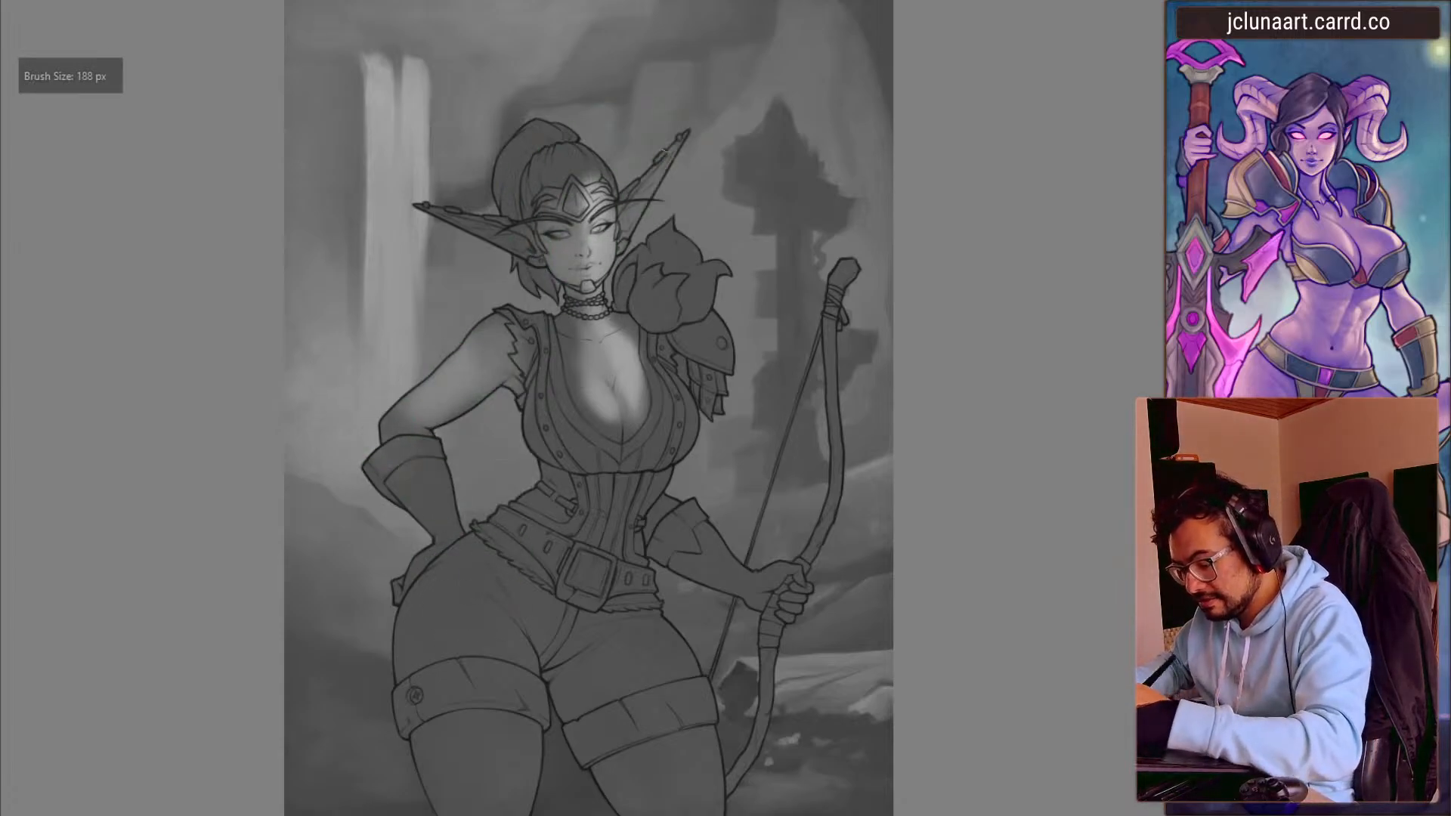
{"action": "key", "text": "bracketright"}
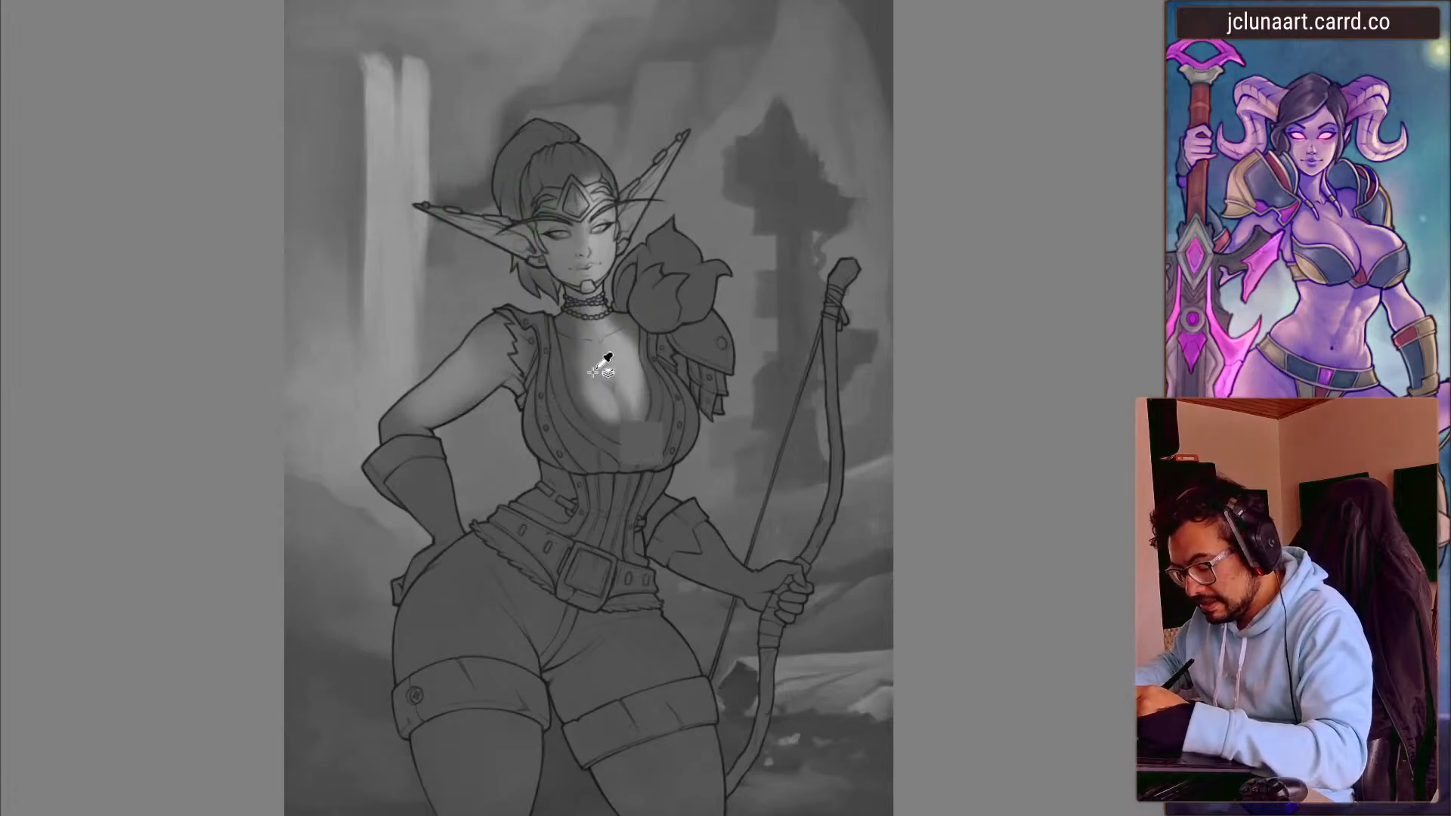
{"action": "key", "text": "bracketleft"}
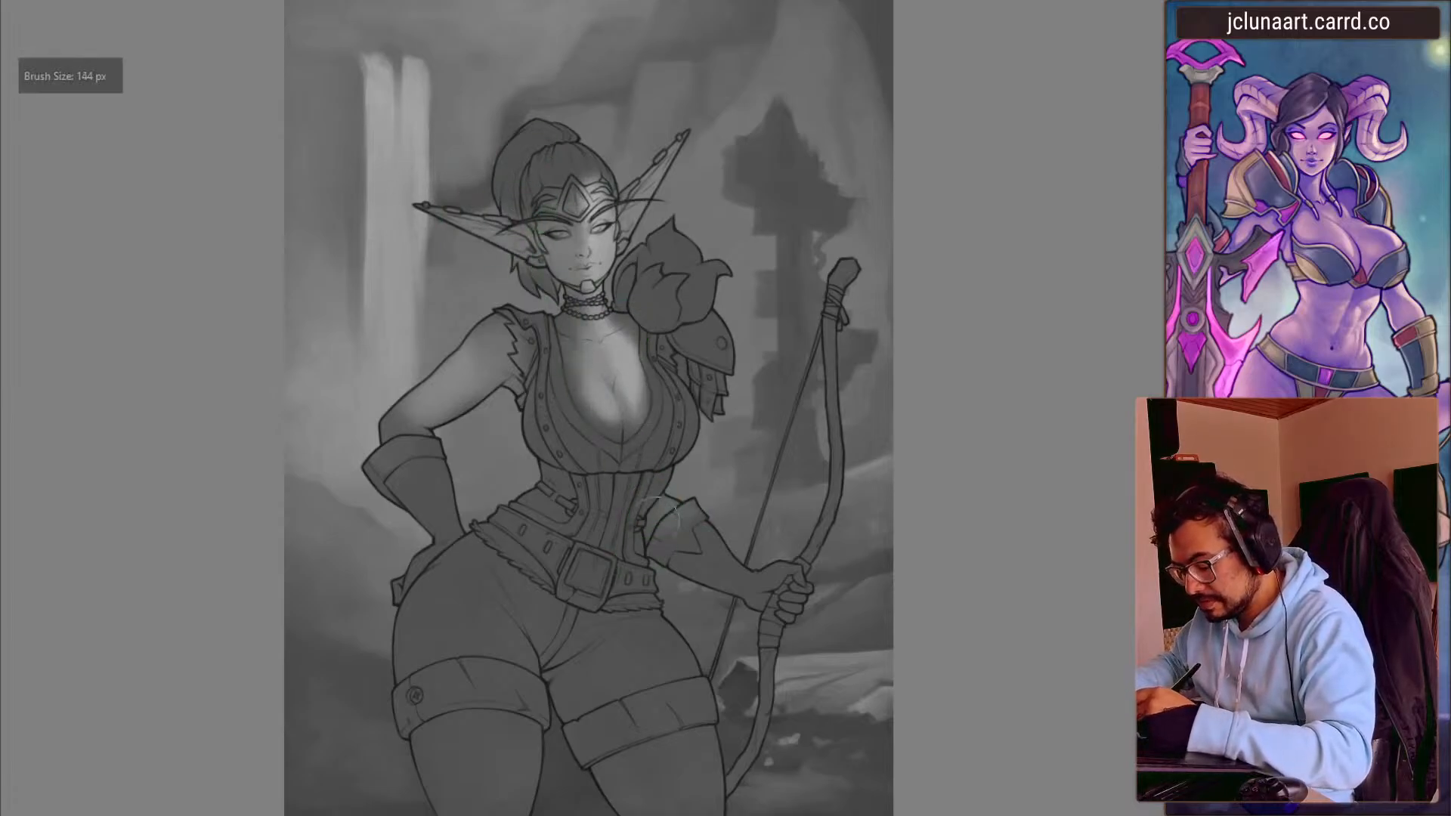
- Sample the light chest tone and paint soft highlights on both bare thighs with a brush of about 188 px
{"action": "left_click", "coordinate": [628, 366], "text": "ctrl"}
{"action": "key", "text": "bracketleft"}
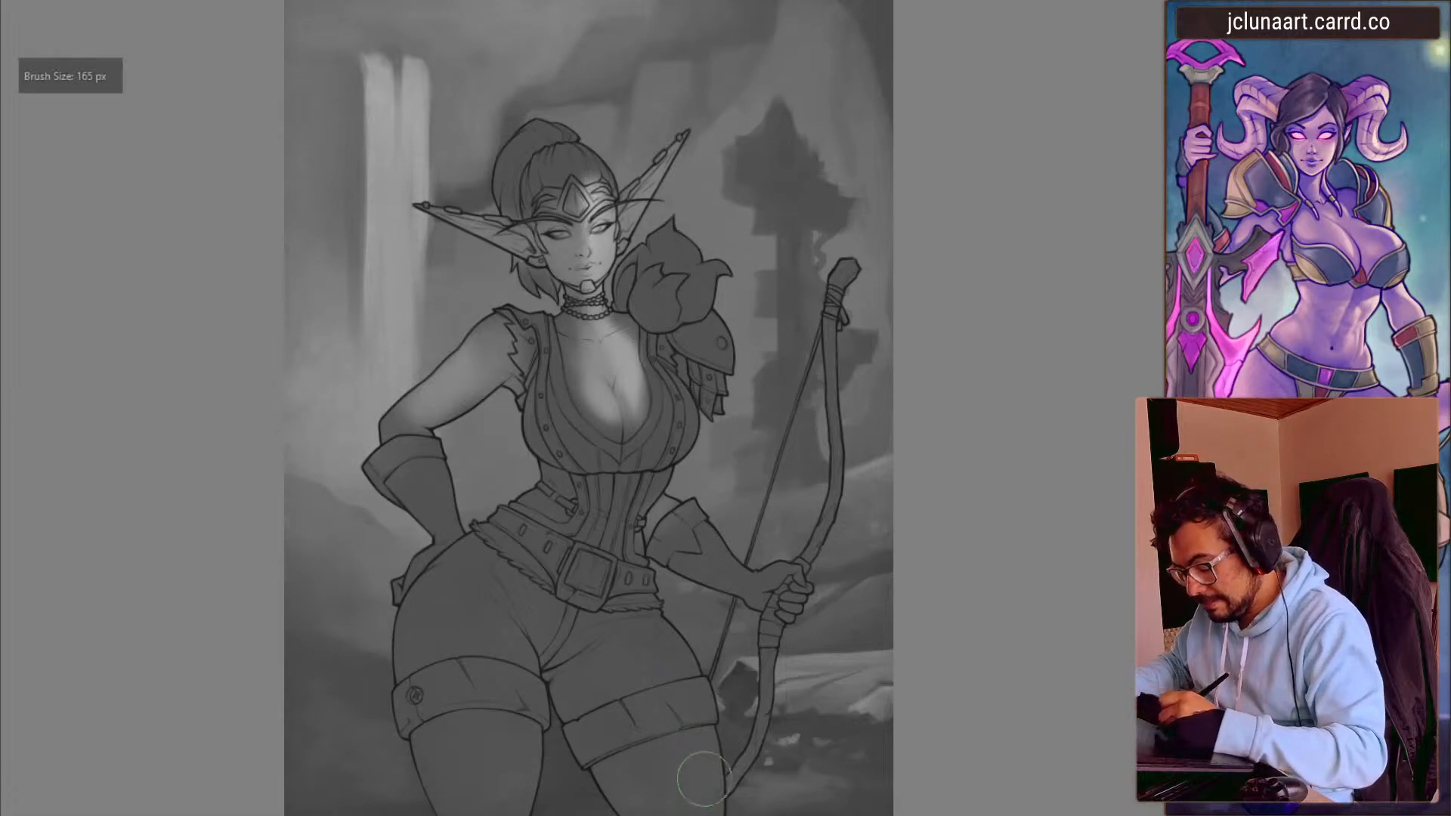
{"action": "key", "text": "bracketright"}
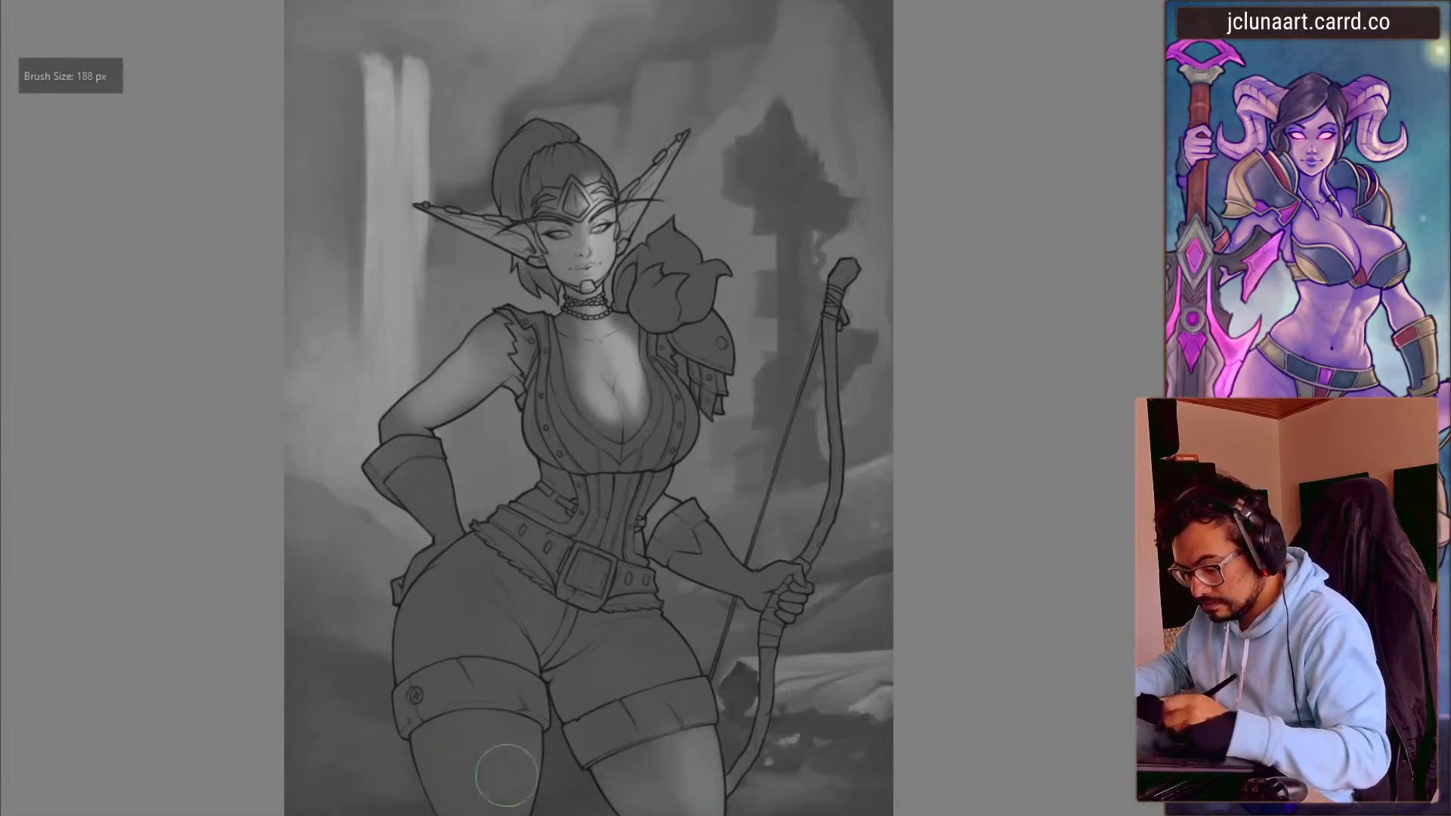
- Mirror the canvas view and refine the soft shading around the archer's jaw and neck
{"action": "key", "text": "m"}
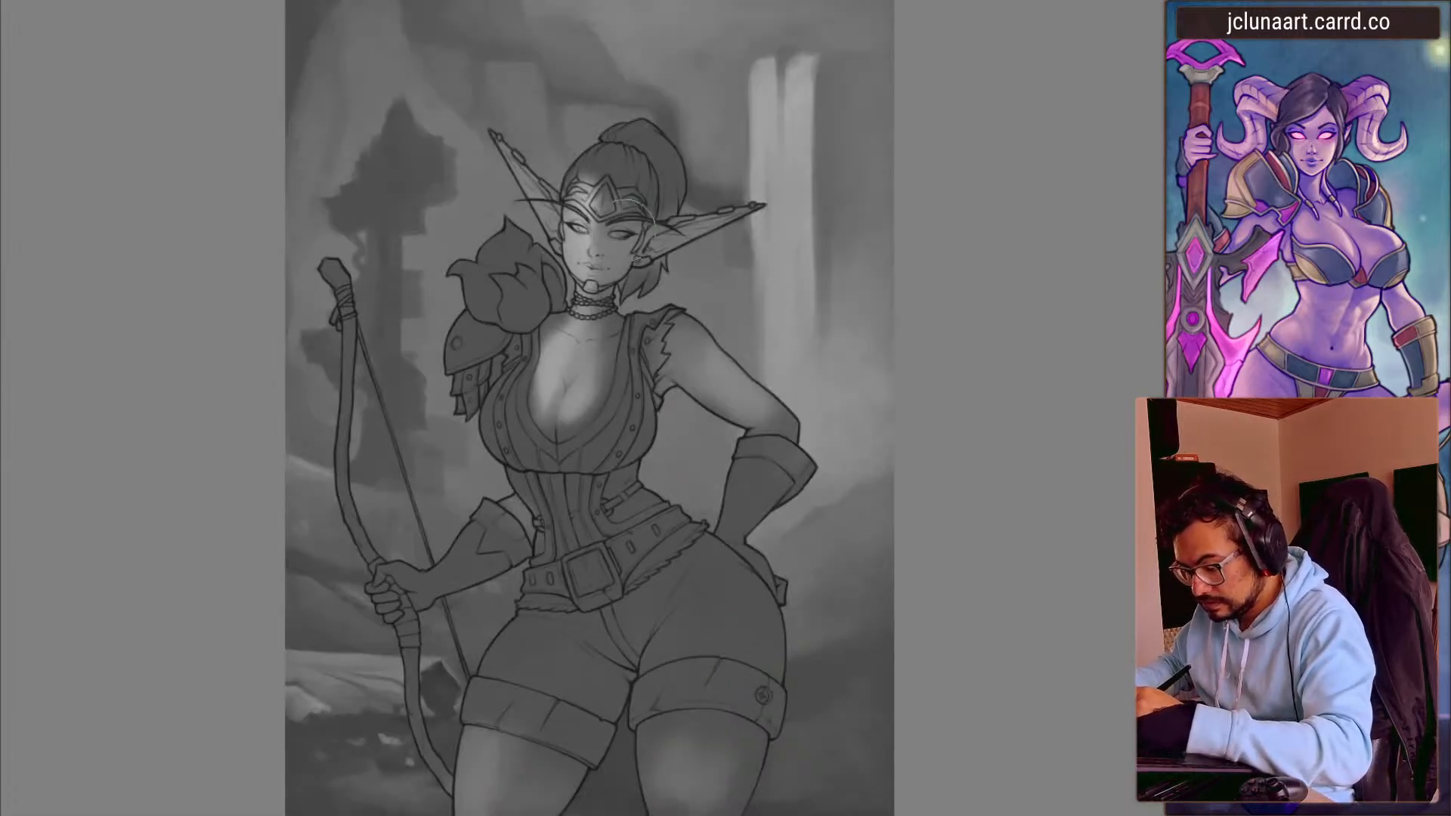
{"action": "key", "text": "bracketleft"}
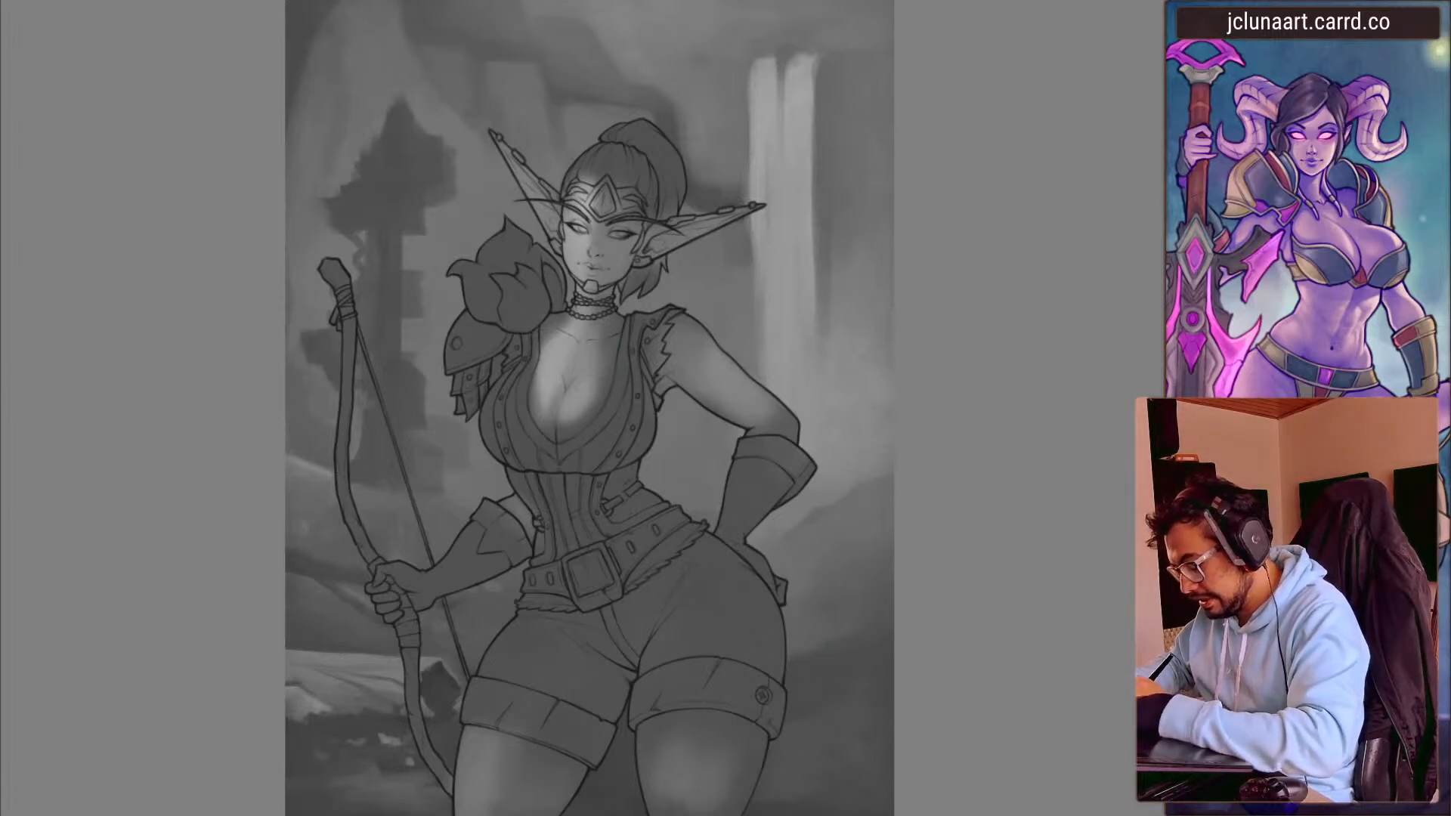
{"action": "key", "text": "bracketleft"}
{"action": "key", "text": "bracketleft"}
{"action": "key", "text": "bracketleft"}
{"action": "key", "text": "bracketleft"}
{"action": "key", "text": "bracketleft"}
{"action": "key", "text": "bracketright"}
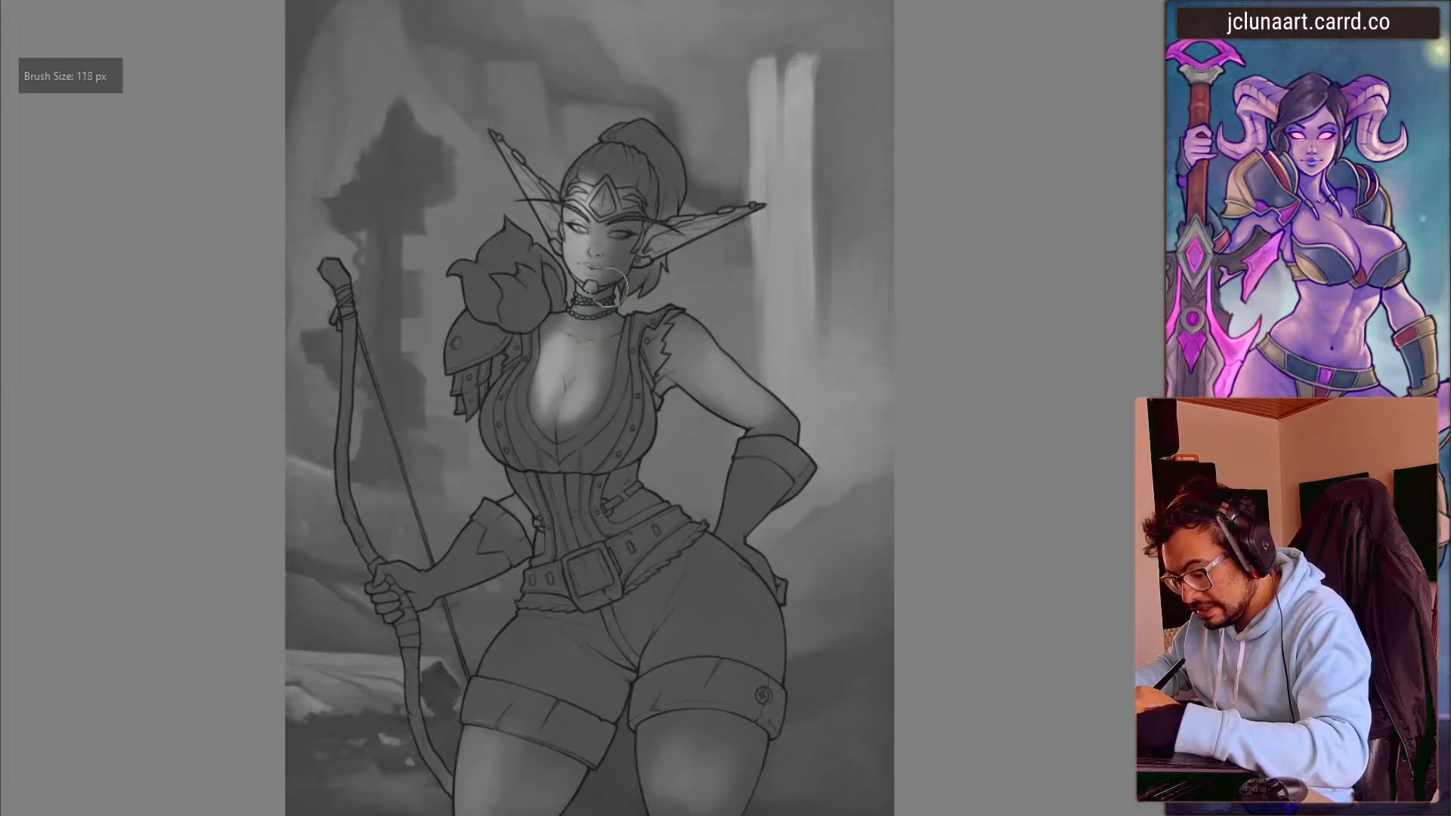
{"action": "key", "text": "bracketright"}
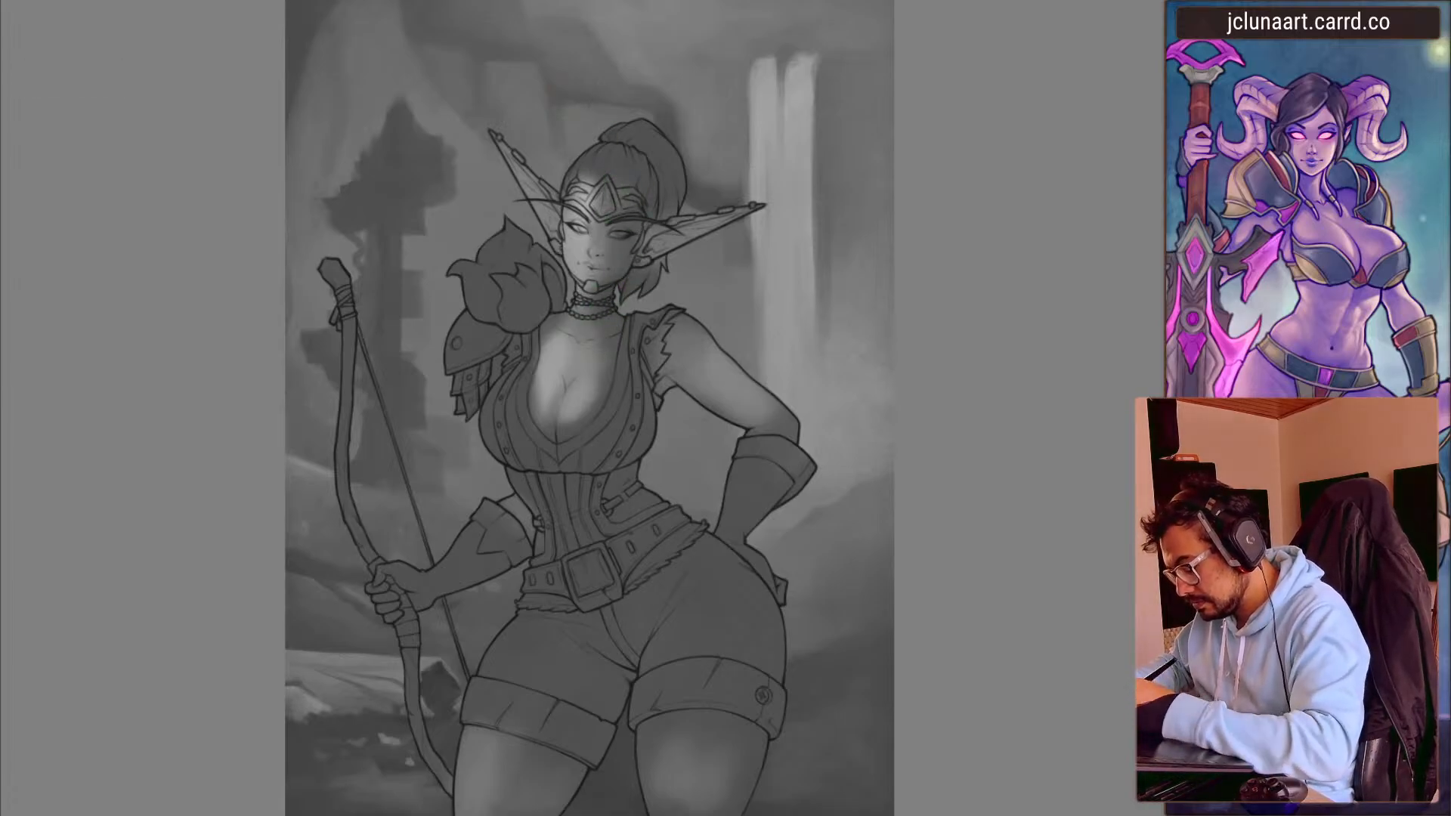
- Darken the archer's ponytail, crown of hair and lower hair strands with a dark grey brush
{"action": "key", "text": "bracketleft"}
{"action": "key", "text": "bracketleft"}
{"action": "key", "text": "bracketleft"}
{"action": "key", "text": "bracketleft"}
{"action": "key", "text": "bracketleft"}
{"action": "key", "text": "bracketleft"}
{"action": "key", "text": "bracketleft"}
{"action": "mouse_move", "coordinate": [673, 178]}
{"action": "left_mouse_down"}
{"action": "mouse_move", "coordinate": [592, 162]}
{"action": "mouse_move", "coordinate": [641, 144]}
{"action": "mouse_move", "coordinate": [678, 175]}
{"action": "left_mouse_up"}
{"action": "key", "text": "bracketright"}
{"action": "key", "text": "bracketright"}
{"action": "key", "text": "bracketright"}
{"action": "key", "text": "bracketright"}
{"action": "key", "text": "bracketright"}
{"action": "key", "text": "bracketright"}
{"action": "left_click_drag", "start_coordinate": [659, 269], "coordinate": [642, 280]}
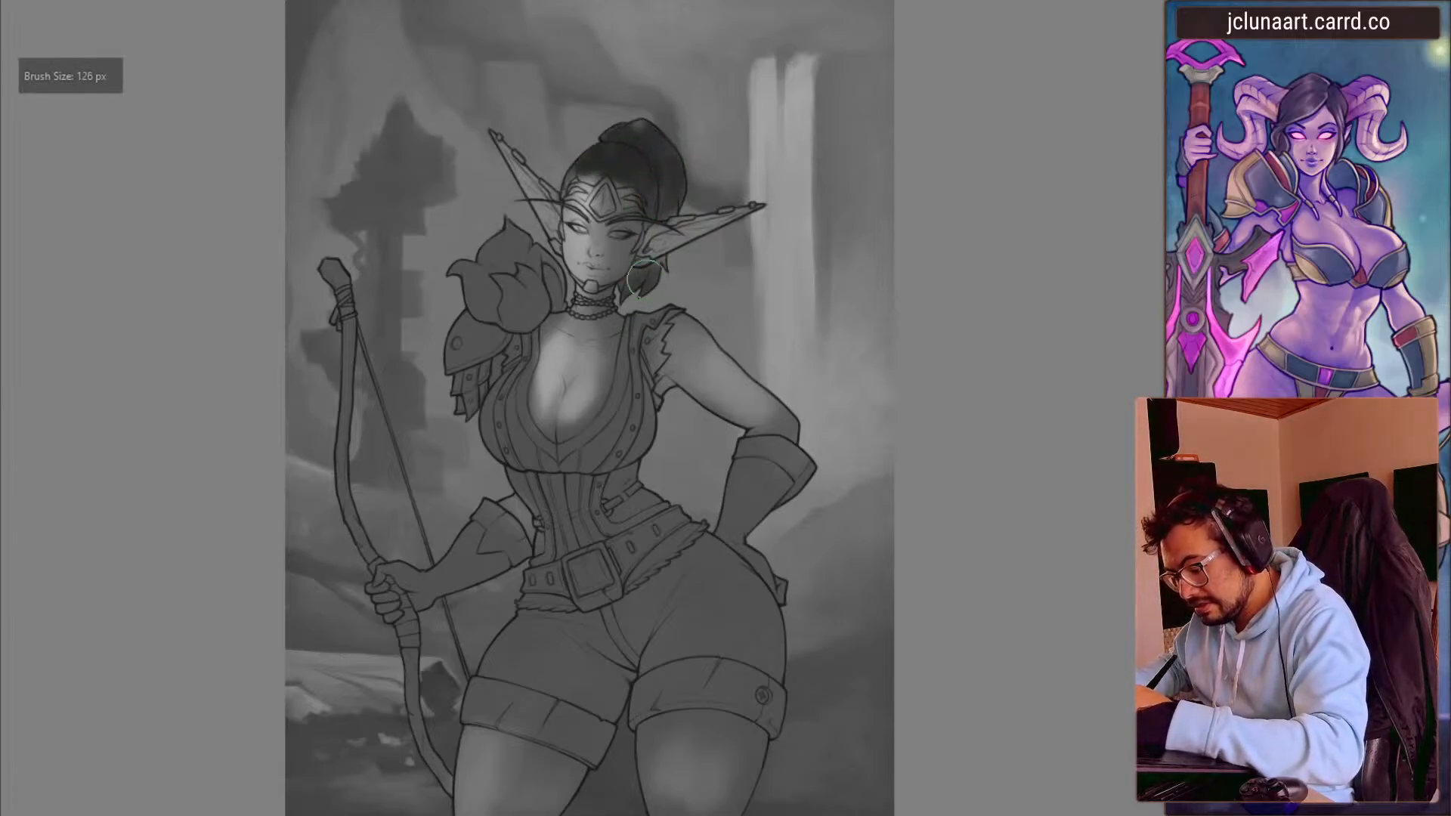
- Brush sampled lighter greys over the crown of the hair to soften its dark tone
{"action": "left_click", "coordinate": [577, 246], "text": "ctrl"}
{"action": "key", "text": "bracketleft"}
{"action": "key", "text": "bracketleft"}
{"action": "left_click_drag", "start_coordinate": [610, 149], "coordinate": [623, 179]}
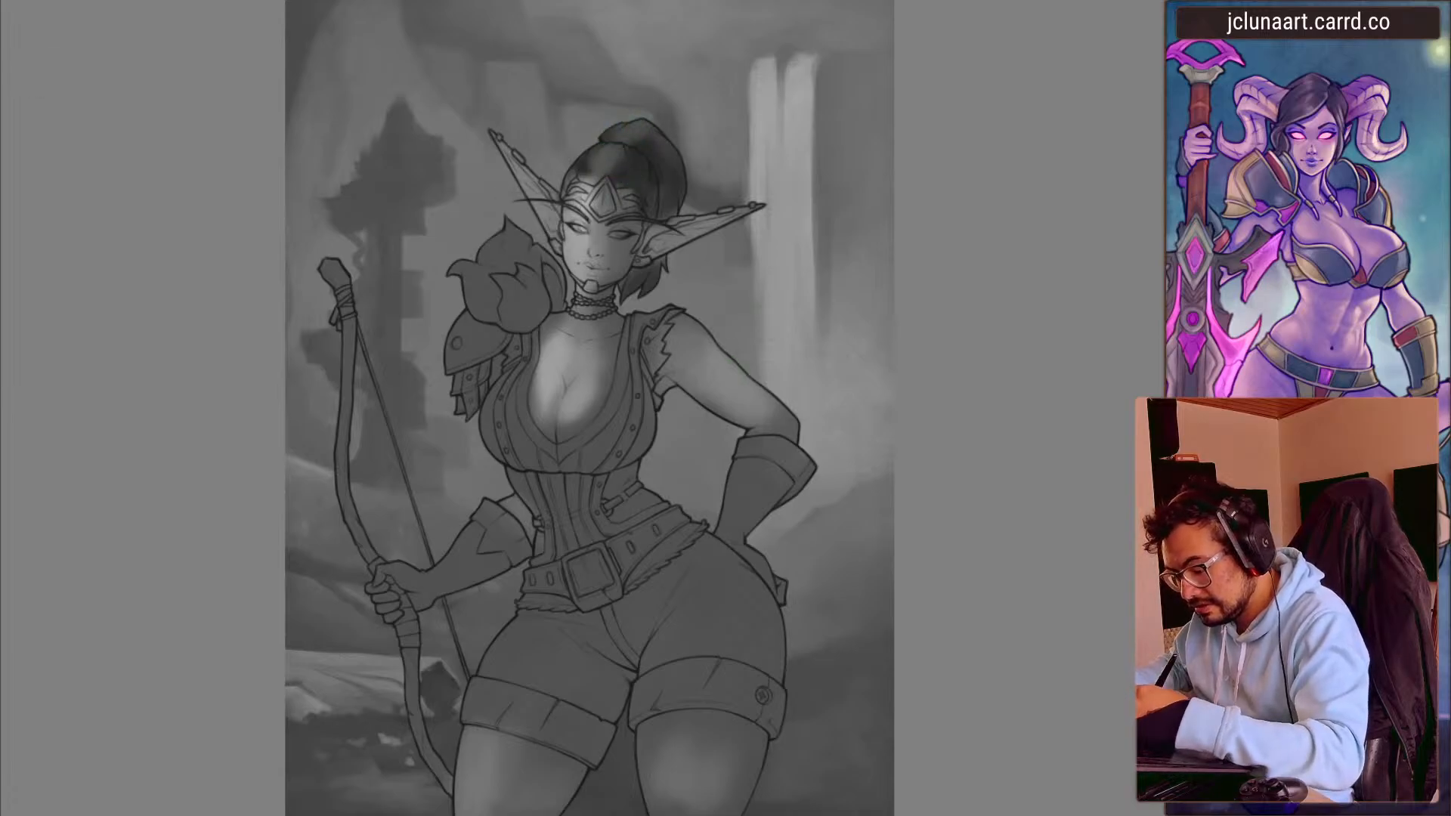
{"action": "key", "text": "bracketright"}
{"action": "key", "text": "bracketright"}
{"action": "left_click", "coordinate": [605, 207], "text": "ctrl"}
{"action": "left_click", "coordinate": [577, 242], "text": "ctrl"}
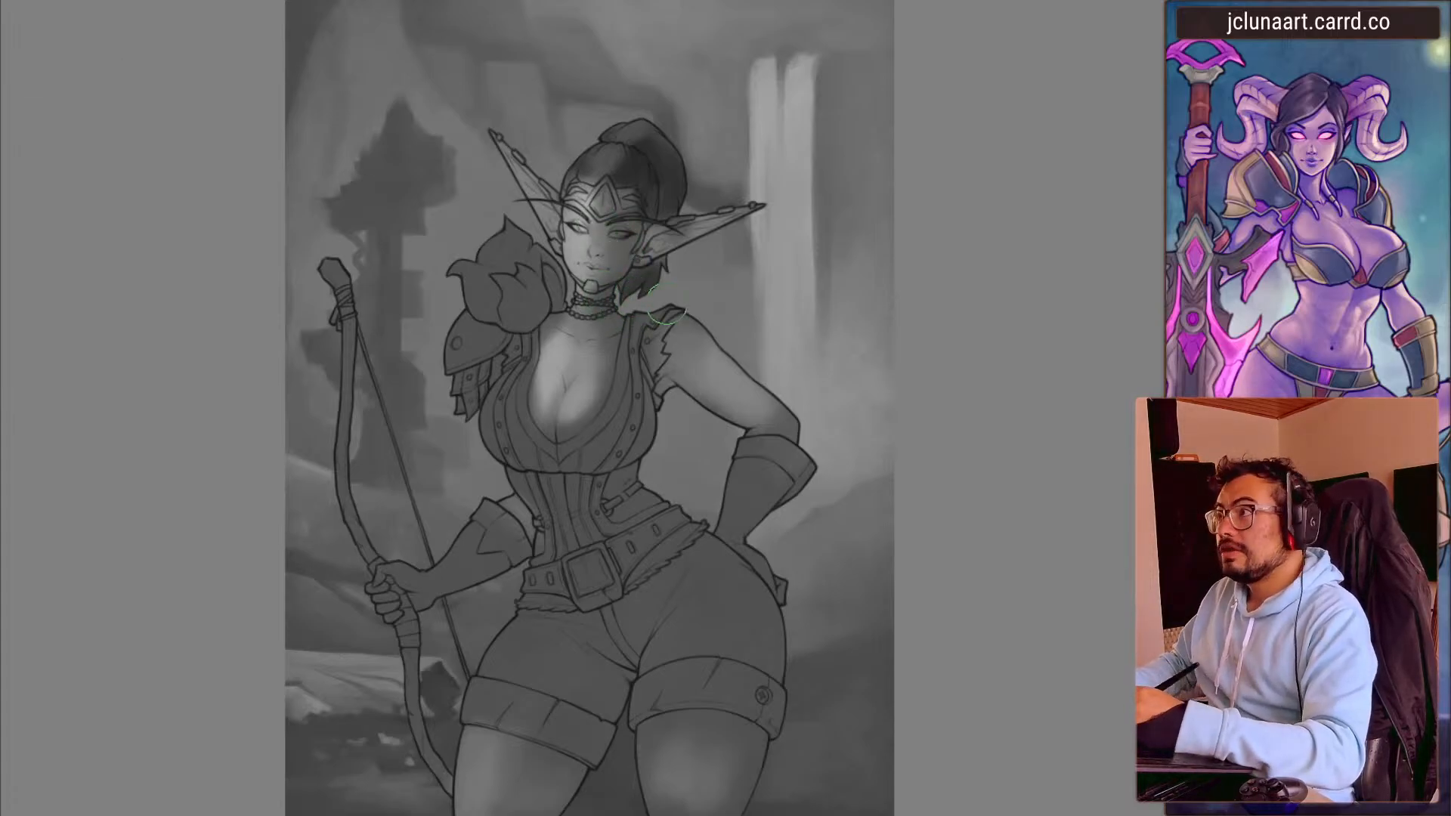
- Sample greys from the face and chest, and refine the soft shading along the cleavage and vest neckline
{"action": "key", "text": "bracketleft"}
{"action": "left_click", "coordinate": [557, 229], "text": "ctrl"}
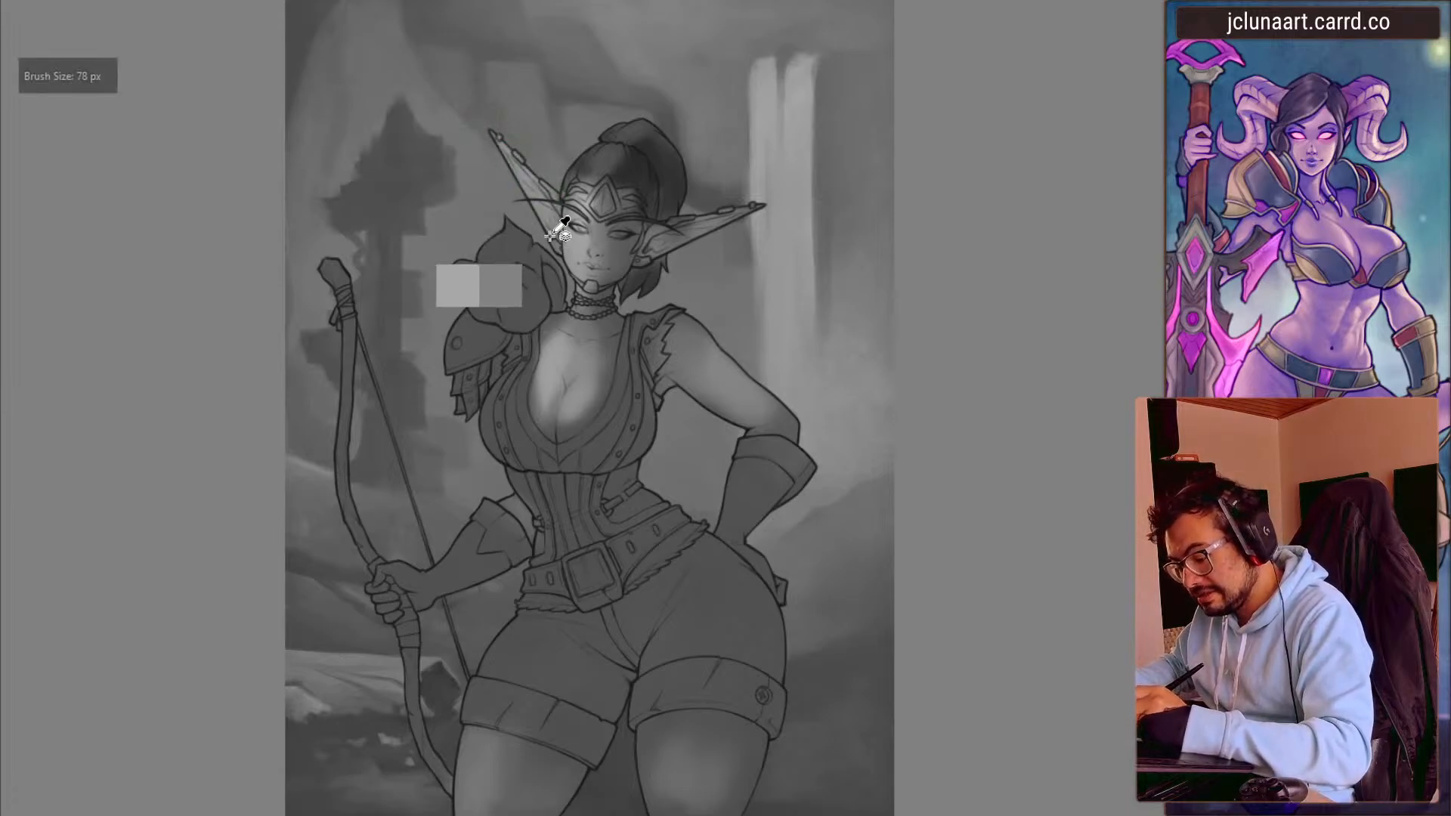
{"action": "left_click", "coordinate": [529, 356], "text": "ctrl"}
{"action": "left_click", "coordinate": [557, 423], "text": "ctrl"}
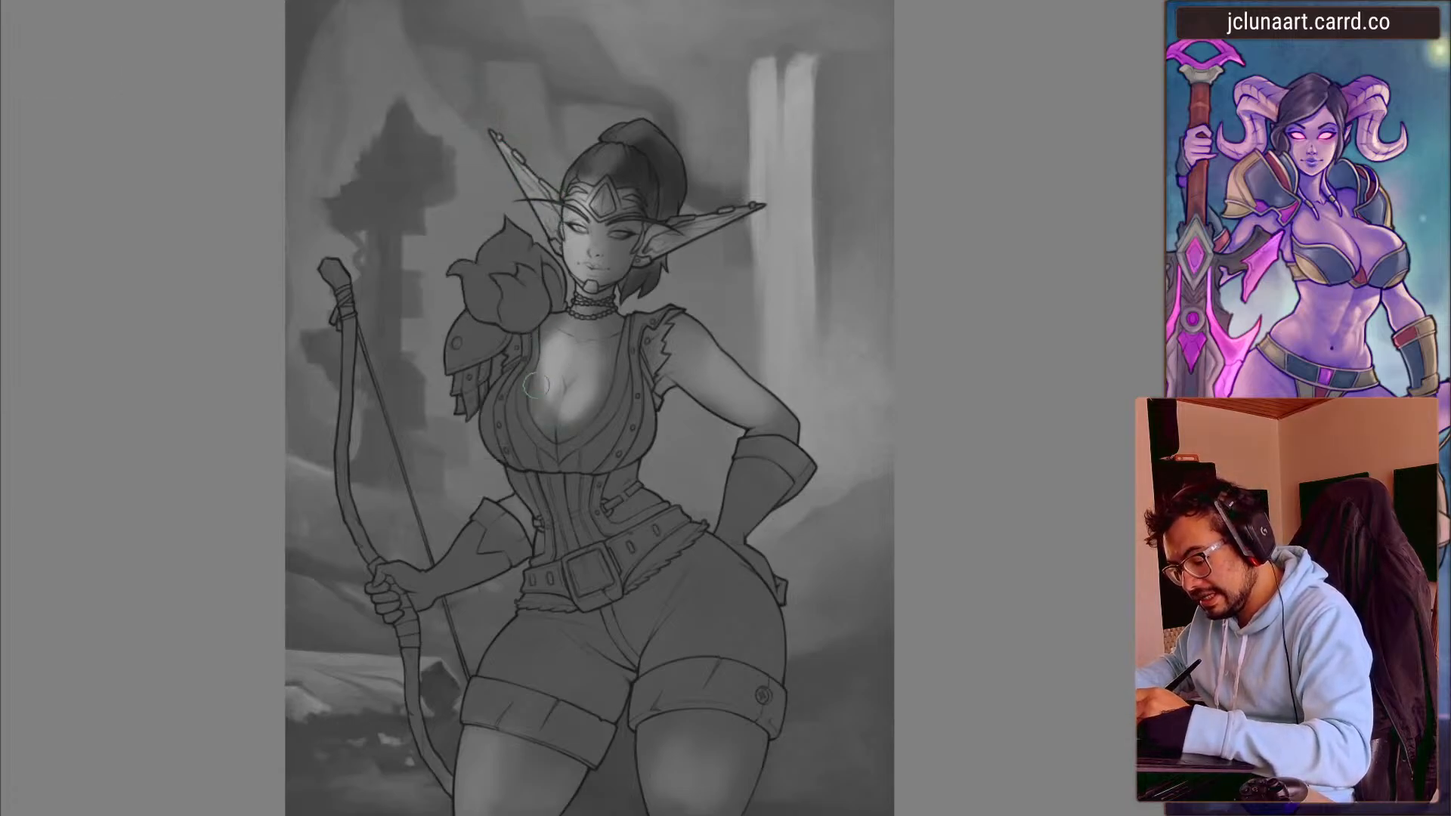
{"action": "key", "text": "bracketleft"}
{"action": "key", "text": "bracketleft"}
{"action": "key", "text": "bracketleft"}
{"action": "key", "text": "bracketleft"}
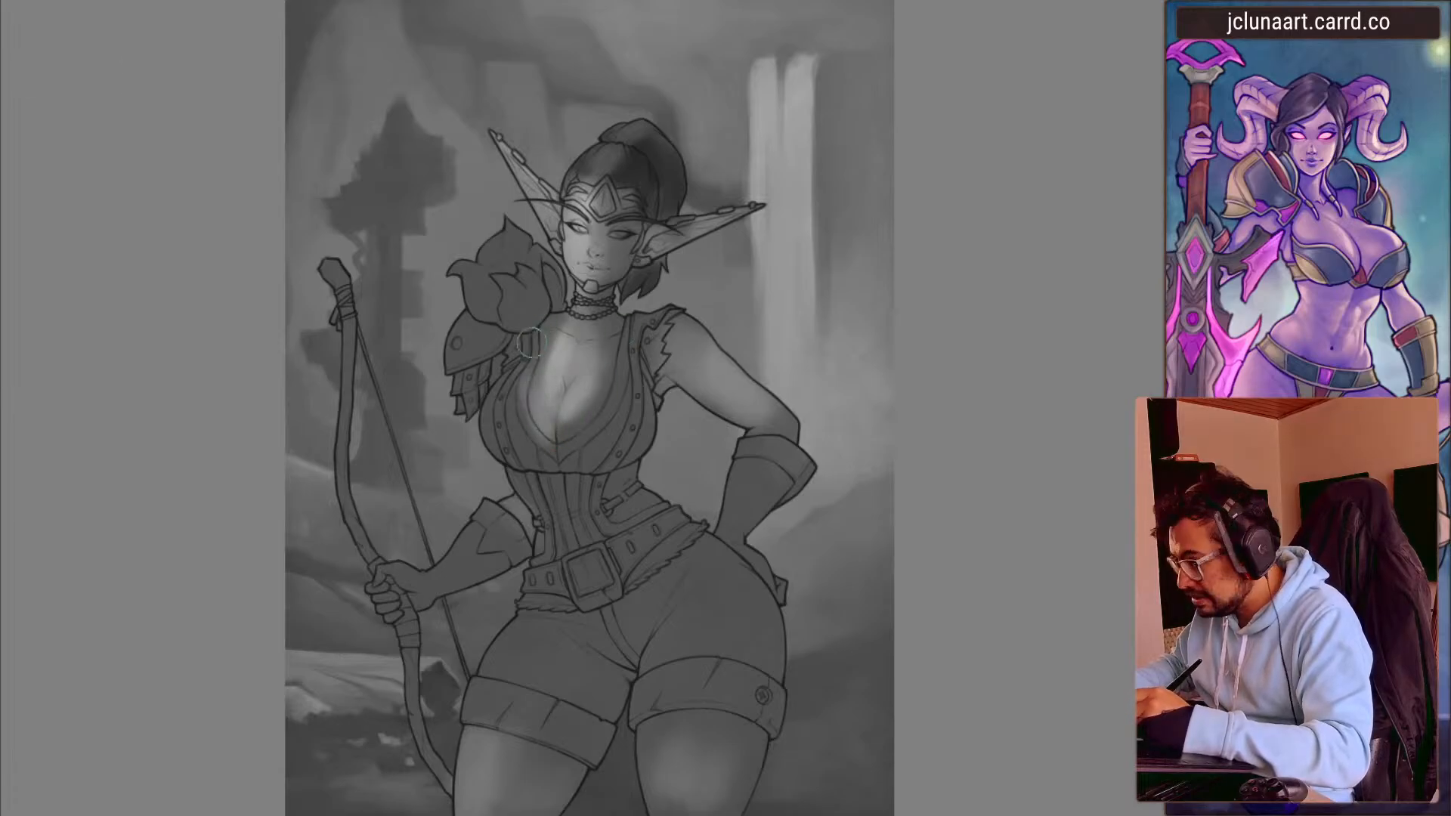
- Mirror the canvas view and blend sampled greys across the archer's collarbones and upper chest
{"action": "key", "text": "m"}
{"action": "key", "text": "bracketright"}
{"action": "left_click", "coordinate": [543, 150], "text": "ctrl"}
{"action": "key", "text": "bracketleft"}
{"action": "key", "text": "bracketleft"}
{"action": "left_click_drag", "start_coordinate": [626, 310], "coordinate": [639, 350]}
{"action": "left_click", "coordinate": [615, 346], "text": "ctrl"}
{"action": "key", "text": "bracketright"}
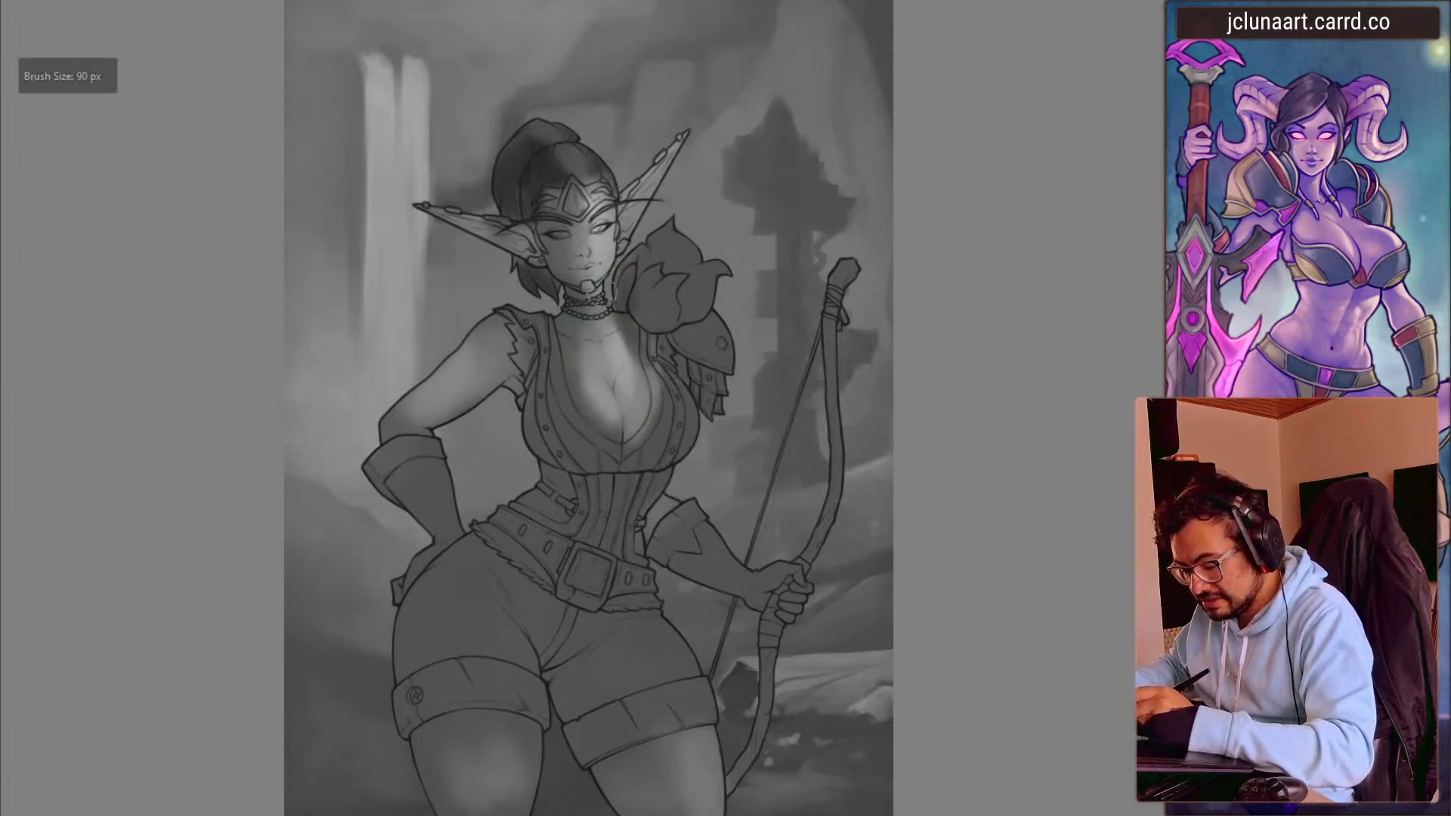
{"action": "key", "text": "bracketleft"}
{"action": "left_click", "coordinate": [604, 357], "text": "ctrl"}
{"action": "left_click_drag", "start_coordinate": [576, 337], "coordinate": [607, 373]}
{"action": "key", "text": "bracketleft"}
{"action": "key", "text": "bracketleft"}
{"action": "key", "text": "bracketleft"}
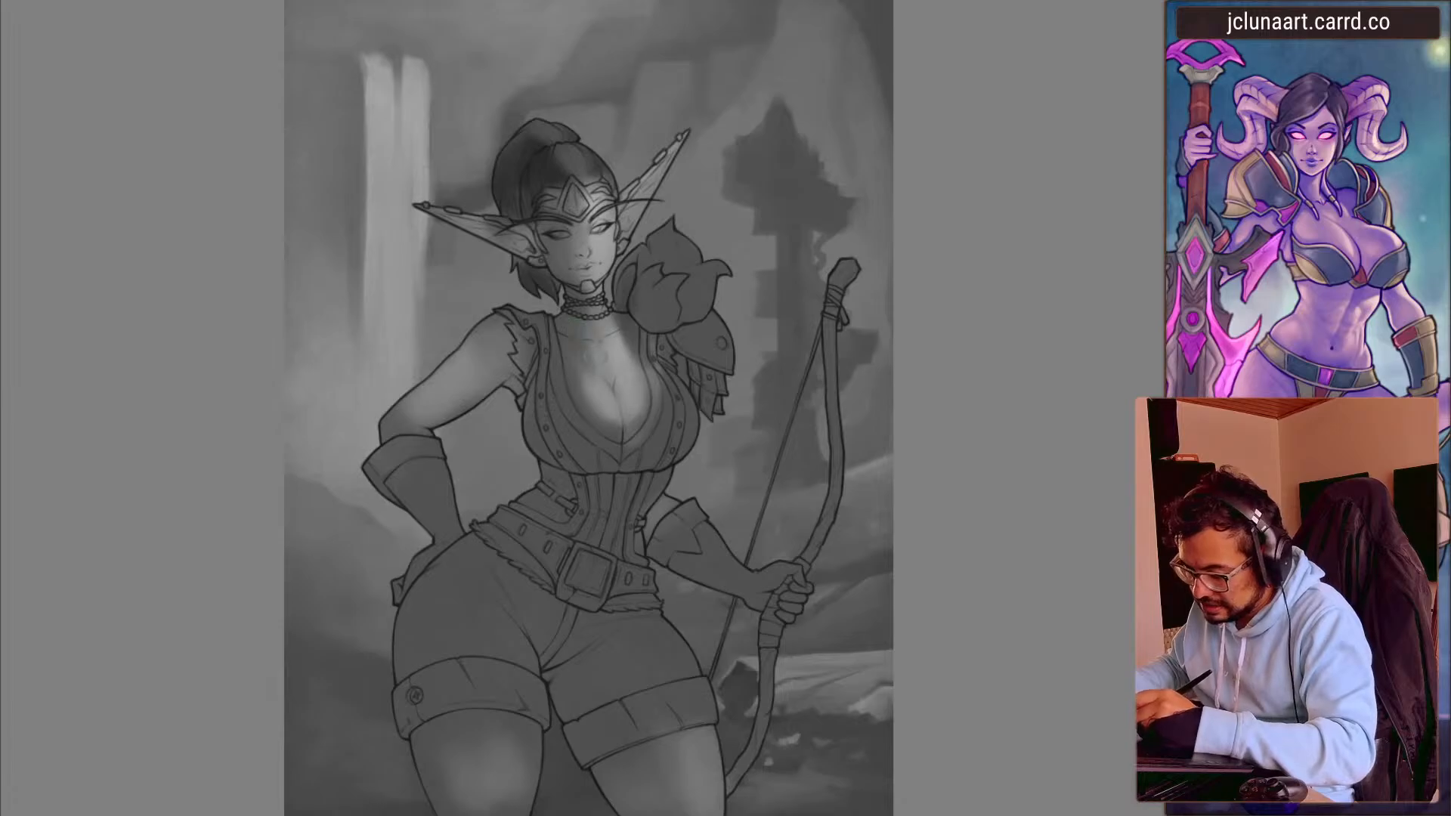
- Sample a light skin grey and block in the shoulder flower with a flat light tone
{"action": "key", "text": "bracketright"}
{"action": "left_click", "coordinate": [604, 255], "text": "ctrl"}
{"action": "key", "text": "bracketright"}
{"action": "mouse_move", "coordinate": [707, 252]}
{"action": "left_mouse_down"}
{"action": "mouse_move", "coordinate": [700, 291]}
{"action": "mouse_move", "coordinate": [652, 257]}
{"action": "mouse_move", "coordinate": [632, 299]}
{"action": "mouse_move", "coordinate": [673, 306]}
{"action": "mouse_move", "coordinate": [709, 280]}
{"action": "left_mouse_up"}
{"action": "key", "text": "bracketright"}
{"action": "key", "text": "bracketright"}
{"action": "key", "text": "bracketright"}
{"action": "key", "text": "bracketright"}
{"action": "key", "text": "bracketright"}
{"action": "key", "text": "bracketright"}
{"action": "key", "text": "bracketright"}
{"action": "key", "text": "bracketright"}
{"action": "key", "text": "bracketright"}
{"action": "key", "text": "bracketright"}
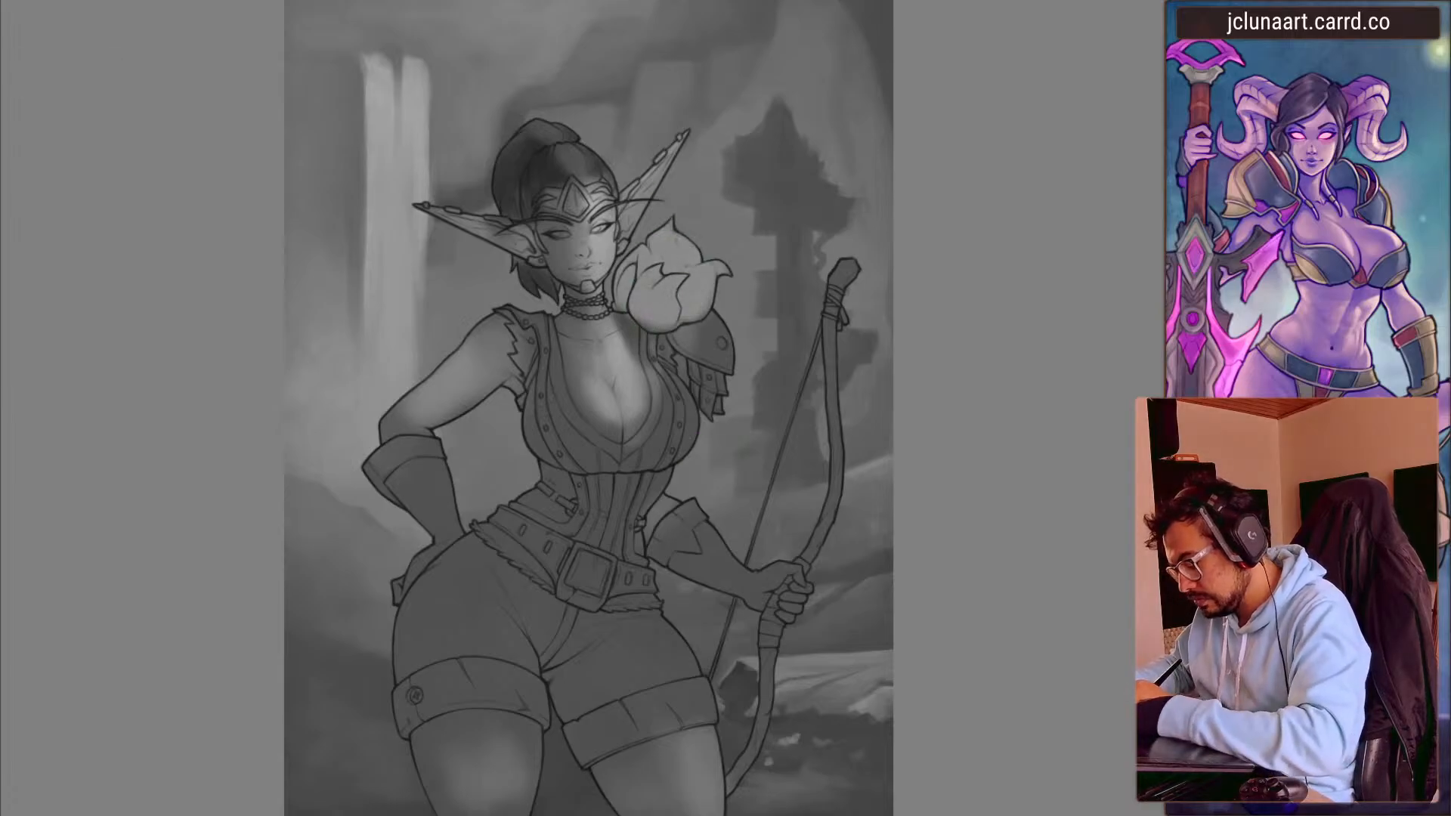
- Paint near-white highlights on the shoulder flower's petals and lighten the shoulder plate beneath it
{"action": "key", "text": "bracketleft"}
{"action": "key", "text": "bracketleft"}
{"action": "key", "text": "bracketleft"}
{"action": "key", "text": "bracketleft"}
{"action": "key", "text": "bracketleft"}
{"action": "key", "text": "bracketleft"}
{"action": "key", "text": "bracketleft"}
{"action": "key", "text": "bracketleft"}
{"action": "mouse_move", "coordinate": [674, 233]}
{"action": "left_mouse_down"}
{"action": "mouse_move", "coordinate": [700, 268]}
{"action": "mouse_move", "coordinate": [684, 310]}
{"action": "mouse_move", "coordinate": [693, 273]}
{"action": "mouse_move", "coordinate": [716, 378]}
{"action": "mouse_move", "coordinate": [718, 352]}
{"action": "mouse_move", "coordinate": [703, 394]}
{"action": "mouse_move", "coordinate": [690, 370]}
{"action": "mouse_move", "coordinate": [695, 401]}
{"action": "left_mouse_up"}
{"action": "key", "text": "bracketright"}
{"action": "key", "text": "bracketright"}
- Sample the dark hair grey and darken the vest's inner panel around the neckline and down the corset front
{"action": "left_click", "coordinate": [518, 157], "text": "ctrl"}
{"action": "left_click", "coordinate": [545, 248], "text": "ctrl"}
{"action": "left_click", "coordinate": [479, 357], "text": "ctrl"}
{"action": "key", "text": "bracketleft"}
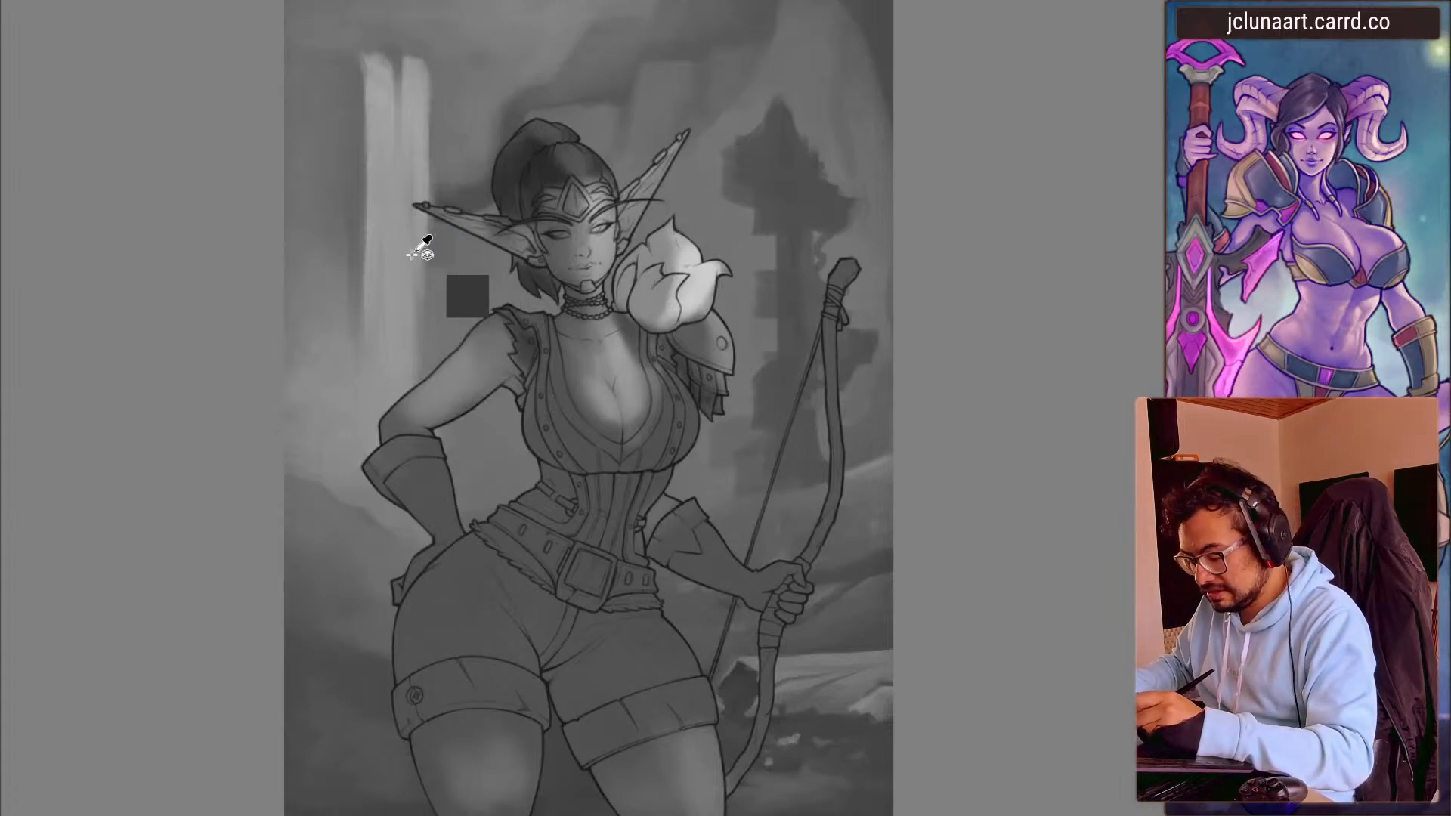
{"action": "left_click", "coordinate": [528, 161], "text": "ctrl"}
{"action": "key", "text": "bracketleft"}
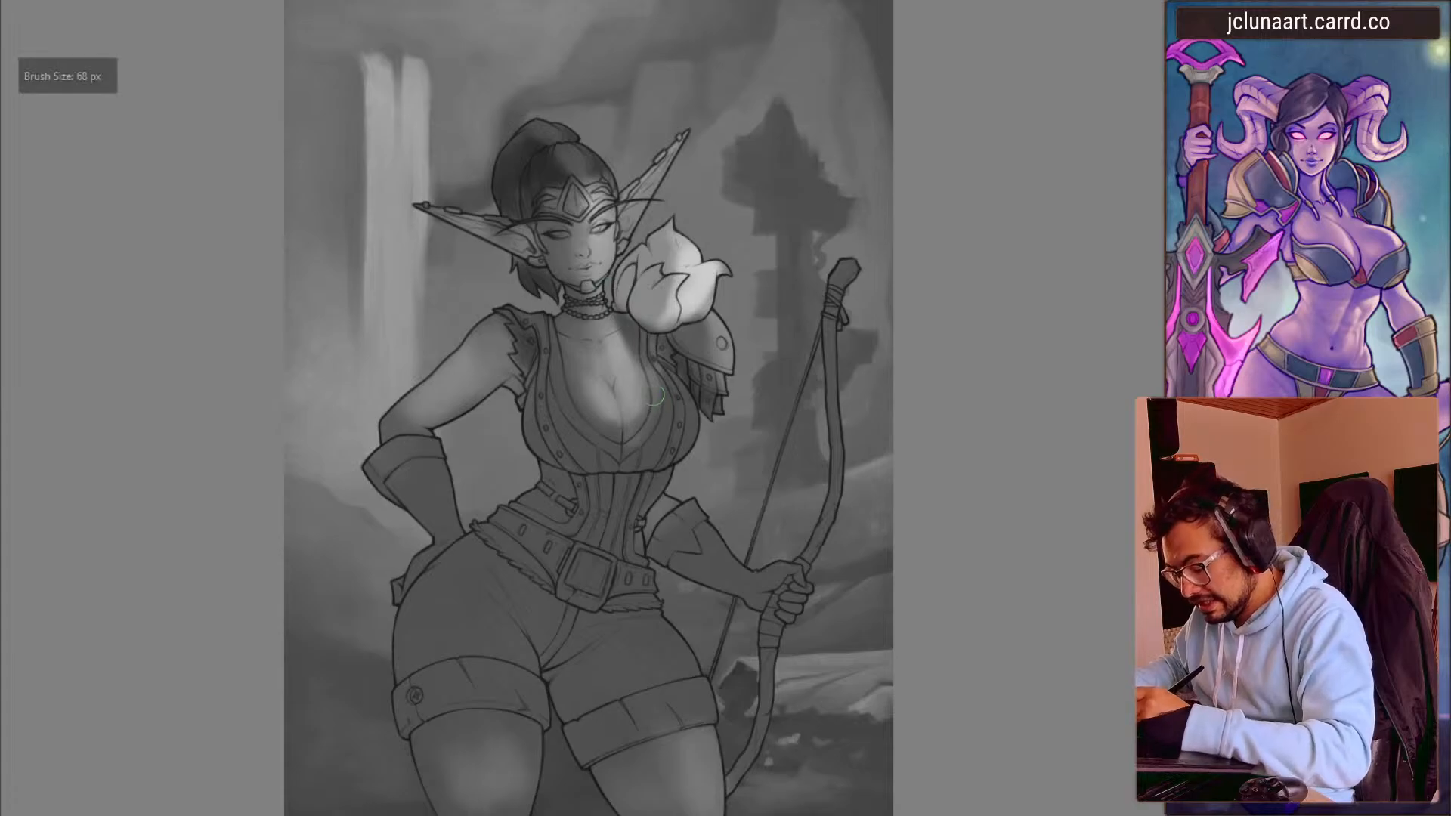
{"action": "key", "text": "bracketright"}
{"action": "key", "text": "bracketright"}
{"action": "key", "text": "bracketright"}
{"action": "mouse_move", "coordinate": [656, 375]}
{"action": "left_mouse_down"}
{"action": "mouse_move", "coordinate": [659, 436]}
{"action": "mouse_move", "coordinate": [620, 459]}
{"action": "mouse_move", "coordinate": [658, 440]}
{"action": "mouse_move", "coordinate": [593, 457]}
{"action": "mouse_move", "coordinate": [551, 380]}
{"action": "mouse_move", "coordinate": [560, 333]}
{"action": "left_mouse_up"}
{"action": "key", "text": "bracketright"}
{"action": "key", "text": "bracketright"}
{"action": "key", "text": "bracketleft"}
{"action": "key", "text": "bracketleft"}
{"action": "left_click", "coordinate": [653, 433], "text": "ctrl"}
{"action": "left_click_drag", "start_coordinate": [655, 432], "coordinate": [660, 411]}
{"action": "mouse_move", "coordinate": [632, 479]}
{"action": "left_mouse_down"}
{"action": "mouse_move", "coordinate": [599, 505]}
{"action": "mouse_move", "coordinate": [613, 545]}
{"action": "mouse_move", "coordinate": [592, 532]}
{"action": "left_mouse_up"}
- Sample the light chest tone and paint highlight streaks down the corset front with a brush of about 73 px
{"action": "left_click", "coordinate": [611, 387], "text": "ctrl"}
{"action": "key", "text": "bracketleft"}
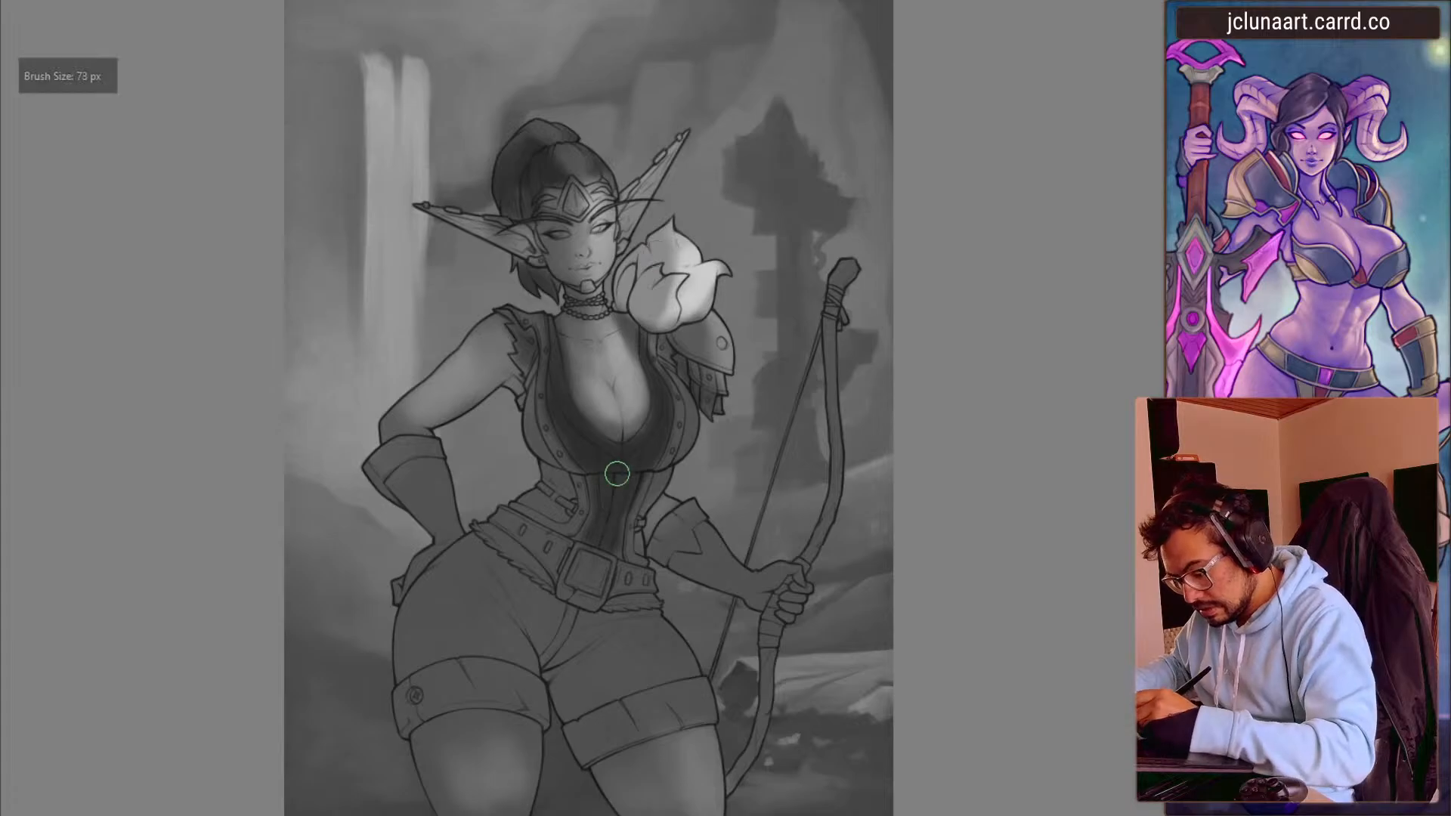
{"action": "left_click_drag", "start_coordinate": [607, 477], "coordinate": [610, 553]}
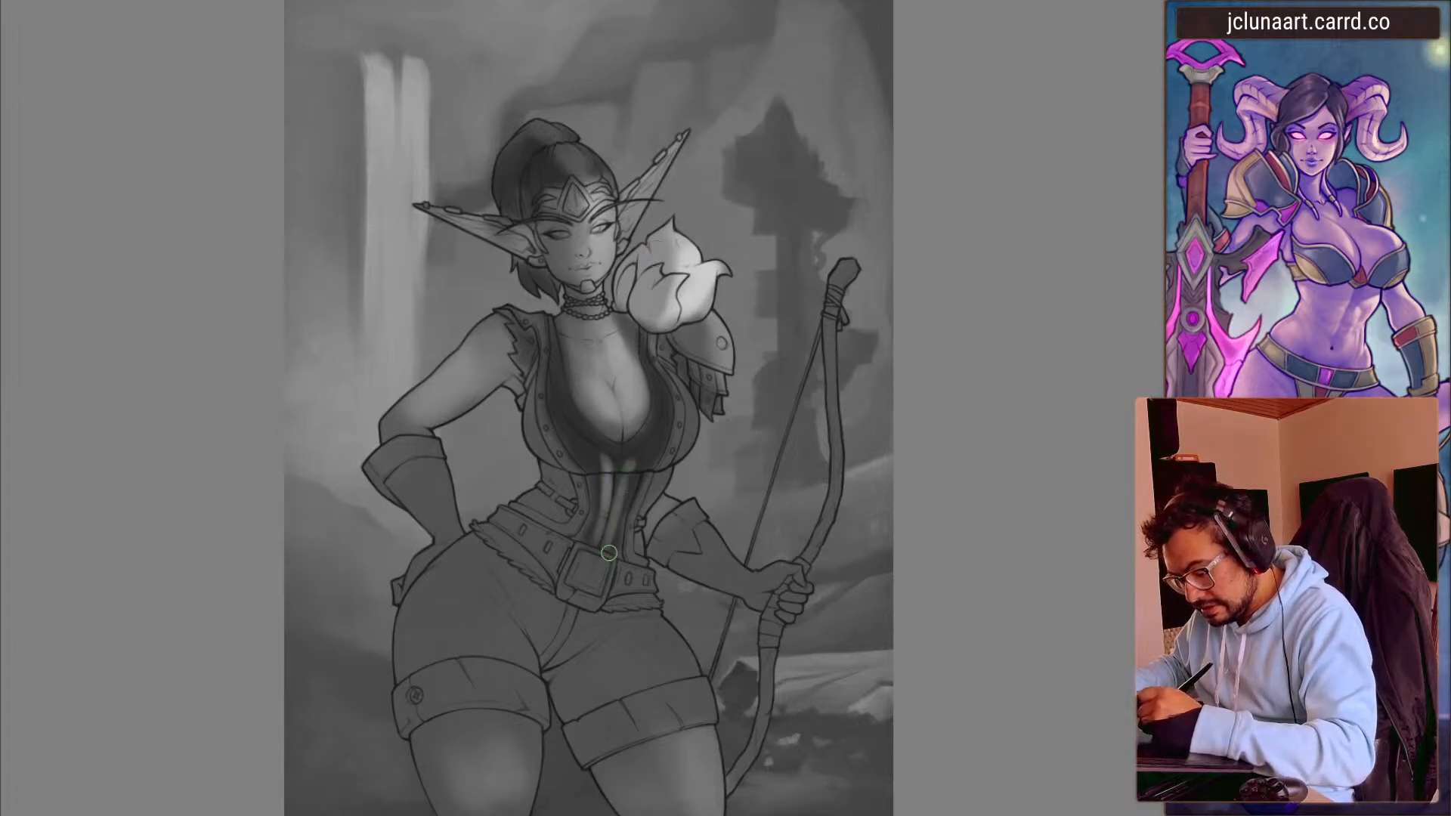
- Mirror the canvas view and darken the armour rim behind the shoulder flower, refining the petals with sampled light greys
{"action": "key", "text": "m"}
{"action": "left_click", "coordinate": [522, 306], "text": "ctrl"}
{"action": "key", "text": "bracketleft"}
{"action": "key", "text": "bracketleft"}
{"action": "left_click_drag", "start_coordinate": [504, 255], "coordinate": [509, 229]}
{"action": "left_click", "coordinate": [526, 310], "text": "ctrl"}
{"action": "key", "text": "bracketright"}
{"action": "key", "text": "bracketright"}
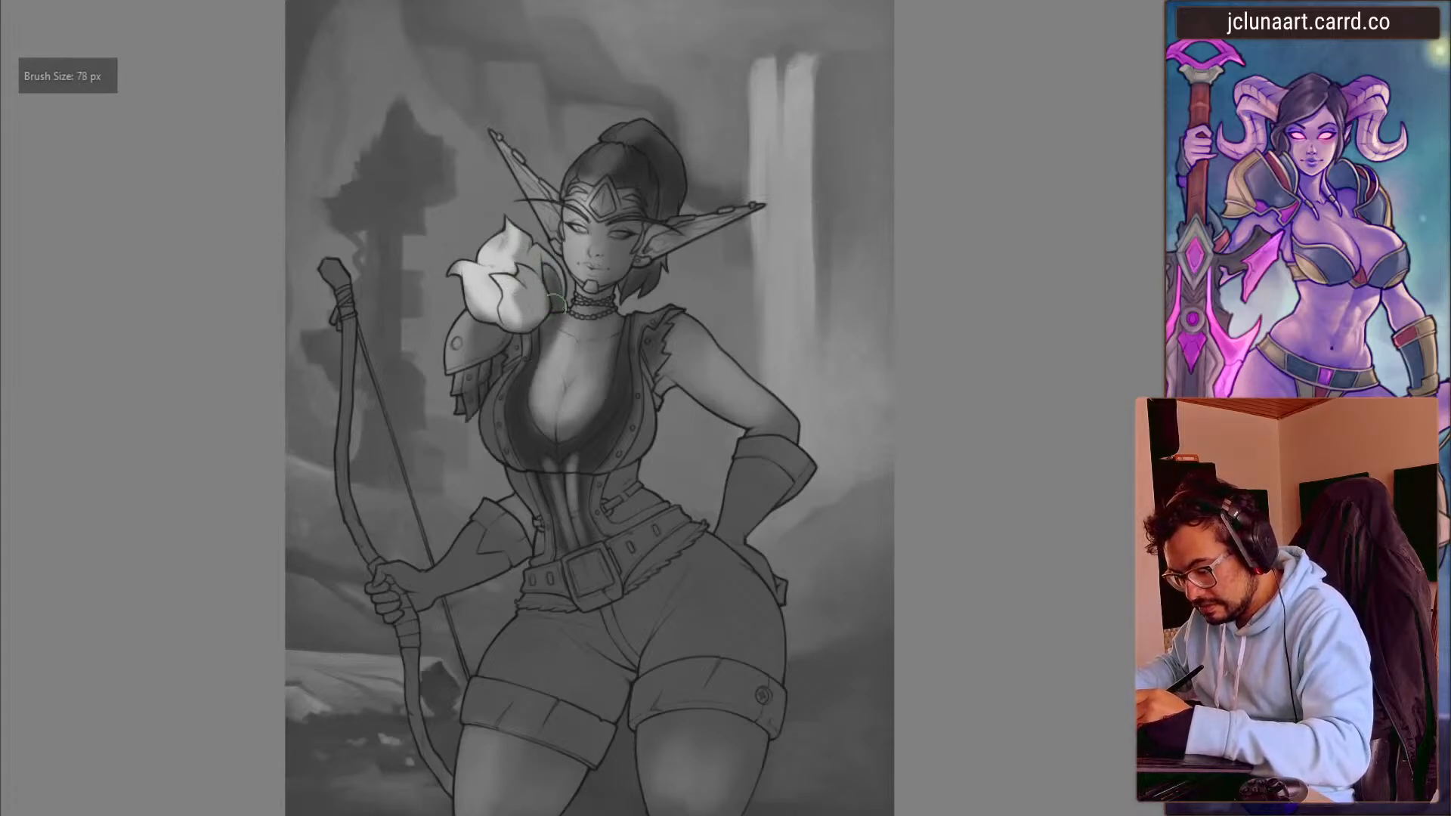
{"action": "left_click", "coordinate": [517, 282], "text": "ctrl"}
{"action": "mouse_move", "coordinate": [512, 309]}
{"action": "left_mouse_down"}
{"action": "mouse_move", "coordinate": [505, 261]}
{"action": "mouse_move", "coordinate": [516, 266]}
{"action": "left_mouse_up"}
{"action": "left_click", "coordinate": [494, 262], "text": "ctrl"}
{"action": "key", "text": "bracketleft"}
{"action": "key", "text": "bracketleft"}
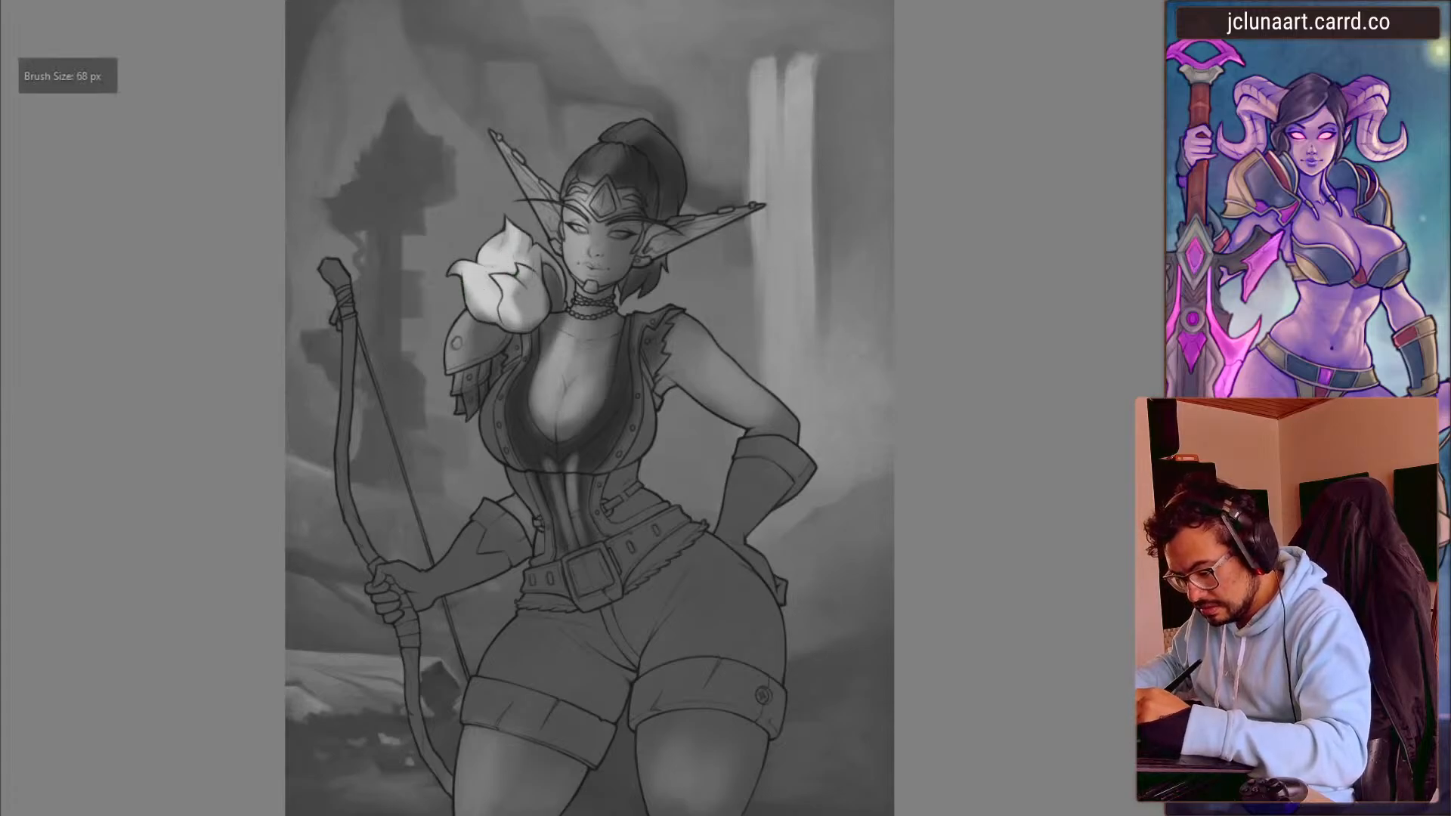
- Mirror the view back, tone the shoulder plate with sampled greys and brighten its round stud
{"action": "key", "text": "m"}
{"action": "left_click", "coordinate": [665, 343], "text": "ctrl"}
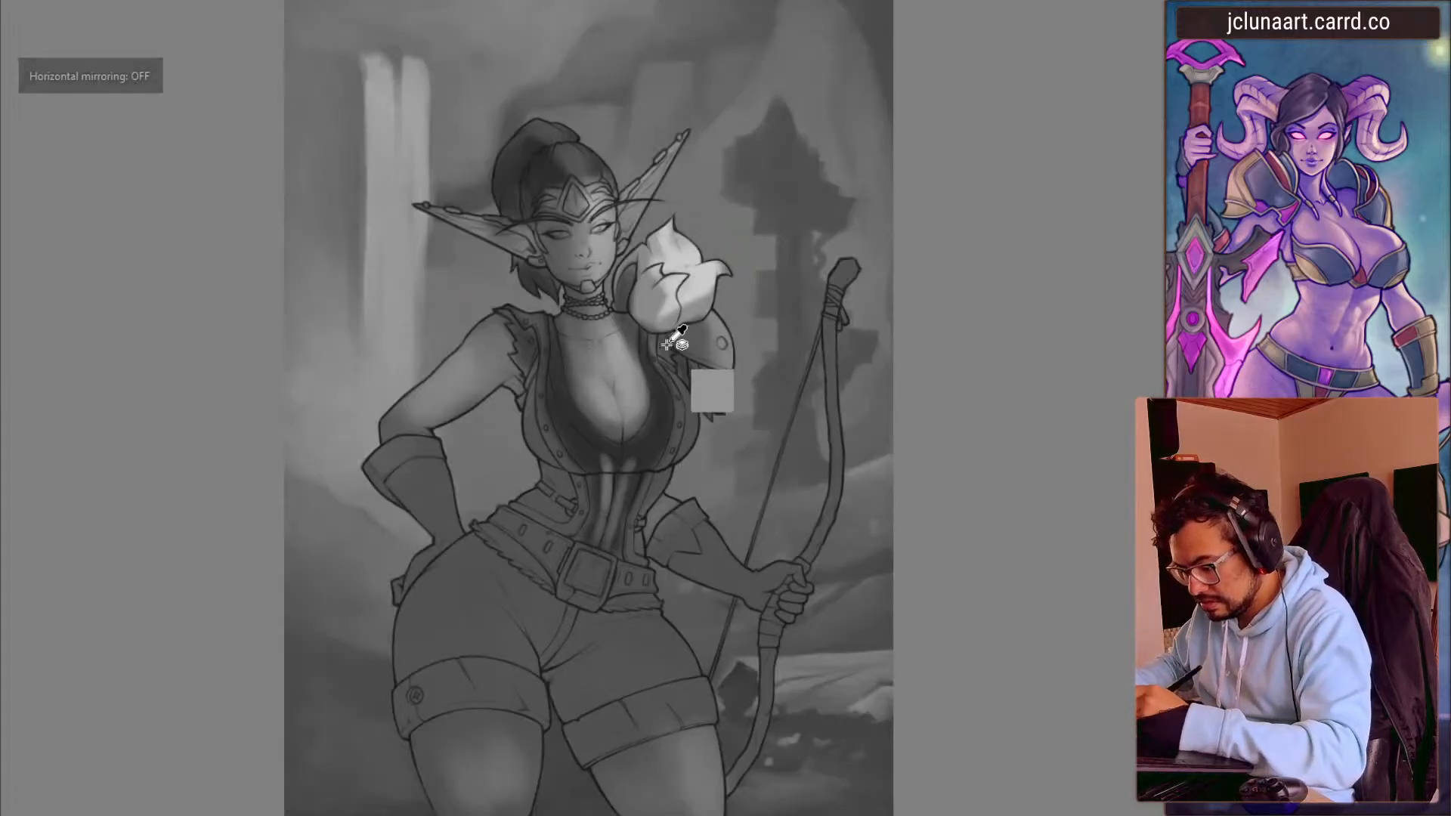
{"action": "left_click", "coordinate": [711, 345], "text": "ctrl"}
{"action": "key", "text": "bracketright"}
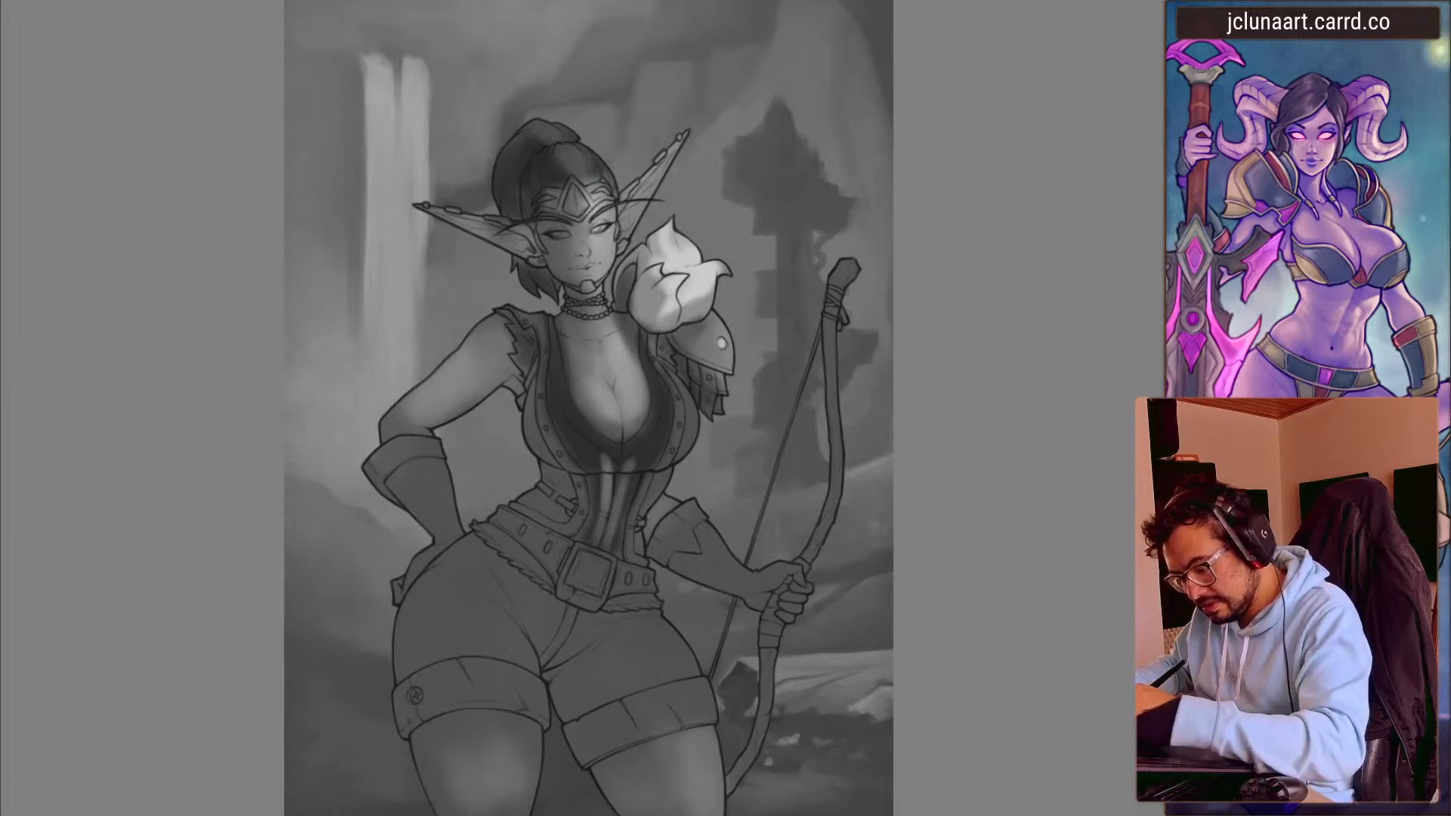
{"action": "key", "text": "bracketleft"}
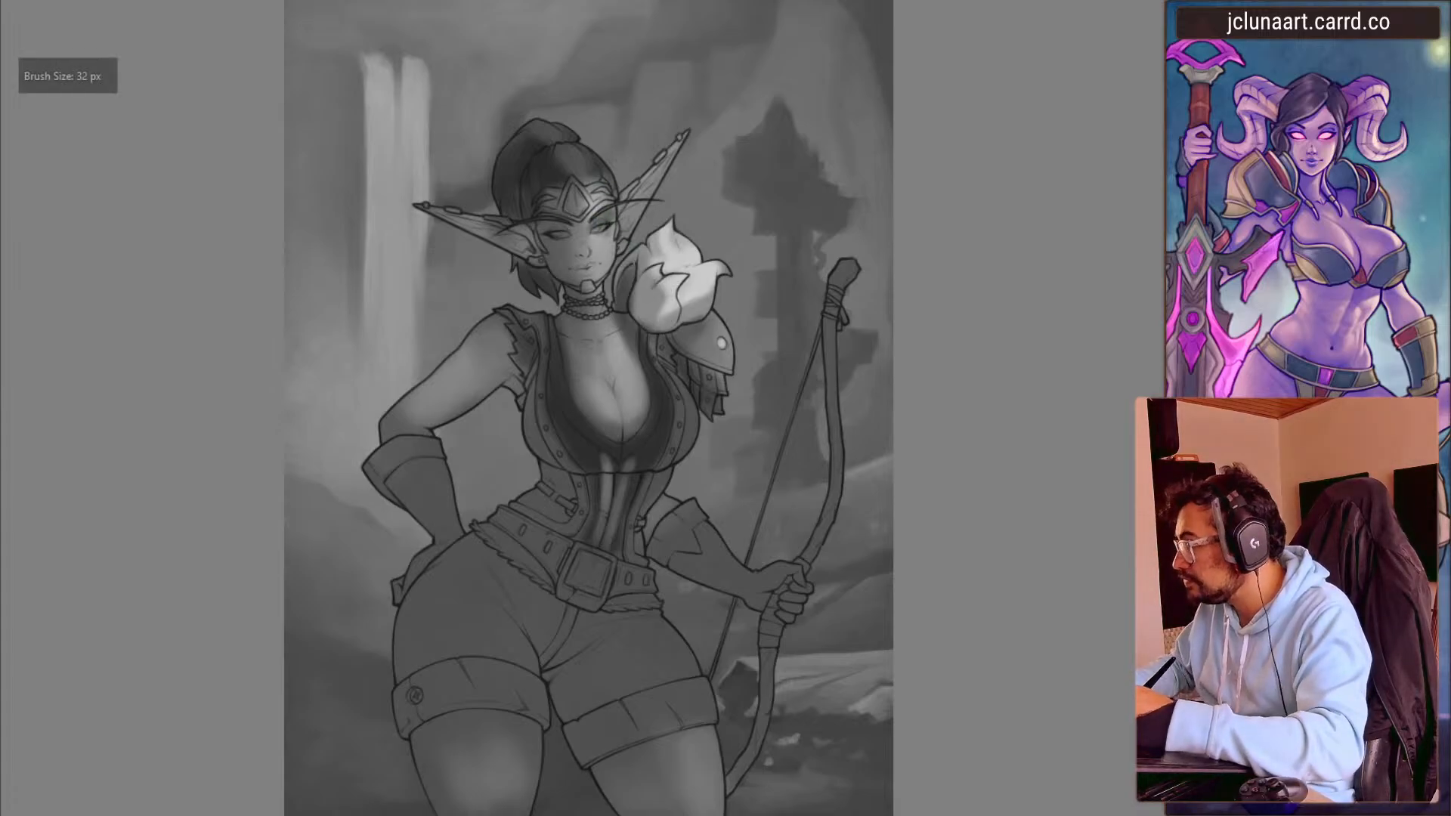
- Refine the values on both long ears with sampled greys, using a small brush of about 28 to 41 px
{"action": "left_click", "coordinate": [622, 367], "text": "ctrl"}
{"action": "key", "text": "bracketleft"}
{"action": "left_click", "coordinate": [533, 179], "text": "ctrl"}
{"action": "key", "text": "bracketleft"}
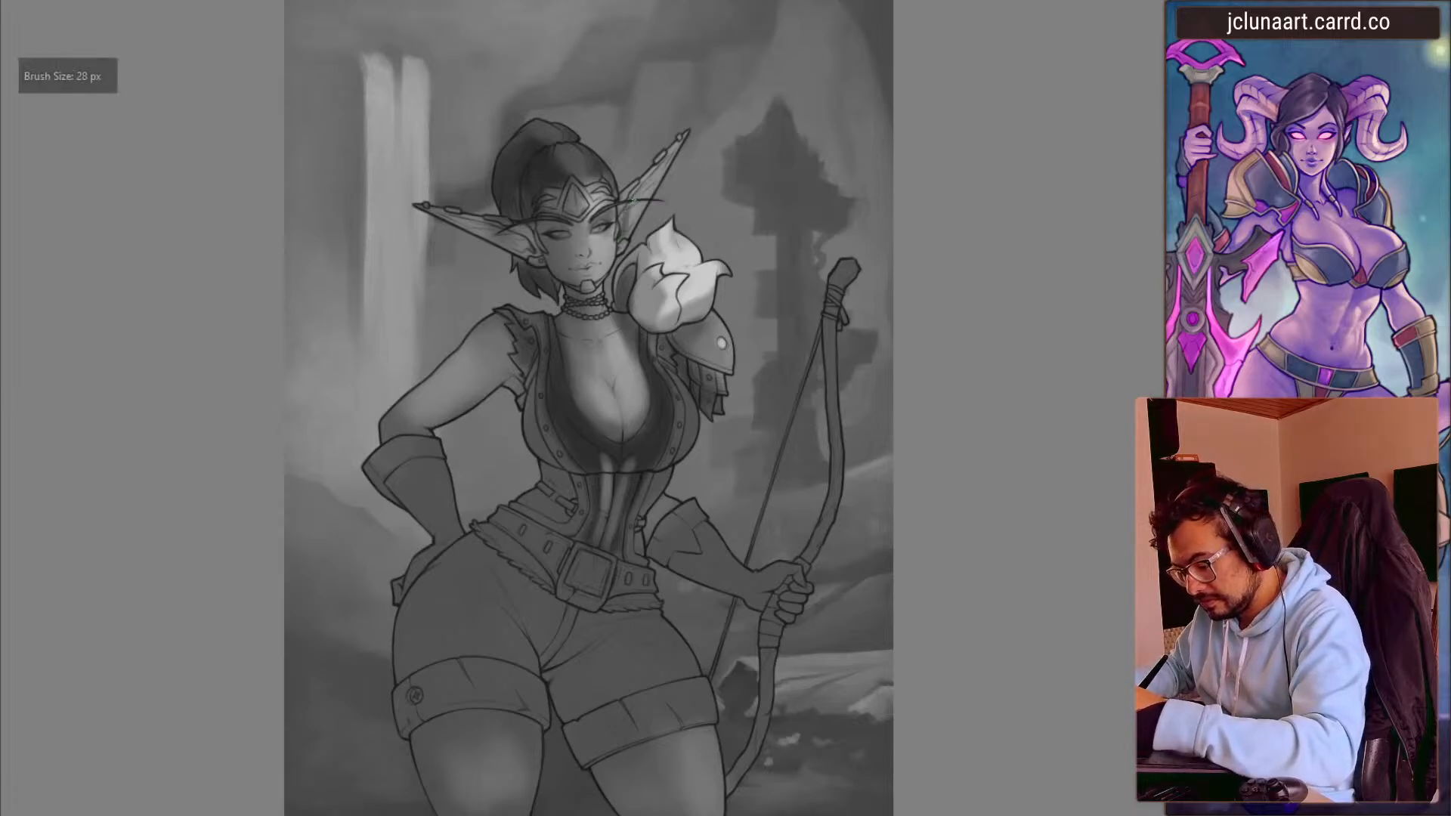
{"action": "key", "text": "bracketright"}
{"action": "key", "text": "bracketright"}
{"action": "left_click", "coordinate": [654, 184], "text": "ctrl"}
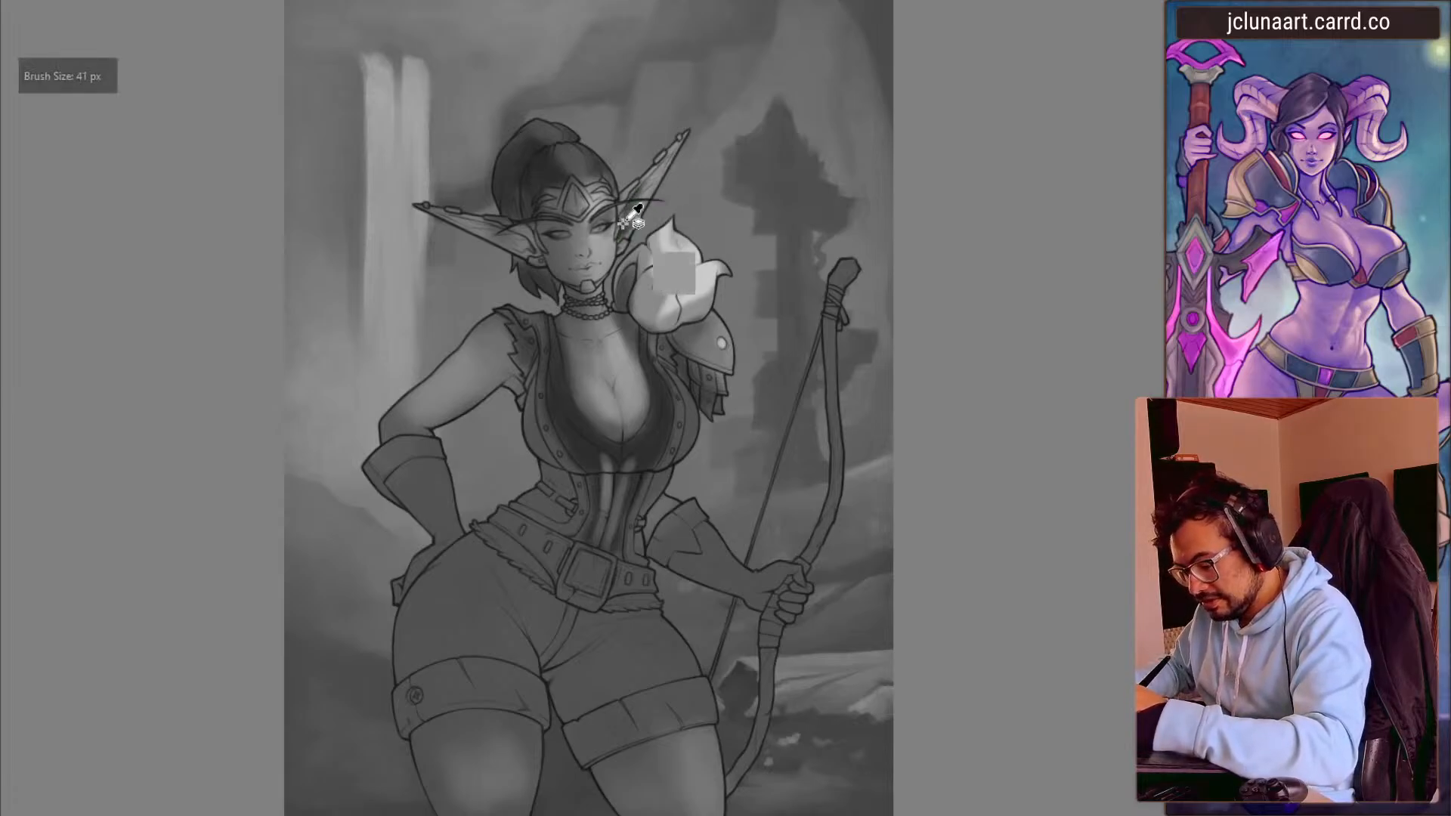
{"action": "left_click", "coordinate": [480, 227], "text": "ctrl"}
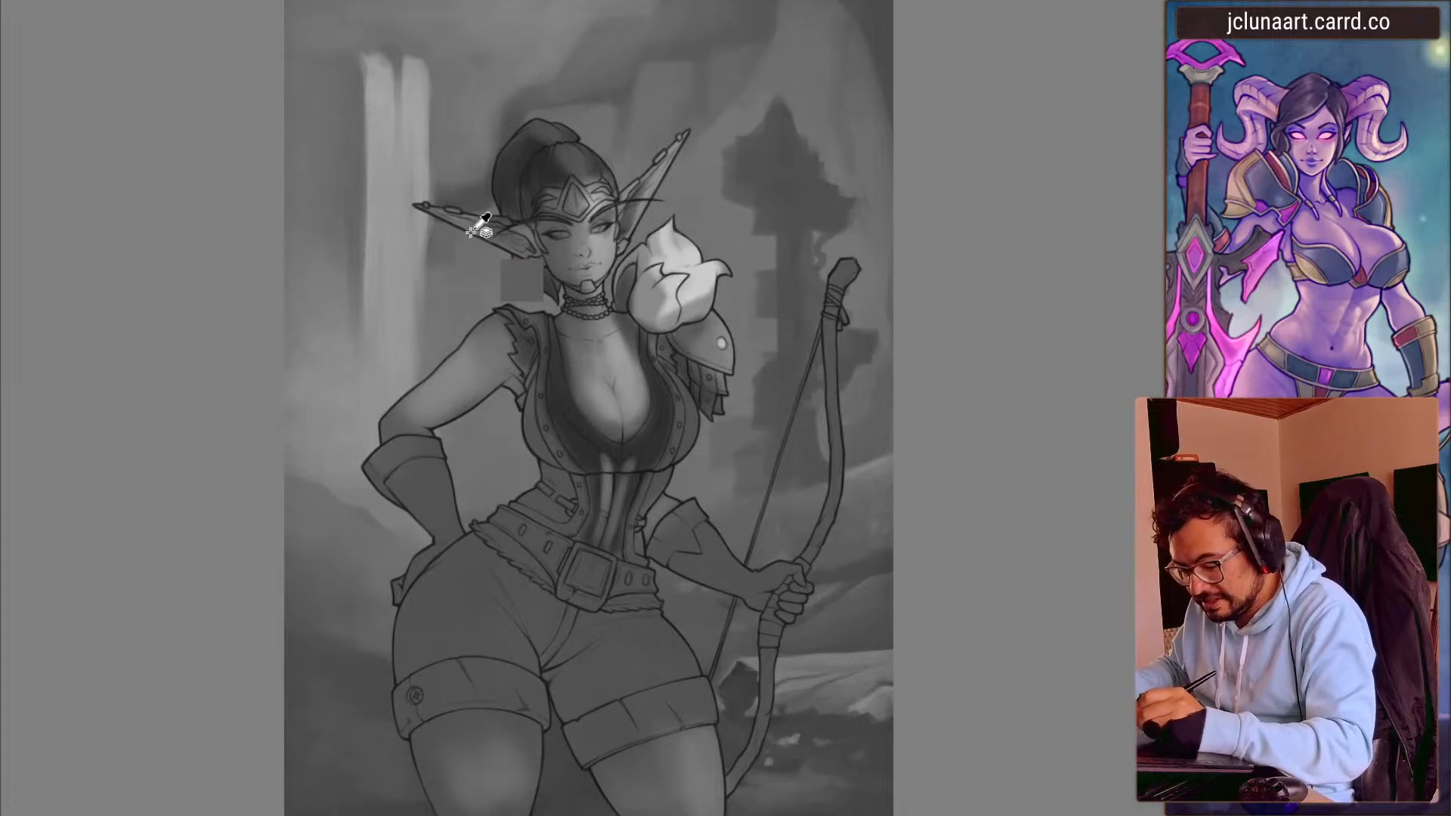
{"action": "key", "text": "bracketleft"}
{"action": "key", "text": "bracketleft"}
- Rotate the canvas view and brighten the chin ornament, ear jewellery and eyes with a brush of about 24 to 35 px
{"action": "key", "text": "4"}
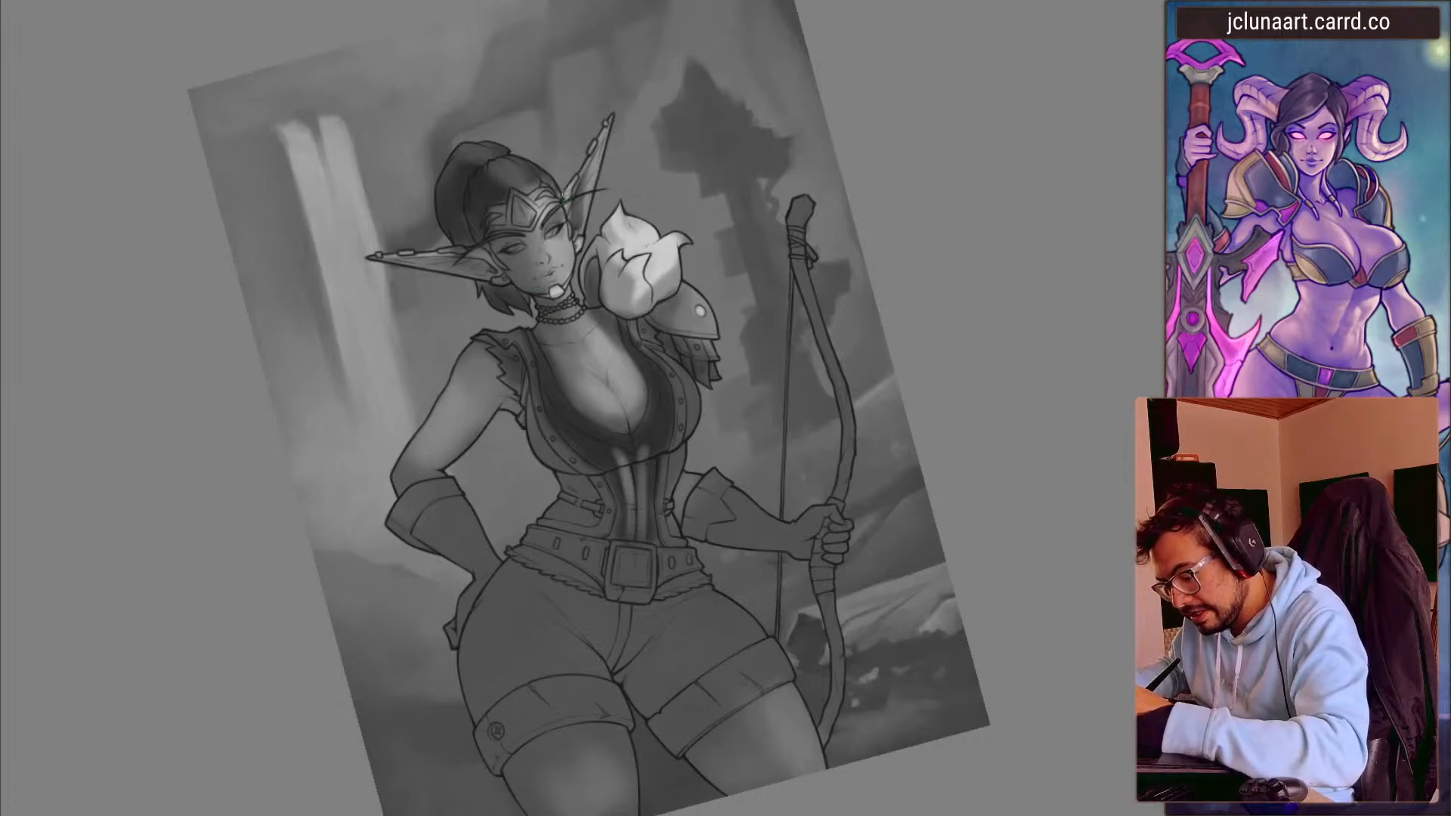
{"action": "key", "text": "bracketright"}
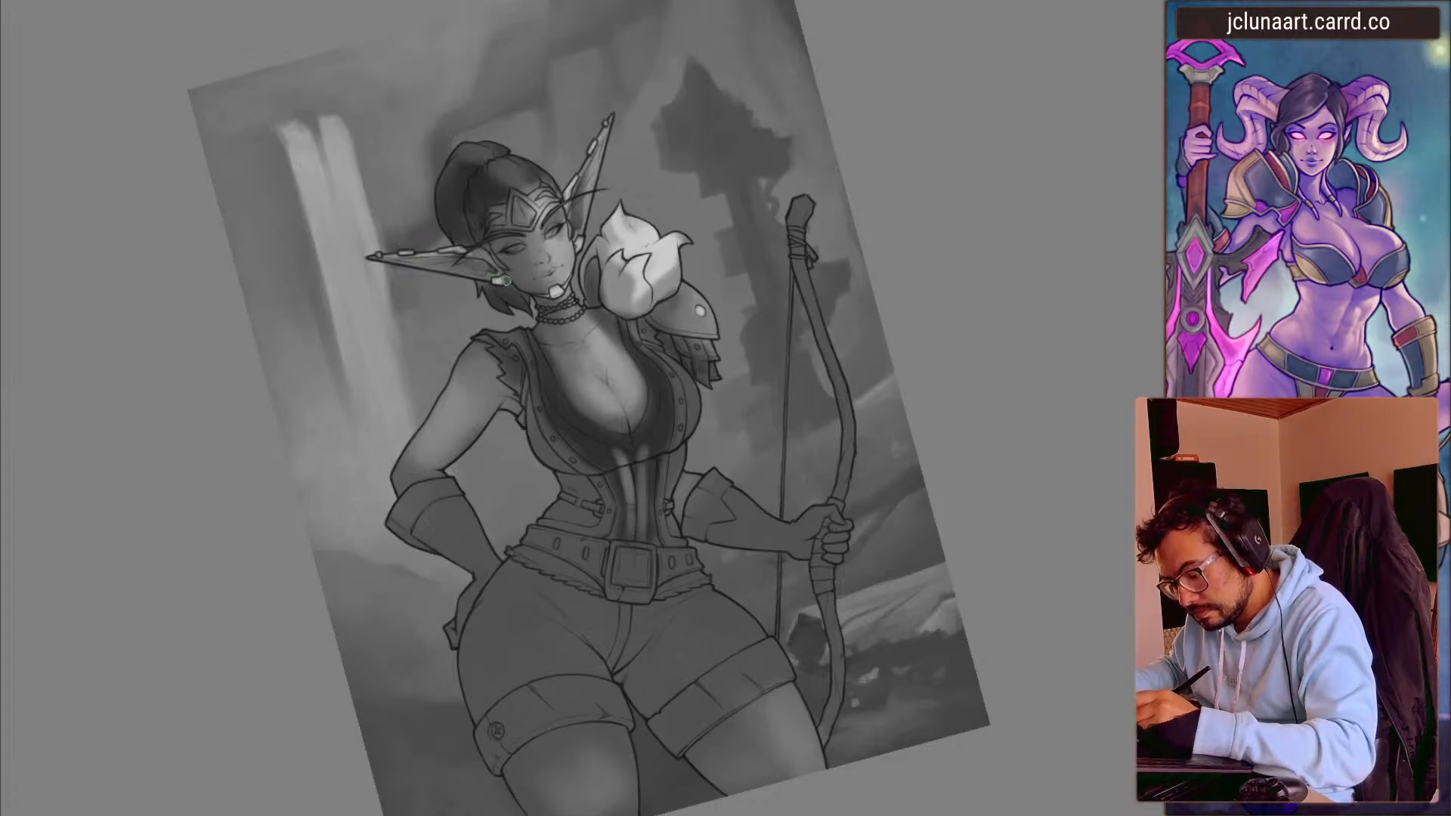
{"action": "key", "text": "bracketright"}
{"action": "key", "text": "bracketright"}
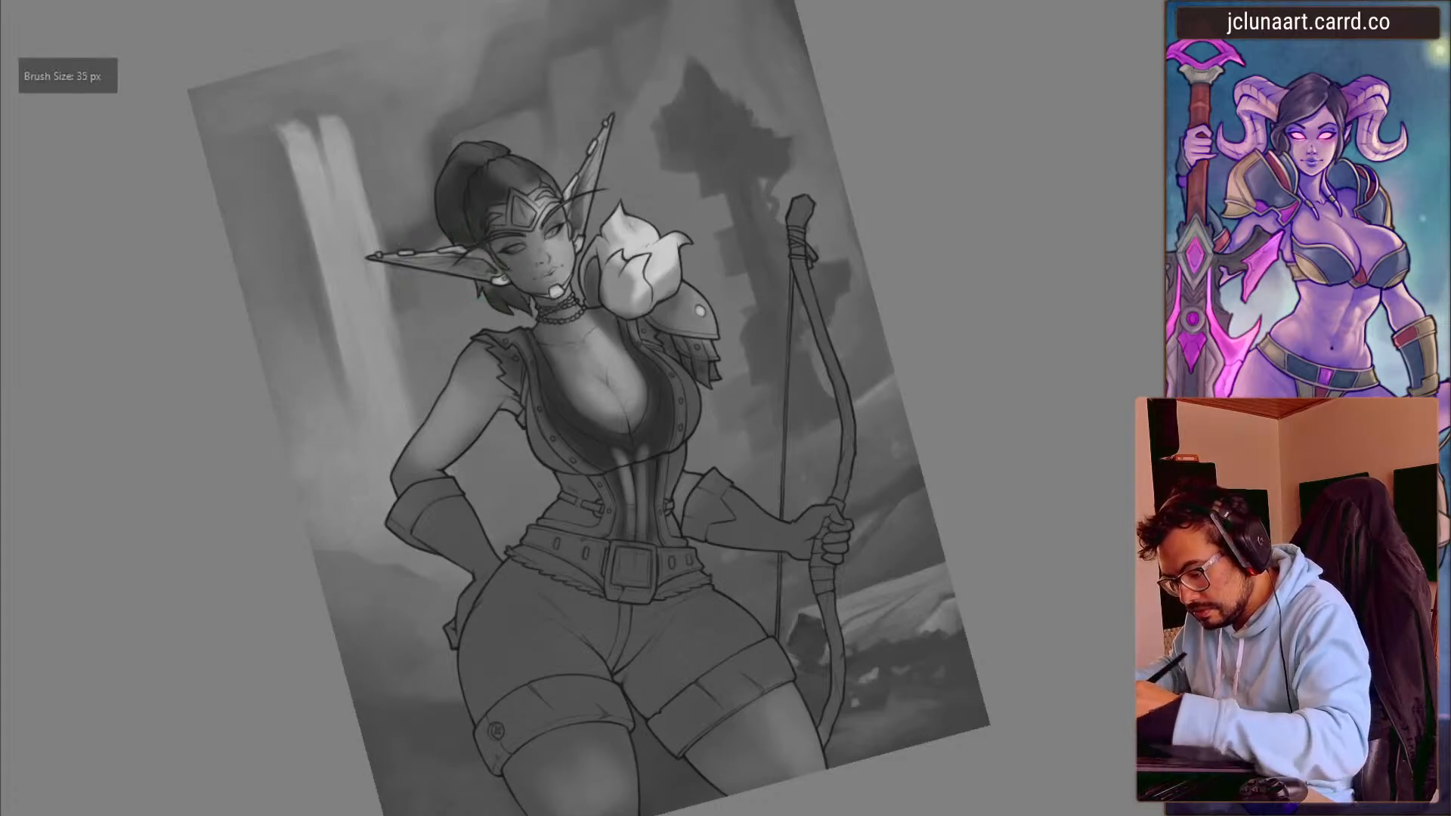
{"action": "key", "text": "bracketleft"}
{"action": "key", "text": "bracketleft"}
{"action": "key", "text": "bracketleft"}
{"action": "mouse_move", "coordinate": [522, 247]}
{"action": "left_mouse_down"}
{"action": "mouse_move", "coordinate": [509, 249]}
{"action": "mouse_move", "coordinate": [560, 228]}
{"action": "left_mouse_up"}
{"action": "key", "text": "bracketleft"}
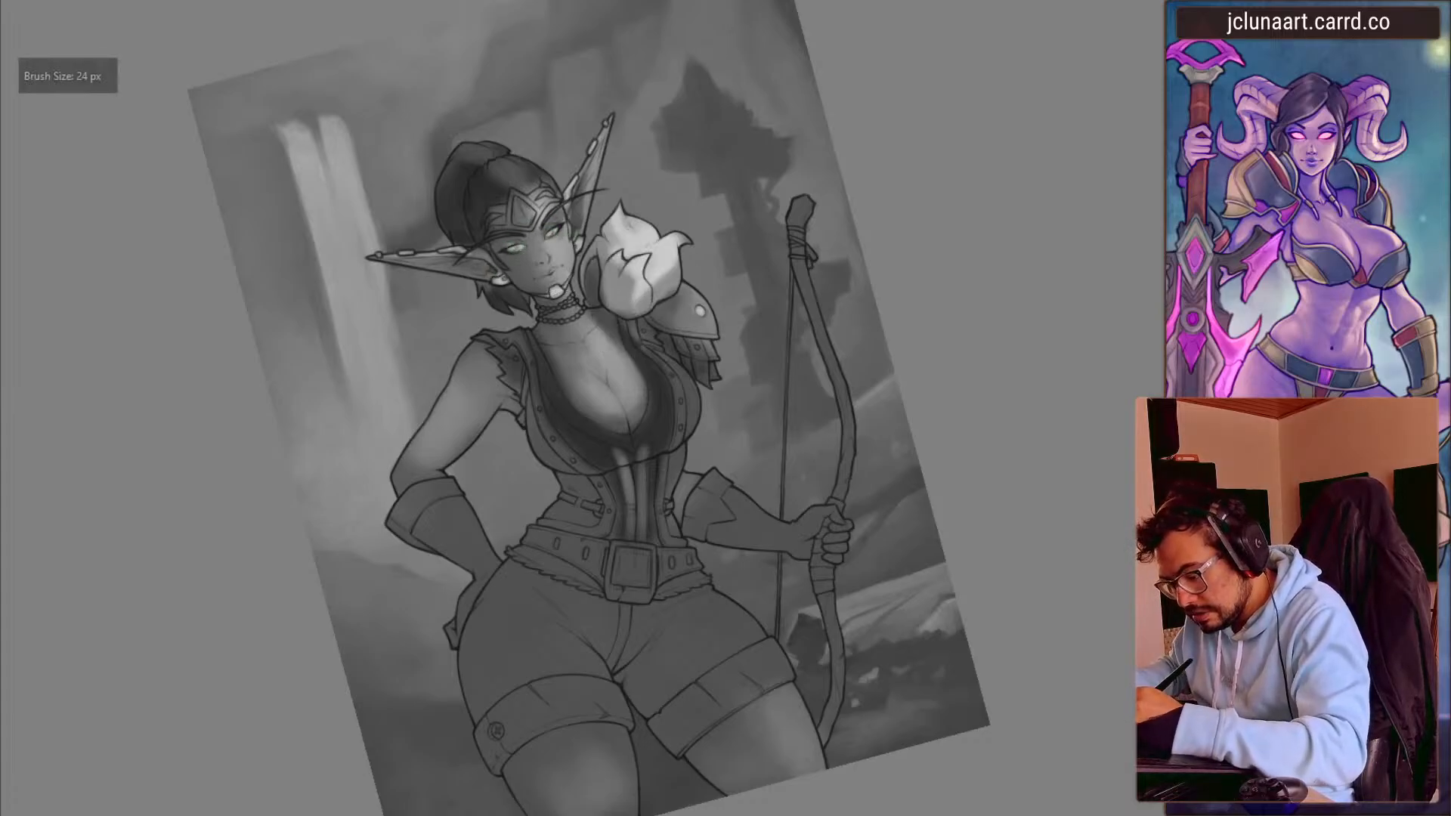
- Rotate the canvas view, lighten the tiara's metal and fill its centre gem with the sampled dark hair grey
{"action": "left_click_drag", "start_coordinate": [298, 166], "coordinate": [250, 563]}
{"action": "key", "text": "bracketleft"}
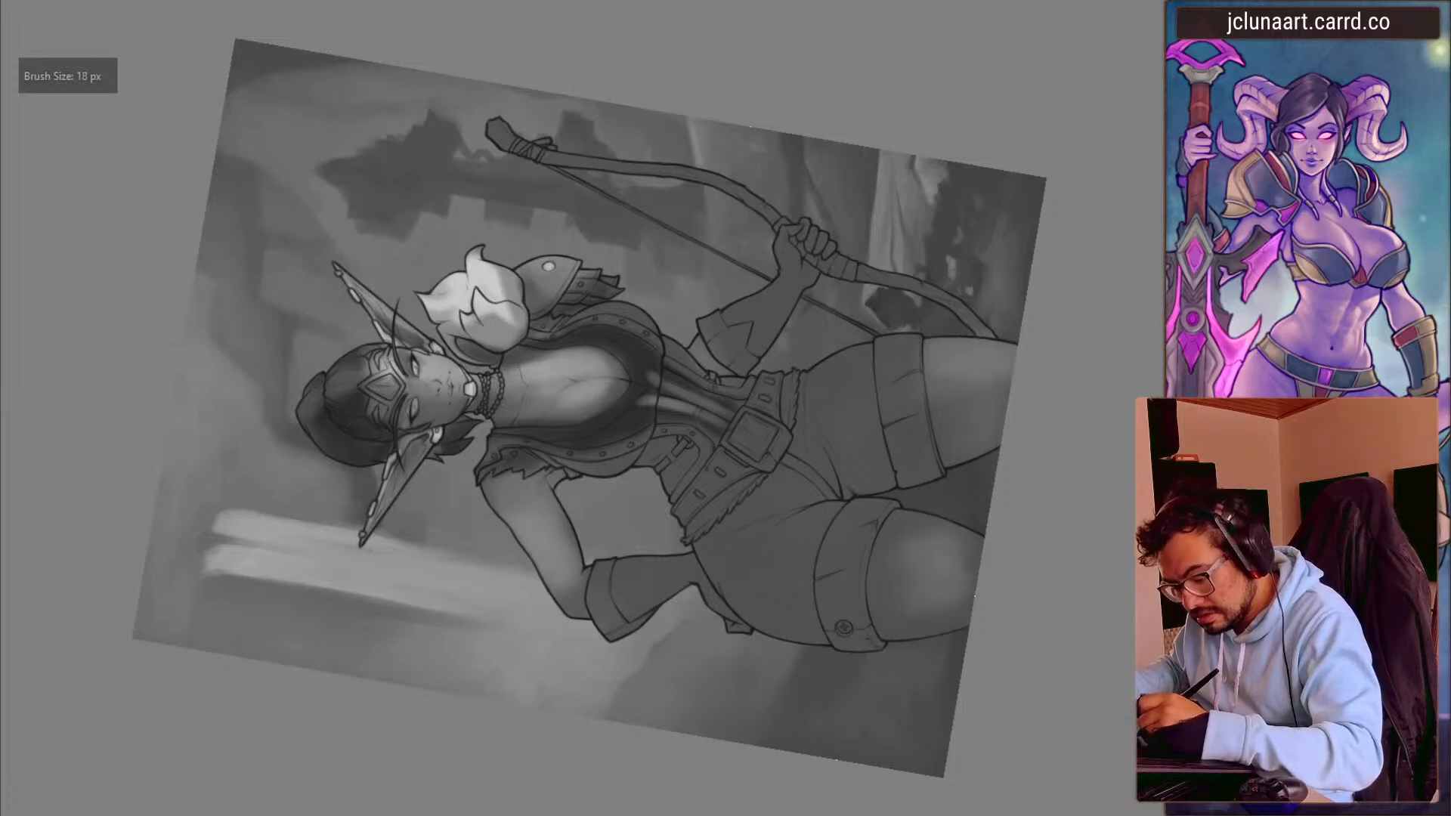
{"action": "key", "text": "bracketleft"}
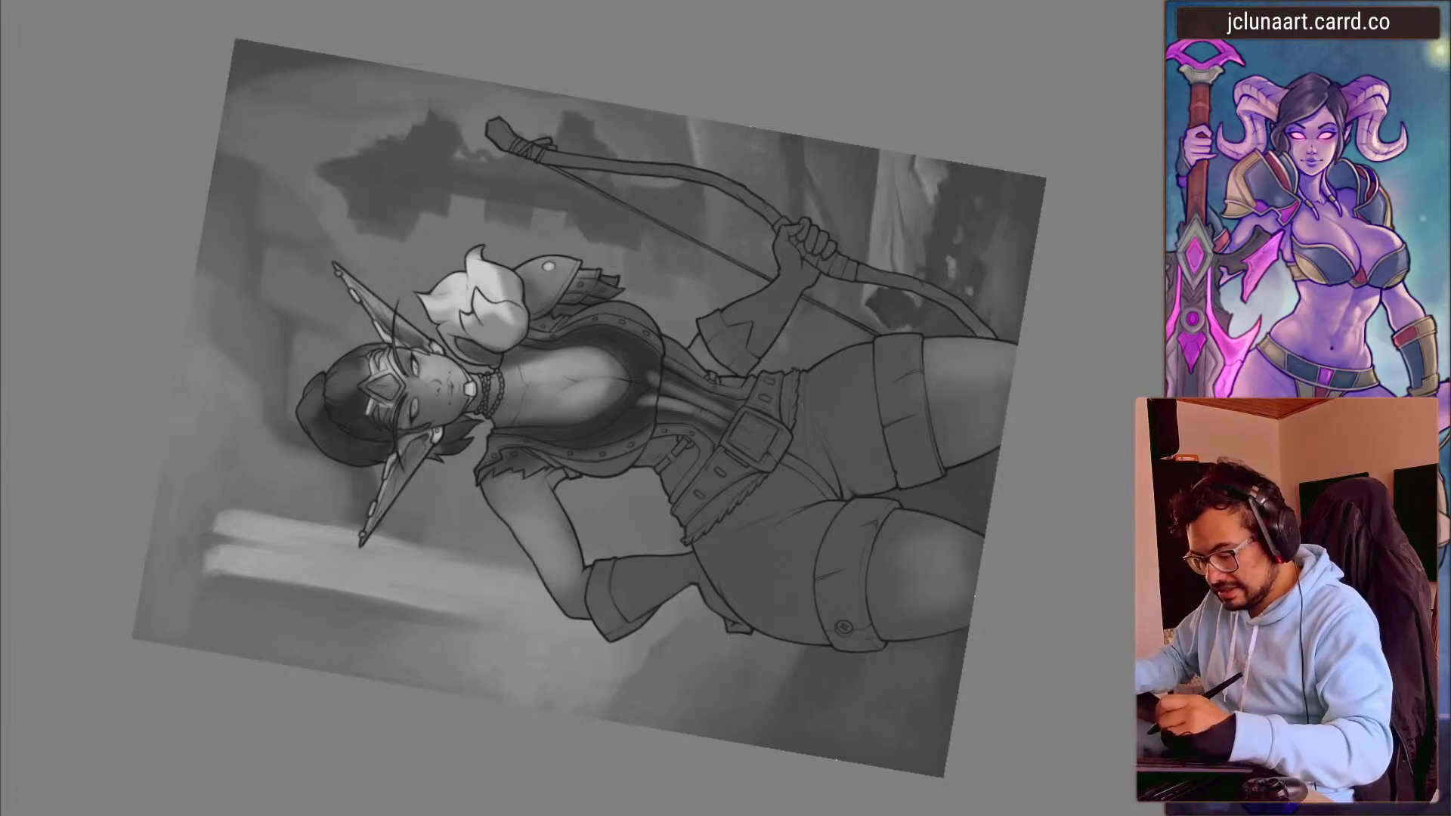
{"action": "key", "text": "ctrl"}
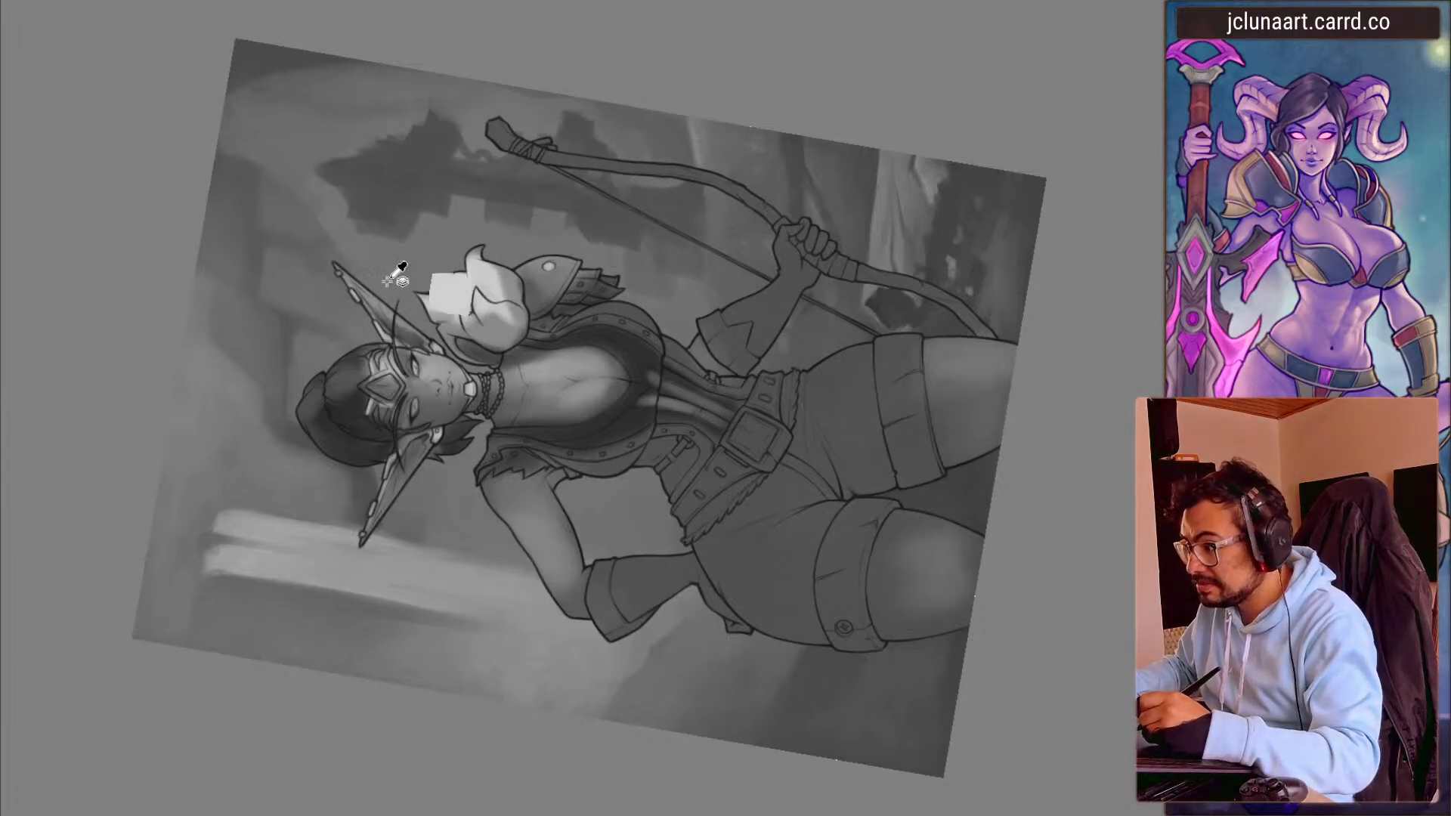
{"action": "left_click", "coordinate": [336, 403], "text": "ctrl"}
{"action": "key", "text": "["}
{"action": "left_click_drag", "start_coordinate": [387, 381], "coordinate": [392, 393]}
{"action": "left_click", "coordinate": [386, 385], "text": "ctrl"}
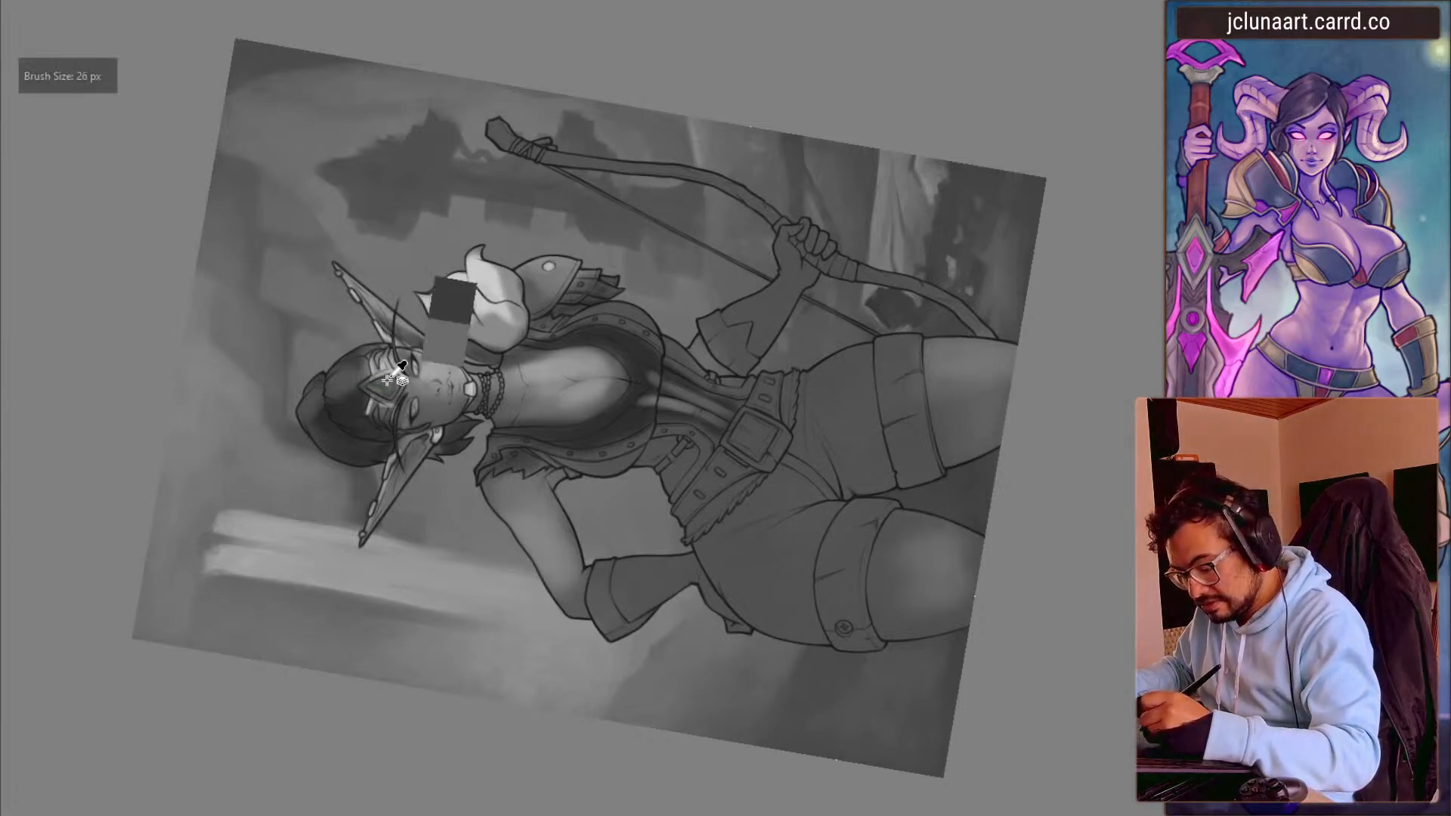
{"action": "left_click", "coordinate": [384, 391], "text": "ctrl"}
{"action": "left_click", "coordinate": [390, 363], "text": "ctrl"}
- Rotate the canvas view back towards upright and touch up the face and neck with sampled greys at about 47 px
{"action": "left_click_drag", "start_coordinate": [200, 389], "coordinate": [327, 424]}
{"action": "key", "text": "ctrl"}
{"action": "left_click", "coordinate": [355, 414], "text": "ctrl"}
{"action": "key", "text": "]"}
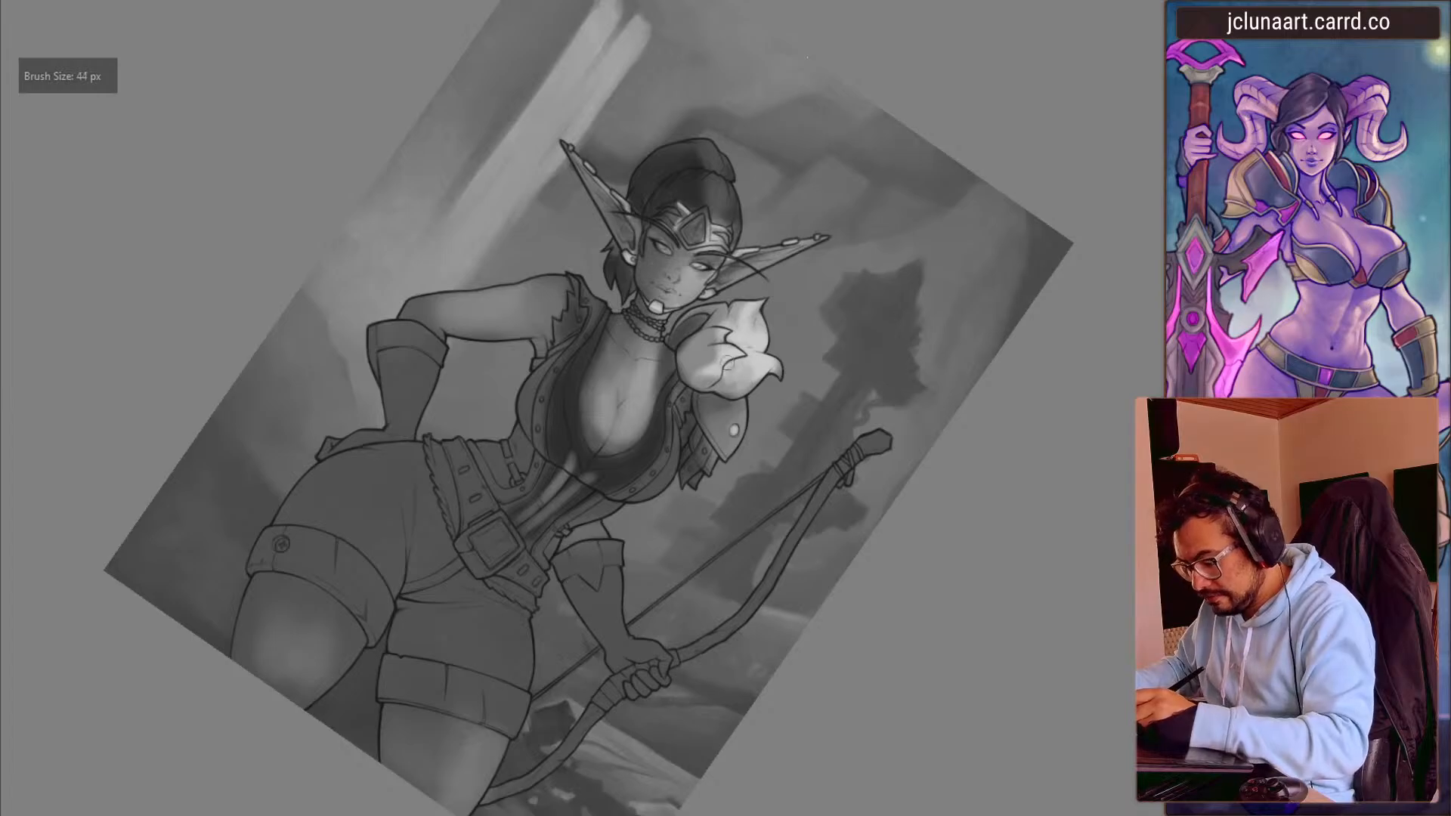
{"action": "left_click_drag", "start_coordinate": [207, 355], "coordinate": [237, 568]}
{"action": "left_click", "coordinate": [677, 280], "text": "ctrl"}
{"action": "left_click", "coordinate": [655, 316], "text": "ctrl"}
{"action": "key", "text": "]"}
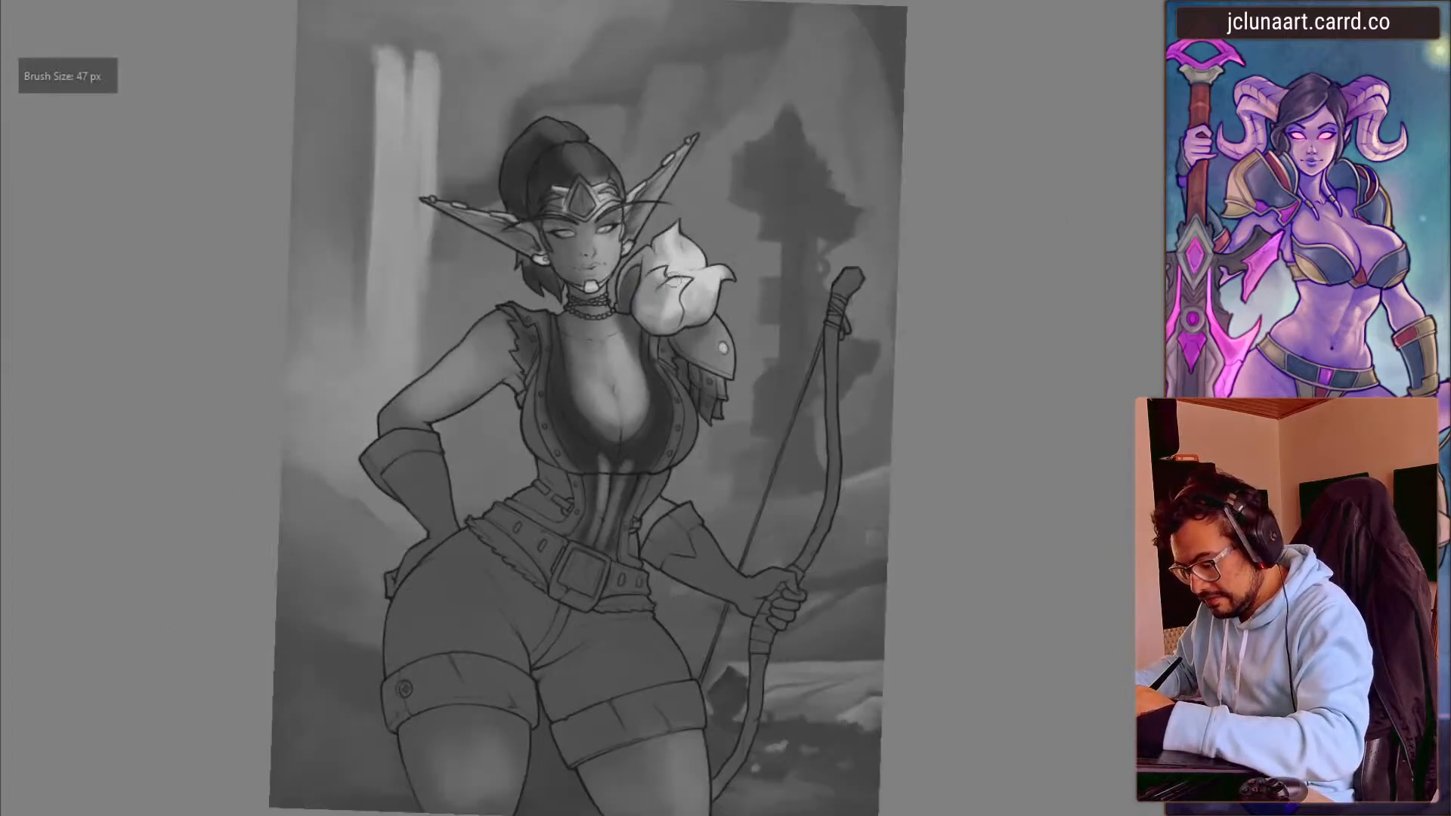
- Brush a soft light tone onto the bare shoulder of the bent arm with sampled greys
{"action": "key", "text": "bracketright"}
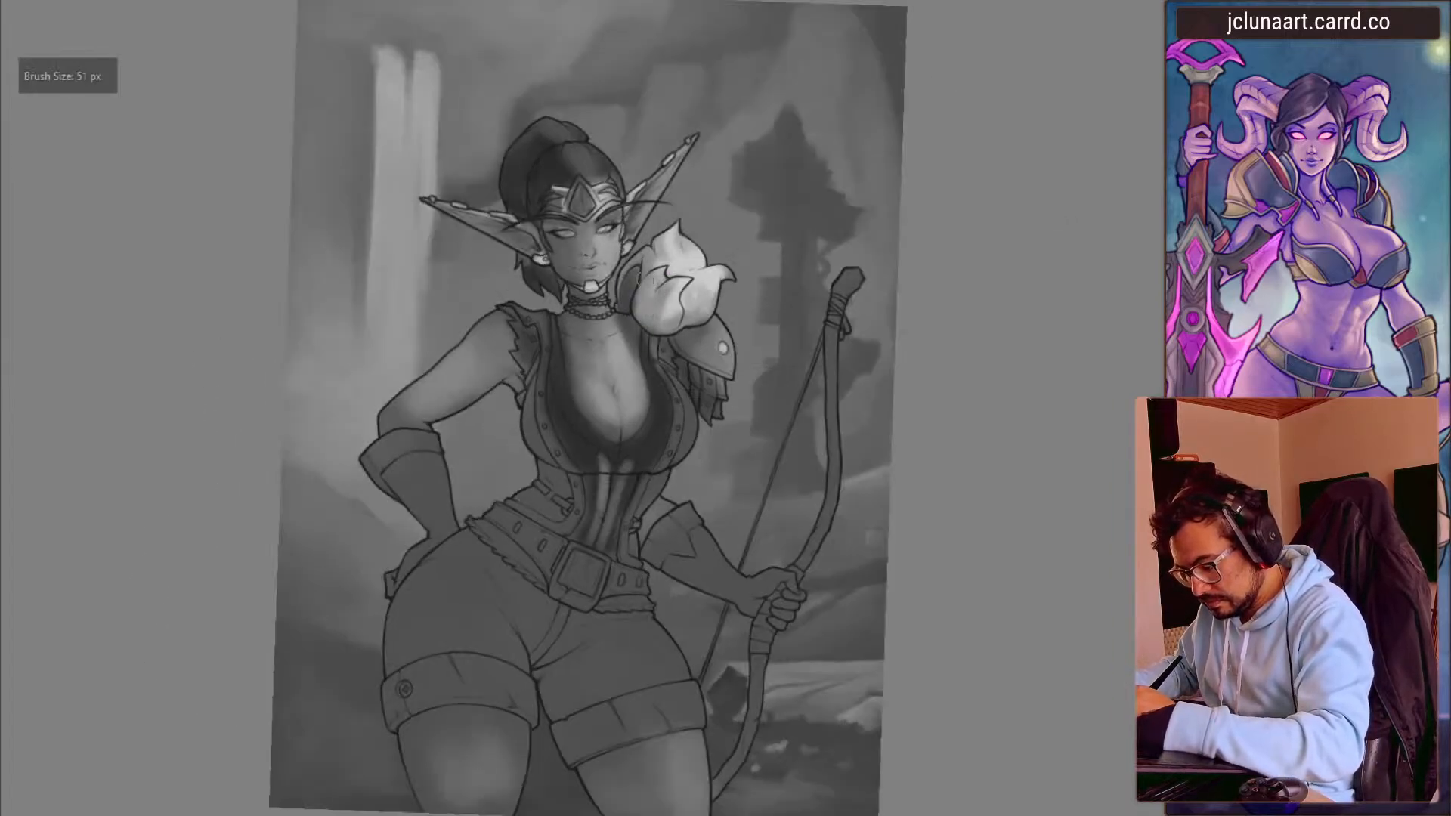
{"action": "left_click", "coordinate": [510, 325], "text": "ctrl"}
{"action": "key", "text": "]"}
{"action": "left_click", "coordinate": [534, 306], "text": "ctrl"}
{"action": "left_click", "coordinate": [629, 399], "text": "ctrl"}
{"action": "key", "text": "bracketright"}
{"action": "key", "text": "bracketright"}
{"action": "key", "text": "bracketright"}
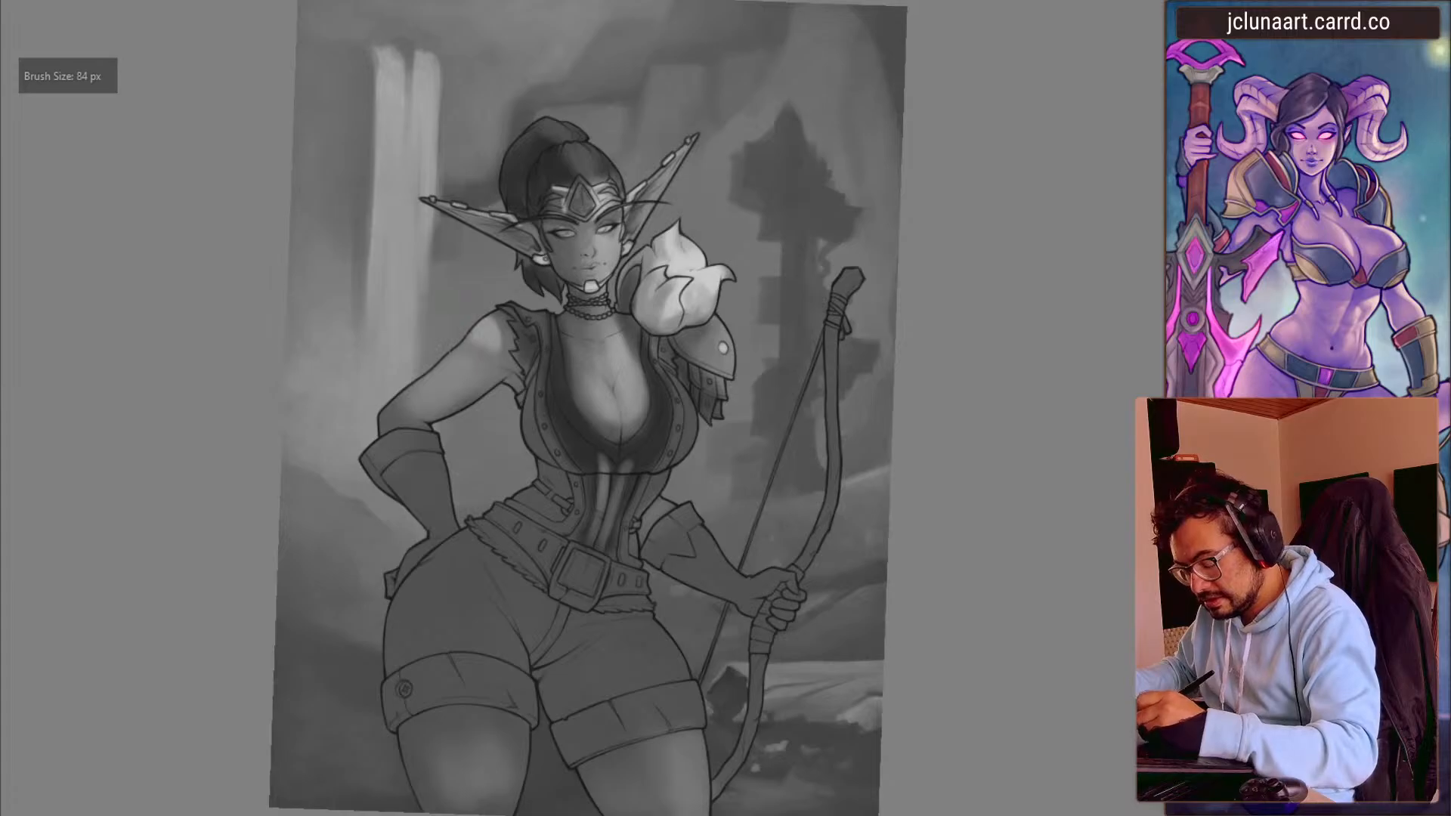
- Rotate the canvas view and build up bright soft highlights along the bent upper arm with a brush of about 126 px
{"action": "mouse_move", "coordinate": [302, 465]}
{"action": "left_mouse_down"}
{"action": "mouse_move", "coordinate": [282, 544]}
{"action": "mouse_move", "coordinate": [428, 696]}
{"action": "left_mouse_up"}
{"action": "left_click", "coordinate": [482, 477], "text": "ctrl"}
{"action": "key", "text": "bracketright"}
{"action": "key", "text": "bracketright"}
{"action": "mouse_move", "coordinate": [484, 480]}
{"action": "left_mouse_down"}
{"action": "mouse_move", "coordinate": [477, 539]}
{"action": "mouse_move", "coordinate": [495, 505]}
{"action": "left_mouse_up"}
{"action": "left_click", "coordinate": [526, 288], "text": "ctrl"}
{"action": "left_click", "coordinate": [527, 239], "text": "ctrl"}
{"action": "left_click", "coordinate": [495, 489], "text": "ctrl"}
{"action": "left_click", "coordinate": [500, 477], "text": "ctrl"}
{"action": "left_click", "coordinate": [477, 518], "text": "ctrl"}
{"action": "key", "text": "bracketright"}
{"action": "left_click", "coordinate": [487, 564], "text": "ctrl"}
{"action": "left_click_drag", "start_coordinate": [477, 559], "coordinate": [490, 478]}
{"action": "key", "text": "bracketright"}
{"action": "key", "text": "bracketright"}
{"action": "key", "text": "bracketright"}
{"action": "left_click", "coordinate": [508, 477], "text": "ctrl"}
{"action": "left_click", "coordinate": [491, 549], "text": "ctrl"}
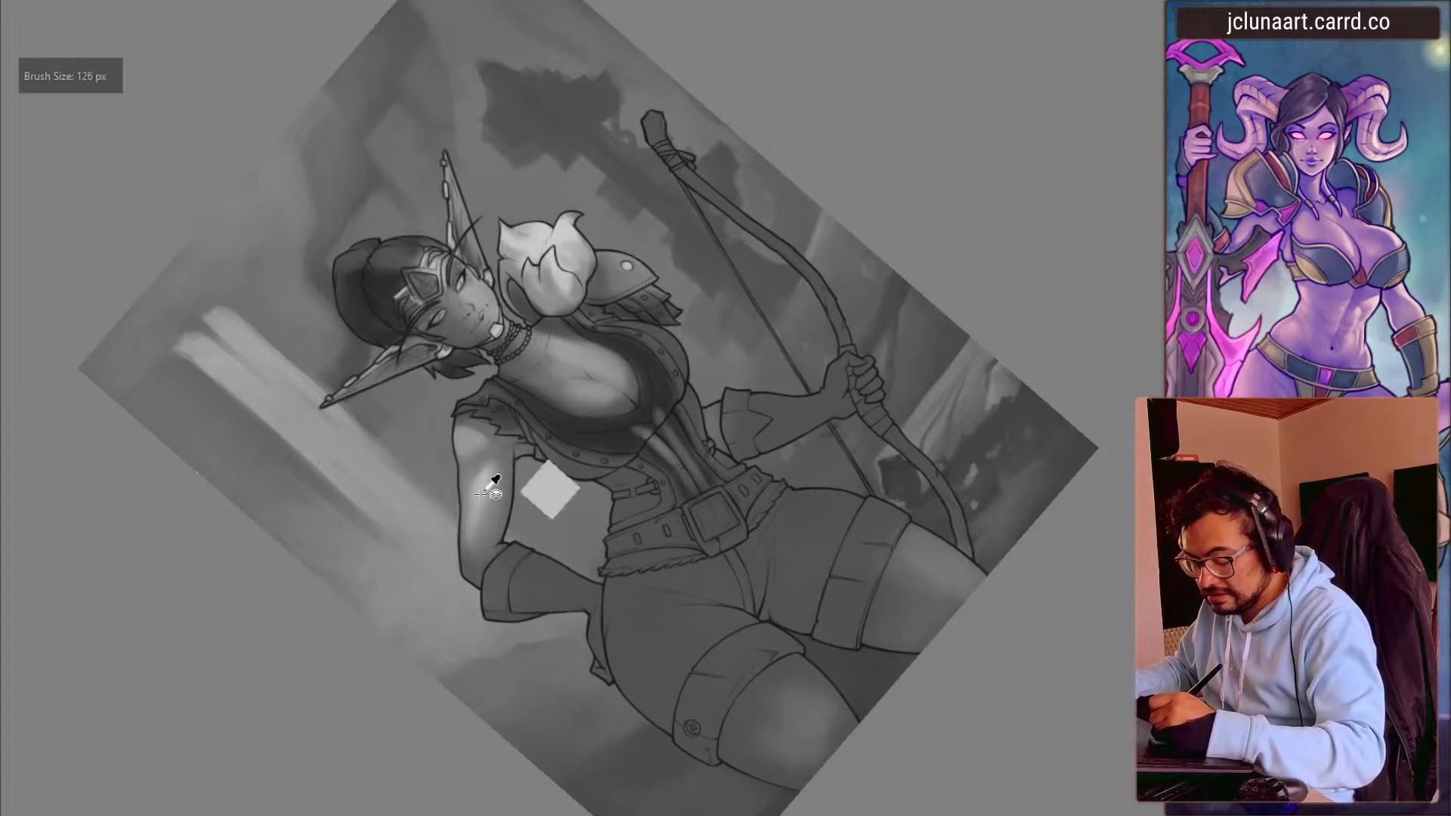
- Mirror and rotate the canvas view, and paint brighter highlights on both sides of the cleavage with sampled light grey
{"action": "key", "text": "m"}
{"action": "key", "text": "bracketright"}
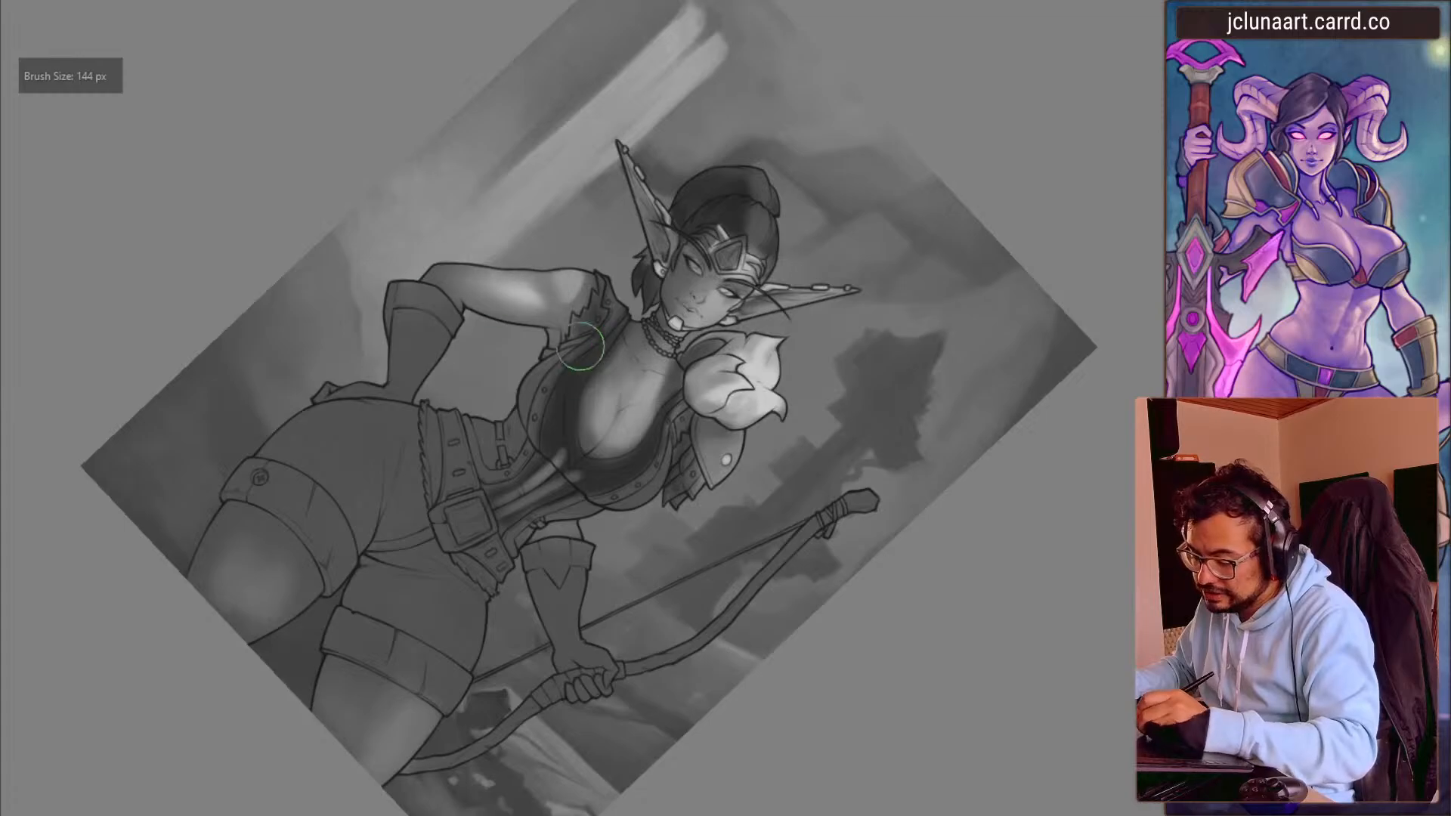
{"action": "mouse_move", "coordinate": [435, 296]}
{"action": "left_mouse_down"}
{"action": "mouse_move", "coordinate": [356, 366]}
{"action": "mouse_move", "coordinate": [363, 390]}
{"action": "left_mouse_up"}
{"action": "key", "text": "bracketleft"}
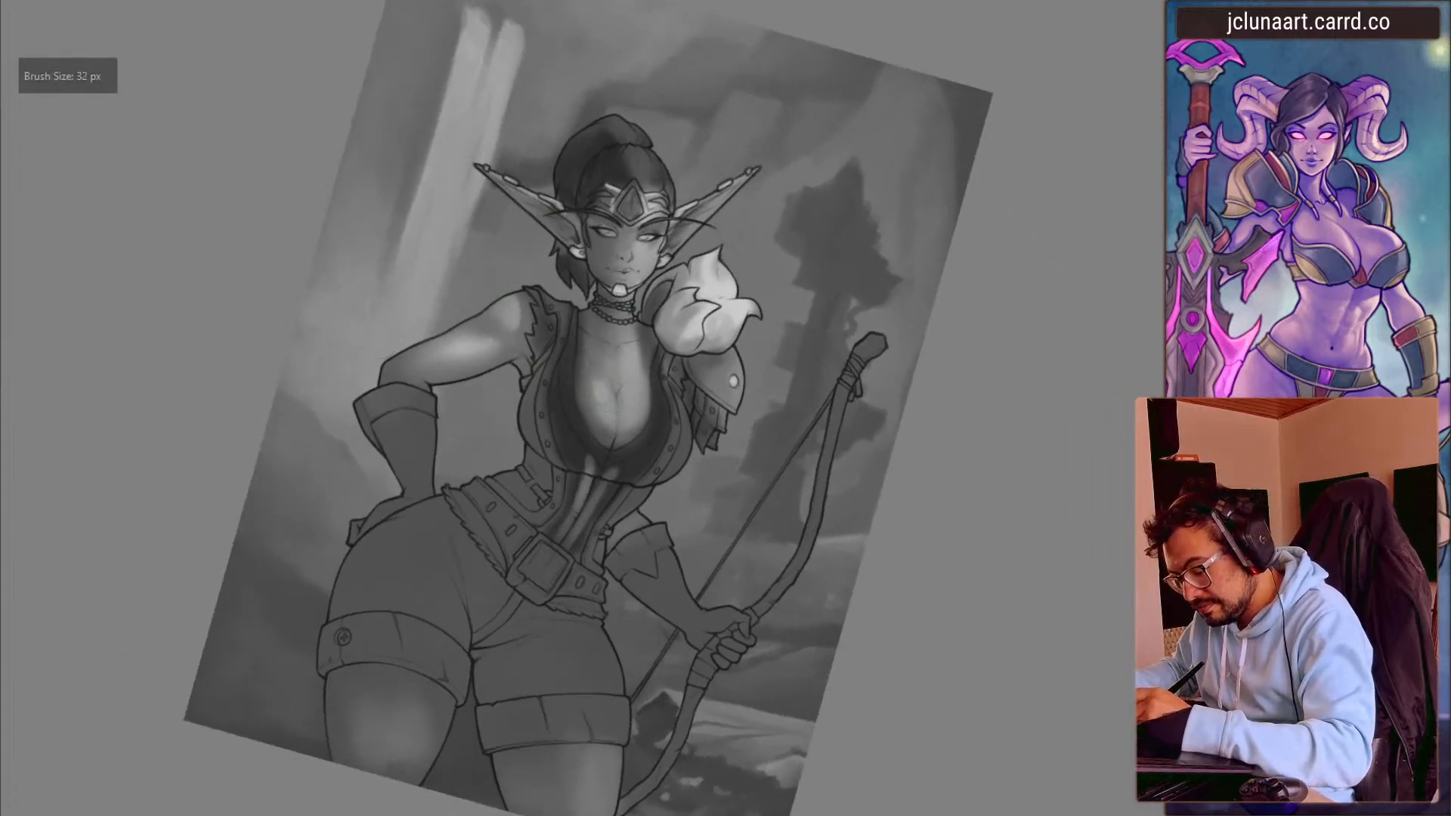
{"action": "key", "text": "bracketright"}
{"action": "key", "text": "bracketright"}
{"action": "left_click", "coordinate": [635, 390], "text": "ctrl"}
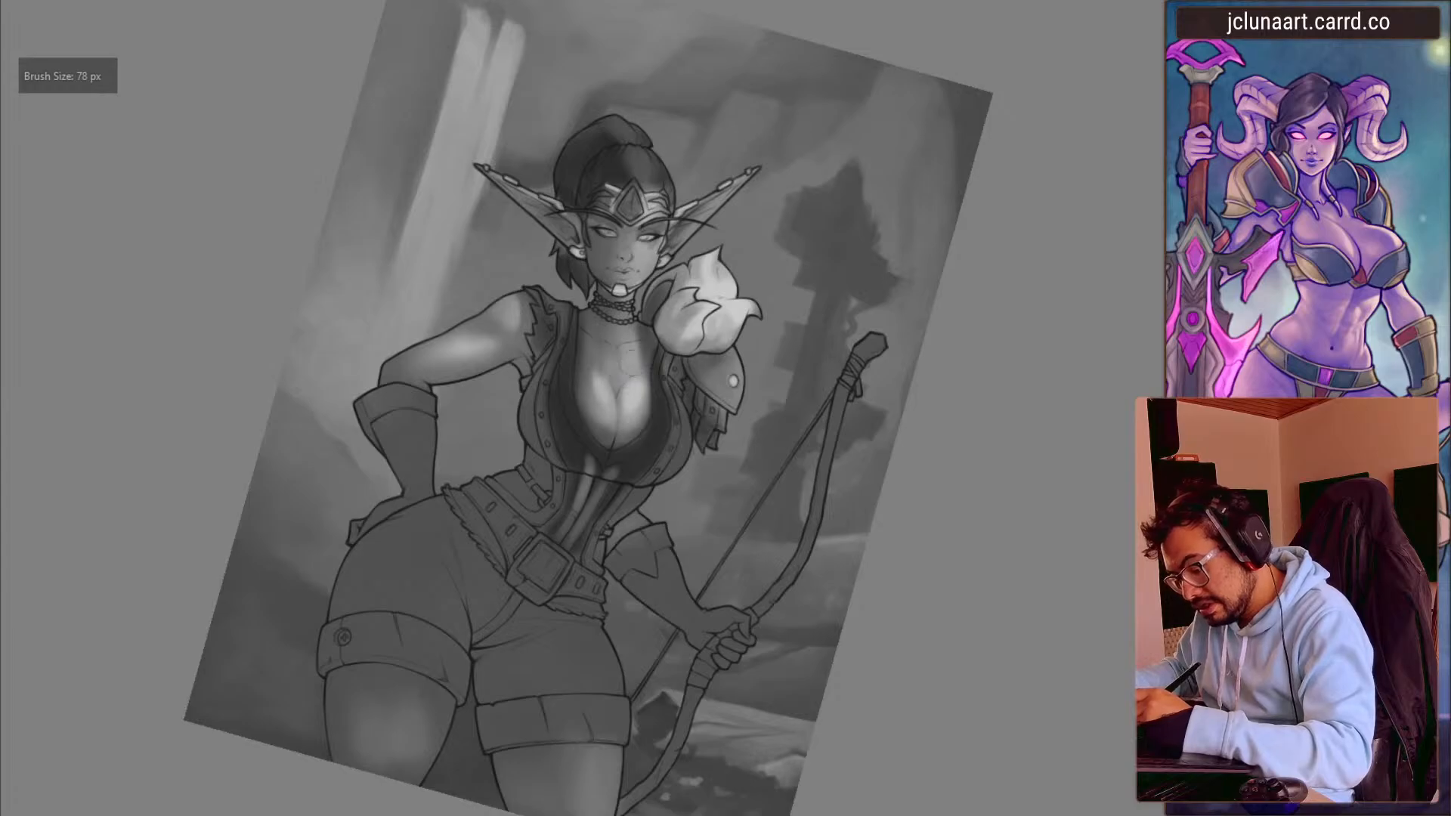
- Mirror and rotate the canvas view, and touch up the face with soft light greys at about 38 px
{"action": "key", "text": "m"}
{"action": "left_click_drag", "start_coordinate": [333, 422], "coordinate": [333, 403]}
{"action": "key", "text": "["}
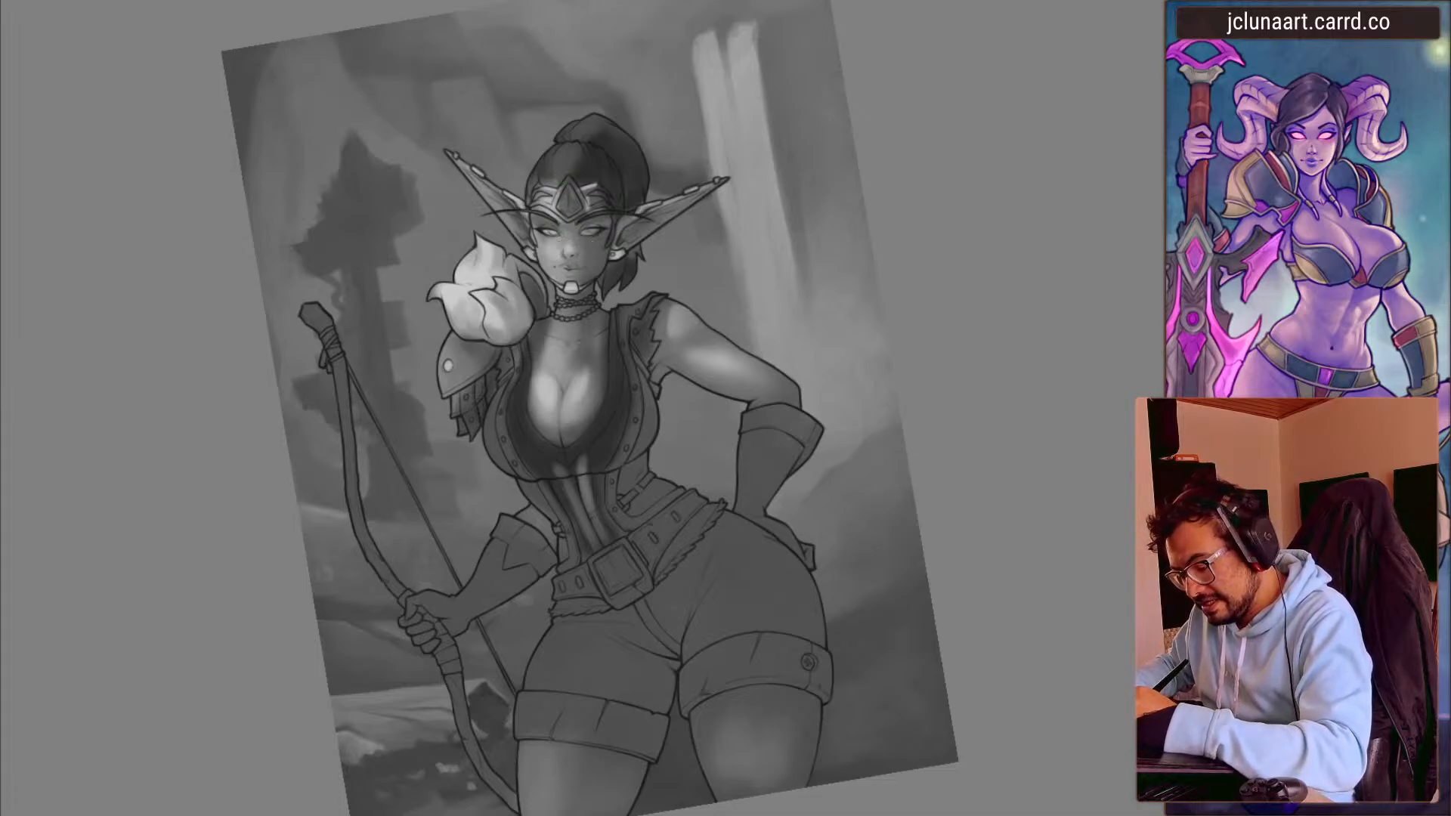
{"action": "key", "text": "bracketright"}
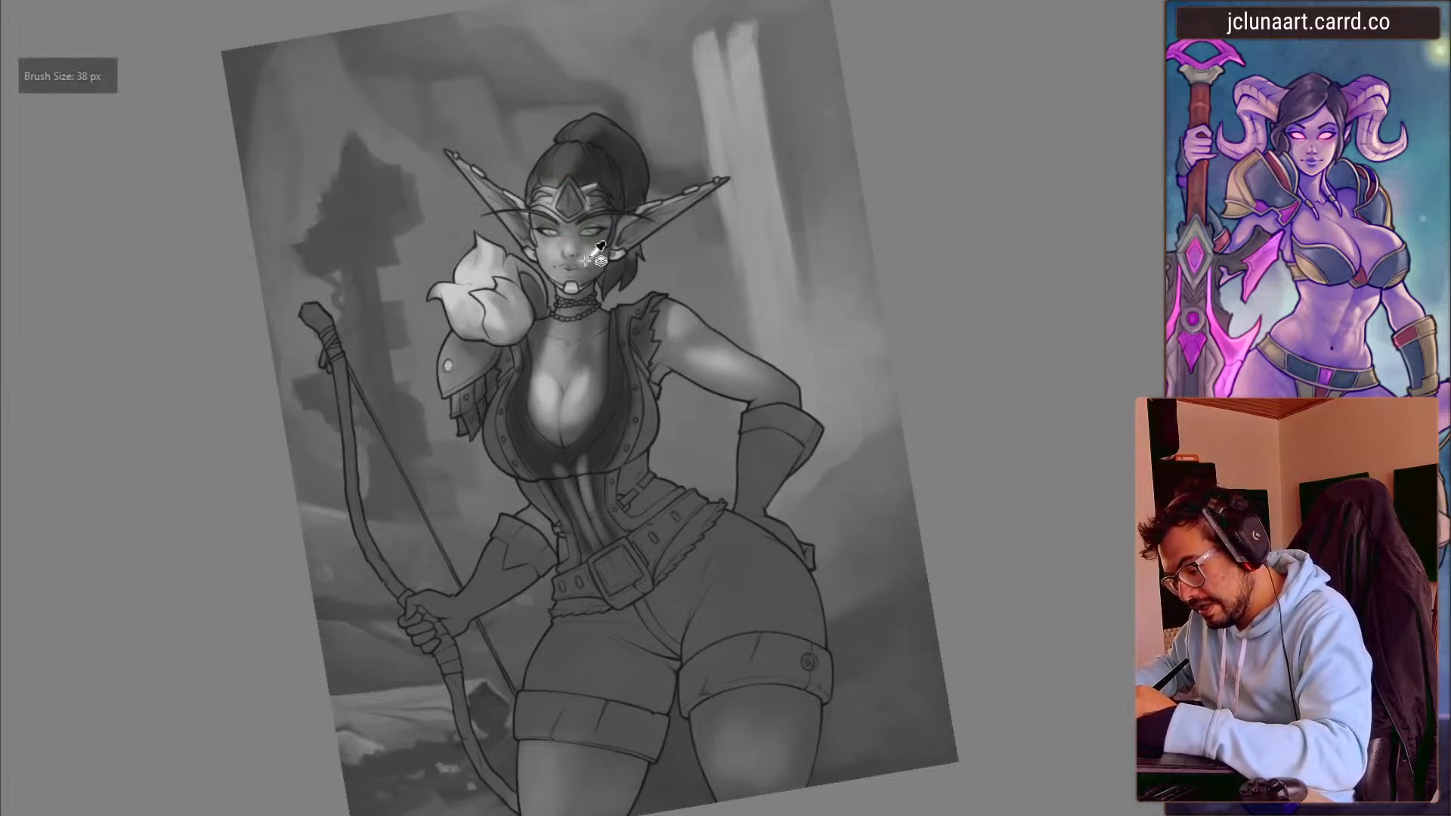
{"action": "key", "text": "bracketright"}
{"action": "key", "text": "m"}
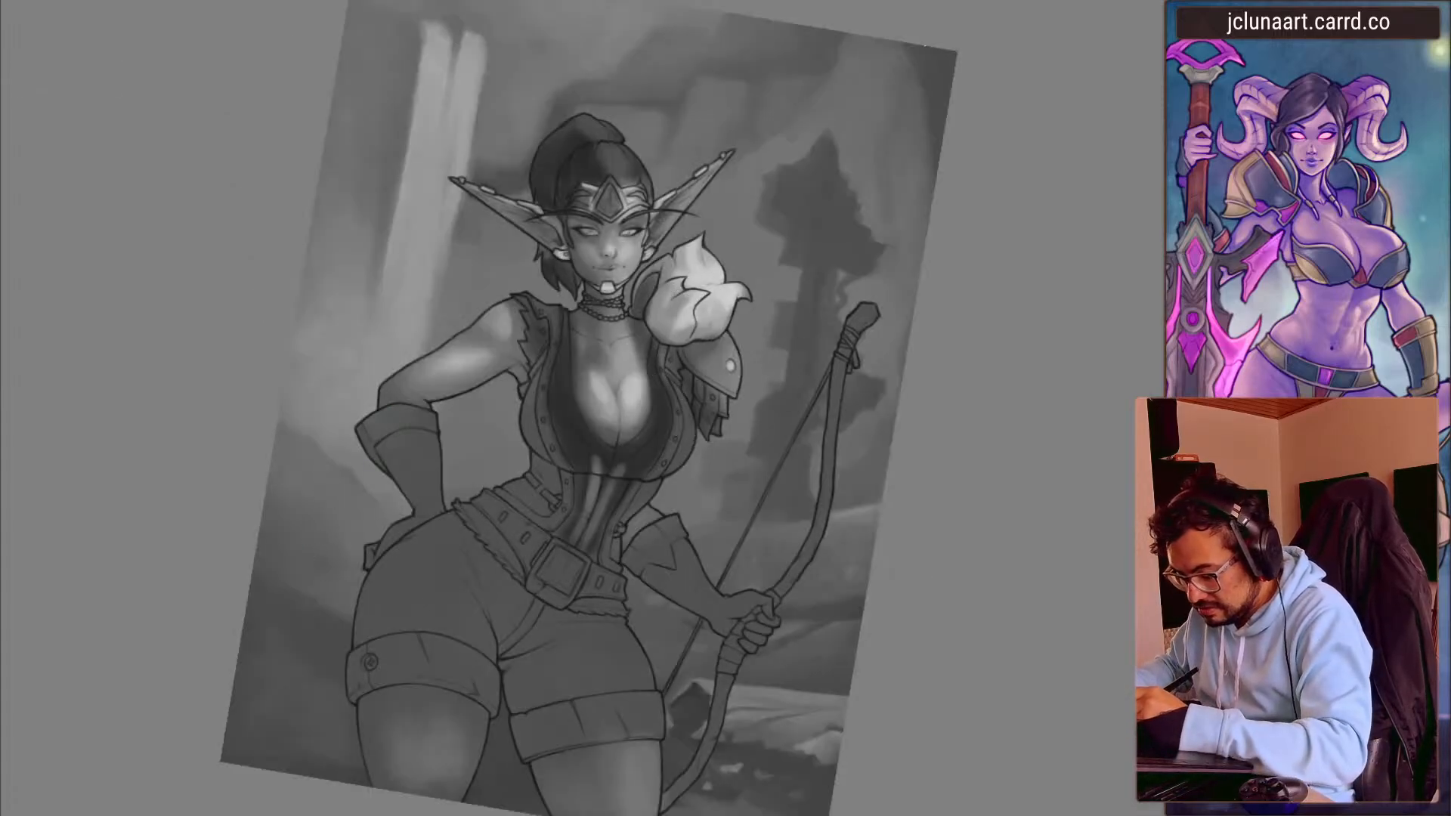
- Darken the low-cut undershirt beneath the bust with sampled dark greys, using soft brushes of about 30 to 73 px
{"action": "key", "text": "bracketleft"}
{"action": "key", "text": "bracketright"}
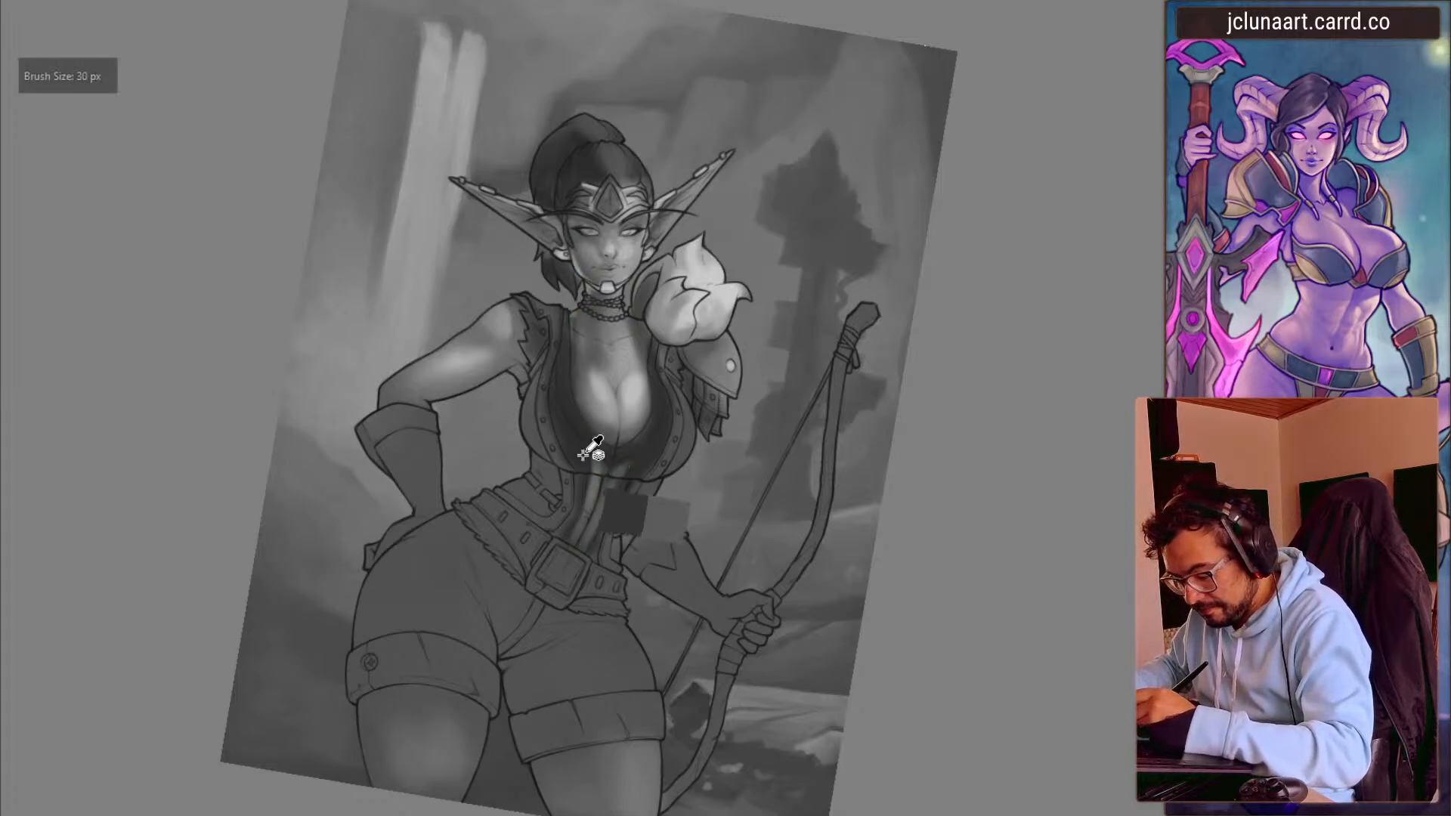
{"action": "key", "text": "bracketright"}
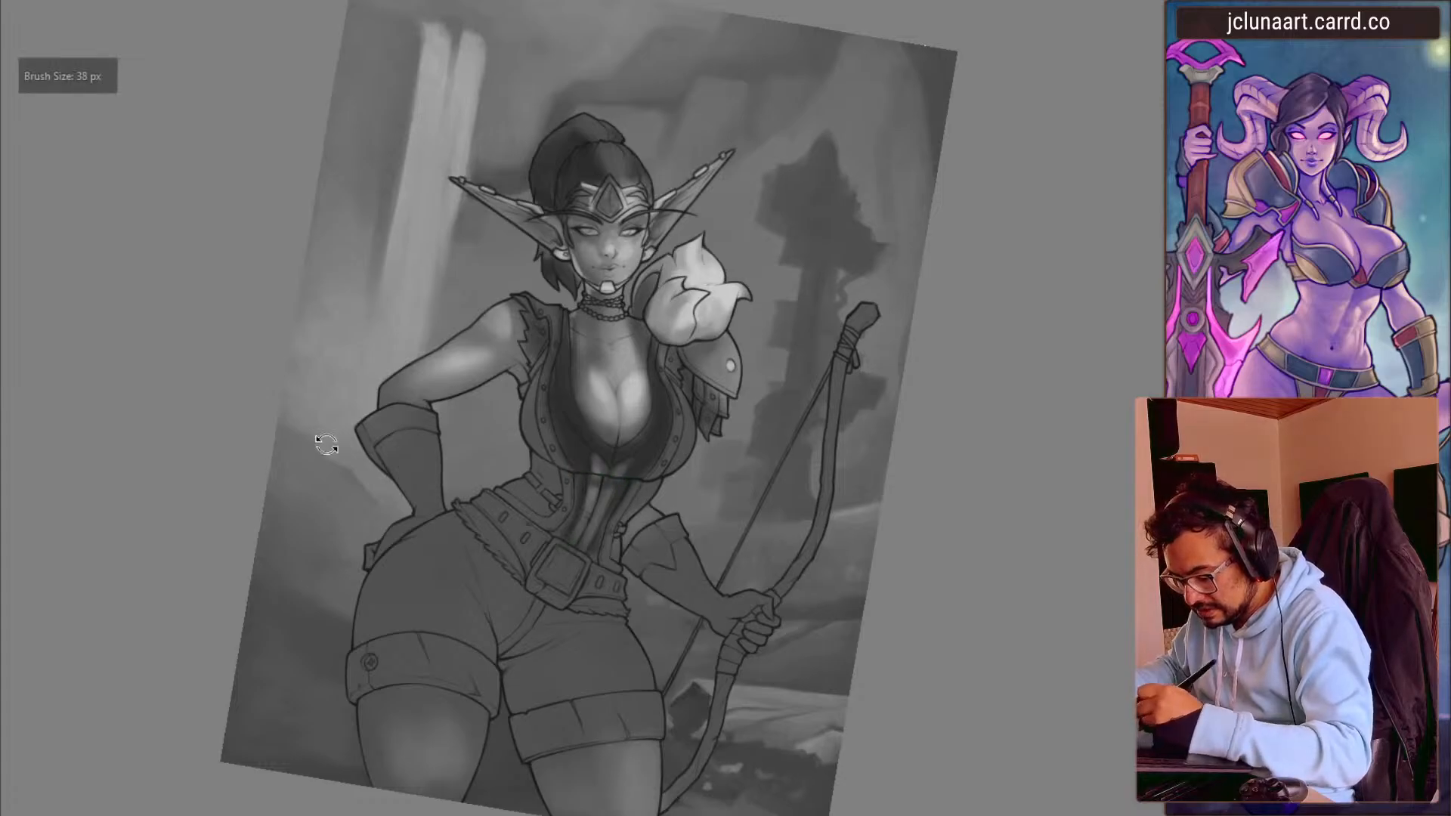
{"action": "left_click_drag", "start_coordinate": [334, 436], "coordinate": [372, 544]}
{"action": "key", "text": "bracketright"}
{"action": "left_click_drag", "start_coordinate": [641, 409], "coordinate": [456, 347]}
{"action": "left_click", "coordinate": [632, 438], "text": "ctrl"}
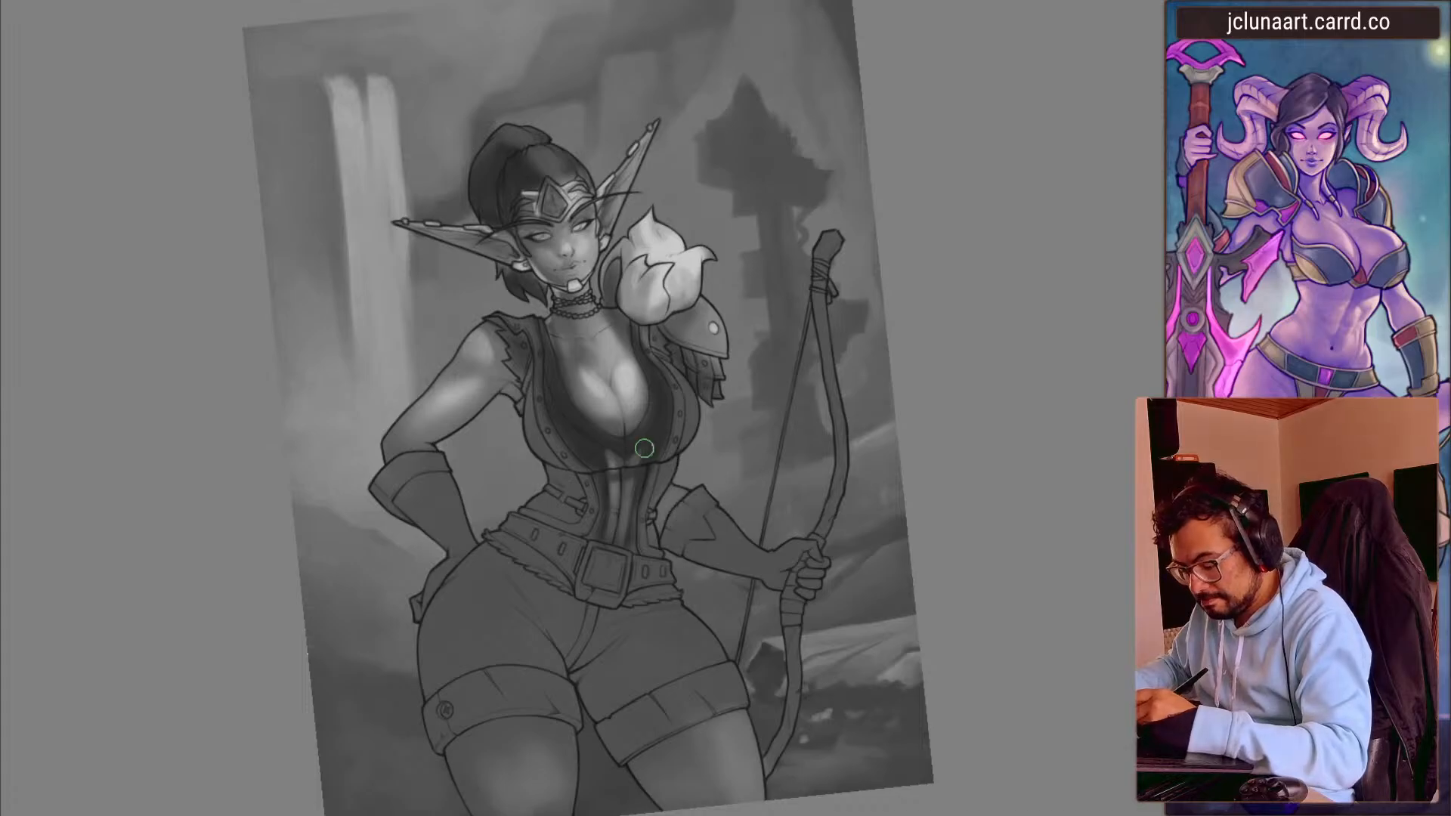
{"action": "key", "text": "bracketright"}
{"action": "key", "text": "bracketright"}
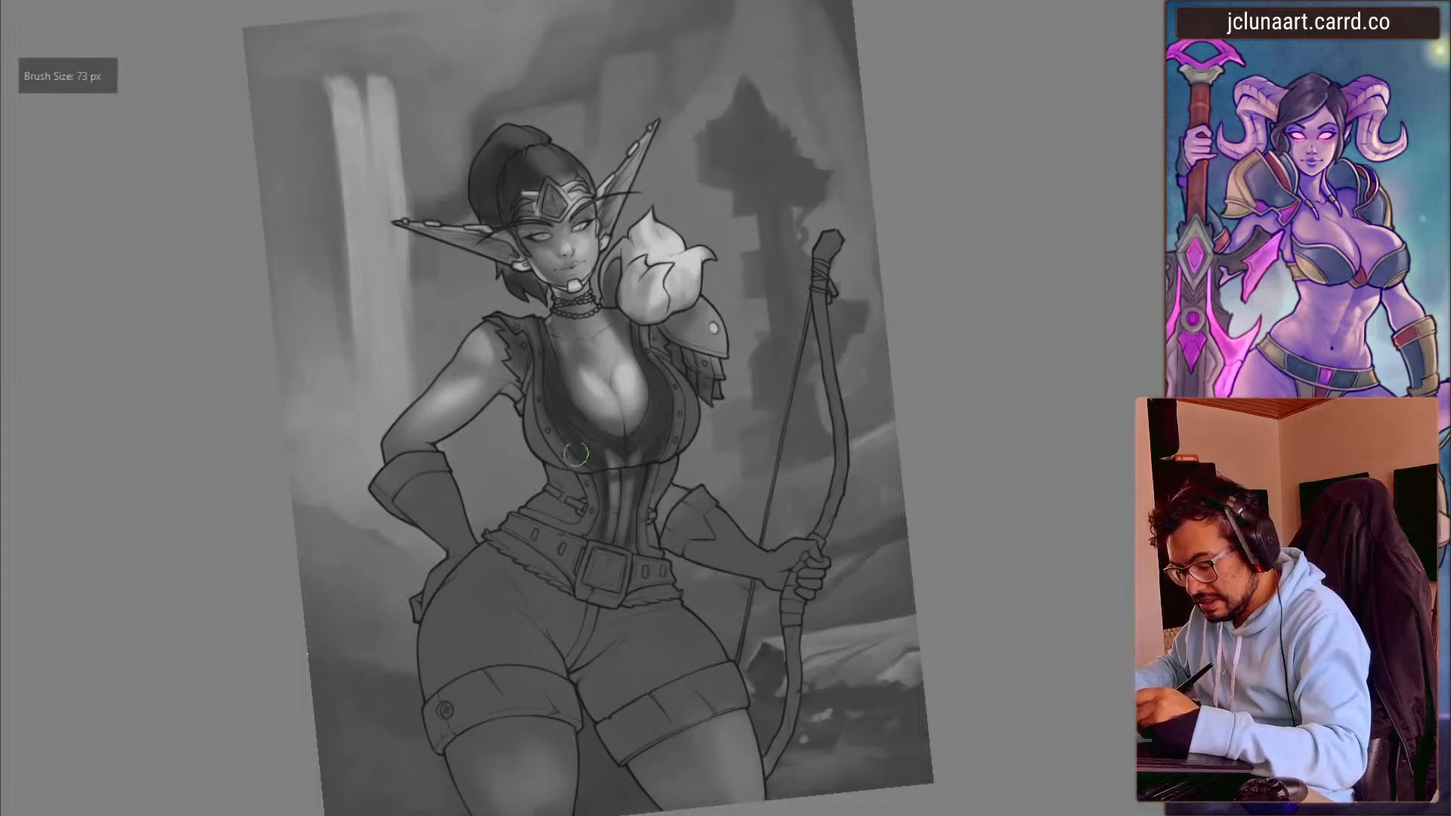
- Mirror and straighten the canvas view, and paint light trim along both studded front edges of the vest
{"action": "key", "text": "m"}
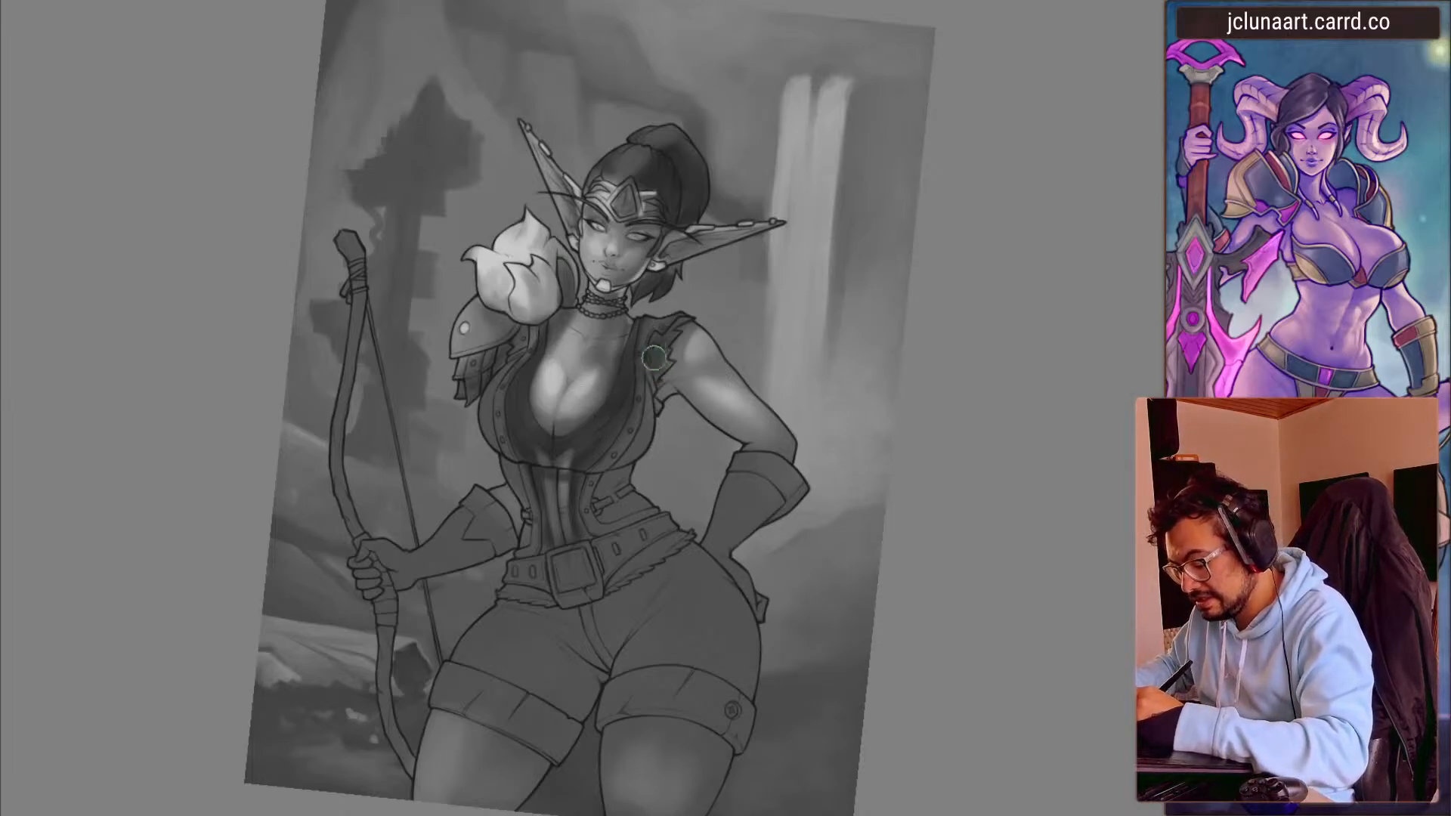
{"action": "key", "text": "bracketleft"}
{"action": "key", "text": "bracketleft"}
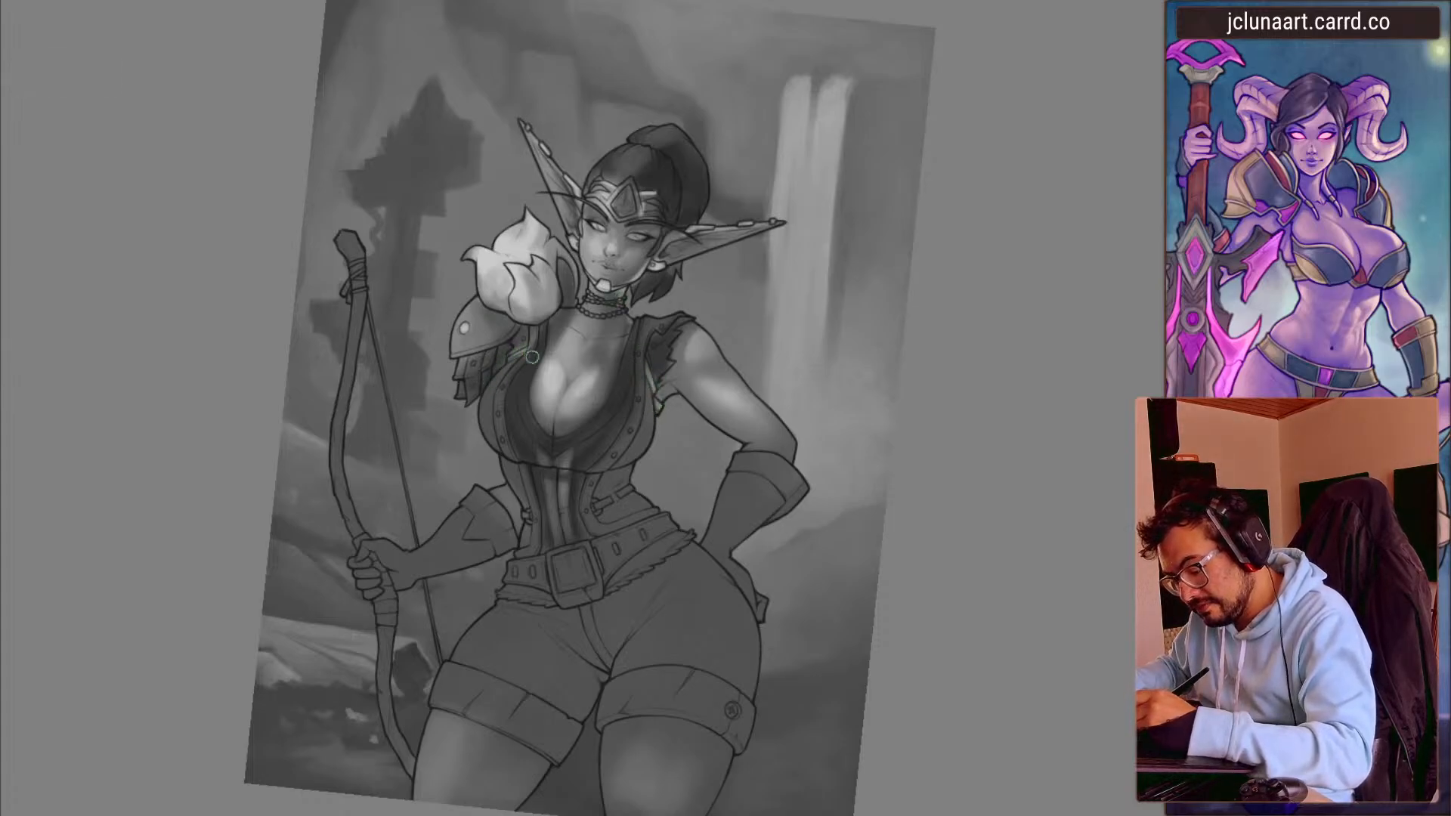
{"action": "key", "text": "5"}
{"action": "key", "text": "bracketright"}
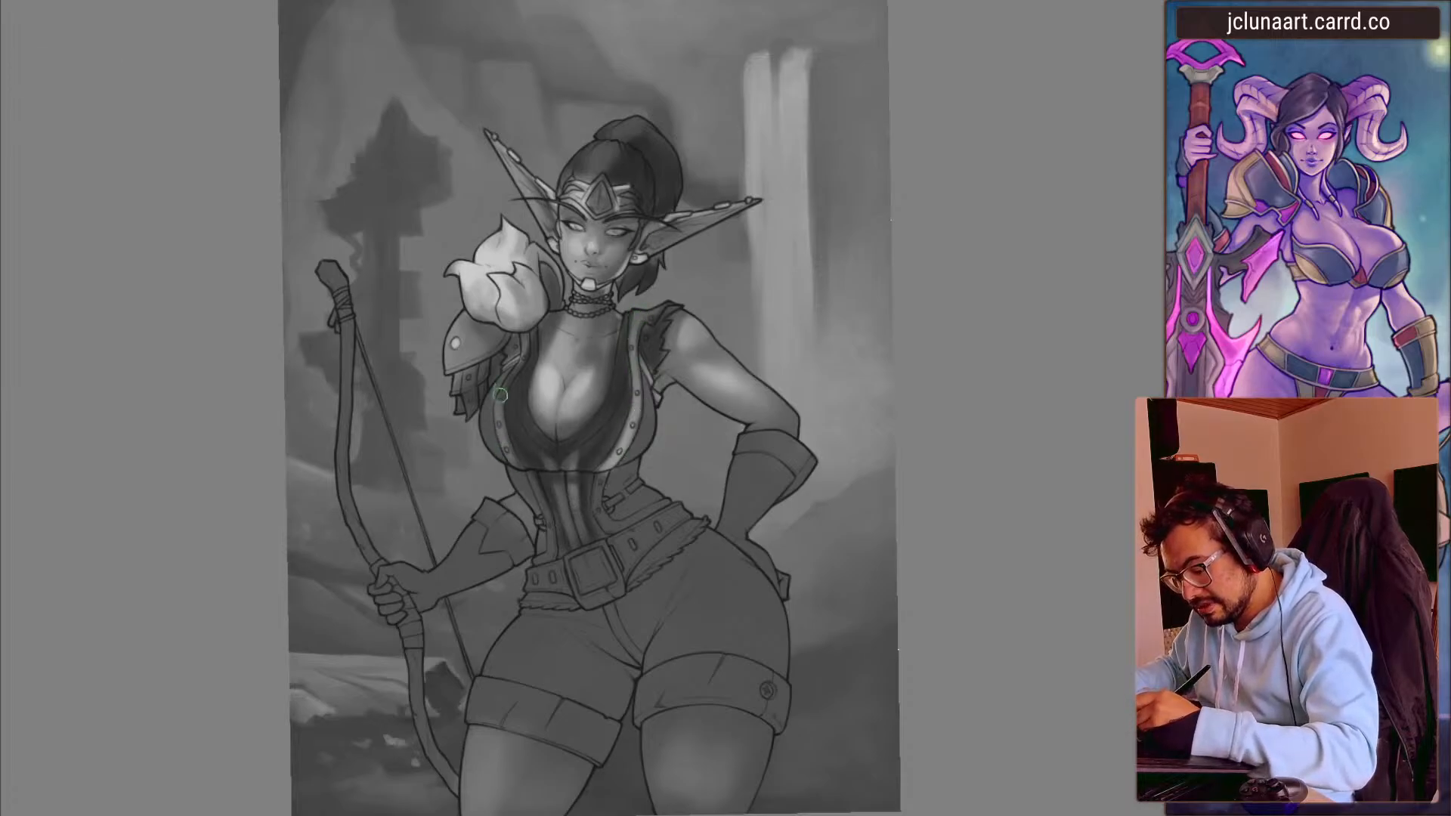
{"action": "key", "text": "bracketright"}
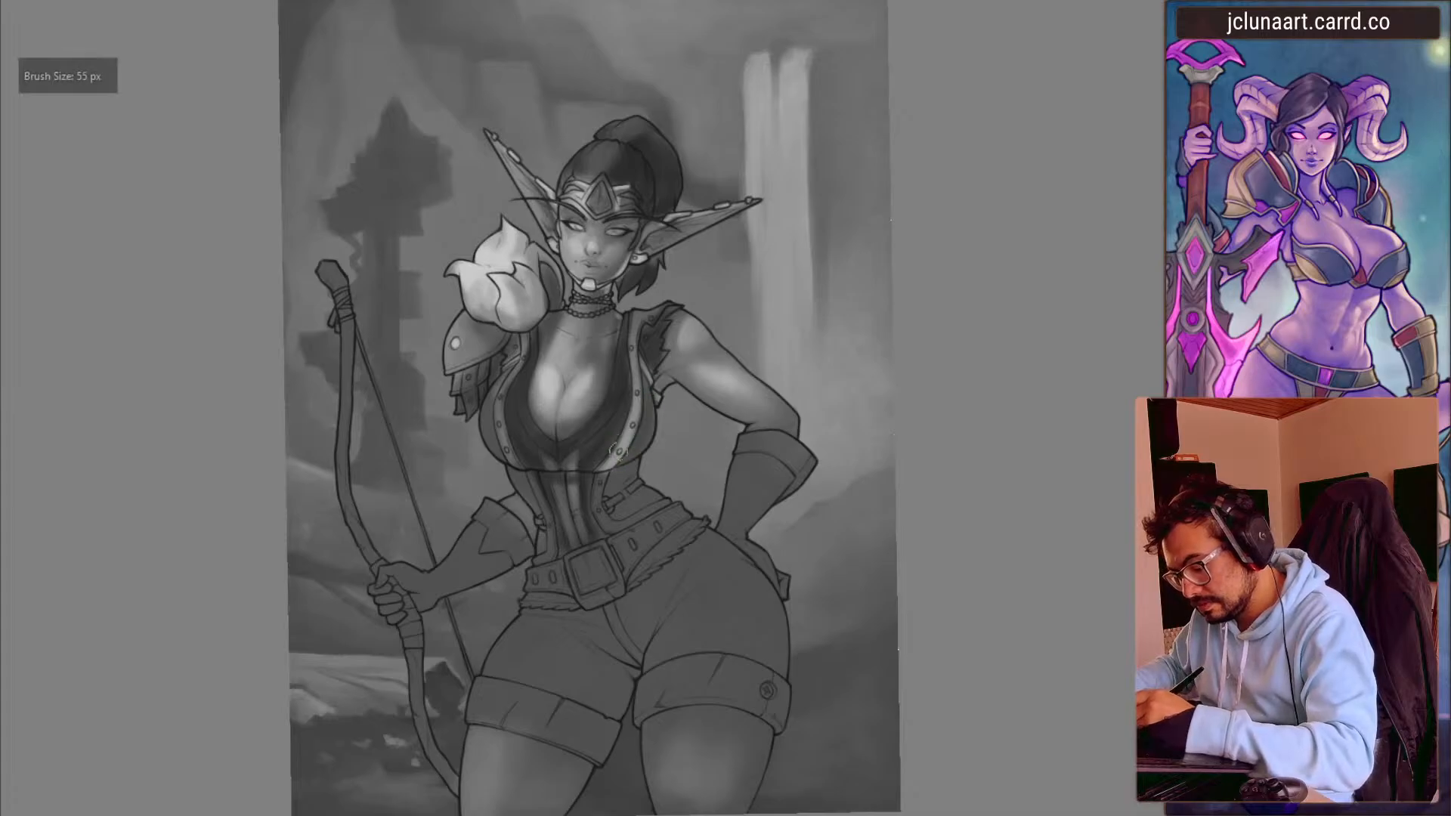
- Rotate the canvas view and darken both long gloves with soft dark strokes
{"action": "left_click_drag", "start_coordinate": [573, 523], "coordinate": [597, 544]}
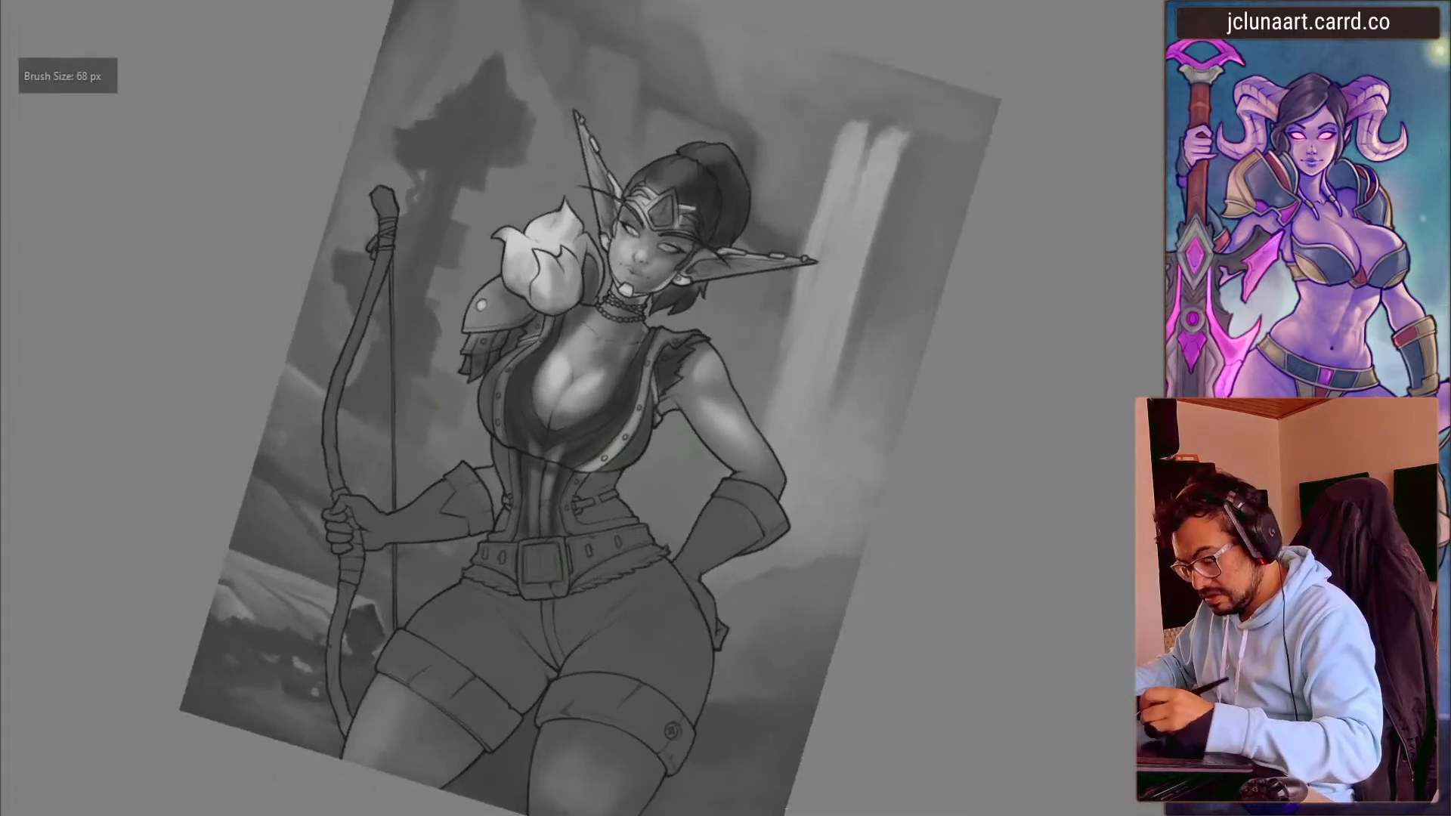
{"action": "key", "text": "bracketright"}
{"action": "mouse_move", "coordinate": [705, 598]}
{"action": "left_mouse_down"}
{"action": "mouse_move", "coordinate": [697, 561]}
{"action": "mouse_move", "coordinate": [725, 518]}
{"action": "mouse_move", "coordinate": [747, 534]}
{"action": "left_mouse_up"}
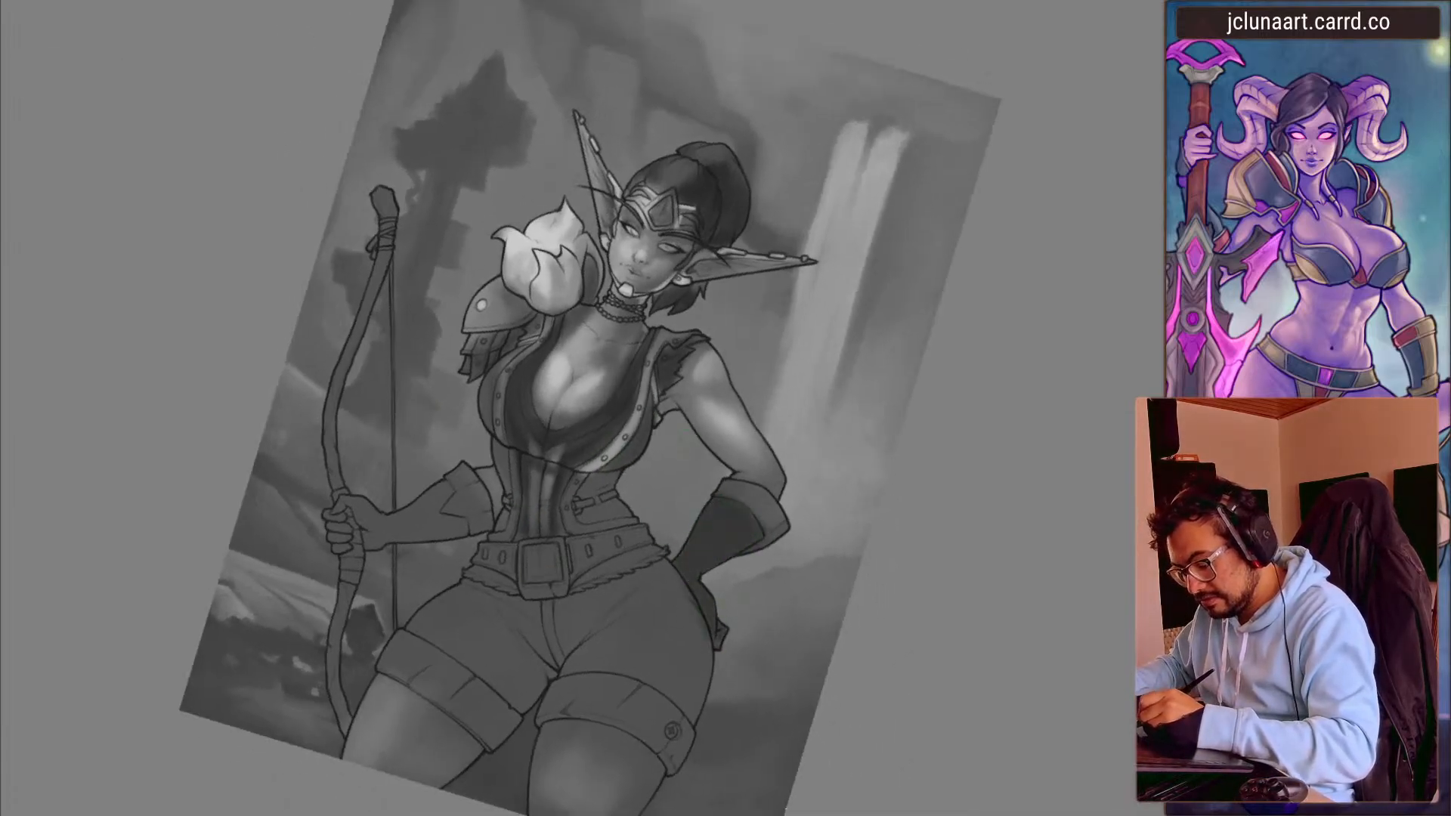
{"action": "key", "text": "bracketleft"}
{"action": "mouse_move", "coordinate": [440, 528]}
{"action": "left_mouse_down"}
{"action": "mouse_move", "coordinate": [384, 536]}
{"action": "mouse_move", "coordinate": [319, 501]}
{"action": "left_mouse_up"}
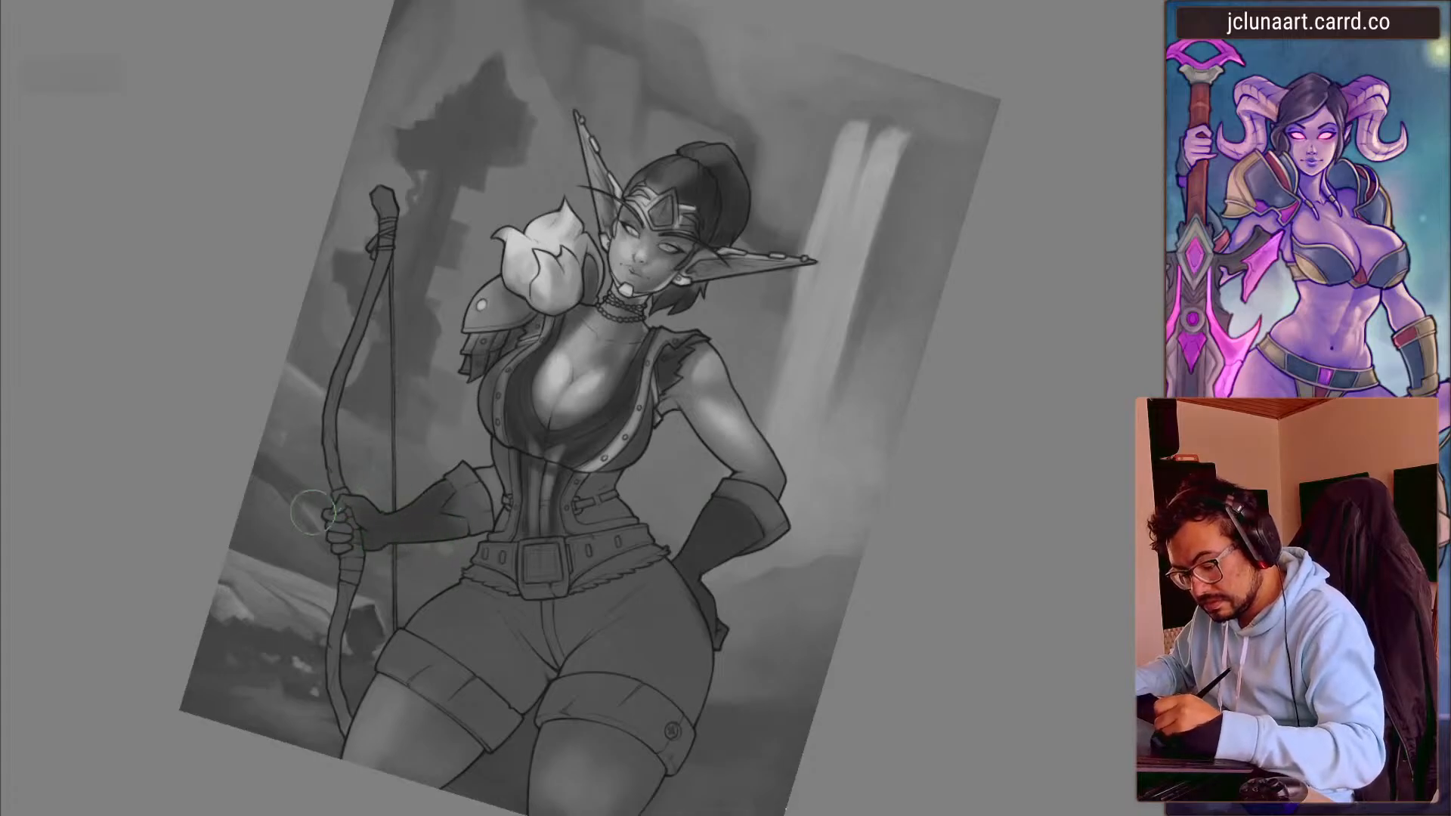
- Mirror the canvas view and paint the cuff of the bow-hand glove light grey
{"action": "key", "text": "m"}
{"action": "key", "text": "bracketleft"}
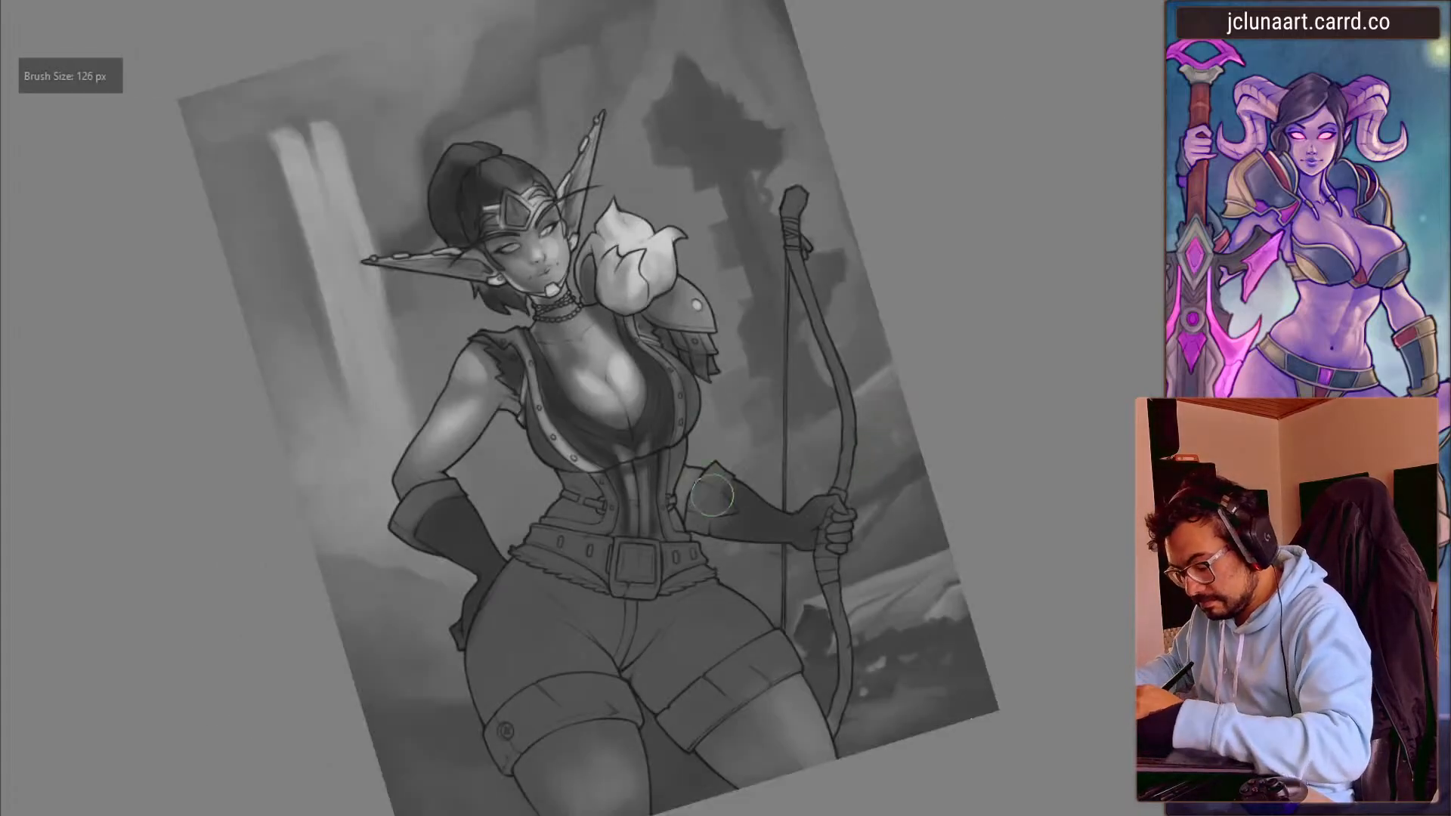
{"action": "mouse_move", "coordinate": [711, 480]}
{"action": "left_mouse_down"}
{"action": "mouse_move", "coordinate": [709, 504]}
{"action": "mouse_move", "coordinate": [705, 481]}
{"action": "left_mouse_up"}
{"action": "left_click", "coordinate": [710, 477], "text": "ctrl"}
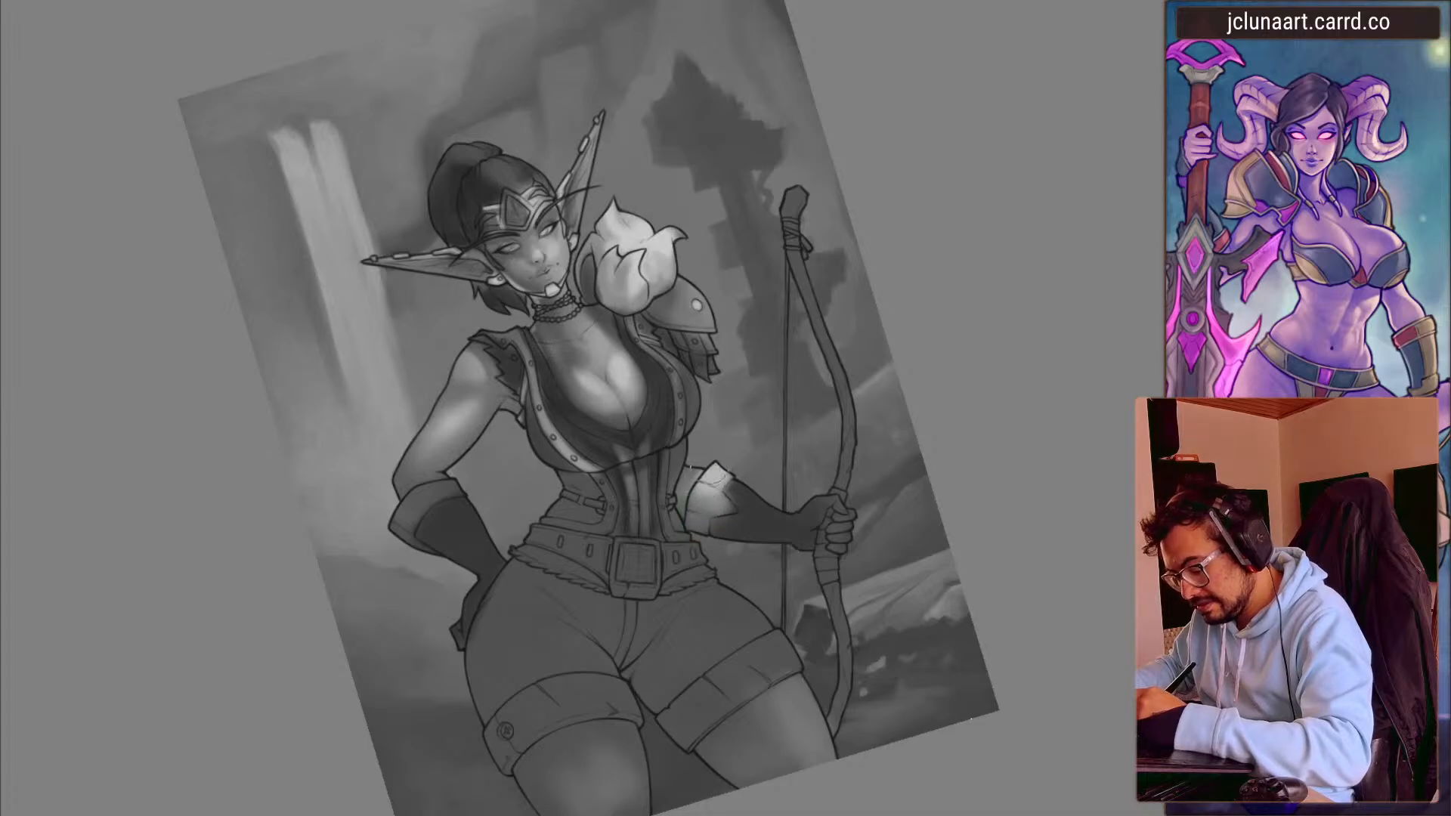
- Paint the glove cuff of the bent arm light grey, refining it with sampled tones and a smaller brush
{"action": "key", "text": "bracketleft"}
{"action": "mouse_move", "coordinate": [445, 491]}
{"action": "left_mouse_down"}
{"action": "mouse_move", "coordinate": [404, 541]}
{"action": "mouse_move", "coordinate": [444, 498]}
{"action": "mouse_move", "coordinate": [427, 534]}
{"action": "left_mouse_up"}
{"action": "left_click", "coordinate": [447, 517], "text": "ctrl"}
{"action": "left_click", "coordinate": [628, 368], "text": "ctrl"}
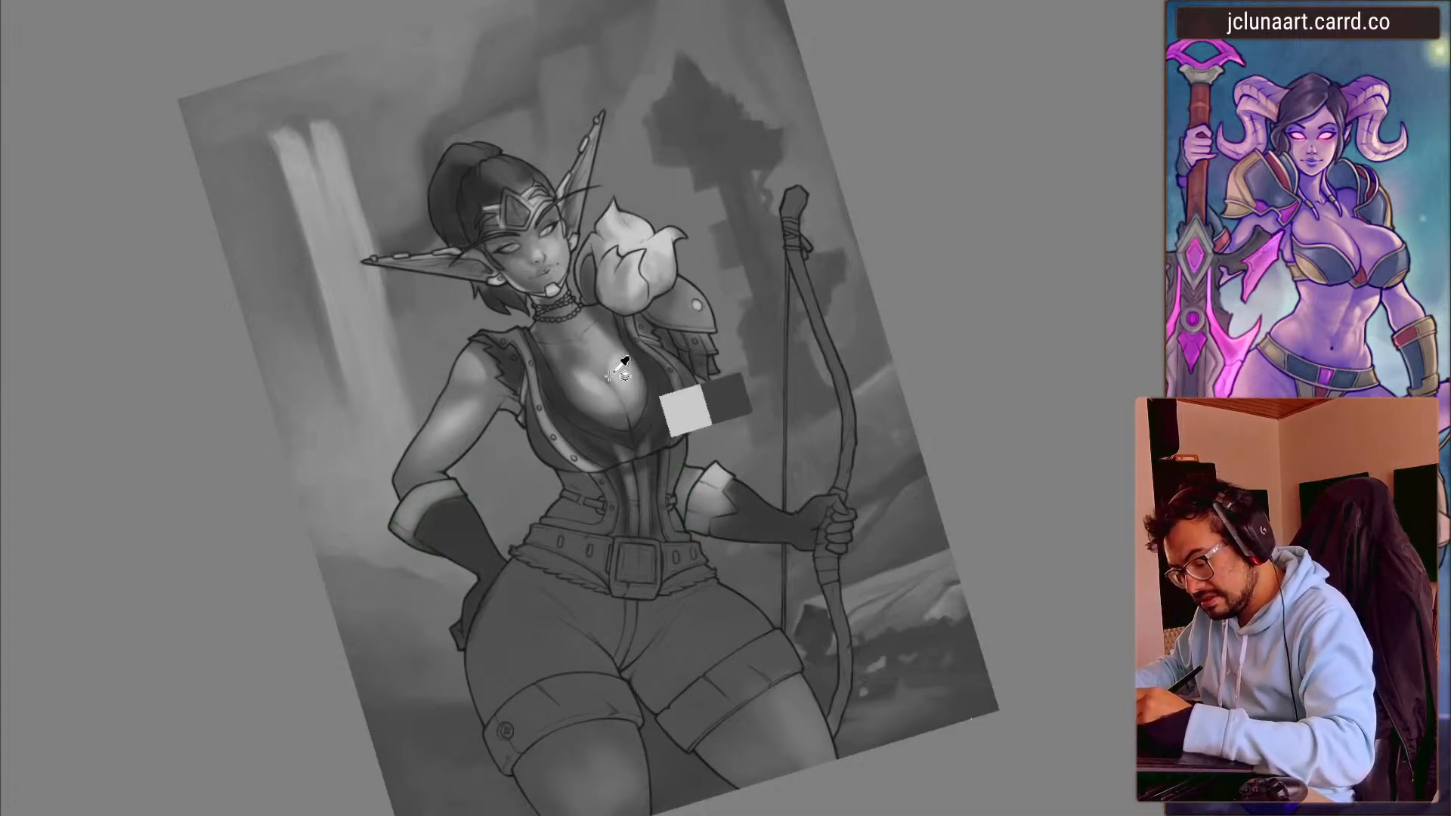
{"action": "key", "text": "bracketleft"}
{"action": "key", "text": "bracketleft"}
{"action": "key", "text": "bracketleft"}
{"action": "left_click_drag", "start_coordinate": [454, 483], "coordinate": [420, 507]}
- Rotate the canvas view and shade the corset's vertical stripes and side panel with sampled greys
{"action": "left_click_drag", "start_coordinate": [363, 659], "coordinate": [333, 502]}
{"action": "left_click", "coordinate": [614, 414], "text": "ctrl"}
{"action": "key", "text": "bracketright"}
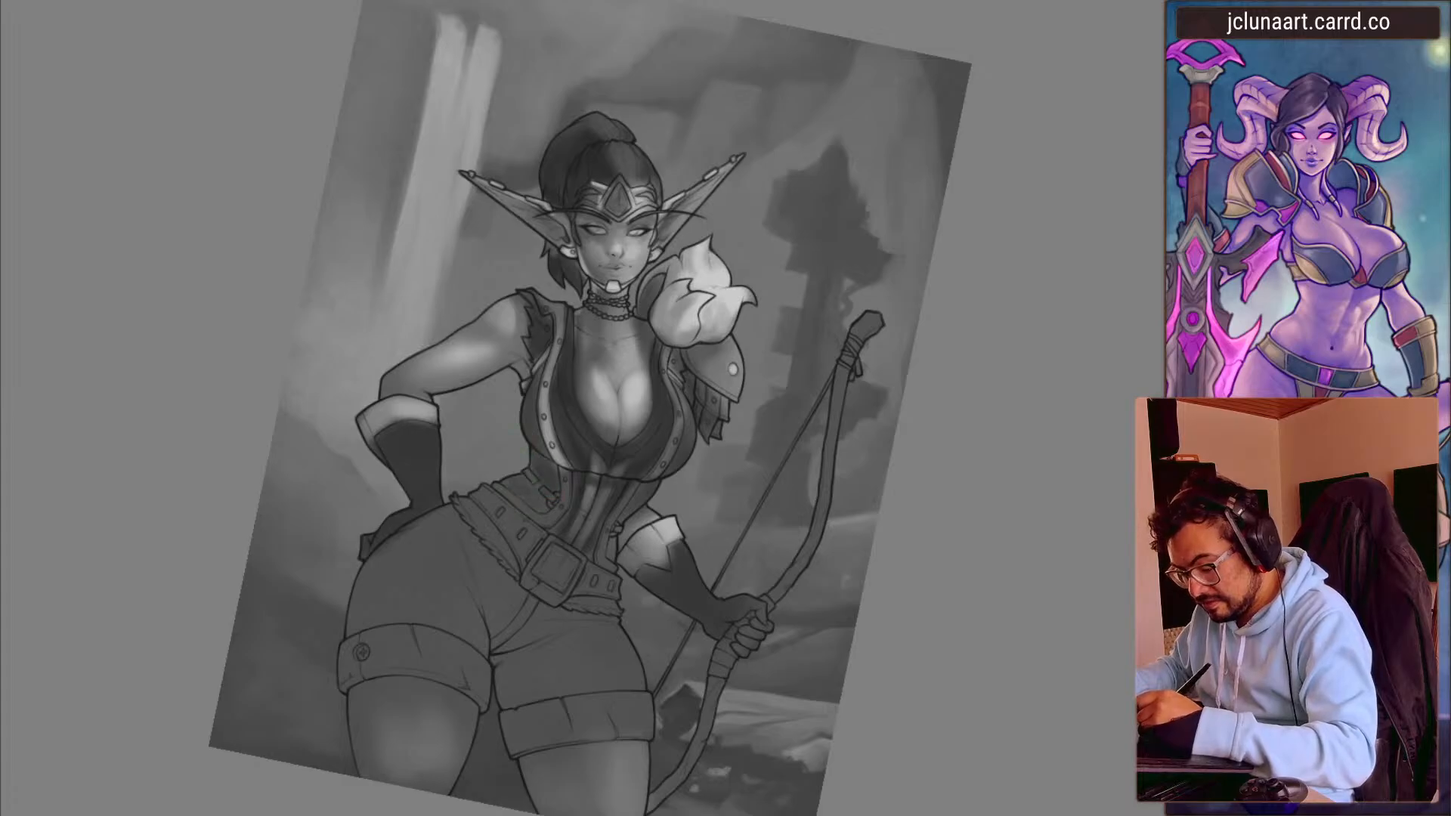
{"action": "left_click_drag", "start_coordinate": [549, 495], "coordinate": [558, 498]}
{"action": "key", "text": "bracketleft"}
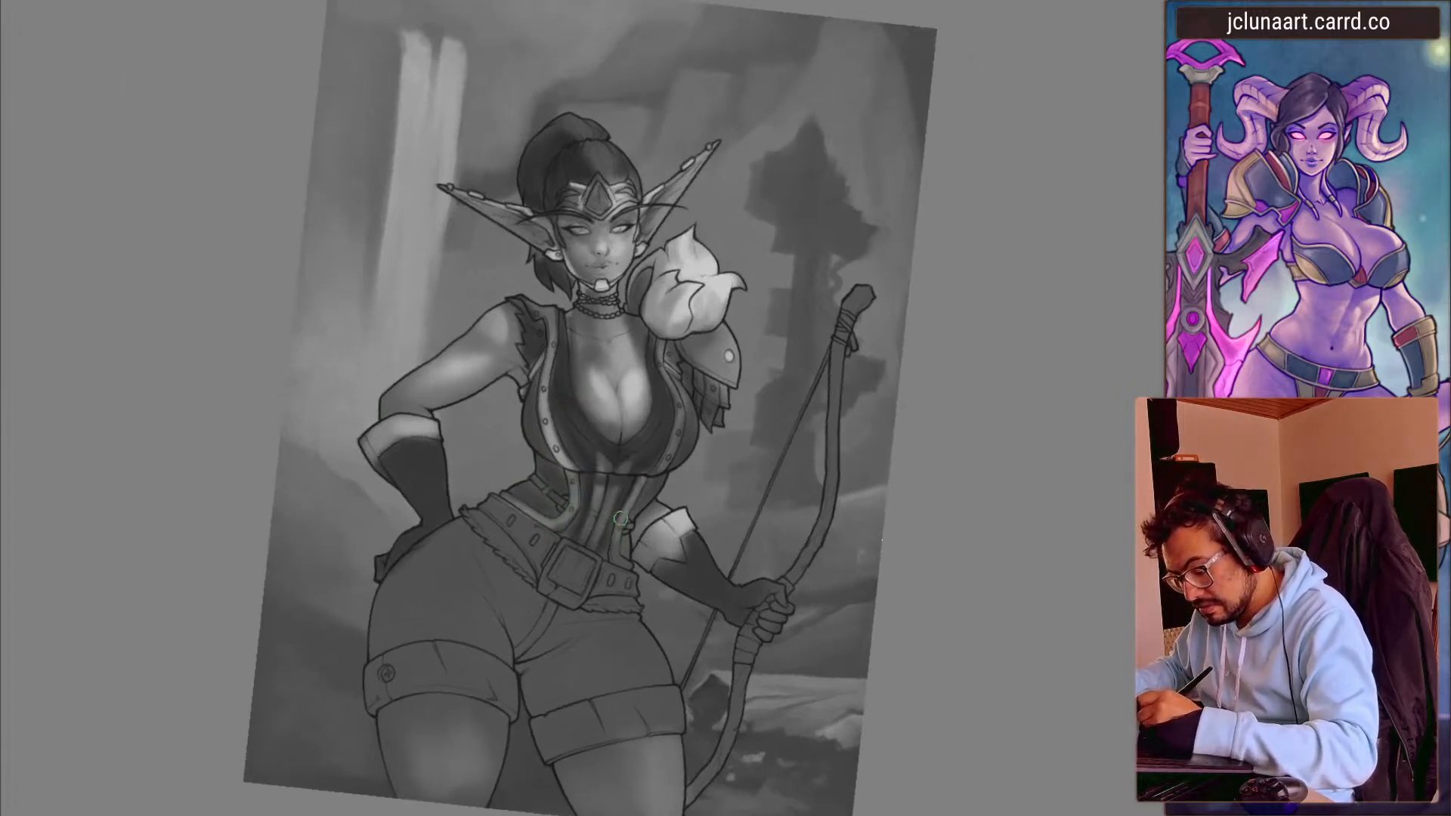
- Rotate the canvas view sideways and fill the wide belt and its buckle with light grey tones
{"action": "left_click_drag", "start_coordinate": [344, 594], "coordinate": [284, 354]}
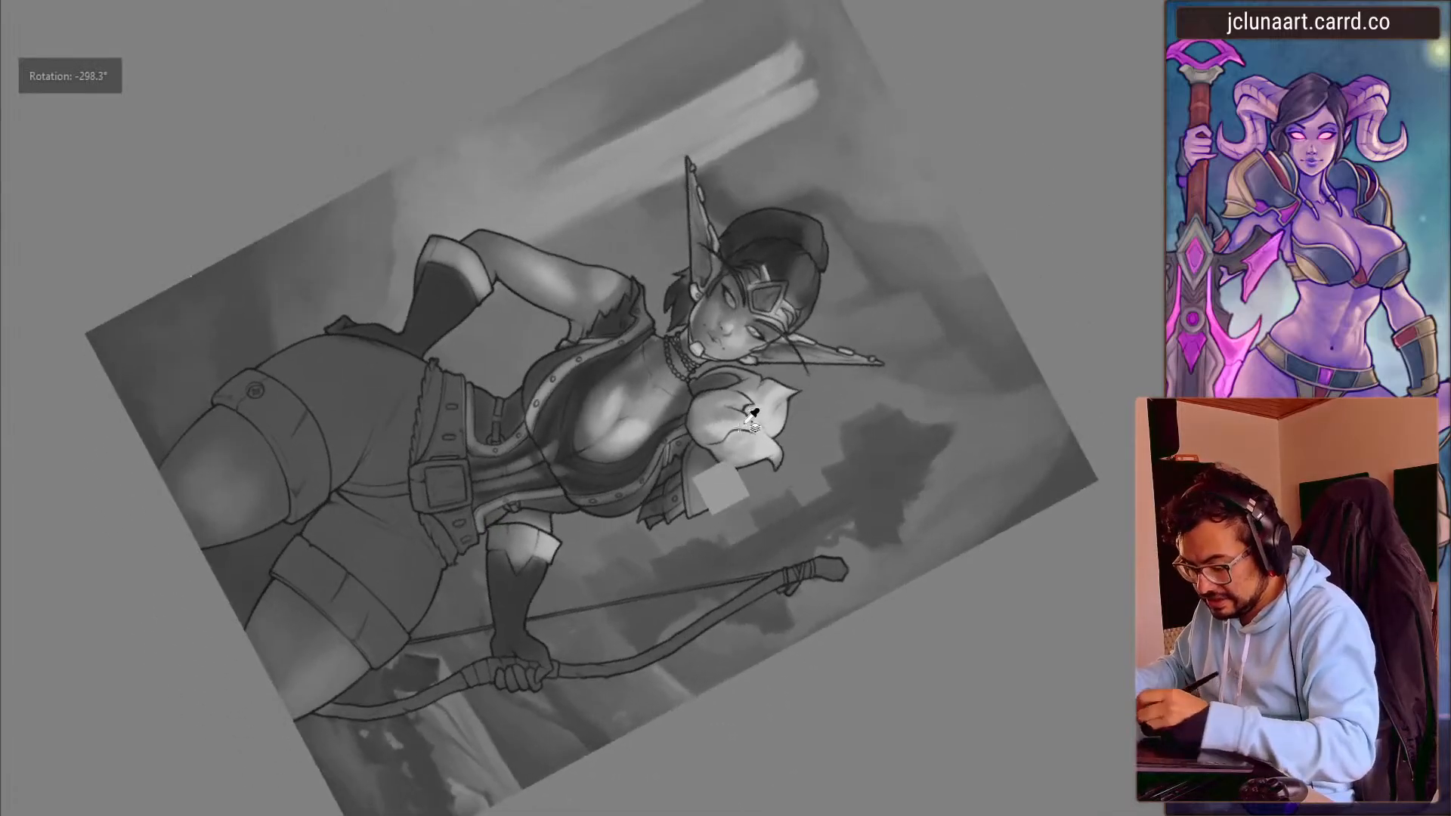
{"action": "key", "text": "bracketright"}
{"action": "mouse_move", "coordinate": [460, 513]}
{"action": "left_mouse_down"}
{"action": "mouse_move", "coordinate": [454, 530]}
{"action": "mouse_move", "coordinate": [423, 454]}
{"action": "mouse_move", "coordinate": [442, 378]}
{"action": "mouse_move", "coordinate": [458, 465]}
{"action": "mouse_move", "coordinate": [440, 500]}
{"action": "mouse_move", "coordinate": [423, 483]}
{"action": "left_mouse_up"}
{"action": "key", "text": "bracketright"}
{"action": "key", "text": "bracketright"}
{"action": "key", "text": "bracketright"}
{"action": "key", "text": "bracketleft"}
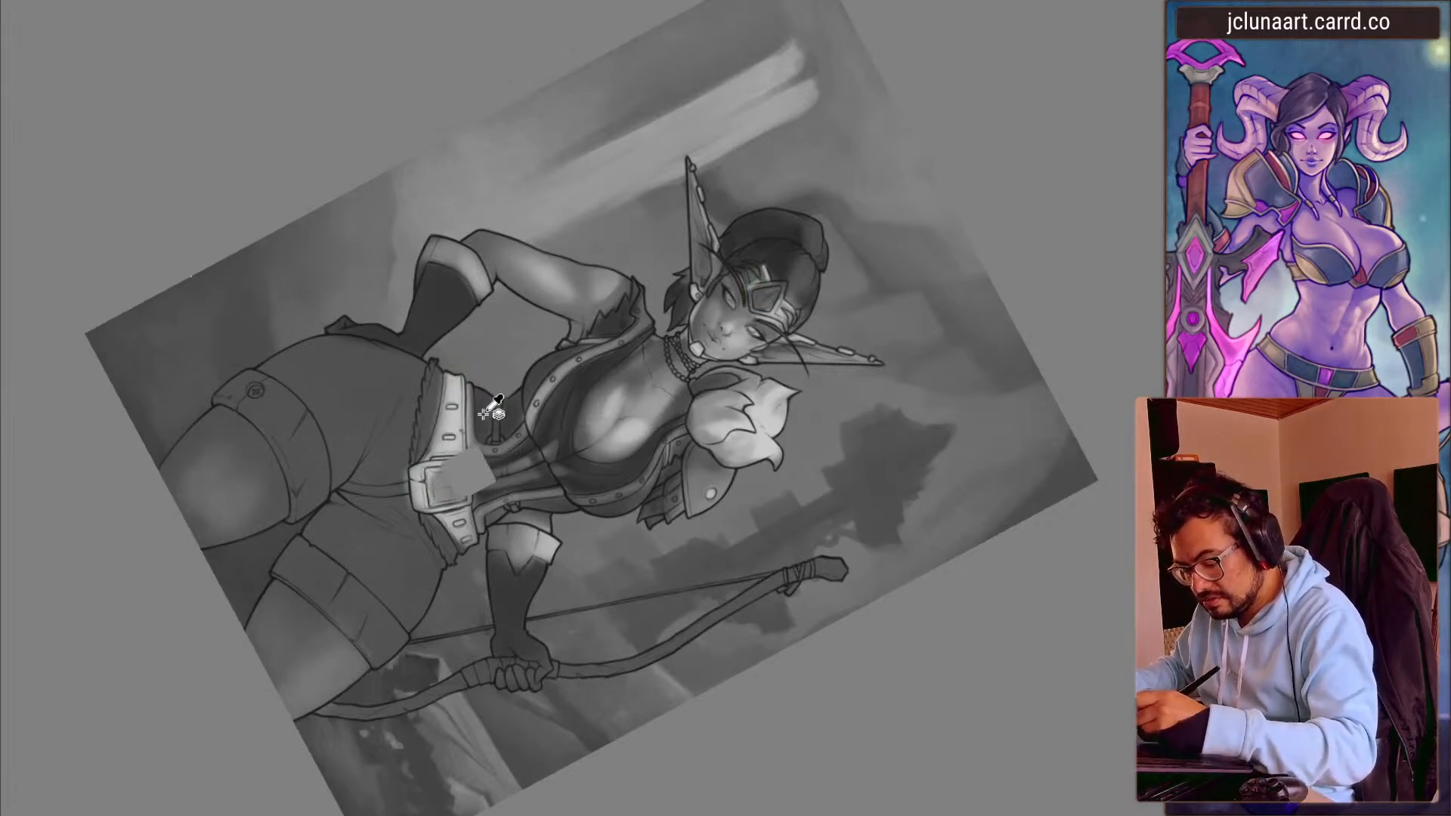
{"action": "left_click", "coordinate": [437, 430], "text": "ctrl"}
- Brush a lighter grey over the shorts with a soft brush of up to about 263 px
{"action": "left_click", "coordinate": [647, 397], "text": "ctrl"}
{"action": "key", "text": "bracketright"}
{"action": "key", "text": "bracketright"}
{"action": "key", "text": "bracketright"}
{"action": "key", "text": "bracketright"}
{"action": "key", "text": "bracketright"}
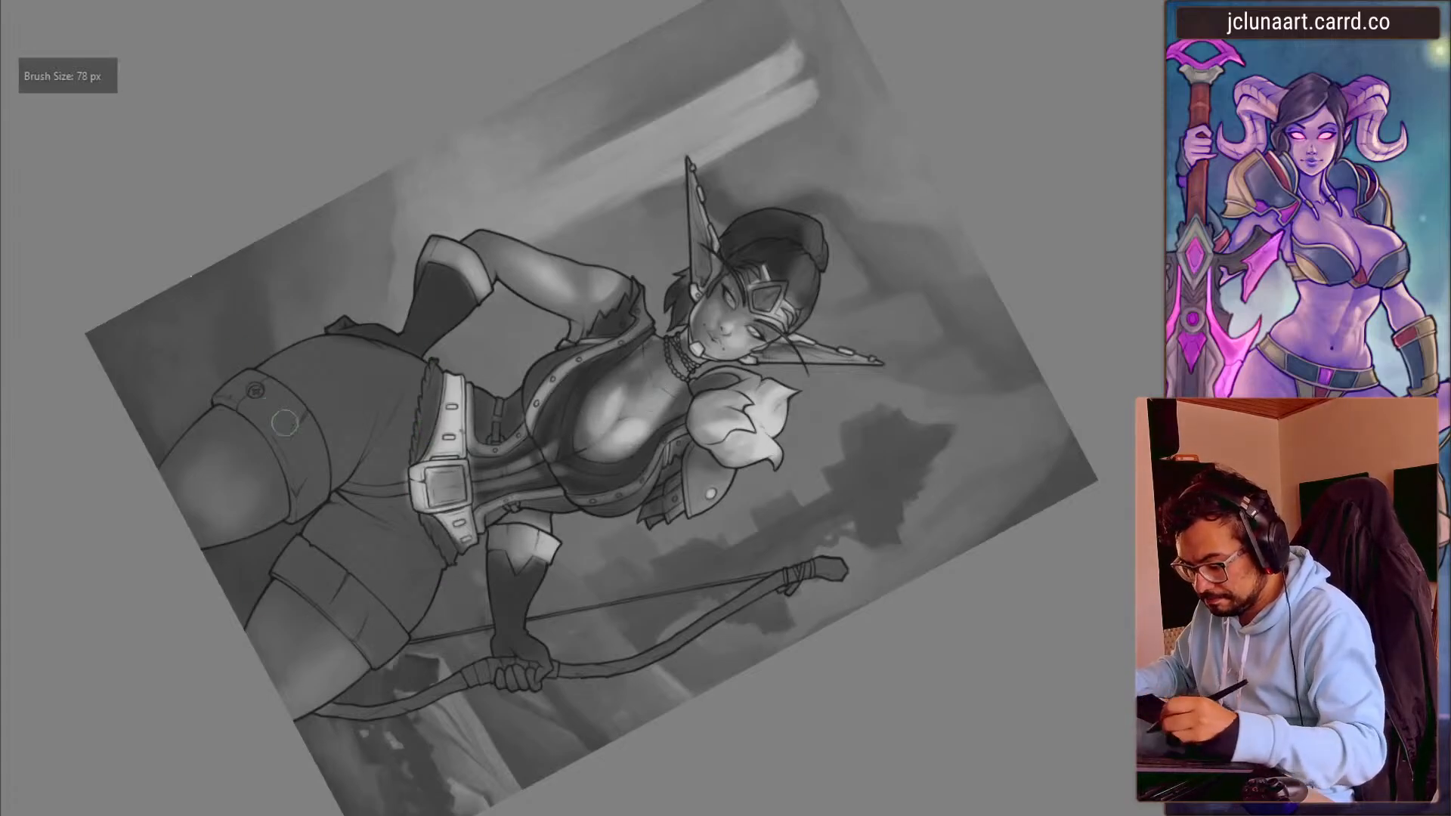
{"action": "mouse_move", "coordinate": [401, 593]}
{"action": "left_mouse_down"}
{"action": "mouse_move", "coordinate": [366, 563]}
{"action": "mouse_move", "coordinate": [393, 510]}
{"action": "mouse_move", "coordinate": [415, 563]}
{"action": "mouse_move", "coordinate": [355, 551]}
{"action": "left_mouse_up"}
{"action": "left_click", "coordinate": [357, 538], "text": "ctrl"}
{"action": "key", "text": "bracketright"}
{"action": "key", "text": "bracketright"}
{"action": "left_click_drag", "start_coordinate": [364, 432], "coordinate": [350, 367]}
{"action": "key", "text": "m"}
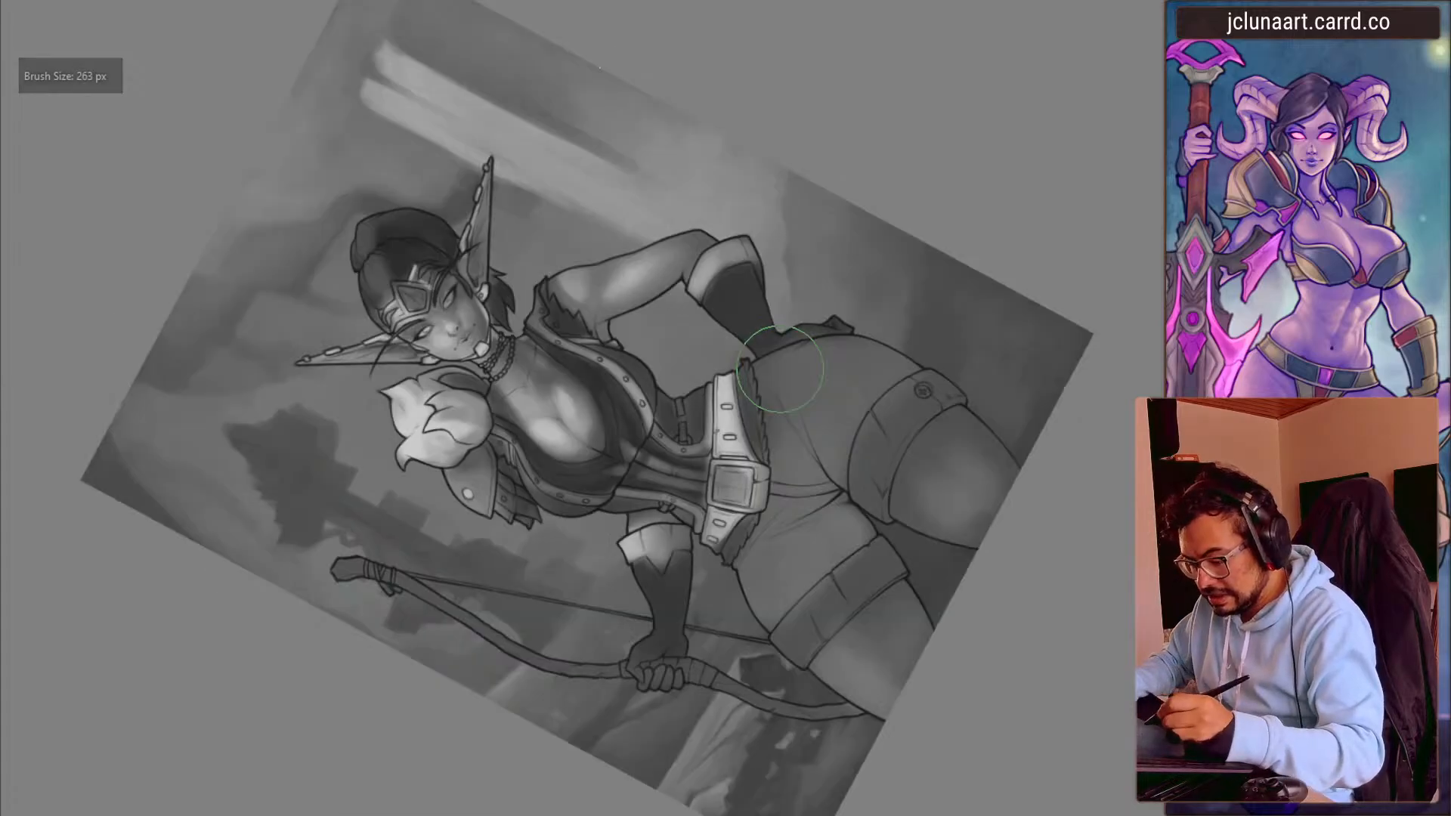
- Turn the canvas view upright and softly darken the upper chest and the elbow of the bent arm, at about 165 px
{"action": "left_click_drag", "start_coordinate": [221, 506], "coordinate": [229, 279]}
{"action": "mouse_move", "coordinate": [317, 416]}
{"action": "left_mouse_down"}
{"action": "mouse_move", "coordinate": [298, 512]}
{"action": "mouse_move", "coordinate": [302, 423]}
{"action": "left_mouse_up"}
{"action": "left_click_drag", "start_coordinate": [380, 340], "coordinate": [390, 227]}
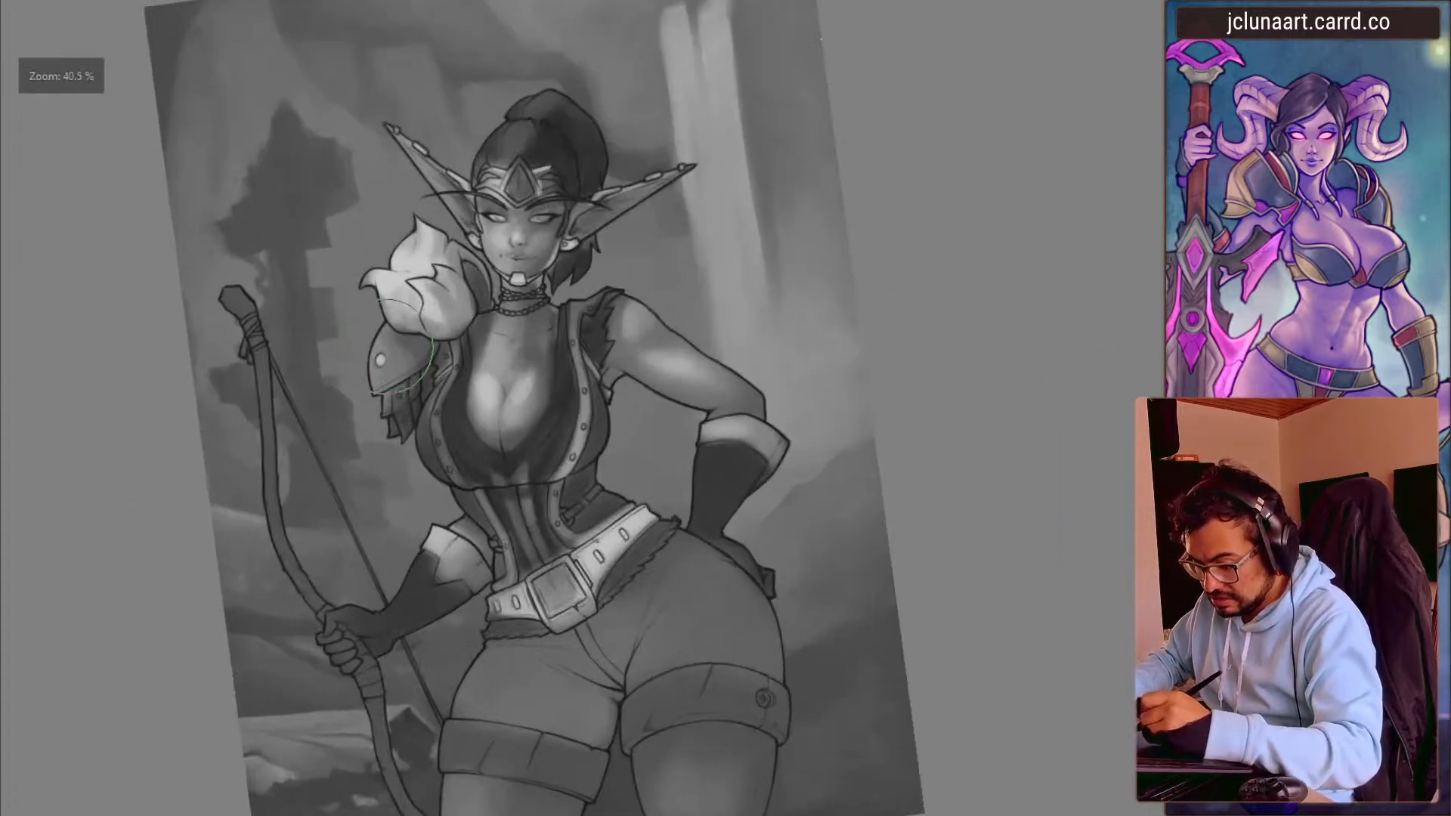
{"action": "key", "text": "bracketleft"}
{"action": "key", "text": "bracketleft"}
{"action": "key", "text": "bracketleft"}
{"action": "key", "text": "bracketleft"}
{"action": "key", "text": "bracketleft"}
{"action": "key", "text": "bracketleft"}
{"action": "key", "text": "bracketleft"}
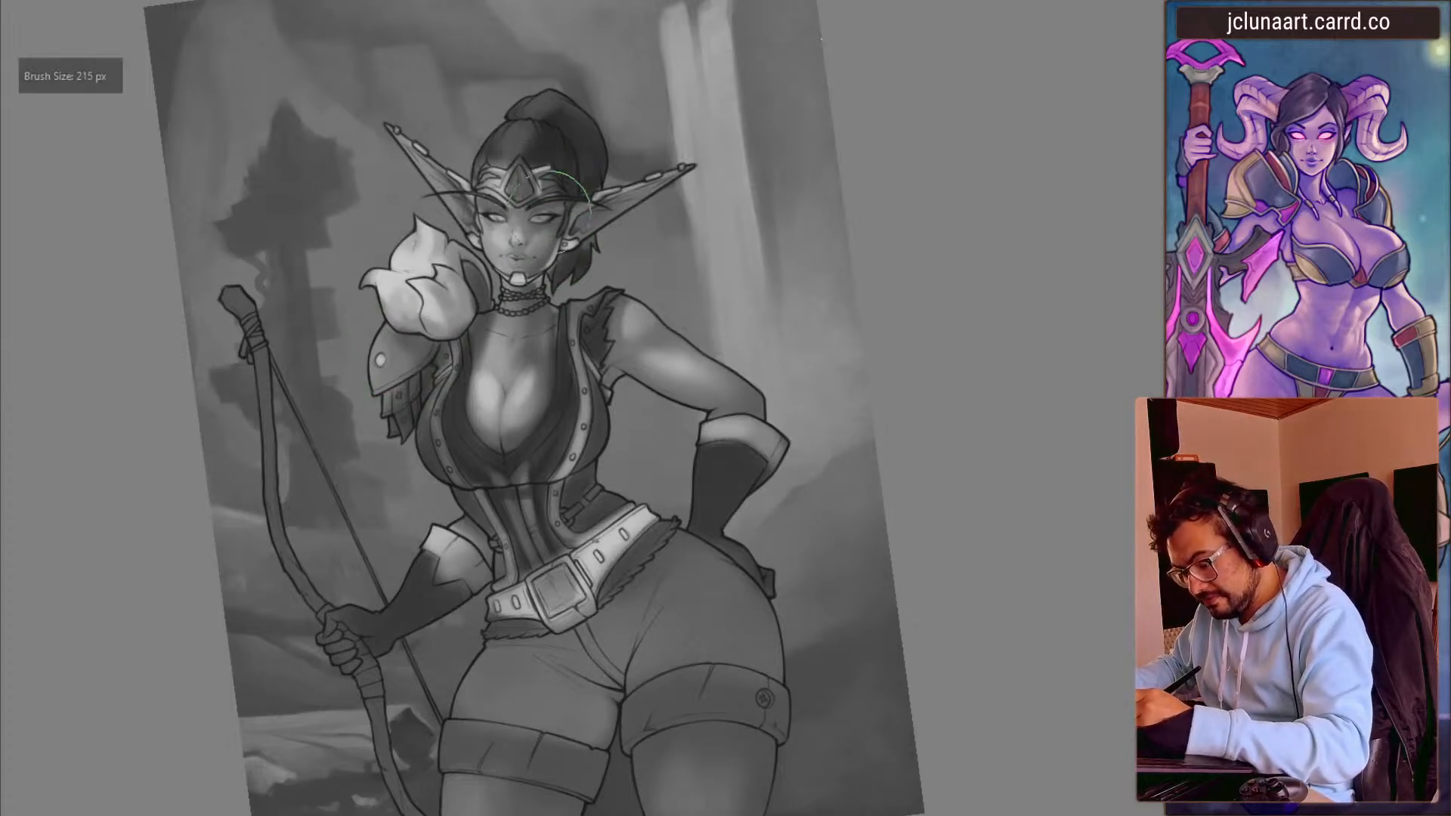
{"action": "left_click_drag", "start_coordinate": [531, 374], "coordinate": [484, 447]}
{"action": "mouse_move", "coordinate": [514, 397]}
{"action": "left_mouse_down"}
{"action": "mouse_move", "coordinate": [523, 336]}
{"action": "mouse_move", "coordinate": [480, 347]}
{"action": "left_mouse_up"}
{"action": "key", "text": "bracketright"}
{"action": "mouse_move", "coordinate": [703, 363]}
{"action": "left_mouse_down"}
{"action": "mouse_move", "coordinate": [745, 390]}
{"action": "mouse_move", "coordinate": [689, 386]}
{"action": "left_mouse_up"}
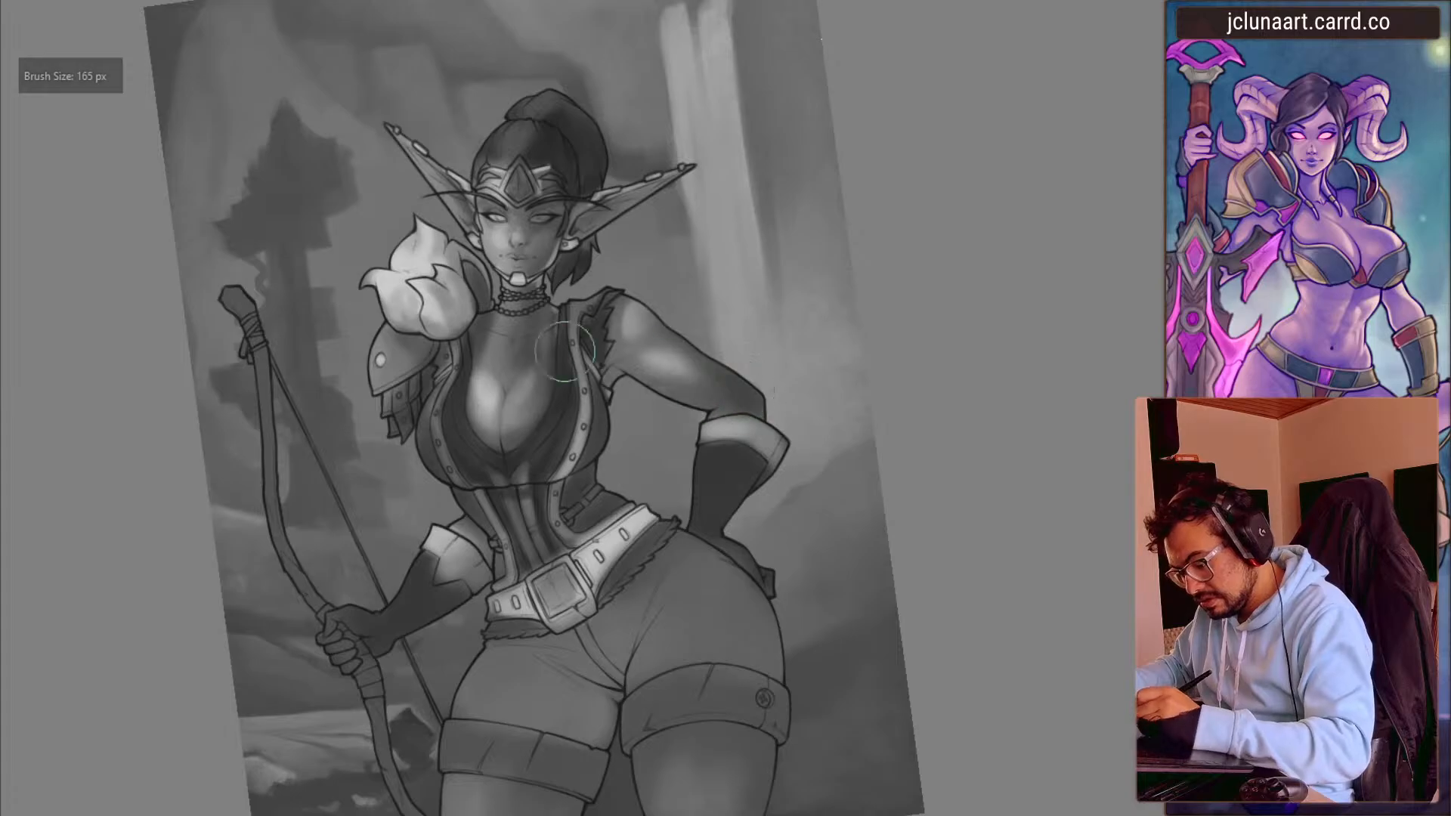
{"action": "key", "text": "bracketright"}
- Rotate the canvas view and paint a sampled light grey along the length of the bow
{"action": "mouse_move", "coordinate": [303, 569]}
{"action": "left_mouse_down"}
{"action": "mouse_move", "coordinate": [276, 464]}
{"action": "mouse_move", "coordinate": [384, 335]}
{"action": "left_mouse_up"}
{"action": "left_click", "coordinate": [446, 246], "text": "ctrl"}
{"action": "left_click", "coordinate": [510, 93], "text": "ctrl"}
{"action": "key", "text": "bracketleft"}
{"action": "mouse_move", "coordinate": [331, 57]}
{"action": "left_mouse_down"}
{"action": "mouse_move", "coordinate": [301, 363]}
{"action": "mouse_move", "coordinate": [323, 442]}
{"action": "mouse_move", "coordinate": [333, 639]}
{"action": "left_mouse_up"}
{"action": "left_click_drag", "start_coordinate": [322, 386], "coordinate": [313, 463]}
- Shade the shorts and bare thighs with sampled greys, darkening their edges with a larger soft brush
{"action": "left_click", "coordinate": [464, 300], "text": "ctrl"}
{"action": "key", "text": "bracketright"}
{"action": "left_click_drag", "start_coordinate": [581, 586], "coordinate": [558, 522]}
{"action": "mouse_move", "coordinate": [690, 495]}
{"action": "left_mouse_down"}
{"action": "mouse_move", "coordinate": [671, 420]}
{"action": "mouse_move", "coordinate": [739, 479]}
{"action": "mouse_move", "coordinate": [719, 485]}
{"action": "left_mouse_up"}
{"action": "key", "text": "bracketright"}
{"action": "left_click", "coordinate": [527, 216], "text": "ctrl"}
{"action": "key", "text": "bracketright"}
{"action": "left_click", "coordinate": [715, 256], "text": "ctrl"}
{"action": "key", "text": "bracketright"}
{"action": "key", "text": "bracketright"}
{"action": "left_click_drag", "start_coordinate": [712, 672], "coordinate": [709, 582]}
{"action": "left_click_drag", "start_coordinate": [514, 687], "coordinate": [457, 758]}
- Rotate the canvas view sideways and paint both rolled cuffs of the shorts light grey
{"action": "left_click_drag", "start_coordinate": [291, 609], "coordinate": [527, 372]}
{"action": "key", "text": "bracketleft"}
{"action": "mouse_move", "coordinate": [445, 611]}
{"action": "left_mouse_down"}
{"action": "mouse_move", "coordinate": [390, 497]}
{"action": "mouse_move", "coordinate": [427, 544]}
{"action": "left_mouse_up"}
{"action": "key", "text": "bracketleft"}
{"action": "key", "text": "bracketleft"}
{"action": "left_click_drag", "start_coordinate": [313, 448], "coordinate": [290, 299]}
{"action": "left_click_drag", "start_coordinate": [290, 299], "coordinate": [310, 497]}
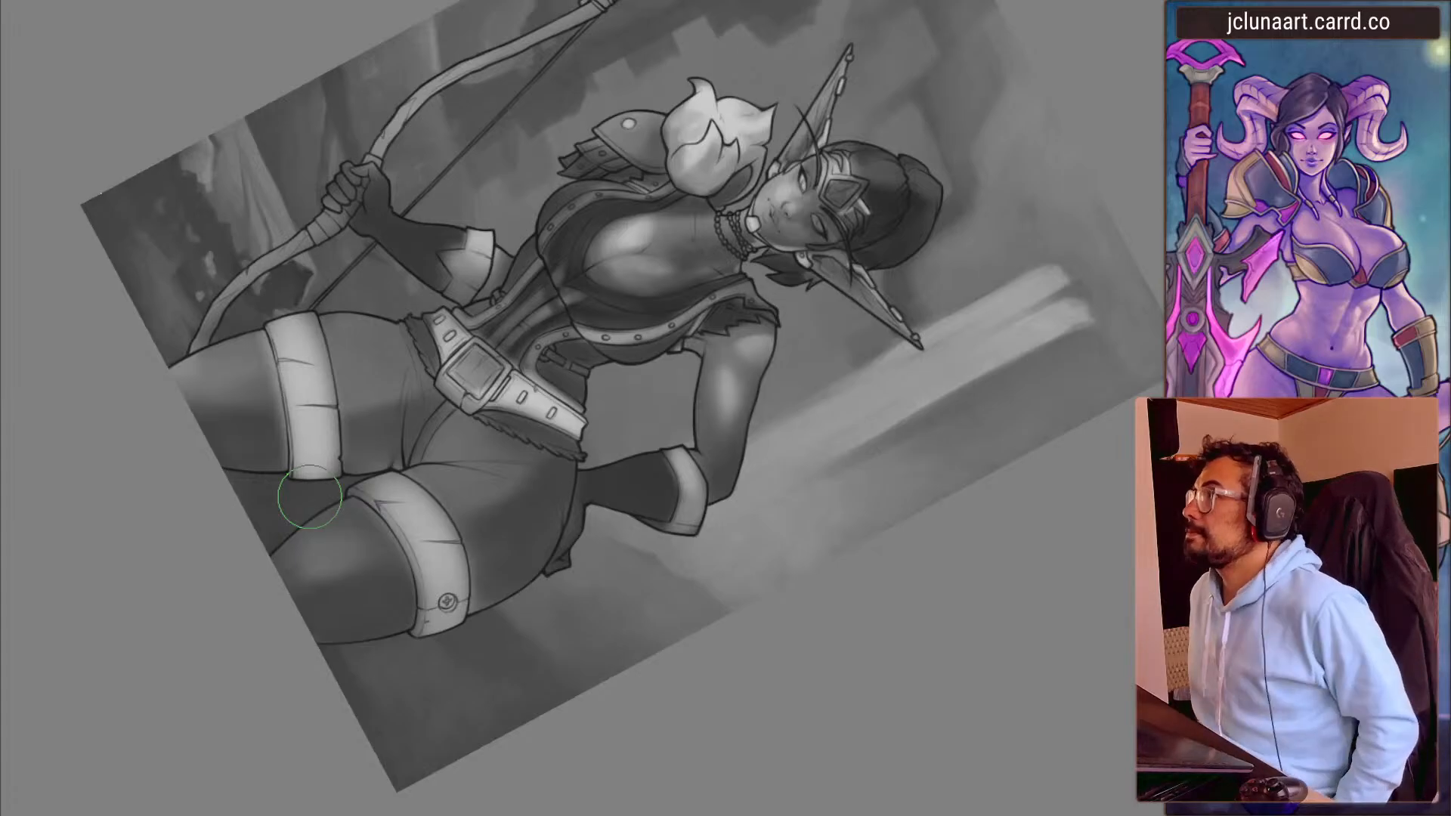
- Reset the canvas rotation and mirroring, show the whole illustration, and softly lighten the middle of the upper chest at about 90 px
{"action": "key", "text": "5"}
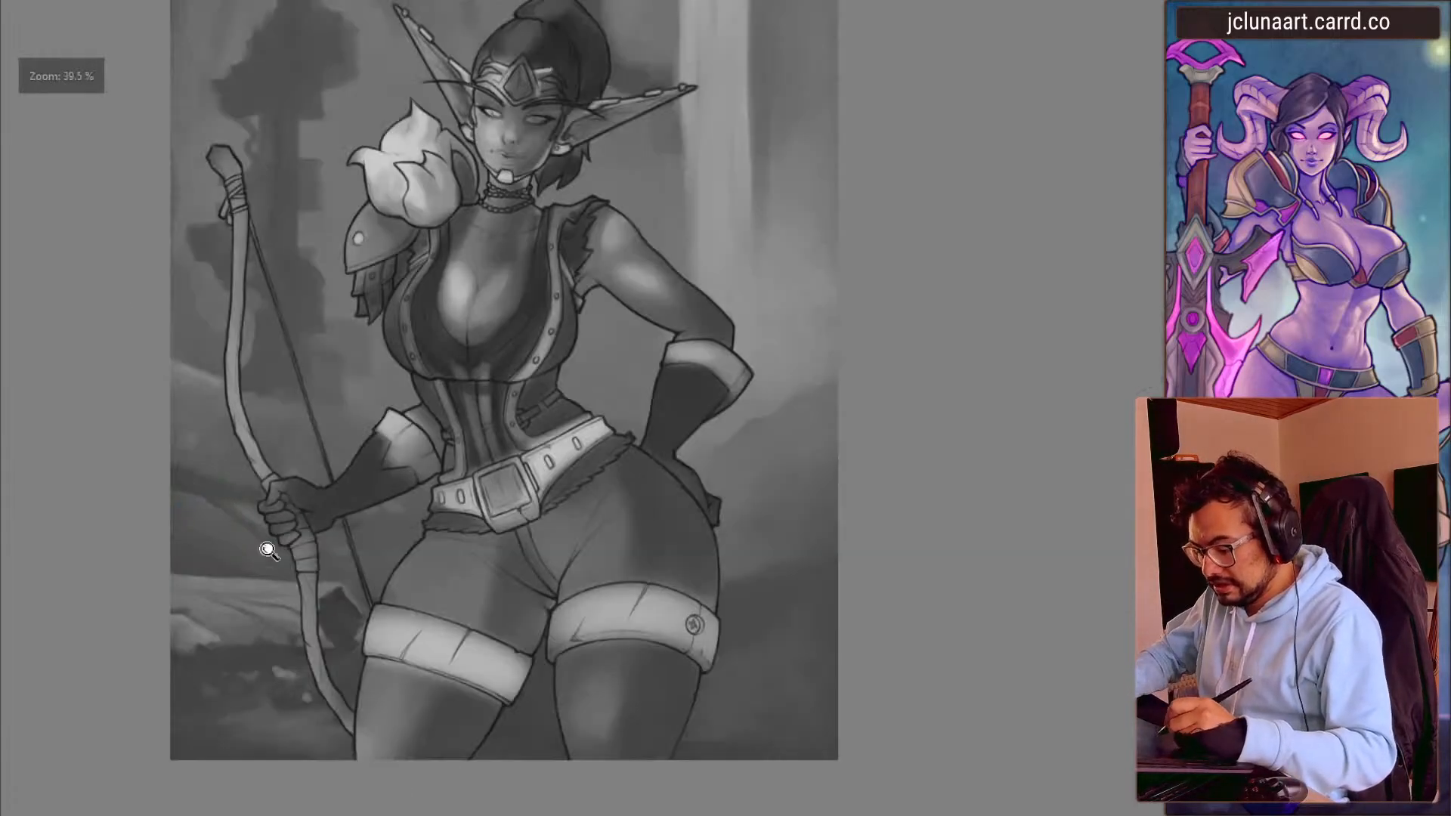
{"action": "key", "text": "m"}
{"action": "key", "text": "2"}
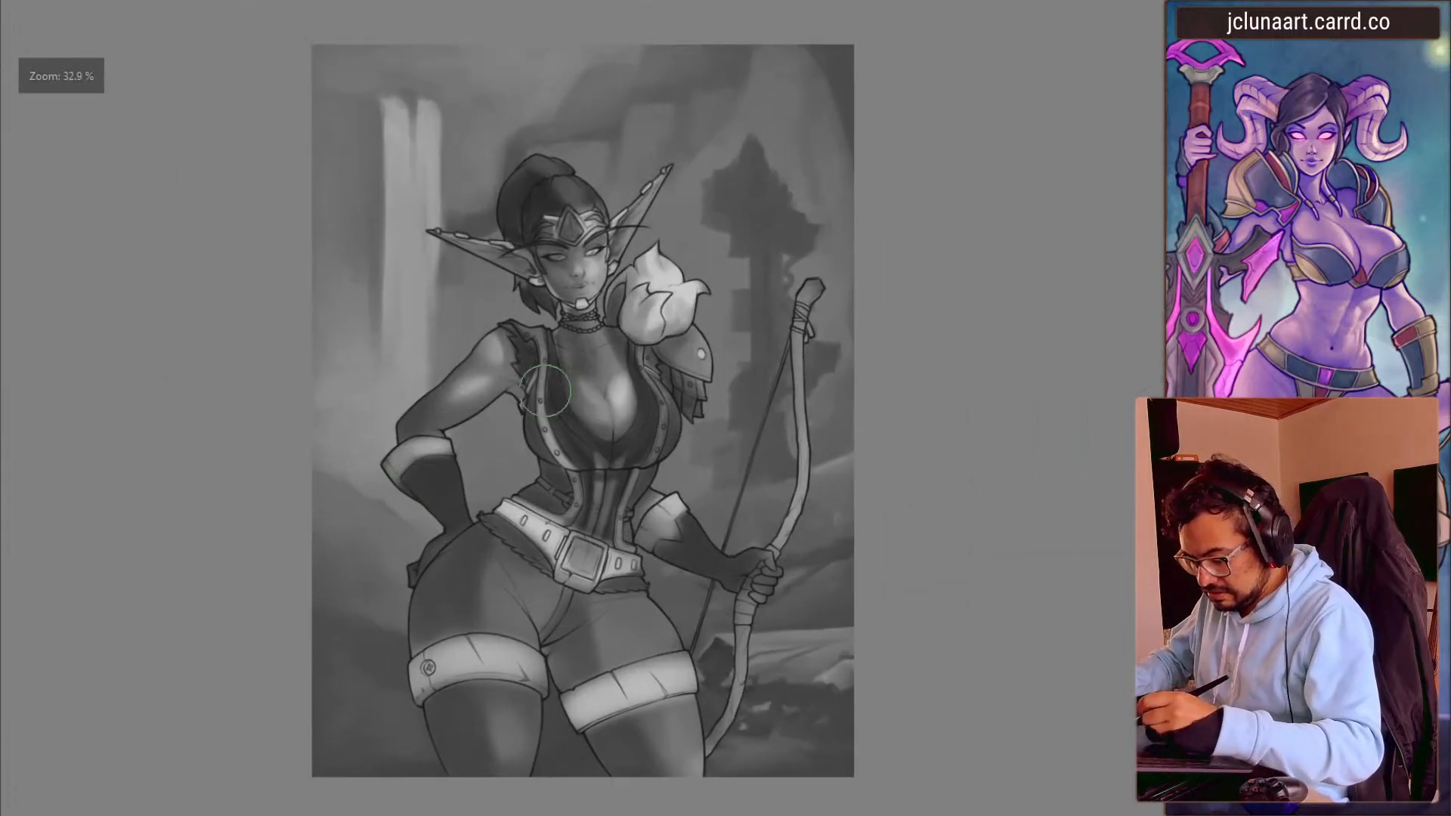
{"action": "key", "text": "bracketright"}
{"action": "key", "text": "bracketleft"}
{"action": "key", "text": "bracketleft"}
{"action": "key", "text": "bracketleft"}
{"action": "key", "text": "bracketleft"}
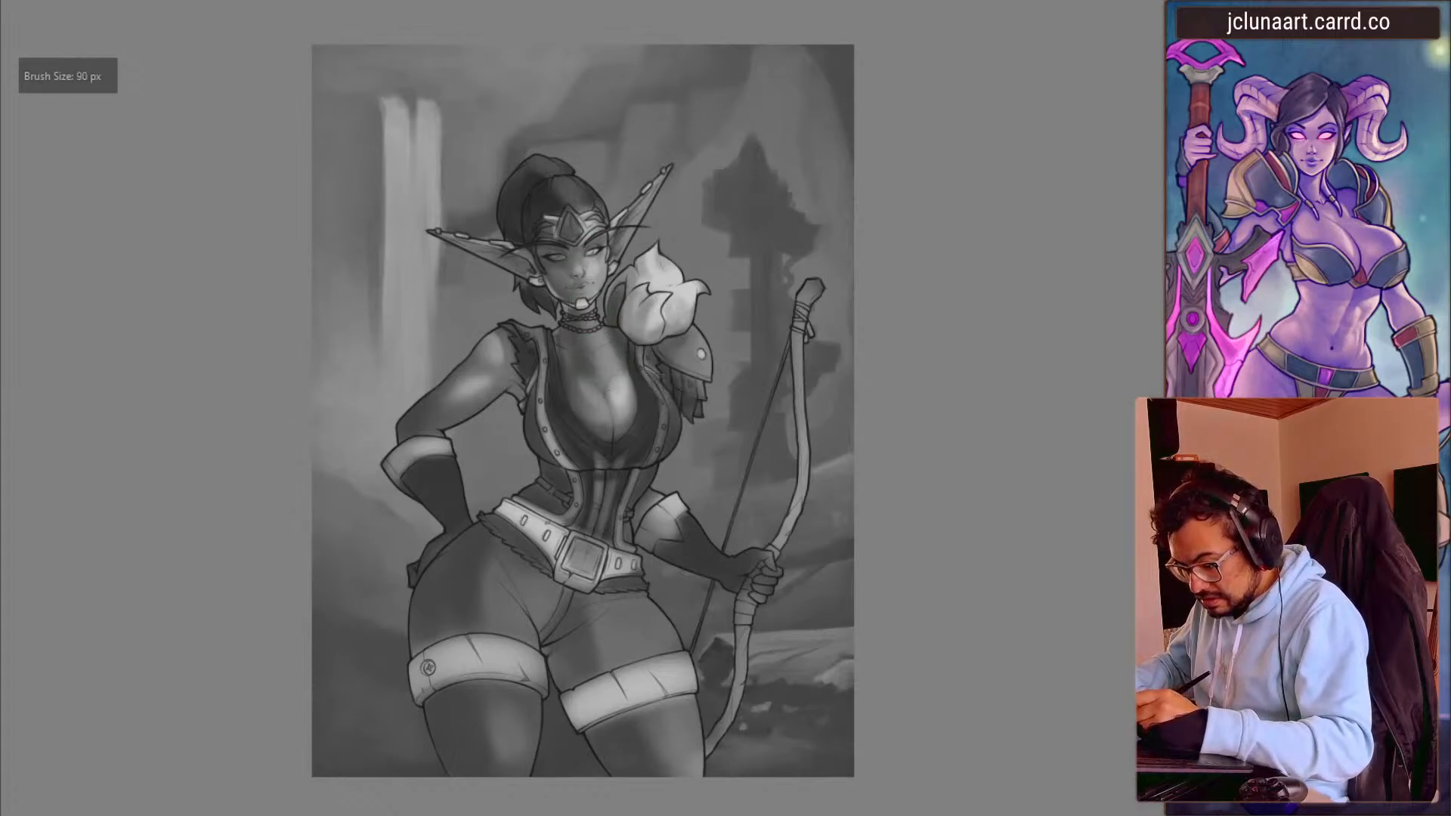
{"action": "key", "text": "bracketleft"}
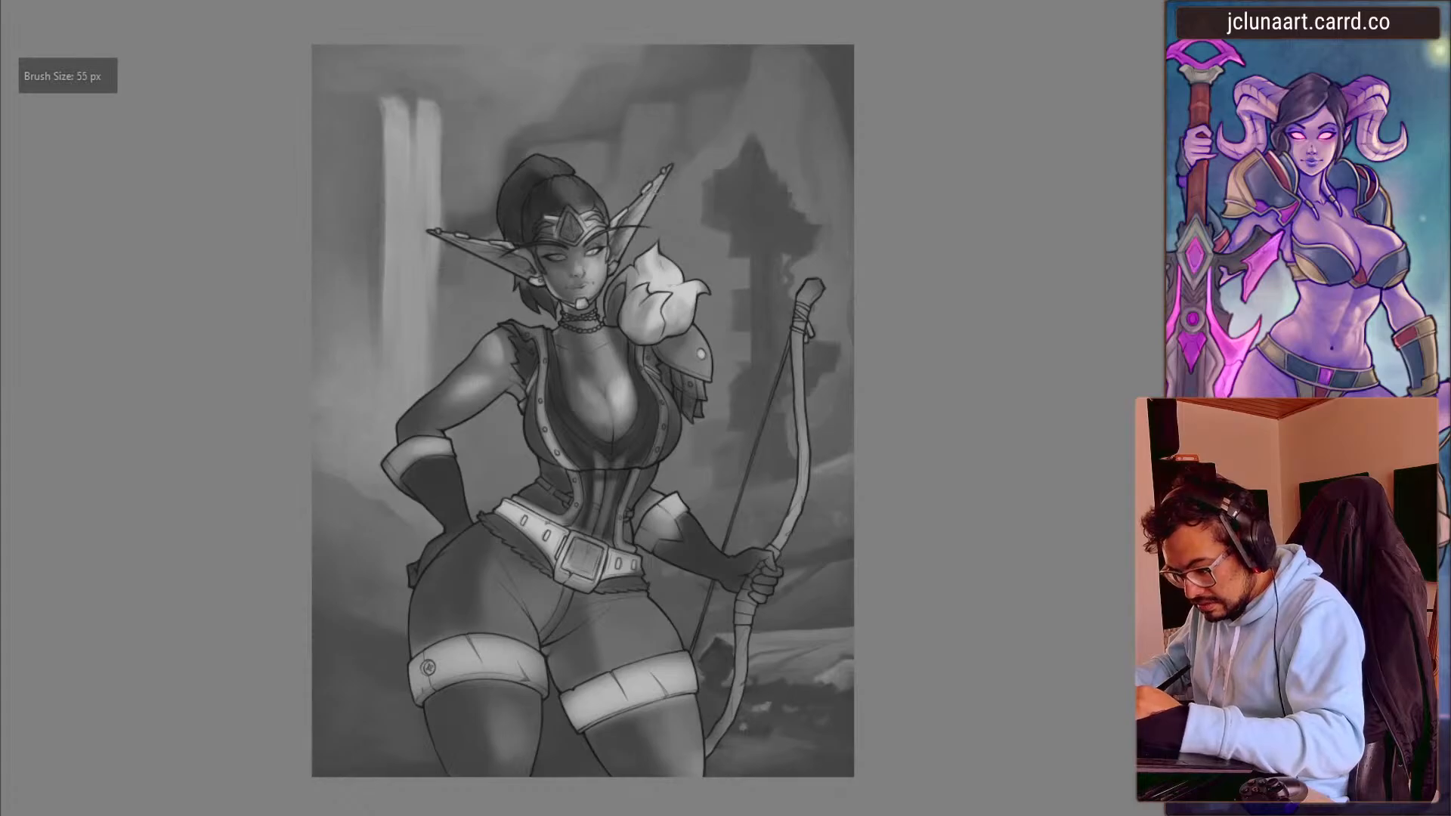
- Lighten the bow-hand glove and the shoulder armour with its fringe, using a soft brush of up to about 144 px
{"action": "key", "text": "bracketright"}
{"action": "key", "text": "bracketright"}
{"action": "key", "text": "bracketright"}
{"action": "key", "text": "bracketright"}
{"action": "key", "text": "bracketright"}
{"action": "key", "text": "bracketright"}
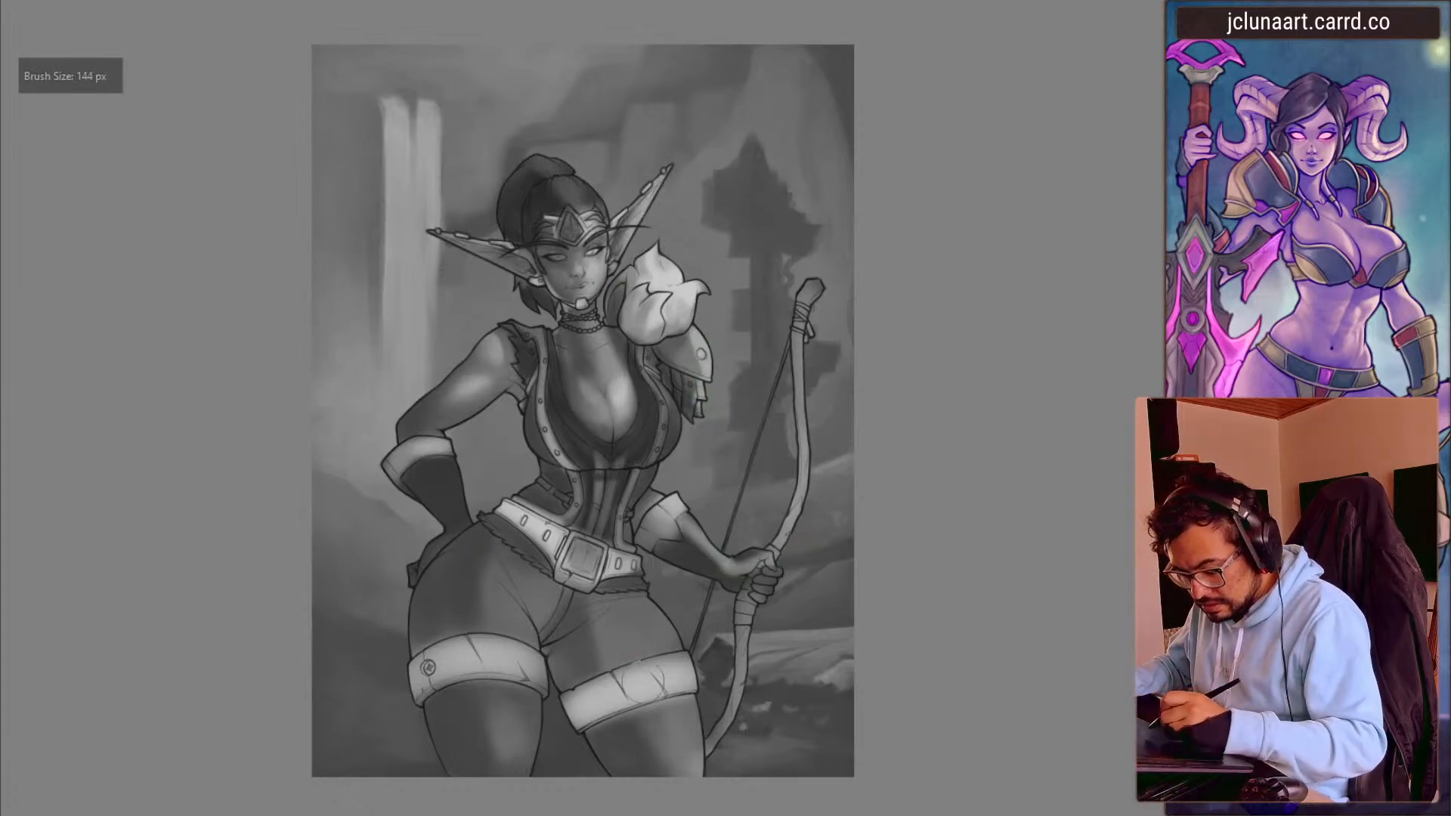
- Brighten the front of the shorts and darken the hip, and bring the face and tiara into close view
{"action": "key", "text": "bracketleft"}
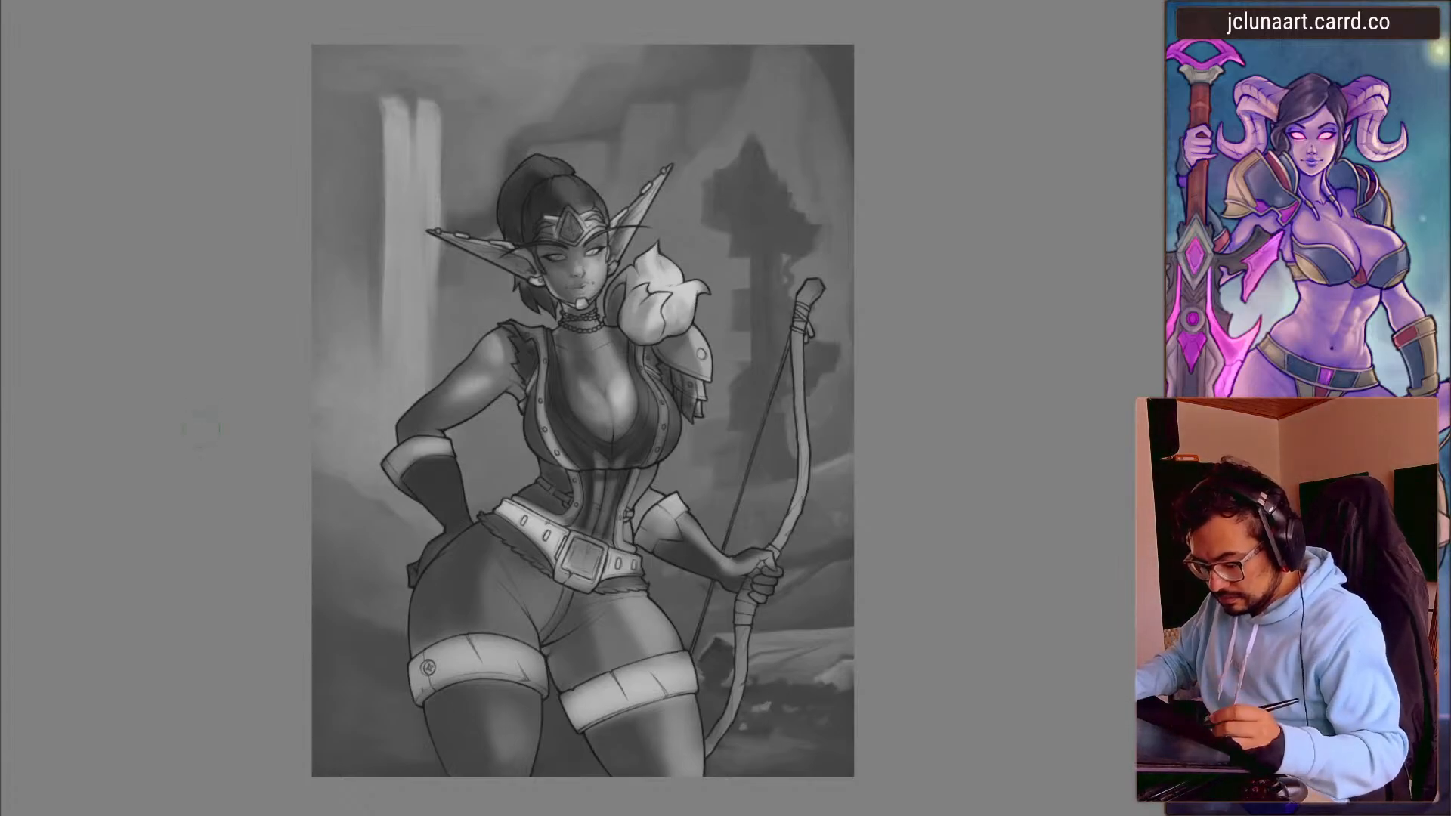
{"action": "key", "text": "]"}
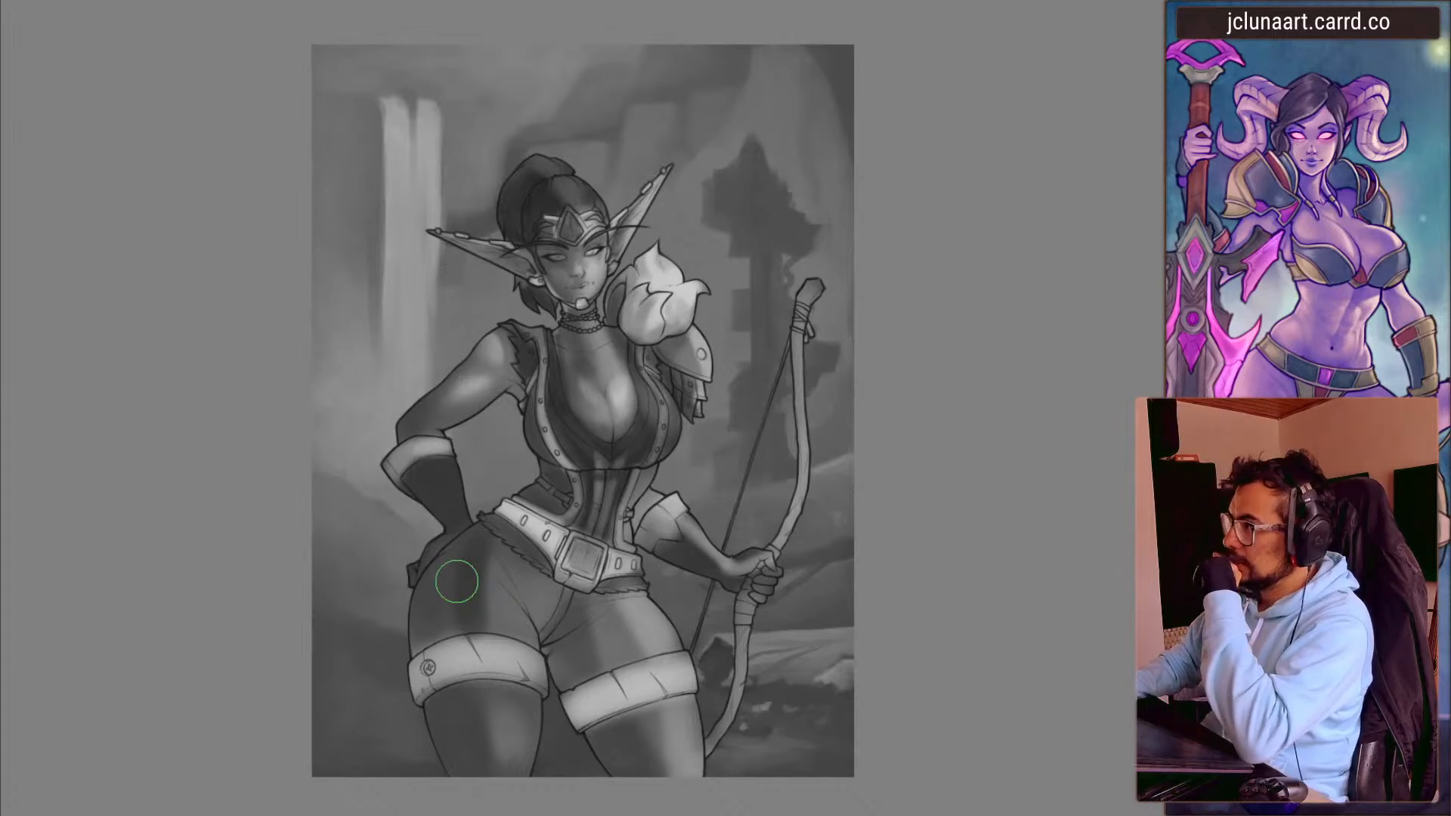
{"action": "mouse_move", "coordinate": [550, 281]}
{"action": "left_mouse_down"}
{"action": "mouse_move", "coordinate": [393, 416]}
{"action": "mouse_move", "coordinate": [343, 440]}
{"action": "mouse_move", "coordinate": [348, 471]}
{"action": "left_mouse_up"}
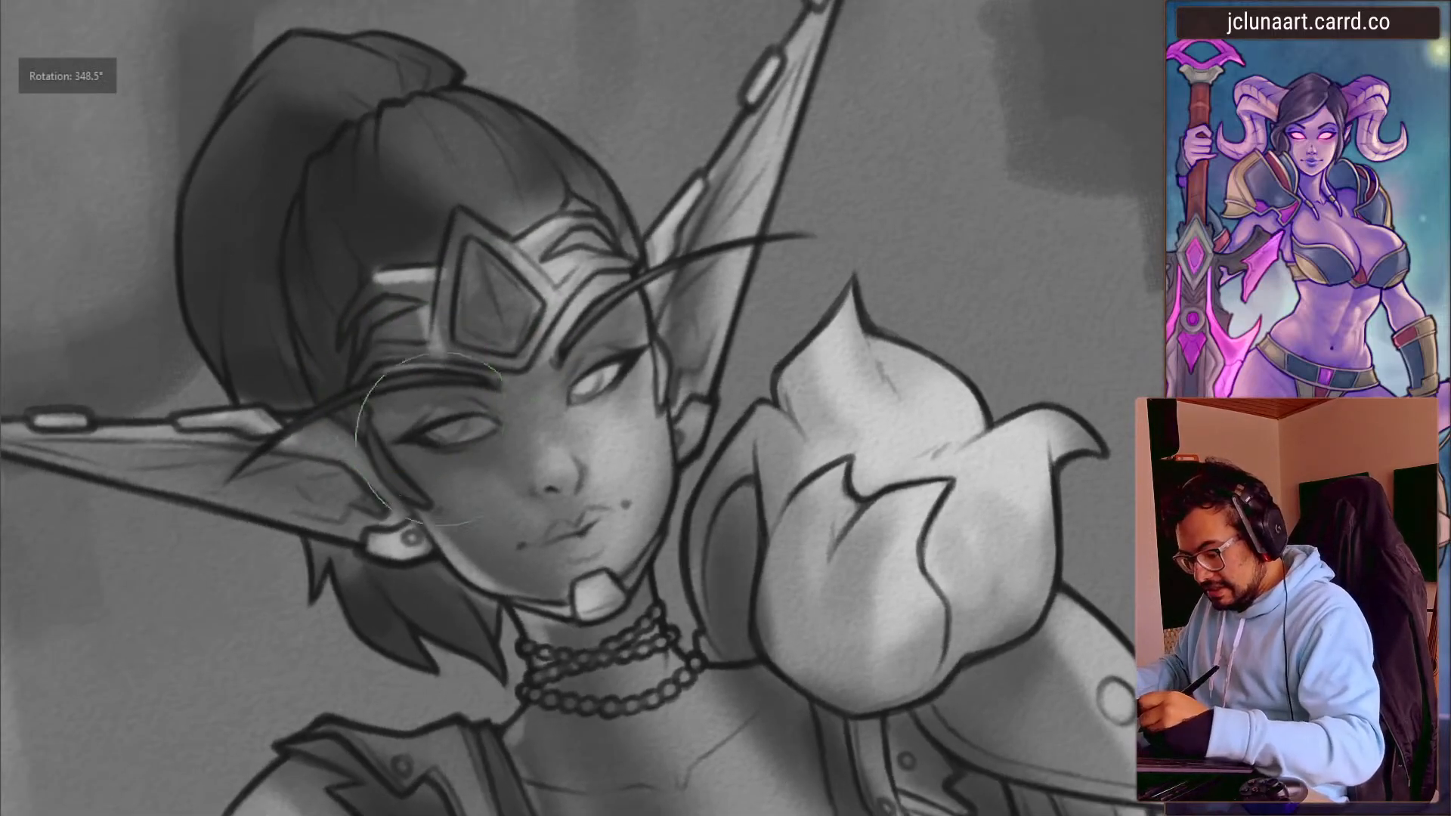
- Rotate the canvas view, sample a grey, and touch up the ear beside the flower pauldron with a 20 to 28 px brush
{"action": "left_click_drag", "start_coordinate": [463, 470], "coordinate": [463, 384]}
{"action": "mouse_move", "coordinate": [597, 379]}
{"action": "left_mouse_down"}
{"action": "mouse_move", "coordinate": [582, 379]}
{"action": "mouse_move", "coordinate": [629, 261]}
{"action": "mouse_move", "coordinate": [603, 380]}
{"action": "mouse_move", "coordinate": [662, 238]}
{"action": "left_mouse_up"}
{"action": "left_click", "coordinate": [647, 293], "text": "ctrl"}
{"action": "key", "text": "bracketright"}
{"action": "mouse_move", "coordinate": [336, 506]}
{"action": "left_mouse_down"}
{"action": "mouse_move", "coordinate": [334, 551]}
{"action": "mouse_move", "coordinate": [276, 463]}
{"action": "mouse_move", "coordinate": [343, 279]}
{"action": "mouse_move", "coordinate": [414, 202]}
{"action": "left_mouse_up"}
{"action": "key", "text": "bracketright"}
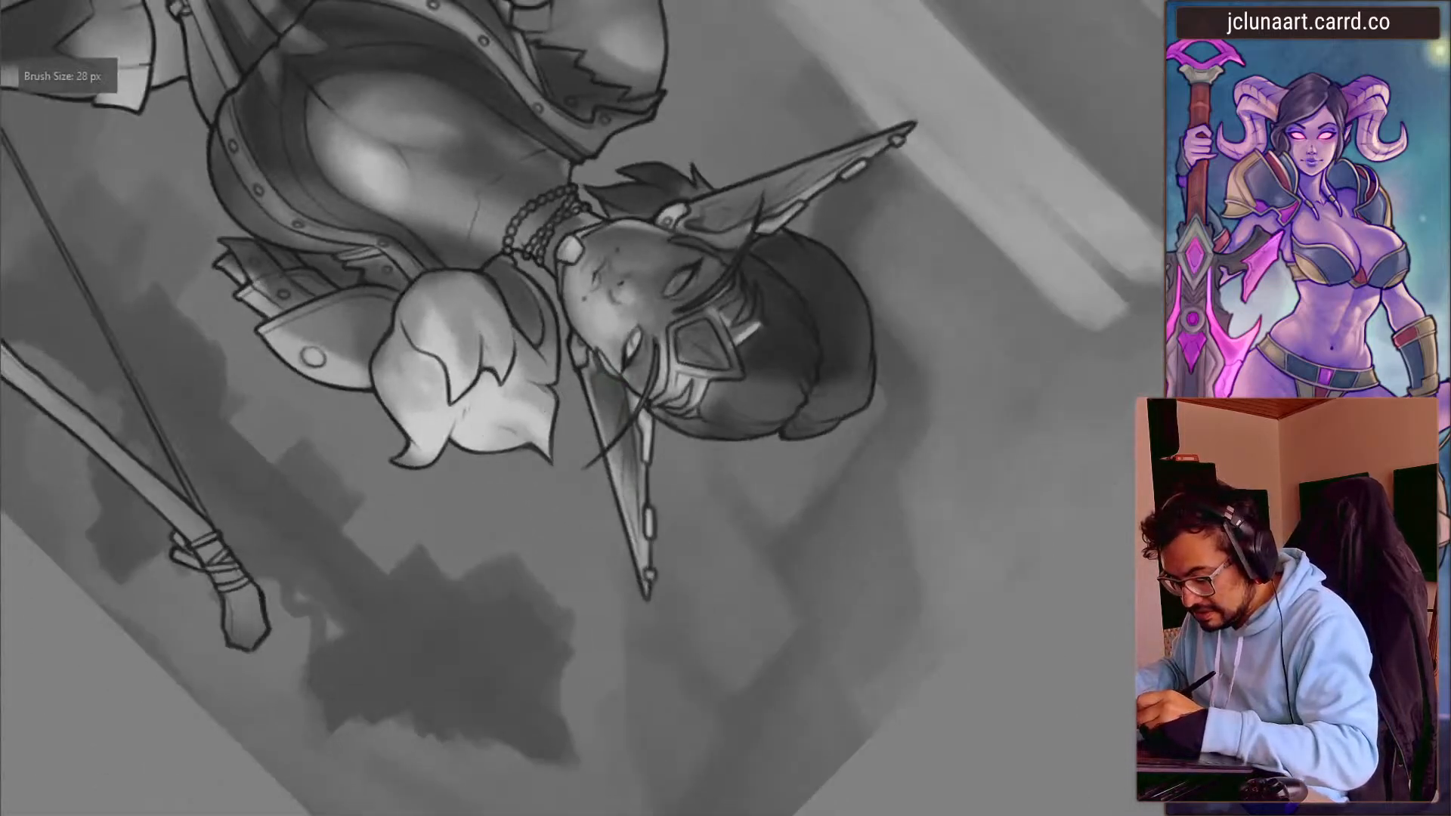
{"action": "key", "text": "bracketleft"}
{"action": "key", "text": "bracketleft"}
{"action": "key", "text": "bracketleft"}
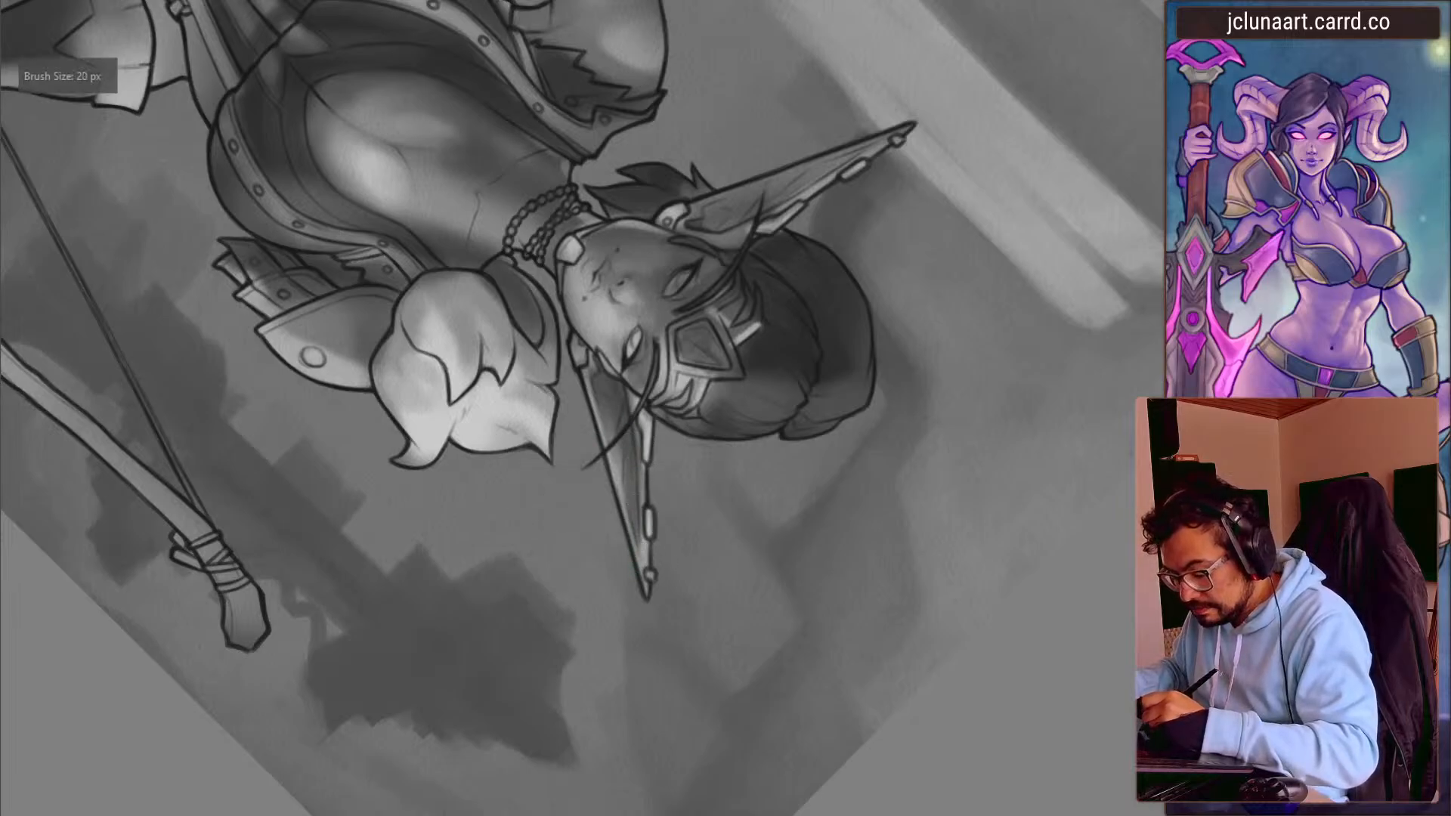
{"action": "key", "text": "bracketright"}
{"action": "key", "text": "bracketright"}
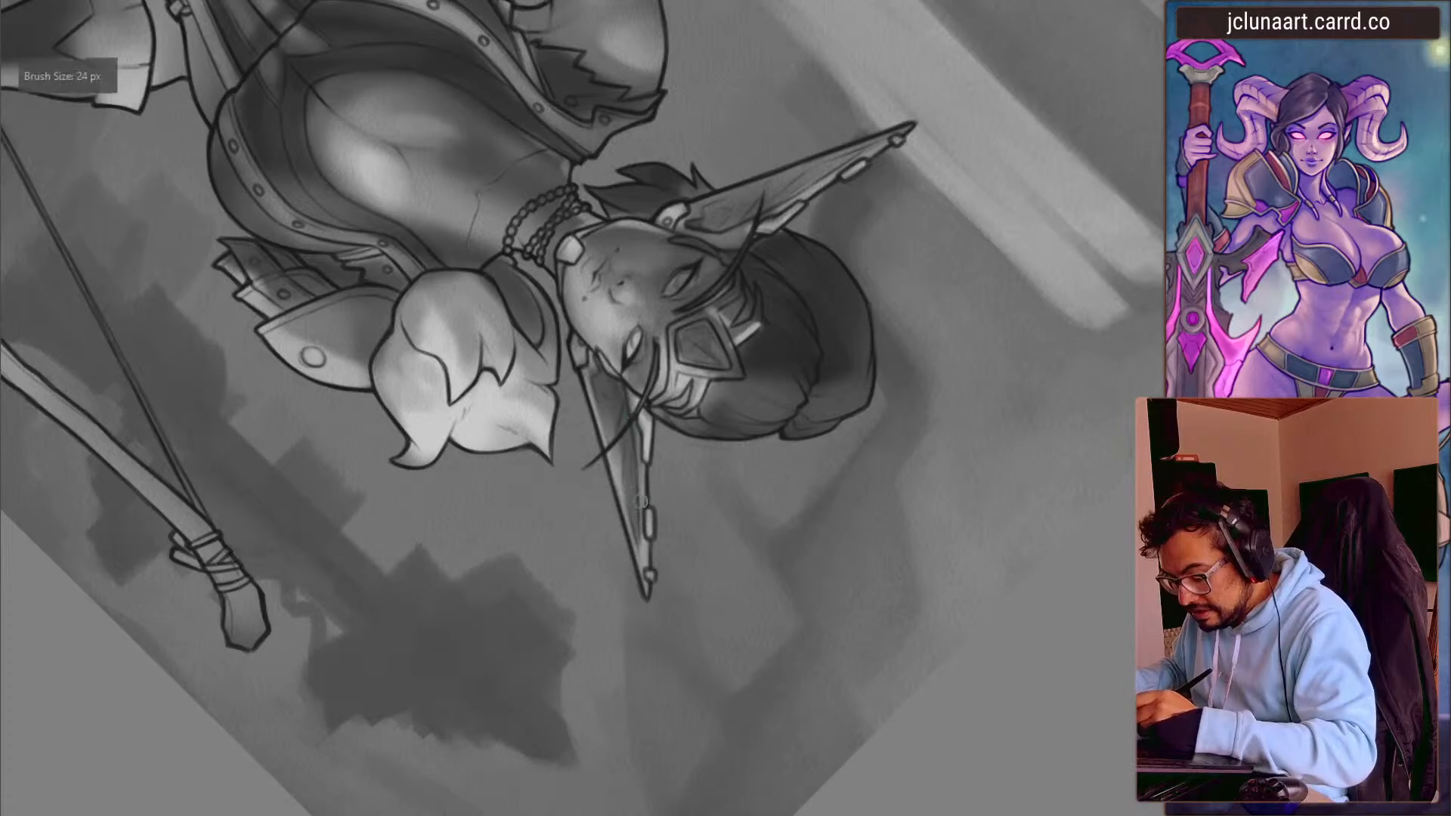
{"action": "left_click_drag", "start_coordinate": [643, 562], "coordinate": [645, 544]}
- Turn the view back, sample a face tone, and softly shade the lower inside of the ear beside the flower at 44 px
{"action": "mouse_move", "coordinate": [484, 270]}
{"action": "left_mouse_down"}
{"action": "mouse_move", "coordinate": [211, 318]}
{"action": "mouse_move", "coordinate": [672, 580]}
{"action": "left_mouse_up"}
{"action": "left_click", "coordinate": [550, 488], "text": "ctrl"}
{"action": "key", "text": "bracketleft"}
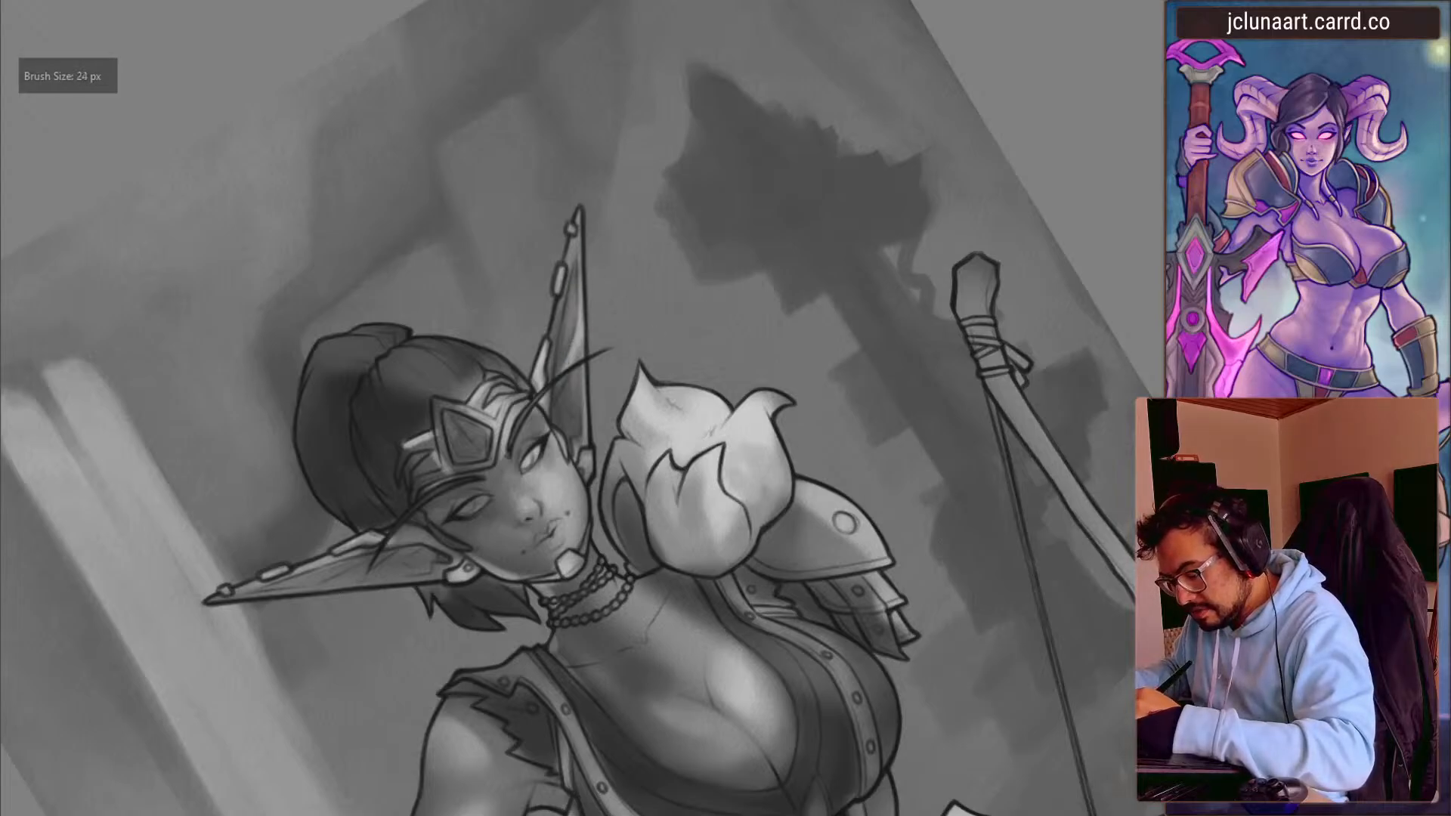
{"action": "key", "text": "bracketright"}
{"action": "key", "text": "bracketright"}
{"action": "left_click_drag", "start_coordinate": [573, 428], "coordinate": [574, 388]}
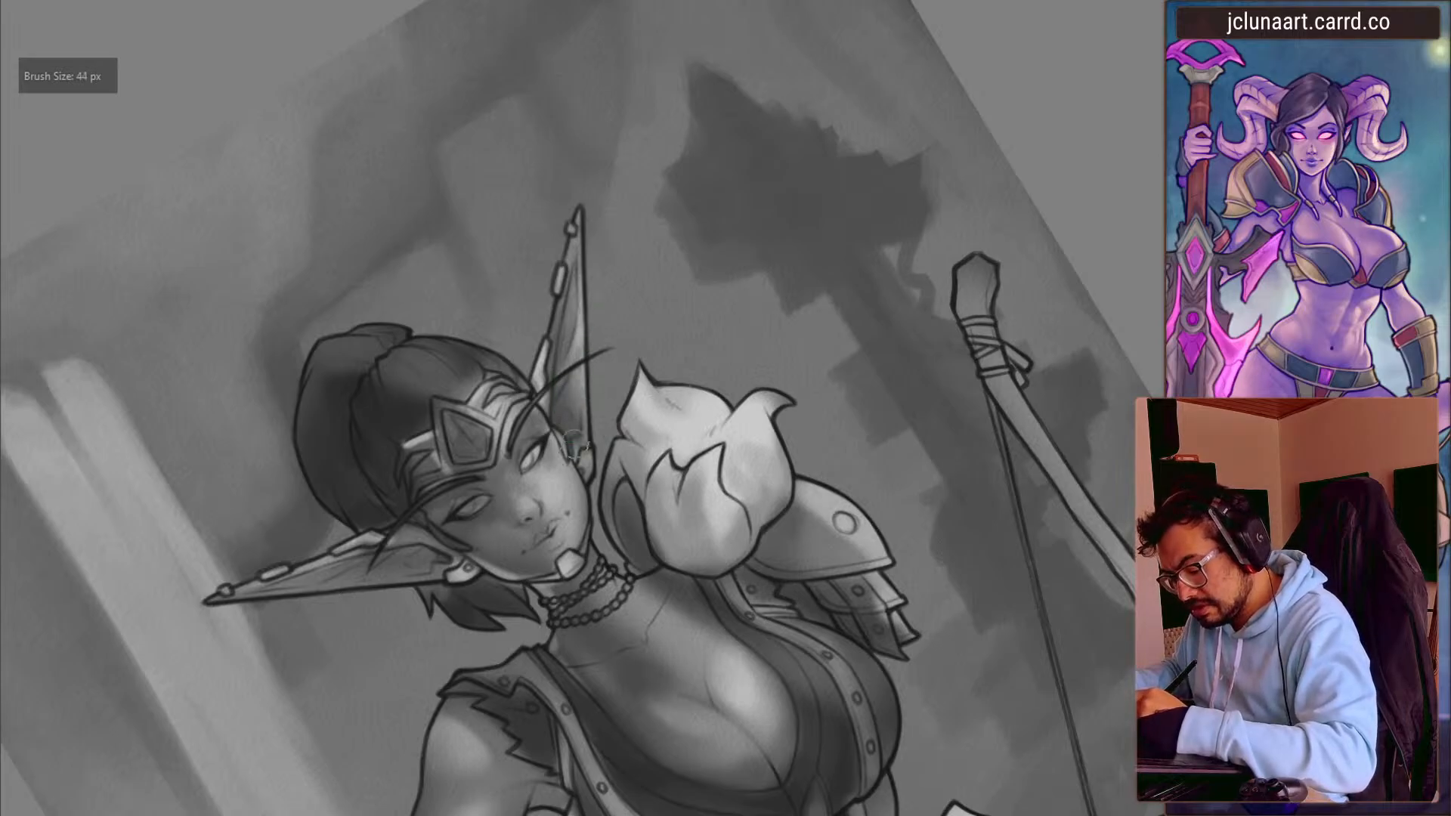
- Rotate the view sideways and tone the ornaments near the tip of the flower-side ear at 16 to 28 px
{"action": "mouse_move", "coordinate": [572, 454]}
{"action": "left_mouse_down"}
{"action": "mouse_move", "coordinate": [315, 389]}
{"action": "mouse_move", "coordinate": [336, 420]}
{"action": "mouse_move", "coordinate": [359, 305]}
{"action": "left_mouse_up"}
{"action": "key", "text": "bracketleft"}
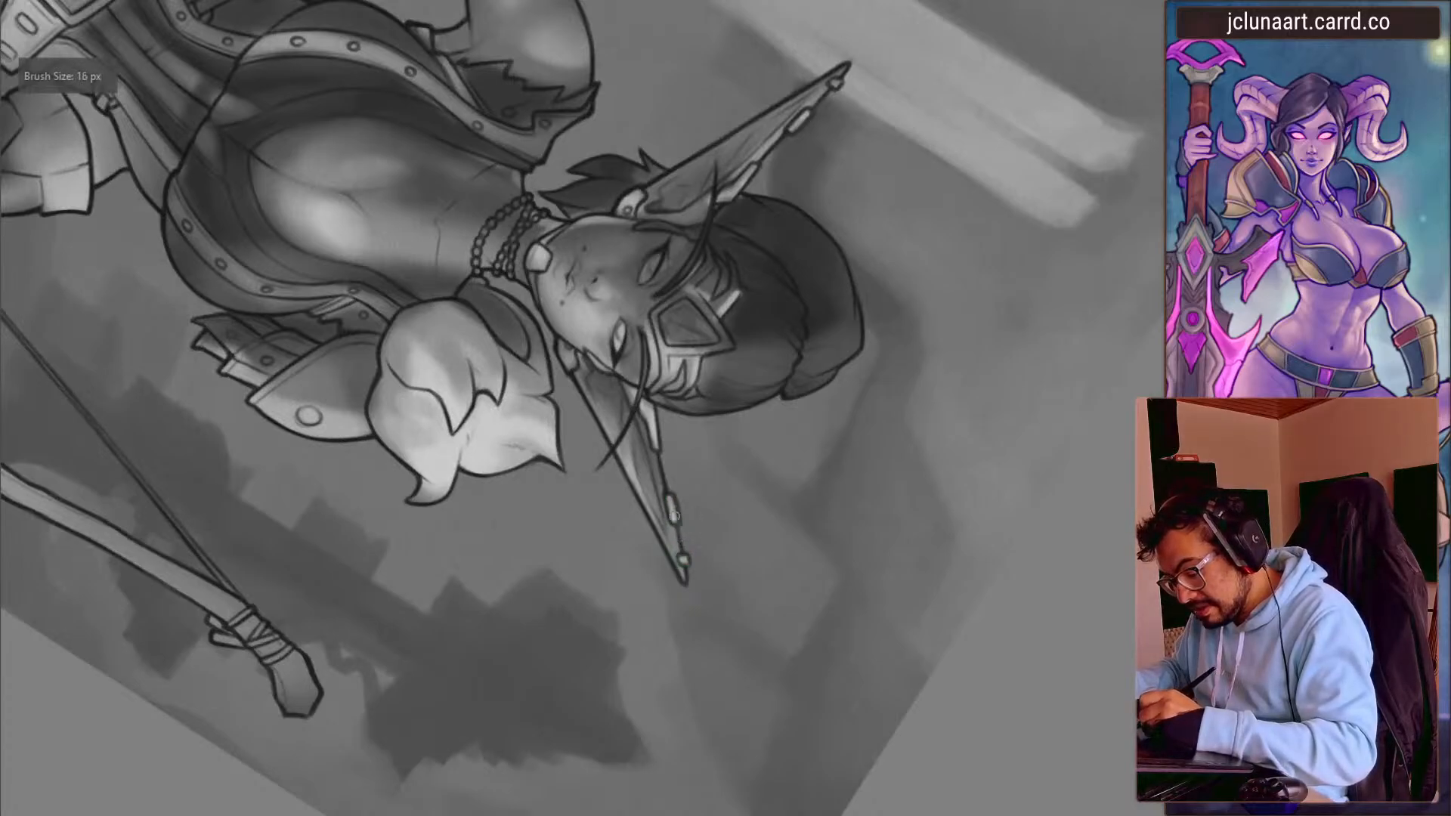
{"action": "key", "text": "bracketright"}
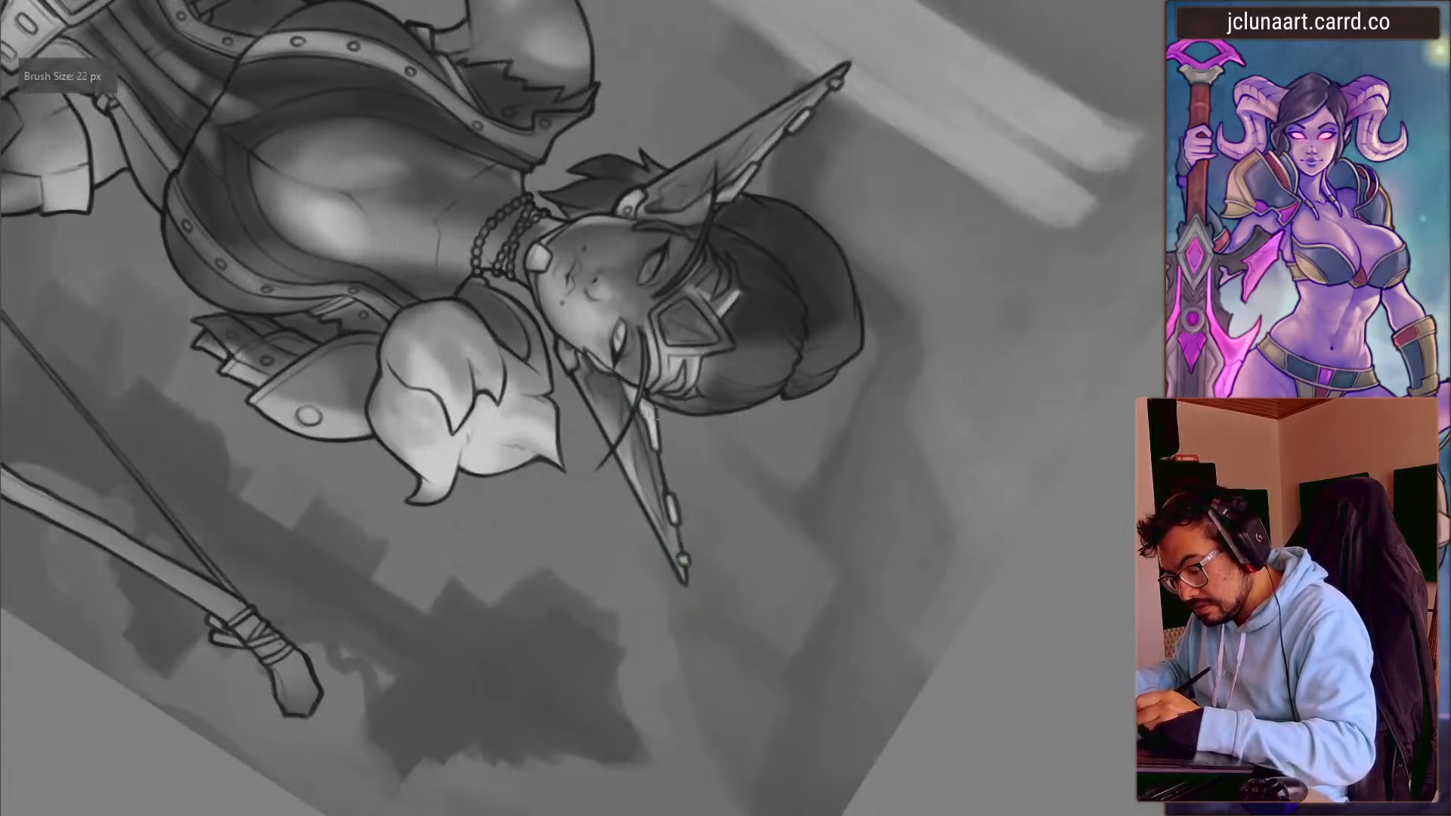
{"action": "key", "text": "bracketright"}
{"action": "key", "text": "bracketright"}
{"action": "key", "text": "bracketright"}
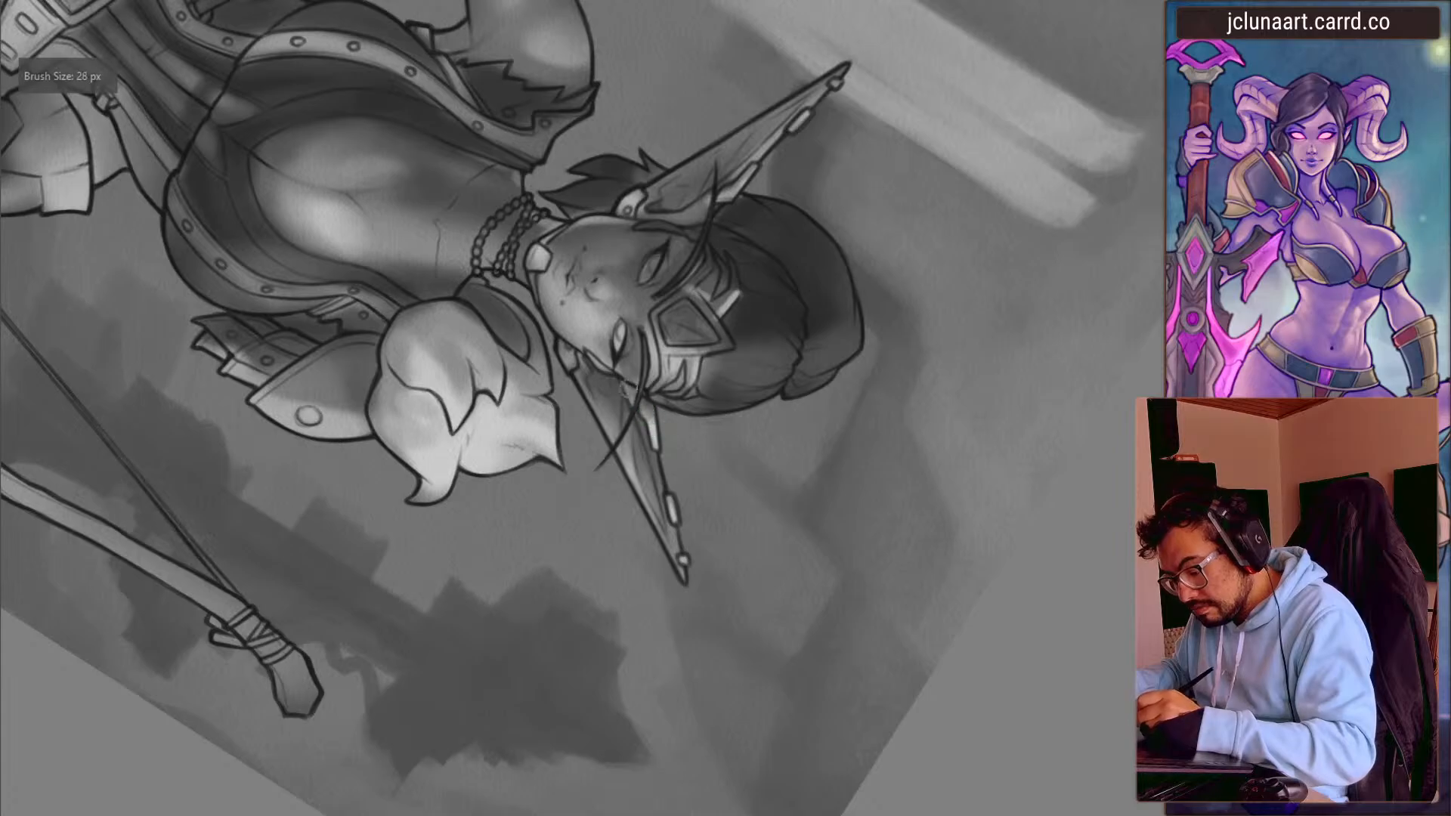
{"action": "left_click_drag", "start_coordinate": [646, 415], "coordinate": [557, 457]}
- Refine the values where the flower-side ear meets the tiara and brow, using a 9 to 16 px brush
{"action": "key", "text": "bracketleft"}
{"action": "key", "text": "bracketleft"}
{"action": "key", "text": "bracketleft"}
{"action": "key", "text": "bracketleft"}
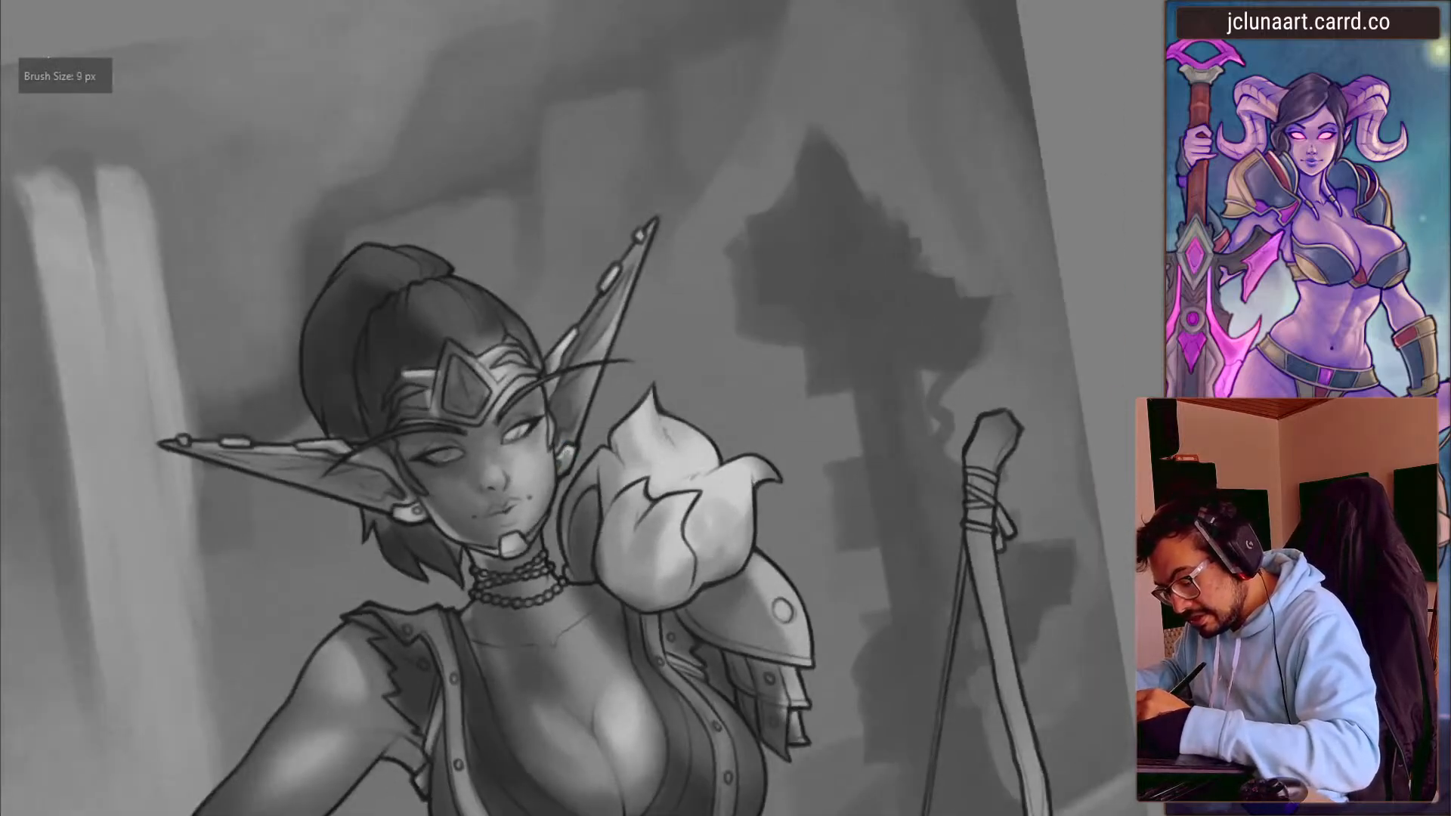
{"action": "key", "text": "bracketright"}
{"action": "key", "text": "bracketright"}
{"action": "left_click_drag", "start_coordinate": [355, 332], "coordinate": [372, 470]}
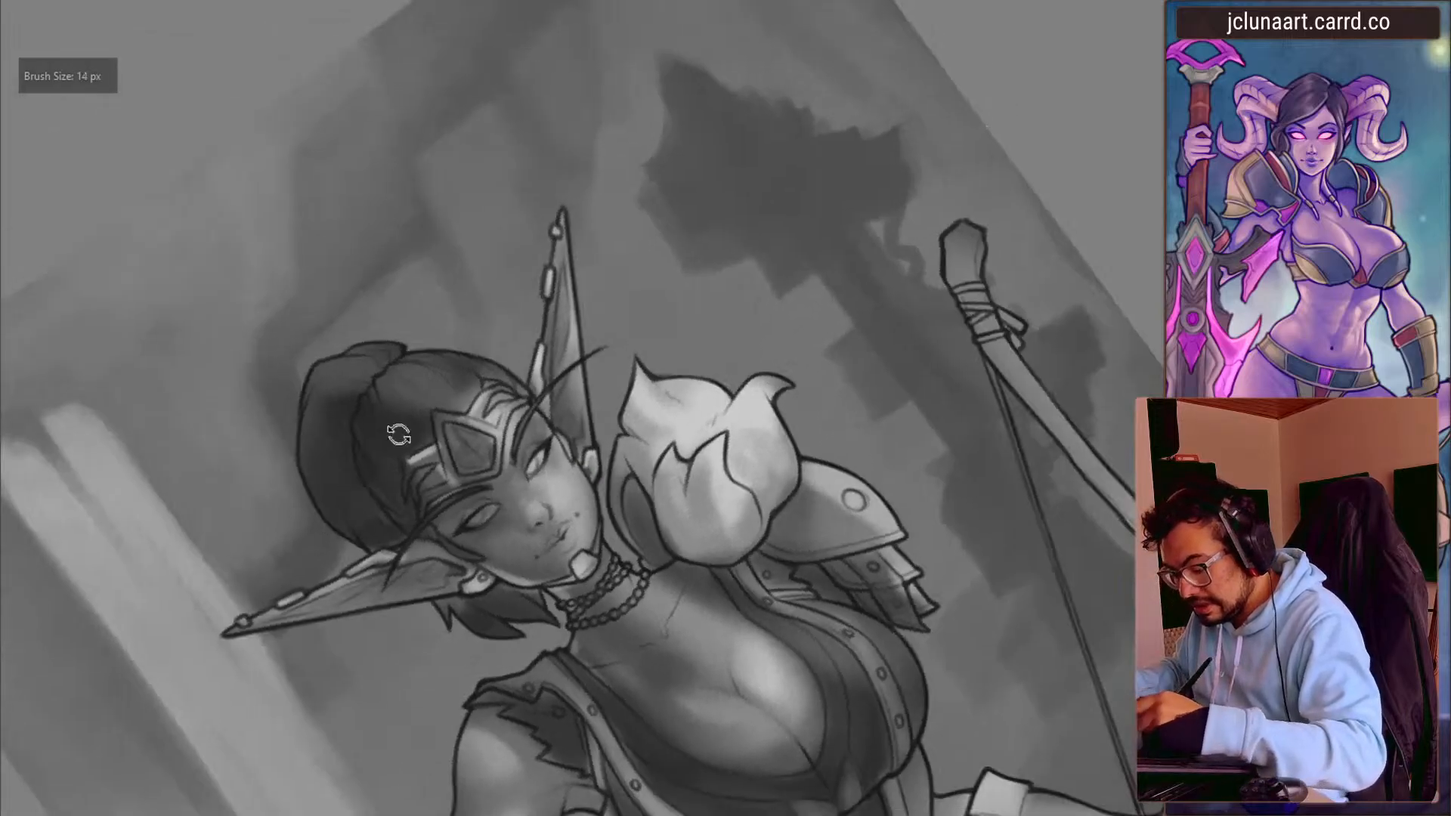
{"action": "key", "text": "bracketleft"}
{"action": "key", "text": "bracketleft"}
{"action": "key", "text": "bracketright"}
{"action": "key", "text": "bracketright"}
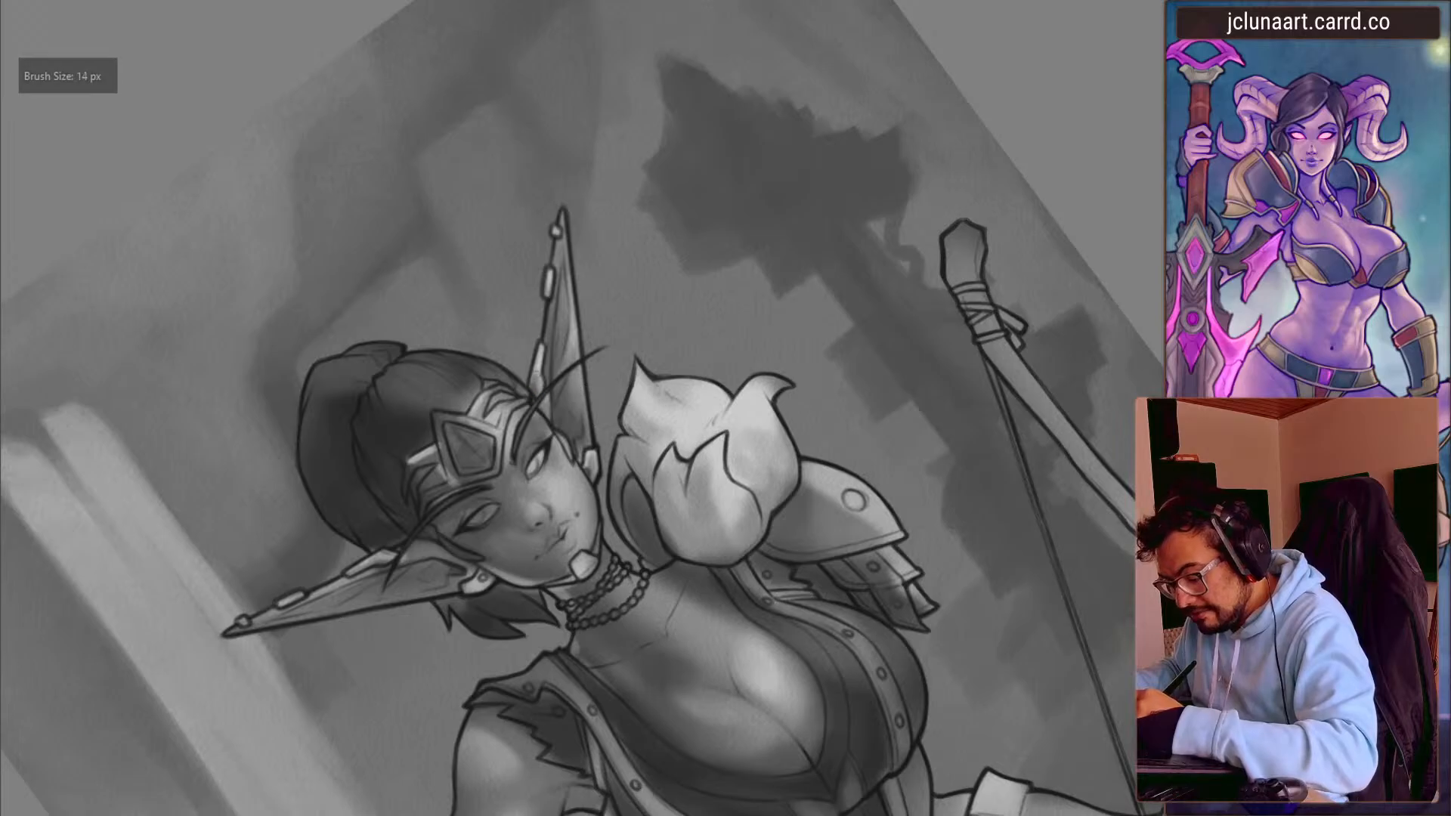
{"action": "key", "text": "bracketright"}
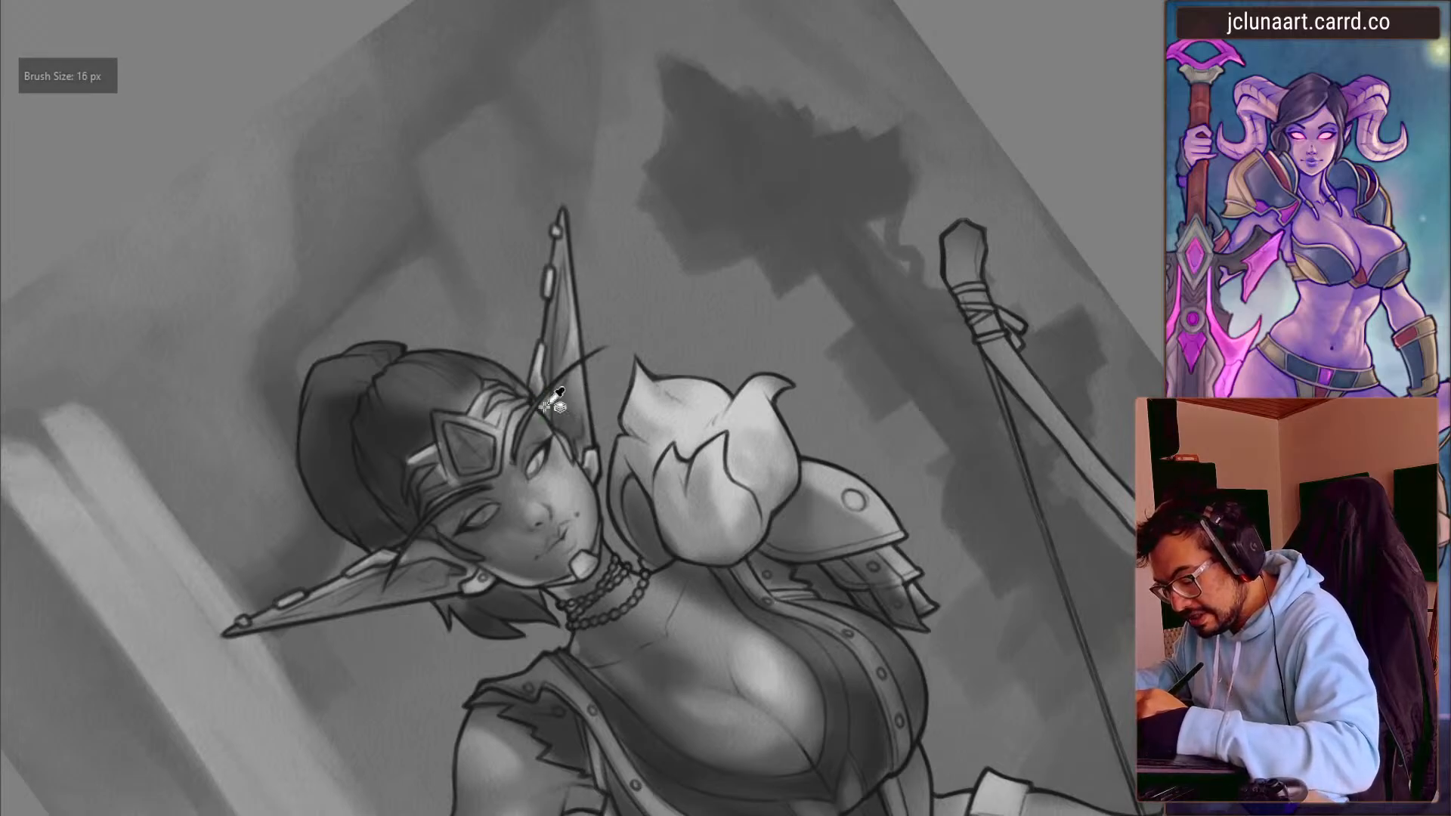
- Continue toning the flower-side ear at 18 to 20 px, undo the stray stroke on the flower, and reduce the brush to 16 px
{"action": "key", "text": "bracketleft"}
{"action": "key", "text": "bracketleft"}
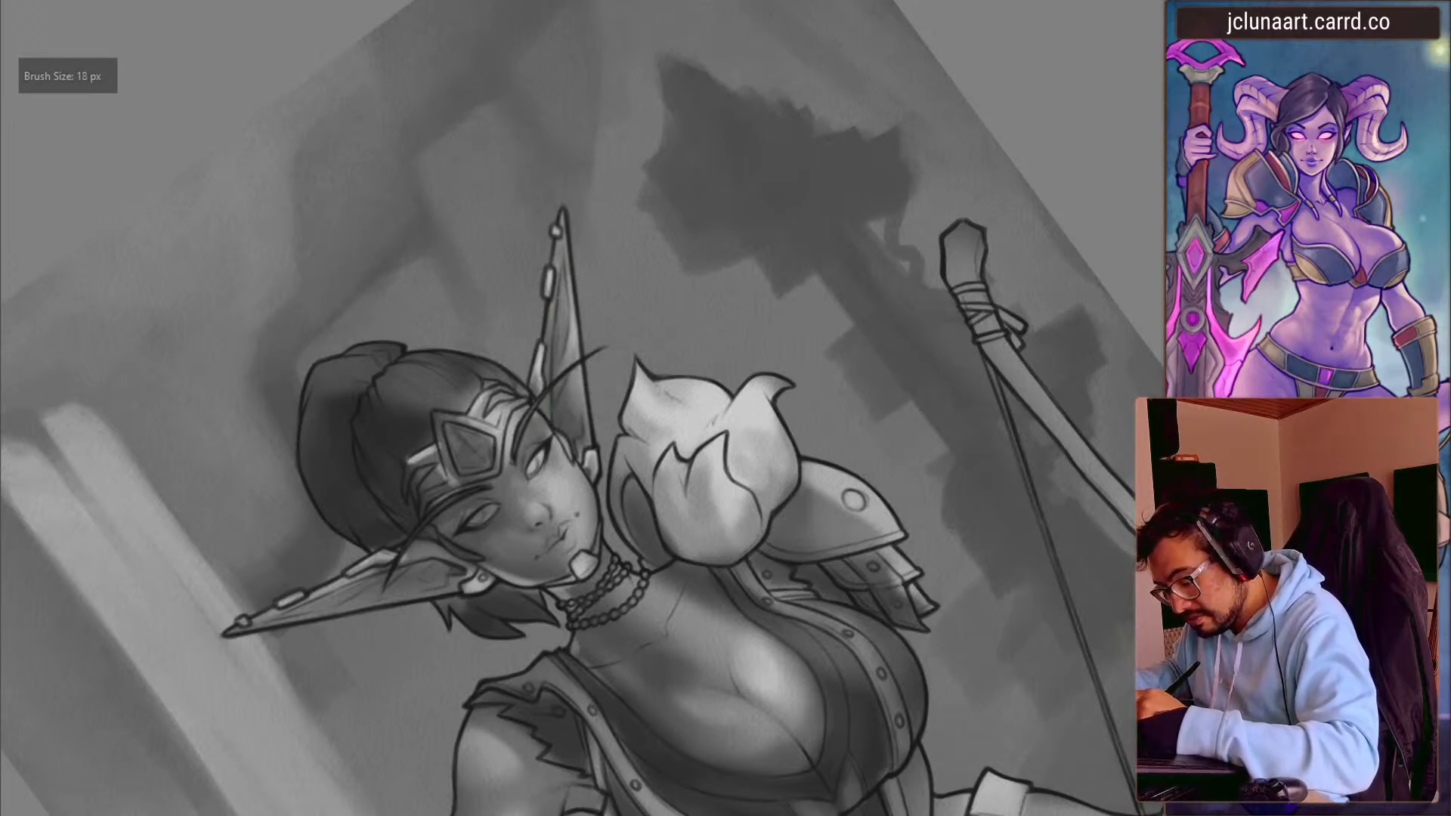
{"action": "key", "text": "bracketright"}
{"action": "key", "text": "bracketright"}
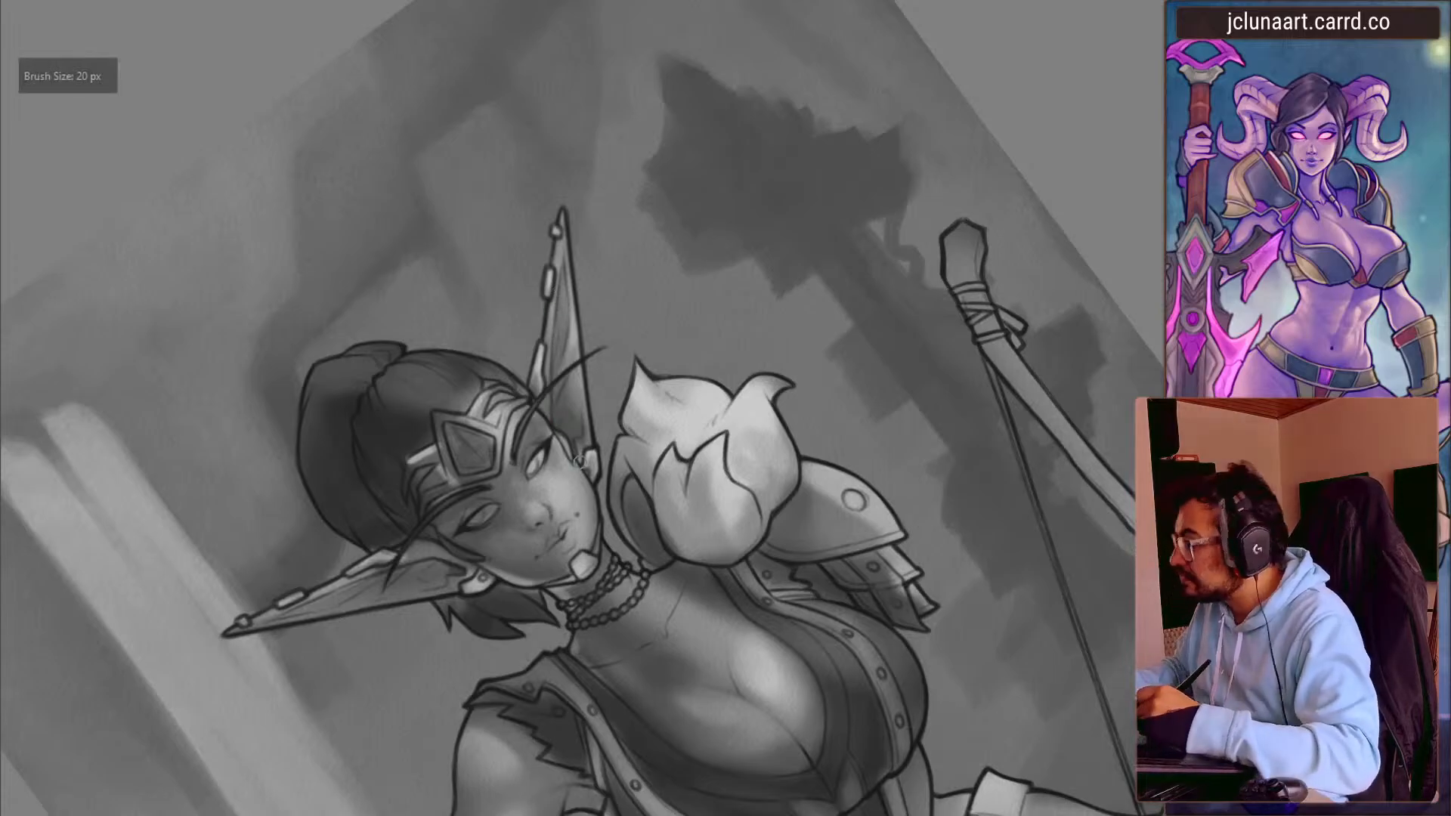
{"action": "left_click_drag", "start_coordinate": [635, 393], "coordinate": [629, 418]}
{"action": "key", "text": "ctrl+z"}
{"action": "key", "text": "bracketleft"}
{"action": "key", "text": "bracketleft"}
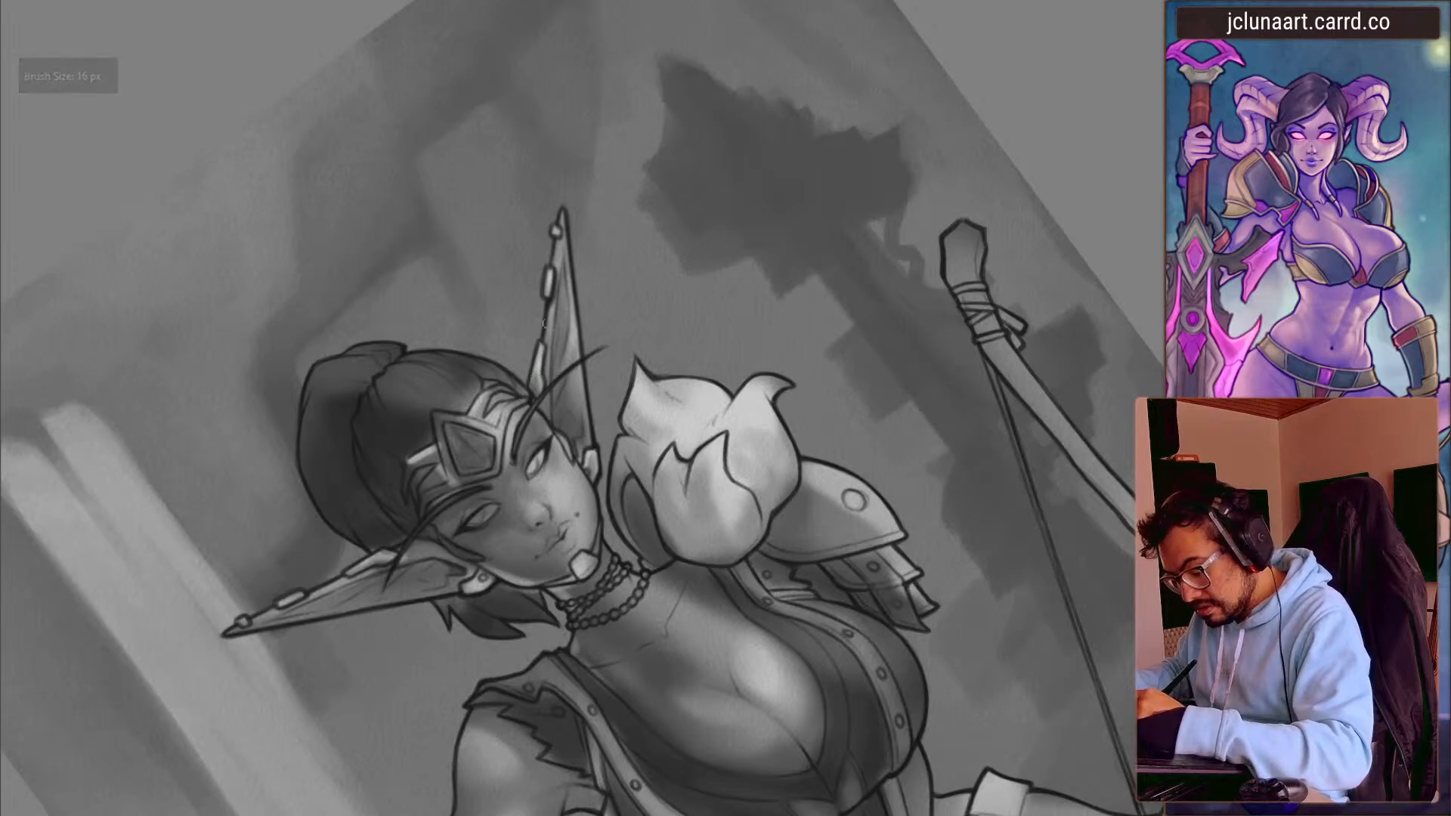
- Rotate the view sideways and shade the base of the flower-side ear next to the cheek at 18 to 22 px
{"action": "mouse_move", "coordinate": [536, 302]}
{"action": "left_mouse_down"}
{"action": "mouse_move", "coordinate": [423, 424]}
{"action": "mouse_move", "coordinate": [529, 574]}
{"action": "left_mouse_up"}
{"action": "key", "text": "bracketright"}
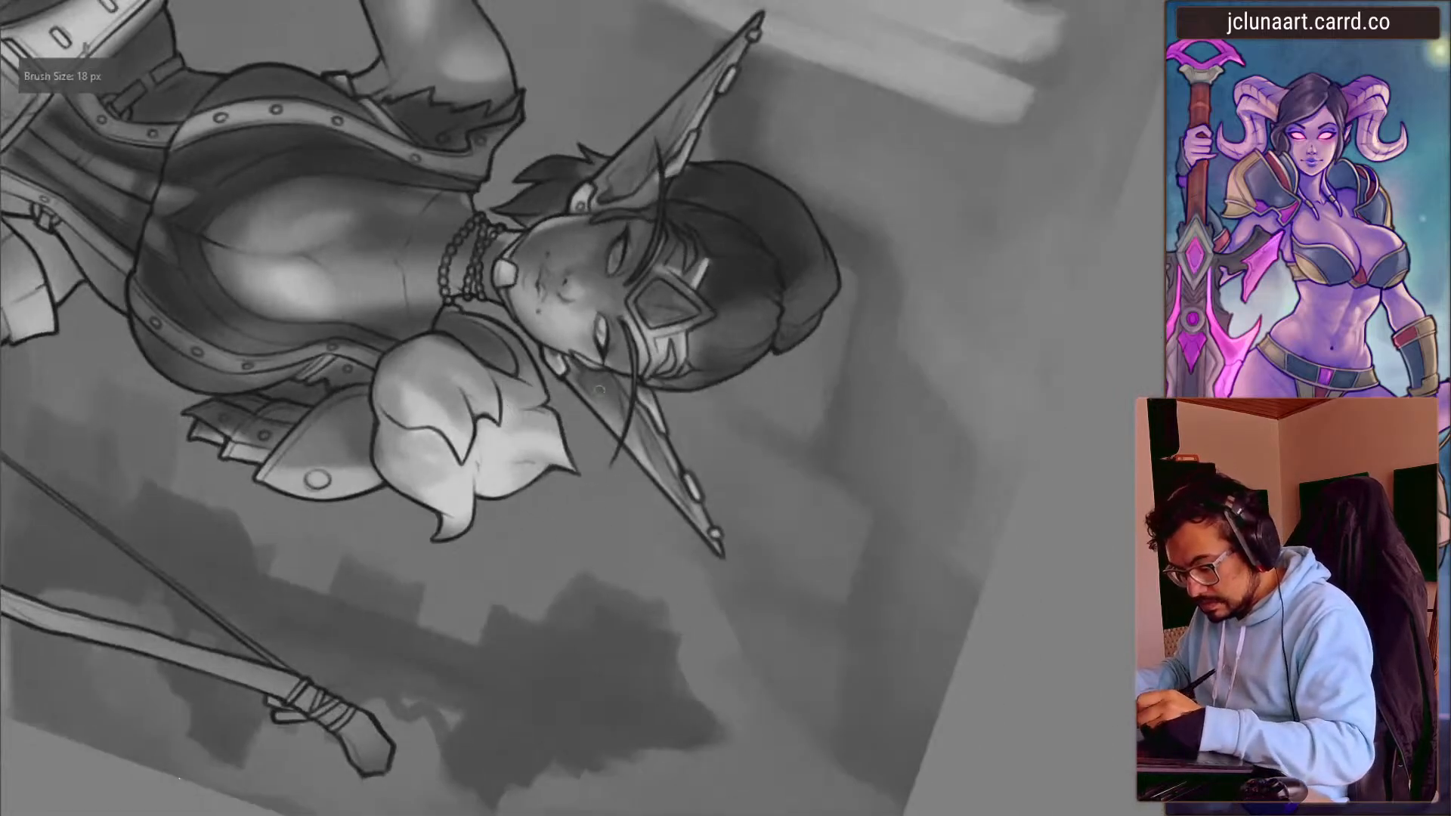
{"action": "key", "text": "bracketright"}
{"action": "key", "text": "bracketright"}
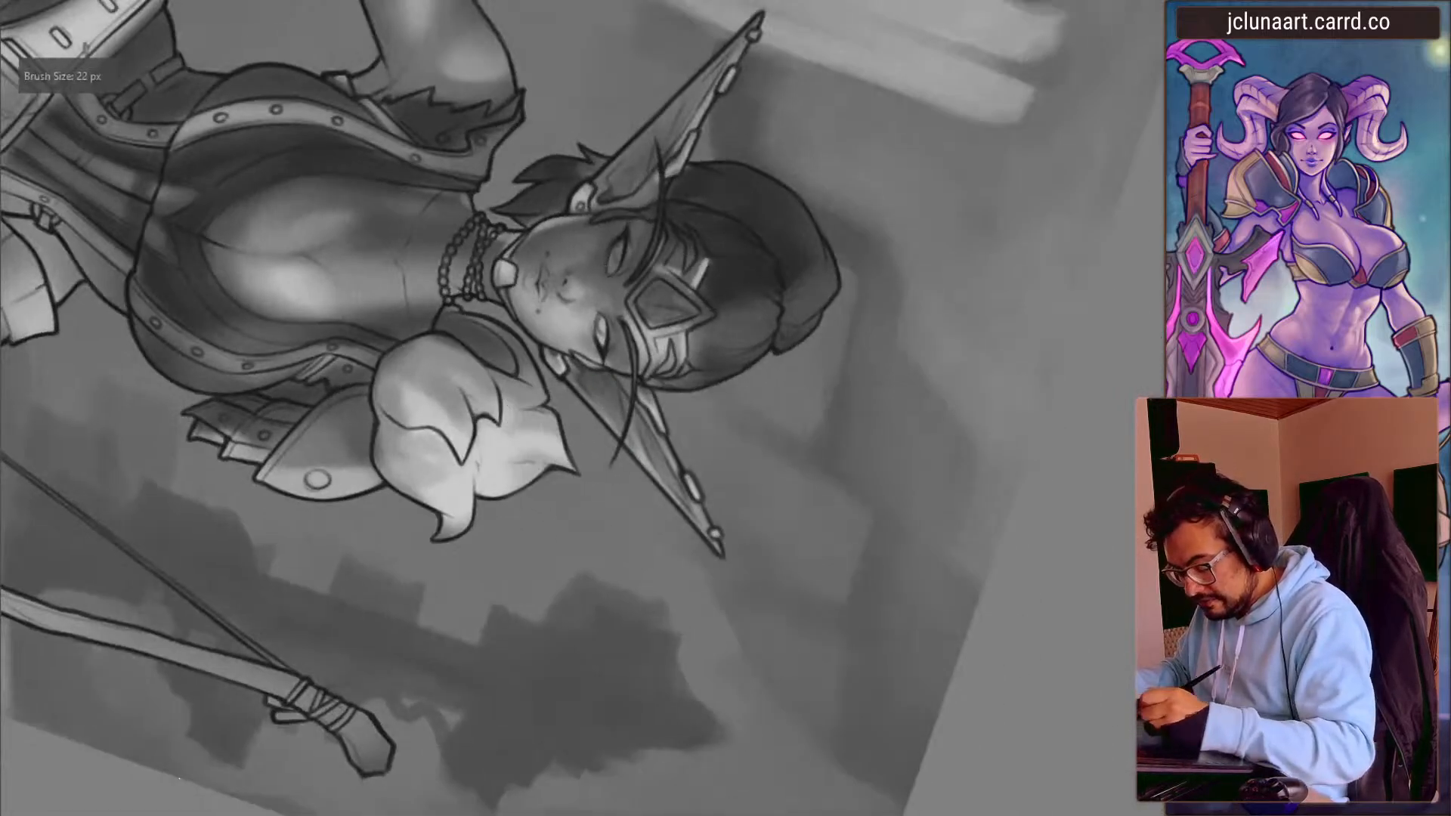
- Rotate the view back and softly shade the forehead between the tiara and the flower-side brow at about 41 px
{"action": "mouse_move", "coordinate": [484, 293]}
{"action": "left_mouse_down"}
{"action": "mouse_move", "coordinate": [567, 552]}
{"action": "mouse_move", "coordinate": [589, 540]}
{"action": "left_mouse_up"}
{"action": "key", "text": "bracketleft"}
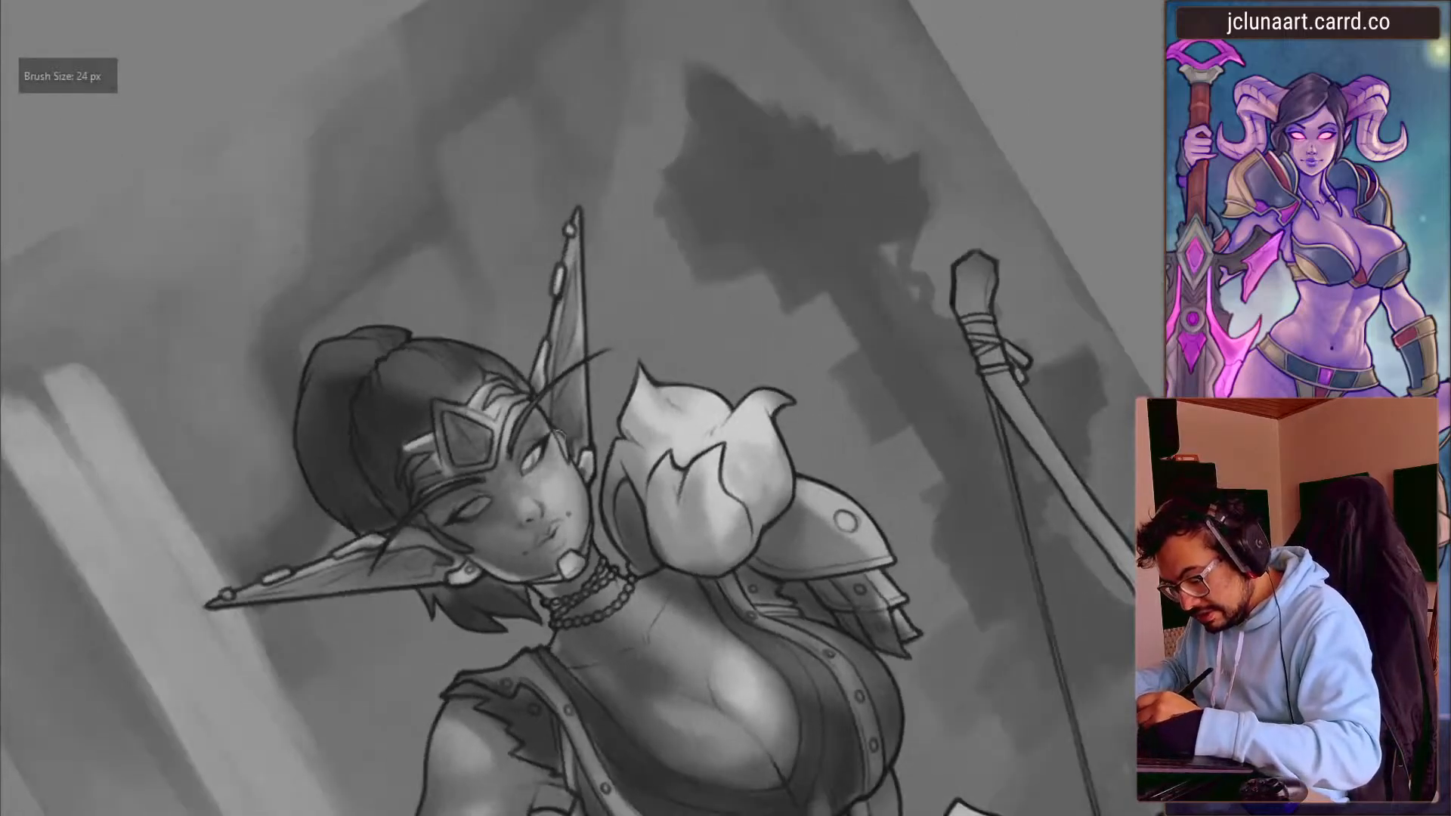
{"action": "key", "text": "bracketright"}
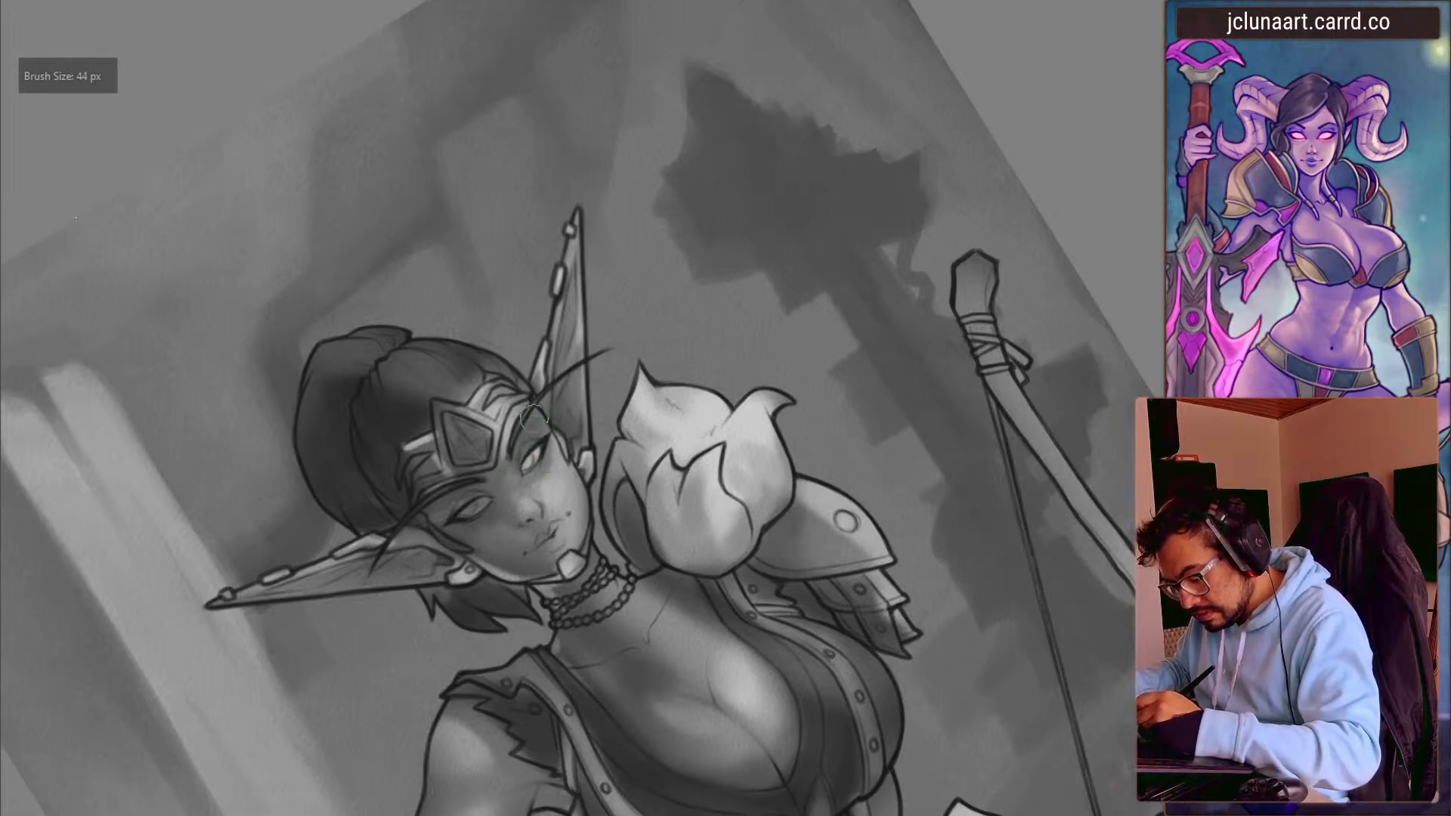
{"action": "key", "text": "bracketleft"}
{"action": "key", "text": "bracketleft"}
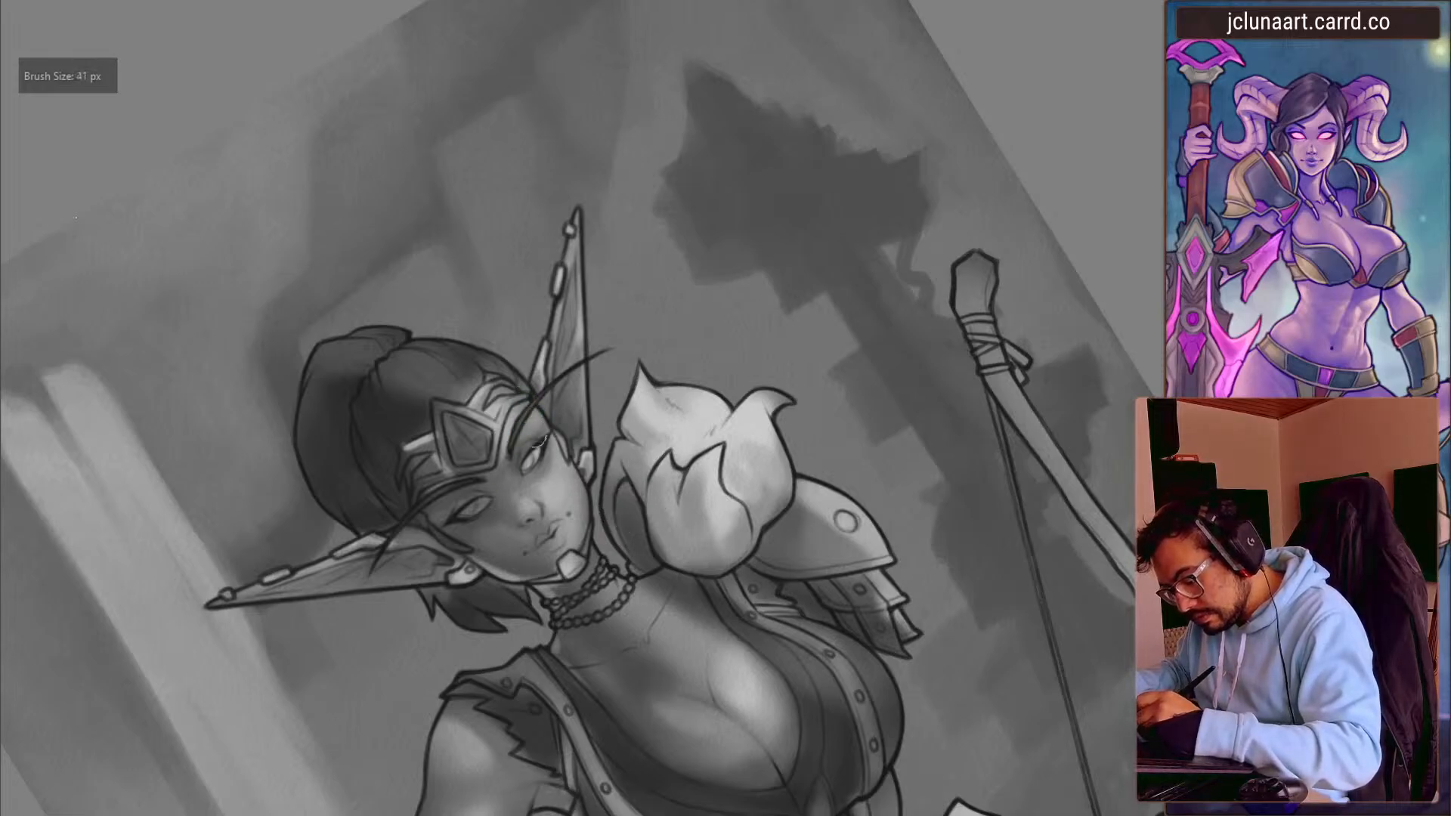
{"action": "key", "text": "bracketleft"}
{"action": "left_click_drag", "start_coordinate": [508, 440], "coordinate": [519, 407]}
- Turn the face sideways and refine the forehead shading under the tiara's edge with a 24 to 28 px brush
{"action": "mouse_move", "coordinate": [331, 492]}
{"action": "left_mouse_down"}
{"action": "mouse_move", "coordinate": [347, 284]}
{"action": "mouse_move", "coordinate": [637, 148]}
{"action": "left_mouse_up"}
{"action": "left_click_drag", "start_coordinate": [410, 327], "coordinate": [482, 245]}
{"action": "key", "text": "bracketleft"}
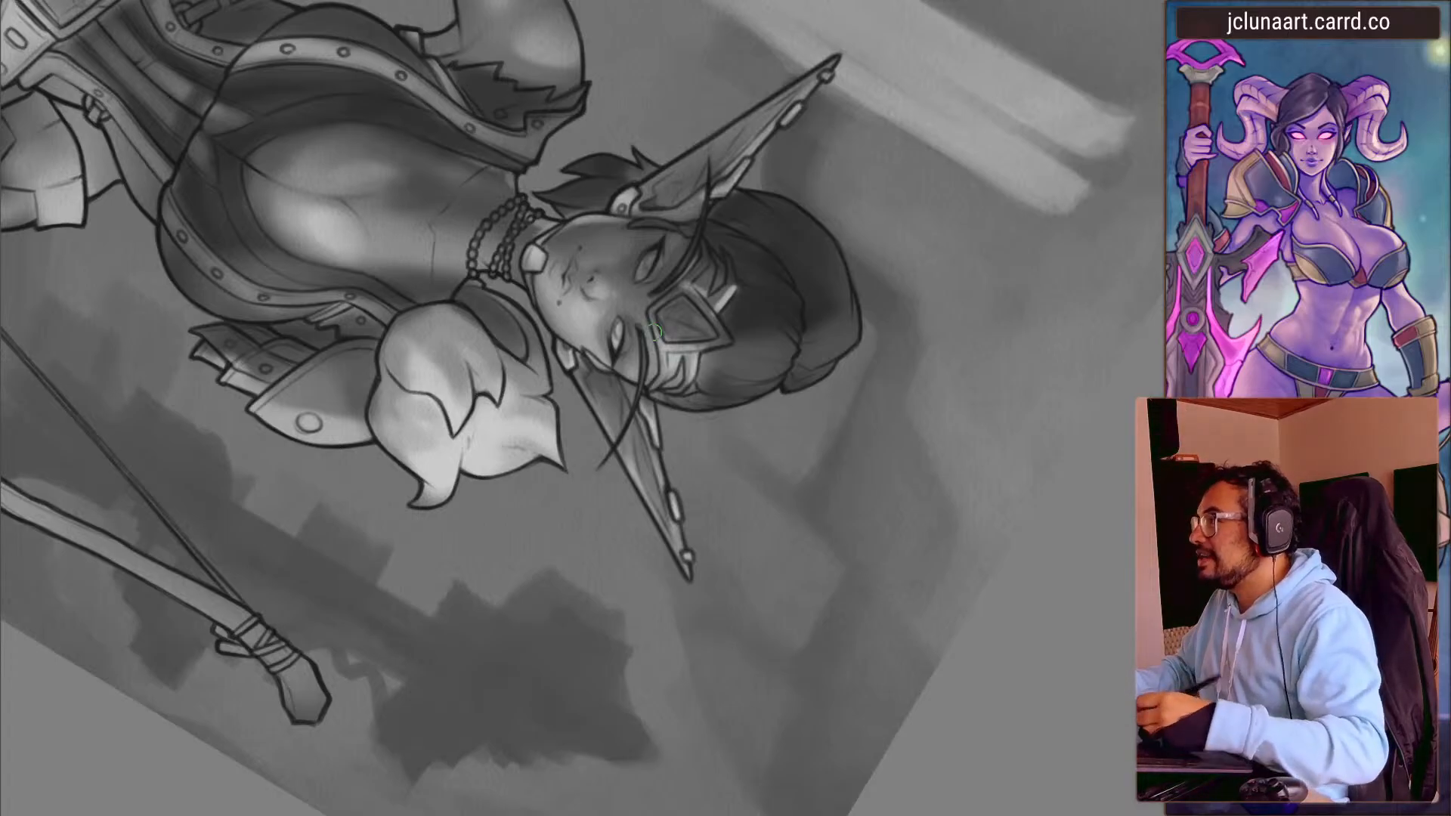
{"action": "key", "text": "bracketleft"}
{"action": "mouse_move", "coordinate": [645, 356]}
{"action": "left_mouse_down"}
{"action": "mouse_move", "coordinate": [644, 387]}
{"action": "mouse_move", "coordinate": [641, 329]}
{"action": "left_mouse_up"}
{"action": "key", "text": "bracketleft"}
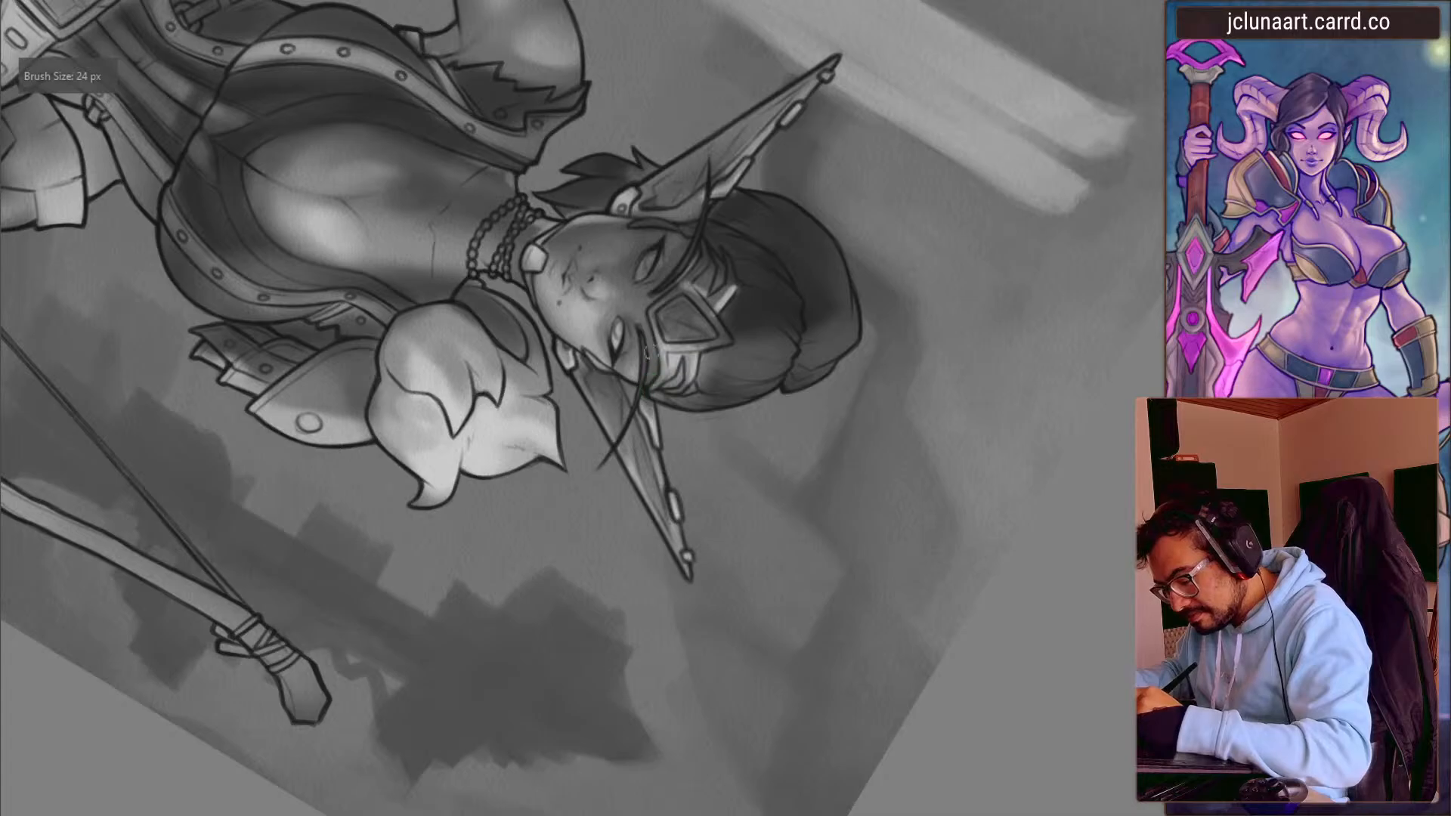
{"action": "key", "text": "bracketright"}
{"action": "key", "text": "bracketright"}
- Mirror the canvas view, straighten it, and refine the highlights on the nose and face at 14 to 30 px
{"action": "mouse_move", "coordinate": [424, 249]}
{"action": "left_mouse_down"}
{"action": "mouse_move", "coordinate": [356, 463]}
{"action": "mouse_move", "coordinate": [396, 534]}
{"action": "left_mouse_up"}
{"action": "key", "text": "m"}
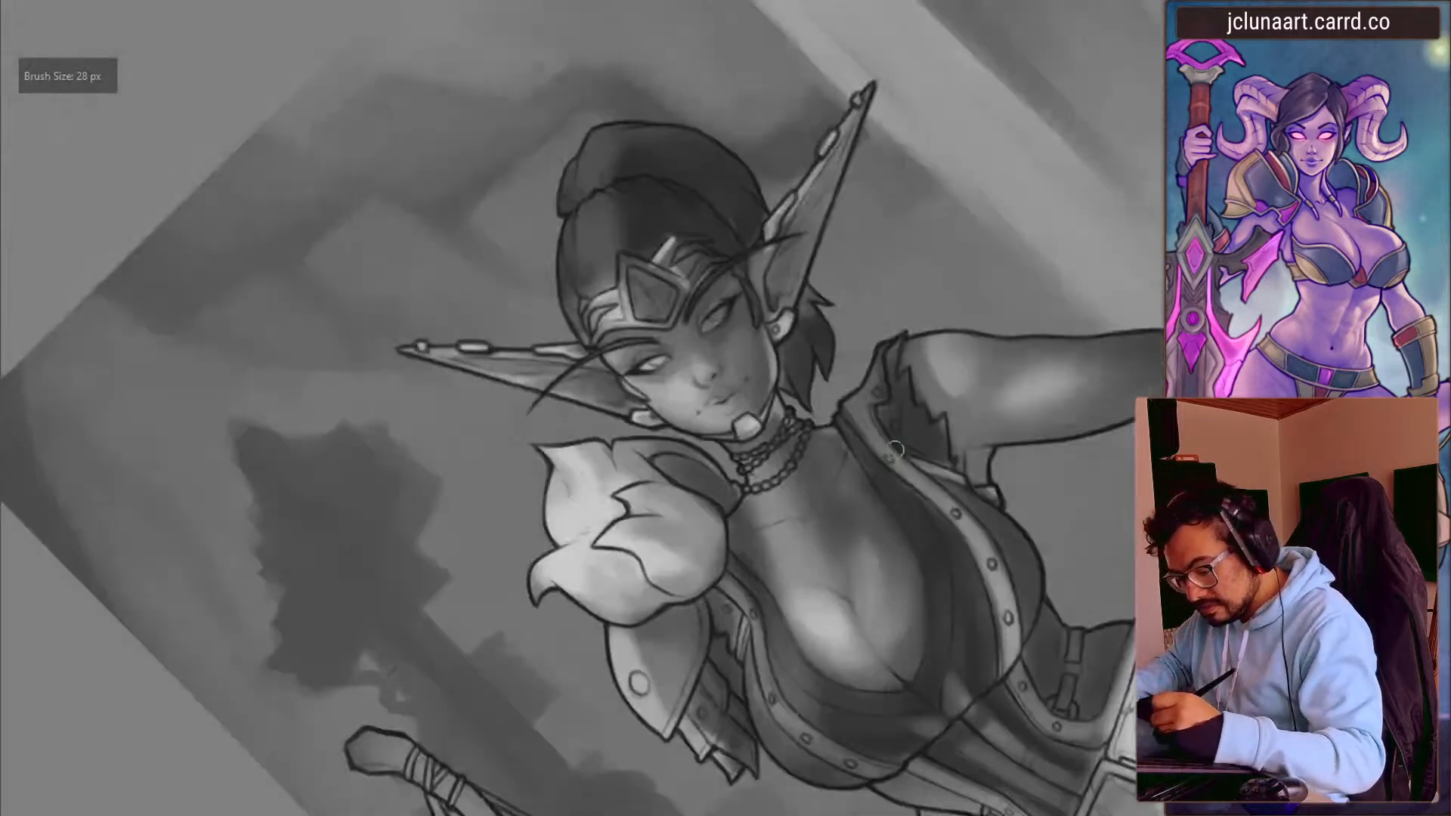
{"action": "left_click_drag", "start_coordinate": [282, 451], "coordinate": [356, 211]}
{"action": "left_click_drag", "start_coordinate": [469, 453], "coordinate": [348, 328]}
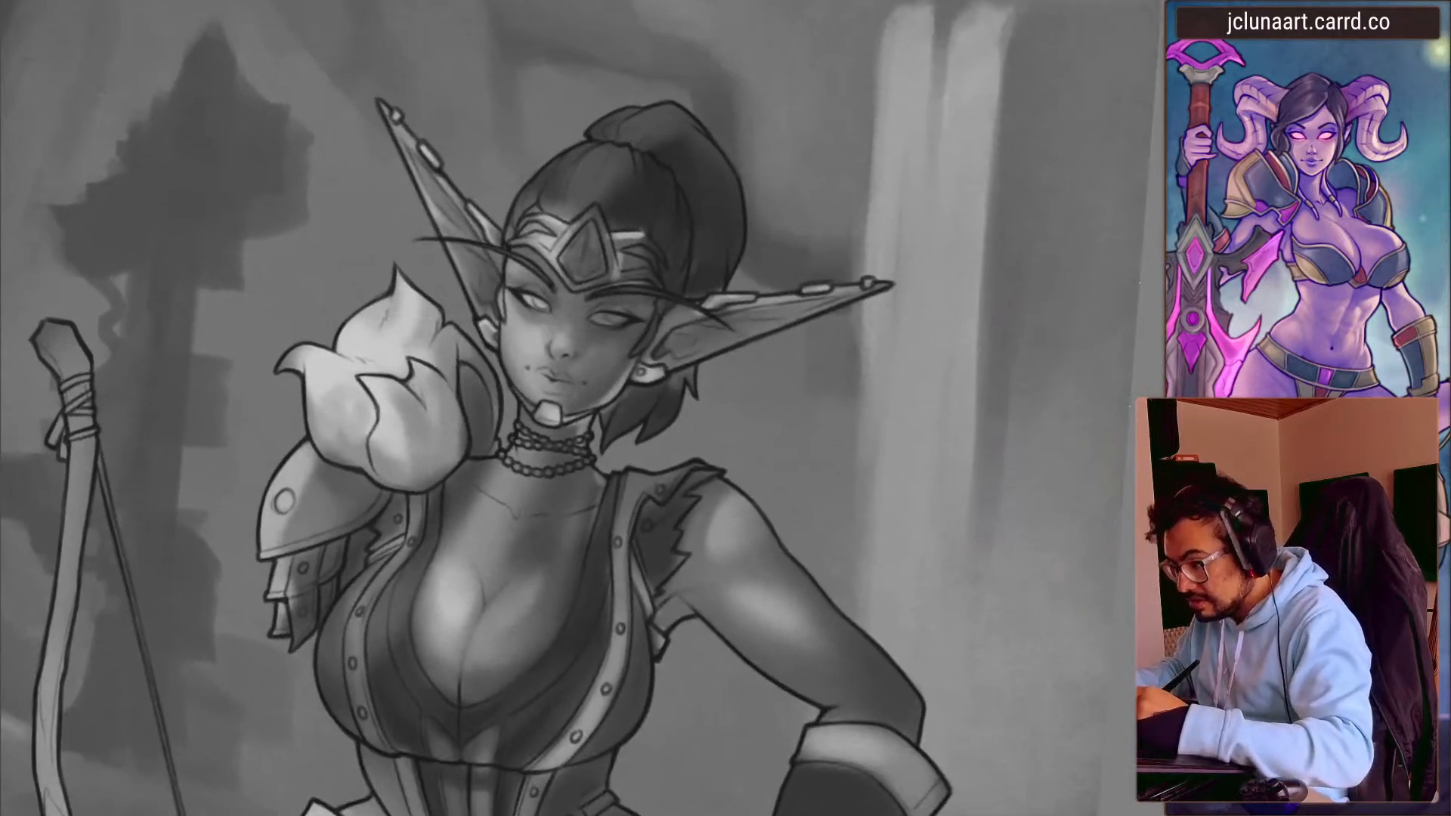
{"action": "key", "text": "bracketright"}
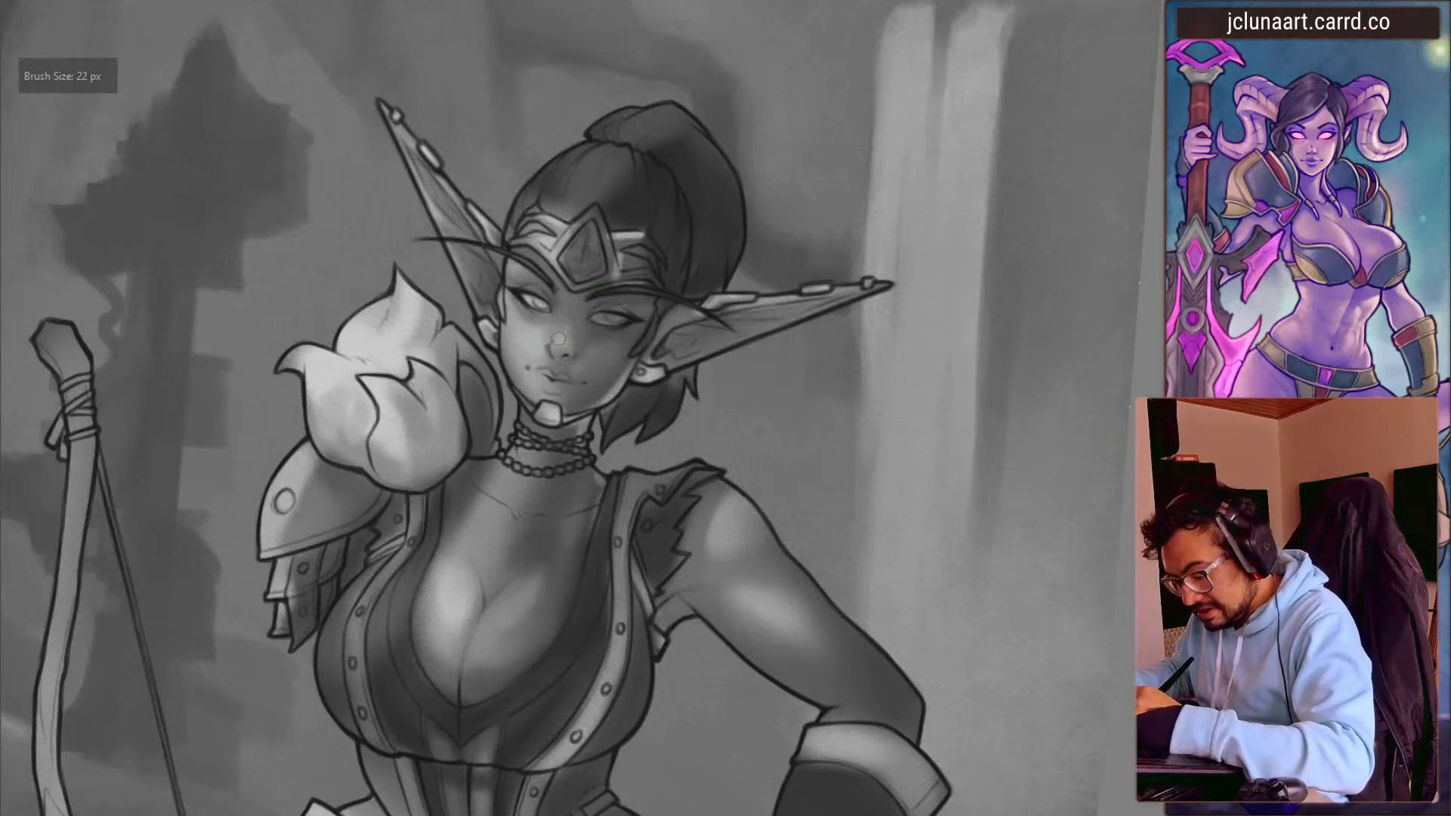
{"action": "key", "text": "bracketleft"}
{"action": "key", "text": "bracketleft"}
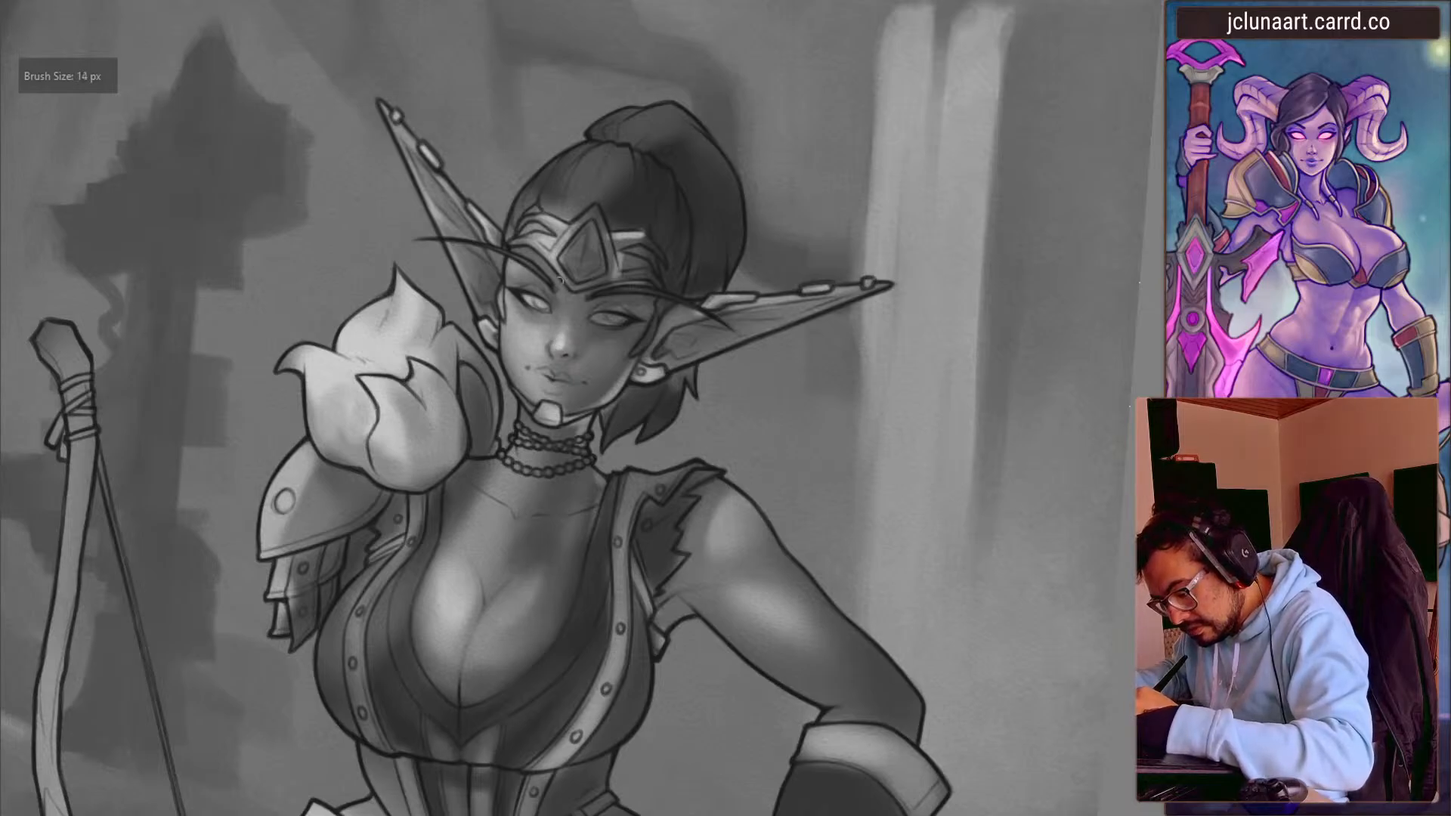
{"action": "key", "text": "bracketright"}
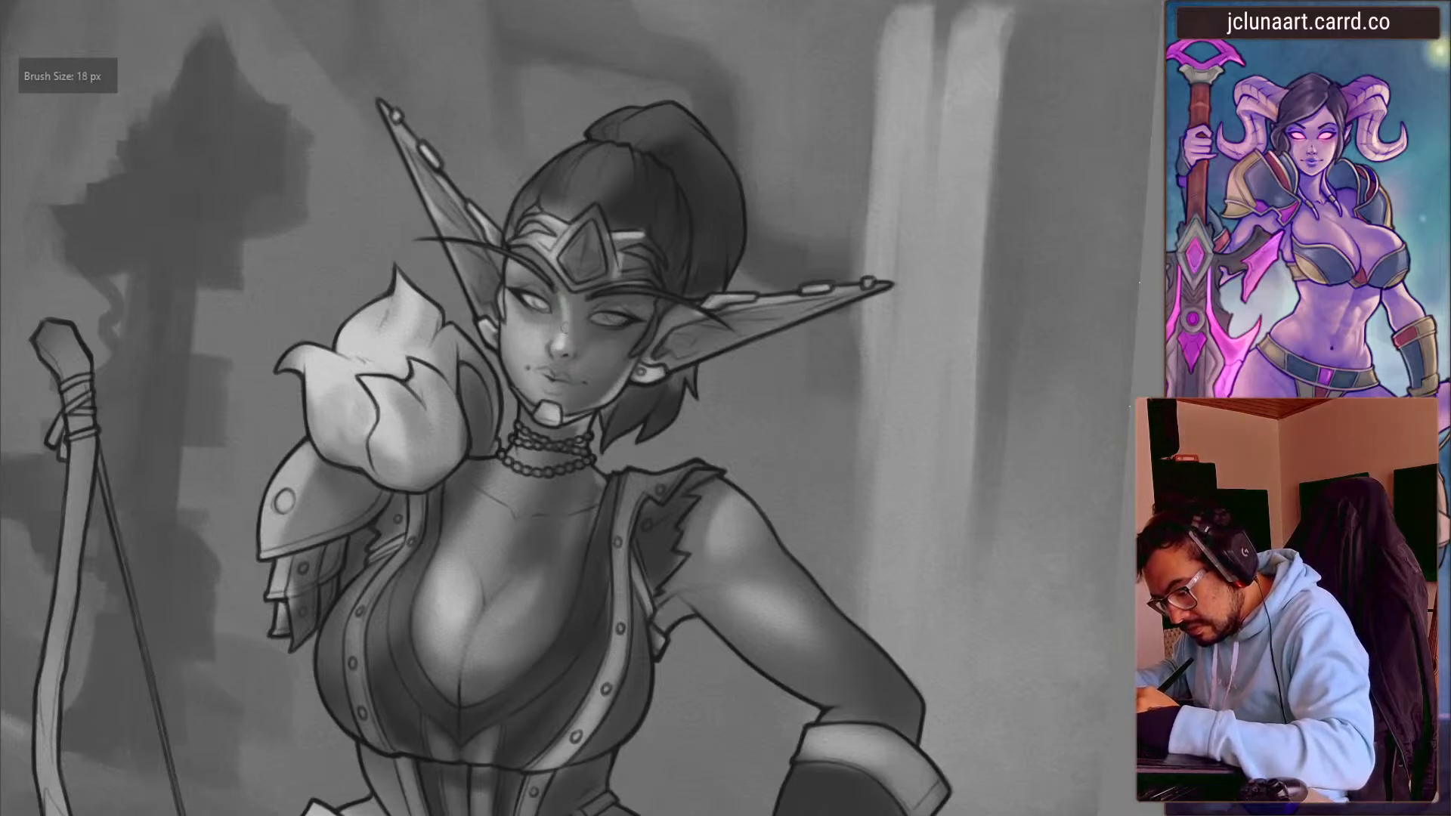
{"action": "key", "text": "bracketright"}
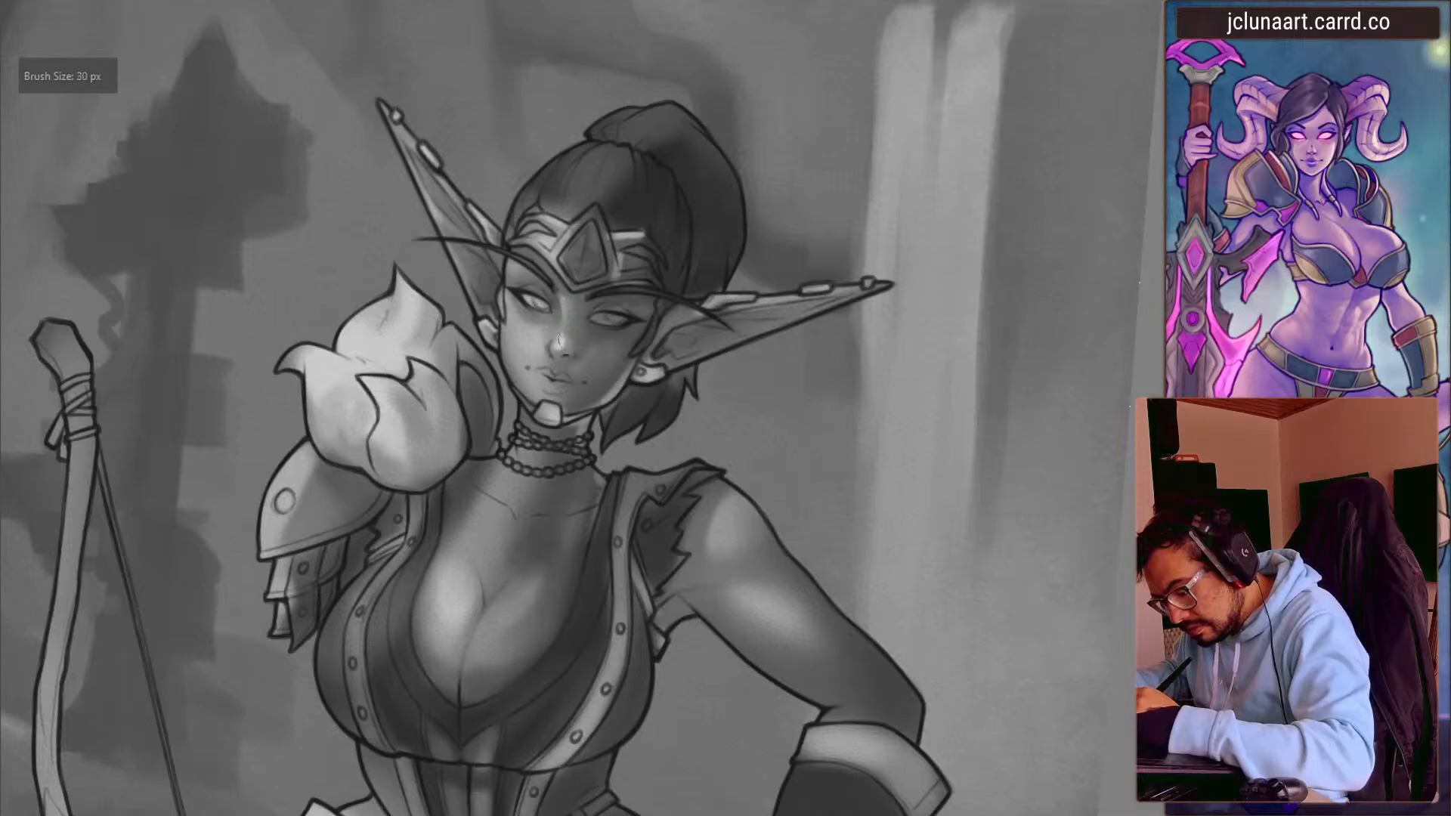
- Unmirror the view, sample skin tones around the eyes and nose, and blend the bridge of the nose with a larger brush
{"action": "left_click_drag", "start_coordinate": [376, 383], "coordinate": [415, 296]}
{"action": "key", "text": "m"}
{"action": "left_click_drag", "start_coordinate": [339, 422], "coordinate": [377, 276]}
{"action": "left_click", "coordinate": [613, 316], "text": "ctrl"}
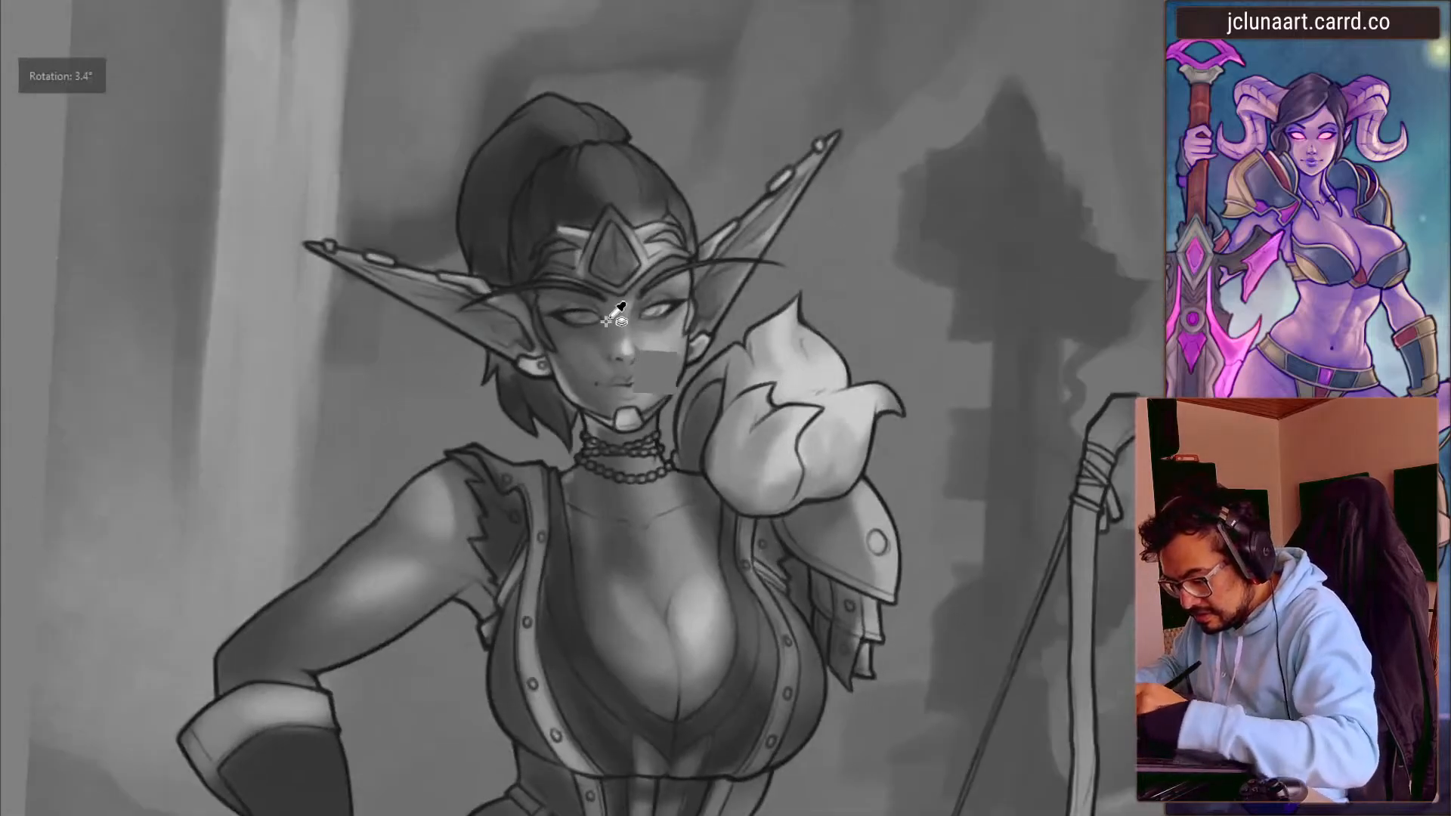
{"action": "key", "text": "bracketright"}
{"action": "left_click", "coordinate": [602, 319], "text": "ctrl"}
{"action": "left_click", "coordinate": [620, 334], "text": "ctrl"}
{"action": "key", "text": "bracketright"}
- Rotate the face sideways and refine the values around the eye on the shaded side of the face at 13 to 26 px
{"action": "mouse_move", "coordinate": [624, 347]}
{"action": "left_mouse_down"}
{"action": "mouse_move", "coordinate": [655, 390]}
{"action": "mouse_move", "coordinate": [673, 378]}
{"action": "left_mouse_up"}
{"action": "key", "text": "bracketleft"}
{"action": "key", "text": "bracketleft"}
{"action": "key", "text": "bracketleft"}
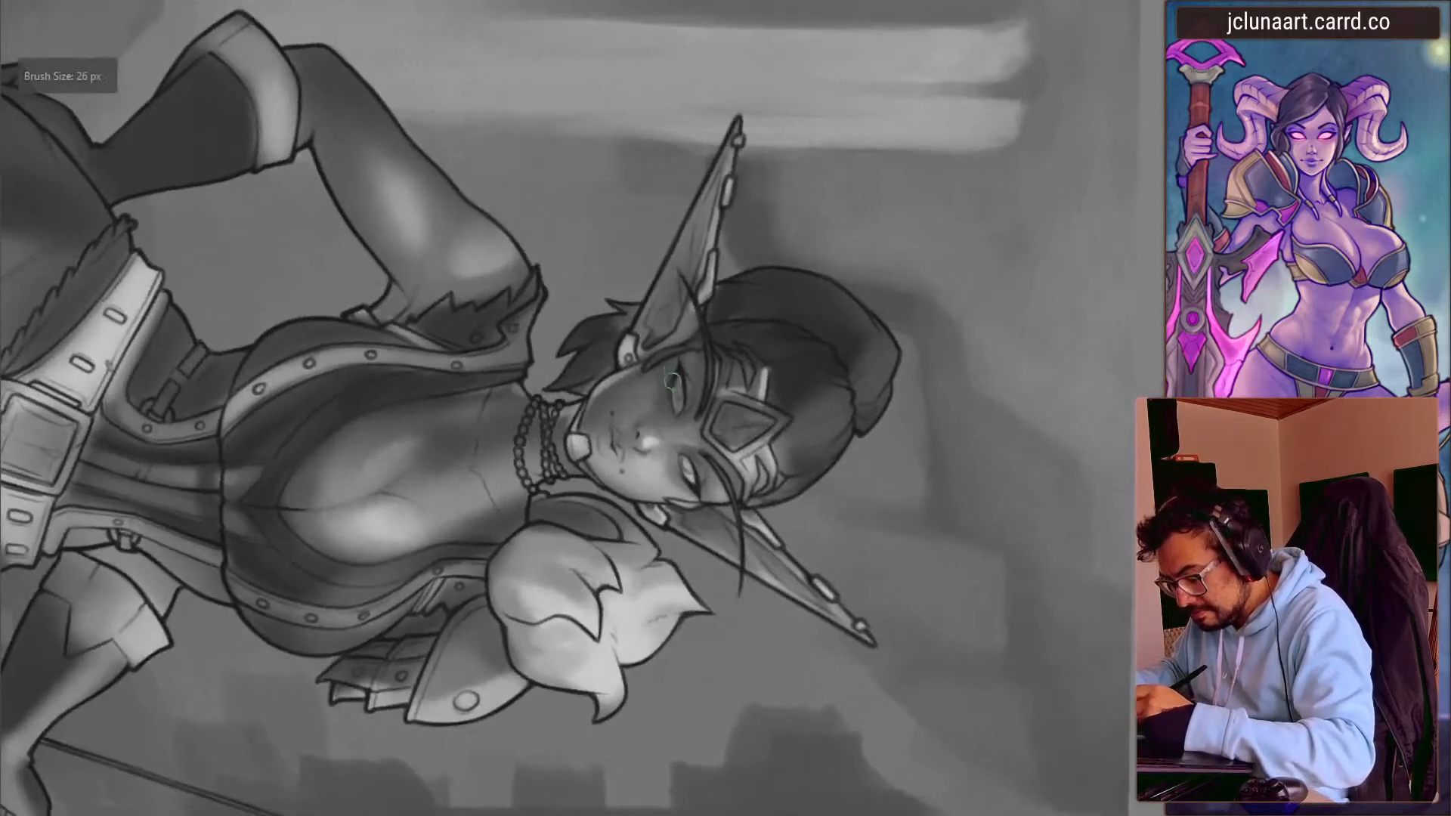
{"action": "left_click", "coordinate": [686, 395], "text": "ctrl"}
{"action": "key", "text": "bracketright"}
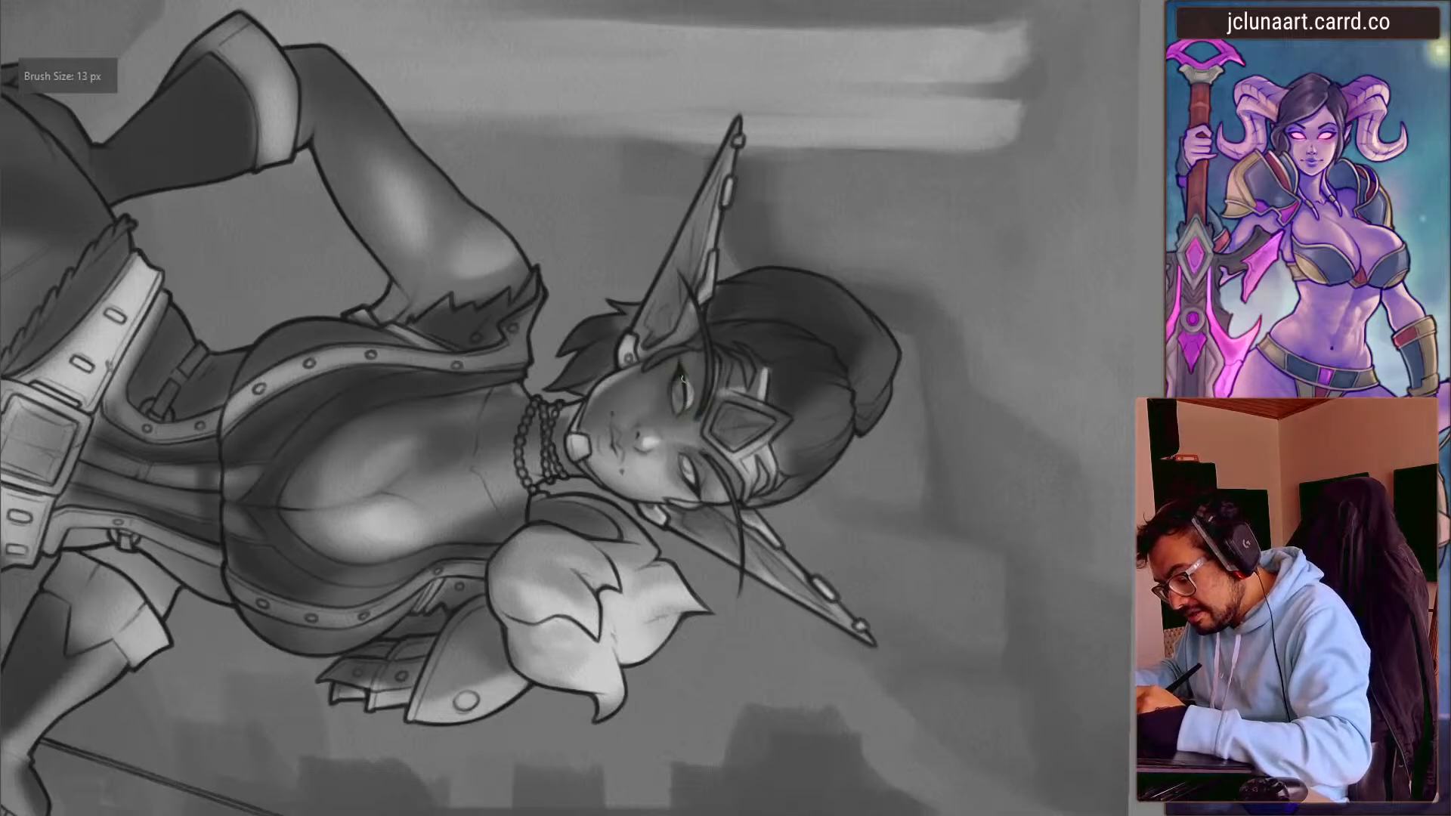
- Rotate the view the other way, sample nearby tones, and lighten the eye on the shaded side of the face at 11 to 14 px
{"action": "mouse_move", "coordinate": [559, 257]}
{"action": "left_mouse_down"}
{"action": "mouse_move", "coordinate": [366, 557]}
{"action": "mouse_move", "coordinate": [559, 567]}
{"action": "left_mouse_up"}
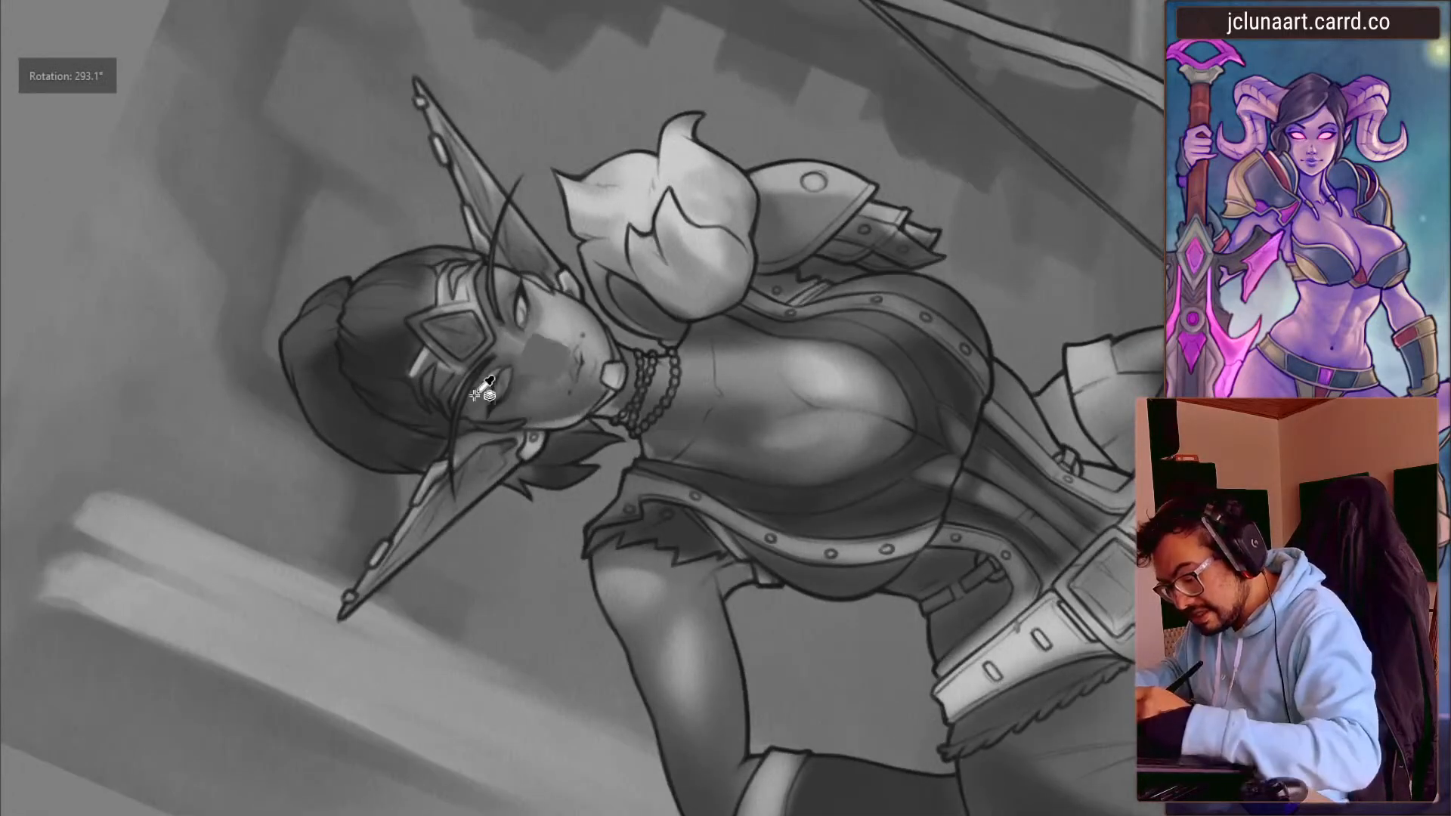
{"action": "left_click", "coordinate": [529, 312], "text": "ctrl"}
{"action": "left_click", "coordinate": [481, 403], "text": "ctrl"}
{"action": "key", "text": "bracketleft"}
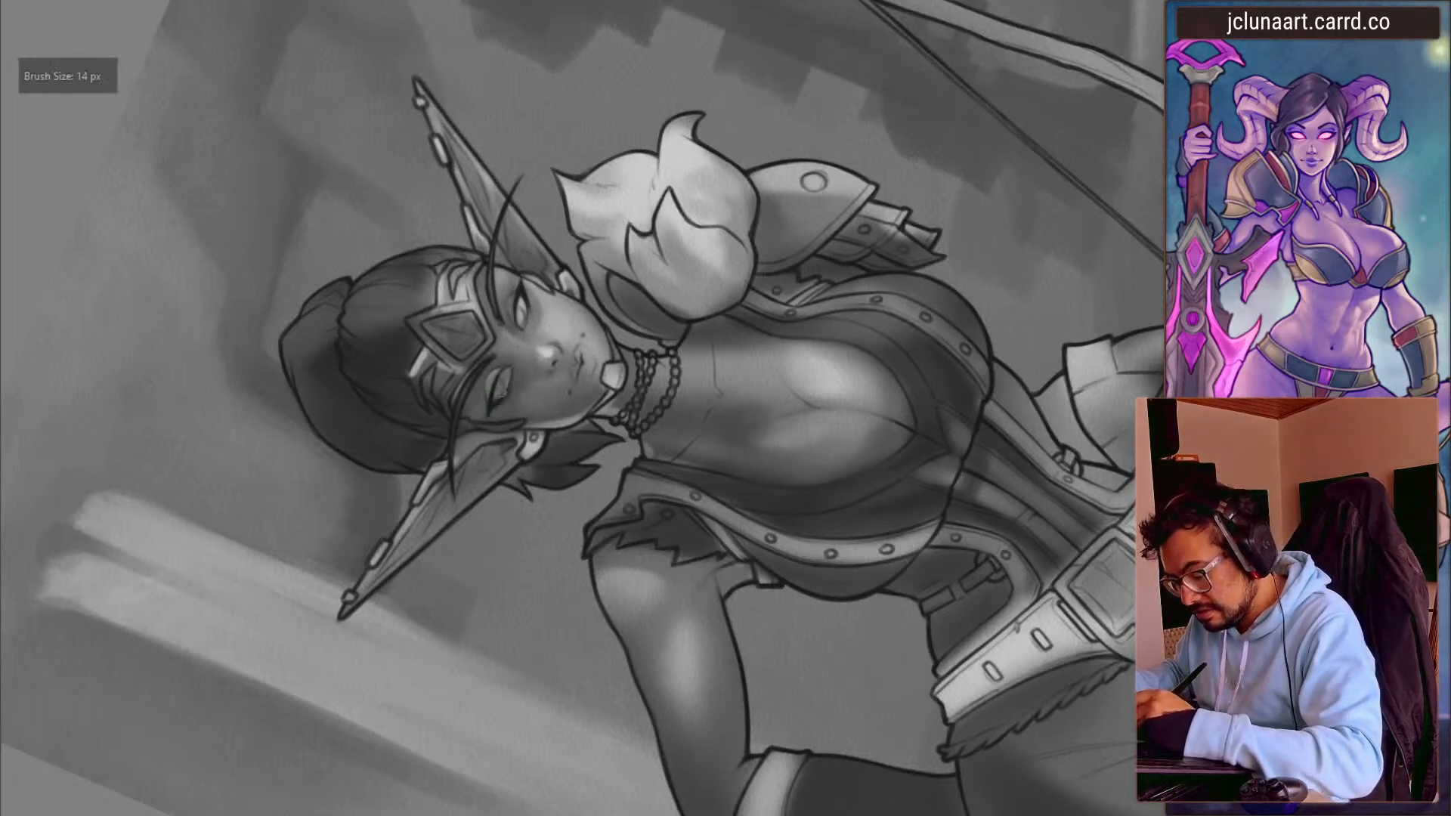
{"action": "key", "text": "bracketleft"}
{"action": "key", "text": "bracketleft"}
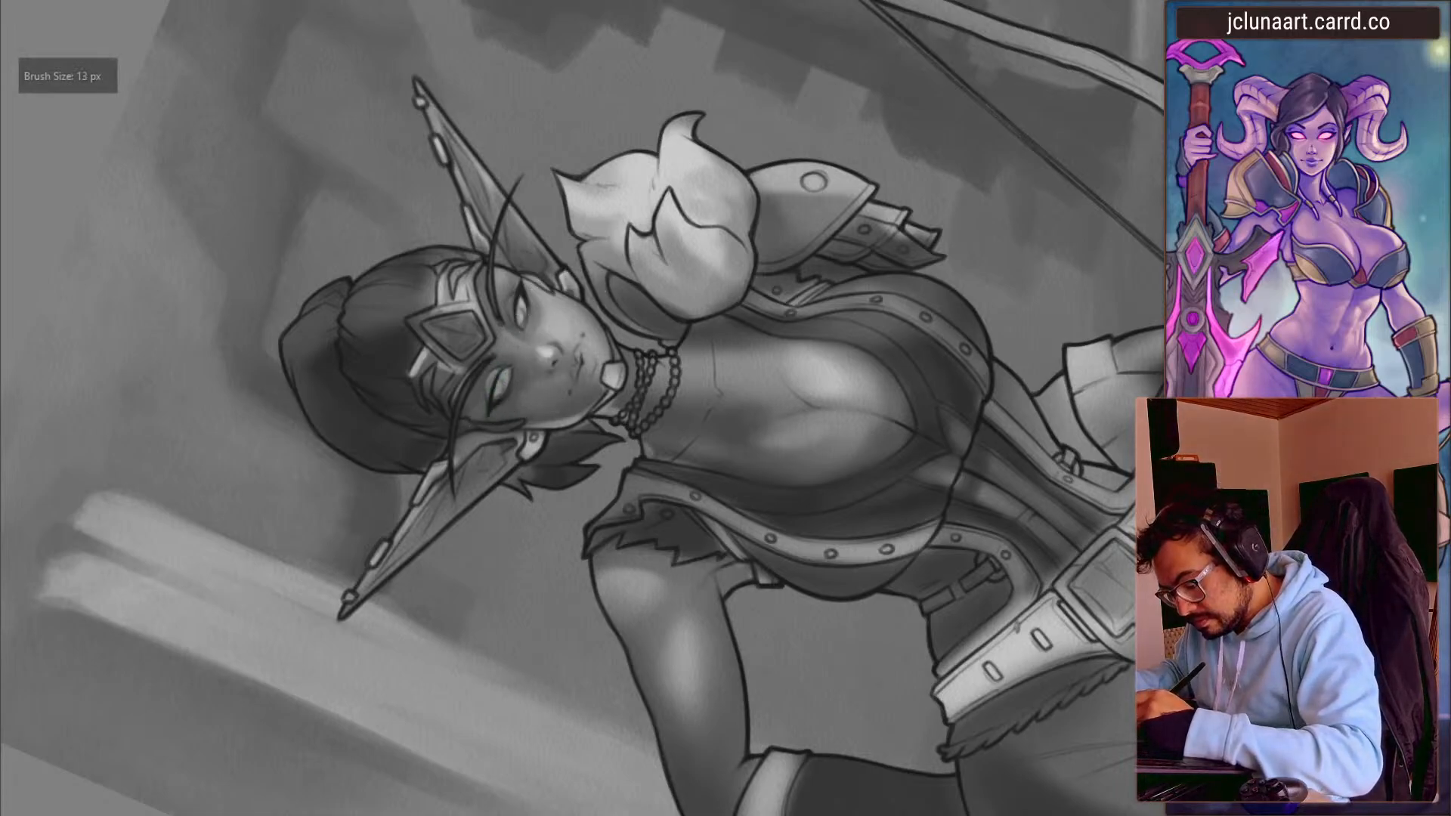
{"action": "key", "text": "bracketleft"}
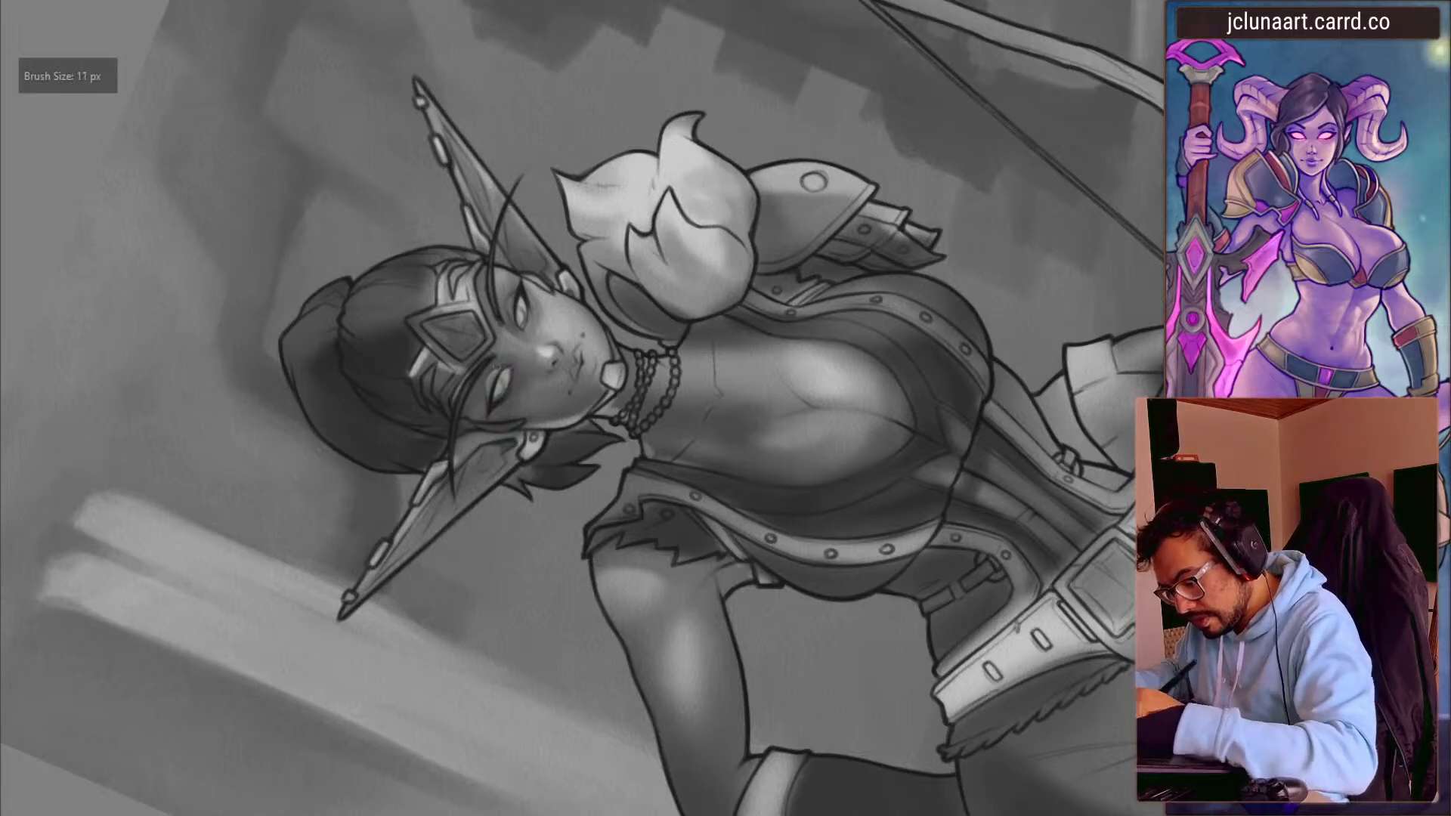
- Brighten and refine the eye on the shaded side of the face with the brush at 11 to 15 px
{"action": "key", "text": "bracketleft"}
{"action": "key", "text": "bracketright"}
{"action": "key", "text": "bracketright"}
{"action": "key", "text": "bracketright"}
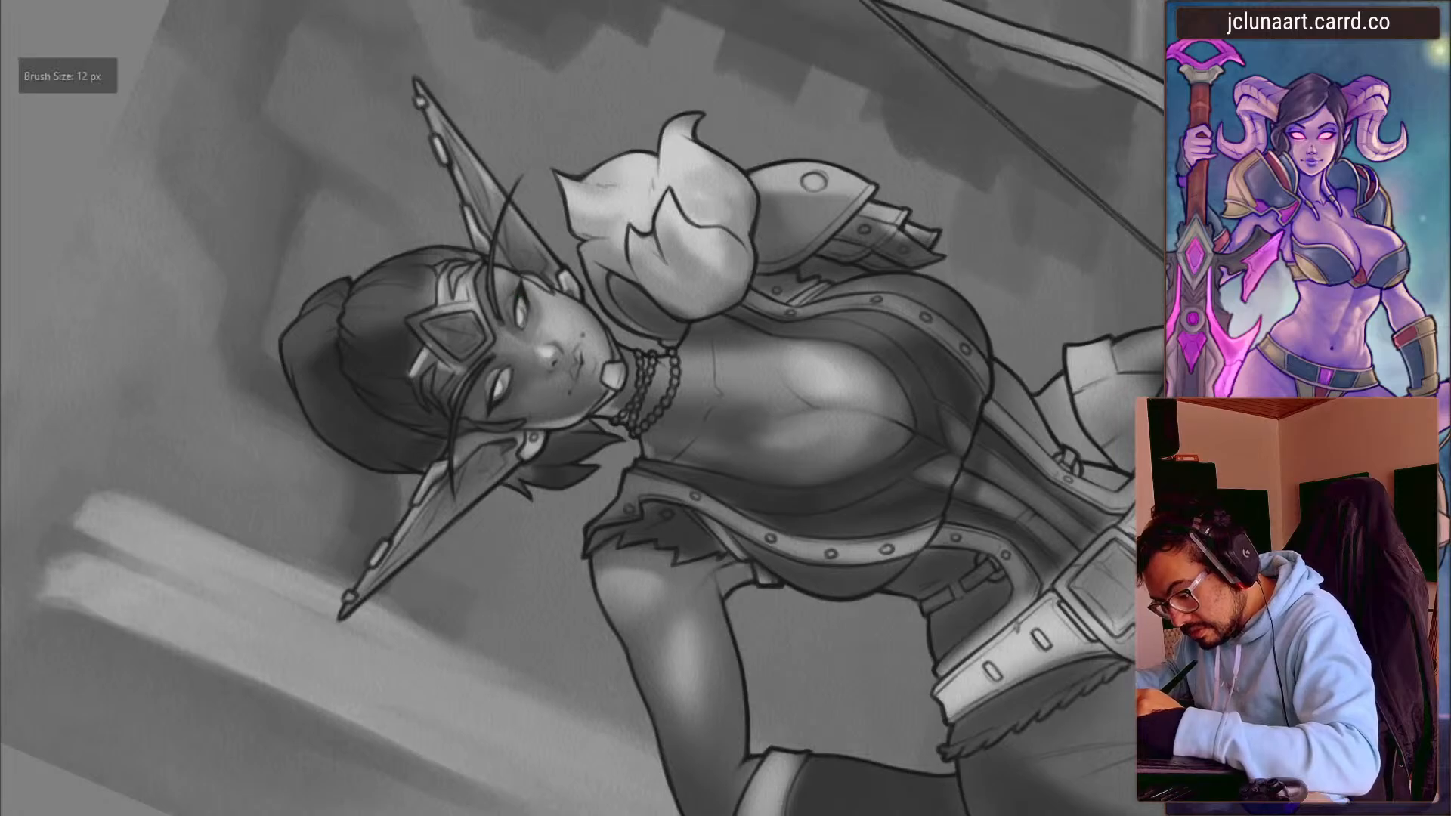
{"action": "key", "text": "bracketright"}
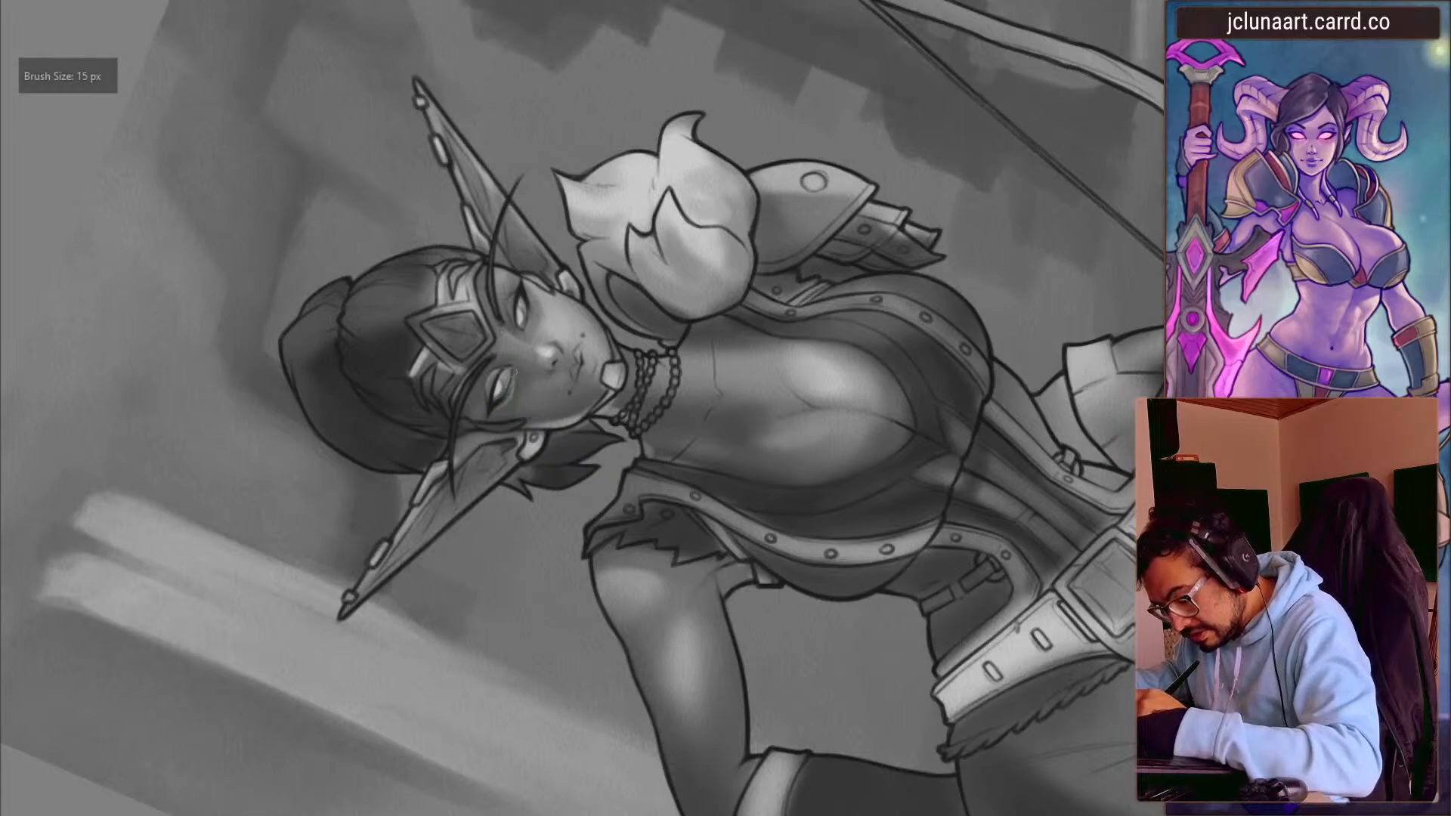
- Rotate the view back upright, sample nearby face tones, and refine the shading around the nose and eyes at 20 to 22 px
{"action": "mouse_move", "coordinate": [378, 545]}
{"action": "left_mouse_down"}
{"action": "mouse_move", "coordinate": [308, 363]}
{"action": "mouse_move", "coordinate": [434, 243]}
{"action": "mouse_move", "coordinate": [545, 215]}
{"action": "left_mouse_up"}
{"action": "key", "text": "bracketright"}
{"action": "left_click", "coordinate": [633, 458], "text": "ctrl"}
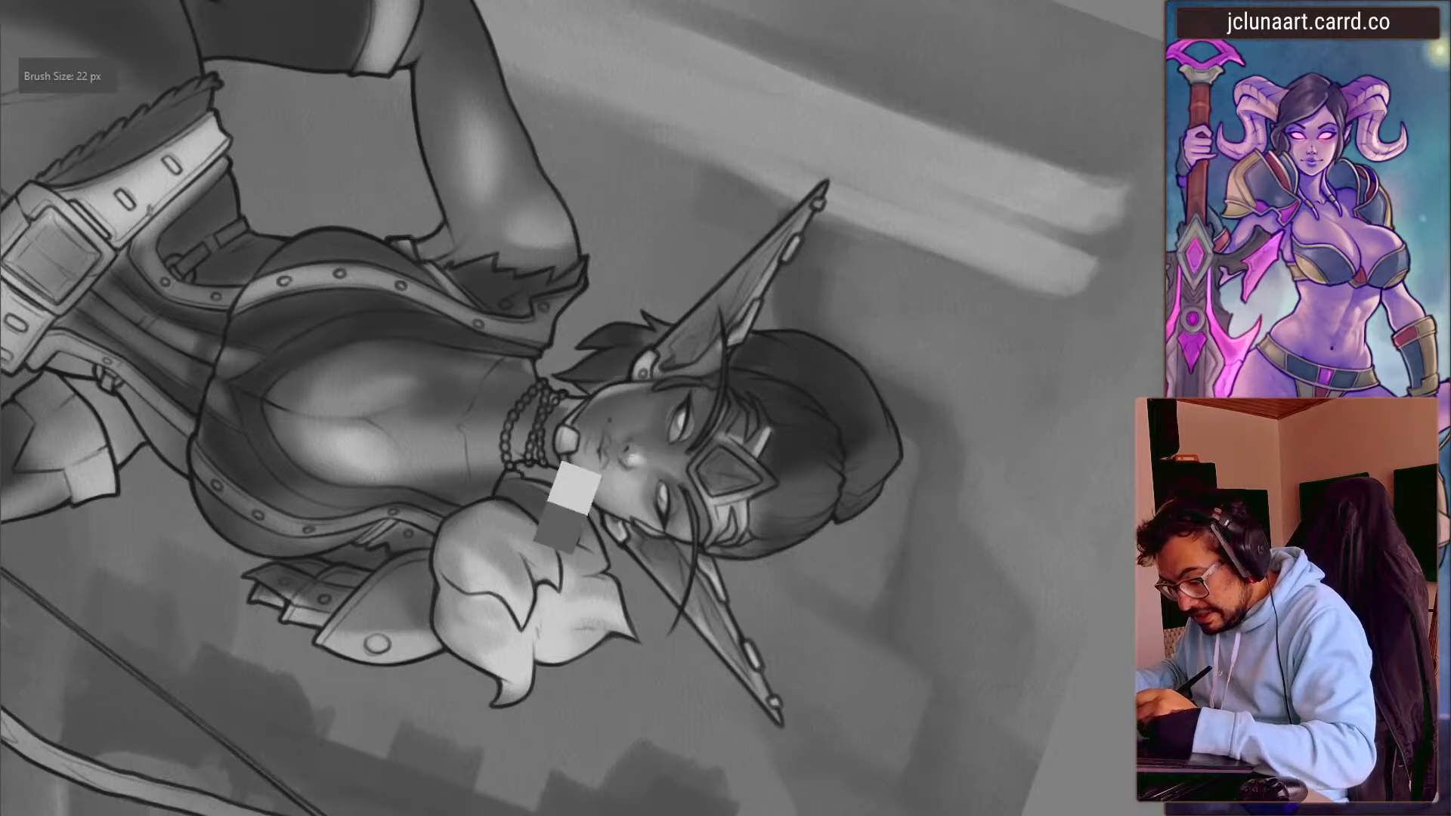
{"action": "mouse_move", "coordinate": [636, 397]}
{"action": "left_mouse_down"}
{"action": "mouse_move", "coordinate": [578, 349]}
{"action": "mouse_move", "coordinate": [560, 362]}
{"action": "left_mouse_up"}
{"action": "left_click", "coordinate": [602, 313], "text": "ctrl"}
{"action": "key", "text": "bracketleft"}
{"action": "key", "text": "bracketright"}
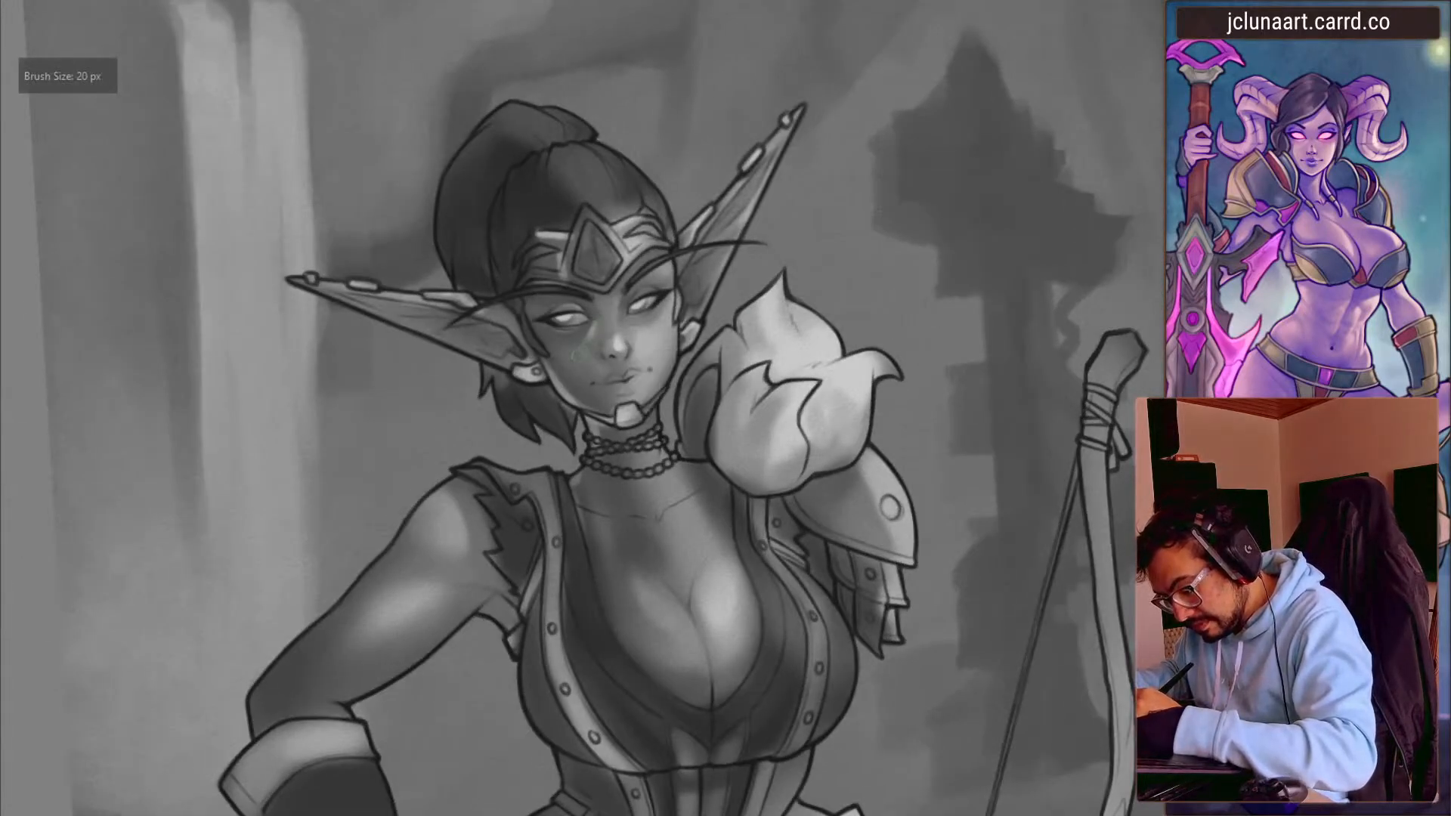
- Rotate the face sideways, sample skin tones below the eye, and blend the cheek with the brush enlarged to 32 px and beyond
{"action": "left_click_drag", "start_coordinate": [350, 392], "coordinate": [515, 413]}
{"action": "left_click", "coordinate": [523, 390], "text": "ctrl"}
{"action": "key", "text": "bracketright"}
{"action": "key", "text": "bracketright"}
{"action": "key", "text": "bracketright"}
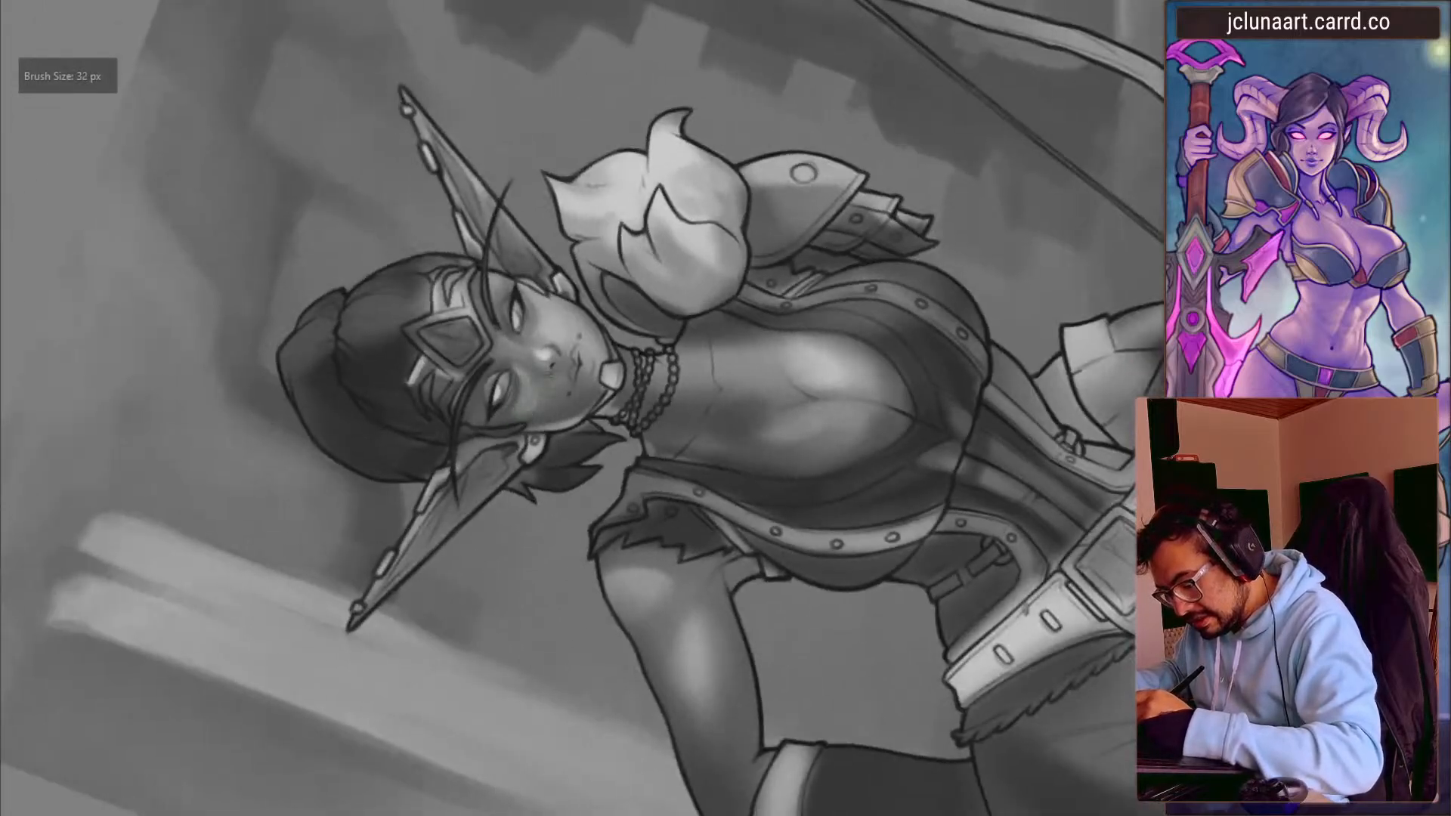
{"action": "left_click", "coordinate": [510, 418], "text": "ctrl"}
{"action": "key", "text": "bracketright"}
{"action": "key", "text": "bracketright"}
- Rotate the view toward upright, sample a cheek tone, and soften the shaded side of the face with a 59 px brush
{"action": "mouse_move", "coordinate": [509, 428]}
{"action": "left_mouse_down"}
{"action": "mouse_move", "coordinate": [328, 214]}
{"action": "mouse_move", "coordinate": [602, 354]}
{"action": "left_mouse_up"}
{"action": "left_click", "coordinate": [596, 363], "text": "ctrl"}
{"action": "key", "text": "bracketright"}
{"action": "key", "text": "bracketright"}
{"action": "key", "text": "bracketright"}
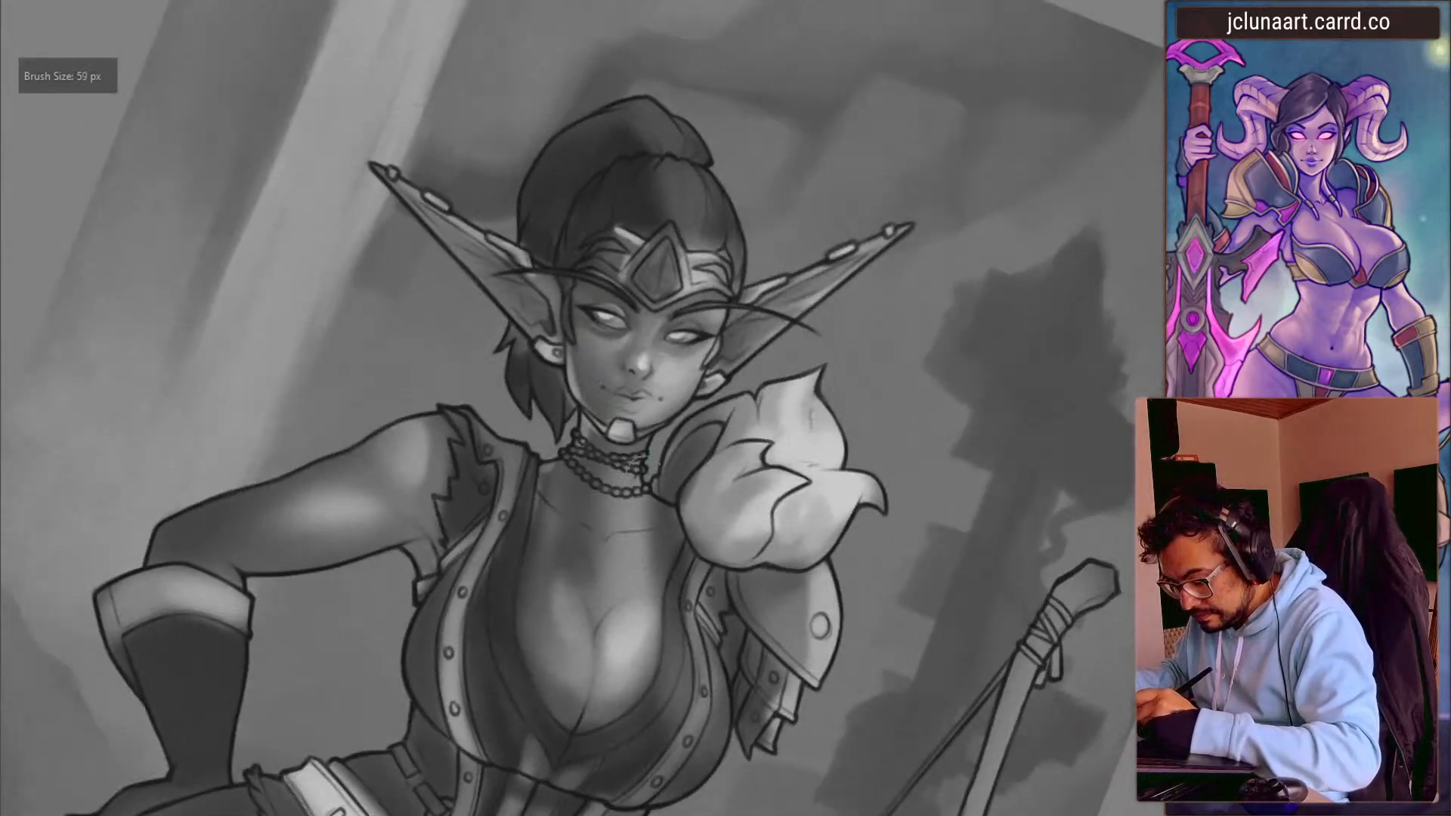
{"action": "left_click_drag", "start_coordinate": [365, 320], "coordinate": [357, 344]}
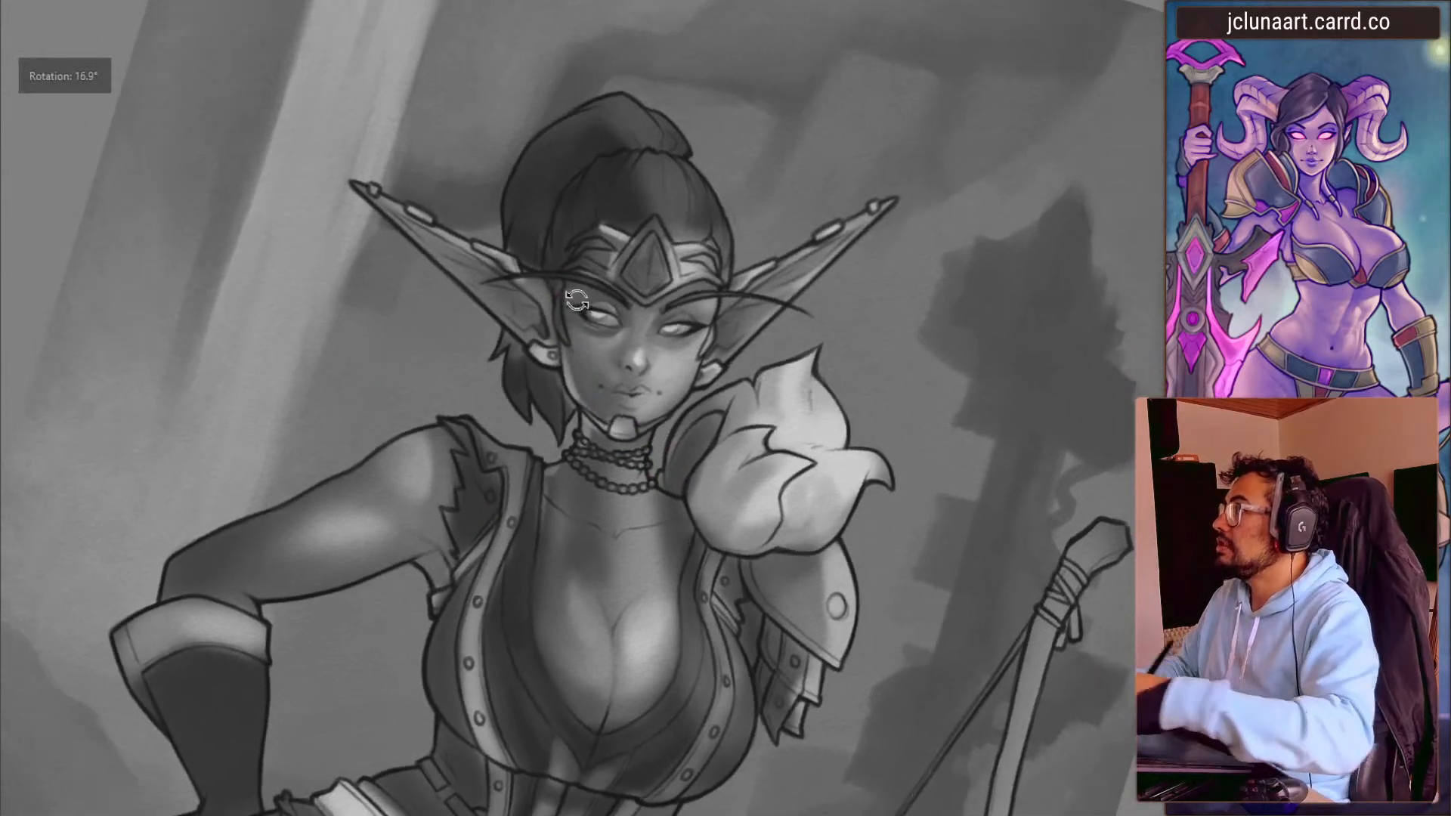
- Sample tones around the mouth and the lit cheek, and blend that side of the face at 28 to 55 px
{"action": "left_click", "coordinate": [620, 399], "text": "ctrl"}
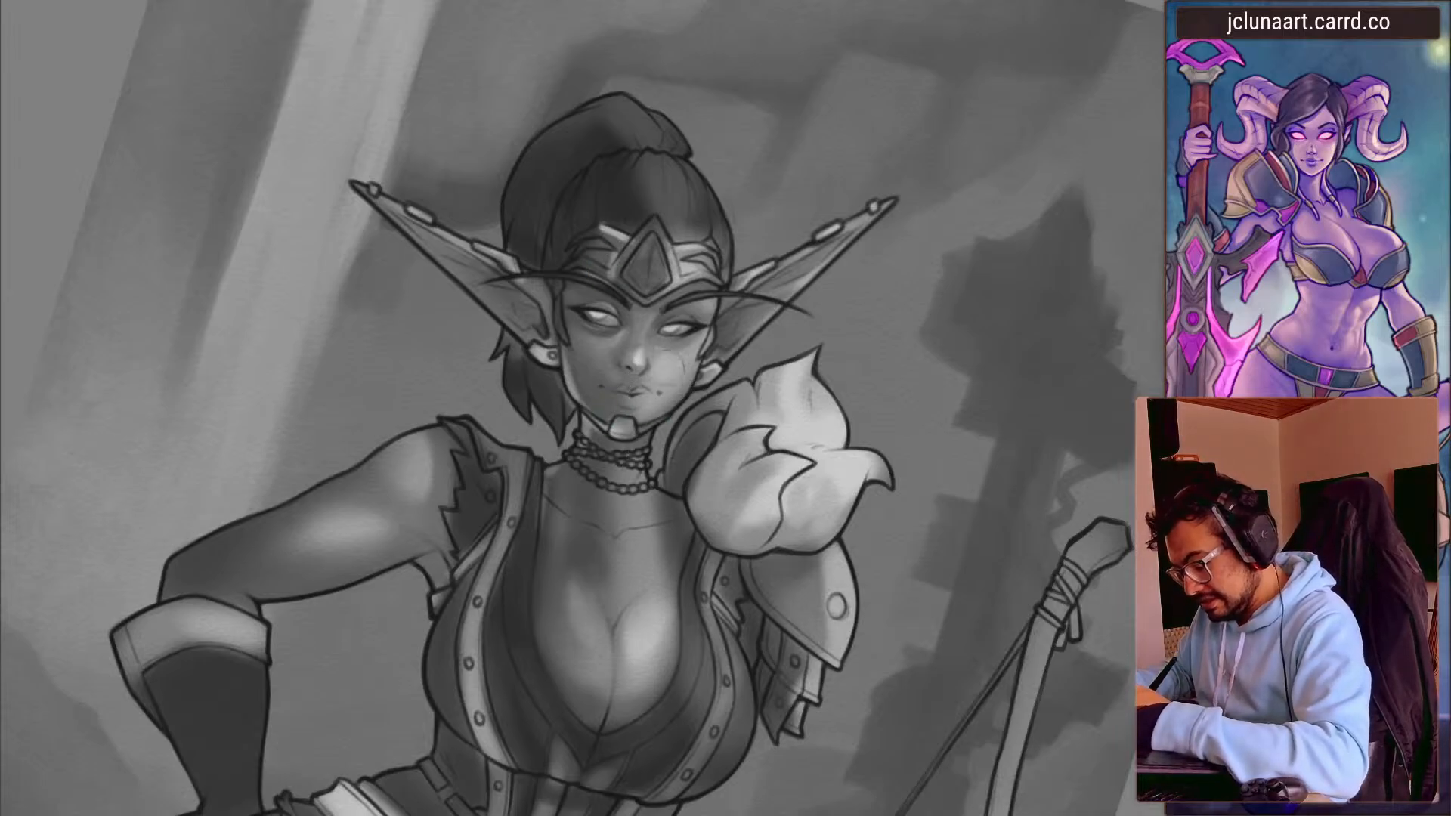
{"action": "left_click", "coordinate": [707, 338], "text": "ctrl"}
{"action": "left_click", "coordinate": [668, 374], "text": "ctrl"}
{"action": "key", "text": "bracketright"}
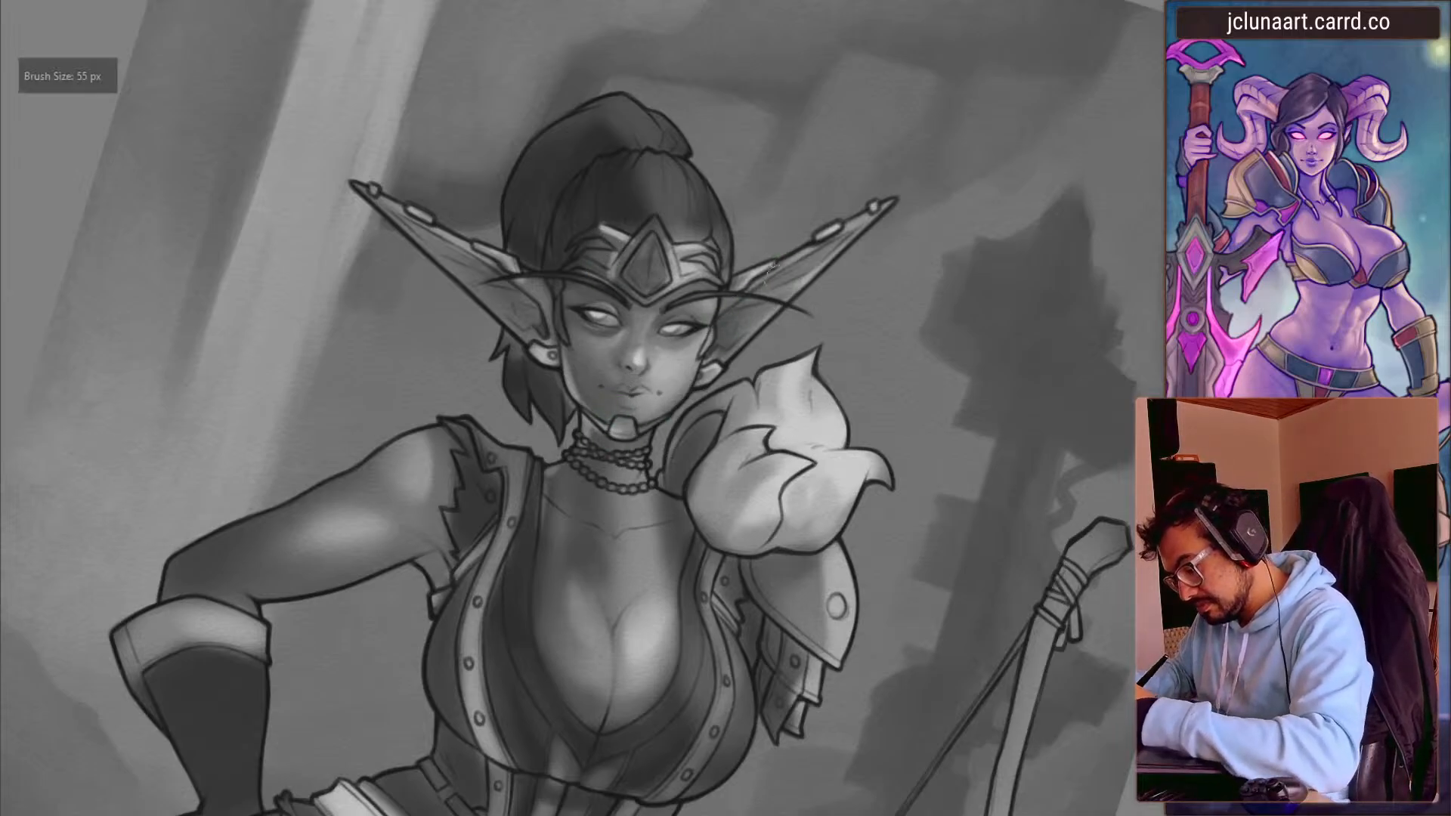
{"action": "key", "text": "bracketleft"}
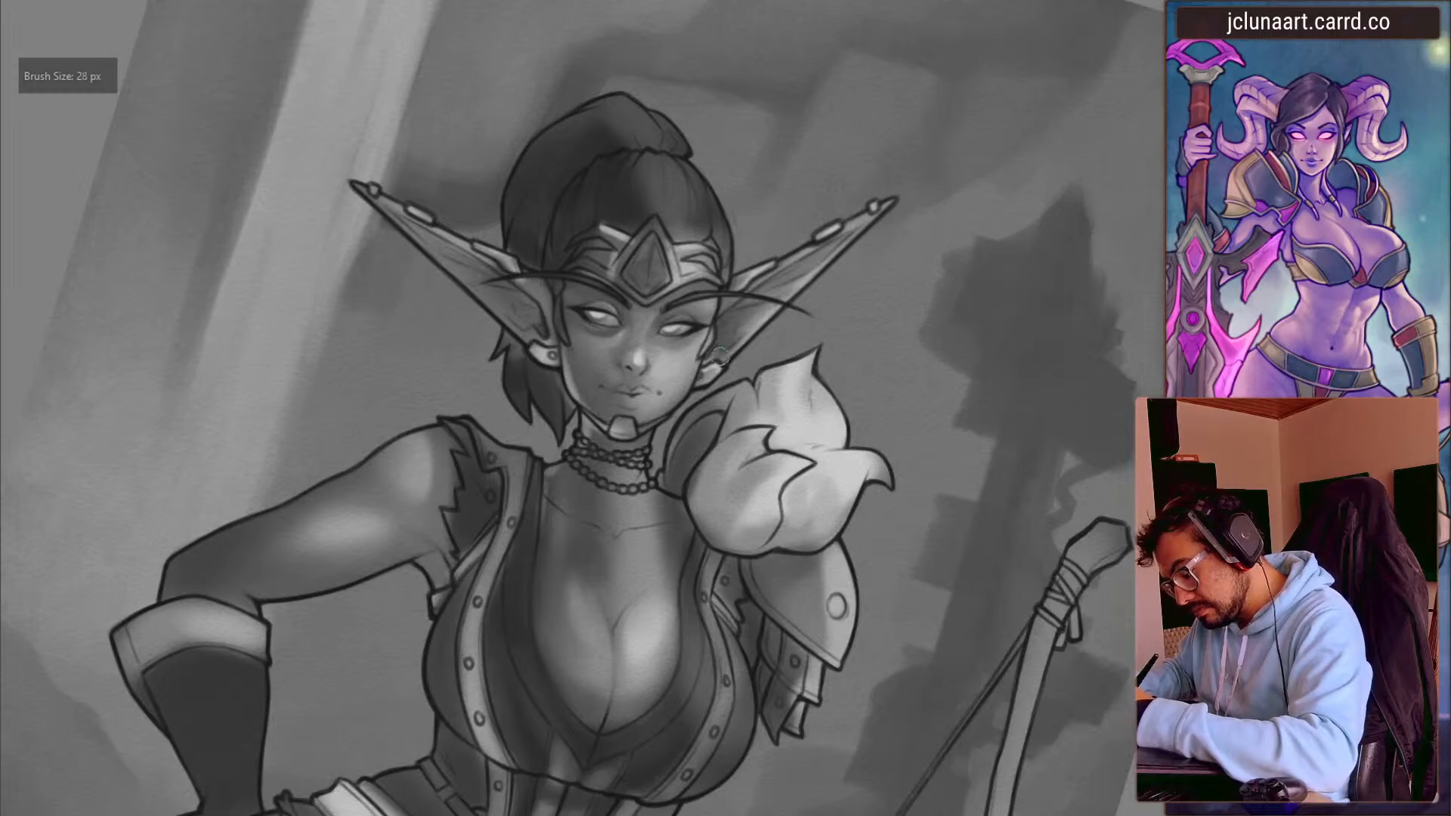
- Rotate the view counterclockwise and refine the values of the lit temple and far ear at 15 to 26 px
{"action": "key", "text": "4"}
{"action": "key", "text": "4"}
{"action": "key", "text": "bracketleft"}
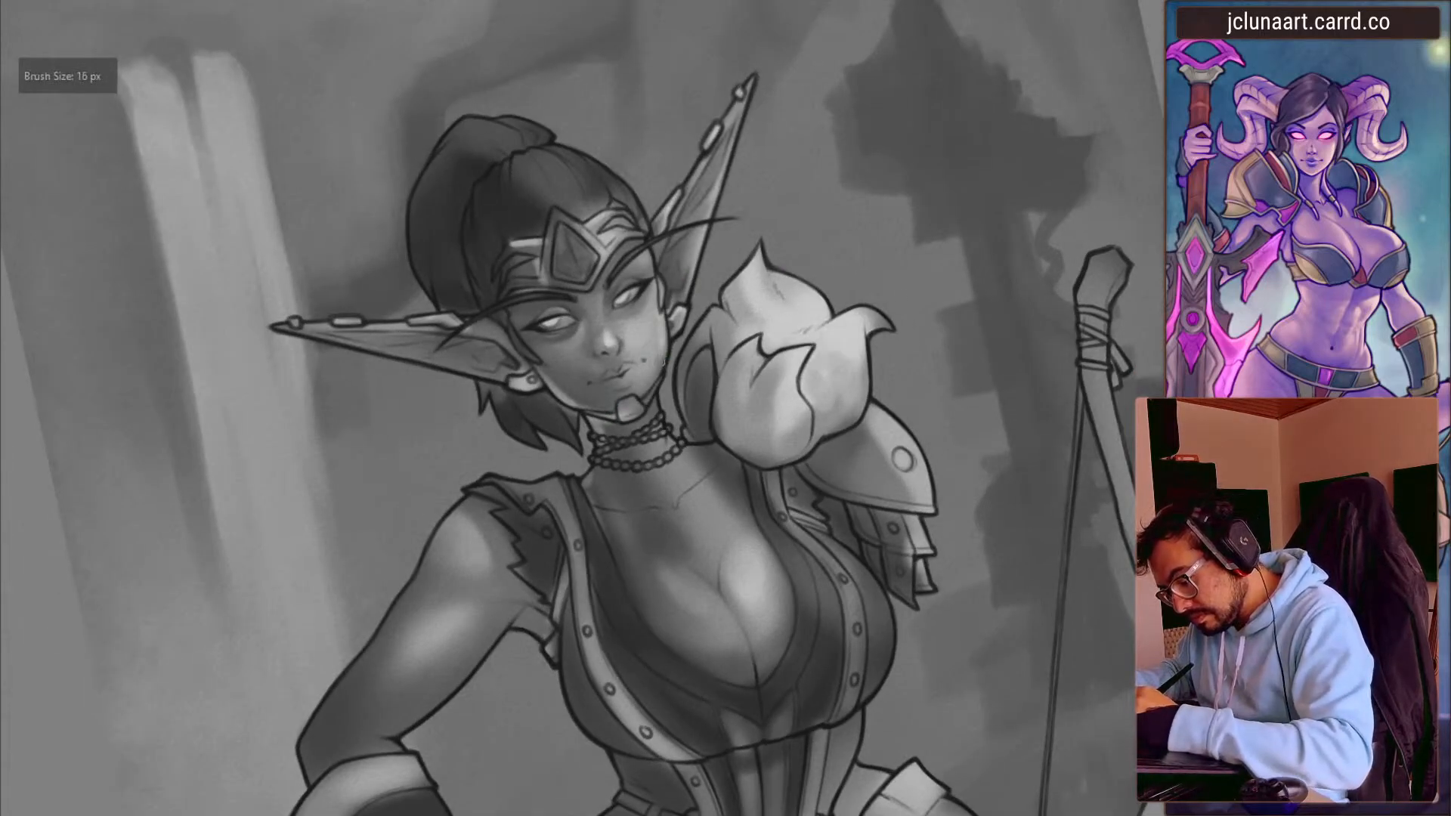
{"action": "key", "text": "bracketright"}
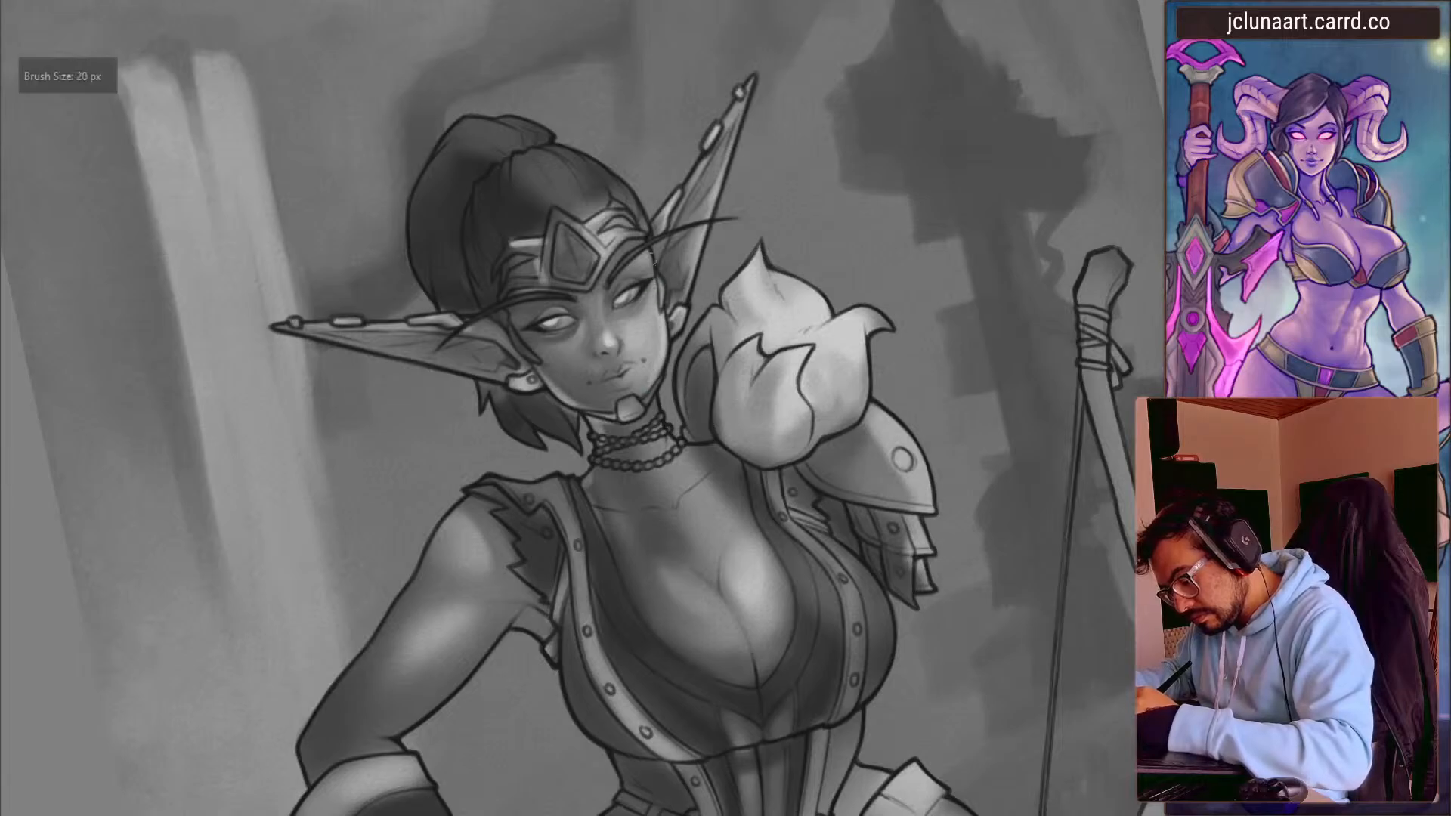
{"action": "key", "text": "bracketleft"}
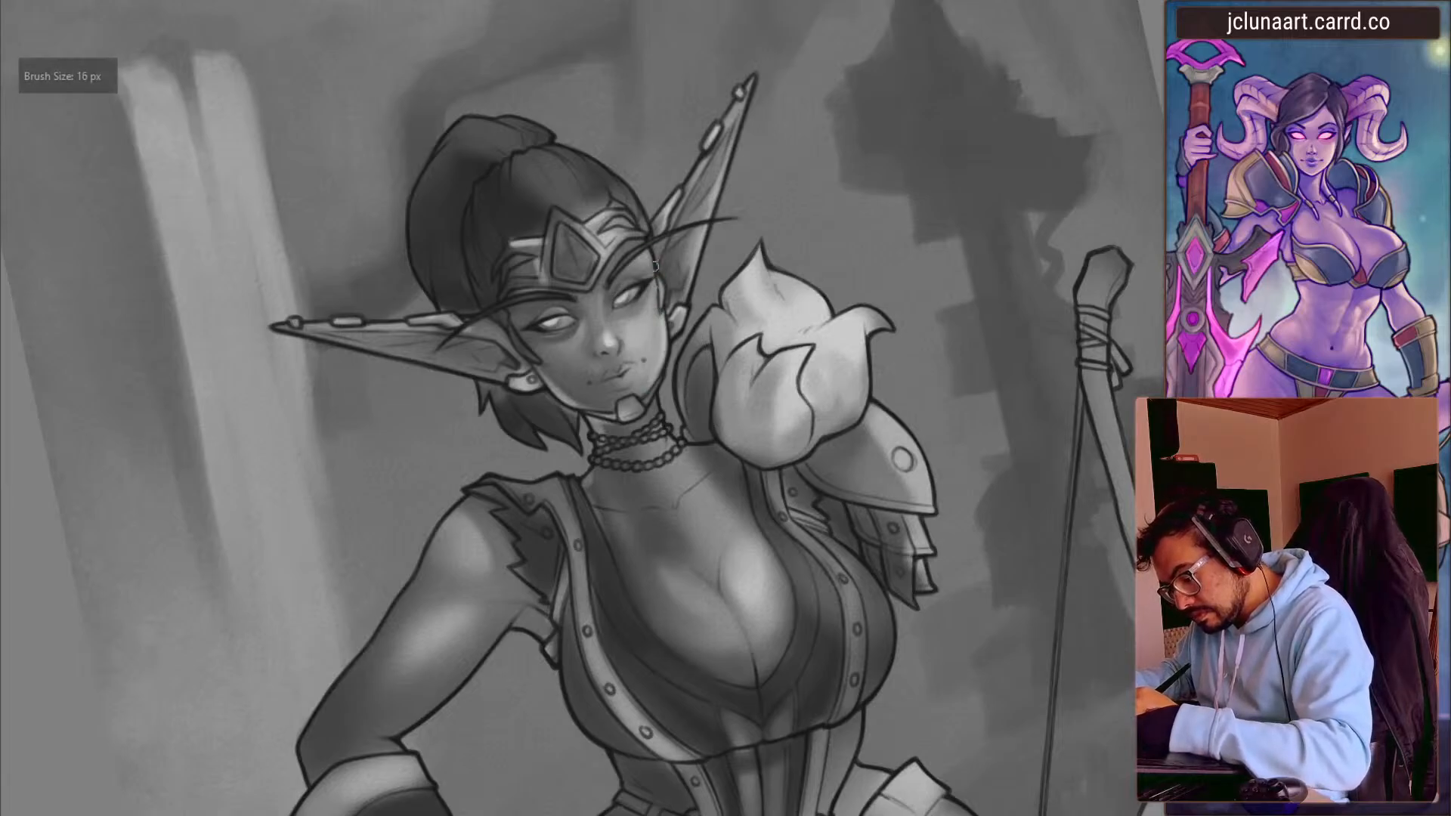
{"action": "key", "text": "bracketleft"}
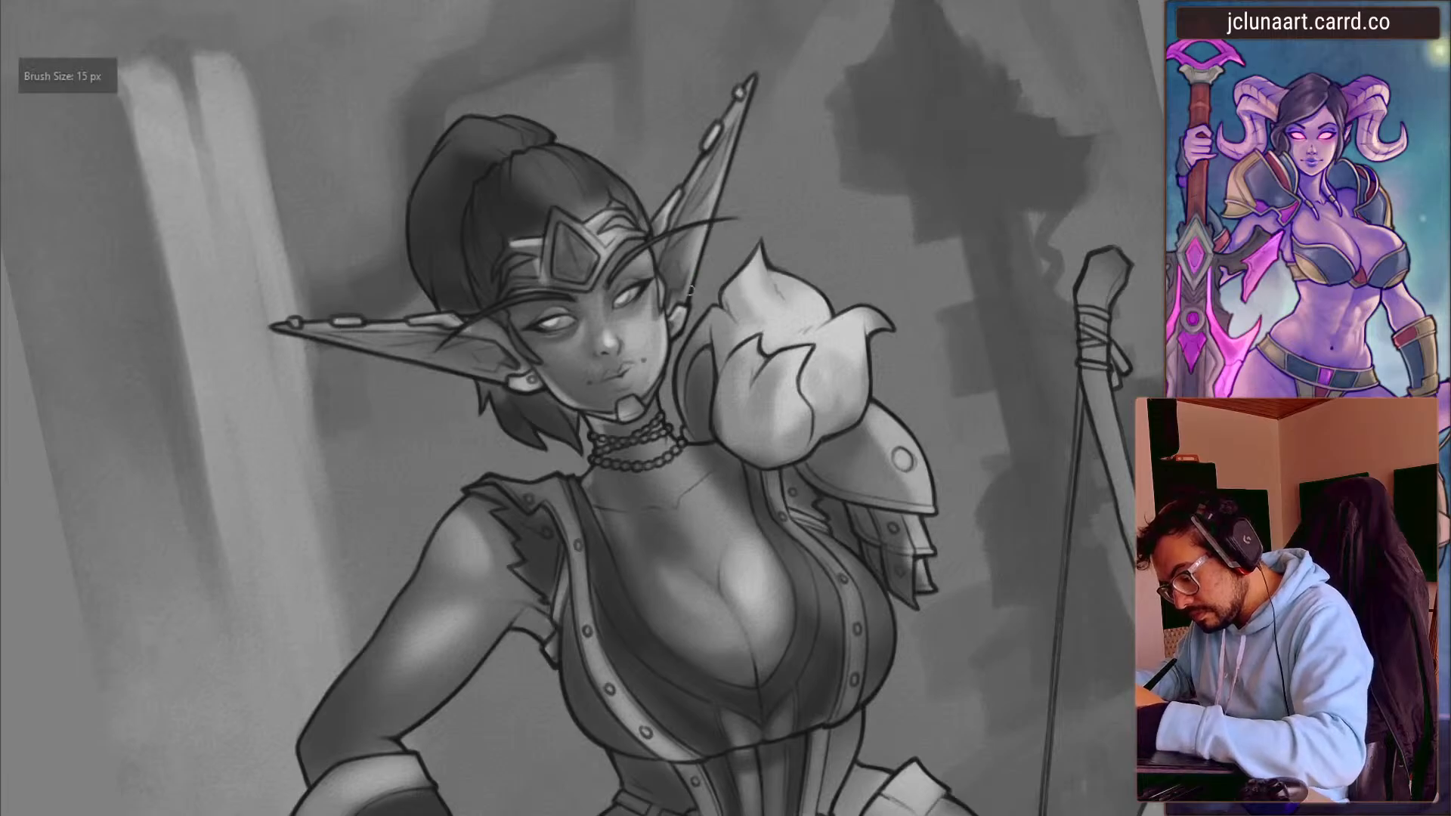
{"action": "key", "text": "bracketright"}
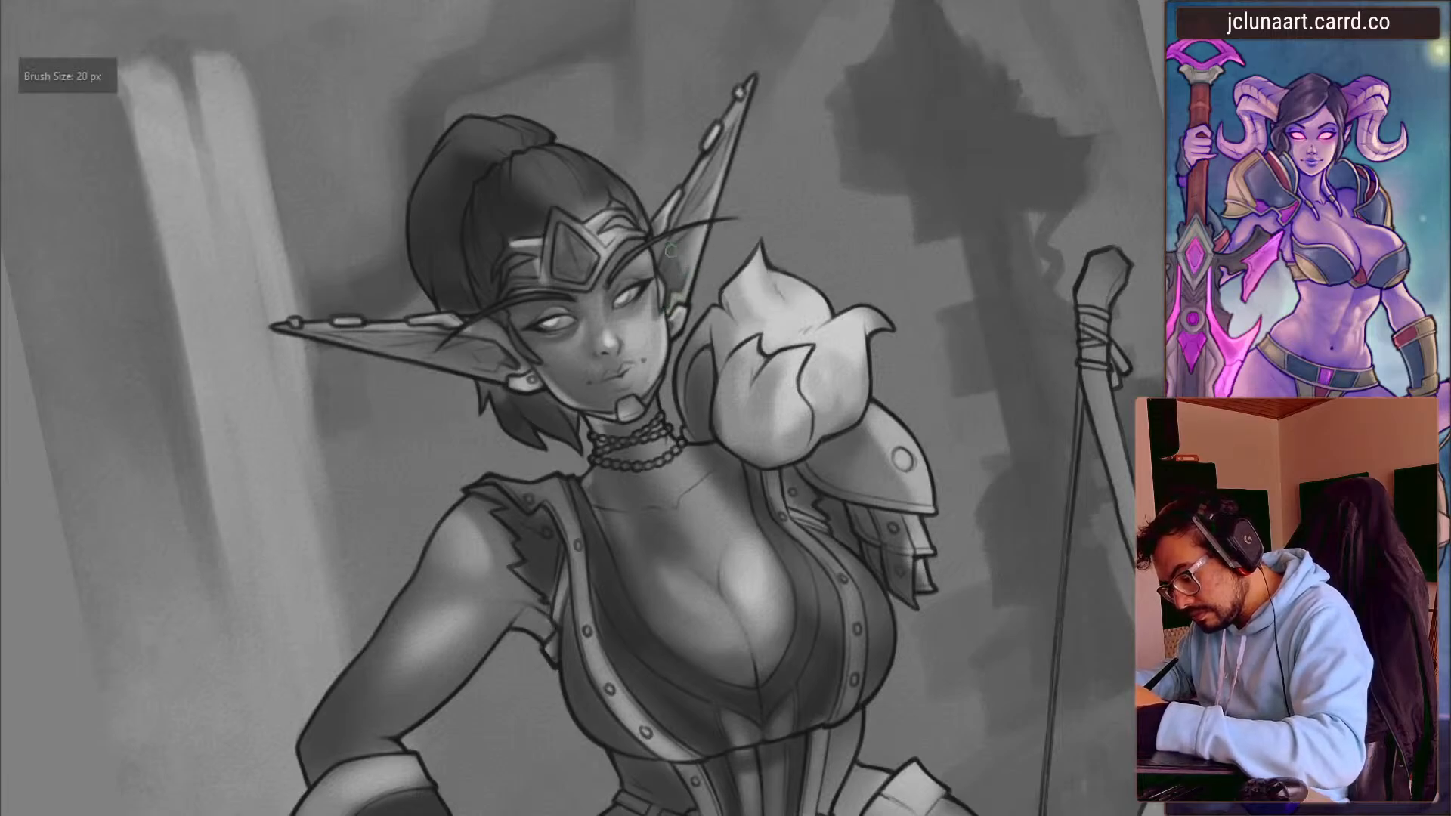
{"action": "key", "text": "bracketright"}
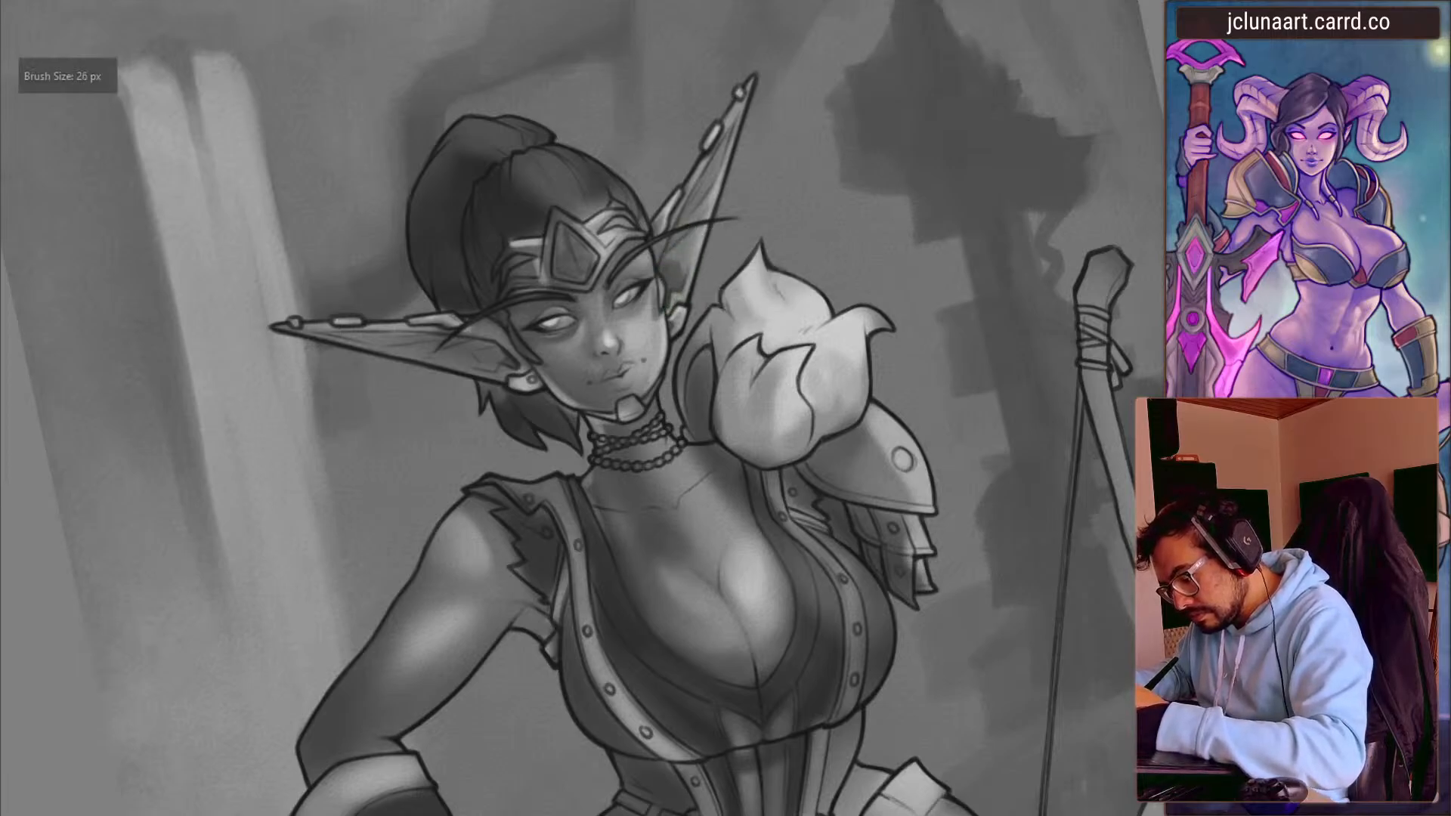
- Rotate the view clockwise, sample tones beside the near ear, and blend the shaded side of the face from 44 px downward
{"action": "mouse_move", "coordinate": [662, 245]}
{"action": "left_mouse_down"}
{"action": "mouse_move", "coordinate": [672, 560]}
{"action": "mouse_move", "coordinate": [285, 324]}
{"action": "mouse_move", "coordinate": [599, 451]}
{"action": "left_mouse_up"}
{"action": "key", "text": "bracketright"}
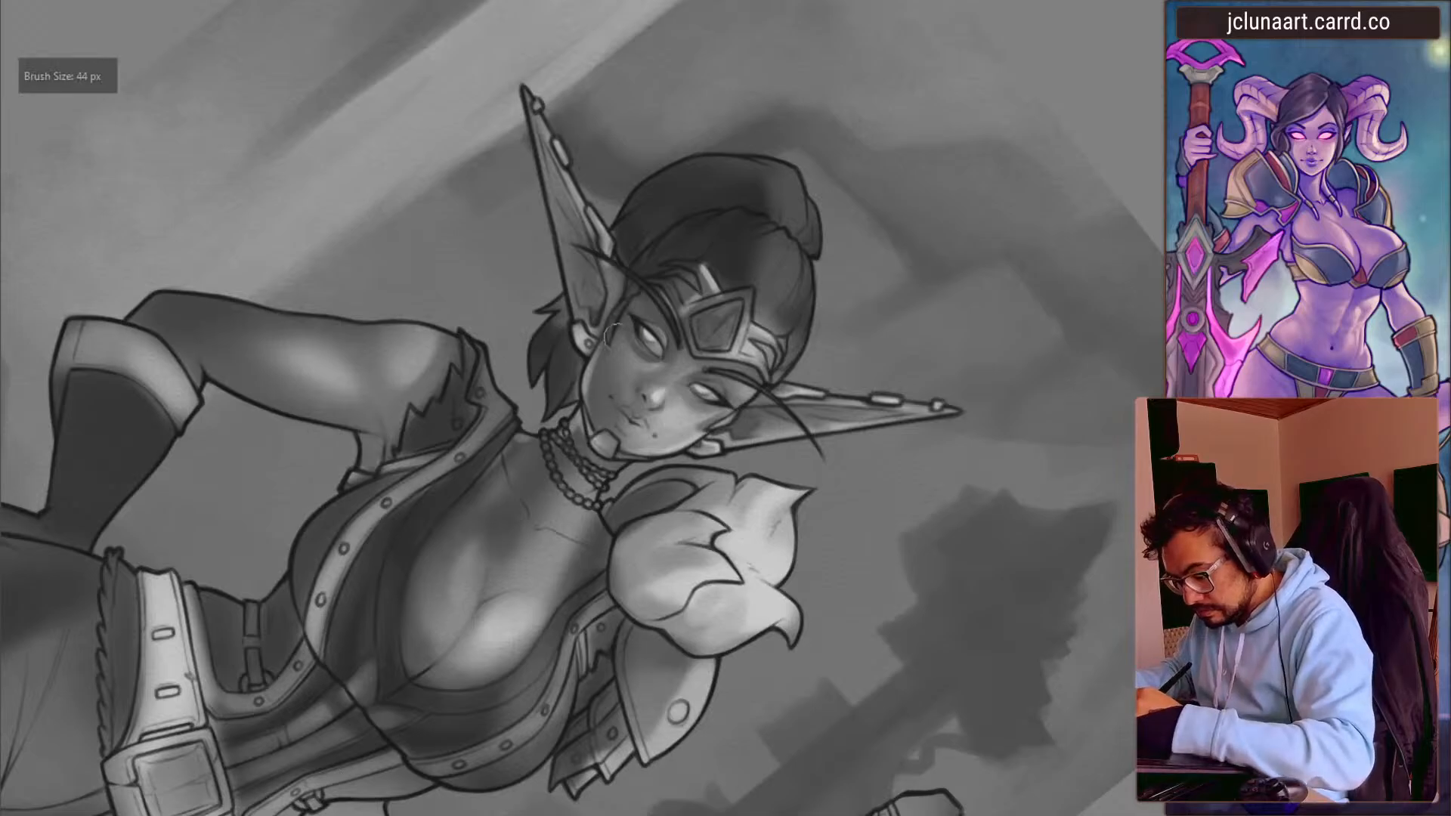
{"action": "key", "text": "bracketright"}
{"action": "left_click_drag", "start_coordinate": [606, 399], "coordinate": [411, 292]}
{"action": "left_click", "coordinate": [604, 380], "text": "ctrl"}
{"action": "key", "text": "bracketleft"}
{"action": "key", "text": "bracketleft"}
{"action": "left_click", "coordinate": [614, 353], "text": "ctrl"}
- Turn the face sideways, sample a dark tone, and paint the lips darker at 13 to 18 px
{"action": "mouse_move", "coordinate": [631, 344]}
{"action": "left_mouse_down"}
{"action": "mouse_move", "coordinate": [535, 355]}
{"action": "mouse_move", "coordinate": [523, 370]}
{"action": "left_mouse_up"}
{"action": "left_click", "coordinate": [539, 353], "text": "ctrl"}
{"action": "key", "text": "bracketleft"}
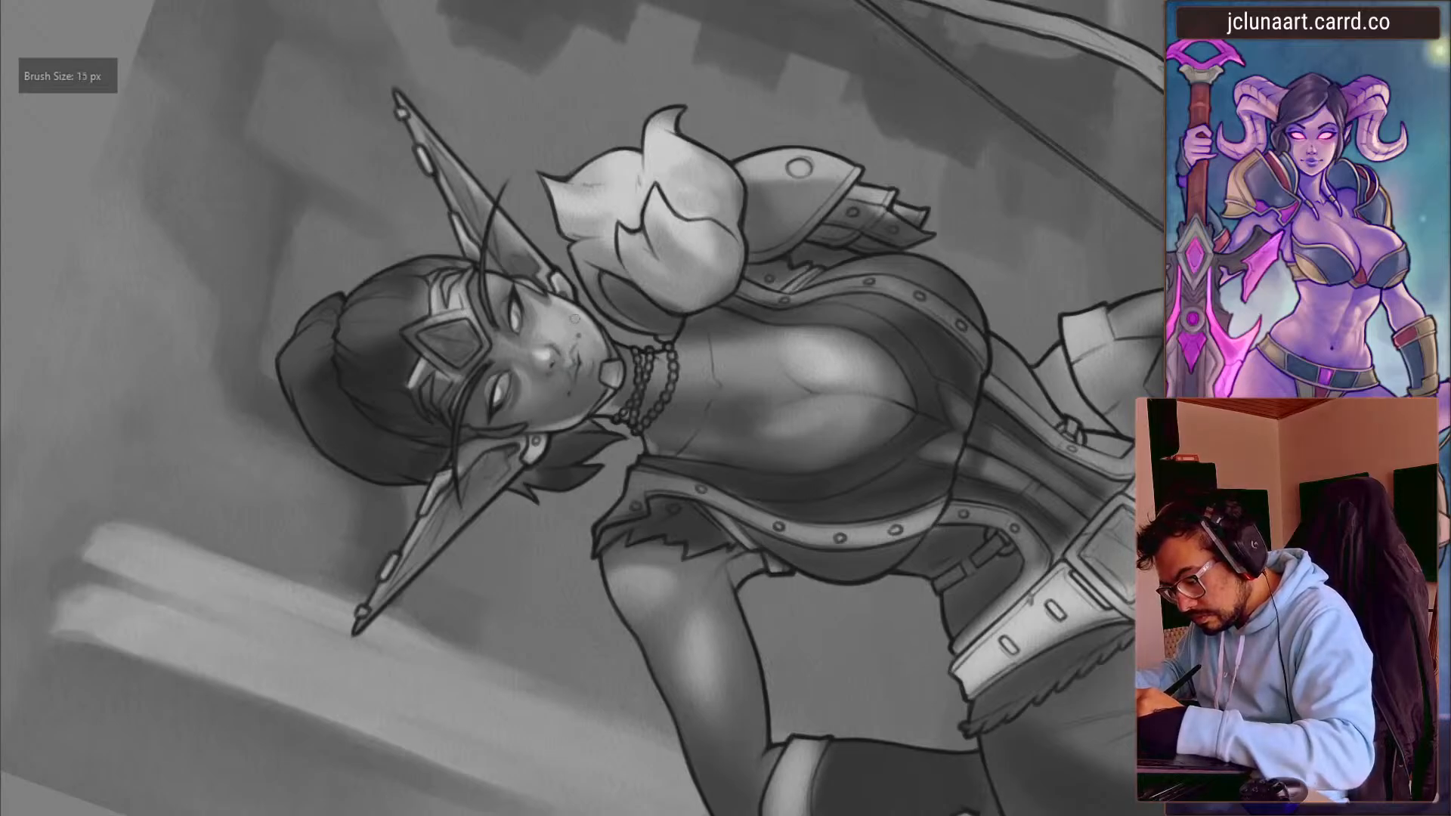
{"action": "key", "text": "bracketleft"}
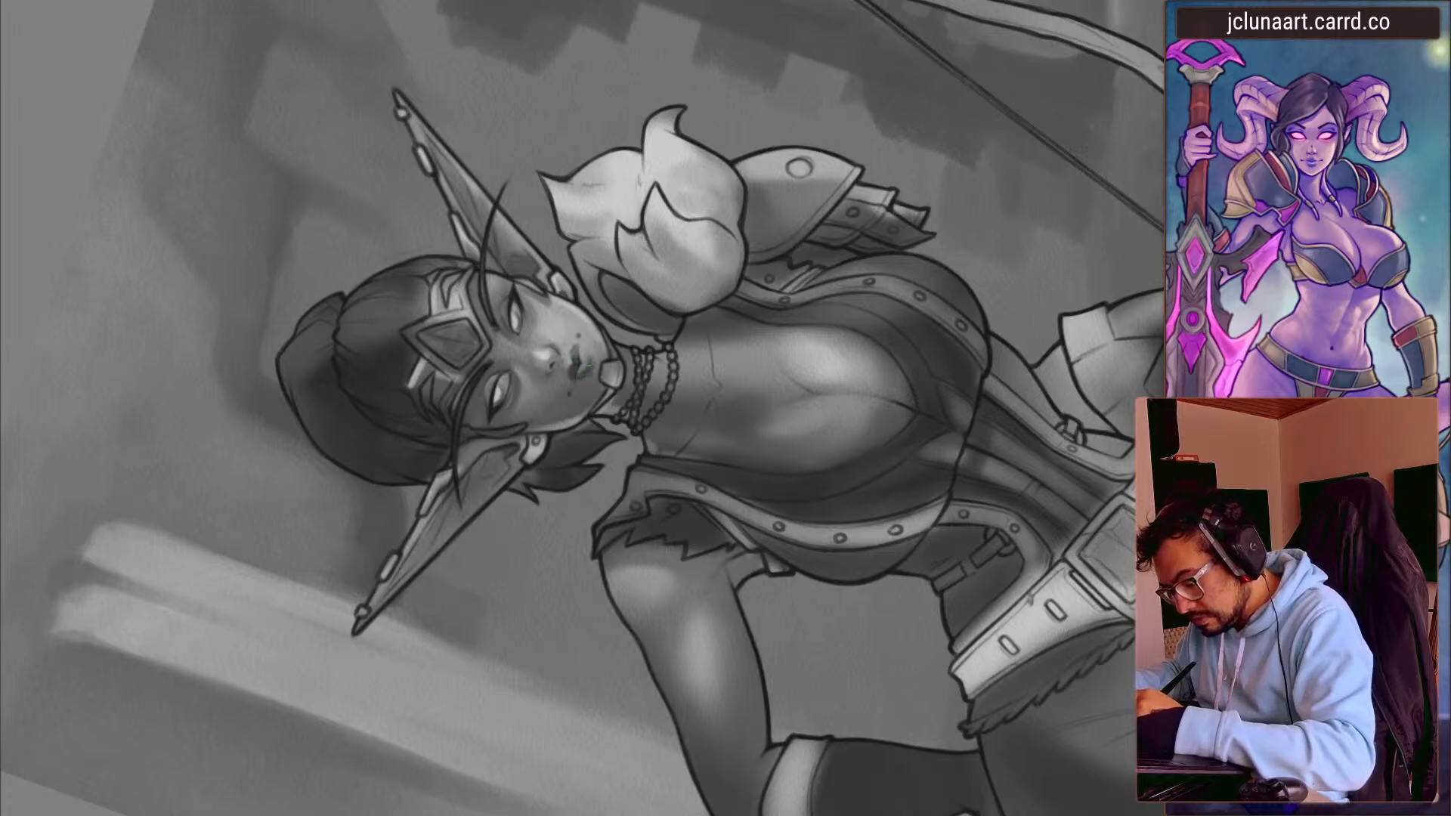
{"action": "key", "text": "bracketright"}
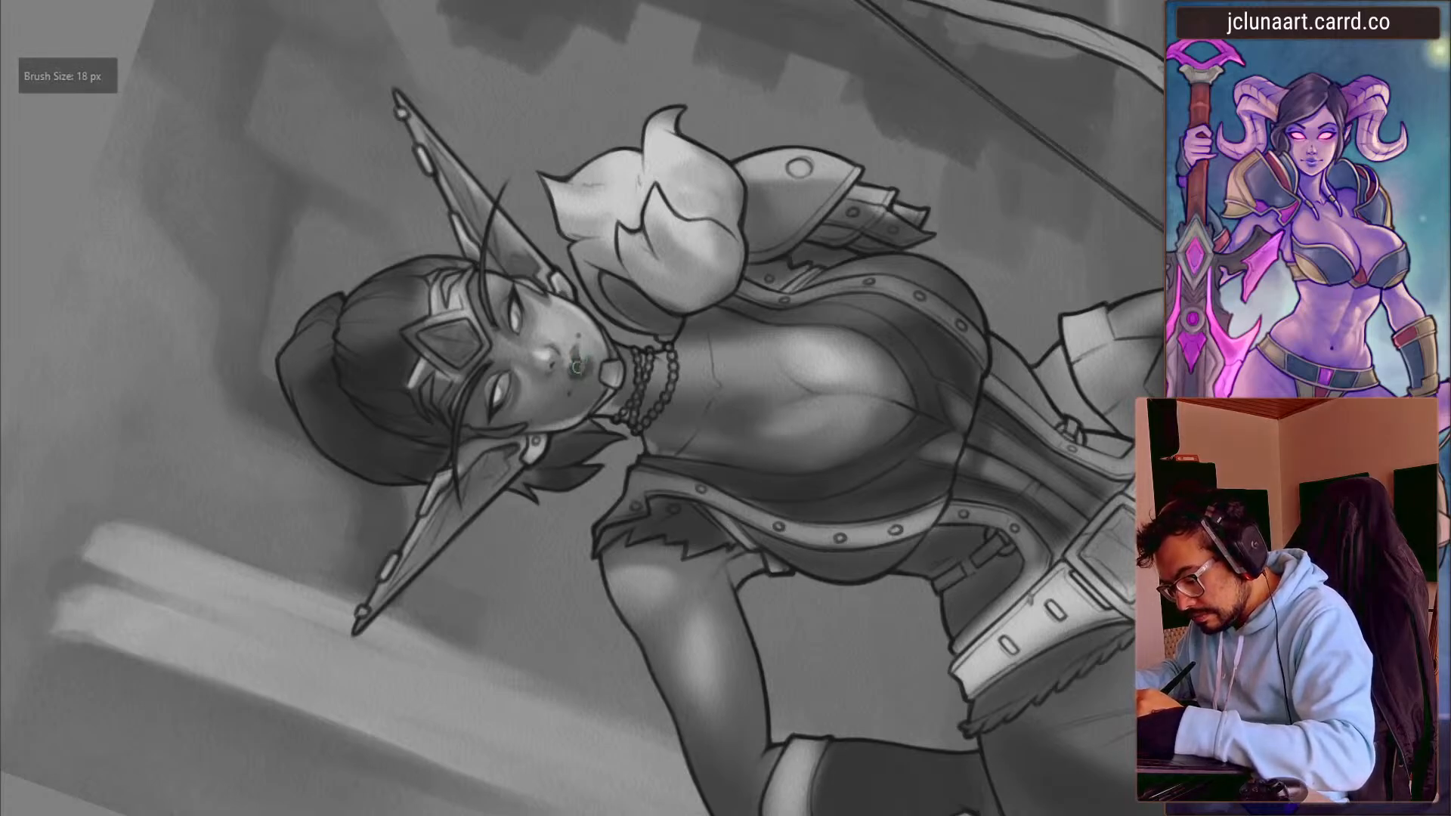
{"action": "key", "text": "bracketleft"}
{"action": "key", "text": "bracketleft"}
{"action": "key", "text": "bracketleft"}
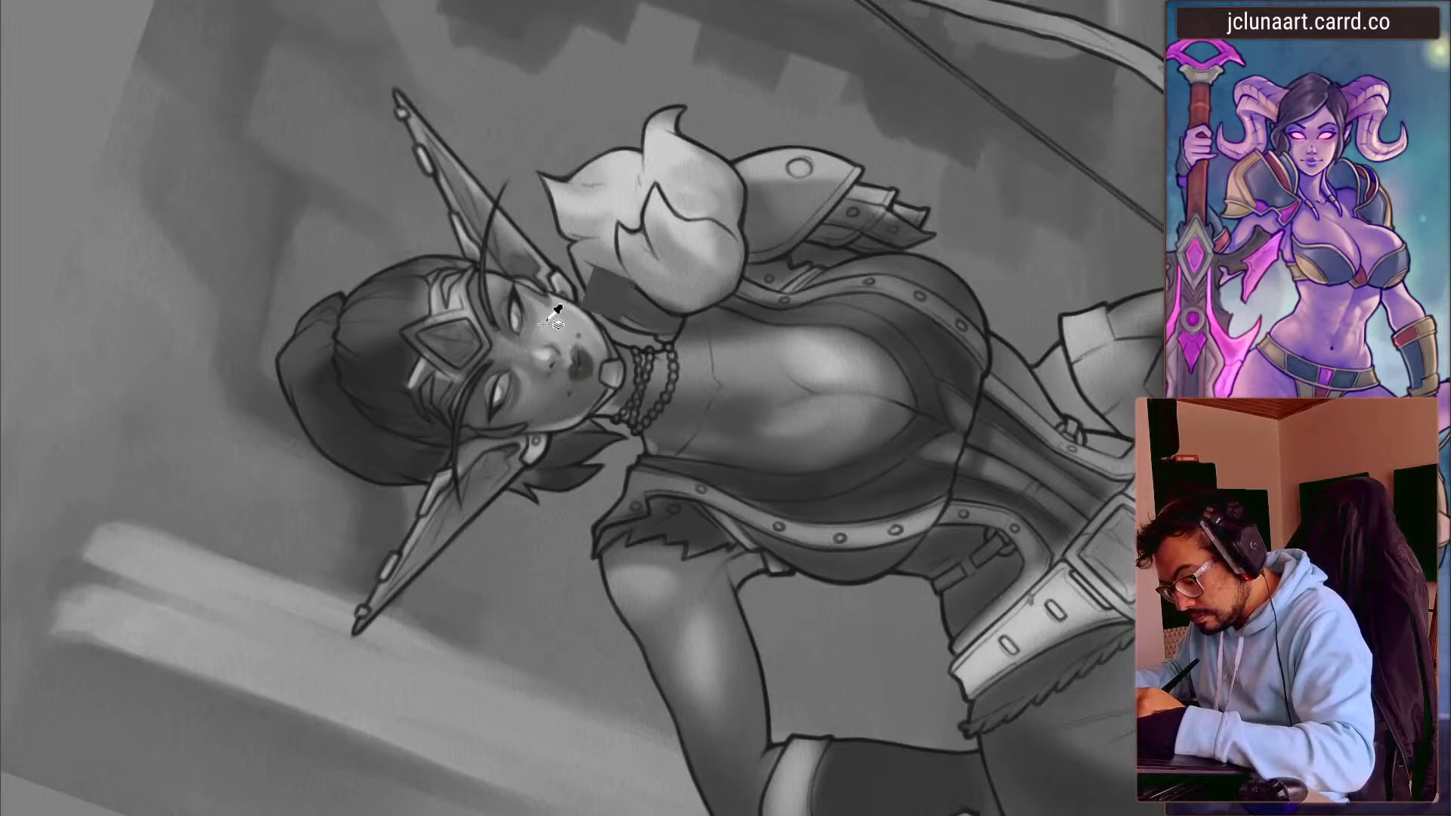
{"action": "left_click", "coordinate": [581, 372], "text": "ctrl"}
{"action": "left_click_drag", "start_coordinate": [587, 361], "coordinate": [585, 374]}
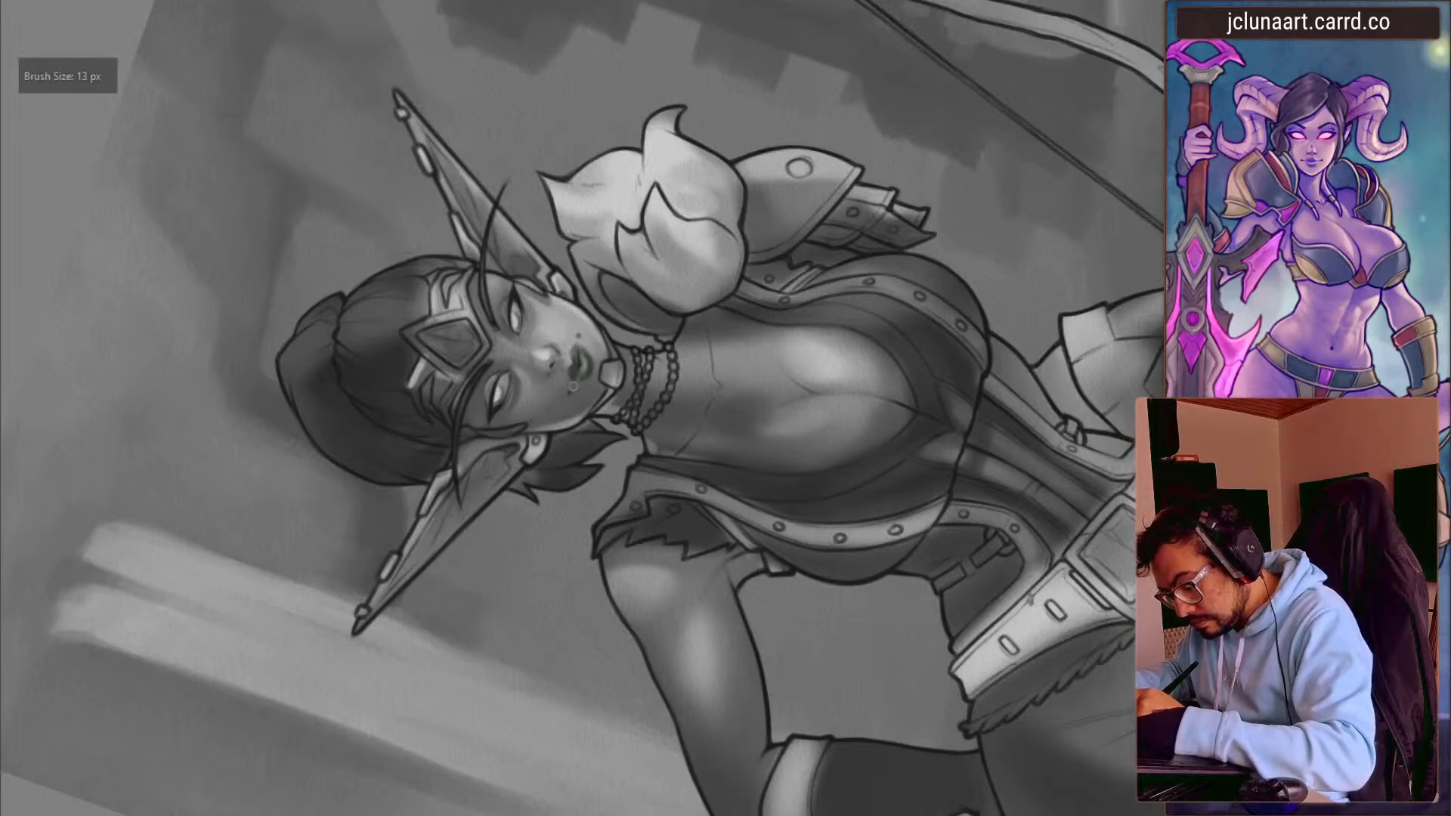
- Rotate the view the other way, sample tones around the mouth, and refine the lips and chin at about 12 px
{"action": "mouse_move", "coordinate": [465, 507]}
{"action": "left_mouse_down"}
{"action": "mouse_move", "coordinate": [428, 437]}
{"action": "mouse_move", "coordinate": [372, 247]}
{"action": "mouse_move", "coordinate": [442, 189]}
{"action": "left_mouse_up"}
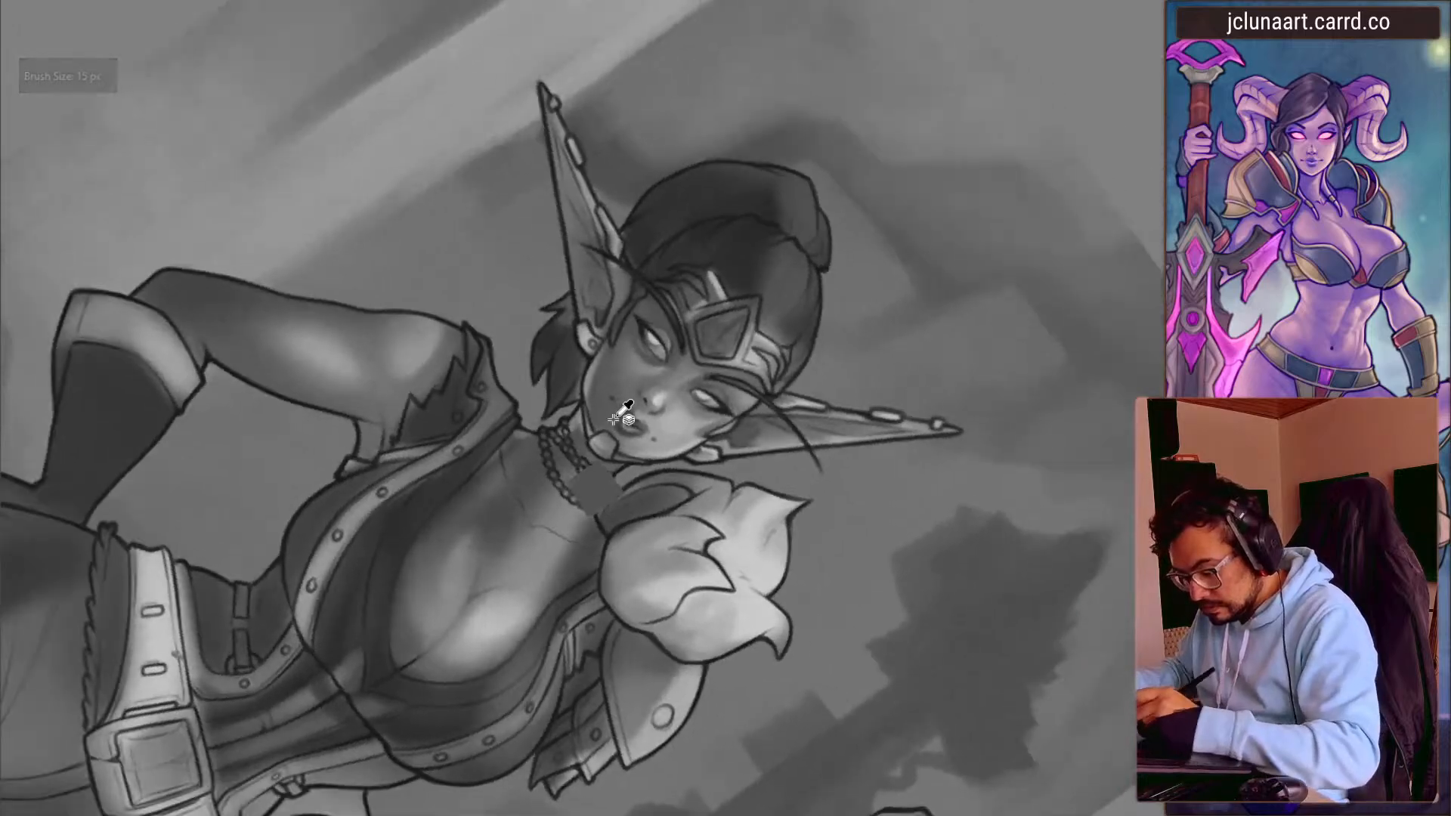
{"action": "key", "text": "bracketleft"}
{"action": "left_click", "coordinate": [595, 449], "text": "ctrl"}
{"action": "left_click_drag", "start_coordinate": [674, 592], "coordinate": [792, 414]}
{"action": "key", "text": "bracketleft"}
{"action": "left_click_drag", "start_coordinate": [620, 406], "coordinate": [628, 418]}
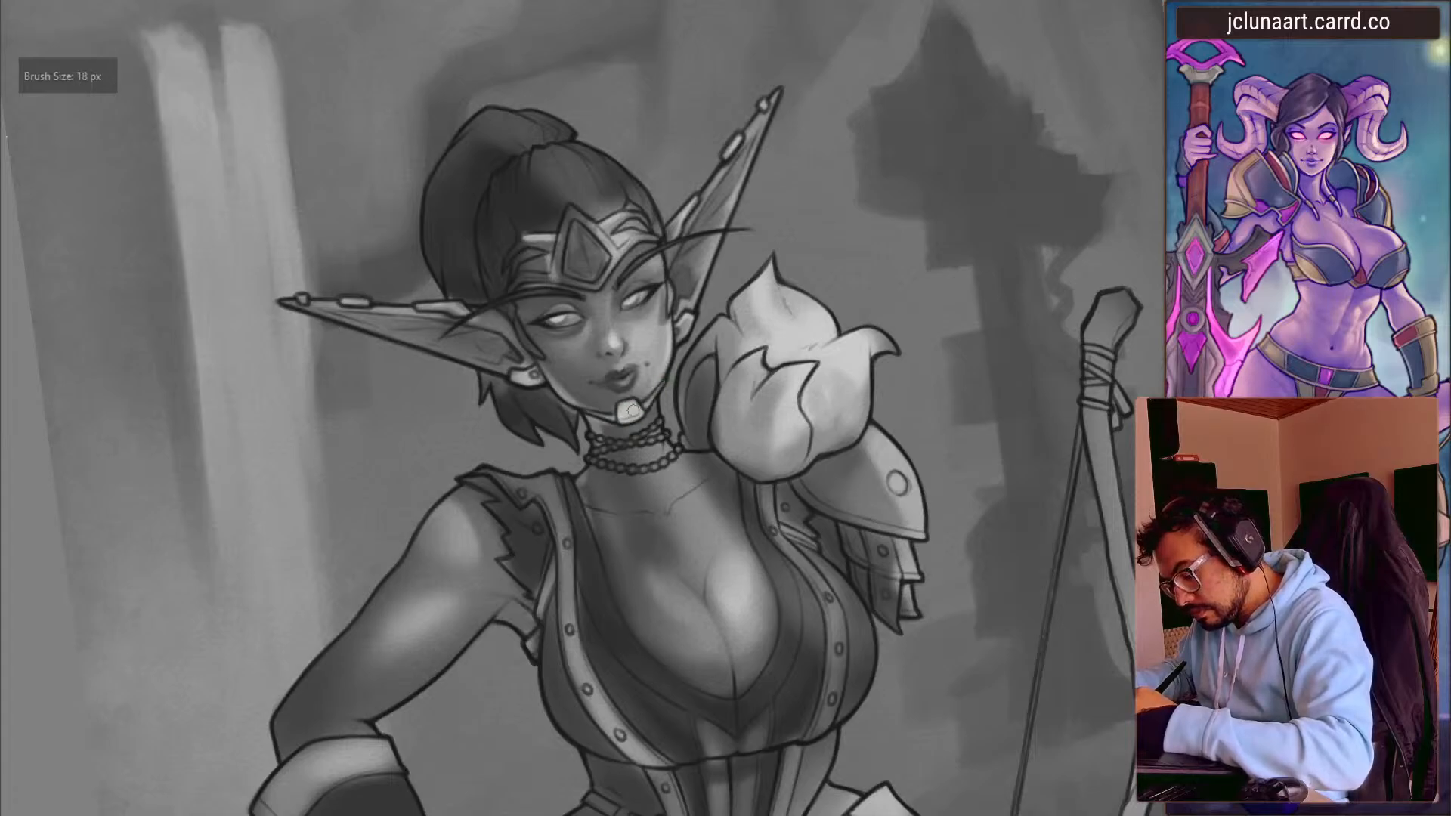
- Tilt the view and tone down the bright chin, refining its shading at 22 to 30 px
{"action": "left_click_drag", "start_coordinate": [320, 236], "coordinate": [277, 387]}
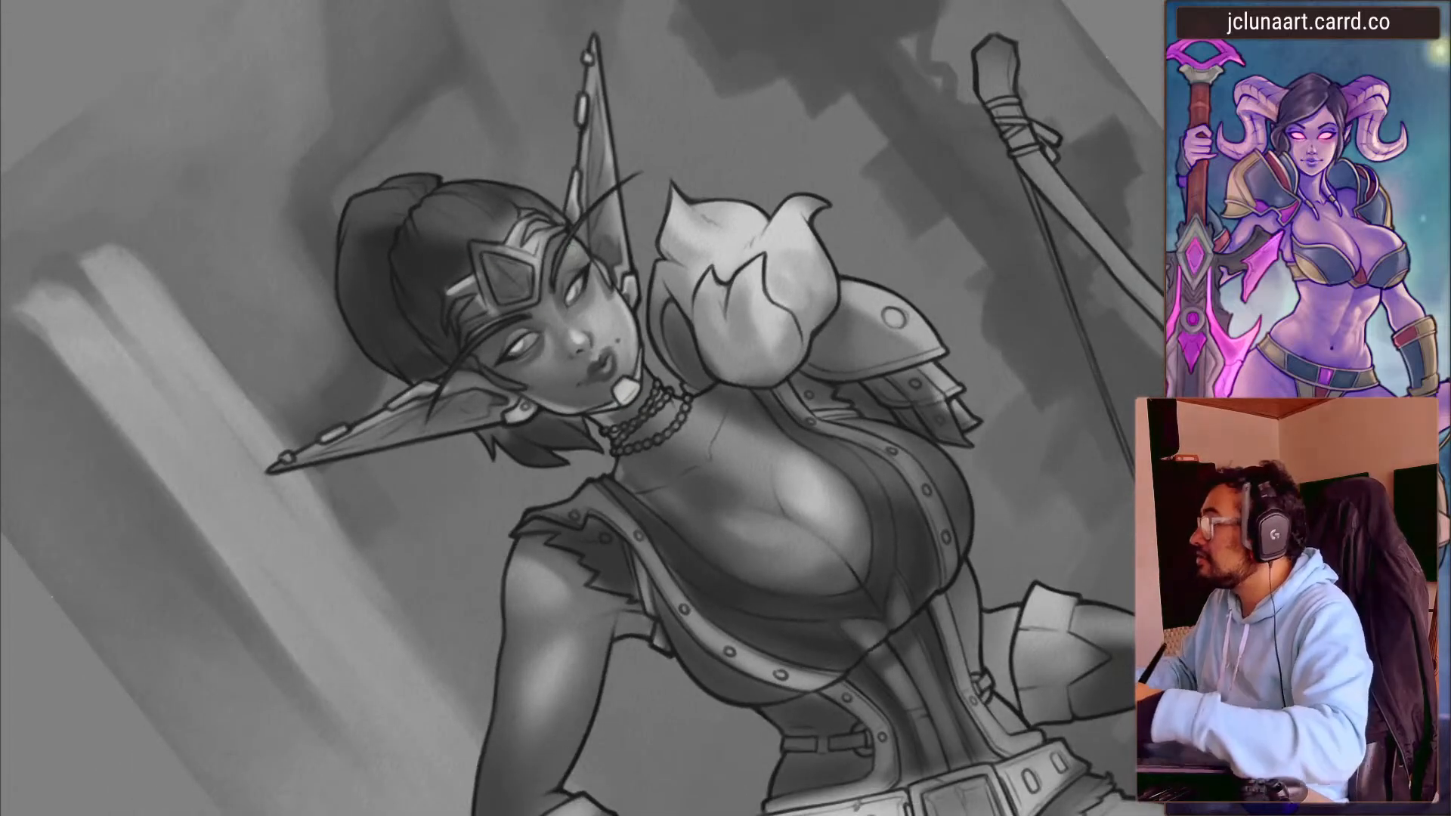
{"action": "key", "text": "bracketleft"}
{"action": "left_click_drag", "start_coordinate": [616, 389], "coordinate": [625, 404]}
{"action": "key", "text": "bracketright"}
{"action": "key", "text": "bracketright"}
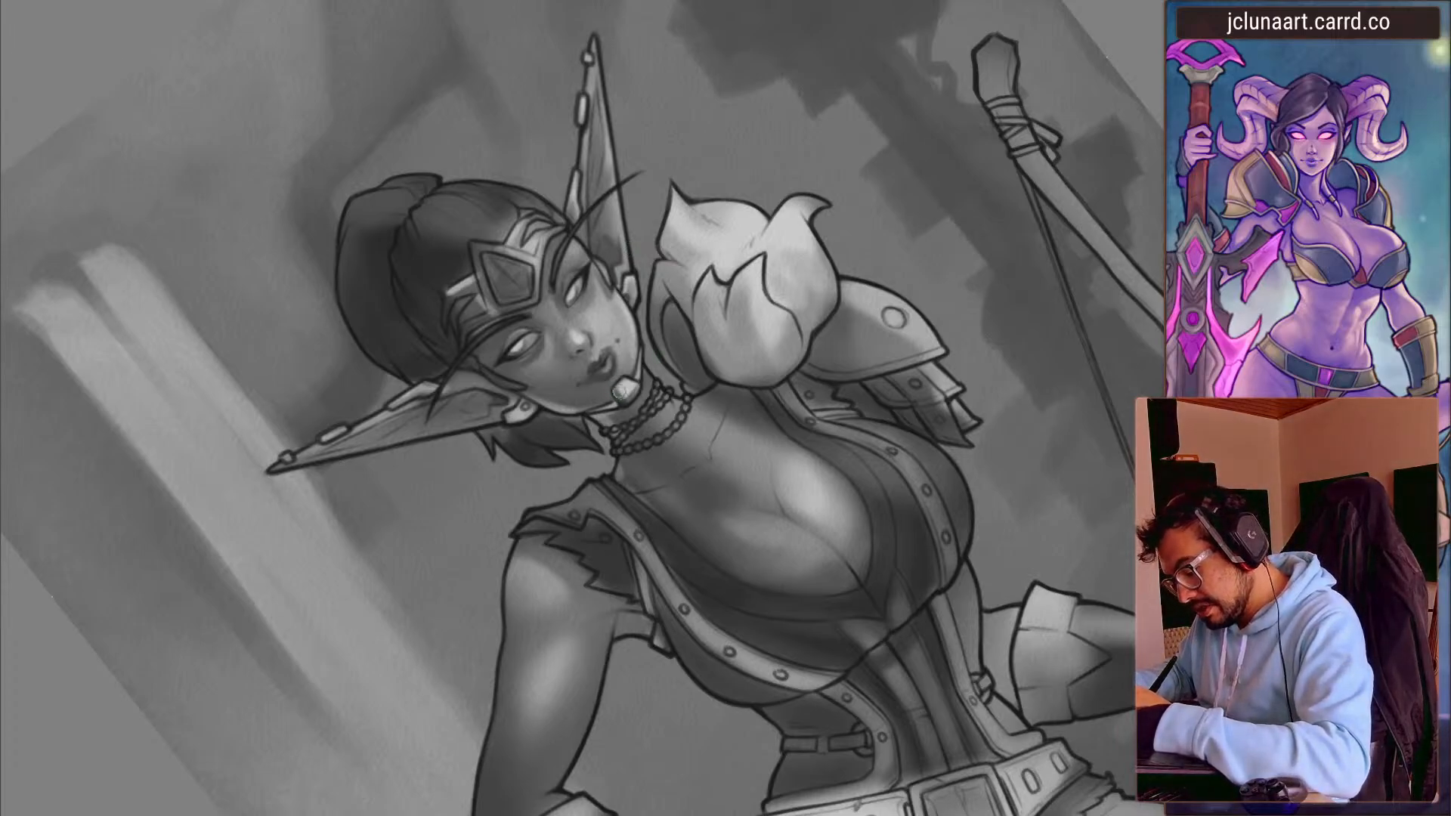
{"action": "left_click_drag", "start_coordinate": [620, 389], "coordinate": [625, 391]}
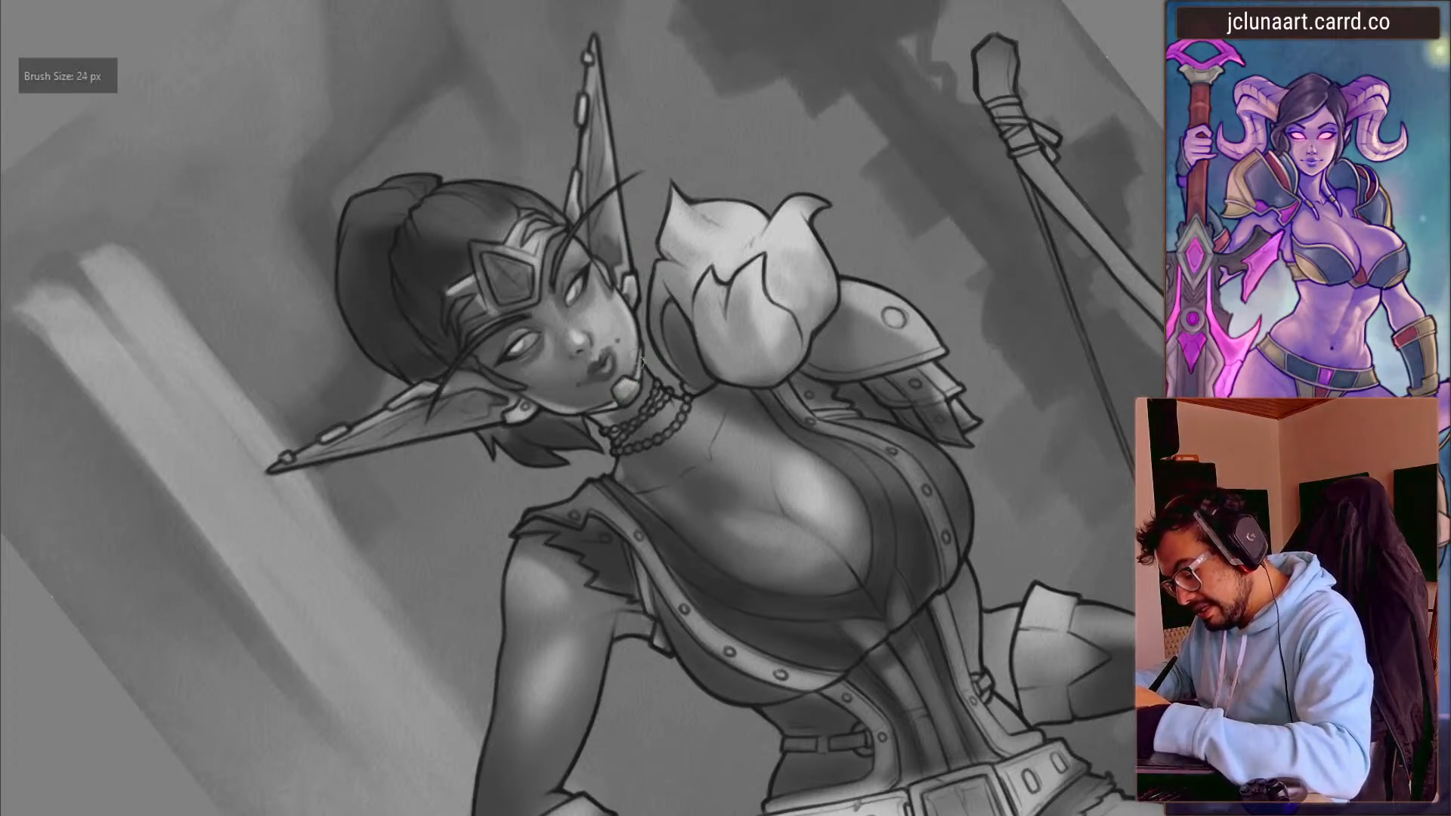
{"action": "key", "text": "bracketright"}
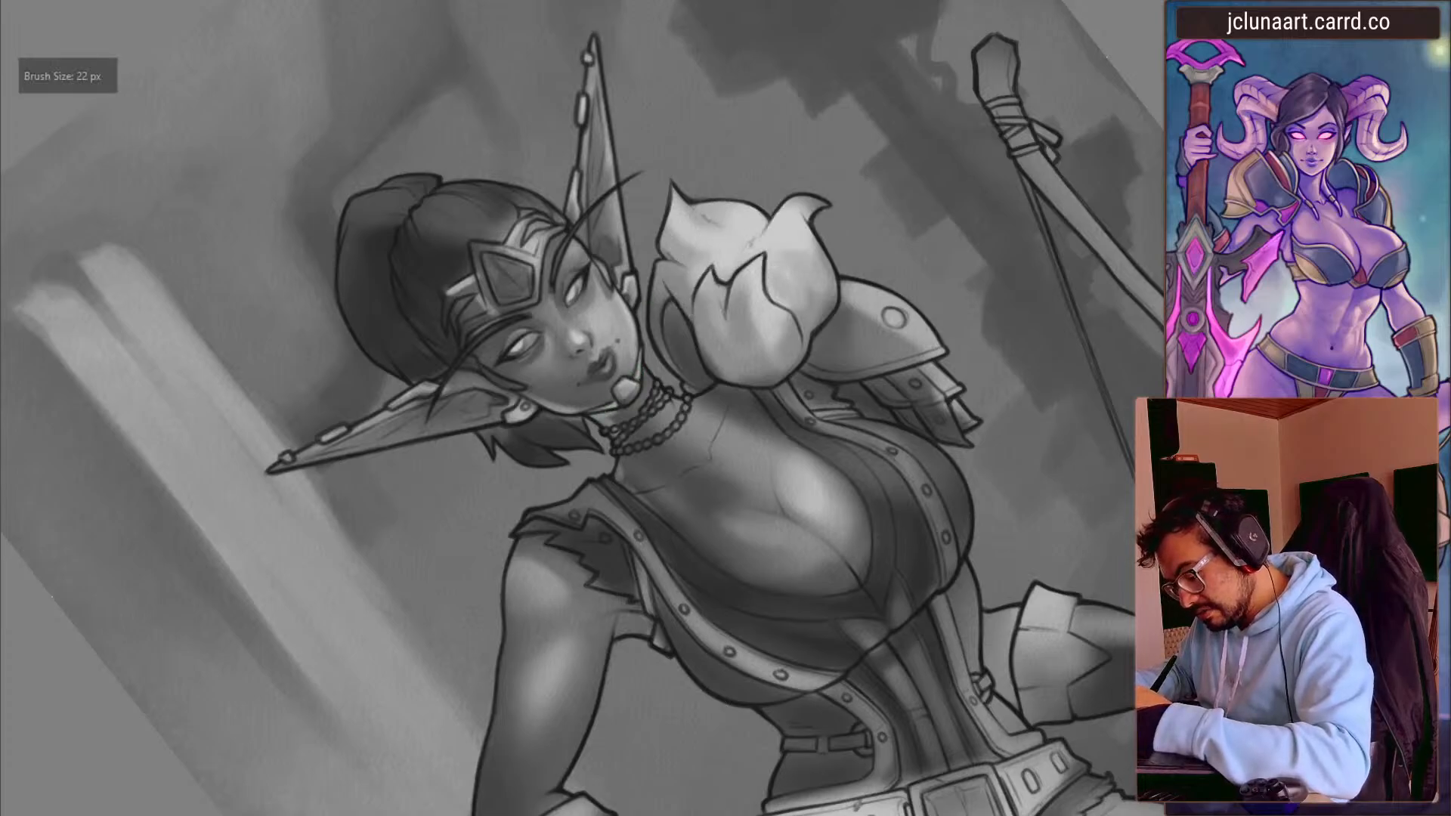
{"action": "key", "text": "bracketright"}
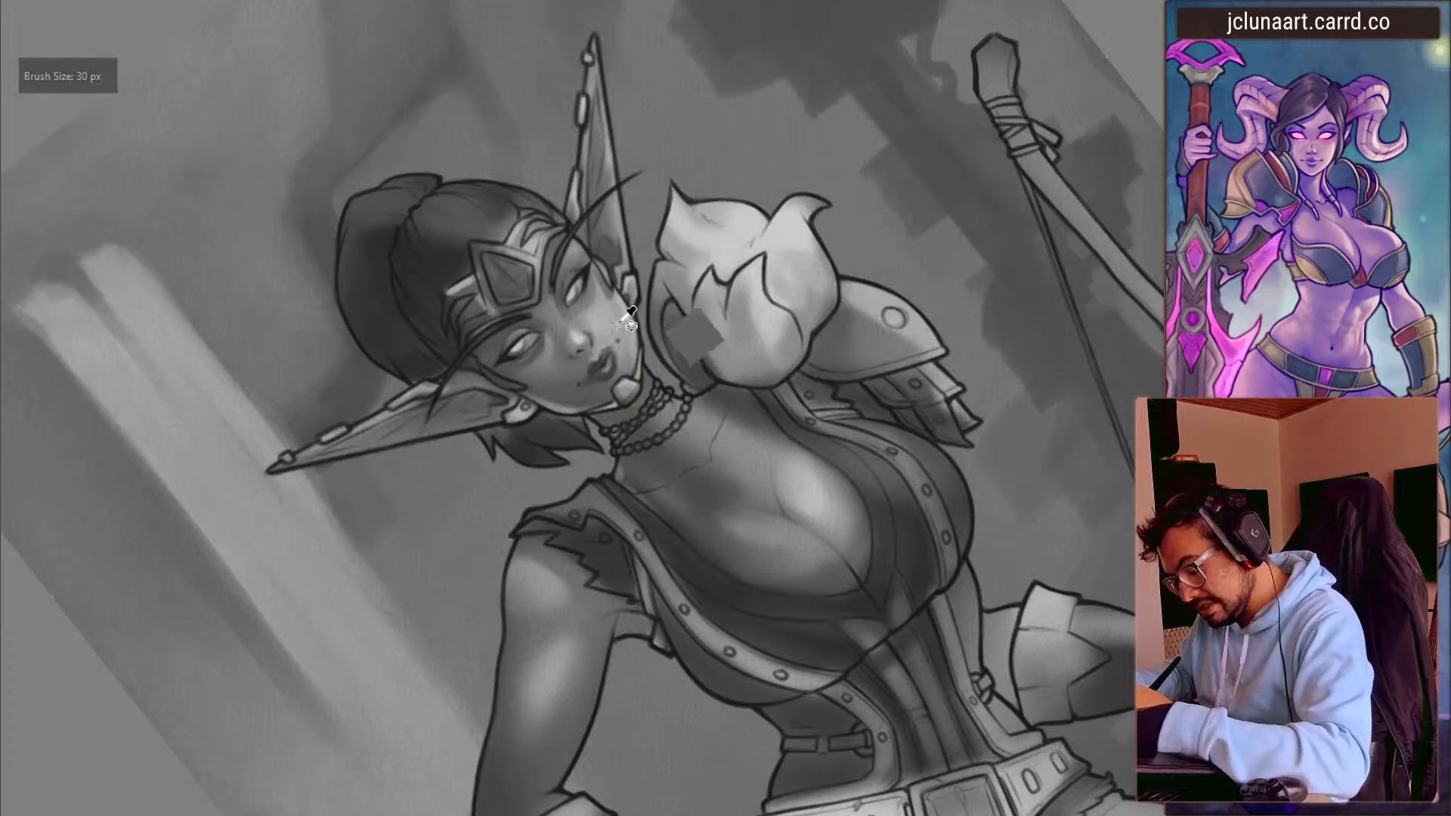
- Blend the lit cheek and jaw with the sampled skin tone, progressively enlarging the brush
{"action": "key", "text": "bracketleft"}
{"action": "key", "text": "bracketleft"}
{"action": "key", "text": "bracketright"}
{"action": "key", "text": "bracketright"}
{"action": "key", "text": "bracketright"}
{"action": "key", "text": "bracketright"}
{"action": "key", "text": "bracketright"}
{"action": "key", "text": "bracketright"}
{"action": "key", "text": "bracketright"}
{"action": "key", "text": "bracketright"}
{"action": "key", "text": "bracketright"}
{"action": "key", "text": "bracketright"}
{"action": "key", "text": "bracketright"}
- Sample neck and shoulder tones under changing view angles, and shade the neck and upper chest with a brush up to 63 px
{"action": "mouse_move", "coordinate": [667, 475]}
{"action": "left_mouse_down"}
{"action": "mouse_move", "coordinate": [678, 453]}
{"action": "mouse_move", "coordinate": [532, 515]}
{"action": "mouse_move", "coordinate": [543, 554]}
{"action": "left_mouse_up"}
{"action": "key", "text": "bracketright"}
{"action": "key", "text": "bracketright"}
{"action": "key", "text": "bracketright"}
{"action": "key", "text": "bracketright"}
{"action": "mouse_move", "coordinate": [325, 404]}
{"action": "left_mouse_down"}
{"action": "mouse_move", "coordinate": [404, 597]}
{"action": "mouse_move", "coordinate": [575, 669]}
{"action": "left_mouse_up"}
{"action": "left_click", "coordinate": [668, 452], "text": "ctrl"}
{"action": "left_click_drag", "start_coordinate": [682, 476], "coordinate": [709, 416]}
{"action": "left_click", "coordinate": [726, 388], "text": "ctrl"}
{"action": "key", "text": "bracketright"}
{"action": "left_click_drag", "start_coordinate": [423, 343], "coordinate": [455, 292]}
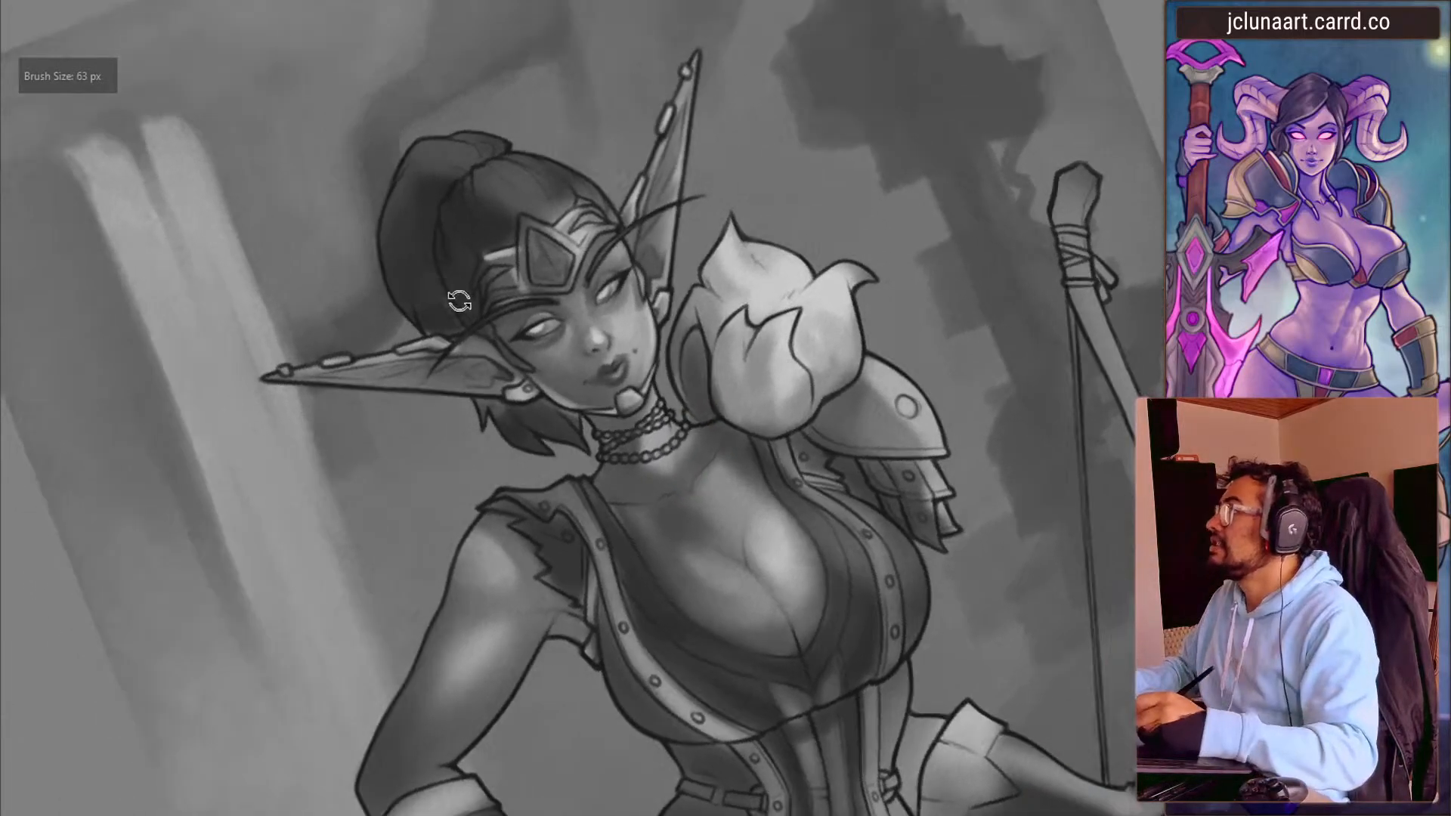
- Shade the collarbones and upper chest below the necklace at 73 px, sample a nearby tone, and reduce the brush for refinement
{"action": "key", "text": "]"}
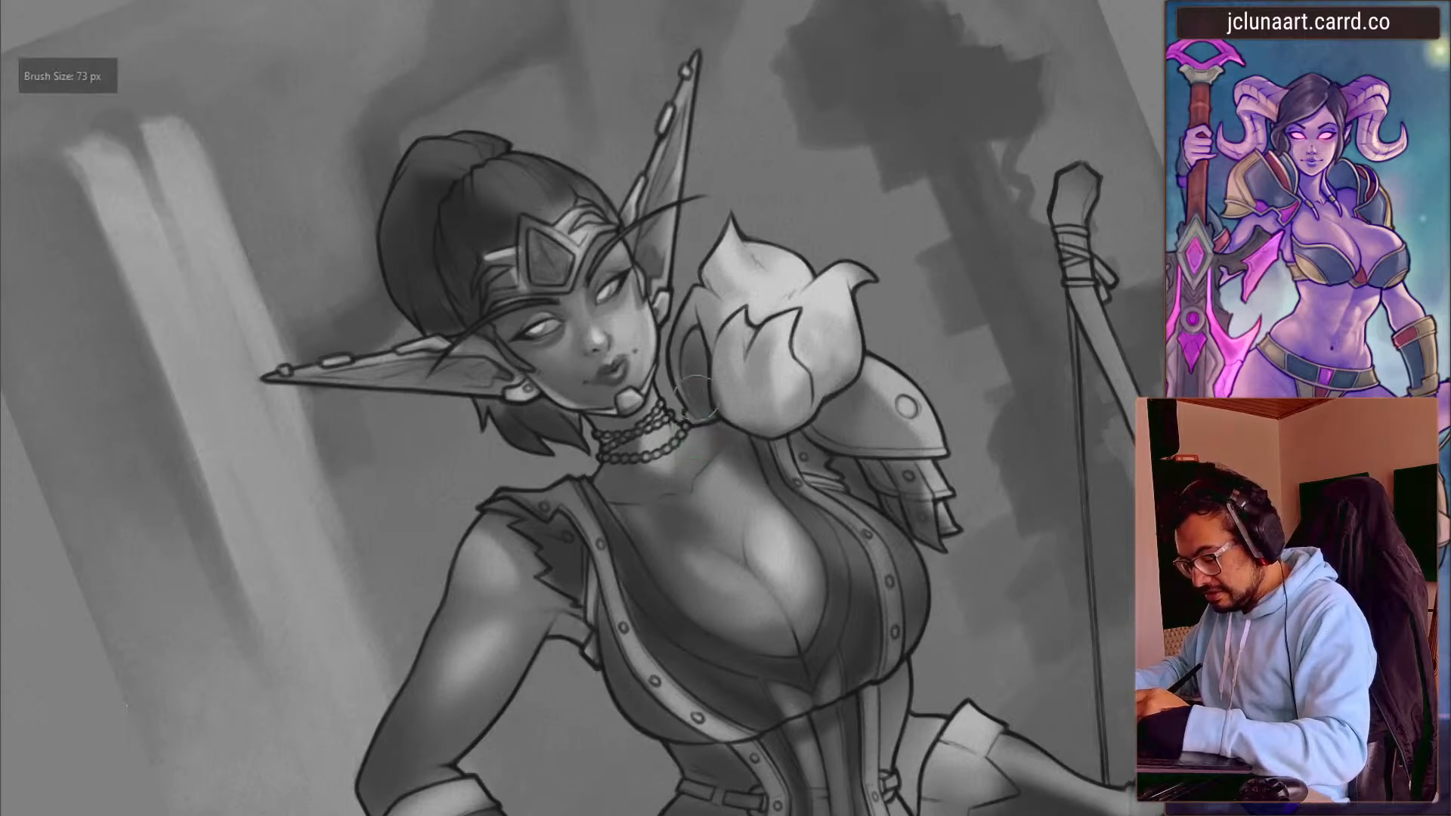
{"action": "left_click_drag", "start_coordinate": [665, 414], "coordinate": [631, 476]}
{"action": "left_click_drag", "start_coordinate": [658, 556], "coordinate": [620, 582]}
{"action": "left_click_drag", "start_coordinate": [597, 559], "coordinate": [647, 514]}
{"action": "left_click", "coordinate": [627, 494], "text": "ctrl"}
{"action": "key", "text": "["}
{"action": "key", "text": "["}
{"action": "key", "text": "["}
{"action": "key", "text": "bracketleft"}
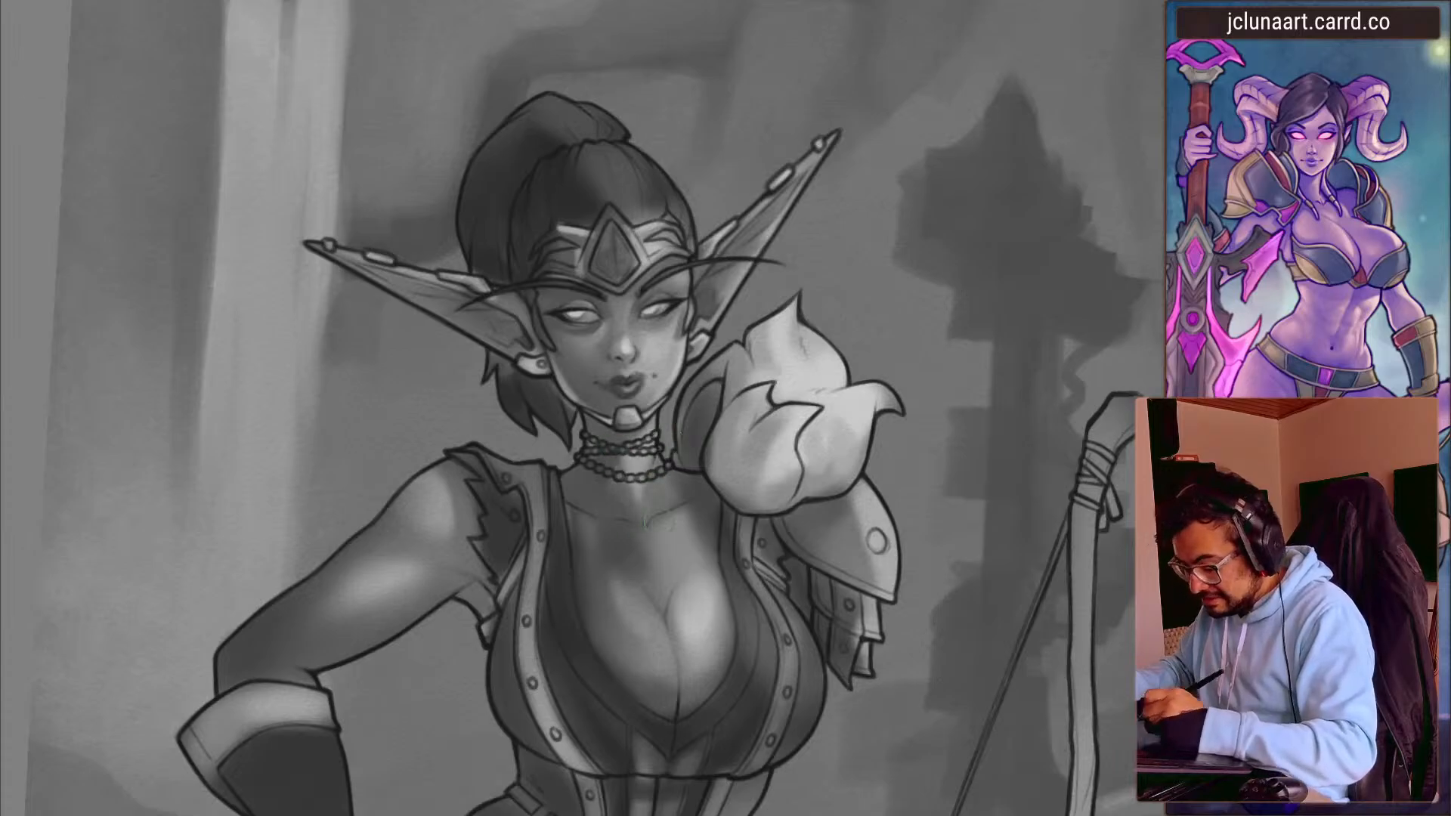
- Mirror and rotate the canvas view, sample a neck tone, and shade the neck around the necklace at about 51 px
{"action": "key", "text": "m"}
{"action": "left_click", "coordinate": [550, 466], "text": "ctrl"}
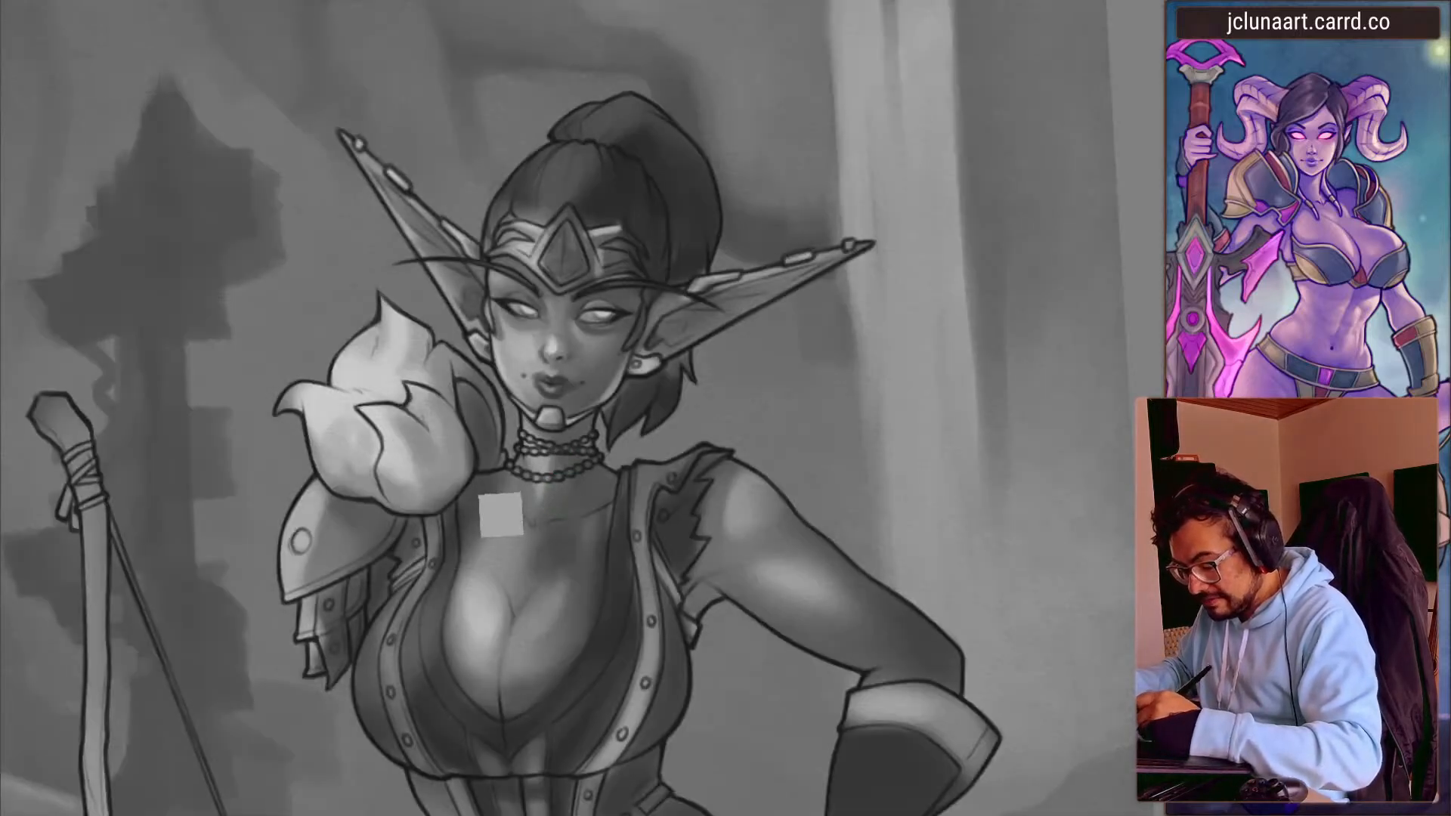
{"action": "key", "text": "bracketright"}
{"action": "key", "text": "bracketright"}
{"action": "key", "text": "6"}
{"action": "key", "text": "bracketright"}
{"action": "key", "text": "bracketleft"}
{"action": "key", "text": "bracketleft"}
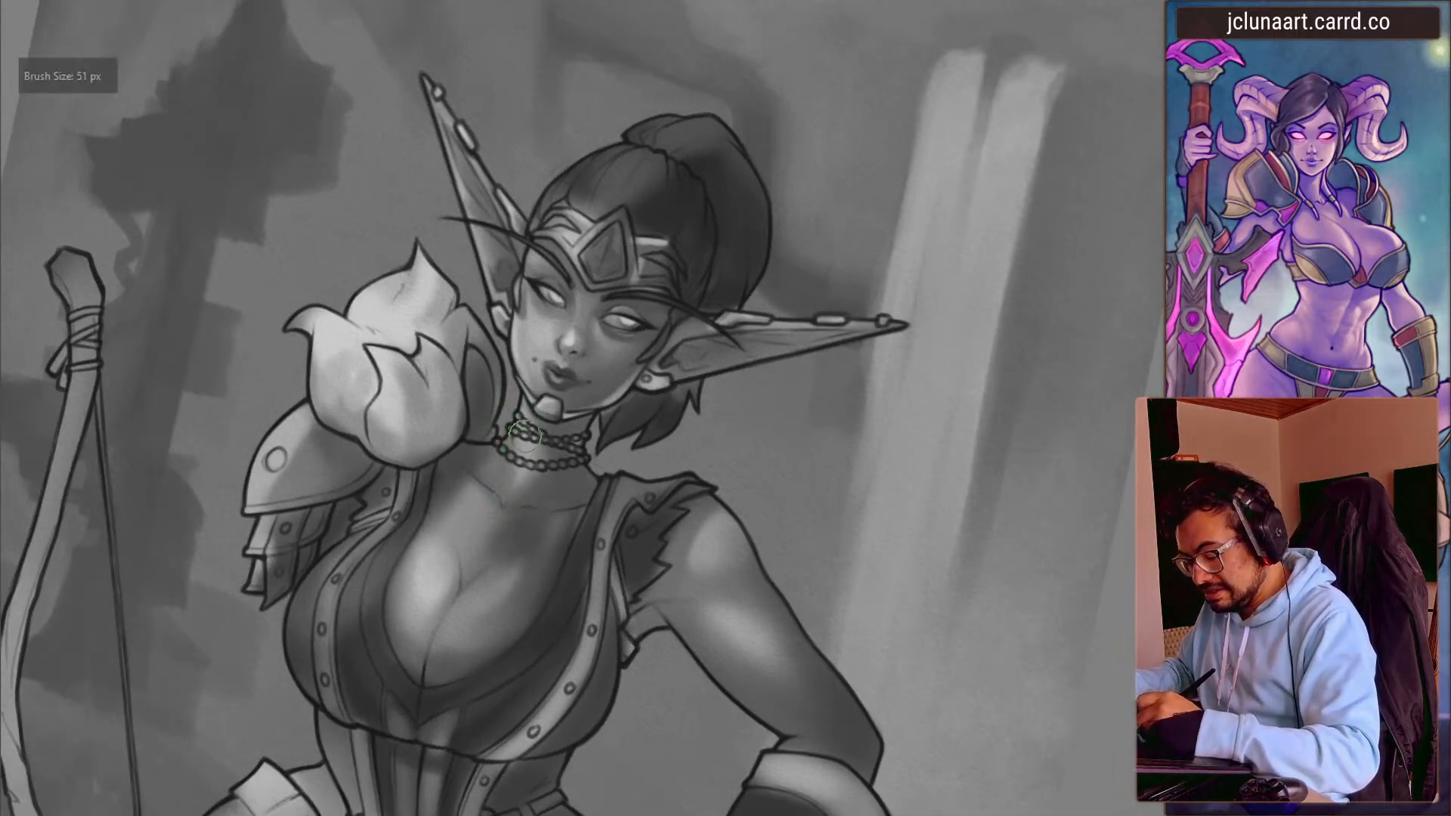
{"action": "mouse_move", "coordinate": [525, 434]}
{"action": "left_mouse_down"}
{"action": "mouse_move", "coordinate": [366, 632]}
{"action": "mouse_move", "coordinate": [521, 465]}
{"action": "left_mouse_up"}
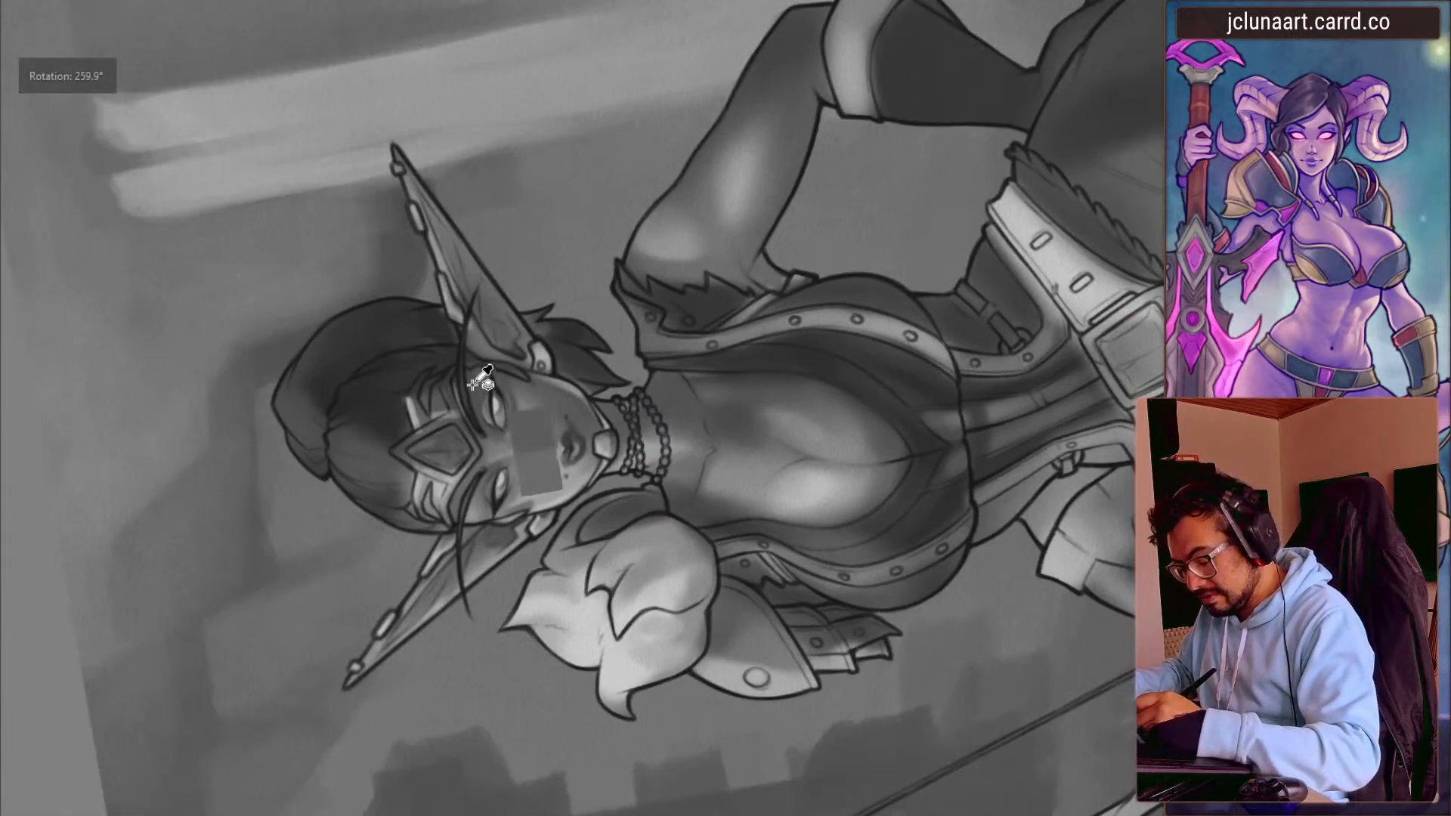
- Refine the face shading around the nose and cheeks with a small brush, reduced to about 12 px
{"action": "key", "text": "bracketleft"}
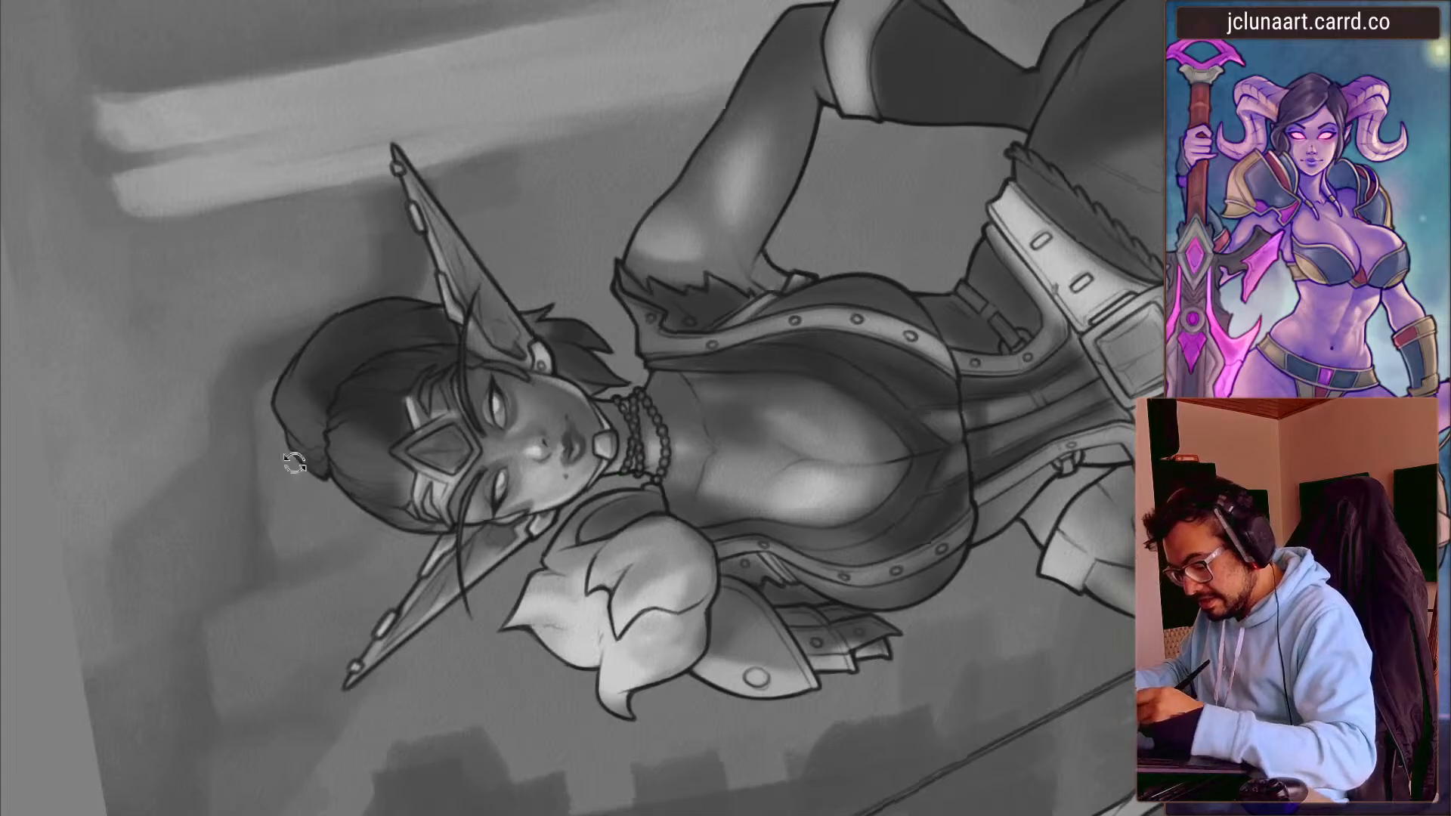
{"action": "left_click_drag", "start_coordinate": [301, 479], "coordinate": [336, 421]}
{"action": "key", "text": "bracketleft"}
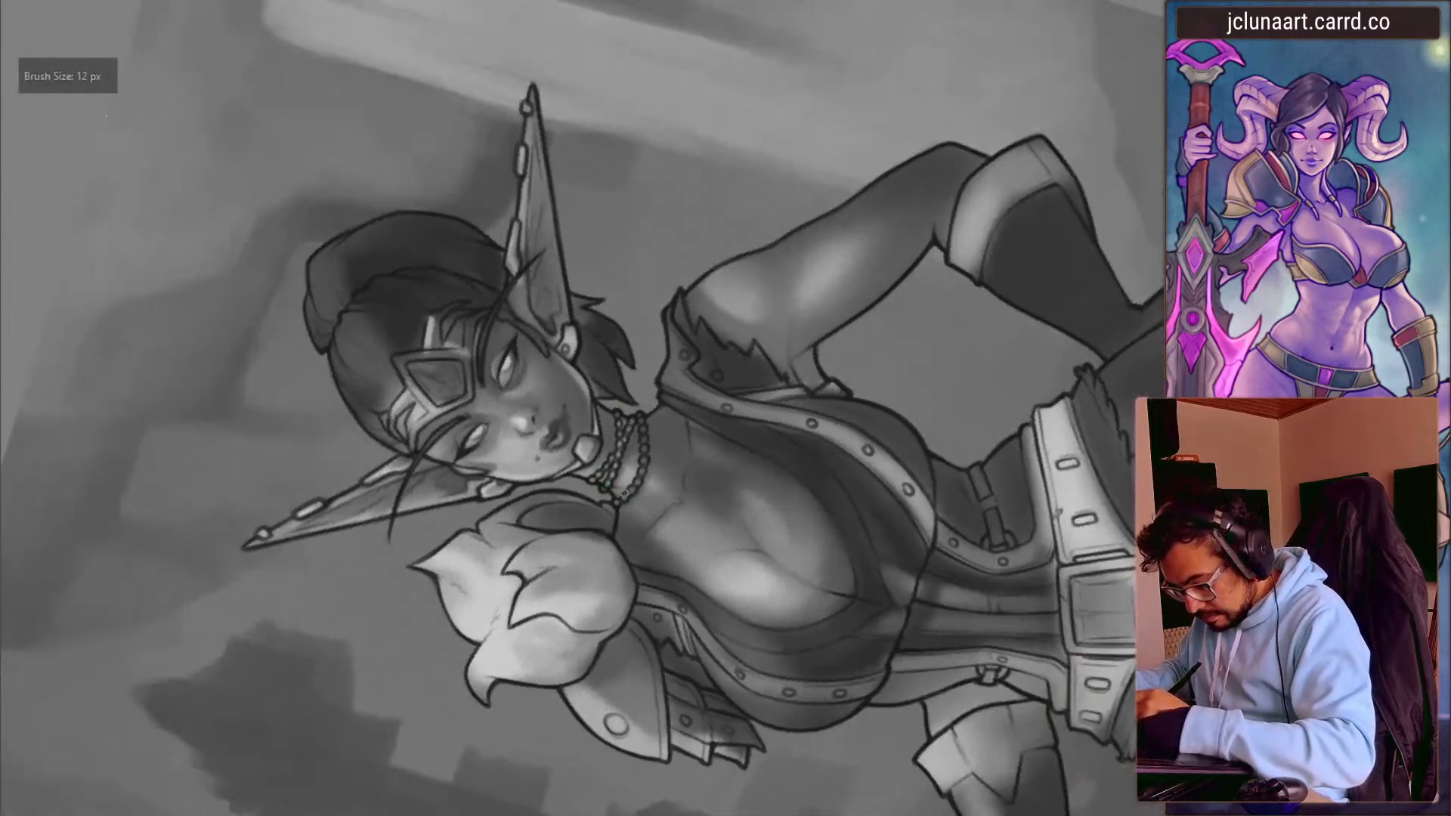
{"action": "left_click_drag", "start_coordinate": [642, 431], "coordinate": [642, 468]}
{"action": "mouse_move", "coordinate": [744, 548]}
{"action": "left_mouse_down"}
{"action": "mouse_move", "coordinate": [552, 593]}
{"action": "mouse_move", "coordinate": [350, 437]}
{"action": "mouse_move", "coordinate": [357, 356]}
{"action": "left_mouse_up"}
{"action": "left_click_drag", "start_coordinate": [562, 218], "coordinate": [414, 172]}
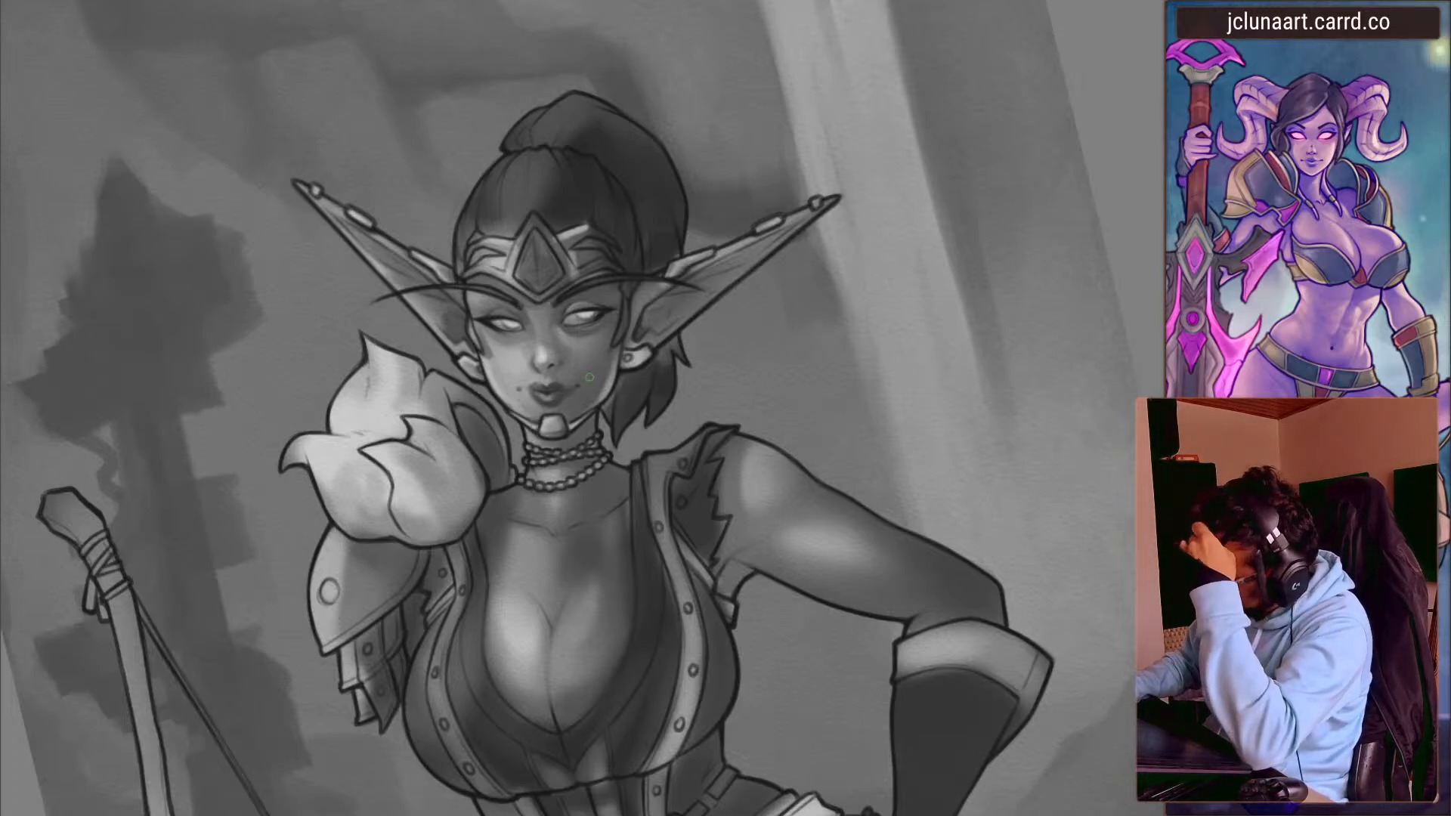
- Mirror the canvas view, sample the light chest tone, and add small highlights to the lit cheek
{"action": "key", "text": "m"}
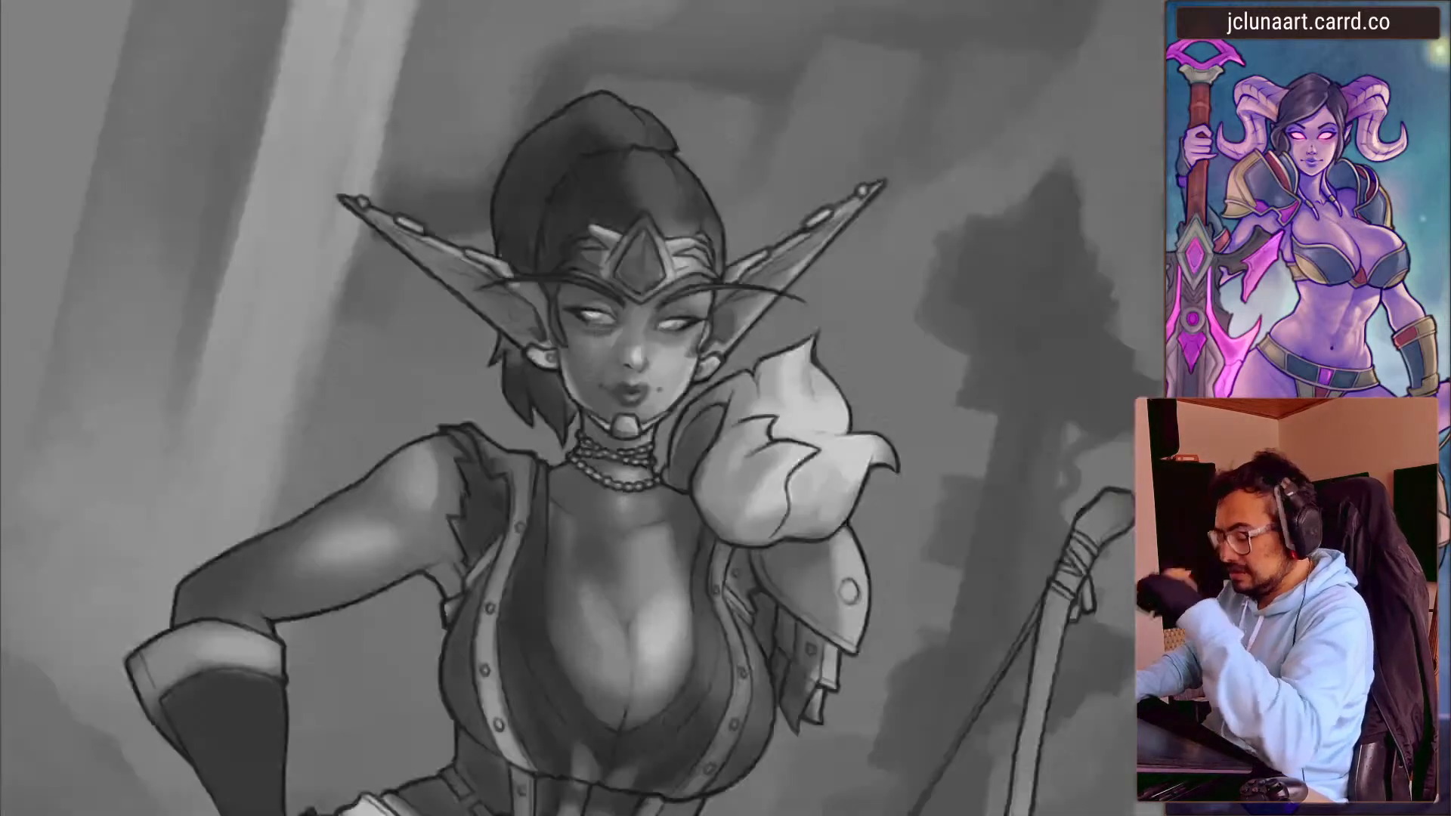
{"action": "left_click_drag", "start_coordinate": [348, 356], "coordinate": [376, 533]}
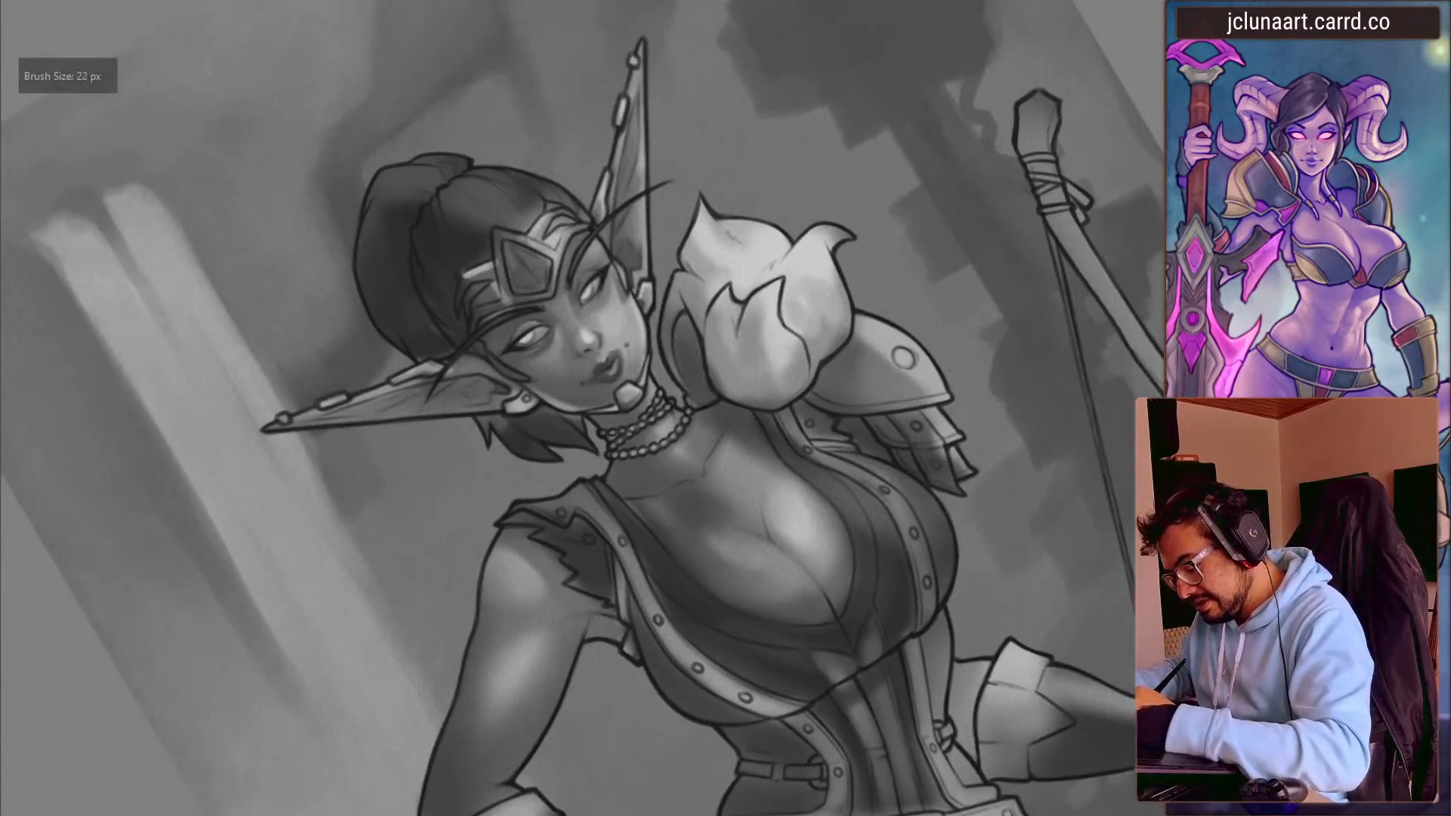
{"action": "key", "text": "]"}
{"action": "left_click_drag", "start_coordinate": [632, 341], "coordinate": [639, 363]}
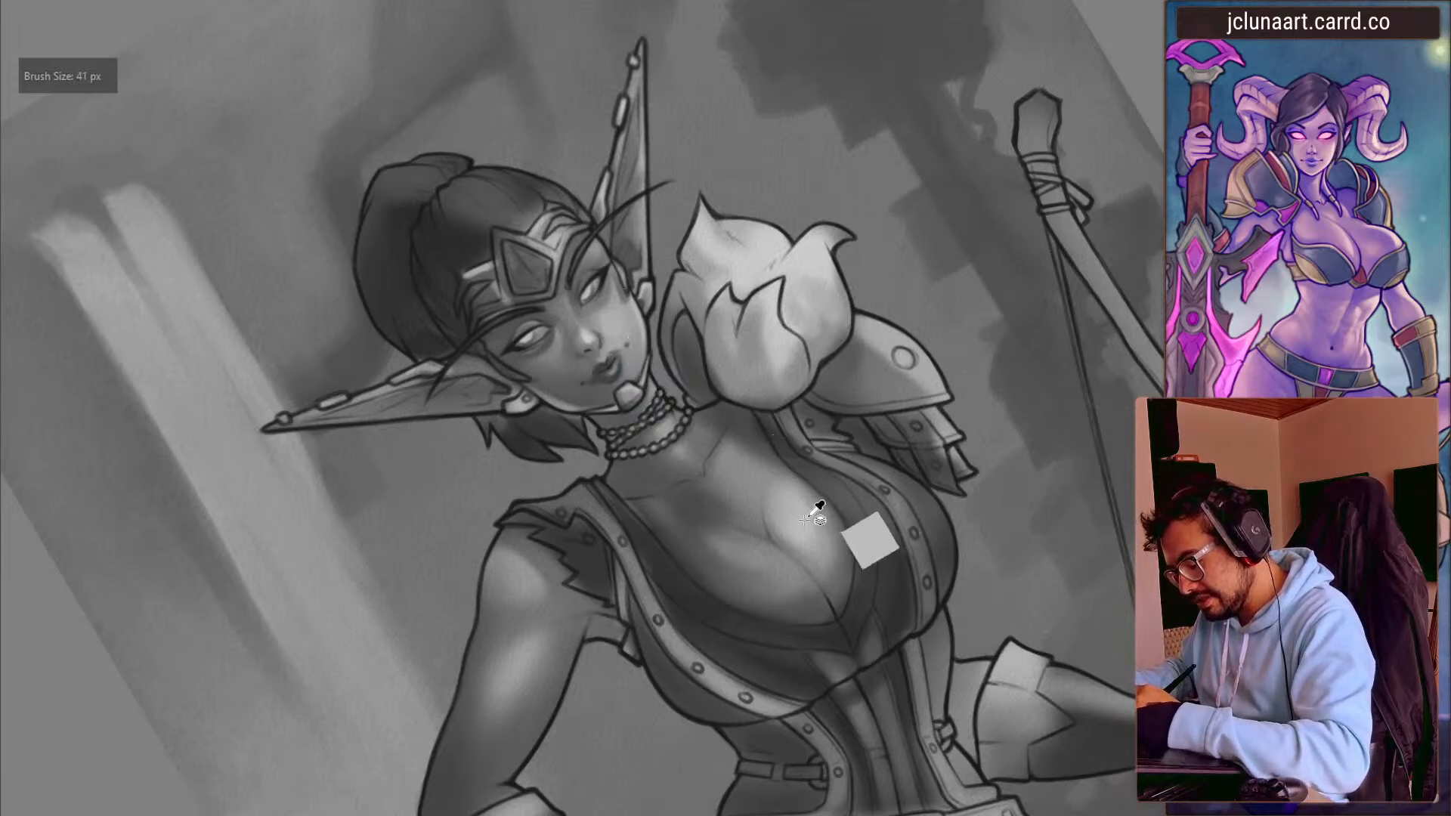
{"action": "key", "text": "]"}
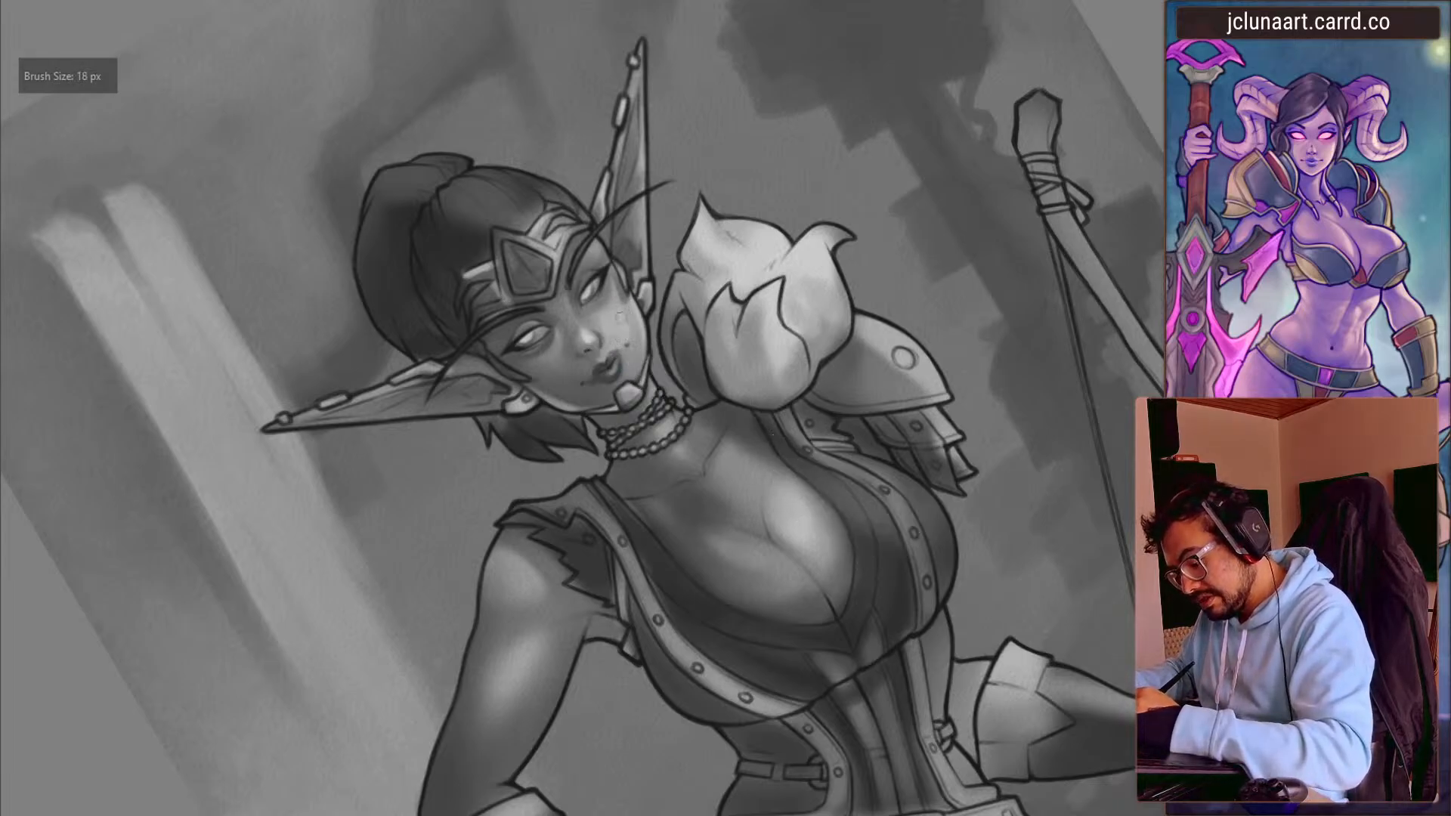
- Switch brush presets, sample a tone near the chin, and blend the lit cheek at about 28 px
{"action": "key", "text": "5"}
{"action": "left_click", "coordinate": [637, 420], "text": "ctrl"}
{"action": "key", "text": "]"}
{"action": "key", "text": "]"}
{"action": "key", "text": "]"}
{"action": "key", "text": "]"}
{"action": "key", "text": "]"}
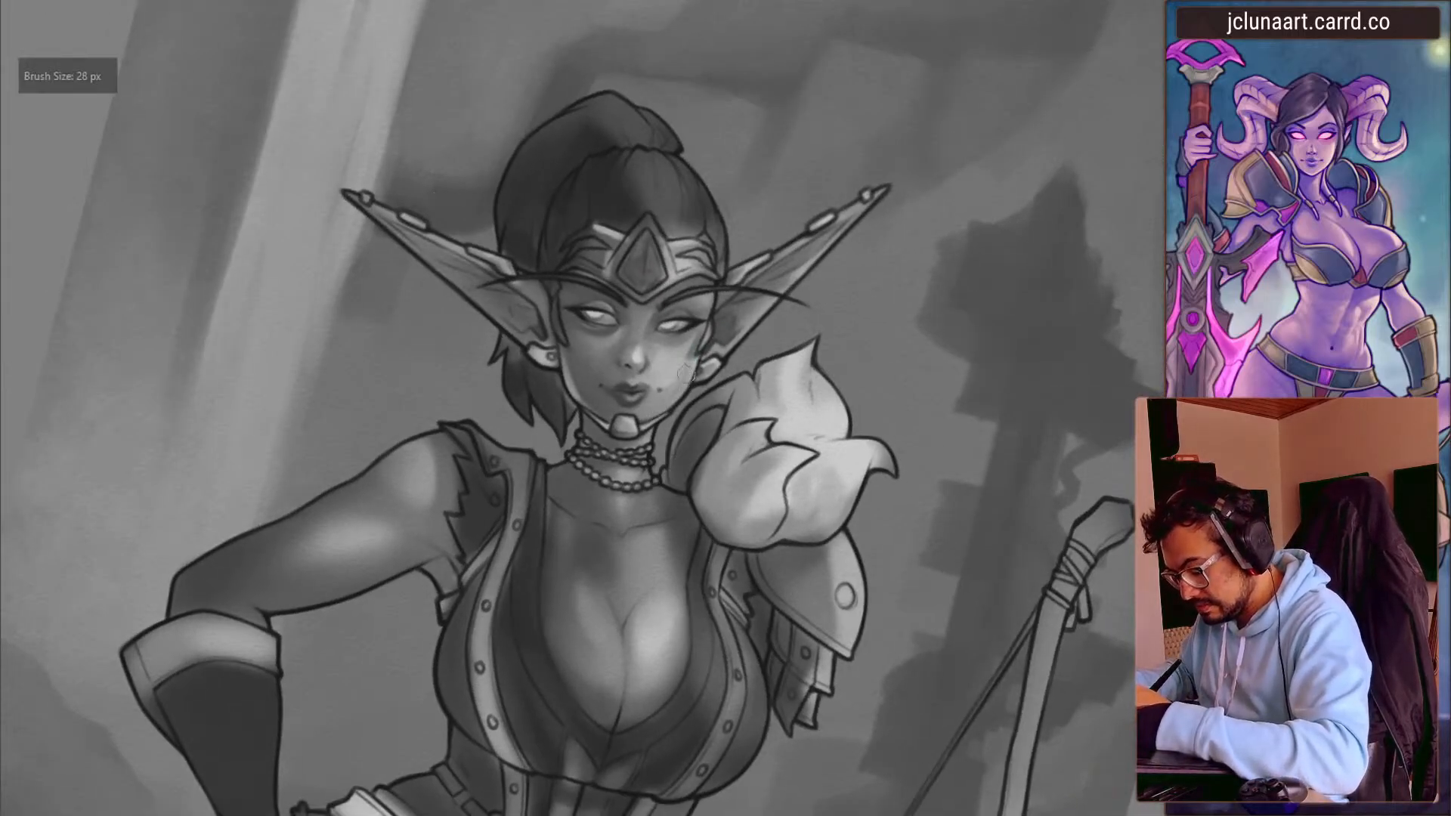
{"action": "key", "text": "6"}
{"action": "key", "text": "]"}
{"action": "key", "text": "["}
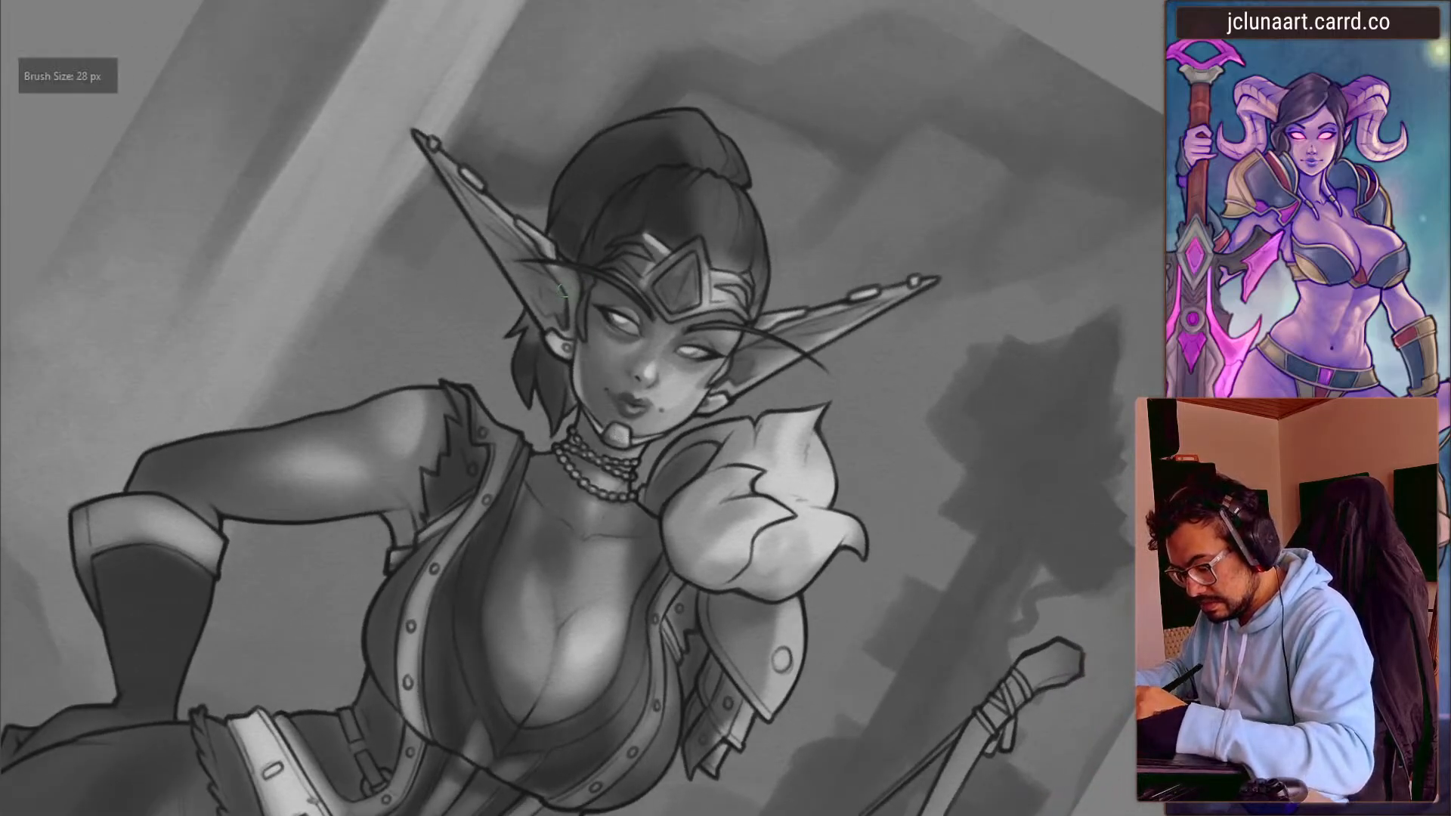
- Mirror the canvas view, sample a tone beside the eye, and shade the outer eye and temple at up to 44 px
{"action": "key", "text": "m"}
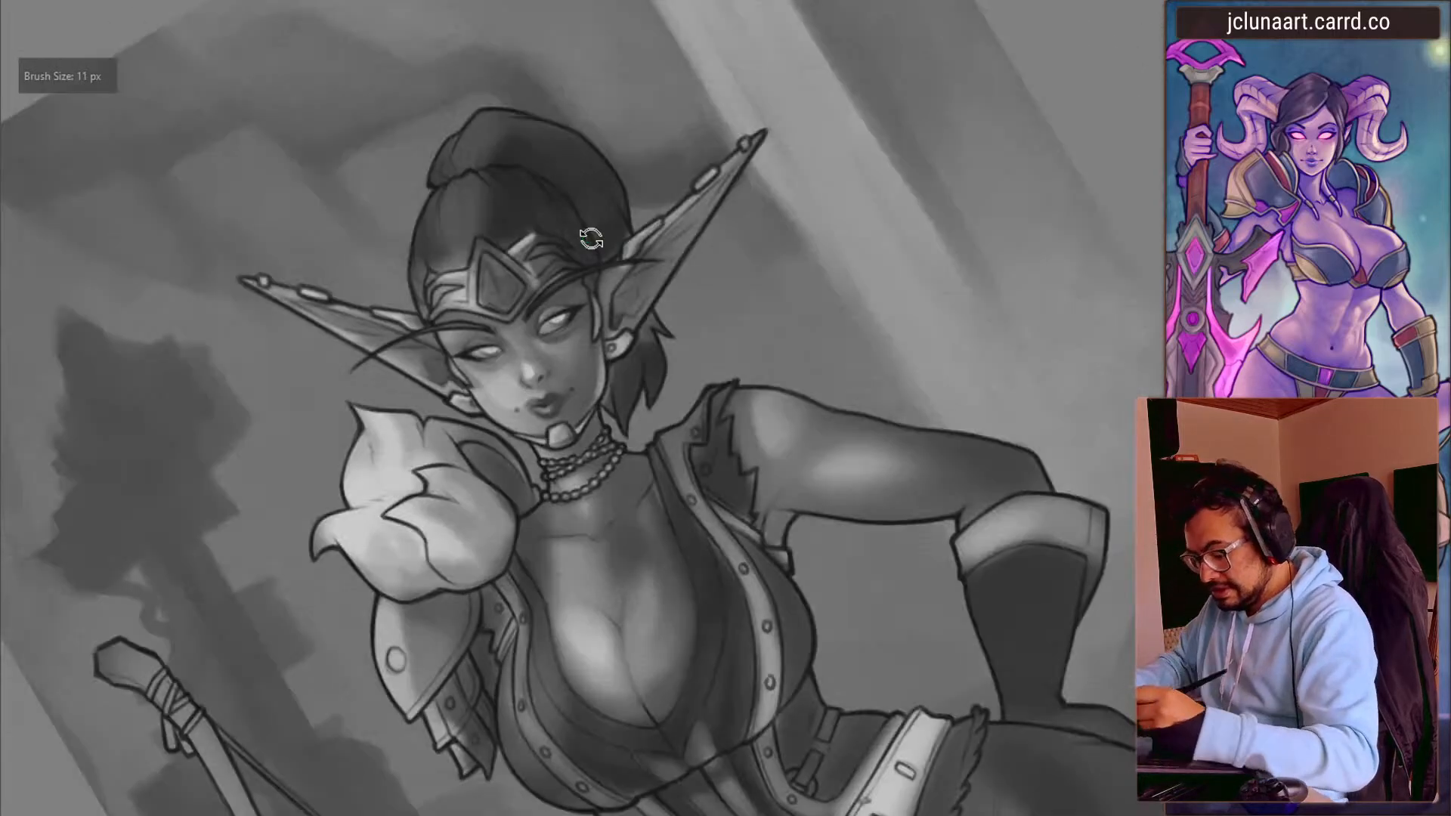
{"action": "key", "text": "5"}
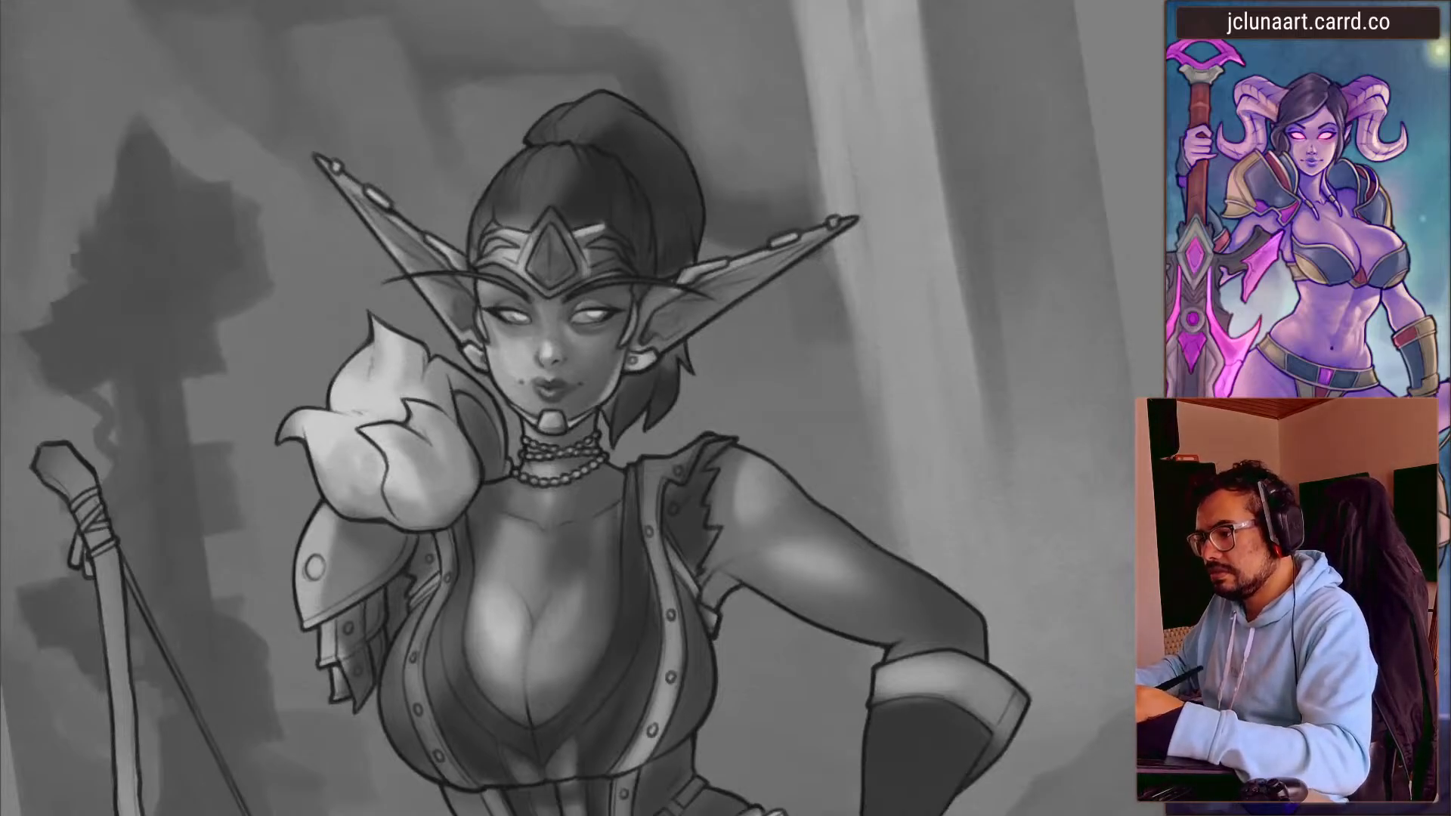
{"action": "key", "text": "["}
{"action": "key", "text": "["}
{"action": "key", "text": "["}
{"action": "key", "text": "["}
{"action": "key", "text": "["}
{"action": "key", "text": "["}
{"action": "left_click", "coordinate": [605, 316], "text": "ctrl"}
{"action": "key", "text": "bracketright"}
{"action": "key", "text": "bracketright"}
{"action": "key", "text": "bracketright"}
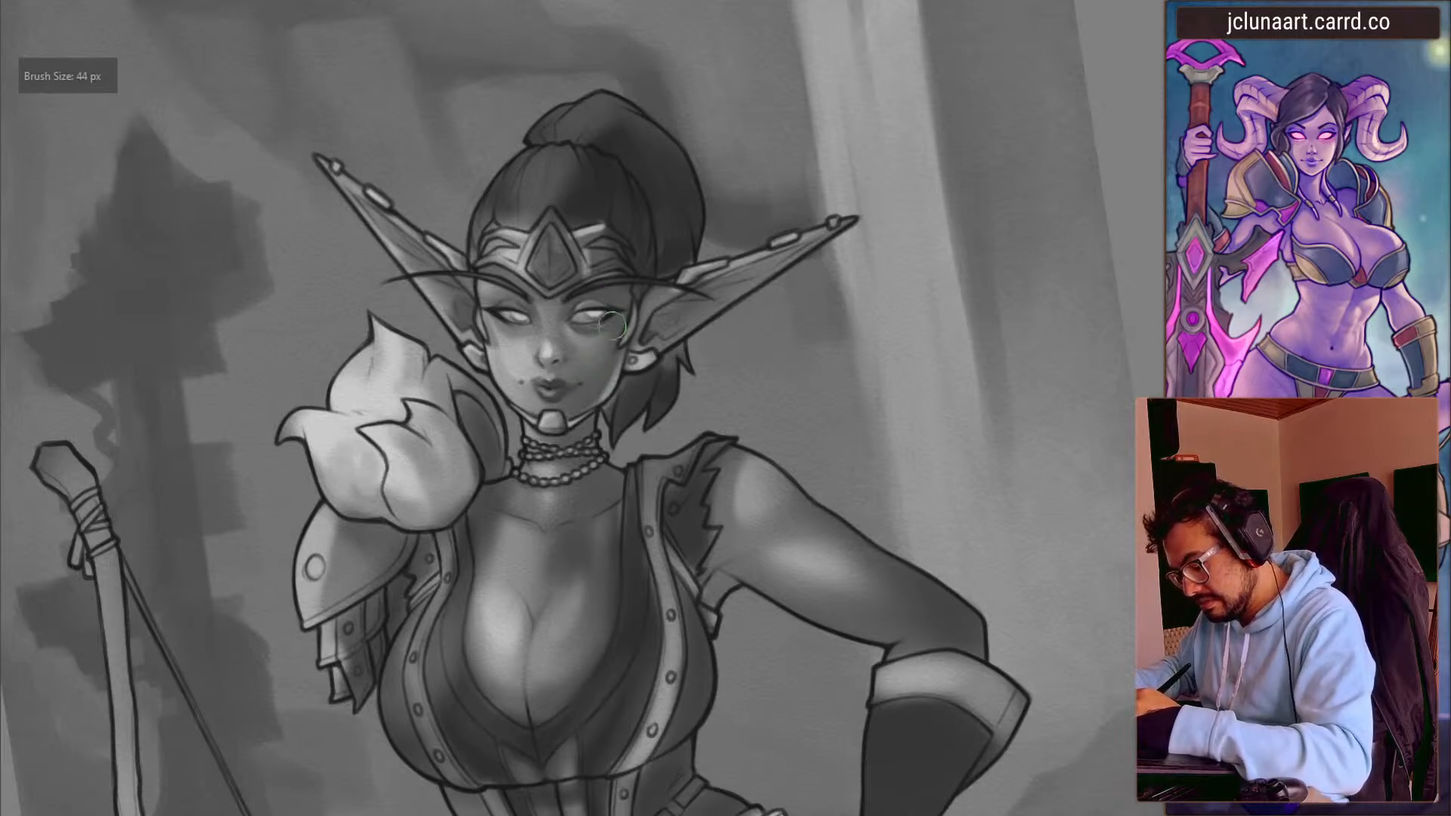
{"action": "key", "text": "bracketleft"}
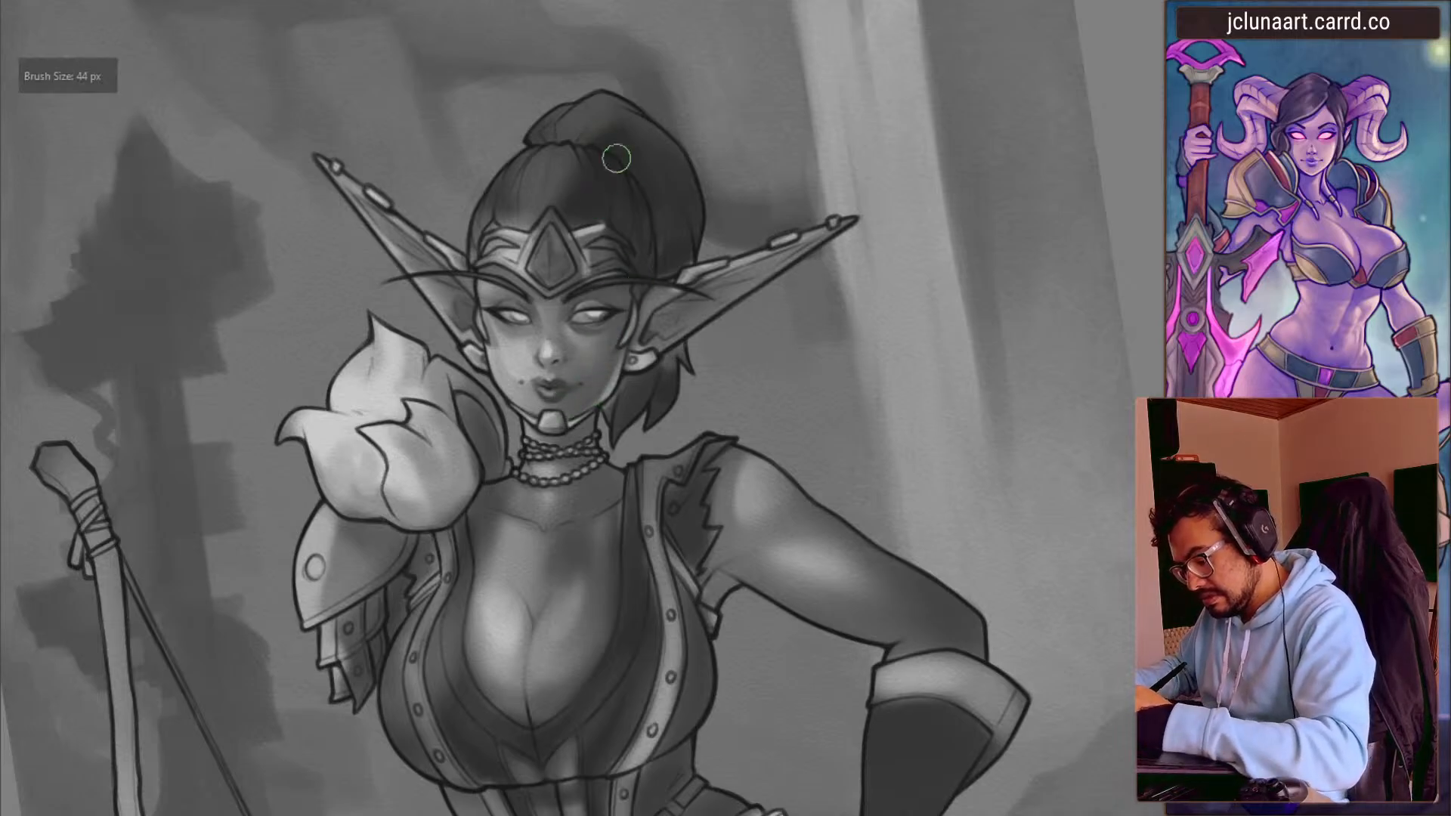
- Darken the front of the hair above the diadem with a progressively larger brush
{"action": "mouse_move", "coordinate": [576, 198]}
{"action": "left_mouse_down"}
{"action": "mouse_move", "coordinate": [568, 126]}
{"action": "mouse_move", "coordinate": [656, 127]}
{"action": "mouse_move", "coordinate": [546, 143]}
{"action": "mouse_move", "coordinate": [509, 217]}
{"action": "mouse_move", "coordinate": [507, 175]}
{"action": "left_mouse_up"}
{"action": "key", "text": "bracketright"}
{"action": "key", "text": "bracketright"}
{"action": "key", "text": "bracketright"}
{"action": "key", "text": "bracketright"}
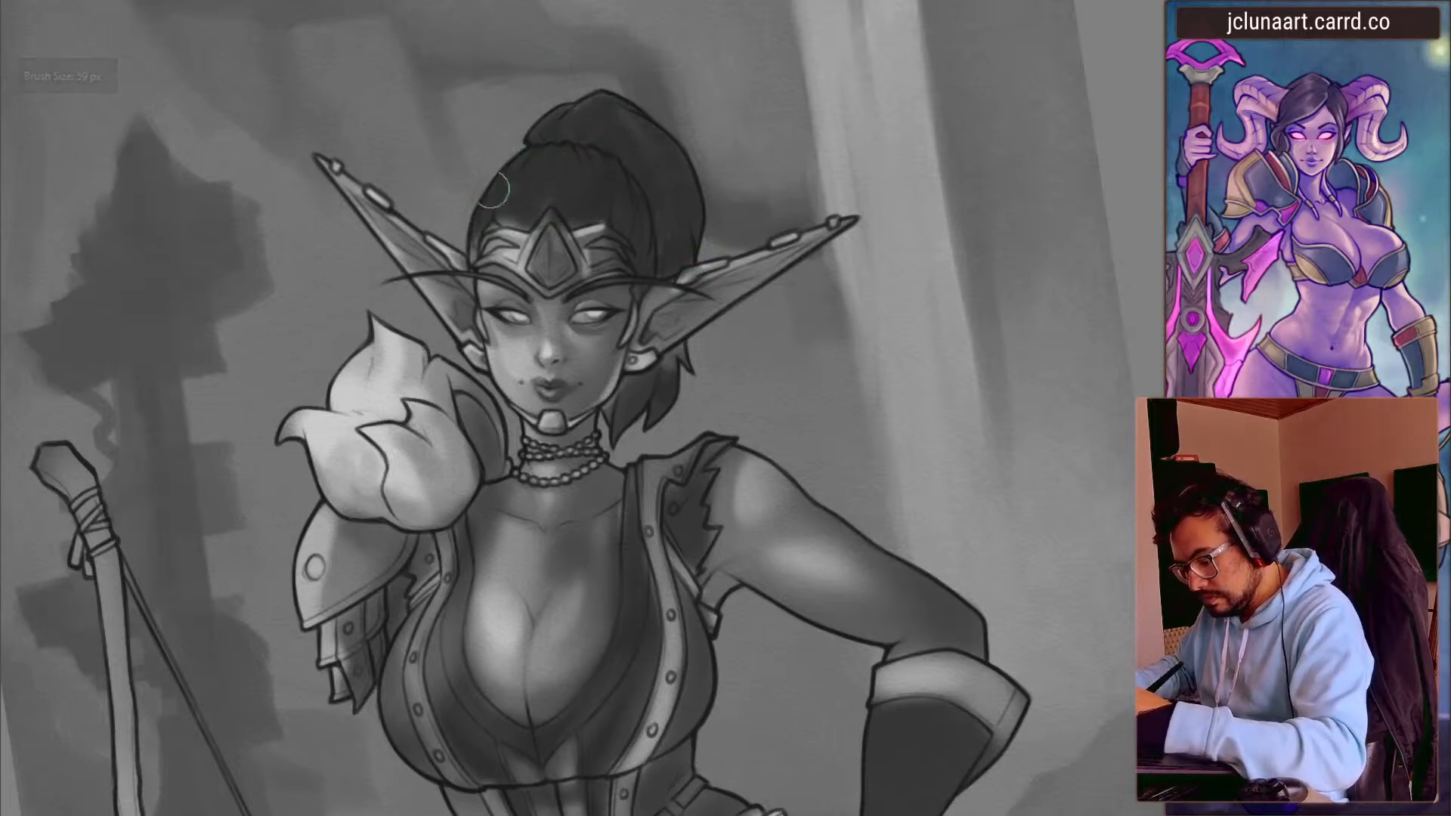
- Mirror the canvas view, sample a tone near the temple, and refine the hairline around the diadem at about 15 px
{"action": "left_click_drag", "start_coordinate": [482, 334], "coordinate": [381, 247]}
{"action": "key", "text": "m"}
{"action": "left_click", "coordinate": [641, 261], "text": "ctrl"}
{"action": "key", "text": "bracketleft"}
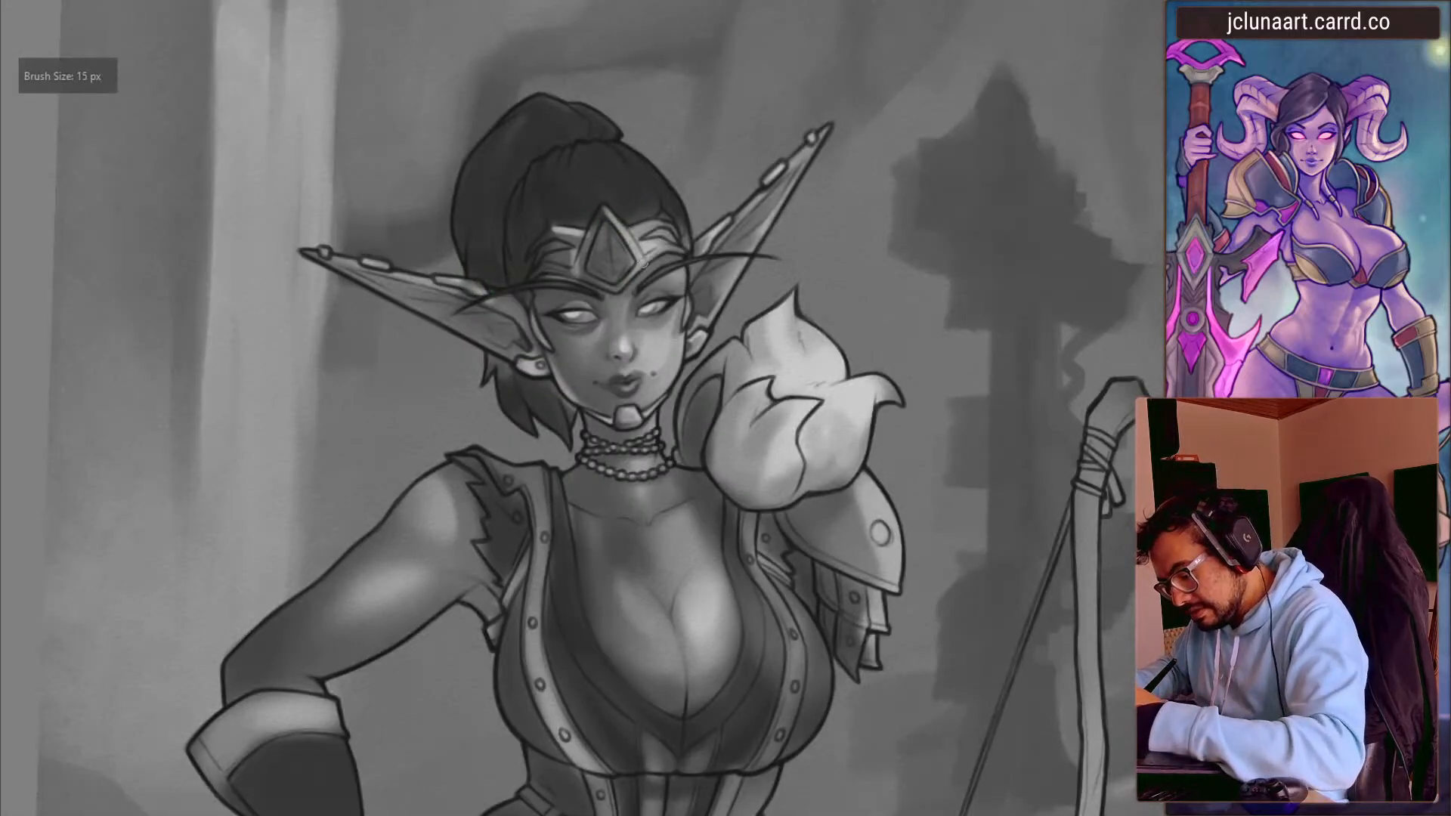
{"action": "left_click_drag", "start_coordinate": [588, 257], "coordinate": [603, 215]}
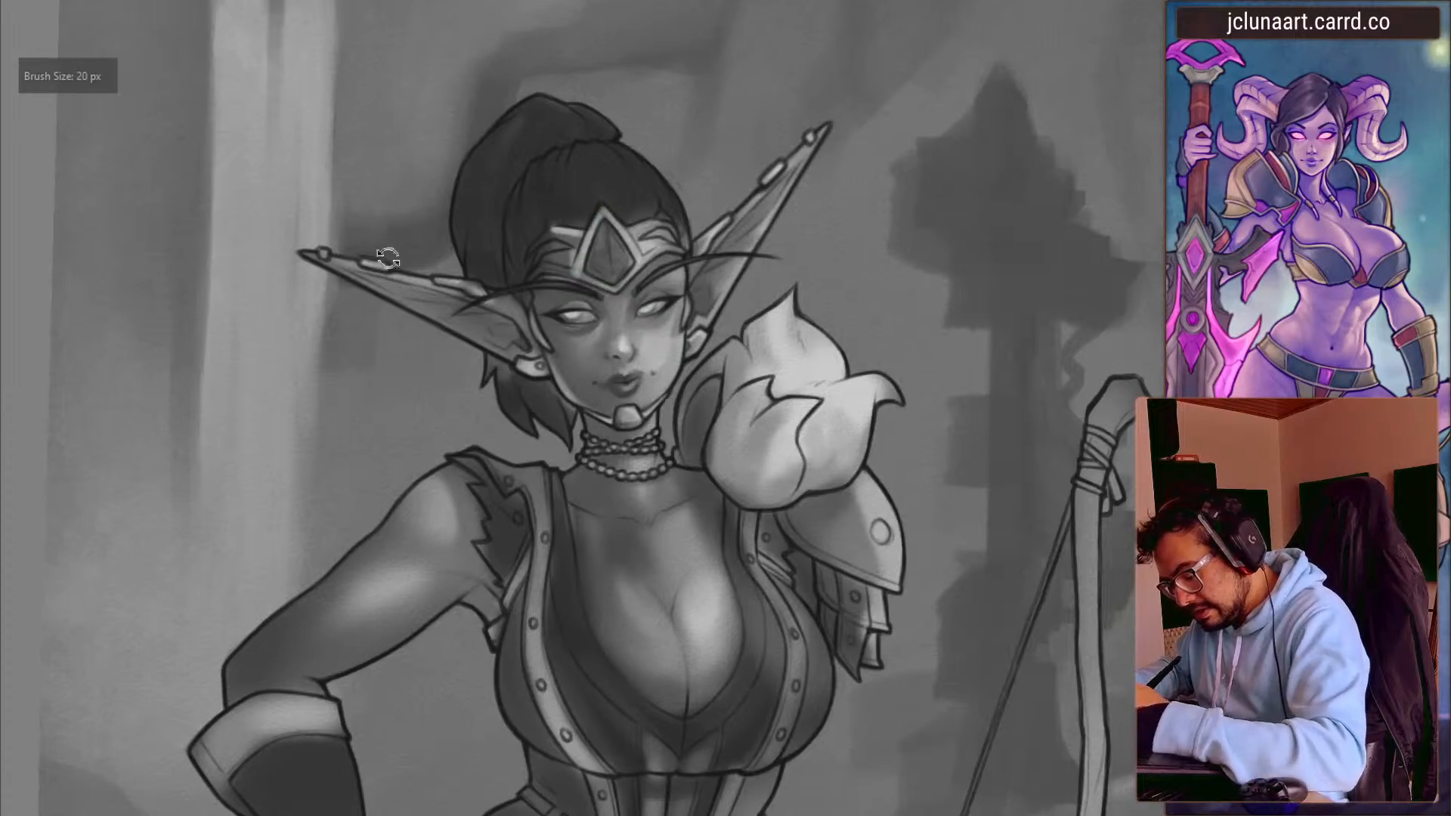
- Clean up the diadem and the adjoining hair tones with a brush of about 22 px and a newly sampled value
{"action": "left_click_drag", "start_coordinate": [392, 233], "coordinate": [472, 477]}
{"action": "key", "text": "bracketleft"}
{"action": "key", "text": "bracketleft"}
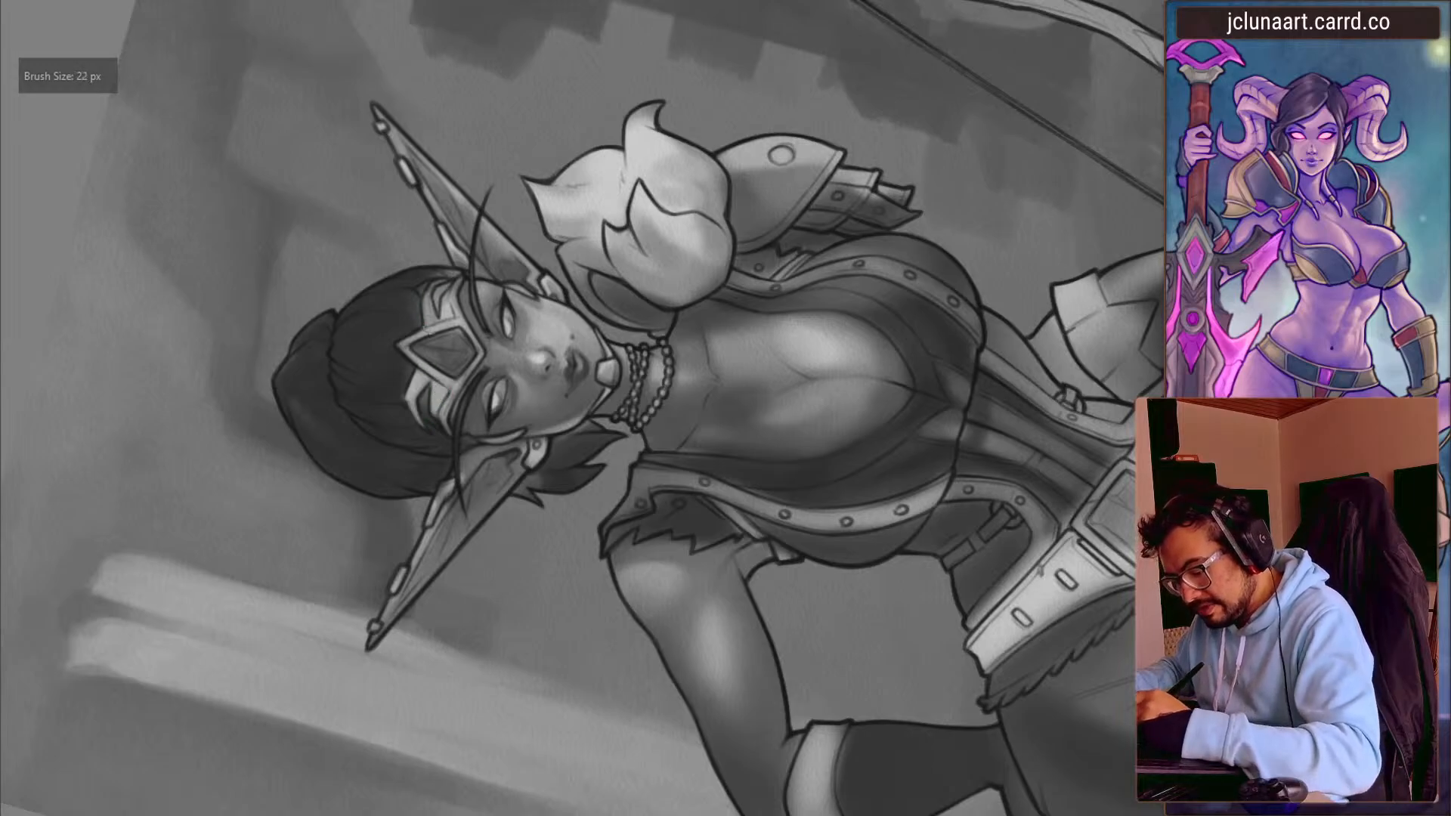
{"action": "mouse_move", "coordinate": [429, 291]}
{"action": "left_mouse_down"}
{"action": "mouse_move", "coordinate": [441, 191]}
{"action": "mouse_move", "coordinate": [716, 224]}
{"action": "mouse_move", "coordinate": [727, 260]}
{"action": "left_mouse_up"}
{"action": "left_click", "coordinate": [716, 225], "text": "ctrl"}
{"action": "key", "text": "bracketright"}
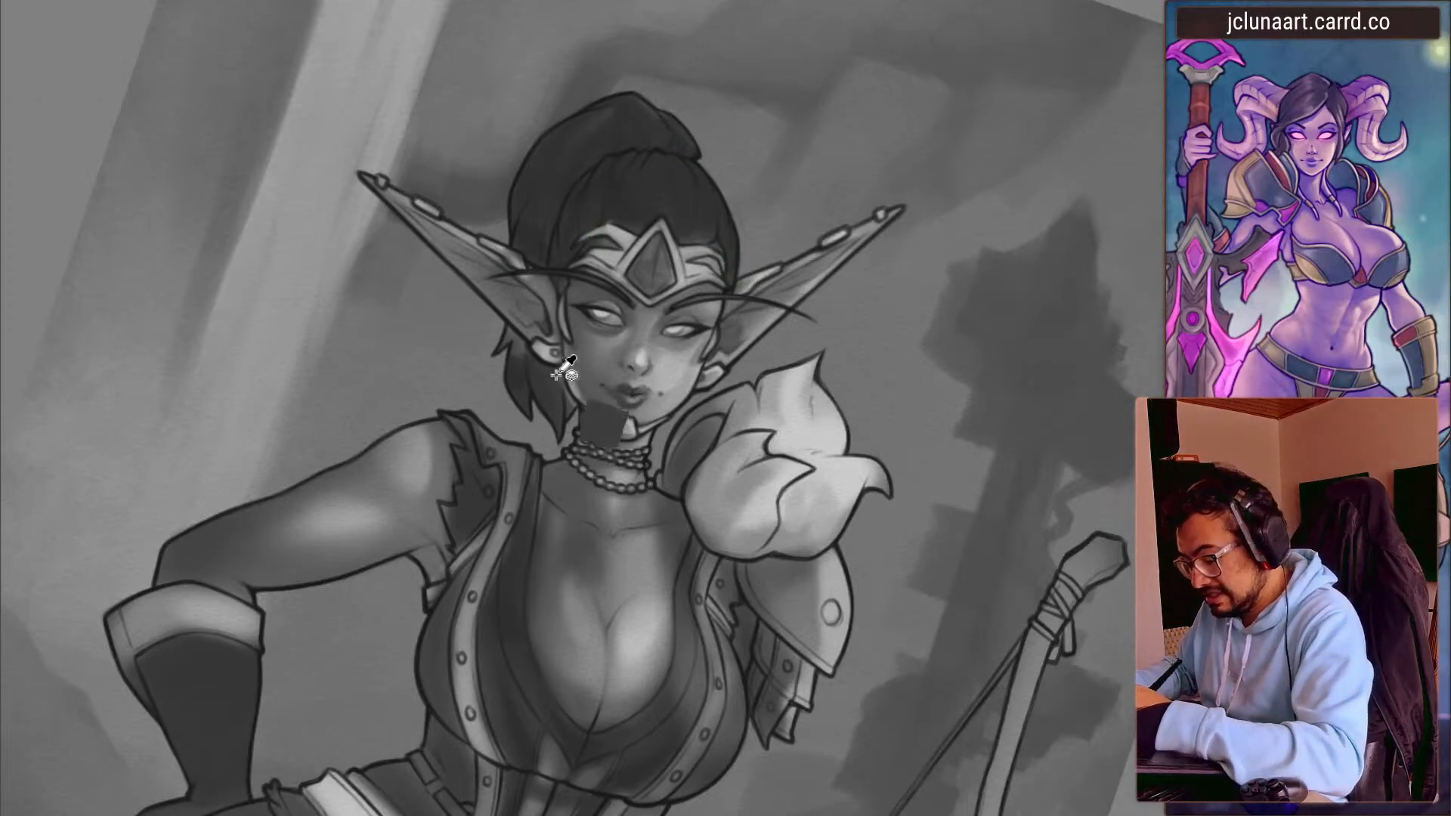
- Sample a cheek tone and refine the tones of the face and diadem with a brush reduced from 35 px to 32 px
{"action": "left_click", "coordinate": [664, 375], "text": "ctrl"}
{"action": "key", "text": "bracketright"}
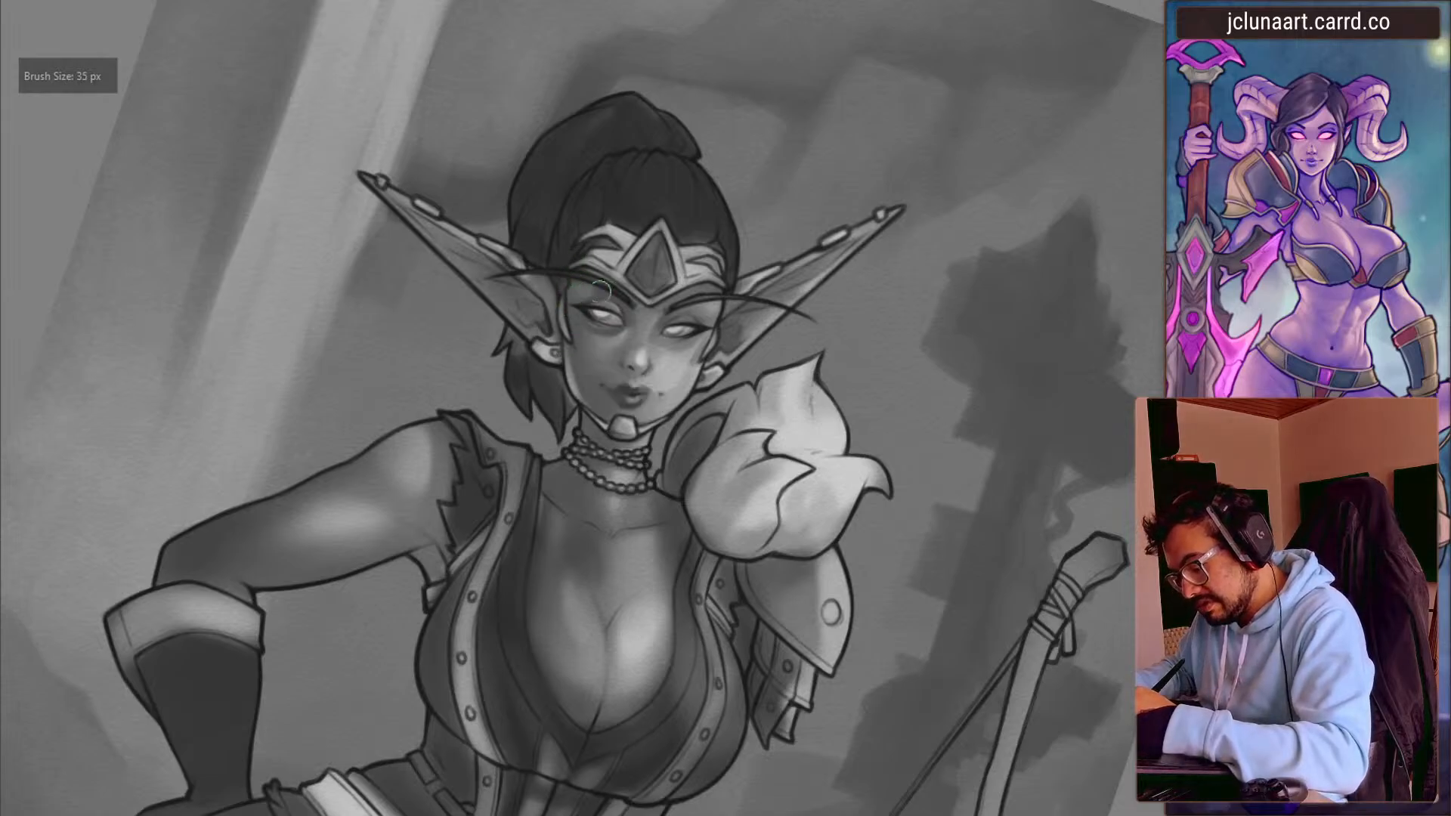
{"action": "mouse_move", "coordinate": [480, 296]}
{"action": "left_mouse_down"}
{"action": "mouse_move", "coordinate": [450, 330]}
{"action": "mouse_move", "coordinate": [446, 431]}
{"action": "left_mouse_up"}
{"action": "key", "text": "bracketleft"}
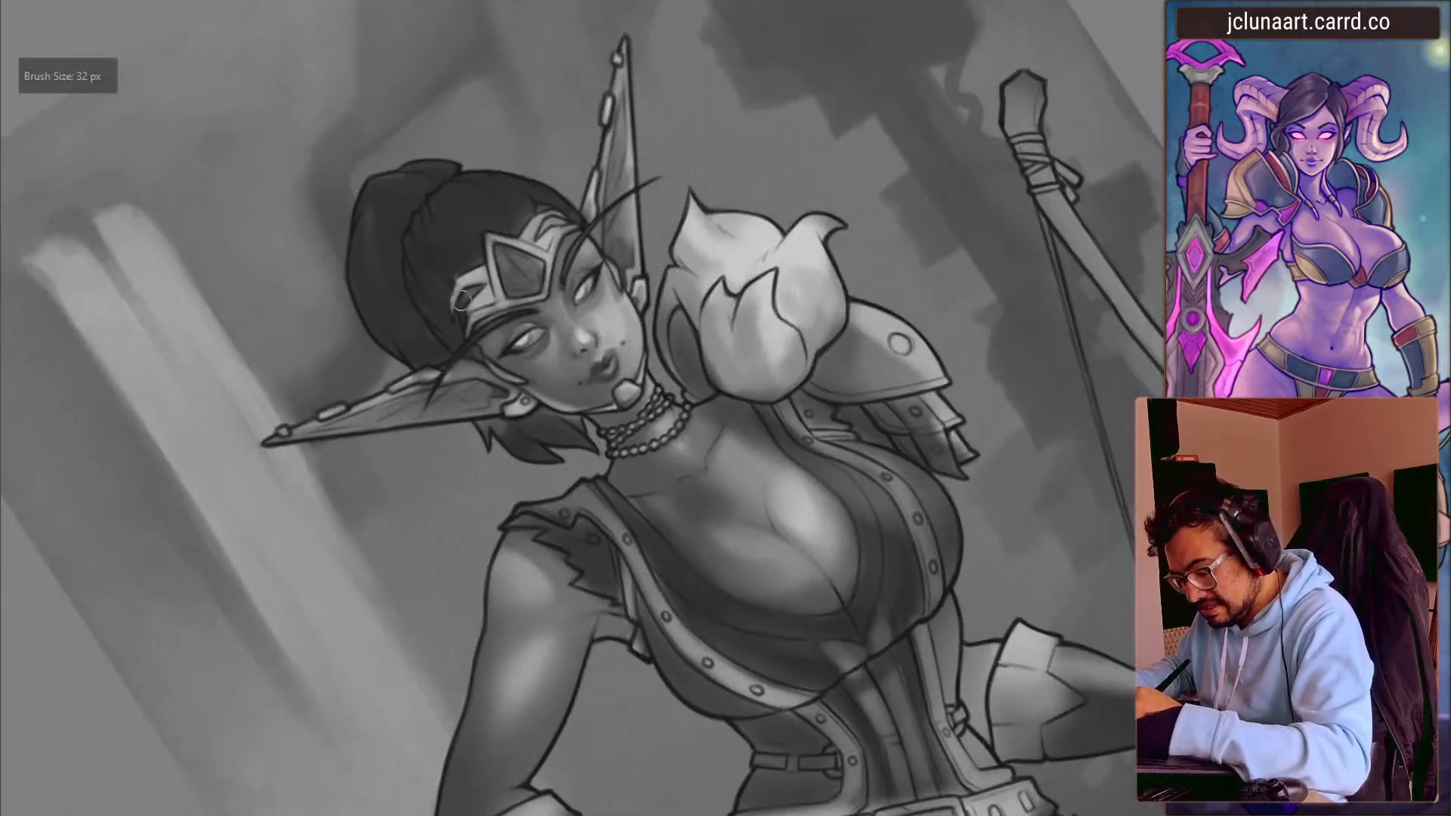
{"action": "key", "text": "bracketleft"}
{"action": "mouse_move", "coordinate": [441, 292]}
{"action": "left_mouse_down"}
{"action": "mouse_move", "coordinate": [417, 328]}
{"action": "mouse_move", "coordinate": [496, 187]}
{"action": "left_mouse_up"}
{"action": "left_click_drag", "start_coordinate": [621, 210], "coordinate": [417, 88]}
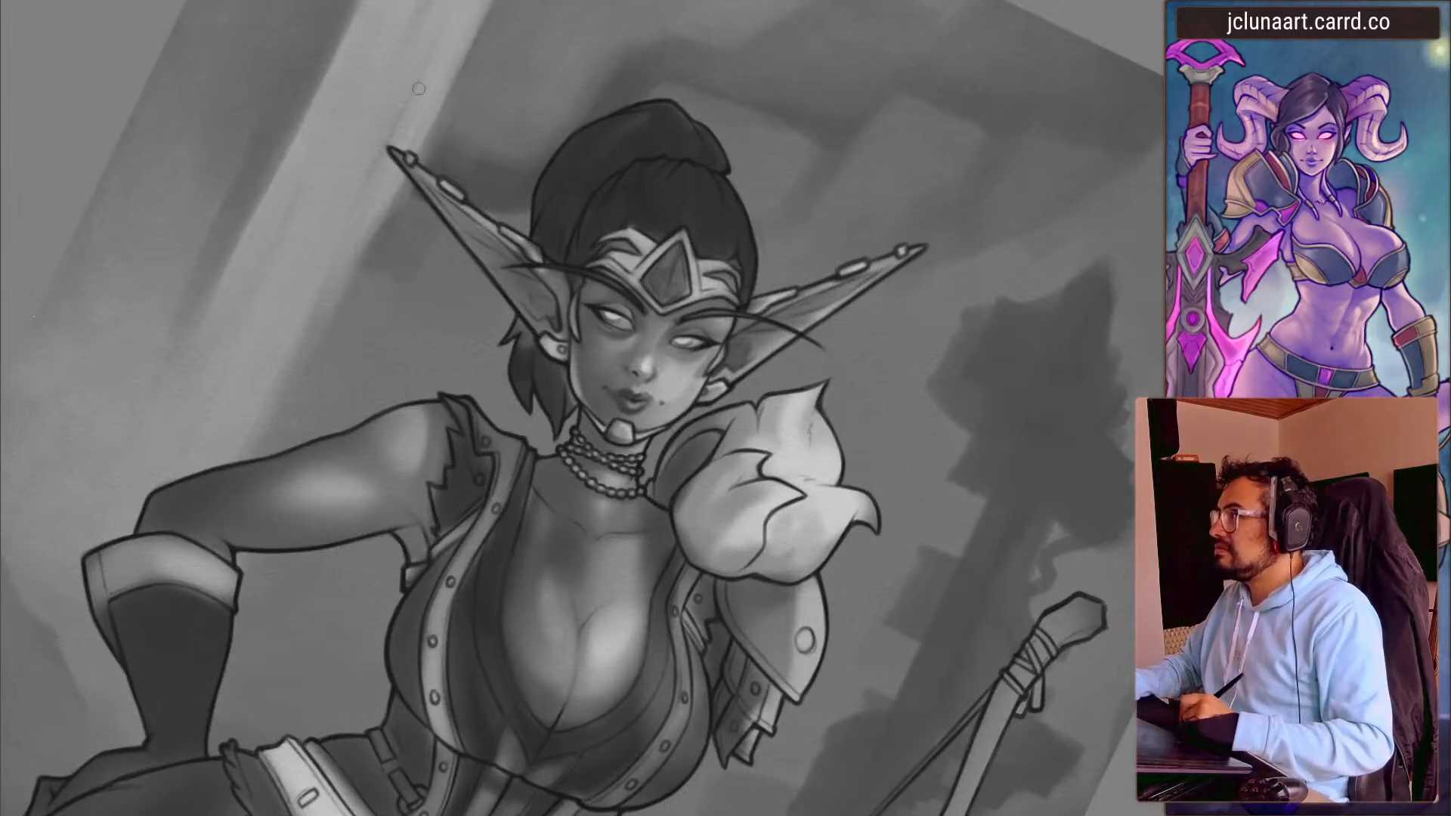
{"action": "left_click_drag", "start_coordinate": [310, 441], "coordinate": [329, 500]}
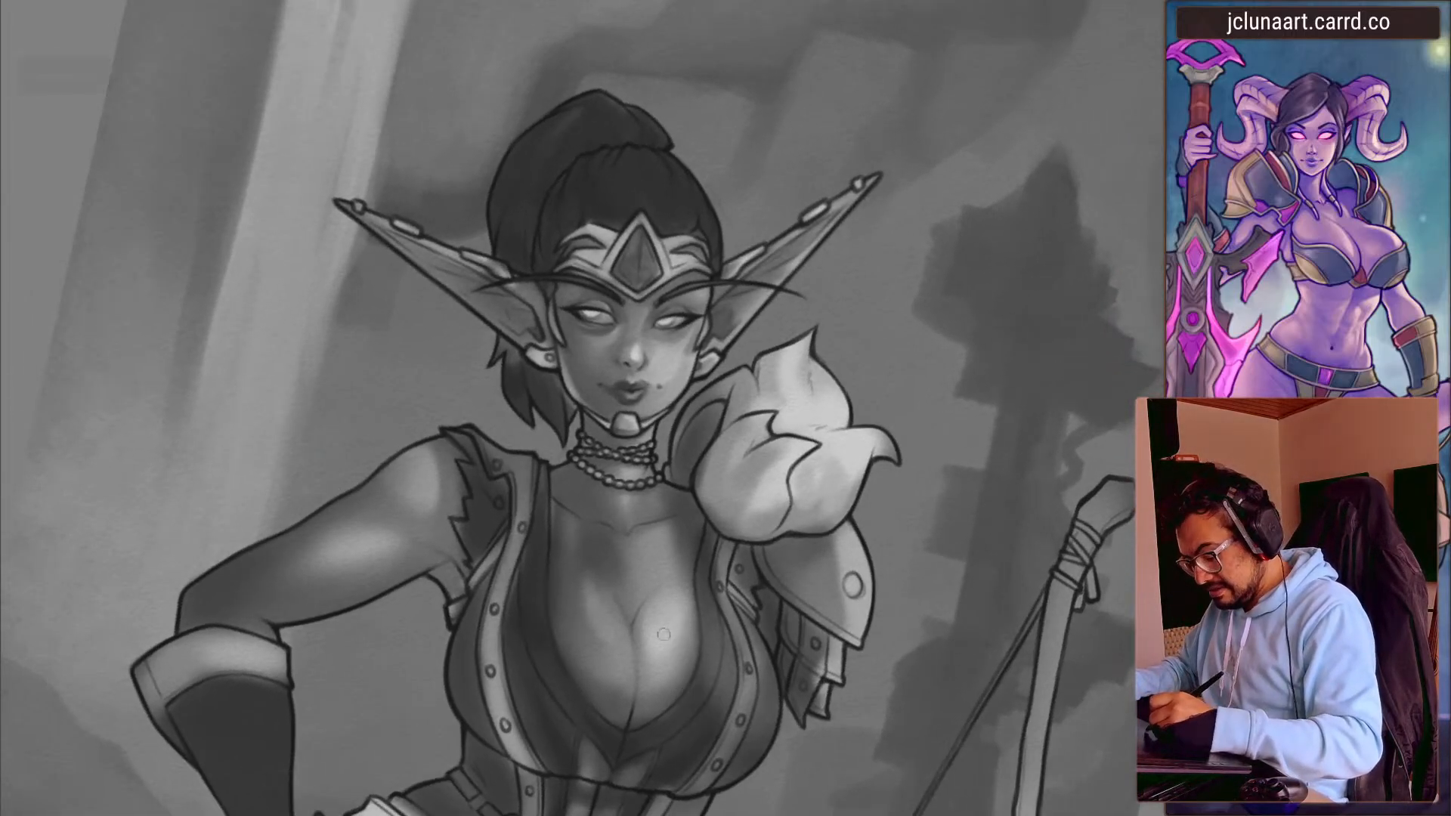
- Sample a hair tone and paint a lighter strand above the diadem on the lit side at about 24 px
{"action": "key", "text": "["}
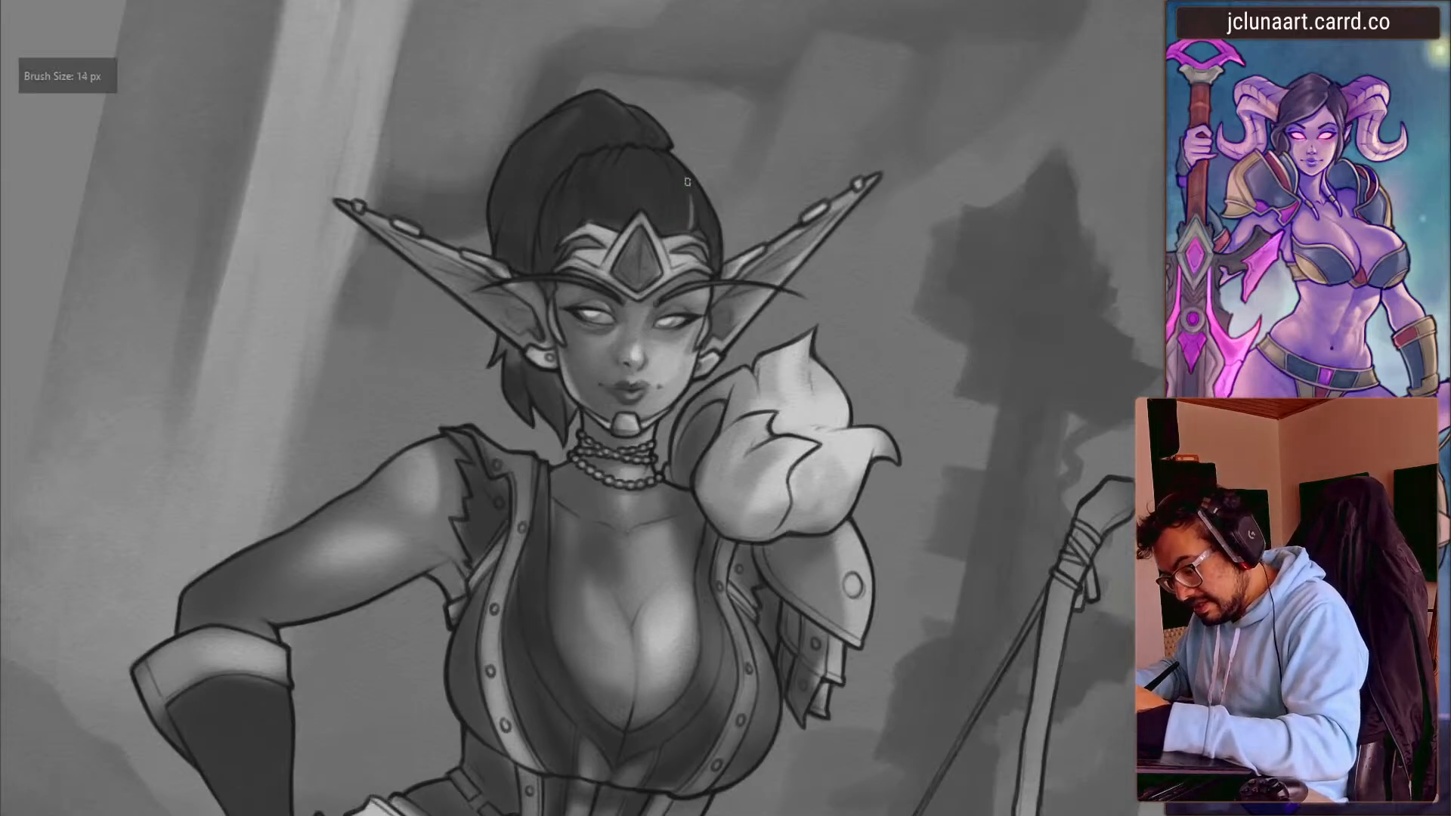
{"action": "key", "text": "]"}
{"action": "key", "text": "]"}
{"action": "key", "text": "]"}
{"action": "key", "text": "]"}
{"action": "left_click", "coordinate": [683, 219], "text": "ctrl"}
{"action": "left_click_drag", "start_coordinate": [689, 218], "coordinate": [682, 175]}
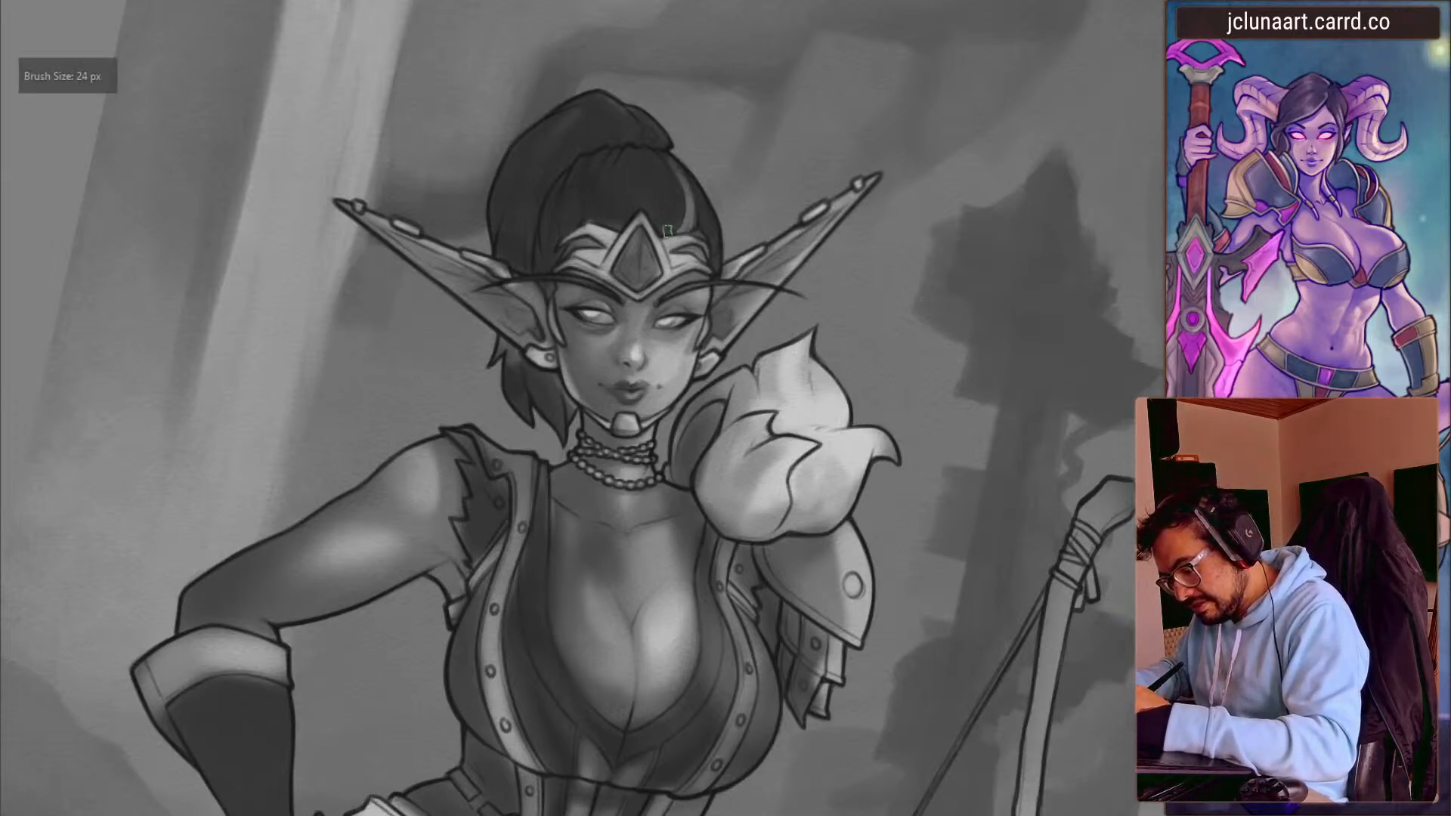
{"action": "key", "text": "]"}
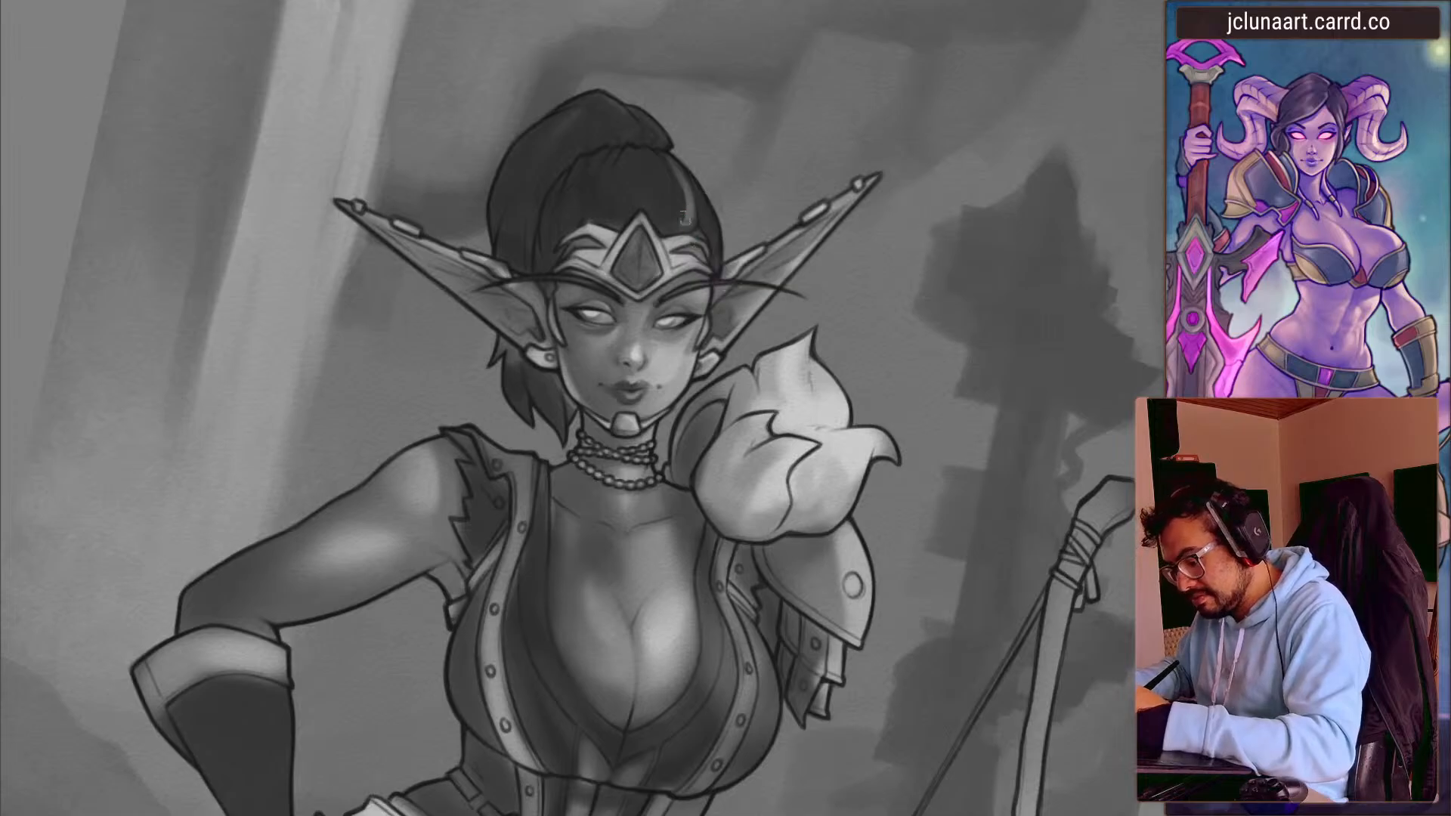
- Paint more light strands across the front hair, enlarging the brush to 51 px
{"action": "key", "text": "bracketleft"}
{"action": "key", "text": "bracketright"}
{"action": "key", "text": "bracketright"}
{"action": "key", "text": "bracketright"}
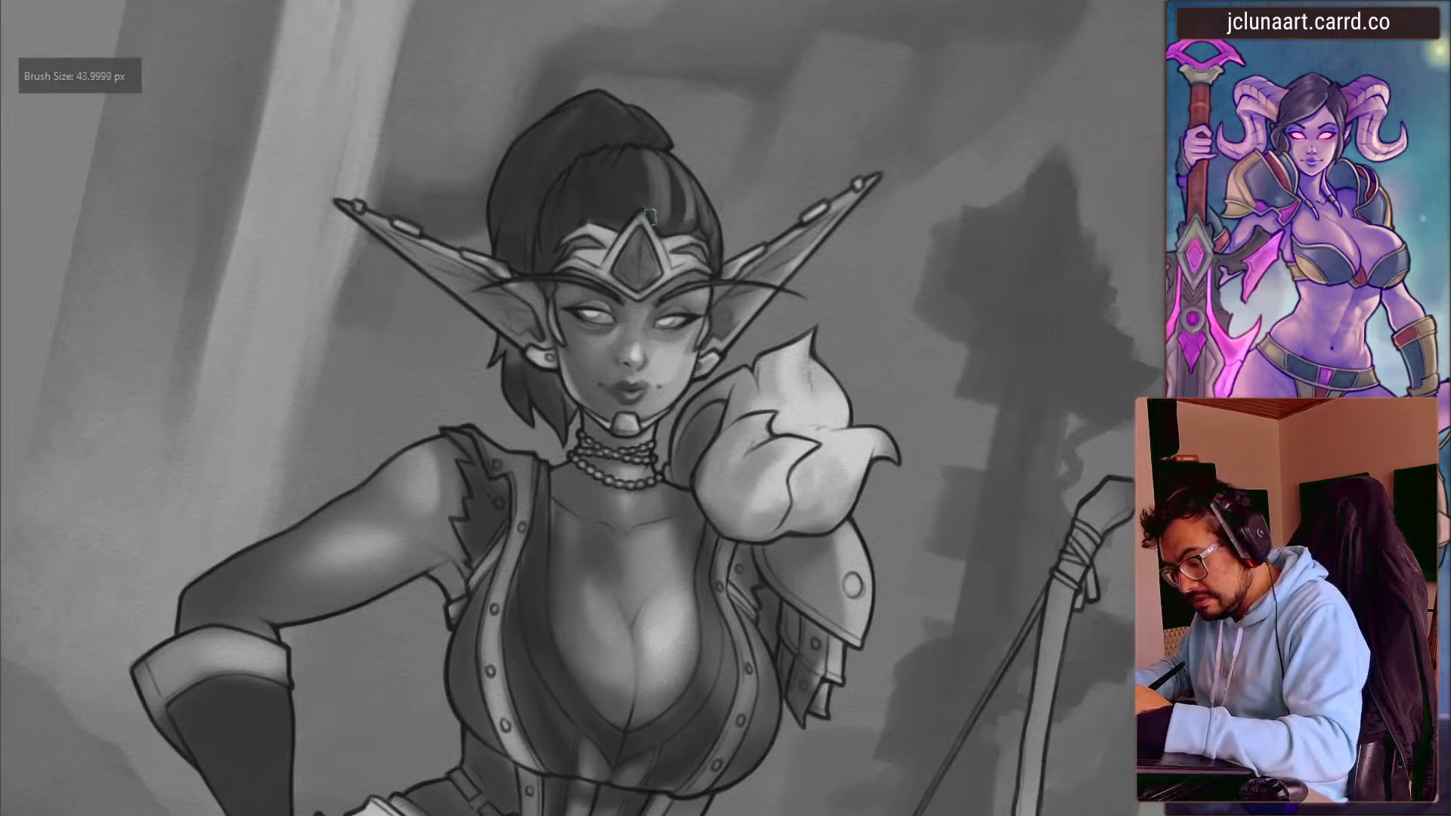
{"action": "key", "text": "bracketright"}
{"action": "key", "text": "bracketright"}
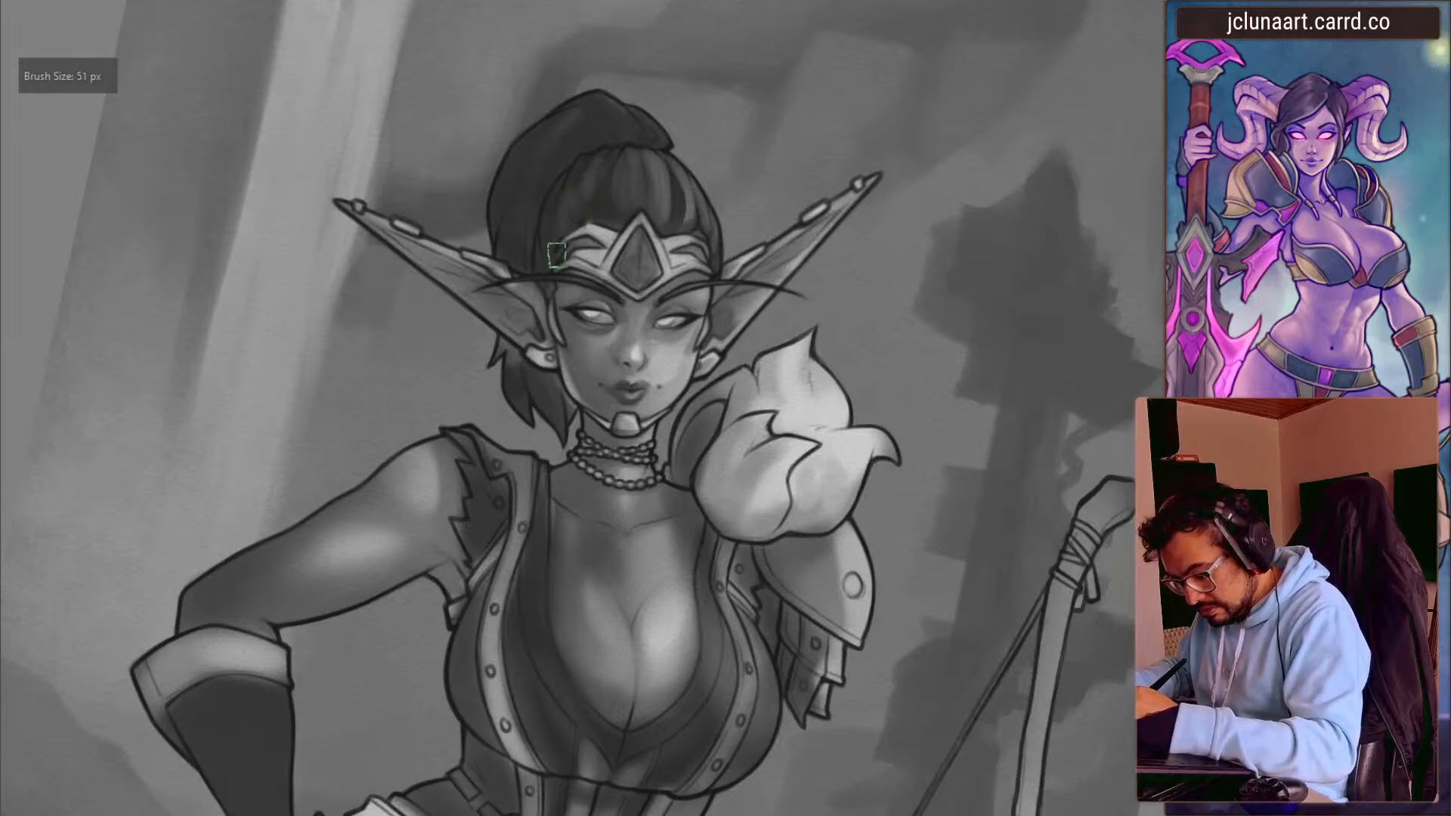
- Switch the brush preset and reduce its size to work on the hair strands on the lit side
{"action": "key", "text": "6"}
{"action": "key", "text": "6"}
{"action": "key", "text": "4"}
{"action": "key", "text": "bracketleft"}
{"action": "key", "text": "bracketleft"}
{"action": "key", "text": "bracketleft"}
{"action": "key", "text": "bracketleft"}
{"action": "key", "text": "bracketleft"}
{"action": "key", "text": "bracketleft"}
{"action": "key", "text": "bracketleft"}
{"action": "key", "text": "bracketleft"}
{"action": "key", "text": "bracketleft"}
{"action": "key", "text": "bracketleft"}
{"action": "left_click_drag", "start_coordinate": [734, 189], "coordinate": [738, 231]}
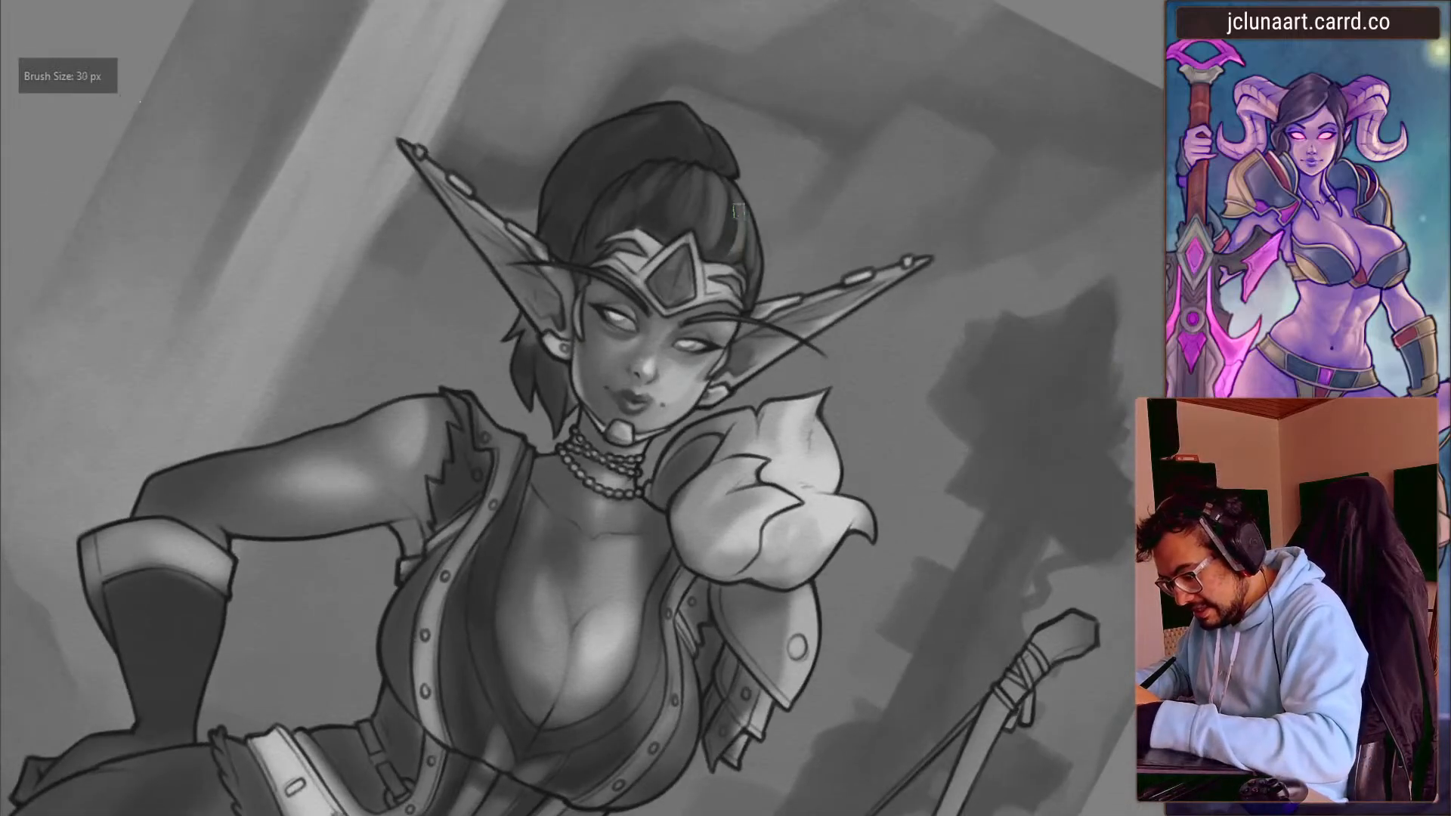
- Add a bright highlight to the lit side of the front hair, enlarging the brush from 20 to 32 px
{"action": "key", "text": "bracketright"}
{"action": "key", "text": "bracketright"}
{"action": "key", "text": "bracketright"}
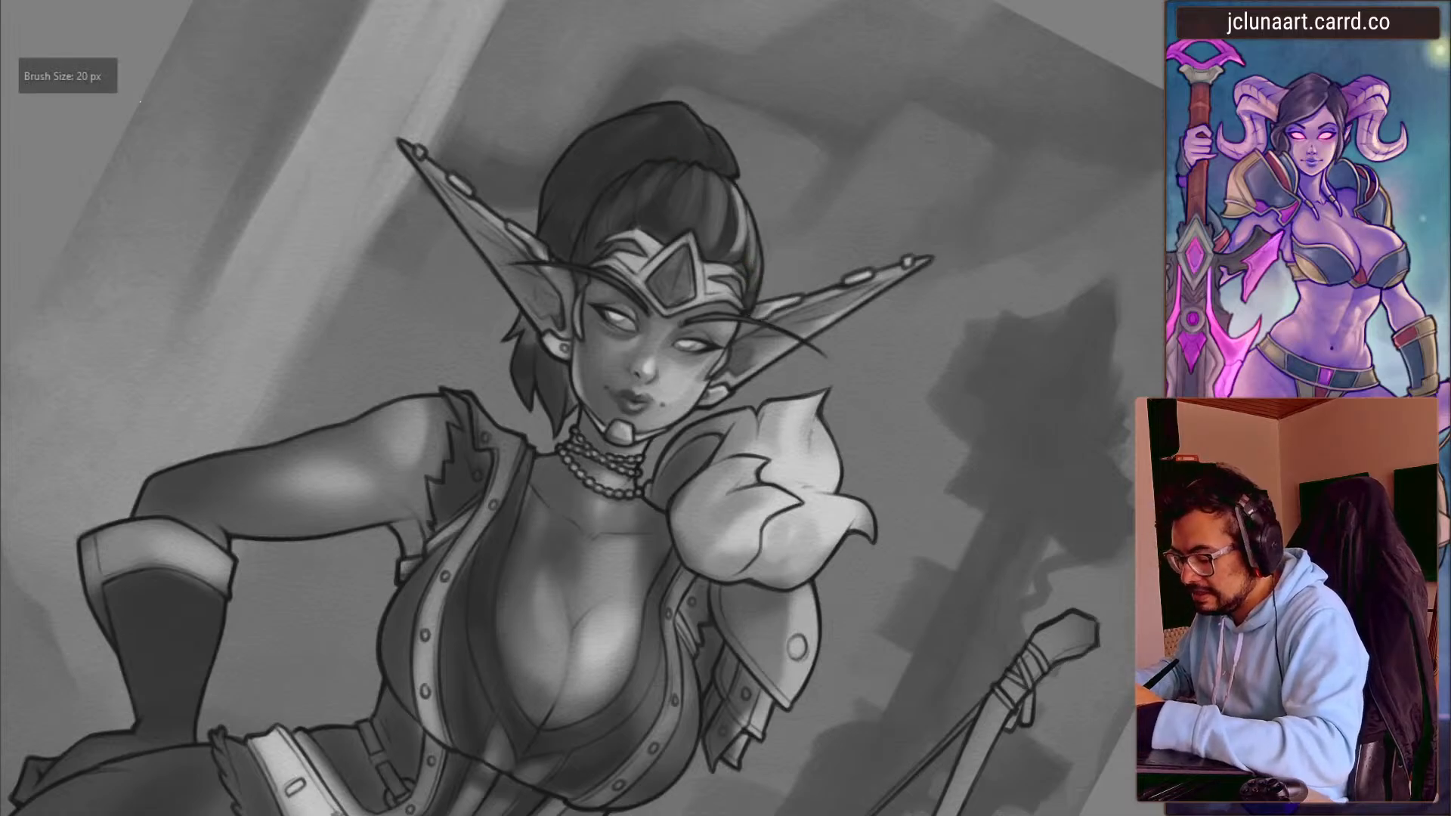
{"action": "key", "text": "bracketright"}
{"action": "key", "text": "bracketright"}
{"action": "key", "text": "bracketright"}
{"action": "key", "text": "bracketright"}
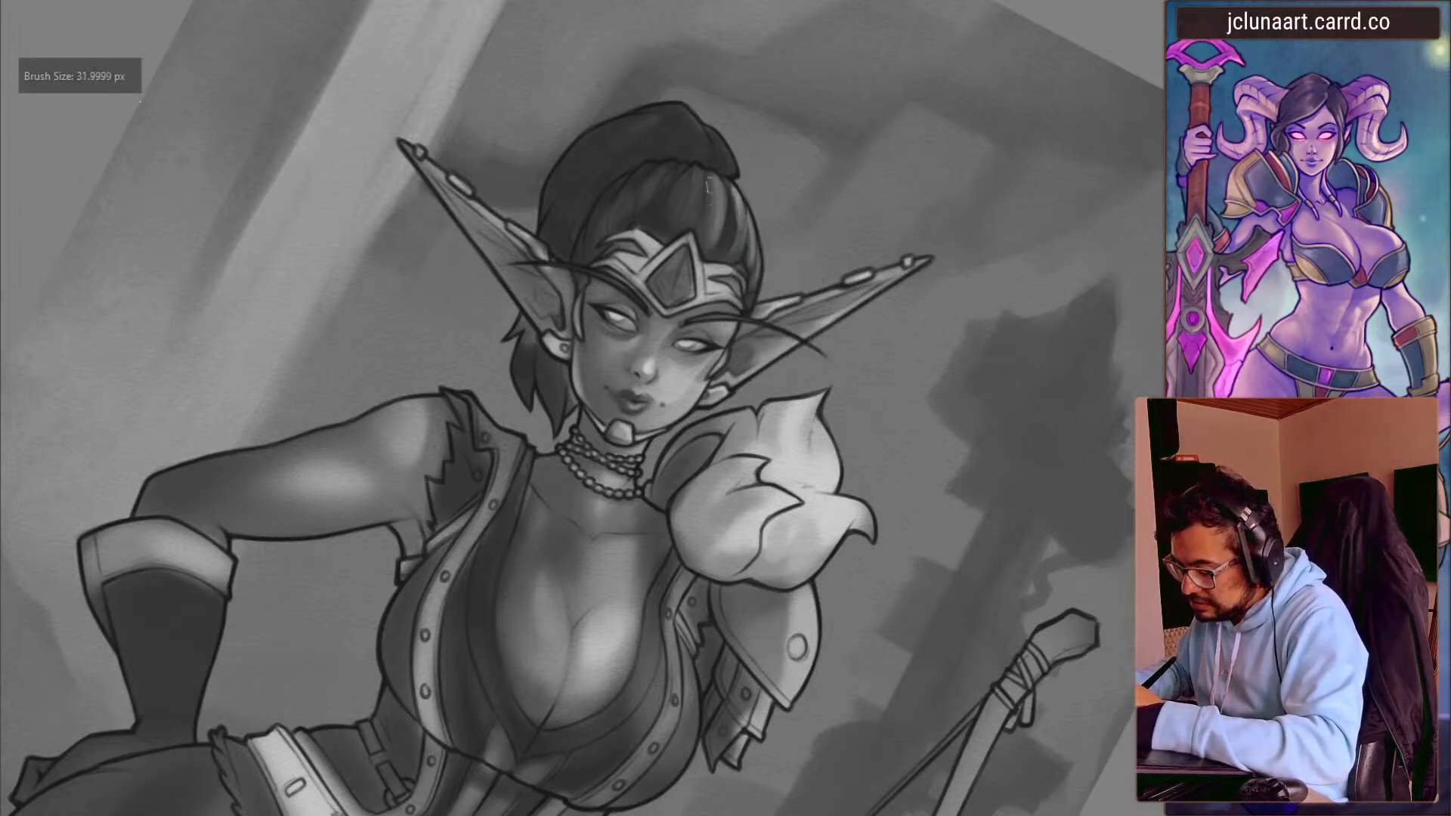
- Blend the highlight into the surrounding front hair strands with a brush enlarged to 47 px
{"action": "key", "text": "bracketright"}
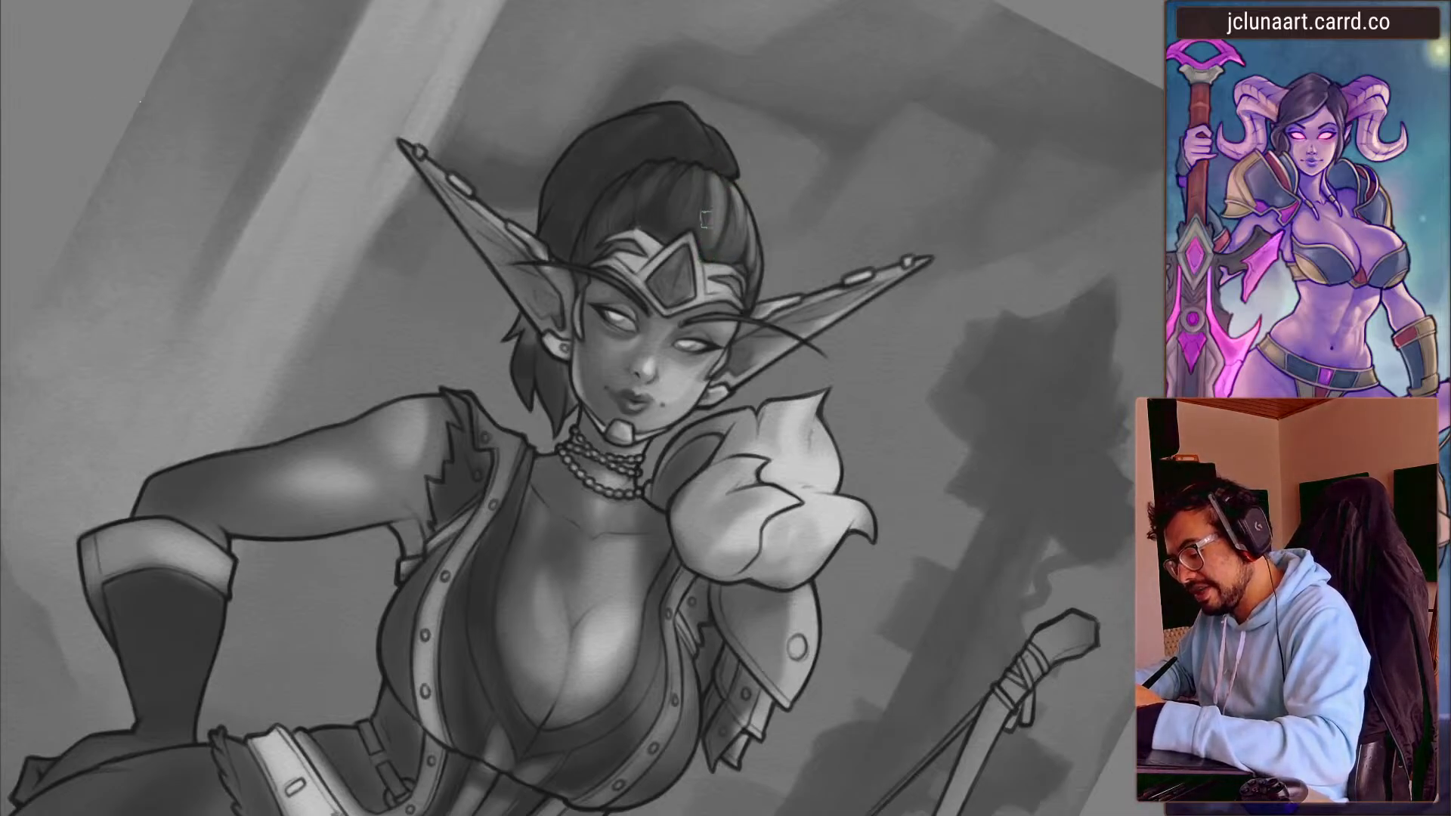
{"action": "key", "text": "bracketright"}
{"action": "key", "text": "bracketright"}
{"action": "key", "text": "bracketright"}
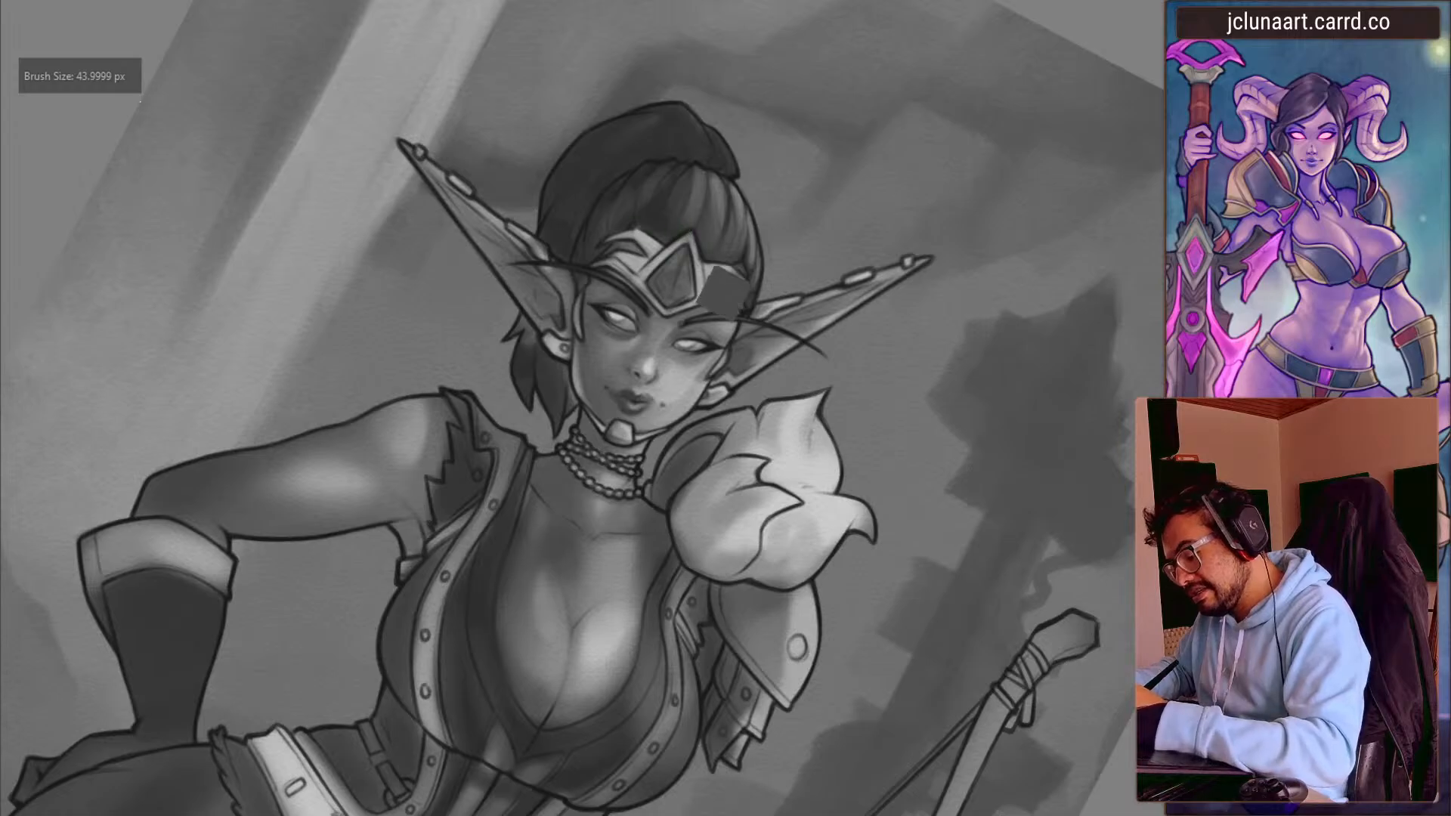
{"action": "key", "text": "bracketright"}
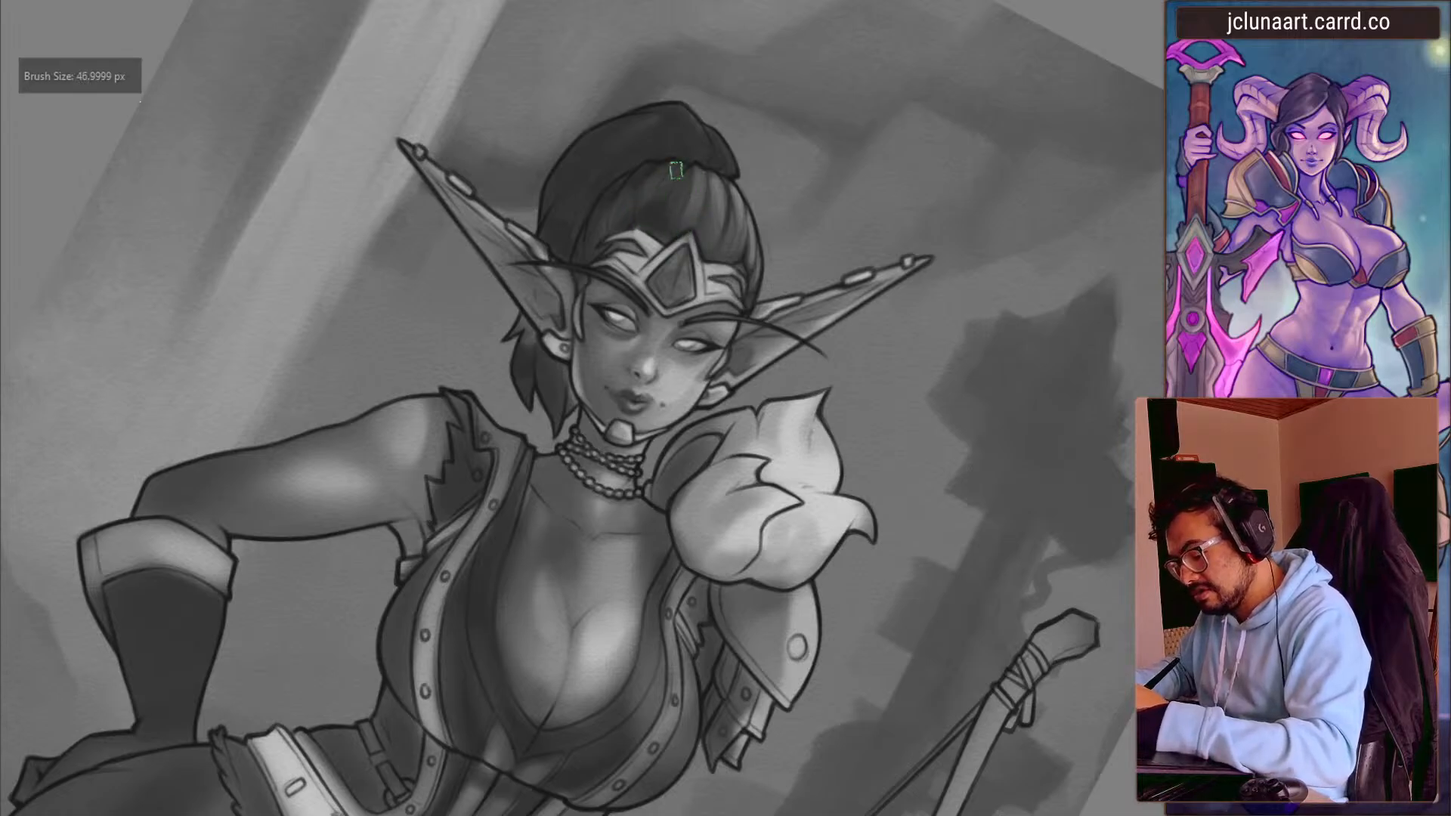
- Refine the dark strands of the front hair where it meets the bun, reducing the brush to 41 and then 26 px
{"action": "mouse_move", "coordinate": [817, 529]}
{"action": "left_mouse_down"}
{"action": "mouse_move", "coordinate": [421, 607]}
{"action": "mouse_move", "coordinate": [268, 282]}
{"action": "mouse_move", "coordinate": [292, 235]}
{"action": "left_mouse_up"}
{"action": "key", "text": "bracketright"}
{"action": "key", "text": "bracketleft"}
{"action": "key", "text": "bracketleft"}
{"action": "key", "text": "bracketleft"}
{"action": "key", "text": "bracketleft"}
{"action": "key", "text": "bracketleft"}
{"action": "key", "text": "bracketleft"}
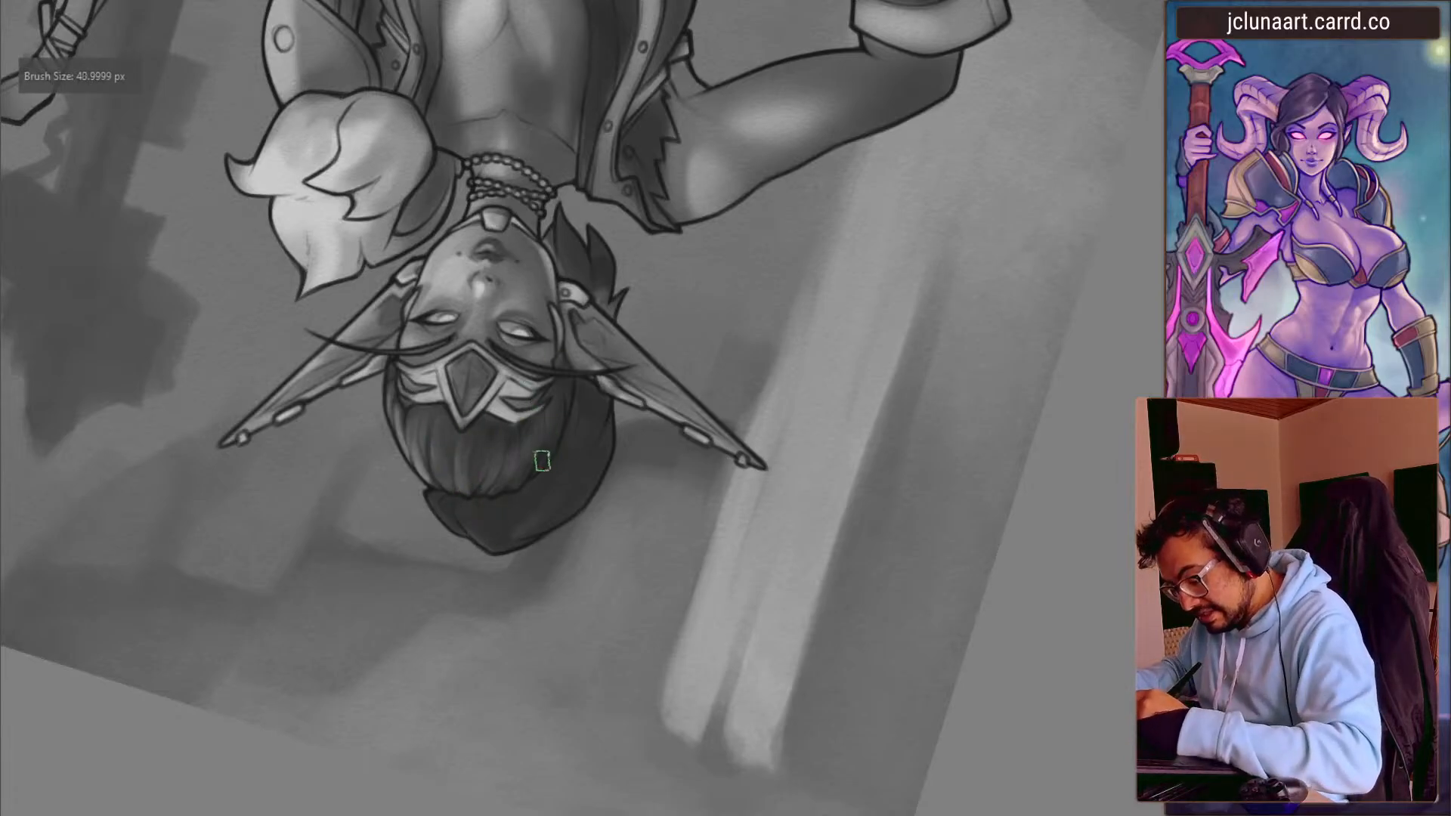
{"action": "key", "text": "bracketleft"}
{"action": "key", "text": "bracketleft"}
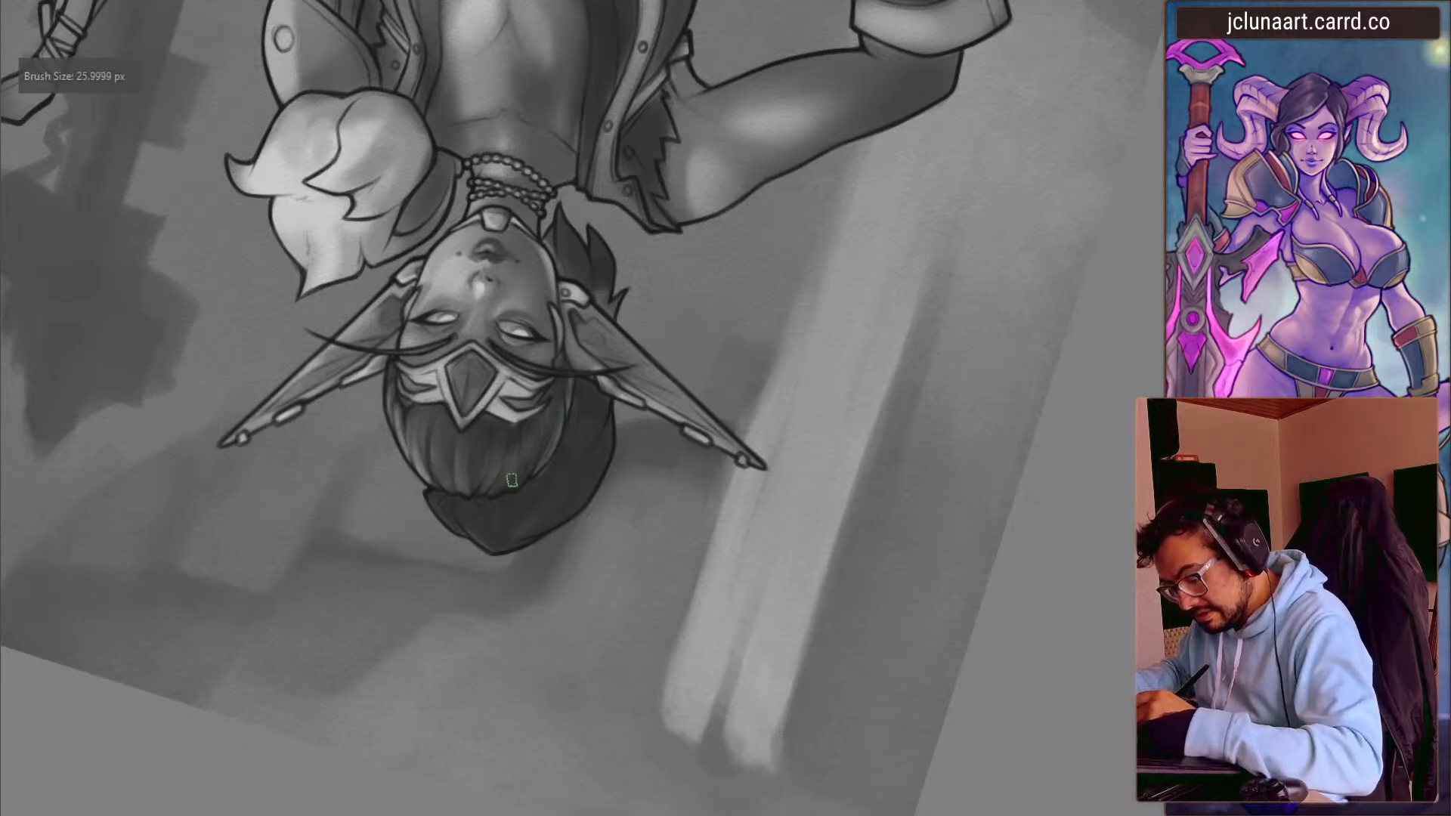
- Darken and soften the front hair strands above the diadem, enlarging the brush to 55 px
{"action": "left_click_drag", "start_coordinate": [523, 481], "coordinate": [454, 431]}
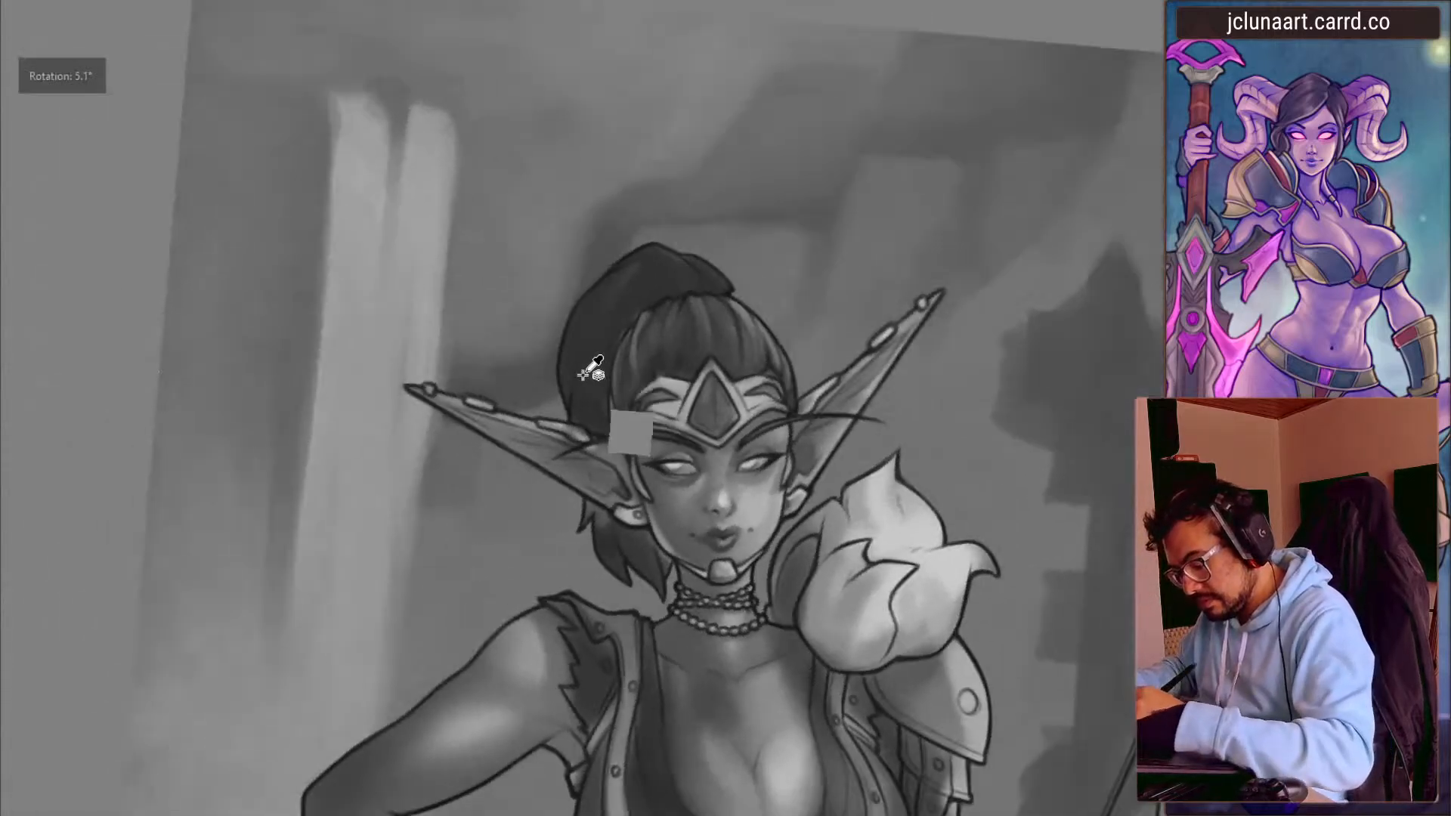
{"action": "key", "text": "bracketright"}
{"action": "key", "text": "bracketright"}
{"action": "key", "text": "bracketright"}
{"action": "key", "text": "bracketright"}
{"action": "key", "text": "bracketright"}
{"action": "key", "text": "bracketright"}
{"action": "key", "text": "bracketright"}
{"action": "key", "text": "bracketright"}
{"action": "key", "text": "bracketright"}
{"action": "key", "text": "bracketleft"}
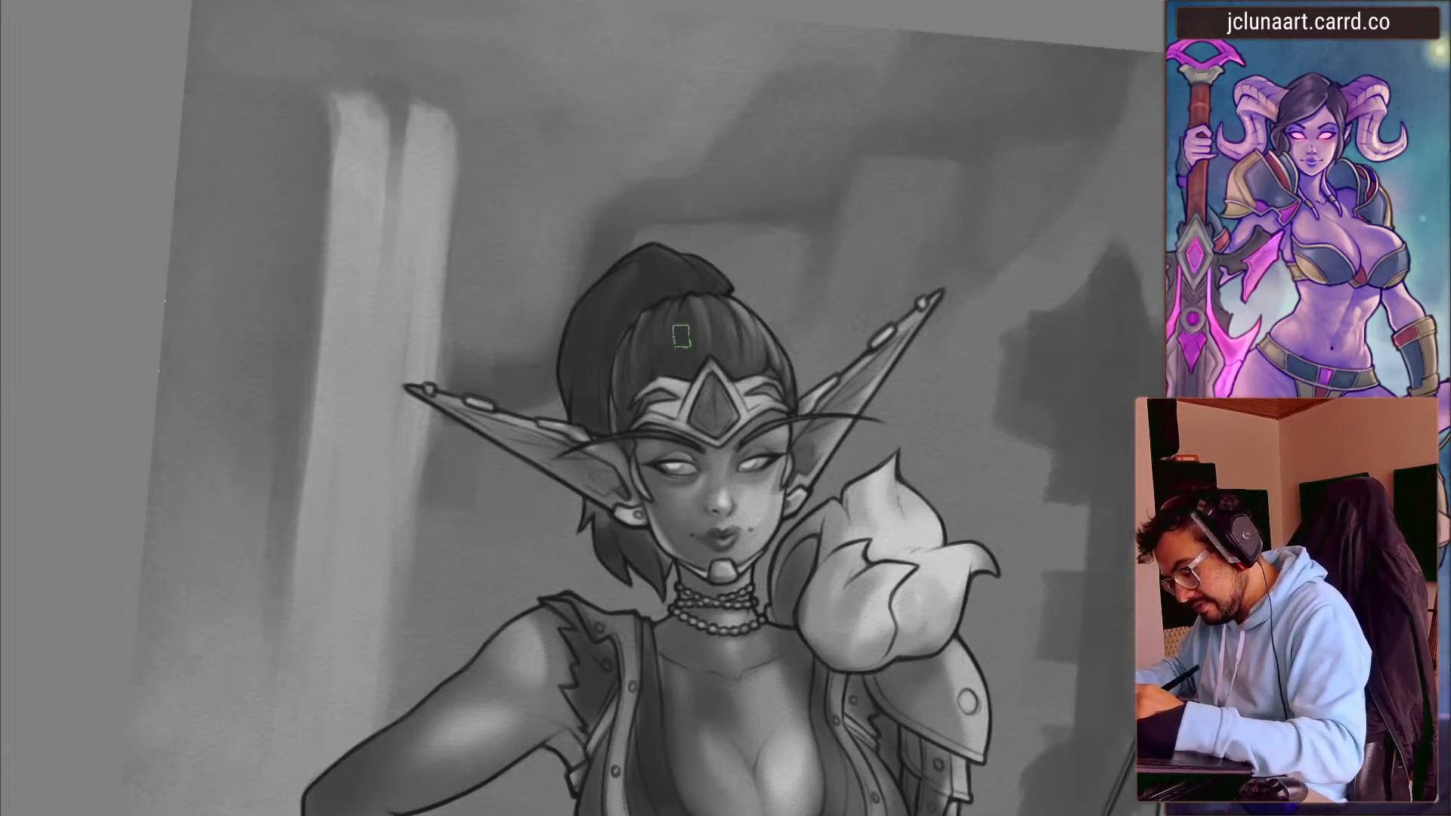
{"action": "key", "text": "bracketright"}
{"action": "key", "text": "bracketright"}
{"action": "key", "text": "bracketright"}
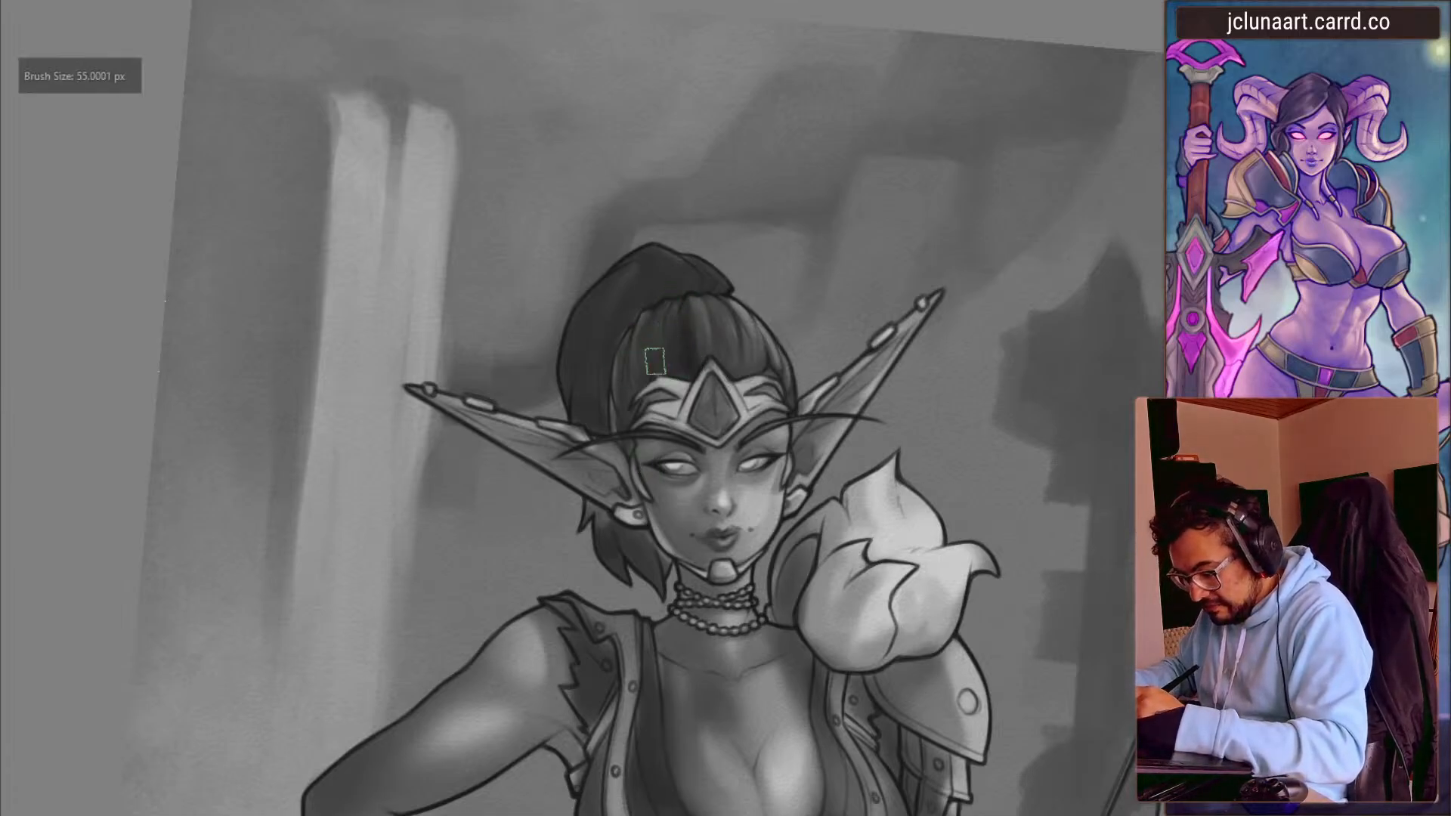
- Paint soft lighter strands along the curve of the ponytail, varying the brush between 59 and 38 px
{"action": "key", "text": "r"}
{"action": "mouse_move", "coordinate": [627, 400]}
{"action": "left_mouse_down"}
{"action": "mouse_move", "coordinate": [470, 431]}
{"action": "mouse_move", "coordinate": [522, 325]}
{"action": "mouse_move", "coordinate": [559, 310]}
{"action": "left_mouse_up"}
{"action": "key", "text": "bracketright"}
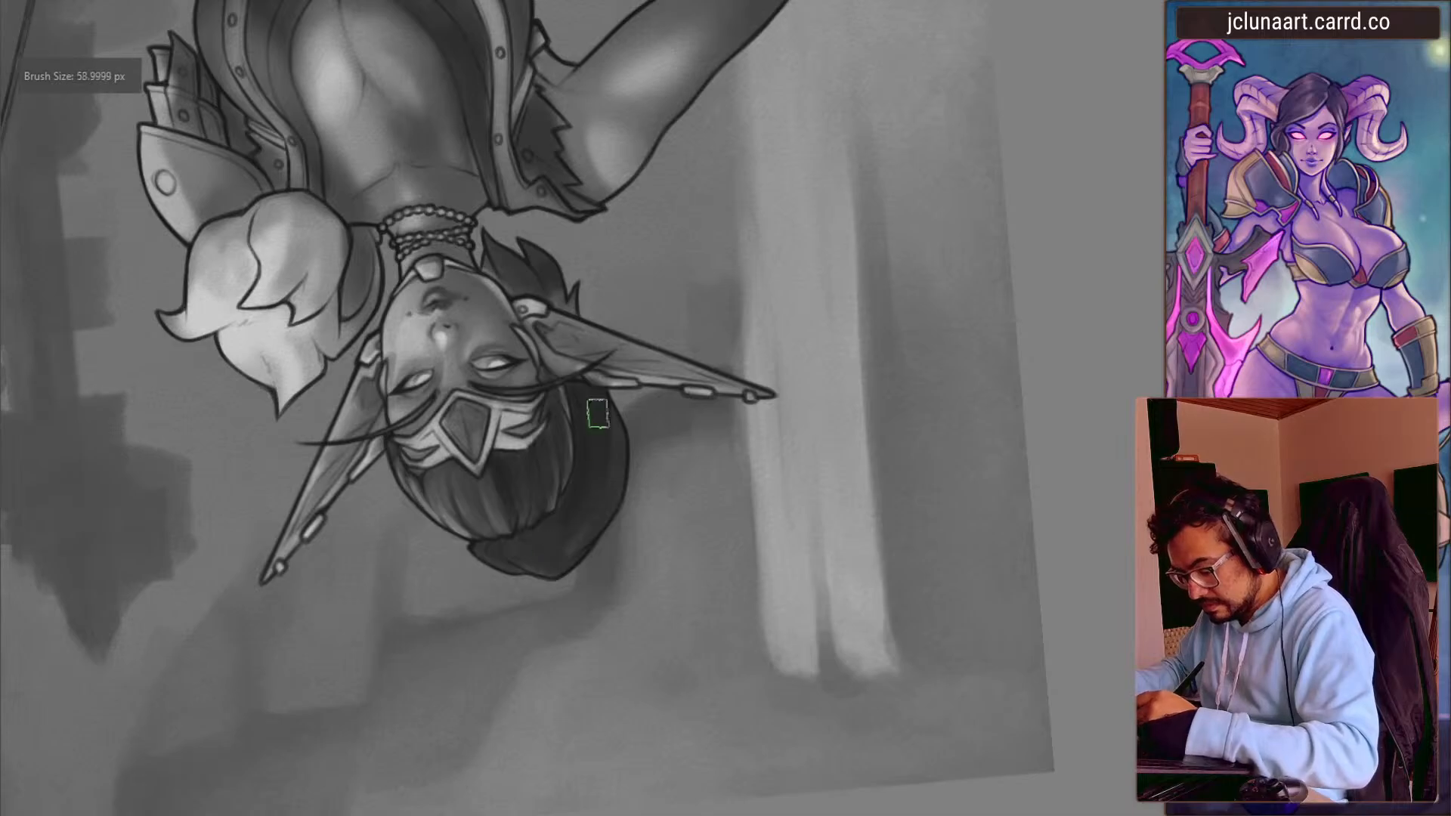
{"action": "key", "text": "bracketleft"}
{"action": "key", "text": "bracketleft"}
{"action": "key", "text": "bracketleft"}
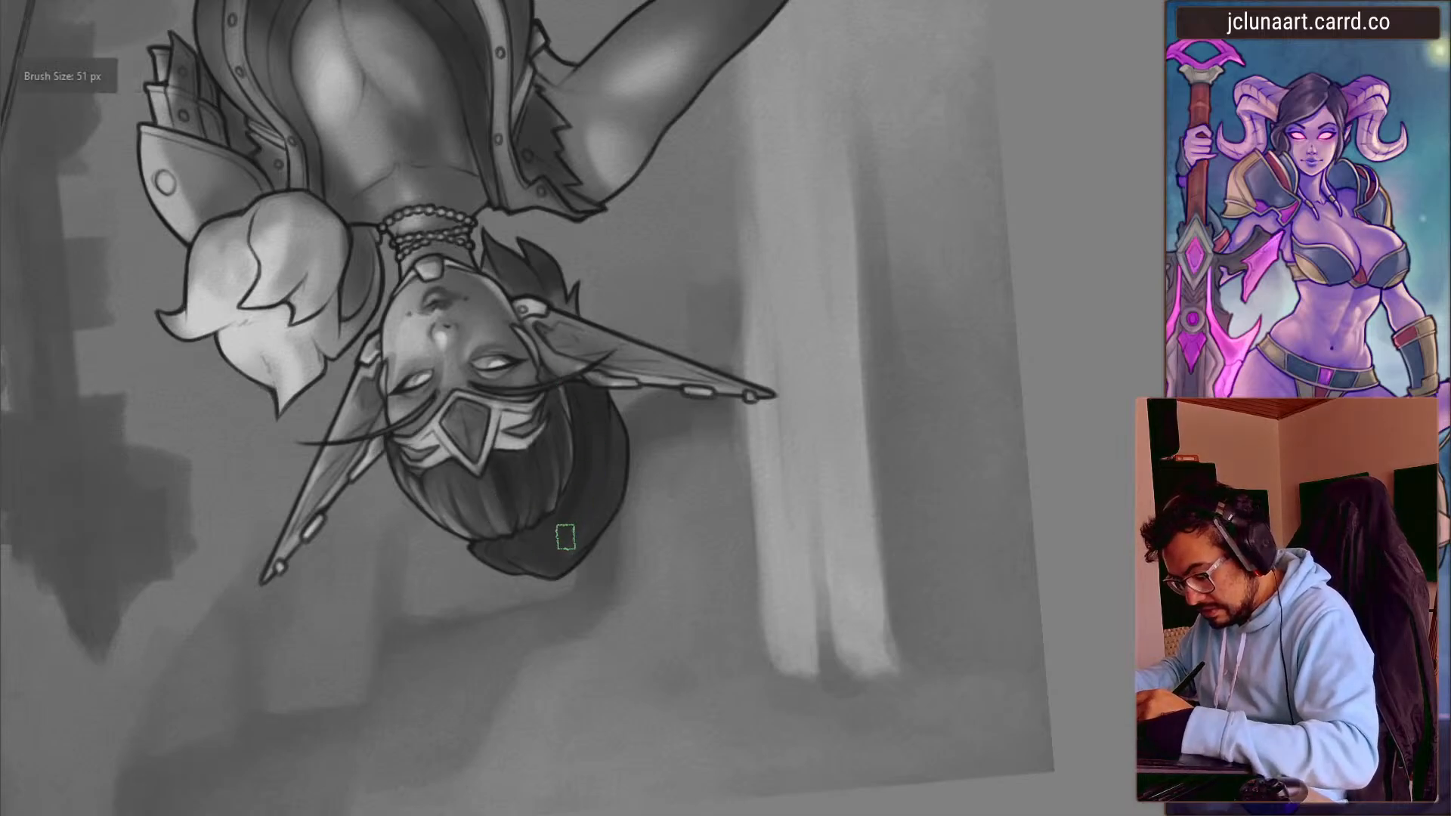
{"action": "key", "text": "bracketright"}
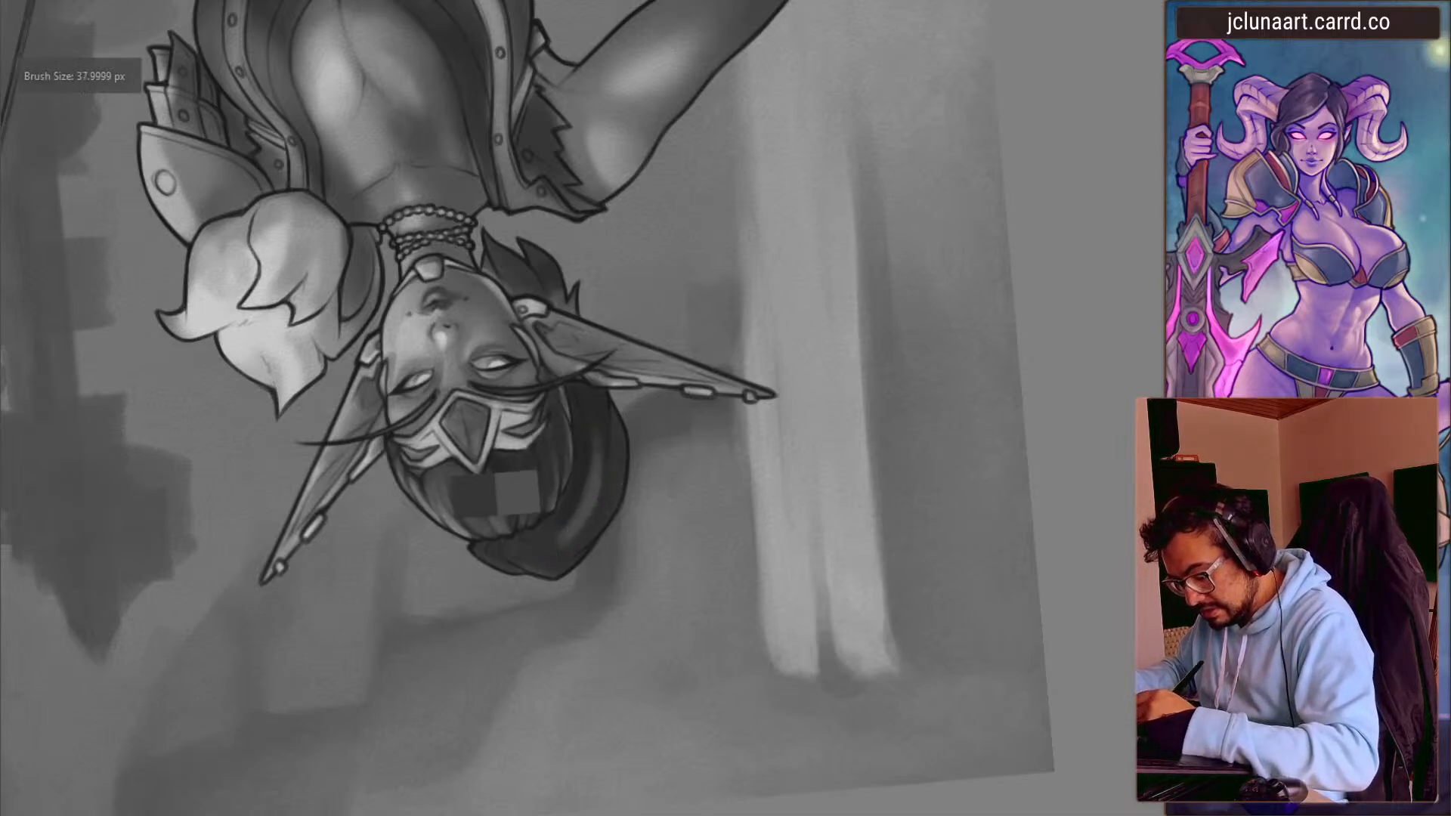
{"action": "key", "text": "bracketright"}
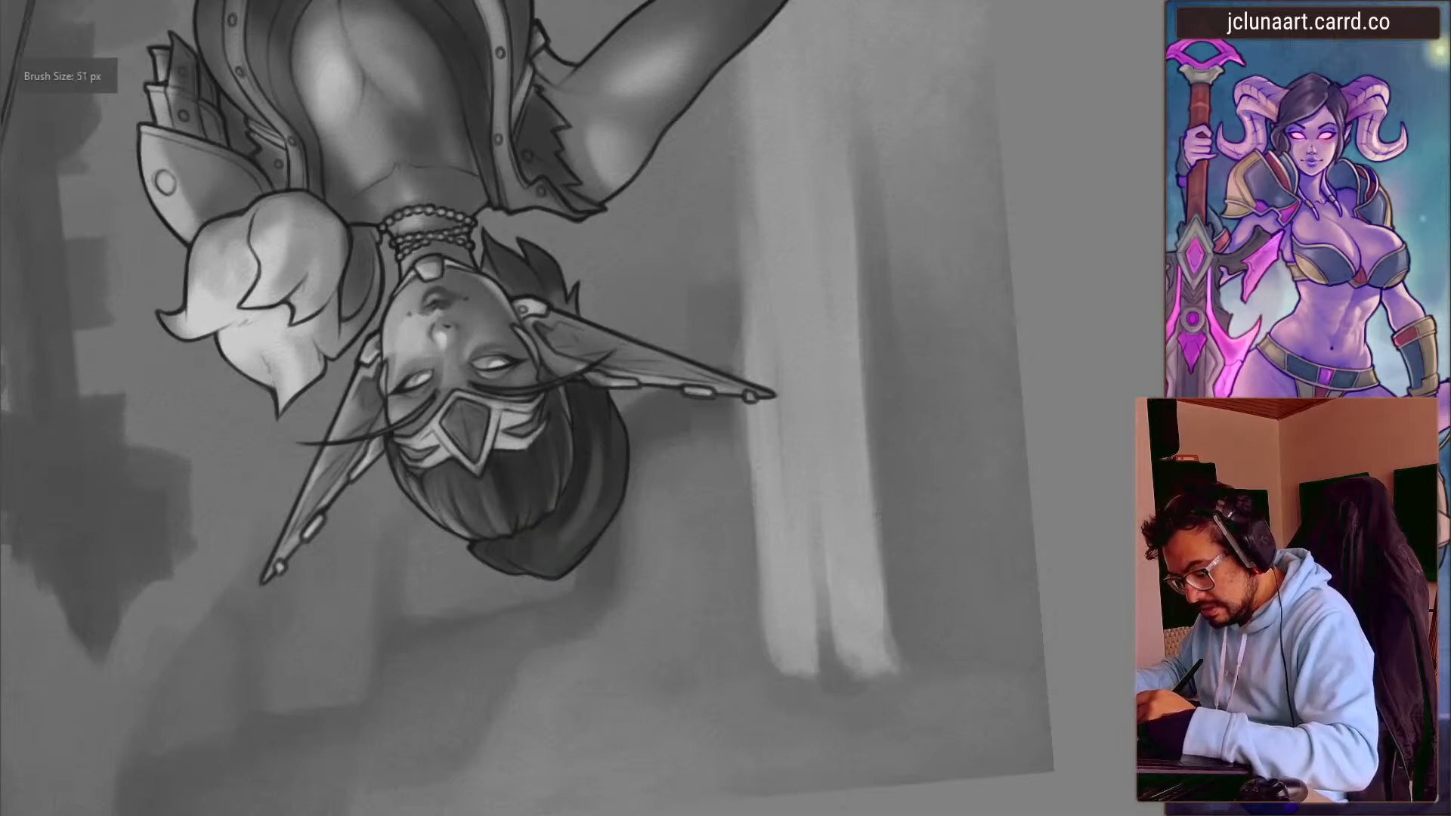
{"action": "key", "text": "bracketleft"}
- Add lighter strands to the top of the bun near the hair tie with a 28 to 30 px brush
{"action": "key", "text": "r"}
{"action": "mouse_move", "coordinate": [622, 420]}
{"action": "left_mouse_down"}
{"action": "mouse_move", "coordinate": [259, 502]}
{"action": "mouse_move", "coordinate": [423, 418]}
{"action": "mouse_move", "coordinate": [487, 537]}
{"action": "left_mouse_up"}
{"action": "left_click_drag", "start_coordinate": [628, 279], "coordinate": [607, 383]}
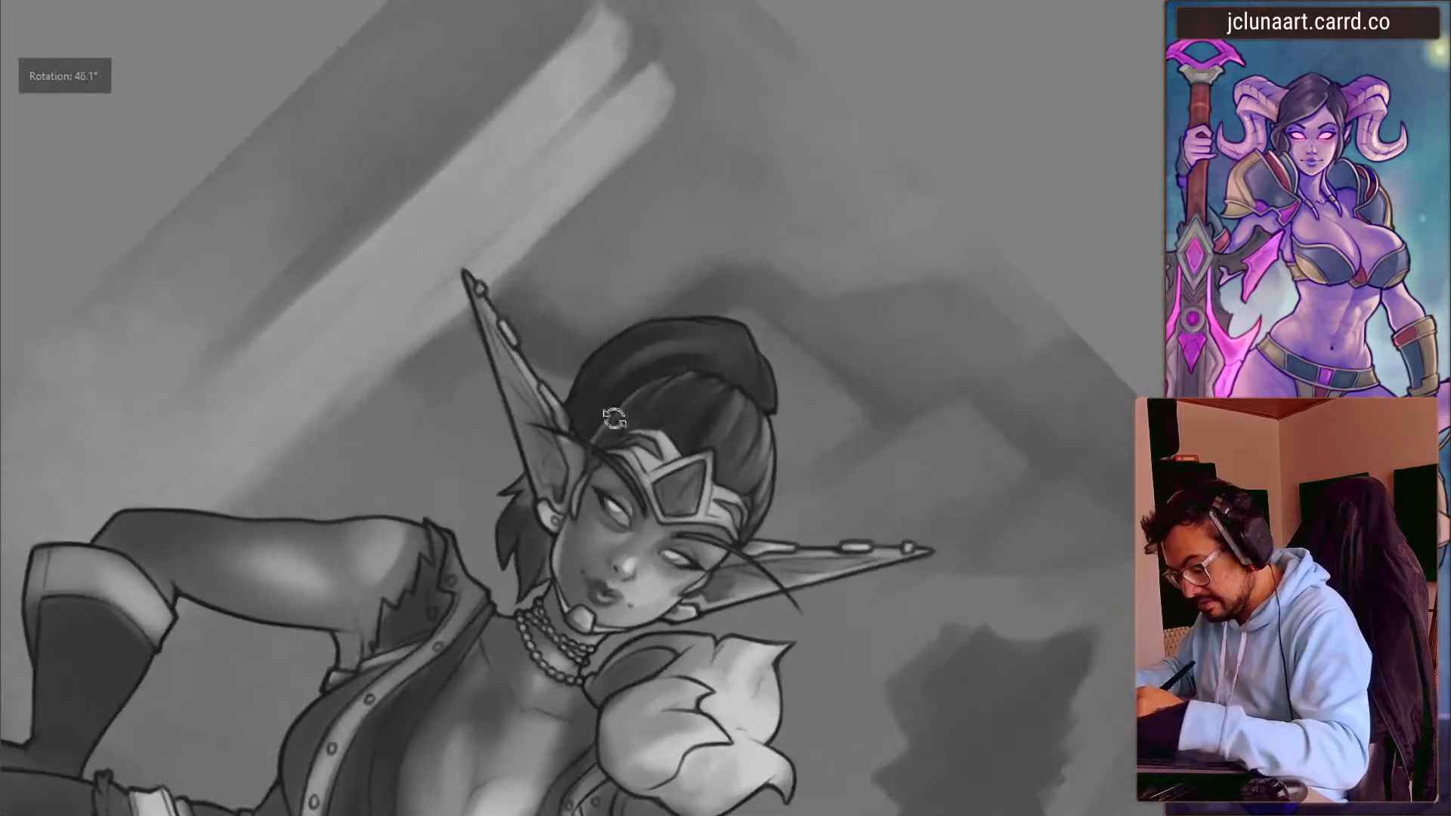
{"action": "key", "text": "bracketleft"}
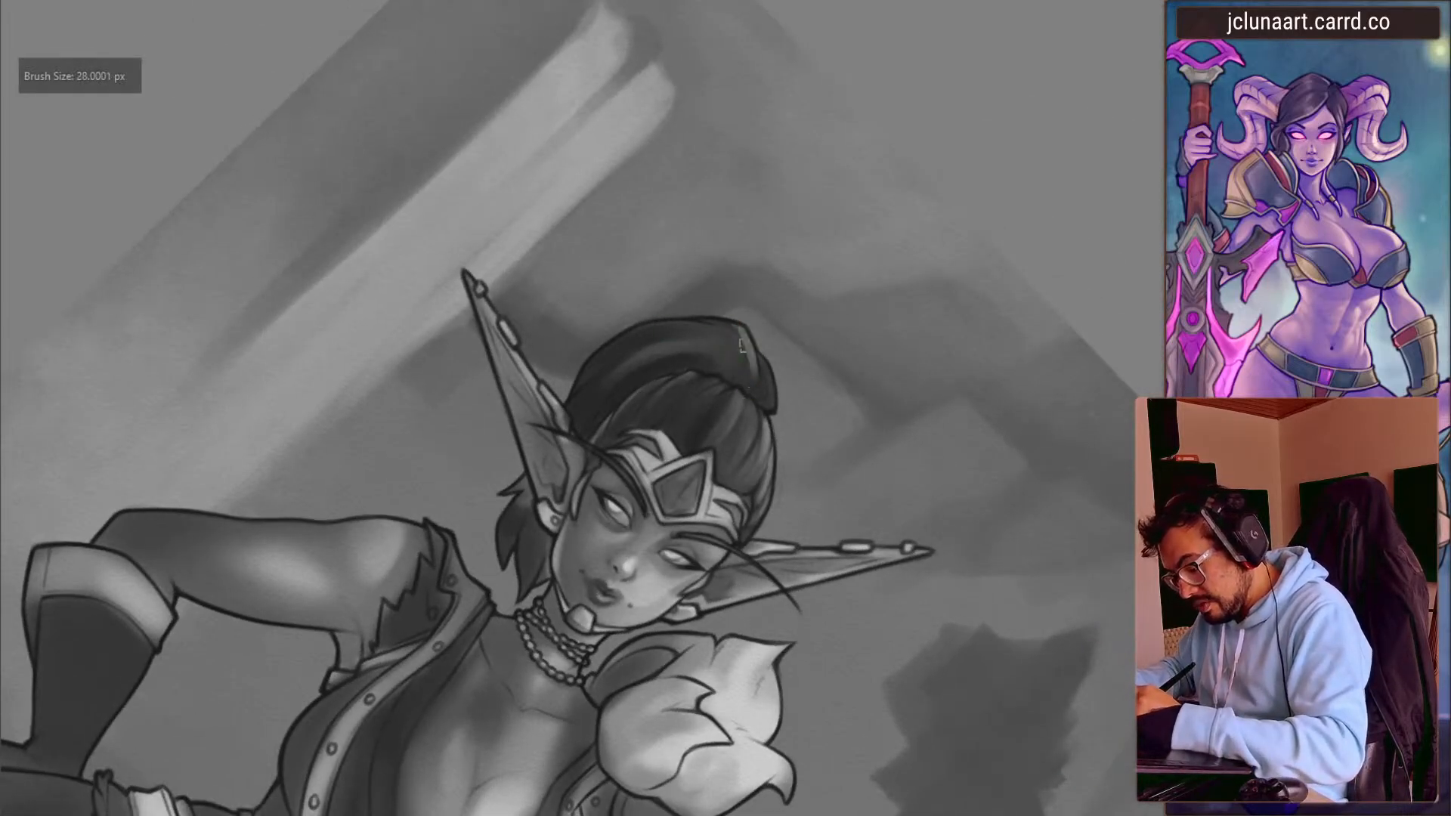
{"action": "key", "text": "bracketright"}
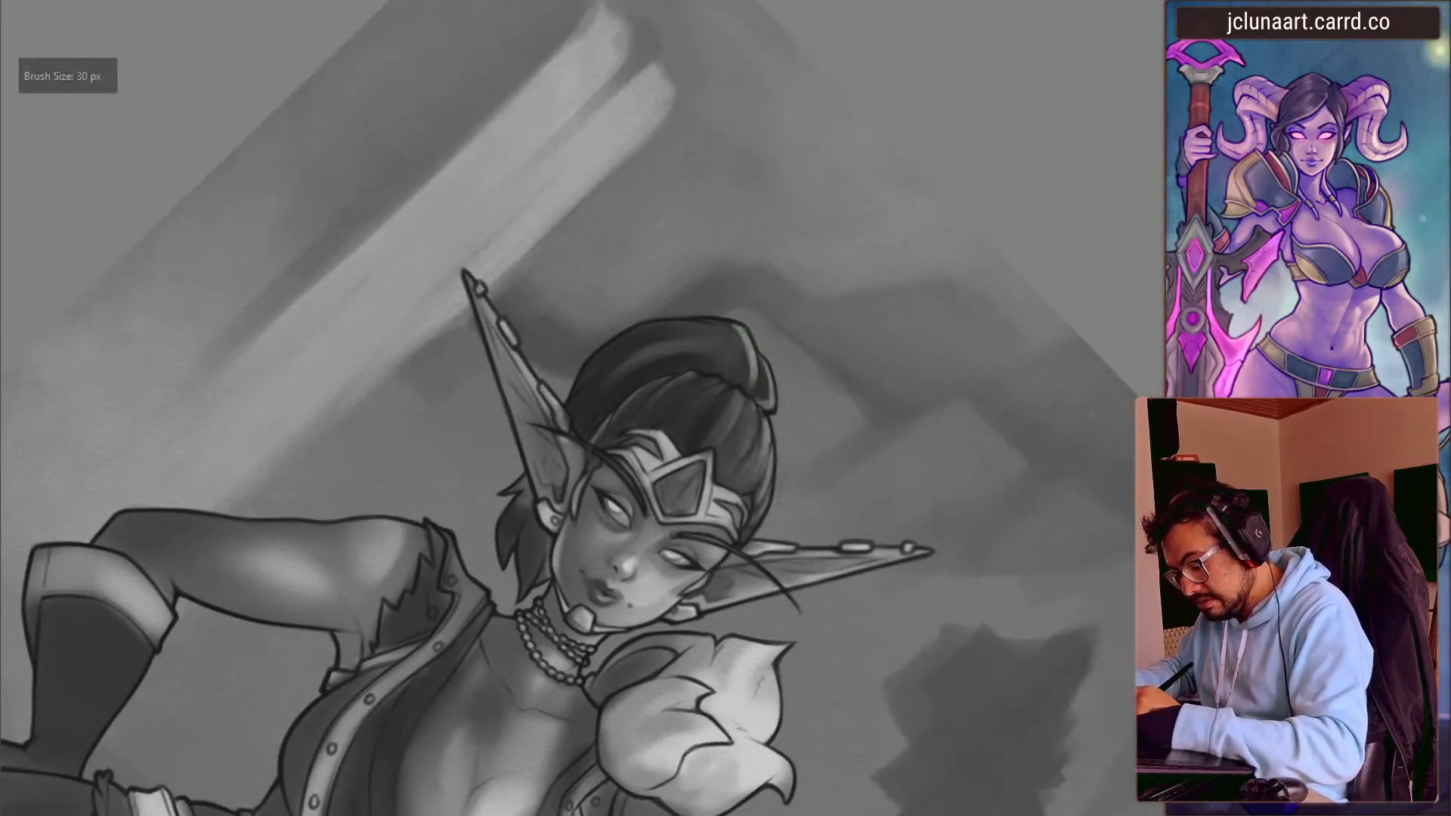
{"action": "left_click", "coordinate": [741, 384], "text": "alt"}
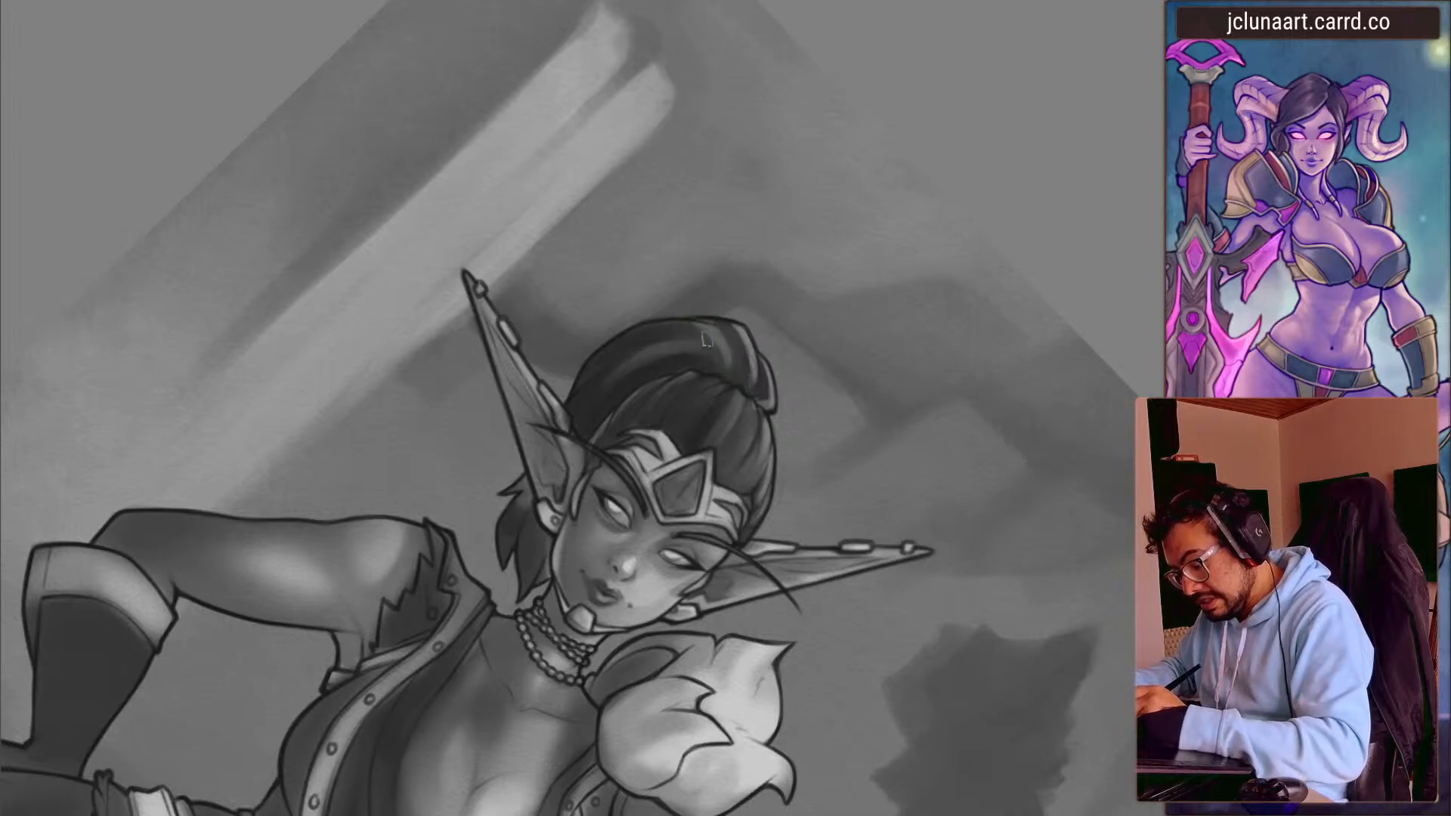
- Mirror the canvas and extend the light strands down the outer side of the ponytail with a 38 px brush
{"action": "key", "text": "m"}
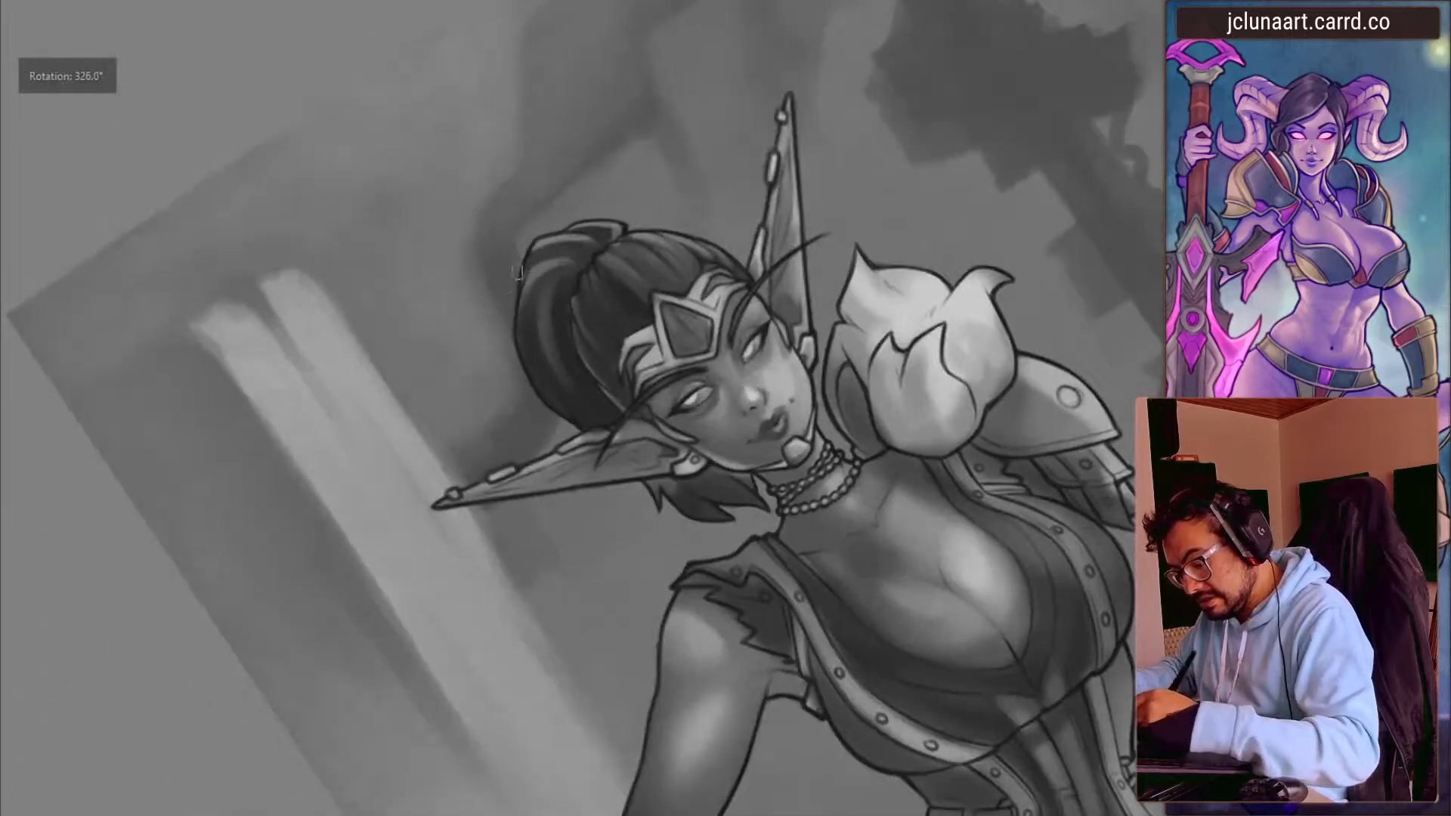
{"action": "key", "text": "bracketright"}
{"action": "key", "text": "bracketright"}
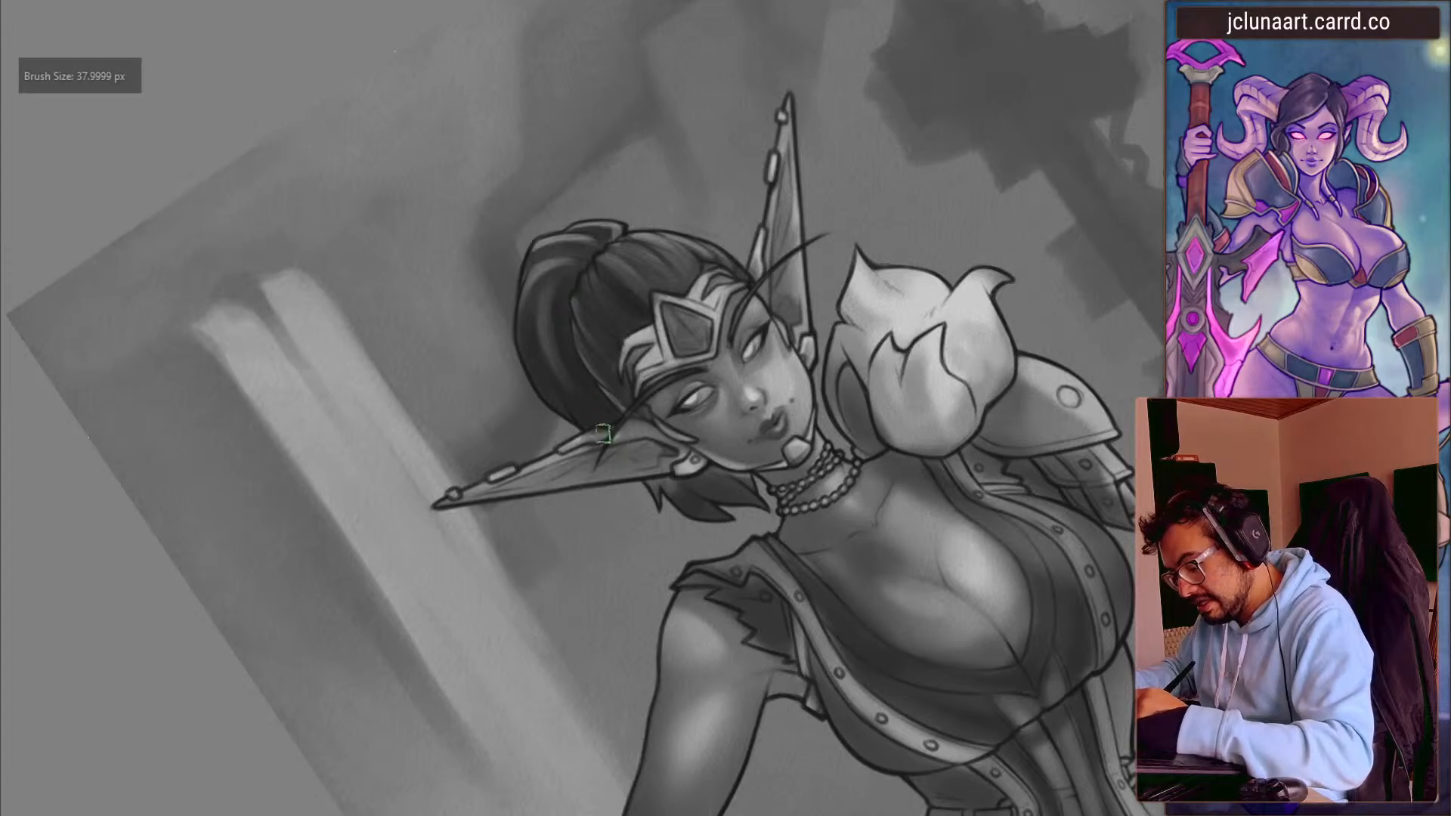
- Sample a dark hair tone and shade the lower ponytail and loose hair behind the ear, enlarging the brush to 59 px
{"action": "left_click_drag", "start_coordinate": [424, 316], "coordinate": [507, 233]}
{"action": "key", "text": "m"}
{"action": "left_click_drag", "start_coordinate": [341, 550], "coordinate": [308, 371]}
{"action": "left_click_drag", "start_coordinate": [308, 372], "coordinate": [377, 421]}
{"action": "mouse_move", "coordinate": [377, 421]}
{"action": "left_mouse_down"}
{"action": "mouse_move", "coordinate": [391, 359]}
{"action": "mouse_move", "coordinate": [436, 373]}
{"action": "mouse_move", "coordinate": [472, 412]}
{"action": "left_mouse_up"}
{"action": "key", "text": "bracketright"}
{"action": "key", "text": "bracketright"}
{"action": "key", "text": "bracketright"}
{"action": "left_click_drag", "start_coordinate": [482, 197], "coordinate": [421, 255]}
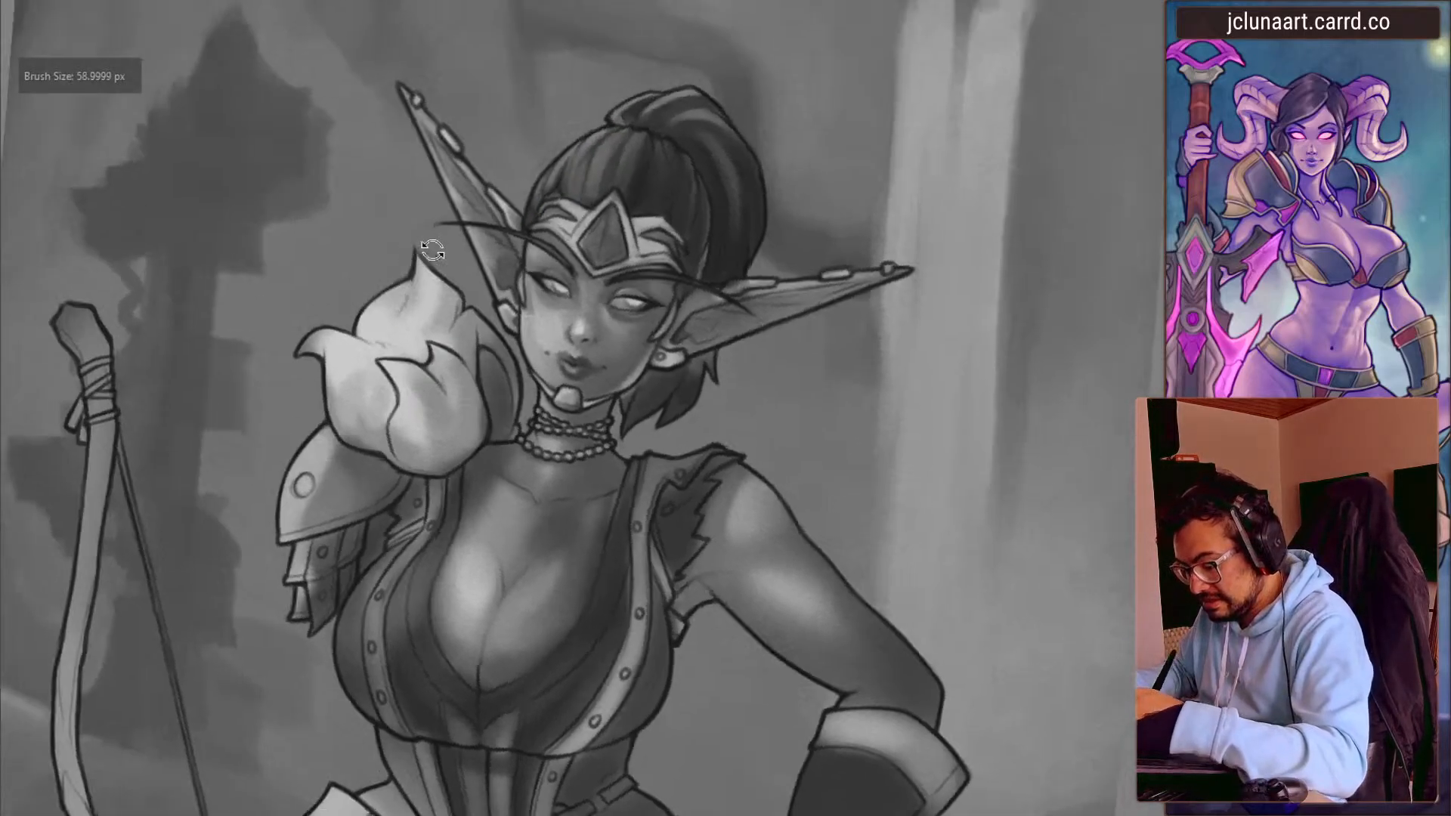
{"action": "key", "text": "bracketright"}
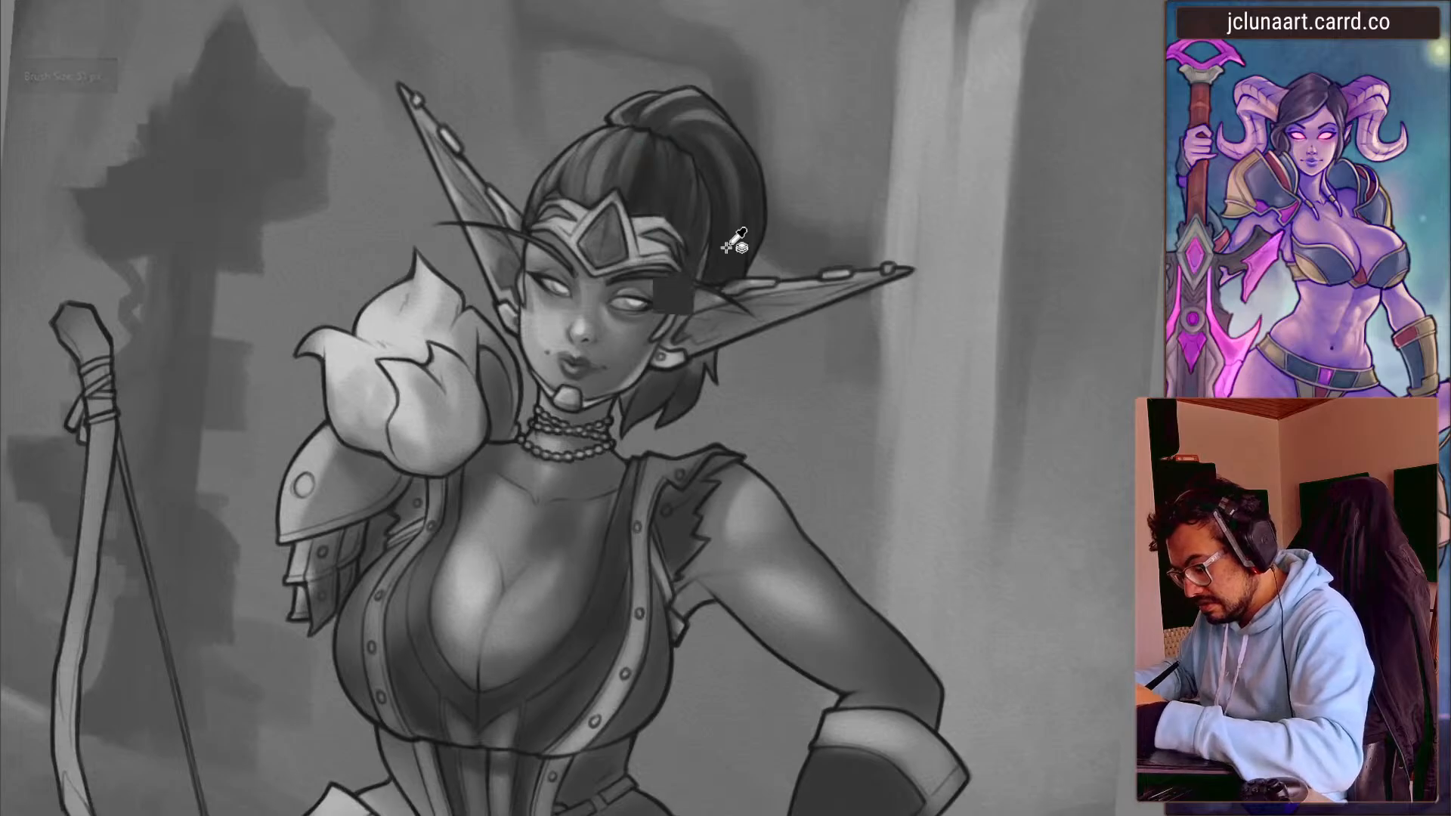
{"action": "key", "text": "bracketright"}
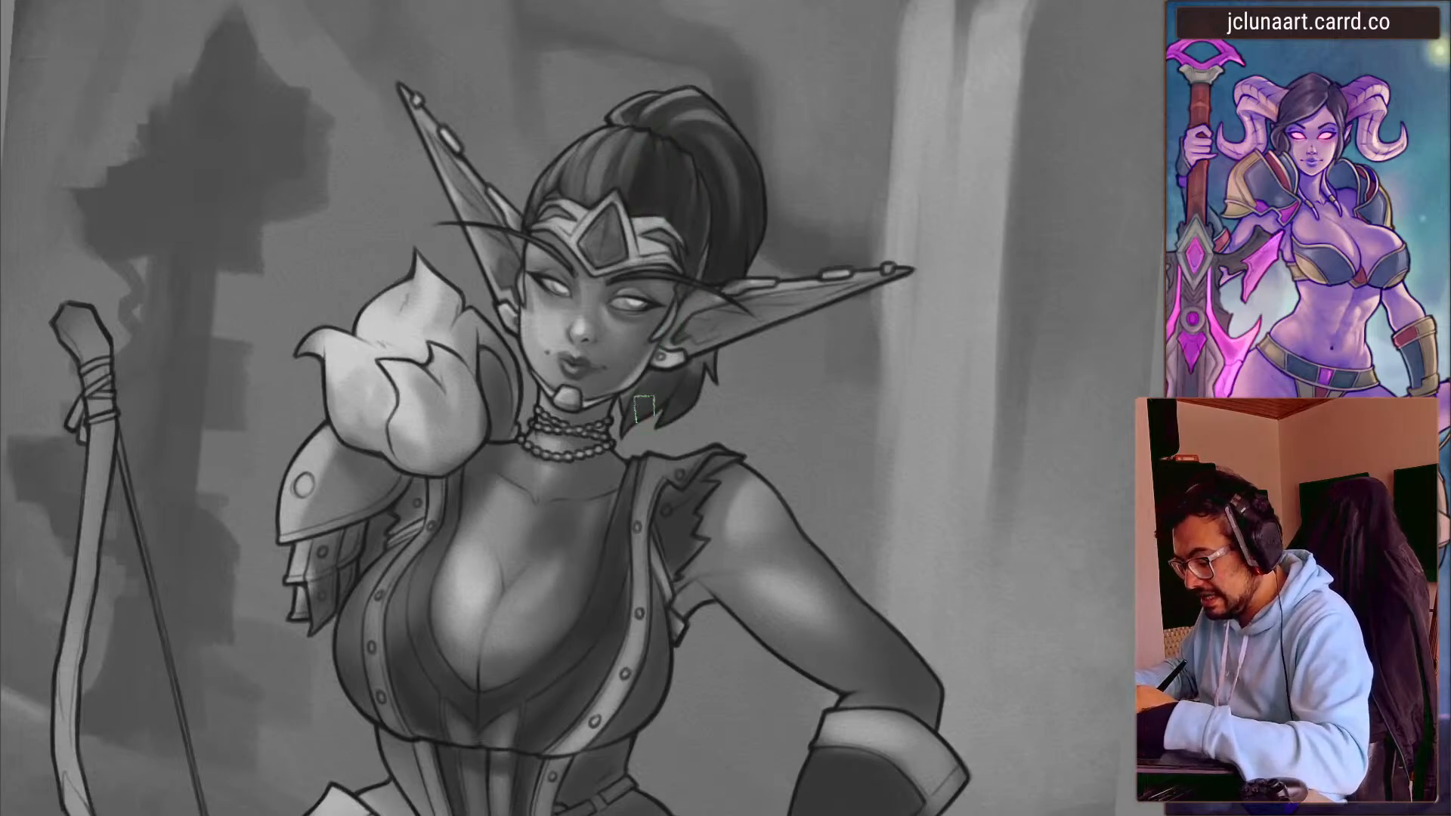
- Shade the inside of the ear next to the ponytail, varying the brush between 28, 16 and 22 px
{"action": "left_click_drag", "start_coordinate": [637, 382], "coordinate": [514, 281]}
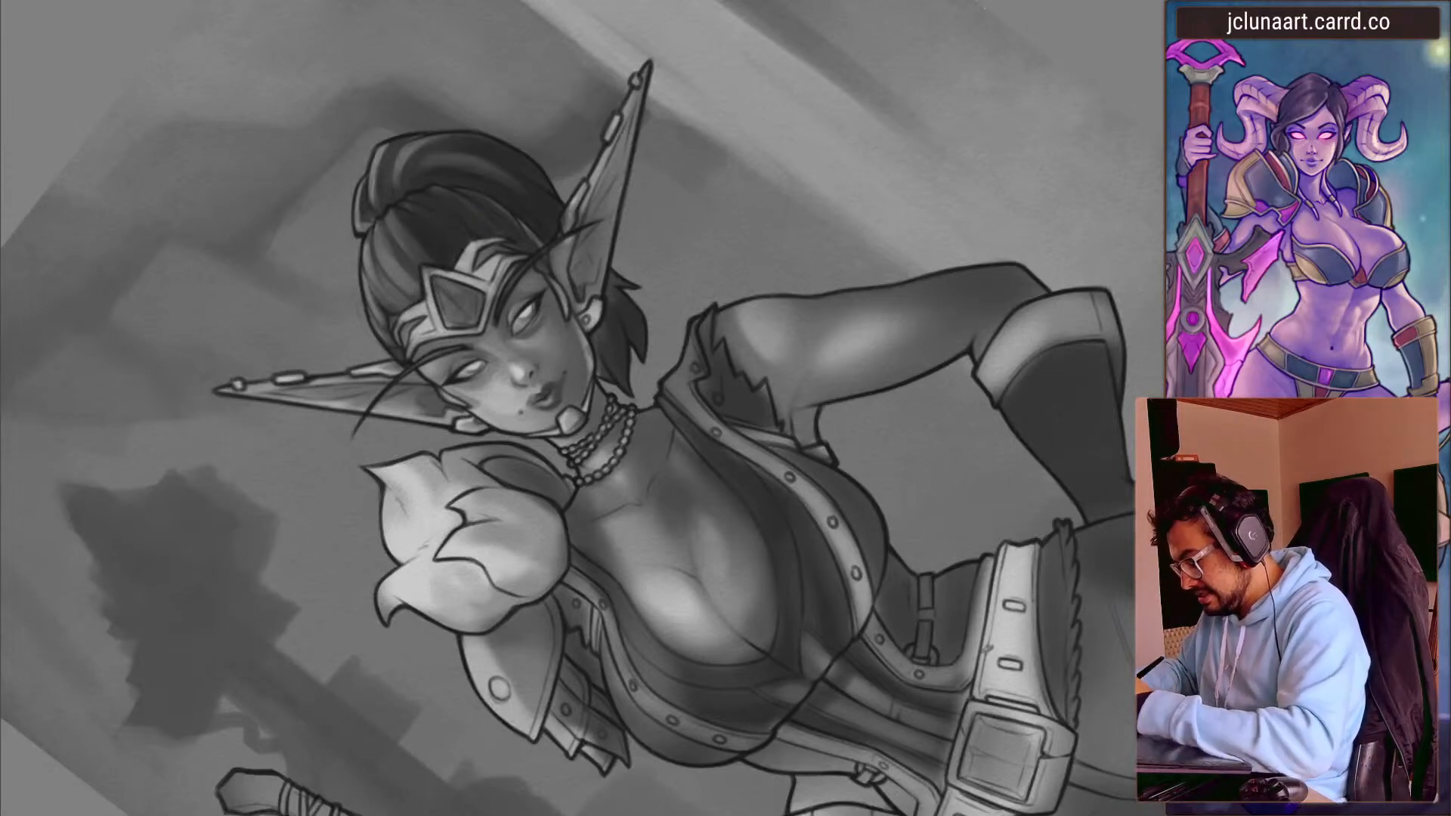
{"action": "key", "text": "bracketleft"}
{"action": "key", "text": "bracketleft"}
{"action": "key", "text": "bracketleft"}
{"action": "key", "text": "bracketleft"}
{"action": "key", "text": "bracketleft"}
{"action": "key", "text": "bracketleft"}
{"action": "key", "text": "bracketleft"}
{"action": "key", "text": "bracketleft"}
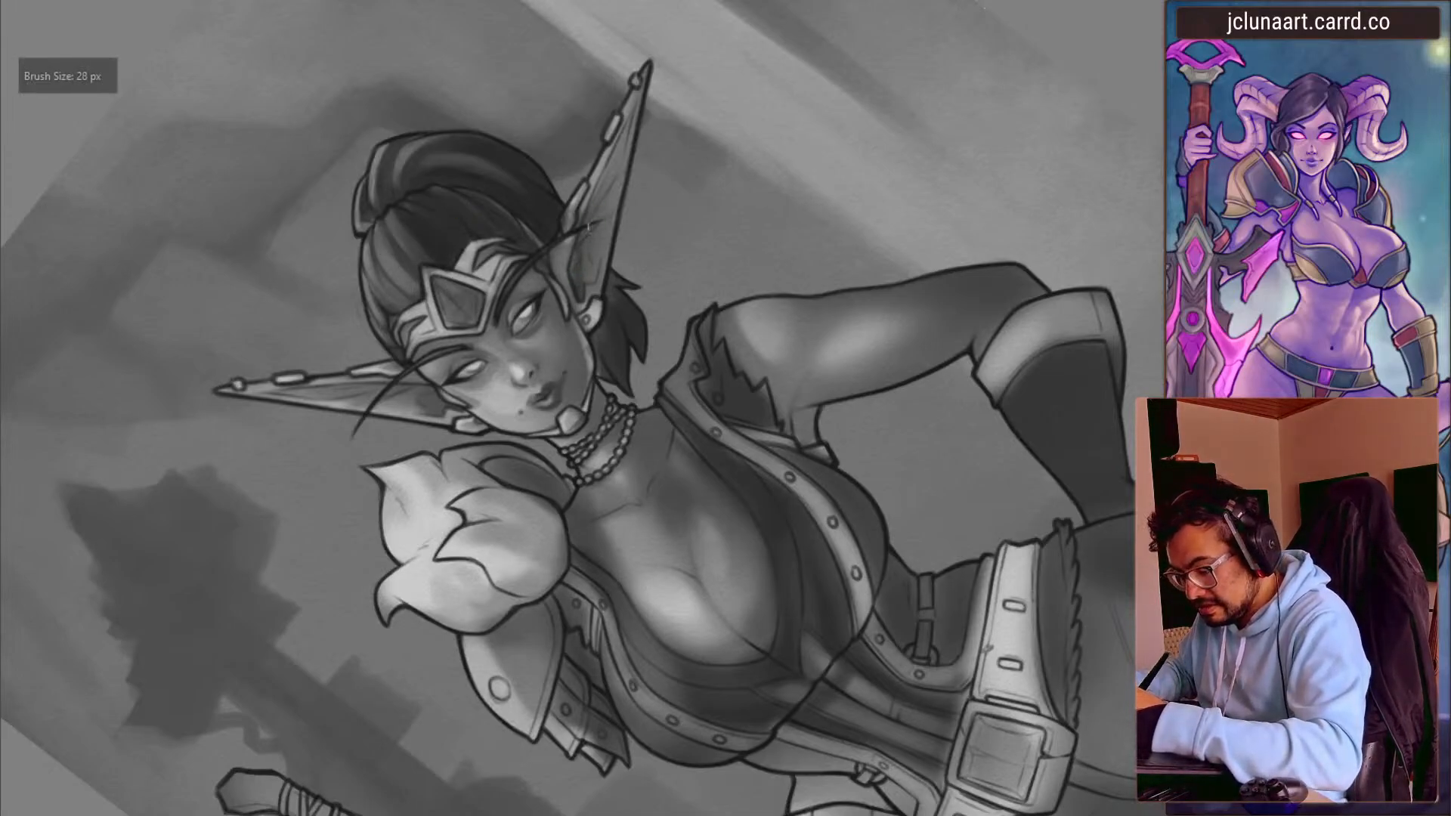
{"action": "key", "text": "bracketright"}
{"action": "left_click_drag", "start_coordinate": [591, 270], "coordinate": [617, 127]}
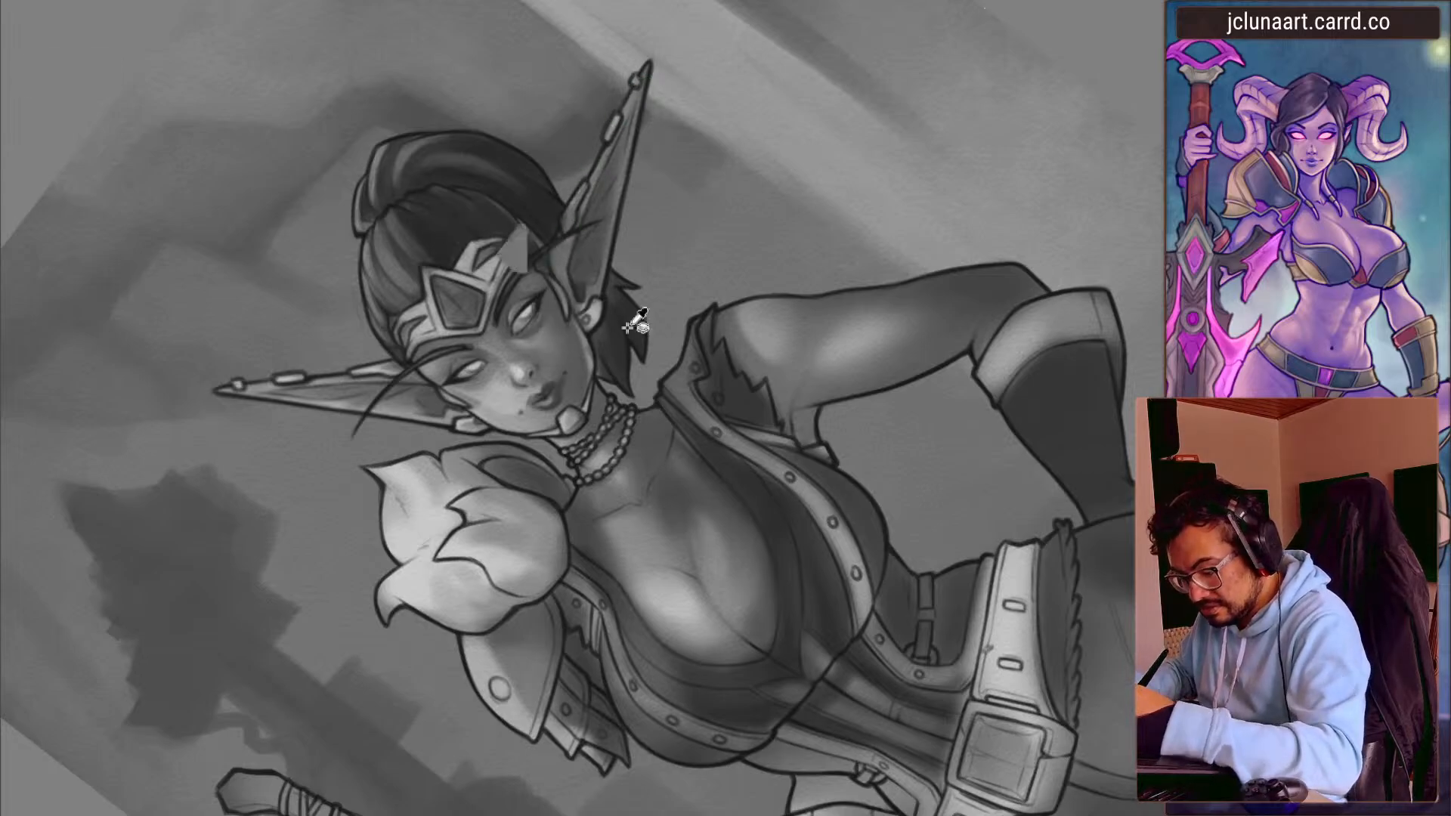
{"action": "key", "text": "bracketleft"}
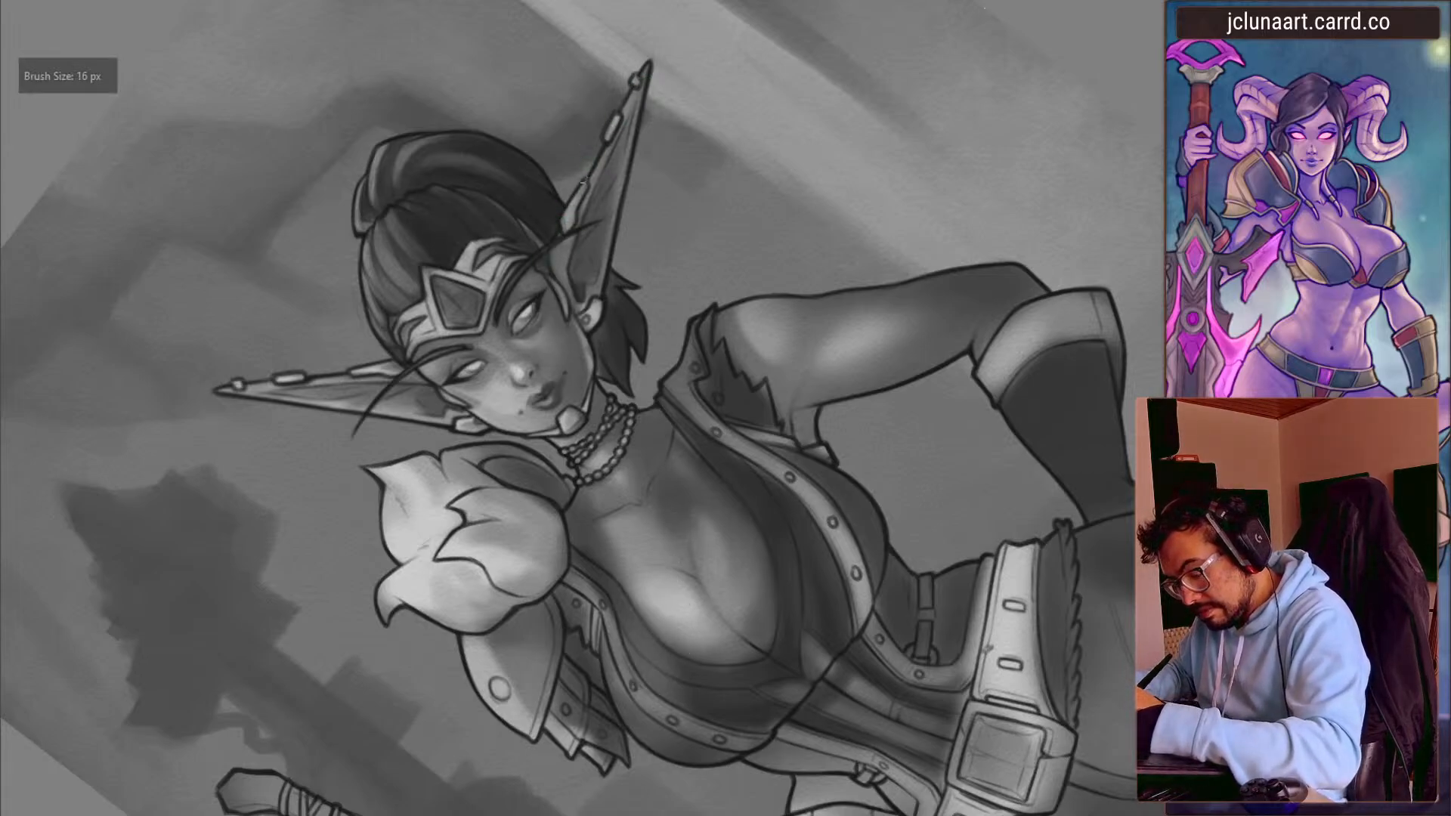
{"action": "key", "text": "bracketright"}
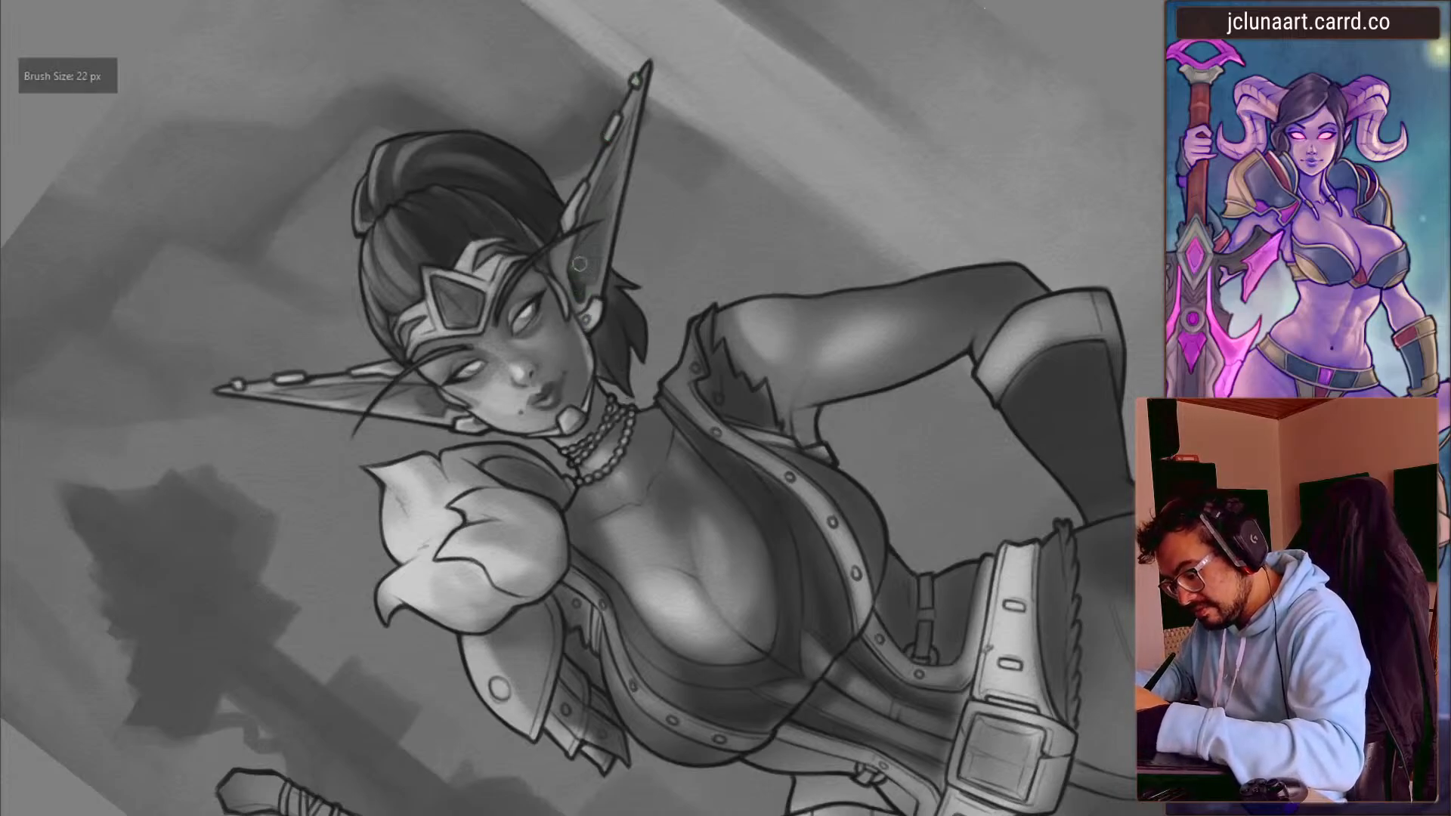
- Sample a skin tone and deepen the shading toward the tip of the same ear with a 26 px brush
{"action": "left_click_drag", "start_coordinate": [579, 243], "coordinate": [416, 399]}
{"action": "left_click", "coordinate": [682, 434], "text": "ctrl"}
{"action": "left_click_drag", "start_coordinate": [675, 407], "coordinate": [709, 453]}
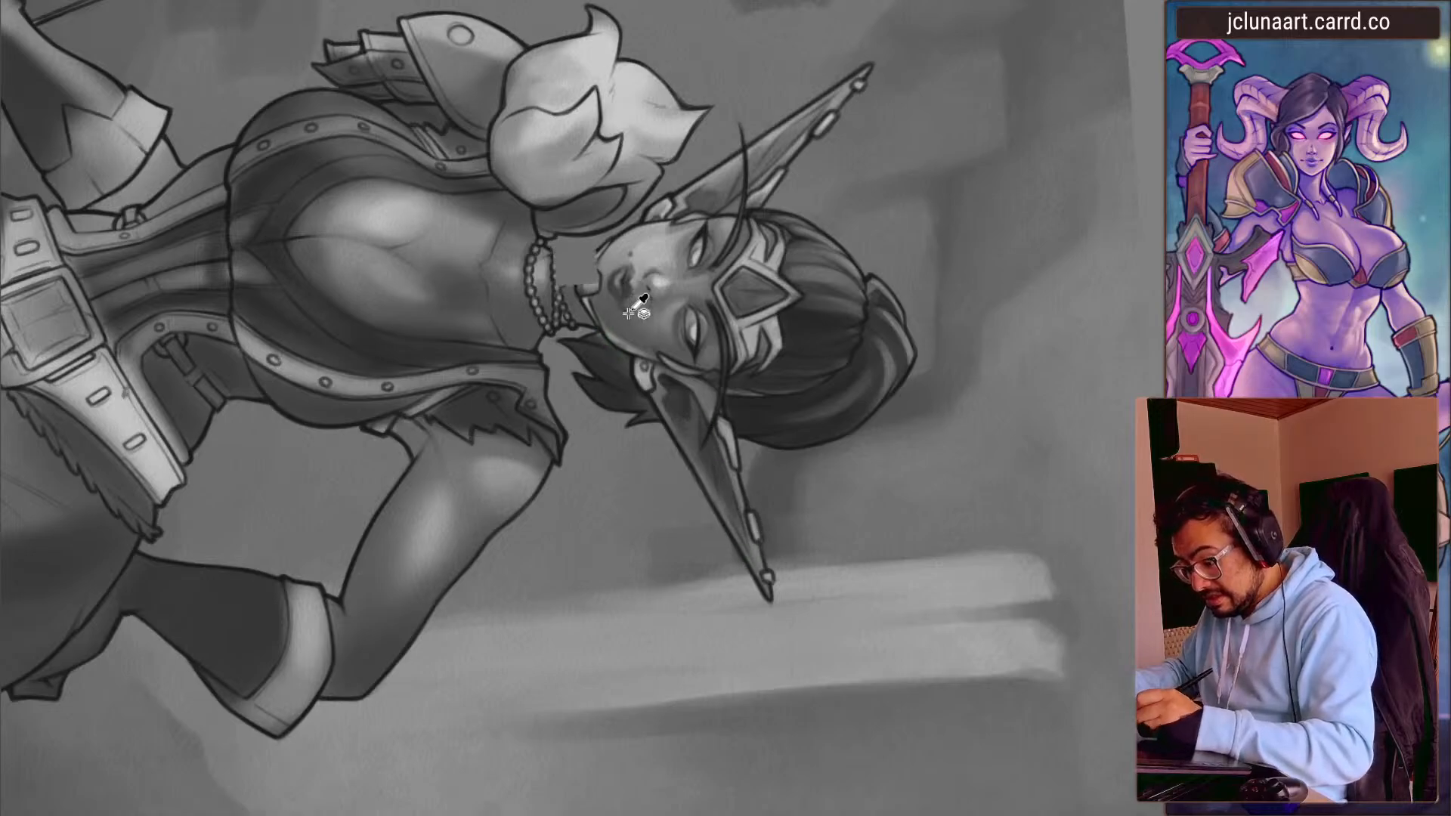
{"action": "key", "text": "bracketleft"}
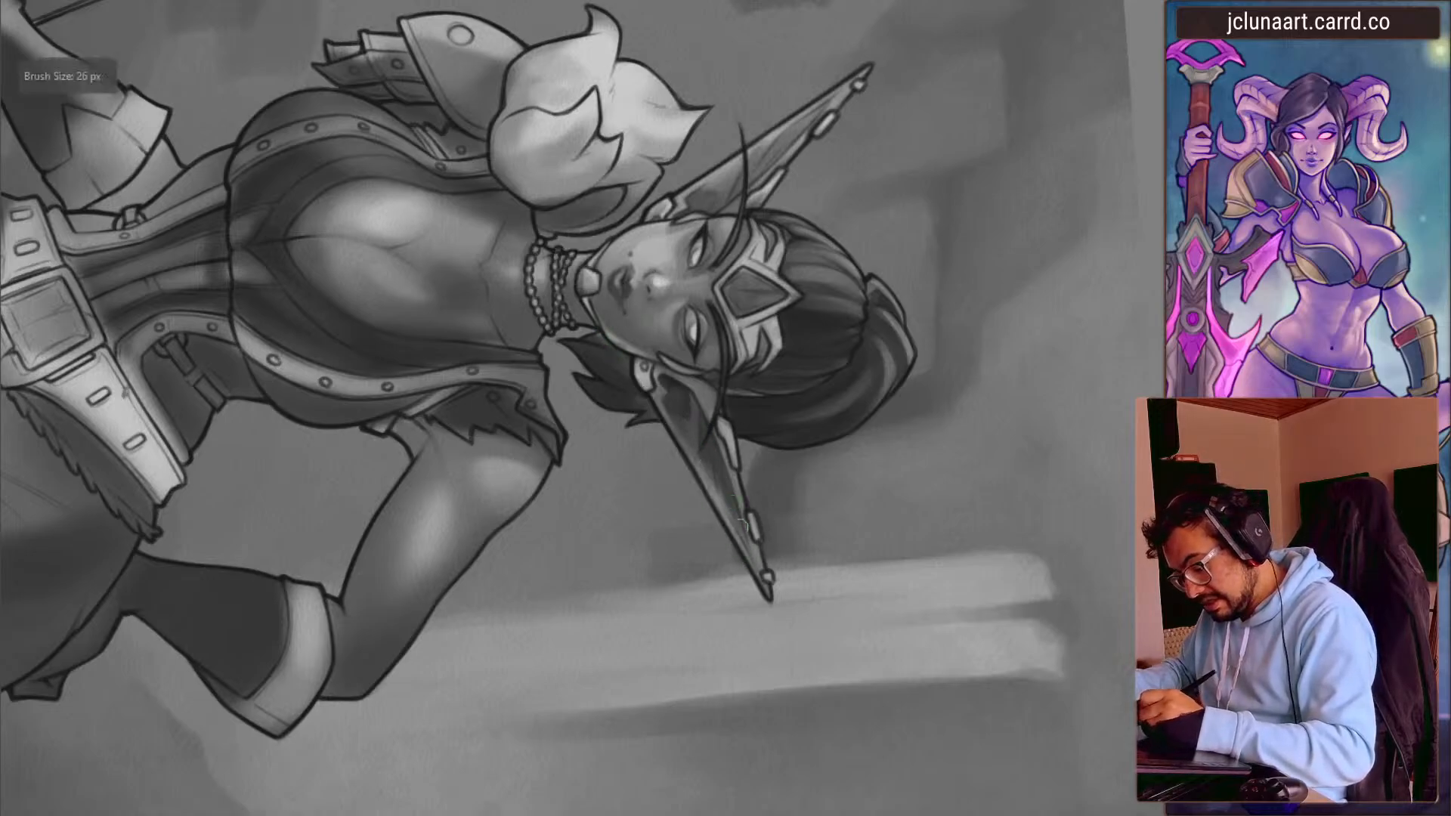
- Blend sampled skin tones along the ear's lower edge and base, varying the brush between 22, 13 and 24 px
{"action": "left_click_drag", "start_coordinate": [733, 239], "coordinate": [314, 503]}
{"action": "left_click", "coordinate": [511, 366], "text": "ctrl"}
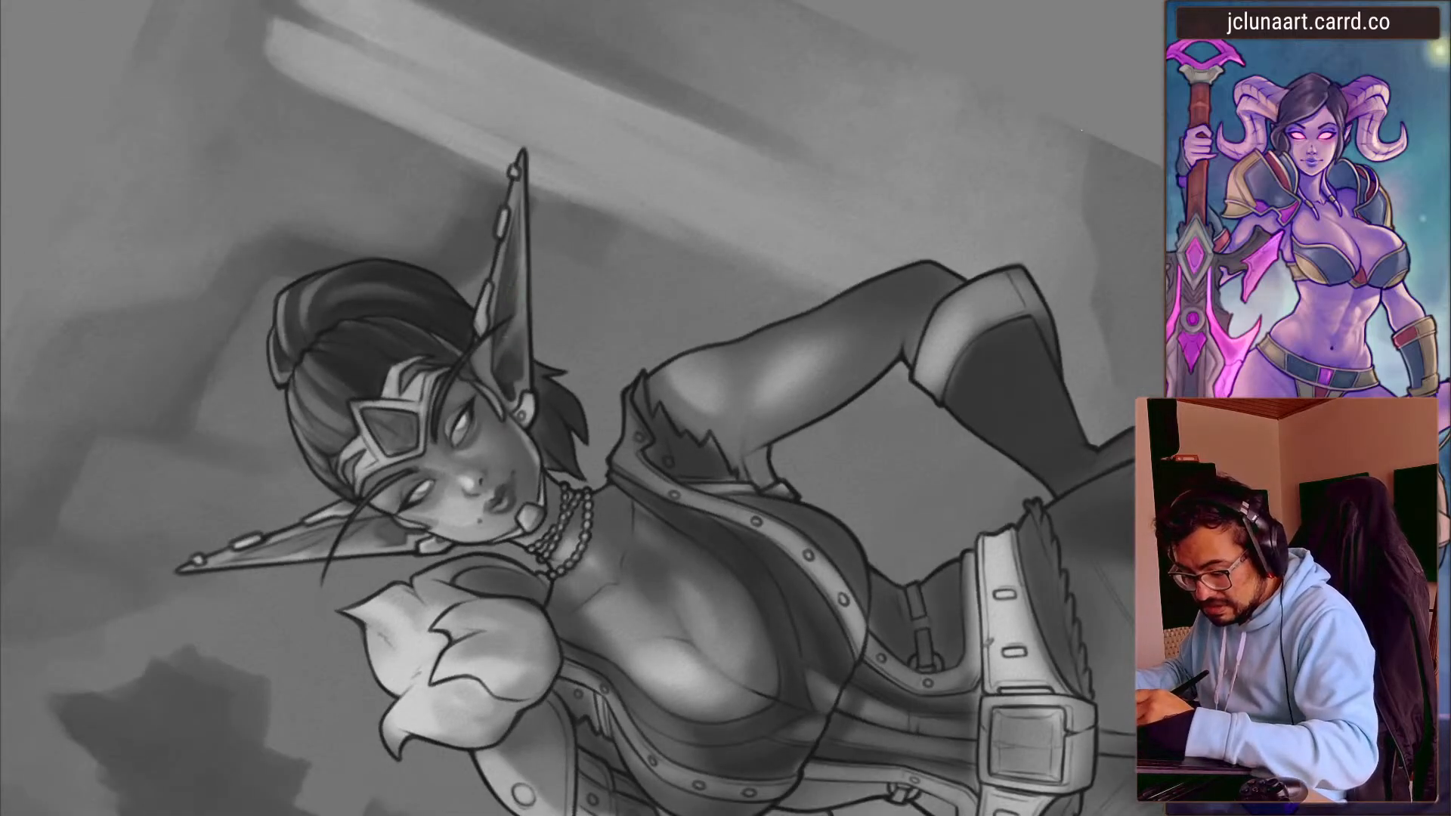
{"action": "left_click_drag", "start_coordinate": [366, 542], "coordinate": [521, 412]}
{"action": "key", "text": "bracketleft"}
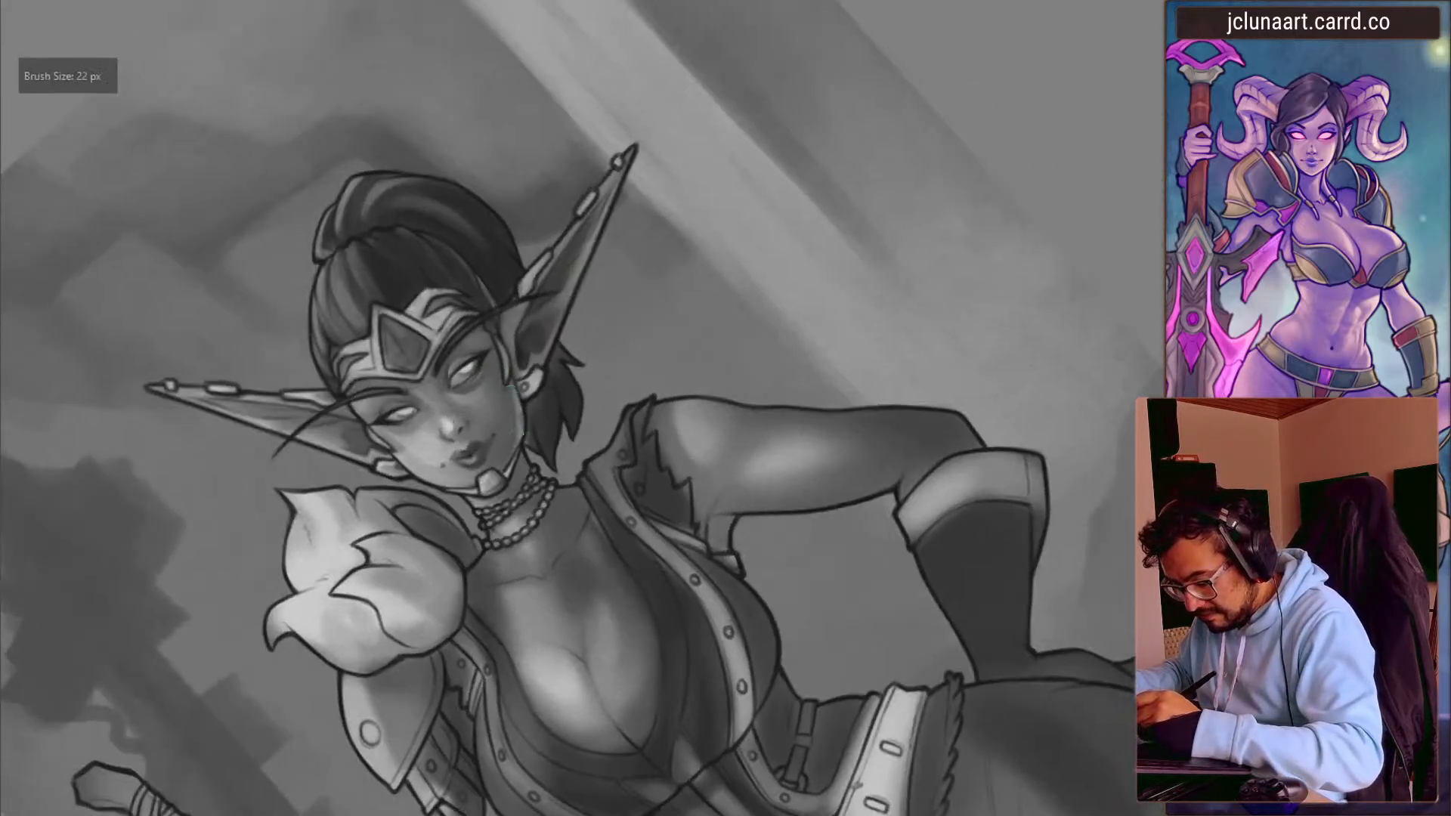
{"action": "key", "text": "bracketleft"}
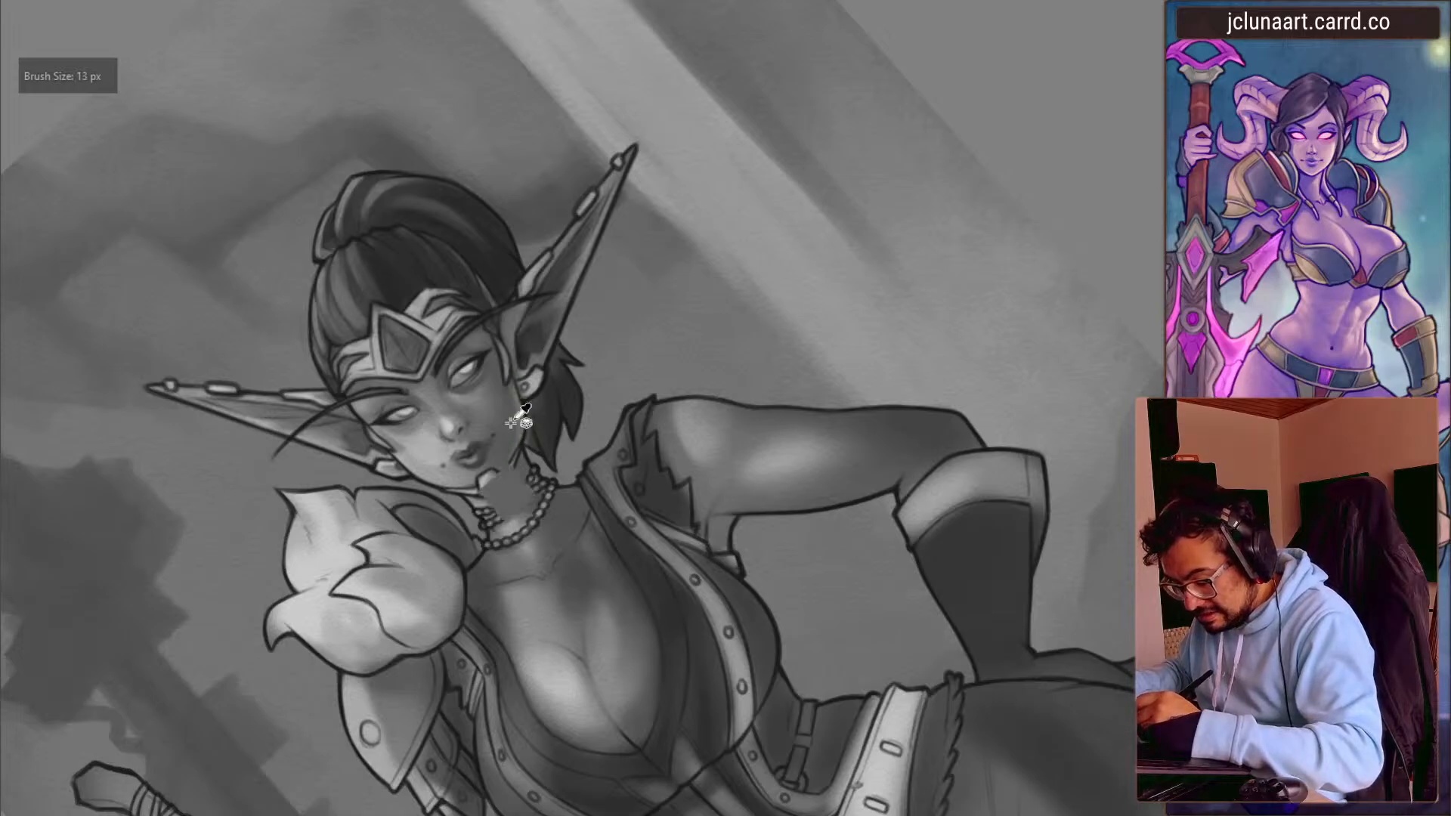
{"action": "key", "text": "bracketright"}
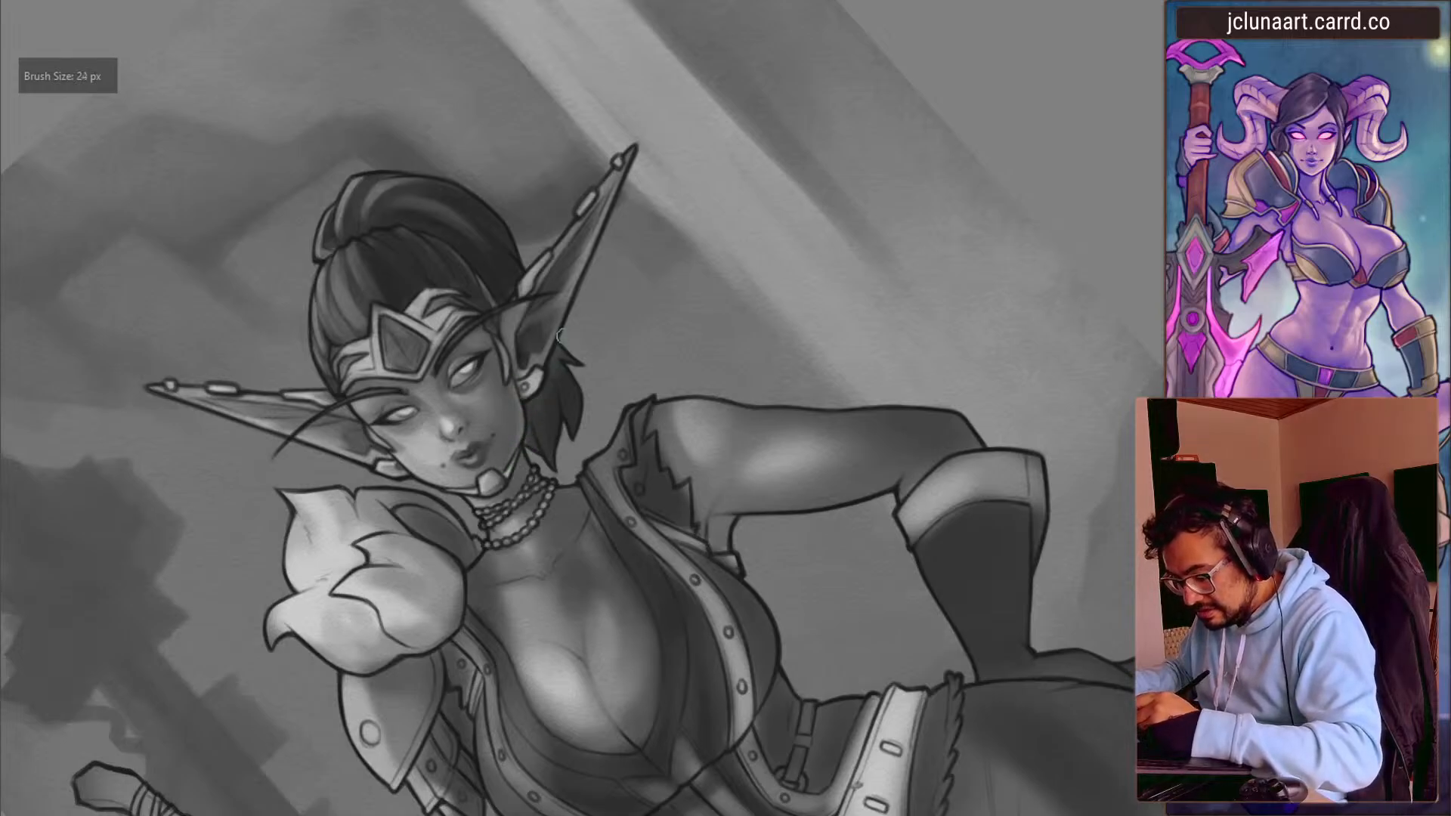
- Sample a diadem tone and touch up the shading around its central gem with an 18 px brush
{"action": "mouse_move", "coordinate": [527, 462]}
{"action": "left_mouse_down"}
{"action": "mouse_move", "coordinate": [363, 483]}
{"action": "mouse_move", "coordinate": [239, 420]}
{"action": "mouse_move", "coordinate": [317, 201]}
{"action": "left_mouse_up"}
{"action": "key", "text": "bracketright"}
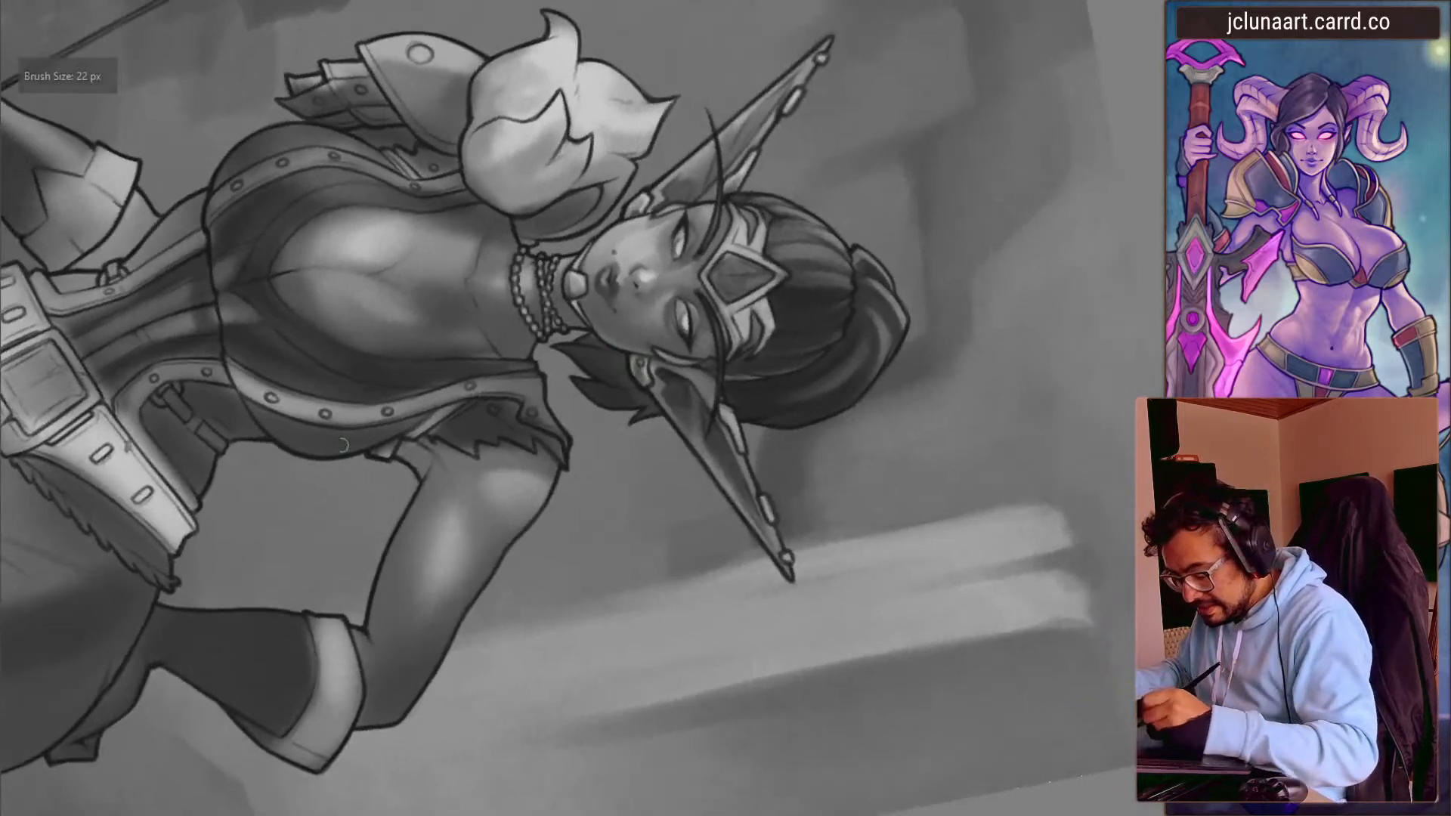
{"action": "left_click_drag", "start_coordinate": [363, 444], "coordinate": [368, 358]}
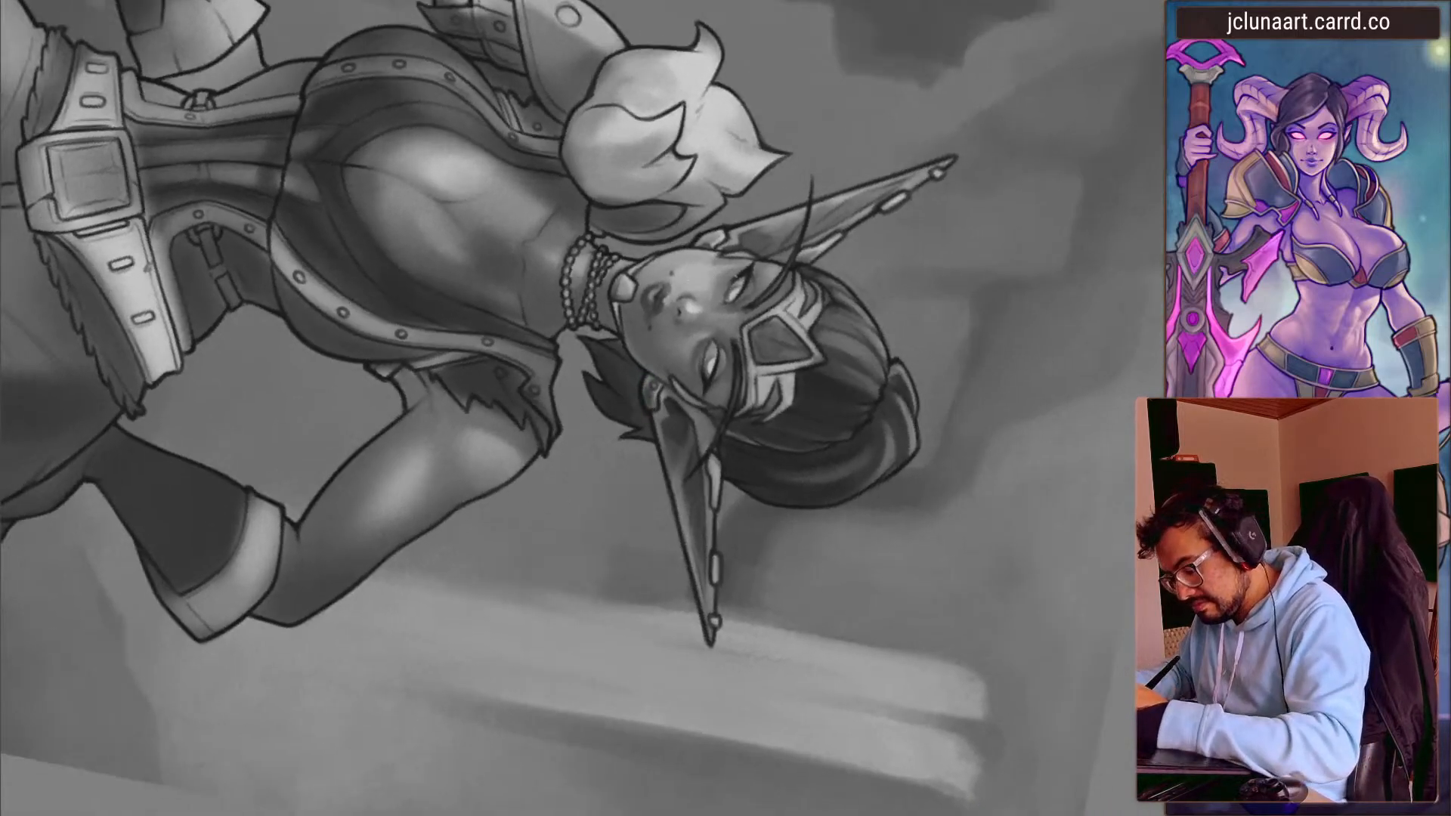
{"action": "key", "text": "bracketleft"}
{"action": "left_click", "coordinate": [817, 333], "text": "ctrl"}
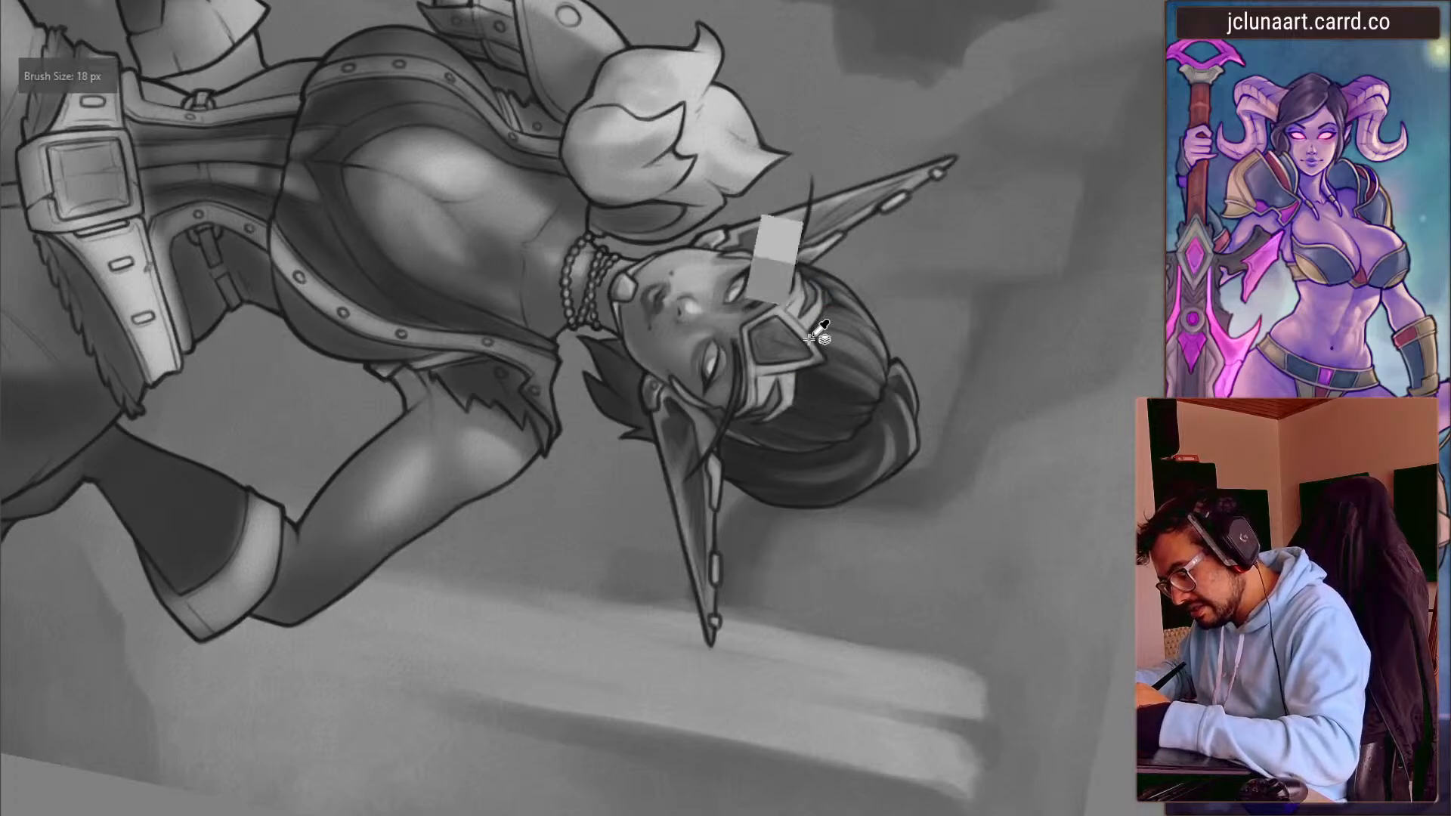
{"action": "left_click_drag", "start_coordinate": [818, 363], "coordinate": [765, 378]}
- Paint dark and light facets on the diadem's central gem with sampled tones, varying the brush between 26 and 13 px
{"action": "mouse_move", "coordinate": [332, 340]}
{"action": "left_mouse_down"}
{"action": "mouse_move", "coordinate": [337, 506]}
{"action": "mouse_move", "coordinate": [511, 675]}
{"action": "left_mouse_up"}
{"action": "key", "text": "bracketright"}
{"action": "key", "text": "bracketright"}
{"action": "left_click", "coordinate": [525, 236], "text": "ctrl"}
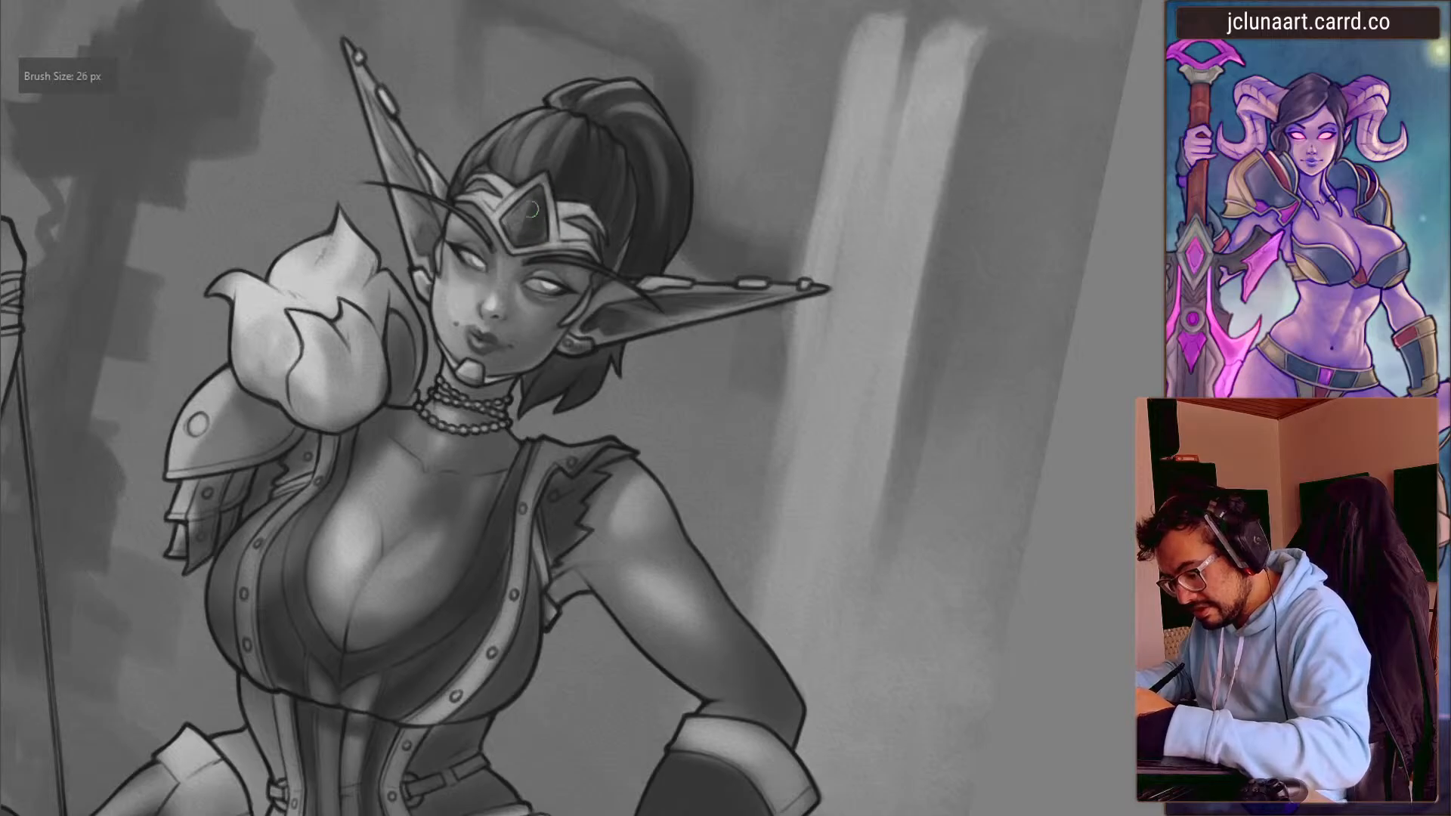
{"action": "key", "text": "bracketleft"}
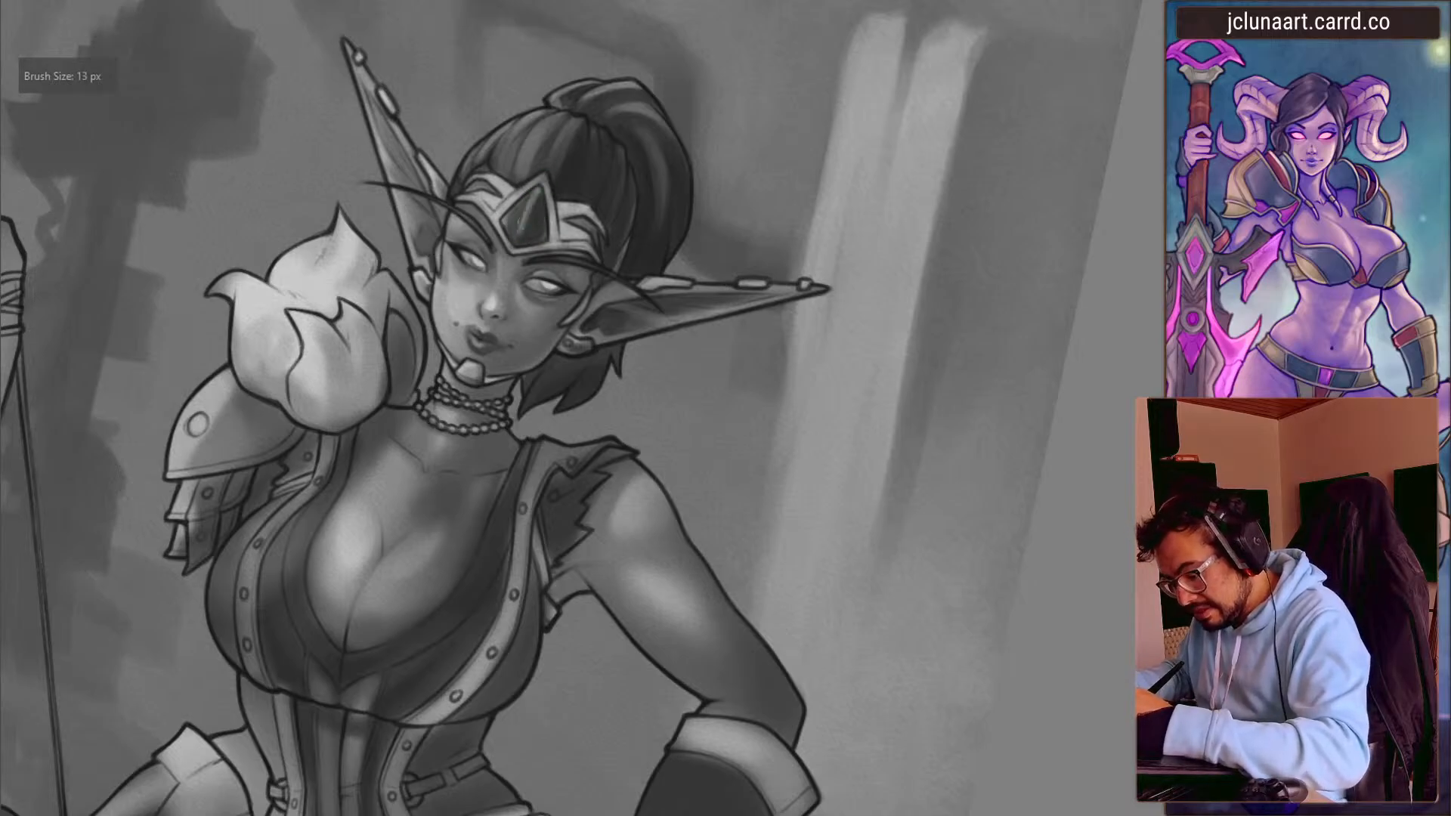
{"action": "left_click", "coordinate": [518, 228], "text": "ctrl"}
{"action": "left_click_drag", "start_coordinate": [508, 226], "coordinate": [516, 224]}
{"action": "key", "text": "bracketright"}
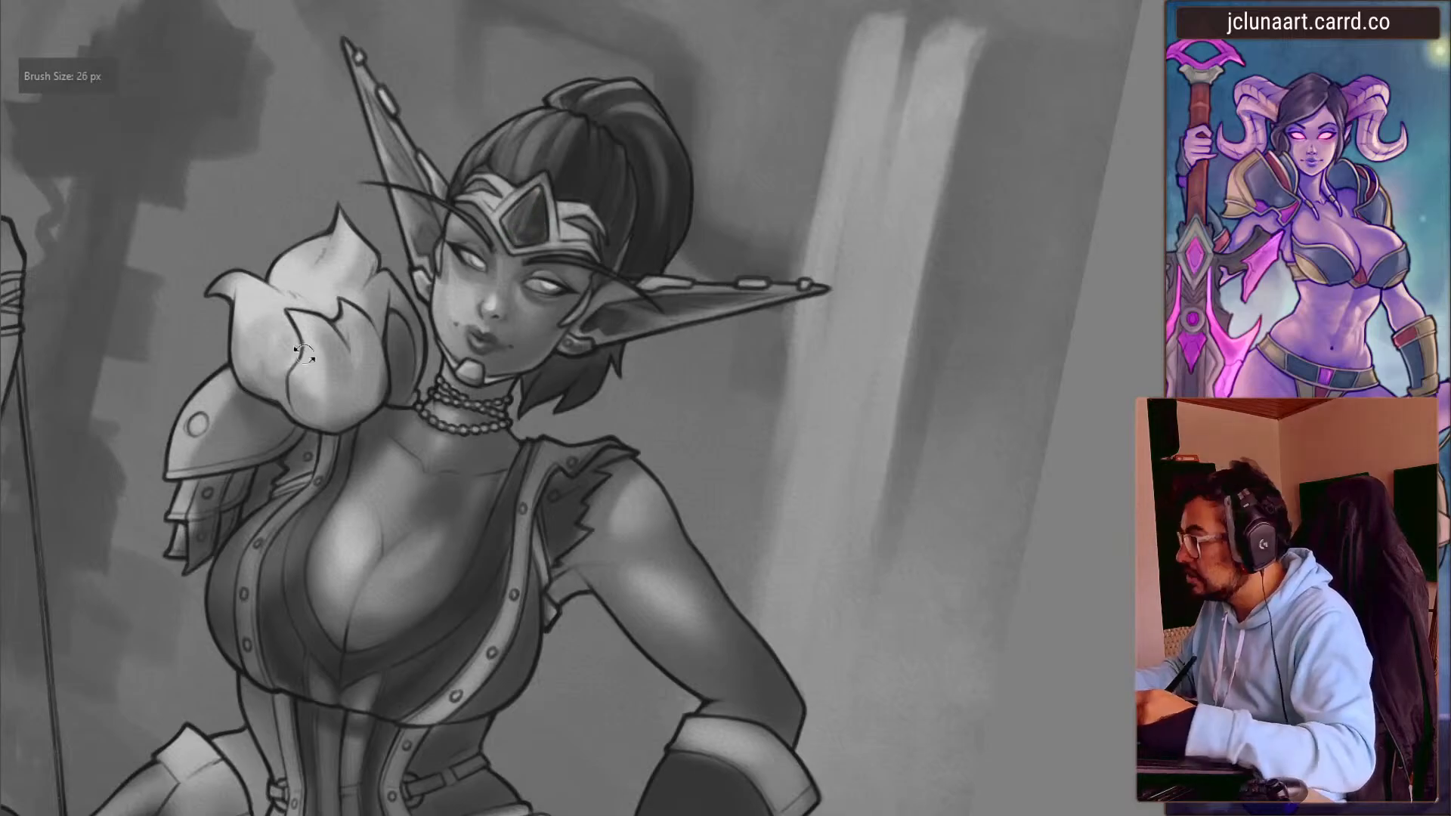
{"action": "key", "text": "m"}
{"action": "left_click_drag", "start_coordinate": [306, 361], "coordinate": [344, 437]}
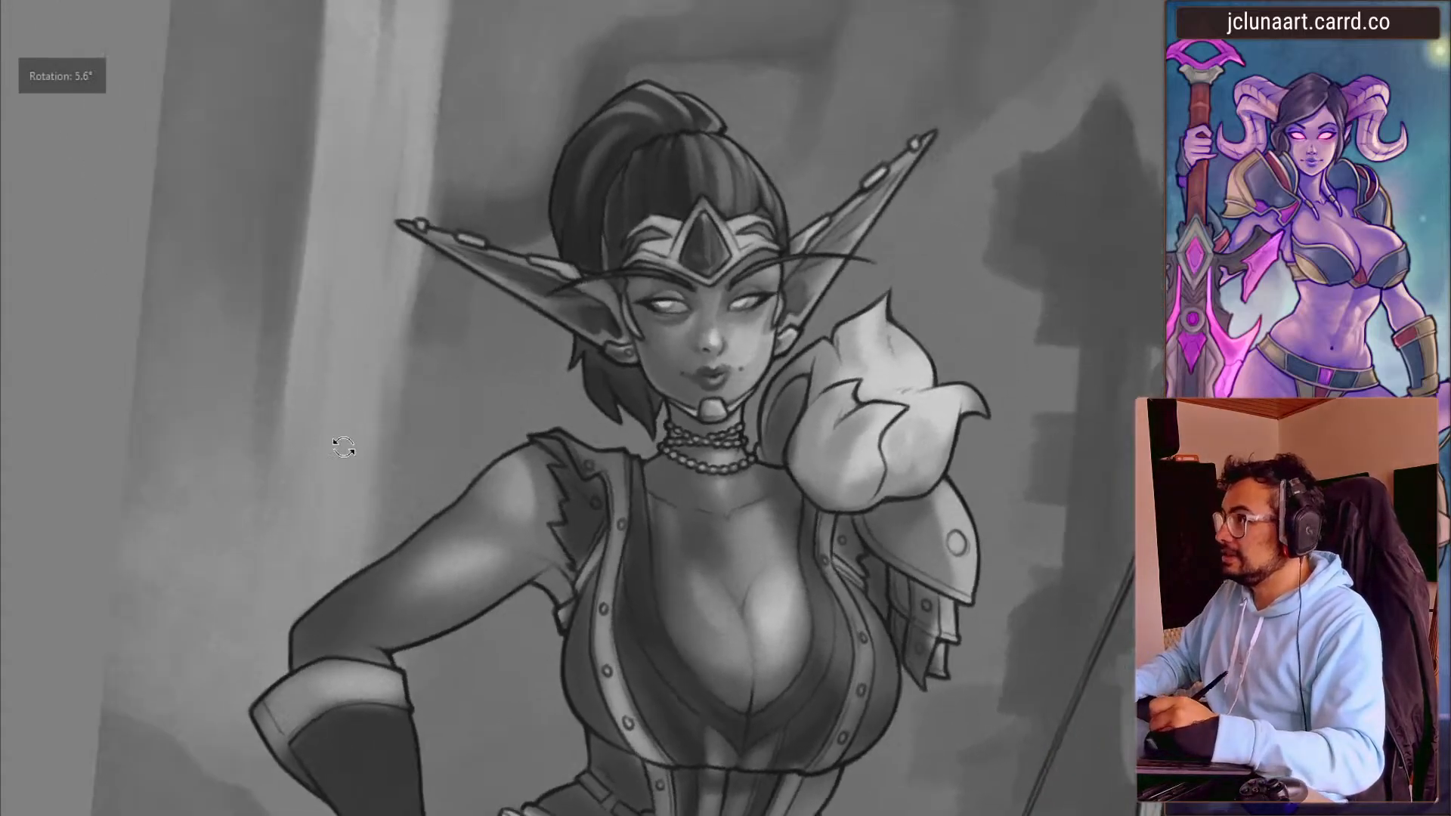
{"action": "key", "text": "bracketright"}
{"action": "key", "text": "bracketright"}
{"action": "key", "text": "bracketright"}
{"action": "key", "text": "bracketright"}
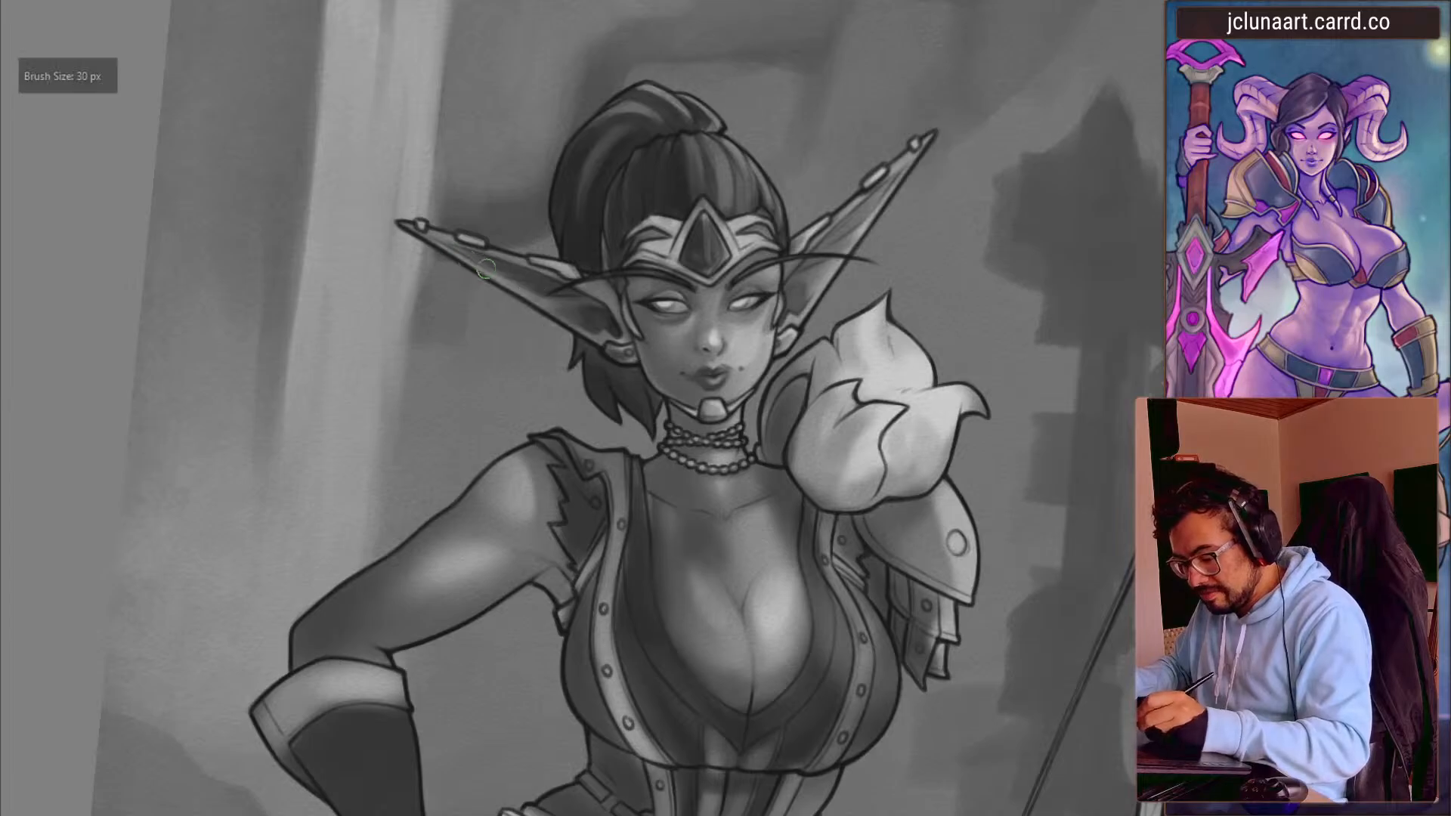
{"action": "key", "text": "5"}
{"action": "key", "text": "bracketright"}
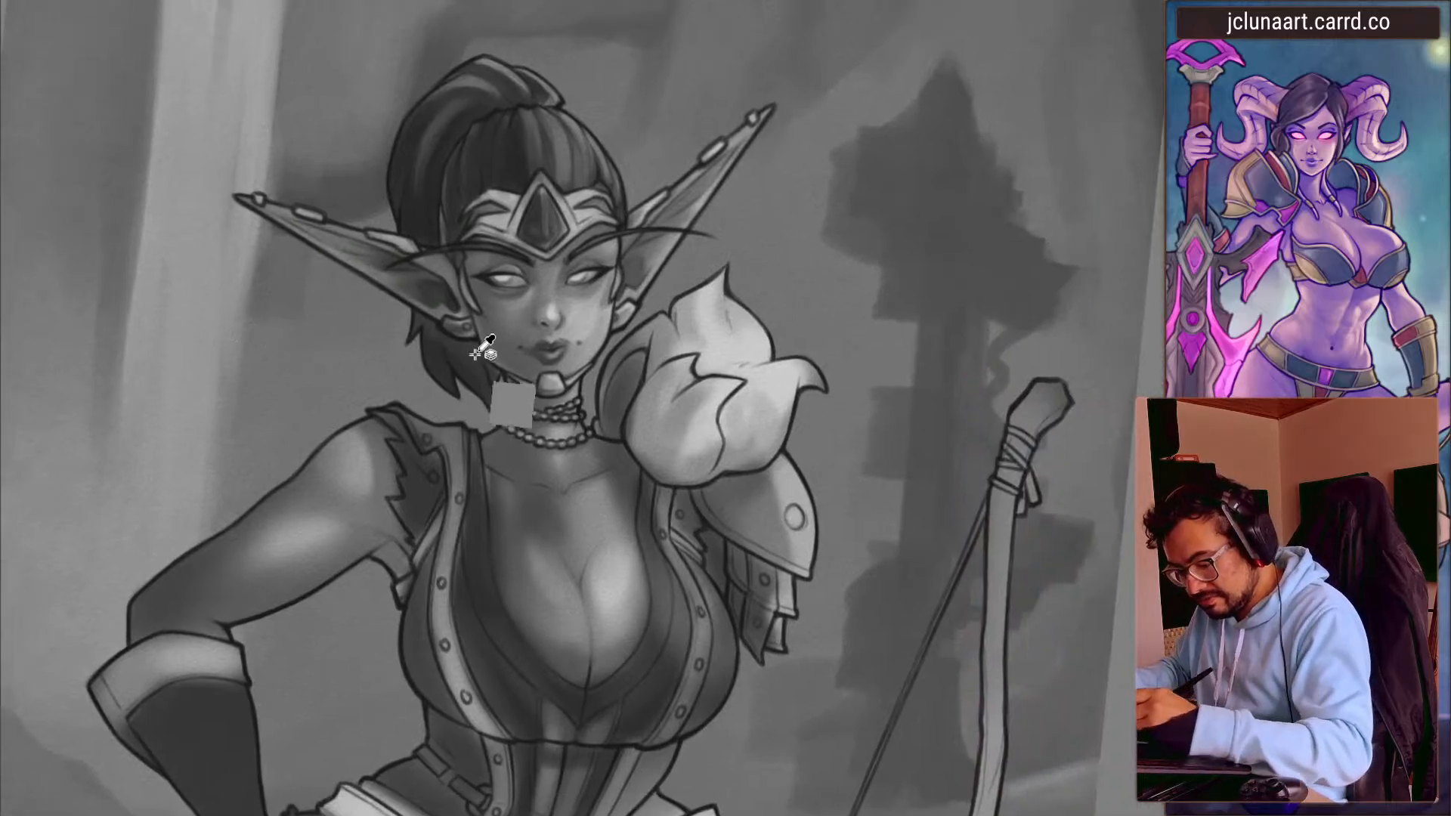
{"action": "left_click_drag", "start_coordinate": [529, 382], "coordinate": [555, 408]}
{"action": "key", "text": "ctrl+z"}
- Shade the inner rim of the shoulder armor behind the flower, varying the brush between 20 and 35 px
{"action": "key", "text": "bracketright"}
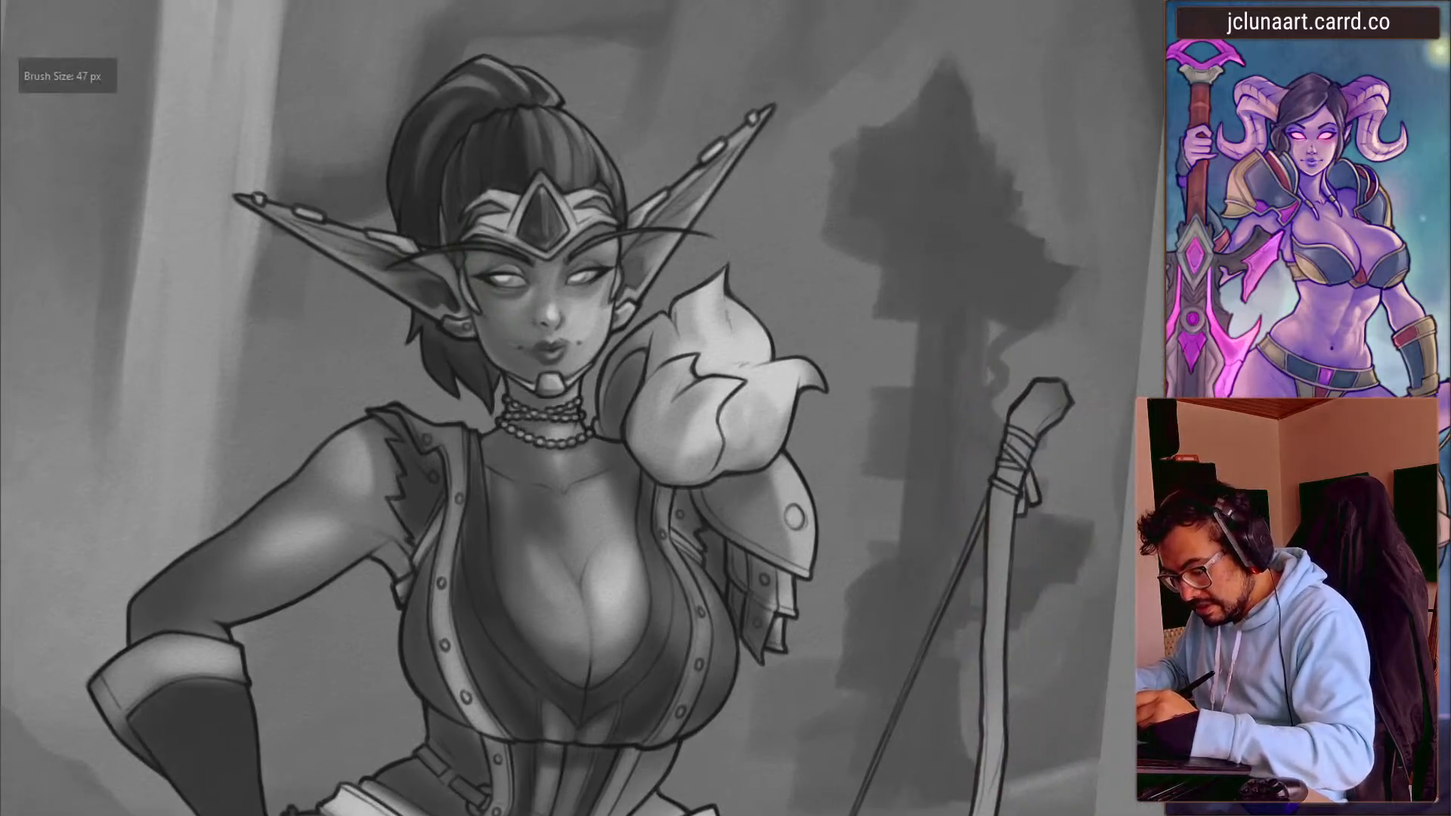
{"action": "left_click_drag", "start_coordinate": [259, 394], "coordinate": [269, 434]}
{"action": "key", "text": "bracketleft"}
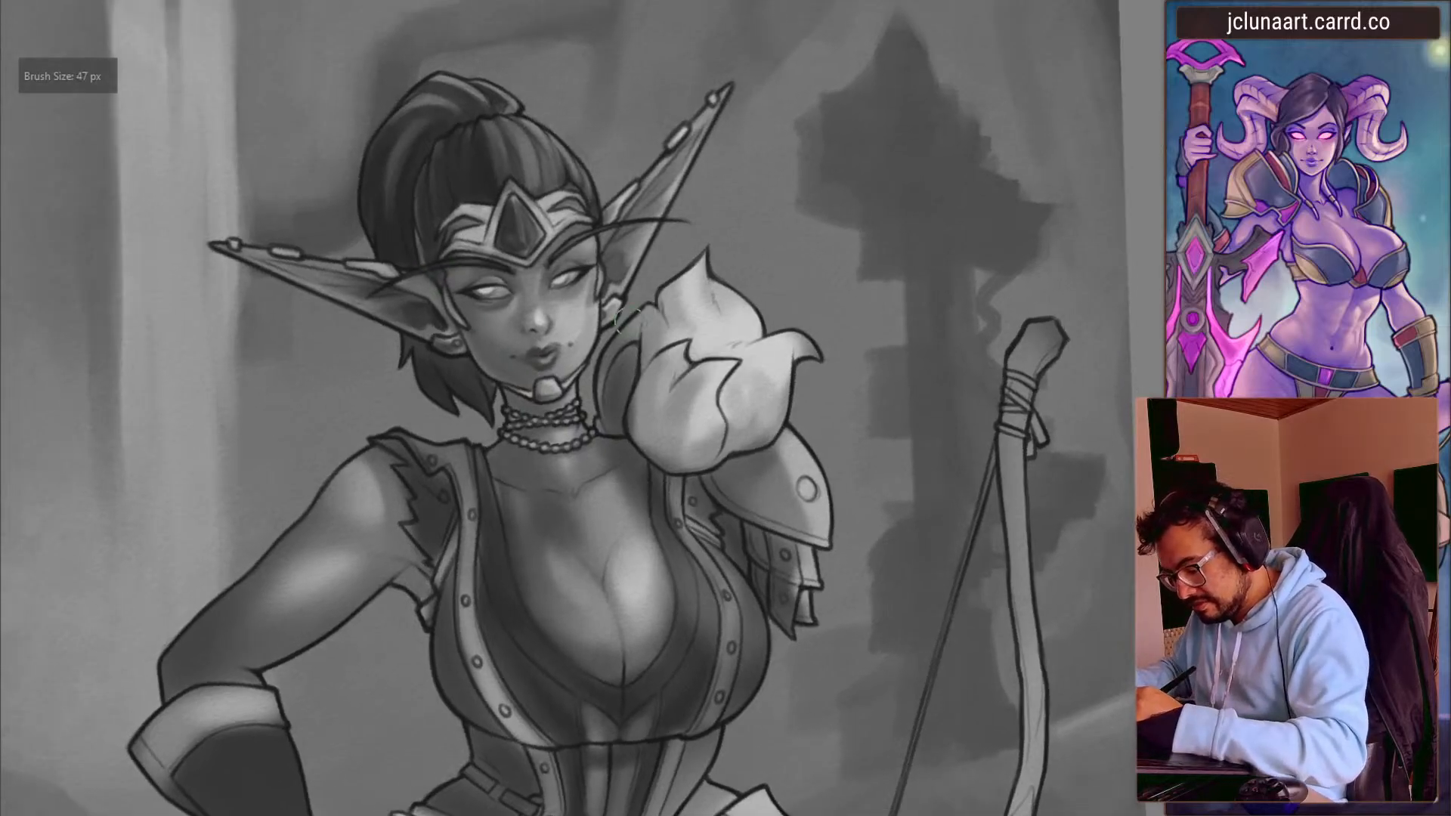
{"action": "key", "text": "bracketright"}
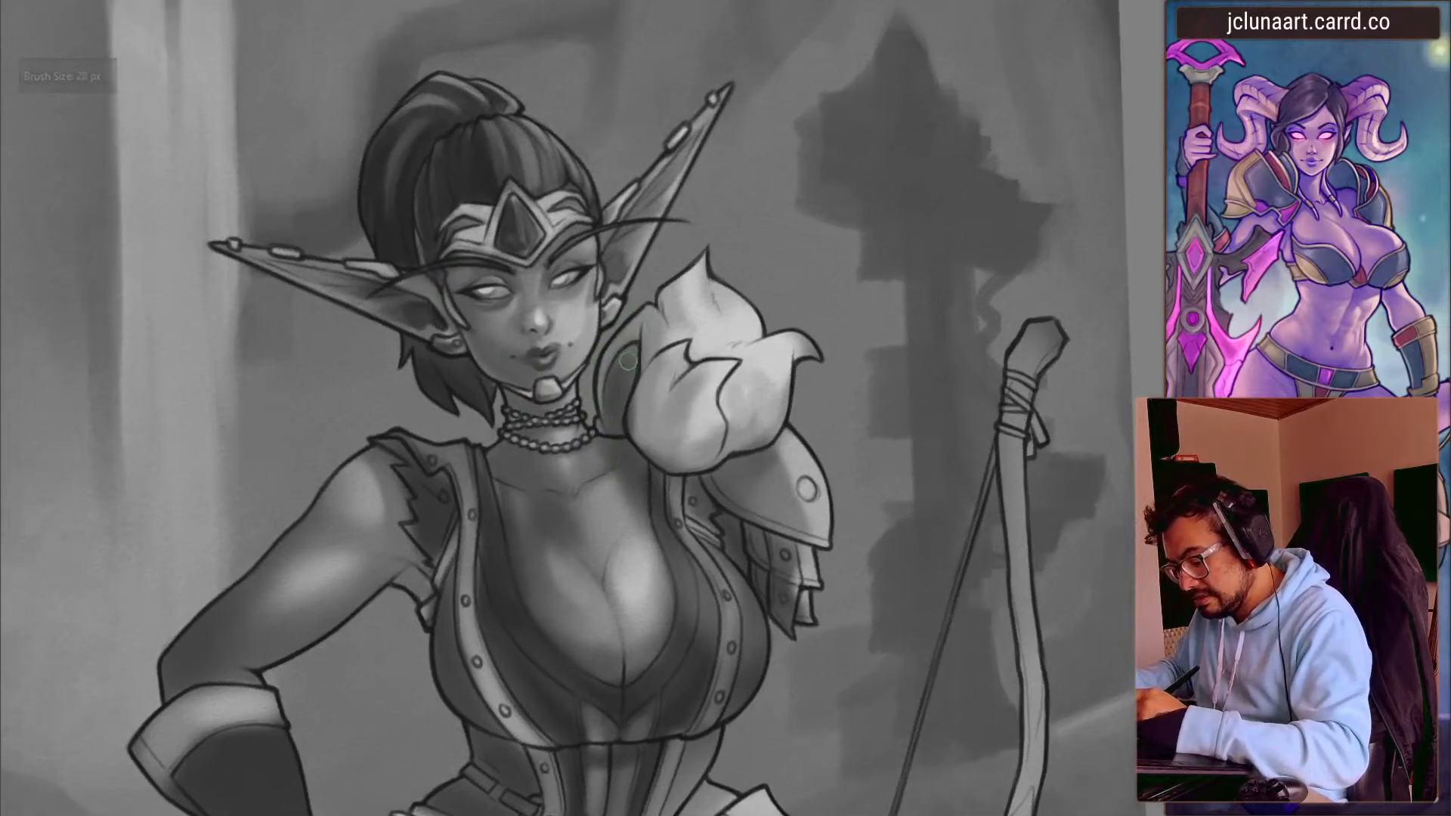
{"action": "key", "text": "bracketright"}
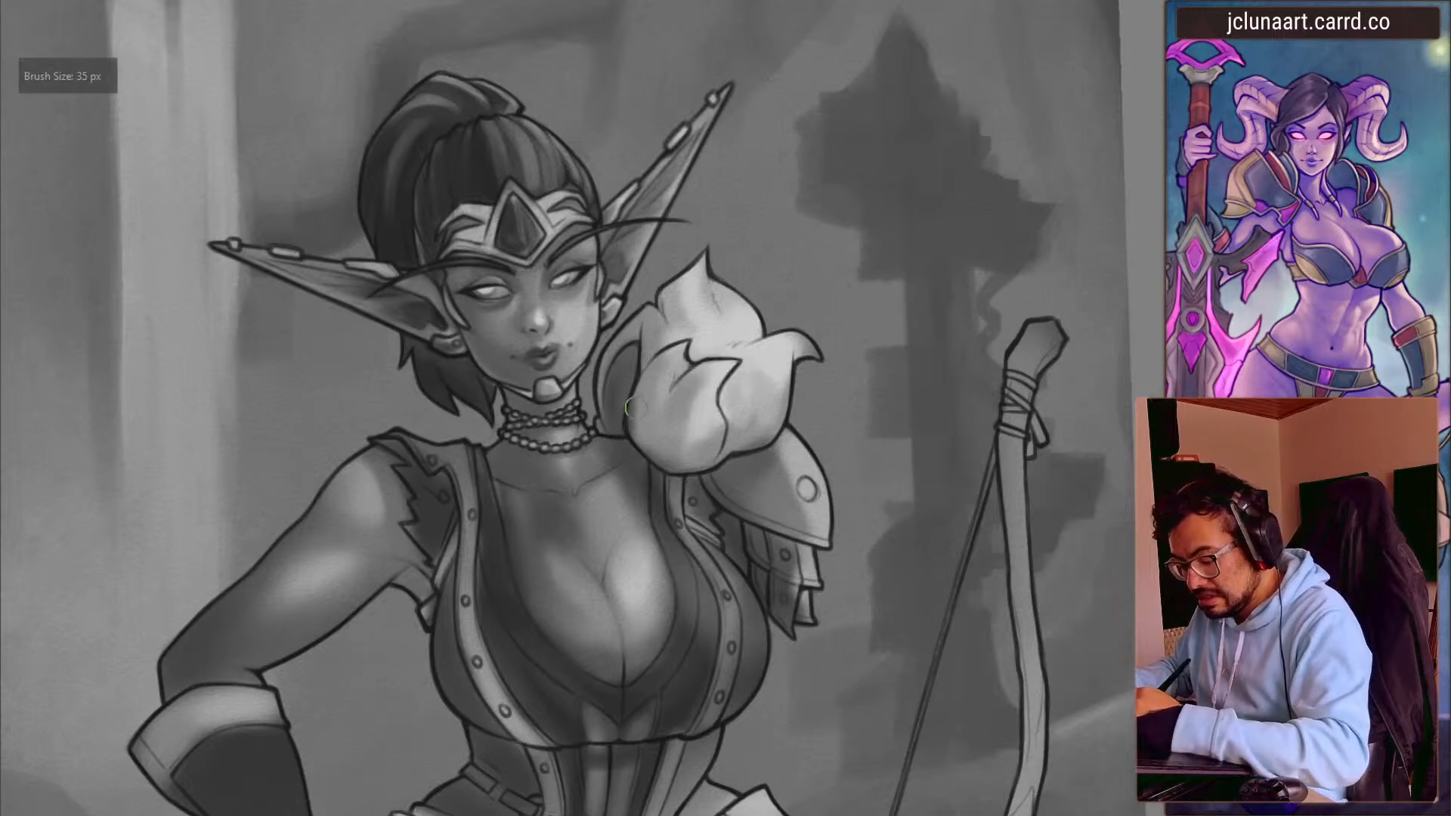
{"action": "key", "text": "bracketleft"}
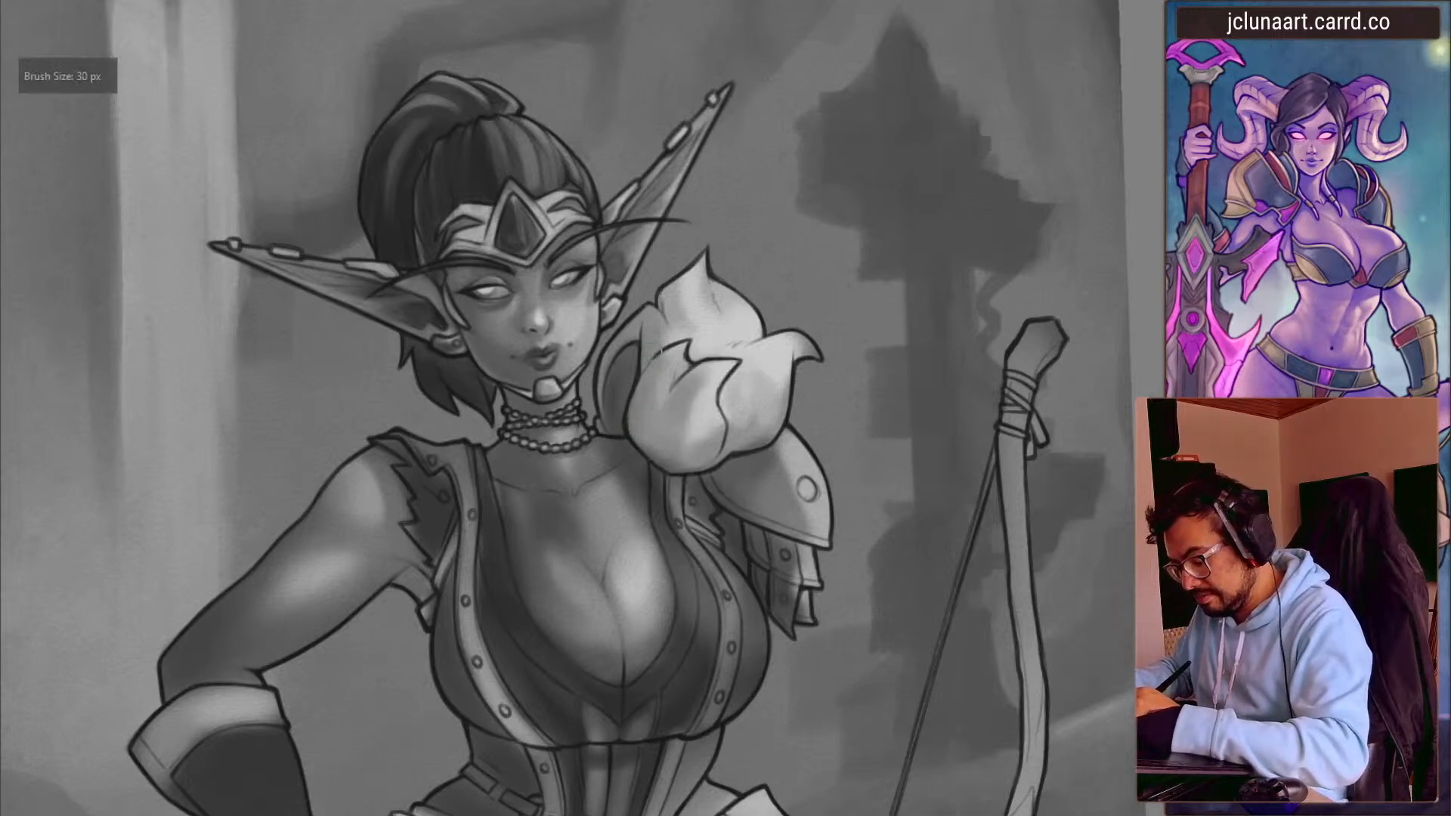
- Build up the shading on the flower's upper petals beside the armor rim, using a 32 to 38 px brush
{"action": "key", "text": "bracketright"}
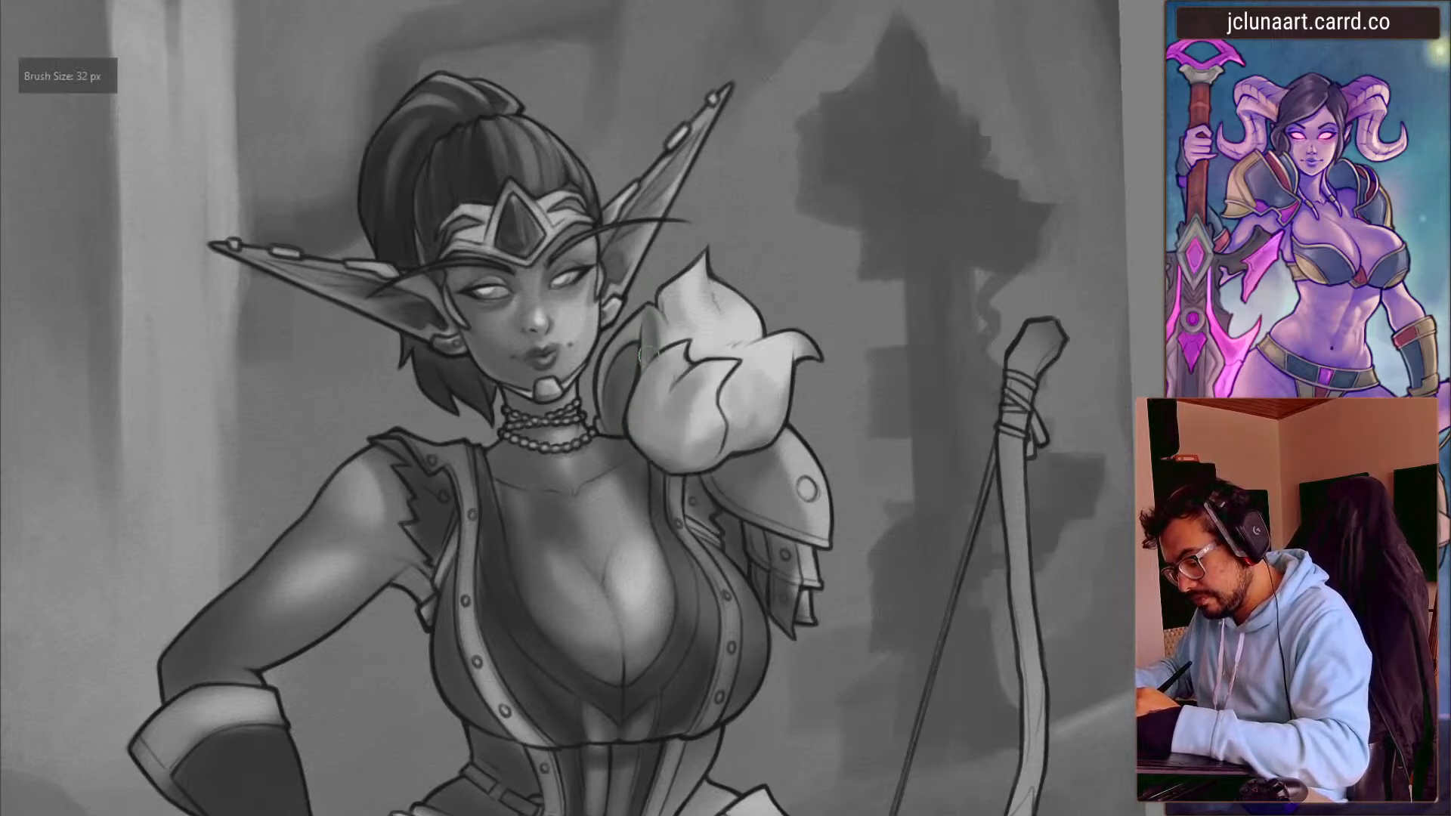
{"action": "key", "text": "bracketright"}
{"action": "key", "text": "bracketleft"}
{"action": "key", "text": "bracketleft"}
{"action": "key", "text": "bracketleft"}
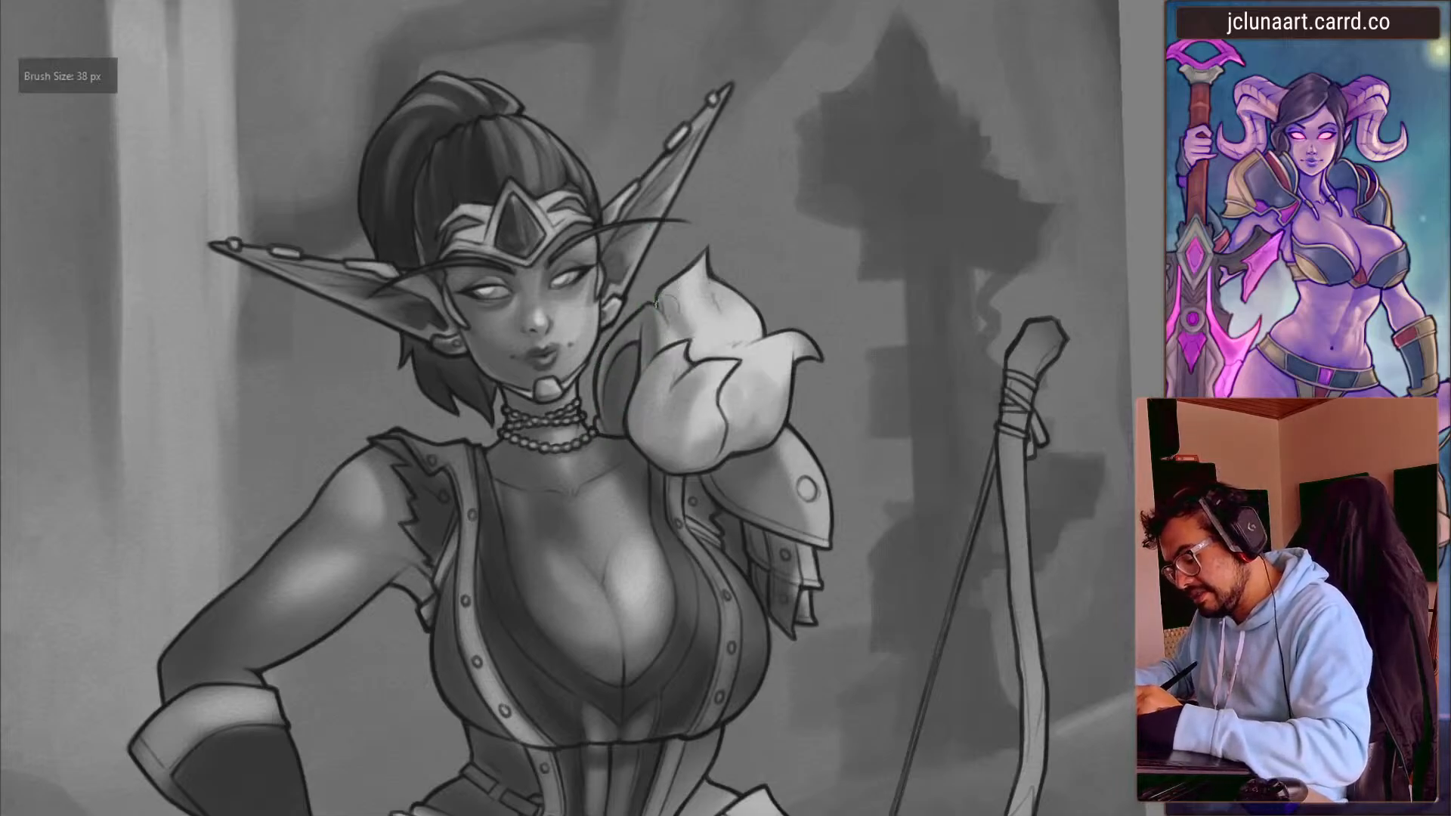
- Rotate the canvas and deepen the shading across the flower's petals, enlarging the brush to 51 px
{"action": "left_click_drag", "start_coordinate": [439, 261], "coordinate": [594, 564]}
{"action": "key", "text": "bracketleft"}
{"action": "key", "text": "bracketleft"}
{"action": "key", "text": "bracketleft"}
{"action": "key", "text": "bracketright"}
{"action": "key", "text": "bracketright"}
{"action": "key", "text": "bracketright"}
{"action": "key", "text": "bracketright"}
{"action": "key", "text": "bracketright"}
{"action": "key", "text": "bracketright"}
{"action": "key", "text": "bracketright"}
{"action": "key", "text": "bracketright"}
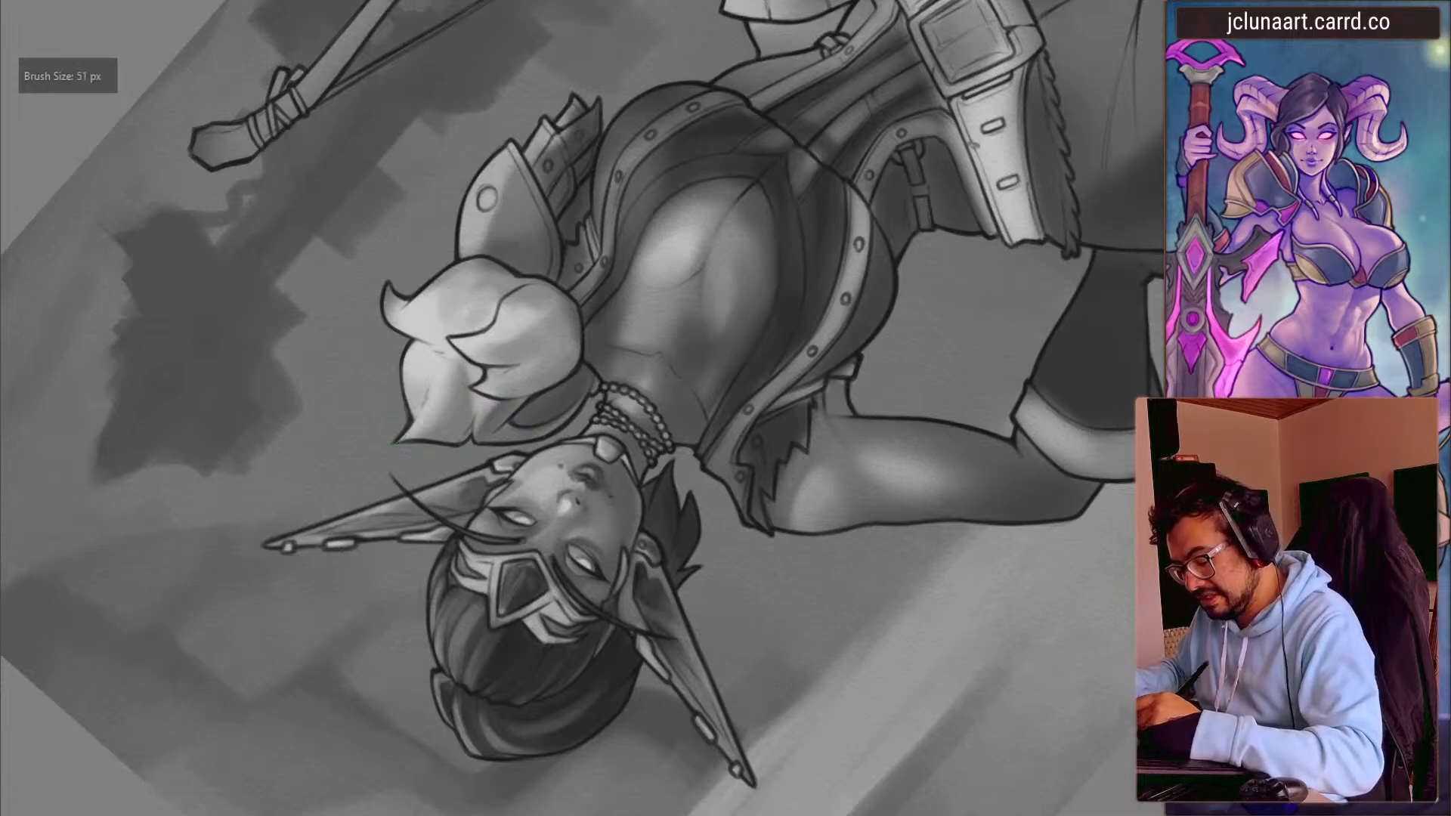
- Shade the flower's outer curled petal with sampled light tones, reducing the brush from 63 to 47 px
{"action": "mouse_move", "coordinate": [342, 376]}
{"action": "left_mouse_down"}
{"action": "mouse_move", "coordinate": [344, 359]}
{"action": "mouse_move", "coordinate": [650, 172]}
{"action": "left_mouse_up"}
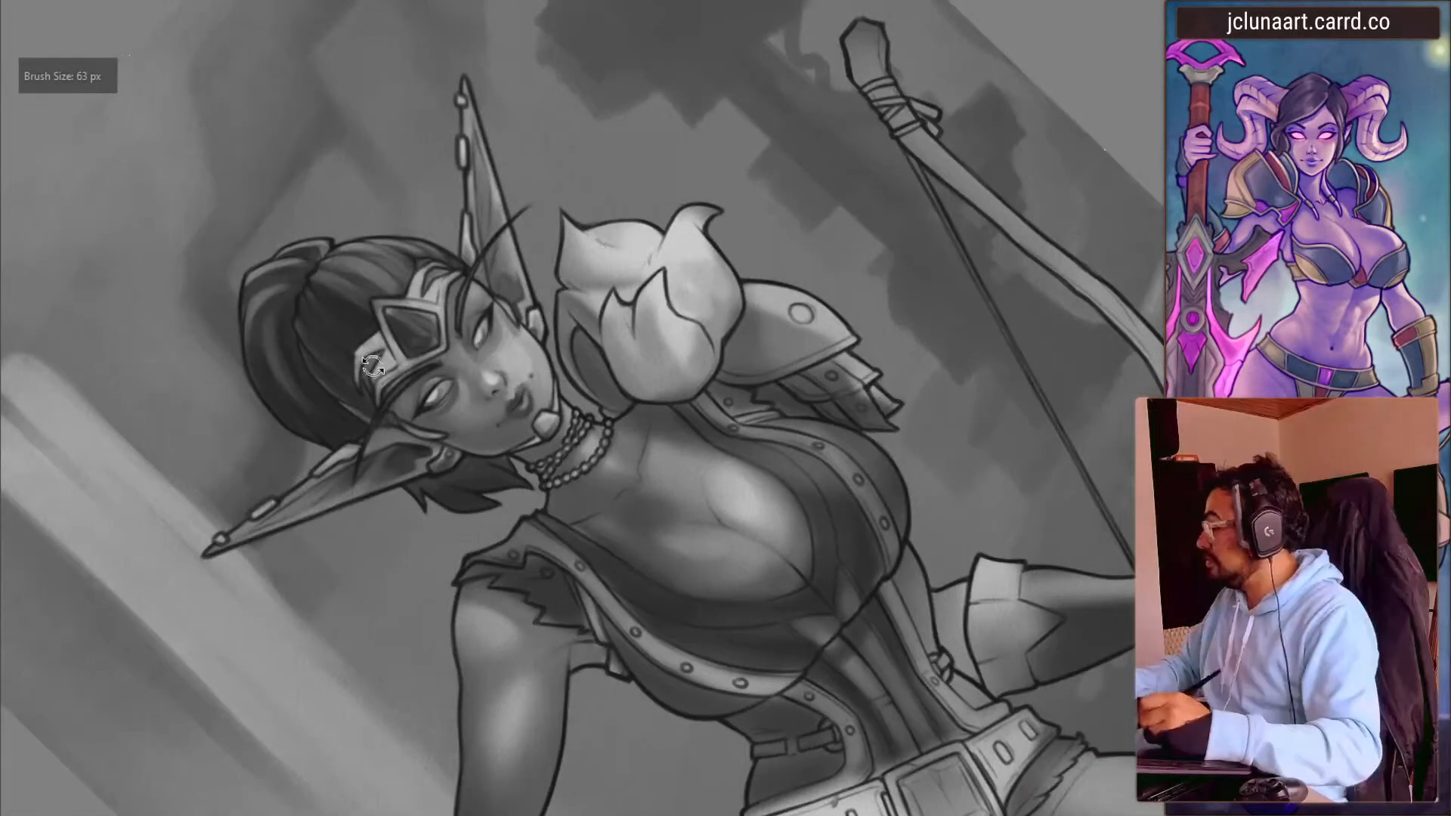
{"action": "left_click_drag", "start_coordinate": [373, 359], "coordinate": [469, 221]}
{"action": "key", "text": "bracketleft"}
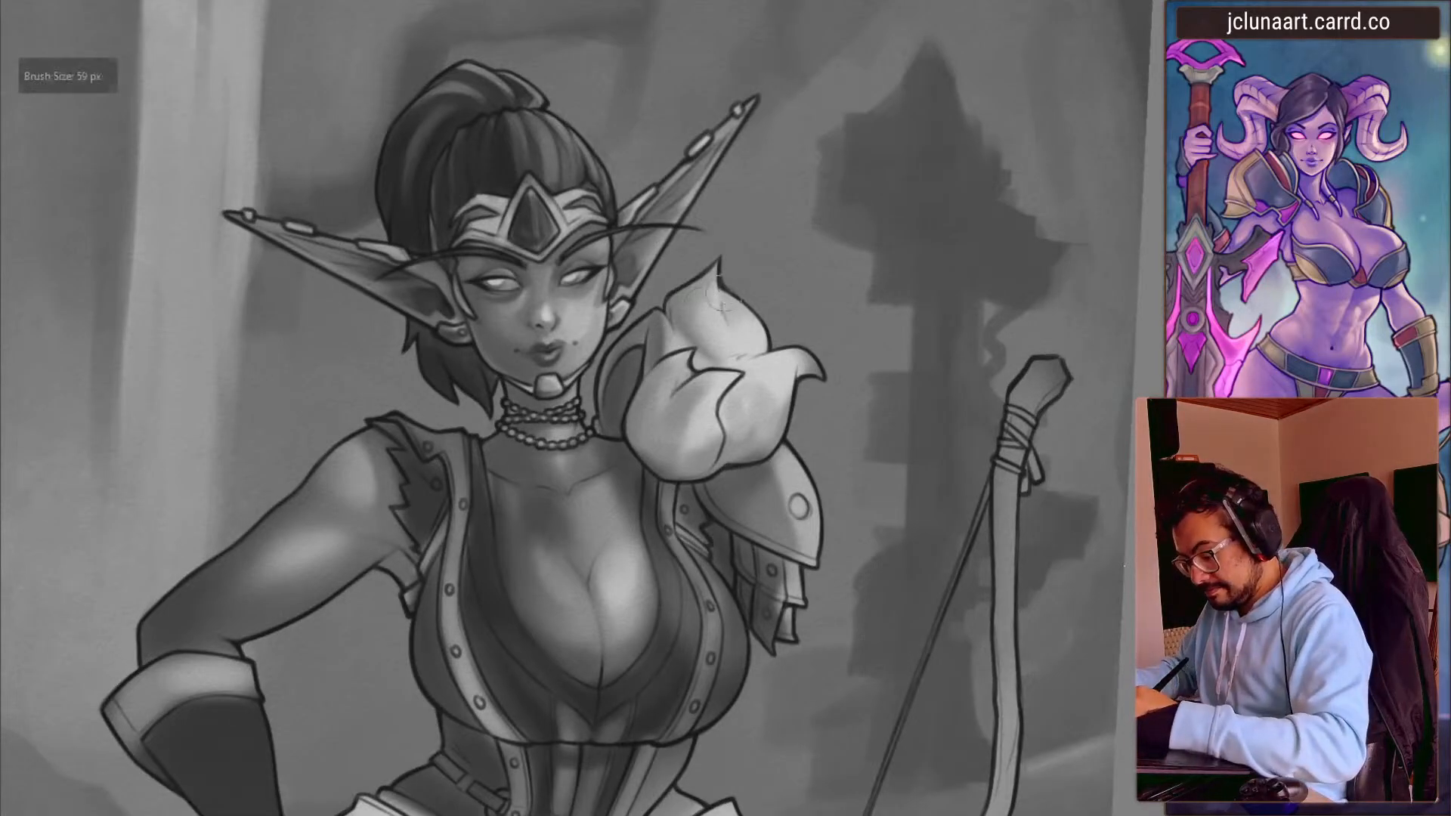
{"action": "mouse_move", "coordinate": [787, 356]}
{"action": "left_mouse_down"}
{"action": "mouse_move", "coordinate": [757, 374]}
{"action": "mouse_move", "coordinate": [754, 412]}
{"action": "mouse_move", "coordinate": [796, 357]}
{"action": "mouse_move", "coordinate": [750, 437]}
{"action": "left_mouse_up"}
{"action": "key", "text": "bracketleft"}
{"action": "left_click", "coordinate": [803, 359], "text": "ctrl"}
{"action": "key", "text": "bracketright"}
{"action": "mouse_move", "coordinate": [731, 390]}
{"action": "left_mouse_down"}
{"action": "mouse_move", "coordinate": [740, 438]}
{"action": "mouse_move", "coordinate": [788, 405]}
{"action": "left_mouse_up"}
{"action": "left_click", "coordinate": [777, 383], "text": "ctrl"}
{"action": "key", "text": "bracketleft"}
{"action": "key", "text": "bracketleft"}
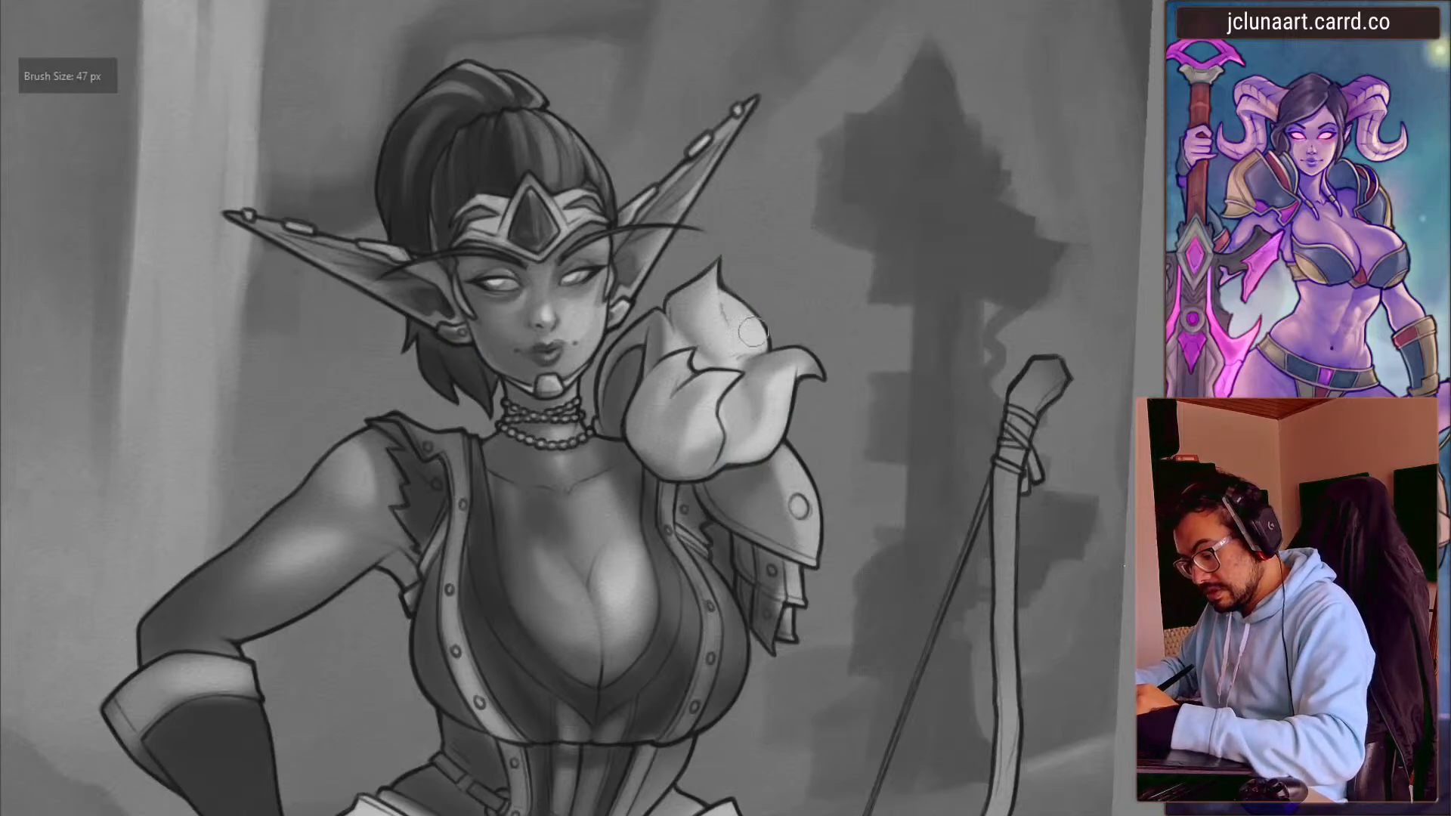
- Blend sampled petal tones over the sketch mark on the flower's upper petal and smooth the neighbouring petals
{"action": "key", "text": "bracketleft"}
{"action": "key", "text": "bracketleft"}
{"action": "key", "text": "bracketleft"}
{"action": "key", "text": "bracketleft"}
{"action": "left_click", "coordinate": [740, 344], "text": "ctrl"}
{"action": "key", "text": "bracketright"}
{"action": "left_click", "coordinate": [715, 339], "text": "ctrl"}
{"action": "key", "text": "bracketright"}
{"action": "key", "text": "bracketright"}
{"action": "key", "text": "bracketright"}
{"action": "left_click", "coordinate": [750, 444], "text": "ctrl"}
{"action": "key", "text": "bracketright"}
{"action": "key", "text": "bracketright"}
{"action": "key", "text": "bracketright"}
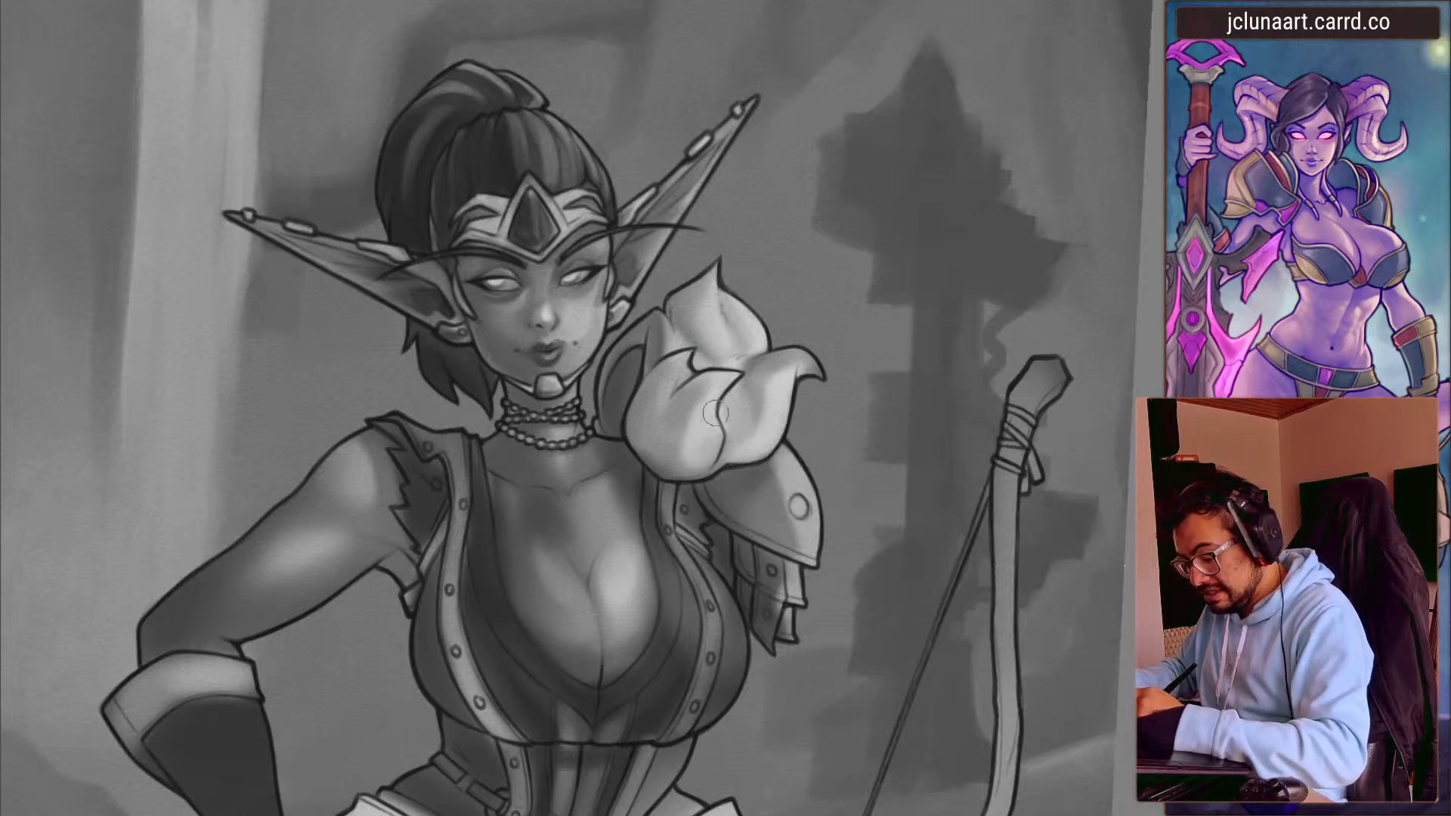
- Mirror the canvas and refine the flower's front petals with sampled tones, finishing the adjoining armor rim with an 18 px brush
{"action": "left_click", "coordinate": [663, 443], "text": "ctrl"}
{"action": "key", "text": "bracketright"}
{"action": "key", "text": "m"}
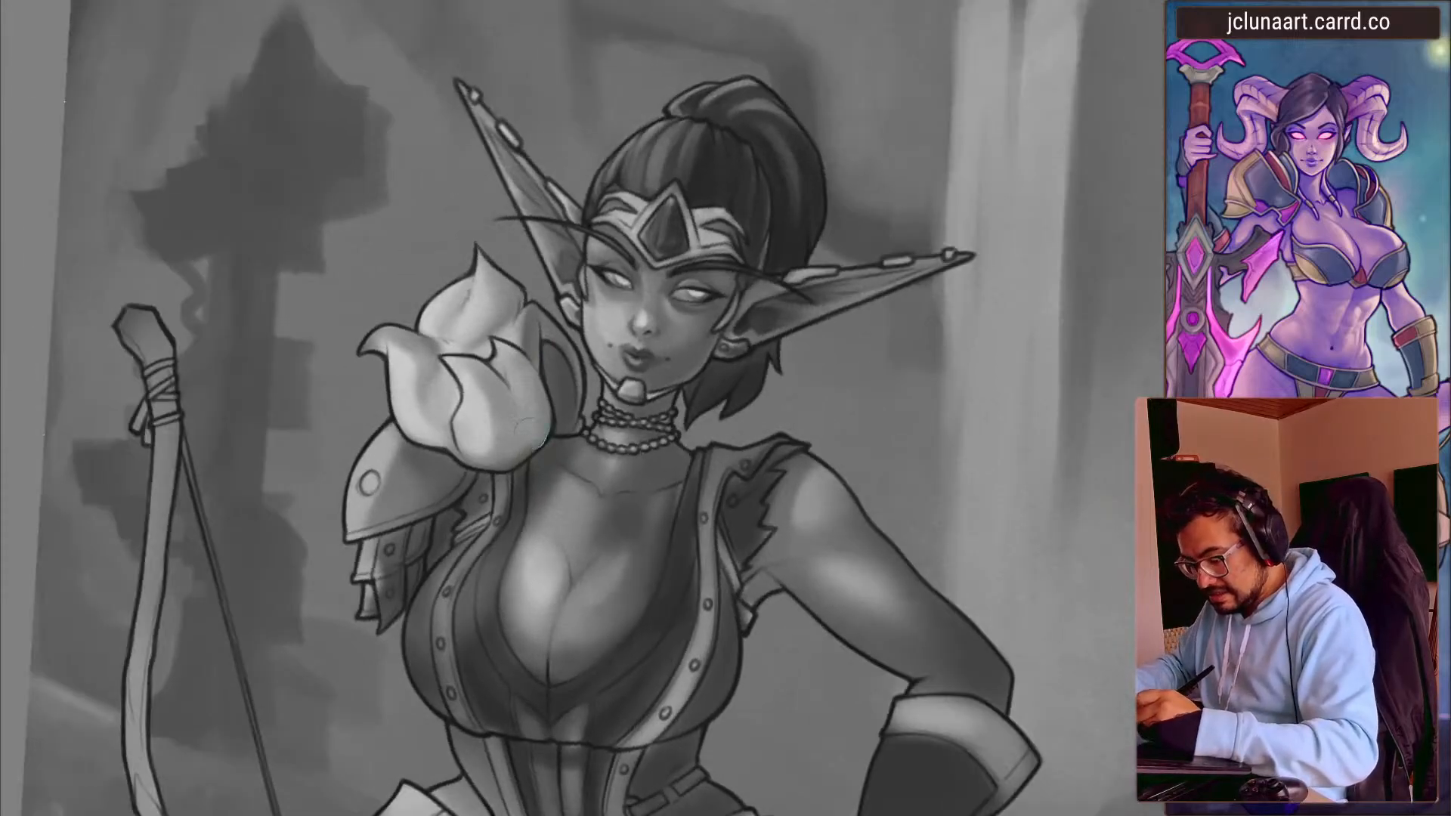
{"action": "key", "text": "bracketleft"}
{"action": "left_click_drag", "start_coordinate": [535, 378], "coordinate": [507, 463]}
{"action": "left_click", "coordinate": [533, 377], "text": "ctrl"}
{"action": "left_click_drag", "start_coordinate": [523, 404], "coordinate": [518, 449]}
{"action": "left_click", "coordinate": [484, 421], "text": "ctrl"}
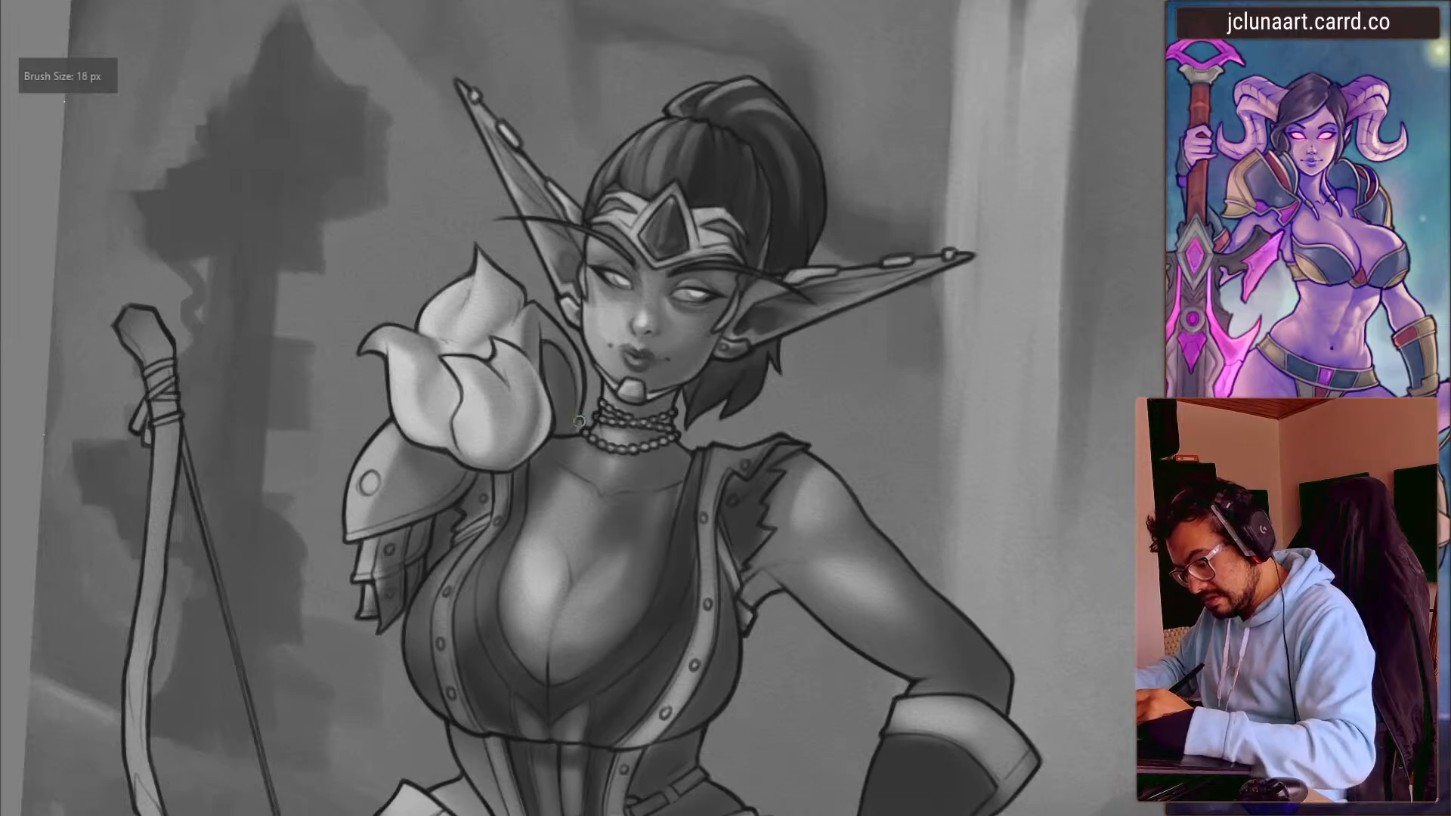
{"action": "left_click_drag", "start_coordinate": [582, 362], "coordinate": [558, 444]}
- Sample a petal tone and touch up the flower's curled outer petal with a 30 px brush
{"action": "left_click_drag", "start_coordinate": [470, 467], "coordinate": [465, 386]}
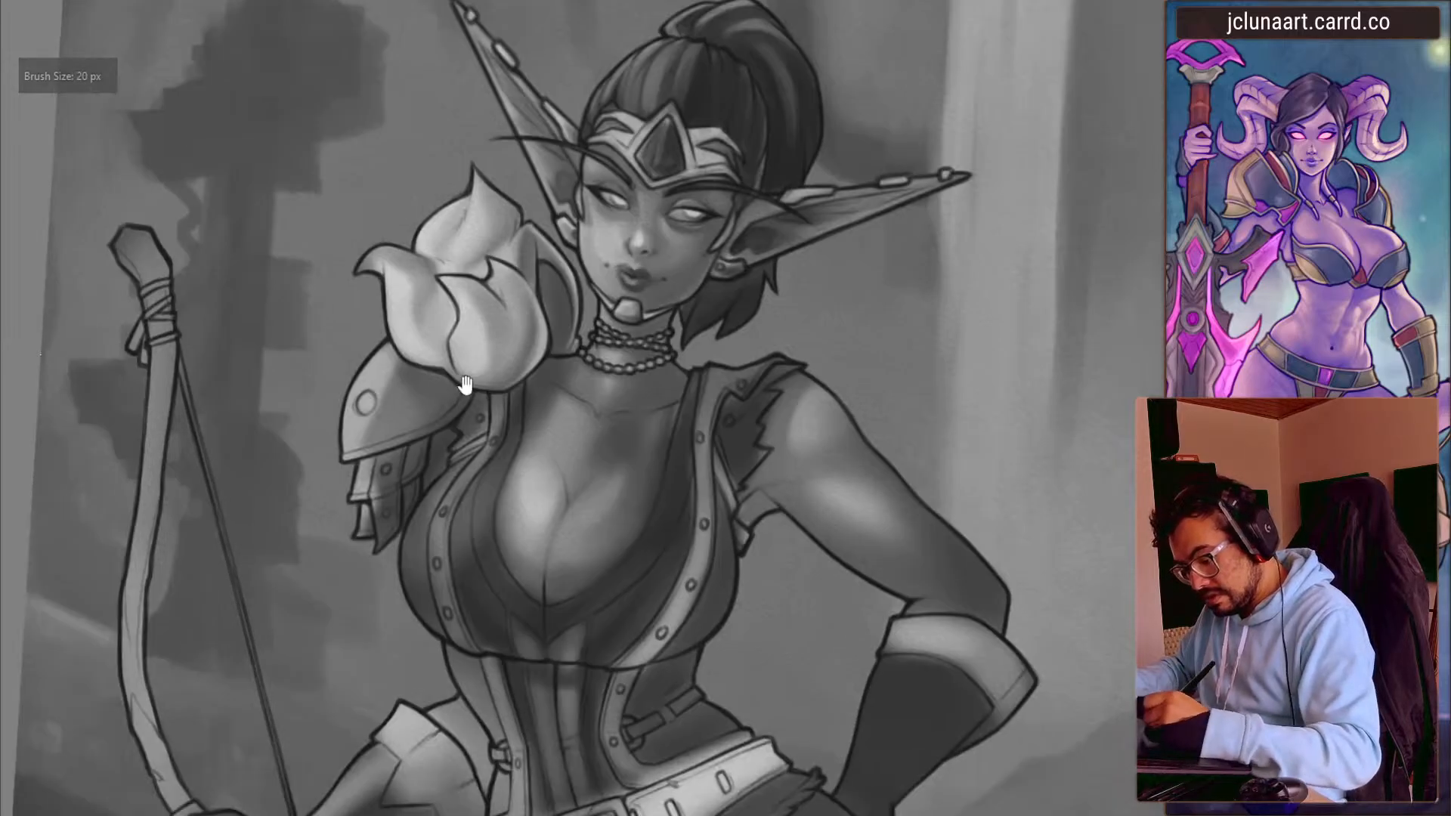
{"action": "key", "text": "bracketright"}
{"action": "key", "text": "bracketright"}
{"action": "key", "text": "bracketright"}
{"action": "left_click", "coordinate": [400, 285], "text": "ctrl"}
{"action": "key", "text": "bracketright"}
{"action": "key", "text": "bracketright"}
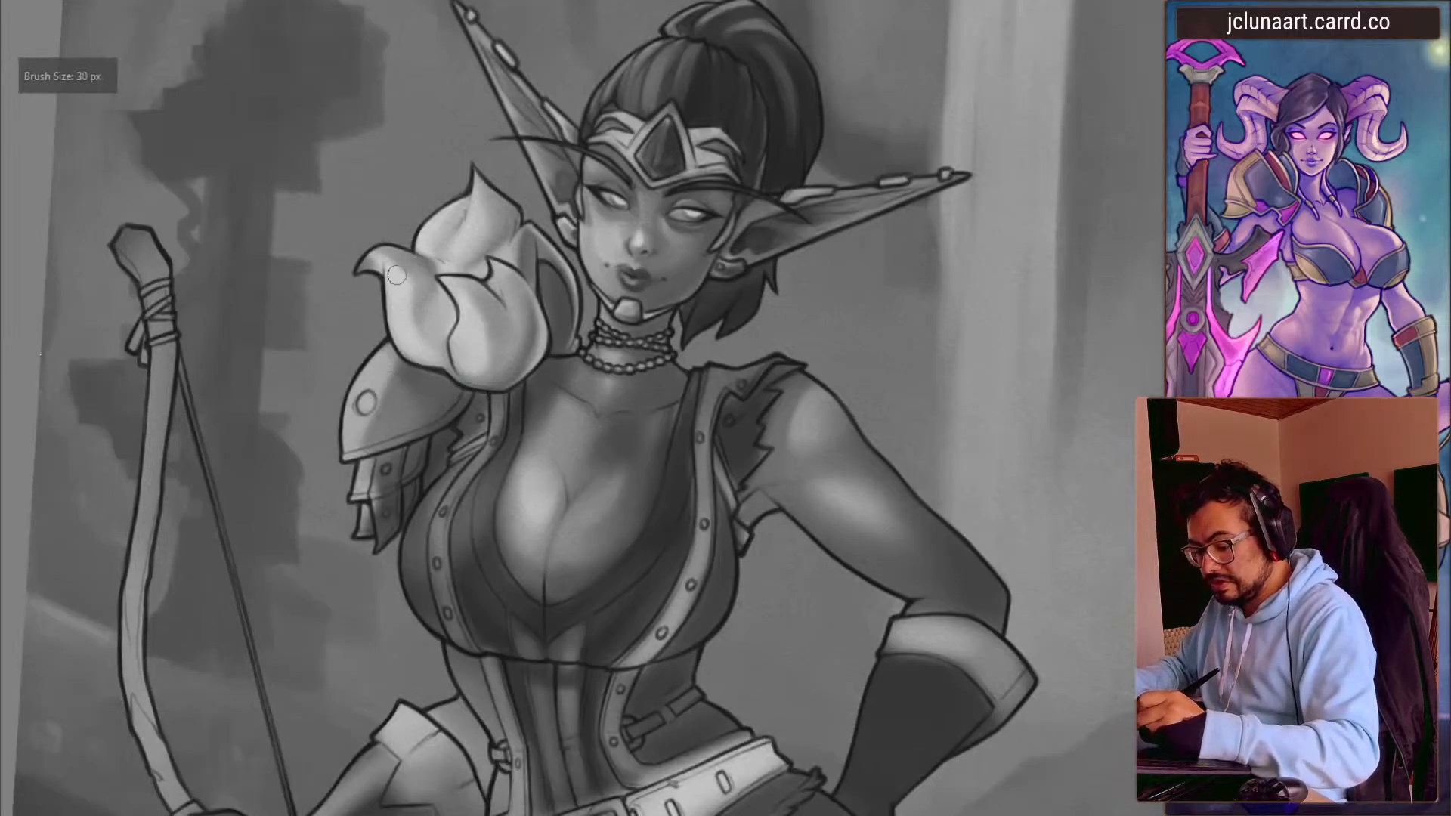
- Sample skin tones and paint a highlight on the upper chest at the base of the neck
{"action": "left_click", "coordinate": [498, 428], "text": "ctrl"}
{"action": "key", "text": "bracketright"}
{"action": "left_click_drag", "start_coordinate": [534, 384], "coordinate": [531, 452]}
{"action": "key", "text": "bracketleft"}
{"action": "key", "text": "bracketleft"}
{"action": "key", "text": "bracketleft"}
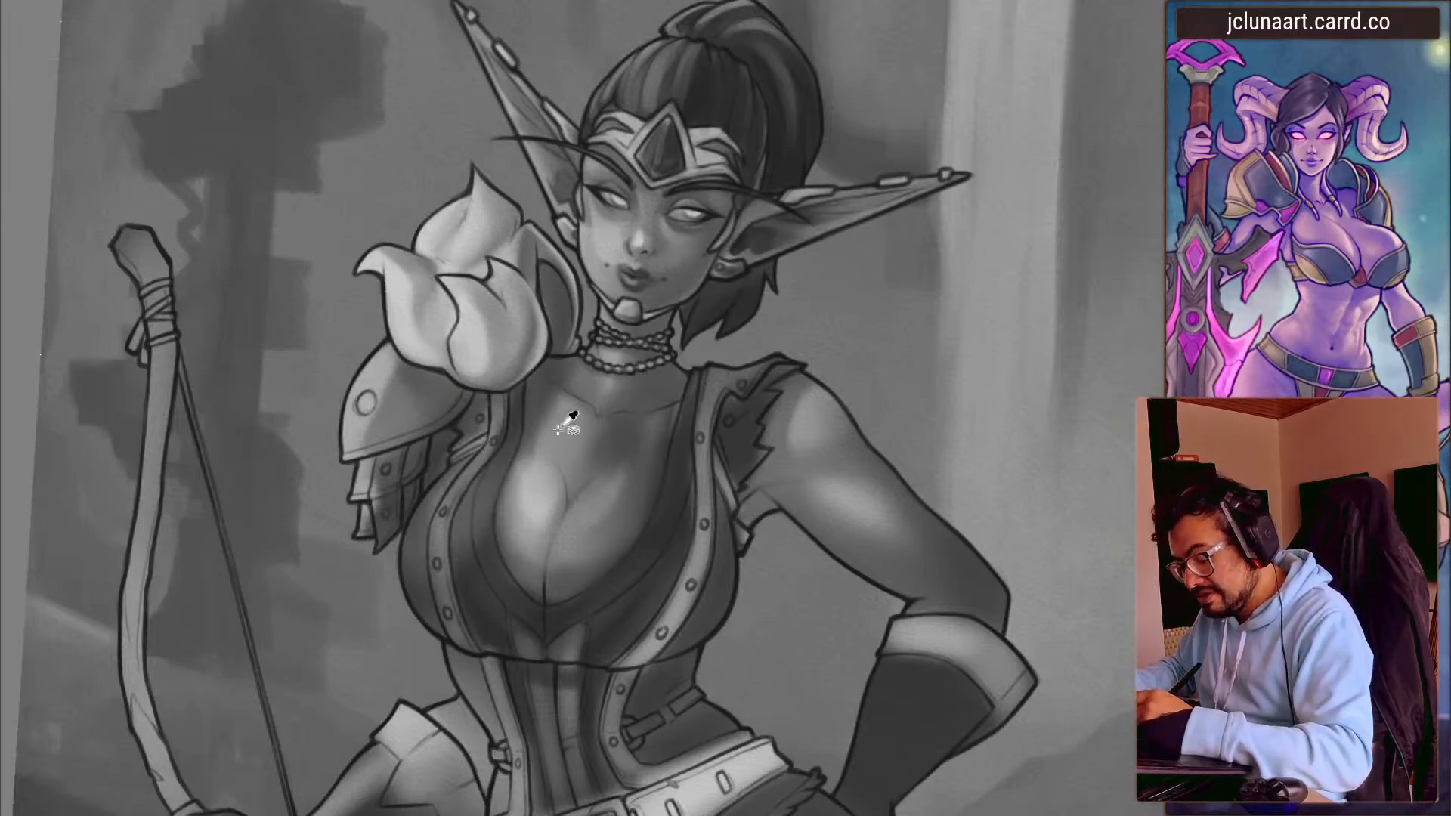
{"action": "left_click", "coordinate": [601, 384], "text": "ctrl"}
{"action": "key", "text": "bracketright"}
{"action": "key", "text": "bracketright"}
{"action": "mouse_move", "coordinate": [590, 366]}
{"action": "left_mouse_down"}
{"action": "mouse_move", "coordinate": [599, 378]}
{"action": "mouse_move", "coordinate": [546, 385]}
{"action": "mouse_move", "coordinate": [539, 412]}
{"action": "left_mouse_up"}
{"action": "left_click", "coordinate": [569, 433], "text": "ctrl"}
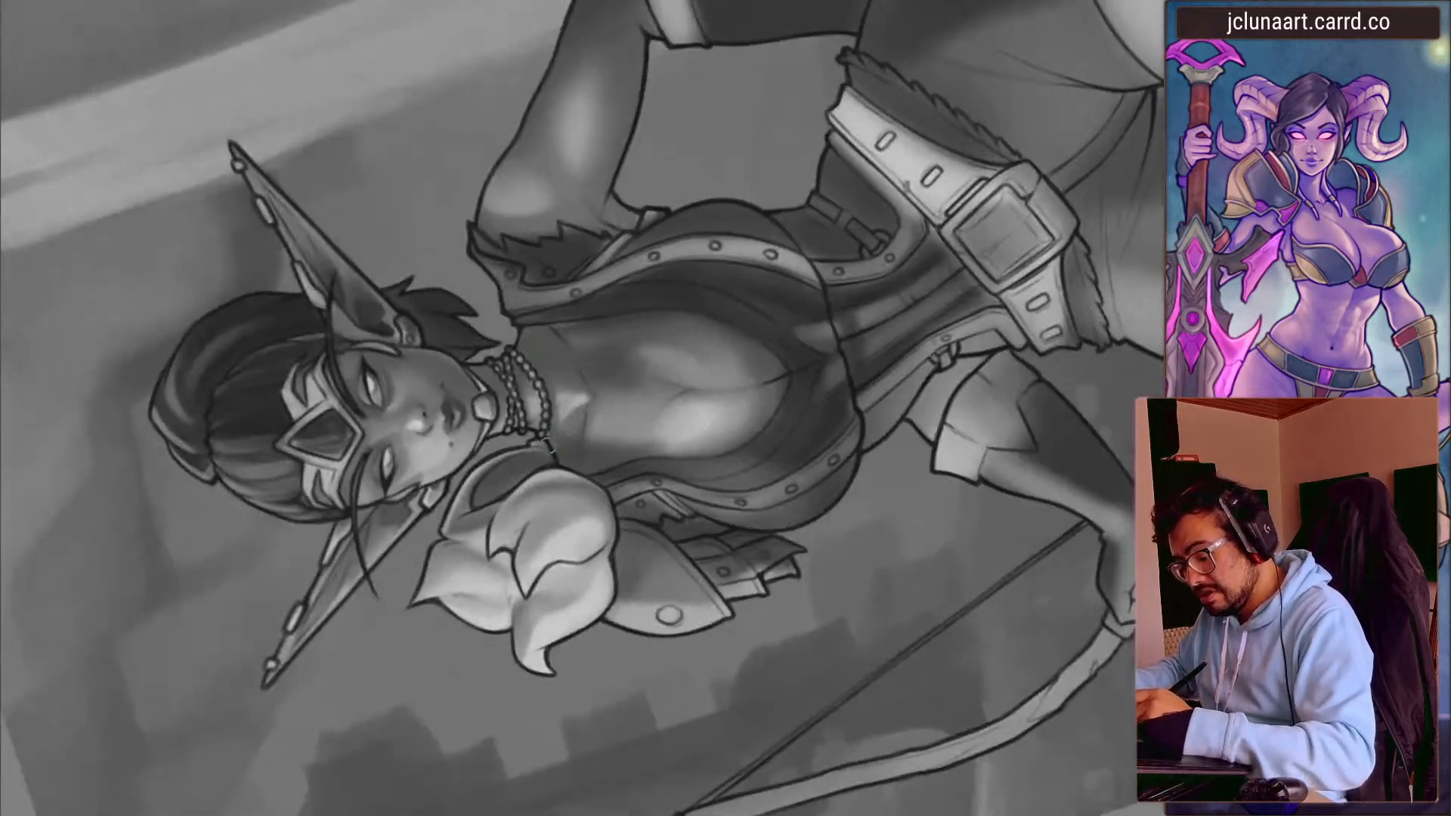
- Blend sampled skin tones around the throat hollow in a rotated view, enlarging the brush from 35 to 55 px
{"action": "key", "text": "bracketright"}
{"action": "key", "text": "bracketright"}
{"action": "key", "text": "bracketright"}
{"action": "key", "text": "bracketright"}
{"action": "key", "text": "bracketright"}
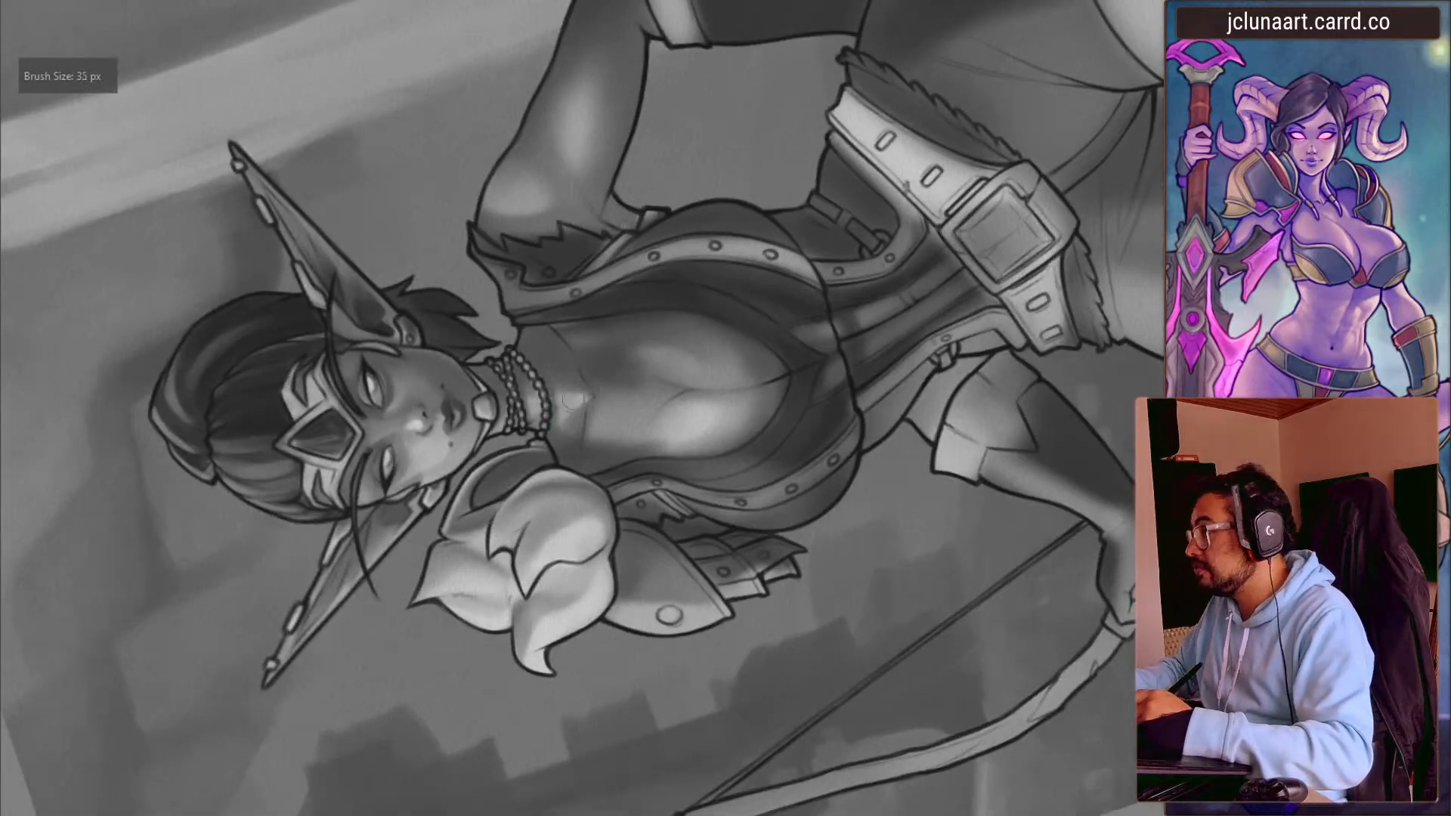
{"action": "left_click_drag", "start_coordinate": [445, 415], "coordinate": [594, 361]}
{"action": "key", "text": "bracketright"}
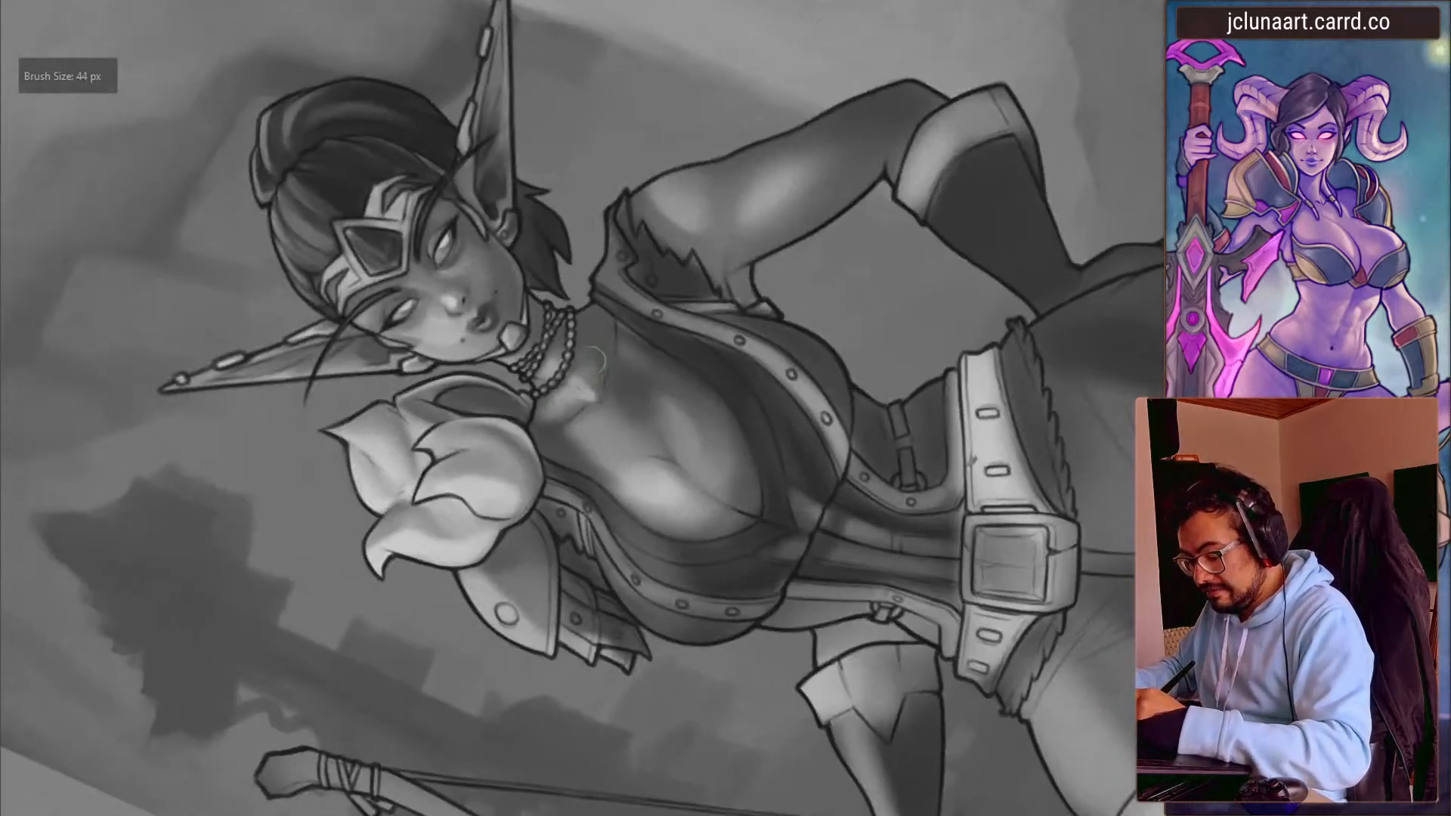
{"action": "key", "text": "bracketright"}
{"action": "left_click", "coordinate": [582, 421], "text": "ctrl"}
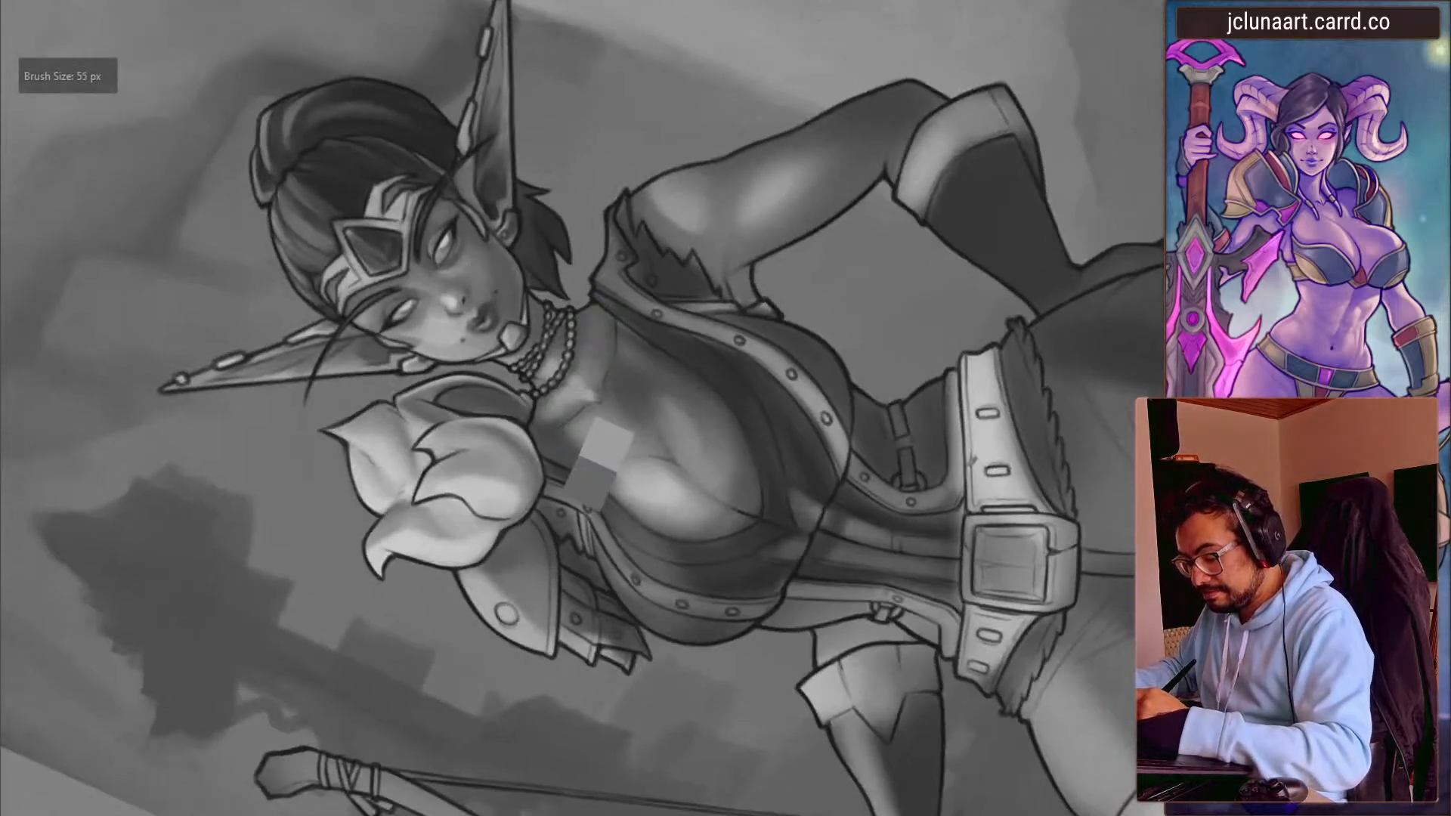
{"action": "left_click", "coordinate": [583, 319], "text": "ctrl"}
{"action": "mouse_move", "coordinate": [588, 317]}
{"action": "left_mouse_down"}
{"action": "mouse_move", "coordinate": [574, 378]}
{"action": "mouse_move", "coordinate": [642, 416]}
{"action": "left_mouse_up"}
- Paint light and shadow along the collarbone with repeatedly sampled skin tones
{"action": "key", "text": "bracketright"}
{"action": "key", "text": "bracketright"}
{"action": "key", "text": "bracketright"}
{"action": "left_click", "coordinate": [583, 379], "text": "ctrl"}
{"action": "left_click", "coordinate": [438, 282], "text": "ctrl"}
{"action": "left_click", "coordinate": [499, 477], "text": "ctrl"}
{"action": "key", "text": "bracketleft"}
{"action": "left_click", "coordinate": [623, 394], "text": "ctrl"}
{"action": "left_click_drag", "start_coordinate": [620, 393], "coordinate": [625, 327]}
{"action": "left_click", "coordinate": [632, 384], "text": "ctrl"}
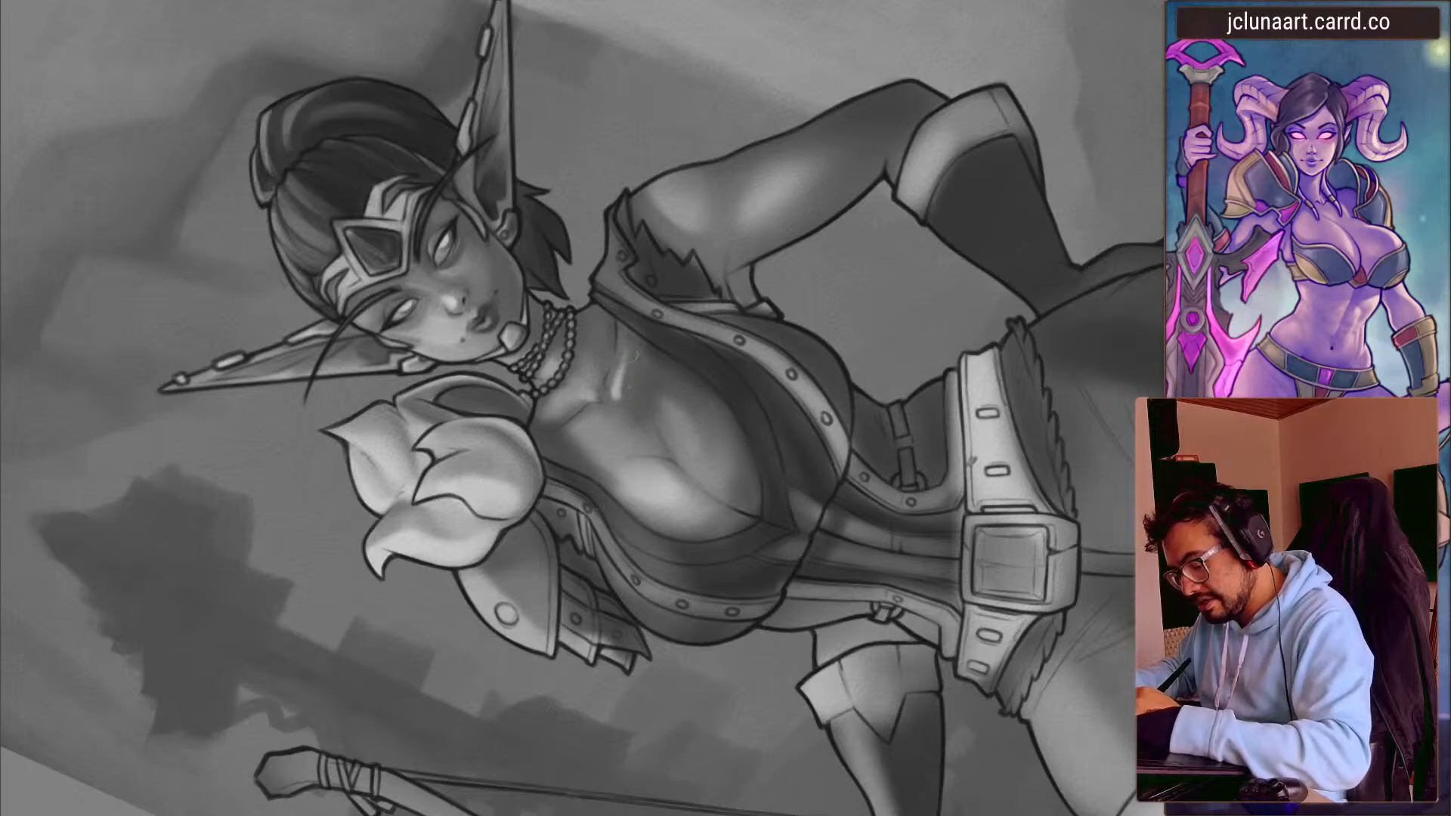
- Refine the collarbone highlight with a finer 28 px brush, rotating the canvas for a better stroke angle
{"action": "key", "text": "bracketleft"}
{"action": "key", "text": "bracketleft"}
{"action": "key", "text": "bracketleft"}
{"action": "key", "text": "bracketleft"}
{"action": "key", "text": "bracketleft"}
{"action": "key", "text": "bracketleft"}
{"action": "key", "text": "bracketleft"}
{"action": "key", "text": "bracketleft"}
{"action": "key", "text": "bracketleft"}
{"action": "key", "text": "bracketleft"}
{"action": "key", "text": "6"}
{"action": "key", "text": "6"}
{"action": "key", "text": "6"}
{"action": "key", "text": "6"}
{"action": "key", "text": "6"}
{"action": "key", "text": "6"}
{"action": "key", "text": "6"}
{"action": "key", "text": "6"}
{"action": "key", "text": "6"}
{"action": "key", "text": "6"}
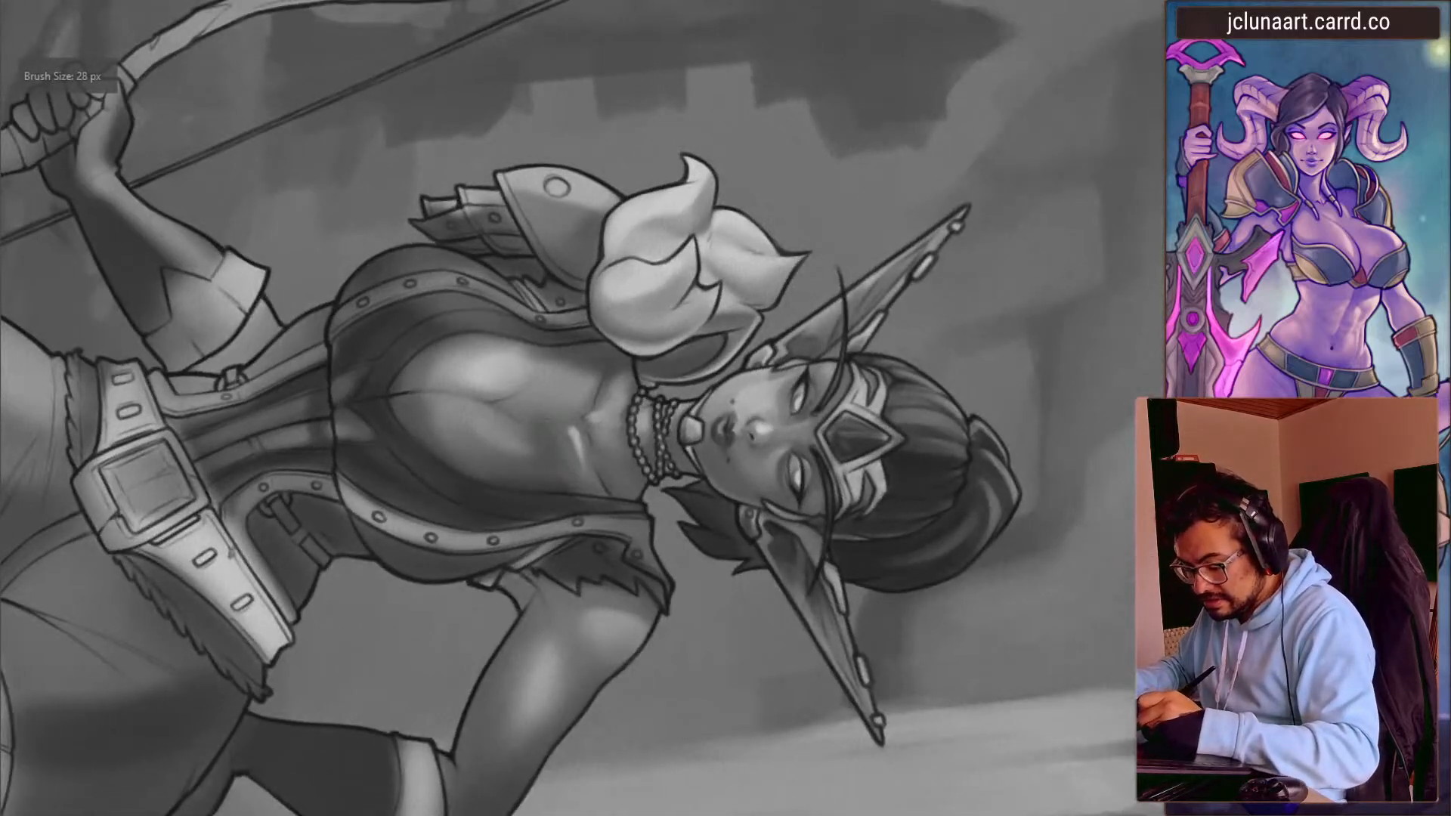
- Rotate the canvas back toward upright and soften the shading beside the necklace with a 51 px brush
{"action": "key", "text": "4"}
{"action": "key", "text": "4"}
{"action": "key", "text": "4"}
{"action": "key", "text": "4"}
{"action": "key", "text": "4"}
{"action": "key", "text": "4"}
{"action": "key", "text": "4"}
{"action": "key", "text": "4"}
{"action": "key", "text": "4"}
{"action": "key", "text": "4"}
{"action": "key", "text": "bracketright"}
{"action": "key", "text": "bracketright"}
{"action": "key", "text": "bracketright"}
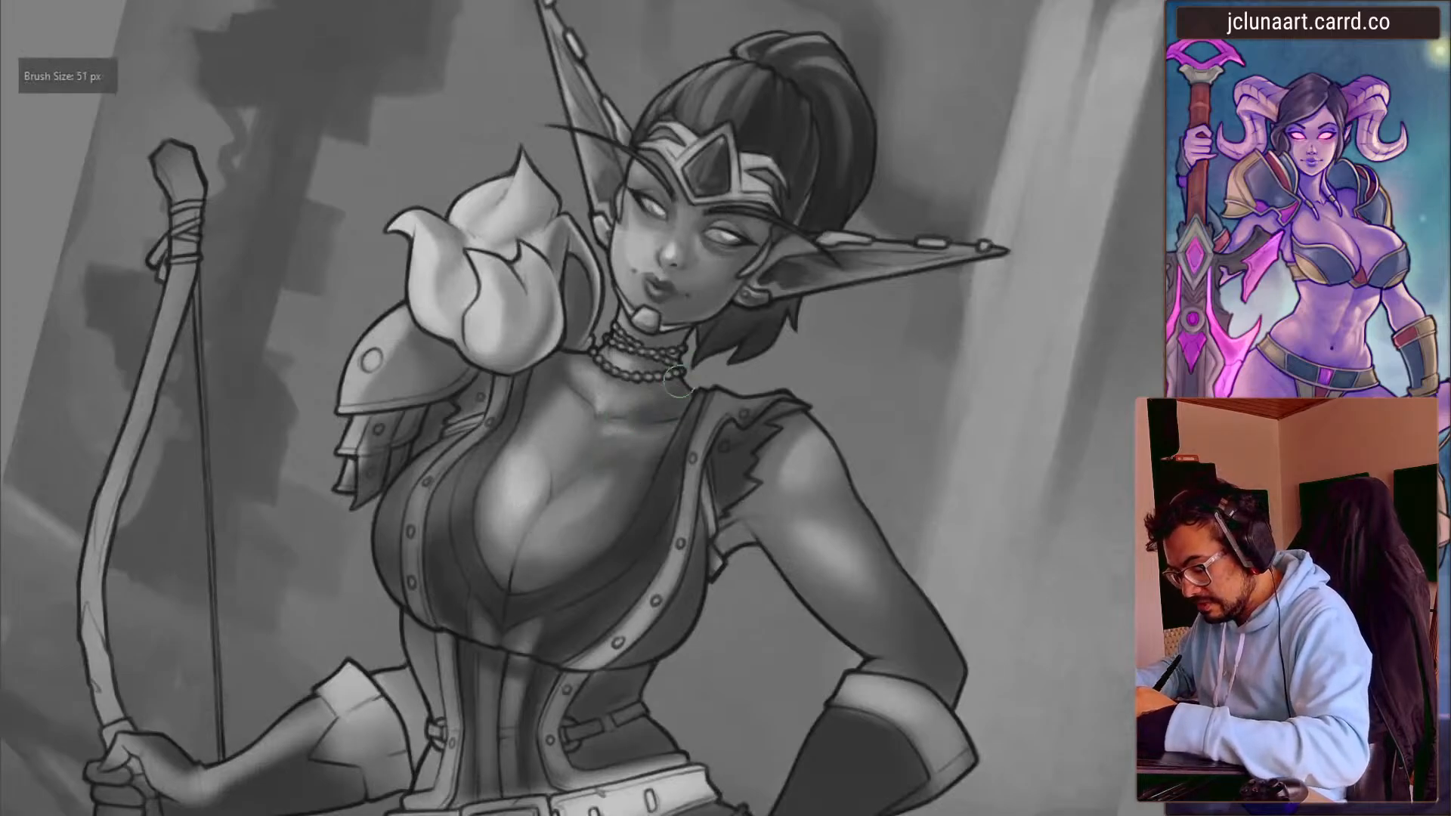
- Turn off canvas mirroring, sample a skin tone and shade the chest below the collarbone with a 55 to 73 px brush
{"action": "key", "text": "m"}
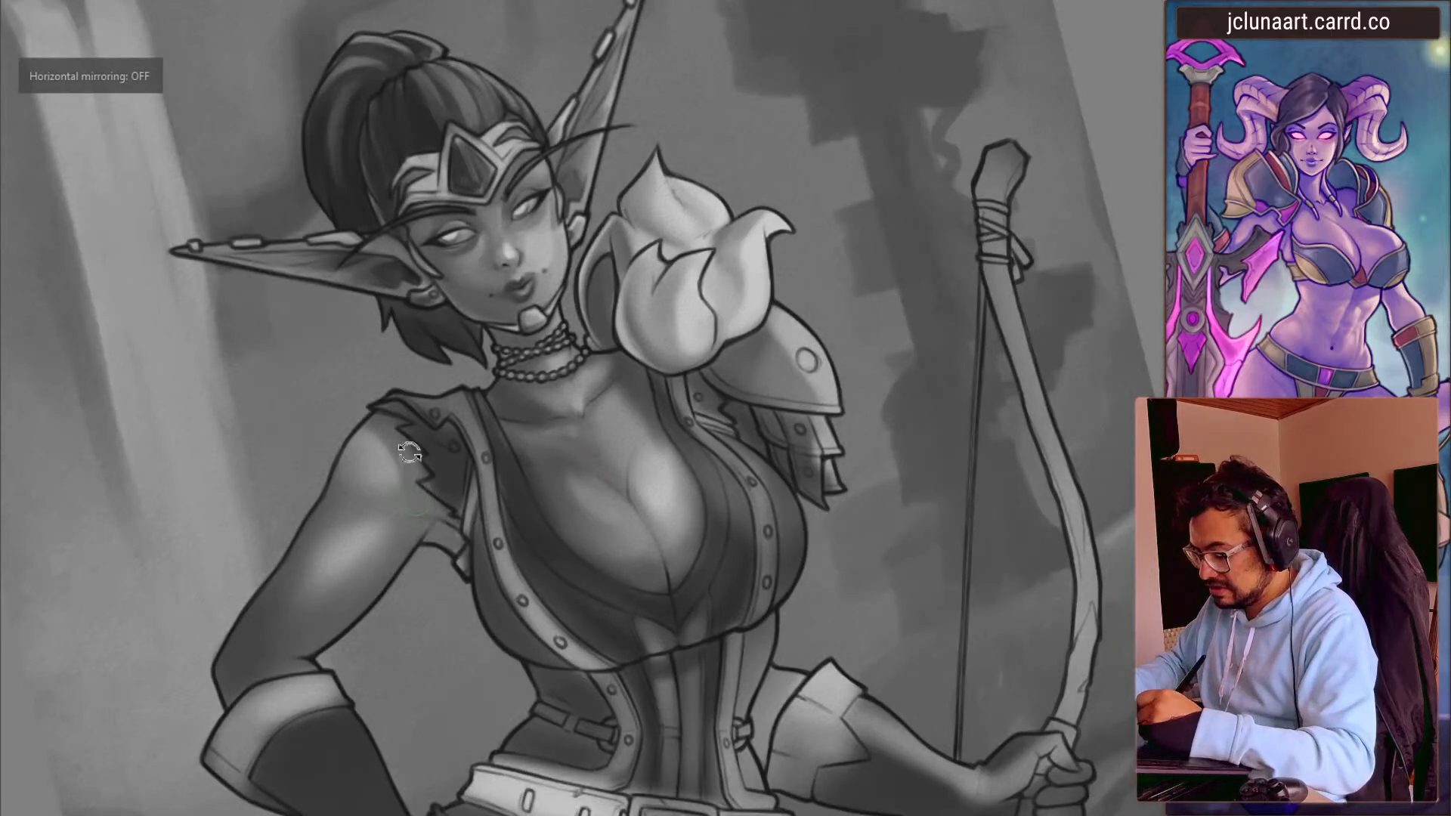
{"action": "left_click_drag", "start_coordinate": [409, 469], "coordinate": [543, 467]}
{"action": "left_click", "coordinate": [524, 414], "text": "ctrl"}
{"action": "key", "text": "bracketright"}
{"action": "key", "text": "bracketright"}
{"action": "key", "text": "bracketright"}
{"action": "key", "text": "bracketright"}
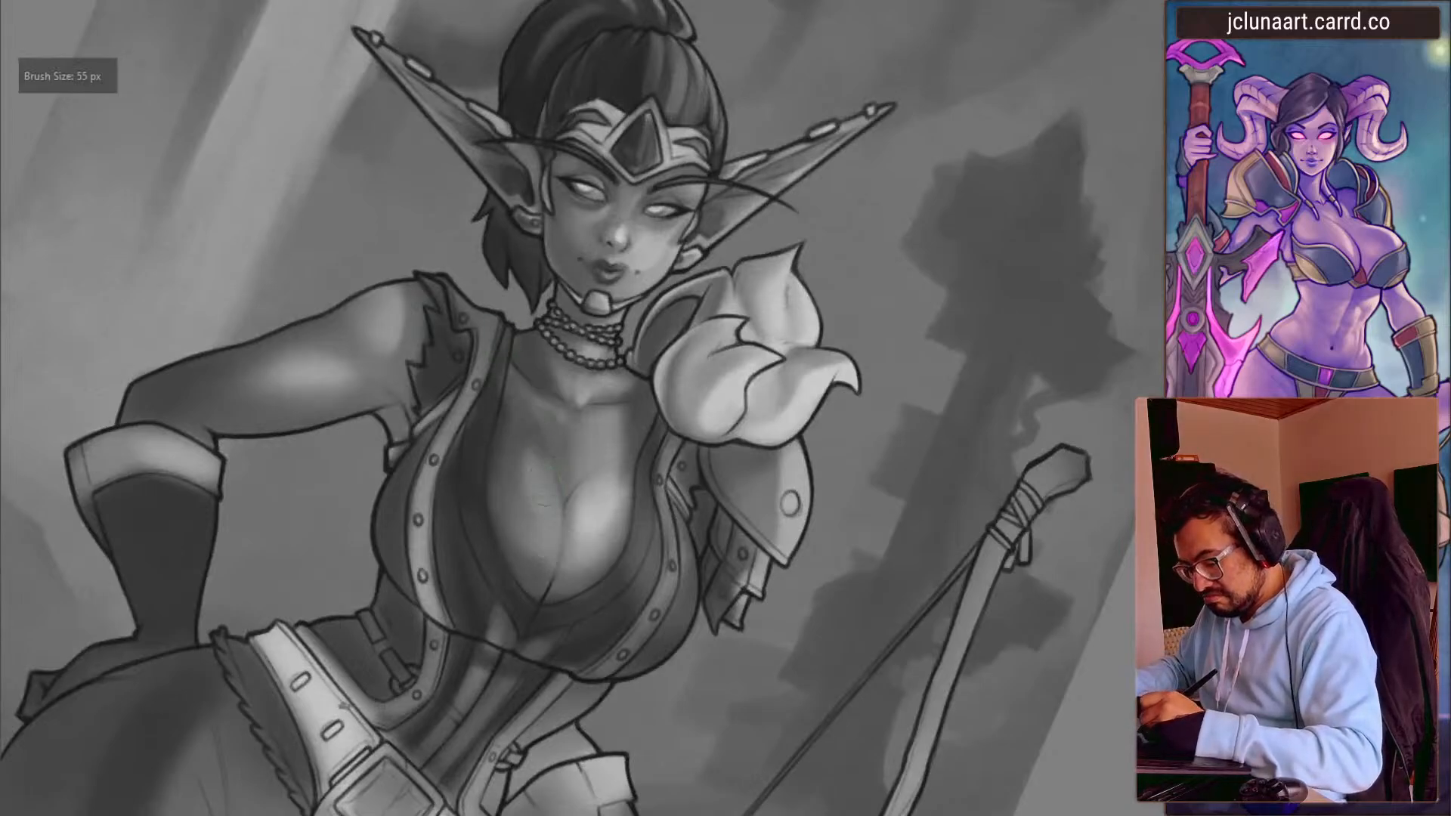
{"action": "key", "text": "bracketleft"}
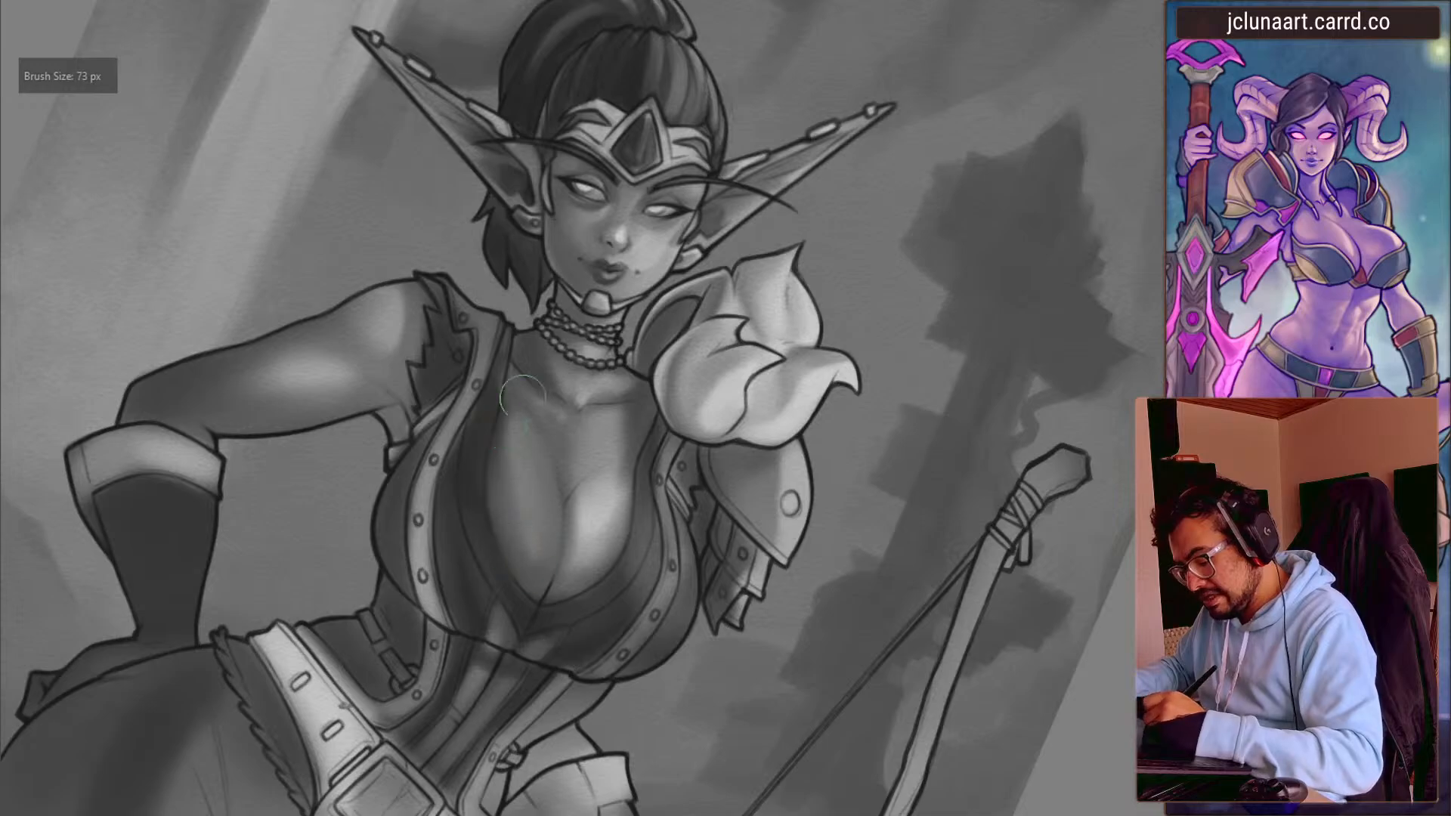
- Rotate the canvas back toward upright and blend broad shading over the chest with a brush of about 96 to 103 px
{"action": "key", "text": "4"}
{"action": "key", "text": "bracketright"}
{"action": "key", "text": "bracketright"}
{"action": "key", "text": "bracketright"}
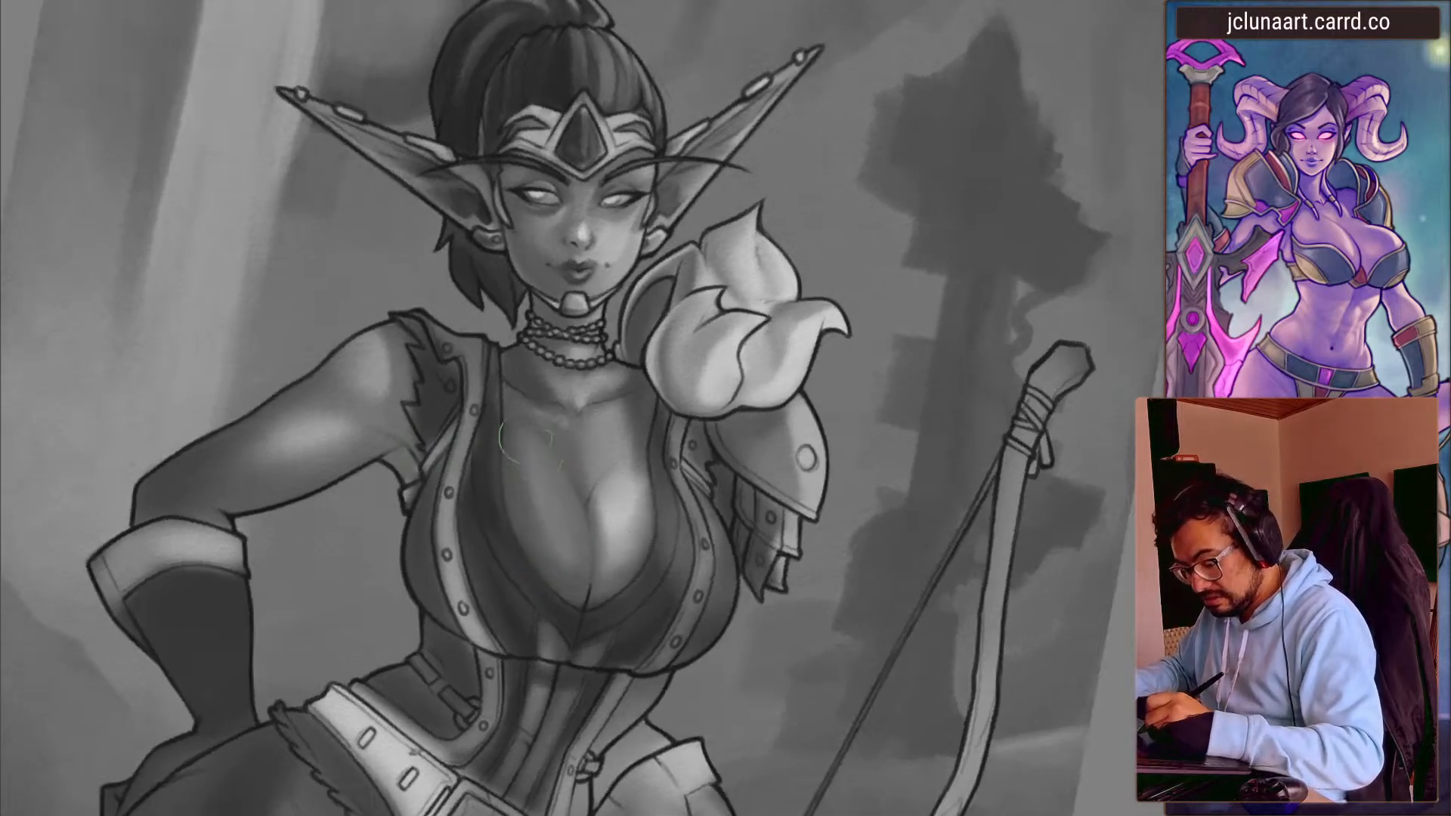
{"action": "key", "text": "bracketright"}
{"action": "key", "text": "bracketright"}
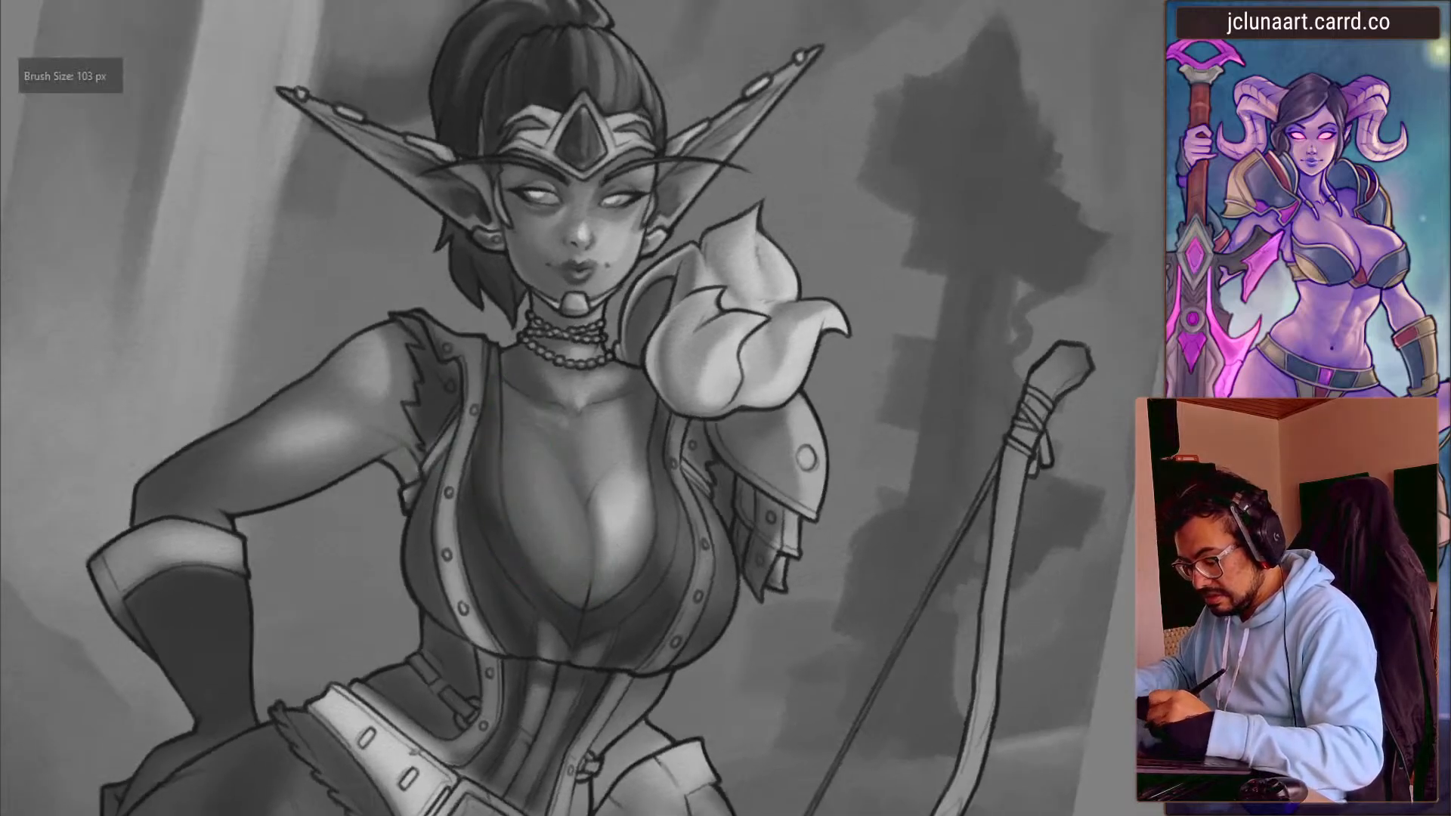
{"action": "key", "text": "bracketleft"}
{"action": "key", "text": "bracketleft"}
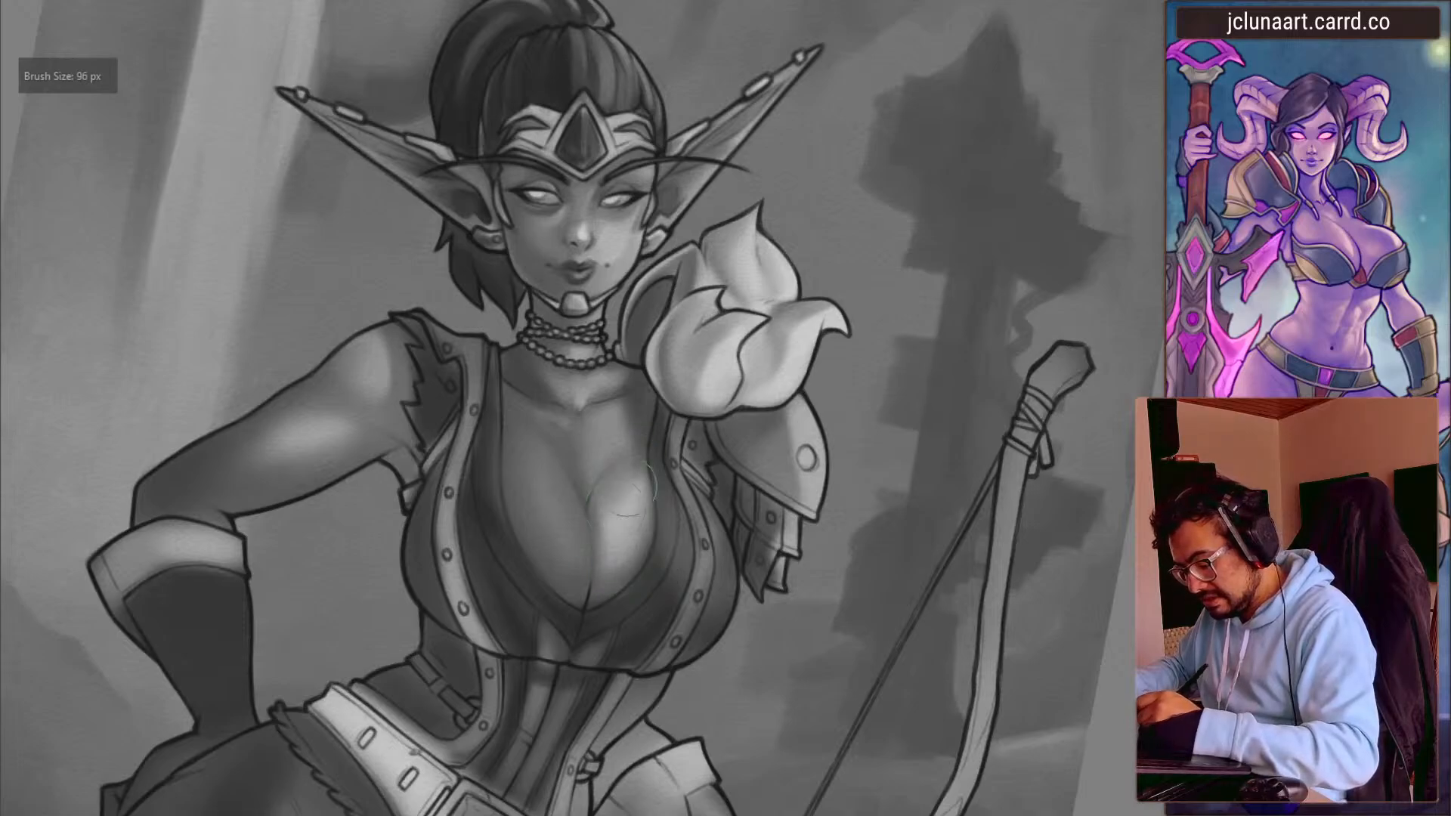
- Build up and soften the highlights around the cleavage with a finer brush of about 35 to 51 px
{"action": "key", "text": "bracketright"}
{"action": "key", "text": "bracketleft"}
{"action": "key", "text": "bracketleft"}
{"action": "key", "text": "bracketleft"}
{"action": "key", "text": "bracketleft"}
{"action": "key", "text": "bracketleft"}
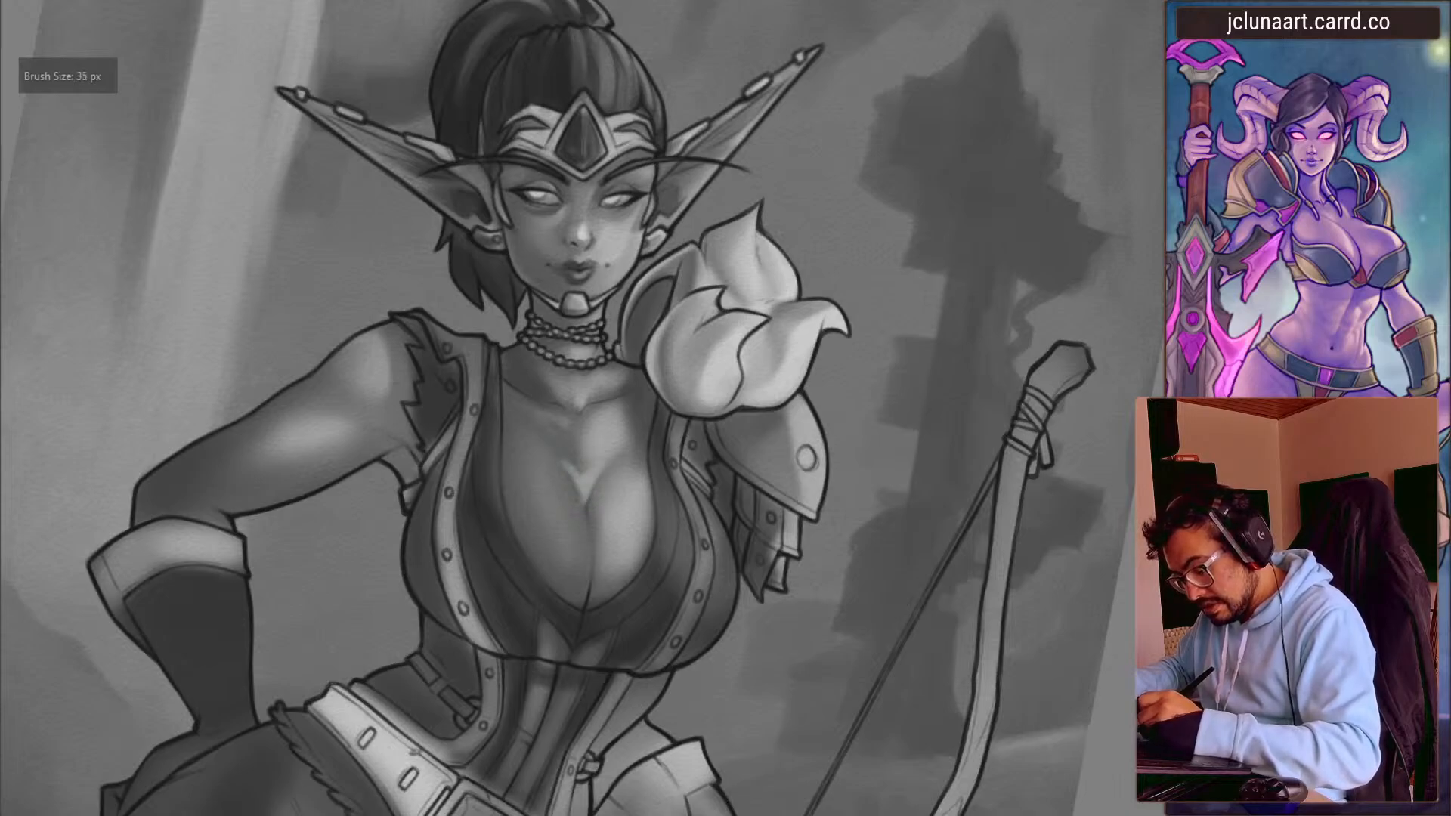
{"action": "key", "text": "bracketright"}
{"action": "key", "text": "bracketright"}
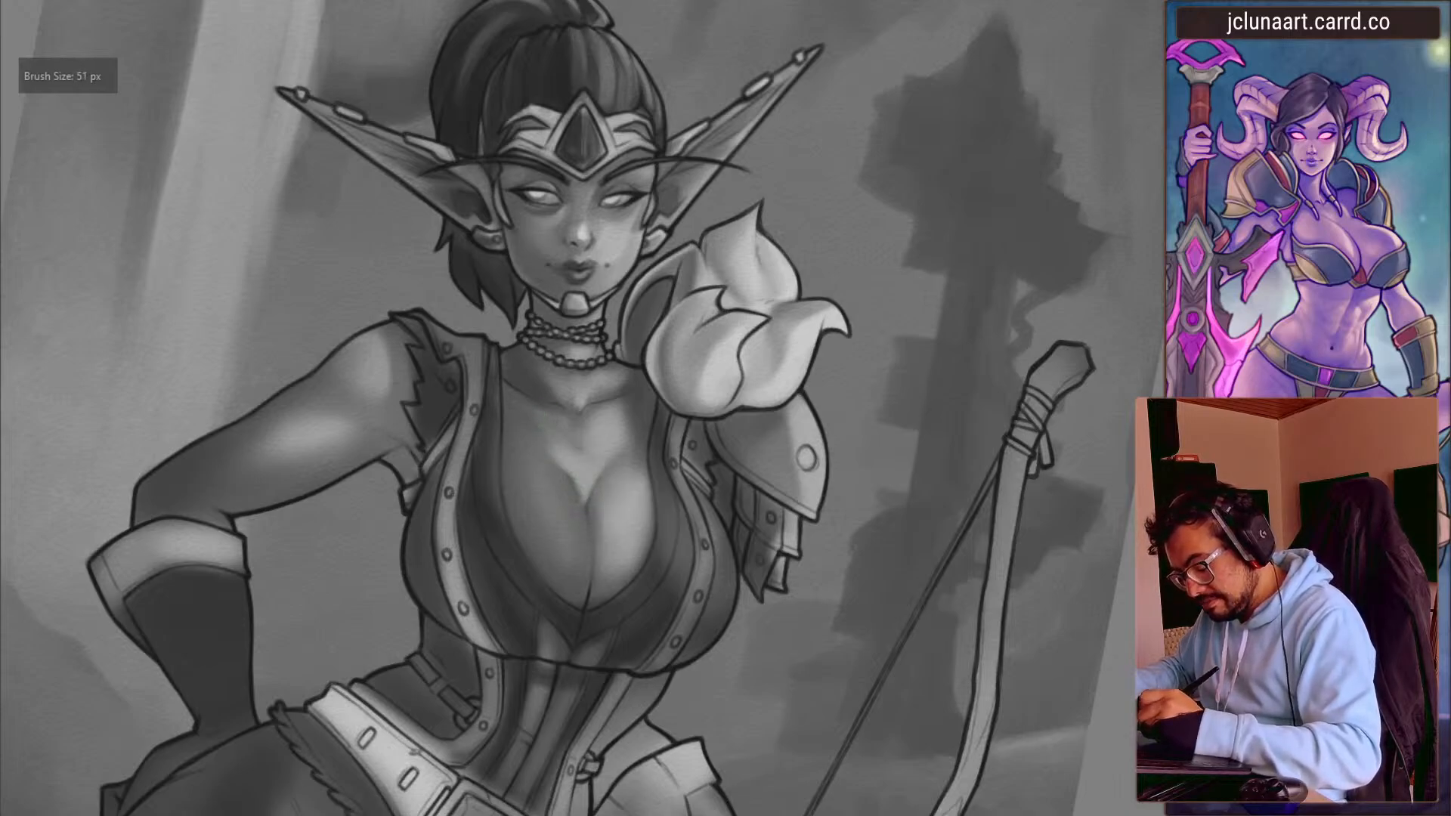
{"action": "key", "text": "bracketright"}
{"action": "key", "text": "bracketright"}
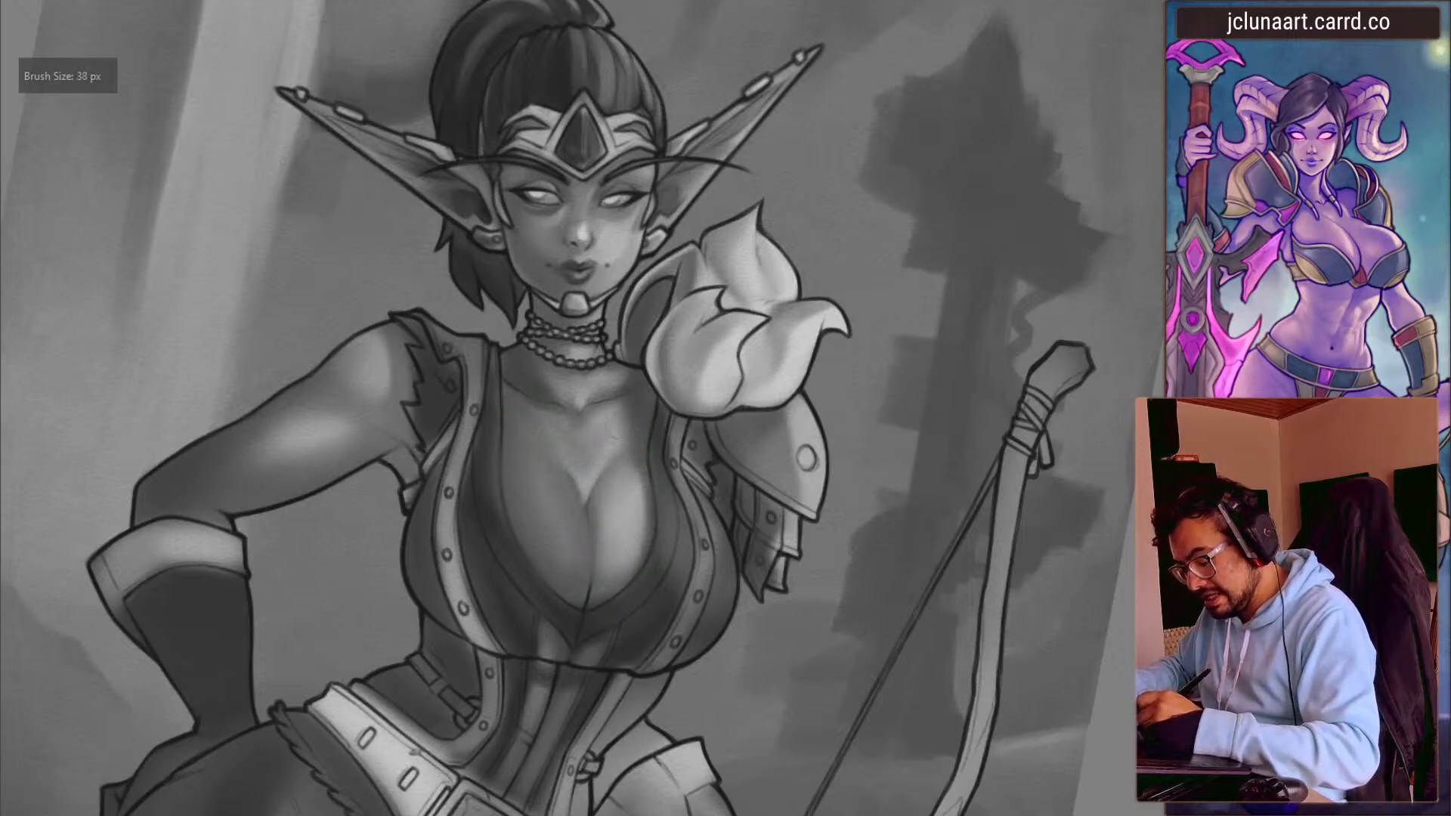
{"action": "key", "text": "bracketright"}
- Shade the chest with a 59 px brush, rotating the canvas for better stroke angles, and mirror the canvas
{"action": "mouse_move", "coordinate": [485, 438]}
{"action": "left_mouse_down"}
{"action": "mouse_move", "coordinate": [287, 262]}
{"action": "mouse_move", "coordinate": [363, 642]}
{"action": "left_mouse_up"}
{"action": "left_click_drag", "start_coordinate": [373, 429], "coordinate": [492, 566]}
{"action": "left_click_drag", "start_coordinate": [505, 492], "coordinate": [428, 263]}
{"action": "left_click_drag", "start_coordinate": [422, 328], "coordinate": [444, 382]}
{"action": "mouse_move", "coordinate": [597, 487]}
{"action": "left_mouse_down"}
{"action": "mouse_move", "coordinate": [605, 499]}
{"action": "mouse_move", "coordinate": [434, 489]}
{"action": "left_mouse_up"}
{"action": "key", "text": "bracketright"}
{"action": "key", "text": "m"}
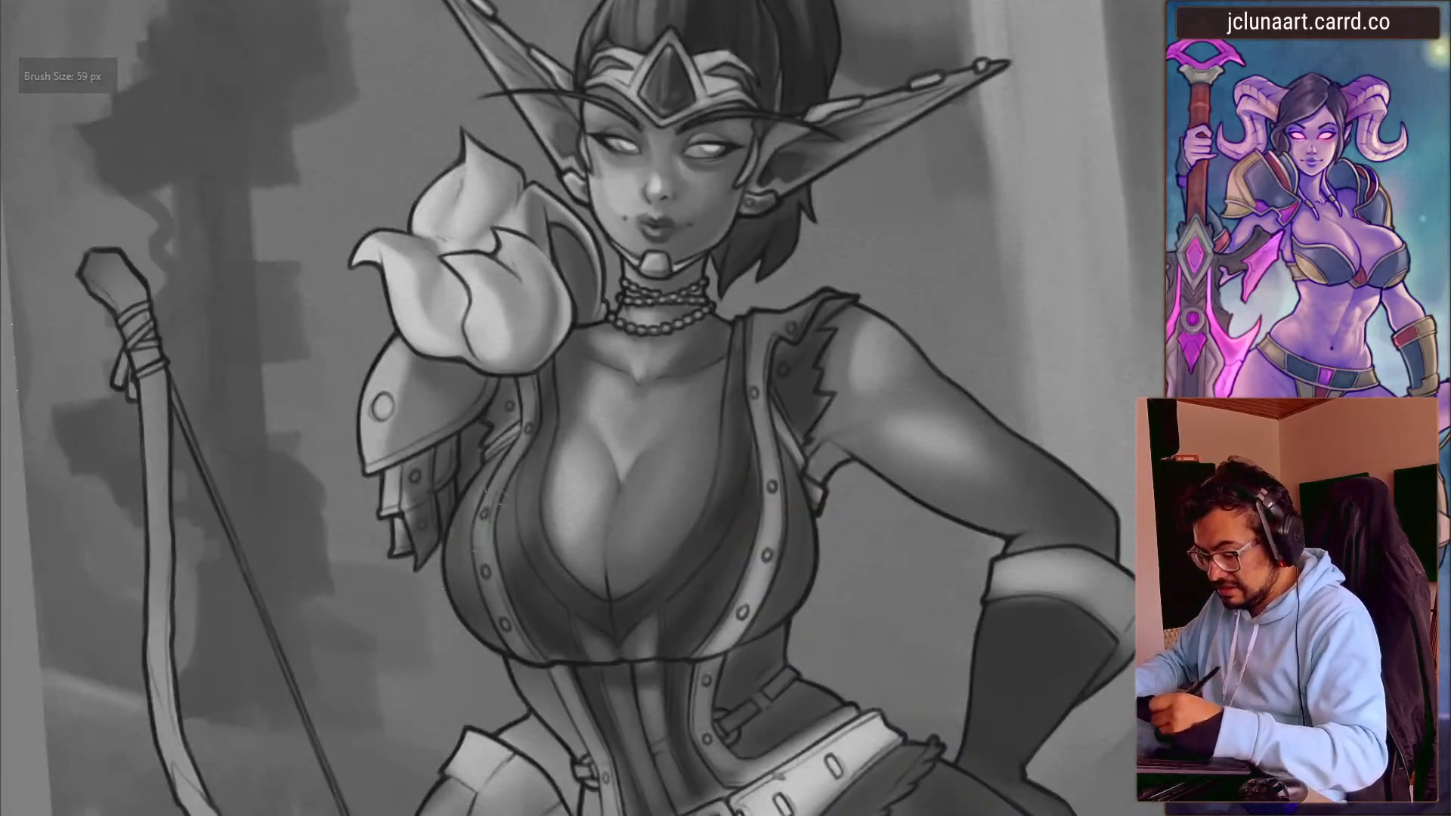
- Sample a light skin tone and brighten the chest on the bent-arm side of the cleavage
{"action": "left_click", "coordinate": [584, 486], "text": "ctrl"}
{"action": "key", "text": "bracketleft"}
{"action": "left_click_drag", "start_coordinate": [641, 495], "coordinate": [624, 495]}
{"action": "left_click_drag", "start_coordinate": [653, 474], "coordinate": [649, 530]}
{"action": "key", "text": "bracketright"}
{"action": "key", "text": "bracketright"}
{"action": "key", "text": "bracketright"}
{"action": "key", "text": "bracketright"}
{"action": "key", "text": "bracketright"}
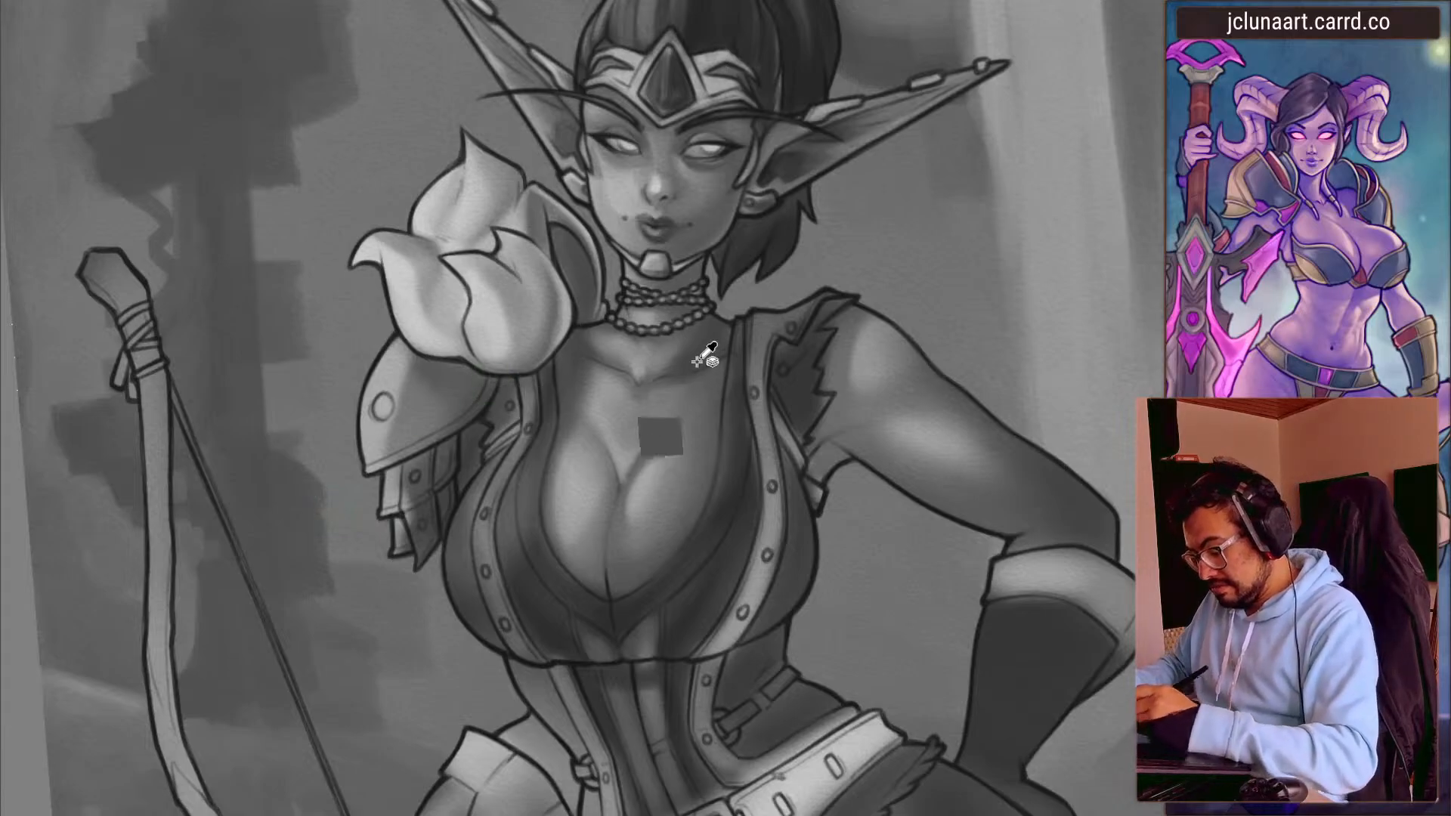
- Soften the cleavage shading with a 44 to 47 px brush, rotate the canvas and turn off mirroring
{"action": "key", "text": "bracketleft"}
{"action": "key", "text": "bracketleft"}
{"action": "key", "text": "bracketleft"}
{"action": "key", "text": "bracketleft"}
{"action": "key", "text": "bracketleft"}
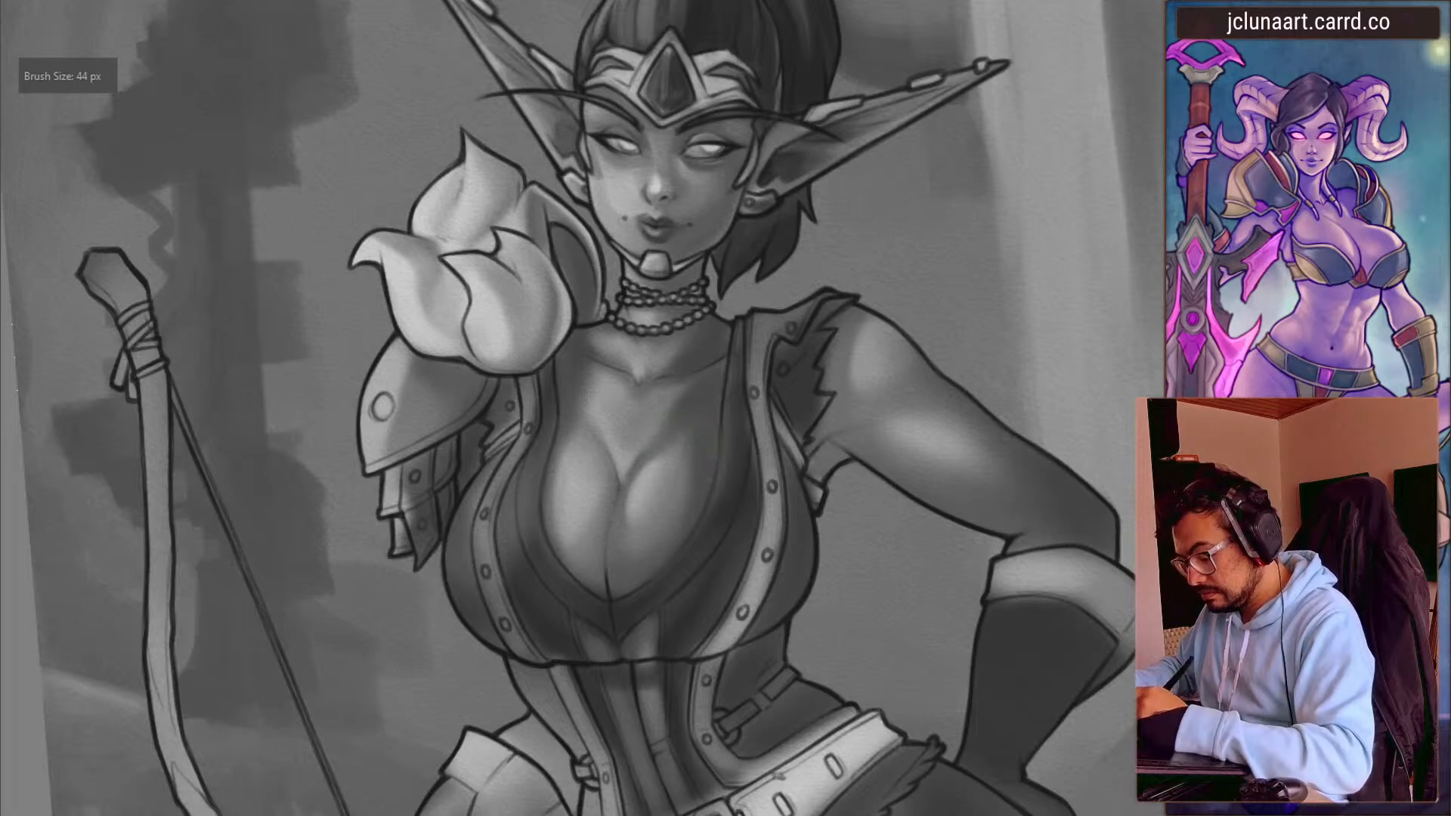
{"action": "mouse_move", "coordinate": [462, 397]}
{"action": "left_mouse_down"}
{"action": "mouse_move", "coordinate": [407, 428]}
{"action": "mouse_move", "coordinate": [387, 401]}
{"action": "mouse_move", "coordinate": [411, 451]}
{"action": "mouse_move", "coordinate": [428, 436]}
{"action": "mouse_move", "coordinate": [390, 395]}
{"action": "mouse_move", "coordinate": [583, 186]}
{"action": "mouse_move", "coordinate": [609, 189]}
{"action": "left_mouse_up"}
{"action": "key", "text": "m"}
{"action": "key", "text": "bracketright"}
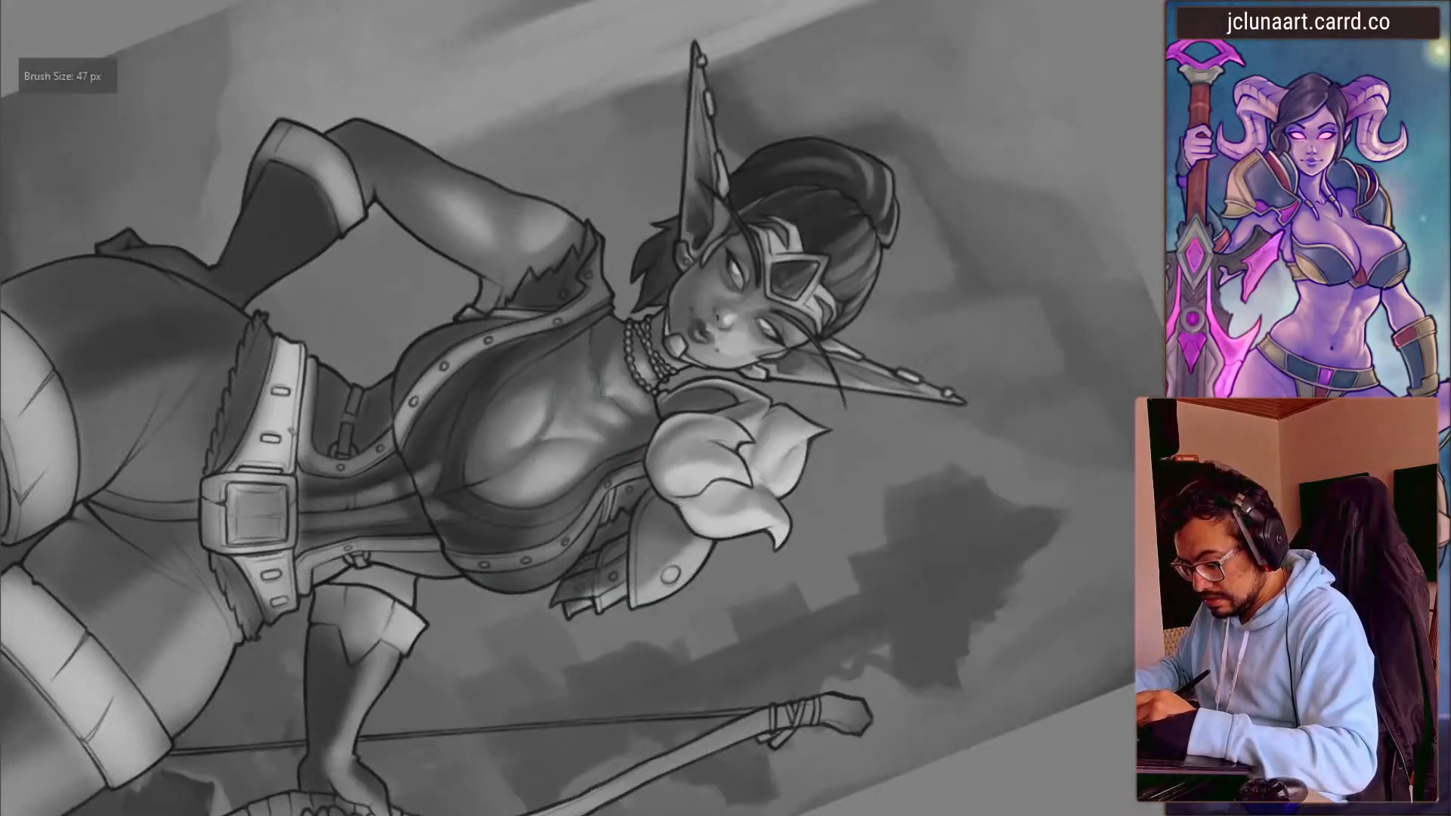
{"action": "key", "text": "bracketleft"}
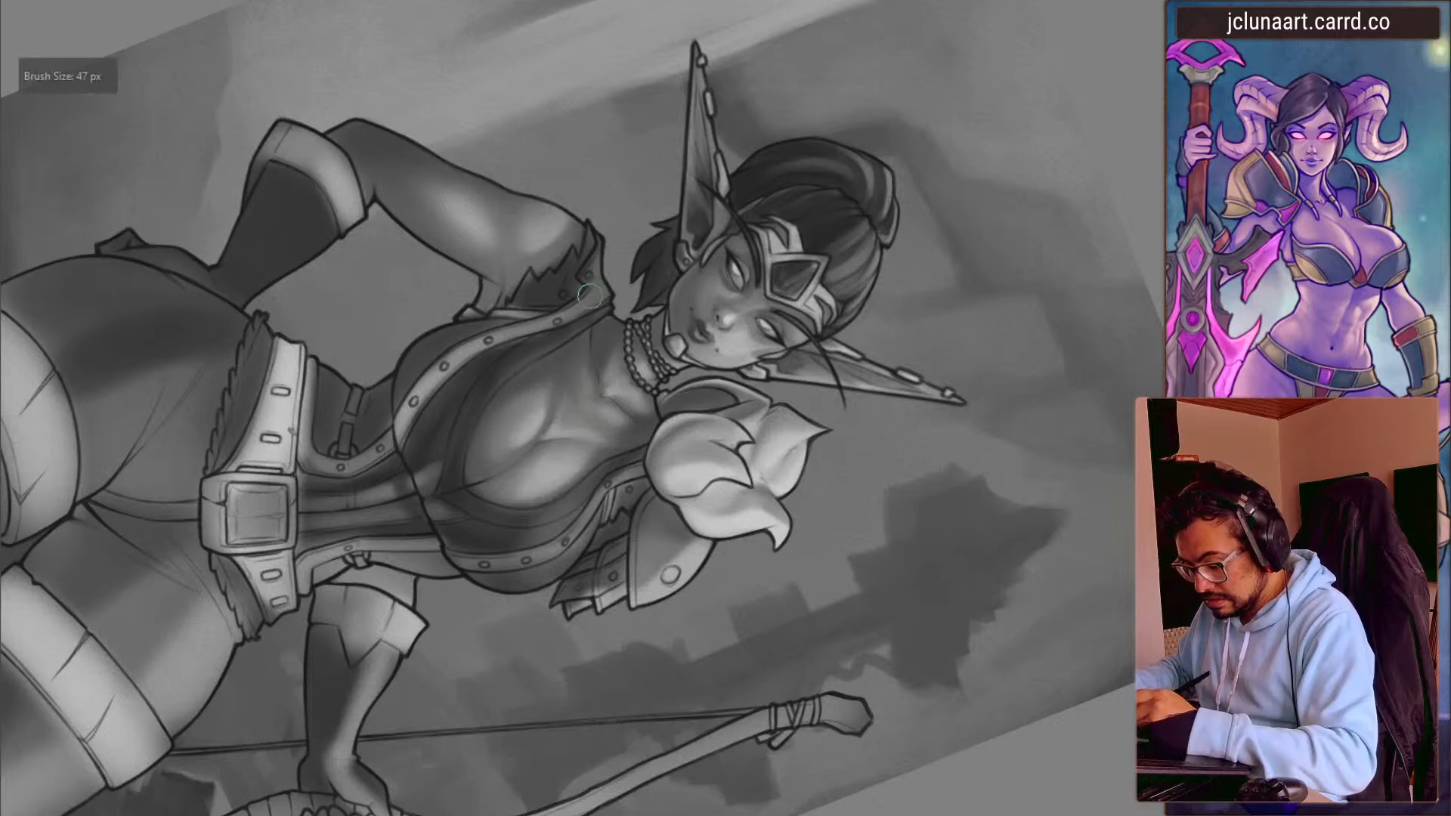
- Blend the chest shading with repeatedly sampled tones, adjusting the canvas rotation and reducing the brush to 35 px
{"action": "left_click_drag", "start_coordinate": [415, 411], "coordinate": [397, 333]}
{"action": "left_click_drag", "start_coordinate": [382, 318], "coordinate": [348, 467]}
{"action": "left_click", "coordinate": [547, 381], "text": "ctrl"}
{"action": "left_click", "coordinate": [503, 501], "text": "ctrl"}
{"action": "key", "text": "5"}
{"action": "left_click", "coordinate": [433, 358], "text": "ctrl"}
{"action": "key", "text": "bracketleft"}
{"action": "key", "text": "bracketright"}
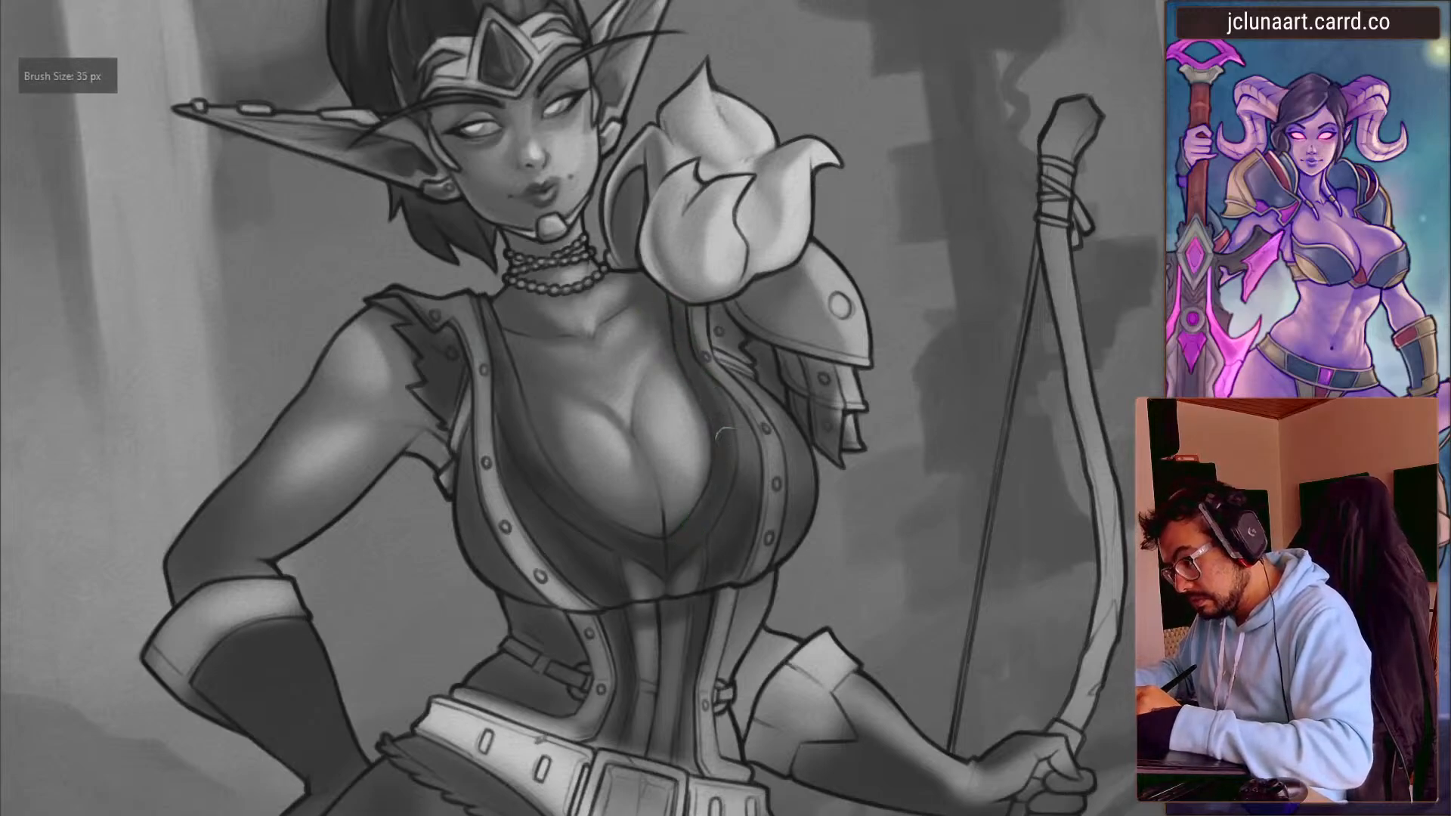
- Paint a lighter band along the vest's neckline edge below the shoulder flower, refining it with a 24 px brush
{"action": "left_click", "coordinate": [708, 219], "text": "ctrl"}
{"action": "key", "text": "bracketleft"}
{"action": "left_click_drag", "start_coordinate": [681, 538], "coordinate": [709, 511]}
{"action": "mouse_move", "coordinate": [677, 550]}
{"action": "left_mouse_down"}
{"action": "mouse_move", "coordinate": [726, 474]}
{"action": "mouse_move", "coordinate": [724, 438]}
{"action": "left_mouse_up"}
{"action": "key", "text": "bracketleft"}
{"action": "left_click_drag", "start_coordinate": [717, 495], "coordinate": [723, 418]}
{"action": "left_click_drag", "start_coordinate": [675, 556], "coordinate": [714, 510]}
{"action": "mouse_move", "coordinate": [714, 401]}
{"action": "left_mouse_down"}
{"action": "mouse_move", "coordinate": [720, 464]}
{"action": "mouse_move", "coordinate": [703, 378]}
{"action": "left_mouse_up"}
{"action": "key", "text": "bracketleft"}
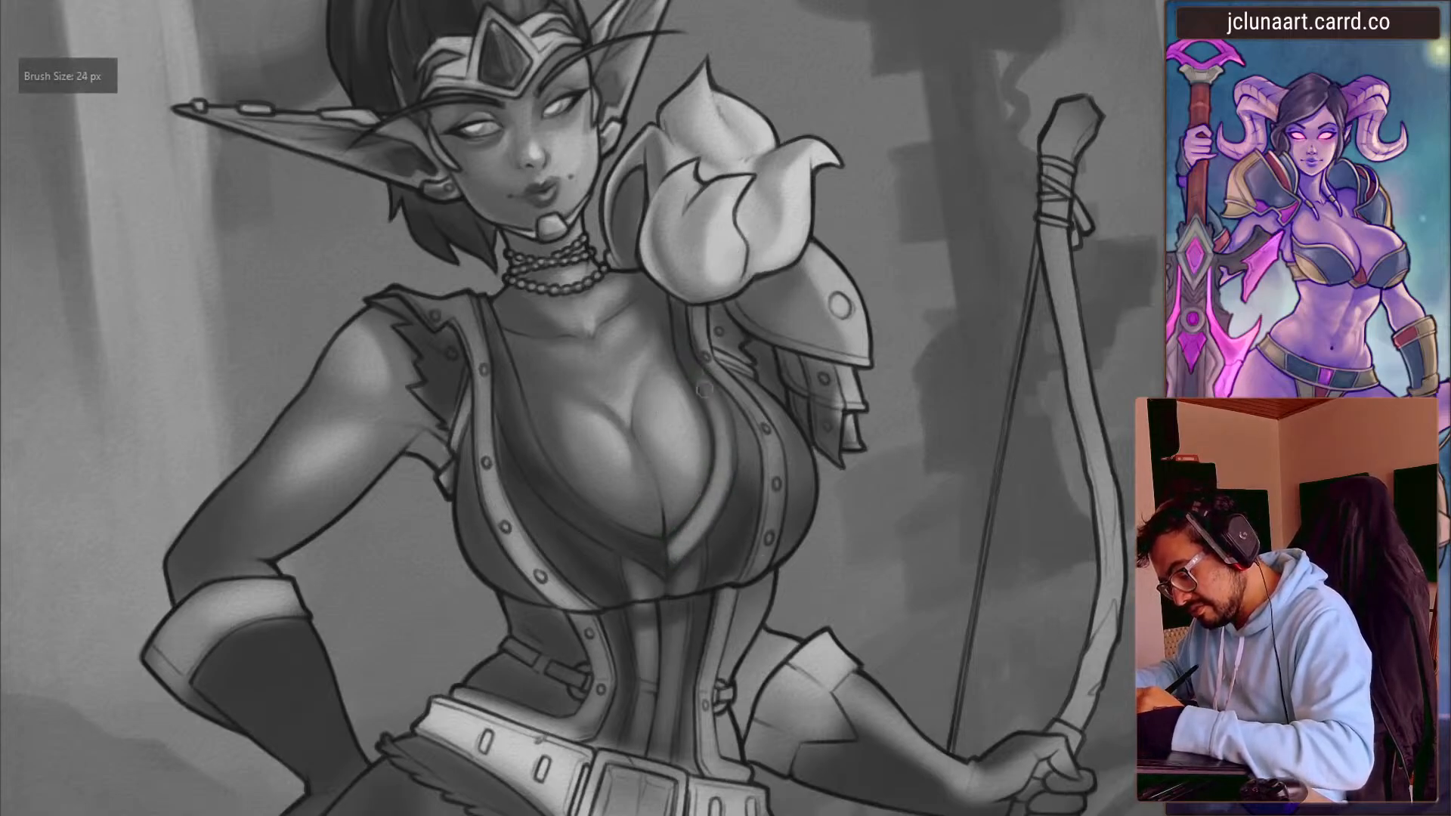
- Darken the vest panel between the neckline band and the studded trim on the flower side with a 26 to 38 px brush
{"action": "mouse_move", "coordinate": [722, 436]}
{"action": "left_mouse_down"}
{"action": "mouse_move", "coordinate": [696, 329]}
{"action": "mouse_move", "coordinate": [752, 442]}
{"action": "left_mouse_up"}
{"action": "left_click", "coordinate": [807, 382], "text": "ctrl"}
{"action": "key", "text": "bracketright"}
{"action": "left_click_drag", "start_coordinate": [726, 360], "coordinate": [759, 438]}
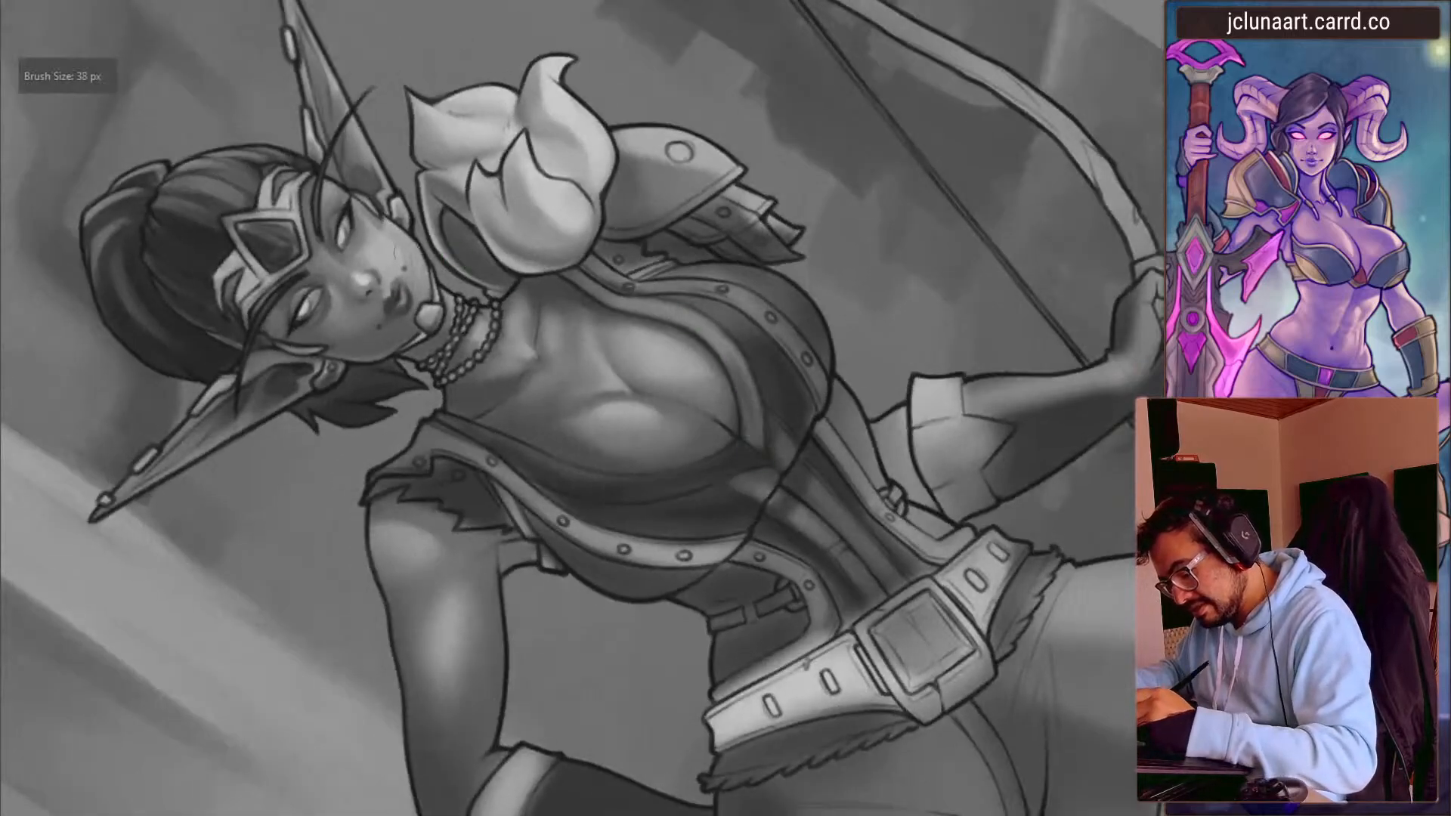
{"action": "left_click_drag", "start_coordinate": [348, 423], "coordinate": [427, 227]}
{"action": "key", "text": "bracketright"}
{"action": "key", "text": "bracketright"}
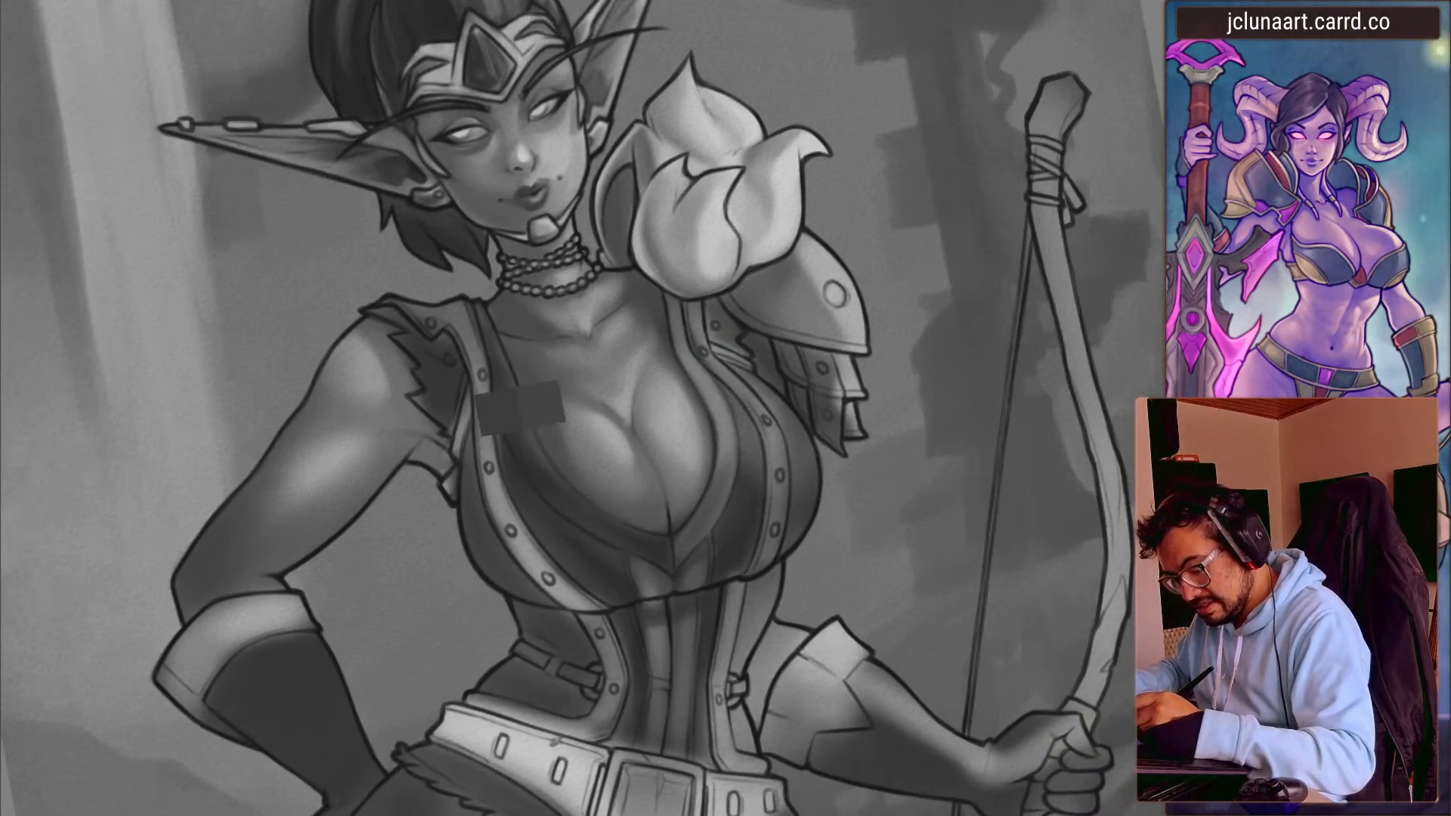
{"action": "key", "text": "bracketleft"}
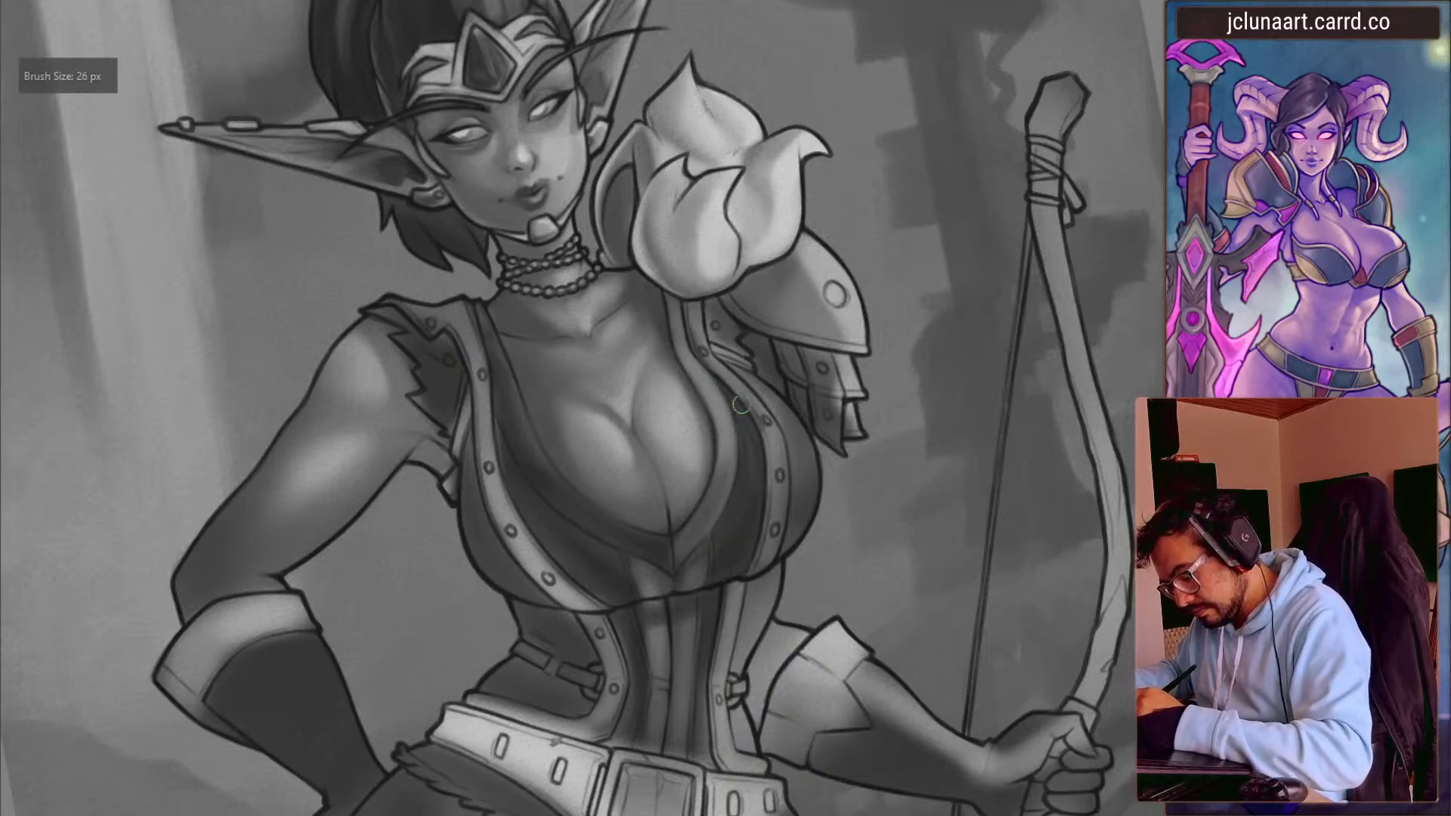
{"action": "key", "text": "bracketright"}
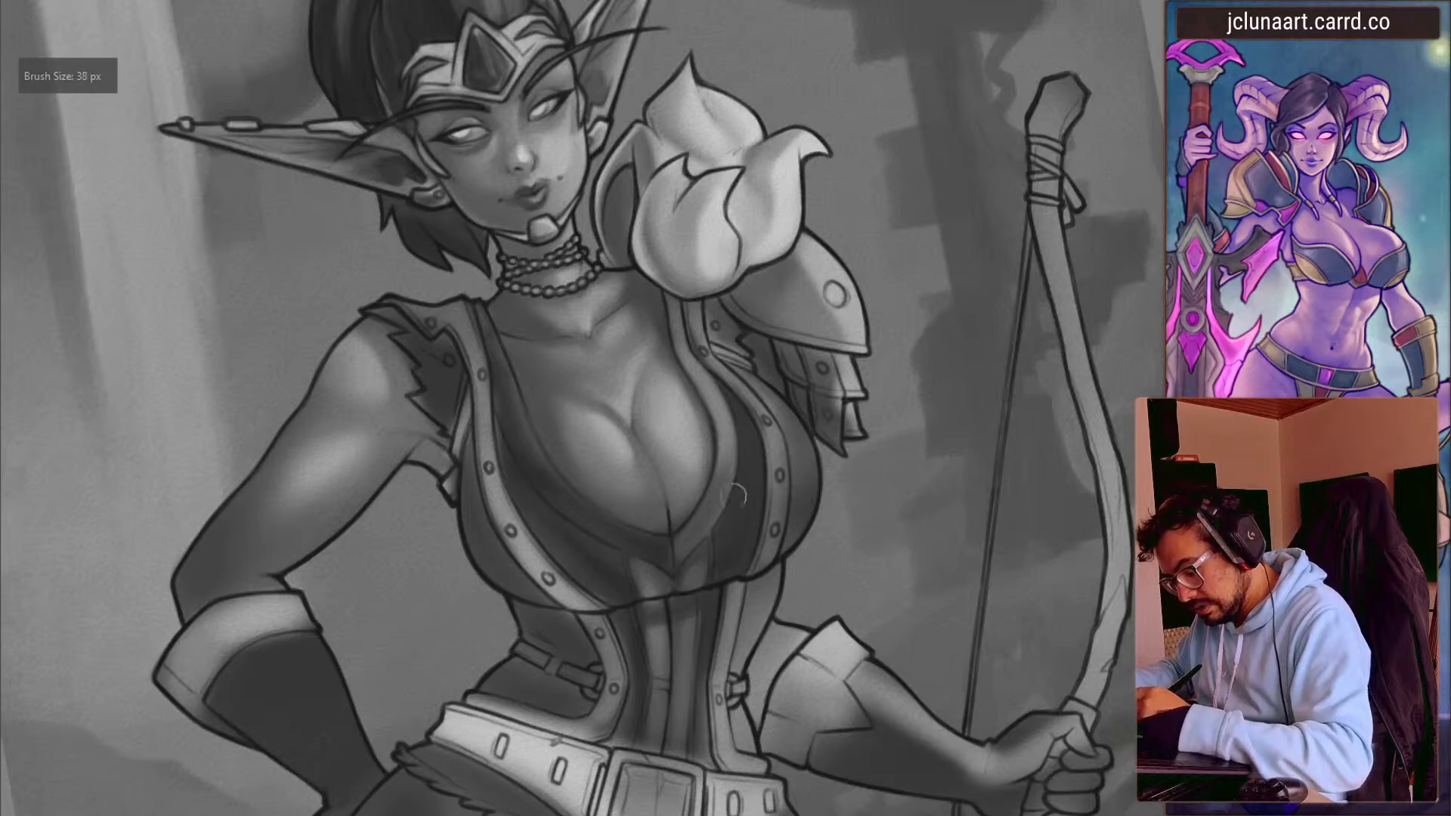
{"action": "key", "text": "bracketright"}
{"action": "key", "text": "bracketright"}
- Rotate the canvas and paint the matching neckline band down the vest's bent-arm side with sampled tones
{"action": "left_click_drag", "start_coordinate": [332, 495], "coordinate": [345, 308]}
{"action": "left_click", "coordinate": [699, 521], "text": "ctrl"}
{"action": "key", "text": "bracketright"}
{"action": "mouse_move", "coordinate": [545, 561]}
{"action": "left_mouse_down"}
{"action": "mouse_move", "coordinate": [512, 457]}
{"action": "mouse_move", "coordinate": [515, 407]}
{"action": "left_mouse_up"}
{"action": "left_click", "coordinate": [552, 542], "text": "ctrl"}
{"action": "key", "text": "bracketright"}
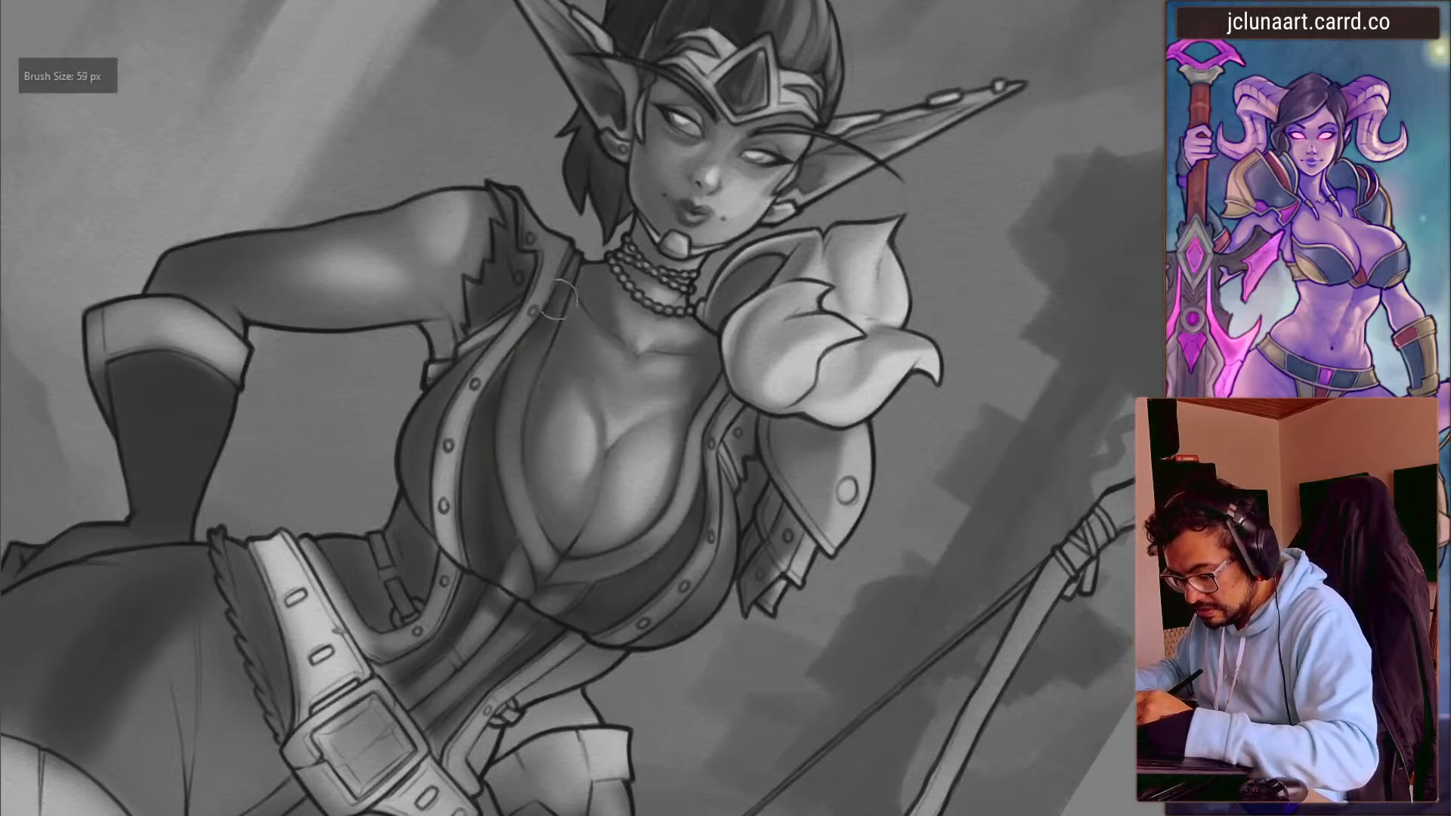
{"action": "left_click_drag", "start_coordinate": [303, 440], "coordinate": [605, 493]}
- Shade the vest panel beside the bent-arm neckline band with a 38 to 63 px brush, rotating the canvas for the strokes
{"action": "key", "text": "bracketright"}
{"action": "key", "text": "bracketright"}
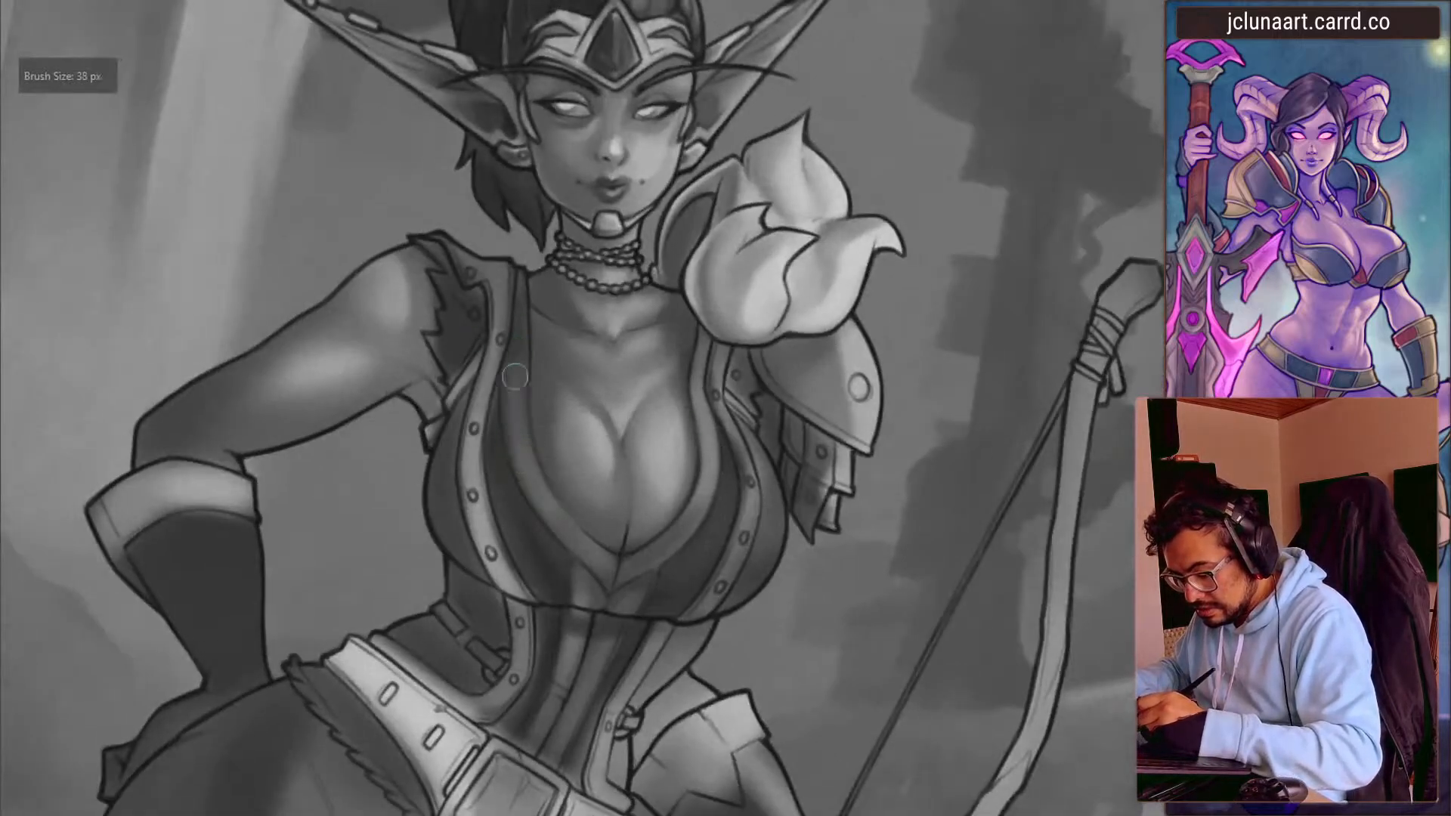
{"action": "left_click_drag", "start_coordinate": [480, 378], "coordinate": [620, 504]}
{"action": "left_click", "coordinate": [369, 744], "text": "ctrl"}
{"action": "key", "text": "bracketright"}
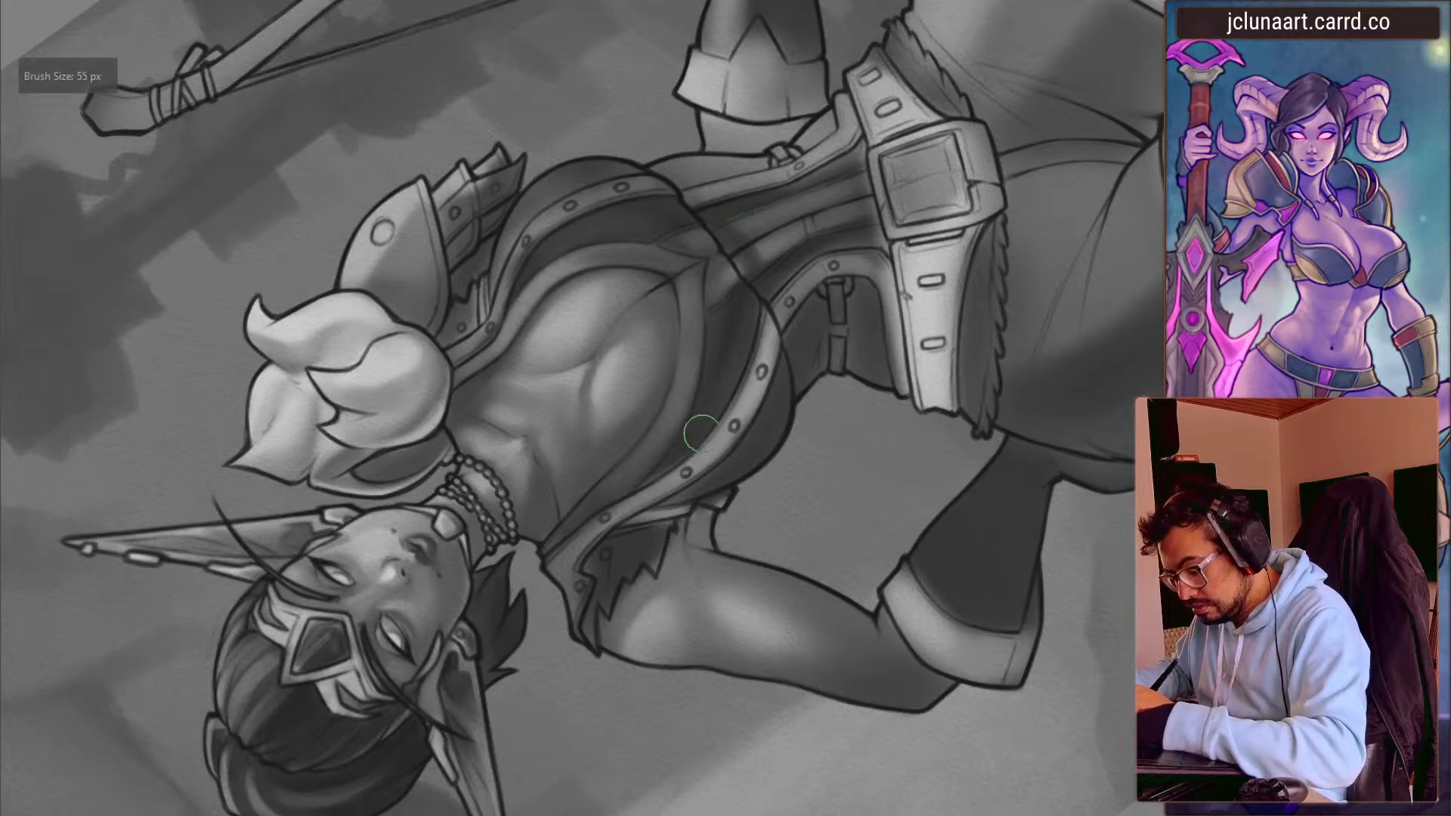
{"action": "key", "text": "bracketright"}
{"action": "key", "text": "bracketleft"}
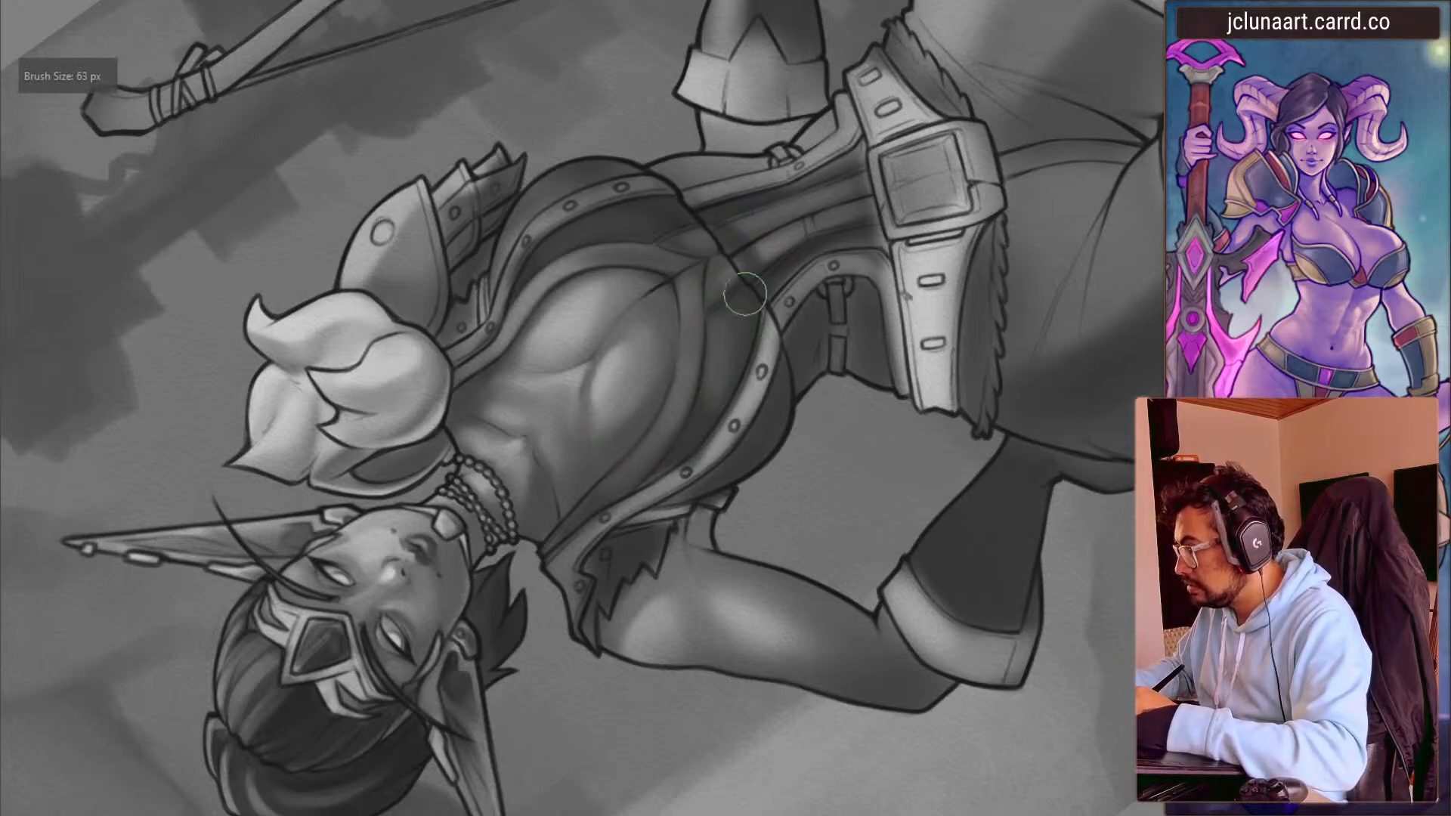
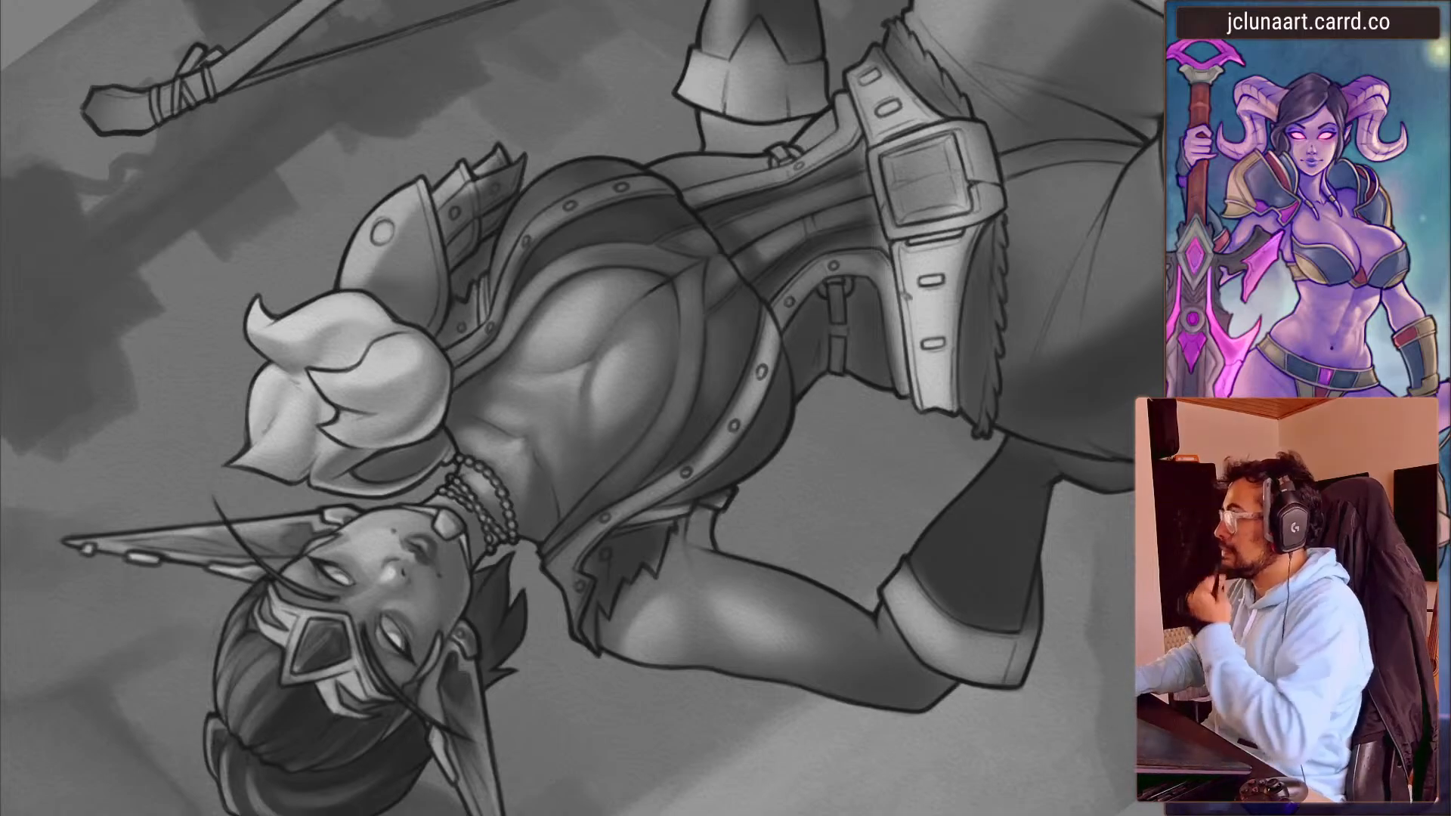
- Turn the canvas upright and shade the vest's flower-side panel with repeatedly sampled dark tones
{"action": "left_click_drag", "start_coordinate": [167, 572], "coordinate": [612, 121]}
{"action": "left_click", "coordinate": [438, 362], "text": "ctrl"}
{"action": "left_click_drag", "start_coordinate": [749, 542], "coordinate": [746, 542]}
{"action": "mouse_move", "coordinate": [763, 471]}
{"action": "left_mouse_down"}
{"action": "mouse_move", "coordinate": [747, 454]}
{"action": "mouse_move", "coordinate": [745, 508]}
{"action": "mouse_move", "coordinate": [747, 460]}
{"action": "mouse_move", "coordinate": [752, 491]}
{"action": "left_mouse_up"}
{"action": "left_click", "coordinate": [738, 520], "text": "ctrl"}
{"action": "mouse_move", "coordinate": [728, 554]}
{"action": "left_mouse_down"}
{"action": "mouse_move", "coordinate": [711, 554]}
{"action": "mouse_move", "coordinate": [750, 495]}
{"action": "left_mouse_up"}
{"action": "left_click", "coordinate": [736, 531], "text": "ctrl"}
- Blend the outer edge of the vest on the flower side with newly sampled tones and a 44 px brush
{"action": "left_click_drag", "start_coordinate": [270, 444], "coordinate": [269, 369]}
{"action": "left_click", "coordinate": [570, 368], "text": "ctrl"}
{"action": "left_click", "coordinate": [584, 455], "text": "ctrl"}
{"action": "mouse_move", "coordinate": [780, 529]}
{"action": "left_mouse_down"}
{"action": "mouse_move", "coordinate": [785, 499]}
{"action": "mouse_move", "coordinate": [777, 549]}
{"action": "left_mouse_up"}
{"action": "left_click", "coordinate": [793, 486], "text": "ctrl"}
{"action": "left_click", "coordinate": [778, 555], "text": "ctrl"}
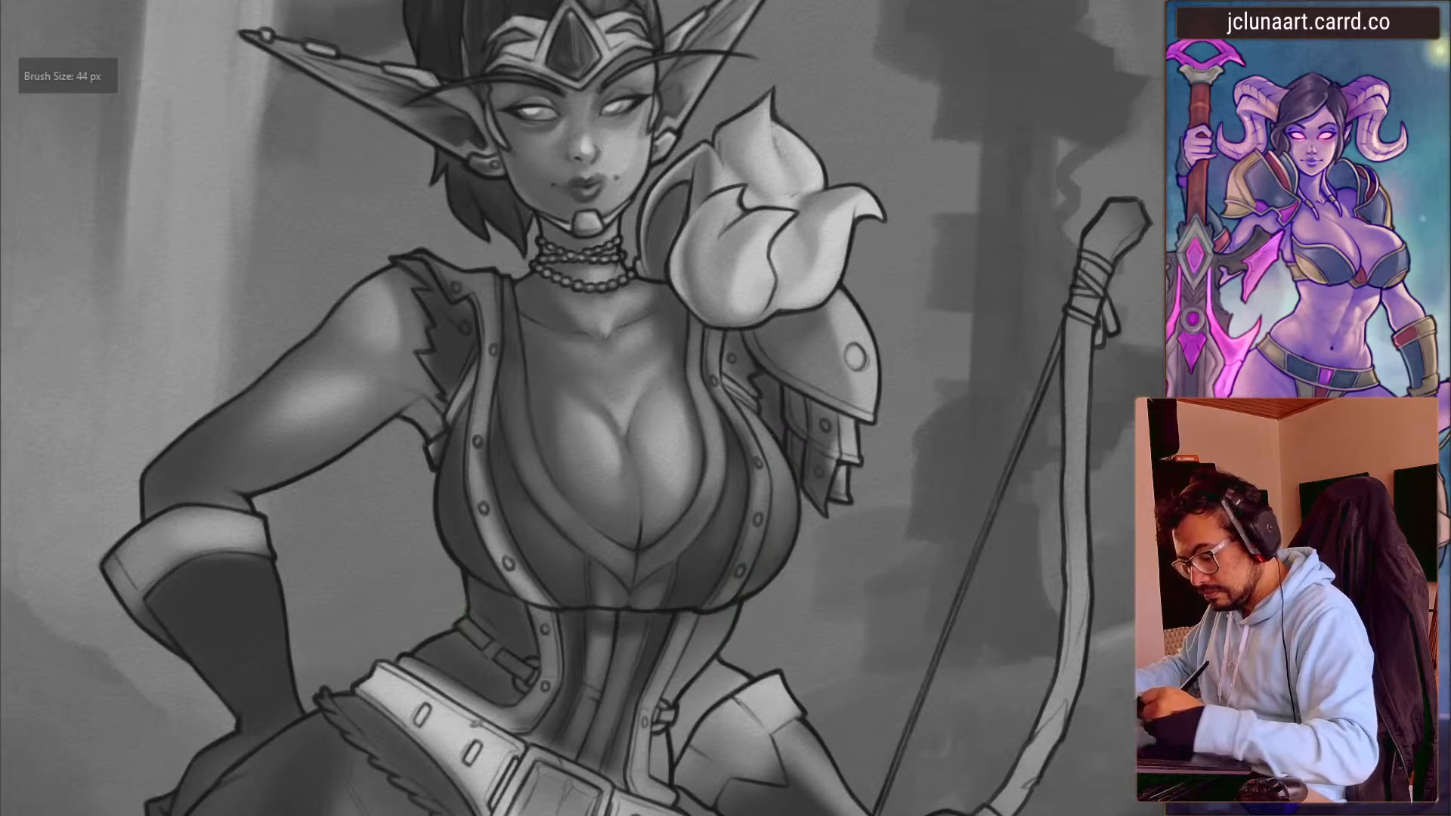
- Sample darker vest tones and shade the vest's outer sides beyond the studded trim with a 59 px brush
{"action": "left_click", "coordinate": [583, 579], "text": "ctrl"}
{"action": "left_click", "coordinate": [794, 519], "text": "ctrl"}
{"action": "left_click_drag", "start_coordinate": [456, 527], "coordinate": [459, 527]}
{"action": "key", "text": "bracketright"}
{"action": "left_click", "coordinate": [463, 546], "text": "ctrl"}
{"action": "key", "text": "bracketright"}
{"action": "key", "text": "bracketleft"}
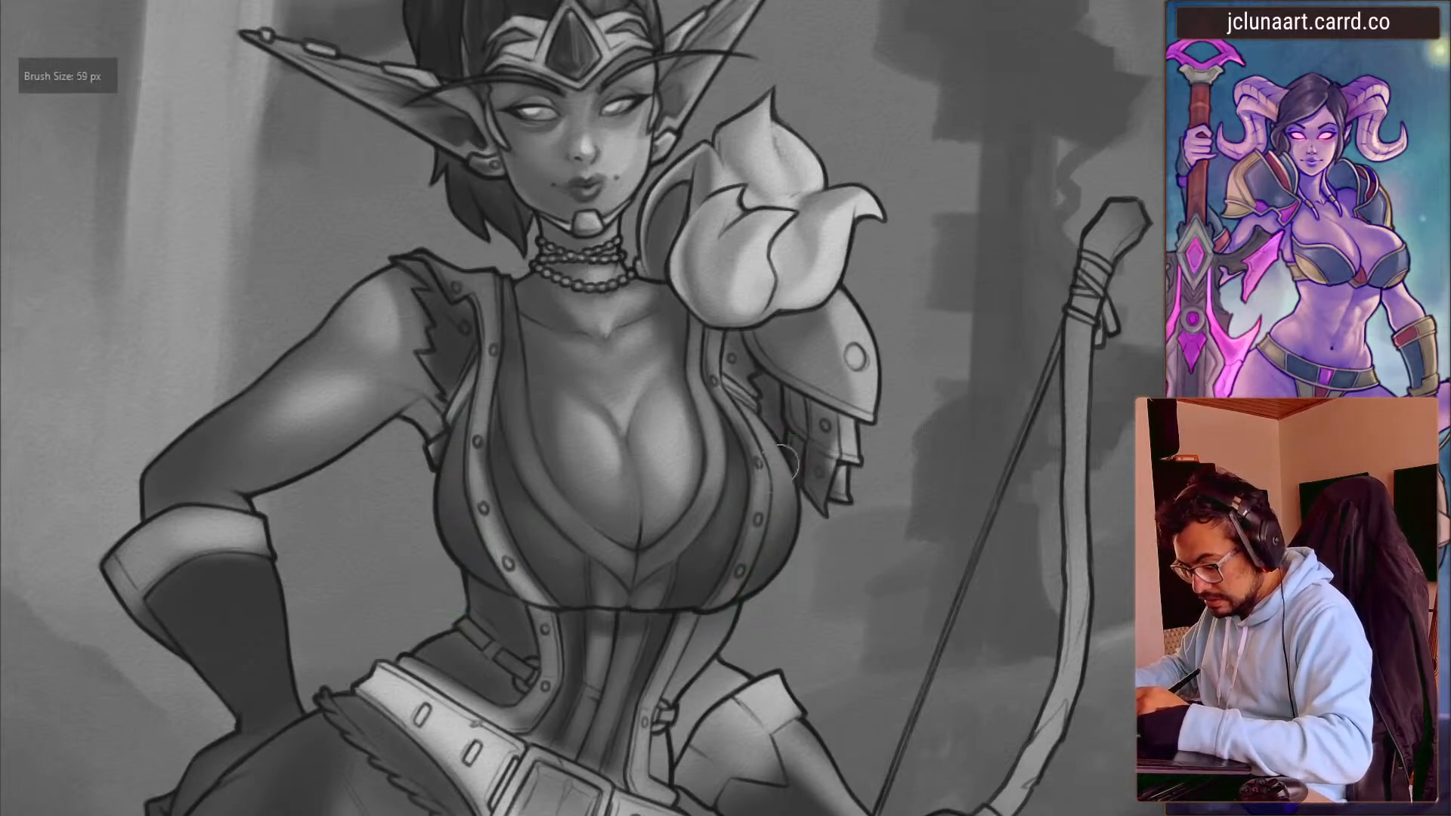
- Sample a light tone and refine the studded trim on both sides of the vest with a 30 to 35 px brush
{"action": "key", "text": "bracketleft"}
{"action": "left_click", "coordinate": [703, 251], "text": "ctrl"}
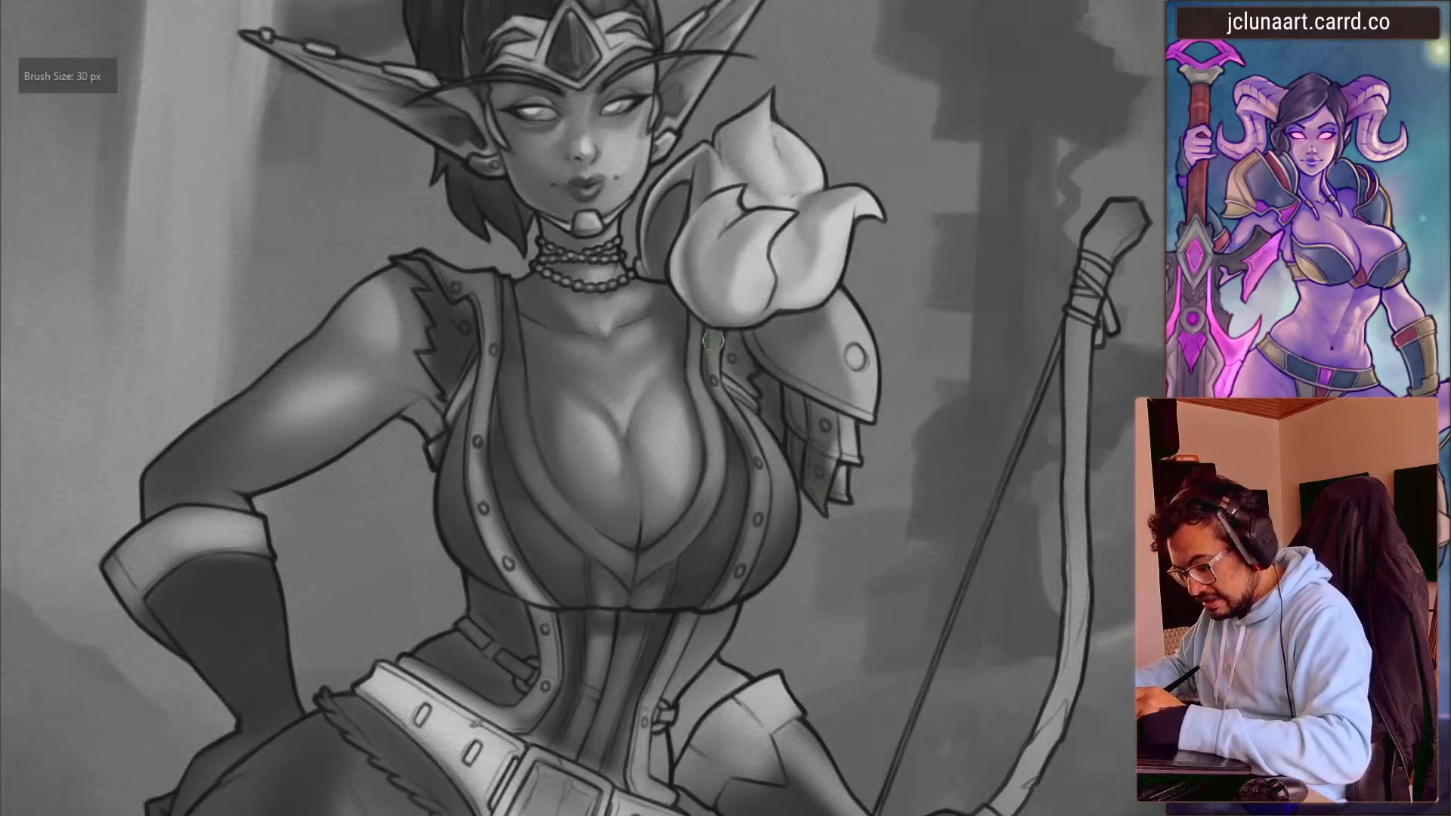
{"action": "key", "text": "bracketleft"}
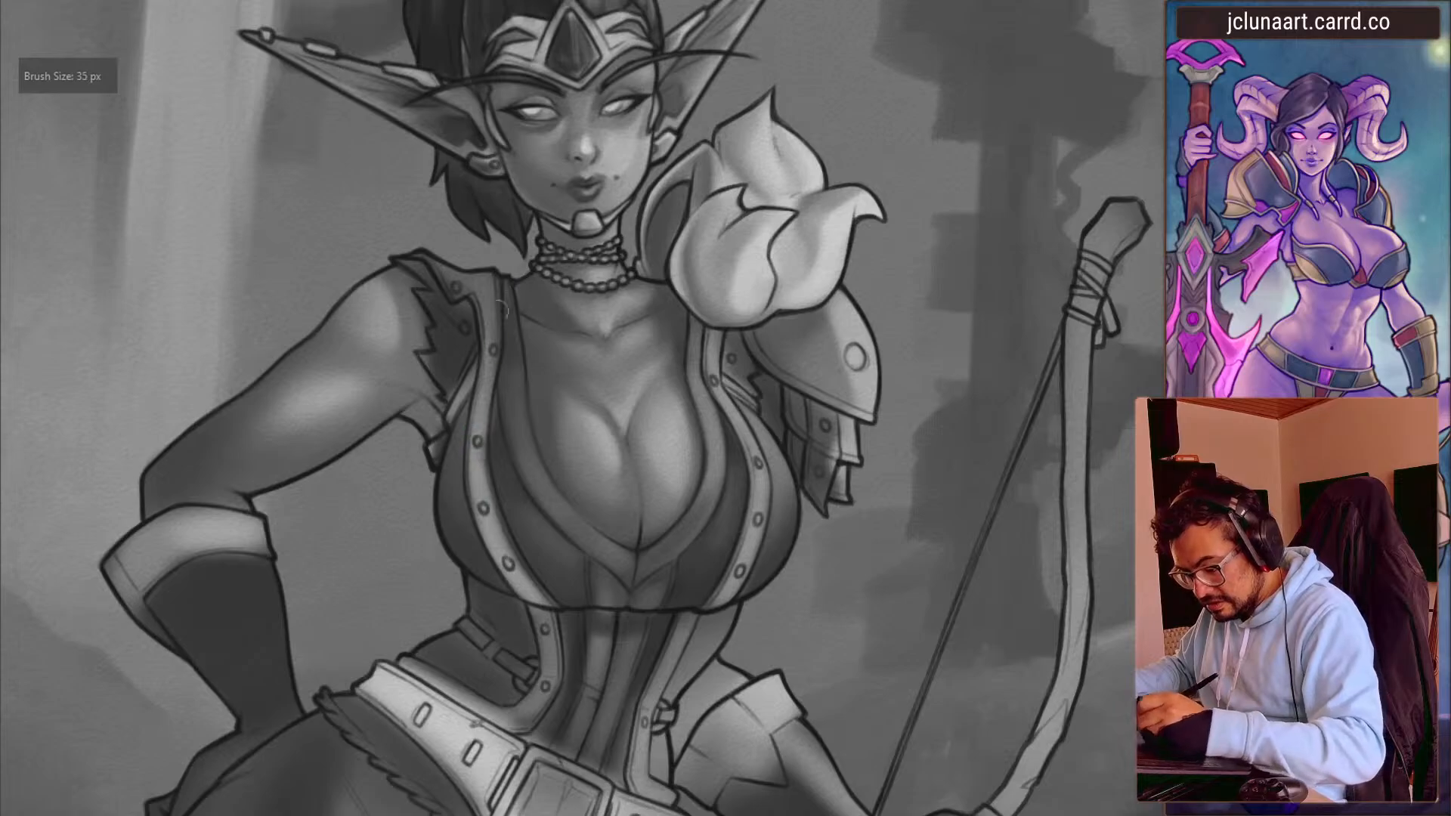
{"action": "key", "text": "bracketright"}
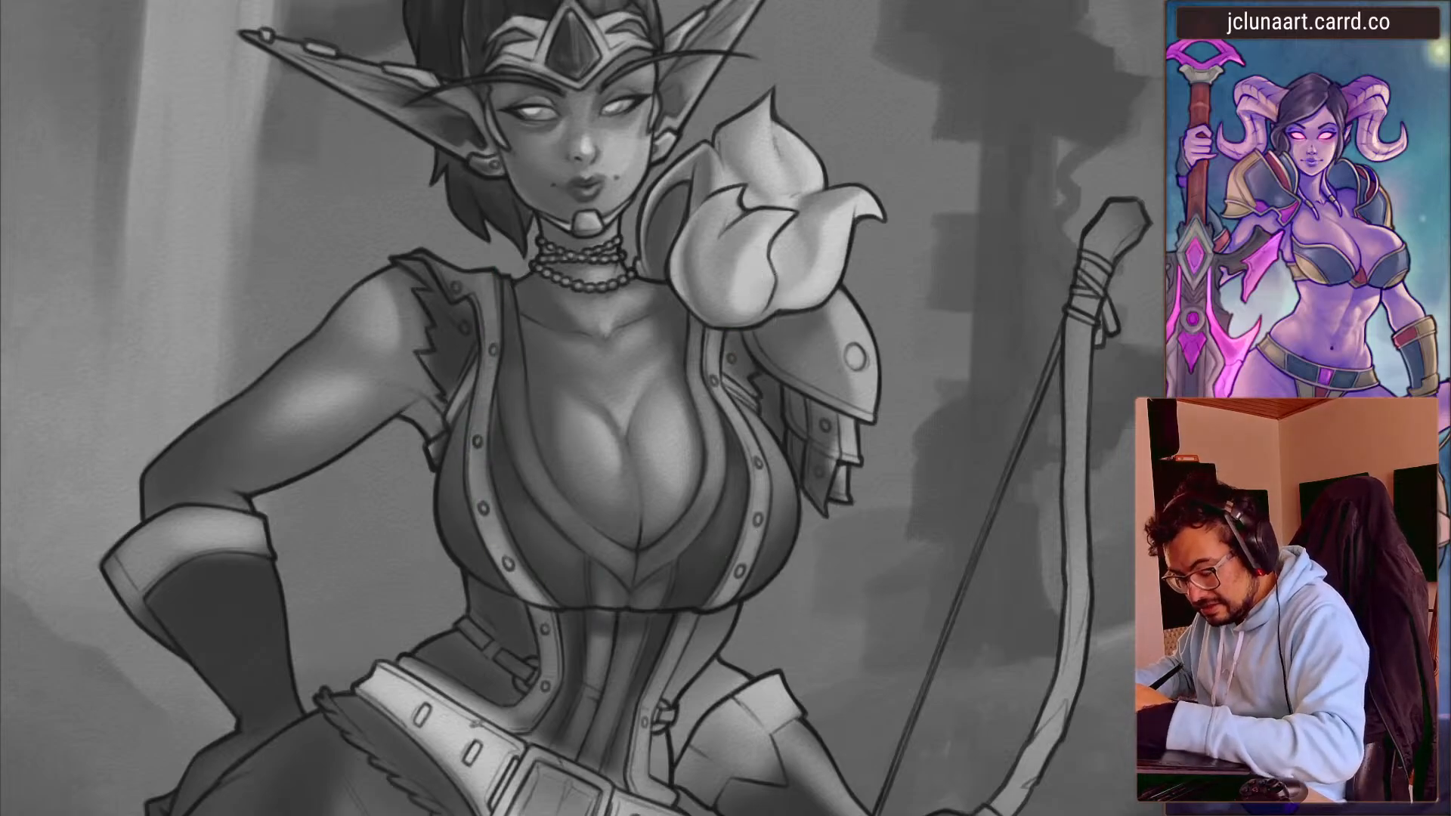
{"action": "key", "text": "bracketleft"}
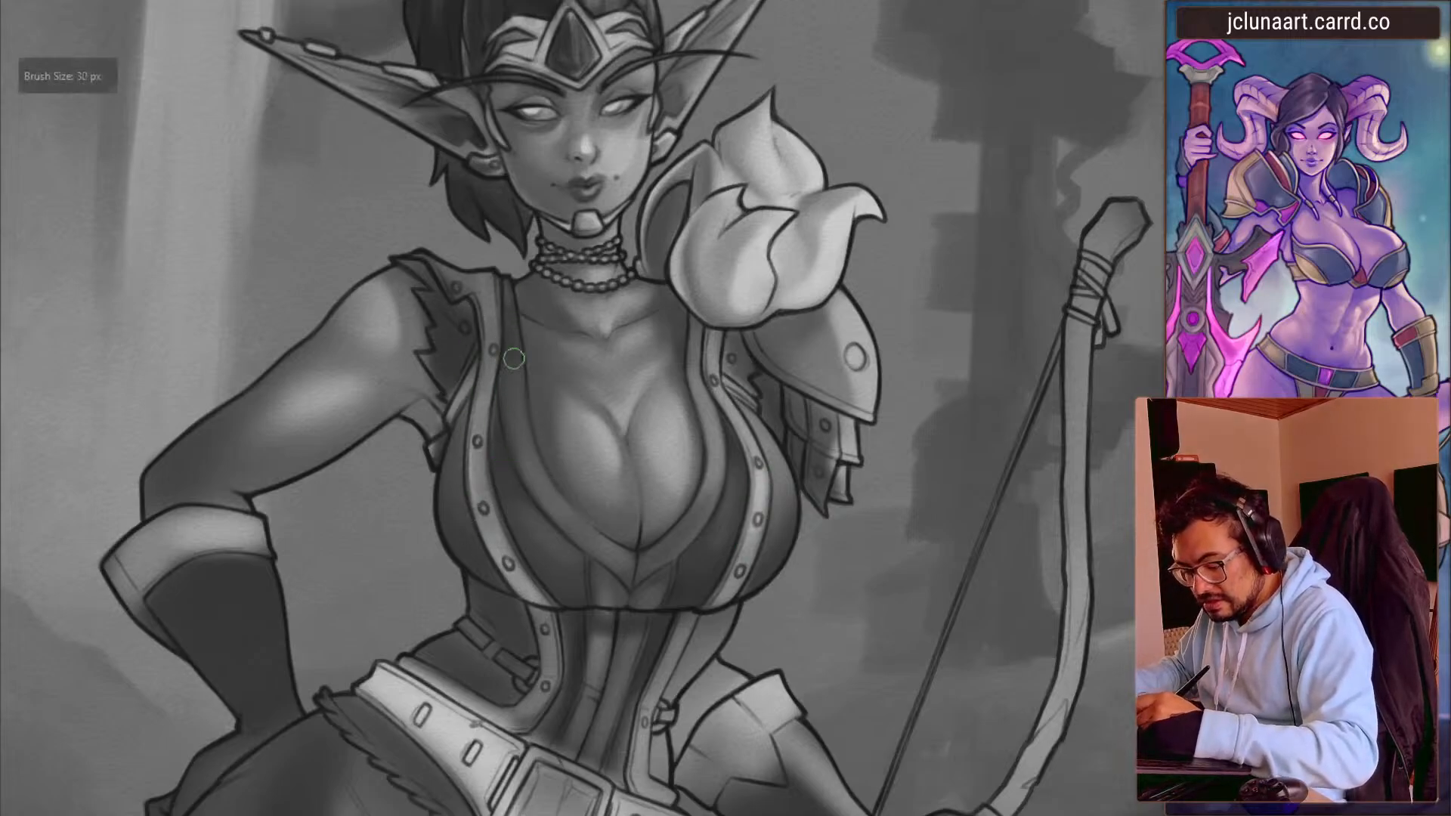
{"action": "key", "text": "bracketright"}
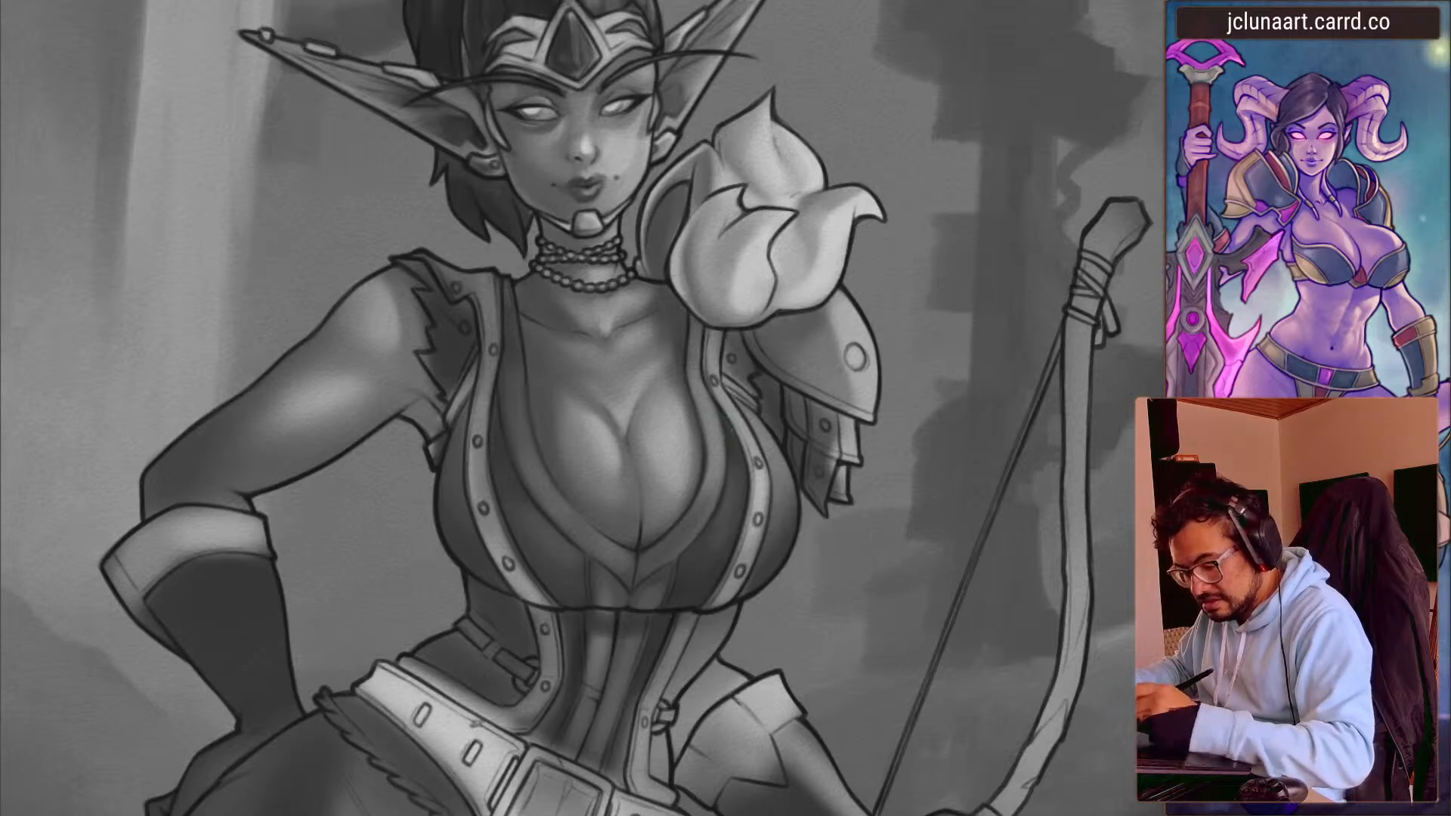
- Mirror and rotate the canvas, then lighten the small buckled strap at the waist with a 32 to 35 px brush
{"action": "left_click_drag", "start_coordinate": [484, 307], "coordinate": [307, 325]}
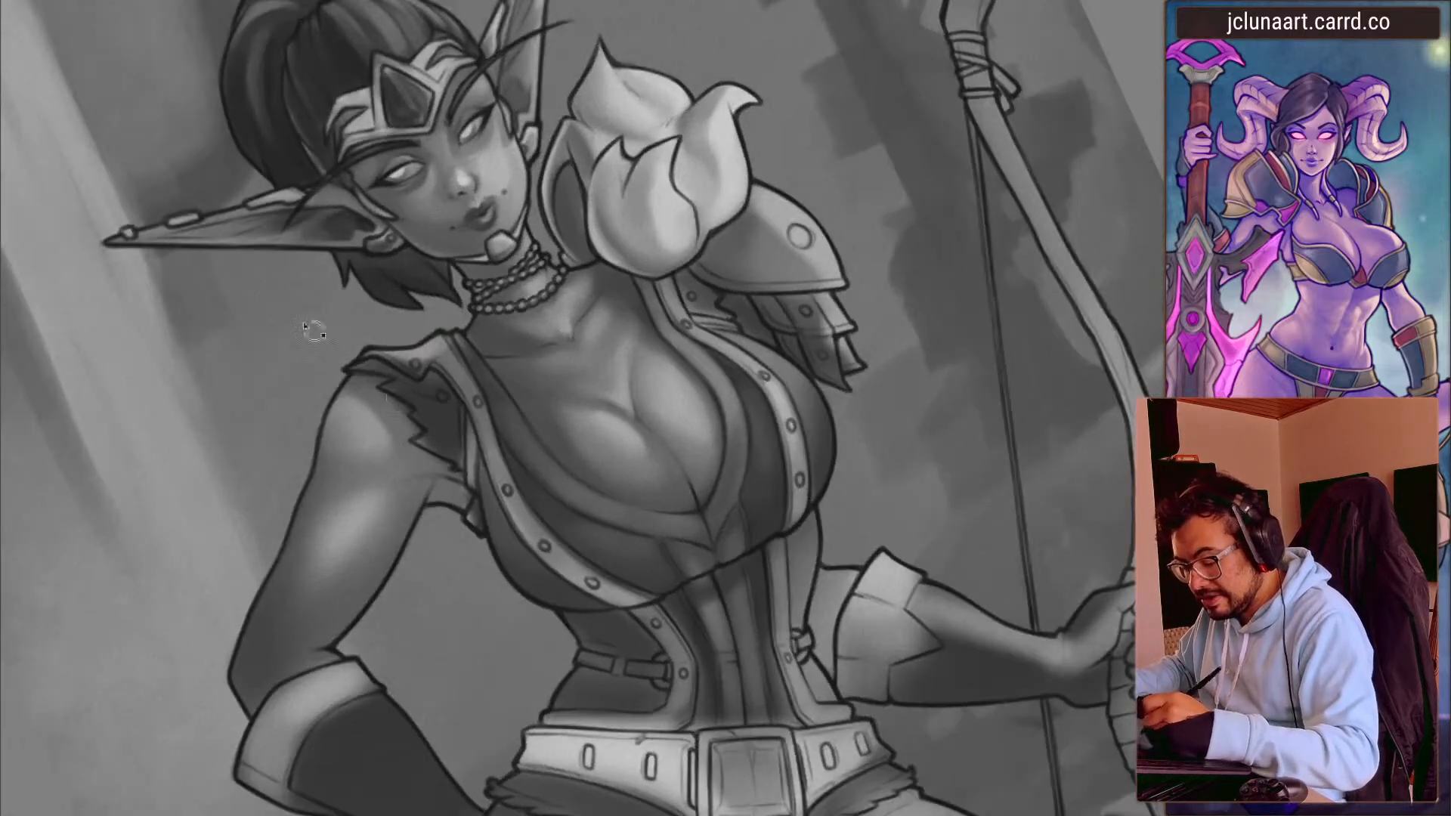
{"action": "key", "text": "m"}
{"action": "left_click_drag", "start_coordinate": [374, 535], "coordinate": [647, 463]}
{"action": "left_click", "coordinate": [668, 508], "text": "ctrl"}
{"action": "key", "text": "bracketleft"}
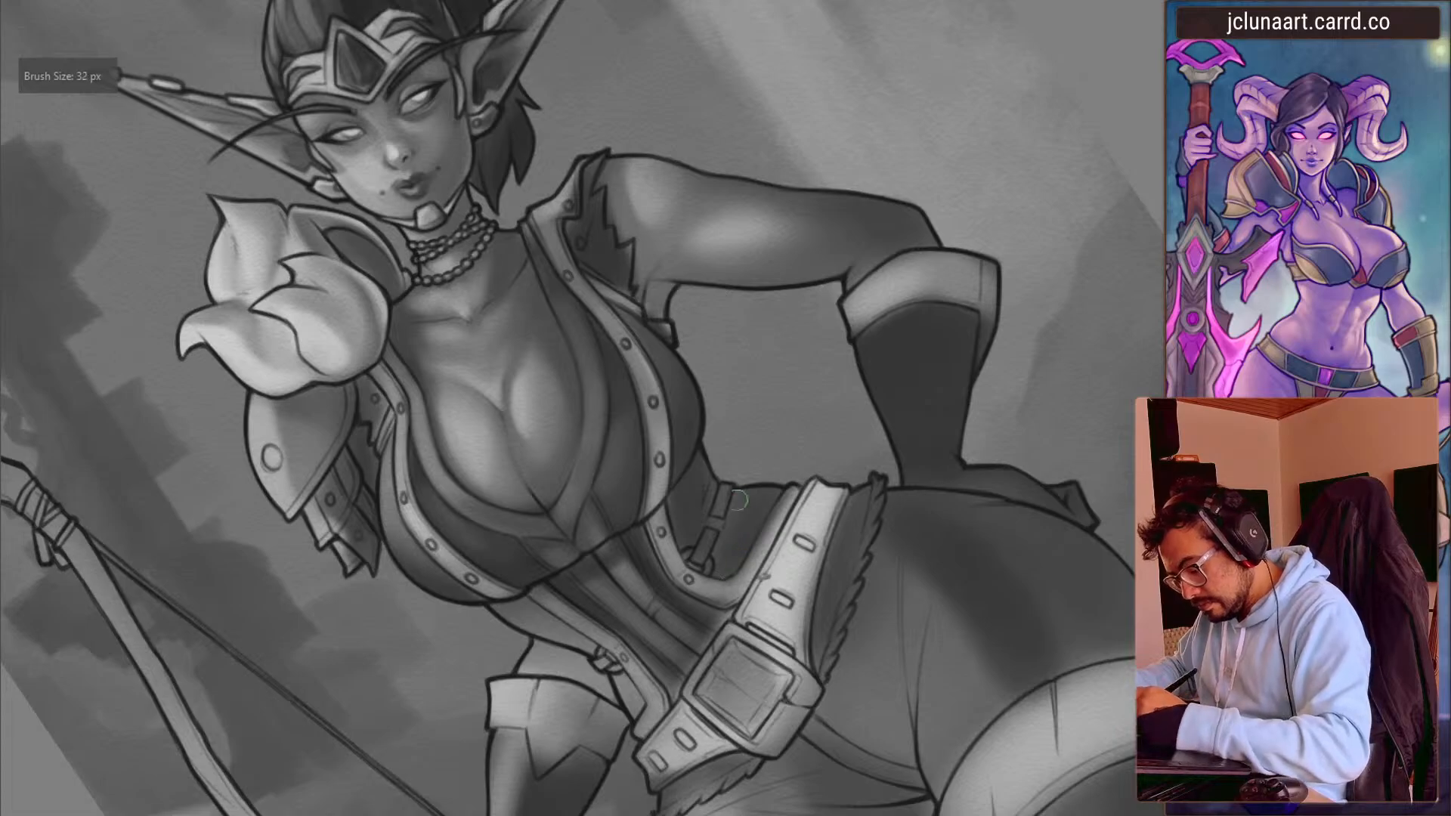
{"action": "left_click_drag", "start_coordinate": [722, 510], "coordinate": [722, 487]}
{"action": "key", "text": "bracketright"}
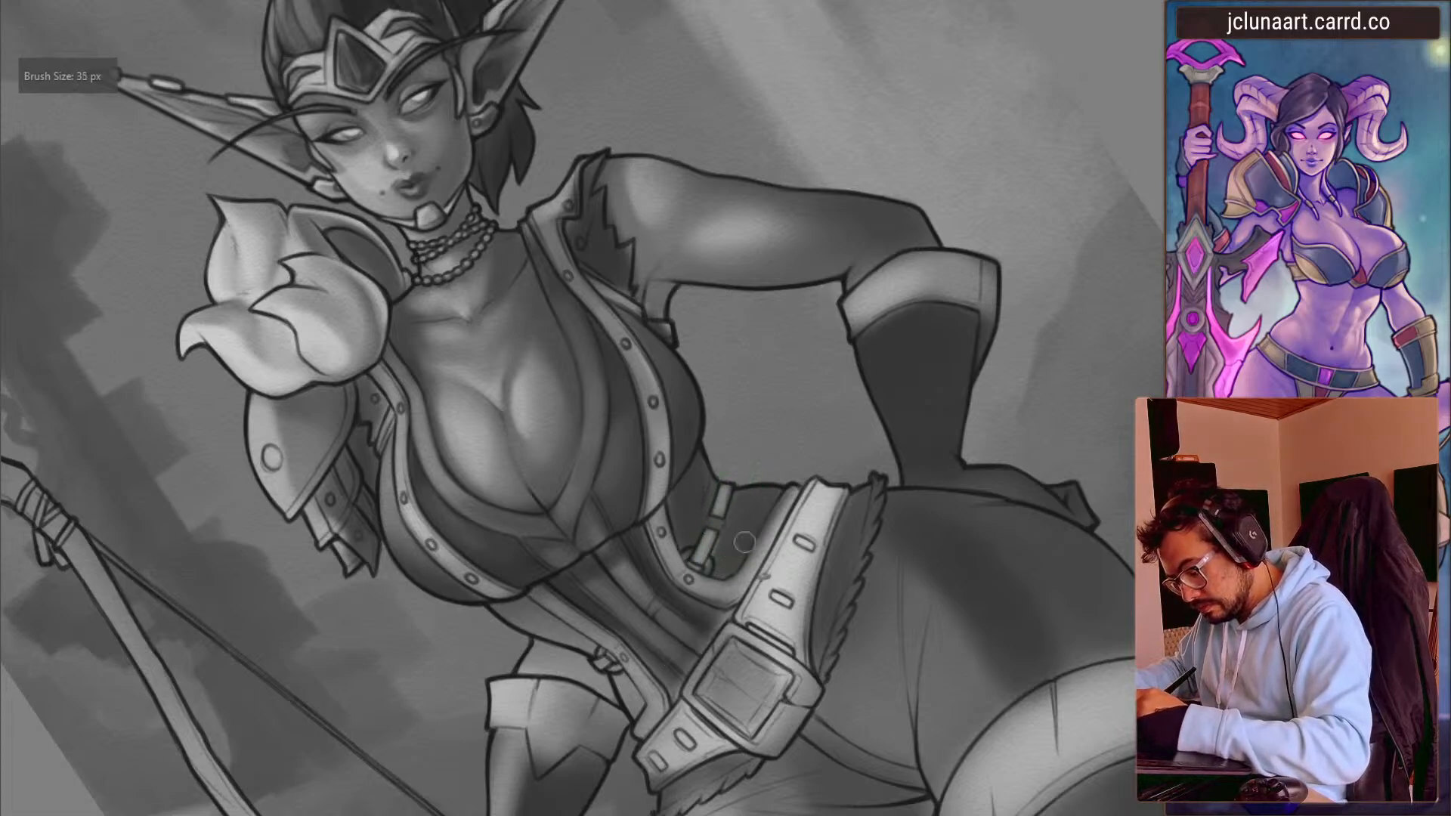
{"action": "key", "text": "bracketleft"}
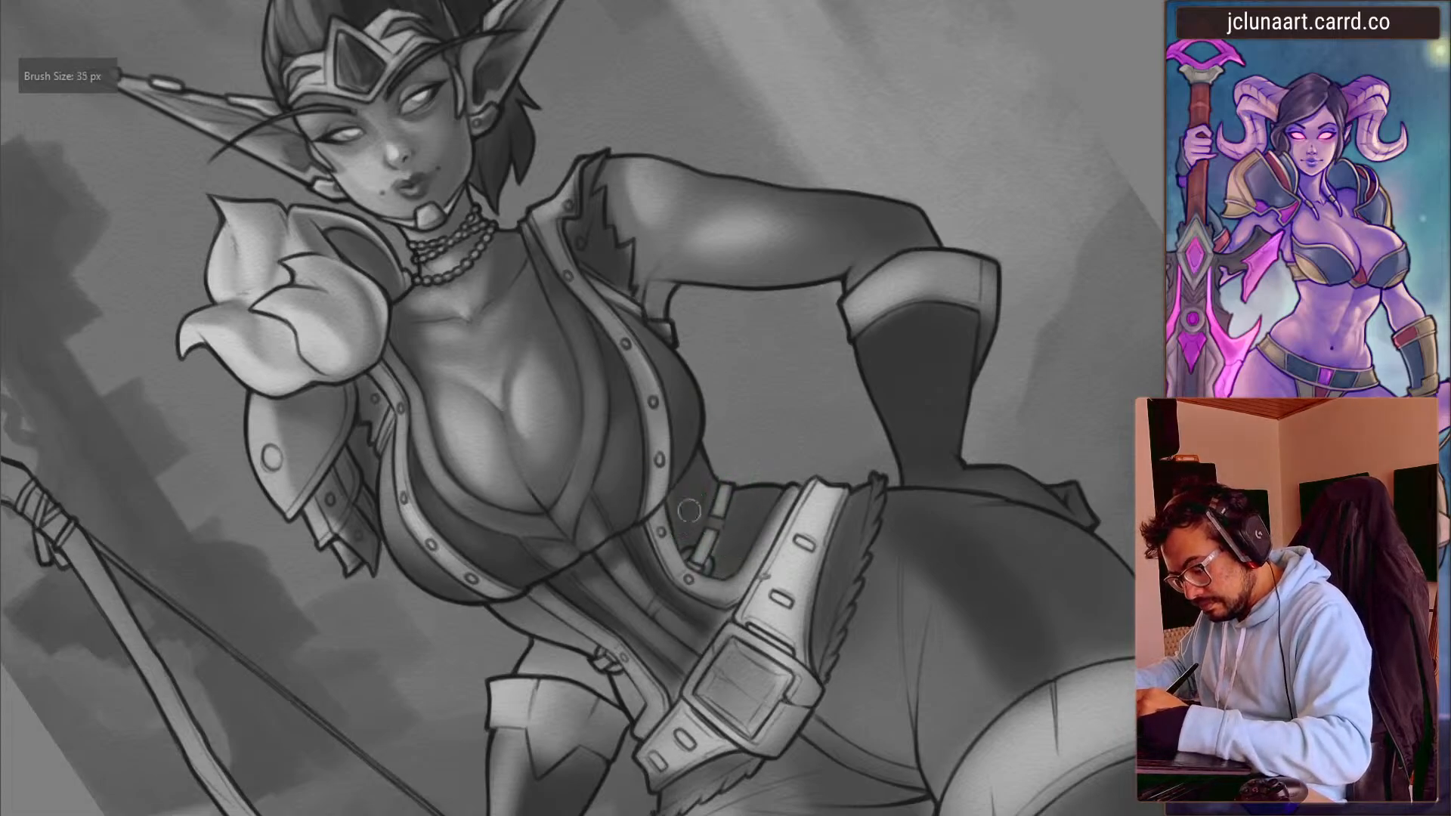
- Mirror the canvas and shade the corset's outer edge on the bow-arm side with a 35 px brush
{"action": "key", "text": "m"}
{"action": "key", "text": "bracketleft"}
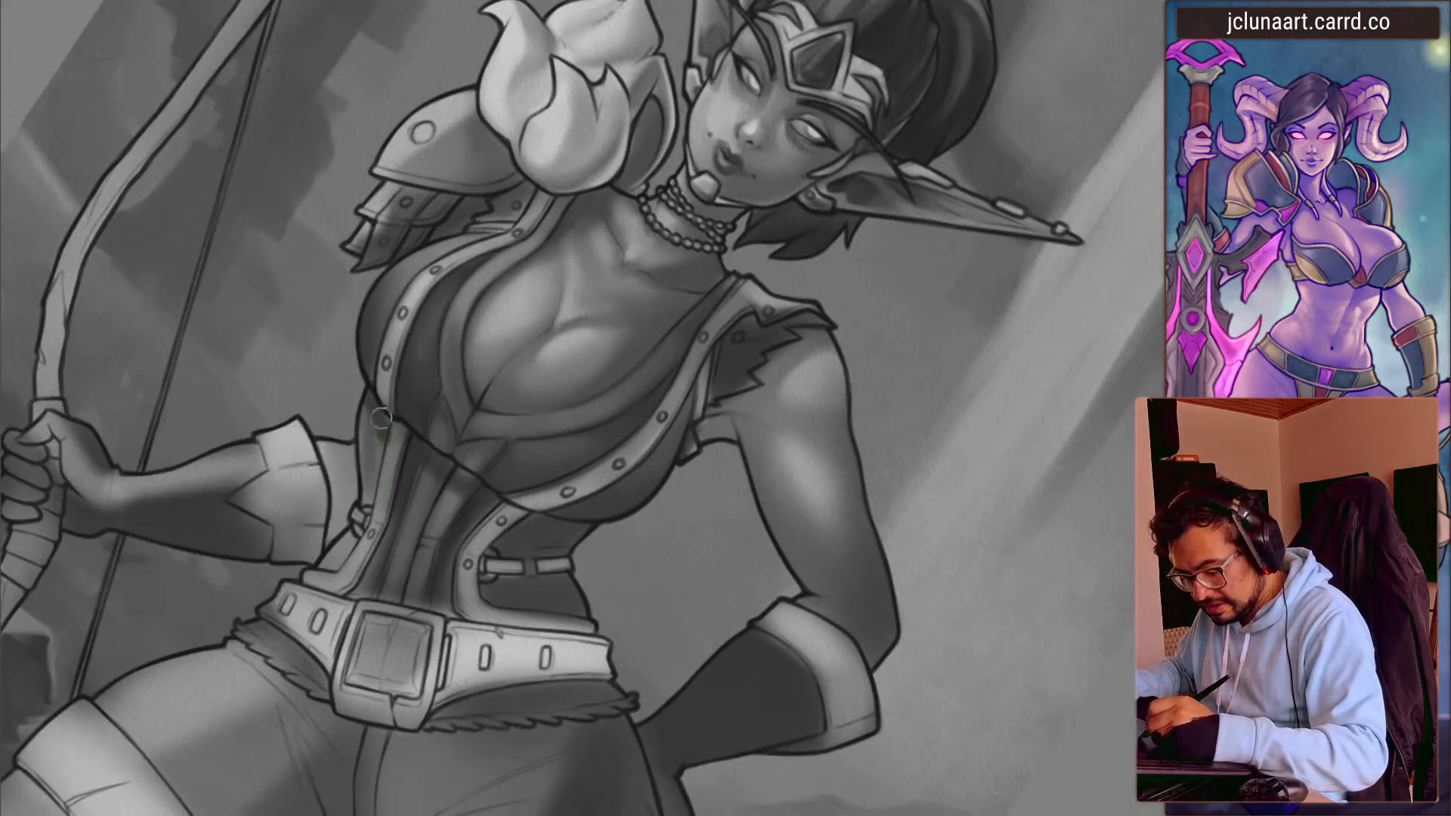
{"action": "key", "text": "bracketright"}
{"action": "key", "text": "bracketright"}
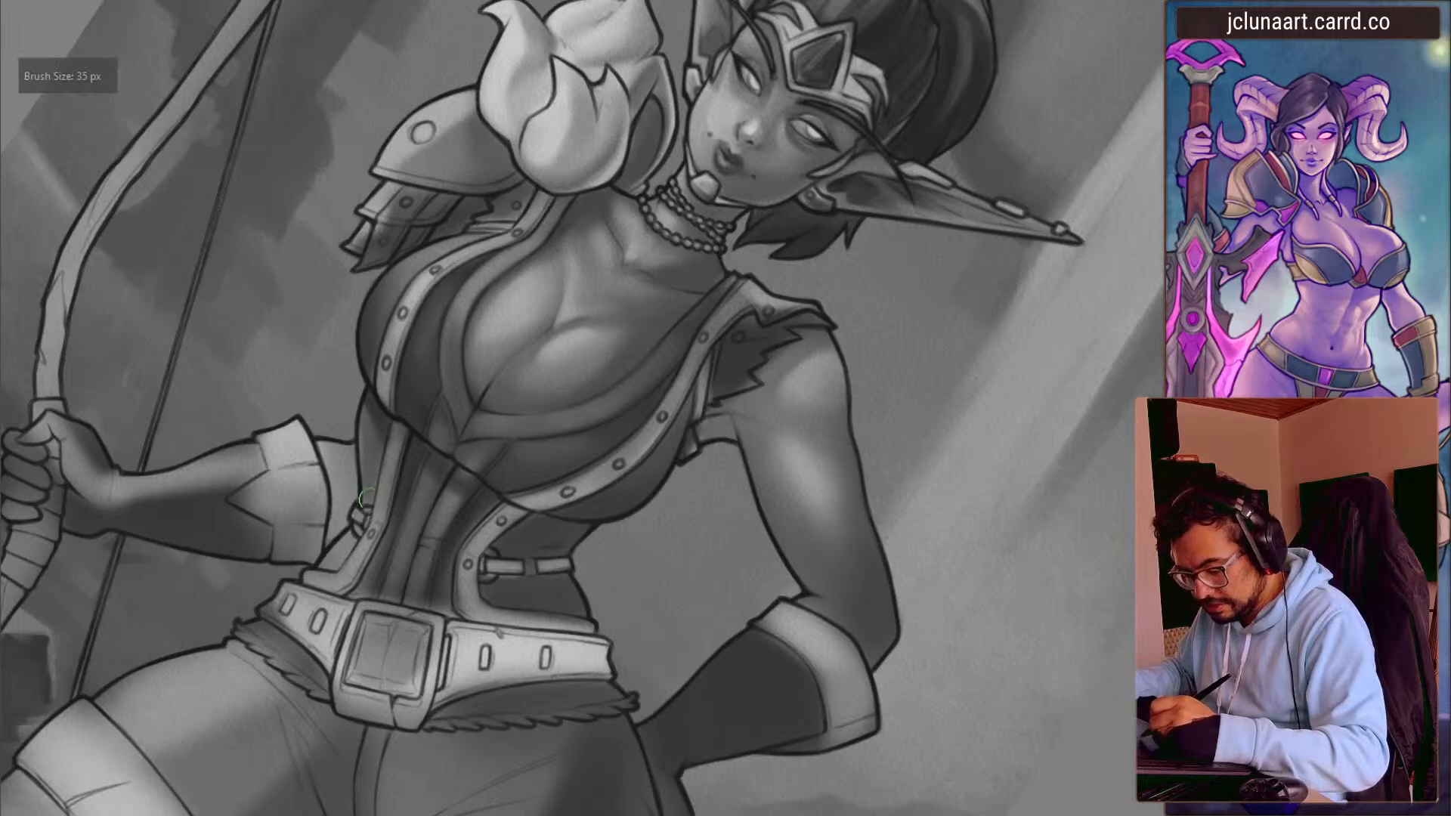
{"action": "key", "text": "bracketleft"}
{"action": "key", "text": "bracketleft"}
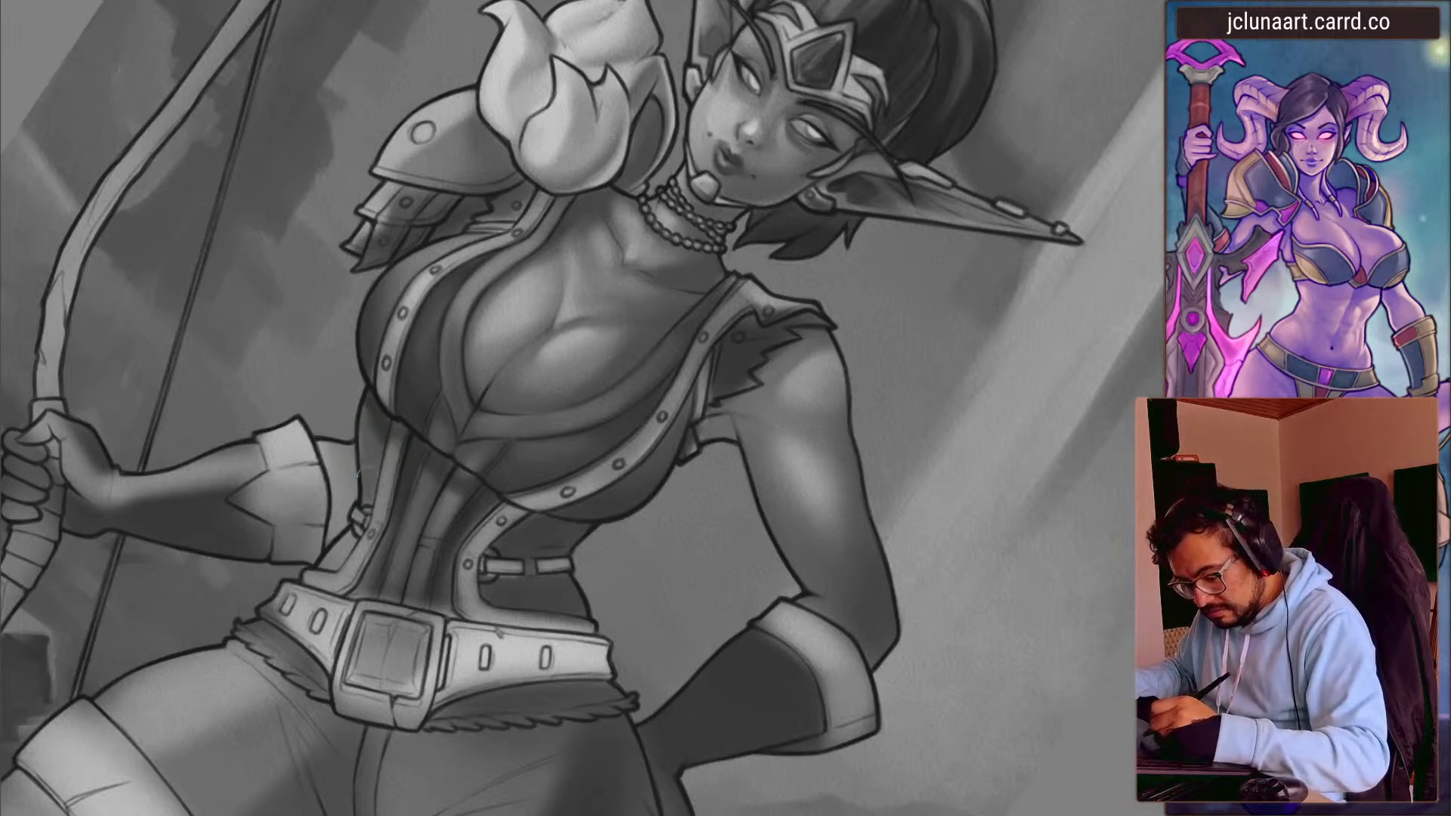
- Sample a dark vest tone on the rotated canvas and refine the bow-arm side of the corset with a 38 px brush
{"action": "key", "text": "6"}
{"action": "key", "text": "6"}
{"action": "key", "text": "6"}
{"action": "key", "text": "6"}
{"action": "left_click", "coordinate": [439, 428], "text": "ctrl"}
{"action": "key", "text": "5"}
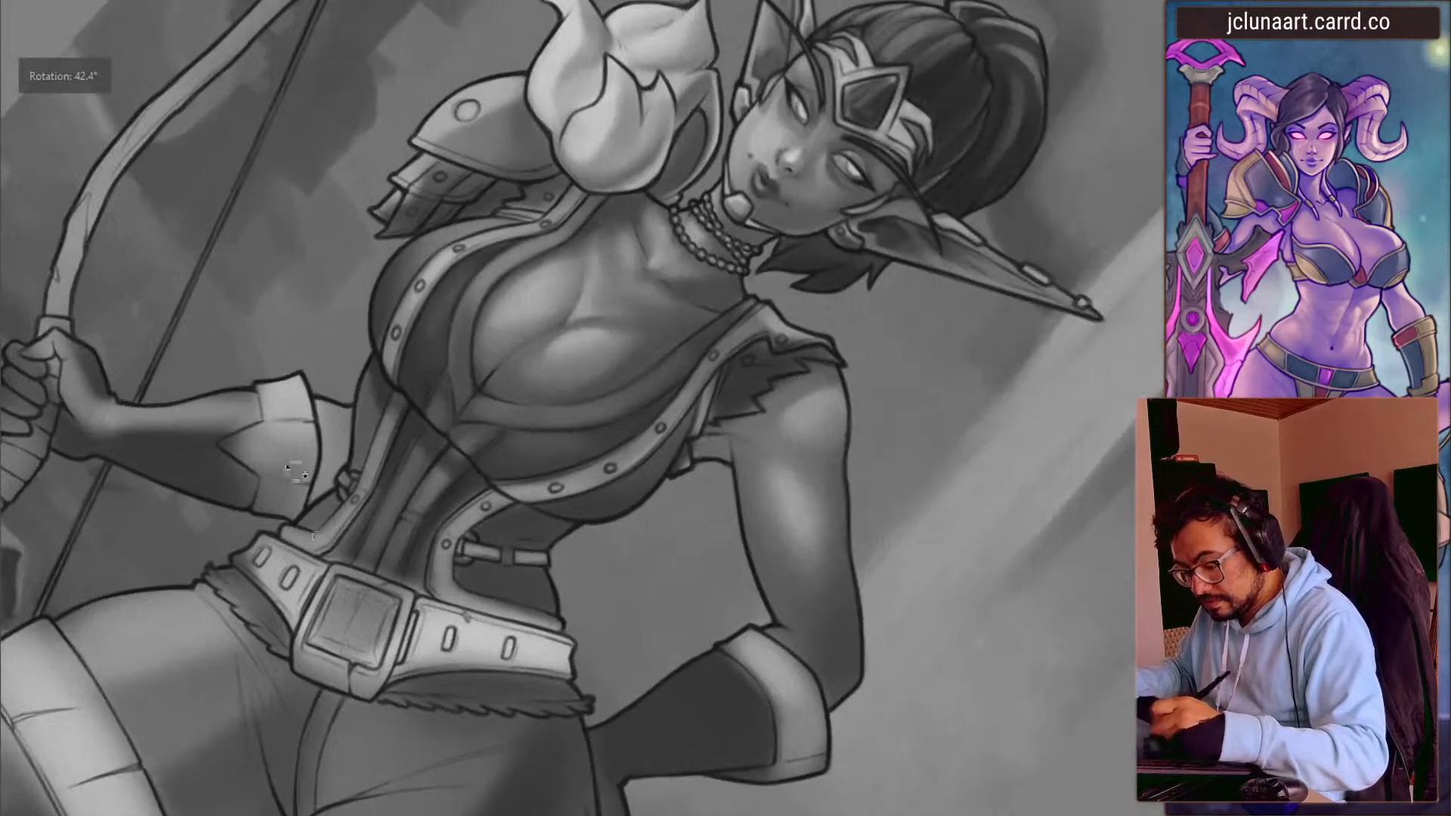
{"action": "key", "text": "bracketright"}
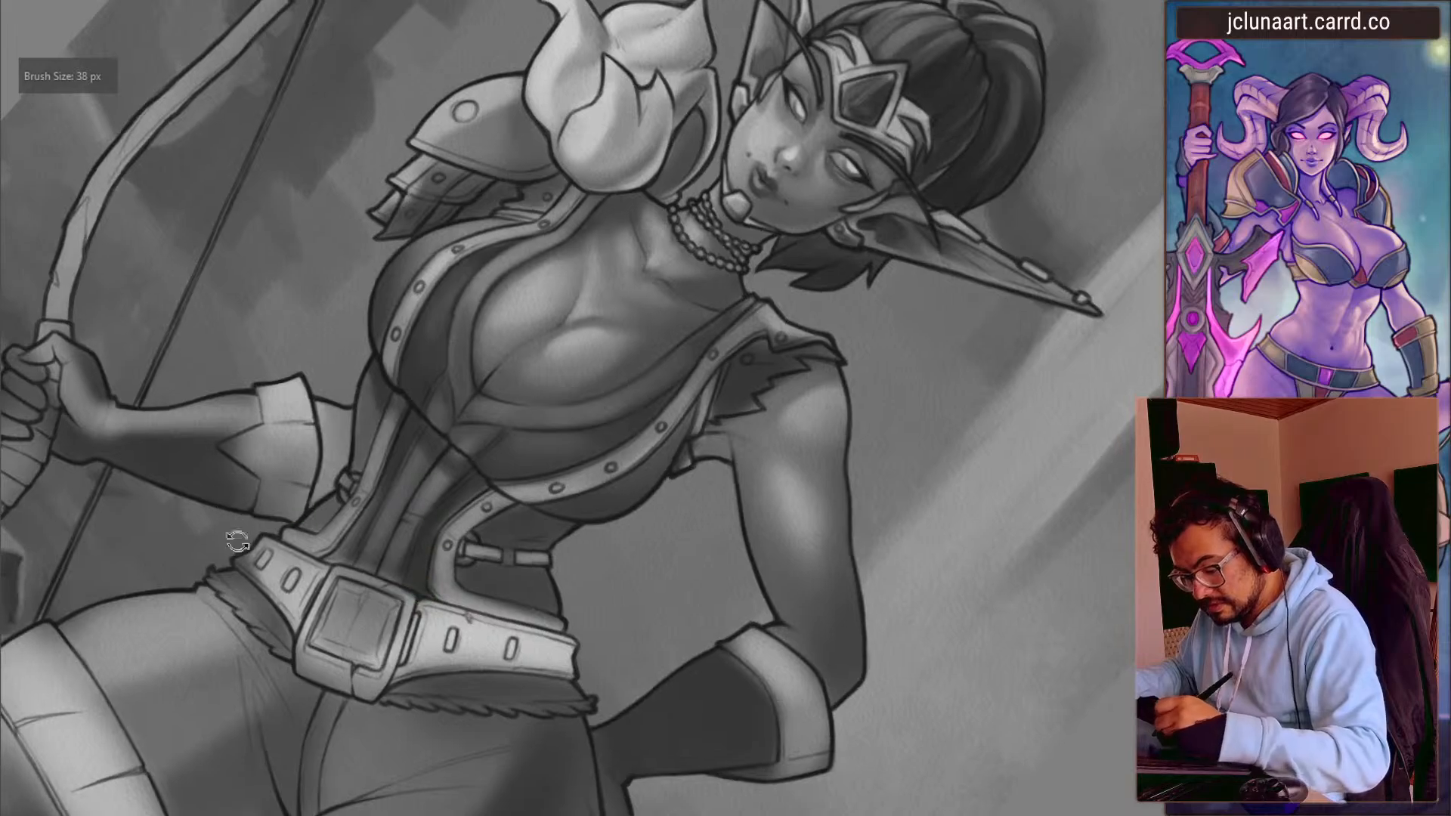
{"action": "key", "text": "5"}
{"action": "key", "text": "bracketleft"}
{"action": "key", "text": "bracketright"}
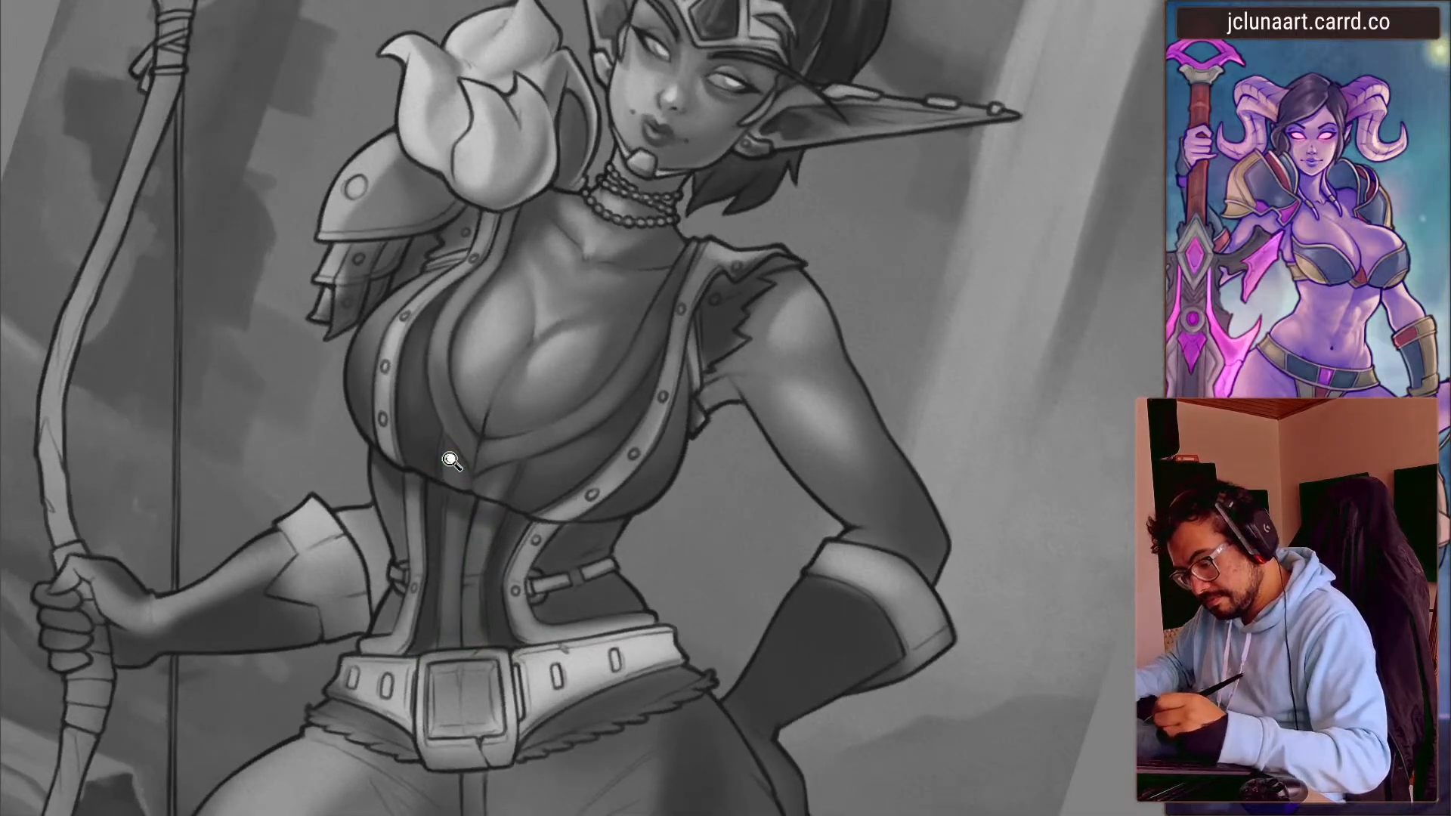
- Mirror the canvas, sample a tone near the torn sleeve and shade the bent arm with a 63 px brush
{"action": "key", "text": "m"}
{"action": "left_click_drag", "start_coordinate": [723, 459], "coordinate": [729, 443]}
{"action": "left_click", "coordinate": [447, 322], "text": "ctrl"}
{"action": "key", "text": "bracketright"}
{"action": "key", "text": "bracketright"}
{"action": "key", "text": "bracketright"}
{"action": "key", "text": "bracketright"}
{"action": "key", "text": "bracketright"}
{"action": "key", "text": "bracketright"}
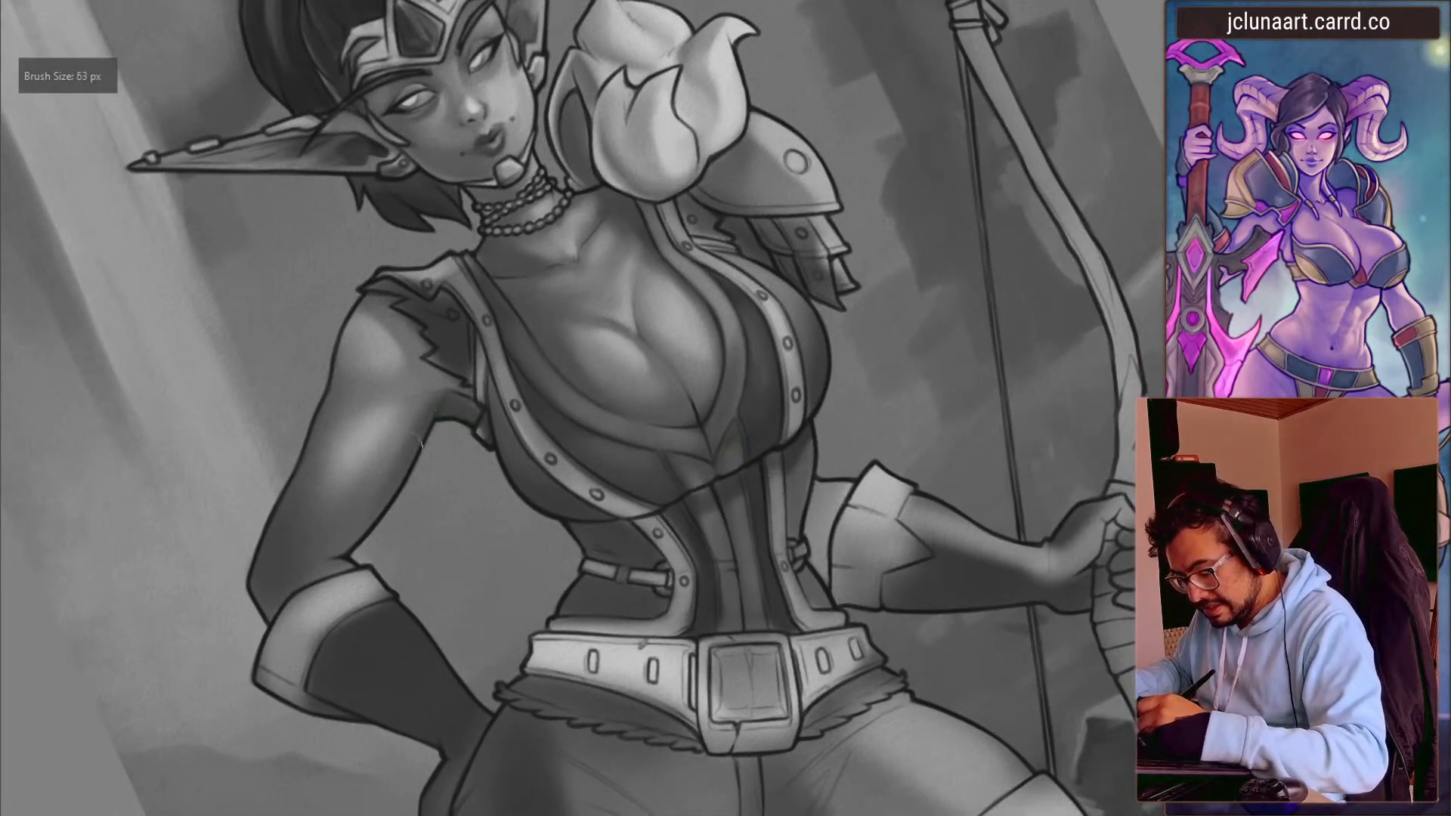
{"action": "left_click_drag", "start_coordinate": [228, 470], "coordinate": [261, 580]}
- Blend the shading from the shoulder to the elbow of the bent arm with an 84 to 110 px brush
{"action": "key", "text": "bracketright"}
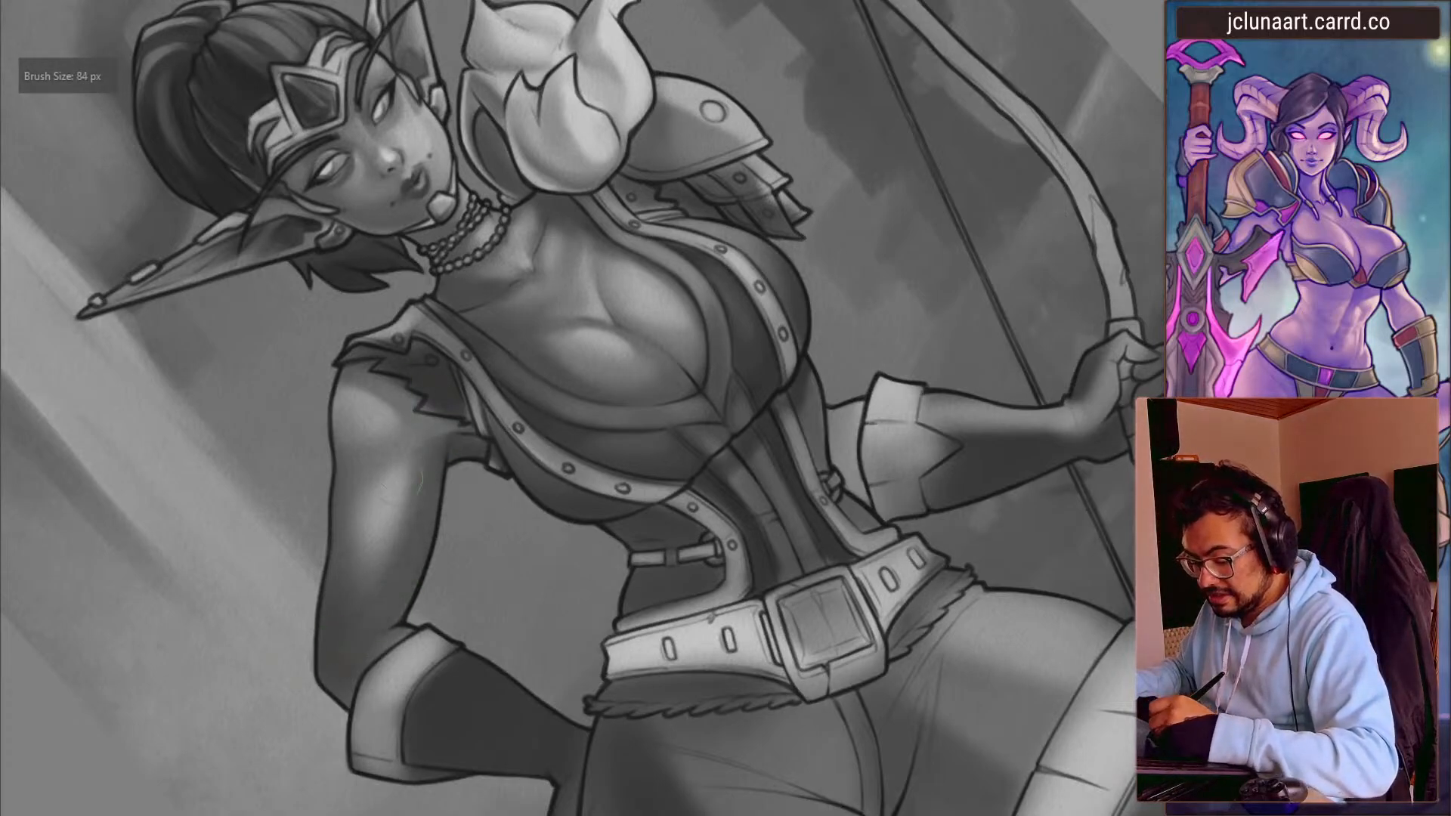
{"action": "key", "text": "bracketright"}
{"action": "key", "text": "bracketright"}
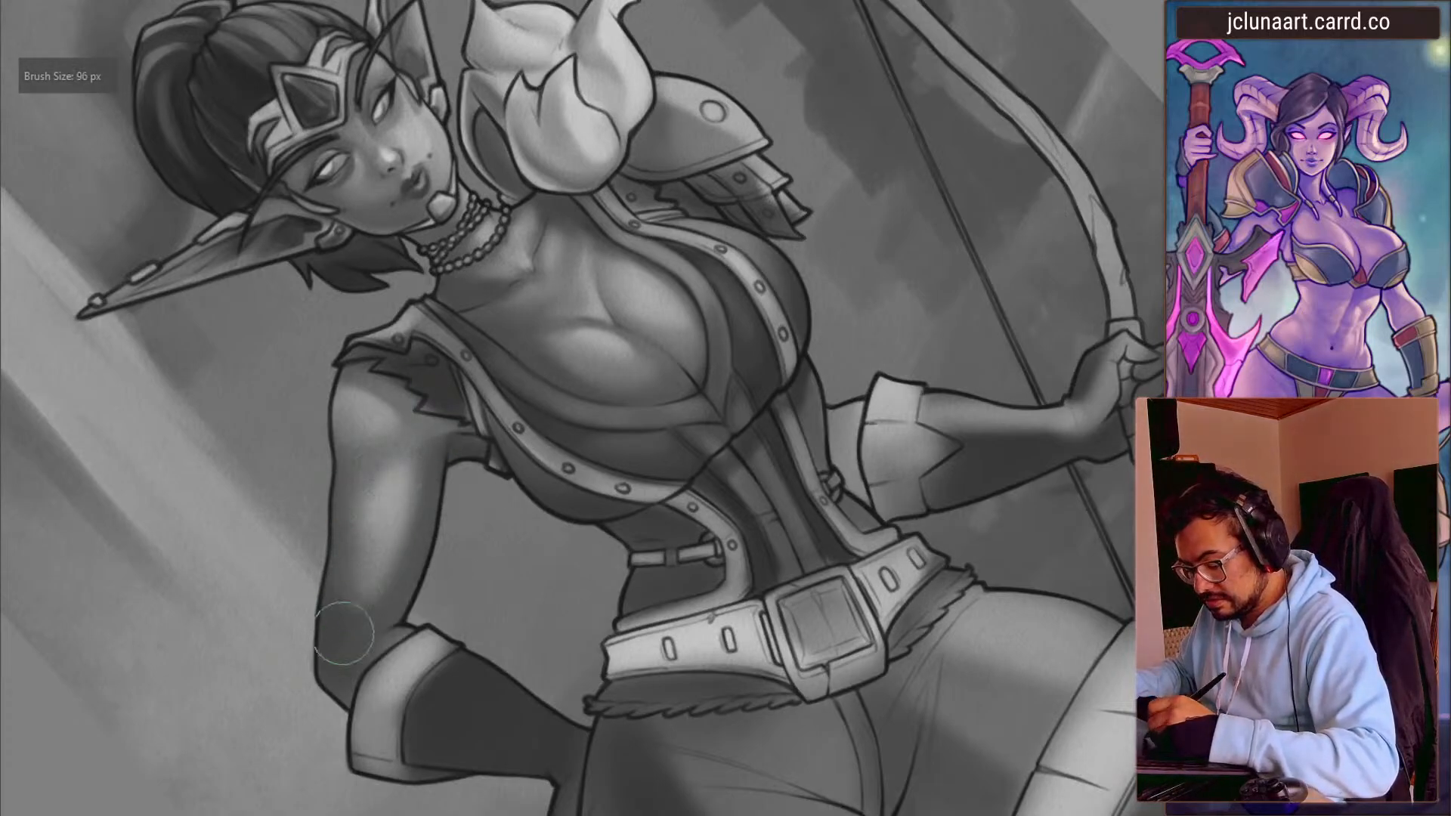
{"action": "mouse_move", "coordinate": [344, 633]}
{"action": "left_mouse_down"}
{"action": "mouse_move", "coordinate": [267, 317]}
{"action": "mouse_move", "coordinate": [689, 98]}
{"action": "mouse_move", "coordinate": [806, 168]}
{"action": "left_mouse_up"}
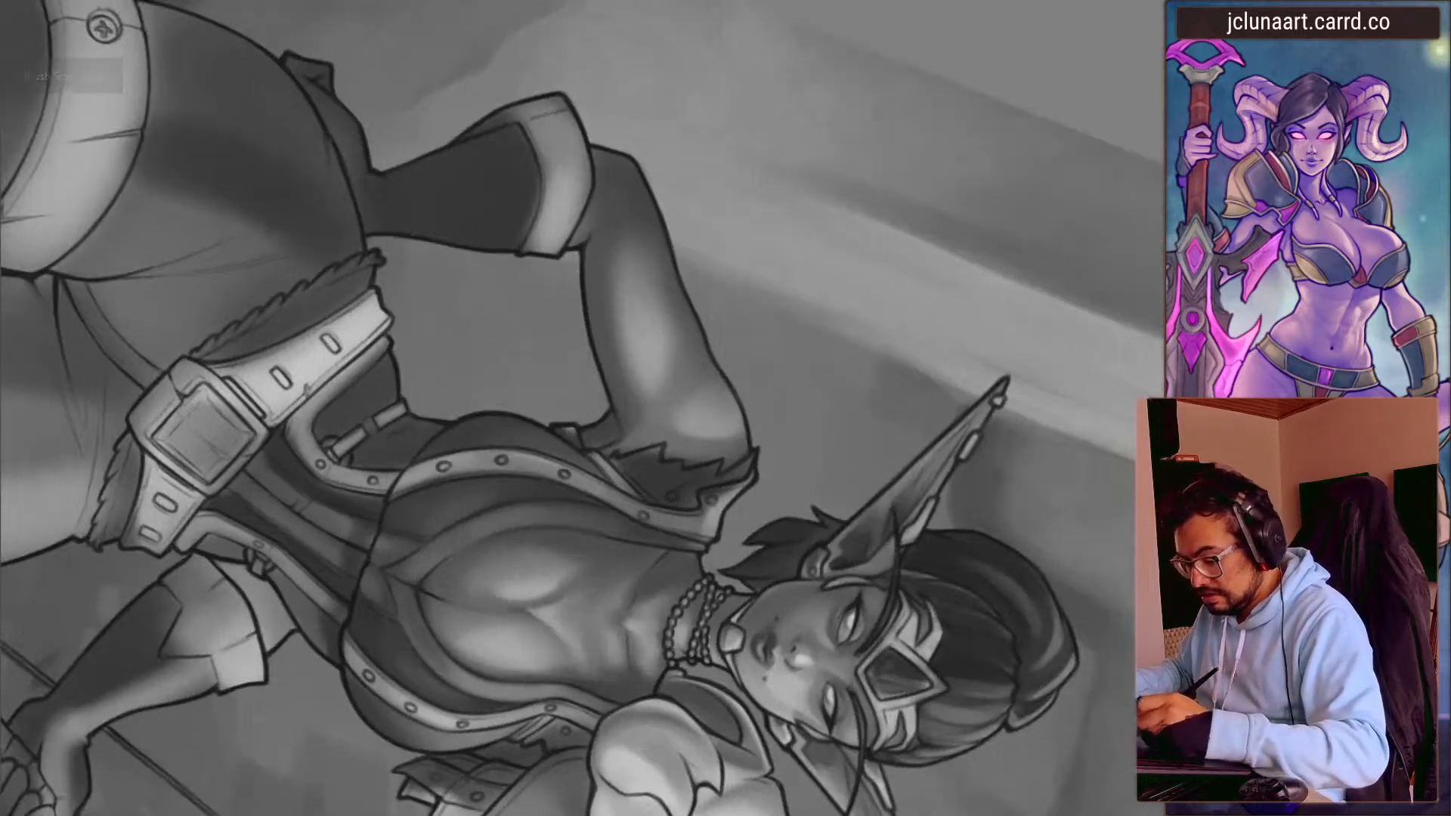
{"action": "key", "text": "bracketright"}
{"action": "key", "text": "bracketright"}
{"action": "key", "text": "bracketright"}
{"action": "left_click_drag", "start_coordinate": [641, 475], "coordinate": [543, 314]}
{"action": "key", "text": "bracketleft"}
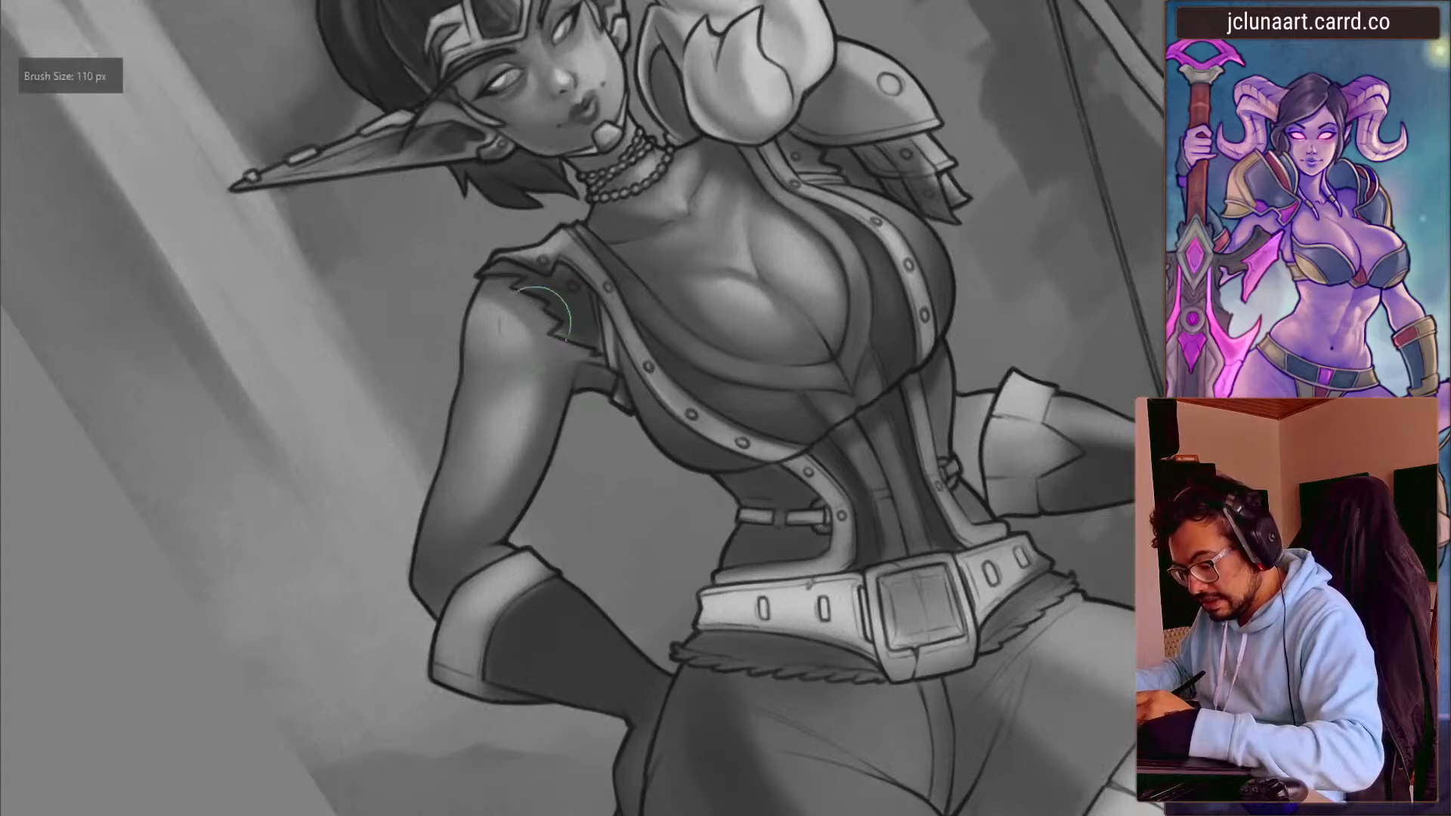
- Darken the layered plates hanging beneath the flower-side shoulder armor, starting with a 51 px brush
{"action": "key", "text": "5"}
{"action": "key", "text": "bracketleft"}
{"action": "key", "text": "bracketleft"}
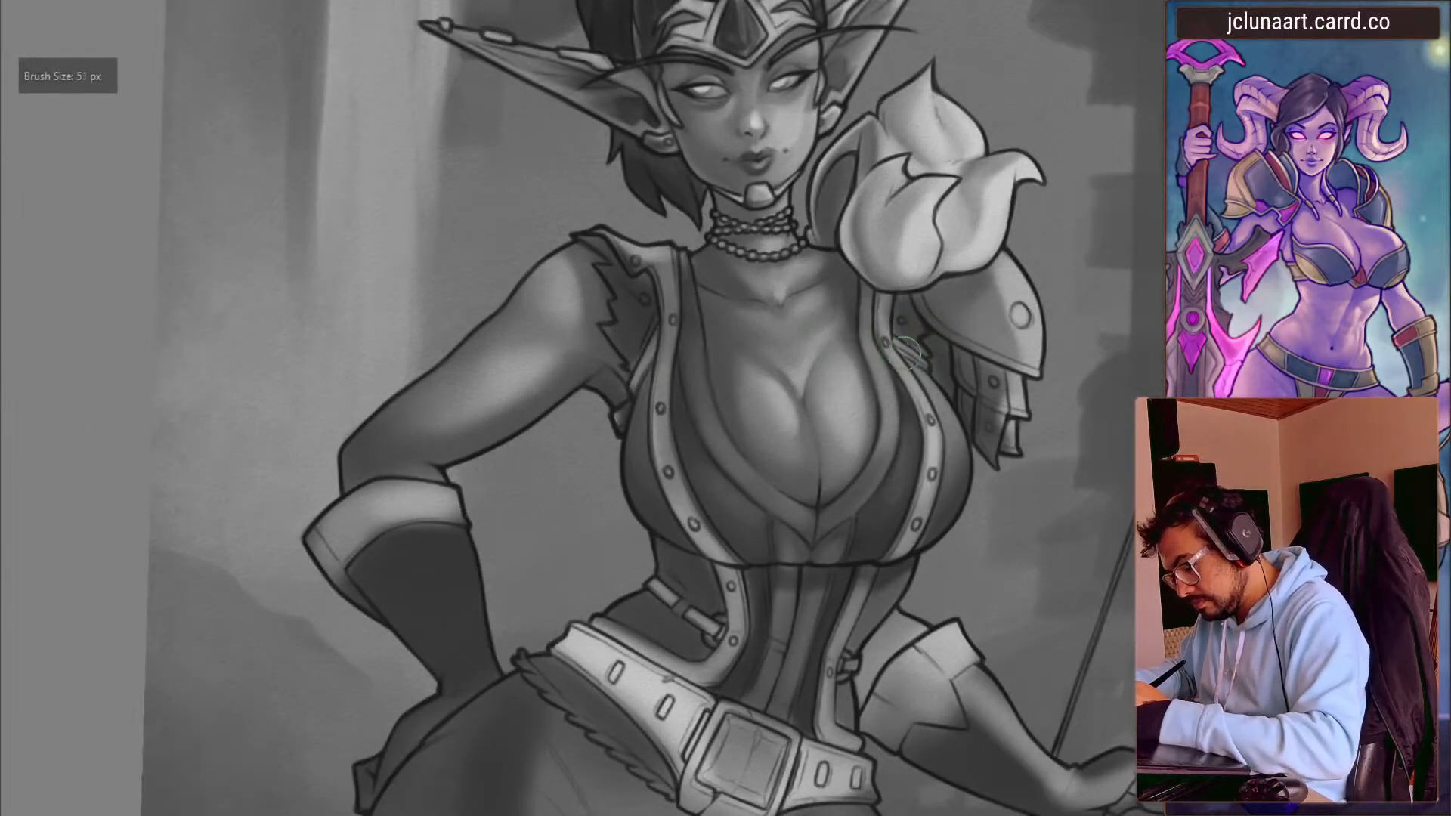
{"action": "key", "text": "bracketright"}
{"action": "key", "text": "bracketright"}
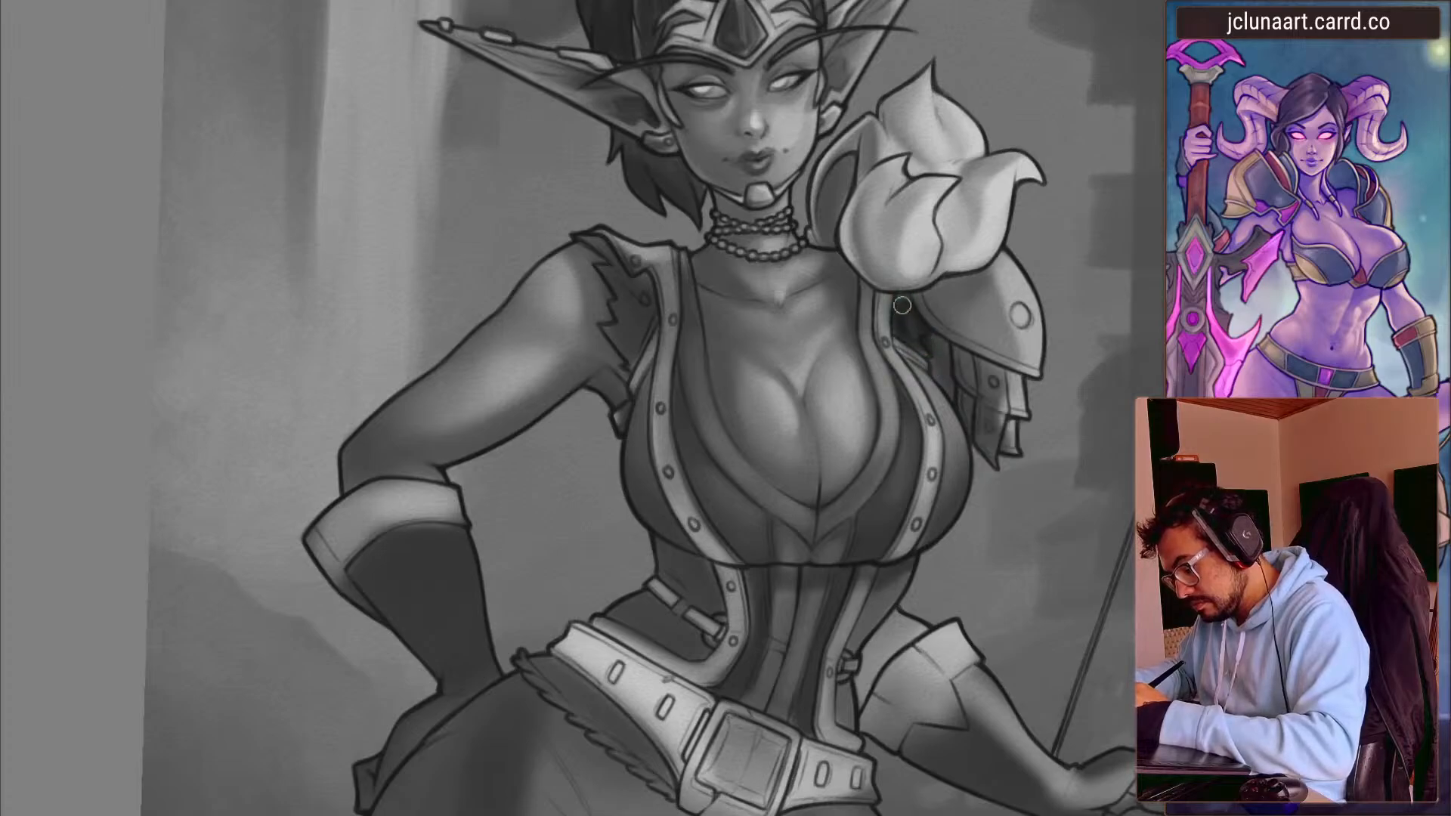
{"action": "key", "text": "bracketright"}
{"action": "mouse_move", "coordinate": [948, 355]}
{"action": "left_mouse_down"}
{"action": "mouse_move", "coordinate": [983, 424]}
{"action": "mouse_move", "coordinate": [998, 374]}
{"action": "mouse_move", "coordinate": [1009, 398]}
{"action": "left_mouse_up"}
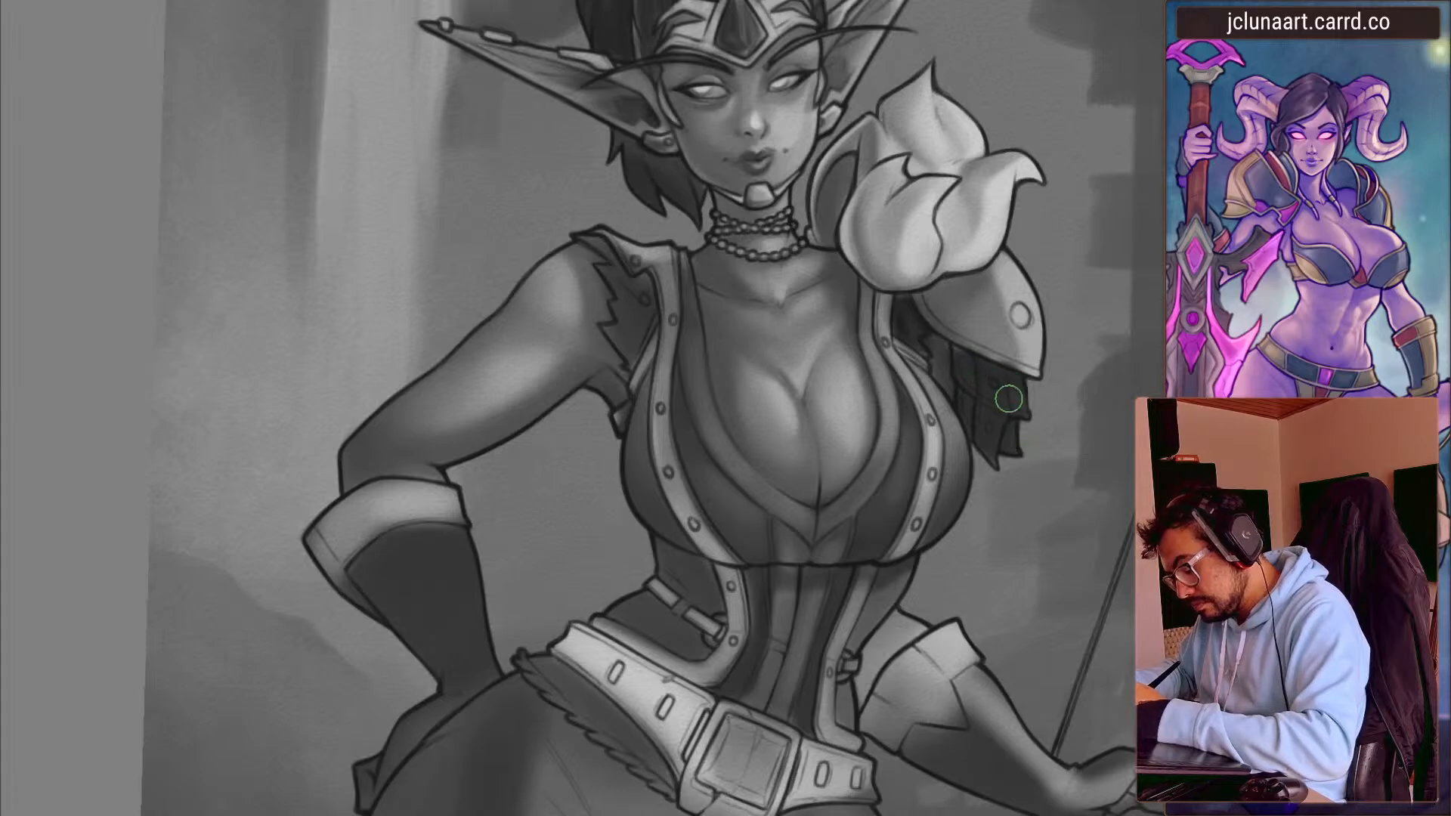
- Brush softer mid-tones over the layered plates beneath the shoulder armor with a 51 px brush
{"action": "key", "text": "bracketright"}
{"action": "key", "text": "bracketright"}
{"action": "key", "text": "bracketleft"}
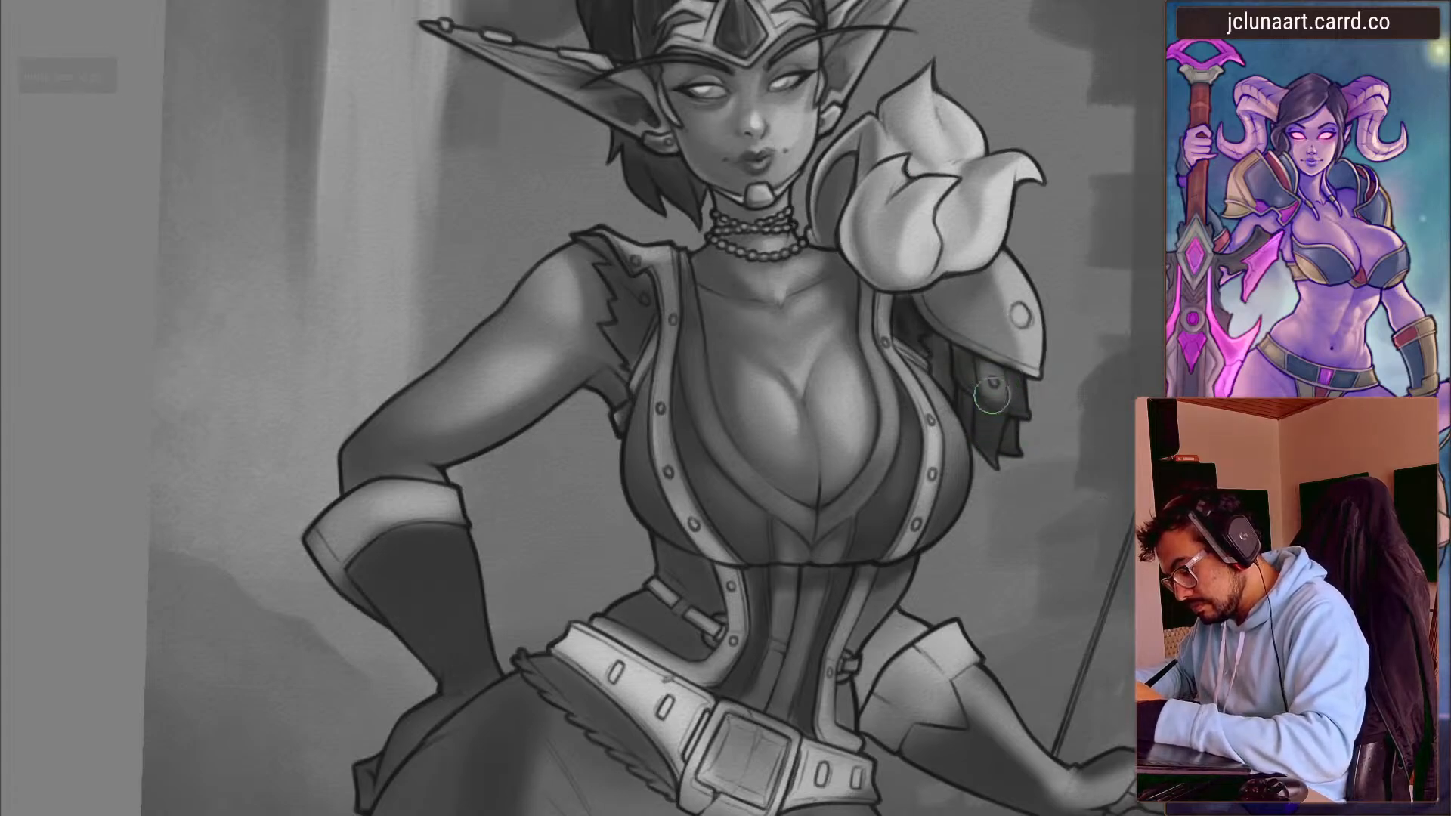
{"action": "key", "text": "bracketleft"}
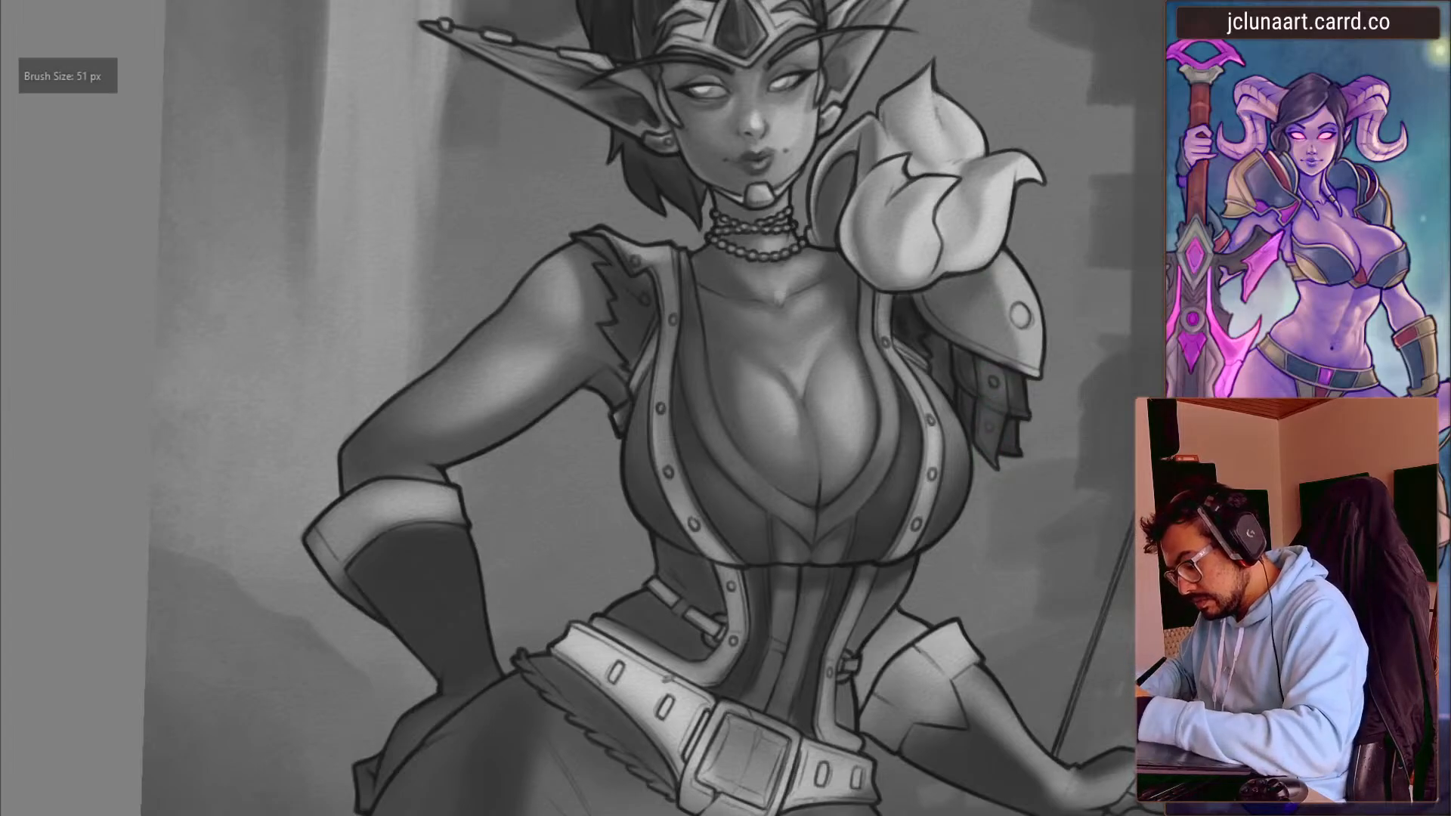
- Darken the large shoulder armor plate with a 51 to 55 px brush and refine its details with a 22 to 28 px brush
{"action": "mouse_move", "coordinate": [1020, 273]}
{"action": "left_mouse_down"}
{"action": "mouse_move", "coordinate": [1005, 363]}
{"action": "mouse_move", "coordinate": [937, 302]}
{"action": "left_mouse_up"}
{"action": "key", "text": "bracketright"}
{"action": "key", "text": "bracketleft"}
{"action": "left_click_drag", "start_coordinate": [1029, 363], "coordinate": [1022, 325]}
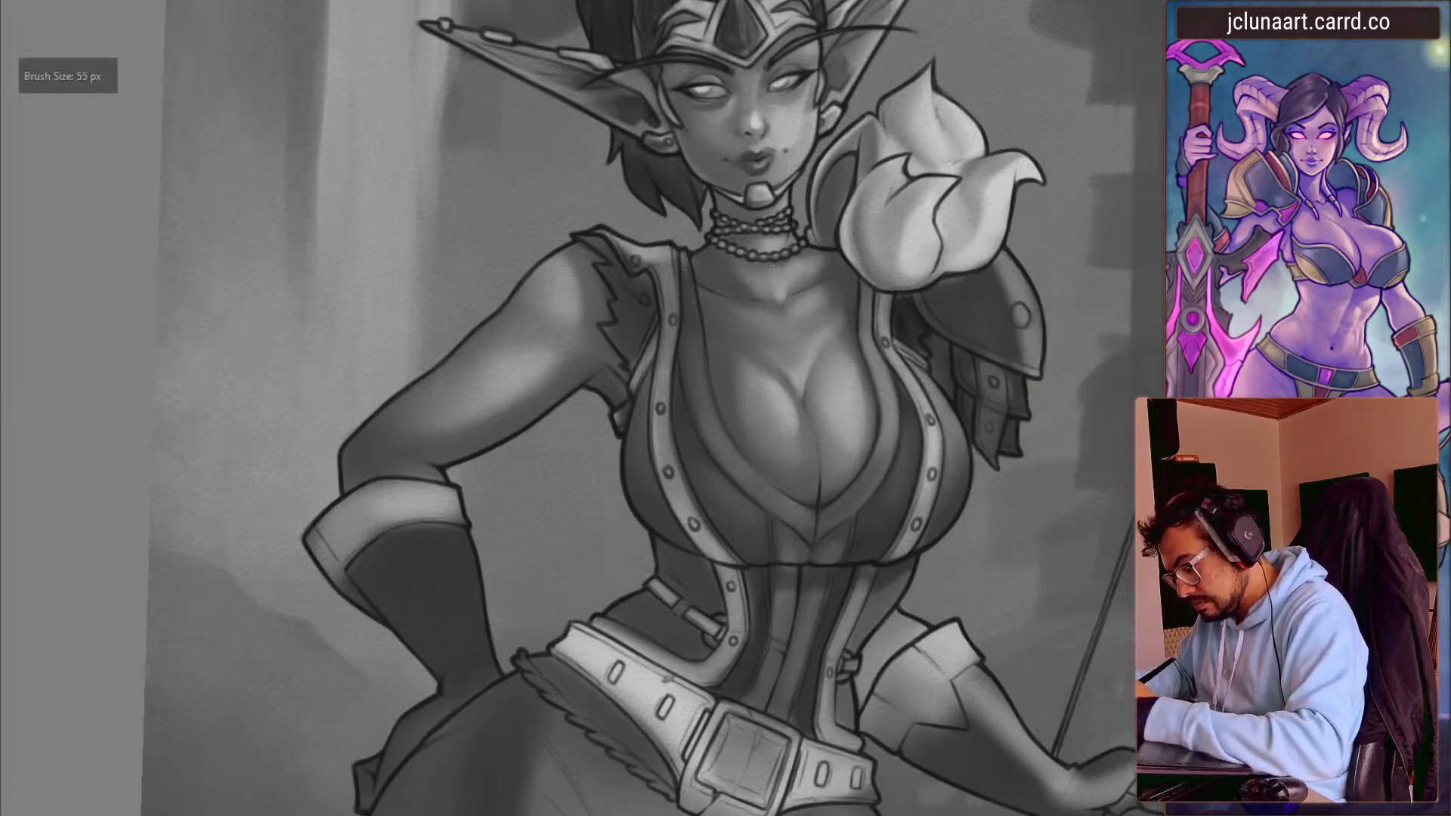
{"action": "key", "text": "bracketright"}
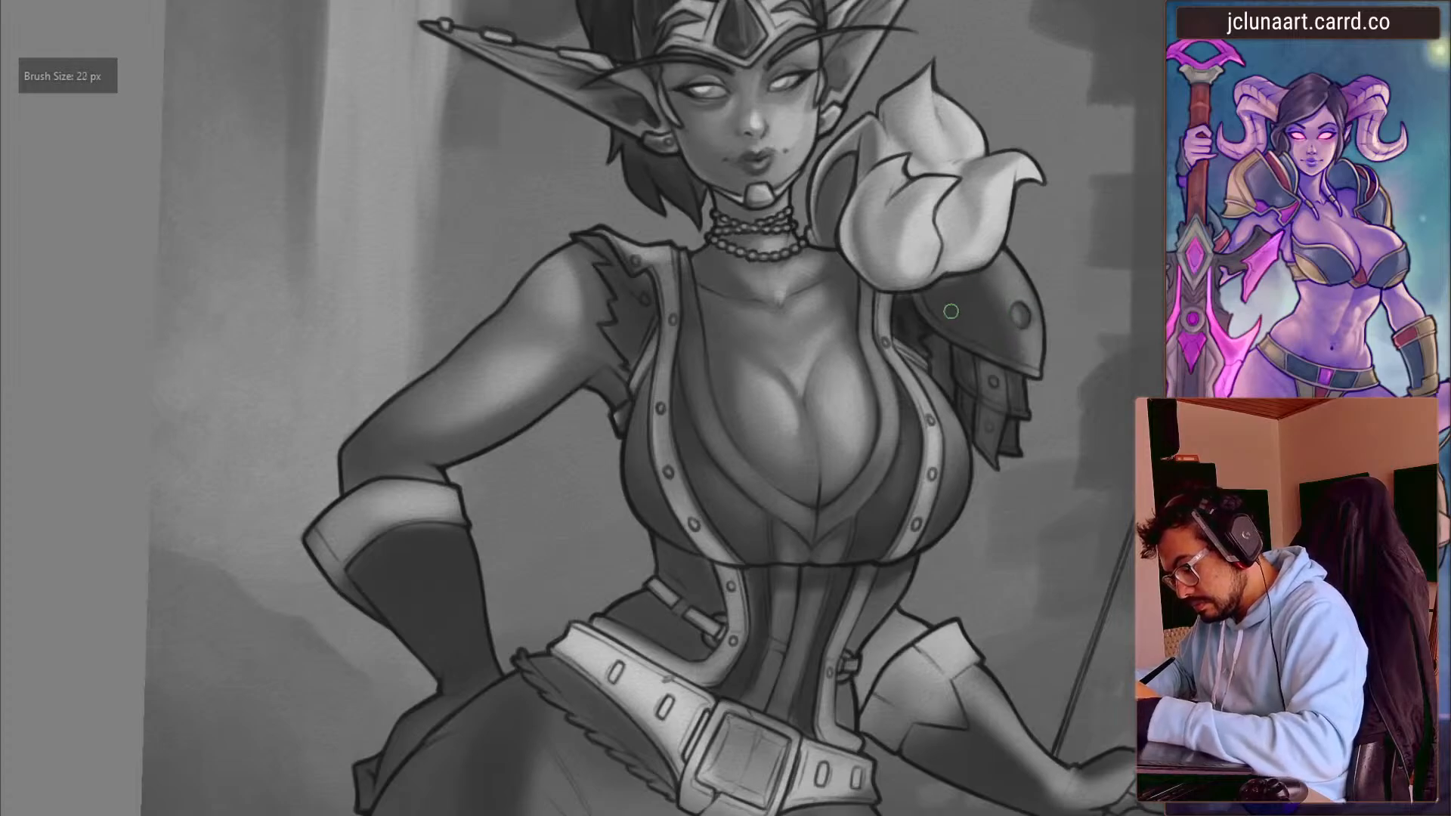
{"action": "key", "text": "bracketleft"}
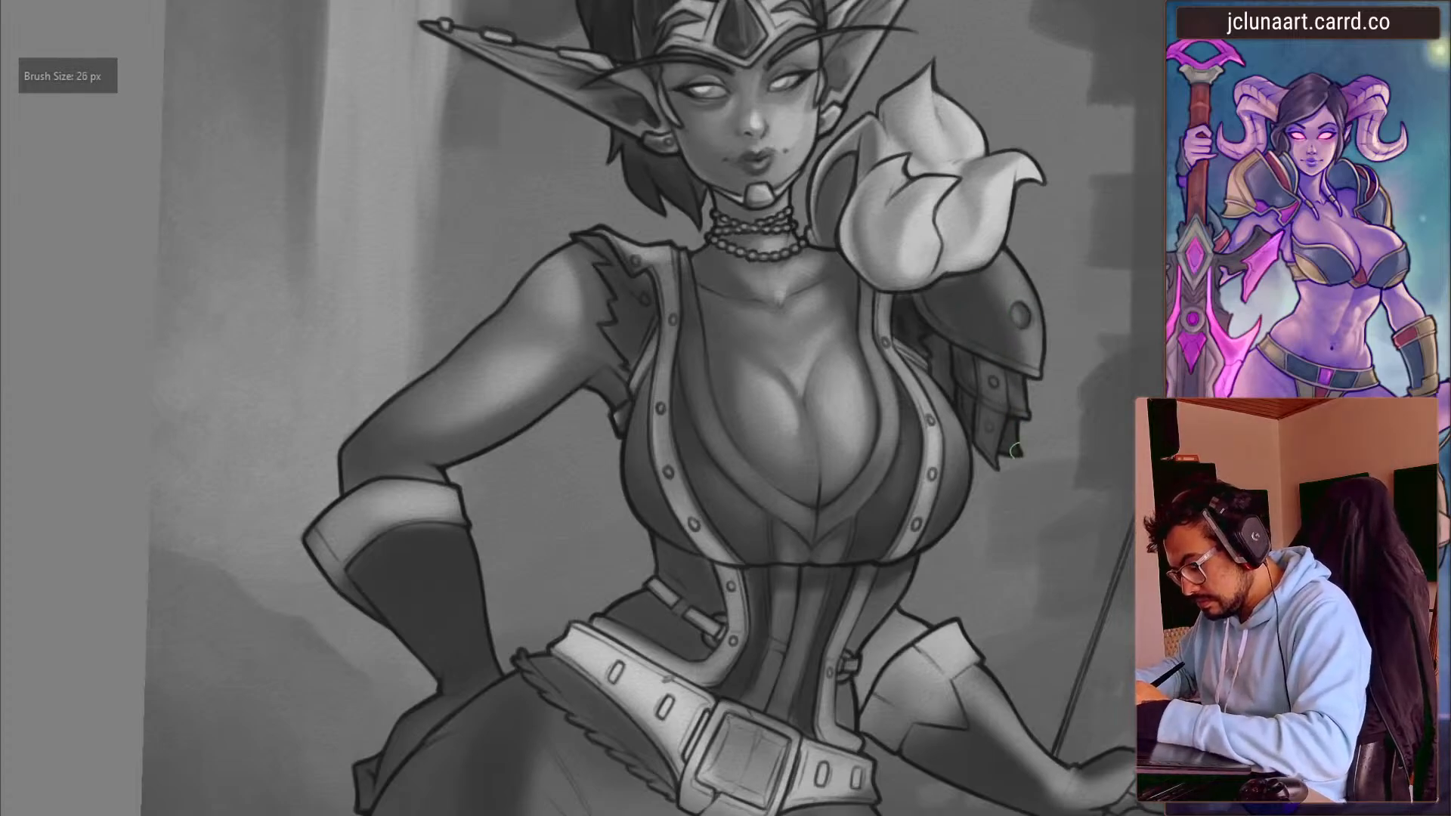
- Mirror and rotate the canvas, then add light edges along the outer contour of the bent arm
{"action": "key", "text": "m"}
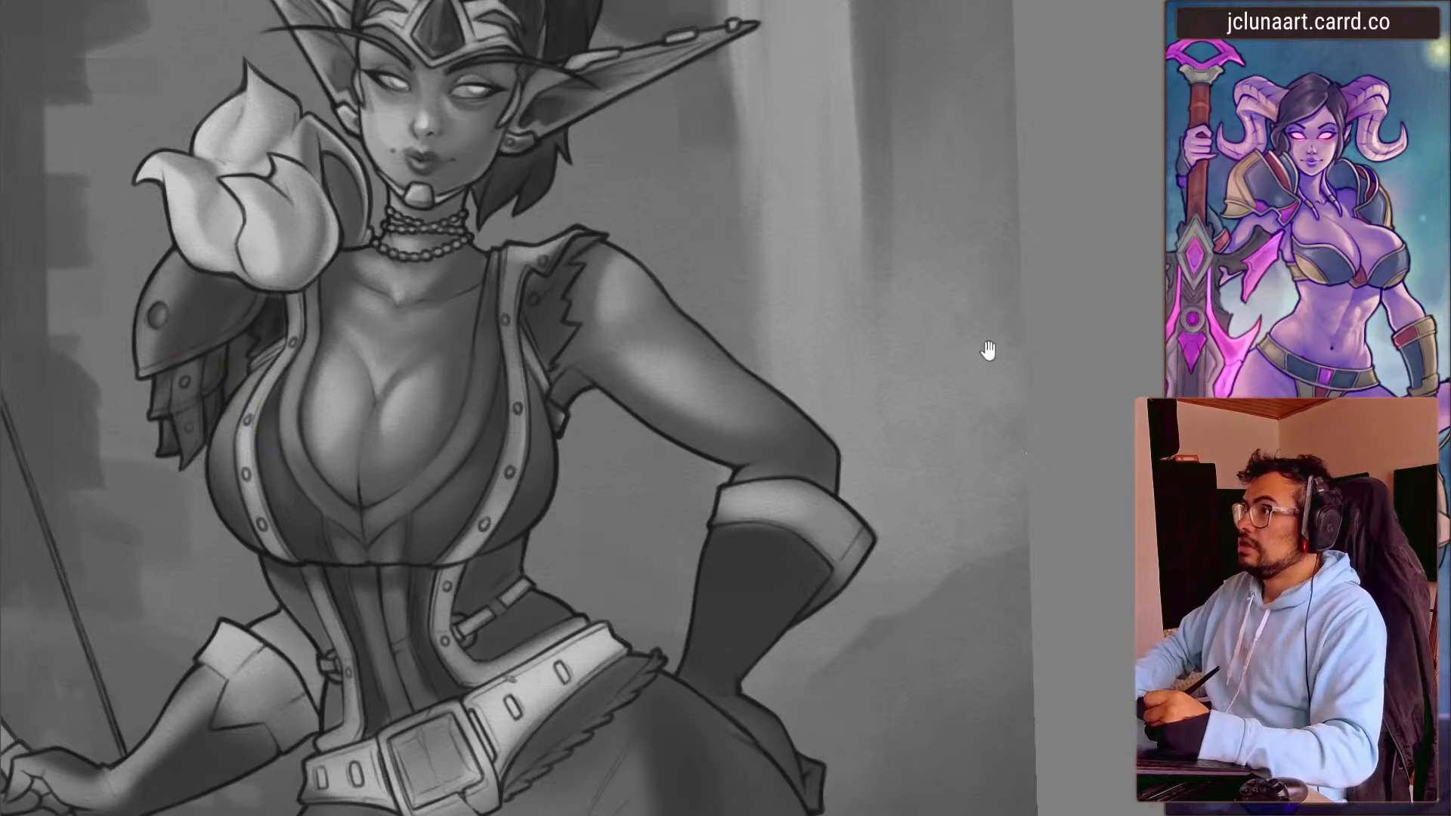
{"action": "left_click_drag", "start_coordinate": [484, 496], "coordinate": [547, 415]}
{"action": "left_click_drag", "start_coordinate": [493, 456], "coordinate": [607, 459]}
{"action": "left_click_drag", "start_coordinate": [426, 438], "coordinate": [454, 314]}
{"action": "key", "text": "bracketleft"}
{"action": "left_click_drag", "start_coordinate": [905, 486], "coordinate": [907, 555]}
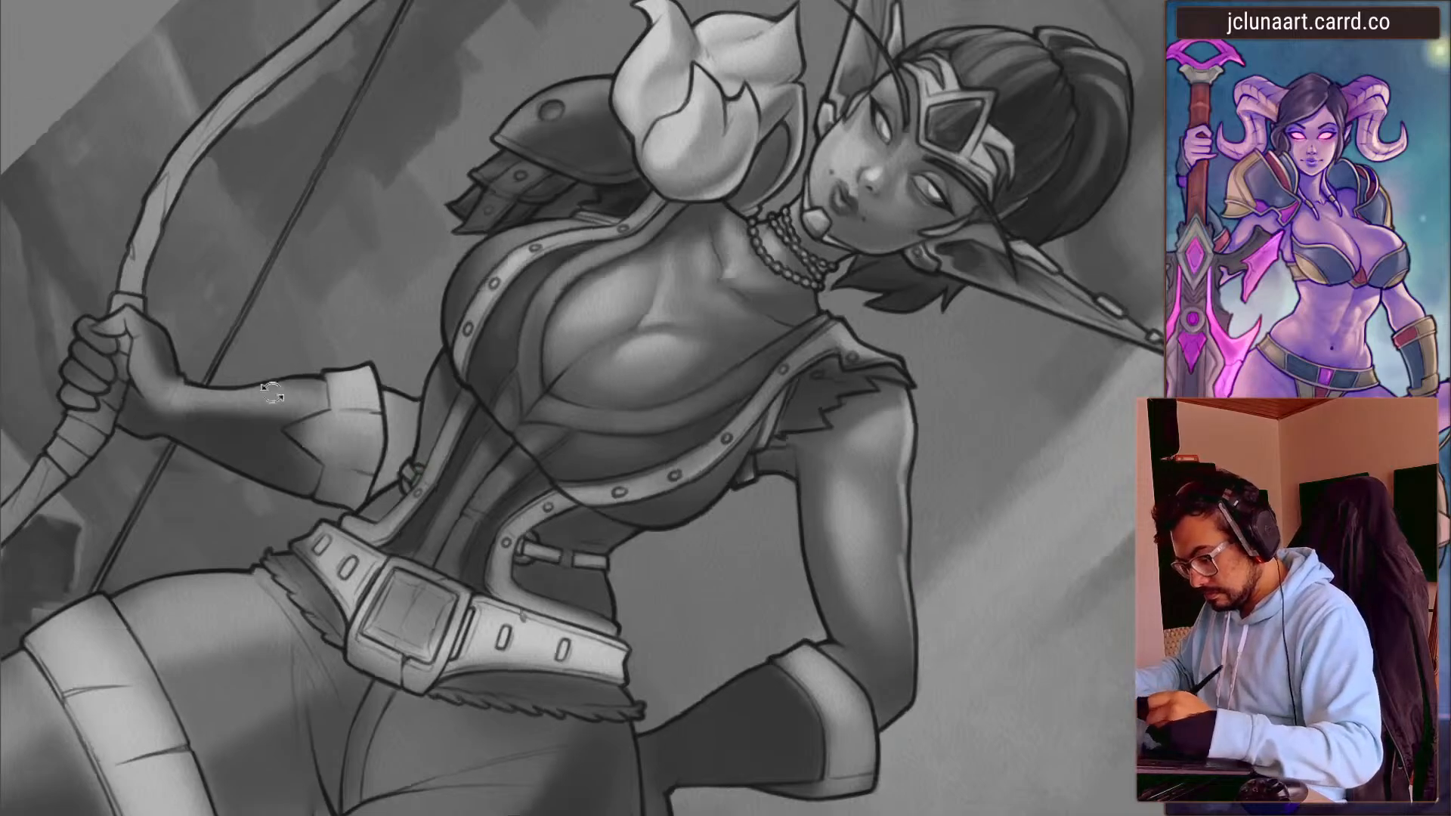
{"action": "left_click_drag", "start_coordinate": [359, 228], "coordinate": [301, 374]}
{"action": "left_click_drag", "start_coordinate": [352, 425], "coordinate": [357, 391]}
- Refine the edges of the bent arm, shoulder and hip-side glove cuff with a 35 px brush
{"action": "key", "text": "bracketleft"}
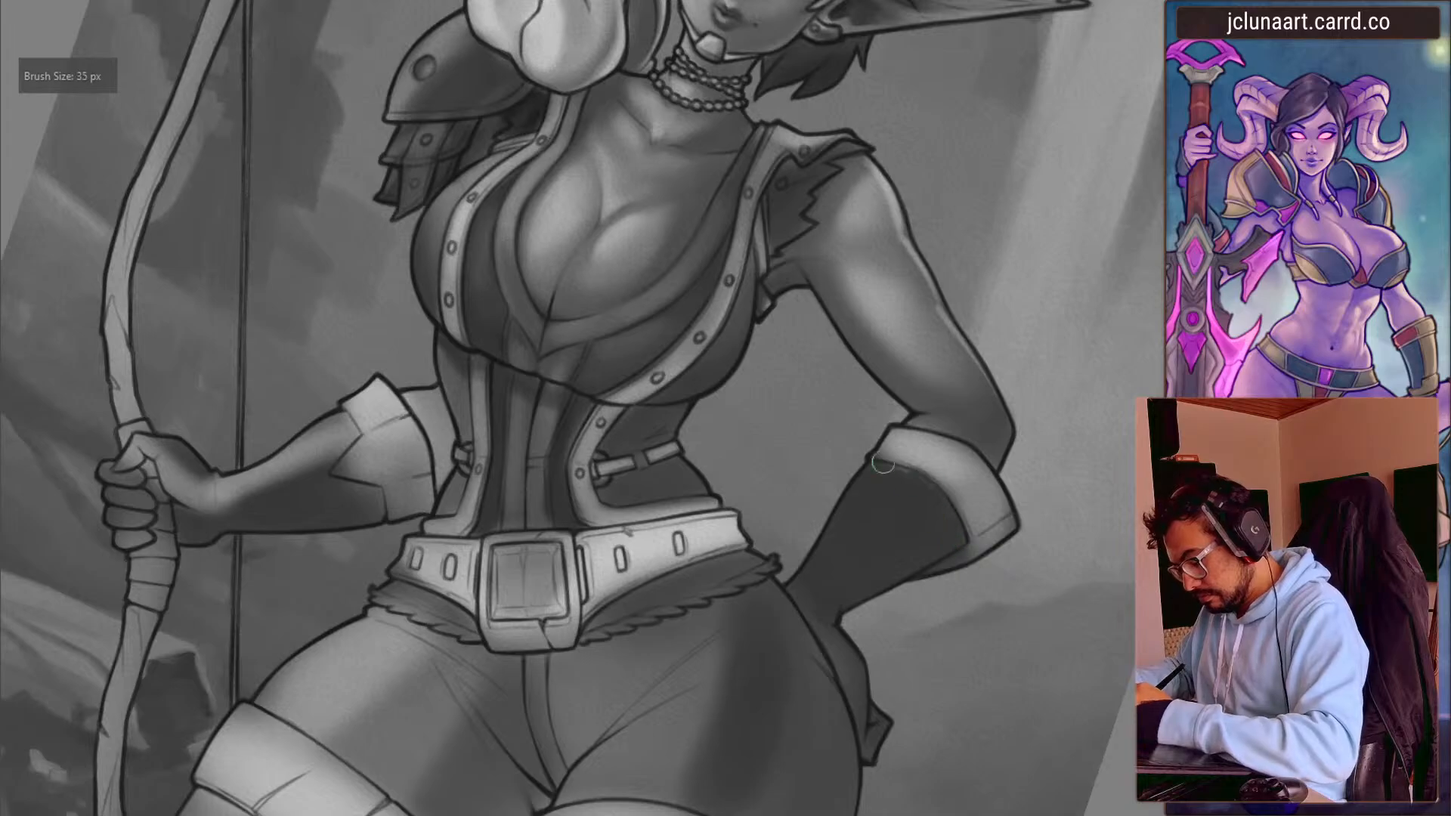
{"action": "left_click_drag", "start_coordinate": [382, 446], "coordinate": [371, 541]}
{"action": "left_click_drag", "start_coordinate": [311, 455], "coordinate": [355, 563]}
{"action": "key", "text": "m"}
{"action": "left_click_drag", "start_coordinate": [422, 478], "coordinate": [397, 436]}
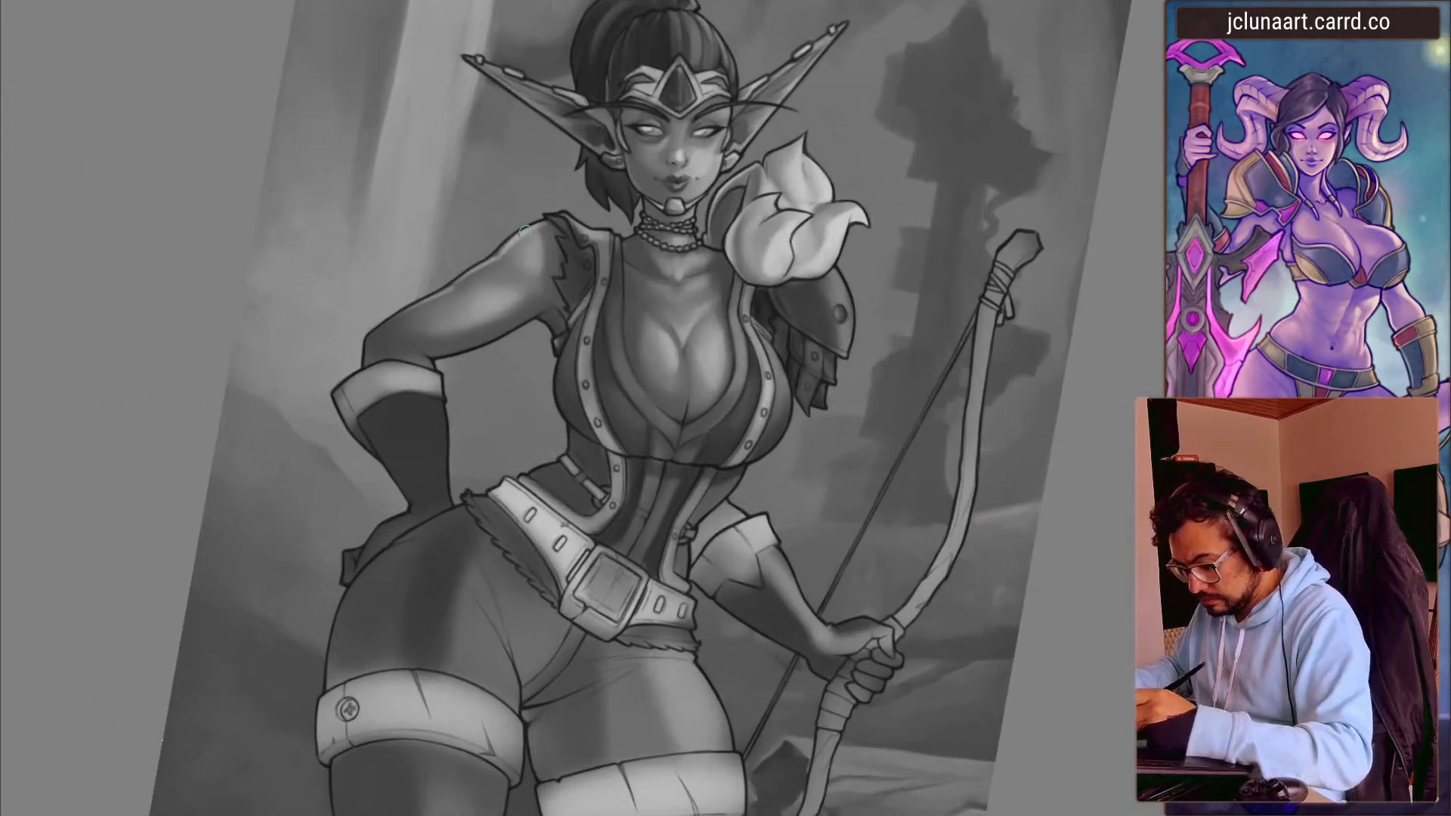
{"action": "left_click_drag", "start_coordinate": [582, 308], "coordinate": [609, 313]}
{"action": "left_click_drag", "start_coordinate": [387, 460], "coordinate": [397, 437]}
- Sample a tone and shade the hip-side glove with a 59 px brush, then refine it with a 20 px brush
{"action": "left_click", "coordinate": [564, 227], "text": "ctrl"}
{"action": "key", "text": "bracketright"}
{"action": "left_click_drag", "start_coordinate": [419, 337], "coordinate": [430, 435]}
{"action": "key", "text": "bracketright"}
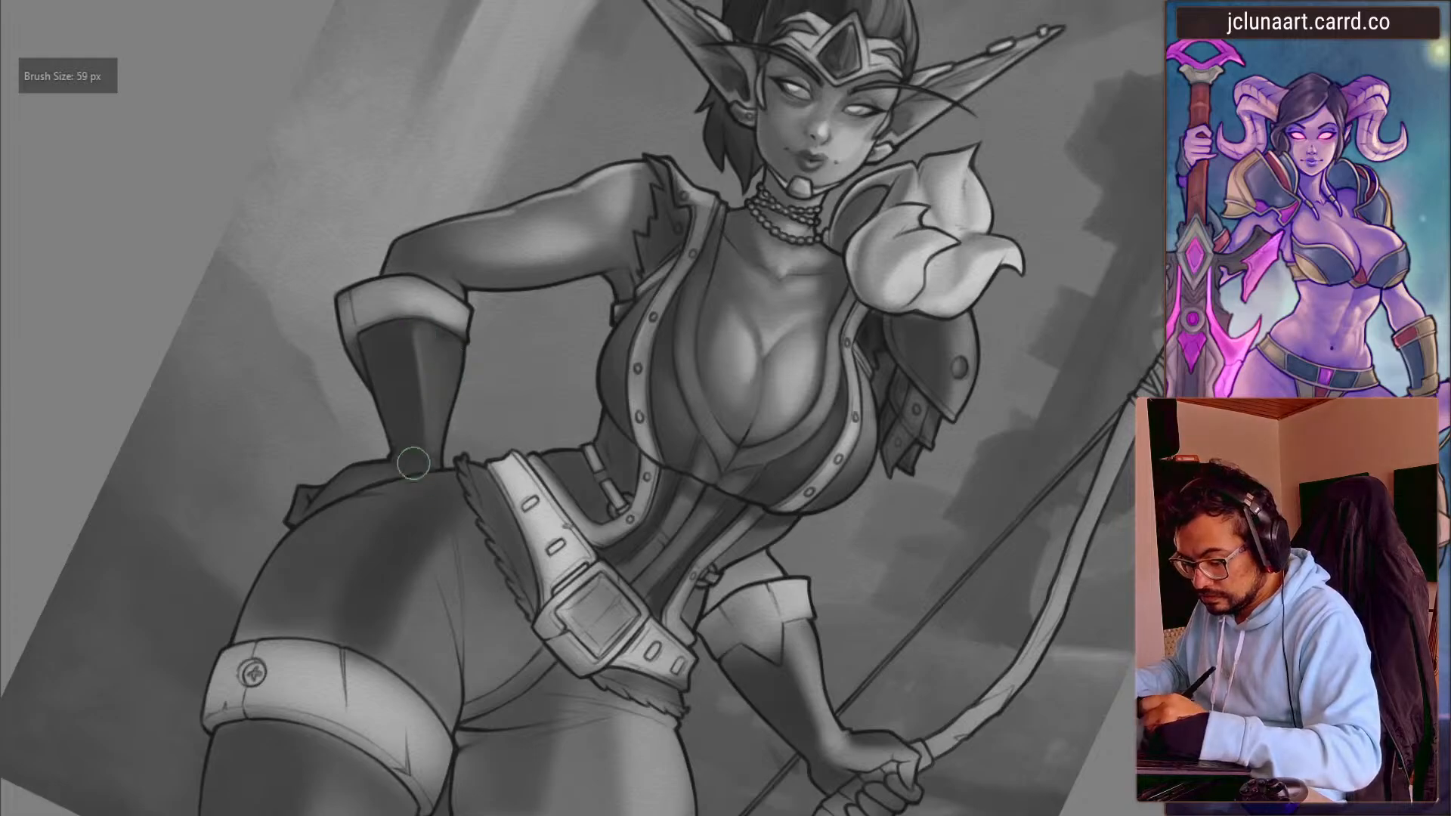
{"action": "mouse_move", "coordinate": [252, 525]}
{"action": "left_mouse_down"}
{"action": "mouse_move", "coordinate": [260, 492]}
{"action": "mouse_move", "coordinate": [382, 408]}
{"action": "mouse_move", "coordinate": [547, 211]}
{"action": "left_mouse_up"}
{"action": "left_click_drag", "start_coordinate": [911, 639], "coordinate": [965, 560]}
{"action": "left_click_drag", "start_coordinate": [554, 245], "coordinate": [532, 241]}
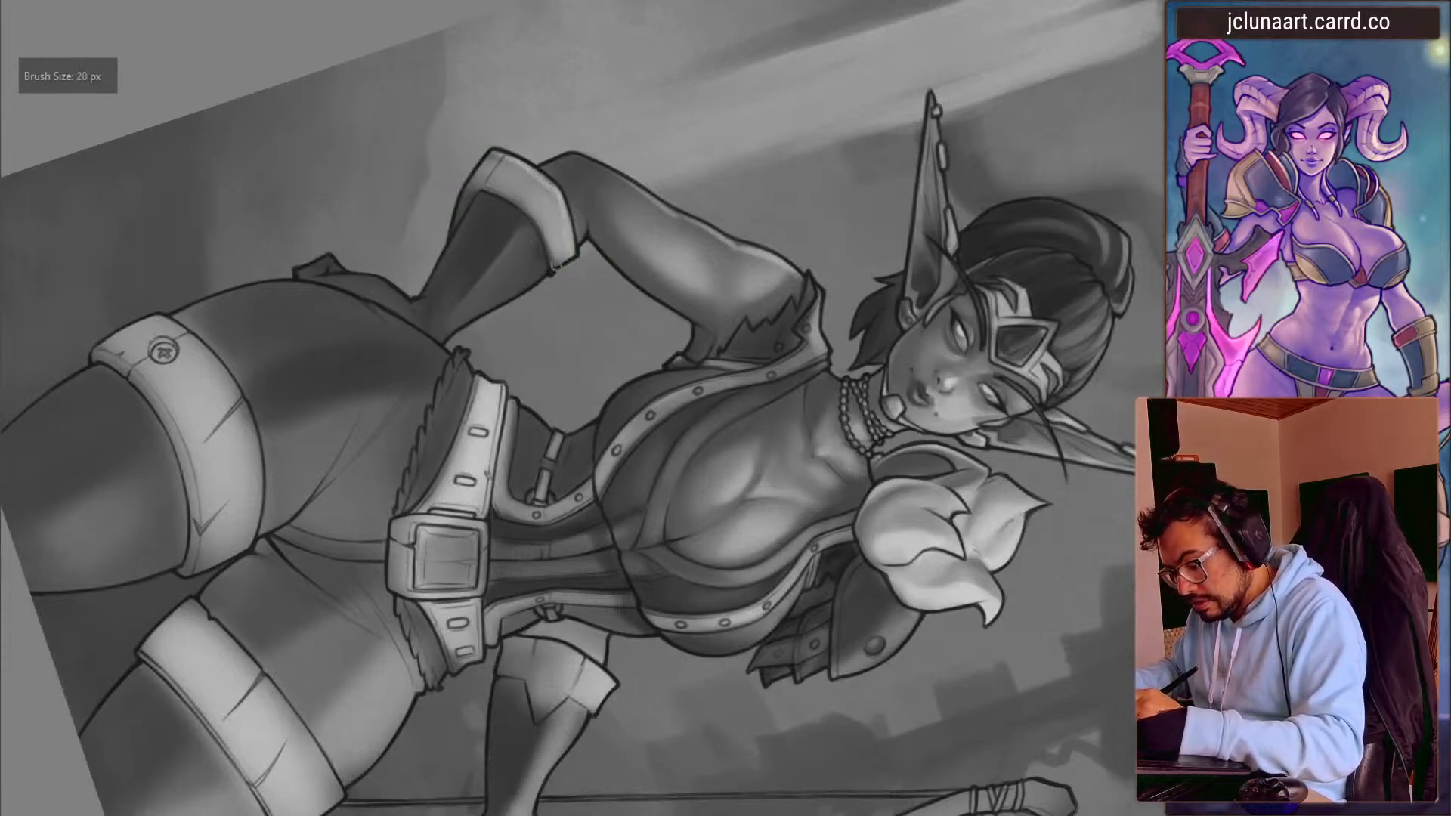
- Sample new tones and darken the cuff of the hip-side glove, starting with a 30 px brush
{"action": "left_click", "coordinate": [489, 195], "text": "ctrl"}
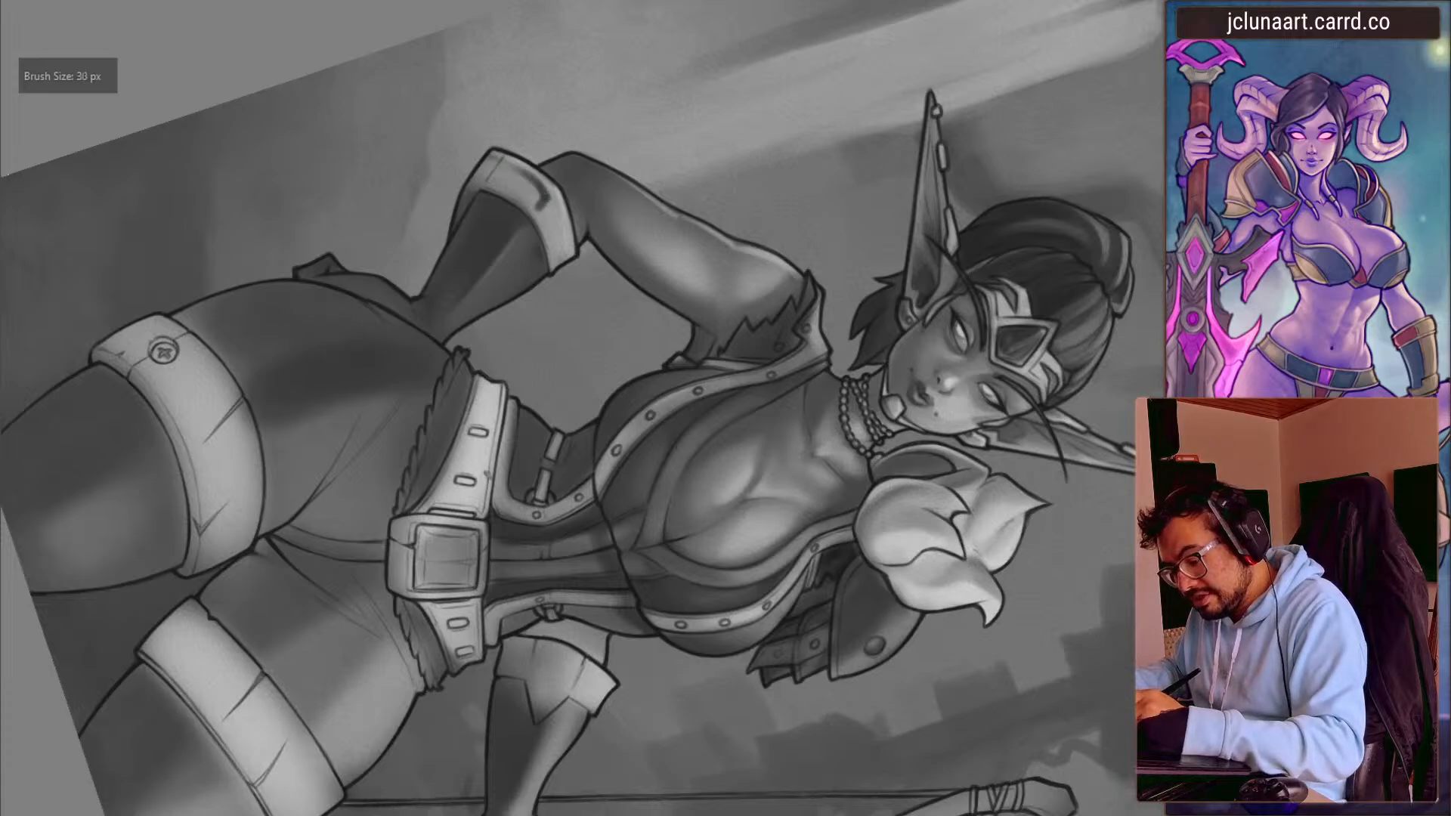
{"action": "key", "text": "]"}
{"action": "left_click", "coordinate": [536, 193], "text": "ctrl"}
{"action": "key", "text": "]"}
{"action": "mouse_move", "coordinate": [548, 200]}
{"action": "left_mouse_down"}
{"action": "mouse_move", "coordinate": [568, 253]}
{"action": "mouse_move", "coordinate": [406, 401]}
{"action": "left_mouse_up"}
{"action": "left_click", "coordinate": [407, 396], "text": "ctrl"}
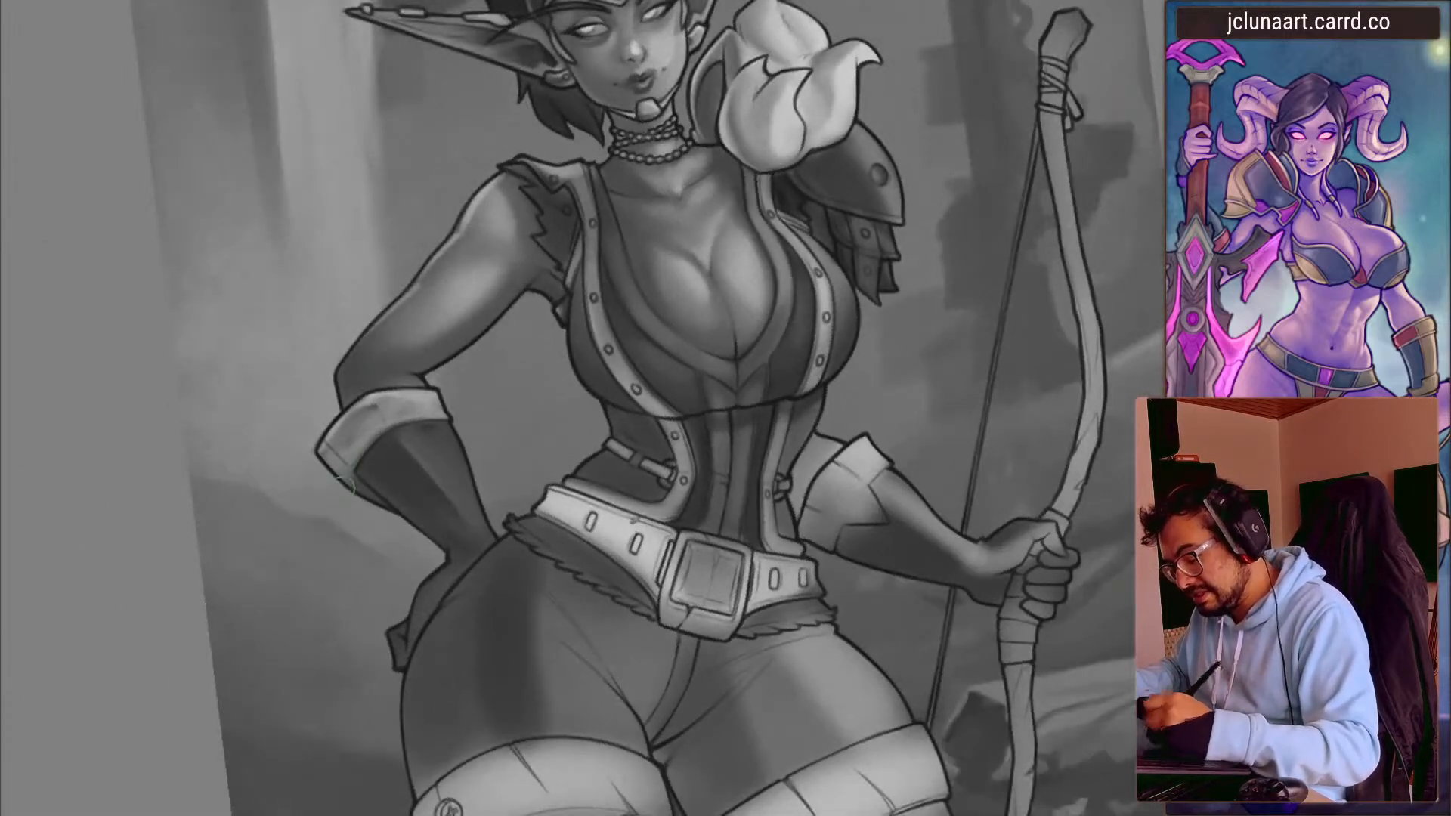
- Darken the bow arm between the waist and the glove cuff with a 44 to 63 px brush
{"action": "key", "text": "["}
{"action": "key", "text": "]"}
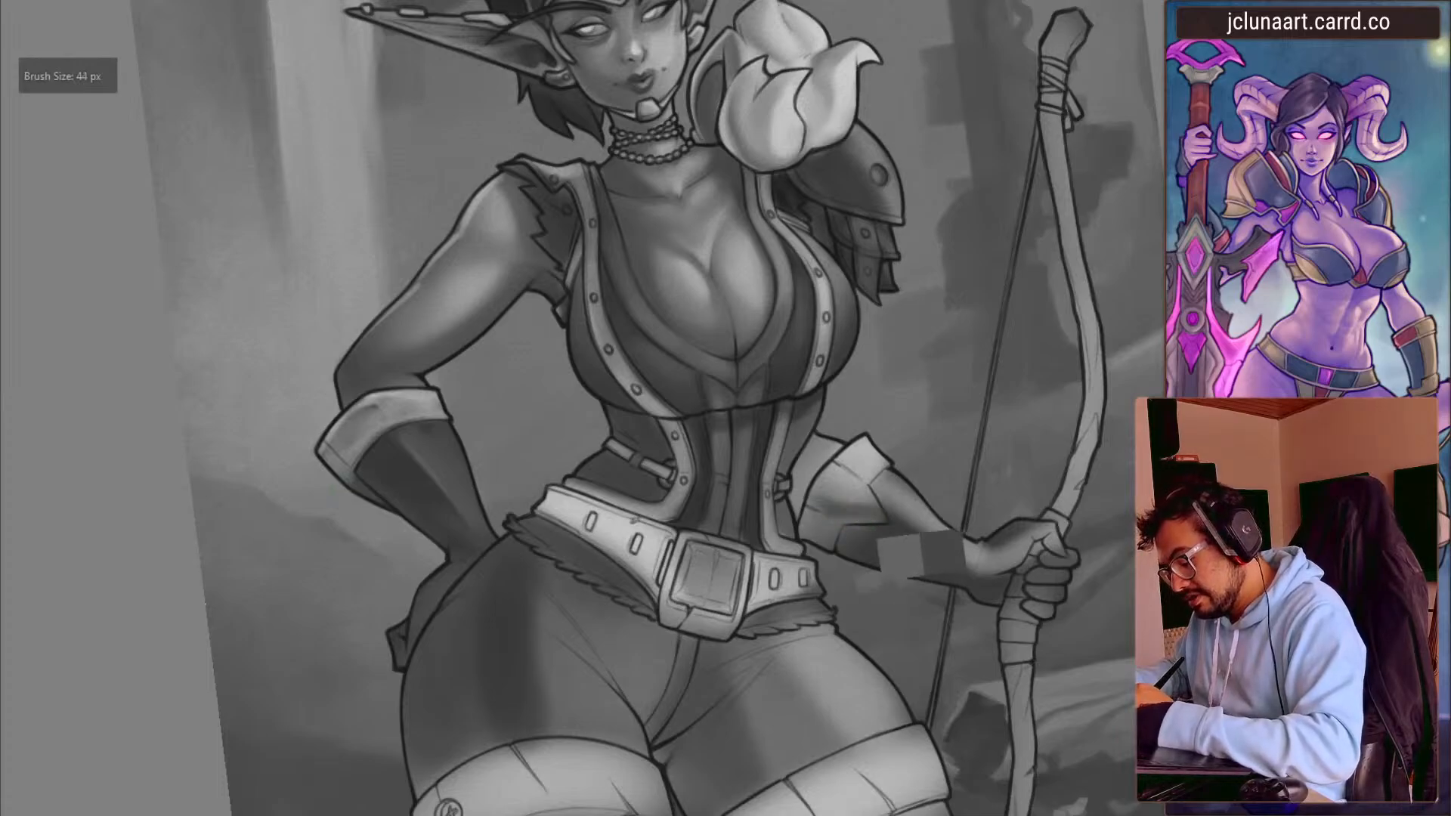
{"action": "key", "text": "]"}
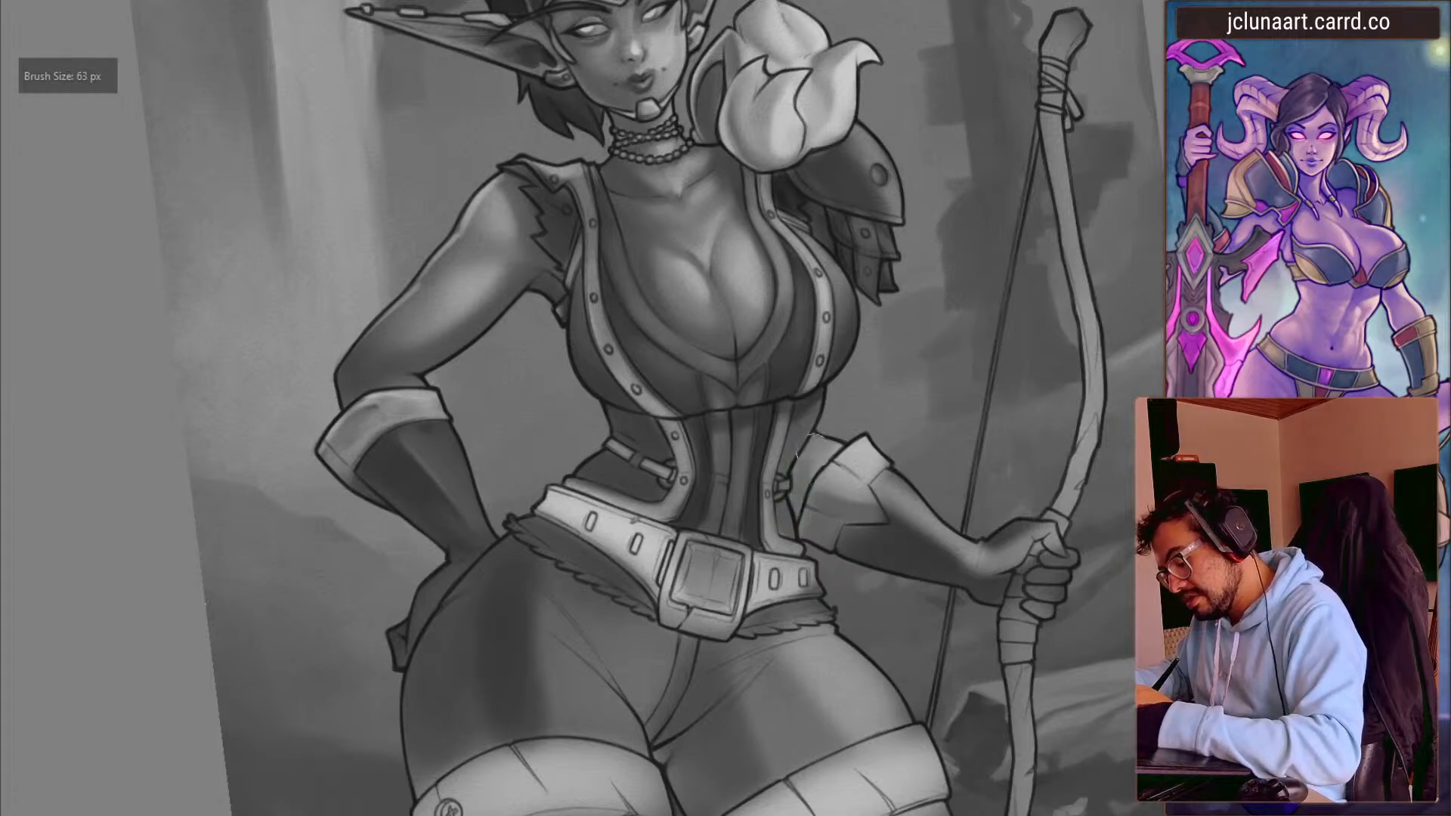
{"action": "key", "text": "["}
{"action": "key", "text": "["}
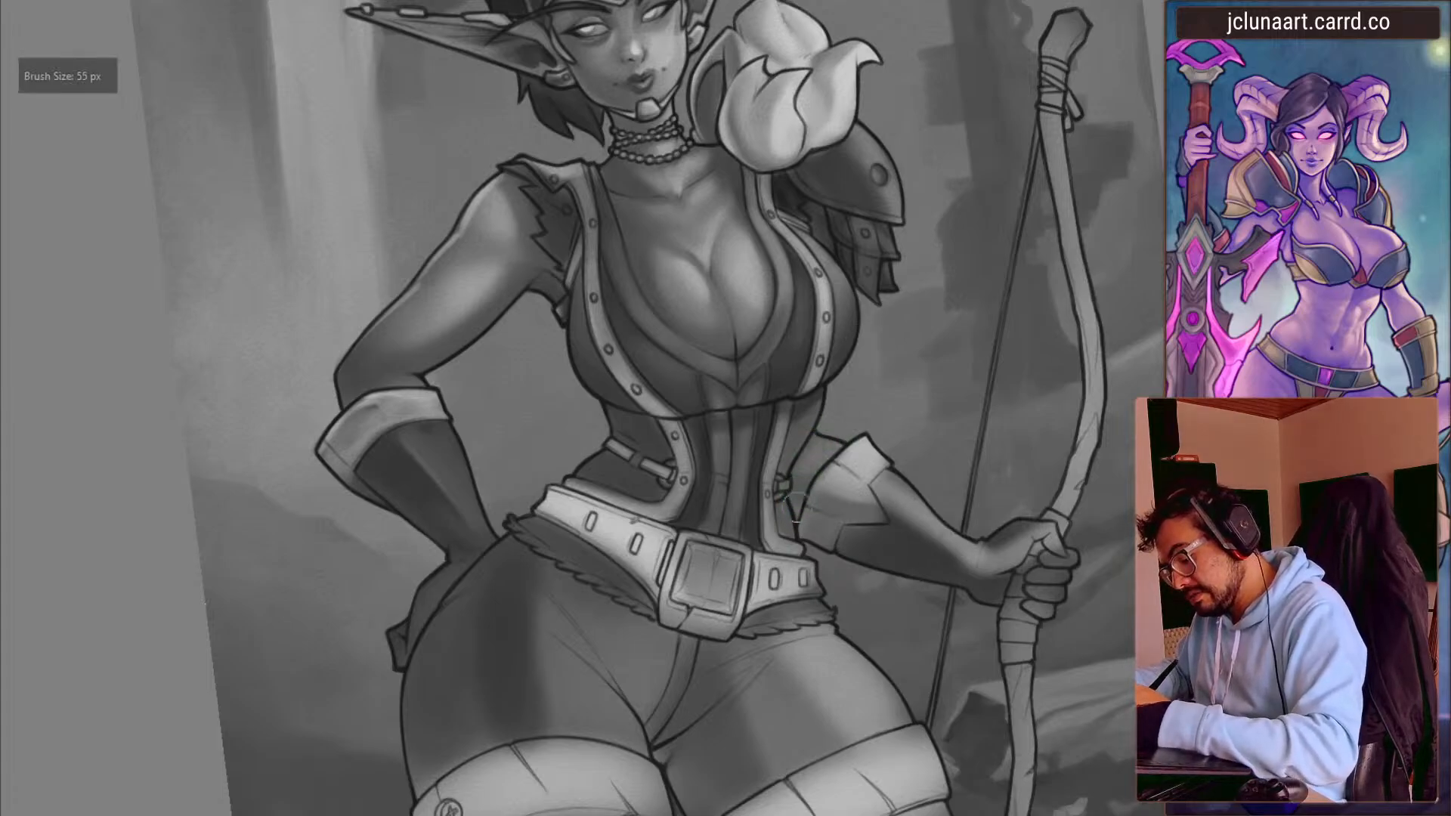
{"action": "key", "text": "bracketright"}
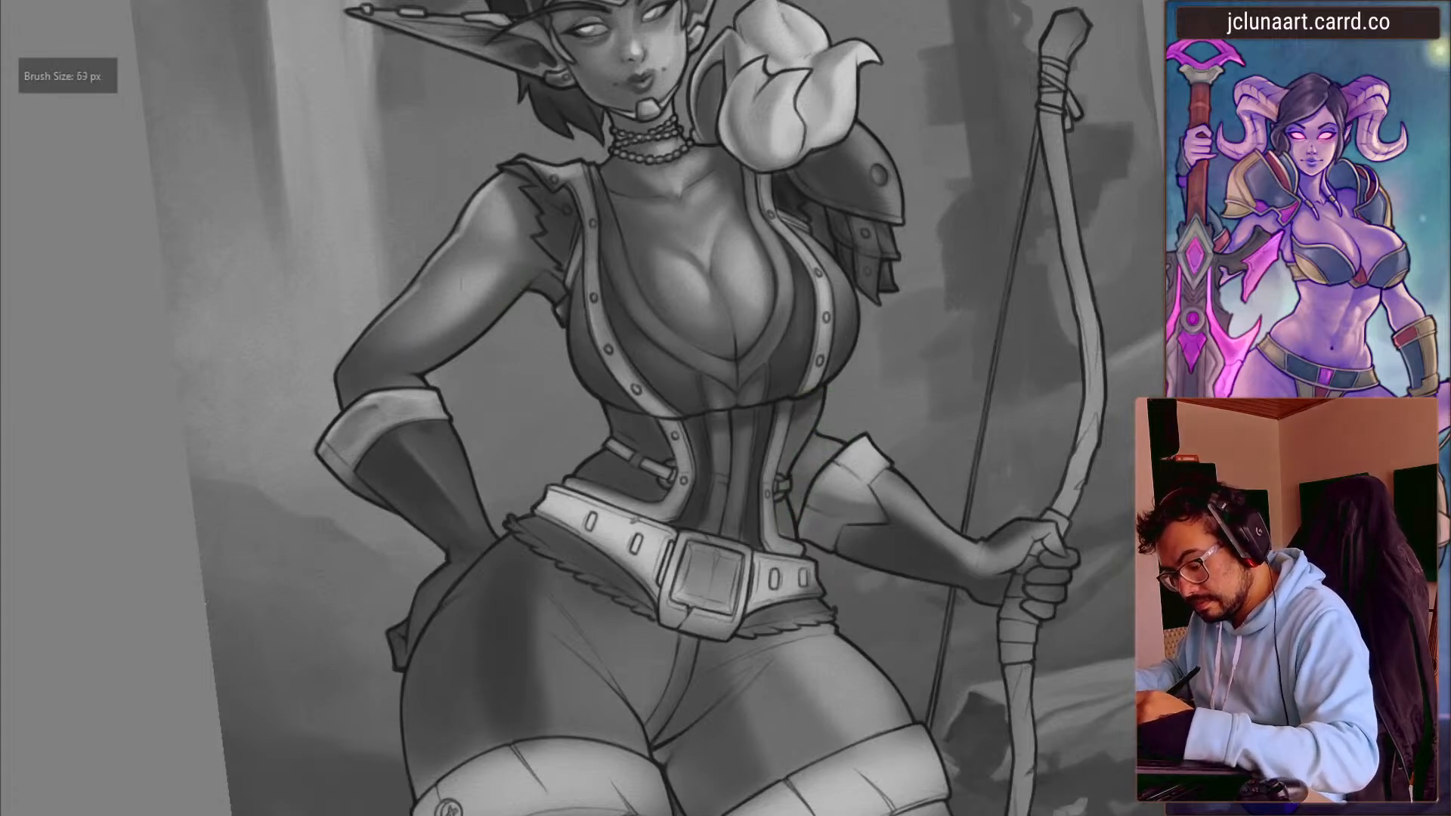
{"action": "key", "text": "m"}
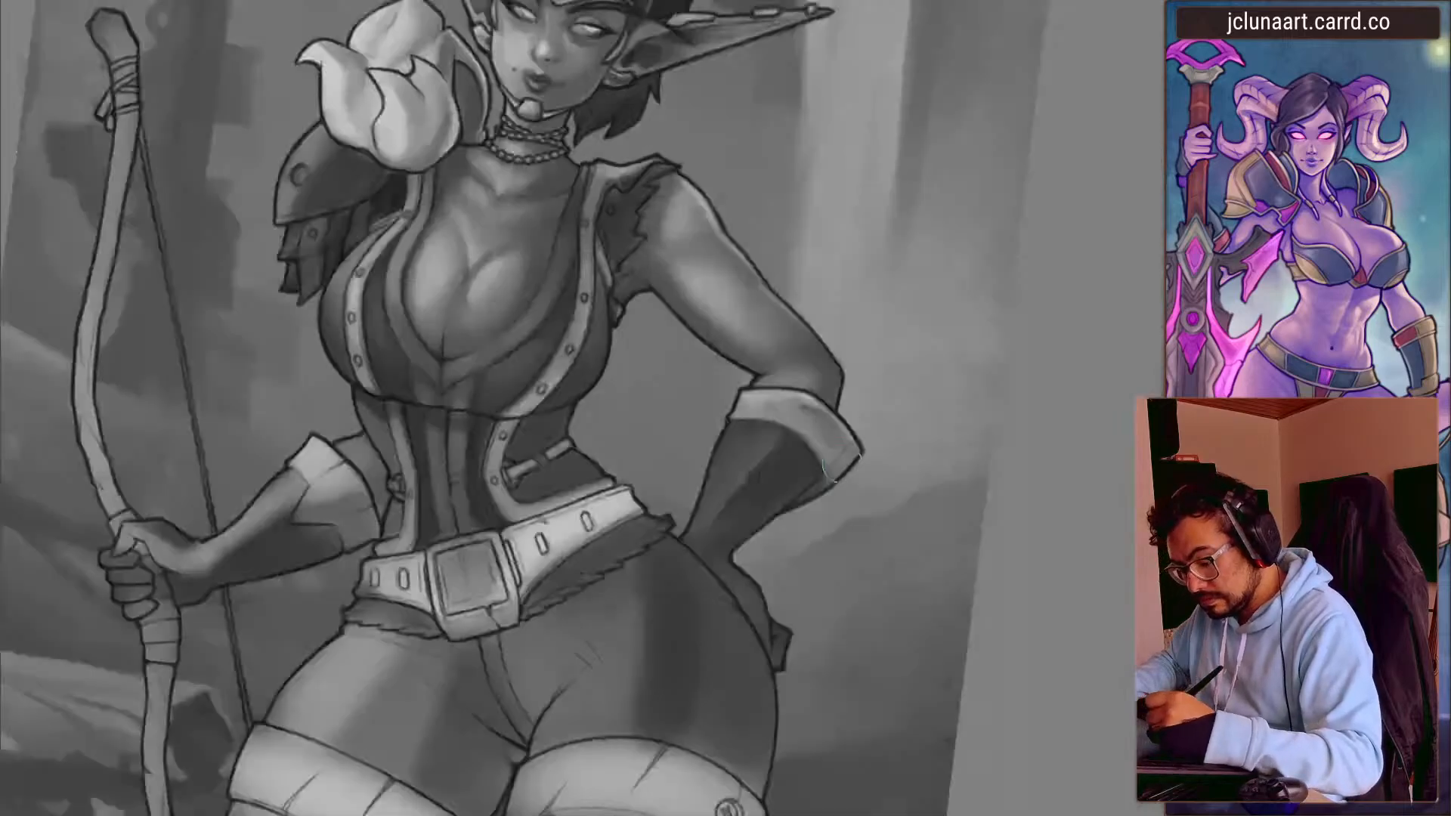
{"action": "scroll", "coordinate": [330, 459], "scroll_direction": "down", "scroll_amount": 3}
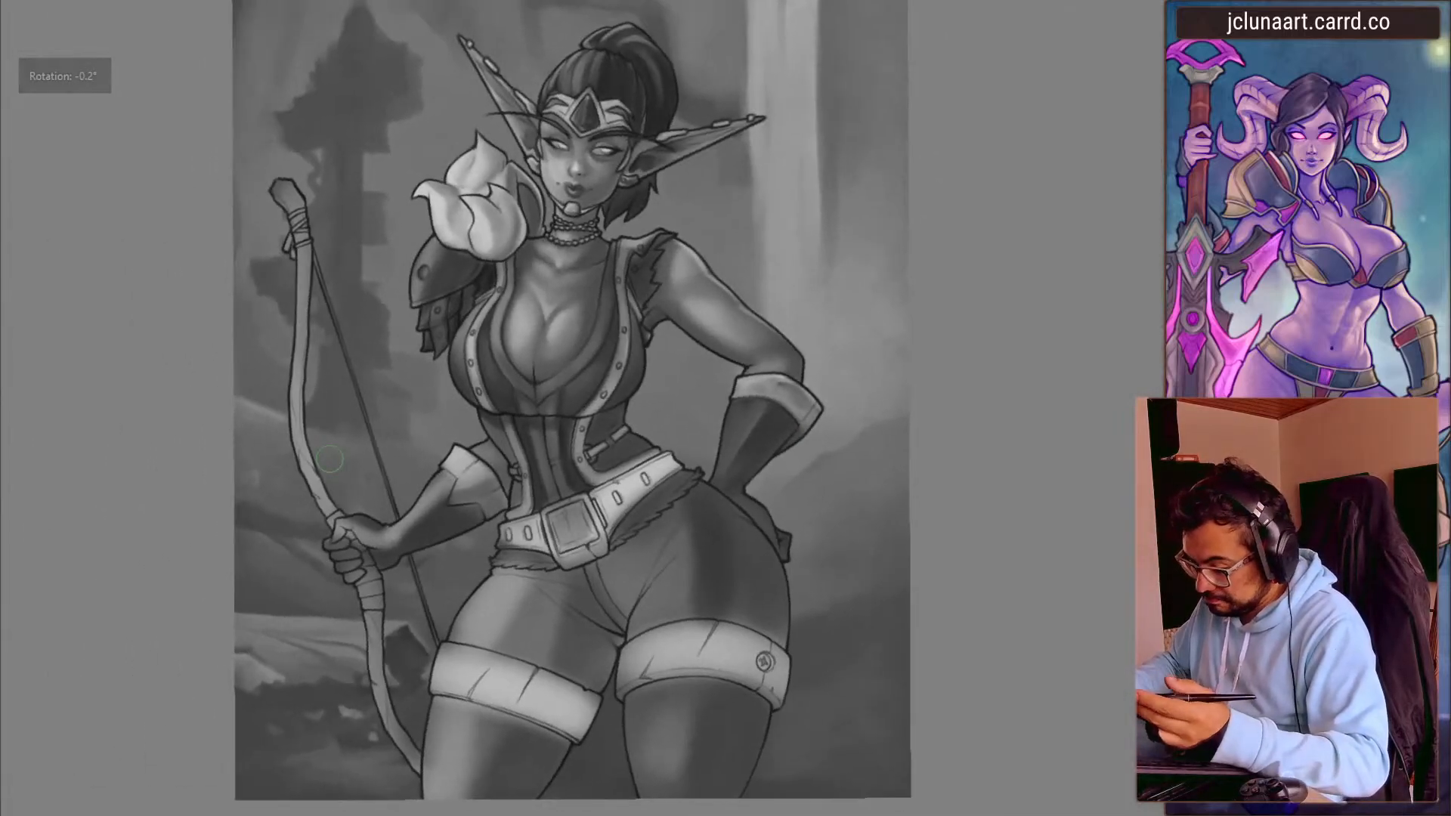
{"action": "mouse_move", "coordinate": [431, 412]}
{"action": "left_mouse_down"}
{"action": "mouse_move", "coordinate": [328, 474]}
{"action": "mouse_move", "coordinate": [375, 558]}
{"action": "left_mouse_up"}
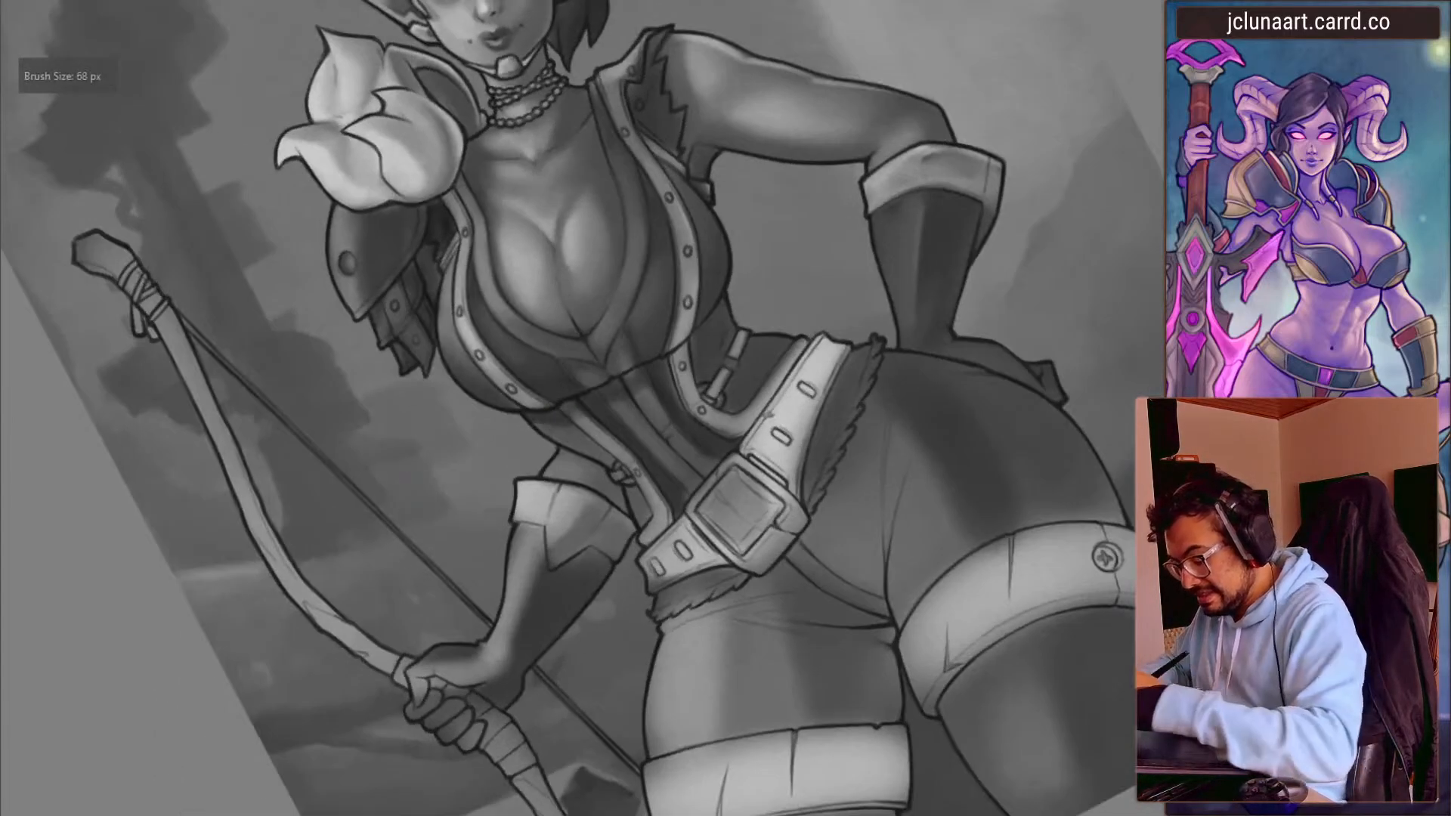
{"action": "key", "text": "alt+s"}
{"action": "key", "text": "g"}
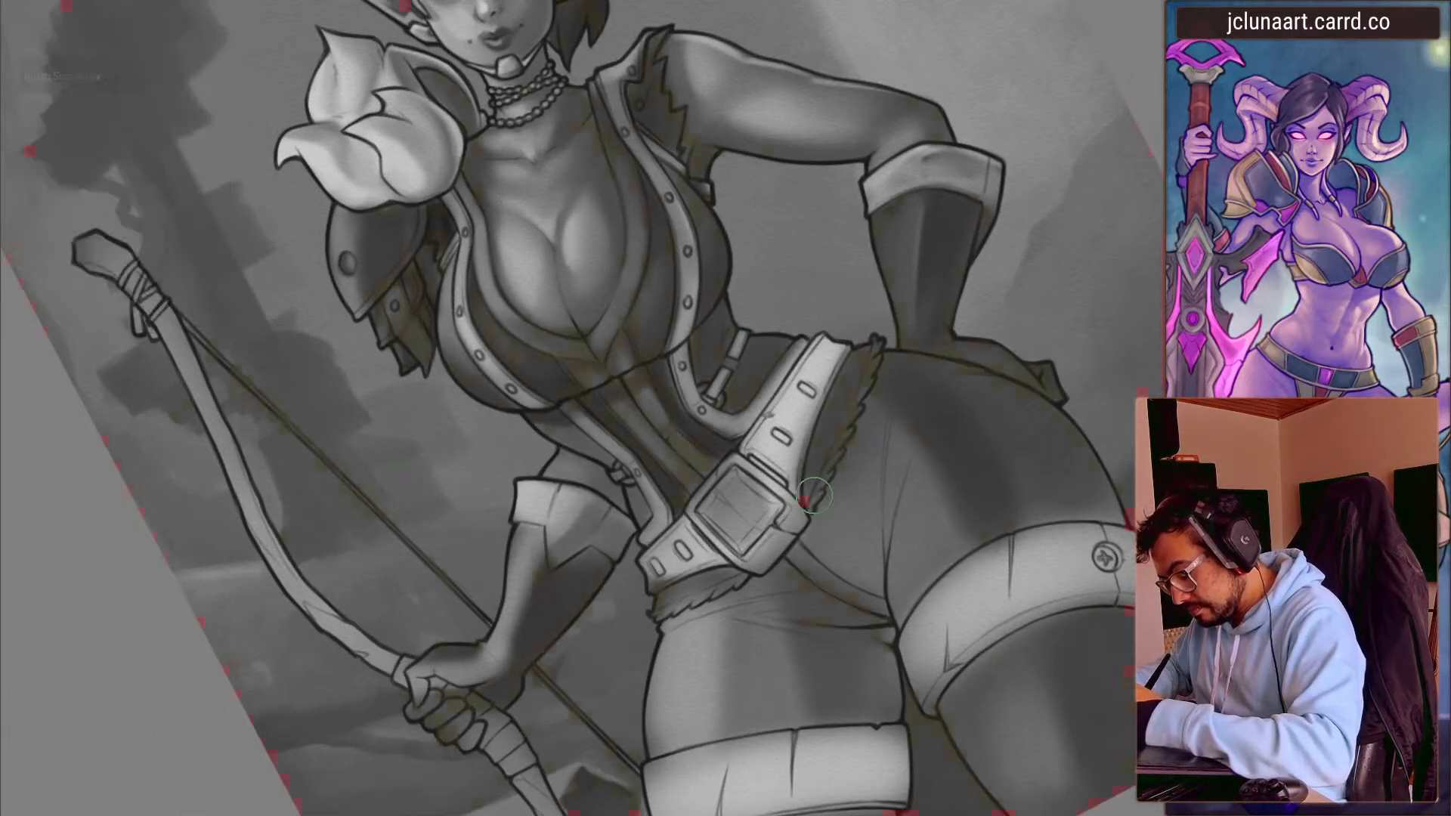
{"action": "key", "text": "ctrl+z"}
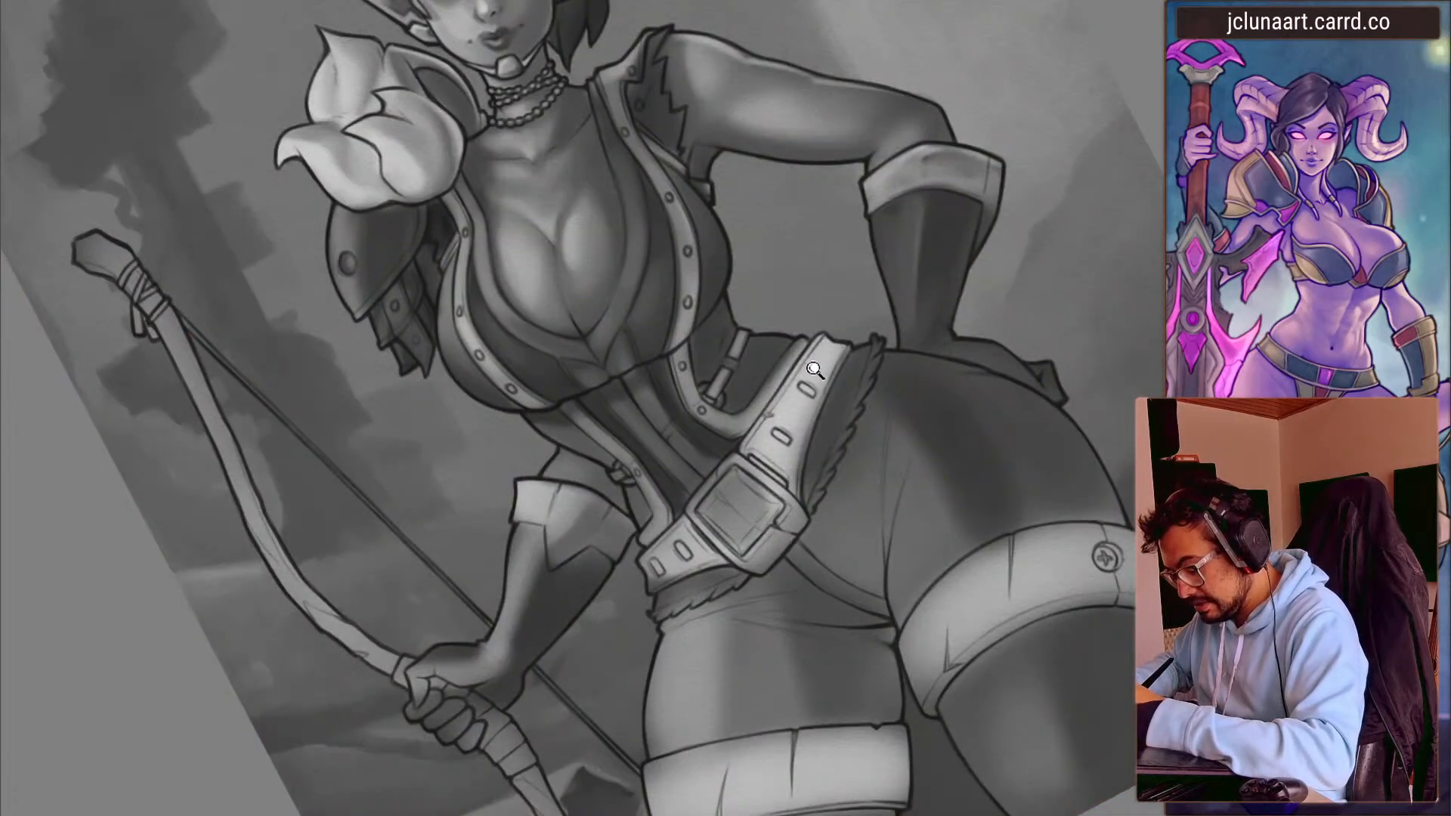
- Refine the fringe below the belt on the hip side with a lighter edge, using a 38 px brush
{"action": "key", "text": "bracketleft"}
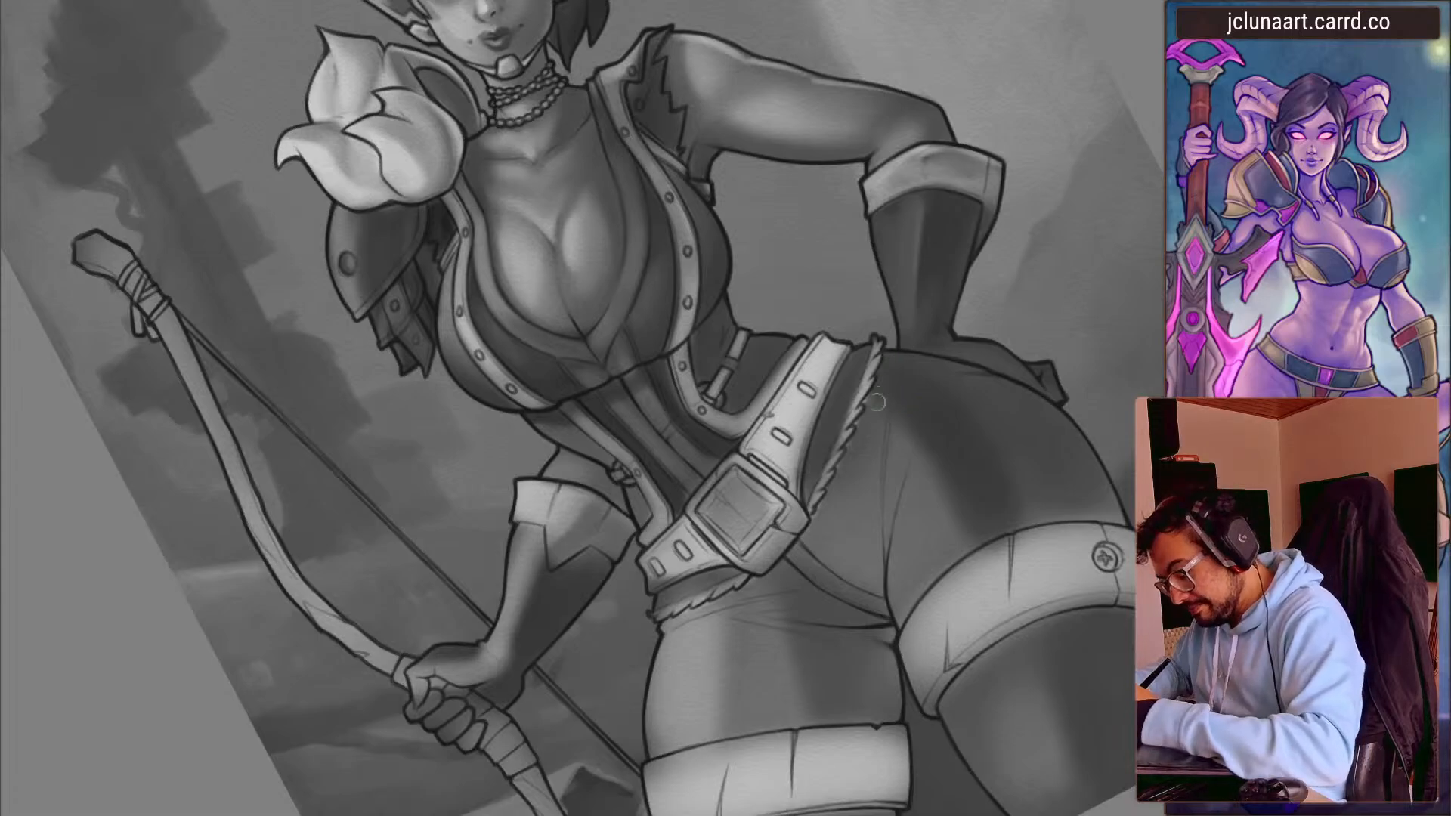
{"action": "key", "text": "bracketright"}
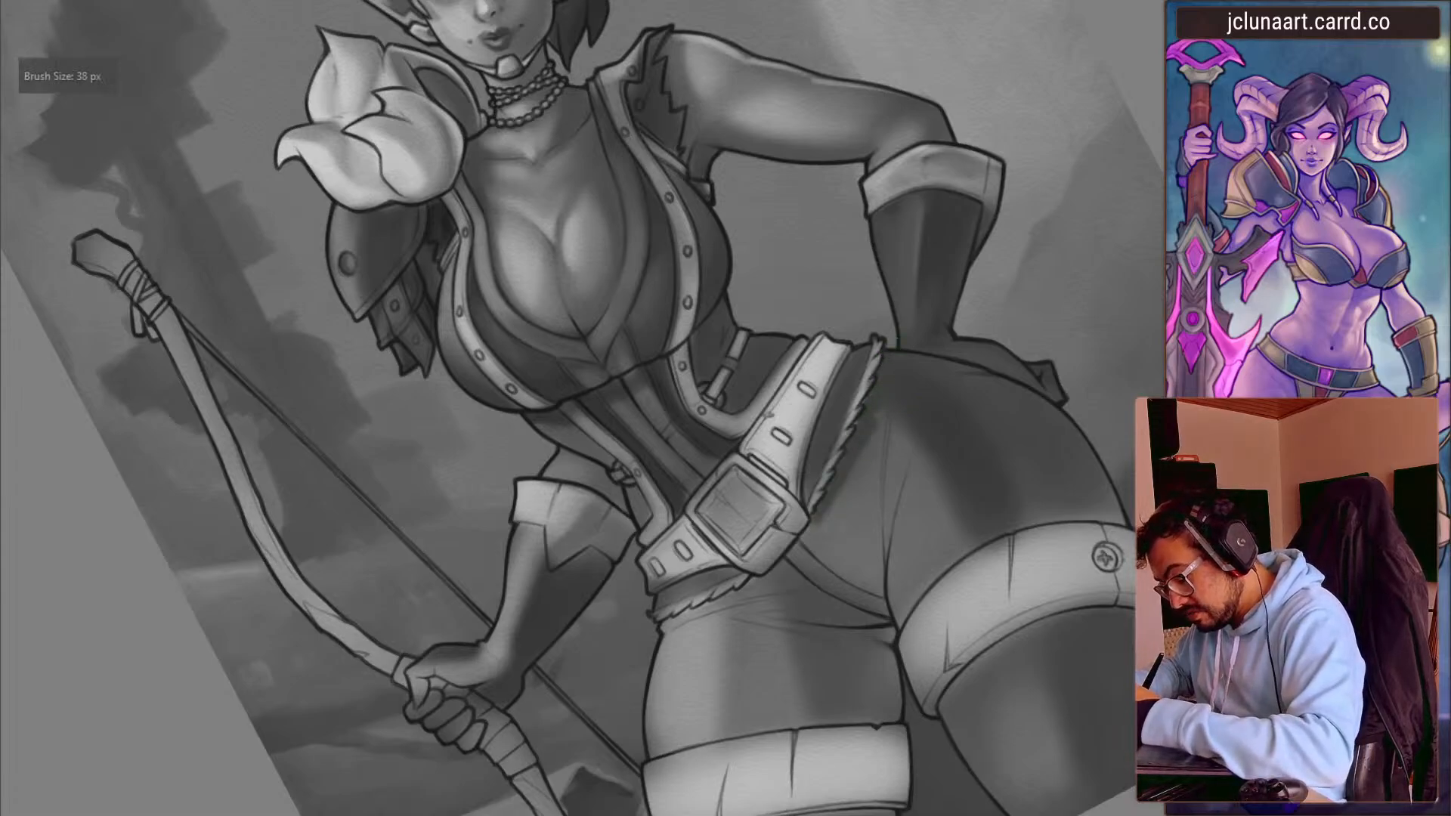
{"action": "mouse_move", "coordinate": [423, 514]}
{"action": "left_mouse_down"}
{"action": "mouse_move", "coordinate": [404, 482]}
{"action": "mouse_move", "coordinate": [301, 421]}
{"action": "mouse_move", "coordinate": [502, 247]}
{"action": "mouse_move", "coordinate": [476, 451]}
{"action": "left_mouse_up"}
{"action": "left_click_drag", "start_coordinate": [487, 703], "coordinate": [695, 548]}
- Darken the outer hip of the shorts above the thigh band with an 84 px brush and sampled tones
{"action": "mouse_move", "coordinate": [398, 481]}
{"action": "left_mouse_down"}
{"action": "mouse_move", "coordinate": [712, 445]}
{"action": "mouse_move", "coordinate": [718, 427]}
{"action": "mouse_move", "coordinate": [685, 638]}
{"action": "left_mouse_up"}
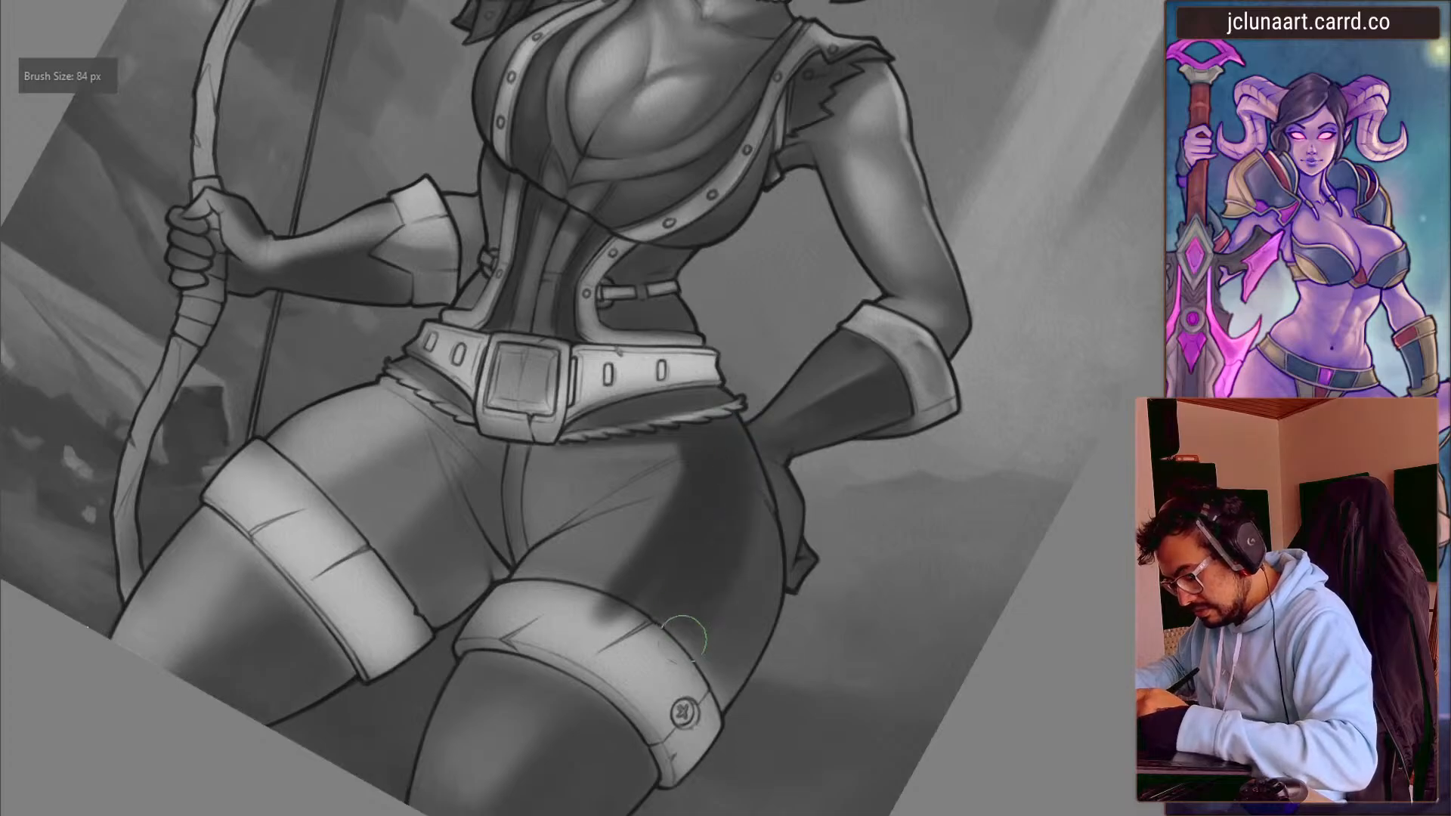
{"action": "left_click", "coordinate": [714, 656], "text": "ctrl"}
{"action": "mouse_move", "coordinate": [707, 522]}
{"action": "left_mouse_down"}
{"action": "mouse_move", "coordinate": [661, 592]}
{"action": "mouse_move", "coordinate": [801, 456]}
{"action": "mouse_move", "coordinate": [675, 567]}
{"action": "mouse_move", "coordinate": [684, 582]}
{"action": "left_mouse_up"}
{"action": "left_click", "coordinate": [802, 456], "text": "ctrl"}
{"action": "key", "text": "bracketleft"}
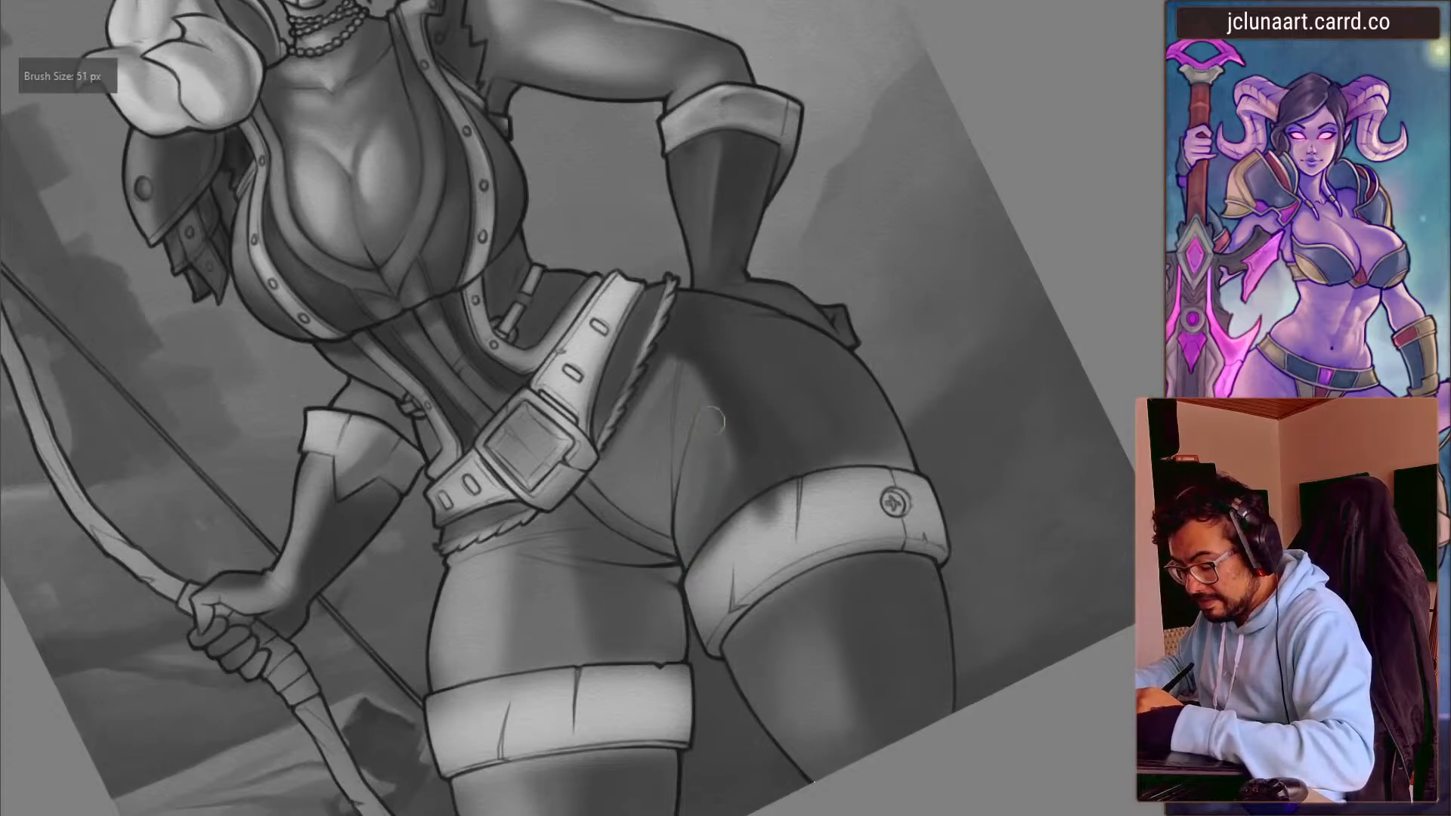
- Paint a light fold running from the hip toward the crotch of the shorts with a brush of about 51 px
{"action": "key", "text": "bracketright"}
{"action": "key", "text": "bracketleft"}
{"action": "key", "text": "bracketleft"}
{"action": "mouse_move", "coordinate": [701, 391]}
{"action": "left_mouse_down"}
{"action": "mouse_move", "coordinate": [677, 502]}
{"action": "mouse_move", "coordinate": [675, 482]}
{"action": "left_mouse_up"}
{"action": "left_click", "coordinate": [696, 392], "text": "ctrl"}
{"action": "mouse_move", "coordinate": [453, 519]}
{"action": "left_mouse_down"}
{"action": "mouse_move", "coordinate": [455, 295]}
{"action": "mouse_move", "coordinate": [643, 265]}
{"action": "left_mouse_up"}
- Sample tones beneath the belt fringe and shade the folds of the shorts with a 47 to 69 px brush
{"action": "key", "text": "bracketleft"}
{"action": "mouse_move", "coordinate": [532, 484]}
{"action": "left_mouse_down"}
{"action": "mouse_move", "coordinate": [466, 334]}
{"action": "mouse_move", "coordinate": [551, 479]}
{"action": "left_mouse_up"}
{"action": "key", "text": "bracketright"}
{"action": "key", "text": "bracketright"}
{"action": "mouse_move", "coordinate": [209, 261]}
{"action": "left_mouse_down"}
{"action": "mouse_move", "coordinate": [358, 712]}
{"action": "mouse_move", "coordinate": [664, 715]}
{"action": "left_mouse_up"}
{"action": "left_click", "coordinate": [681, 406], "text": "ctrl"}
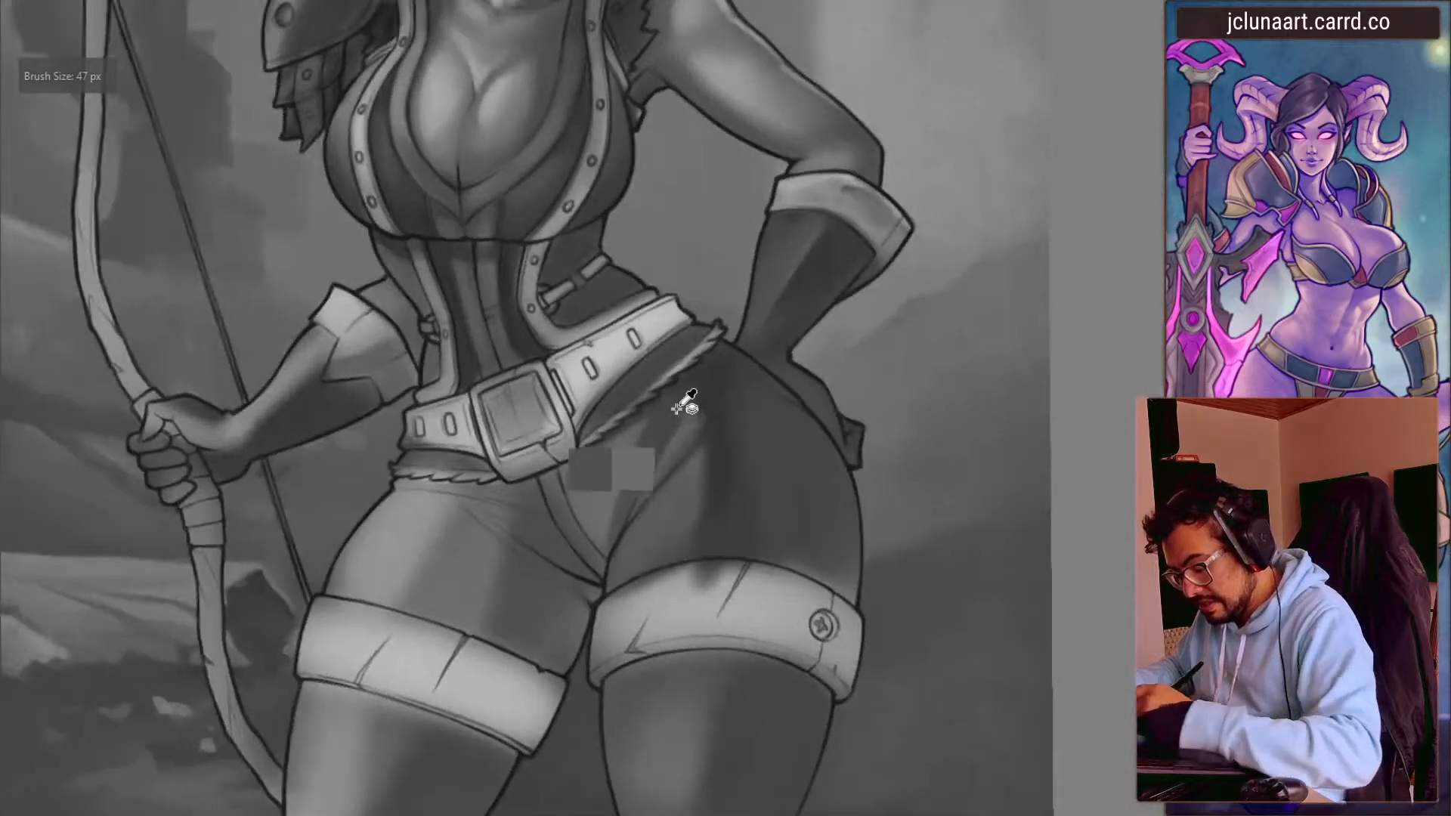
{"action": "key", "text": "bracketright"}
{"action": "key", "text": "bracketright"}
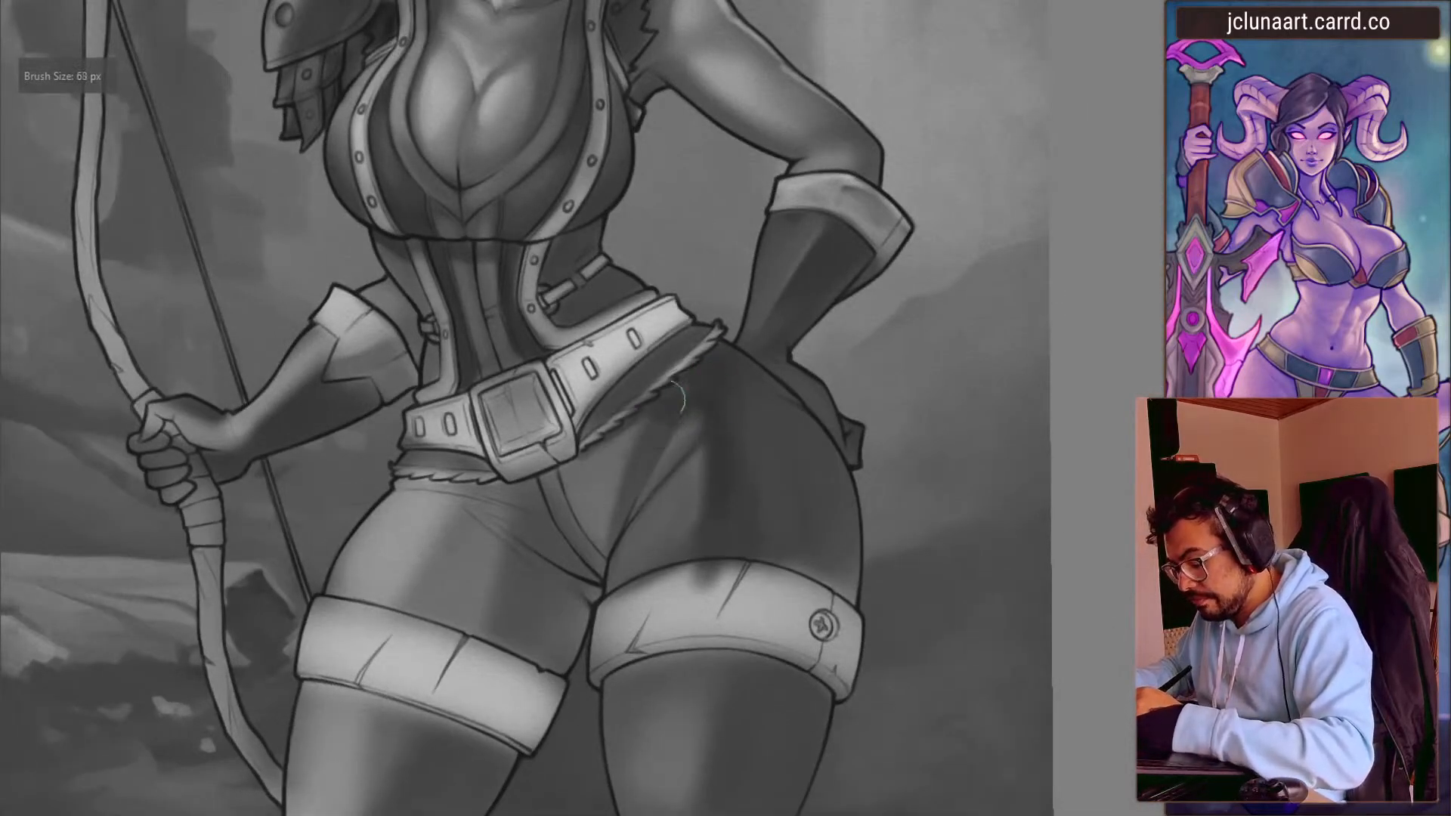
{"action": "key", "text": "bracketleft"}
{"action": "key", "text": "bracketleft"}
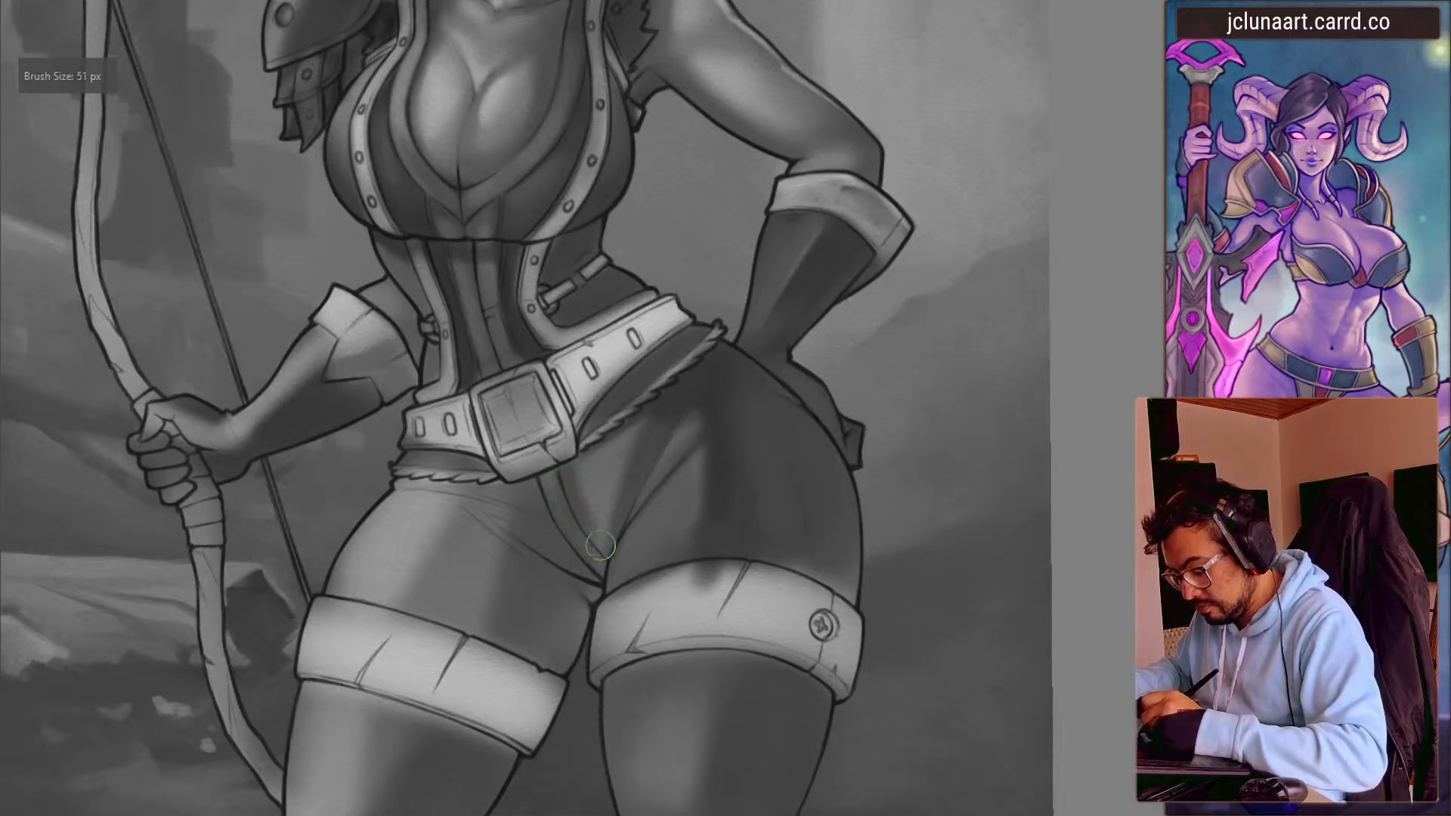
- Undo the last crotch stroke, then sample a tone and shade the bow-side leg of the shorts with a larger brush
{"action": "key", "text": "ctrl+z"}
{"action": "left_click", "coordinate": [489, 525], "text": "ctrl"}
{"action": "mouse_move", "coordinate": [580, 491]}
{"action": "left_mouse_down"}
{"action": "mouse_move", "coordinate": [586, 508]}
{"action": "mouse_move", "coordinate": [497, 520]}
{"action": "mouse_move", "coordinate": [470, 501]}
{"action": "left_mouse_up"}
{"action": "key", "text": "bracketright"}
{"action": "mouse_move", "coordinate": [381, 470]}
{"action": "left_mouse_down"}
{"action": "mouse_move", "coordinate": [269, 337]}
{"action": "mouse_move", "coordinate": [280, 296]}
{"action": "left_mouse_up"}
{"action": "key", "text": "bracketright"}
{"action": "key", "text": "bracketright"}
- Sample new tones and shape the shadow on the bow-side leg of the shorts, leaving a light inner fold
{"action": "mouse_move", "coordinate": [461, 445]}
{"action": "left_mouse_down"}
{"action": "mouse_move", "coordinate": [424, 391]}
{"action": "mouse_move", "coordinate": [428, 477]}
{"action": "mouse_move", "coordinate": [445, 486]}
{"action": "left_mouse_up"}
{"action": "left_click", "coordinate": [395, 371], "text": "ctrl"}
{"action": "left_click", "coordinate": [469, 466], "text": "ctrl"}
{"action": "left_click_drag", "start_coordinate": [428, 374], "coordinate": [454, 423]}
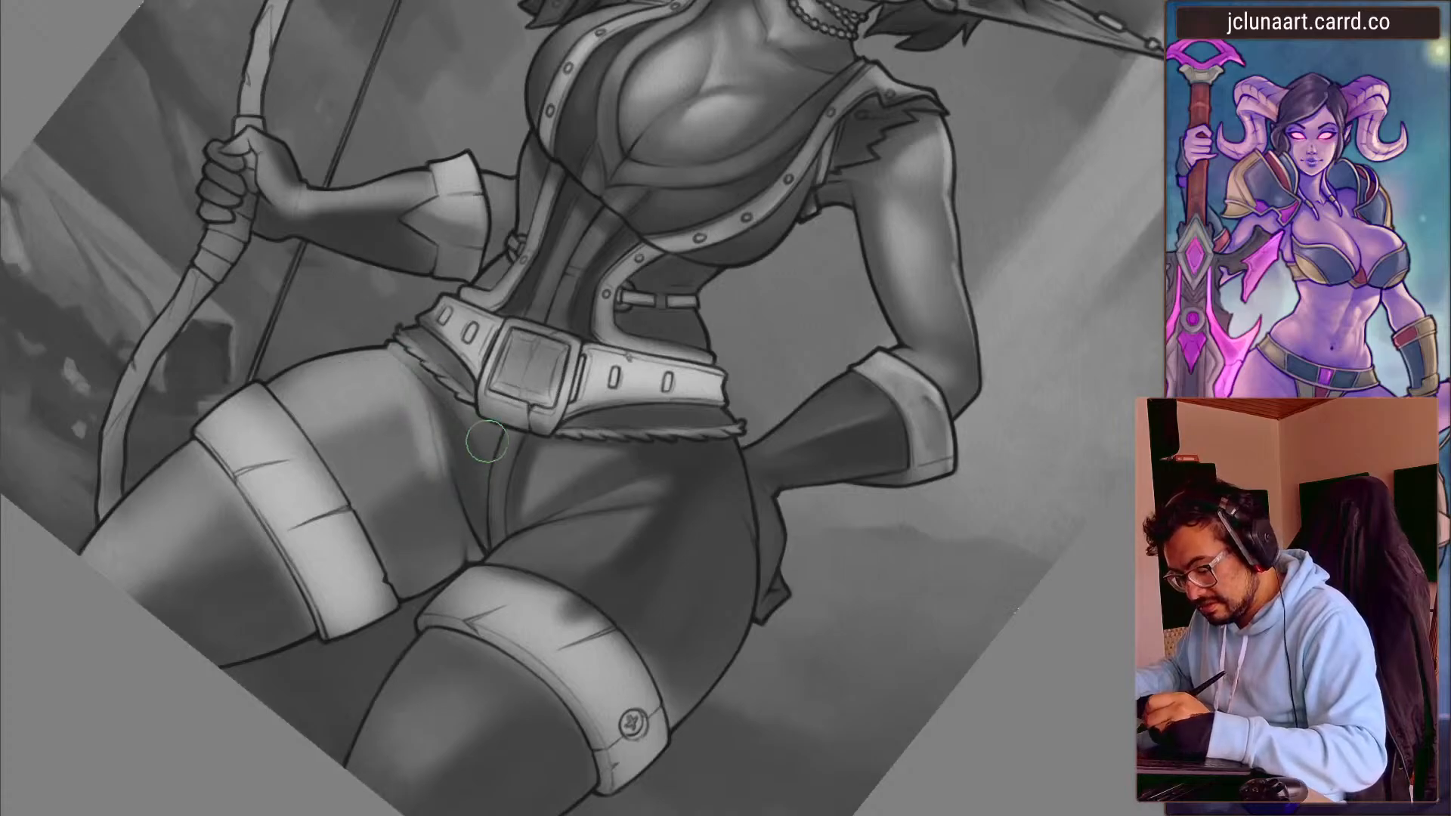
- Sample several tones and blend the crotch and inner-thigh shading of the shorts
{"action": "left_click", "coordinate": [481, 446], "text": "ctrl"}
{"action": "key", "text": "bracketright"}
{"action": "mouse_move", "coordinate": [511, 472]}
{"action": "left_mouse_down"}
{"action": "mouse_move", "coordinate": [486, 486]}
{"action": "mouse_move", "coordinate": [463, 428]}
{"action": "left_mouse_up"}
{"action": "left_click", "coordinate": [525, 454], "text": "ctrl"}
{"action": "key", "text": "bracketleft"}
{"action": "left_click", "coordinate": [550, 465], "text": "ctrl"}
{"action": "mouse_move", "coordinate": [516, 491]}
{"action": "left_mouse_down"}
{"action": "mouse_move", "coordinate": [472, 511]}
{"action": "mouse_move", "coordinate": [437, 351]}
{"action": "left_mouse_up"}
{"action": "left_click", "coordinate": [575, 375], "text": "ctrl"}
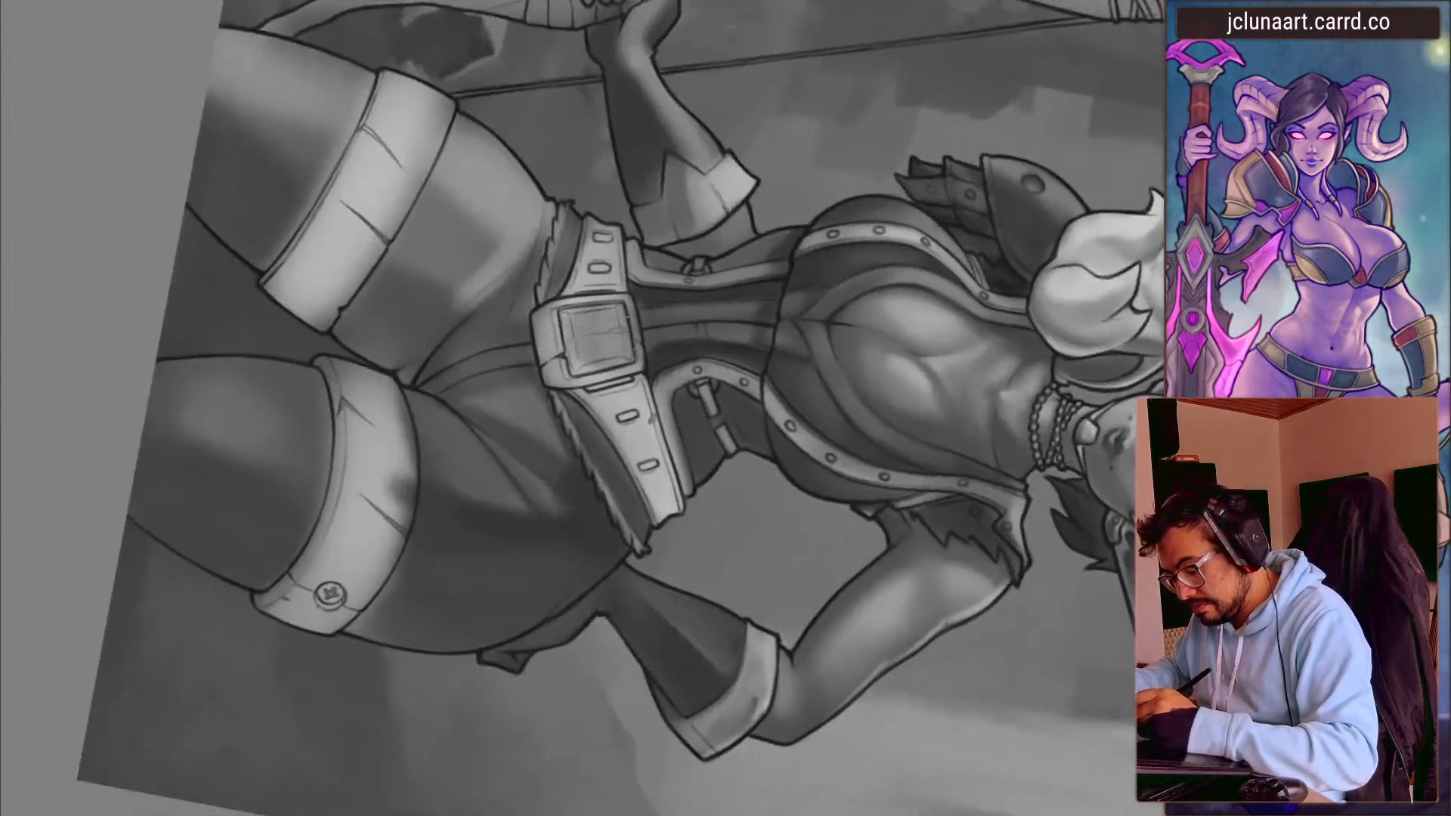
- Darken the belt holes and shade the belt strap around the buckle with sampled tones
{"action": "key", "text": "bracketleft"}
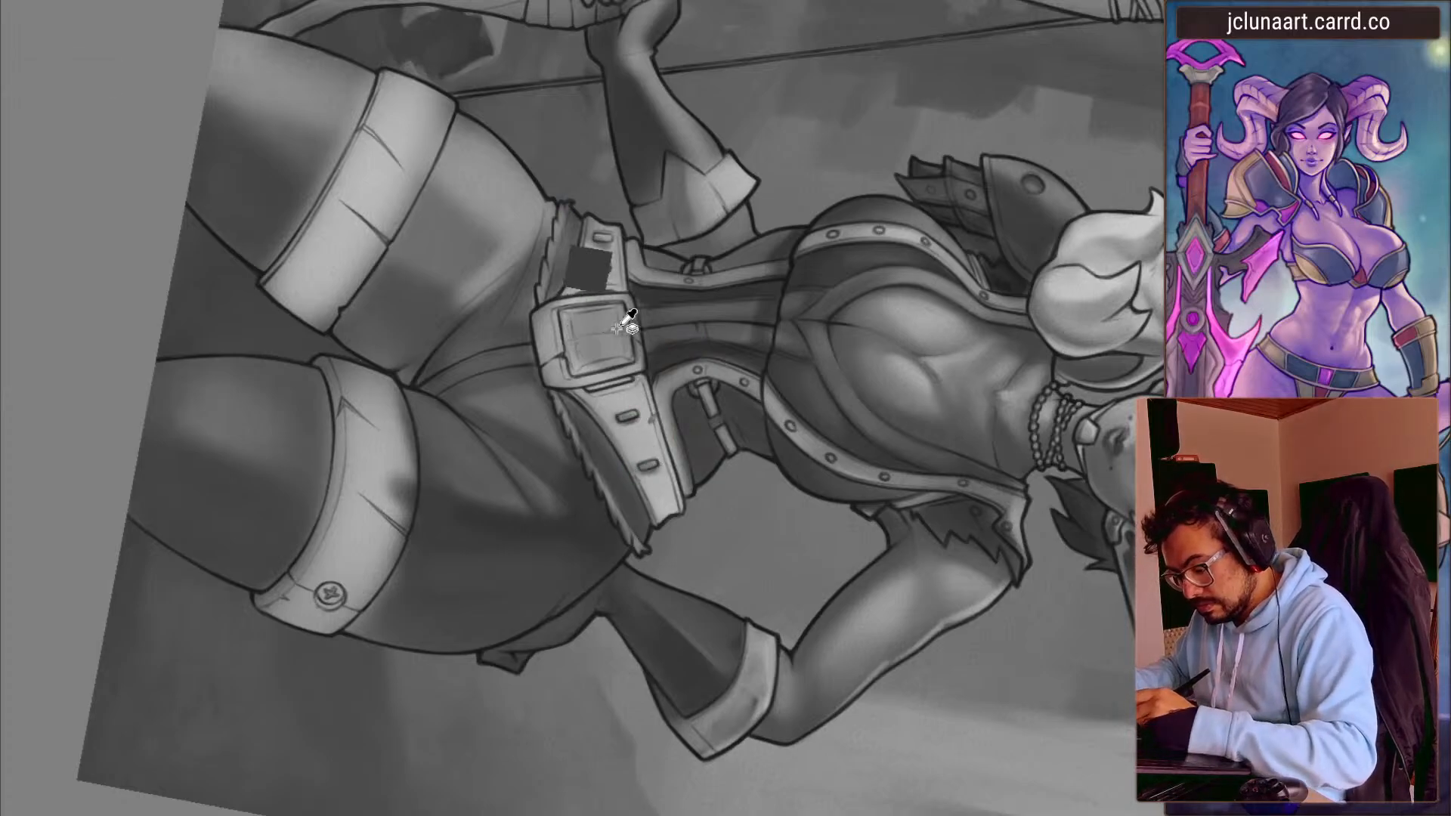
{"action": "key", "text": "bracketright"}
{"action": "key", "text": "bracketright"}
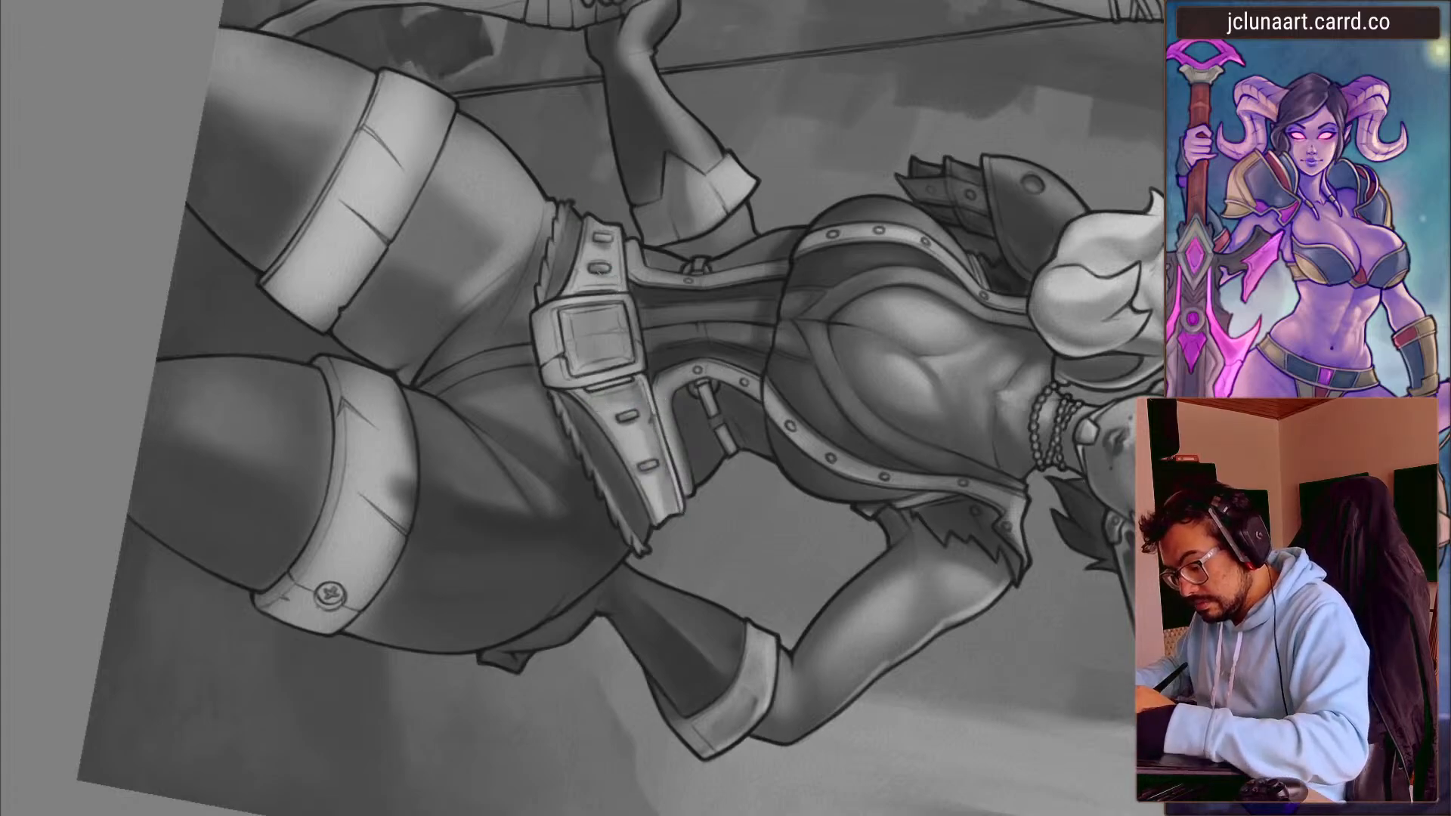
{"action": "left_click_drag", "start_coordinate": [425, 245], "coordinate": [427, 300]}
{"action": "left_click", "coordinate": [557, 330], "text": "ctrl"}
{"action": "key", "text": "bracketright"}
{"action": "mouse_move", "coordinate": [550, 363]}
{"action": "left_mouse_down"}
{"action": "mouse_move", "coordinate": [544, 399]}
{"action": "mouse_move", "coordinate": [508, 408]}
{"action": "mouse_move", "coordinate": [538, 404]}
{"action": "mouse_move", "coordinate": [548, 387]}
{"action": "mouse_move", "coordinate": [534, 389]}
{"action": "left_mouse_up"}
- Sample further tones, refine the belt and buckle shading, and mirror the canvas view
{"action": "left_click", "coordinate": [500, 432], "text": "ctrl"}
{"action": "key", "text": "bracketleft"}
{"action": "left_click", "coordinate": [527, 387], "text": "ctrl"}
{"action": "left_click_drag", "start_coordinate": [368, 423], "coordinate": [300, 578]}
{"action": "key", "text": "m"}
{"action": "left_click_drag", "start_coordinate": [302, 496], "coordinate": [311, 362]}
- Sample a tone, greatly enlarge the brush and darken the belt with broad soft shading
{"action": "left_click", "coordinate": [538, 378], "text": "ctrl"}
{"action": "key", "text": "bracketright"}
{"action": "key", "text": "bracketright"}
{"action": "key", "text": "bracketright"}
{"action": "key", "text": "bracketright"}
{"action": "key", "text": "bracketright"}
{"action": "key", "text": "bracketright"}
{"action": "key", "text": "bracketright"}
{"action": "key", "text": "bracketright"}
{"action": "key", "text": "bracketright"}
{"action": "key", "text": "bracketright"}
{"action": "key", "text": "bracketright"}
{"action": "key", "text": "bracketright"}
{"action": "key", "text": "bracketright"}
{"action": "key", "text": "bracketright"}
{"action": "key", "text": "bracketright"}
{"action": "key", "text": "bracketright"}
{"action": "mouse_move", "coordinate": [534, 382]}
{"action": "left_mouse_down"}
{"action": "mouse_move", "coordinate": [573, 458]}
{"action": "mouse_move", "coordinate": [378, 526]}
{"action": "left_mouse_up"}
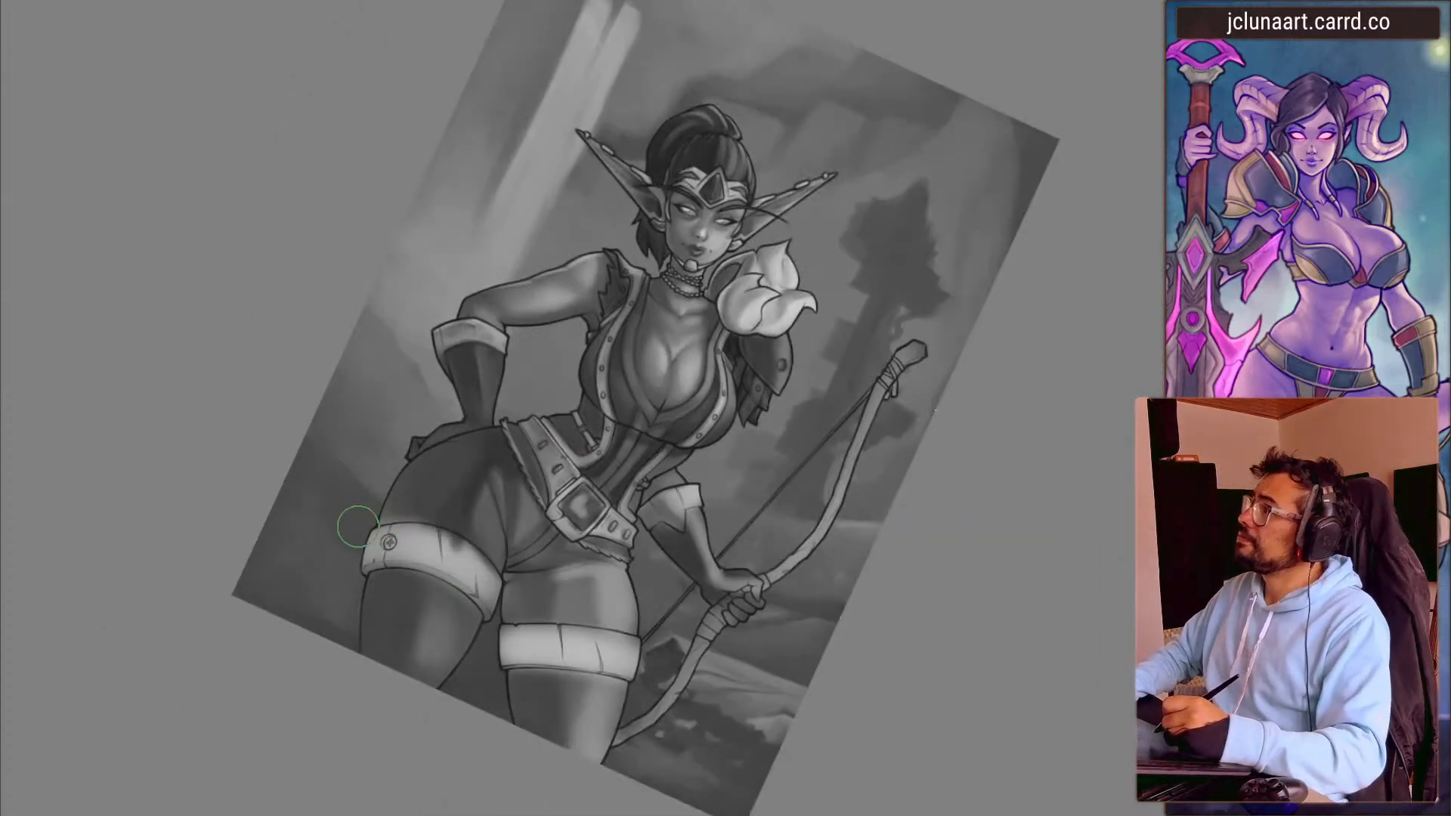
- Reduce the brush from 126 px and shade the forearm of the bow-arm glove, starting near the wrist
{"action": "mouse_move", "coordinate": [351, 528]}
{"action": "left_mouse_down"}
{"action": "mouse_move", "coordinate": [249, 409]}
{"action": "mouse_move", "coordinate": [405, 388]}
{"action": "mouse_move", "coordinate": [350, 525]}
{"action": "mouse_move", "coordinate": [673, 280]}
{"action": "mouse_move", "coordinate": [731, 306]}
{"action": "left_mouse_up"}
{"action": "key", "text": "bracketright"}
{"action": "key", "text": "bracketright"}
{"action": "key", "text": "bracketright"}
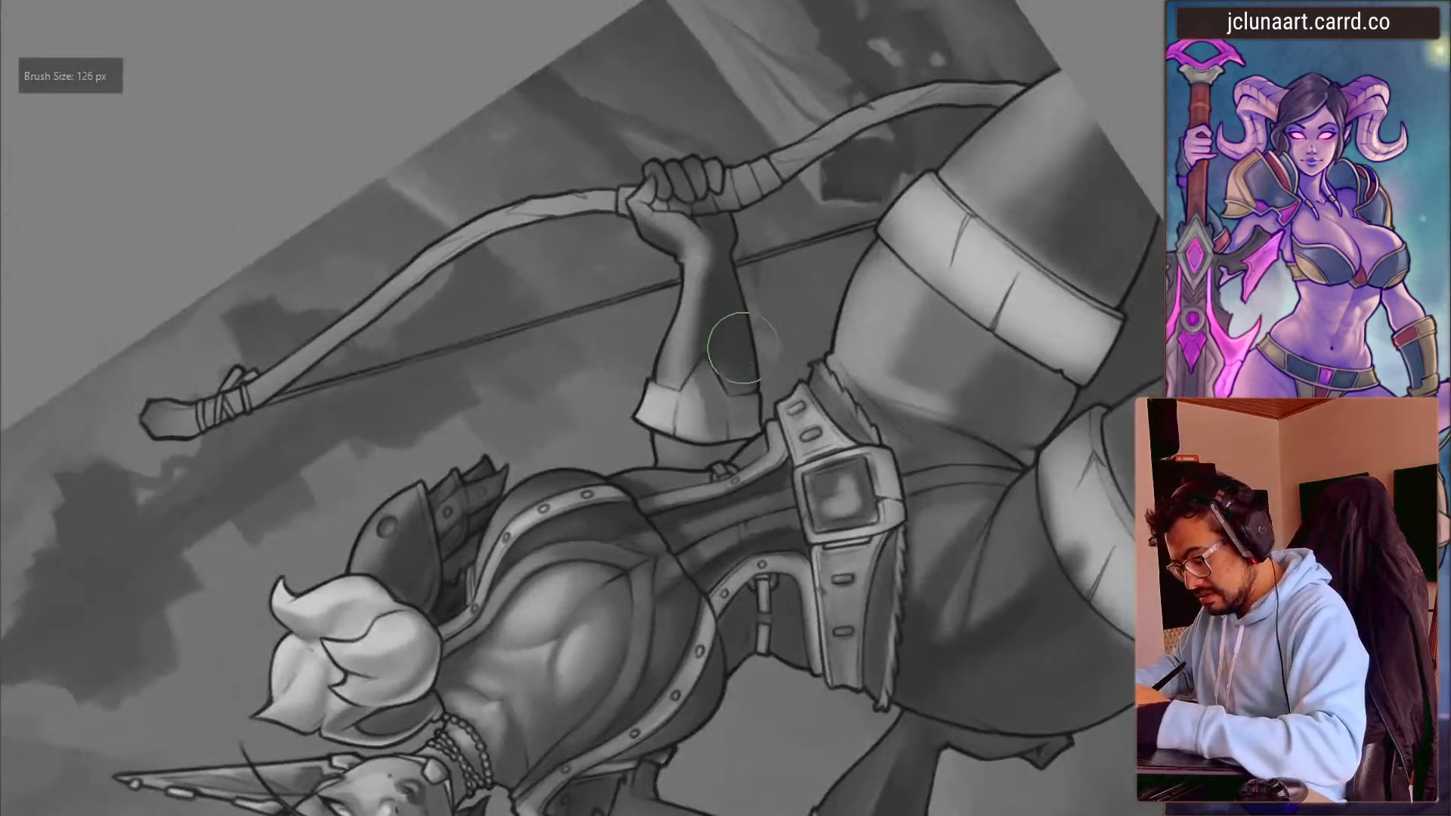
{"action": "key", "text": "bracketleft"}
{"action": "key", "text": "bracketleft"}
{"action": "key", "text": "bracketleft"}
{"action": "key", "text": "bracketleft"}
{"action": "key", "text": "bracketleft"}
{"action": "key", "text": "bracketleft"}
{"action": "key", "text": "bracketleft"}
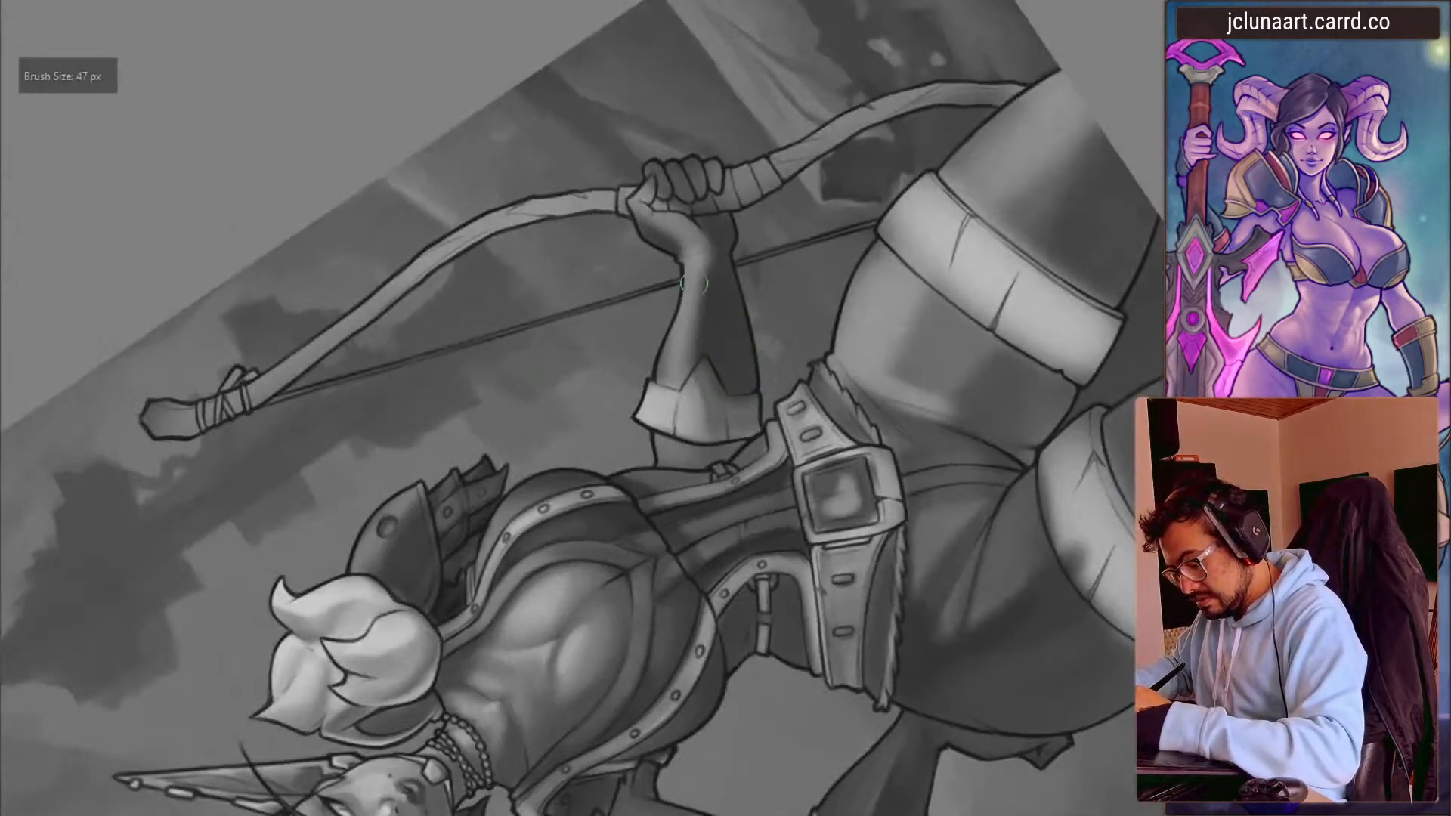
{"action": "key", "text": "bracketright"}
{"action": "key", "text": "bracketright"}
{"action": "key", "text": "bracketright"}
{"action": "mouse_move", "coordinate": [706, 302]}
{"action": "left_mouse_down"}
{"action": "mouse_move", "coordinate": [714, 363]}
{"action": "mouse_move", "coordinate": [741, 386]}
{"action": "left_mouse_up"}
{"action": "left_click_drag", "start_coordinate": [714, 257], "coordinate": [714, 302]}
- Deepen the shadow along the underside of the bow-arm glove between the cuff and the wrist
{"action": "left_click_drag", "start_coordinate": [446, 234], "coordinate": [691, 195]}
{"action": "left_click_drag", "start_coordinate": [778, 363], "coordinate": [217, 327]}
{"action": "left_click_drag", "start_coordinate": [680, 227], "coordinate": [763, 355]}
{"action": "left_click_drag", "start_coordinate": [737, 505], "coordinate": [786, 616]}
{"action": "left_click_drag", "start_coordinate": [749, 544], "coordinate": [789, 634]}
- Tone down the lit side of the bow-arm glove toward the hand with a 73 px brush
{"action": "key", "text": "bracketleft"}
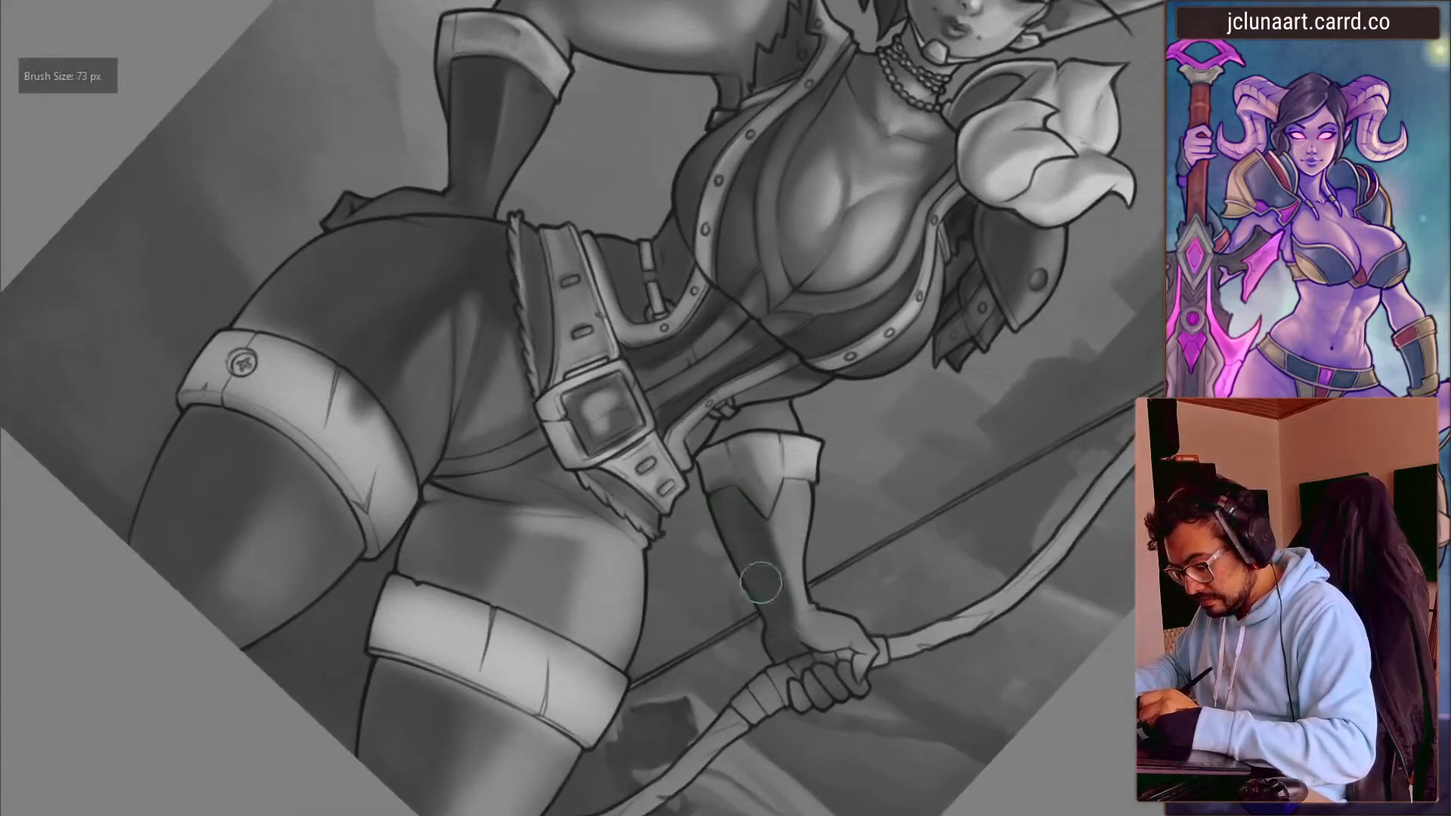
{"action": "left_click_drag", "start_coordinate": [805, 478], "coordinate": [805, 604]}
{"action": "key", "text": "bracketright"}
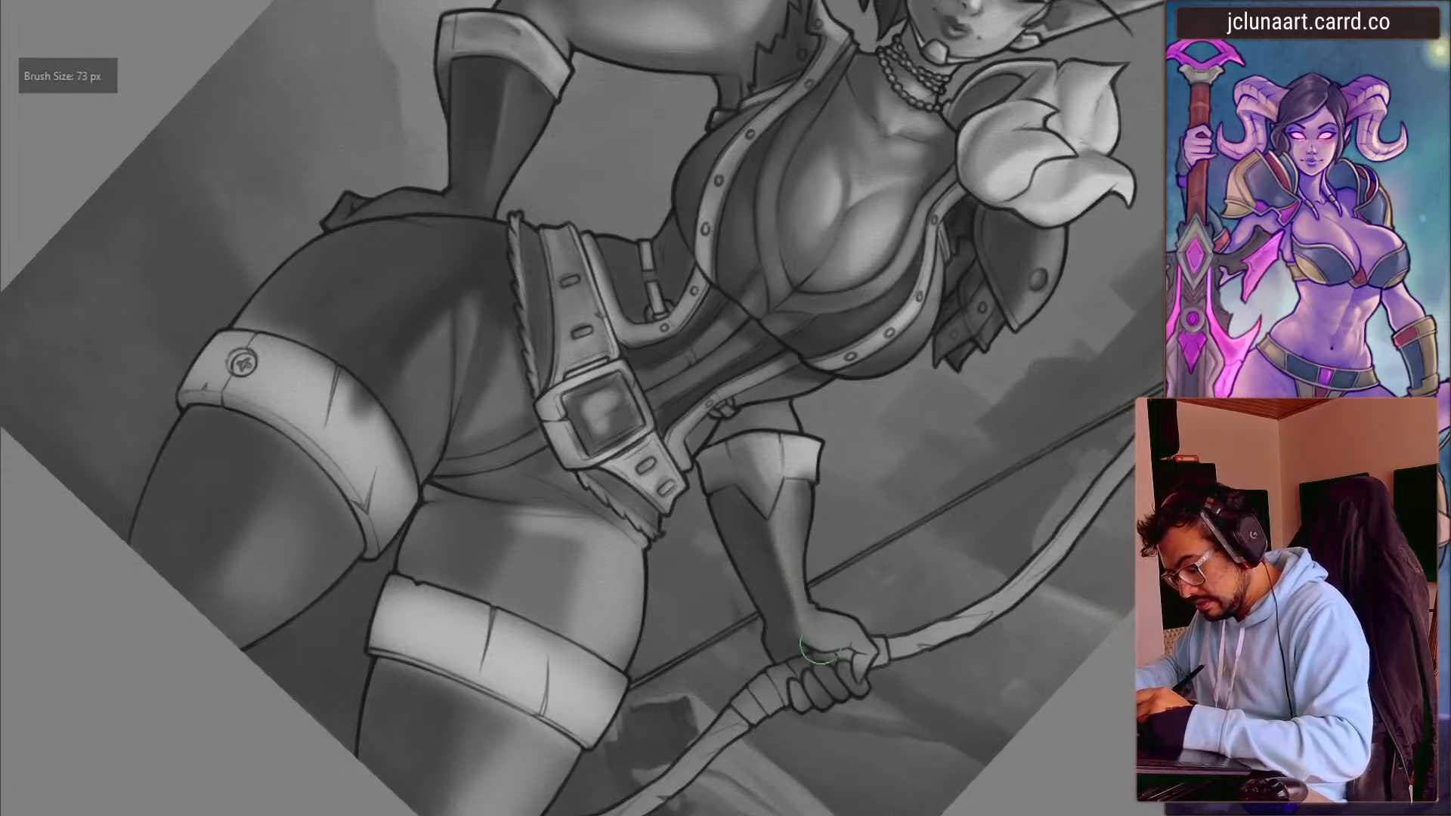
{"action": "left_click_drag", "start_coordinate": [807, 487], "coordinate": [741, 424]}
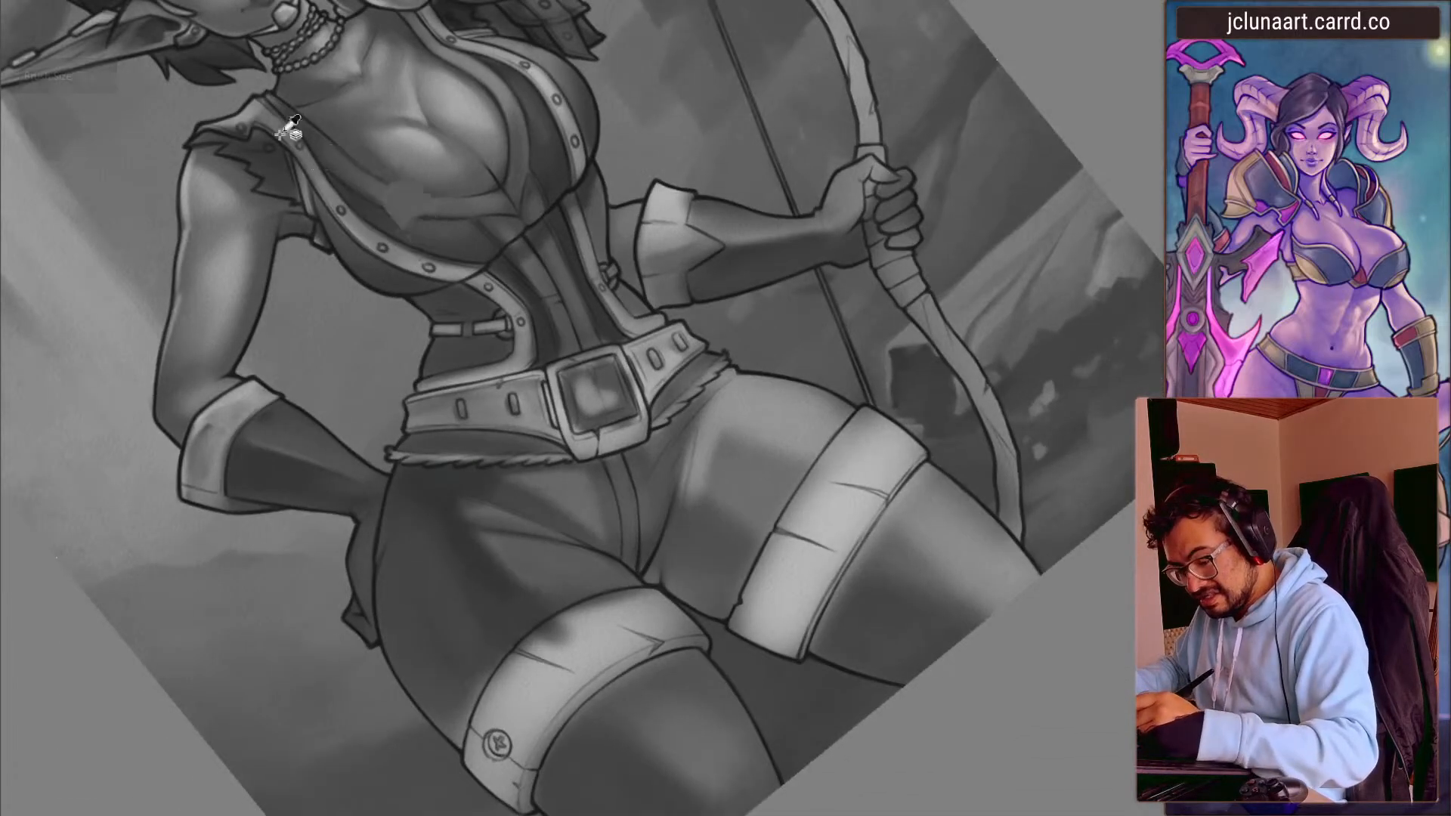
- Darken the bow hand and grip with a 96 px brush, then shade the glove cuff with an 84 px brush
{"action": "key", "text": "bracketright"}
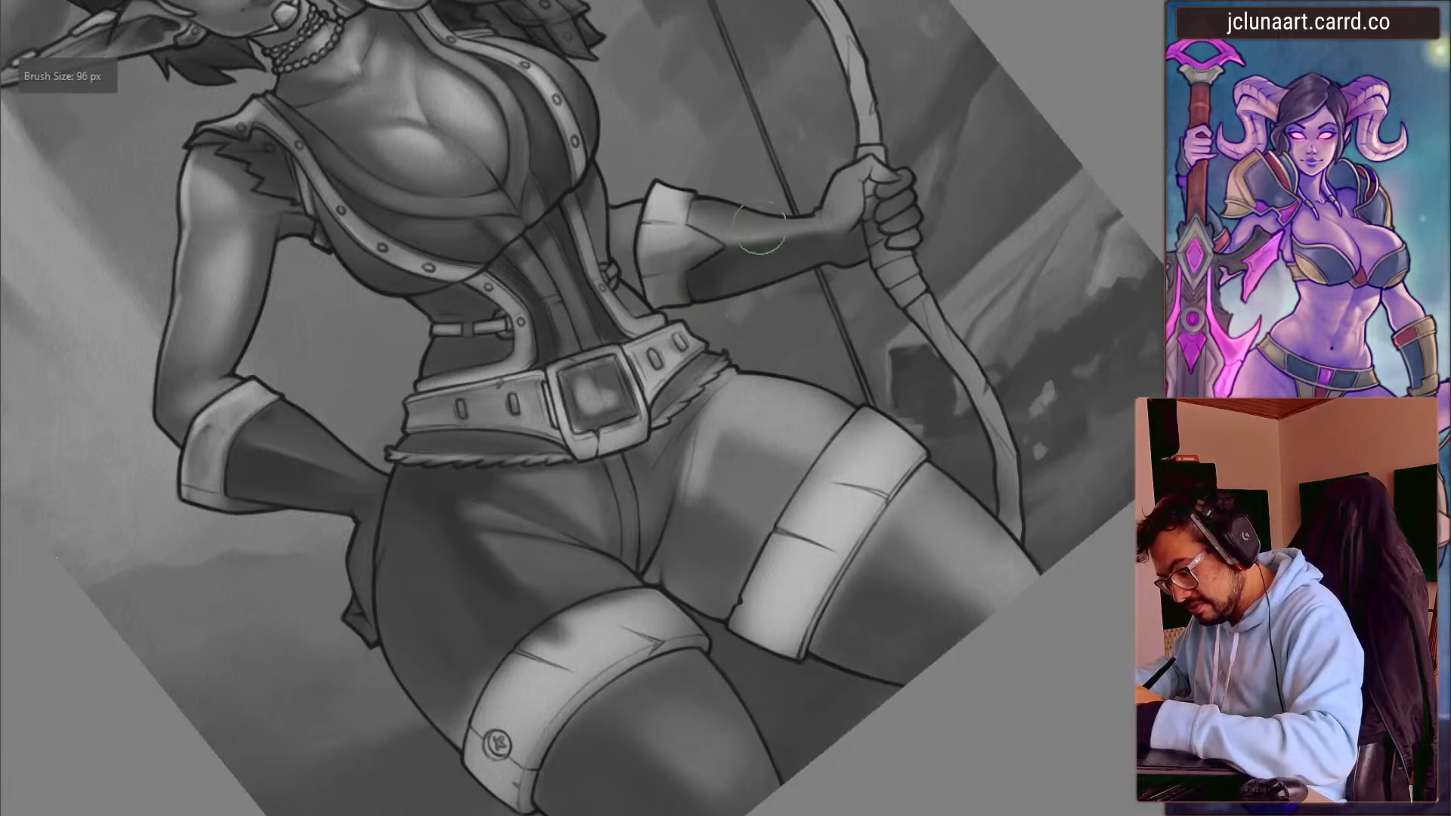
{"action": "mouse_move", "coordinate": [832, 218]}
{"action": "left_mouse_down"}
{"action": "mouse_move", "coordinate": [903, 215]}
{"action": "mouse_move", "coordinate": [869, 196]}
{"action": "mouse_move", "coordinate": [899, 250]}
{"action": "mouse_move", "coordinate": [855, 235]}
{"action": "left_mouse_up"}
{"action": "left_click", "coordinate": [751, 418], "text": "alt"}
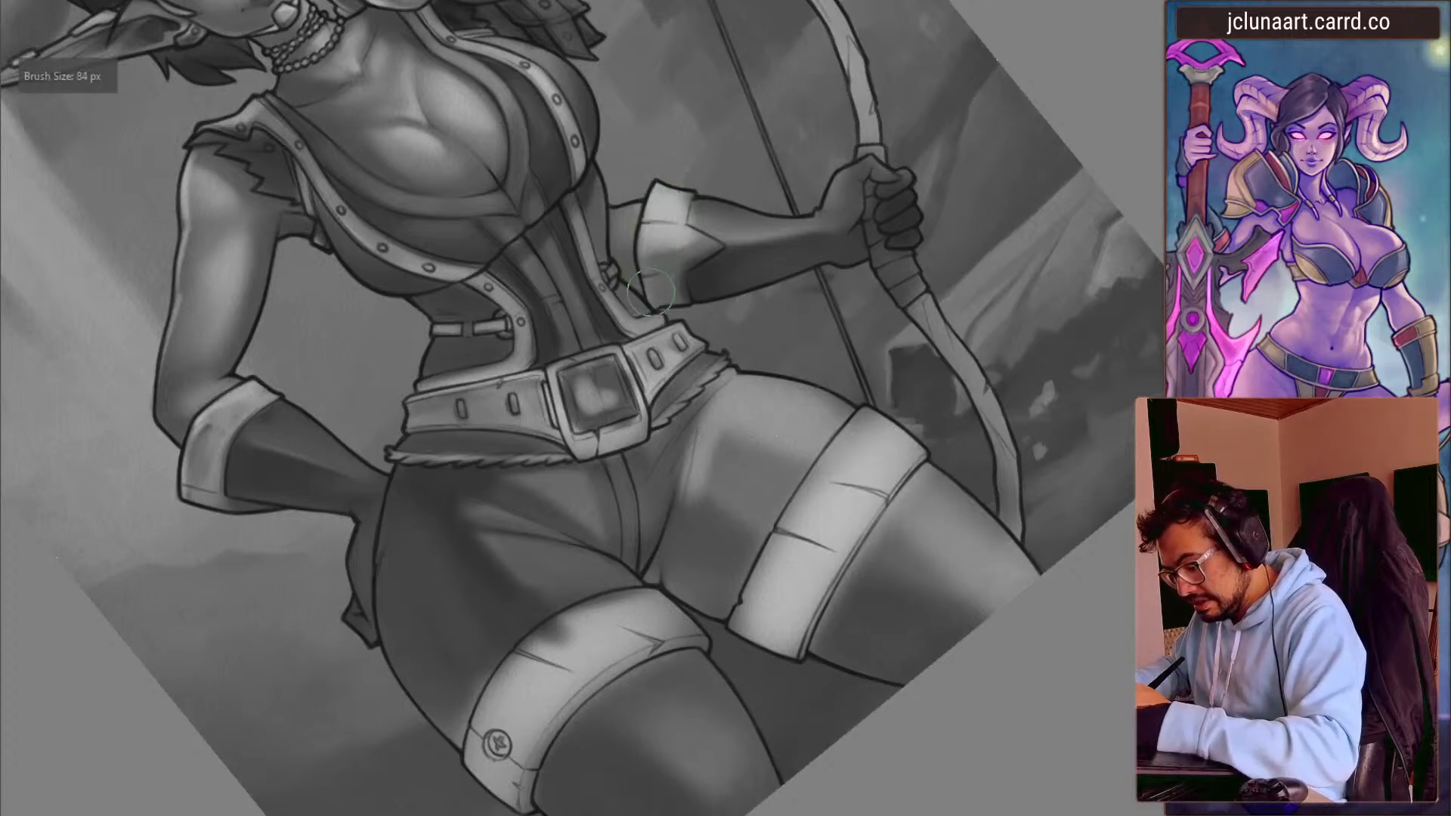
{"action": "mouse_move", "coordinate": [443, 466]}
{"action": "left_mouse_down"}
{"action": "mouse_move", "coordinate": [434, 412]}
{"action": "mouse_move", "coordinate": [295, 405]}
{"action": "mouse_move", "coordinate": [499, 528]}
{"action": "mouse_move", "coordinate": [518, 587]}
{"action": "mouse_move", "coordinate": [437, 469]}
{"action": "mouse_move", "coordinate": [513, 545]}
{"action": "mouse_move", "coordinate": [431, 458]}
{"action": "left_mouse_up"}
- Darken the bow-side thigh band with a 135 px brush and undo the last two strokes
{"action": "key", "text": "]"}
{"action": "key", "text": "]"}
{"action": "key", "text": "]"}
{"action": "key", "text": "]"}
{"action": "key", "text": "]"}
{"action": "left_click_drag", "start_coordinate": [524, 597], "coordinate": [485, 538]}
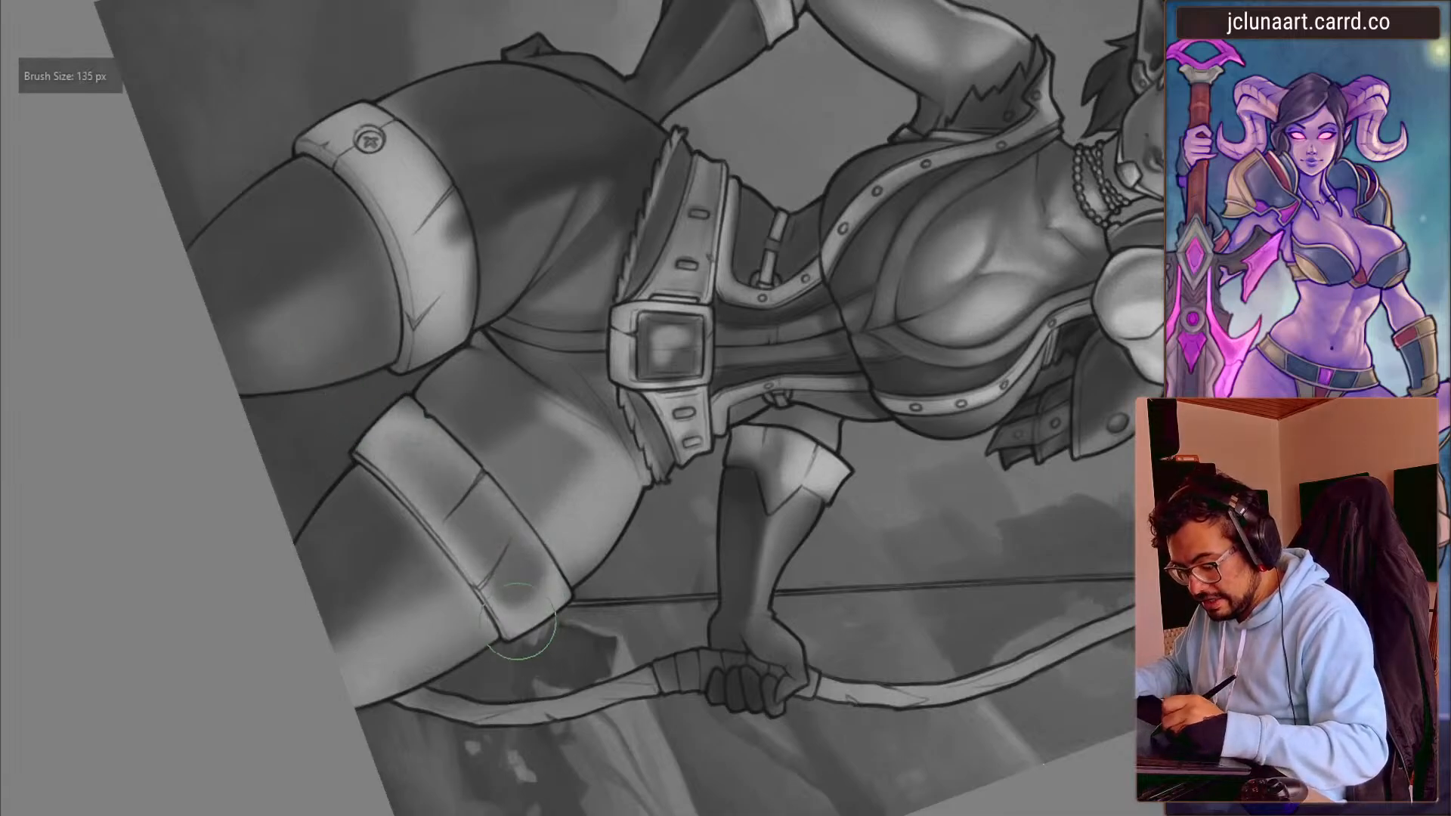
{"action": "key", "text": "ctrl+z"}
{"action": "key", "text": "ctrl+z"}
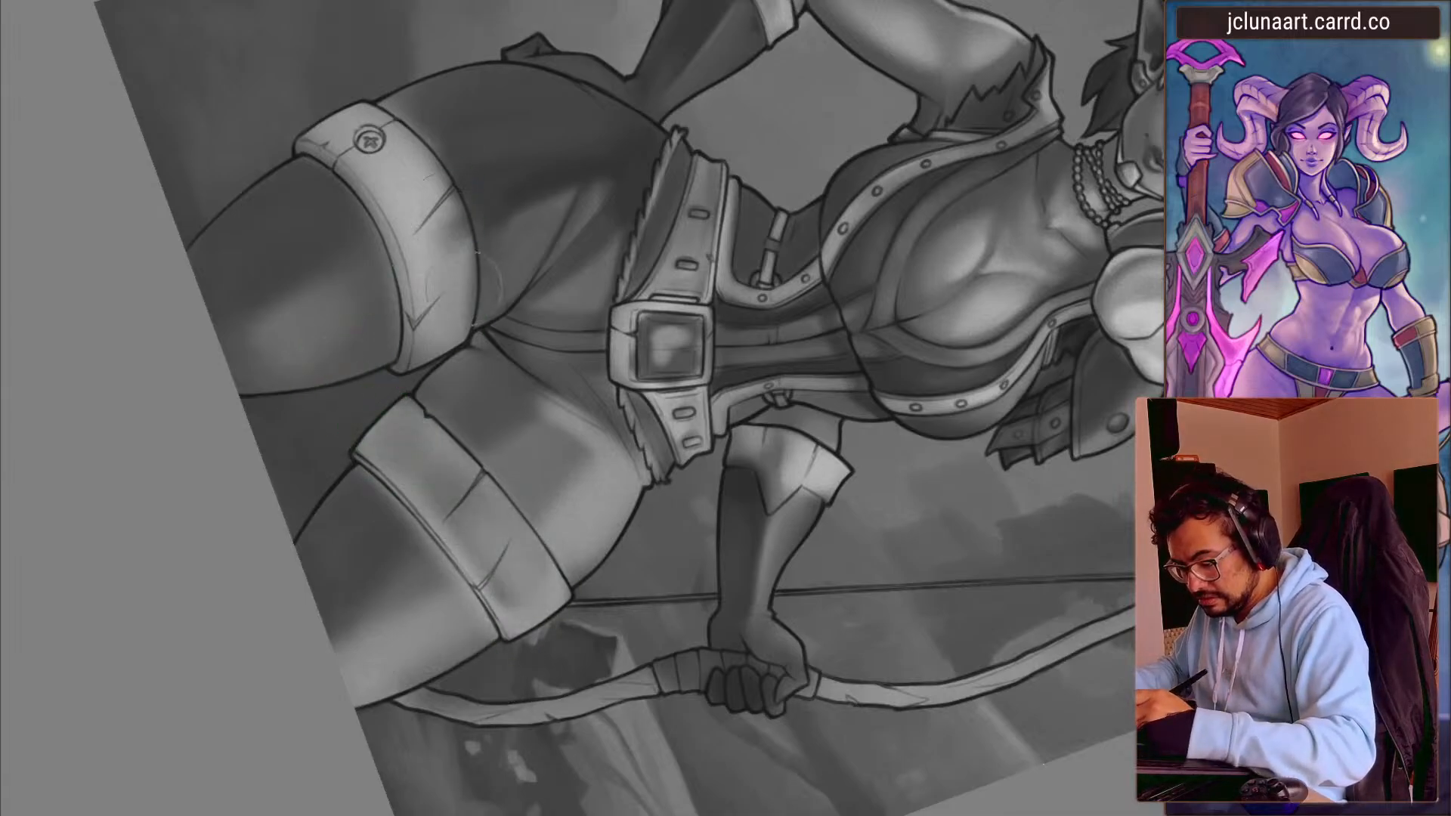
- Paint over the dark smudge on the hip-side thigh band with a smaller brush and a sampled light tone
{"action": "key", "text": "]"}
{"action": "key", "text": "["}
{"action": "key", "text": "["}
{"action": "key", "text": "["}
{"action": "key", "text": "["}
{"action": "left_click_drag", "start_coordinate": [441, 226], "coordinate": [446, 302]}
{"action": "key", "text": "["}
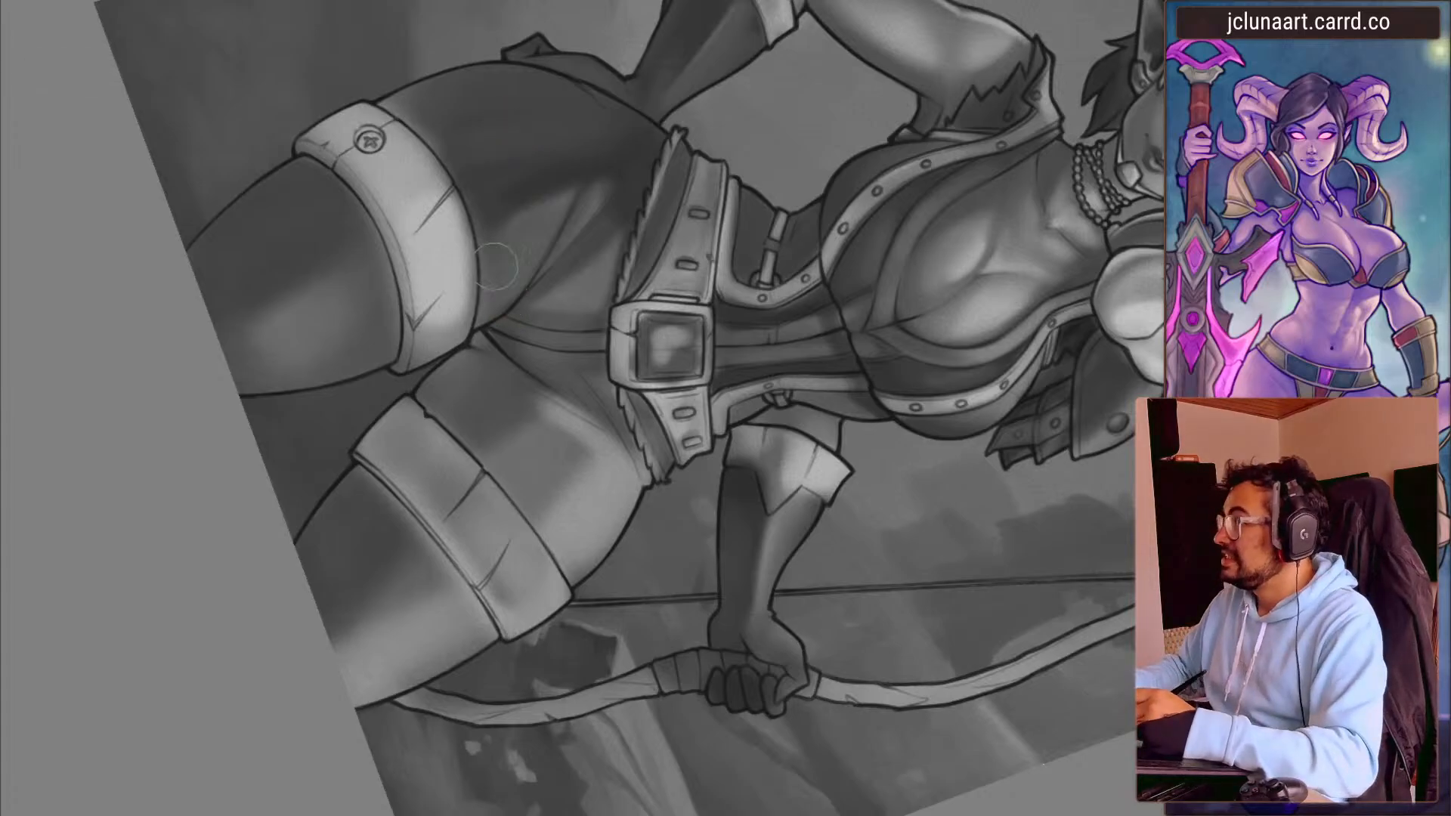
{"action": "key", "text": "]"}
{"action": "left_click_drag", "start_coordinate": [419, 208], "coordinate": [441, 306]}
{"action": "left_click", "coordinate": [418, 246], "text": "ctrl"}
- Lighten the bow-side thigh band and model its shading with sampled tones
{"action": "mouse_move", "coordinate": [410, 181]}
{"action": "left_mouse_down"}
{"action": "mouse_move", "coordinate": [433, 246]}
{"action": "mouse_move", "coordinate": [330, 357]}
{"action": "mouse_move", "coordinate": [540, 616]}
{"action": "left_mouse_up"}
{"action": "key", "text": "]"}
{"action": "left_click", "coordinate": [597, 593], "text": "ctrl"}
{"action": "key", "text": "["}
{"action": "key", "text": "["}
{"action": "mouse_move", "coordinate": [779, 333]}
{"action": "left_mouse_down"}
{"action": "mouse_move", "coordinate": [756, 450]}
{"action": "mouse_move", "coordinate": [737, 454]}
{"action": "mouse_move", "coordinate": [759, 427]}
{"action": "mouse_move", "coordinate": [730, 430]}
{"action": "mouse_move", "coordinate": [729, 533]}
{"action": "left_mouse_up"}
{"action": "left_click", "coordinate": [750, 417], "text": "ctrl"}
{"action": "key", "text": "]"}
{"action": "key", "text": "]"}
- Enlarge the brush, sample tones and shade the bow-side stocking just below the thigh band
{"action": "left_click", "coordinate": [761, 458], "text": "ctrl"}
{"action": "key", "text": "]"}
{"action": "key", "text": "]"}
{"action": "key", "text": "]"}
{"action": "left_click", "coordinate": [854, 464], "text": "ctrl"}
{"action": "left_click_drag", "start_coordinate": [827, 427], "coordinate": [809, 503]}
{"action": "left_click", "coordinate": [845, 374], "text": "ctrl"}
{"action": "mouse_move", "coordinate": [839, 363]}
{"action": "left_mouse_down"}
{"action": "mouse_move", "coordinate": [865, 397]}
{"action": "mouse_move", "coordinate": [833, 435]}
{"action": "mouse_move", "coordinate": [832, 343]}
{"action": "left_mouse_up"}
- Blend the bow-side stocking's midtones below the thigh band with a larger brush and several sampled tones
{"action": "left_click", "coordinate": [879, 403], "text": "ctrl"}
{"action": "key", "text": "]"}
{"action": "key", "text": "]"}
{"action": "key", "text": "]"}
{"action": "left_click", "coordinate": [854, 484], "text": "ctrl"}
{"action": "mouse_move", "coordinate": [831, 344]}
{"action": "left_mouse_down"}
{"action": "mouse_move", "coordinate": [820, 430]}
{"action": "mouse_move", "coordinate": [854, 381]}
{"action": "left_mouse_up"}
{"action": "left_click", "coordinate": [900, 378], "text": "ctrl"}
- Shade the middle of the hip-side stocking with a soft brush larger than 230 px
{"action": "key", "text": "]"}
{"action": "key", "text": "]"}
{"action": "key", "text": "]"}
{"action": "key", "text": "]"}
{"action": "key", "text": "]"}
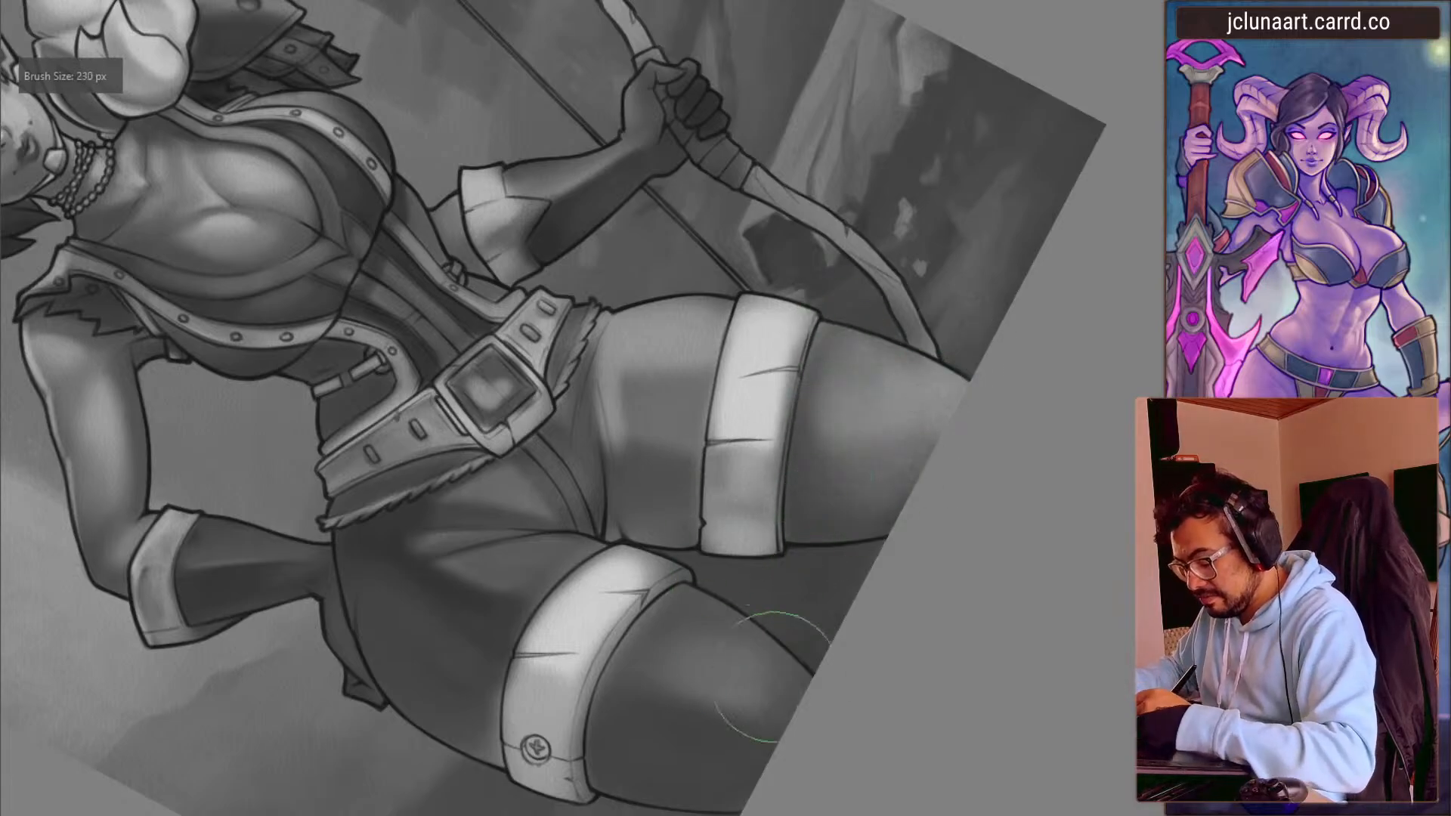
{"action": "key", "text": "]"}
{"action": "key", "text": "]"}
{"action": "key", "text": "]"}
{"action": "left_click_drag", "start_coordinate": [758, 680], "coordinate": [745, 710]}
{"action": "left_click_drag", "start_coordinate": [399, 608], "coordinate": [382, 714]}
{"action": "mouse_move", "coordinate": [382, 714]}
{"action": "left_mouse_down"}
{"action": "mouse_move", "coordinate": [333, 703]}
{"action": "mouse_move", "coordinate": [236, 418]}
{"action": "left_mouse_up"}
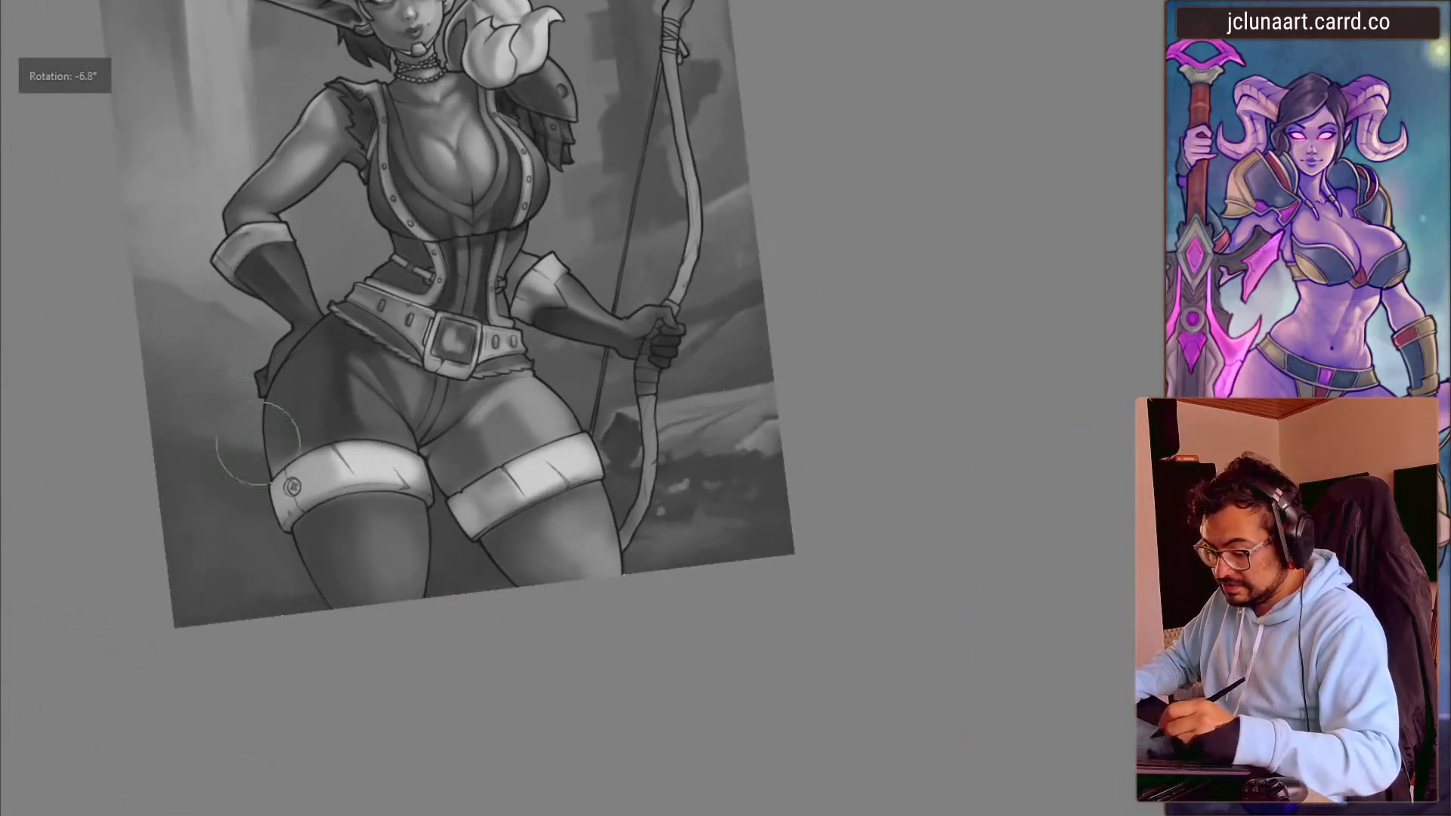
- Paint a brighter vertical highlight down the hip-side stocking with a reduced brush of about 188 px and sampled tones
{"action": "left_click_drag", "start_coordinate": [283, 516], "coordinate": [295, 442]}
{"action": "key", "text": "["}
{"action": "key", "text": "["}
{"action": "key", "text": "["}
{"action": "left_click", "coordinate": [648, 364], "text": "ctrl"}
{"action": "mouse_move", "coordinate": [440, 605]}
{"action": "left_mouse_down"}
{"action": "mouse_move", "coordinate": [430, 529]}
{"action": "mouse_move", "coordinate": [438, 608]}
{"action": "left_mouse_up"}
{"action": "left_click", "coordinate": [383, 518], "text": "ctrl"}
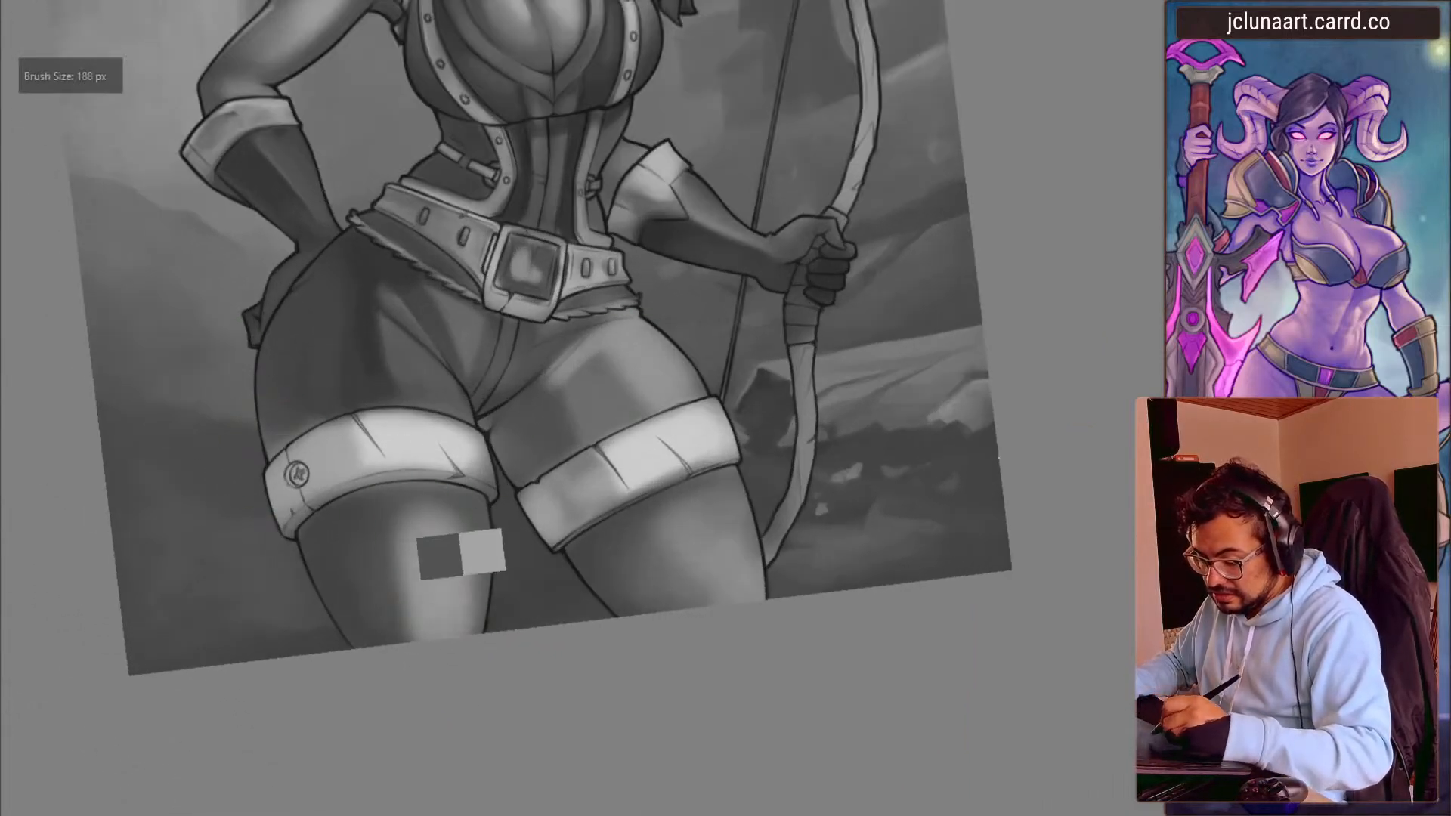
{"action": "key", "text": "]"}
{"action": "left_click_drag", "start_coordinate": [393, 529], "coordinate": [405, 642]}
- Examine the whole figure's values in mirrored and normal view, and inspect the thigh bands up close
{"action": "key", "text": "m"}
{"action": "left_click_drag", "start_coordinate": [276, 508], "coordinate": [276, 559]}
{"action": "left_click_drag", "start_coordinate": [284, 363], "coordinate": [283, 529]}
{"action": "left_click_drag", "start_coordinate": [279, 446], "coordinate": [287, 408]}
{"action": "key", "text": "2"}
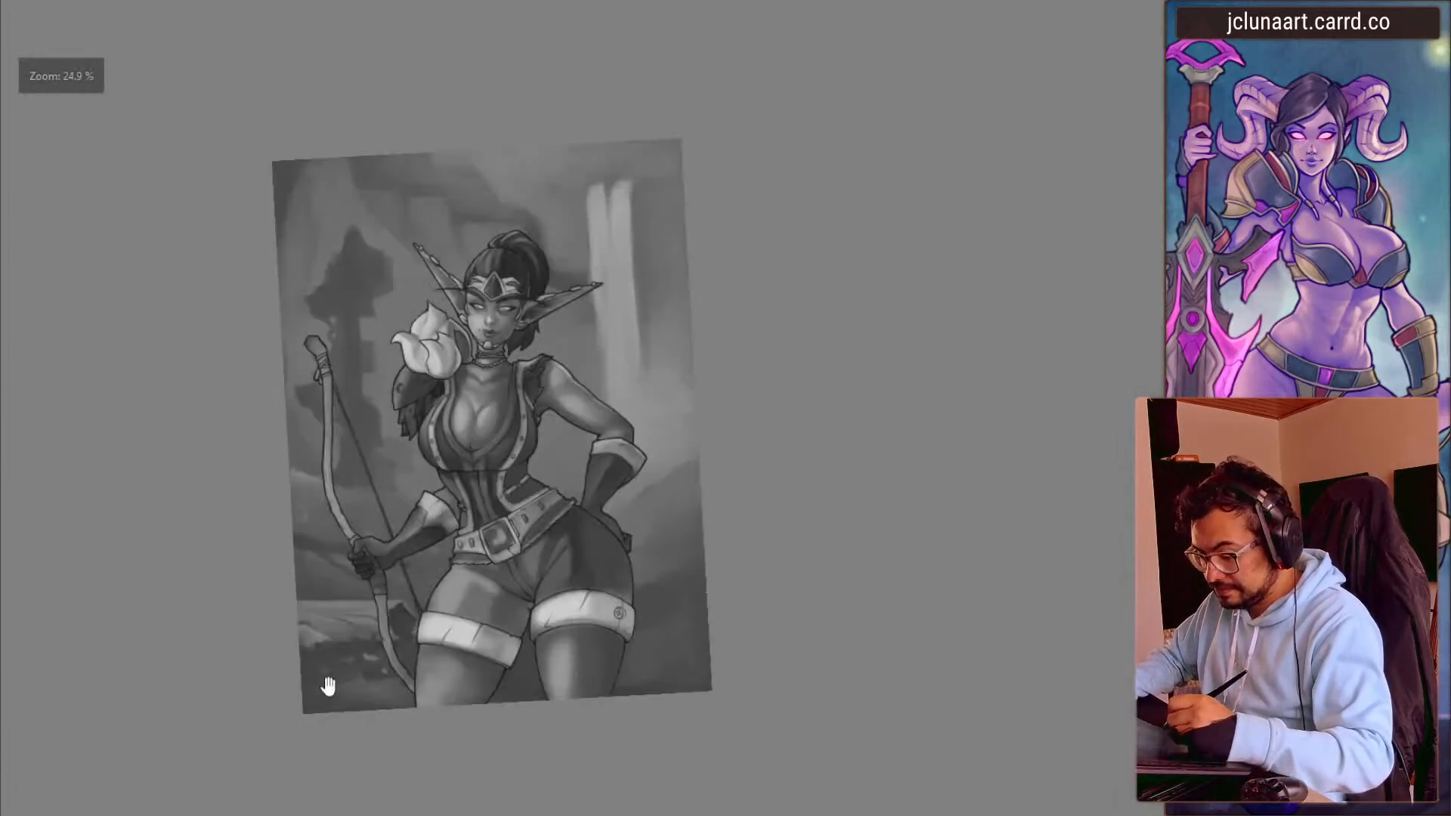
{"action": "key", "text": "m"}
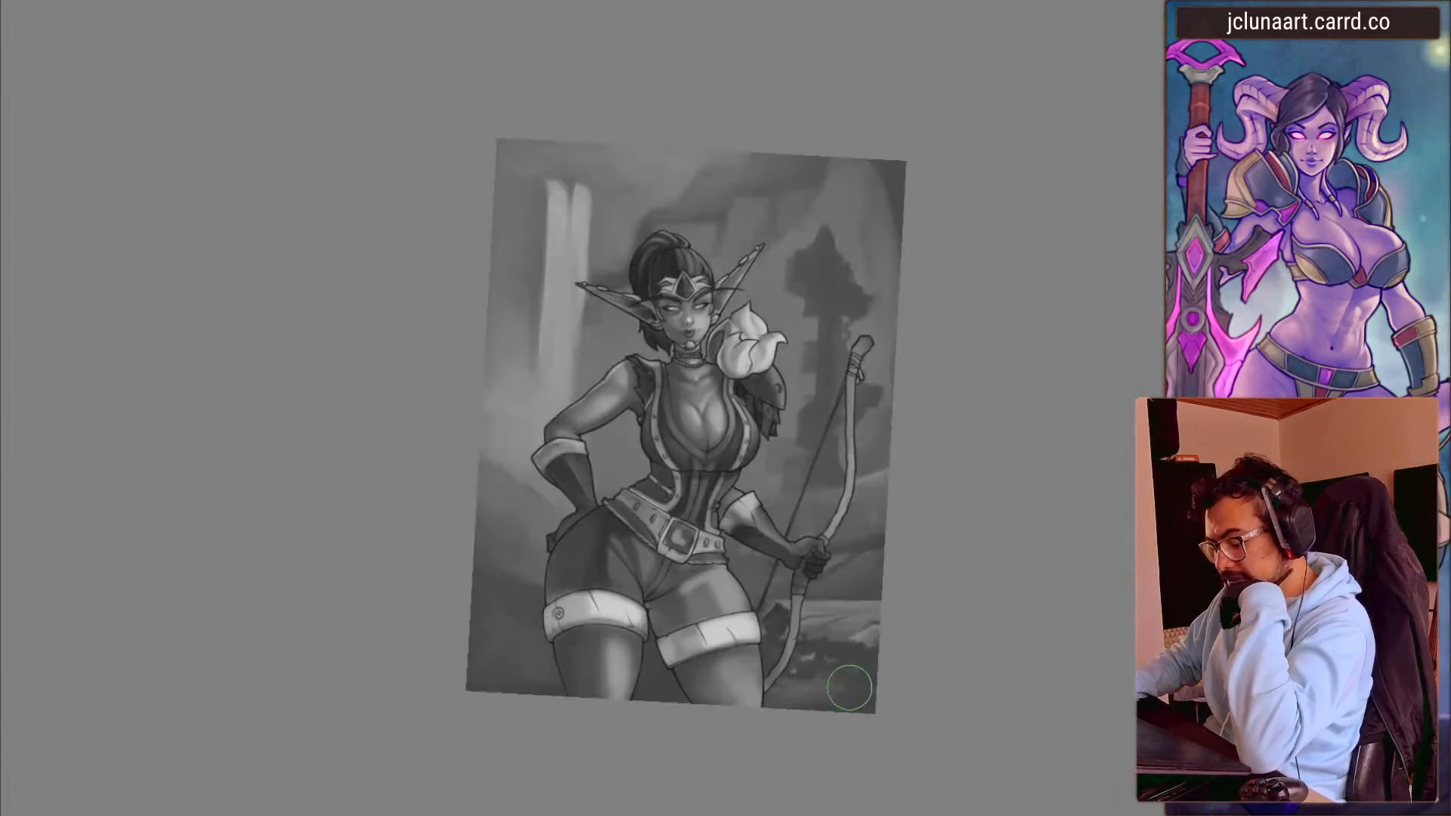
{"action": "left_click_drag", "start_coordinate": [737, 448], "coordinate": [732, 265]}
{"action": "mouse_move", "coordinate": [519, 146]}
{"action": "left_mouse_down"}
{"action": "mouse_move", "coordinate": [534, 405]}
{"action": "mouse_move", "coordinate": [525, 571]}
{"action": "left_mouse_up"}
{"action": "left_click_drag", "start_coordinate": [567, 344], "coordinate": [567, 282]}
{"action": "left_click_drag", "start_coordinate": [625, 605], "coordinate": [593, 129]}
{"action": "left_click_drag", "start_coordinate": [656, 726], "coordinate": [554, 471]}
{"action": "left_click_drag", "start_coordinate": [554, 471], "coordinate": [469, 535]}
{"action": "left_click_drag", "start_coordinate": [713, 350], "coordinate": [663, 158]}
{"action": "left_click_drag", "start_coordinate": [530, 621], "coordinate": [635, 325]}
{"action": "left_click_drag", "start_coordinate": [510, 555], "coordinate": [605, 307]}
{"action": "mouse_move", "coordinate": [465, 238]}
{"action": "left_mouse_down"}
{"action": "mouse_move", "coordinate": [509, 201]}
{"action": "mouse_move", "coordinate": [756, 303]}
{"action": "left_mouse_up"}
{"action": "left_click_drag", "start_coordinate": [541, 426], "coordinate": [530, 398]}
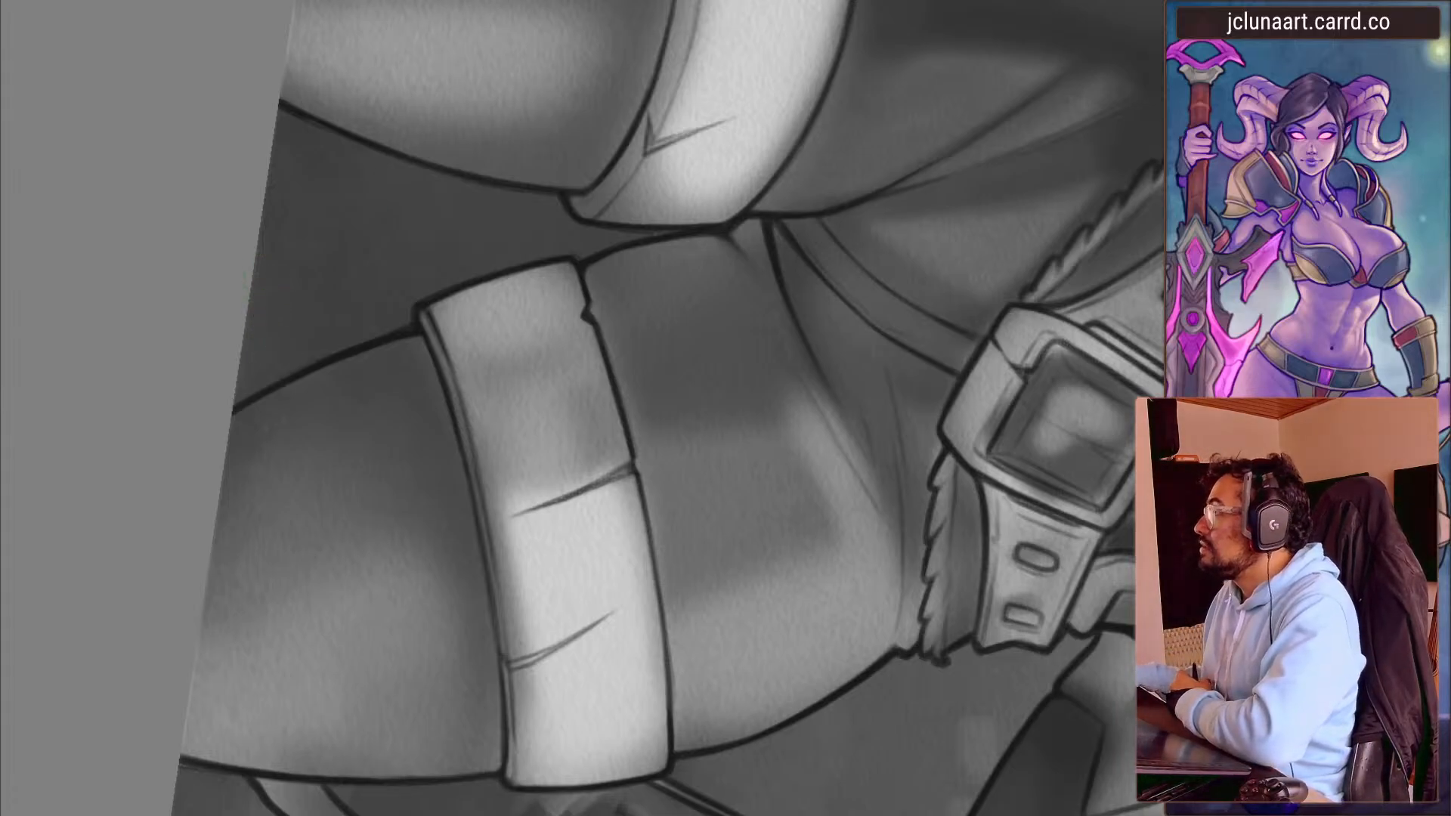
- Touch up the bow-side thigh band around its creases with a brush of about 78 px and a sampled tone
{"action": "left_click_drag", "start_coordinate": [237, 396], "coordinate": [288, 380]}
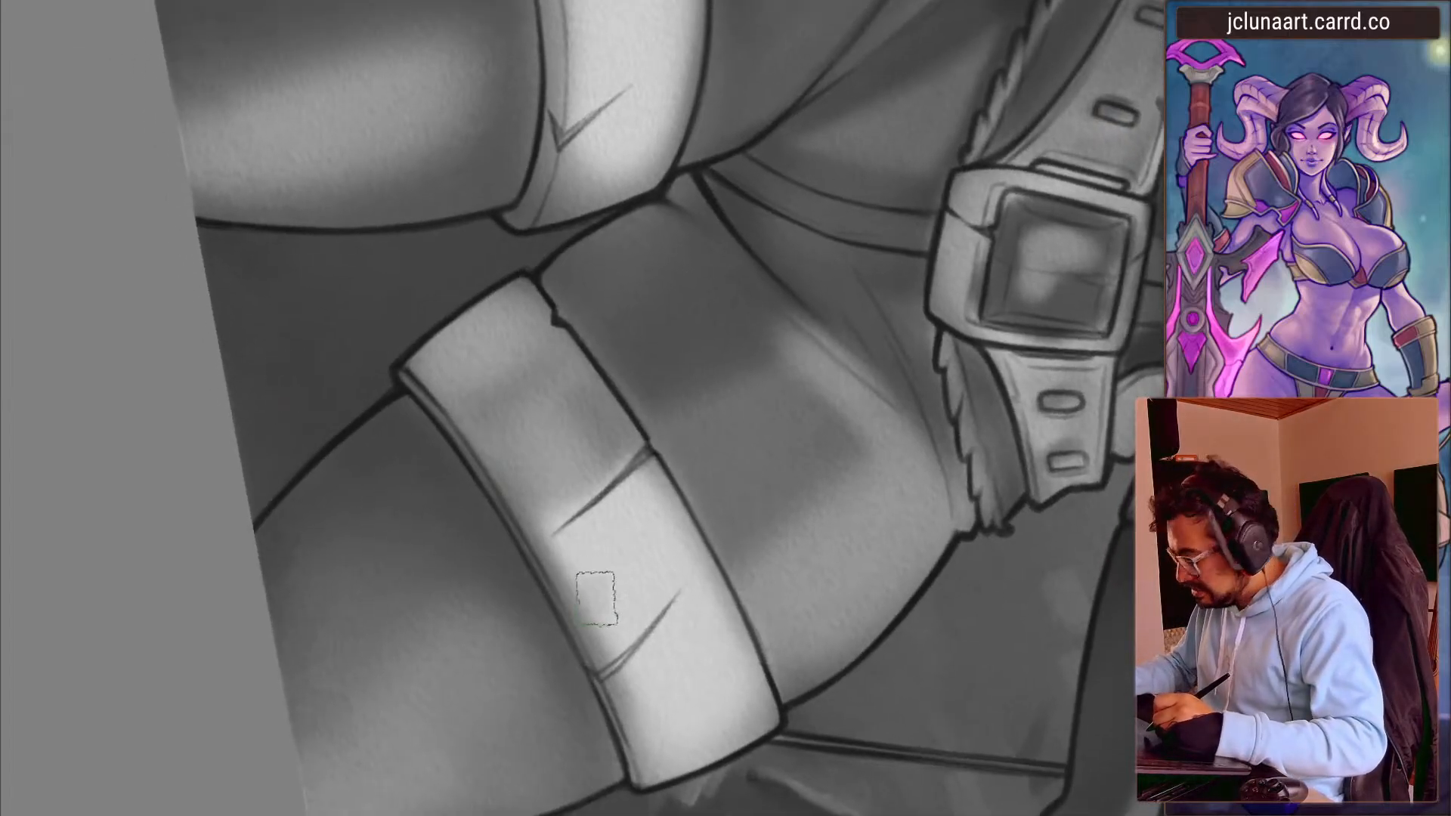
{"action": "key", "text": "bracketright"}
{"action": "left_click_drag", "start_coordinate": [597, 646], "coordinate": [540, 529]}
{"action": "key", "text": "bracketright"}
{"action": "left_click_drag", "start_coordinate": [510, 462], "coordinate": [578, 590]}
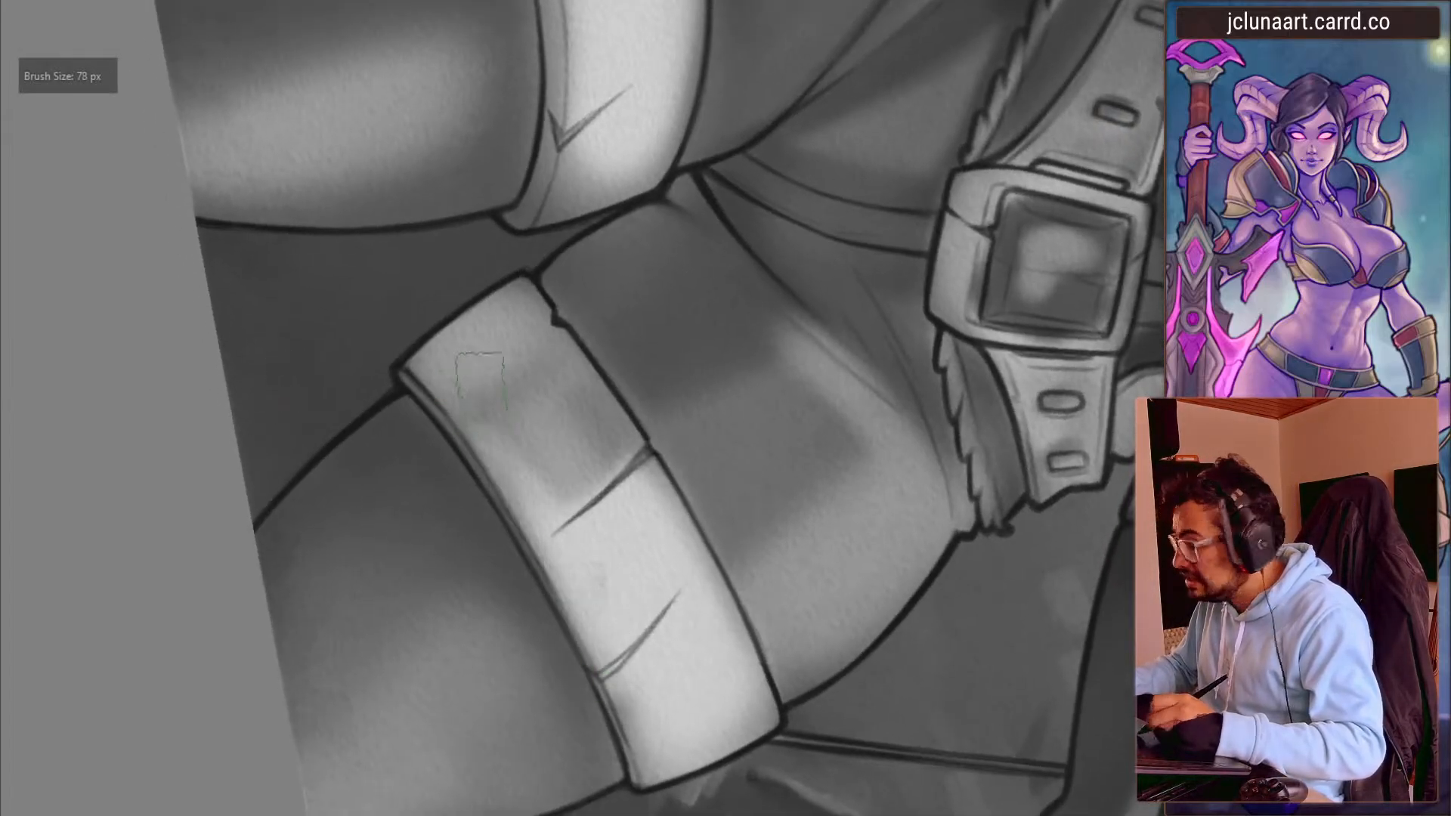
{"action": "left_click", "coordinate": [549, 495], "text": "ctrl"}
{"action": "mouse_move", "coordinate": [558, 499]}
{"action": "left_mouse_down"}
{"action": "mouse_move", "coordinate": [586, 451]}
{"action": "mouse_move", "coordinate": [577, 486]}
{"action": "mouse_move", "coordinate": [582, 431]}
{"action": "mouse_move", "coordinate": [620, 454]}
{"action": "mouse_move", "coordinate": [527, 435]}
{"action": "left_mouse_up"}
- Even out the bow-side thigh band's inner half at 135 px and tone down the area between its creases at 126 px
{"action": "key", "text": "bracketright"}
{"action": "key", "text": "r"}
{"action": "left_click_drag", "start_coordinate": [632, 502], "coordinate": [392, 431]}
{"action": "left_click_drag", "start_coordinate": [447, 609], "coordinate": [401, 338]}
{"action": "key", "text": "bracketleft"}
{"action": "left_click_drag", "start_coordinate": [576, 549], "coordinate": [629, 615]}
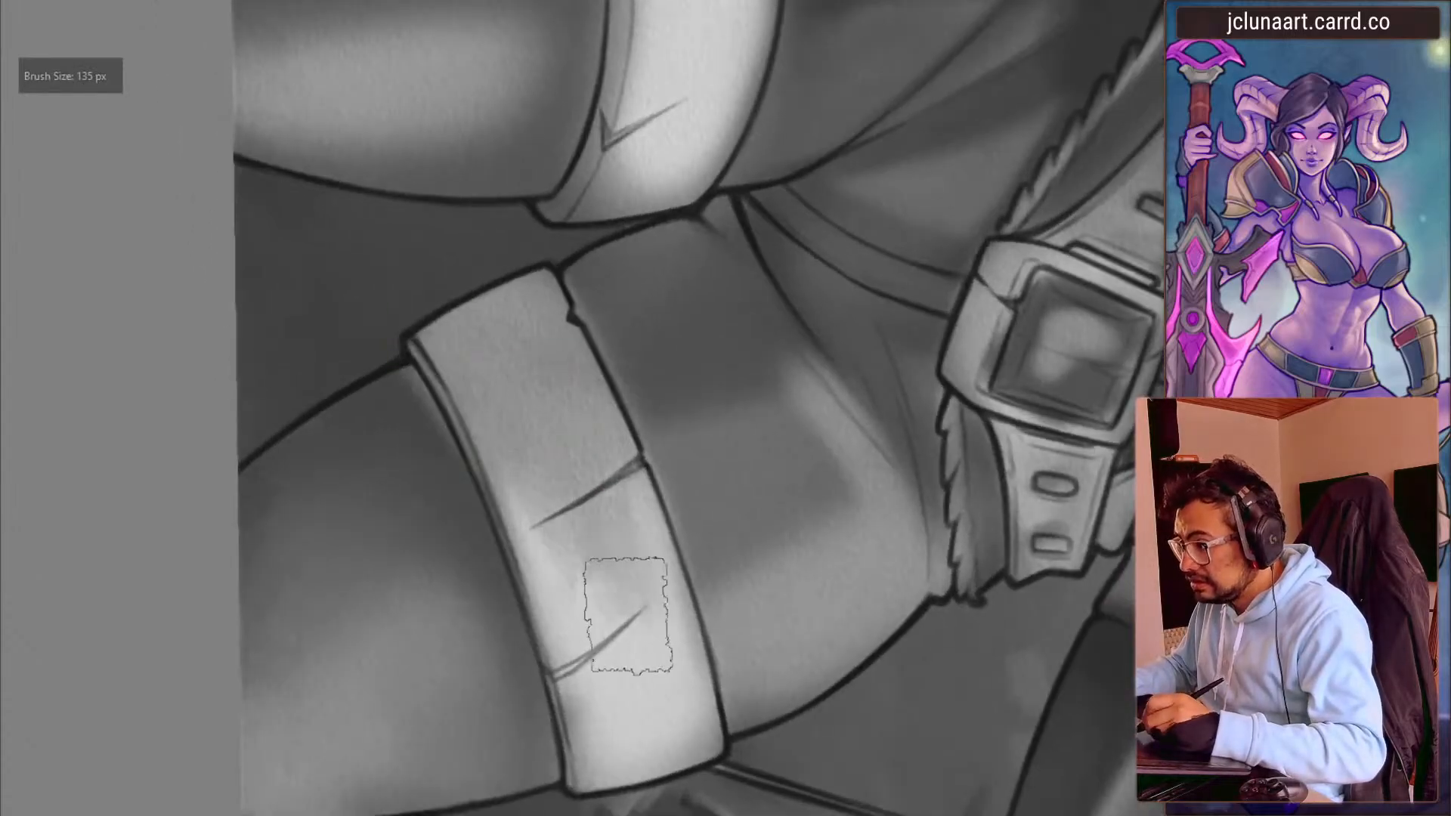
{"action": "left_click", "coordinate": [614, 626], "text": "ctrl"}
{"action": "key", "text": "bracketleft"}
{"action": "key", "text": "bracketleft"}
{"action": "key", "text": "bracketleft"}
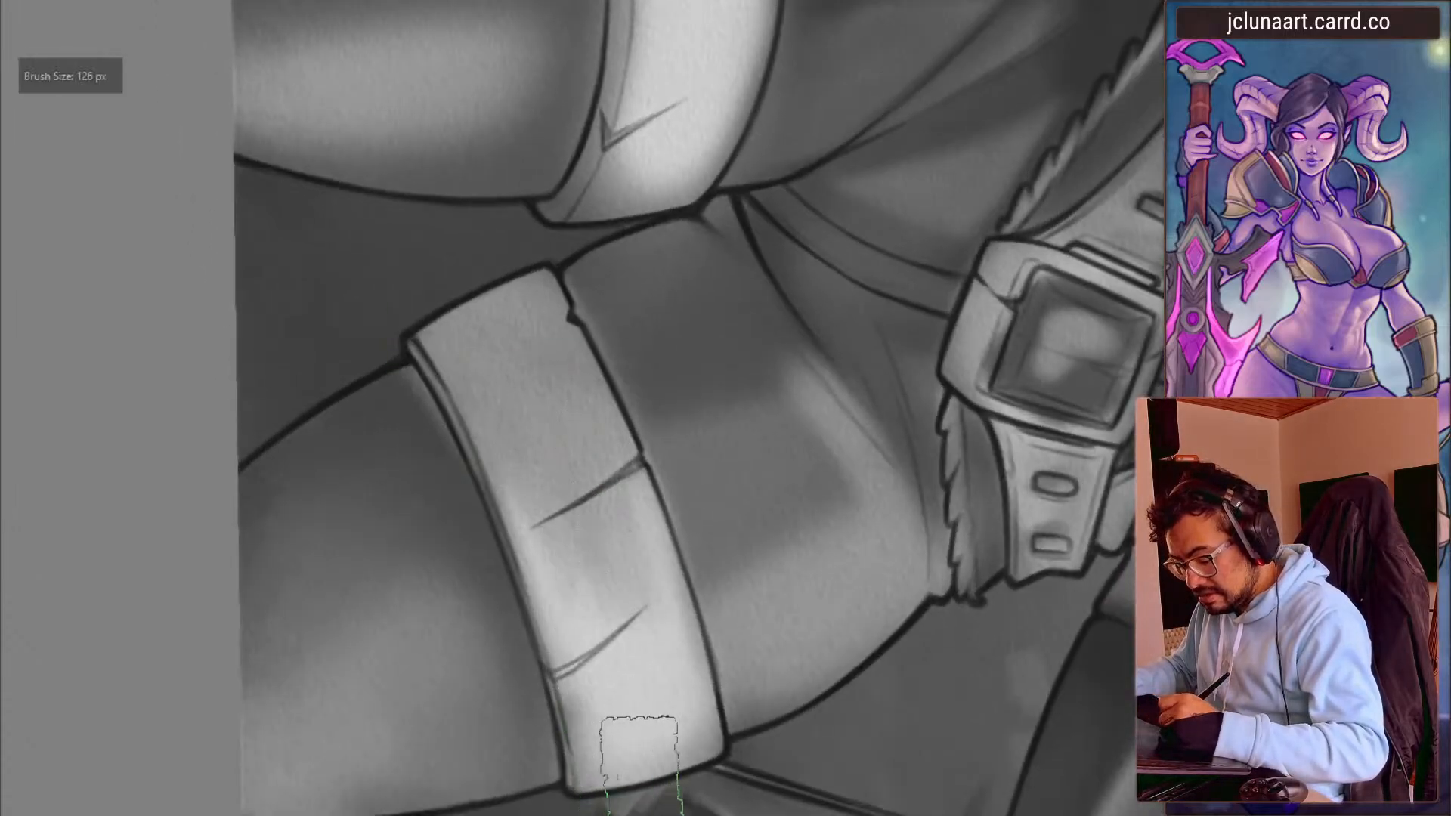
- Enlarge the brush to about 200 px and smooth the shading across the bow-side thigh band's inner part
{"action": "left_click_drag", "start_coordinate": [393, 487], "coordinate": [632, 703]}
{"action": "mouse_move", "coordinate": [378, 424]}
{"action": "left_mouse_down"}
{"action": "mouse_move", "coordinate": [450, 657]}
{"action": "mouse_move", "coordinate": [505, 677]}
{"action": "left_mouse_up"}
{"action": "key", "text": "bracketright"}
{"action": "key", "text": "bracketright"}
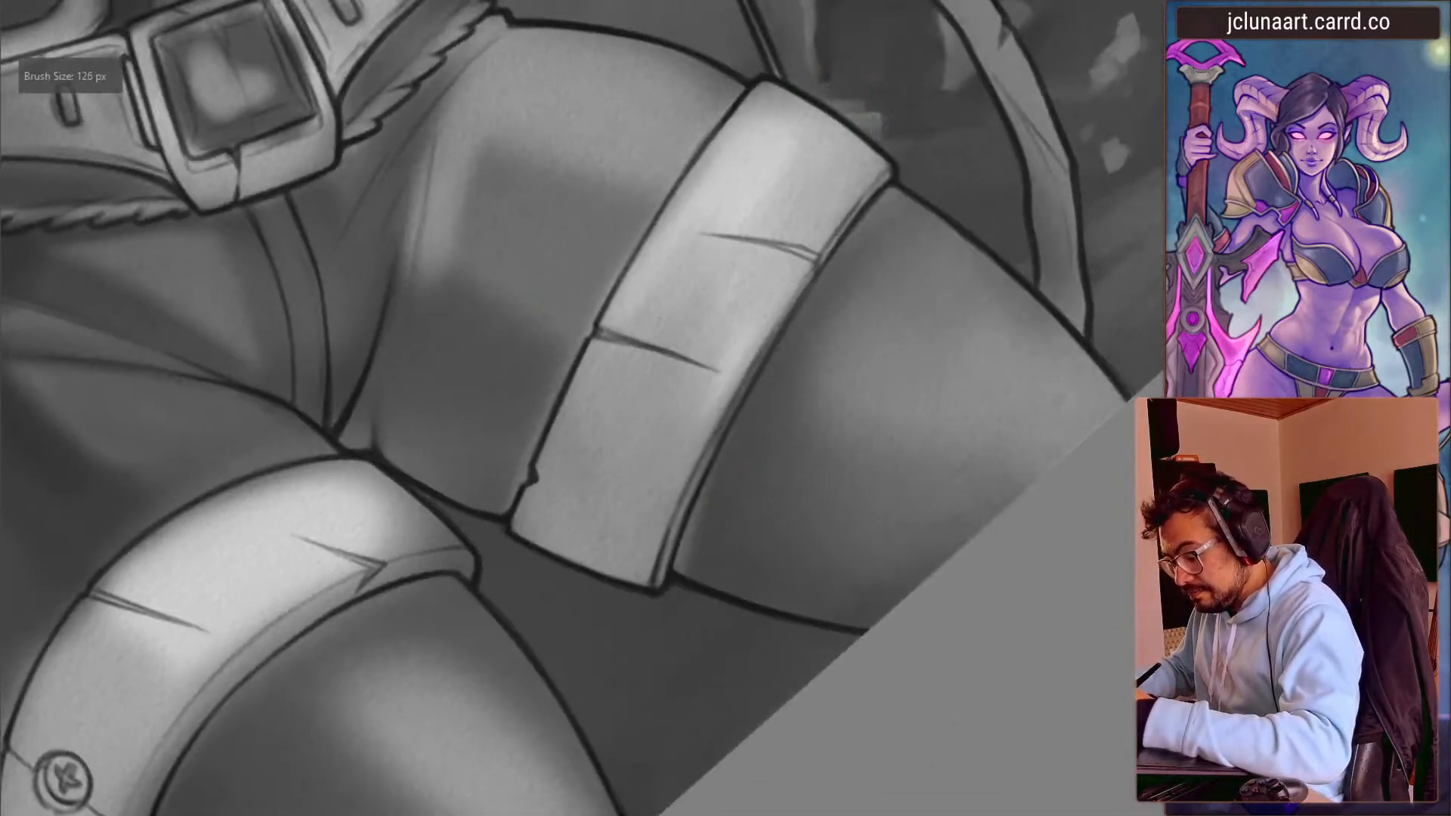
{"action": "key", "text": "bracketright"}
{"action": "key", "text": "bracketright"}
{"action": "key", "text": "bracketright"}
{"action": "key", "text": "bracketright"}
{"action": "left_click_drag", "start_coordinate": [684, 325], "coordinate": [612, 484]}
{"action": "left_click_drag", "start_coordinate": [517, 489], "coordinate": [545, 505]}
- Sample a new tone, reduce the brush and shade the inner end of the bow-side thigh band
{"action": "left_click", "coordinate": [350, 371], "text": "ctrl"}
{"action": "key", "text": "bracketleft"}
{"action": "key", "text": "bracketleft"}
{"action": "key", "text": "bracketleft"}
{"action": "key", "text": "bracketleft"}
{"action": "key", "text": "bracketleft"}
{"action": "key", "text": "bracketleft"}
{"action": "key", "text": "bracketleft"}
{"action": "key", "text": "bracketleft"}
{"action": "key", "text": "bracketleft"}
{"action": "key", "text": "bracketleft"}
{"action": "key", "text": "bracketleft"}
{"action": "key", "text": "bracketleft"}
{"action": "key", "text": "bracketleft"}
{"action": "key", "text": "bracketleft"}
{"action": "key", "text": "bracketleft"}
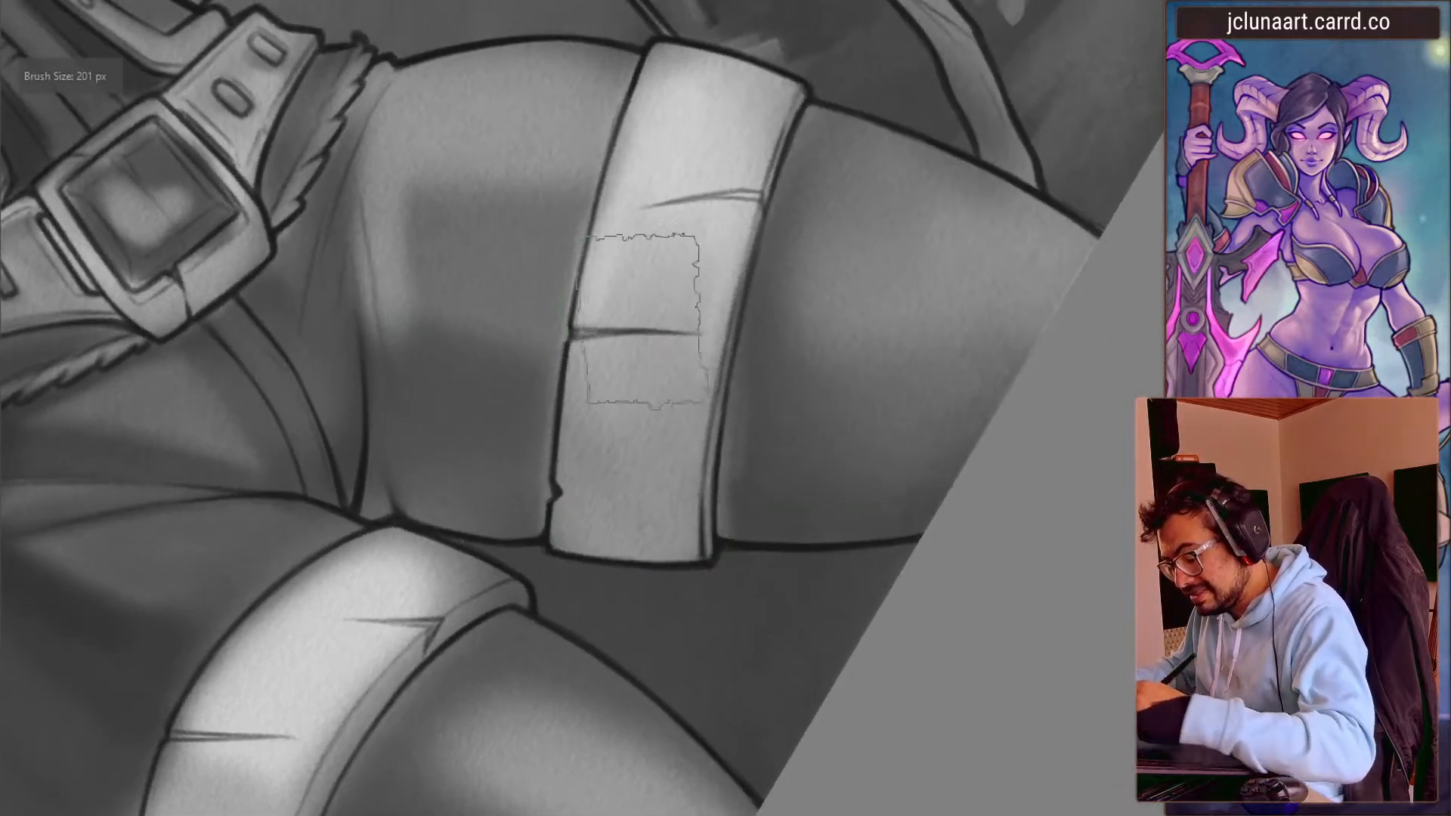
{"action": "mouse_move", "coordinate": [675, 535]}
{"action": "left_mouse_down"}
{"action": "mouse_move", "coordinate": [679, 446]}
{"action": "mouse_move", "coordinate": [624, 476]}
{"action": "left_mouse_up"}
- Enlarge the brush beyond 200 px, sample a tone at the bow-side thigh band's inner end and smooth the shading there
{"action": "key", "text": "bracketright"}
{"action": "key", "text": "bracketright"}
{"action": "key", "text": "bracketright"}
{"action": "key", "text": "bracketright"}
{"action": "key", "text": "bracketright"}
{"action": "left_click", "coordinate": [586, 493], "text": "ctrl"}
{"action": "mouse_move", "coordinate": [599, 533]}
{"action": "left_mouse_down"}
{"action": "mouse_move", "coordinate": [593, 468]}
{"action": "mouse_move", "coordinate": [639, 400]}
{"action": "mouse_move", "coordinate": [279, 386]}
{"action": "mouse_move", "coordinate": [382, 340]}
{"action": "left_mouse_up"}
{"action": "key", "text": "bracketright"}
{"action": "key", "text": "bracketright"}
{"action": "key", "text": "bracketright"}
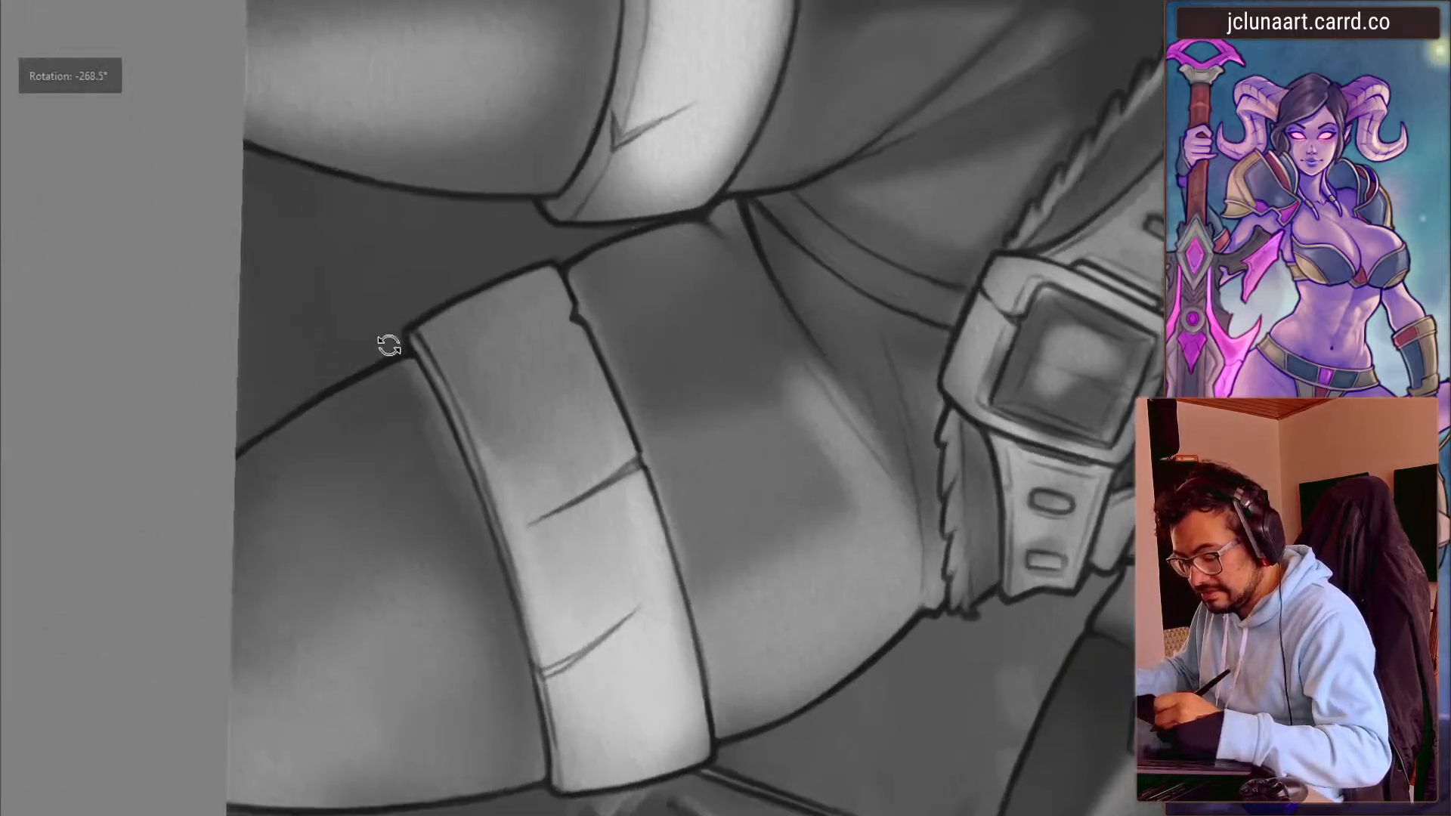
- Resize the brush, sample band tones and darken the bow-side thigh band's inner section up to the inner crease
{"action": "key", "text": "Escape"}
{"action": "key", "text": "bracketleft"}
{"action": "key", "text": "bracketleft"}
{"action": "key", "text": "bracketleft"}
{"action": "key", "text": "bracketleft"}
{"action": "key", "text": "bracketleft"}
{"action": "key", "text": "bracketleft"}
{"action": "key", "text": "bracketleft"}
{"action": "key", "text": "bracketleft"}
{"action": "key", "text": "bracketleft"}
{"action": "key", "text": "bracketleft"}
{"action": "key", "text": "bracketleft"}
{"action": "key", "text": "bracketleft"}
{"action": "key", "text": "bracketleft"}
{"action": "key", "text": "bracketleft"}
{"action": "key", "text": "bracketleft"}
{"action": "key", "text": "bracketleft"}
{"action": "key", "text": "bracketleft"}
{"action": "key", "text": "bracketleft"}
{"action": "key", "text": "bracketleft"}
{"action": "key", "text": "bracketleft"}
{"action": "key", "text": "bracketright"}
{"action": "key", "text": "bracketright"}
{"action": "key", "text": "bracketright"}
{"action": "key", "text": "bracketright"}
{"action": "key", "text": "bracketright"}
{"action": "key", "text": "bracketright"}
{"action": "key", "text": "bracketright"}
{"action": "key", "text": "bracketright"}
{"action": "key", "text": "bracketright"}
{"action": "key", "text": "bracketright"}
{"action": "key", "text": "bracketright"}
{"action": "key", "text": "bracketright"}
{"action": "key", "text": "bracketright"}
{"action": "mouse_move", "coordinate": [446, 367]}
{"action": "left_mouse_down"}
{"action": "mouse_move", "coordinate": [508, 490]}
{"action": "mouse_move", "coordinate": [500, 463]}
{"action": "mouse_move", "coordinate": [548, 492]}
{"action": "left_mouse_up"}
{"action": "left_click_drag", "start_coordinate": [363, 333], "coordinate": [395, 546]}
{"action": "left_click", "coordinate": [668, 520], "text": "ctrl"}
{"action": "left_click", "coordinate": [624, 509], "text": "ctrl"}
- Reduce the brush to about 20 px and sharpen the tone change along the thigh band's inner crease with a sampled grey
{"action": "key", "text": "alt+s"}
{"action": "key", "text": "g"}
{"action": "key", "text": "bracketleft"}
{"action": "key", "text": "bracketleft"}
{"action": "key", "text": "bracketleft"}
{"action": "key", "text": "bracketleft"}
{"action": "key", "text": "bracketleft"}
{"action": "key", "text": "bracketleft"}
{"action": "key", "text": "bracketleft"}
{"action": "key", "text": "bracketleft"}
{"action": "key", "text": "bracketleft"}
{"action": "key", "text": "bracketleft"}
{"action": "key", "text": "bracketleft"}
{"action": "key", "text": "bracketleft"}
{"action": "key", "text": "bracketleft"}
{"action": "key", "text": "bracketleft"}
{"action": "key", "text": "q"}
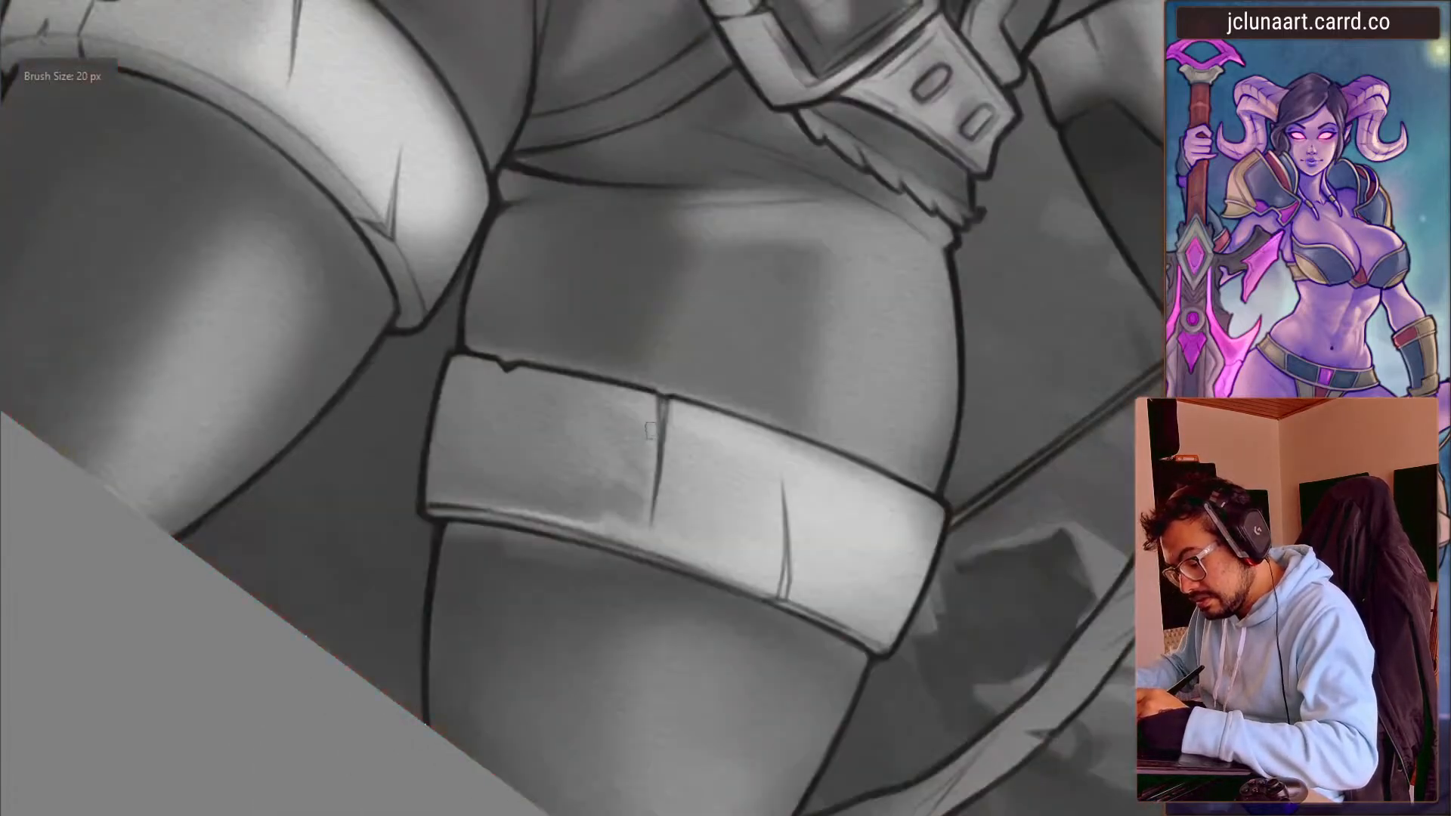
{"action": "left_click", "coordinate": [650, 497], "text": "ctrl"}
{"action": "key", "text": "bracketright"}
{"action": "left_click_drag", "start_coordinate": [335, 487], "coordinate": [374, 250]}
- Sample light and mid tones and paint a small light patch with a soft streak beside the thigh band's inner crease
{"action": "left_click", "coordinate": [620, 522], "text": "ctrl"}
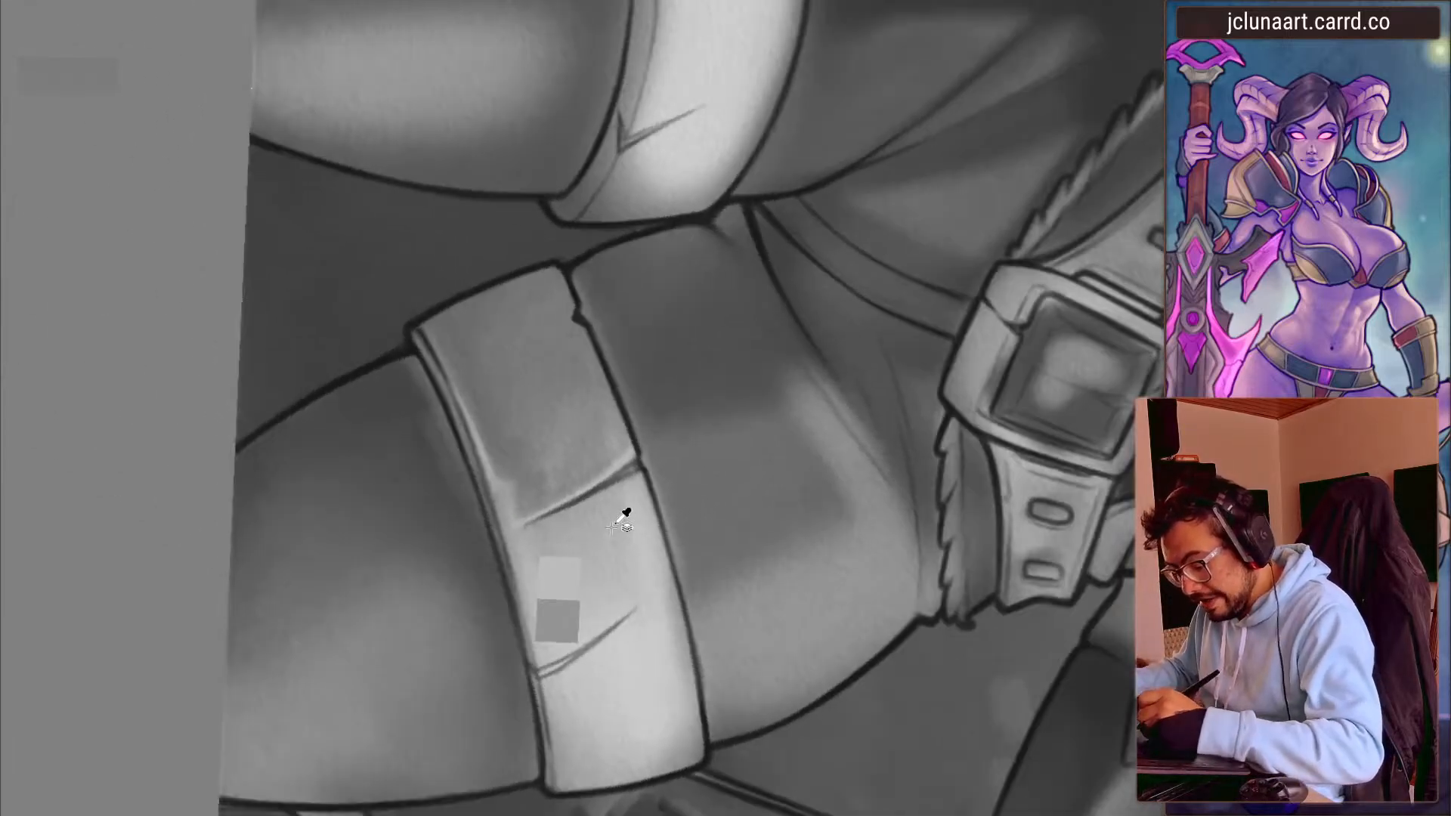
{"action": "left_click", "coordinate": [625, 470], "text": "ctrl"}
{"action": "key", "text": "bracketleft"}
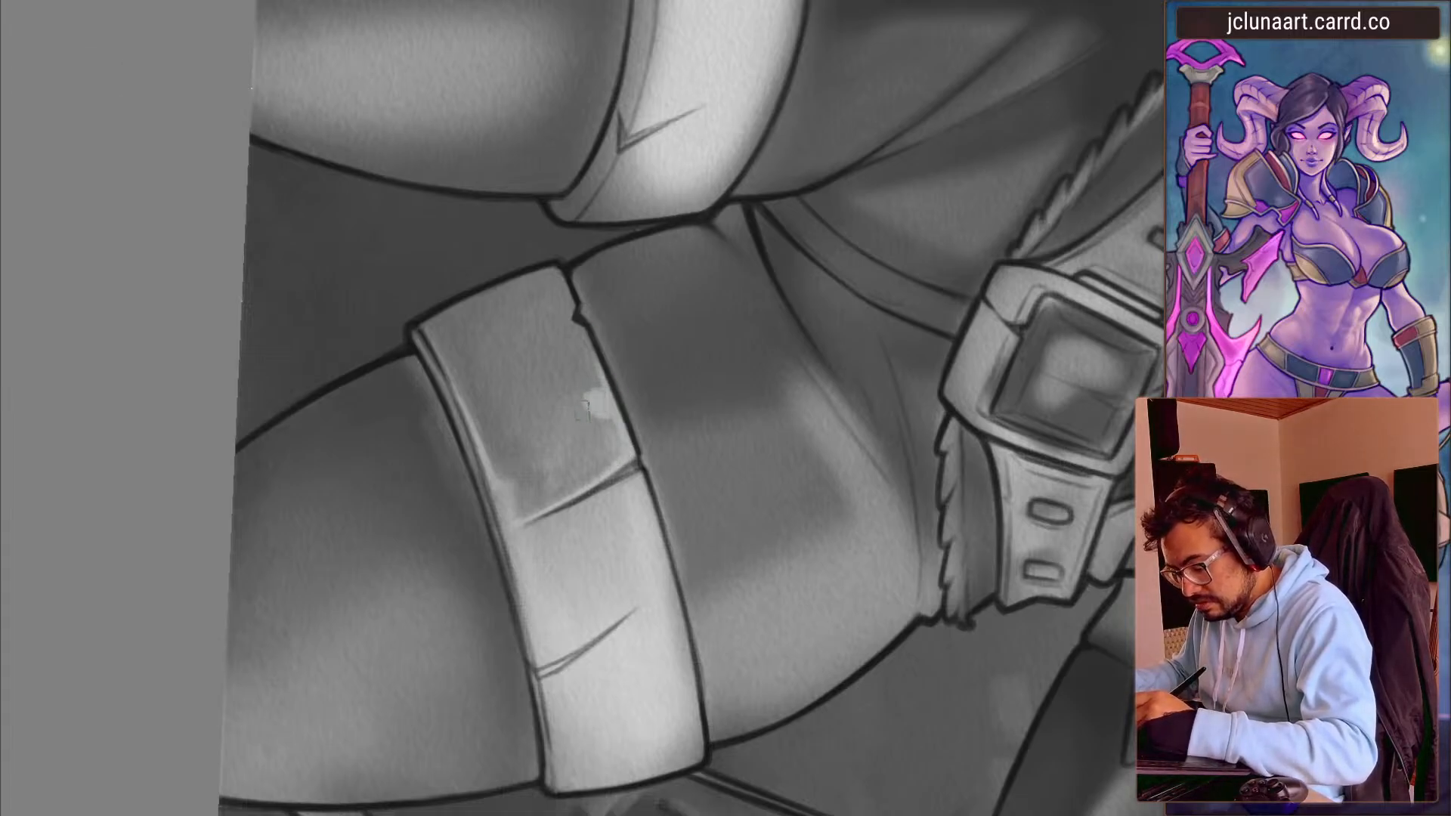
{"action": "key", "text": "bracketleft"}
{"action": "left_click", "coordinate": [564, 457], "text": "ctrl"}
{"action": "left_click_drag", "start_coordinate": [570, 413], "coordinate": [537, 470]}
{"action": "key", "text": "bracketright"}
{"action": "key", "text": "bracketright"}
{"action": "key", "text": "bracketright"}
{"action": "key", "text": "bracketright"}
{"action": "key", "text": "bracketright"}
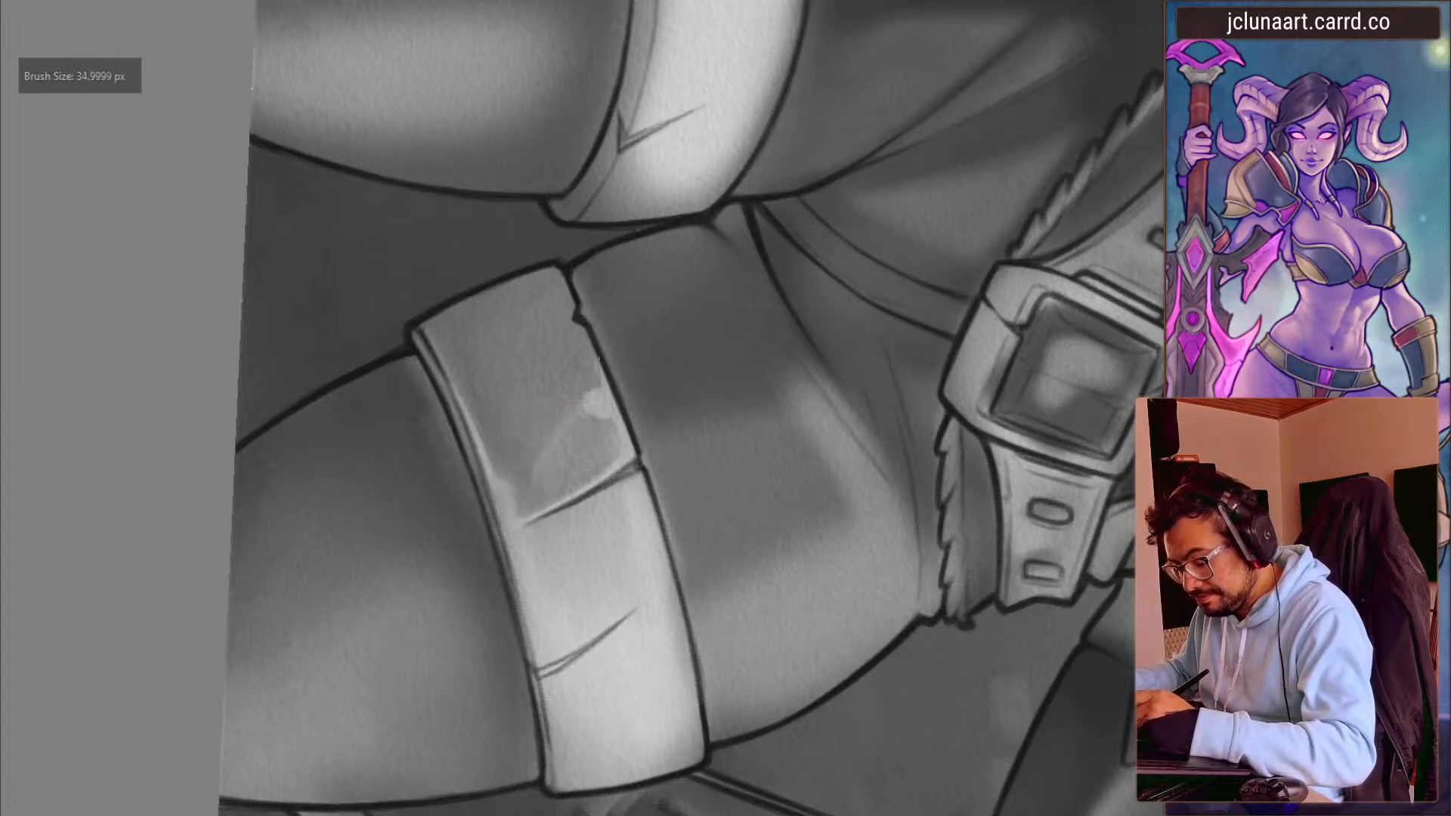
- Paint a thin light rim along the thigh band's hip-side edge between the notch and inner crease at 24 px
{"action": "left_click_drag", "start_coordinate": [410, 447], "coordinate": [441, 412]}
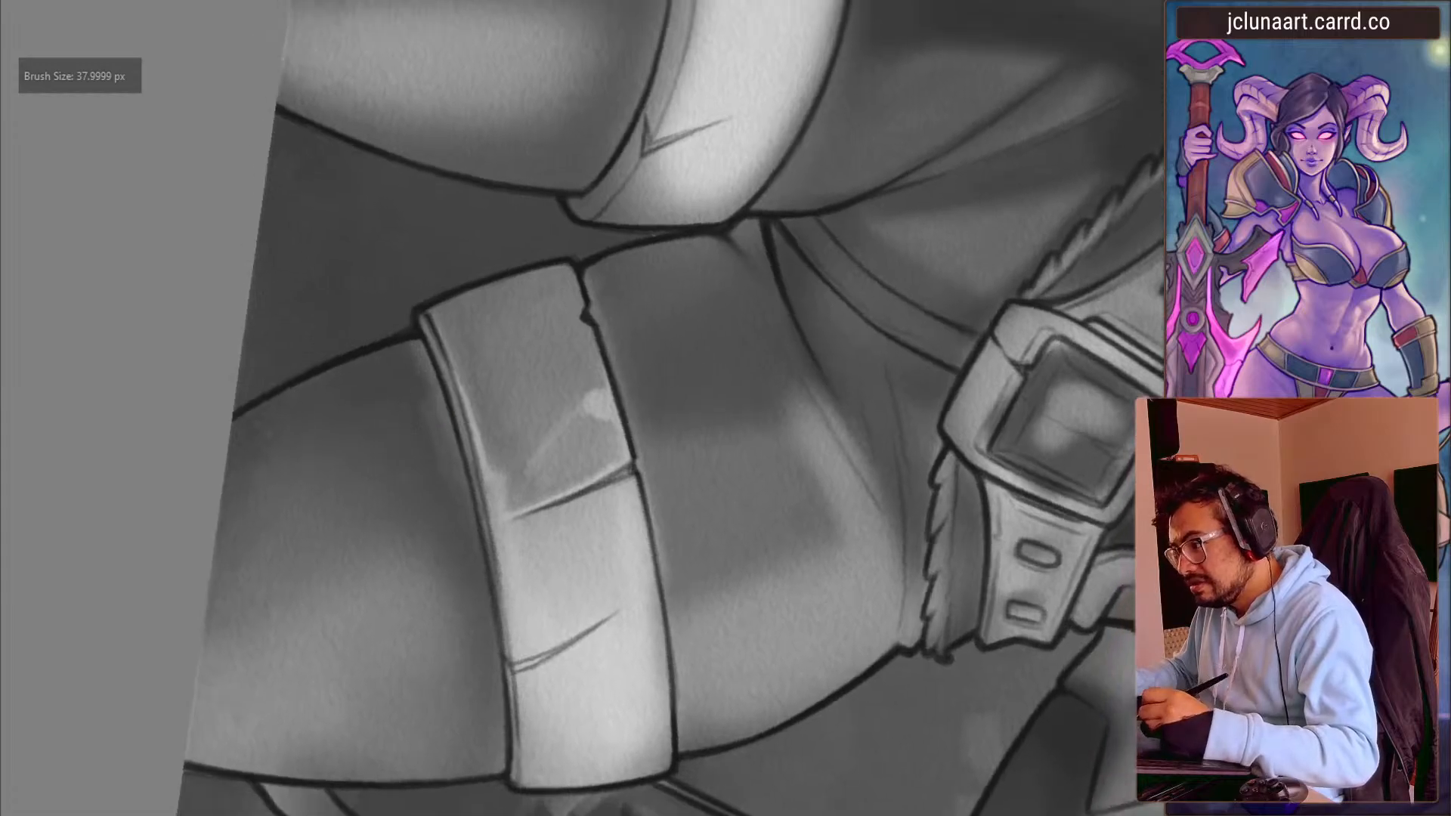
{"action": "key", "text": "bracketleft"}
{"action": "key", "text": "bracketleft"}
{"action": "key", "text": "bracketleft"}
{"action": "key", "text": "bracketleft"}
{"action": "key", "text": "bracketleft"}
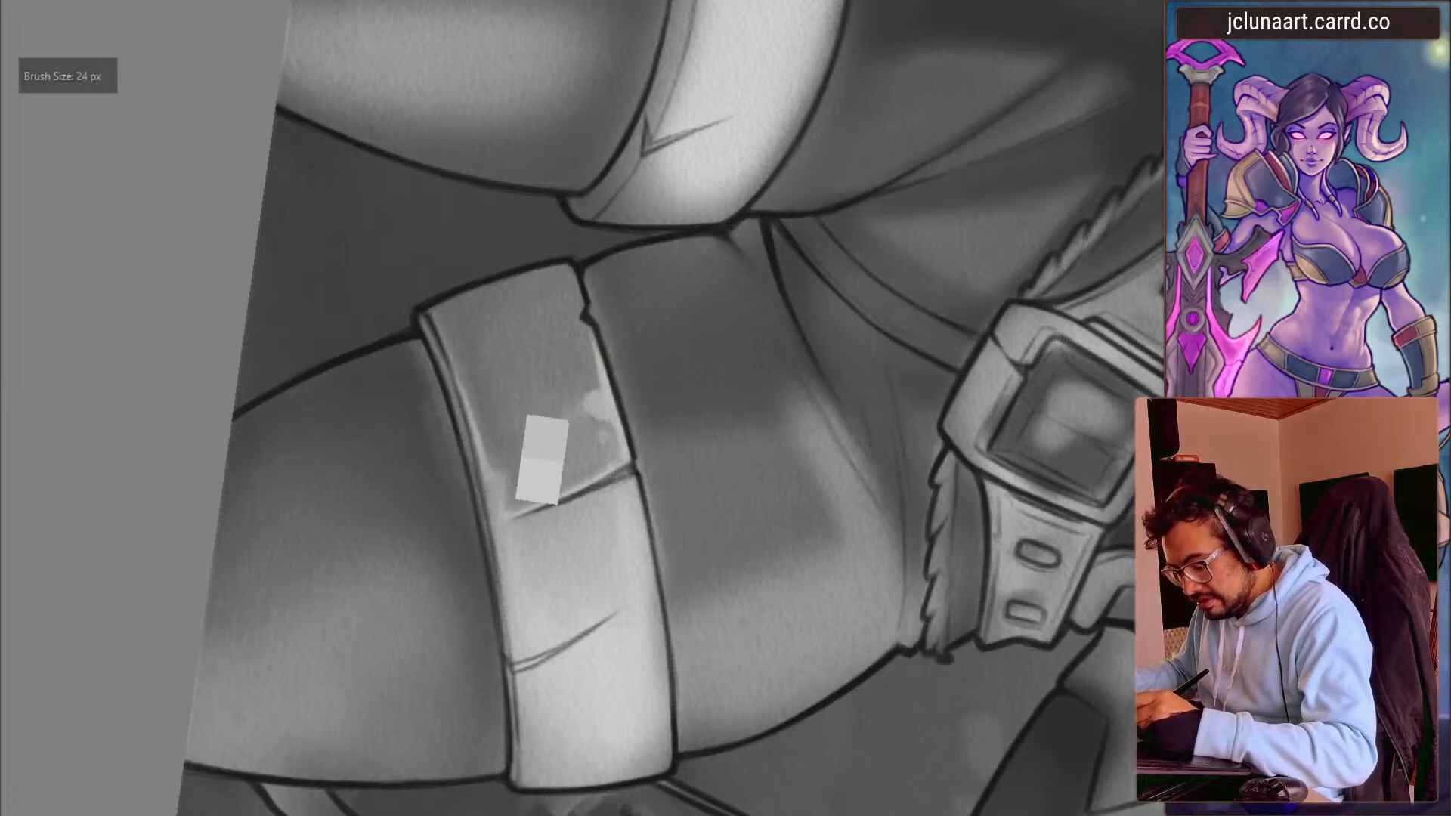
{"action": "key", "text": "bracketright"}
{"action": "key", "text": "bracketright"}
{"action": "key", "text": "bracketright"}
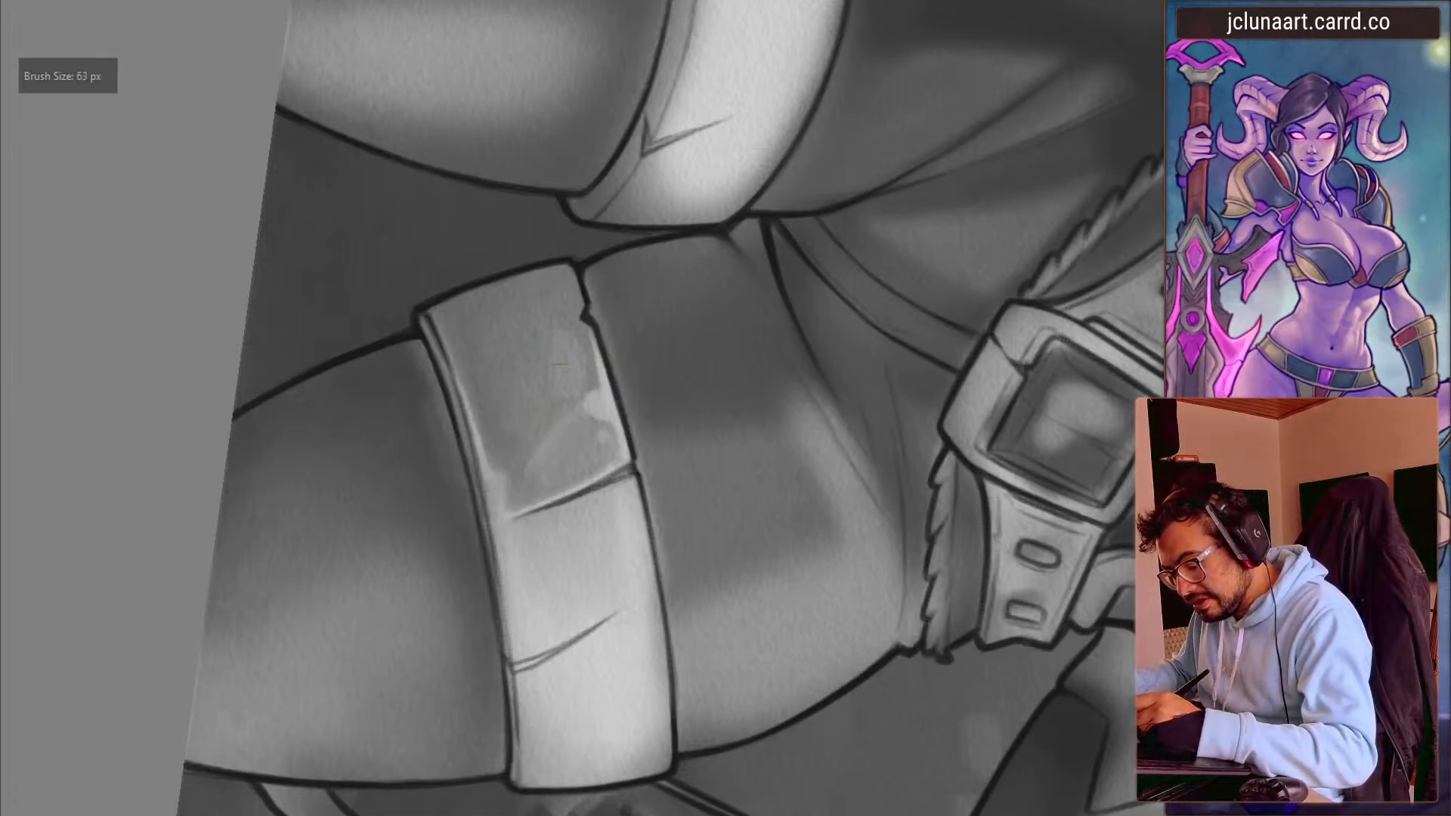
{"action": "key", "text": "bracketright"}
- Reduce the brush to about 13 px and paint a bright rim along the bow-side thigh band's inner end
{"action": "key", "text": "6"}
{"action": "key", "text": "6"}
{"action": "key", "text": "6"}
{"action": "key", "text": "6"}
{"action": "key", "text": "6"}
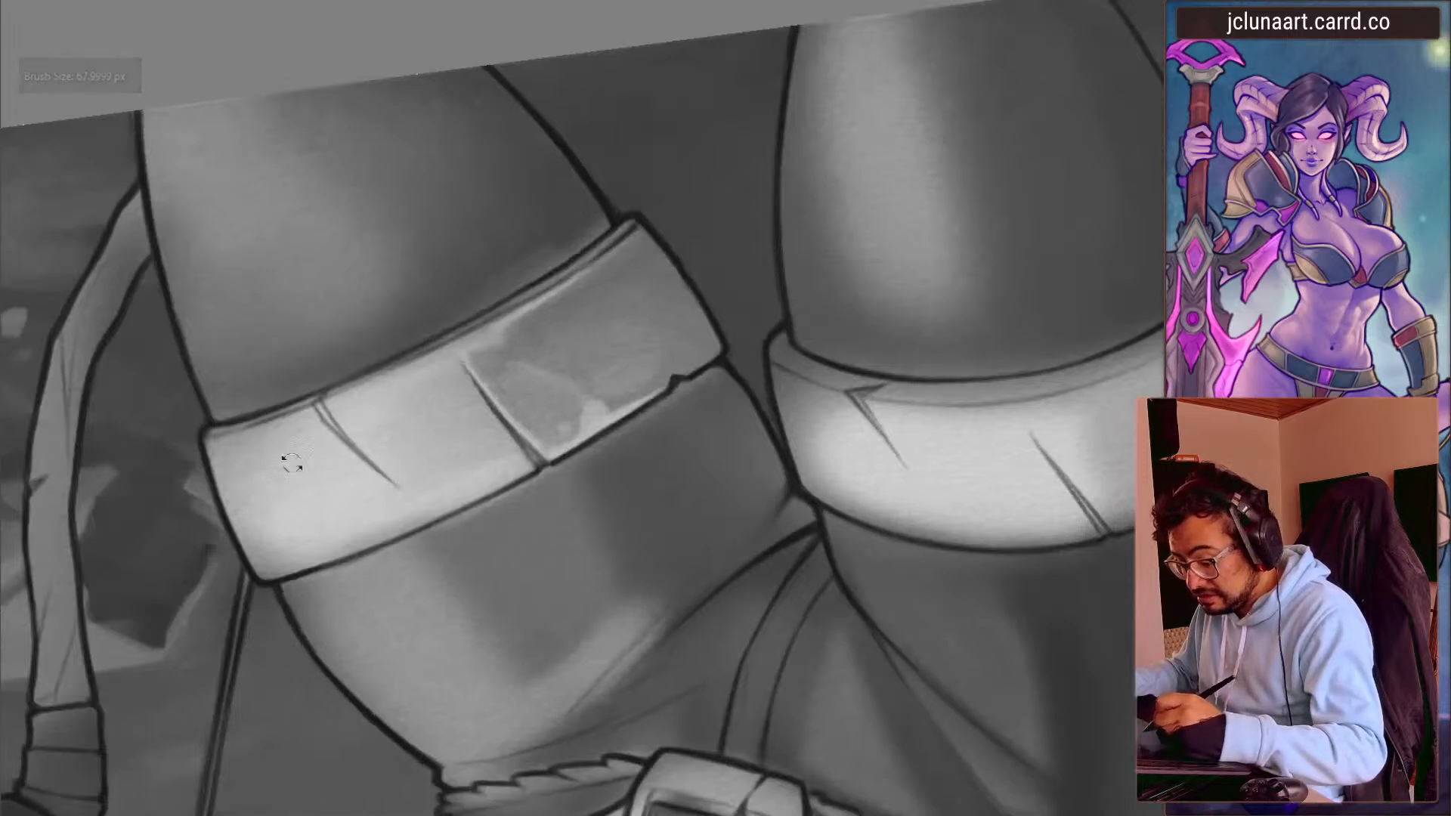
{"action": "key", "text": "6"}
{"action": "key", "text": "6"}
{"action": "key", "text": "bracketleft"}
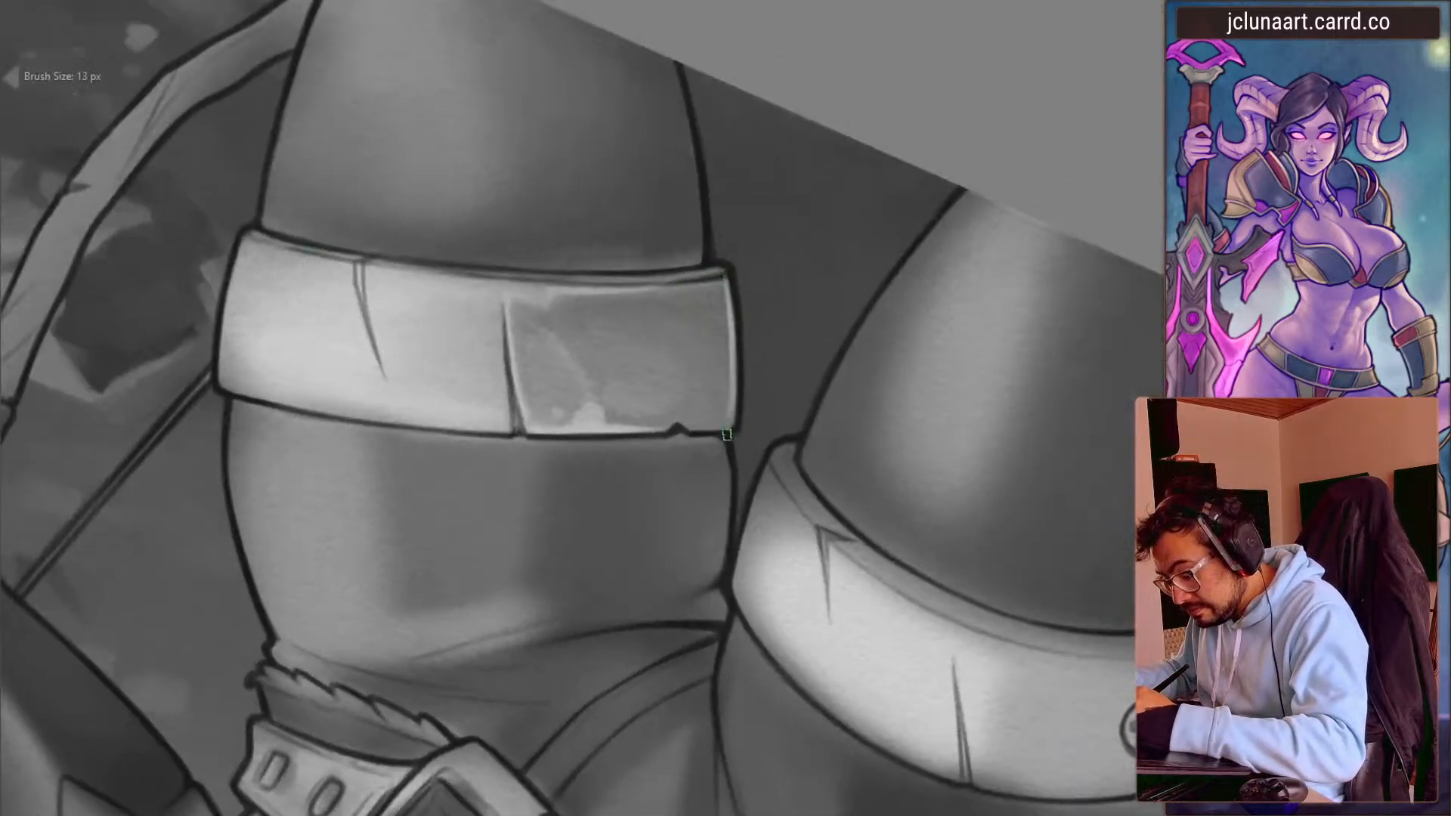
{"action": "mouse_move", "coordinate": [225, 397]}
{"action": "left_mouse_down"}
{"action": "mouse_move", "coordinate": [444, 71]}
{"action": "mouse_move", "coordinate": [495, 54]}
{"action": "left_mouse_up"}
{"action": "key", "text": "bracketleft"}
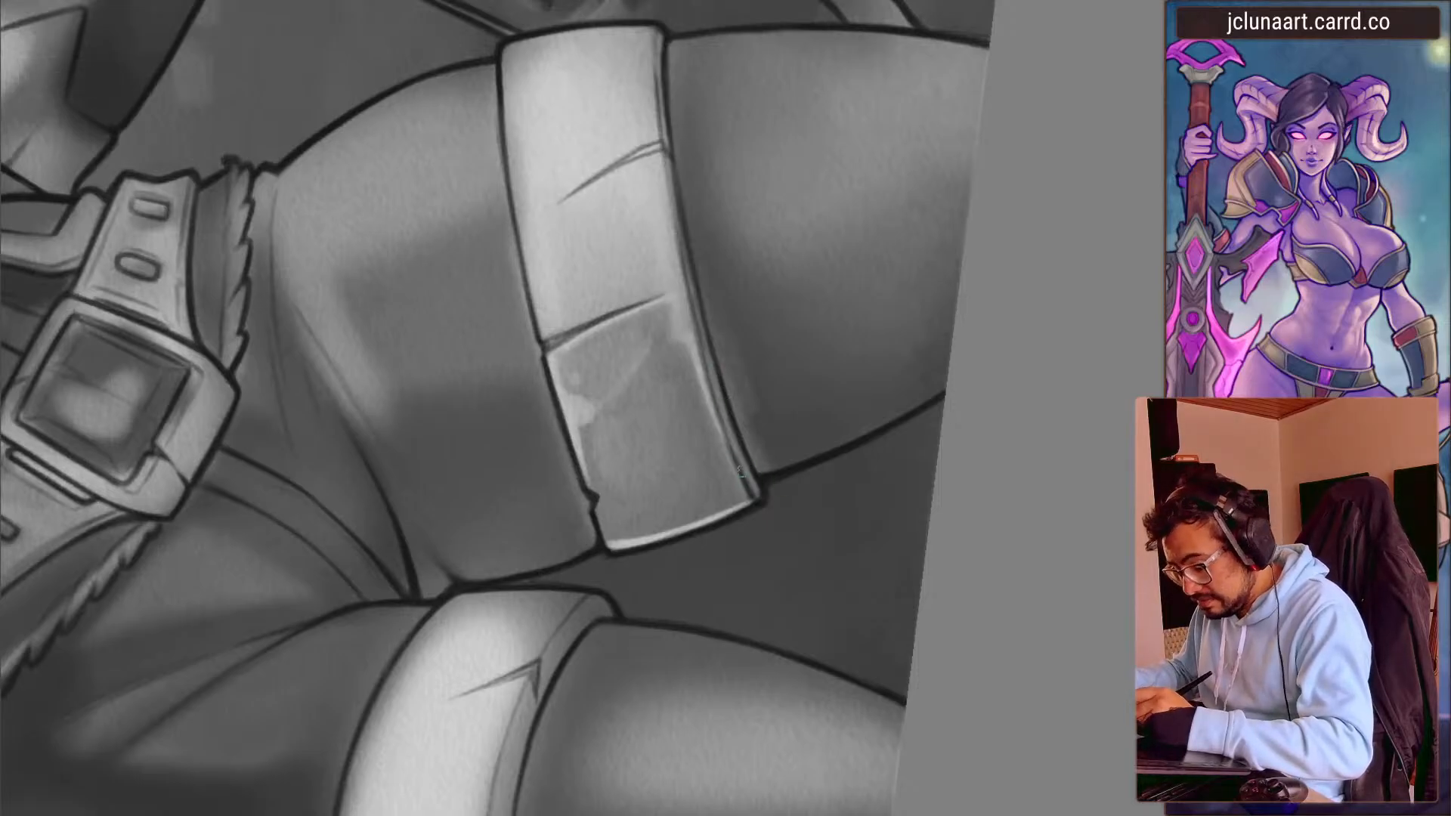
- Refine the thigh band's knee-side hem with strokes at 13 to 22 px and sampled band tones
{"action": "key", "text": "bracketleft"}
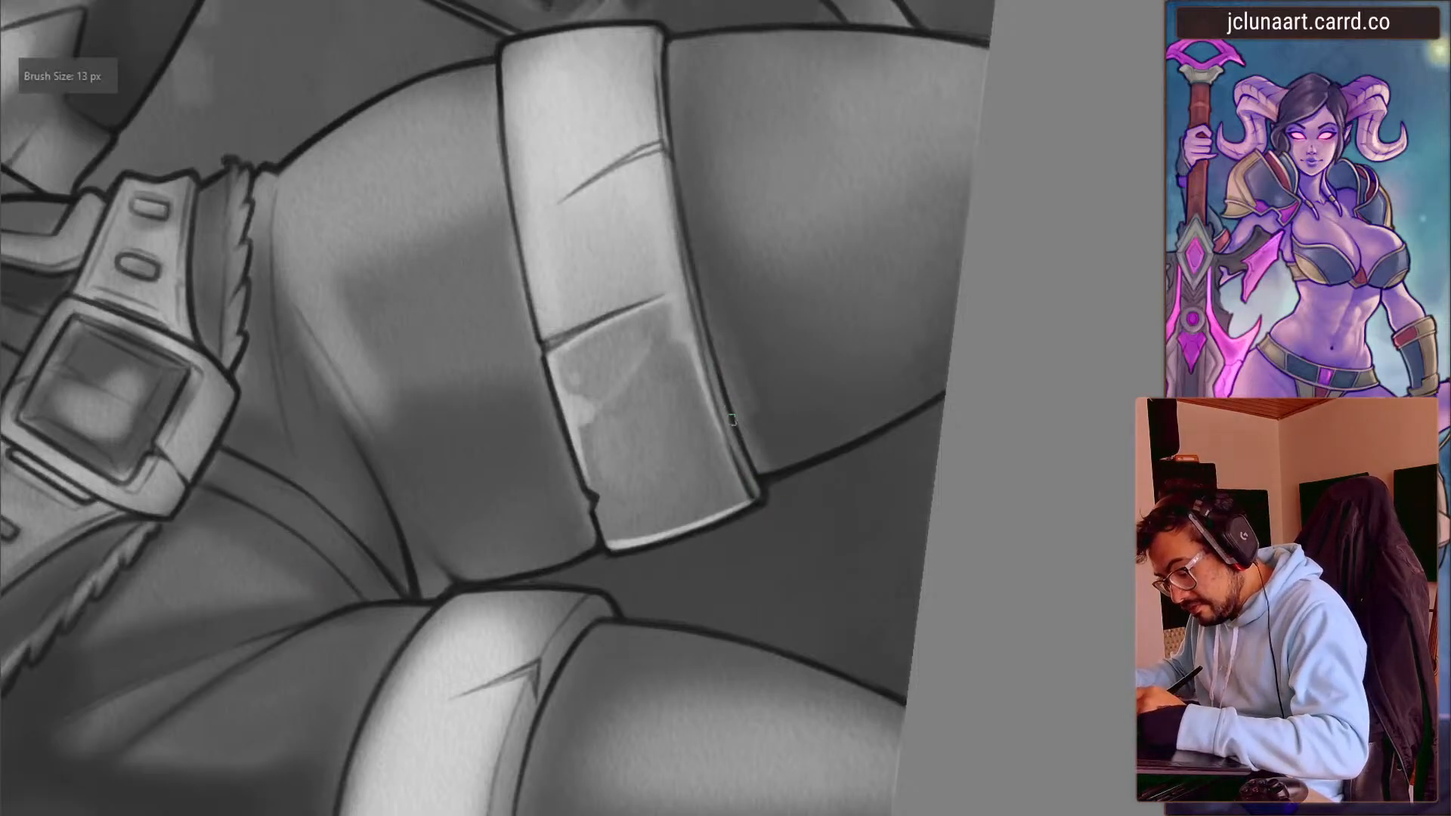
{"action": "left_click_drag", "start_coordinate": [688, 241], "coordinate": [684, 382]}
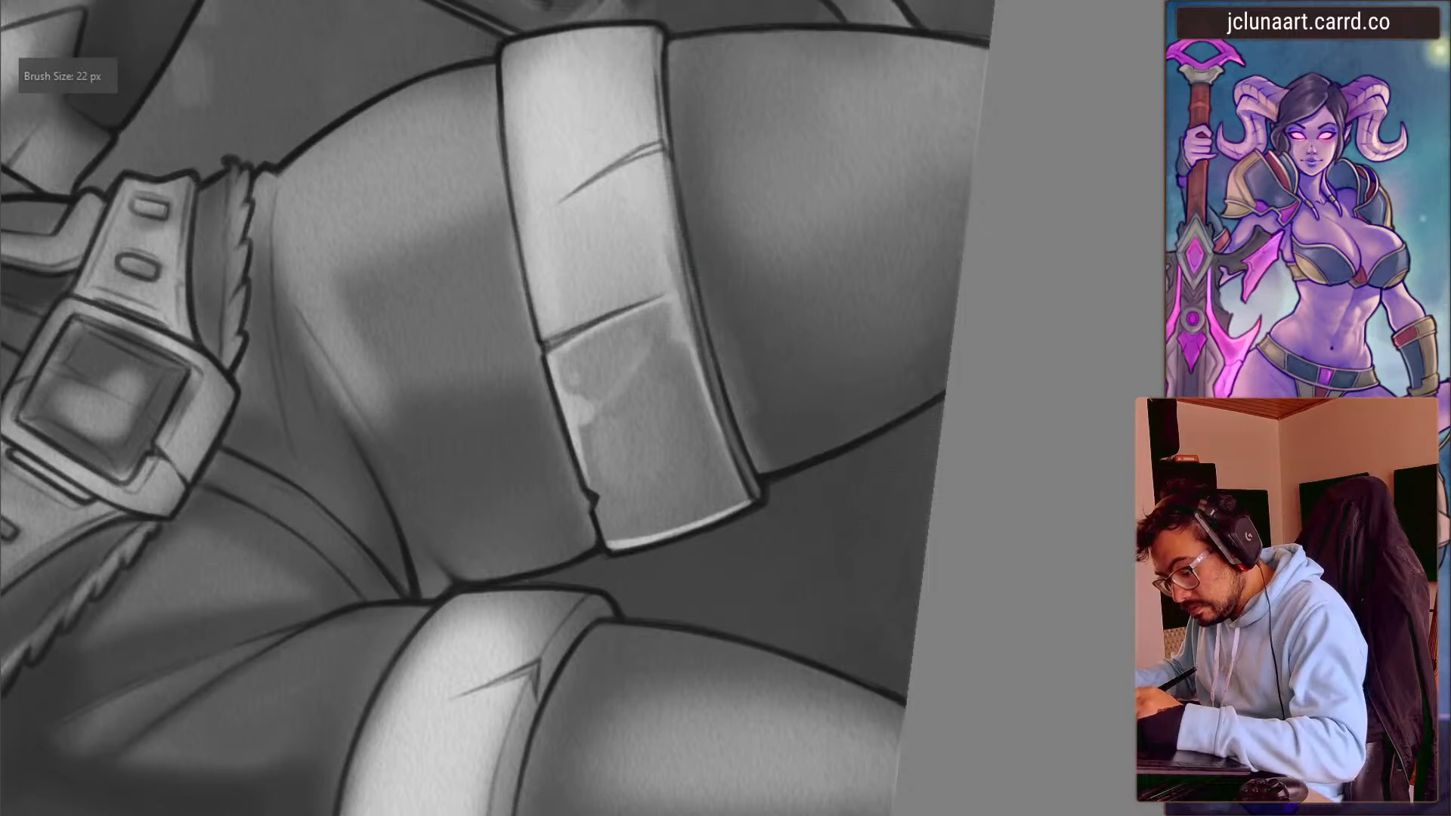
{"action": "left_click_drag", "start_coordinate": [684, 253], "coordinate": [739, 452]}
{"action": "mouse_move", "coordinate": [781, 502]}
{"action": "left_mouse_down"}
{"action": "mouse_move", "coordinate": [594, 203]}
{"action": "mouse_move", "coordinate": [453, 246]}
{"action": "left_mouse_up"}
{"action": "left_click", "coordinate": [482, 257], "text": "ctrl"}
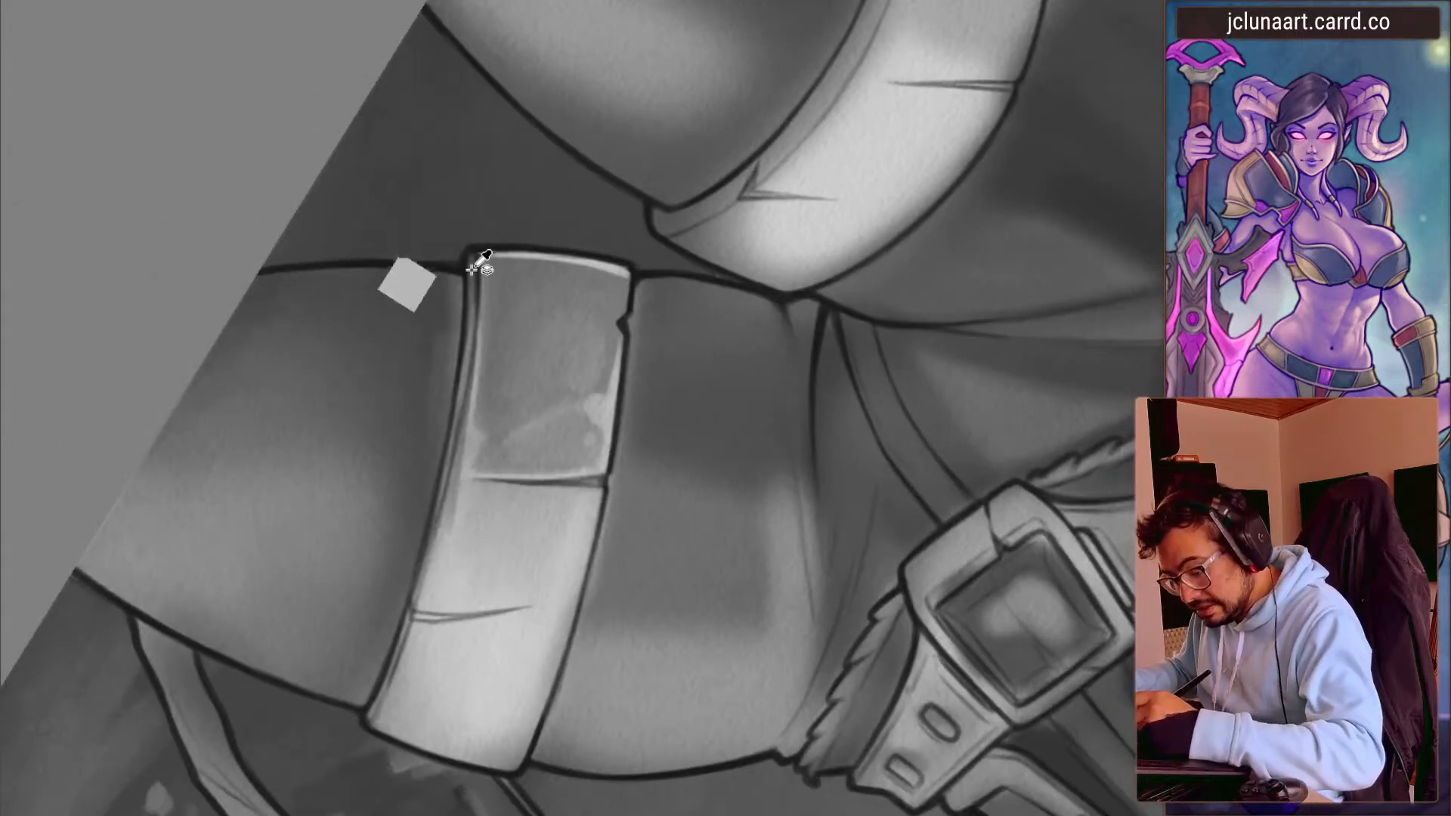
{"action": "key", "text": "bracketright"}
{"action": "left_click_drag", "start_coordinate": [465, 330], "coordinate": [460, 404]}
{"action": "left_click", "coordinate": [480, 454], "text": "ctrl"}
{"action": "key", "text": "bracketright"}
- Enlarge the brush to about 103 px and shade the thigh band's middle section between the two creases with a sampled tone
{"action": "mouse_move", "coordinate": [471, 529]}
{"action": "left_mouse_down"}
{"action": "mouse_move", "coordinate": [308, 609]}
{"action": "mouse_move", "coordinate": [379, 593]}
{"action": "mouse_move", "coordinate": [648, 437]}
{"action": "left_mouse_up"}
{"action": "key", "text": "bracketright"}
{"action": "mouse_move", "coordinate": [716, 364]}
{"action": "left_mouse_down"}
{"action": "mouse_move", "coordinate": [764, 336]}
{"action": "mouse_move", "coordinate": [752, 321]}
{"action": "mouse_move", "coordinate": [693, 340]}
{"action": "mouse_move", "coordinate": [733, 310]}
{"action": "mouse_move", "coordinate": [670, 324]}
{"action": "mouse_move", "coordinate": [700, 285]}
{"action": "mouse_move", "coordinate": [752, 321]}
{"action": "left_mouse_up"}
{"action": "key", "text": "bracketright"}
{"action": "key", "text": "bracketright"}
{"action": "key", "text": "bracketright"}
{"action": "left_click", "coordinate": [738, 346], "text": "ctrl"}
{"action": "key", "text": "bracketright"}
{"action": "key", "text": "bracketright"}
{"action": "mouse_move", "coordinate": [400, 397]}
{"action": "left_mouse_down"}
{"action": "mouse_move", "coordinate": [415, 421]}
{"action": "mouse_move", "coordinate": [390, 373]}
{"action": "left_mouse_up"}
{"action": "key", "text": "bracketright"}
{"action": "left_click_drag", "start_coordinate": [552, 521], "coordinate": [639, 456]}
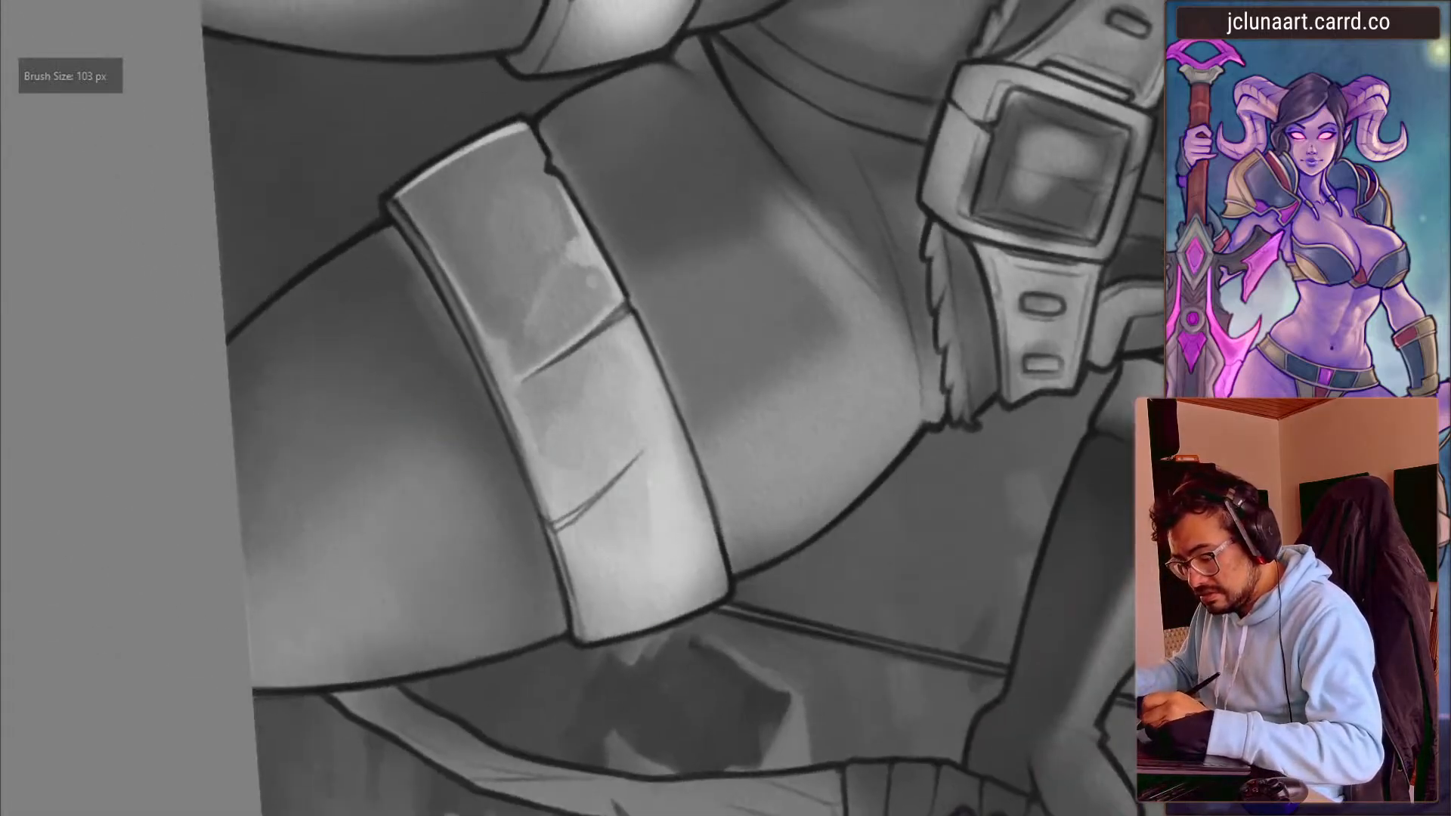
- Reduce the brush to about 18 px and darken the thigh band's outer crease
{"action": "mouse_move", "coordinate": [486, 298]}
{"action": "left_mouse_down"}
{"action": "mouse_move", "coordinate": [288, 354]}
{"action": "mouse_move", "coordinate": [423, 377]}
{"action": "left_mouse_up"}
{"action": "key", "text": "bracketleft"}
{"action": "key", "text": "bracketleft"}
{"action": "key", "text": "bracketleft"}
{"action": "key", "text": "bracketleft"}
{"action": "key", "text": "bracketleft"}
{"action": "key", "text": "bracketleft"}
{"action": "left_click_drag", "start_coordinate": [654, 382], "coordinate": [681, 484]}
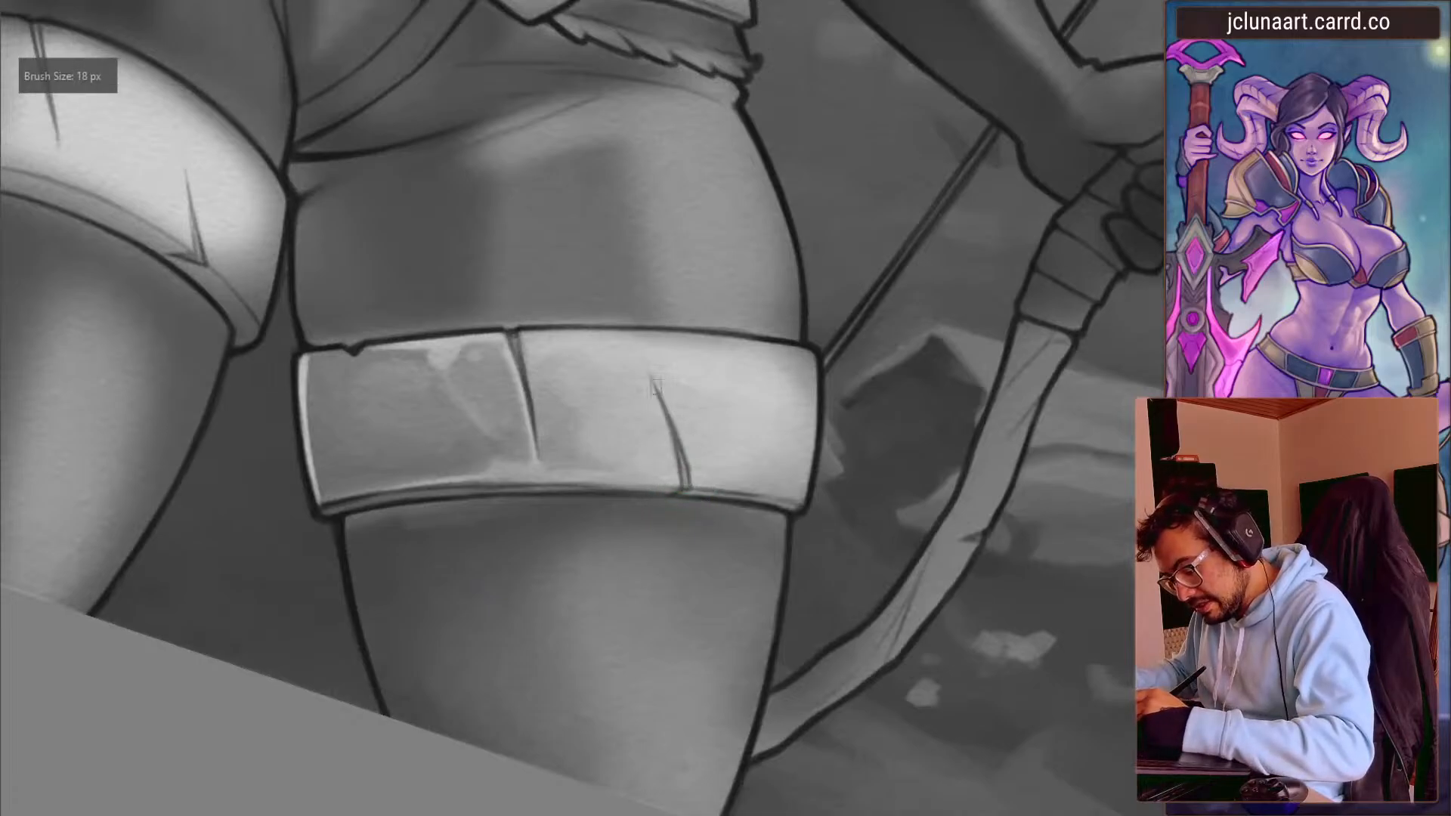
- Paint a bright rim along the thigh band's outer hip-side edge and around its outer end at about 16 px
{"action": "left_click_drag", "start_coordinate": [393, 423], "coordinate": [392, 356]}
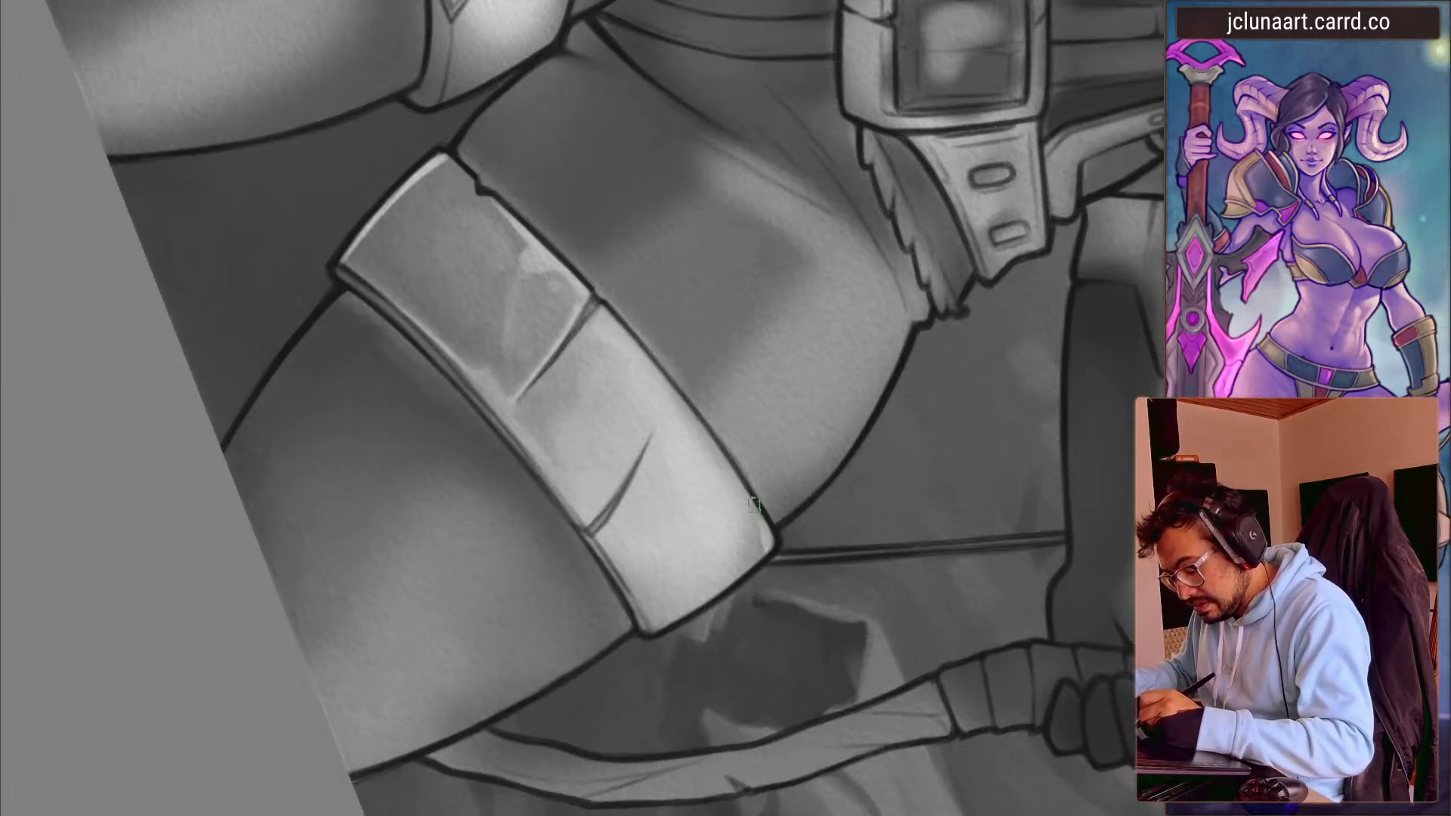
{"action": "left_click_drag", "start_coordinate": [769, 549], "coordinate": [734, 488]}
{"action": "left_click_drag", "start_coordinate": [770, 547], "coordinate": [730, 472]}
{"action": "key", "text": "bracketleft"}
{"action": "key", "text": "5"}
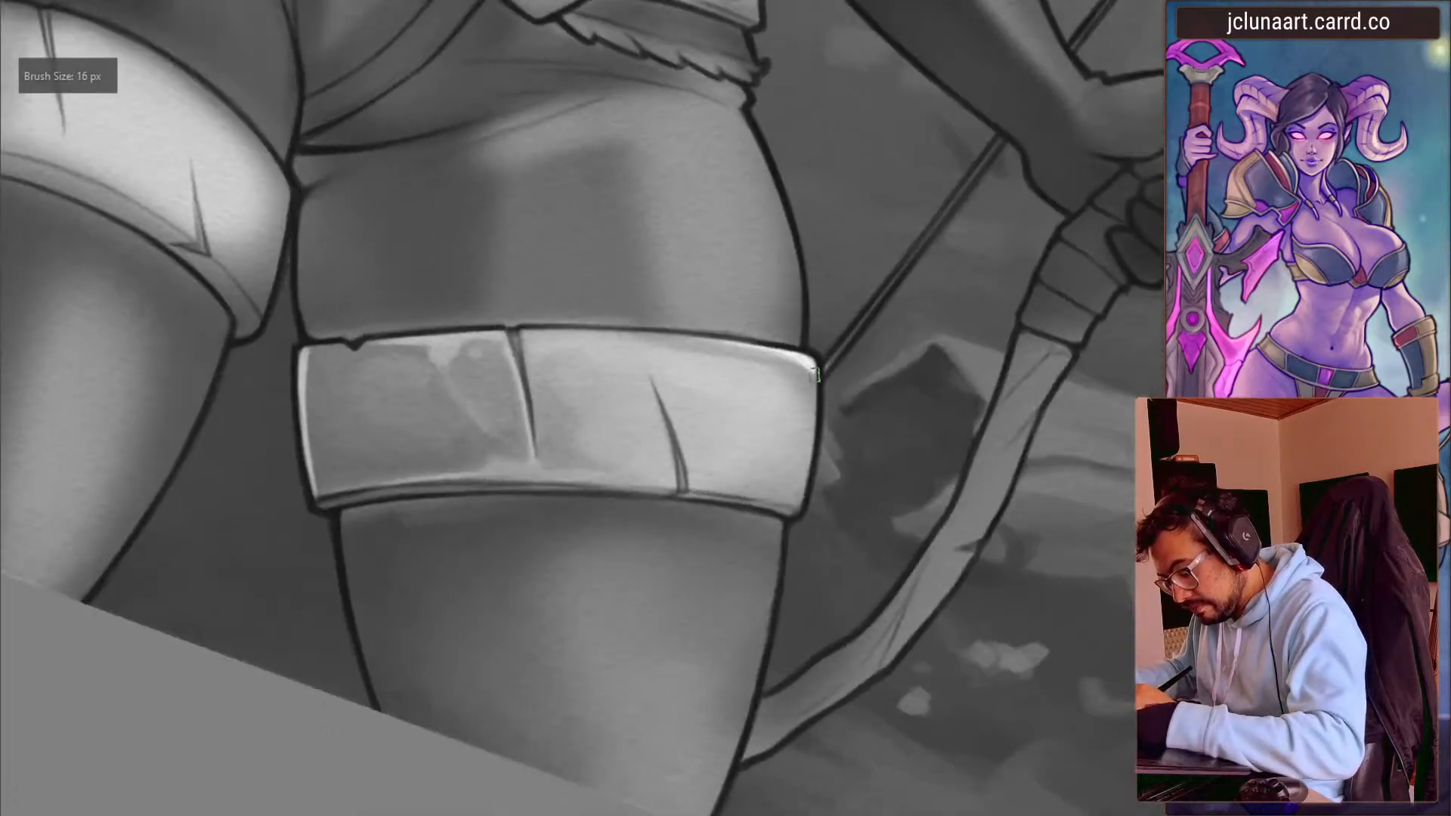
{"action": "left_click_drag", "start_coordinate": [801, 503], "coordinate": [810, 378]}
{"action": "key", "text": "6"}
{"action": "key", "text": "6"}
{"action": "key", "text": "6"}
{"action": "key", "text": "6"}
- Enlarge the brush to about 28 px for shading the bow-side thigh band's outer end
{"action": "key", "text": "bracketright"}
{"action": "key", "text": "bracketright"}
{"action": "key", "text": "bracketright"}
{"action": "key", "text": "bracketright"}
{"action": "key", "text": "bracketright"}
{"action": "key", "text": "bracketright"}
{"action": "key", "text": "bracketright"}
{"action": "key", "text": "bracketright"}
{"action": "key", "text": "bracketright"}
{"action": "key", "text": "bracketright"}
{"action": "key", "text": "bracketright"}
{"action": "key", "text": "bracketright"}
{"action": "key", "text": "bracketright"}
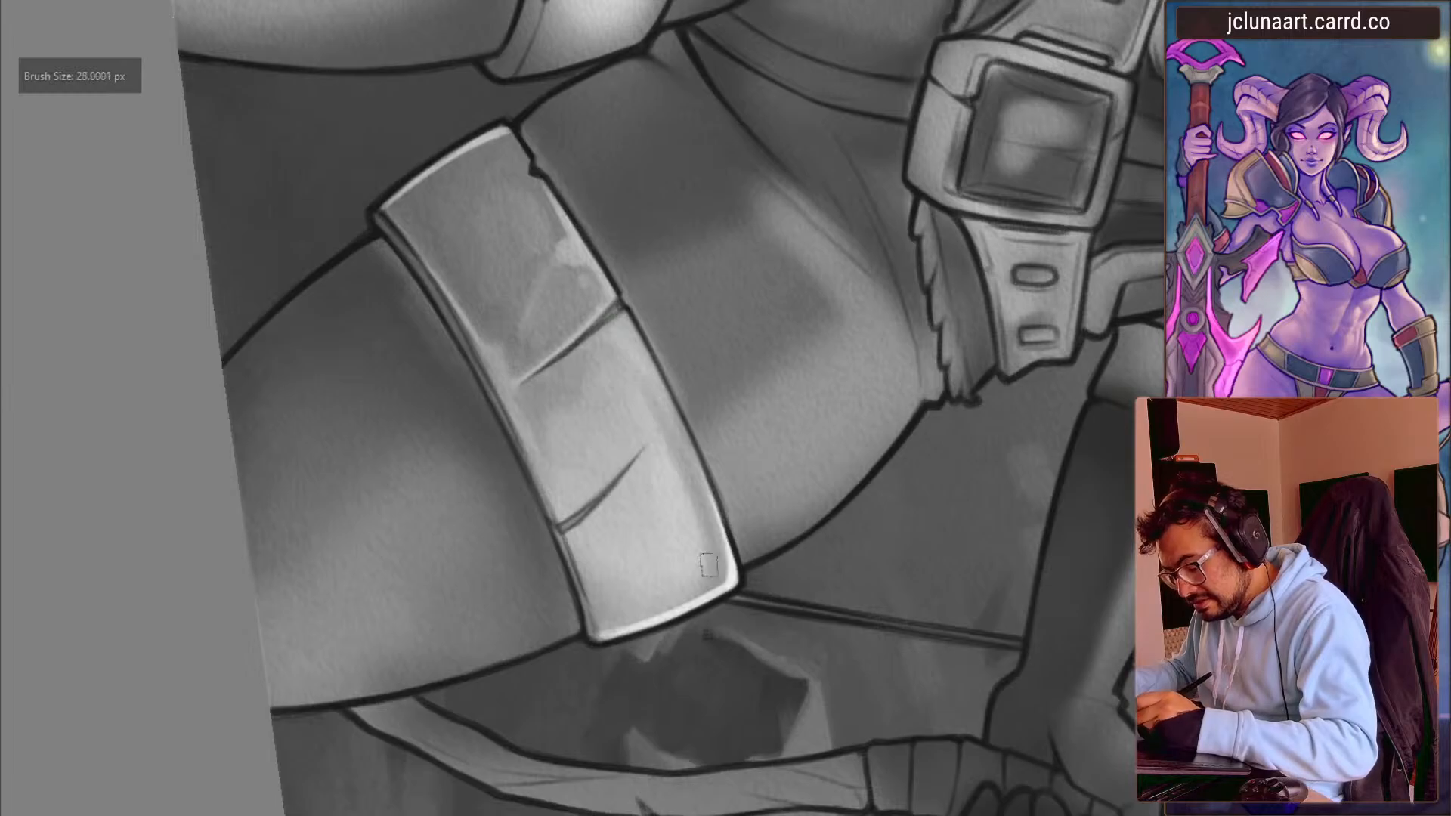
- Enlarge the brush to 78 px and blend the light tone on the bright end of the thigh cuff
{"action": "key", "text": "bracketright"}
{"action": "key", "text": "bracketright"}
{"action": "key", "text": "bracketright"}
{"action": "key", "text": "bracketright"}
{"action": "key", "text": "bracketright"}
{"action": "key", "text": "bracketright"}
{"action": "key", "text": "bracketright"}
{"action": "key", "text": "bracketright"}
{"action": "key", "text": "bracketright"}
{"action": "key", "text": "bracketright"}
{"action": "key", "text": "bracketright"}
{"action": "key", "text": "bracketright"}
{"action": "key", "text": "bracketright"}
{"action": "key", "text": "bracketright"}
{"action": "key", "text": "bracketright"}
{"action": "key", "text": "bracketright"}
{"action": "key", "text": "bracketright"}
{"action": "key", "text": "bracketright"}
{"action": "key", "text": "bracketright"}
{"action": "key", "text": "bracketright"}
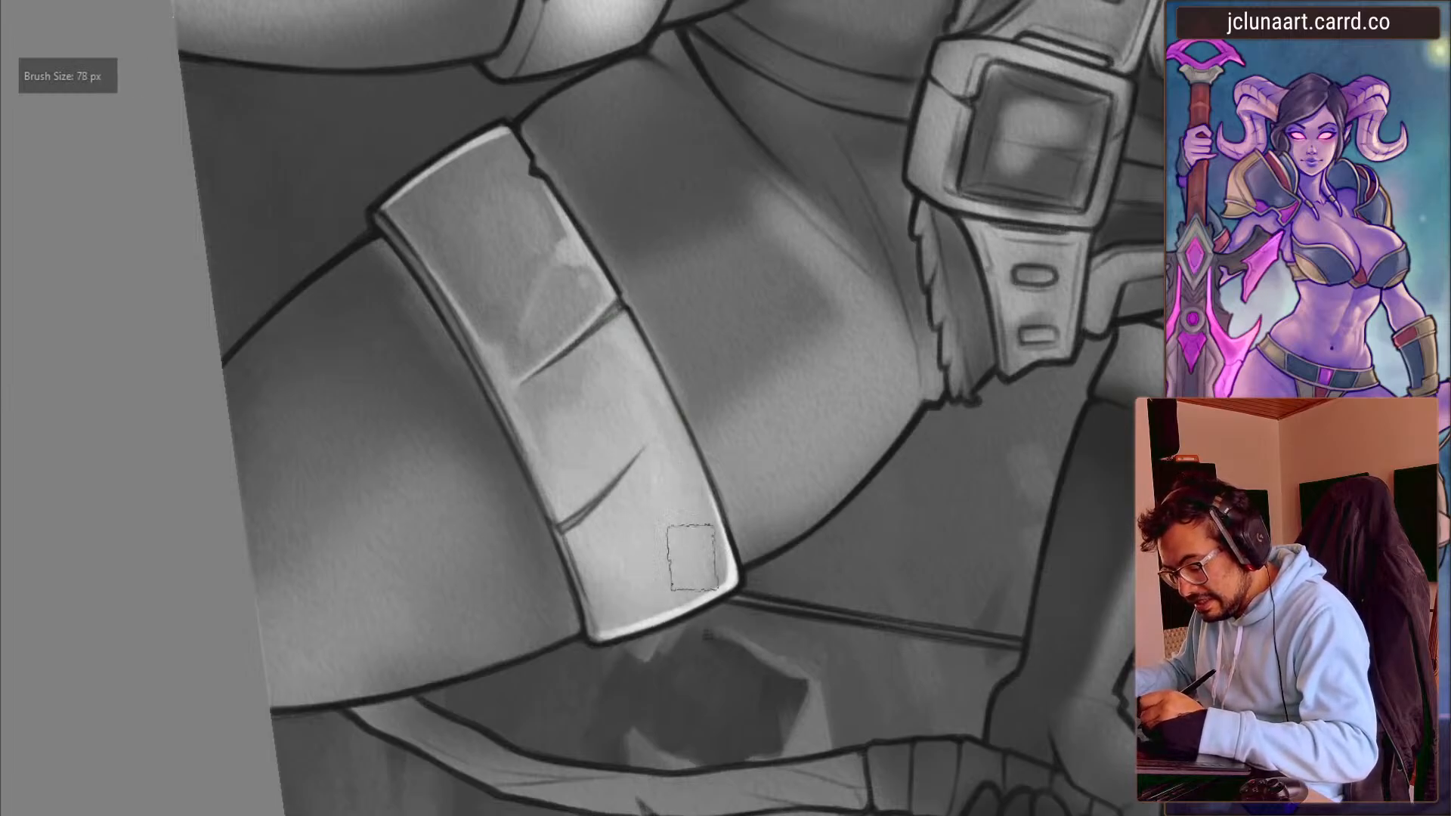
- Reduce the brush to about 24 px and paint a bright highlight along the long crease in the cuff's light section
{"action": "key", "text": "4"}
{"action": "key", "text": "4"}
{"action": "key", "text": "4"}
{"action": "key", "text": "bracketleft"}
{"action": "key", "text": "bracketleft"}
{"action": "key", "text": "bracketleft"}
{"action": "key", "text": "bracketleft"}
{"action": "key", "text": "bracketleft"}
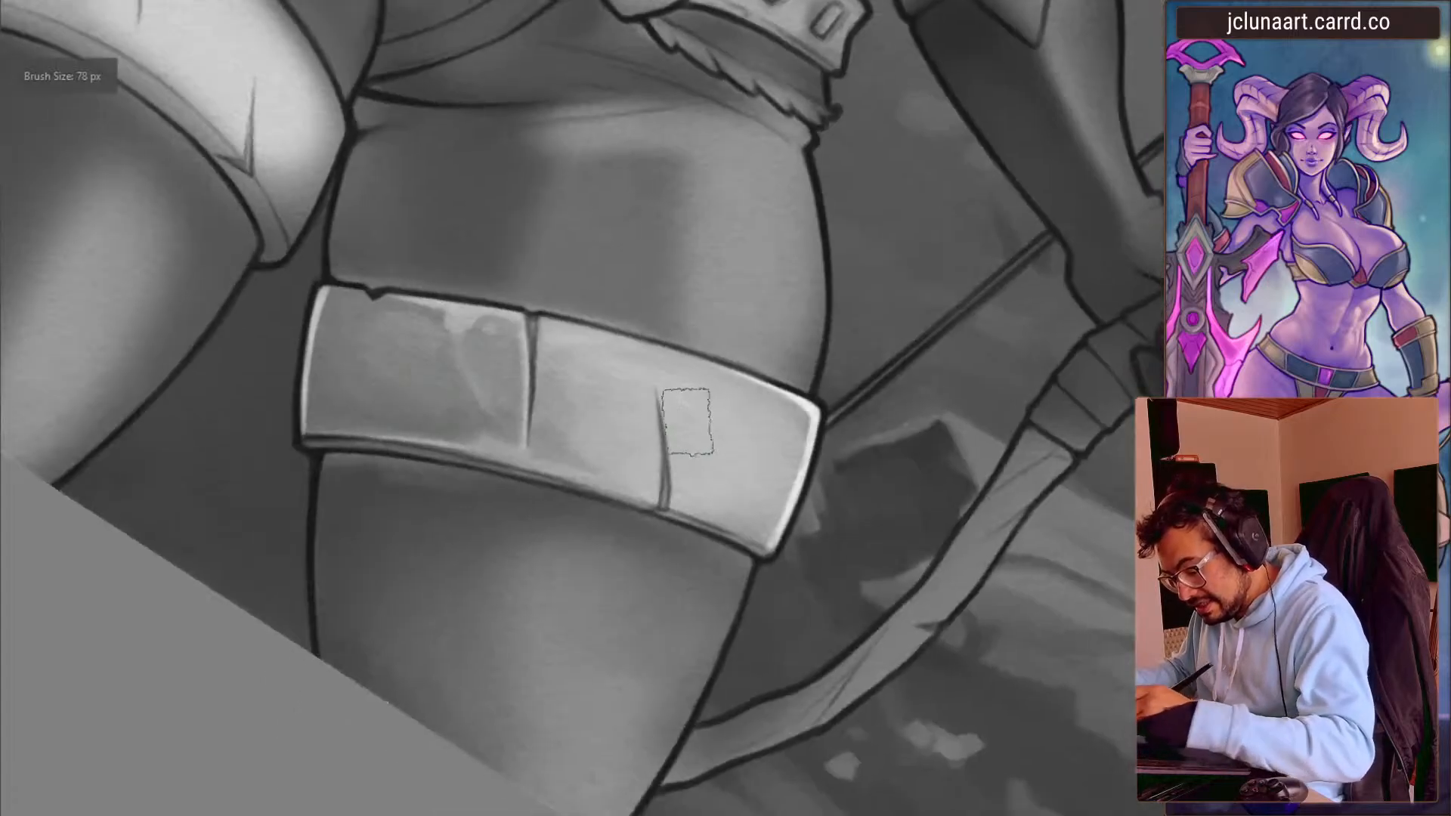
{"action": "key", "text": "bracketleft"}
{"action": "key", "text": "bracketleft"}
{"action": "key", "text": "bracketleft"}
{"action": "key", "text": "bracketleft"}
{"action": "key", "text": "bracketleft"}
{"action": "key", "text": "bracketleft"}
{"action": "key", "text": "bracketleft"}
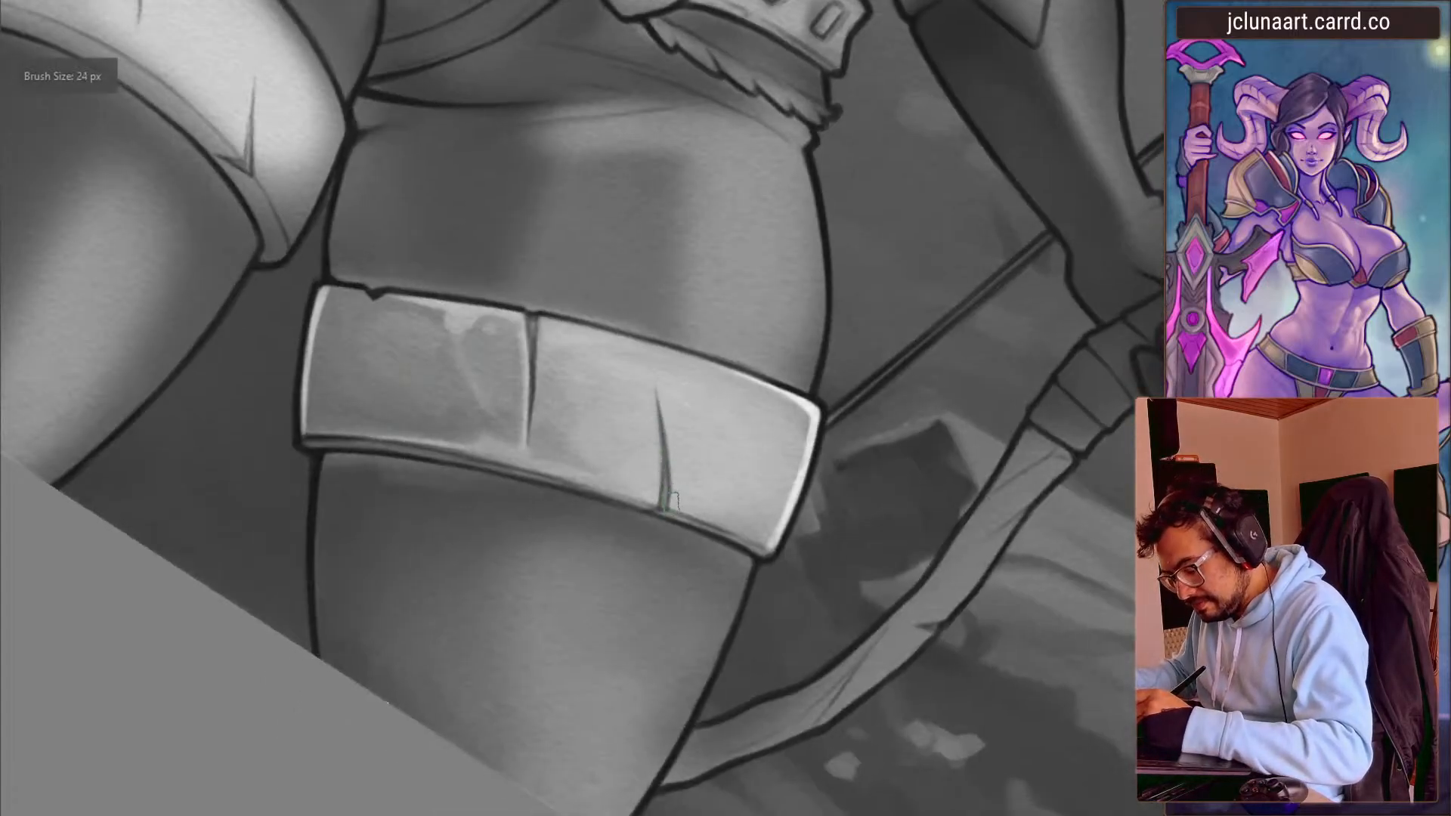
{"action": "key", "text": "bracketright"}
{"action": "key", "text": "bracketright"}
{"action": "left_click_drag", "start_coordinate": [643, 361], "coordinate": [652, 399]}
{"action": "key", "text": "bracketleft"}
{"action": "mouse_move", "coordinate": [675, 444]}
{"action": "left_mouse_down"}
{"action": "mouse_move", "coordinate": [675, 511]}
{"action": "mouse_move", "coordinate": [444, 625]}
{"action": "mouse_move", "coordinate": [570, 282]}
{"action": "left_mouse_up"}
{"action": "key", "text": "bracketright"}
{"action": "key", "text": "bracketright"}
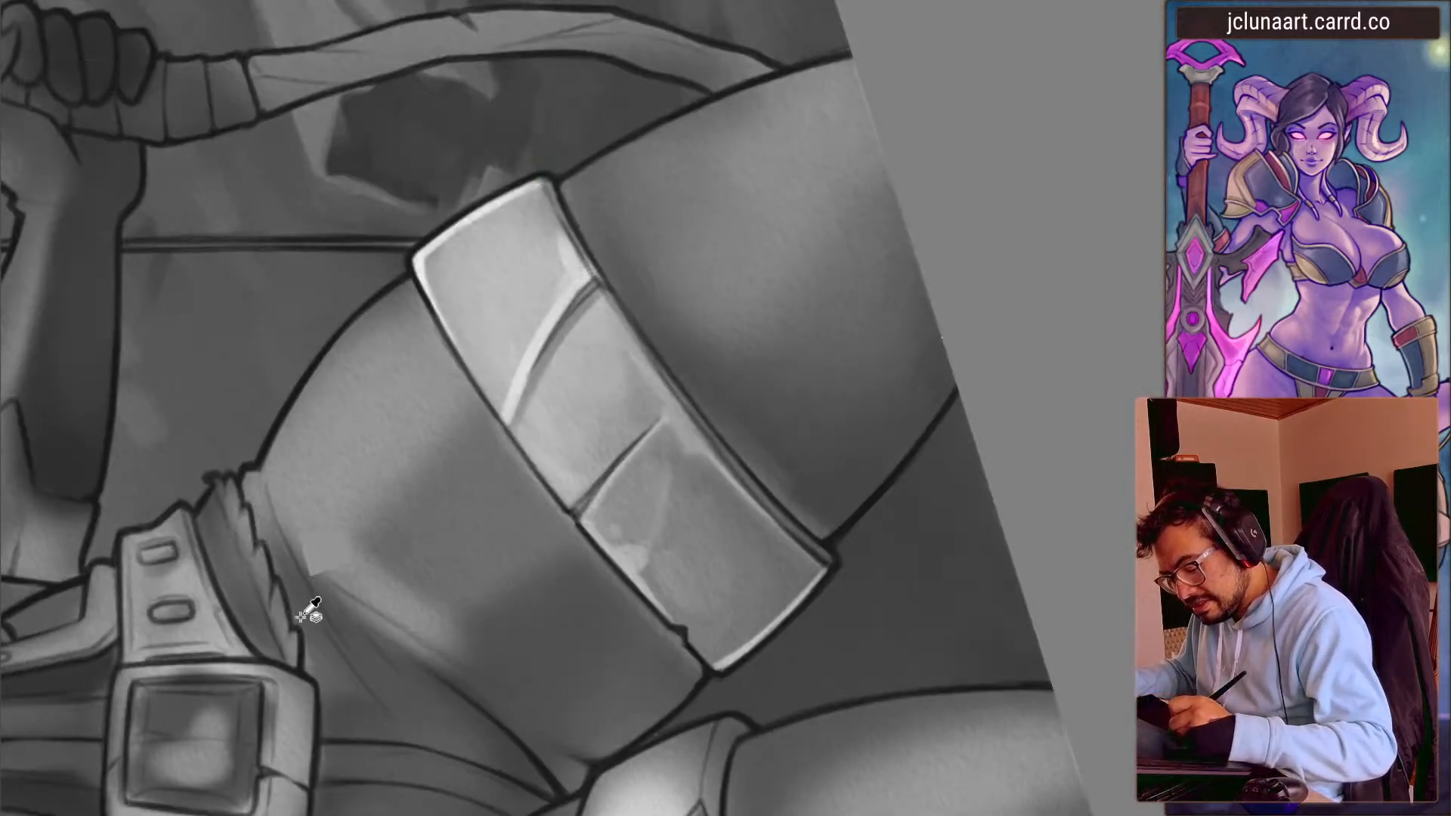
- Refine the cuff's lower rim and crease edge with a fine 13 px brush, sampling the nearby grey
{"action": "key", "text": "bracketleft"}
{"action": "key", "text": "bracketleft"}
{"action": "key", "text": "bracketleft"}
{"action": "key", "text": "bracketleft"}
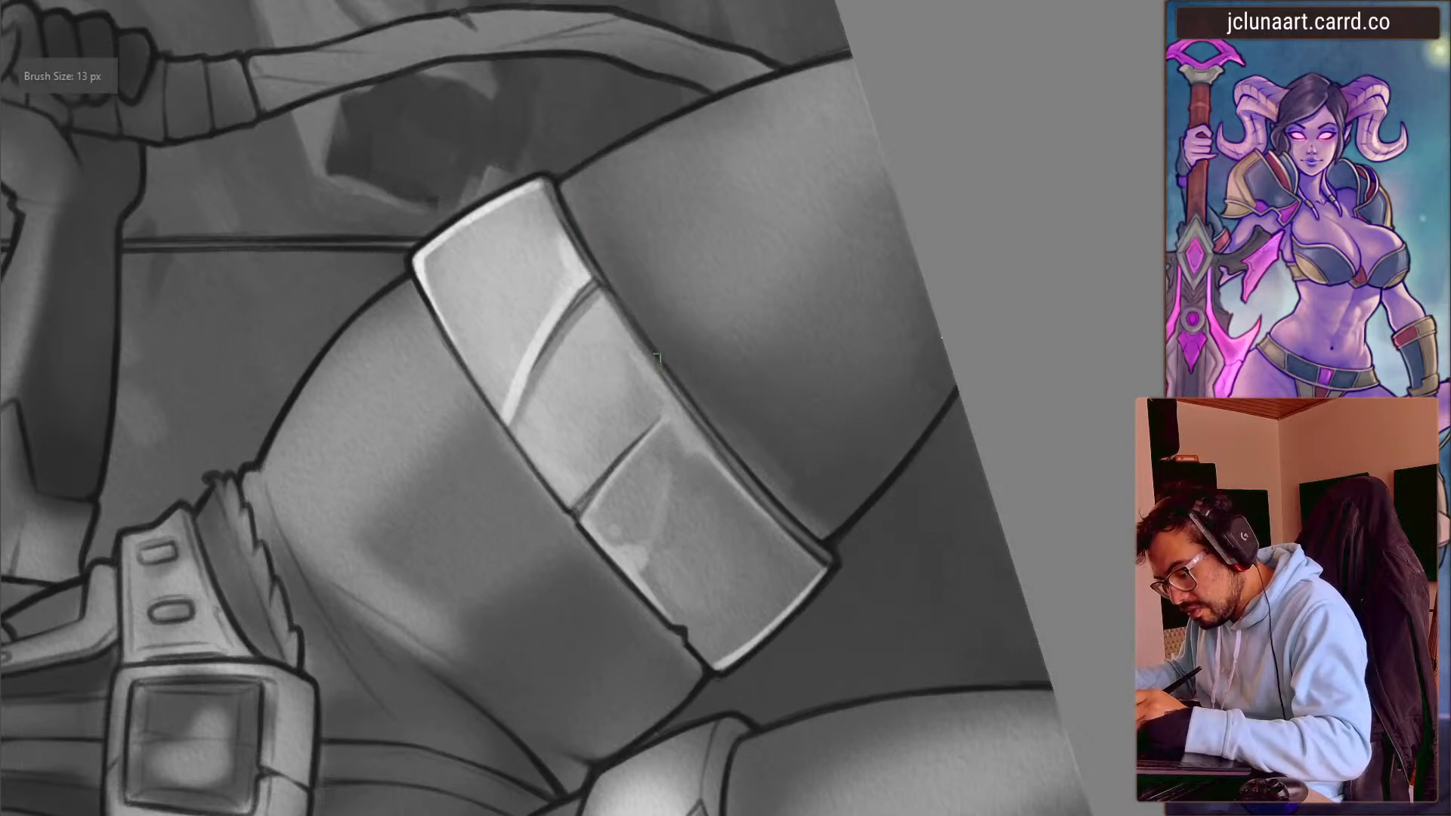
{"action": "left_click_drag", "start_coordinate": [671, 381], "coordinate": [688, 416]}
{"action": "mouse_move", "coordinate": [423, 332]}
{"action": "left_mouse_down"}
{"action": "mouse_move", "coordinate": [518, 224]}
{"action": "mouse_move", "coordinate": [673, 321]}
{"action": "left_mouse_up"}
{"action": "left_click_drag", "start_coordinate": [670, 504], "coordinate": [665, 435]}
{"action": "left_click", "coordinate": [653, 471], "text": "ctrl"}
- Sample the cuff's light grey and soften the highlight beside the long crease with a brush of 35 to 41 px
{"action": "key", "text": "bracketright"}
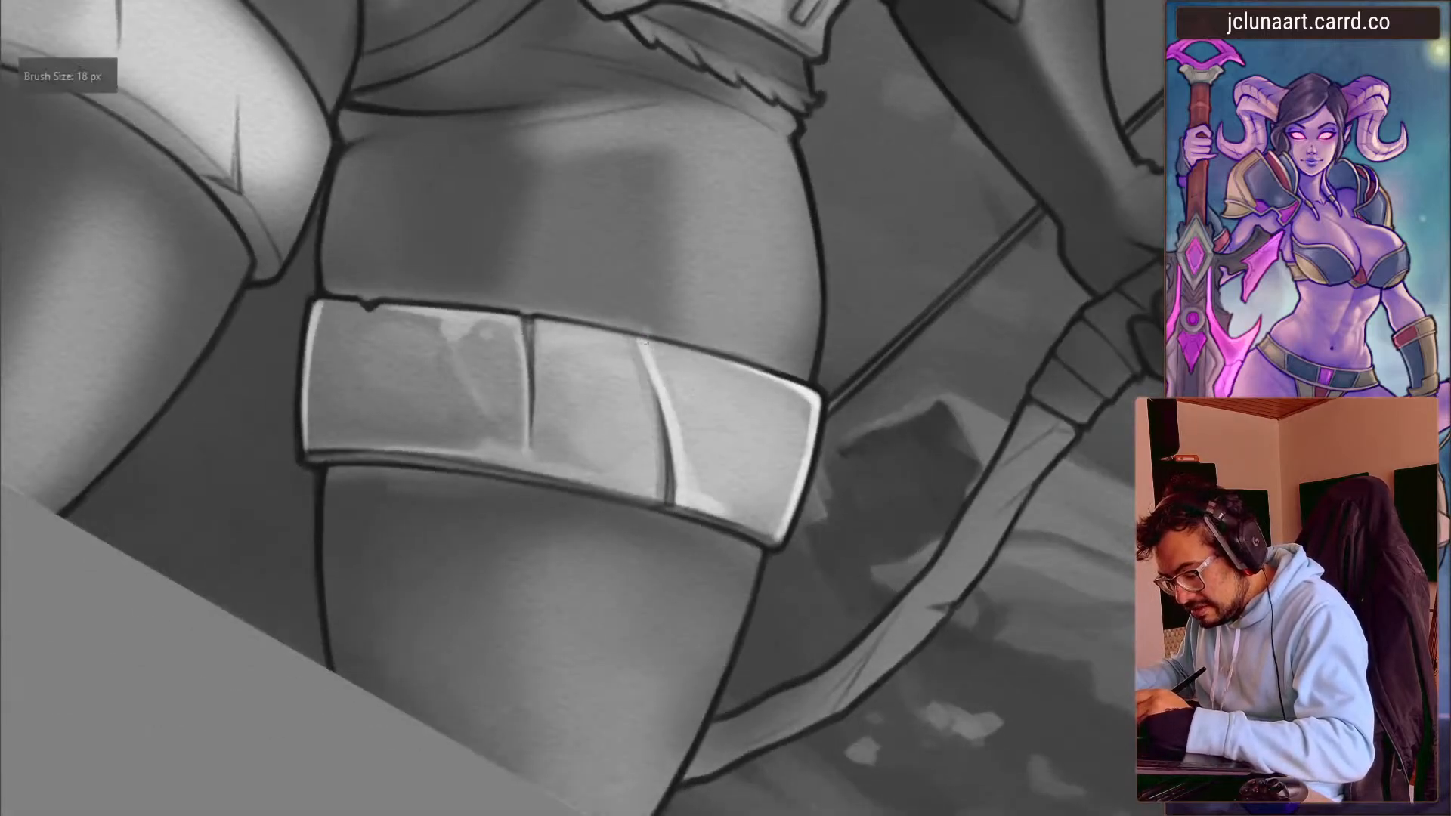
{"action": "key", "text": "bracketright"}
{"action": "key", "text": "bracketright"}
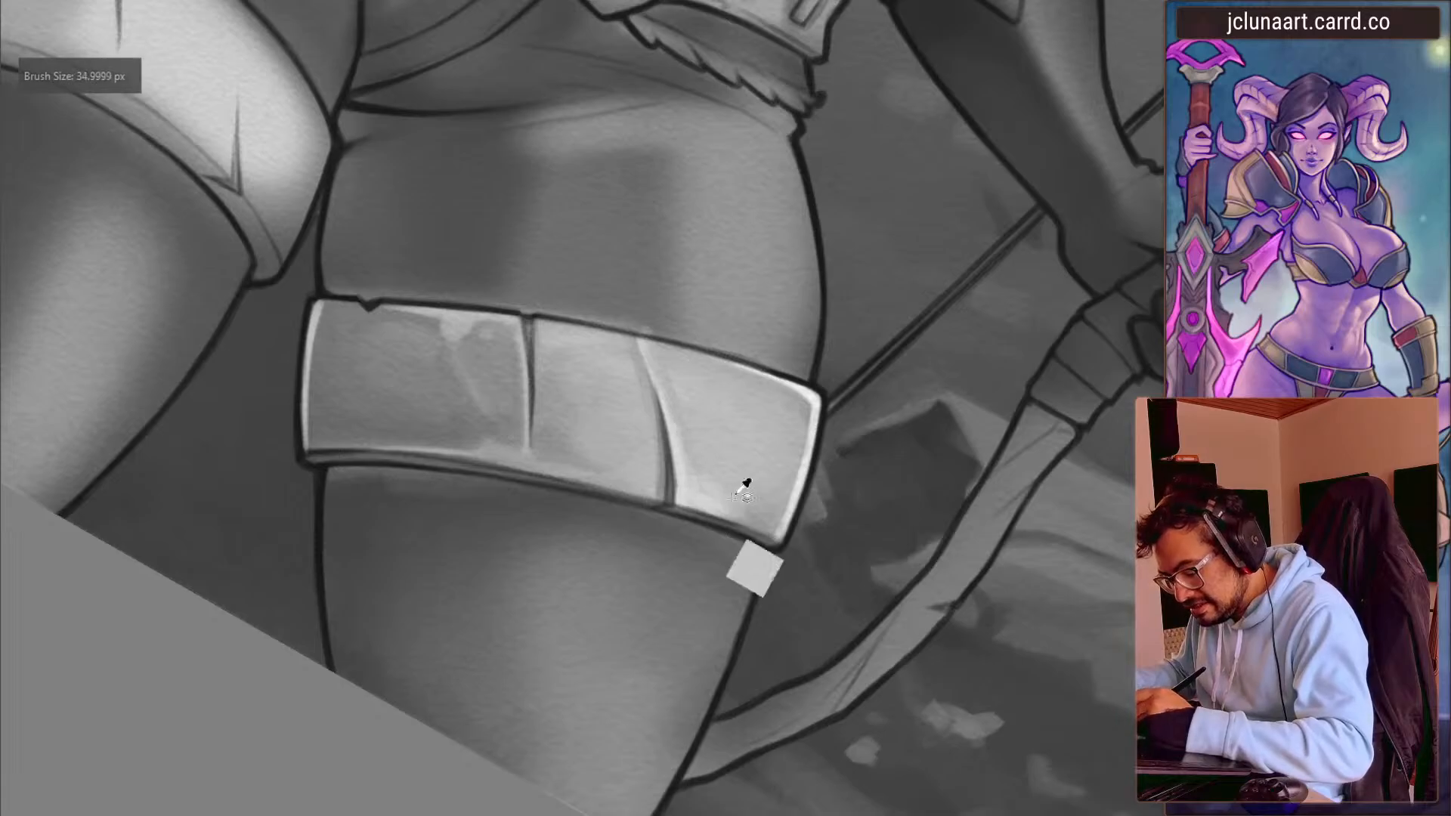
{"action": "left_click_drag", "start_coordinate": [183, 338], "coordinate": [424, 726]}
{"action": "left_click", "coordinate": [480, 512], "text": "ctrl"}
{"action": "key", "text": "bracketright"}
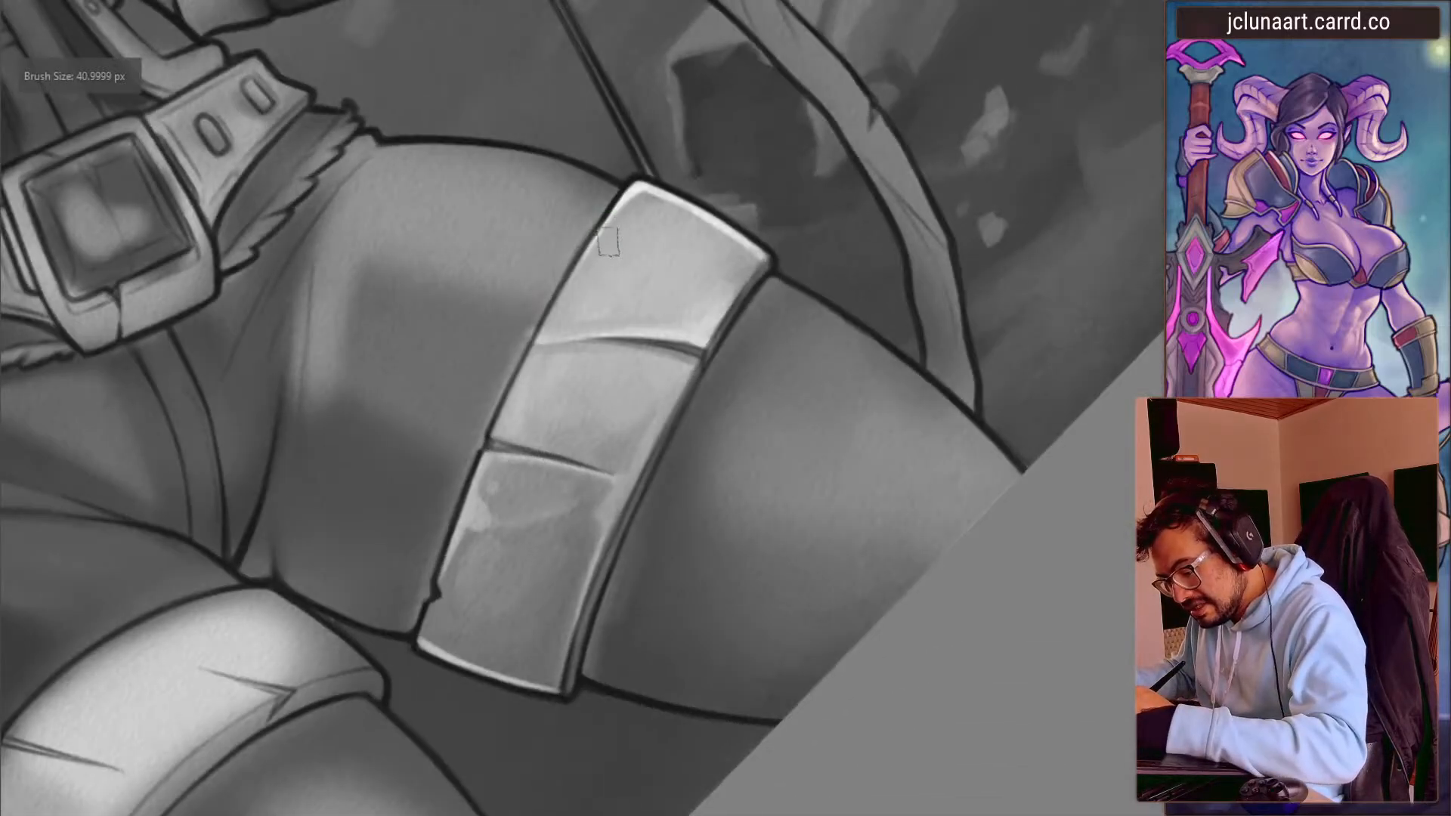
- Sample light tones from the cuff's bright end and paint a highlight along its upper edge
{"action": "key", "text": "bracketleft"}
{"action": "key", "text": "bracketleft"}
{"action": "left_click", "coordinate": [605, 270], "text": "ctrl"}
{"action": "key", "text": "bracketright"}
{"action": "key", "text": "bracketright"}
{"action": "left_click", "coordinate": [602, 266], "text": "ctrl"}
{"action": "left_click_drag", "start_coordinate": [605, 282], "coordinate": [575, 310]}
- Blend the cuff's light and dark sections using progressively larger brushes and sampled greys
{"action": "key", "text": "bracketright"}
{"action": "key", "text": "bracketright"}
{"action": "mouse_move", "coordinate": [488, 582]}
{"action": "left_mouse_down"}
{"action": "mouse_move", "coordinate": [393, 396]}
{"action": "mouse_move", "coordinate": [438, 282]}
{"action": "left_mouse_up"}
{"action": "key", "text": "bracketright"}
{"action": "key", "text": "bracketright"}
{"action": "key", "text": "bracketright"}
{"action": "mouse_move", "coordinate": [622, 425]}
{"action": "left_mouse_down"}
{"action": "mouse_move", "coordinate": [625, 369]}
{"action": "mouse_move", "coordinate": [624, 402]}
{"action": "mouse_move", "coordinate": [593, 363]}
{"action": "mouse_move", "coordinate": [611, 440]}
{"action": "left_mouse_up"}
{"action": "left_click", "coordinate": [620, 403], "text": "ctrl"}
{"action": "key", "text": "bracketright"}
{"action": "key", "text": "bracketright"}
{"action": "key", "text": "bracketright"}
{"action": "mouse_move", "coordinate": [725, 504]}
{"action": "left_mouse_down"}
{"action": "mouse_move", "coordinate": [740, 468]}
{"action": "mouse_move", "coordinate": [740, 510]}
{"action": "left_mouse_up"}
{"action": "mouse_move", "coordinate": [508, 543]}
{"action": "left_mouse_down"}
{"action": "mouse_move", "coordinate": [302, 576]}
{"action": "mouse_move", "coordinate": [330, 529]}
{"action": "mouse_move", "coordinate": [338, 571]}
{"action": "left_mouse_up"}
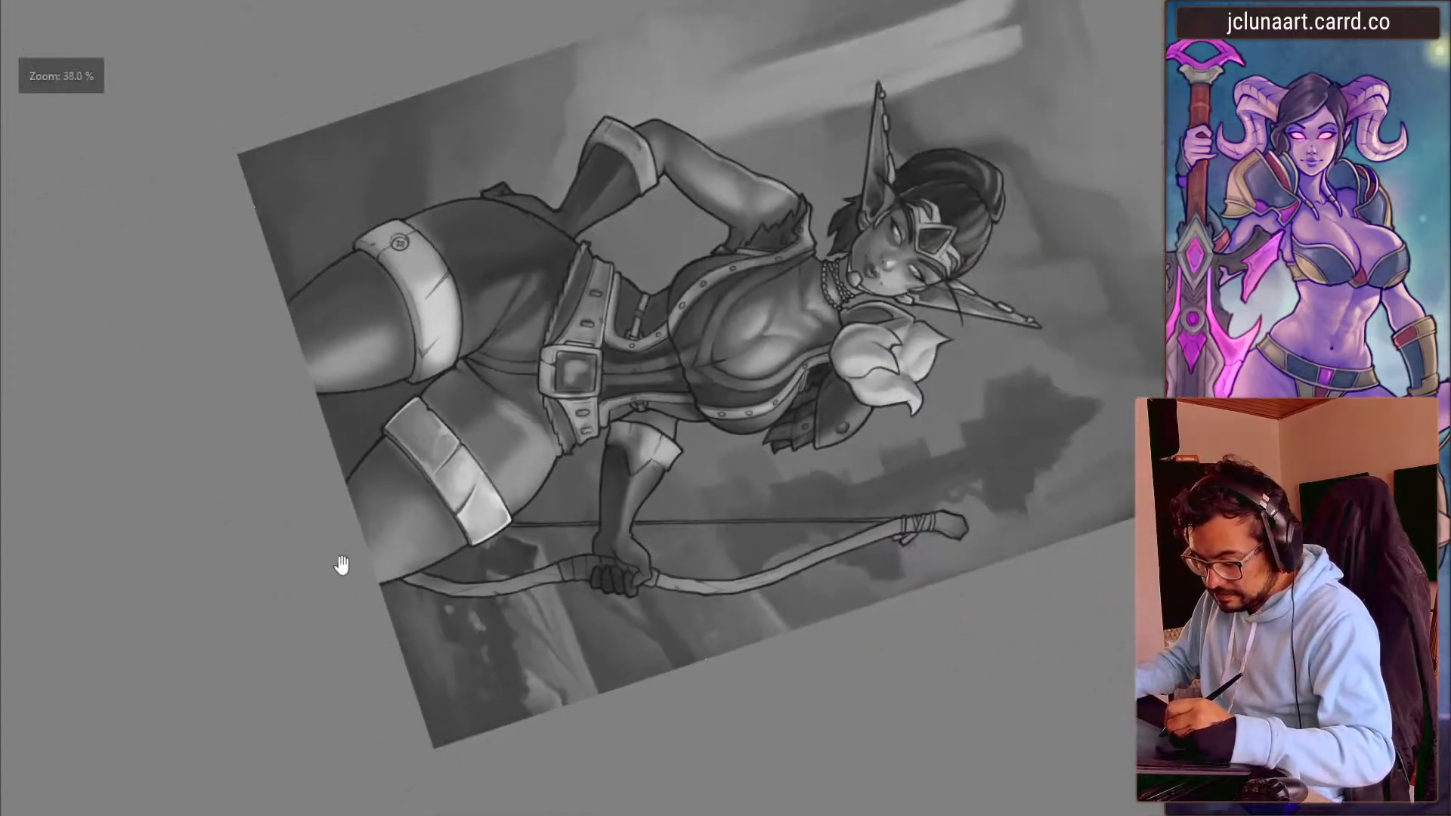
- Soften the shading across the thigh cuff with a very large soft brush, checking the whole figure in mirrored view
{"action": "left_click_drag", "start_coordinate": [345, 520], "coordinate": [285, 431]}
{"action": "left_click_drag", "start_coordinate": [522, 223], "coordinate": [497, 595]}
{"action": "left_click_drag", "start_coordinate": [670, 435], "coordinate": [667, 238]}
{"action": "key", "text": "bracketleft"}
{"action": "key", "text": "bracketleft"}
{"action": "left_click_drag", "start_coordinate": [666, 458], "coordinate": [523, 597]}
{"action": "left_click_drag", "start_coordinate": [729, 446], "coordinate": [398, 390]}
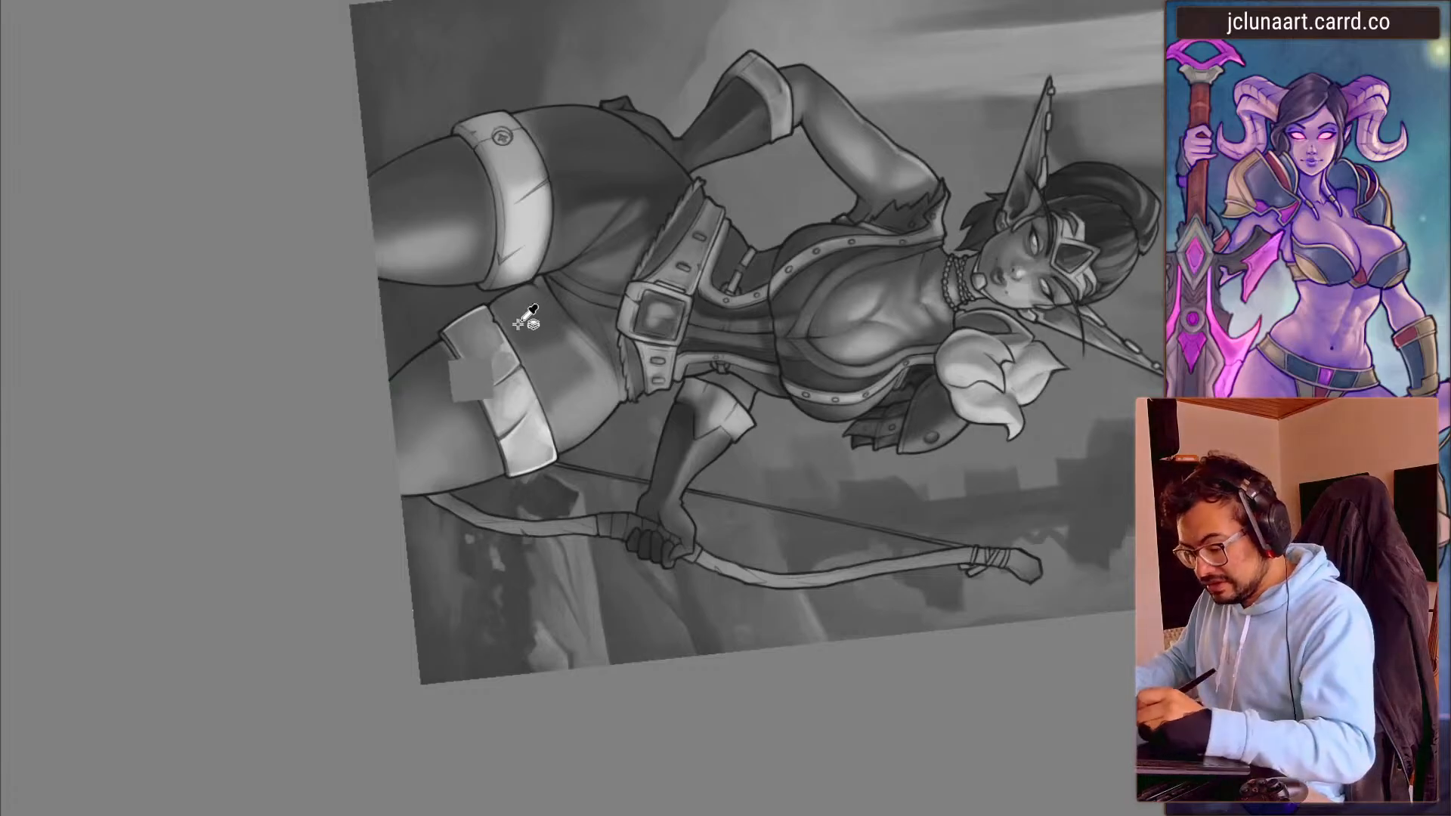
{"action": "left_click_drag", "start_coordinate": [458, 325], "coordinate": [530, 325], "text": "shift"}
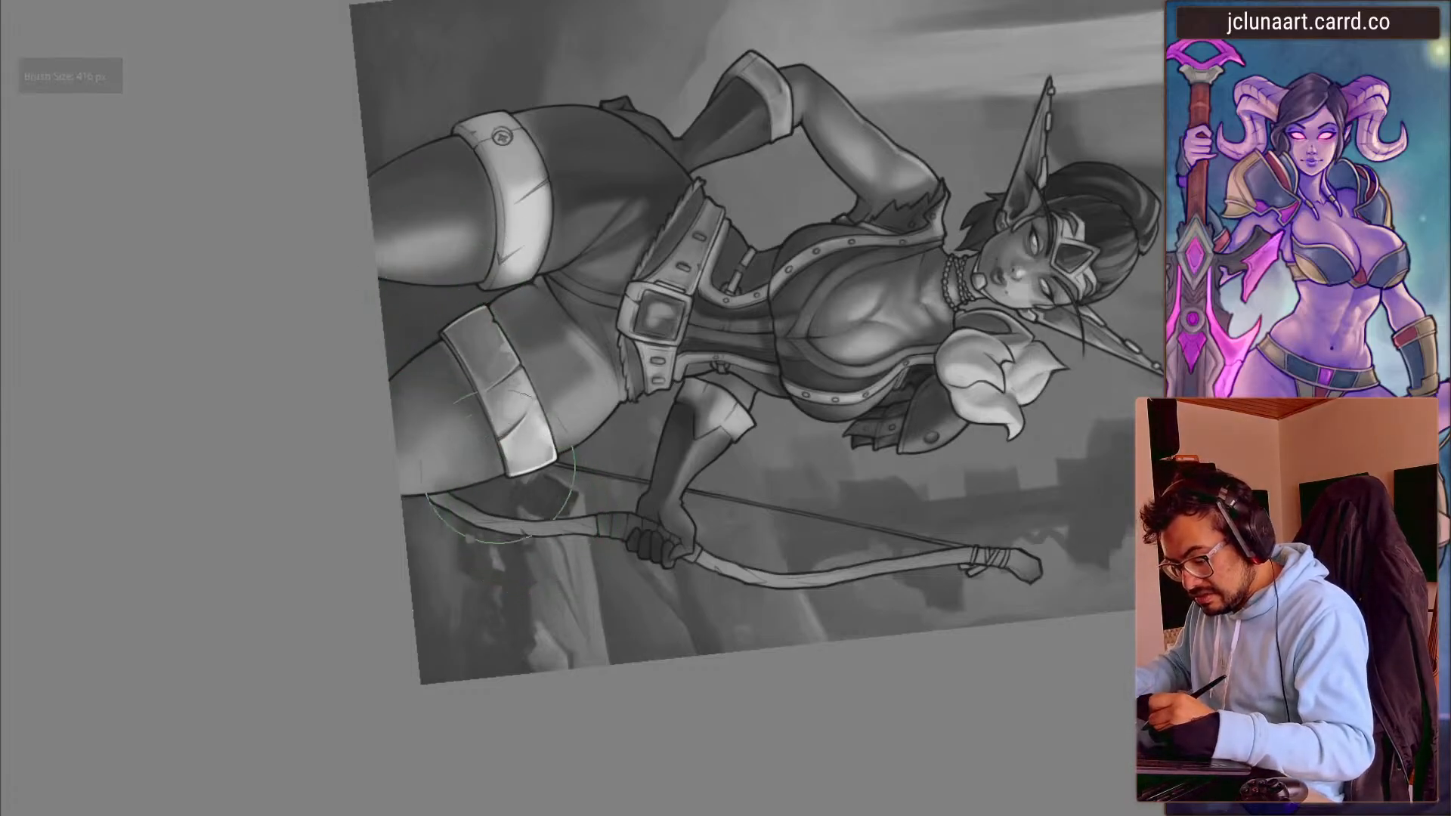
{"action": "key", "text": "m"}
{"action": "mouse_move", "coordinate": [453, 518]}
{"action": "left_mouse_down"}
{"action": "mouse_move", "coordinate": [424, 372]}
{"action": "mouse_move", "coordinate": [468, 296]}
{"action": "left_mouse_up"}
{"action": "left_click_drag", "start_coordinate": [691, 552], "coordinate": [635, 552], "text": "shift"}
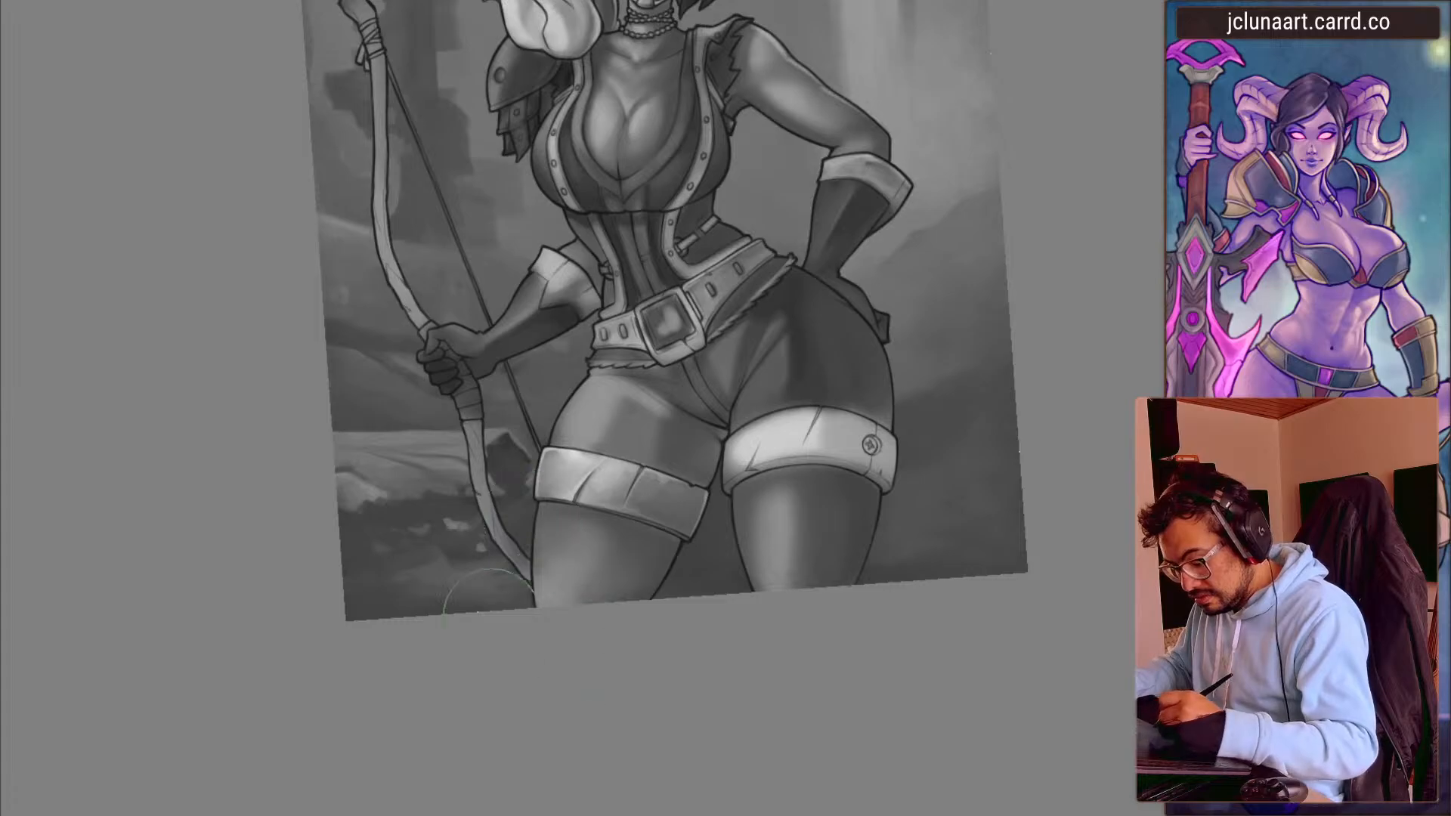
{"action": "key", "text": "m"}
{"action": "mouse_move", "coordinate": [464, 606]}
{"action": "left_mouse_down"}
{"action": "mouse_move", "coordinate": [398, 465]}
{"action": "mouse_move", "coordinate": [379, 367]}
{"action": "left_mouse_up"}
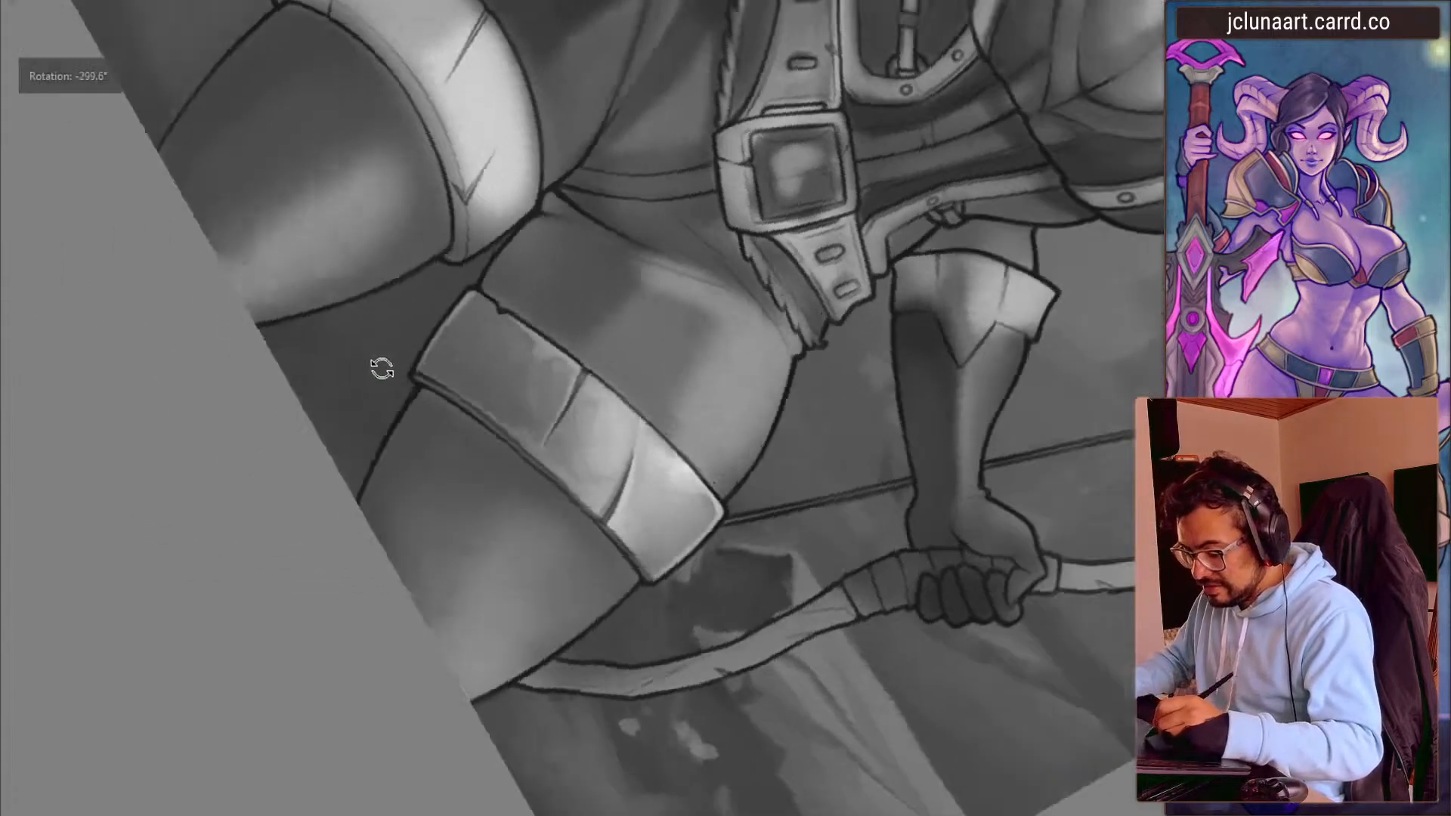
- Reduce the brush to about 16 px and touch up the light rim at the cuff's bright outer corner
{"action": "mouse_move", "coordinate": [442, 417]}
{"action": "left_mouse_down"}
{"action": "mouse_move", "coordinate": [460, 476]}
{"action": "mouse_move", "coordinate": [488, 423]}
{"action": "left_mouse_up"}
{"action": "left_click", "coordinate": [1210, 744]}
{"action": "key", "text": "bracketleft"}
{"action": "key", "text": "bracketleft"}
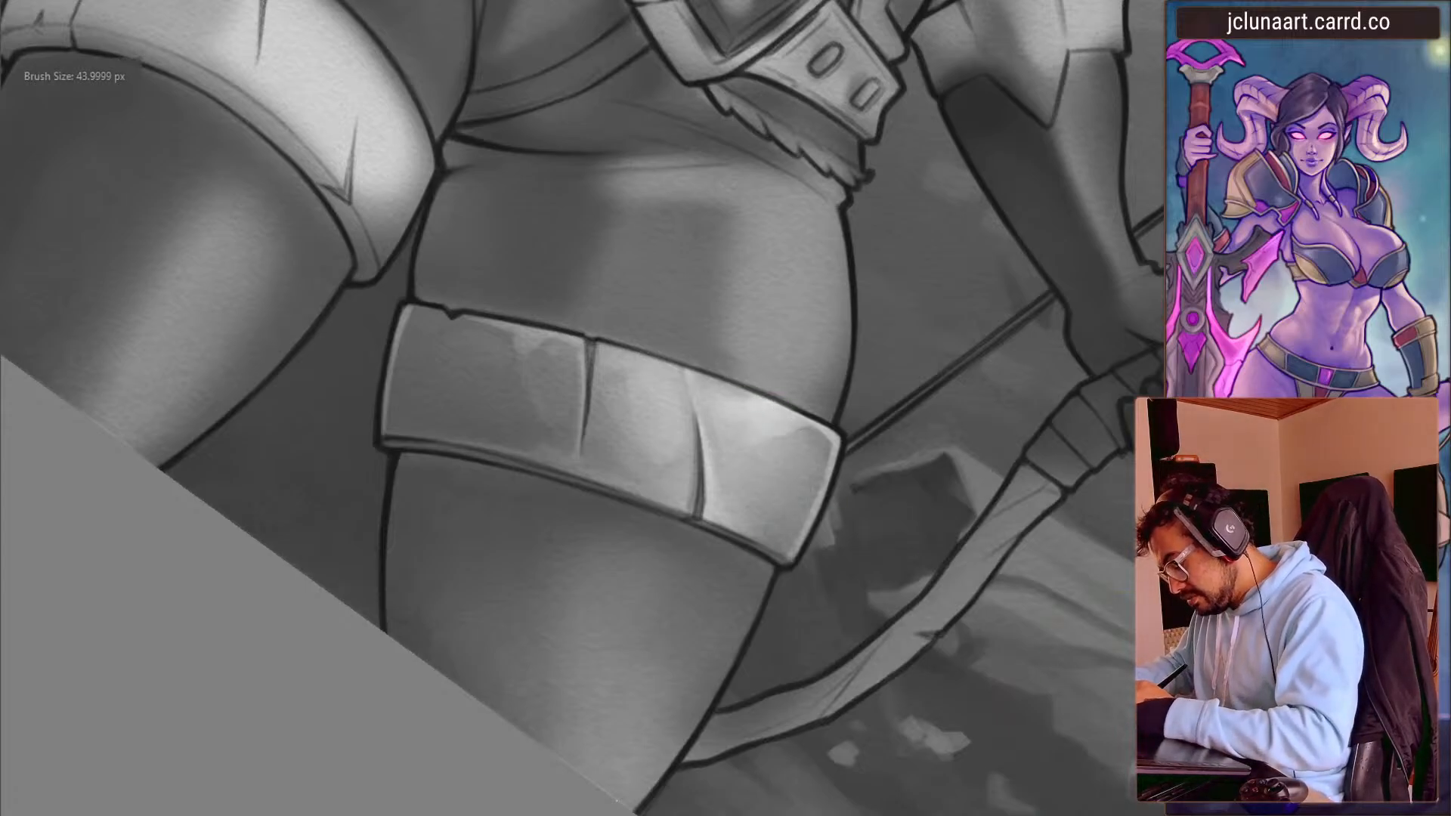
{"action": "key", "text": "bracketleft"}
{"action": "key", "text": "bracketleft"}
{"action": "key", "text": "bracketleft"}
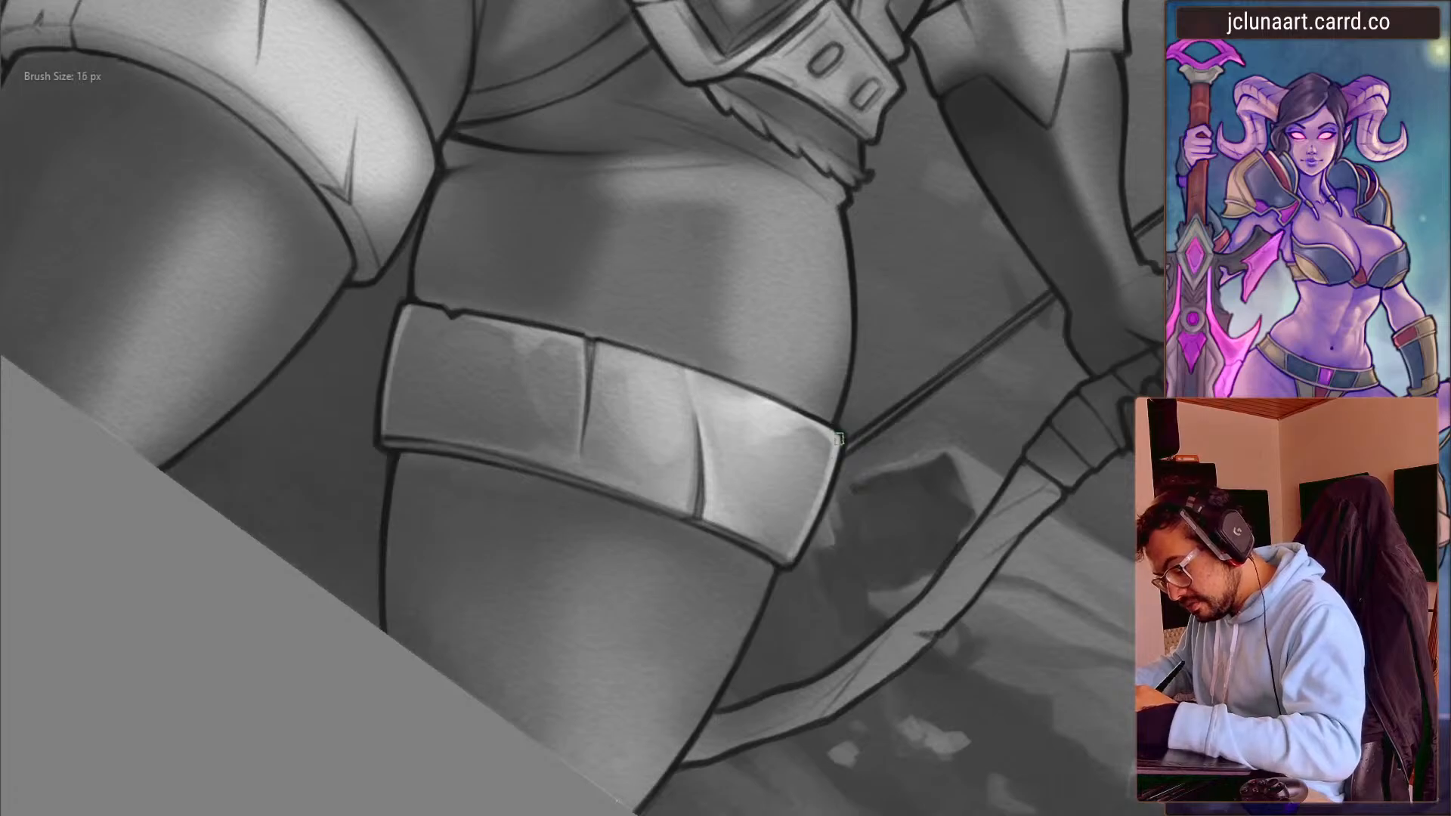
{"action": "left_click_drag", "start_coordinate": [787, 564], "coordinate": [617, 662]}
- Paint a small bright highlight along the upper edge of the cuff's dark section with a 28 px brush, checking it mirrored
{"action": "key", "text": "bracketright"}
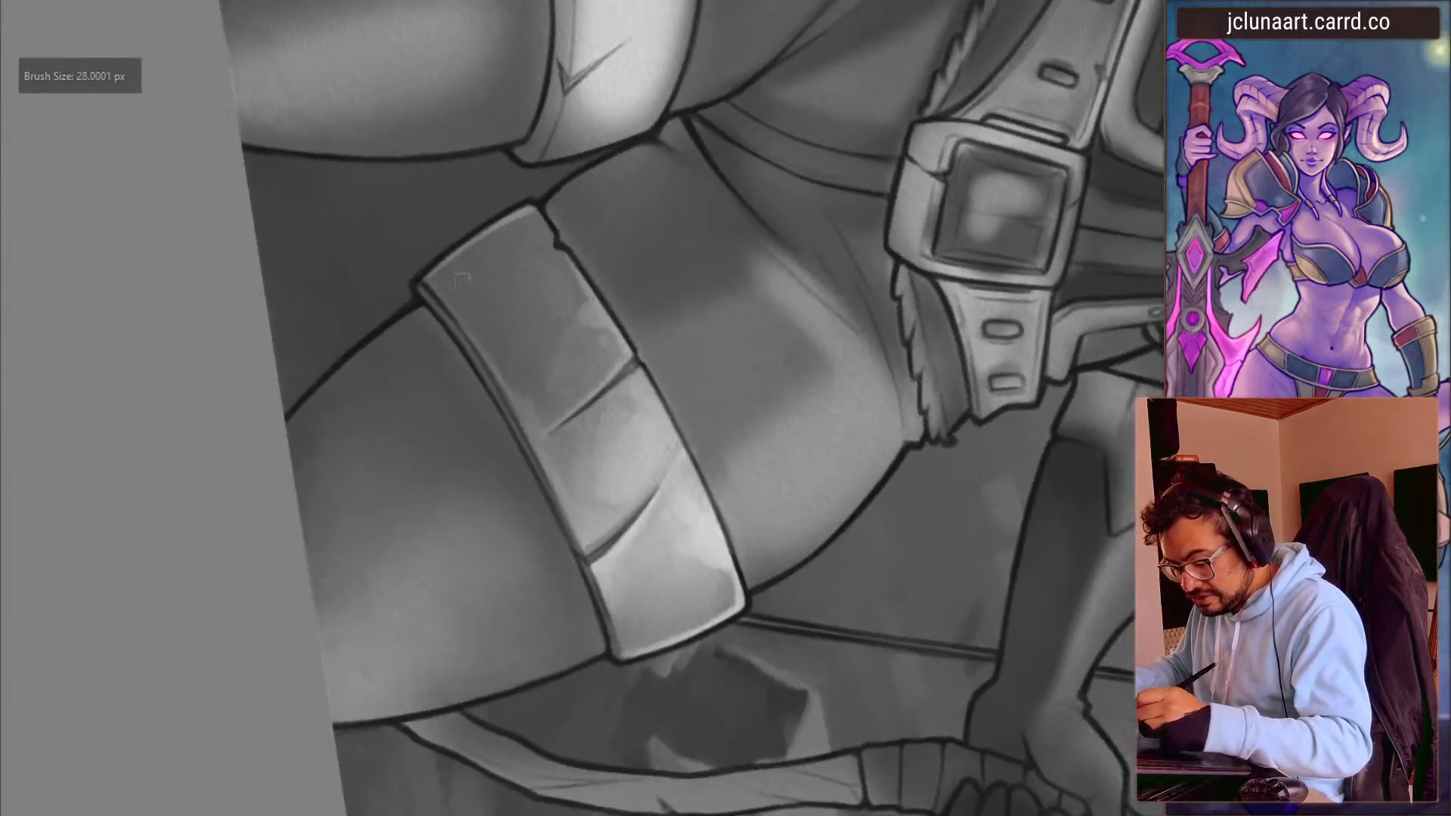
{"action": "key", "text": "bracketright"}
{"action": "left_click_drag", "start_coordinate": [602, 317], "coordinate": [563, 254]}
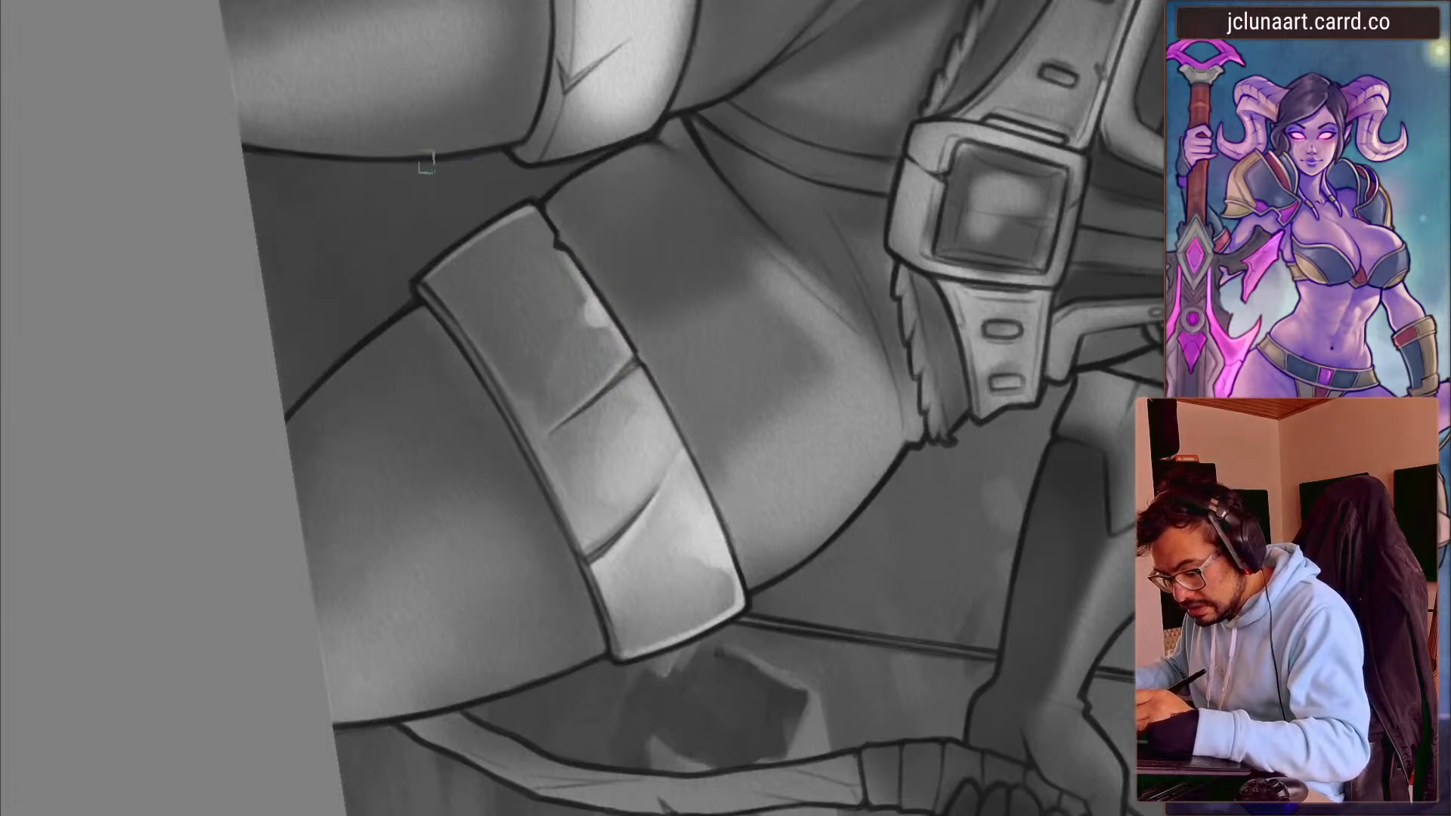
{"action": "left_click_drag", "start_coordinate": [447, 155], "coordinate": [298, 375]}
{"action": "key", "text": "bracketleft"}
{"action": "mouse_move", "coordinate": [394, 339]}
{"action": "left_mouse_down"}
{"action": "mouse_move", "coordinate": [390, 470]}
{"action": "mouse_move", "coordinate": [300, 651]}
{"action": "left_mouse_up"}
{"action": "key", "text": "m"}
{"action": "left_click_drag", "start_coordinate": [461, 669], "coordinate": [326, 466]}
{"action": "scroll", "coordinate": [326, 466], "scroll_direction": "down", "scroll_amount": 2}
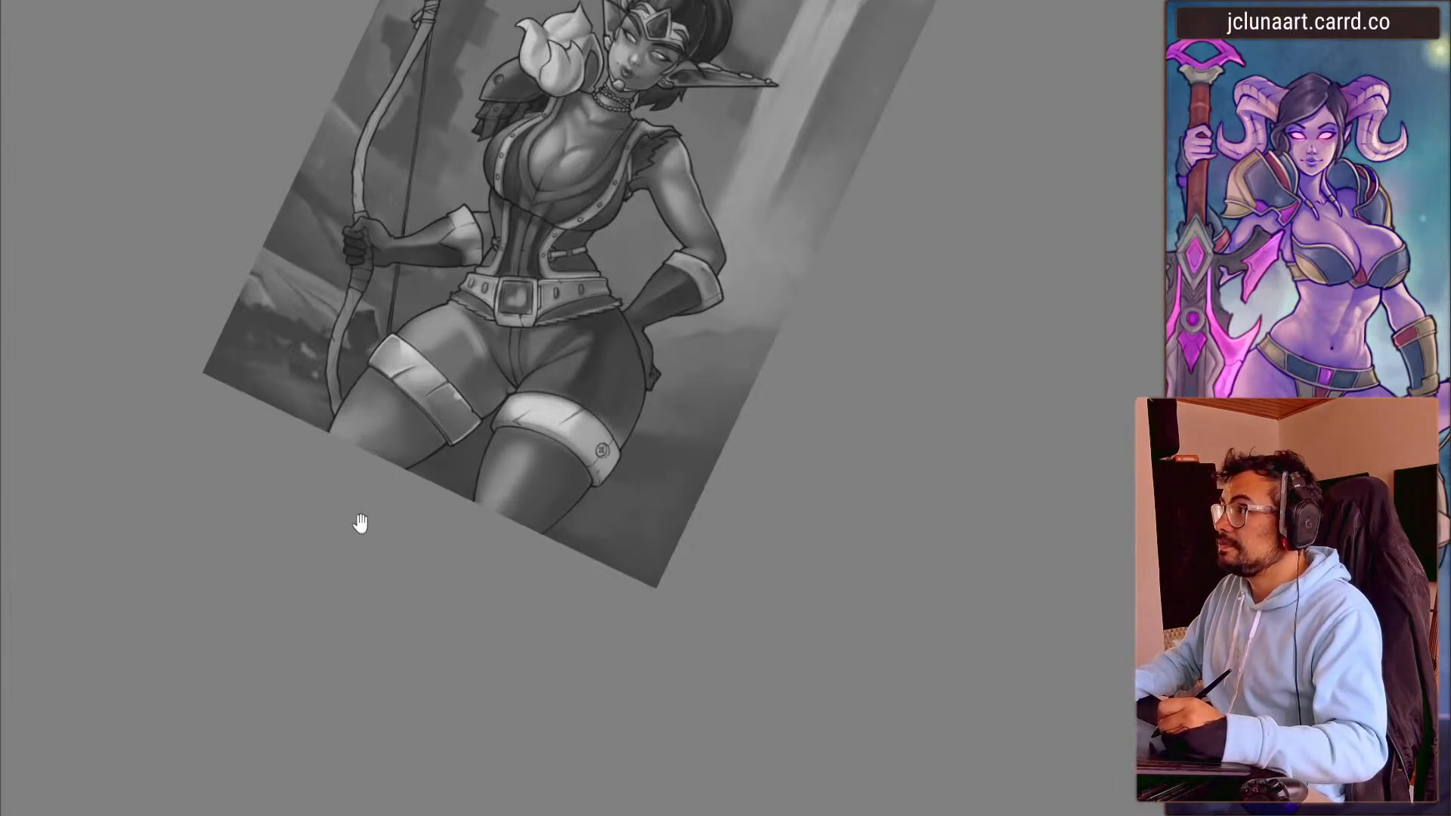
- Sample the thigh's grey and touch up the skin beside the cuff's inner corner with a 32 px brush
{"action": "scroll", "coordinate": [440, 520], "scroll_direction": "up", "scroll_amount": 8}
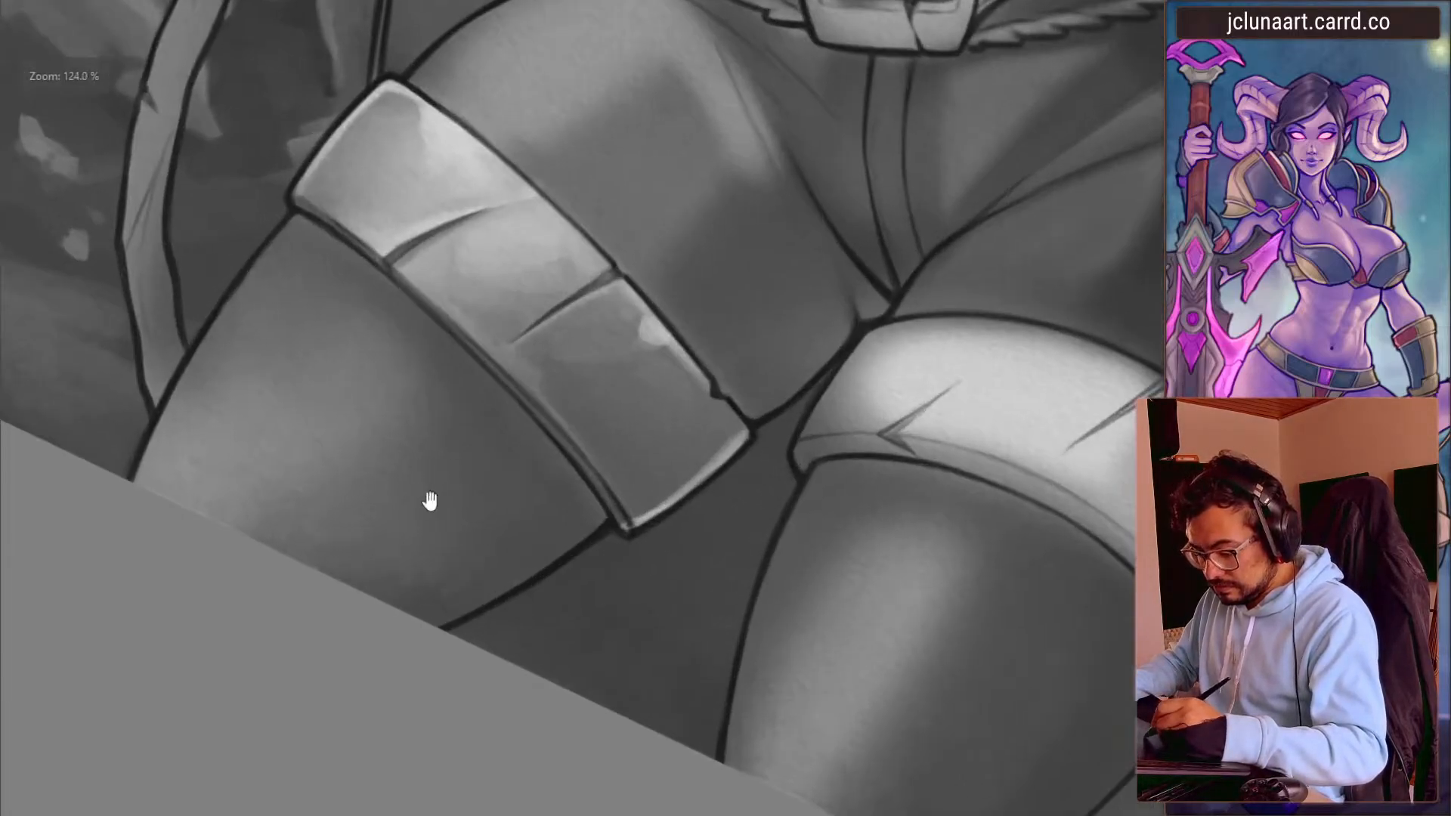
{"action": "left_click_drag", "start_coordinate": [431, 502], "coordinate": [538, 408]}
{"action": "left_click", "coordinate": [444, 442], "text": "ctrl"}
{"action": "key", "text": "bracketleft"}
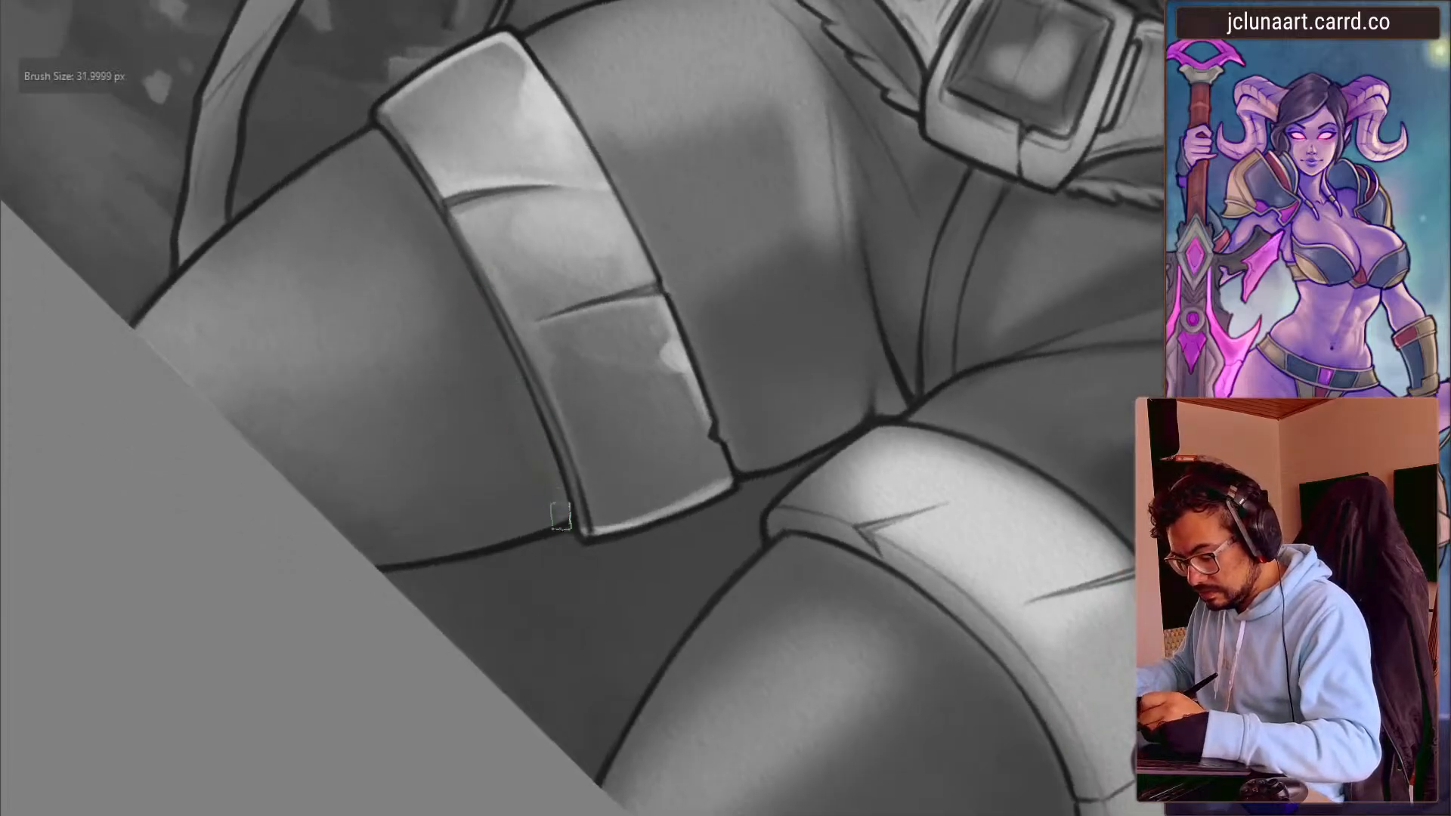
{"action": "scroll", "coordinate": [350, 534], "scroll_direction": "down", "scroll_amount": 6}
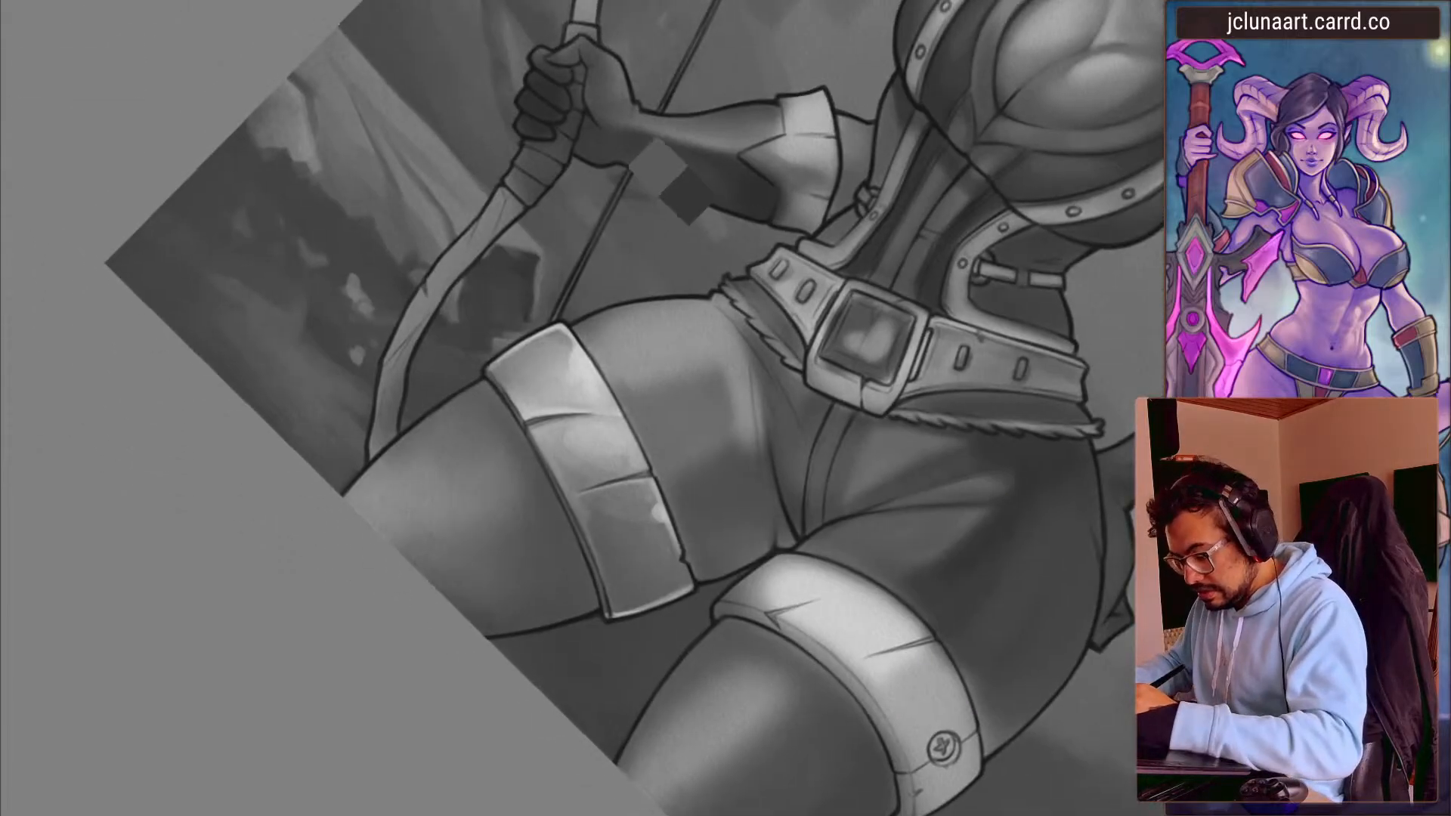
{"action": "scroll", "coordinate": [506, 499], "scroll_direction": "up", "scroll_amount": 5}
{"action": "scroll", "coordinate": [544, 546], "scroll_direction": "down", "scroll_amount": 1}
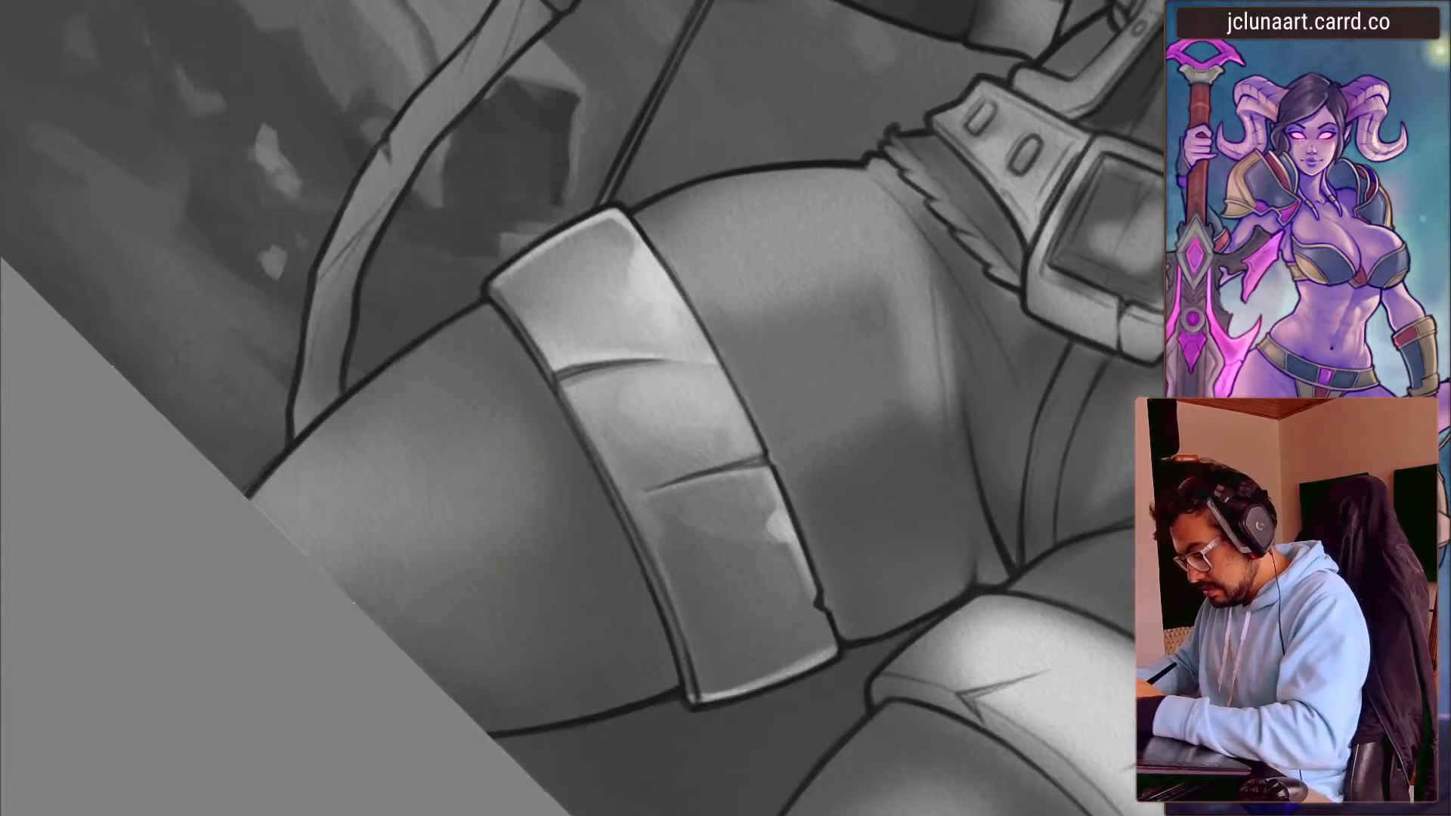
- Paint a soft shadow on the thigh beneath the cuff with a round brush, growing from 32 to 96 px
{"action": "key", "text": "bracketleft"}
{"action": "key", "text": "bracketleft"}
{"action": "key", "text": "bracketleft"}
{"action": "key", "text": "bracketleft"}
{"action": "key", "text": "bracketleft"}
{"action": "key", "text": "bracketleft"}
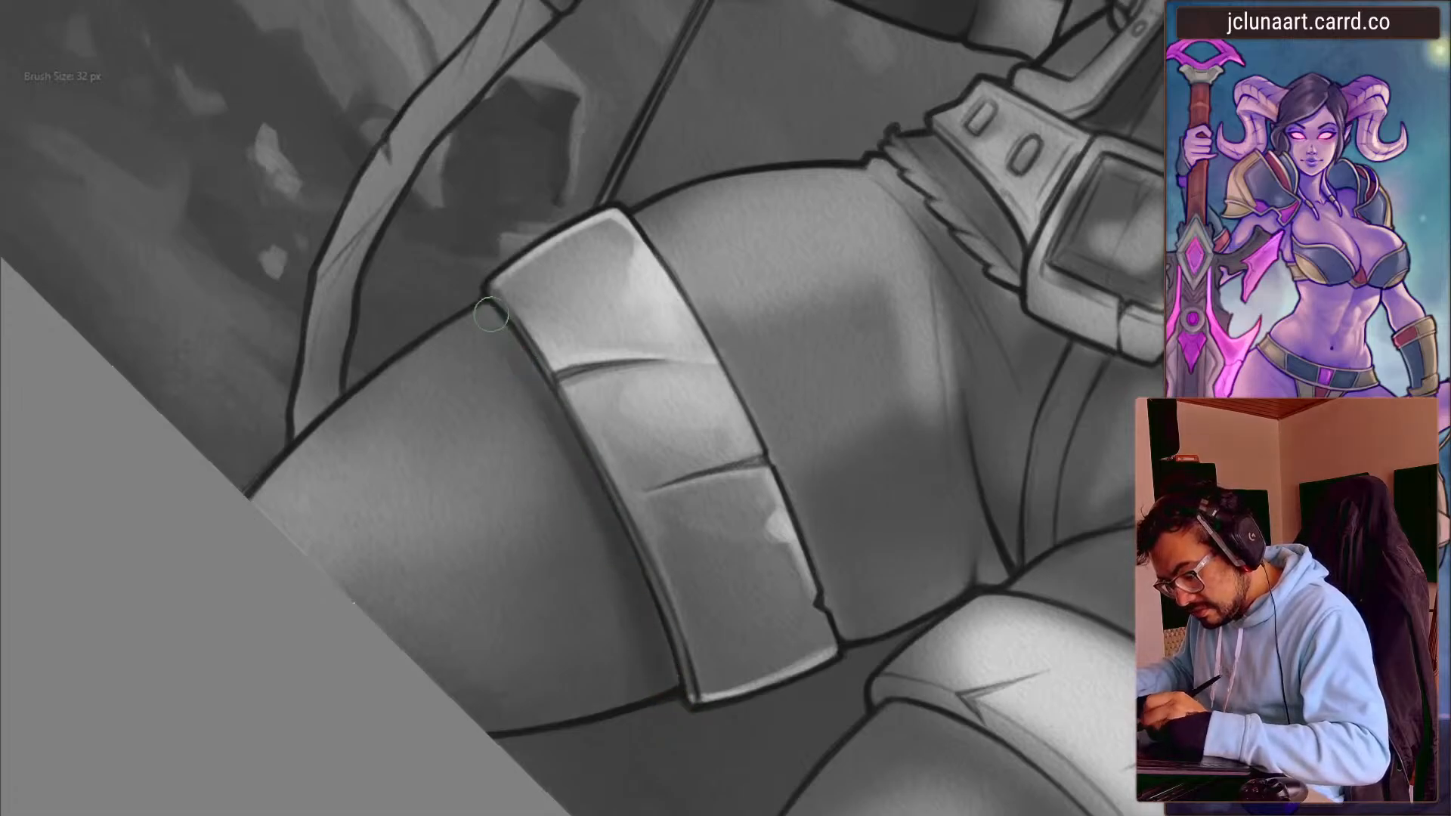
{"action": "key", "text": "bracketright"}
{"action": "key", "text": "bracketright"}
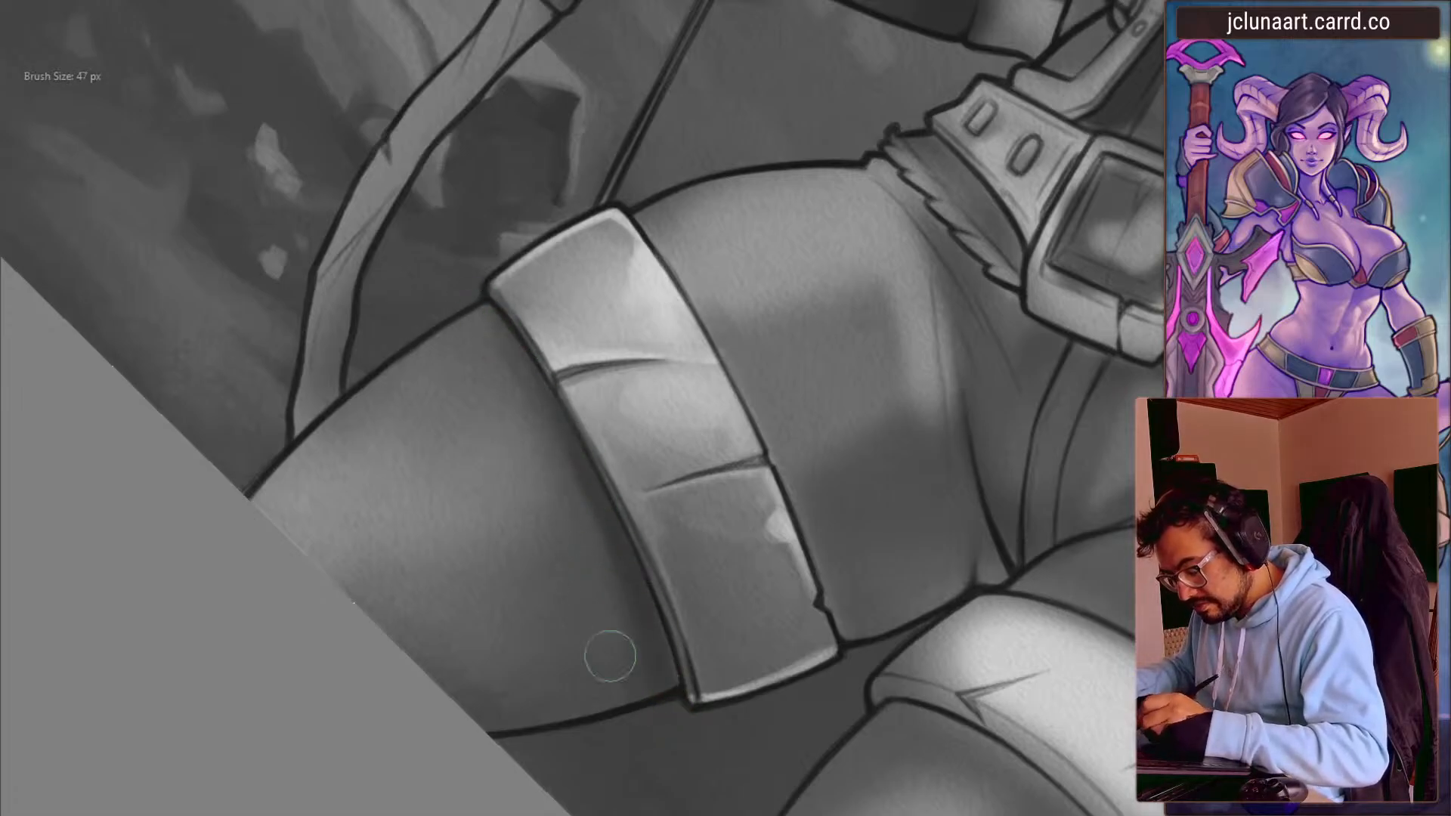
{"action": "key", "text": "bracketright"}
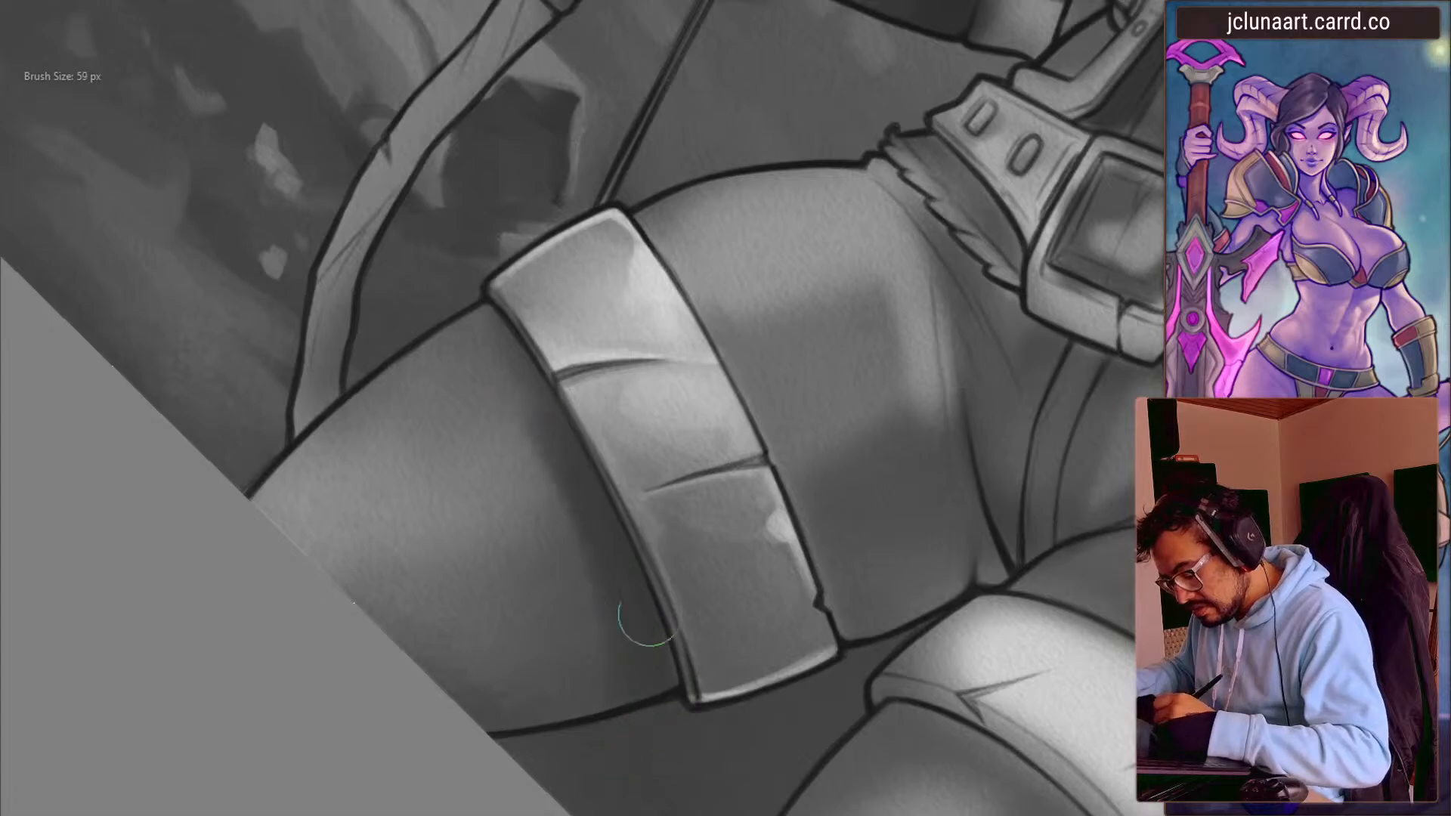
{"action": "key", "text": "bracketright"}
{"action": "key", "text": "bracketright"}
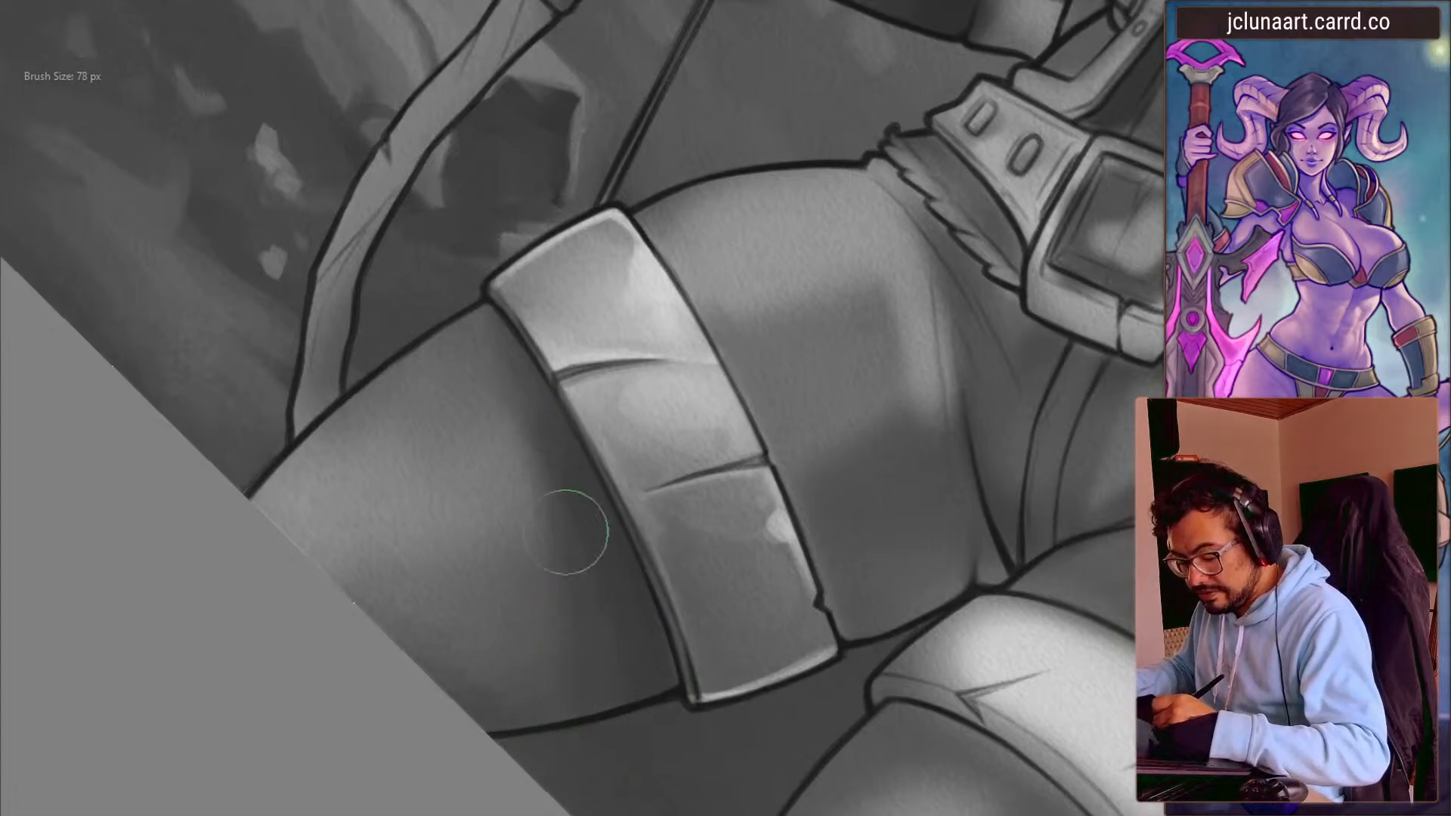
{"action": "key", "text": "bracketright"}
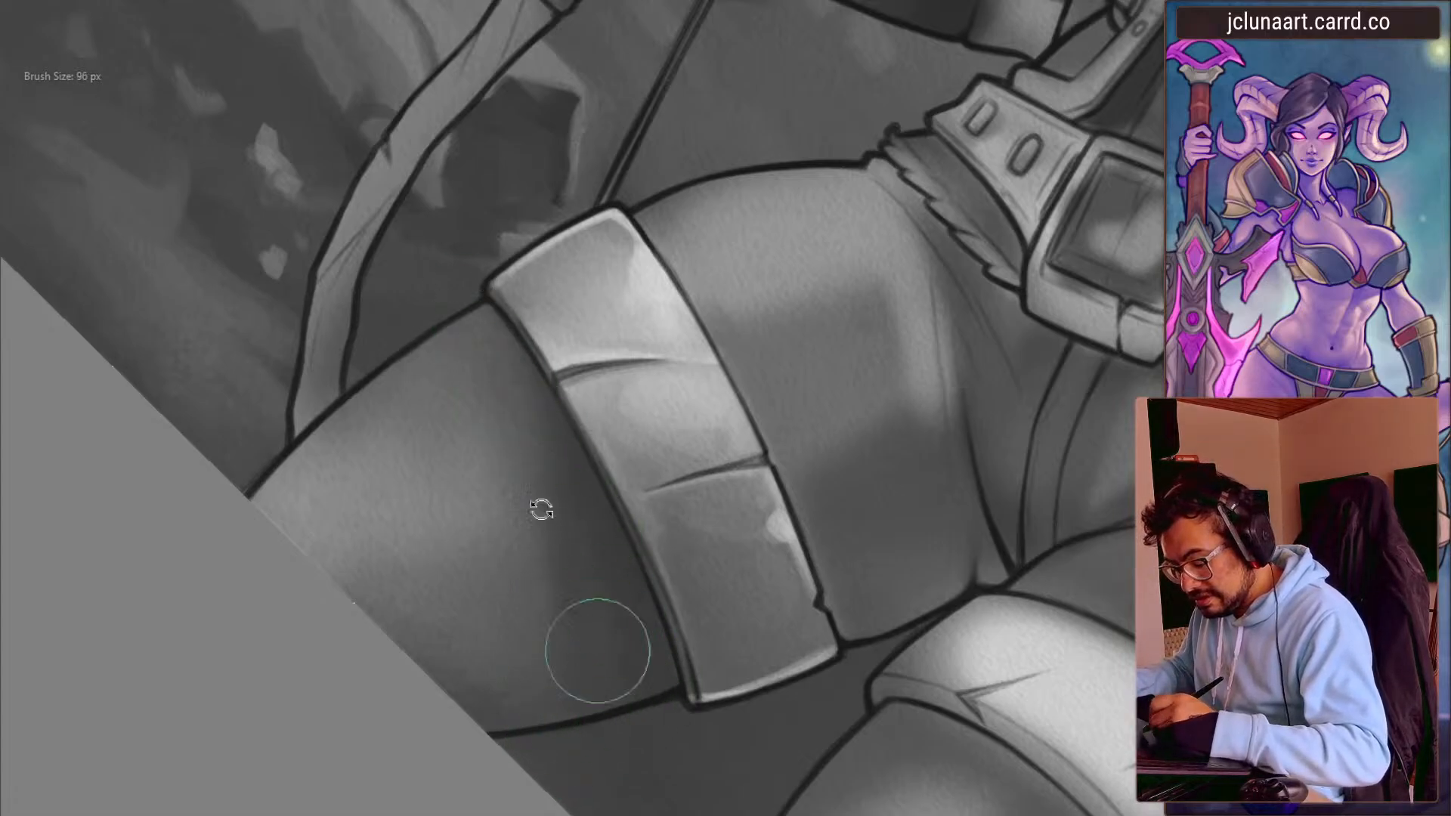
{"action": "left_click_drag", "start_coordinate": [609, 684], "coordinate": [430, 576]}
{"action": "key", "text": "bracketright"}
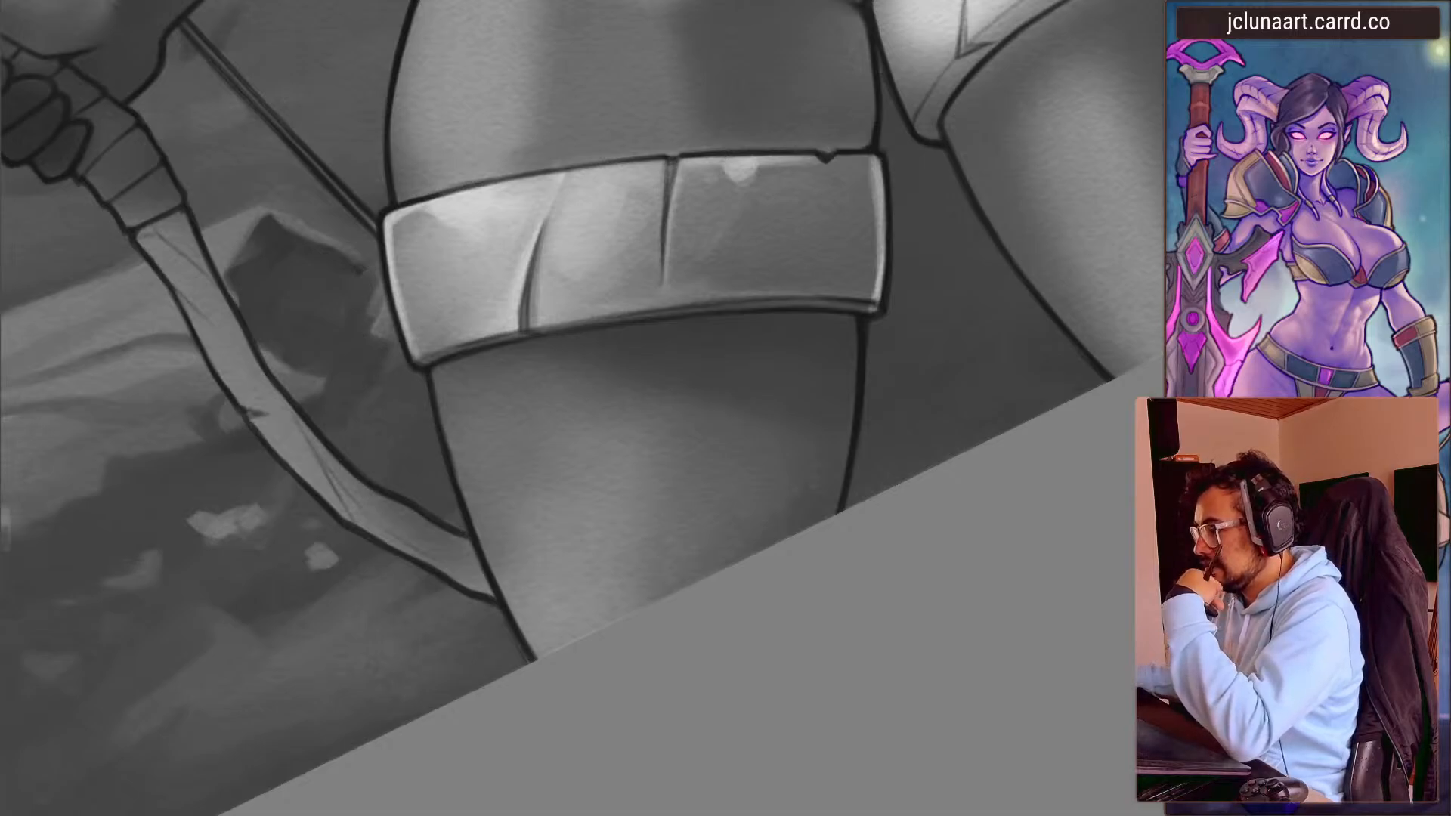
- Turn off horizontal mirroring and soften the bright patch on the upper edge of the cuff's dark section
{"action": "key", "text": "m"}
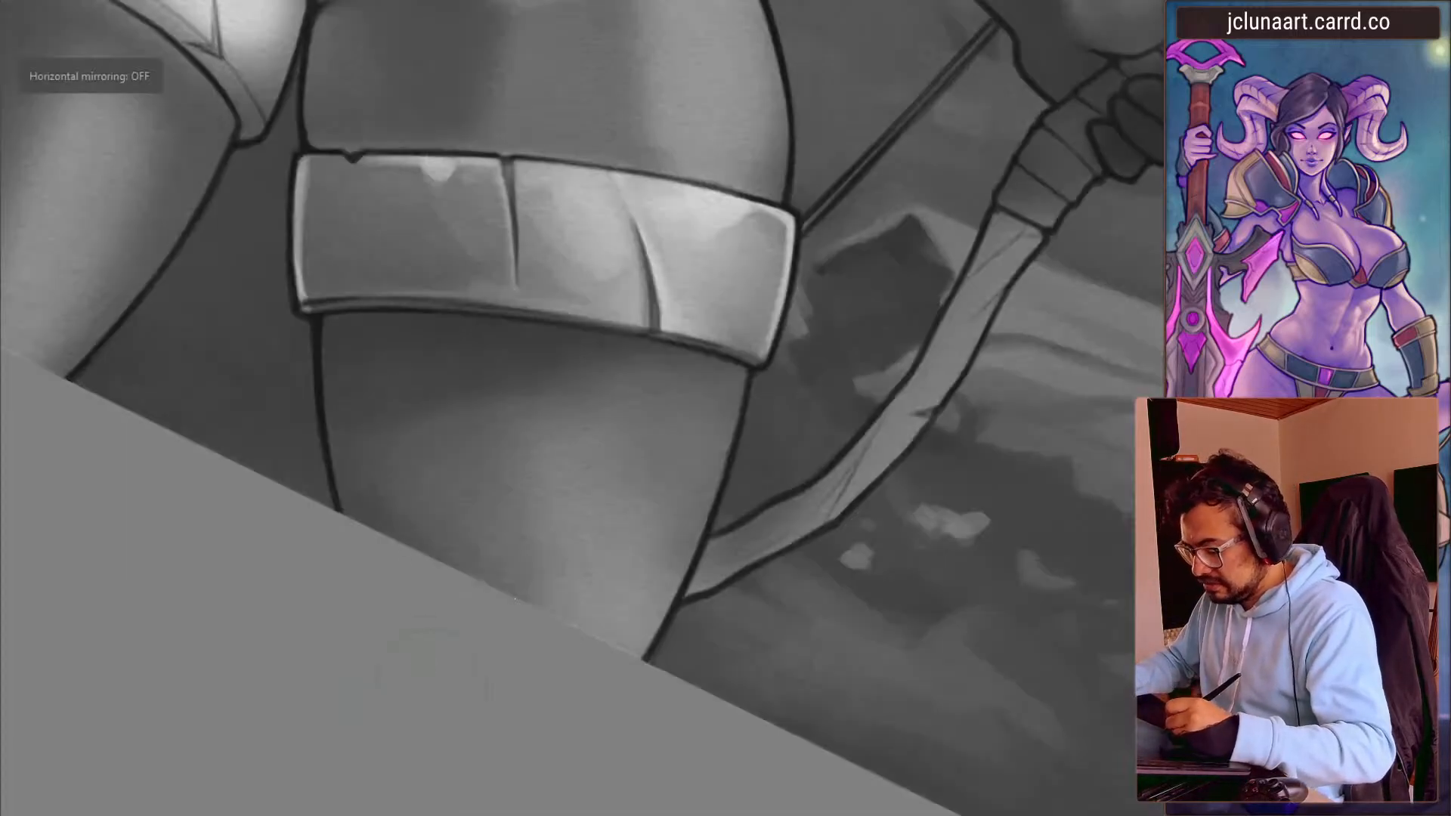
{"action": "left_click_drag", "start_coordinate": [439, 550], "coordinate": [388, 618]}
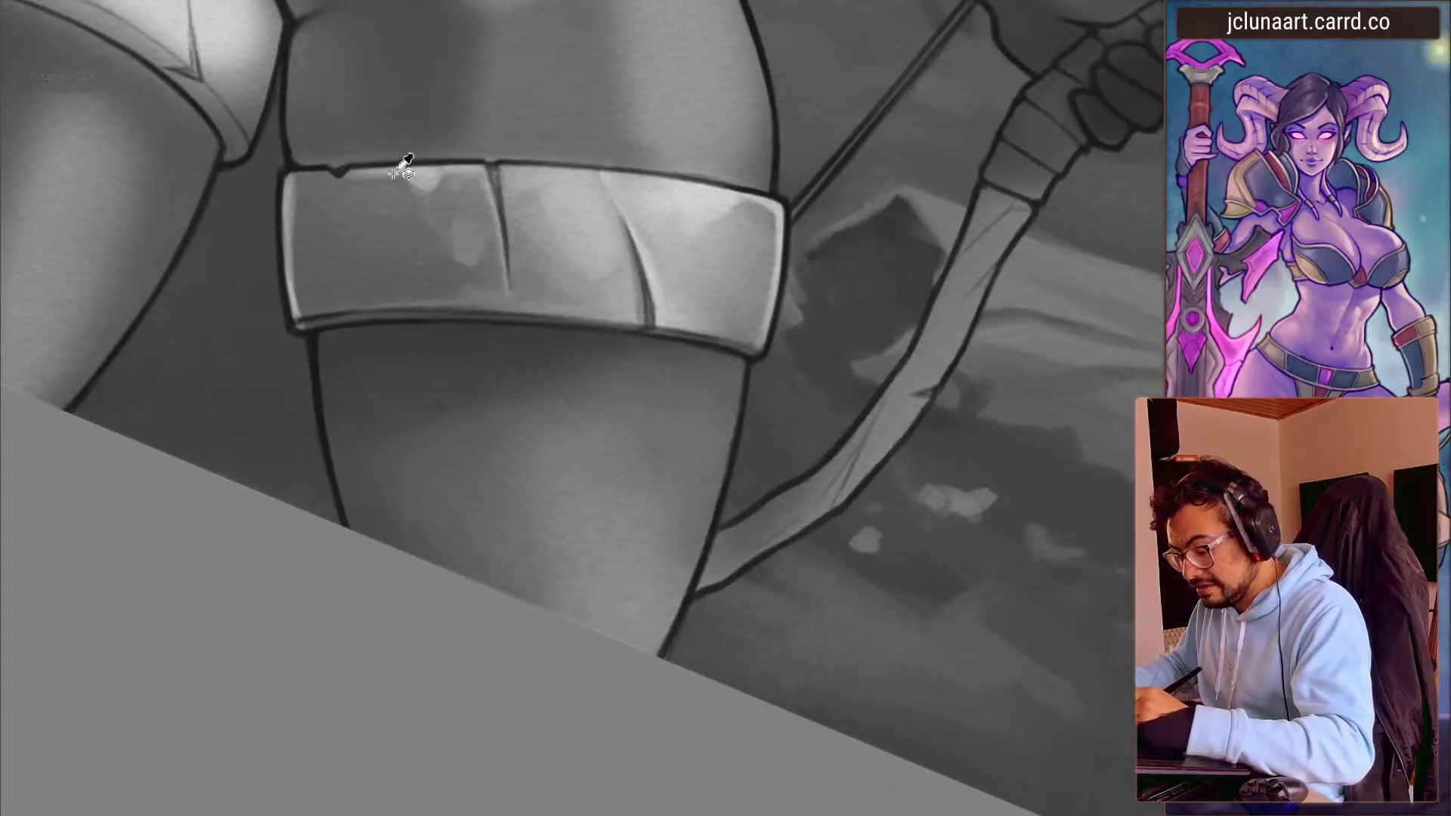
{"action": "key", "text": "bracketleft"}
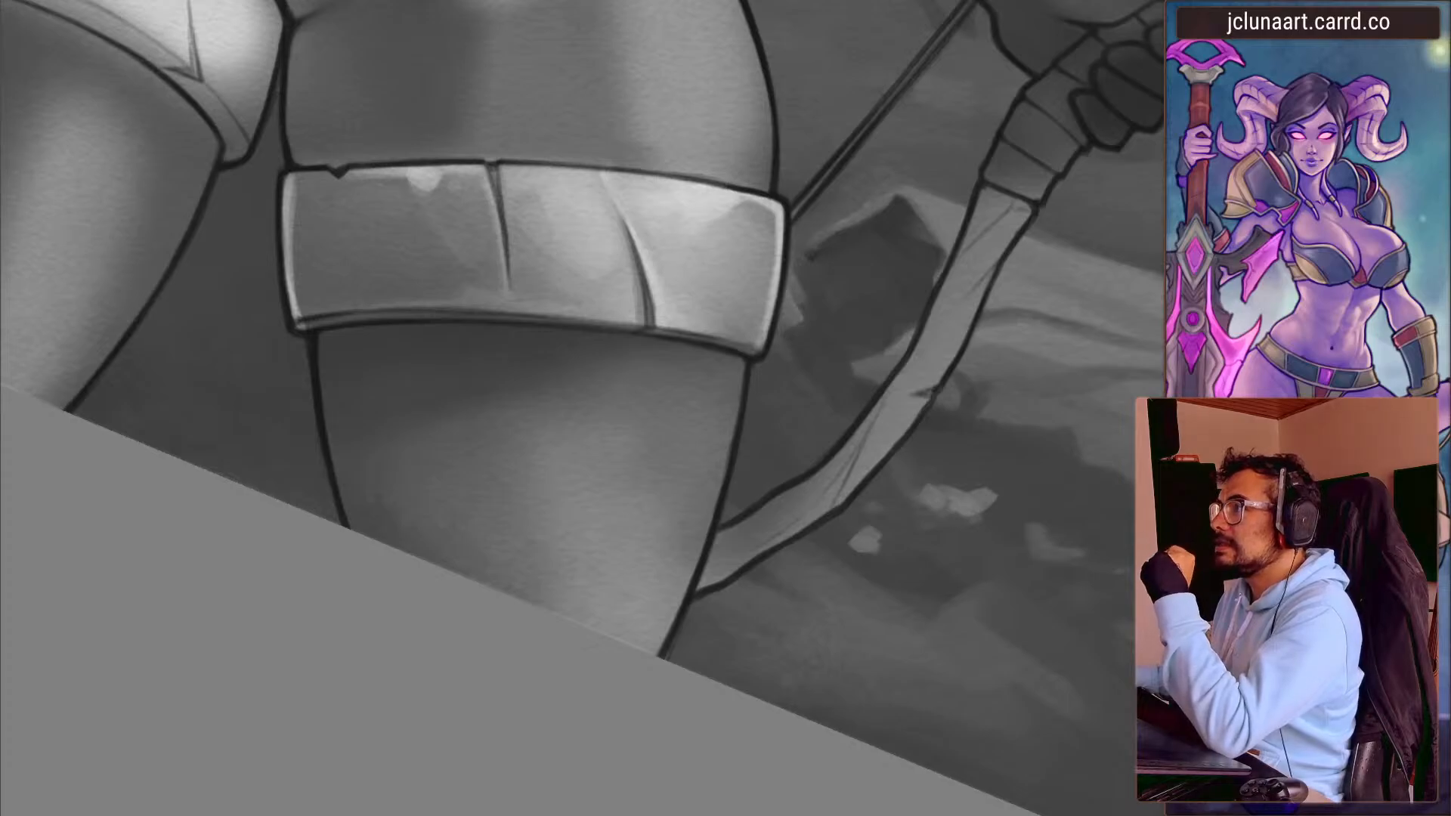
- Paint a bright lengthwise highlight down the thigh below the cuff
{"action": "left_click_drag", "start_coordinate": [646, 387], "coordinate": [632, 529]}
{"action": "left_click_drag", "start_coordinate": [650, 387], "coordinate": [606, 612]}
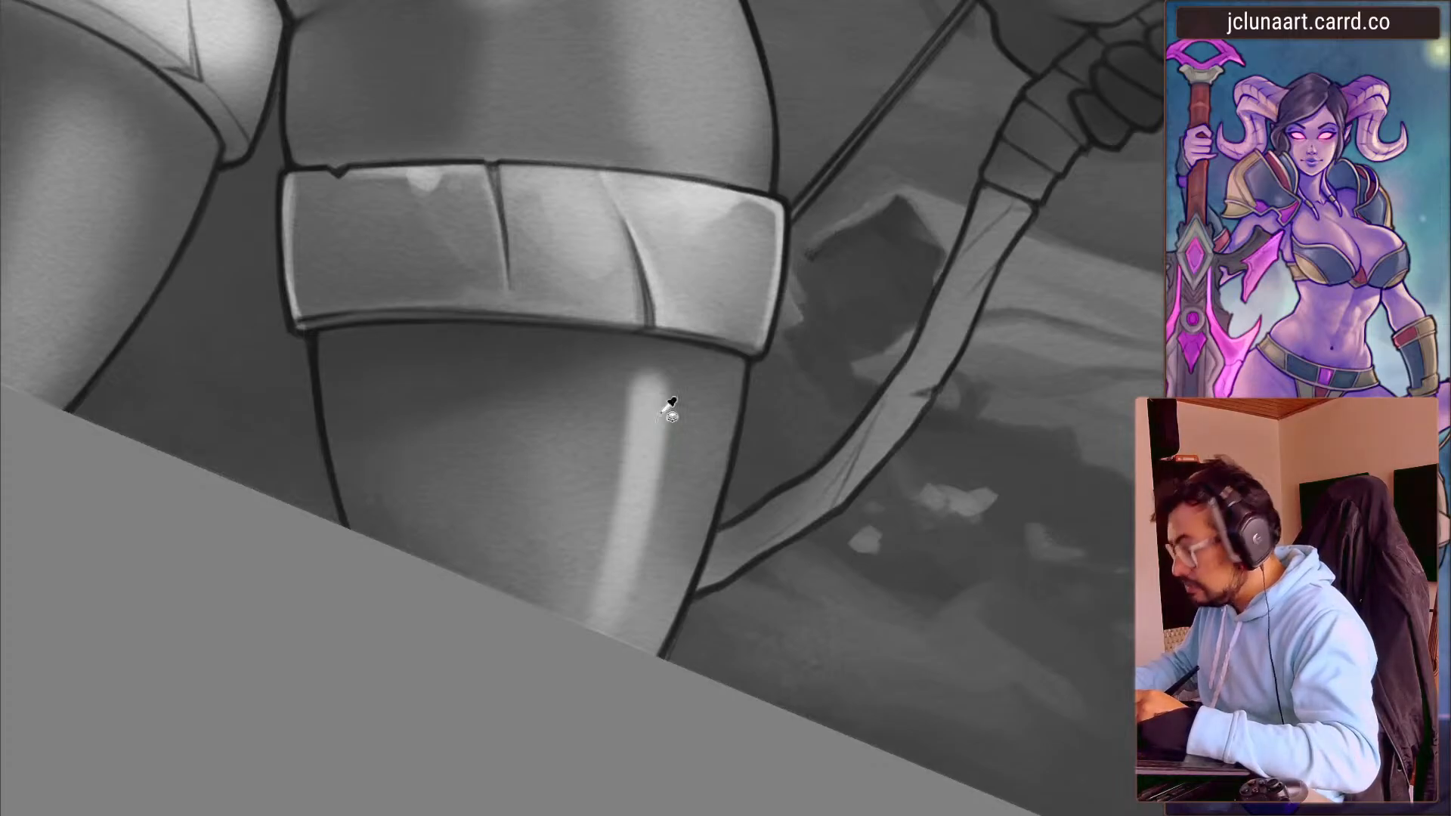
{"action": "key", "text": "bracketright"}
{"action": "key", "text": "bracketright"}
{"action": "left_click_drag", "start_coordinate": [651, 406], "coordinate": [637, 508]}
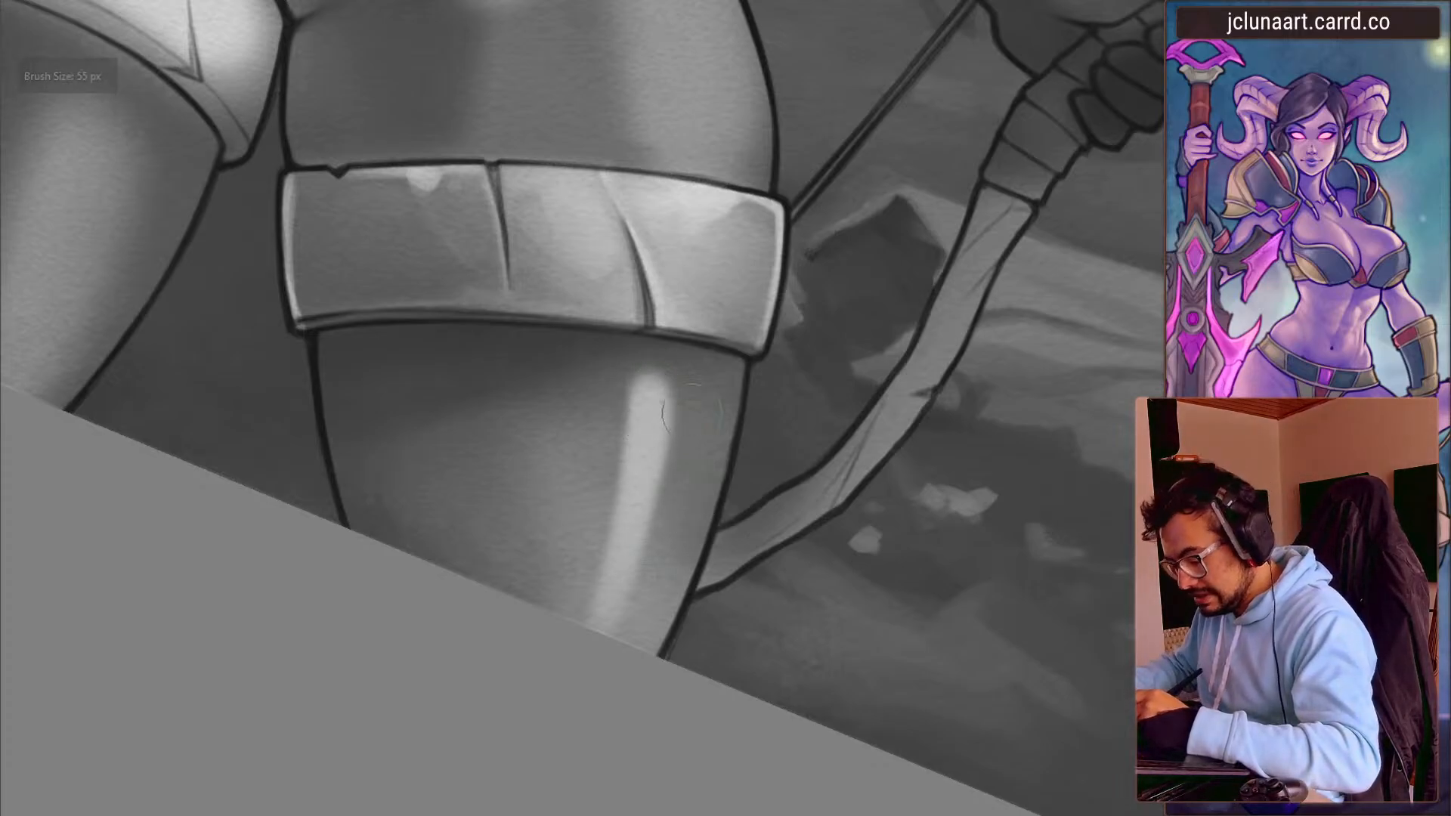
- Enlarge the brush to 84 px and blend the lower part of the thigh's lengthwise highlight with sampled grey
{"action": "key", "text": "bracketright"}
{"action": "key", "text": "bracketright"}
{"action": "key", "text": "bracketright"}
{"action": "key", "text": "bracketright"}
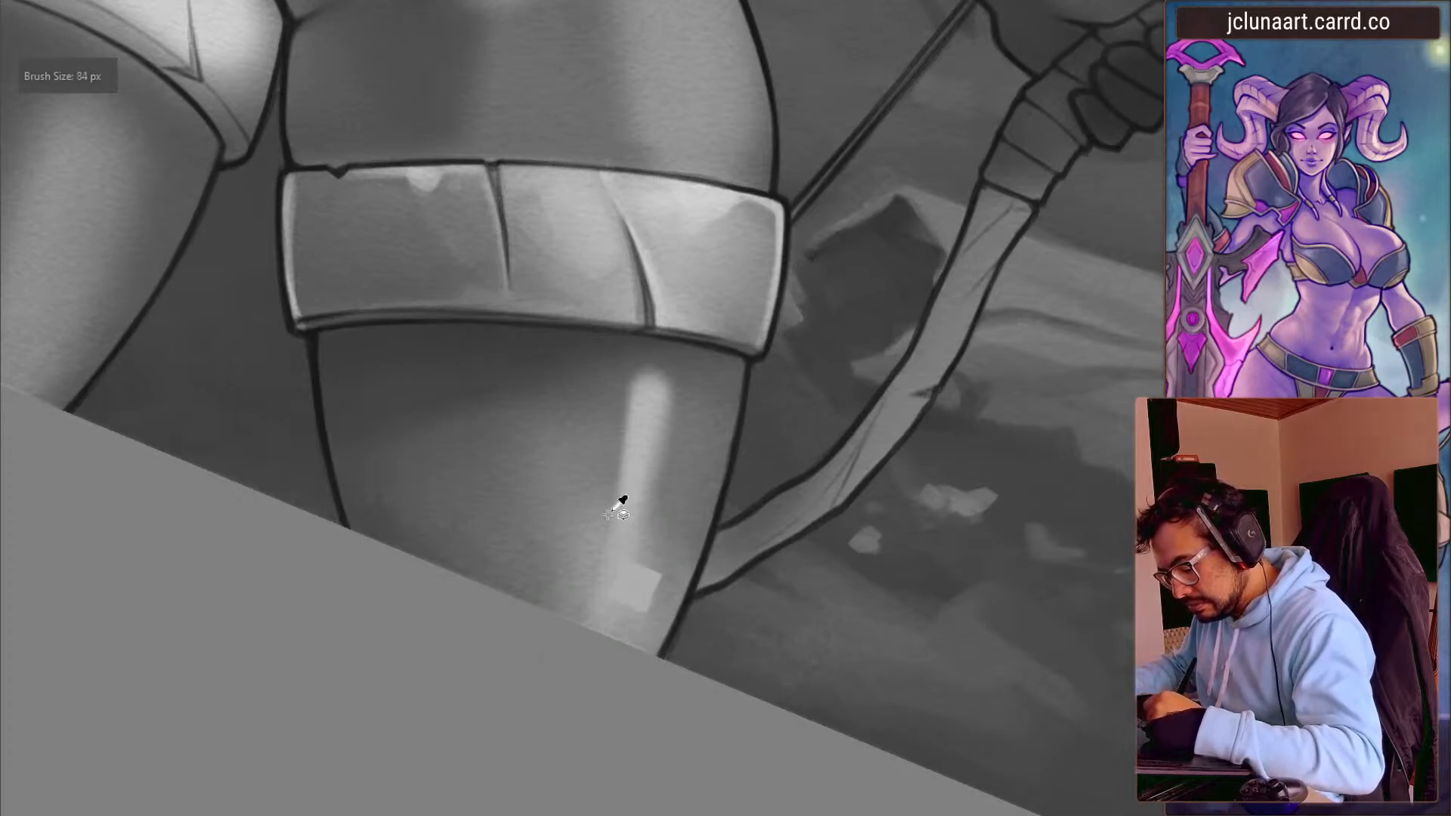
{"action": "mouse_move", "coordinate": [340, 495]}
{"action": "left_mouse_down"}
{"action": "mouse_move", "coordinate": [318, 299]}
{"action": "mouse_move", "coordinate": [477, 151]}
{"action": "left_mouse_up"}
{"action": "left_click", "coordinate": [589, 445], "text": "ctrl"}
{"action": "key", "text": "bracketleft"}
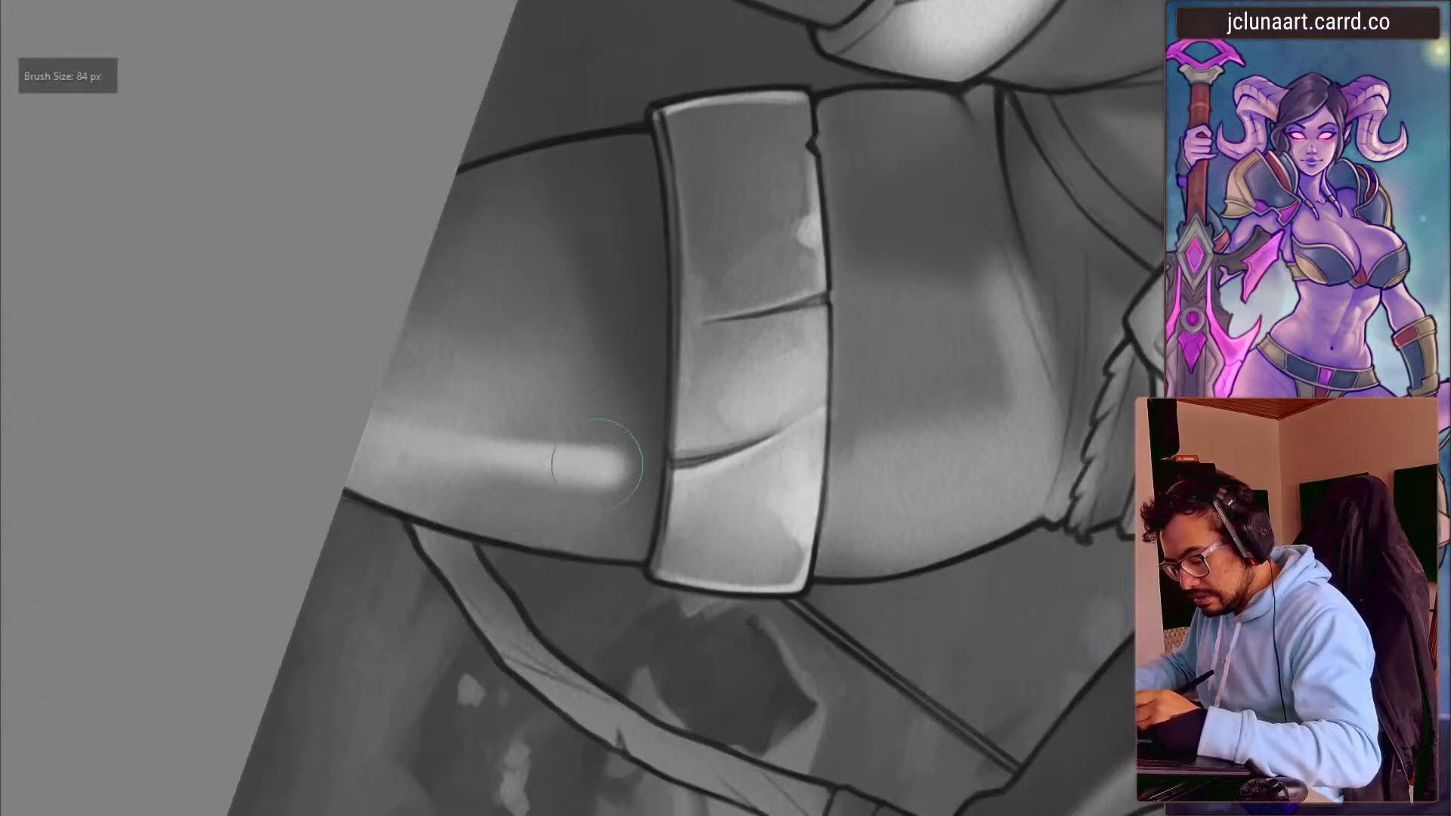
- Sample the thigh's grey and soften the highlight's hard end near the cuff with a larger brush
{"action": "key", "text": "bracketright"}
{"action": "key", "text": "bracketright"}
{"action": "key", "text": "bracketright"}
{"action": "key", "text": "bracketright"}
{"action": "left_click_drag", "start_coordinate": [599, 498], "coordinate": [593, 351]}
{"action": "left_click", "coordinate": [564, 285], "text": "ctrl"}
{"action": "left_click_drag", "start_coordinate": [550, 303], "coordinate": [561, 412]}
{"action": "left_click_drag", "start_coordinate": [544, 465], "coordinate": [681, 442]}
- Build up a wide soft glow on the thigh beneath the cuff with sampled grey and a much larger brush
{"action": "key", "text": "bracketleft"}
{"action": "key", "text": "bracketleft"}
{"action": "key", "text": "bracketright"}
{"action": "key", "text": "bracketright"}
{"action": "key", "text": "bracketright"}
{"action": "key", "text": "bracketright"}
{"action": "key", "text": "bracketright"}
{"action": "key", "text": "bracketright"}
{"action": "key", "text": "bracketright"}
{"action": "key", "text": "bracketright"}
{"action": "key", "text": "bracketright"}
{"action": "key", "text": "bracketright"}
{"action": "key", "text": "bracketright"}
{"action": "left_click", "coordinate": [662, 413], "text": "ctrl"}
{"action": "left_click_drag", "start_coordinate": [668, 423], "coordinate": [675, 499]}
{"action": "mouse_move", "coordinate": [458, 542]}
{"action": "left_mouse_down"}
{"action": "mouse_move", "coordinate": [392, 666]}
{"action": "mouse_move", "coordinate": [301, 513]}
{"action": "mouse_move", "coordinate": [357, 470]}
{"action": "mouse_move", "coordinate": [341, 526]}
{"action": "mouse_move", "coordinate": [422, 563]}
{"action": "mouse_move", "coordinate": [315, 460]}
{"action": "mouse_move", "coordinate": [310, 413]}
{"action": "left_mouse_up"}
- Mirror the canvas horizontally and smooth the middle of the thigh highlight with a 118 px brush
{"action": "key", "text": "m"}
{"action": "left_click_drag", "start_coordinate": [522, 550], "coordinate": [477, 403]}
{"action": "key", "text": "bracketleft"}
{"action": "key", "text": "bracketleft"}
{"action": "key", "text": "bracketleft"}
{"action": "key", "text": "bracketleft"}
{"action": "key", "text": "bracketleft"}
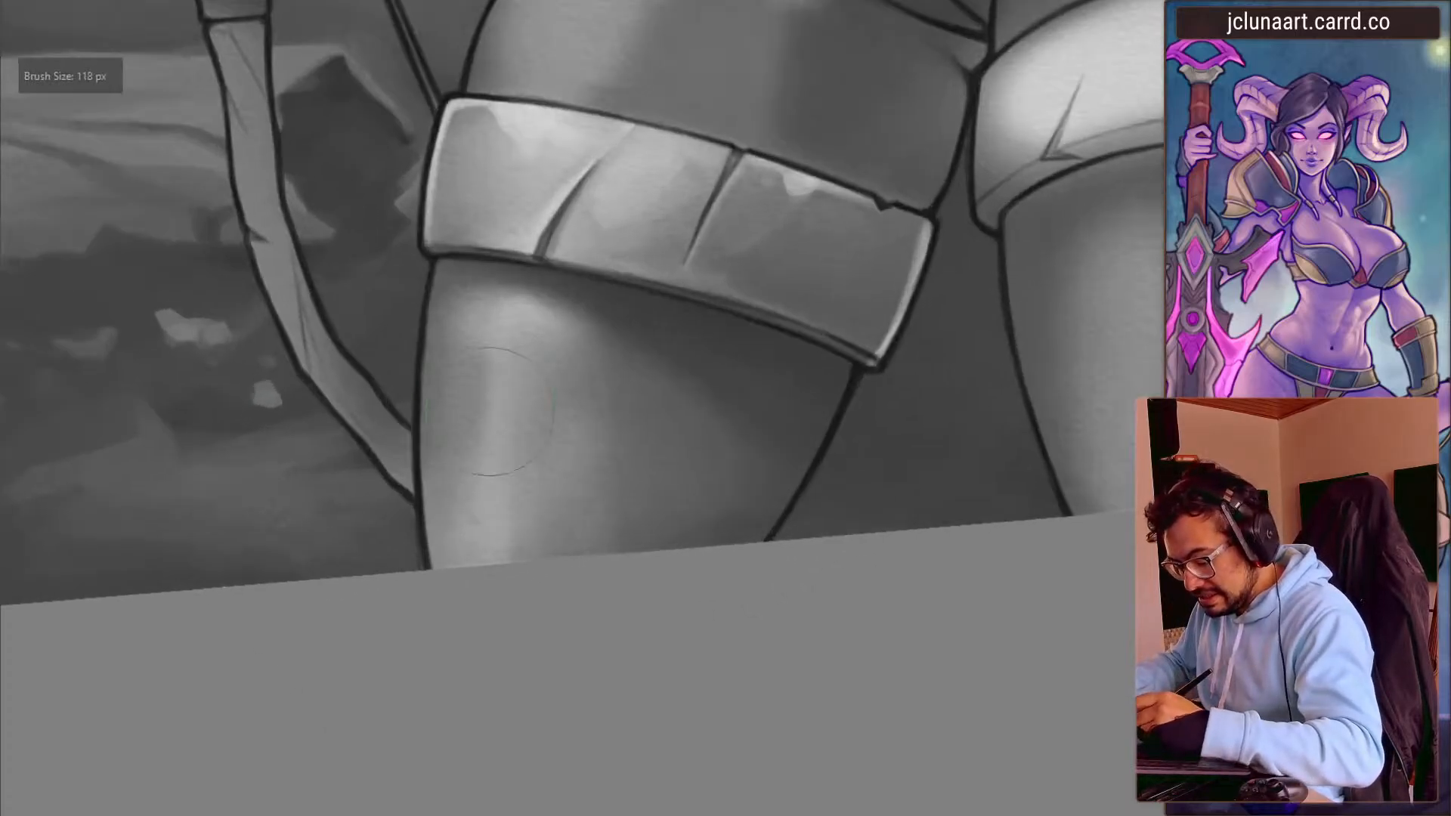
- Reduce the brush and paint a thin bright rim light down the outer edge of the thigh below the cuff
{"action": "key", "text": "bracketleft"}
{"action": "key", "text": "bracketleft"}
{"action": "key", "text": "bracketleft"}
{"action": "key", "text": "bracketleft"}
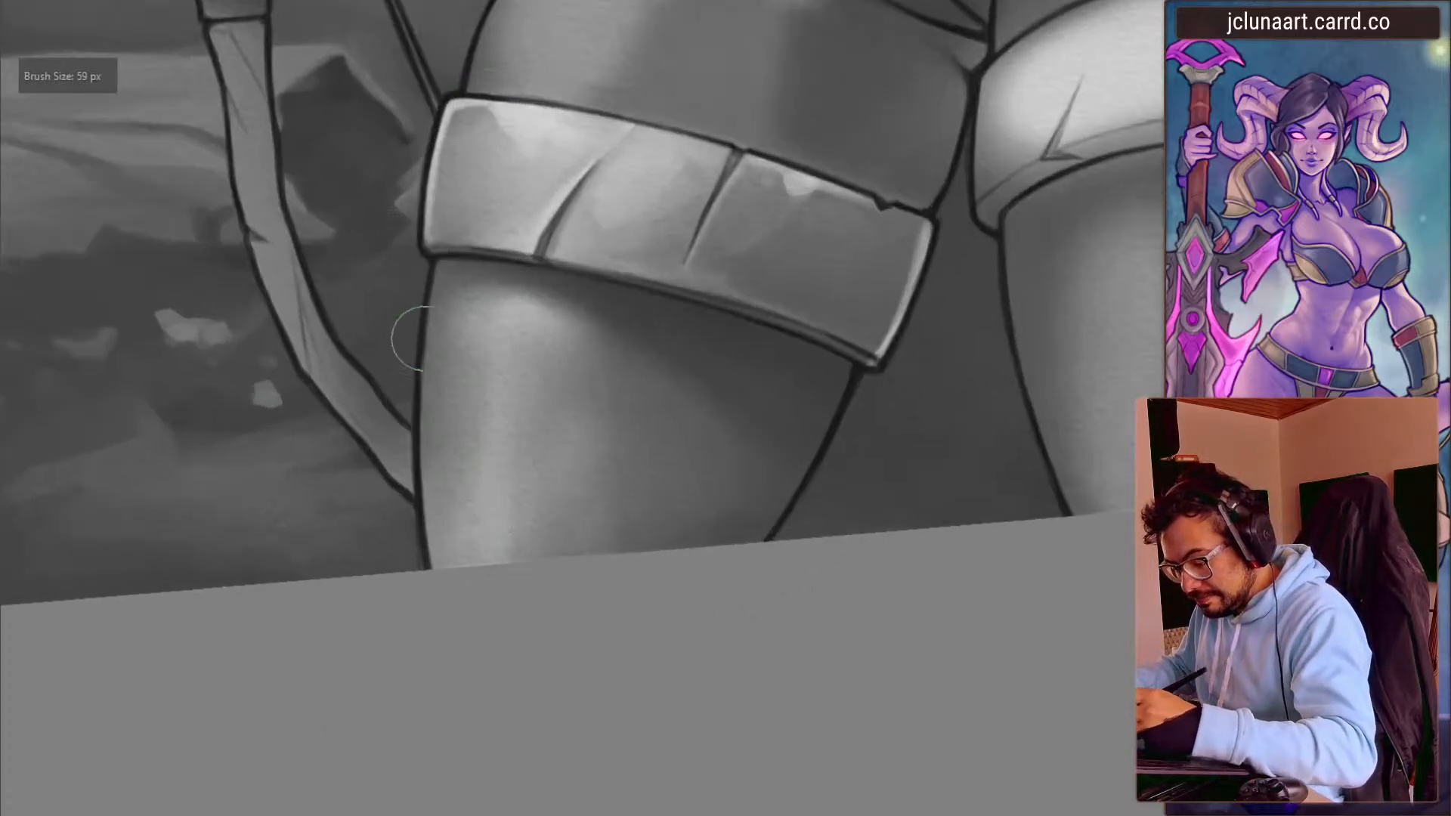
{"action": "key", "text": "bracketright"}
{"action": "left_click_drag", "start_coordinate": [439, 264], "coordinate": [422, 543]}
{"action": "key", "text": "bracketright"}
{"action": "key", "text": "bracketright"}
{"action": "left_click_drag", "start_coordinate": [420, 404], "coordinate": [432, 576]}
- Sample a darker grey and darken the rim light's end next to the cuff with a 24 px brush
{"action": "left_click_drag", "start_coordinate": [448, 648], "coordinate": [337, 115]}
{"action": "left_click", "coordinate": [714, 291], "text": "ctrl"}
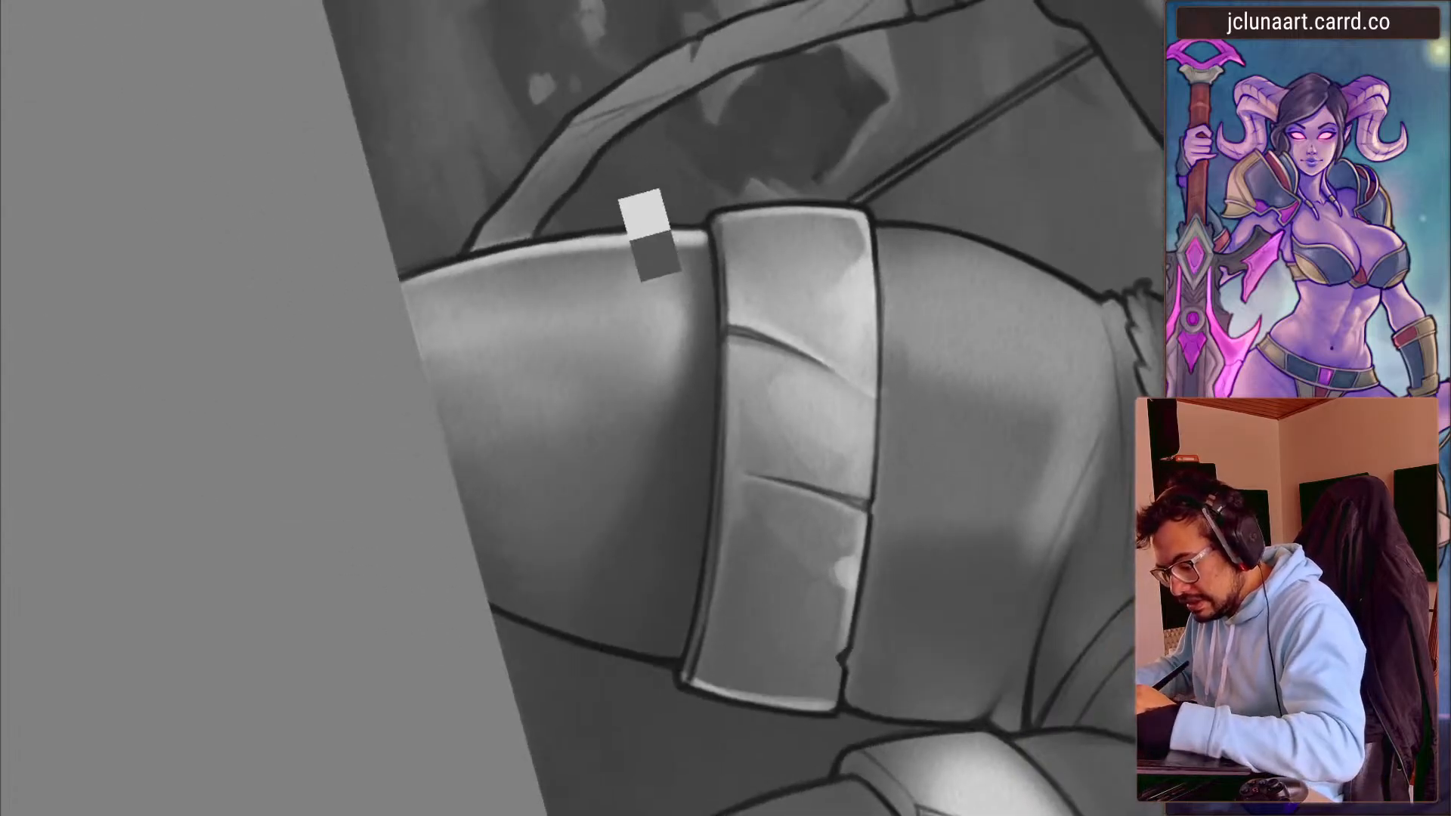
{"action": "key", "text": "bracketleft"}
{"action": "left_click_drag", "start_coordinate": [696, 235], "coordinate": [707, 277]}
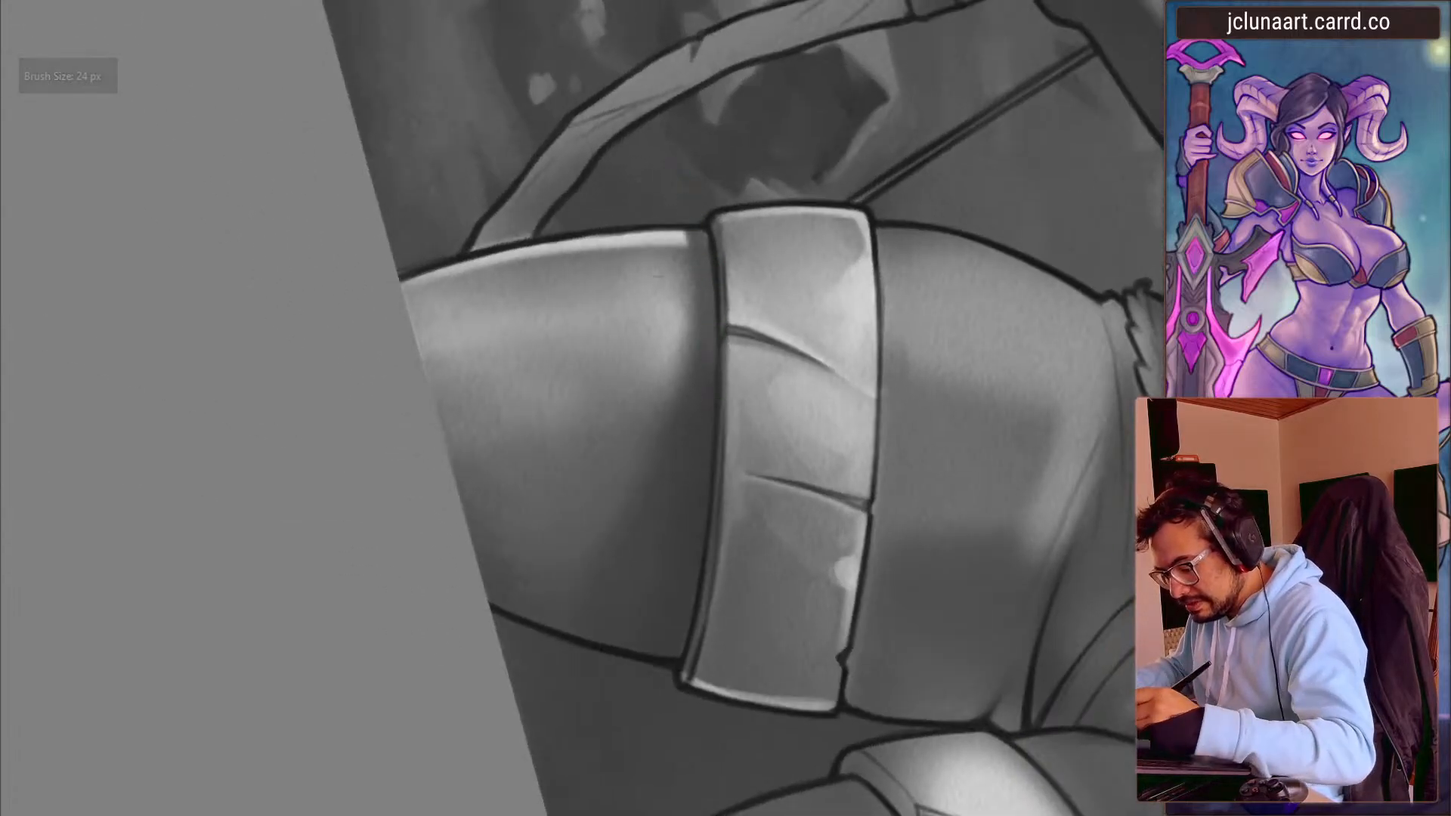
- Turn off horizontal mirroring and paint a second soft highlight on the inner half of the thigh below the cuff
{"action": "left_click_drag", "start_coordinate": [499, 363], "coordinate": [395, 574]}
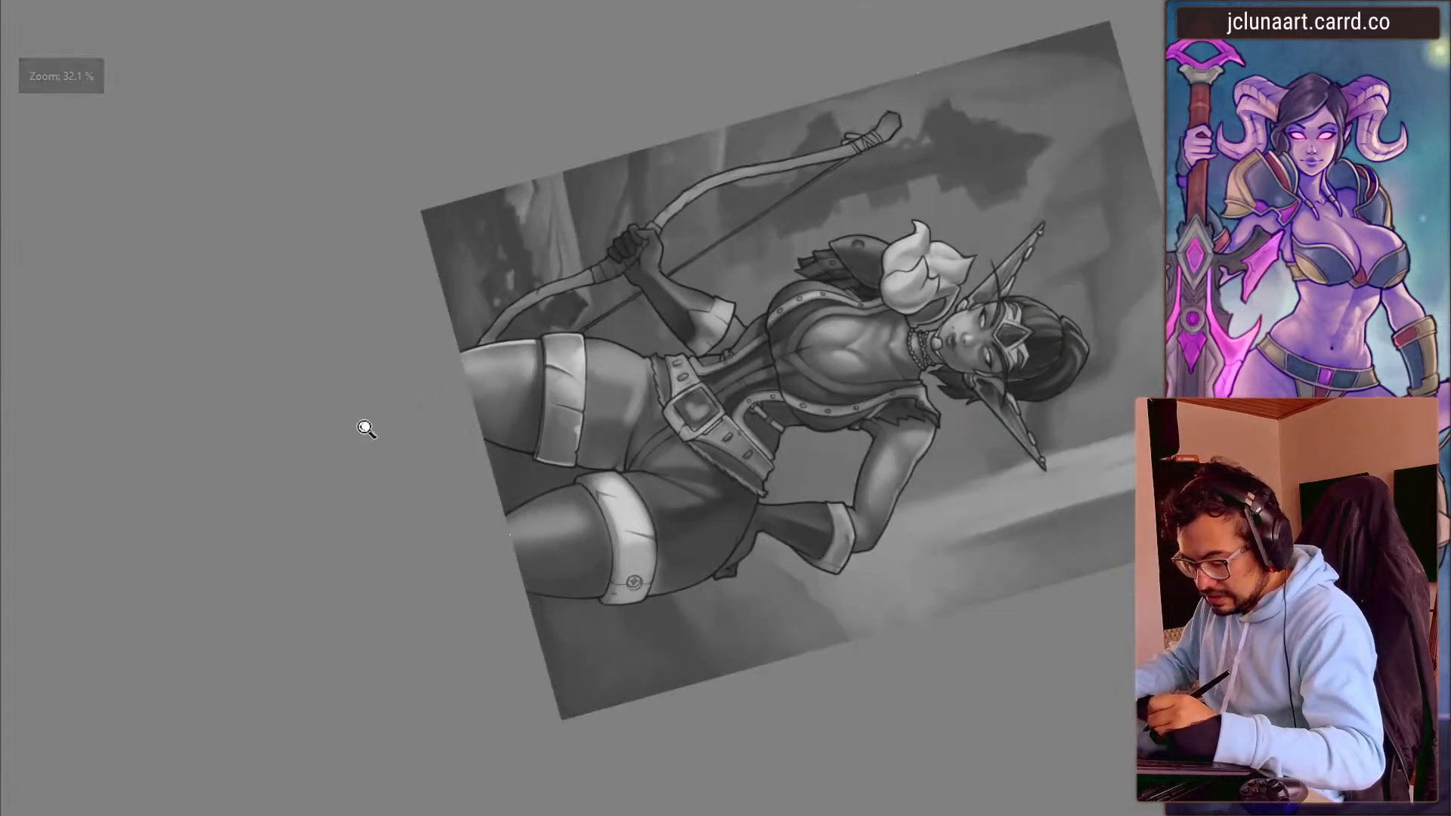
{"action": "key", "text": "m"}
{"action": "left_click_drag", "start_coordinate": [389, 500], "coordinate": [481, 276]}
{"action": "left_click_drag", "start_coordinate": [614, 526], "coordinate": [585, 445]}
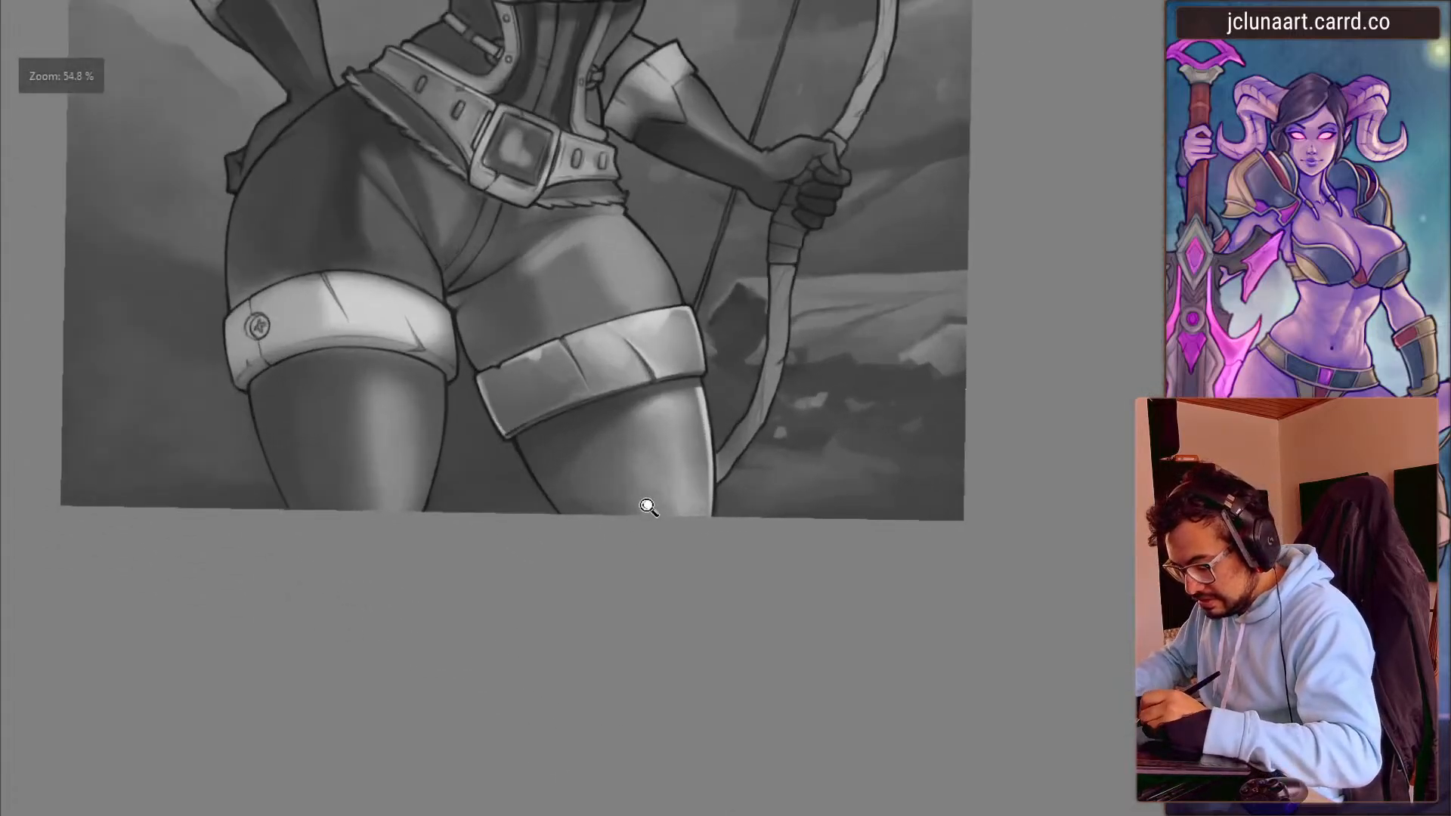
{"action": "left_click_drag", "start_coordinate": [651, 510], "coordinate": [696, 408]}
{"action": "mouse_move", "coordinate": [680, 483]}
{"action": "left_mouse_down"}
{"action": "mouse_move", "coordinate": [379, 389]}
{"action": "mouse_move", "coordinate": [531, 275]}
{"action": "mouse_move", "coordinate": [605, 264]}
{"action": "left_mouse_up"}
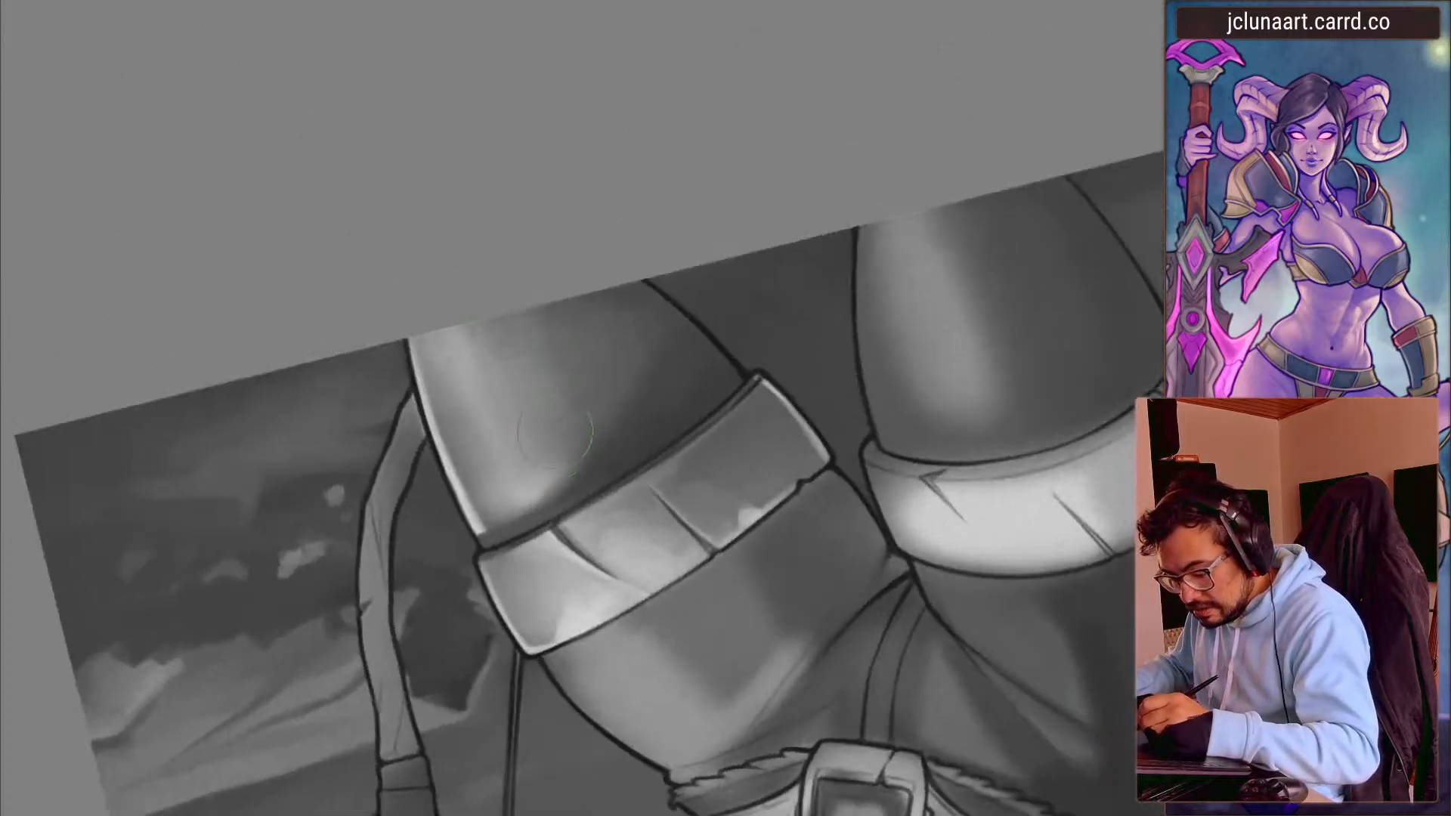
{"action": "left_click_drag", "start_coordinate": [511, 423], "coordinate": [521, 423]}
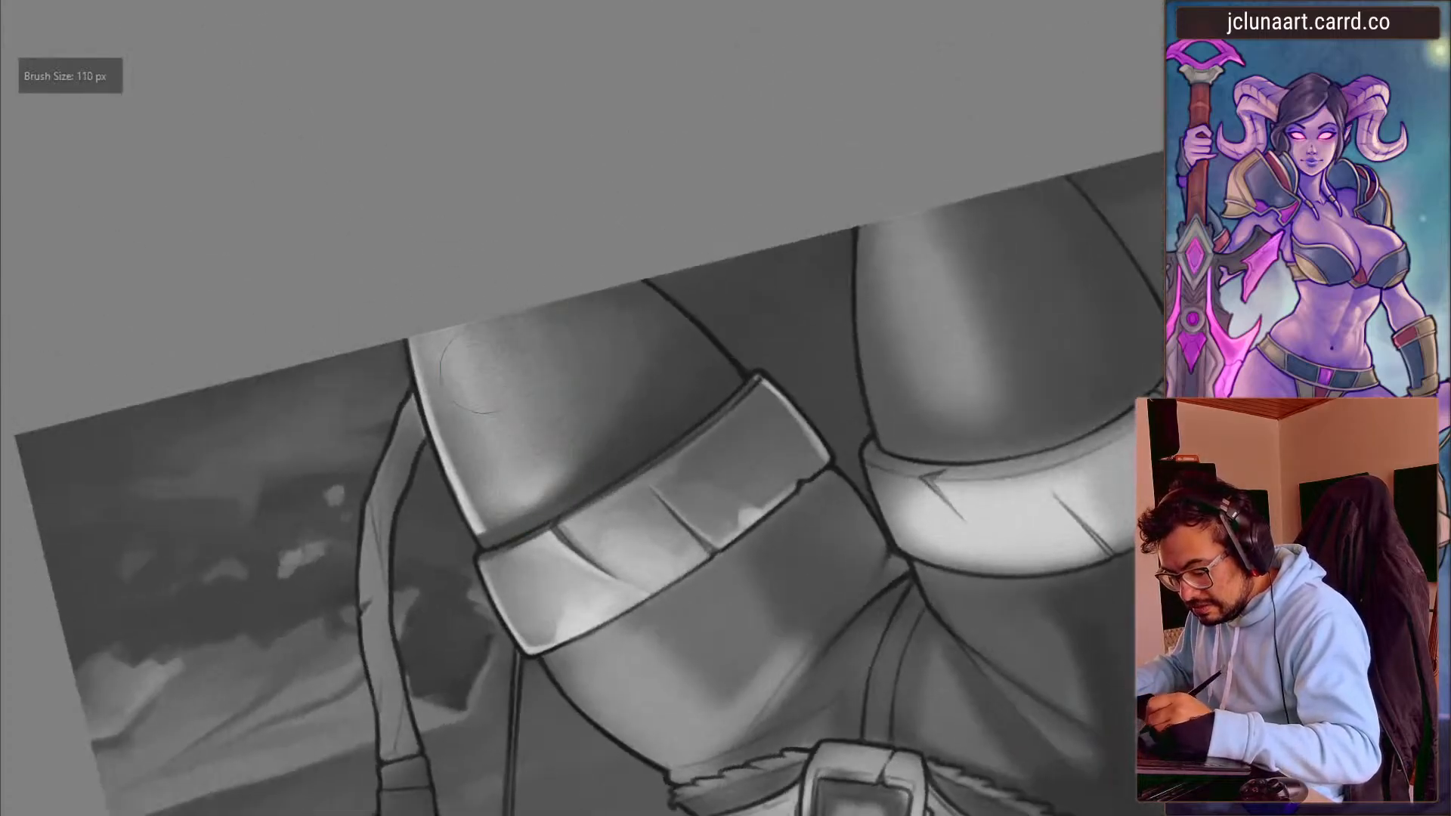
{"action": "mouse_move", "coordinate": [635, 408]}
{"action": "left_mouse_down"}
{"action": "mouse_move", "coordinate": [608, 408]}
{"action": "mouse_move", "coordinate": [548, 318]}
{"action": "mouse_move", "coordinate": [628, 347]}
{"action": "mouse_move", "coordinate": [410, 535]}
{"action": "mouse_move", "coordinate": [570, 451]}
{"action": "mouse_move", "coordinate": [532, 450]}
{"action": "left_mouse_up"}
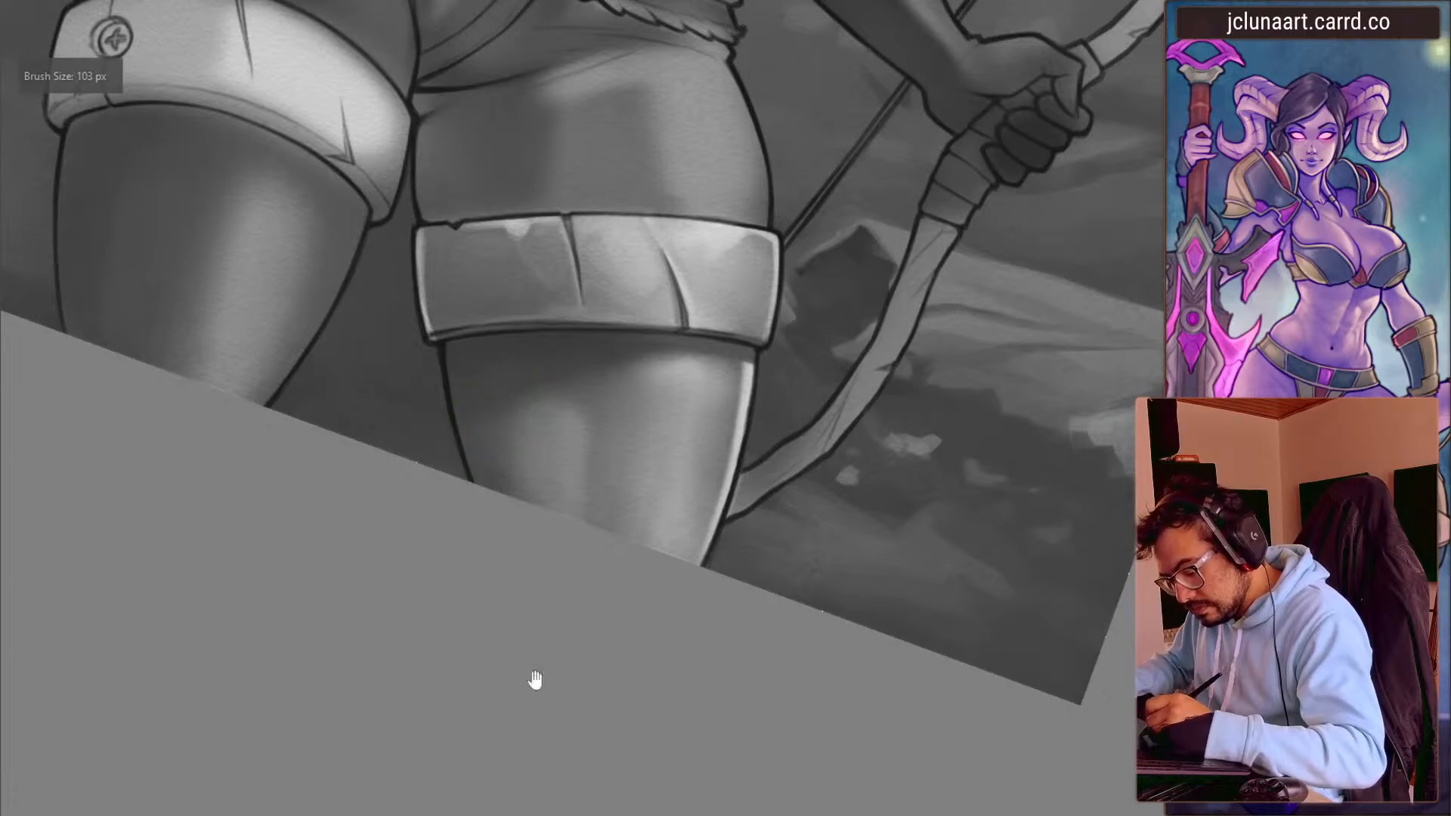
- Sample the thigh's grey and soften the second highlight with a 103 to 110 px brush
{"action": "left_click_drag", "start_coordinate": [463, 609], "coordinate": [415, 755]}
{"action": "left_click_drag", "start_coordinate": [499, 592], "coordinate": [442, 469]}
{"action": "left_click", "coordinate": [514, 429], "text": "ctrl"}
{"action": "left_click_drag", "start_coordinate": [512, 416], "coordinate": [508, 416]}
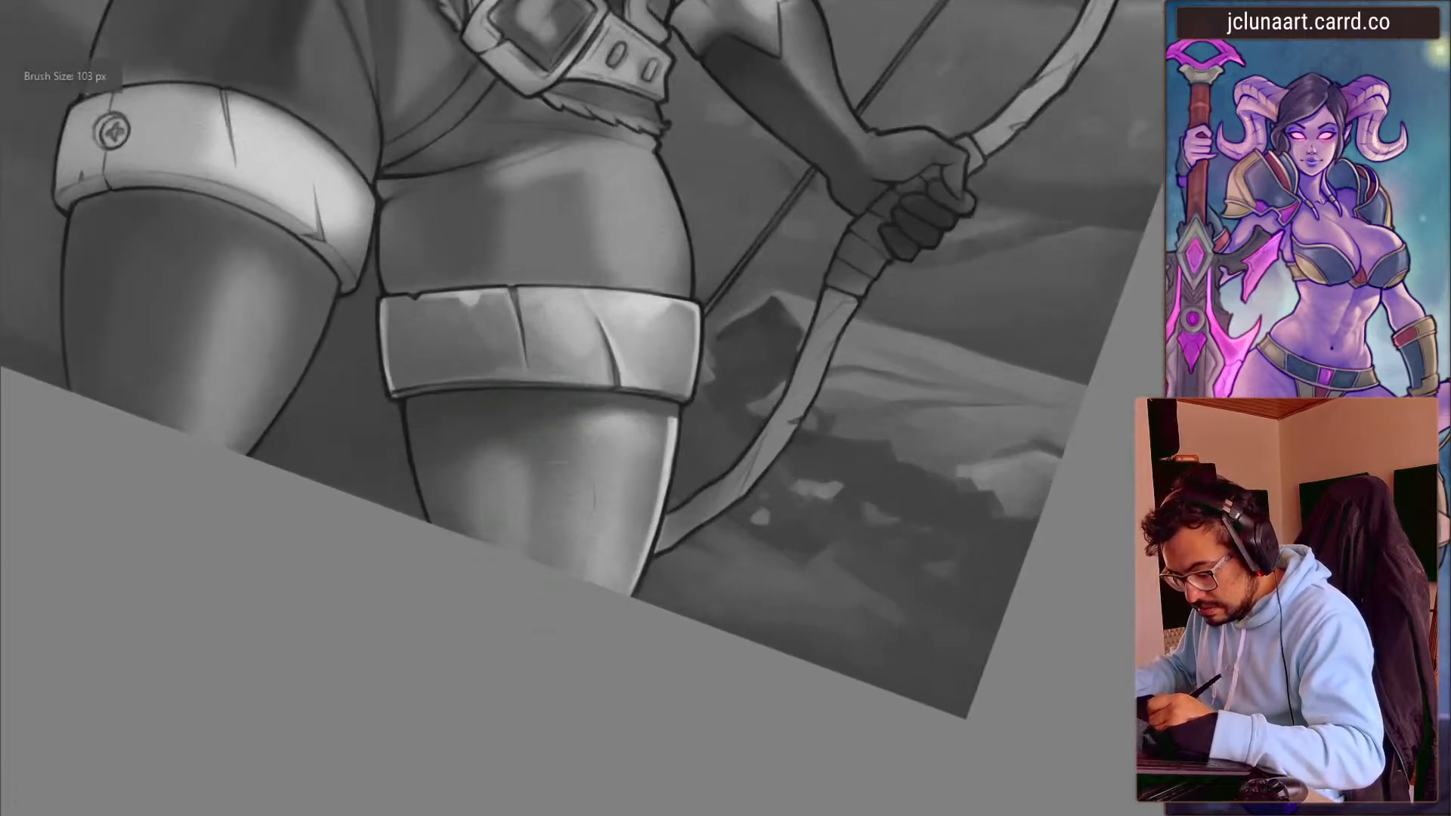
{"action": "left_click_drag", "start_coordinate": [547, 672], "coordinate": [523, 411]}
{"action": "key", "text": "bracketleft"}
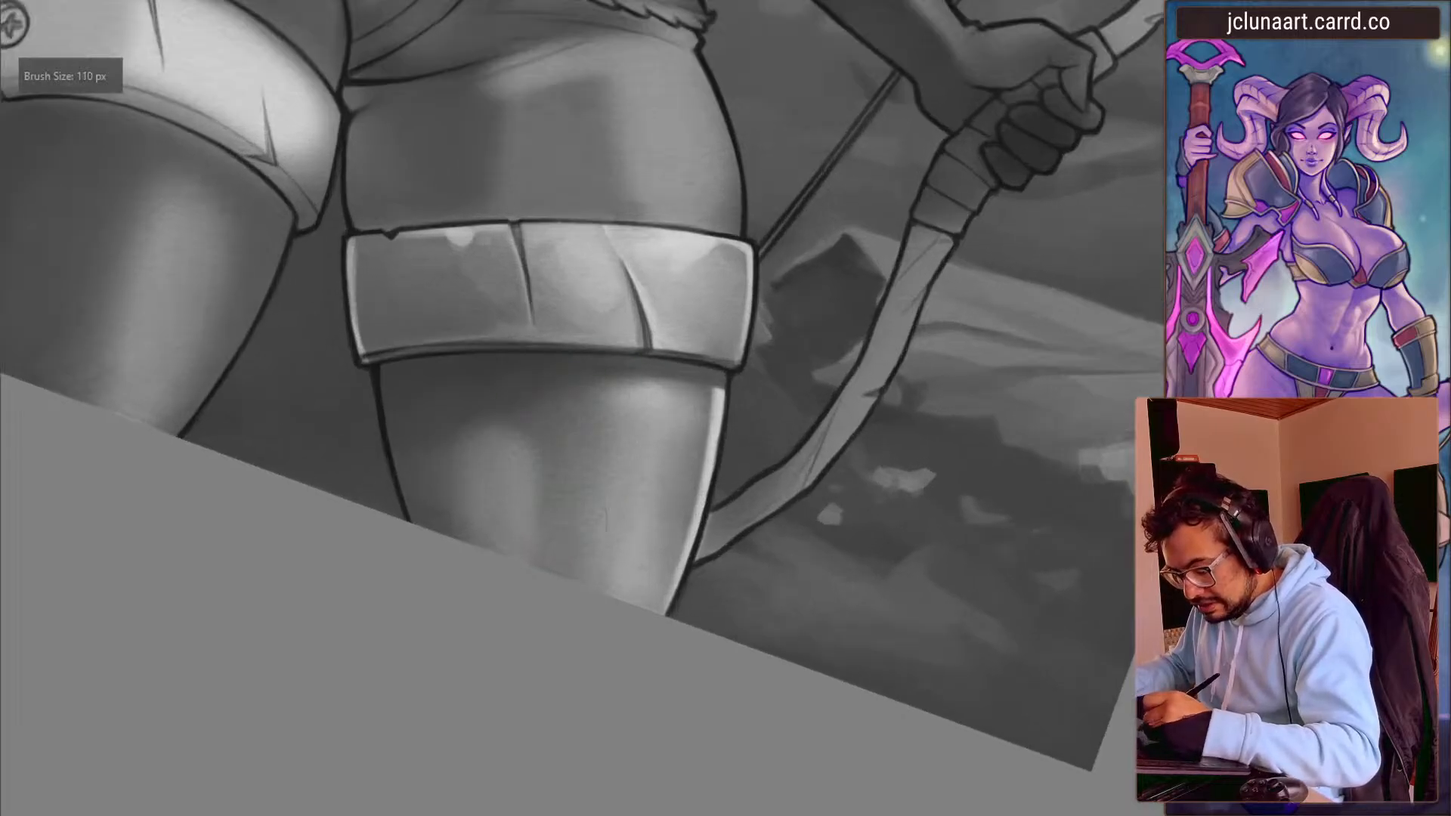
{"action": "key", "text": "bracketright"}
- Blend the grey between the two thigh highlights near the canvas edge with a 78 to 90 px brush
{"action": "mouse_move", "coordinate": [350, 622]}
{"action": "left_mouse_down"}
{"action": "mouse_move", "coordinate": [446, 333]}
{"action": "mouse_move", "coordinate": [482, 327]}
{"action": "left_mouse_up"}
{"action": "key", "text": "bracketleft"}
{"action": "key", "text": "bracketleft"}
{"action": "key", "text": "bracketleft"}
{"action": "key", "text": "bracketleft"}
{"action": "key", "text": "bracketleft"}
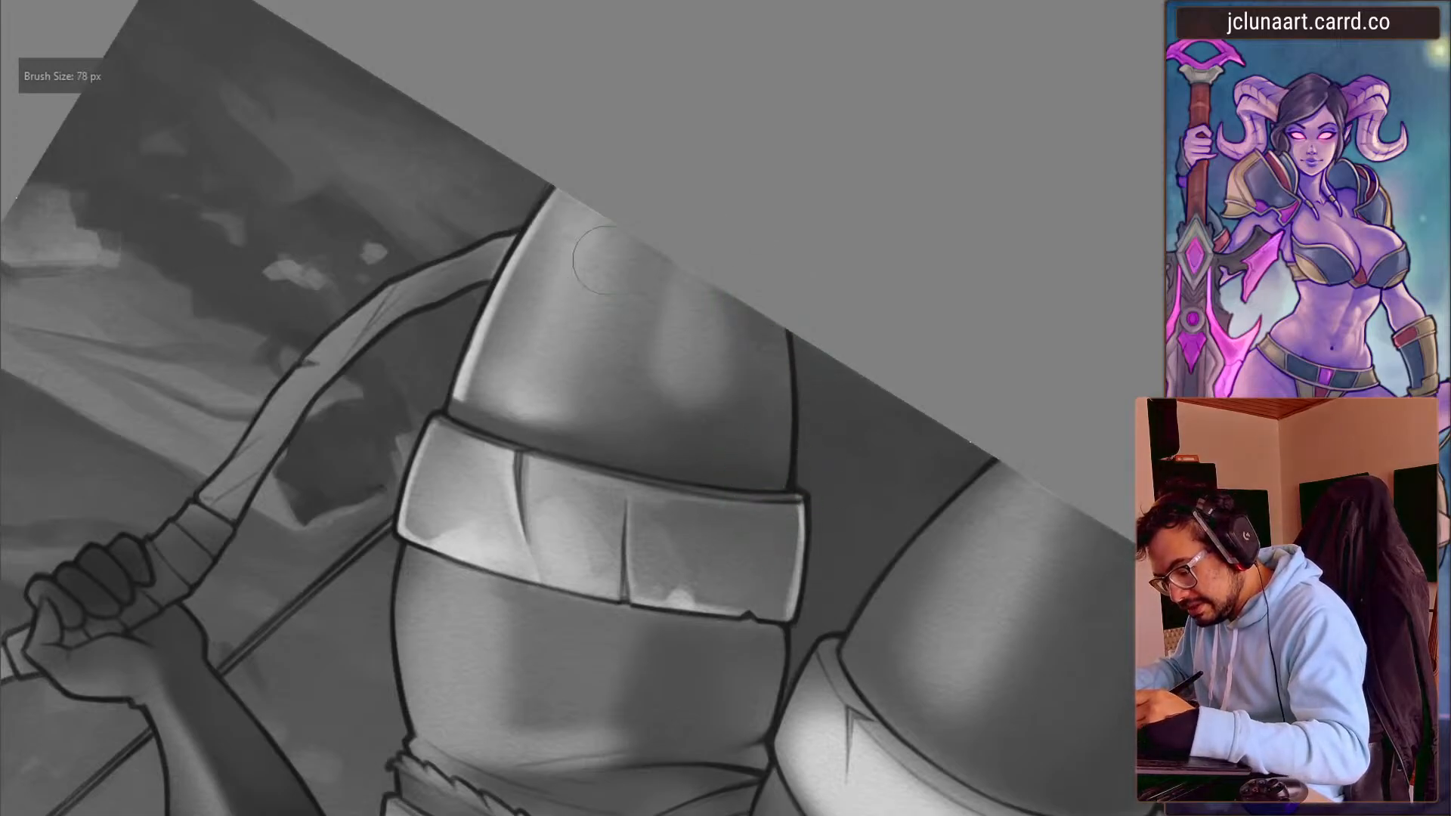
{"action": "key", "text": "bracketright"}
{"action": "key", "text": "bracketright"}
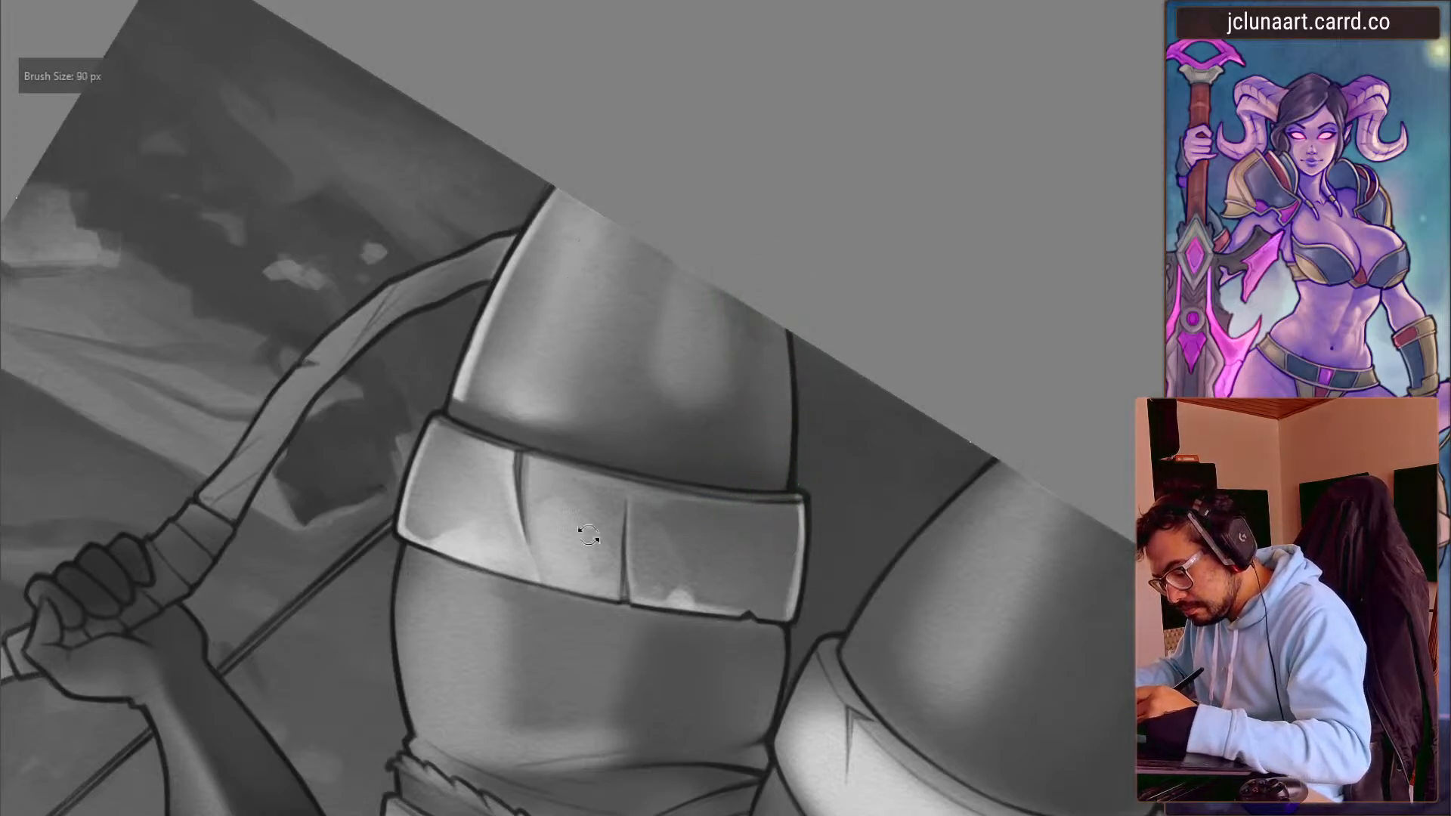
- Deepen the shadow on the thigh along the cuff's lower edge, growing the brush from 16 to 44 px
{"action": "left_click_drag", "start_coordinate": [617, 533], "coordinate": [550, 525]}
{"action": "key", "text": "bracketleft"}
{"action": "key", "text": "bracketleft"}
{"action": "key", "text": "bracketleft"}
{"action": "key", "text": "bracketleft"}
{"action": "key", "text": "bracketleft"}
{"action": "key", "text": "bracketleft"}
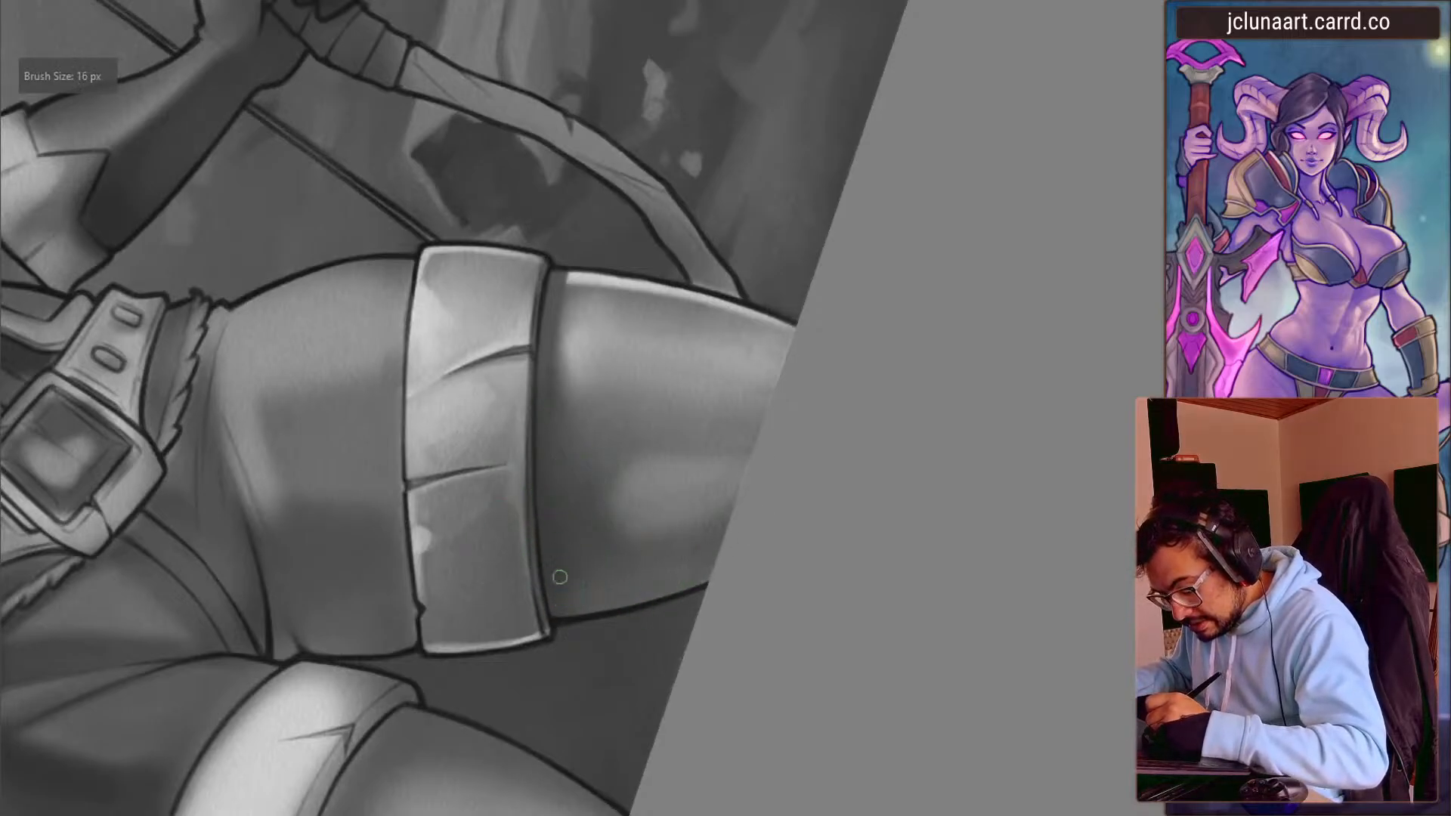
{"action": "key", "text": "bracketright"}
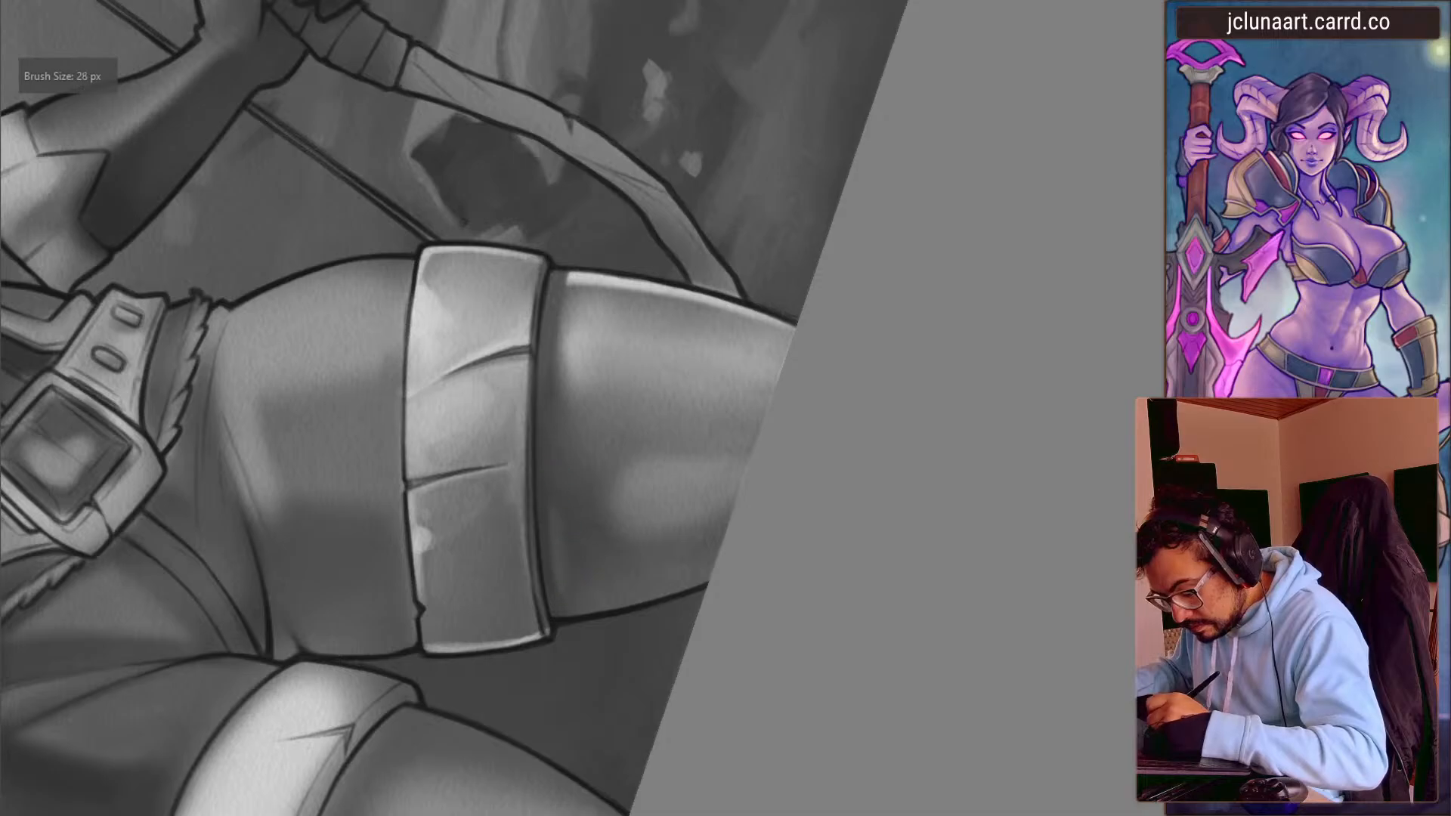
{"action": "key", "text": "bracketright"}
{"action": "key", "text": "bracketright"}
{"action": "key", "text": "bracketright"}
{"action": "key", "text": "bracketright"}
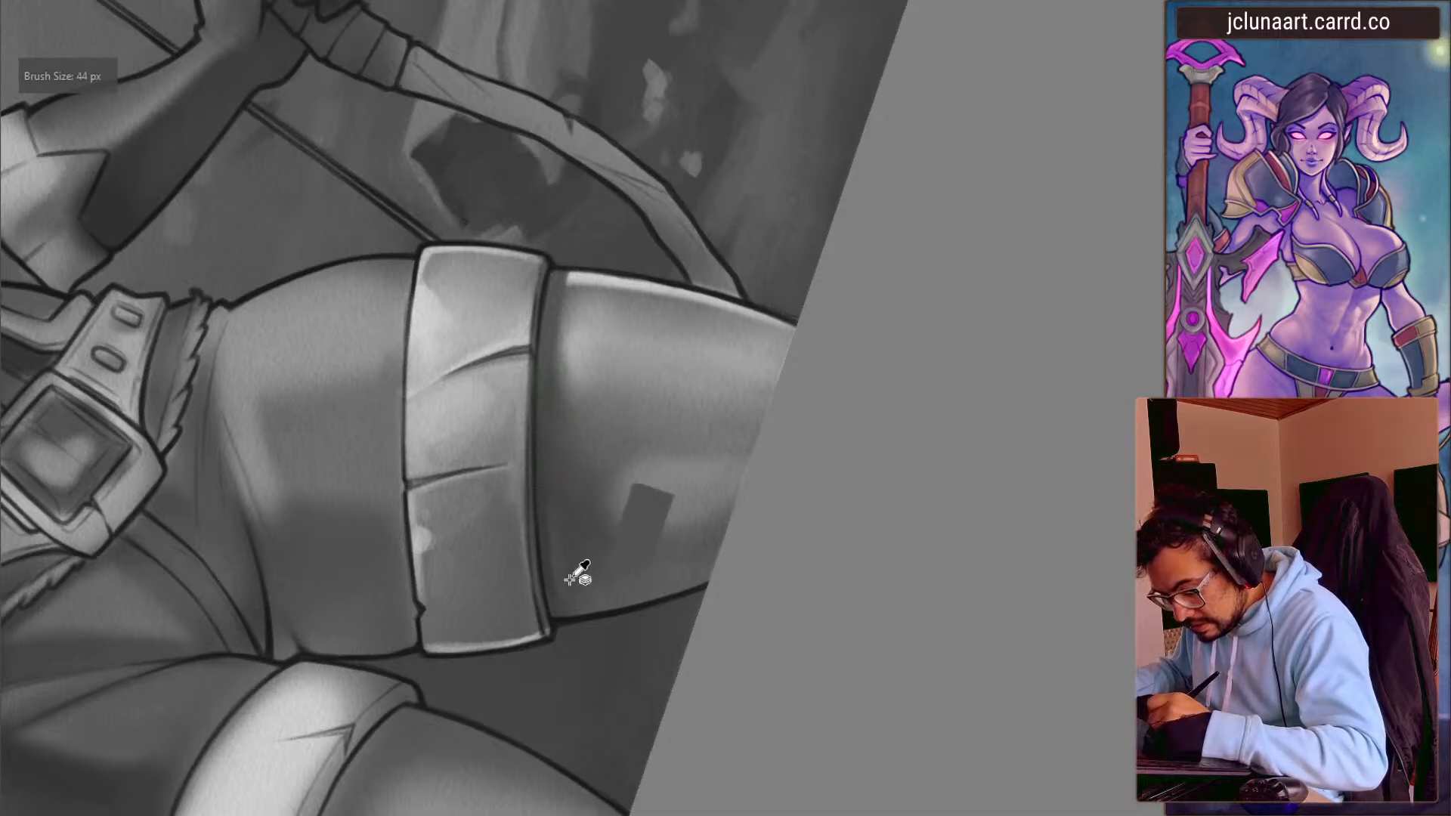
- Straighten and mirror the canvas, and soften the second highlight's upper end with sampled greys and a 78 to 103 px brush
{"action": "mouse_move", "coordinate": [554, 406]}
{"action": "left_mouse_down"}
{"action": "mouse_move", "coordinate": [307, 285]}
{"action": "mouse_move", "coordinate": [320, 250]}
{"action": "left_mouse_up"}
{"action": "key", "text": "bracketright"}
{"action": "mouse_move", "coordinate": [315, 411]}
{"action": "left_mouse_down"}
{"action": "mouse_move", "coordinate": [247, 499]}
{"action": "mouse_move", "coordinate": [237, 370]}
{"action": "mouse_move", "coordinate": [238, 593]}
{"action": "left_mouse_up"}
{"action": "left_click_drag", "start_coordinate": [171, 328], "coordinate": [175, 338]}
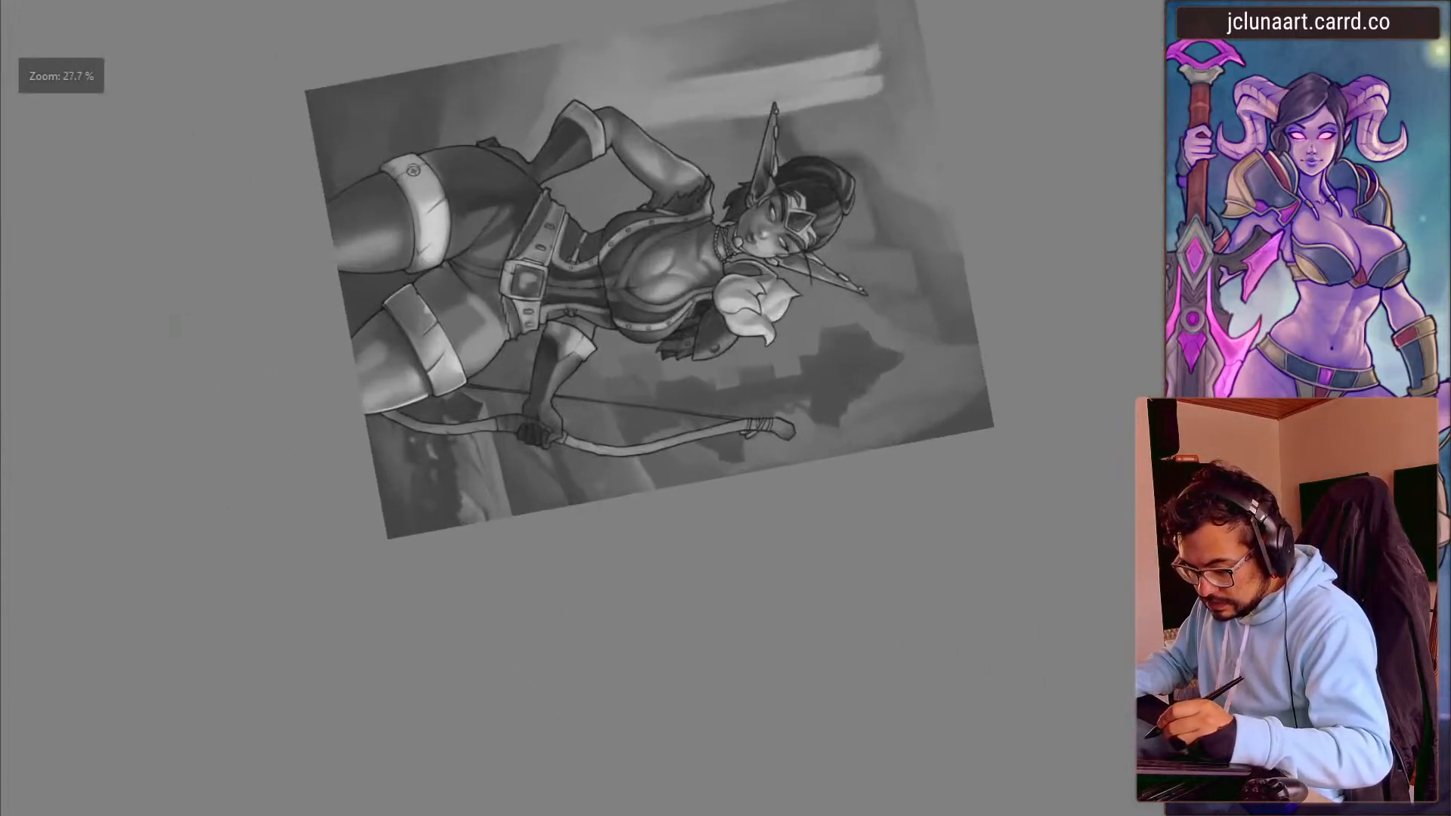
{"action": "key", "text": "5"}
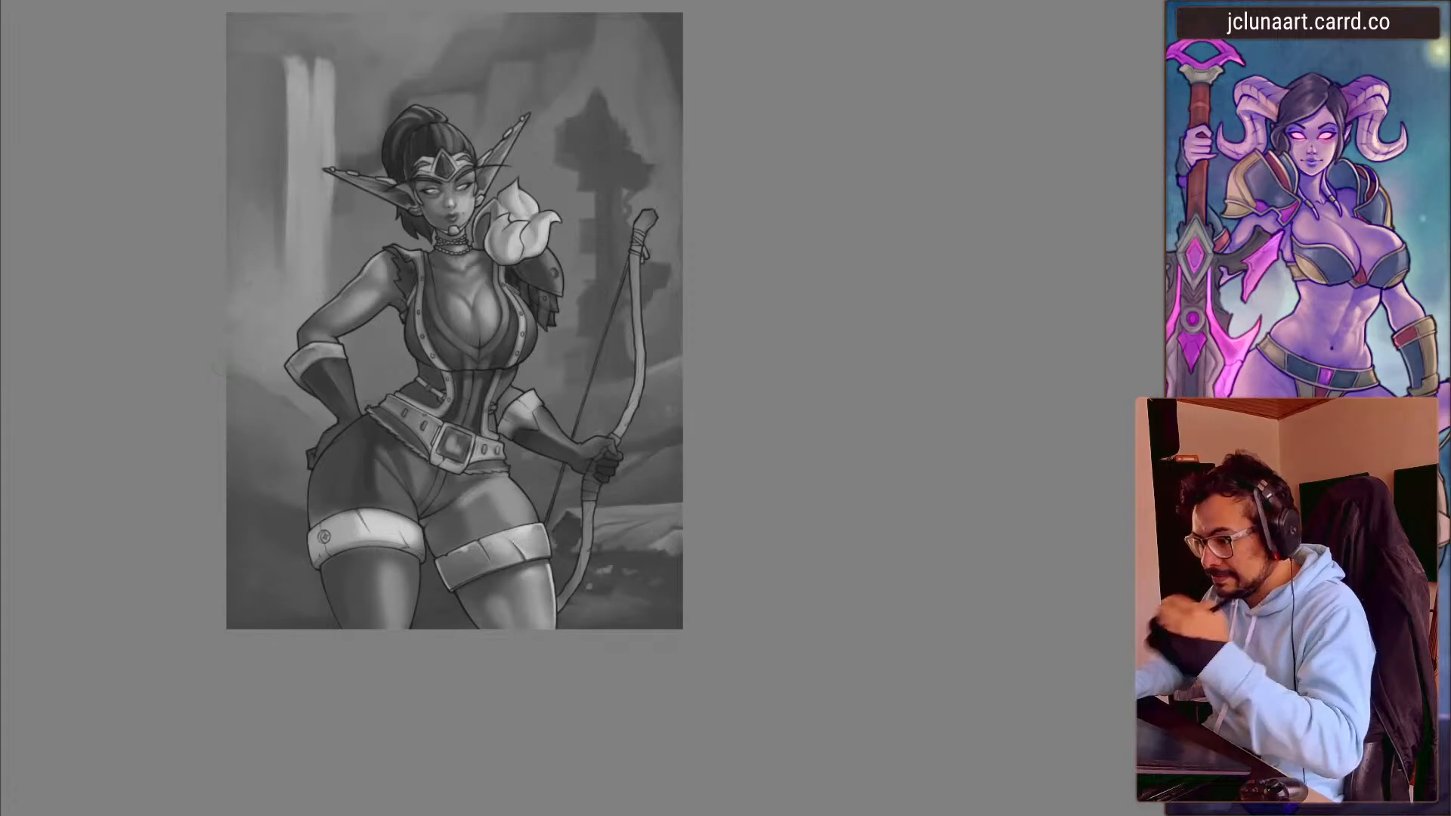
{"action": "key", "text": "m"}
{"action": "left_click_drag", "start_coordinate": [441, 495], "coordinate": [402, 492]}
{"action": "left_click_drag", "start_coordinate": [578, 597], "coordinate": [607, 485]}
{"action": "left_click_drag", "start_coordinate": [642, 615], "coordinate": [666, 390]}
{"action": "left_click", "coordinate": [654, 461], "text": "ctrl"}
{"action": "left_click", "coordinate": [689, 468], "text": "ctrl"}
{"action": "left_click", "coordinate": [658, 427], "text": "ctrl"}
{"action": "key", "text": "bracketleft"}
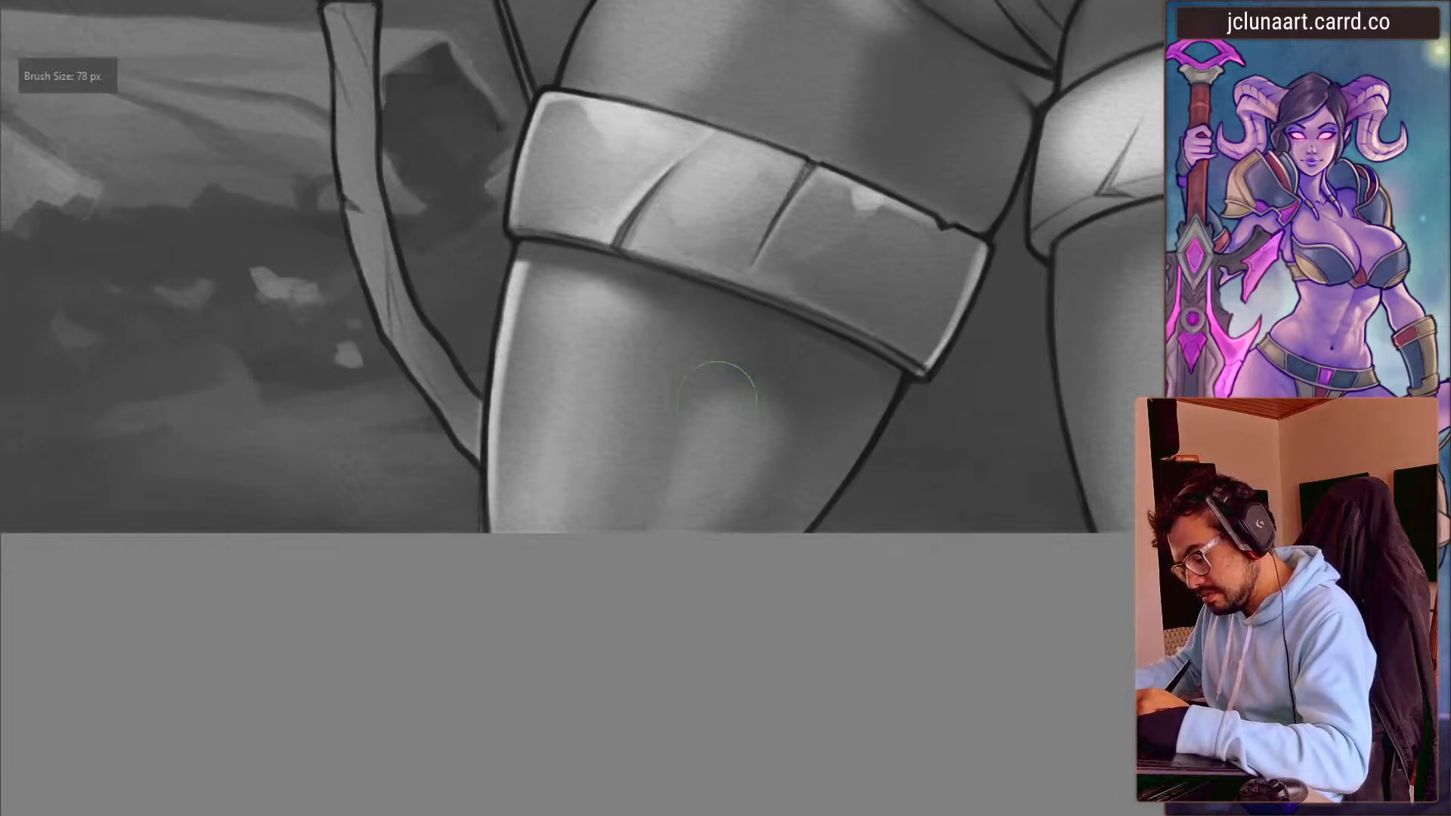
{"action": "key", "text": "bracketright"}
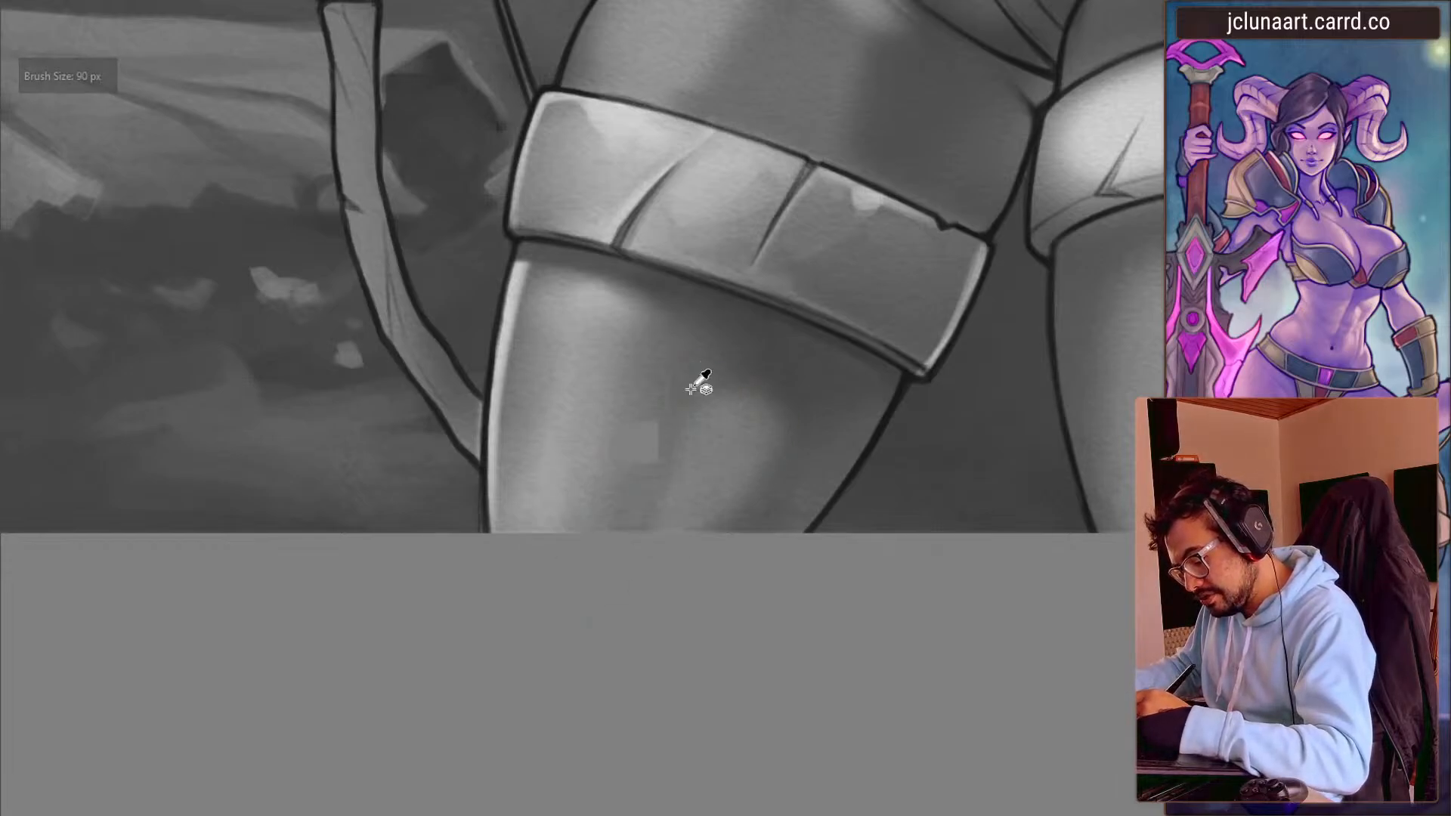
{"action": "key", "text": "bracketright"}
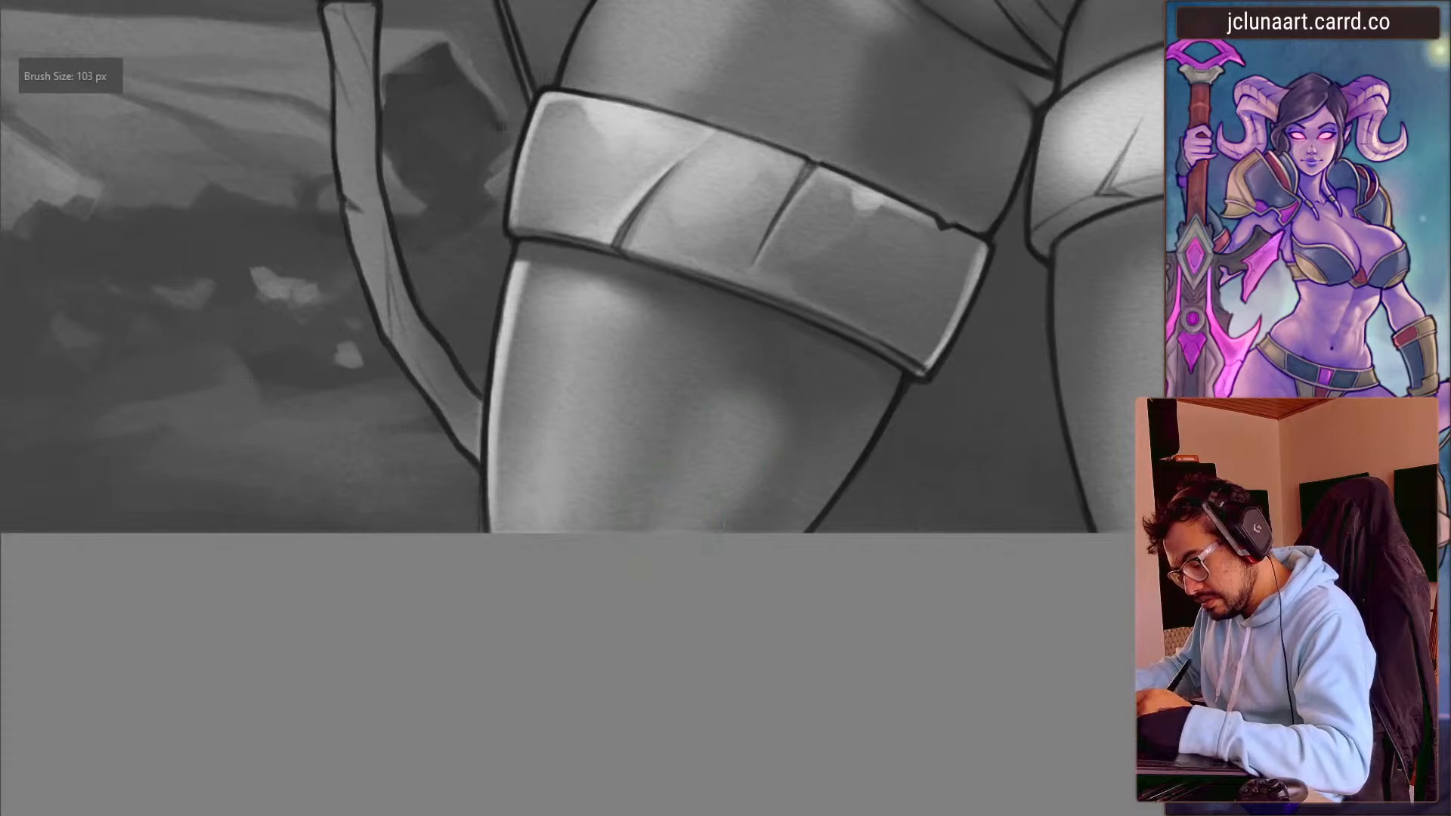
- Sample greys around the second highlight and blend it further into the inner thigh with a 96 px brush
{"action": "left_click_drag", "start_coordinate": [528, 565], "coordinate": [466, 618]}
{"action": "left_click_drag", "start_coordinate": [466, 619], "coordinate": [376, 667]}
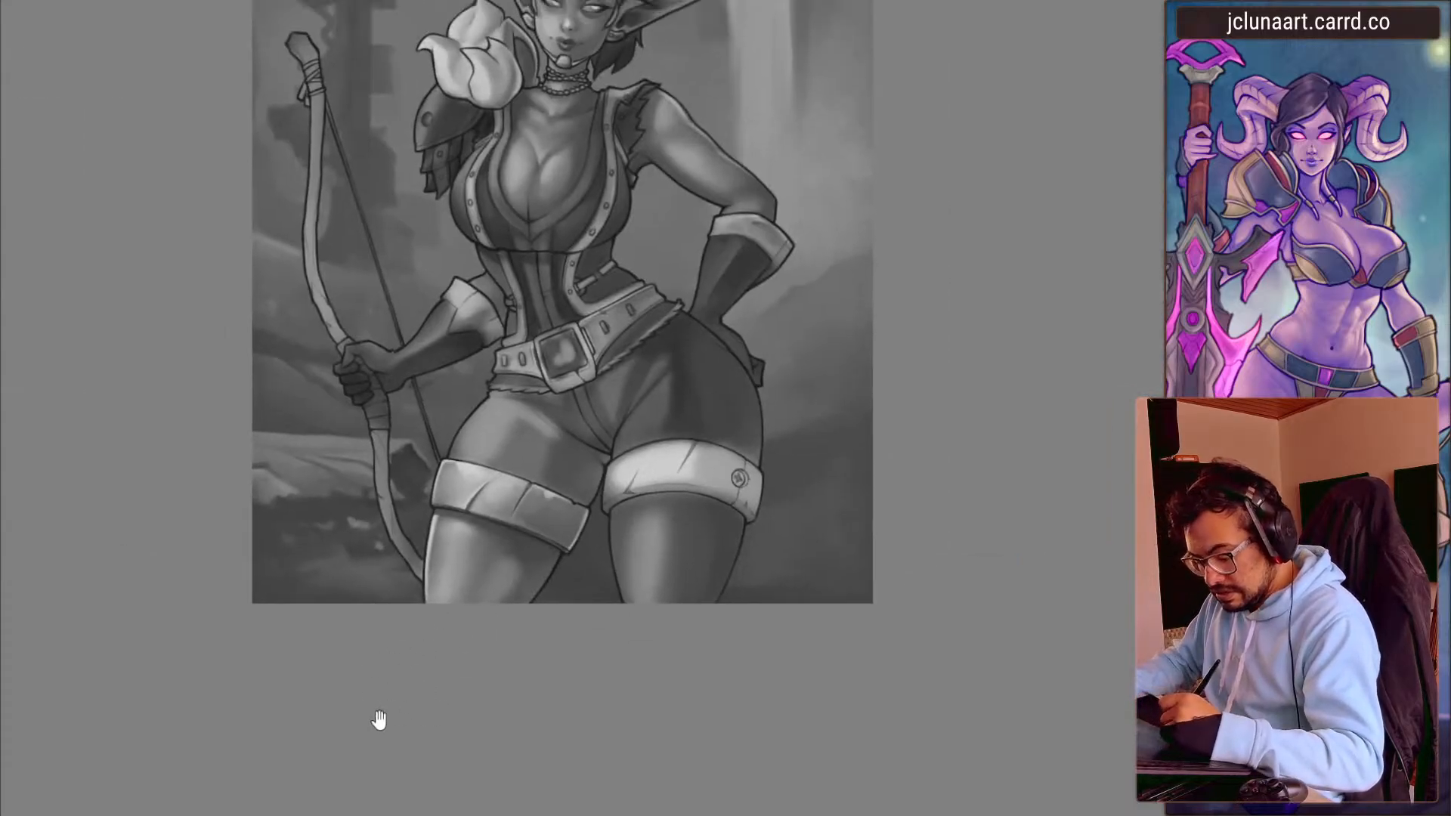
{"action": "mouse_move", "coordinate": [512, 635]}
{"action": "left_mouse_down"}
{"action": "mouse_move", "coordinate": [483, 483]}
{"action": "mouse_move", "coordinate": [527, 519]}
{"action": "left_mouse_up"}
{"action": "left_click", "coordinate": [588, 524], "text": "ctrl"}
{"action": "key", "text": "bracketright"}
{"action": "left_click", "coordinate": [593, 466], "text": "ctrl"}
{"action": "key", "text": "bracketleft"}
{"action": "left_click_drag", "start_coordinate": [592, 466], "coordinate": [569, 460]}
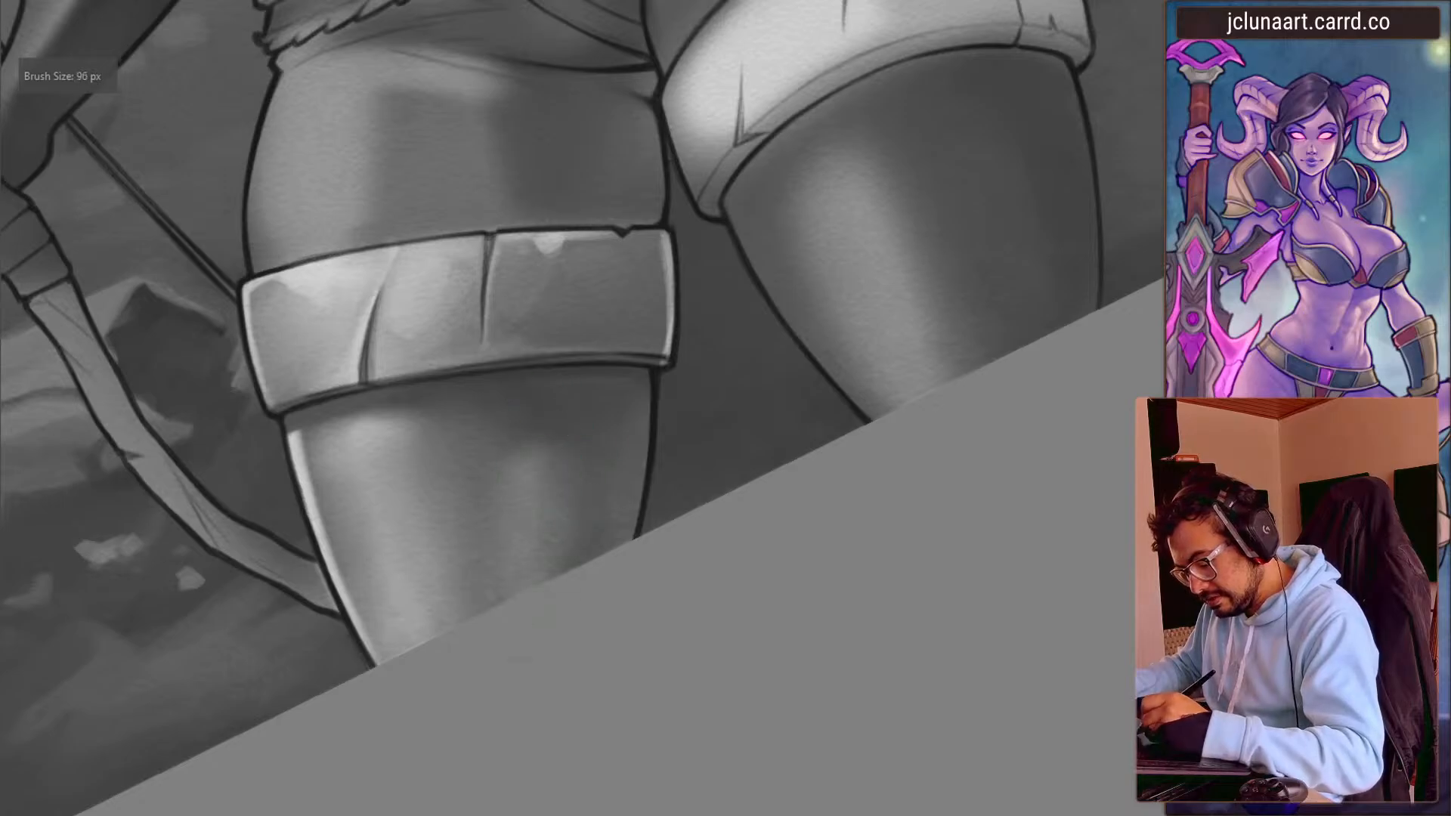
{"action": "left_click_drag", "start_coordinate": [519, 659], "coordinate": [416, 764]}
{"action": "left_click_drag", "start_coordinate": [395, 580], "coordinate": [361, 532]}
- Sample a light grey and paint a short rim light along the thigh's inner edge with a 16 px brush
{"action": "left_click_drag", "start_coordinate": [234, 622], "coordinate": [351, 677]}
{"action": "left_click_drag", "start_coordinate": [417, 567], "coordinate": [446, 506]}
{"action": "left_click", "coordinate": [689, 434], "text": "ctrl"}
{"action": "key", "text": "bracketright"}
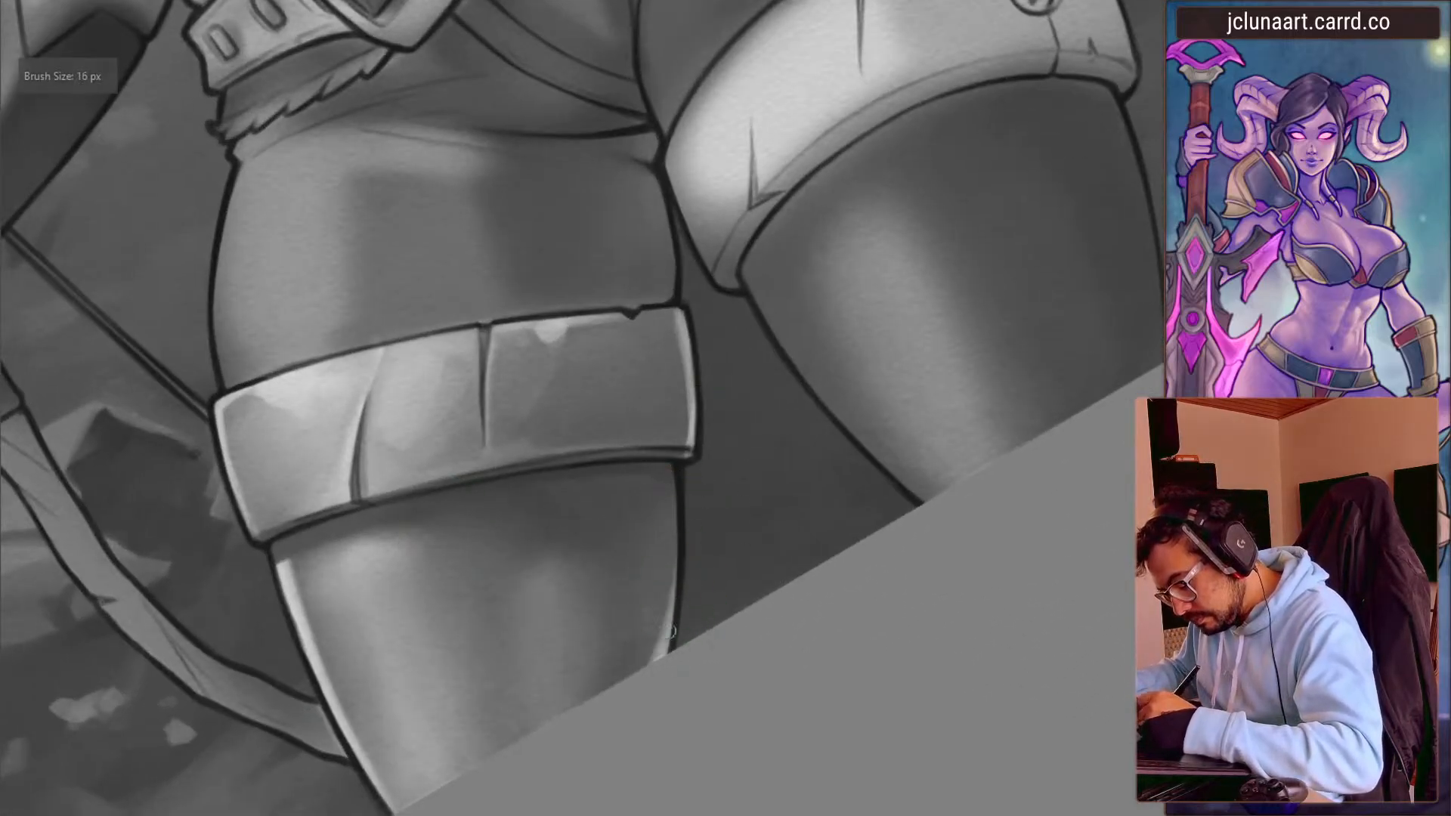
{"action": "left_click_drag", "start_coordinate": [438, 423], "coordinate": [268, 550]}
{"action": "left_click_drag", "start_coordinate": [224, 411], "coordinate": [230, 535]}
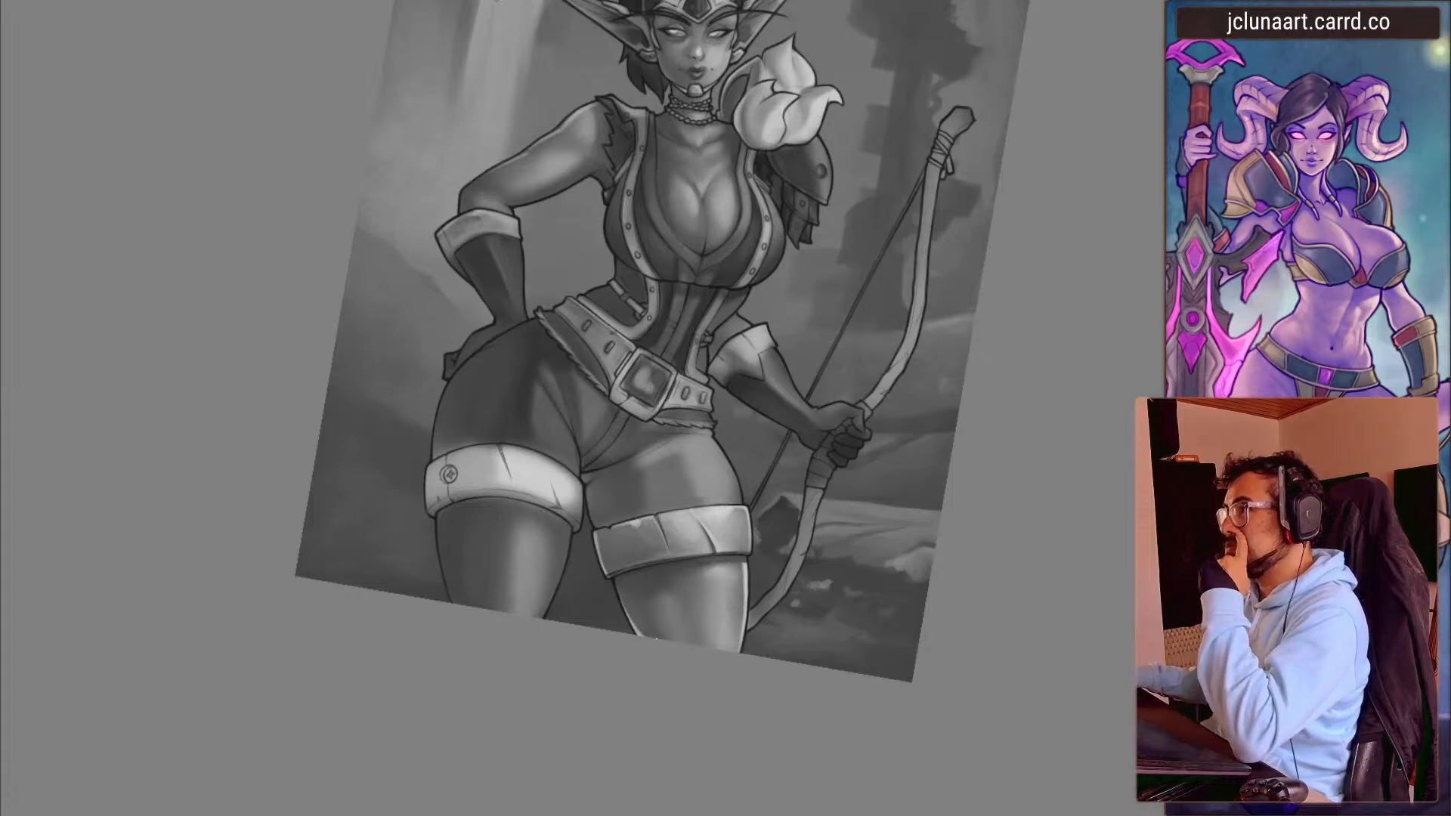
- Mirror the canvas and refine the rim light along the thigh's outer edge with a 15 px brush
{"action": "key", "text": "m"}
{"action": "mouse_move", "coordinate": [318, 551]}
{"action": "left_mouse_down"}
{"action": "mouse_move", "coordinate": [379, 687]}
{"action": "mouse_move", "coordinate": [372, 532]}
{"action": "mouse_move", "coordinate": [317, 638]}
{"action": "mouse_move", "coordinate": [282, 509]}
{"action": "mouse_move", "coordinate": [306, 490]}
{"action": "mouse_move", "coordinate": [311, 434]}
{"action": "mouse_move", "coordinate": [434, 499]}
{"action": "mouse_move", "coordinate": [360, 446]}
{"action": "mouse_move", "coordinate": [279, 354]}
{"action": "mouse_move", "coordinate": [293, 401]}
{"action": "left_mouse_up"}
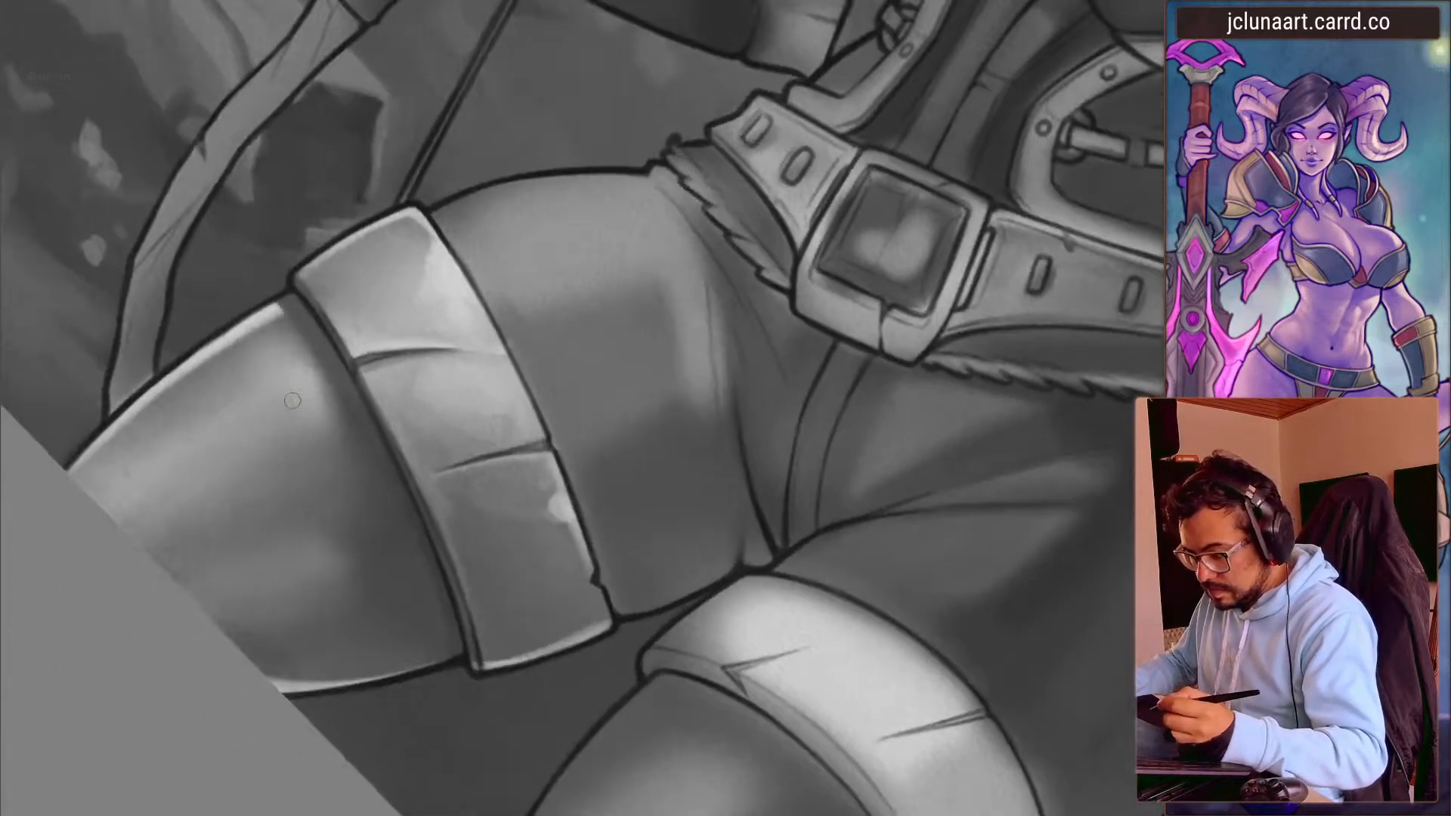
{"action": "left_click_drag", "start_coordinate": [183, 360], "coordinate": [77, 500]}
{"action": "key", "text": "bracketleft"}
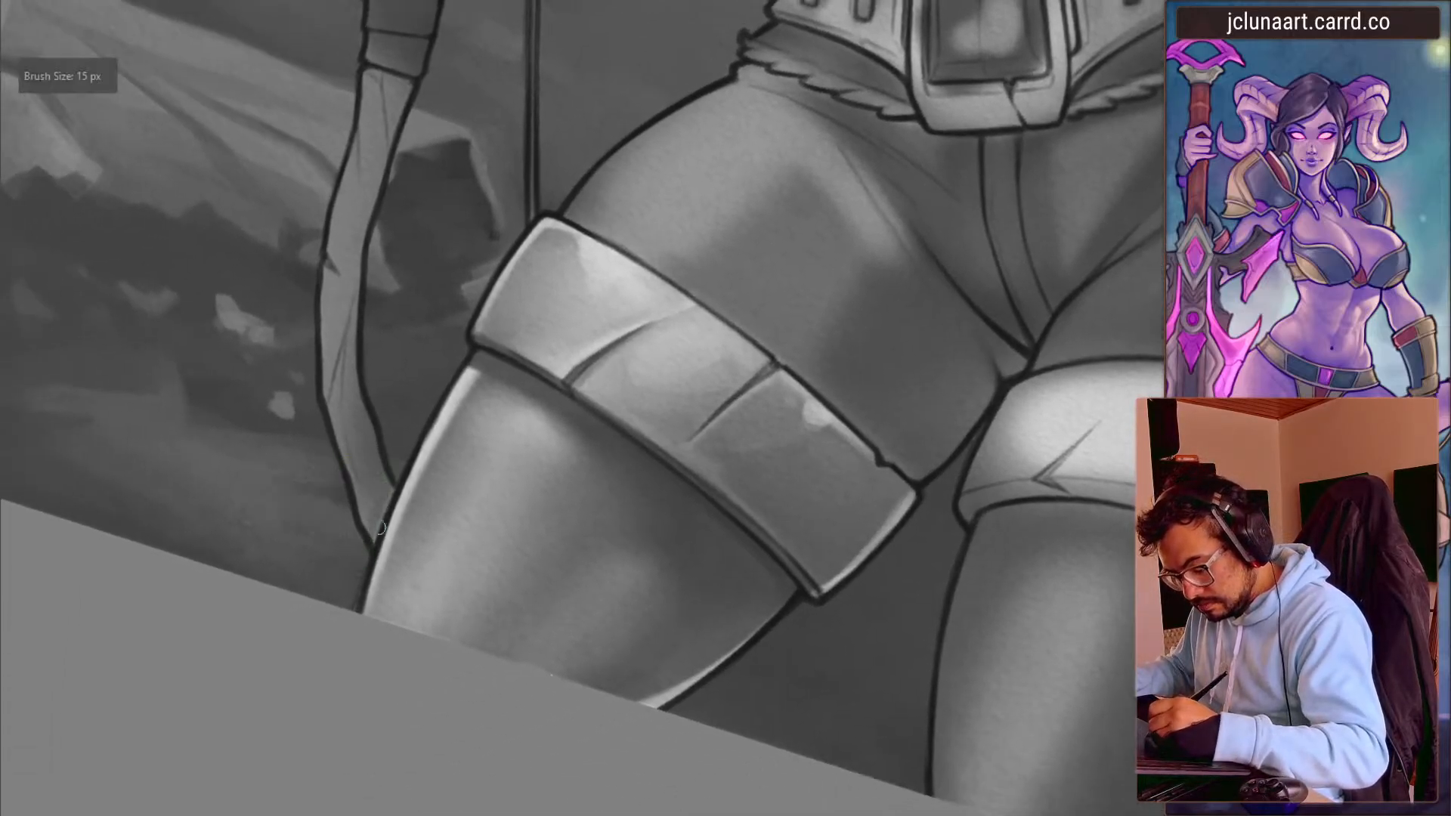
{"action": "mouse_move", "coordinate": [374, 544]}
{"action": "left_mouse_down"}
{"action": "mouse_move", "coordinate": [318, 479]}
{"action": "mouse_move", "coordinate": [206, 442]}
{"action": "mouse_move", "coordinate": [305, 336]}
{"action": "left_mouse_up"}
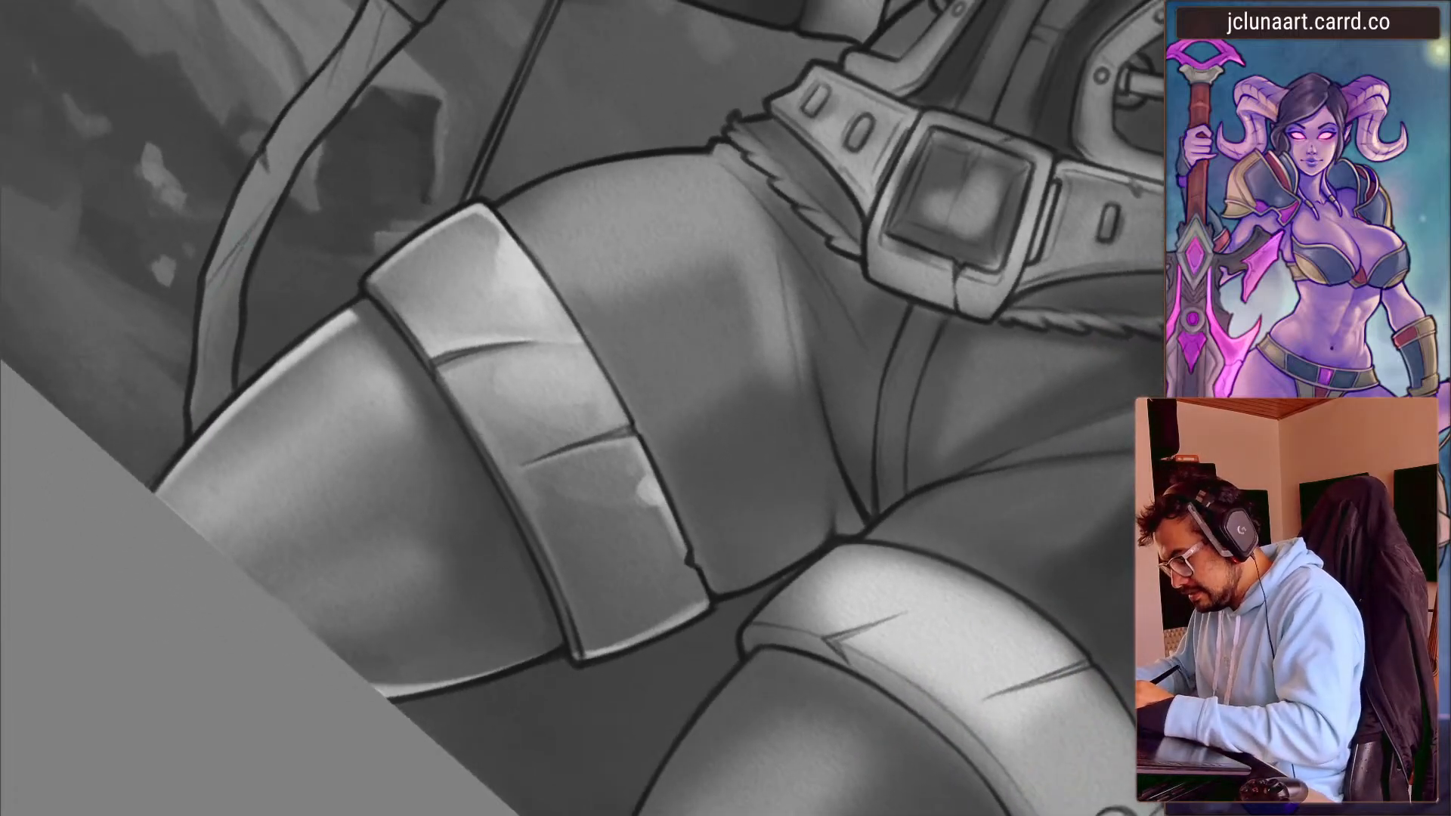
- Paint a narrow dark shadow on the shorts along the cuff's upper edge with a 44 px square brush
{"action": "key", "text": "bracketleft"}
{"action": "key", "text": "bracketright"}
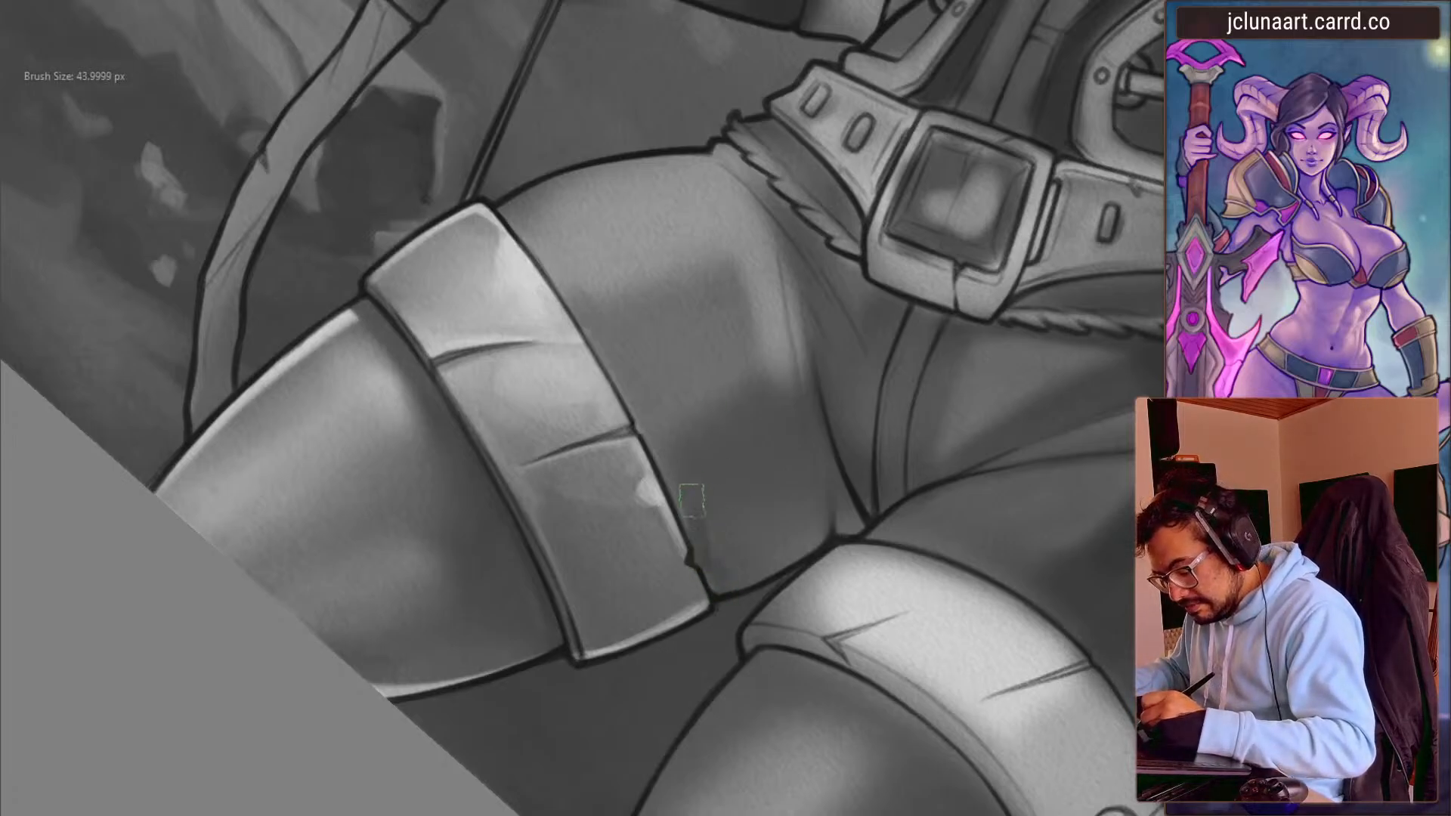
{"action": "left_click_drag", "start_coordinate": [702, 558], "coordinate": [642, 408]}
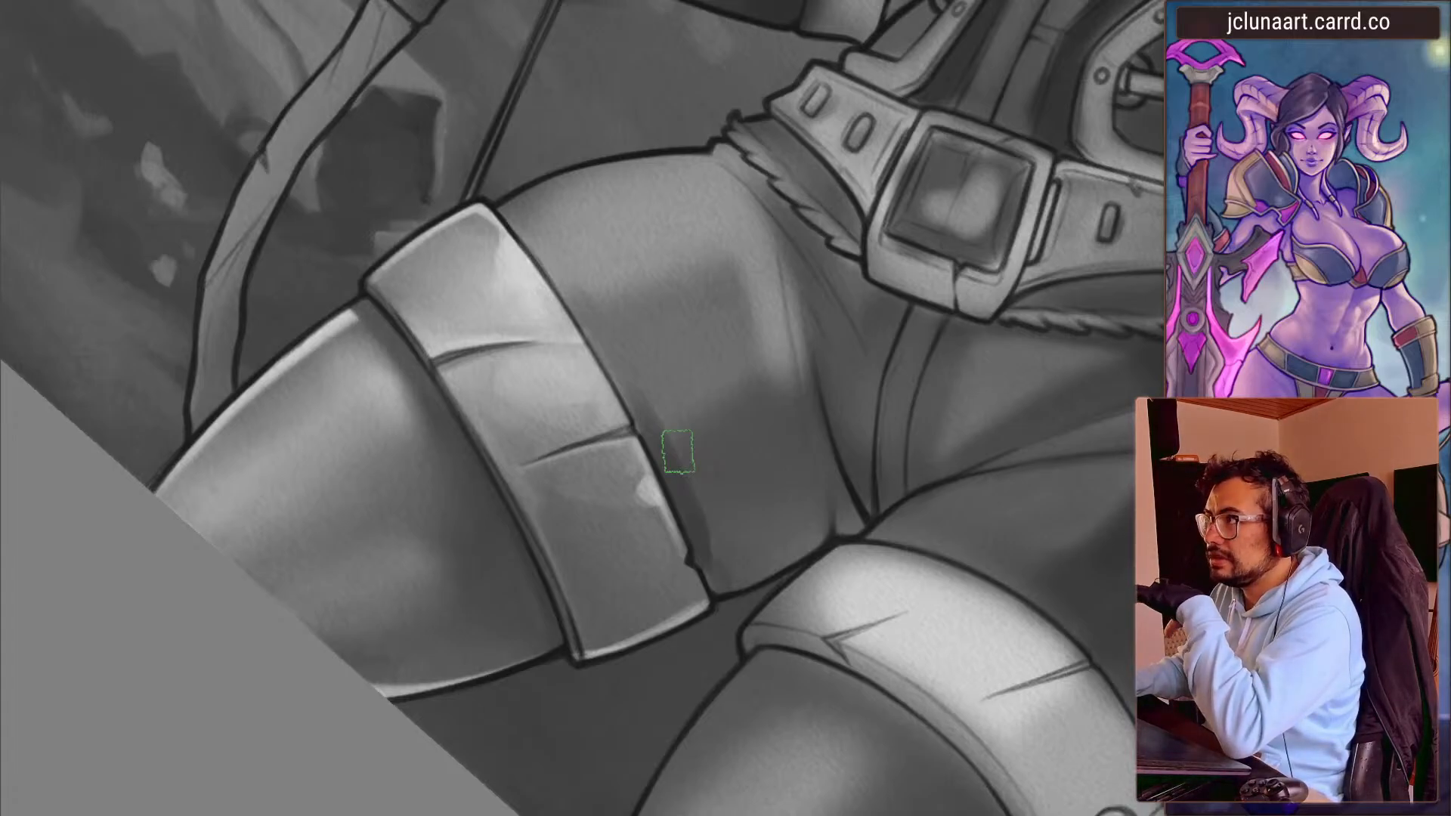
- Select the shorts with a freehand outline running along the belt, the hips and the upper edges of both thigh cuffs
{"action": "left_click_drag", "start_coordinate": [678, 452], "coordinate": [463, 458]}
{"action": "mouse_move", "coordinate": [368, 347]}
{"action": "left_mouse_down"}
{"action": "mouse_move", "coordinate": [347, 363]}
{"action": "mouse_move", "coordinate": [456, 298]}
{"action": "left_mouse_up"}
{"action": "left_click_drag", "start_coordinate": [392, 238], "coordinate": [519, 365]}
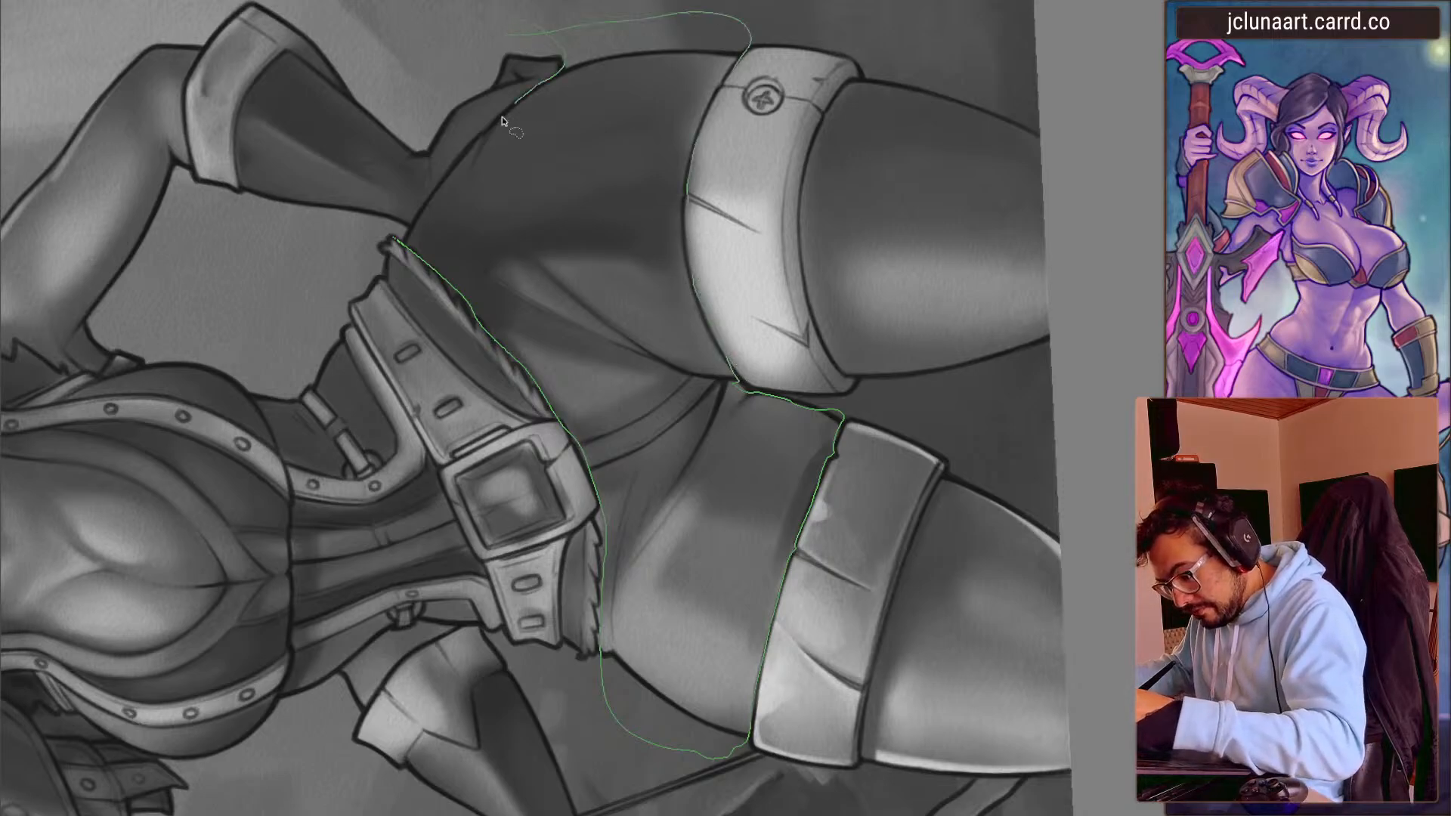
{"action": "left_click_drag", "start_coordinate": [408, 236], "coordinate": [394, 239]}
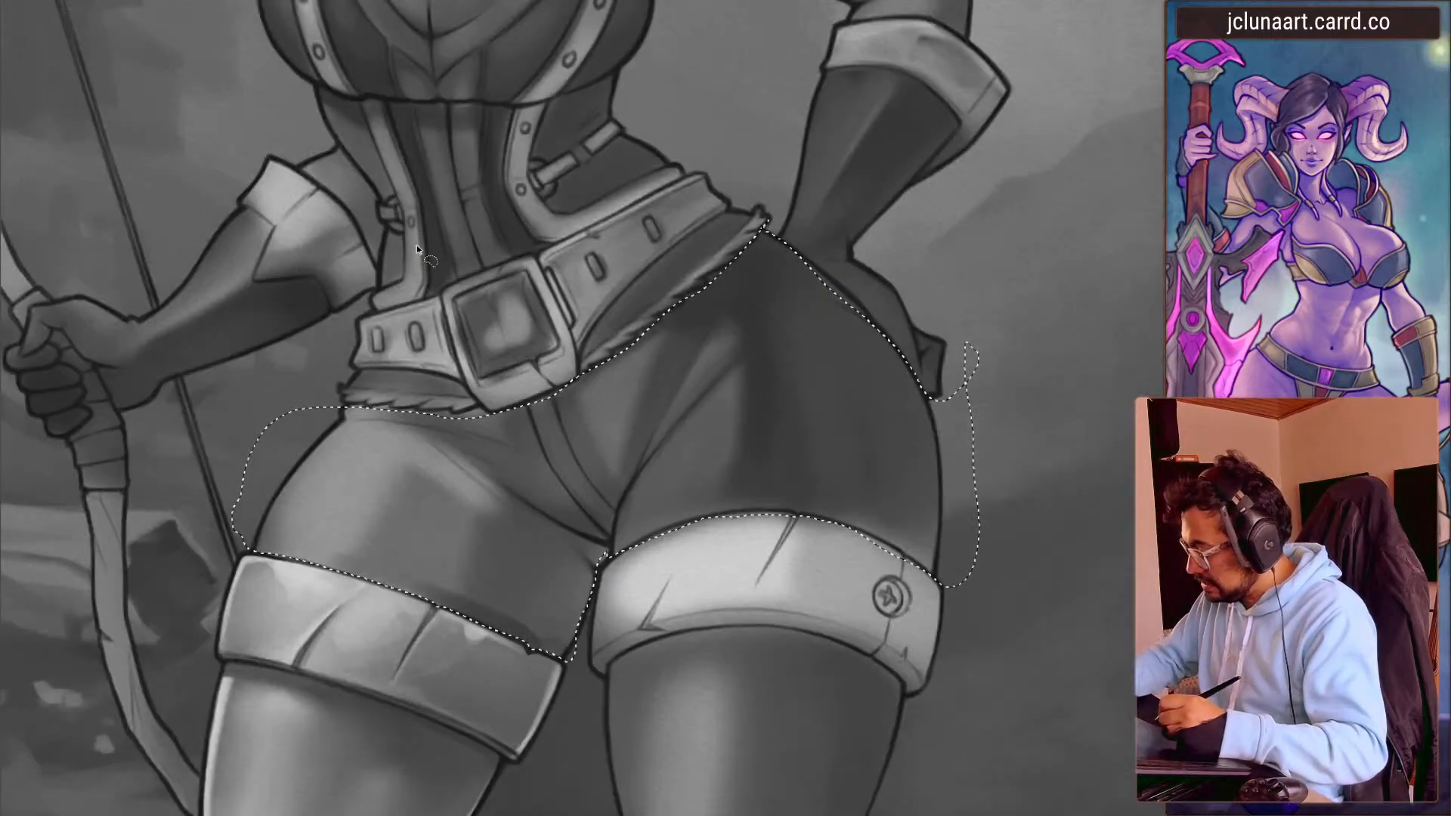
{"action": "key", "text": "5"}
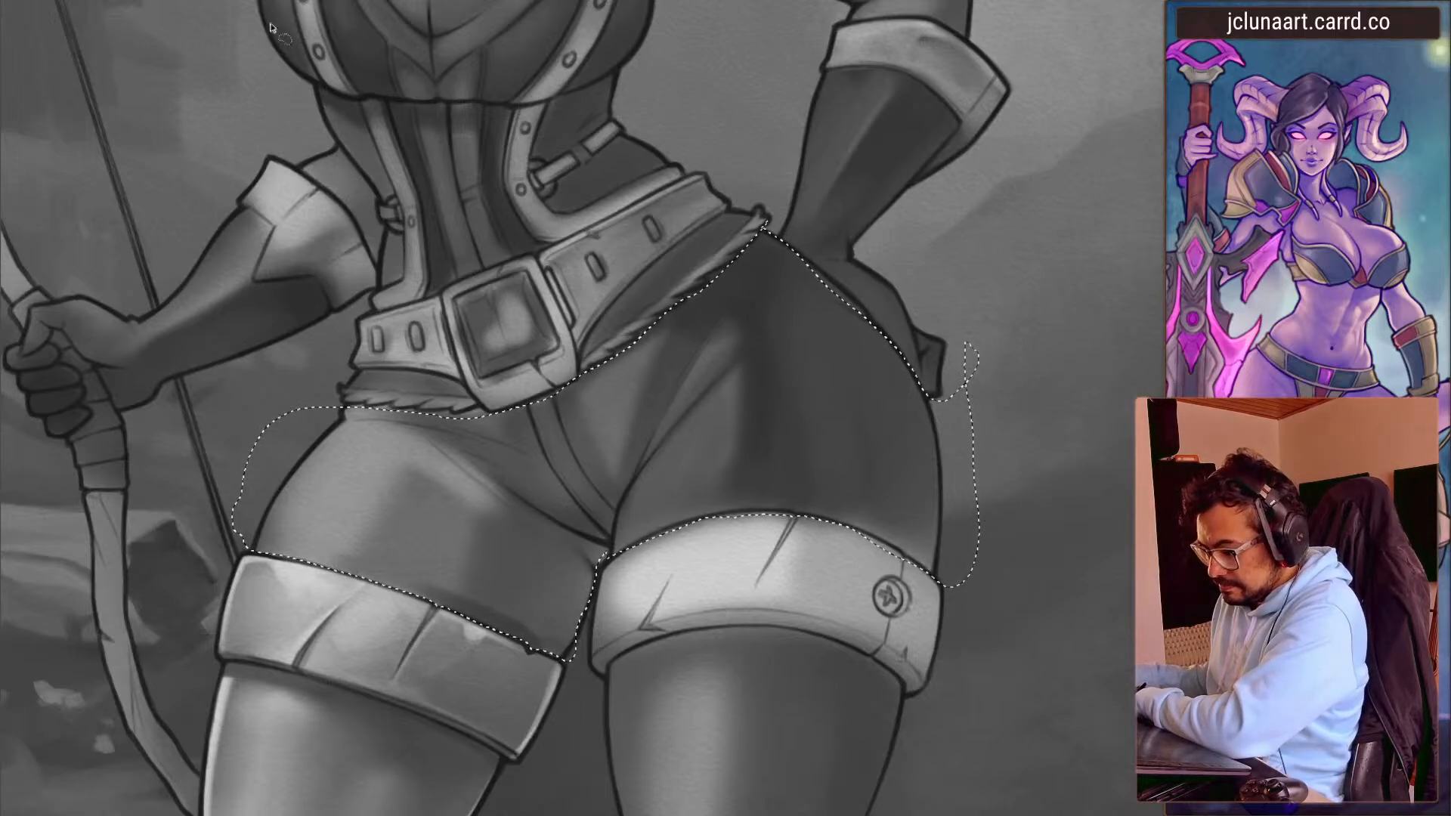
- Darken the selected shorts with a Levels adjustment, setting the midtone value to 0.761, and clear the selection
{"action": "scroll", "coordinate": [639, 534], "scroll_direction": "down", "scroll_amount": 3}
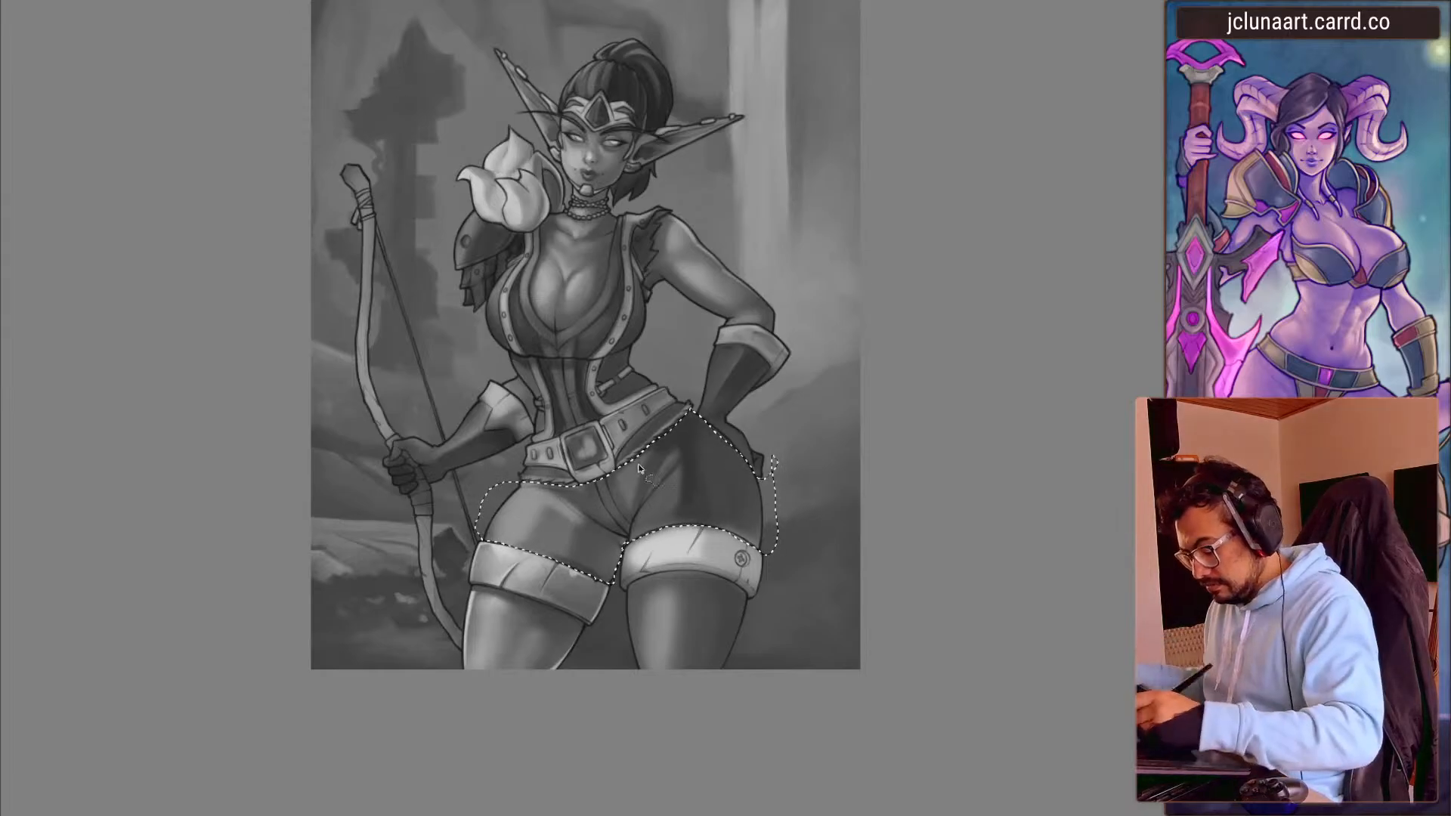
{"action": "key", "text": "ctrl+l"}
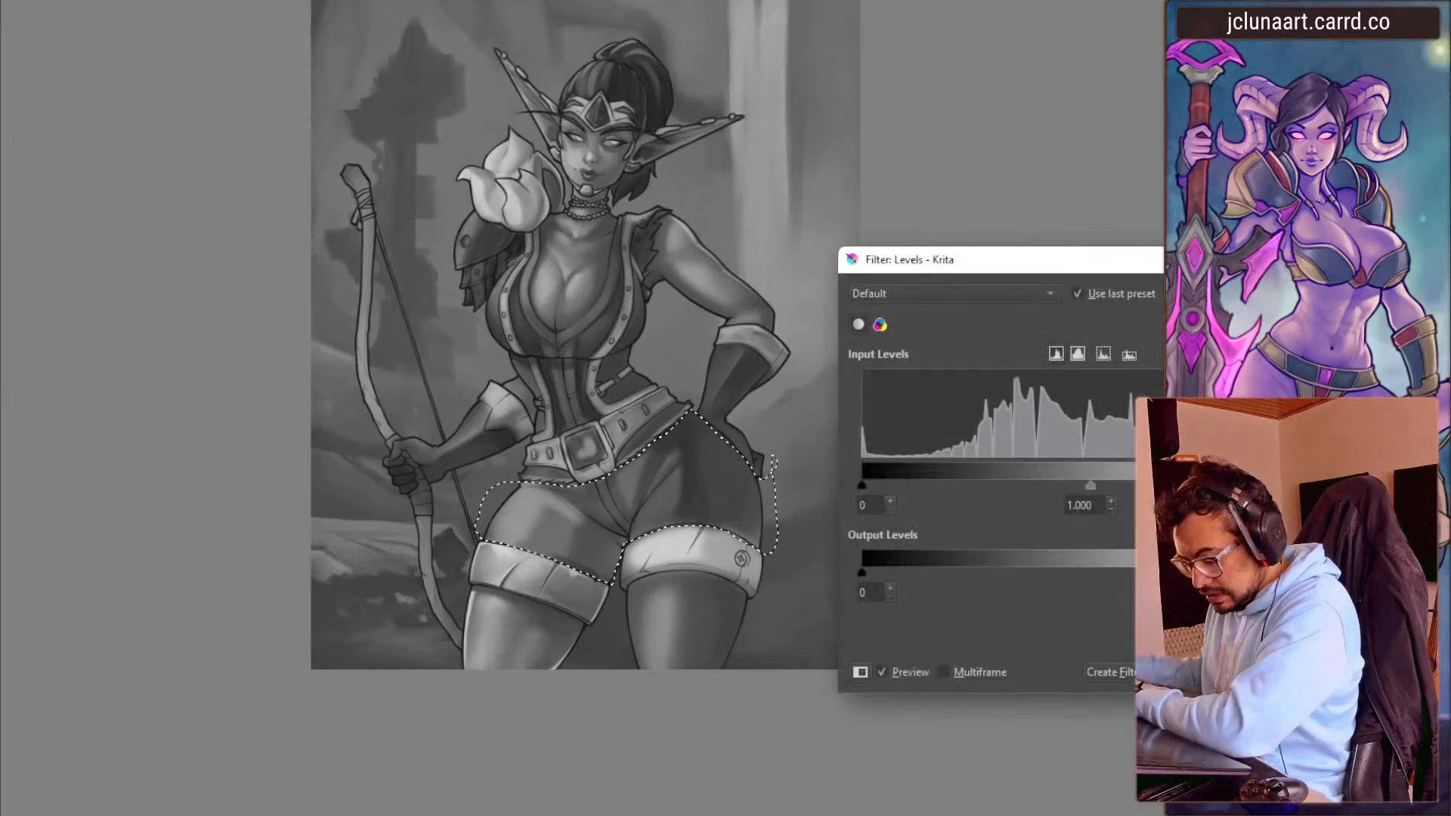
{"action": "left_click_drag", "start_coordinate": [1091, 485], "coordinate": [1022, 487]}
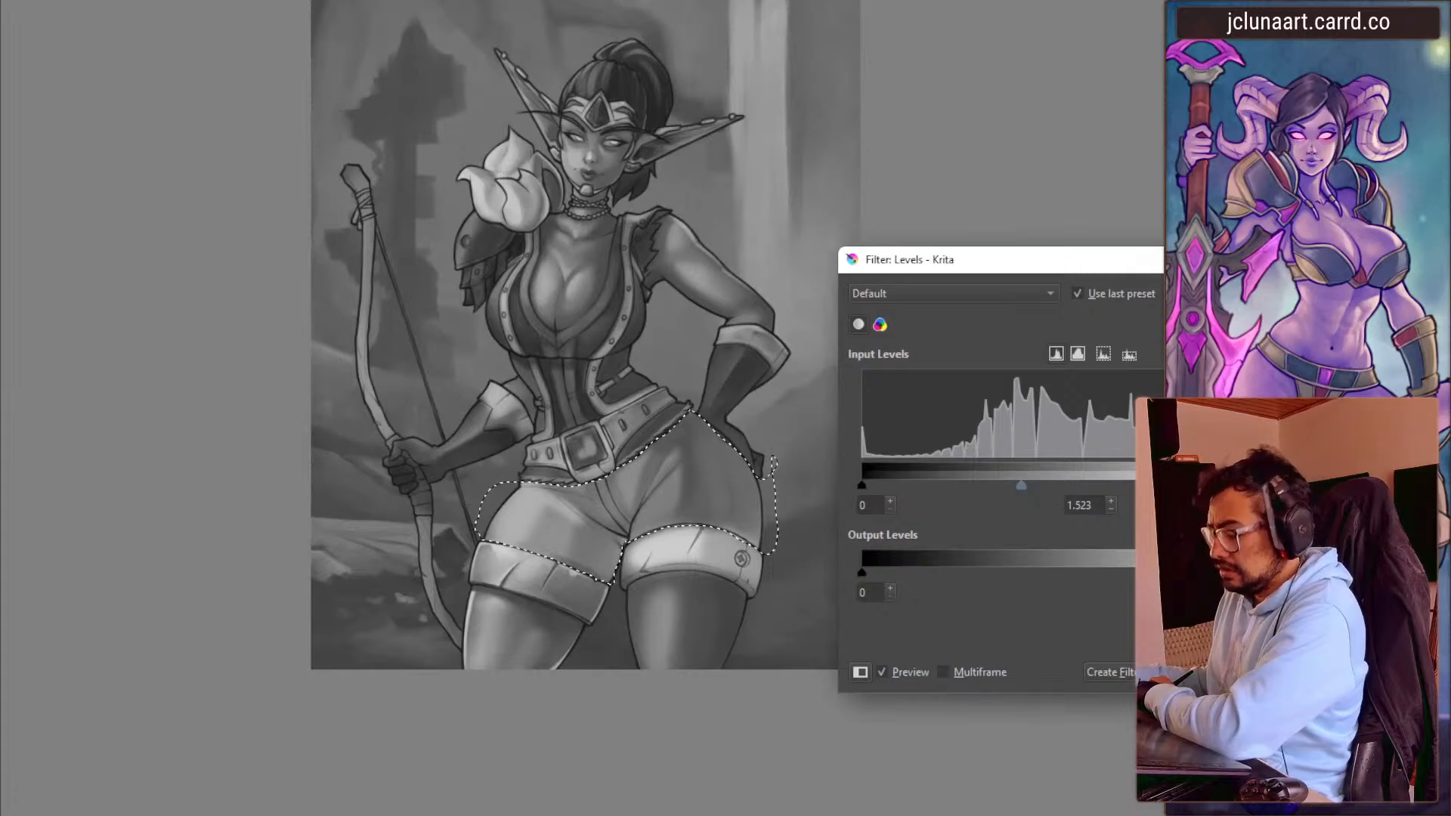
{"action": "left_click_drag", "start_coordinate": [1021, 485], "coordinate": [1198, 485]}
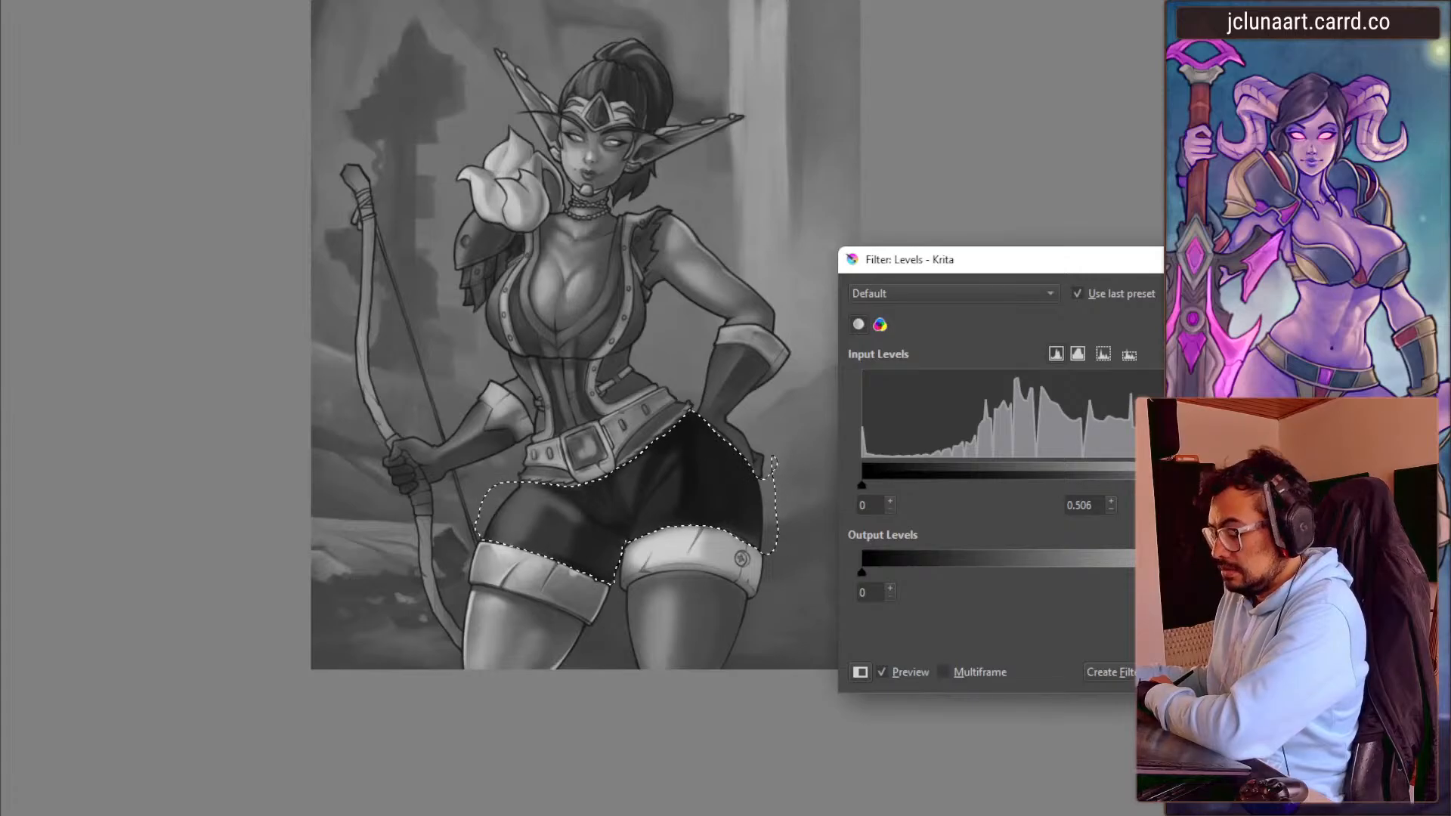
{"action": "left_click_drag", "start_coordinate": [1185, 486], "coordinate": [1160, 485]}
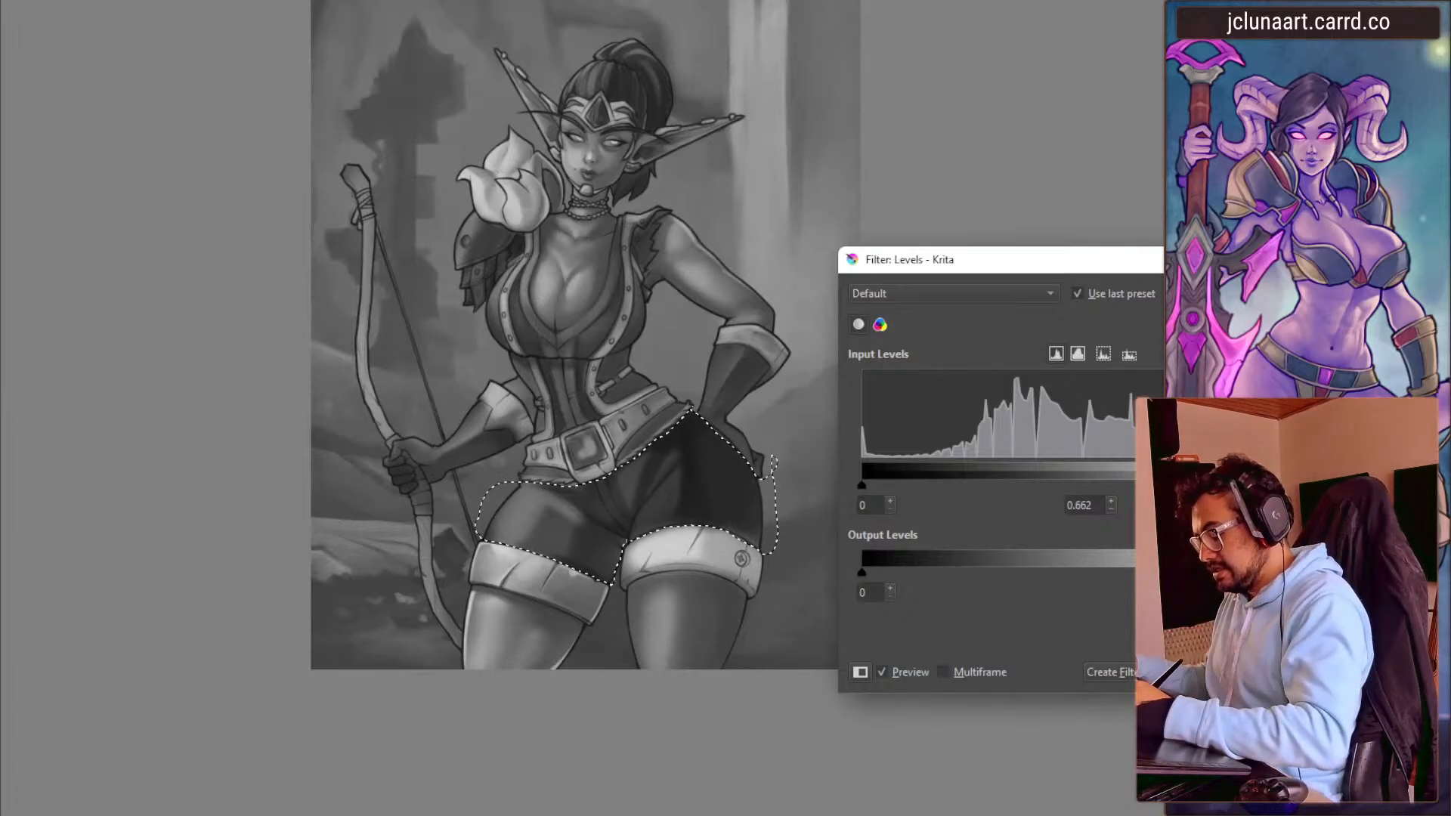
{"action": "left_click_drag", "start_coordinate": [1152, 486], "coordinate": [1136, 486]}
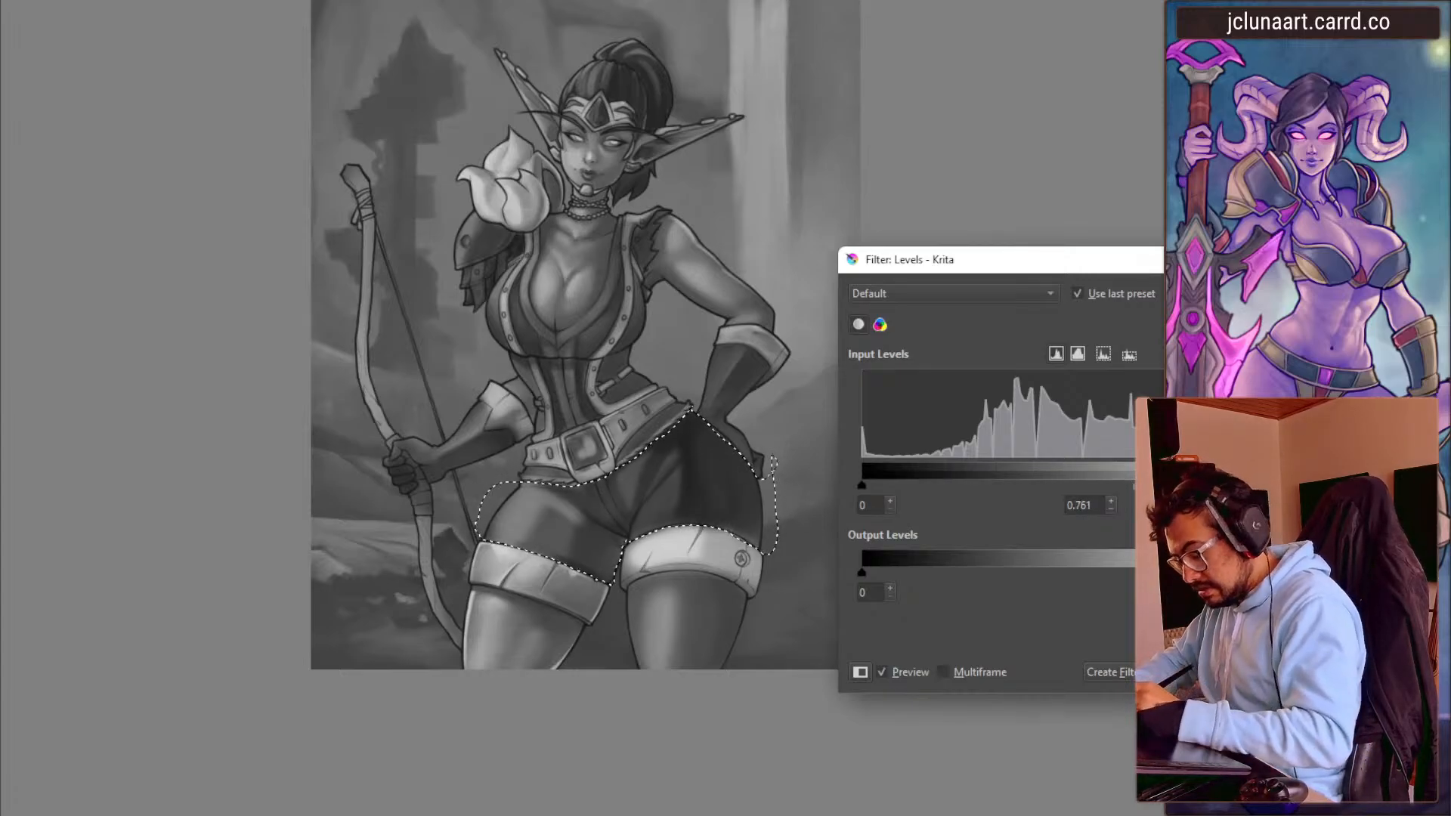
{"action": "key", "text": "Return"}
{"action": "key", "text": "ctrl+shift+a"}
- Sample dark greys and refine the narrow shadow on the shorts along the bow-side cuff's upper edge with a 44 px brush
{"action": "key", "text": "m"}
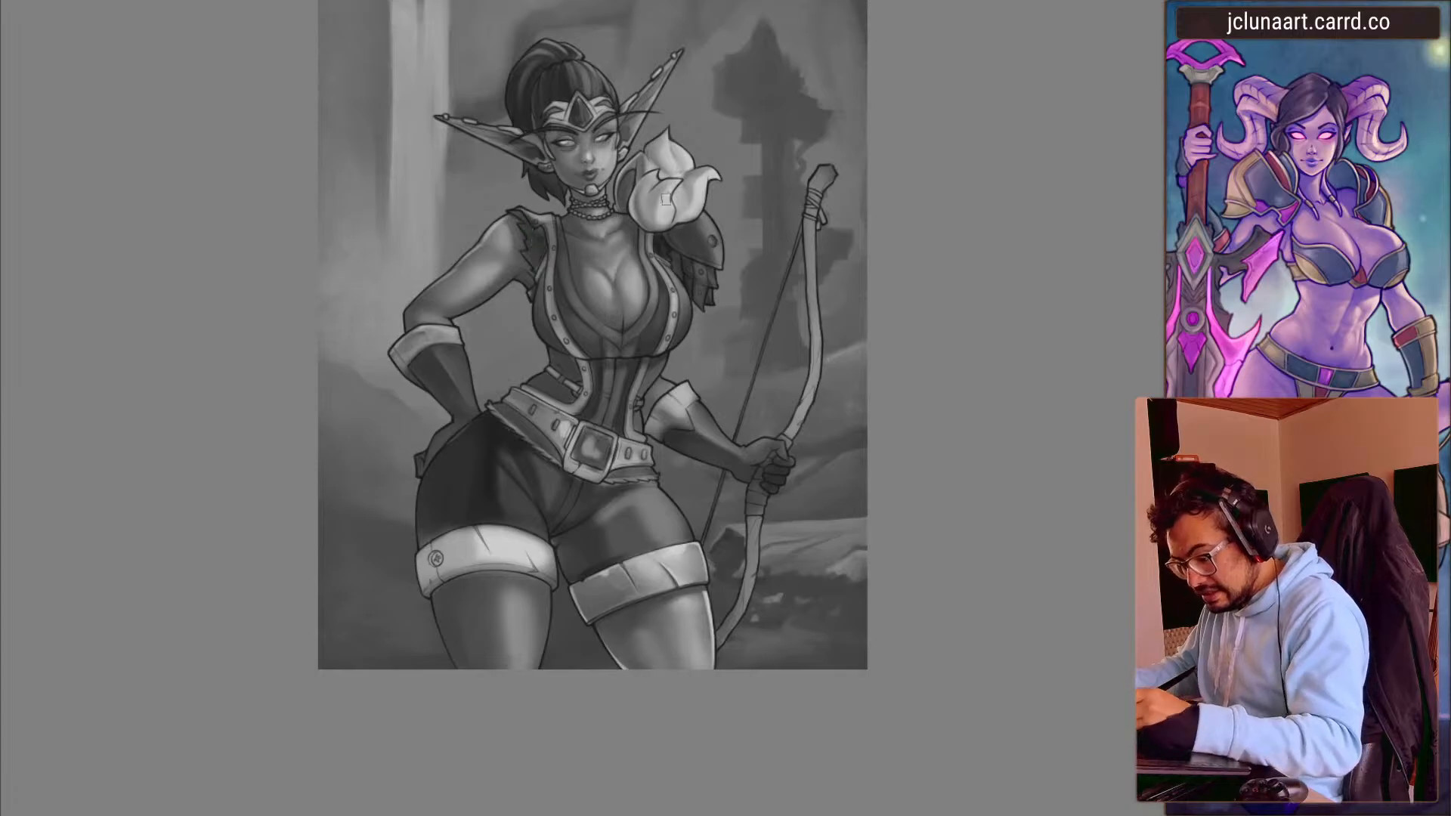
{"action": "left_click_drag", "start_coordinate": [321, 622], "coordinate": [232, 316]}
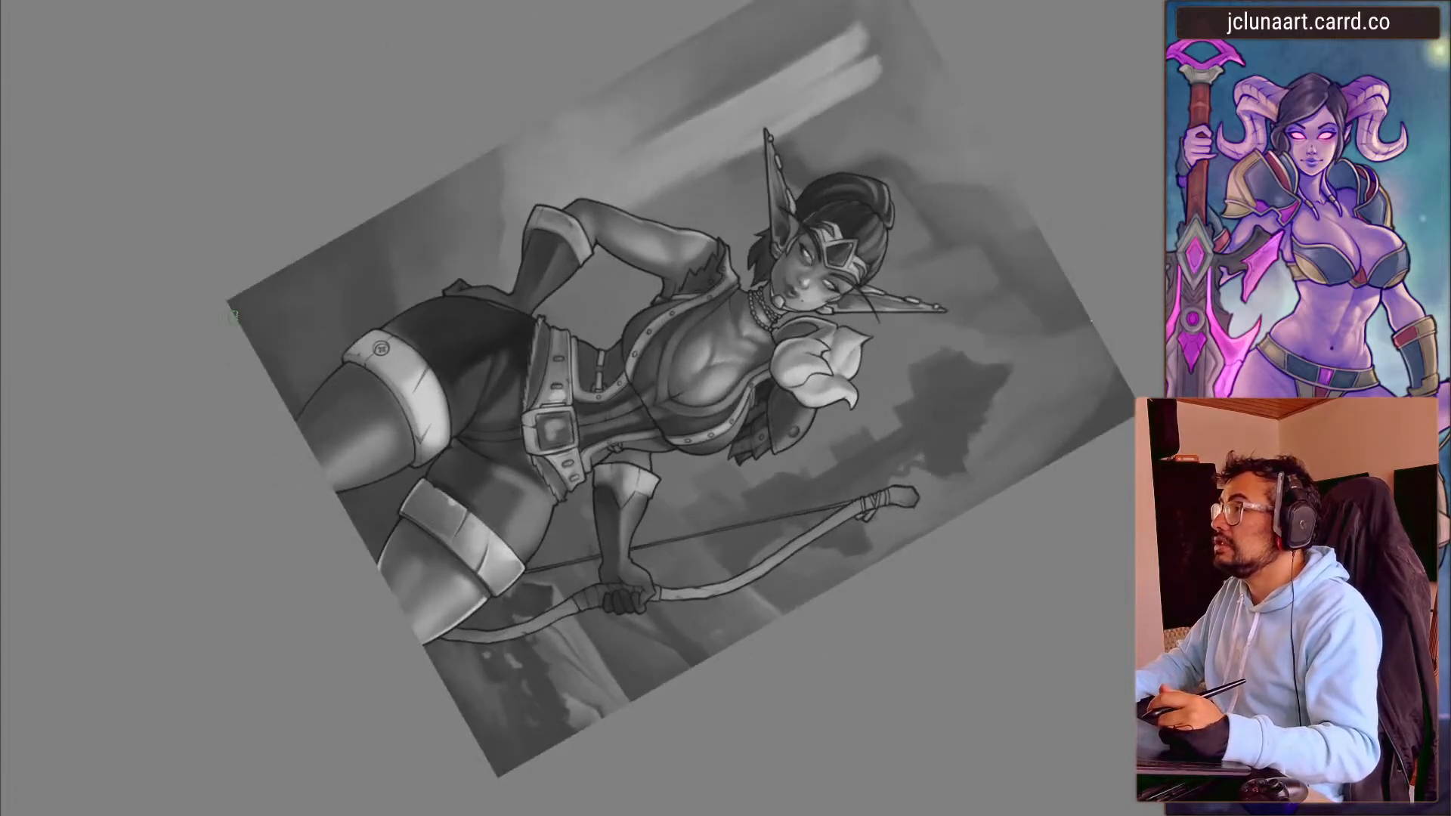
{"action": "left_click_drag", "start_coordinate": [401, 429], "coordinate": [333, 226]}
{"action": "left_click_drag", "start_coordinate": [423, 486], "coordinate": [732, 492]}
{"action": "left_click_drag", "start_coordinate": [684, 438], "coordinate": [360, 592]}
{"action": "left_click", "coordinate": [457, 474], "text": "ctrl"}
{"action": "key", "text": "bracketleft"}
{"action": "key", "text": "bracketleft"}
{"action": "key", "text": "bracketright"}
{"action": "key", "text": "bracketleft"}
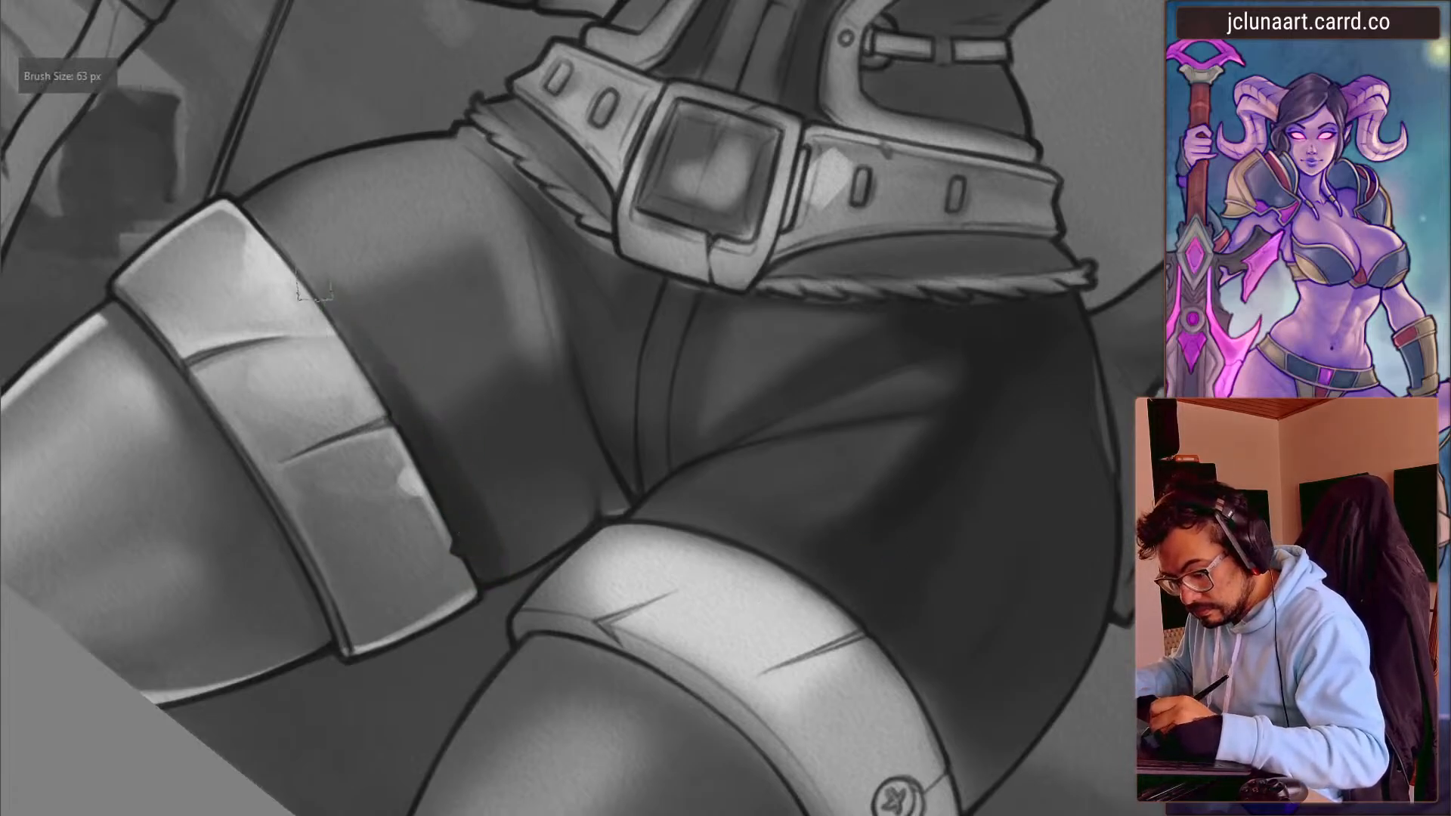
{"action": "left_click", "coordinate": [362, 394], "text": "ctrl"}
{"action": "key", "text": "bracketleft"}
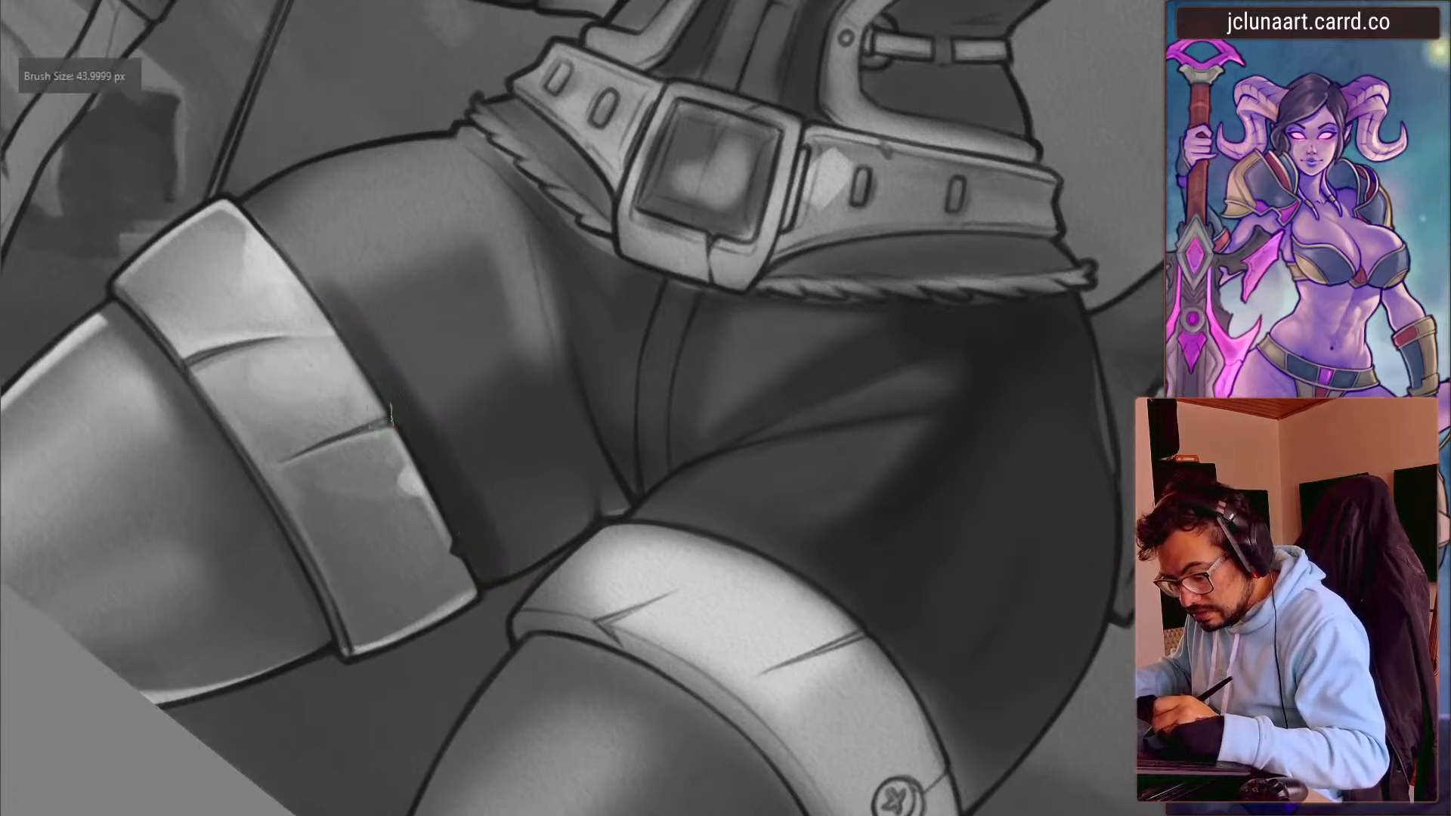
{"action": "key", "text": "bracketleft"}
{"action": "left_click", "coordinate": [425, 414], "text": "ctrl"}
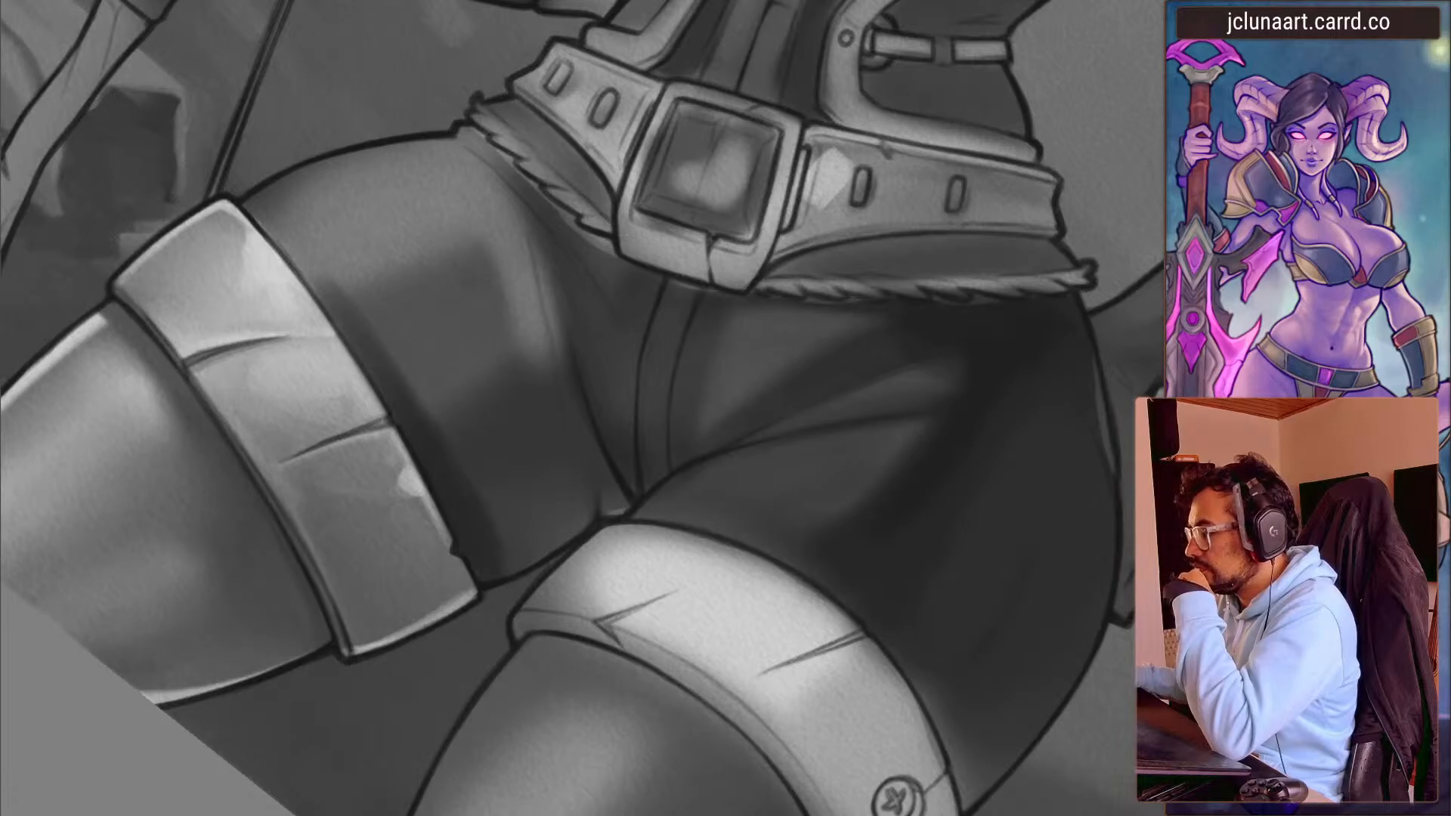
- Sample the shorts' shadow grey and extend the shading toward the inner thigh above the cuff with a 55 to 90 px square brush
{"action": "left_click", "coordinate": [470, 505], "text": "ctrl"}
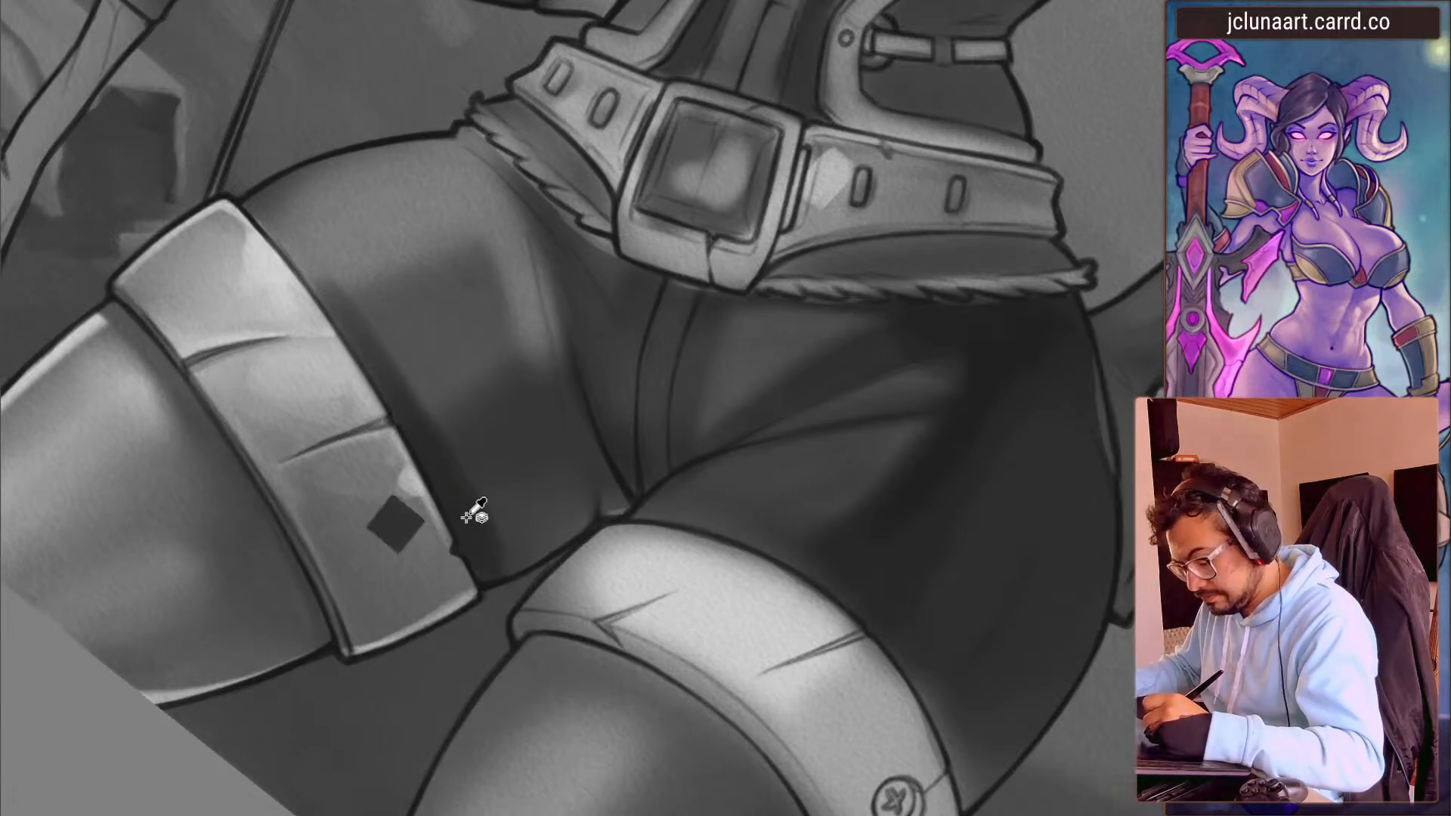
{"action": "key", "text": "bracketleft"}
{"action": "key", "text": "bracketright"}
{"action": "key", "text": "bracketright"}
{"action": "key", "text": "bracketright"}
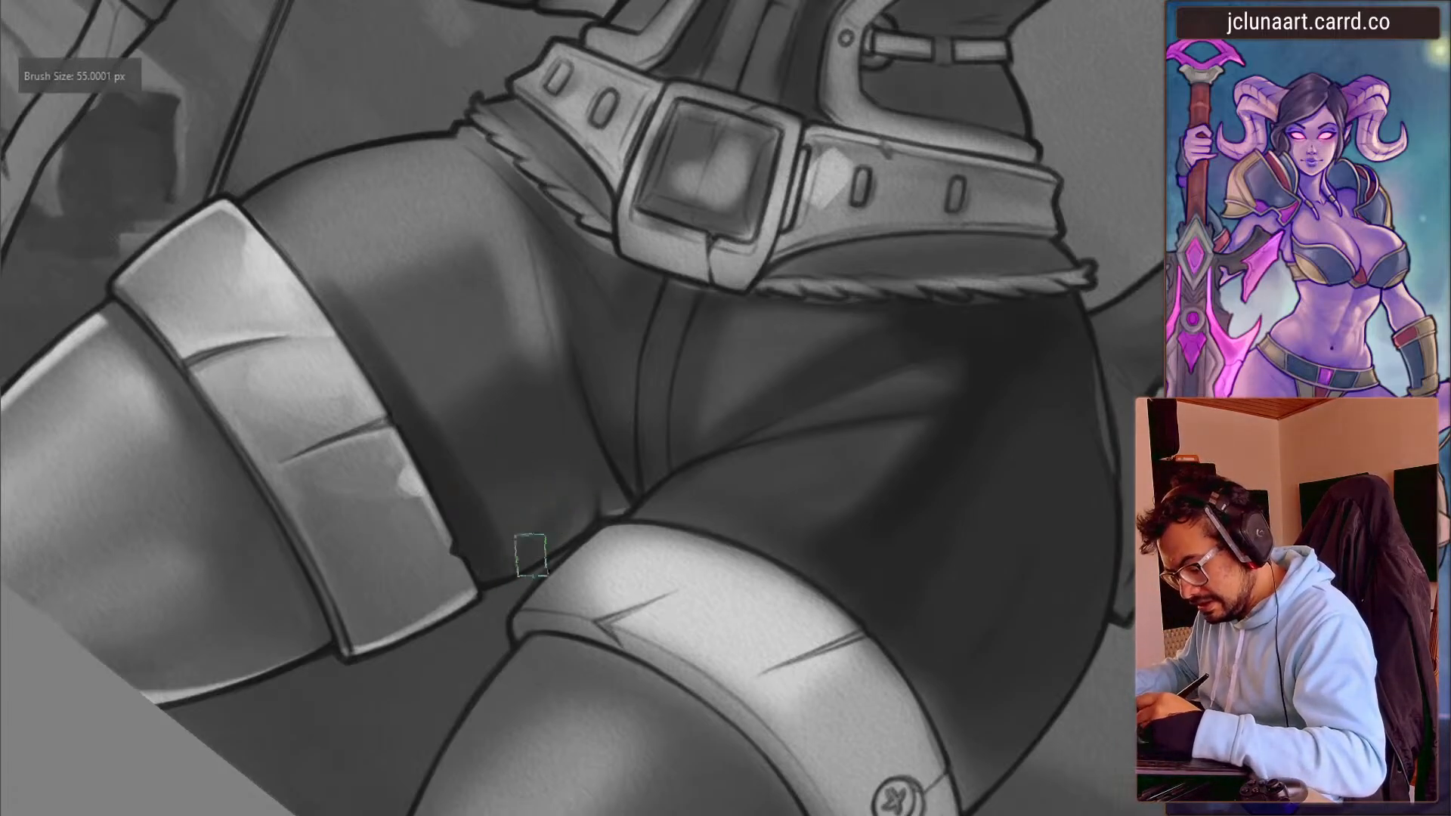
{"action": "key", "text": "bracketright"}
{"action": "key", "text": "bracketright"}
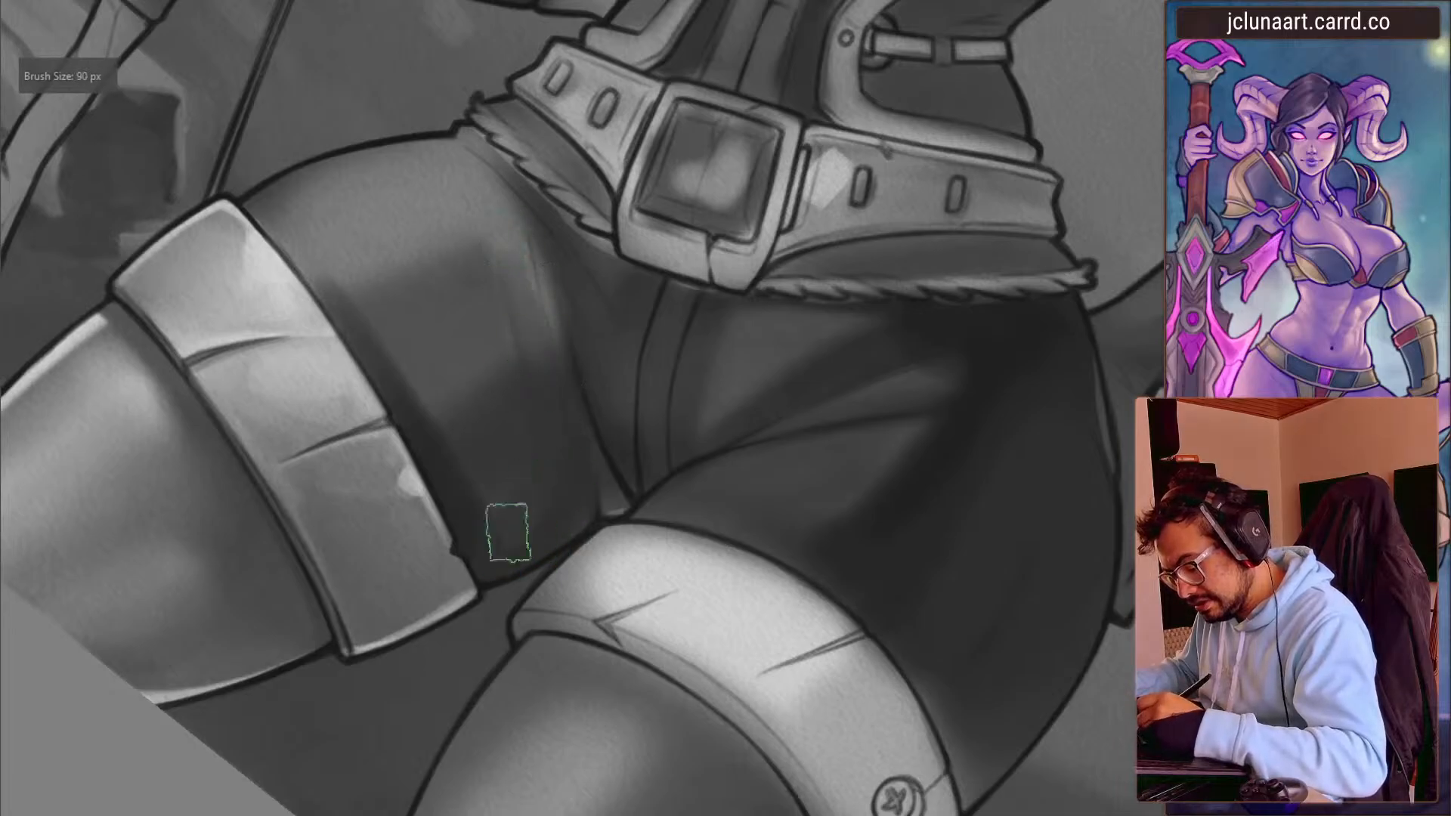
- Blend the shadow broadly across the middle of the bow-side thigh of the shorts, enlarging the square brush to 215 px
{"action": "mouse_move", "coordinate": [502, 382]}
{"action": "left_mouse_down"}
{"action": "mouse_move", "coordinate": [444, 333]}
{"action": "mouse_move", "coordinate": [356, 307]}
{"action": "mouse_move", "coordinate": [423, 249]}
{"action": "left_mouse_up"}
{"action": "key", "text": "bracketright"}
{"action": "mouse_move", "coordinate": [477, 356]}
{"action": "left_mouse_down"}
{"action": "mouse_move", "coordinate": [454, 253]}
{"action": "mouse_move", "coordinate": [363, 226]}
{"action": "left_mouse_up"}
{"action": "mouse_move", "coordinate": [333, 287]}
{"action": "left_mouse_down"}
{"action": "mouse_move", "coordinate": [437, 260]}
{"action": "mouse_move", "coordinate": [453, 325]}
{"action": "left_mouse_up"}
{"action": "key", "text": "bracketright"}
{"action": "key", "text": "bracketright"}
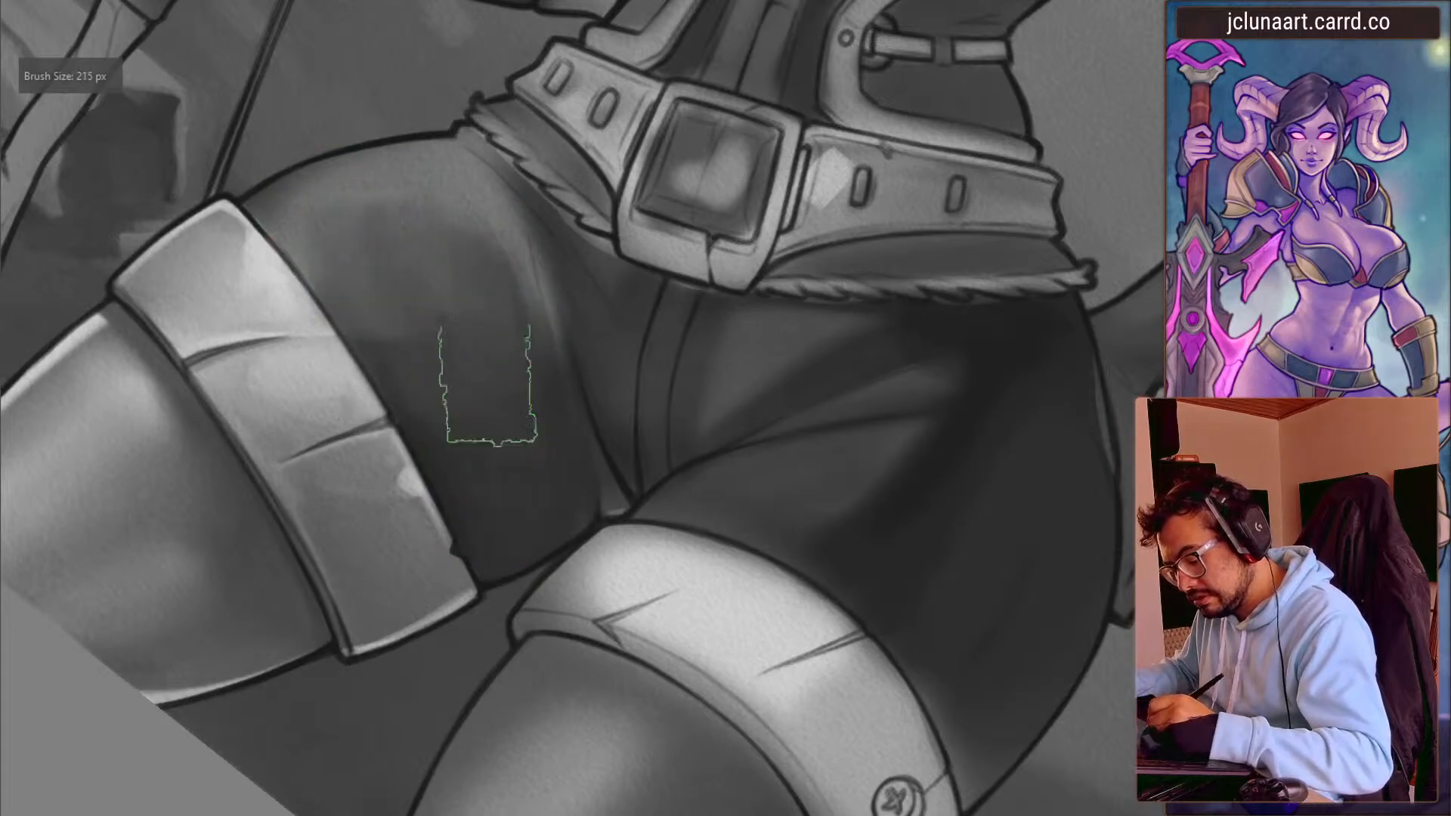
{"action": "key", "text": "bracketright"}
{"action": "key", "text": "bracketright"}
- Rotate the canvas, sample a grey from the shorts and tidy the shading beside the cuff's upper edge with a 41 px brush
{"action": "left_click_drag", "start_coordinate": [325, 408], "coordinate": [870, 280]}
{"action": "left_click", "coordinate": [820, 453], "text": "ctrl"}
{"action": "mouse_move", "coordinate": [567, 323]}
{"action": "left_mouse_down"}
{"action": "mouse_move", "coordinate": [250, 355]}
{"action": "mouse_move", "coordinate": [681, 189]}
{"action": "left_mouse_up"}
{"action": "mouse_move", "coordinate": [832, 405]}
{"action": "left_mouse_down"}
{"action": "mouse_move", "coordinate": [833, 437]}
{"action": "mouse_move", "coordinate": [883, 508]}
{"action": "left_mouse_up"}
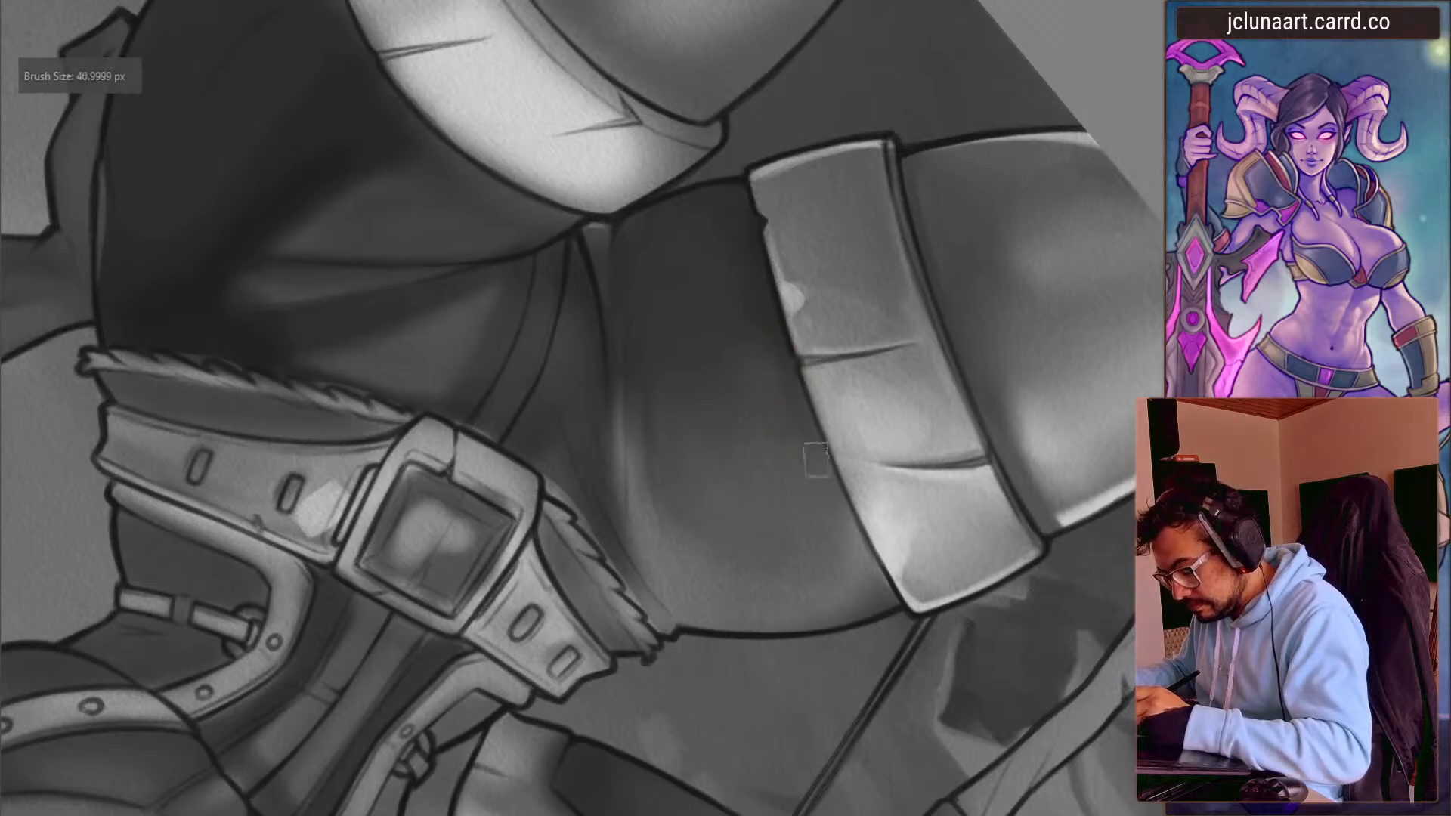
{"action": "mouse_move", "coordinate": [796, 408]}
{"action": "left_mouse_down"}
{"action": "mouse_move", "coordinate": [857, 535]}
{"action": "mouse_move", "coordinate": [802, 437]}
{"action": "left_mouse_up"}
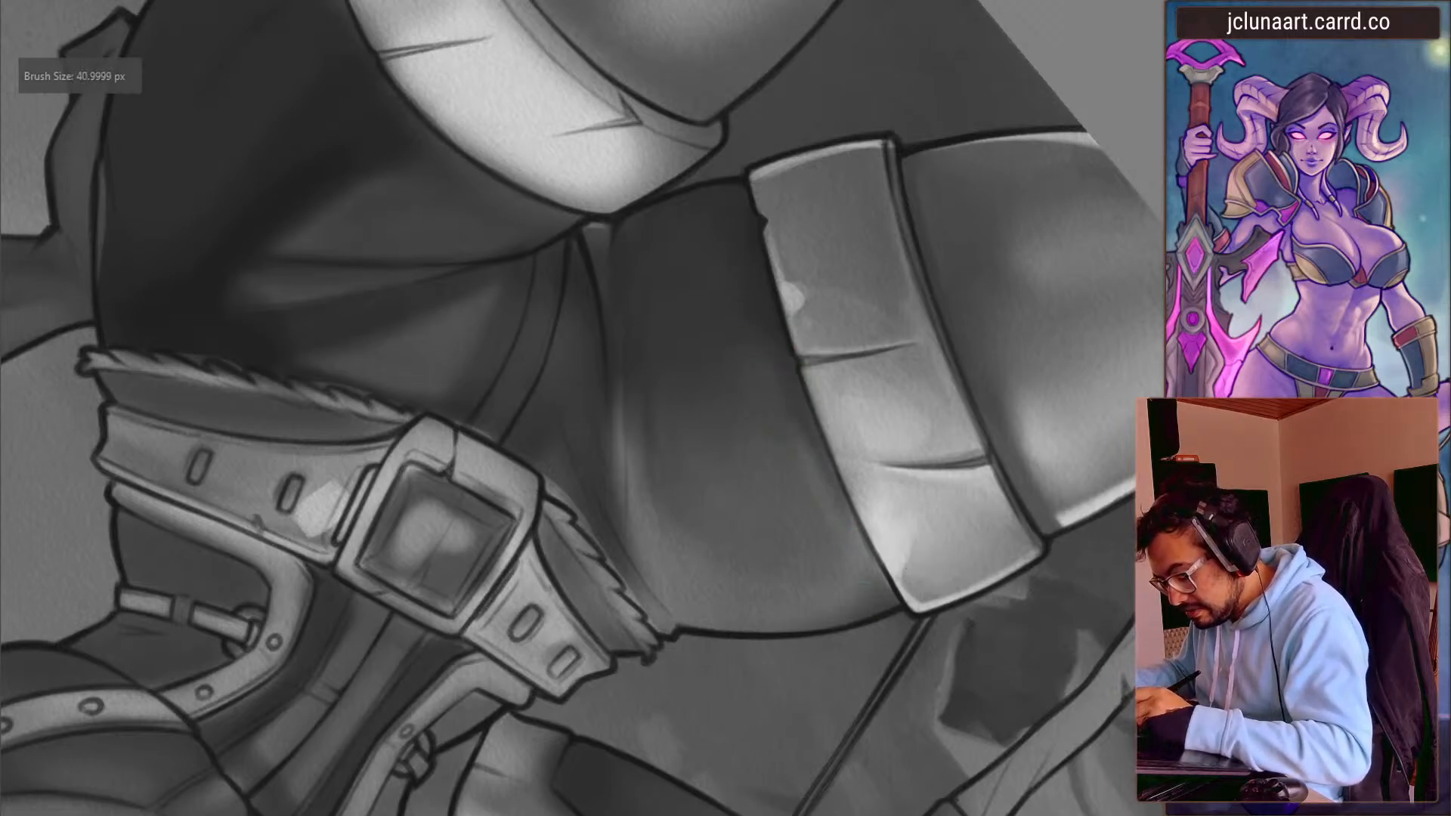
- Sample mid greys from the shorts and paint a soft highlight on the outer hip with a 96 to 126 px square brush
{"action": "mouse_move", "coordinate": [753, 326]}
{"action": "left_mouse_down"}
{"action": "mouse_move", "coordinate": [444, 469]}
{"action": "mouse_move", "coordinate": [385, 469]}
{"action": "left_mouse_up"}
{"action": "left_click_drag", "start_coordinate": [416, 145], "coordinate": [425, 152]}
{"action": "left_click_drag", "start_coordinate": [446, 223], "coordinate": [423, 410]}
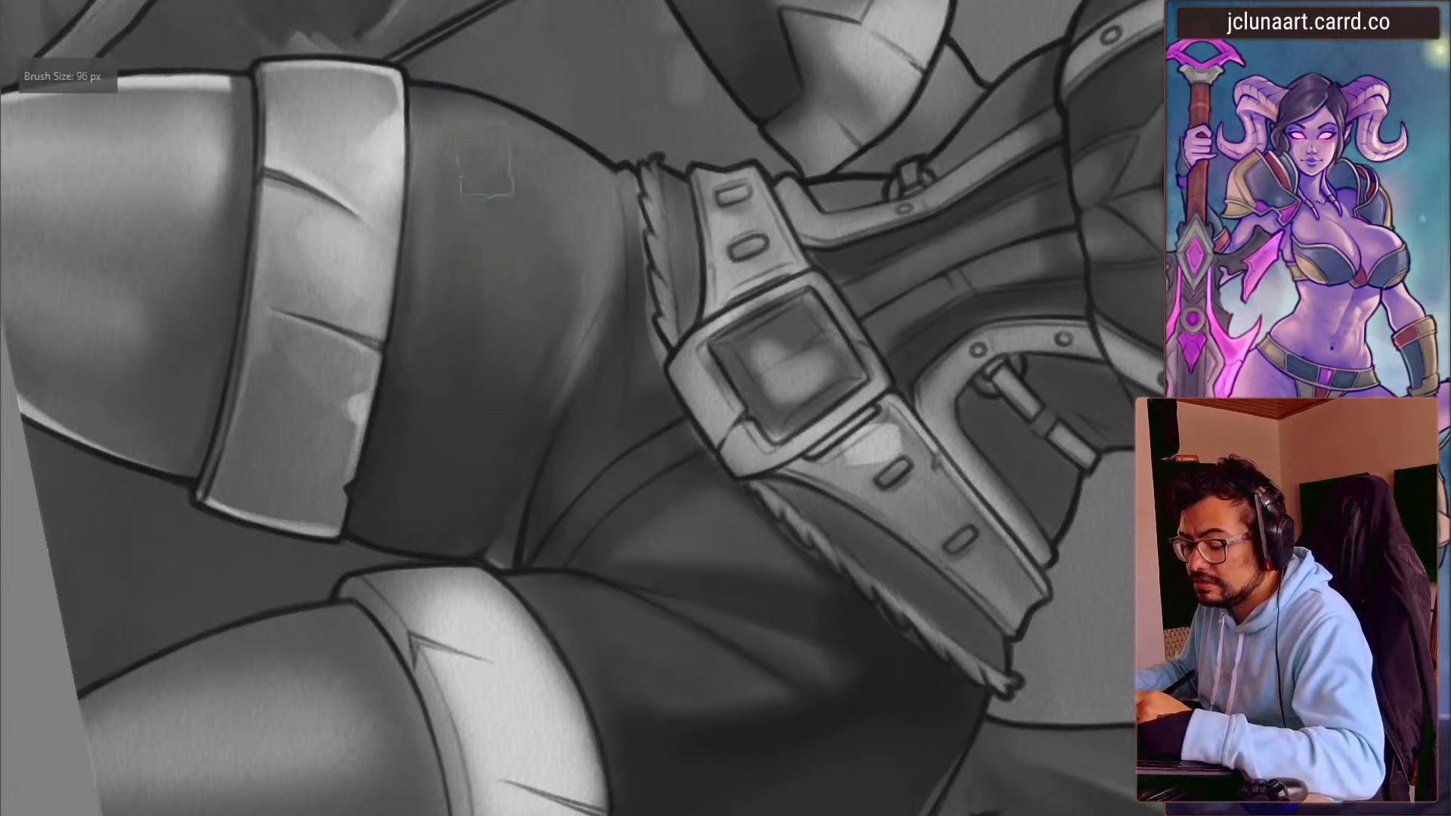
{"action": "key", "text": "["}
{"action": "left_click_drag", "start_coordinate": [564, 211], "coordinate": [444, 152]}
{"action": "left_click", "coordinate": [496, 202], "text": "ctrl"}
{"action": "key", "text": "]"}
{"action": "mouse_move", "coordinate": [493, 209]}
{"action": "left_mouse_down"}
{"action": "mouse_move", "coordinate": [527, 219]}
{"action": "mouse_move", "coordinate": [477, 220]}
{"action": "mouse_move", "coordinate": [446, 162]}
{"action": "mouse_move", "coordinate": [540, 261]}
{"action": "mouse_move", "coordinate": [557, 189]}
{"action": "mouse_move", "coordinate": [514, 155]}
{"action": "left_mouse_up"}
{"action": "left_click", "coordinate": [486, 185], "text": "ctrl"}
{"action": "key", "text": "]"}
{"action": "mouse_move", "coordinate": [355, 325]}
{"action": "left_mouse_down"}
{"action": "mouse_move", "coordinate": [480, 159]}
{"action": "mouse_move", "coordinate": [694, 369]}
{"action": "left_mouse_up"}
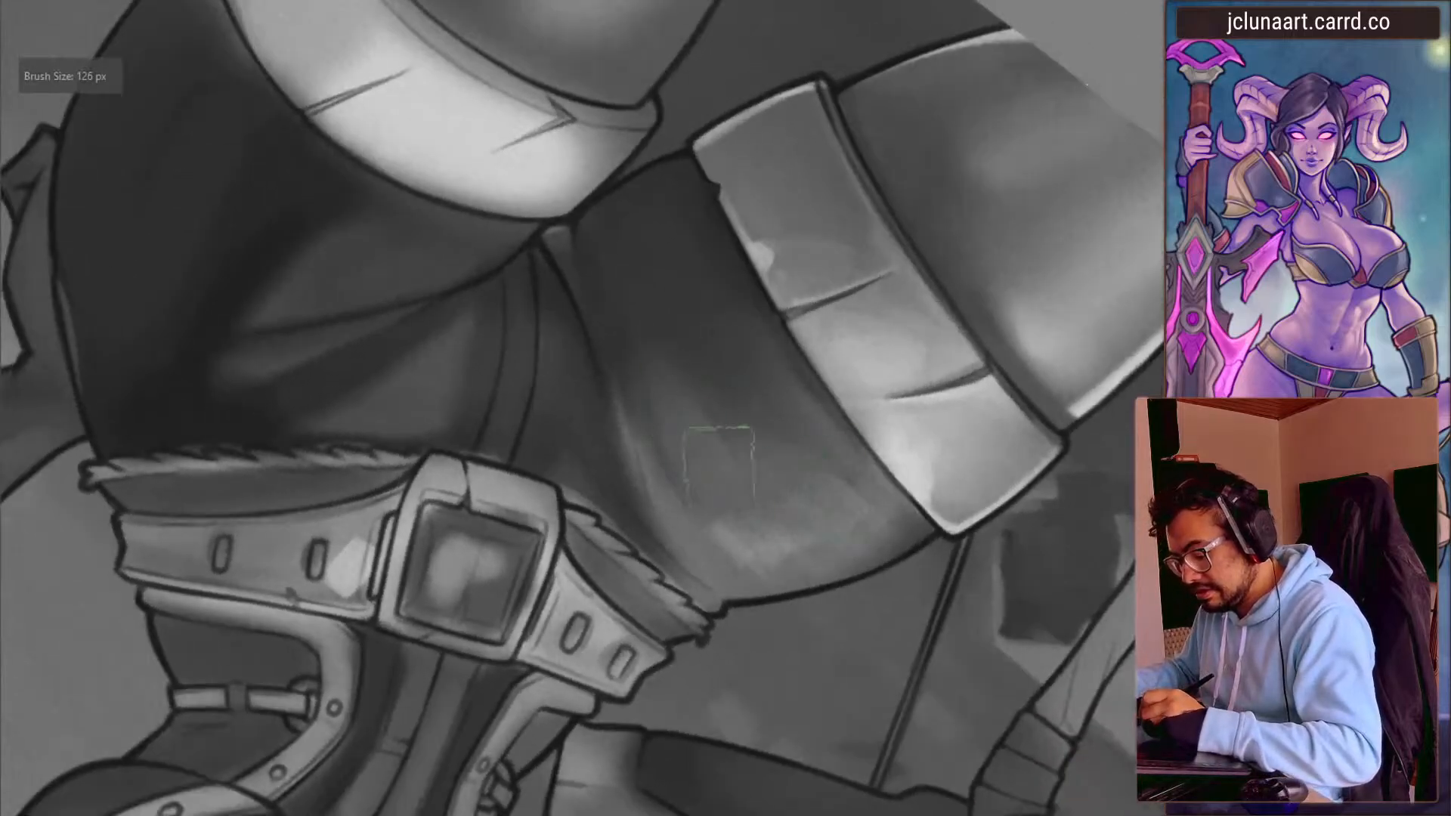
- Sample several greys around the hip and blend its highlight into the shaded inner thigh with a 126 px square brush
{"action": "mouse_move", "coordinate": [430, 431]}
{"action": "left_mouse_down"}
{"action": "mouse_move", "coordinate": [427, 386]}
{"action": "mouse_move", "coordinate": [395, 453]}
{"action": "mouse_move", "coordinate": [375, 369]}
{"action": "mouse_move", "coordinate": [492, 302]}
{"action": "left_mouse_up"}
{"action": "left_click", "coordinate": [556, 485], "text": "ctrl"}
{"action": "key", "text": "["}
{"action": "left_click", "coordinate": [550, 567], "text": "ctrl"}
{"action": "key", "text": "]"}
{"action": "key", "text": "]"}
{"action": "key", "text": "]"}
{"action": "key", "text": "]"}
{"action": "key", "text": "]"}
{"action": "key", "text": "]"}
{"action": "left_click", "coordinate": [615, 569], "text": "ctrl"}
{"action": "key", "text": "["}
{"action": "key", "text": "["}
{"action": "key", "text": "["}
{"action": "key", "text": "["}
{"action": "key", "text": "["}
{"action": "key", "text": "["}
{"action": "key", "text": "["}
{"action": "key", "text": "["}
{"action": "key", "text": "["}
{"action": "key", "text": "["}
{"action": "key", "text": "["}
{"action": "key", "text": "["}
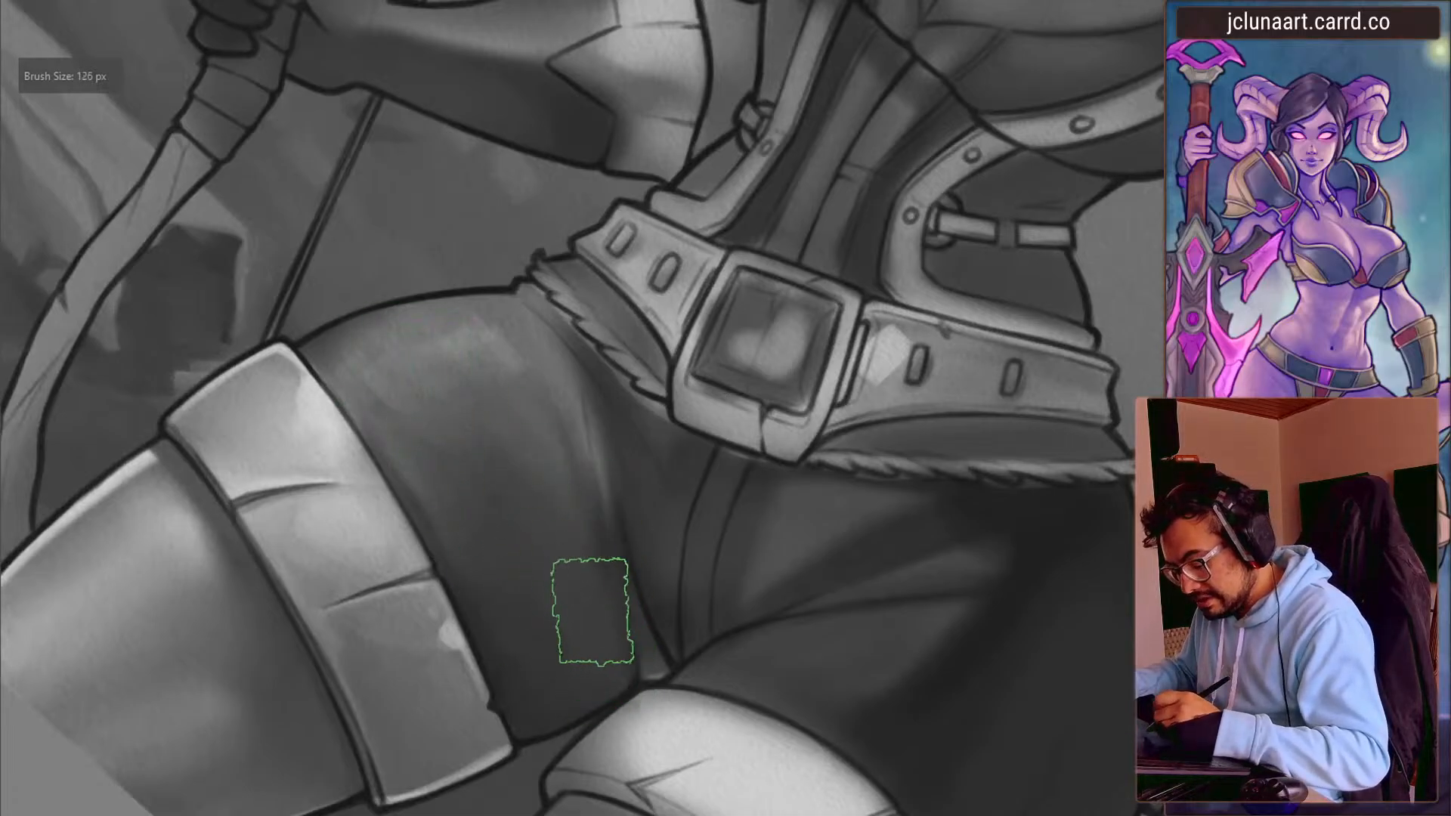
- Even out the dark shading between the hip highlight and the inner thigh with an 84 to 188 px square brush
{"action": "key", "text": "]"}
{"action": "key", "text": "]"}
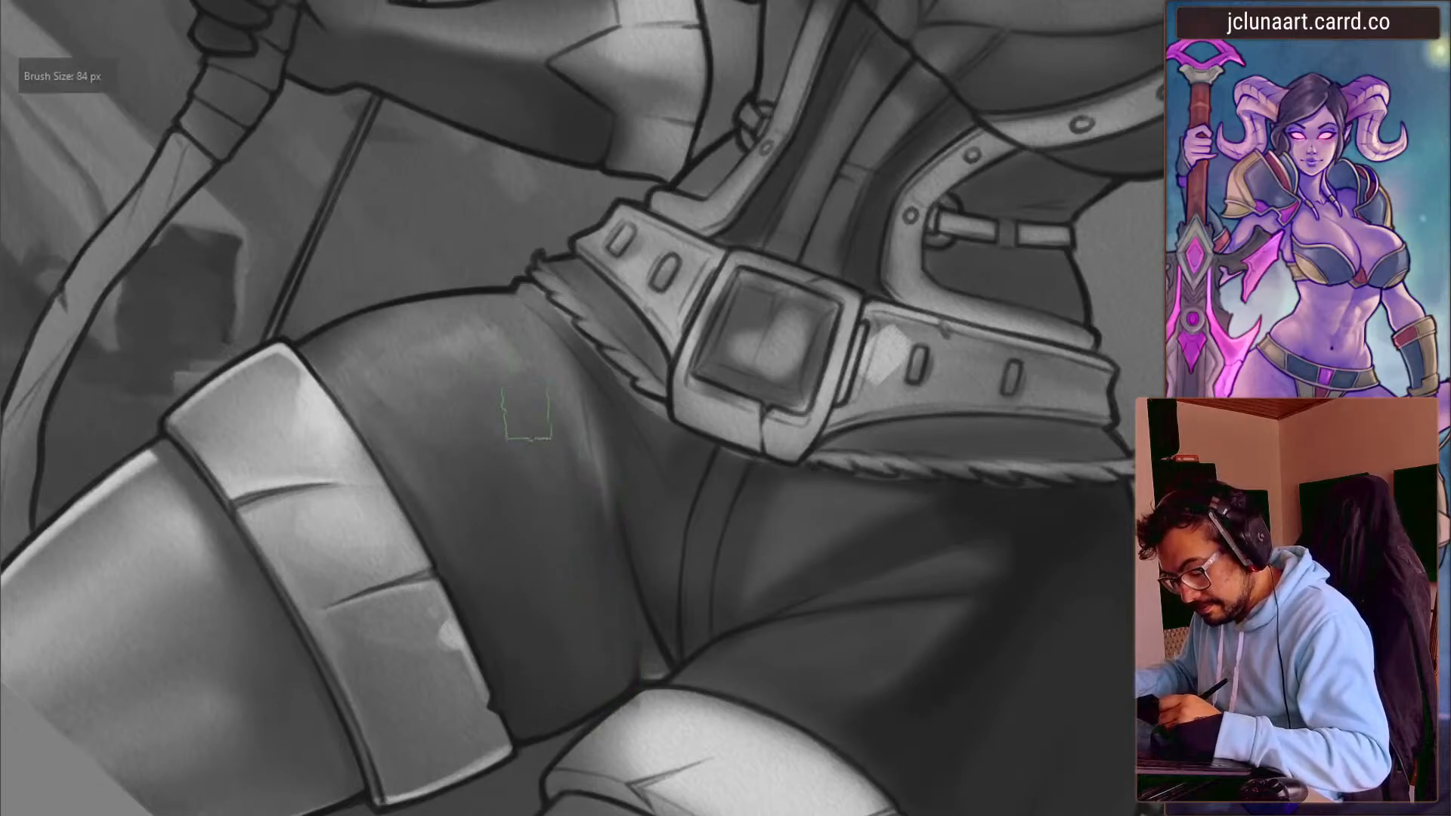
{"action": "key", "text": "bracketright"}
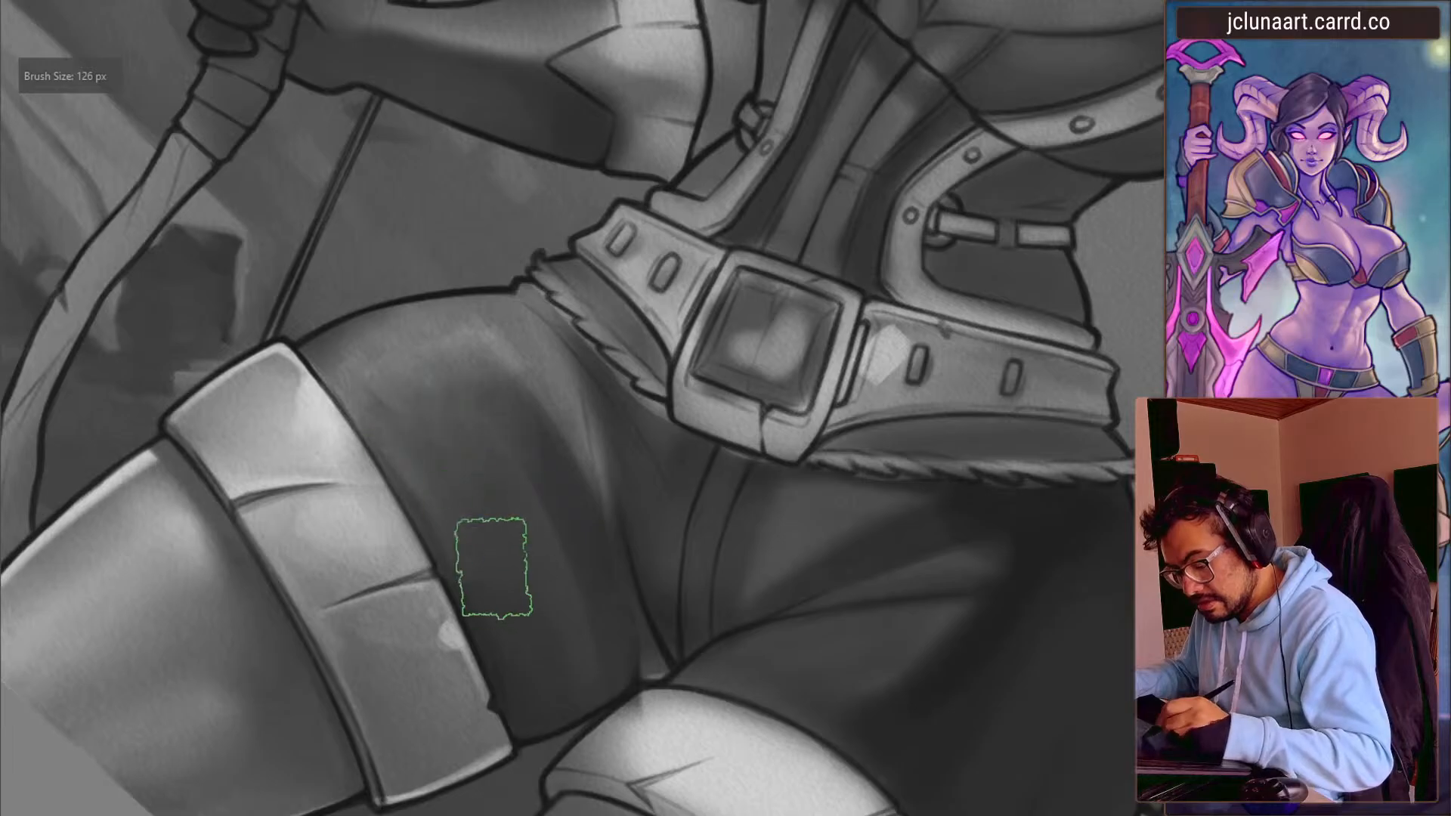
{"action": "key", "text": "bracketright"}
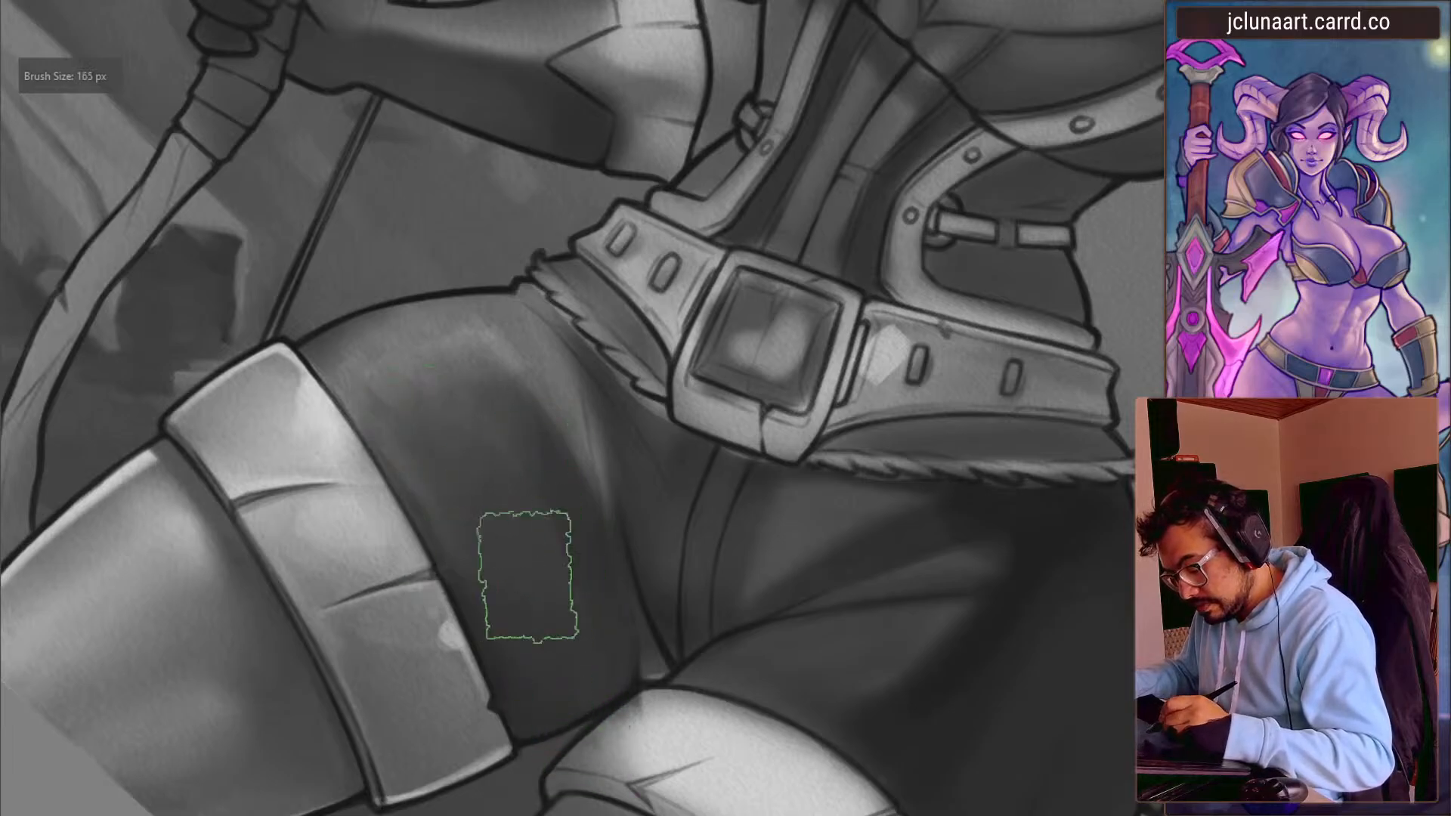
{"action": "key", "text": "bracketright"}
{"action": "key", "text": "bracketright"}
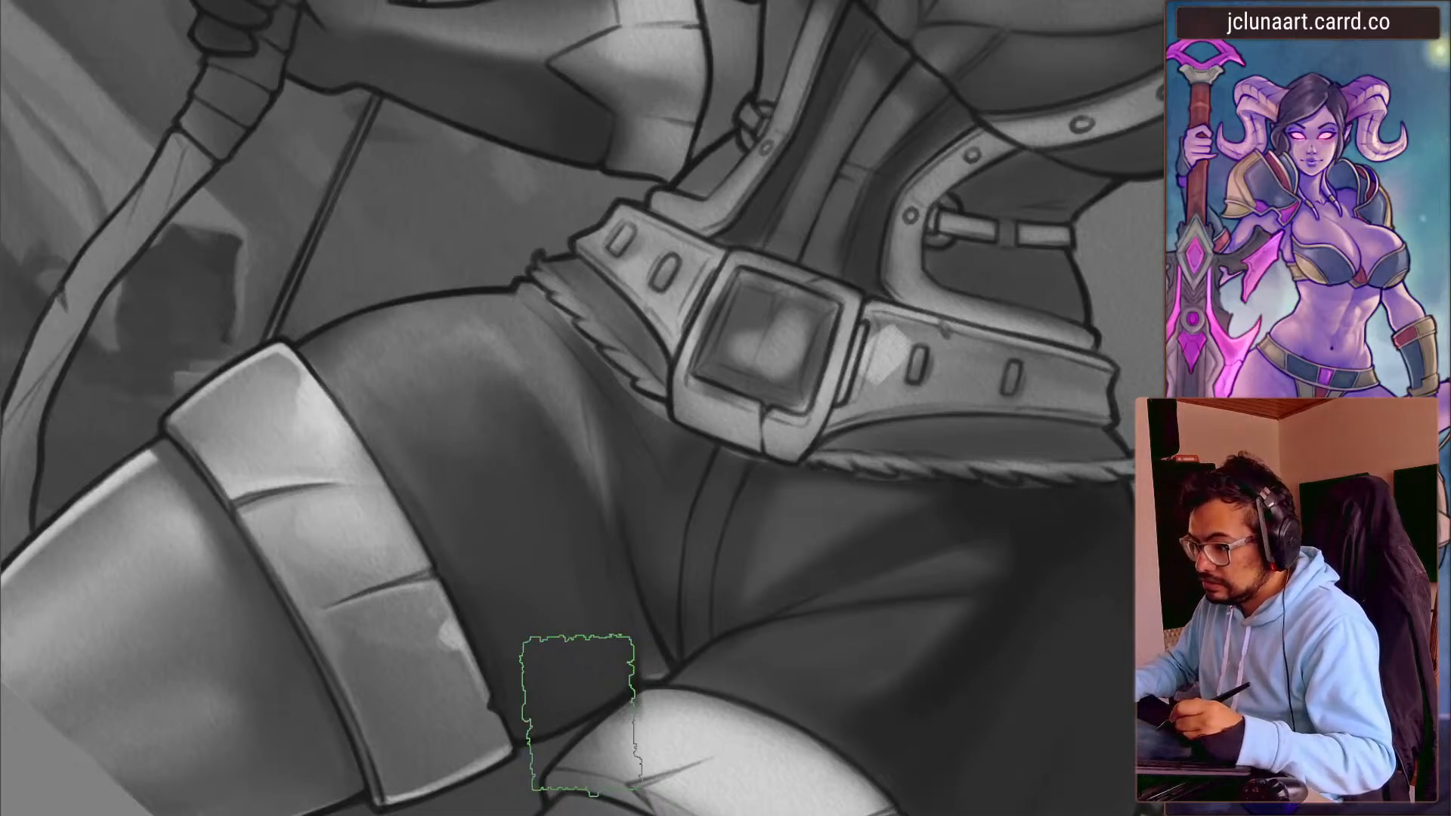
{"action": "key", "text": "bracketleft"}
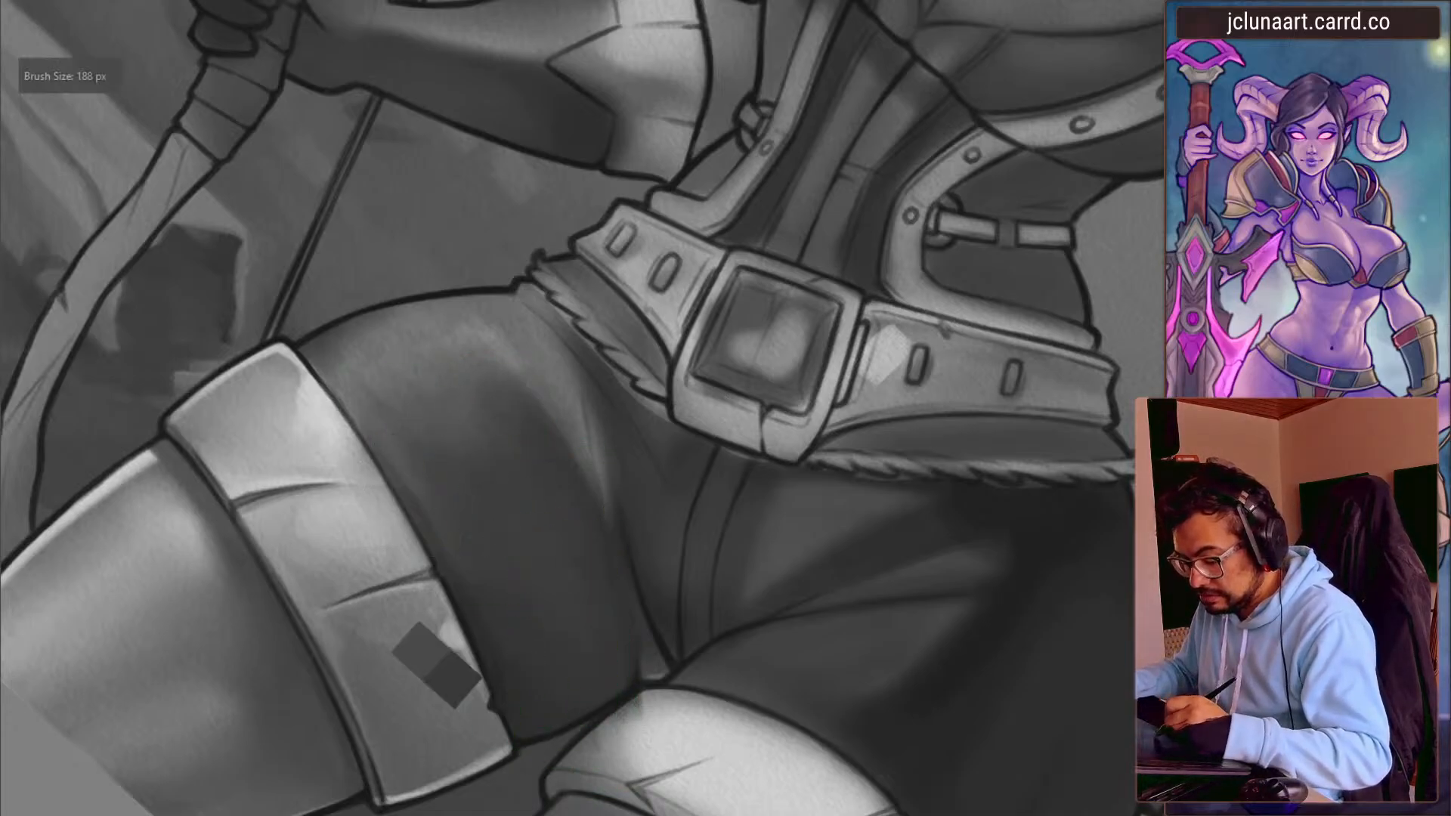
- Soften the shading on the shorts' outer hip next to the cuff with a round brush of 103 to 144 px
{"action": "left_click_drag", "start_coordinate": [311, 361], "coordinate": [239, 446]}
{"action": "mouse_move", "coordinate": [218, 370]}
{"action": "left_mouse_down"}
{"action": "mouse_move", "coordinate": [243, 444]}
{"action": "mouse_move", "coordinate": [399, 324]}
{"action": "mouse_move", "coordinate": [399, 421]}
{"action": "mouse_move", "coordinate": [197, 669]}
{"action": "mouse_move", "coordinate": [387, 722]}
{"action": "left_mouse_up"}
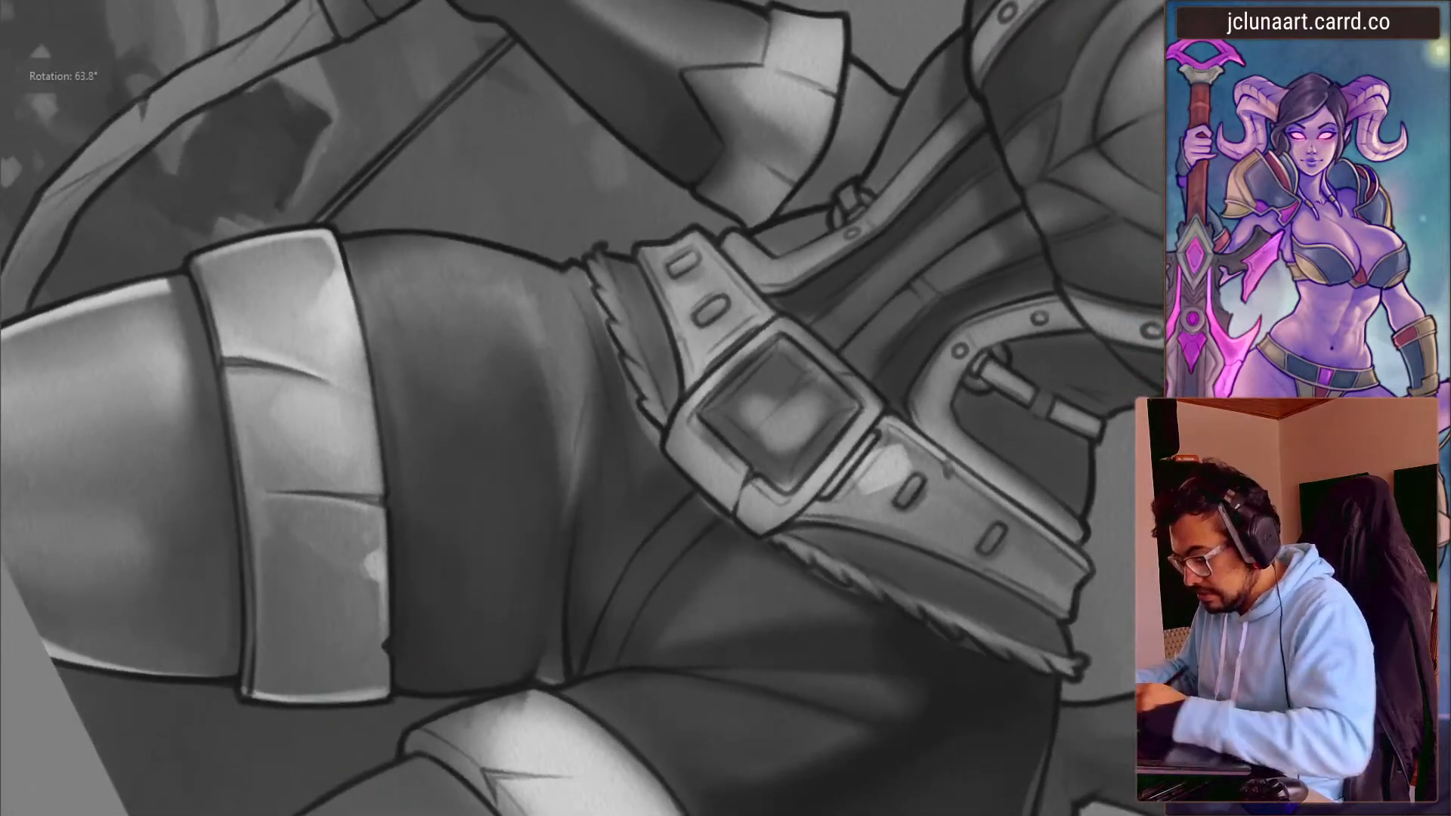
{"action": "key", "text": "bracketleft"}
{"action": "key", "text": "bracketright"}
{"action": "key", "text": "bracketright"}
{"action": "key", "text": "bracketright"}
{"action": "key", "text": "bracketright"}
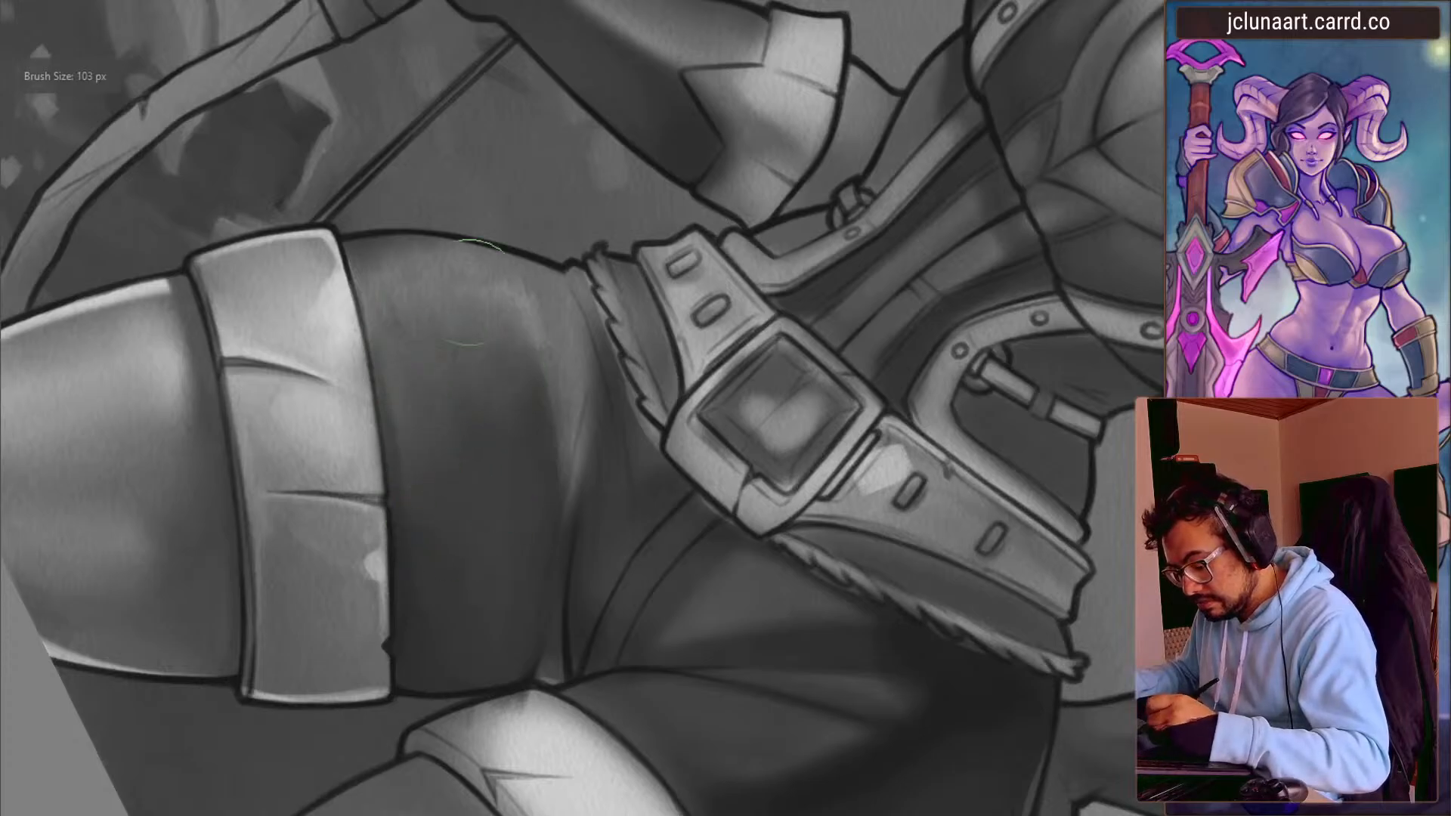
{"action": "key", "text": "bracketright"}
{"action": "key", "text": "bracketright"}
{"action": "key", "text": "bracketright"}
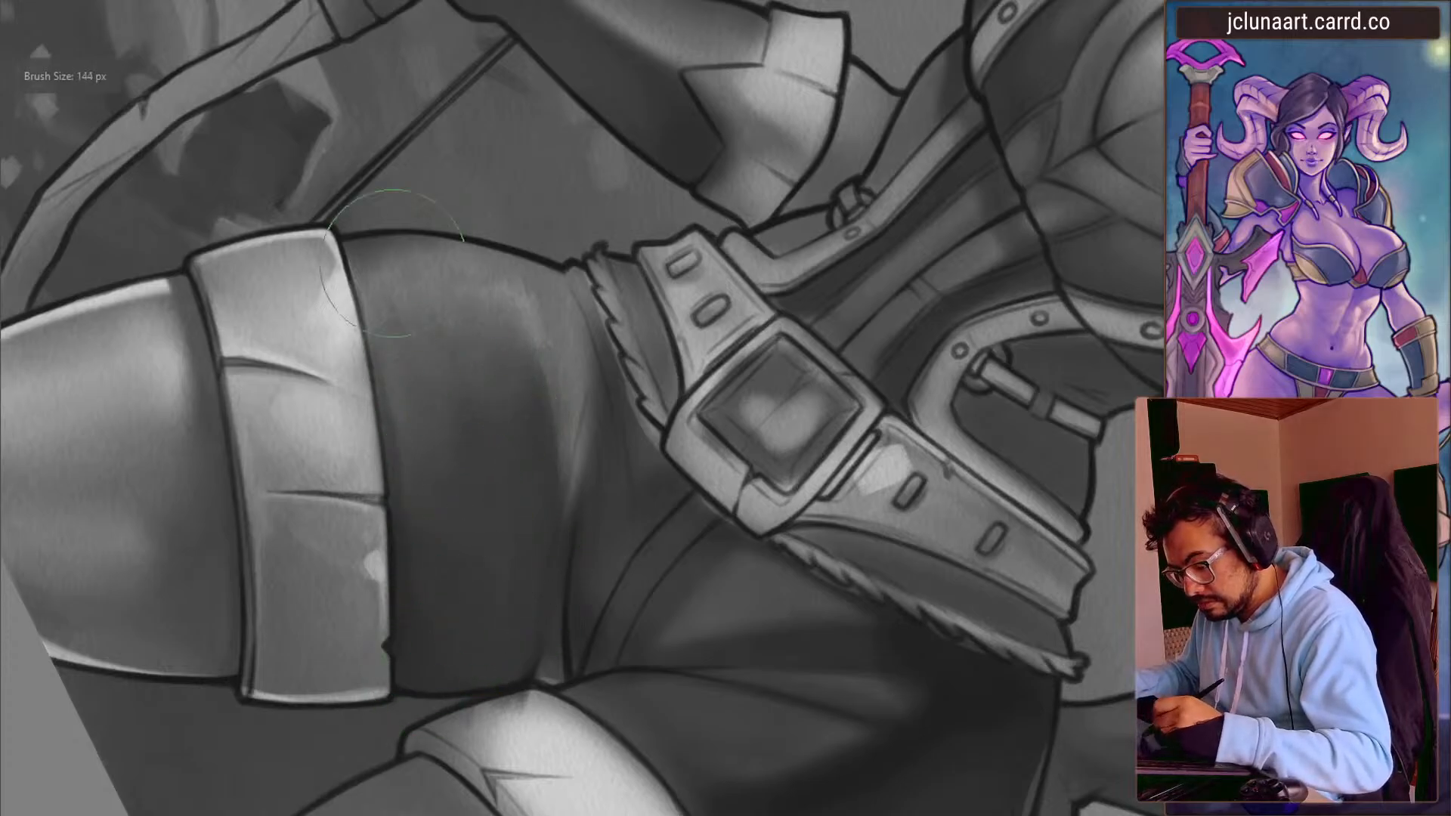
- Paint thin light fold streaks on the shorts running down from the belt's fur trim with a 24 to 26 px brush
{"action": "left_click_drag", "start_coordinate": [289, 446], "coordinate": [496, 197]}
{"action": "left_click_drag", "start_coordinate": [356, 257], "coordinate": [369, 580]}
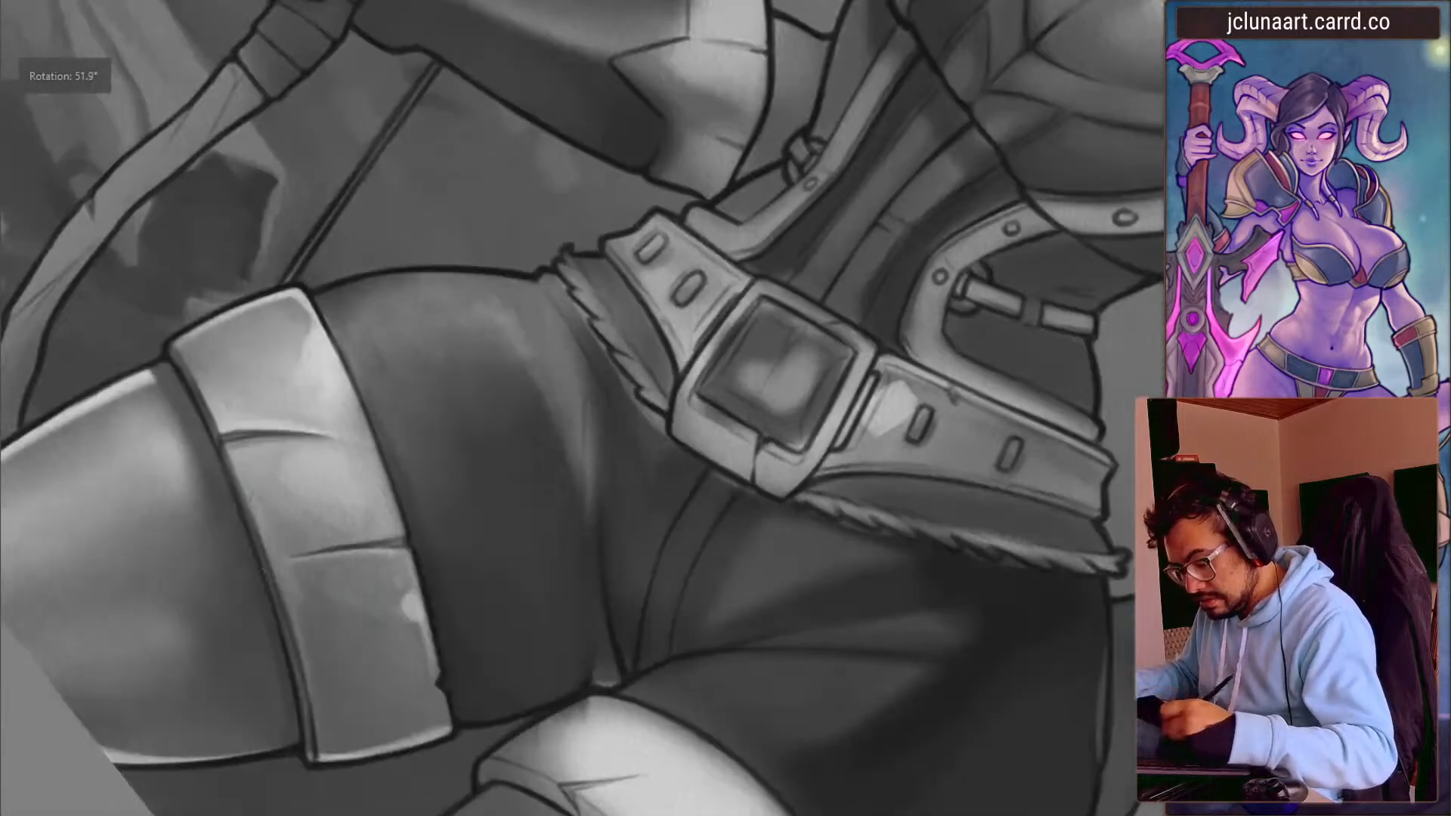
{"action": "key", "text": "bracketleft"}
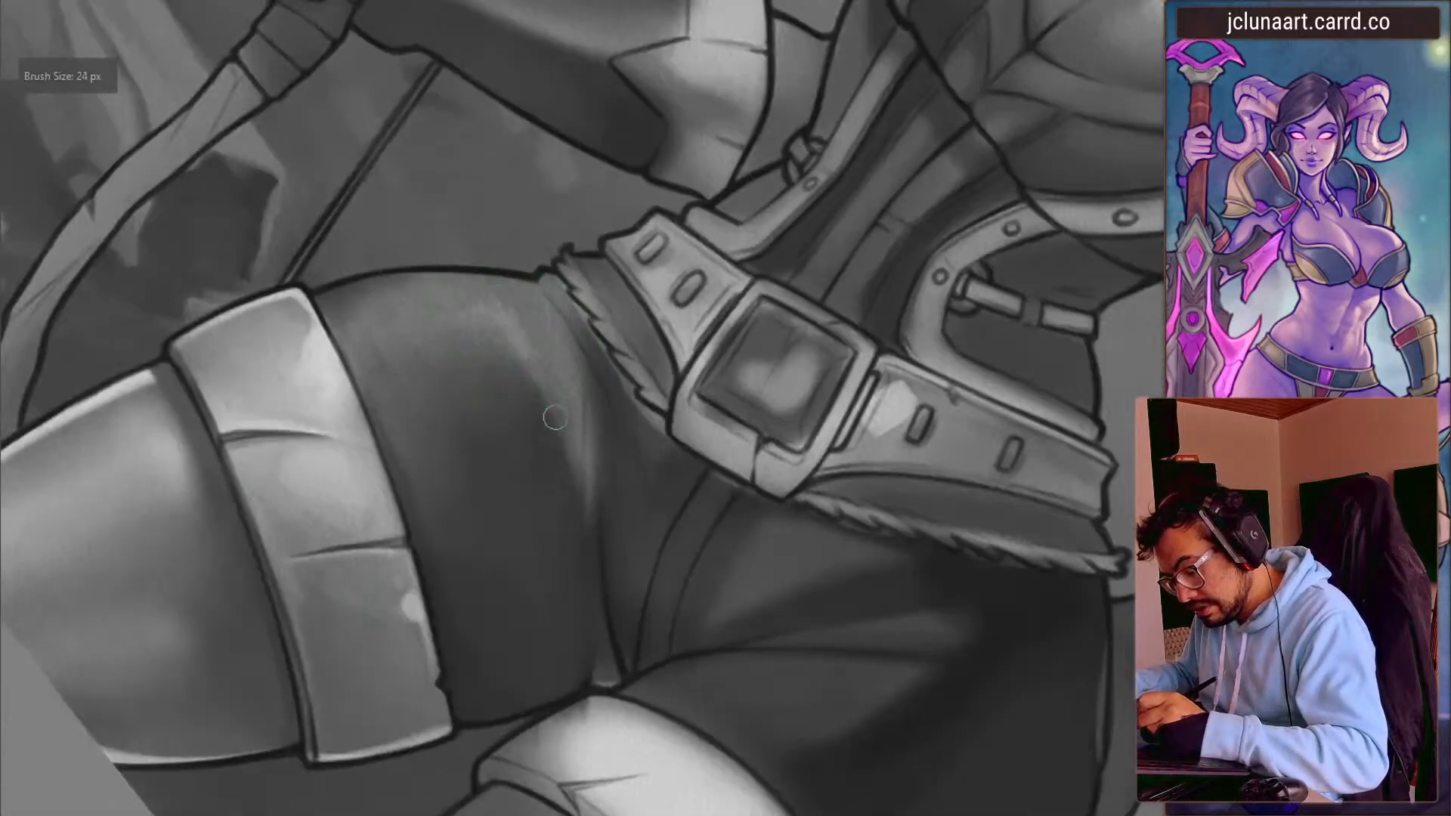
{"action": "key", "text": "bracketleft"}
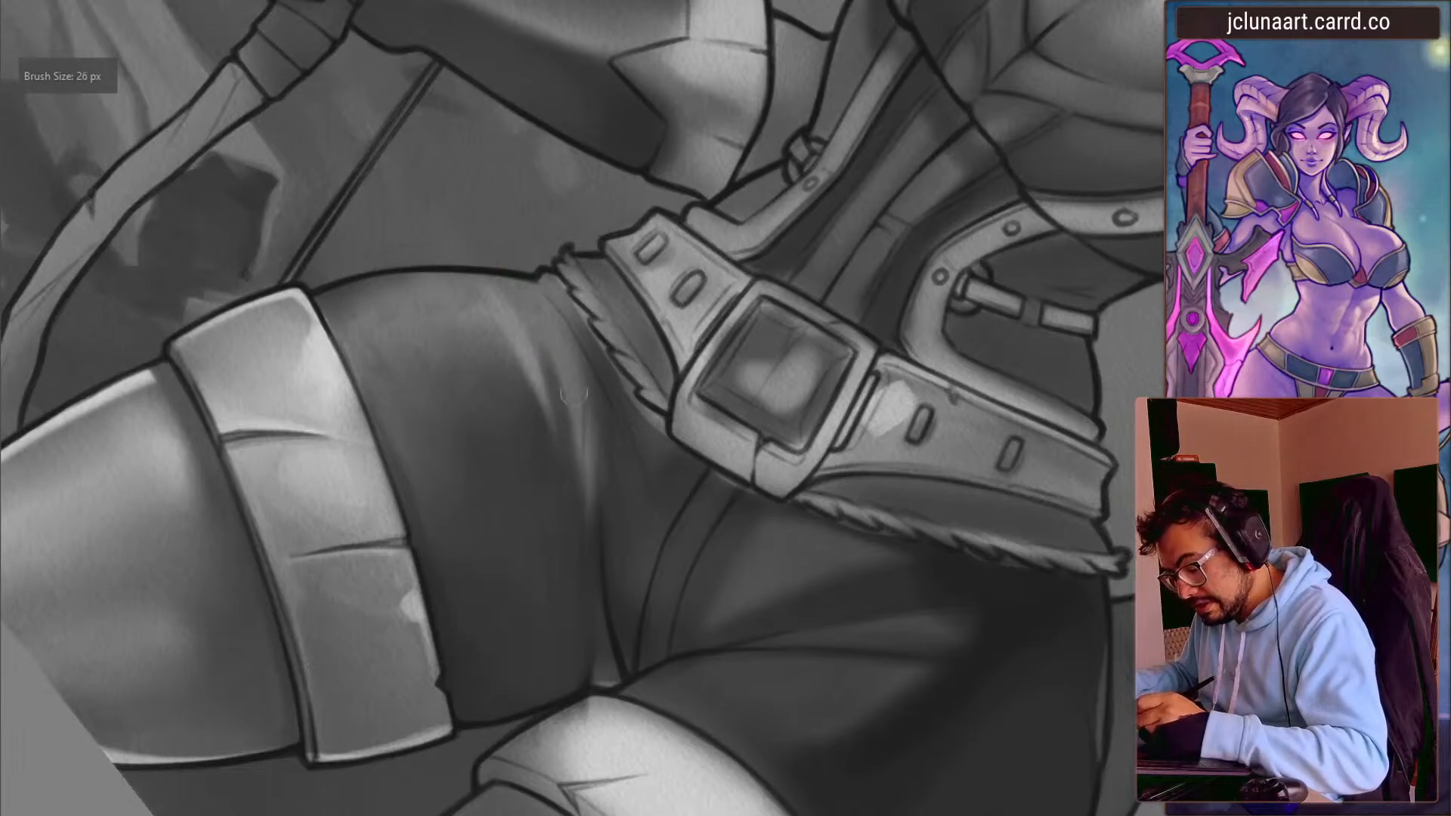
- Sample greys beside the fold streaks and blend them into the surrounding shorts with a larger brush
{"action": "left_click", "coordinate": [587, 534], "text": "ctrl"}
{"action": "key", "text": "bracketright"}
{"action": "key", "text": "bracketright"}
{"action": "key", "text": "bracketright"}
{"action": "mouse_move", "coordinate": [570, 355]}
{"action": "left_mouse_down"}
{"action": "mouse_move", "coordinate": [586, 491]}
{"action": "mouse_move", "coordinate": [582, 469]}
{"action": "left_mouse_up"}
{"action": "mouse_move", "coordinate": [254, 346]}
{"action": "left_mouse_down"}
{"action": "mouse_move", "coordinate": [255, 360]}
{"action": "mouse_move", "coordinate": [556, 174]}
{"action": "left_mouse_up"}
{"action": "left_click_drag", "start_coordinate": [322, 447], "coordinate": [471, 258]}
{"action": "left_click", "coordinate": [594, 455], "text": "ctrl"}
{"action": "key", "text": "bracketright"}
{"action": "key", "text": "bracketright"}
{"action": "key", "text": "bracketright"}
{"action": "mouse_move", "coordinate": [605, 469]}
{"action": "left_mouse_down"}
{"action": "mouse_move", "coordinate": [626, 525]}
{"action": "mouse_move", "coordinate": [603, 476]}
{"action": "left_mouse_up"}
- Paint light fold streaks across the shorts' outer hip below the belt with a 26 to 38 px brush
{"action": "left_click_drag", "start_coordinate": [321, 332], "coordinate": [440, 557]}
{"action": "key", "text": "bracketleft"}
{"action": "key", "text": "bracketleft"}
{"action": "key", "text": "bracketleft"}
{"action": "key", "text": "bracketleft"}
{"action": "key", "text": "bracketleft"}
{"action": "left_click_drag", "start_coordinate": [522, 394], "coordinate": [537, 149]}
{"action": "key", "text": "bracketright"}
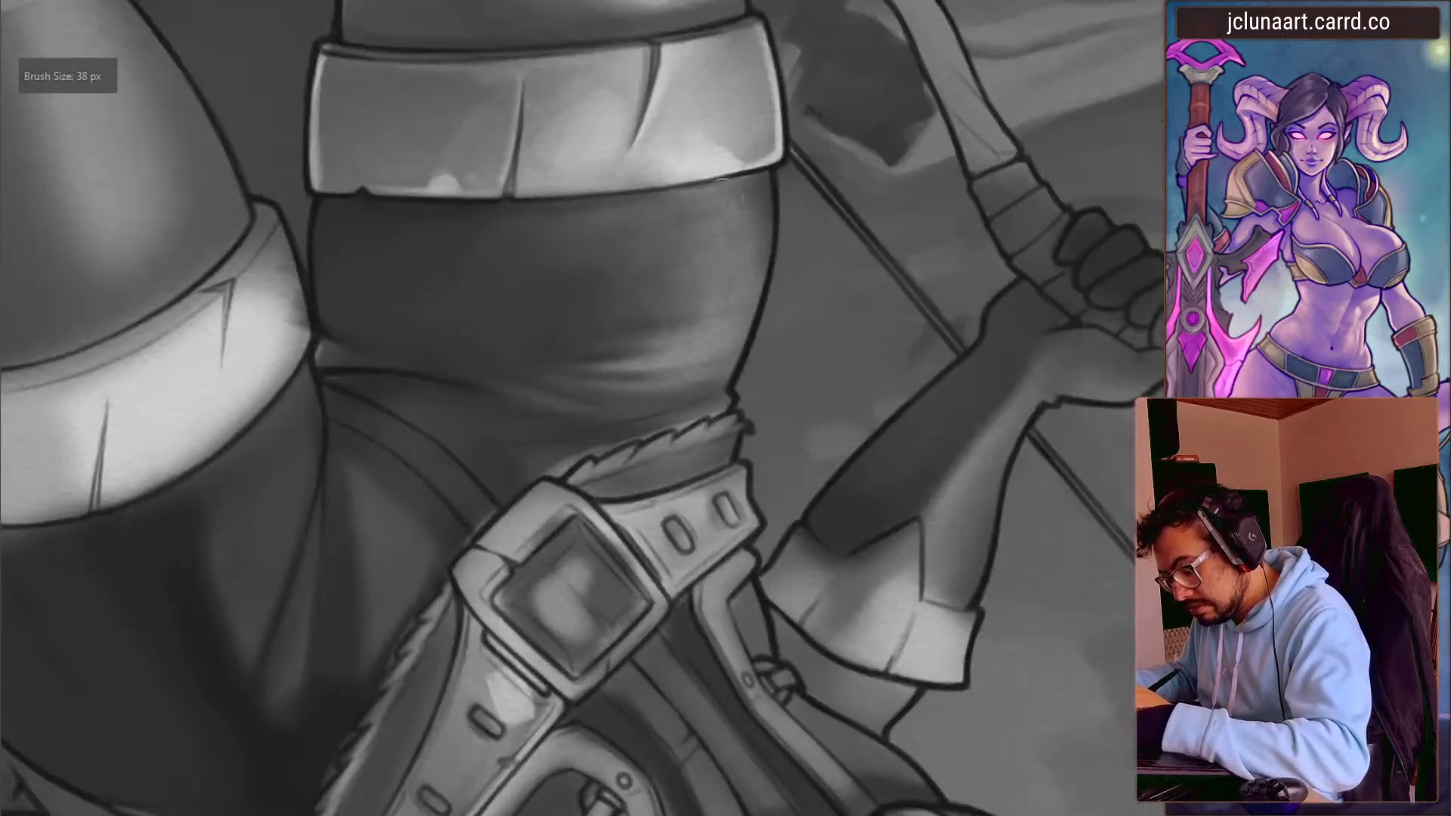
{"action": "key", "text": "bracketleft"}
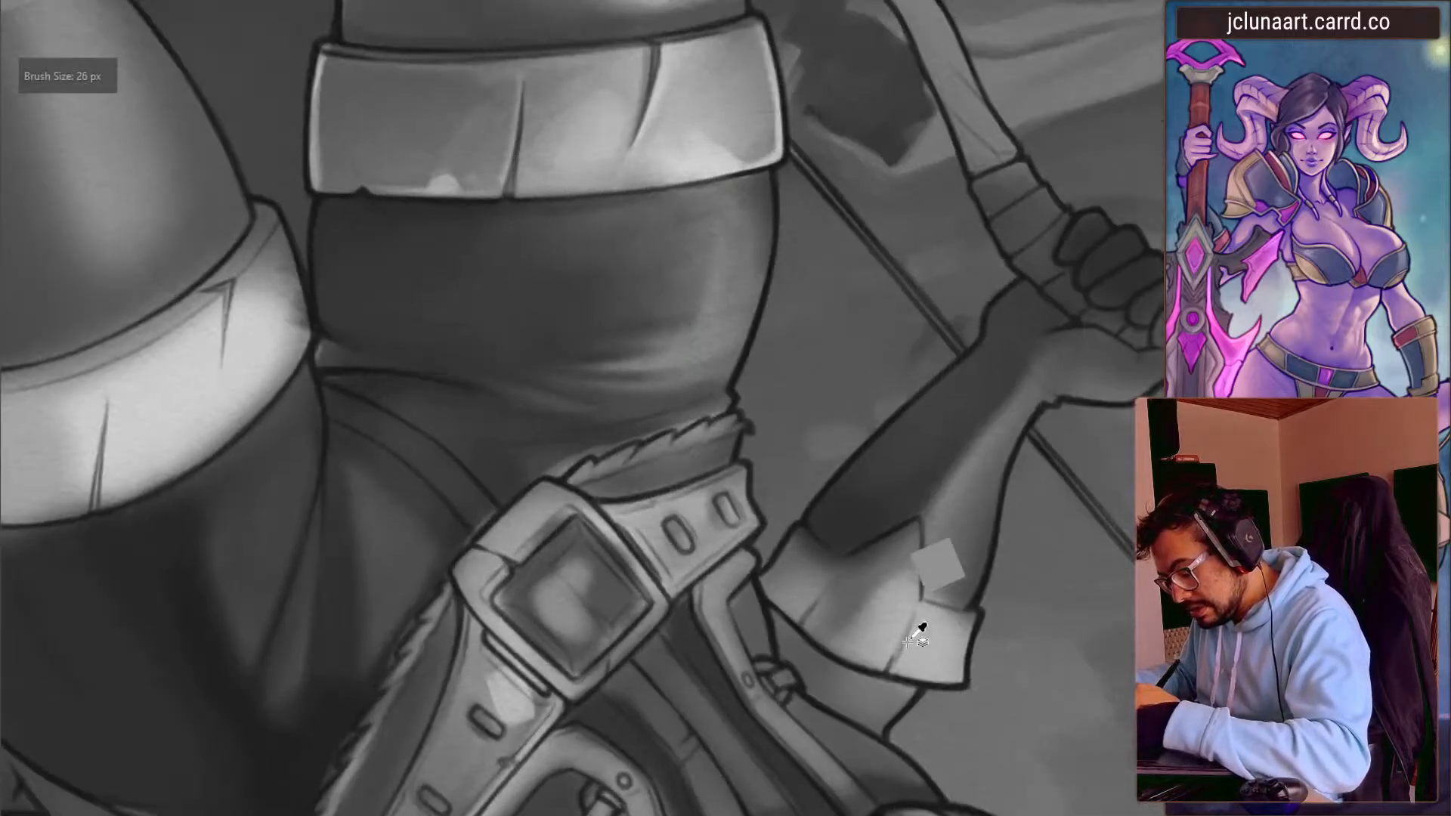
- Blend the upper-hip fold highlight across towards the thigh cuff with a 26 to 38 px brush
{"action": "mouse_move", "coordinate": [265, 382]}
{"action": "left_mouse_down"}
{"action": "mouse_move", "coordinate": [275, 496]}
{"action": "mouse_move", "coordinate": [589, 680]}
{"action": "left_mouse_up"}
{"action": "key", "text": "bracketright"}
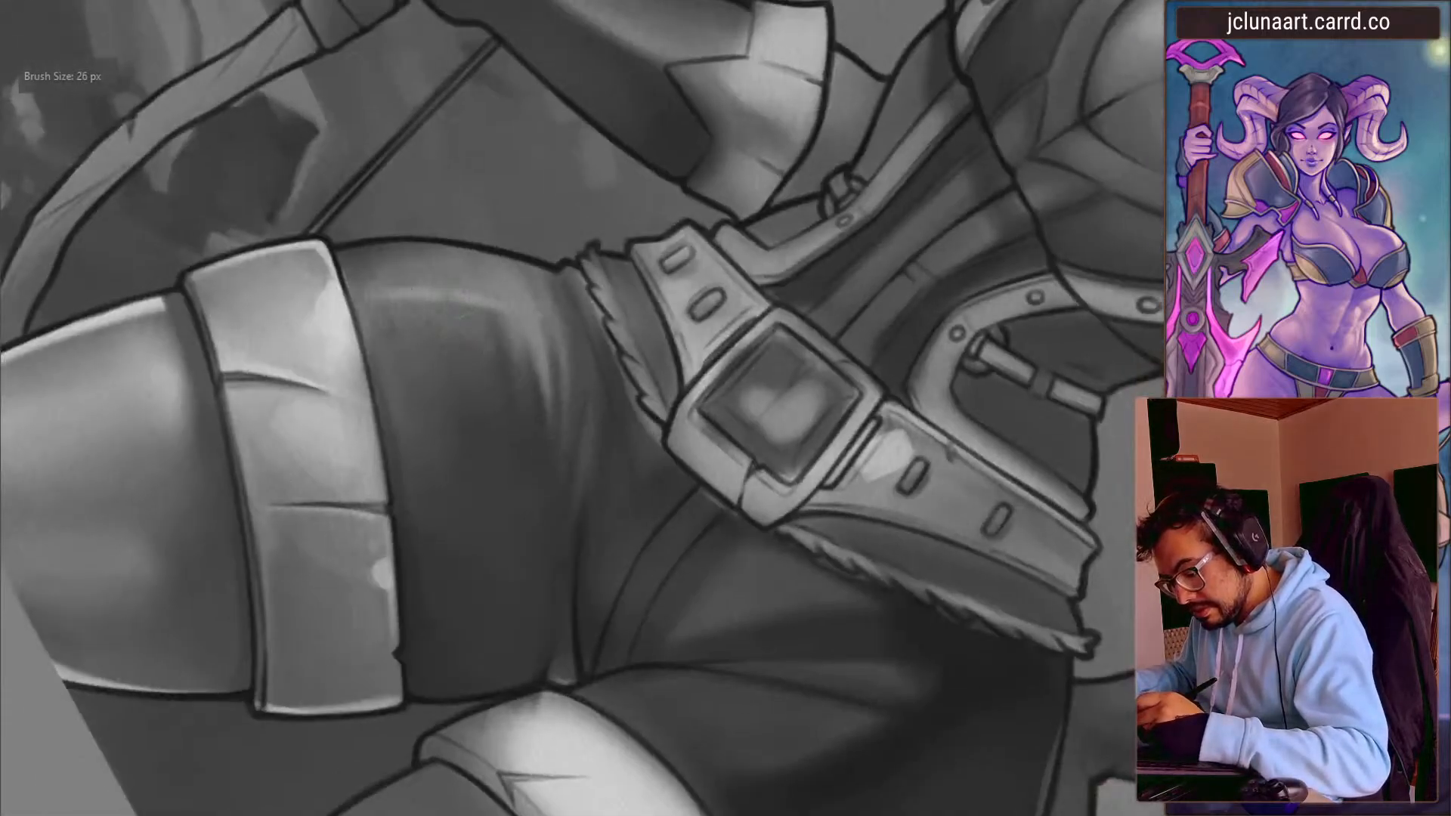
{"action": "key", "text": "bracketright"}
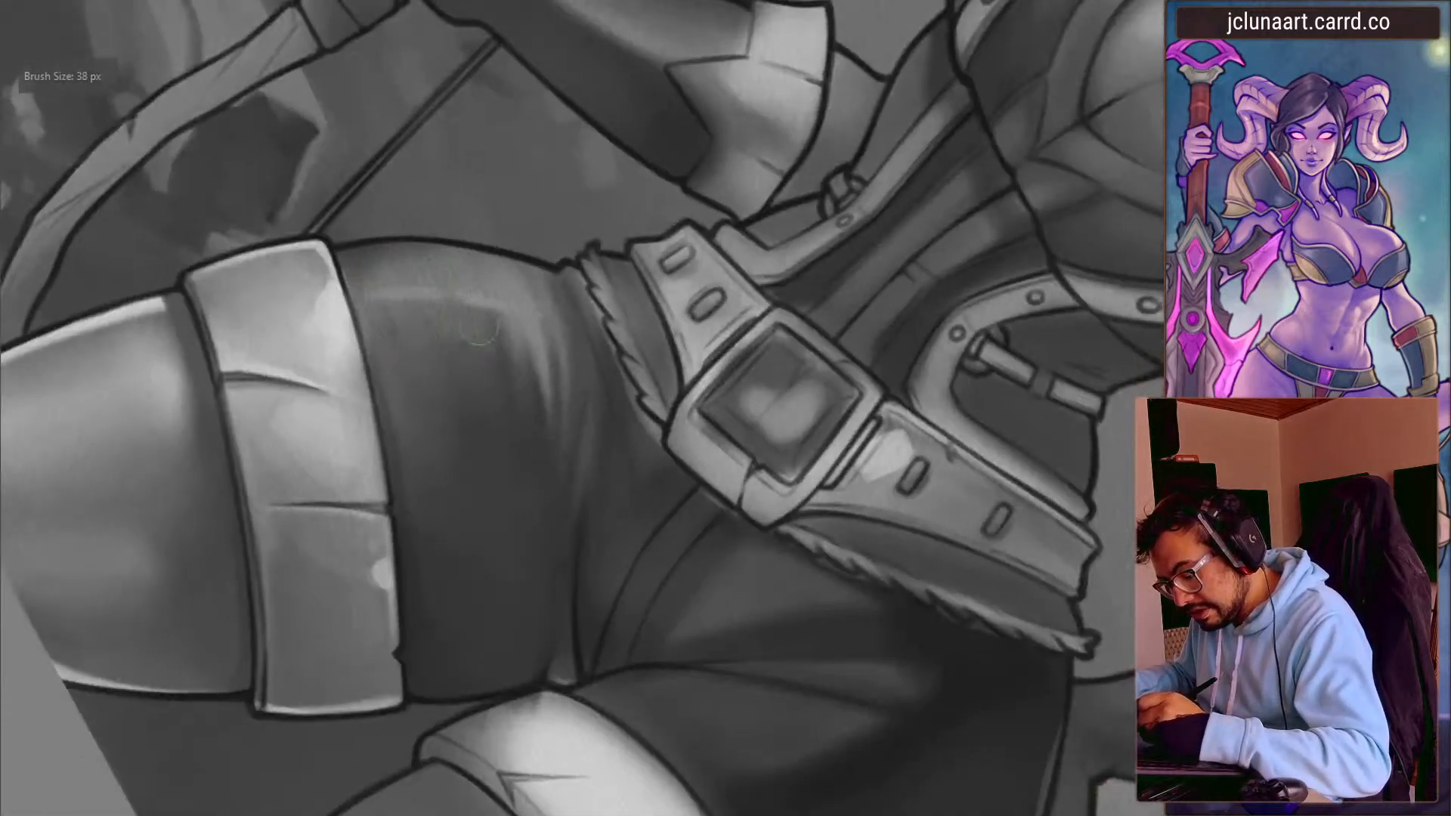
{"action": "key", "text": "bracketright"}
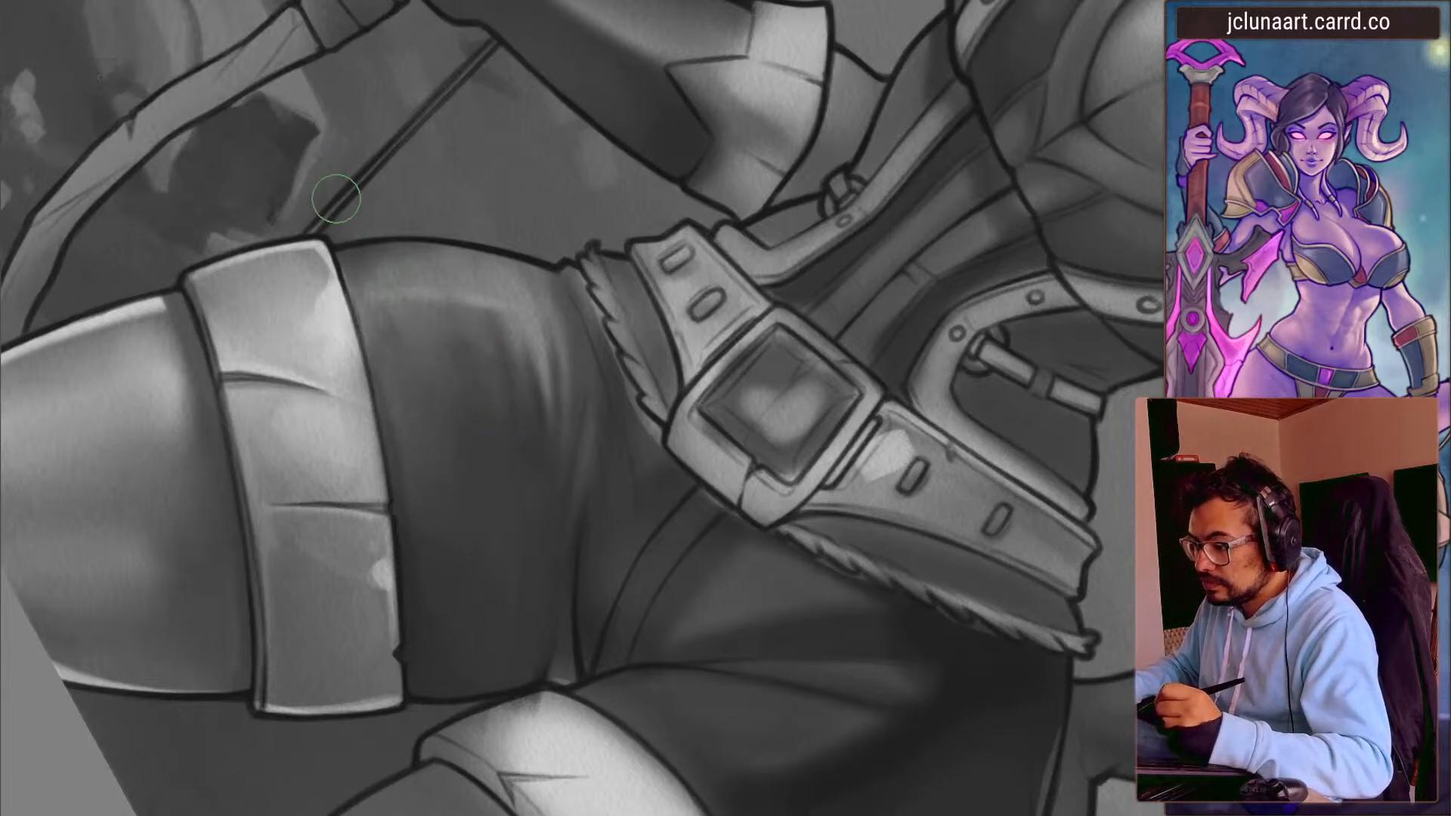
- Mirror the canvas, sample a grey and refine the hip fold highlights with a 12 to 16 px brush
{"action": "key", "text": "m"}
{"action": "left_click_drag", "start_coordinate": [307, 500], "coordinate": [359, 594]}
{"action": "left_click", "coordinate": [739, 252], "text": "ctrl"}
{"action": "key", "text": "bracketright"}
{"action": "key", "text": "bracketright"}
{"action": "key", "text": "bracketright"}
{"action": "key", "text": "bracketright"}
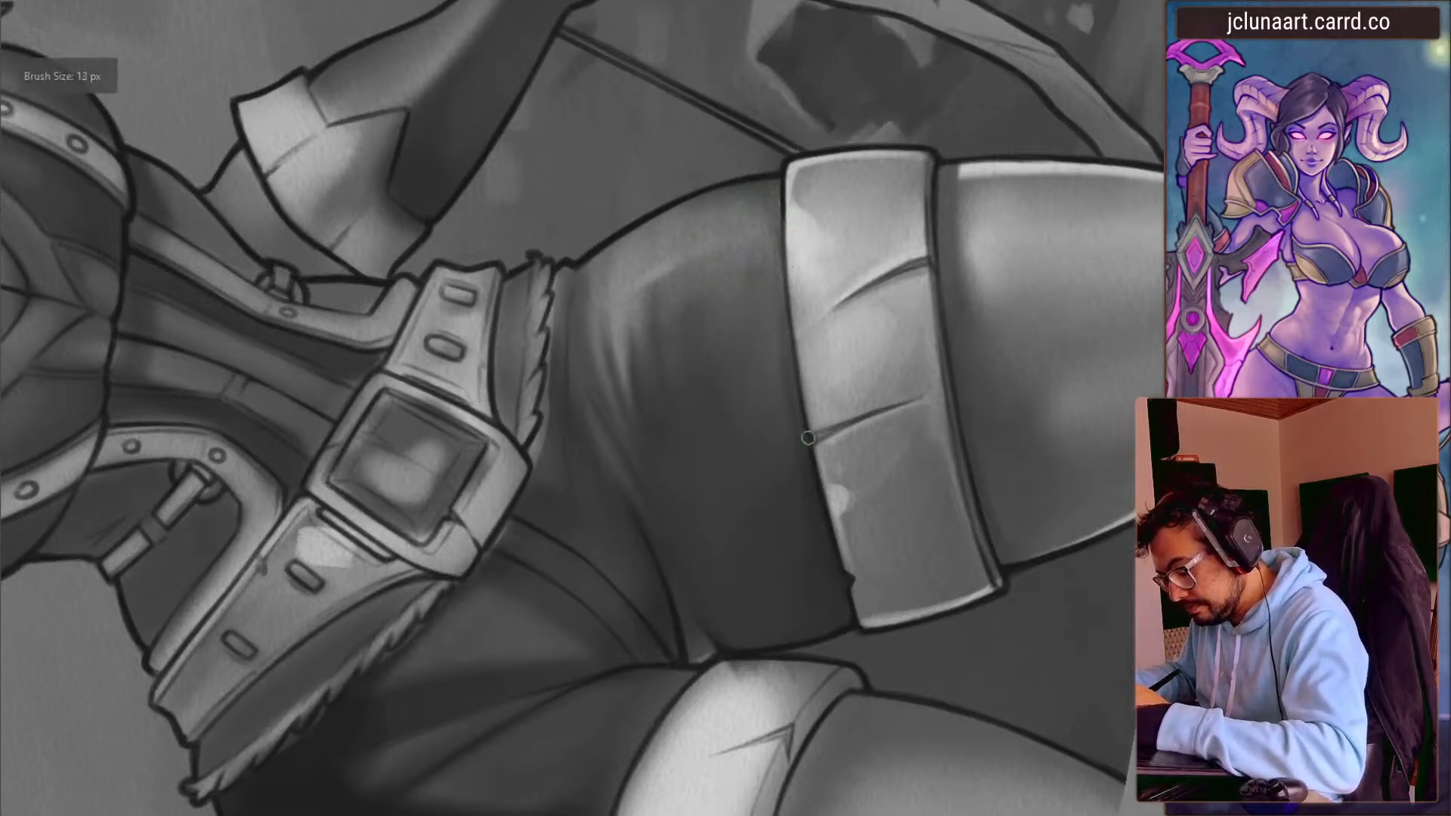
{"action": "key", "text": "5"}
{"action": "key", "text": "bracketright"}
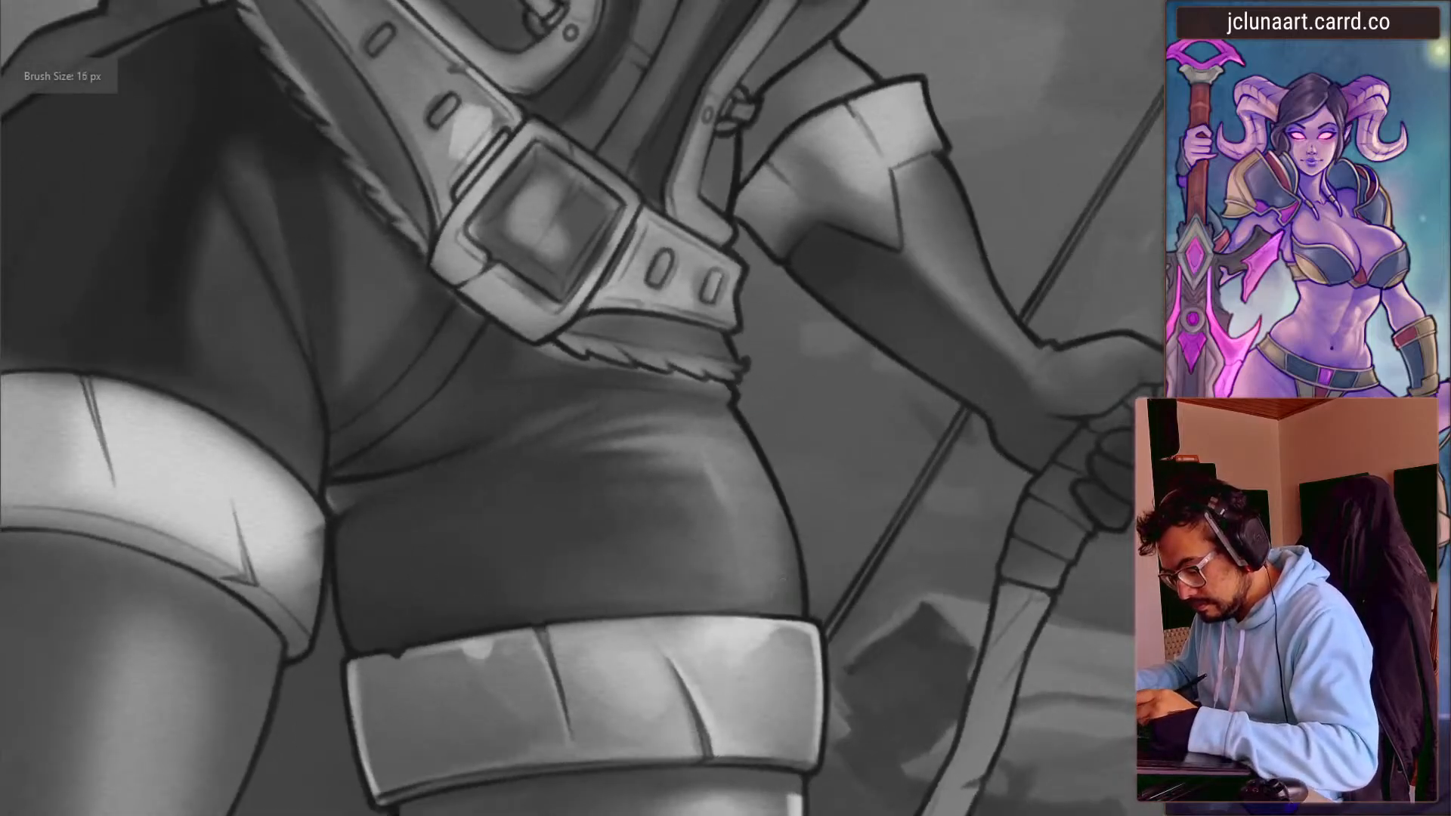
- Break the hip highlight into tapered streaks near the outer edge with a 14 to 35 px brush
{"action": "key", "text": "bracketright"}
{"action": "left_click_drag", "start_coordinate": [722, 462], "coordinate": [337, 327]}
{"action": "key", "text": "bracketleft"}
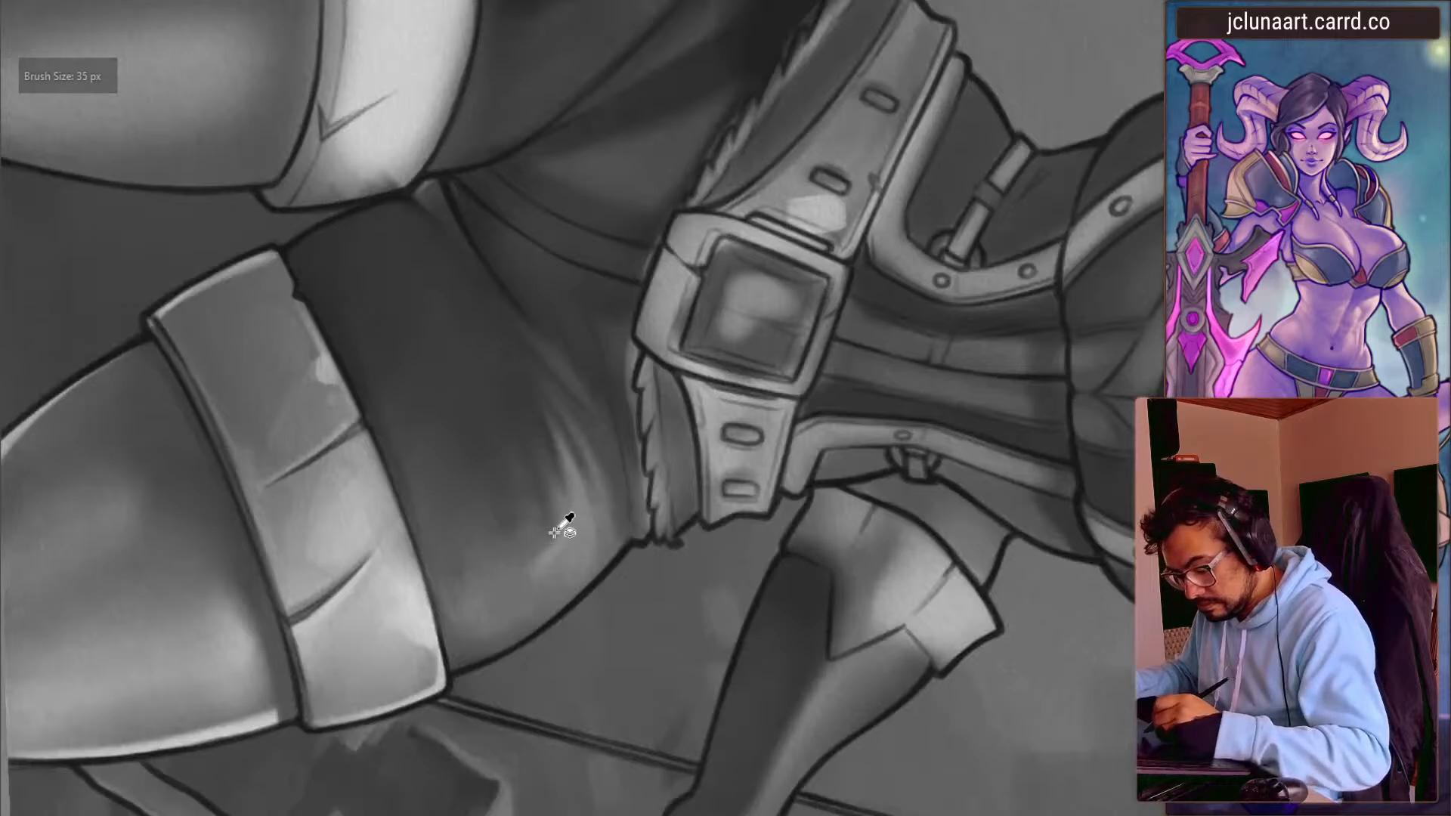
{"action": "key", "text": "bracketright"}
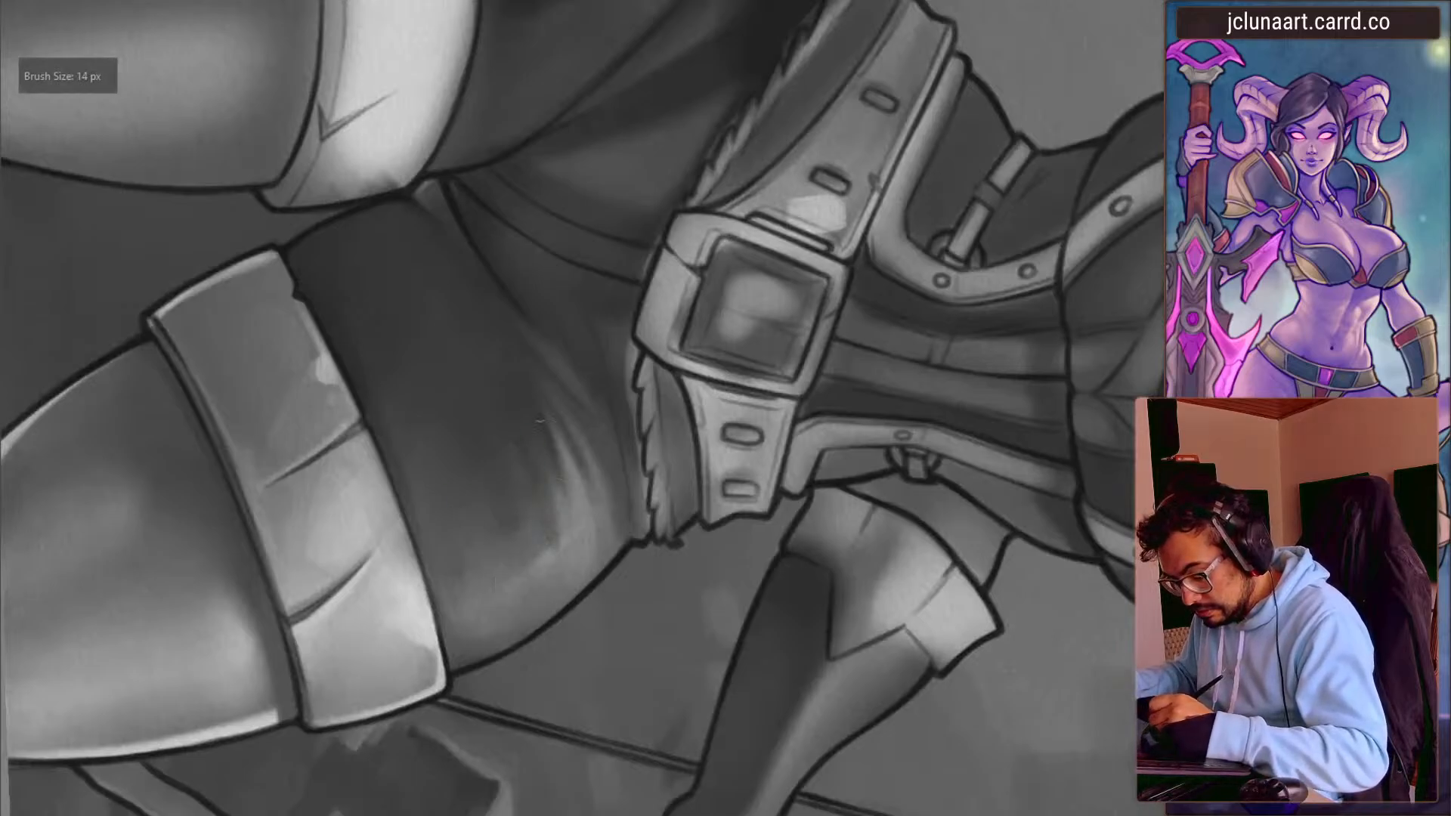
{"action": "key", "text": "bracketright"}
{"action": "key", "text": "bracketright"}
{"action": "key", "text": "bracketright"}
{"action": "key", "text": "bracketright"}
{"action": "key", "text": "bracketright"}
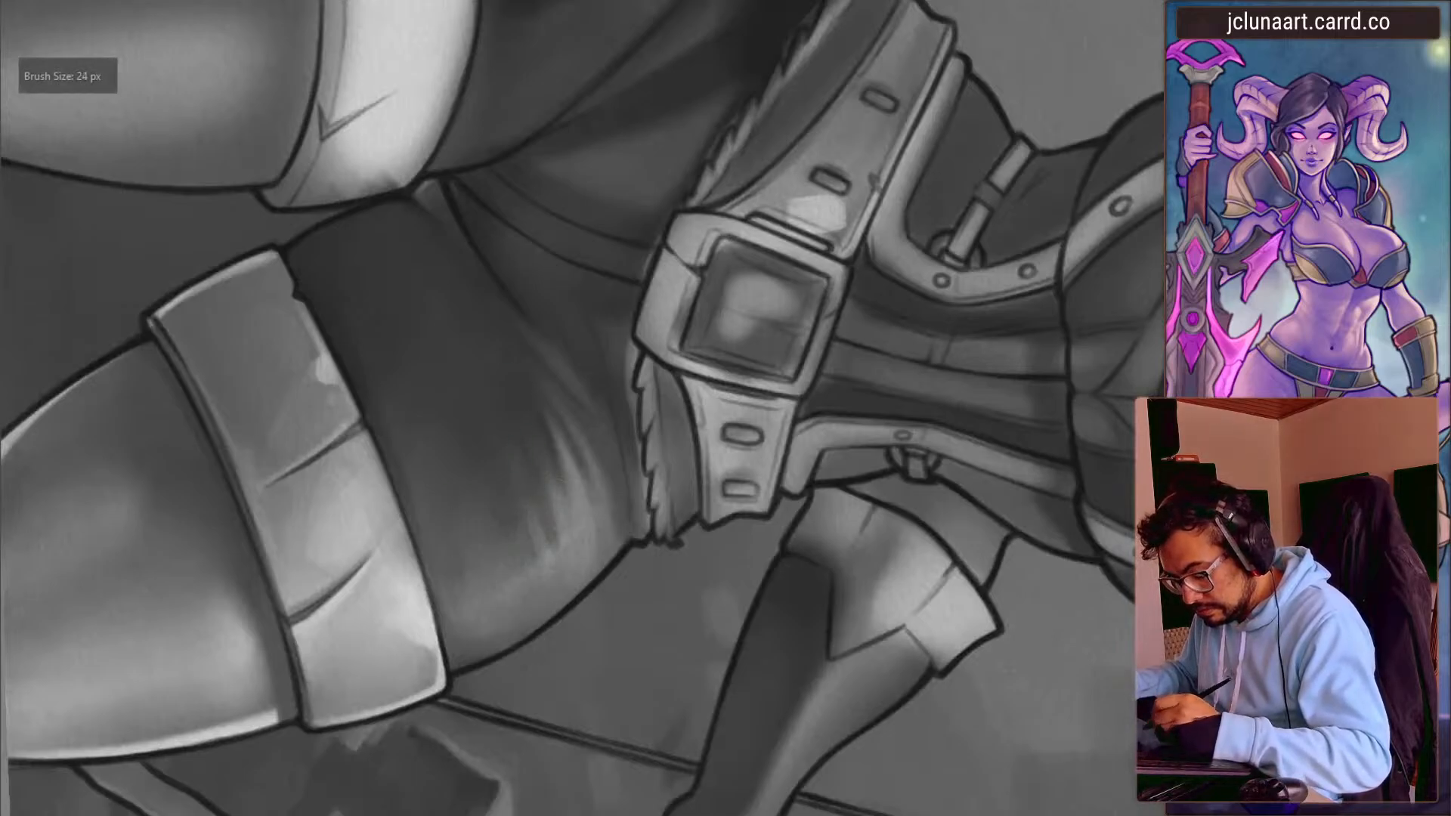
- Sample a grey from the hip folds and soften the streaks beside the fur trim with a 35 px brush
{"action": "mouse_move", "coordinate": [523, 649]}
{"action": "left_mouse_down"}
{"action": "mouse_move", "coordinate": [441, 544]}
{"action": "mouse_move", "coordinate": [502, 703]}
{"action": "mouse_move", "coordinate": [288, 570]}
{"action": "mouse_move", "coordinate": [282, 386]}
{"action": "mouse_move", "coordinate": [600, 340]}
{"action": "left_mouse_up"}
{"action": "key", "text": "bracketleft"}
{"action": "key", "text": "bracketleft"}
{"action": "key", "text": "bracketleft"}
{"action": "key", "text": "bracketleft"}
{"action": "key", "text": "bracketleft"}
{"action": "key", "text": "bracketleft"}
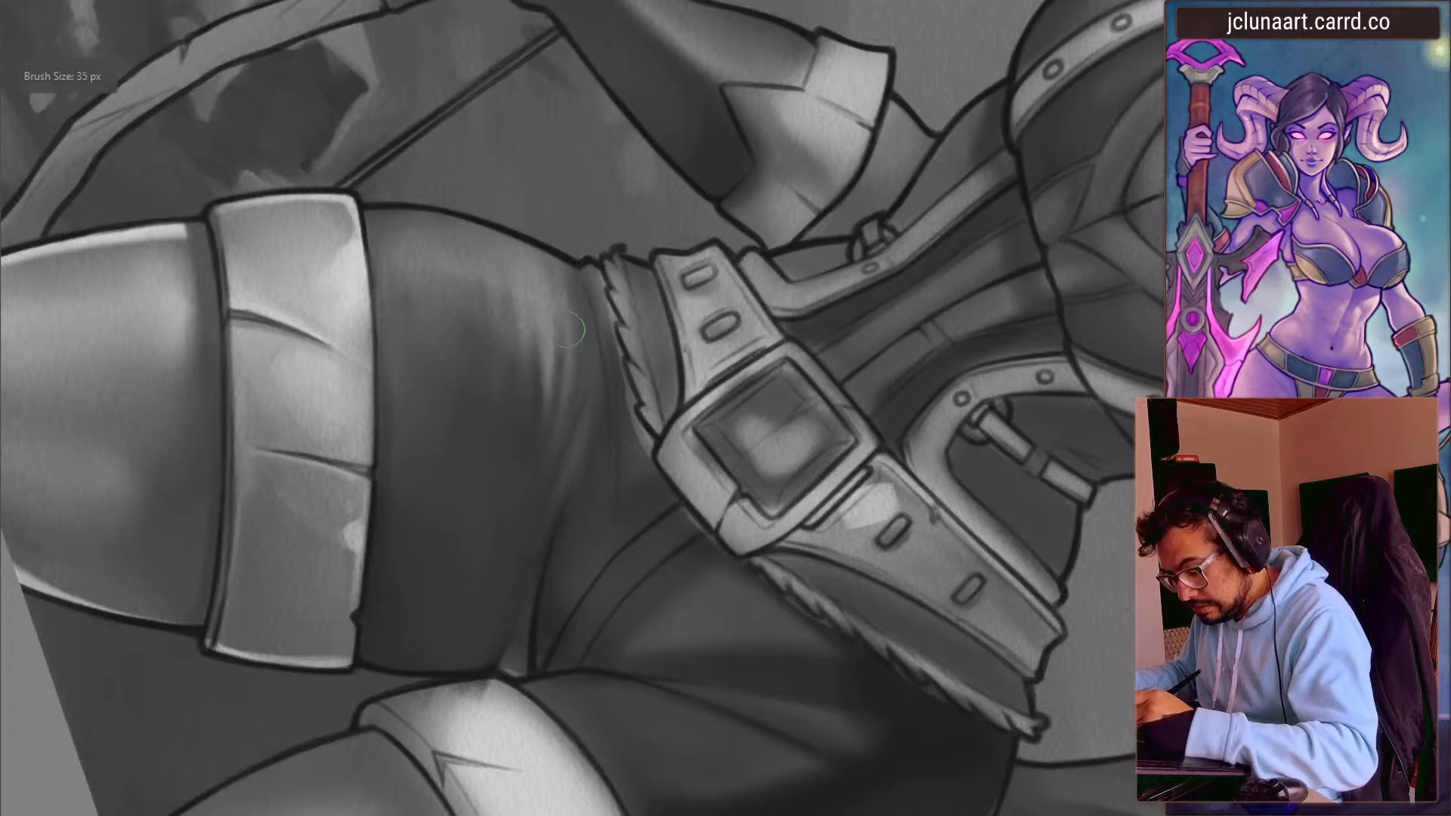
{"action": "left_click", "coordinate": [545, 316], "text": "ctrl"}
- Sample a light grey and paint a thin rim light along the shorts' outer hip edge with a 15 to 20 px brush
{"action": "mouse_move", "coordinate": [280, 227]}
{"action": "left_mouse_down"}
{"action": "mouse_move", "coordinate": [382, 71]}
{"action": "mouse_move", "coordinate": [651, 83]}
{"action": "left_mouse_up"}
{"action": "left_click", "coordinate": [697, 318], "text": "ctrl"}
{"action": "key", "text": "bracketright"}
{"action": "key", "text": "bracketright"}
{"action": "key", "text": "bracketright"}
{"action": "key", "text": "bracketright"}
{"action": "key", "text": "bracketleft"}
{"action": "key", "text": "bracketleft"}
{"action": "key", "text": "bracketleft"}
{"action": "key", "text": "bracketleft"}
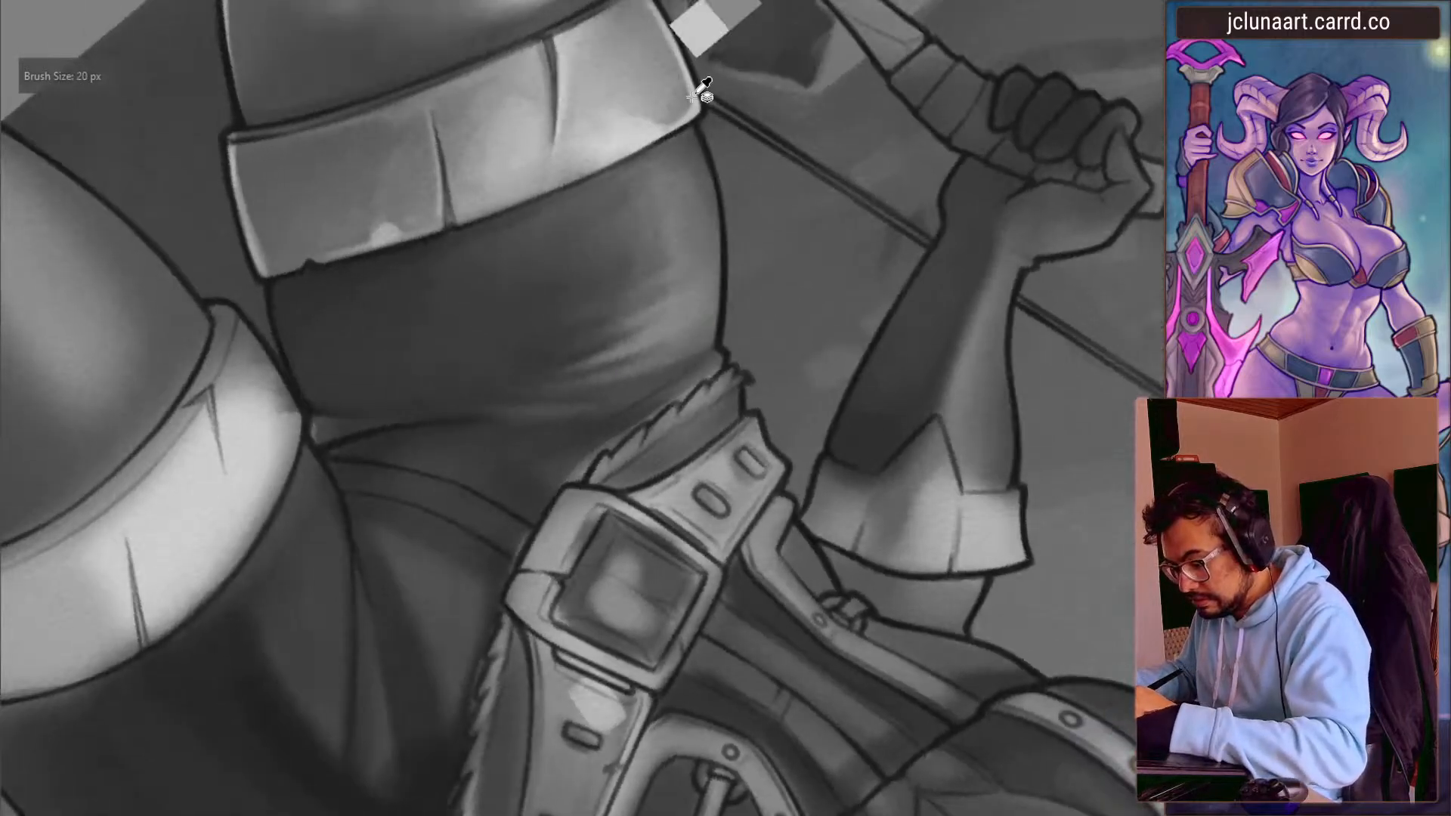
{"action": "key", "text": "bracketleft"}
{"action": "left_click_drag", "start_coordinate": [706, 346], "coordinate": [709, 165]}
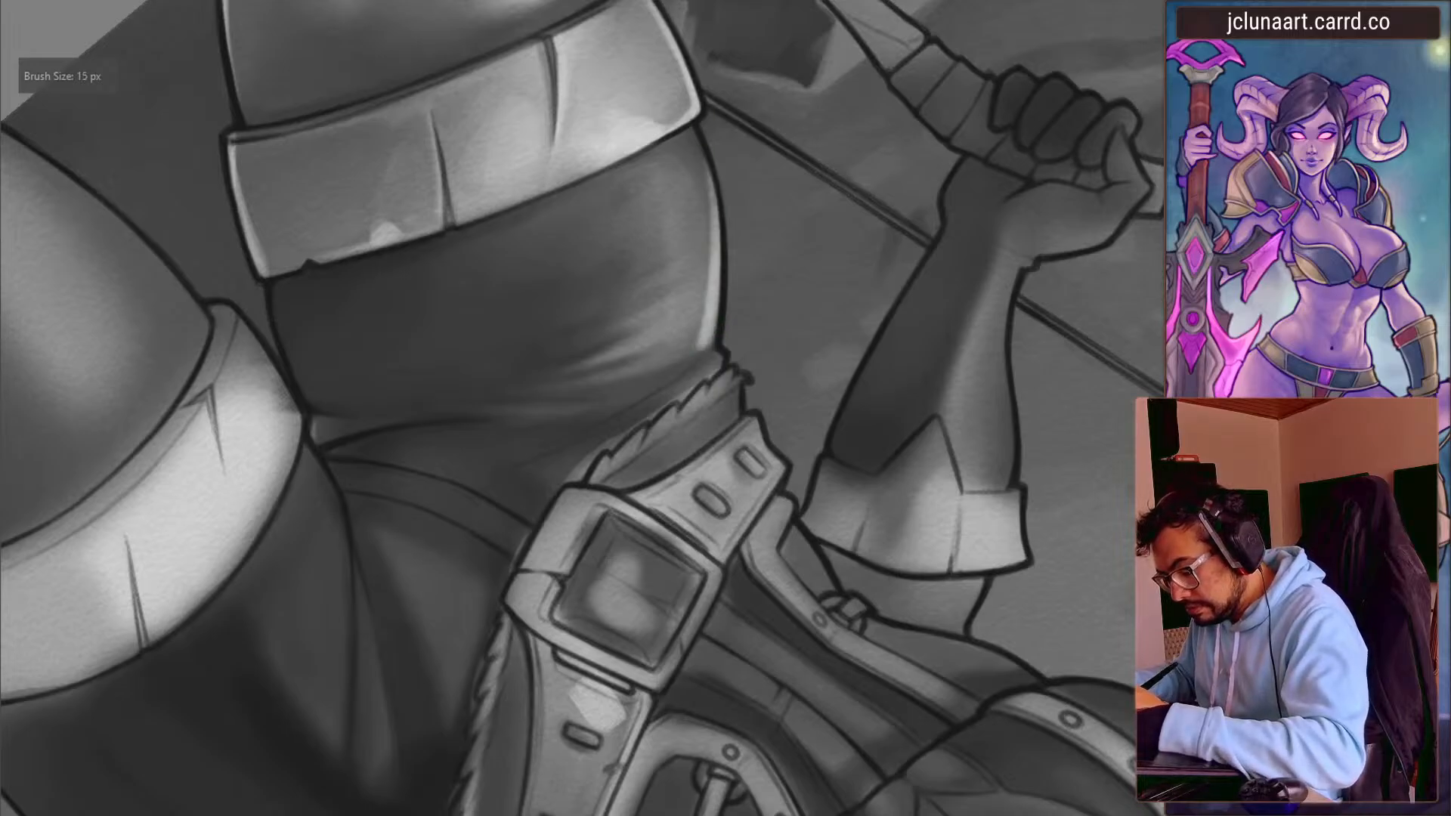
- Widen the rim light where the outer hip meets the fur trim, mirroring the canvas to check the shape
{"action": "left_click", "coordinate": [709, 316], "text": "ctrl"}
{"action": "left_click_drag", "start_coordinate": [719, 318], "coordinate": [493, 236]}
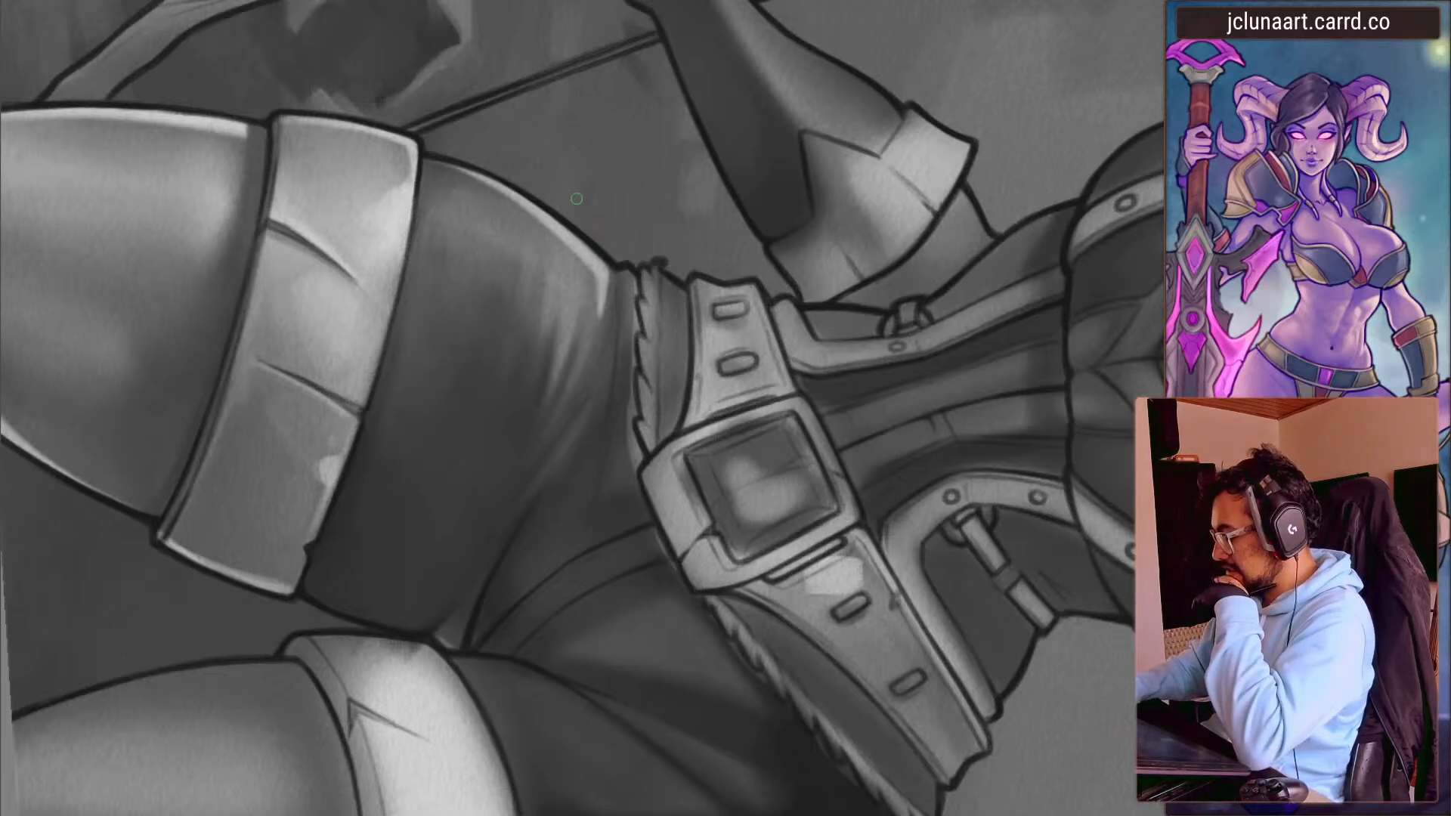
{"action": "key", "text": "m"}
{"action": "left_click_drag", "start_coordinate": [602, 199], "coordinate": [337, 455]}
{"action": "left_click_drag", "start_coordinate": [357, 511], "coordinate": [362, 408]}
{"action": "left_click", "coordinate": [528, 387], "text": "ctrl"}
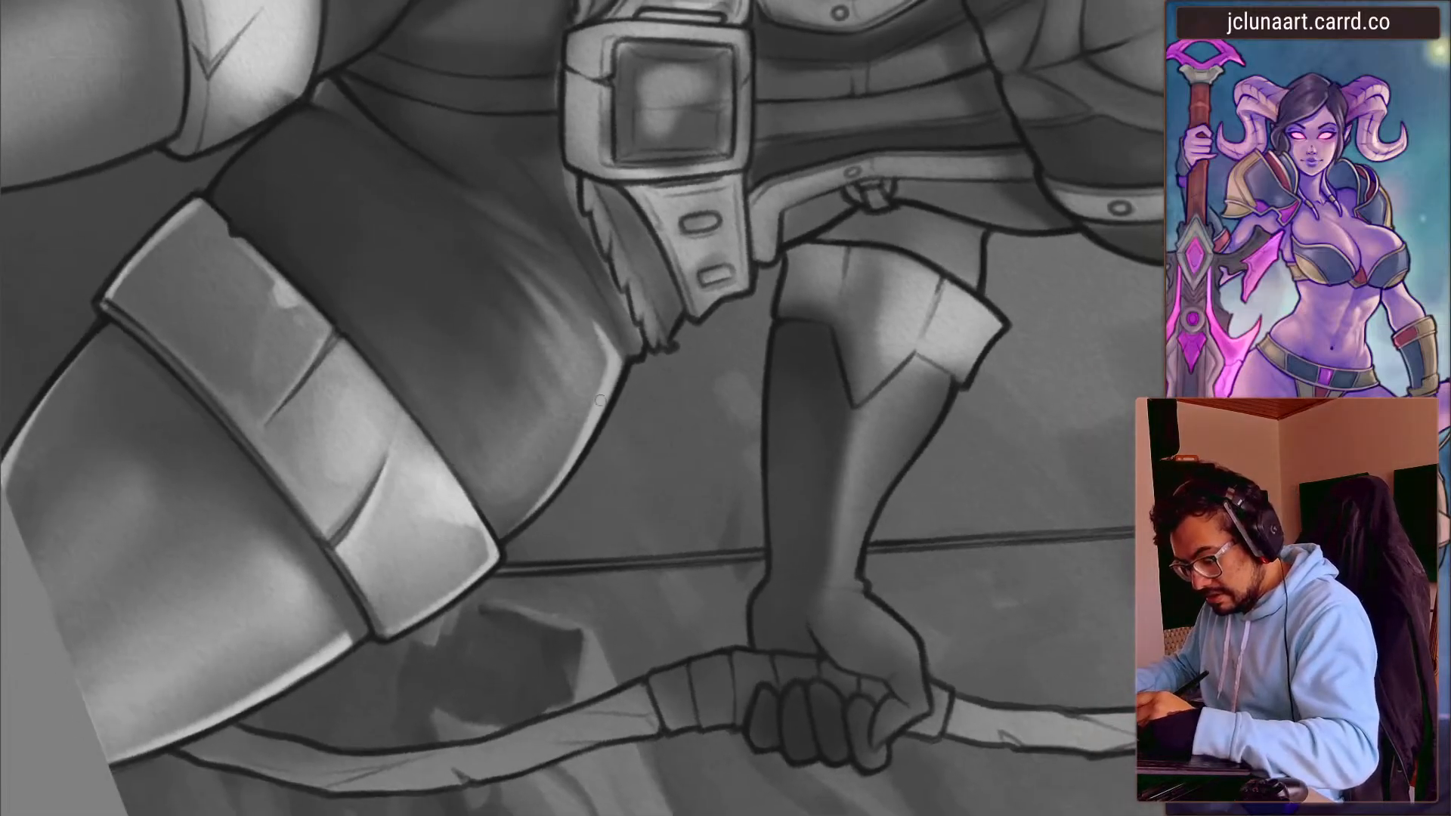
- Sample greys along the outer hip and clean up the rim light down to the thigh cuff
{"action": "key", "text": "["}
{"action": "key", "text": "["}
{"action": "key", "text": "]"}
{"action": "left_click_drag", "start_coordinate": [198, 376], "coordinate": [230, 557]}
{"action": "left_click", "coordinate": [591, 405], "text": "ctrl"}
{"action": "left_click_drag", "start_coordinate": [587, 393], "coordinate": [596, 431]}
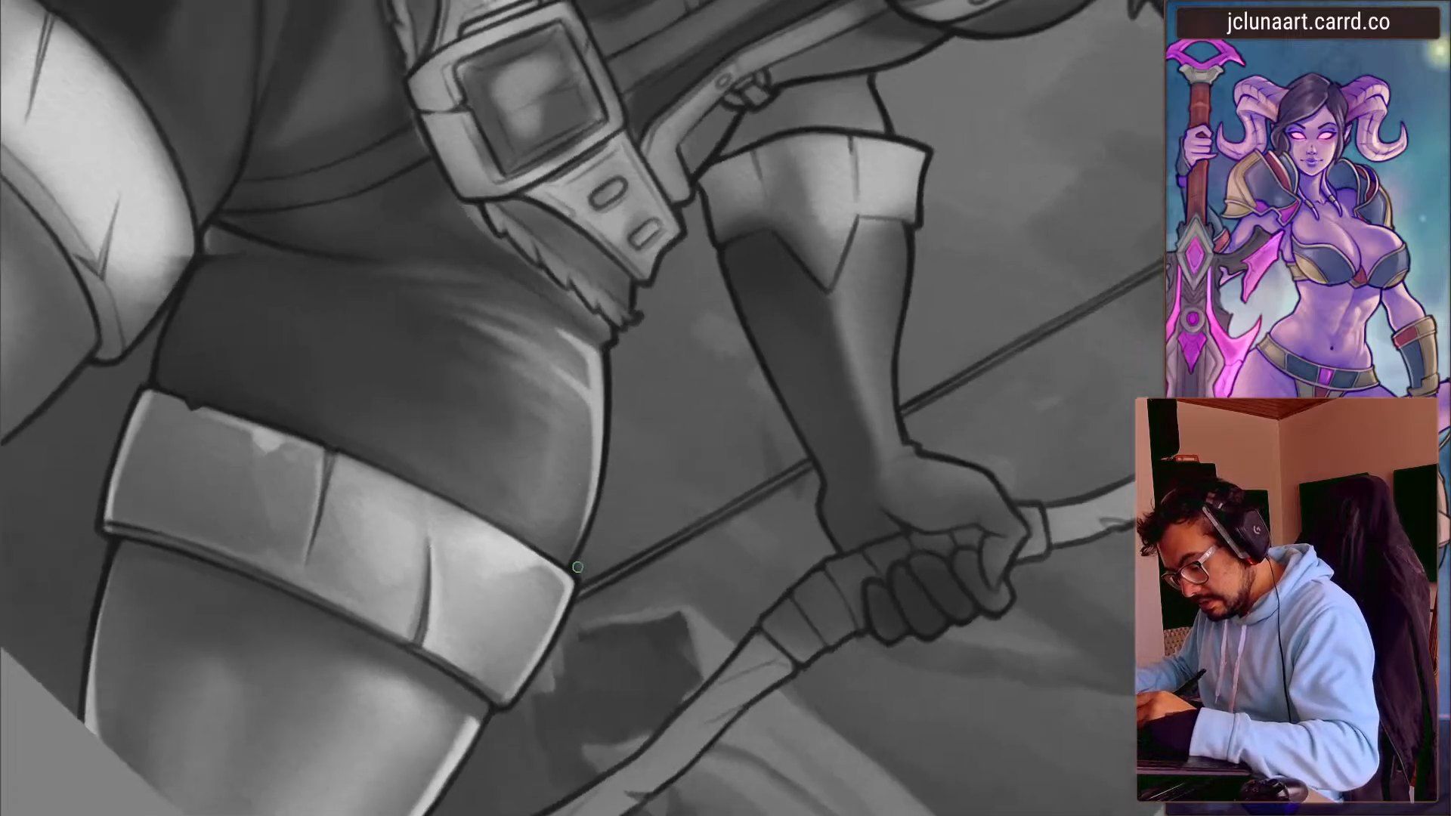
{"action": "left_click", "coordinate": [588, 508], "text": "ctrl"}
- Soften the inner side of the hip's rim light with a larger brush, then touch up its tip at 16 px
{"action": "key", "text": "]"}
{"action": "key", "text": "]"}
{"action": "key", "text": "]"}
{"action": "key", "text": "]"}
{"action": "key", "text": "]"}
{"action": "key", "text": "]"}
{"action": "left_click_drag", "start_coordinate": [155, 333], "coordinate": [213, 180]}
{"action": "key", "text": "["}
{"action": "key", "text": "["}
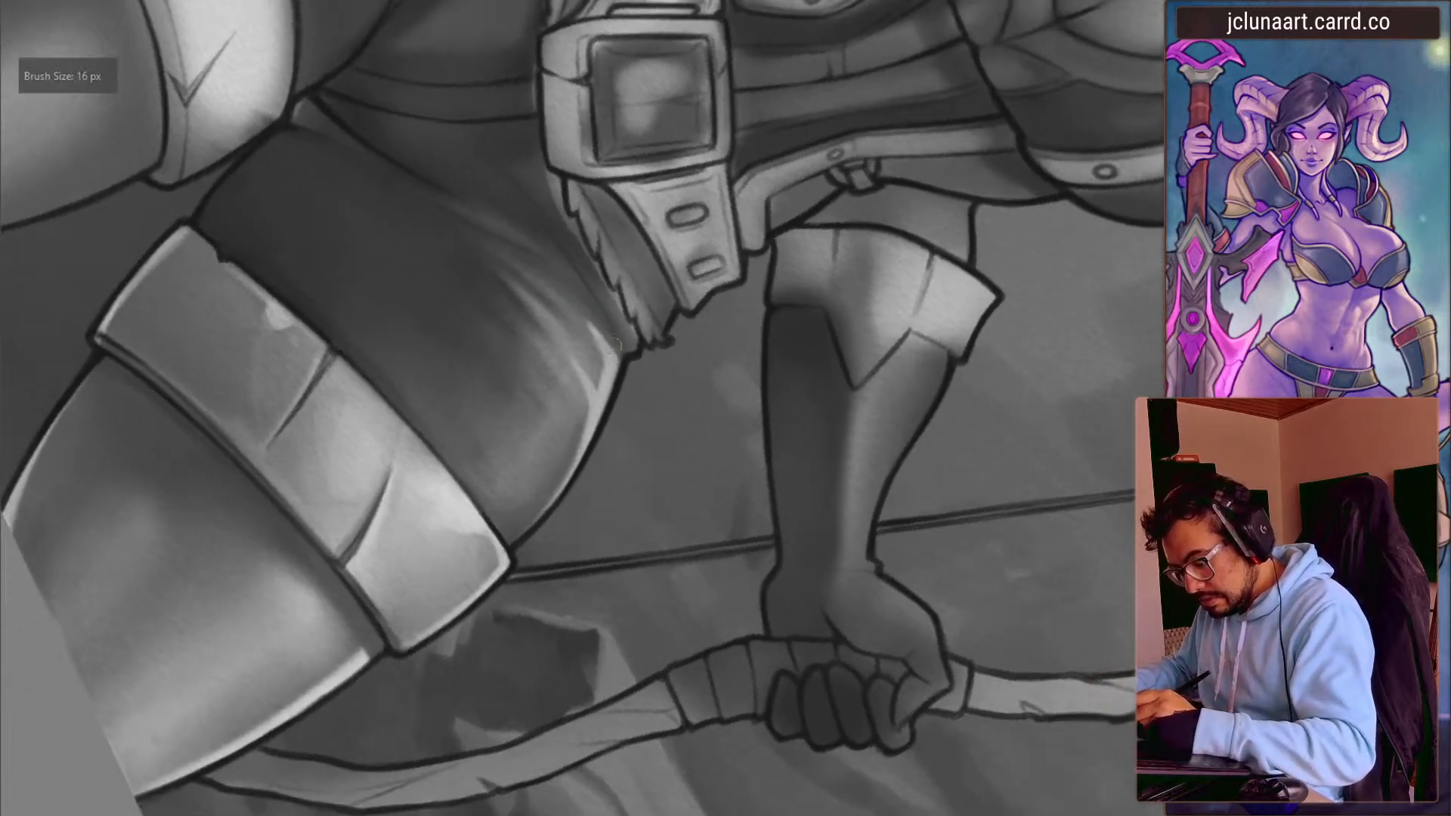
- Sharpen the bright fold and rim highlight next to the fur trim with a 12 px brush
{"action": "key", "text": "]"}
{"action": "key", "text": "]"}
{"action": "mouse_move", "coordinate": [424, 175]}
{"action": "left_mouse_down"}
{"action": "mouse_move", "coordinate": [175, 583]}
{"action": "mouse_move", "coordinate": [537, 598]}
{"action": "left_mouse_up"}
{"action": "key", "text": "["}
{"action": "key", "text": "["}
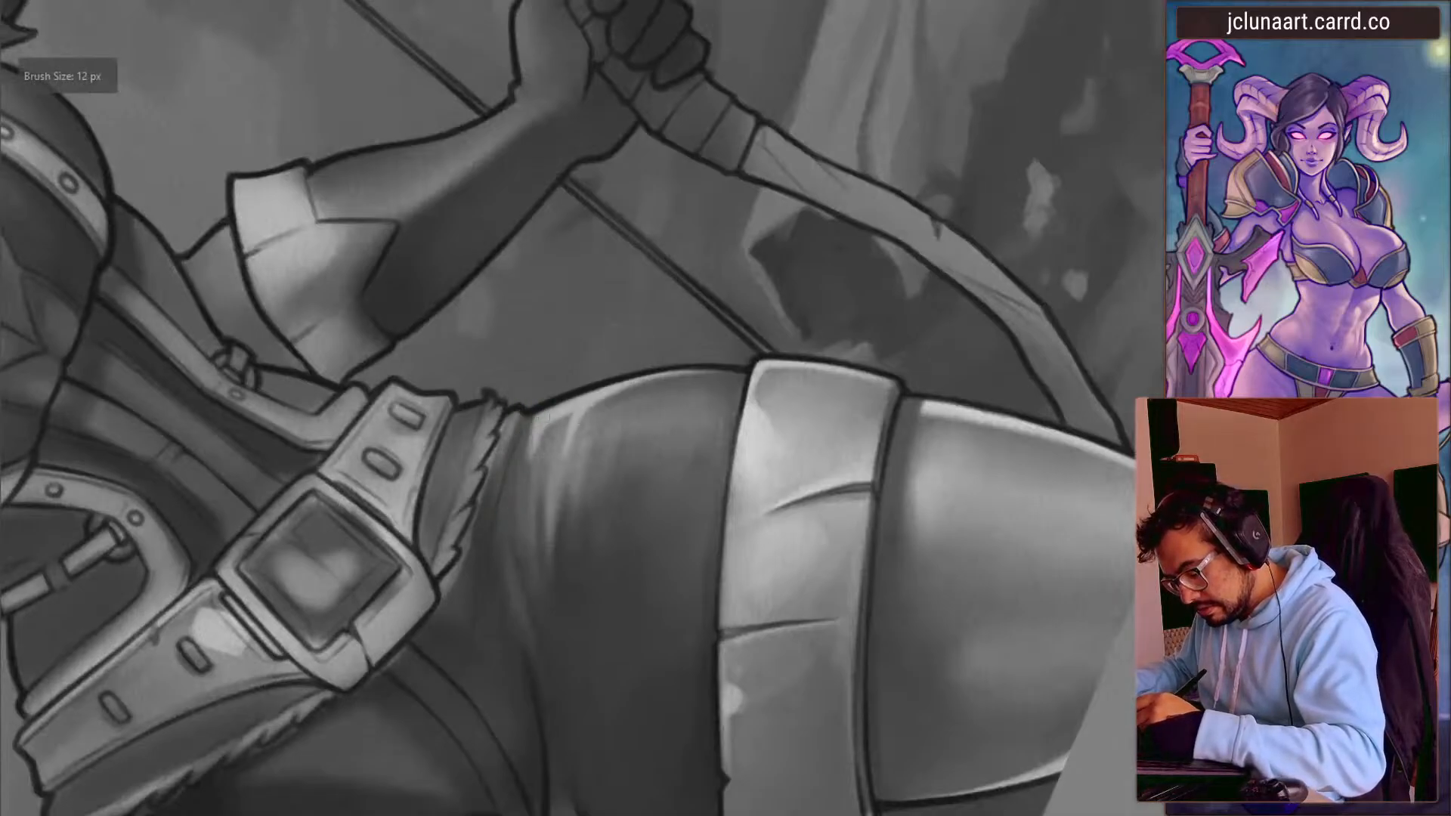
{"action": "mouse_move", "coordinate": [493, 565]}
{"action": "left_mouse_down"}
{"action": "mouse_move", "coordinate": [356, 661]}
{"action": "mouse_move", "coordinate": [282, 340]}
{"action": "mouse_move", "coordinate": [343, 456]}
{"action": "mouse_move", "coordinate": [527, 358]}
{"action": "mouse_move", "coordinate": [503, 161]}
{"action": "left_mouse_up"}
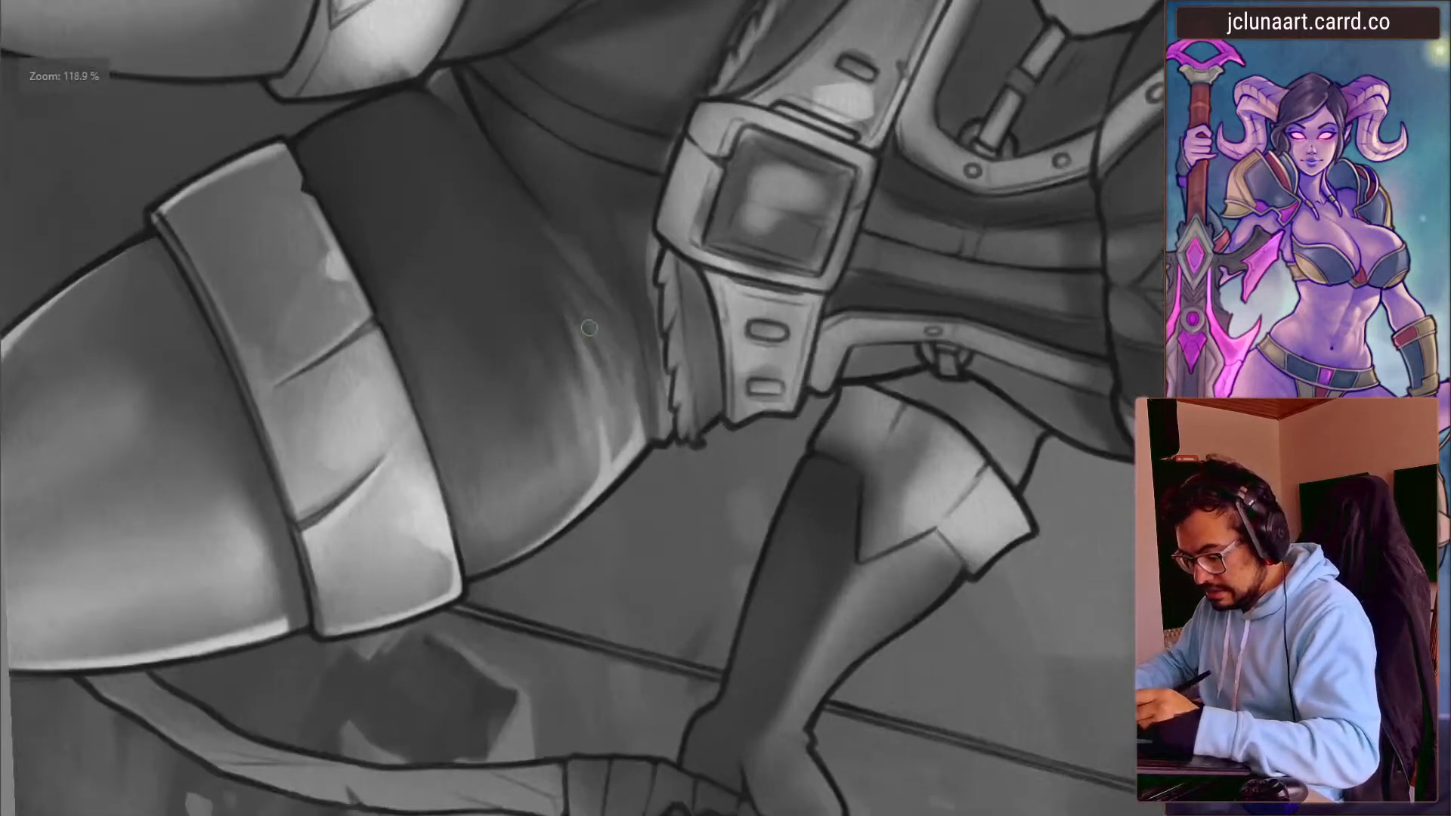
- Sample fold greys and extend a light diagonal fold from the hip towards the crotch with a 20 px brush
{"action": "left_click", "coordinate": [628, 358], "text": "ctrl"}
{"action": "mouse_move", "coordinate": [570, 291]}
{"action": "left_mouse_down"}
{"action": "mouse_move", "coordinate": [319, 567]}
{"action": "mouse_move", "coordinate": [325, 581]}
{"action": "left_mouse_up"}
{"action": "left_click", "coordinate": [472, 486], "text": "ctrl"}
{"action": "key", "text": "["}
{"action": "key", "text": "["}
{"action": "key", "text": "]"}
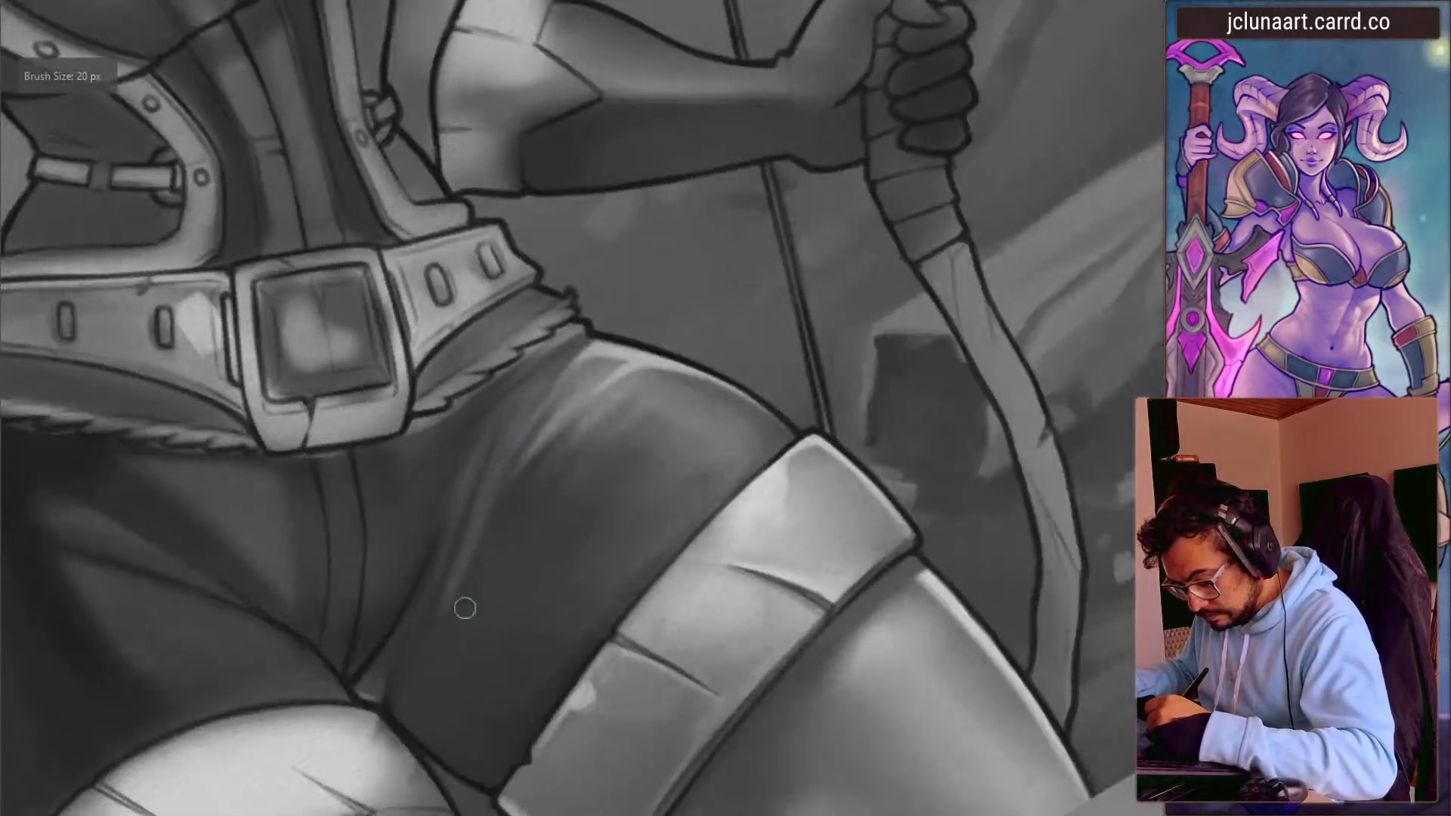
{"action": "mouse_move", "coordinate": [396, 669]}
{"action": "left_mouse_down"}
{"action": "mouse_move", "coordinate": [411, 625]}
{"action": "mouse_move", "coordinate": [390, 594]}
{"action": "left_mouse_up"}
- Blend the lower end of the diagonal fold into the dark inner thigh with a 30 px brush
{"action": "mouse_move", "coordinate": [468, 673]}
{"action": "left_mouse_down"}
{"action": "mouse_move", "coordinate": [298, 448]}
{"action": "mouse_move", "coordinate": [456, 151]}
{"action": "left_mouse_up"}
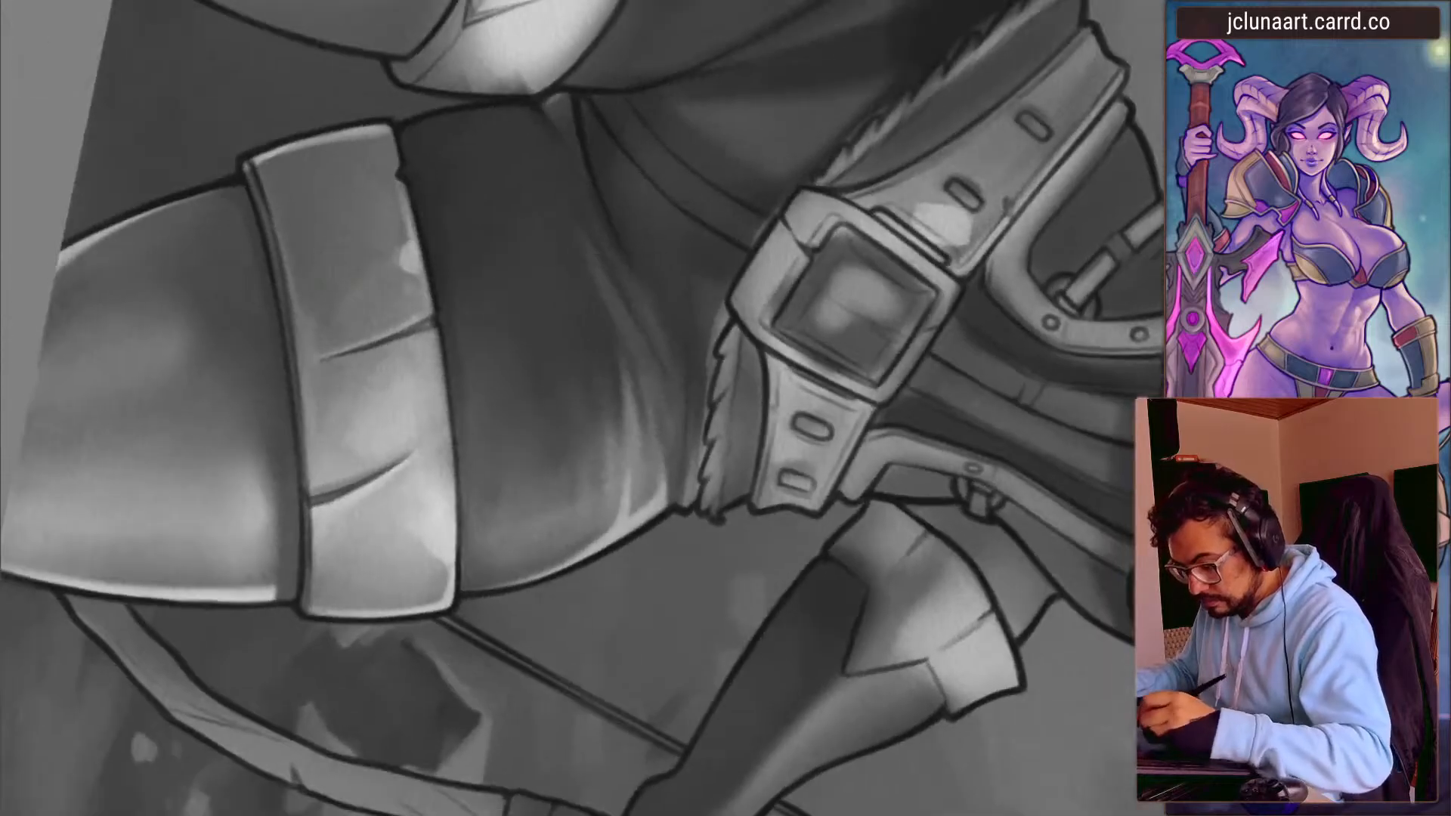
{"action": "key", "text": "]"}
{"action": "key", "text": "]"}
{"action": "key", "text": "]"}
{"action": "key", "text": "]"}
{"action": "key", "text": "bracketleft"}
{"action": "key", "text": "bracketleft"}
{"action": "key", "text": "bracketleft"}
{"action": "key", "text": "bracketleft"}
{"action": "key", "text": "bracketleft"}
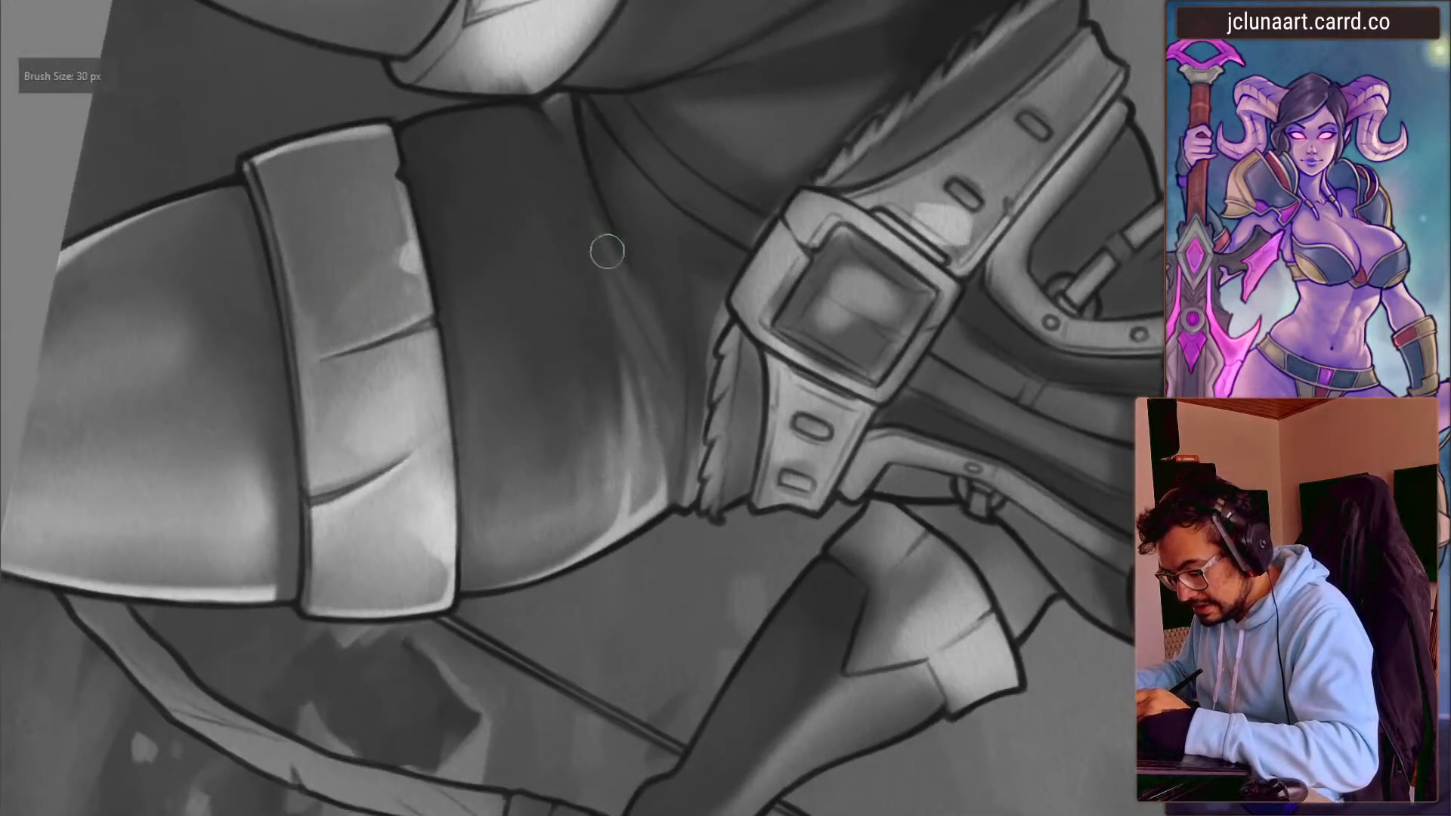
{"action": "left_click_drag", "start_coordinate": [599, 280], "coordinate": [309, 605]}
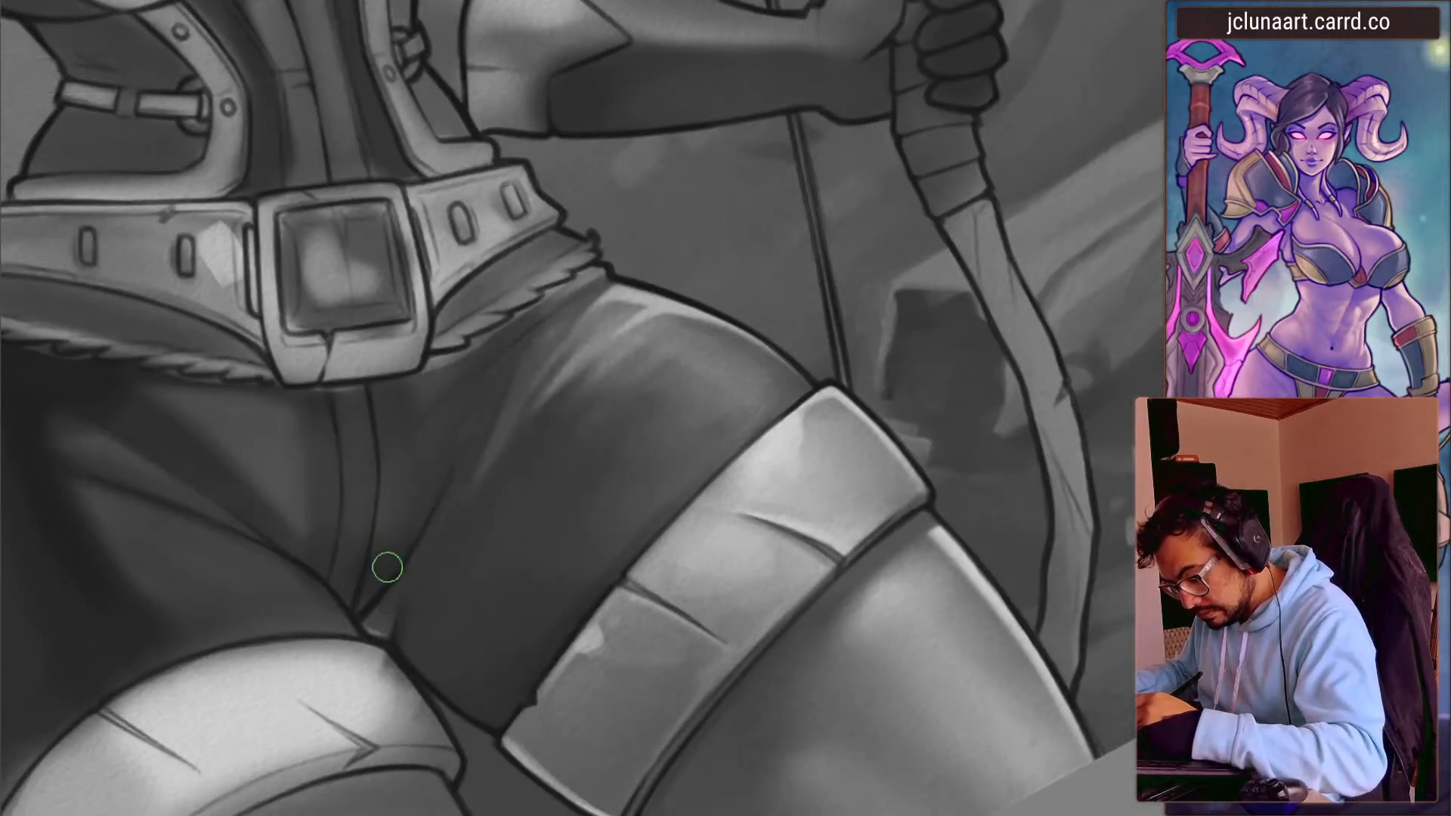
- Shade the crotch corner and inner thigh beside the leg seam with short strokes
{"action": "left_click_drag", "start_coordinate": [344, 633], "coordinate": [434, 582]}
{"action": "left_click_drag", "start_coordinate": [426, 642], "coordinate": [431, 516]}
{"action": "left_click_drag", "start_coordinate": [430, 516], "coordinate": [451, 220]}
{"action": "mouse_move", "coordinate": [456, 332]}
{"action": "left_mouse_down"}
{"action": "mouse_move", "coordinate": [496, 136]}
{"action": "mouse_move", "coordinate": [761, 184]}
{"action": "left_mouse_up"}
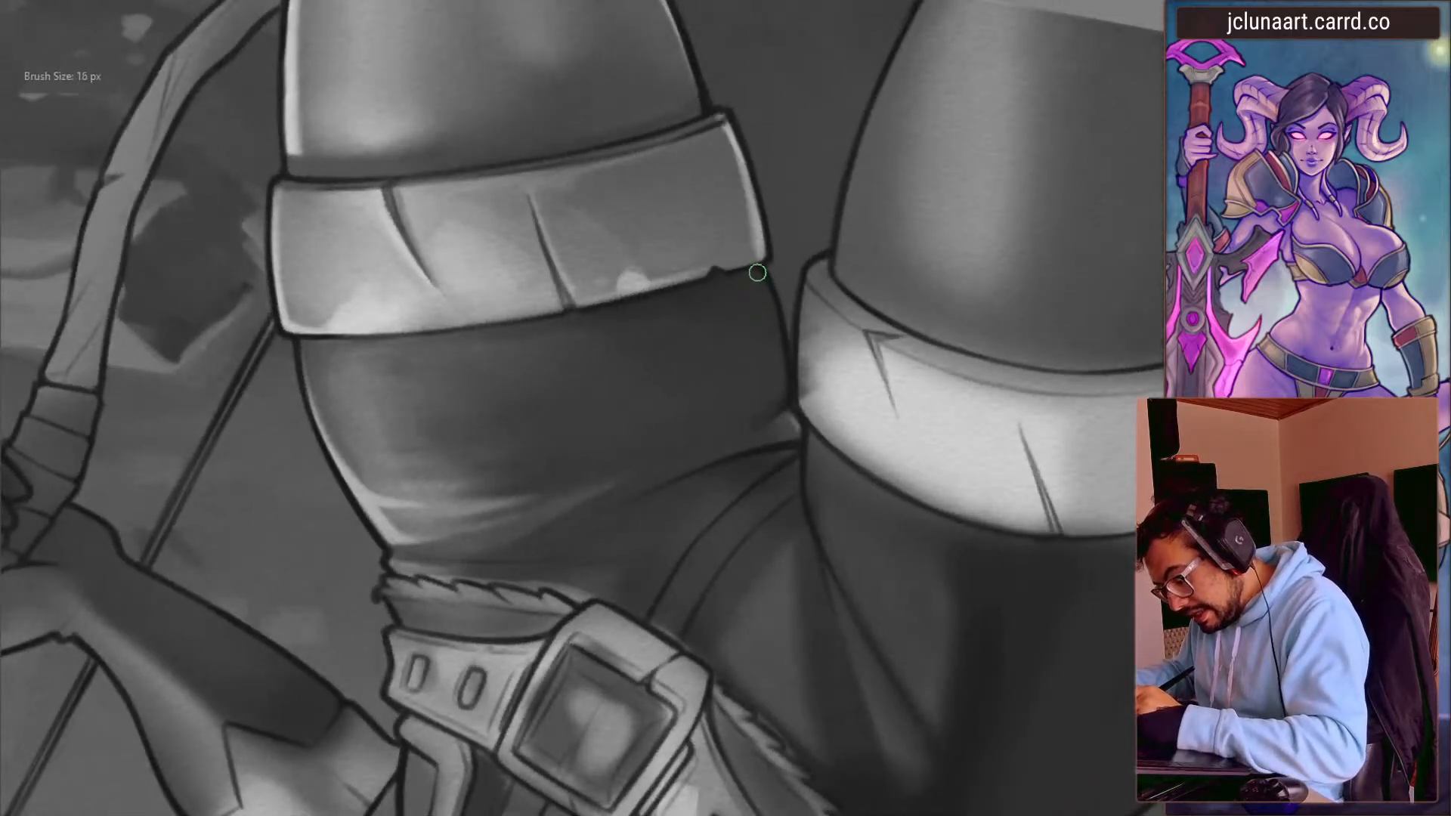
- Add a faint light edge along the shorts' inner thigh below the cuff with a 16 to 20 px brush
{"action": "left_click_drag", "start_coordinate": [771, 301], "coordinate": [776, 312]}
{"action": "key", "text": "bracketright"}
{"action": "key", "text": "bracketright"}
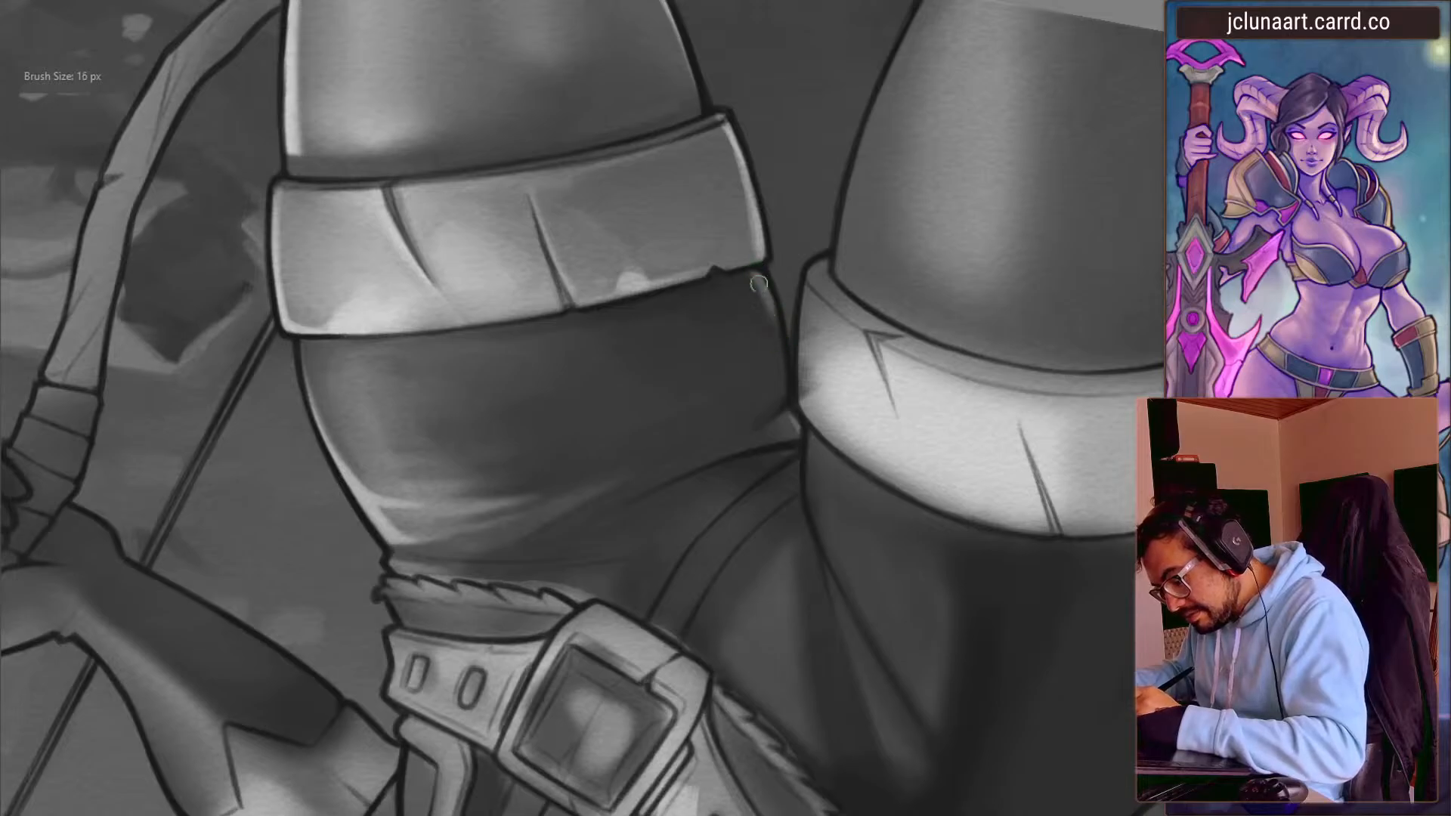
{"action": "left_click_drag", "start_coordinate": [344, 332], "coordinate": [677, 243]}
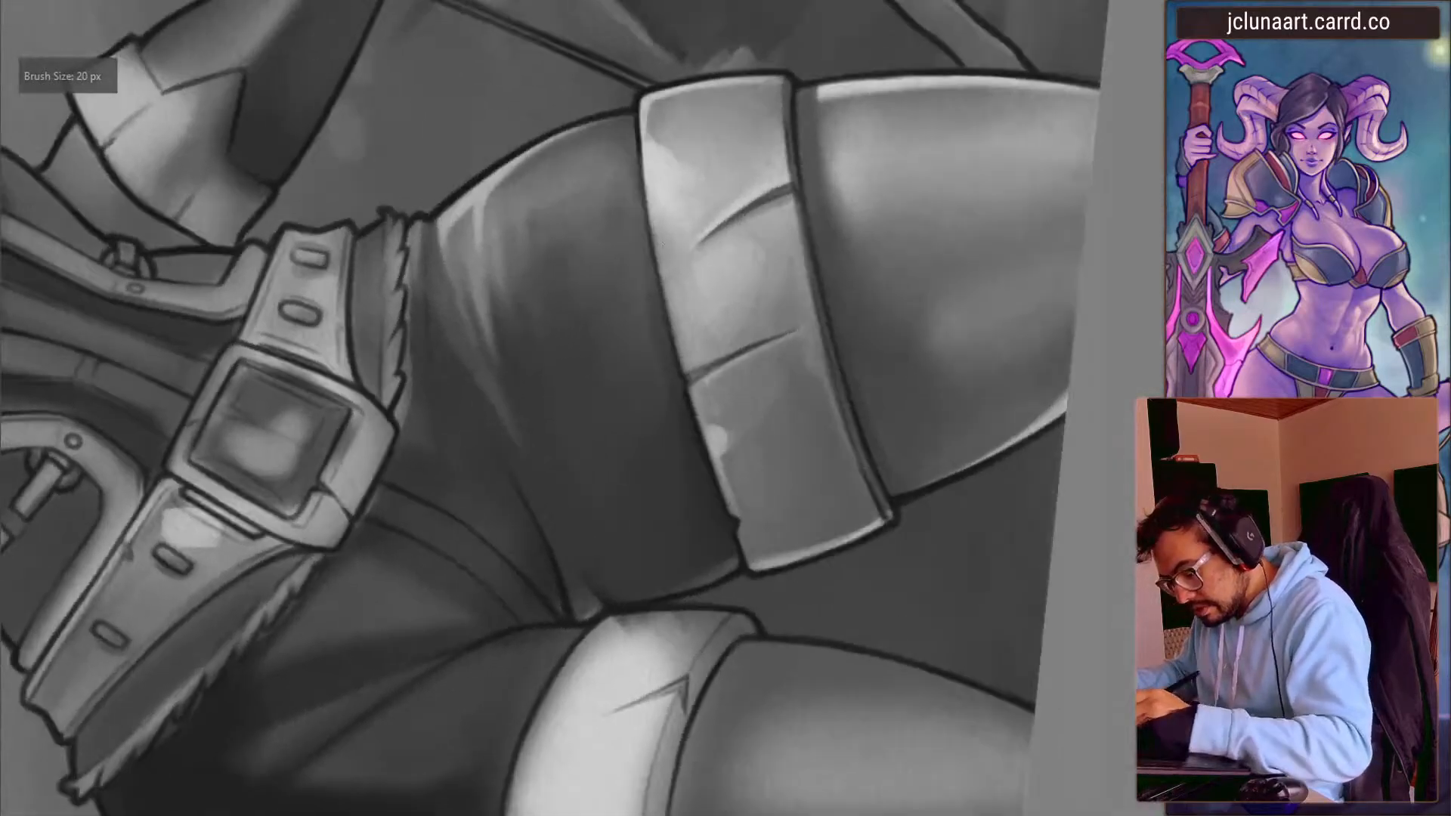
{"action": "key", "text": "bracketleft"}
{"action": "key", "text": "bracketright"}
{"action": "key", "text": "bracketright"}
{"action": "key", "text": "bracketright"}
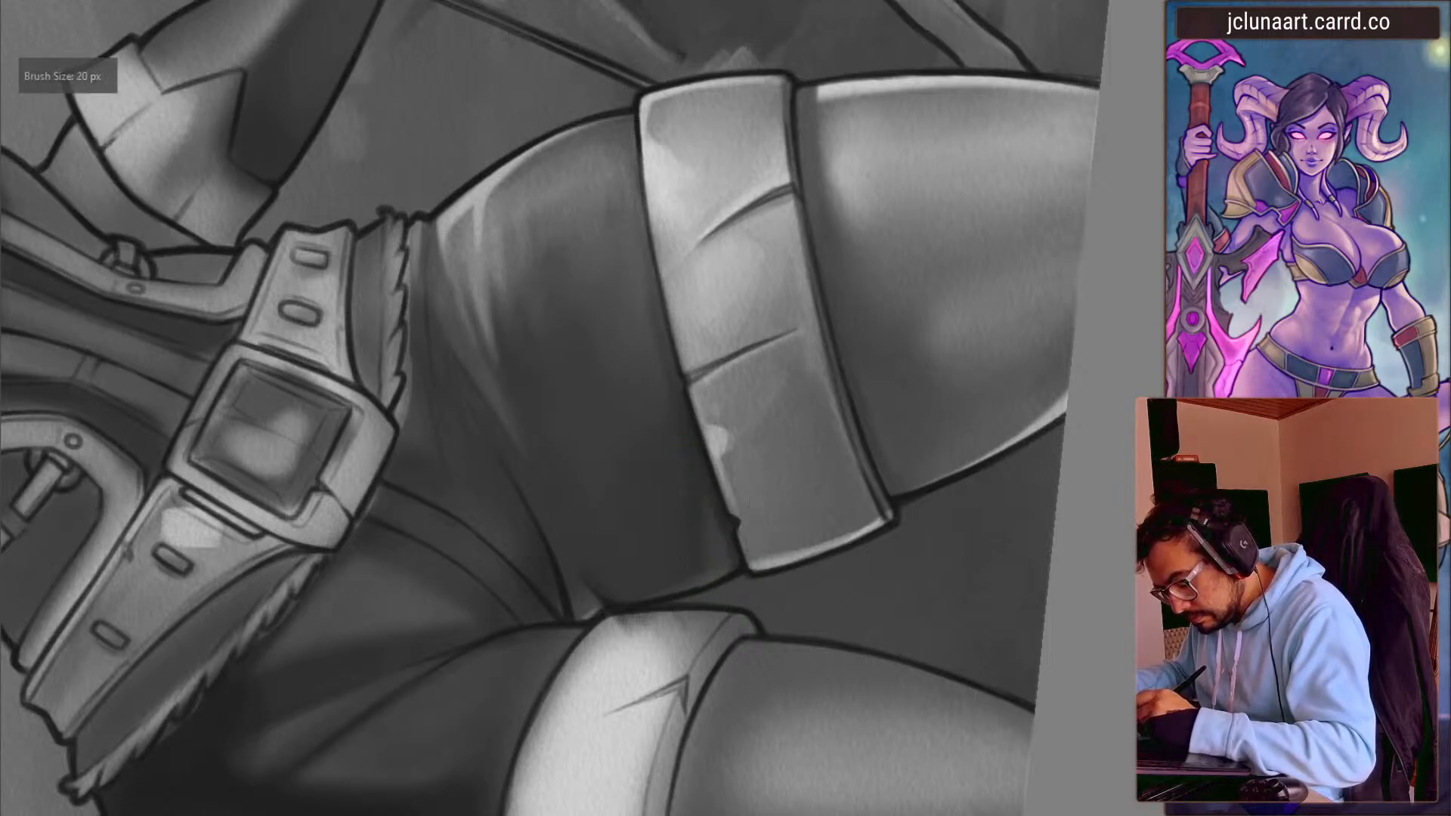
- Darken the crease between the crotch seam and the thigh with a 28 to 30 px brush
{"action": "mouse_move", "coordinate": [470, 563]}
{"action": "left_mouse_down"}
{"action": "mouse_move", "coordinate": [285, 525]}
{"action": "mouse_move", "coordinate": [262, 544]}
{"action": "mouse_move", "coordinate": [216, 467]}
{"action": "left_mouse_up"}
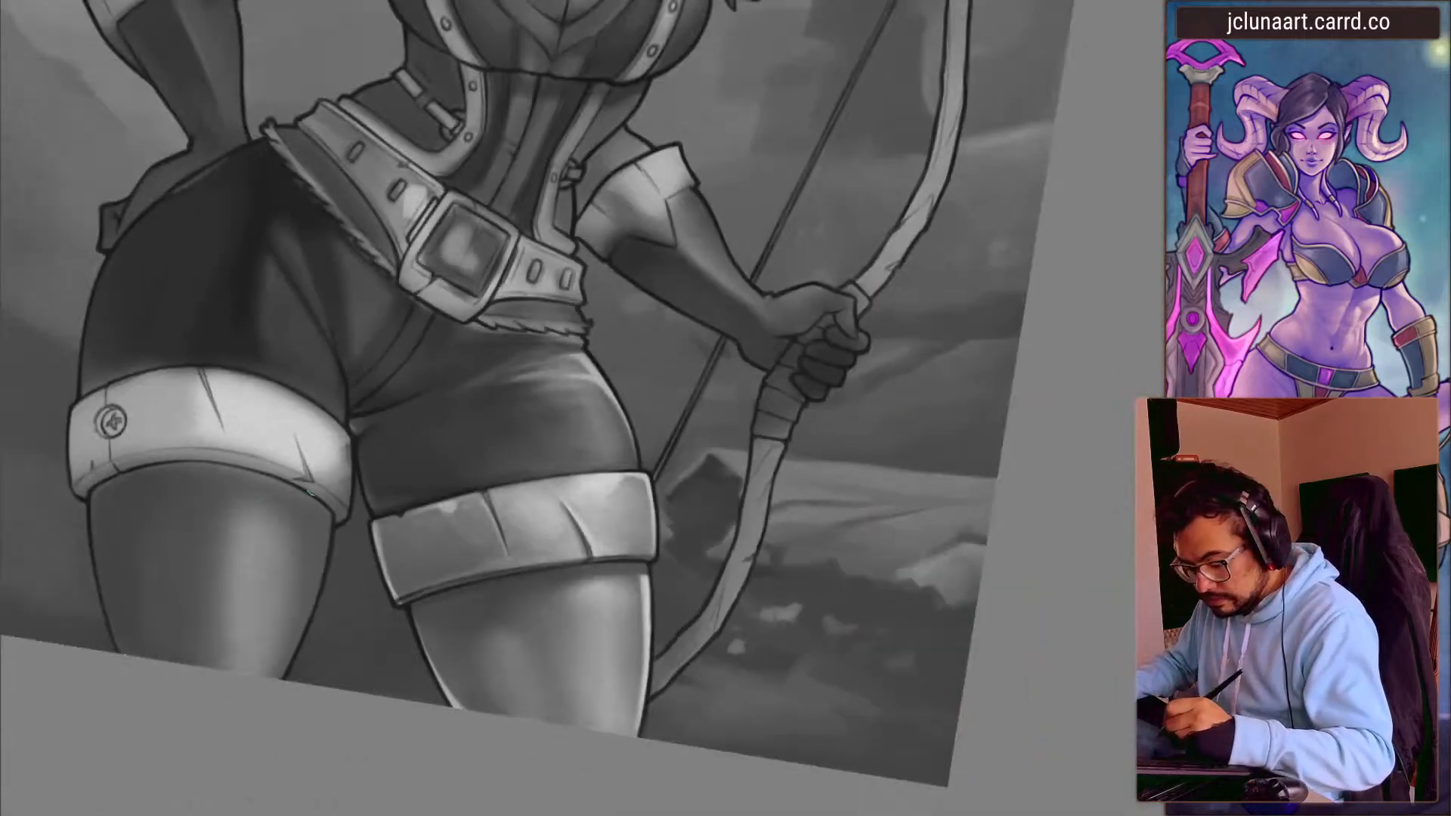
{"action": "mouse_move", "coordinate": [315, 510]}
{"action": "left_mouse_down"}
{"action": "mouse_move", "coordinate": [693, 590]}
{"action": "mouse_move", "coordinate": [298, 544]}
{"action": "mouse_move", "coordinate": [677, 533]}
{"action": "left_mouse_up"}
{"action": "key", "text": "bracketright"}
{"action": "key", "text": "bracketright"}
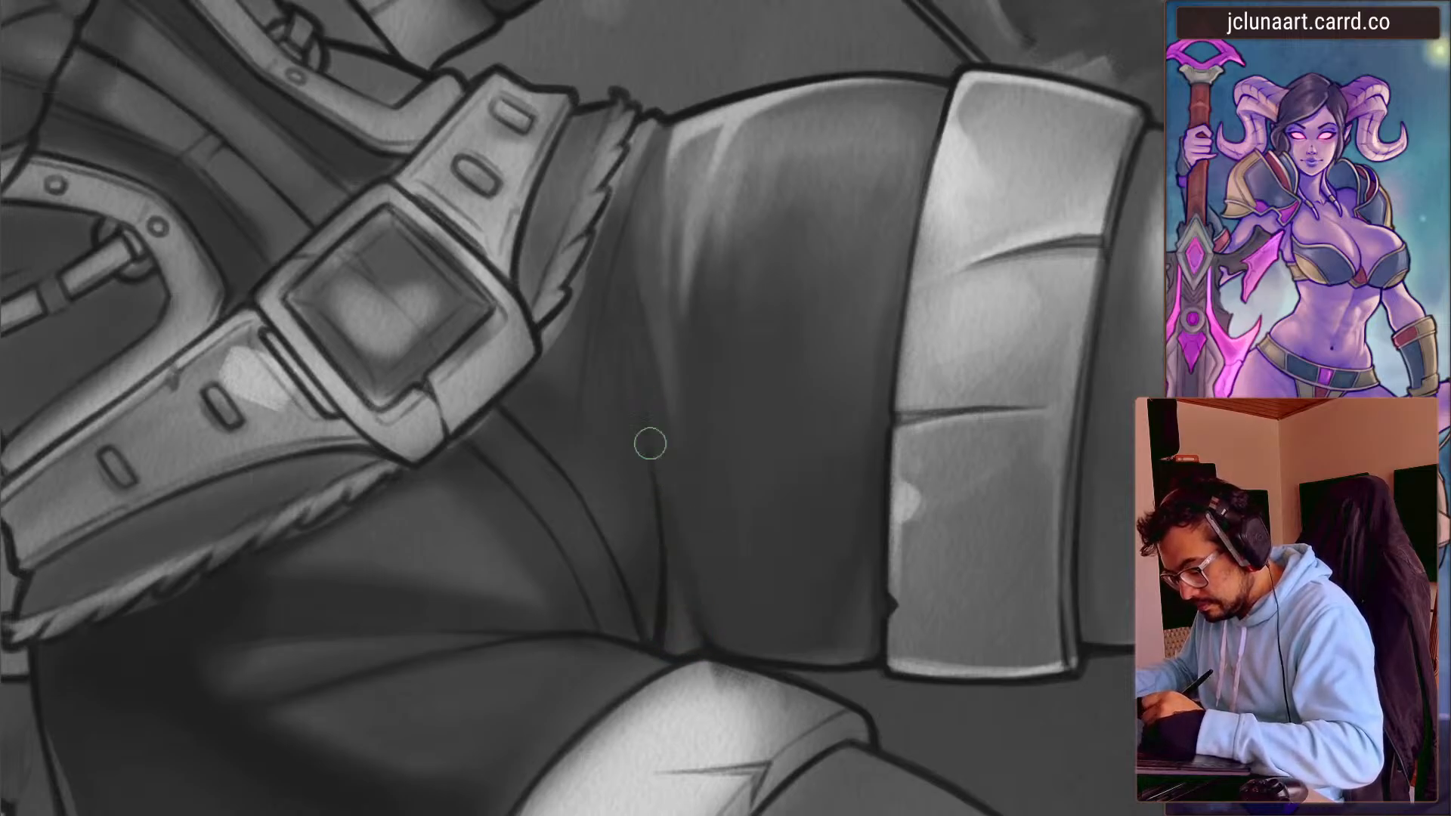
{"action": "key", "text": "bracketright"}
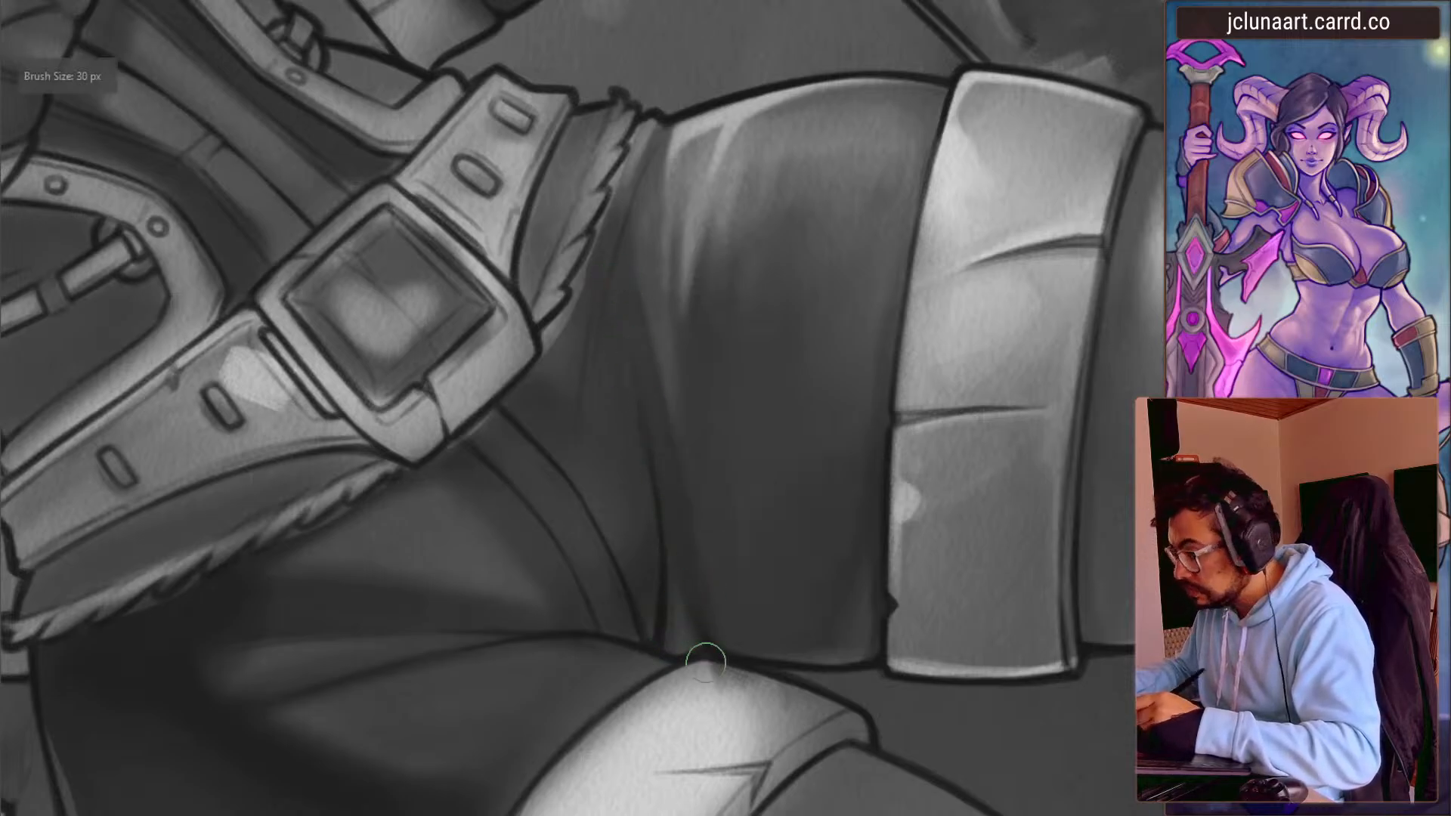
{"action": "left_click", "coordinate": [703, 538]}
{"action": "left_click_drag", "start_coordinate": [635, 585], "coordinate": [654, 586]}
{"action": "key", "text": "bracketright"}
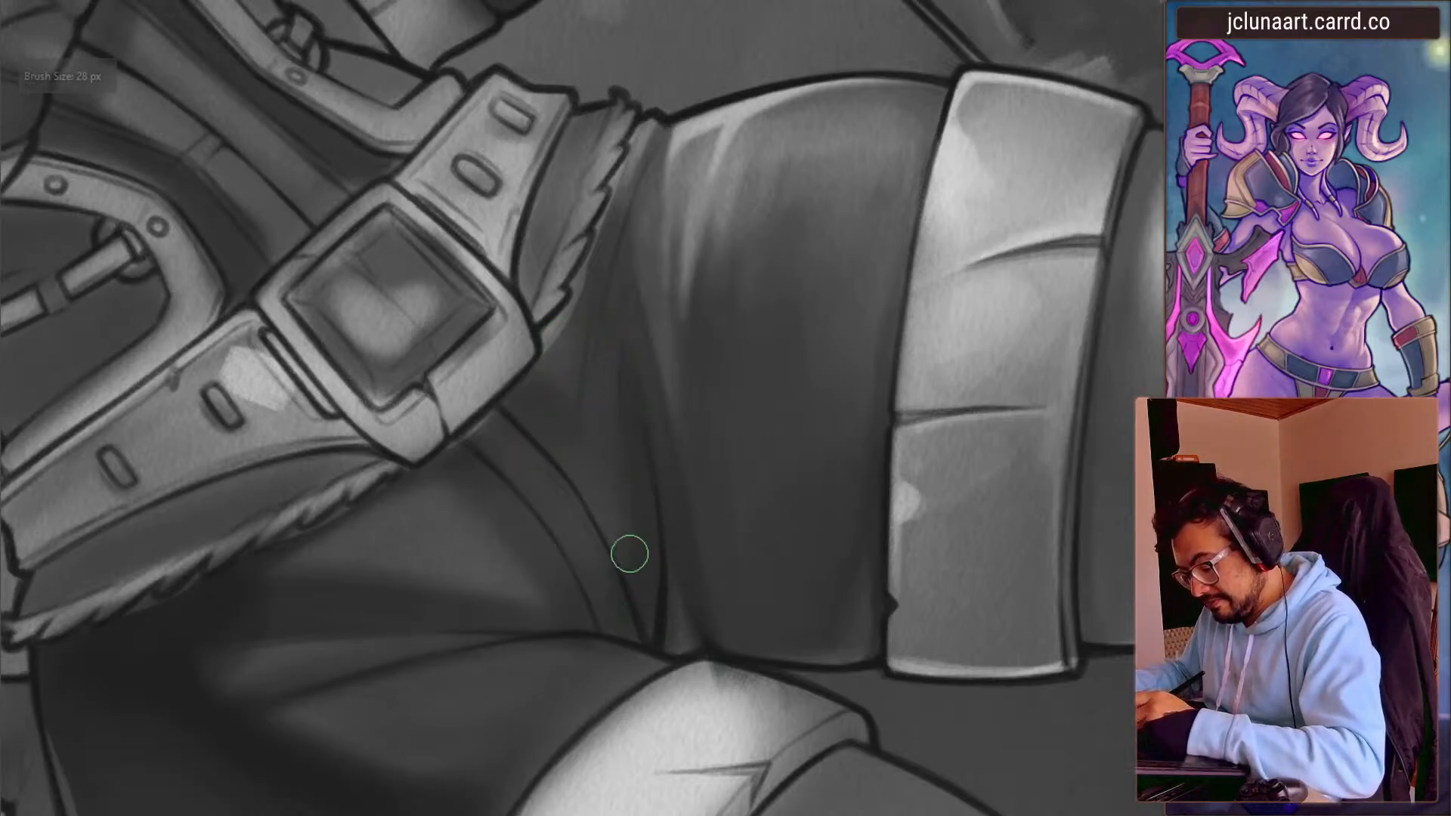
- Sample greys between the seam and the fur trim and deepen the fold shadow running up to the belt
{"action": "key", "text": "bracketright"}
{"action": "key", "text": "r"}
{"action": "mouse_move", "coordinate": [632, 592]}
{"action": "left_mouse_down"}
{"action": "mouse_move", "coordinate": [427, 215]}
{"action": "mouse_move", "coordinate": [441, 249]}
{"action": "left_mouse_up"}
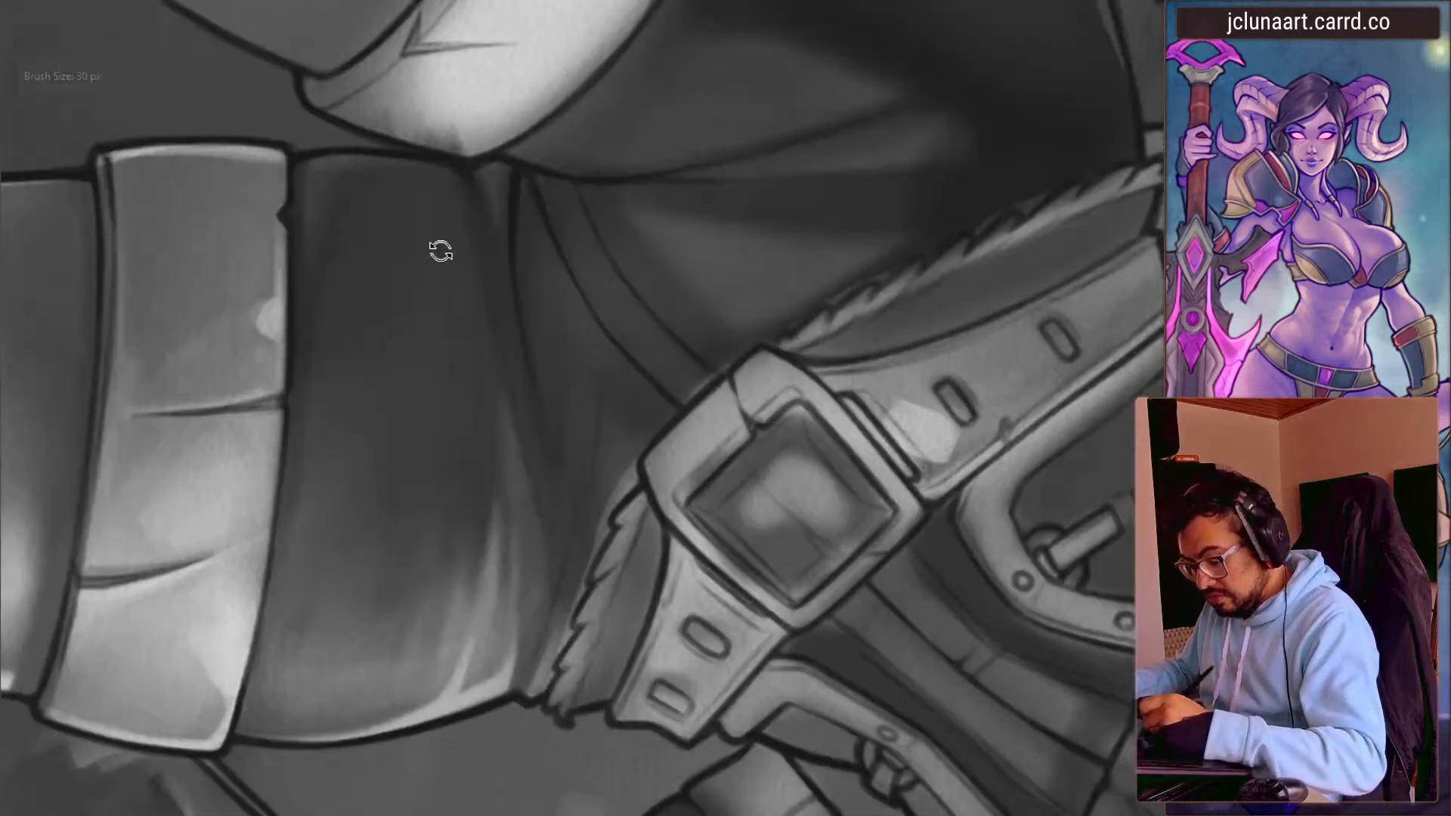
{"action": "key", "text": "bracketleft"}
{"action": "left_click", "coordinate": [560, 292], "text": "ctrl"}
{"action": "left_click_drag", "start_coordinate": [568, 318], "coordinate": [575, 547]}
{"action": "left_click", "coordinate": [561, 553], "text": "ctrl"}
- Paint soft lighter streaks on the cloth between the belt buckle and the thigh fold with a 24 px brush
{"action": "key", "text": "r"}
{"action": "mouse_move", "coordinate": [592, 346]}
{"action": "left_mouse_down"}
{"action": "mouse_move", "coordinate": [398, 544]}
{"action": "mouse_move", "coordinate": [446, 408]}
{"action": "left_mouse_up"}
{"action": "key", "text": "bracketleft"}
{"action": "key", "text": "bracketleft"}
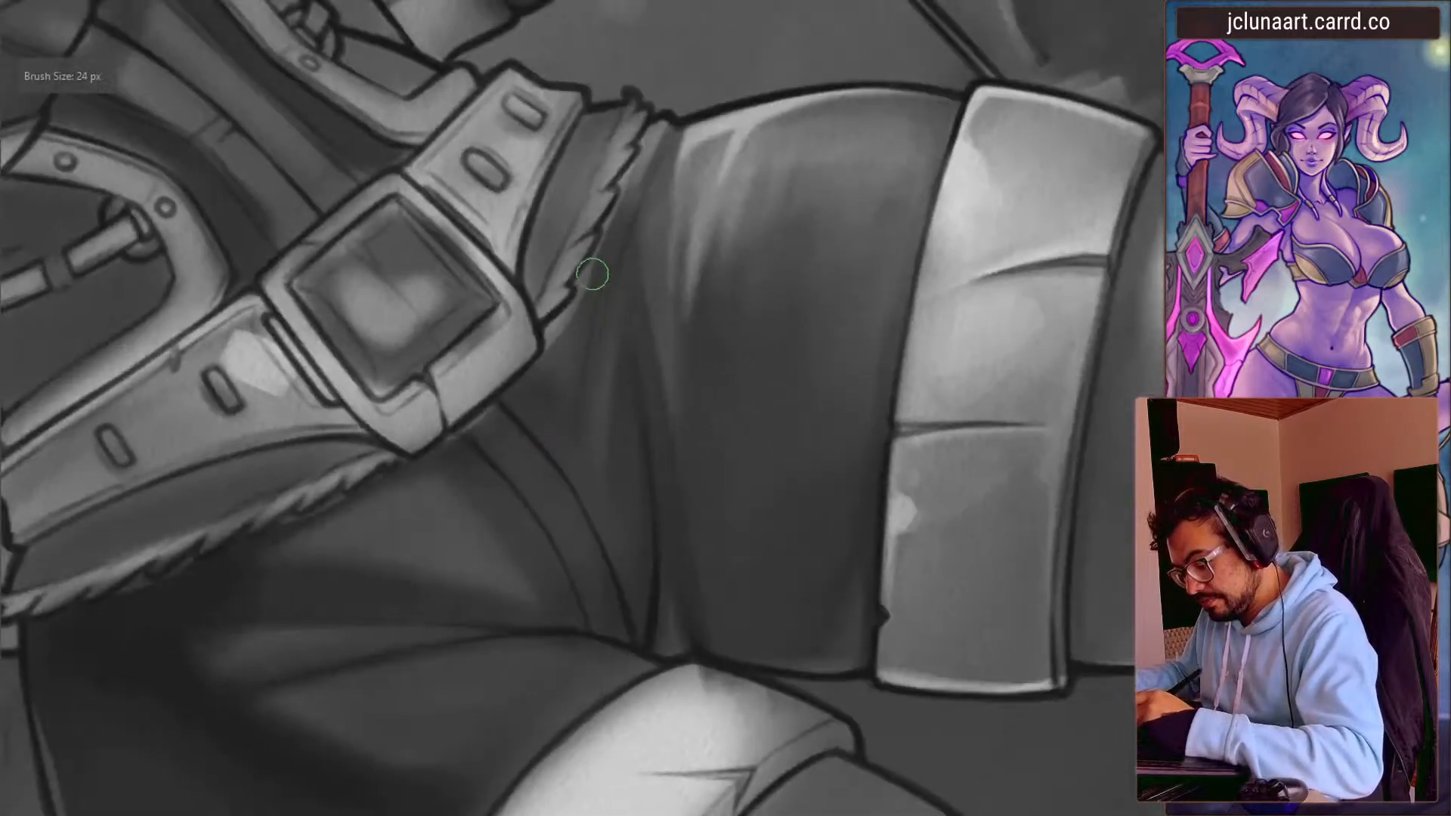
{"action": "key", "text": "r"}
{"action": "left_click_drag", "start_coordinate": [595, 272], "coordinate": [537, 428]}
- Refine the fold shading from the fur trim down to the crotch seam with a 28 px brush
{"action": "key", "text": "bracketleft"}
{"action": "key", "text": "bracketleft"}
{"action": "key", "text": "bracketleft"}
{"action": "left_click_drag", "start_coordinate": [535, 215], "coordinate": [532, 108]}
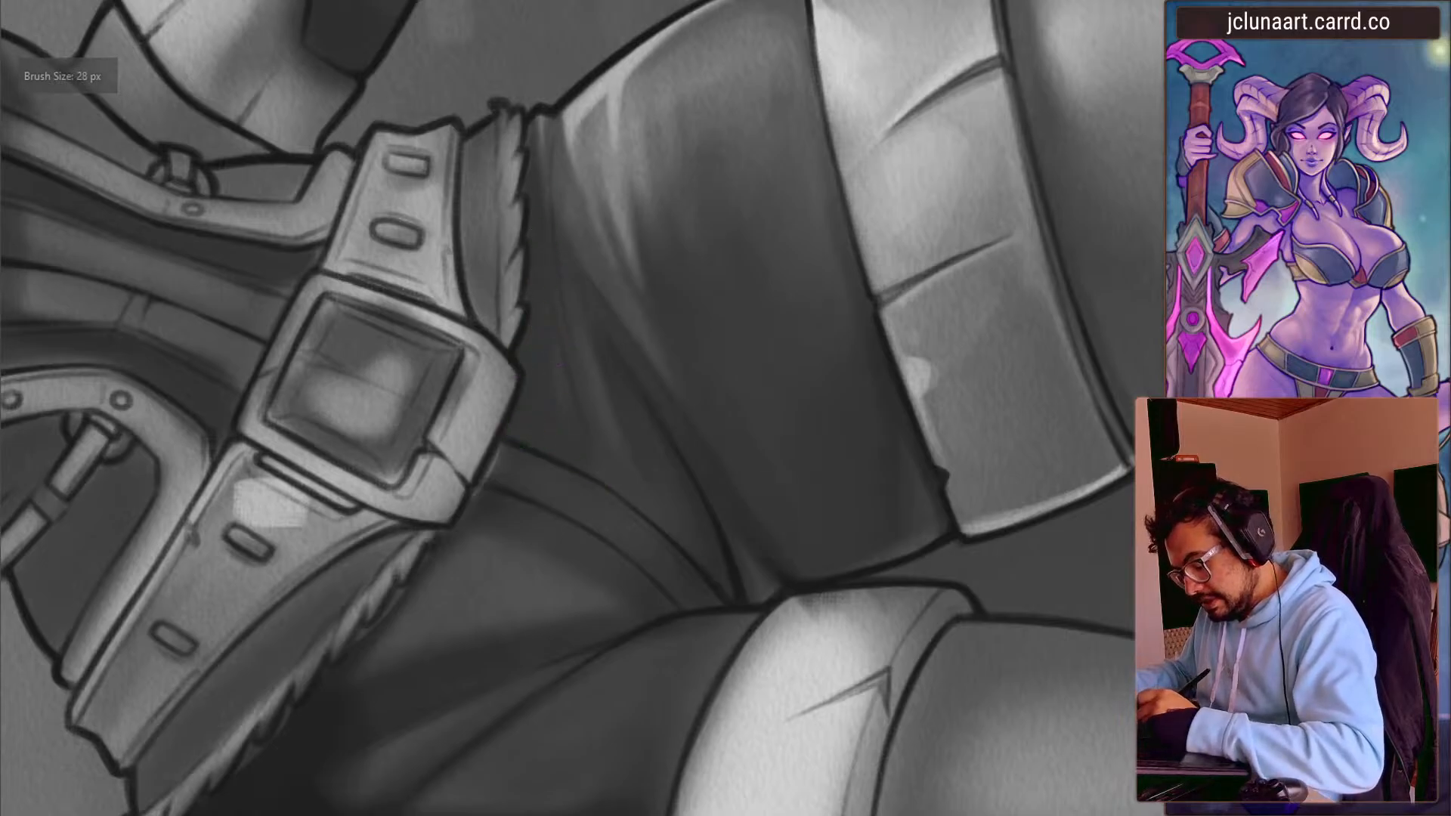
{"action": "key", "text": "r"}
{"action": "mouse_move", "coordinate": [337, 507]}
{"action": "left_mouse_down"}
{"action": "mouse_move", "coordinate": [356, 480]}
{"action": "mouse_move", "coordinate": [567, 356]}
{"action": "mouse_move", "coordinate": [361, 497]}
{"action": "mouse_move", "coordinate": [543, 474]}
{"action": "left_mouse_up"}
{"action": "key", "text": "bracketleft"}
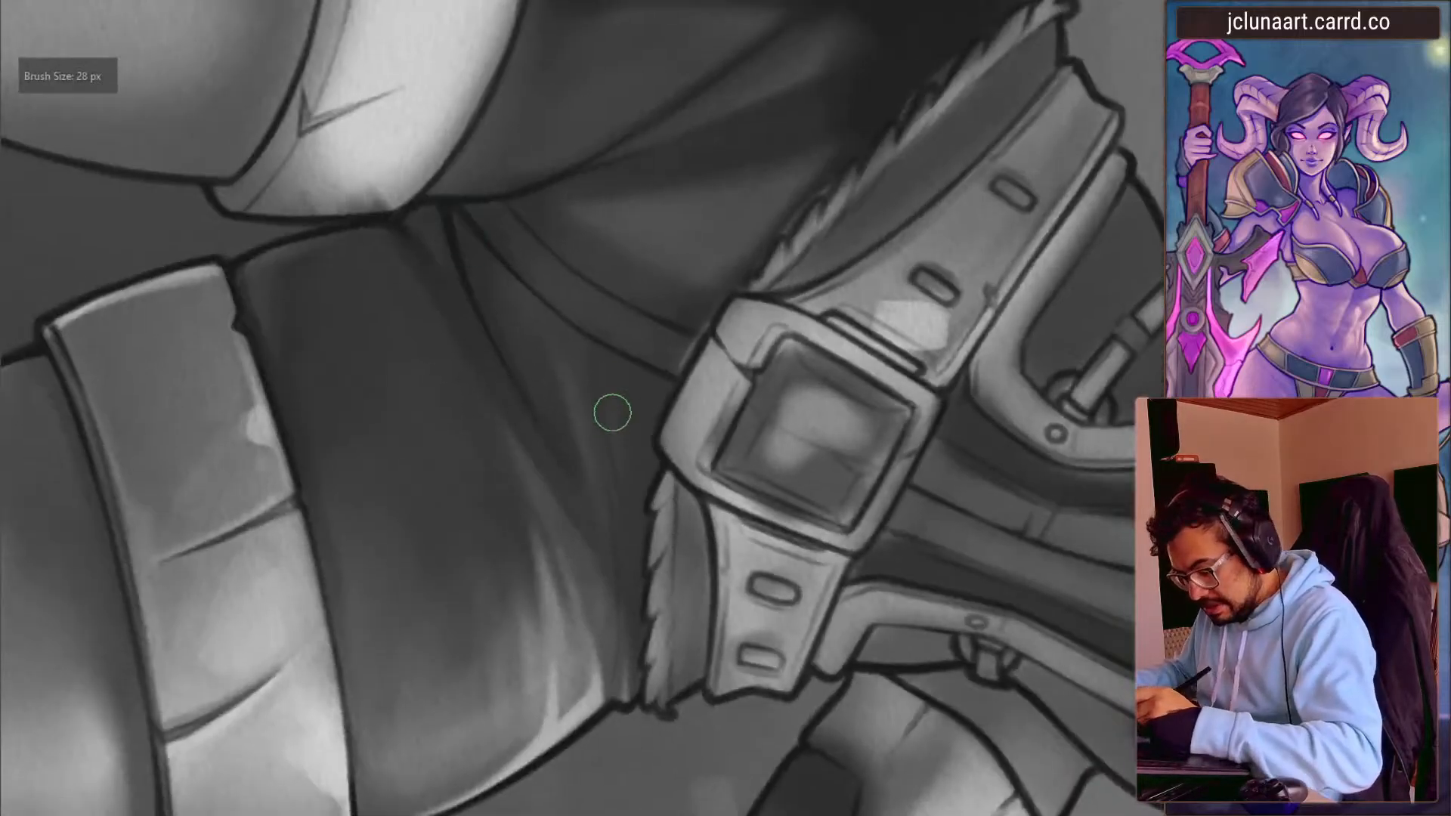
- Refine the dark fold shading on the shorts between the thigh edge and the crotch seam with a 16 to 30 px brush
{"action": "key", "text": "bracketleft"}
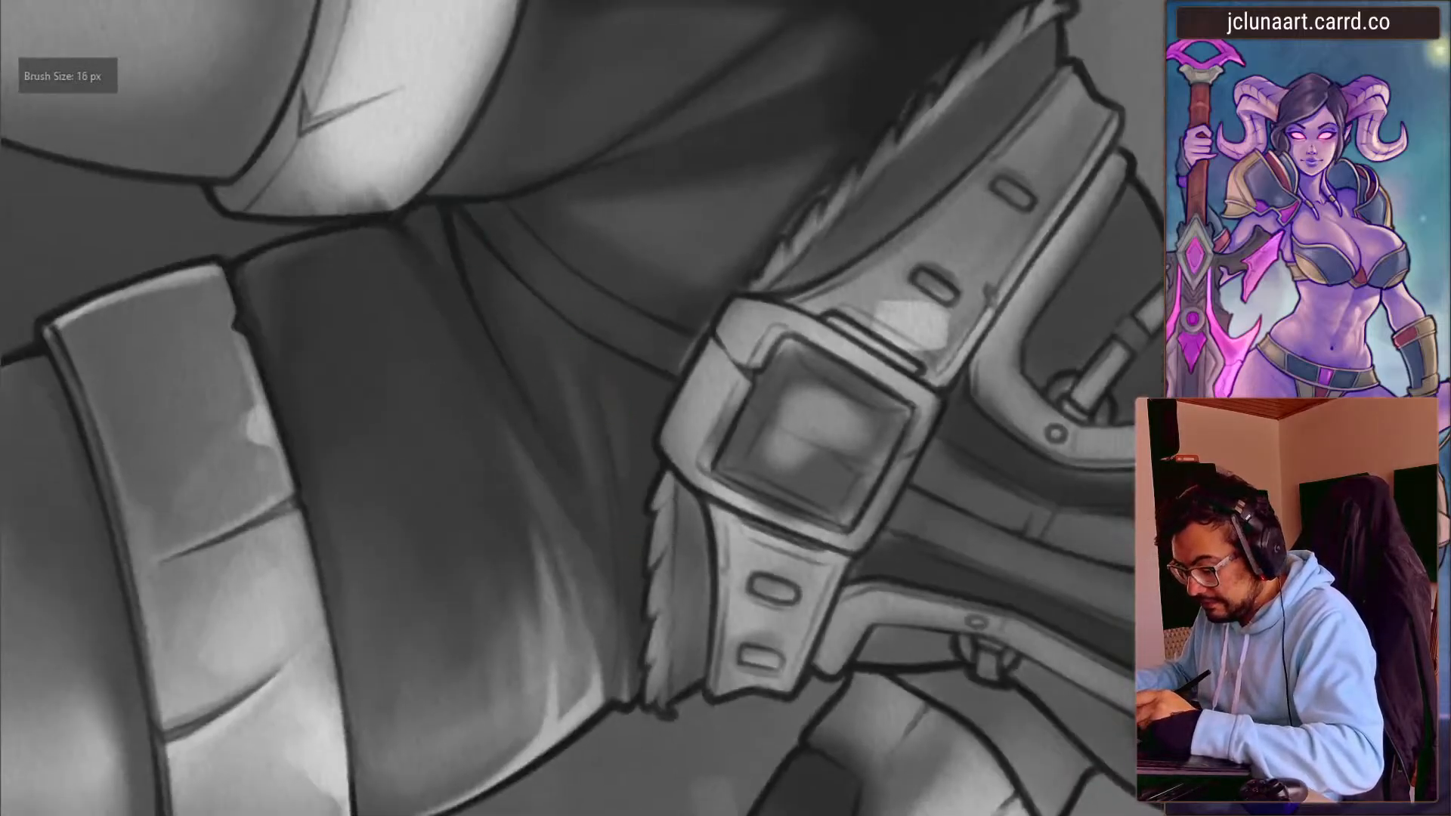
{"action": "mouse_move", "coordinate": [423, 189]}
{"action": "left_mouse_down"}
{"action": "mouse_move", "coordinate": [295, 599]}
{"action": "mouse_move", "coordinate": [567, 560]}
{"action": "left_mouse_up"}
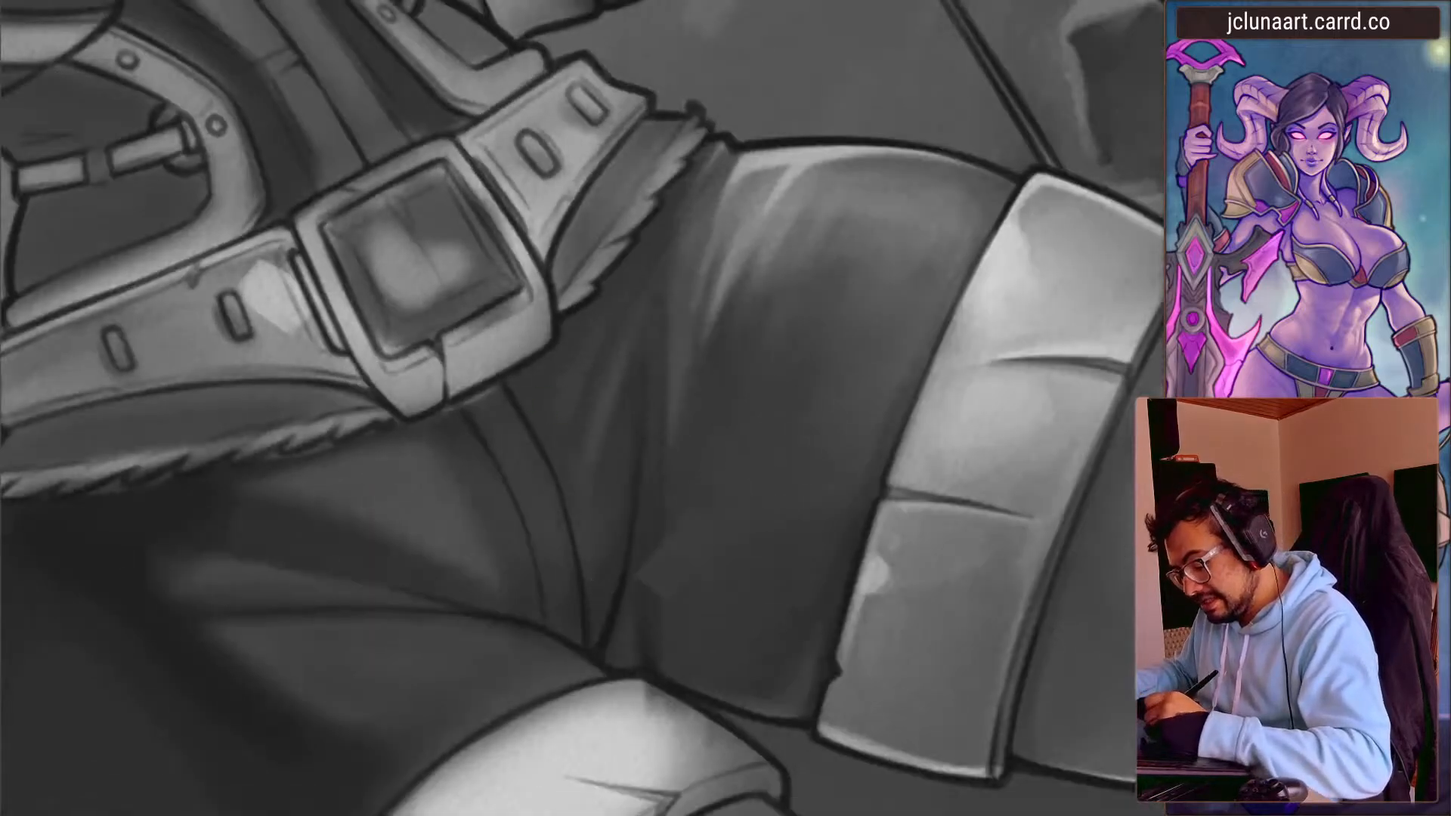
{"action": "key", "text": "bracketright"}
{"action": "left_click_drag", "start_coordinate": [461, 397], "coordinate": [406, 176]}
{"action": "key", "text": "bracketright"}
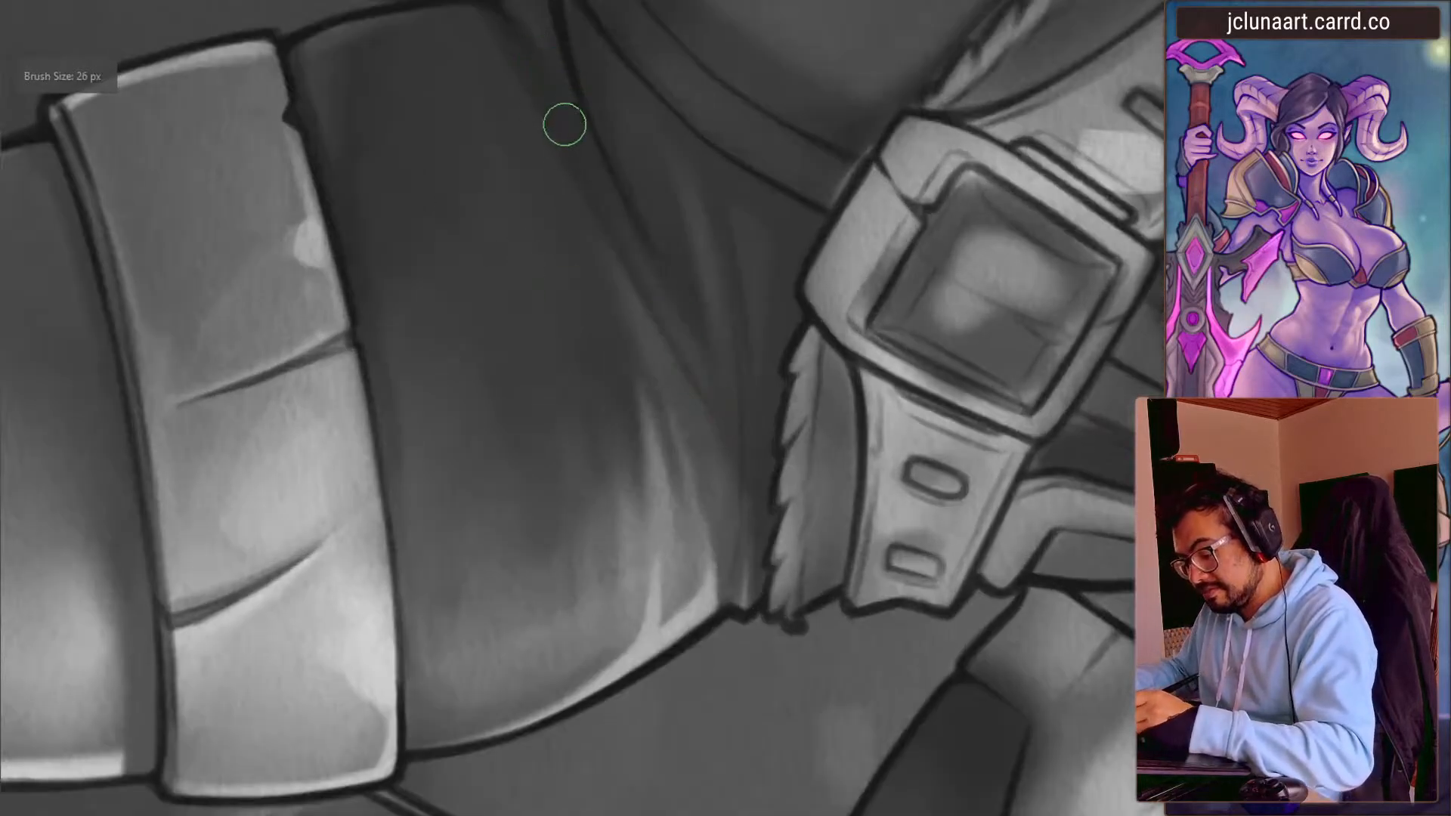
{"action": "left_click_drag", "start_coordinate": [577, 211], "coordinate": [562, 392]}
{"action": "key", "text": "bracketright"}
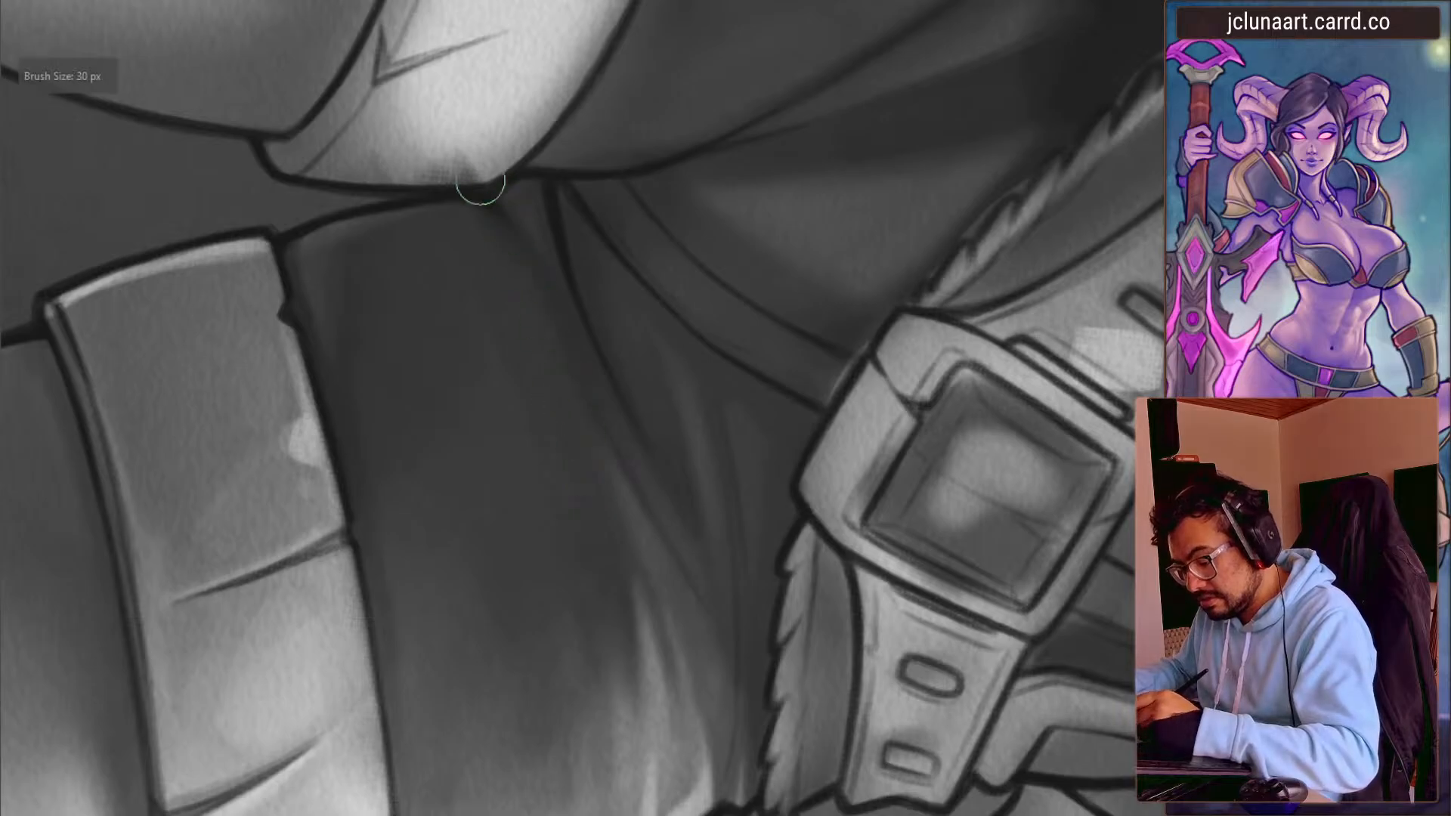
{"action": "left_click_drag", "start_coordinate": [402, 358], "coordinate": [404, 559]}
{"action": "left_click_drag", "start_coordinate": [530, 147], "coordinate": [330, 506]}
- Check the mirrored full figure, sample greys and touch up the tones on the thigh of the shorts
{"action": "key", "text": "m"}
{"action": "left_click_drag", "start_coordinate": [372, 618], "coordinate": [373, 690]}
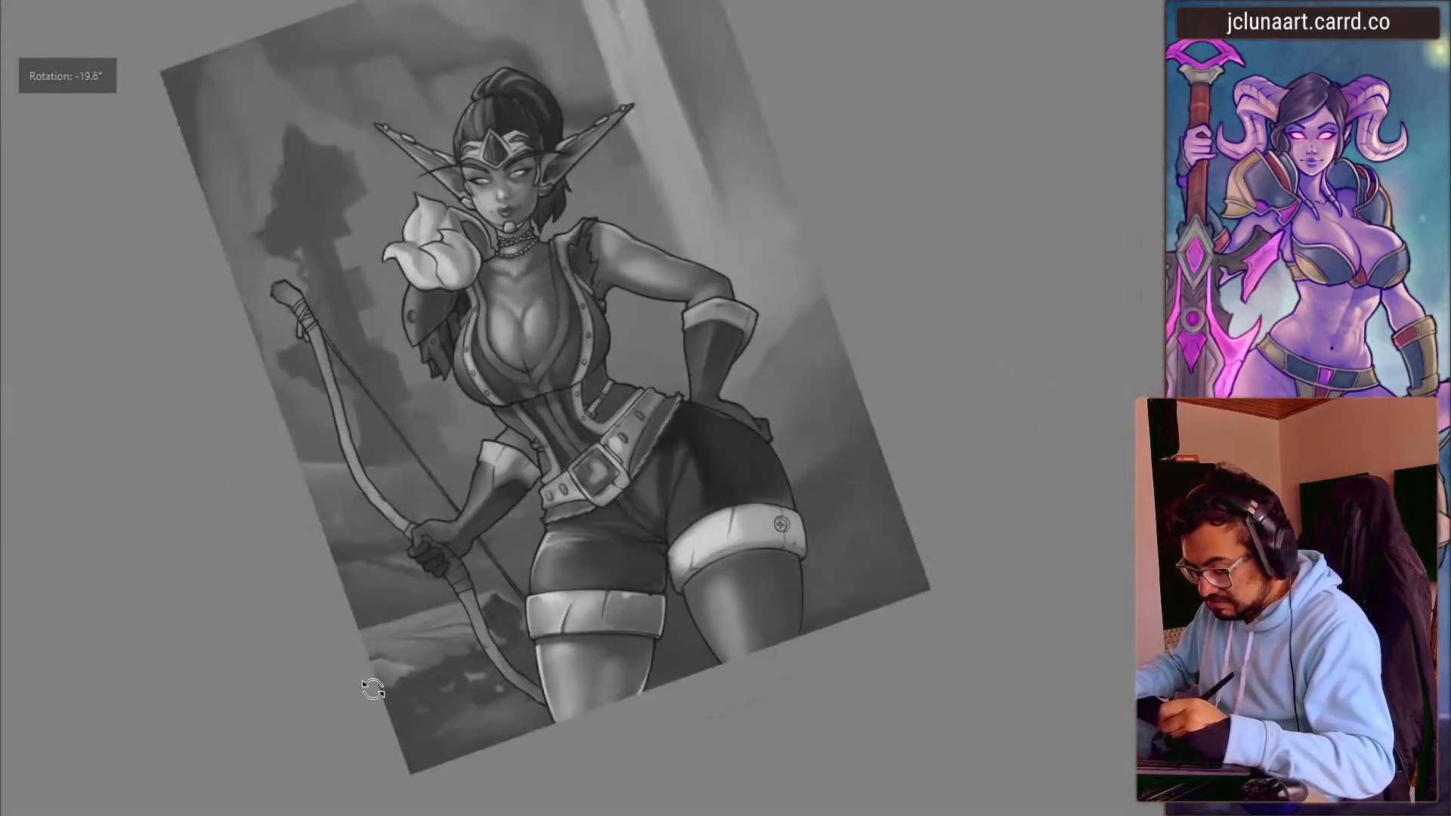
{"action": "left_click_drag", "start_coordinate": [364, 555], "coordinate": [479, 652]}
{"action": "left_click_drag", "start_coordinate": [657, 547], "coordinate": [646, 302]}
{"action": "left_click_drag", "start_coordinate": [495, 371], "coordinate": [506, 457]}
{"action": "left_click_drag", "start_coordinate": [616, 352], "coordinate": [579, 280]}
{"action": "left_click", "coordinate": [398, 55], "text": "ctrl"}
{"action": "mouse_move", "coordinate": [804, 283]}
{"action": "left_mouse_down"}
{"action": "mouse_move", "coordinate": [803, 245]}
{"action": "mouse_move", "coordinate": [864, 309]}
{"action": "left_mouse_up"}
{"action": "left_click", "coordinate": [879, 317], "text": "ctrl"}
{"action": "mouse_move", "coordinate": [769, 139]}
{"action": "left_mouse_down"}
{"action": "mouse_move", "coordinate": [862, 336]}
{"action": "mouse_move", "coordinate": [834, 502]}
{"action": "left_mouse_up"}
- Blend broad soft tones over the shorts' thigh with a larger brush and a freshly sampled grey
{"action": "key", "text": "bracketright"}
{"action": "key", "text": "bracketright"}
{"action": "key", "text": "bracketright"}
{"action": "key", "text": "bracketright"}
{"action": "key", "text": "bracketright"}
{"action": "left_click", "coordinate": [829, 521], "text": "ctrl"}
{"action": "key", "text": "bracketright"}
{"action": "mouse_move", "coordinate": [368, 543]}
{"action": "left_mouse_down"}
{"action": "mouse_move", "coordinate": [399, 232]}
{"action": "mouse_move", "coordinate": [531, 188]}
{"action": "left_mouse_up"}
{"action": "mouse_move", "coordinate": [355, 508]}
{"action": "left_mouse_down"}
{"action": "mouse_move", "coordinate": [340, 285]}
{"action": "mouse_move", "coordinate": [471, 160]}
{"action": "left_mouse_up"}
- Deepen the inner-thigh shadow just above the cuff with sampled dark greys and a brush of about 63 px
{"action": "left_click", "coordinate": [562, 552], "text": "ctrl"}
{"action": "key", "text": "bracketleft"}
{"action": "key", "text": "bracketleft"}
{"action": "key", "text": "bracketleft"}
{"action": "key", "text": "bracketleft"}
{"action": "key", "text": "bracketleft"}
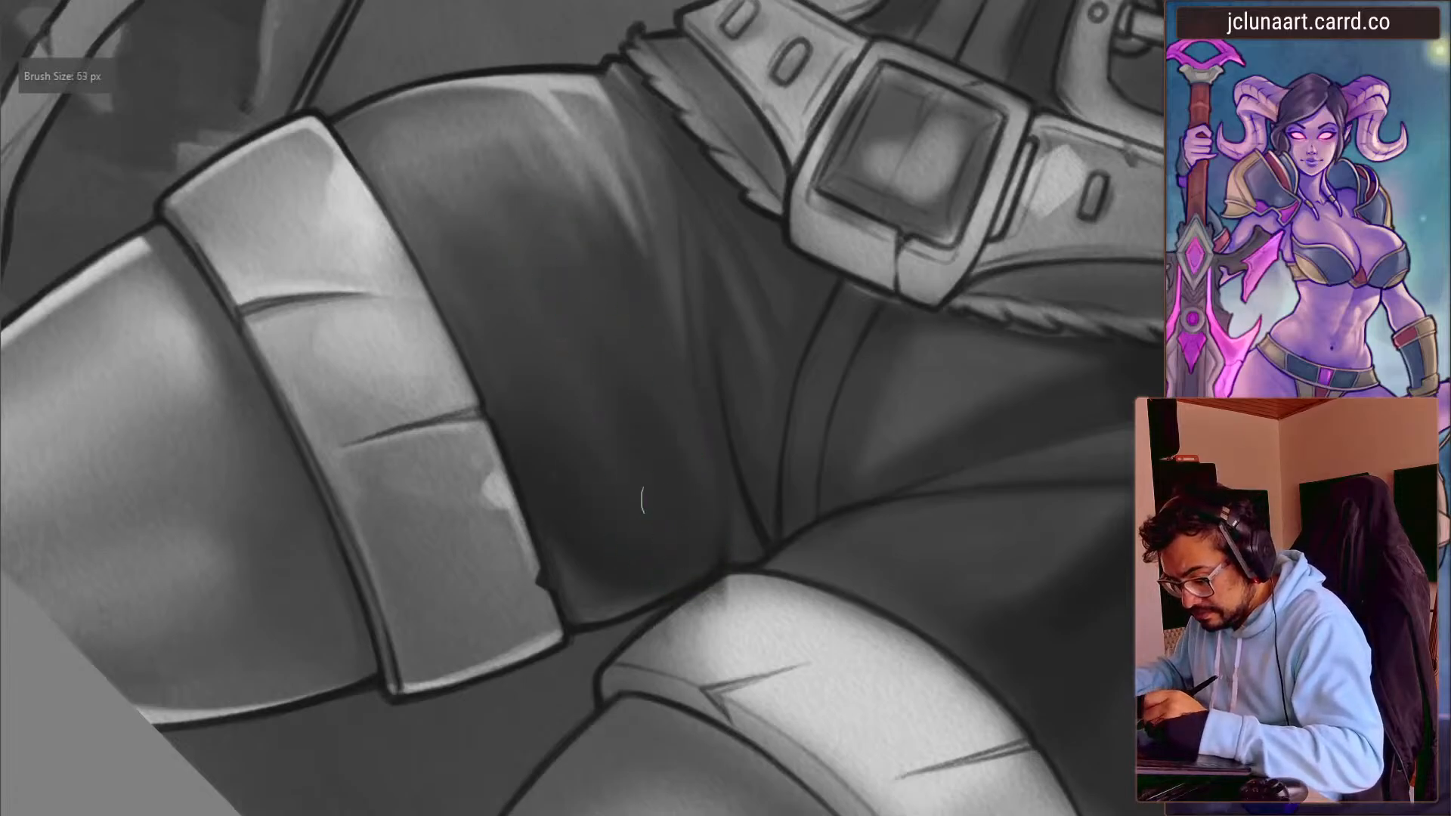
{"action": "key", "text": "bracketright"}
{"action": "left_click", "coordinate": [605, 543], "text": "ctrl"}
{"action": "mouse_move", "coordinate": [402, 425]}
{"action": "left_mouse_down"}
{"action": "mouse_move", "coordinate": [373, 526]}
{"action": "mouse_move", "coordinate": [332, 490]}
{"action": "mouse_move", "coordinate": [328, 349]}
{"action": "left_mouse_up"}
{"action": "left_click_drag", "start_coordinate": [353, 435], "coordinate": [336, 473]}
{"action": "mouse_move", "coordinate": [277, 330]}
{"action": "left_mouse_down"}
{"action": "mouse_move", "coordinate": [279, 460]}
{"action": "mouse_move", "coordinate": [243, 284]}
{"action": "mouse_move", "coordinate": [308, 382]}
{"action": "mouse_move", "coordinate": [284, 342]}
{"action": "left_mouse_up"}
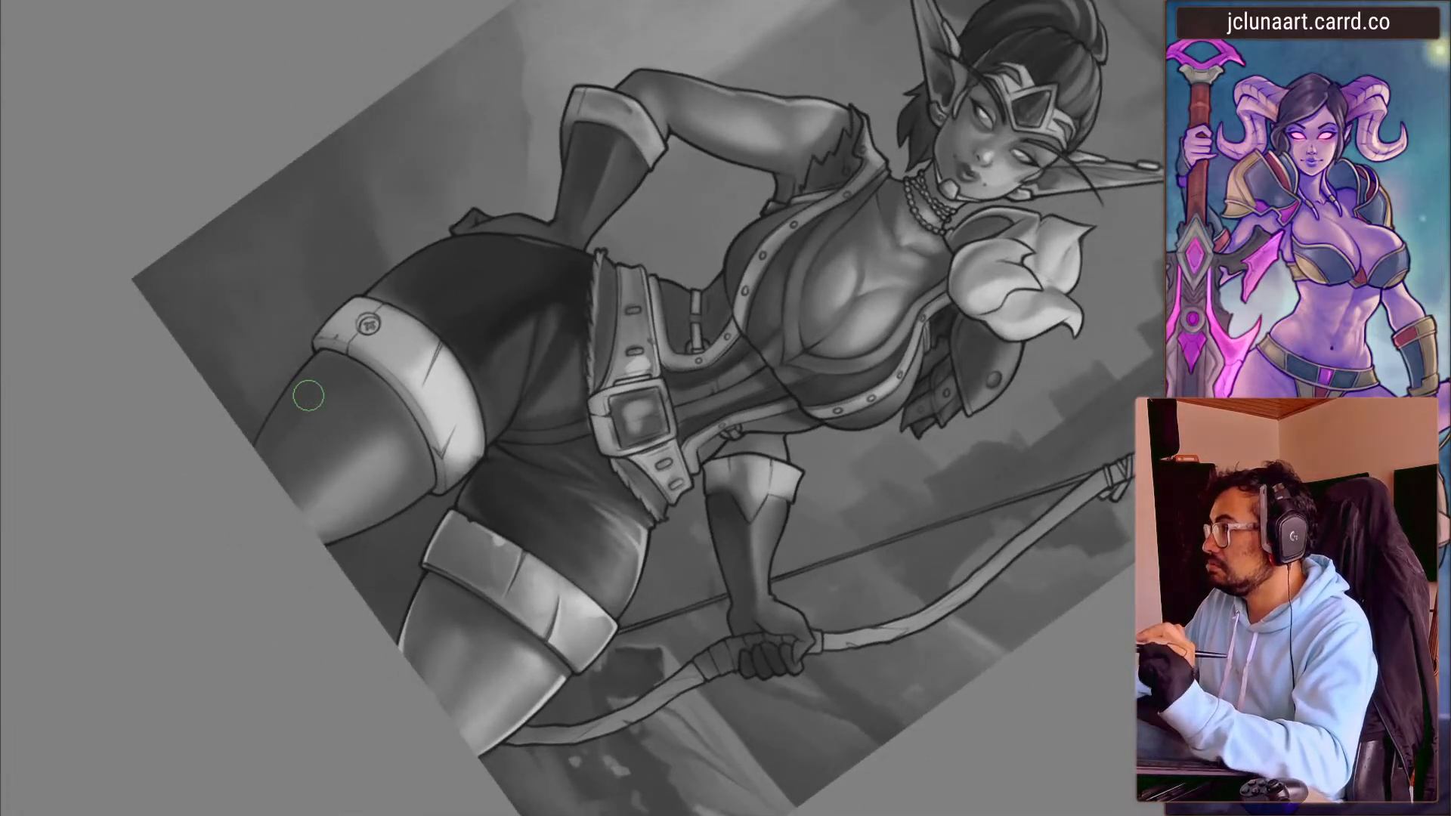
- Touch up the worn highlight near the outer edge of the thigh cuff with a 14 to 15 px brush
{"action": "mouse_move", "coordinate": [308, 396]}
{"action": "left_mouse_down"}
{"action": "mouse_move", "coordinate": [330, 379]}
{"action": "mouse_move", "coordinate": [344, 457]}
{"action": "mouse_move", "coordinate": [306, 295]}
{"action": "mouse_move", "coordinate": [328, 404]}
{"action": "left_mouse_up"}
{"action": "left_click_drag", "start_coordinate": [724, 495], "coordinate": [666, 365]}
{"action": "left_click_drag", "start_coordinate": [494, 446], "coordinate": [395, 308]}
{"action": "left_click_drag", "start_coordinate": [754, 574], "coordinate": [738, 541]}
{"action": "mouse_move", "coordinate": [370, 405]}
{"action": "left_mouse_down"}
{"action": "mouse_move", "coordinate": [443, 248]}
{"action": "mouse_move", "coordinate": [487, 219]}
{"action": "left_mouse_up"}
{"action": "key", "text": "bracketleft"}
{"action": "key", "text": "bracketleft"}
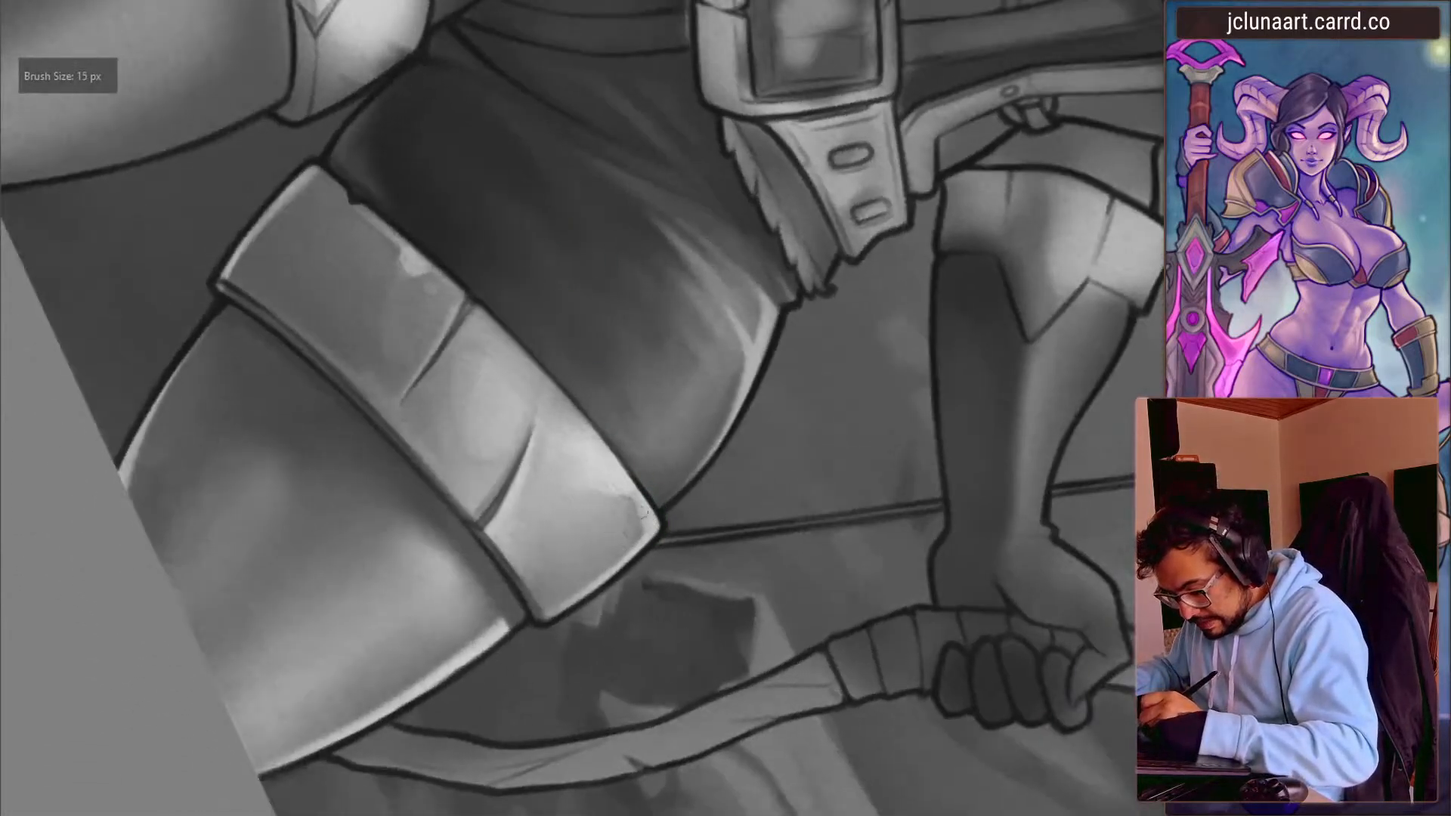
{"action": "key", "text": "5"}
{"action": "key", "text": "bracketleft"}
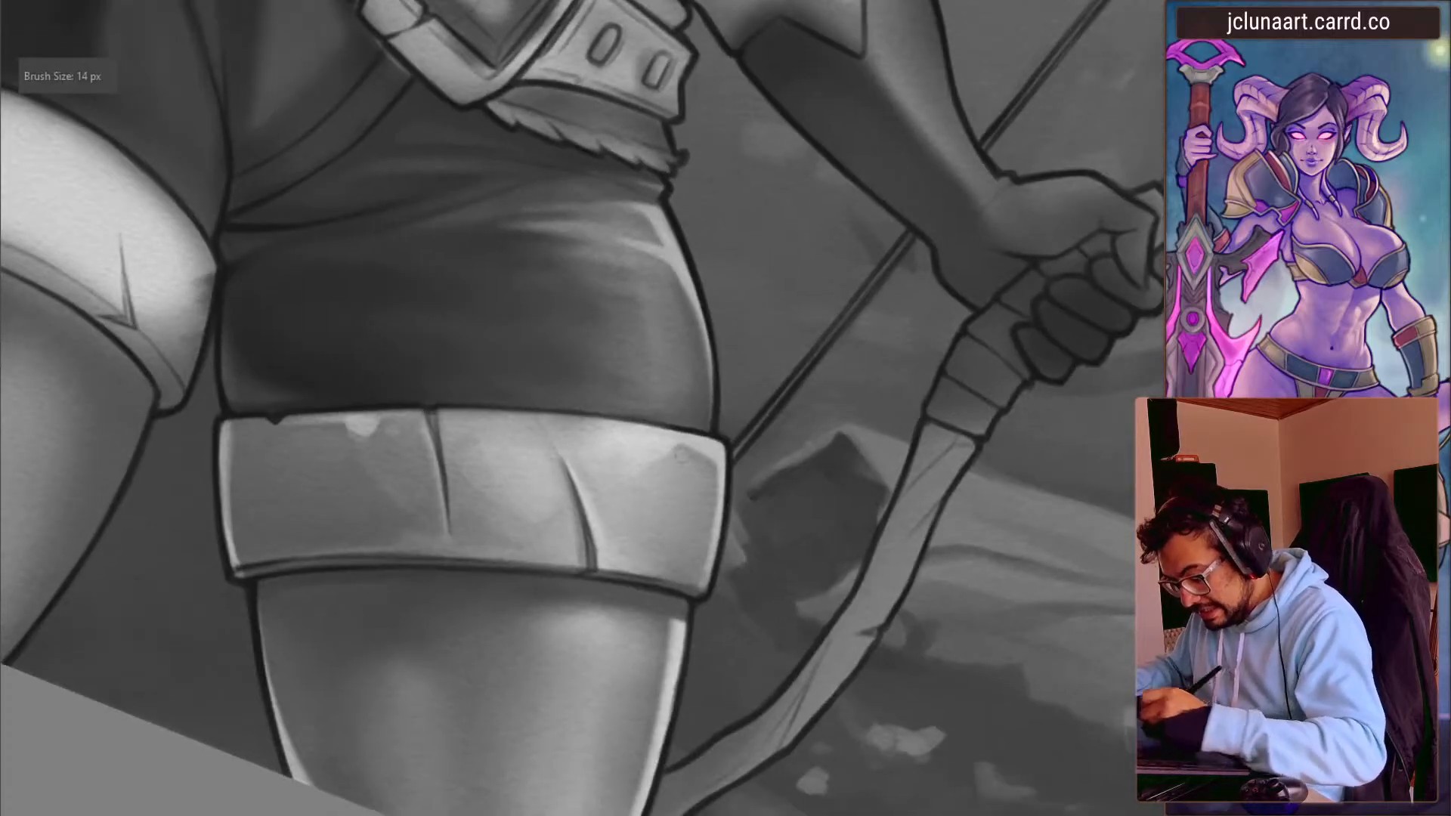
- Sample a grey on the torso and darken the breast contour along the neckline trim with a 12 px brush
{"action": "left_click_drag", "start_coordinate": [533, 580], "coordinate": [458, 684]}
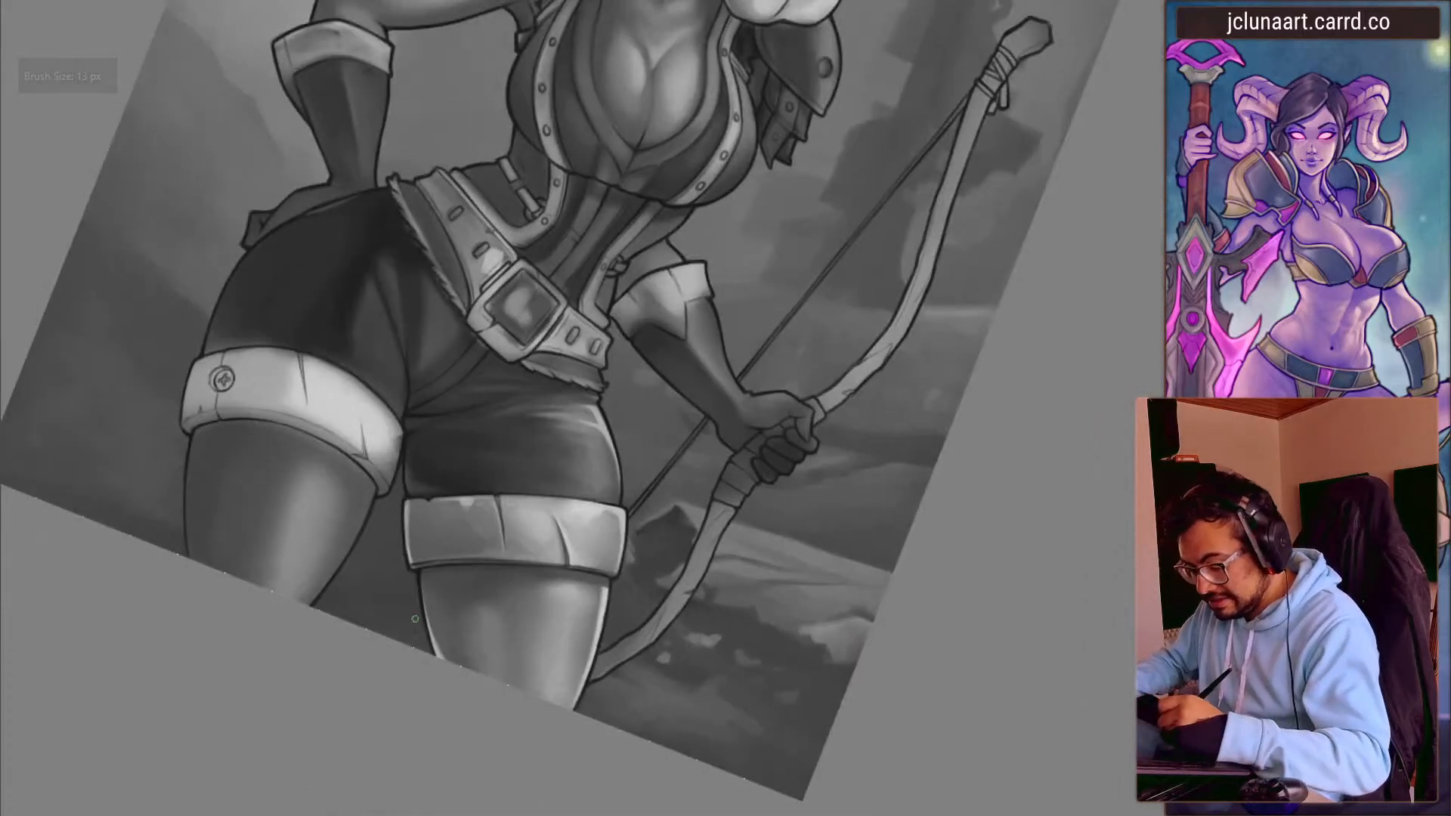
{"action": "key", "text": "m"}
{"action": "left_click_drag", "start_coordinate": [391, 440], "coordinate": [418, 366]}
{"action": "left_click_drag", "start_coordinate": [418, 204], "coordinate": [383, 355]}
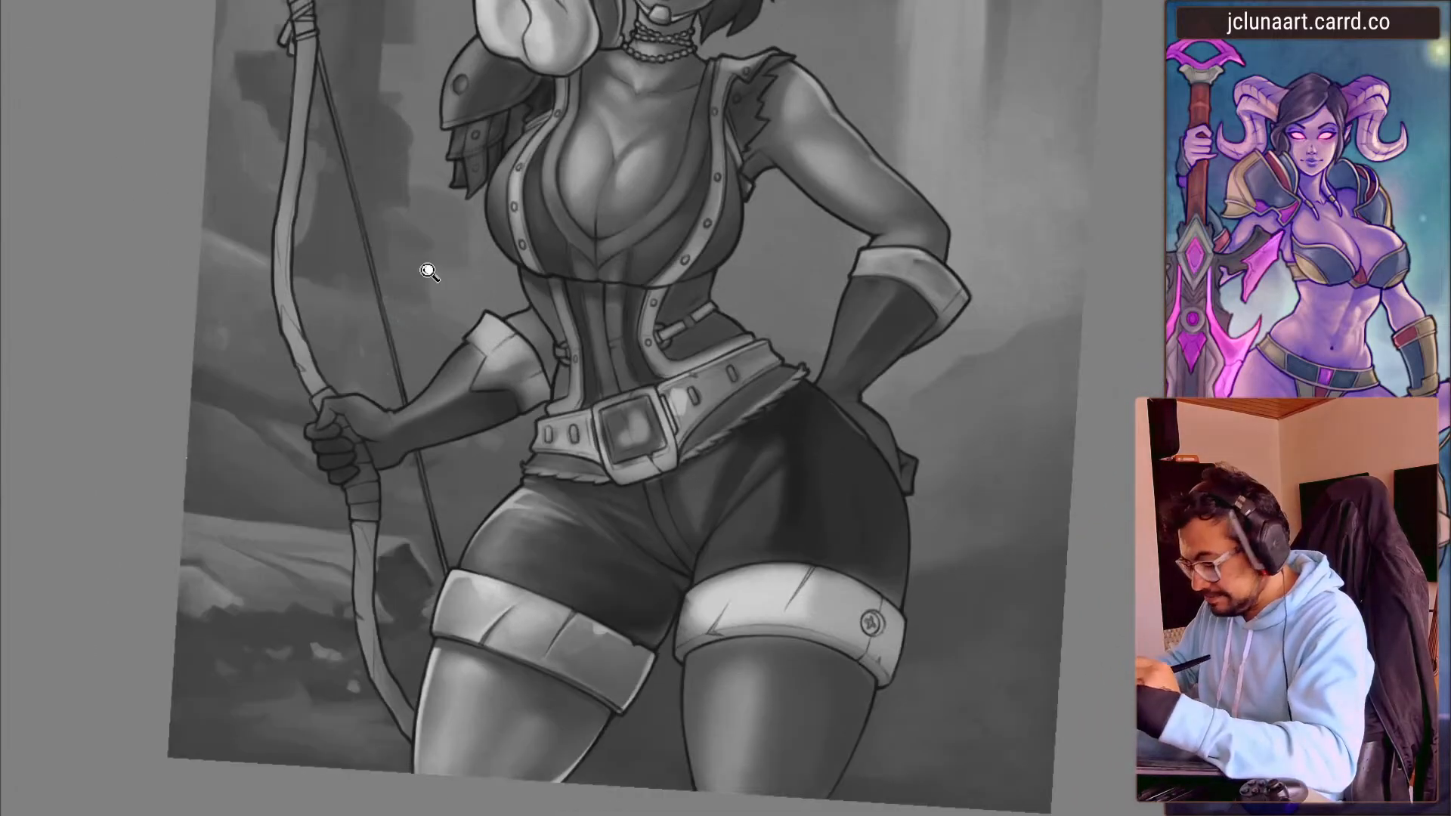
{"action": "key", "text": "m"}
{"action": "left_click_drag", "start_coordinate": [582, 340], "coordinate": [632, 317]}
{"action": "left_click_drag", "start_coordinate": [539, 332], "coordinate": [535, 353]}
{"action": "left_click_drag", "start_coordinate": [591, 175], "coordinate": [591, 235]}
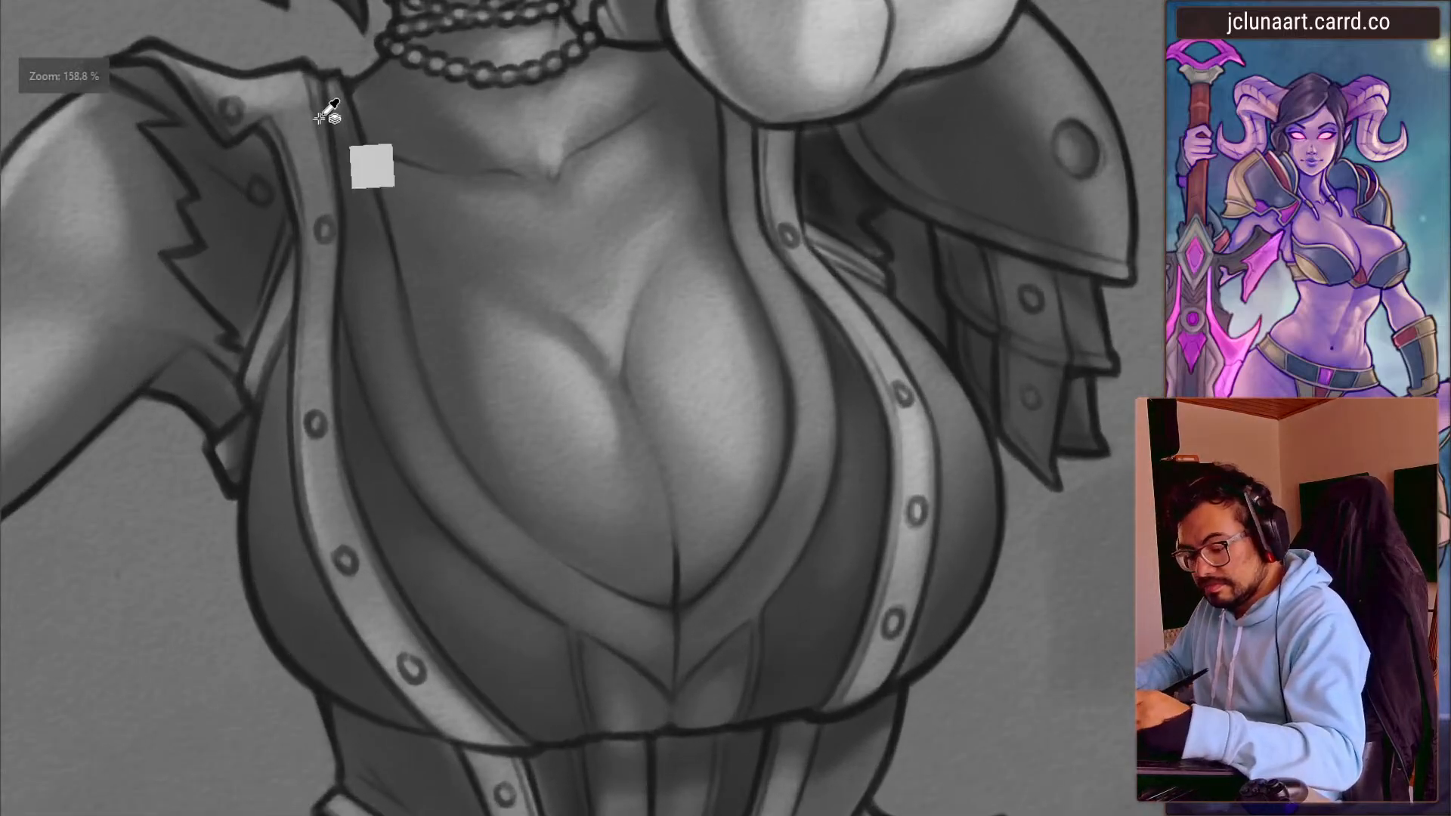
{"action": "left_click", "coordinate": [877, 233], "text": "ctrl"}
{"action": "key", "text": "bracketleft"}
{"action": "left_click_drag", "start_coordinate": [697, 588], "coordinate": [790, 401]}
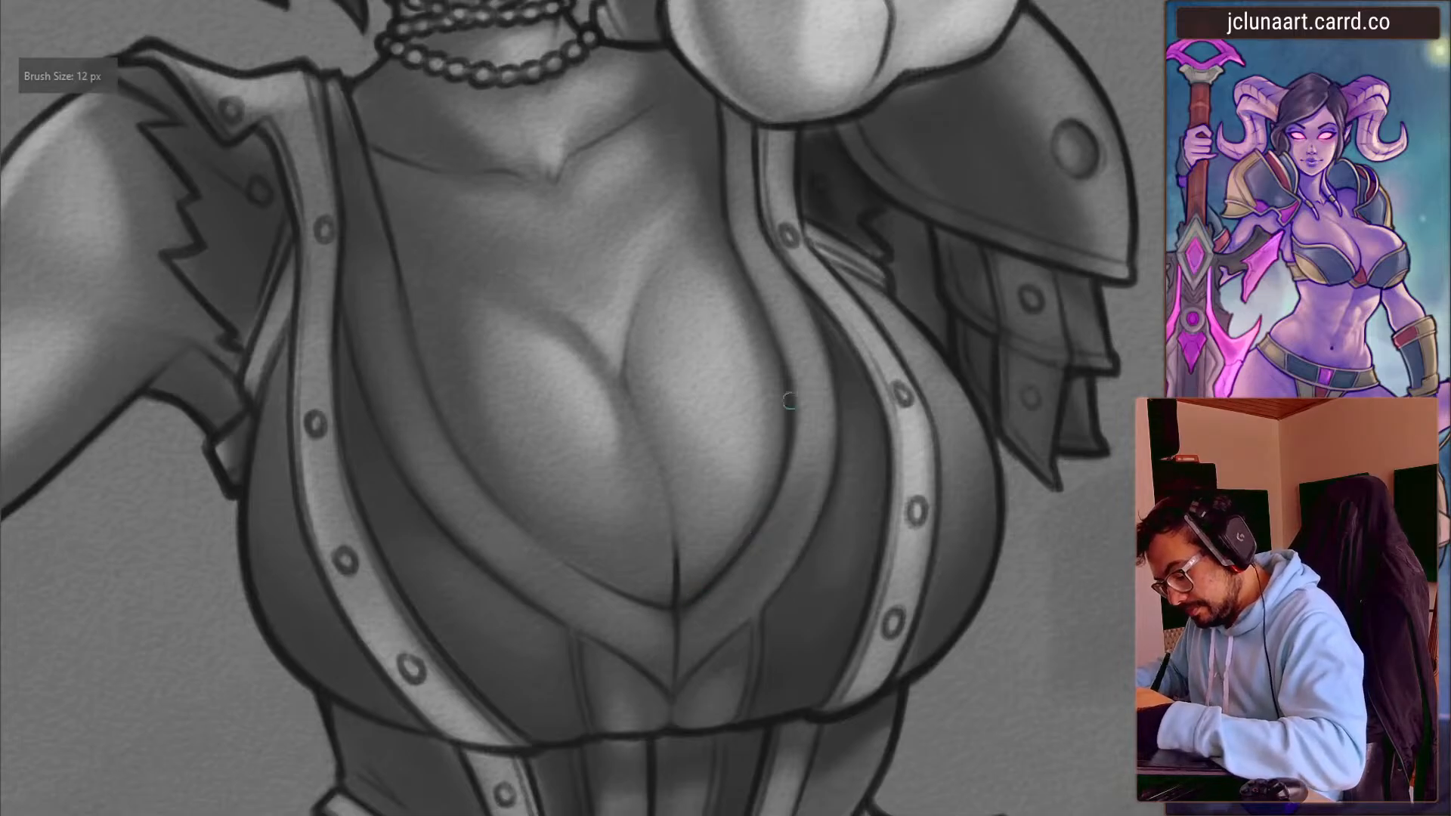
- Soften the shadow along the breast's outer edge beside the trim with a 20 to 26 px brush
{"action": "key", "text": "bracketright"}
{"action": "key", "text": "bracketright"}
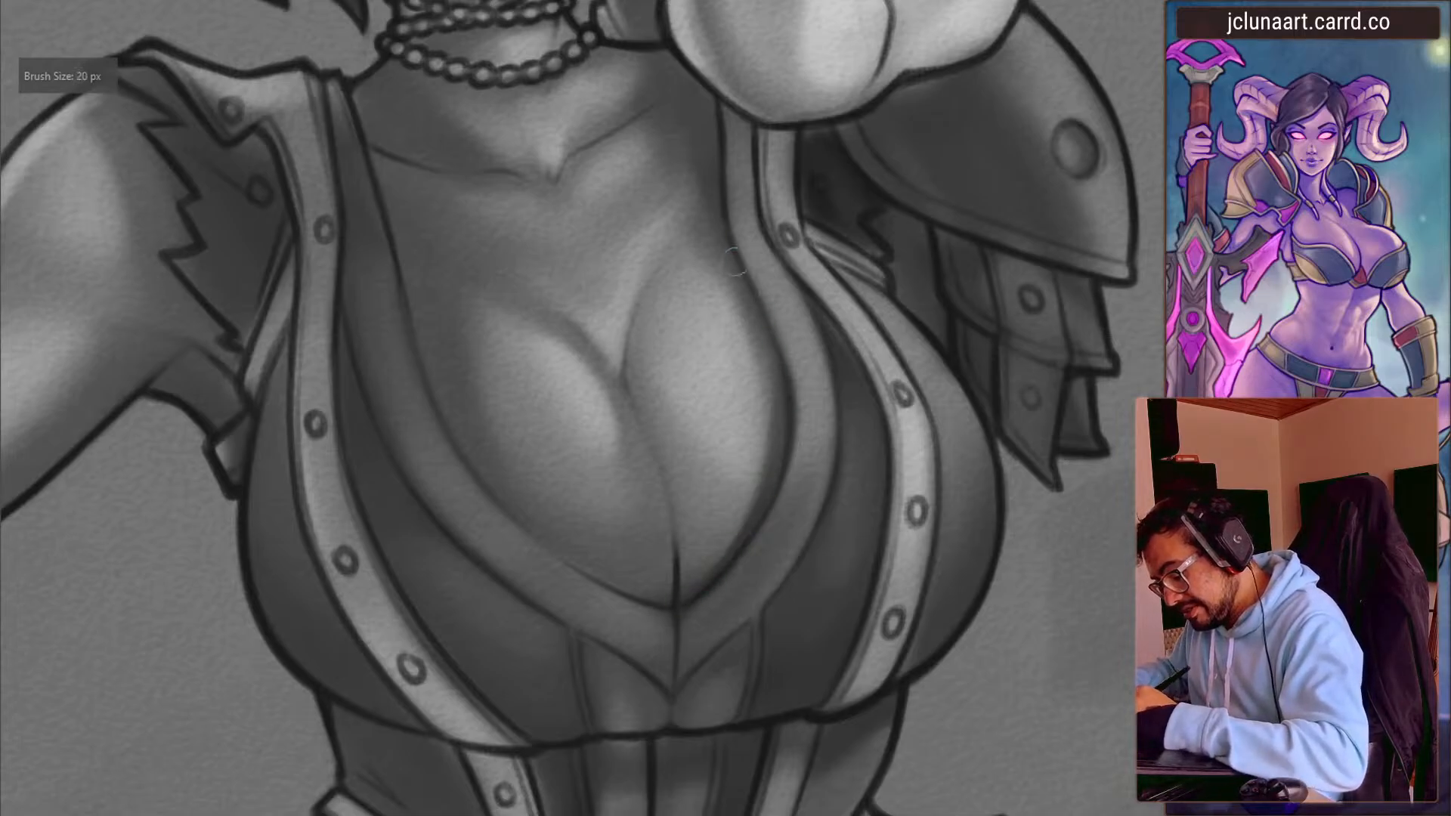
{"action": "key", "text": "bracketright"}
{"action": "left_click", "coordinate": [752, 443], "text": "ctrl"}
{"action": "key", "text": "bracketright"}
{"action": "key", "text": "bracketright"}
{"action": "key", "text": "bracketright"}
{"action": "key", "text": "bracketright"}
{"action": "key", "text": "bracketleft"}
{"action": "key", "text": "bracketleft"}
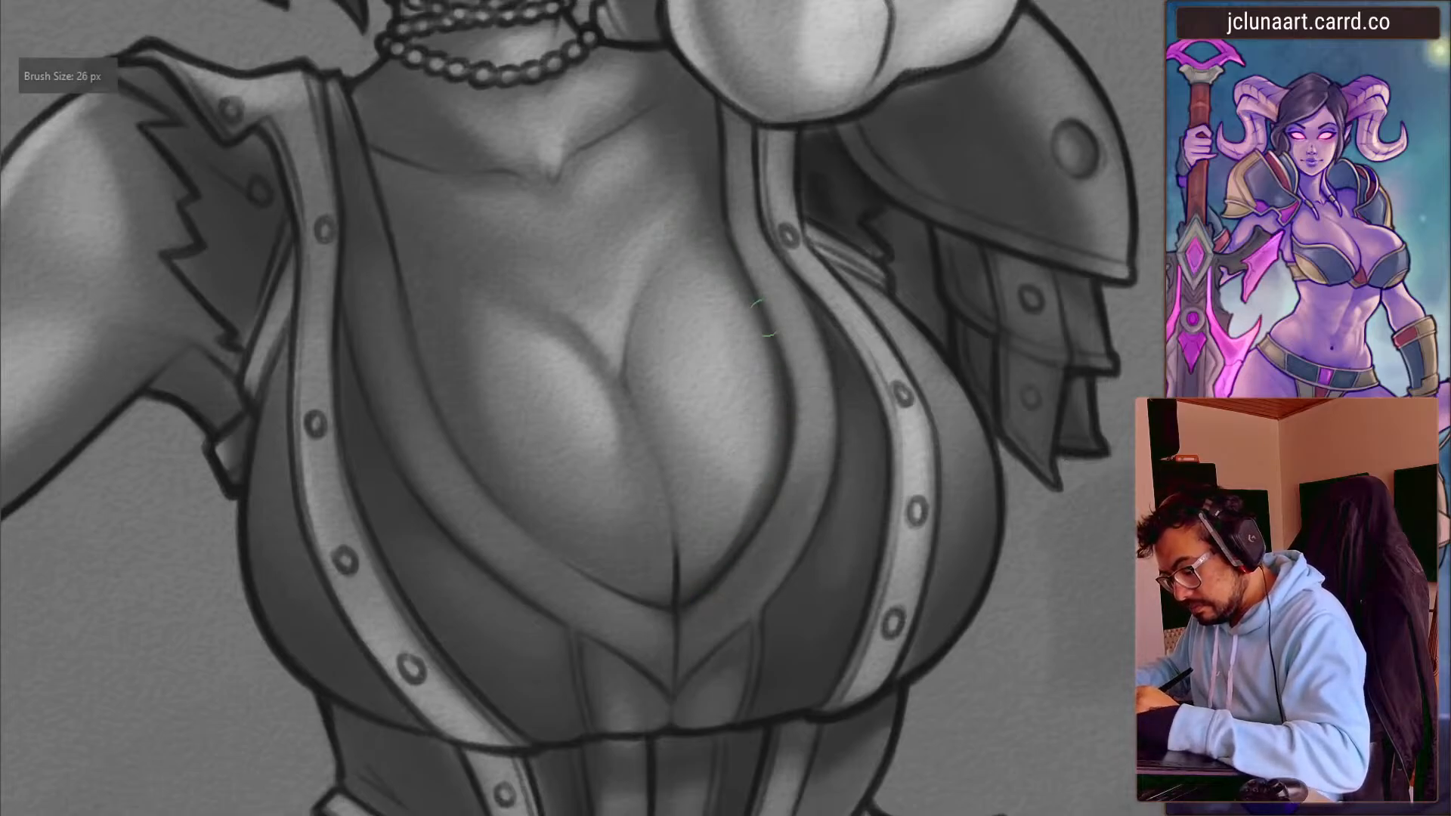
- Sample a lighter skin grey and blend it across the upper breast with a 35 to 59 px brush
{"action": "key", "text": "bracketright"}
{"action": "key", "text": "bracketright"}
{"action": "left_click", "coordinate": [723, 307], "text": "ctrl"}
{"action": "key", "text": "bracketright"}
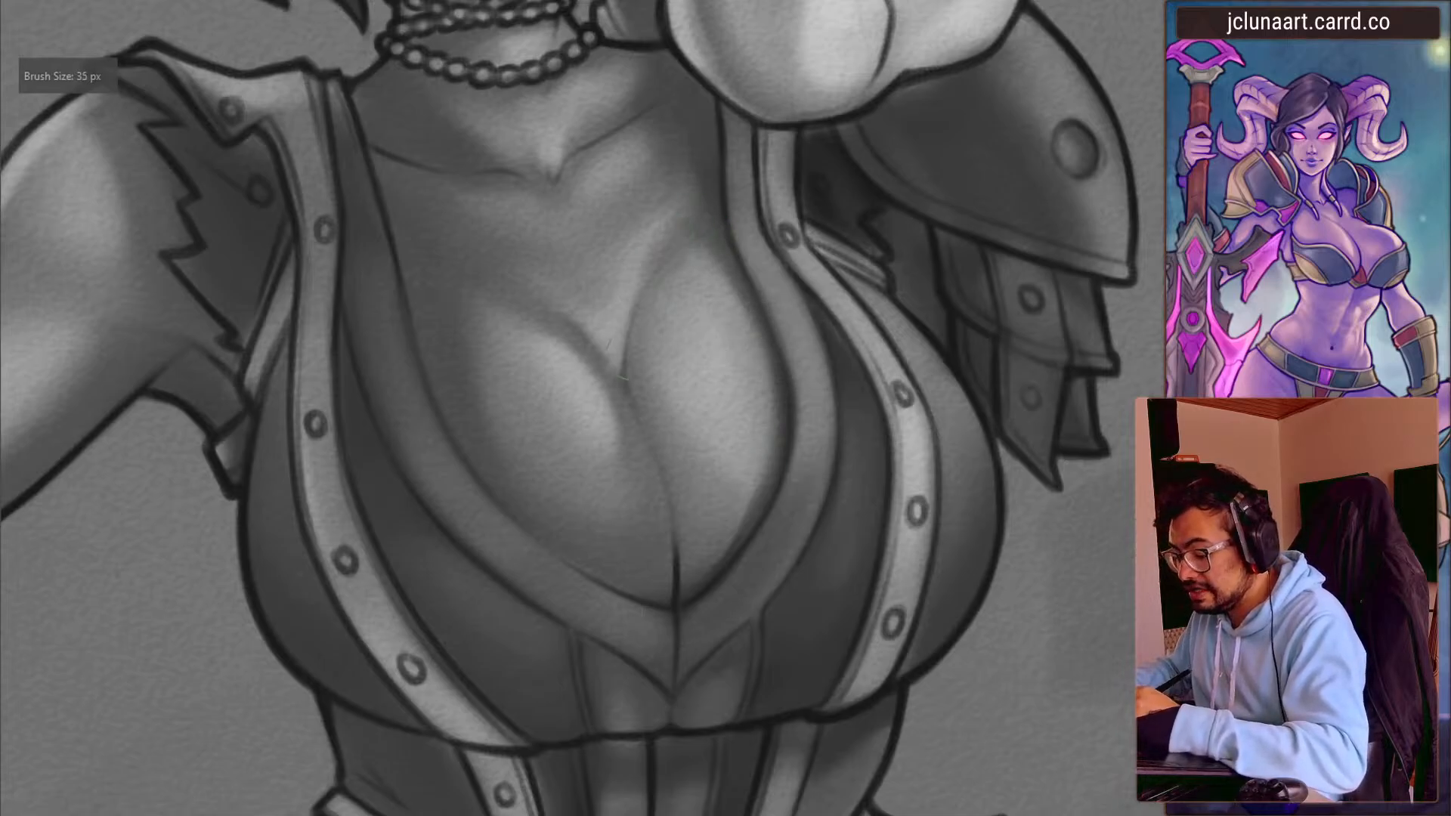
{"action": "key", "text": "bracketright"}
{"action": "key", "text": "bracketright"}
{"action": "key", "text": "bracketright"}
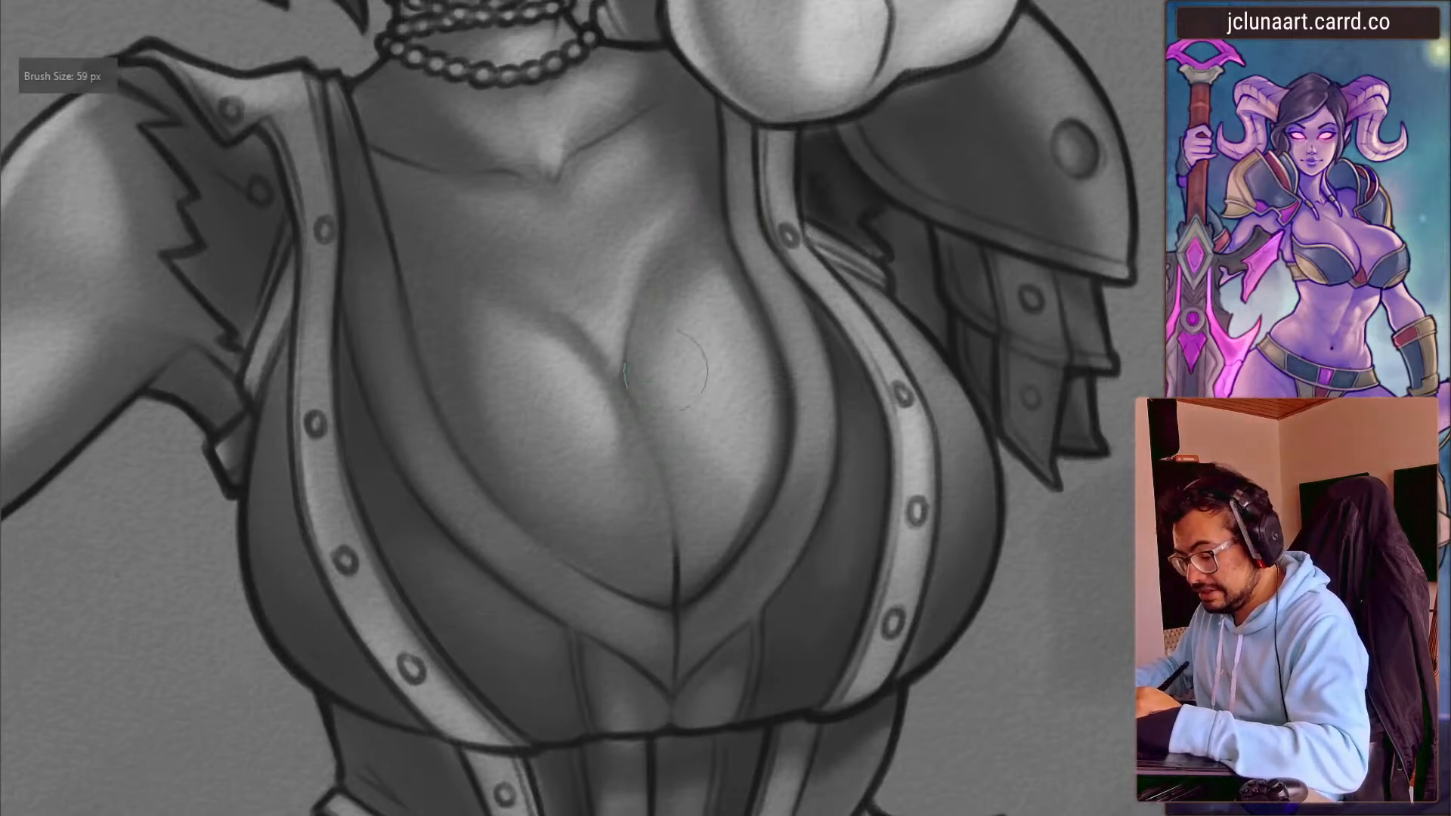
- Mirror the canvas and smooth the skin tones on the breasts with a 55 to 96 px brush
{"action": "key", "text": "m"}
{"action": "key", "text": "bracketright"}
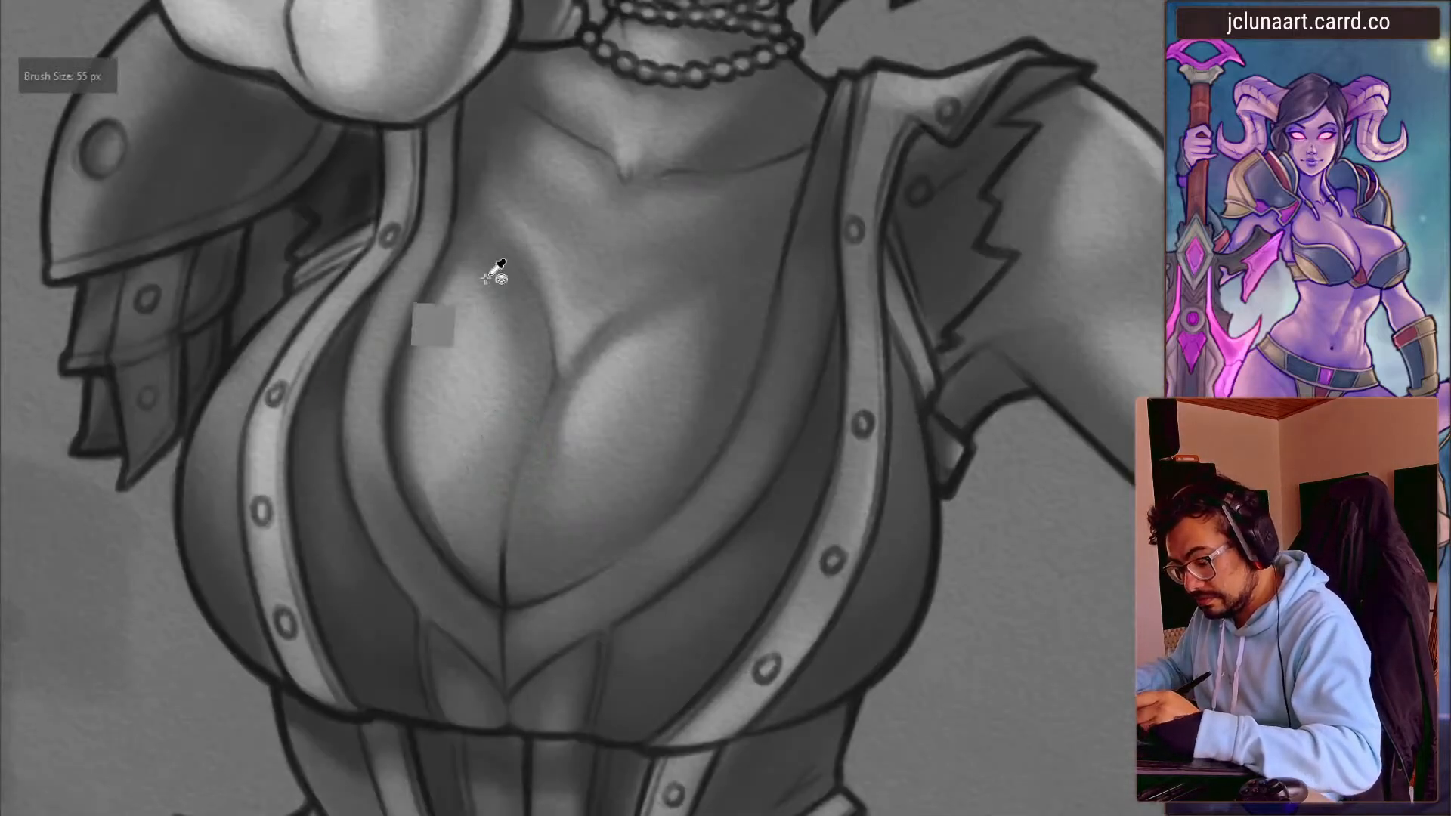
{"action": "key", "text": "bracketright"}
{"action": "key", "text": "bracketright"}
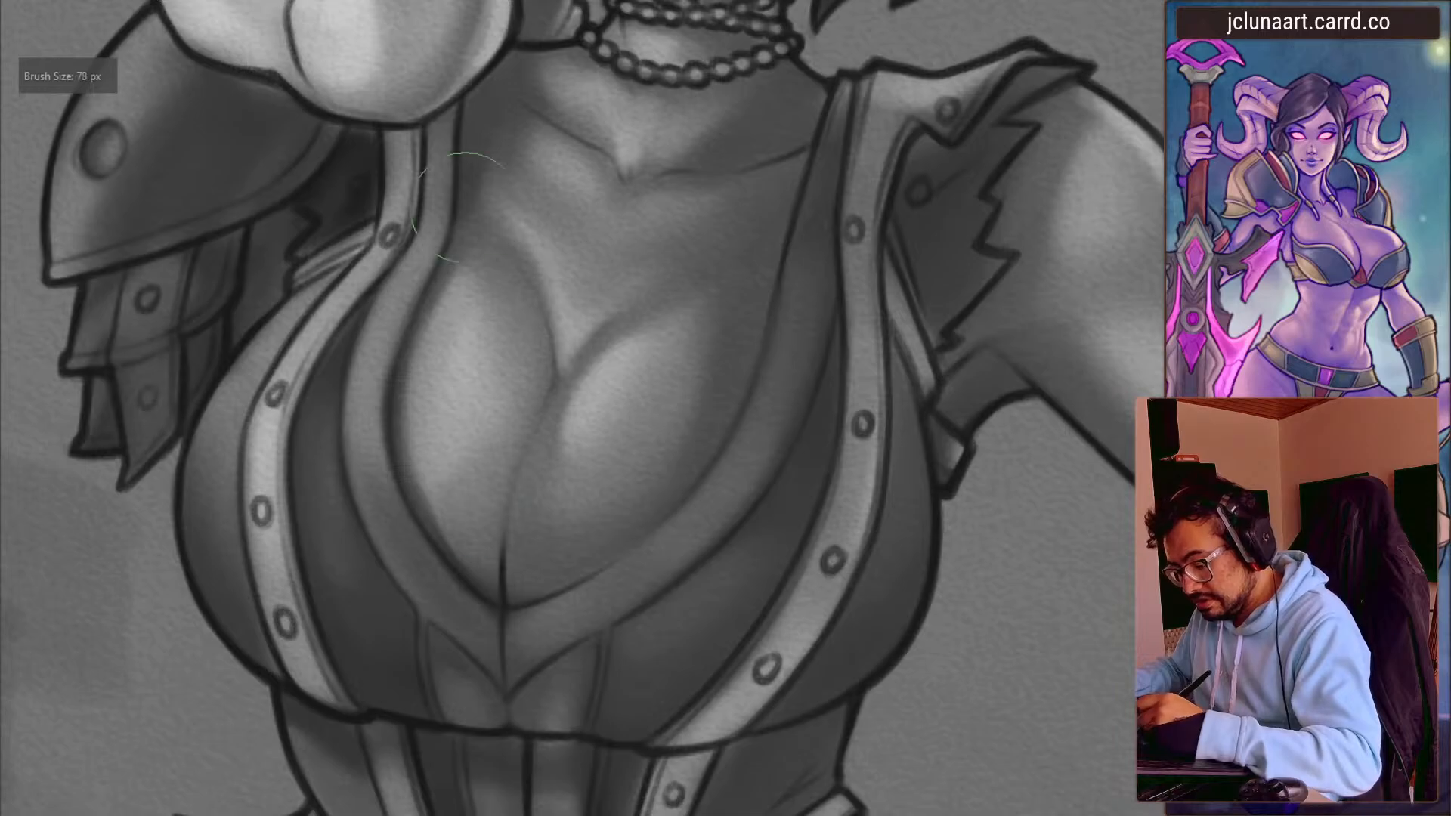
{"action": "mouse_move", "coordinate": [488, 582]}
{"action": "left_mouse_down"}
{"action": "mouse_move", "coordinate": [366, 175]}
{"action": "mouse_move", "coordinate": [631, 208]}
{"action": "left_mouse_up"}
{"action": "key", "text": "bracketright"}
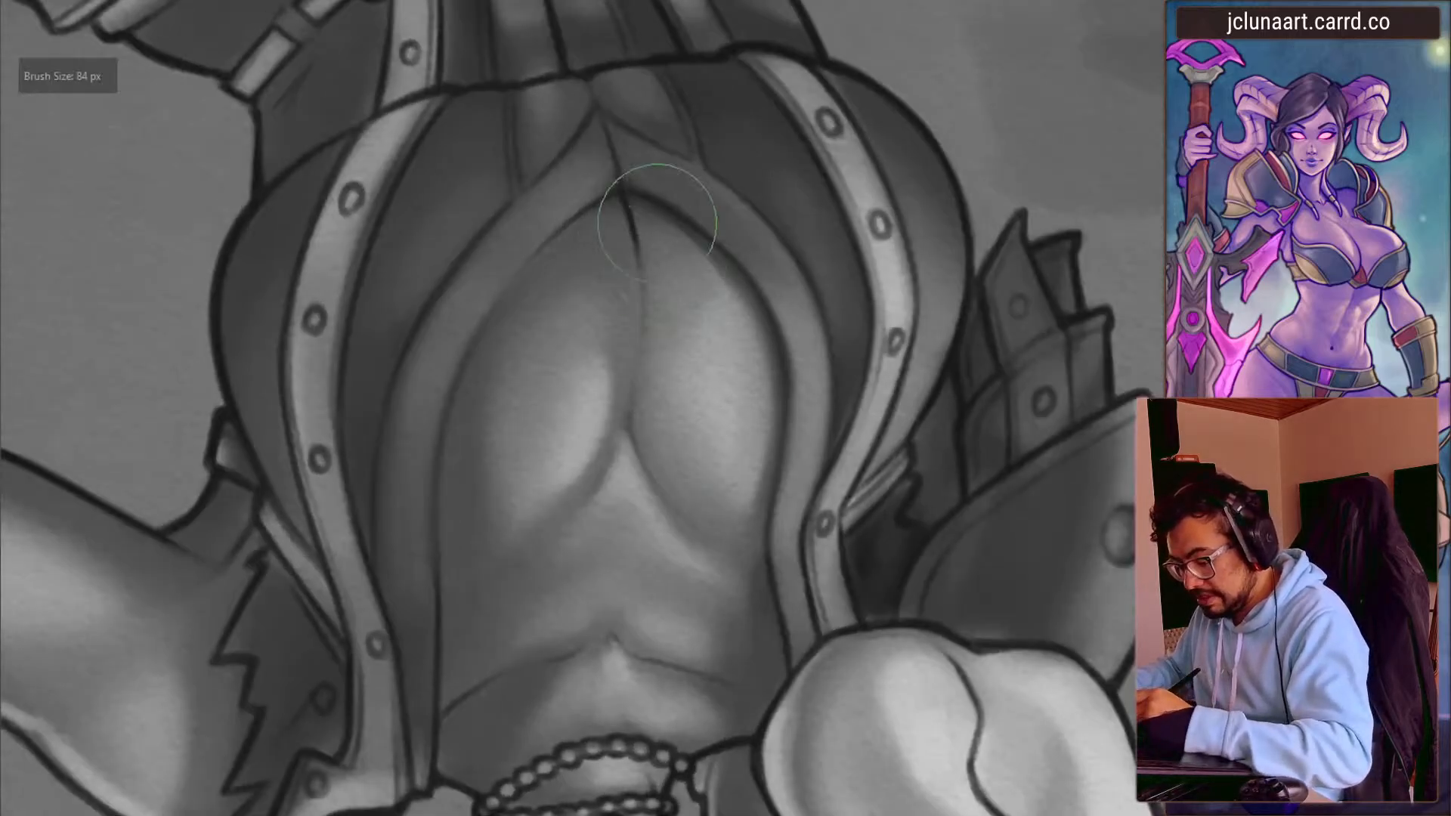
{"action": "key", "text": "bracketright"}
{"action": "key", "text": "bracketright"}
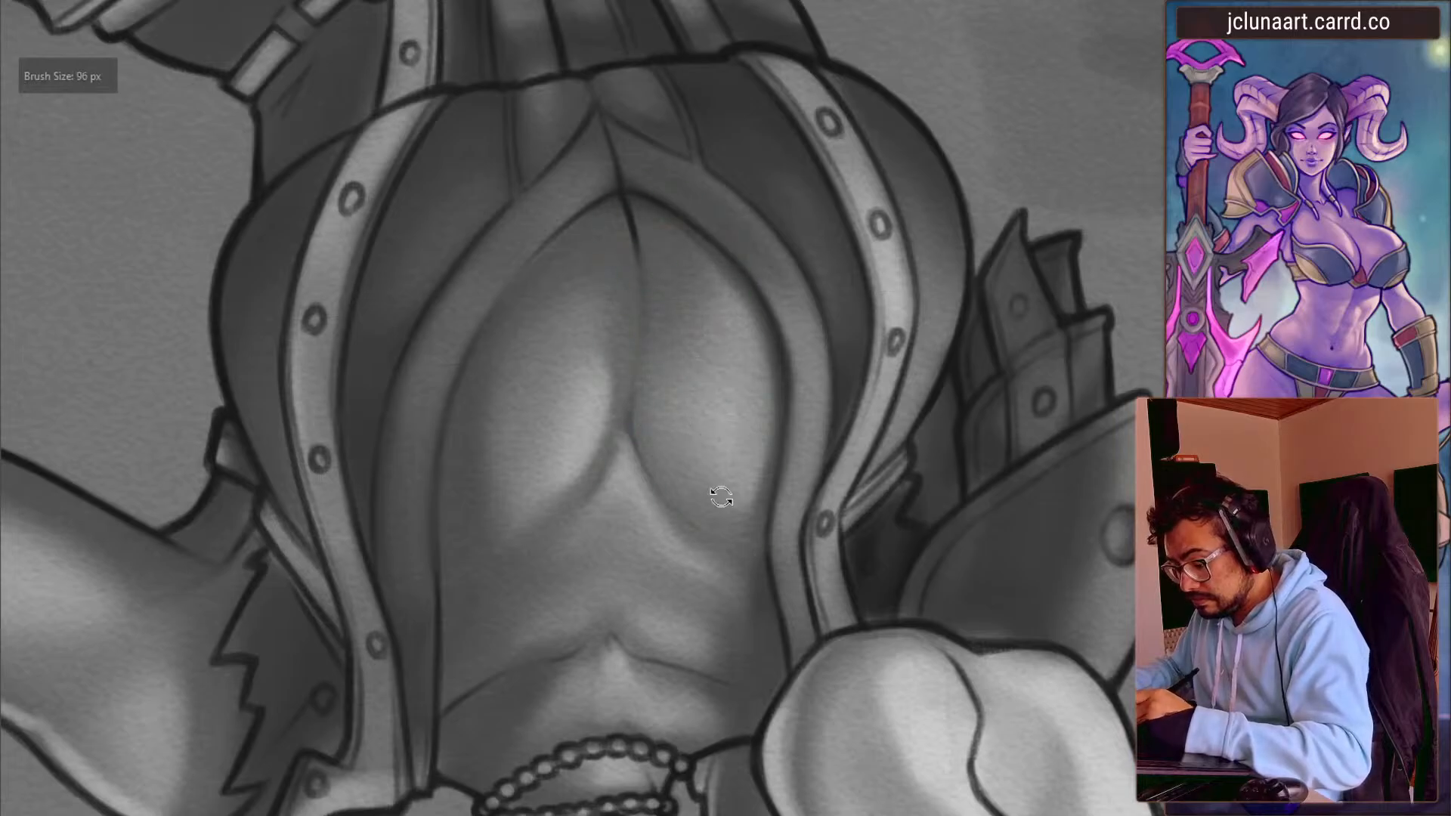
- Soften the transition between the upper chest and the lower breast curves with a 73 to 84 px brush
{"action": "left_click_drag", "start_coordinate": [720, 497], "coordinate": [430, 534]}
{"action": "key", "text": "bracketleft"}
{"action": "key", "text": "bracketleft"}
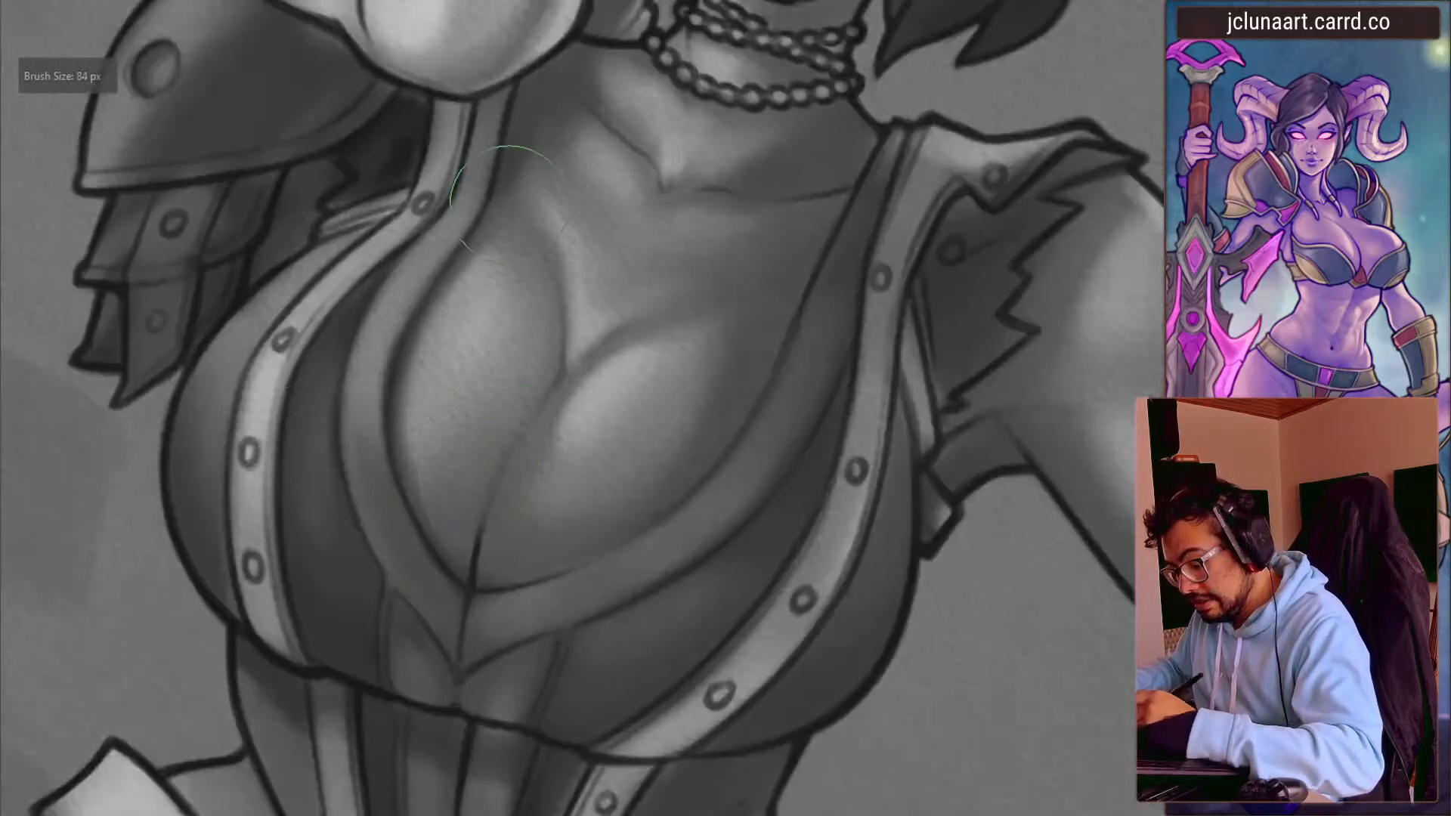
{"action": "key", "text": "bracketright"}
{"action": "key", "text": "bracketright"}
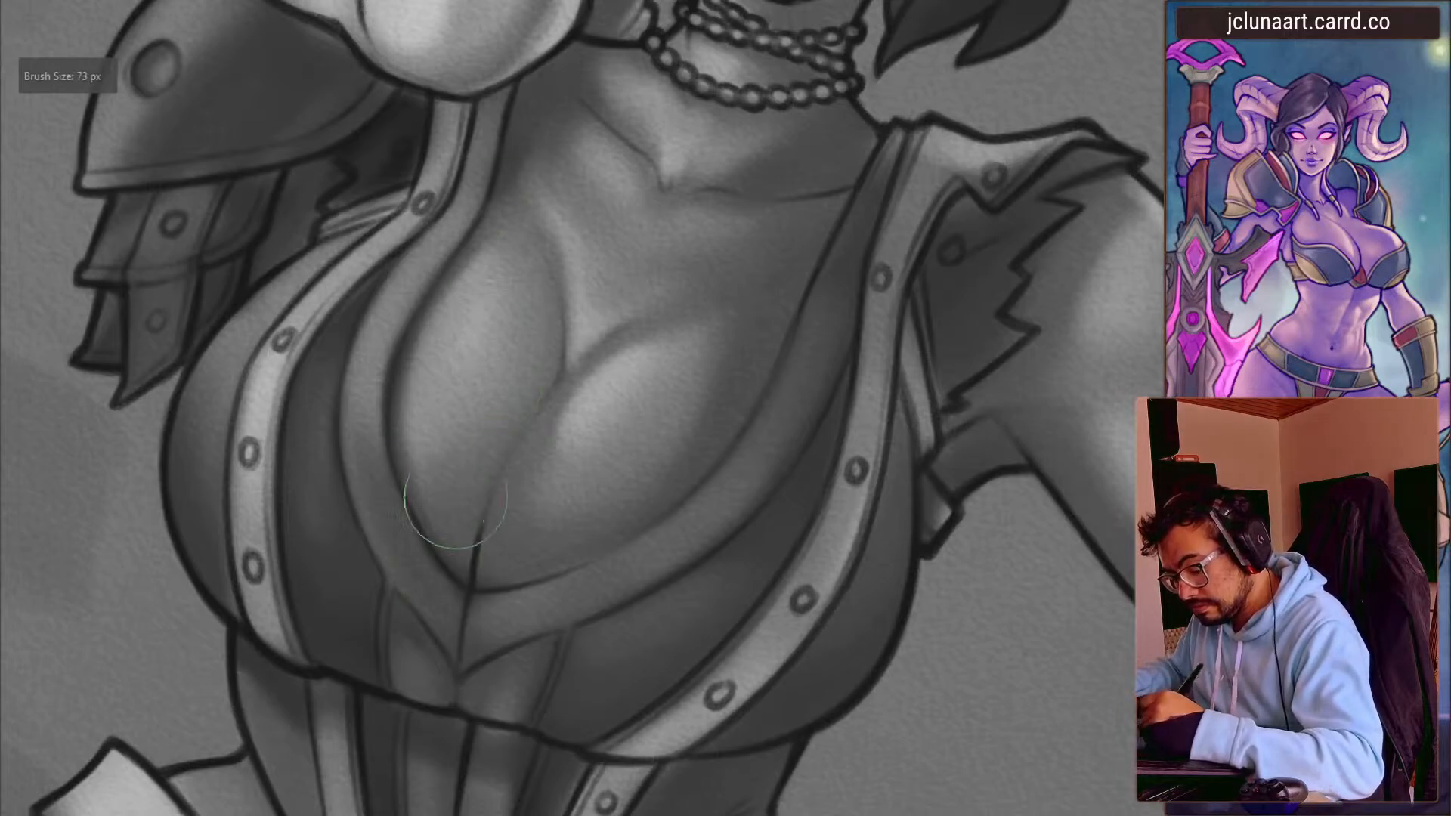
{"action": "mouse_move", "coordinate": [468, 415]}
{"action": "left_mouse_down"}
{"action": "mouse_move", "coordinate": [318, 415]}
{"action": "mouse_move", "coordinate": [732, 473]}
{"action": "left_mouse_up"}
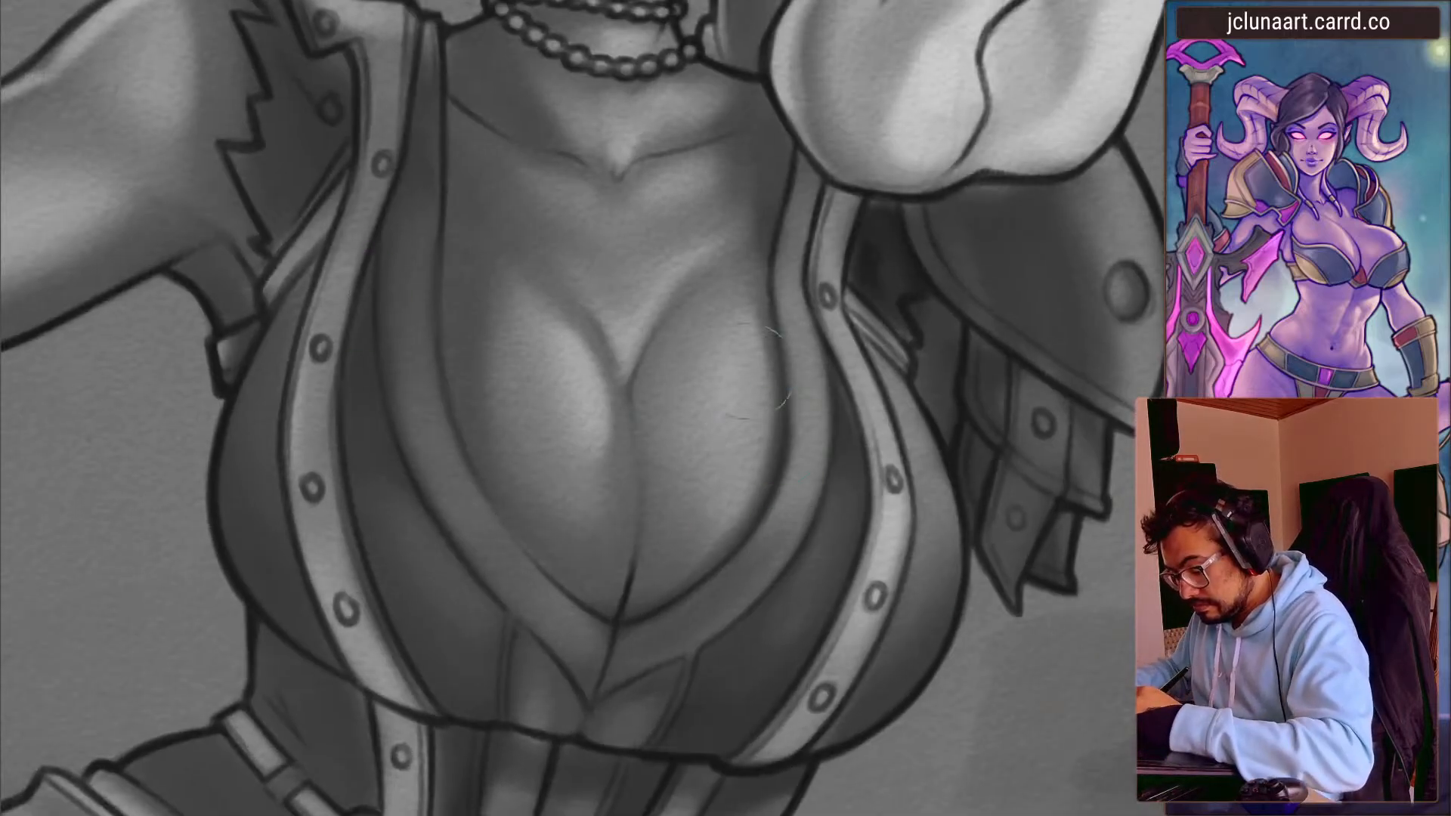
- Paint the cleavage line up from the neckline's lowest point with a 15 px brush
{"action": "key", "text": "bracketleft"}
{"action": "key", "text": "bracketleft"}
{"action": "key", "text": "bracketleft"}
{"action": "key", "text": "bracketleft"}
{"action": "key", "text": "bracketleft"}
{"action": "key", "text": "bracketleft"}
{"action": "key", "text": "bracketleft"}
{"action": "key", "text": "bracketleft"}
{"action": "key", "text": "bracketleft"}
{"action": "key", "text": "bracketleft"}
{"action": "key", "text": "bracketleft"}
{"action": "key", "text": "bracketleft"}
{"action": "key", "text": "bracketleft"}
{"action": "key", "text": "bracketleft"}
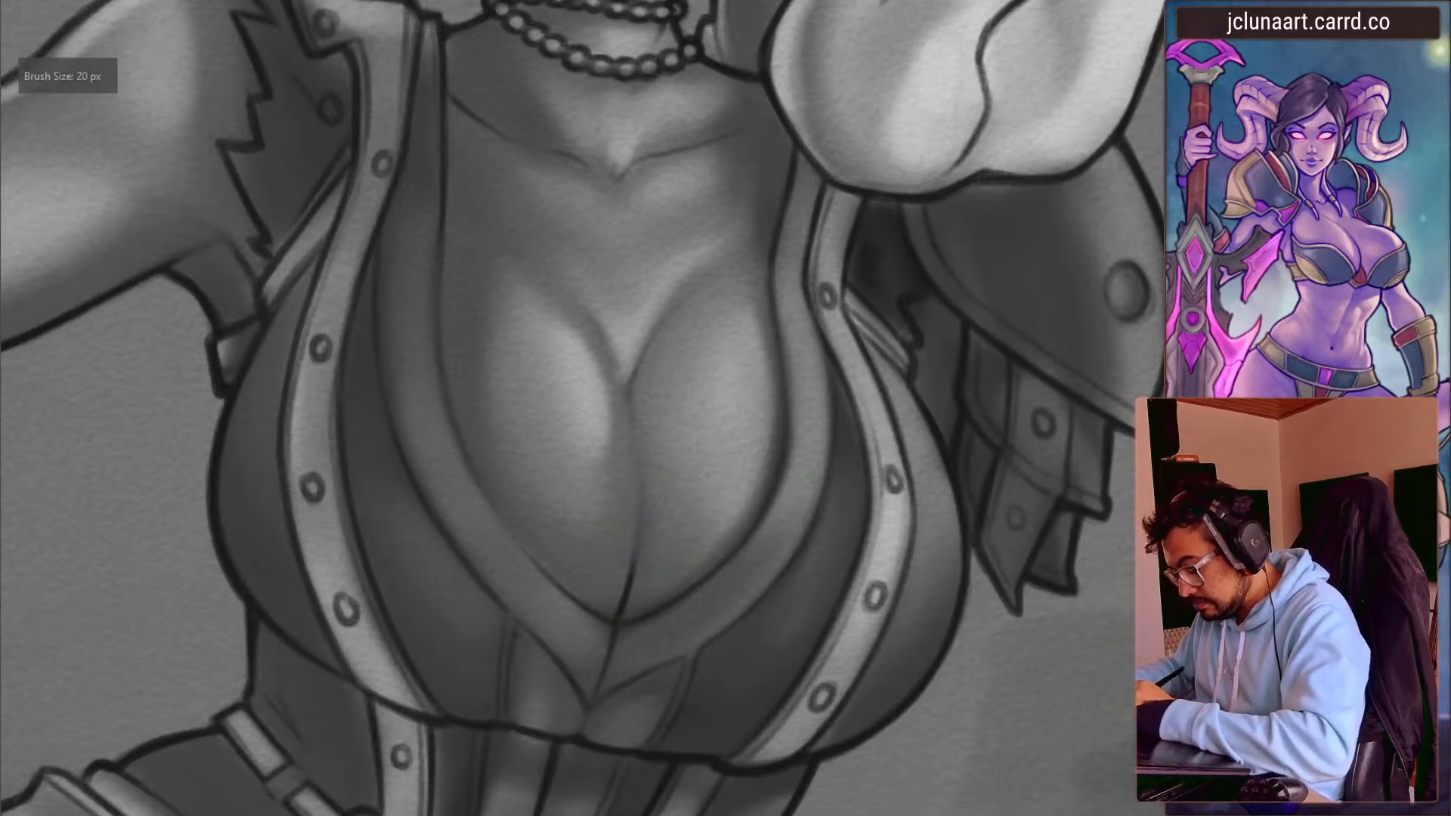
{"action": "key", "text": "bracketleft"}
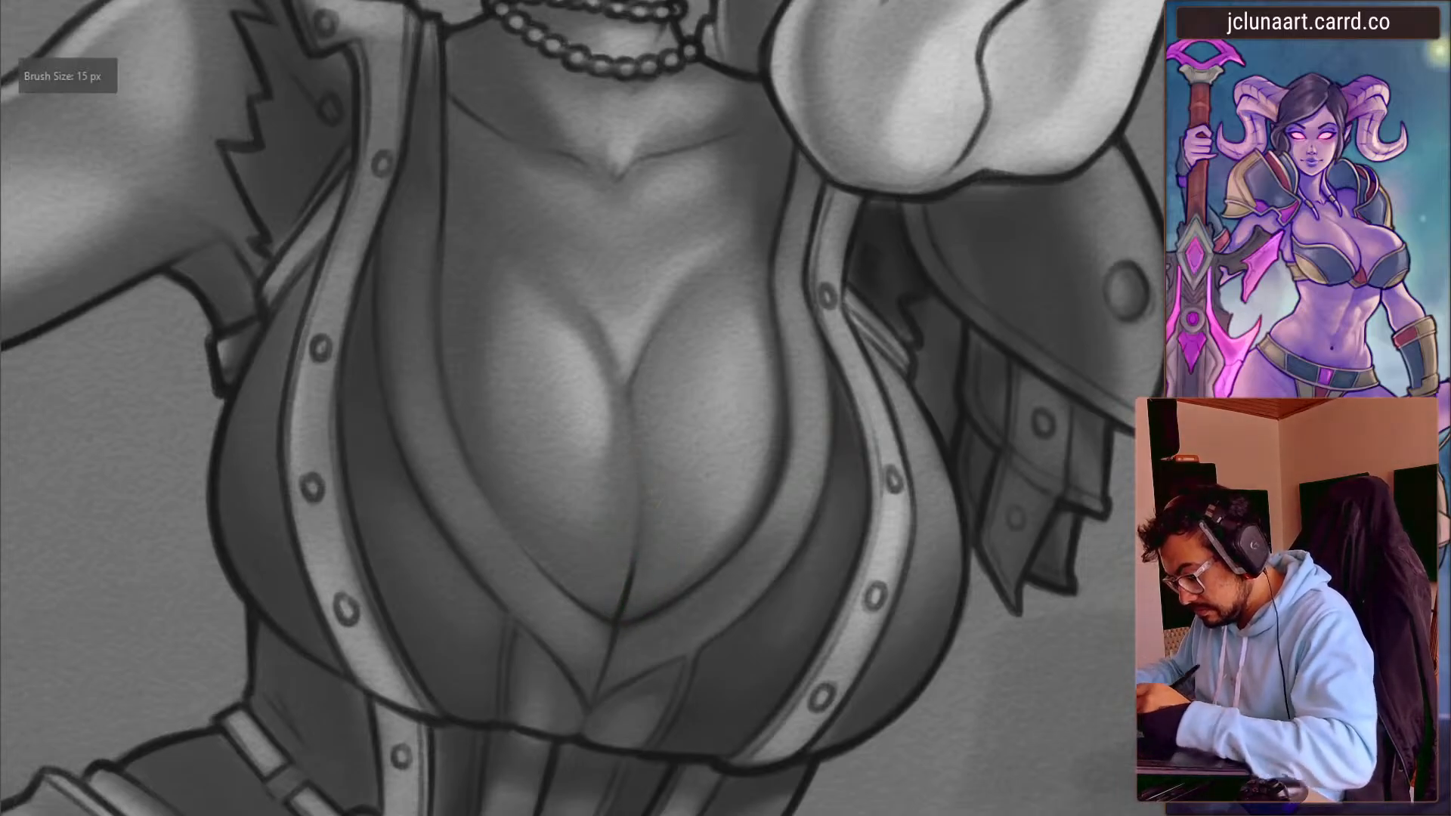
{"action": "left_click_drag", "start_coordinate": [621, 610], "coordinate": [643, 470]}
- Build up and blend the shadow along the cleavage with a 28 to 51 px brush
{"action": "key", "text": "bracketright"}
{"action": "left_click_drag", "start_coordinate": [638, 544], "coordinate": [632, 386]}
{"action": "left_click_drag", "start_coordinate": [631, 577], "coordinate": [648, 421]}
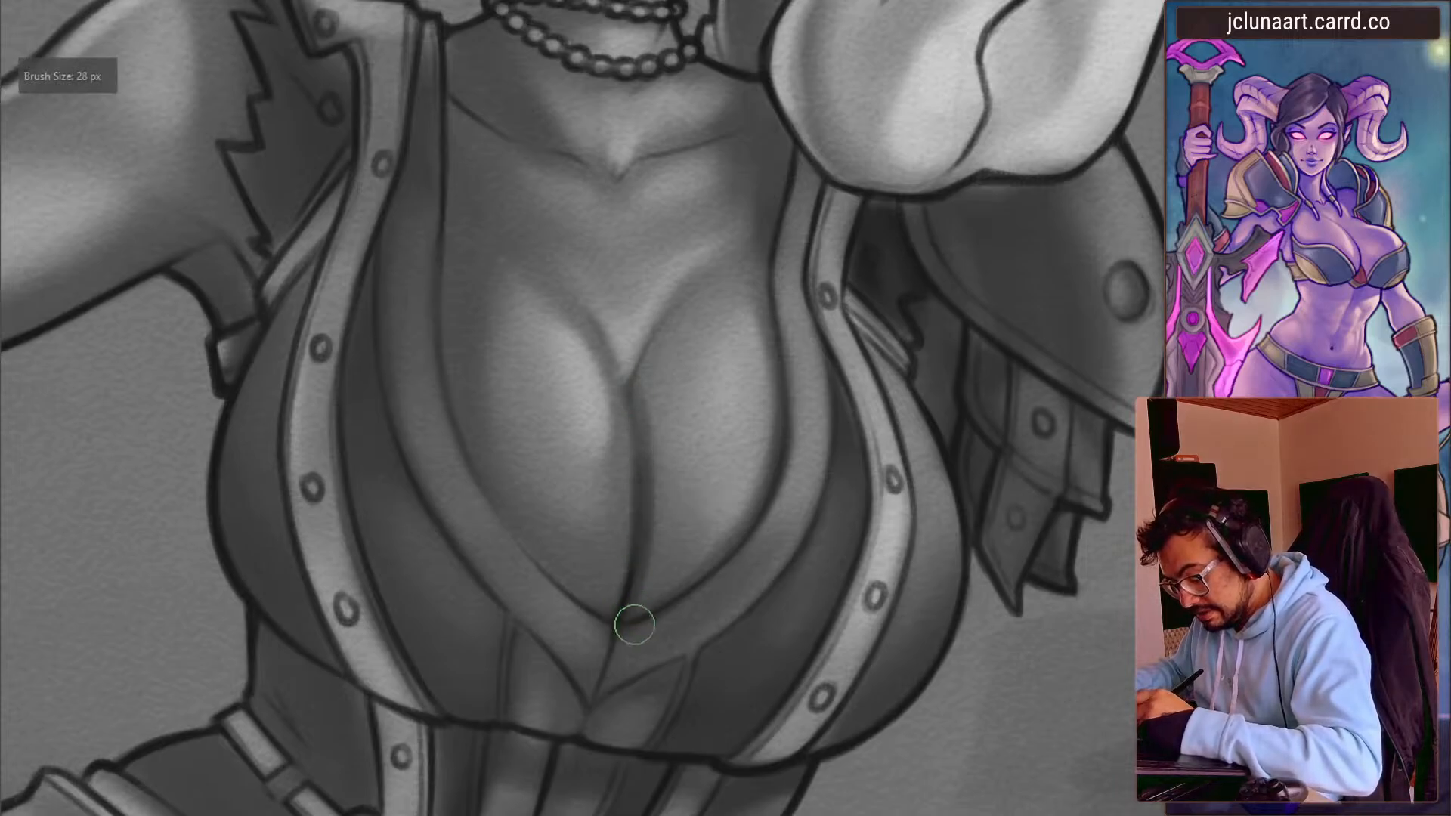
{"action": "key", "text": "bracketright"}
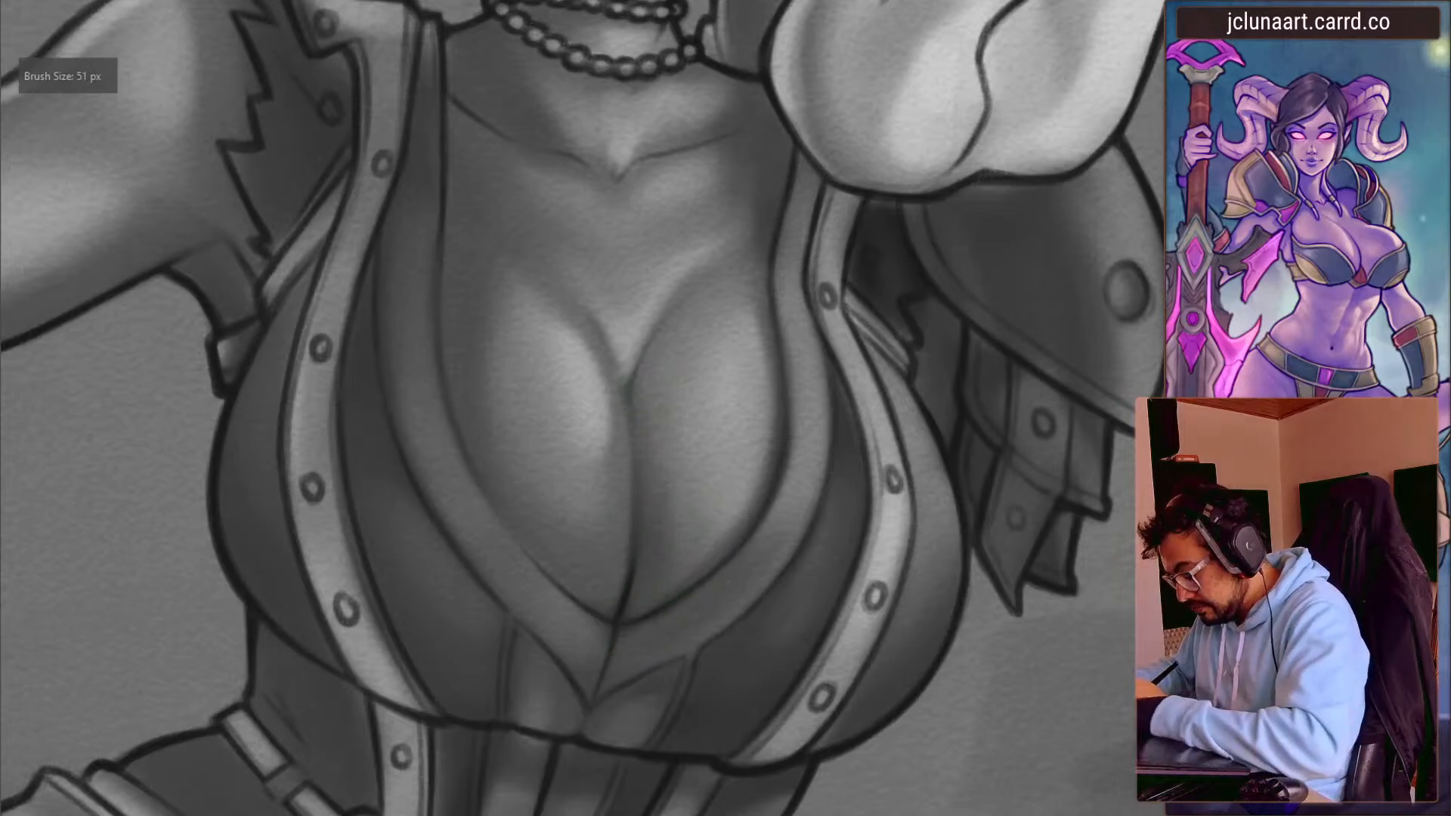
- Darken the lower cleavage crease again using a fine brush of up to 18 px
{"action": "key", "text": "bracketleft"}
{"action": "key", "text": "bracketleft"}
{"action": "key", "text": "bracketleft"}
{"action": "key", "text": "bracketleft"}
{"action": "key", "text": "bracketleft"}
{"action": "key", "text": "bracketleft"}
{"action": "key", "text": "bracketleft"}
{"action": "key", "text": "bracketleft"}
{"action": "key", "text": "bracketleft"}
{"action": "key", "text": "bracketleft"}
{"action": "key", "text": "bracketleft"}
{"action": "key", "text": "bracketleft"}
{"action": "key", "text": "bracketleft"}
{"action": "mouse_move", "coordinate": [616, 608]}
{"action": "left_mouse_down"}
{"action": "mouse_move", "coordinate": [635, 426]}
{"action": "mouse_move", "coordinate": [636, 453]}
{"action": "left_mouse_up"}
{"action": "key", "text": "bracketright"}
{"action": "key", "text": "bracketright"}
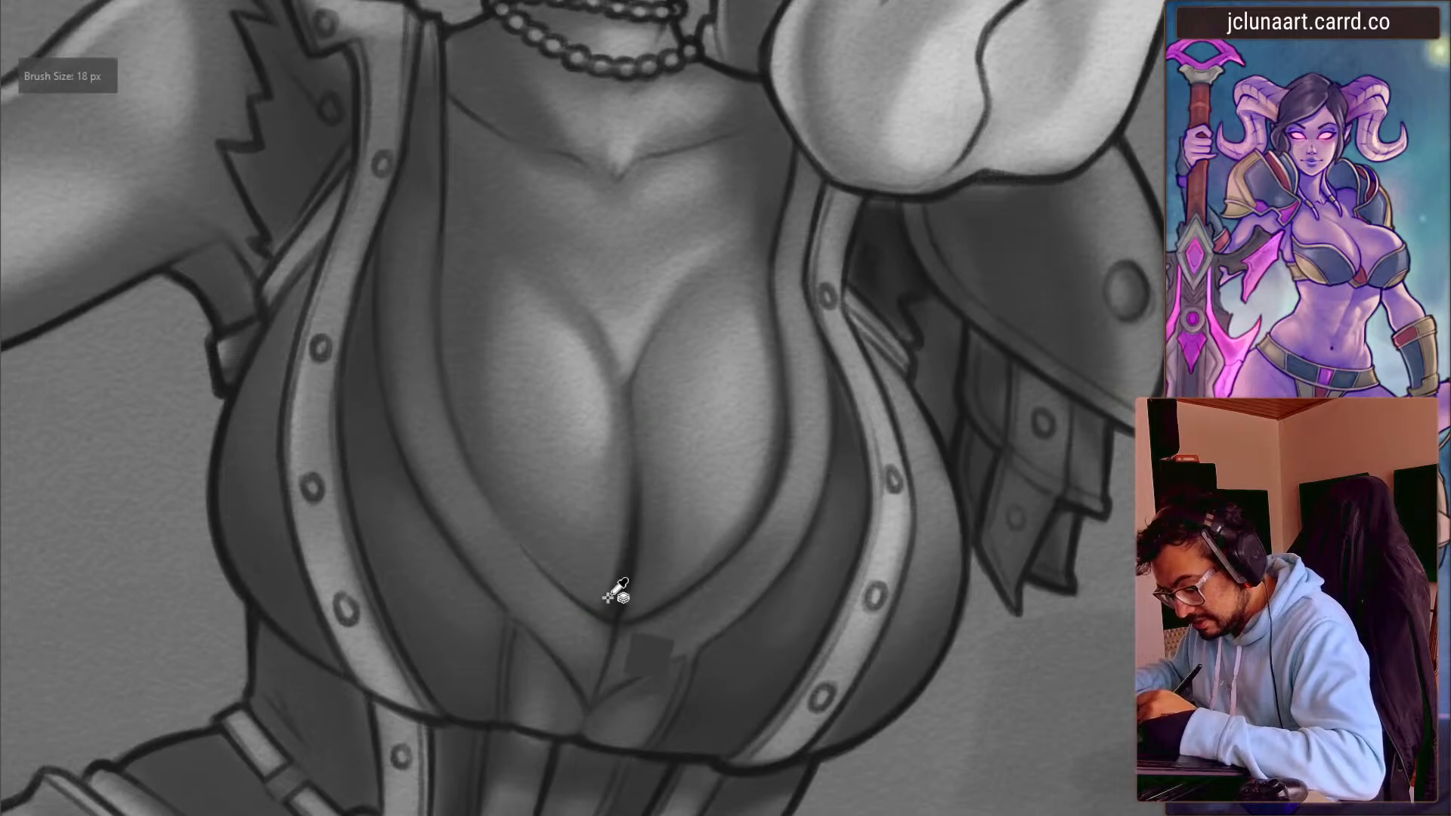
- Sample a grey beside the crease and blend its shadow into the breast with a 35 to 51 px brush
{"action": "key", "text": "bracketright"}
{"action": "key", "text": "bracketright"}
{"action": "key", "text": "bracketright"}
{"action": "key", "text": "bracketright"}
{"action": "key", "text": "bracketright"}
{"action": "left_click", "coordinate": [581, 558], "text": "ctrl"}
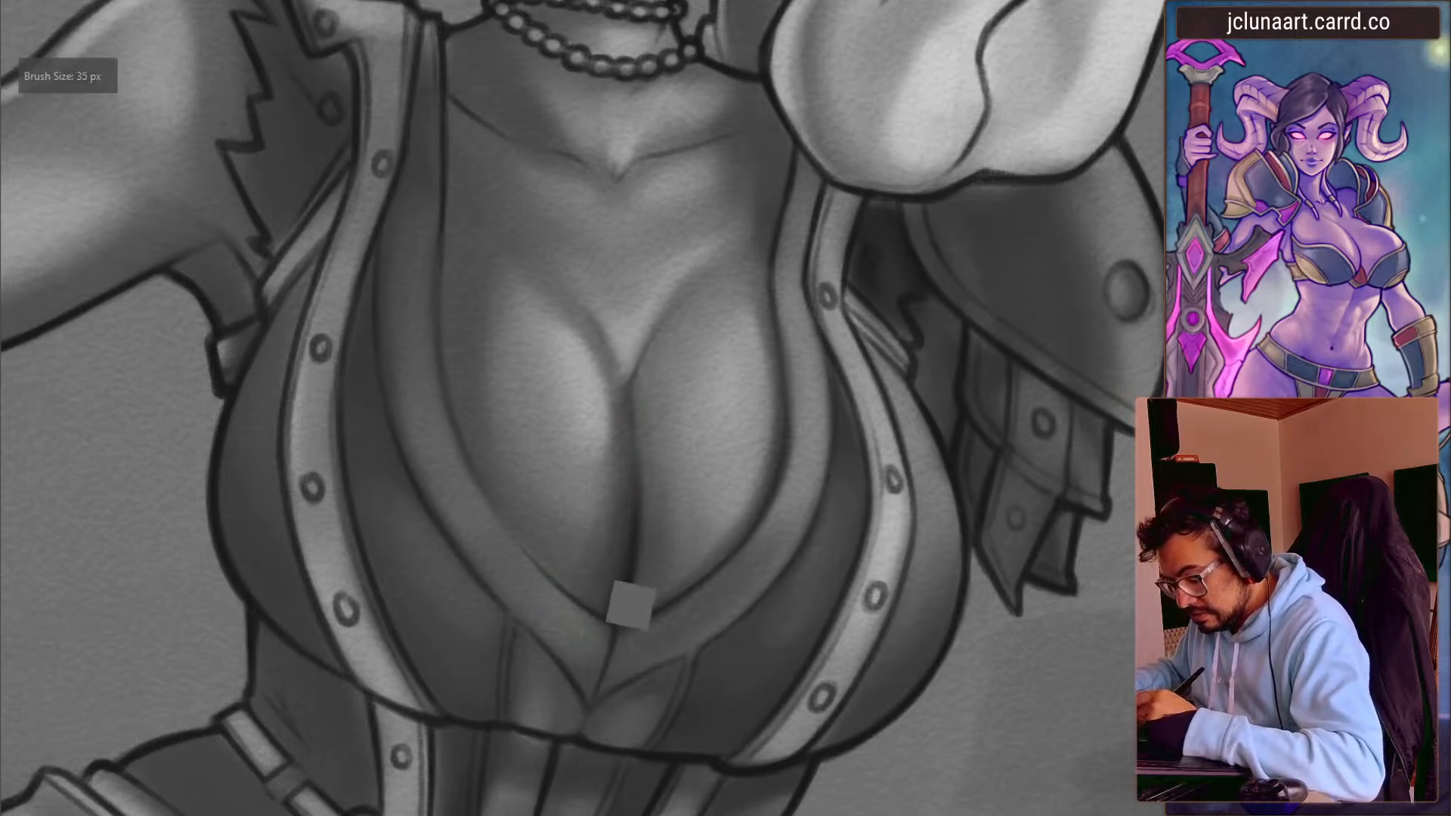
{"action": "key", "text": "bracketright"}
{"action": "key", "text": "bracketright"}
{"action": "key", "text": "bracketright"}
{"action": "key", "text": "bracketright"}
{"action": "key", "text": "bracketright"}
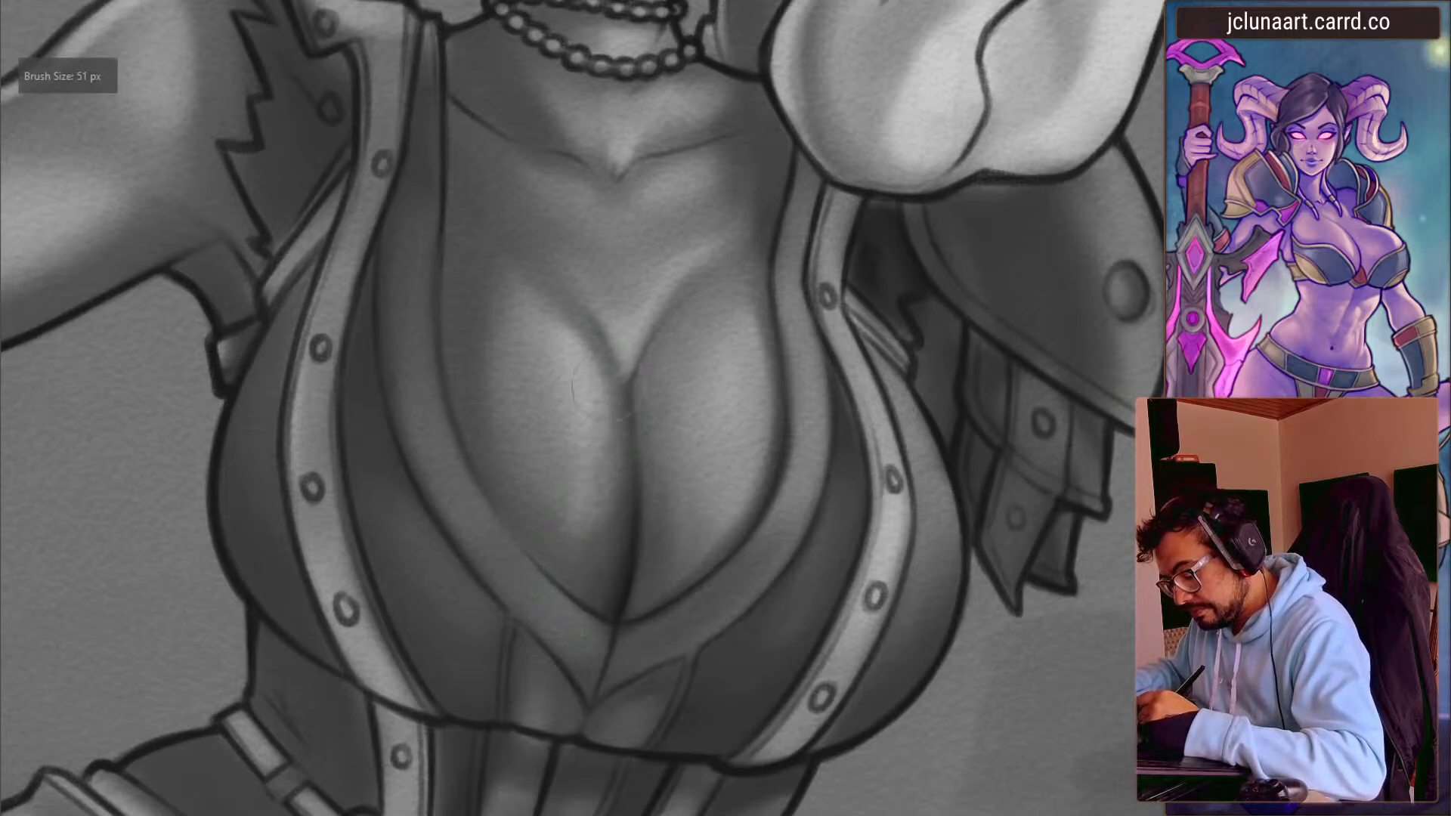
{"action": "left_click_drag", "start_coordinate": [641, 609], "coordinate": [675, 572]}
- Sample a breast tone and smooth the rounded shading on both sides of the cleavage
{"action": "mouse_move", "coordinate": [370, 417]}
{"action": "left_mouse_down"}
{"action": "mouse_move", "coordinate": [379, 473]}
{"action": "mouse_move", "coordinate": [767, 530]}
{"action": "left_mouse_up"}
{"action": "key", "text": "bracketleft"}
{"action": "key", "text": "bracketright"}
{"action": "left_click_drag", "start_coordinate": [341, 429], "coordinate": [737, 272]}
{"action": "left_click", "coordinate": [710, 534], "text": "ctrl"}
{"action": "mouse_move", "coordinate": [651, 577]}
{"action": "left_mouse_down"}
{"action": "mouse_move", "coordinate": [446, 489]}
{"action": "mouse_move", "coordinate": [470, 443]}
{"action": "left_mouse_up"}
{"action": "key", "text": "bracketright"}
{"action": "key", "text": "bracketleft"}
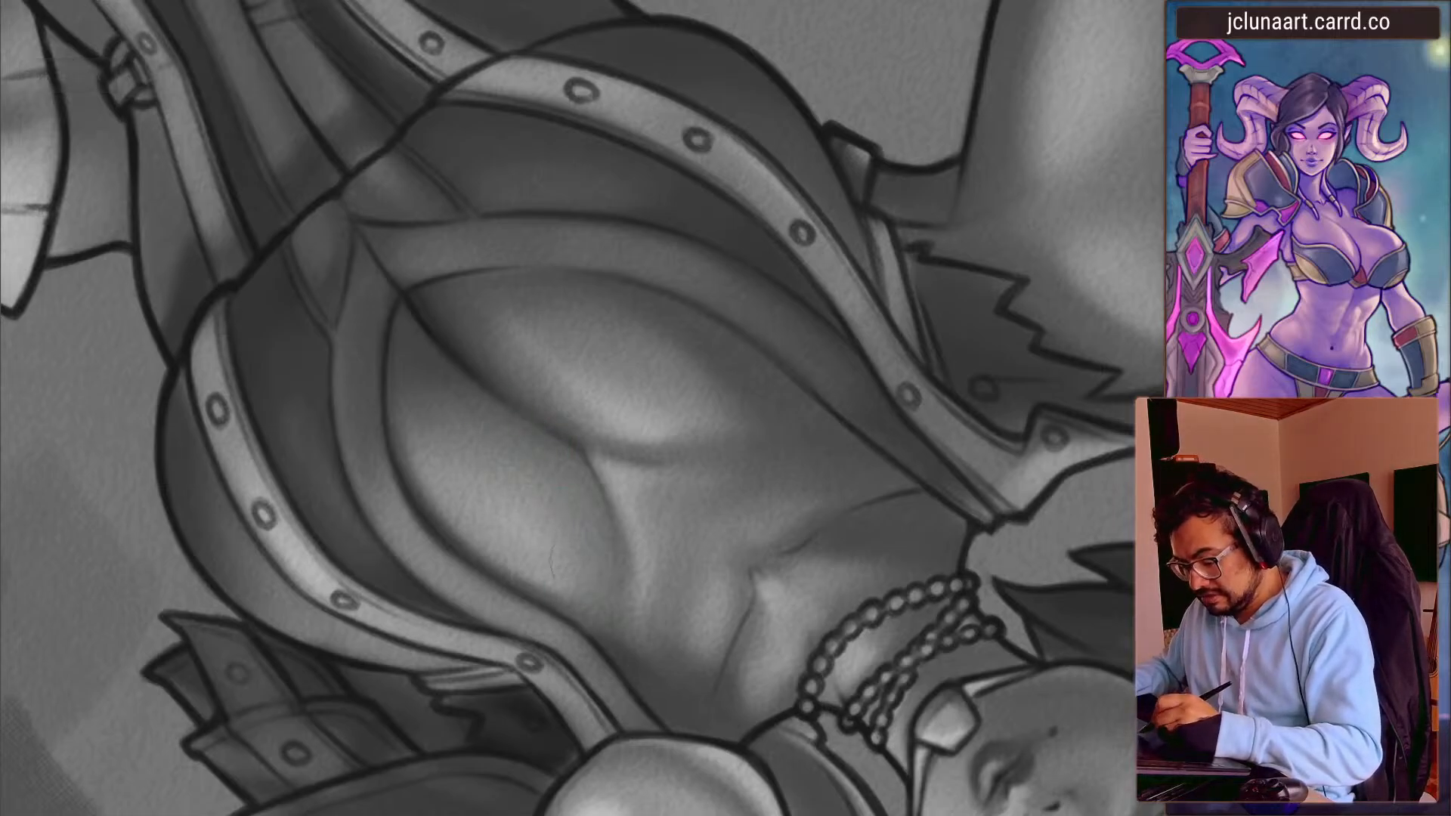
- Sample a breast tone and smooth the rounded shading on the pauldron-side breast with a 55 to 68 px brush
{"action": "key", "text": "bracketright"}
{"action": "left_click", "coordinate": [456, 436], "text": "ctrl"}
{"action": "key", "text": "bracketright"}
{"action": "key", "text": "bracketright"}
{"action": "mouse_move", "coordinate": [397, 446]}
{"action": "left_mouse_down"}
{"action": "mouse_move", "coordinate": [464, 731]}
{"action": "mouse_move", "coordinate": [813, 530]}
{"action": "left_mouse_up"}
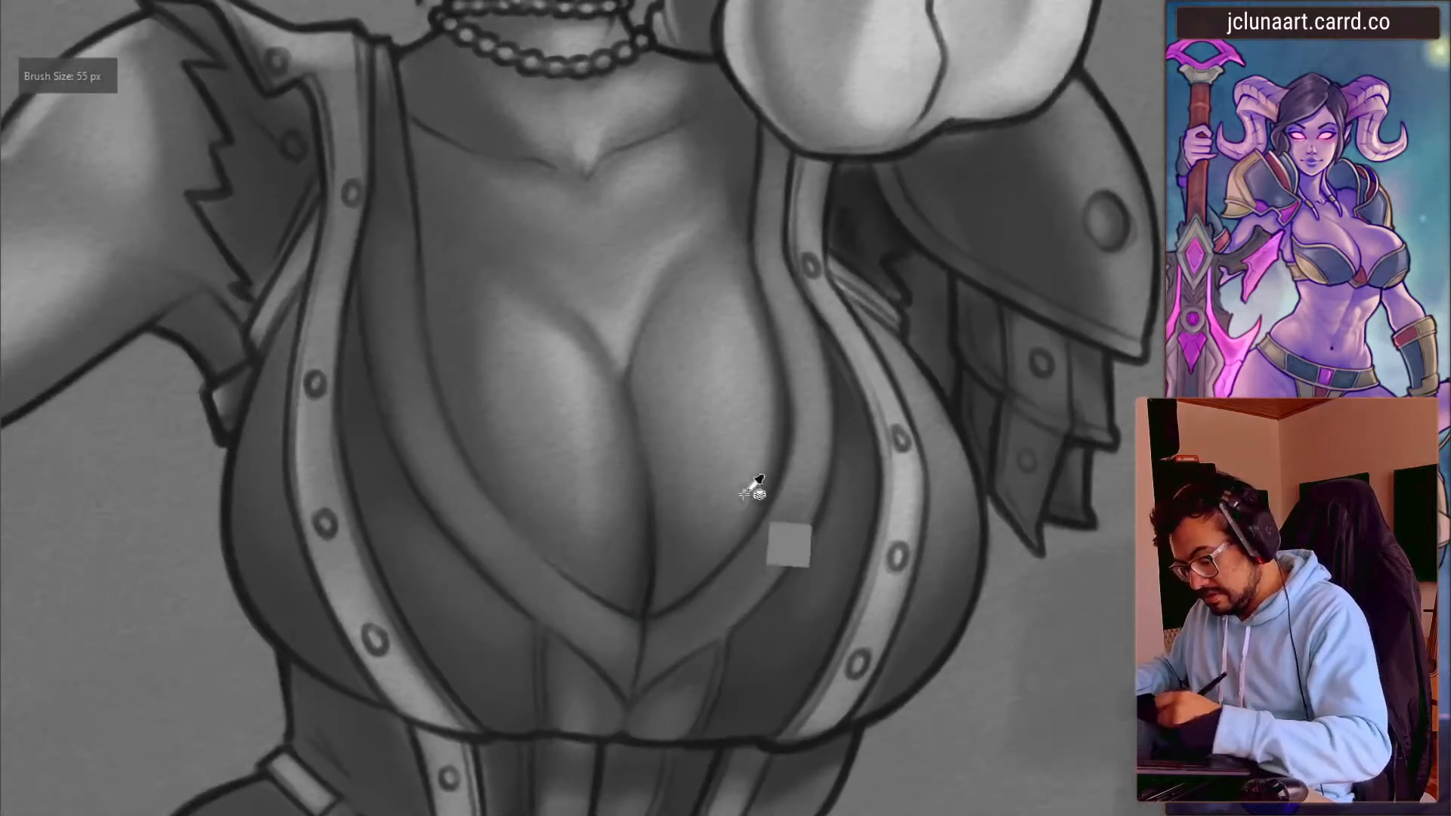
{"action": "key", "text": "bracketright"}
{"action": "key", "text": "bracketright"}
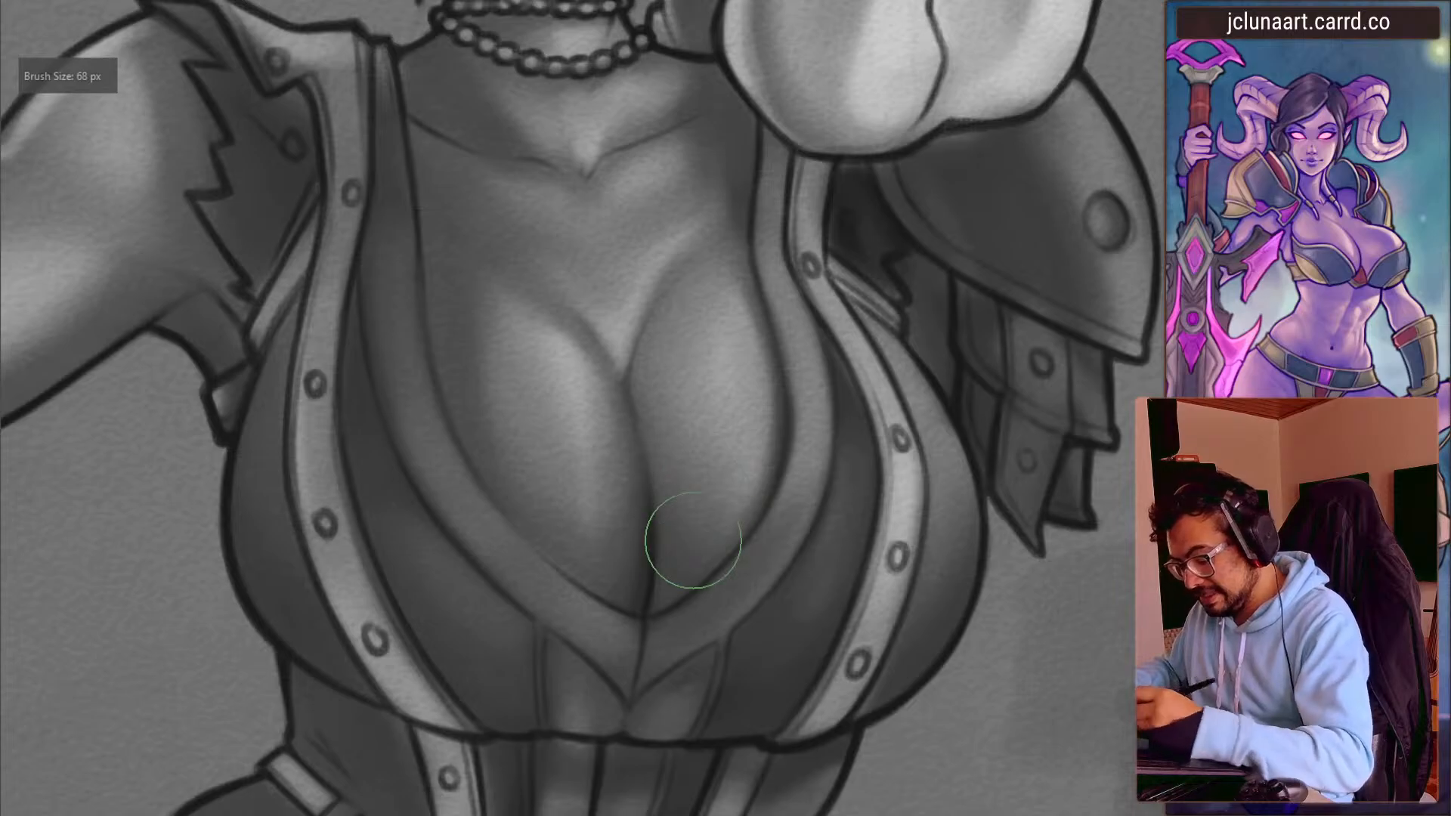
{"action": "key", "text": "bracketleft"}
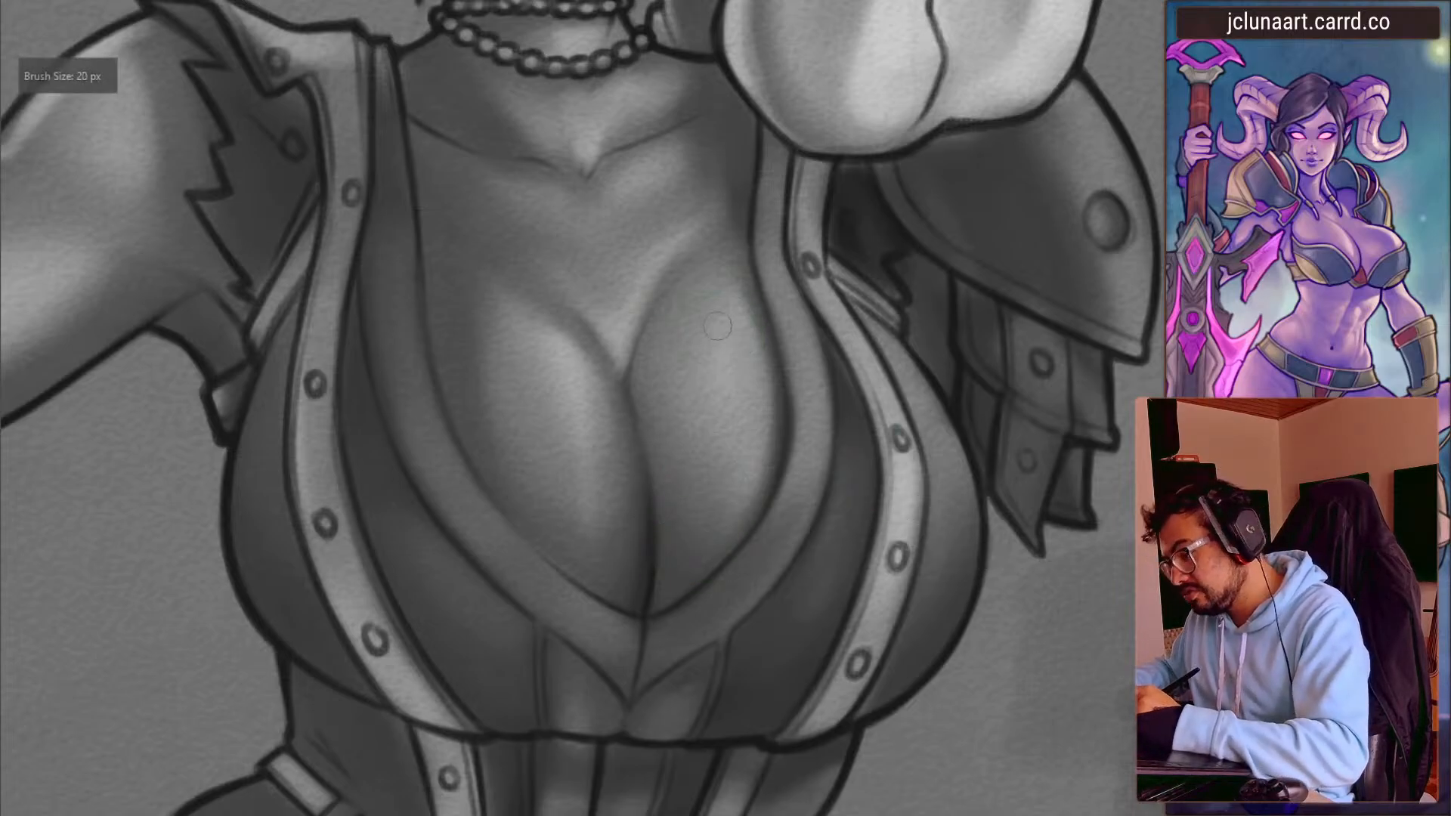
- Paint a bright soft highlight on the upper part of the pauldron-side breast, using a brush of 24 to 47 px
{"action": "key", "text": "bracketright"}
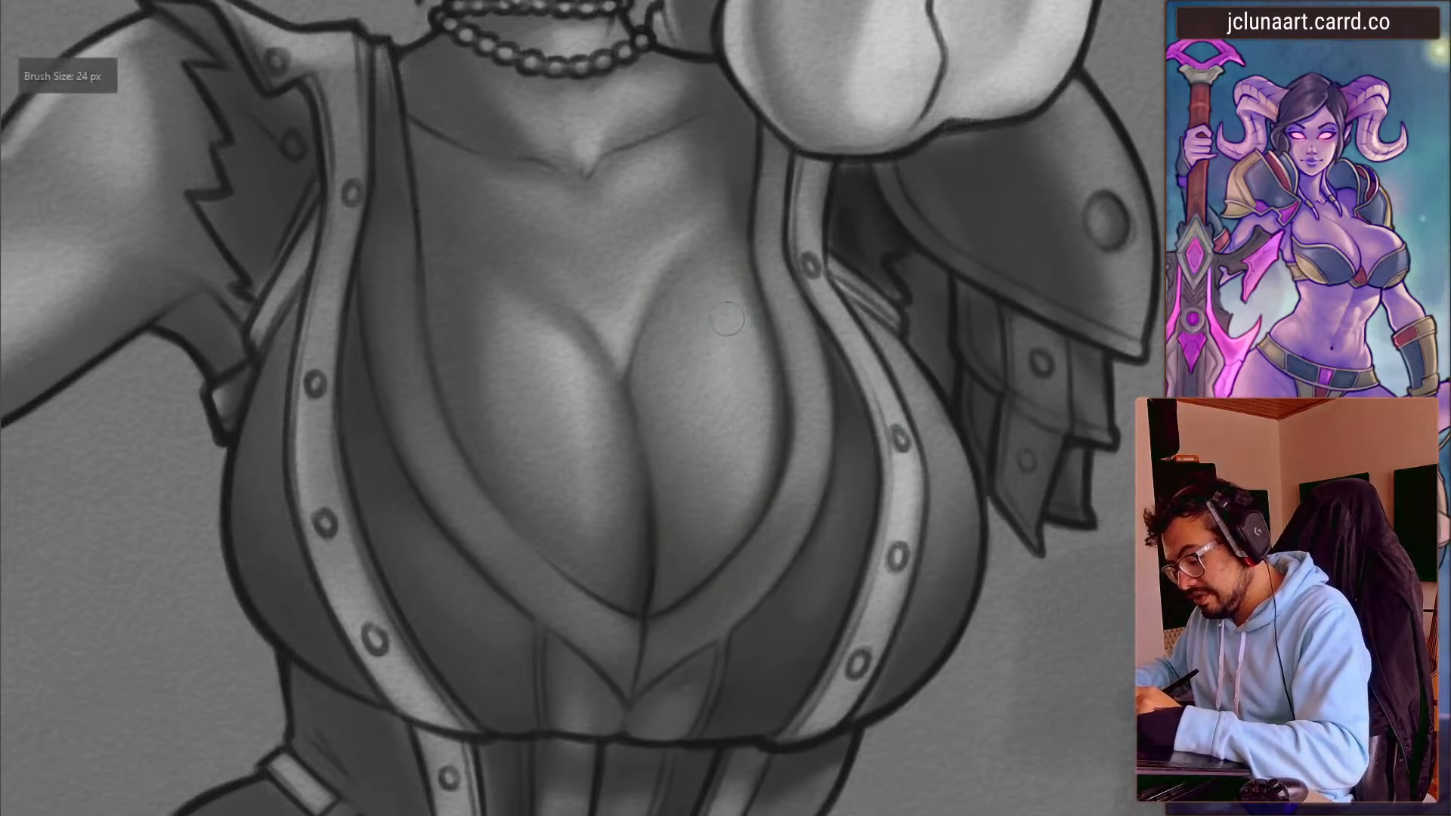
{"action": "mouse_move", "coordinate": [724, 329]}
{"action": "left_mouse_down"}
{"action": "mouse_move", "coordinate": [729, 363]}
{"action": "mouse_move", "coordinate": [716, 310]}
{"action": "left_mouse_up"}
{"action": "key", "text": "bracketright"}
{"action": "left_click", "coordinate": [710, 324], "text": "ctrl"}
{"action": "key", "text": "bracketright"}
{"action": "key", "text": "bracketright"}
{"action": "key", "text": "bracketright"}
{"action": "mouse_move", "coordinate": [476, 549]}
{"action": "left_mouse_down"}
{"action": "mouse_move", "coordinate": [441, 411]}
{"action": "mouse_move", "coordinate": [454, 359]}
{"action": "left_mouse_up"}
{"action": "left_click", "coordinate": [552, 538], "text": "ctrl"}
{"action": "key", "text": "bracketleft"}
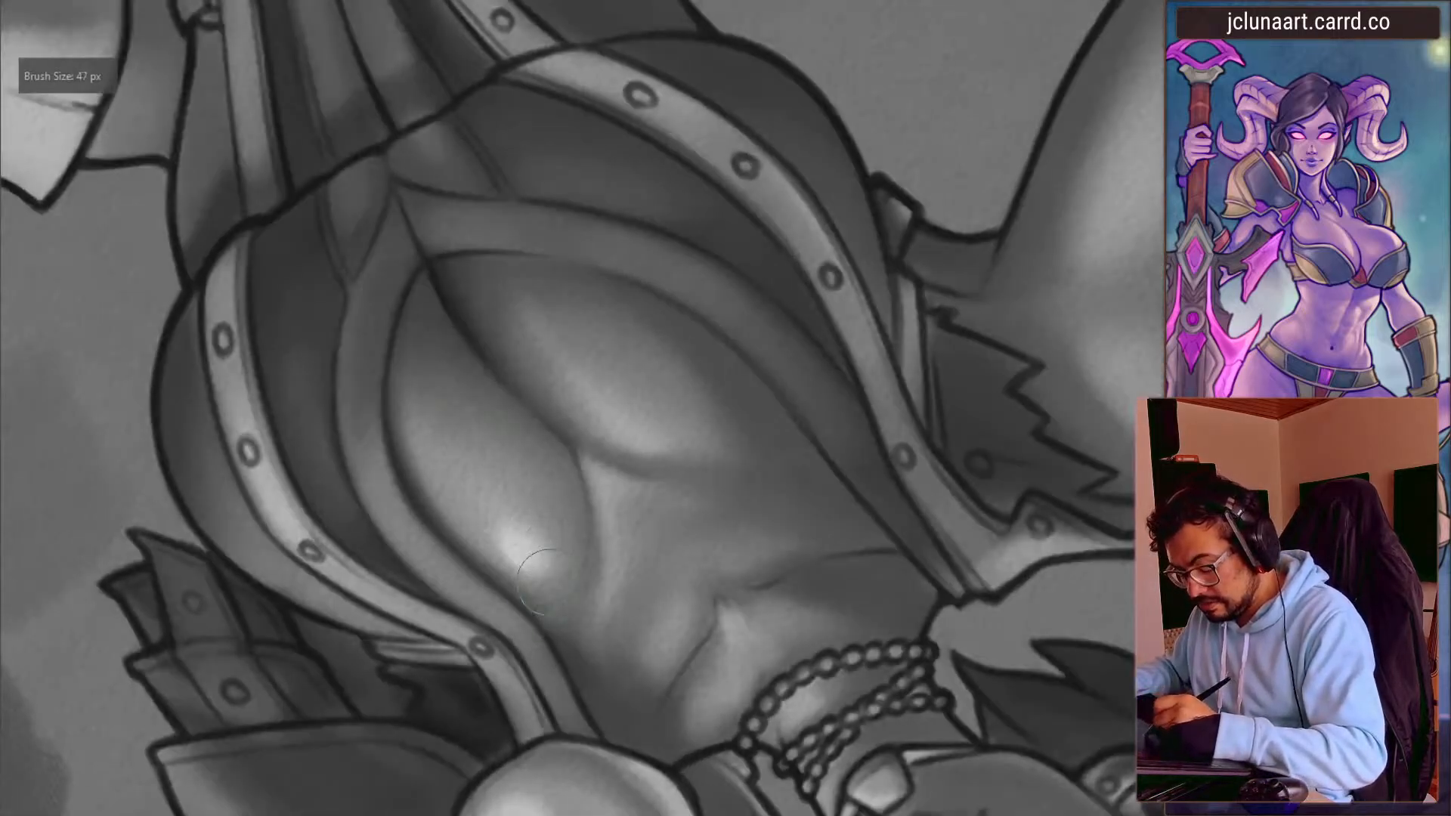
- Sample greys around the new breast highlight and blend its edges with a 47 to 55 px brush
{"action": "left_click", "coordinate": [563, 512], "text": "ctrl"}
{"action": "left_click_drag", "start_coordinate": [417, 499], "coordinate": [410, 461]}
{"action": "left_click", "coordinate": [560, 478], "text": "ctrl"}
{"action": "key", "text": "bracketright"}
{"action": "key", "text": "bracketright"}
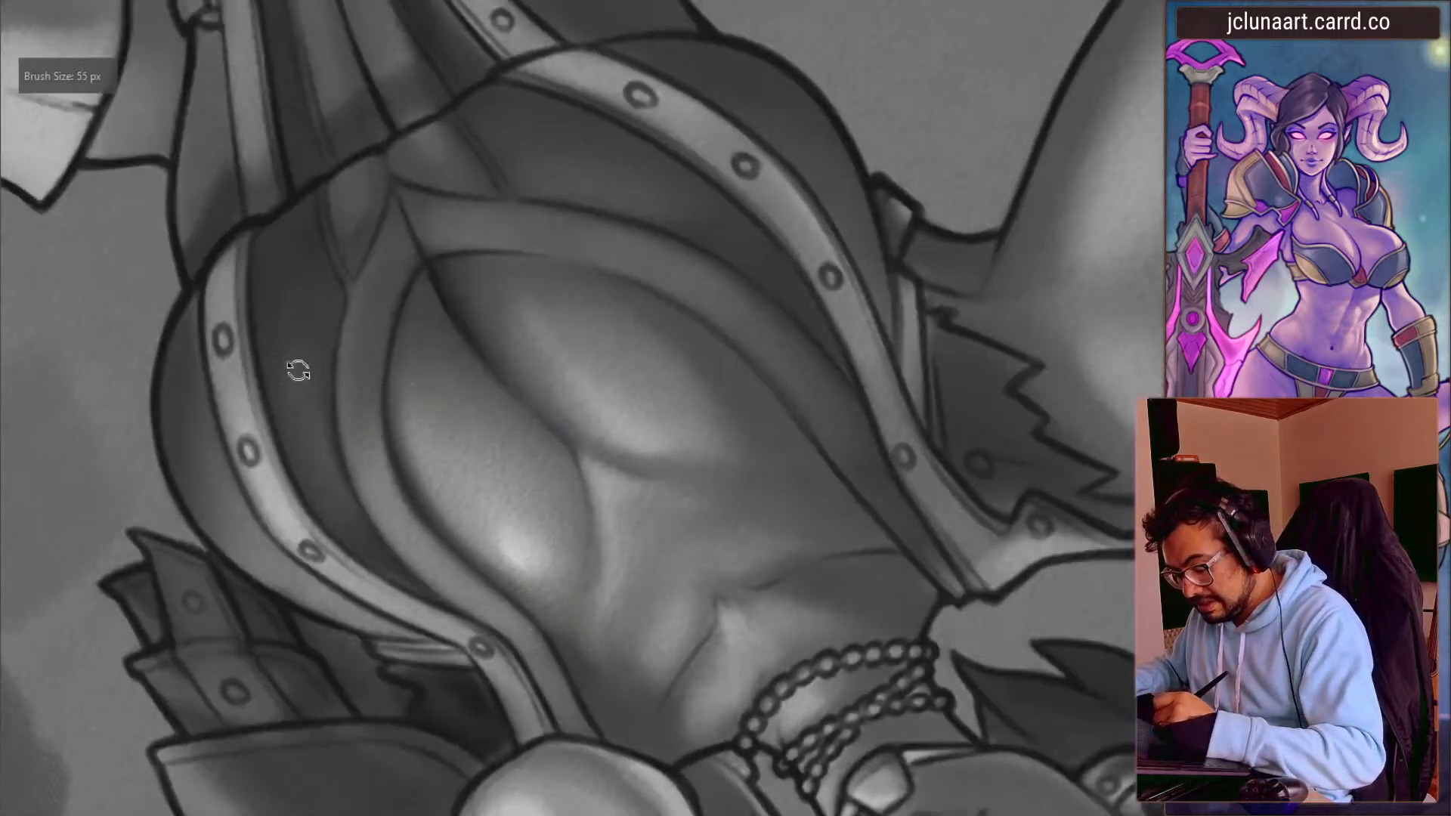
{"action": "left_click_drag", "start_coordinate": [537, 625], "coordinate": [452, 578]}
- Mirror the view and refine the tones around the highlighted breast with sampled greys and a 15 to 18 px brush
{"action": "key", "text": "5"}
{"action": "key", "text": "m"}
{"action": "left_click", "coordinate": [526, 290], "text": "ctrl"}
{"action": "left_click", "coordinate": [445, 338], "text": "ctrl"}
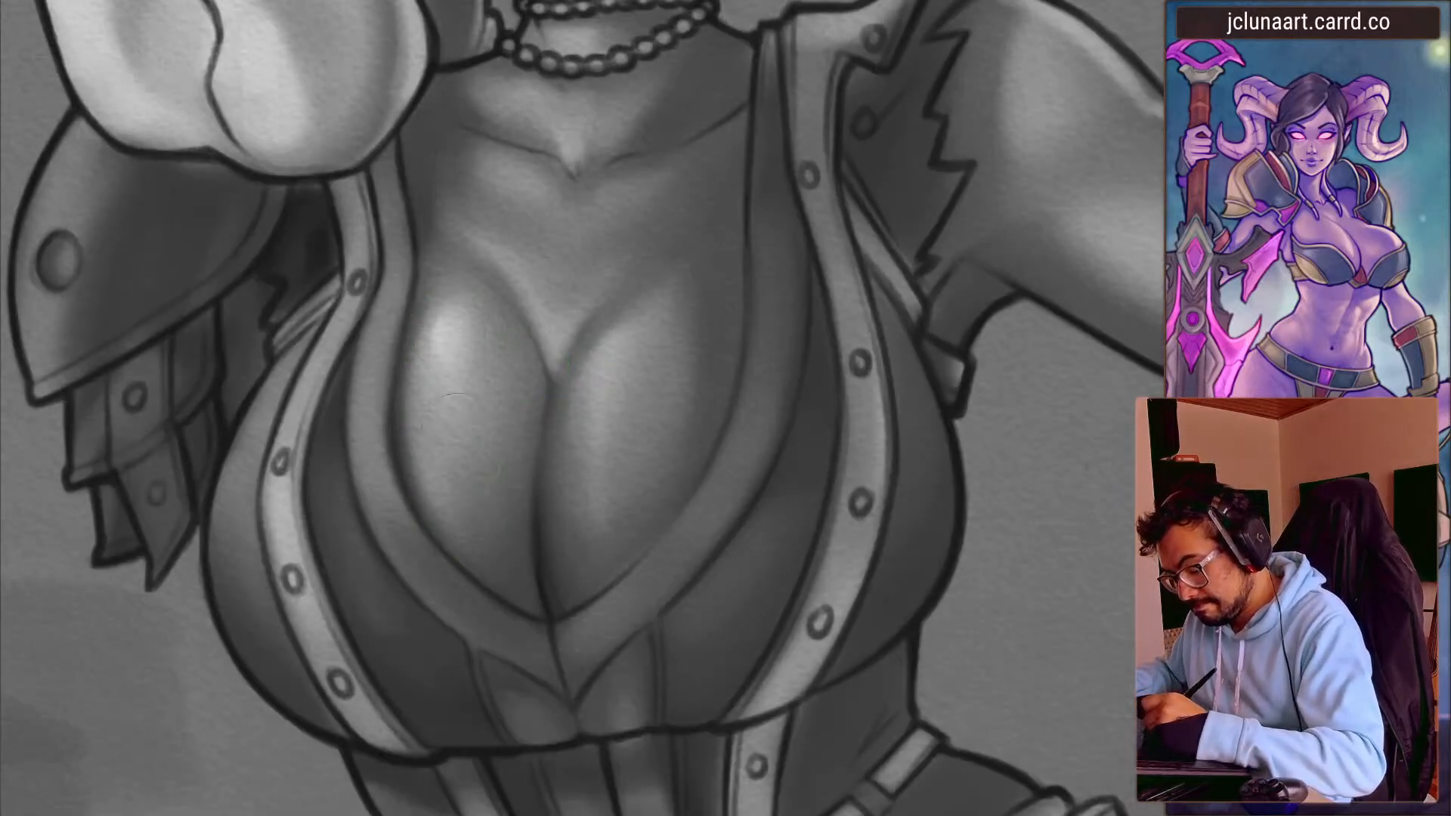
{"action": "key", "text": "bracketleft"}
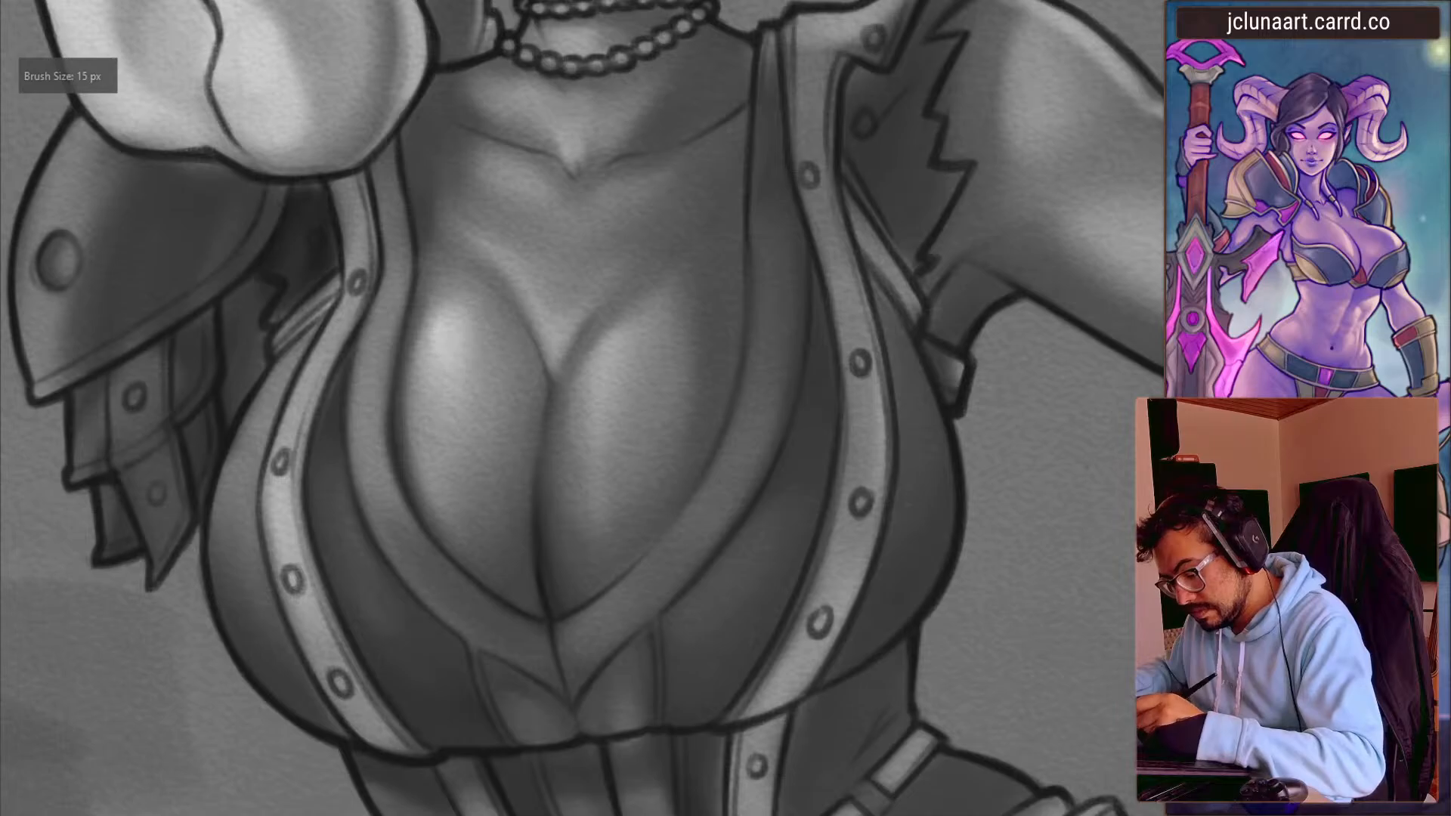
{"action": "left_click_drag", "start_coordinate": [334, 529], "coordinate": [498, 319]}
{"action": "key", "text": "bracketright"}
{"action": "key", "text": "bracketright"}
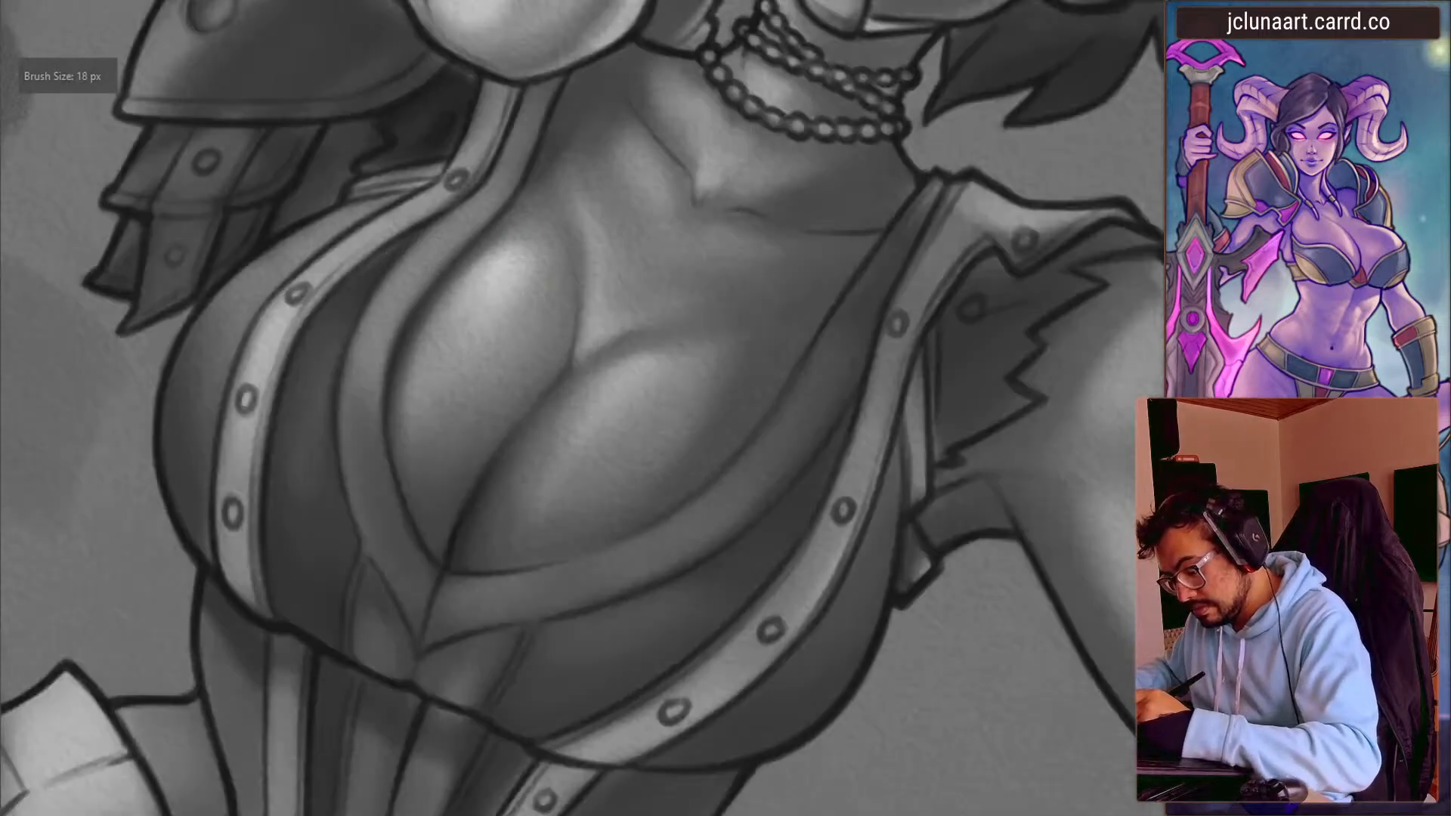
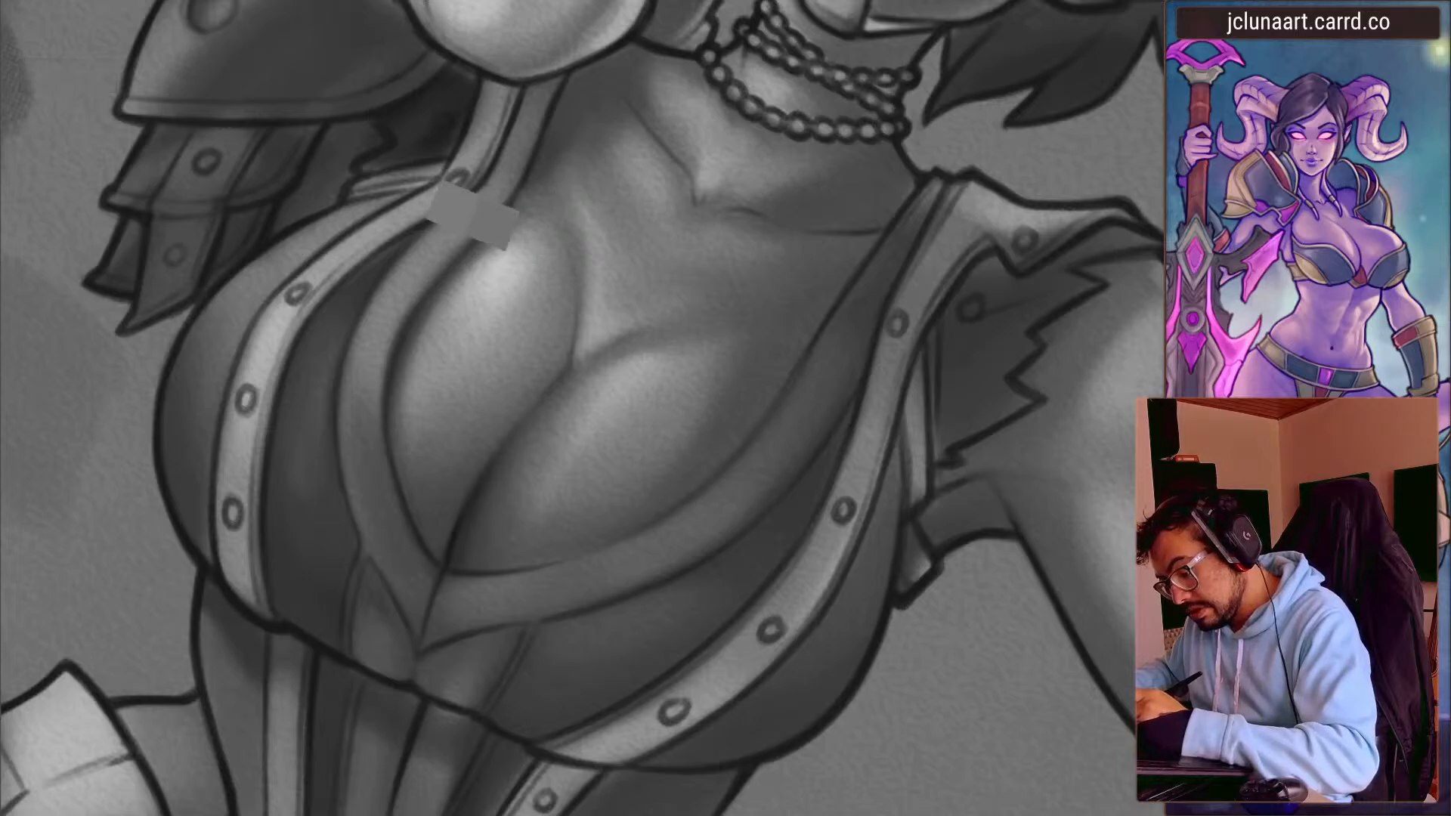
- Sample a tone beside the cleavage and soften the highlighted breast's upper edge with a 41 to 47 px brush
{"action": "left_click", "coordinate": [555, 289], "text": "alt"}
{"action": "key", "text": "bracketright"}
{"action": "key", "text": "bracketright"}
{"action": "left_click_drag", "start_coordinate": [566, 174], "coordinate": [568, 220]}
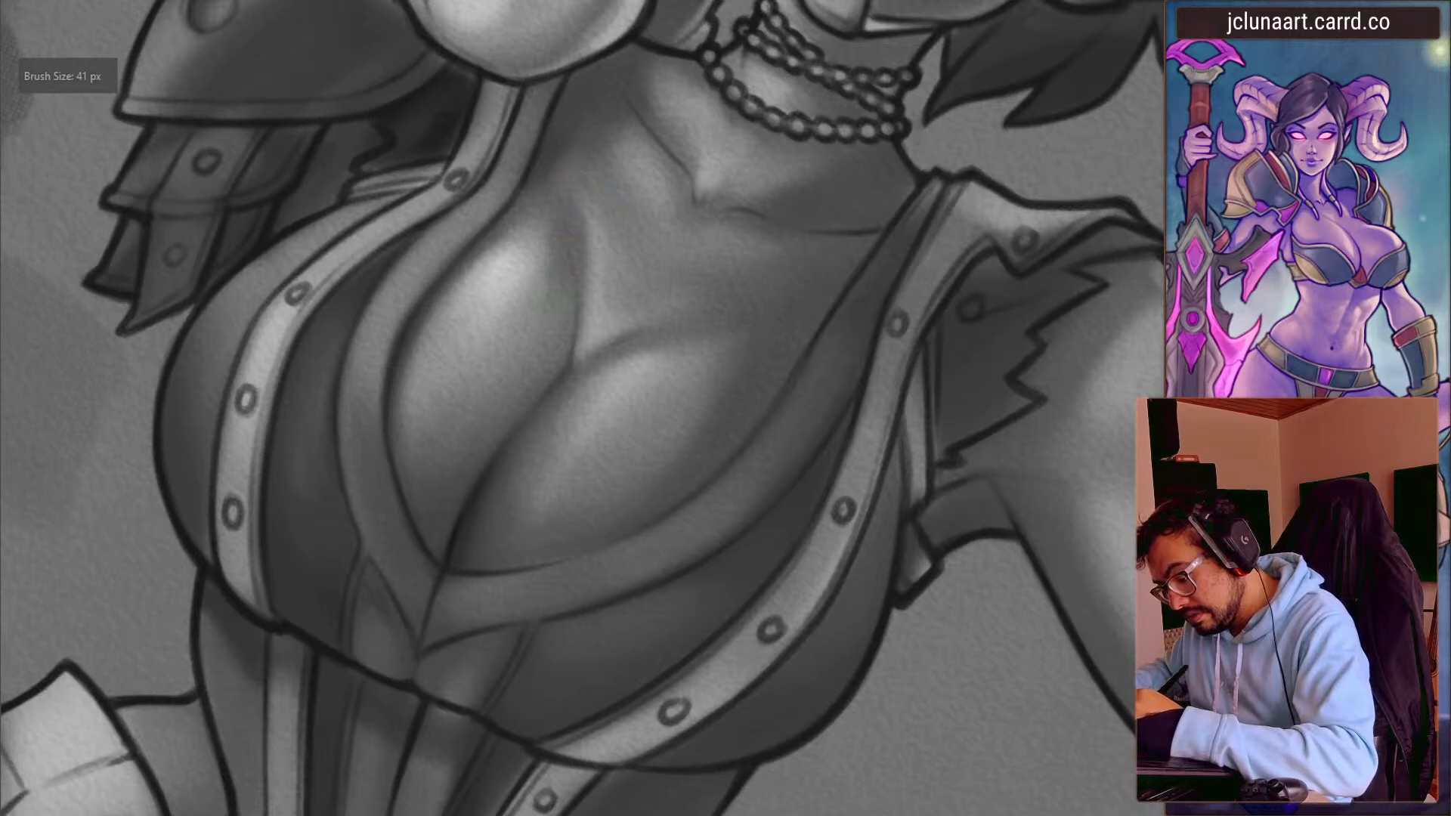
{"action": "key", "text": "bracketright"}
{"action": "key", "text": "bracketright"}
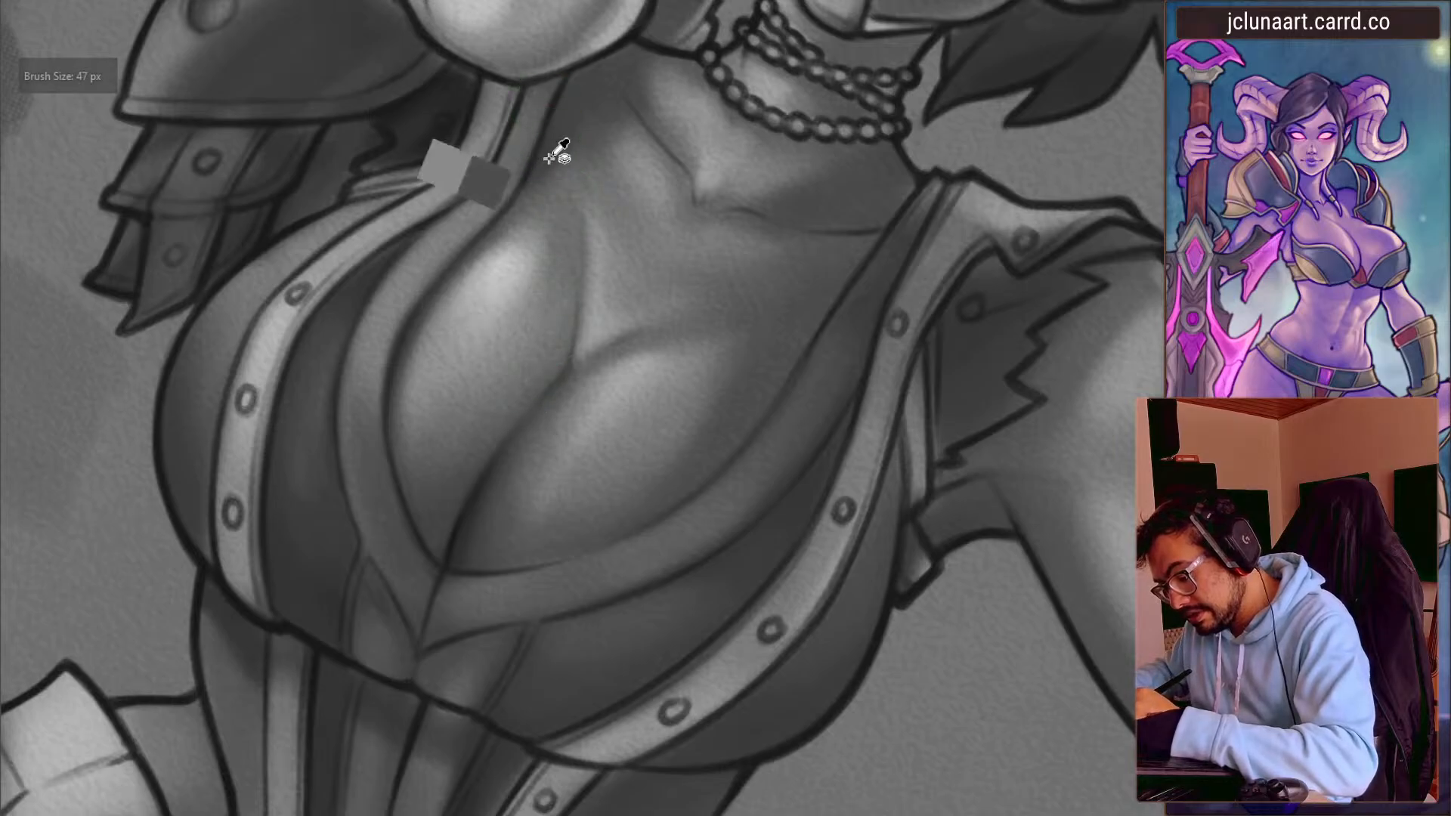
- Define the soft fold running from the upper chest into the cleavage, starting with an 18 to 22 px brush
{"action": "key", "text": "bracketleft"}
{"action": "key", "text": "bracketleft"}
{"action": "key", "text": "bracketleft"}
{"action": "key", "text": "bracketleft"}
{"action": "key", "text": "bracketleft"}
{"action": "key", "text": "bracketleft"}
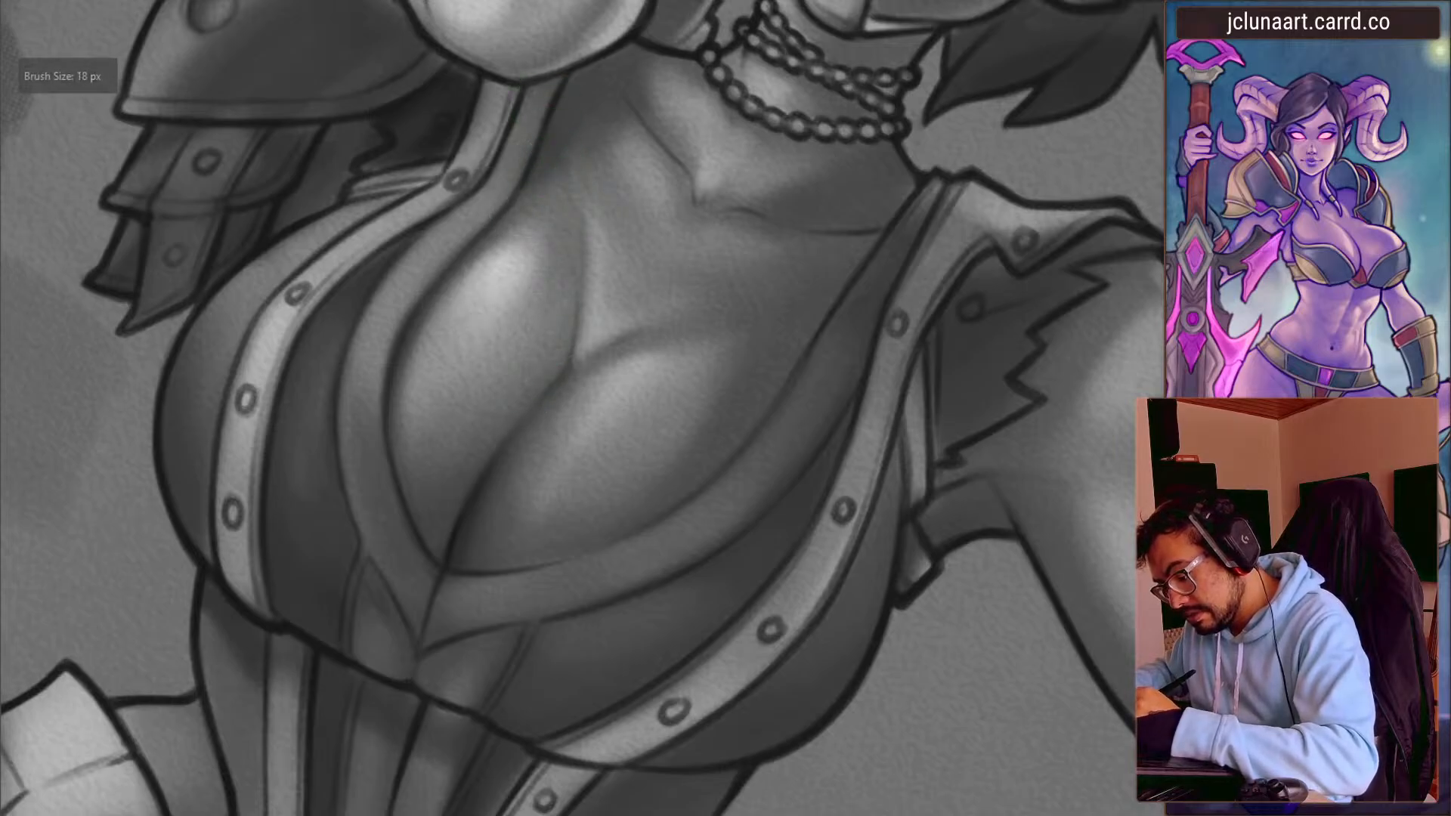
{"action": "key", "text": "bracketright"}
{"action": "left_click_drag", "start_coordinate": [554, 182], "coordinate": [374, 368]}
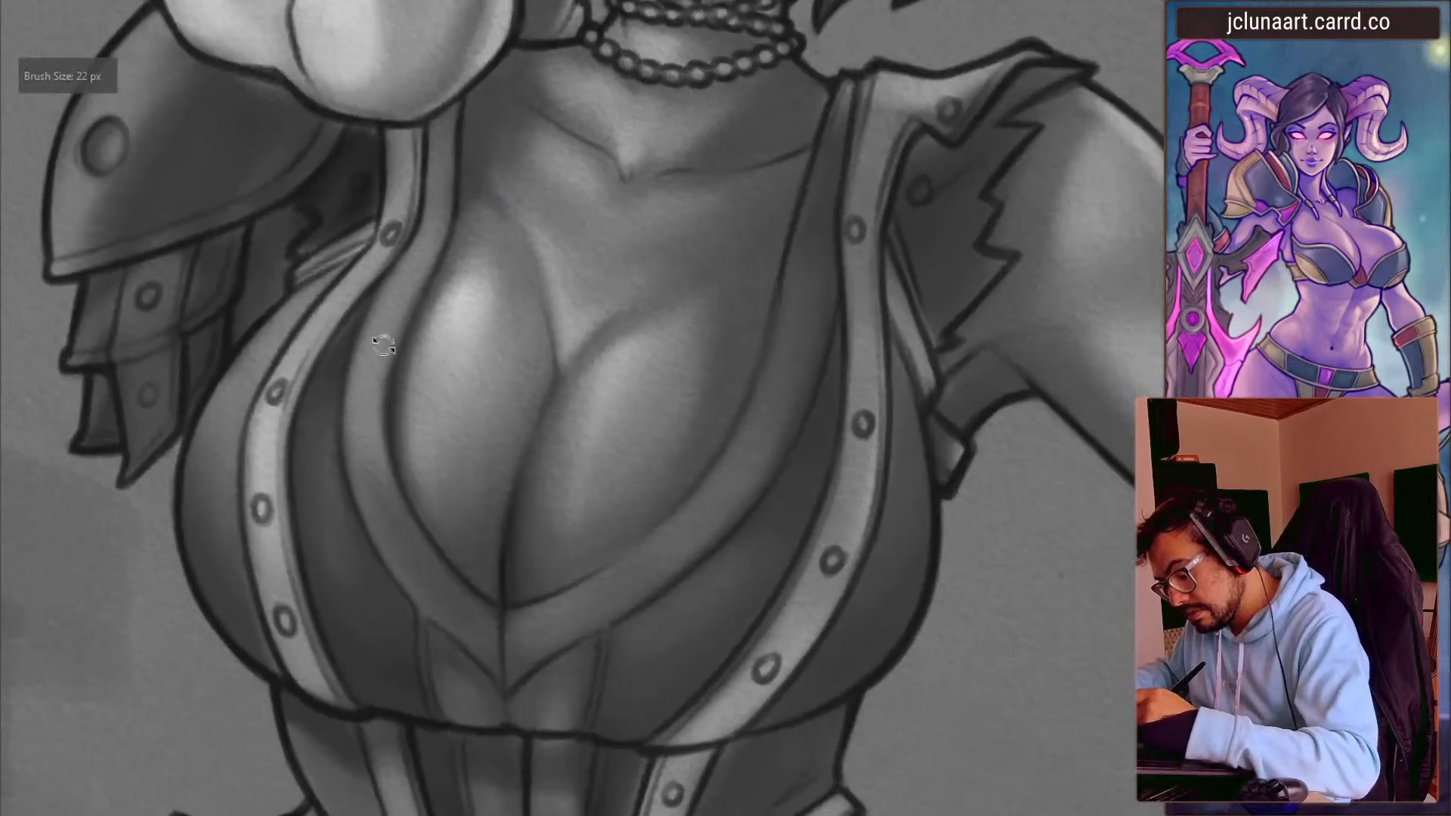
{"action": "mouse_move", "coordinate": [514, 271]}
{"action": "left_mouse_down"}
{"action": "mouse_move", "coordinate": [519, 259]}
{"action": "mouse_move", "coordinate": [528, 279]}
{"action": "mouse_move", "coordinate": [518, 258]}
{"action": "left_mouse_up"}
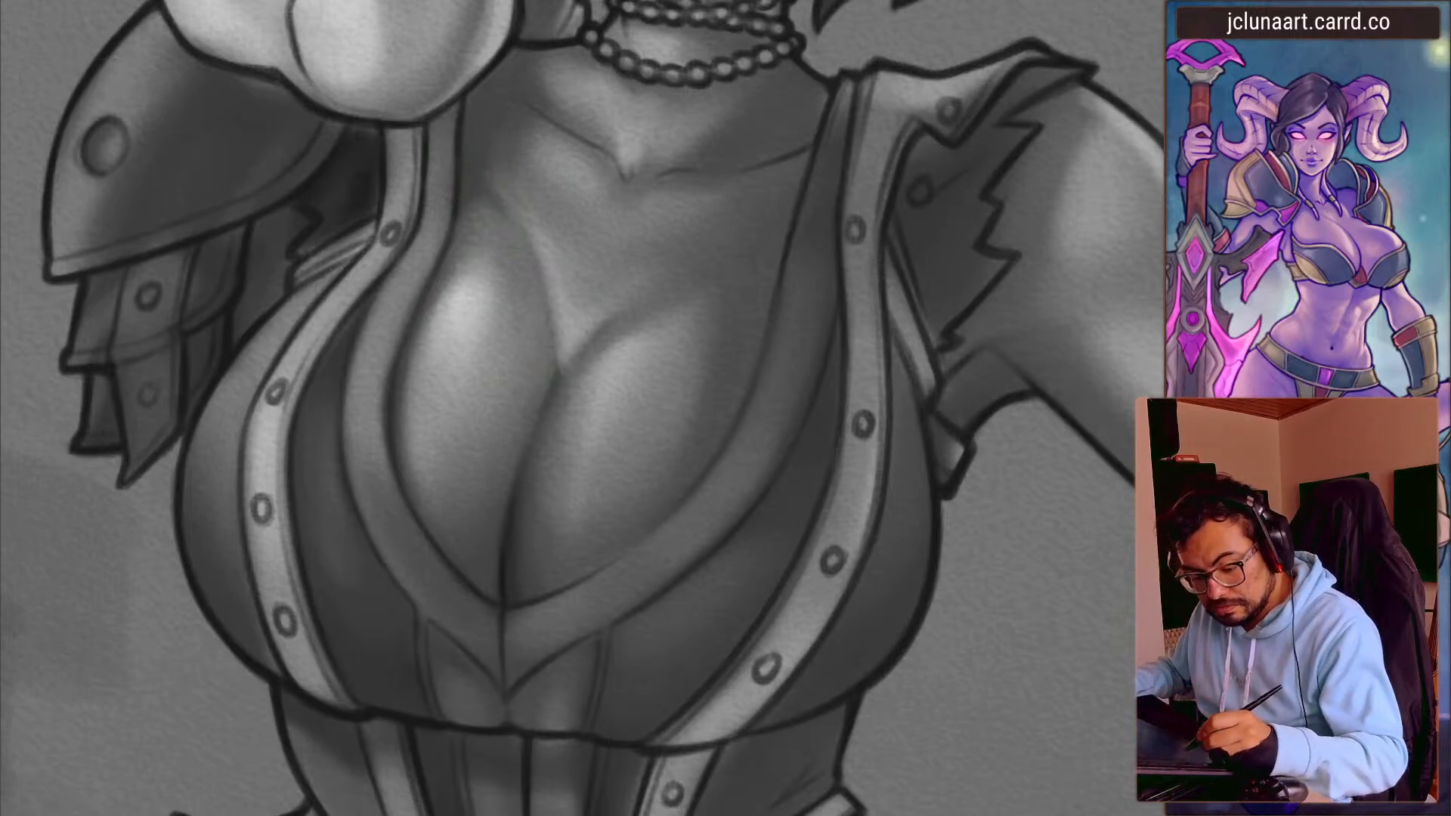
{"action": "left_click_drag", "start_coordinate": [484, 289], "coordinate": [480, 291]}
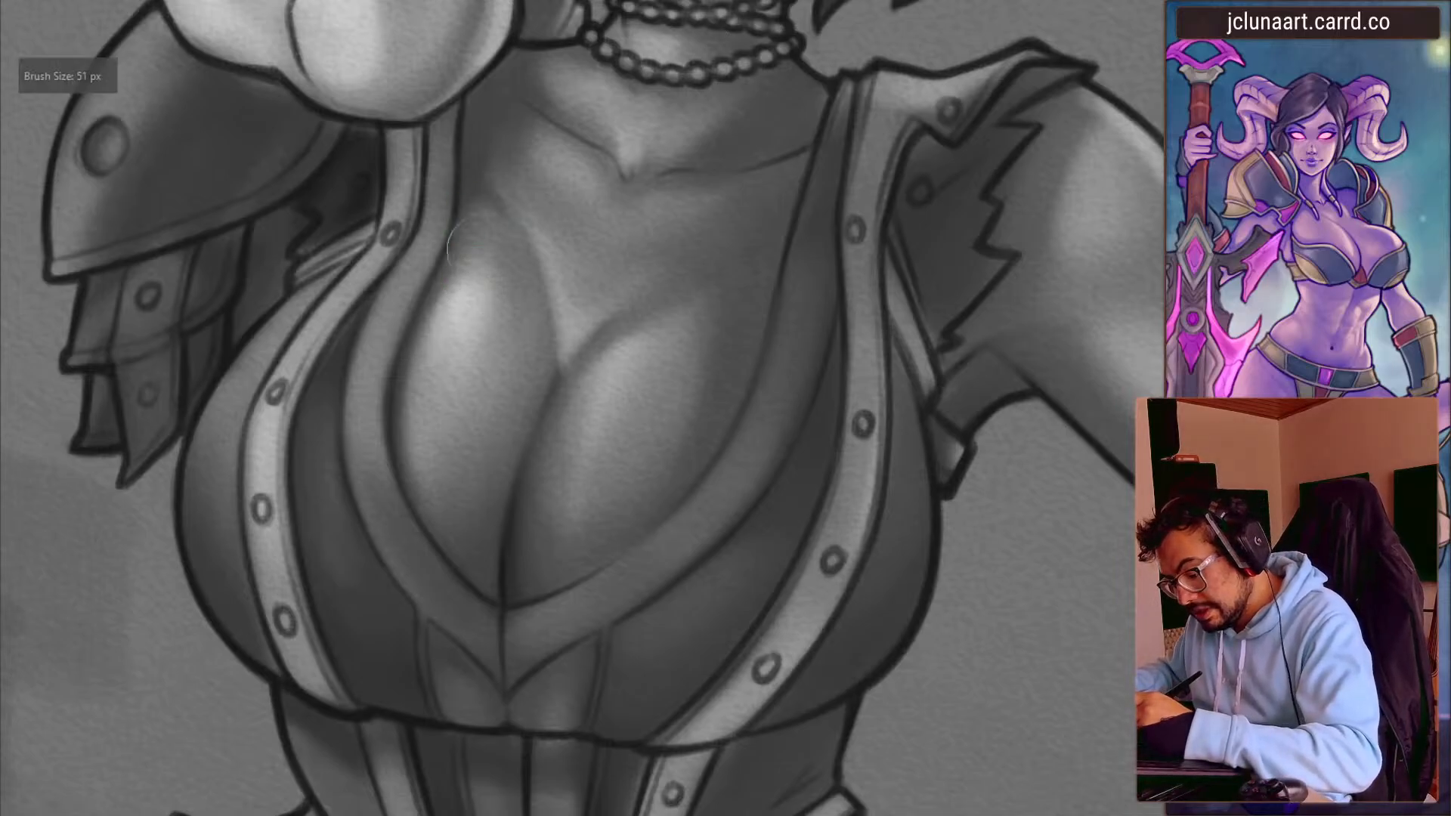
- Flip the view back and blend the upper chest above the highlighted breast with sampled greys, using a 35 to 59 px brush
{"action": "key", "text": "bracketright"}
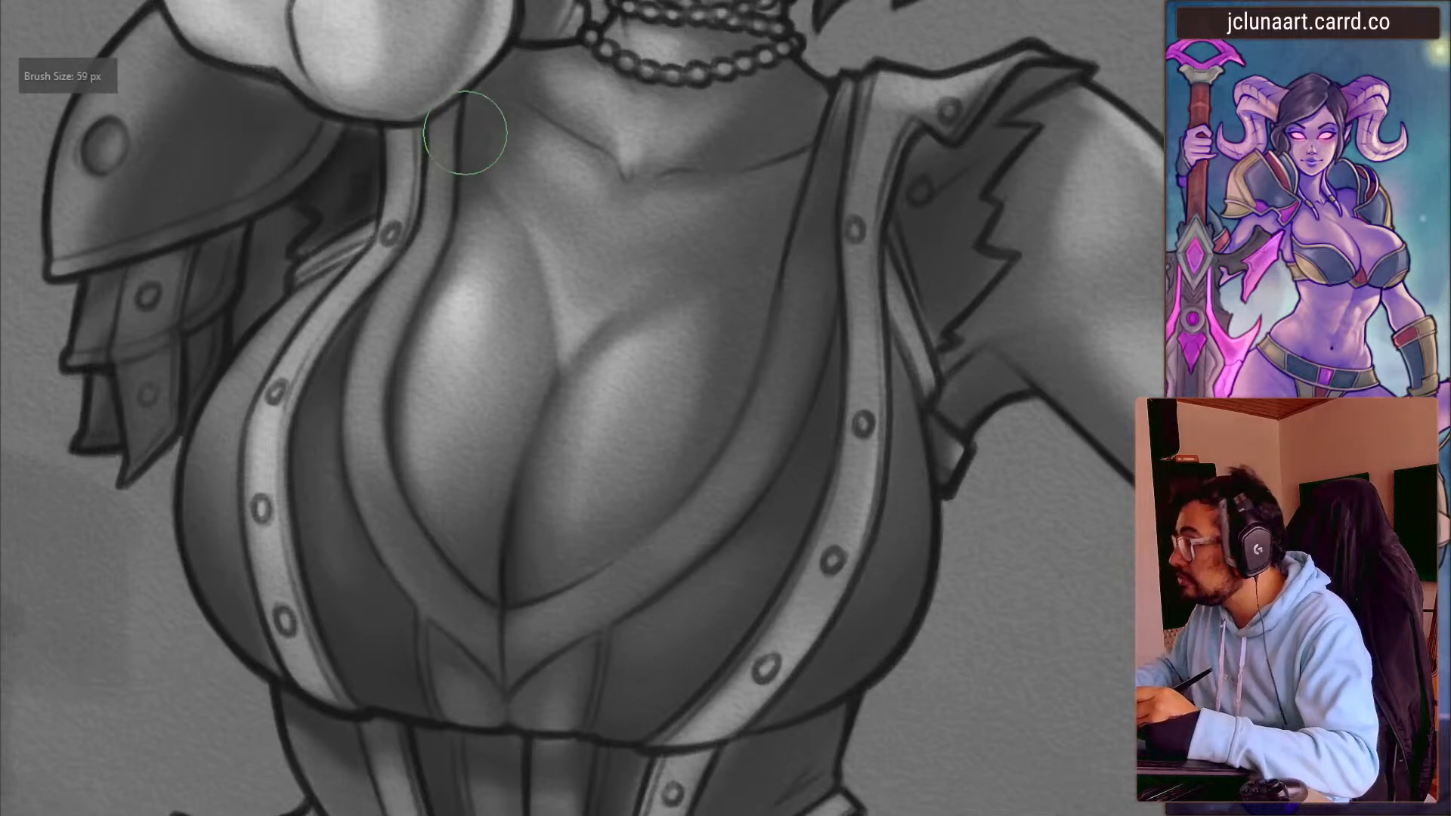
{"action": "key", "text": "m"}
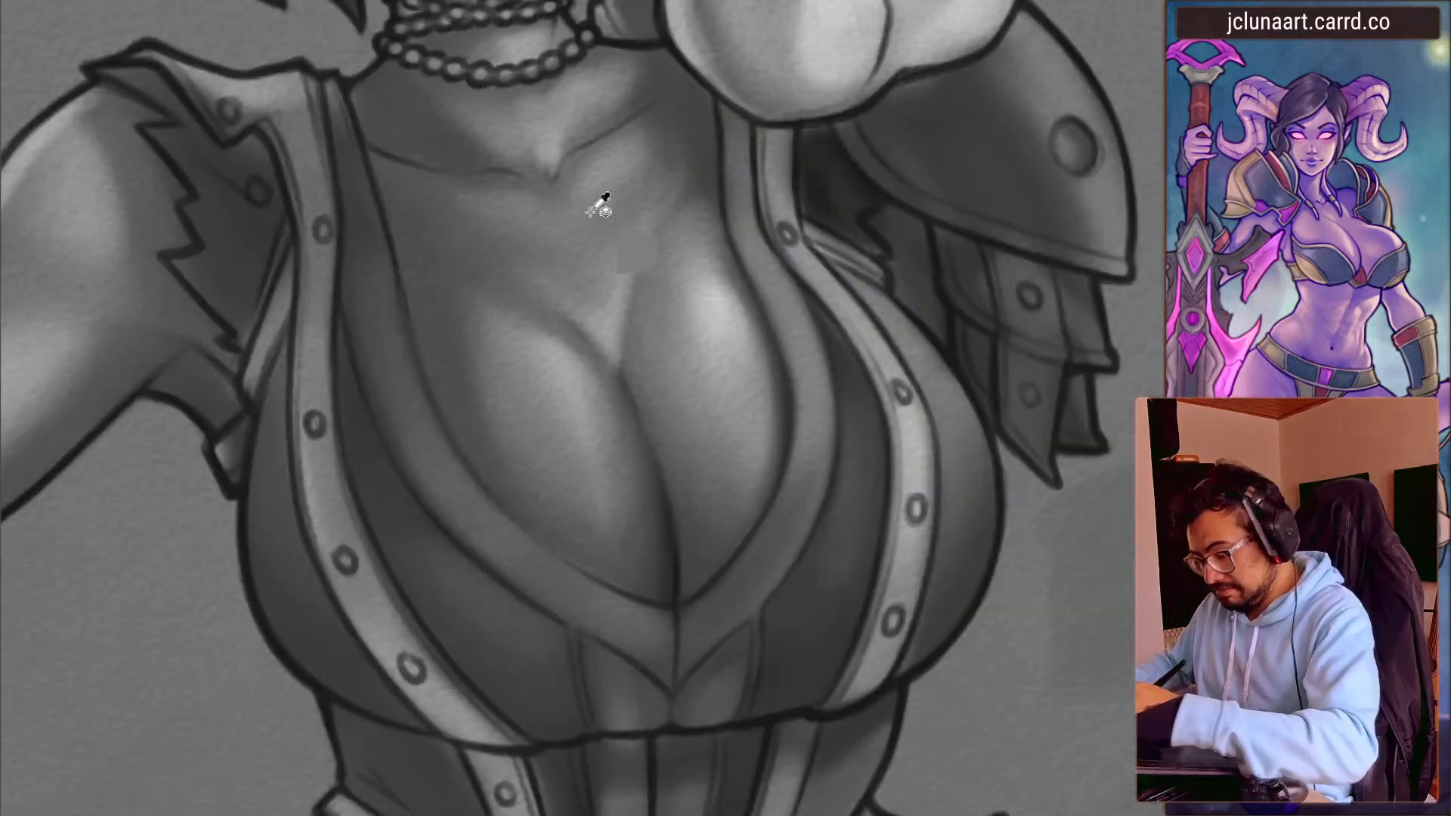
{"action": "key", "text": "bracketleft"}
{"action": "key", "text": "bracketleft"}
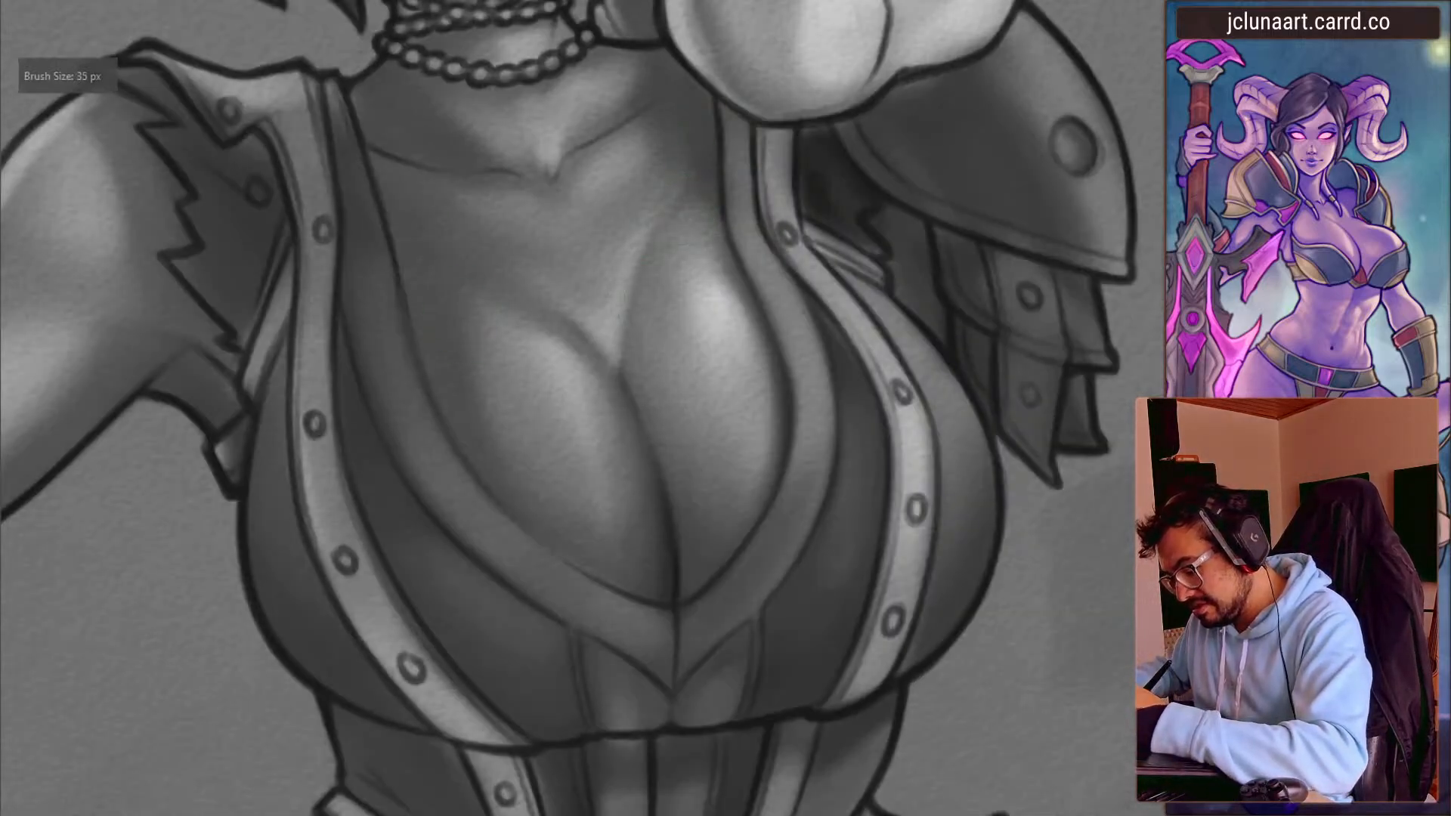
{"action": "left_click", "coordinate": [691, 231], "text": "ctrl"}
{"action": "left_click", "coordinate": [648, 167], "text": "ctrl"}
{"action": "key", "text": "bracketright"}
{"action": "key", "text": "bracketright"}
{"action": "key", "text": "bracketright"}
{"action": "mouse_move", "coordinate": [445, 293]}
{"action": "left_mouse_down"}
{"action": "mouse_move", "coordinate": [474, 143]}
{"action": "mouse_move", "coordinate": [473, 243]}
{"action": "mouse_move", "coordinate": [337, 398]}
{"action": "mouse_move", "coordinate": [423, 220]}
{"action": "left_mouse_up"}
- Sample a tone at the highlight's edge and smooth its transition into the chest with a 55 to 59 px brush
{"action": "key", "text": "bracketleft"}
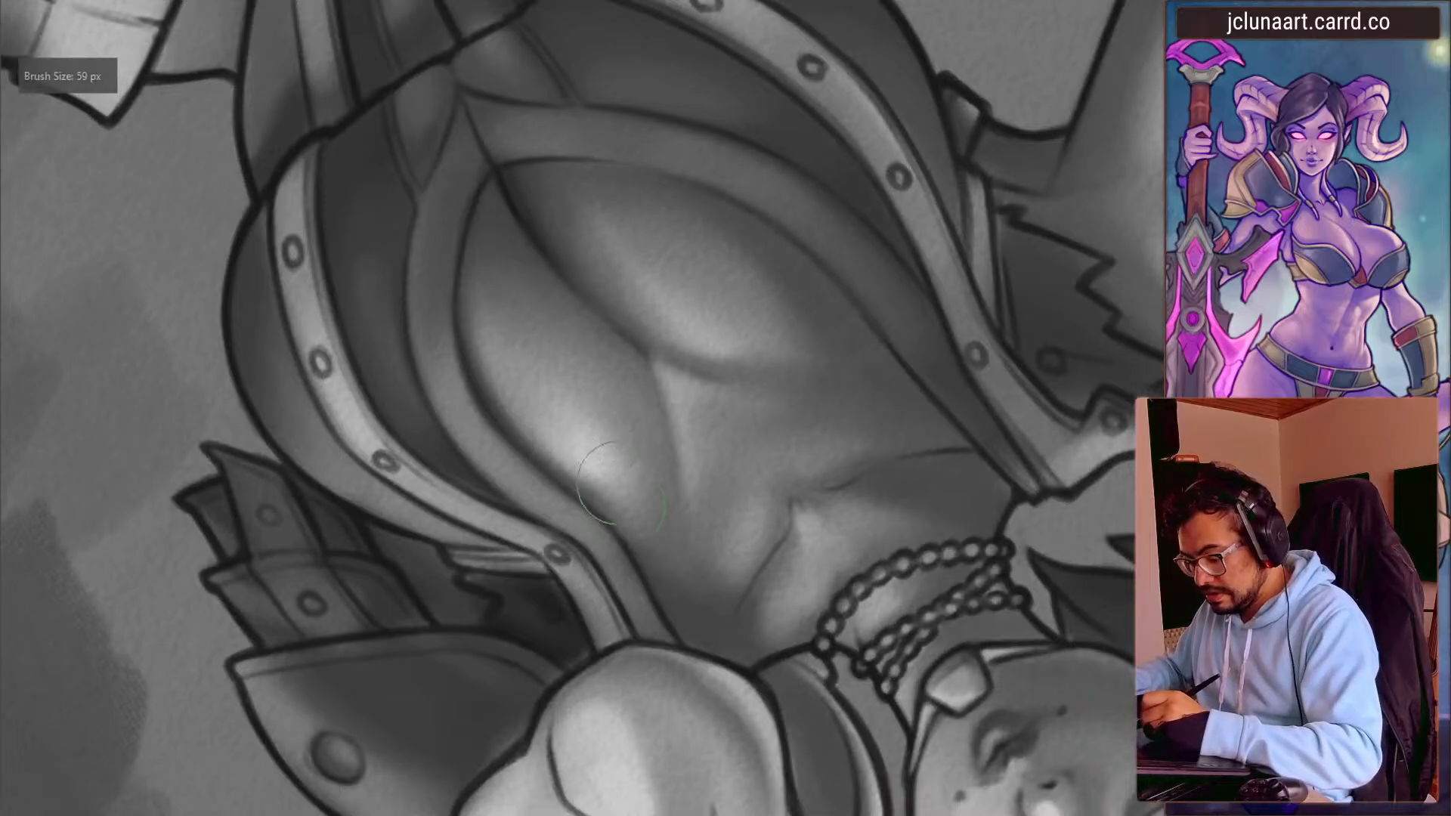
{"action": "left_click", "coordinate": [635, 453], "text": "ctrl"}
{"action": "key", "text": "bracketleft"}
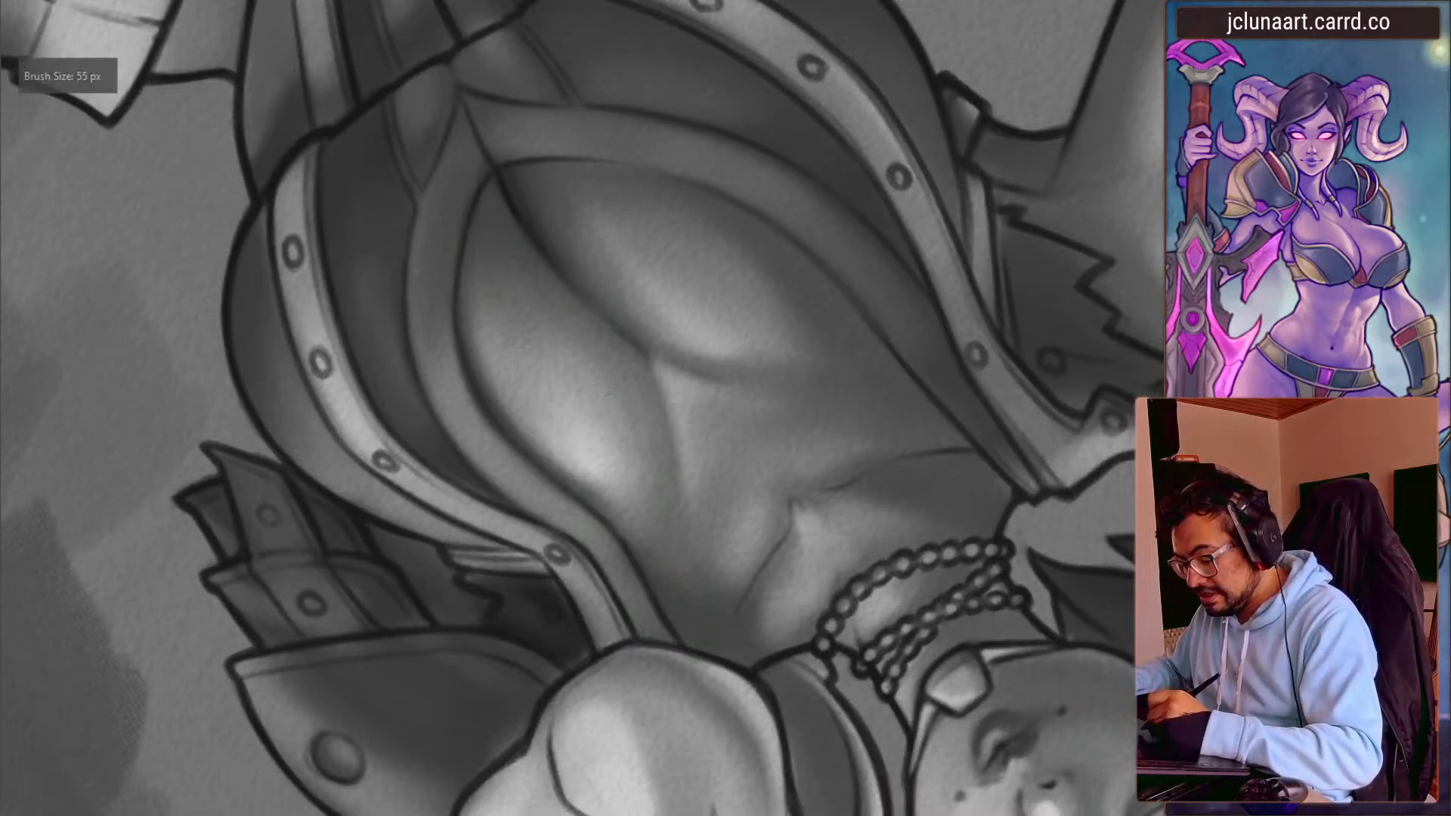
{"action": "key", "text": "bracketright"}
{"action": "left_click_drag", "start_coordinate": [310, 264], "coordinate": [652, 711]}
{"action": "left_click", "coordinate": [592, 254], "text": "ctrl"}
{"action": "left_click", "coordinate": [557, 278], "text": "ctrl"}
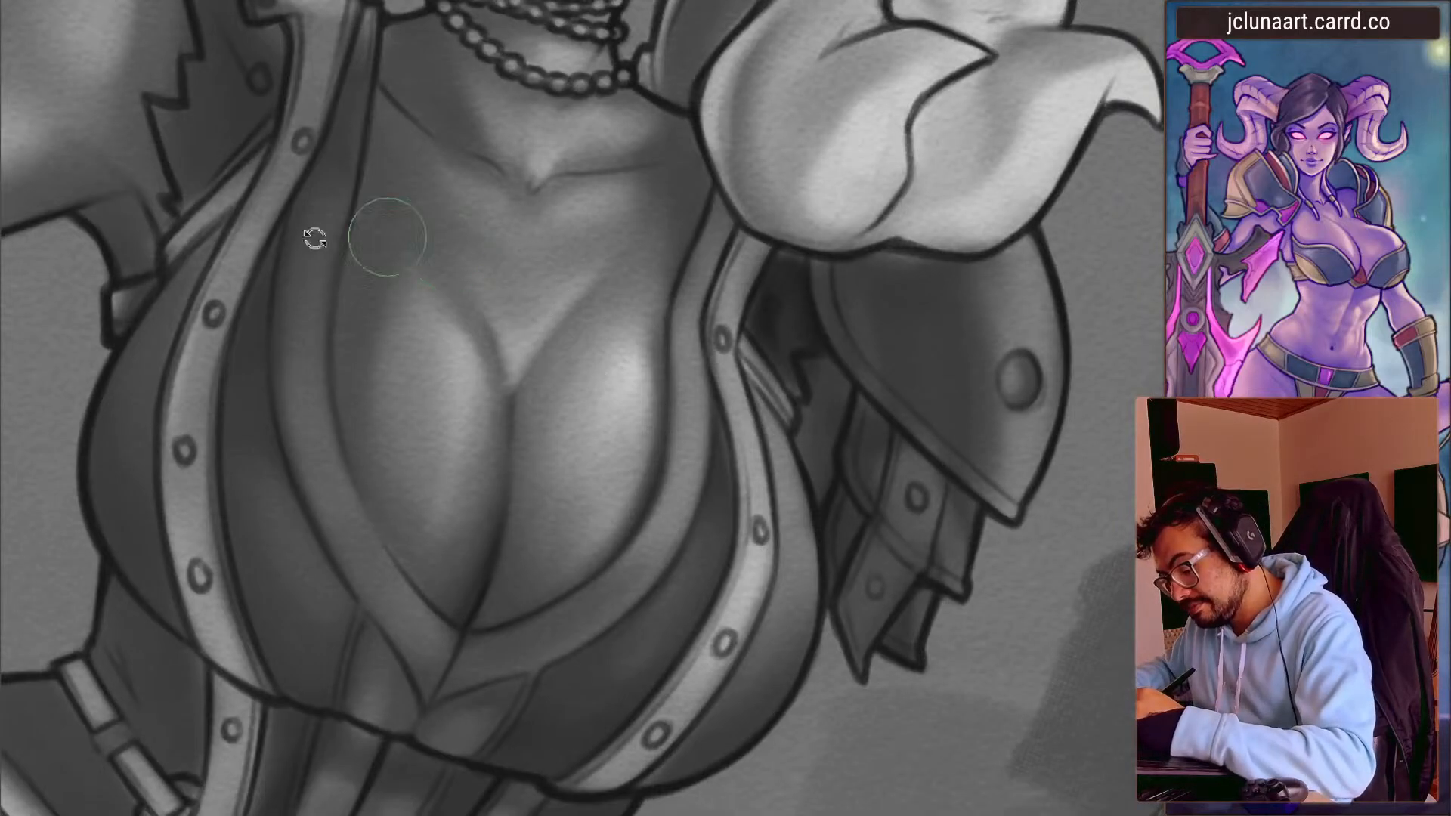
- Sample a shadow grey and deepen the upper end of the cleavage with a 30 to 51 px brush
{"action": "left_click_drag", "start_coordinate": [325, 234], "coordinate": [284, 356]}
{"action": "left_click", "coordinate": [541, 507], "text": "ctrl"}
{"action": "key", "text": "bracketleft"}
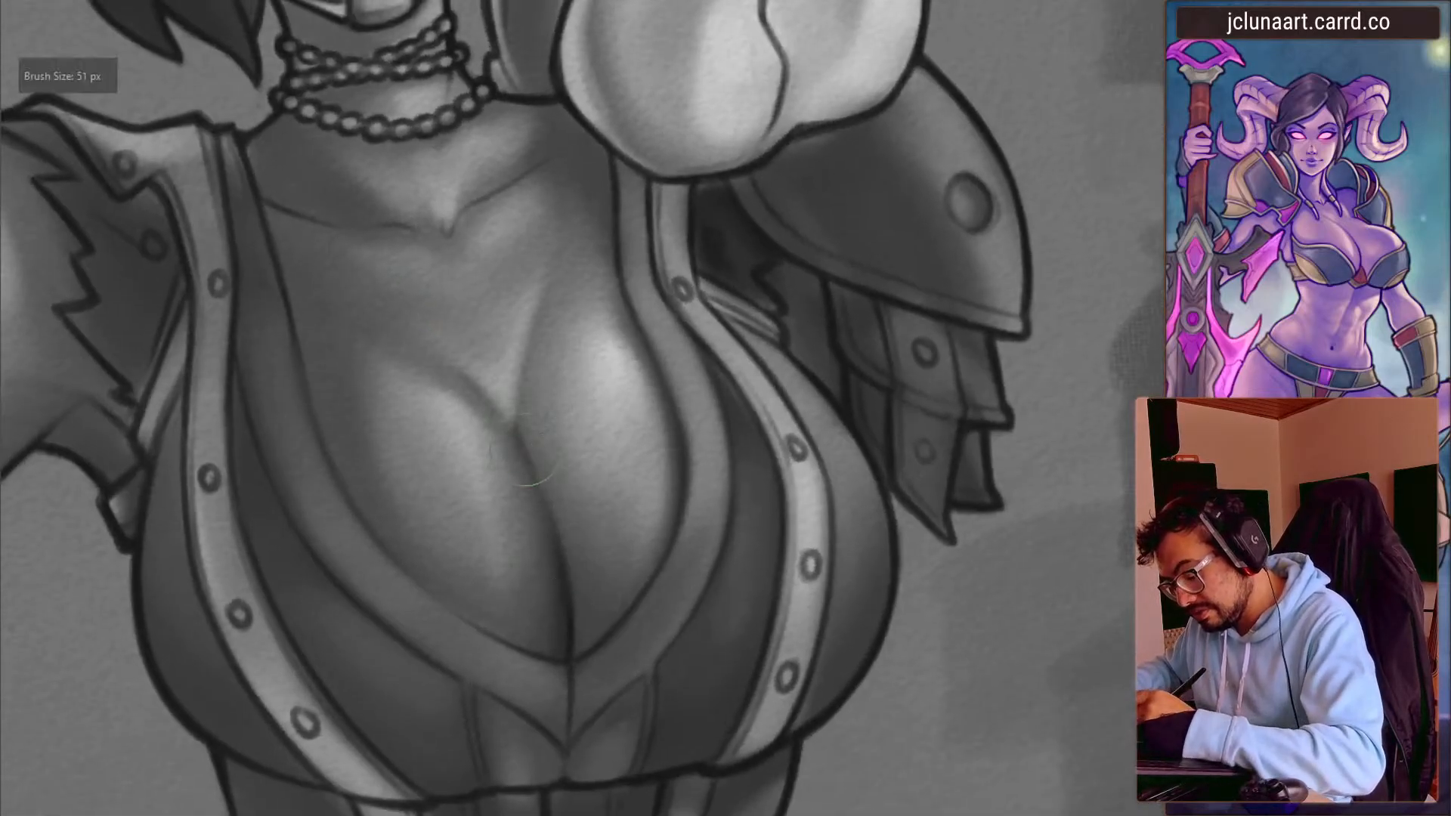
{"action": "key", "text": "bracketright"}
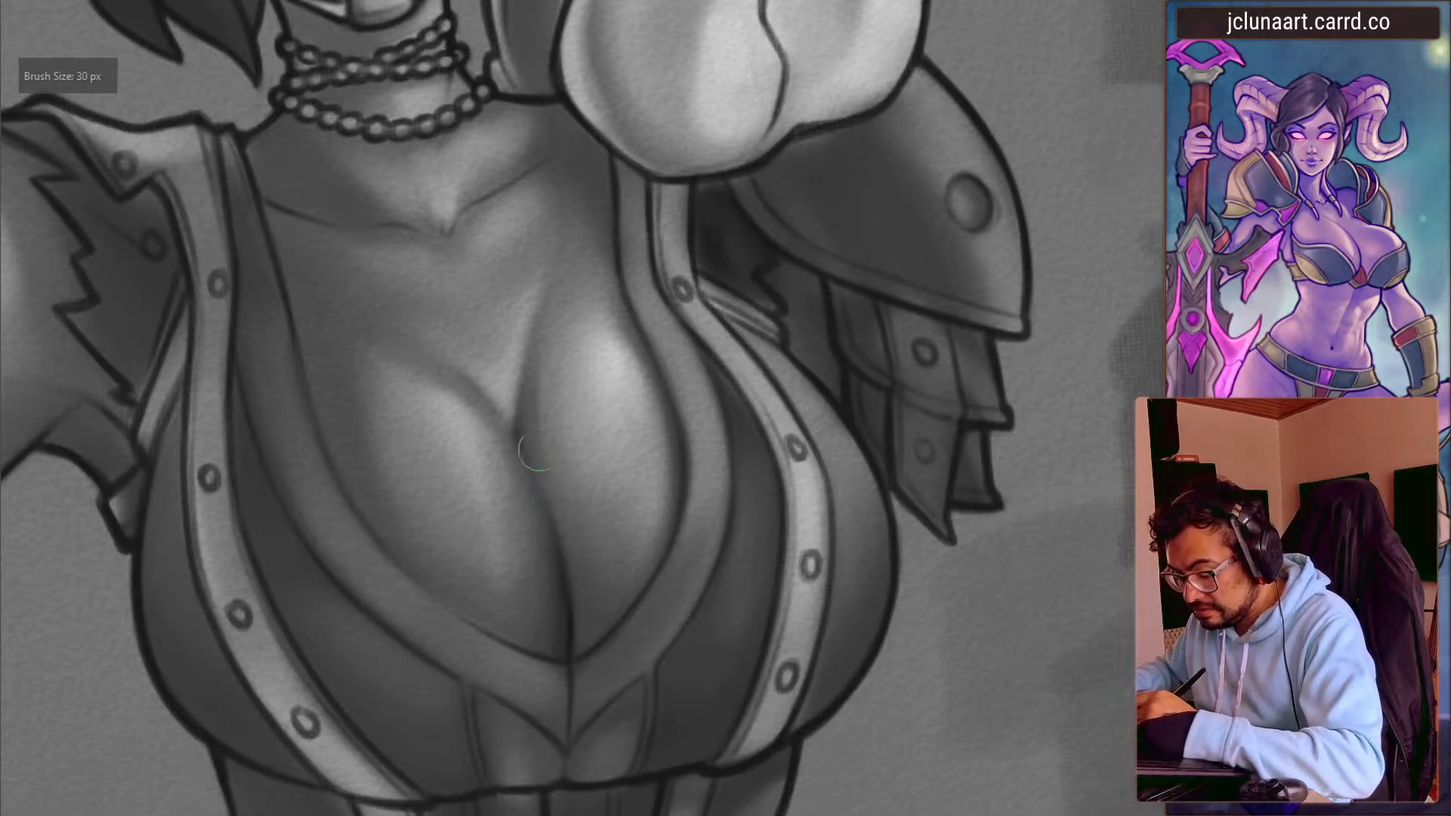
{"action": "mouse_move", "coordinate": [335, 529]}
{"action": "left_mouse_down"}
{"action": "mouse_move", "coordinate": [360, 246]}
{"action": "mouse_move", "coordinate": [737, 180]}
{"action": "left_mouse_up"}
{"action": "key", "text": "bracketright"}
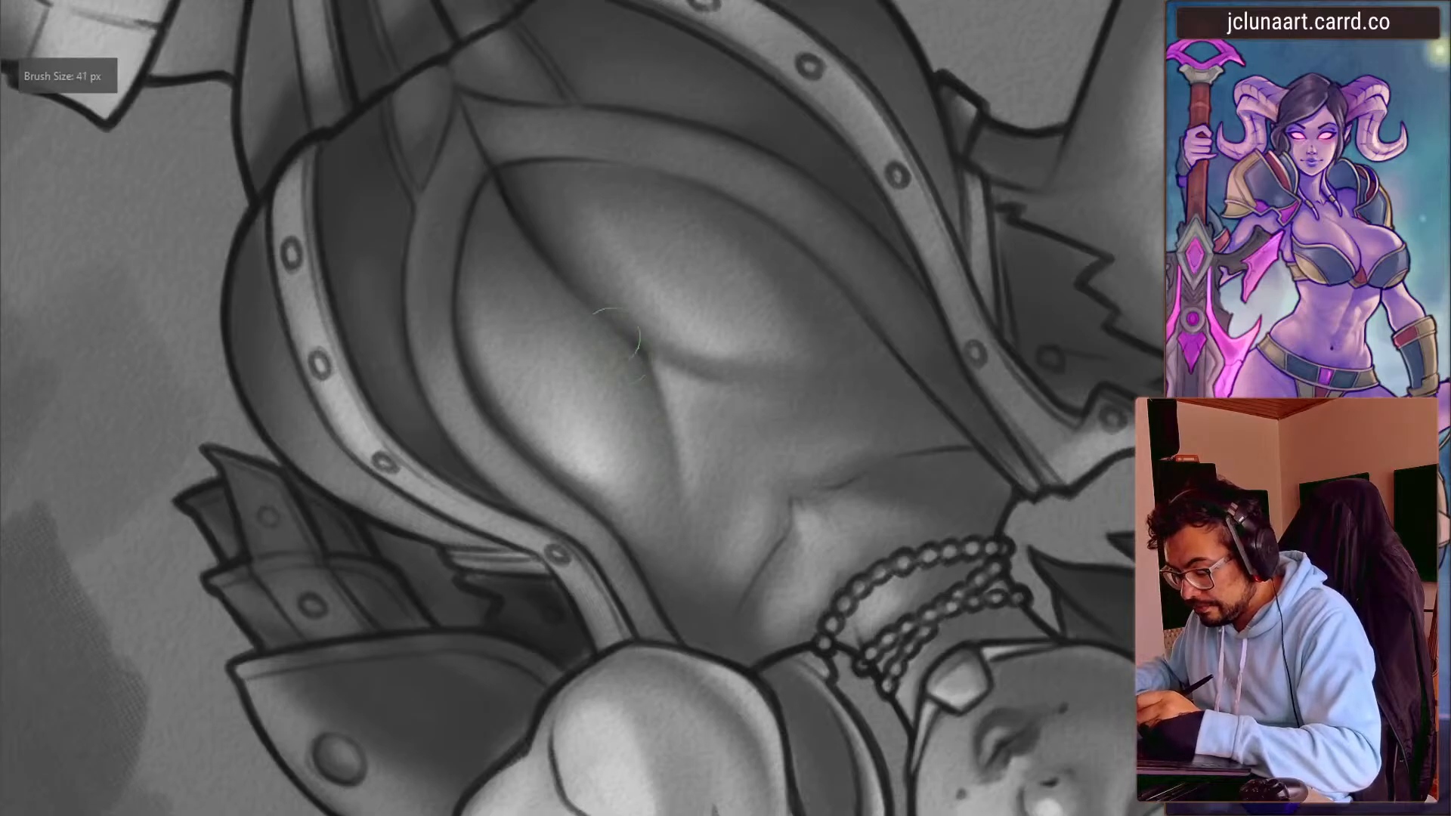
- Blend the cleavage shadow into both breasts with a larger brush and a sampled grey
{"action": "key", "text": "bracketright"}
{"action": "key", "text": "bracketright"}
{"action": "key", "text": "bracketright"}
{"action": "key", "text": "bracketright"}
{"action": "mouse_move", "coordinate": [442, 287]}
{"action": "left_mouse_down"}
{"action": "mouse_move", "coordinate": [381, 470]}
{"action": "mouse_move", "coordinate": [285, 564]}
{"action": "left_mouse_up"}
{"action": "mouse_move", "coordinate": [301, 253]}
{"action": "left_mouse_down"}
{"action": "mouse_move", "coordinate": [282, 365]}
{"action": "mouse_move", "coordinate": [295, 442]}
{"action": "left_mouse_up"}
{"action": "left_click", "coordinate": [496, 415], "text": "ctrl"}
{"action": "key", "text": "bracketleft"}
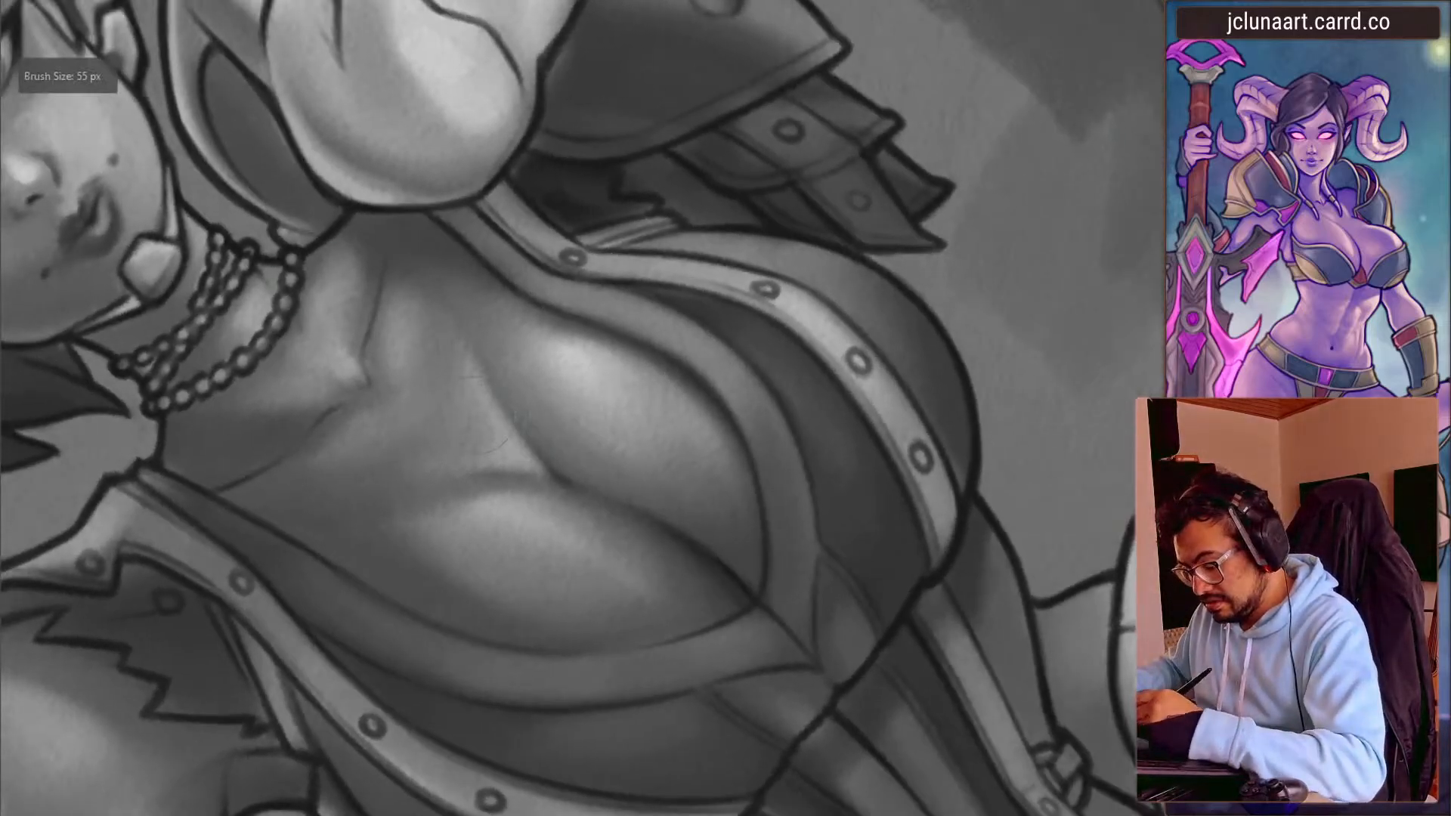
- Paint soft light streaks on the chest above the cleavage with a 30 px brush and blend them
{"action": "left_click_drag", "start_coordinate": [442, 348], "coordinate": [458, 432]}
{"action": "key", "text": "bracketright"}
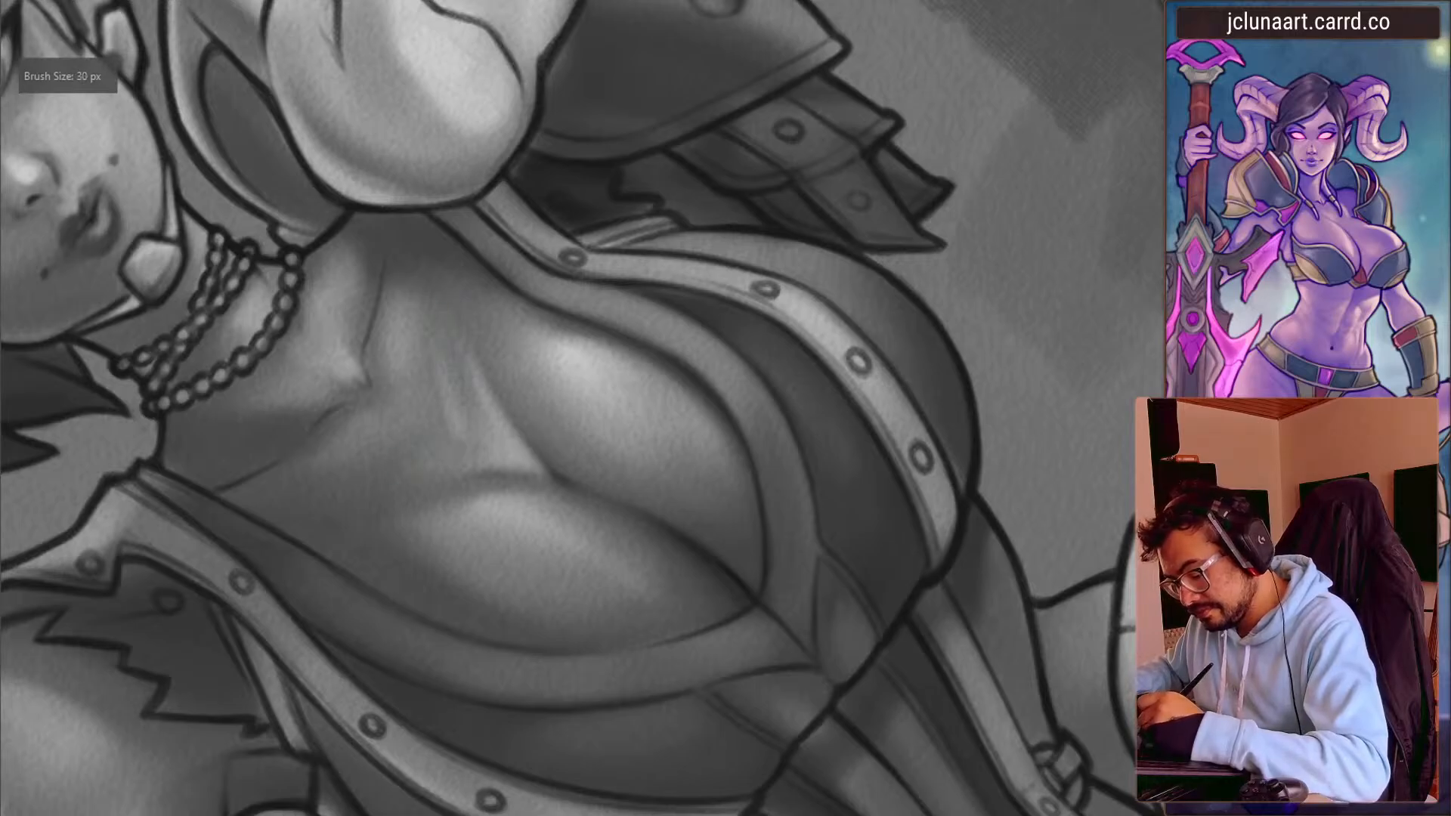
{"action": "mouse_move", "coordinate": [440, 289]}
{"action": "left_mouse_down"}
{"action": "mouse_move", "coordinate": [282, 545]}
{"action": "mouse_move", "coordinate": [731, 540]}
{"action": "left_mouse_up"}
{"action": "key", "text": "bracketright"}
{"action": "key", "text": "bracketright"}
{"action": "left_click_drag", "start_coordinate": [320, 234], "coordinate": [534, 638]}
{"action": "left_click_drag", "start_coordinate": [631, 365], "coordinate": [608, 352]}
{"action": "key", "text": "bracketleft"}
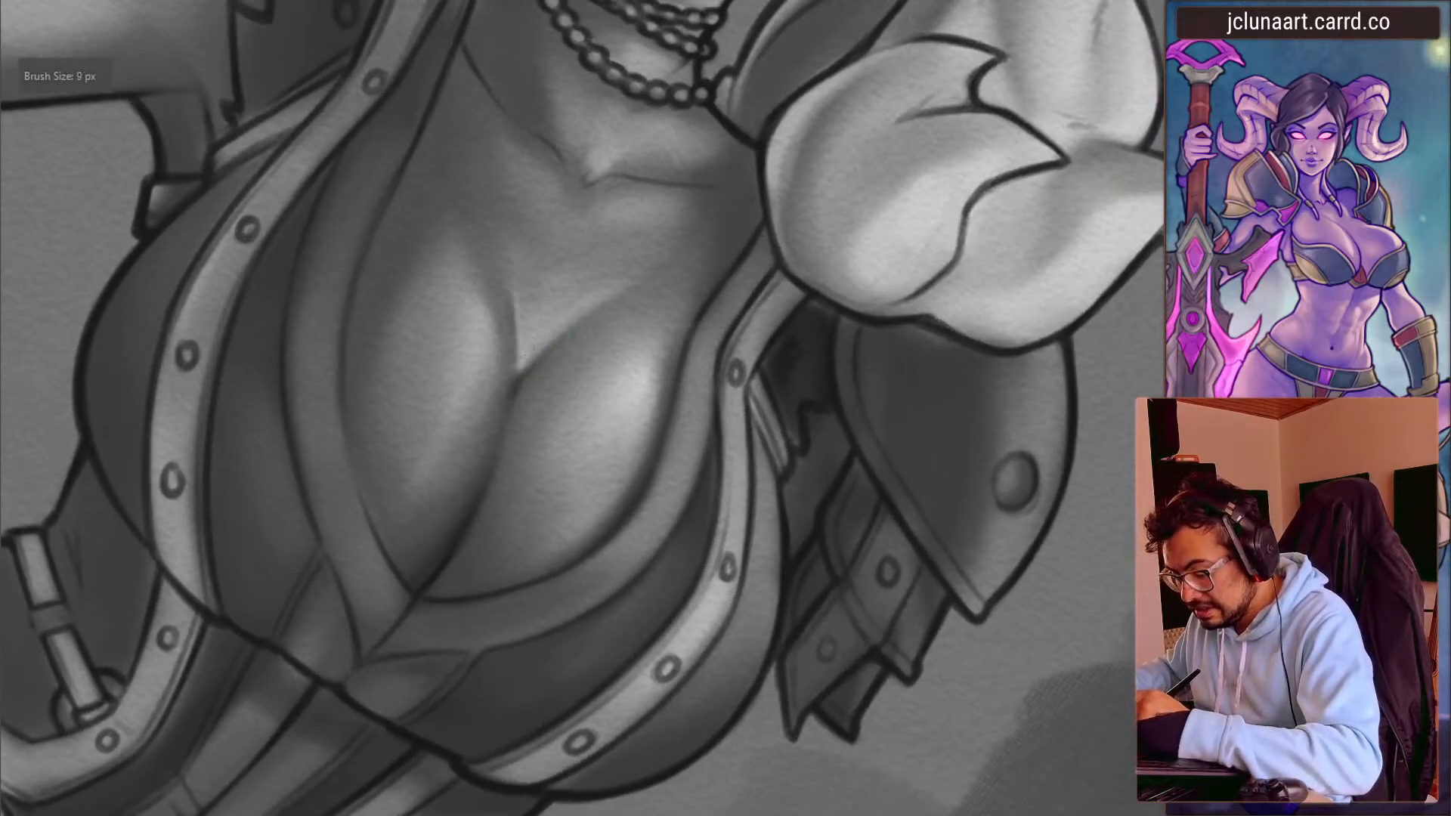
- Draw the dark crease rising from the top of the cleavage with a fine brush, enlarging it gradually from 9 px
{"action": "key", "text": "bracketright"}
{"action": "left_click_drag", "start_coordinate": [514, 293], "coordinate": [525, 353]}
{"action": "key", "text": "bracketright"}
{"action": "left_click", "coordinate": [521, 319], "text": "ctrl"}
{"action": "key", "text": "bracketright"}
{"action": "left_click_drag", "start_coordinate": [499, 234], "coordinate": [518, 298]}
{"action": "key", "text": "bracketright"}
{"action": "key", "text": "bracketright"}
{"action": "left_click_drag", "start_coordinate": [503, 245], "coordinate": [529, 325]}
- Soften the upper end of the new cleavage crease into the chest, using a 20 to 47 px brush
{"action": "key", "text": "]"}
{"action": "key", "text": "]"}
{"action": "key", "text": "]"}
{"action": "key", "text": "]"}
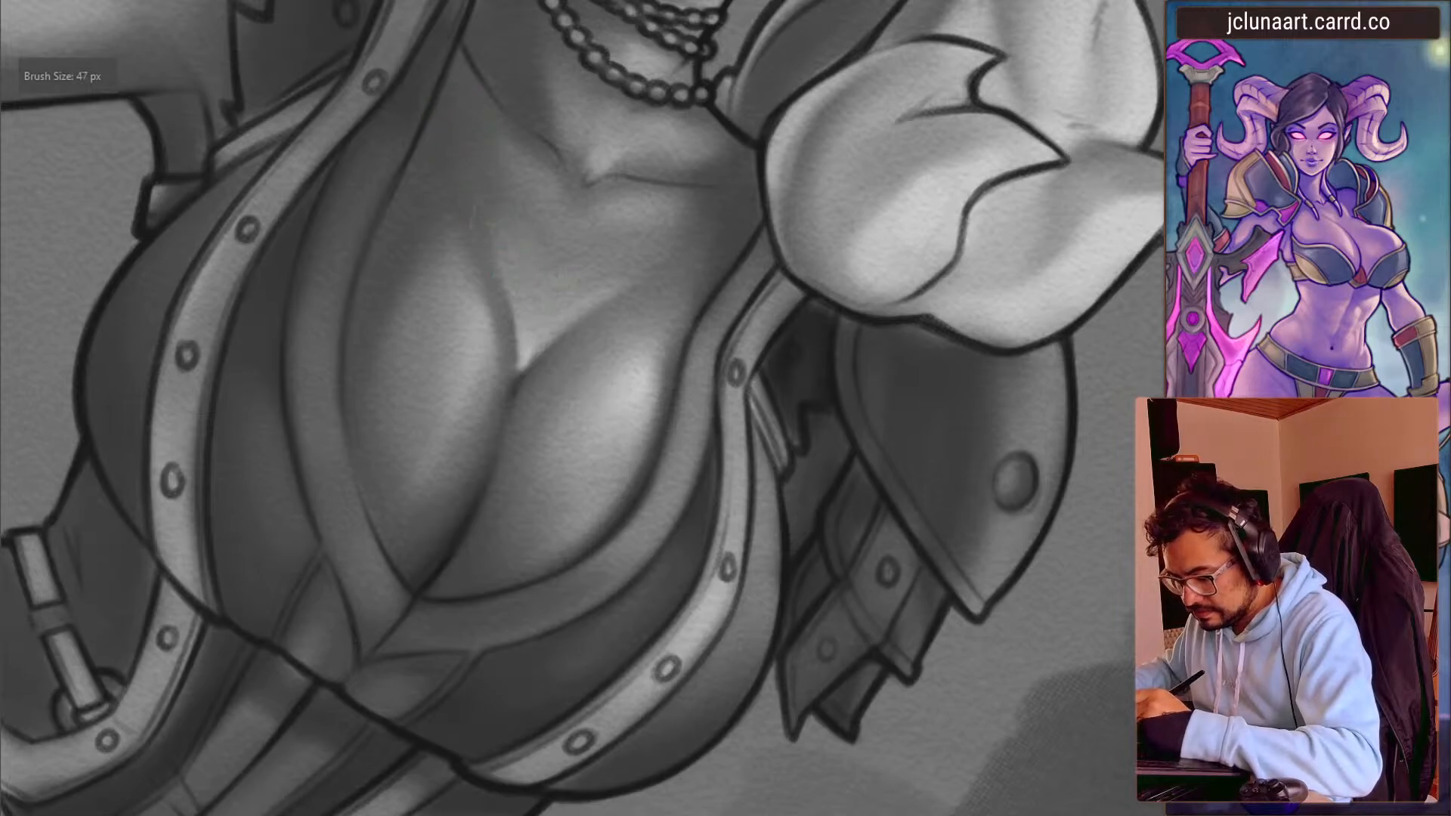
{"action": "key", "text": "["}
{"action": "key", "text": "["}
{"action": "key", "text": "["}
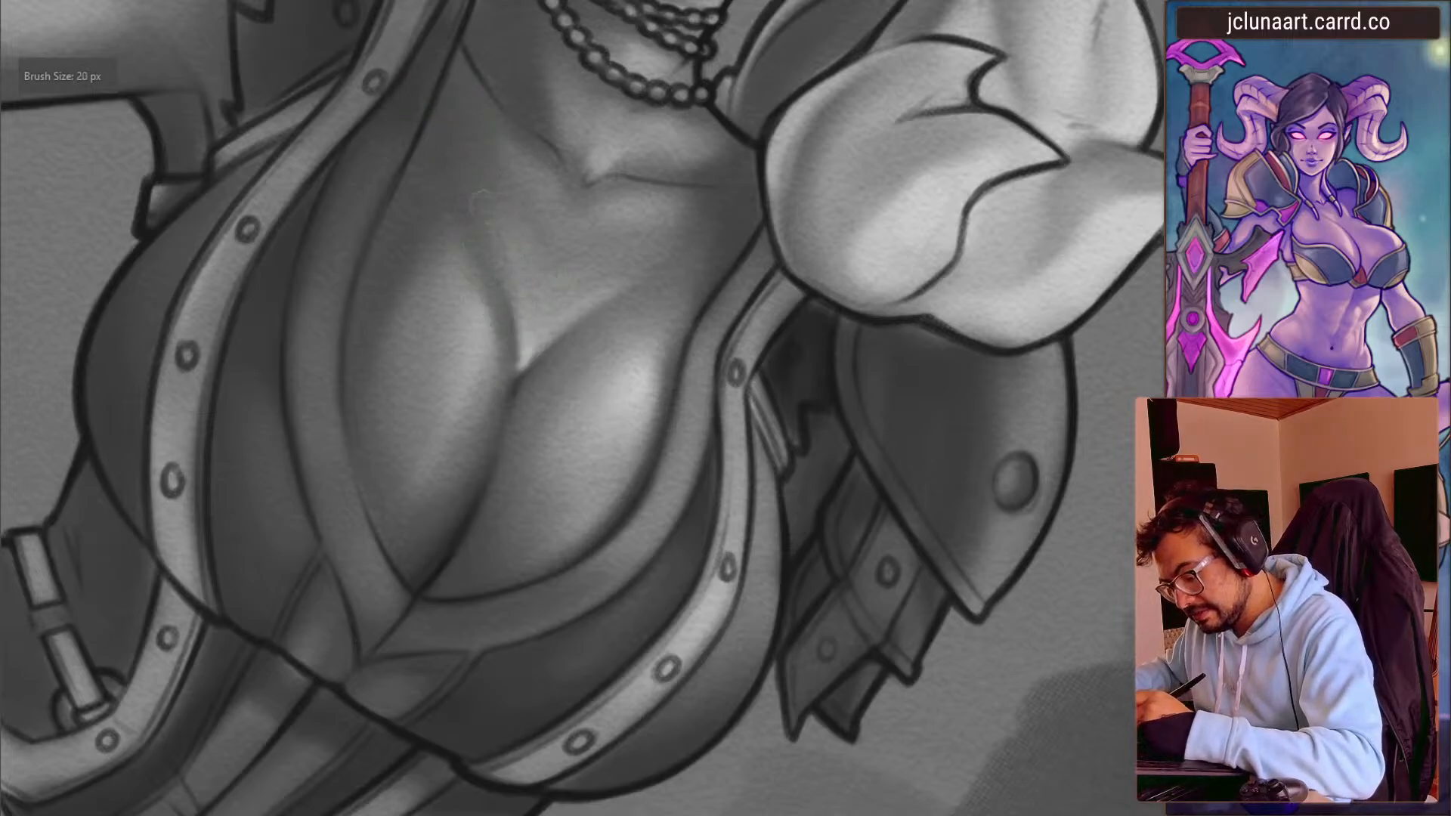
{"action": "key", "text": "bracketright"}
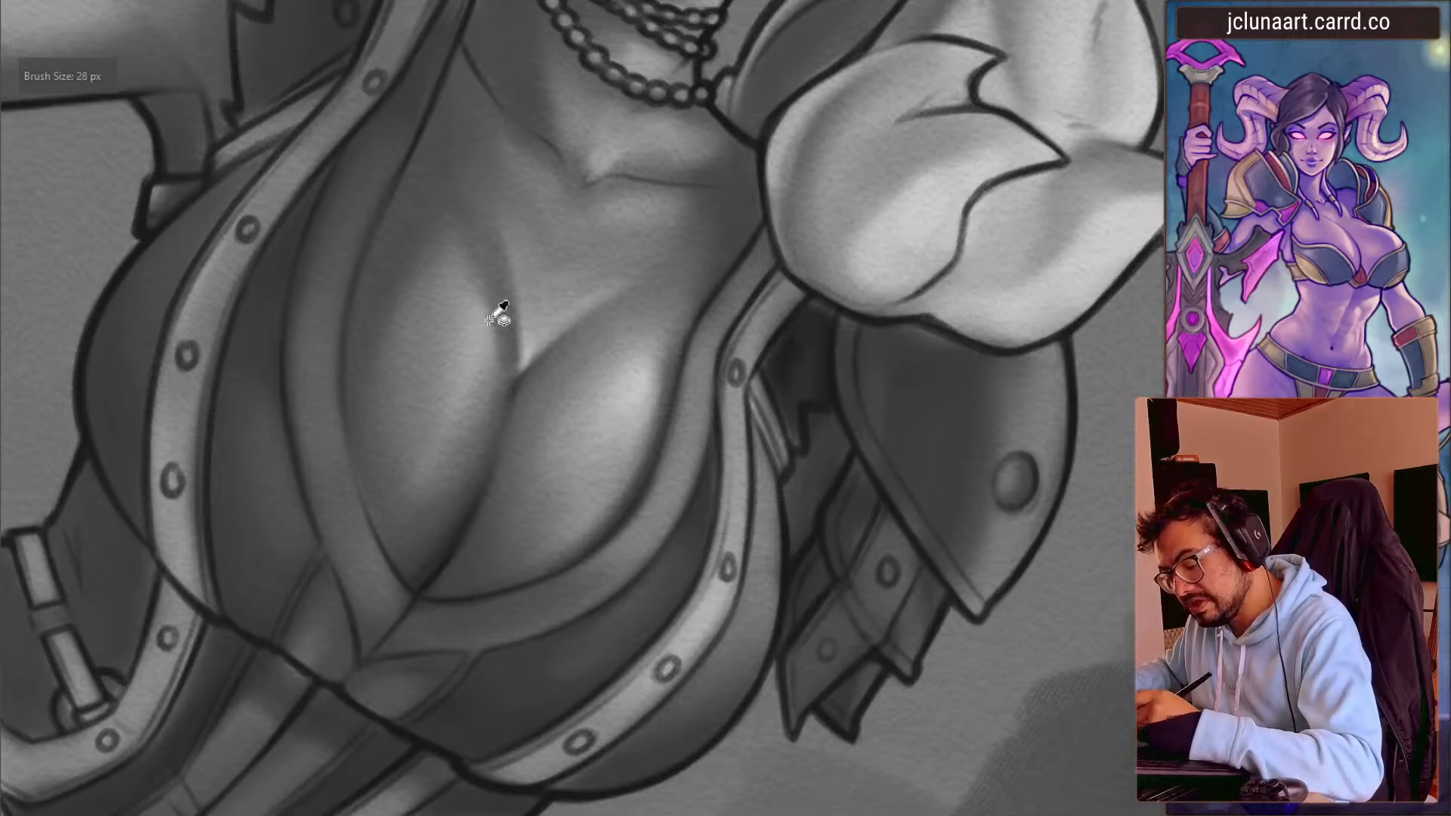
- Sample greys around the crease and smooth the neighbouring breast shading with a 44 to 59 px brush
{"action": "key", "text": "]"}
{"action": "key", "text": "]"}
{"action": "key", "text": "]"}
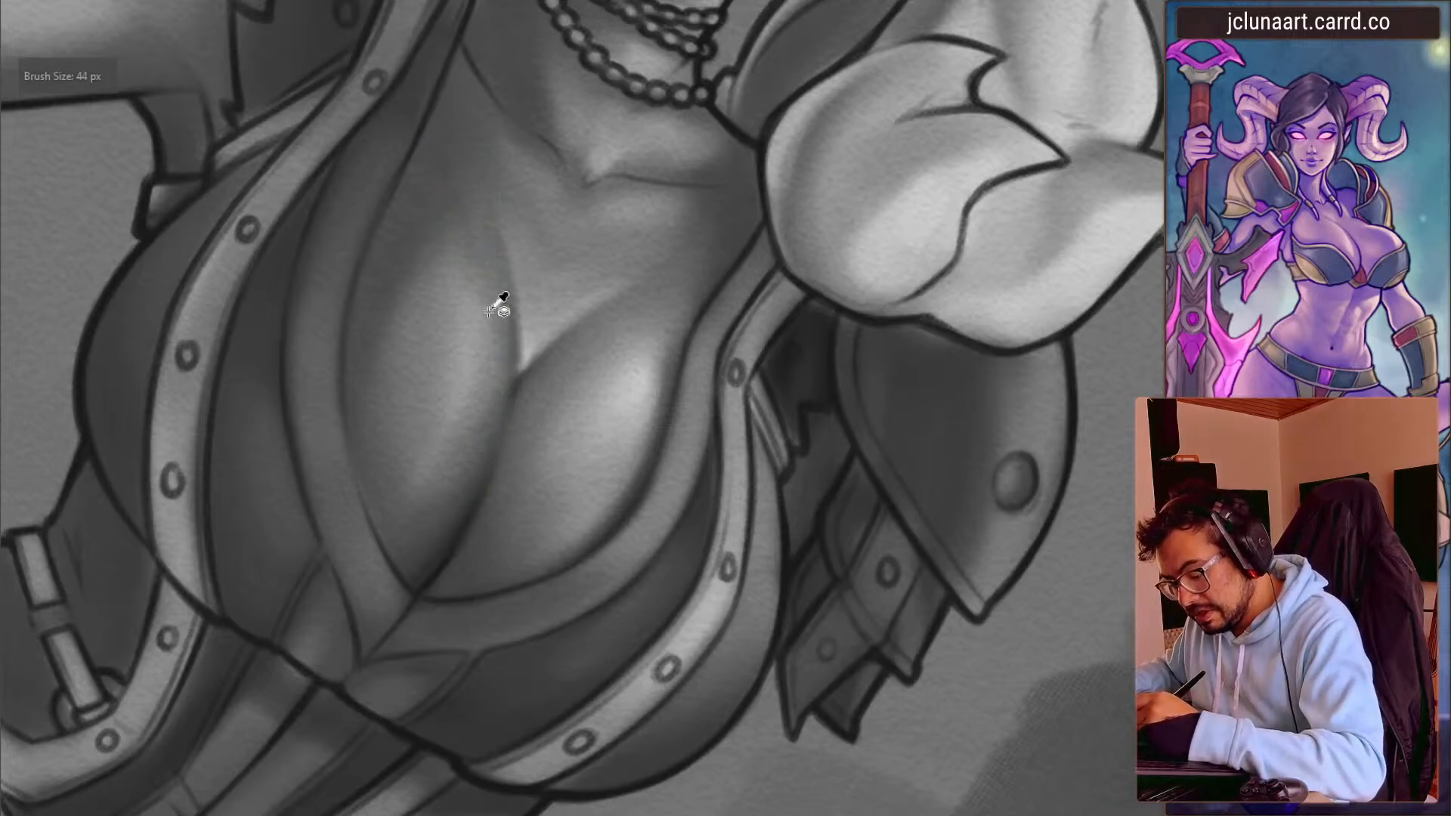
{"action": "left_click", "coordinate": [440, 429], "text": "ctrl"}
{"action": "mouse_move", "coordinate": [231, 276]}
{"action": "left_mouse_down"}
{"action": "mouse_move", "coordinate": [259, 181]}
{"action": "mouse_move", "coordinate": [465, 221]}
{"action": "mouse_move", "coordinate": [726, 363]}
{"action": "left_mouse_up"}
{"action": "left_click", "coordinate": [726, 362], "text": "ctrl"}
{"action": "left_click", "coordinate": [732, 260], "text": "ctrl"}
{"action": "key", "text": "bracketright"}
{"action": "key", "text": "bracketright"}
{"action": "key", "text": "bracketright"}
{"action": "key", "text": "bracketright"}
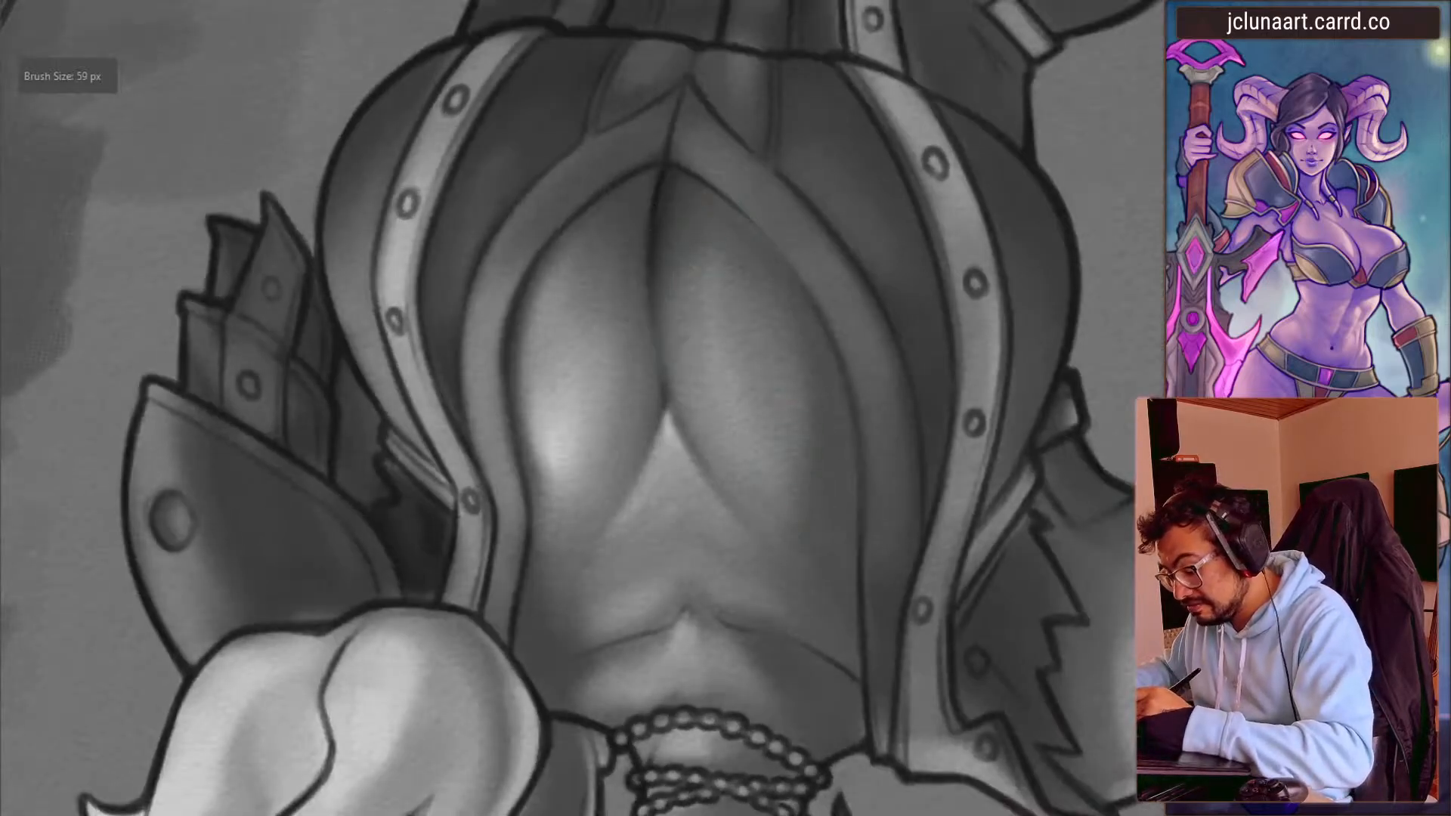
- Sample a mid grey and tone down the upper breast opposite the pauldron with a broad brush of up to 78 px
{"action": "left_click", "coordinate": [771, 470], "text": "ctrl"}
{"action": "key", "text": "bracketright"}
{"action": "key", "text": "bracketright"}
{"action": "key", "text": "bracketright"}
{"action": "mouse_move", "coordinate": [431, 301]}
{"action": "left_mouse_down"}
{"action": "mouse_move", "coordinate": [347, 622]}
{"action": "mouse_move", "coordinate": [439, 279]}
{"action": "left_mouse_up"}
{"action": "key", "text": "bracketright"}
{"action": "scroll", "coordinate": [421, 307], "scroll_direction": "up", "scroll_amount": 3}
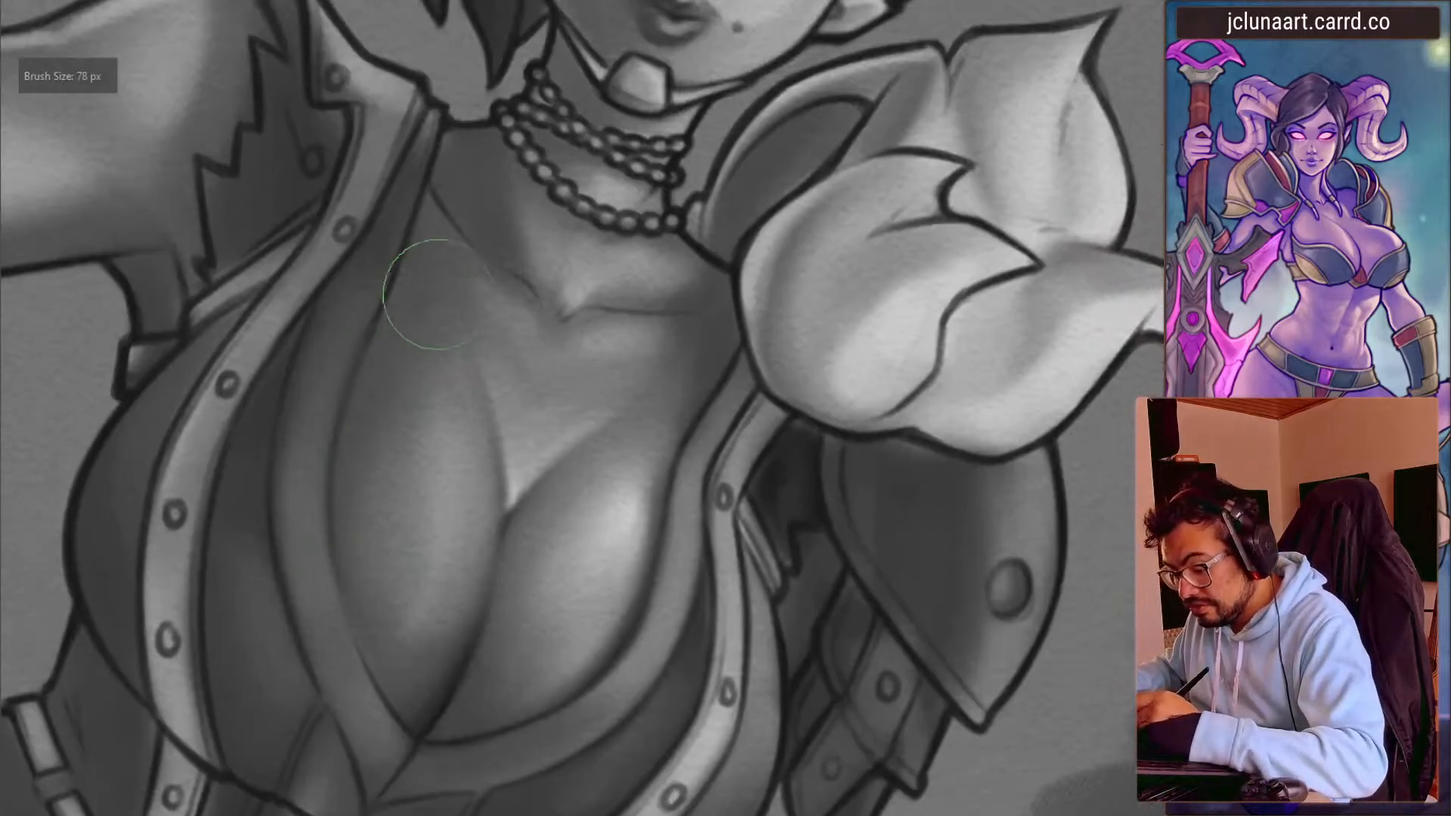
- Sample a grey and paint a soft light edge beneath the collarbone opposite the flower pauldron with a 15 to 24 px brush
{"action": "mouse_move", "coordinate": [433, 234]}
{"action": "left_mouse_down"}
{"action": "mouse_move", "coordinate": [457, 282]}
{"action": "mouse_move", "coordinate": [344, 463]}
{"action": "mouse_move", "coordinate": [546, 621]}
{"action": "left_mouse_up"}
{"action": "left_click", "coordinate": [551, 624], "text": "ctrl"}
{"action": "key", "text": "bracketleft"}
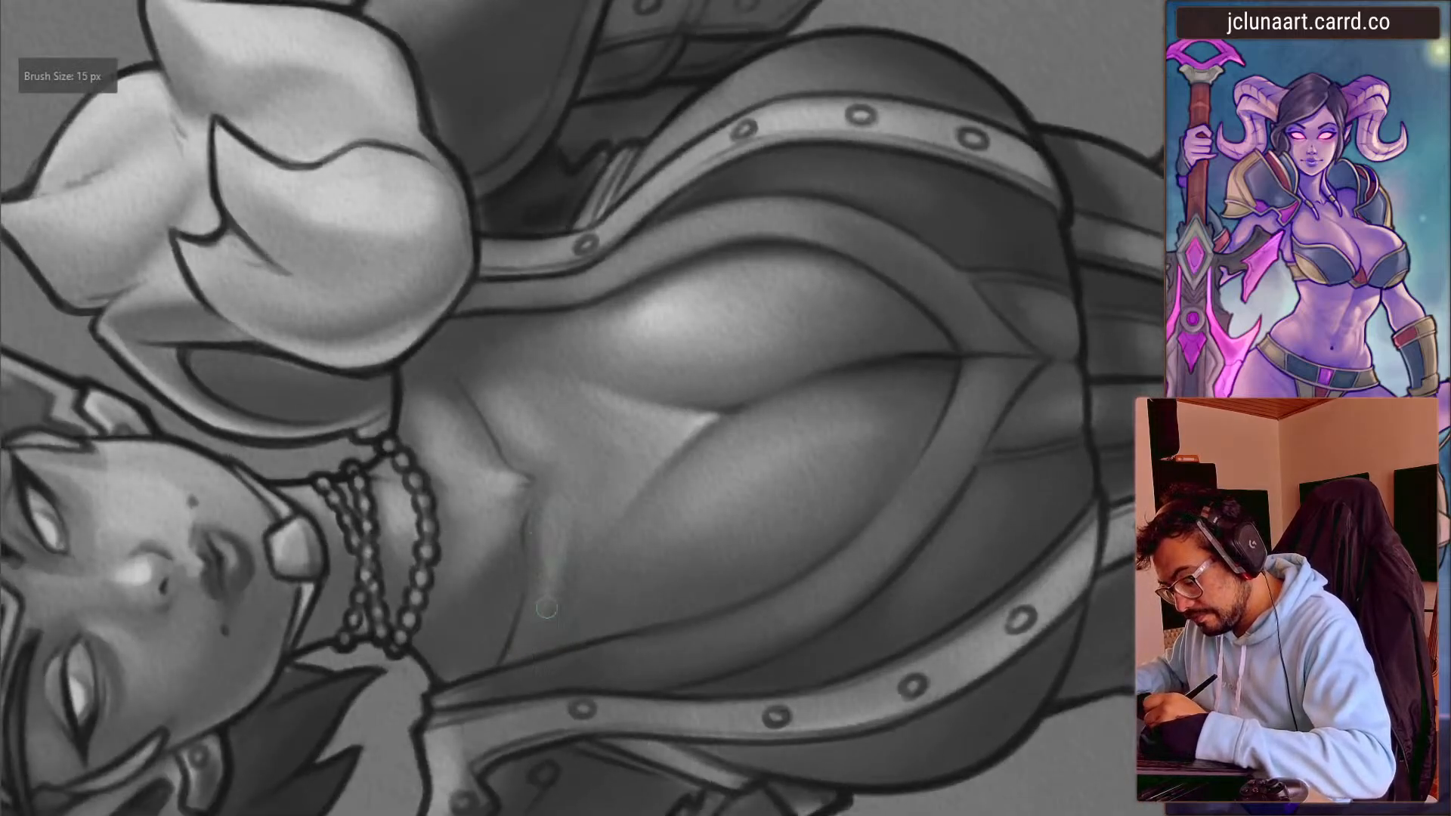
{"action": "key", "text": "bracketright"}
{"action": "left_click", "coordinate": [557, 508], "text": "ctrl"}
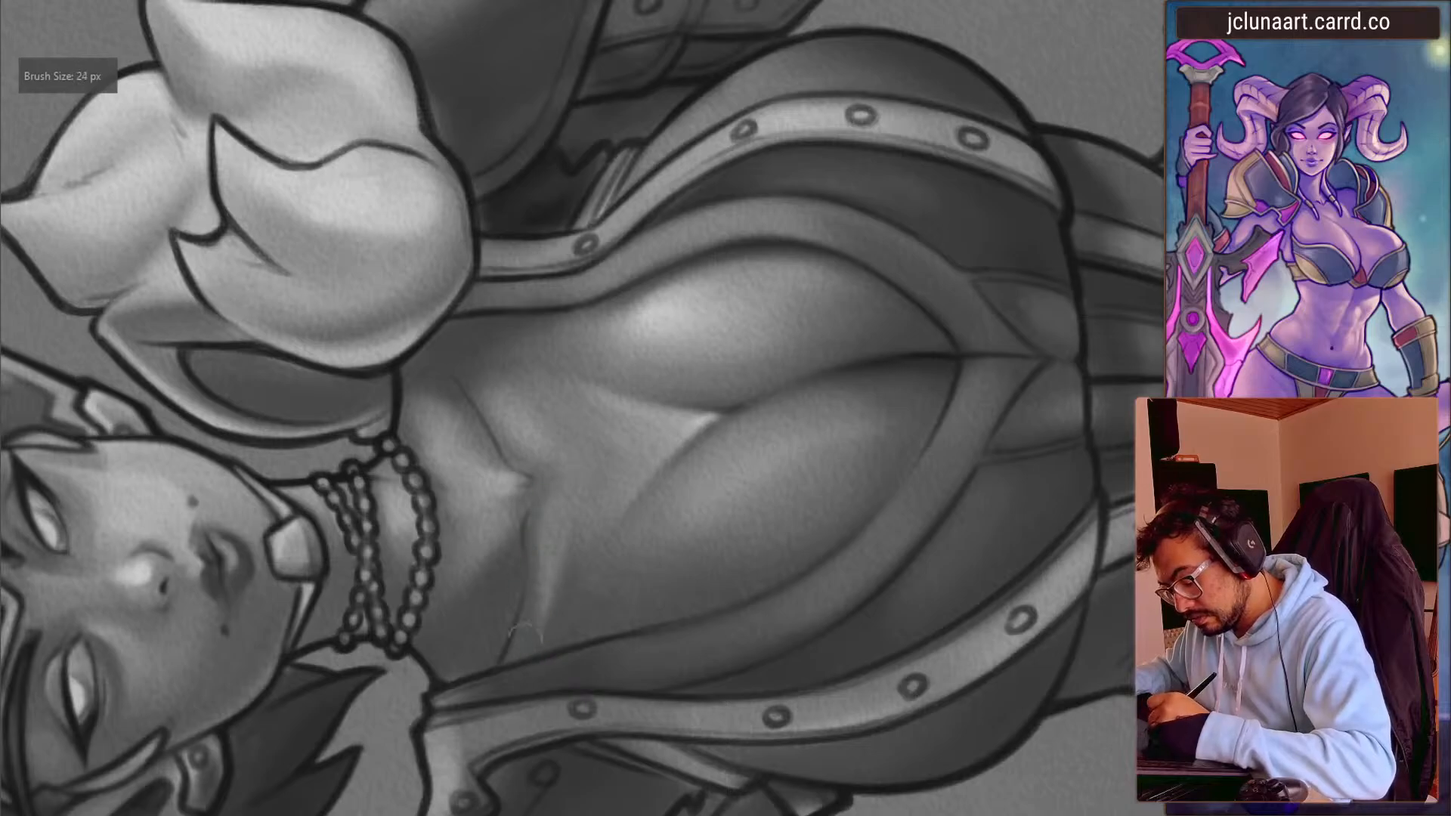
- Sample greys and model the collarbone beside the flower pauldron, adding a light band beneath it with a brush of about 30 px
{"action": "mouse_move", "coordinate": [454, 598]}
{"action": "left_mouse_down"}
{"action": "mouse_move", "coordinate": [370, 398]}
{"action": "mouse_move", "coordinate": [506, 286]}
{"action": "left_mouse_up"}
{"action": "left_click", "coordinate": [505, 286], "text": "ctrl"}
{"action": "key", "text": "bracketright"}
{"action": "mouse_move", "coordinate": [325, 184]}
{"action": "left_mouse_down"}
{"action": "mouse_move", "coordinate": [365, 298]}
{"action": "mouse_move", "coordinate": [365, 215]}
{"action": "mouse_move", "coordinate": [444, 311]}
{"action": "left_mouse_up"}
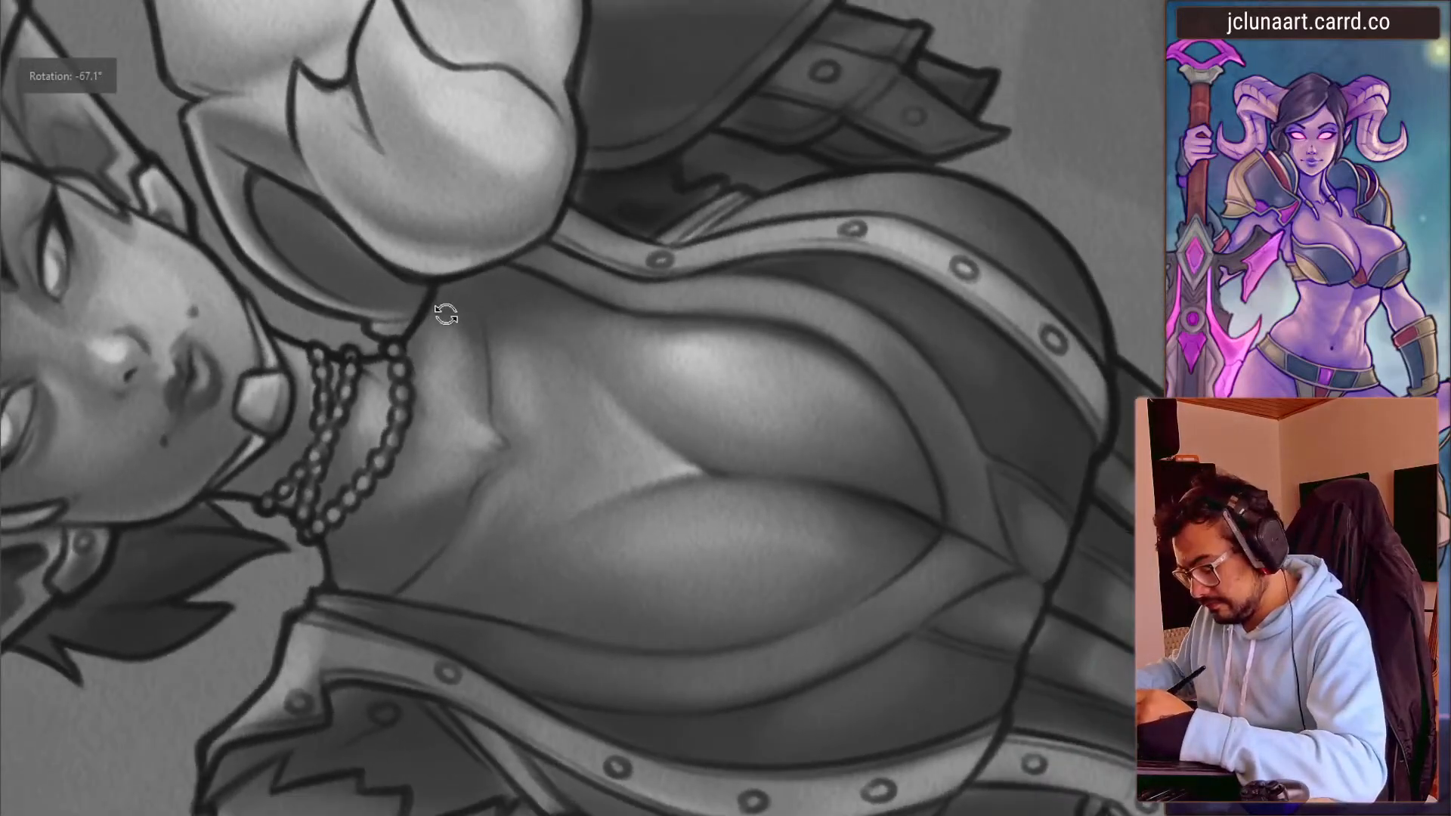
{"action": "left_click_drag", "start_coordinate": [499, 359], "coordinate": [491, 425]}
{"action": "key", "text": "bracketleft"}
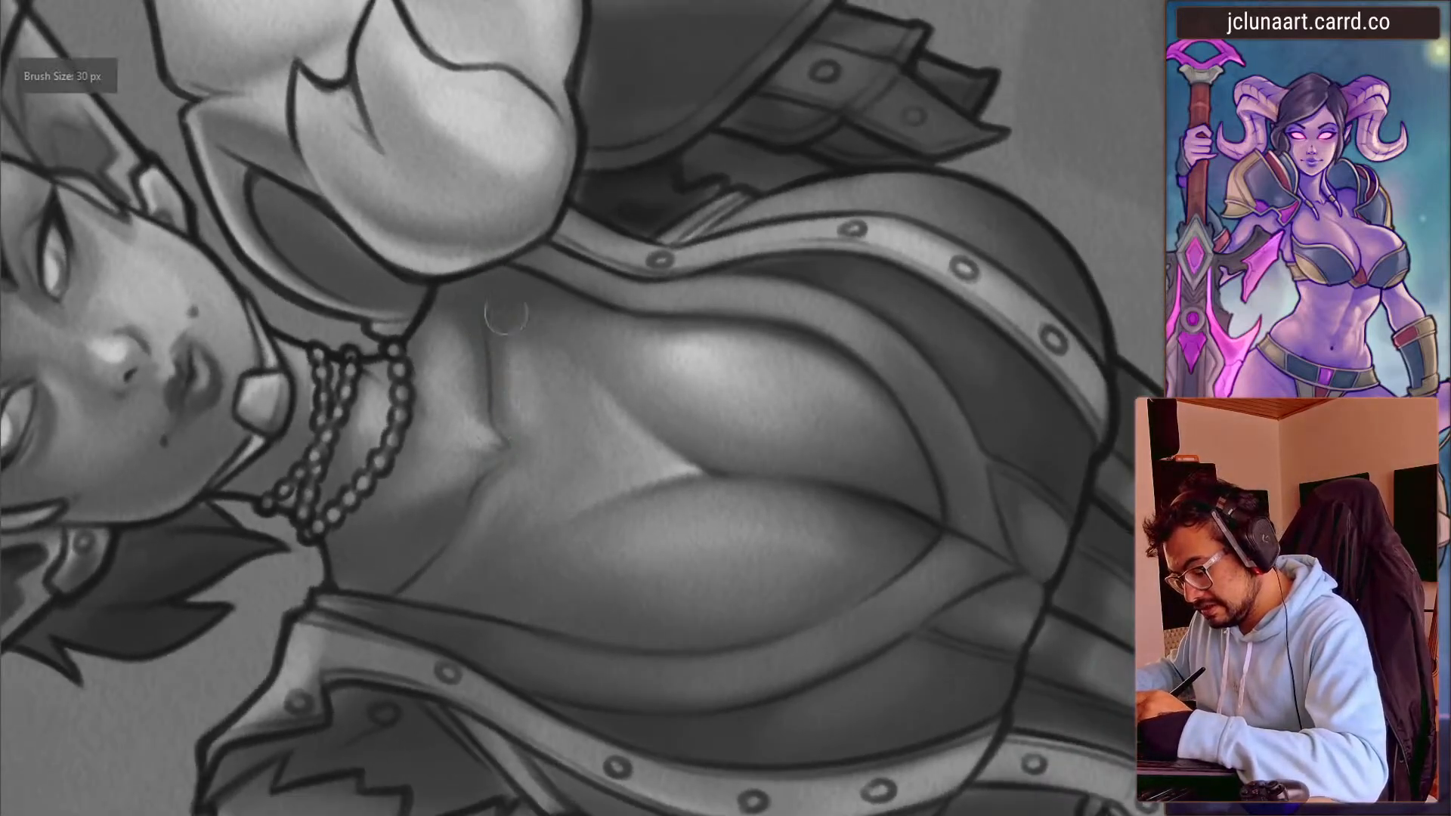
{"action": "left_click", "coordinate": [529, 399], "text": "ctrl"}
{"action": "left_click", "coordinate": [529, 389], "text": "ctrl"}
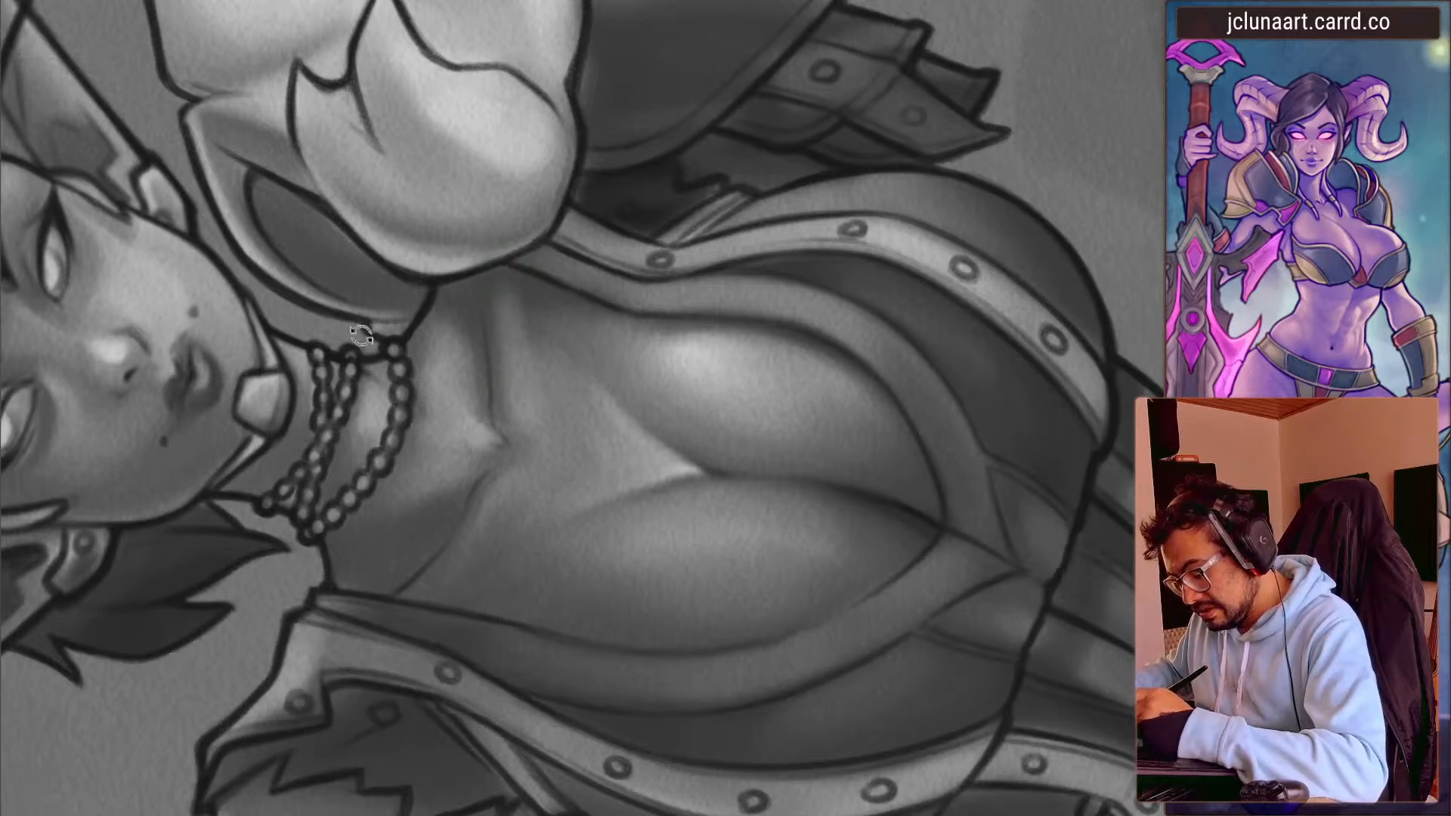
- Sample greys and deepen the shadow where the chest tucks under the flower pauldron, using a 22 to 24 px brush
{"action": "left_click_drag", "start_coordinate": [361, 354], "coordinate": [613, 201]}
{"action": "left_click", "coordinate": [696, 304], "text": "ctrl"}
{"action": "key", "text": "bracketleft"}
{"action": "key", "text": "bracketleft"}
{"action": "left_click", "coordinate": [787, 363], "text": "ctrl"}
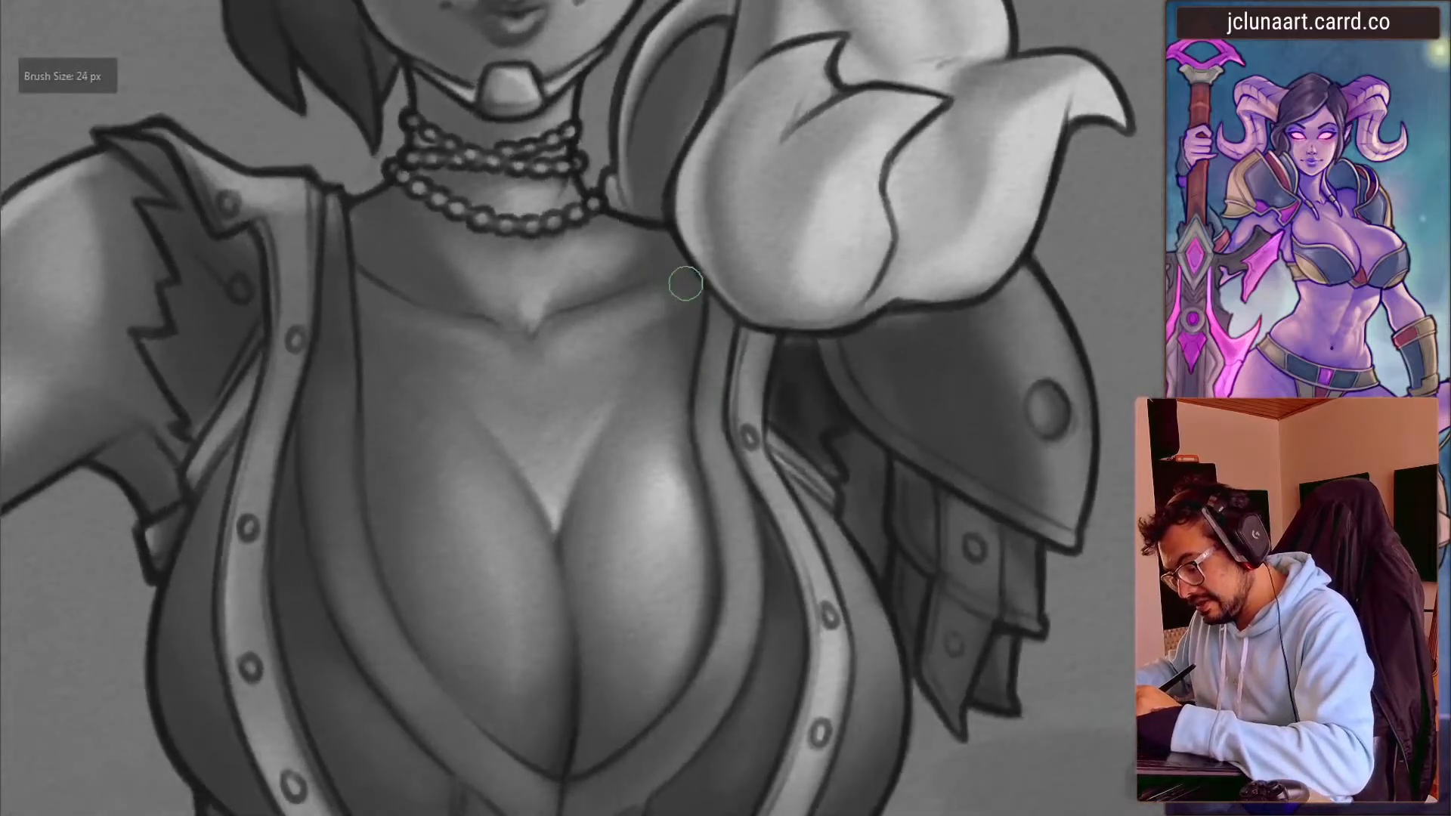
{"action": "key", "text": "bracketright"}
{"action": "key", "text": "bracketright"}
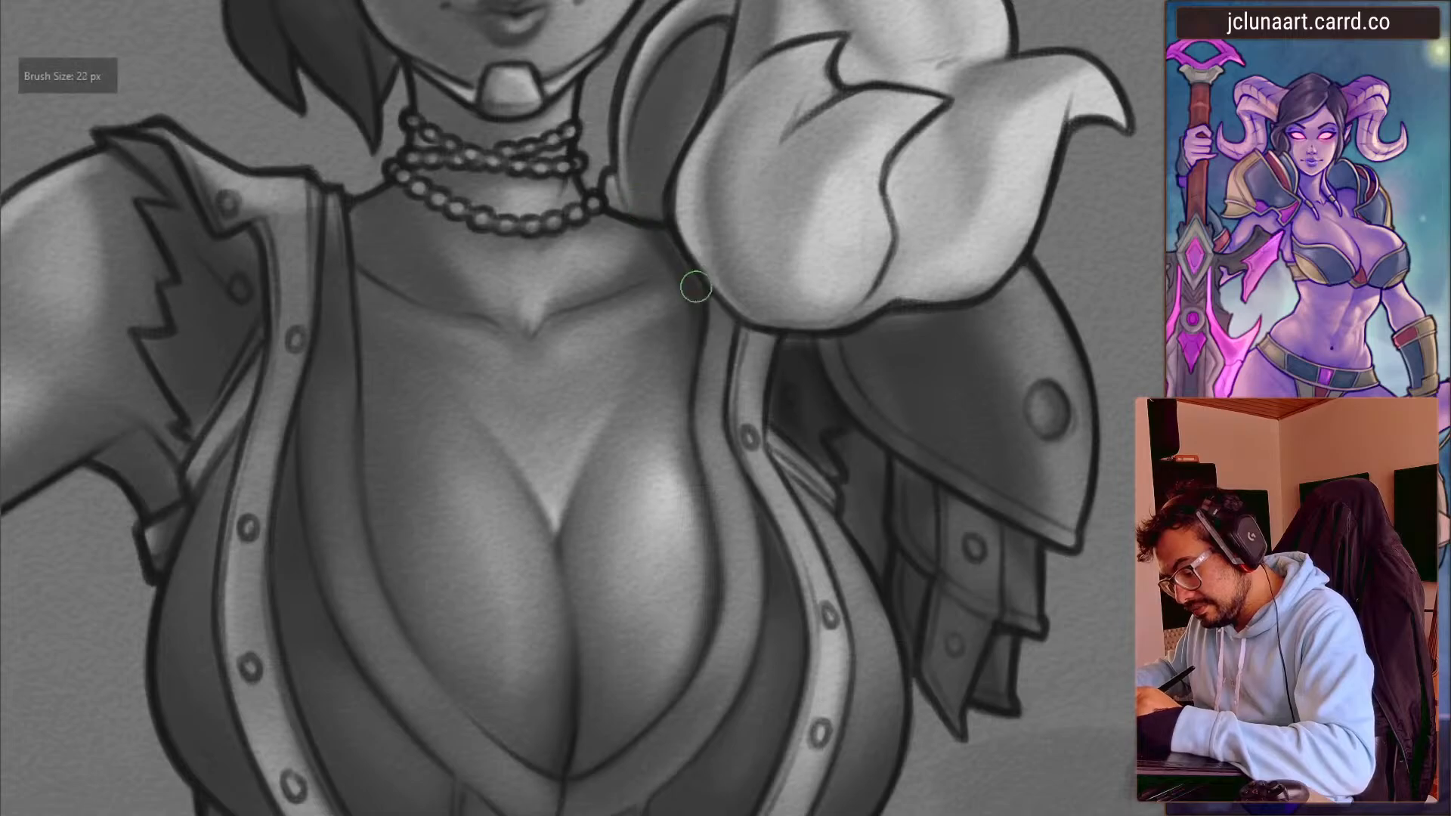
{"action": "key", "text": "bracketright"}
{"action": "key", "text": "bracketright"}
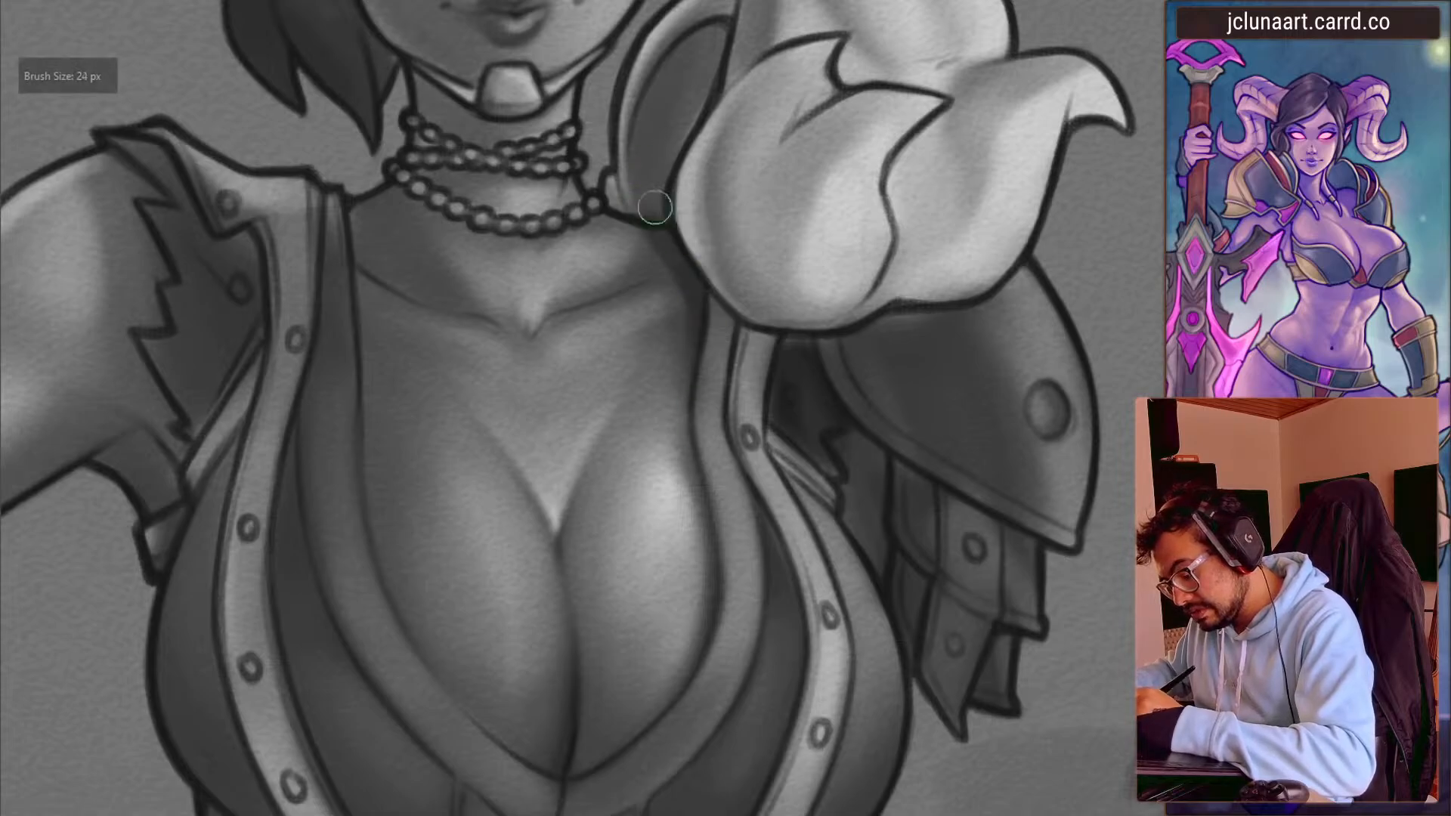
- Darken the hollow above the pauldron-side collarbone and blend it towards the necklace with a 22 to 30 px brush
{"action": "mouse_move", "coordinate": [696, 297]}
{"action": "left_mouse_down"}
{"action": "mouse_move", "coordinate": [373, 459]}
{"action": "mouse_move", "coordinate": [469, 275]}
{"action": "left_mouse_up"}
{"action": "key", "text": "bracketleft"}
{"action": "key", "text": "bracketleft"}
{"action": "key", "text": "bracketleft"}
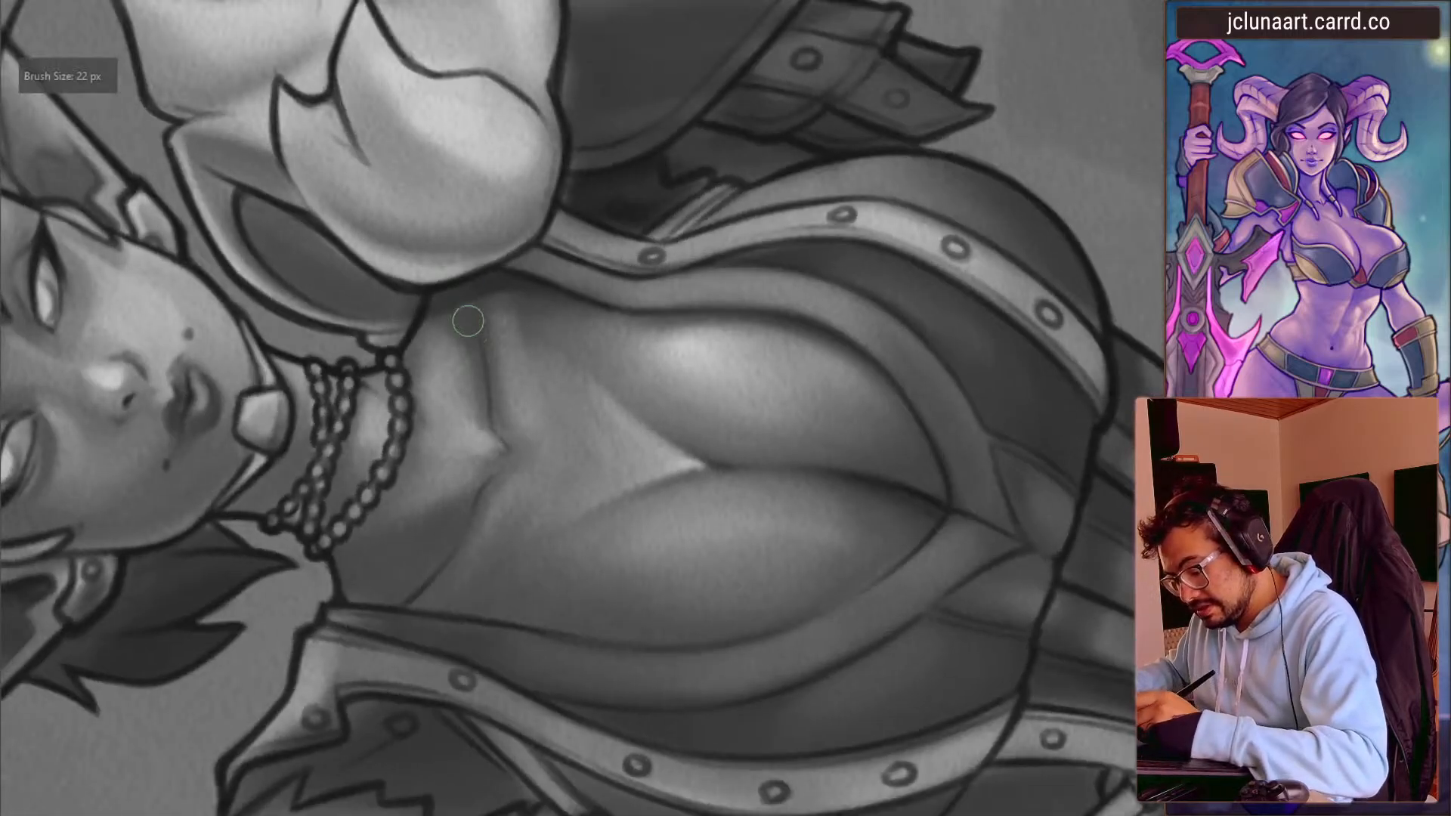
{"action": "key", "text": "bracketright"}
{"action": "key", "text": "bracketright"}
{"action": "key", "text": "bracketright"}
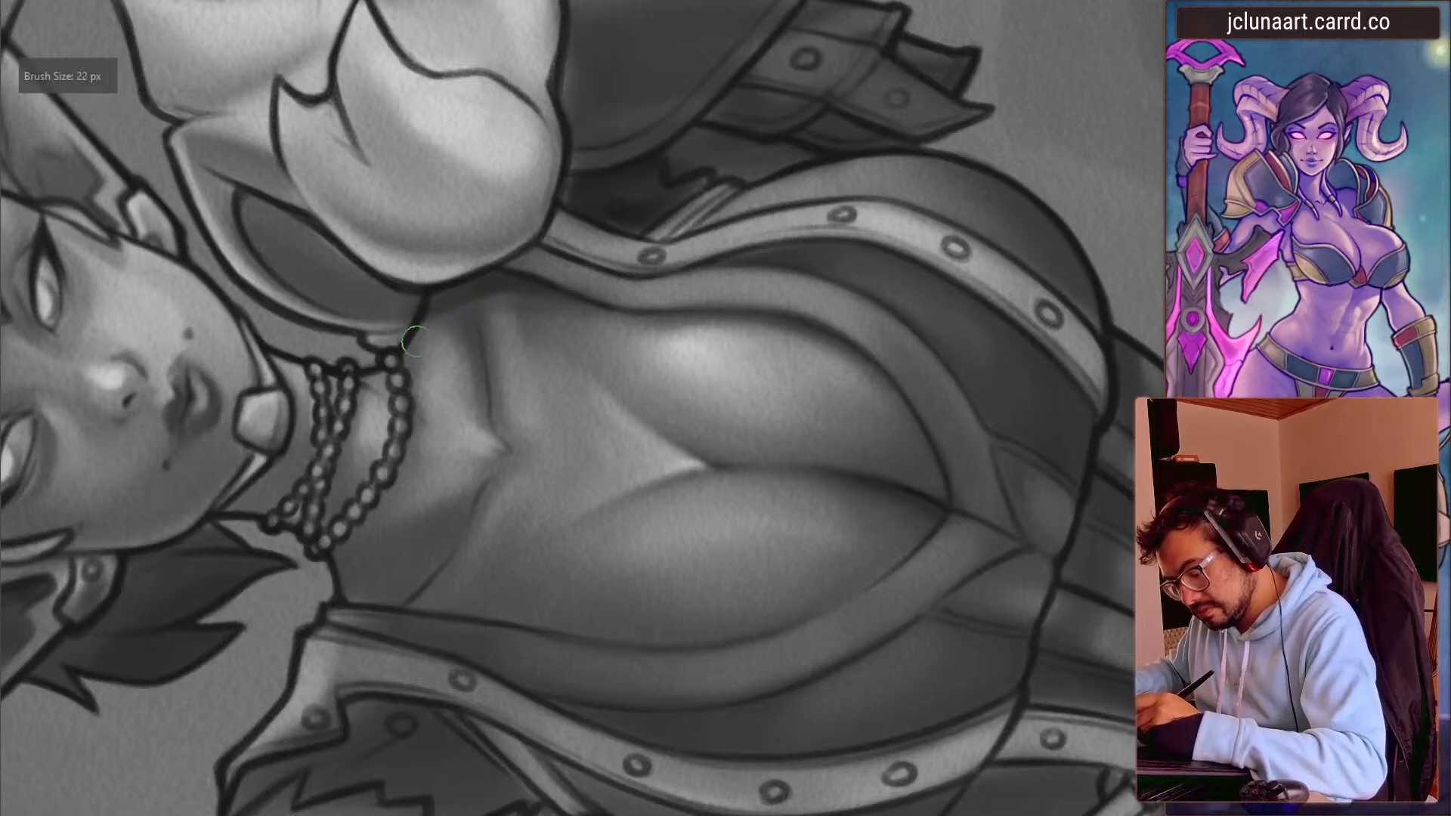
{"action": "key", "text": "bracketright"}
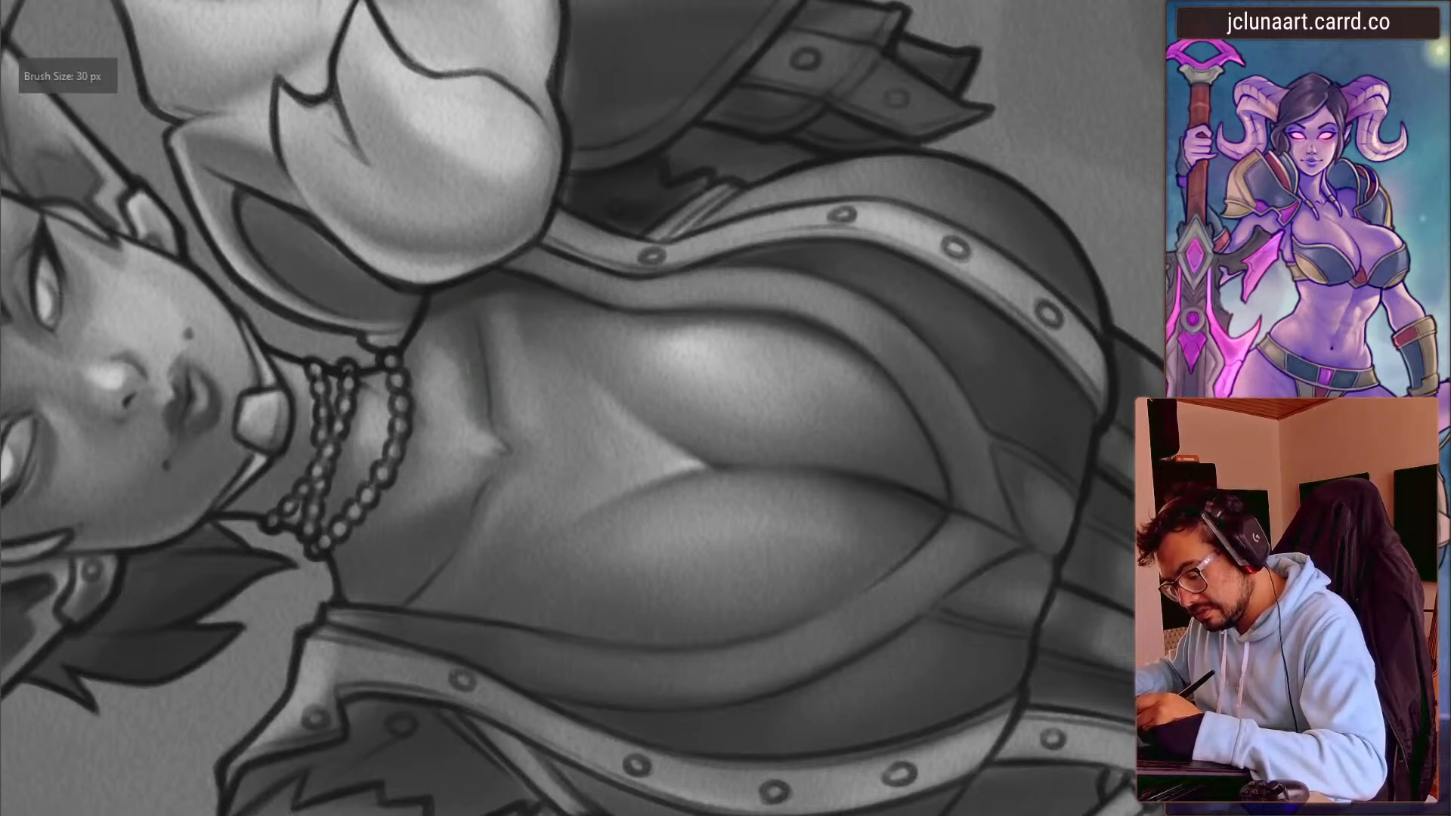
- Sample a grey, sharpen the pauldron-side collarbone crease at 12 px, and soften the light skin below the necklace at about 28 px
{"action": "left_click", "coordinate": [434, 347], "text": "alt"}
{"action": "key", "text": "bracketleft"}
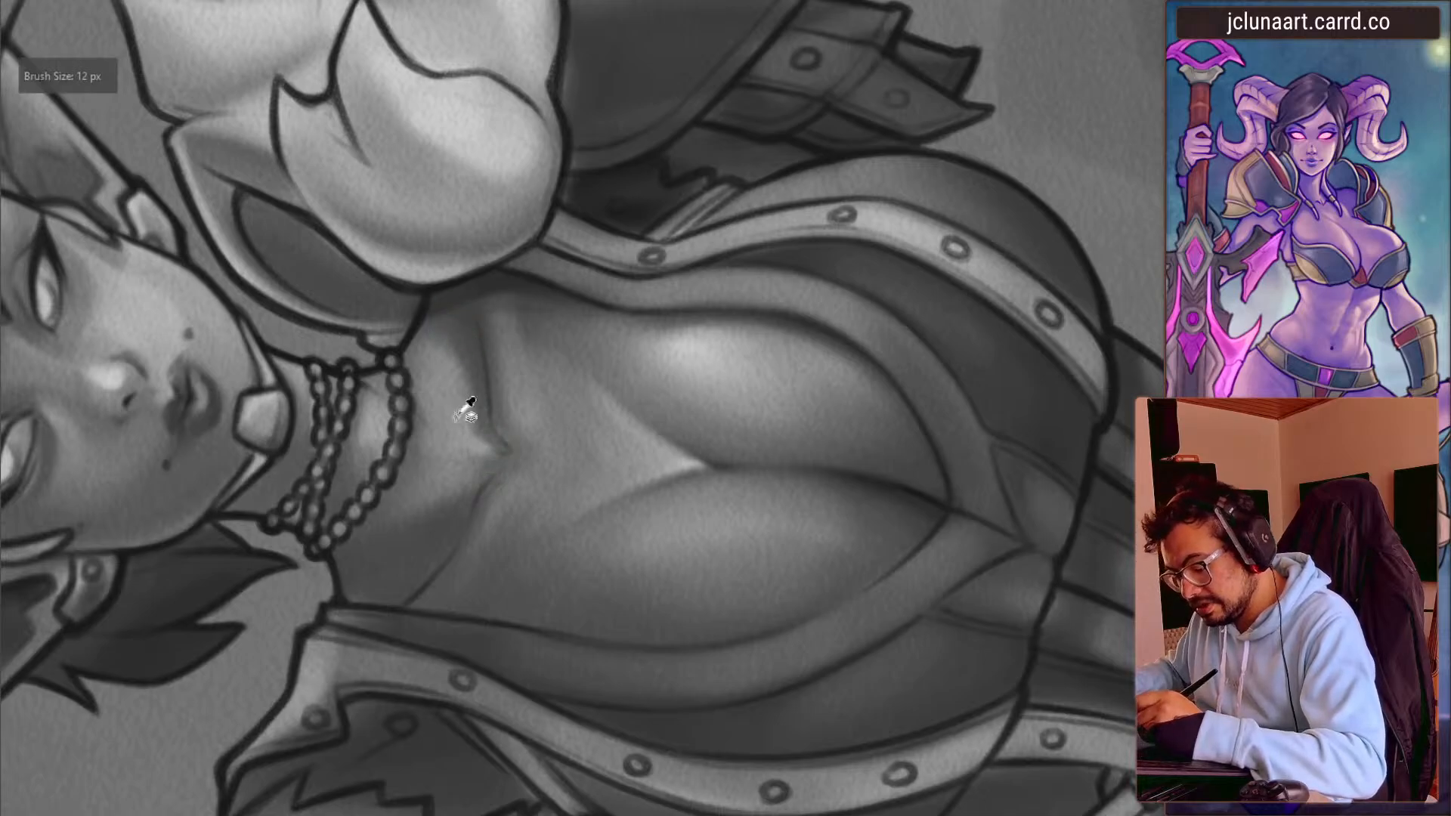
{"action": "key", "text": "bracketright"}
{"action": "left_click_drag", "start_coordinate": [475, 408], "coordinate": [455, 315]}
{"action": "mouse_move", "coordinate": [336, 343]}
{"action": "left_mouse_down"}
{"action": "mouse_move", "coordinate": [337, 279]}
{"action": "mouse_move", "coordinate": [625, 238]}
{"action": "mouse_move", "coordinate": [748, 386]}
{"action": "left_mouse_up"}
{"action": "key", "text": "bracketright"}
{"action": "key", "text": "bracketright"}
{"action": "key", "text": "bracketright"}
{"action": "key", "text": "bracketright"}
{"action": "key", "text": "bracketright"}
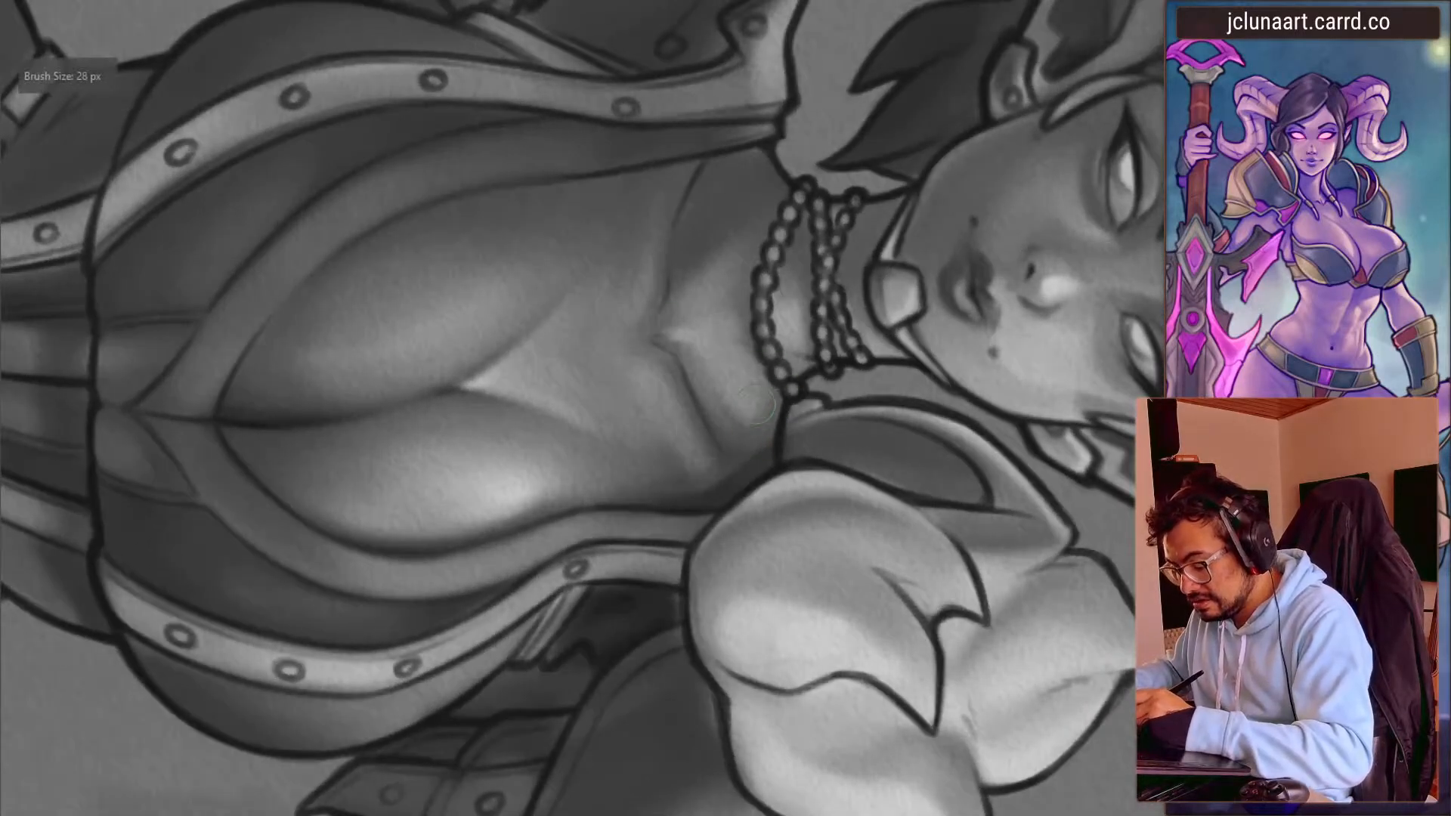
{"action": "key", "text": "bracketright"}
{"action": "left_click_drag", "start_coordinate": [740, 437], "coordinate": [762, 459]}
- Sample greys around the throat notch and blend the skin where the collarbones meet with a brush of about 32 px
{"action": "mouse_move", "coordinate": [635, 162]}
{"action": "left_mouse_down"}
{"action": "mouse_move", "coordinate": [276, 331]}
{"action": "mouse_move", "coordinate": [435, 582]}
{"action": "left_mouse_up"}
{"action": "mouse_move", "coordinate": [355, 429]}
{"action": "left_mouse_down"}
{"action": "mouse_move", "coordinate": [396, 260]}
{"action": "mouse_move", "coordinate": [422, 227]}
{"action": "mouse_move", "coordinate": [492, 259]}
{"action": "left_mouse_up"}
{"action": "left_click", "coordinate": [497, 343], "text": "ctrl"}
{"action": "left_click", "coordinate": [392, 314], "text": "ctrl"}
{"action": "key", "text": "bracketleft"}
{"action": "key", "text": "bracketleft"}
{"action": "left_click_drag", "start_coordinate": [495, 203], "coordinate": [501, 325]}
{"action": "left_click_drag", "start_coordinate": [496, 268], "coordinate": [507, 353]}
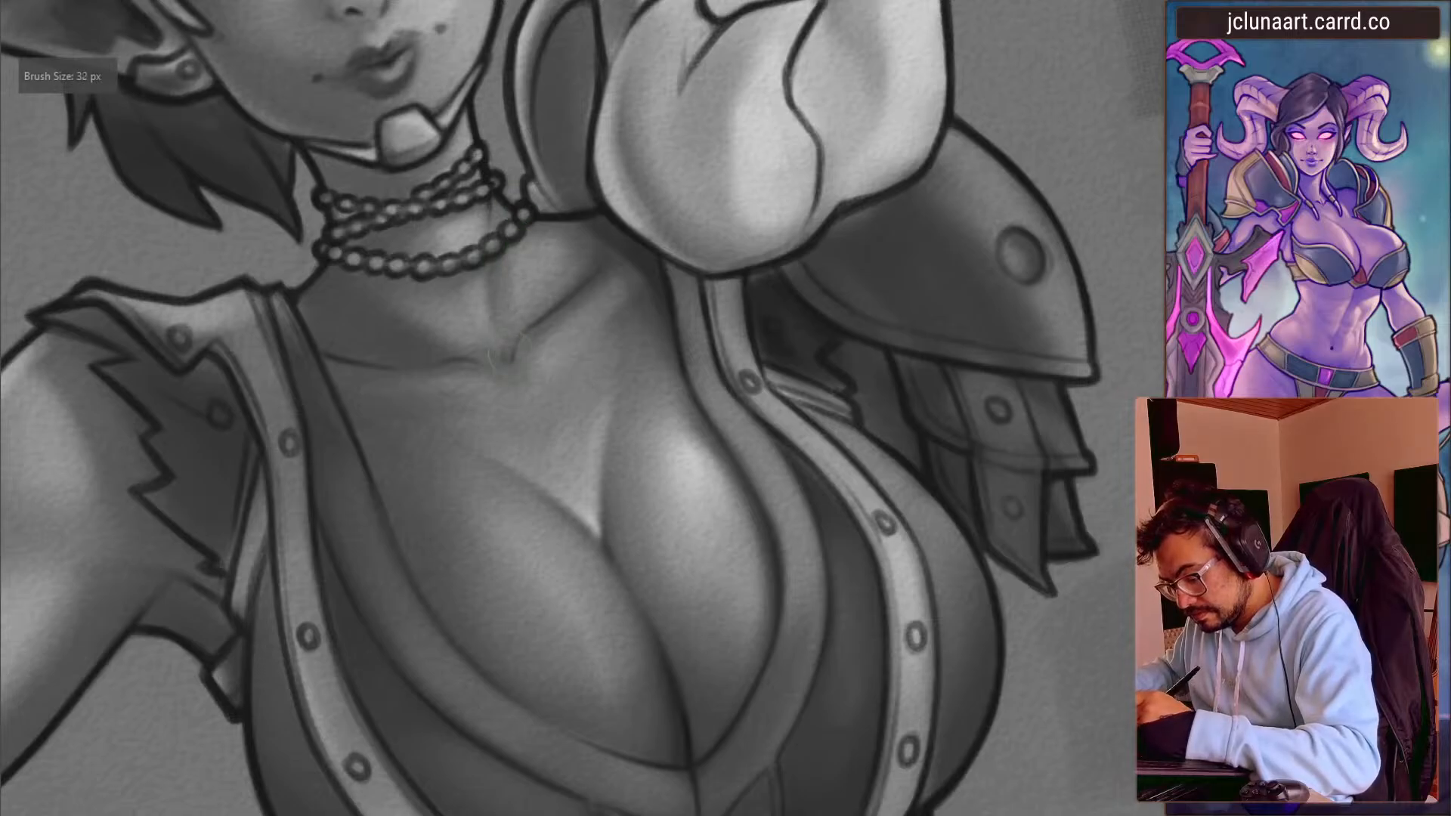
- Define the neck tendon from the necklace to the throat notch with a 13 px brush and soften it at up to 24 px
{"action": "key", "text": "bracketleft"}
{"action": "key", "text": "bracketleft"}
{"action": "key", "text": "bracketleft"}
{"action": "key", "text": "bracketright"}
{"action": "key", "text": "bracketright"}
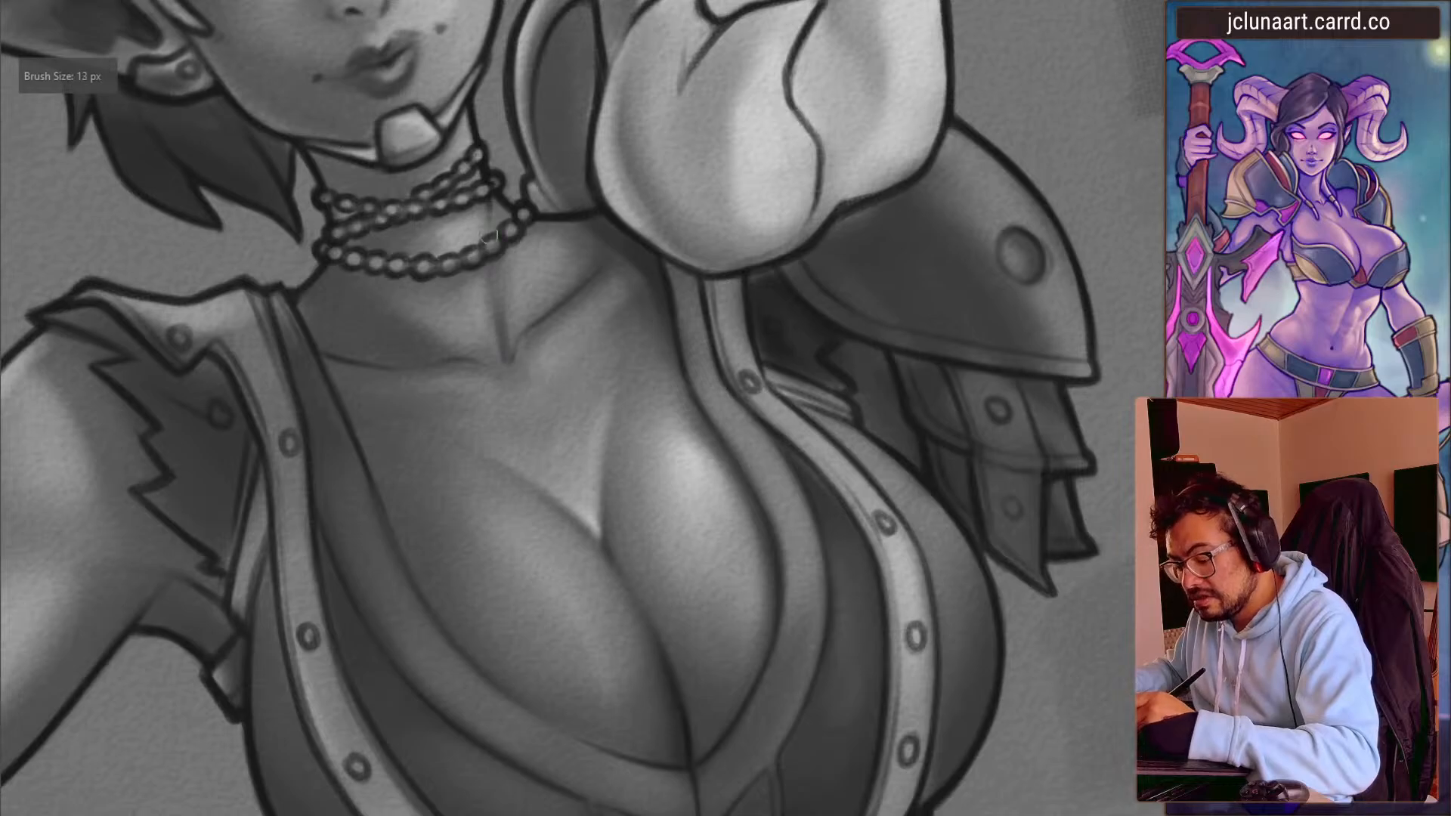
{"action": "left_click", "coordinate": [506, 276], "text": "ctrl"}
{"action": "key", "text": "bracketright"}
{"action": "key", "text": "bracketright"}
{"action": "key", "text": "bracketright"}
{"action": "mouse_move", "coordinate": [389, 369]}
{"action": "left_mouse_down"}
{"action": "mouse_move", "coordinate": [487, 238]}
{"action": "mouse_move", "coordinate": [745, 400]}
{"action": "left_mouse_up"}
{"action": "key", "text": "bracketright"}
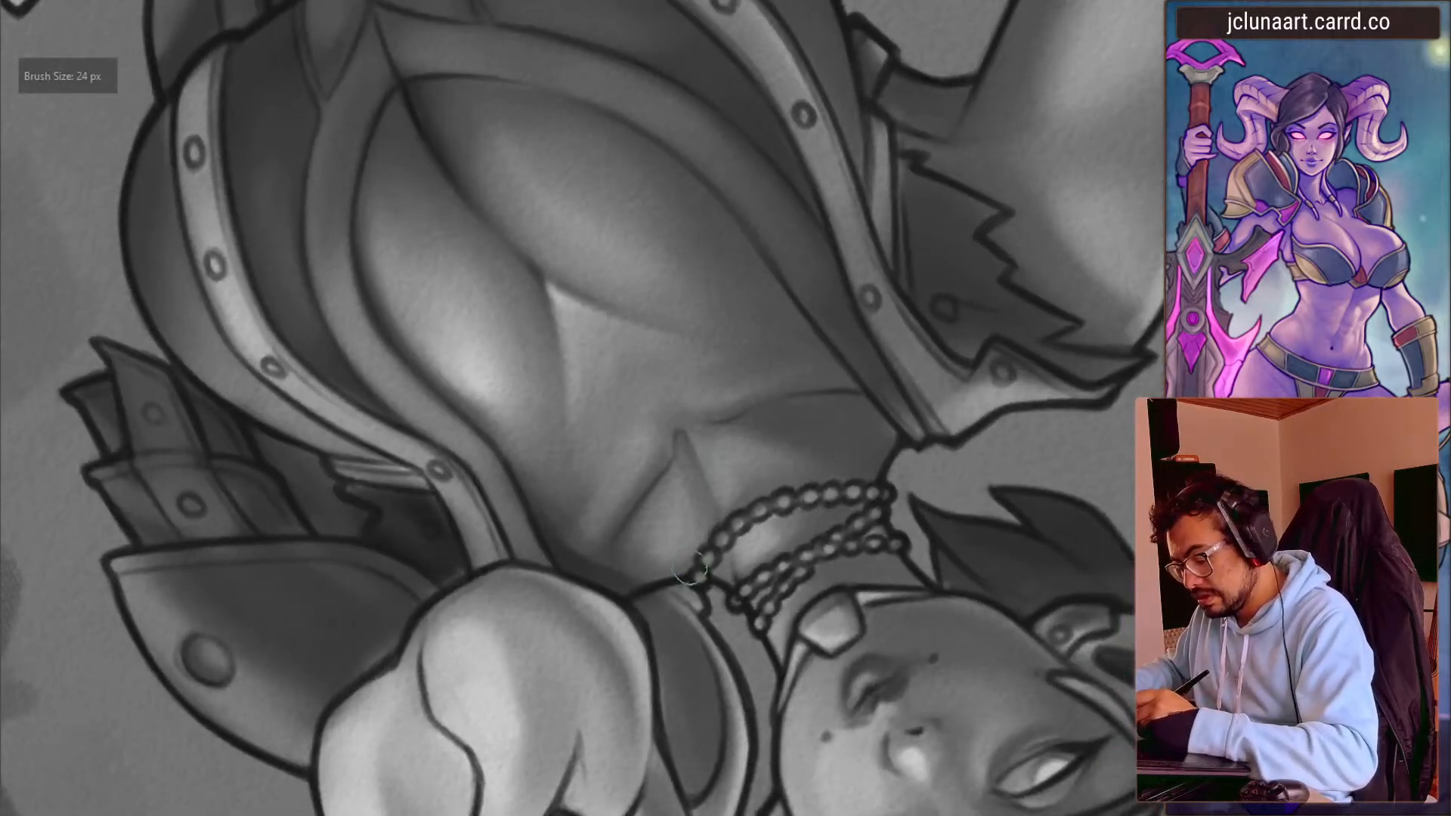
- Sample greys beside the throat notch and refine the inner end of the collarbone opposite the pauldron with an 18 px brush
{"action": "left_click_drag", "start_coordinate": [333, 362], "coordinate": [359, 382]}
{"action": "left_click", "coordinate": [559, 337], "text": "ctrl"}
{"action": "left_click", "coordinate": [507, 348], "text": "ctrl"}
{"action": "key", "text": "bracketleft"}
{"action": "key", "text": "bracketleft"}
{"action": "key", "text": "bracketleft"}
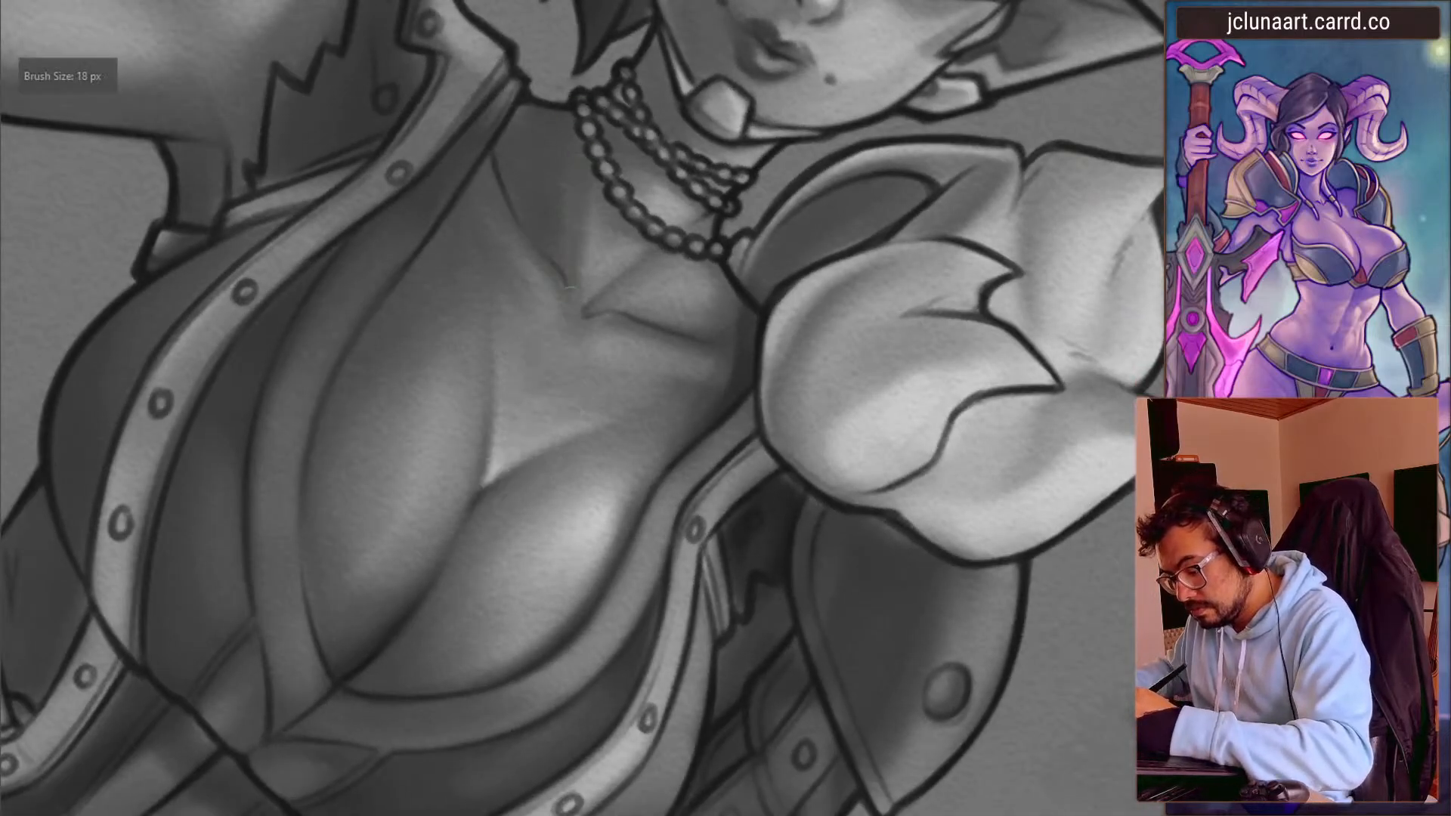
- Shade the side of the neck above the collarbone opposite the pauldron, working from a 35 px brush down to 22 px
{"action": "key", "text": "bracketright"}
{"action": "key", "text": "bracketright"}
{"action": "mouse_move", "coordinate": [545, 138]}
{"action": "left_mouse_down"}
{"action": "mouse_move", "coordinate": [408, 212]}
{"action": "mouse_move", "coordinate": [382, 447]}
{"action": "mouse_move", "coordinate": [487, 521]}
{"action": "left_mouse_up"}
{"action": "key", "text": "bracketright"}
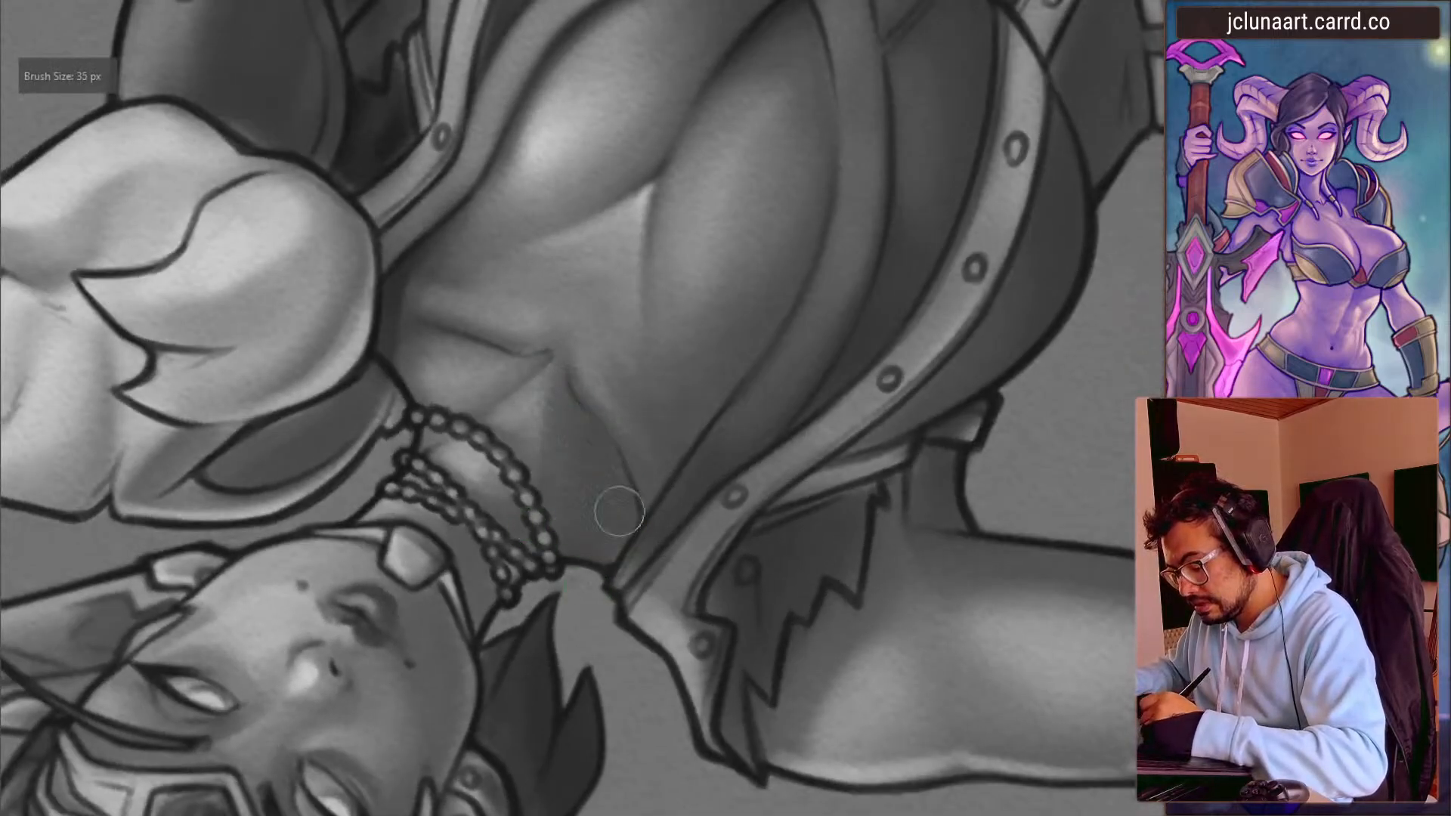
{"action": "key", "text": "bracketright"}
{"action": "key", "text": "bracketleft"}
{"action": "key", "text": "bracketleft"}
{"action": "key", "text": "bracketleft"}
{"action": "key", "text": "bracketleft"}
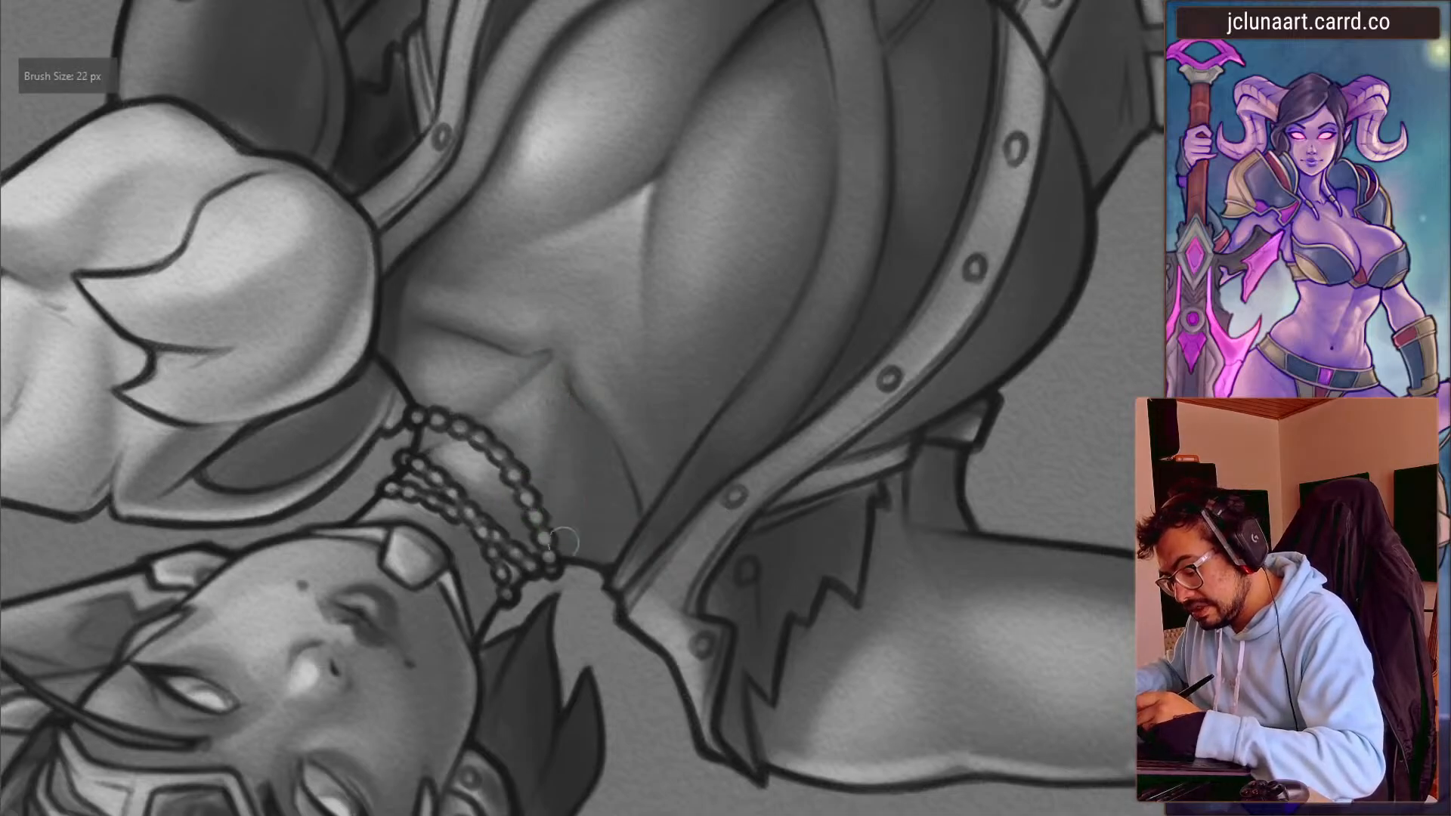
- Blend the neck and collarbone shading with a progressively larger brush and check it against the whole figure
{"action": "key", "text": "bracketright"}
{"action": "key", "text": "bracketright"}
{"action": "key", "text": "bracketright"}
{"action": "key", "text": "bracketright"}
{"action": "key", "text": "bracketright"}
{"action": "key", "text": "bracketright"}
{"action": "key", "text": "bracketright"}
{"action": "key", "text": "bracketright"}
{"action": "key", "text": "bracketright"}
{"action": "key", "text": "bracketright"}
{"action": "key", "text": "bracketright"}
{"action": "key", "text": "bracketright"}
{"action": "key", "text": "bracketright"}
{"action": "key", "text": "bracketright"}
{"action": "mouse_move", "coordinate": [580, 428]}
{"action": "left_mouse_down"}
{"action": "mouse_move", "coordinate": [590, 499]}
{"action": "mouse_move", "coordinate": [601, 481]}
{"action": "mouse_move", "coordinate": [621, 525]}
{"action": "mouse_move", "coordinate": [344, 509]}
{"action": "mouse_move", "coordinate": [262, 524]}
{"action": "mouse_move", "coordinate": [285, 408]}
{"action": "left_mouse_up"}
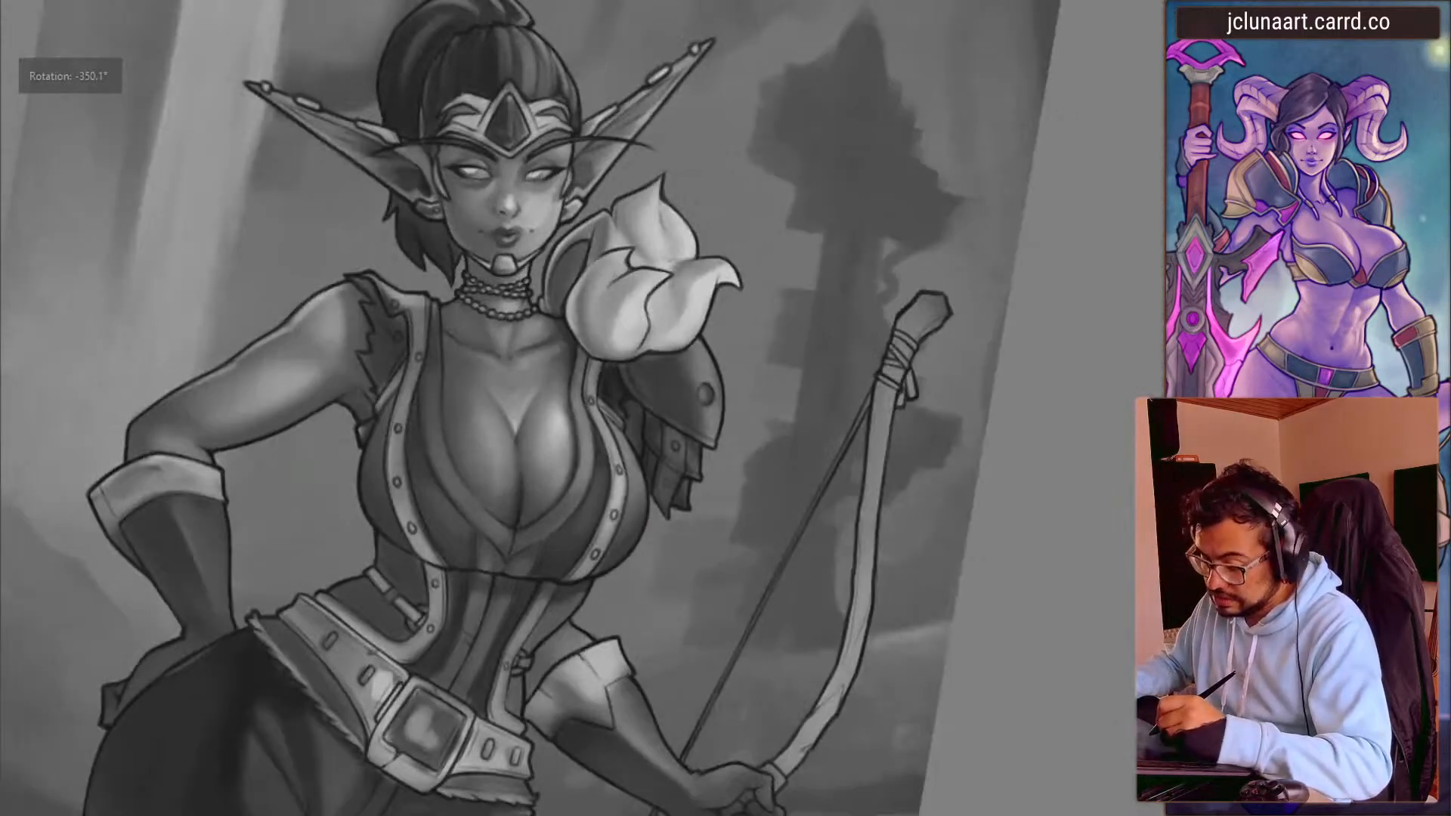
- Sample greys from the lower neck and rework the collarbone edge opposite the pauldron with a 13 to 26 px brush
{"action": "left_click_drag", "start_coordinate": [491, 415], "coordinate": [405, 218]}
{"action": "key", "text": "bracketleft"}
{"action": "left_click", "coordinate": [532, 253], "text": "ctrl"}
{"action": "key", "text": "bracketright"}
{"action": "key", "text": "bracketright"}
{"action": "mouse_move", "coordinate": [415, 330]}
{"action": "left_mouse_down"}
{"action": "mouse_move", "coordinate": [415, 486]}
{"action": "mouse_move", "coordinate": [648, 580]}
{"action": "left_mouse_up"}
{"action": "key", "text": "bracketleft"}
{"action": "left_click", "coordinate": [531, 566], "text": "ctrl"}
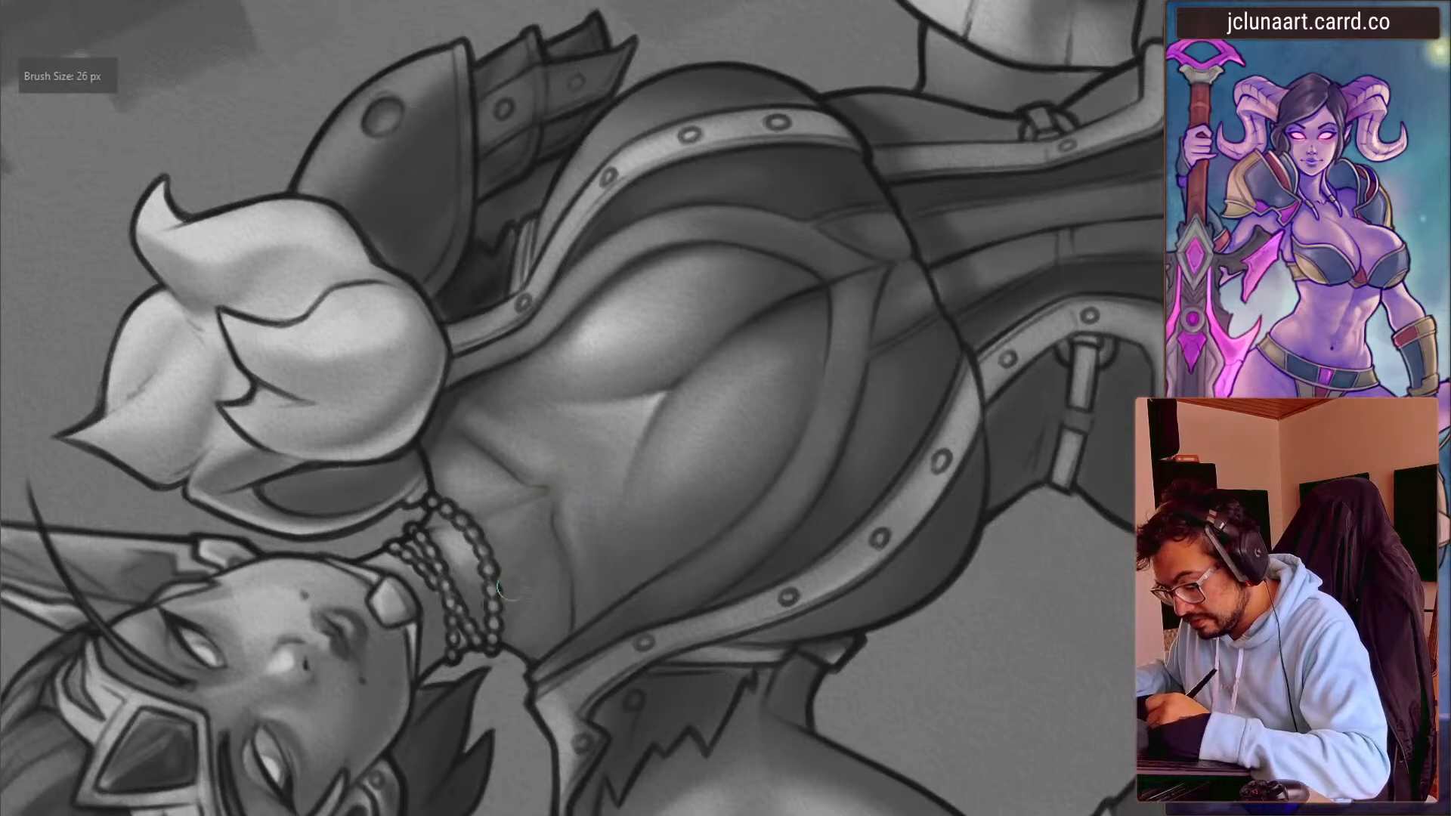
{"action": "key", "text": "bracketleft"}
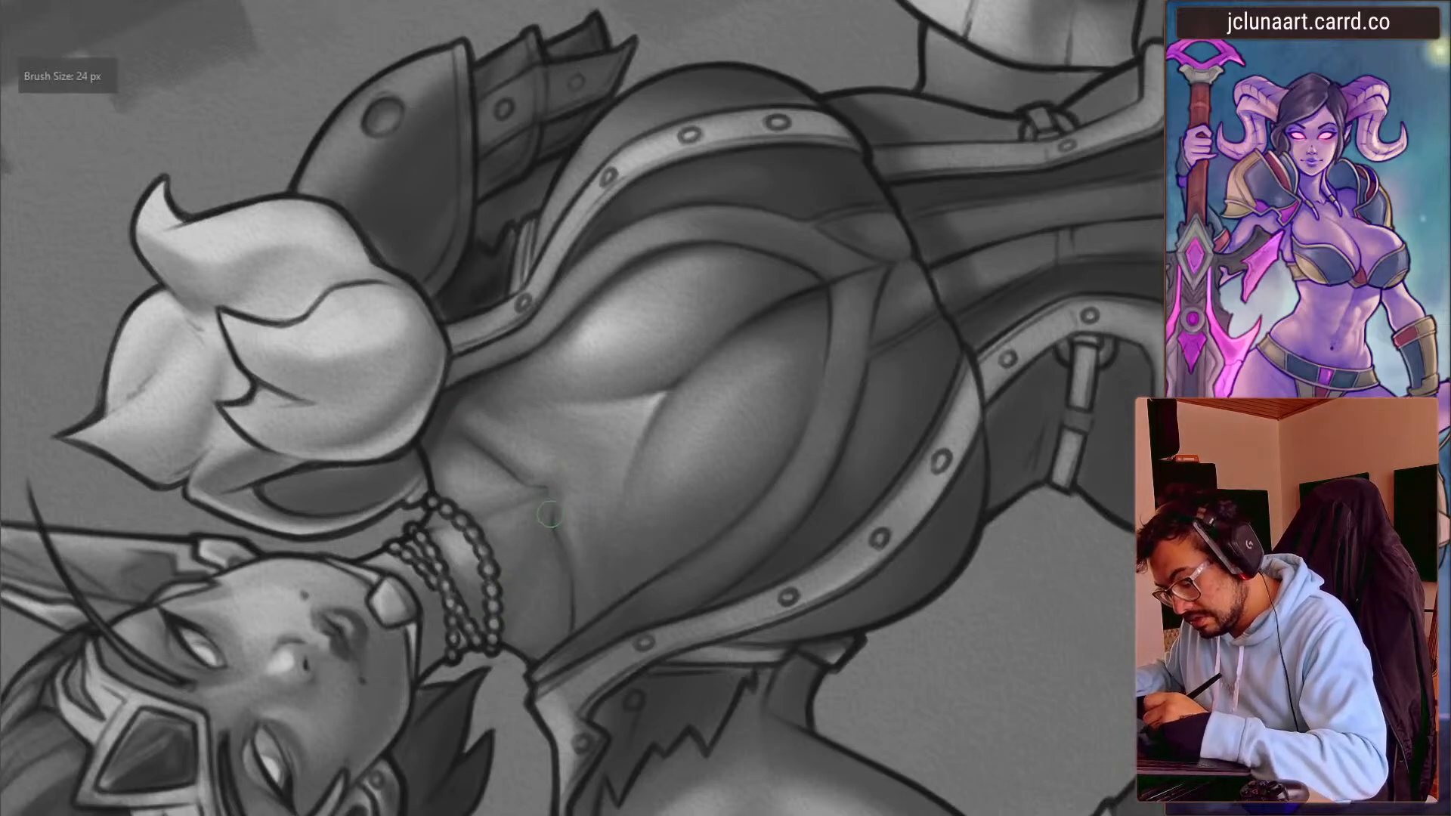
{"action": "key", "text": "bracketright"}
{"action": "key", "text": "bracketright"}
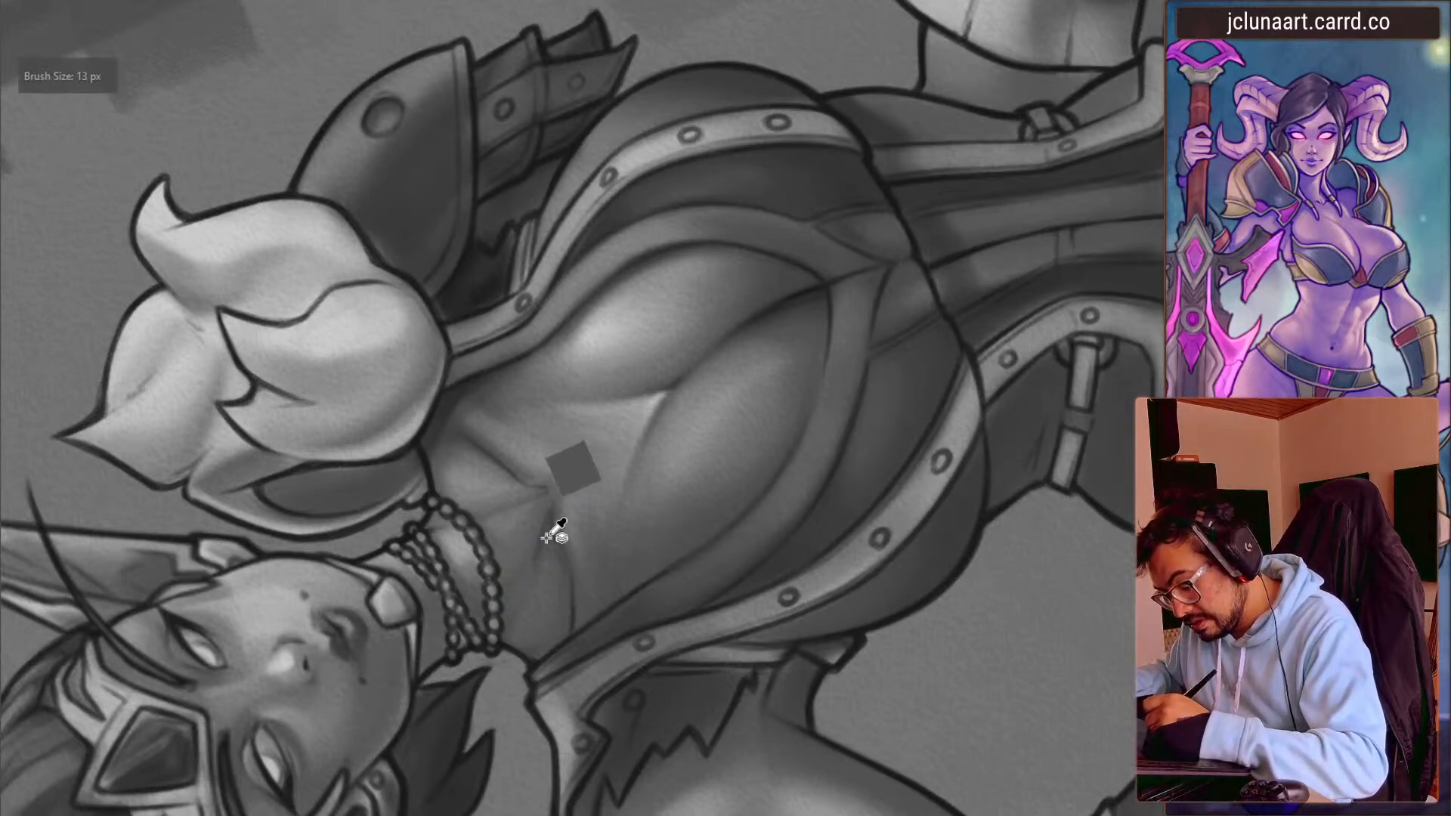
{"action": "key", "text": "bracketright"}
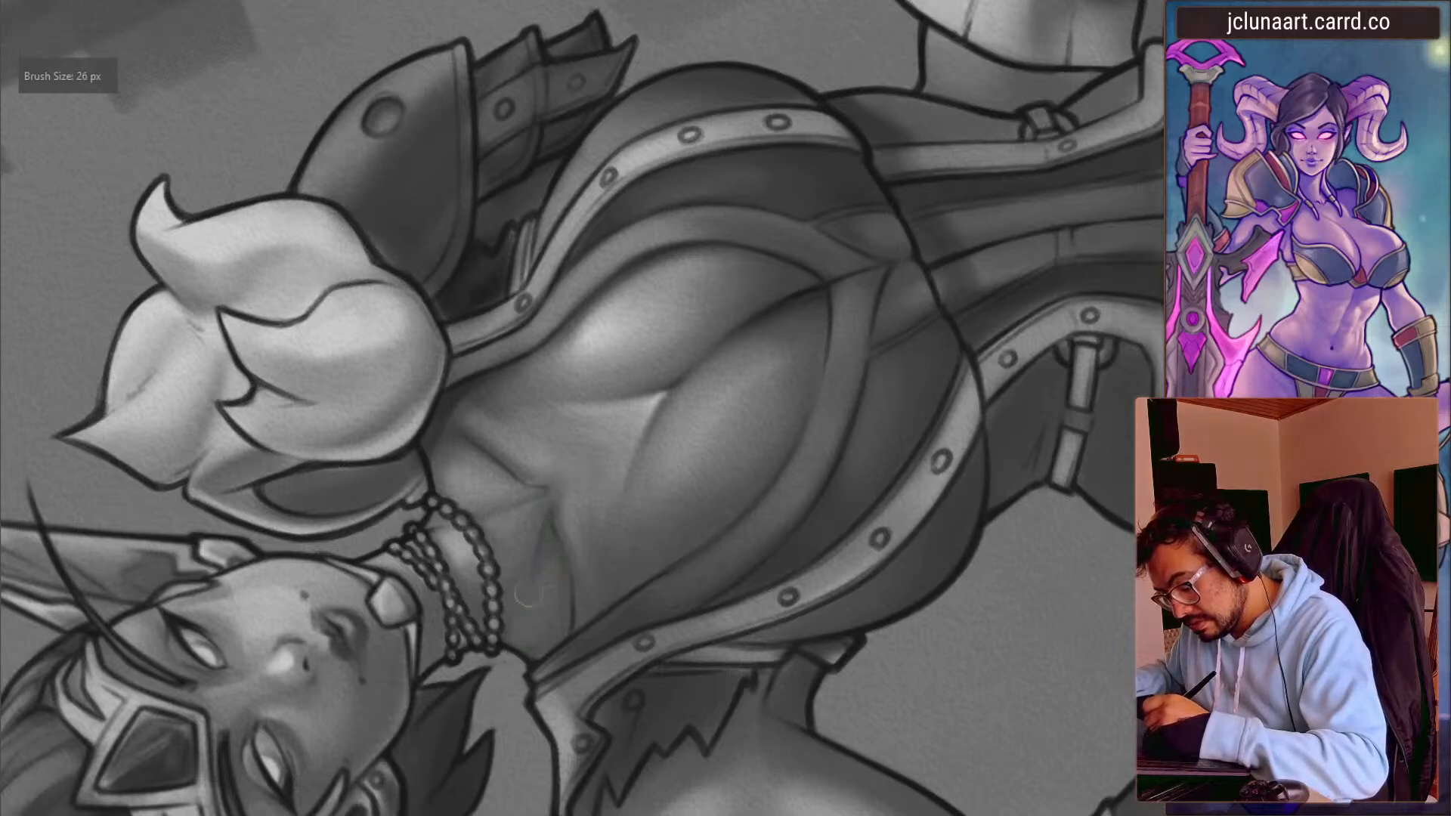
{"action": "left_click", "coordinate": [542, 612], "text": "ctrl"}
- Sample a lighter grey and even out the base of the neck just below the necklace with a 26 to 28 px brush
{"action": "left_click_drag", "start_coordinate": [434, 401], "coordinate": [610, 262]}
{"action": "left_click", "coordinate": [485, 331], "text": "ctrl"}
{"action": "key", "text": "bracketright"}
{"action": "key", "text": "bracketright"}
{"action": "key", "text": "bracketright"}
{"action": "key", "text": "bracketleft"}
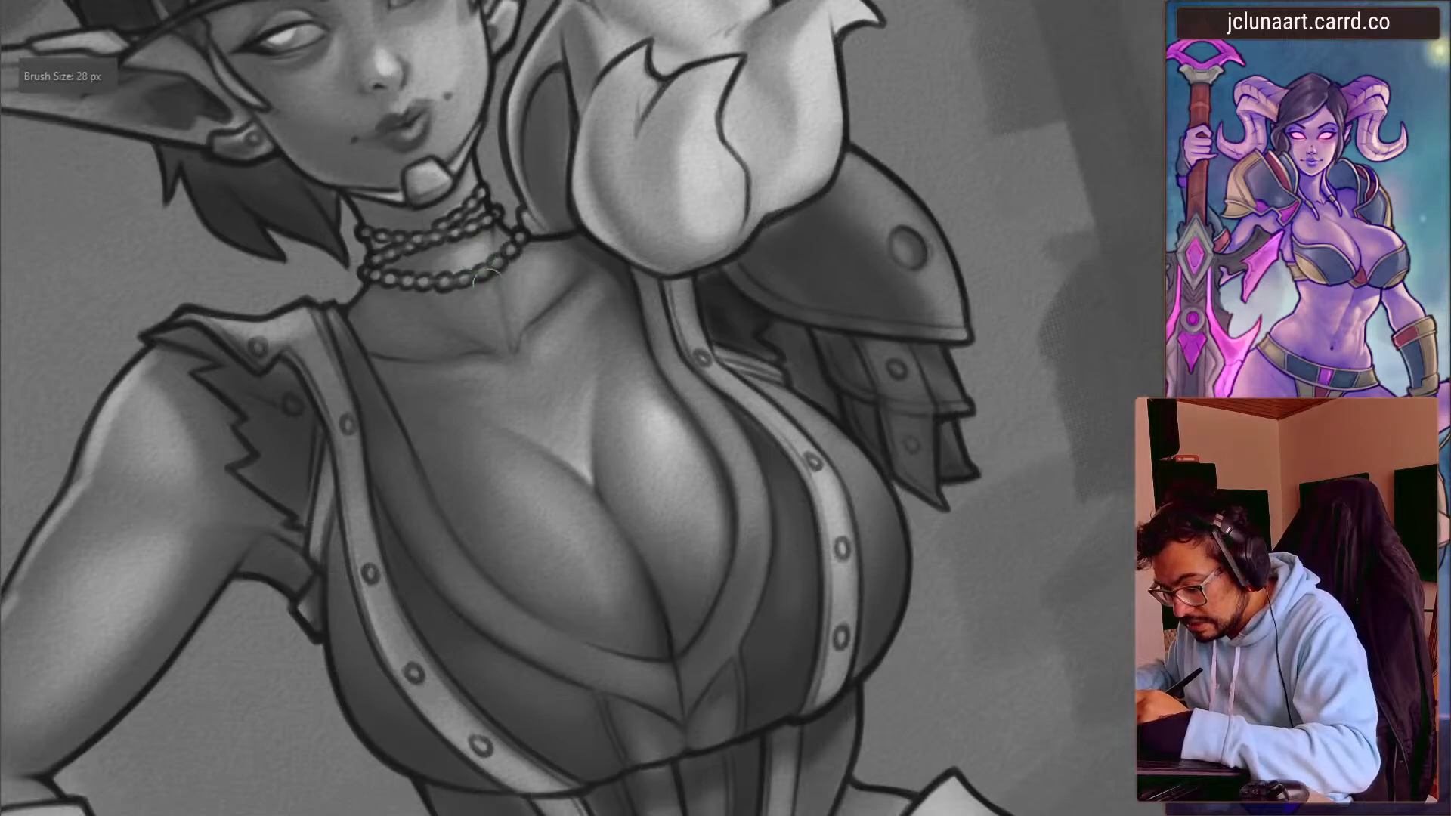
{"action": "key", "text": "bracketright"}
{"action": "key", "text": "bracketright"}
{"action": "key", "text": "bracketright"}
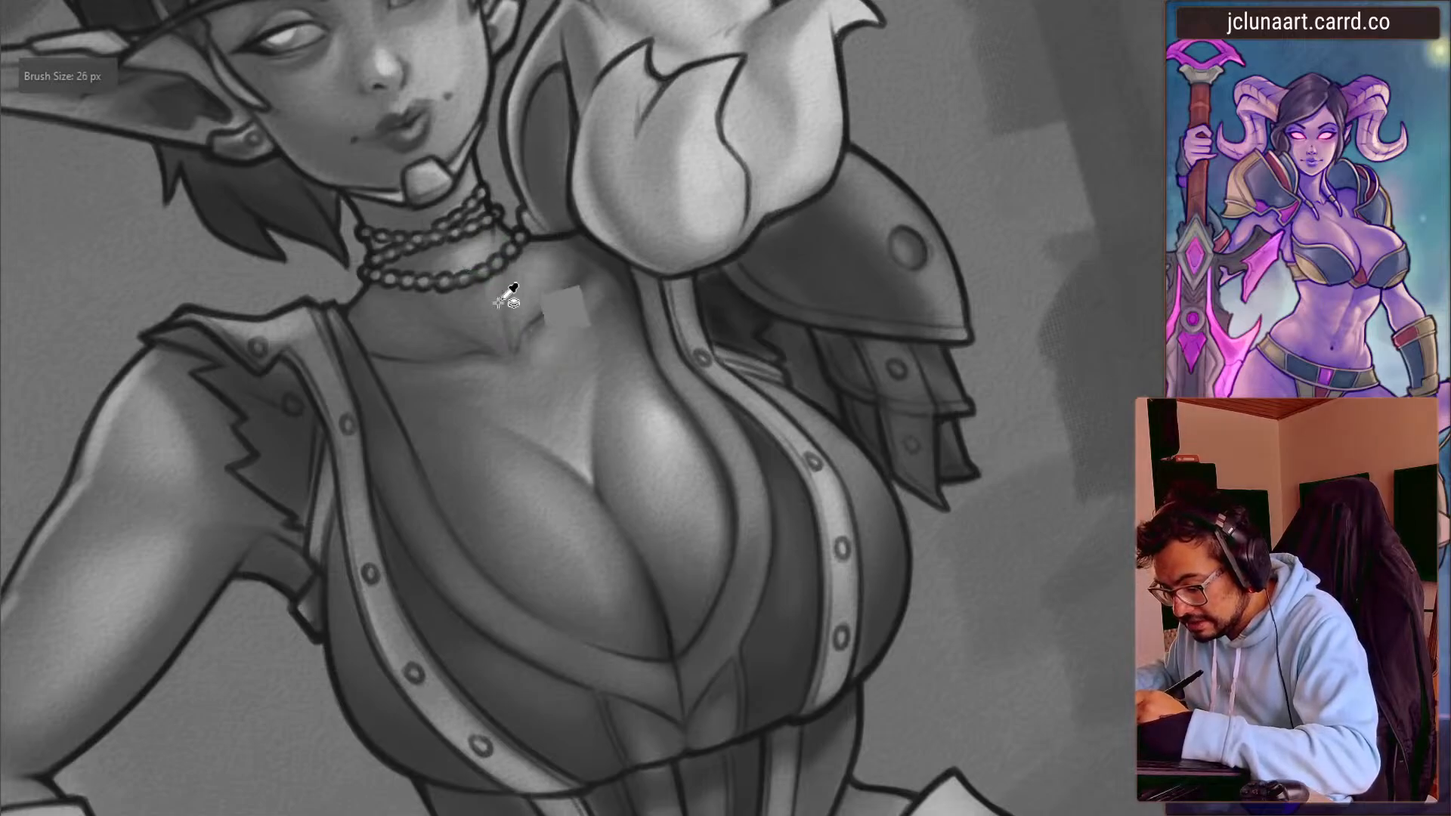
- Refine the throat notch and the inner ends of both collarbones, finishing with a smaller brush
{"action": "mouse_move", "coordinate": [516, 344]}
{"action": "left_mouse_down"}
{"action": "mouse_move", "coordinate": [496, 192]}
{"action": "mouse_move", "coordinate": [738, 375]}
{"action": "left_mouse_up"}
{"action": "key", "text": "bracketright"}
{"action": "left_click_drag", "start_coordinate": [446, 375], "coordinate": [272, 344]}
{"action": "left_click_drag", "start_coordinate": [524, 325], "coordinate": [468, 351]}
{"action": "key", "text": "bracketleft"}
{"action": "key", "text": "bracketleft"}
{"action": "key", "text": "bracketleft"}
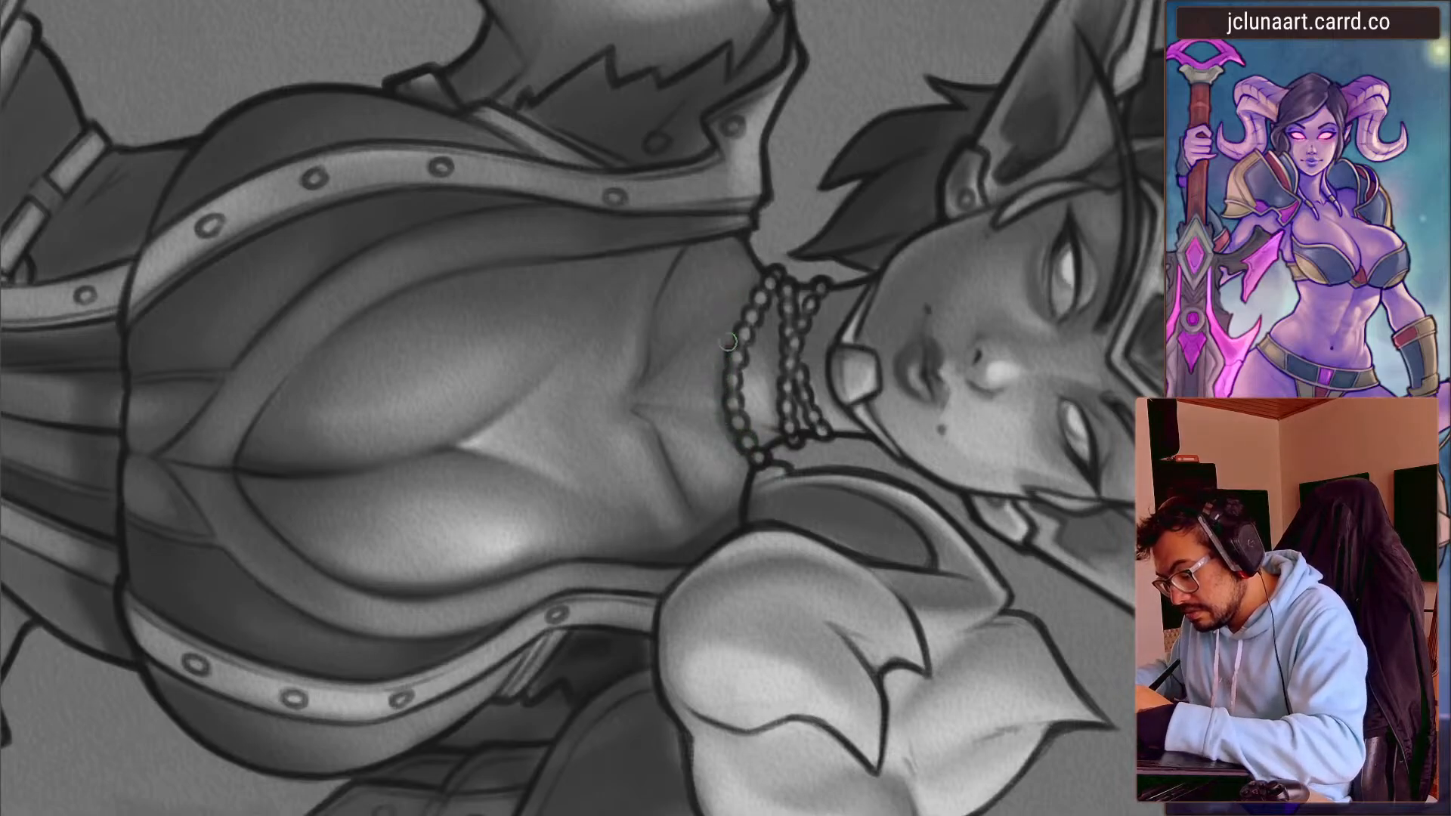
- Sample a darker grey and blend the skin between the necklace and the throat notch with a 22 to 26 px brush
{"action": "left_click_drag", "start_coordinate": [759, 283], "coordinate": [273, 249]}
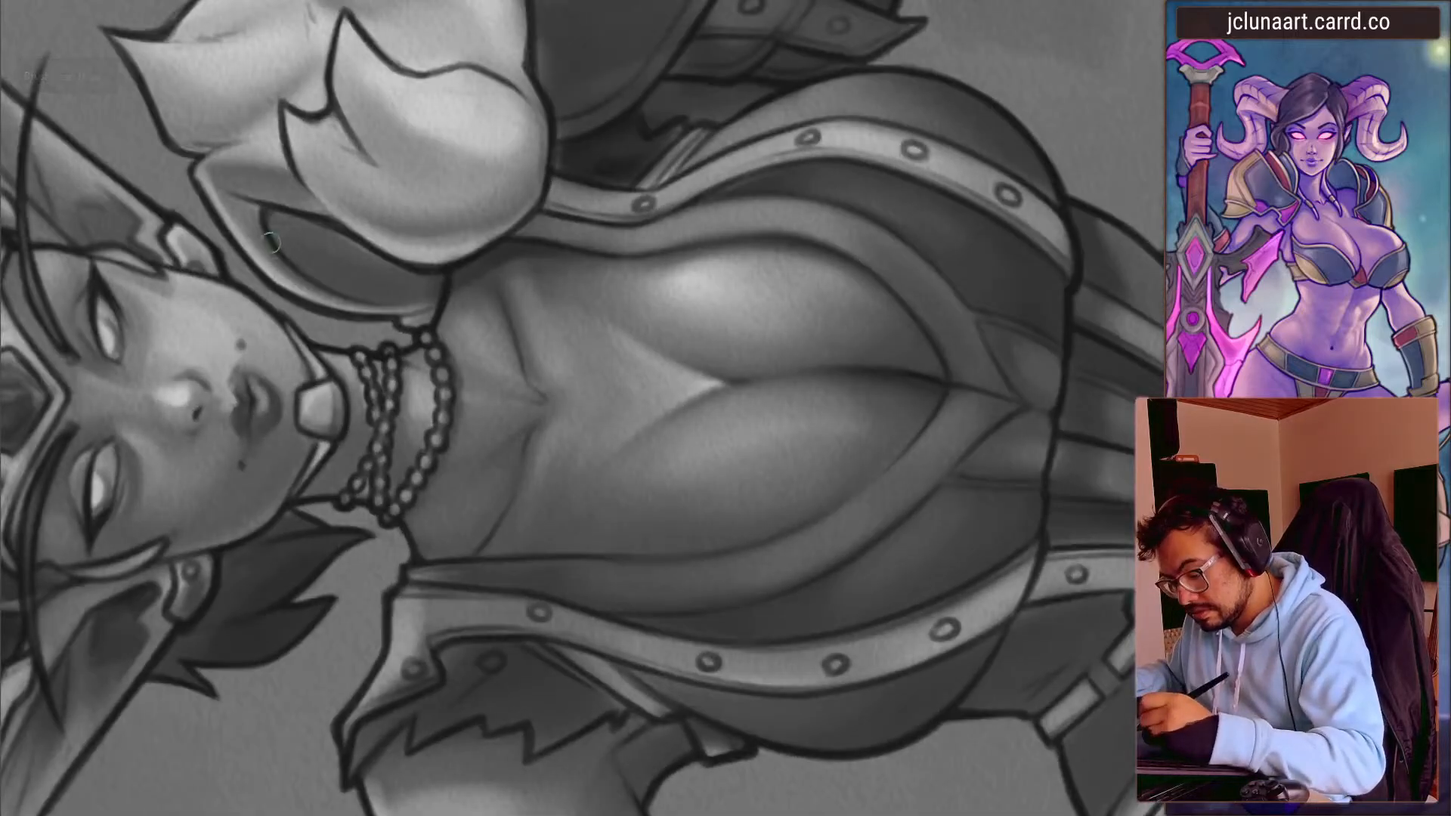
{"action": "left_click_drag", "start_coordinate": [296, 458], "coordinate": [343, 403]}
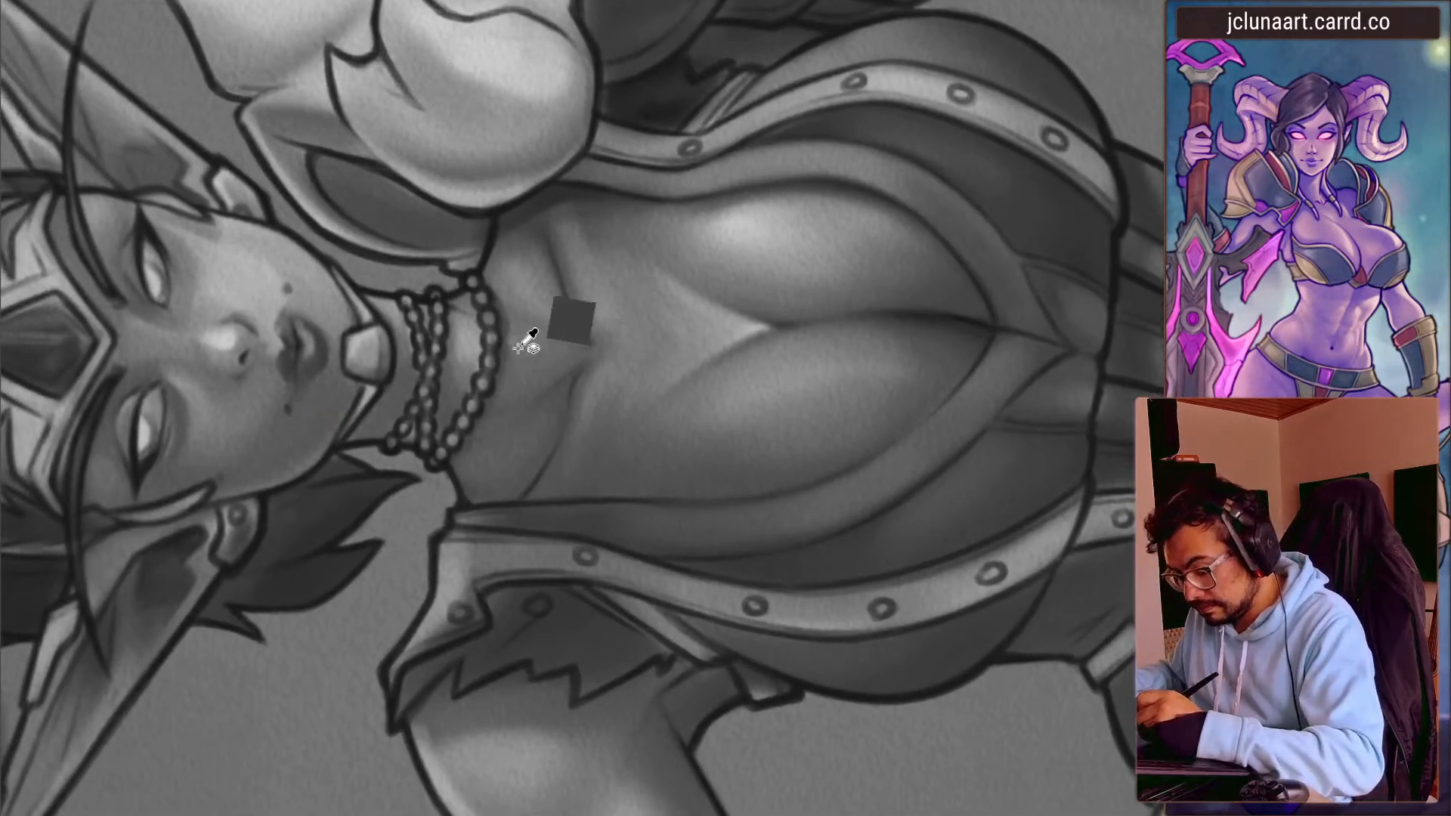
{"action": "key", "text": "bracketright"}
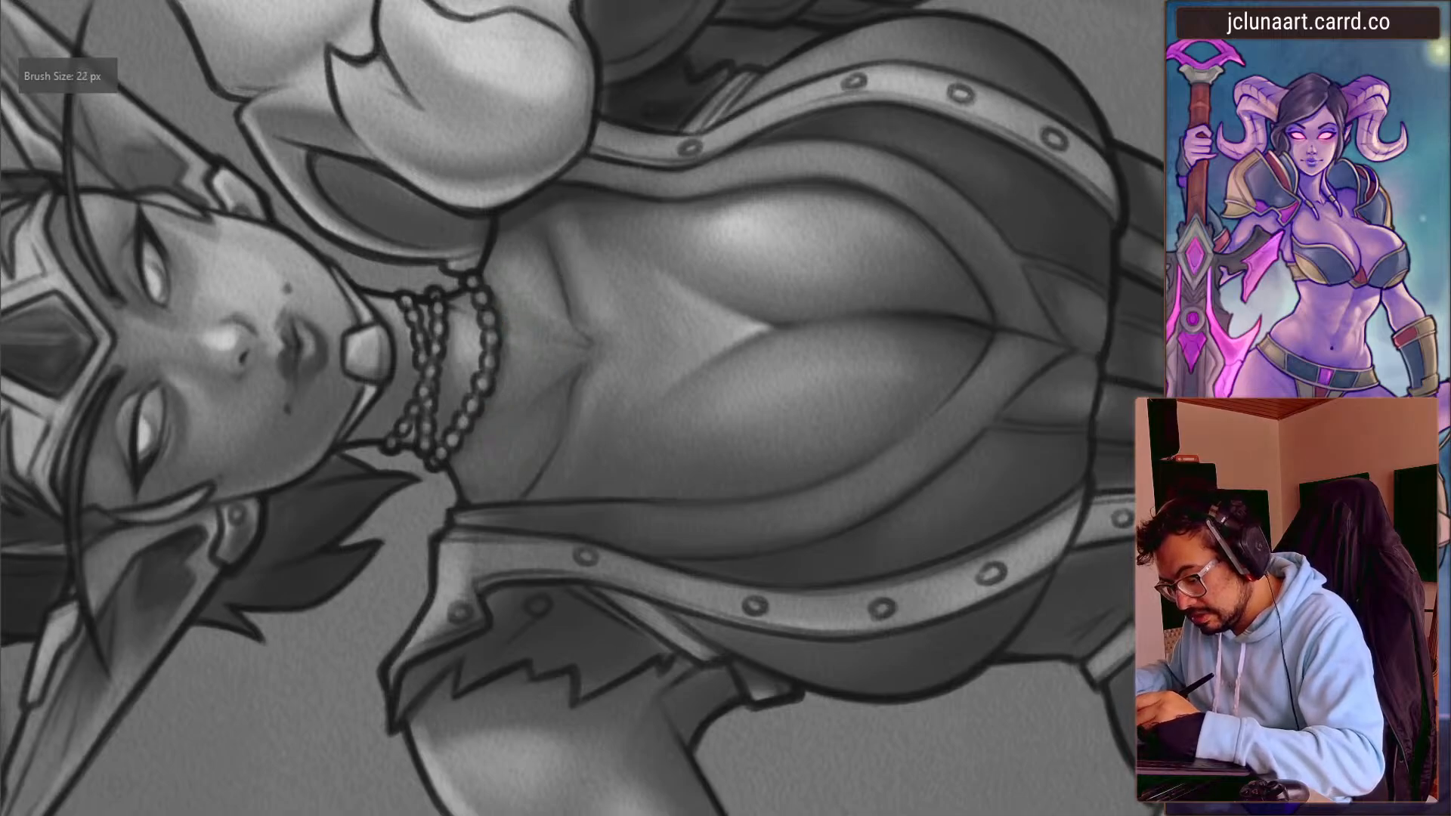
{"action": "key", "text": "r"}
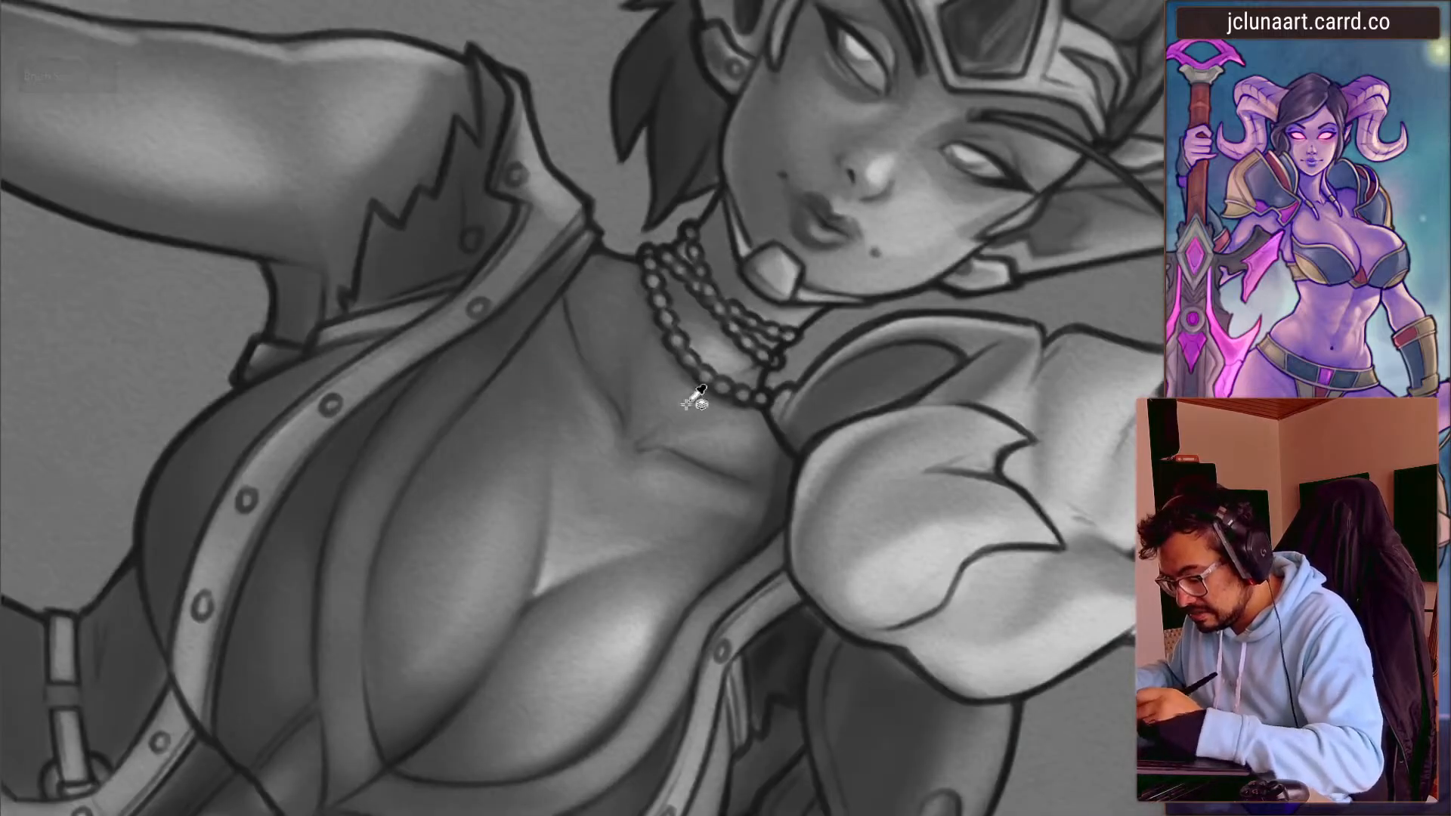
{"action": "key", "text": "bracketleft"}
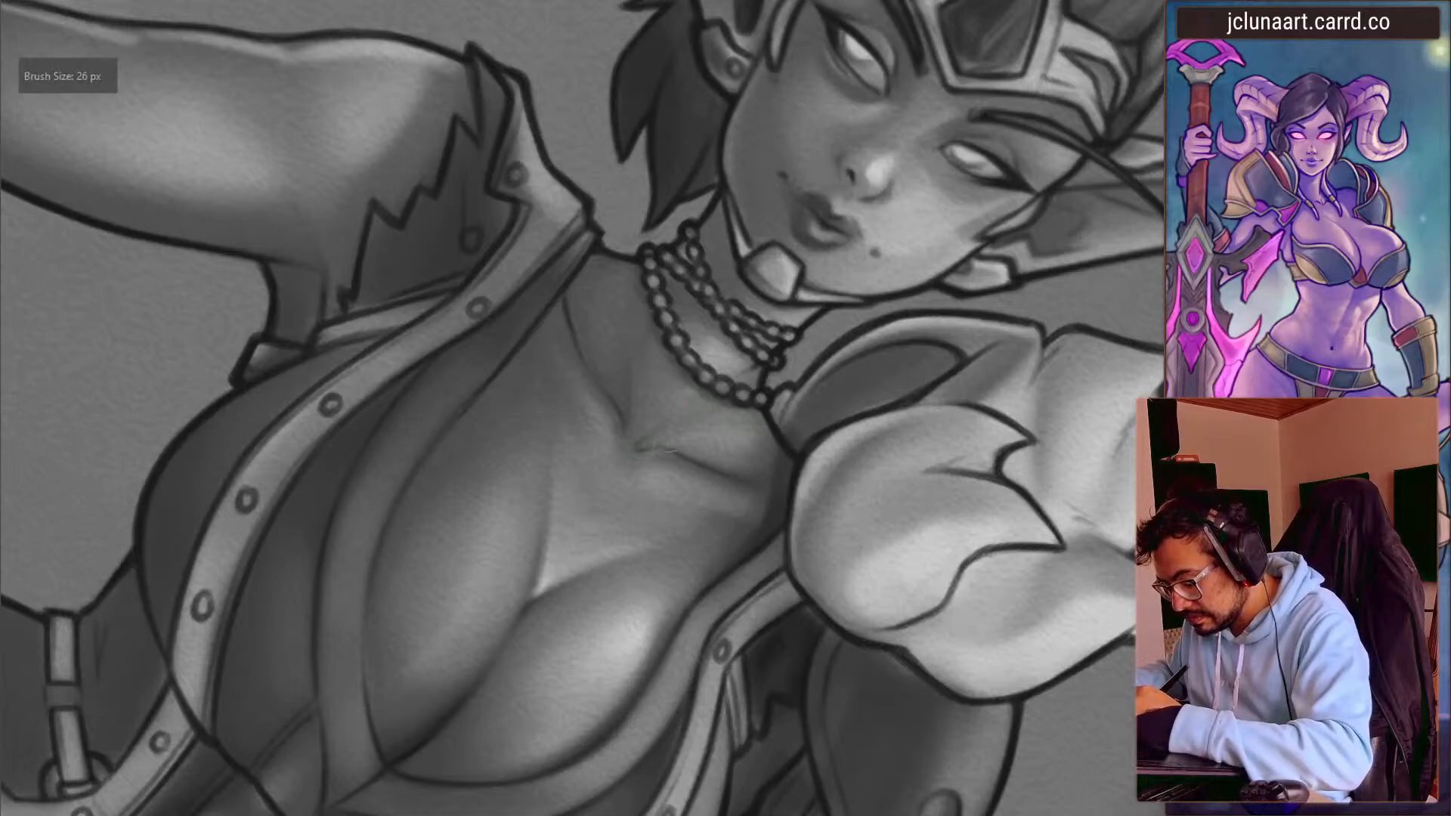
- Sample a grey near the throat notch and darken the adjoining end of the collarbone opposite the pauldron
{"action": "left_click_drag", "start_coordinate": [325, 605], "coordinate": [311, 344]}
{"action": "left_click", "coordinate": [557, 338], "text": "ctrl"}
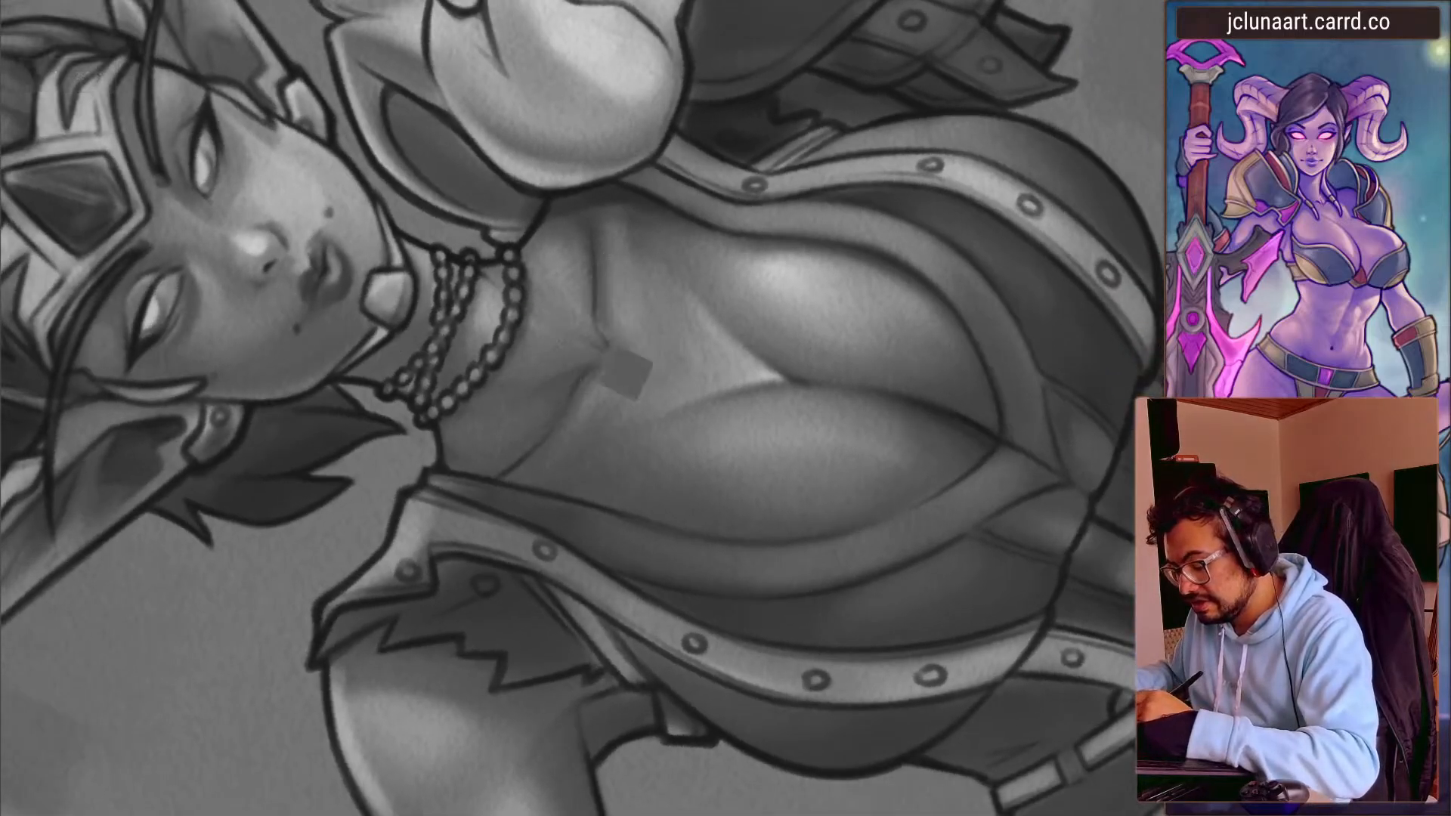
{"action": "mouse_move", "coordinate": [563, 378]}
{"action": "left_mouse_down"}
{"action": "mouse_move", "coordinate": [529, 364]}
{"action": "mouse_move", "coordinate": [635, 325]}
{"action": "left_mouse_up"}
{"action": "key", "text": "bracketleft"}
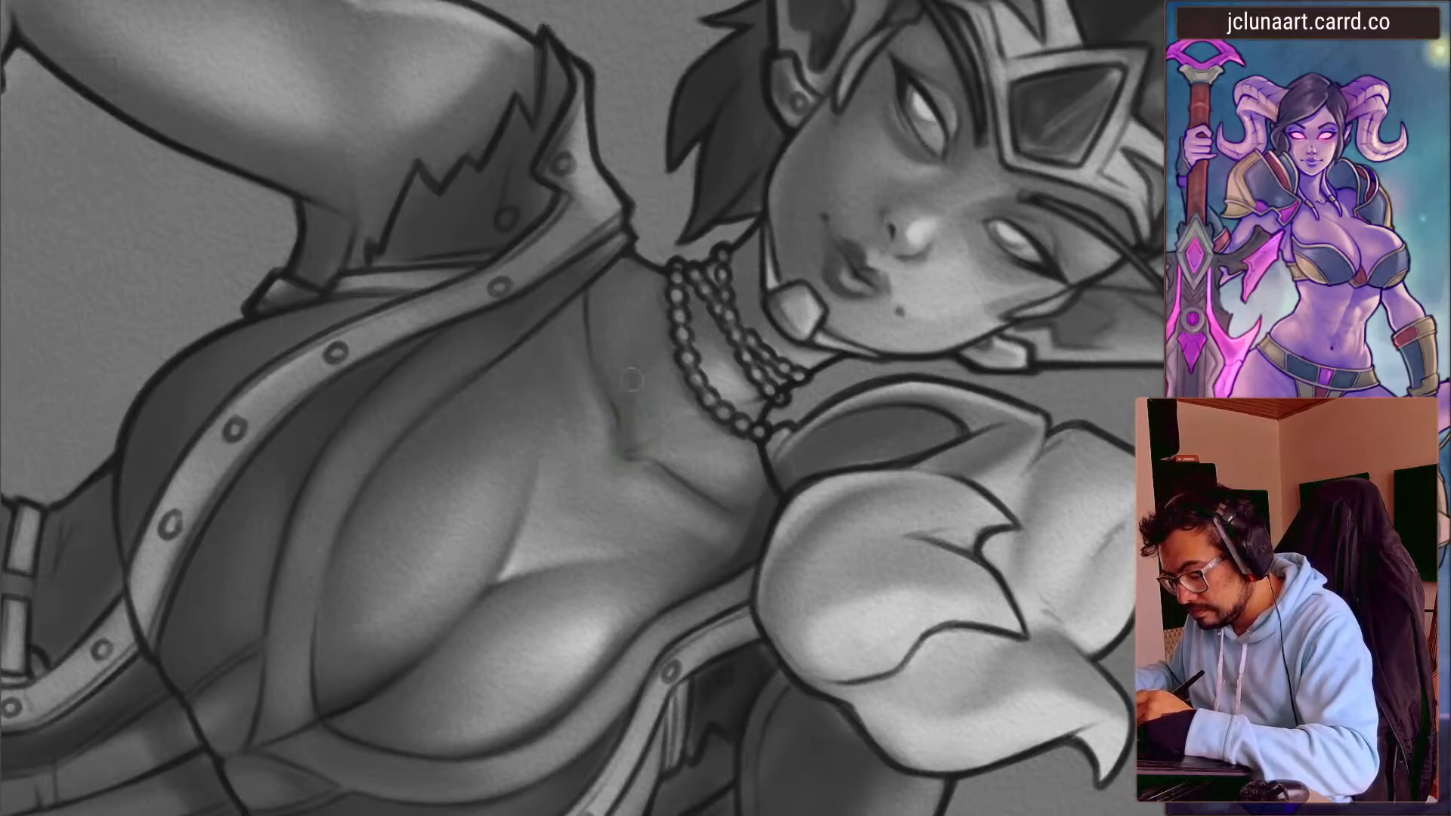
- Smooth the lower neck's shading between the necklace and the collarbone opposite the pauldron, varying the brush size
{"action": "key", "text": "bracketright"}
{"action": "mouse_move", "coordinate": [686, 287]}
{"action": "left_mouse_down"}
{"action": "mouse_move", "coordinate": [421, 401]}
{"action": "mouse_move", "coordinate": [753, 406]}
{"action": "mouse_move", "coordinate": [382, 314]}
{"action": "mouse_move", "coordinate": [373, 279]}
{"action": "mouse_move", "coordinate": [350, 319]}
{"action": "mouse_move", "coordinate": [557, 450]}
{"action": "left_mouse_up"}
{"action": "key", "text": "bracketright"}
{"action": "left_click_drag", "start_coordinate": [462, 317], "coordinate": [488, 397]}
{"action": "key", "text": "bracketleft"}
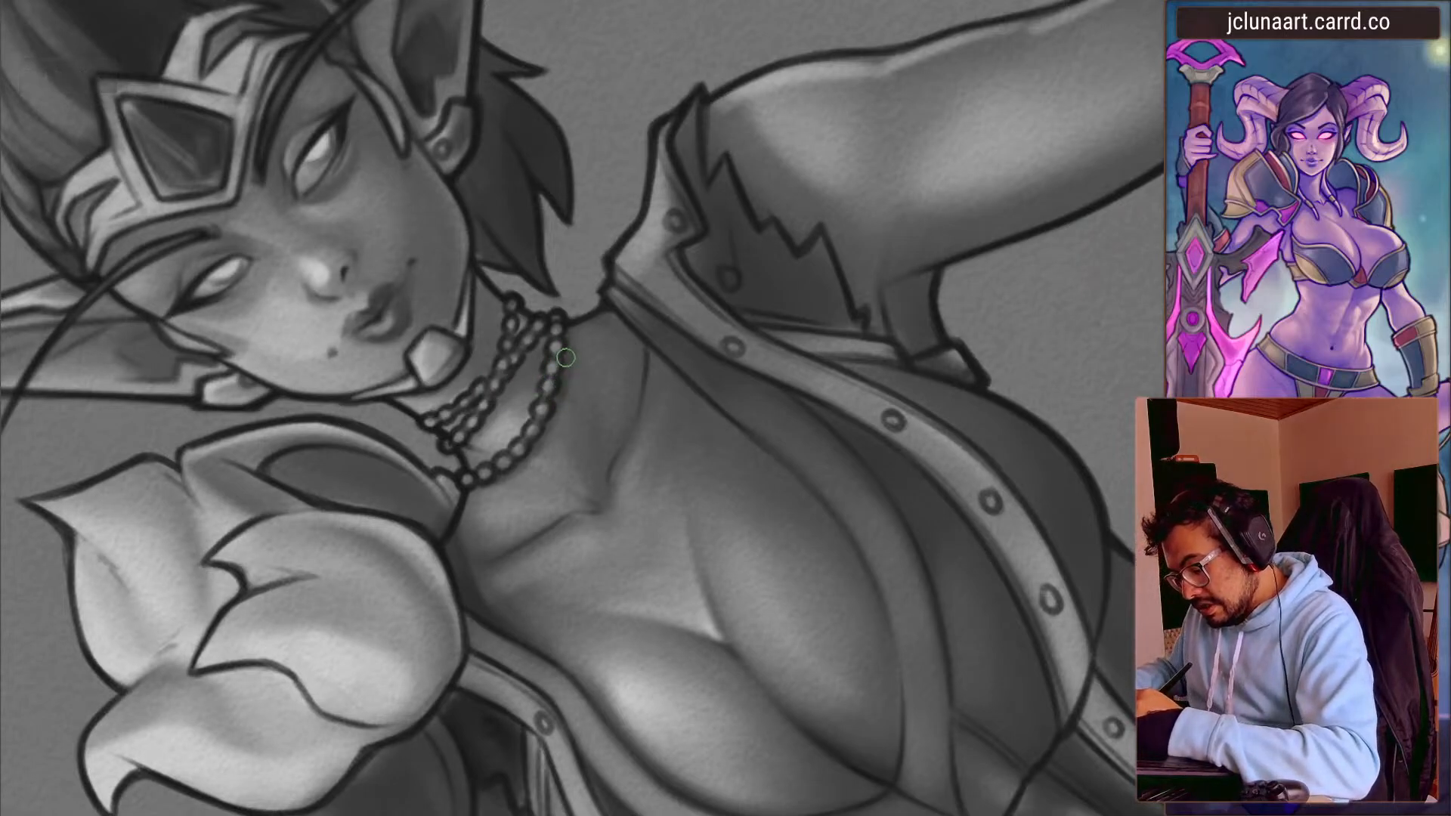
- Blend the neck's skin around the necklace from end to end, varying the brush between 20 and 28 px
{"action": "mouse_move", "coordinate": [382, 389]}
{"action": "left_mouse_down"}
{"action": "mouse_move", "coordinate": [506, 185]}
{"action": "mouse_move", "coordinate": [627, 242]}
{"action": "left_mouse_up"}
{"action": "key", "text": "bracketleft"}
{"action": "key", "text": "bracketright"}
{"action": "key", "text": "bracketright"}
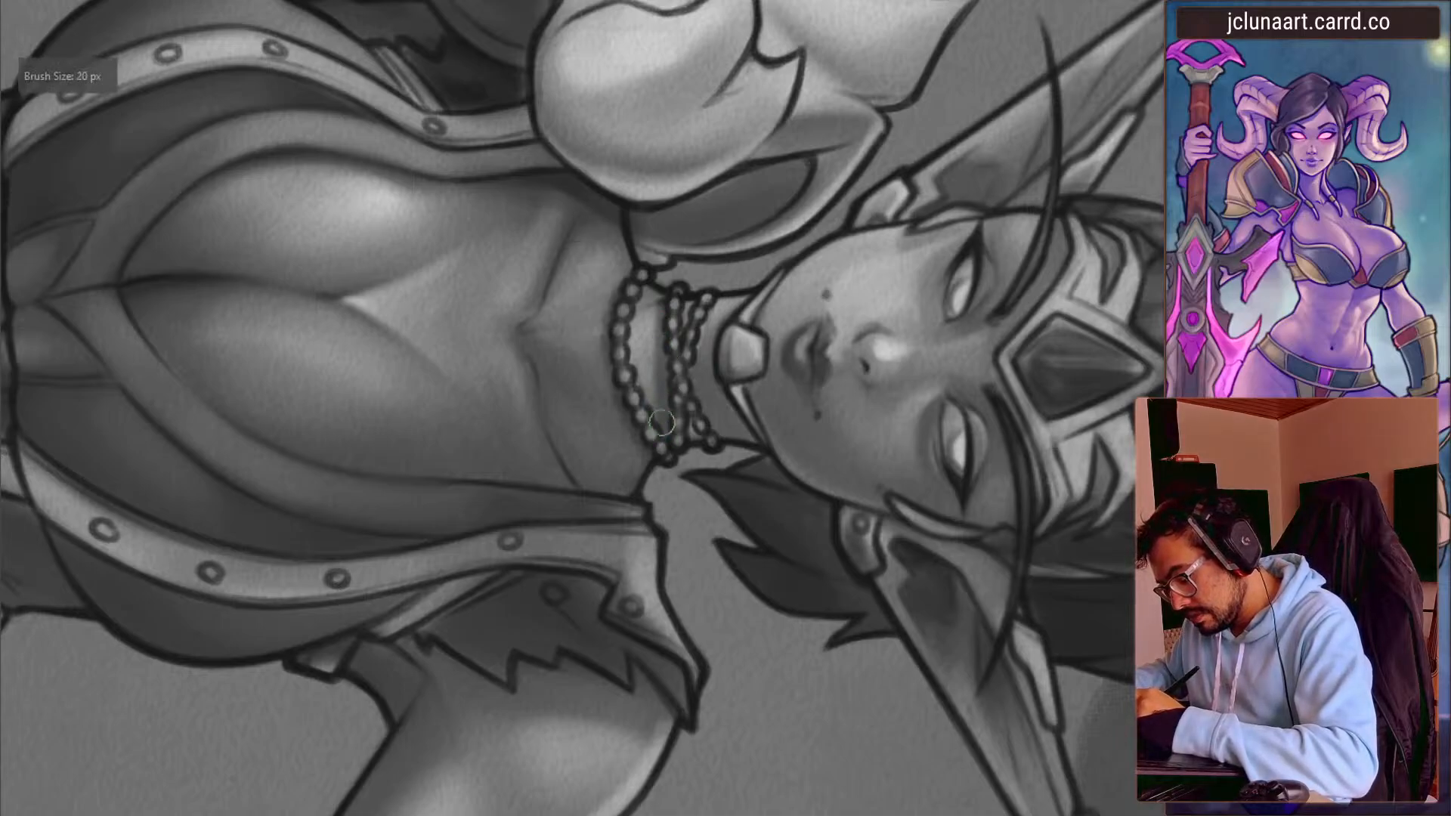
{"action": "mouse_move", "coordinate": [449, 170]}
{"action": "left_mouse_down"}
{"action": "mouse_move", "coordinate": [405, 522]}
{"action": "mouse_move", "coordinate": [474, 563]}
{"action": "left_mouse_up"}
{"action": "key", "text": "bracketright"}
{"action": "key", "text": "bracketright"}
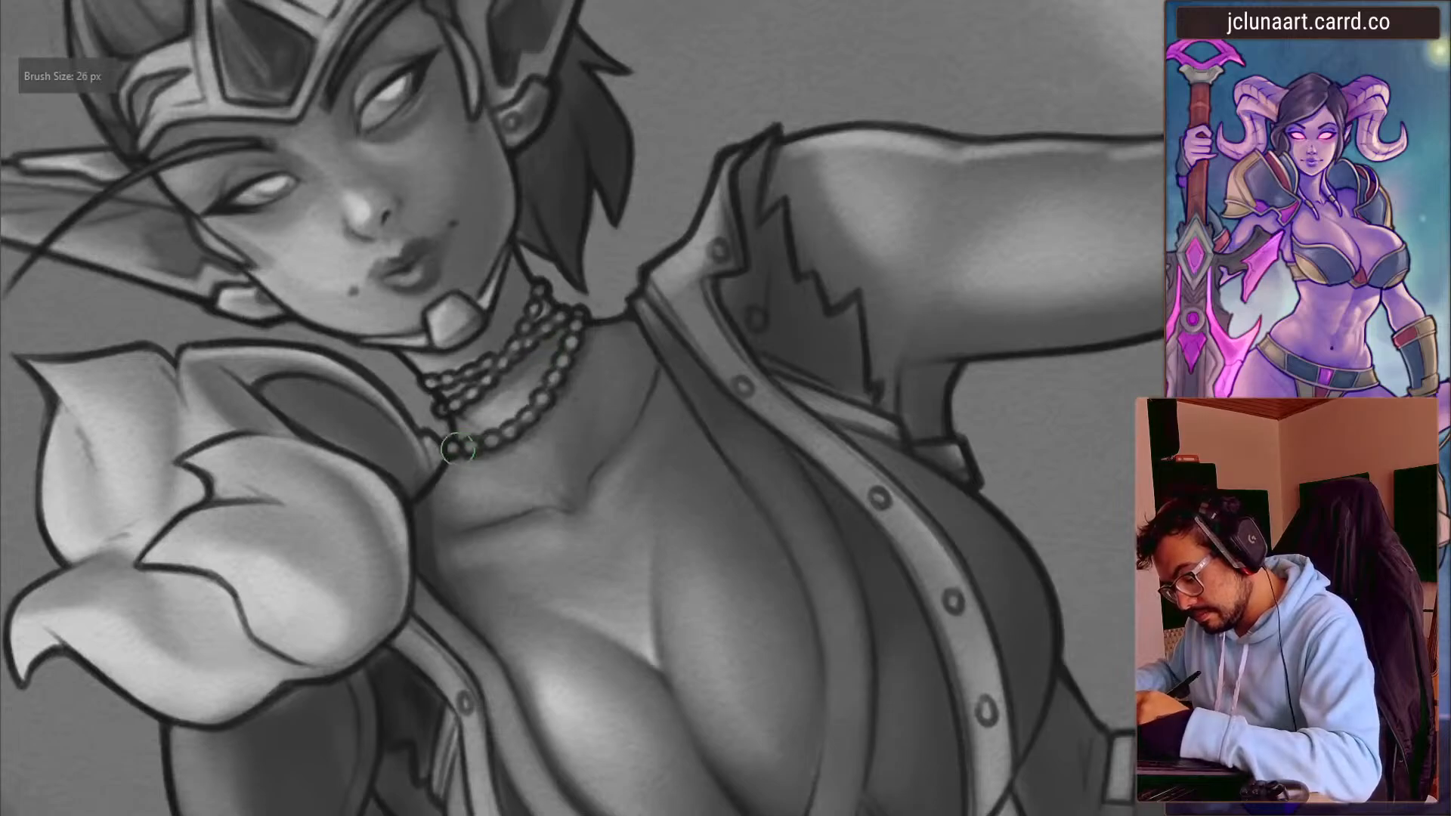
{"action": "mouse_move", "coordinate": [463, 425]}
{"action": "left_mouse_down"}
{"action": "mouse_move", "coordinate": [482, 227]}
{"action": "mouse_move", "coordinate": [533, 300]}
{"action": "left_mouse_up"}
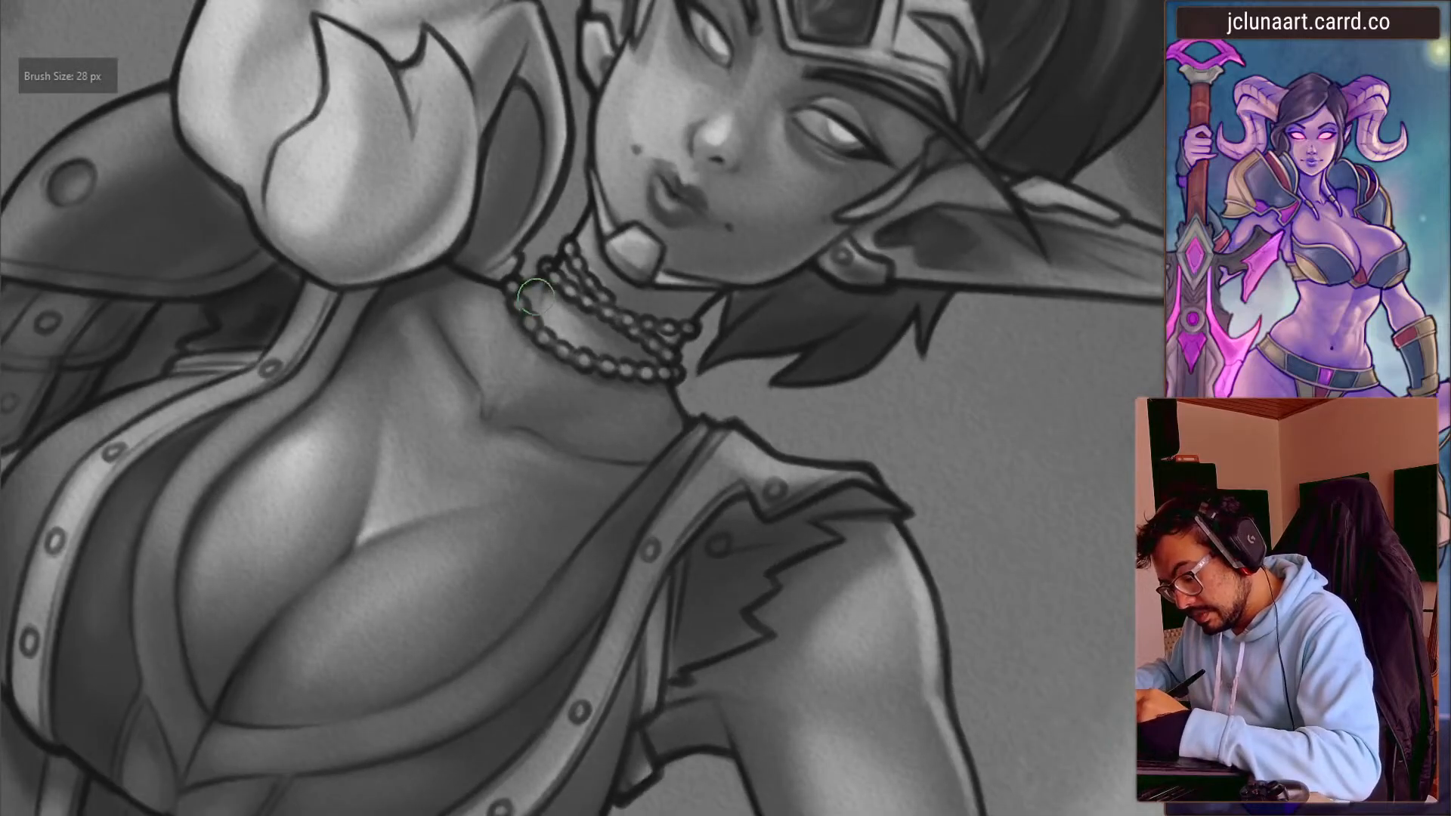
{"action": "mouse_move", "coordinate": [442, 211]}
{"action": "left_mouse_down"}
{"action": "mouse_move", "coordinate": [225, 453]}
{"action": "mouse_move", "coordinate": [236, 507]}
{"action": "mouse_move", "coordinate": [550, 506]}
{"action": "left_mouse_up"}
{"action": "key", "text": "bracketleft"}
{"action": "key", "text": "bracketleft"}
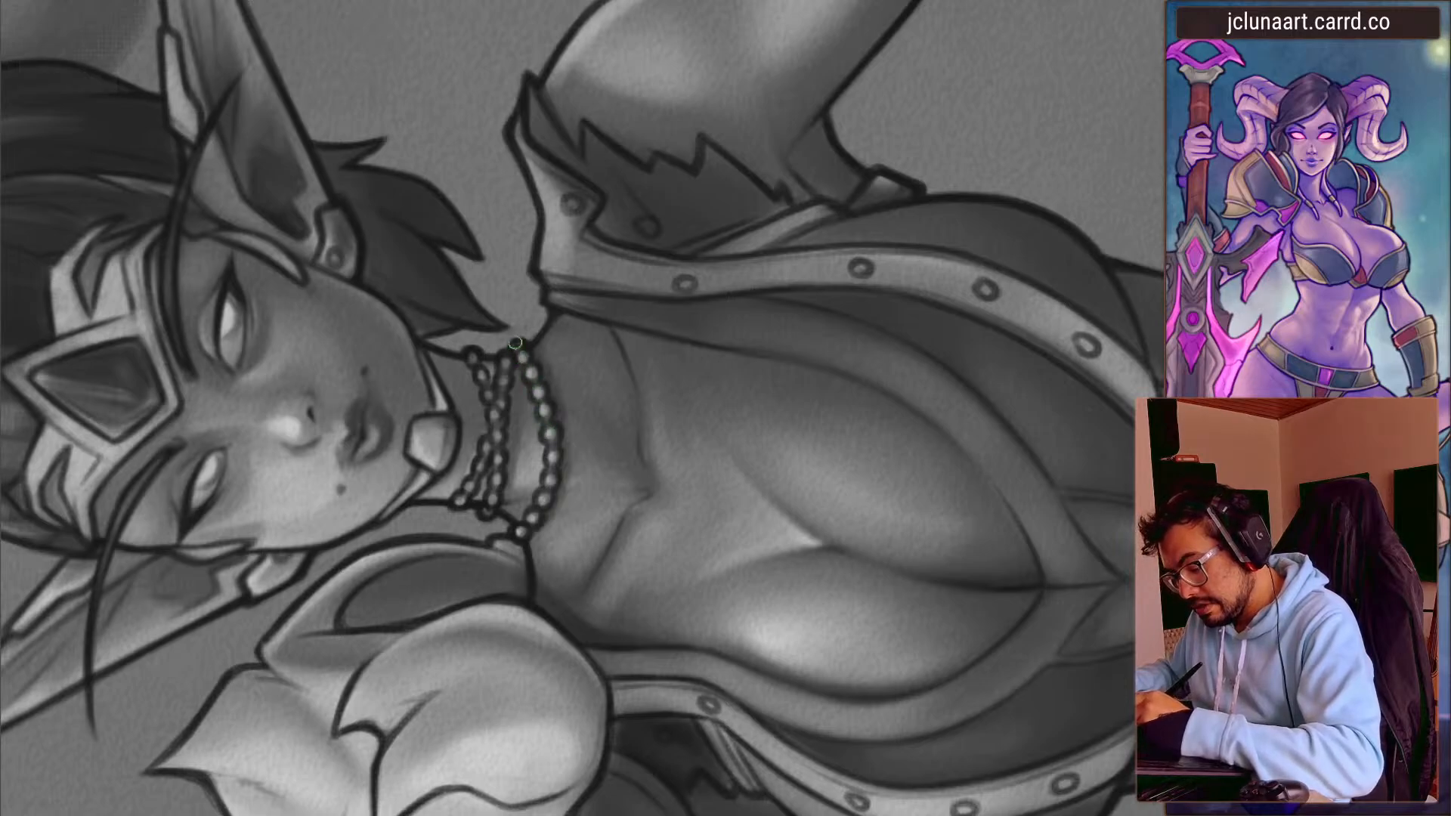
- Refine the lower end of the cleavage line where it meets the neckline trim, enlarging the brush from 14 to 24 px
{"action": "left_click_drag", "start_coordinate": [495, 420], "coordinate": [423, 355]}
{"action": "left_click_drag", "start_coordinate": [414, 469], "coordinate": [347, 560]}
{"action": "mouse_move", "coordinate": [438, 524]}
{"action": "left_mouse_down"}
{"action": "mouse_move", "coordinate": [406, 502]}
{"action": "mouse_move", "coordinate": [403, 353]}
{"action": "mouse_move", "coordinate": [366, 395]}
{"action": "mouse_move", "coordinate": [473, 515]}
{"action": "mouse_move", "coordinate": [418, 638]}
{"action": "mouse_move", "coordinate": [430, 642]}
{"action": "left_mouse_up"}
{"action": "key", "text": "]"}
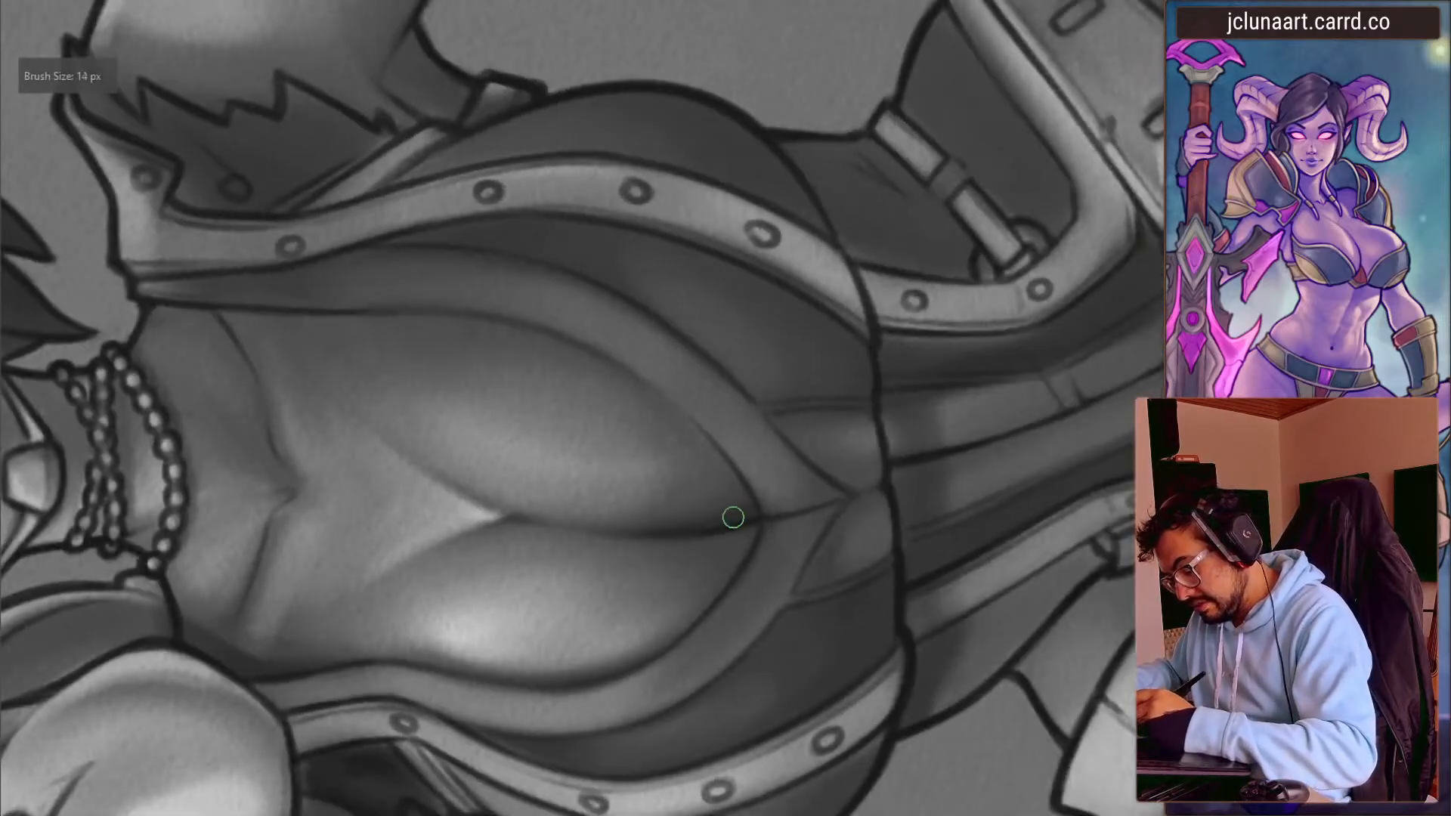
{"action": "key", "text": "]"}
{"action": "key", "text": "]"}
{"action": "key", "text": "]"}
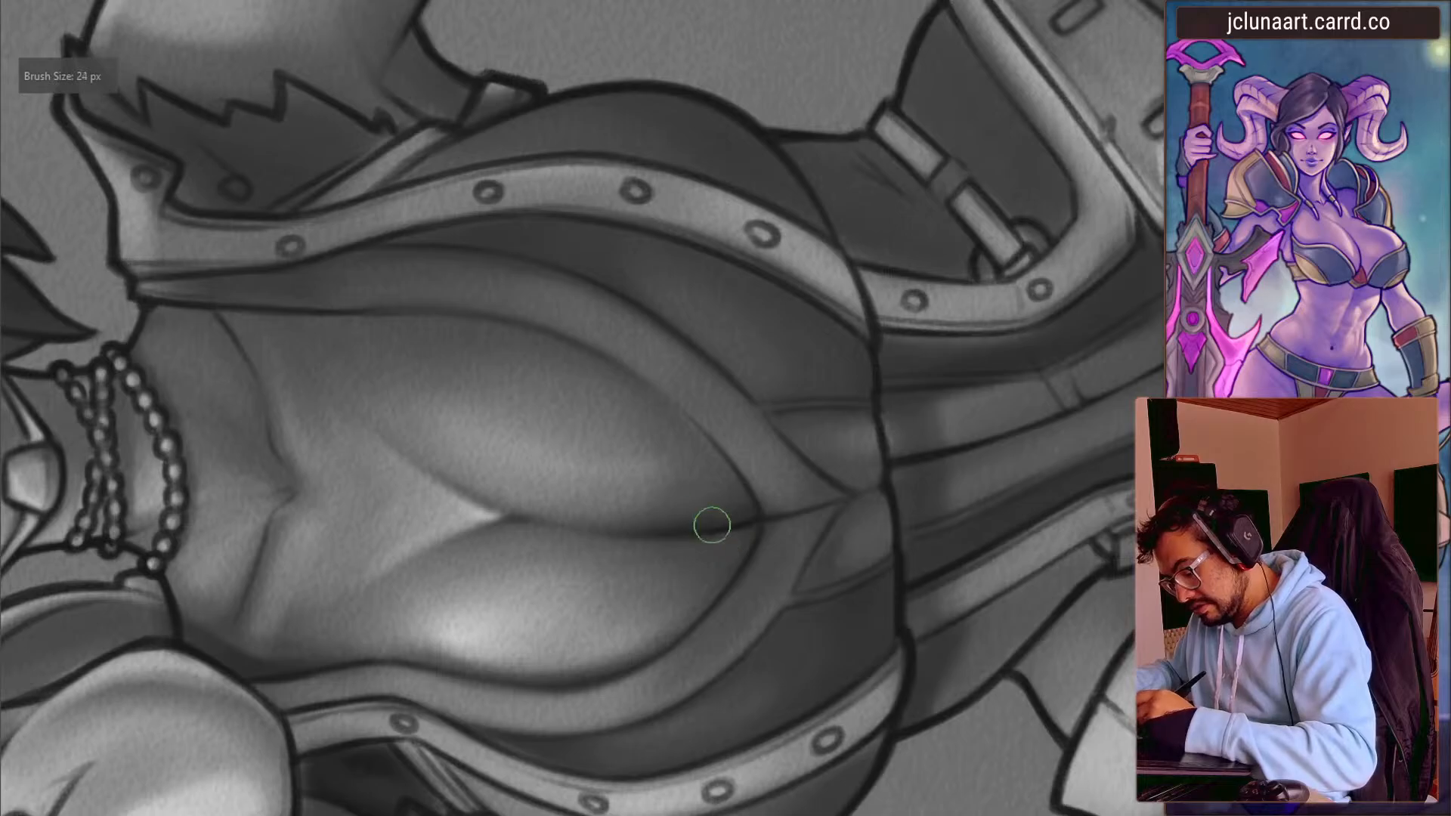
- Sample a grey from the lower breast opposite the pauldron and soften its lower curve with a 24 to 32 px brush
{"action": "left_click_drag", "start_coordinate": [703, 424], "coordinate": [540, 343]}
{"action": "left_click", "coordinate": [580, 577], "text": "ctrl"}
{"action": "key", "text": "bracketleft"}
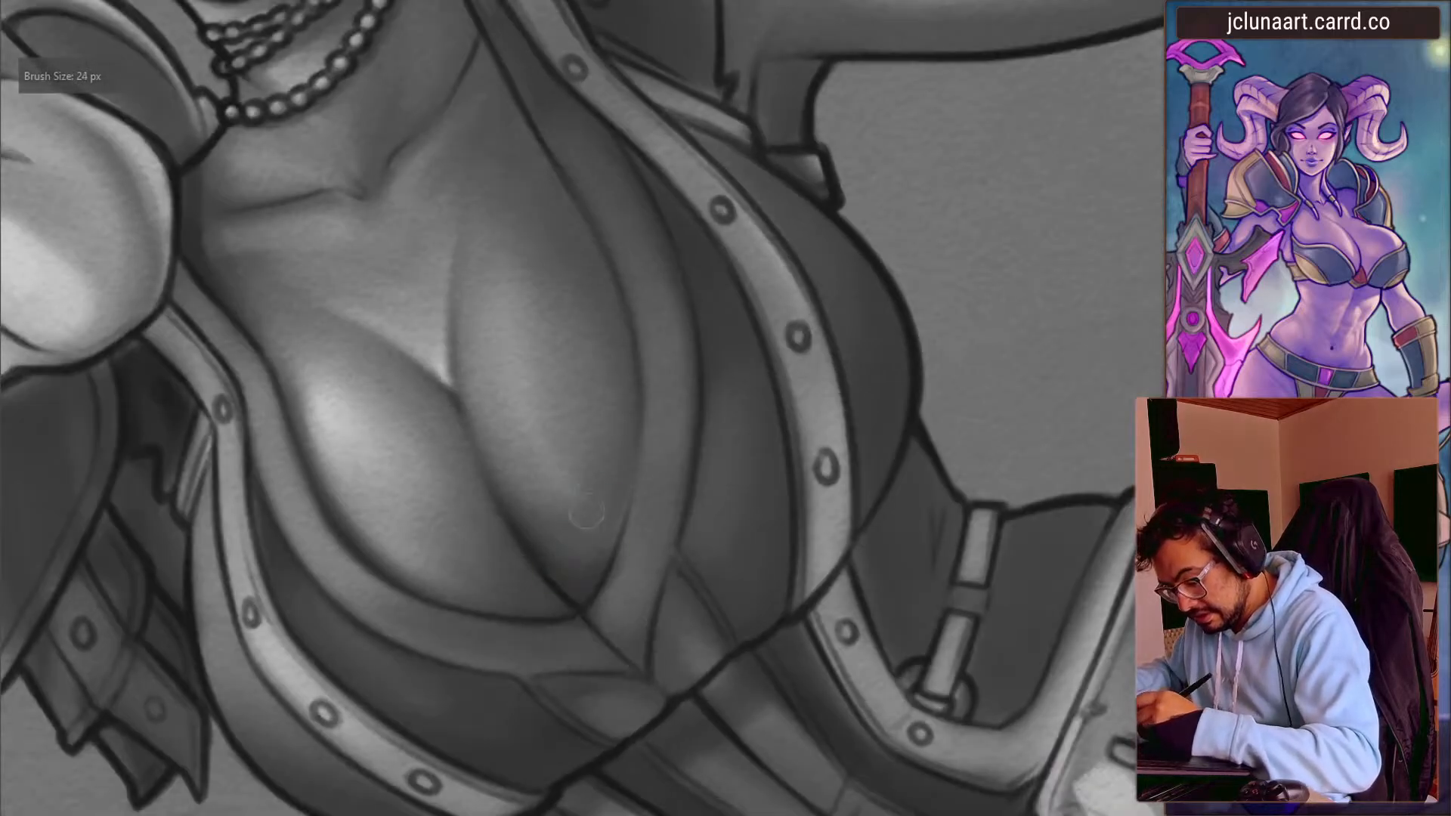
{"action": "key", "text": "bracketright"}
{"action": "key", "text": "bracketright"}
{"action": "key", "text": "bracketright"}
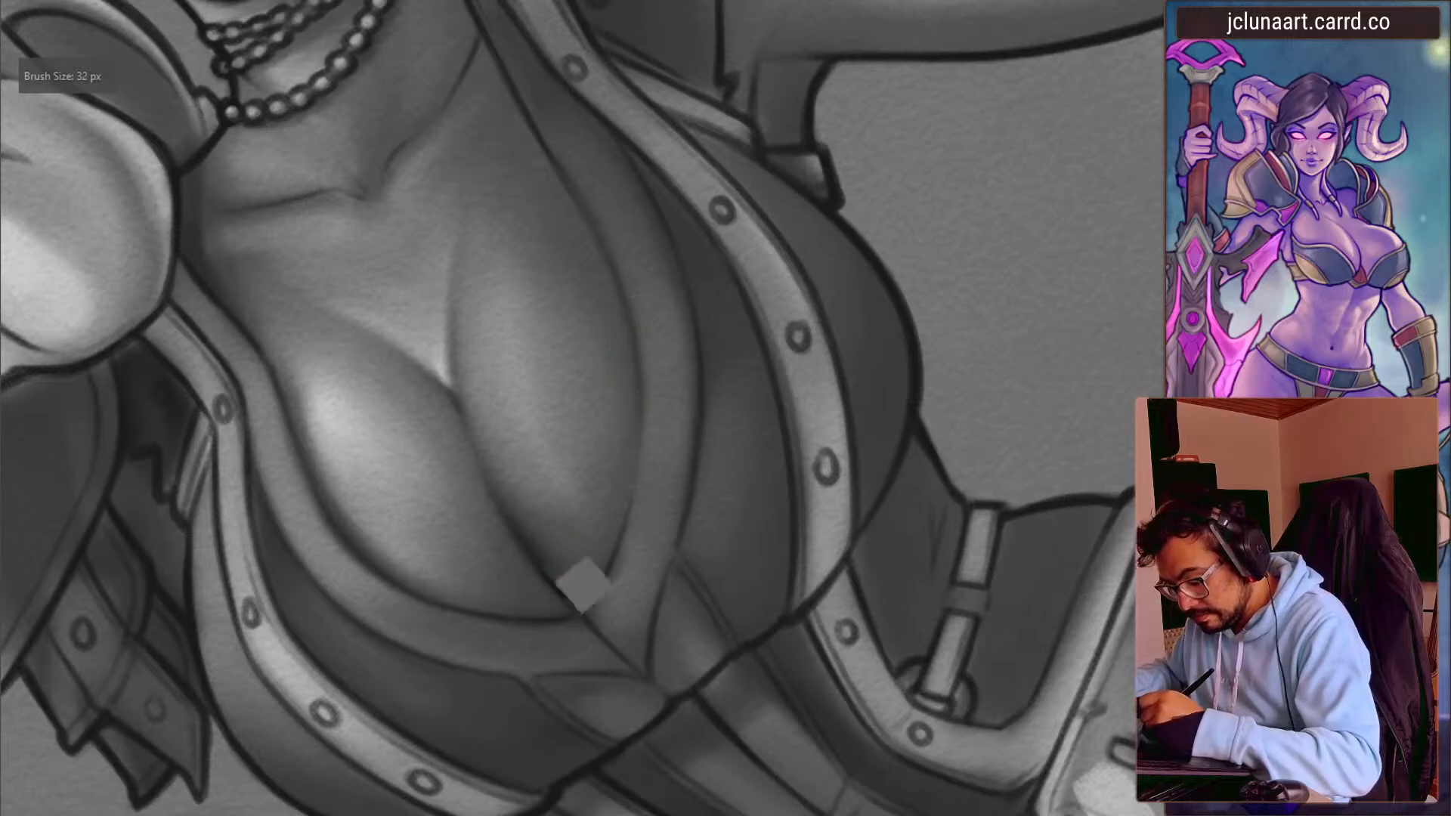
- Blend the shadow beside the lower cleavage, enlarging the brush to 41 px and beyond
{"action": "left_click_drag", "start_coordinate": [414, 638], "coordinate": [337, 331]}
{"action": "key", "text": "bracketright"}
{"action": "key", "text": "bracketright"}
{"action": "key", "text": "bracketright"}
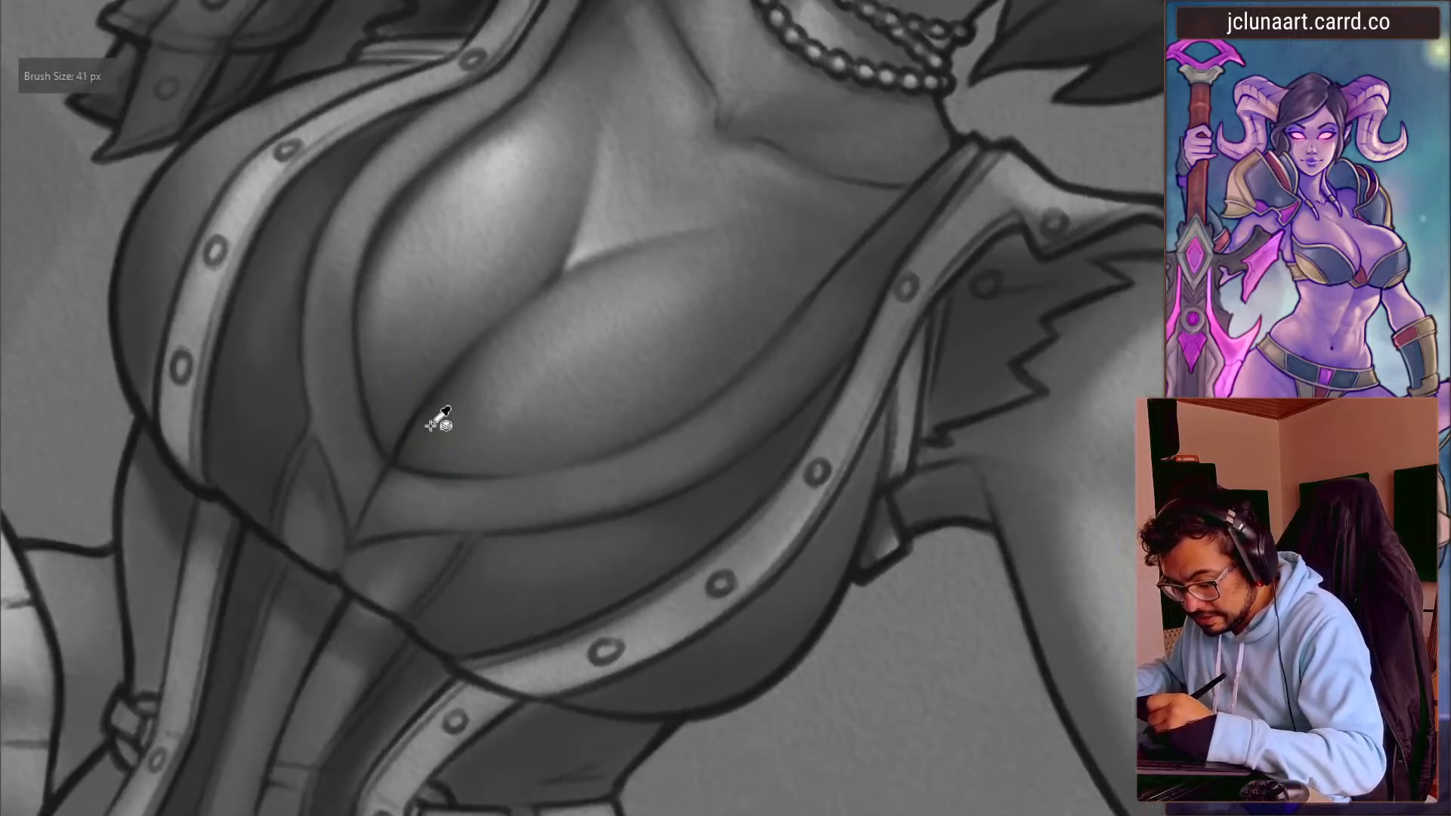
{"action": "key", "text": "bracketright"}
{"action": "key", "text": "bracketright"}
- Smooth the underside of the breast opposite the pauldron along the neckline trim with a 41 to 44 px brush
{"action": "left_click_drag", "start_coordinate": [373, 370], "coordinate": [654, 522]}
{"action": "left_click_drag", "start_coordinate": [763, 349], "coordinate": [719, 386]}
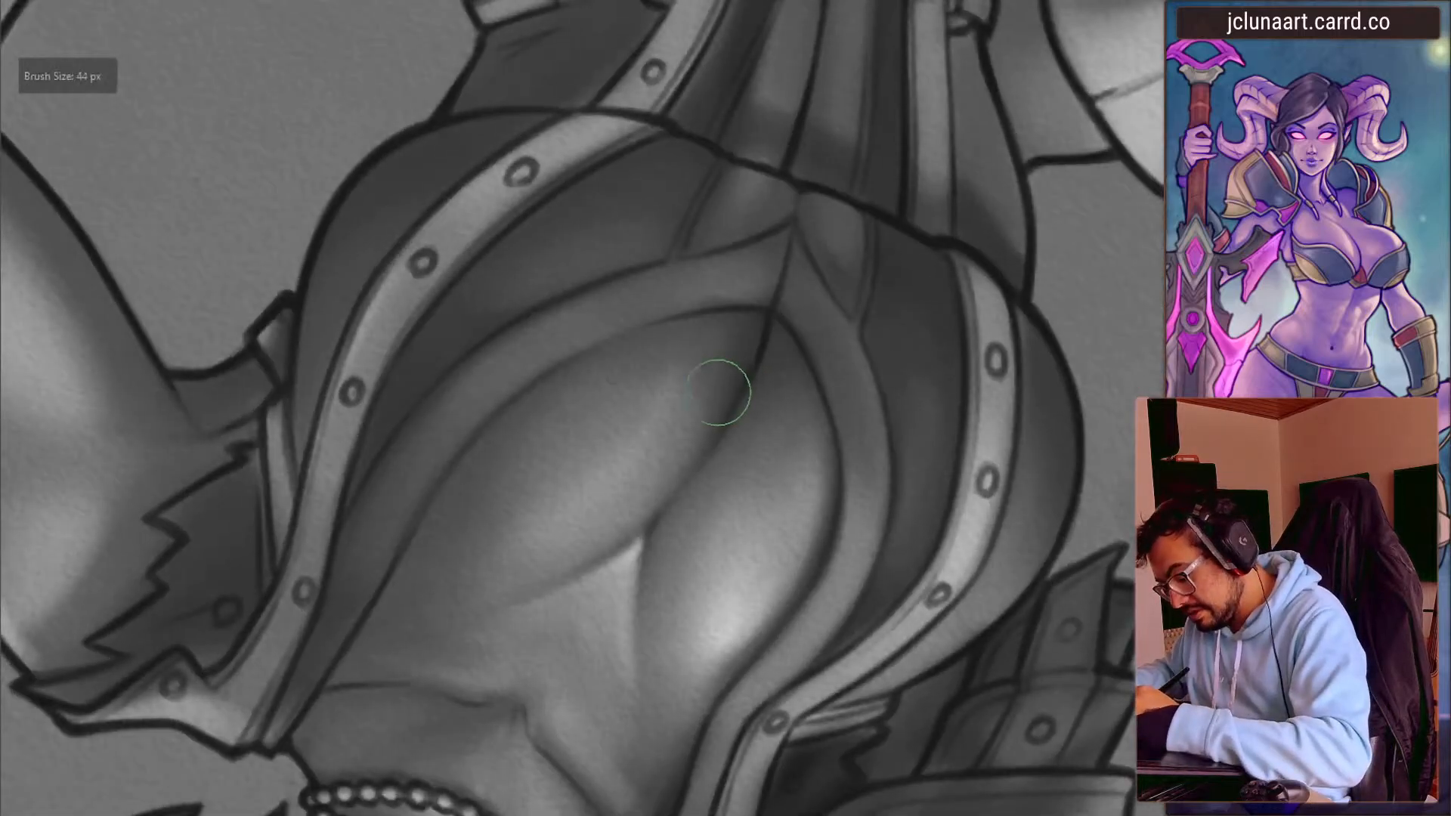
{"action": "left_click_drag", "start_coordinate": [710, 314], "coordinate": [684, 312]}
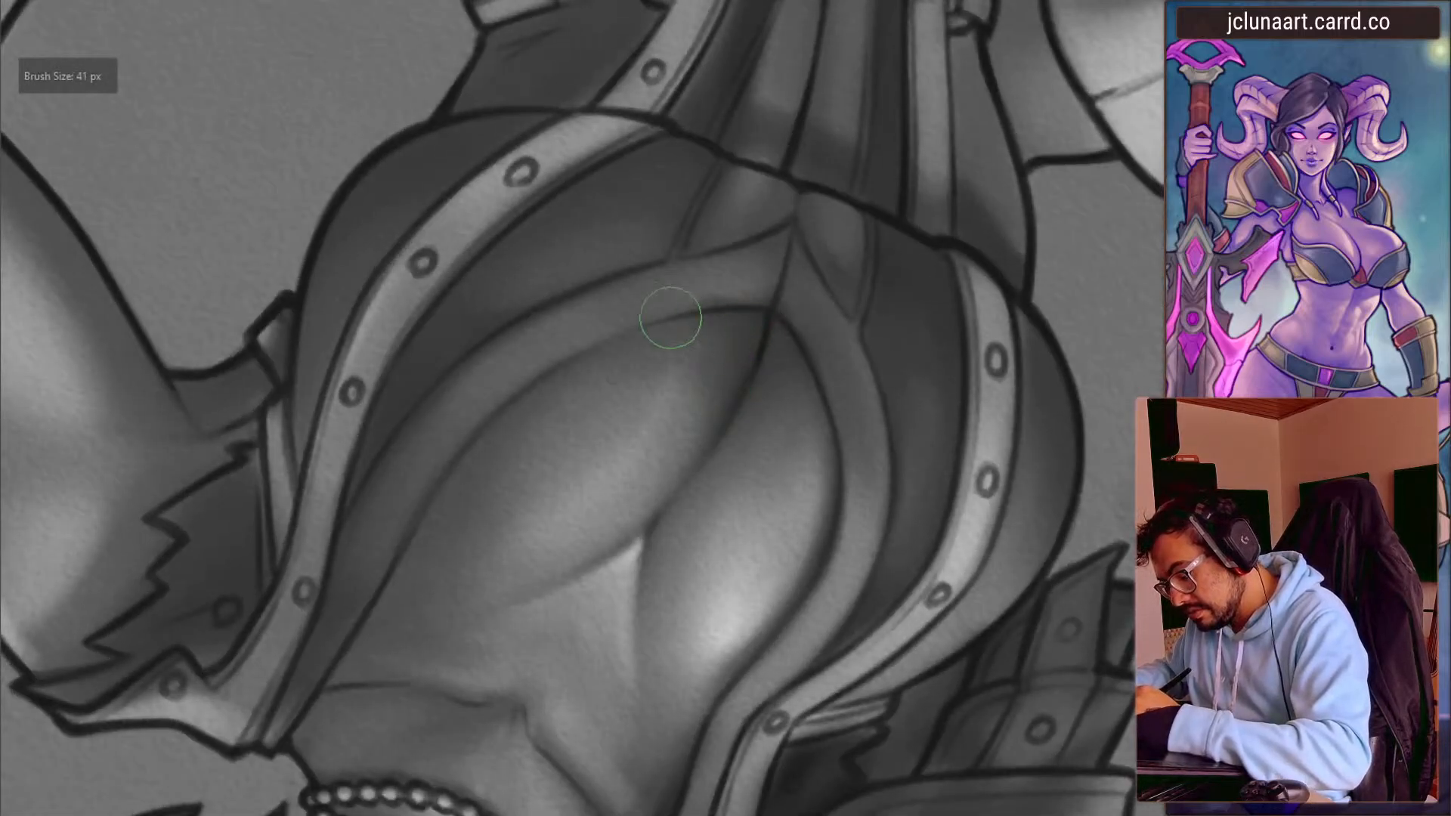
{"action": "left_click_drag", "start_coordinate": [398, 399], "coordinate": [560, 373]}
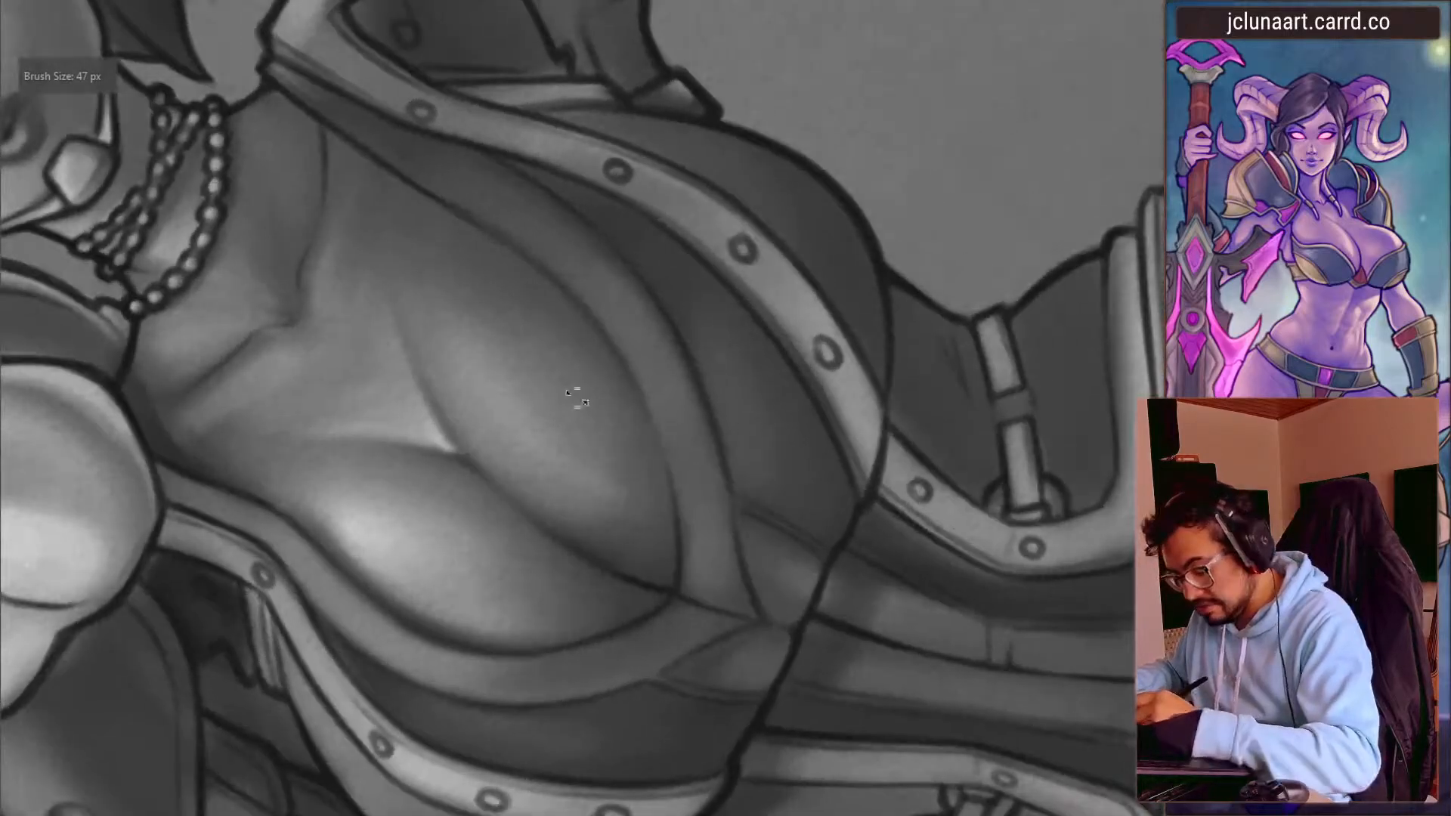
- Check the chest shading in a mirrored view, both close up and on the whole figure
{"action": "left_click_drag", "start_coordinate": [341, 520], "coordinate": [230, 638]}
{"action": "key", "text": "m"}
{"action": "left_click_drag", "start_coordinate": [322, 592], "coordinate": [272, 618]}
{"action": "left_click_drag", "start_coordinate": [593, 593], "coordinate": [605, 453]}
{"action": "left_click_drag", "start_coordinate": [313, 452], "coordinate": [327, 504]}
{"action": "left_click", "coordinate": [639, 420], "text": "ctrl"}
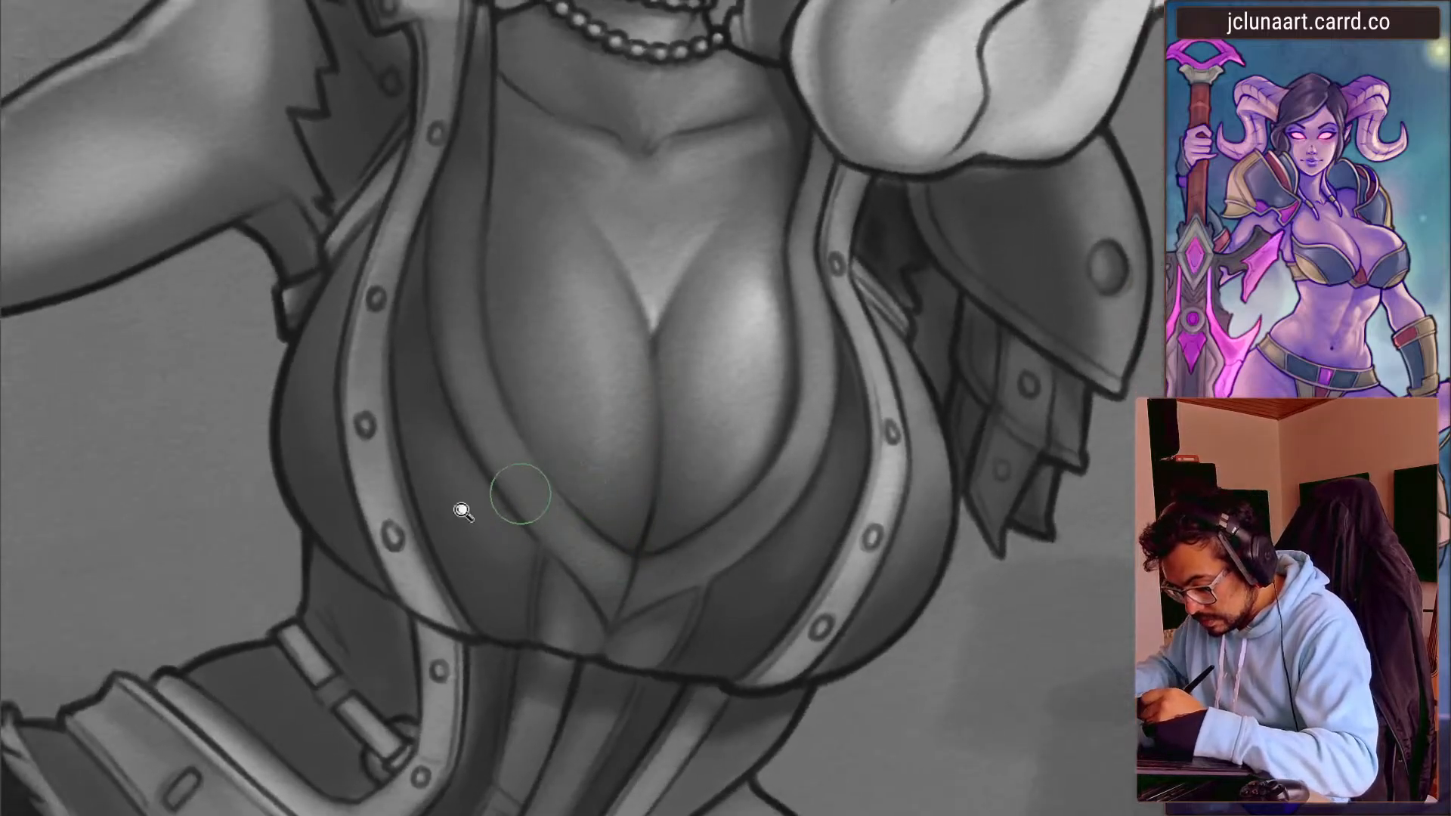
{"action": "left_click_drag", "start_coordinate": [479, 497], "coordinate": [325, 571]}
{"action": "left_click_drag", "start_coordinate": [338, 495], "coordinate": [329, 349]}
{"action": "left_click_drag", "start_coordinate": [328, 449], "coordinate": [346, 552]}
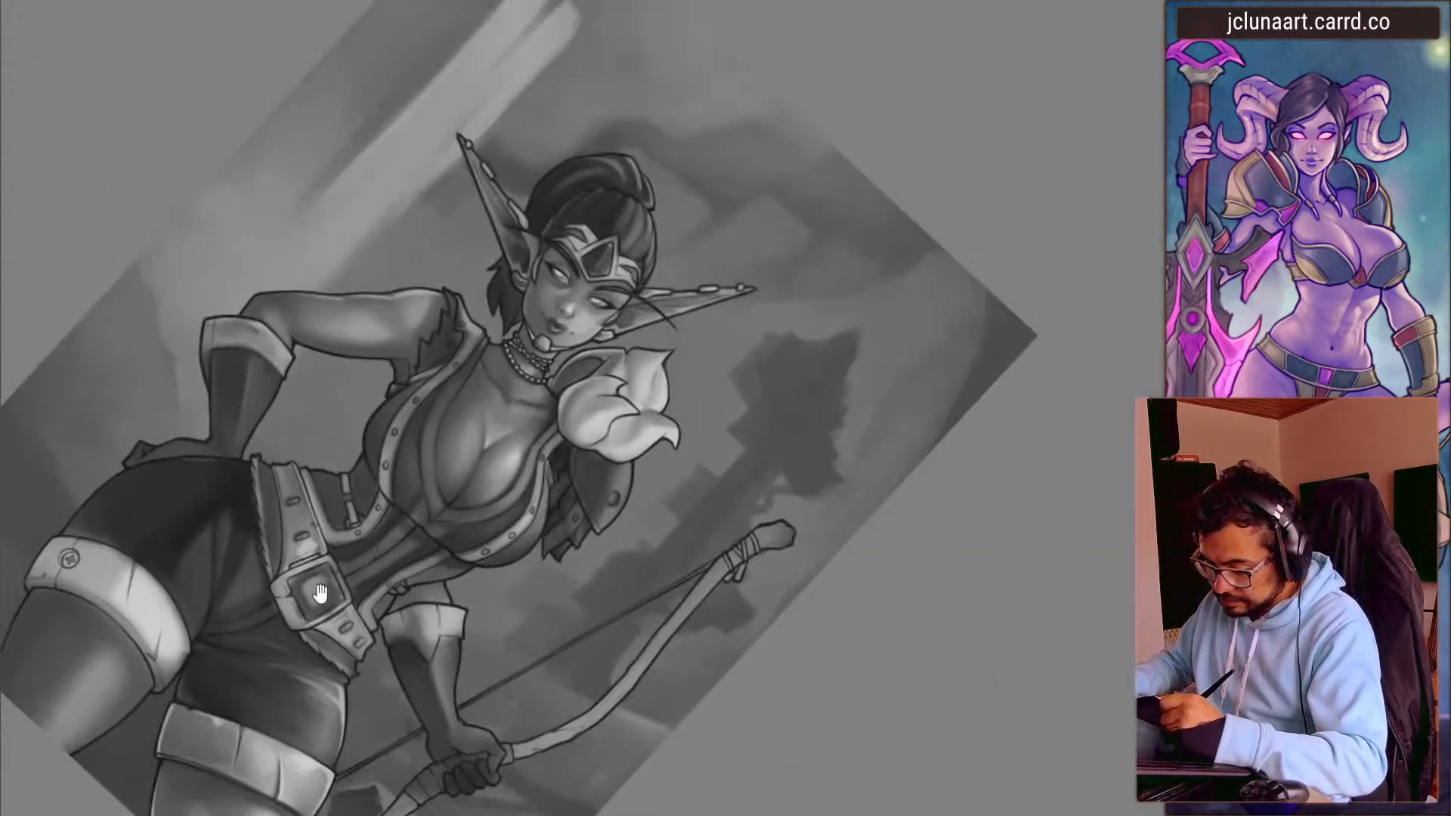
{"action": "key", "text": "m"}
{"action": "mouse_move", "coordinate": [311, 482]}
{"action": "left_mouse_down"}
{"action": "mouse_move", "coordinate": [748, 495]}
{"action": "mouse_move", "coordinate": [741, 453]}
{"action": "left_mouse_up"}
- Soften the breast's broad shading opposite the pauldron with a 51 to 73 px brush and sample a grey from the other breast
{"action": "key", "text": "bracketright"}
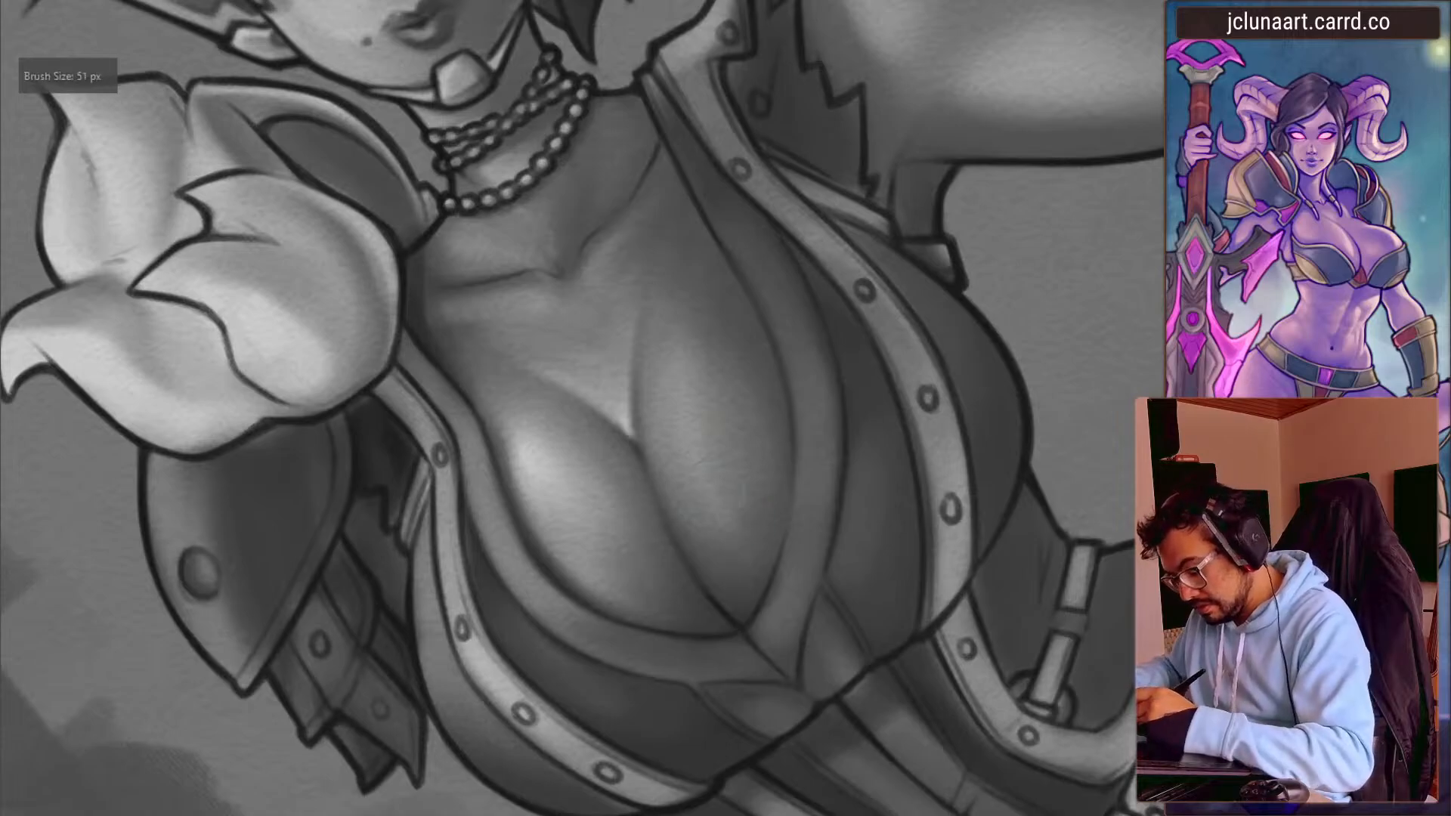
{"action": "key", "text": "bracketright"}
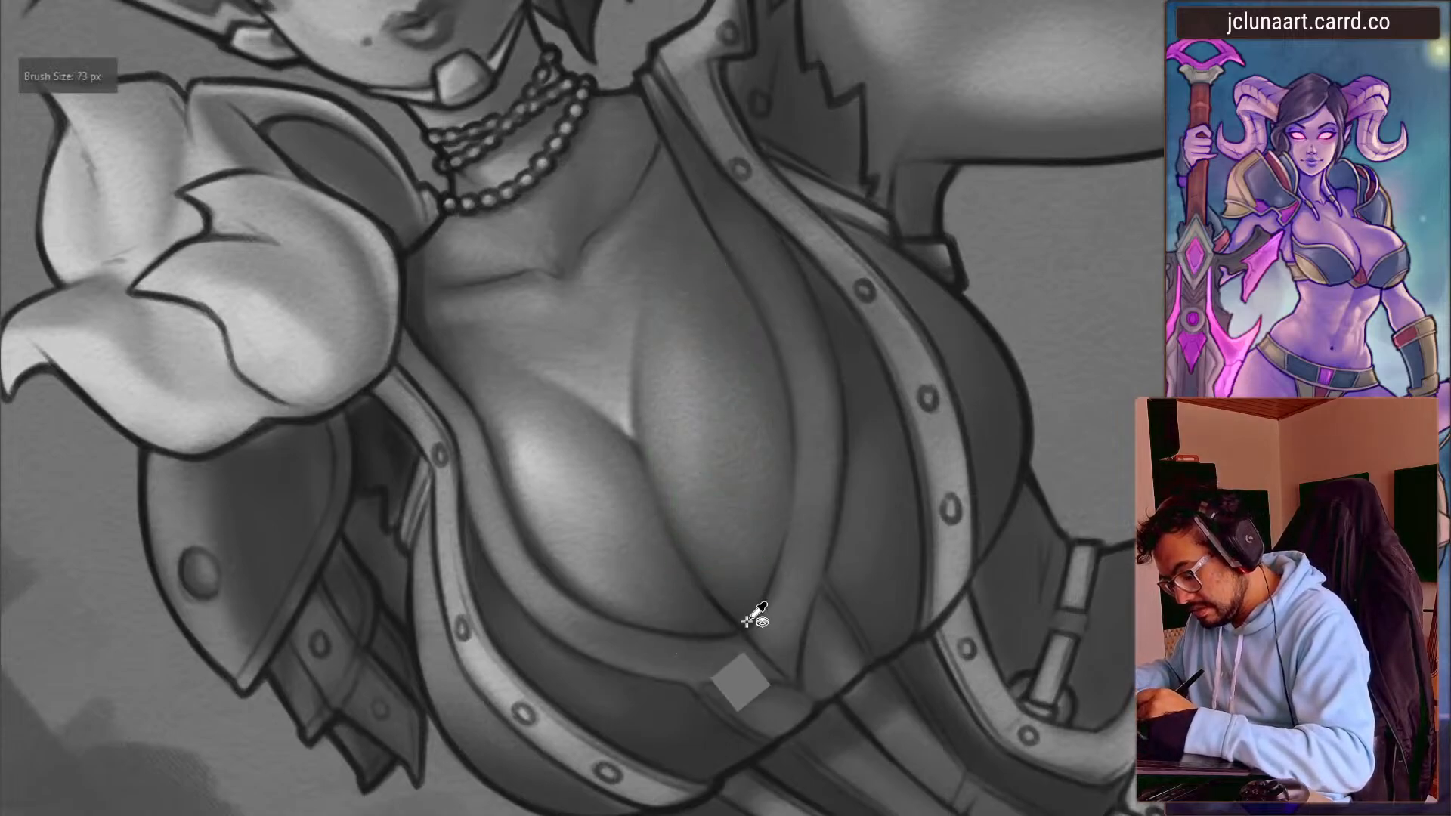
{"action": "left_click", "coordinate": [514, 427], "text": "ctrl"}
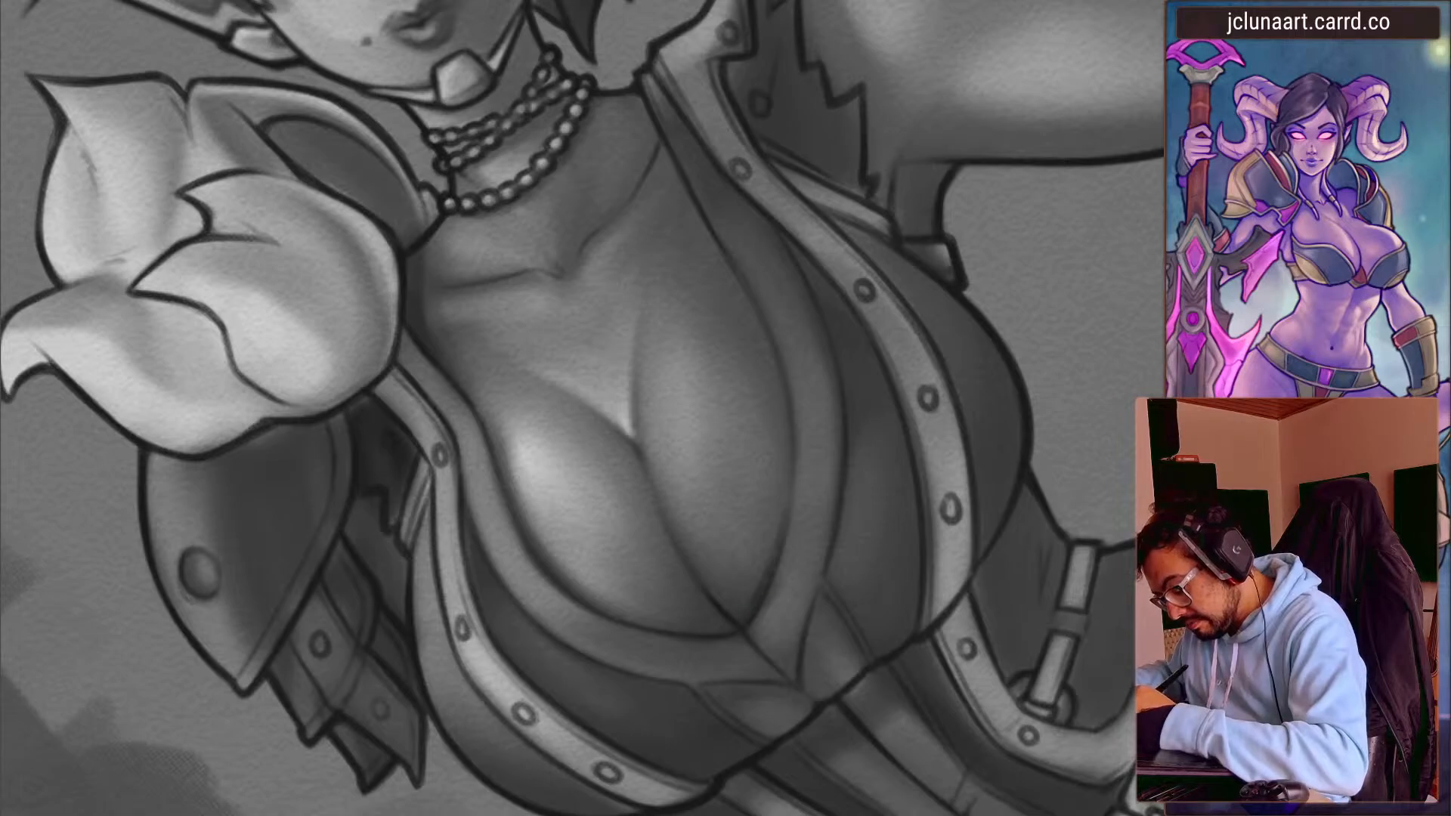
- Darken the breast's edge against the neckline trim opposite the pauldron, enlarging the brush from 16 to 22 px
{"action": "key", "text": "bracketright"}
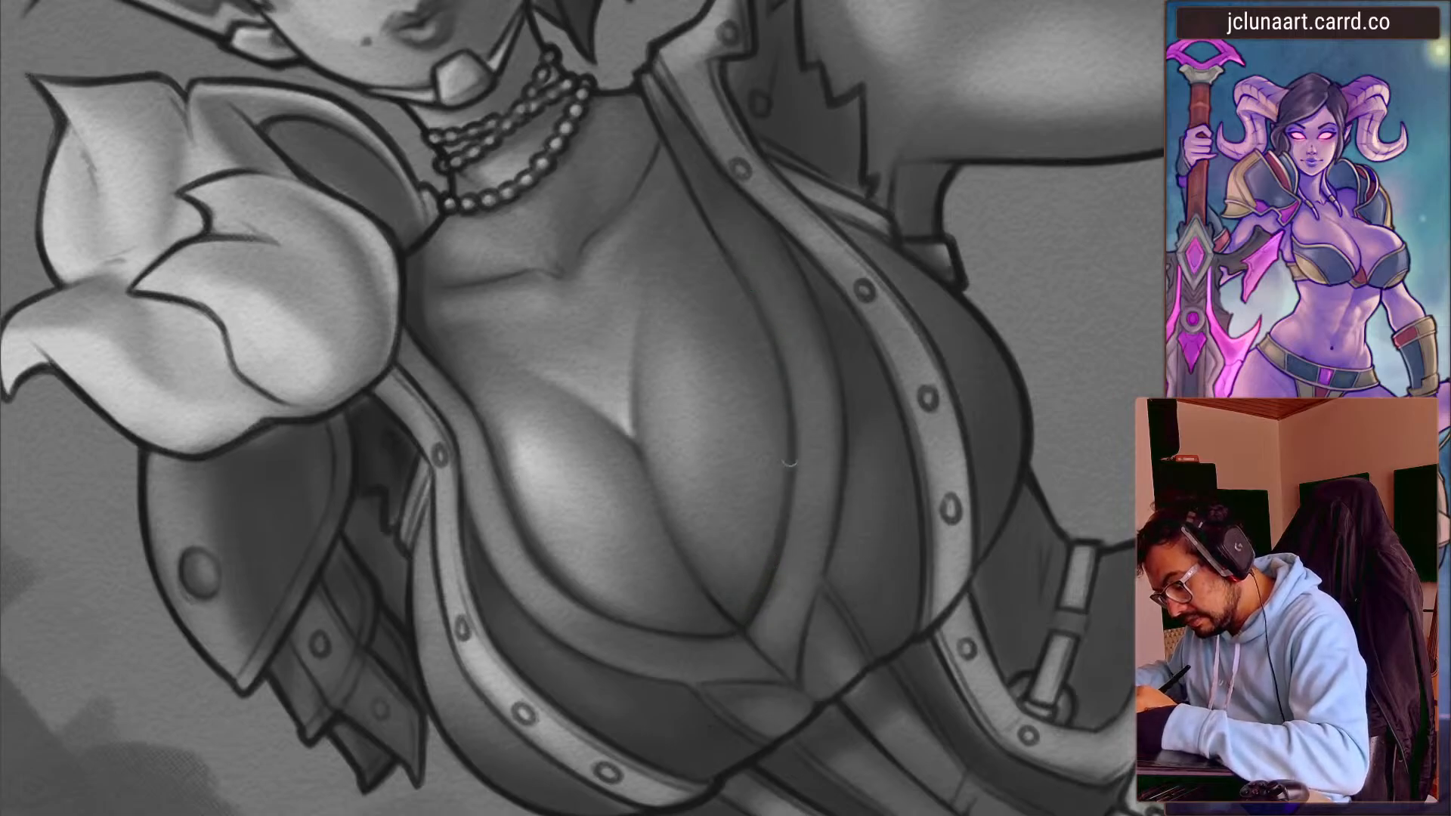
{"action": "key", "text": "bracketright"}
{"action": "key", "text": "bracketright"}
{"action": "key", "text": "bracketright"}
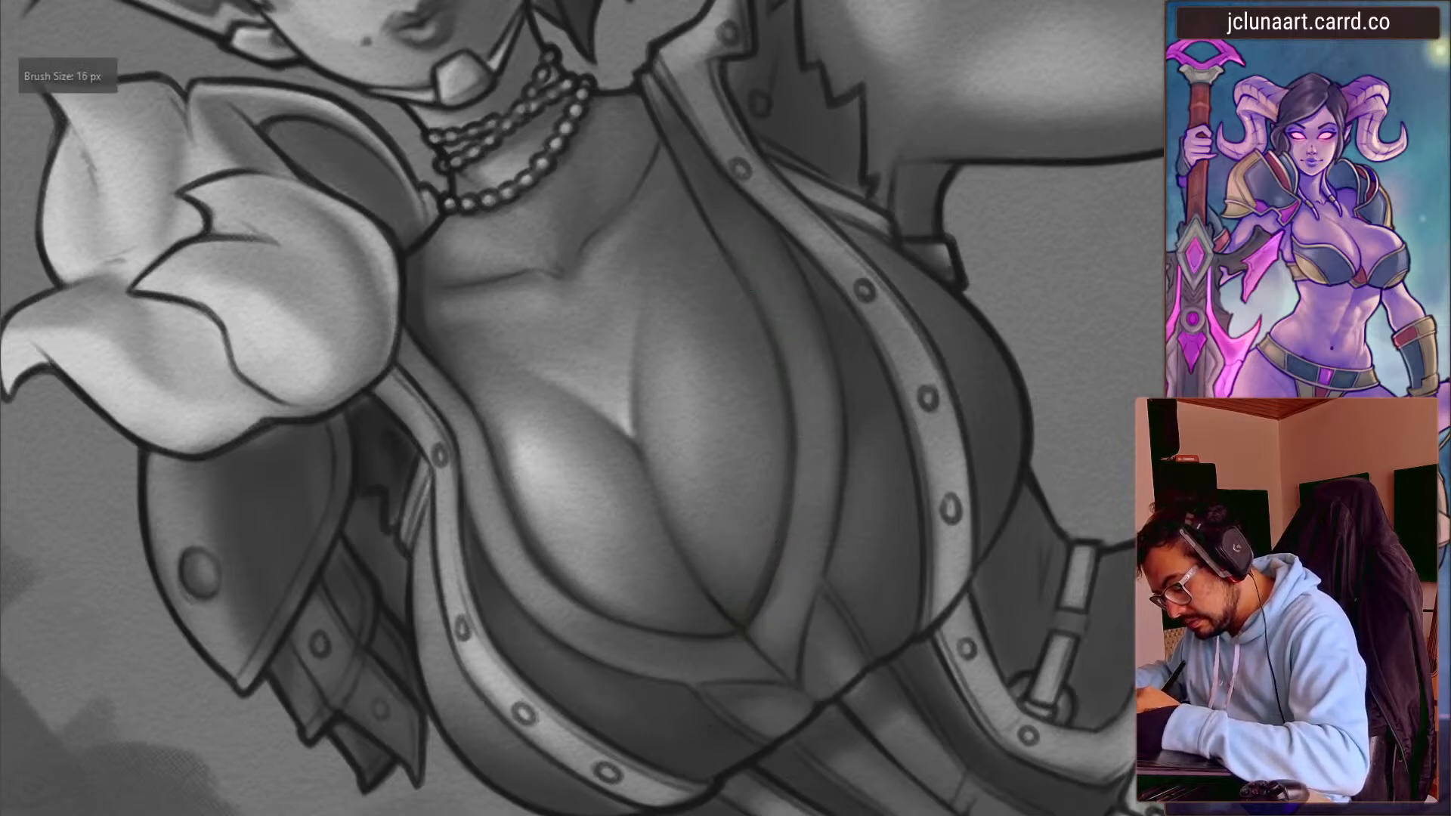
{"action": "key", "text": "bracketright"}
{"action": "key", "text": "bracketright"}
{"action": "key", "text": "bracketright"}
{"action": "key", "text": "bracketright"}
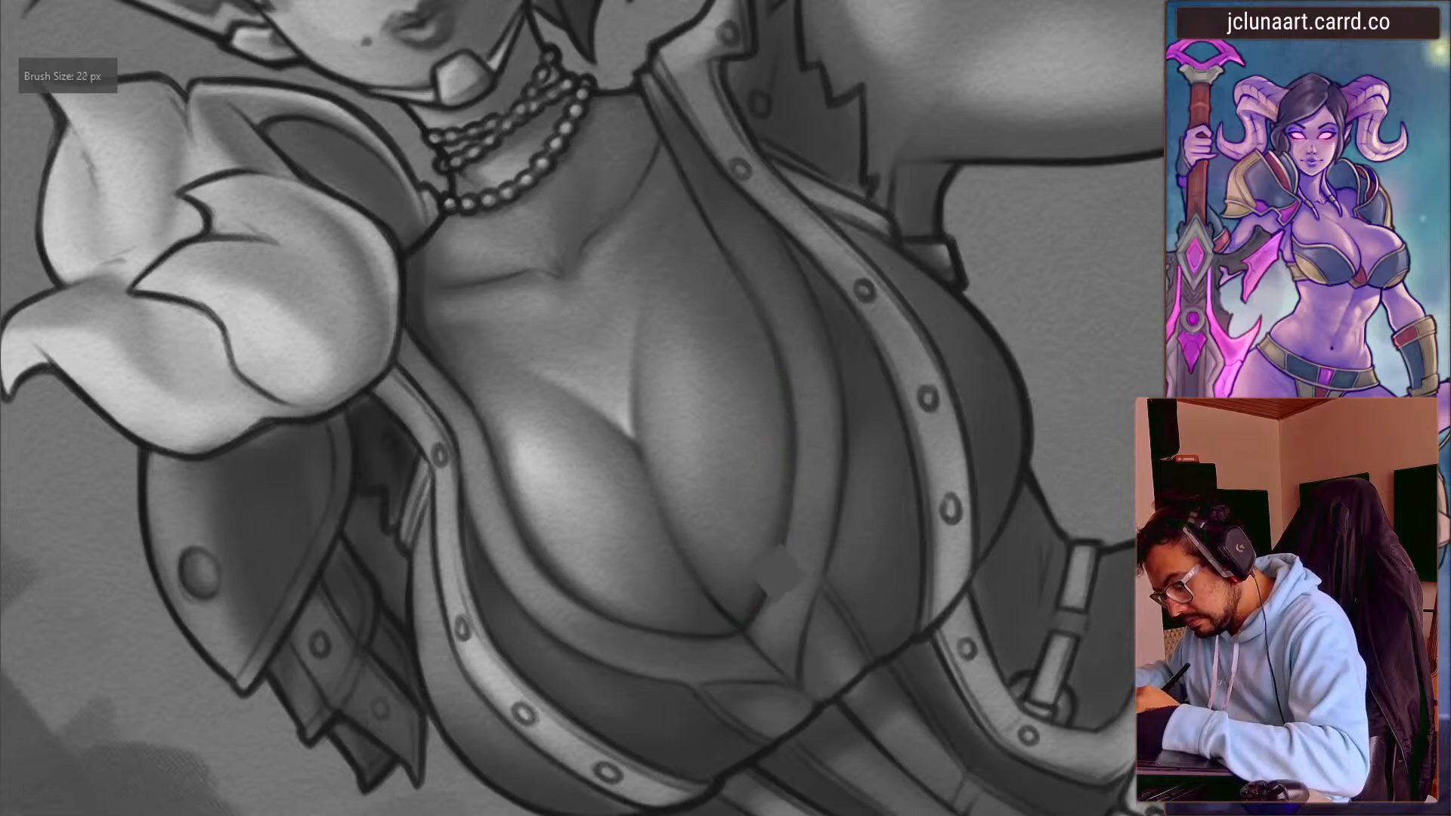
- Check the figure mirrored, sample a grey near the throat notch and shade the chest's edge along the trim with an 18 px brush
{"action": "left_click_drag", "start_coordinate": [414, 378], "coordinate": [378, 650]}
{"action": "key", "text": "m"}
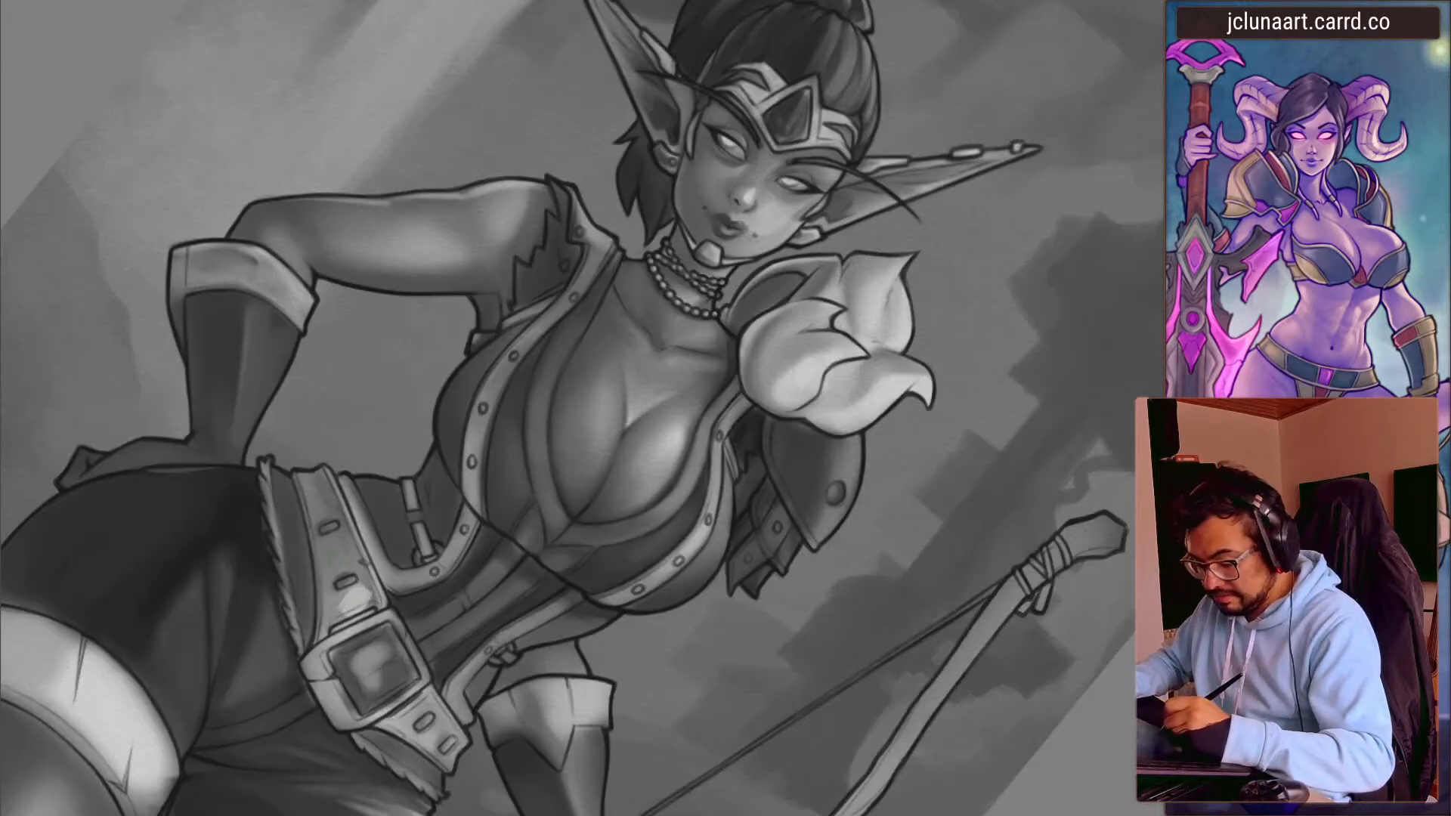
{"action": "left_click_drag", "start_coordinate": [334, 564], "coordinate": [412, 246]}
{"action": "left_click_drag", "start_coordinate": [537, 414], "coordinate": [497, 376]}
{"action": "left_click", "coordinate": [543, 526], "text": "ctrl"}
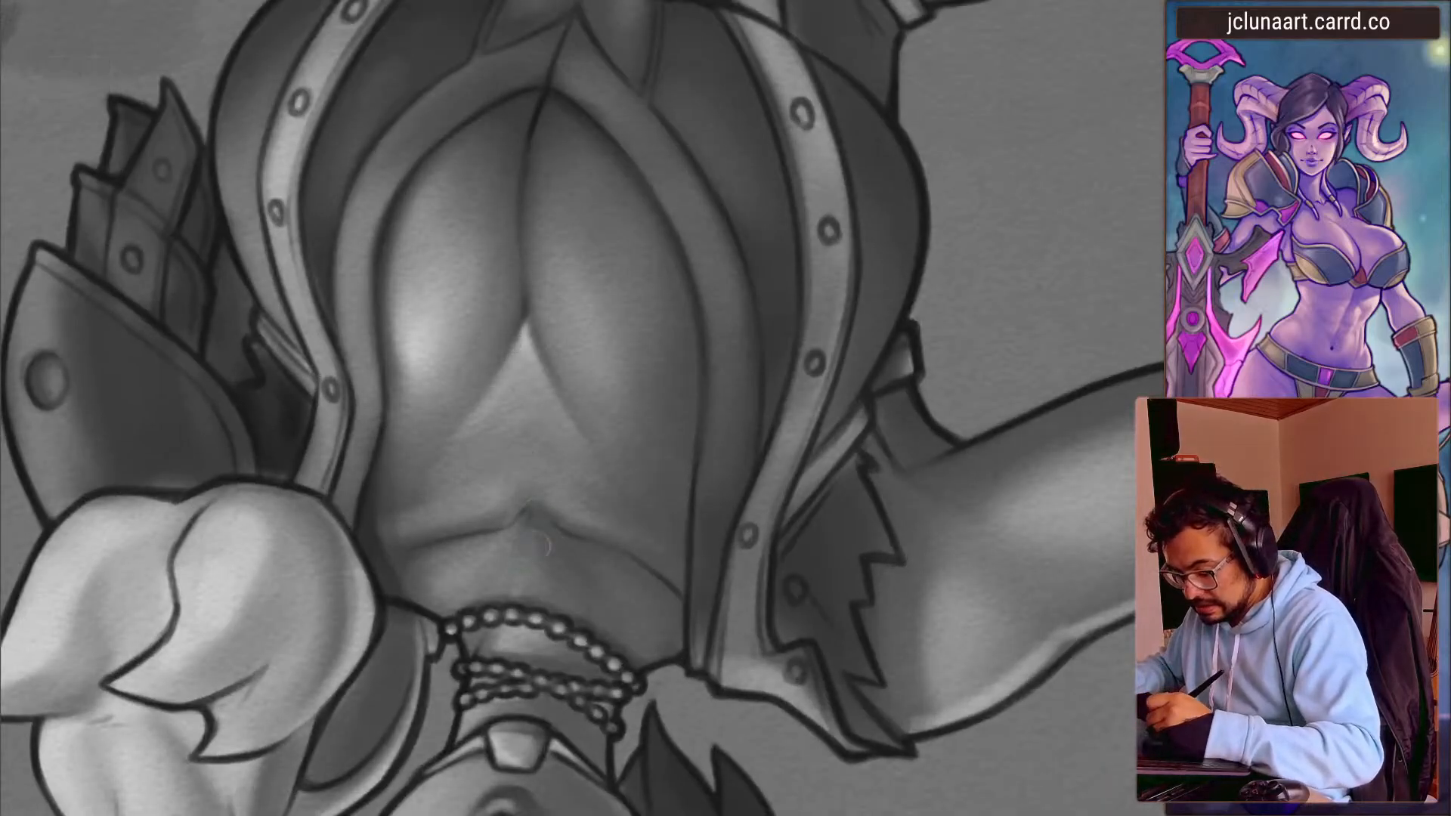
{"action": "key", "text": "bracketleft"}
{"action": "key", "text": "bracketleft"}
{"action": "key", "text": "bracketleft"}
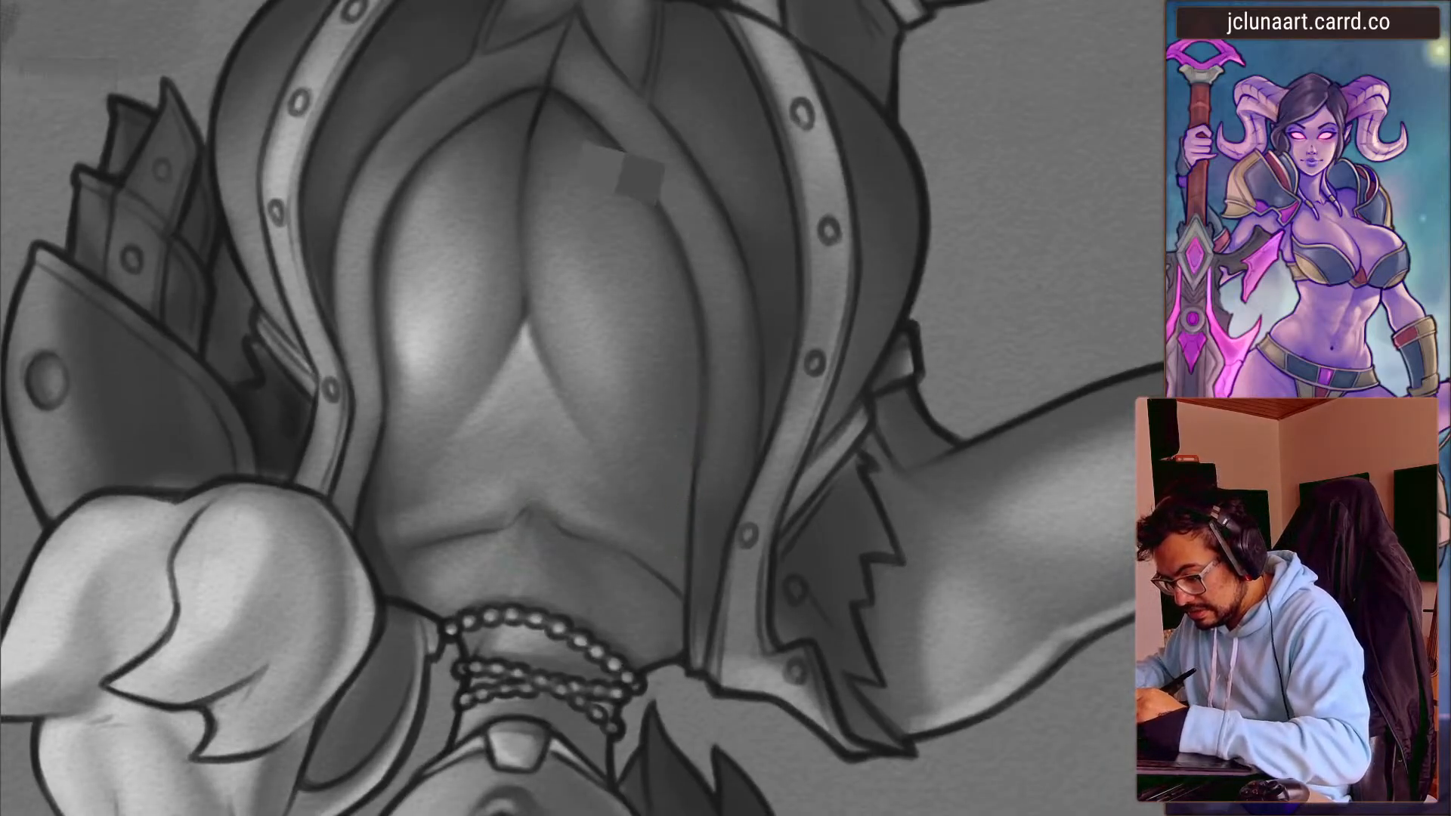
{"action": "key", "text": "bracketleft"}
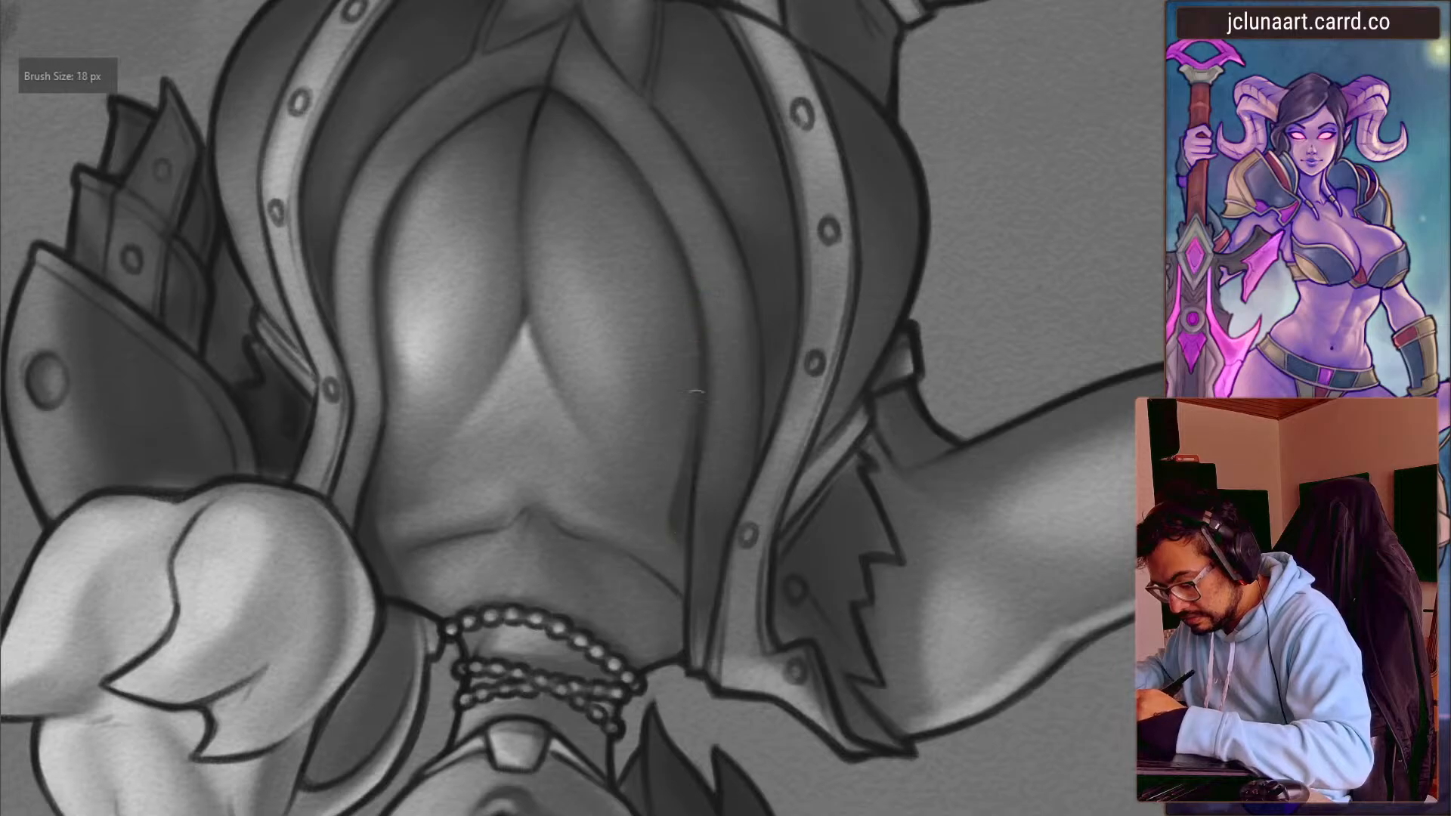
- Blend the outer end of the collarbone into the neckline trim opposite the pauldron with a 20 to 22 px brush
{"action": "key", "text": "bracketright"}
{"action": "key", "text": "bracketright"}
{"action": "key", "text": "bracketright"}
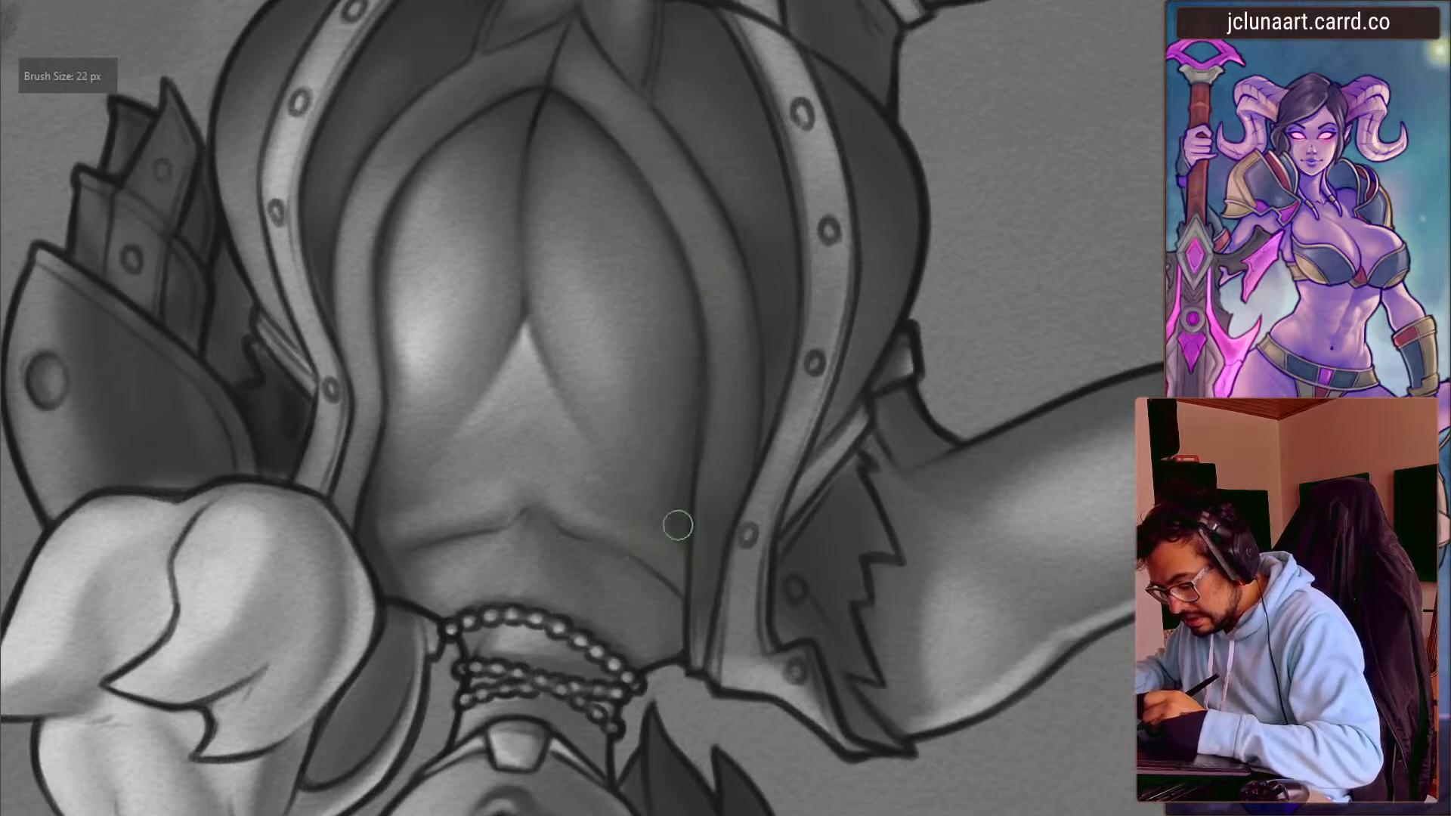
{"action": "key", "text": "bracketleft"}
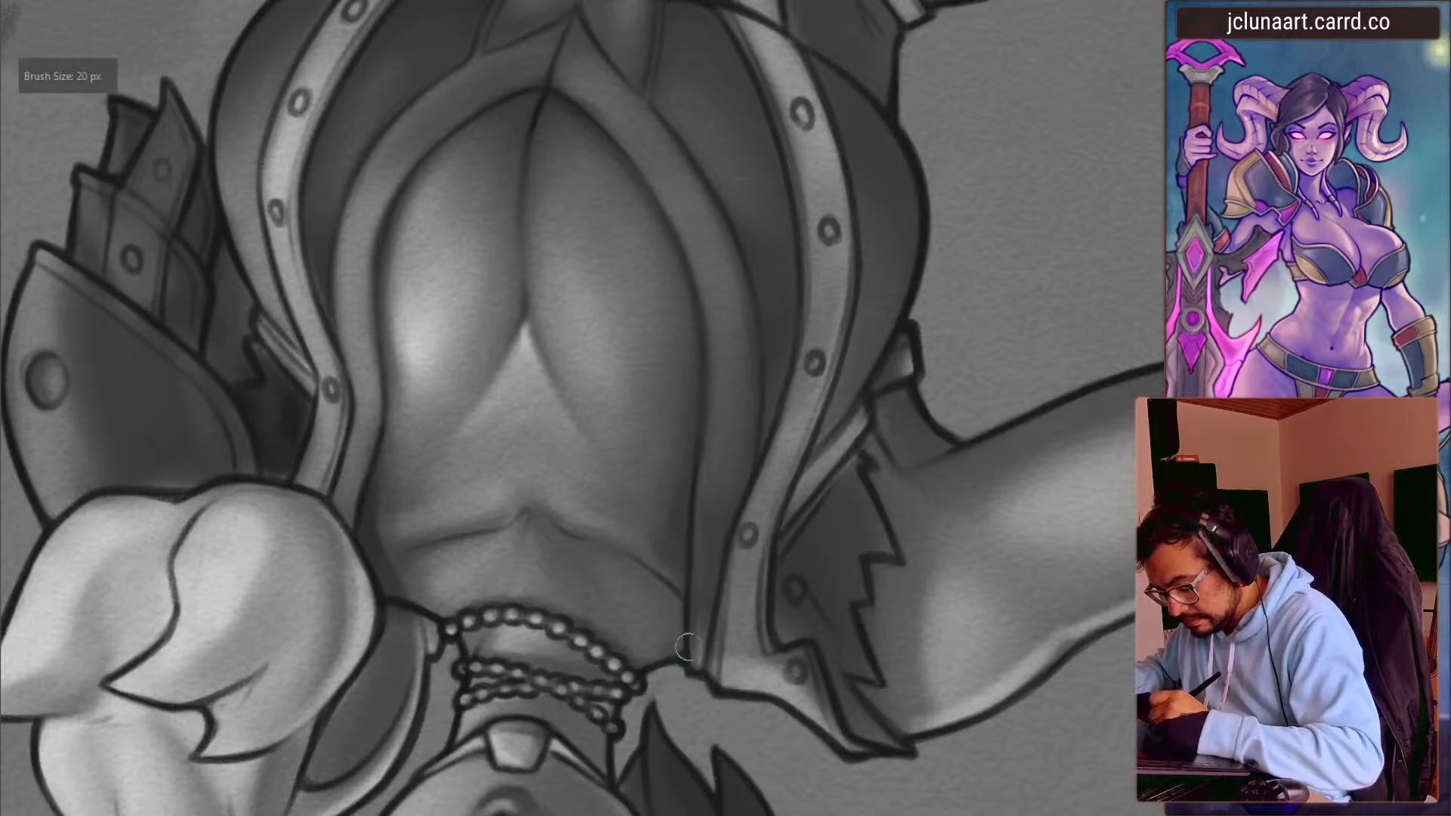
- Smooth the lower neck between the collarbone and the necklace opposite the pauldron, enlarging the brush from 28 to 41 px
{"action": "key", "text": "bracketright"}
{"action": "key", "text": "bracketright"}
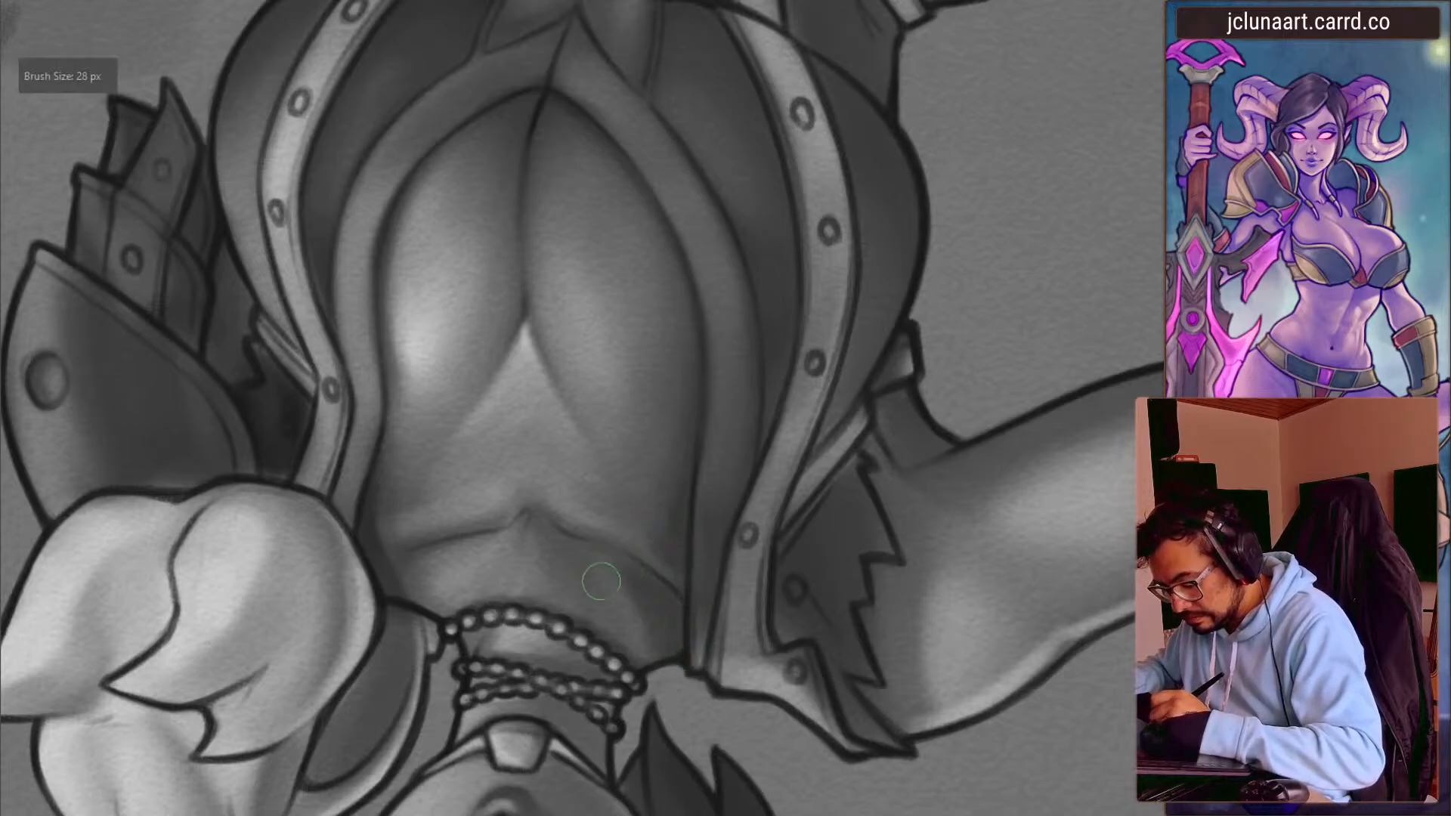
{"action": "key", "text": "bracketright"}
{"action": "key", "text": "bracketright"}
{"action": "key", "text": "bracketright"}
{"action": "key", "text": "bracketright"}
{"action": "key", "text": "bracketright"}
{"action": "key", "text": "bracketright"}
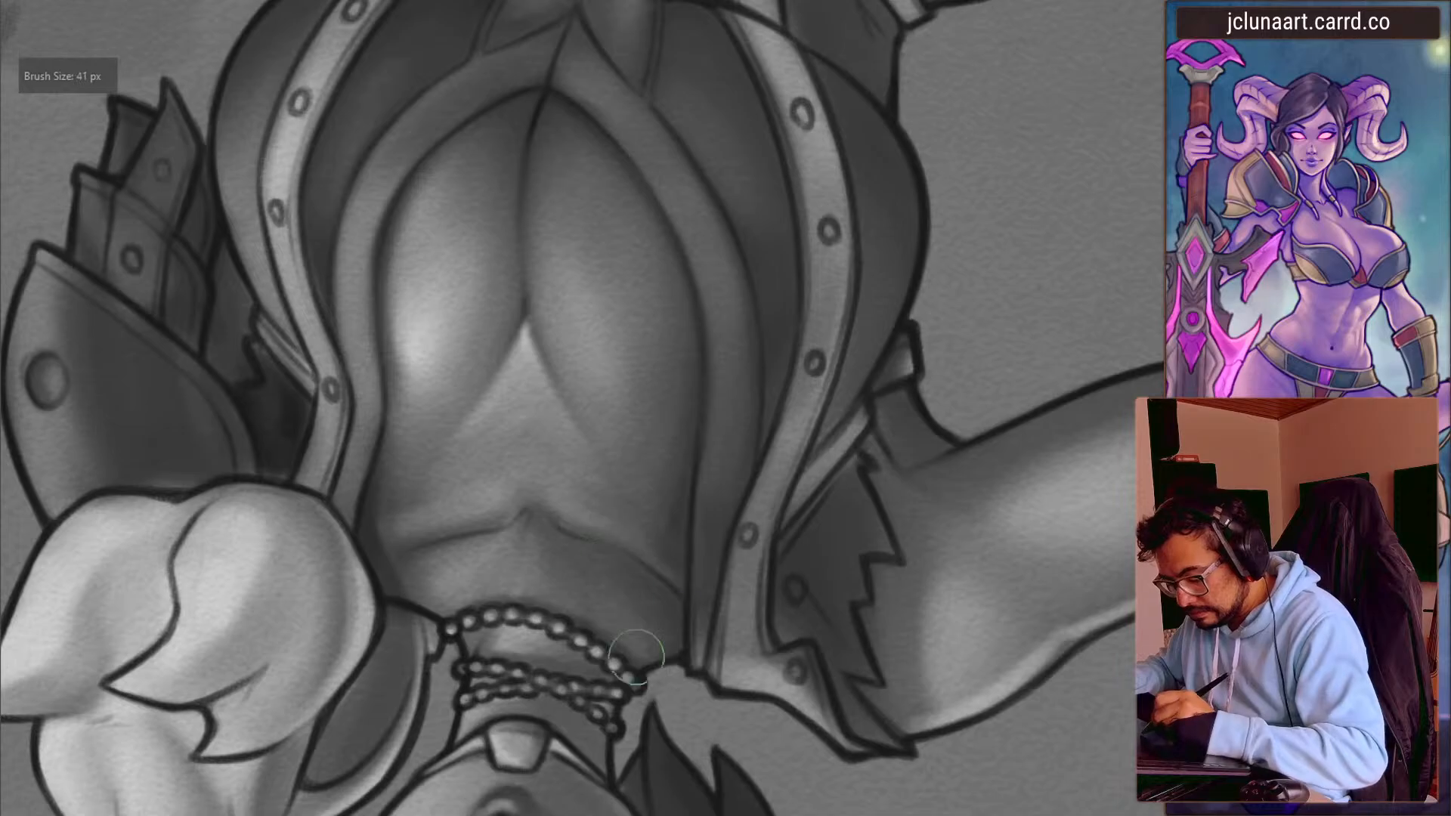
- Check the neck and chest mirrored and darken the shadowed side of the lower neck beside the necklace
{"action": "key", "text": "5"}
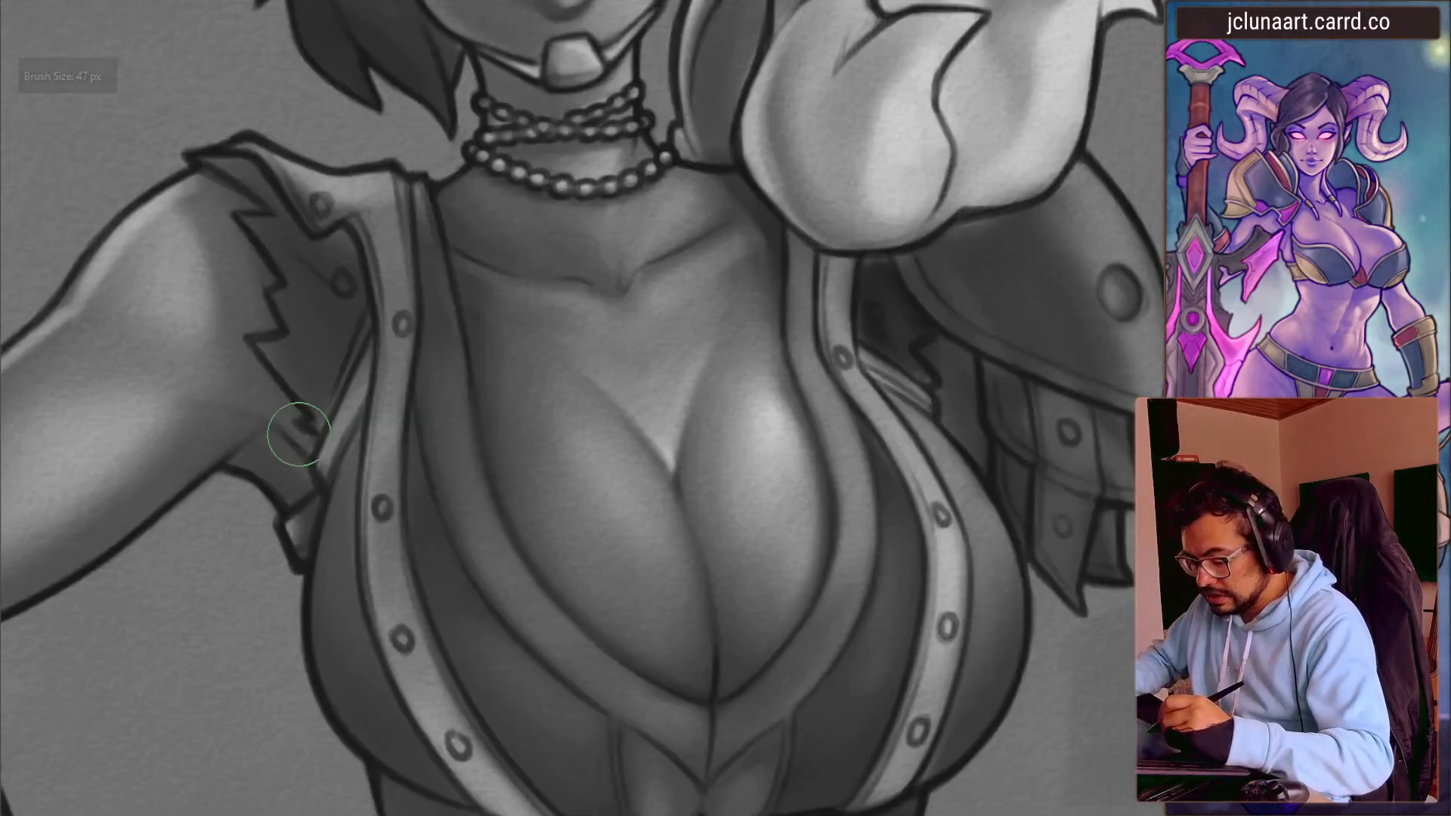
{"action": "left_click_drag", "start_coordinate": [296, 427], "coordinate": [268, 582]}
{"action": "key", "text": "m"}
{"action": "left_click_drag", "start_coordinate": [338, 531], "coordinate": [308, 326]}
{"action": "left_click_drag", "start_coordinate": [325, 384], "coordinate": [337, 418]}
{"action": "left_click_drag", "start_coordinate": [532, 490], "coordinate": [638, 480]}
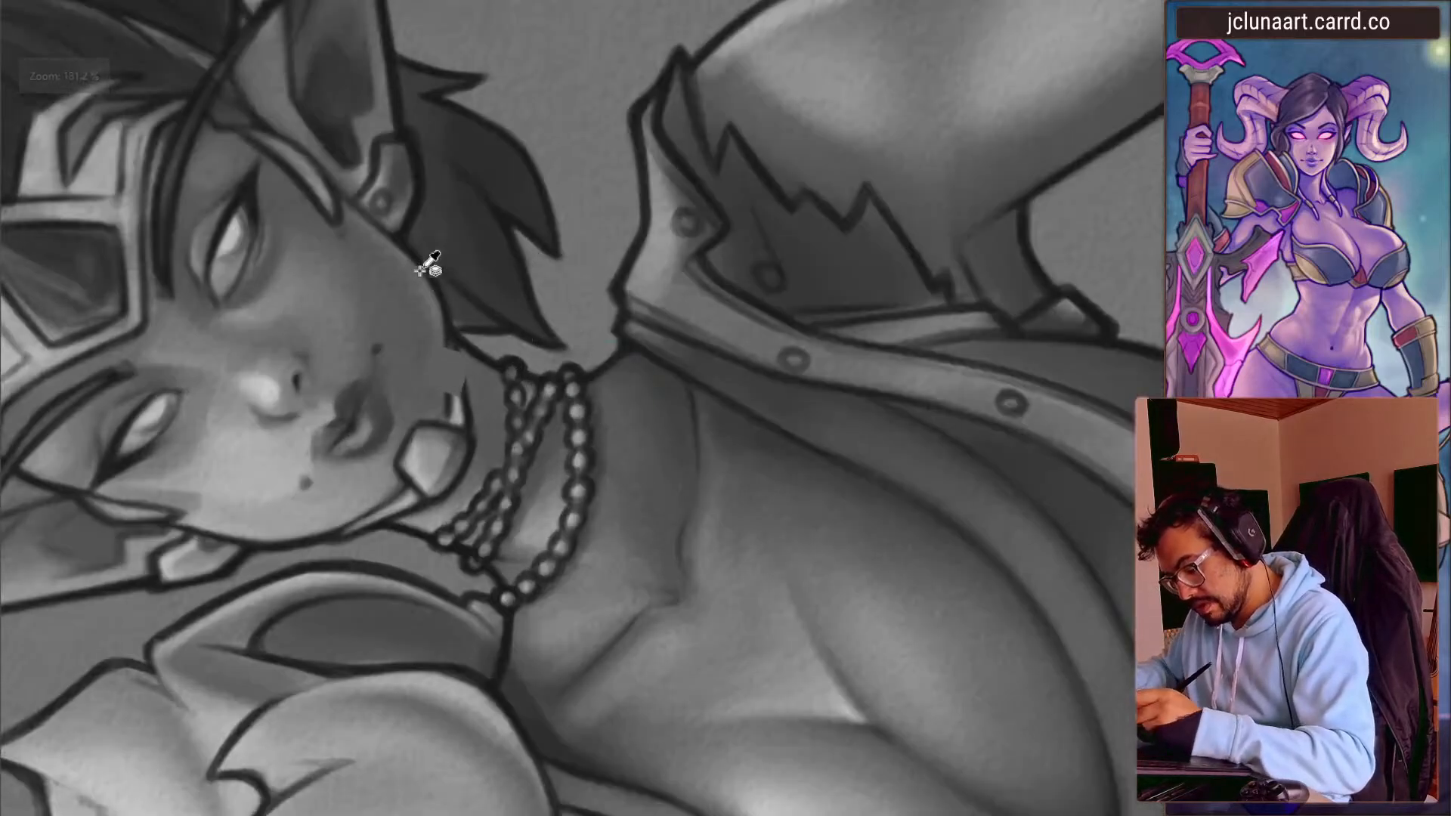
{"action": "key", "text": "bracketleft"}
{"action": "key", "text": "bracketright"}
{"action": "key", "text": "bracketright"}
{"action": "key", "text": "bracketright"}
- Blend the lower neck's shadow toward the throat notch with a larger brush, finishing at 51 px
{"action": "mouse_move", "coordinate": [671, 555]}
{"action": "left_mouse_down"}
{"action": "mouse_move", "coordinate": [676, 507]}
{"action": "mouse_move", "coordinate": [414, 579]}
{"action": "left_mouse_up"}
{"action": "key", "text": "bracketright"}
{"action": "key", "text": "bracketright"}
{"action": "left_click_drag", "start_coordinate": [484, 526], "coordinate": [470, 551]}
{"action": "left_click_drag", "start_coordinate": [574, 522], "coordinate": [520, 415]}
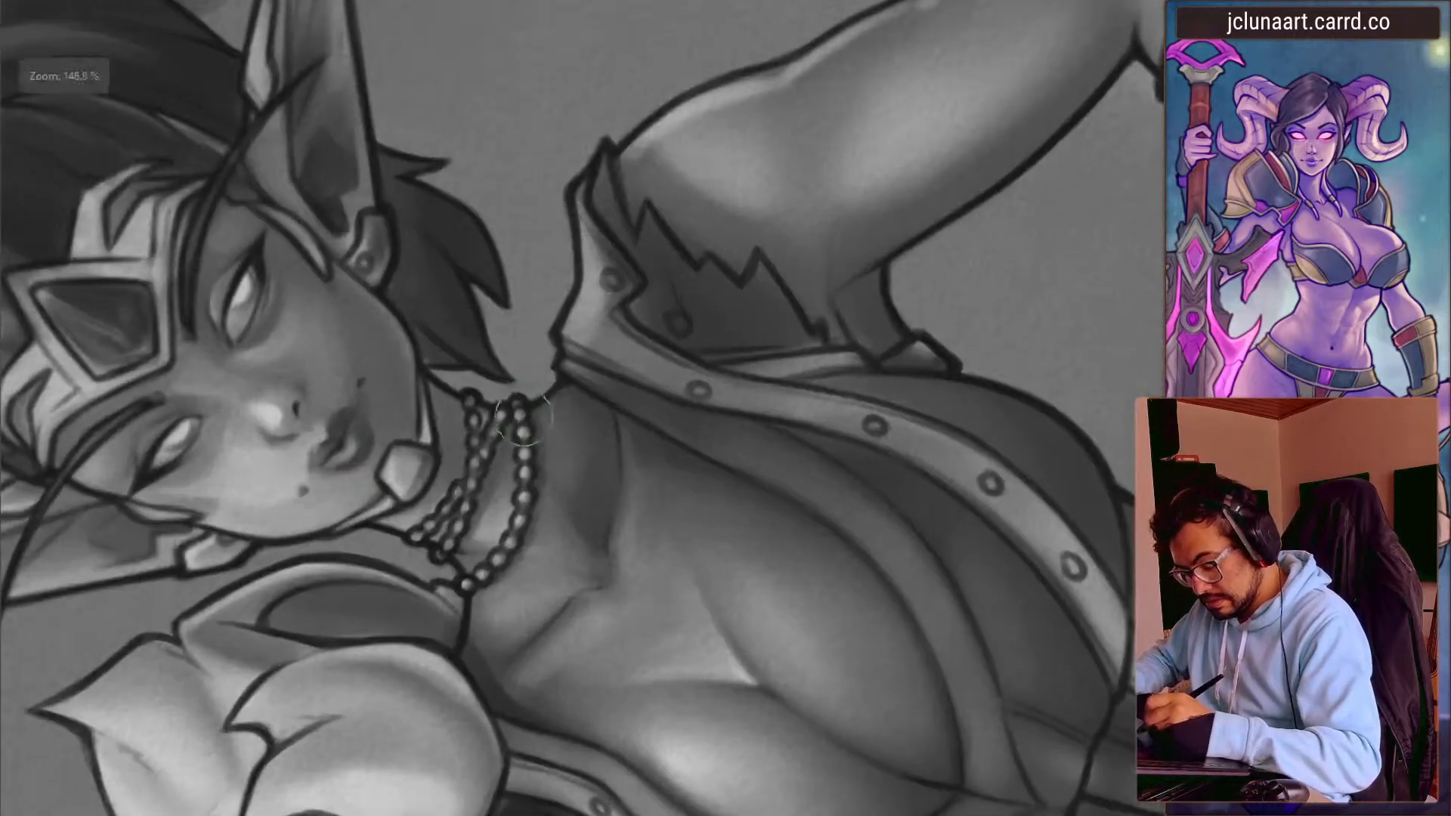
{"action": "key", "text": "bracketleft"}
{"action": "key", "text": "bracketleft"}
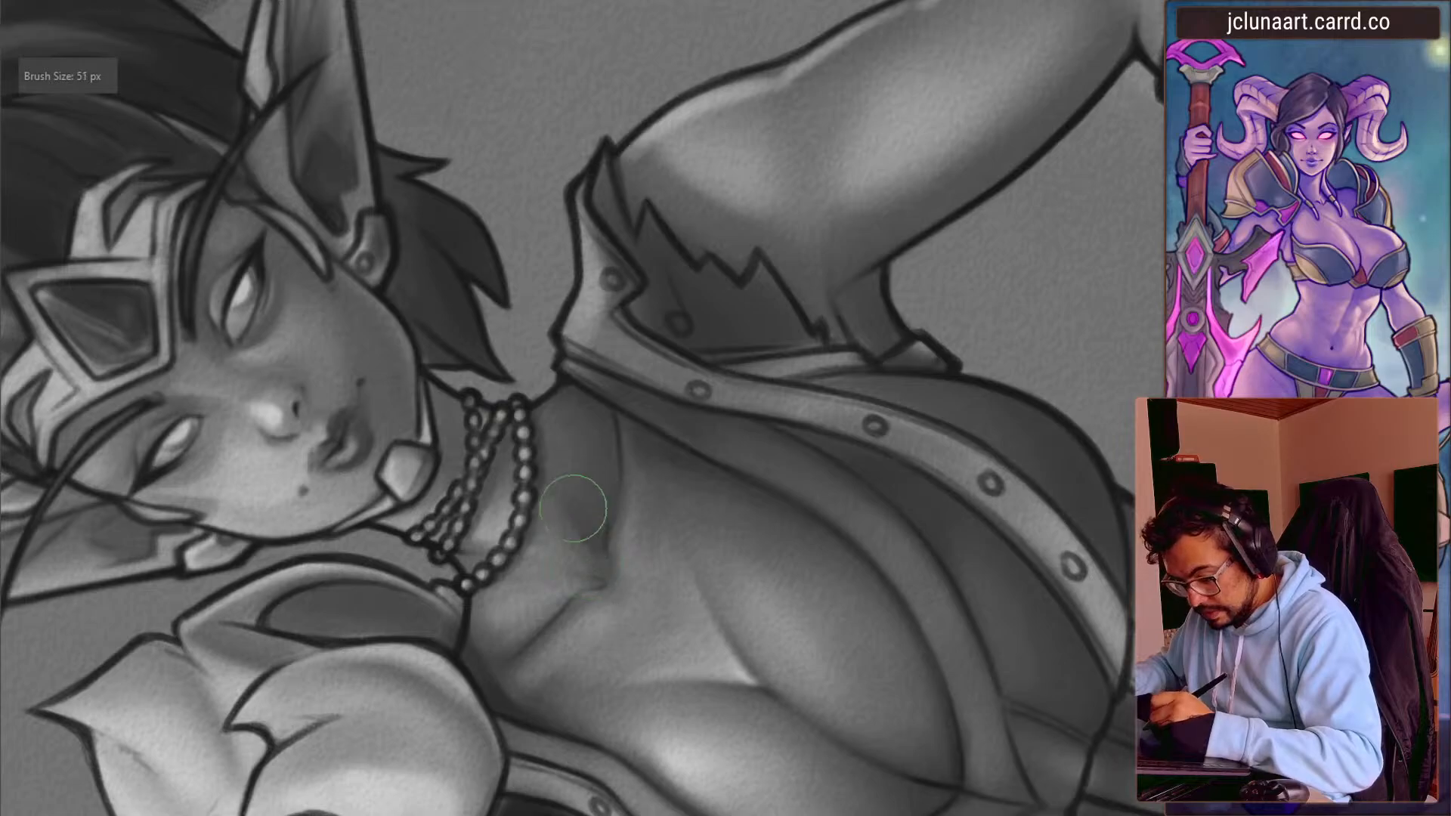
- Try a small highlight on the breast opposite the pauldron with a 6 px brush and undo the last stroke
{"action": "left_click_drag", "start_coordinate": [475, 465], "coordinate": [282, 378]}
{"action": "left_click_drag", "start_coordinate": [322, 522], "coordinate": [393, 567]}
{"action": "left_click_drag", "start_coordinate": [393, 558], "coordinate": [463, 350]}
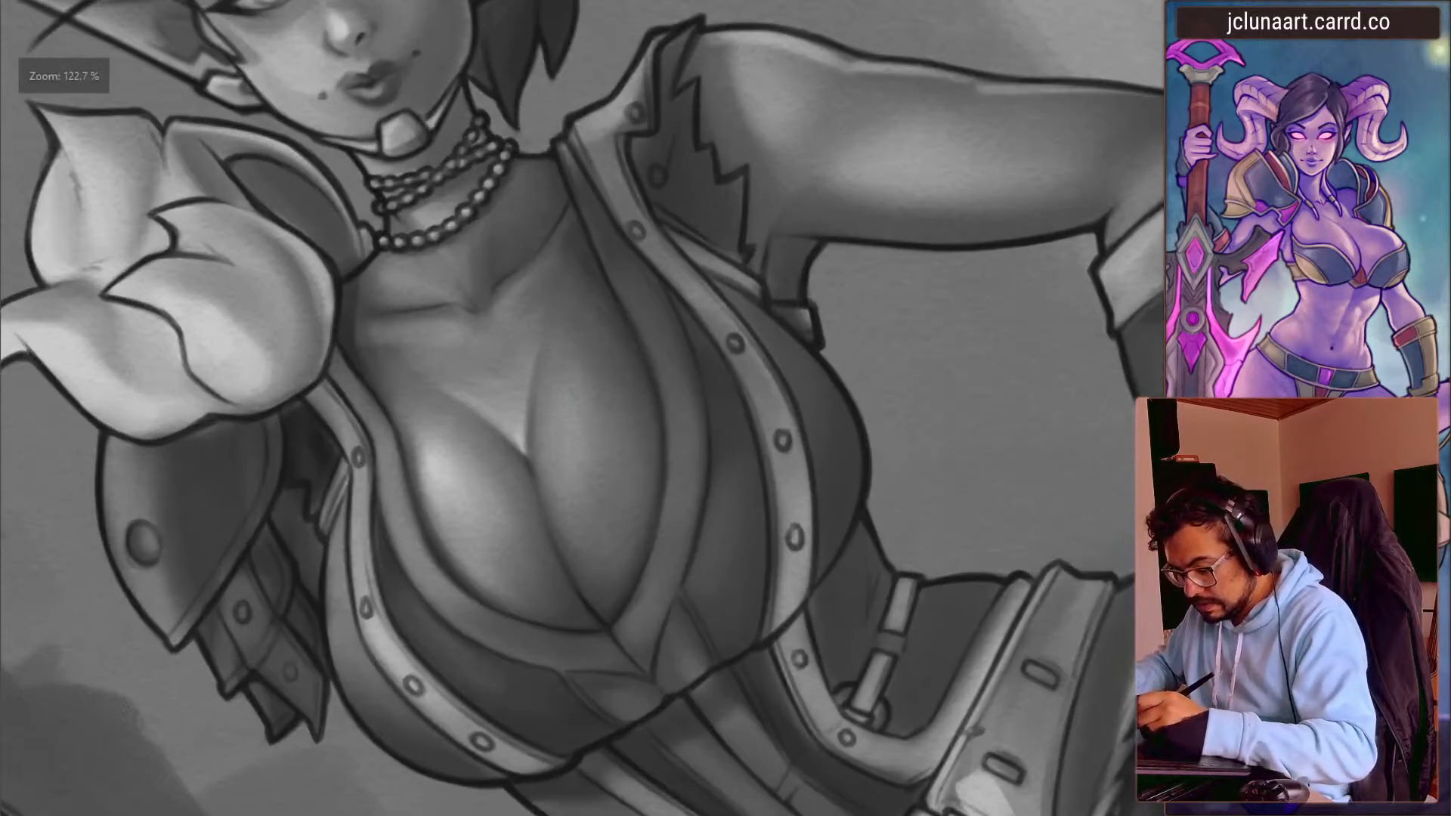
{"action": "key", "text": "bracketleft"}
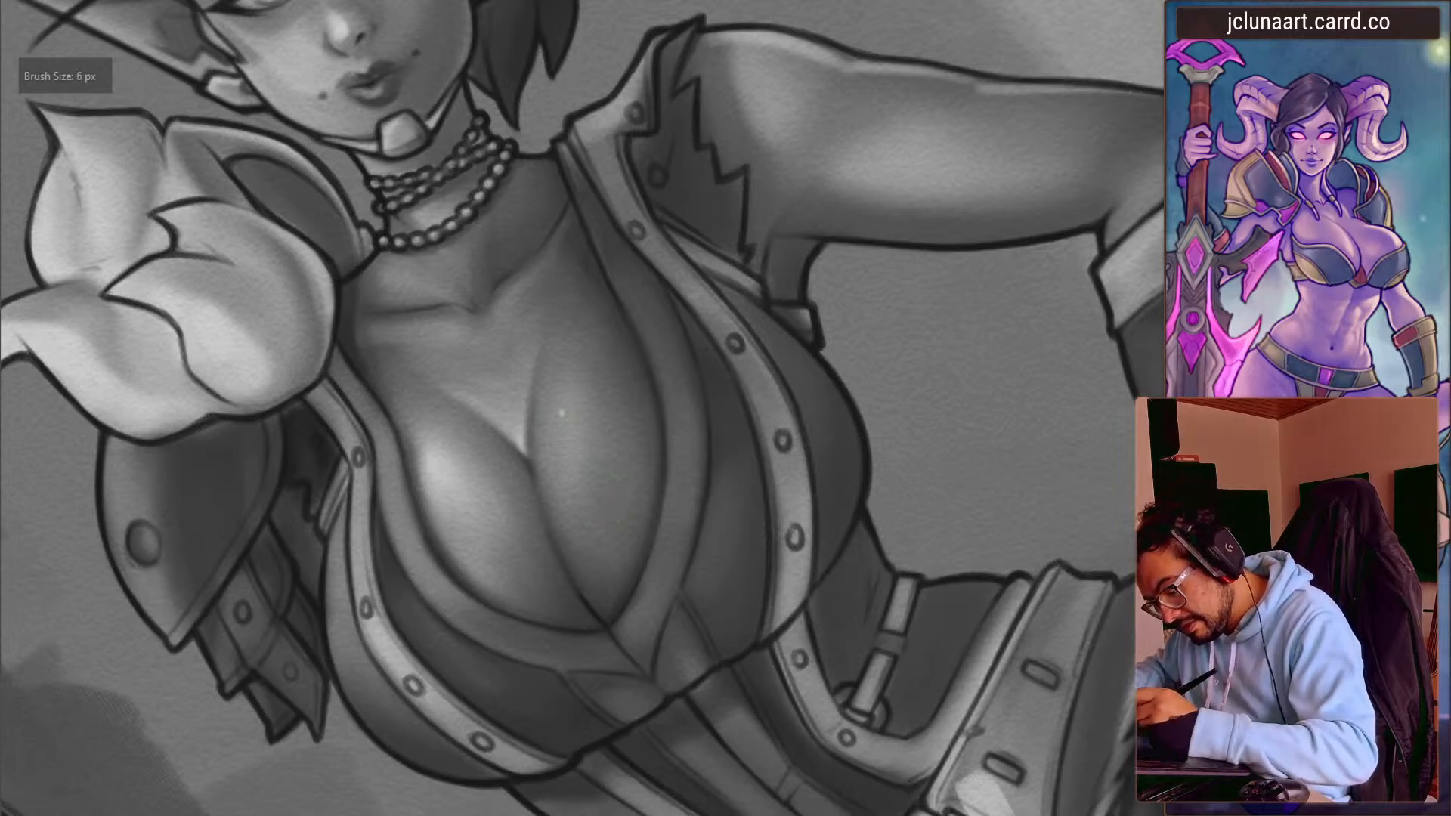
{"action": "left_click_drag", "start_coordinate": [462, 586], "coordinate": [409, 633]}
{"action": "mouse_move", "coordinate": [482, 524]}
{"action": "left_mouse_down"}
{"action": "mouse_move", "coordinate": [537, 478]}
{"action": "mouse_move", "coordinate": [525, 472]}
{"action": "left_mouse_up"}
{"action": "mouse_move", "coordinate": [408, 601]}
{"action": "left_mouse_down"}
{"action": "mouse_move", "coordinate": [350, 674]}
{"action": "mouse_move", "coordinate": [239, 460]}
{"action": "mouse_move", "coordinate": [219, 514]}
{"action": "mouse_move", "coordinate": [227, 302]}
{"action": "left_mouse_up"}
{"action": "key", "text": "ctrl+z"}
{"action": "left_click_drag", "start_coordinate": [257, 473], "coordinate": [462, 672]}
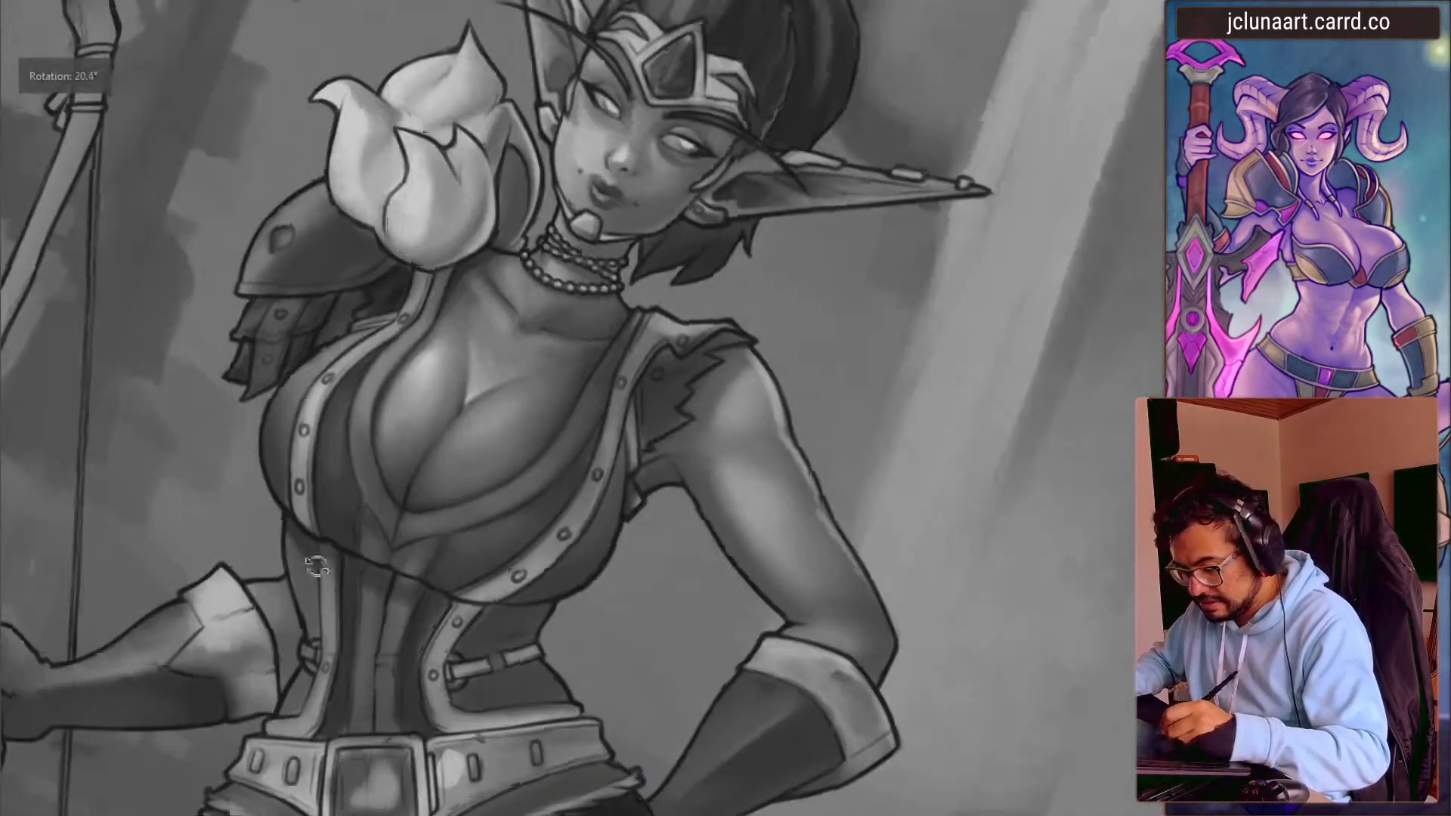
- Brighten the highlight on the breast opposite the pauldron using a smaller brush
{"action": "left_click_drag", "start_coordinate": [454, 514], "coordinate": [415, 345]}
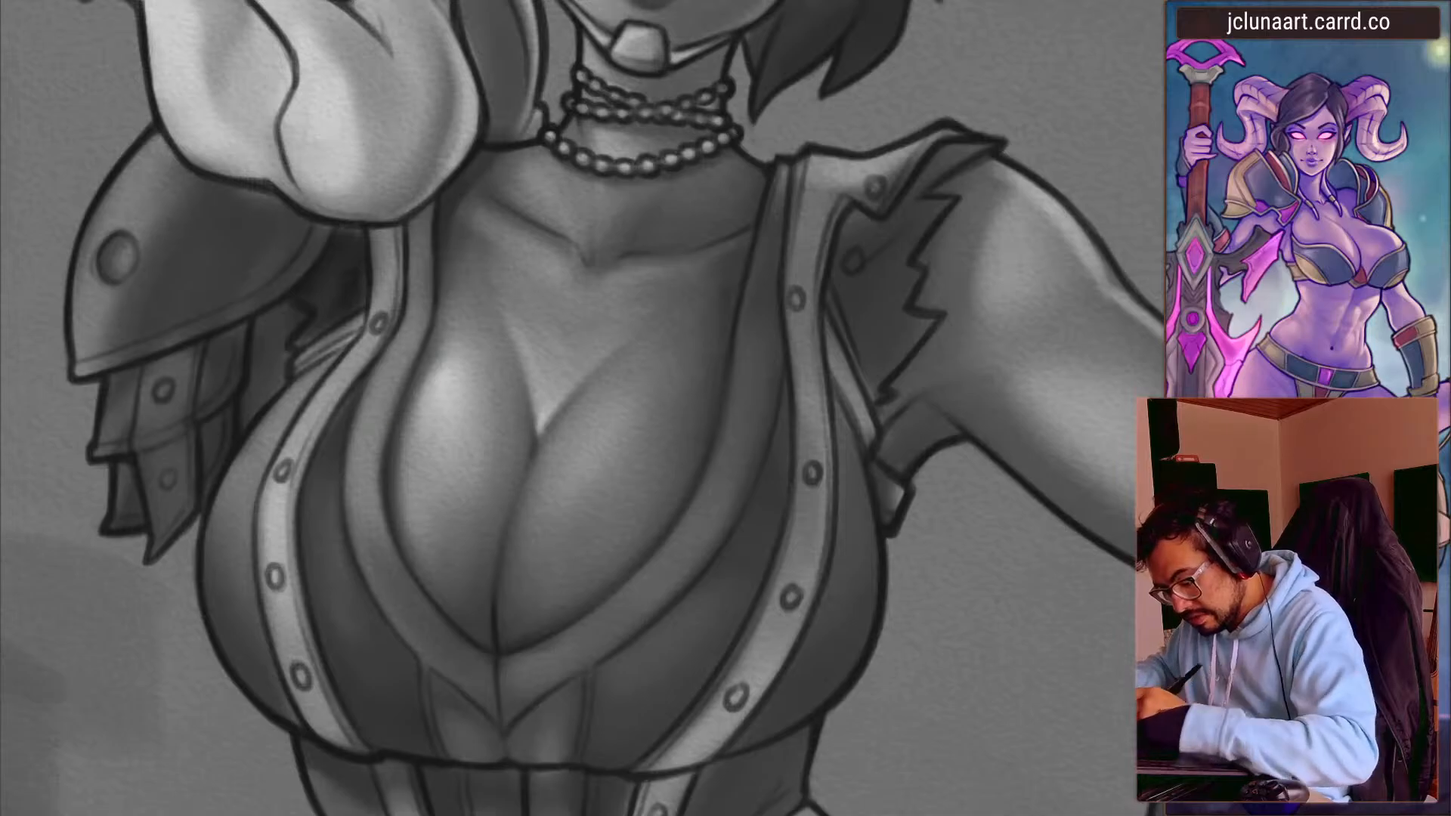
{"action": "key", "text": "bracketleft"}
{"action": "left_click_drag", "start_coordinate": [453, 570], "coordinate": [311, 756]}
{"action": "mouse_move", "coordinate": [306, 641]}
{"action": "left_mouse_down"}
{"action": "mouse_move", "coordinate": [275, 296]}
{"action": "mouse_move", "coordinate": [412, 140]}
{"action": "left_mouse_up"}
{"action": "left_click_drag", "start_coordinate": [386, 305], "coordinate": [393, 124]}
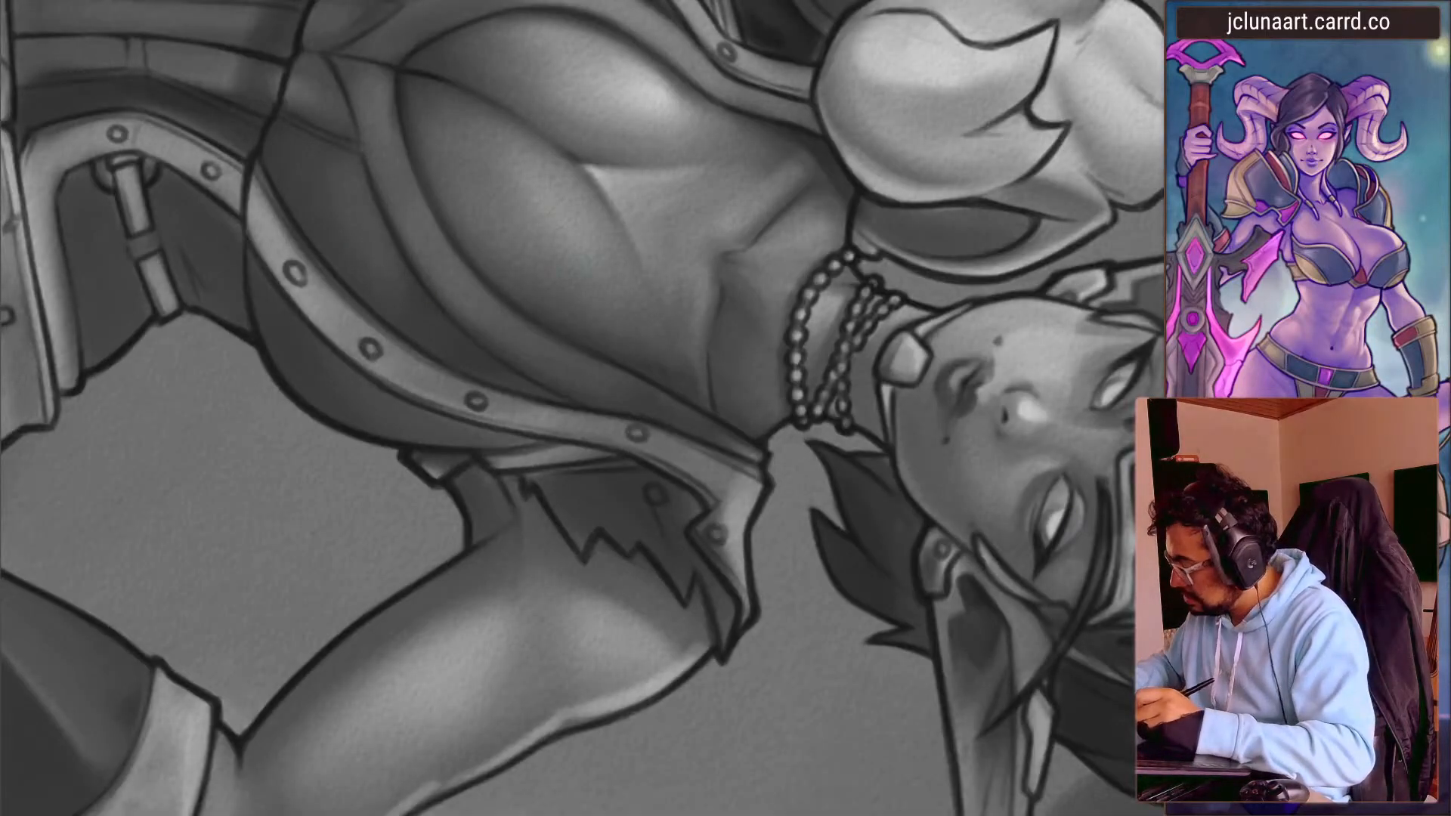
{"action": "key", "text": "bracketleft"}
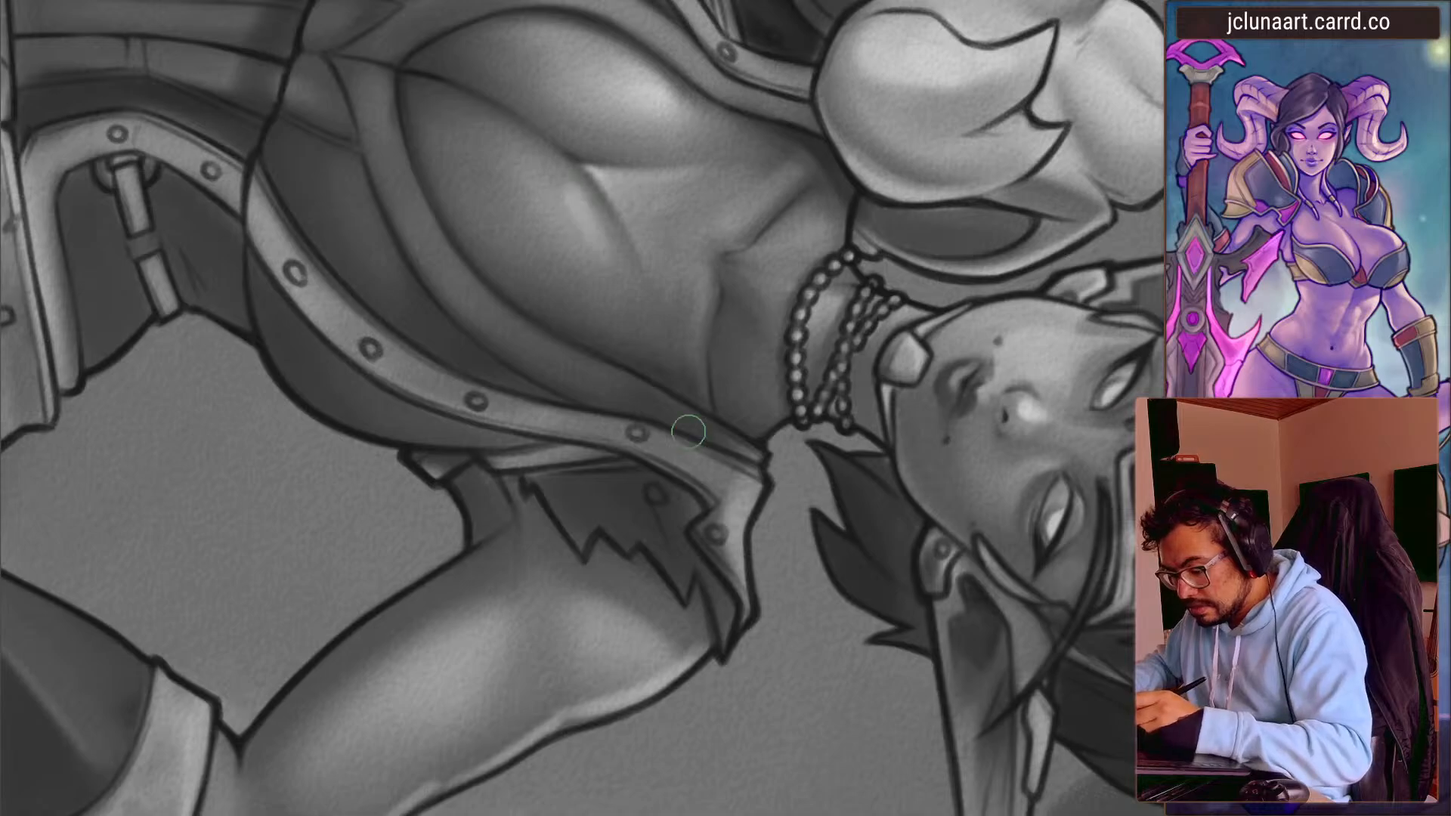
{"action": "mouse_move", "coordinate": [649, 334]}
{"action": "left_mouse_down"}
{"action": "mouse_move", "coordinate": [514, 431]}
{"action": "mouse_move", "coordinate": [449, 516]}
{"action": "left_mouse_up"}
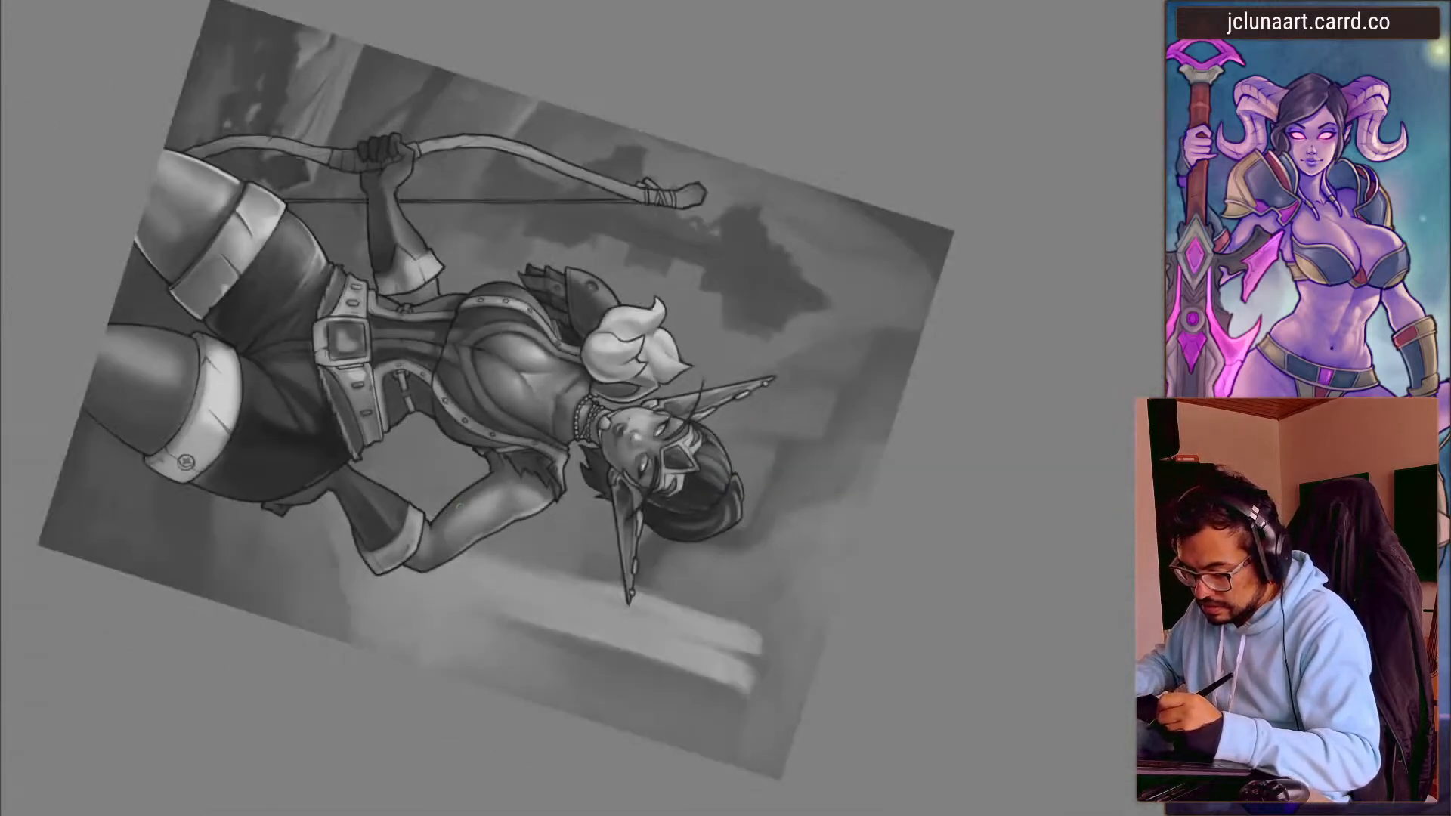
- Soften the highlight on the breast opposite the pauldron with a 30 px brush and check the figure as a whole
{"action": "left_click_drag", "start_coordinate": [486, 452], "coordinate": [463, 284]}
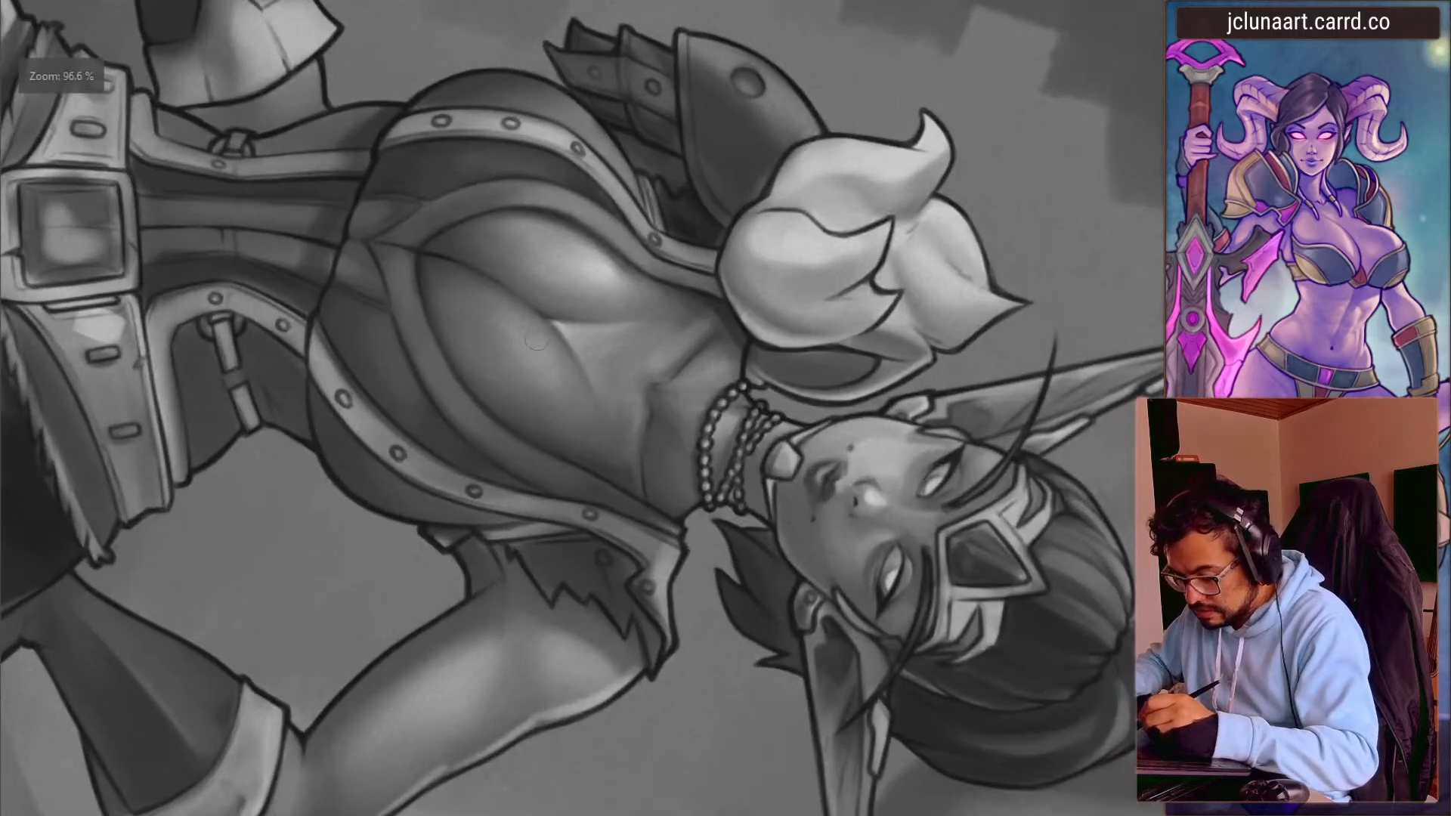
{"action": "left_click_drag", "start_coordinate": [480, 449], "coordinate": [459, 609]}
{"action": "mouse_move", "coordinate": [479, 215]}
{"action": "left_mouse_down"}
{"action": "mouse_move", "coordinate": [474, 574]}
{"action": "mouse_move", "coordinate": [522, 631]}
{"action": "left_mouse_up"}
{"action": "left_click_drag", "start_coordinate": [647, 340], "coordinate": [628, 91]}
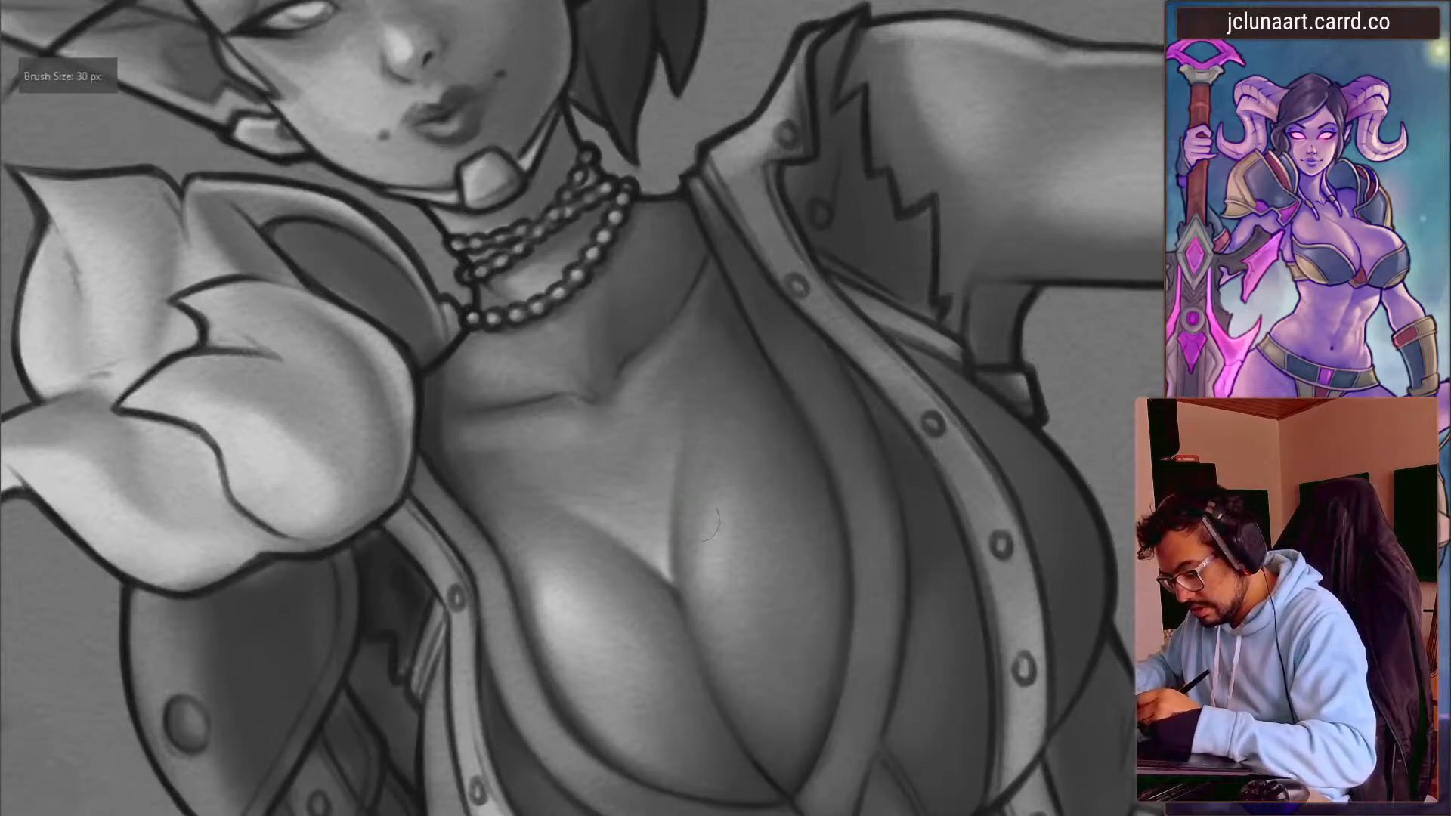
{"action": "key", "text": "bracketright"}
{"action": "key", "text": "bracketright"}
{"action": "mouse_move", "coordinate": [634, 609]}
{"action": "left_mouse_down"}
{"action": "mouse_move", "coordinate": [584, 659]}
{"action": "mouse_move", "coordinate": [425, 678]}
{"action": "left_mouse_up"}
{"action": "left_click_drag", "start_coordinate": [397, 581], "coordinate": [344, 497]}
{"action": "left_click_drag", "start_coordinate": [348, 501], "coordinate": [358, 554]}
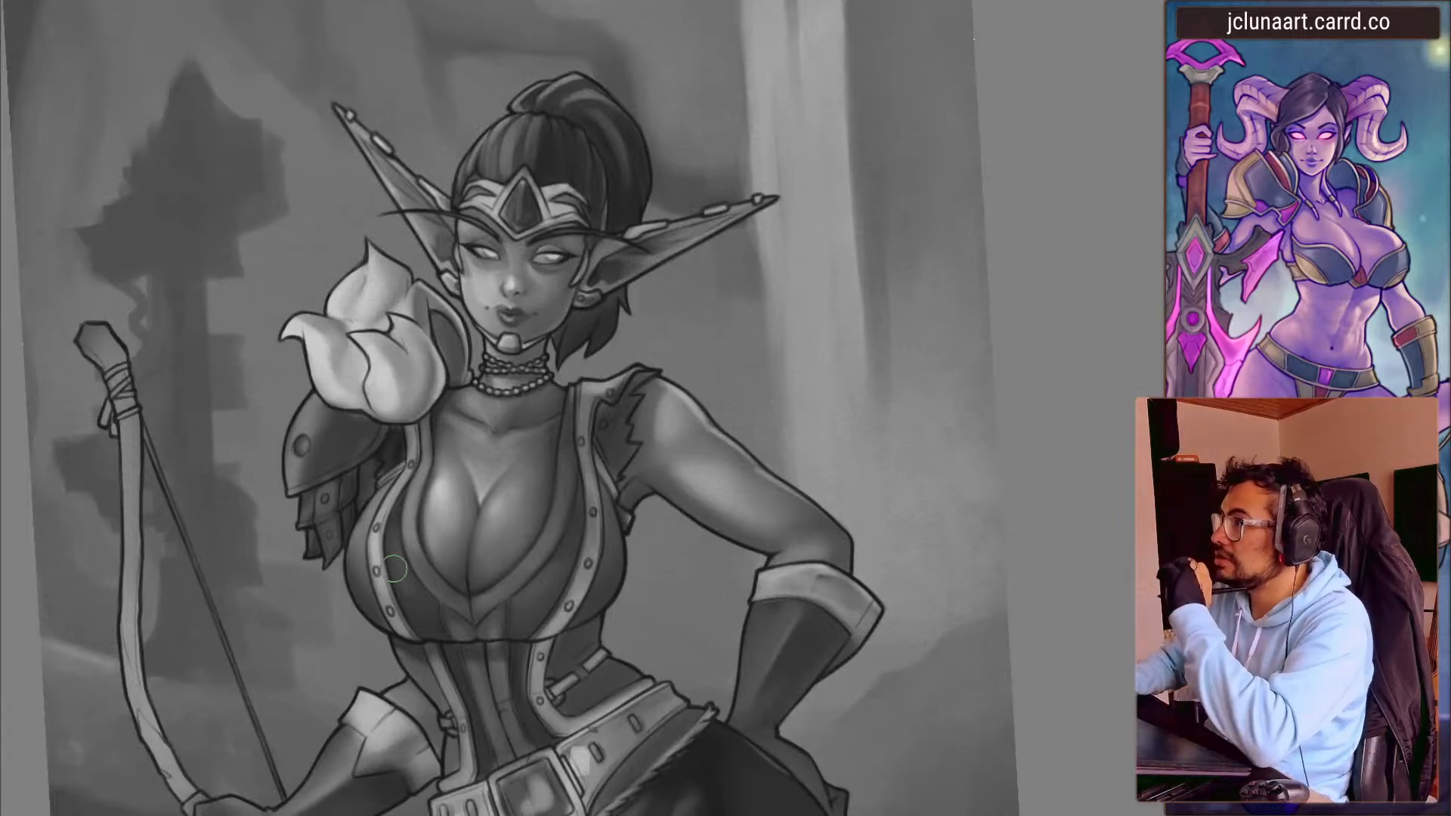
- Refine the shading of the upper chest and collarbone beside the pauldron with sampled tones, reducing the brush from 47 to 24 px
{"action": "left_click_drag", "start_coordinate": [470, 521], "coordinate": [440, 351]}
{"action": "mouse_move", "coordinate": [420, 482]}
{"action": "left_mouse_down"}
{"action": "mouse_move", "coordinate": [380, 226]}
{"action": "mouse_move", "coordinate": [514, 207]}
{"action": "left_mouse_up"}
{"action": "left_click", "coordinate": [515, 291], "text": "ctrl"}
{"action": "key", "text": "bracketleft"}
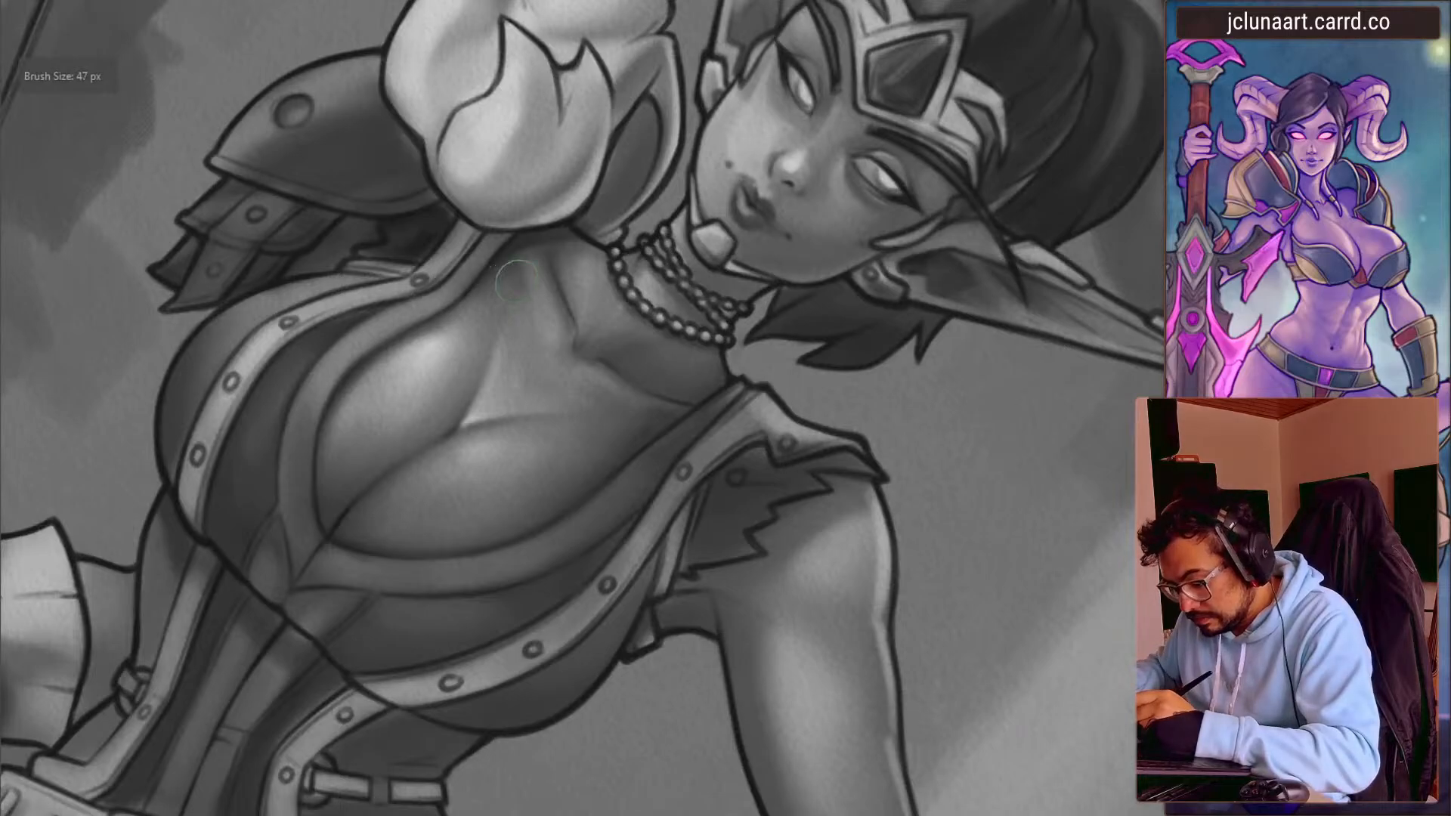
{"action": "key", "text": "bracketright"}
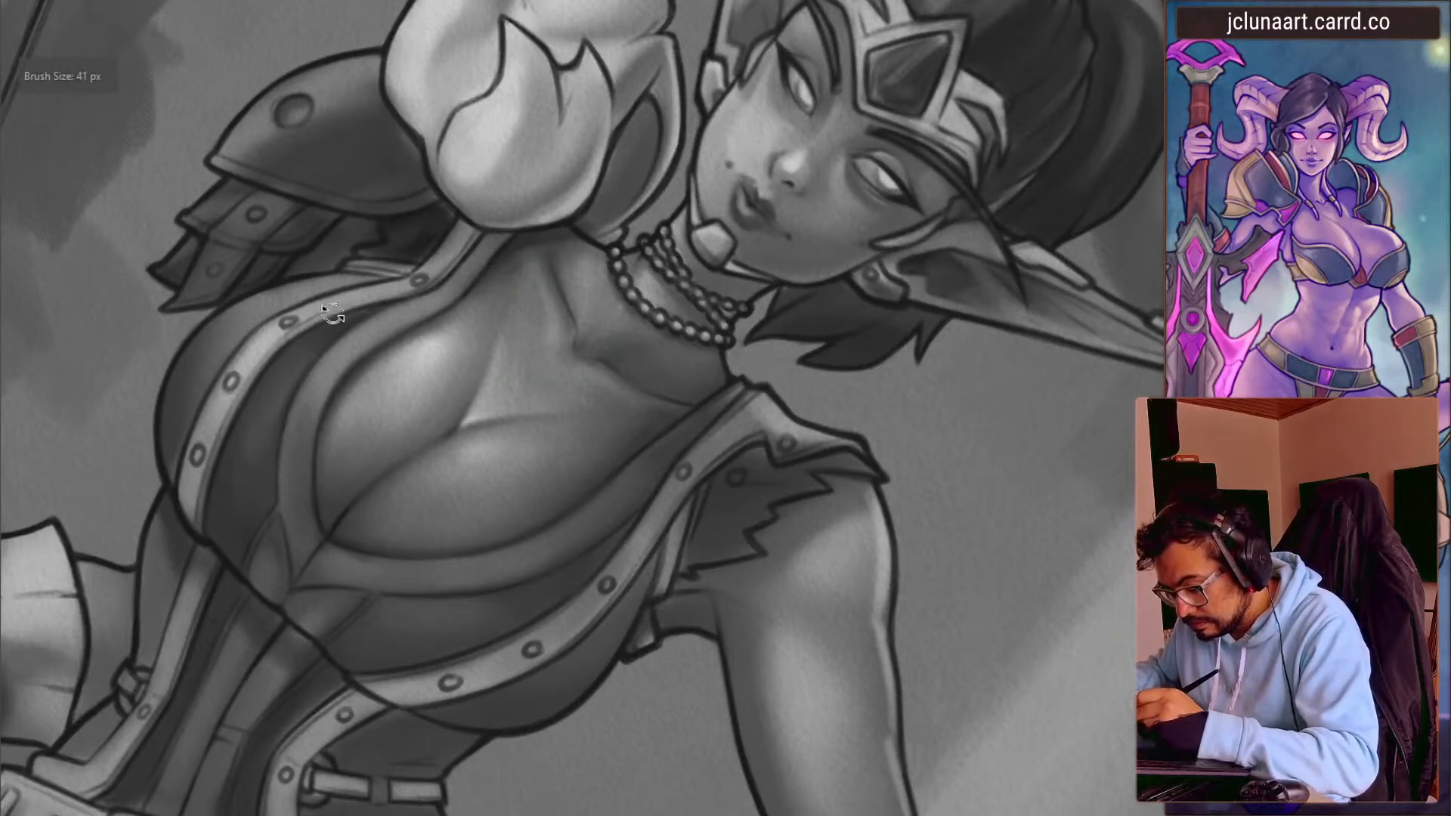
{"action": "left_click_drag", "start_coordinate": [324, 308], "coordinate": [337, 277]}
{"action": "left_click", "coordinate": [592, 340], "text": "ctrl"}
{"action": "key", "text": "bracketleft"}
{"action": "key", "text": "bracketright"}
{"action": "left_click_drag", "start_coordinate": [568, 283], "coordinate": [576, 300]}
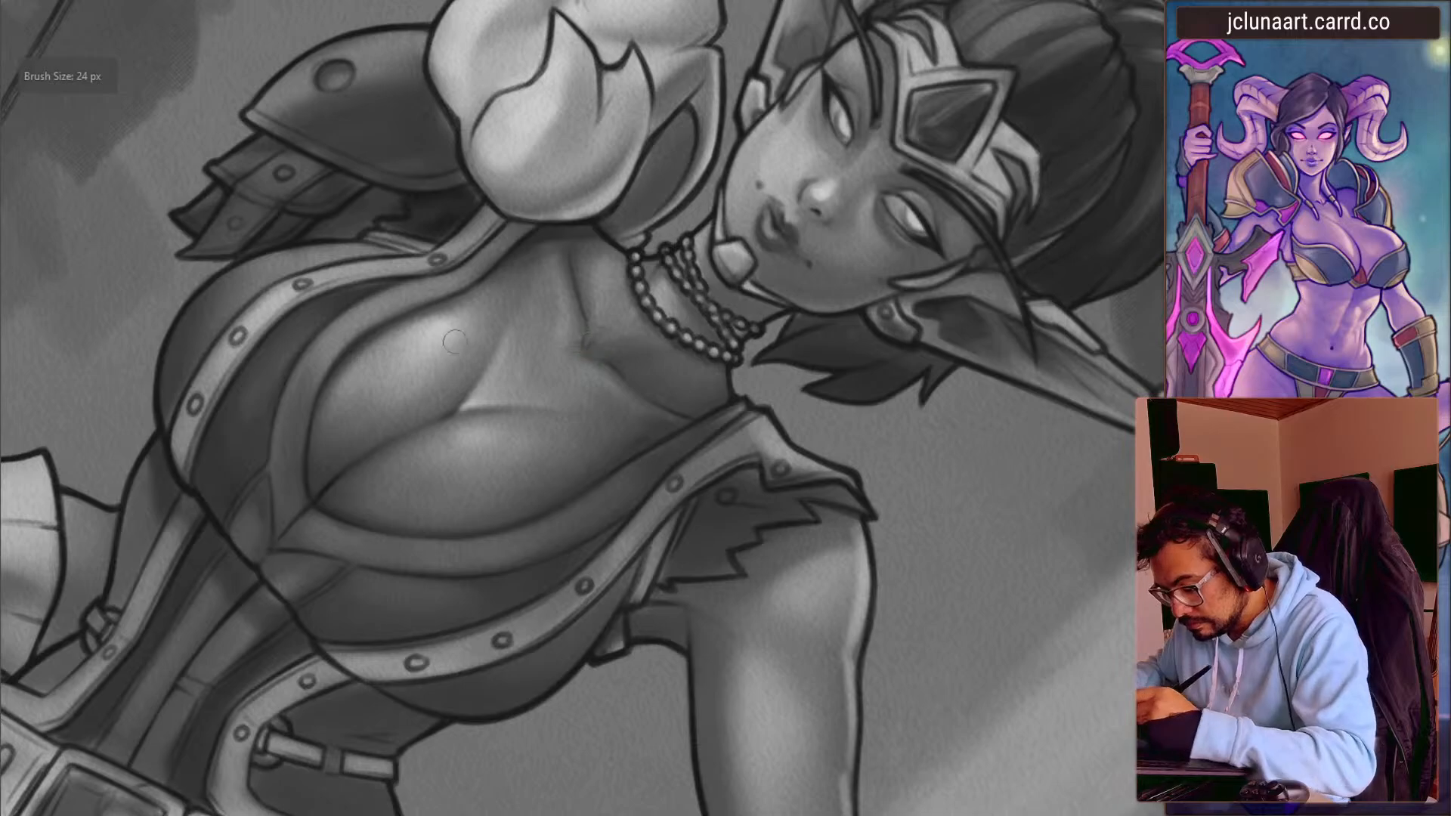
- Blend the upper chest's shadow beneath the pauldron's flower with a 30 px brush and check the whole figure unmirrored
{"action": "scroll", "coordinate": [454, 340], "scroll_direction": "down", "scroll_amount": 4}
{"action": "left_click_drag", "start_coordinate": [454, 341], "coordinate": [353, 499]}
{"action": "scroll", "coordinate": [352, 499], "scroll_direction": "up", "scroll_amount": 1}
{"action": "scroll", "coordinate": [352, 499], "scroll_direction": "up", "scroll_amount": 3}
{"action": "key", "text": "bracketright"}
{"action": "key", "text": "bracketright"}
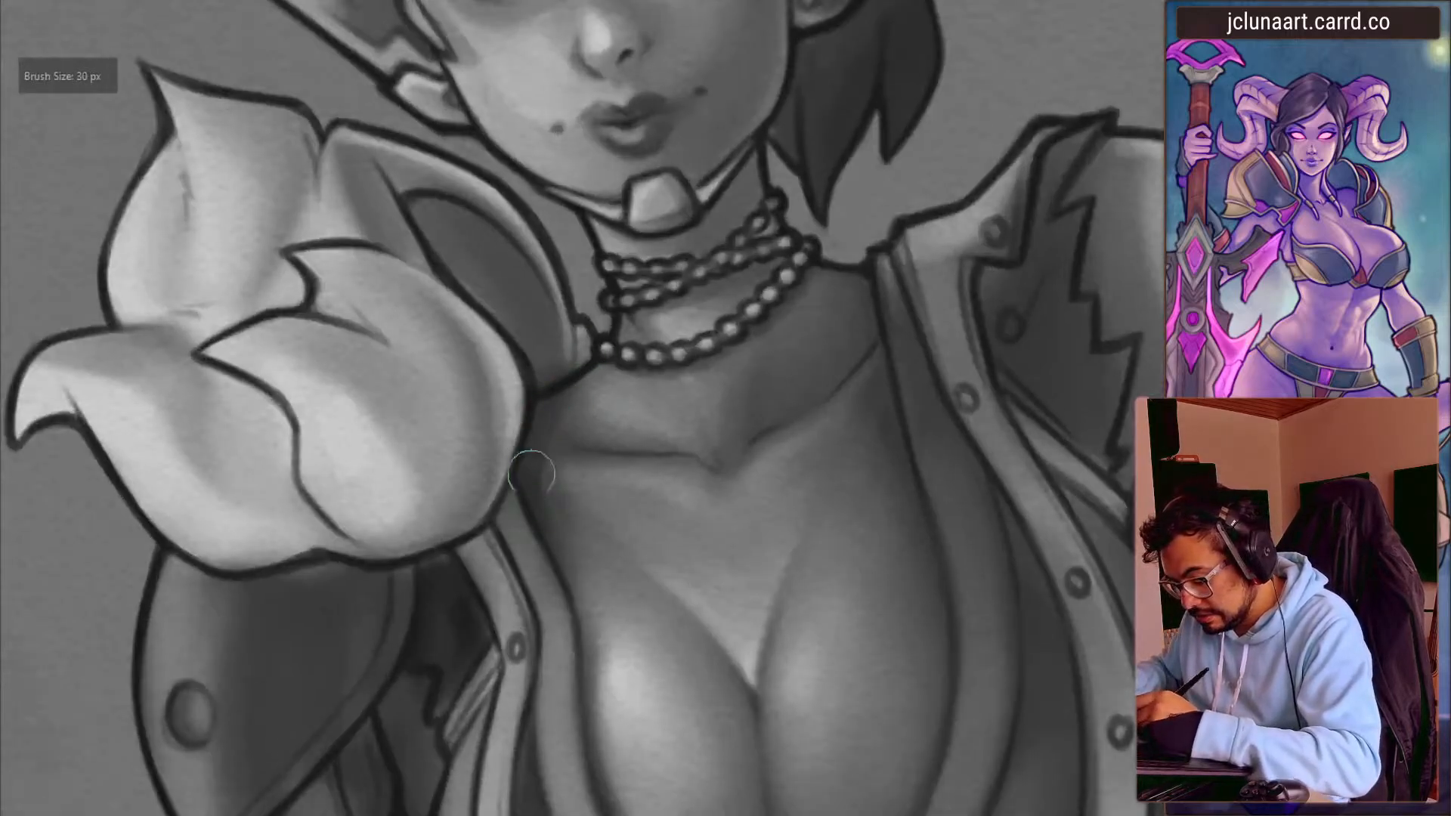
{"action": "scroll", "coordinate": [488, 506], "scroll_direction": "down", "scroll_amount": 5}
{"action": "left_click_drag", "start_coordinate": [382, 538], "coordinate": [376, 366]}
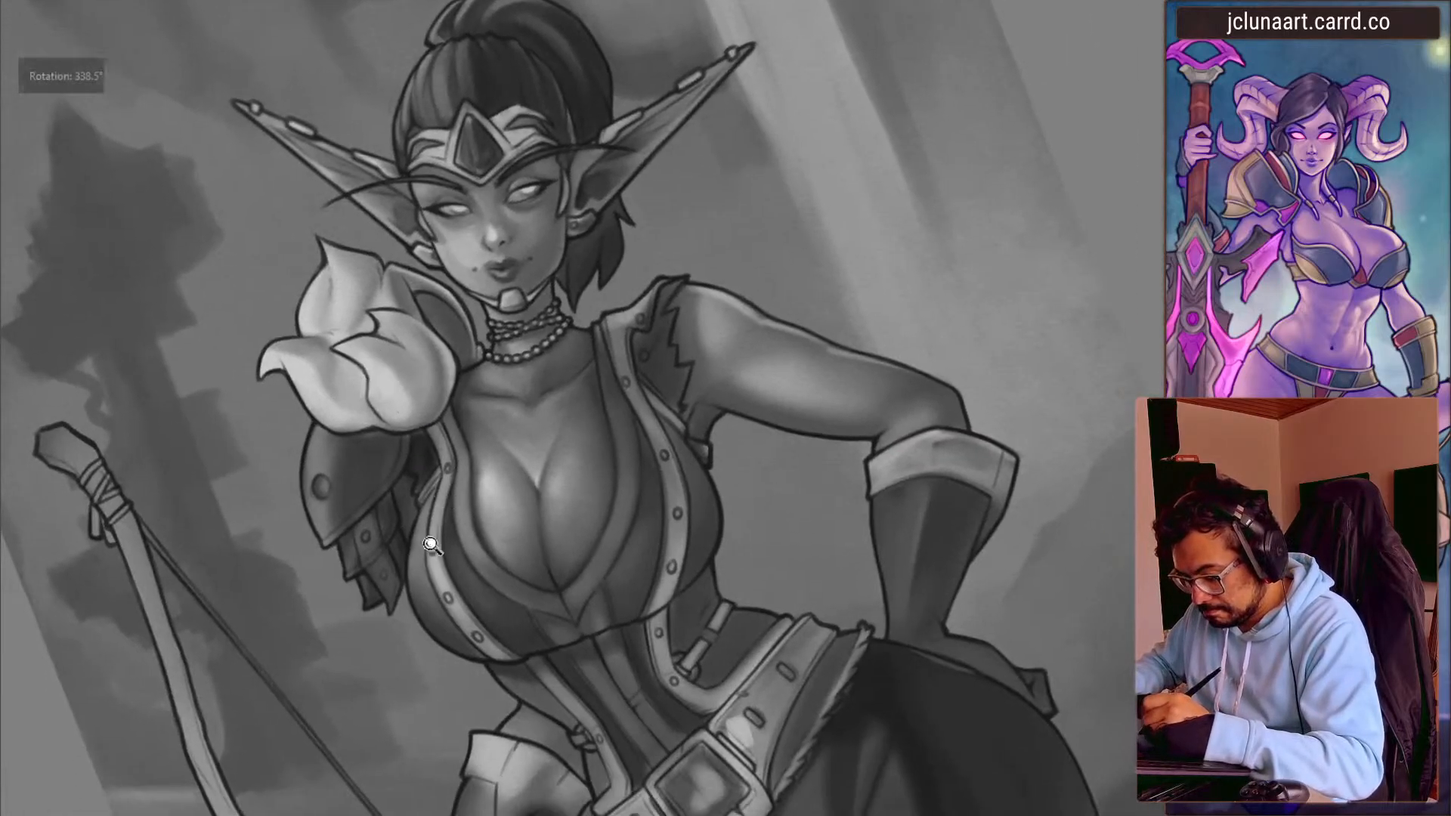
{"action": "scroll", "coordinate": [392, 297], "scroll_direction": "down", "scroll_amount": 3}
{"action": "key", "text": "m"}
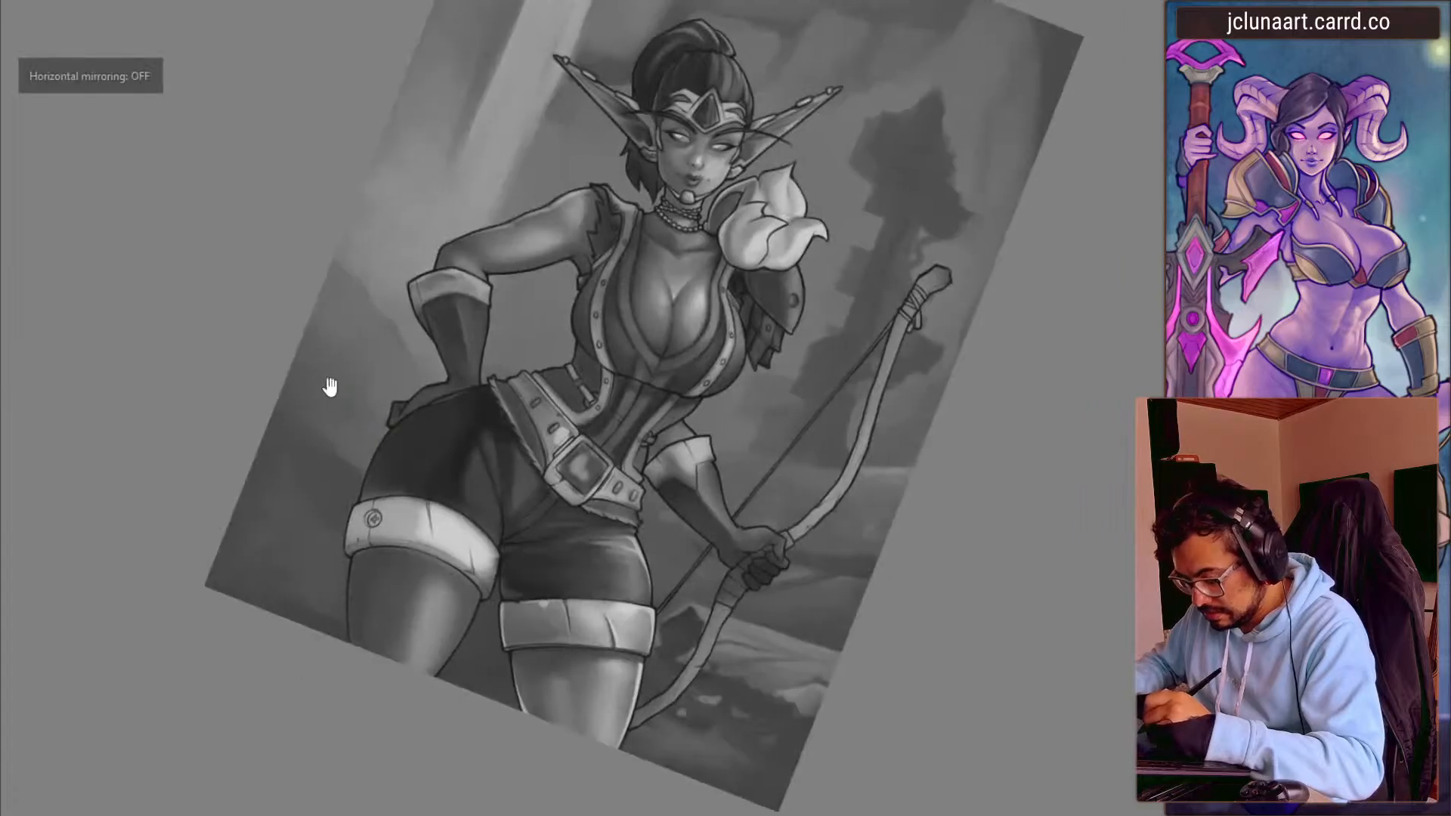
{"action": "scroll", "coordinate": [407, 437], "scroll_direction": "down", "scroll_amount": 2}
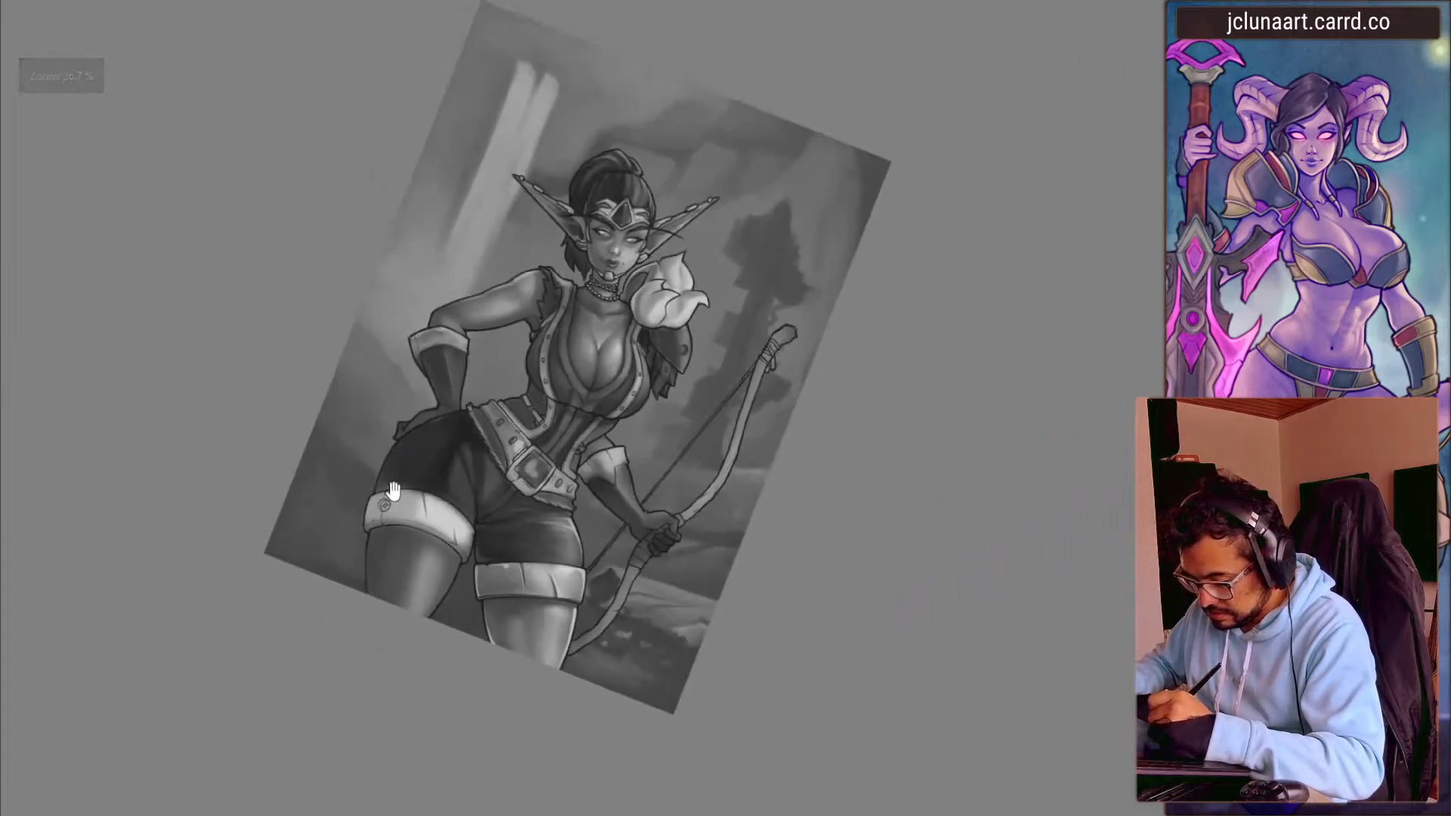
{"action": "mouse_move", "coordinate": [391, 484]}
{"action": "left_mouse_down"}
{"action": "mouse_move", "coordinate": [347, 398]}
{"action": "mouse_move", "coordinate": [366, 480]}
{"action": "mouse_move", "coordinate": [529, 281]}
{"action": "mouse_move", "coordinate": [531, 534]}
{"action": "mouse_move", "coordinate": [528, 395]}
{"action": "mouse_move", "coordinate": [548, 502]}
{"action": "mouse_move", "coordinate": [453, 356]}
{"action": "mouse_move", "coordinate": [615, 356]}
{"action": "left_mouse_up"}
- Lighten the inner neckline trim beside the pauldron-side breast with a square textured brush, reducing it from 176 to about 35 px
{"action": "key", "text": "bracketleft"}
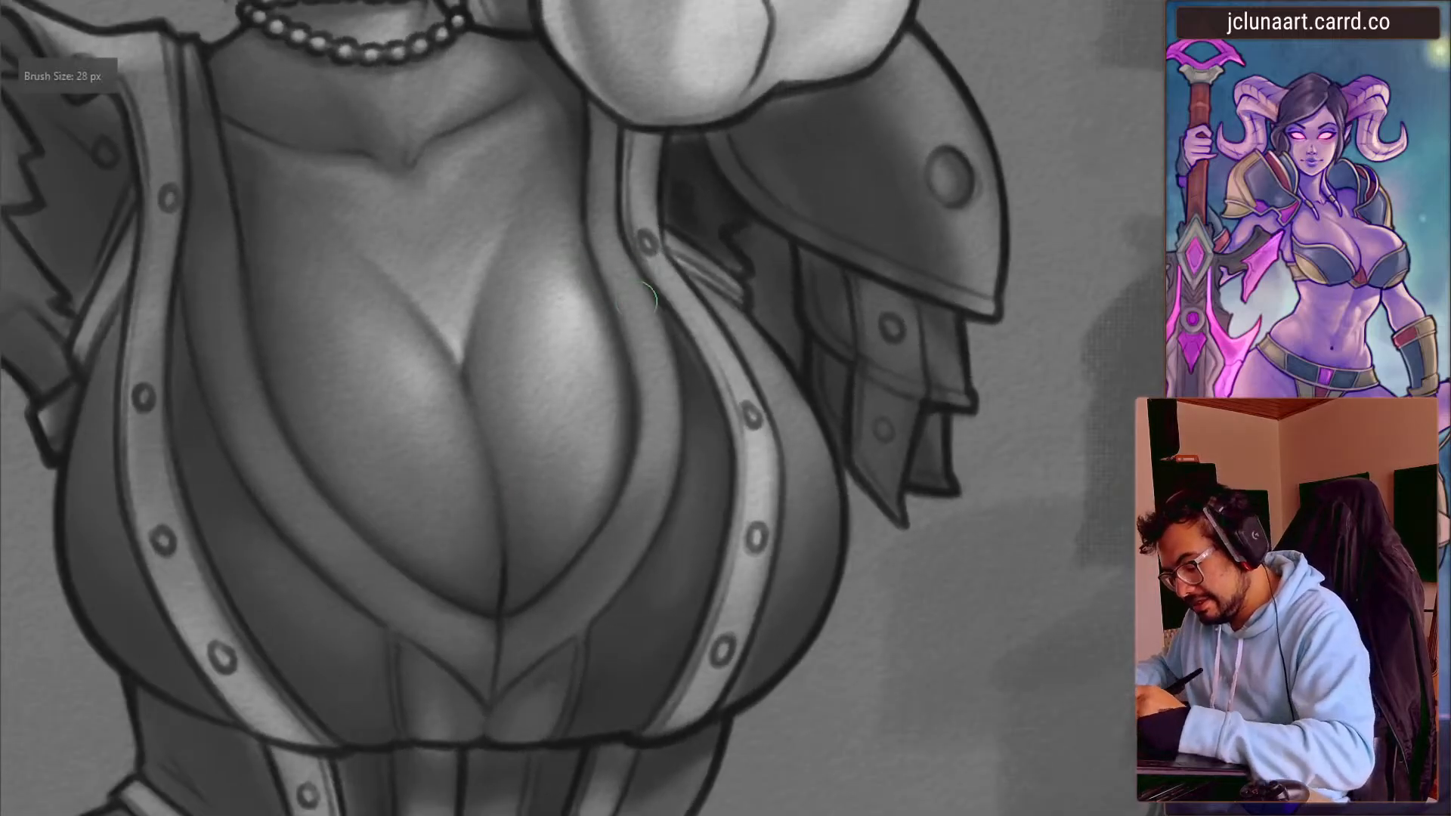
{"action": "key", "text": "bracketright"}
{"action": "key", "text": "bracketright"}
{"action": "key", "text": "bracketright"}
{"action": "key", "text": "bracketright"}
{"action": "key", "text": "bracketright"}
{"action": "key", "text": "bracketright"}
{"action": "key", "text": "bracketright"}
{"action": "key", "text": "bracketright"}
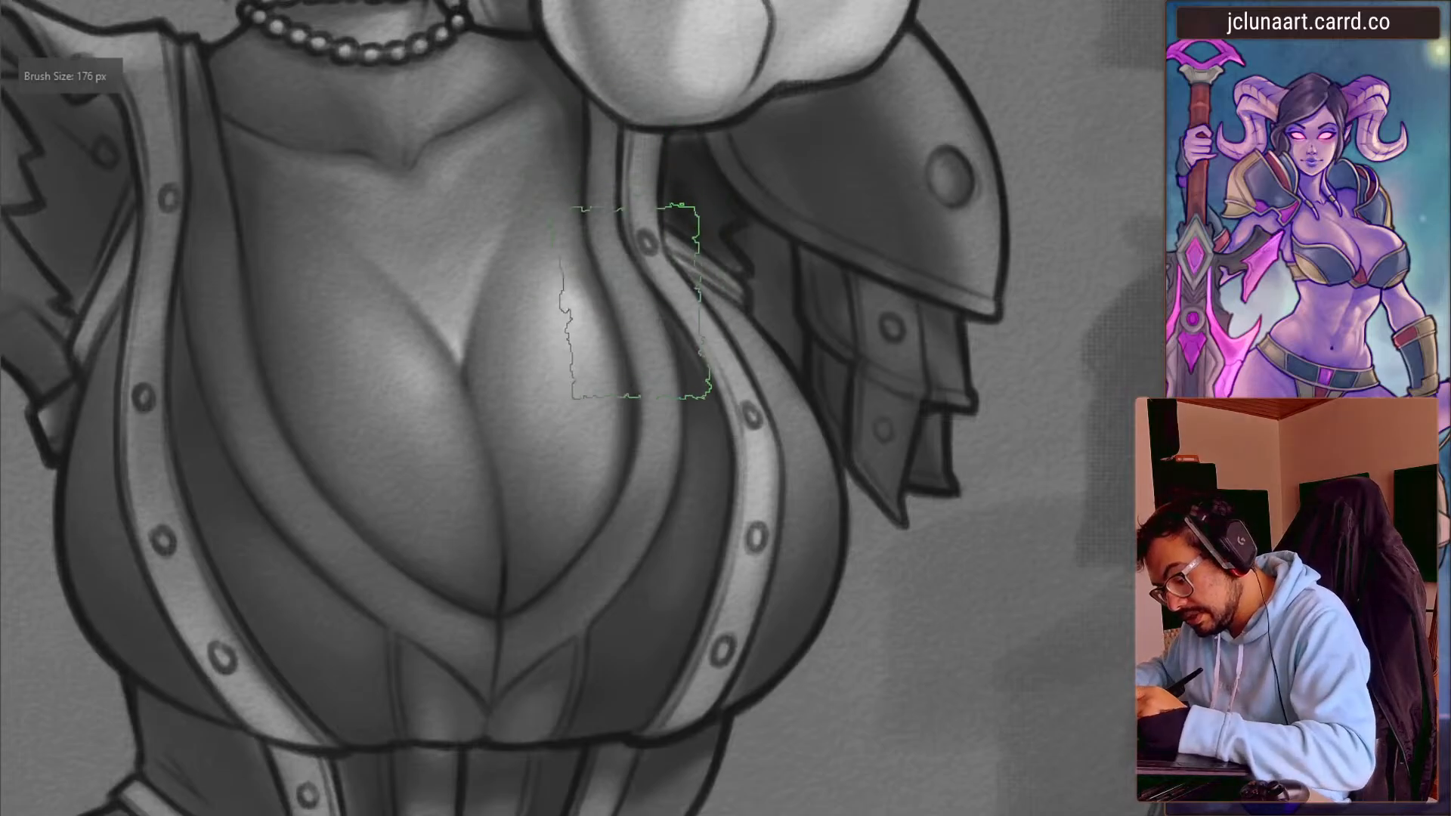
{"action": "key", "text": "bracketleft"}
{"action": "key", "text": "bracketleft"}
{"action": "key", "text": "bracketleft"}
{"action": "key", "text": "bracketleft"}
{"action": "key", "text": "bracketleft"}
{"action": "key", "text": "bracketleft"}
{"action": "key", "text": "bracketleft"}
{"action": "key", "text": "bracketleft"}
{"action": "key", "text": "bracketleft"}
{"action": "key", "text": "bracketleft"}
{"action": "key", "text": "bracketleft"}
{"action": "key", "text": "bracketleft"}
{"action": "key", "text": "bracketleft"}
{"action": "key", "text": "bracketleft"}
{"action": "key", "text": "bracketleft"}
{"action": "key", "text": "bracketleft"}
{"action": "key", "text": "bracketleft"}
{"action": "key", "text": "bracketleft"}
{"action": "key", "text": "bracketleft"}
{"action": "key", "text": "bracketleft"}
{"action": "left_click_drag", "start_coordinate": [615, 258], "coordinate": [638, 313]}
{"action": "key", "text": "bracketright"}
{"action": "key", "text": "bracketright"}
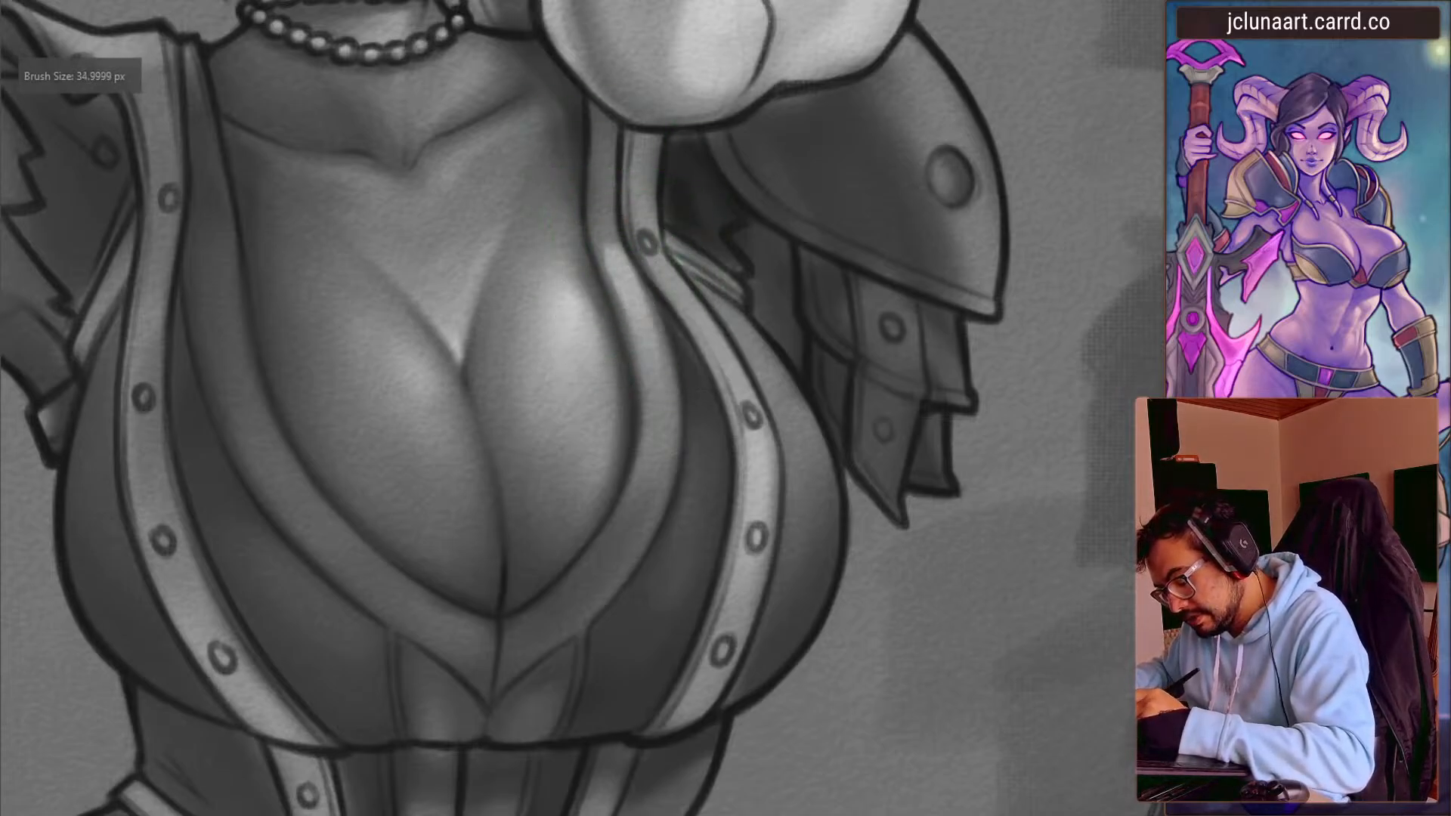
- Extend the lightened inner neckline trim up to the pauldron's flower with a 32 to 35 px brush
{"action": "key", "text": "bracketleft"}
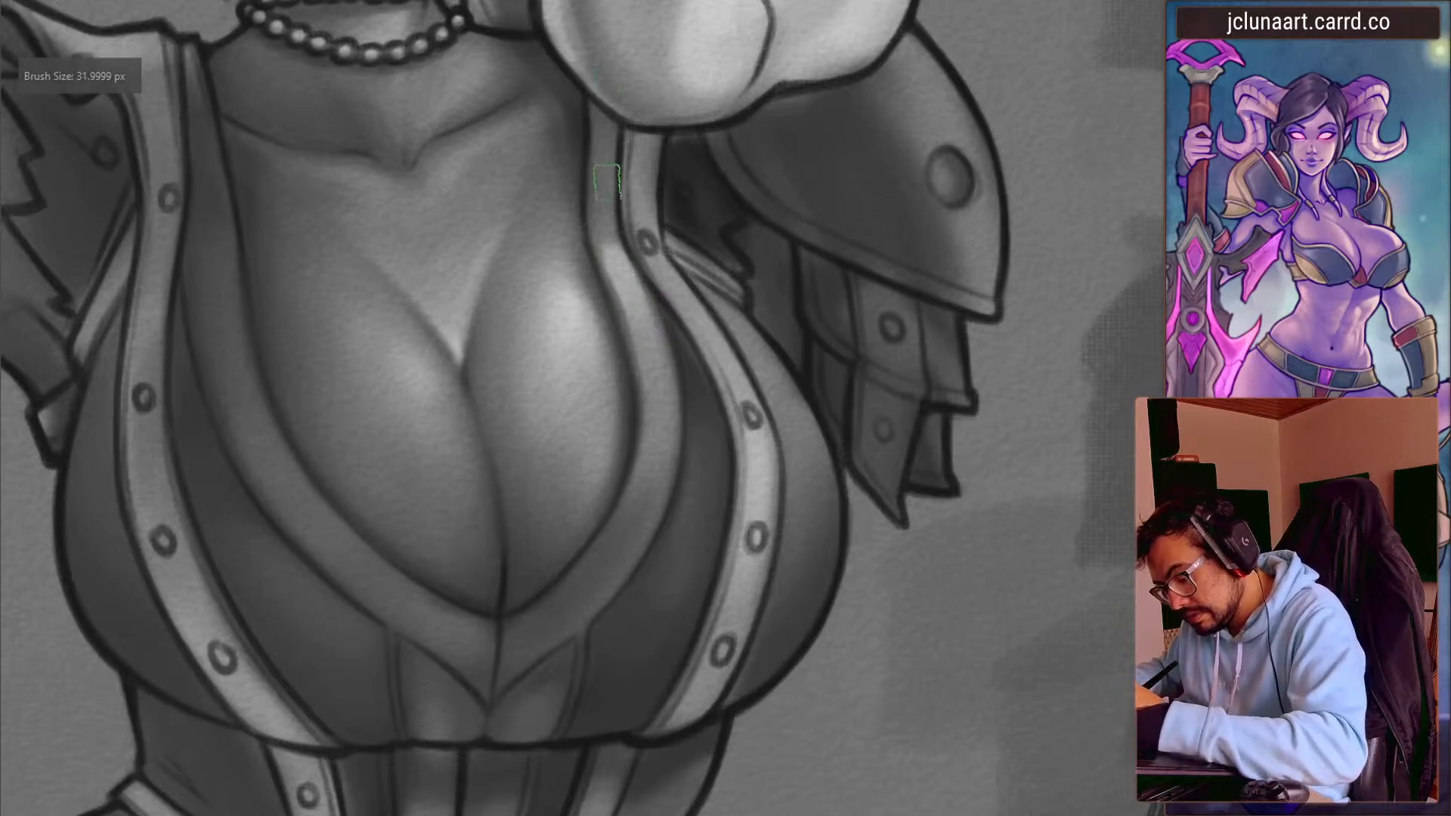
{"action": "key", "text": "bracketleft"}
{"action": "key", "text": "bracketright"}
{"action": "key", "text": "bracketright"}
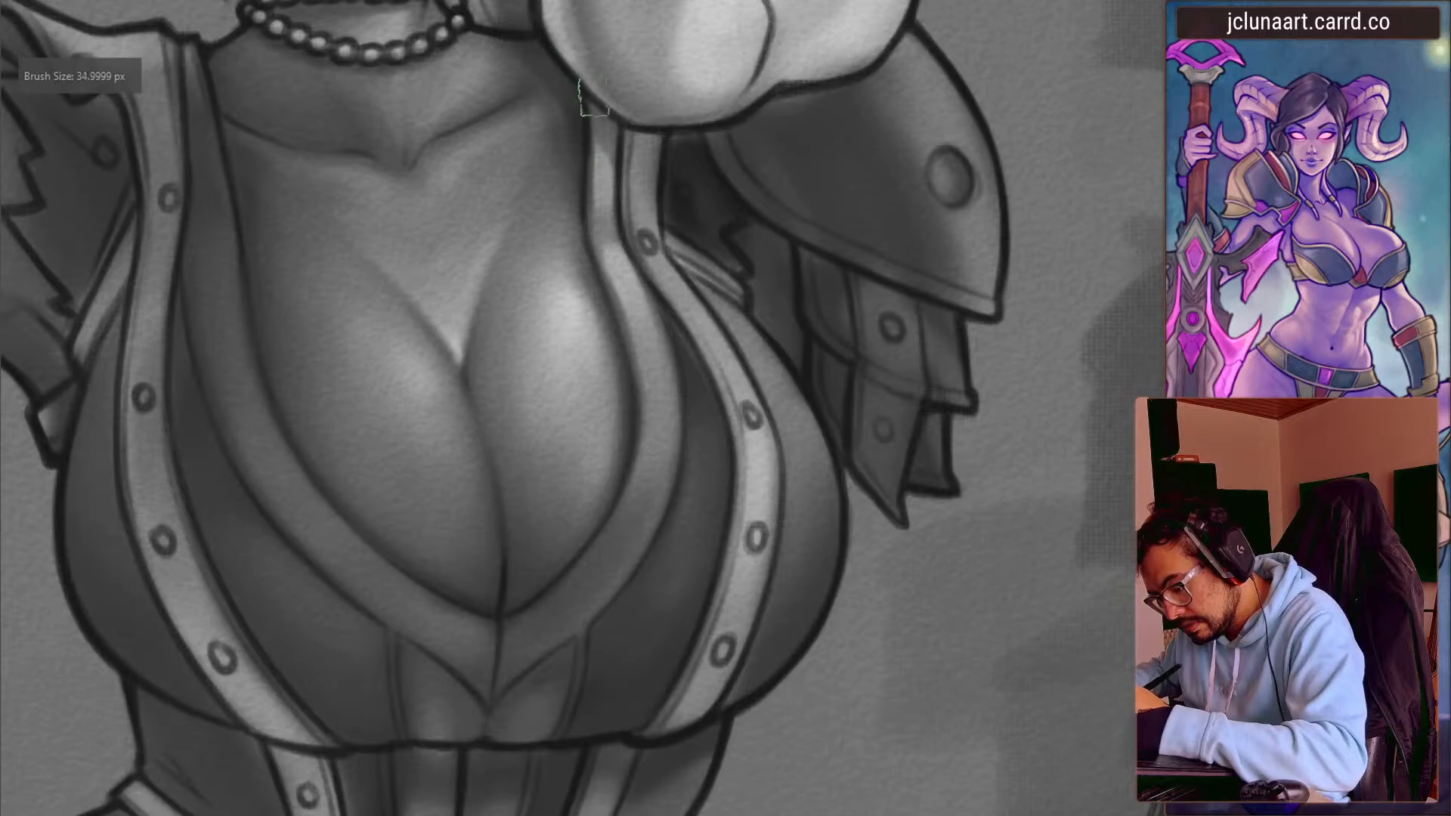
- Shade the pauldron-side neckline trim down to the centre of the vest with sampled tones and a 22 to 35 px brush
{"action": "left_click", "coordinate": [627, 306], "text": "ctrl"}
{"action": "left_click_drag", "start_coordinate": [605, 552], "coordinate": [647, 540]}
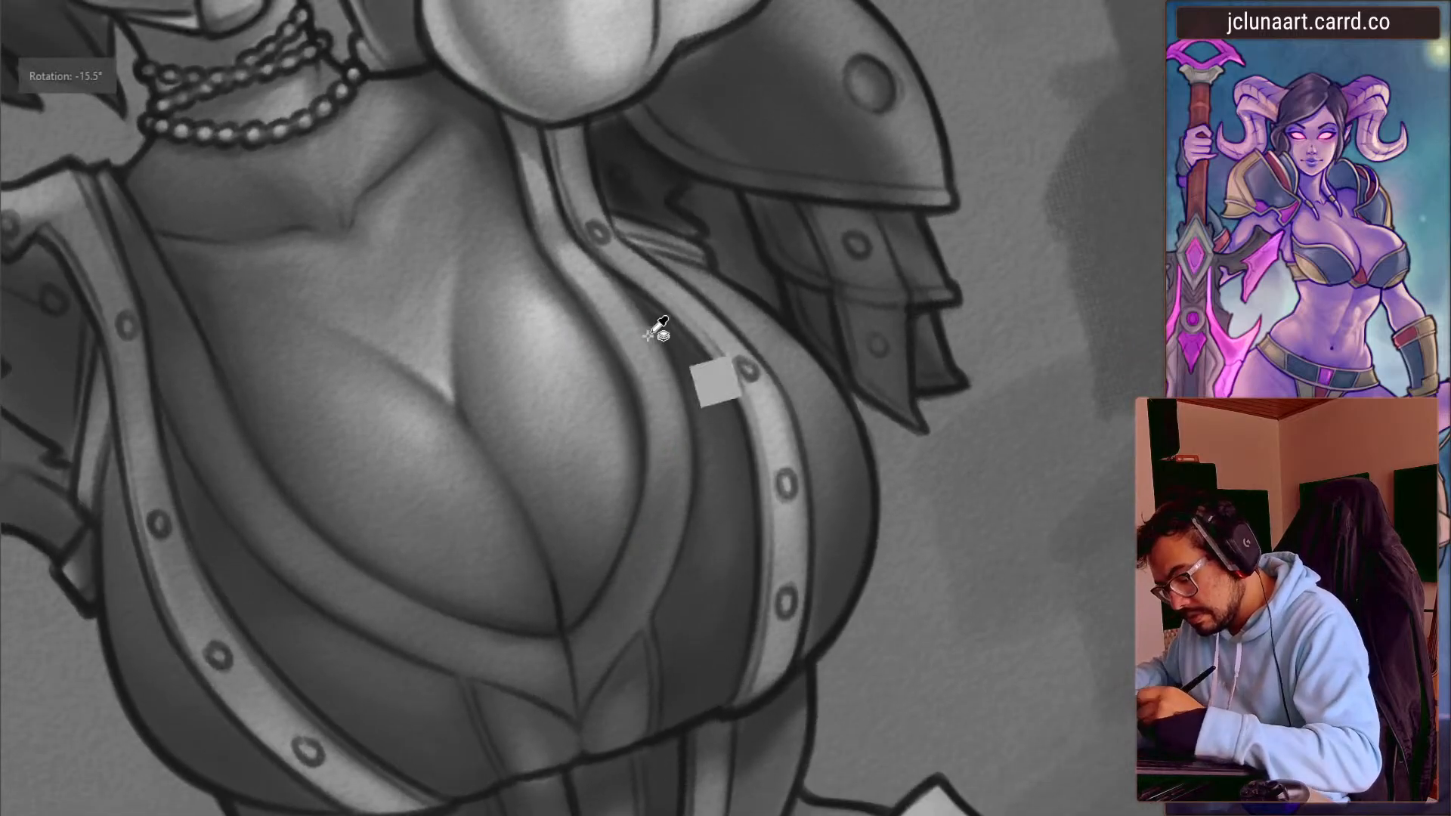
{"action": "key", "text": "bracketright"}
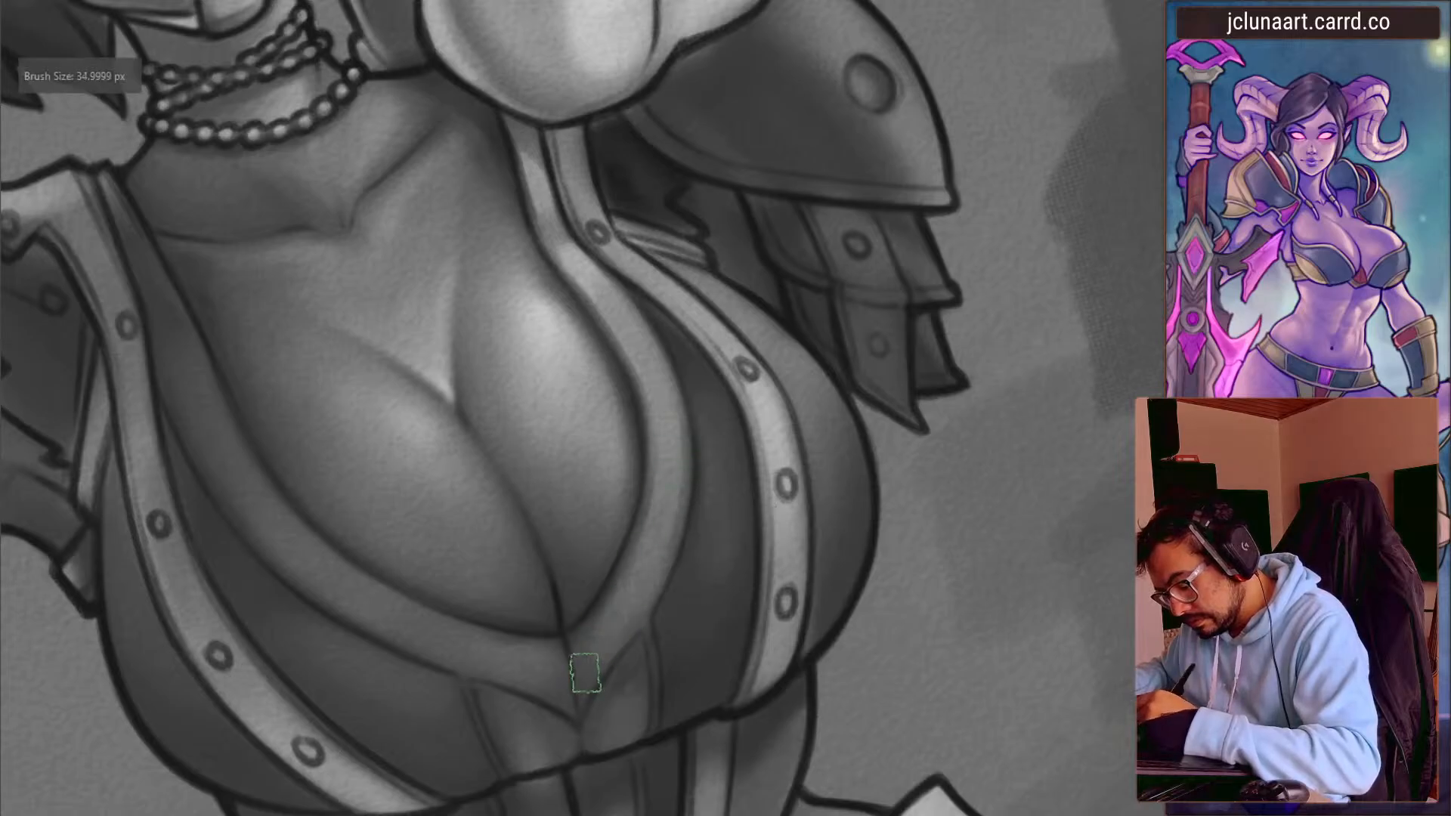
{"action": "key", "text": "bracketleft"}
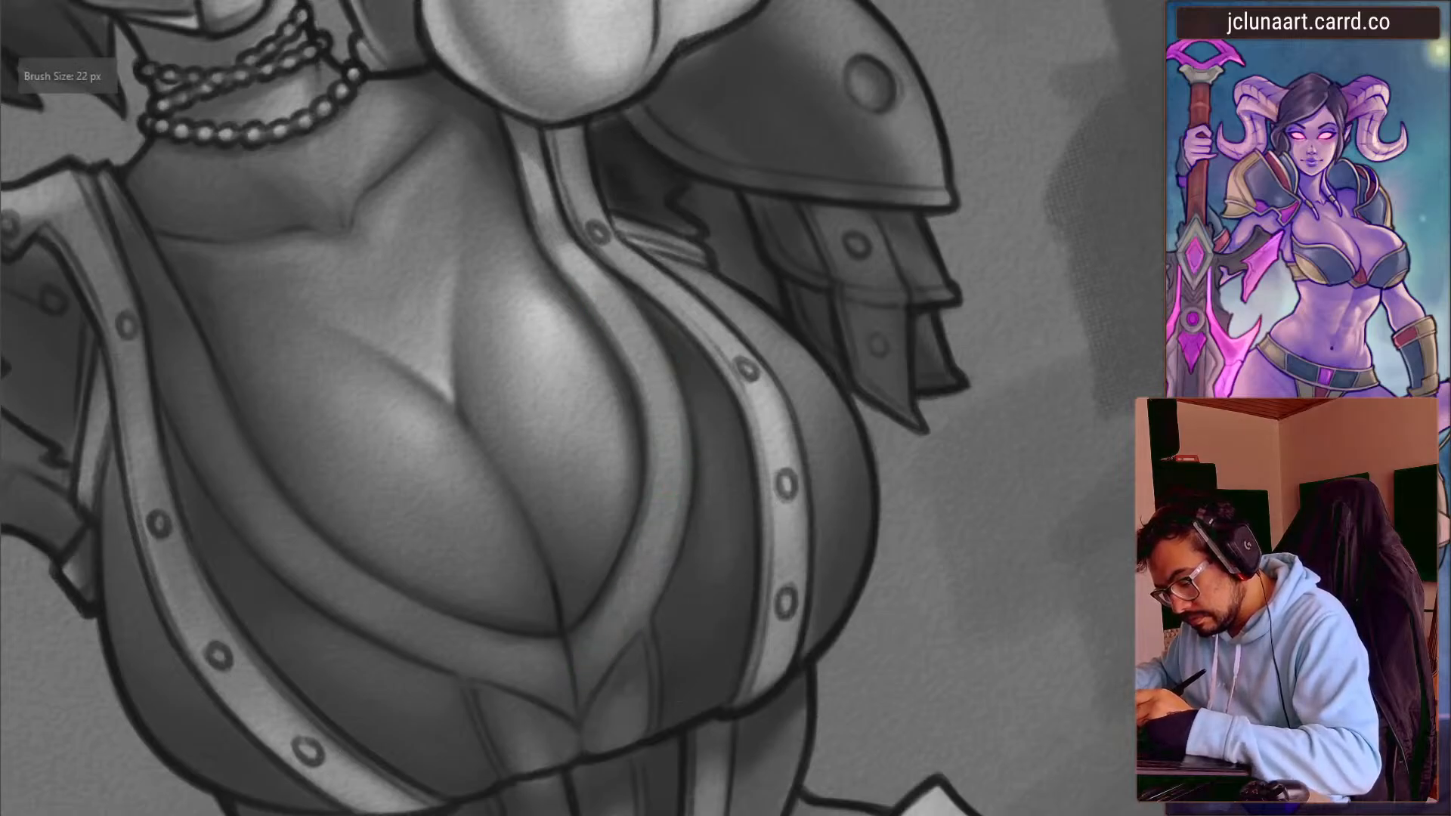
{"action": "key", "text": "bracketleft"}
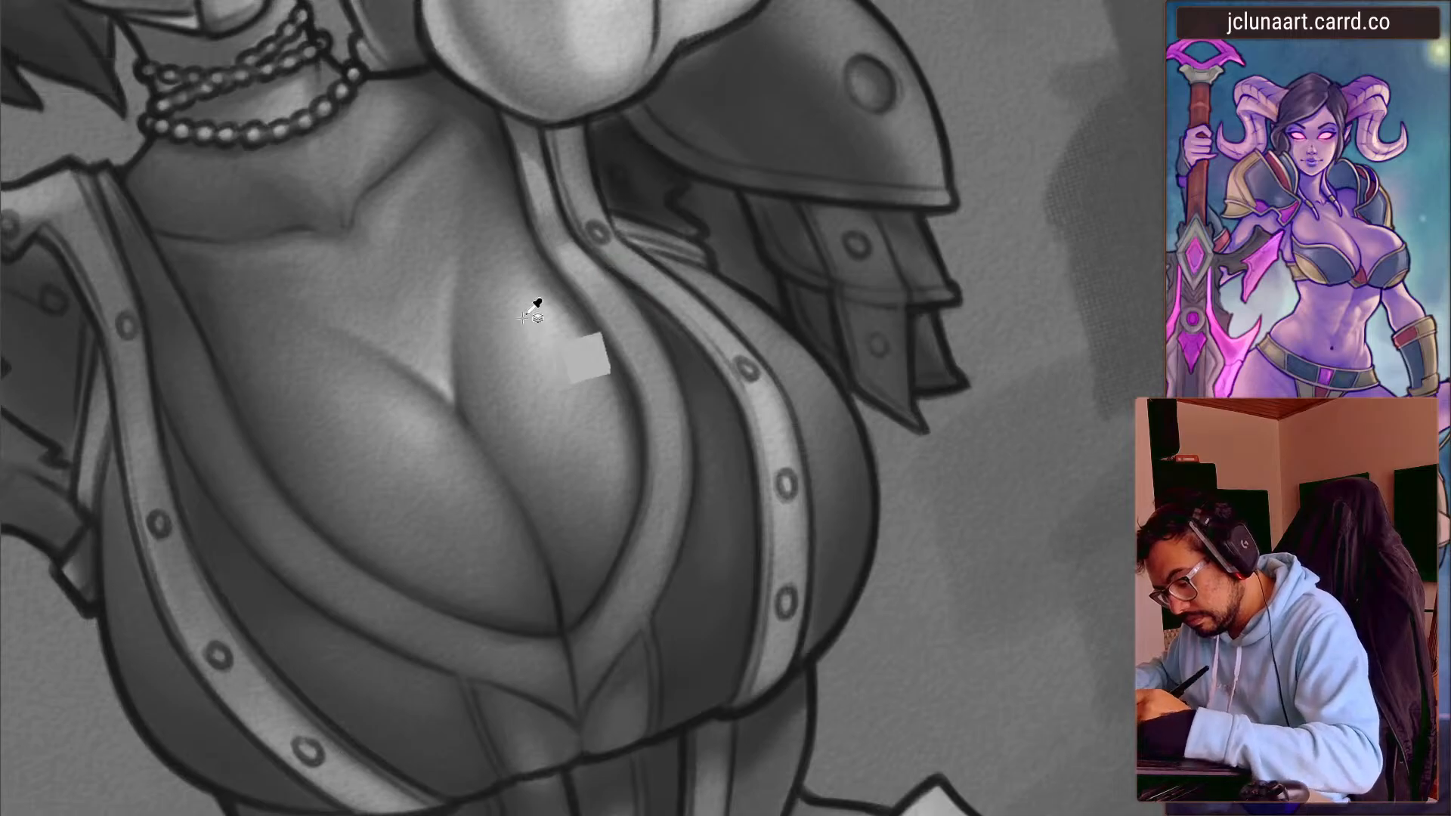
{"action": "key", "text": "bracketright"}
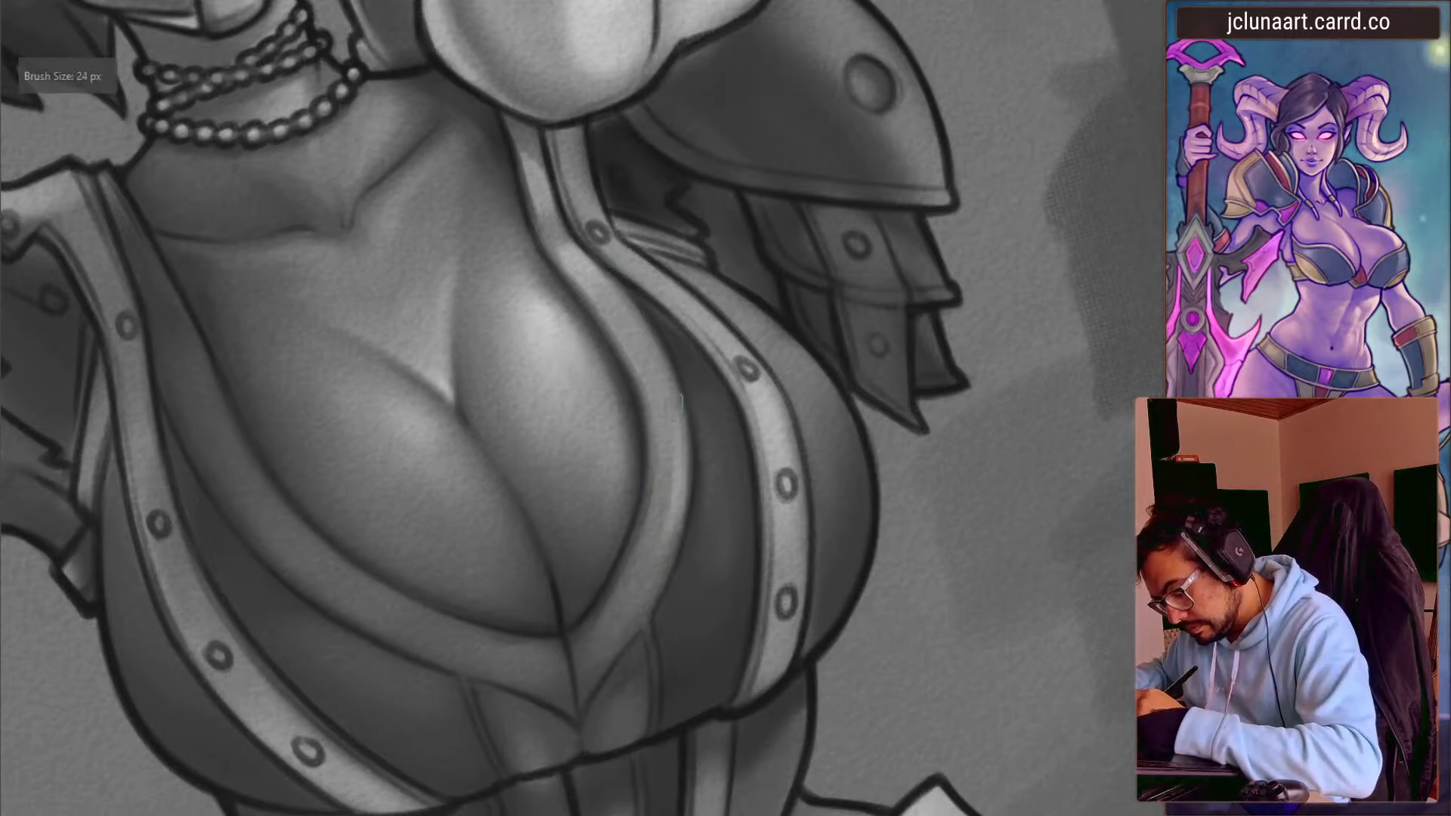
{"action": "key", "text": "bracketright"}
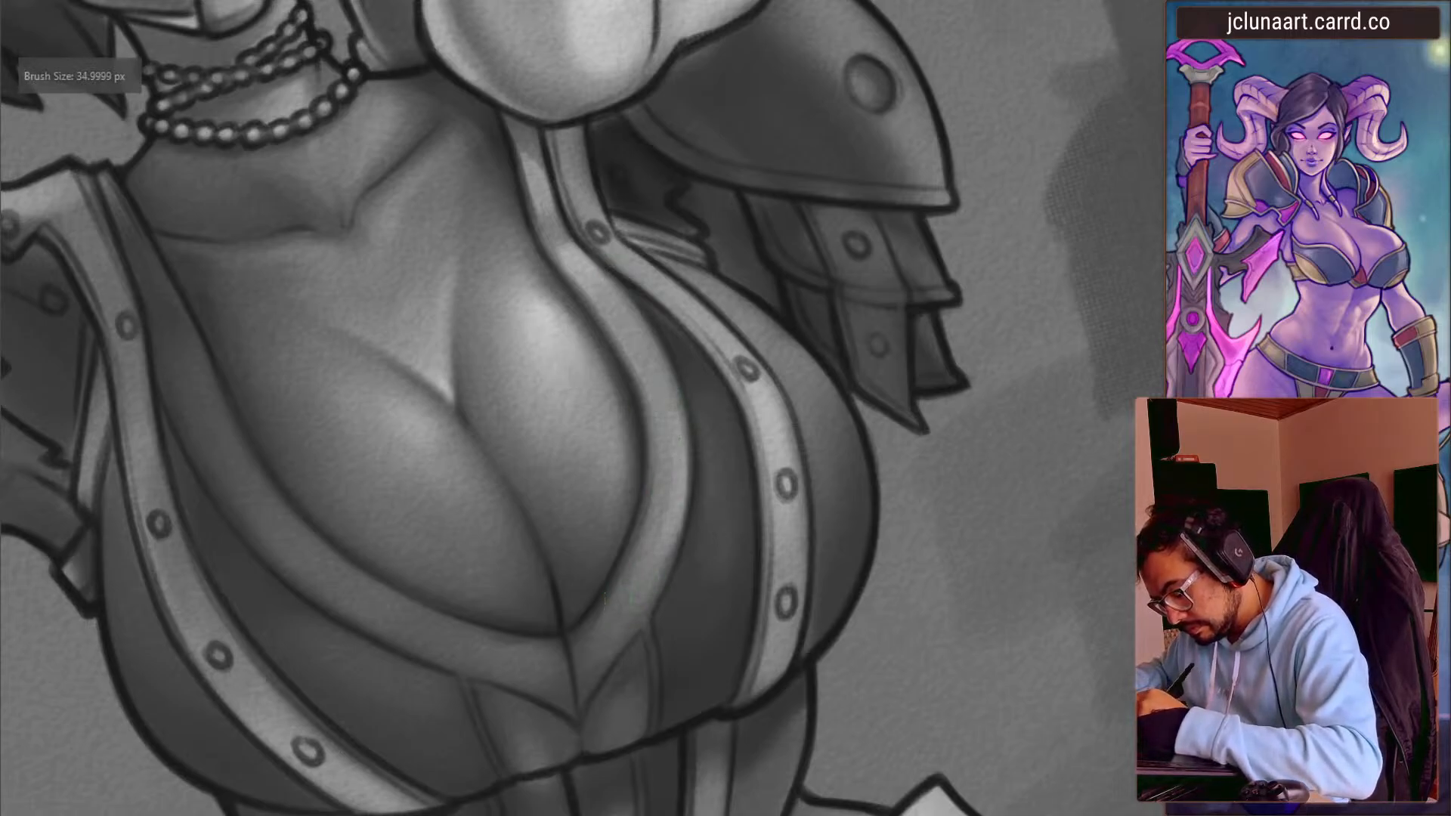
{"action": "key", "text": "bracketleft"}
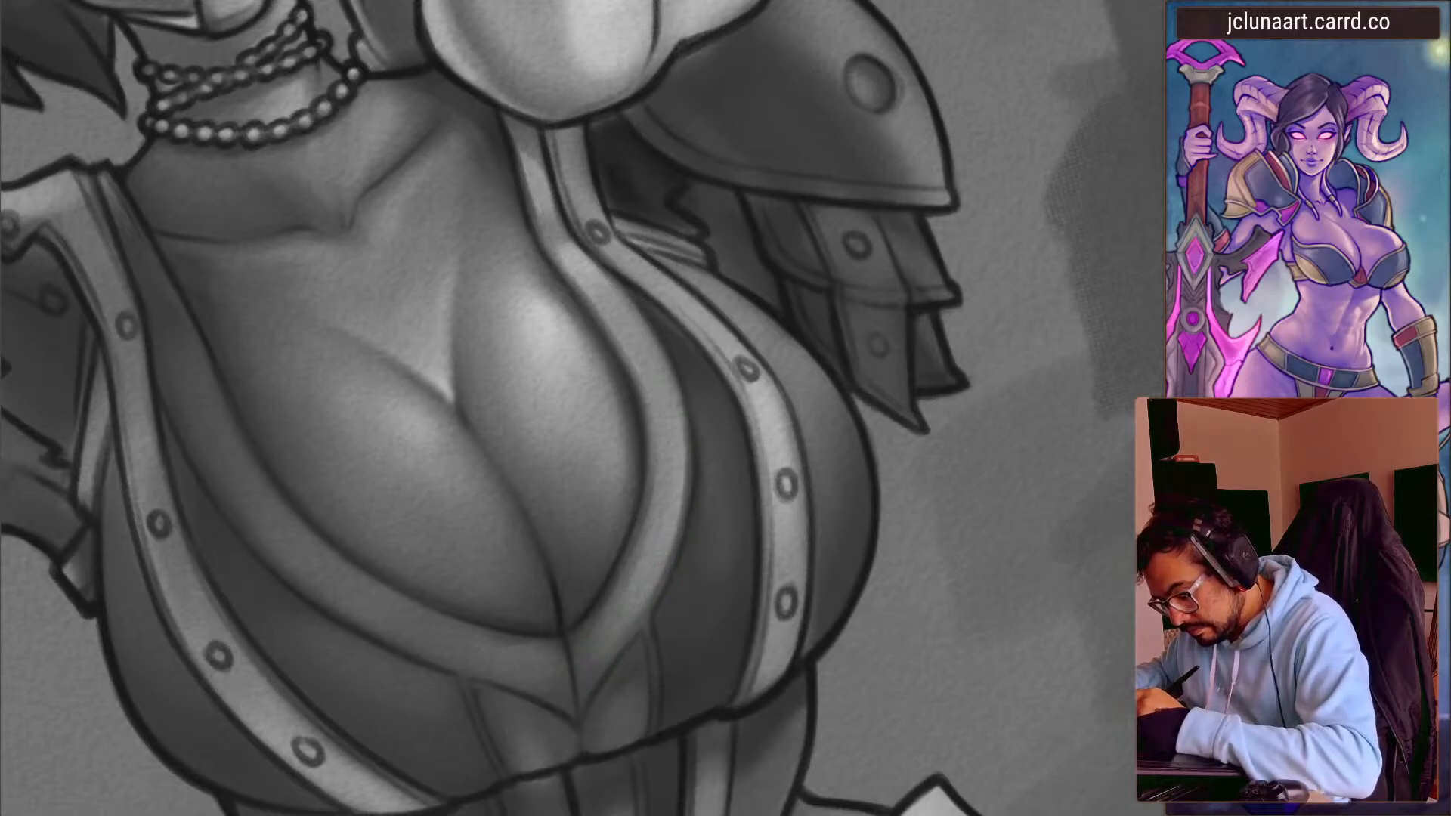
- Blend the lower end of the pauldron-side neckline trim at the vest's central point, enlarging the brush from 38 to 51 px
{"action": "left_click_drag", "start_coordinate": [448, 445], "coordinate": [473, 489]}
{"action": "key", "text": "bracketright"}
{"action": "key", "text": "bracketright"}
{"action": "key", "text": "bracketright"}
{"action": "key", "text": "bracketright"}
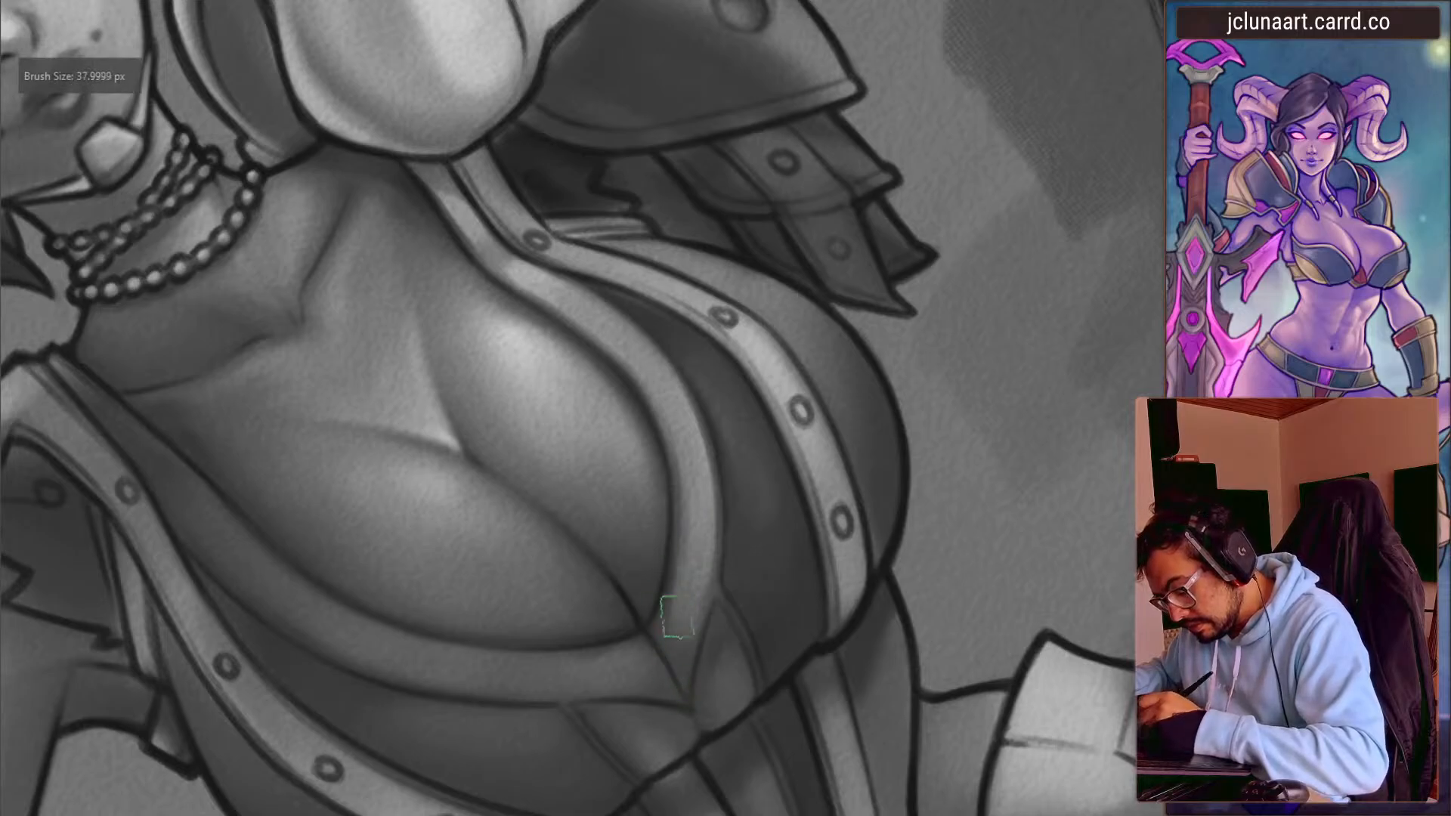
{"action": "key", "text": "bracketright"}
{"action": "key", "text": "bracketright"}
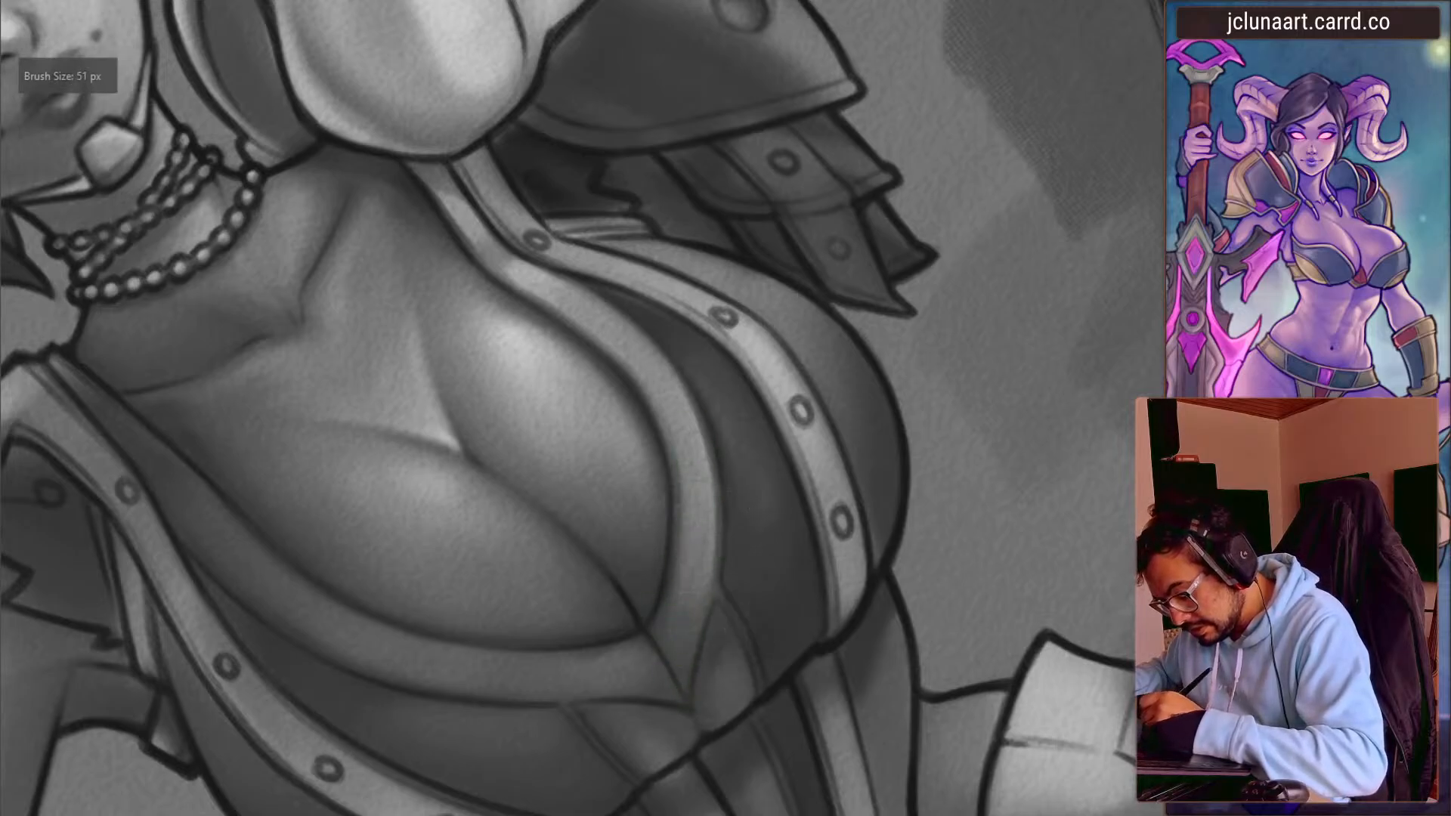
- Mirror the view and lighten the upper part of the neckline trim opposite the pauldron with sampled greys and a brush around 51 px
{"action": "mouse_move", "coordinate": [609, 376]}
{"action": "left_mouse_down"}
{"action": "mouse_move", "coordinate": [239, 343]}
{"action": "mouse_move", "coordinate": [279, 509]}
{"action": "left_mouse_up"}
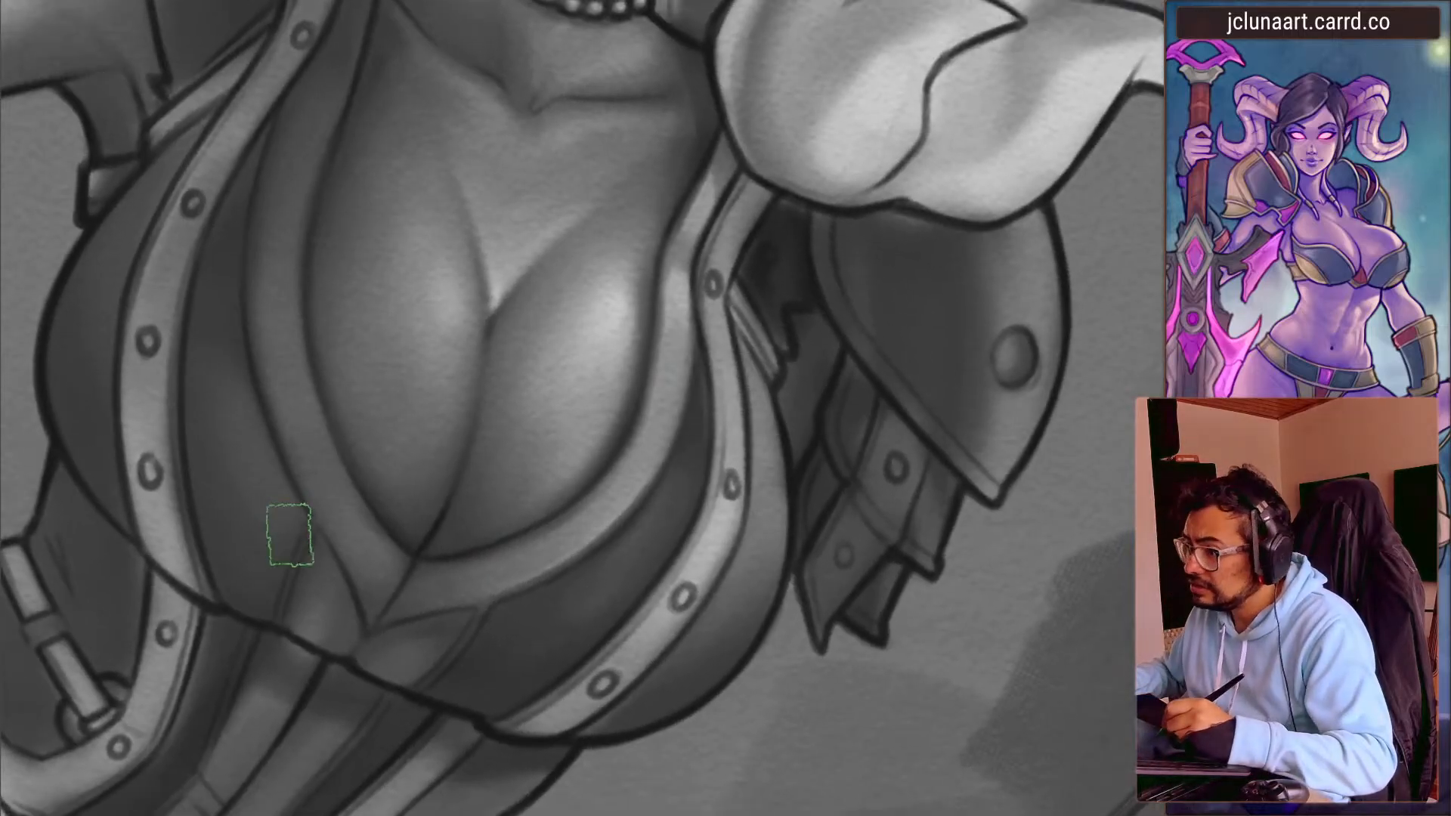
{"action": "key", "text": "m"}
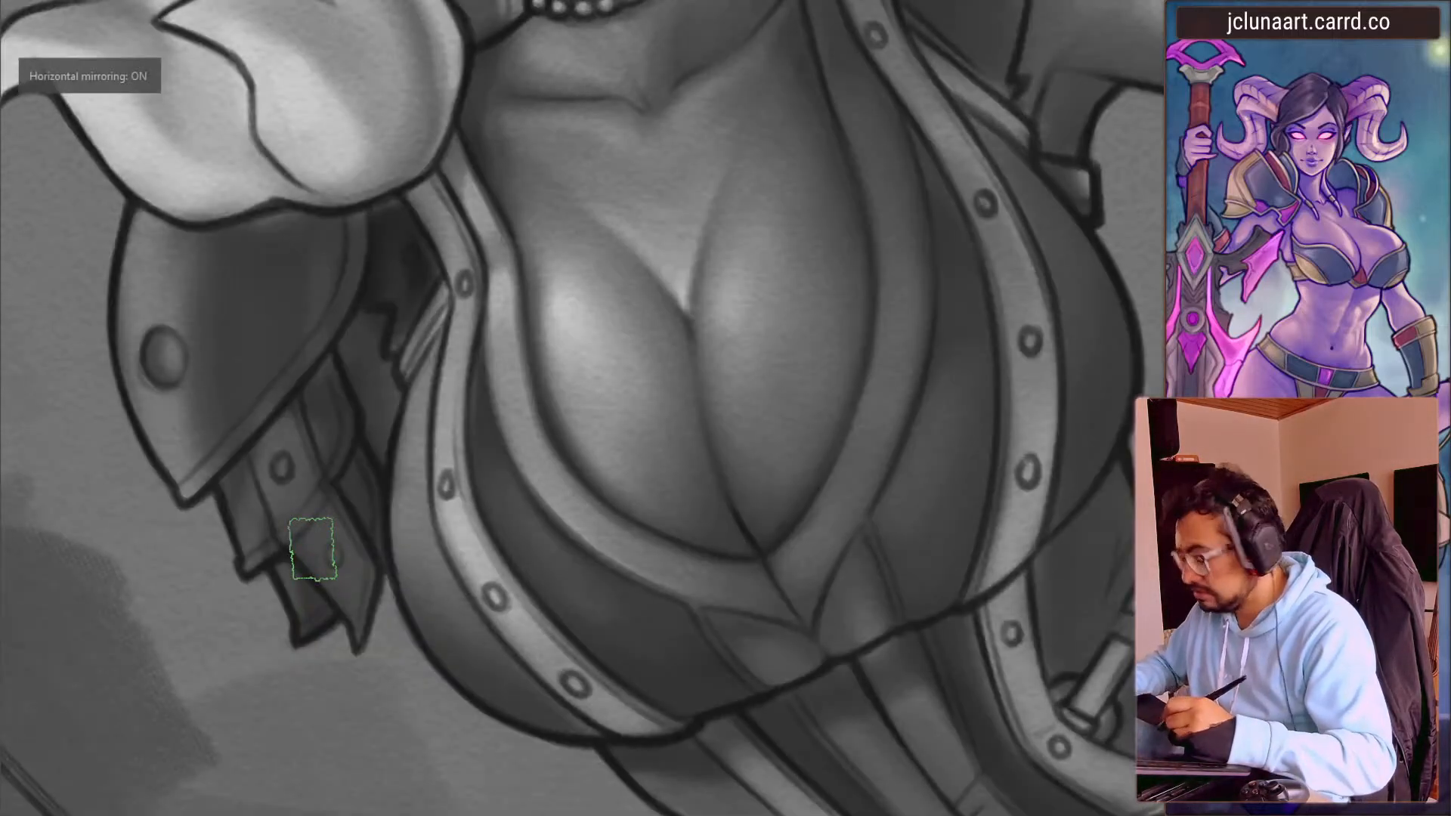
{"action": "key", "text": "bracketleft"}
{"action": "left_click_drag", "start_coordinate": [873, 125], "coordinate": [896, 227]}
{"action": "key", "text": "bracketleft"}
{"action": "left_click", "coordinate": [875, 158], "text": "ctrl"}
{"action": "mouse_move", "coordinate": [885, 177]}
{"action": "left_mouse_down"}
{"action": "mouse_move", "coordinate": [900, 269]}
{"action": "mouse_move", "coordinate": [852, 91]}
{"action": "mouse_move", "coordinate": [897, 215]}
{"action": "mouse_move", "coordinate": [887, 180]}
{"action": "mouse_move", "coordinate": [898, 346]}
{"action": "left_mouse_up"}
{"action": "key", "text": "bracketright"}
{"action": "left_click", "coordinate": [887, 186], "text": "ctrl"}
{"action": "key", "text": "bracketright"}
{"action": "left_click", "coordinate": [879, 159], "text": "ctrl"}
{"action": "key", "text": "bracketleft"}
{"action": "left_click_drag", "start_coordinate": [850, 99], "coordinate": [906, 261]}
{"action": "key", "text": "bracketright"}
{"action": "key", "text": "bracketright"}
{"action": "mouse_move", "coordinate": [887, 372]}
{"action": "left_mouse_down"}
{"action": "mouse_move", "coordinate": [849, 89]}
{"action": "mouse_move", "coordinate": [861, 114]}
{"action": "left_mouse_up"}
{"action": "key", "text": "bracketleft"}
{"action": "key", "text": "bracketleft"}
{"action": "key", "text": "bracketleft"}
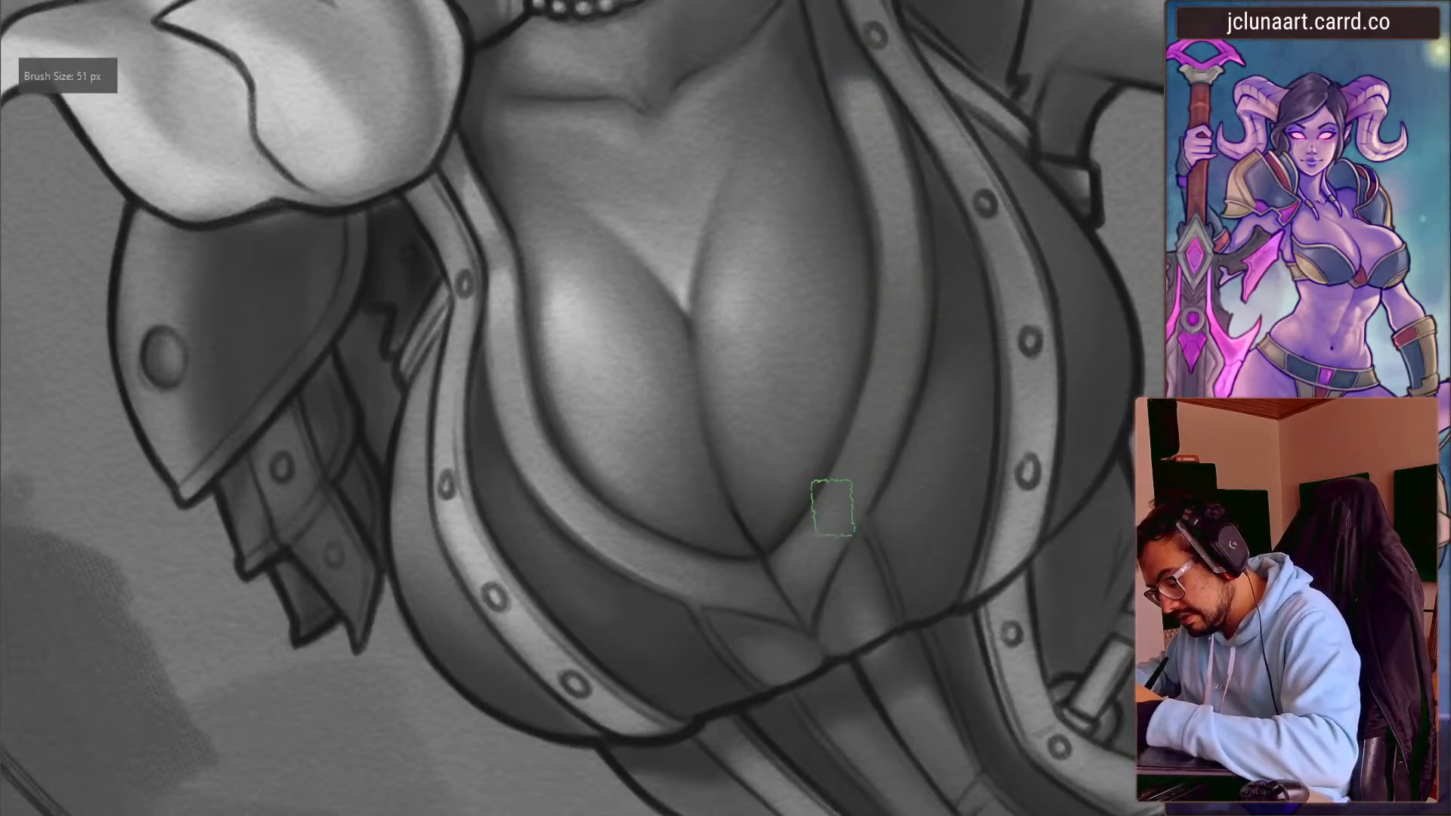
- Lighten the lower part of the trim opposite the pauldron toward the central point with sampled tones and a 44 to 47 px brush
{"action": "key", "text": "bracketleft"}
{"action": "left_click", "coordinate": [844, 495], "text": "ctrl"}
{"action": "key", "text": "bracketright"}
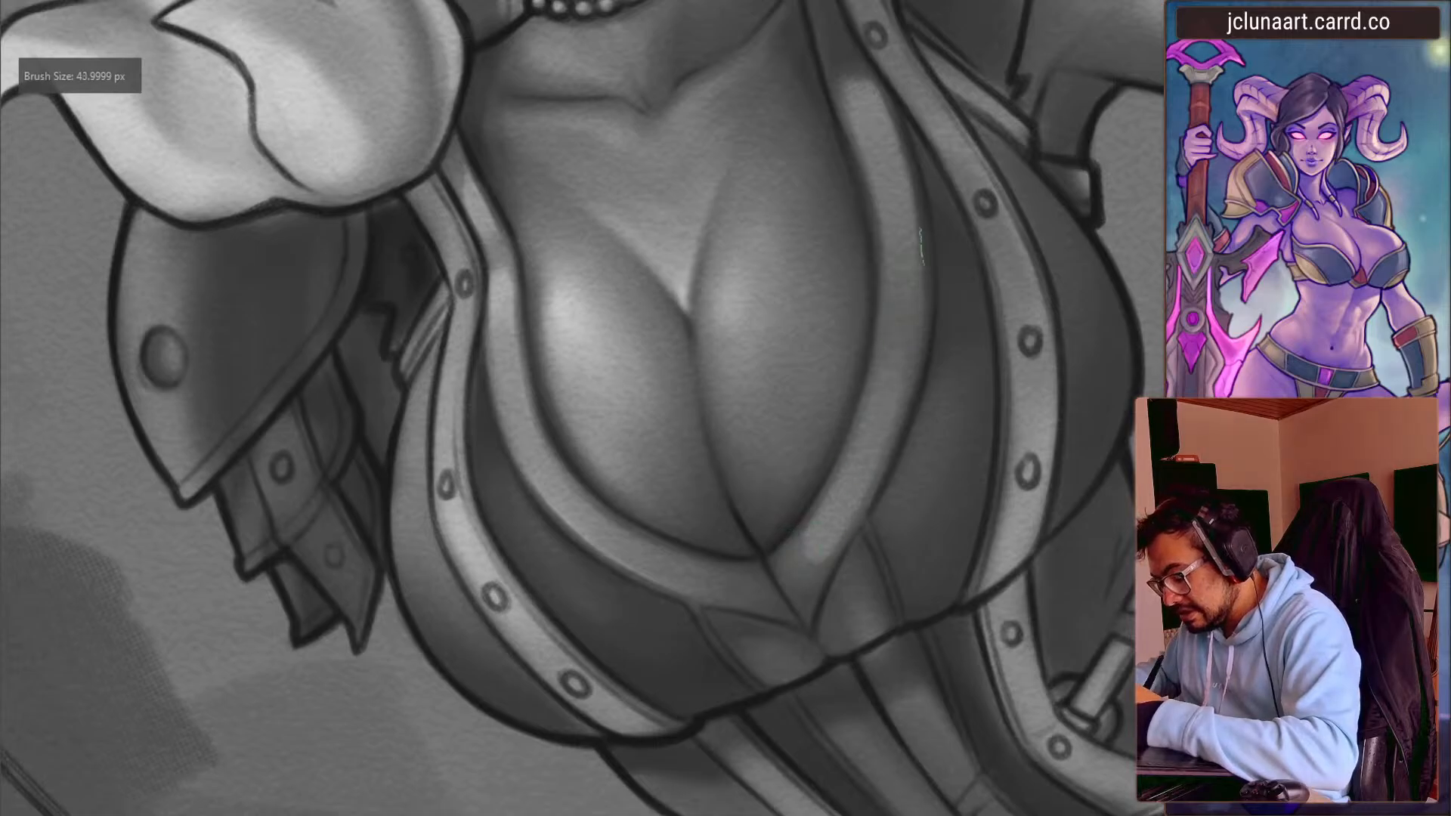
{"action": "left_click", "coordinate": [829, 528], "text": "ctrl"}
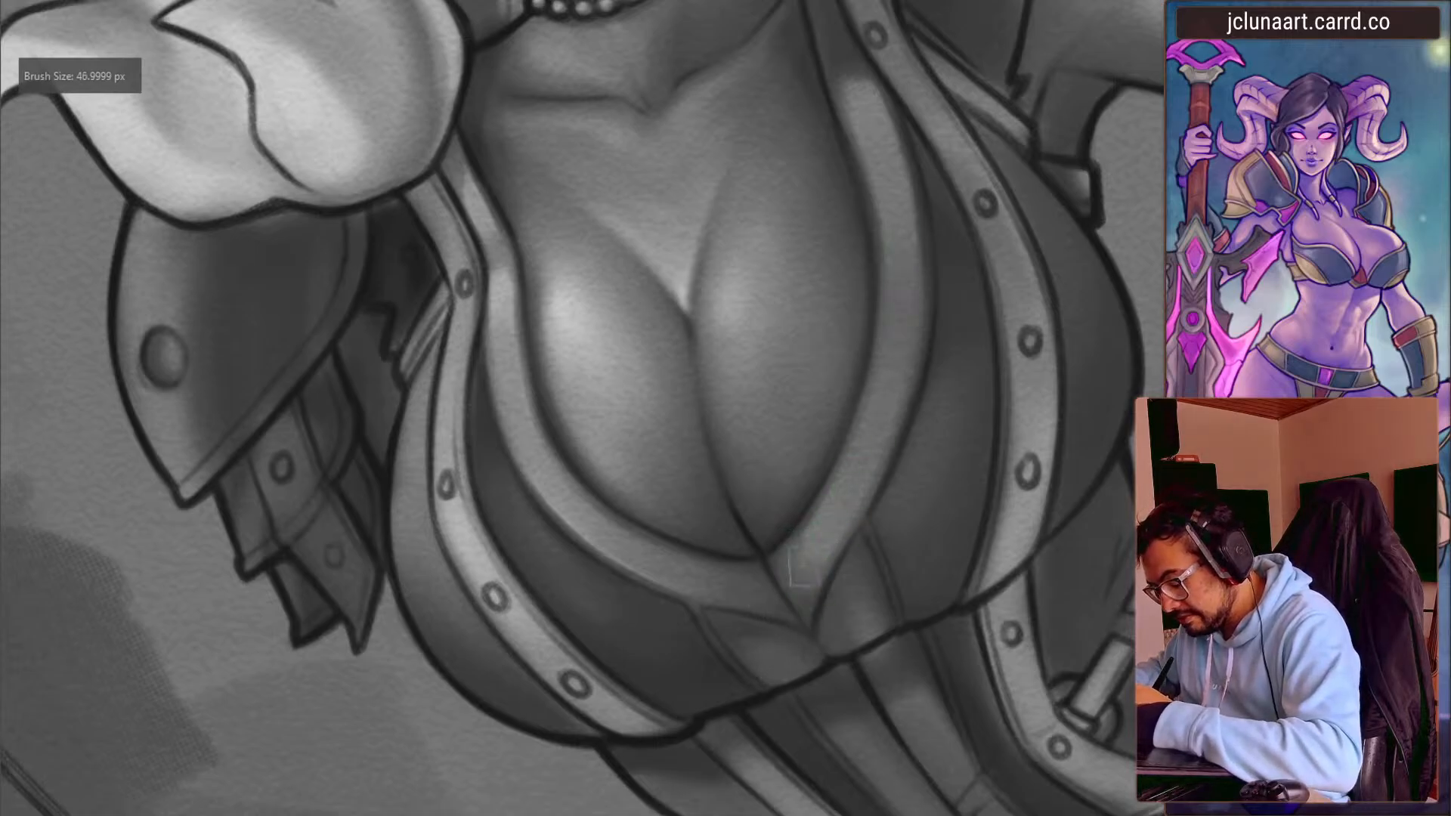
- Clean up the neckline trim around the vest's central point with a sampled tone and a 14 px brush
{"action": "mouse_move", "coordinate": [791, 577]}
{"action": "left_mouse_down"}
{"action": "mouse_move", "coordinate": [450, 639]}
{"action": "mouse_move", "coordinate": [247, 330]}
{"action": "mouse_move", "coordinate": [529, 337]}
{"action": "mouse_move", "coordinate": [503, 289]}
{"action": "left_mouse_up"}
{"action": "left_click", "coordinate": [534, 337], "text": "ctrl"}
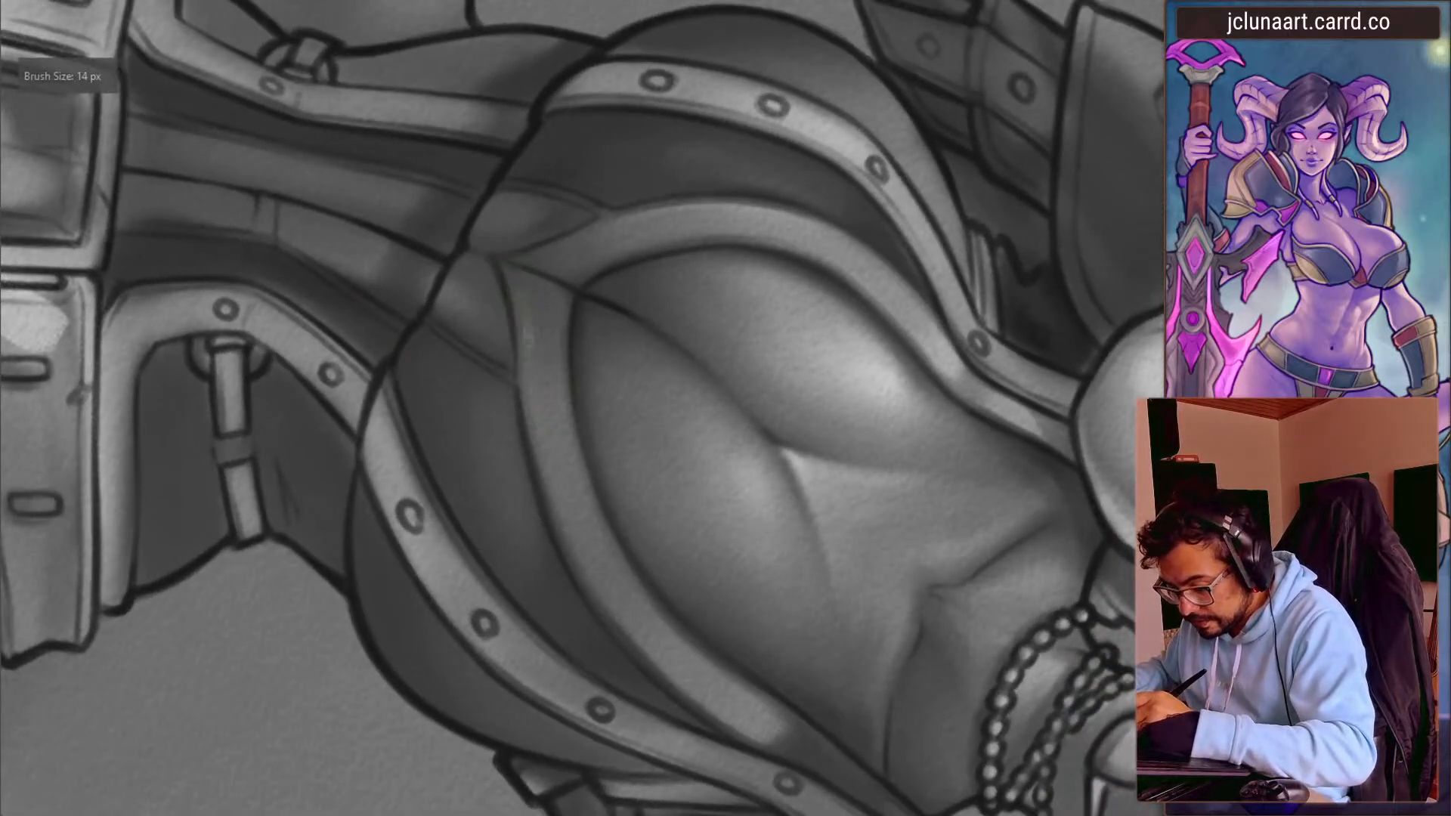
{"action": "mouse_move", "coordinate": [453, 454]}
{"action": "left_mouse_down"}
{"action": "mouse_move", "coordinate": [308, 340]}
{"action": "mouse_move", "coordinate": [656, 473]}
{"action": "mouse_move", "coordinate": [648, 485]}
{"action": "mouse_move", "coordinate": [652, 463]}
{"action": "left_mouse_up"}
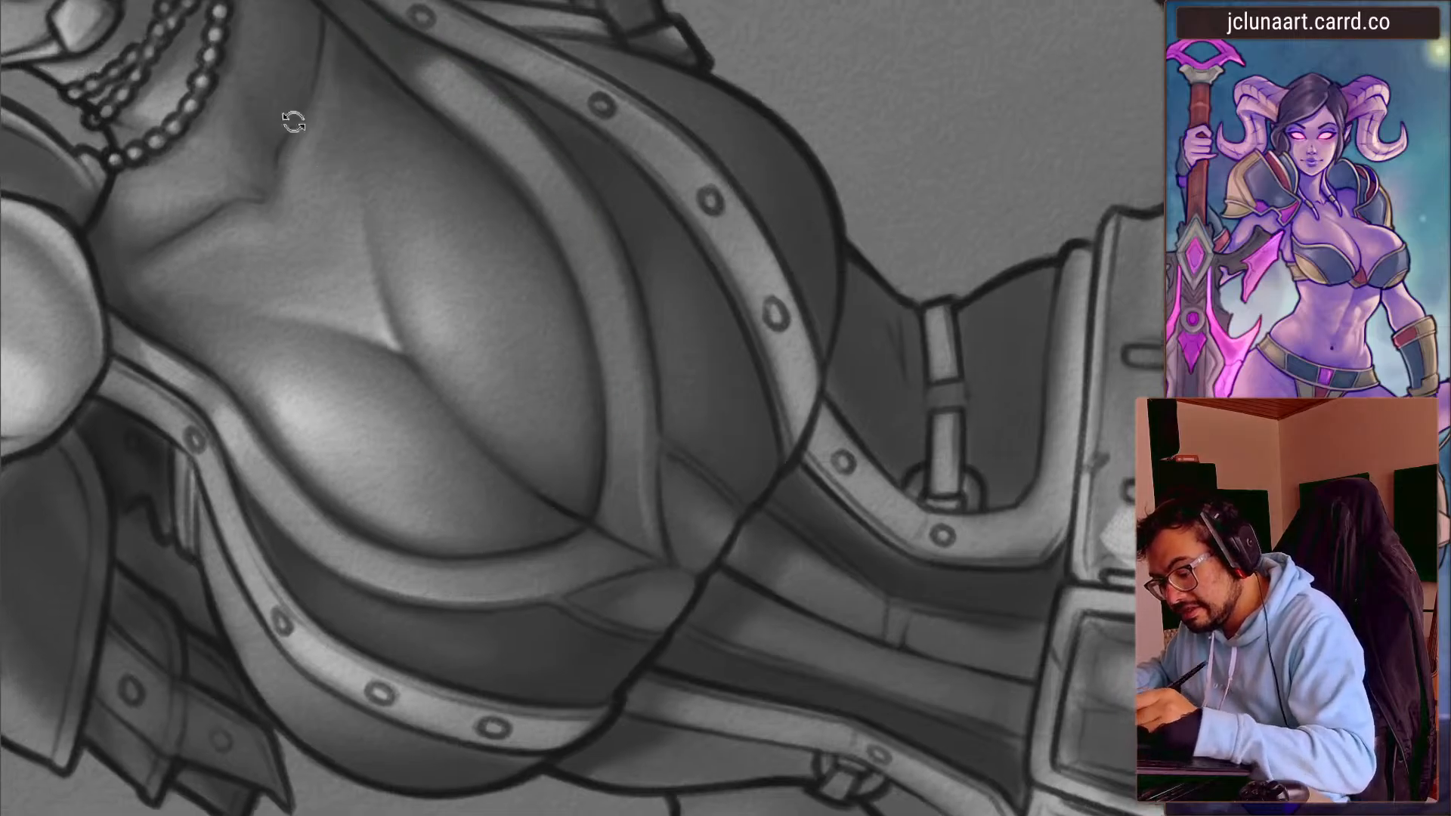
- Blend the upper end of the neckline trim opposite the pauldron with a sampled grey and a 51 px brush
{"action": "left_click_drag", "start_coordinate": [288, 152], "coordinate": [420, 106]}
{"action": "left_click_drag", "start_coordinate": [420, 121], "coordinate": [508, 230]}
{"action": "left_click_drag", "start_coordinate": [281, 217], "coordinate": [363, 184]}
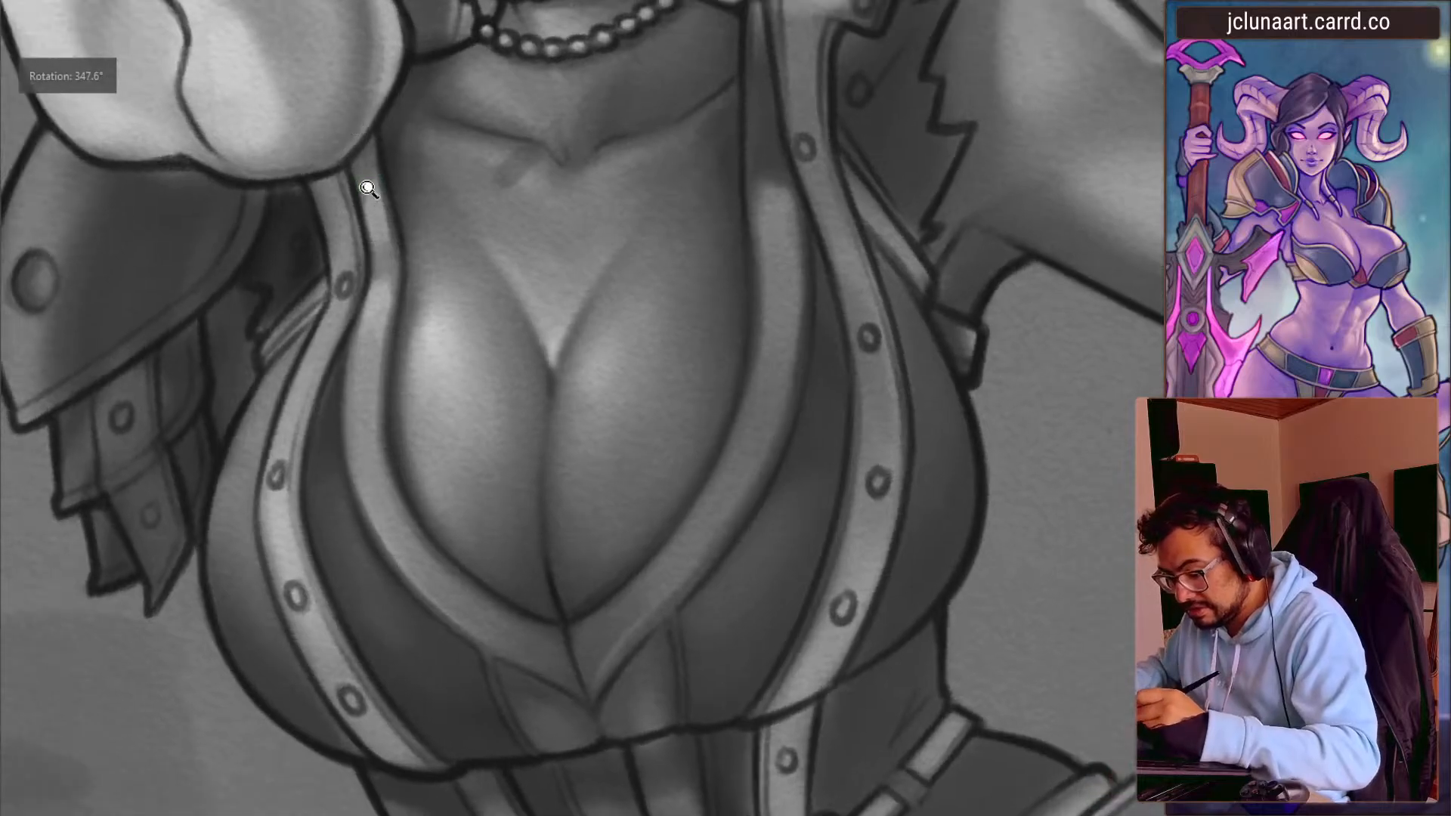
{"action": "left_click_drag", "start_coordinate": [722, 209], "coordinate": [665, 334]}
{"action": "mouse_move", "coordinate": [696, 201]}
{"action": "left_mouse_down"}
{"action": "mouse_move", "coordinate": [713, 195]}
{"action": "mouse_move", "coordinate": [703, 174]}
{"action": "left_mouse_up"}
{"action": "left_click", "coordinate": [722, 344], "text": "ctrl"}
{"action": "left_click_drag", "start_coordinate": [711, 306], "coordinate": [711, 275]}
{"action": "key", "text": "bracketright"}
{"action": "key", "text": "bracketright"}
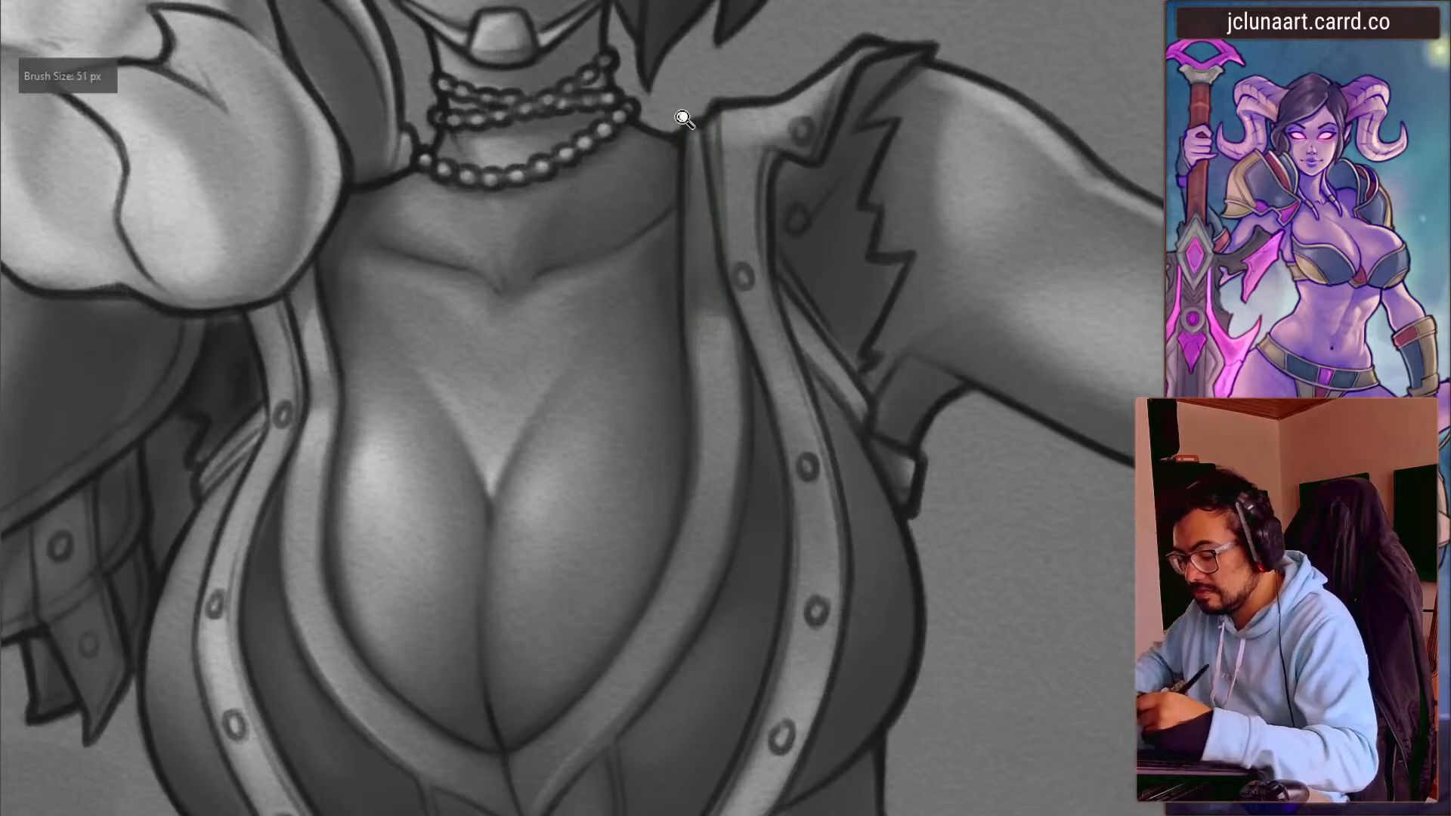
- Mirror the view and refine the trim's tone near the shoulder strap with sampled greys, reducing the brush from 44 to 15 px
{"action": "key", "text": "m"}
{"action": "left_click_drag", "start_coordinate": [356, 563], "coordinate": [307, 604]}
{"action": "left_click_drag", "start_coordinate": [292, 551], "coordinate": [363, 546]}
{"action": "left_click_drag", "start_coordinate": [363, 545], "coordinate": [393, 470]}
{"action": "key", "text": "bracketleft"}
{"action": "key", "text": "bracketright"}
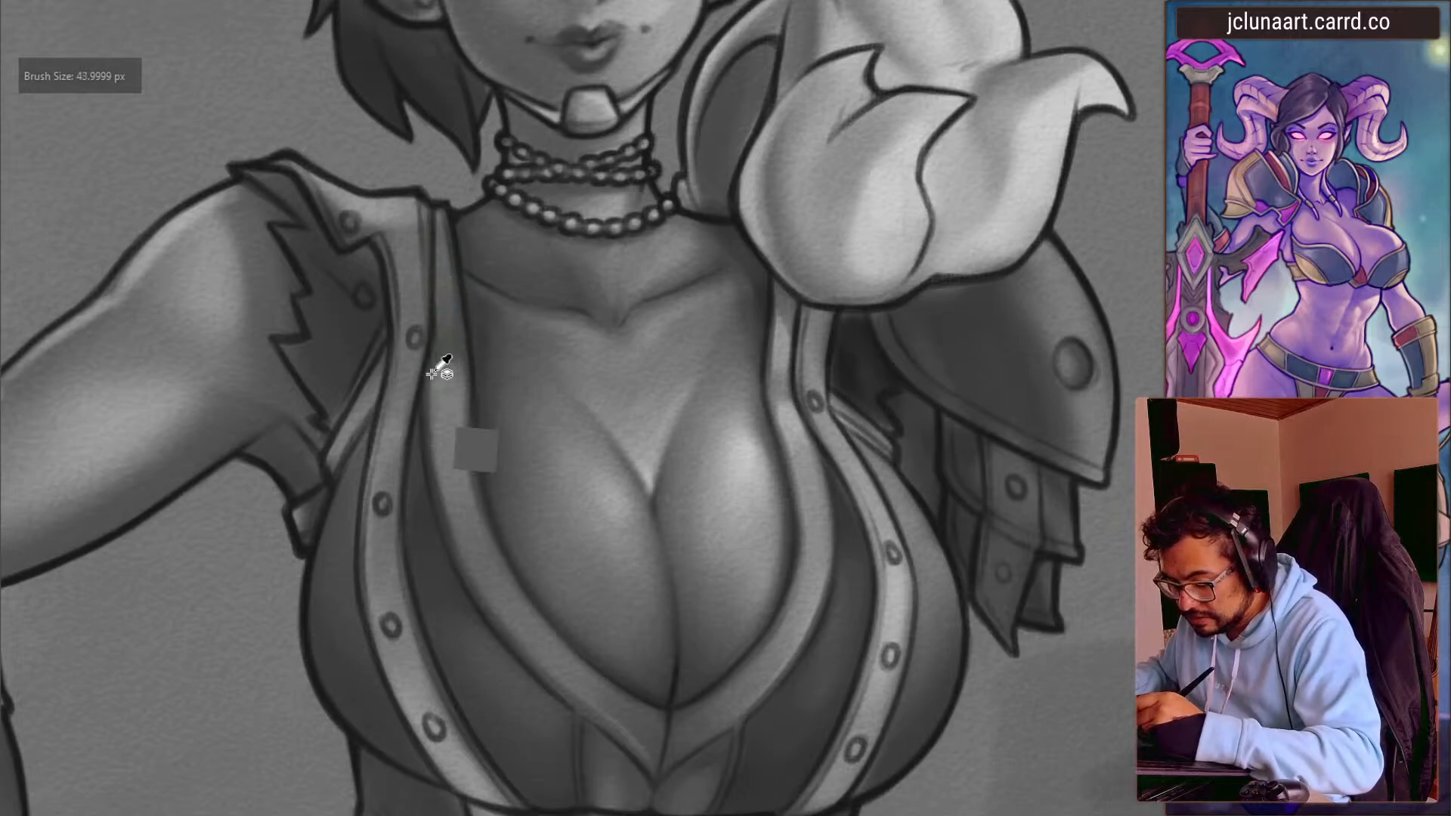
{"action": "key", "text": "bracketleft"}
{"action": "key", "text": "bracketleft"}
{"action": "key", "text": "bracketleft"}
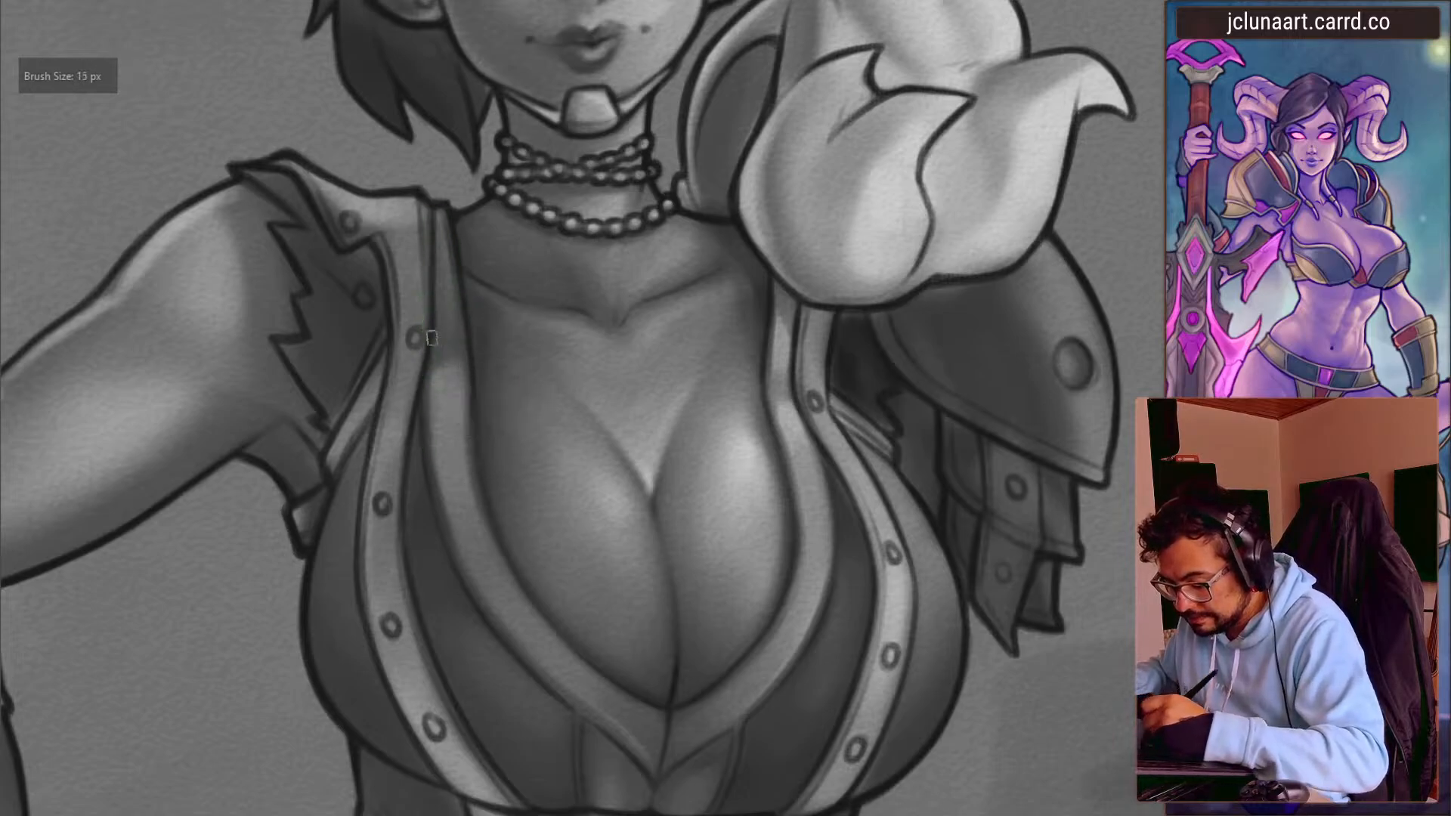
{"action": "left_click_drag", "start_coordinate": [321, 521], "coordinate": [365, 594]}
{"action": "left_click_drag", "start_coordinate": [340, 484], "coordinate": [279, 316]}
{"action": "left_click_drag", "start_coordinate": [306, 493], "coordinate": [292, 440]}
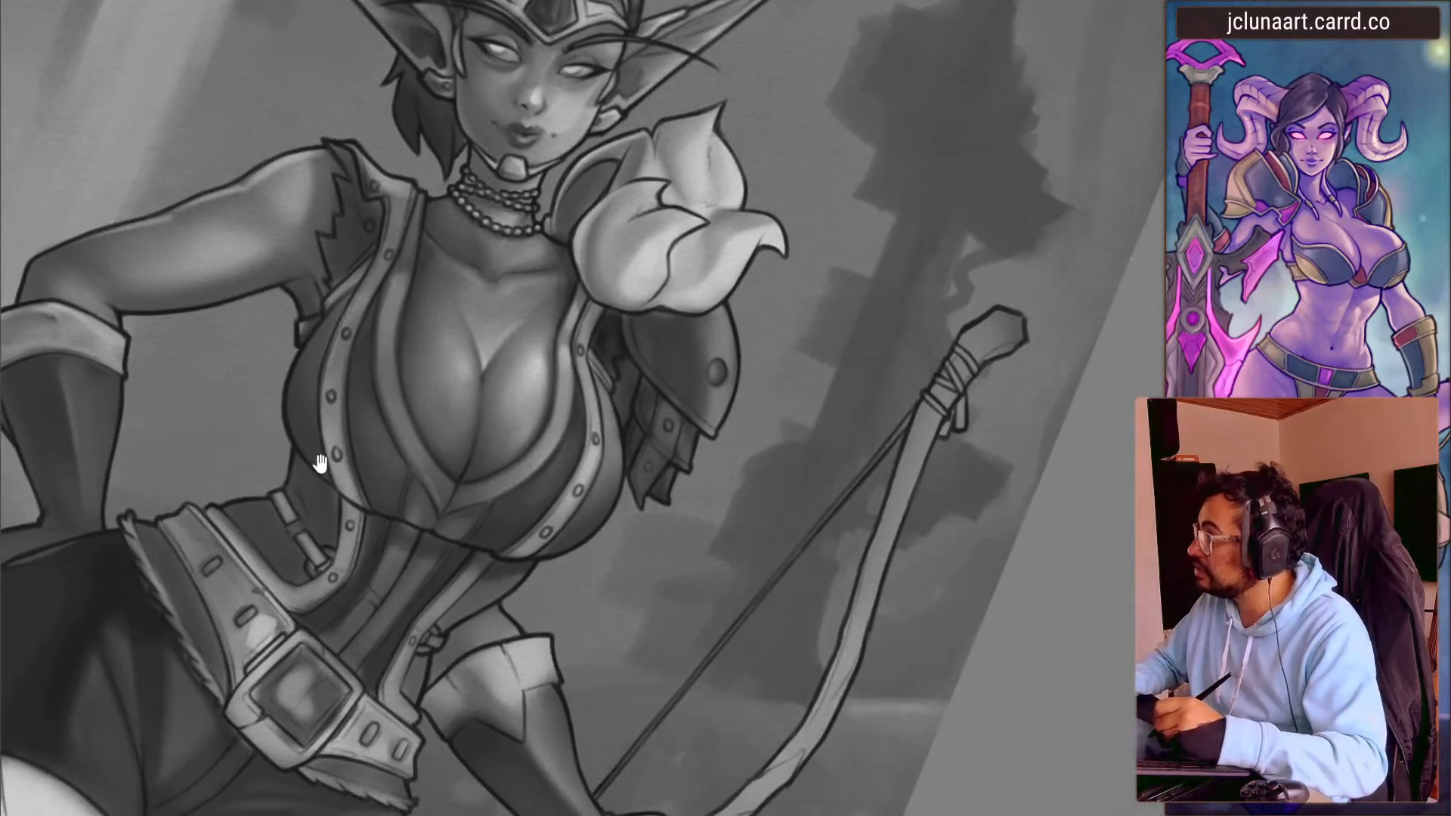
- Paint thin lighter edges along the seams of the vest's central panel below the neckline with a 15 to 16 px brush
{"action": "left_click_drag", "start_coordinate": [340, 353], "coordinate": [349, 466]}
{"action": "left_click_drag", "start_coordinate": [482, 540], "coordinate": [541, 337]}
{"action": "left_click", "coordinate": [641, 320], "text": "ctrl"}
{"action": "key", "text": "bracketleft"}
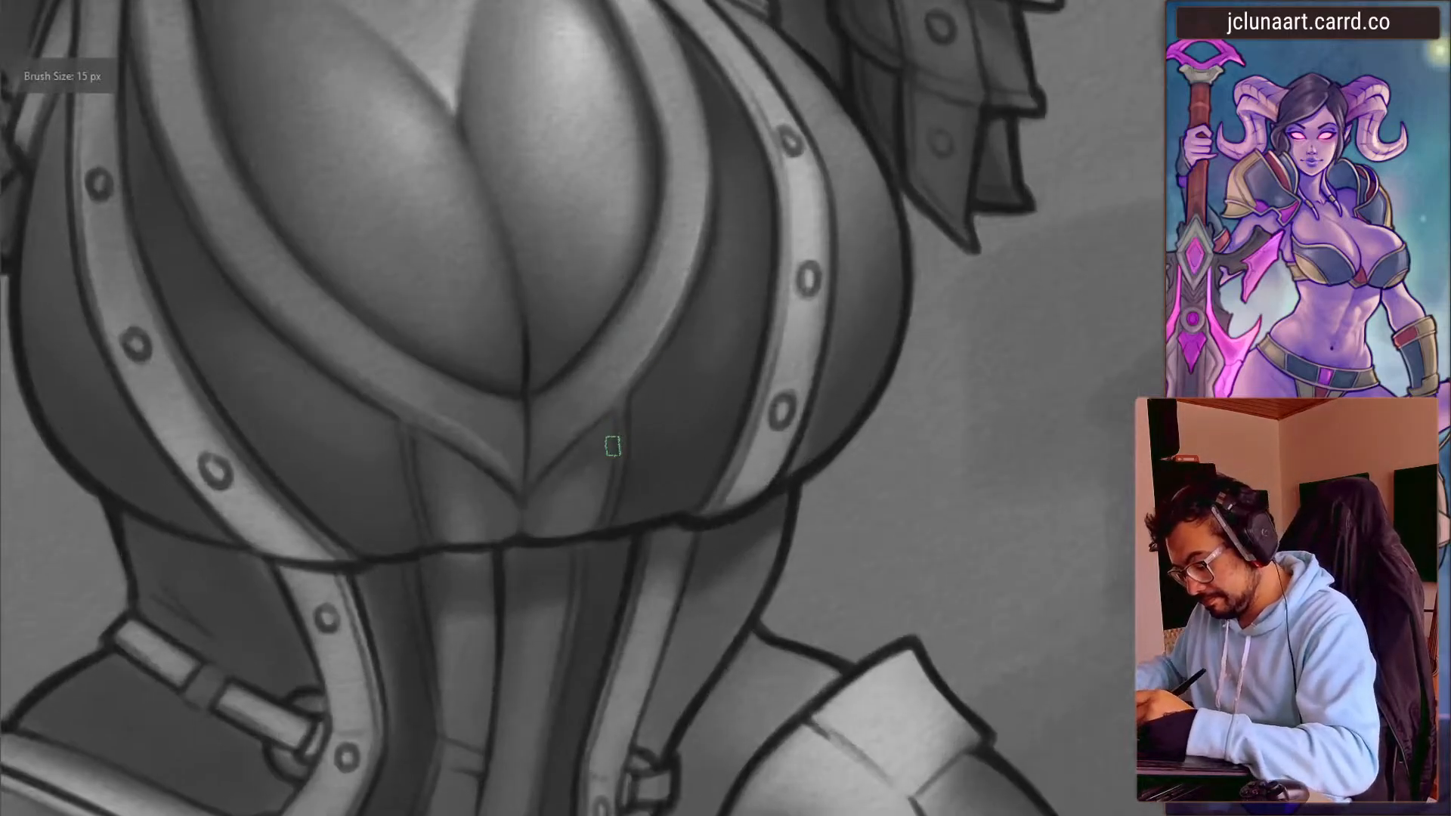
{"action": "key", "text": "bracketright"}
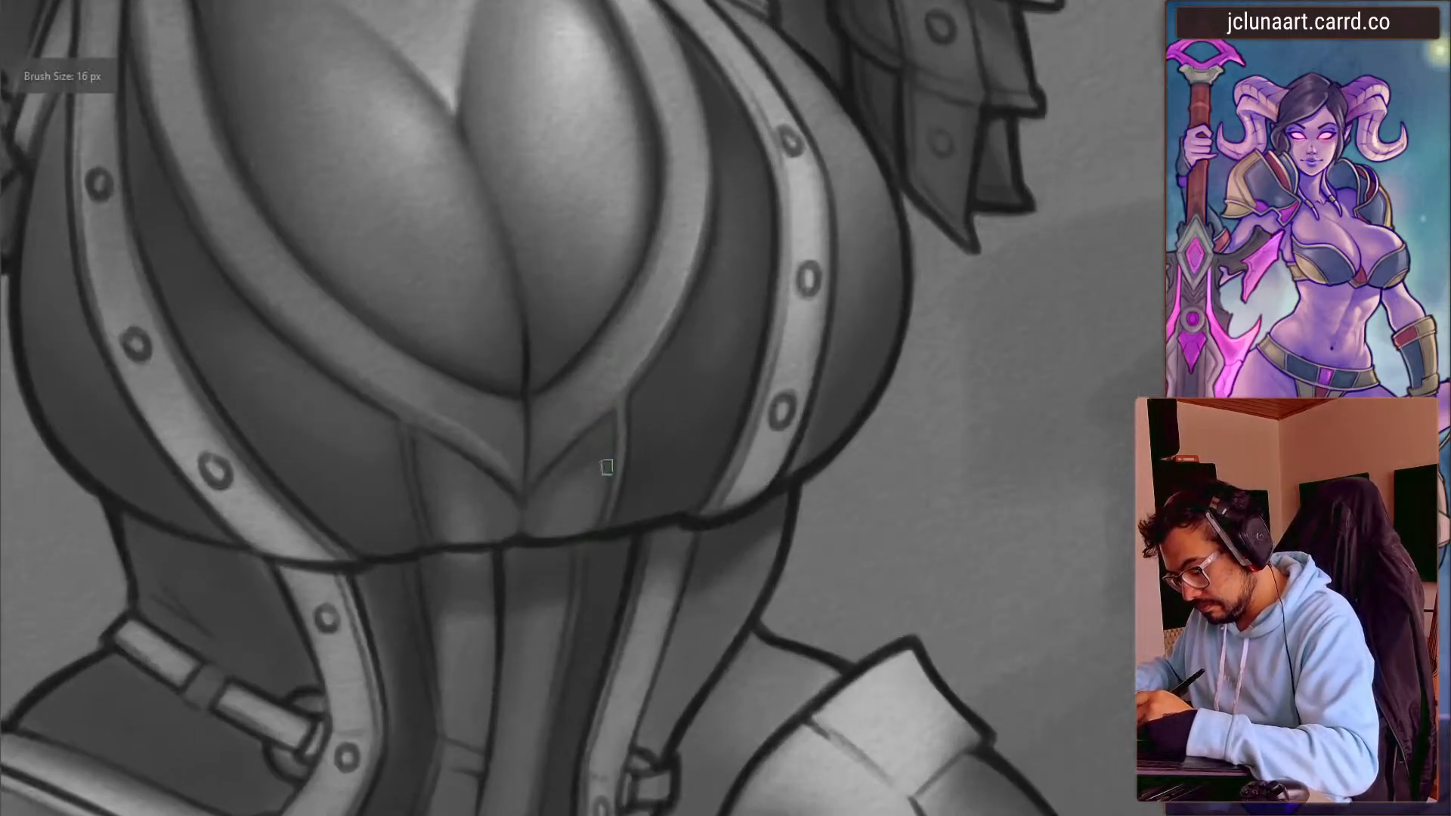
{"action": "mouse_move", "coordinate": [414, 430]}
{"action": "left_mouse_down"}
{"action": "mouse_move", "coordinate": [383, 478]}
{"action": "mouse_move", "coordinate": [409, 481]}
{"action": "left_mouse_up"}
{"action": "left_click", "coordinate": [399, 392], "text": "ctrl"}
{"action": "key", "text": "bracketleft"}
{"action": "key", "text": "bracketleft"}
{"action": "left_click", "coordinate": [447, 502], "text": "ctrl"}
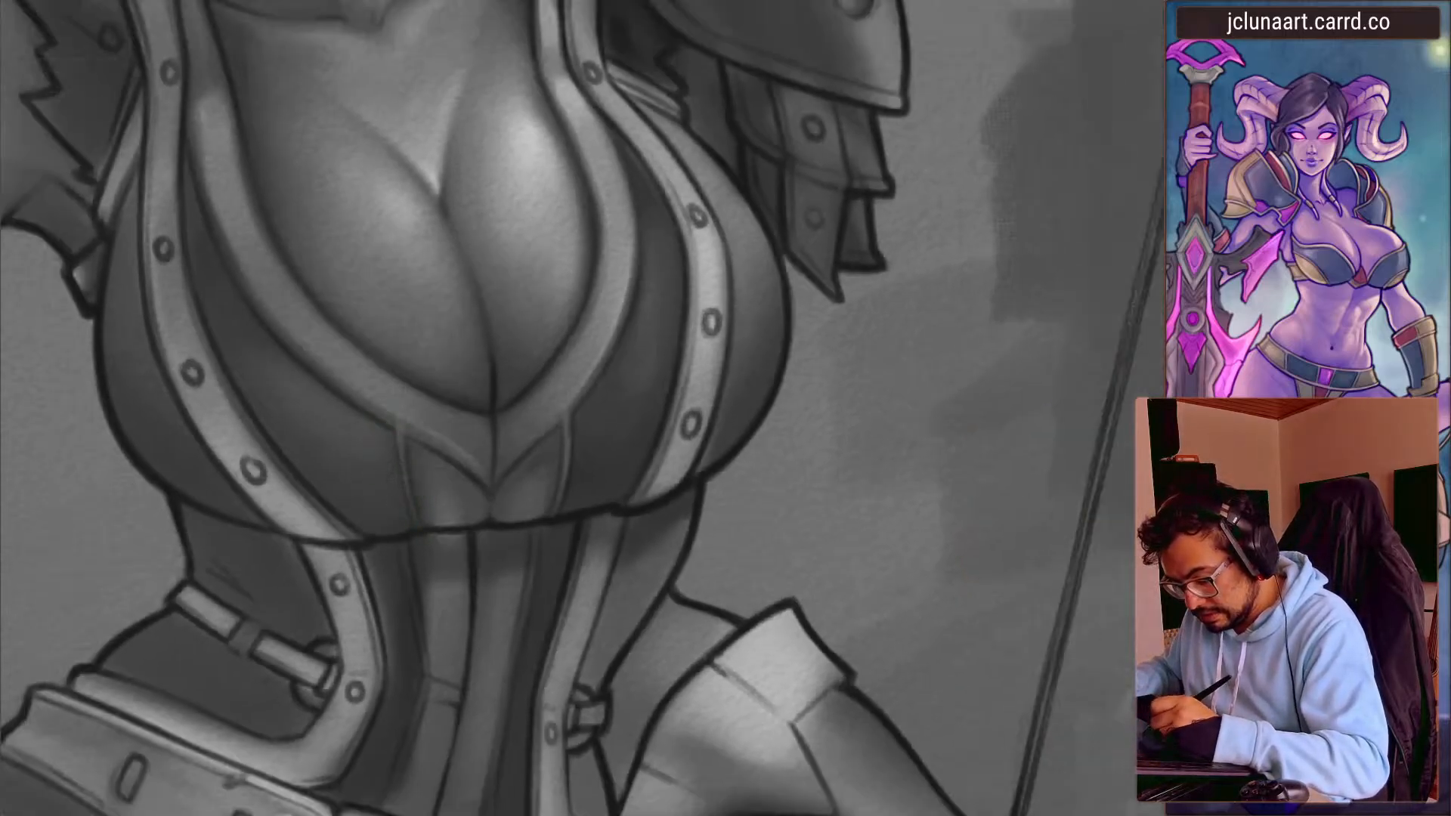
- Refine the edges of the neckline trim around the vest's central point with sampled tones and a small brush
{"action": "left_click_drag", "start_coordinate": [364, 522], "coordinate": [282, 715]}
{"action": "mouse_move", "coordinate": [287, 658]}
{"action": "left_mouse_down"}
{"action": "mouse_move", "coordinate": [269, 444]}
{"action": "mouse_move", "coordinate": [282, 517]}
{"action": "mouse_move", "coordinate": [420, 270]}
{"action": "mouse_move", "coordinate": [320, 162]}
{"action": "left_mouse_up"}
{"action": "left_click", "coordinate": [378, 220], "text": "ctrl"}
{"action": "key", "text": "bracketleft"}
{"action": "key", "text": "bracketleft"}
{"action": "left_click", "coordinate": [490, 369], "text": "ctrl"}
{"action": "key", "text": "bracketleft"}
{"action": "key", "text": "bracketright"}
{"action": "key", "text": "bracketright"}
{"action": "key", "text": "bracketright"}
{"action": "key", "text": "bracketright"}
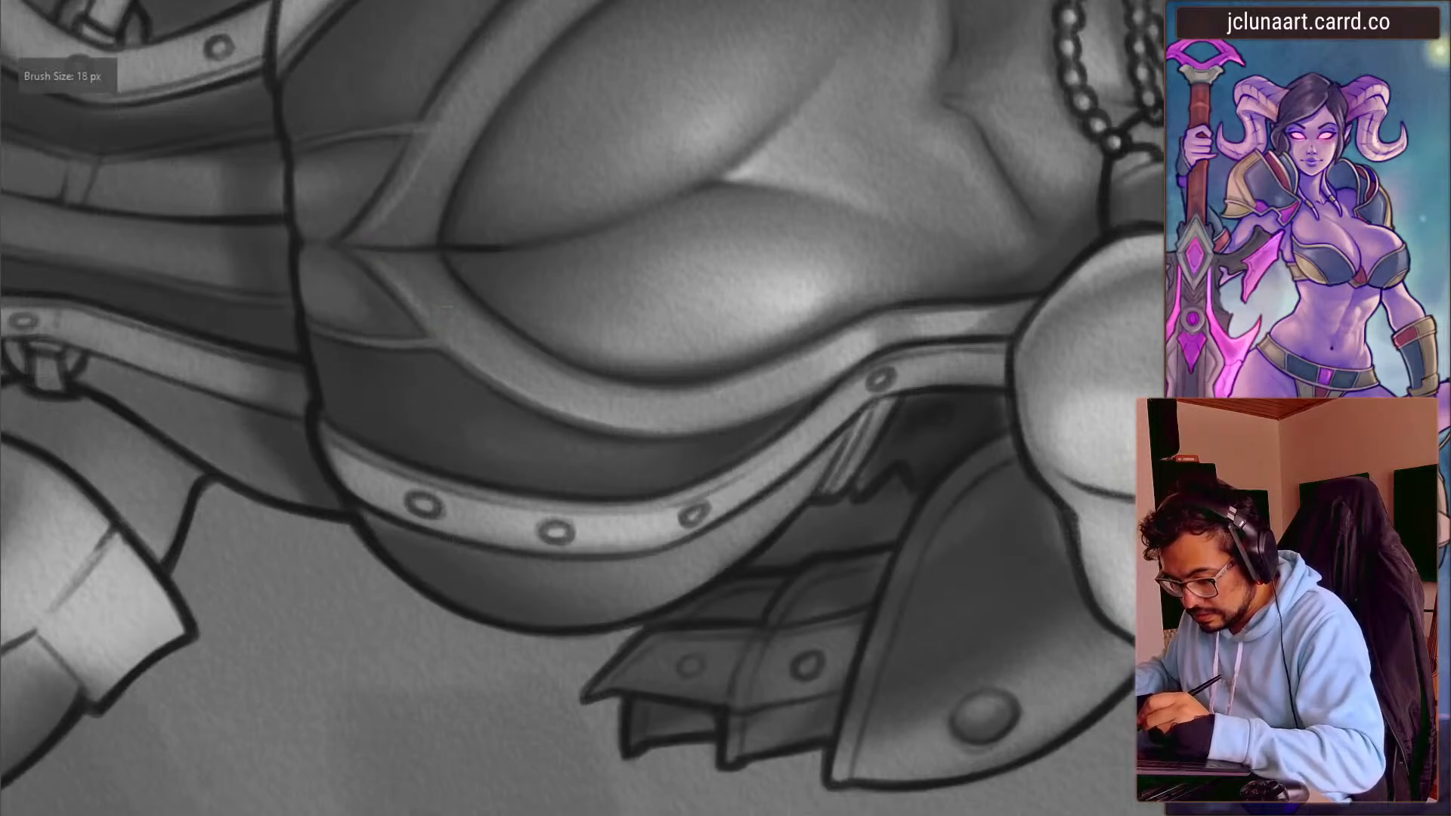
{"action": "left_click_drag", "start_coordinate": [320, 220], "coordinate": [405, 352]}
- Touch up the skin around the hollow between the collarbones with a sampled grey and a 30 px brush
{"action": "key", "text": "bracketright"}
{"action": "key", "text": "bracketright"}
{"action": "key", "text": "bracketright"}
{"action": "key", "text": "bracketright"}
{"action": "key", "text": "bracketright"}
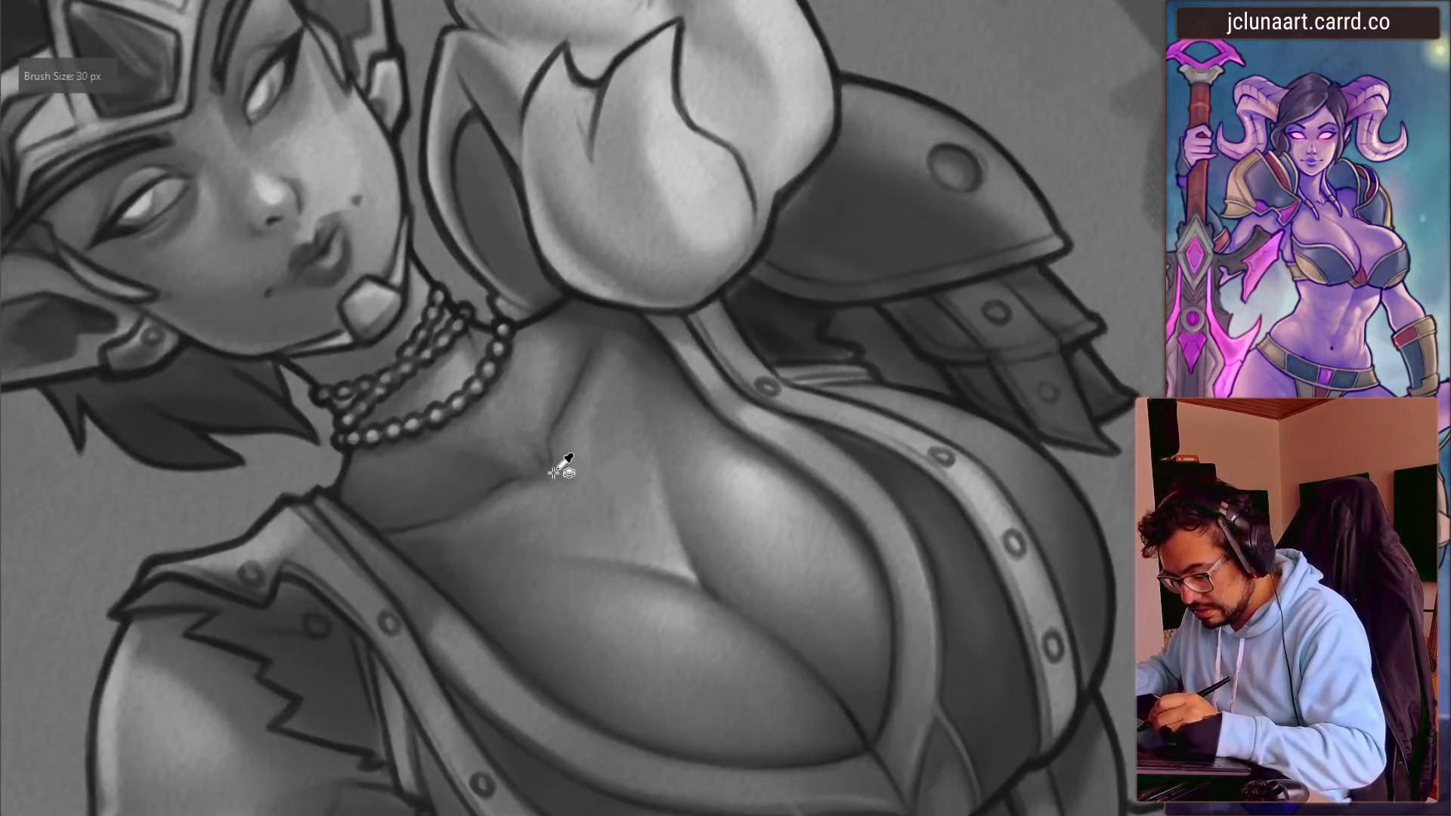
{"action": "left_click_drag", "start_coordinate": [552, 515], "coordinate": [438, 565]}
{"action": "left_click_drag", "start_coordinate": [334, 540], "coordinate": [537, 317]}
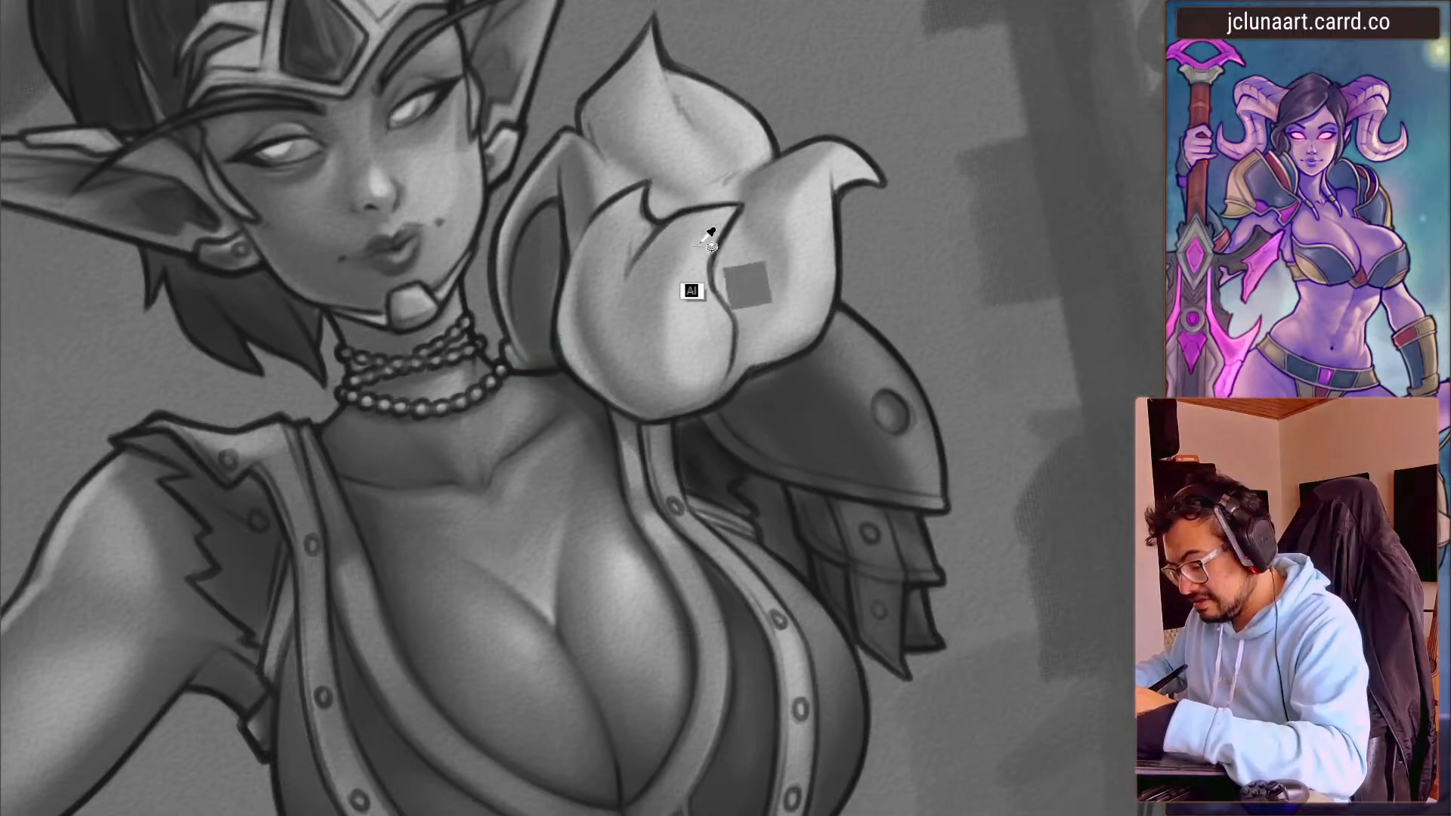
- Start the fold shading on the front petal of the shoulder flower with a sampled light grey and a 30 px brush
{"action": "key", "text": "bracketleft"}
{"action": "key", "text": "bracketleft"}
{"action": "key", "text": "bracketleft"}
{"action": "key", "text": "bracketleft"}
{"action": "key", "text": "bracketleft"}
{"action": "key", "text": "bracketright"}
{"action": "key", "text": "bracketright"}
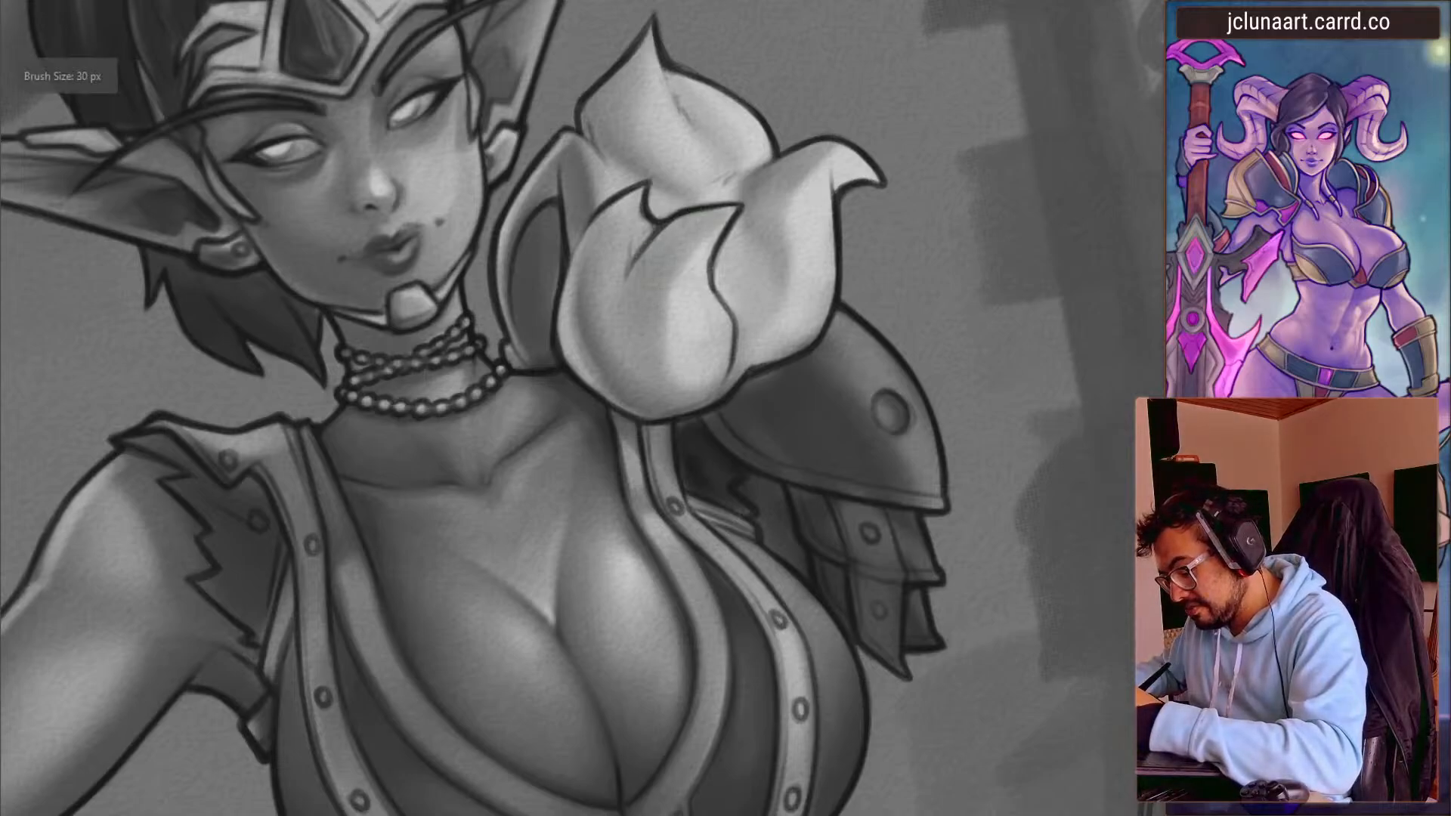
- Build up the light and dark folds across the front petal, enlarging the brush to 38 px
{"action": "mouse_move", "coordinate": [545, 532]}
{"action": "left_mouse_down"}
{"action": "mouse_move", "coordinate": [454, 411]}
{"action": "mouse_move", "coordinate": [528, 292]}
{"action": "mouse_move", "coordinate": [571, 281]}
{"action": "left_mouse_up"}
{"action": "key", "text": "bracketleft"}
{"action": "key", "text": "bracketleft"}
{"action": "key", "text": "bracketleft"}
{"action": "left_click_drag", "start_coordinate": [549, 642], "coordinate": [586, 535]}
{"action": "key", "text": "bracketright"}
{"action": "key", "text": "bracketright"}
{"action": "key", "text": "bracketright"}
{"action": "key", "text": "bracketright"}
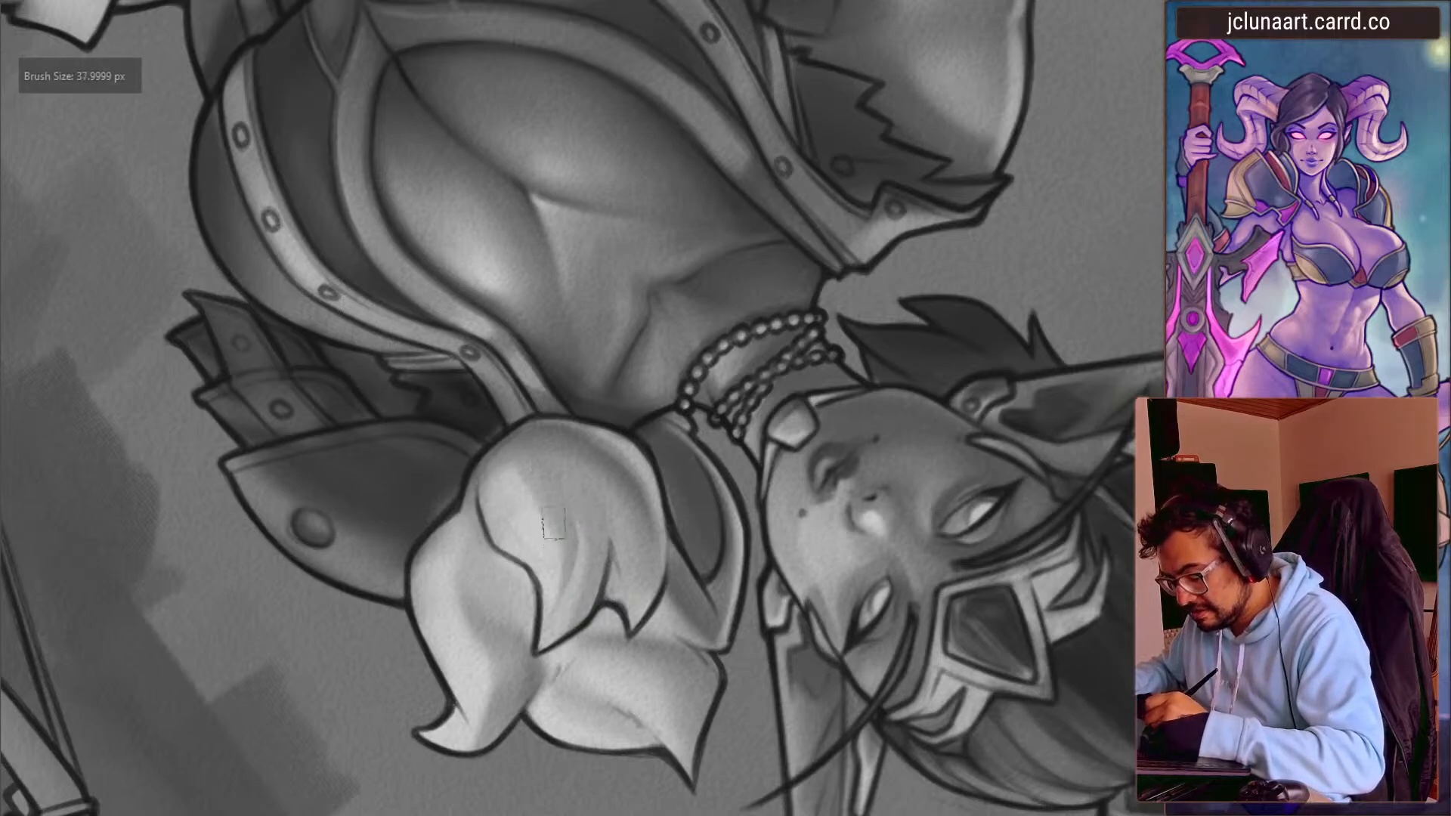
- Deepen the central fold near the front petal's tip with a sampled grey and a 28 to 30 px brush
{"action": "mouse_move", "coordinate": [517, 472]}
{"action": "left_mouse_down"}
{"action": "mouse_move", "coordinate": [411, 645]}
{"action": "mouse_move", "coordinate": [845, 440]}
{"action": "mouse_move", "coordinate": [846, 394]}
{"action": "left_mouse_up"}
{"action": "left_click", "coordinate": [678, 311], "text": "ctrl"}
{"action": "key", "text": "bracketright"}
{"action": "key", "text": "bracketleft"}
{"action": "key", "text": "bracketleft"}
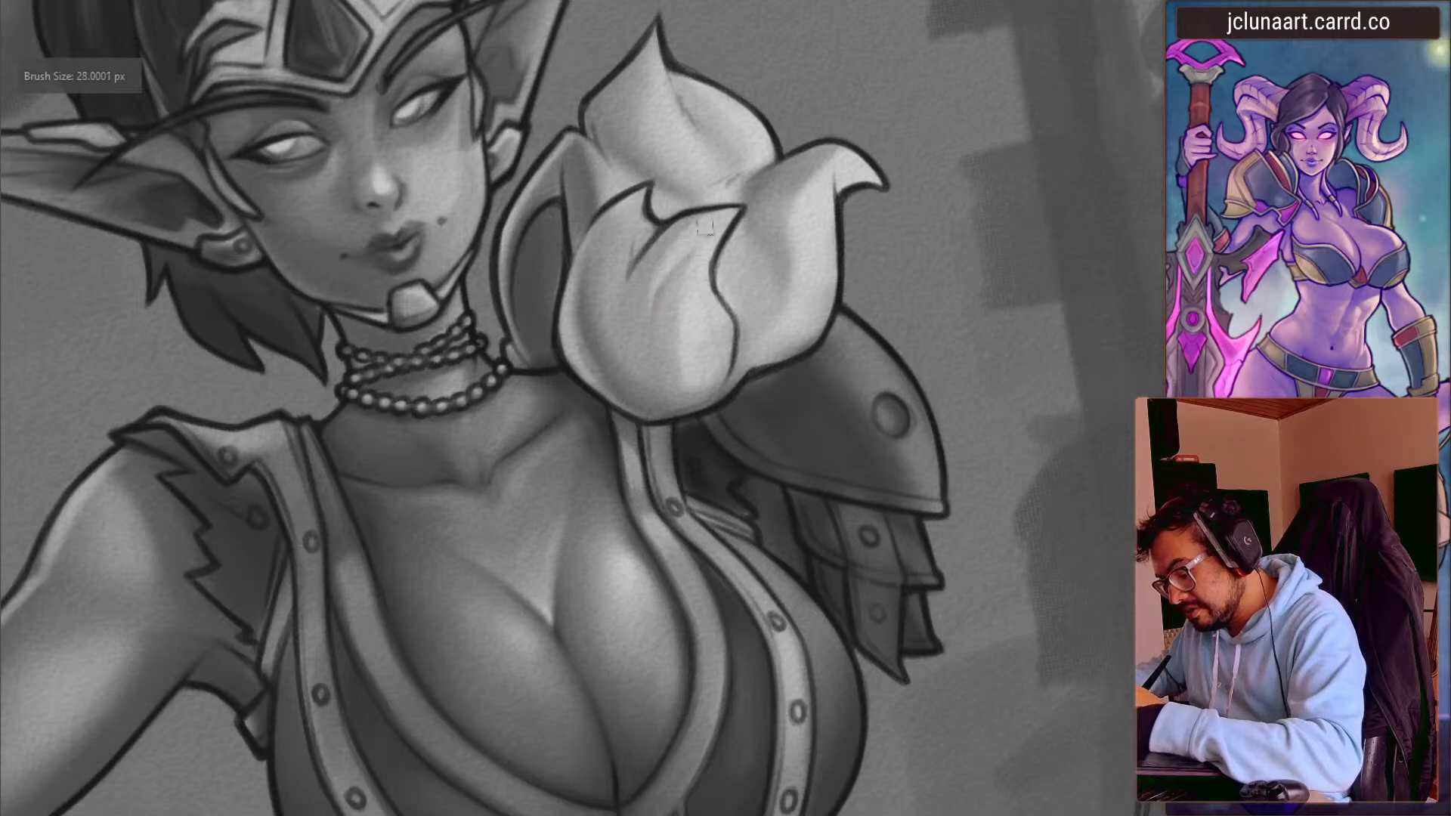
{"action": "mouse_move", "coordinate": [654, 360]}
{"action": "left_mouse_down"}
{"action": "mouse_move", "coordinate": [388, 308]}
{"action": "mouse_move", "coordinate": [544, 389]}
{"action": "mouse_move", "coordinate": [633, 538]}
{"action": "left_mouse_up"}
{"action": "mouse_move", "coordinate": [430, 471]}
{"action": "left_mouse_down"}
{"action": "mouse_move", "coordinate": [411, 415]}
{"action": "mouse_move", "coordinate": [418, 366]}
{"action": "left_mouse_up"}
{"action": "key", "text": "bracketleft"}
{"action": "key", "text": "bracketleft"}
{"action": "key", "text": "bracketleft"}
{"action": "key", "text": "bracketleft"}
{"action": "key", "text": "bracketleft"}
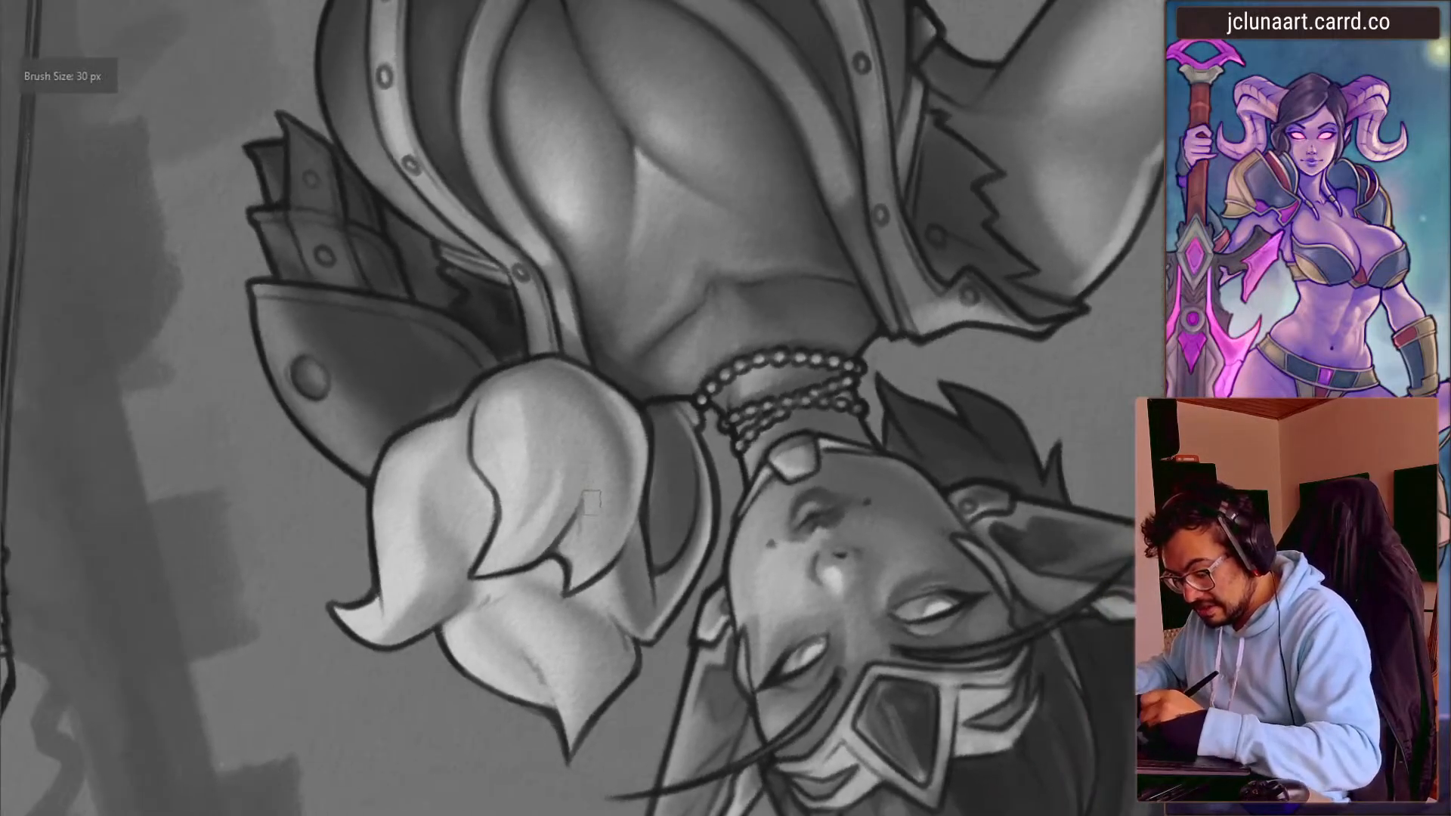
- Blend the shading between the front petal's folds, enlarging the brush from 30 to 59 px
{"action": "key", "text": "bracketright"}
{"action": "key", "text": "bracketright"}
{"action": "key", "text": "bracketright"}
{"action": "mouse_move", "coordinate": [613, 468]}
{"action": "left_mouse_down"}
{"action": "mouse_move", "coordinate": [609, 538]}
{"action": "mouse_move", "coordinate": [586, 562]}
{"action": "mouse_move", "coordinate": [598, 543]}
{"action": "left_mouse_up"}
{"action": "key", "text": "bracketright"}
{"action": "key", "text": "bracketright"}
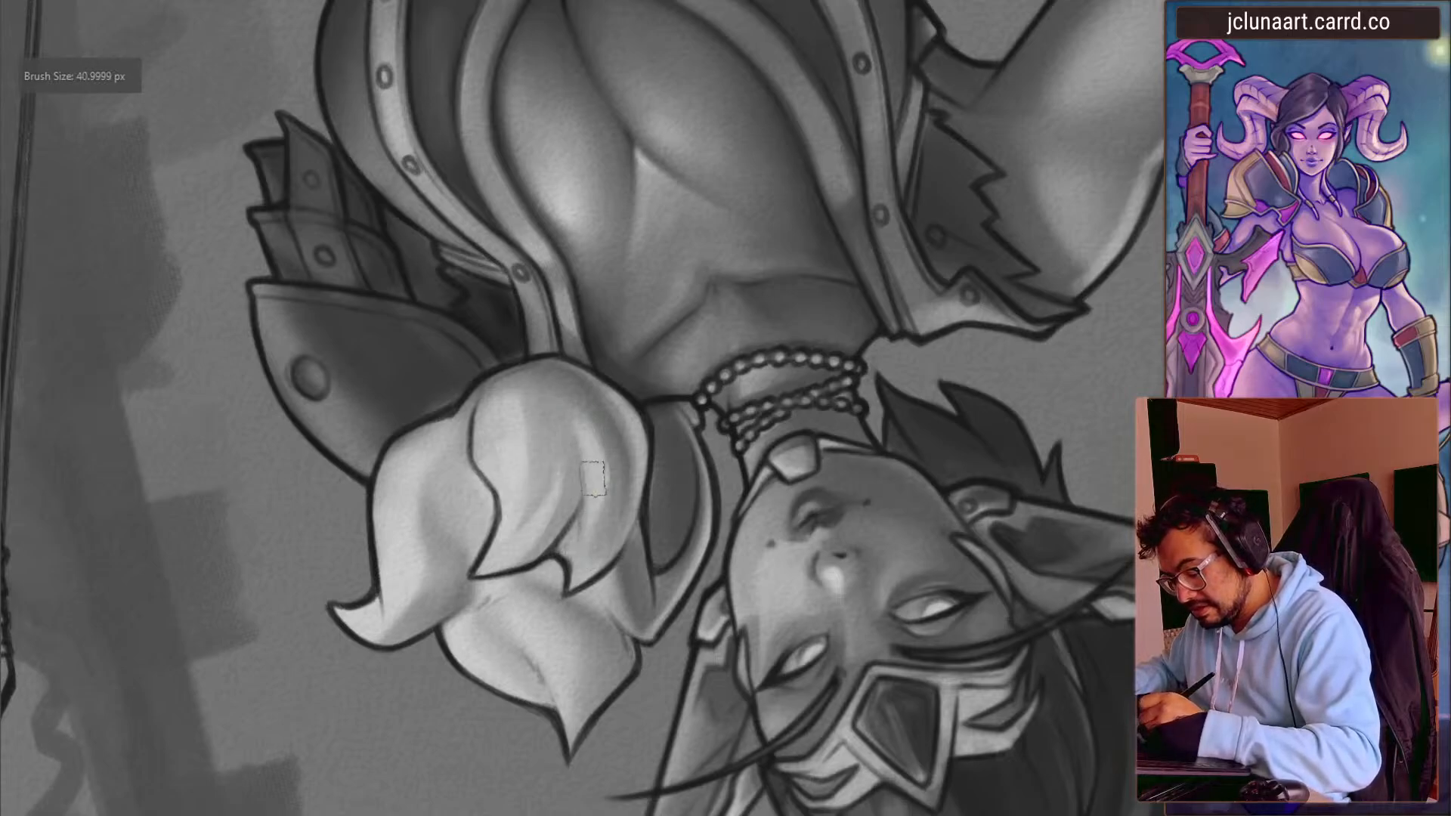
{"action": "key", "text": "bracketright"}
{"action": "left_click_drag", "start_coordinate": [593, 479], "coordinate": [372, 499]}
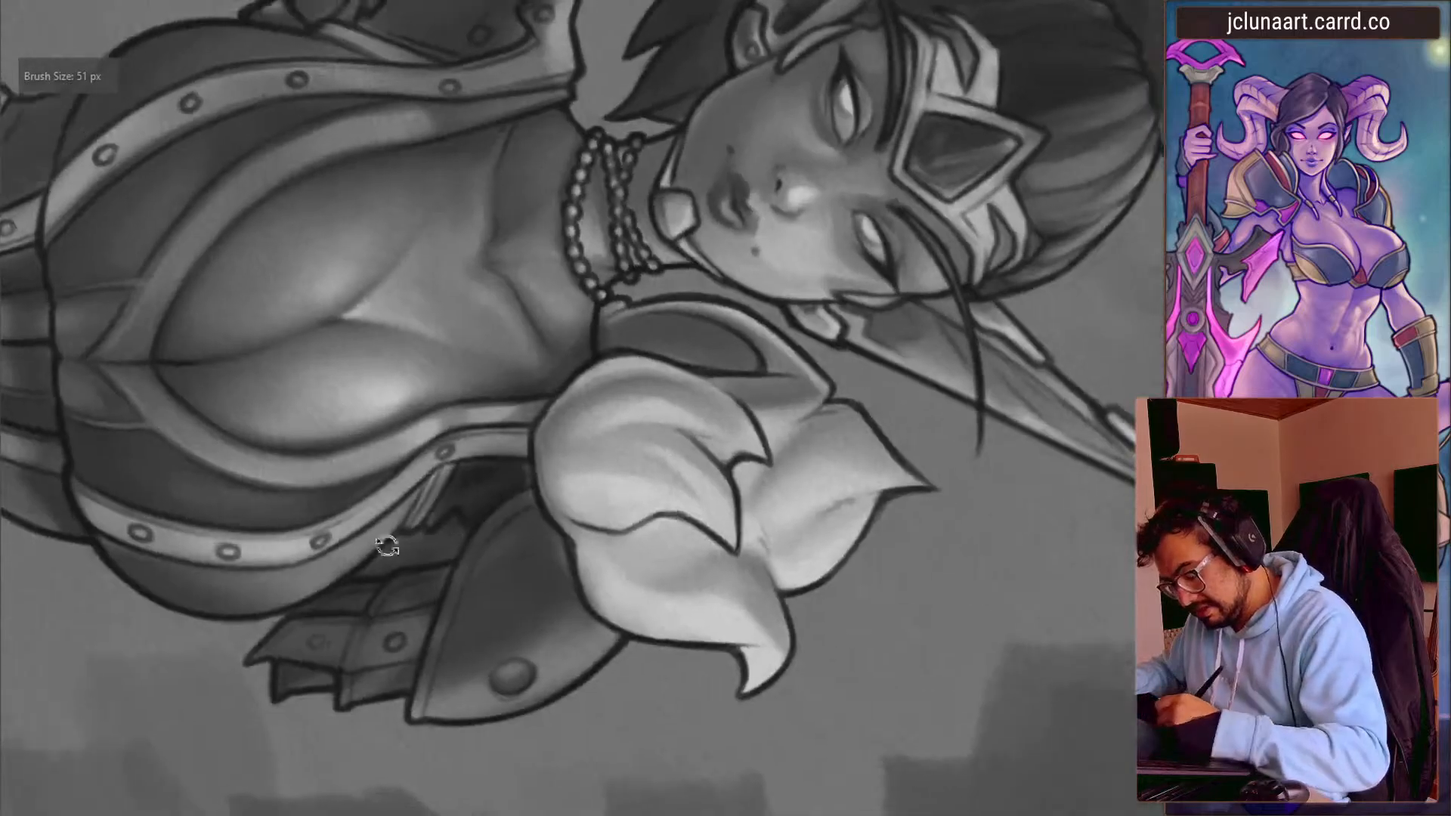
{"action": "key", "text": "5"}
{"action": "key", "text": "bracketright"}
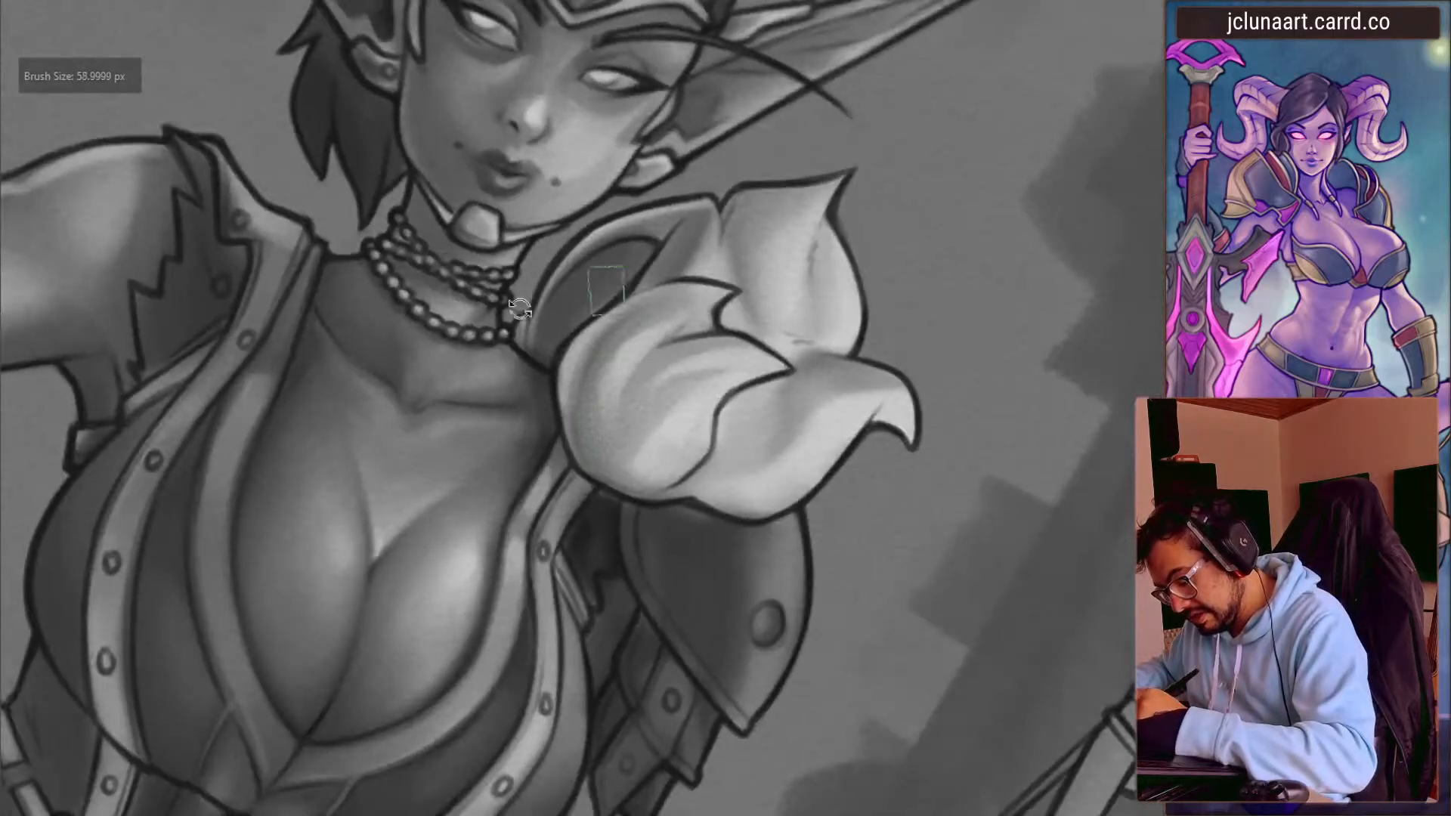
- Sharpen the curved folds in the middle of the front petal with sampled greys and a 22 to 41 px brush
{"action": "left_click_drag", "start_coordinate": [553, 304], "coordinate": [538, 506]}
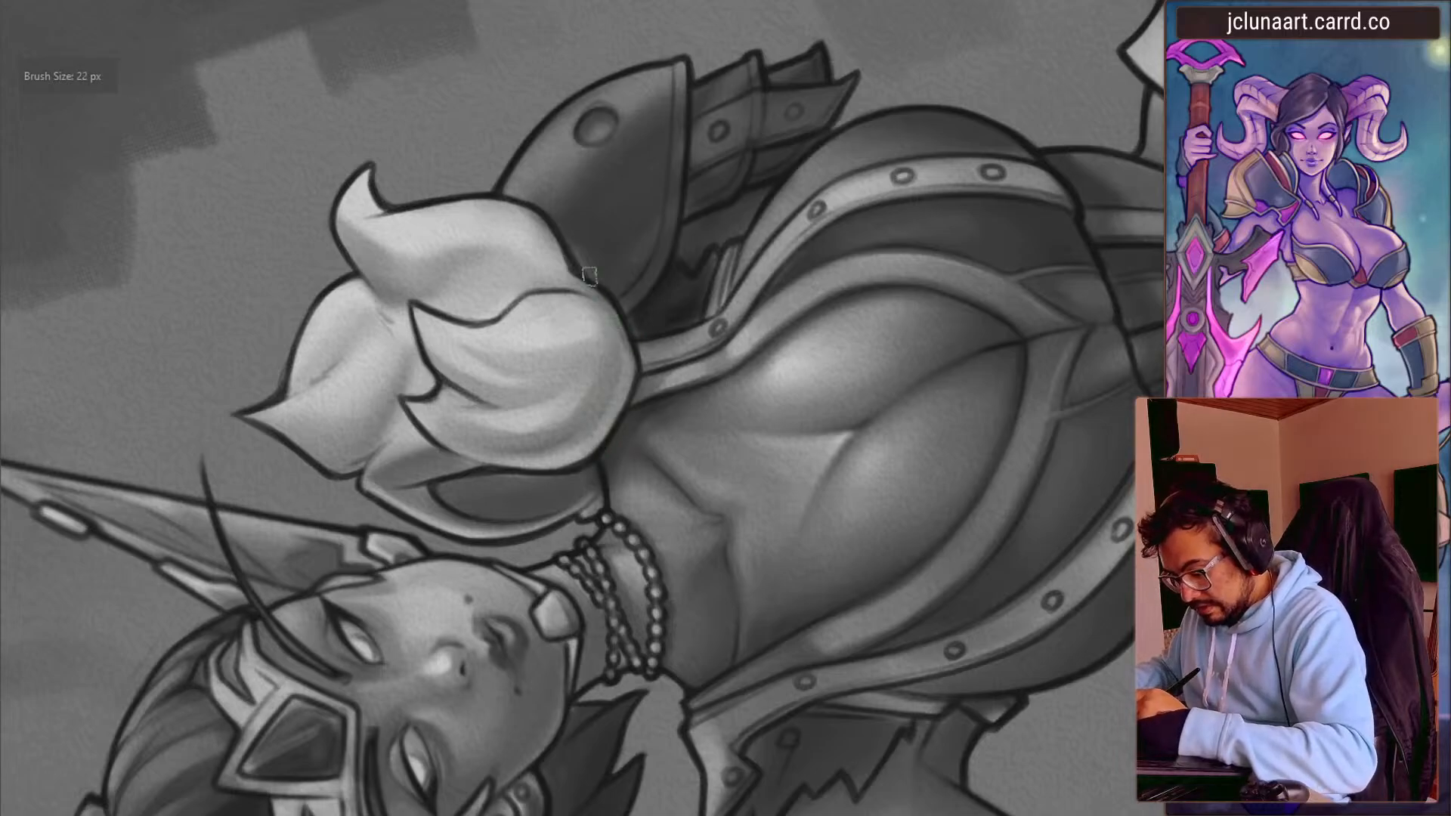
{"action": "key", "text": "5"}
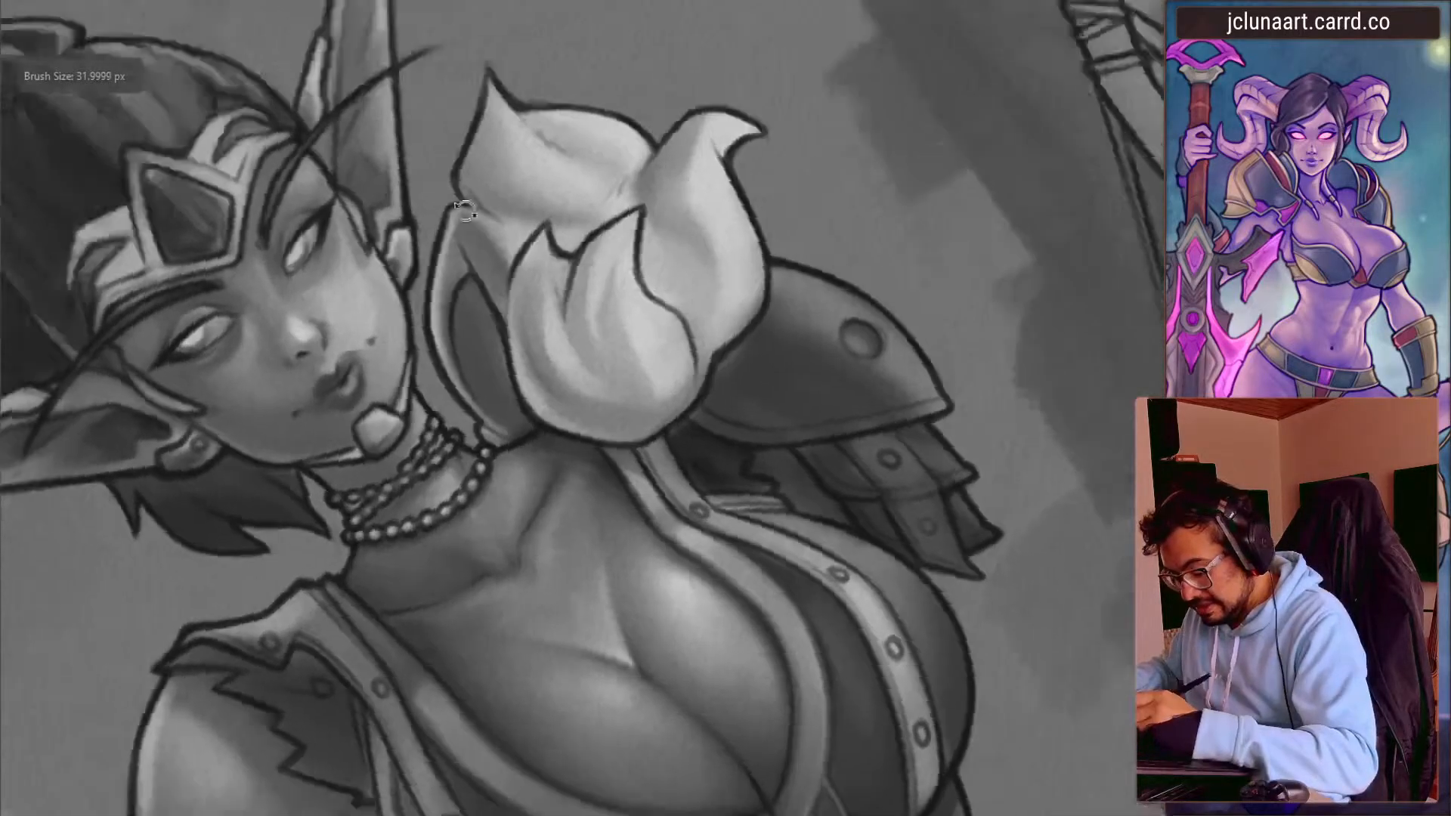
{"action": "key", "text": "bracketright"}
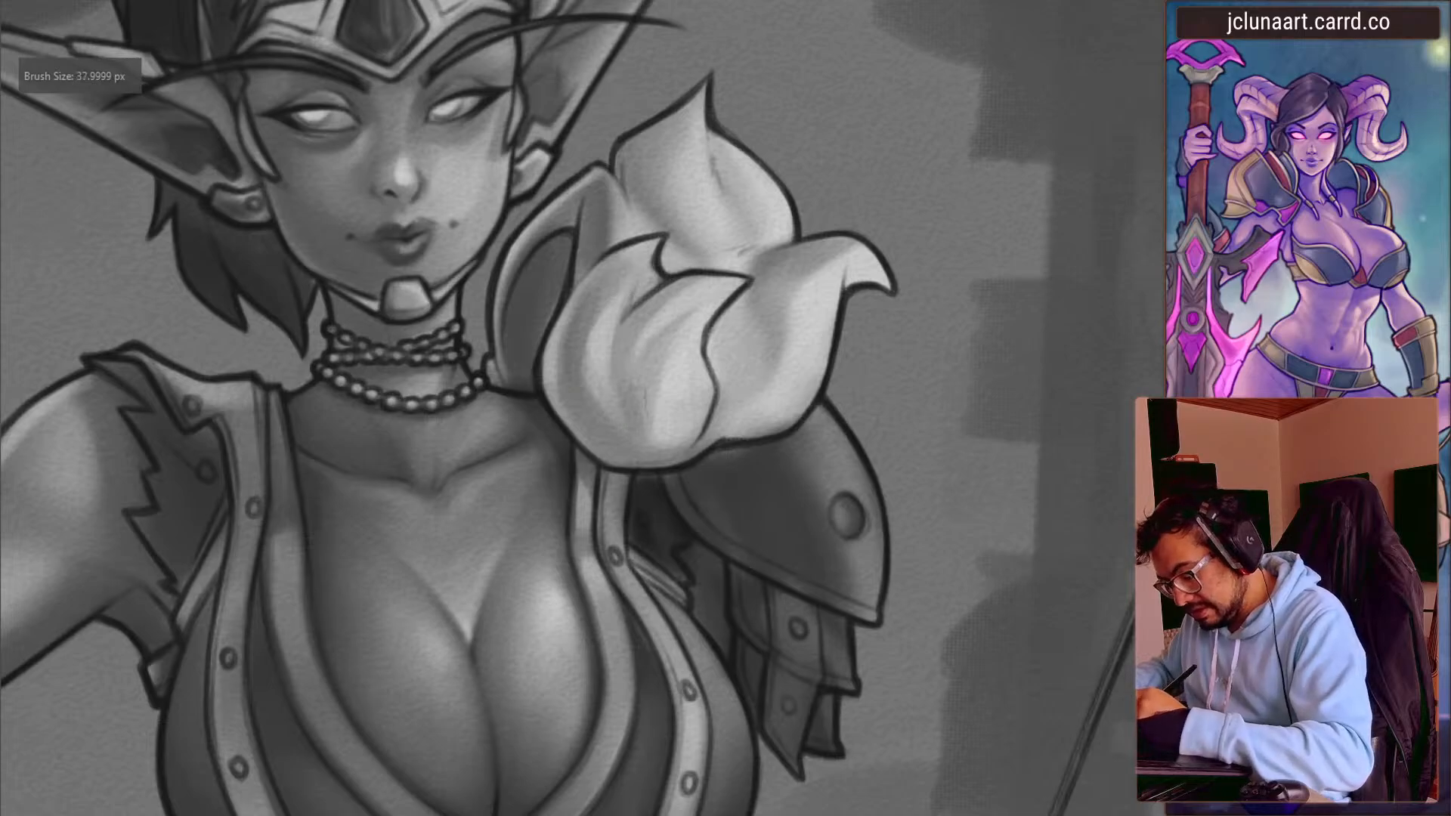
{"action": "key", "text": "bracketright"}
{"action": "key", "text": "bracketright"}
{"action": "key", "text": "bracketright"}
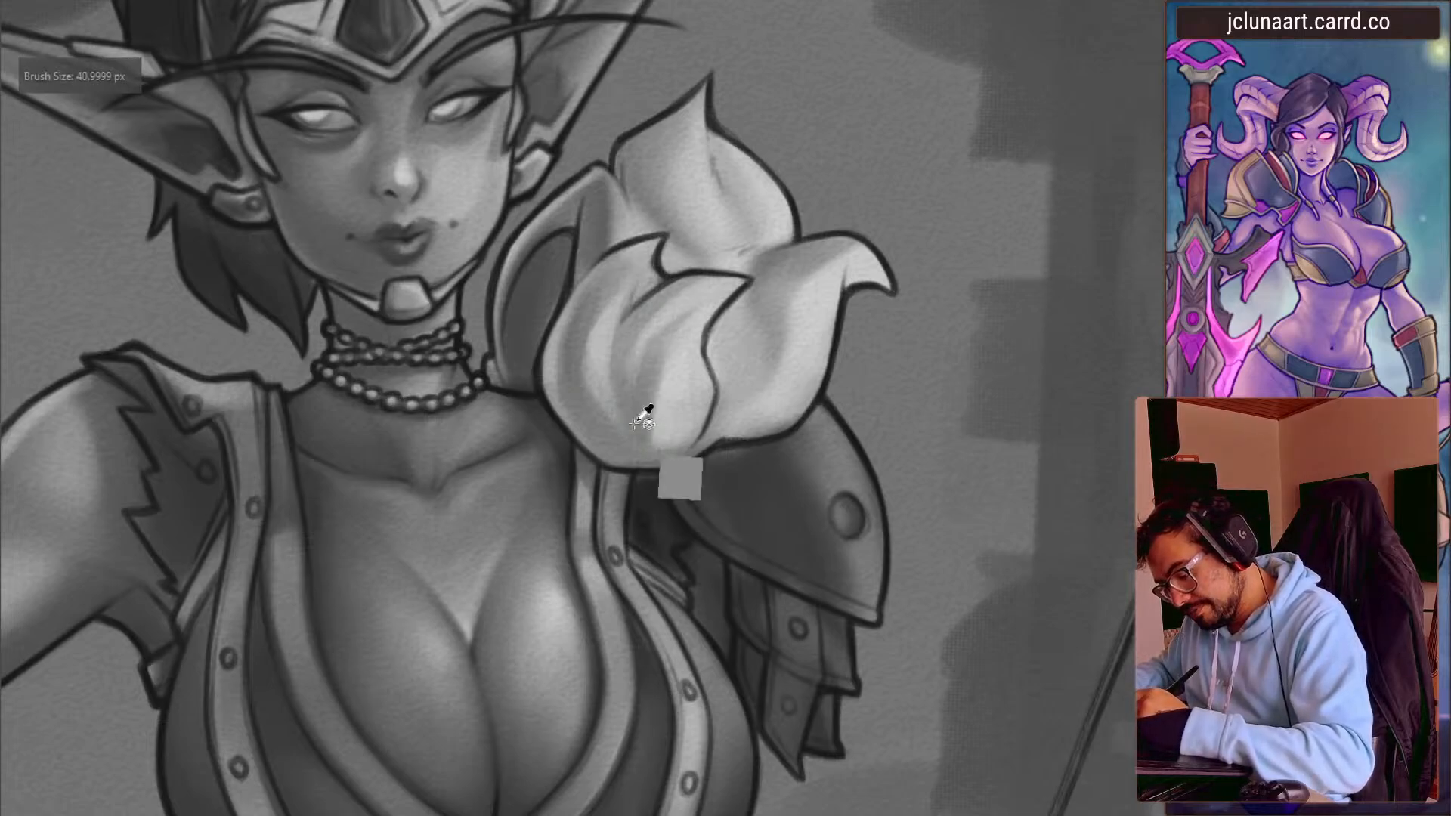
- Add a fold on the neck side of the front petal with a sampled tone, reducing the brush to 32 px
{"action": "mouse_move", "coordinate": [462, 234]}
{"action": "left_mouse_down"}
{"action": "mouse_move", "coordinate": [740, 267]}
{"action": "mouse_move", "coordinate": [775, 497]}
{"action": "left_mouse_up"}
{"action": "key", "text": "bracketleft"}
{"action": "key", "text": "bracketleft"}
{"action": "key", "text": "bracketleft"}
{"action": "key", "text": "bracketleft"}
{"action": "key", "text": "bracketleft"}
{"action": "key", "text": "bracketleft"}
{"action": "key", "text": "bracketleft"}
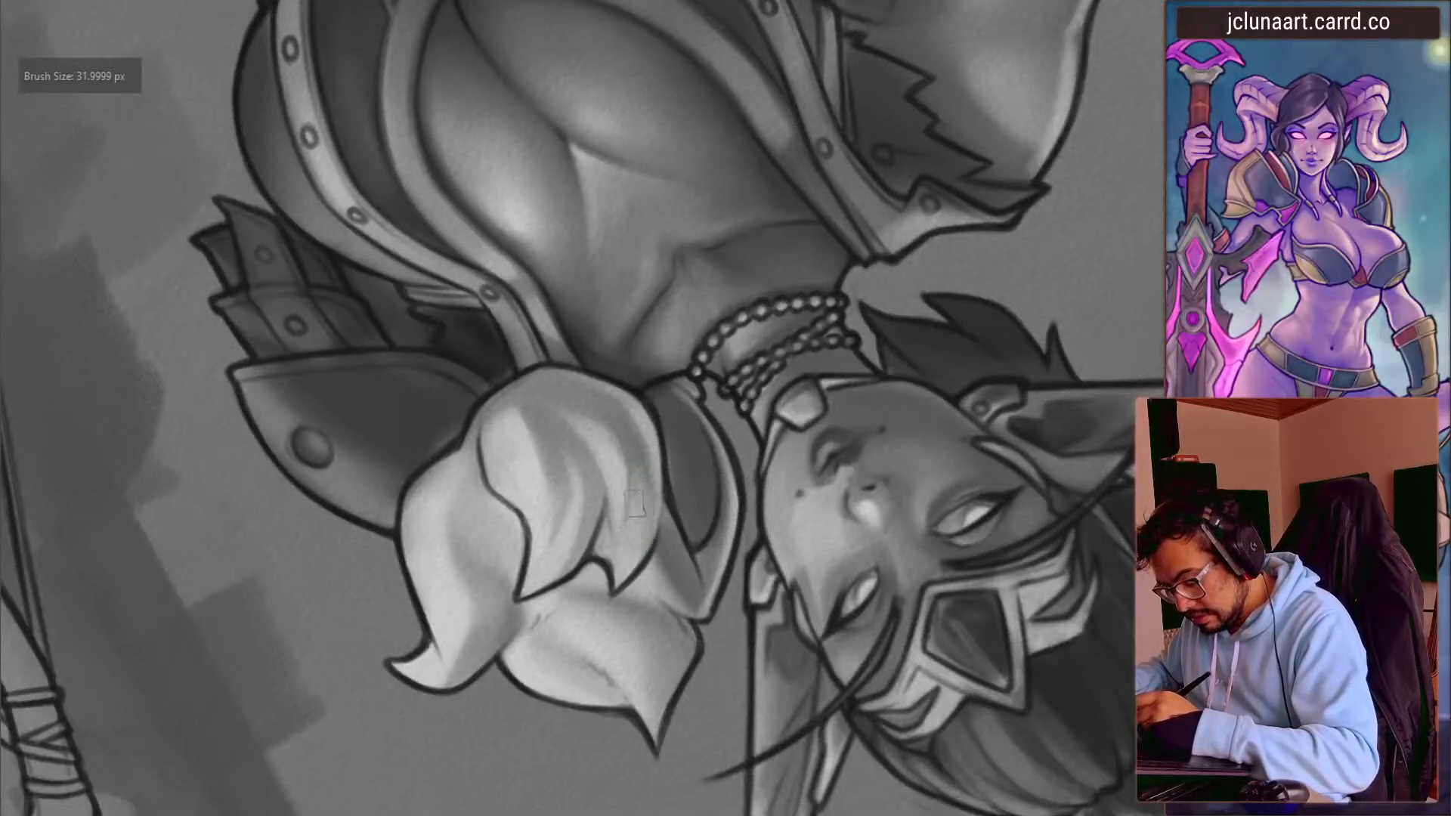
- Define the light and shadow of the front petal's neck-side fold with a brush around 30 px
{"action": "key", "text": "bracketright"}
{"action": "key", "text": "bracketright"}
{"action": "key", "text": "bracketright"}
{"action": "key", "text": "bracketleft"}
{"action": "key", "text": "bracketleft"}
{"action": "key", "text": "bracketleft"}
{"action": "key", "text": "bracketleft"}
{"action": "key", "text": "bracketleft"}
{"action": "left_click_drag", "start_coordinate": [634, 440], "coordinate": [633, 528]}
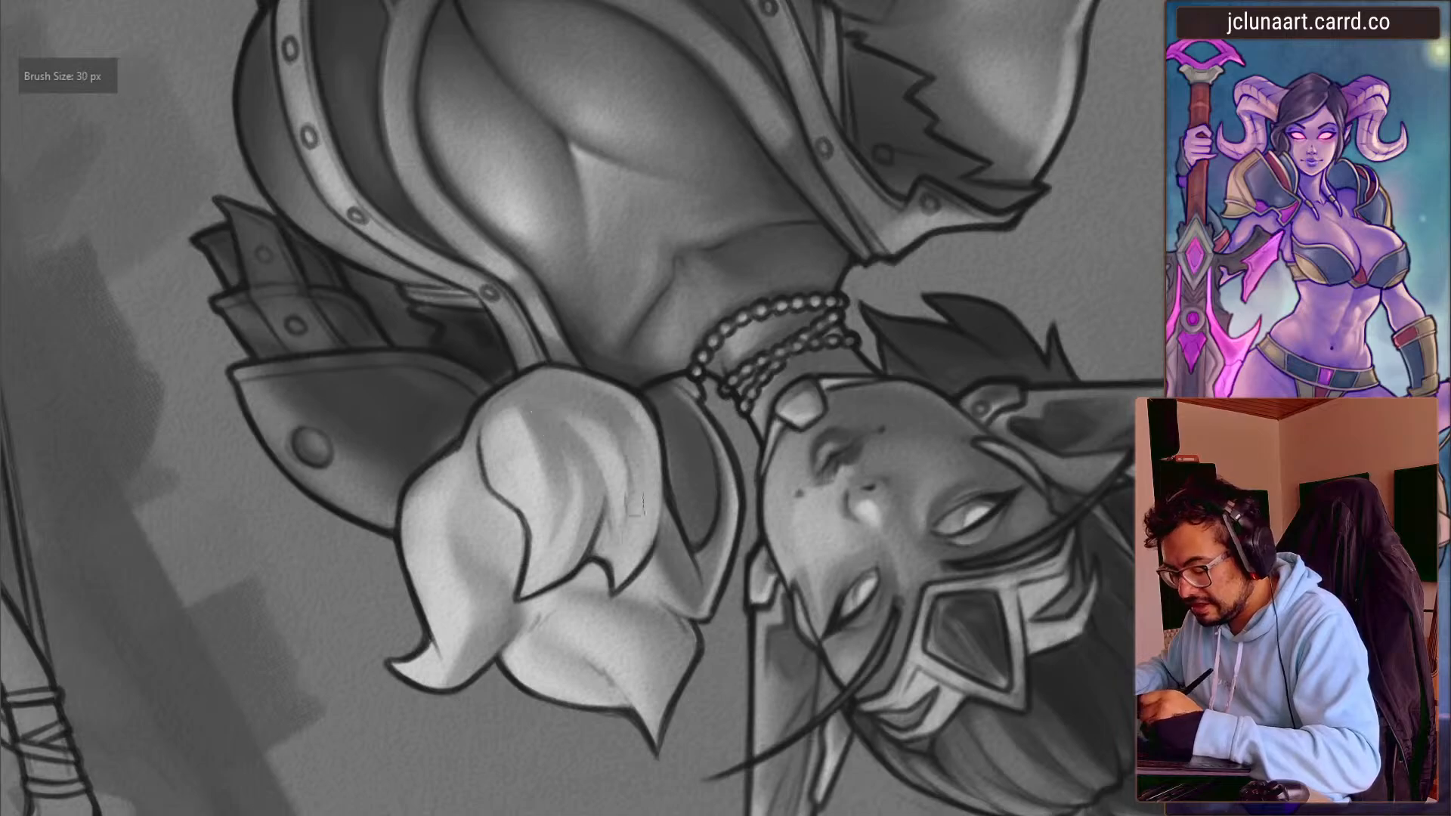
{"action": "key", "text": "bracketright"}
{"action": "key", "text": "bracketright"}
- Shade the neck-side edge of the front petal toward its base with a sampled grey and a 41 to 44 px brush
{"action": "mouse_move", "coordinate": [640, 431]}
{"action": "left_mouse_down"}
{"action": "mouse_move", "coordinate": [502, 557]}
{"action": "mouse_move", "coordinate": [551, 304]}
{"action": "left_mouse_up"}
{"action": "left_click", "coordinate": [553, 302], "text": "ctrl"}
{"action": "key", "text": "bracketright"}
{"action": "key", "text": "bracketright"}
{"action": "key", "text": "bracketright"}
{"action": "key", "text": "bracketright"}
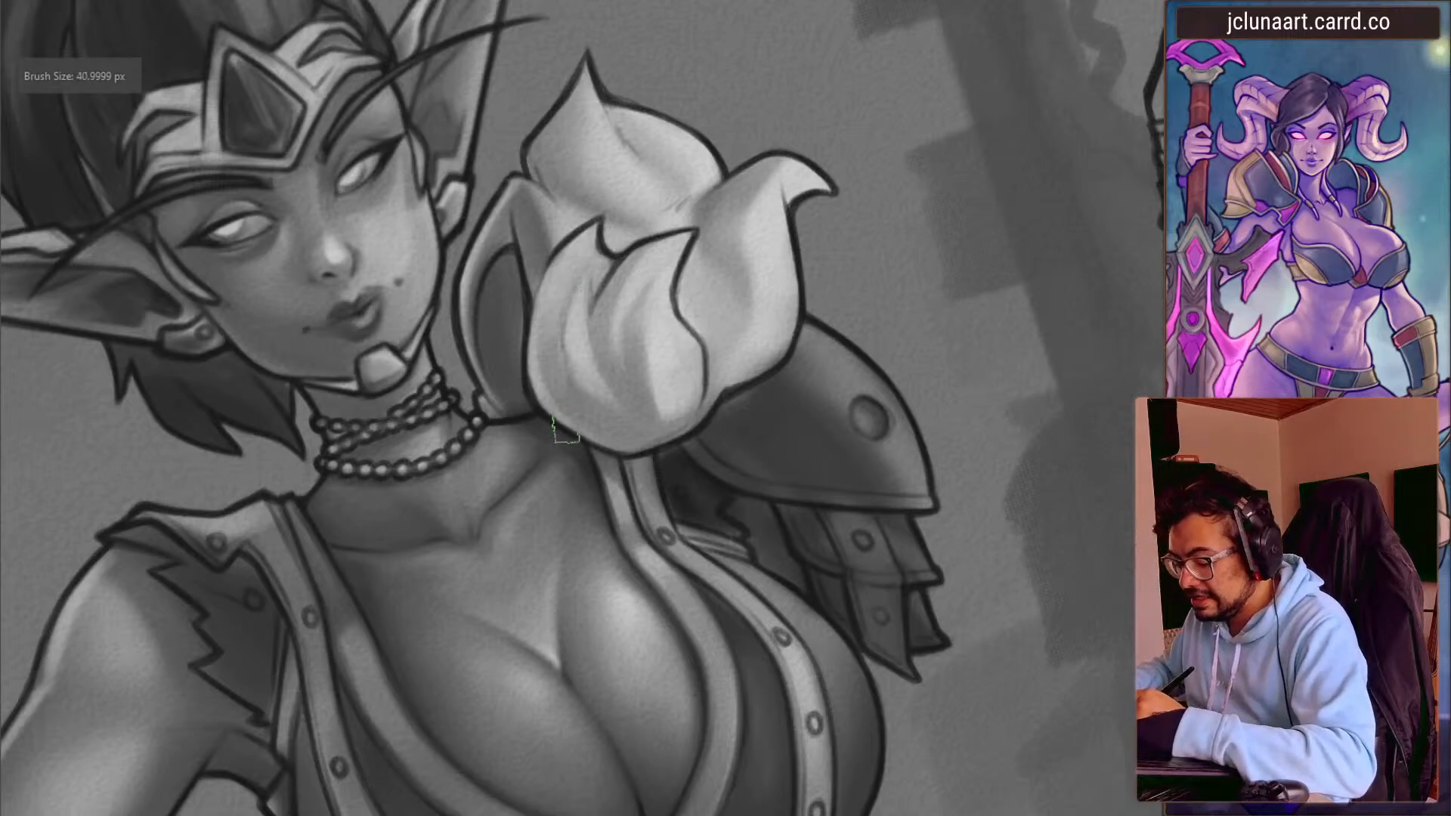
{"action": "mouse_move", "coordinate": [560, 431]}
{"action": "left_mouse_down"}
{"action": "mouse_move", "coordinate": [529, 469]}
{"action": "mouse_move", "coordinate": [590, 408]}
{"action": "left_mouse_up"}
{"action": "key", "text": "bracketright"}
{"action": "key", "text": "bracketright"}
{"action": "key", "text": "bracketright"}
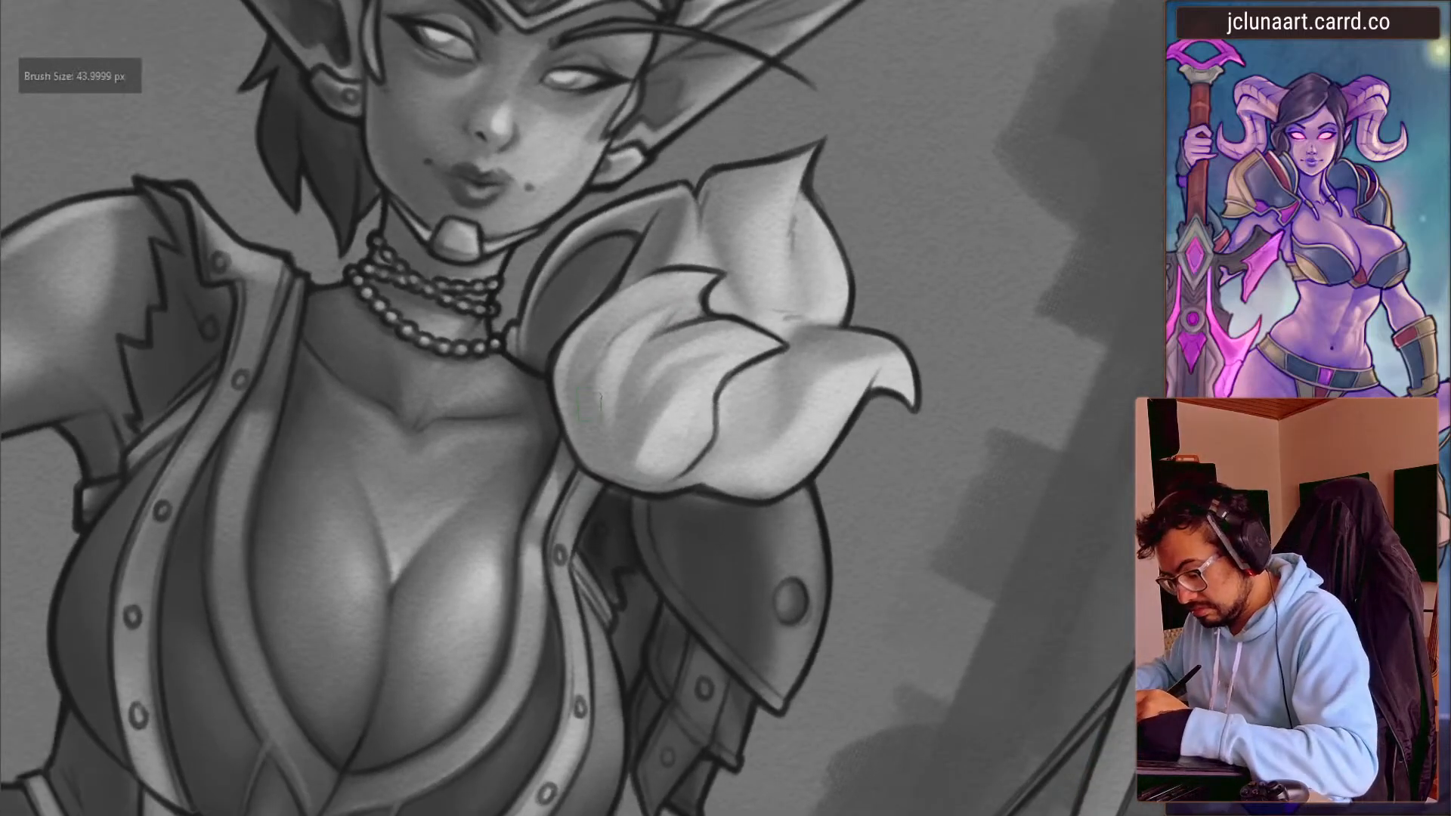
- Shade the rounded base of the front petal with a brush around 35 px
{"action": "mouse_move", "coordinate": [597, 287]}
{"action": "left_mouse_down"}
{"action": "mouse_move", "coordinate": [573, 394]}
{"action": "mouse_move", "coordinate": [543, 338]}
{"action": "left_mouse_up"}
{"action": "key", "text": "bracketleft"}
{"action": "key", "text": "bracketleft"}
{"action": "key", "text": "bracketleft"}
{"action": "mouse_move", "coordinate": [364, 436]}
{"action": "left_mouse_down"}
{"action": "mouse_move", "coordinate": [325, 376]}
{"action": "mouse_move", "coordinate": [402, 597]}
{"action": "left_mouse_up"}
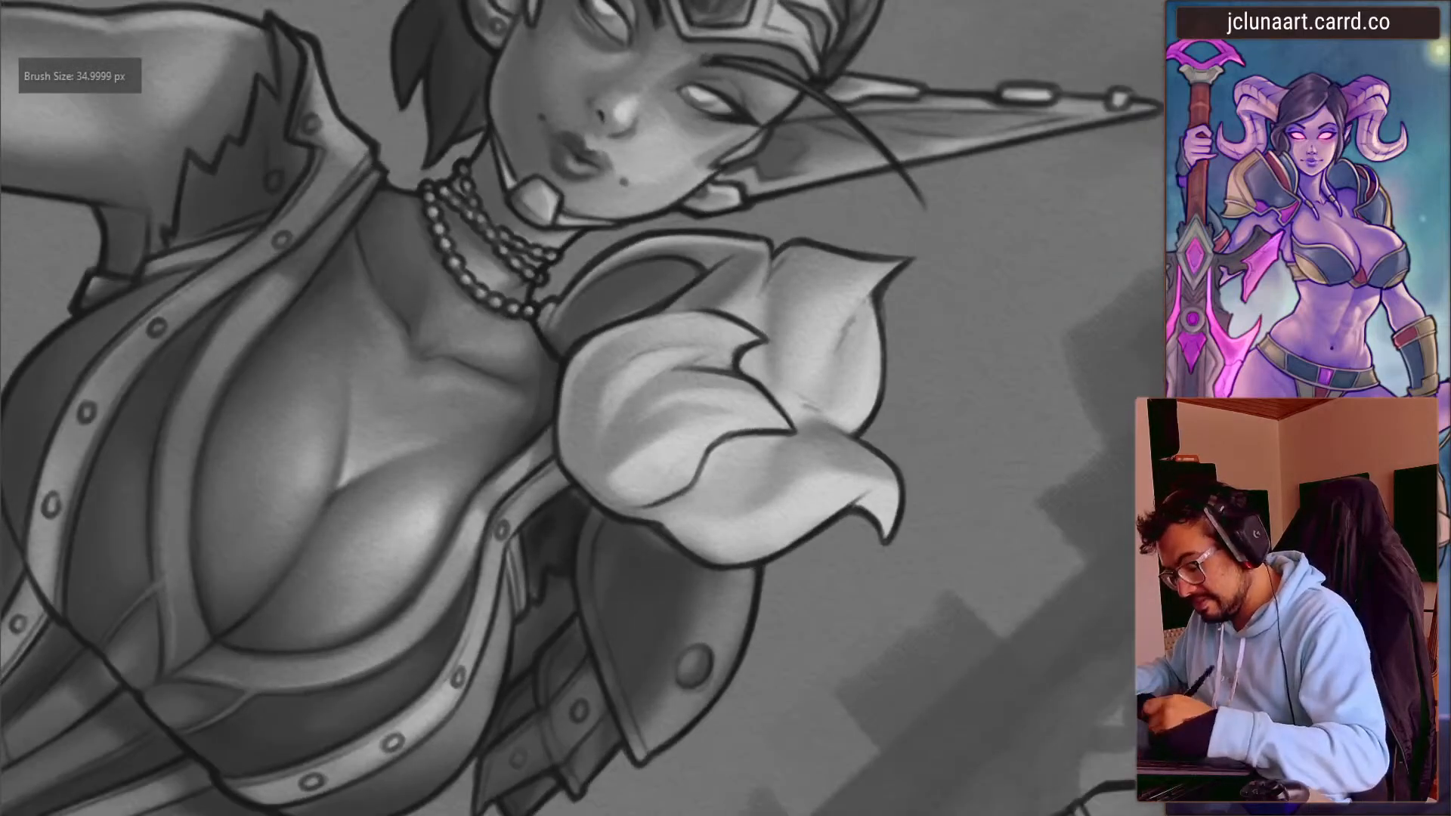
{"action": "key", "text": "bracketleft"}
{"action": "key", "text": "bracketleft"}
{"action": "key", "text": "bracketleft"}
{"action": "key", "text": "bracketright"}
- Soften the shadow along the front petal's lower edge with a larger brush of 55 to 59 px
{"action": "key", "text": "bracketright"}
{"action": "key", "text": "bracketright"}
{"action": "key", "text": "bracketright"}
{"action": "key", "text": "bracketright"}
{"action": "key", "text": "bracketright"}
{"action": "key", "text": "bracketright"}
{"action": "key", "text": "bracketright"}
{"action": "key", "text": "bracketright"}
{"action": "key", "text": "bracketright"}
{"action": "key", "text": "bracketright"}
{"action": "key", "text": "bracketright"}
{"action": "key", "text": "bracketright"}
{"action": "key", "text": "bracketright"}
{"action": "key", "text": "bracketright"}
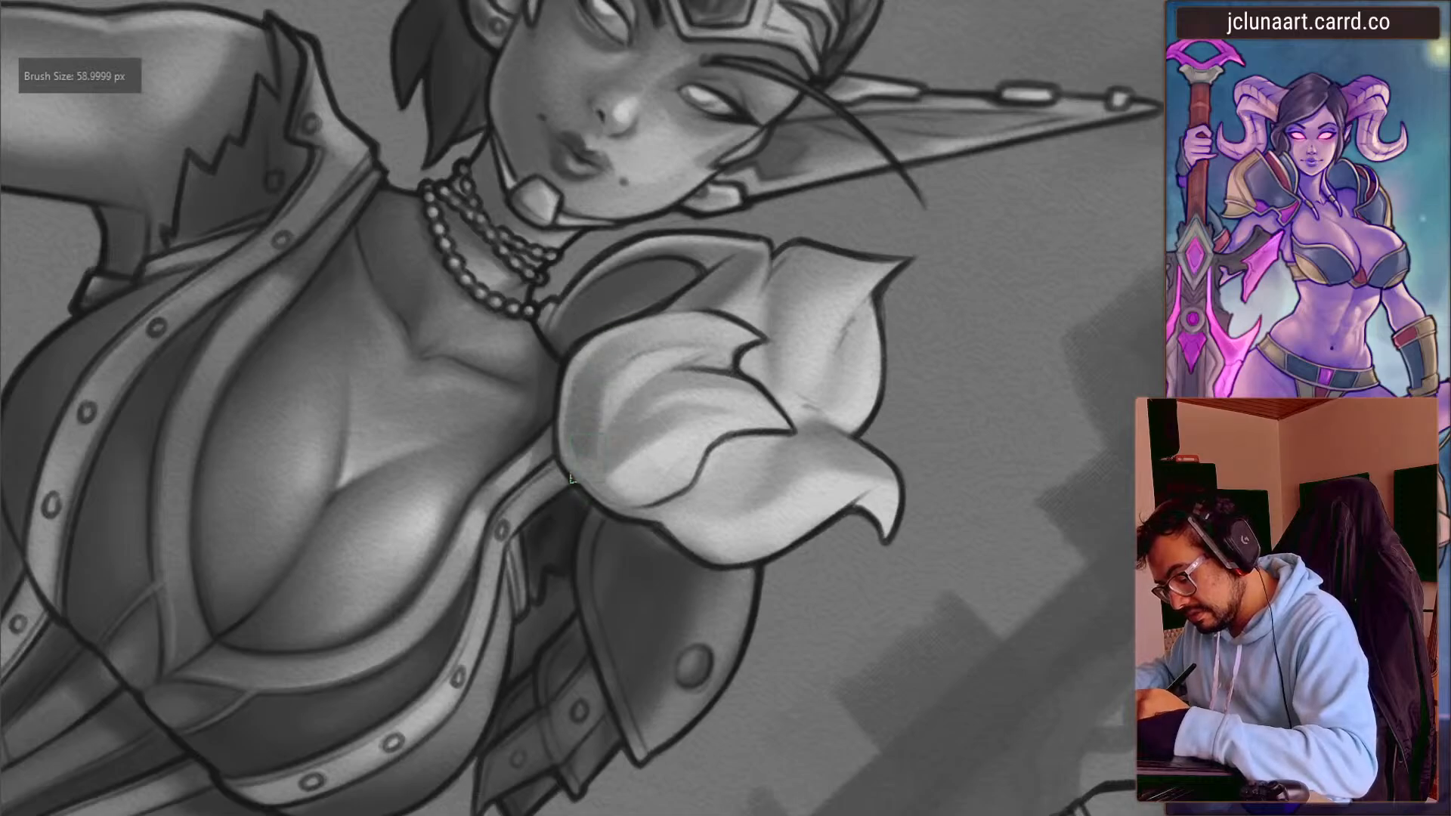
{"action": "key", "text": "bracketleft"}
{"action": "key", "text": "bracketleft"}
{"action": "key", "text": "bracketleft"}
{"action": "key", "text": "bracketleft"}
{"action": "left_click_drag", "start_coordinate": [581, 486], "coordinate": [696, 405]}
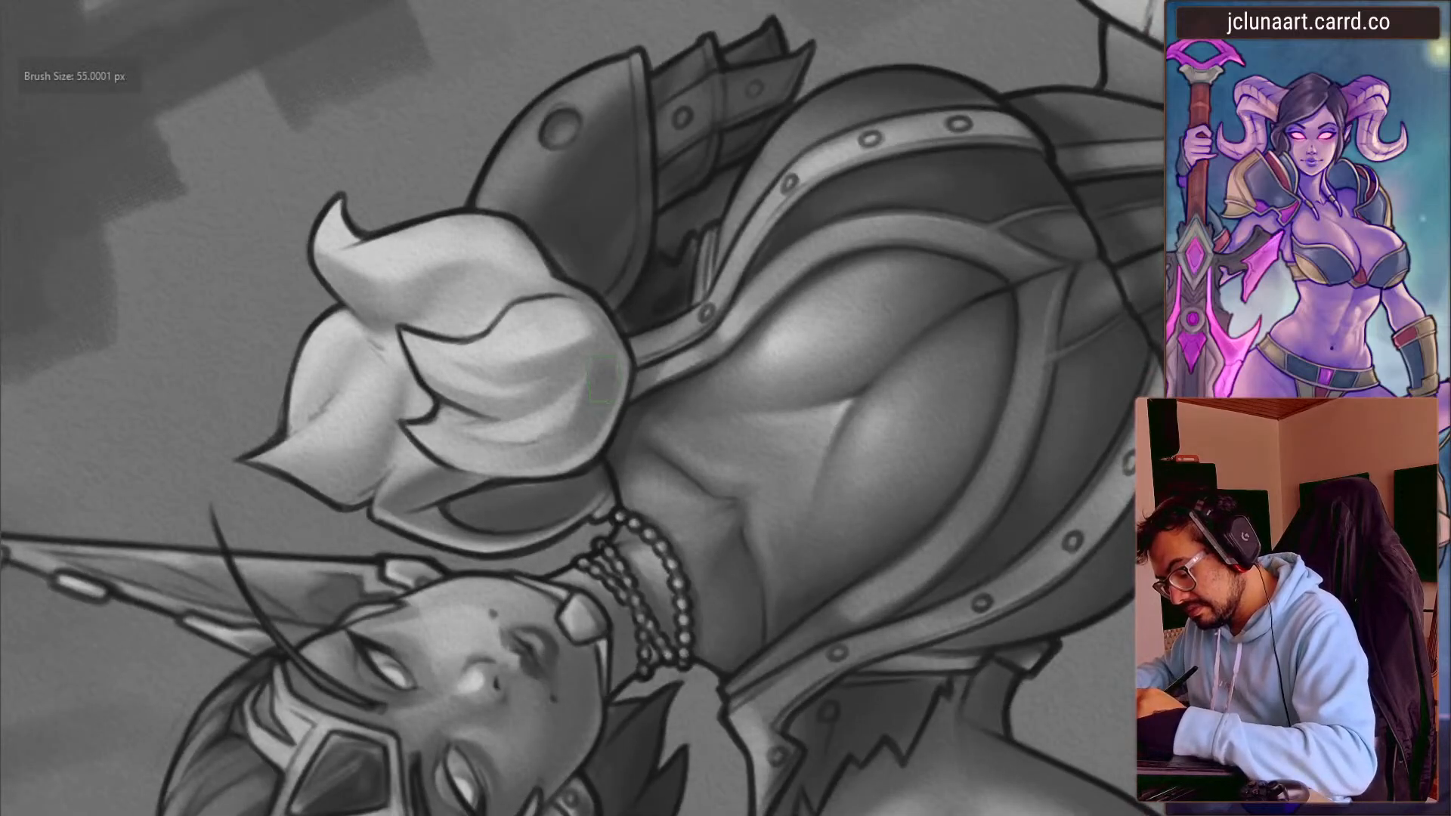
- Shade the front petal's rounded base next to the vest trim with a sampled grey and a 41 px brush
{"action": "left_click_drag", "start_coordinate": [575, 336], "coordinate": [666, 363]}
{"action": "key", "text": "bracketright"}
{"action": "key", "text": "bracketright"}
{"action": "key", "text": "bracketright"}
{"action": "left_click", "coordinate": [655, 294], "text": "alt"}
{"action": "key", "text": "bracketright"}
{"action": "key", "text": "bracketright"}
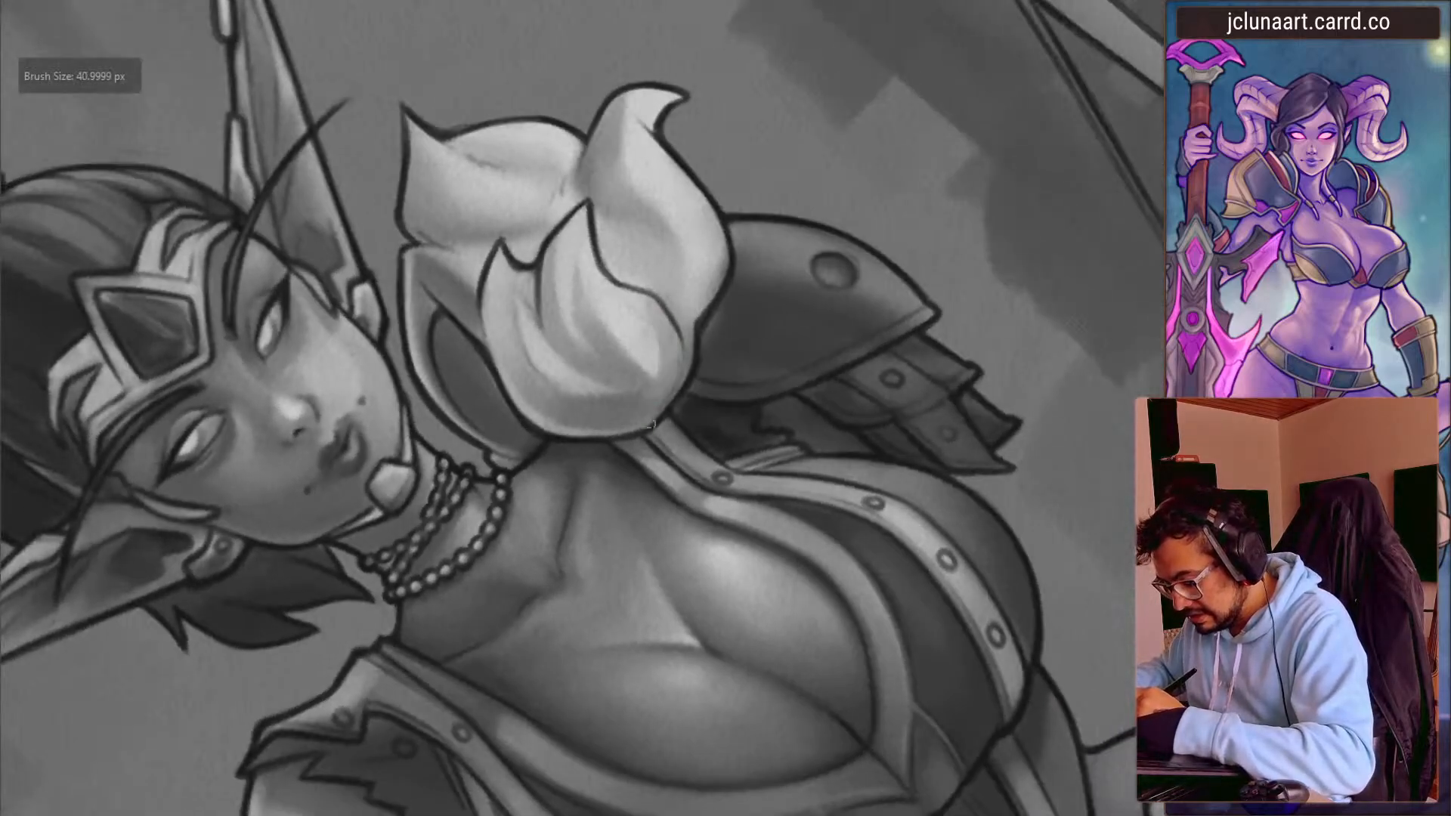
- Shade the dark hollow of the neck-side petal with sampled greys and a brush of 41 to 44 px
{"action": "key", "text": "bracketright"}
{"action": "key", "text": "bracketright"}
{"action": "key", "text": "bracketright"}
{"action": "key", "text": "bracketright"}
{"action": "mouse_move", "coordinate": [577, 438]}
{"action": "left_mouse_down"}
{"action": "mouse_move", "coordinate": [493, 293]}
{"action": "mouse_move", "coordinate": [520, 357]}
{"action": "left_mouse_up"}
{"action": "key", "text": "bracketleft"}
{"action": "key", "text": "bracketleft"}
{"action": "key", "text": "bracketleft"}
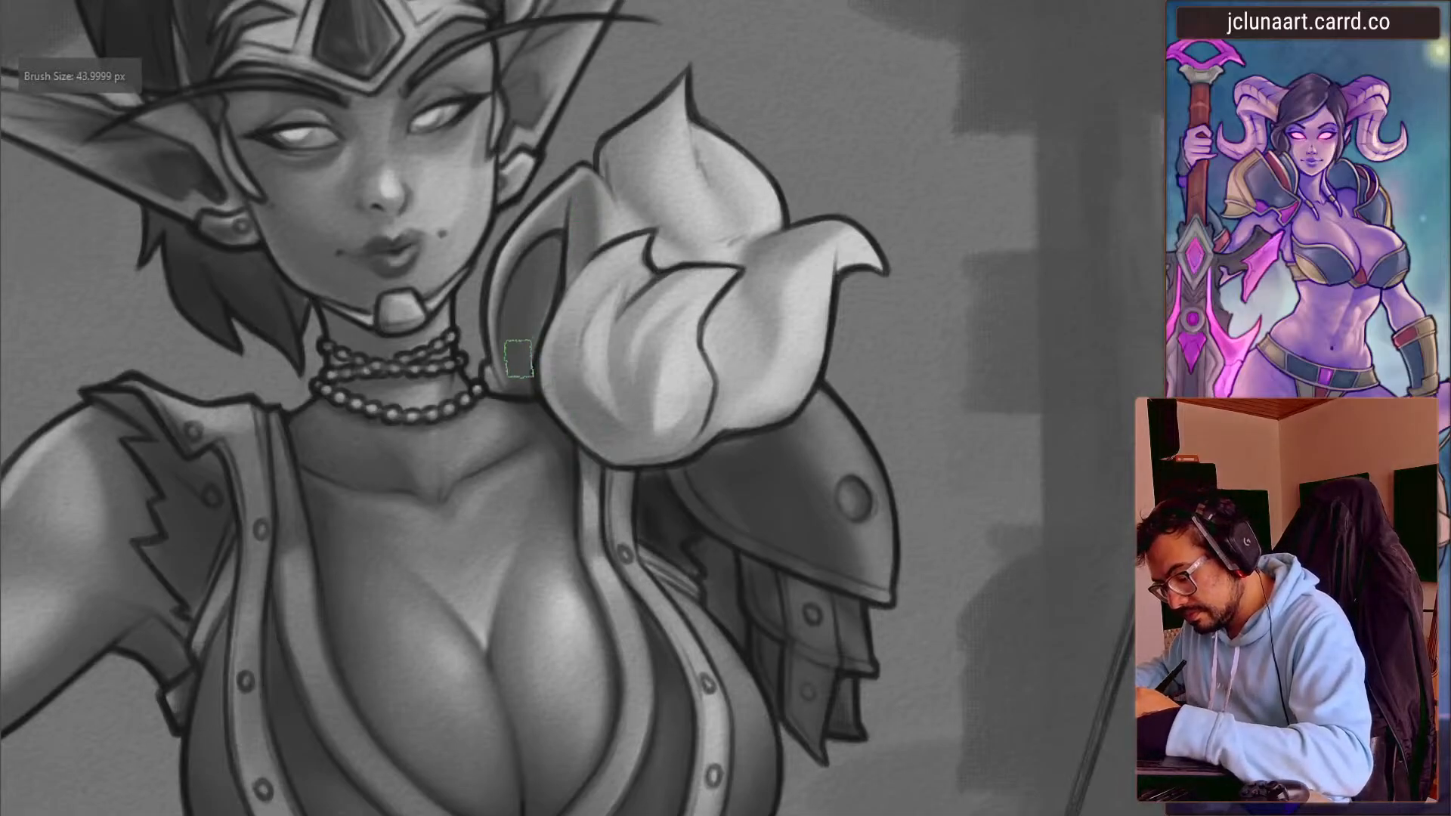
{"action": "key", "text": "bracketright"}
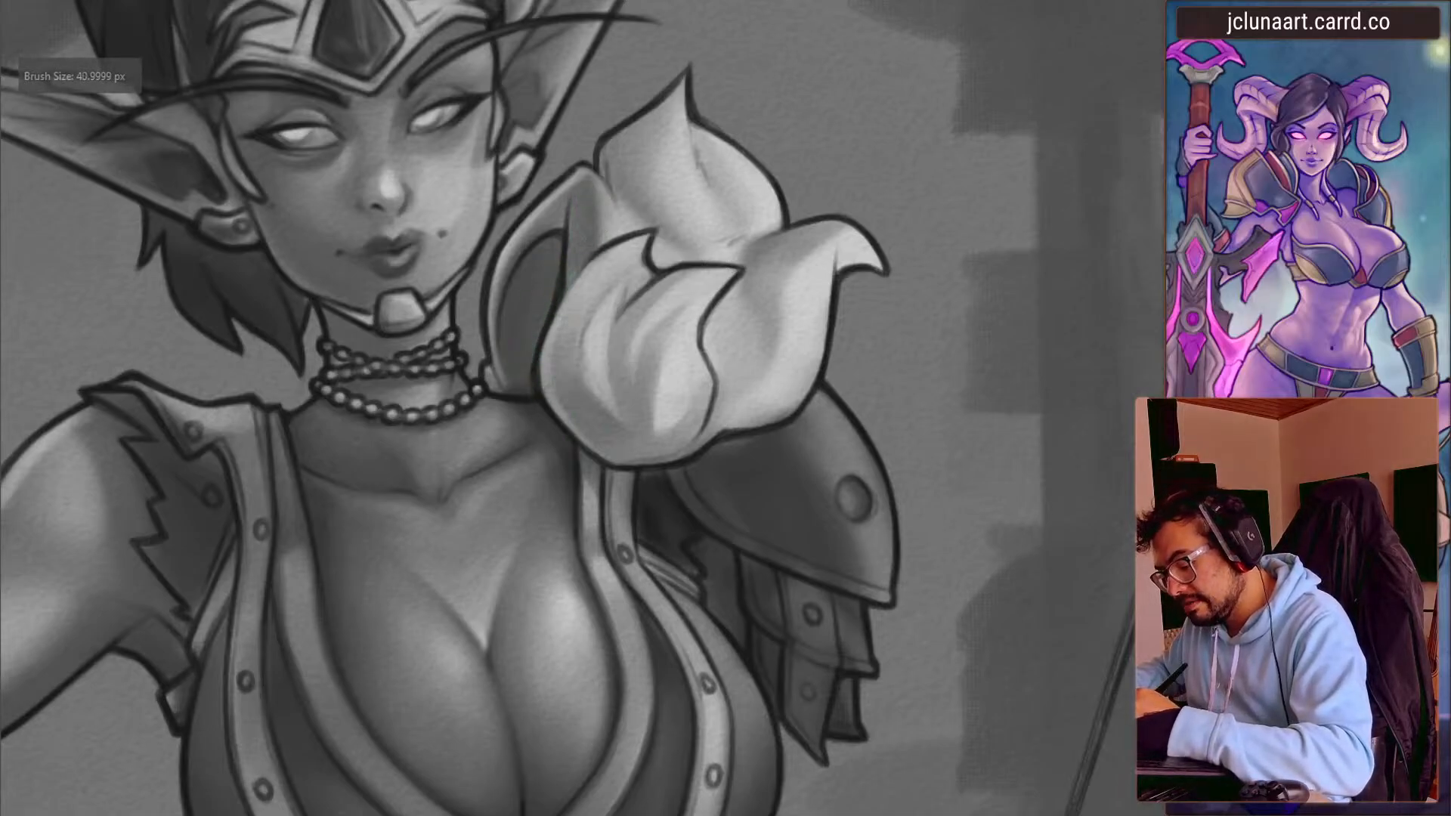
{"action": "left_click", "coordinate": [527, 296], "text": "ctrl"}
{"action": "left_click", "coordinate": [491, 387], "text": "ctrl"}
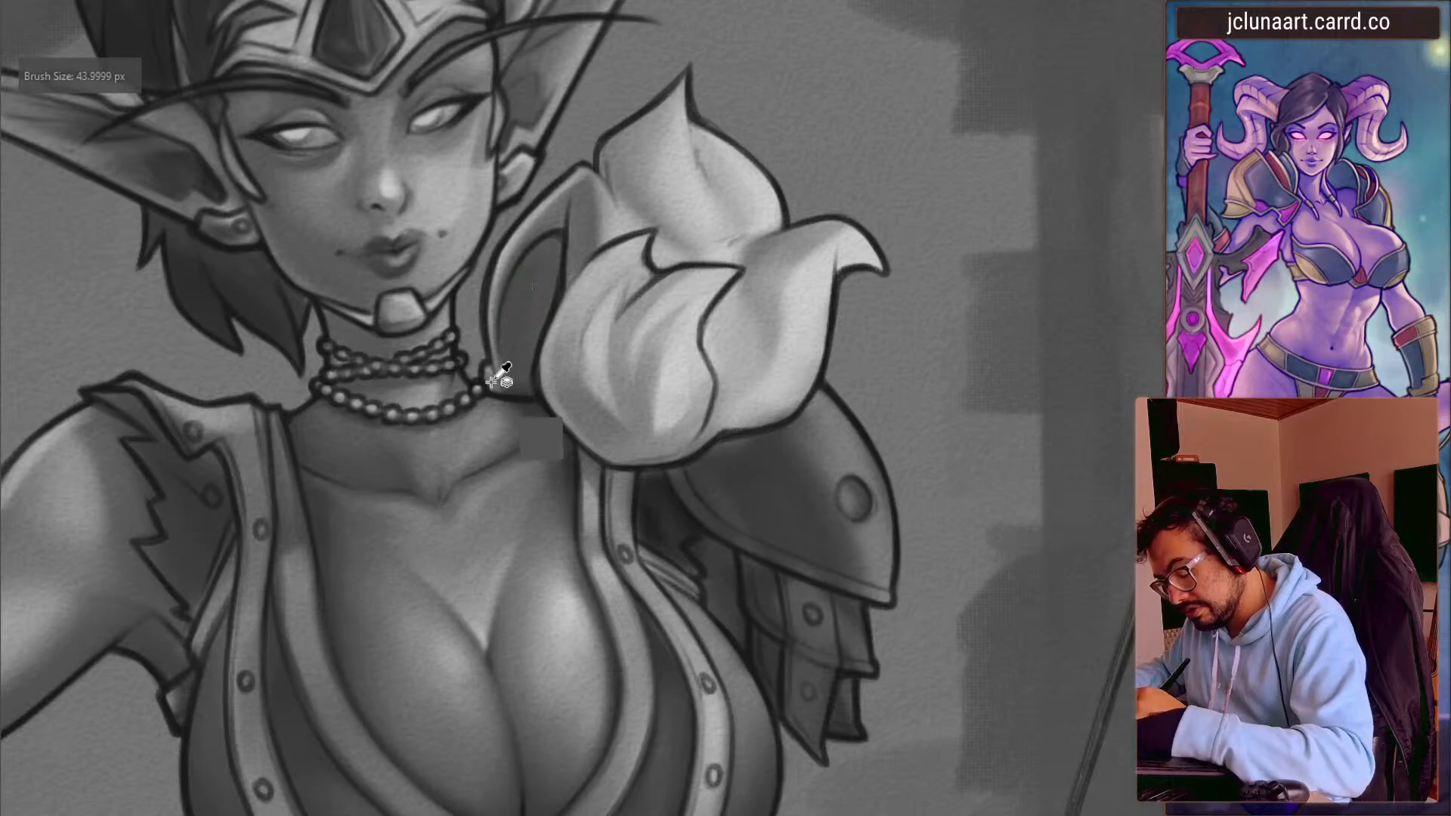
- Shade the neck-side petal's rim around the hollow with a brush of 32 to 38 px
{"action": "key", "text": "bracketleft"}
{"action": "key", "text": "bracketleft"}
{"action": "key", "text": "bracketleft"}
{"action": "key", "text": "bracketleft"}
{"action": "key", "text": "bracketleft"}
{"action": "mouse_move", "coordinate": [484, 321]}
{"action": "left_mouse_down"}
{"action": "mouse_move", "coordinate": [415, 107]}
{"action": "mouse_move", "coordinate": [690, 242]}
{"action": "mouse_move", "coordinate": [667, 470]}
{"action": "left_mouse_up"}
{"action": "key", "text": "bracketright"}
{"action": "key", "text": "bracketright"}
{"action": "key", "text": "bracketright"}
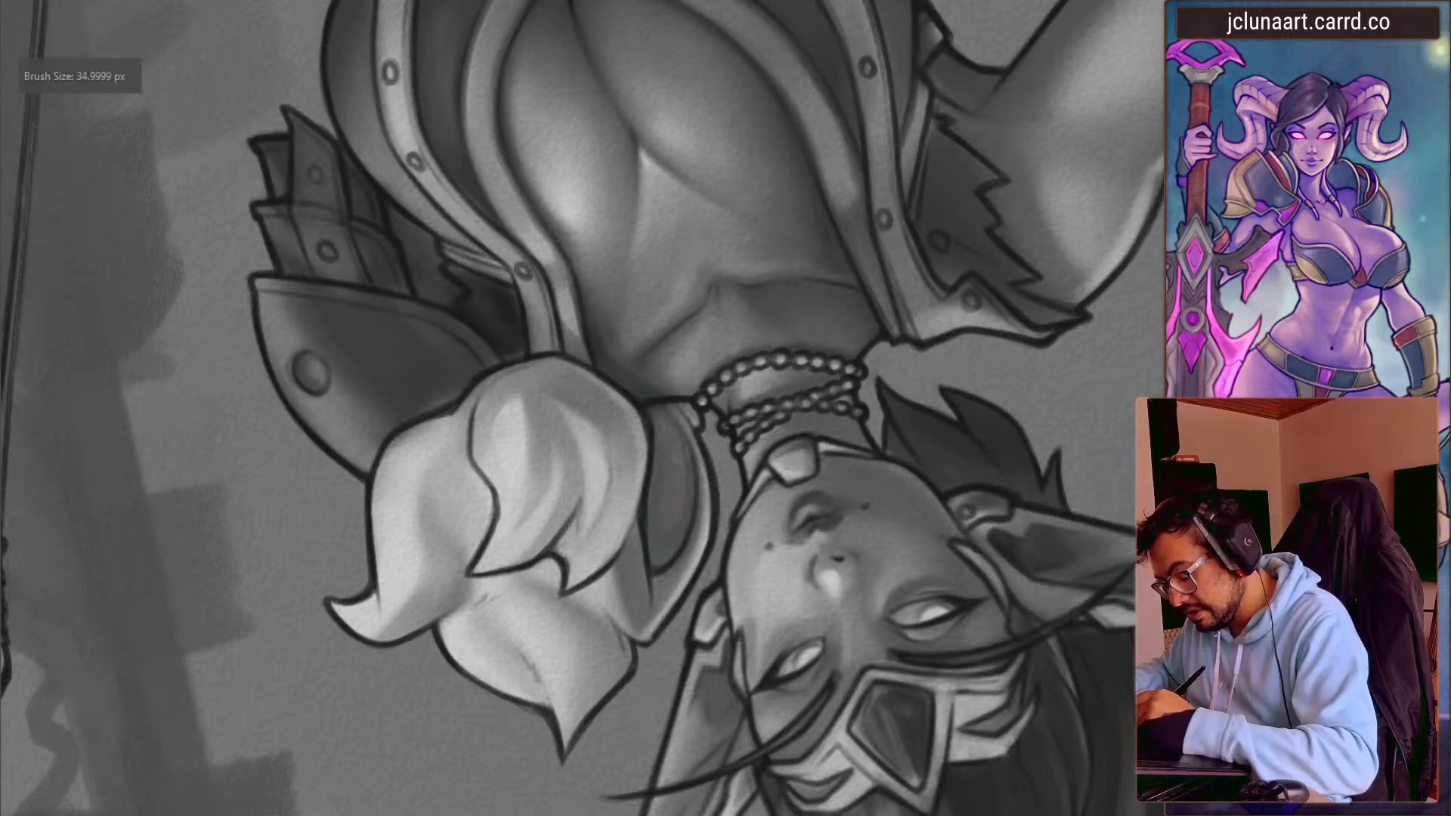
{"action": "key", "text": "bracketleft"}
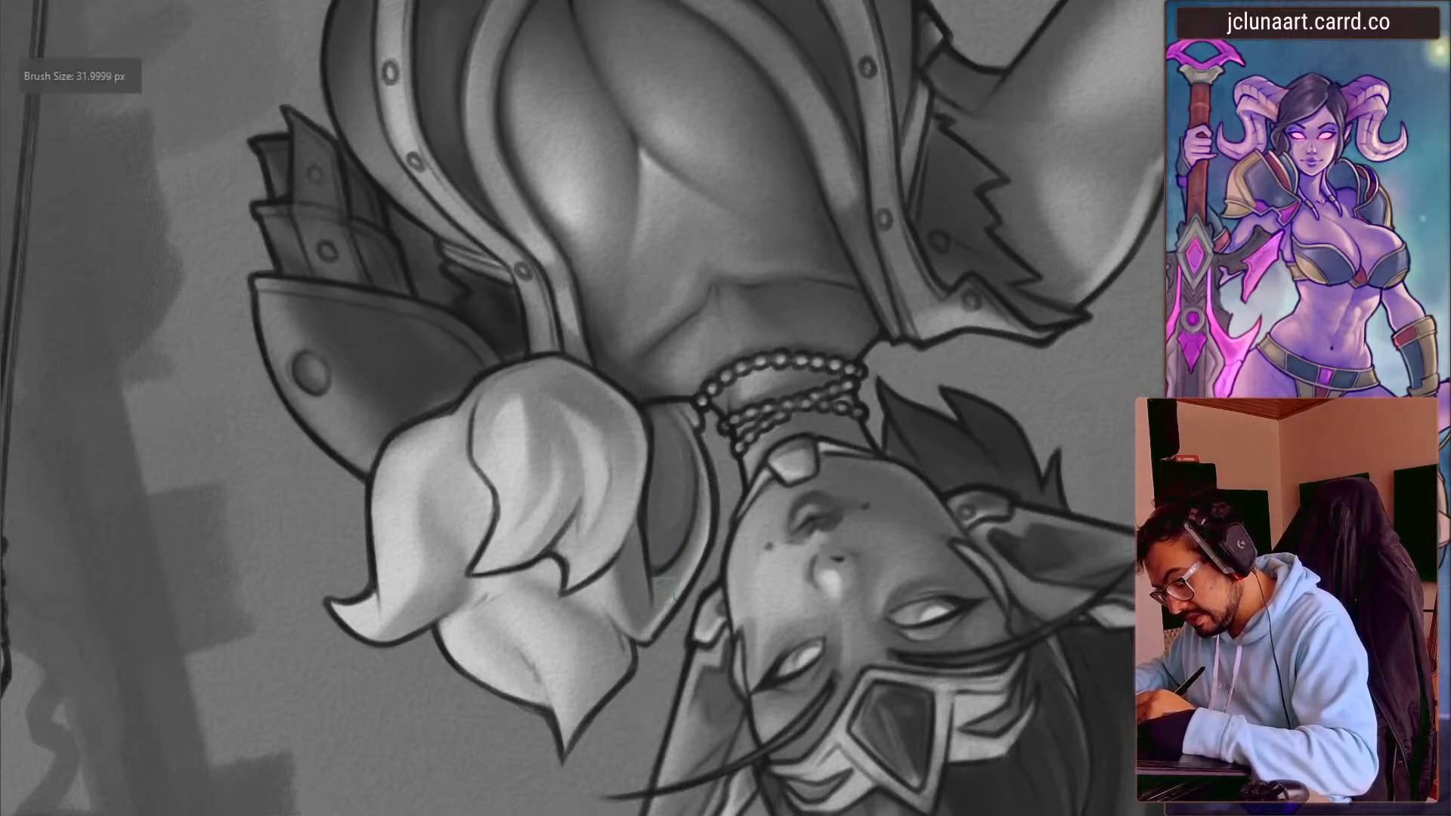
{"action": "key", "text": "bracketright"}
{"action": "key", "text": "bracketright"}
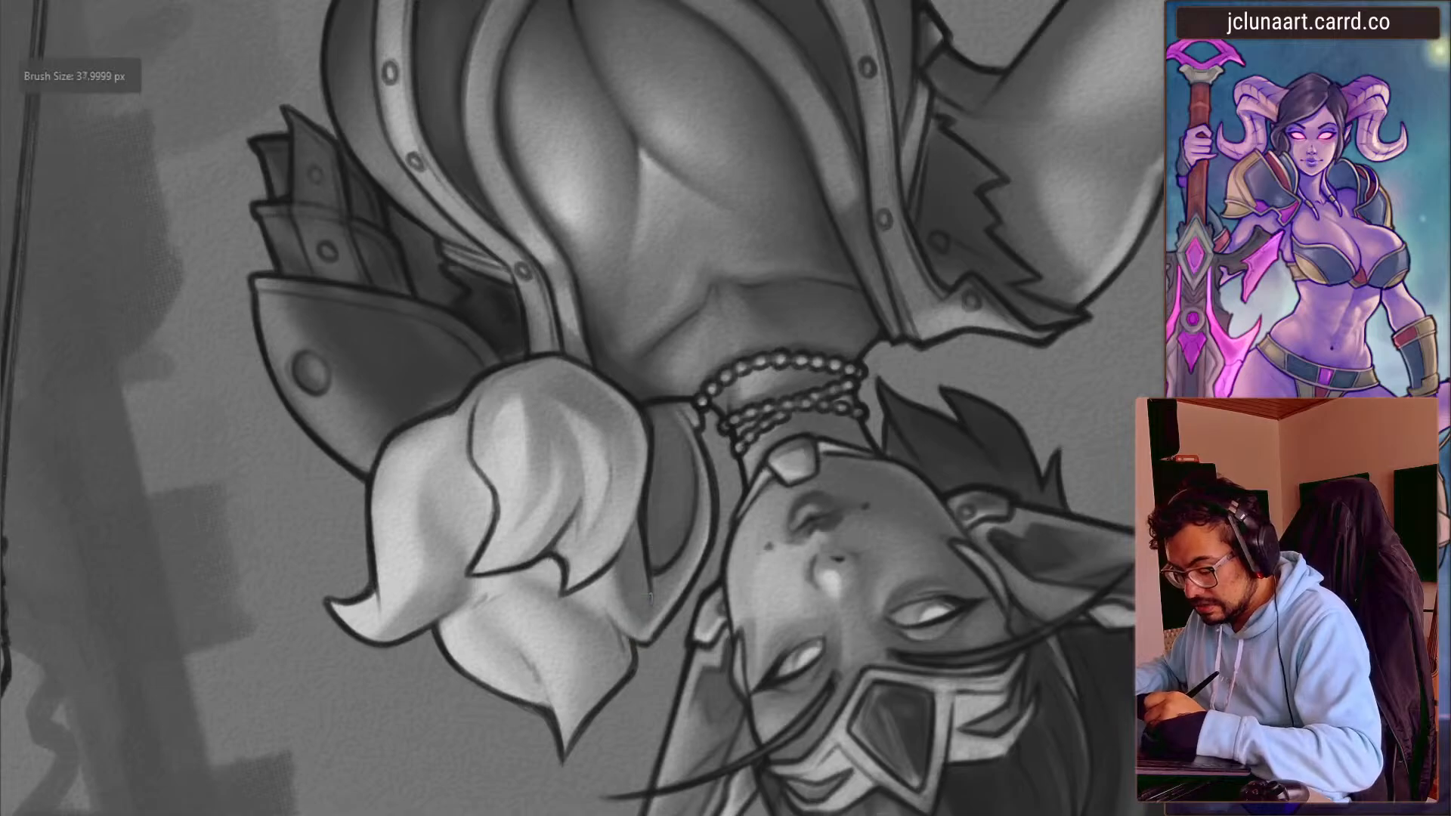
{"action": "mouse_move", "coordinate": [340, 442]}
{"action": "left_mouse_down"}
{"action": "mouse_move", "coordinate": [512, 520]}
{"action": "mouse_move", "coordinate": [643, 393]}
{"action": "left_mouse_up"}
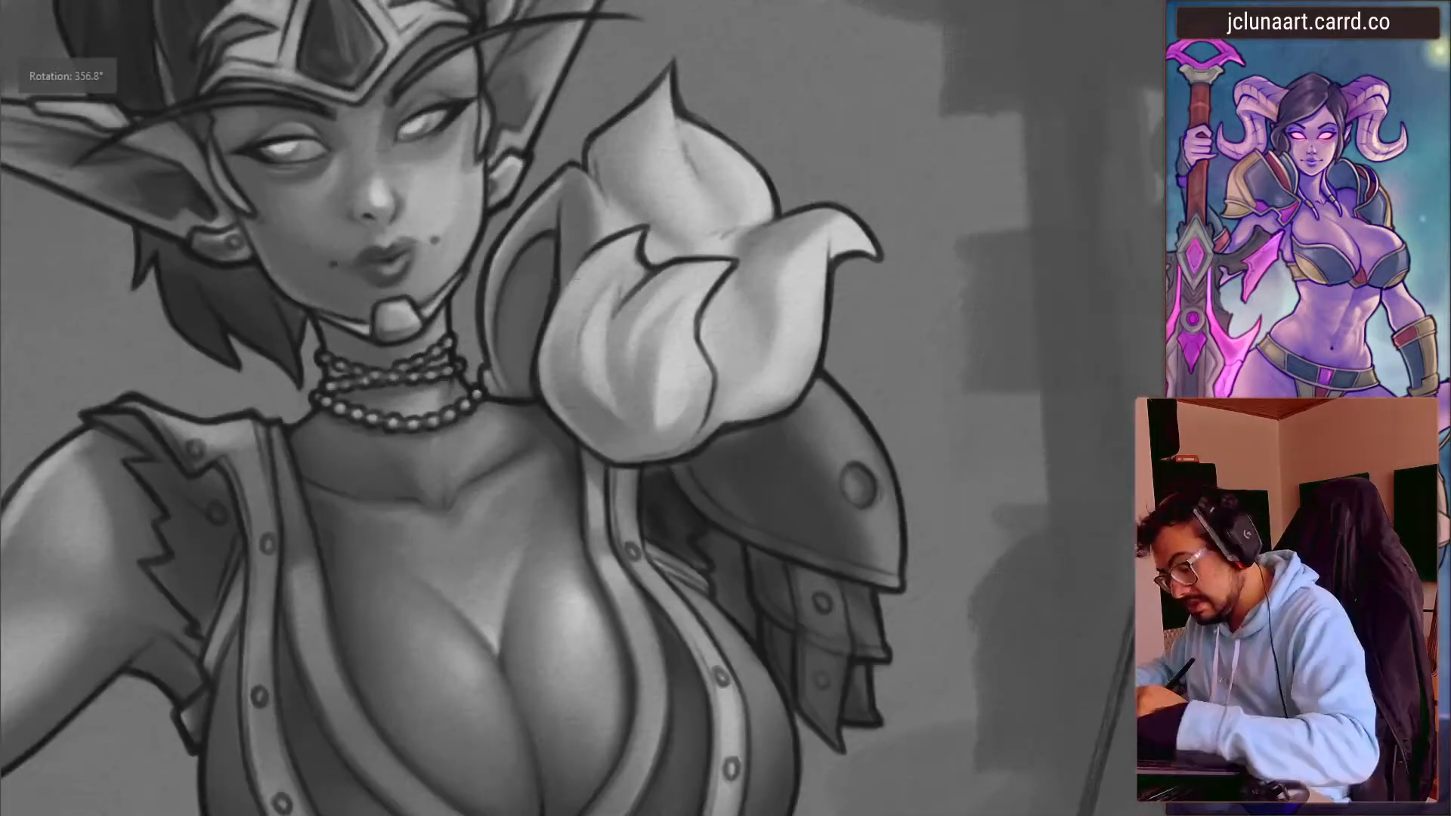
- Blend the greys at the neck-side petal's base near the choker with sampled tones and a brush around 44 px
{"action": "key", "text": "bracketleft"}
{"action": "left_click_drag", "start_coordinate": [565, 276], "coordinate": [758, 301]}
{"action": "key", "text": "bracketleft"}
{"action": "key", "text": "bracketleft"}
{"action": "key", "text": "bracketright"}
{"action": "left_click", "coordinate": [727, 314], "text": "ctrl"}
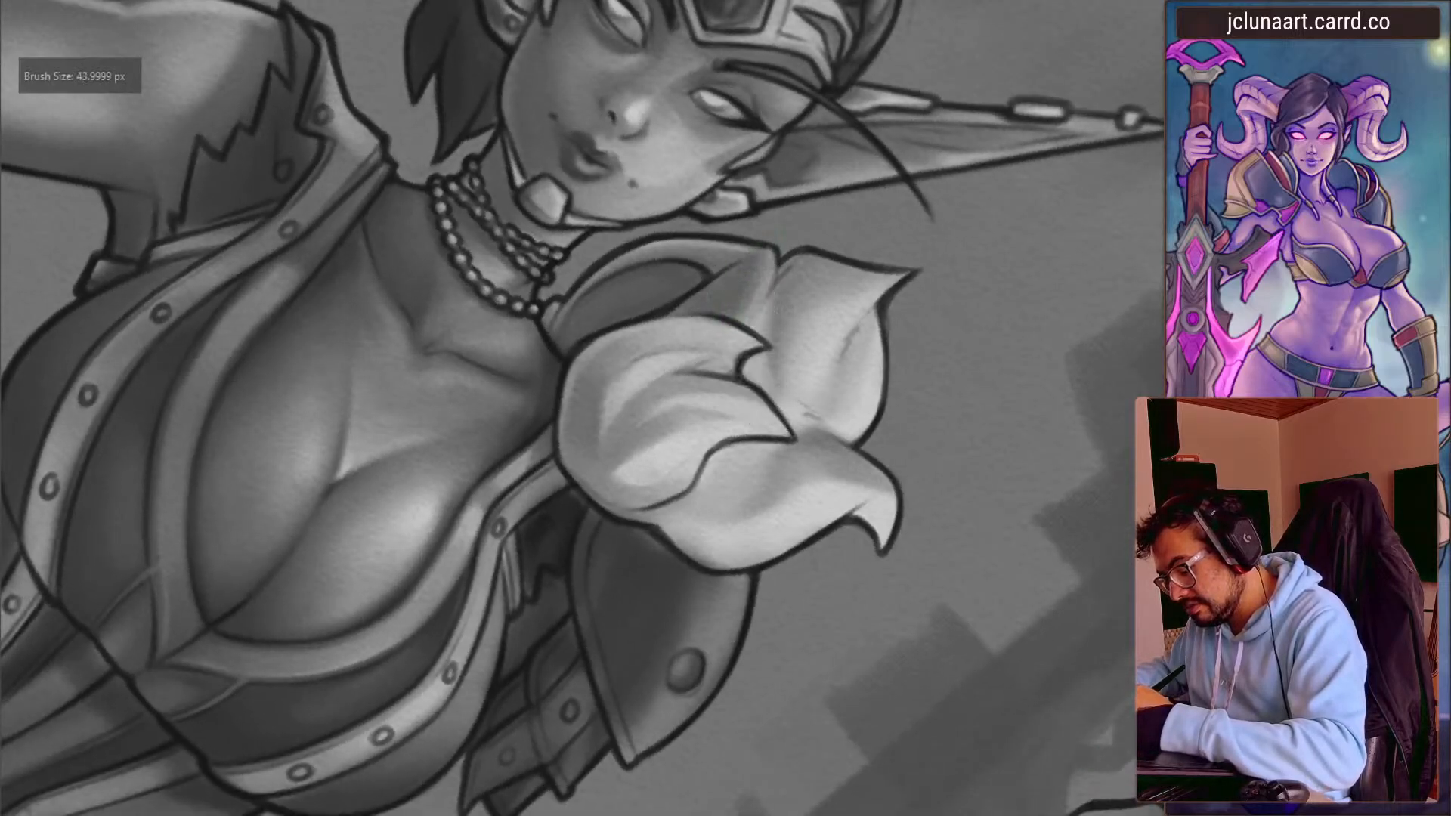
{"action": "left_click_drag", "start_coordinate": [716, 272], "coordinate": [554, 229]}
{"action": "key", "text": "bracketright"}
{"action": "key", "text": "bracketright"}
{"action": "key", "text": "bracketright"}
{"action": "left_click", "coordinate": [541, 249], "text": "ctrl"}
{"action": "left_click", "coordinate": [588, 337], "text": "ctrl"}
- Define a thin light edge along the neck-side petal's inner fold with a 14 px brush
{"action": "key", "text": "bracketleft"}
{"action": "key", "text": "bracketleft"}
{"action": "key", "text": "bracketleft"}
{"action": "key", "text": "bracketleft"}
{"action": "key", "text": "bracketleft"}
{"action": "key", "text": "bracketleft"}
{"action": "key", "text": "bracketleft"}
{"action": "key", "text": "bracketleft"}
{"action": "key", "text": "bracketleft"}
{"action": "key", "text": "bracketleft"}
{"action": "key", "text": "bracketleft"}
{"action": "key", "text": "bracketleft"}
{"action": "key", "text": "bracketleft"}
{"action": "key", "text": "bracketleft"}
{"action": "key", "text": "bracketleft"}
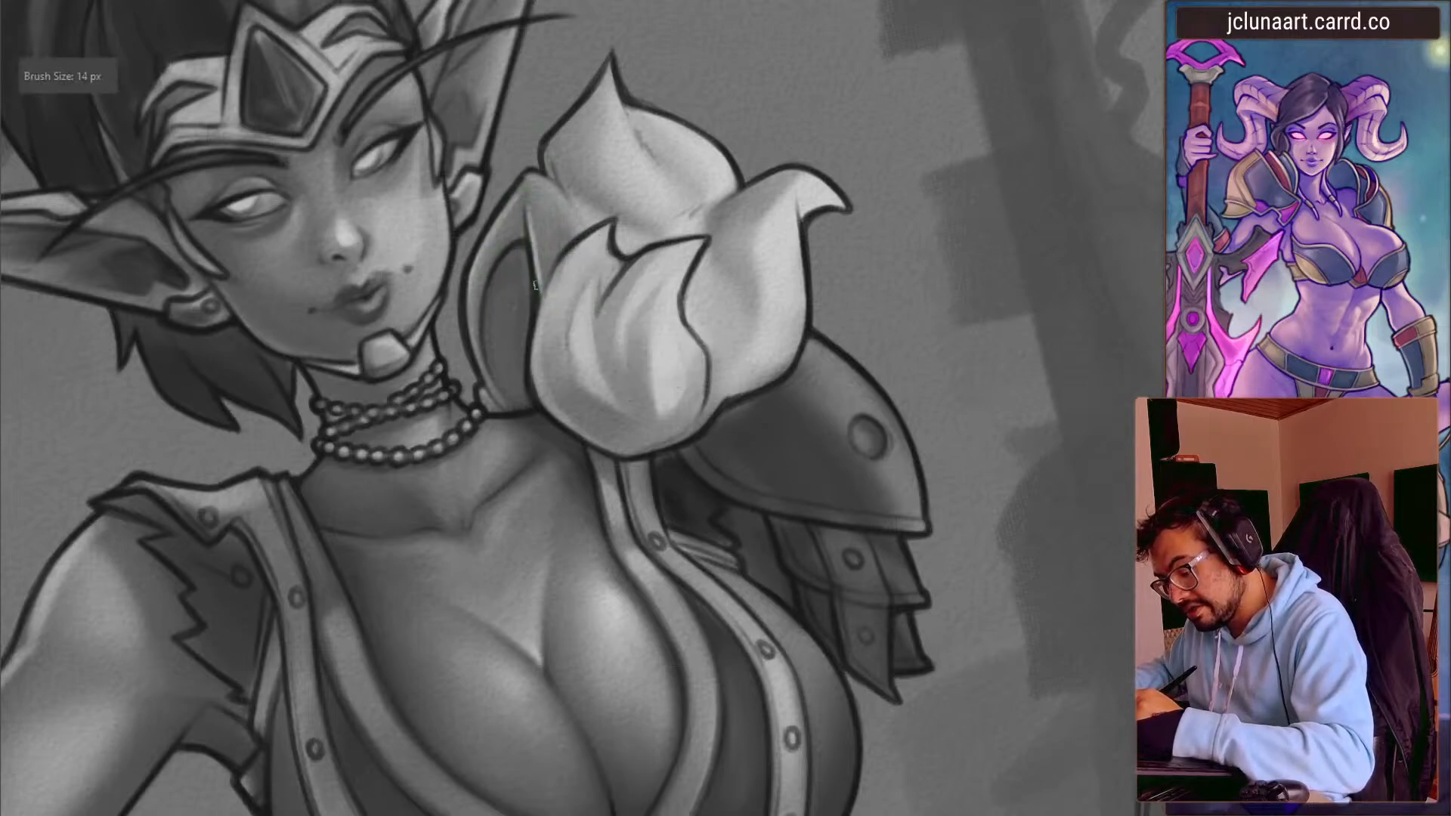
{"action": "left_click_drag", "start_coordinate": [516, 179], "coordinate": [441, 242]}
{"action": "left_click_drag", "start_coordinate": [569, 270], "coordinate": [292, 531]}
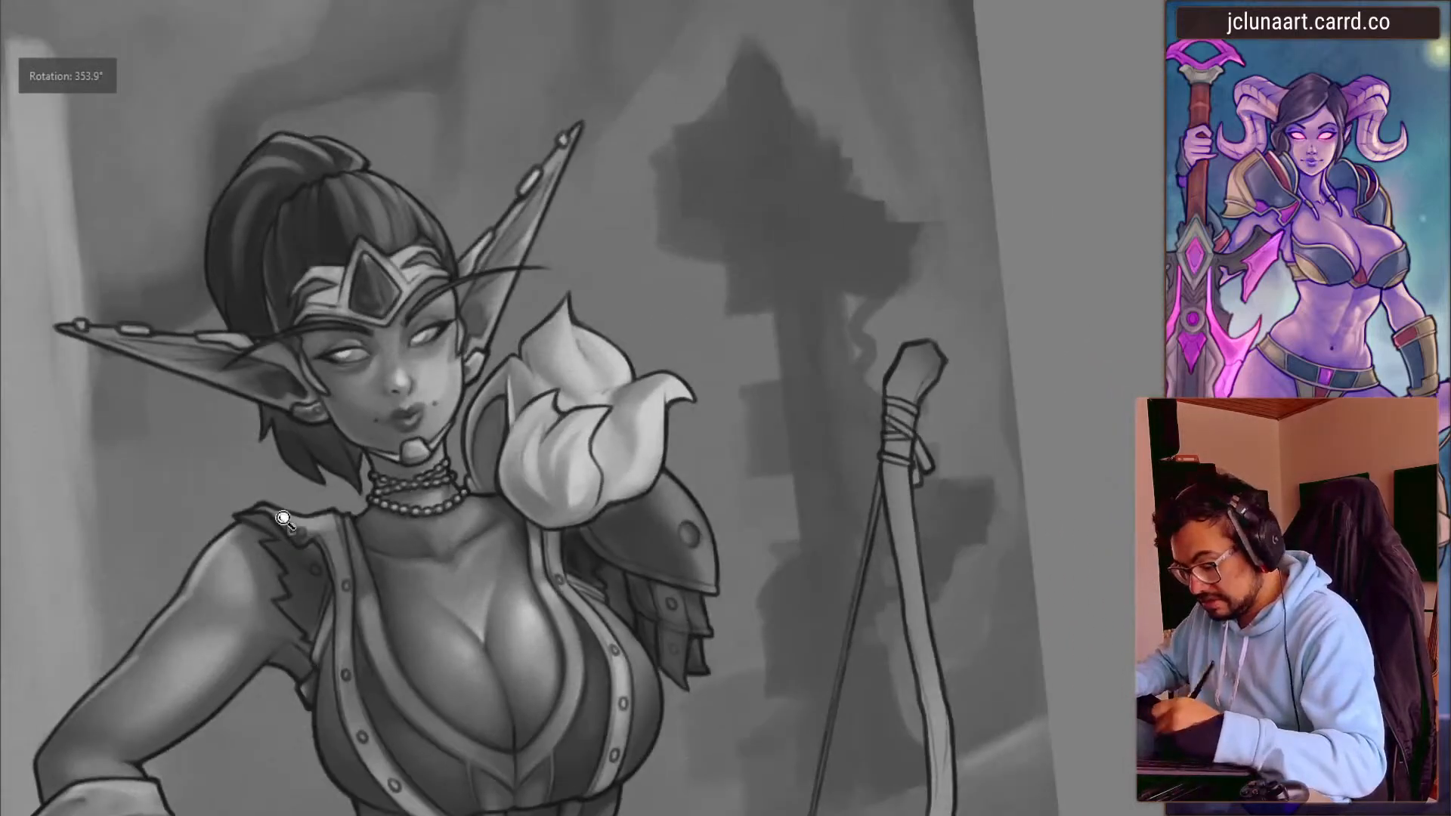
- Mirror the canvas view and shade the front petal's base beside the pauldron with sampled greys and a 41 px brush
{"action": "key", "text": "m"}
{"action": "left_click_drag", "start_coordinate": [582, 472], "coordinate": [519, 360]}
{"action": "left_click_drag", "start_coordinate": [428, 340], "coordinate": [521, 567]}
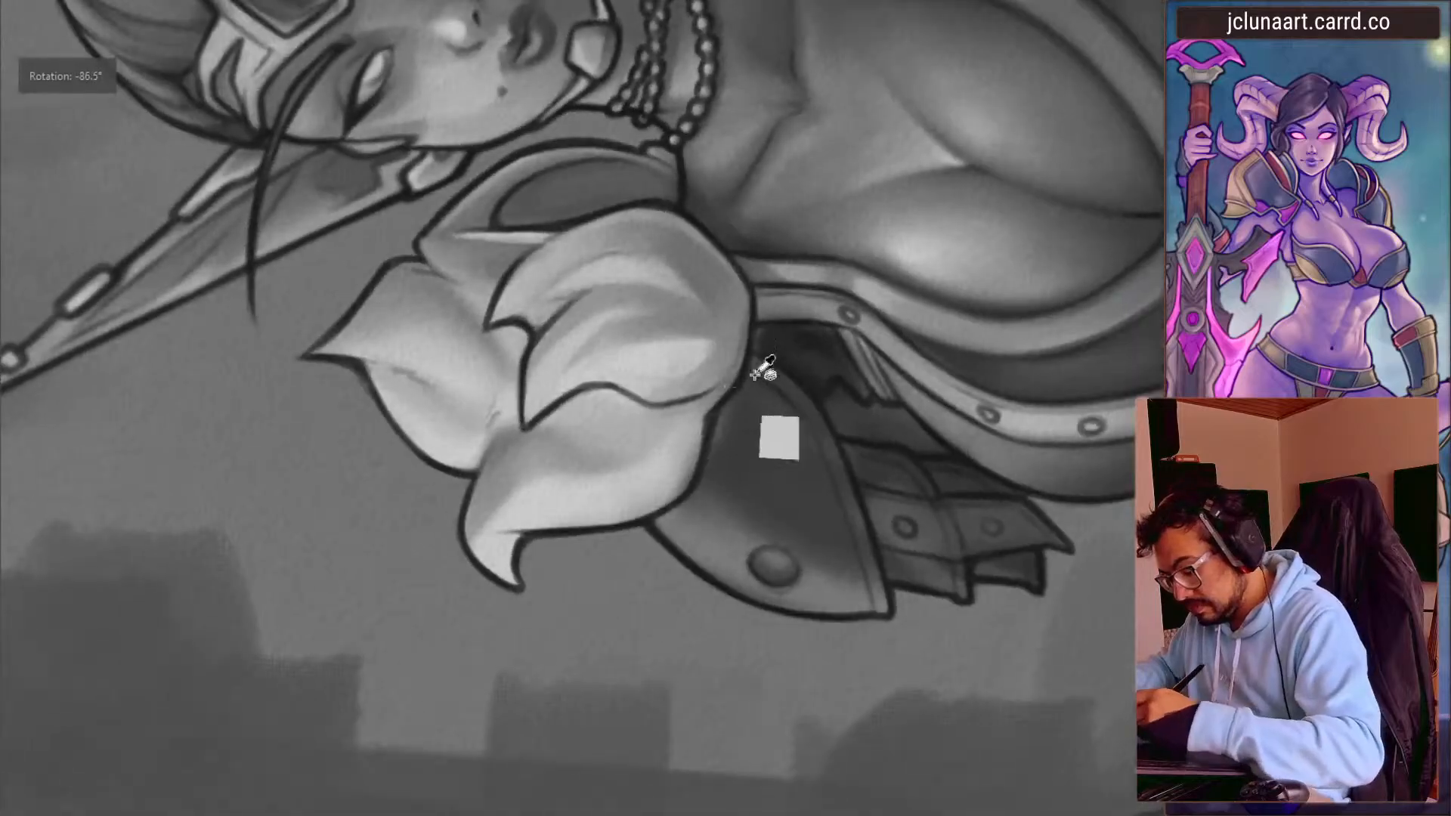
{"action": "key", "text": "["}
{"action": "key", "text": "]"}
{"action": "key", "text": "]"}
{"action": "key", "text": "]"}
{"action": "mouse_move", "coordinate": [733, 306]}
{"action": "left_mouse_down"}
{"action": "mouse_move", "coordinate": [700, 390]}
{"action": "mouse_move", "coordinate": [722, 347]}
{"action": "left_mouse_up"}
{"action": "left_click", "coordinate": [730, 328], "text": "ctrl"}
{"action": "key", "text": "]"}
{"action": "left_click", "coordinate": [710, 285], "text": "ctrl"}
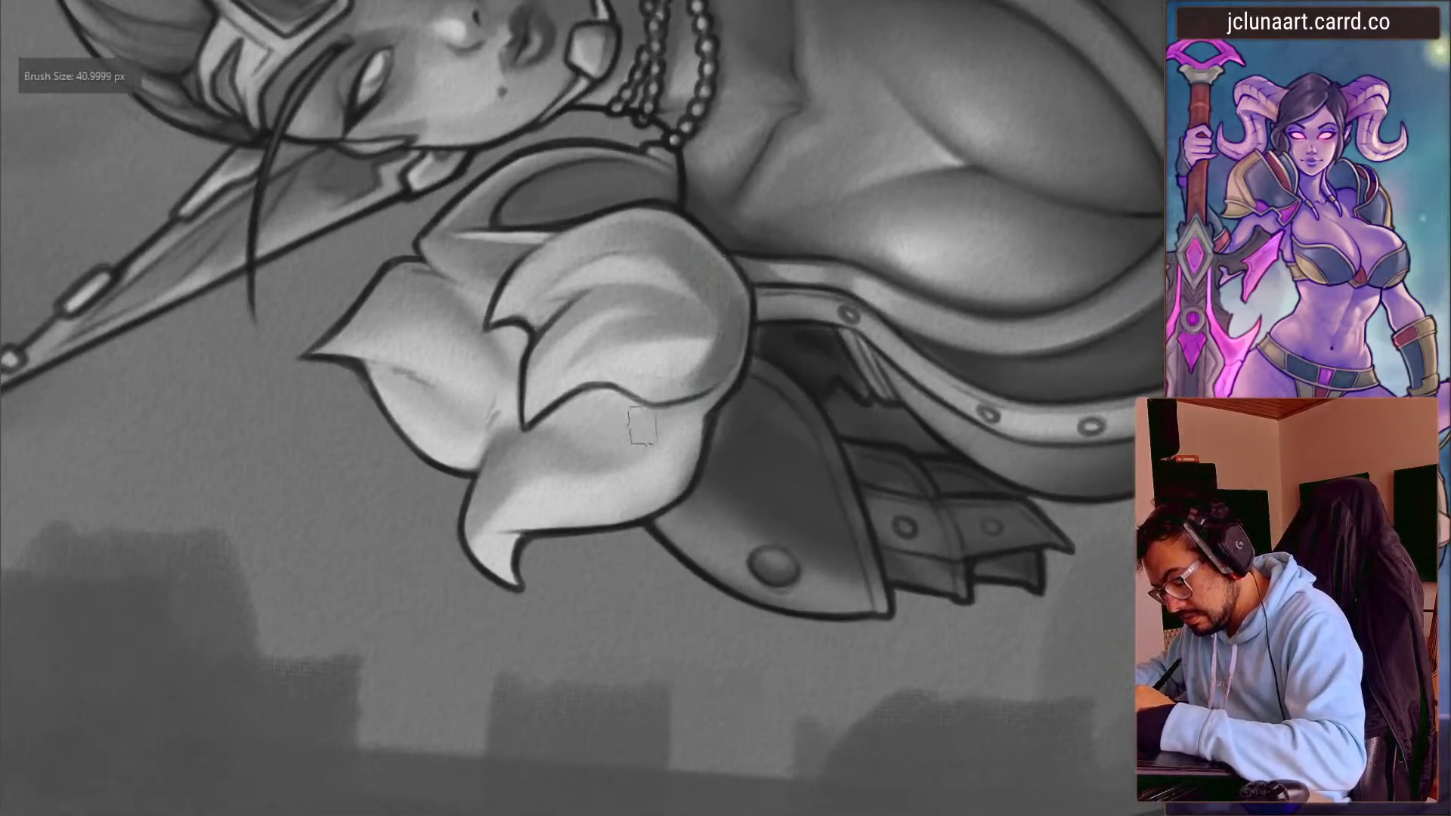
- Block in a fold shadow on the outer petal beside the front petal with a sampled grey and a 30 px brush
{"action": "key", "text": "["}
{"action": "key", "text": "["}
{"action": "left_click_drag", "start_coordinate": [703, 407], "coordinate": [652, 435]}
{"action": "key", "text": "["}
{"action": "left_click_drag", "start_coordinate": [458, 428], "coordinate": [609, 298]}
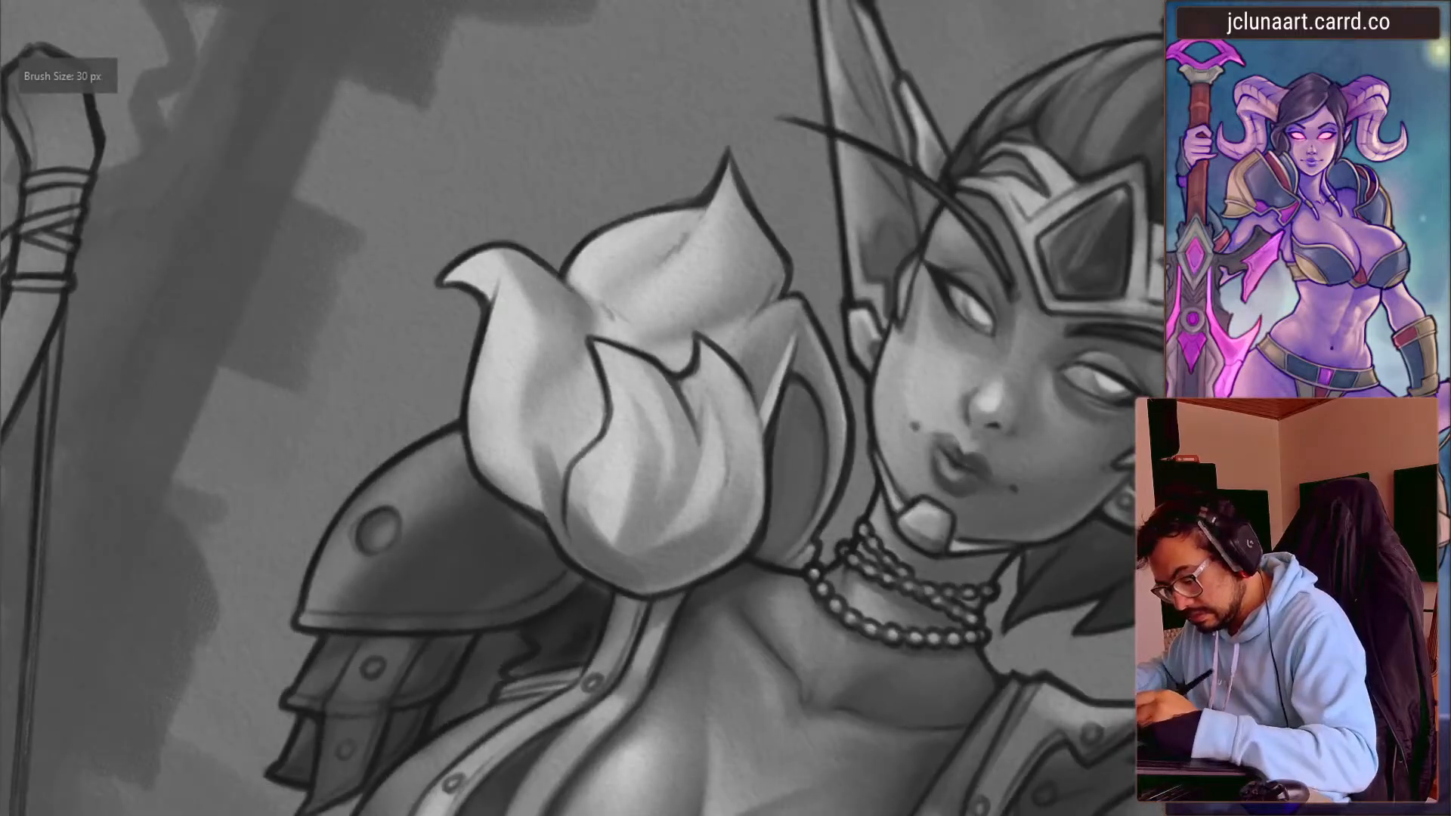
{"action": "left_click", "coordinate": [544, 496], "text": "ctrl"}
{"action": "left_click_drag", "start_coordinate": [538, 505], "coordinate": [530, 416]}
{"action": "key", "text": "]"}
{"action": "key", "text": "]"}
{"action": "left_click_drag", "start_coordinate": [538, 490], "coordinate": [532, 389]}
- Deepen the outer petal's shadow toward the pauldron with a larger brush of 51 to 55 px
{"action": "key", "text": "bracketright"}
{"action": "key", "text": "bracketright"}
{"action": "key", "text": "bracketright"}
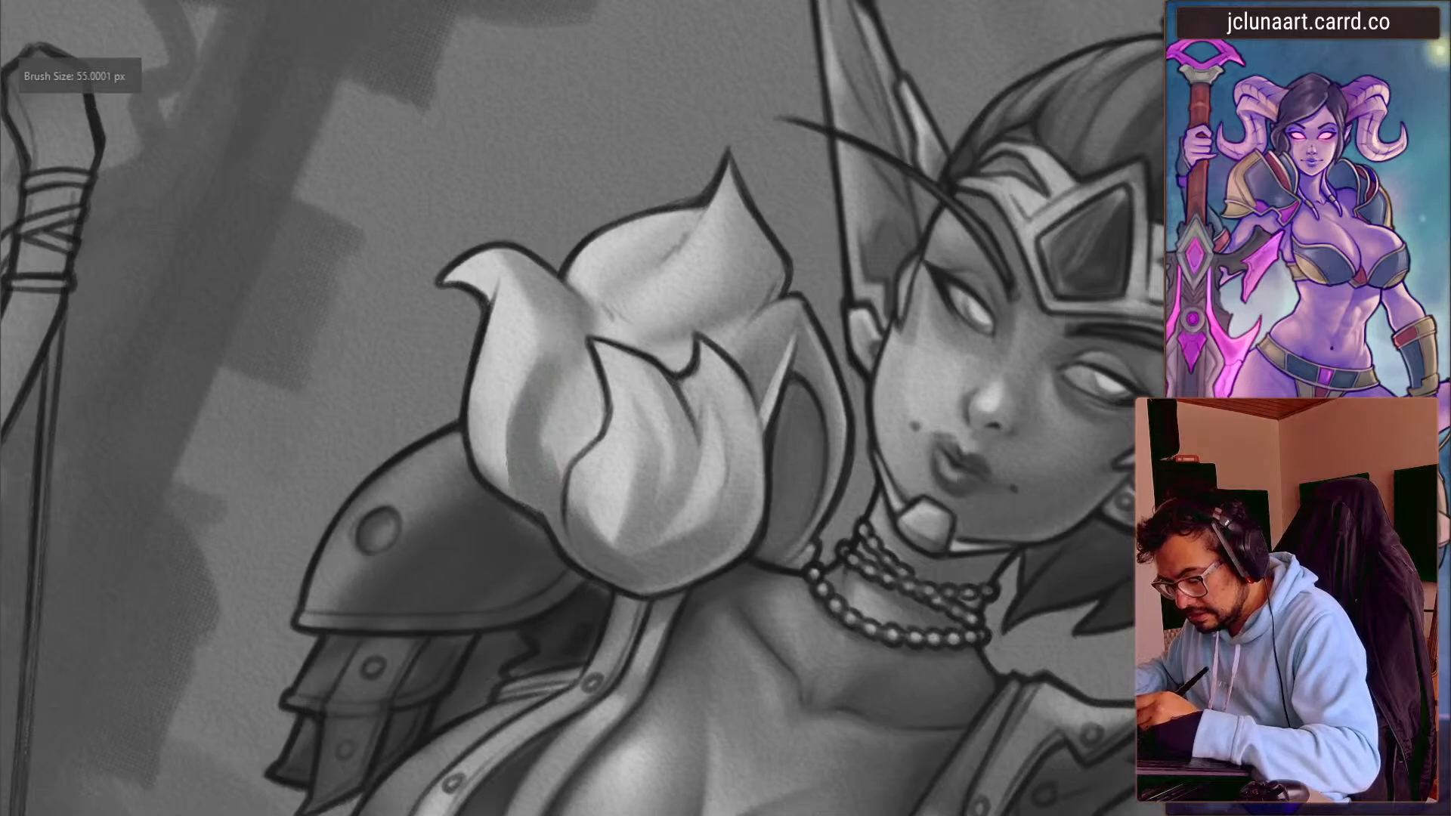
{"action": "mouse_move", "coordinate": [438, 456]}
{"action": "left_mouse_down"}
{"action": "mouse_move", "coordinate": [438, 302]}
{"action": "mouse_move", "coordinate": [747, 363]}
{"action": "left_mouse_up"}
{"action": "key", "text": "bracketleft"}
{"action": "key", "text": "bracketleft"}
{"action": "key", "text": "bracketleft"}
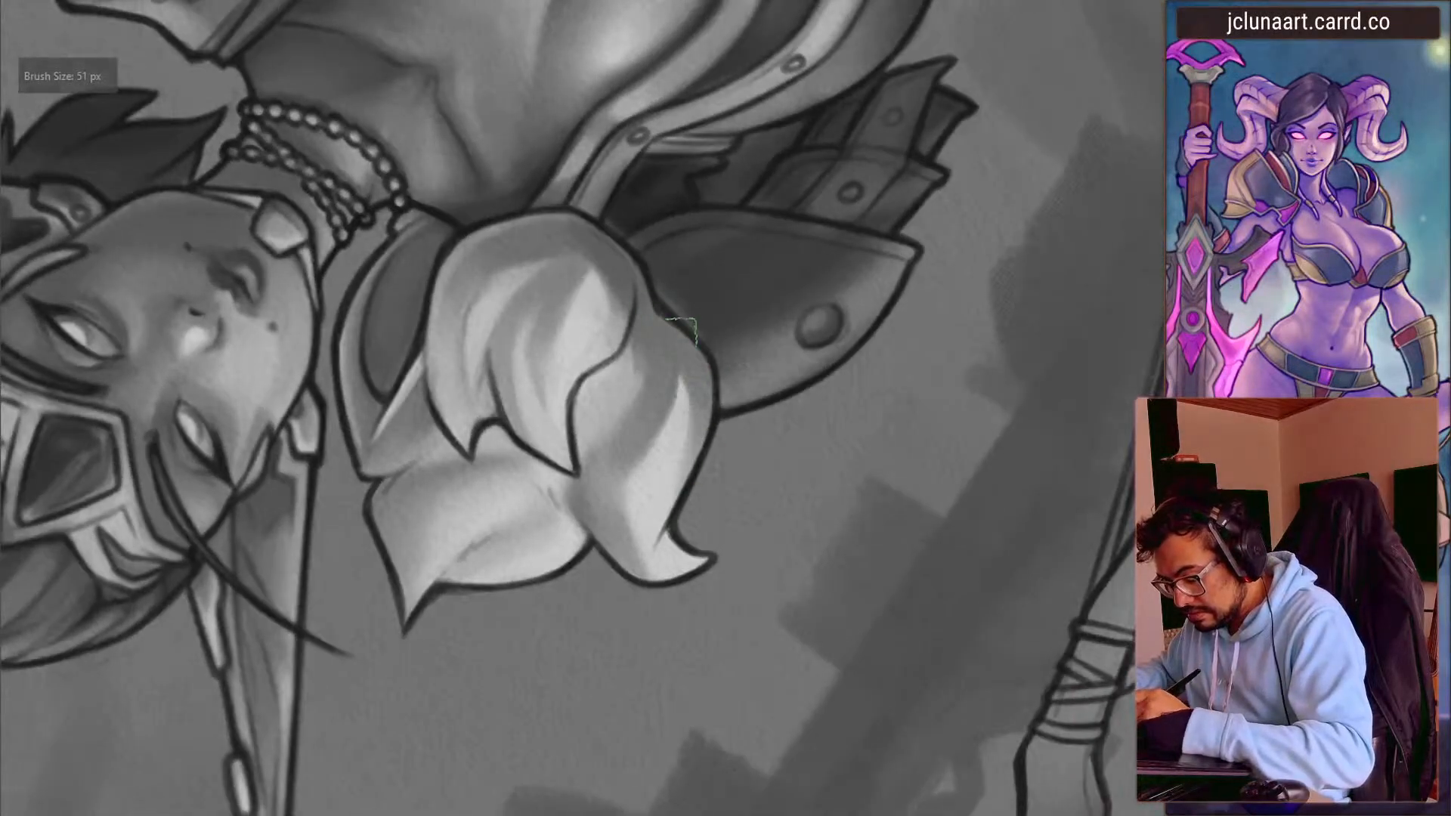
- Shape the outer petal's central fold, working from a 55 px brush down to a 35 px one
{"action": "key", "text": "bracketright"}
{"action": "key", "text": "bracketright"}
{"action": "key", "text": "bracketright"}
{"action": "key", "text": "bracketright"}
{"action": "mouse_move", "coordinate": [675, 332]}
{"action": "left_mouse_down"}
{"action": "mouse_move", "coordinate": [447, 291]}
{"action": "mouse_move", "coordinate": [567, 473]}
{"action": "left_mouse_up"}
{"action": "key", "text": "bracketleft"}
{"action": "key", "text": "bracketleft"}
{"action": "key", "text": "bracketleft"}
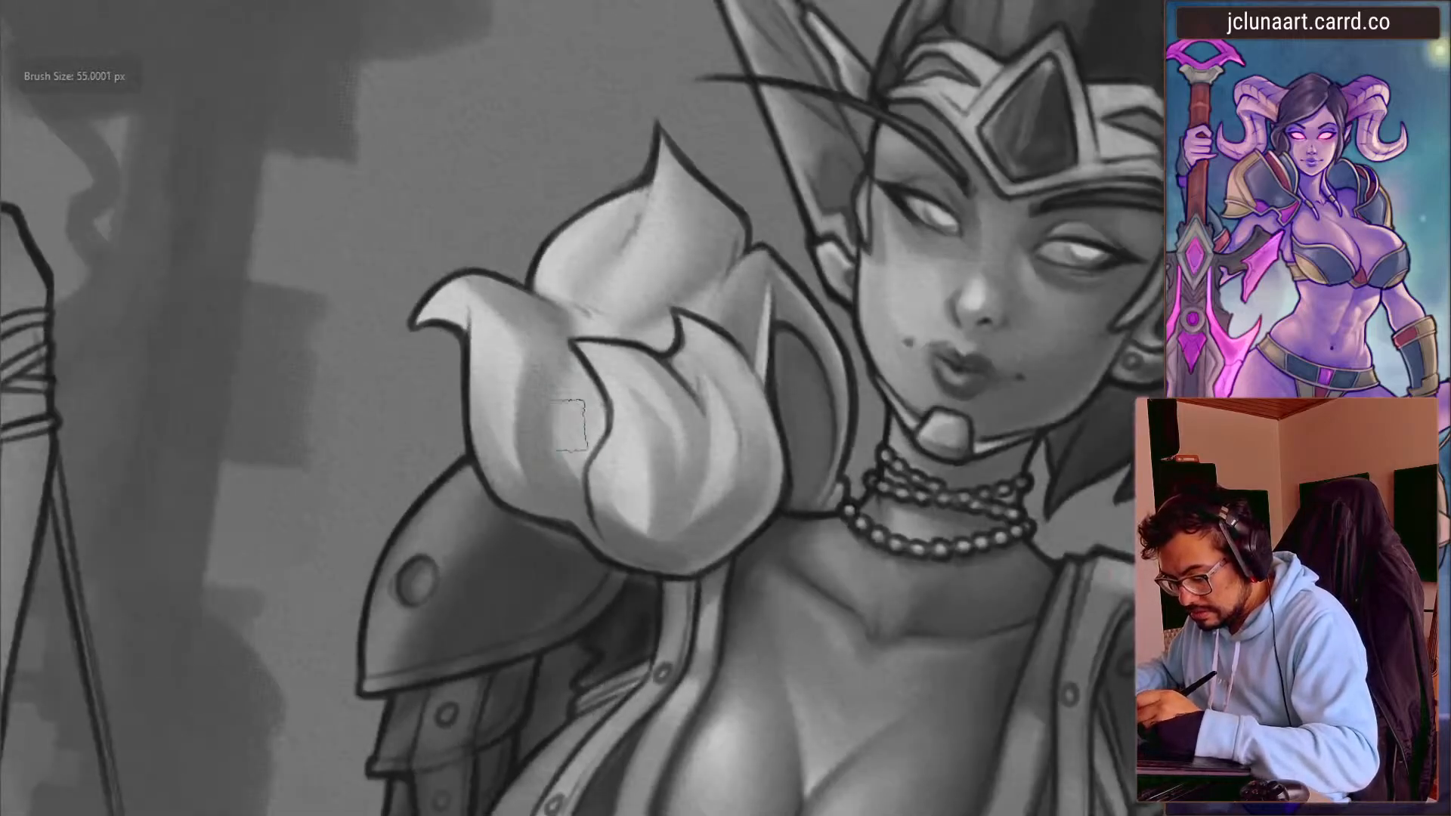
{"action": "key", "text": "bracketright"}
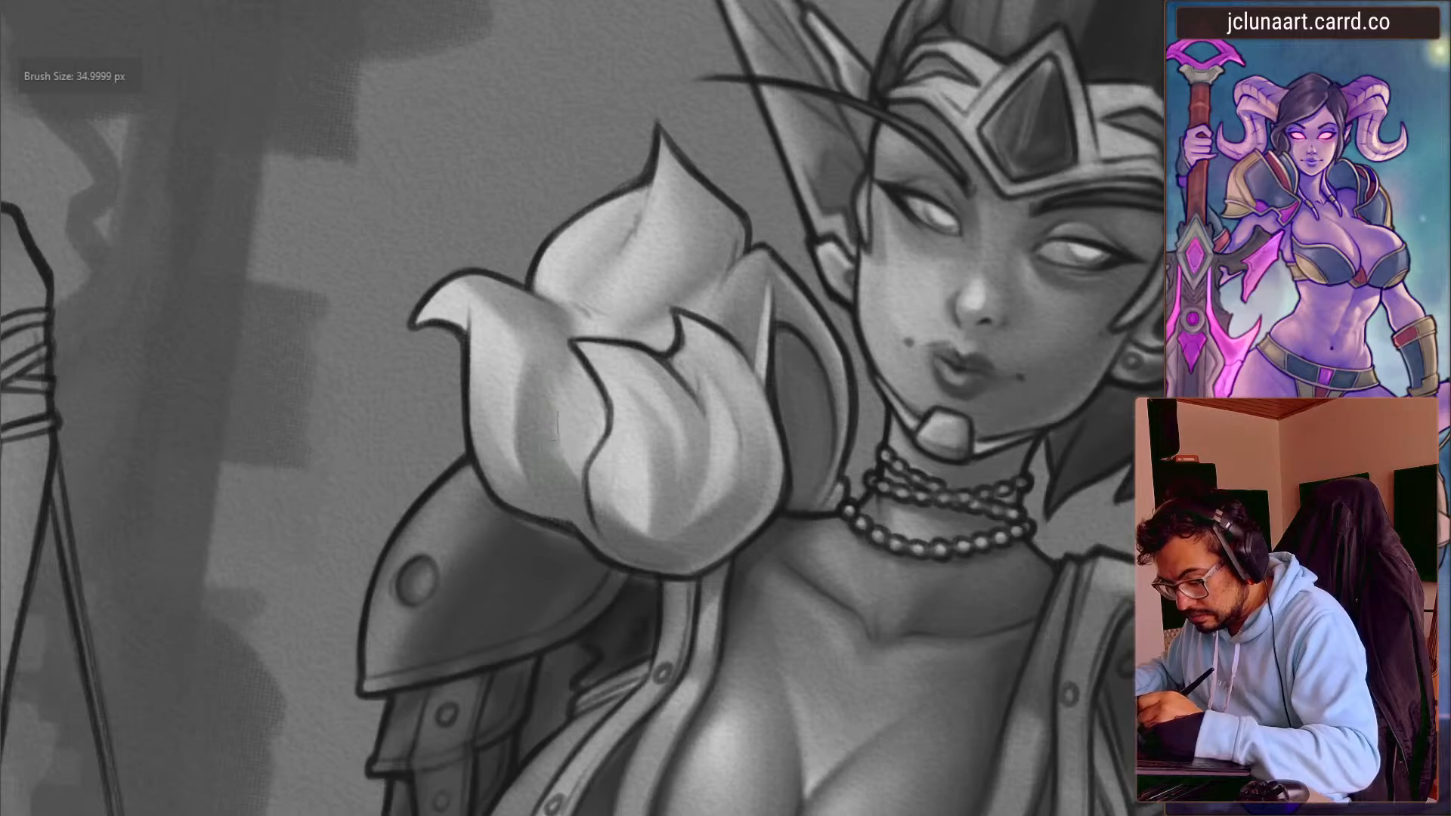
{"action": "key", "text": "bracketright"}
- Shade the outer petal's curled tip with a sampled light grey and a brush of 35 to 41 px
{"action": "left_click_drag", "start_coordinate": [425, 344], "coordinate": [455, 282]}
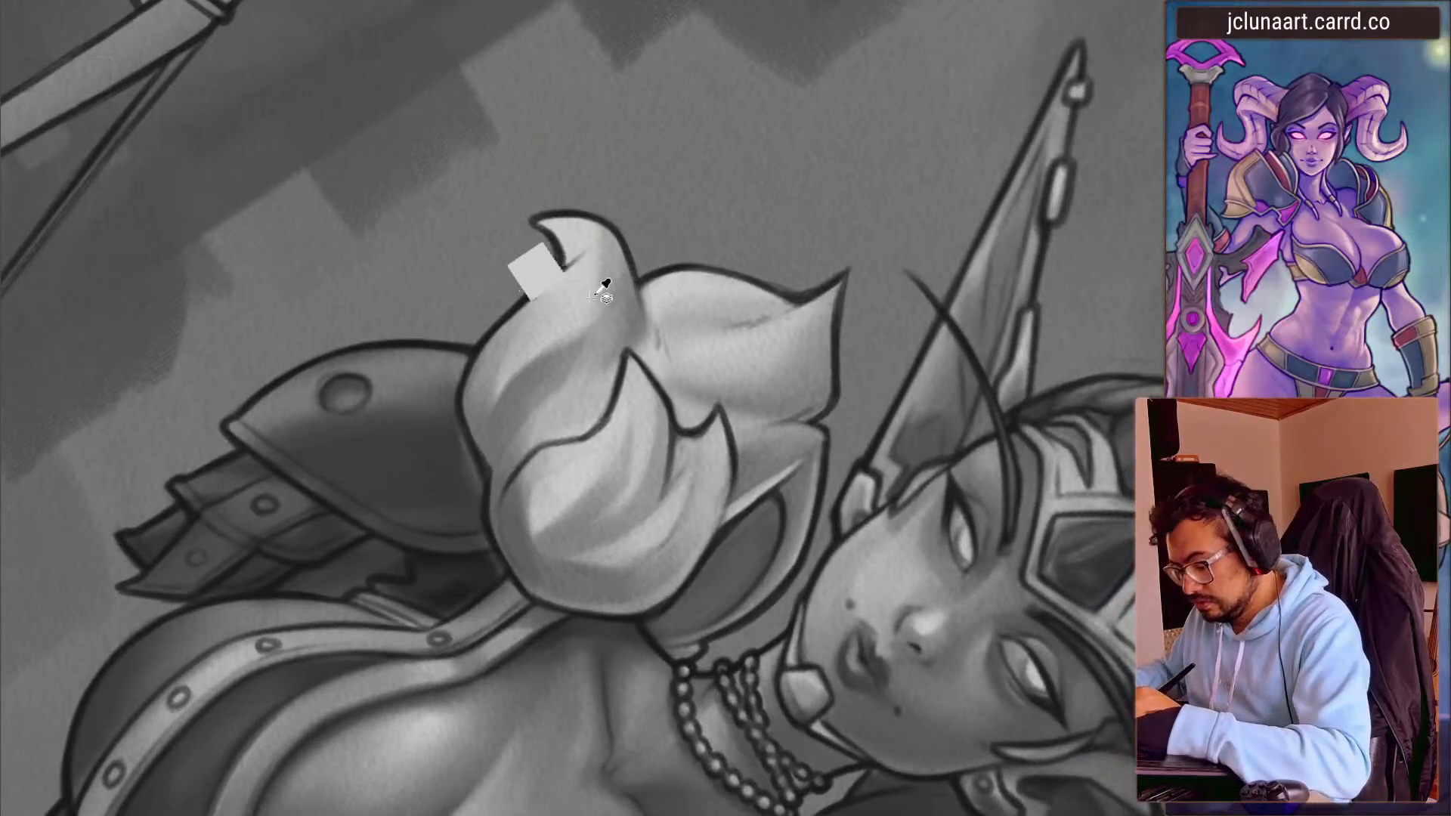
{"action": "key", "text": "bracketright"}
{"action": "key", "text": "bracketleft"}
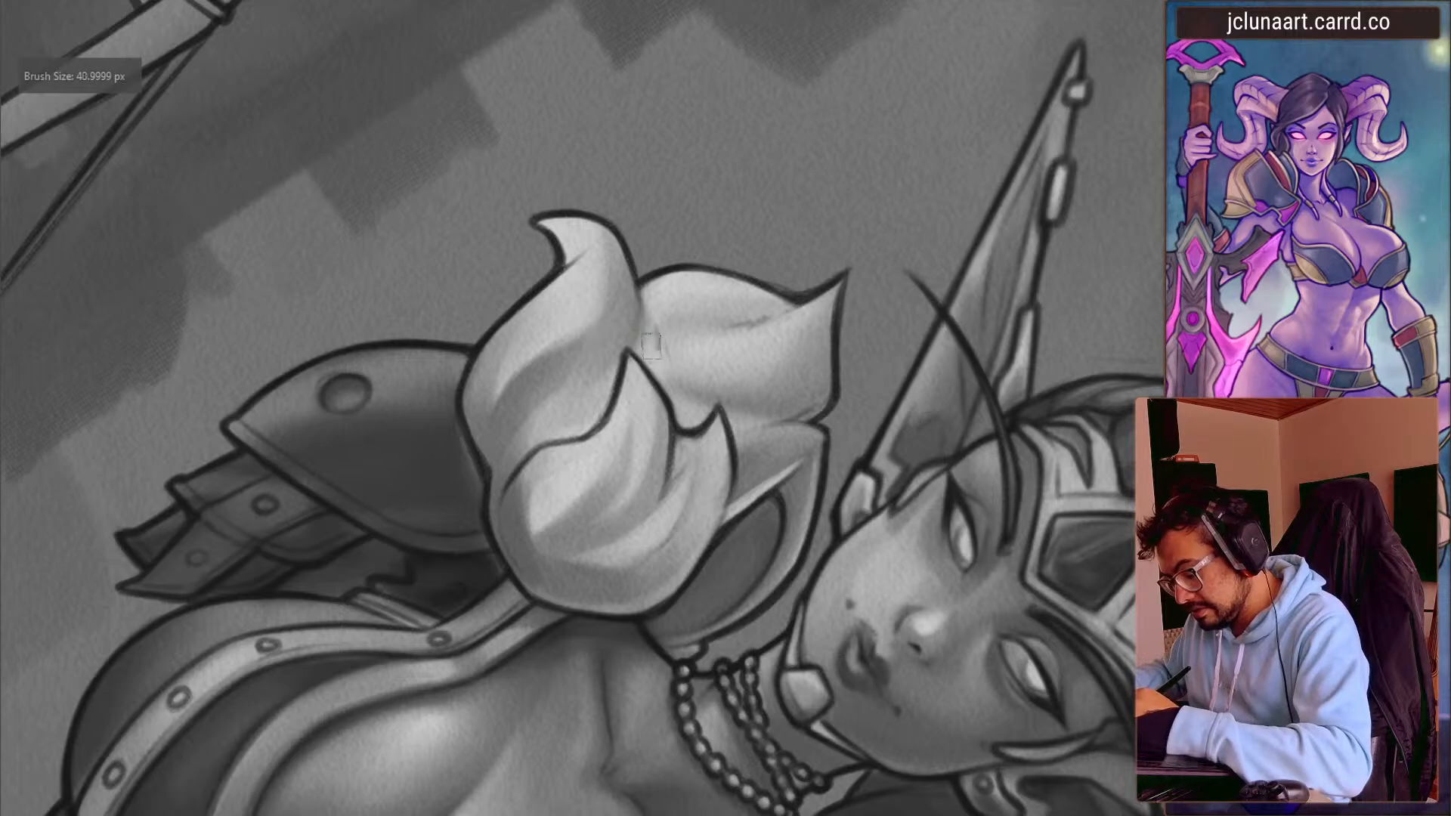
{"action": "key", "text": "bracketleft"}
{"action": "key", "text": "bracketright"}
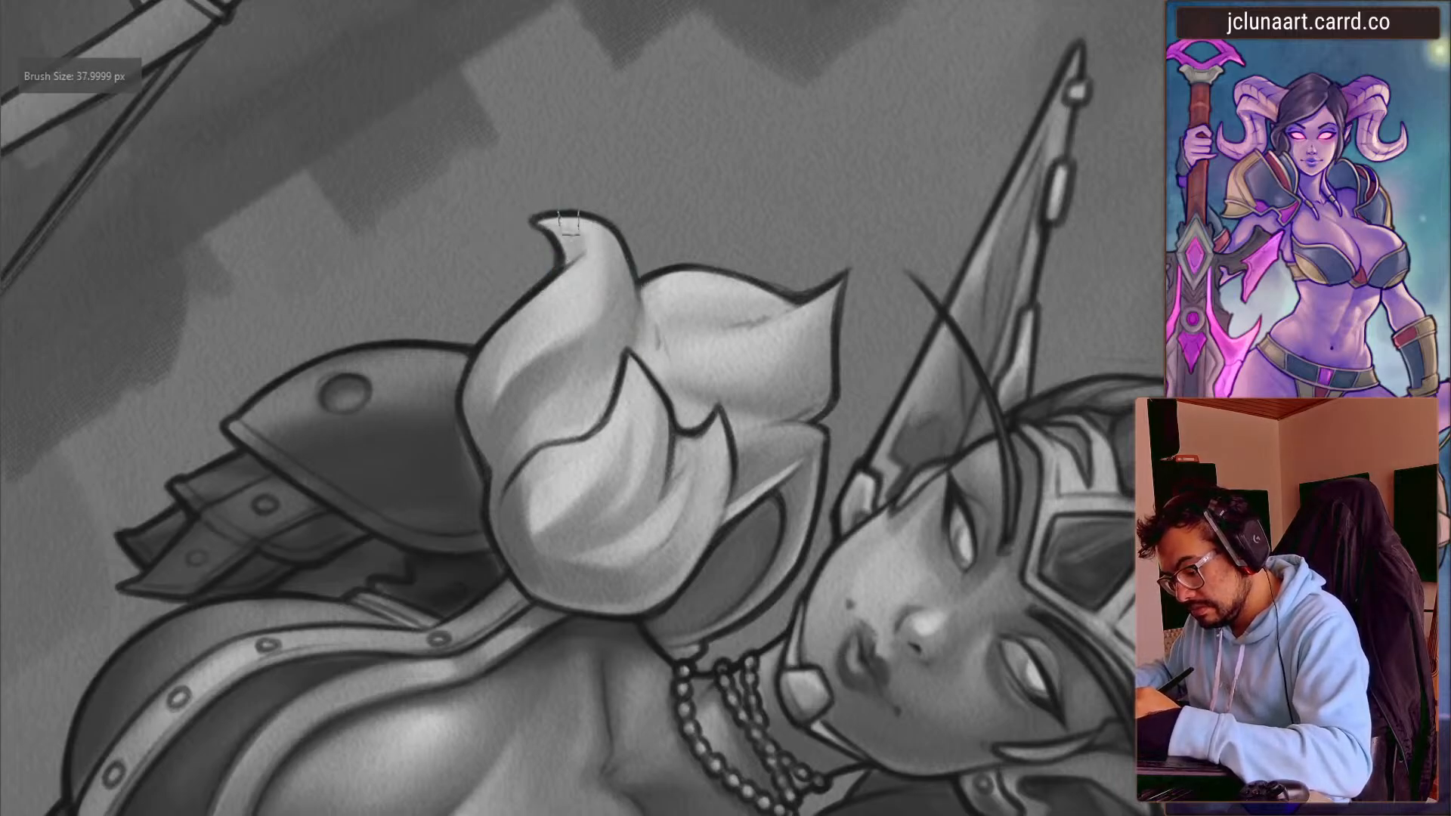
{"action": "left_click_drag", "start_coordinate": [405, 225], "coordinate": [331, 448]}
{"action": "key", "text": "bracketleft"}
{"action": "left_click_drag", "start_coordinate": [497, 354], "coordinate": [502, 321]}
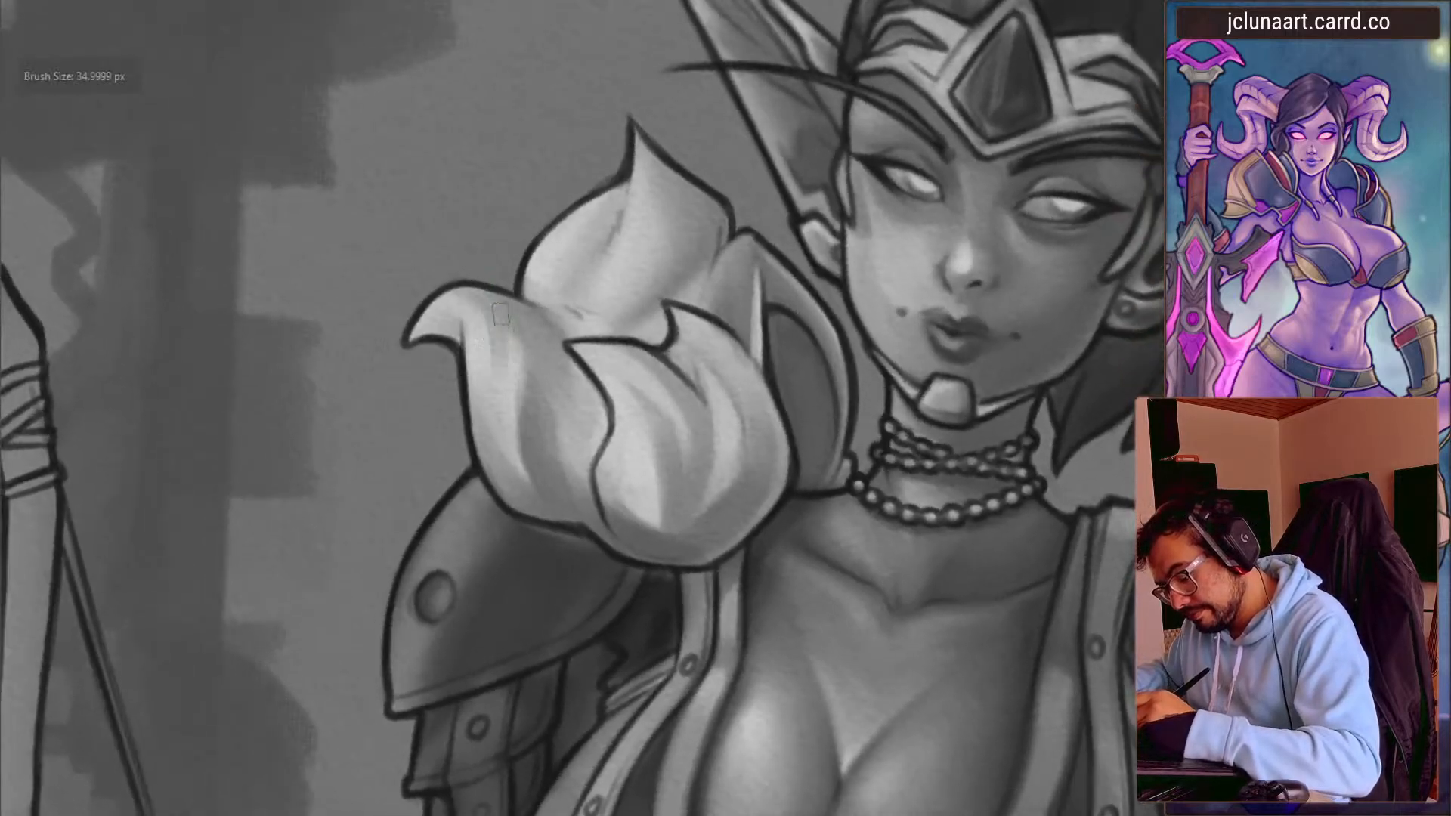
- Separate the light and shadow folds in the upper part of the outer petal with a 32 to 38 px brush
{"action": "key", "text": "bracketright"}
{"action": "key", "text": "bracketright"}
{"action": "key", "text": "bracketright"}
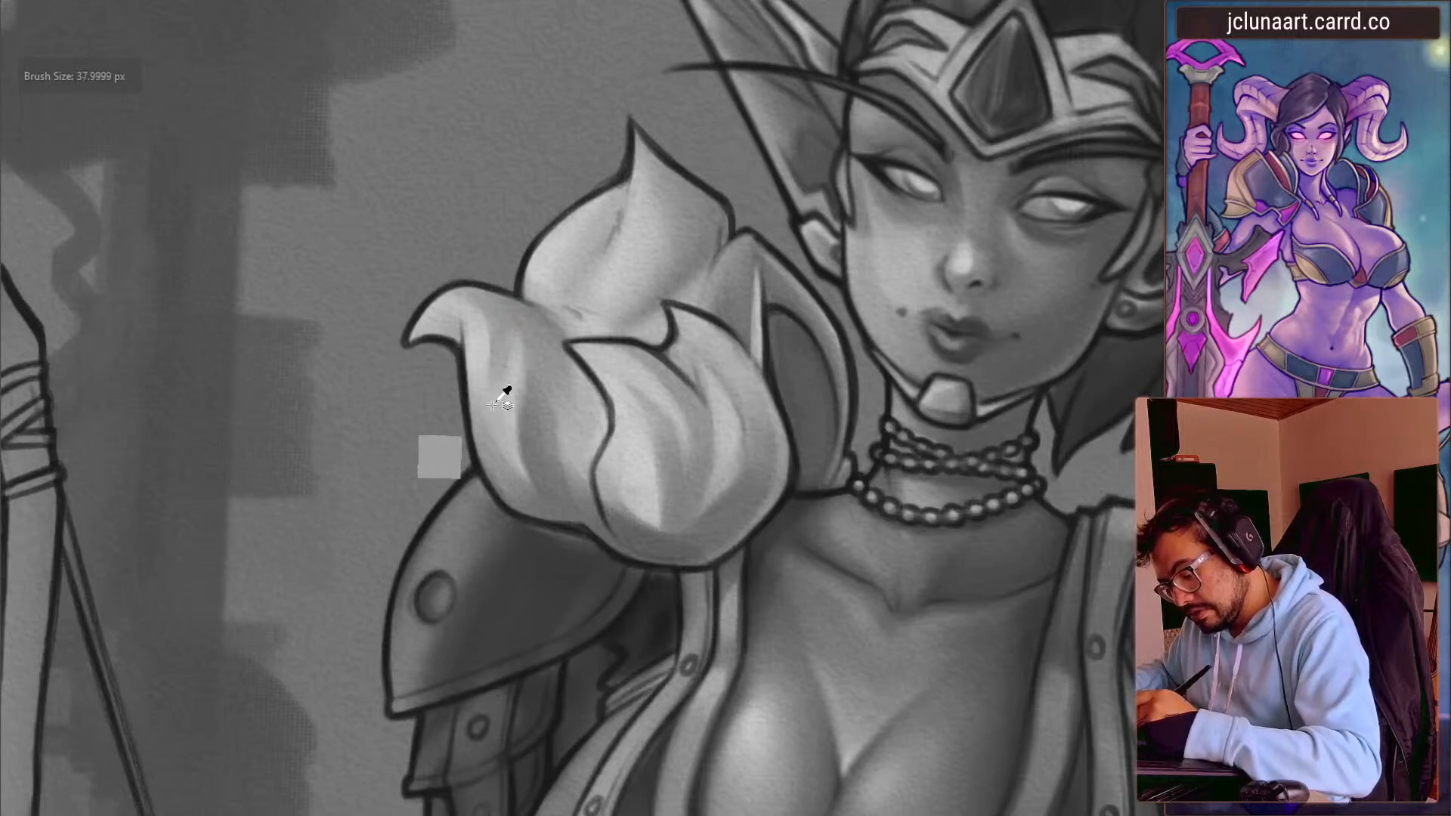
{"action": "mouse_move", "coordinate": [461, 301]}
{"action": "left_mouse_down"}
{"action": "mouse_move", "coordinate": [398, 405]}
{"action": "mouse_move", "coordinate": [642, 502]}
{"action": "left_mouse_up"}
{"action": "key", "text": "bracketleft"}
{"action": "key", "text": "bracketleft"}
{"action": "key", "text": "bracketleft"}
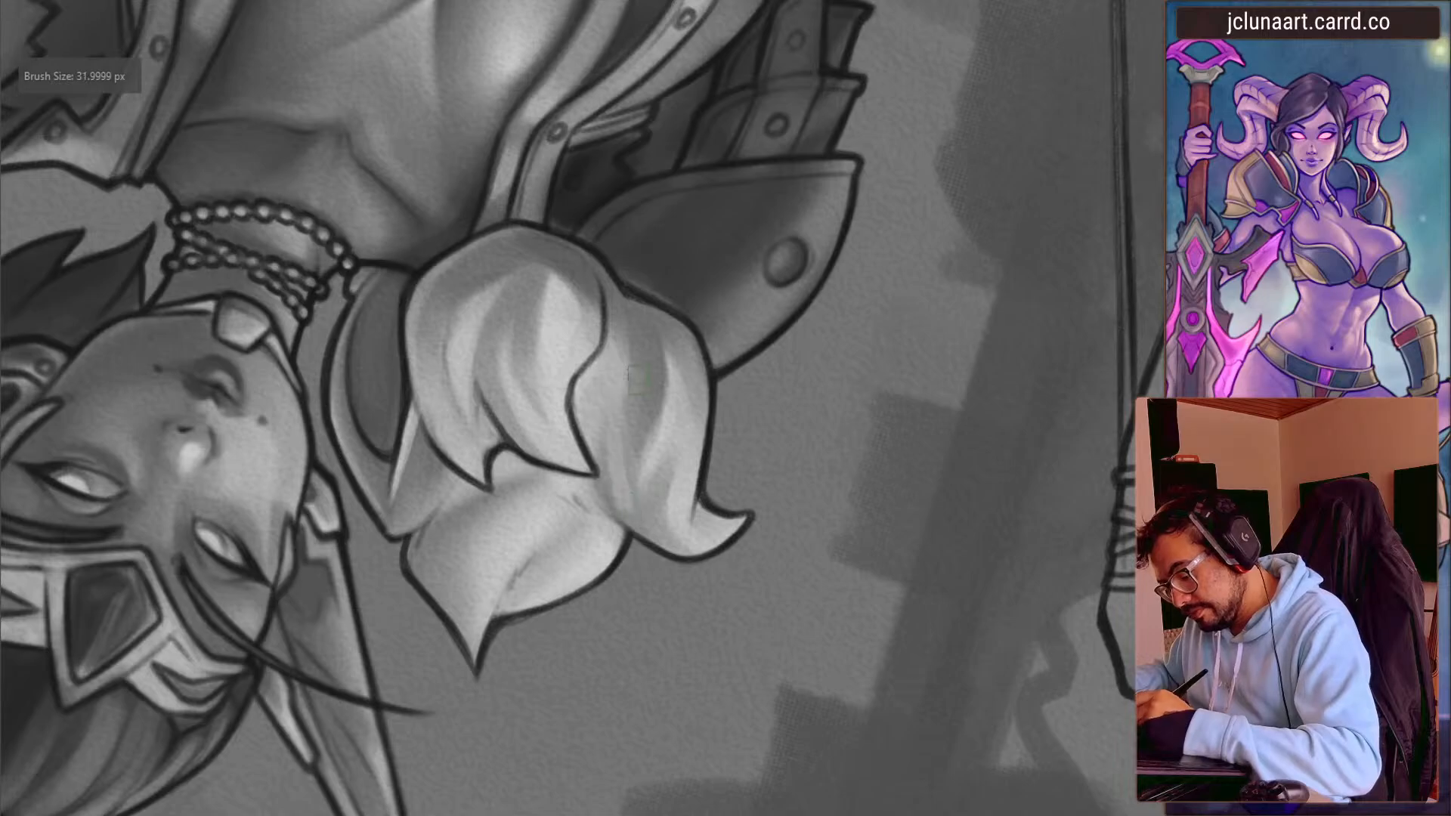
- Darken the outer petal where it passes behind the front petal with a sampled grey and a 47 to 51 px brush
{"action": "key", "text": "bracketright"}
{"action": "key", "text": "bracketright"}
{"action": "key", "text": "bracketright"}
{"action": "key", "text": "bracketright"}
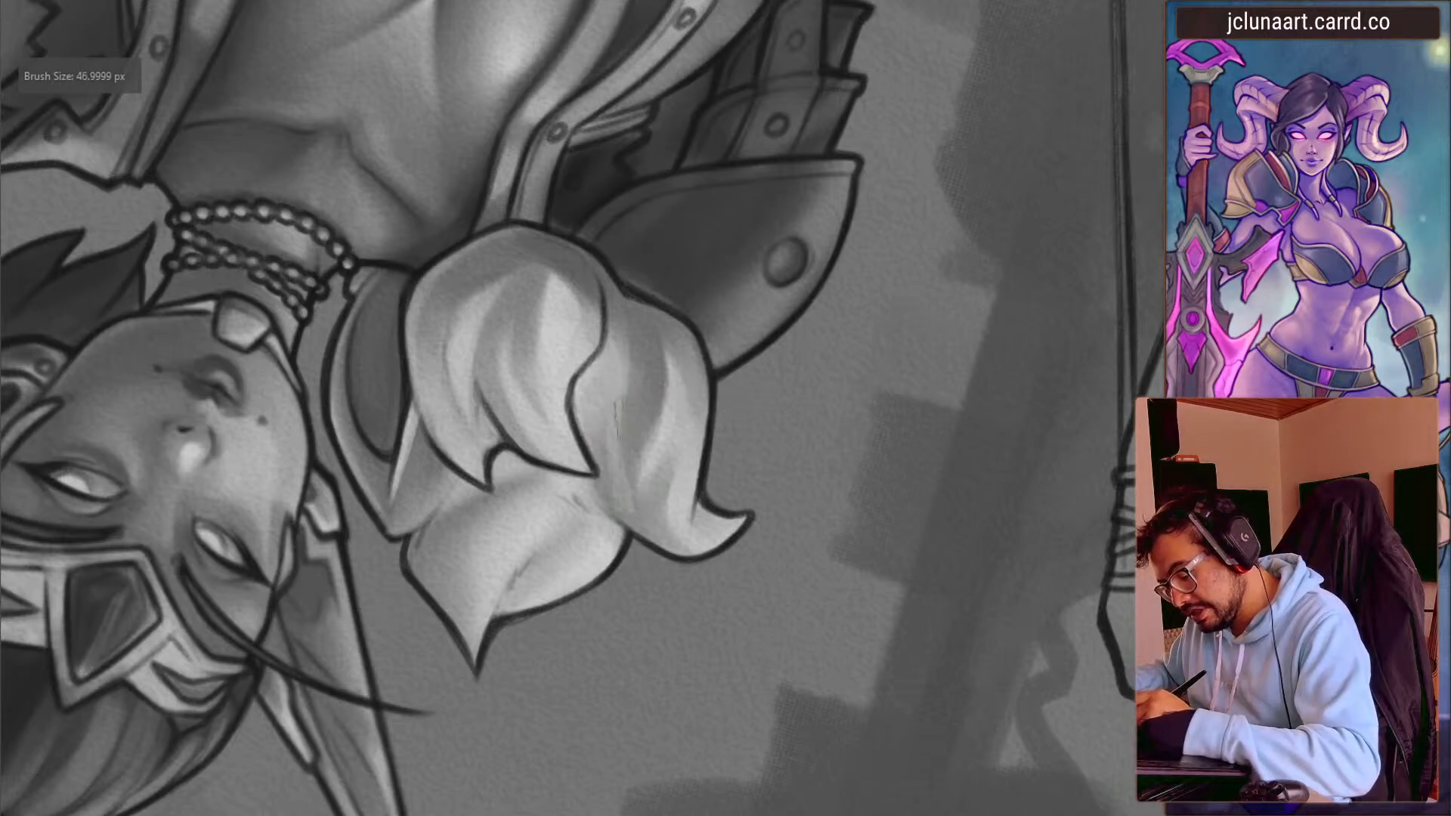
{"action": "left_click_drag", "start_coordinate": [607, 383], "coordinate": [567, 423]}
{"action": "key", "text": "bracketright"}
{"action": "left_click_drag", "start_coordinate": [439, 341], "coordinate": [421, 456]}
{"action": "left_click", "coordinate": [537, 463], "text": "ctrl"}
{"action": "key", "text": "bracketleft"}
{"action": "key", "text": "bracketleft"}
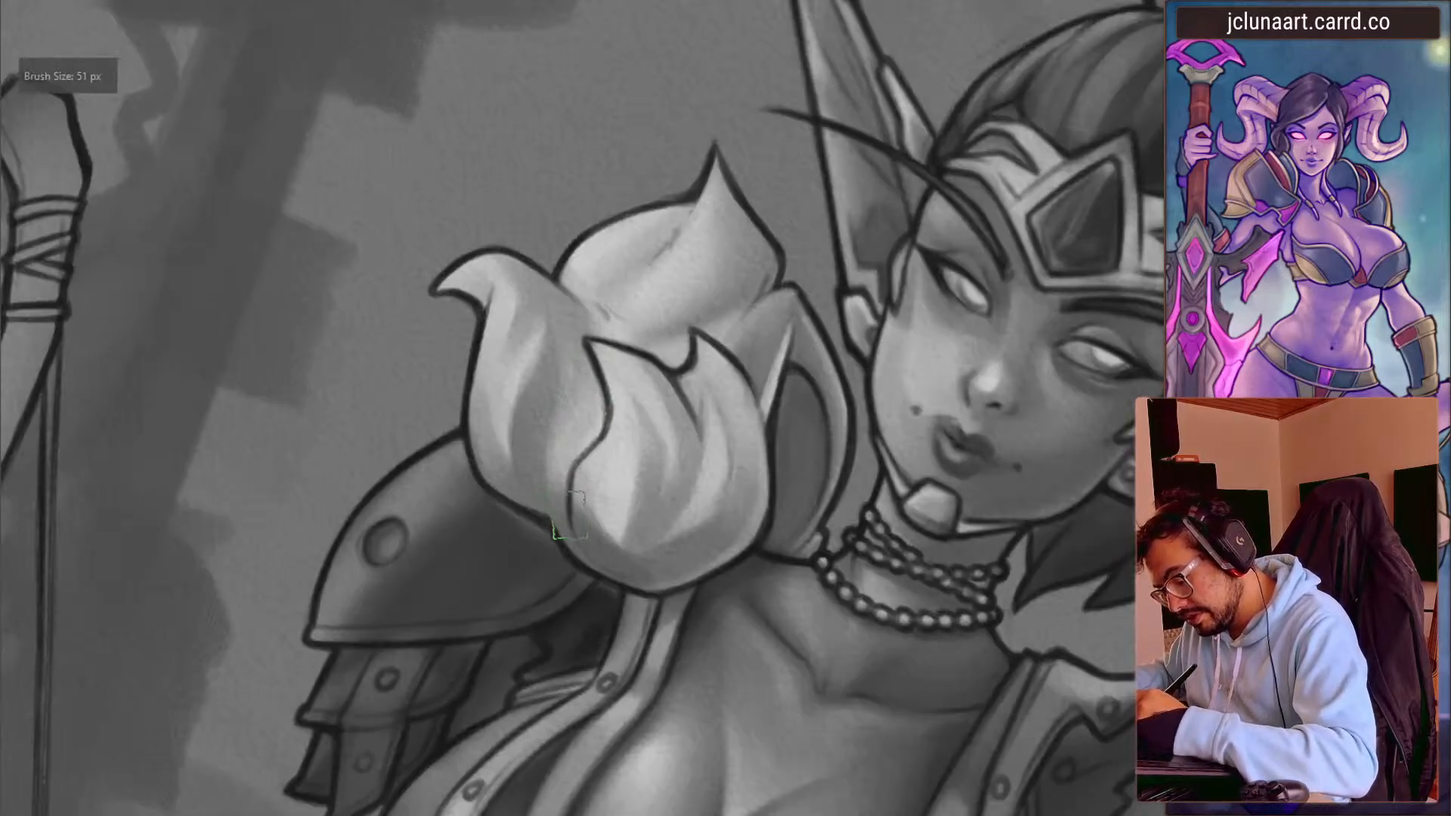
- Blend the shading at the outer petal's base above the pauldron
{"action": "mouse_move", "coordinate": [584, 350]}
{"action": "left_mouse_down"}
{"action": "mouse_move", "coordinate": [415, 454]}
{"action": "mouse_move", "coordinate": [453, 468]}
{"action": "left_mouse_up"}
{"action": "key", "text": "bracketright"}
{"action": "key", "text": "bracketleft"}
{"action": "key", "text": "bracketleft"}
{"action": "key", "text": "bracketleft"}
{"action": "key", "text": "bracketleft"}
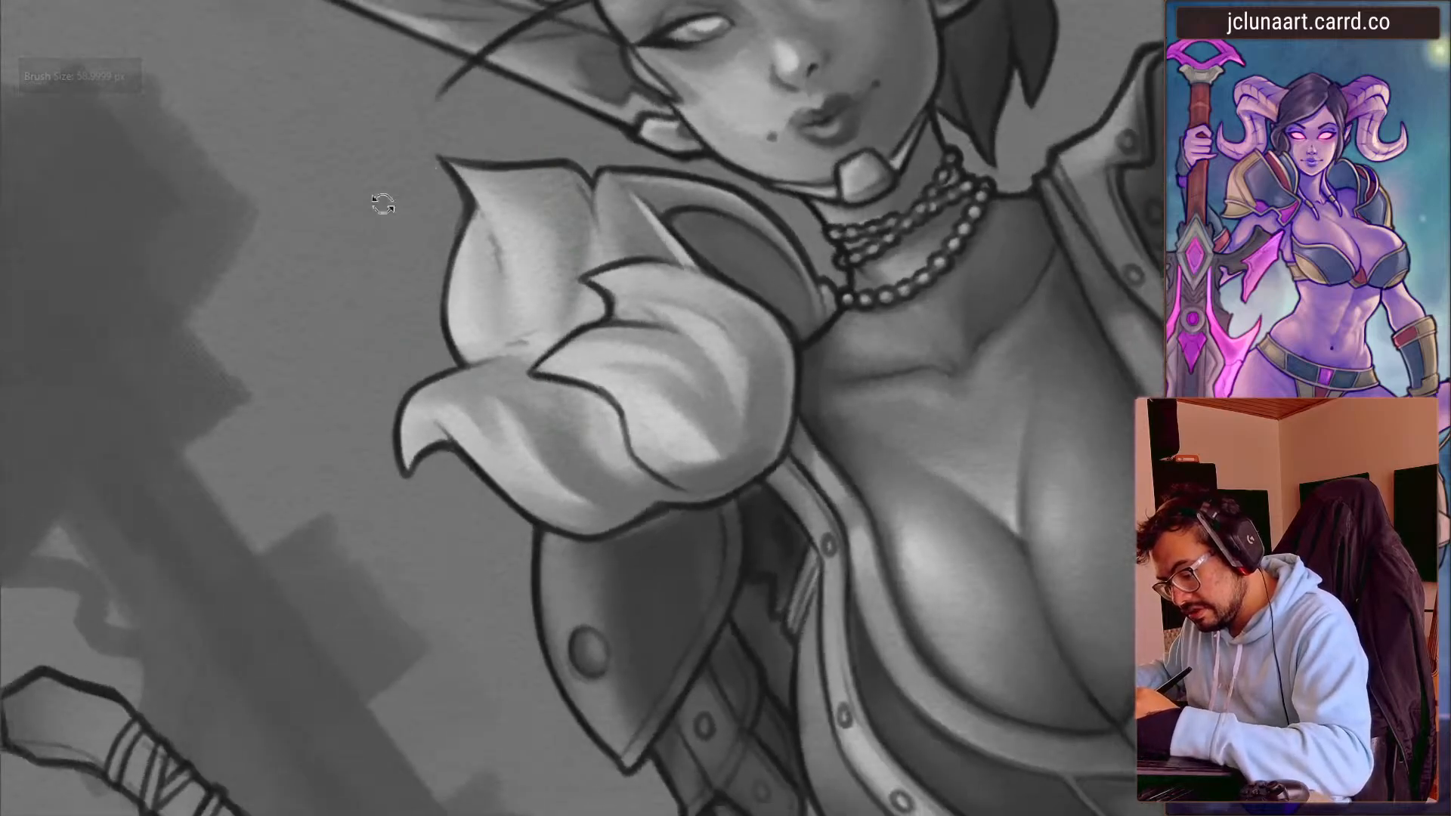
- Shade the central fold of the back petal with a brush of 47 px reduced to 30 px
{"action": "left_click_drag", "start_coordinate": [536, 279], "coordinate": [694, 240]}
{"action": "key", "text": "bracketleft"}
{"action": "key", "text": "bracketleft"}
{"action": "key", "text": "bracketleft"}
{"action": "key", "text": "bracketleft"}
{"action": "key", "text": "bracketleft"}
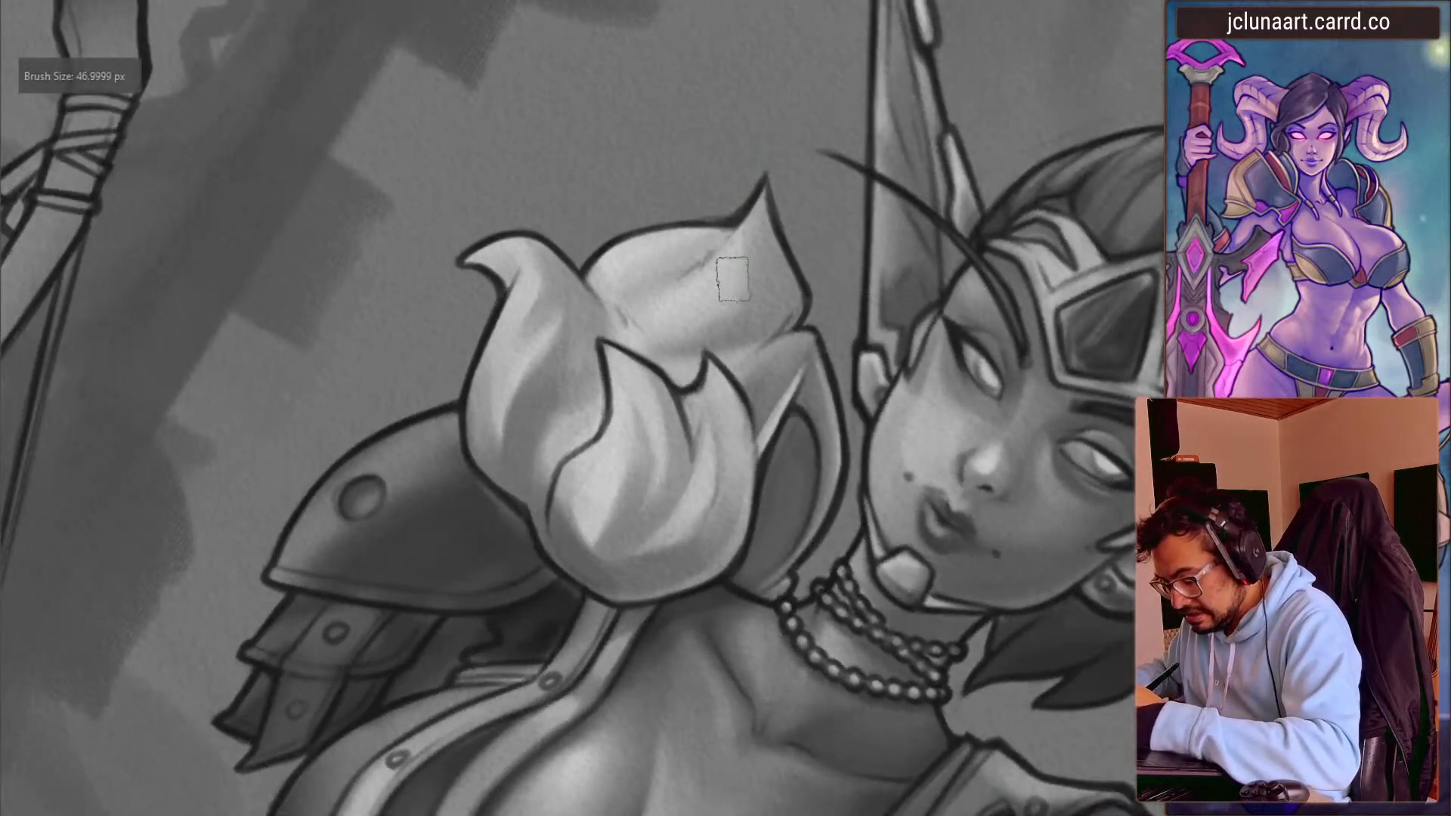
{"action": "left_click_drag", "start_coordinate": [715, 274], "coordinate": [688, 227]}
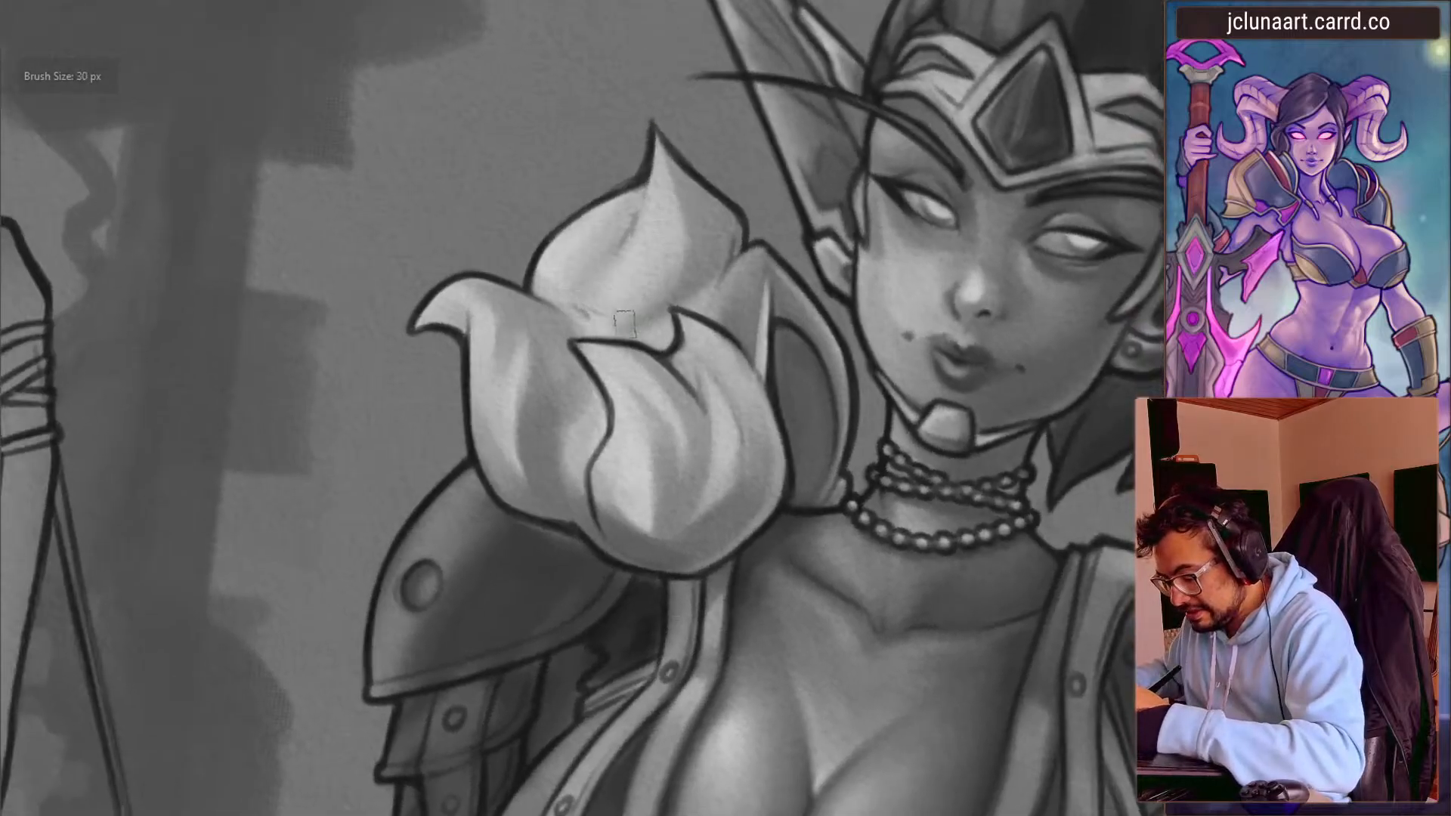
- Build up the light and shadow of the back petal's fold and base with a brush of 28 to 47 px
{"action": "key", "text": "bracketright"}
{"action": "key", "text": "bracketright"}
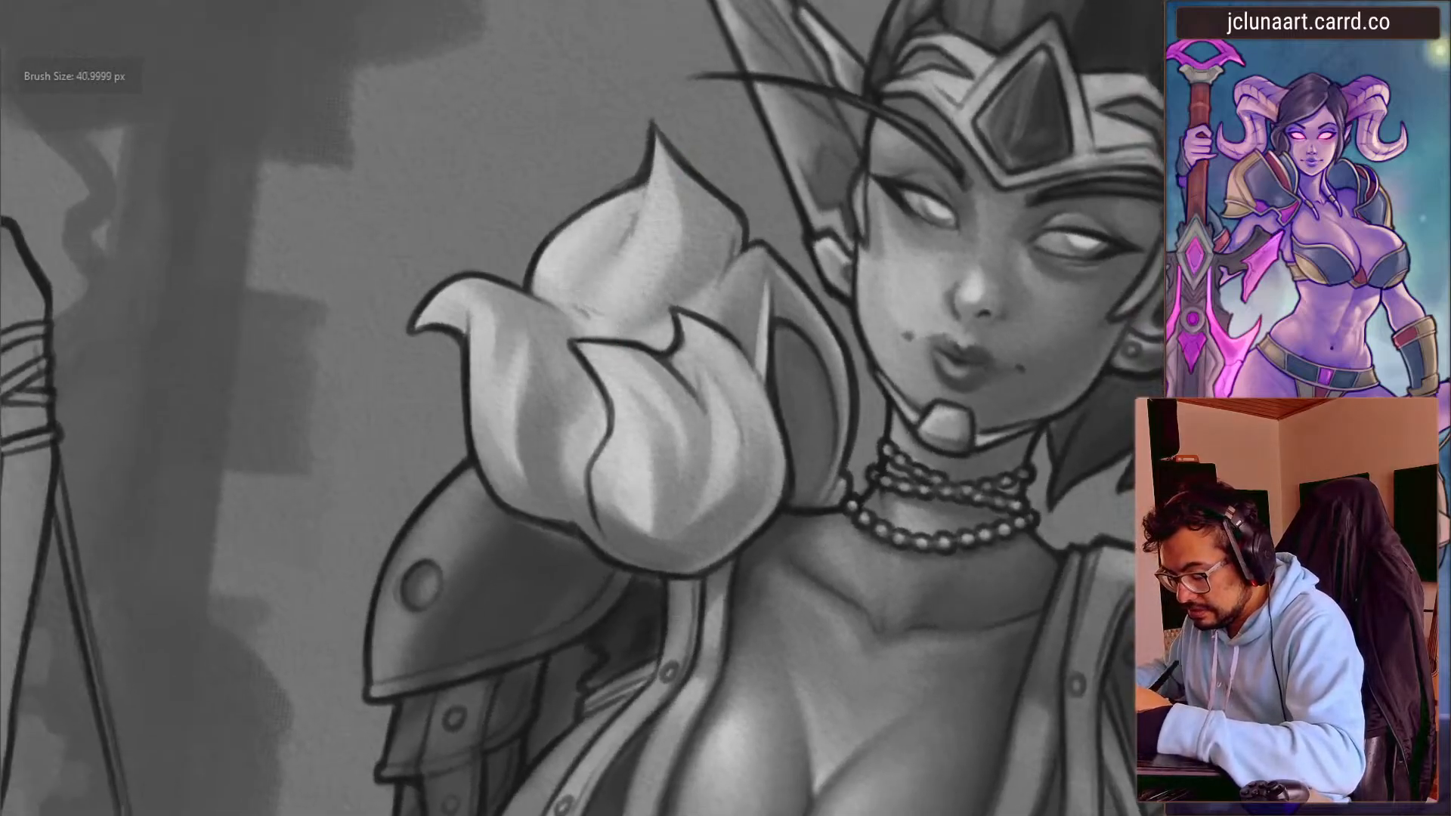
{"action": "key", "text": "bracketleft"}
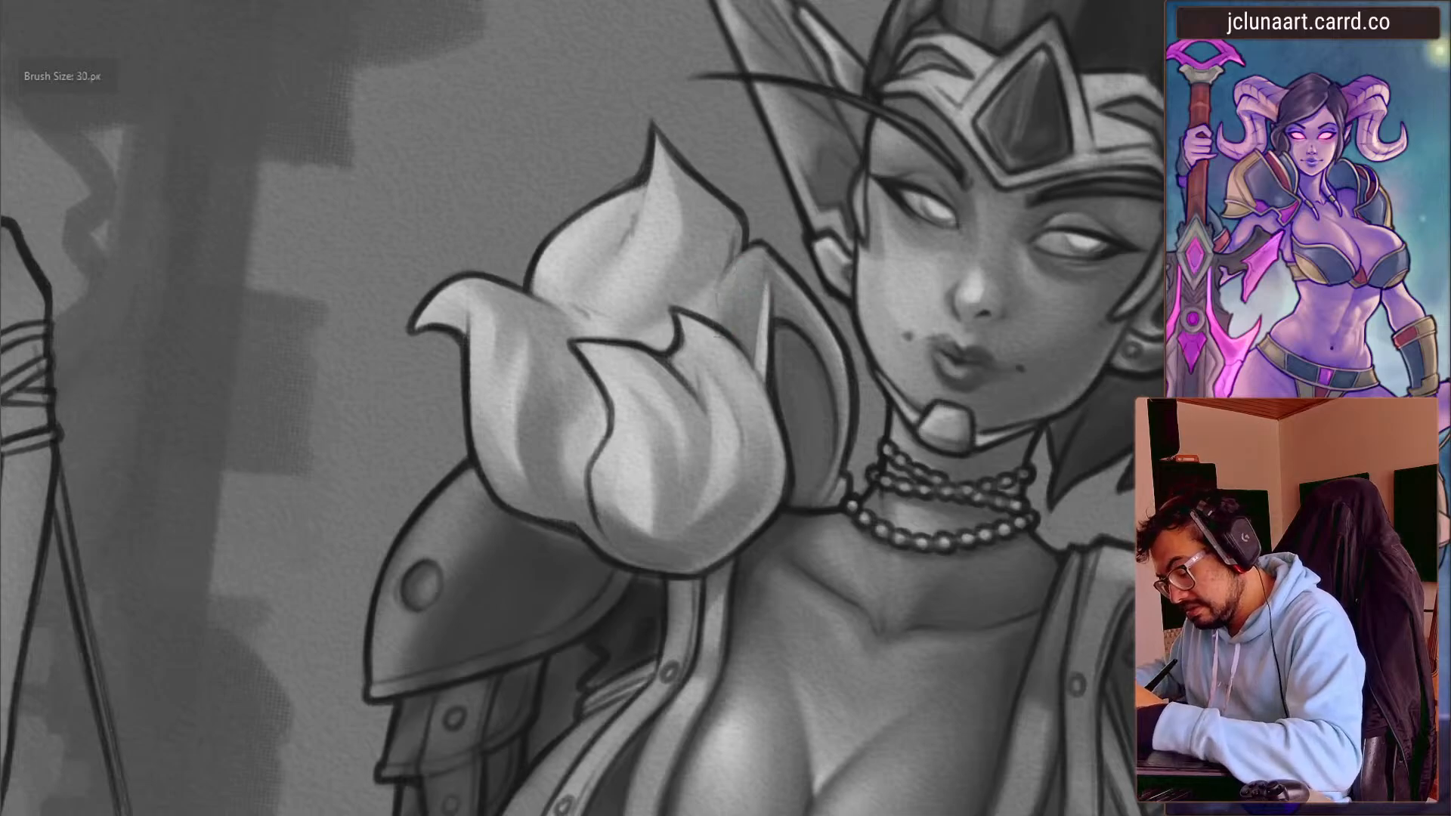
{"action": "key", "text": "bracketright"}
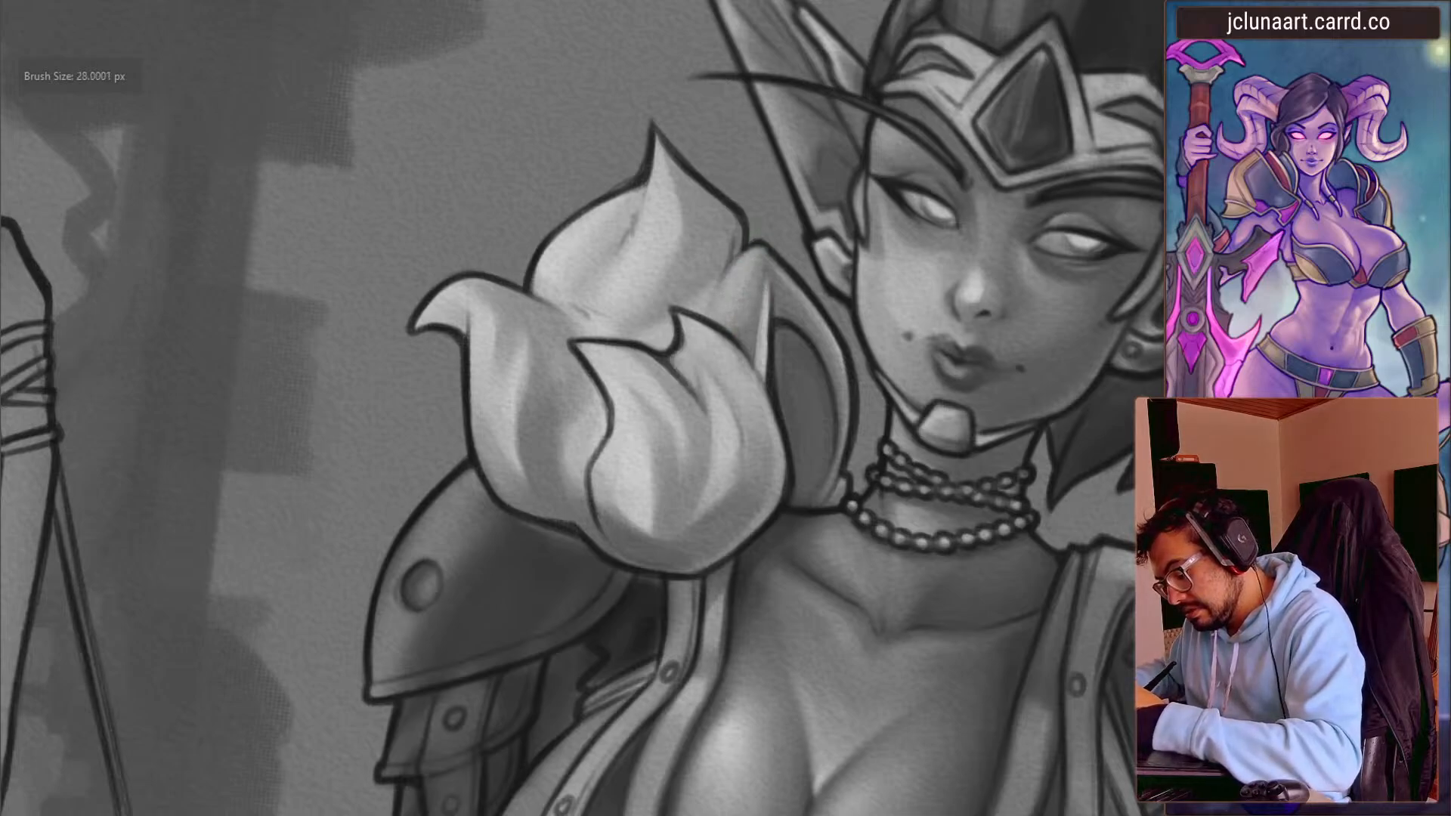
{"action": "left_click_drag", "start_coordinate": [705, 308], "coordinate": [653, 467]}
{"action": "key", "text": "bracketleft"}
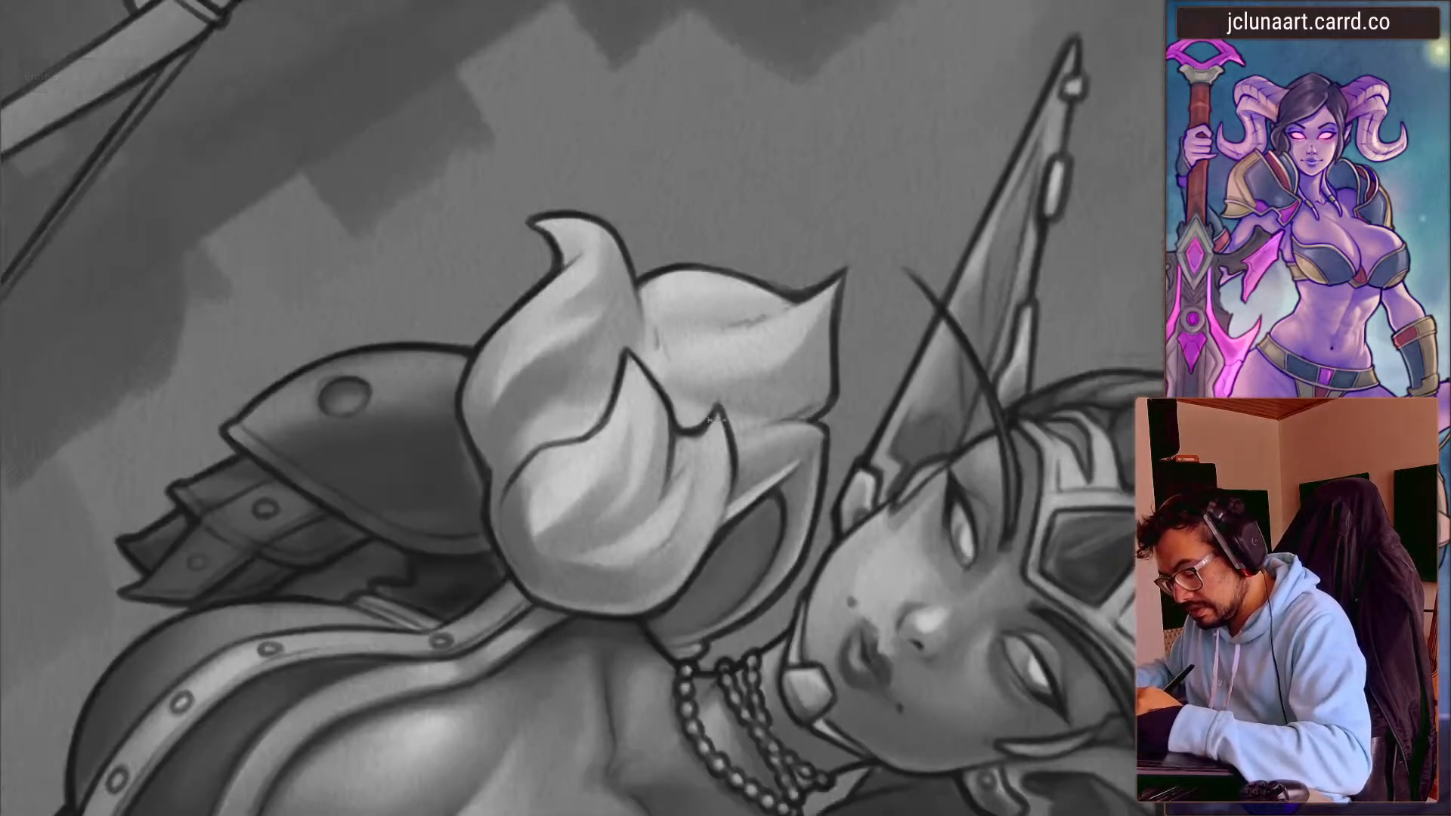
{"action": "key", "text": "bracketleft"}
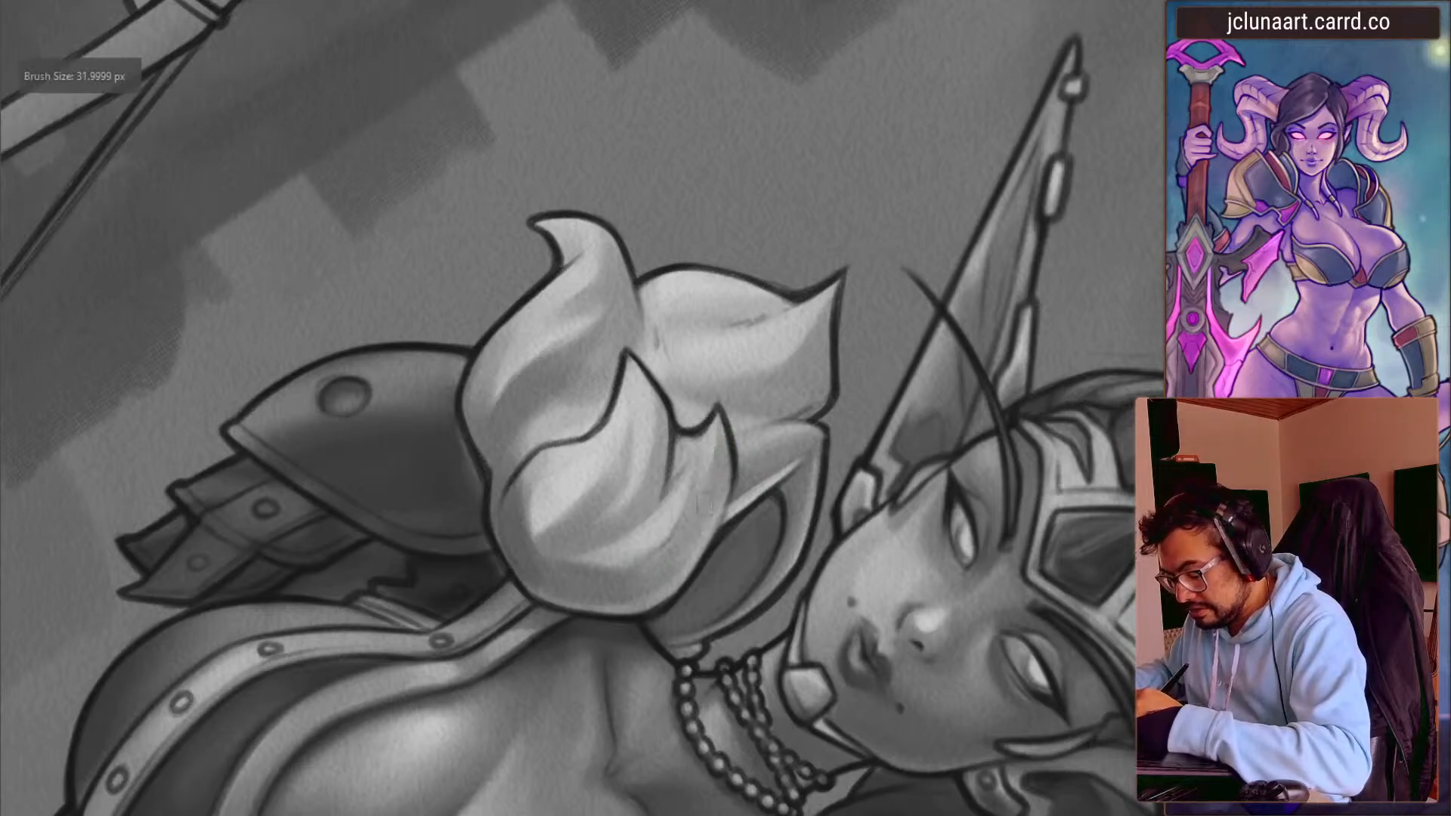
{"action": "left_click_drag", "start_coordinate": [704, 371], "coordinate": [531, 273]}
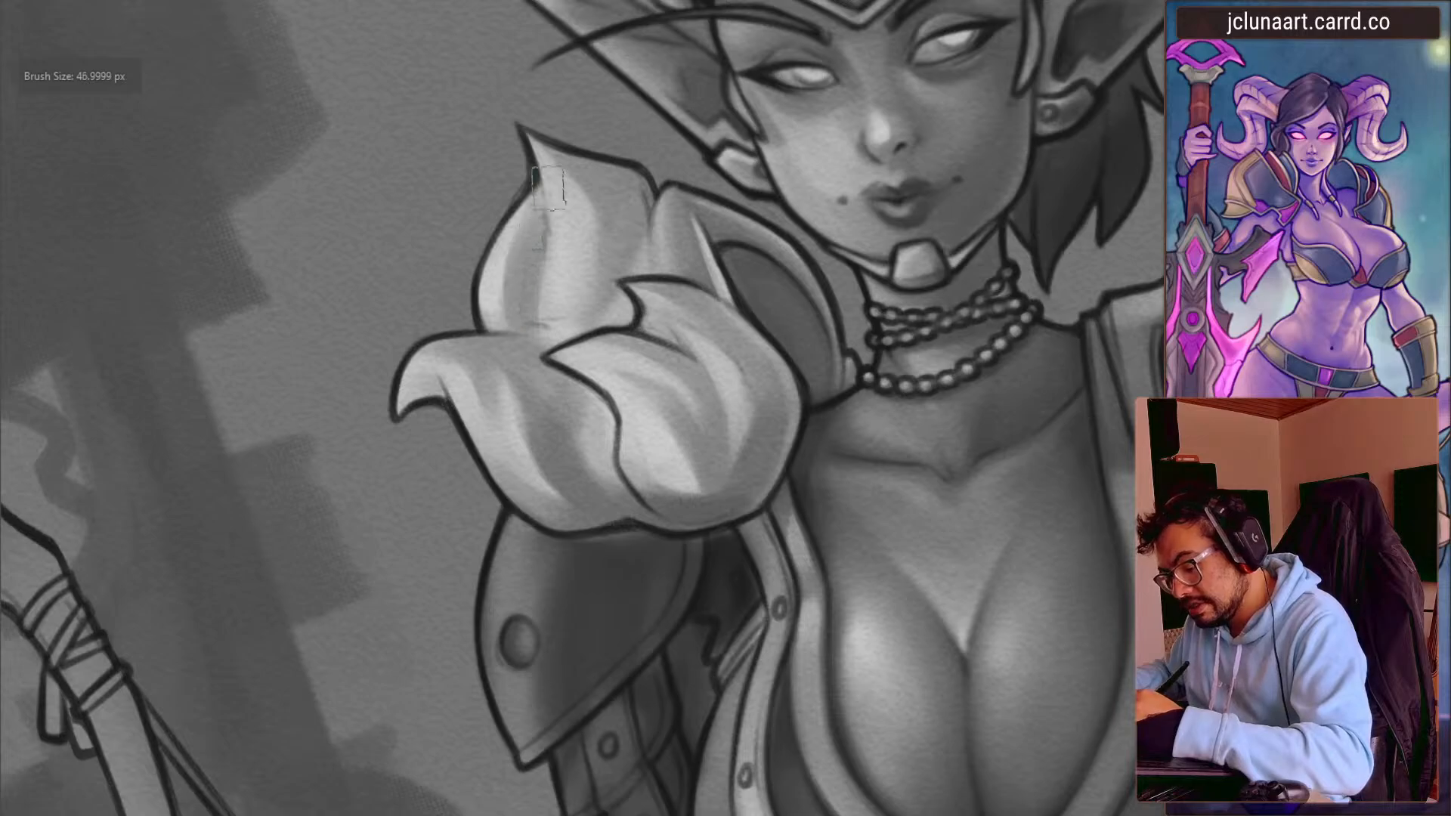
- Shade the outer side of the back petal's central fold with a sampled grey and a brush enlarged to about 53 px
{"action": "key", "text": "bracketright"}
{"action": "key", "text": "bracketright"}
{"action": "left_click", "coordinate": [521, 296], "text": "ctrl"}
{"action": "key", "text": "bracketright"}
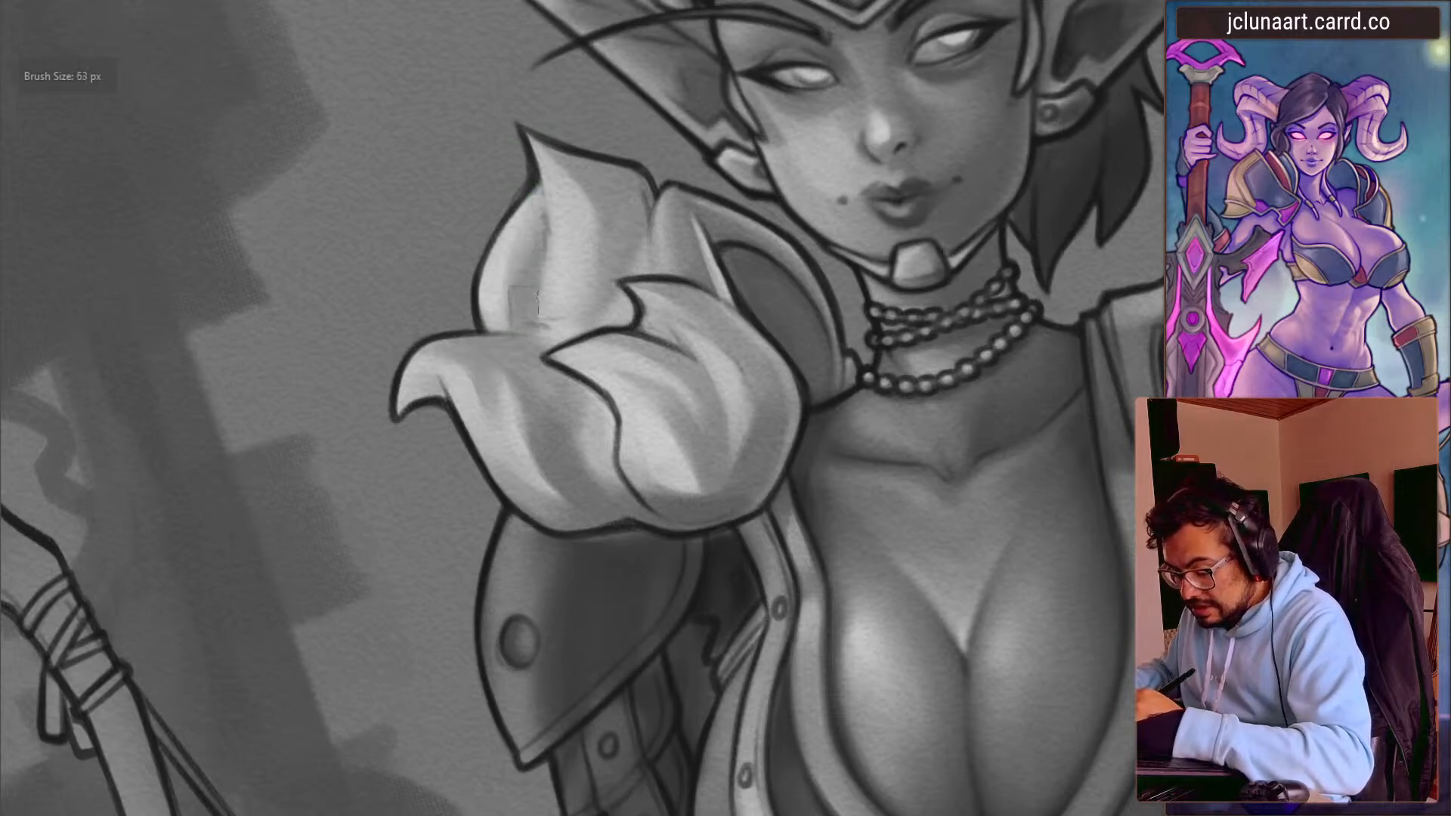
{"action": "key", "text": "bracketright"}
{"action": "left_click_drag", "start_coordinate": [514, 298], "coordinate": [550, 192]}
- Shade the lower folds of the front petal with sampled greys and a 38 px brush
{"action": "left_click_drag", "start_coordinate": [408, 454], "coordinate": [378, 658]}
{"action": "key", "text": "m"}
{"action": "left_click_drag", "start_coordinate": [409, 610], "coordinate": [551, 576]}
{"action": "left_click_drag", "start_coordinate": [643, 589], "coordinate": [570, 418]}
{"action": "left_click_drag", "start_coordinate": [378, 446], "coordinate": [439, 525]}
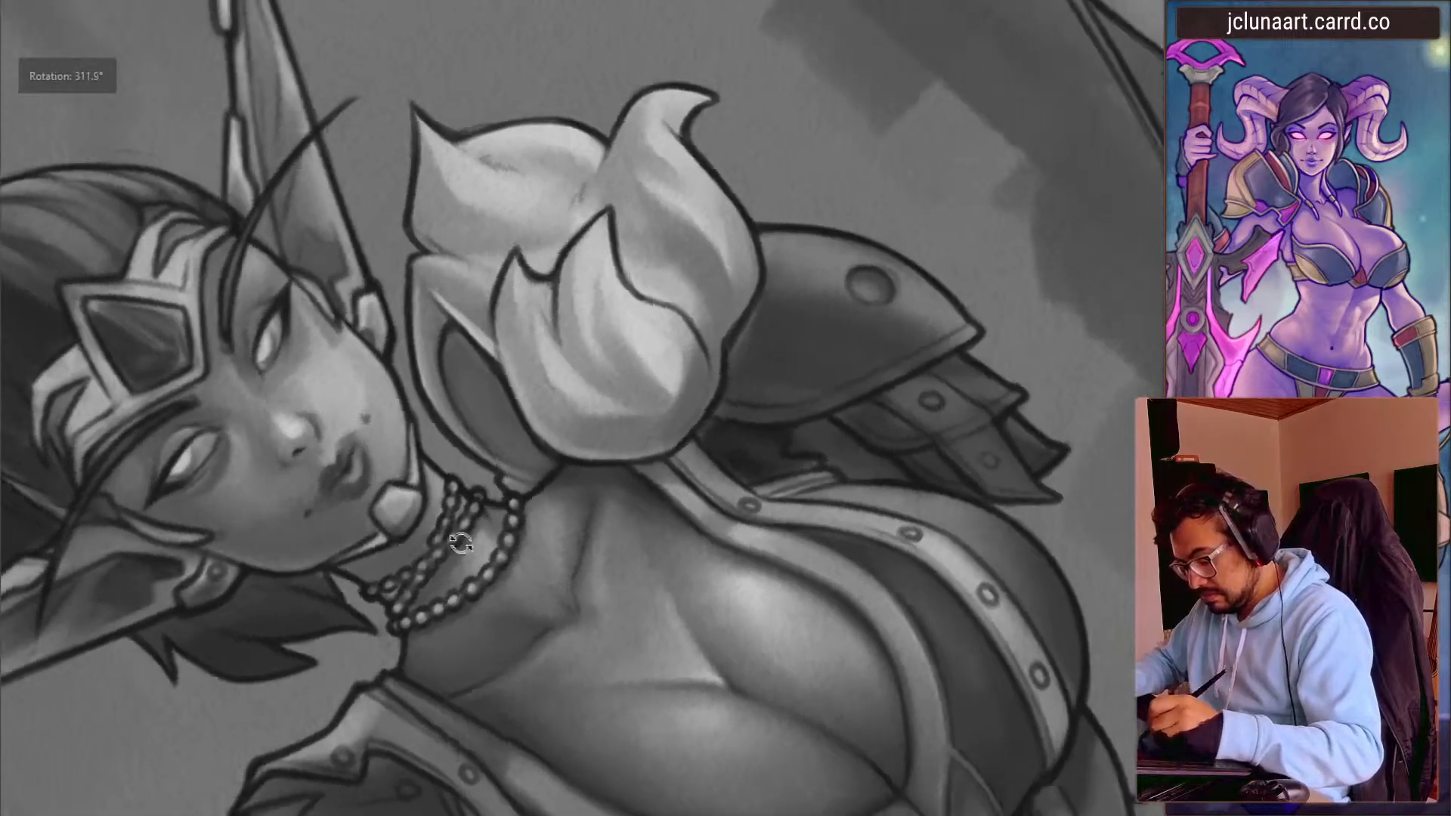
{"action": "left_click", "coordinate": [680, 329], "text": "ctrl"}
{"action": "key", "text": "["}
{"action": "left_click_drag", "start_coordinate": [699, 351], "coordinate": [684, 440]}
{"action": "left_click", "coordinate": [677, 426], "text": "ctrl"}
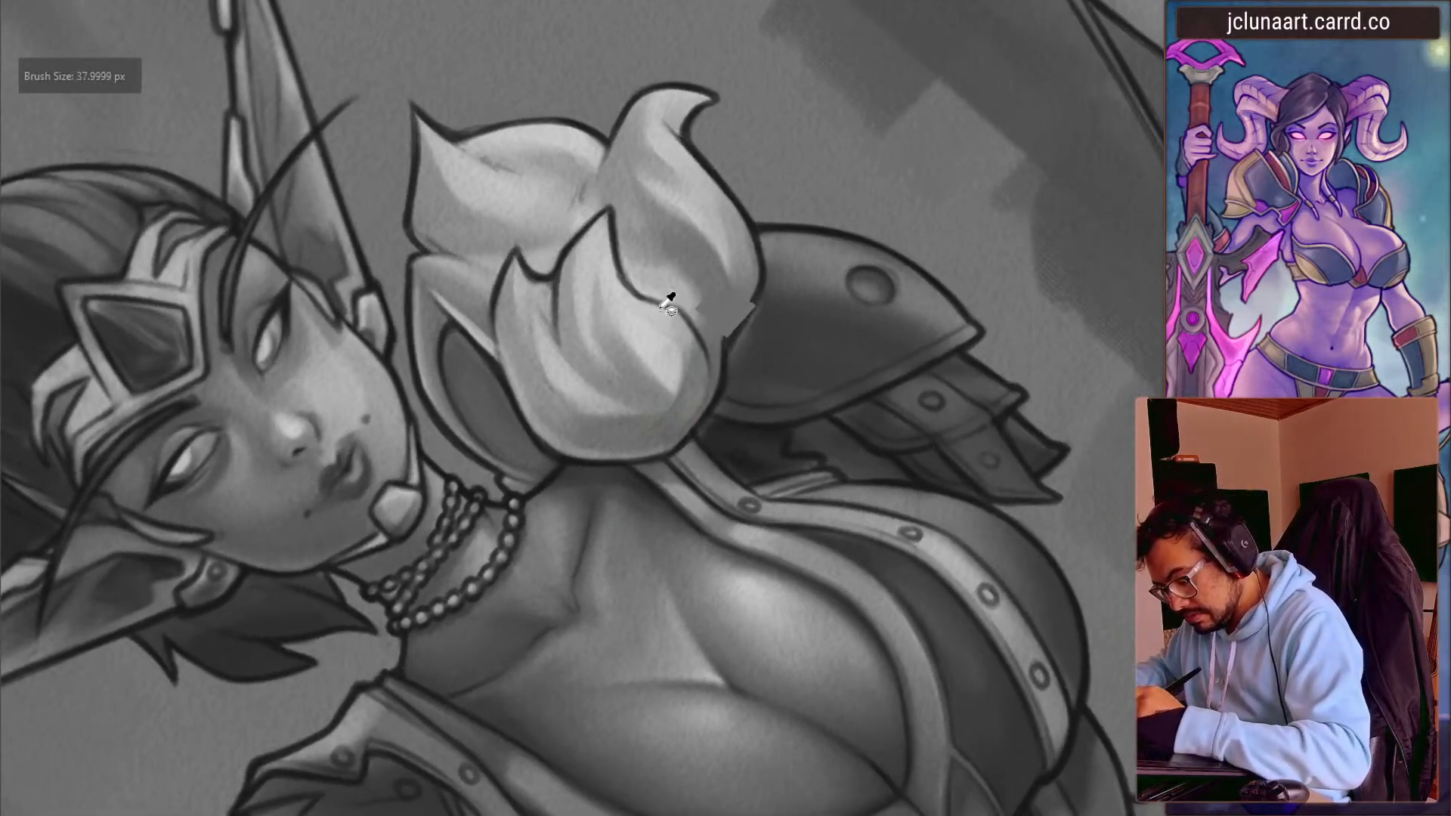
- Refine the front petal's folds near its base with a sampled grey and a 35 to 41 px brush
{"action": "mouse_move", "coordinate": [423, 401]}
{"action": "left_mouse_down"}
{"action": "mouse_move", "coordinate": [598, 599]}
{"action": "mouse_move", "coordinate": [626, 595]}
{"action": "left_mouse_up"}
{"action": "key", "text": "["}
{"action": "key", "text": "["}
{"action": "key", "text": "]"}
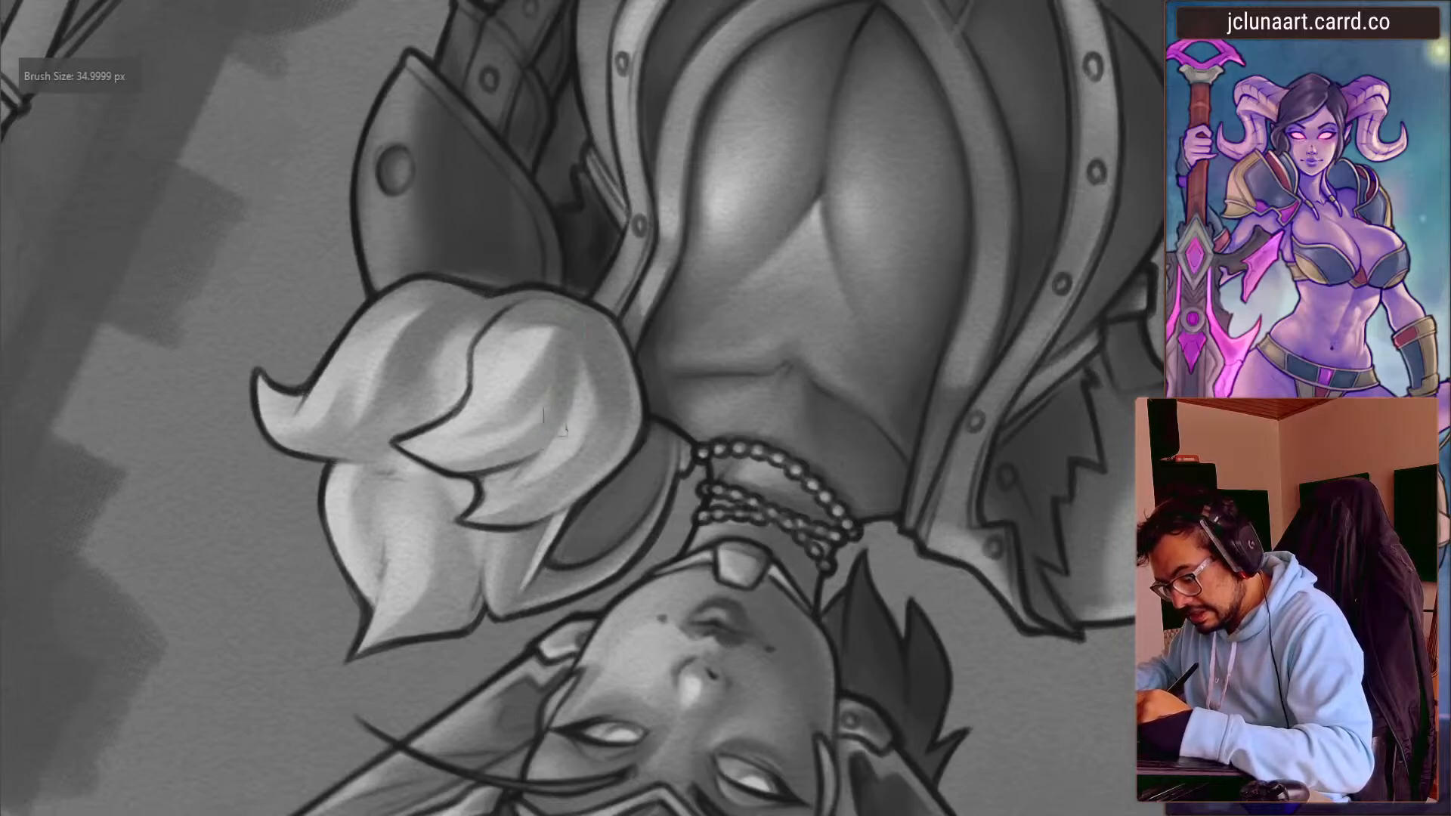
{"action": "key", "text": "bracketright"}
{"action": "key", "text": "bracketright"}
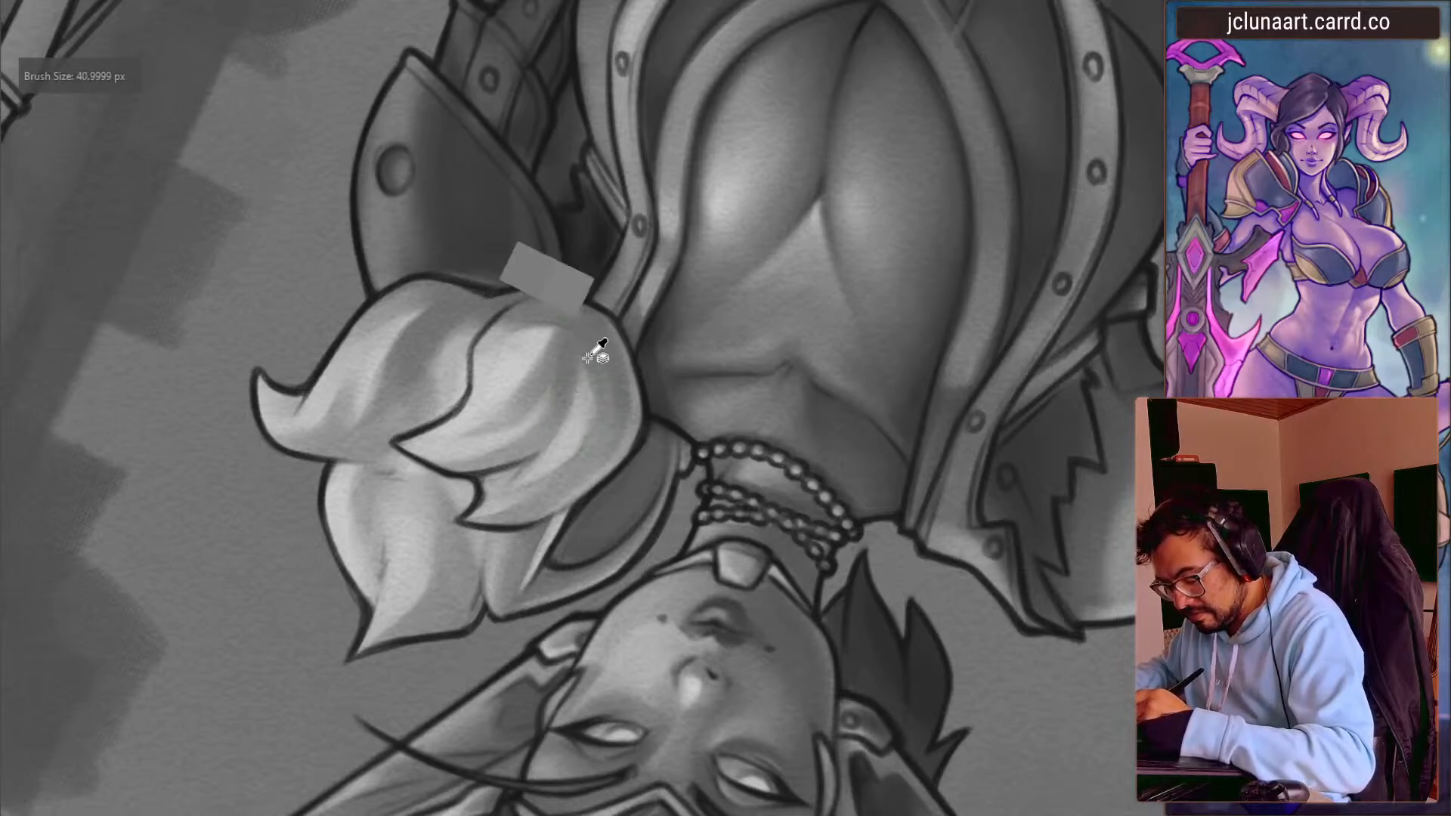
{"action": "left_click", "coordinate": [595, 339], "text": "ctrl"}
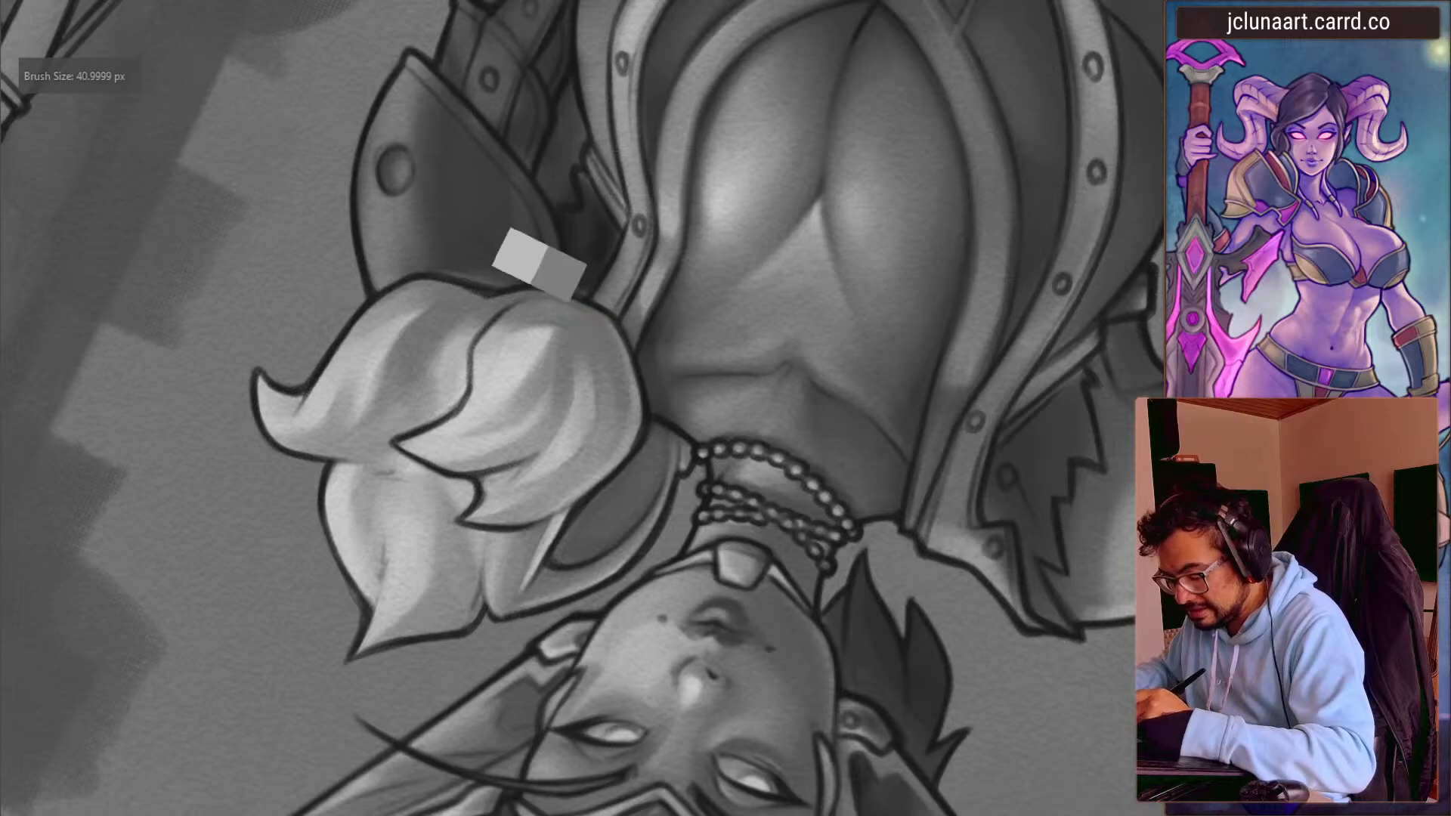
{"action": "left_click_drag", "start_coordinate": [541, 540], "coordinate": [607, 302]}
- Blend the light and shadow on the front petal's rounded base with a 47 to 55 px brush
{"action": "key", "text": "bracketright"}
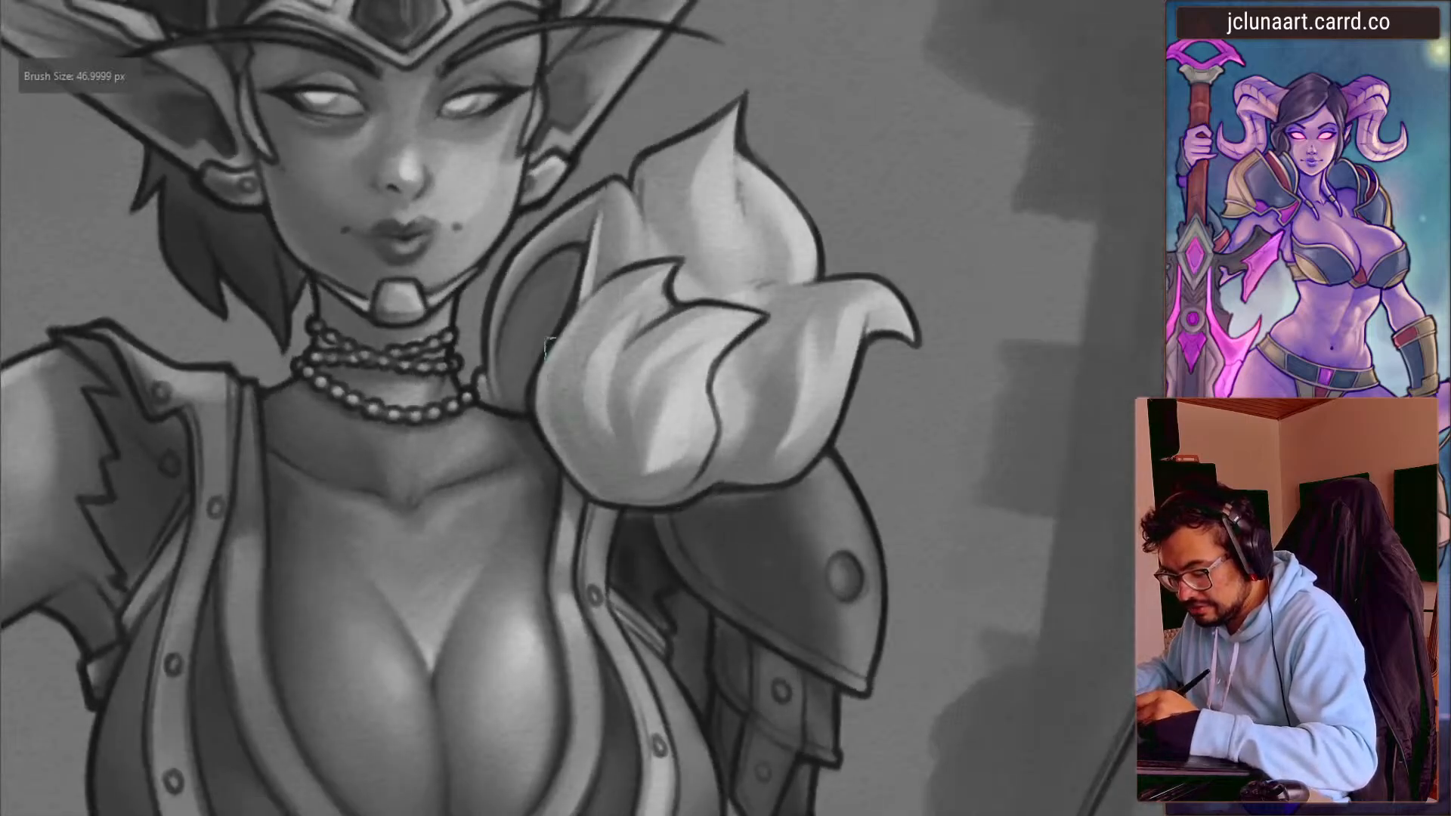
{"action": "left_click_drag", "start_coordinate": [538, 336], "coordinate": [671, 385]}
{"action": "key", "text": "bracketright"}
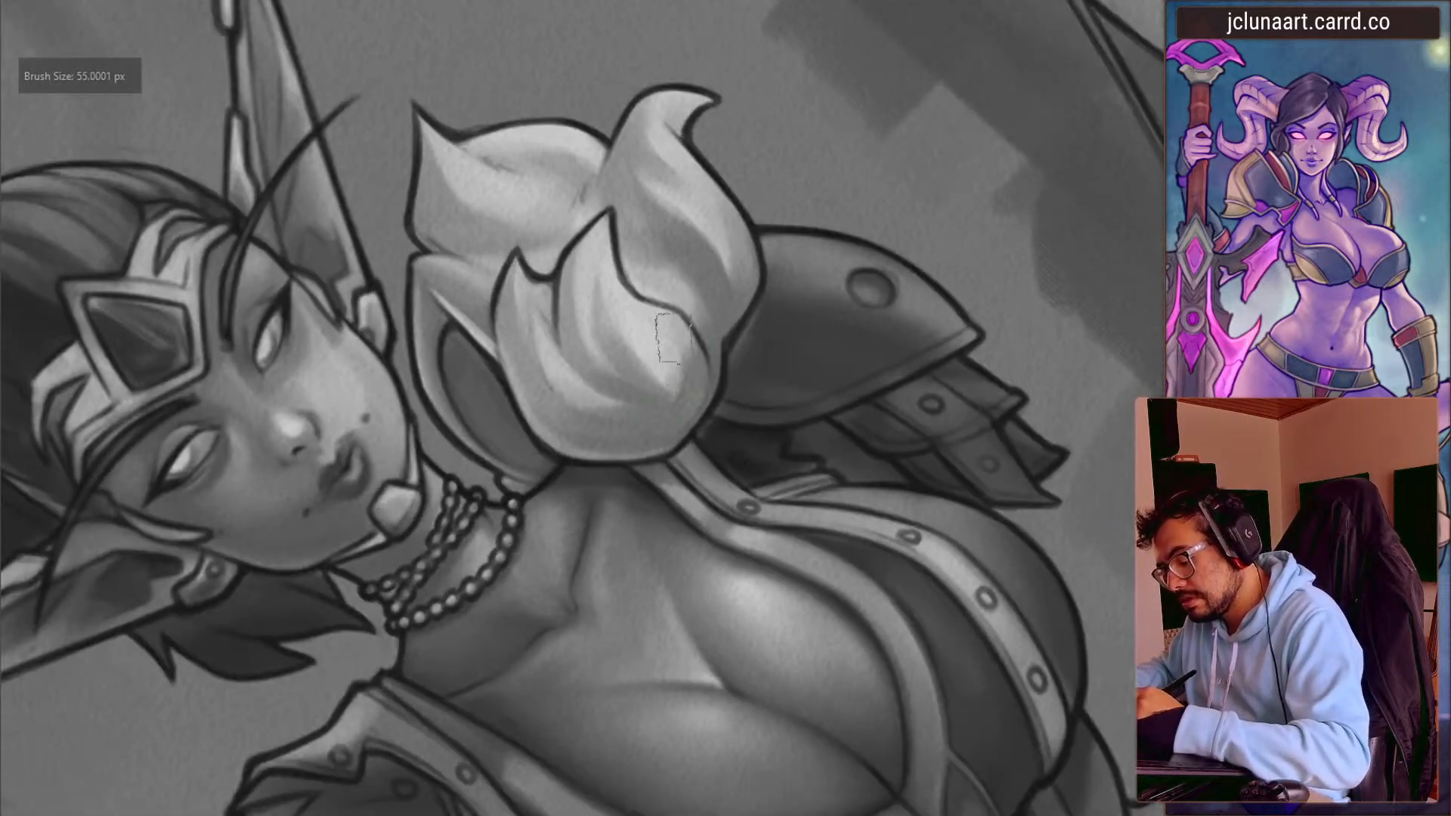
{"action": "mouse_move", "coordinate": [524, 395]}
{"action": "left_mouse_down"}
{"action": "mouse_move", "coordinate": [452, 533]}
{"action": "mouse_move", "coordinate": [466, 548]}
{"action": "left_mouse_up"}
- Paint a lighter strip on the pauldron along the flower's edge with a sampled grey and a 28 px brush
{"action": "left_click_drag", "start_coordinate": [424, 189], "coordinate": [404, 304]}
{"action": "left_click_drag", "start_coordinate": [412, 355], "coordinate": [362, 390]}
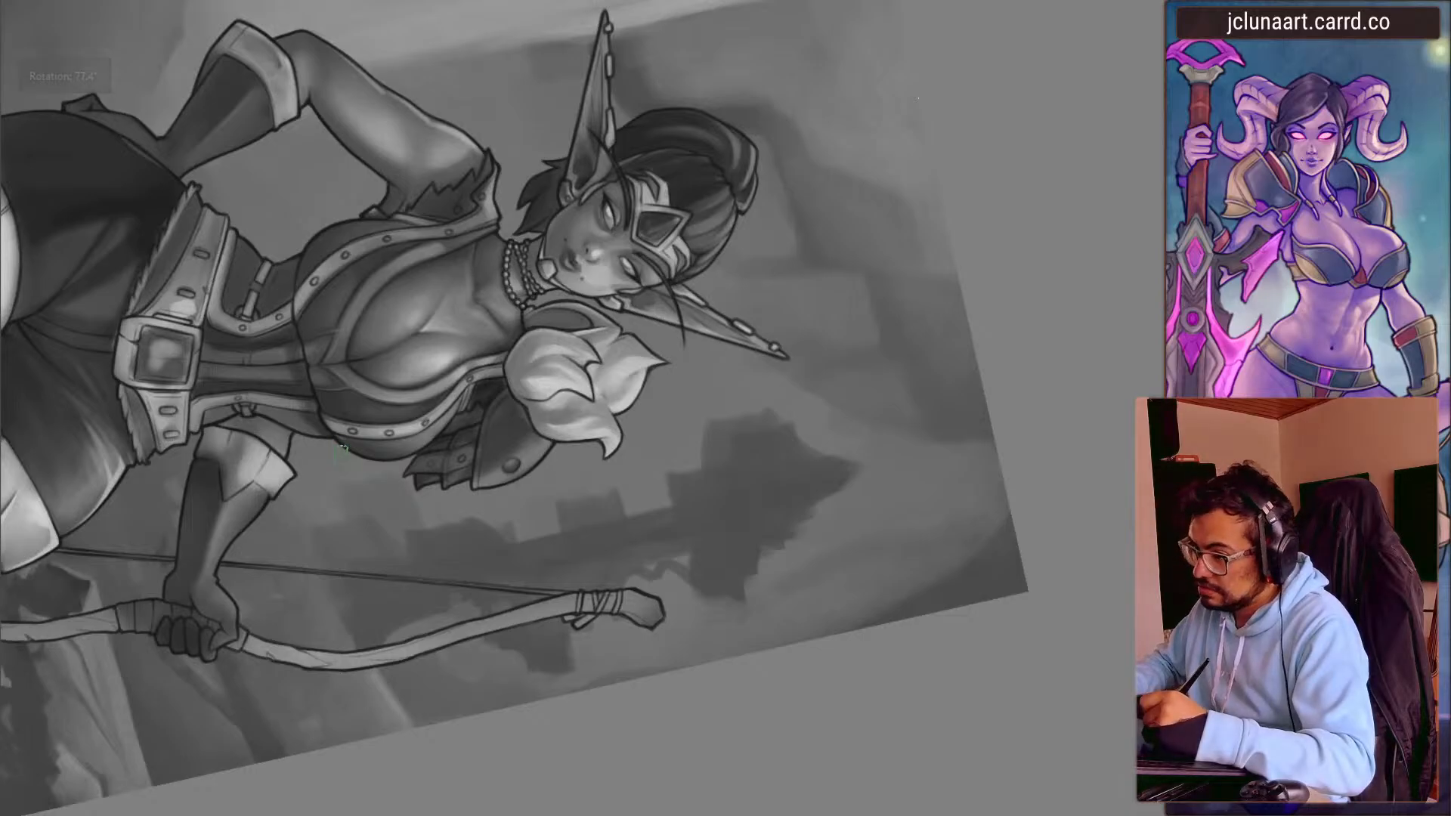
{"action": "left_click_drag", "start_coordinate": [375, 259], "coordinate": [352, 434]}
{"action": "left_click_drag", "start_coordinate": [562, 477], "coordinate": [518, 356]}
{"action": "left_click", "coordinate": [654, 323], "text": "ctrl"}
{"action": "key", "text": "["}
{"action": "key", "text": "["}
{"action": "key", "text": "["}
{"action": "key", "text": "["}
{"action": "key", "text": "["}
{"action": "key", "text": "["}
{"action": "key", "text": "["}
{"action": "key", "text": "["}
{"action": "left_click_drag", "start_coordinate": [706, 366], "coordinate": [709, 260]}
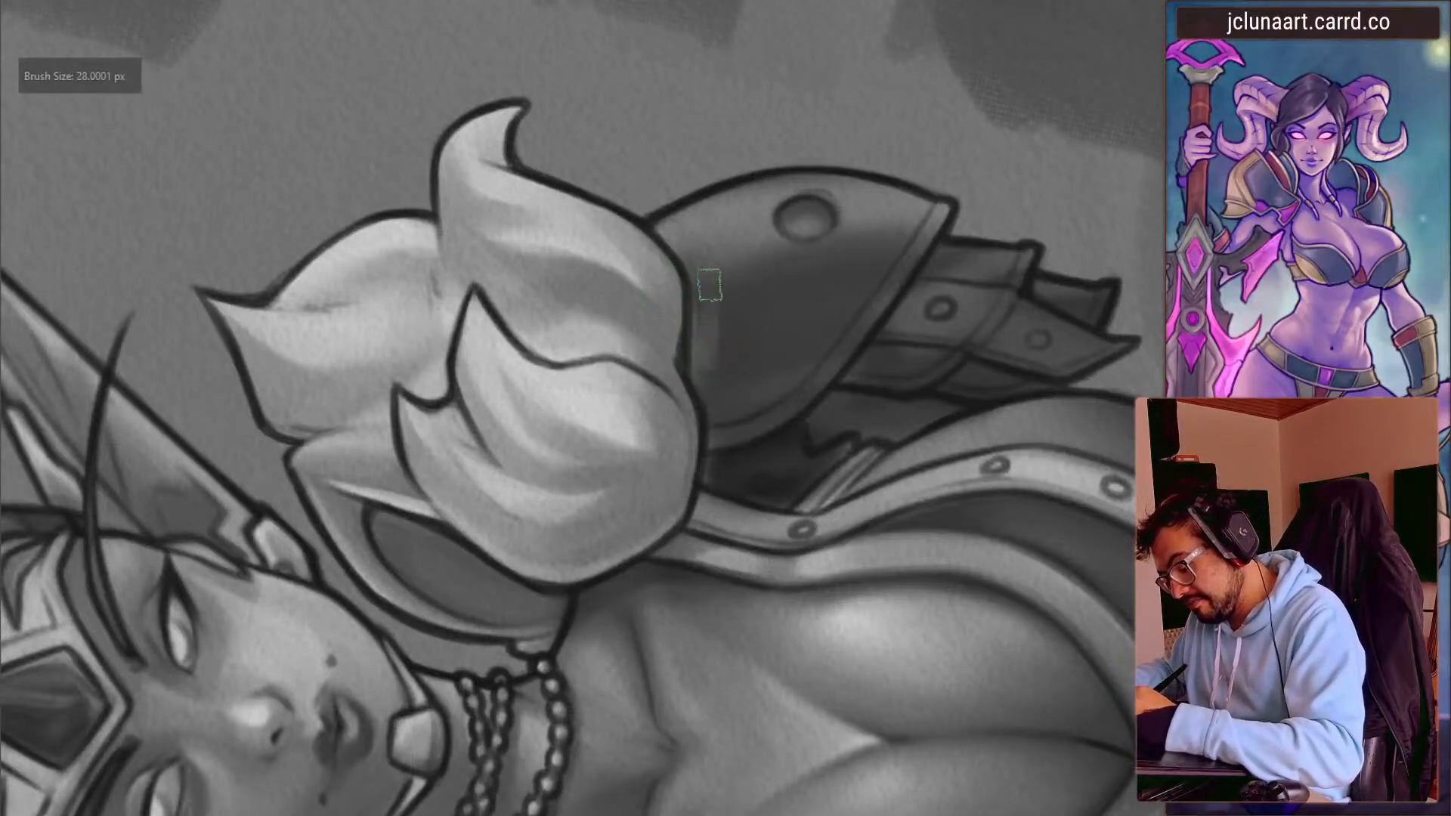
- Widen the pauldron's light strip beside the flower with a brush enlarged from 35 to 59 px
{"action": "key", "text": "bracketright"}
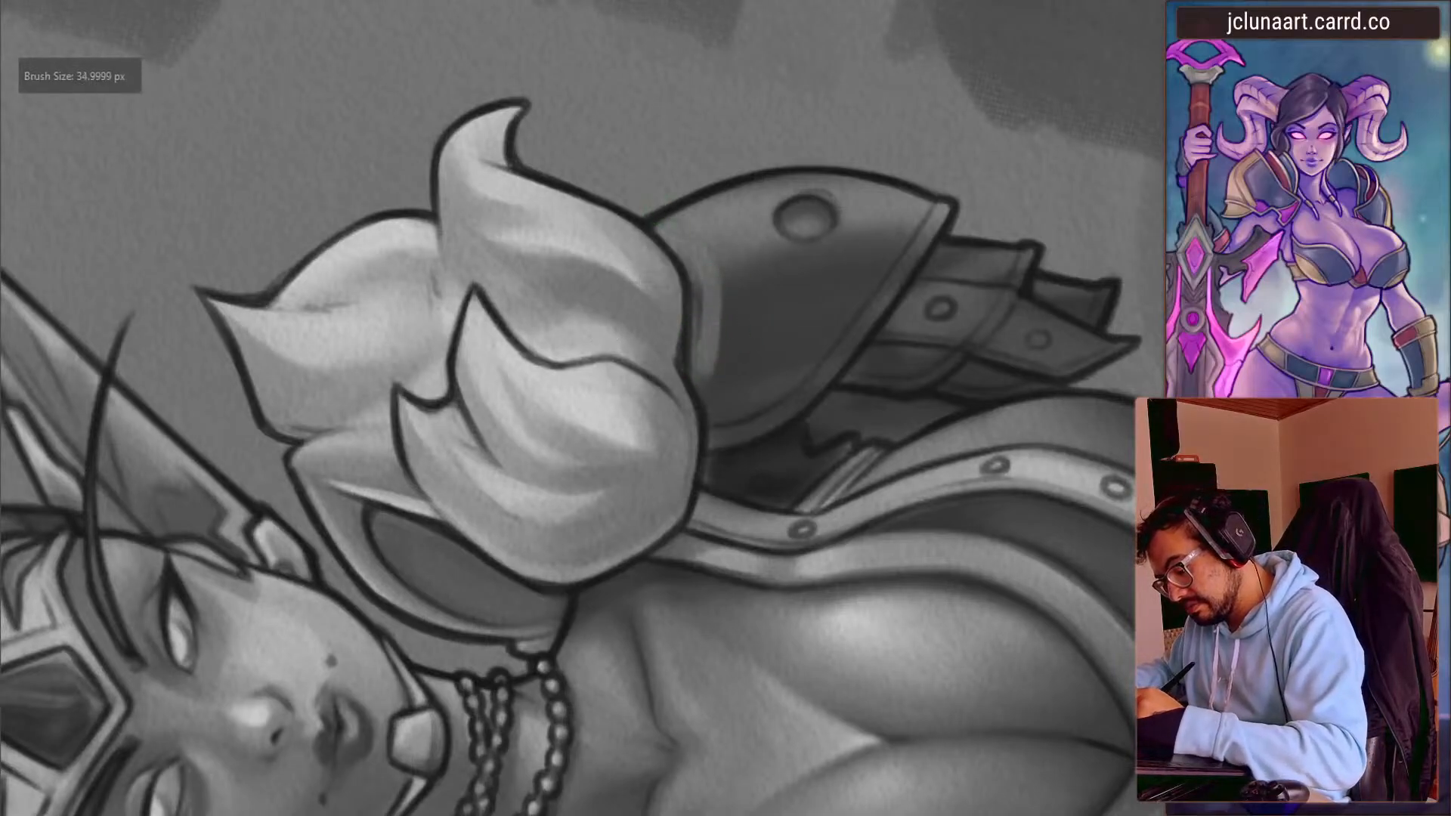
{"action": "key", "text": "bracketright"}
{"action": "key", "text": "bracketright"}
{"action": "key", "text": "bracketright"}
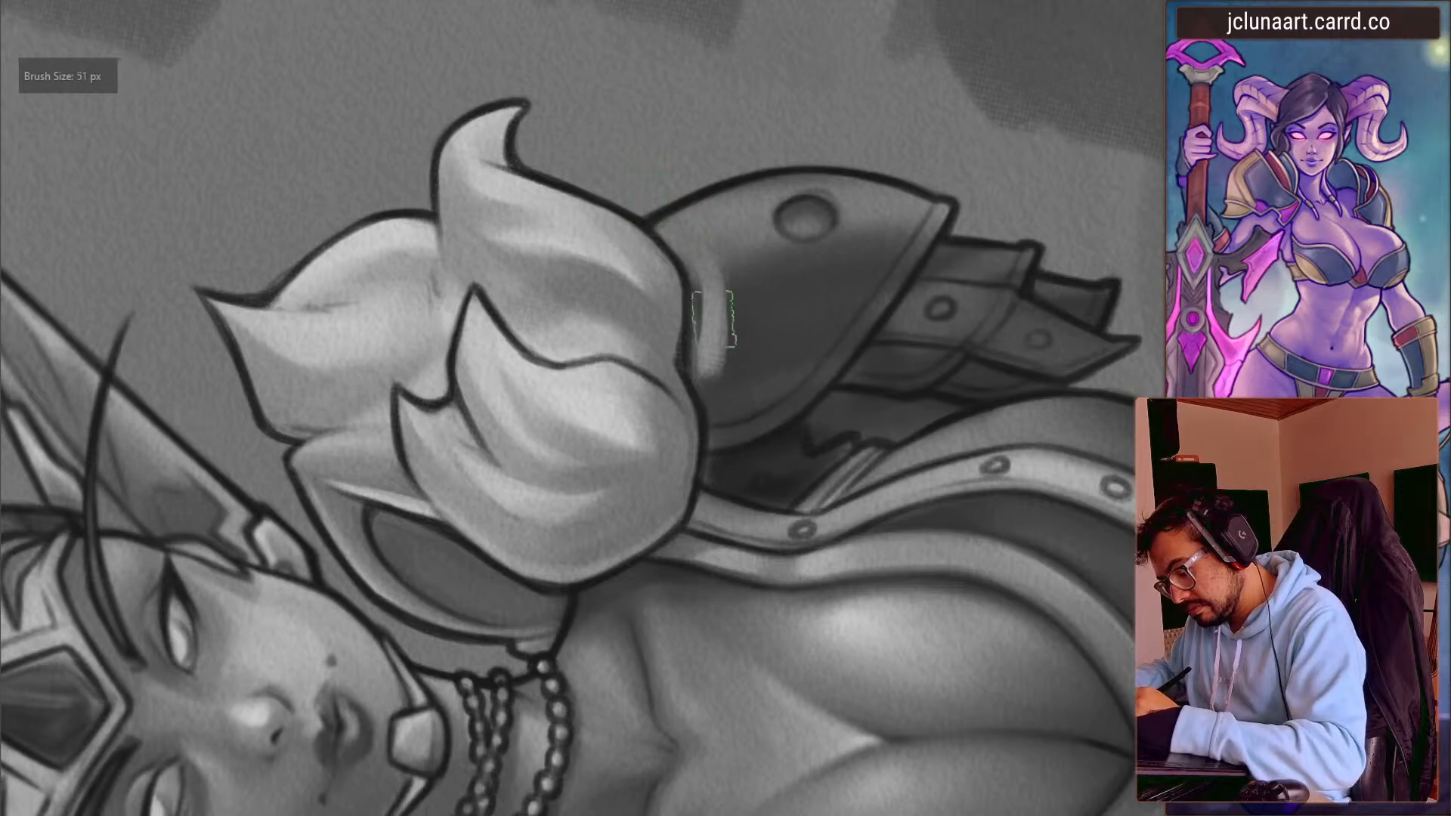
{"action": "key", "text": "bracketright"}
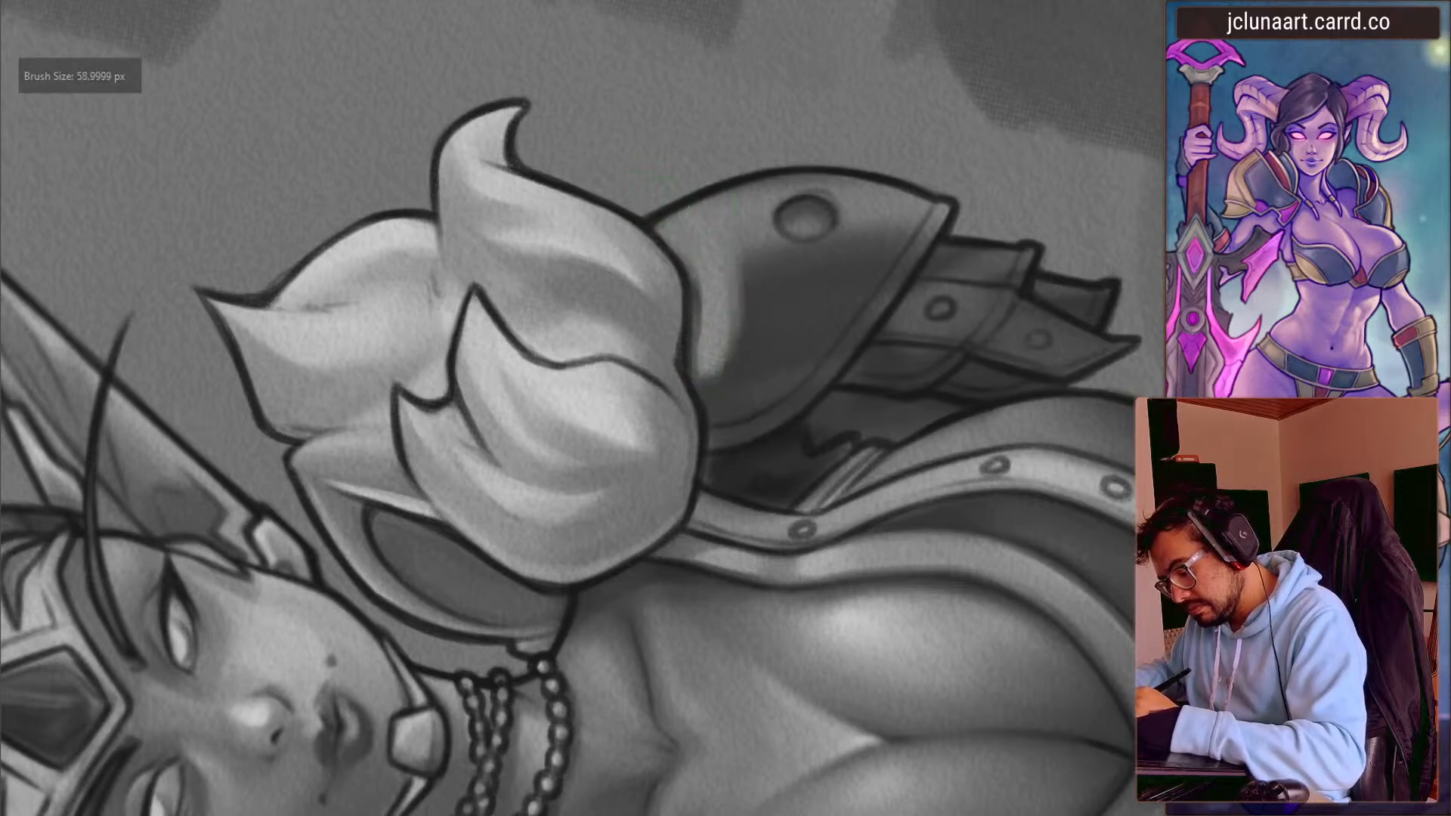
- Soften the light strip with a 47 px brush and lighten the pauldron's inner rim beside the flower with a 16 px brush
{"action": "key", "text": "bracketleft"}
{"action": "key", "text": "bracketleft"}
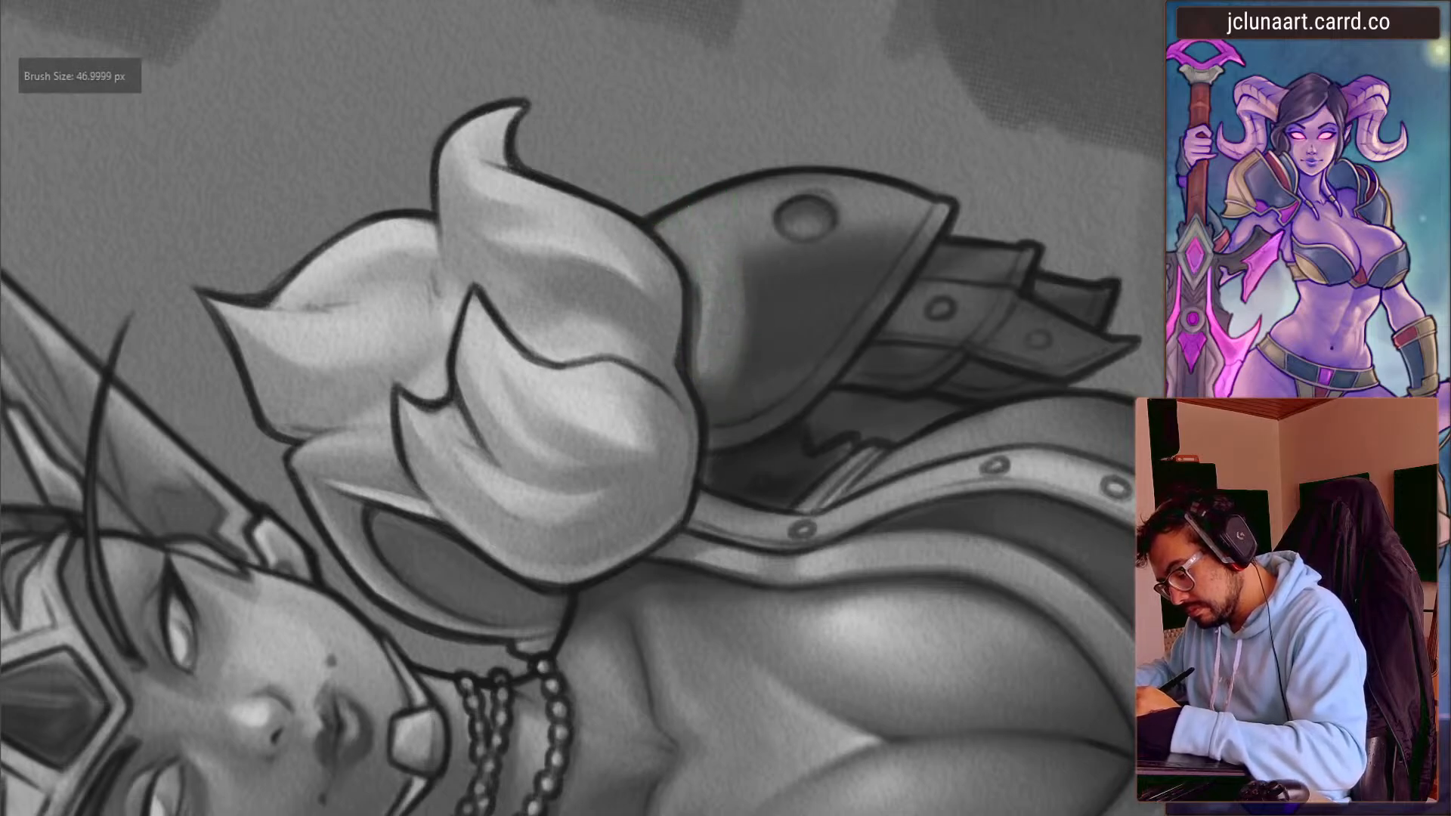
{"action": "key", "text": "bracketleft"}
{"action": "key", "text": "bracketleft"}
{"action": "key", "text": "bracketleft"}
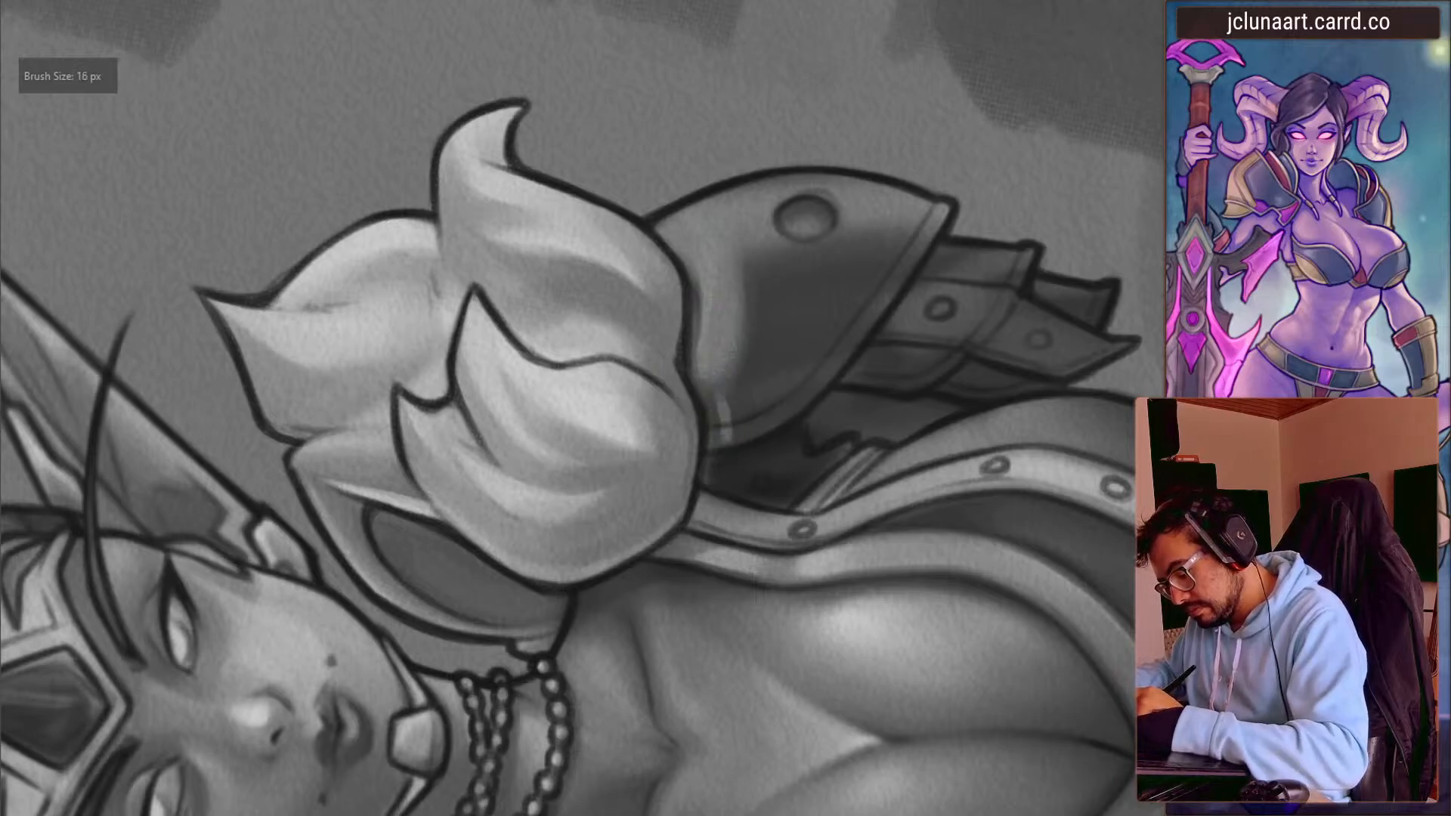
- Extend the lighter grey across the flower side of the pauldron with a 41 to 47 px brush
{"action": "key", "text": "bracketright"}
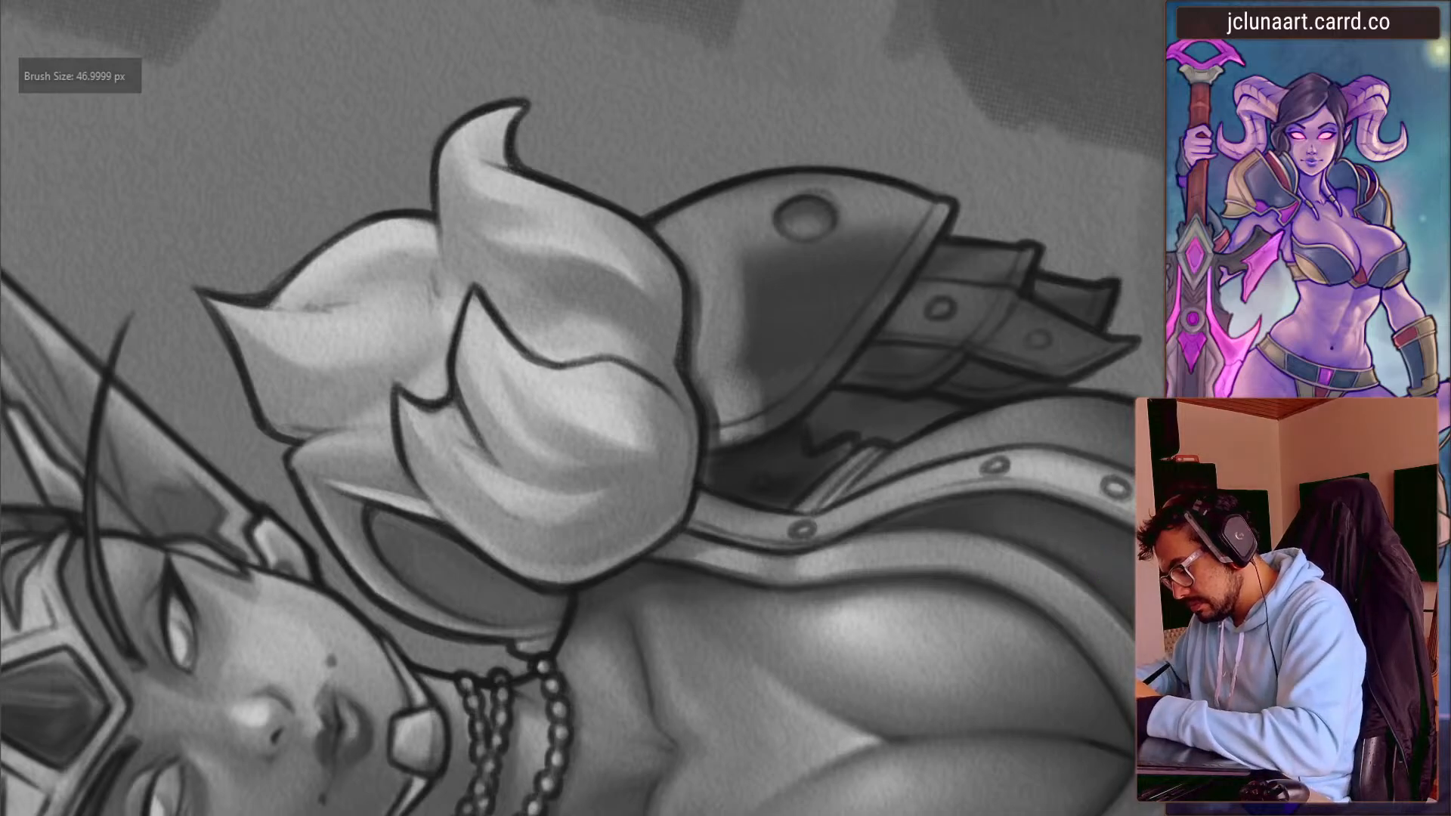
{"action": "key", "text": "bracketright"}
{"action": "key", "text": "bracketleft"}
{"action": "key", "text": "bracketleft"}
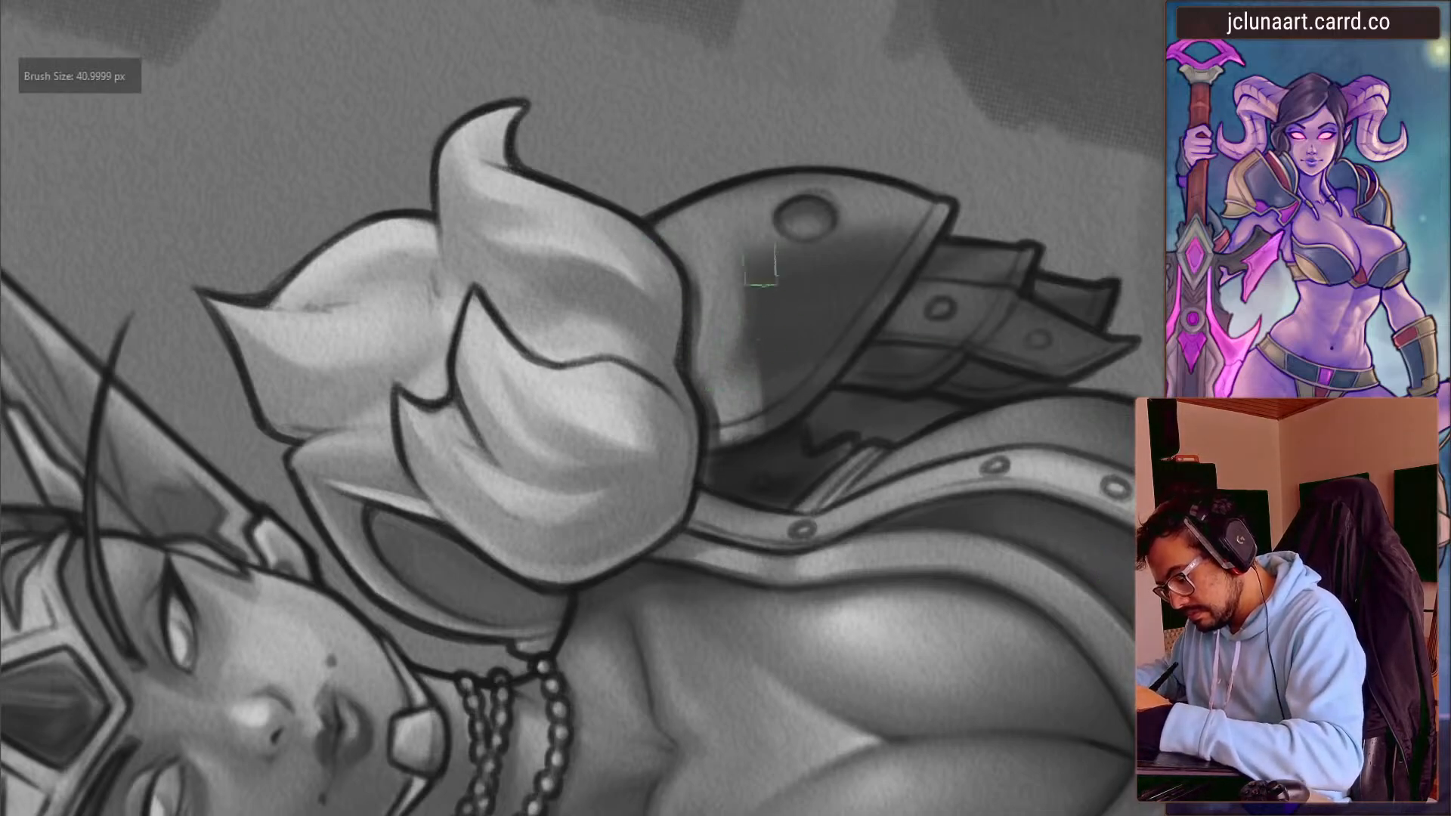
- Lighten the pauldron around its rivet and down to its point with a sampled grey and an enlarged brush
{"action": "mouse_move", "coordinate": [771, 344]}
{"action": "left_mouse_down"}
{"action": "mouse_move", "coordinate": [411, 491]}
{"action": "mouse_move", "coordinate": [366, 535]}
{"action": "mouse_move", "coordinate": [359, 423]}
{"action": "left_mouse_up"}
{"action": "left_click", "coordinate": [556, 525], "text": "ctrl"}
{"action": "key", "text": "bracketright"}
{"action": "key", "text": "bracketright"}
{"action": "key", "text": "bracketright"}
{"action": "left_click_drag", "start_coordinate": [581, 505], "coordinate": [577, 521]}
{"action": "key", "text": "bracketright"}
{"action": "key", "text": "bracketright"}
{"action": "left_click_drag", "start_coordinate": [396, 501], "coordinate": [483, 512]}
- Blend the pauldron's dark central patch into the lighter surface with a sampled grey and a 55 px brush
{"action": "left_click", "coordinate": [605, 607], "text": "ctrl"}
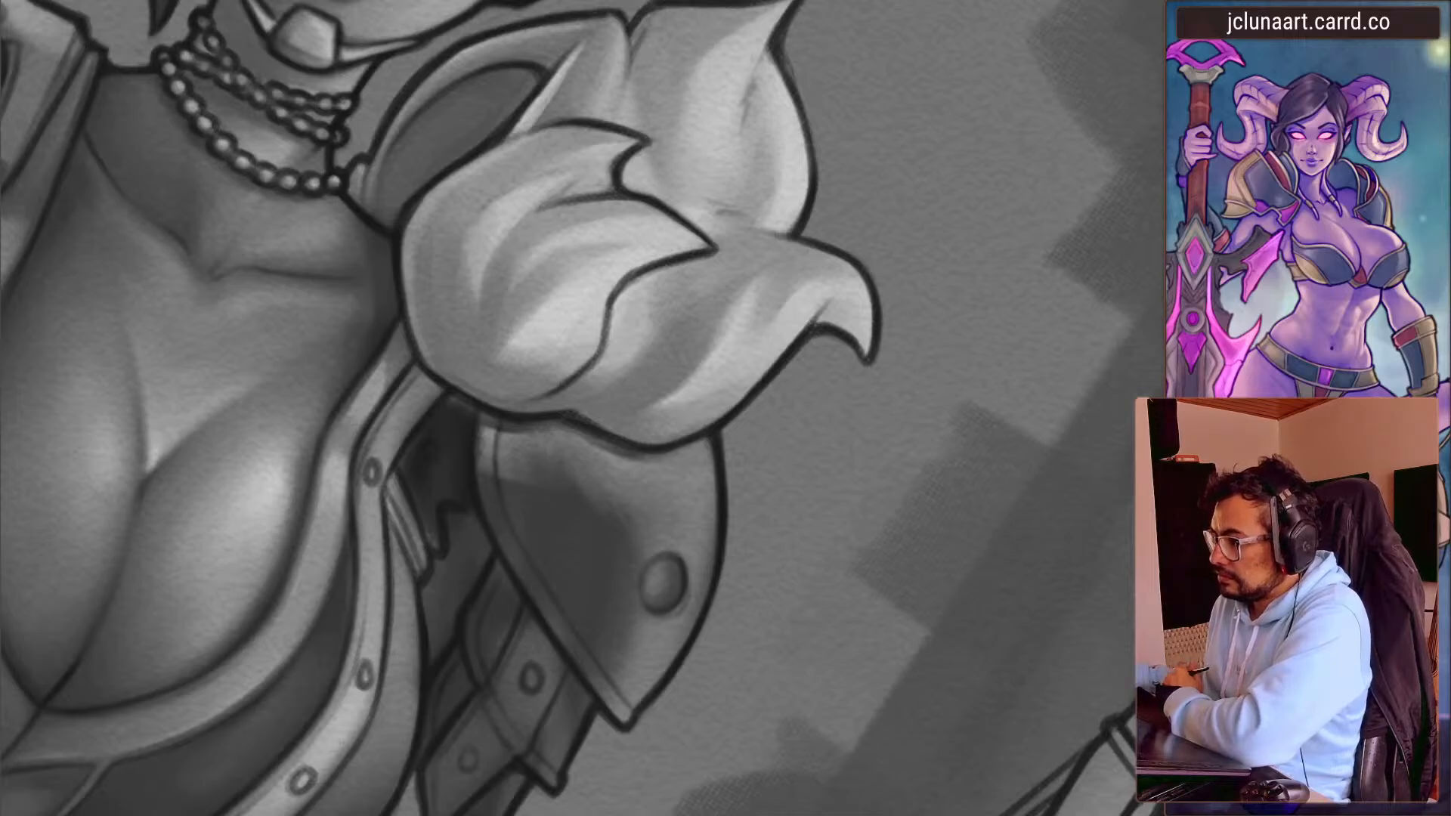
{"action": "left_click_drag", "start_coordinate": [580, 524], "coordinate": [621, 536]}
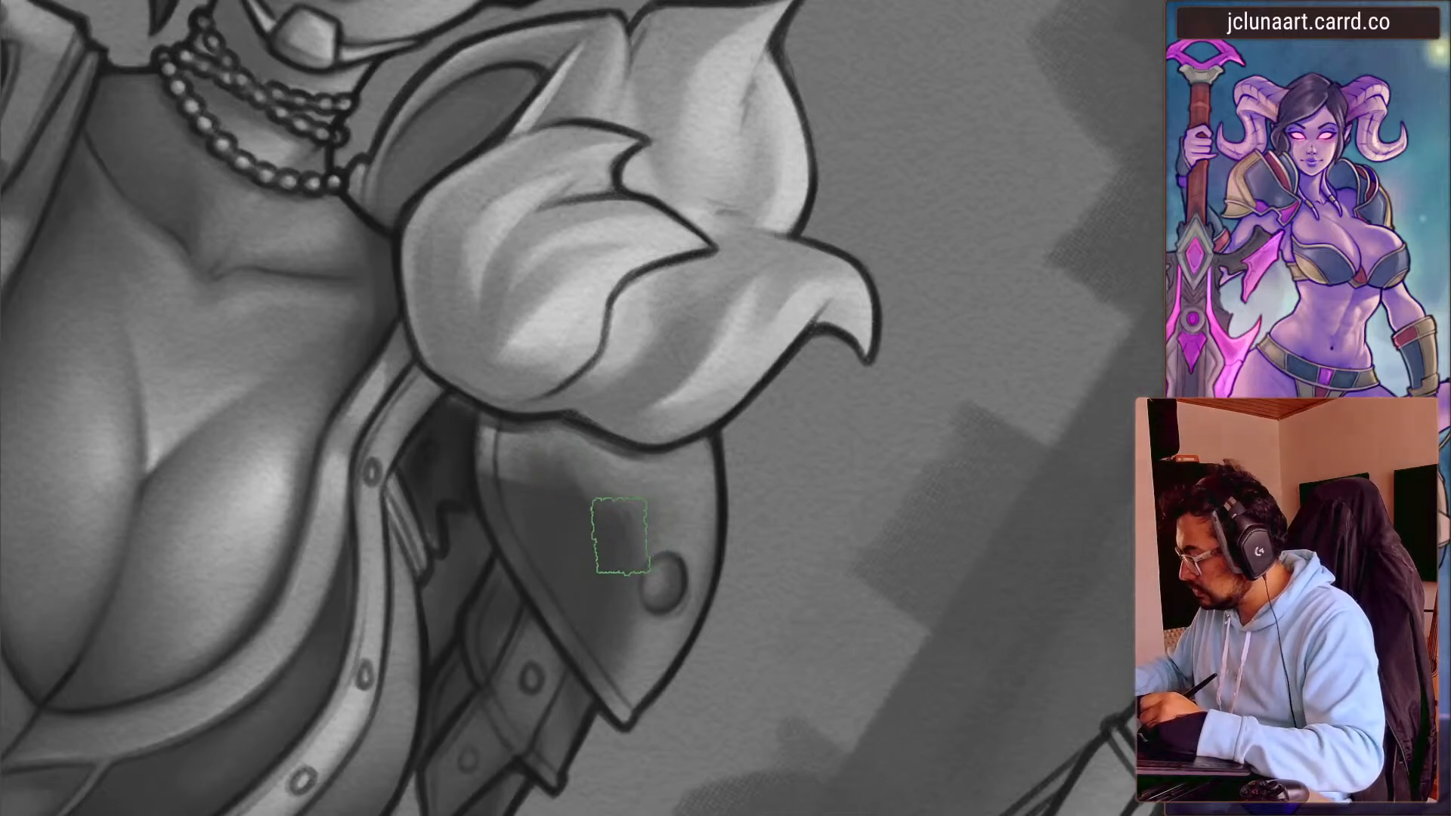
{"action": "key", "text": "["}
{"action": "key", "text": "["}
{"action": "key", "text": "bracketright"}
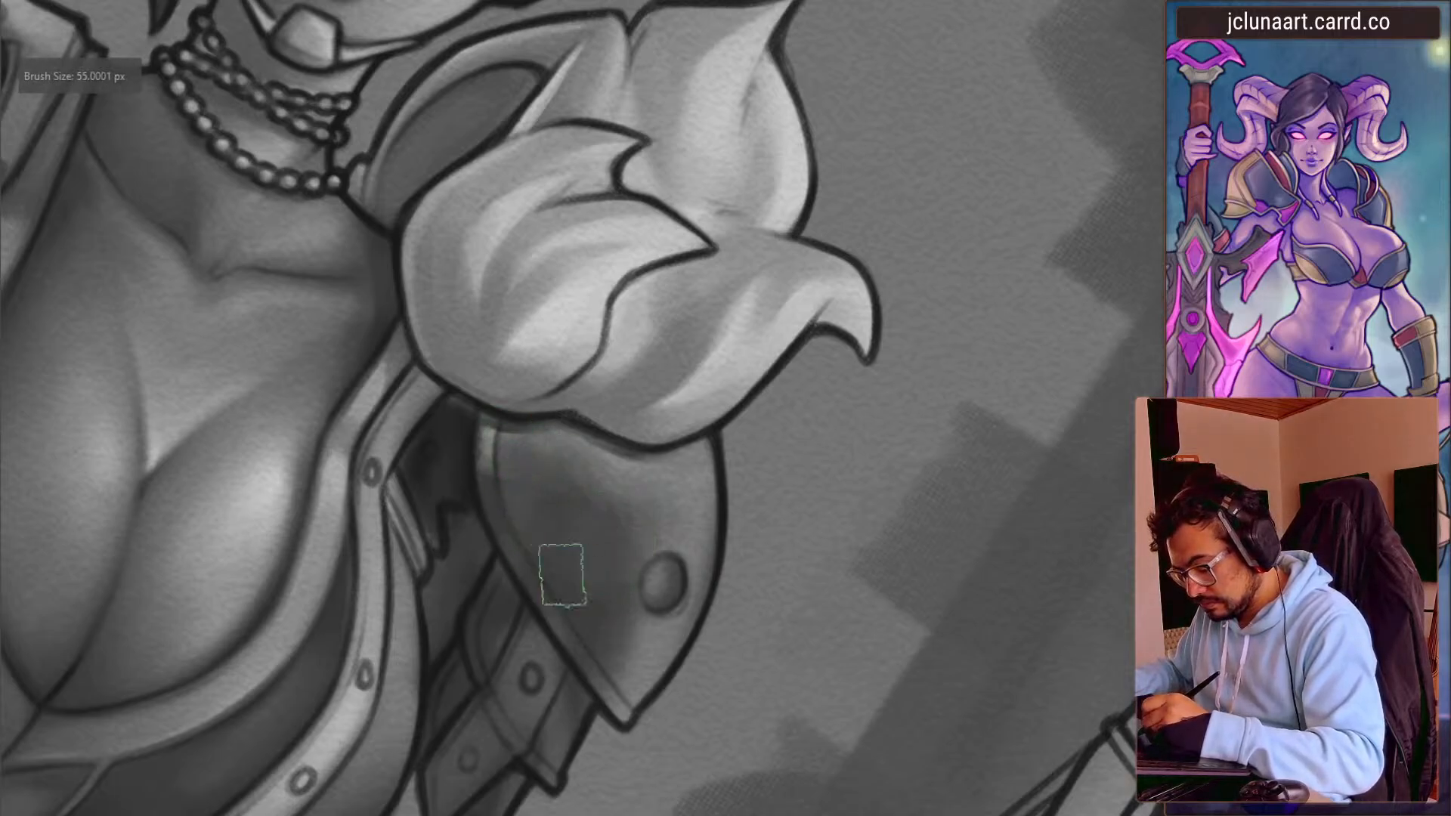
- Paint a highlight on the pauldron's inner corner just below the flower with a brush of about 32 px
{"action": "key", "text": "bracketleft"}
{"action": "key", "text": "bracketleft"}
{"action": "key", "text": "bracketleft"}
{"action": "key", "text": "bracketleft"}
{"action": "left_click_drag", "start_coordinate": [506, 446], "coordinate": [519, 503]}
{"action": "key", "text": "bracketright"}
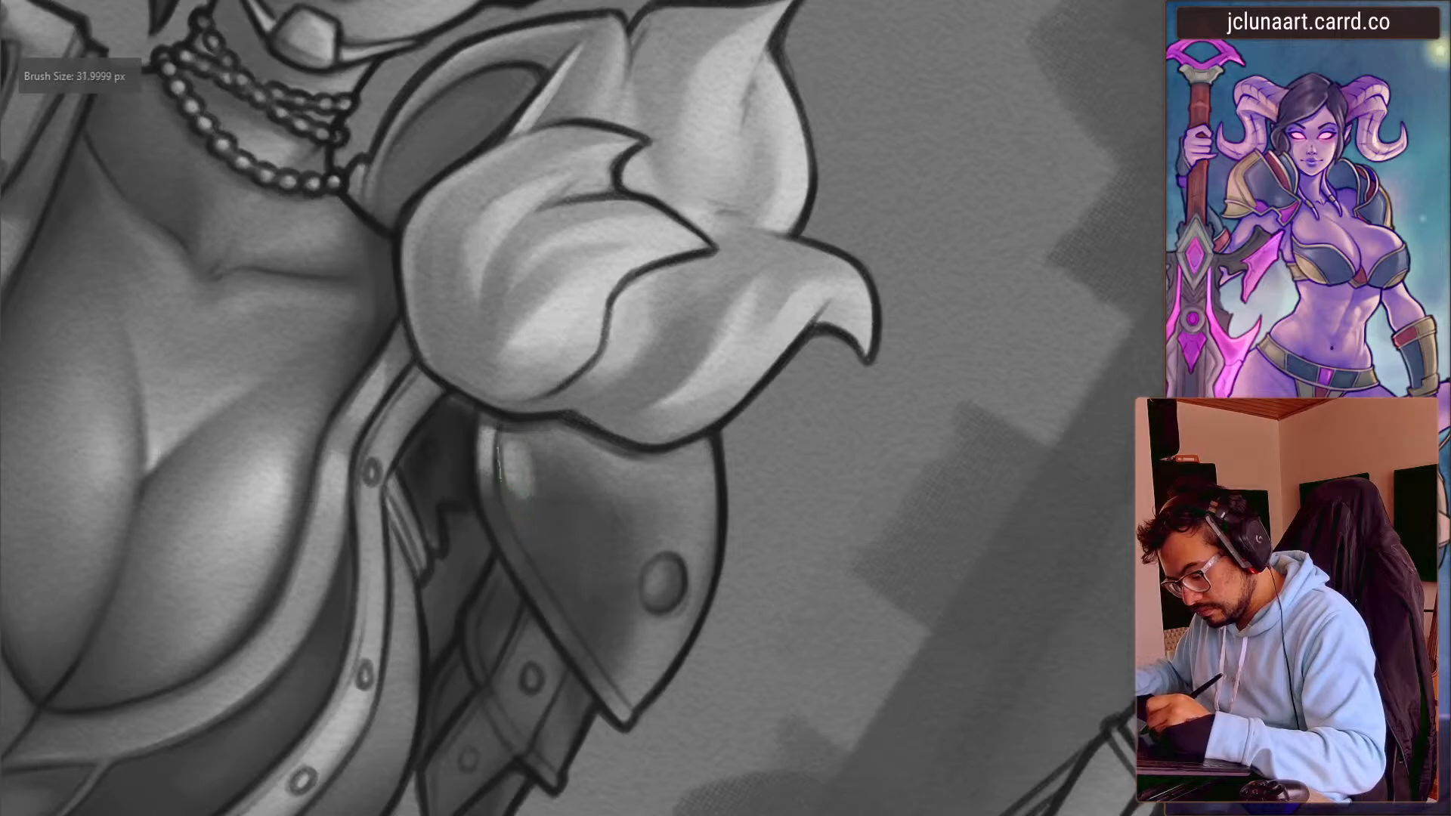
{"action": "left_click_drag", "start_coordinate": [522, 446], "coordinate": [523, 484]}
{"action": "key", "text": "bracketleft"}
- Blend the inner-corner highlight into the pauldron's dark centre with a 30 to 35 px brush
{"action": "mouse_move", "coordinate": [502, 542]}
{"action": "left_mouse_down"}
{"action": "mouse_move", "coordinate": [644, 553]}
{"action": "mouse_move", "coordinate": [723, 339]}
{"action": "left_mouse_up"}
{"action": "key", "text": "bracketleft"}
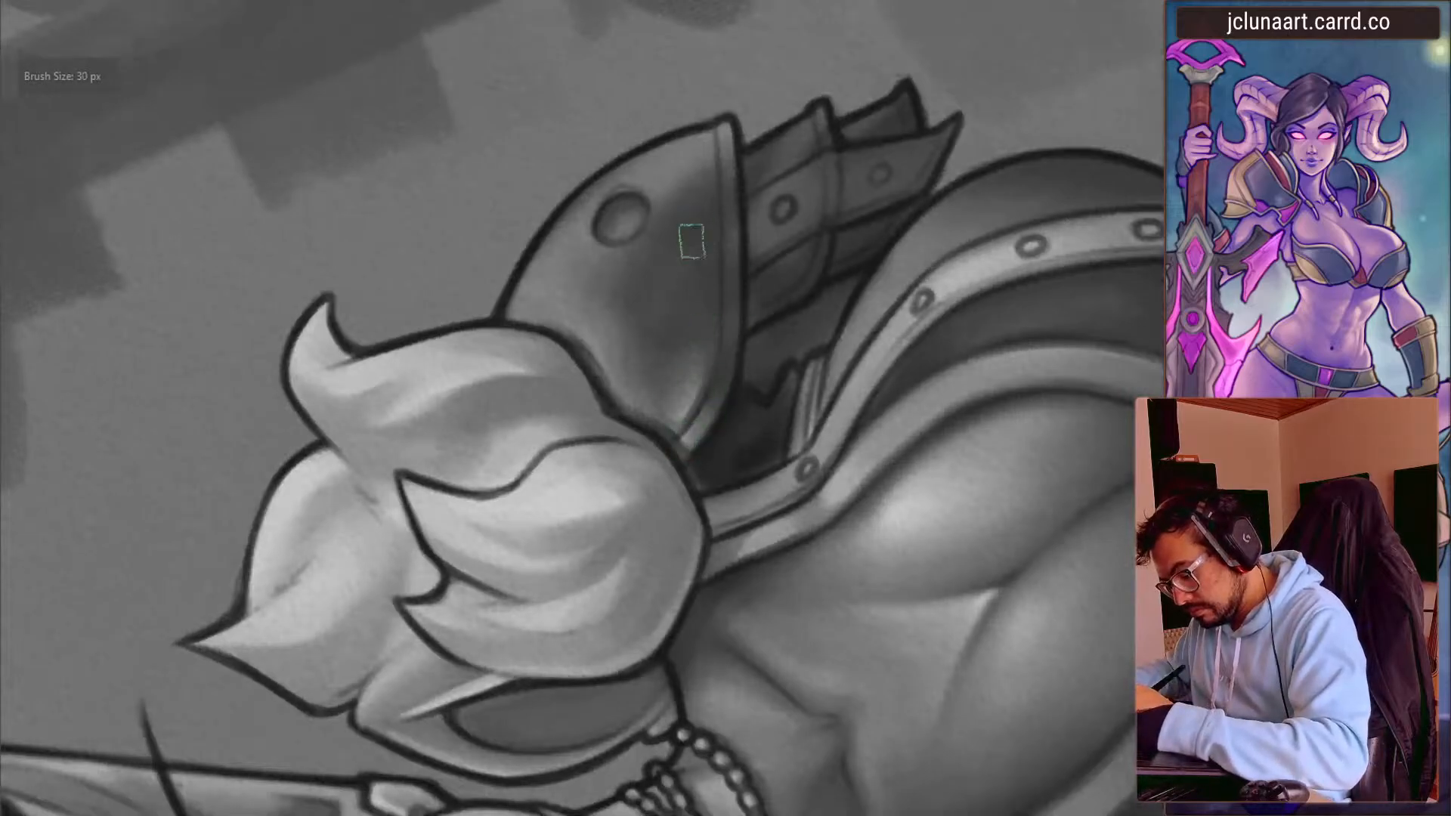
{"action": "key", "text": "bracketright"}
{"action": "key", "text": "bracketright"}
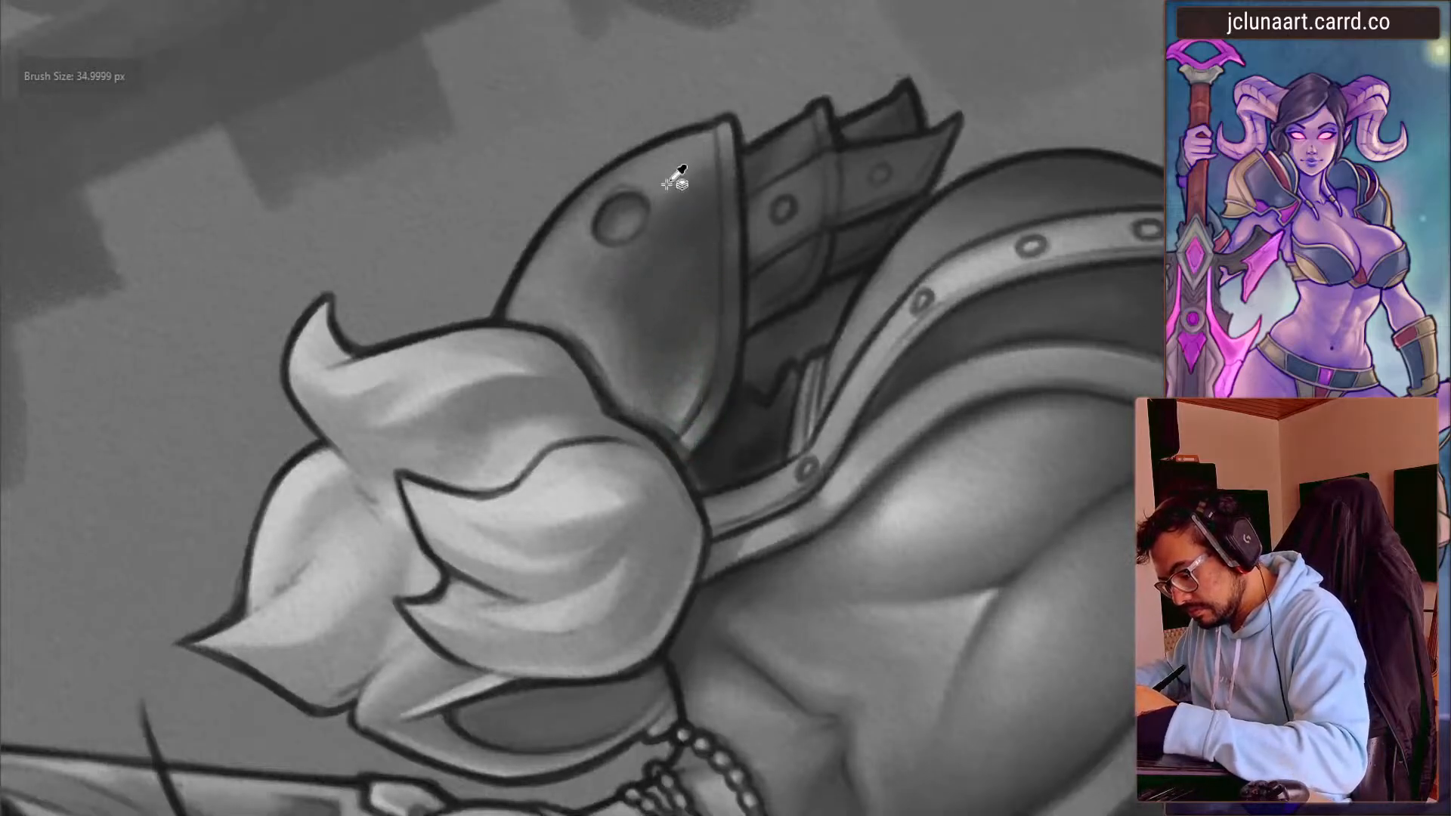
- Shade the middle of the shoulder plate beside its round stud, enlarging the brush to about 59 px
{"action": "key", "text": "bracketright"}
{"action": "key", "text": "bracketright"}
{"action": "key", "text": "bracketright"}
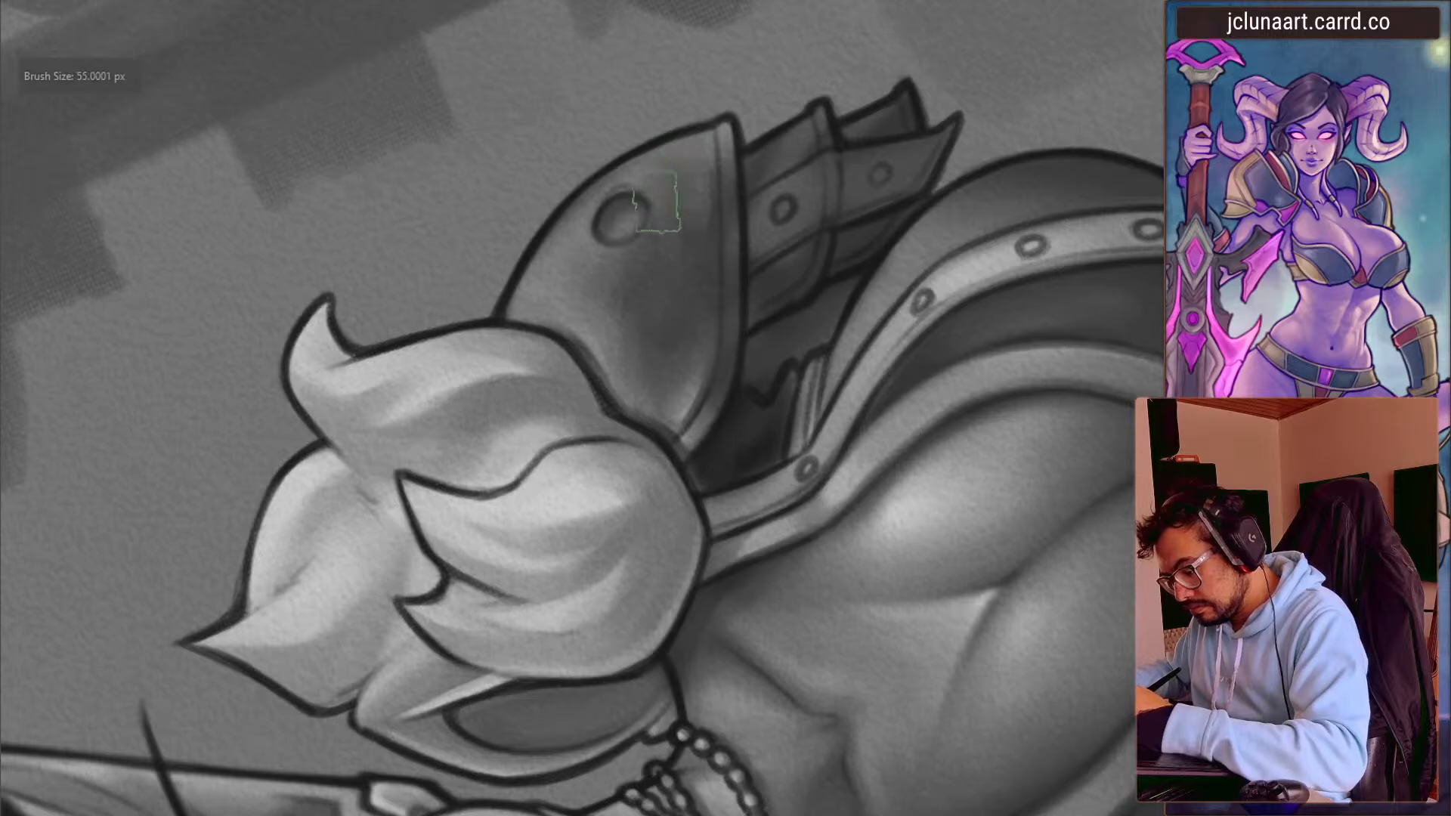
{"action": "mouse_move", "coordinate": [409, 372]}
{"action": "left_mouse_down"}
{"action": "mouse_move", "coordinate": [509, 180]}
{"action": "mouse_move", "coordinate": [756, 257]}
{"action": "left_mouse_up"}
{"action": "key", "text": "bracketright"}
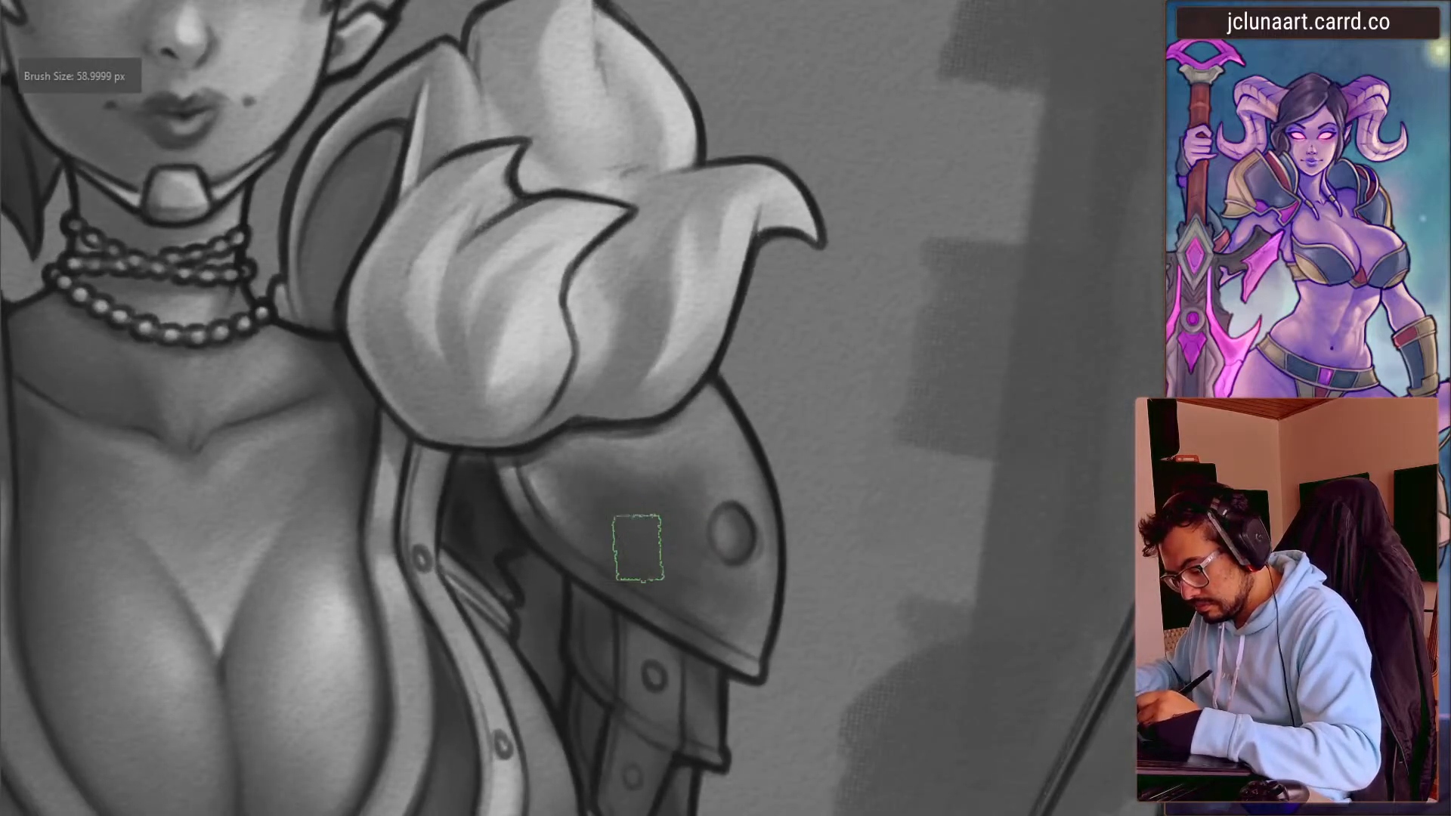
- Lighten the outer edge of the shoulder plate above the stud with a brush of about 32 px
{"action": "key", "text": "bracketleft"}
{"action": "key", "text": "bracketleft"}
{"action": "key", "text": "bracketleft"}
{"action": "key", "text": "bracketleft"}
{"action": "key", "text": "bracketleft"}
{"action": "key", "text": "bracketleft"}
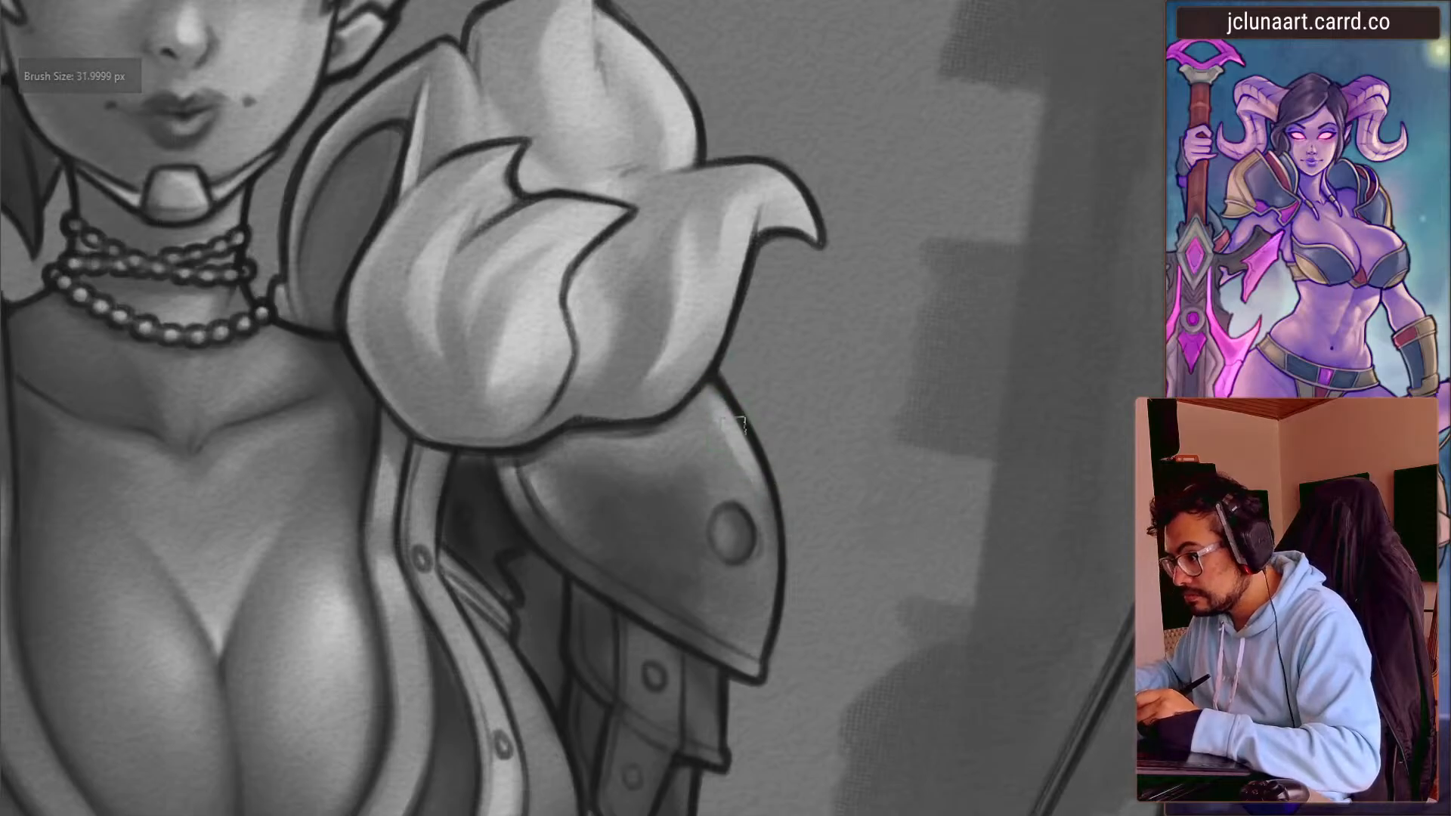
{"action": "key", "text": "bracketleft"}
{"action": "mouse_move", "coordinate": [748, 545]}
{"action": "left_mouse_down"}
{"action": "mouse_move", "coordinate": [625, 457]}
{"action": "mouse_move", "coordinate": [616, 408]}
{"action": "left_mouse_up"}
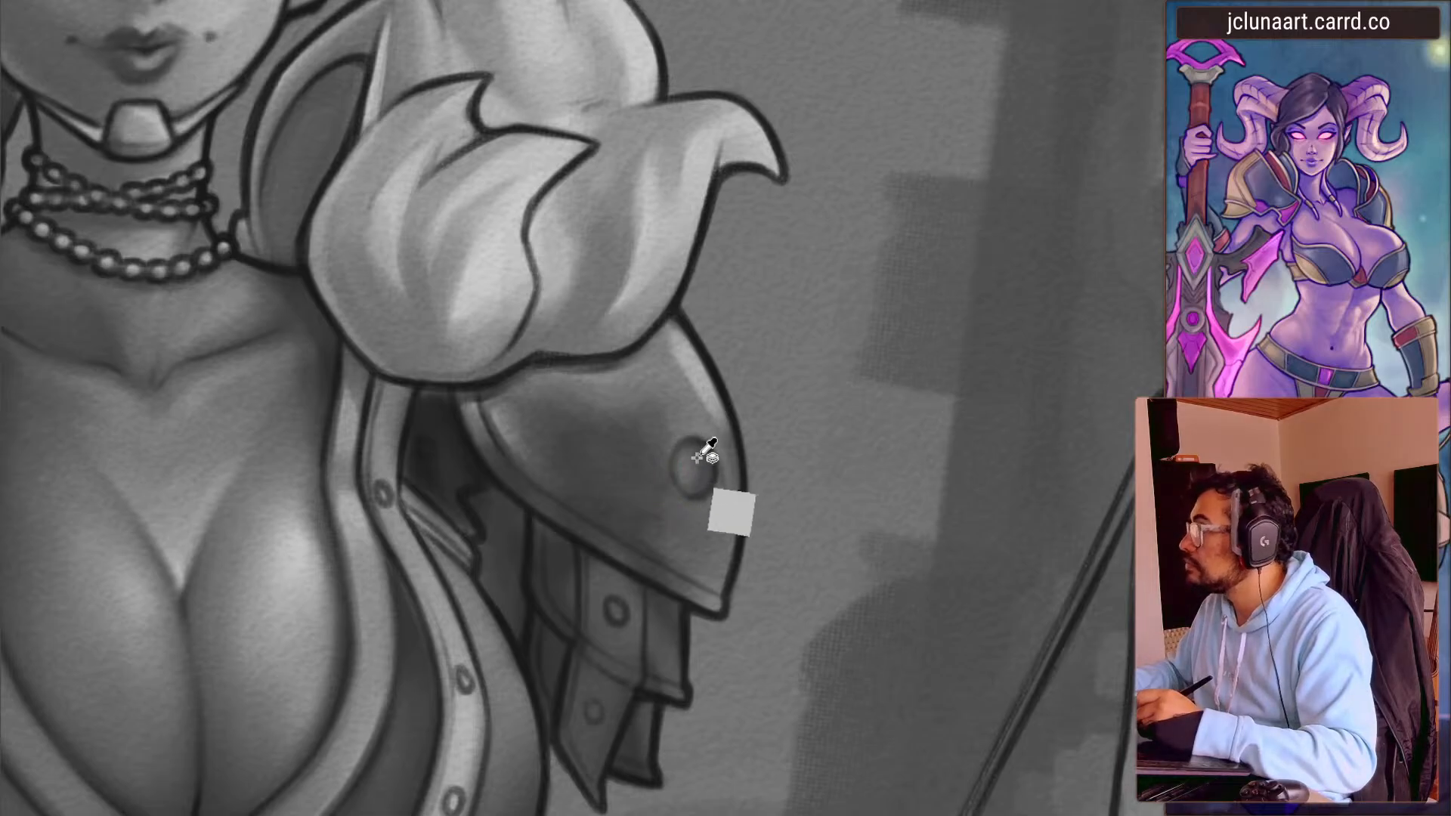
- Sample a grey from the shoulder plate and shade around and below the stud with a brush of about 51 px
{"action": "key", "text": "bracketright"}
{"action": "key", "text": "bracketright"}
{"action": "key", "text": "bracketright"}
{"action": "key", "text": "bracketright"}
{"action": "key", "text": "bracketright"}
{"action": "key", "text": "bracketright"}
{"action": "key", "text": "bracketright"}
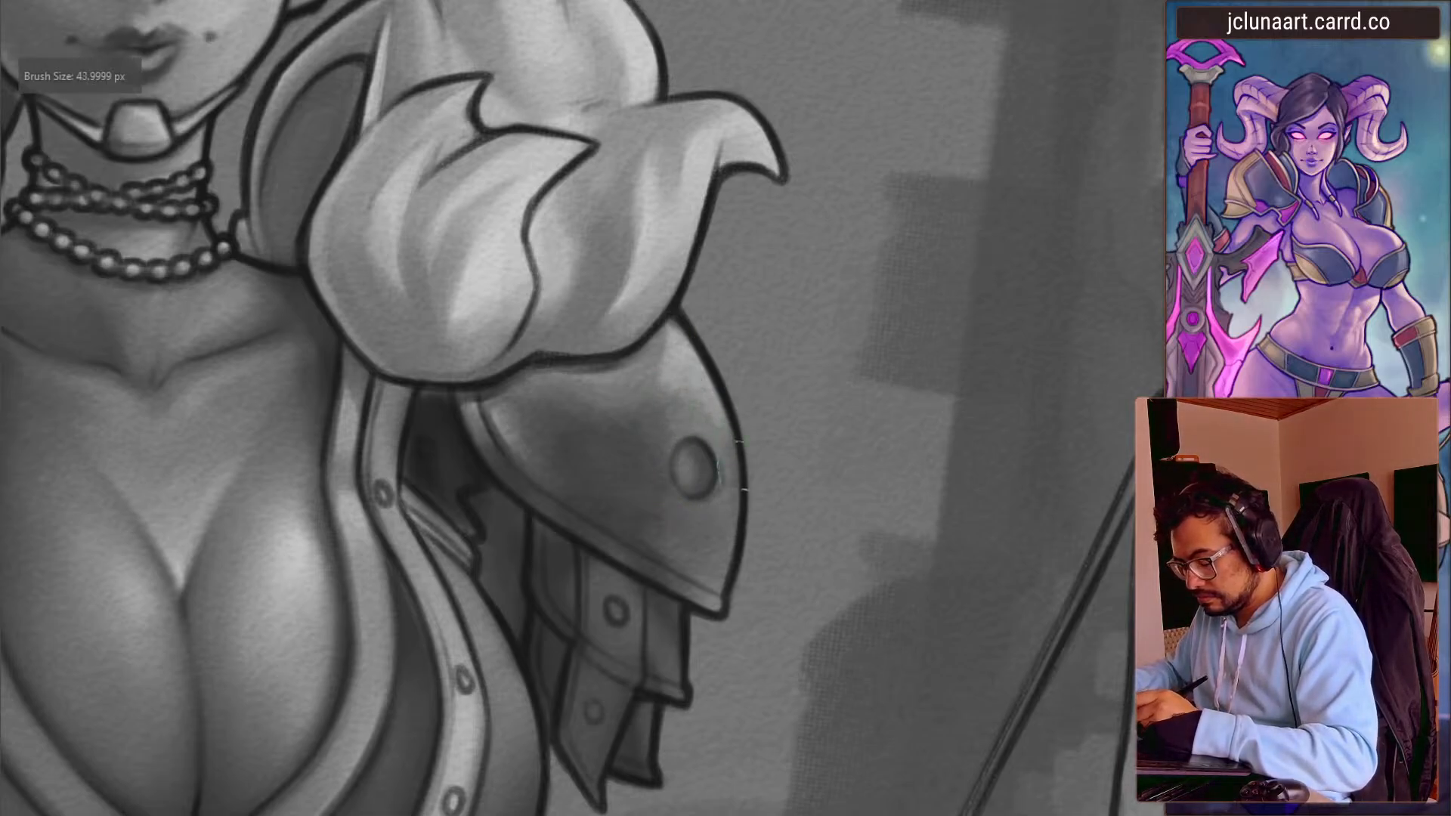
{"action": "left_click", "coordinate": [697, 532], "text": "ctrl"}
{"action": "key", "text": "bracketright"}
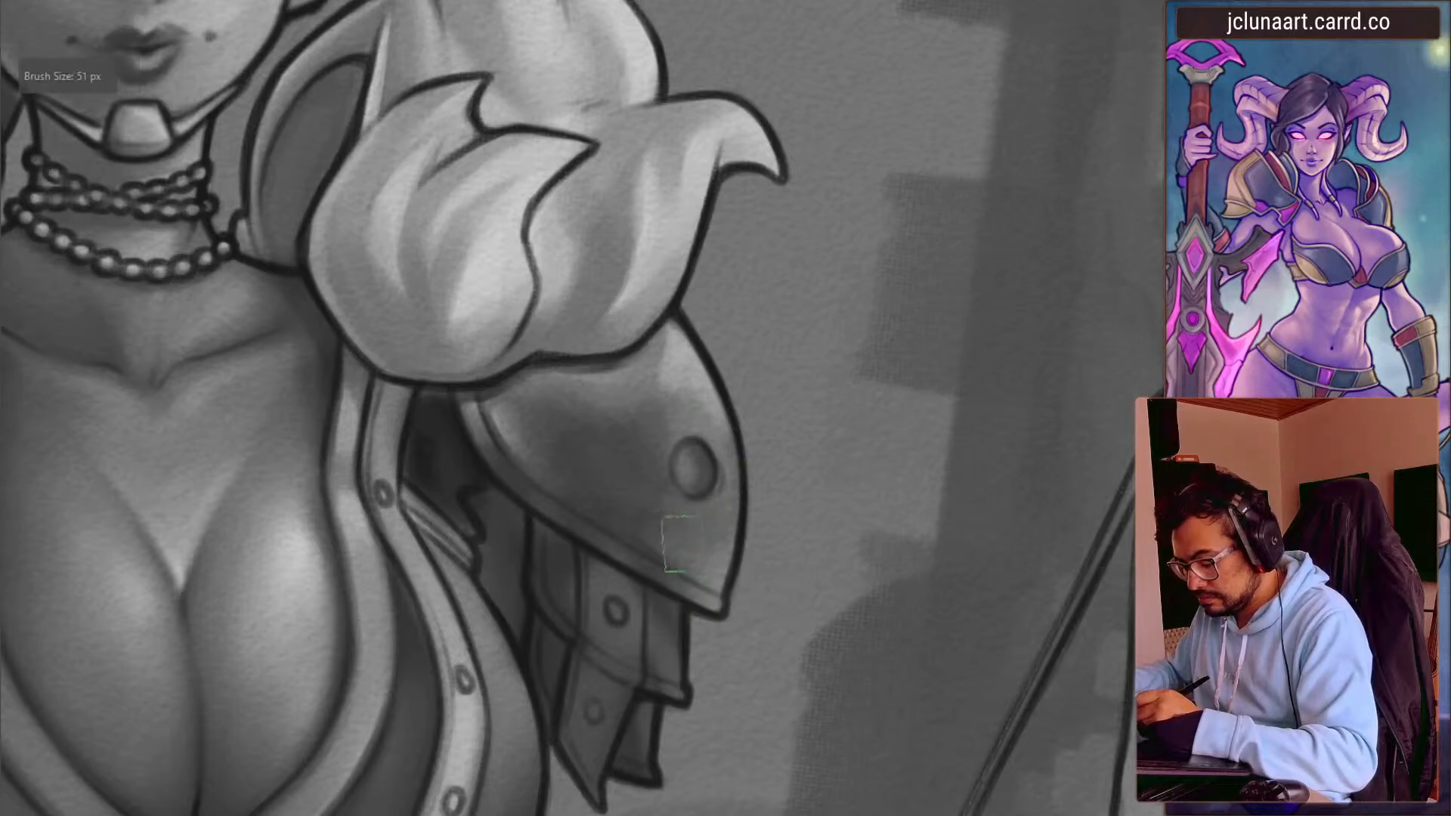
- Blend the dark area between the shoulder plate's rim and stud, using brush sizes of about 63 and 47 px
{"action": "left_click_drag", "start_coordinate": [484, 481], "coordinate": [446, 582]}
{"action": "mouse_move", "coordinate": [317, 559]}
{"action": "left_mouse_down"}
{"action": "mouse_move", "coordinate": [232, 345]}
{"action": "mouse_move", "coordinate": [244, 294]}
{"action": "left_mouse_up"}
{"action": "mouse_move", "coordinate": [260, 356]}
{"action": "left_mouse_down"}
{"action": "mouse_move", "coordinate": [283, 508]}
{"action": "mouse_move", "coordinate": [371, 340]}
{"action": "left_mouse_up"}
{"action": "key", "text": "bracketright"}
{"action": "key", "text": "bracketright"}
{"action": "key", "text": "bracketright"}
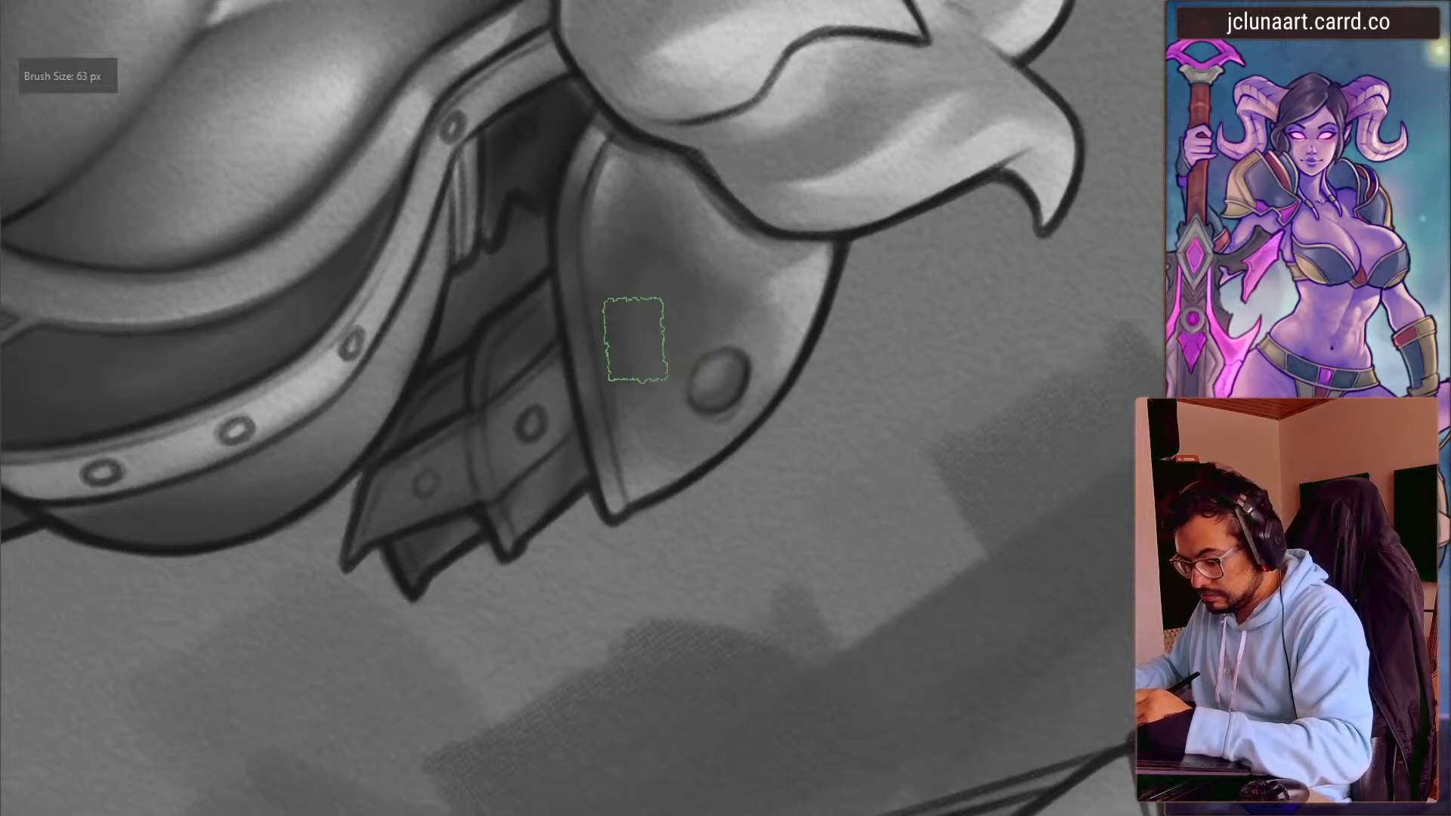
{"action": "key", "text": "bracketleft"}
{"action": "key", "text": "bracketleft"}
{"action": "key", "text": "bracketleft"}
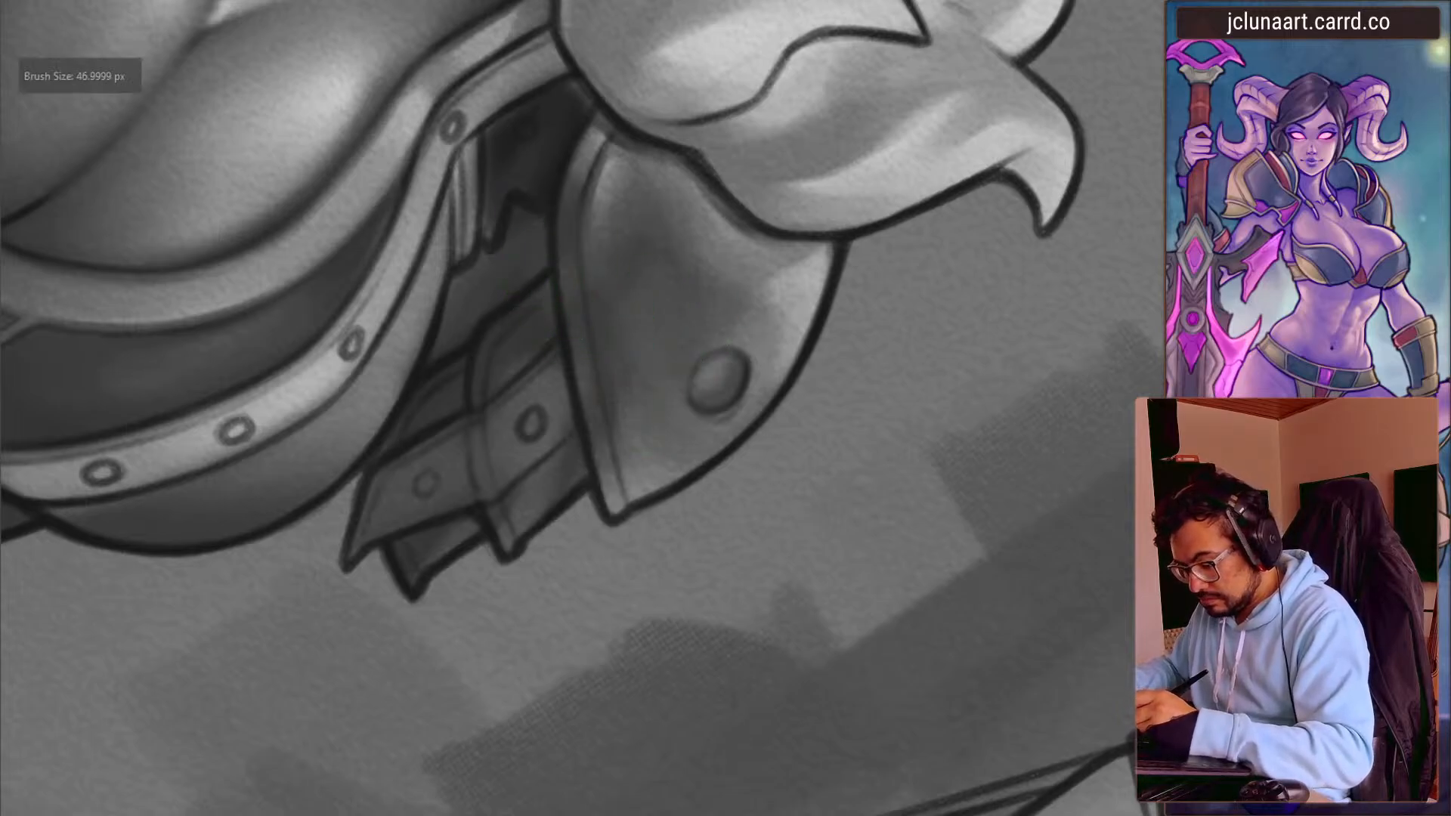
- Sample nearby greys and blend the shading along the inner edge of the shoulder plate's rim
{"action": "key", "text": "bracketright"}
{"action": "key", "text": "bracketright"}
{"action": "key", "text": "bracketright"}
{"action": "left_click", "coordinate": [636, 463], "text": "ctrl"}
{"action": "left_click_drag", "start_coordinate": [637, 463], "coordinate": [648, 499]}
{"action": "left_click", "coordinate": [610, 373], "text": "ctrl"}
{"action": "left_click_drag", "start_coordinate": [603, 348], "coordinate": [637, 499]}
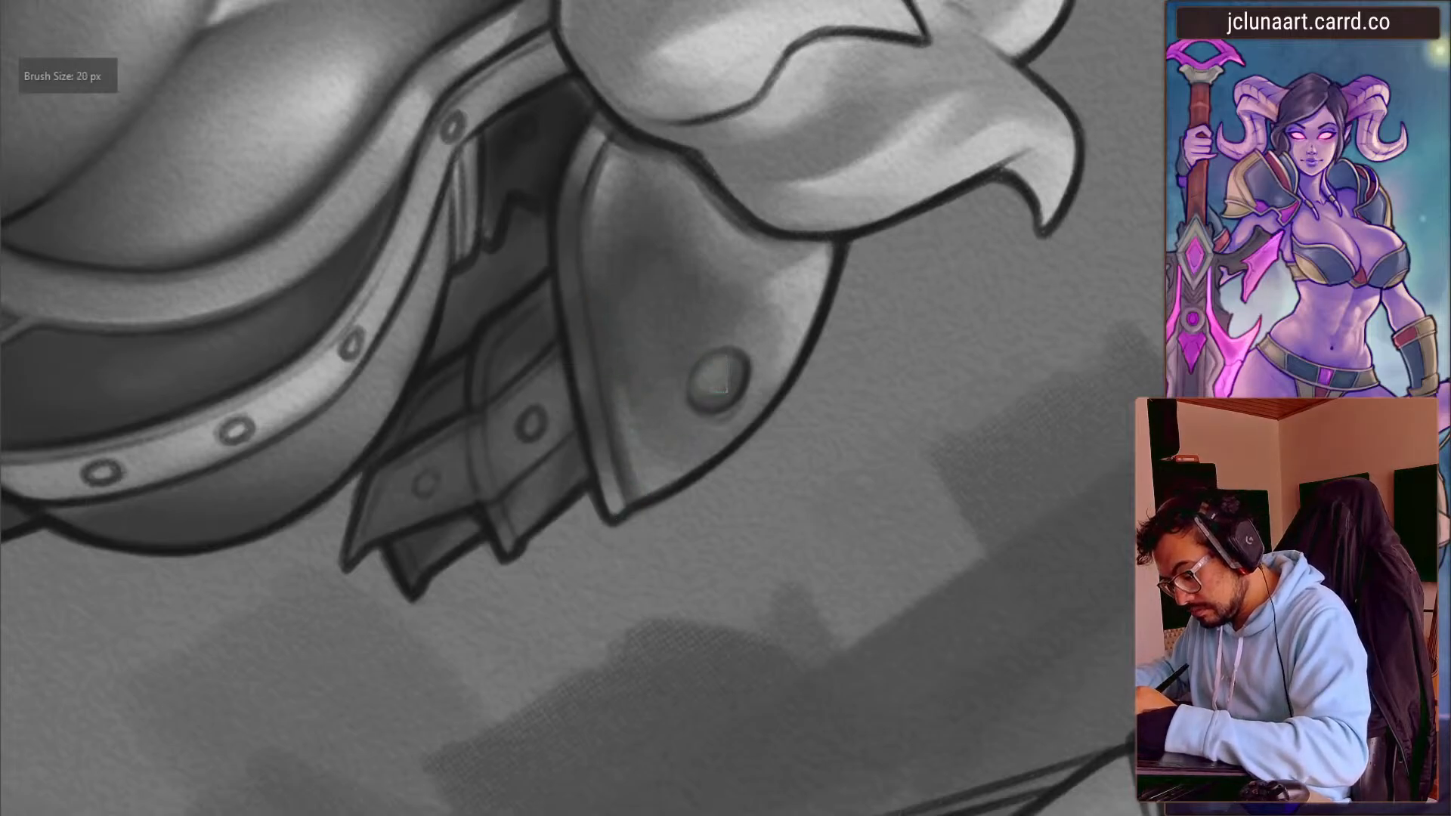
- Model the round stud on the shoulder plate with a fine brush of about 18 to 22 px, darkening its outline
{"action": "key", "text": "bracketleft"}
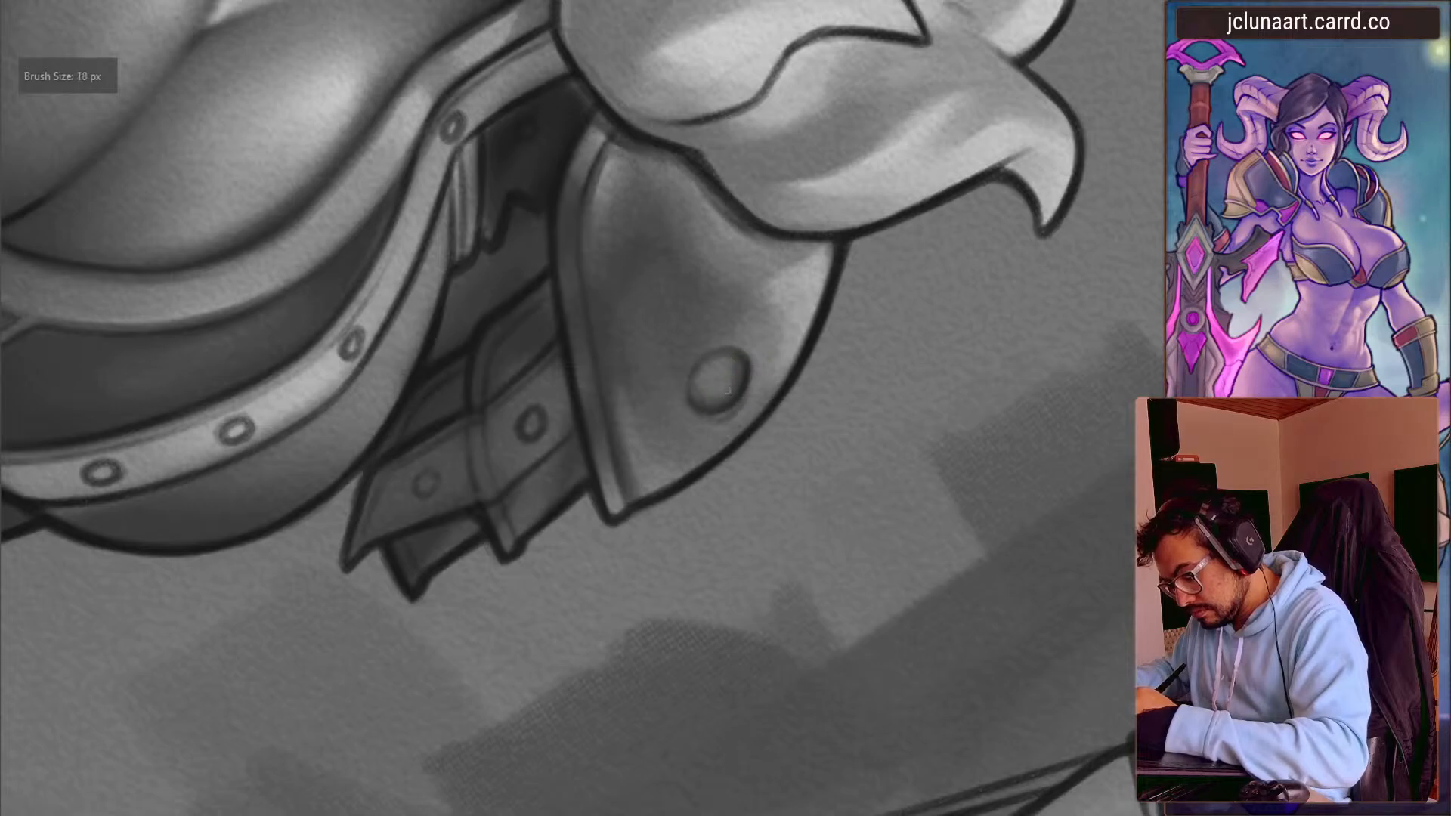
{"action": "left_click_drag", "start_coordinate": [699, 407], "coordinate": [694, 387]}
{"action": "key", "text": "bracketright"}
{"action": "key", "text": "bracketleft"}
{"action": "key", "text": "bracketleft"}
{"action": "key", "text": "bracketleft"}
{"action": "key", "text": "bracketleft"}
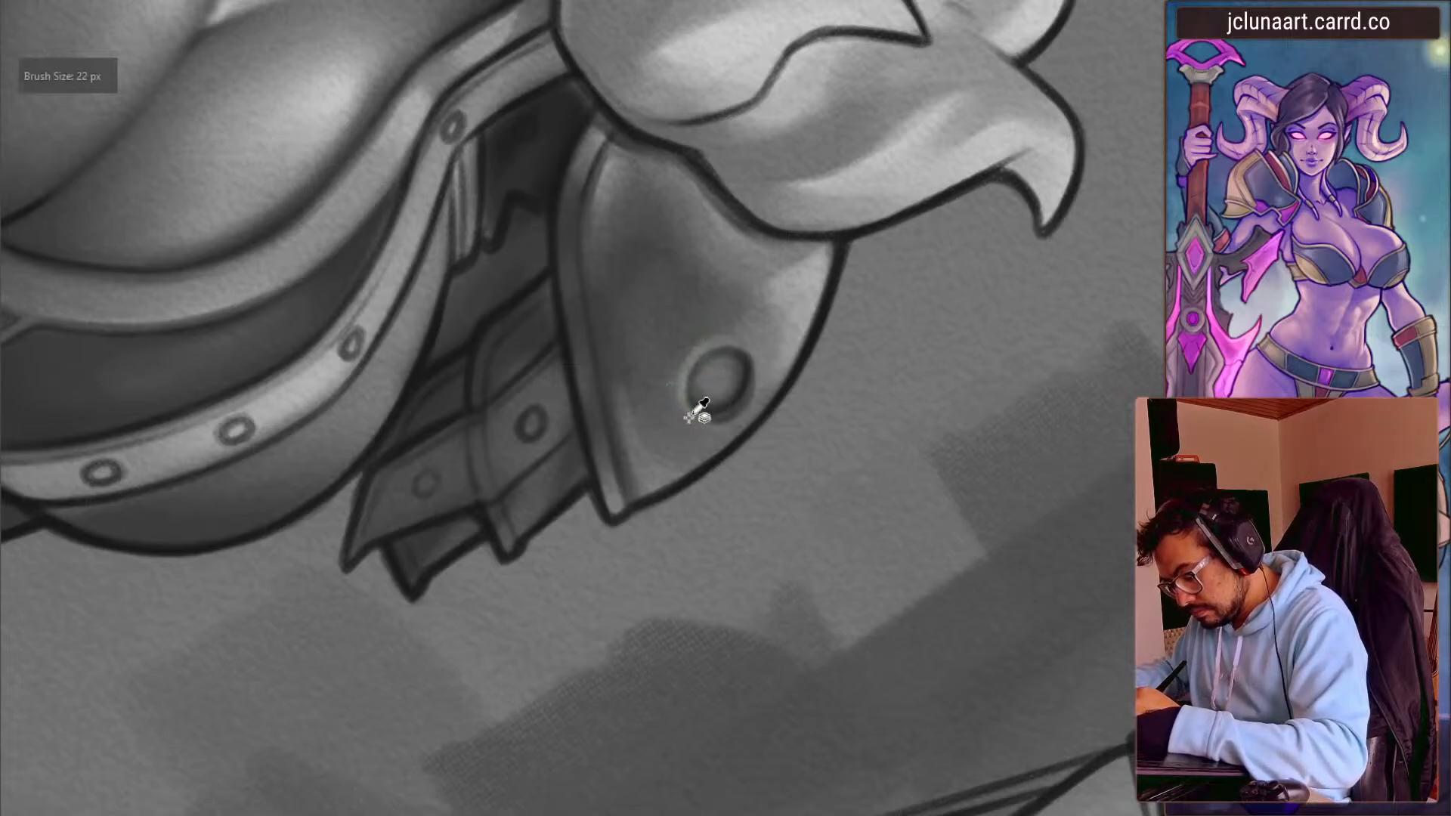
- Mirror the view and paint a light crease on the shoulder plate below the petals, using sampled greys
{"action": "left_click_drag", "start_coordinate": [625, 295], "coordinate": [589, 363]}
{"action": "key", "text": "m"}
{"action": "key", "text": "bracketleft"}
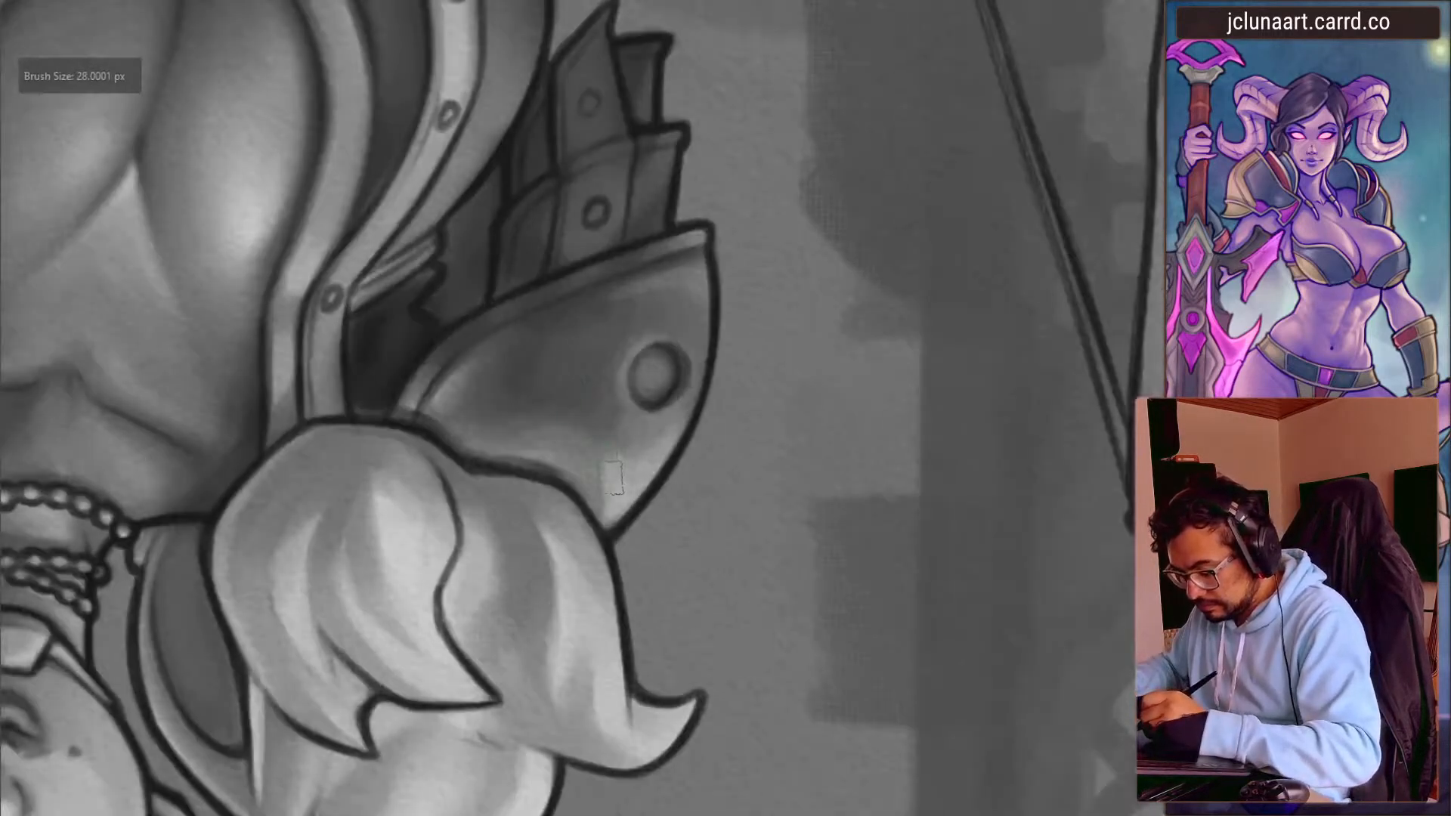
{"action": "left_click_drag", "start_coordinate": [548, 365], "coordinate": [443, 568]}
{"action": "left_click_drag", "start_coordinate": [507, 559], "coordinate": [560, 363]}
{"action": "left_click", "coordinate": [620, 315], "text": "ctrl"}
{"action": "key", "text": "bracketleft"}
{"action": "left_click", "coordinate": [619, 247], "text": "ctrl"}
{"action": "left_click_drag", "start_coordinate": [625, 264], "coordinate": [607, 350]}
{"action": "left_click", "coordinate": [614, 333], "text": "ctrl"}
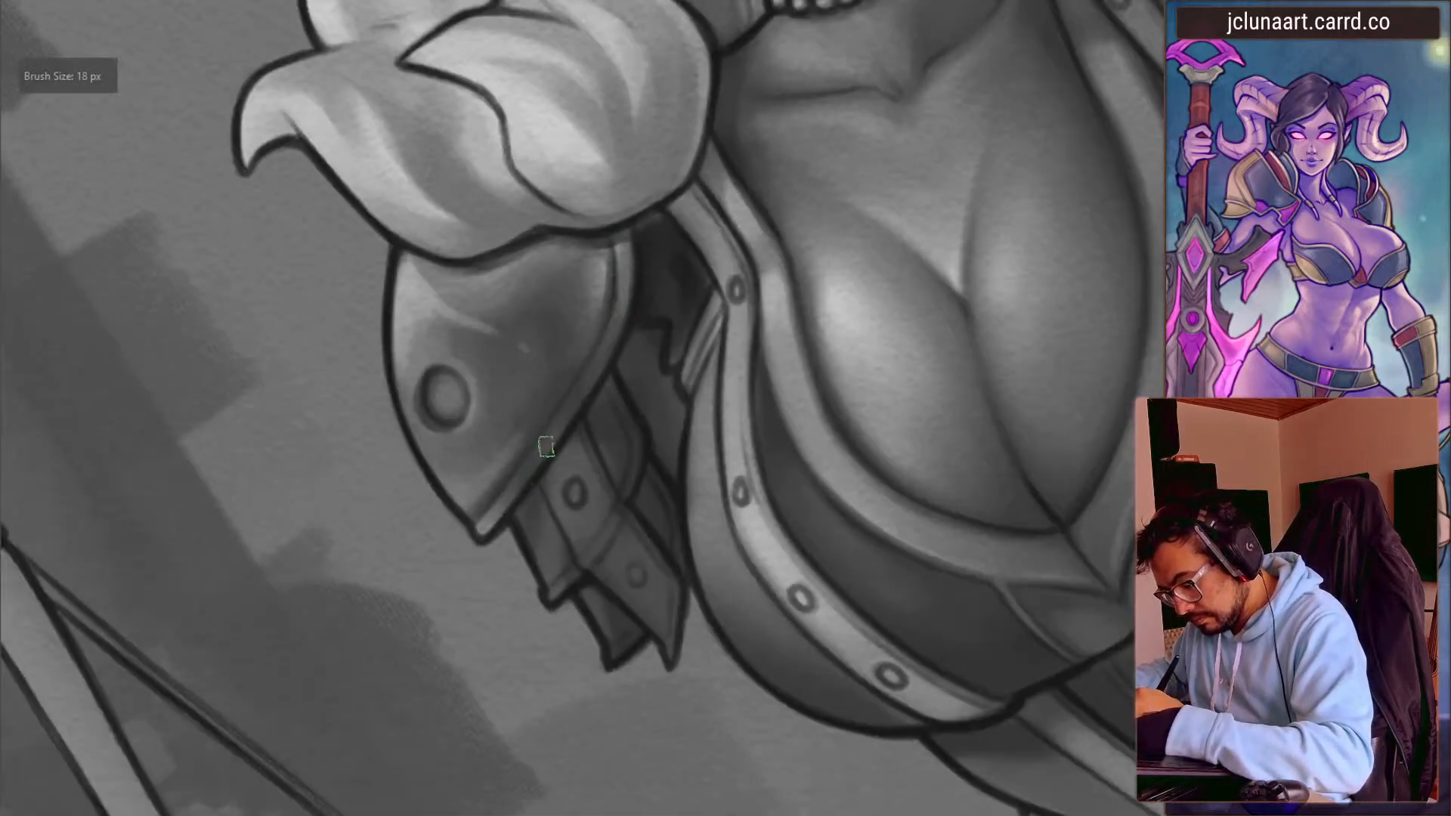
- Soften the crease into the surrounding plate with a sampled grey, enlarging the brush to about 47 px
{"action": "key", "text": "bracketright"}
{"action": "mouse_move", "coordinate": [363, 458]}
{"action": "left_mouse_down"}
{"action": "mouse_move", "coordinate": [350, 546]}
{"action": "mouse_move", "coordinate": [352, 524]}
{"action": "left_mouse_up"}
{"action": "left_click_drag", "start_coordinate": [446, 412], "coordinate": [479, 344]}
{"action": "left_click", "coordinate": [496, 446], "text": "ctrl"}
{"action": "key", "text": "bracketright"}
{"action": "key", "text": "bracketright"}
{"action": "key", "text": "bracketright"}
{"action": "key", "text": "bracketright"}
{"action": "key", "text": "bracketright"}
{"action": "key", "text": "bracketright"}
{"action": "key", "text": "bracketright"}
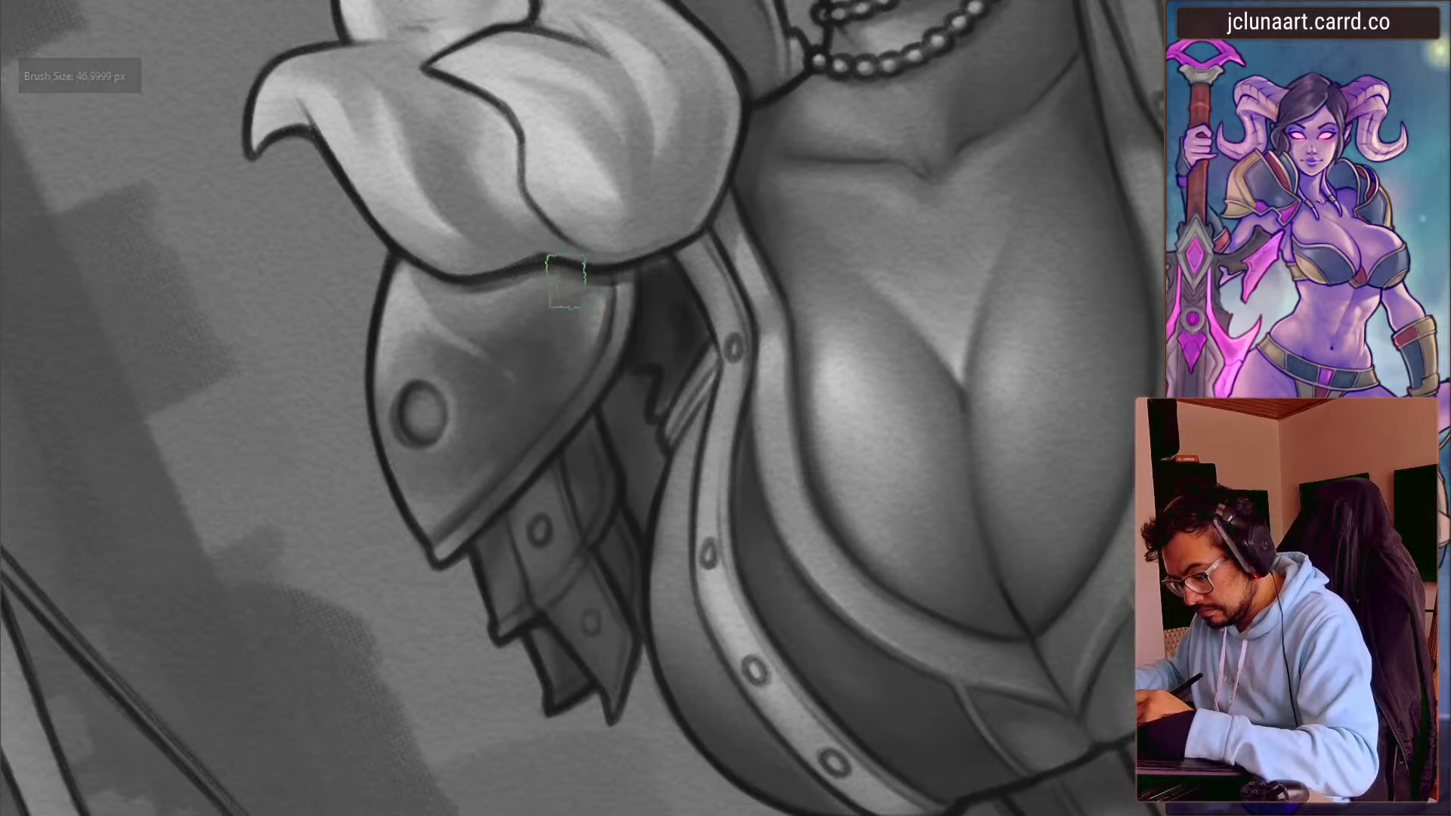
- Refine the light along the shoulder plate's inner rim beneath the petals with a smaller brush
{"action": "key", "text": "bracketleft"}
{"action": "key", "text": "bracketleft"}
{"action": "key", "text": "bracketleft"}
{"action": "key", "text": "bracketleft"}
{"action": "key", "text": "bracketleft"}
{"action": "left_click_drag", "start_coordinate": [680, 339], "coordinate": [661, 409]}
- Undo the oversized dab and paint a small light stud on the dark cloth beside the shoulder plate, using a 12 px brush
{"action": "key", "text": "bracketright"}
{"action": "key", "text": "bracketright"}
{"action": "key", "text": "bracketright"}
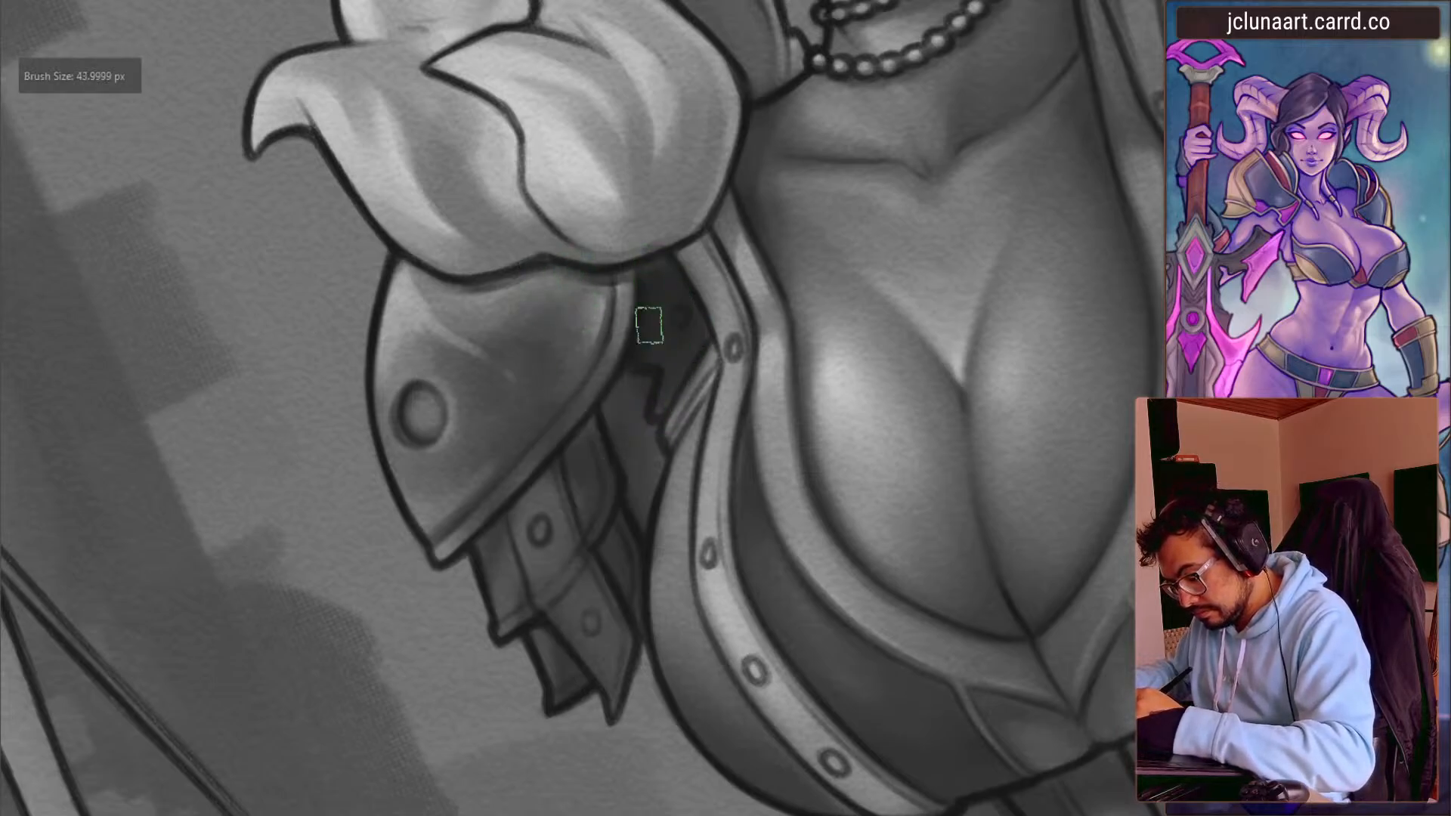
{"action": "left_click", "coordinate": [699, 365]}
{"action": "key", "text": "ctrl+z"}
{"action": "key", "text": "bracketleft"}
{"action": "key", "text": "bracketleft"}
{"action": "key", "text": "bracketleft"}
{"action": "key", "text": "bracketleft"}
{"action": "key", "text": "bracketleft"}
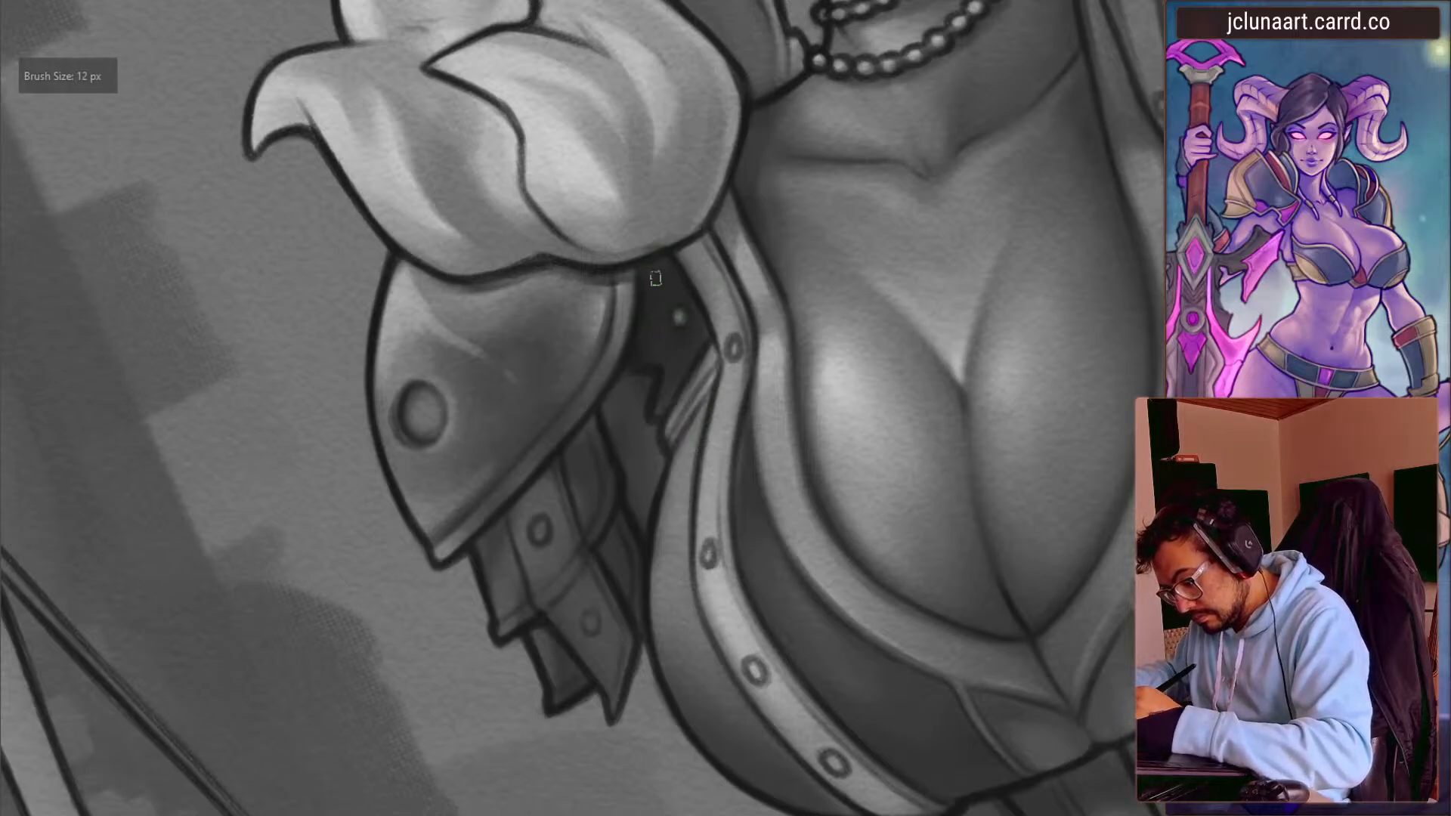
- Shade the base of the front petal above the shoulder plate with a brush of about 35 px
{"action": "left_click_drag", "start_coordinate": [509, 210], "coordinate": [406, 294]}
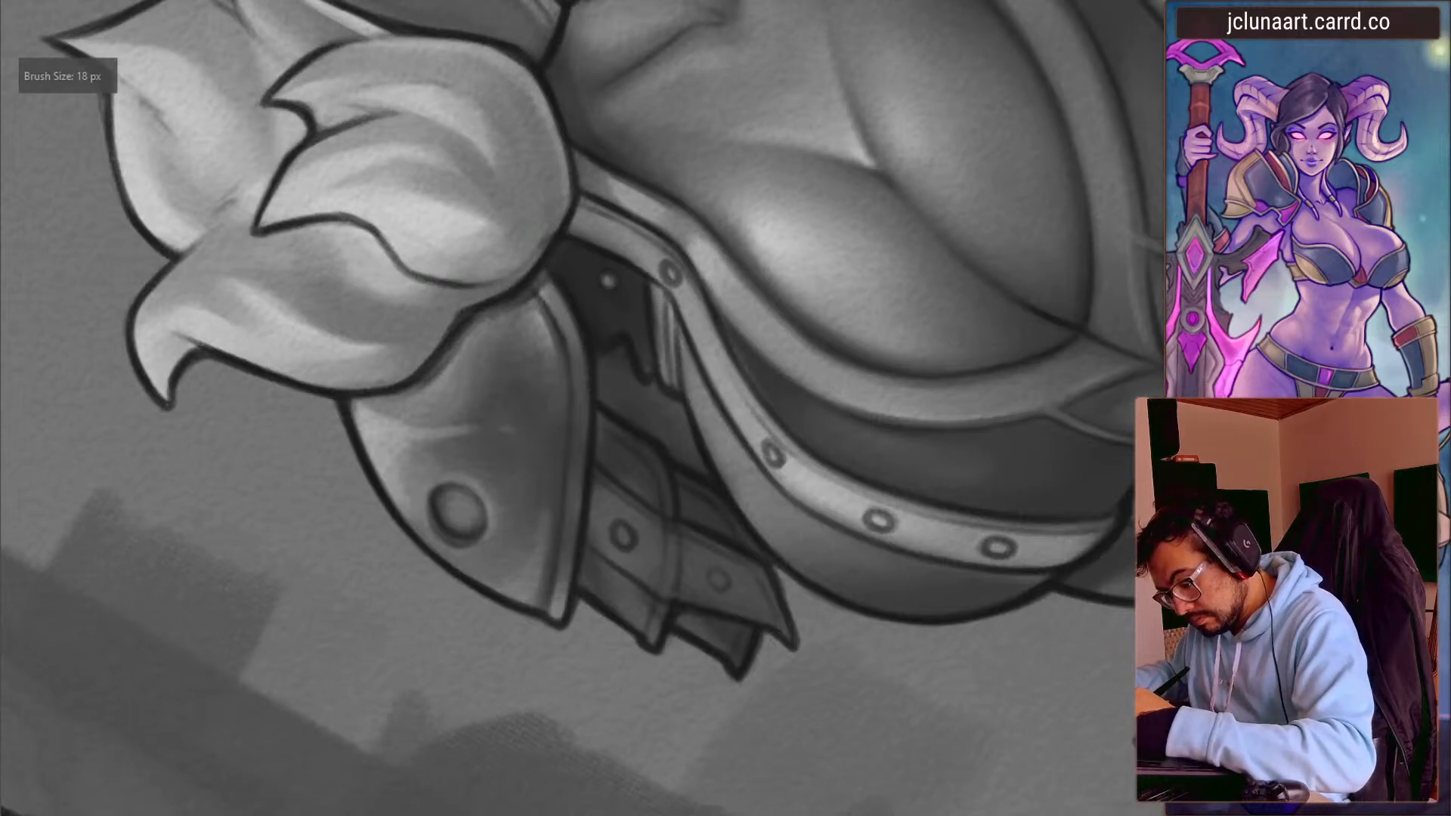
{"action": "key", "text": "bracketright"}
{"action": "key", "text": "bracketright"}
{"action": "left_click_drag", "start_coordinate": [549, 213], "coordinate": [520, 263]}
{"action": "key", "text": "bracketright"}
{"action": "key", "text": "bracketright"}
{"action": "key", "text": "bracketright"}
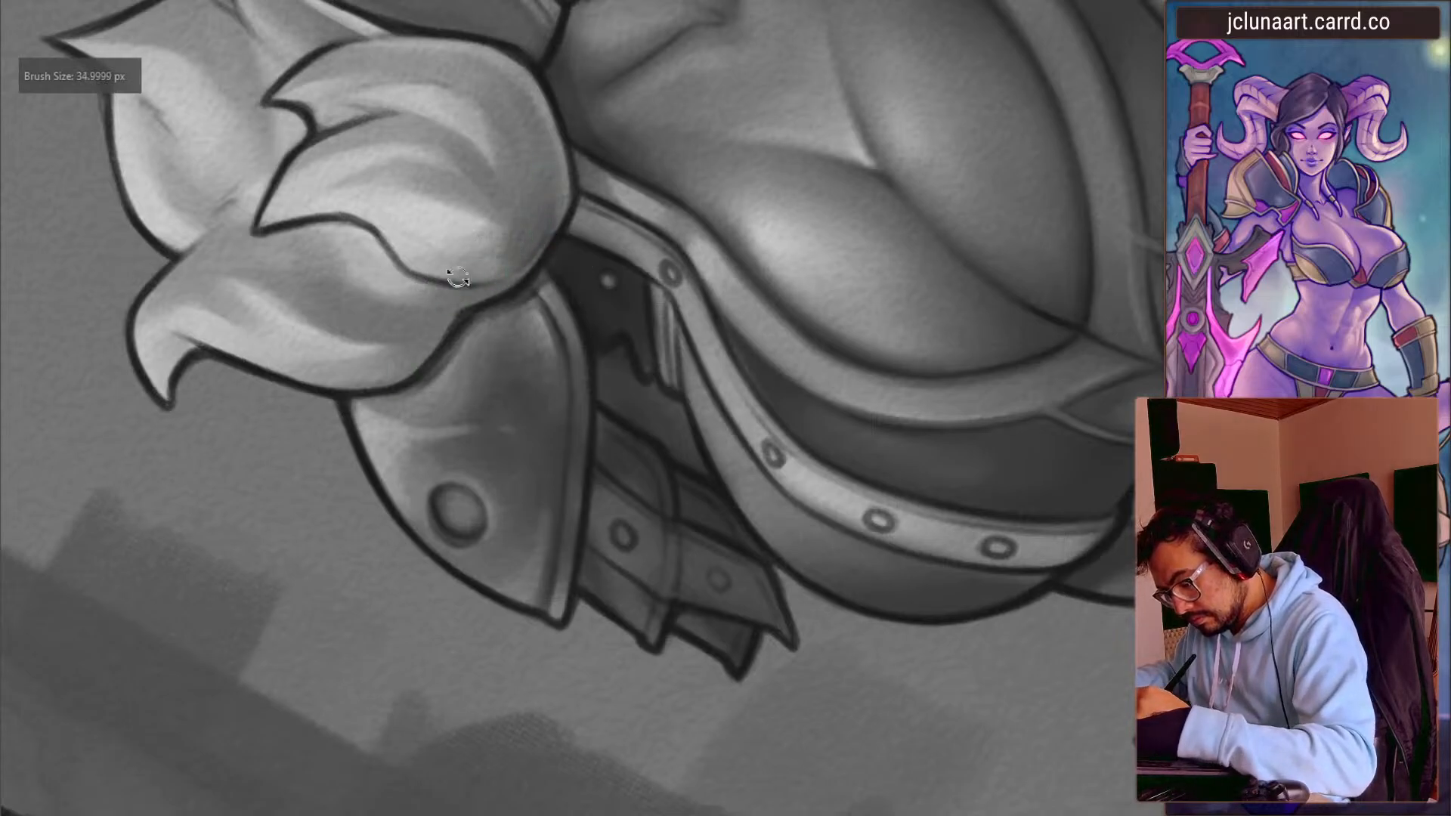
{"action": "mouse_move", "coordinate": [487, 249]}
{"action": "left_mouse_down"}
{"action": "mouse_move", "coordinate": [461, 302]}
{"action": "mouse_move", "coordinate": [421, 259]}
{"action": "mouse_move", "coordinate": [487, 231]}
{"action": "left_mouse_up"}
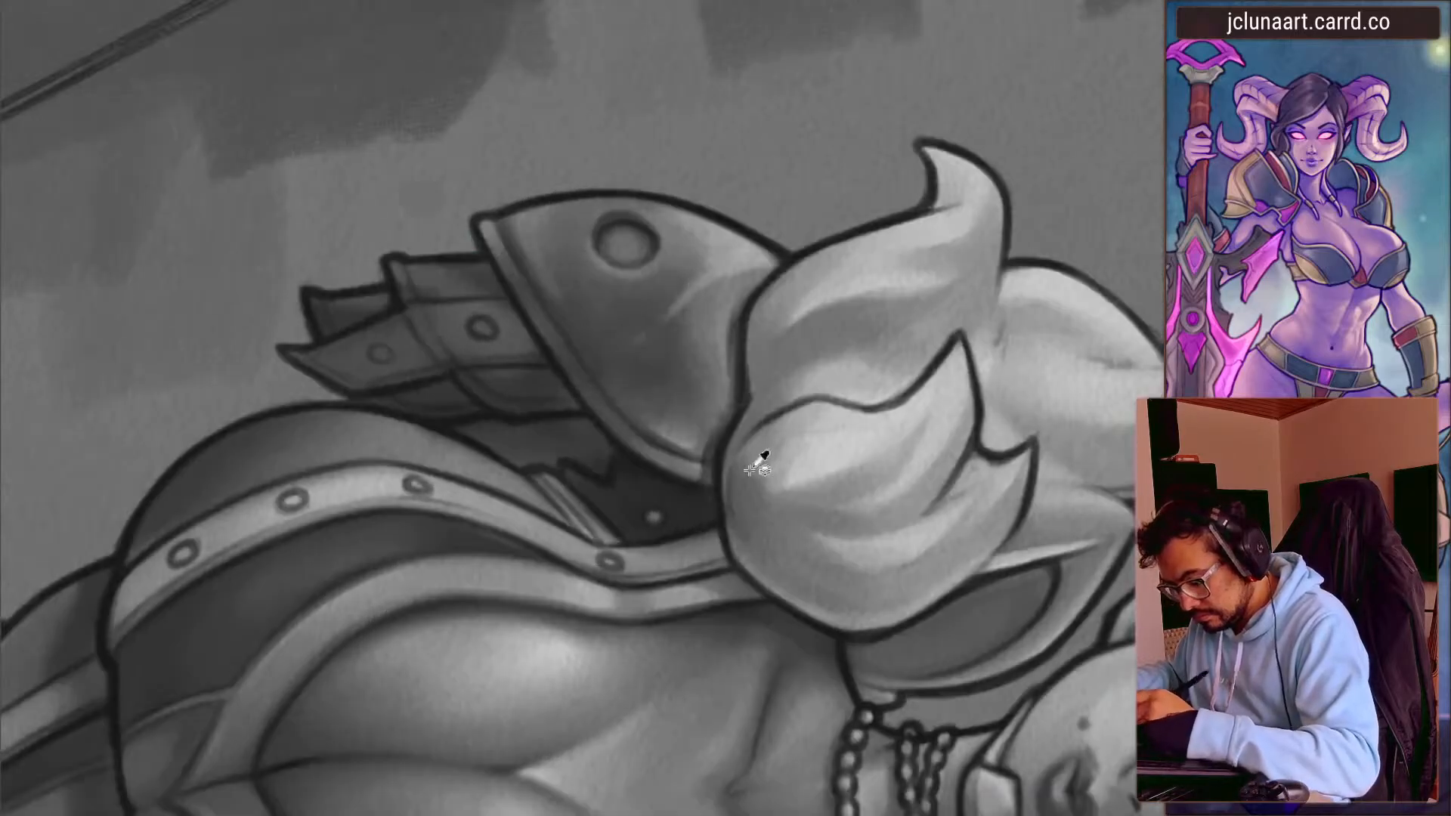
- Shade the layered straps under the shoulder plate and lighten their edges with a smaller brush
{"action": "left_click_drag", "start_coordinate": [333, 399], "coordinate": [301, 492]}
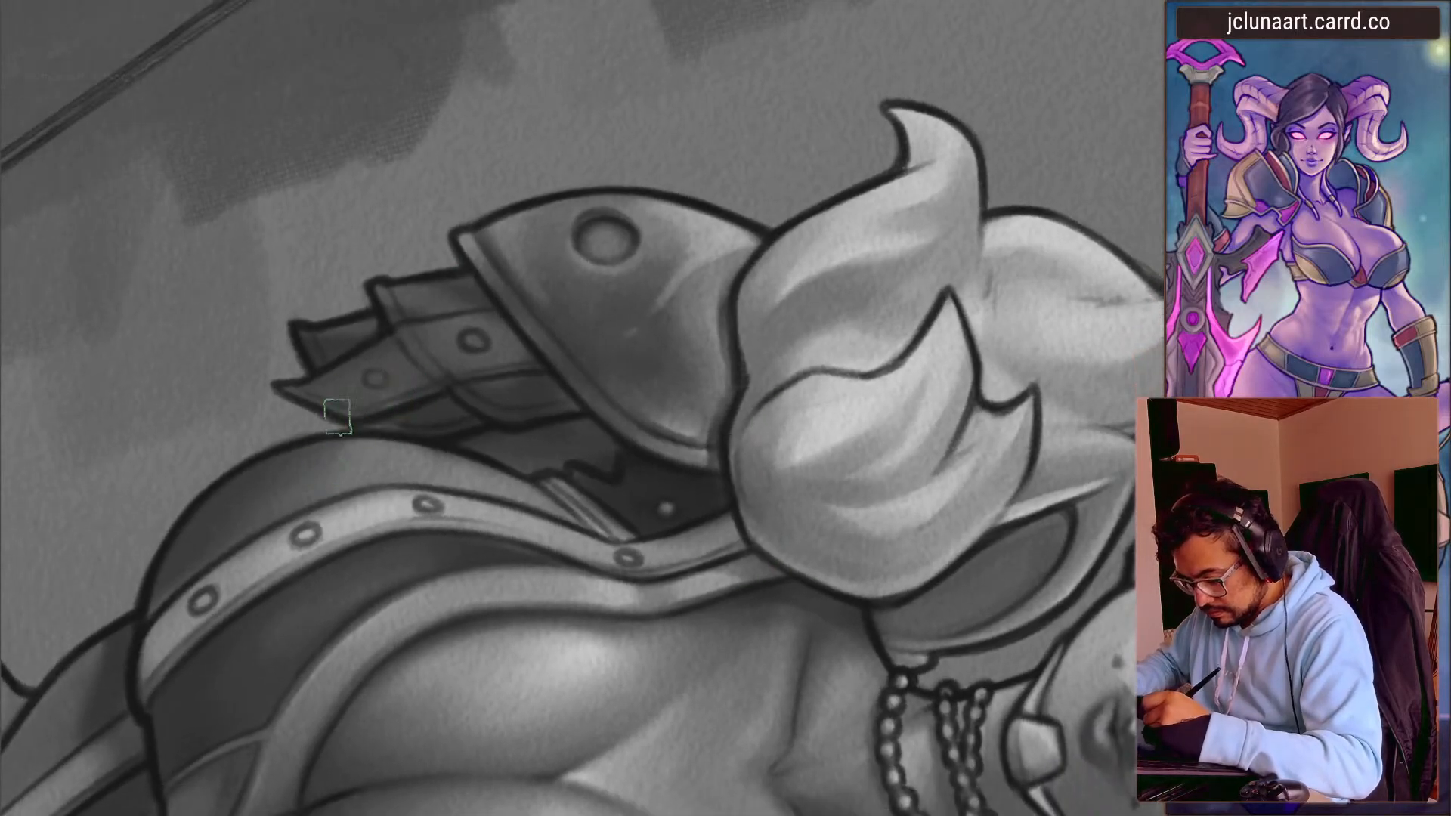
{"action": "left_click_drag", "start_coordinate": [332, 412], "coordinate": [318, 355]}
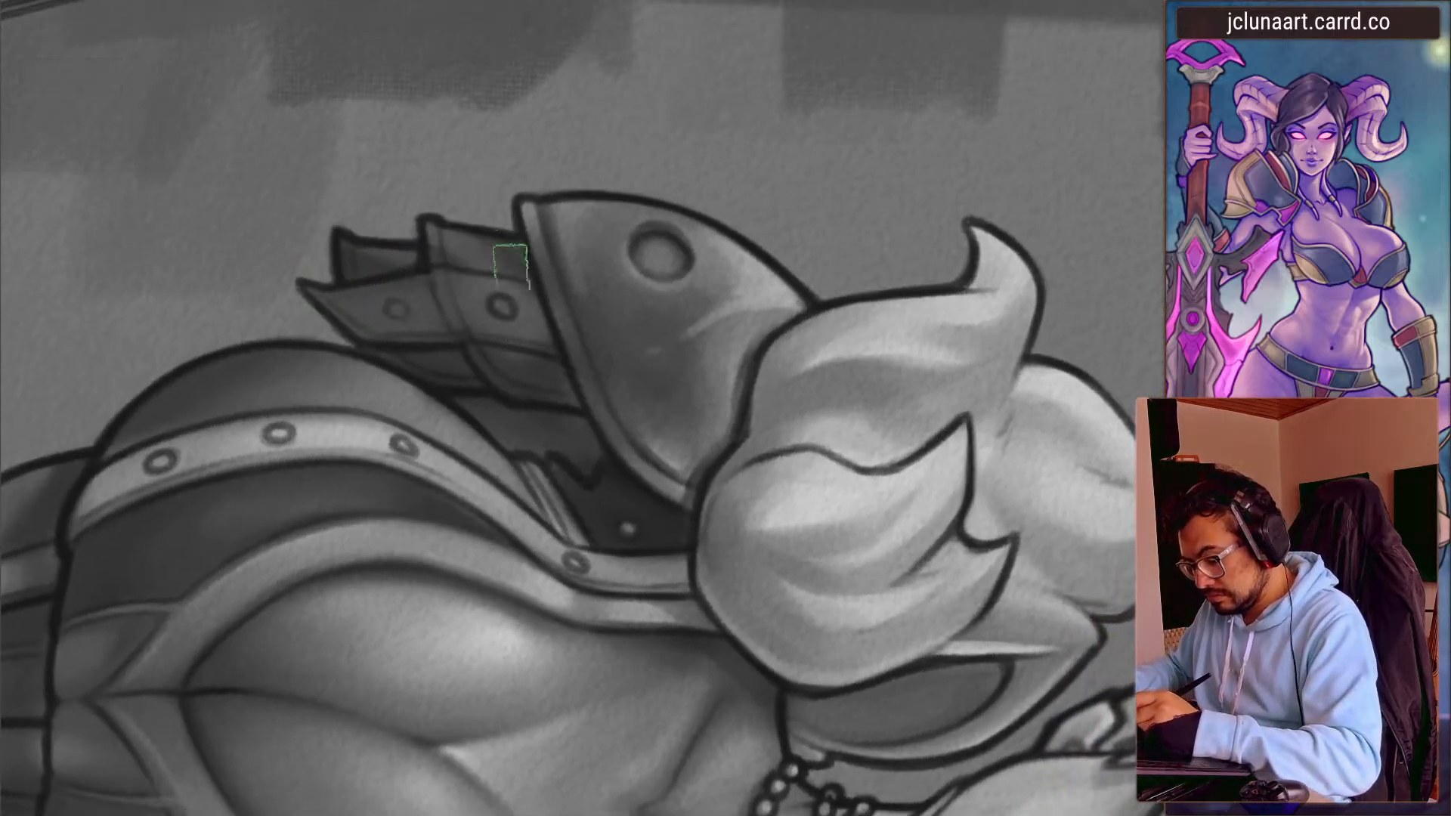
{"action": "mouse_move", "coordinate": [294, 211]}
{"action": "left_mouse_down"}
{"action": "mouse_move", "coordinate": [310, 265]}
{"action": "mouse_move", "coordinate": [529, 620]}
{"action": "left_mouse_up"}
{"action": "key", "text": "bracketleft"}
{"action": "key", "text": "bracketleft"}
{"action": "key", "text": "bracketleft"}
{"action": "key", "text": "bracketleft"}
{"action": "key", "text": "bracketleft"}
{"action": "key", "text": "bracketleft"}
{"action": "key", "text": "bracketleft"}
{"action": "key", "text": "bracketleft"}
{"action": "key", "text": "bracketleft"}
{"action": "key", "text": "bracketright"}
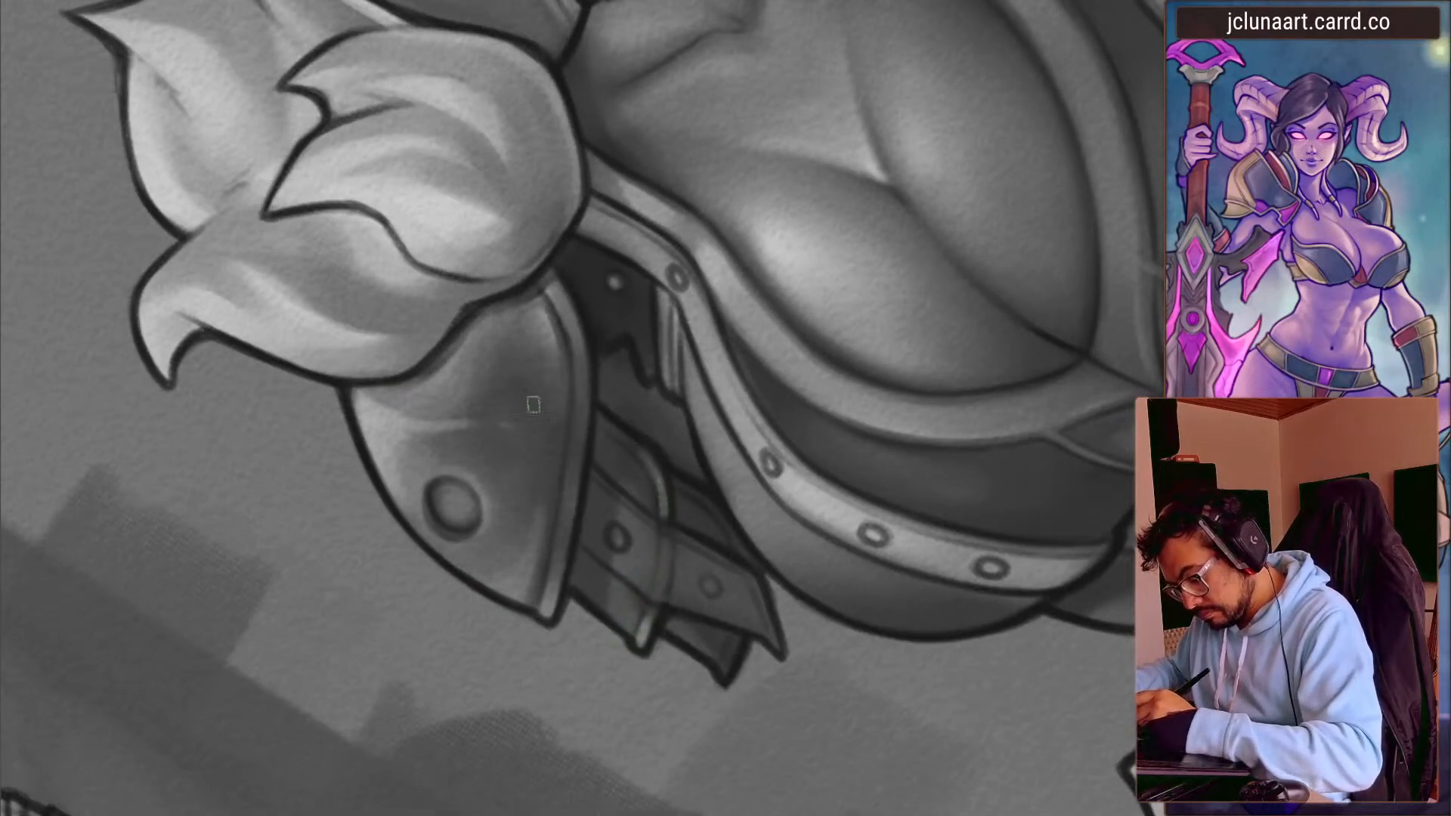
- Lighten the two round studs on the straps with a brush of about 18 to 20 px
{"action": "left_click_drag", "start_coordinate": [643, 454], "coordinate": [600, 499]}
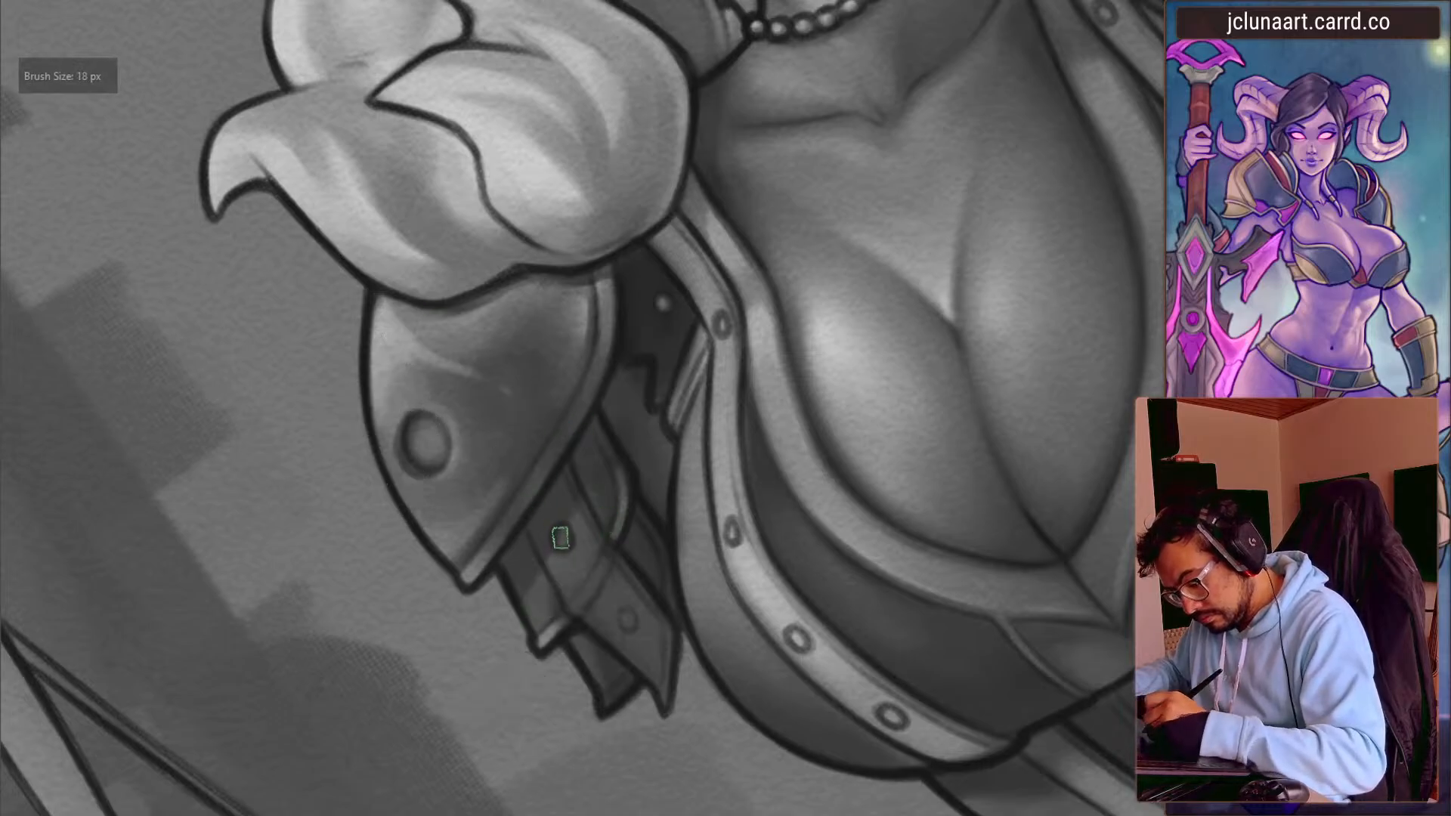
{"action": "mouse_move", "coordinate": [626, 617]}
{"action": "left_mouse_down"}
{"action": "mouse_move", "coordinate": [315, 509]}
{"action": "mouse_move", "coordinate": [454, 484]}
{"action": "left_mouse_up"}
{"action": "key", "text": "bracketright"}
{"action": "key", "text": "bracketright"}
{"action": "key", "text": "bracketright"}
{"action": "key", "text": "bracketright"}
{"action": "key", "text": "bracketright"}
{"action": "key", "text": "bracketright"}
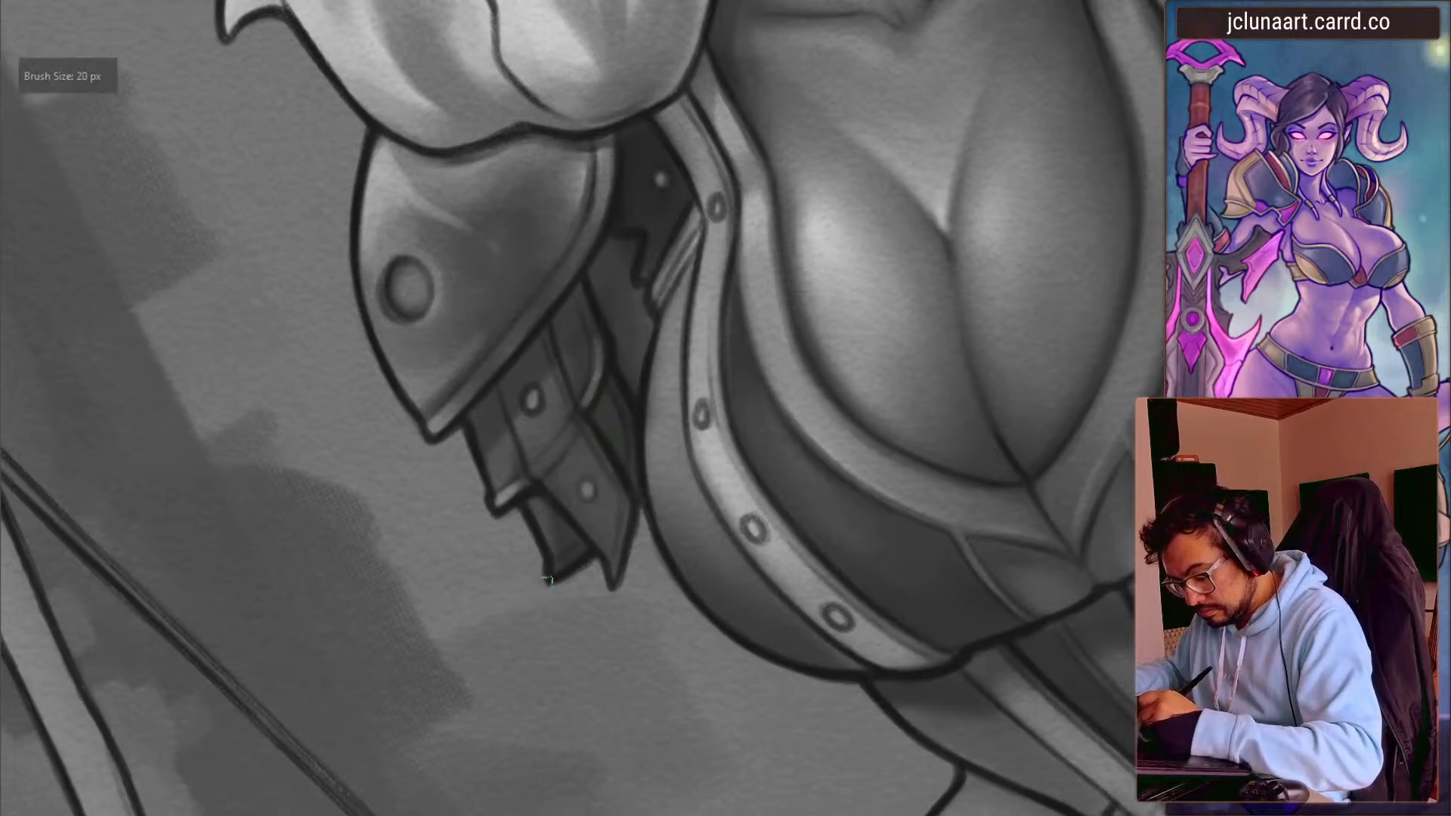
- Sample greys from the straps and shade the lowest strap tip and the outer strap below the plate
{"action": "left_click", "coordinate": [545, 510], "text": "ctrl"}
{"action": "left_click_drag", "start_coordinate": [546, 518], "coordinate": [558, 540]}
{"action": "key", "text": "bracketright"}
{"action": "key", "text": "bracketright"}
{"action": "left_click", "coordinate": [493, 423], "text": "ctrl"}
{"action": "left_click_drag", "start_coordinate": [493, 435], "coordinate": [499, 474]}
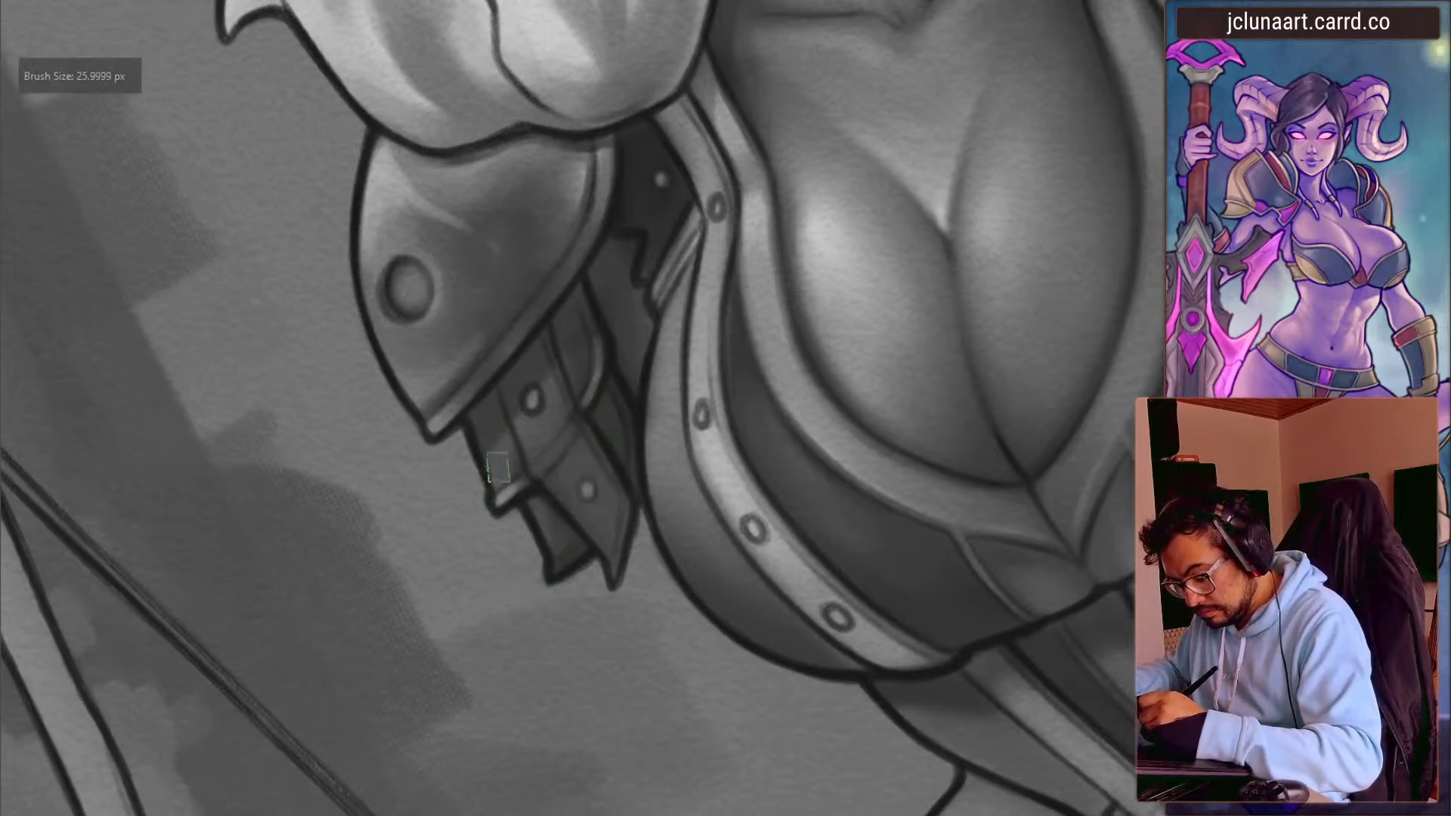
- Paint a light highlight near the lower corner of the outer strap with a sampled tone and a 16 px brush
{"action": "left_click", "coordinate": [495, 491], "text": "ctrl"}
{"action": "key", "text": "bracketleft"}
{"action": "key", "text": "bracketleft"}
{"action": "key", "text": "bracketleft"}
{"action": "key", "text": "bracketleft"}
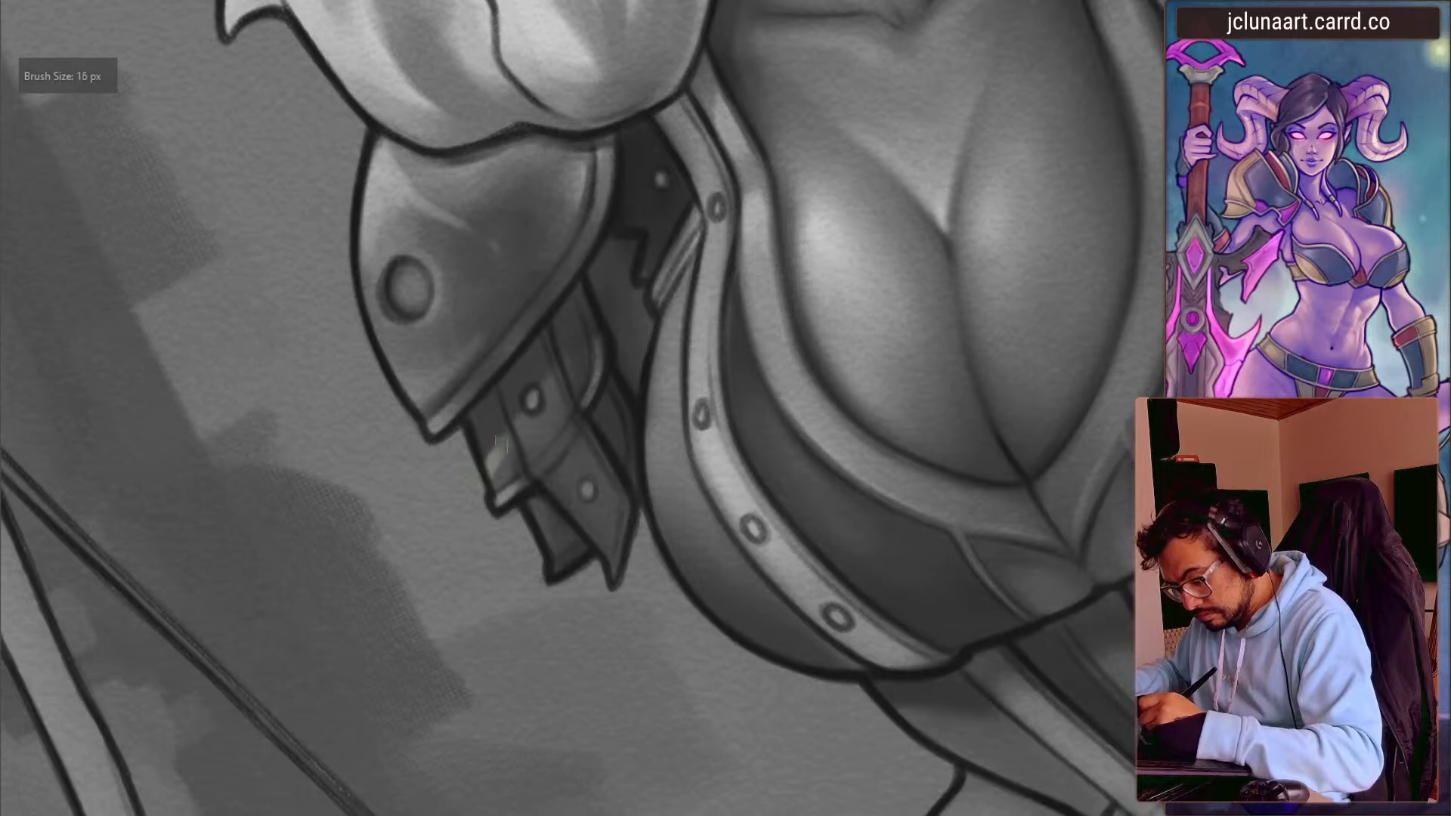
{"action": "key", "text": "bracketleft"}
{"action": "key", "text": "bracketleft"}
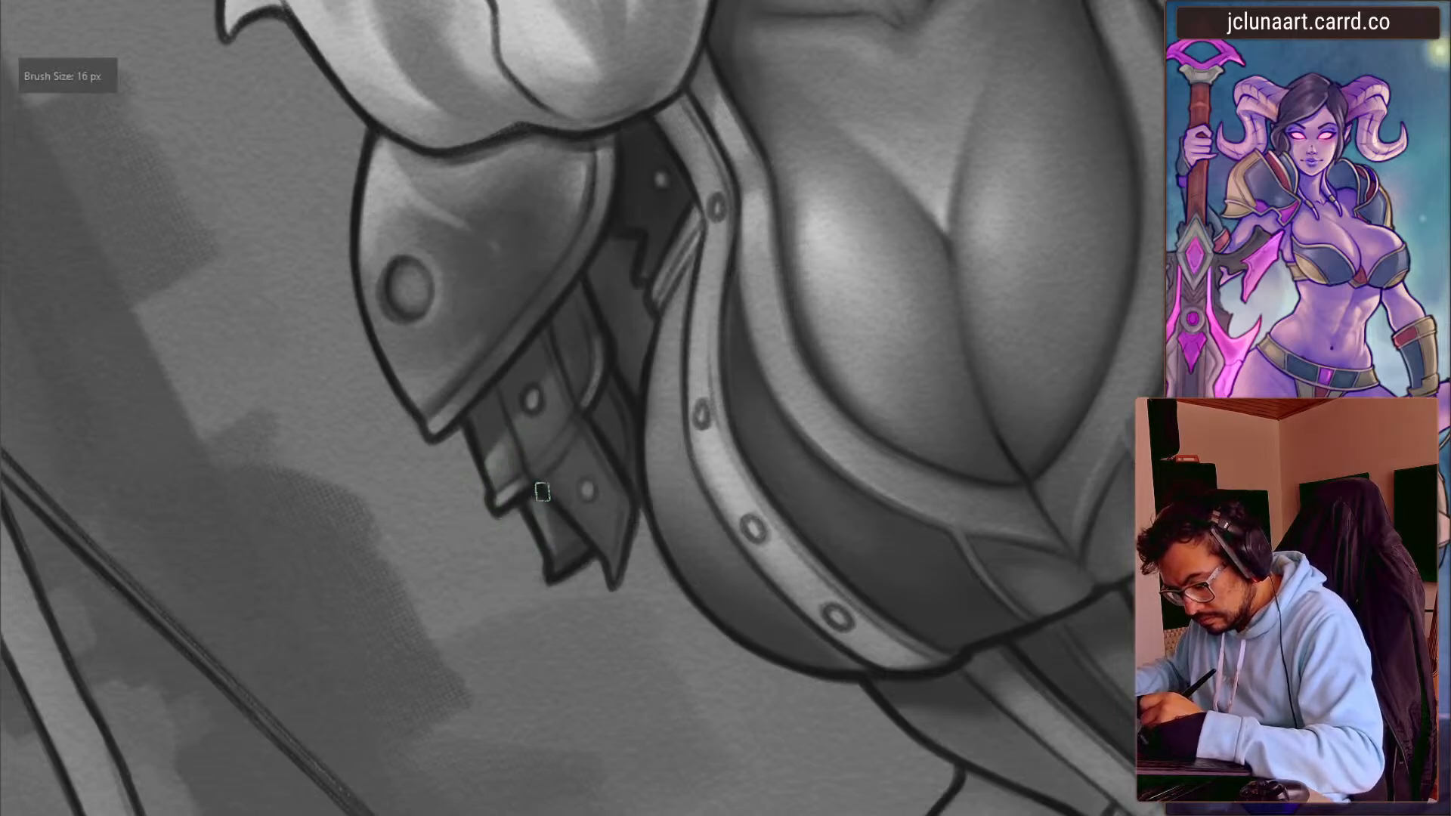
- Refine the strap surface around the upper stud with an 11 px brush
{"action": "key", "text": "bracketleft"}
{"action": "key", "text": "bracketleft"}
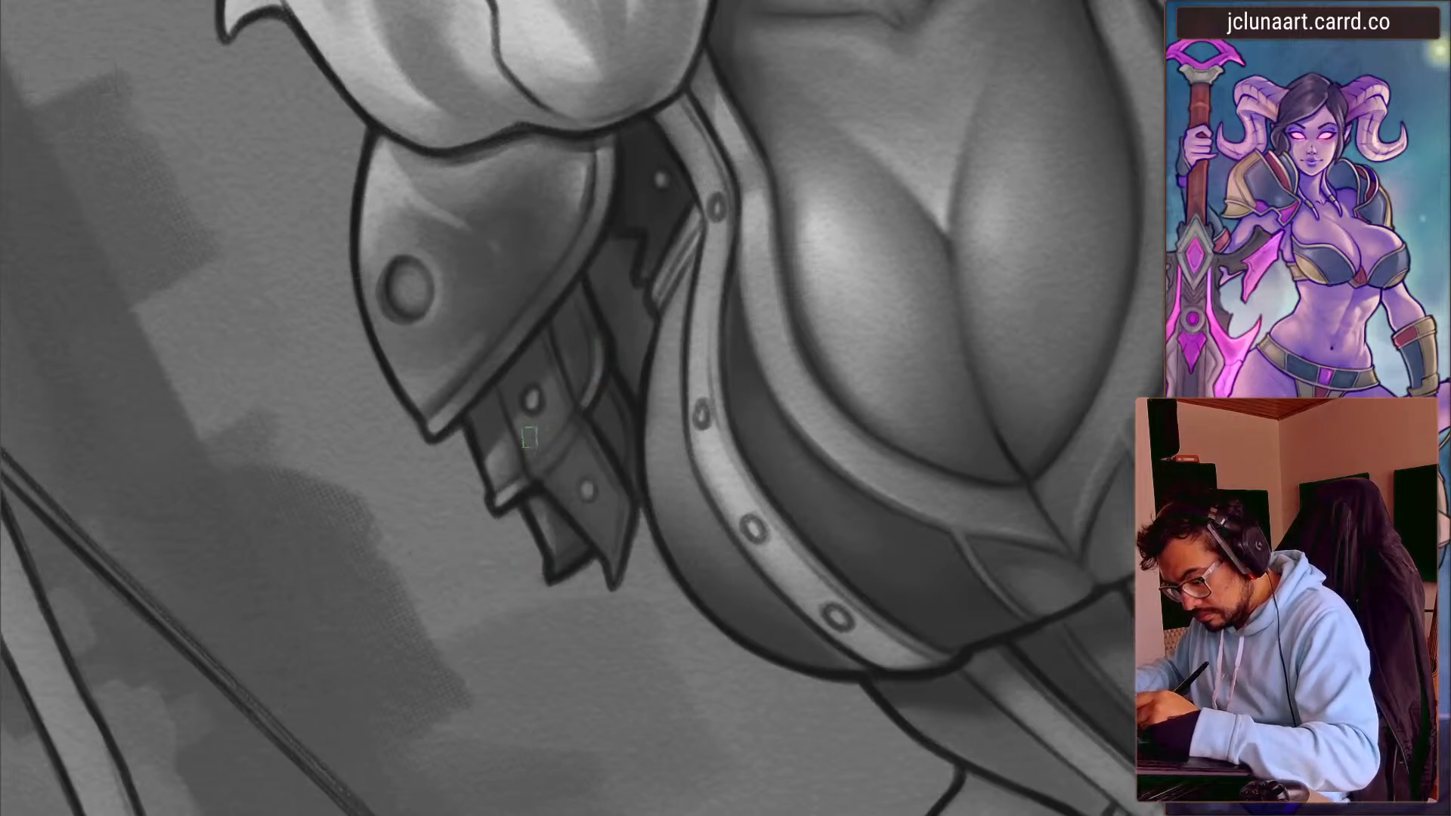
{"action": "key", "text": "minus"}
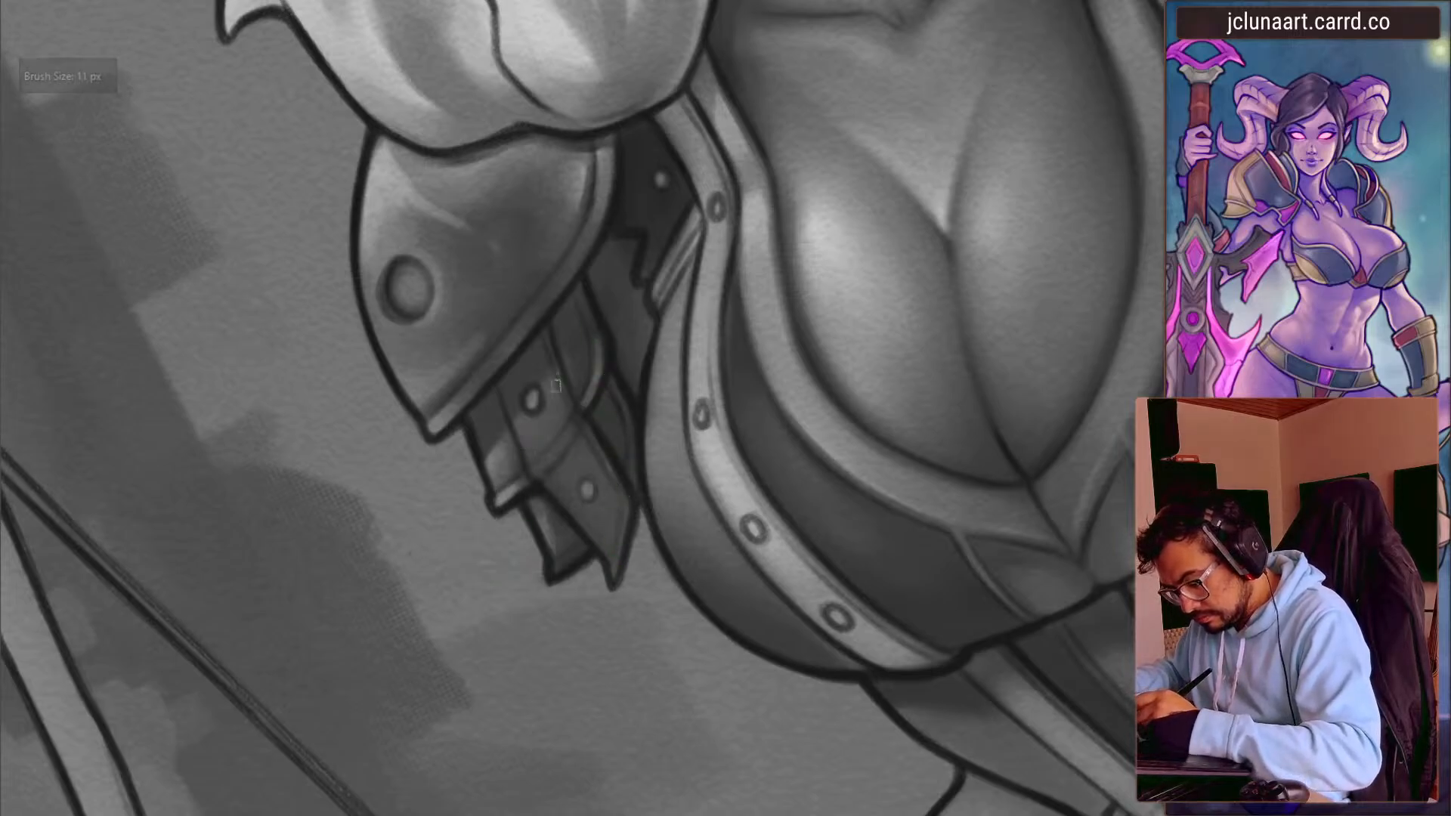
{"action": "key", "text": "minus"}
- Turn off horizontal mirroring and examine the shaded shoulder armour up close and within the whole figure
{"action": "key", "text": "m"}
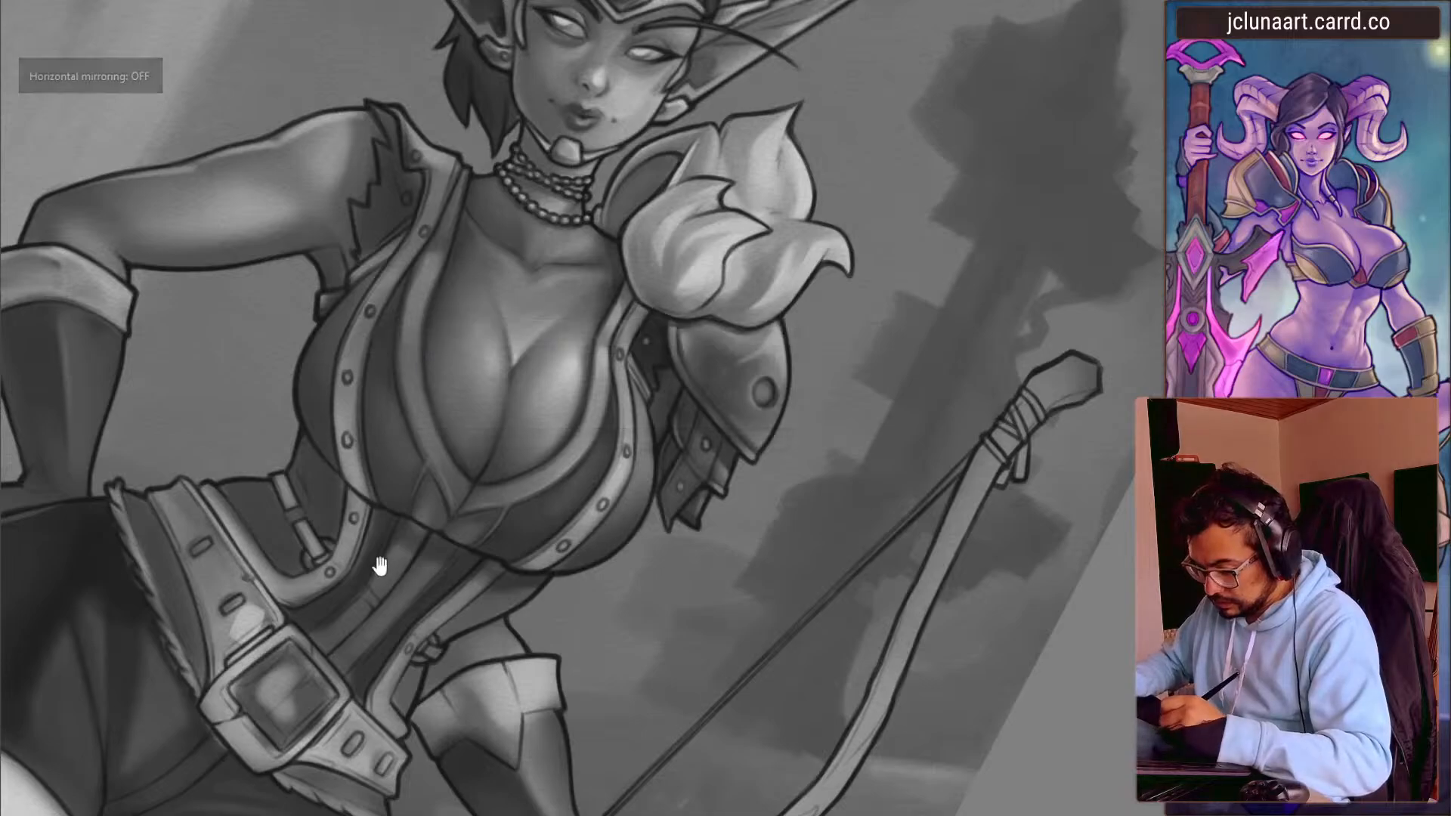
{"action": "left_click_drag", "start_coordinate": [381, 566], "coordinate": [384, 635]}
{"action": "left_click_drag", "start_coordinate": [401, 502], "coordinate": [384, 447]}
{"action": "left_click_drag", "start_coordinate": [488, 427], "coordinate": [431, 359]}
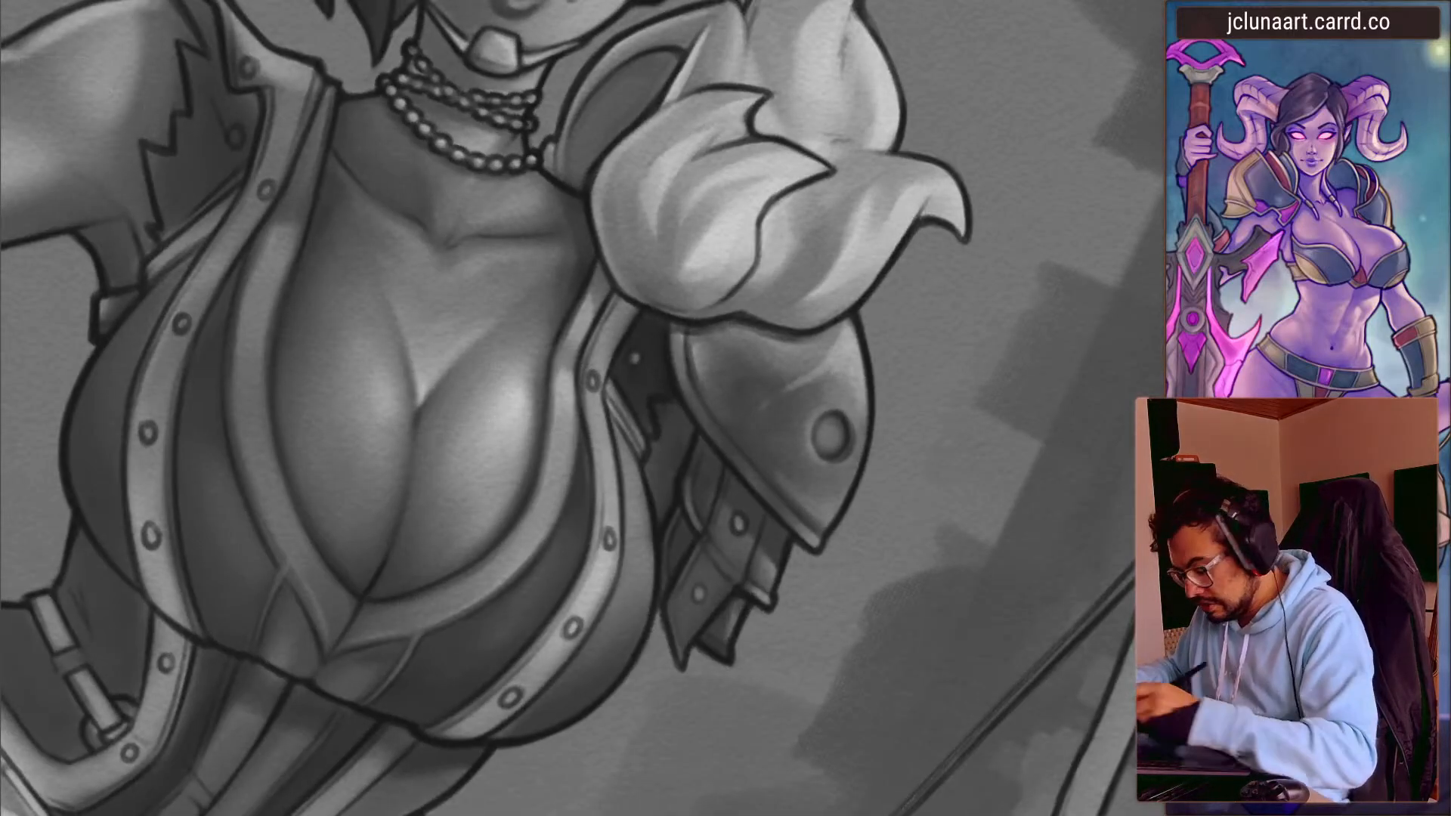
{"action": "key", "text": "bracketleft"}
{"action": "mouse_move", "coordinate": [678, 423]}
{"action": "left_mouse_down"}
{"action": "mouse_move", "coordinate": [677, 449]}
{"action": "mouse_move", "coordinate": [662, 427]}
{"action": "left_mouse_up"}
{"action": "key", "text": "bracketright"}
{"action": "key", "text": "bracketright"}
{"action": "mouse_move", "coordinate": [507, 356]}
{"action": "left_mouse_down"}
{"action": "mouse_move", "coordinate": [370, 596]}
{"action": "mouse_move", "coordinate": [264, 472]}
{"action": "mouse_move", "coordinate": [256, 509]}
{"action": "mouse_move", "coordinate": [219, 526]}
{"action": "left_mouse_up"}
{"action": "mouse_move", "coordinate": [216, 514]}
{"action": "left_mouse_down"}
{"action": "mouse_move", "coordinate": [288, 527]}
{"action": "mouse_move", "coordinate": [229, 613]}
{"action": "left_mouse_up"}
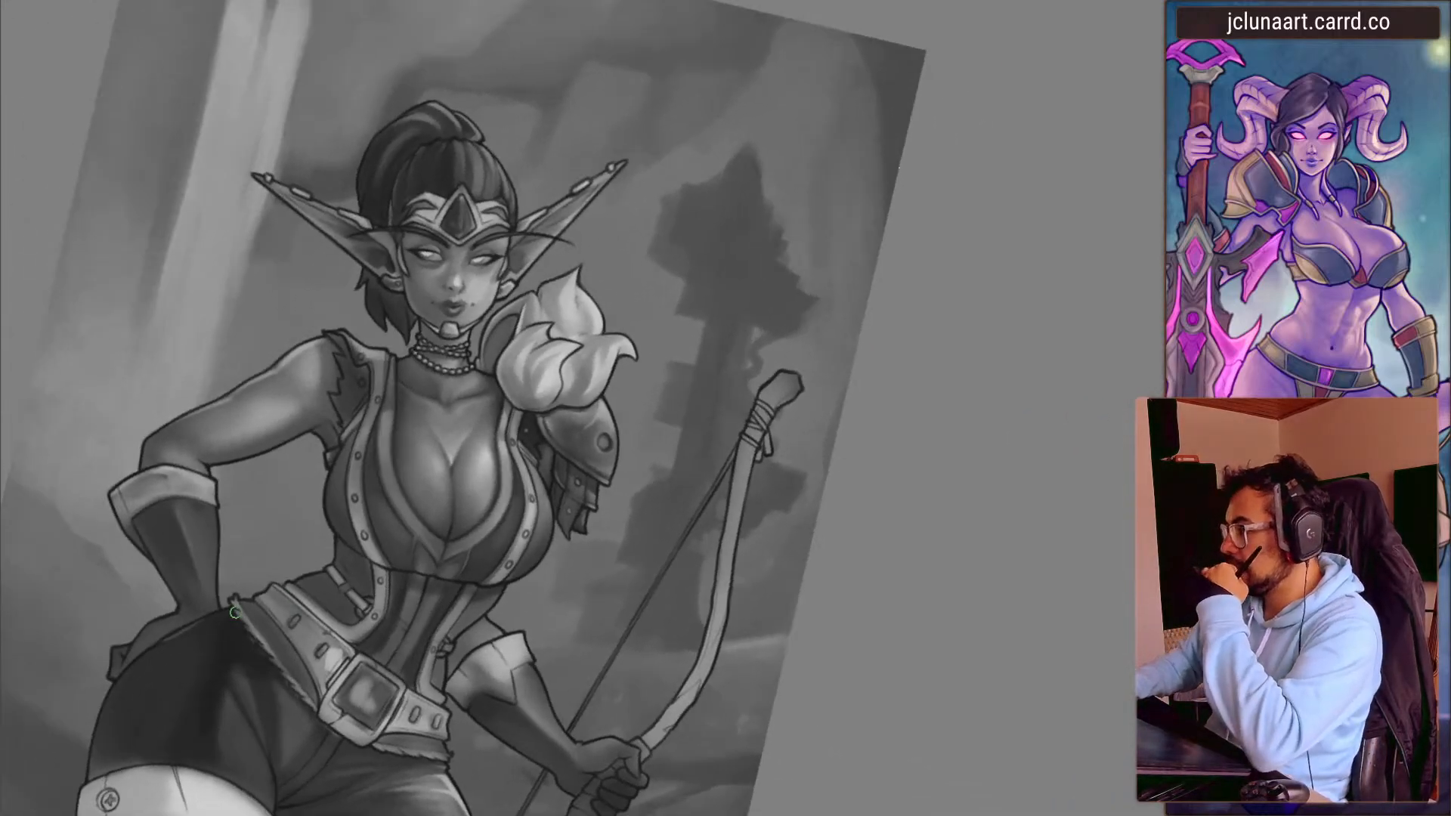
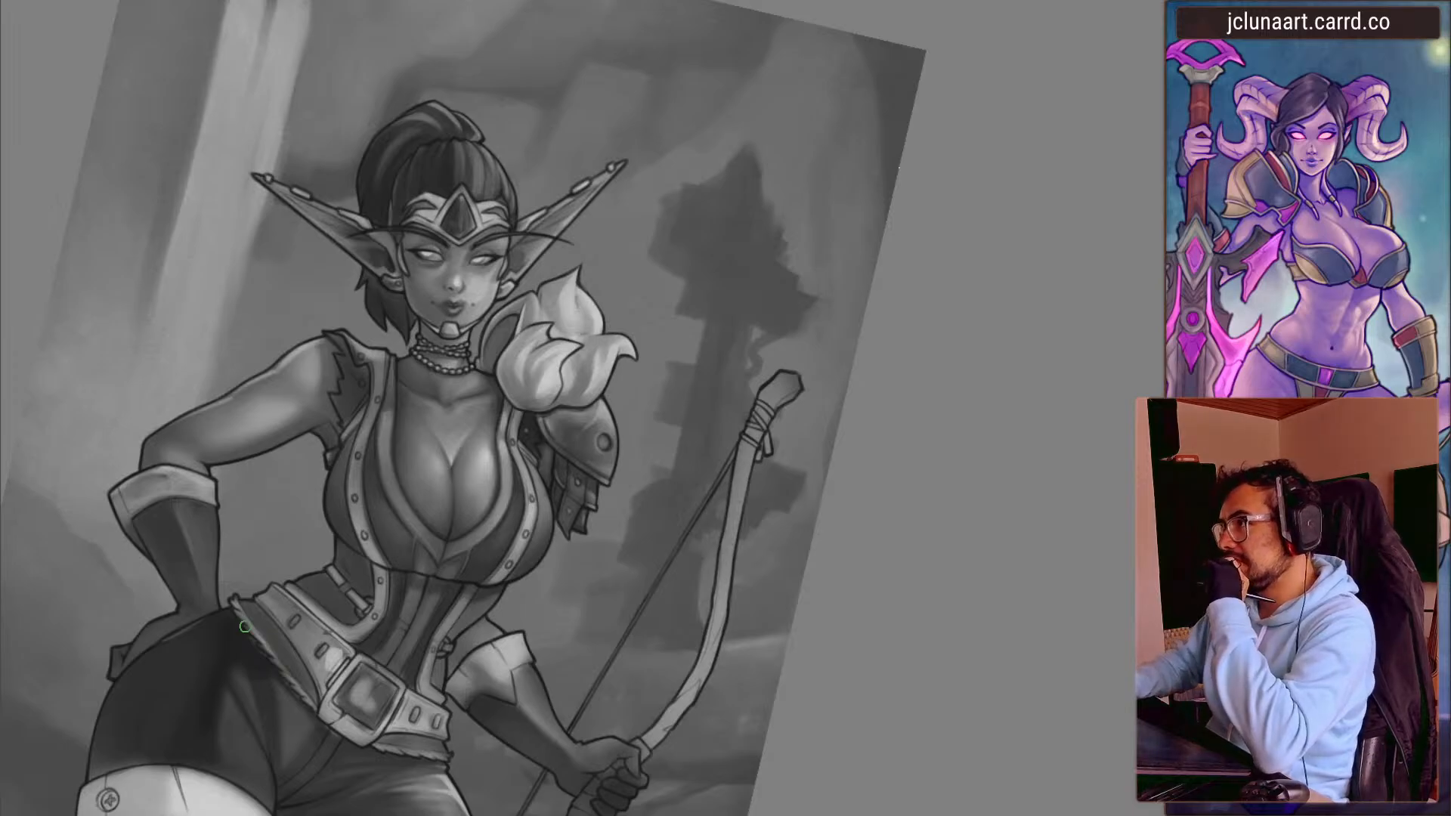
- Examine the archer's face and upper body up close and from several rotated views
{"action": "left_click_drag", "start_coordinate": [510, 333], "coordinate": [514, 242]}
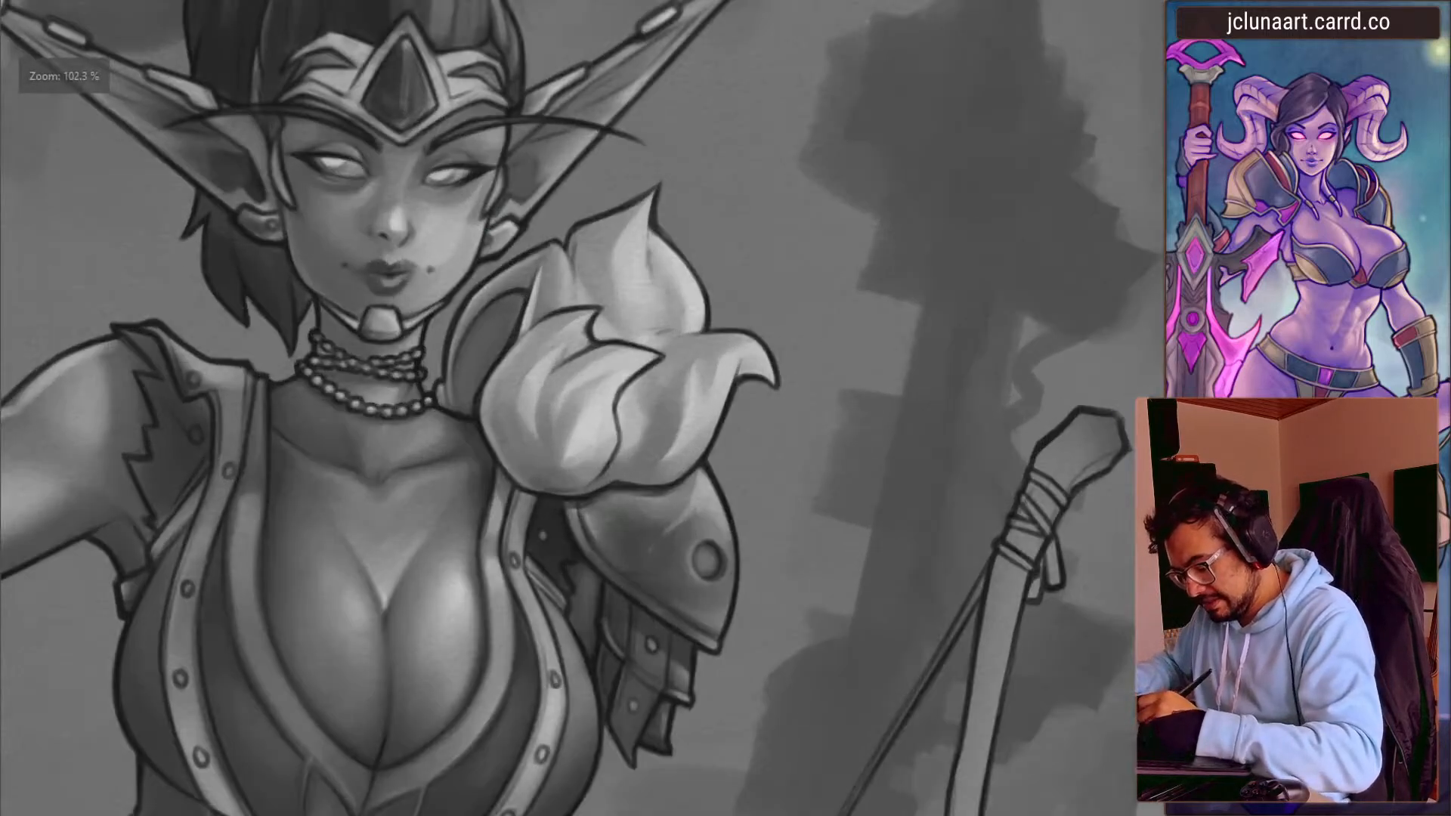
{"action": "key", "text": "bracketleft"}
{"action": "key", "text": "bracketright"}
{"action": "key", "text": "bracketright"}
{"action": "key", "text": "bracketleft"}
{"action": "key", "text": "bracketleft"}
{"action": "key", "text": "bracketleft"}
{"action": "key", "text": "bracketleft"}
{"action": "key", "text": "bracketleft"}
{"action": "key", "text": "bracketleft"}
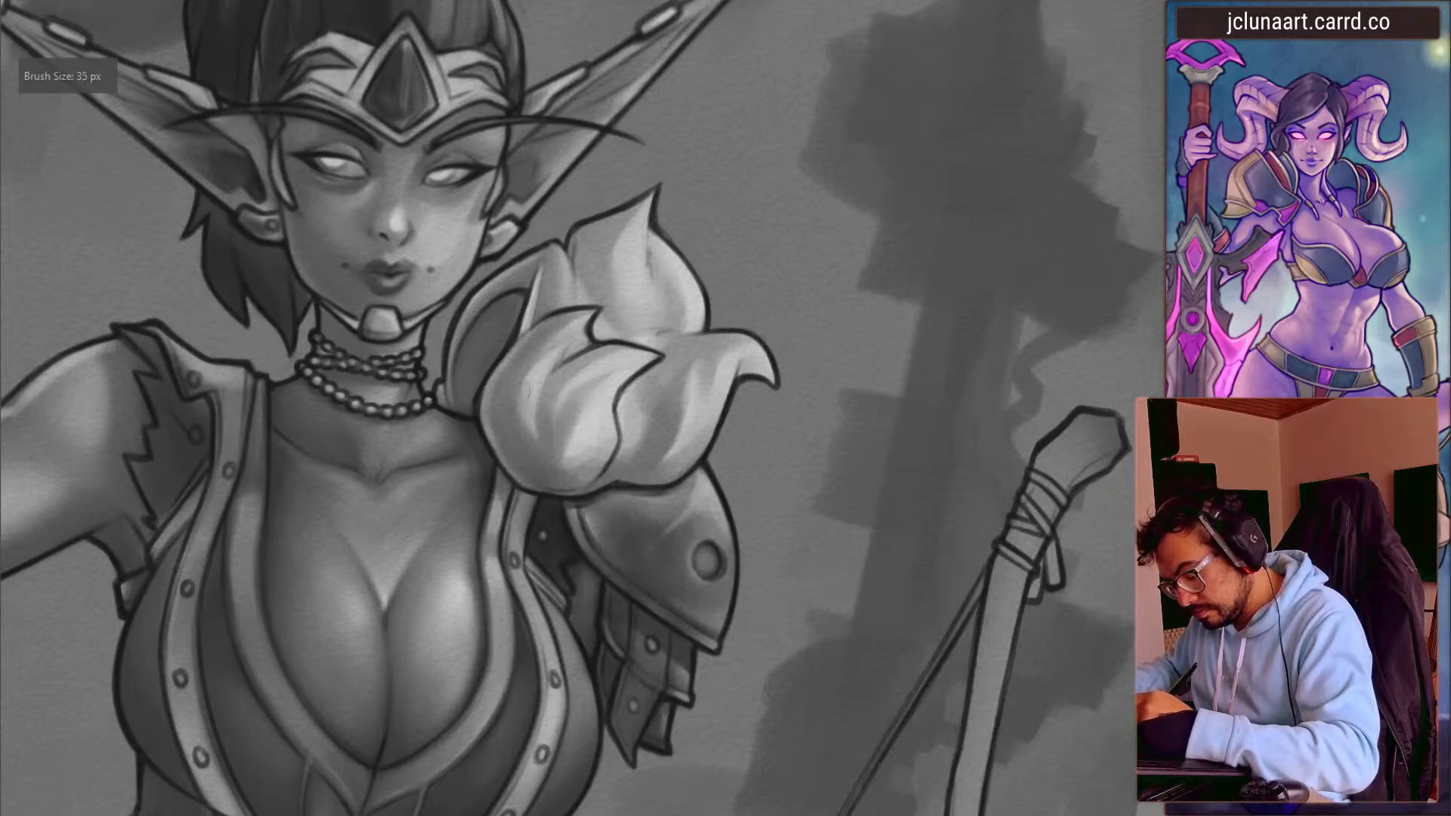
{"action": "key", "text": "bracketright"}
{"action": "key", "text": "bracketright"}
{"action": "left_click_drag", "start_coordinate": [386, 370], "coordinate": [277, 291]}
{"action": "left_click_drag", "start_coordinate": [356, 507], "coordinate": [274, 450]}
{"action": "mouse_move", "coordinate": [276, 235]}
{"action": "left_mouse_down"}
{"action": "mouse_move", "coordinate": [305, 654]}
{"action": "mouse_move", "coordinate": [306, 514]}
{"action": "left_mouse_up"}
{"action": "mouse_move", "coordinate": [282, 396]}
{"action": "left_mouse_down"}
{"action": "mouse_move", "coordinate": [303, 544]}
{"action": "mouse_move", "coordinate": [323, 453]}
{"action": "left_mouse_up"}
{"action": "mouse_move", "coordinate": [298, 416]}
{"action": "left_mouse_down"}
{"action": "mouse_move", "coordinate": [286, 542]}
{"action": "mouse_move", "coordinate": [316, 572]}
{"action": "mouse_move", "coordinate": [338, 502]}
{"action": "left_mouse_up"}
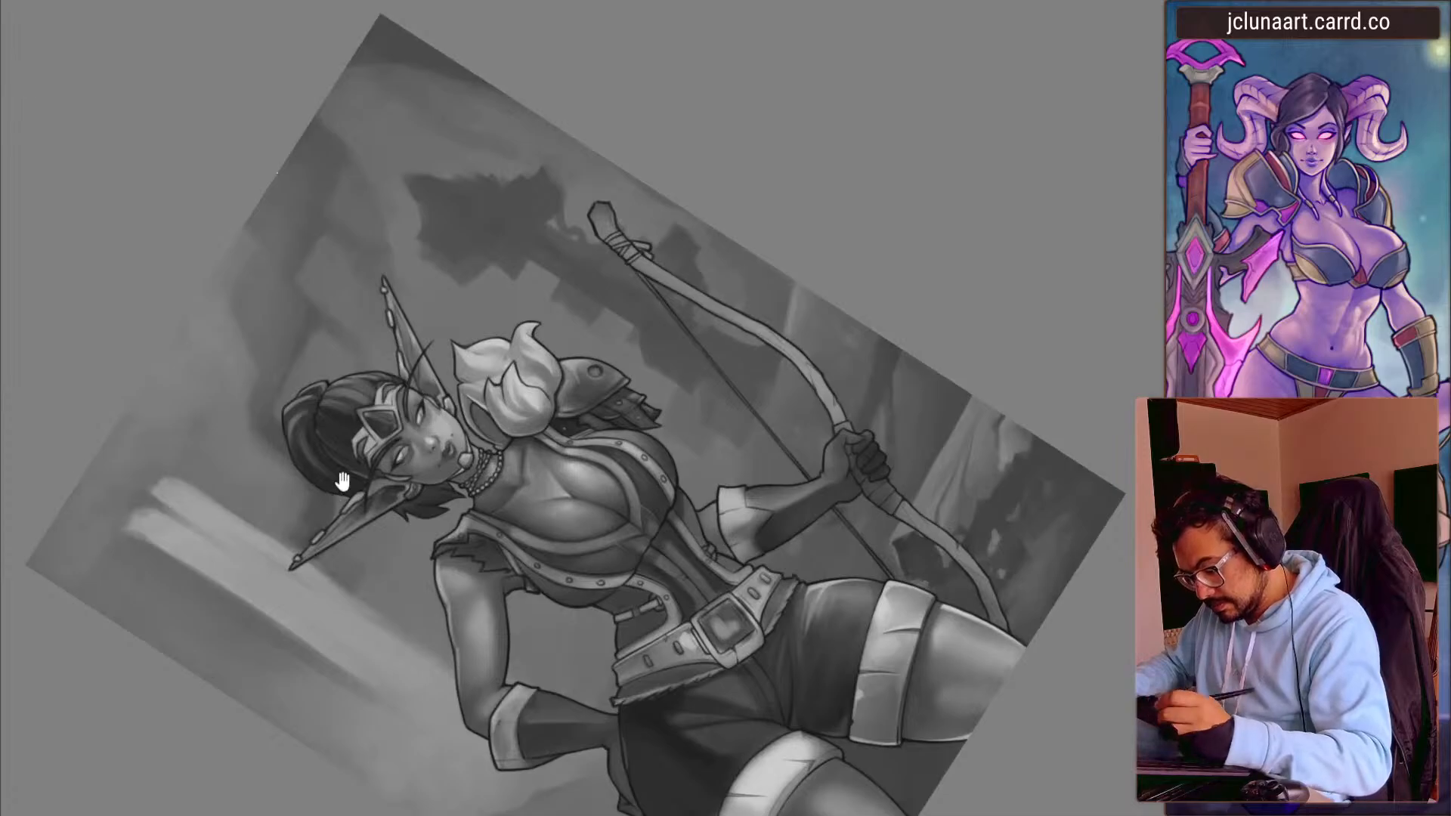
{"action": "left_click_drag", "start_coordinate": [429, 375], "coordinate": [360, 259]}
- Sample a grey from the cheek and shade the outer edge of the face on the side facing the petals
{"action": "left_click", "coordinate": [495, 586], "text": "ctrl"}
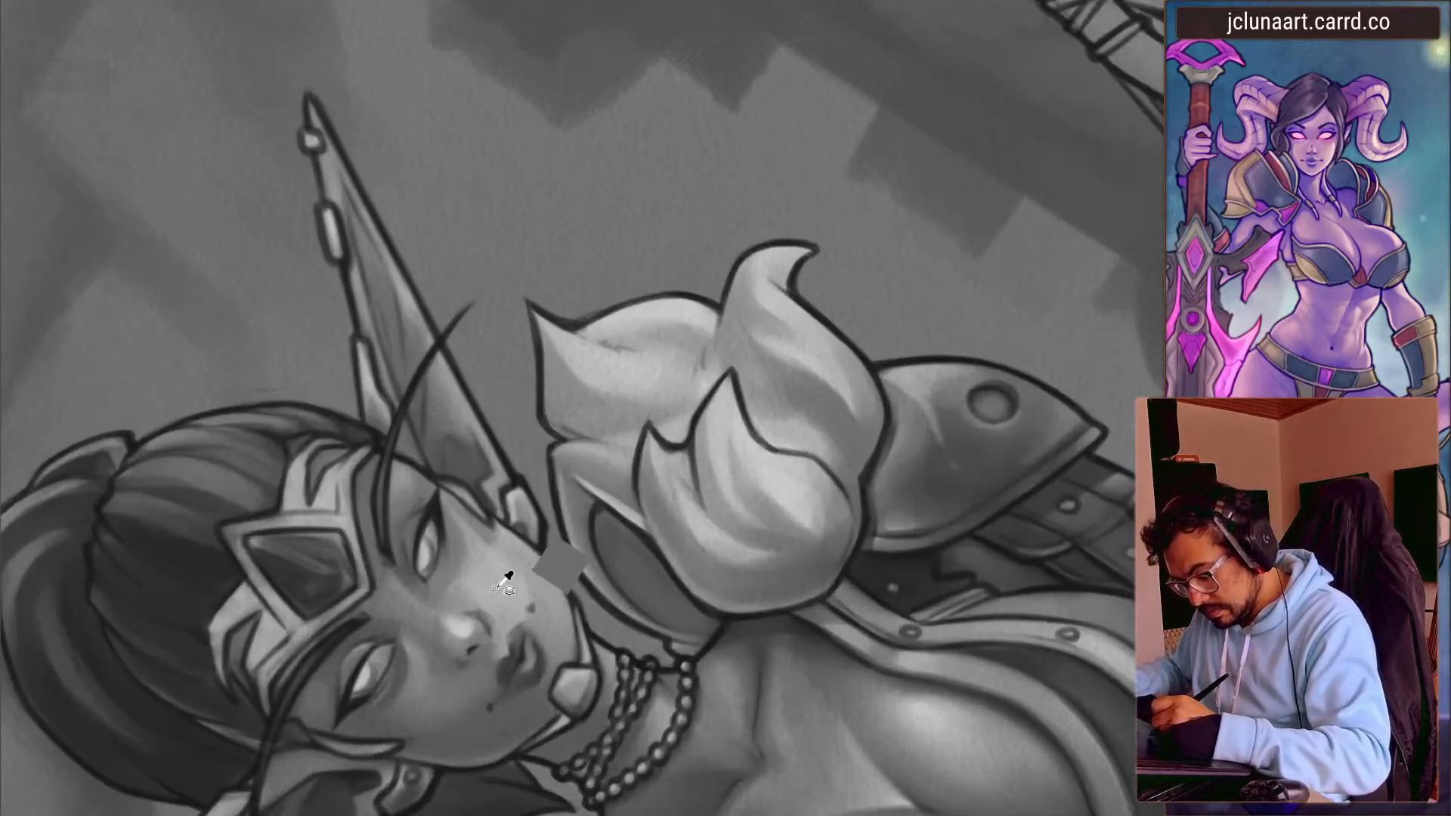
{"action": "left_click_drag", "start_coordinate": [371, 542], "coordinate": [356, 415]}
{"action": "left_click_drag", "start_coordinate": [288, 497], "coordinate": [327, 265]}
{"action": "left_click_drag", "start_coordinate": [321, 352], "coordinate": [328, 338]}
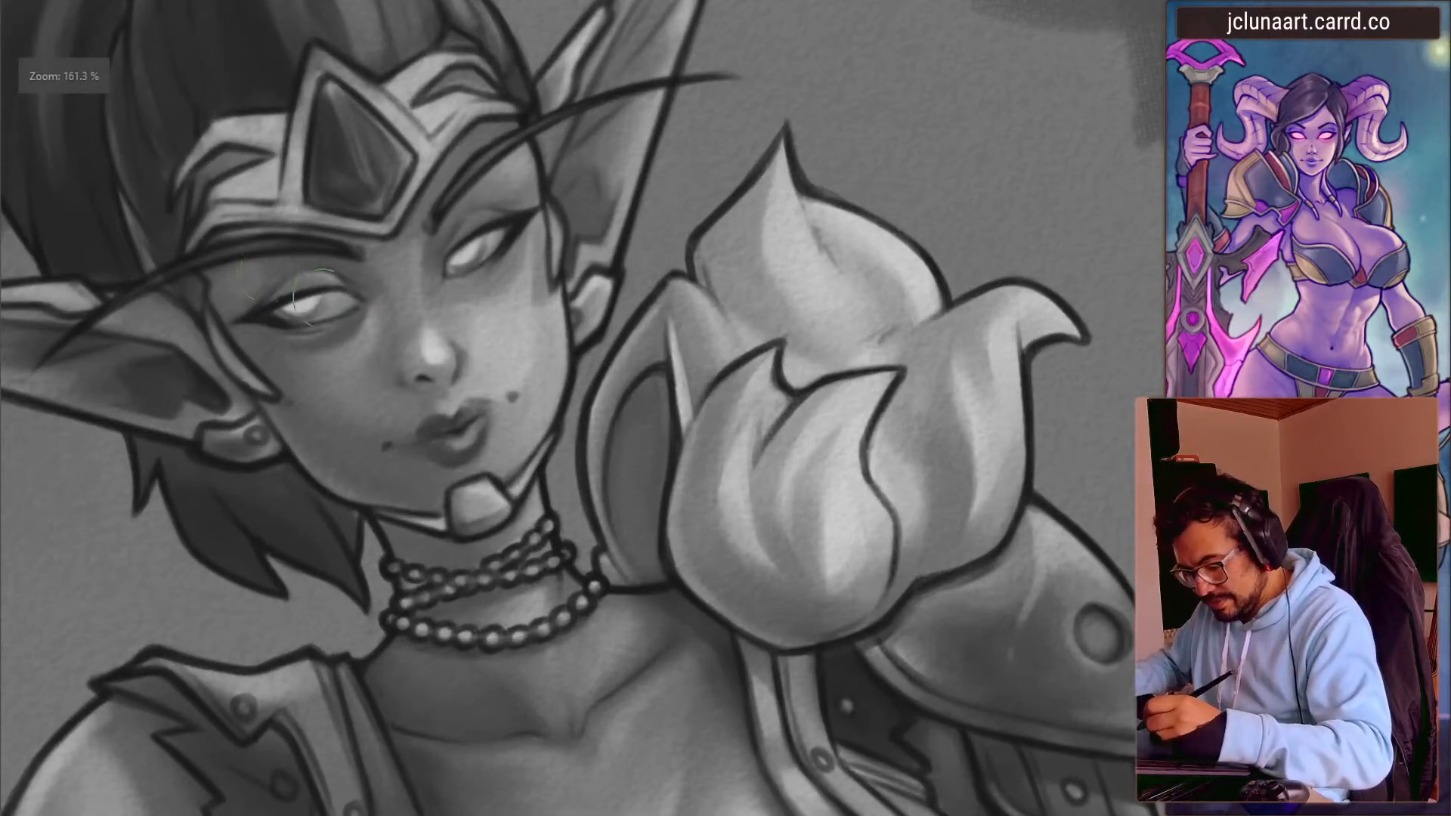
{"action": "key", "text": "bracketleft"}
{"action": "left_click_drag", "start_coordinate": [563, 312], "coordinate": [551, 426]}
{"action": "left_click_drag", "start_coordinate": [558, 352], "coordinate": [521, 466]}
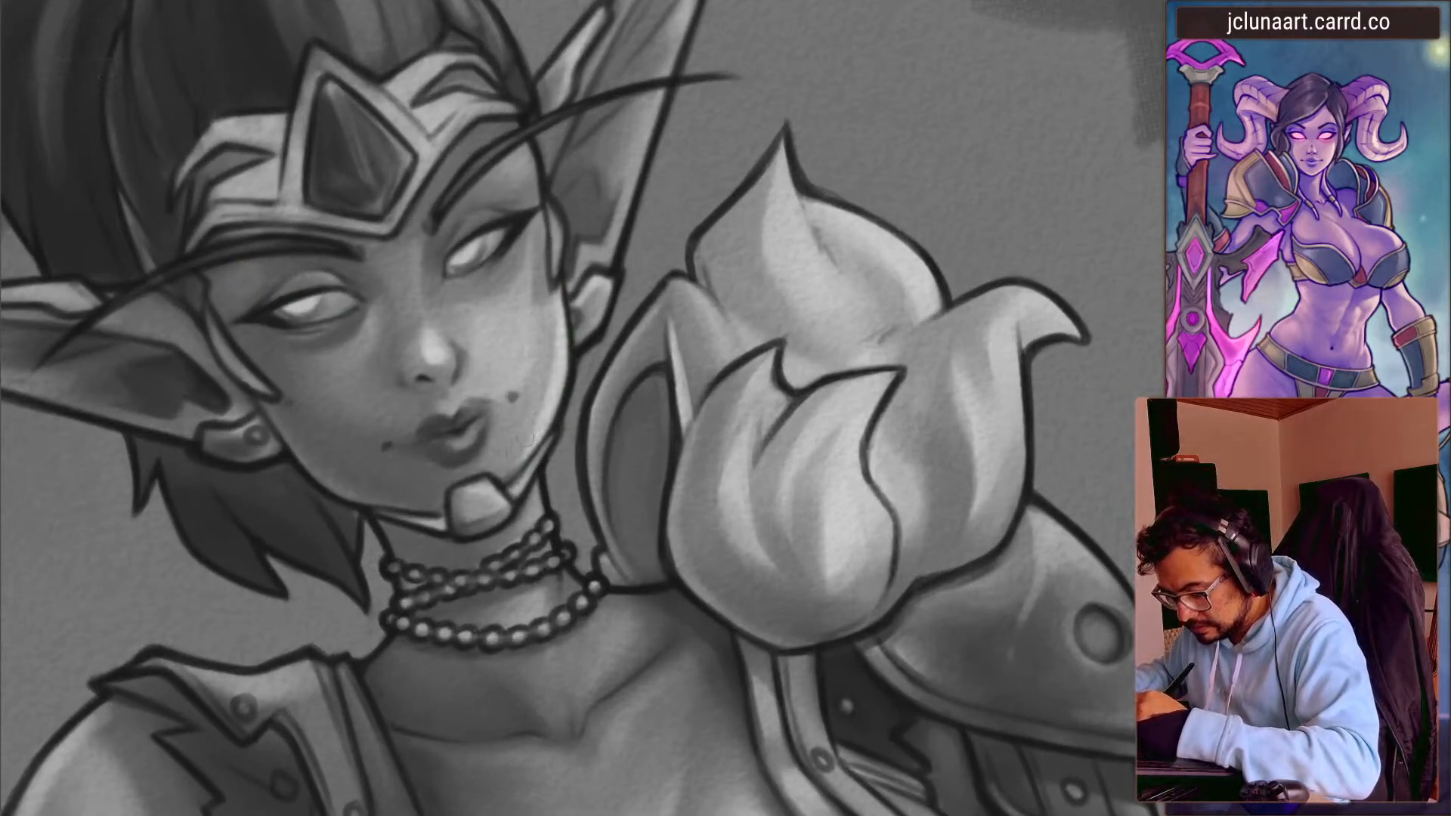
- Lighten the cheek between the eye and the beauty mark with a brush enlarged from 24 to 32 px
{"action": "key", "text": "bracketright"}
{"action": "key", "text": "bracketright"}
{"action": "key", "text": "bracketright"}
{"action": "key", "text": "bracketright"}
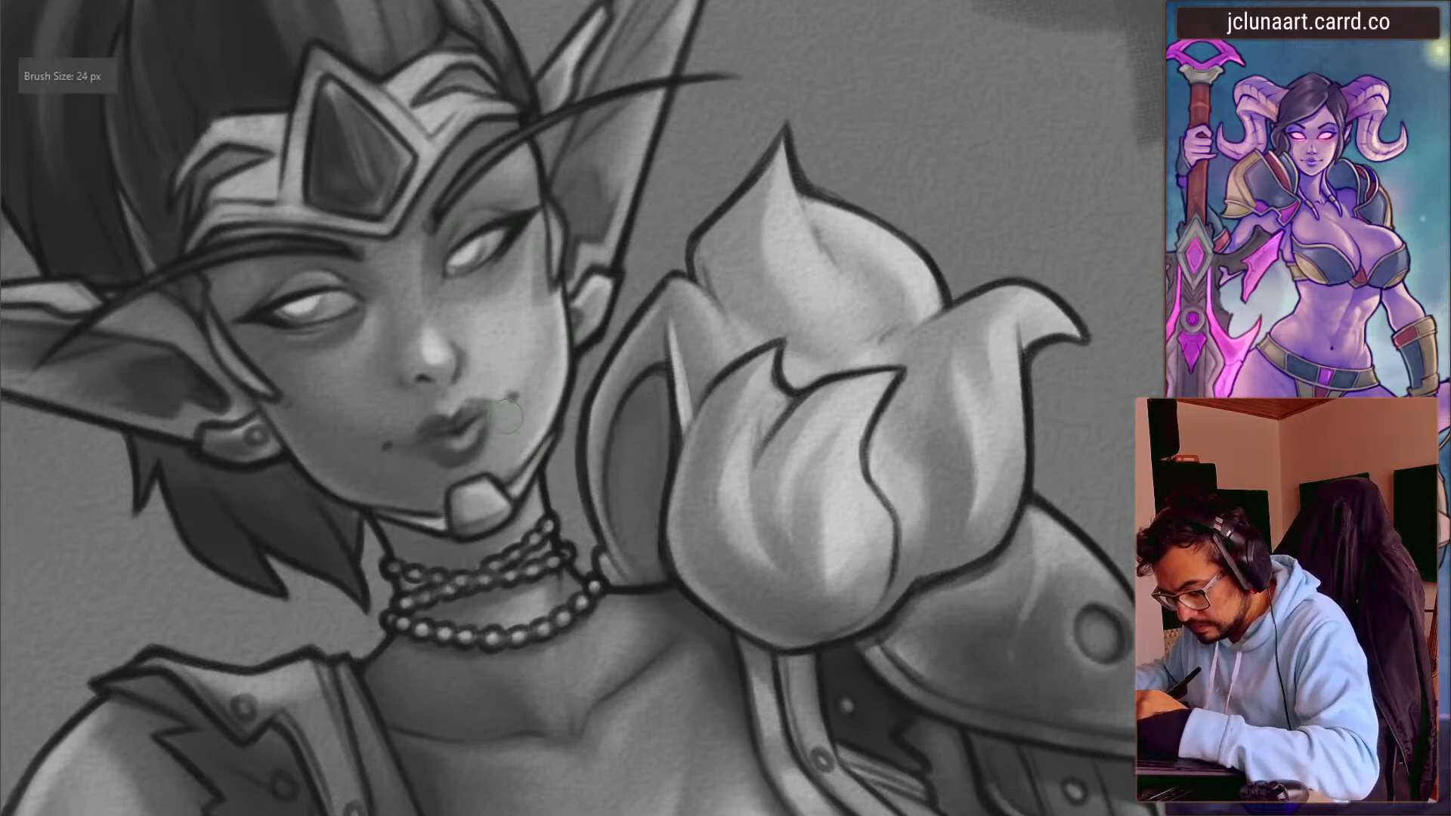
{"action": "key", "text": "bracketright"}
{"action": "key", "text": "bracketright"}
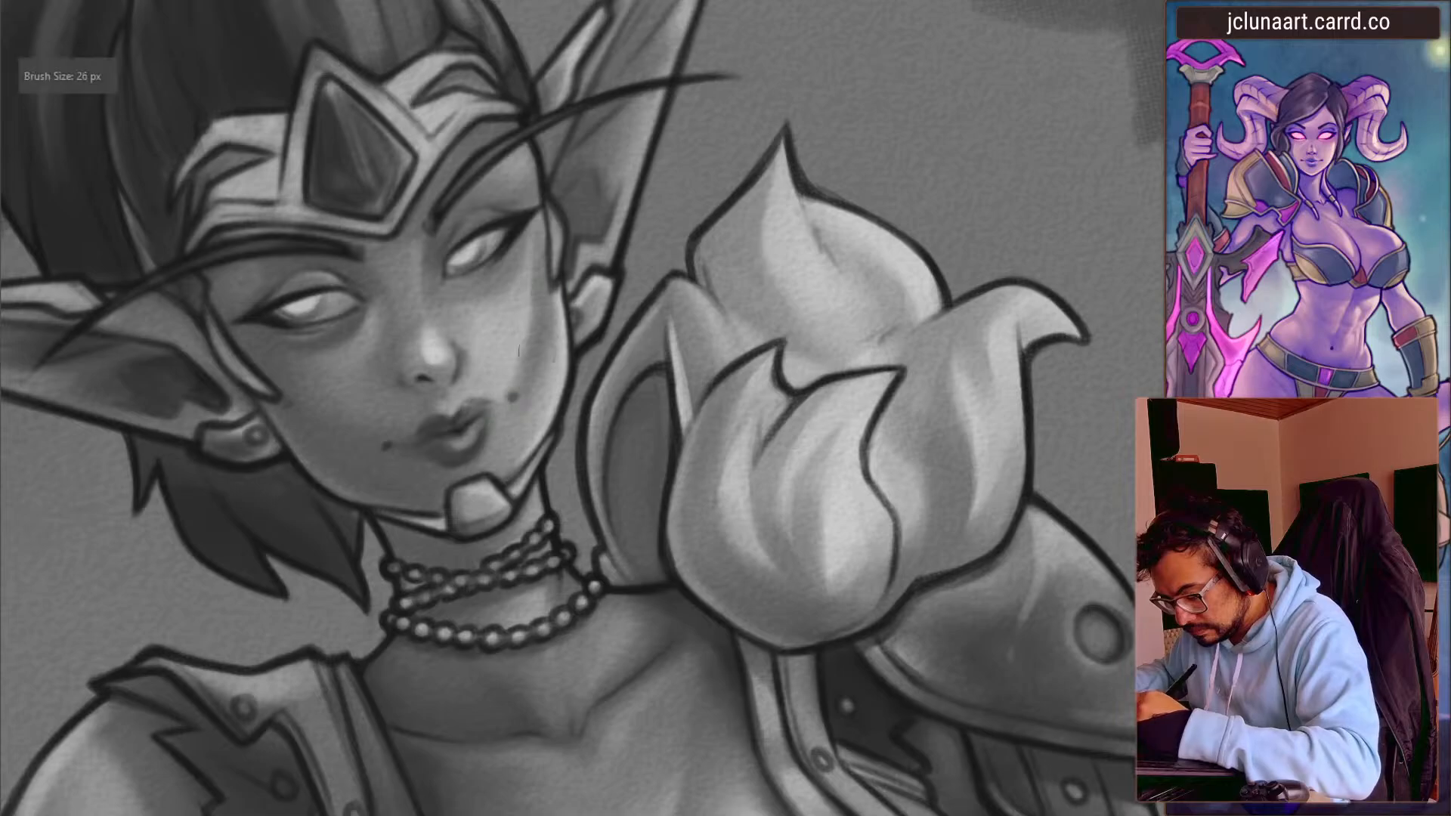
{"action": "key", "text": "bracketleft"}
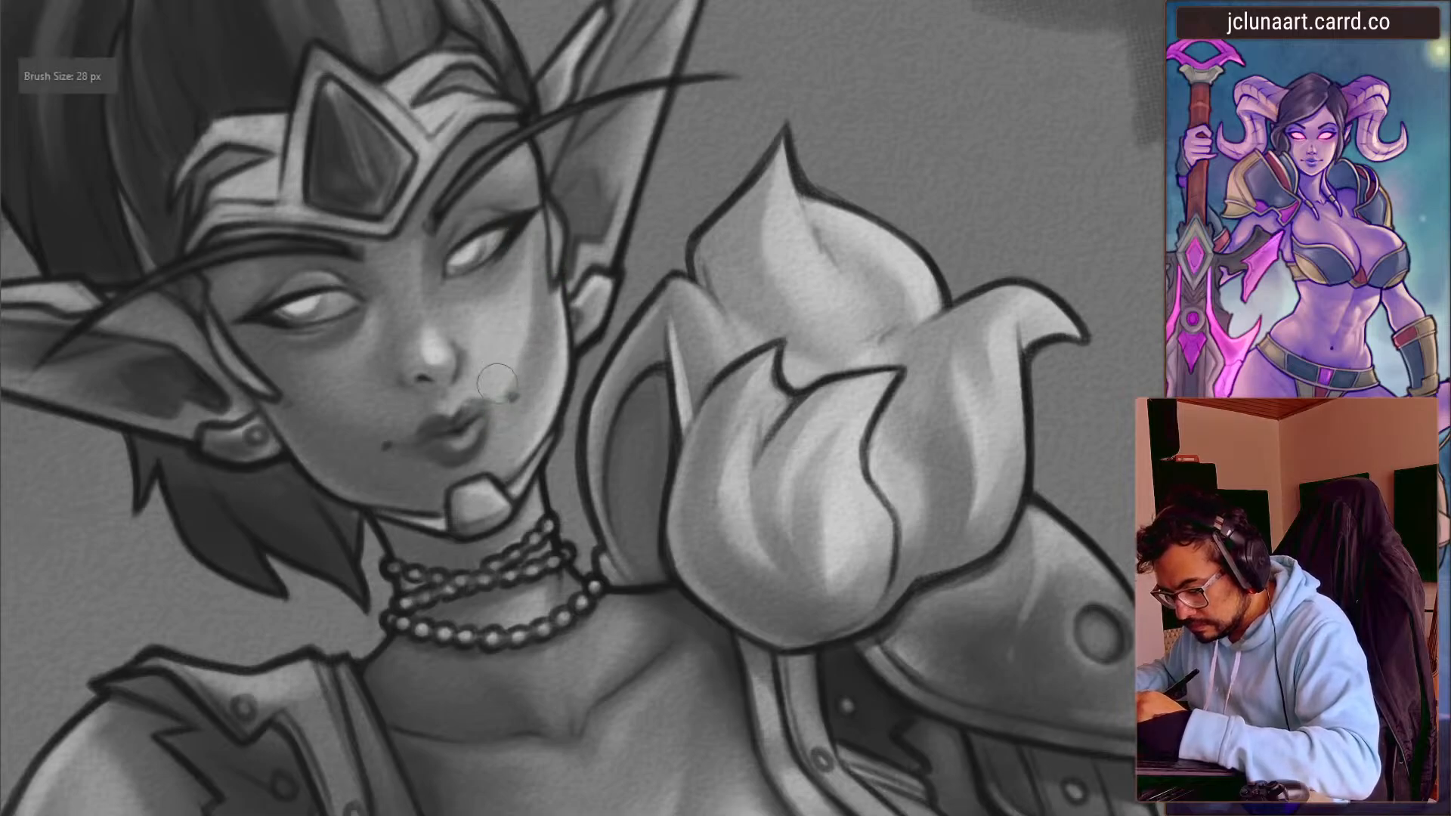
{"action": "key", "text": "bracketright"}
{"action": "key", "text": "bracketright"}
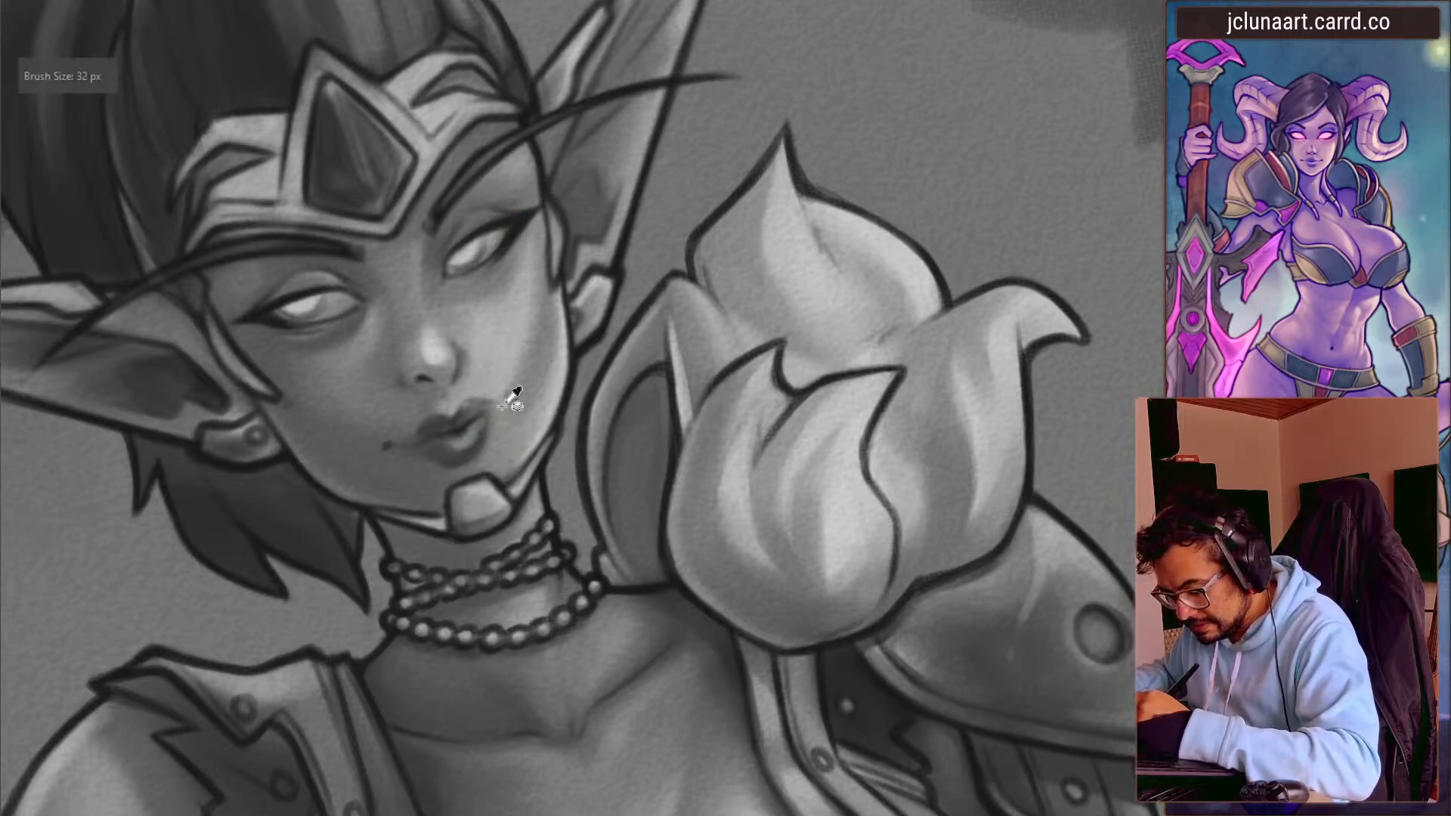
- Blend the lit cheek with sampled light grey and a 38 to 44 px brush
{"action": "mouse_move", "coordinate": [286, 378]}
{"action": "left_mouse_down"}
{"action": "mouse_move", "coordinate": [415, 88]}
{"action": "mouse_move", "coordinate": [1039, 245]}
{"action": "left_mouse_up"}
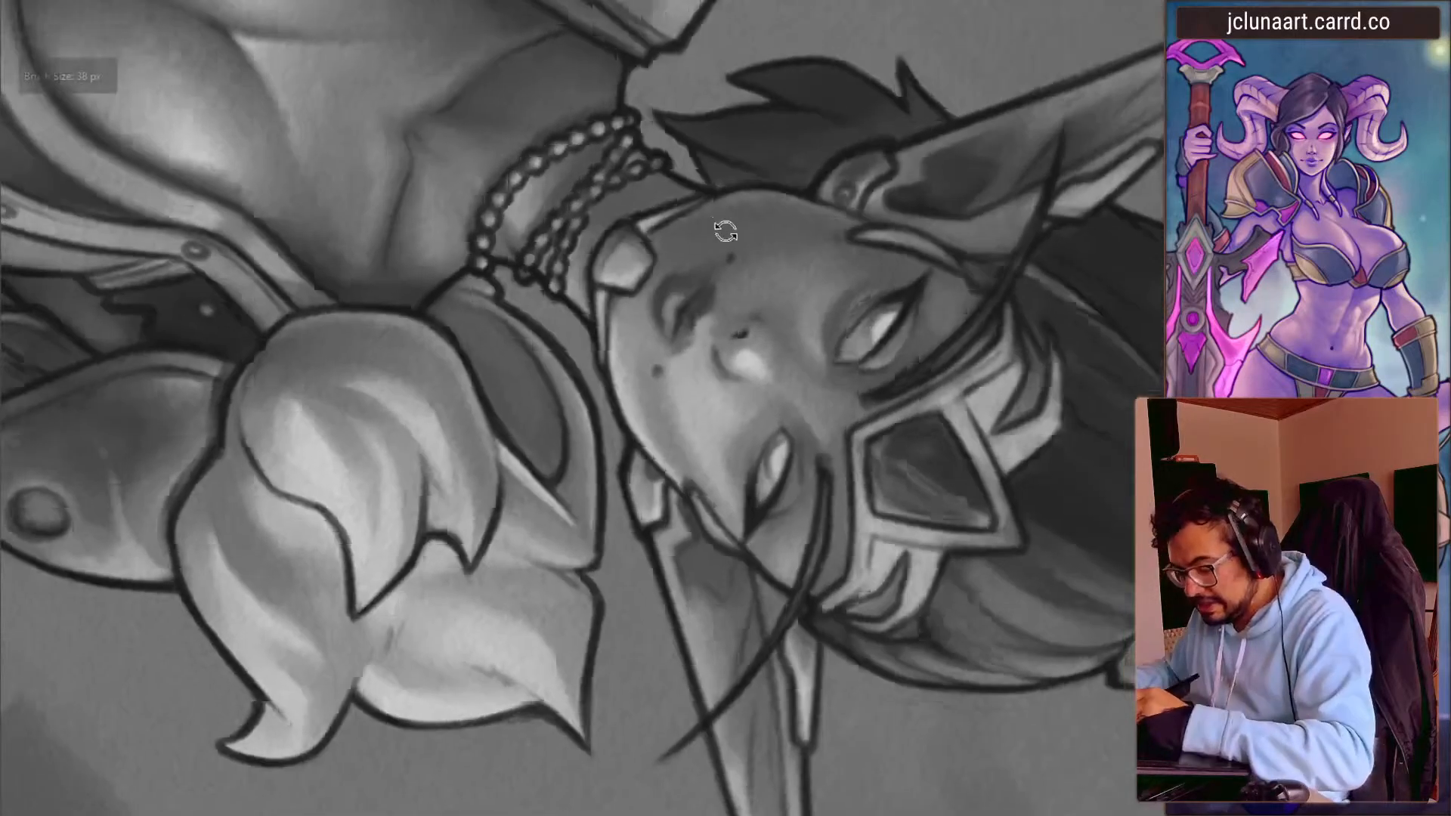
{"action": "key", "text": "bracketright"}
{"action": "key", "text": "bracketright"}
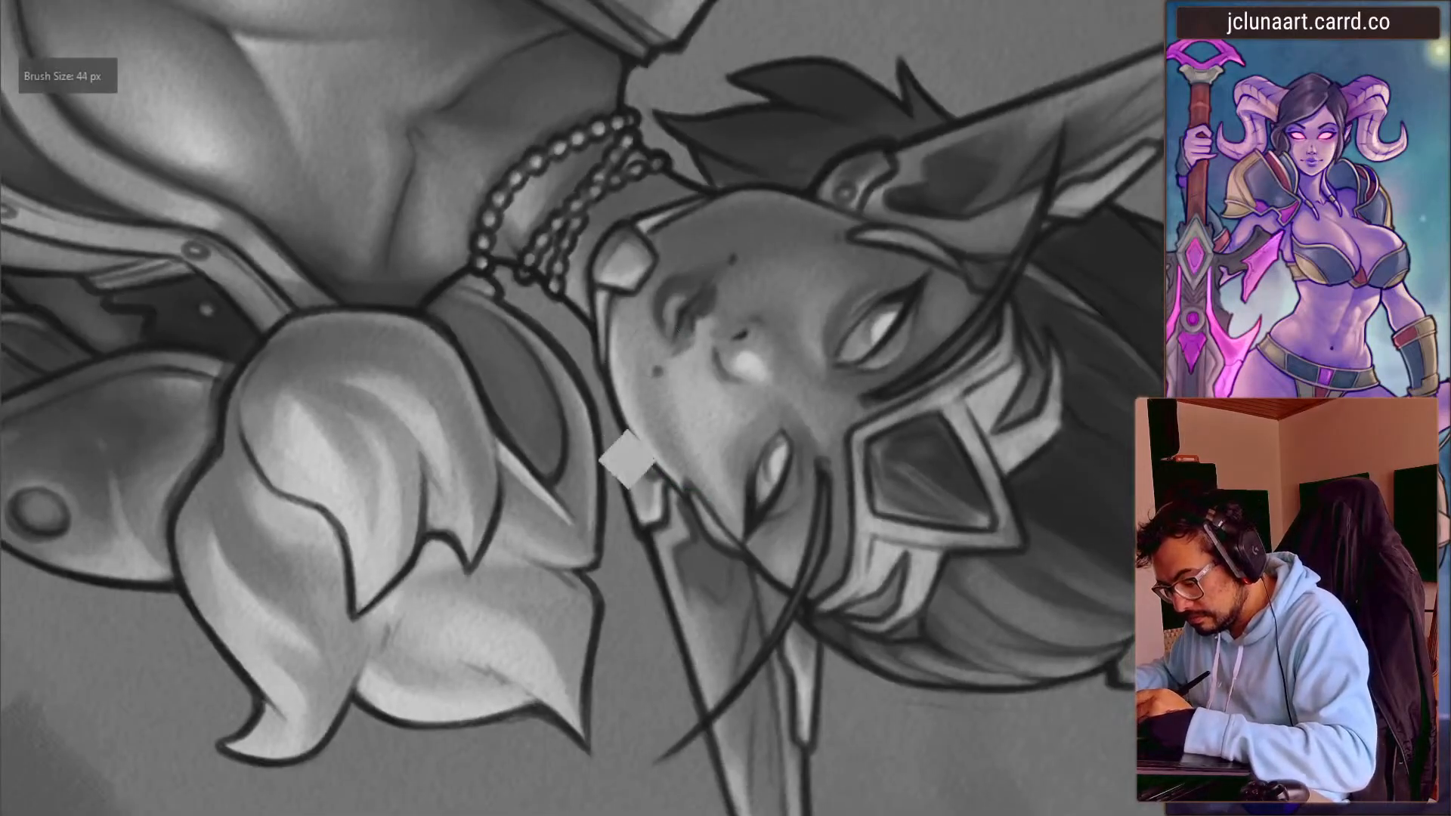
{"action": "mouse_move", "coordinate": [643, 321]}
{"action": "left_mouse_down"}
{"action": "mouse_move", "coordinate": [298, 315]}
{"action": "mouse_move", "coordinate": [548, 393]}
{"action": "left_mouse_up"}
{"action": "key", "text": "bracketleft"}
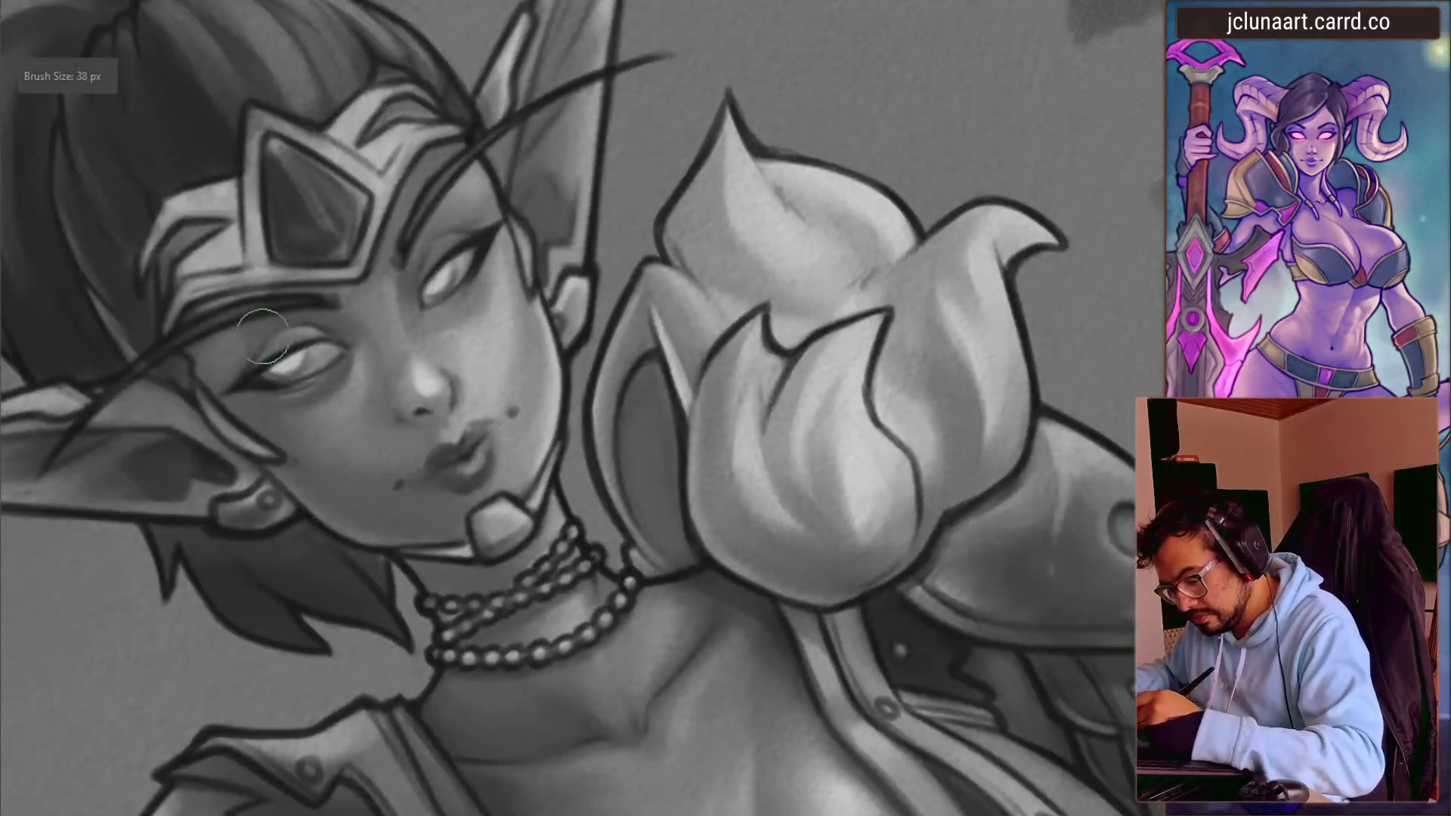
- Sample tones beside the outer eye corner and refine the upper cheek with an 18 to 20 px brush
{"action": "key", "text": "bracketleft"}
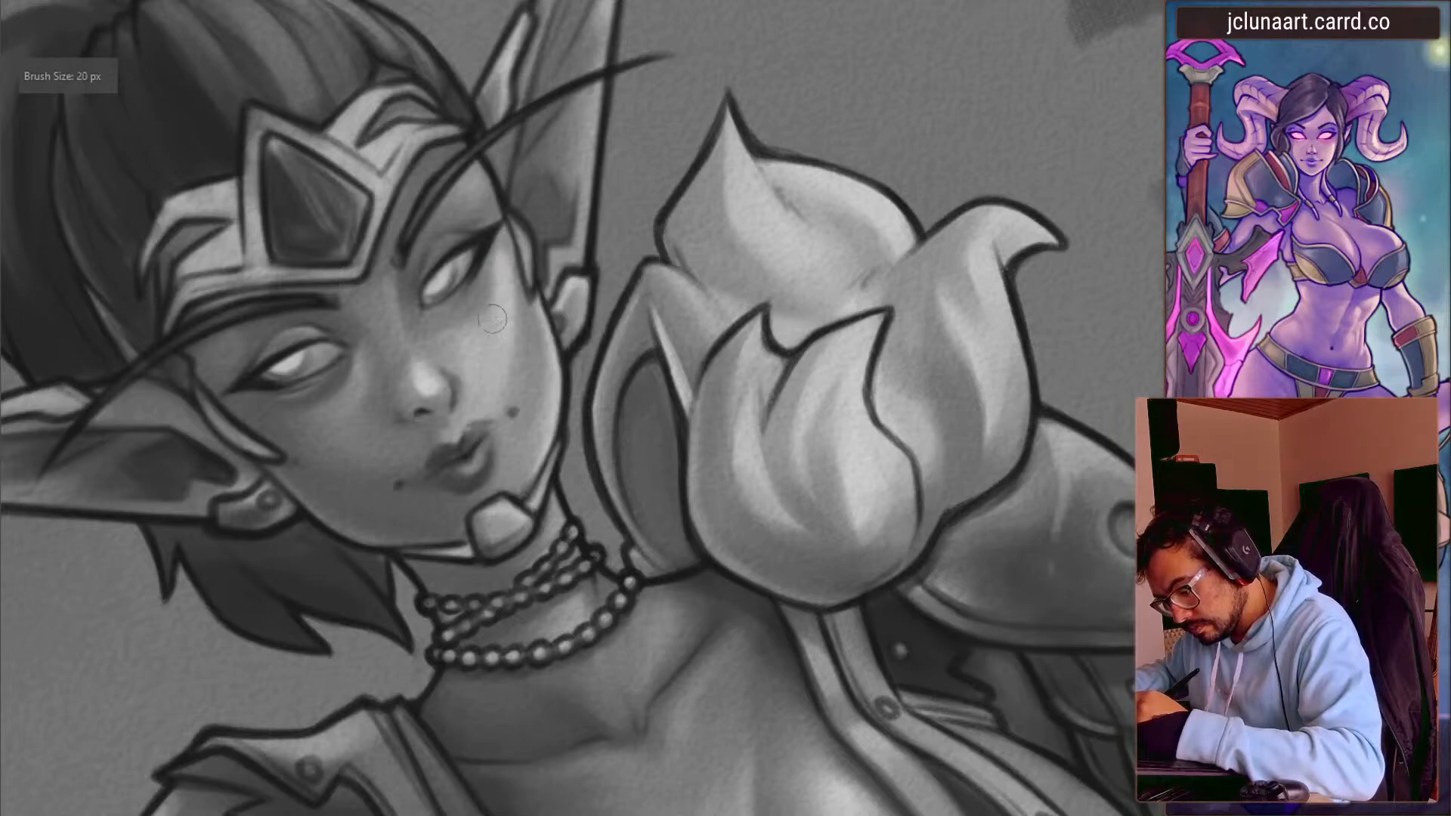
{"action": "key", "text": "bracketleft"}
{"action": "left_click", "coordinate": [534, 219], "text": "ctrl"}
{"action": "mouse_move", "coordinate": [510, 246]}
{"action": "left_mouse_down"}
{"action": "mouse_move", "coordinate": [523, 317]}
{"action": "mouse_move", "coordinate": [526, 299]}
{"action": "left_mouse_up"}
{"action": "left_click", "coordinate": [522, 333], "text": "ctrl"}
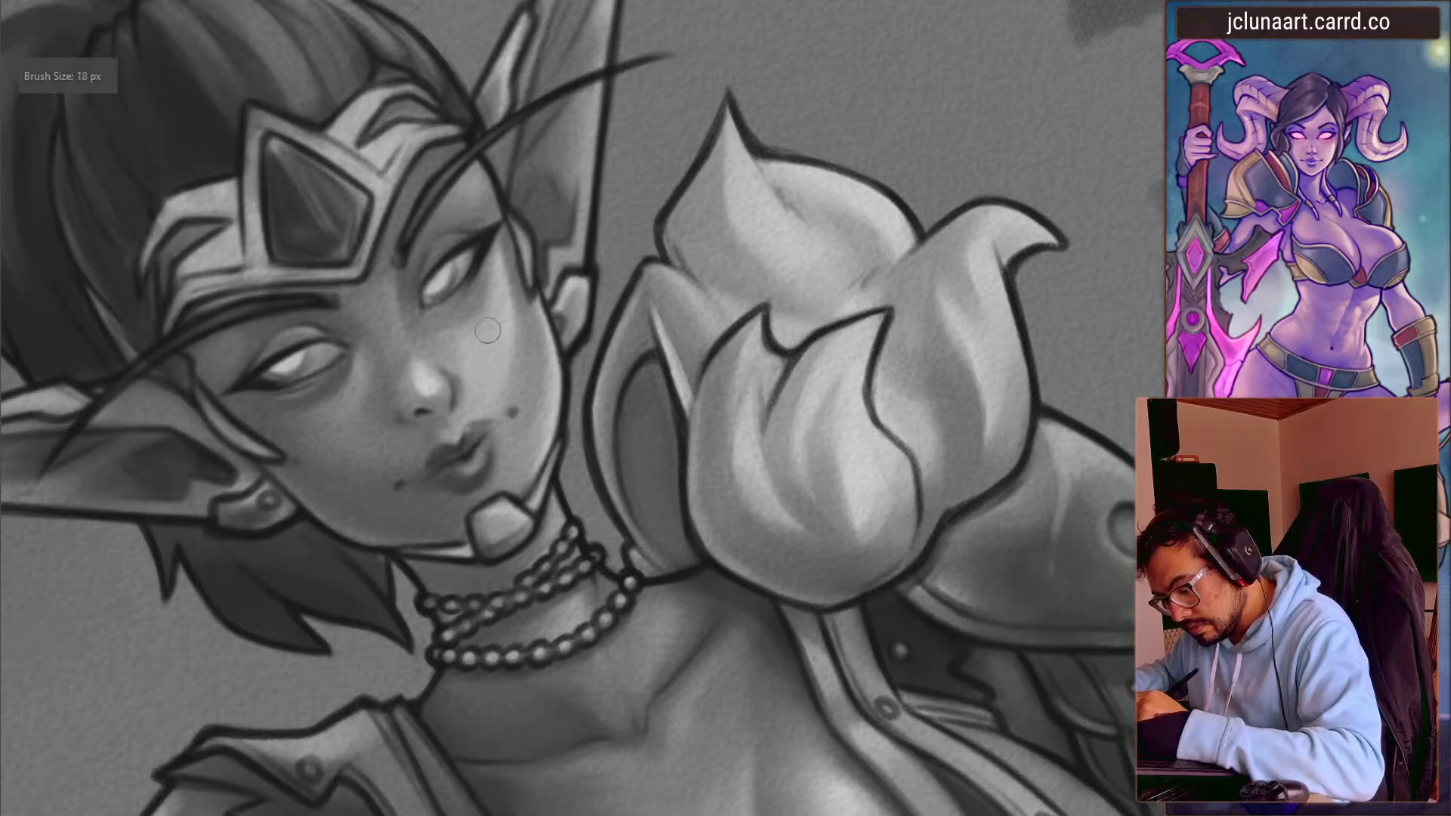
- Sample greys beneath the petal-side eye and shade the cheekbone with 16 px and 13 px brushes
{"action": "left_click_drag", "start_coordinate": [298, 231], "coordinate": [320, 369]}
{"action": "left_click", "coordinate": [369, 343], "text": "ctrl"}
{"action": "left_click", "coordinate": [375, 370], "text": "ctrl"}
{"action": "key", "text": "bracketleft"}
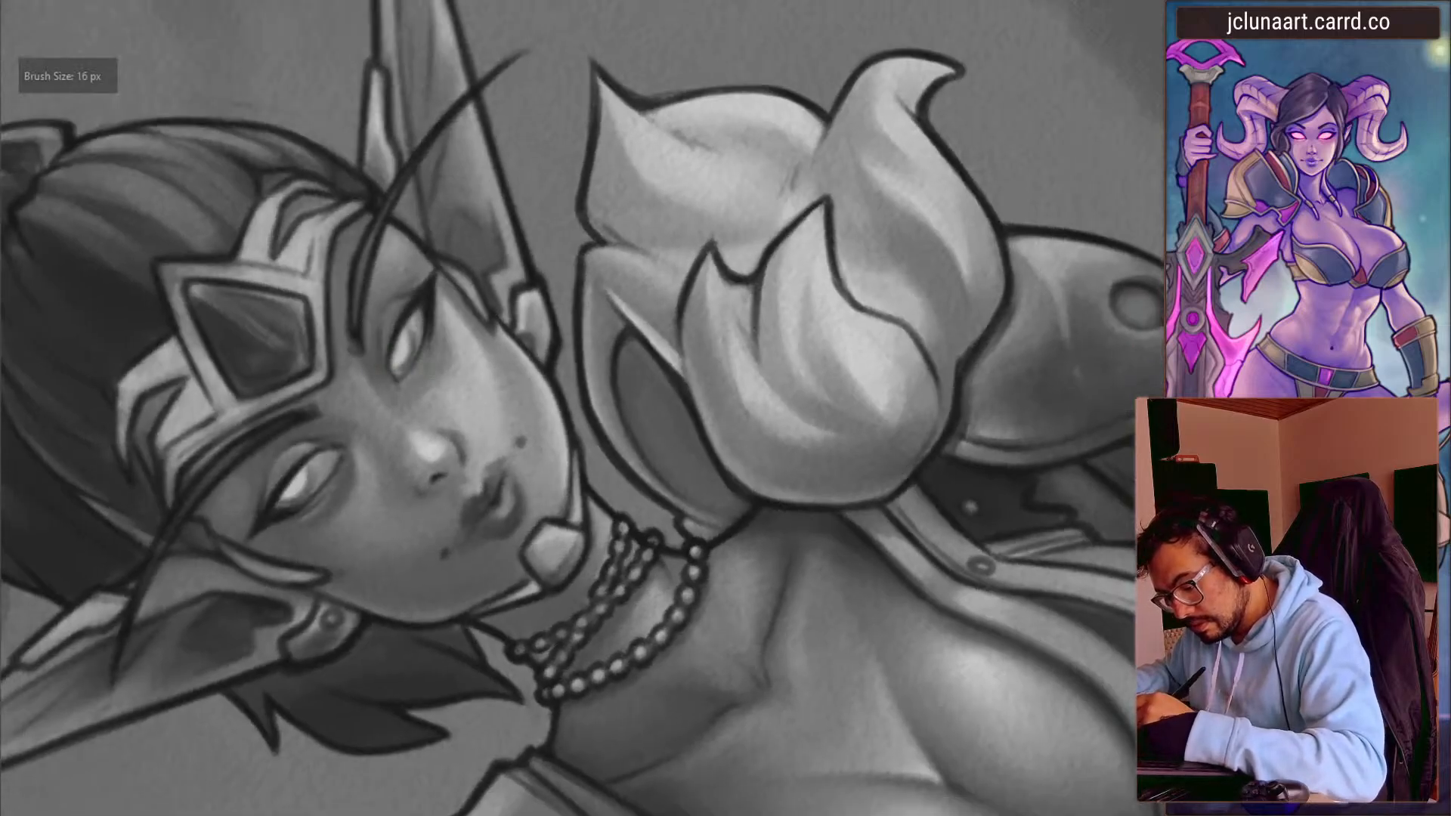
{"action": "left_click", "coordinate": [467, 368], "text": "ctrl"}
{"action": "key", "text": "bracketleft"}
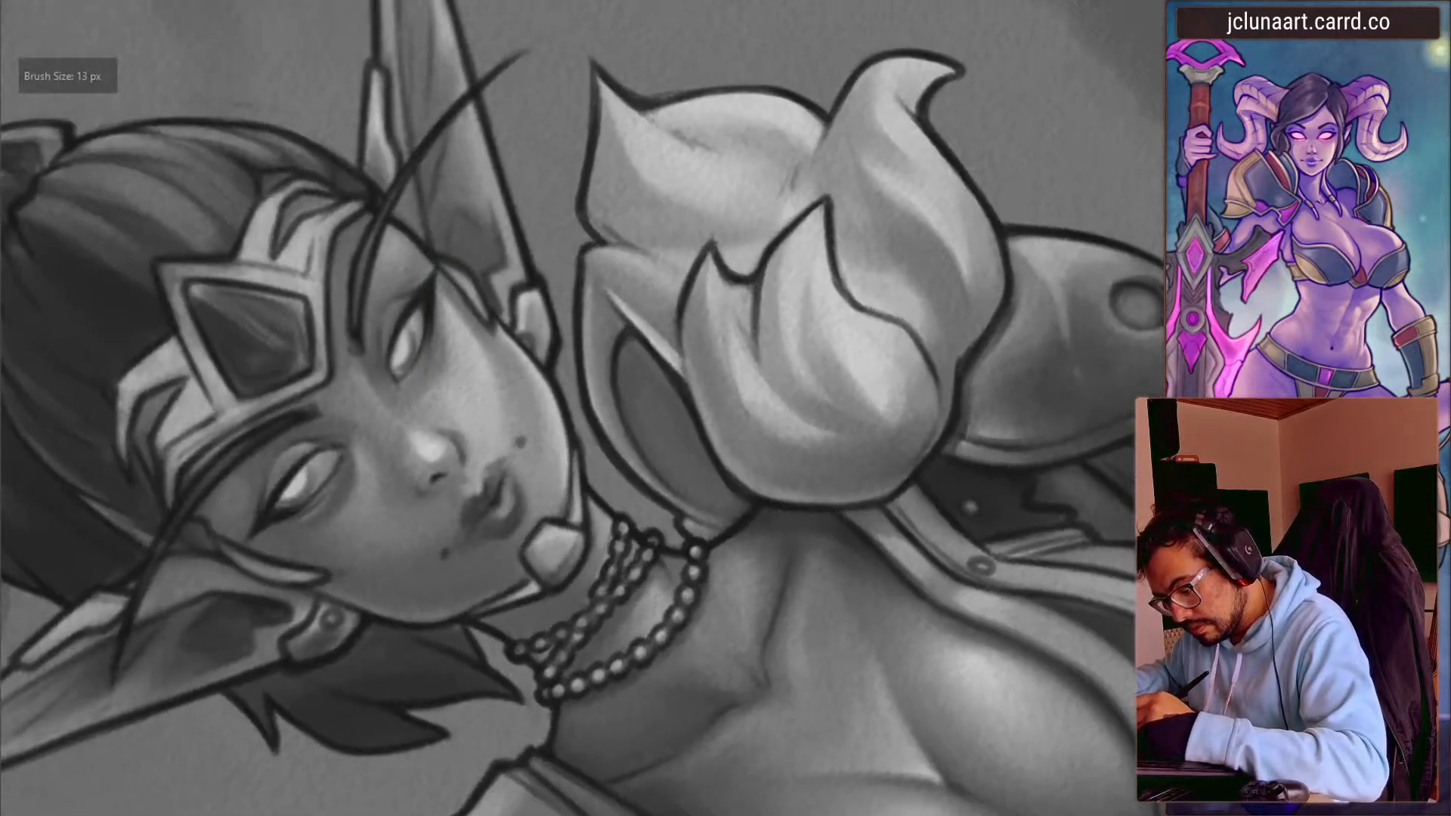
{"action": "left_click", "coordinate": [440, 333], "text": "ctrl"}
- Soften the skin around the petal-side eye with a sampled tone and a 24 px brush
{"action": "key", "text": "bracketright"}
{"action": "left_click", "coordinate": [453, 362], "text": "ctrl"}
{"action": "key", "text": "bracketright"}
{"action": "key", "text": "bracketright"}
{"action": "key", "text": "bracketright"}
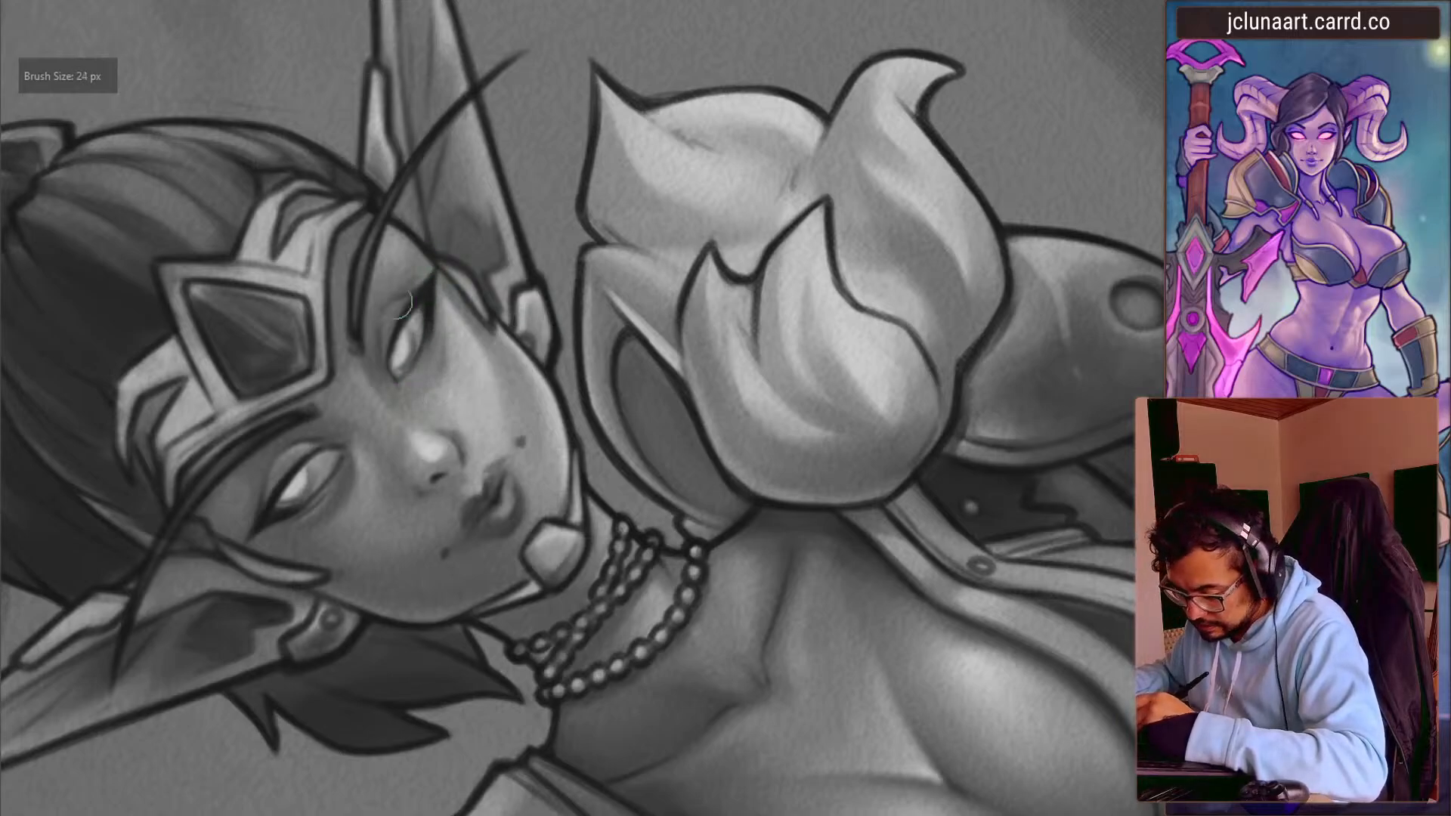
- Sample greys under the petal-side eye and refine its outer corner with an 11 px brush
{"action": "left_click", "coordinate": [447, 373], "text": "ctrl"}
{"action": "key", "text": "bracketleft"}
{"action": "key", "text": "bracketleft"}
{"action": "key", "text": "bracketleft"}
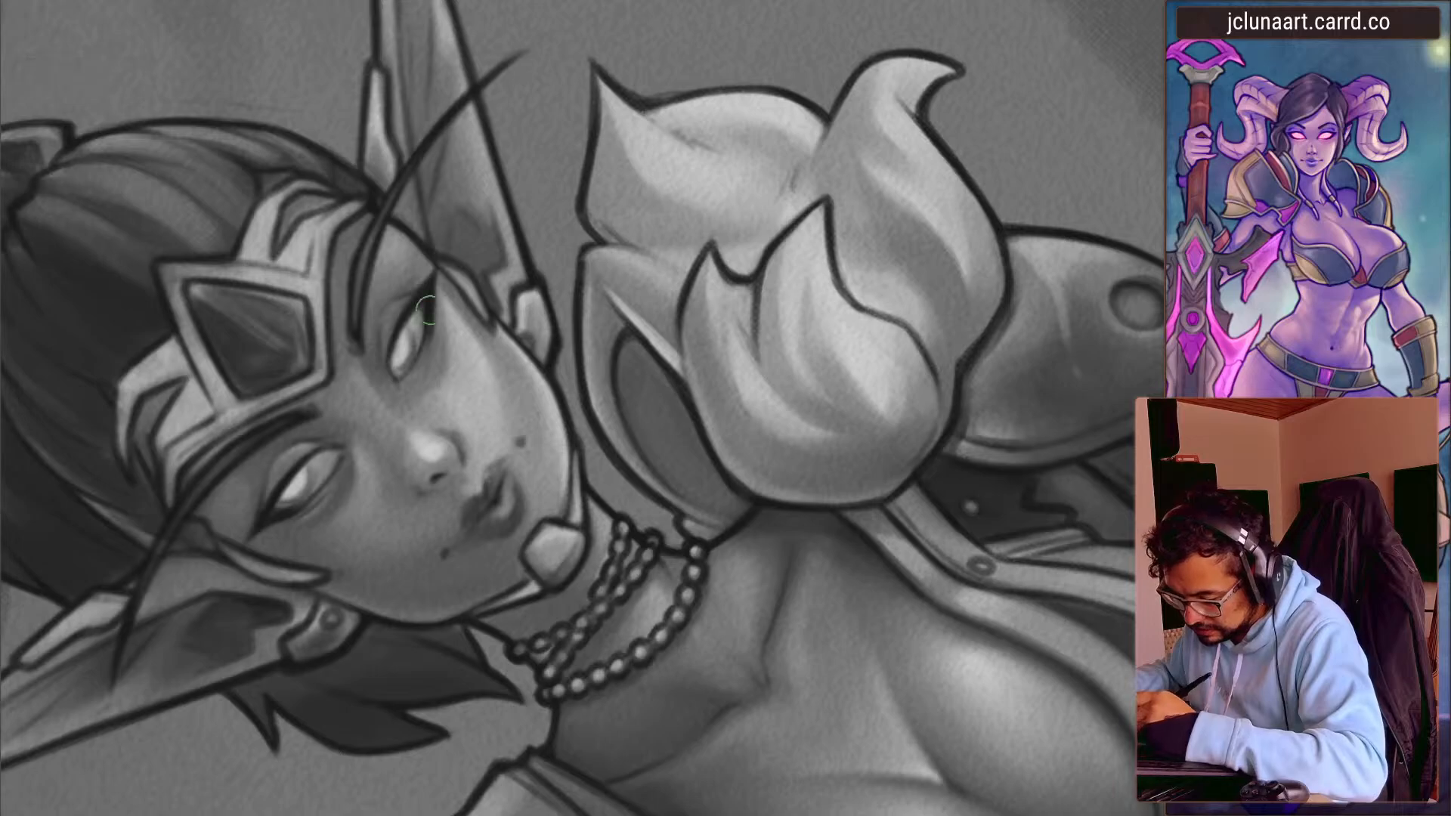
{"action": "left_click", "coordinate": [425, 337], "text": "ctrl"}
{"action": "key", "text": "bracketright"}
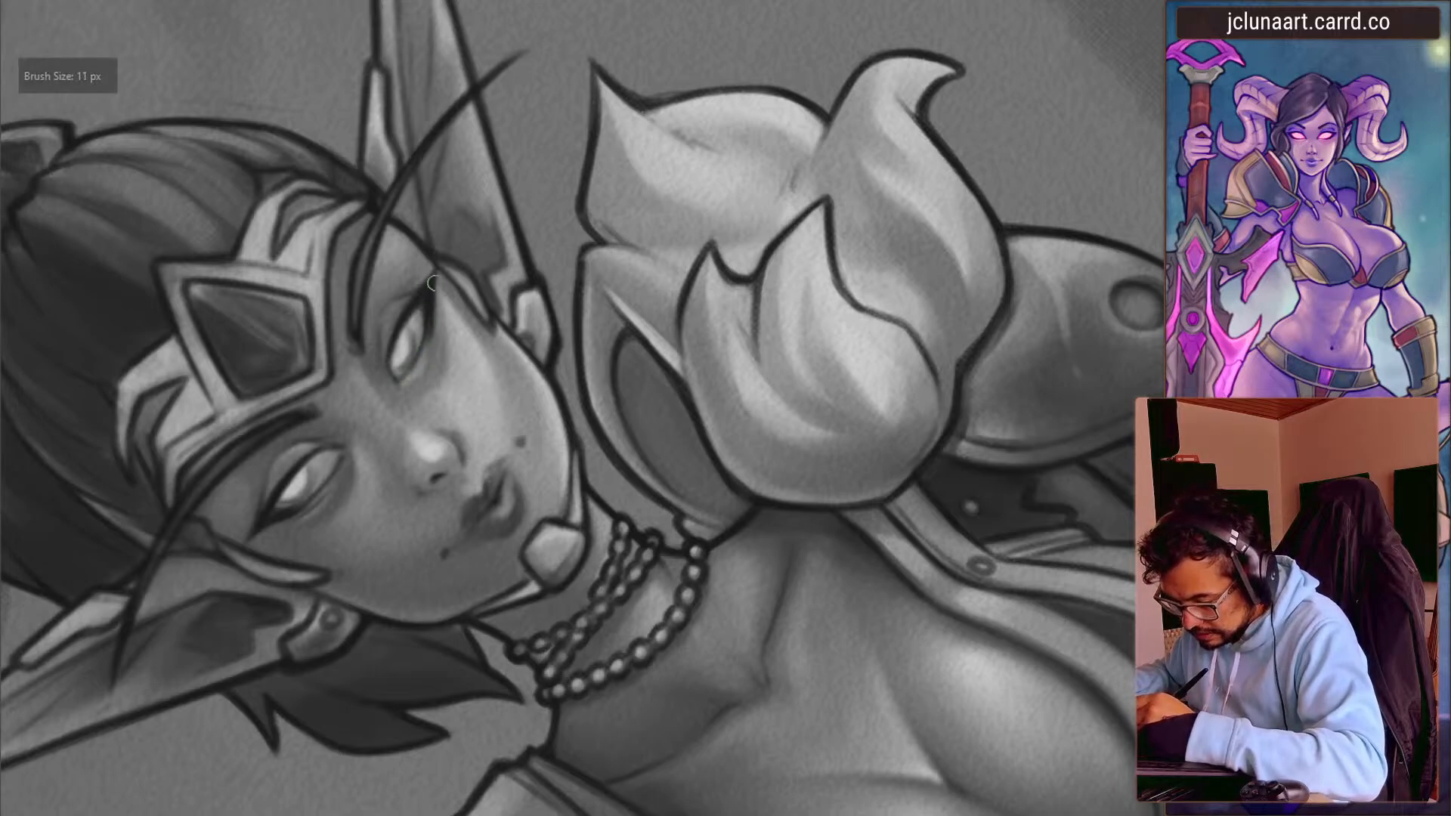
- Clean up the lash line and lid edge of the petal-side eye with 5 px and 8 px brushes
{"action": "left_click_drag", "start_coordinate": [422, 351], "coordinate": [431, 386]}
{"action": "key", "text": "bracketleft"}
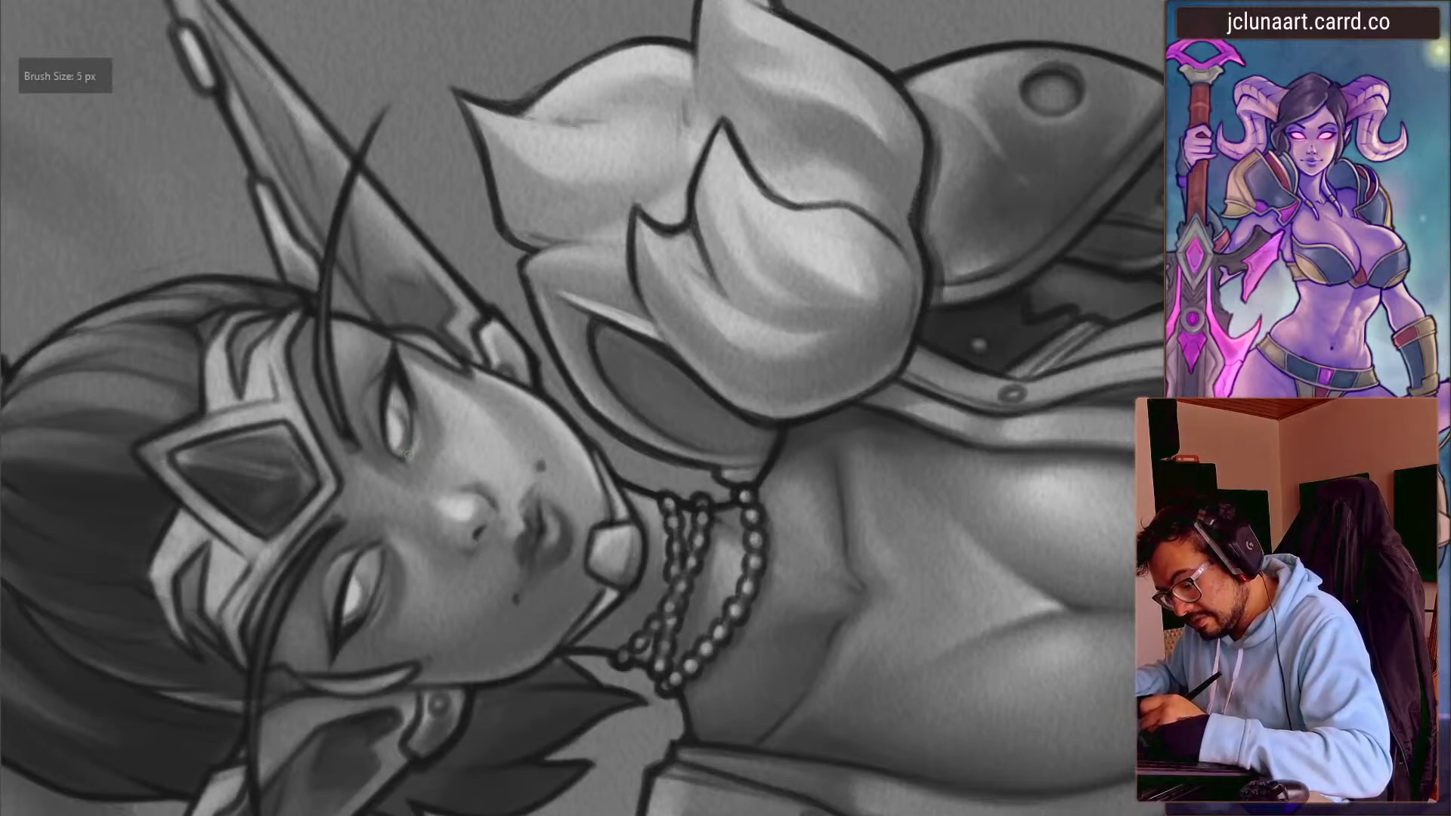
{"action": "key", "text": "bracketright"}
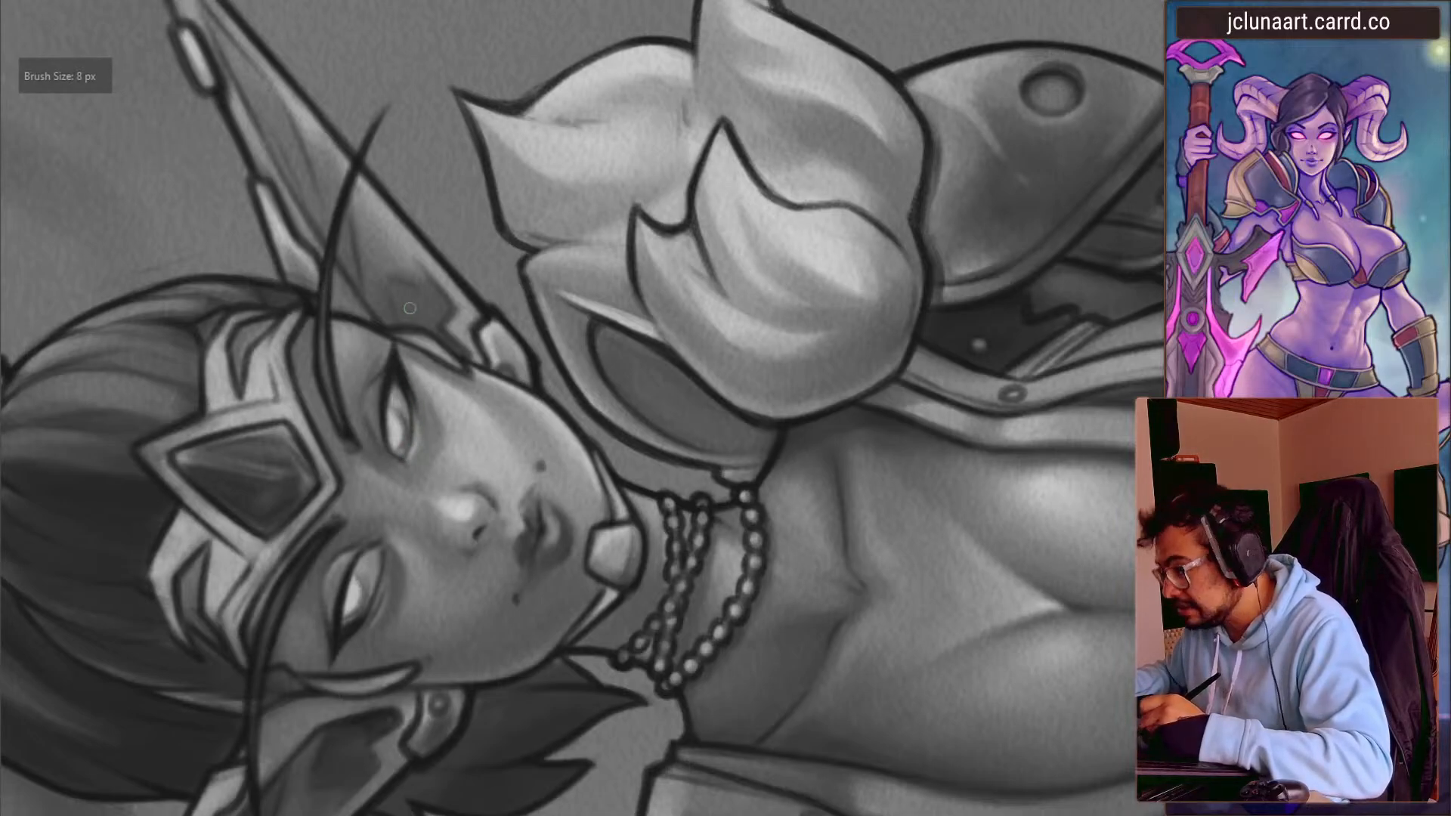
{"action": "key", "text": "bracketright"}
{"action": "key", "text": "bracketright"}
{"action": "key", "text": "bracketright"}
- Smooth the skin below the petal-side eye and beside the nose with a brush of up to 24 px
{"action": "mouse_move", "coordinate": [465, 403]}
{"action": "left_mouse_down"}
{"action": "mouse_move", "coordinate": [480, 465]}
{"action": "mouse_move", "coordinate": [328, 292]}
{"action": "left_mouse_up"}
{"action": "key", "text": "bracketright"}
{"action": "key", "text": "bracketright"}
{"action": "key", "text": "bracketright"}
{"action": "key", "text": "bracketright"}
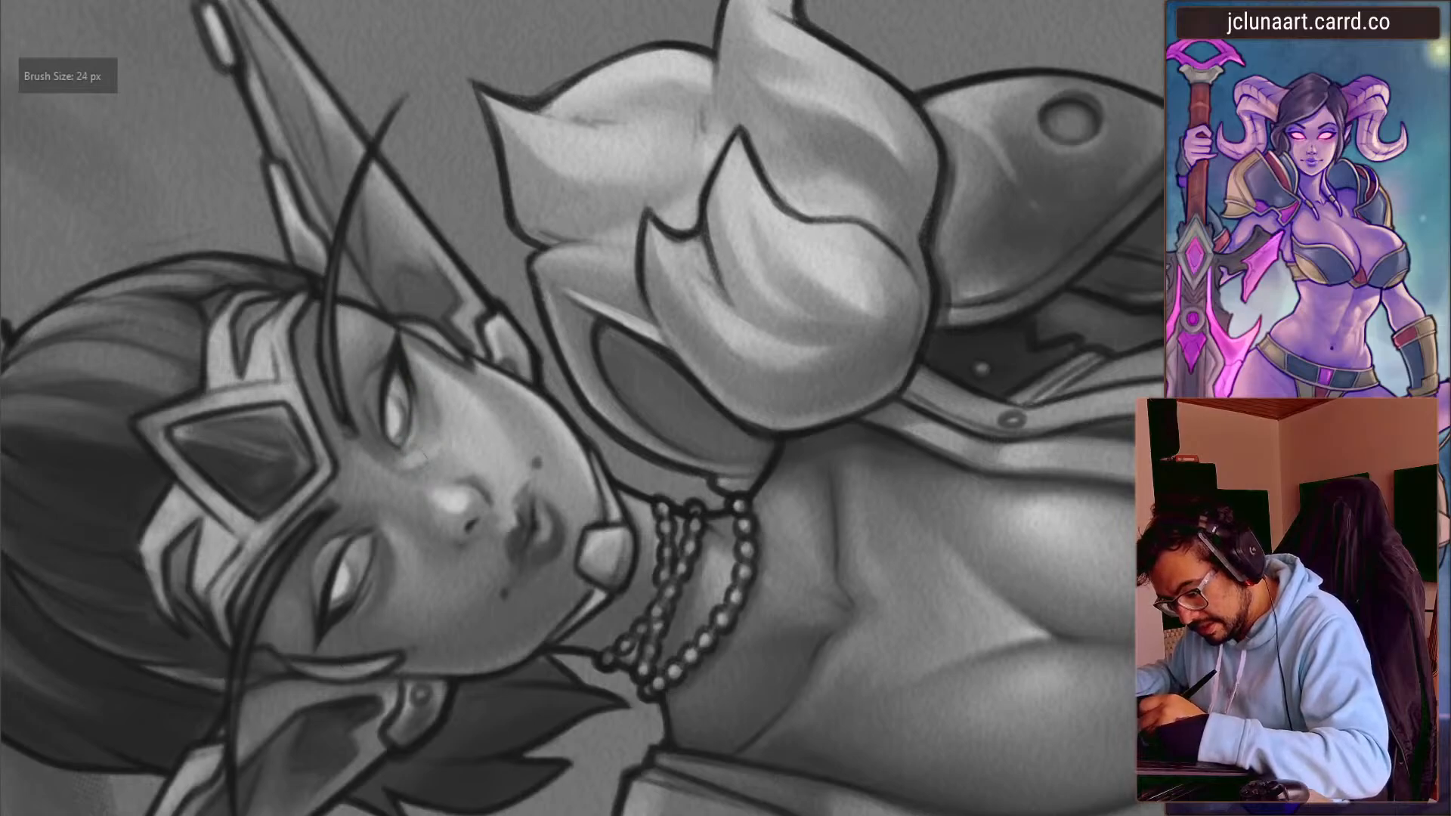
{"action": "key", "text": "bracketleft"}
{"action": "key", "text": "bracketleft"}
- Refine the lower lid and inner corner of the petal-side eye with a brush of about 10 px
{"action": "mouse_move", "coordinate": [437, 365]}
{"action": "left_mouse_down"}
{"action": "mouse_move", "coordinate": [484, 303]}
{"action": "mouse_move", "coordinate": [544, 265]}
{"action": "left_mouse_up"}
{"action": "key", "text": "bracketleft"}
{"action": "key", "text": "bracketleft"}
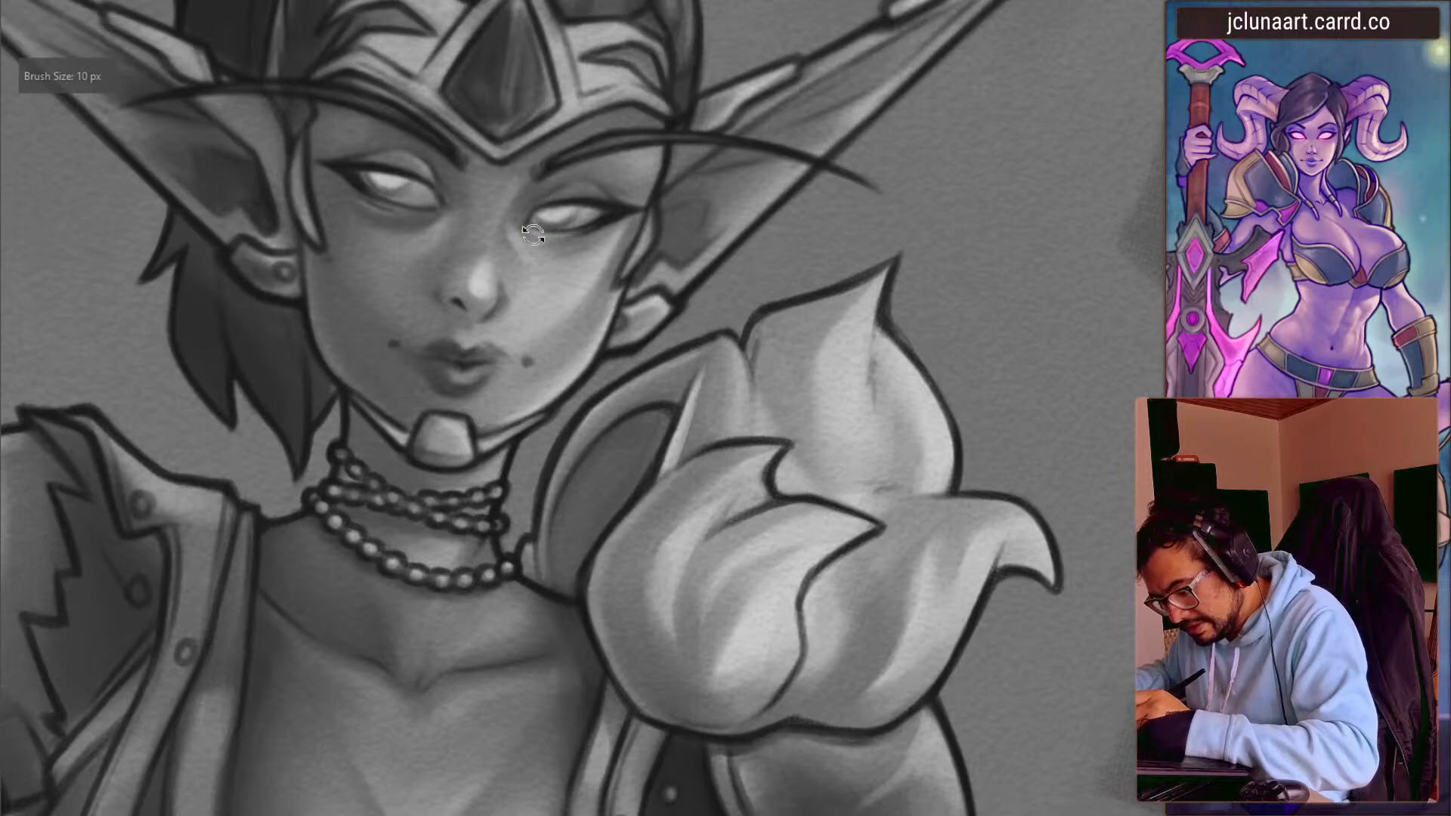
{"action": "left_click_drag", "start_coordinate": [522, 318], "coordinate": [476, 265]}
{"action": "key", "text": "bracketleft"}
{"action": "key", "text": "bracketright"}
{"action": "key", "text": "bracketright"}
- Sample a mid grey and shade the upper eyelid below the petal-side eyebrow with a 24 px brush
{"action": "mouse_move", "coordinate": [545, 261]}
{"action": "left_mouse_down"}
{"action": "mouse_move", "coordinate": [350, 136]}
{"action": "mouse_move", "coordinate": [374, 248]}
{"action": "mouse_move", "coordinate": [409, 227]}
{"action": "left_mouse_up"}
{"action": "key", "text": "bracketright"}
{"action": "key", "text": "bracketright"}
{"action": "key", "text": "bracketright"}
{"action": "key", "text": "bracketright"}
{"action": "key", "text": "bracketright"}
{"action": "key", "text": "bracketright"}
{"action": "key", "text": "bracketright"}
{"action": "key", "text": "bracketright"}
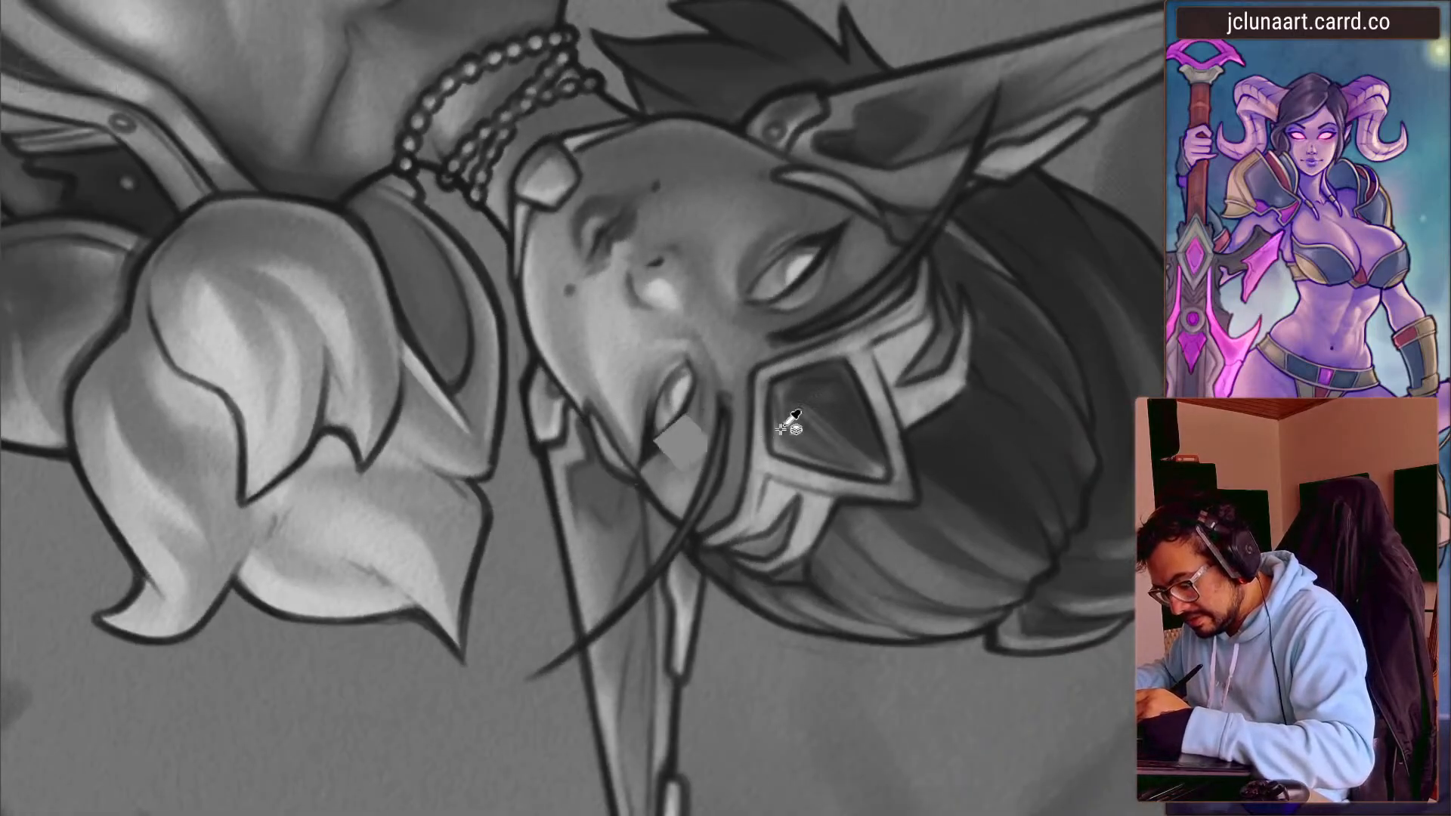
{"action": "key", "text": "bracketright"}
{"action": "key", "text": "bracketright"}
{"action": "key", "text": "bracketright"}
{"action": "key", "text": "bracketright"}
{"action": "key", "text": "bracketright"}
{"action": "key", "text": "bracketright"}
{"action": "key", "text": "bracketright"}
{"action": "key", "text": "bracketright"}
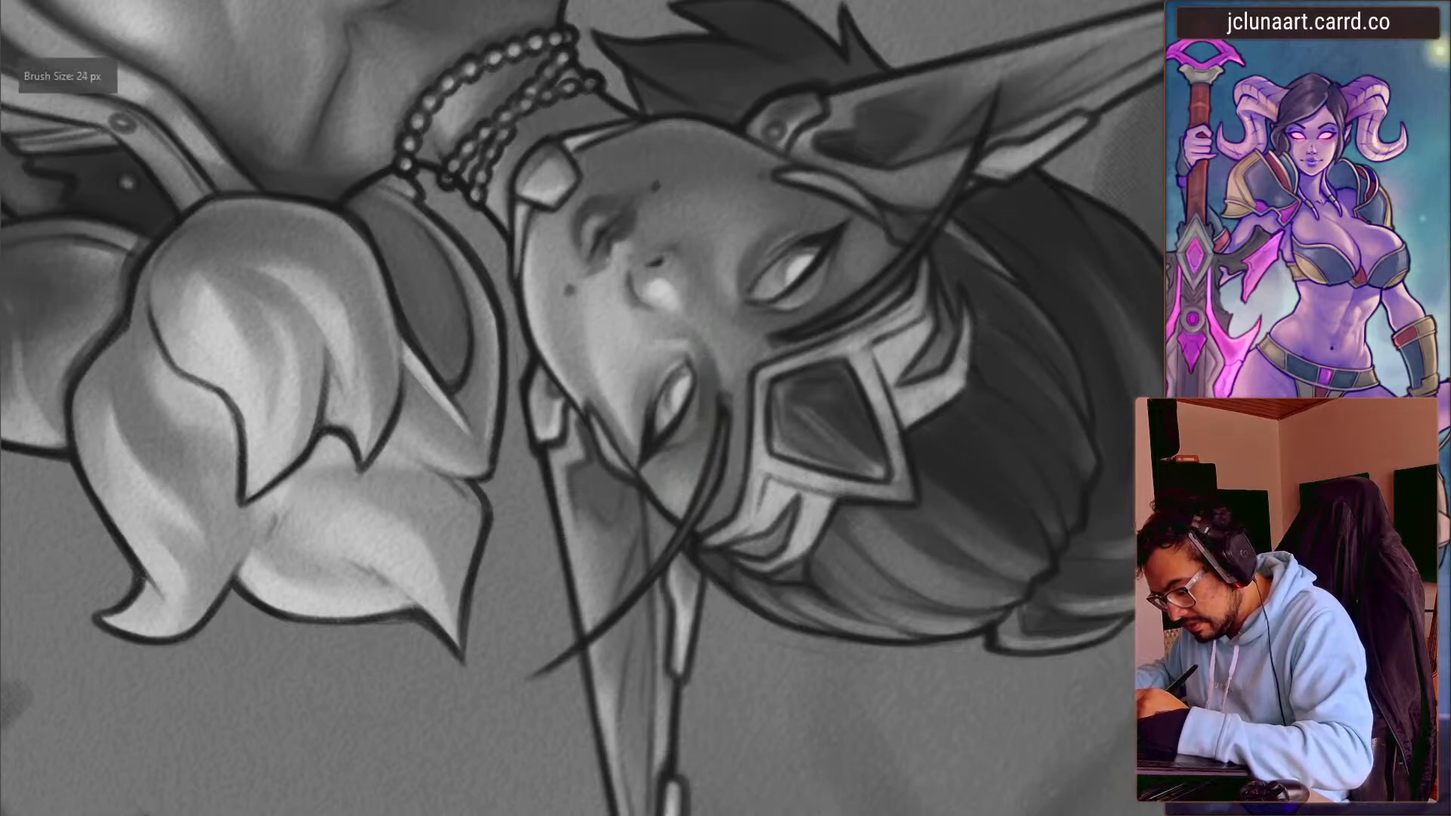
- Blend the petal-side brow and eye socket with sampled grey, starting with a 30 px brush and reducing its size
{"action": "mouse_move", "coordinate": [554, 397]}
{"action": "left_mouse_down"}
{"action": "mouse_move", "coordinate": [393, 496]}
{"action": "mouse_move", "coordinate": [315, 500]}
{"action": "left_mouse_up"}
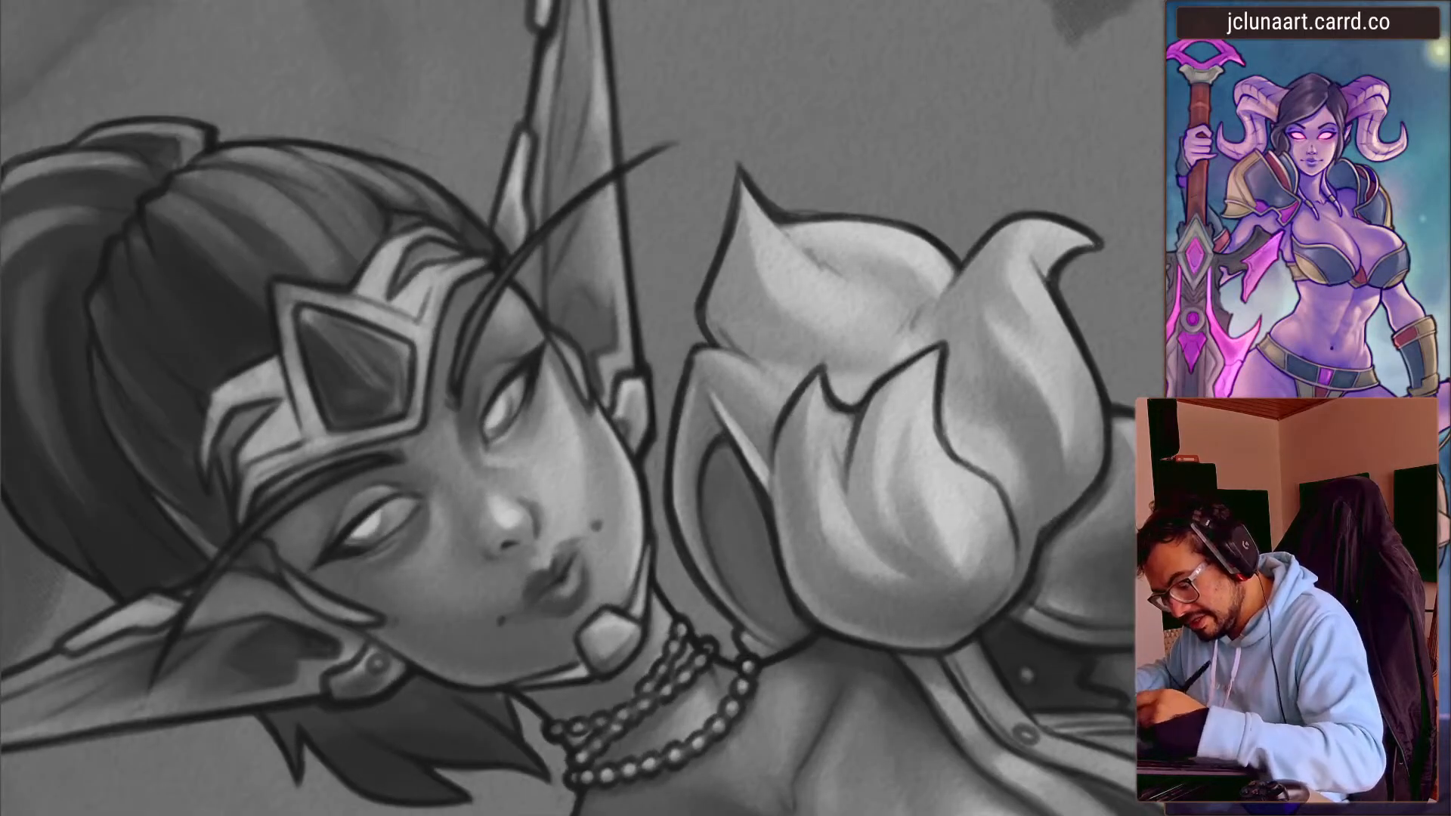
{"action": "key", "text": "bracketright"}
{"action": "key", "text": "bracketright"}
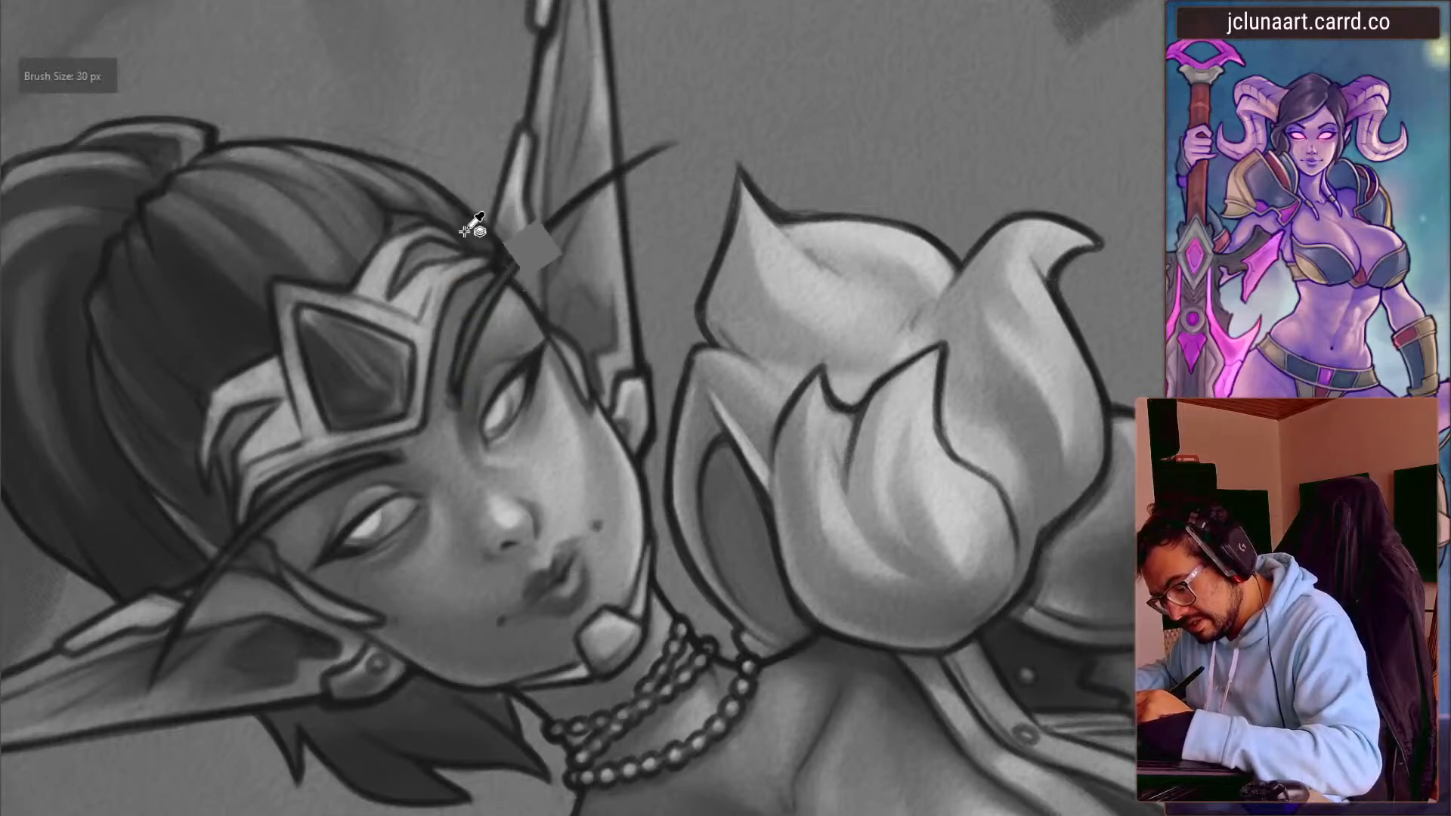
{"action": "key", "text": "bracketleft"}
{"action": "key", "text": "bracketleft"}
{"action": "key", "text": "bracketleft"}
{"action": "key", "text": "bracketleft"}
{"action": "key", "text": "bracketleft"}
{"action": "key", "text": "bracketleft"}
{"action": "key", "text": "bracketleft"}
{"action": "key", "text": "bracketleft"}
{"action": "key", "text": "bracketleft"}
{"action": "key", "text": "bracketleft"}
{"action": "key", "text": "bracketleft"}
{"action": "key", "text": "bracketleft"}
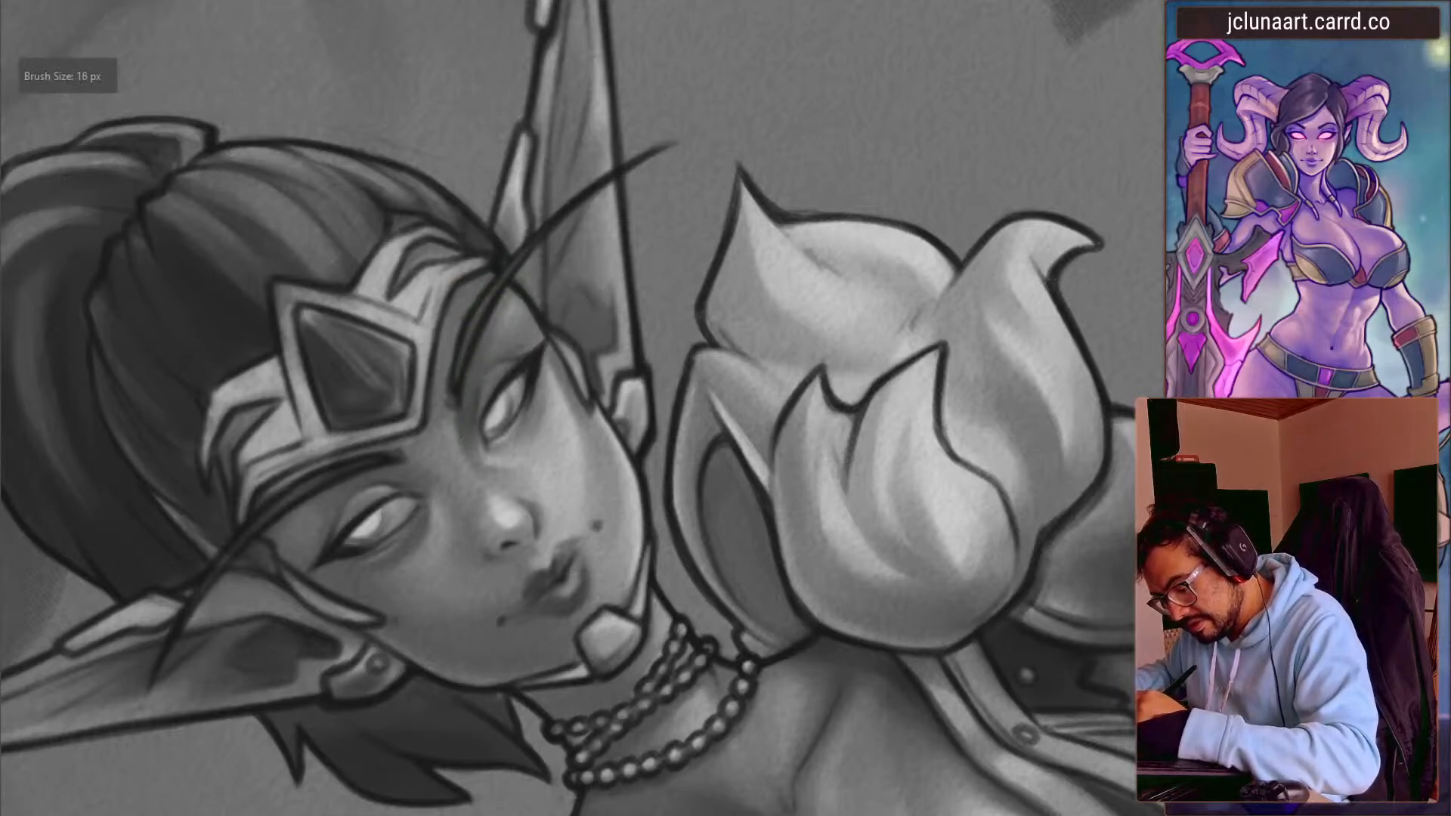
- Refine the eyelid shading beneath the petal-side eyebrow with 15 px and 24 px brushes
{"action": "key", "text": "bracketleft"}
{"action": "key", "text": "bracketleft"}
{"action": "key", "text": "bracketleft"}
{"action": "key", "text": "bracketleft"}
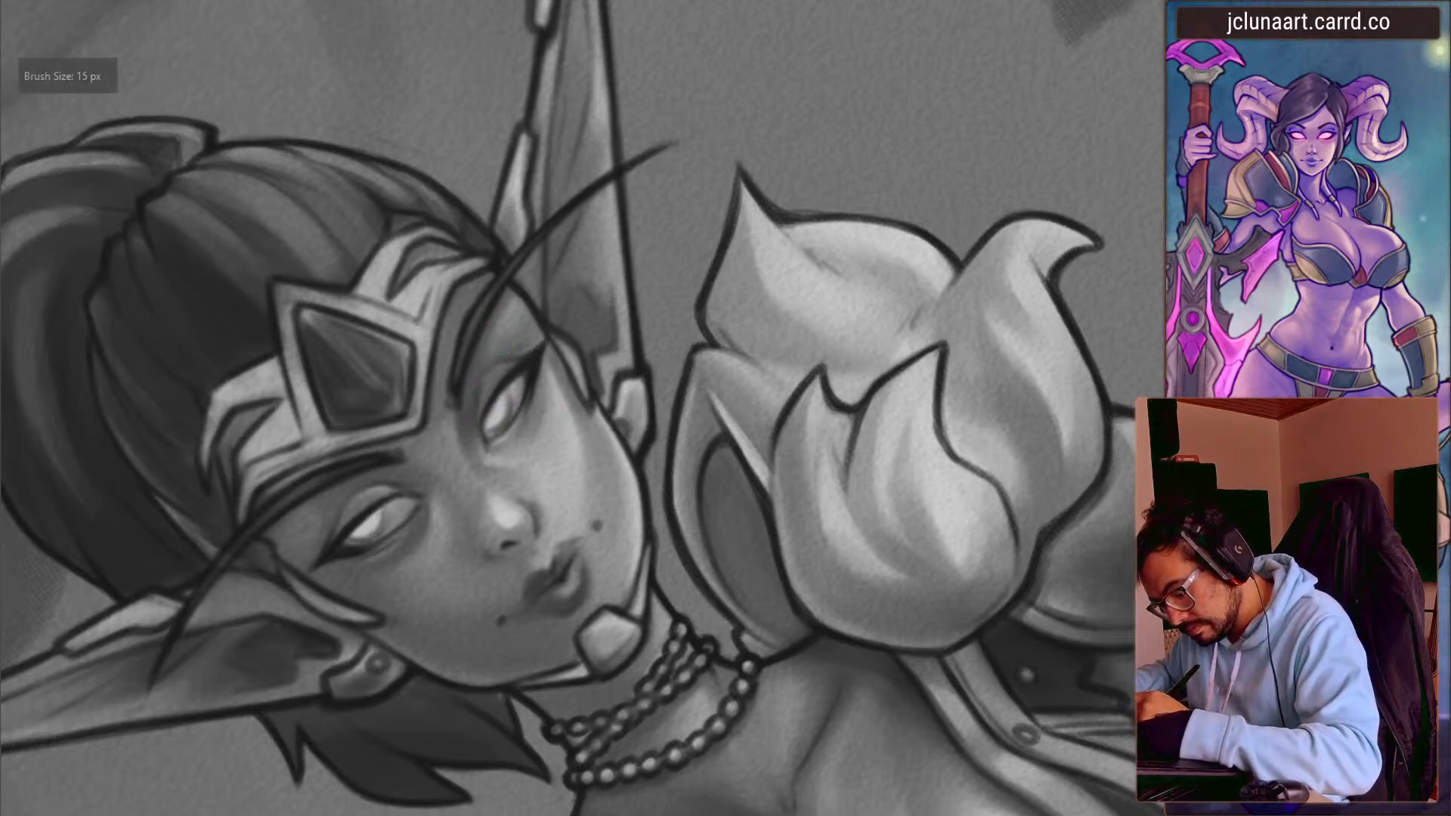
{"action": "key", "text": "bracketright"}
{"action": "key", "text": "bracketright"}
{"action": "key", "text": "bracketright"}
{"action": "key", "text": "bracketright"}
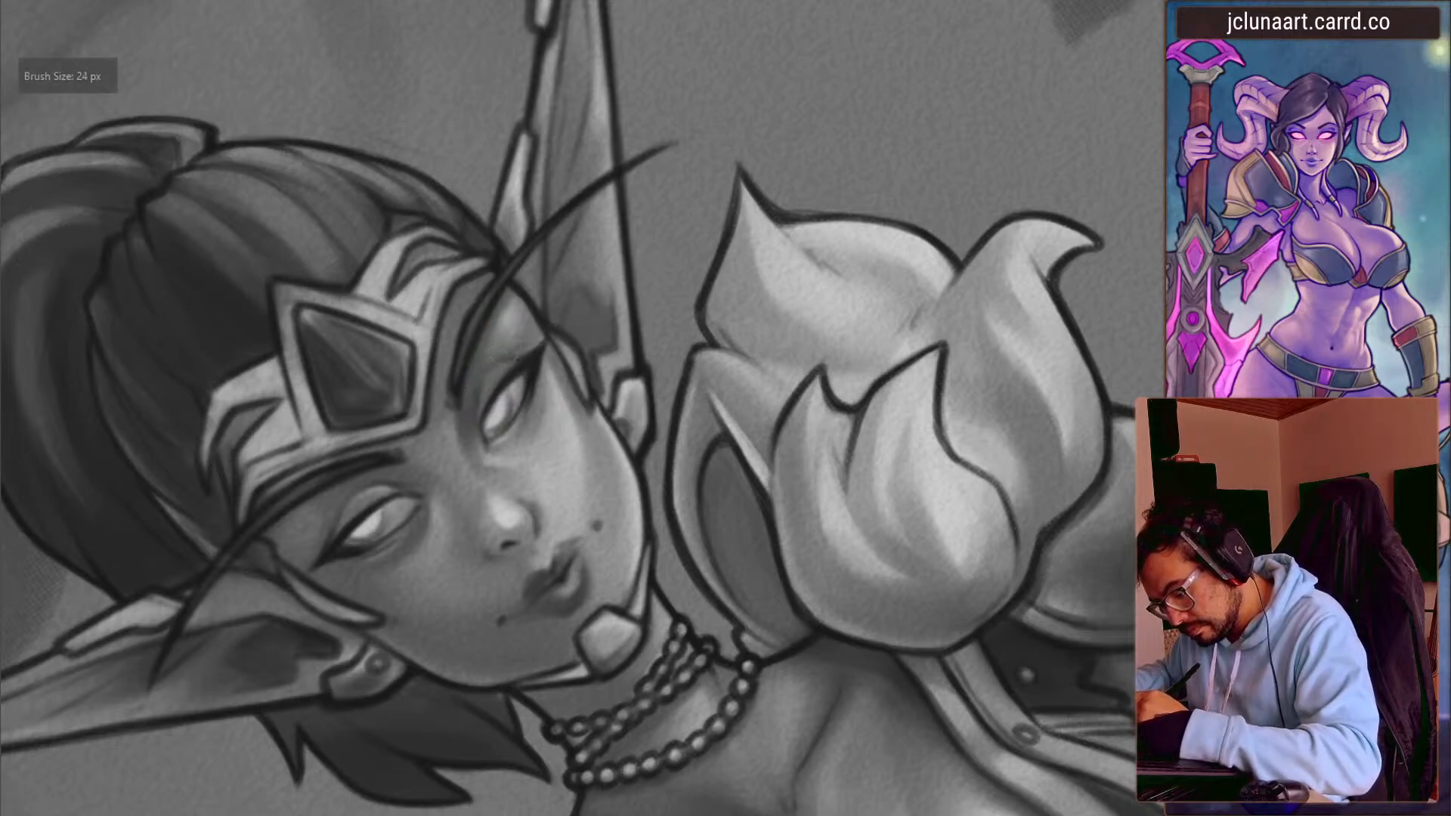
- Sample a grey near the petal-side eye and paint along its upper lid with a 15 px brush
{"action": "mouse_move", "coordinate": [360, 424]}
{"action": "left_mouse_down"}
{"action": "mouse_move", "coordinate": [371, 302]}
{"action": "mouse_move", "coordinate": [415, 195]}
{"action": "mouse_move", "coordinate": [706, 408]}
{"action": "left_mouse_up"}
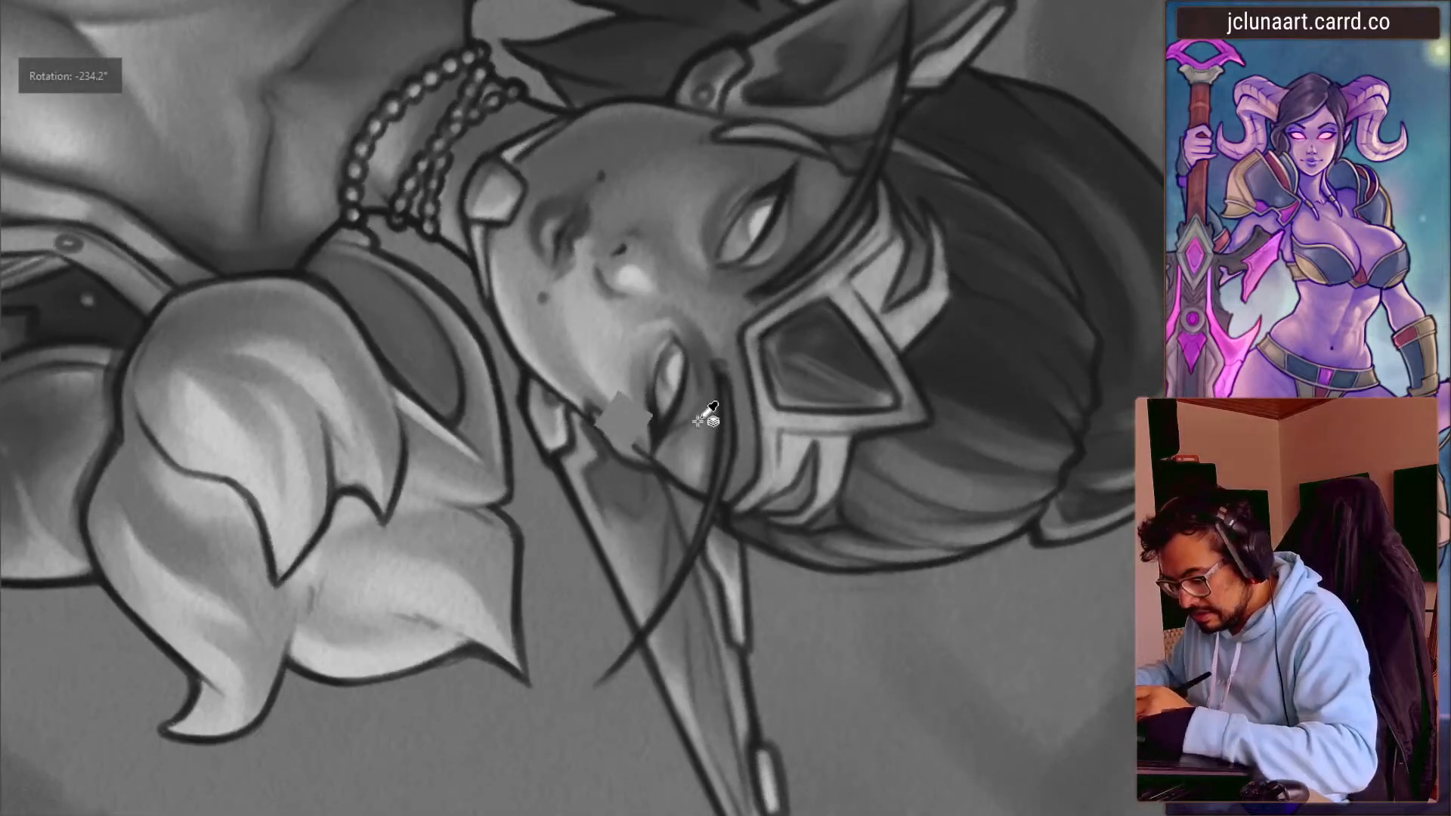
{"action": "key", "text": "bracketright"}
{"action": "key", "text": "bracketright"}
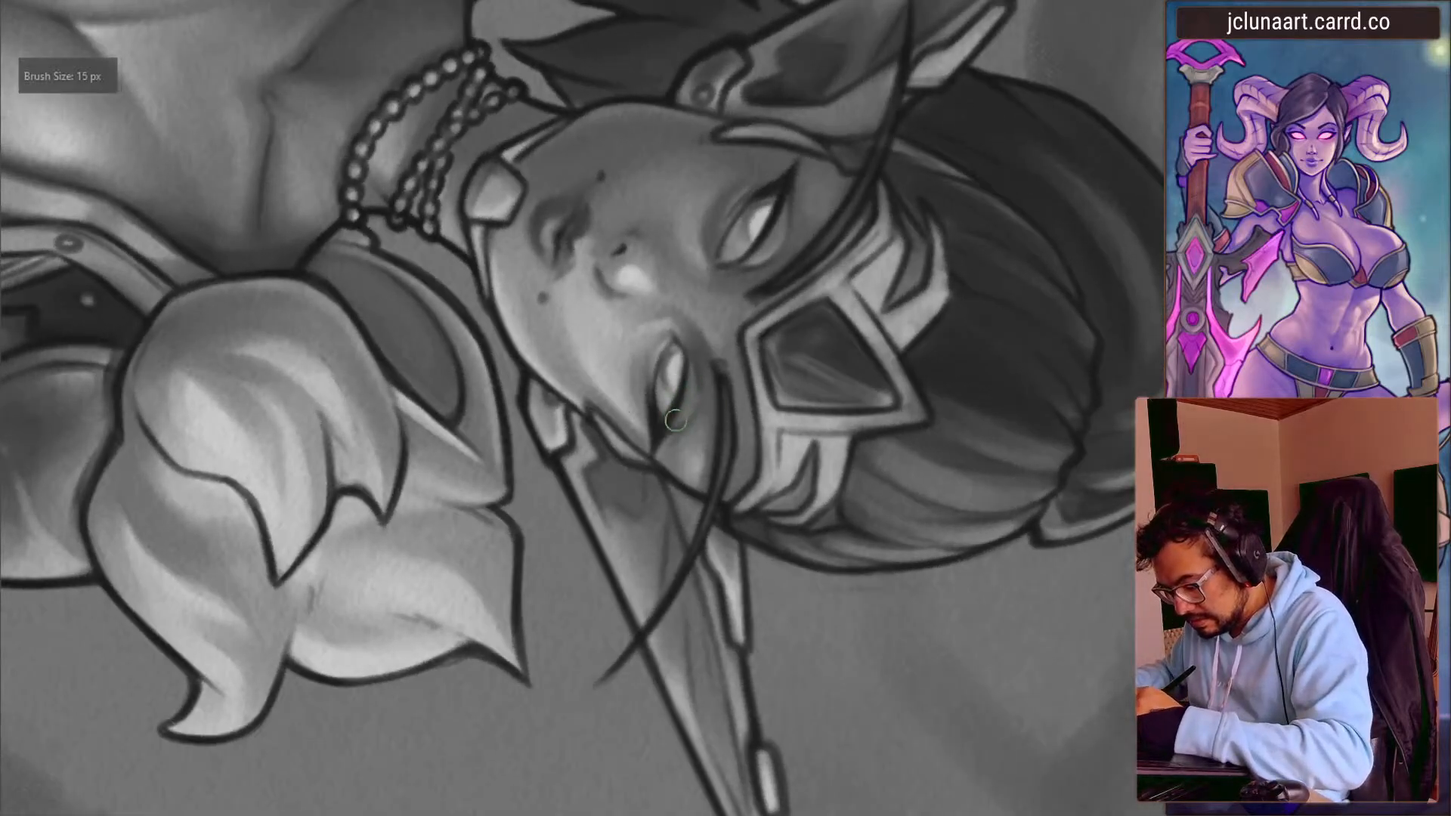
{"action": "left_click_drag", "start_coordinate": [685, 349], "coordinate": [676, 372]}
{"action": "key", "text": "bracketleft"}
{"action": "key", "text": "bracketleft"}
- Sharpen the lash line and outer corner of the petal-side eye with sampled greys, reducing the brush from 14 px to 8 px
{"action": "left_click", "coordinate": [257, 434], "text": "ctrl"}
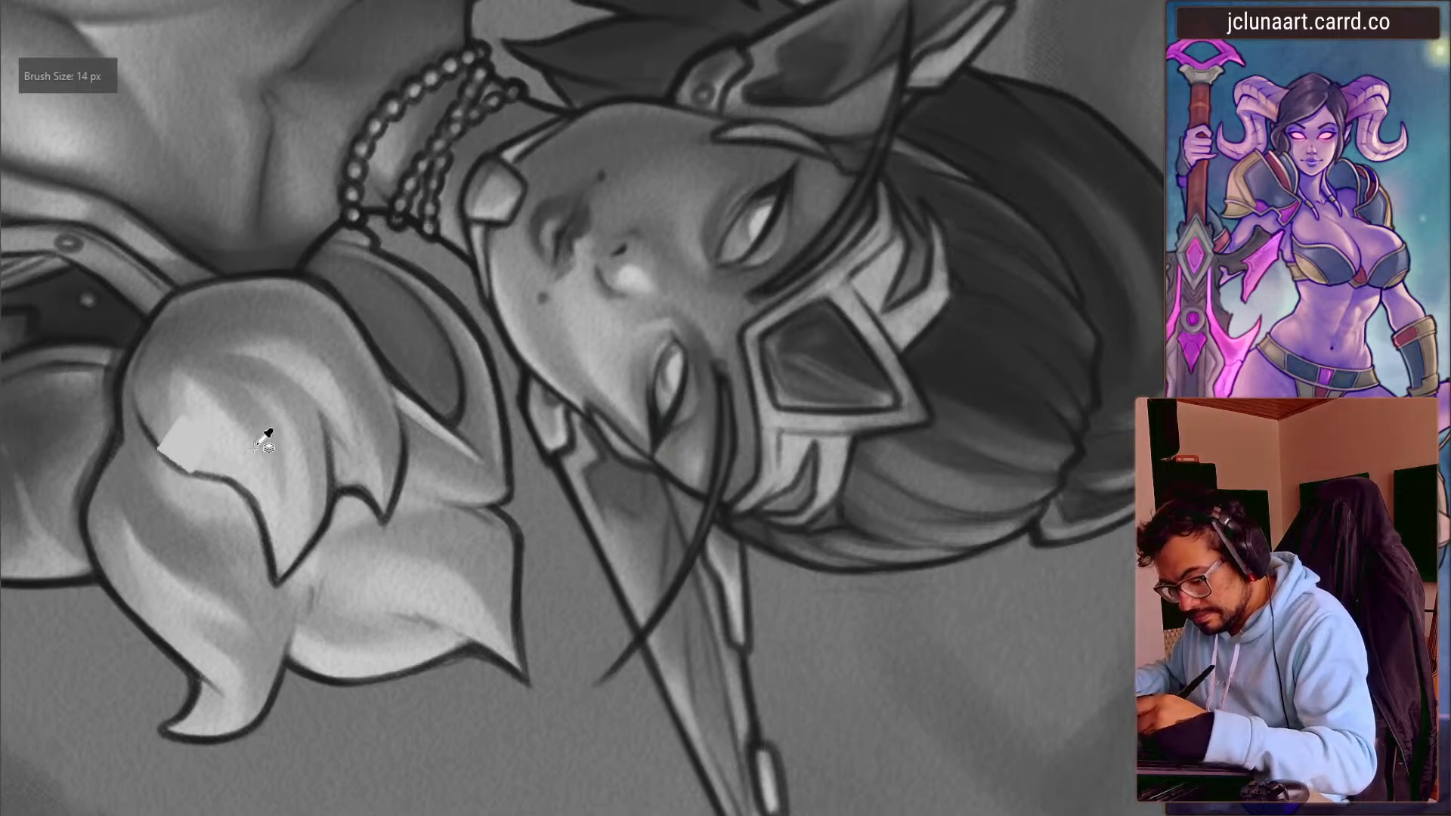
{"action": "left_click", "coordinate": [336, 666], "text": "ctrl"}
{"action": "key", "text": "bracketleft"}
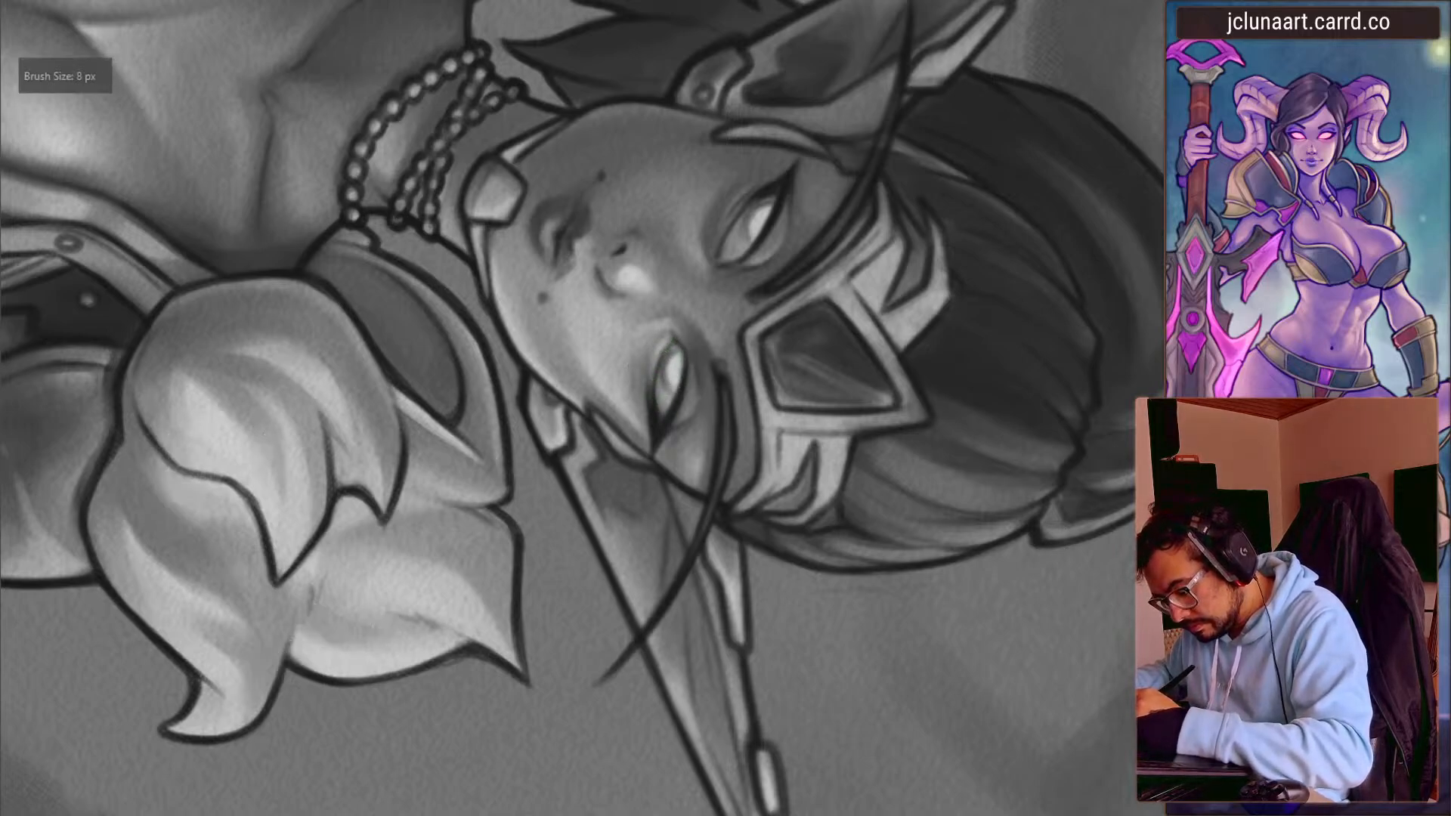
{"action": "left_click_drag", "start_coordinate": [470, 186], "coordinate": [320, 489]}
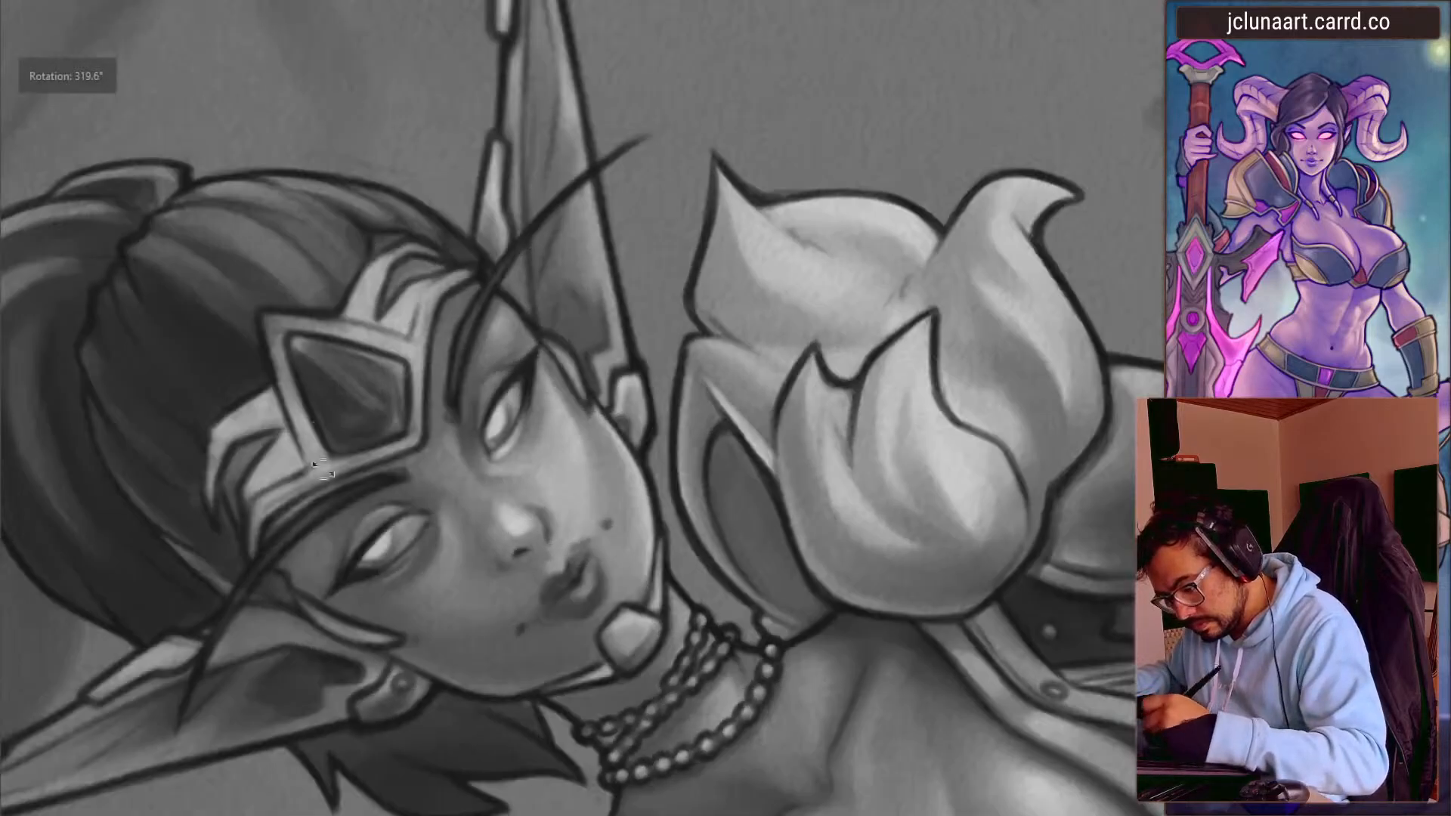
{"action": "mouse_move", "coordinate": [303, 394]}
{"action": "left_mouse_down"}
{"action": "mouse_move", "coordinate": [314, 502]}
{"action": "mouse_move", "coordinate": [369, 424]}
{"action": "mouse_move", "coordinate": [511, 503]}
{"action": "left_mouse_up"}
{"action": "key", "text": "bracketleft"}
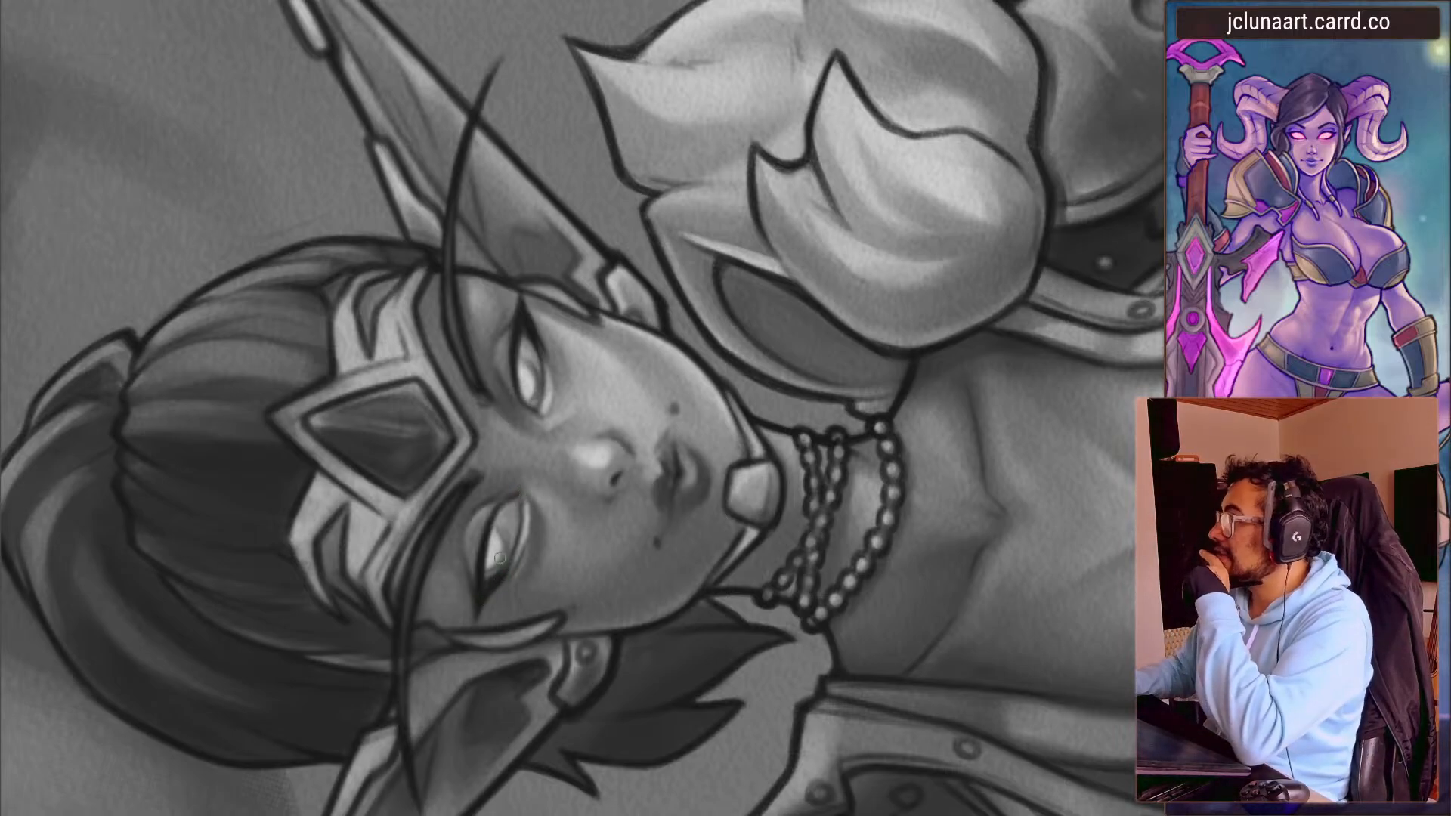
{"action": "left_click_drag", "start_coordinate": [287, 478], "coordinate": [393, 310]}
{"action": "left_click_drag", "start_coordinate": [556, 381], "coordinate": [568, 348]}
{"action": "key", "text": "bracketright"}
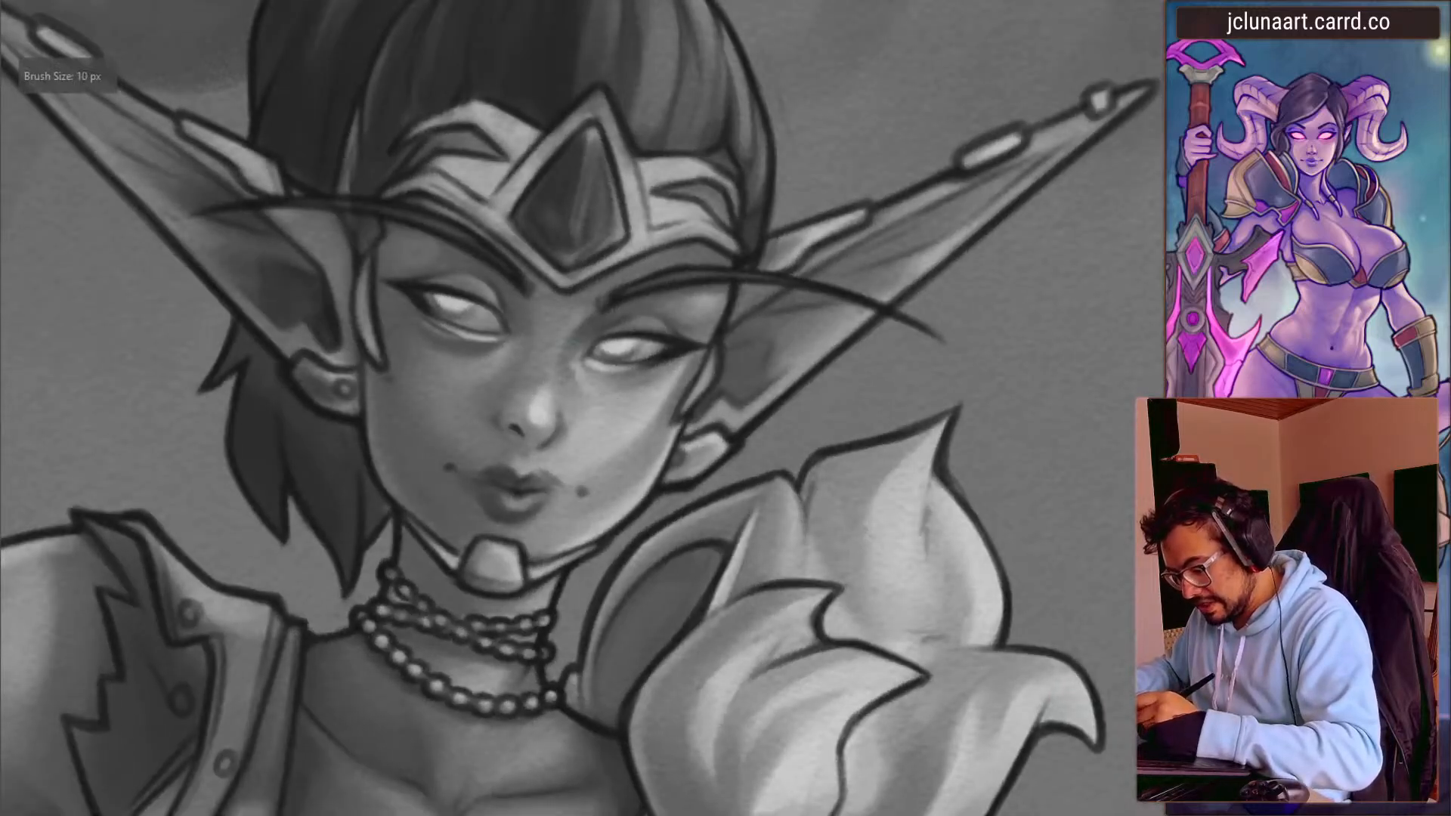
- Sample a light skin grey and shade the petal-side cheek below the eye with a 30 px brush
{"action": "left_click_drag", "start_coordinate": [544, 313], "coordinate": [422, 631]}
{"action": "left_click", "coordinate": [584, 434], "text": "ctrl"}
{"action": "key", "text": "bracketright"}
{"action": "key", "text": "bracketright"}
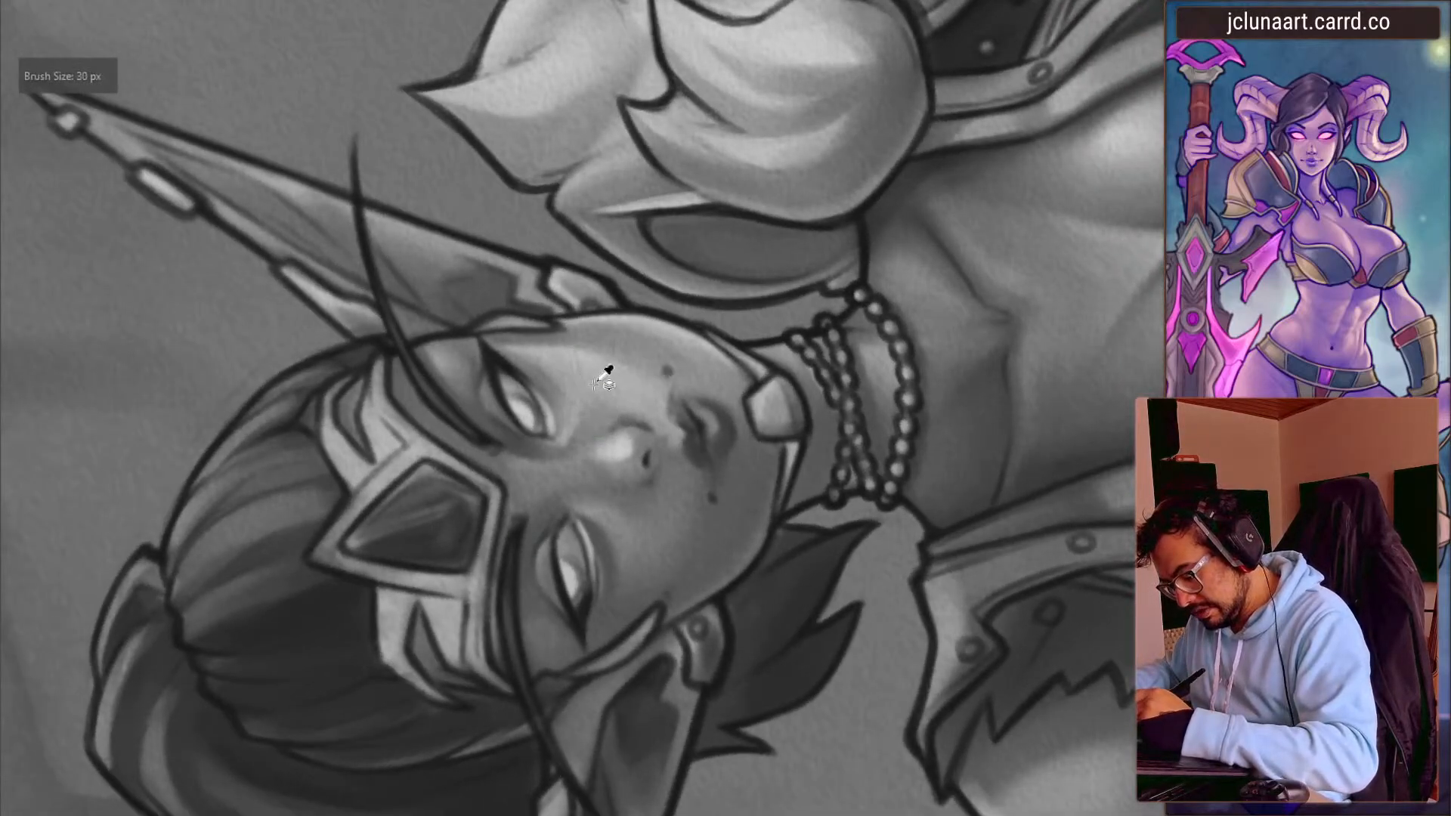
{"action": "left_click_drag", "start_coordinate": [406, 507], "coordinate": [423, 340]}
{"action": "left_click", "coordinate": [562, 405], "text": "ctrl"}
{"action": "key", "text": "bracketleft"}
- Smooth the petal-side cheek beside the nose with resampled greys, using 32 px and 38 px brushes
{"action": "left_click", "coordinate": [459, 357], "text": "ctrl"}
{"action": "key", "text": "bracketright"}
{"action": "key", "text": "bracketright"}
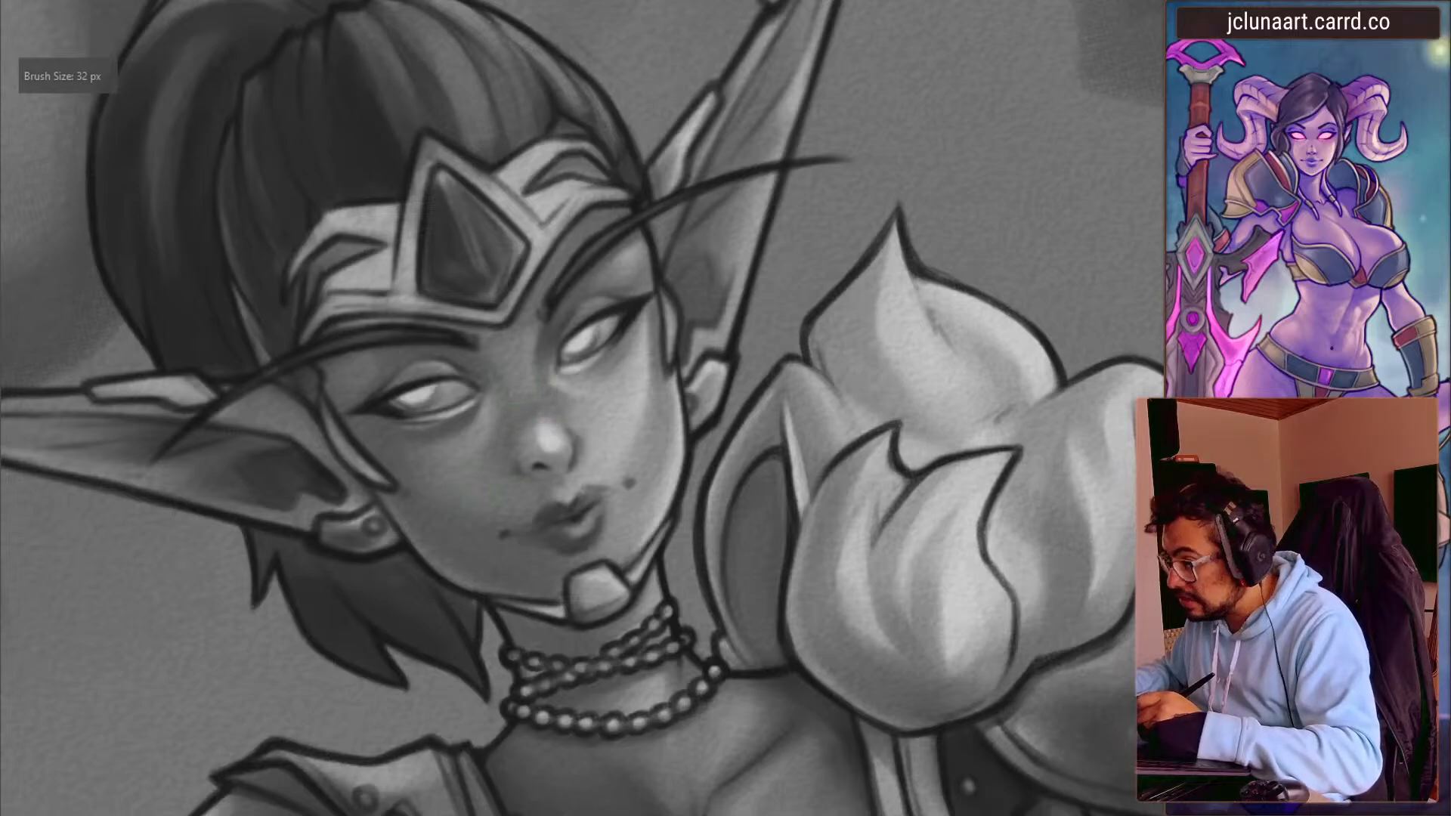
{"action": "left_click", "coordinate": [552, 408], "text": "ctrl"}
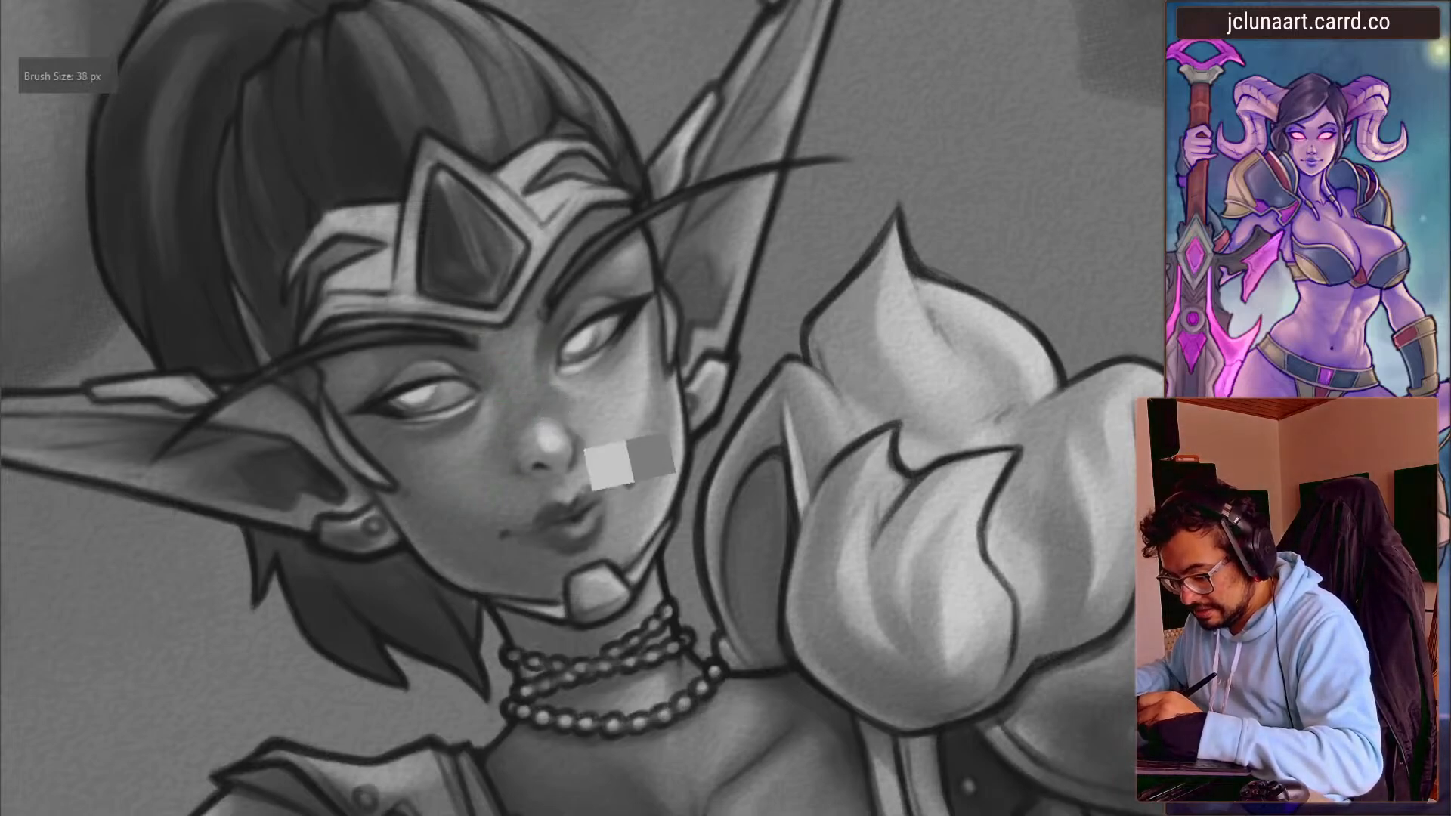
{"action": "left_click_drag", "start_coordinate": [358, 382], "coordinate": [415, 257]}
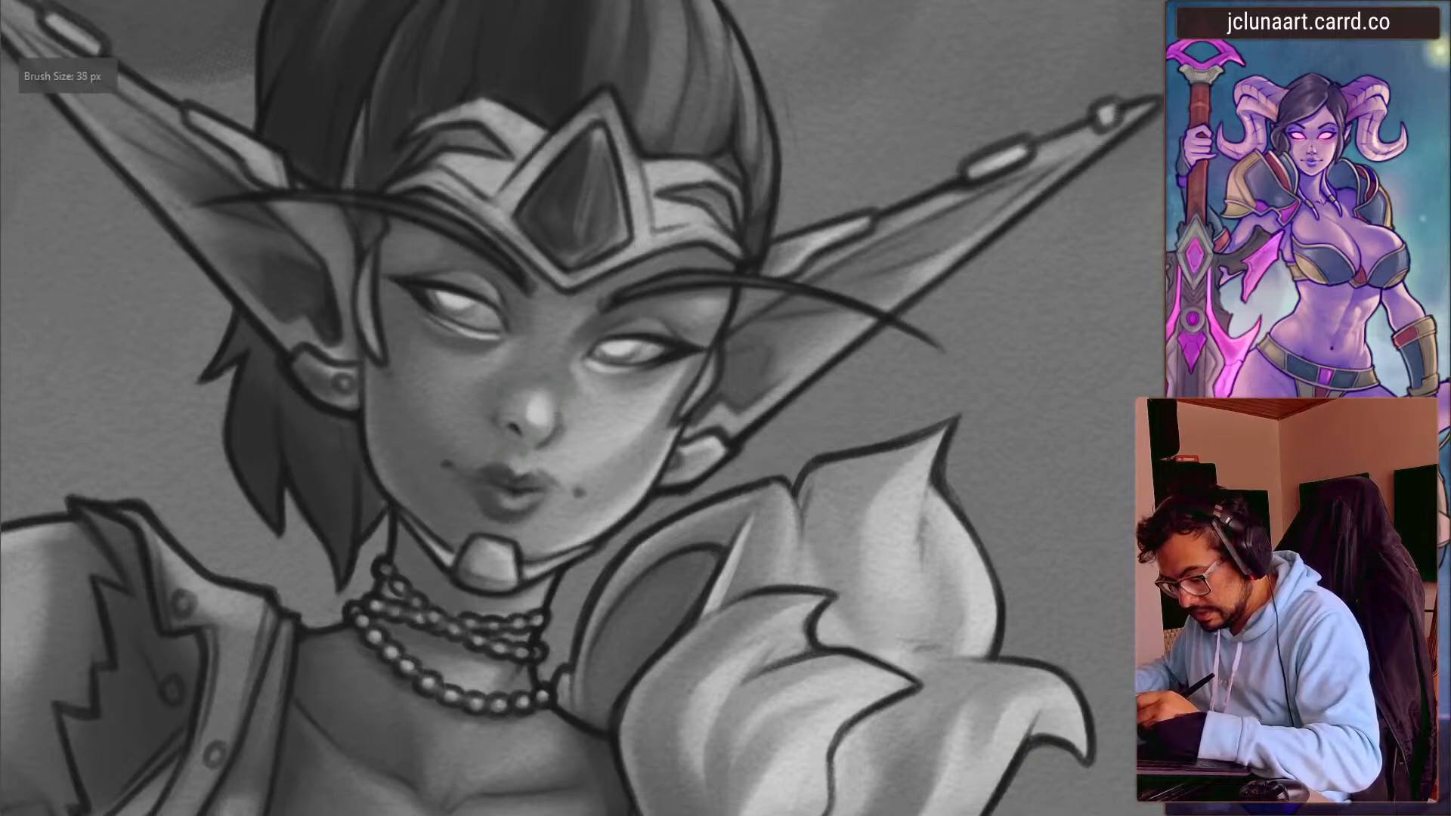
- Sample greys around the nose tip and blend its shading into the cheek, starting with a 35 px brush
{"action": "left_click", "coordinate": [558, 405], "text": "ctrl"}
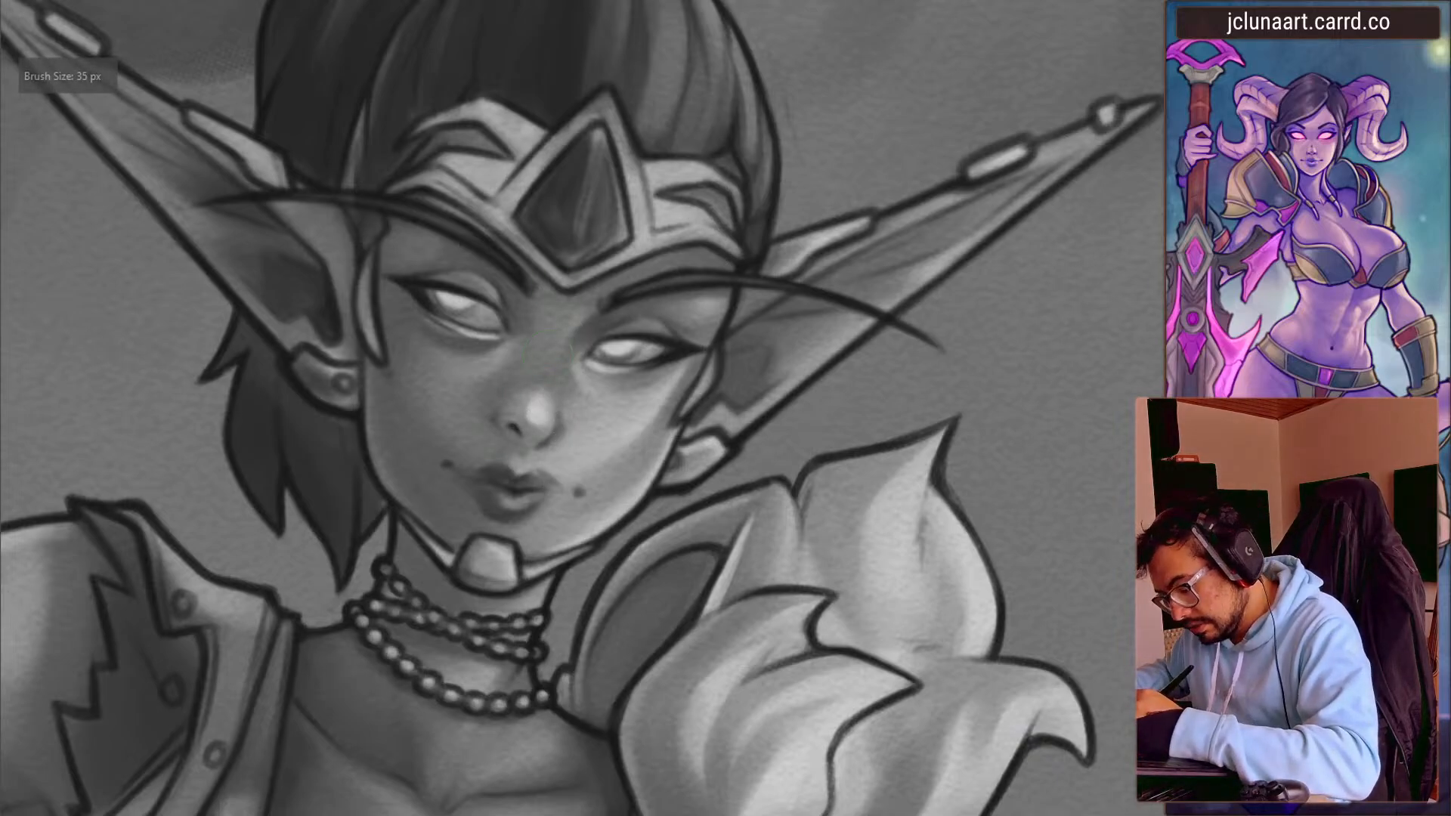
{"action": "left_click", "coordinate": [539, 406], "text": "ctrl"}
{"action": "left_click_drag", "start_coordinate": [532, 408], "coordinate": [537, 423]}
{"action": "left_click", "coordinate": [529, 420], "text": "ctrl"}
{"action": "key", "text": "bracketright"}
{"action": "key", "text": "bracketright"}
- Brighten the highlight on the tip of the nose and soften its edge, starting with a 22 px brush
{"action": "mouse_move", "coordinate": [566, 276]}
{"action": "left_mouse_down"}
{"action": "mouse_move", "coordinate": [411, 162]}
{"action": "mouse_move", "coordinate": [480, 314]}
{"action": "mouse_move", "coordinate": [651, 411]}
{"action": "left_mouse_up"}
{"action": "key", "text": "bracketright"}
{"action": "key", "text": "bracketright"}
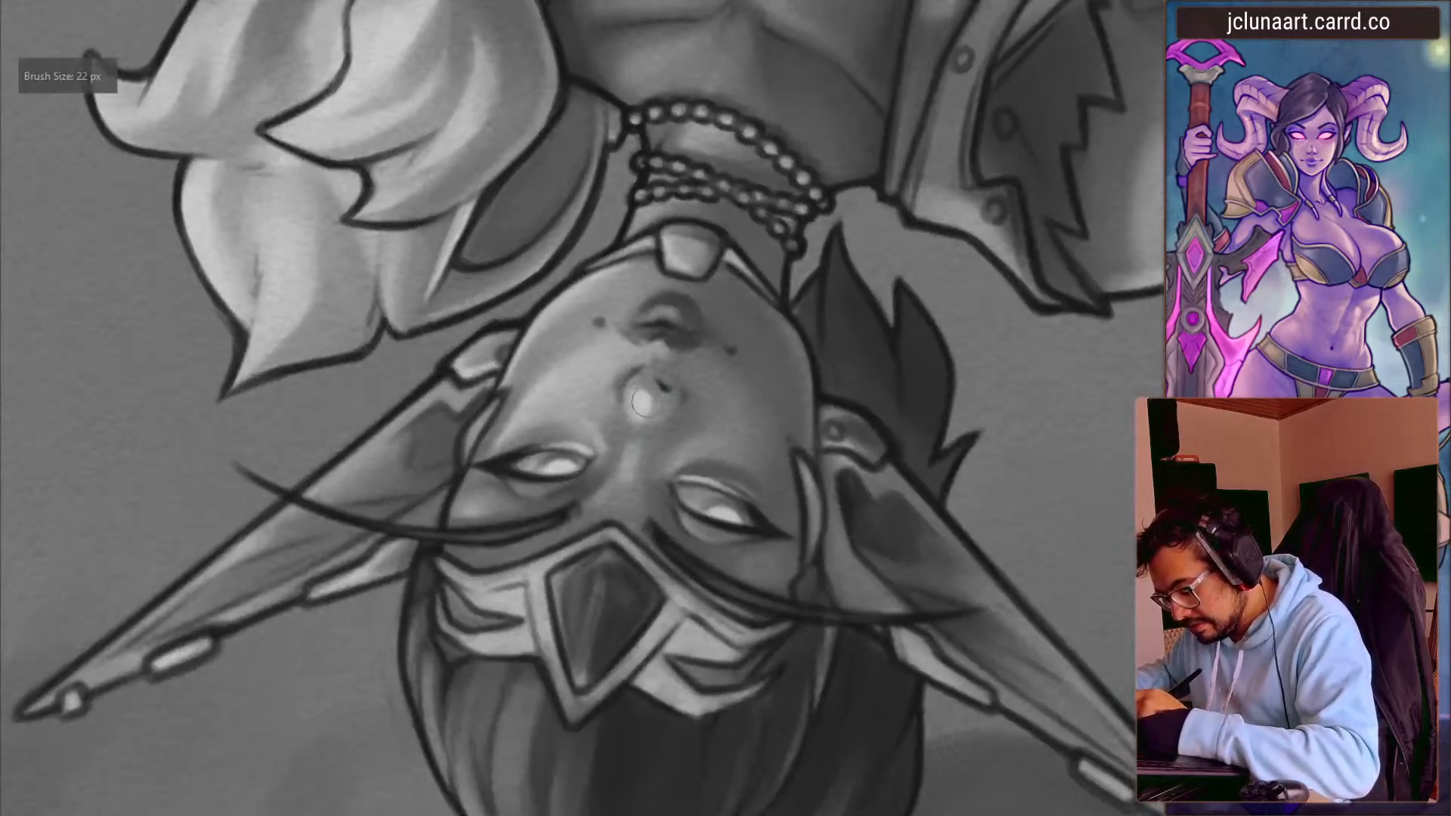
{"action": "left_click", "coordinate": [642, 406]}
{"action": "key", "text": "bracketleft"}
{"action": "key", "text": "bracketleft"}
{"action": "left_click_drag", "start_coordinate": [596, 406], "coordinate": [592, 423]}
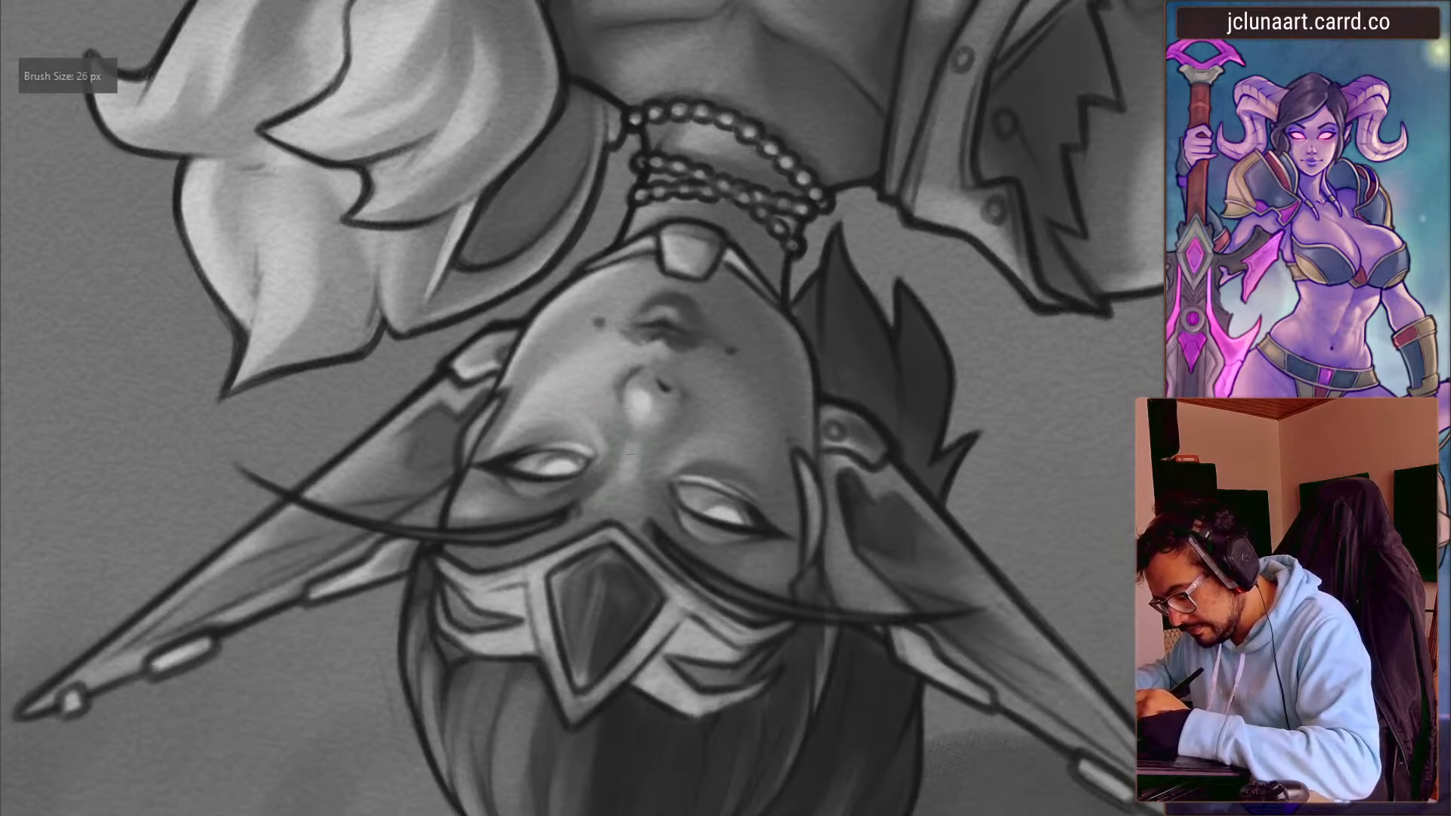
- Darken the area between the nose bridge and the petal-side eye with sampled grey, using a brush between 30 px and 20 px
{"action": "key", "text": "5"}
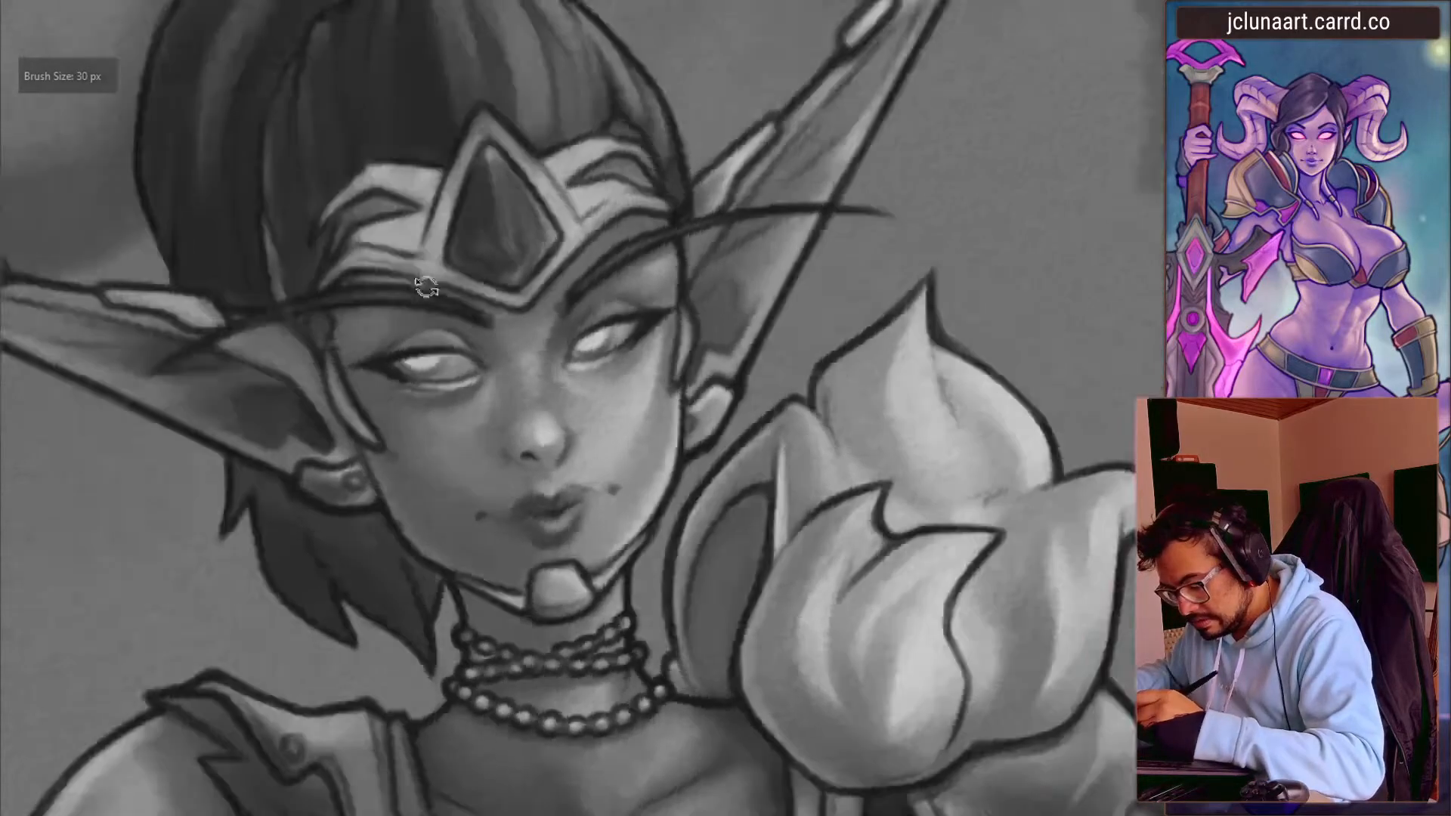
{"action": "key", "text": "bracketleft"}
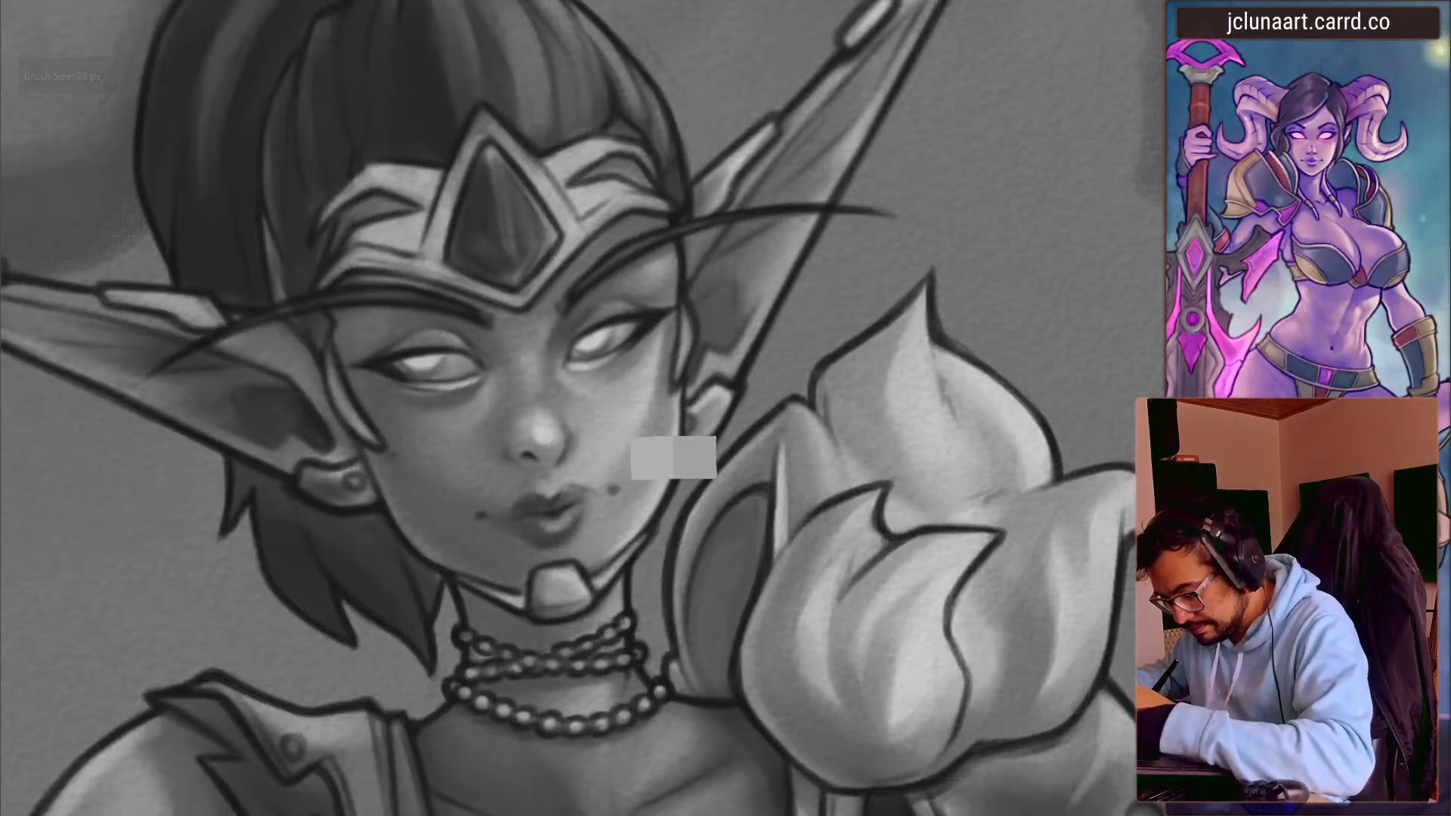
{"action": "key", "text": "bracketleft"}
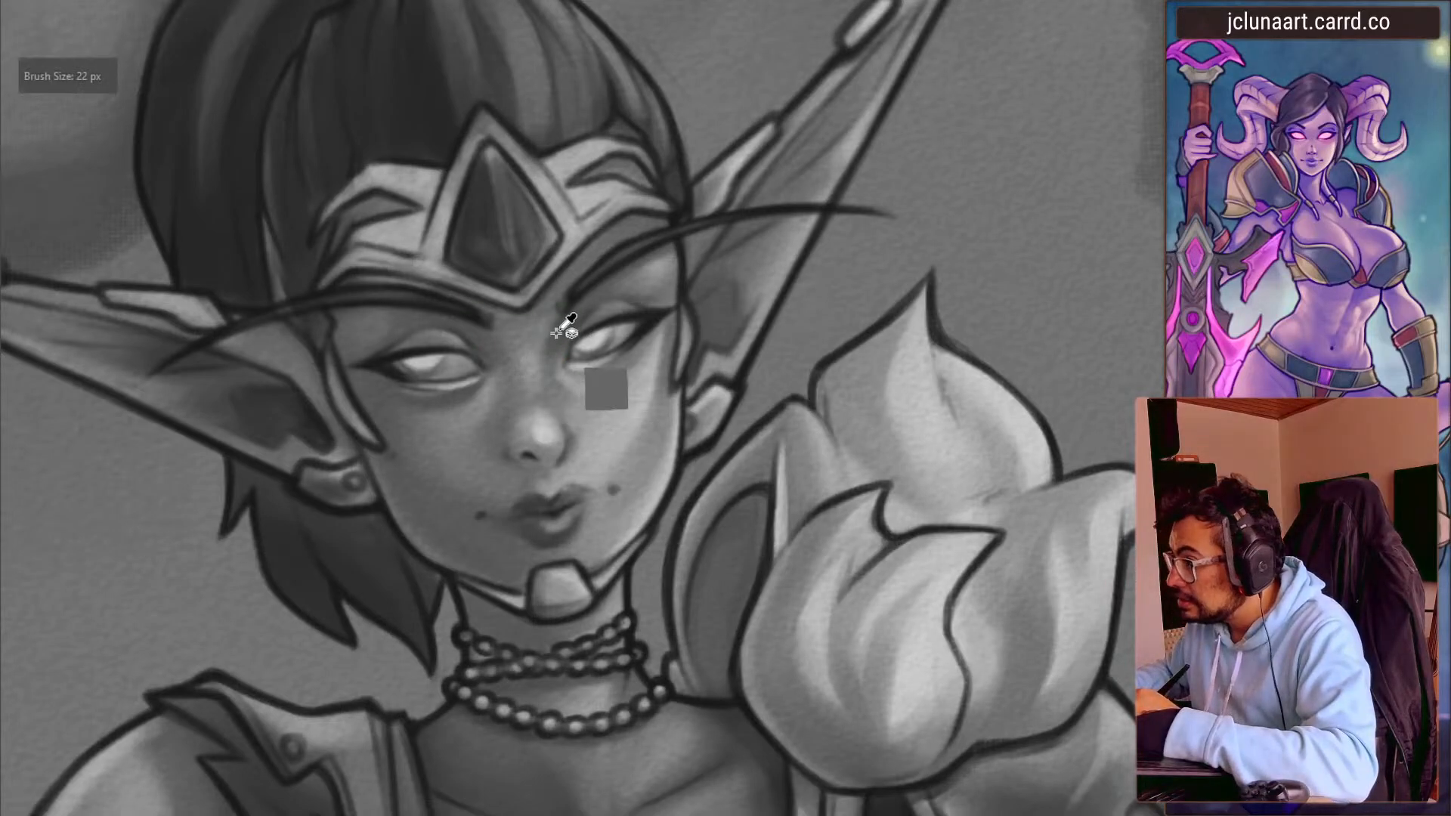
{"action": "key", "text": "bracketright"}
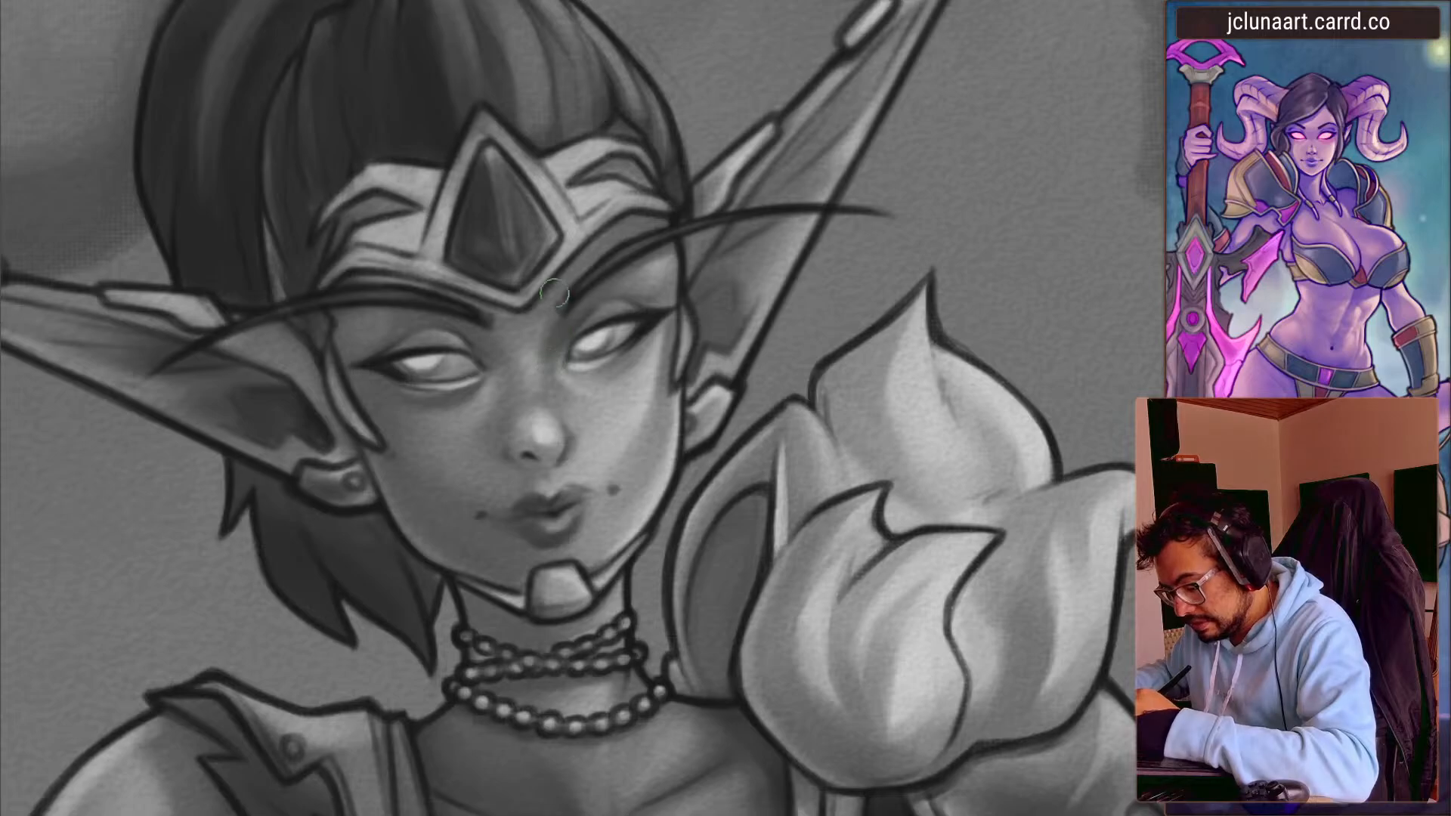
{"action": "key", "text": "bracketleft"}
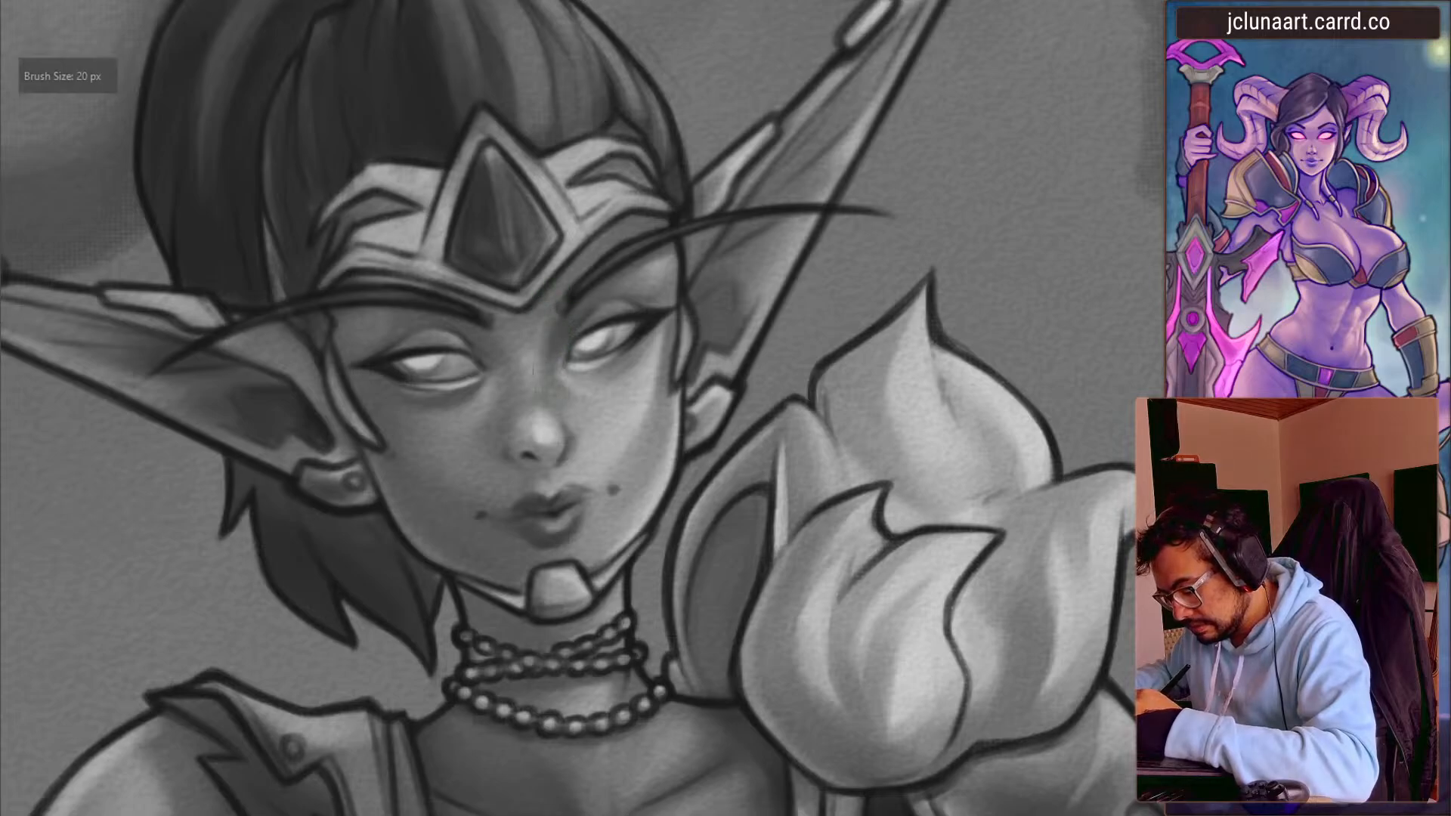
- Blend the shading from the inner petal-side eyebrow into the nose bridge, using 24 px and 30 px brushes
{"action": "key", "text": "bracketright"}
{"action": "key", "text": "bracketright"}
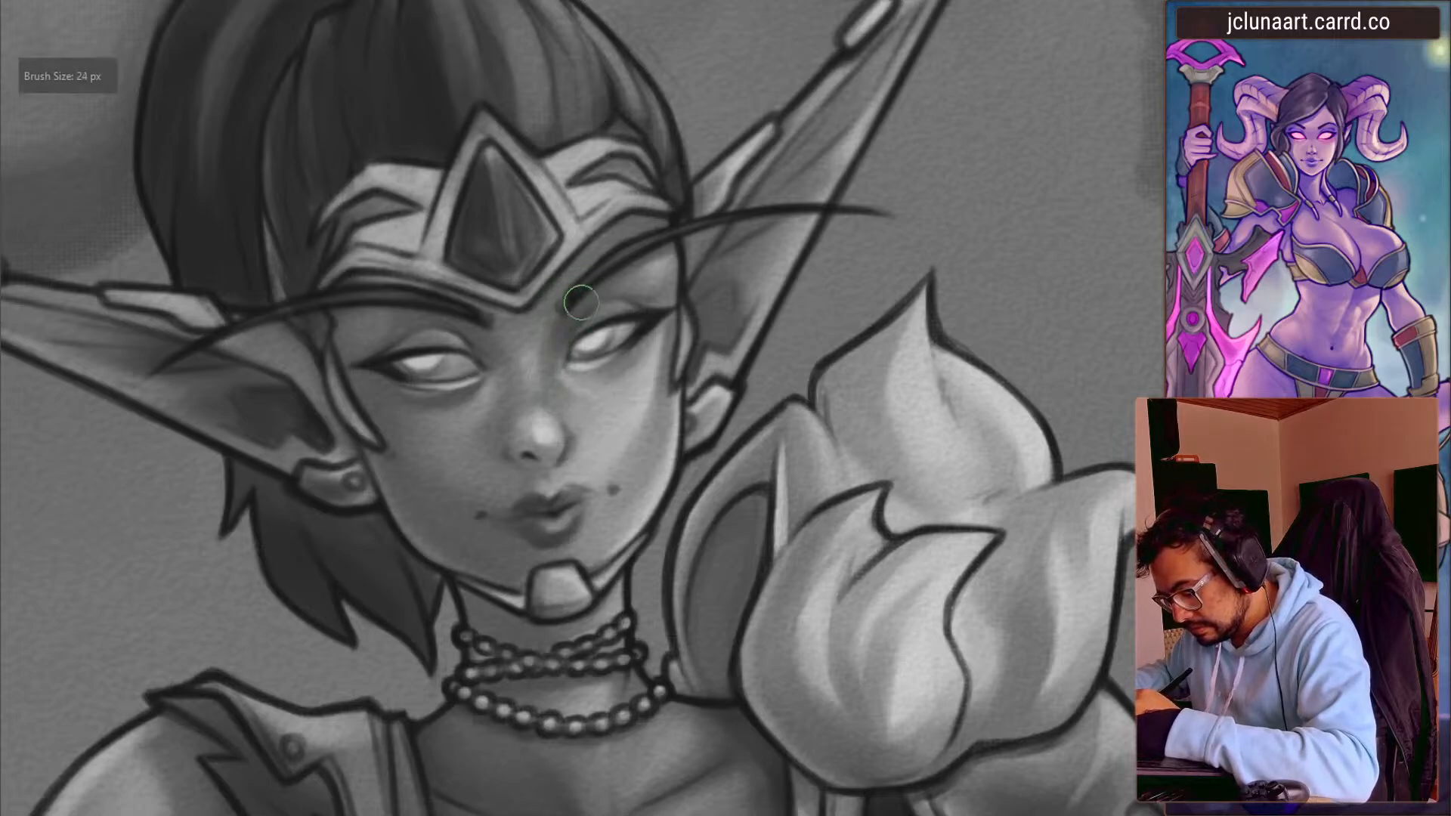
{"action": "key", "text": "bracketright"}
{"action": "mouse_move", "coordinate": [401, 312]}
{"action": "left_mouse_down"}
{"action": "mouse_move", "coordinate": [458, 170]}
{"action": "mouse_move", "coordinate": [433, 283]}
{"action": "left_mouse_up"}
{"action": "left_click", "coordinate": [570, 344], "text": "ctrl"}
{"action": "key", "text": "bracketright"}
{"action": "mouse_move", "coordinate": [548, 358]}
{"action": "left_mouse_down"}
{"action": "mouse_move", "coordinate": [473, 305]}
{"action": "mouse_move", "coordinate": [651, 340]}
{"action": "left_mouse_up"}
{"action": "key", "text": "bracketright"}
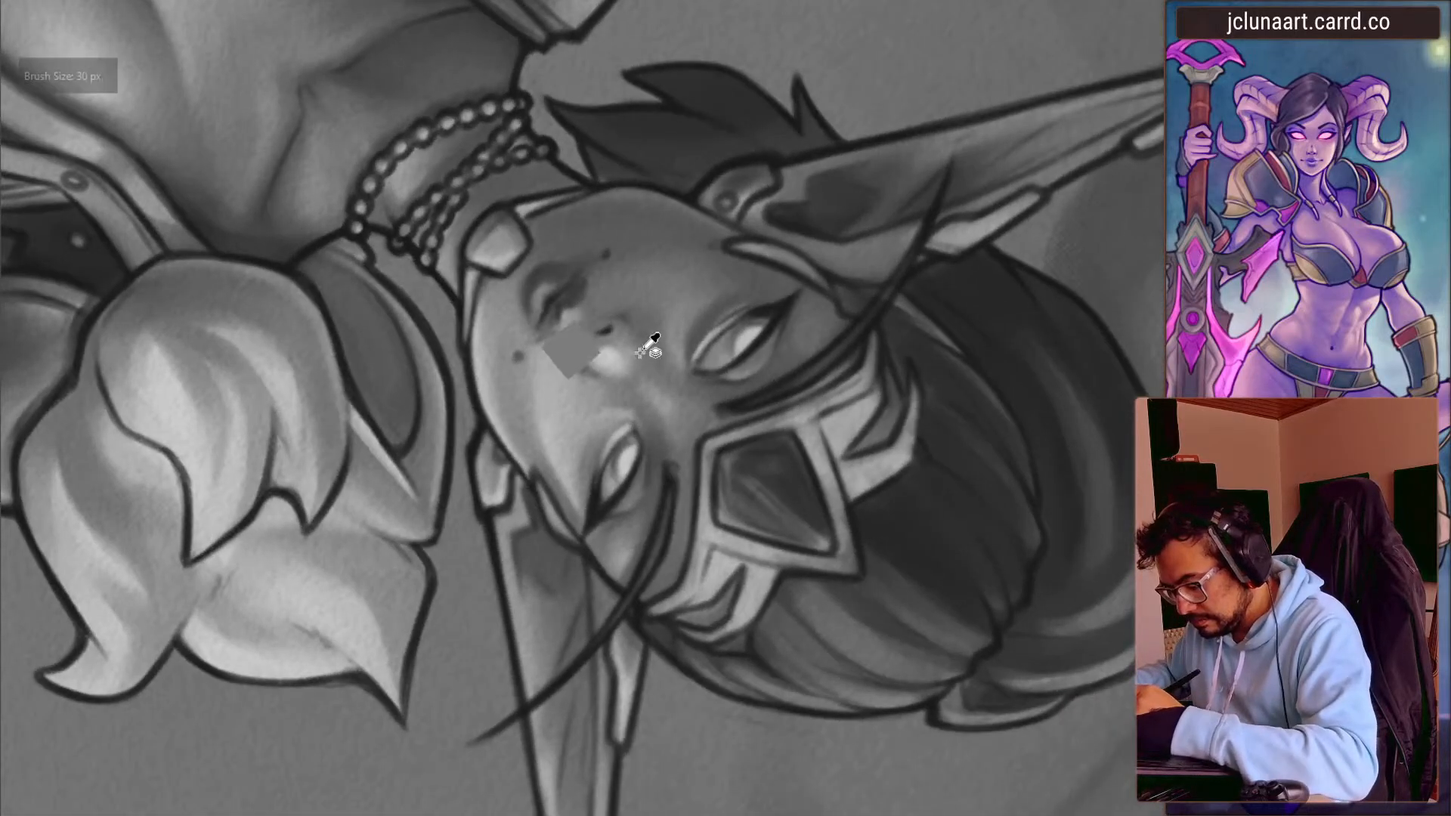
- Refine the edge of the nose tip above the nostril with small brushes of 14 to 18 px
{"action": "mouse_move", "coordinate": [620, 274]}
{"action": "left_mouse_down"}
{"action": "mouse_move", "coordinate": [437, 285]}
{"action": "mouse_move", "coordinate": [552, 444]}
{"action": "mouse_move", "coordinate": [426, 534]}
{"action": "mouse_move", "coordinate": [461, 514]}
{"action": "left_mouse_up"}
{"action": "key", "text": "bracketright"}
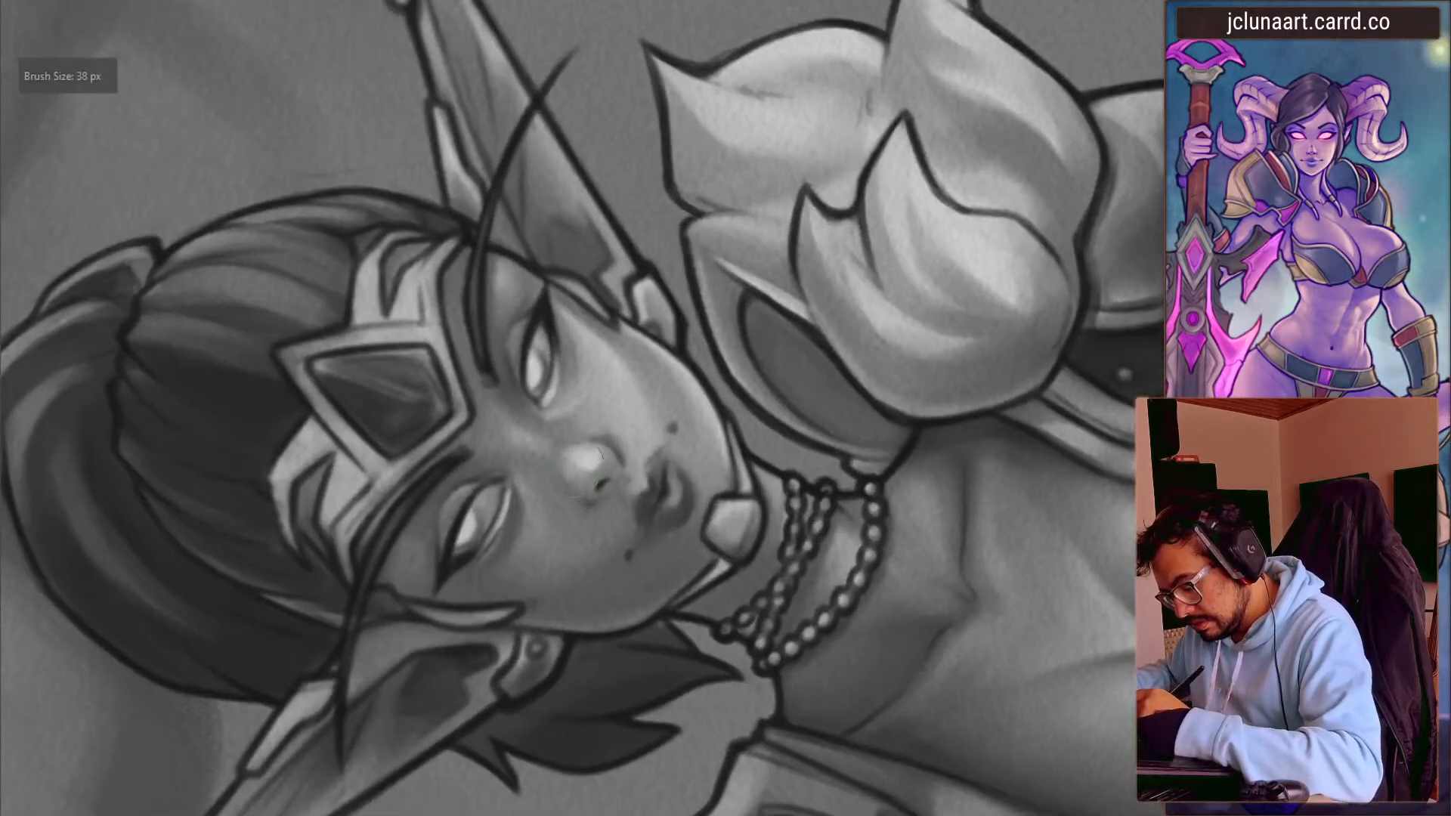
{"action": "key", "text": "bracketleft"}
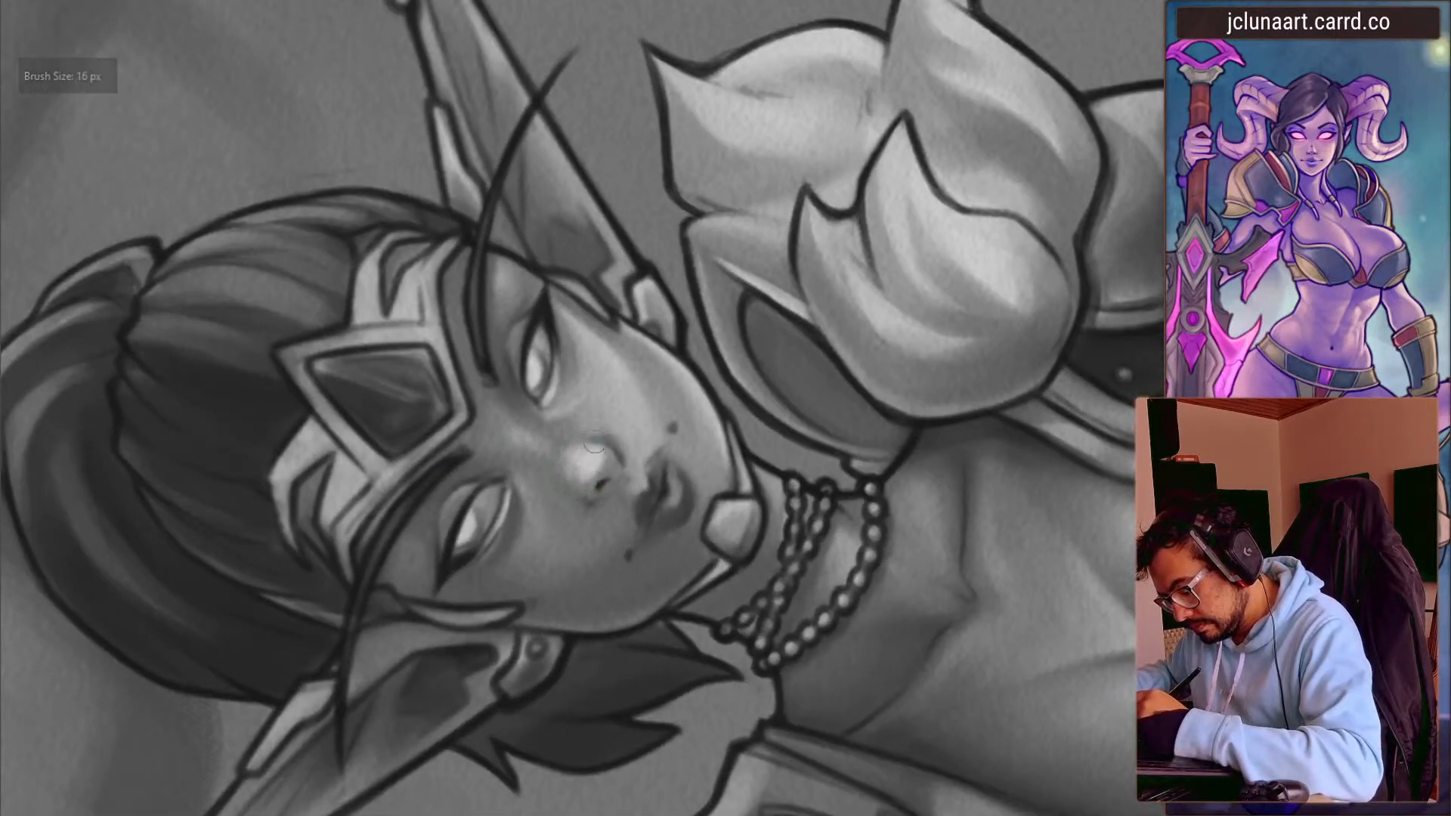
{"action": "key", "text": "bracketleft"}
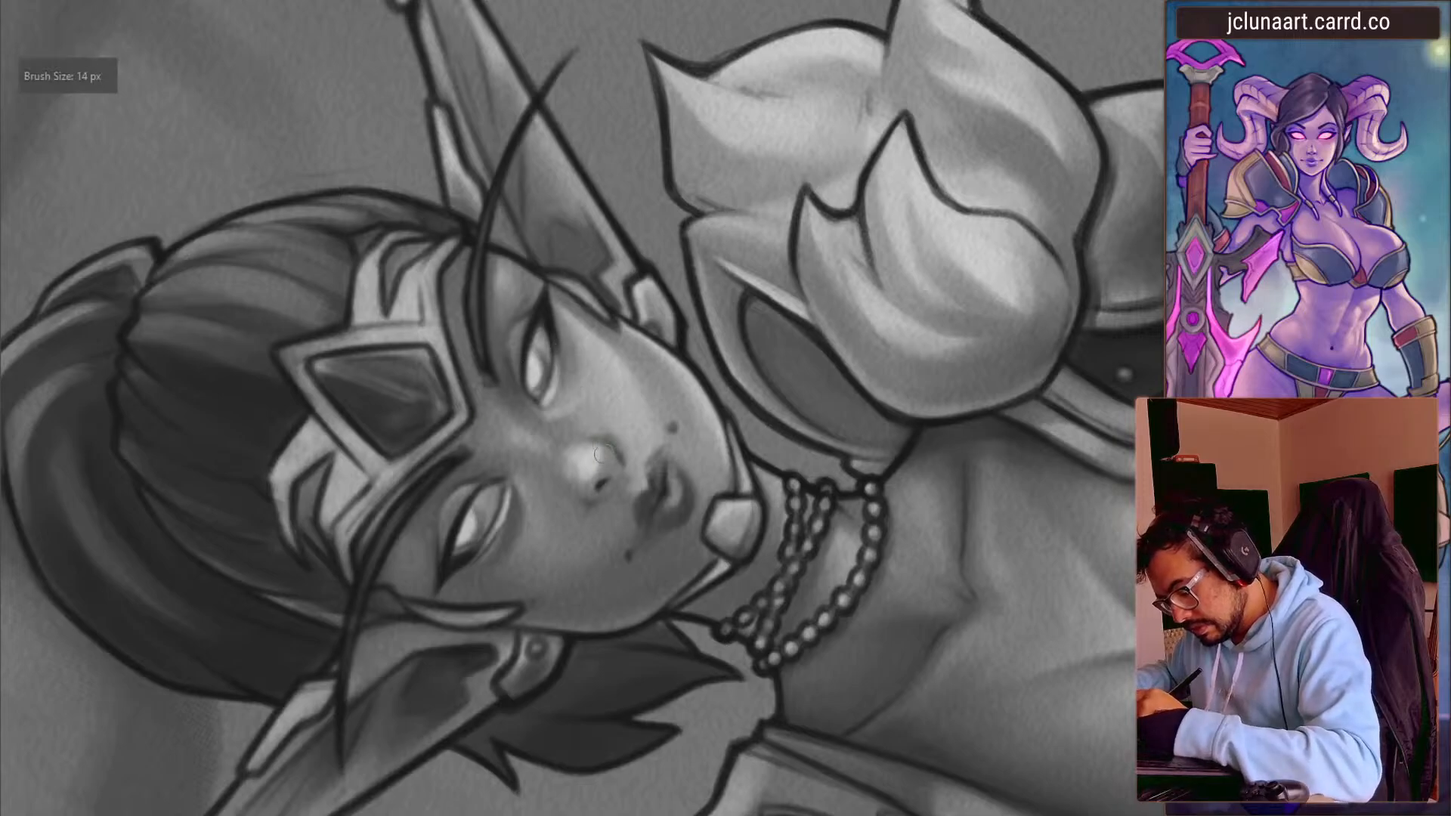
{"action": "key", "text": "bracketright"}
{"action": "key", "text": "bracketright"}
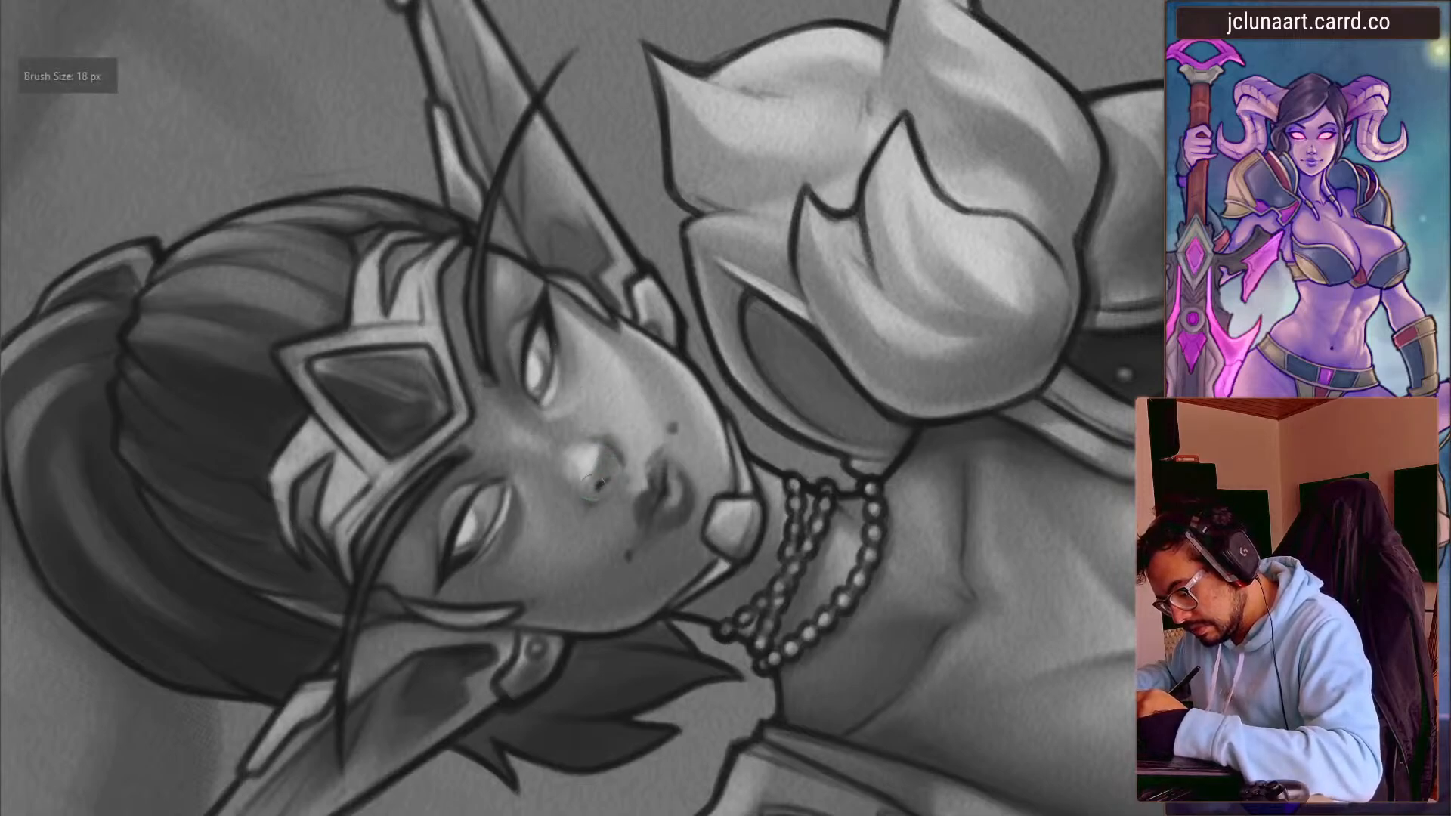
- Define the petal-side wing of the nose with sampled mid grey, using 12 px and 11 px brushes
{"action": "mouse_move", "coordinate": [599, 485]}
{"action": "left_mouse_down"}
{"action": "mouse_move", "coordinate": [412, 341]}
{"action": "mouse_move", "coordinate": [564, 234]}
{"action": "left_mouse_up"}
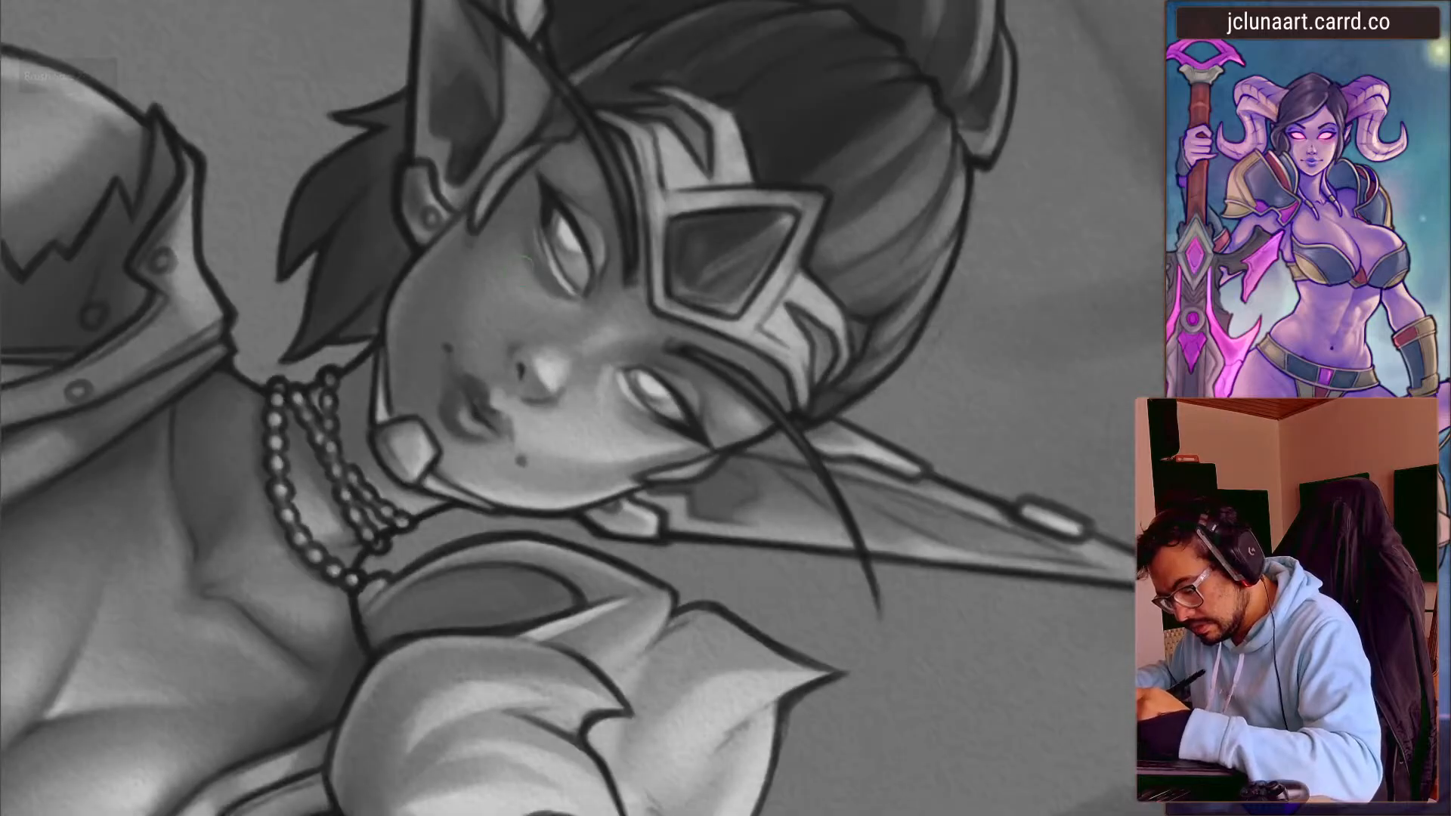
{"action": "key", "text": "bracketleft"}
{"action": "mouse_move", "coordinate": [537, 365]}
{"action": "left_mouse_down"}
{"action": "mouse_move", "coordinate": [437, 428]}
{"action": "mouse_move", "coordinate": [465, 463]}
{"action": "left_mouse_up"}
{"action": "left_click_drag", "start_coordinate": [558, 449], "coordinate": [568, 448]}
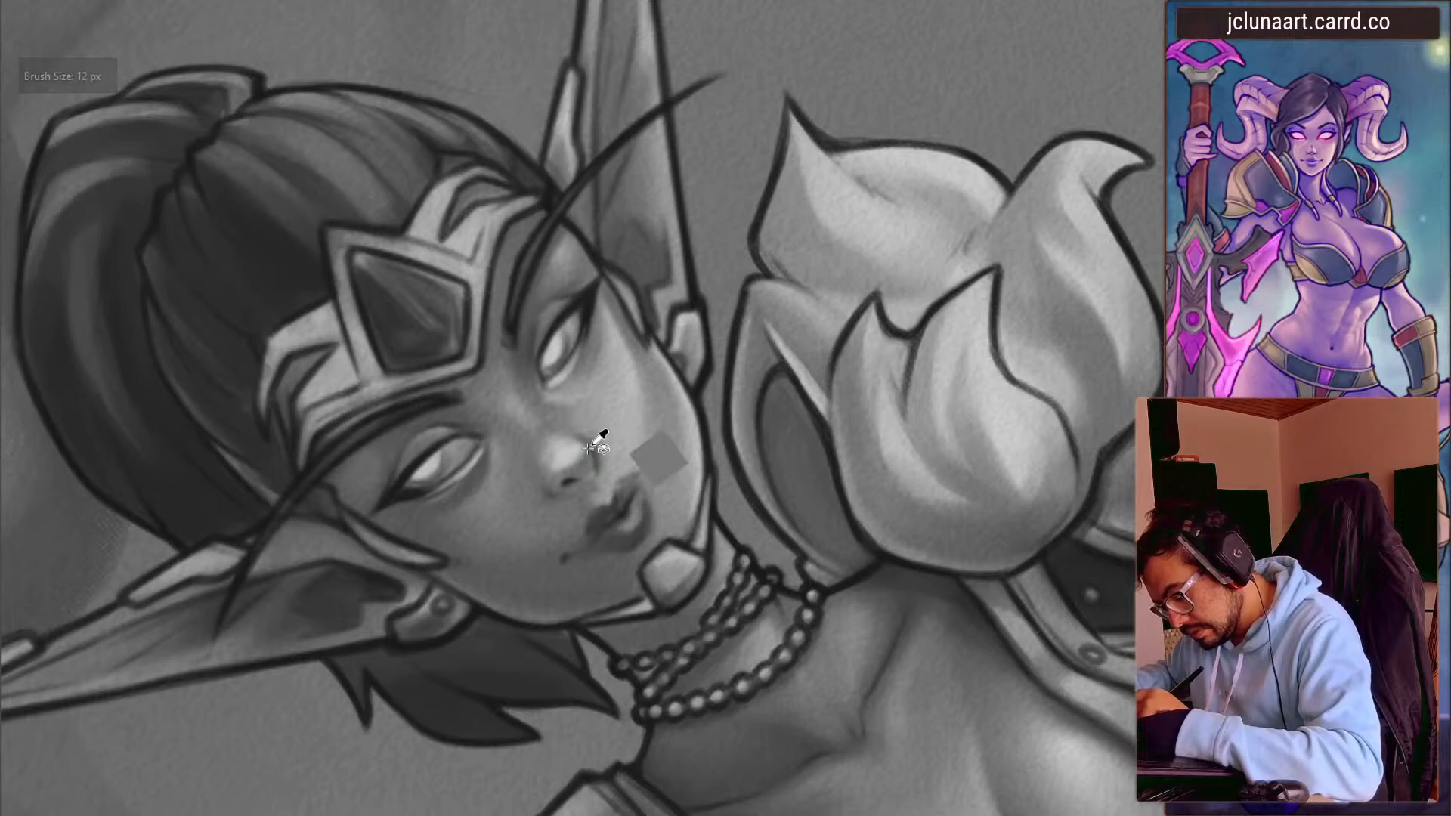
{"action": "key", "text": "bracketleft"}
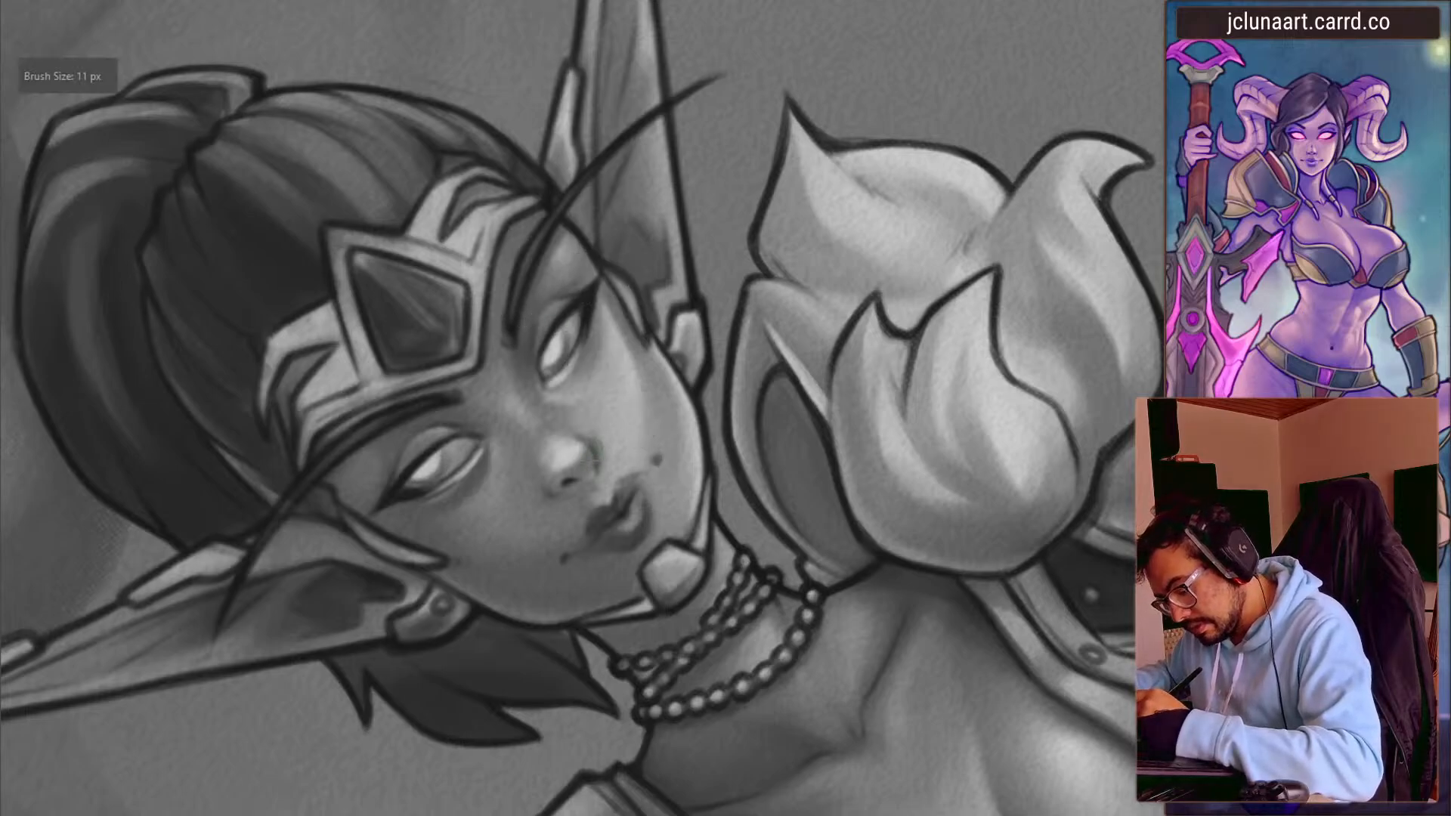
{"action": "mouse_move", "coordinate": [598, 454]}
{"action": "left_mouse_down"}
{"action": "mouse_move", "coordinate": [529, 423]}
{"action": "mouse_move", "coordinate": [563, 433]}
{"action": "left_mouse_up"}
- Sample a skin grey and shade the nostril and shadow-side wing of the nose with a brush around 15 px
{"action": "left_click_drag", "start_coordinate": [423, 393], "coordinate": [436, 310]}
{"action": "left_click", "coordinate": [529, 411], "text": "ctrl"}
{"action": "key", "text": "bracketright"}
{"action": "mouse_move", "coordinate": [335, 418]}
{"action": "left_mouse_down"}
{"action": "mouse_move", "coordinate": [570, 243]}
{"action": "mouse_move", "coordinate": [677, 337]}
{"action": "left_mouse_up"}
{"action": "key", "text": "bracketright"}
{"action": "key", "text": "bracketright"}
{"action": "key", "text": "bracketright"}
{"action": "key", "text": "bracketright"}
{"action": "key", "text": "bracketright"}
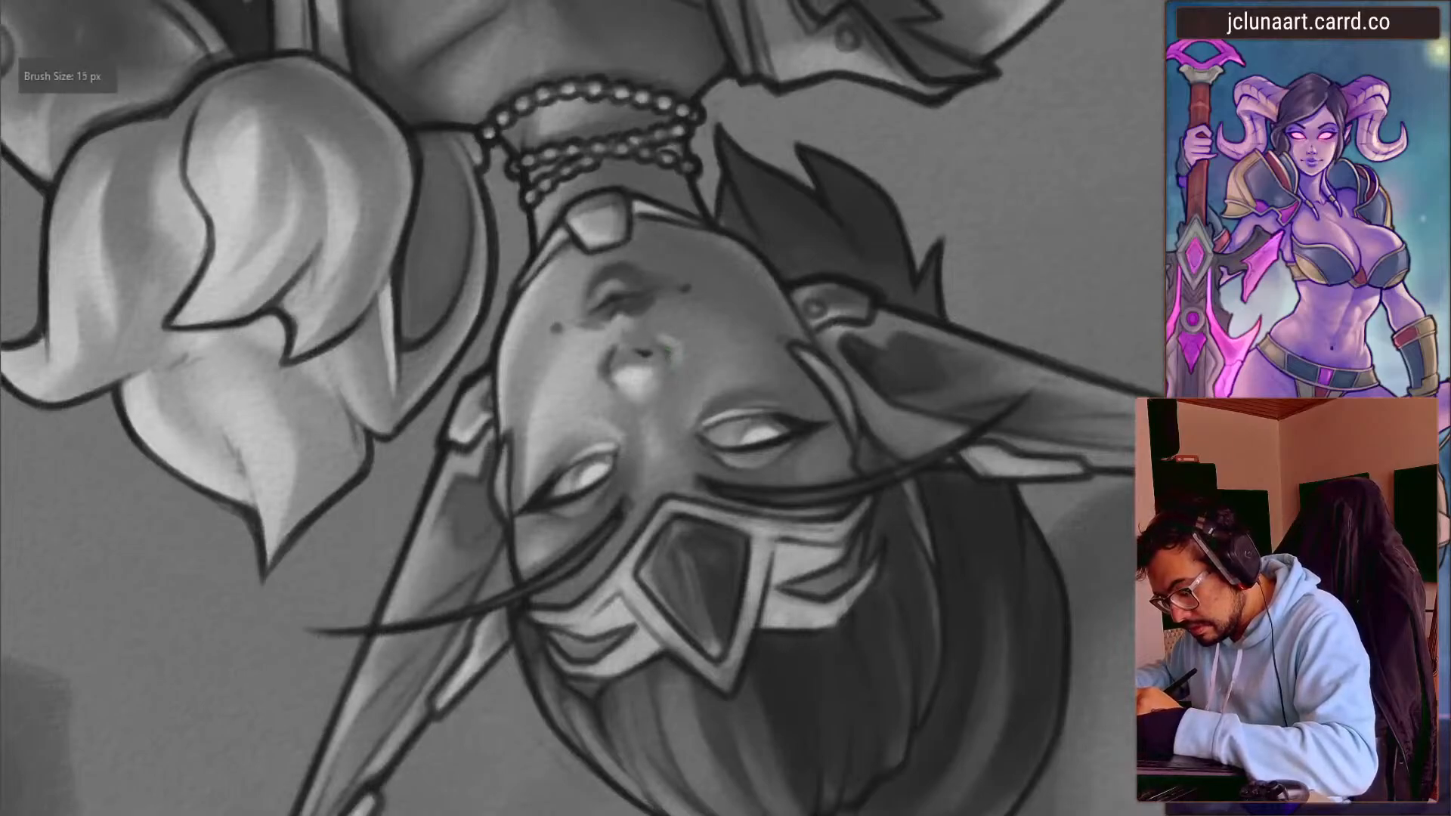
{"action": "key", "text": "bracketright"}
{"action": "key", "text": "bracketright"}
- Soften the skin shading around the nose and the petal-side corner of the mouth, starting with a 30 px brush
{"action": "mouse_move", "coordinate": [364, 391]}
{"action": "left_mouse_down"}
{"action": "mouse_move", "coordinate": [366, 443]}
{"action": "mouse_move", "coordinate": [656, 614]}
{"action": "left_mouse_up"}
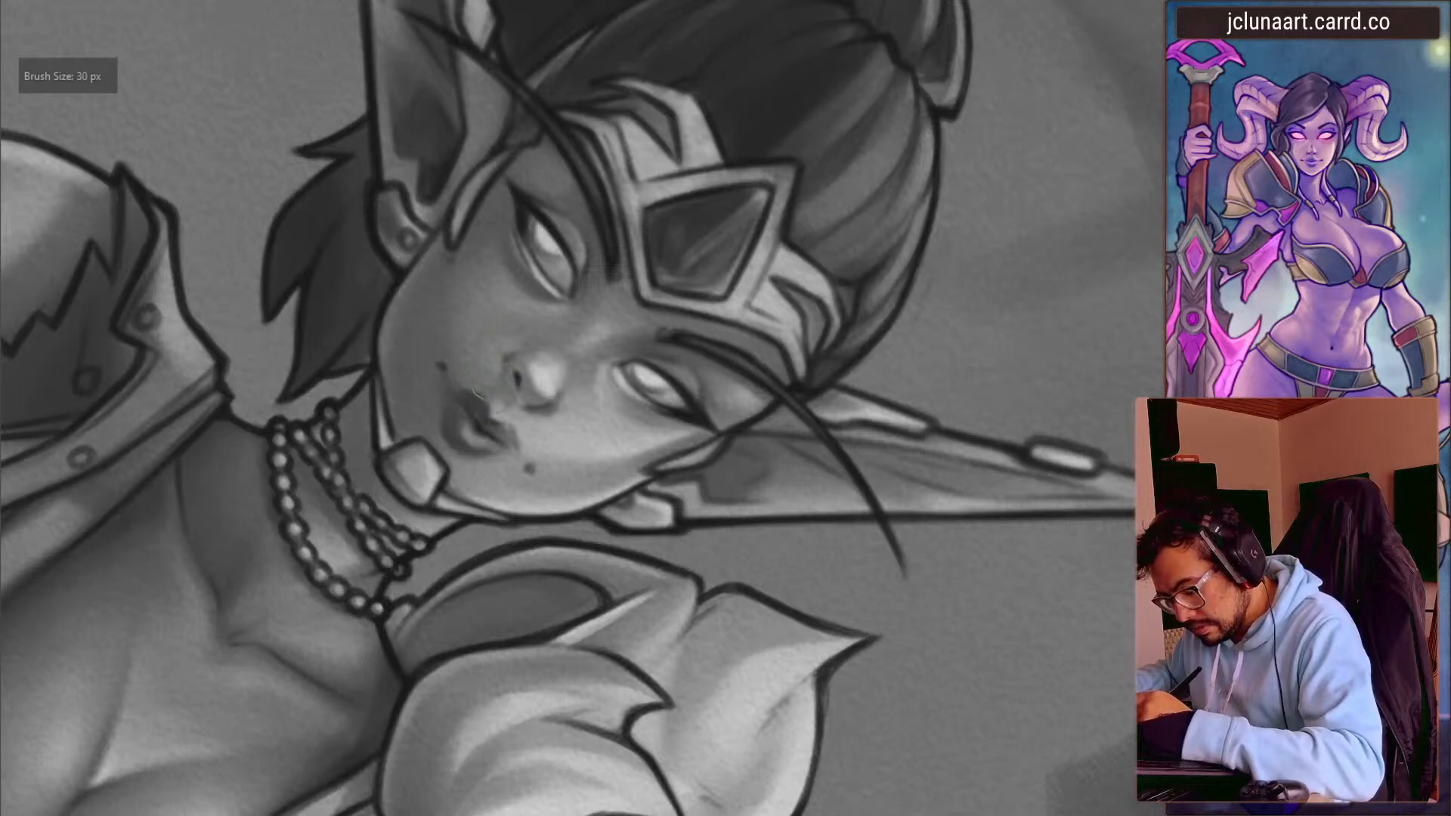
{"action": "left_click_drag", "start_coordinate": [508, 413], "coordinate": [556, 541]}
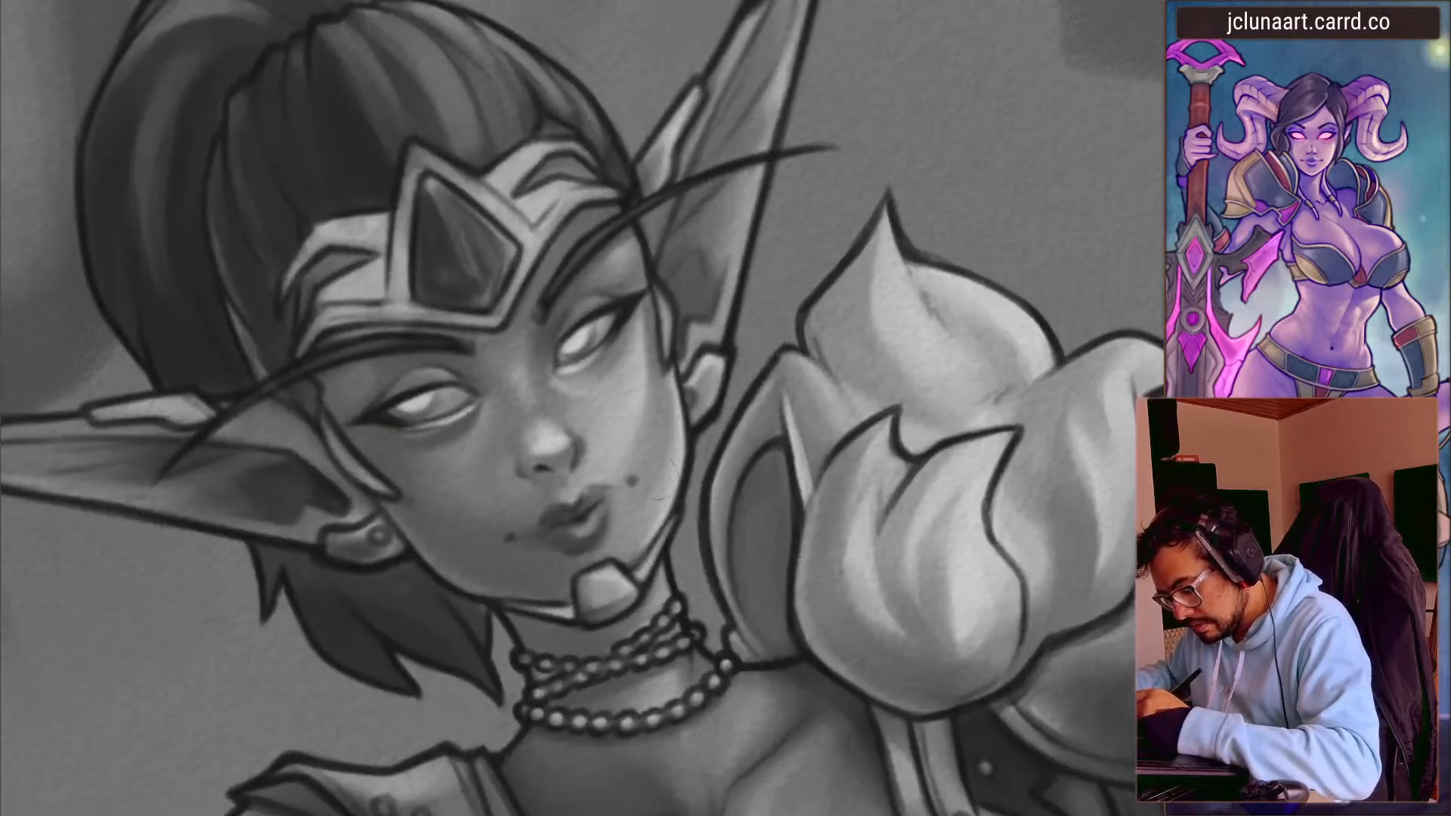
{"action": "key", "text": "bracketleft"}
{"action": "key", "text": "bracketright"}
{"action": "key", "text": "bracketright"}
- Shape the upper lip and the mouth corners with sampled greys and a 13 px brush
{"action": "left_click_drag", "start_coordinate": [431, 450], "coordinate": [624, 483]}
{"action": "key", "text": "bracketright"}
{"action": "key", "text": "bracketright"}
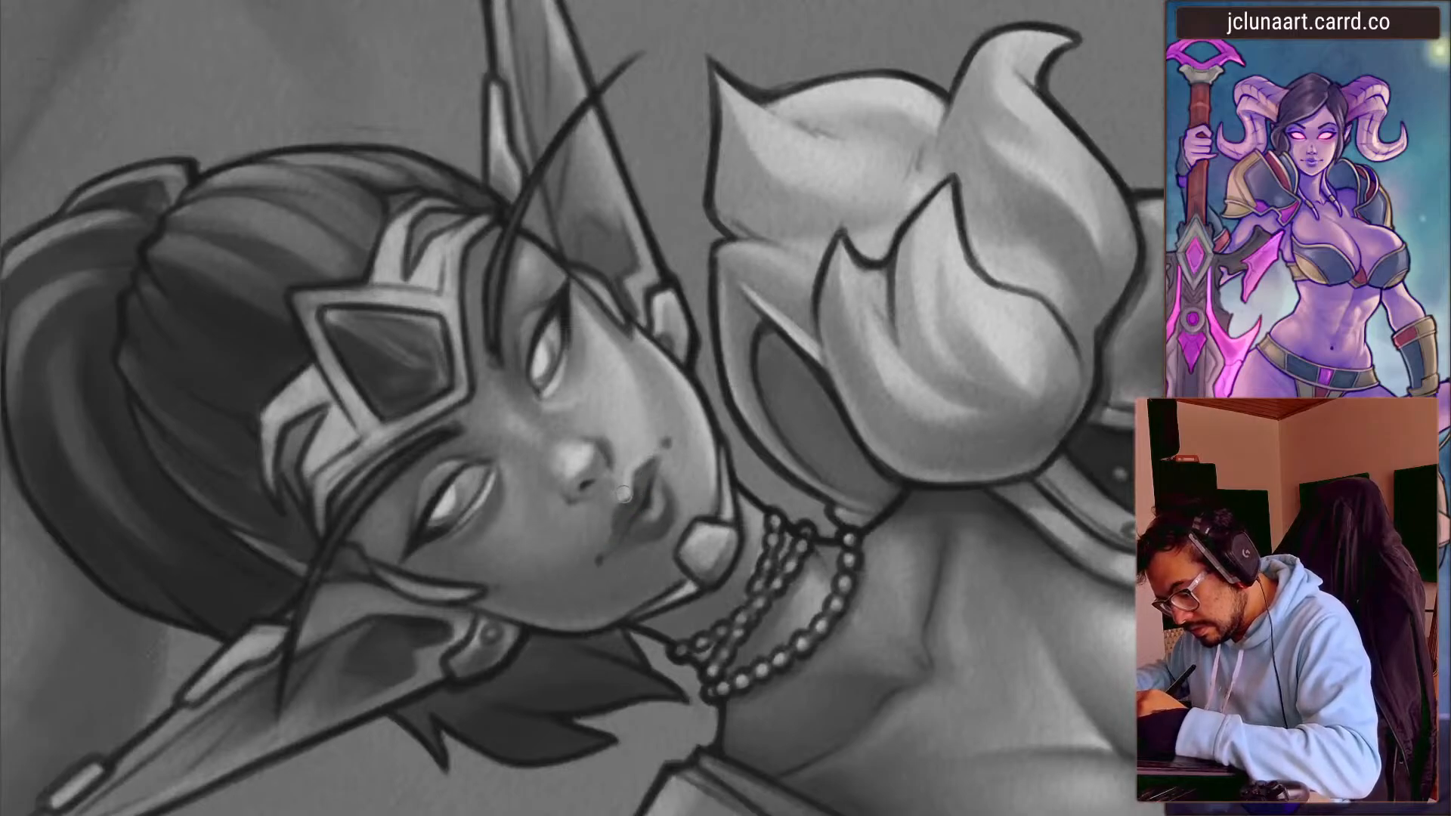
{"action": "key", "text": "bracketleft"}
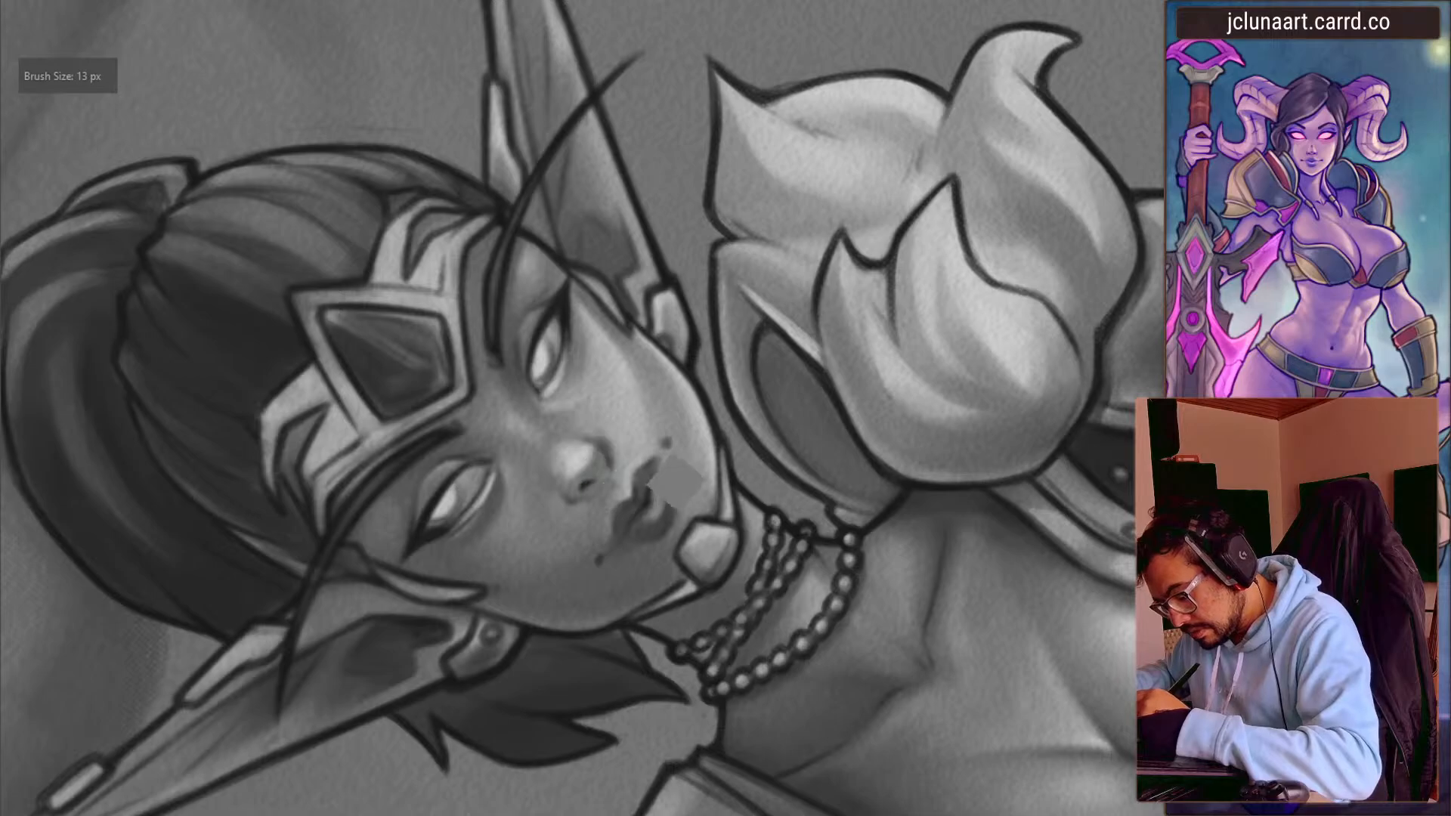
{"action": "left_click_drag", "start_coordinate": [608, 463], "coordinate": [404, 301]}
- Sample a grey beside the shadow-side eye and touch up its outer corner with an 18 px brush
{"action": "left_click", "coordinate": [384, 344], "text": "ctrl"}
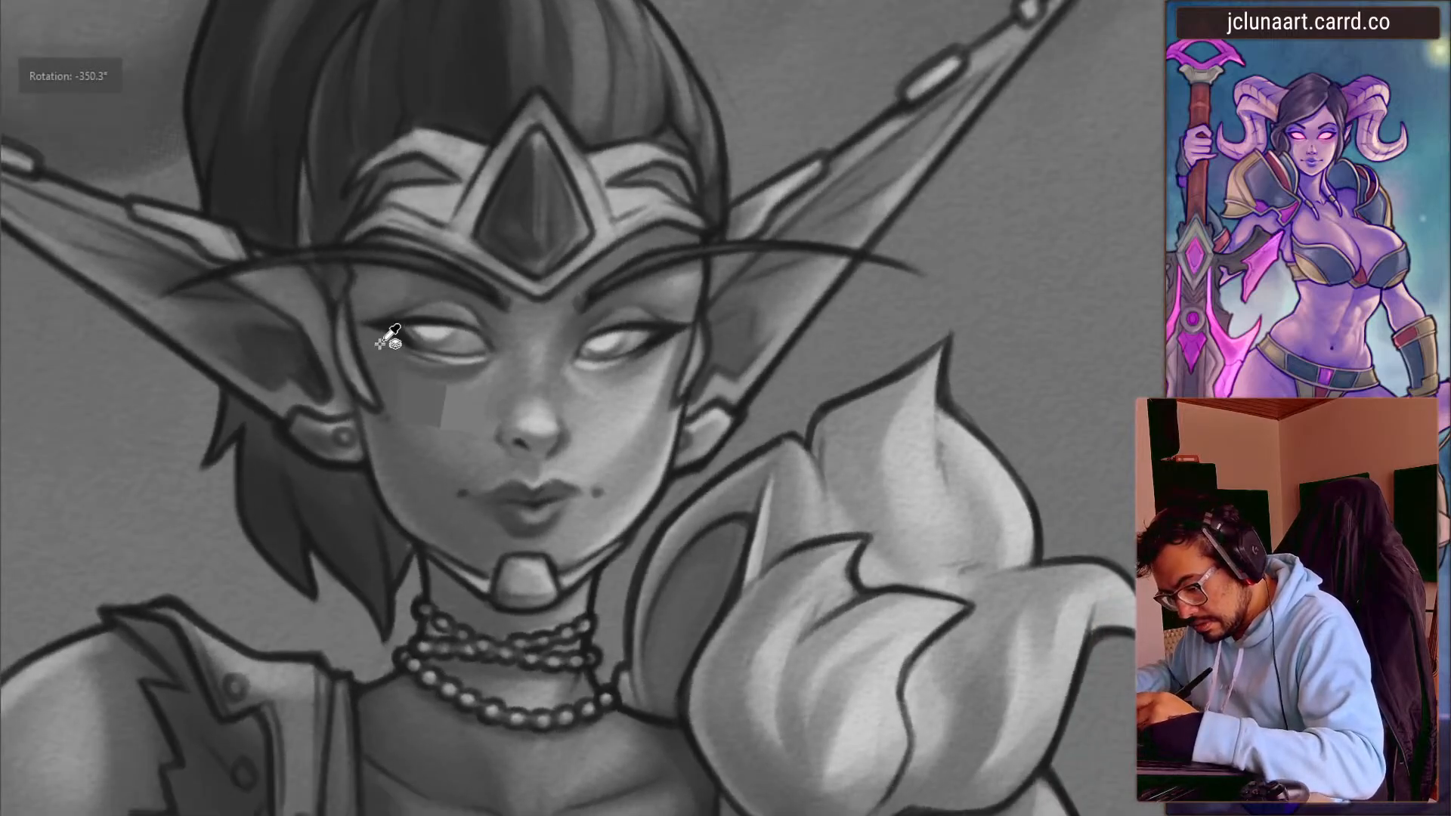
{"action": "key", "text": "bracketleft"}
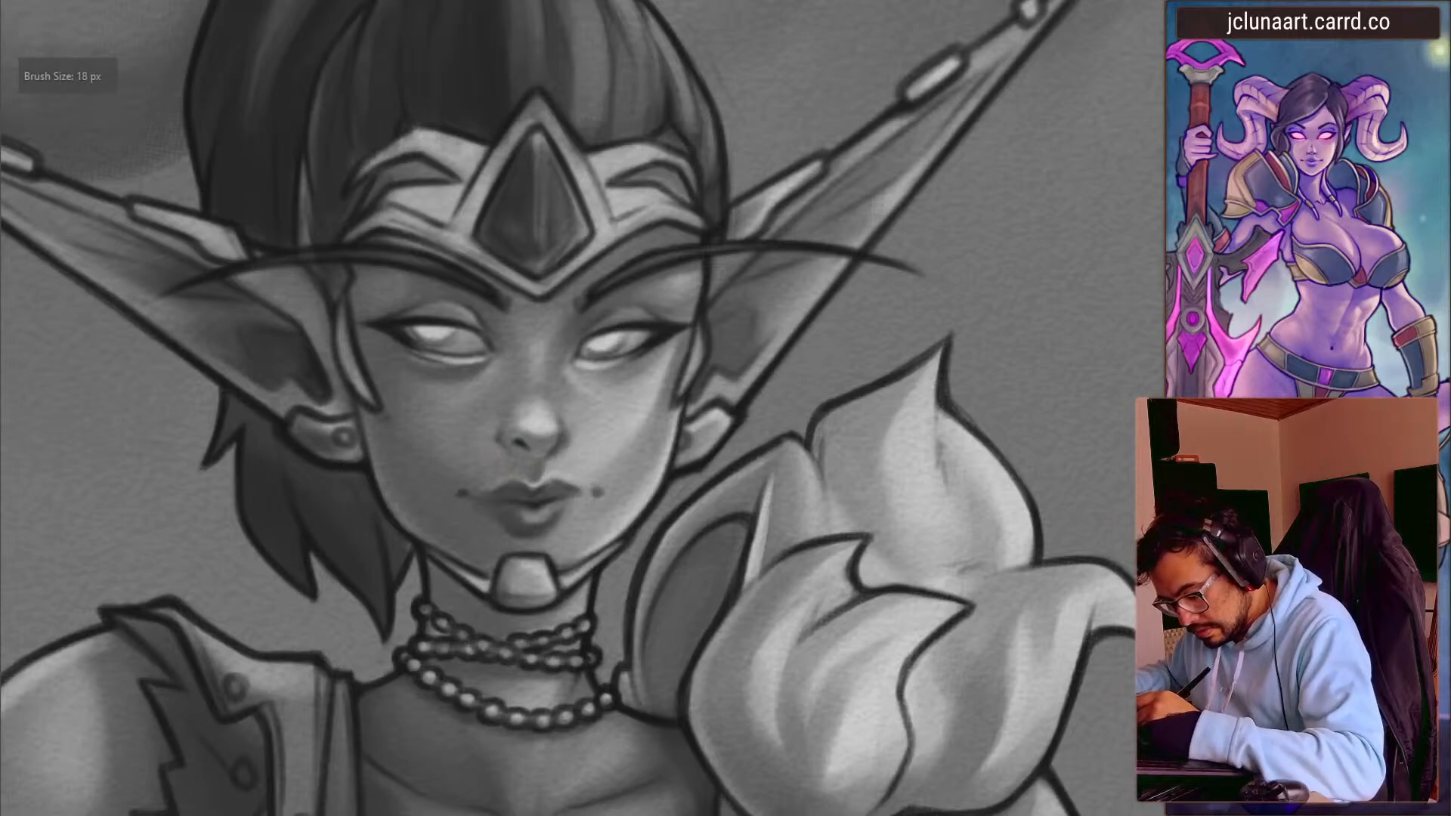
{"action": "left_click_drag", "start_coordinate": [341, 439], "coordinate": [383, 272]}
- Sample a skin grey and soften the cheek beside the shadow-side eye with a brush around 35 to 38 px
{"action": "left_click", "coordinate": [540, 433], "text": "ctrl"}
{"action": "key", "text": "bracketleft"}
{"action": "key", "text": "bracketleft"}
{"action": "key", "text": "bracketright"}
{"action": "key", "text": "bracketright"}
{"action": "key", "text": "bracketright"}
{"action": "key", "text": "bracketright"}
{"action": "key", "text": "bracketright"}
{"action": "key", "text": "bracketright"}
{"action": "key", "text": "bracketright"}
{"action": "key", "text": "bracketright"}
{"action": "key", "text": "bracketright"}
{"action": "key", "text": "bracketright"}
{"action": "key", "text": "bracketright"}
{"action": "key", "text": "bracketright"}
{"action": "key", "text": "bracketright"}
{"action": "key", "text": "bracketright"}
{"action": "key", "text": "bracketright"}
{"action": "key", "text": "bracketright"}
{"action": "key", "text": "bracketright"}
{"action": "key", "text": "bracketright"}
{"action": "key", "text": "bracketright"}
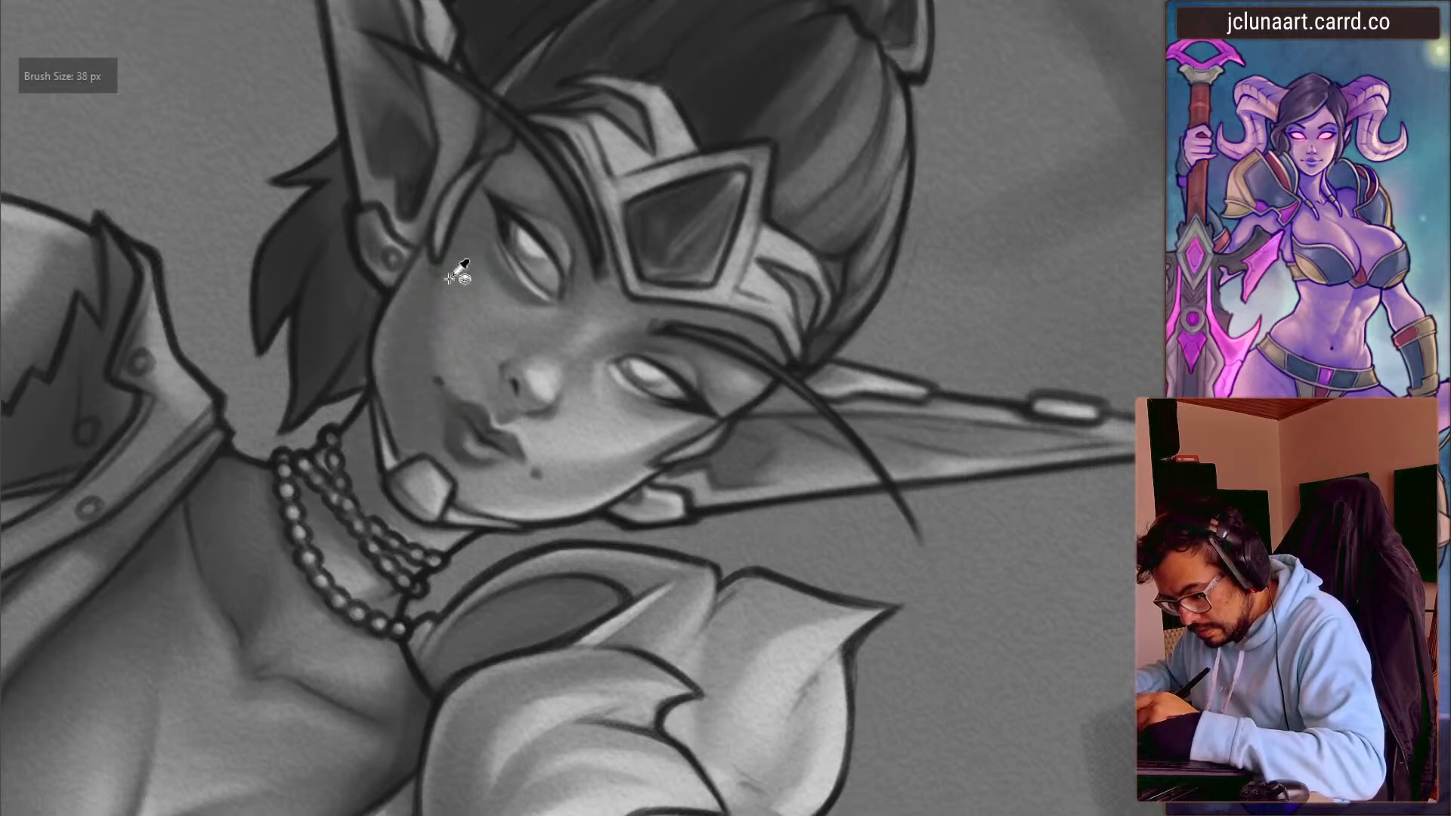
{"action": "mouse_move", "coordinate": [278, 231]}
{"action": "left_mouse_down"}
{"action": "mouse_move", "coordinate": [495, 582]}
{"action": "mouse_move", "coordinate": [583, 561]}
{"action": "left_mouse_up"}
{"action": "key", "text": "bracketleft"}
{"action": "key", "text": "bracketleft"}
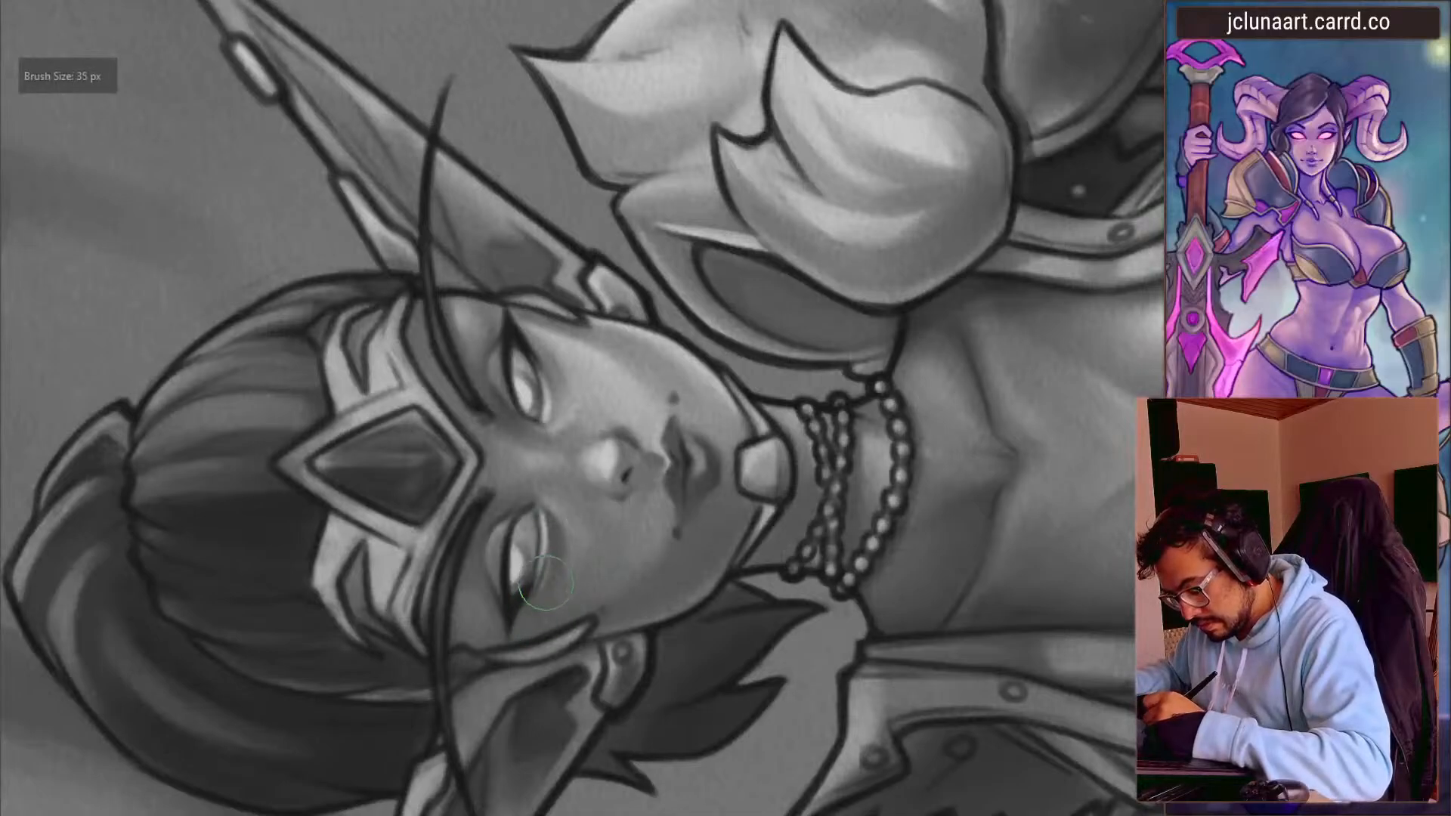
- Sample a grey under the shadow-side eye and blend the skin below its outer corner with a 20 px brush
{"action": "key", "text": "bracketright"}
{"action": "key", "text": "bracketright"}
{"action": "key", "text": "bracketright"}
{"action": "key", "text": "bracketright"}
{"action": "key", "text": "bracketright"}
{"action": "key", "text": "bracketright"}
{"action": "key", "text": "bracketright"}
{"action": "key", "text": "bracketright"}
{"action": "key", "text": "bracketright"}
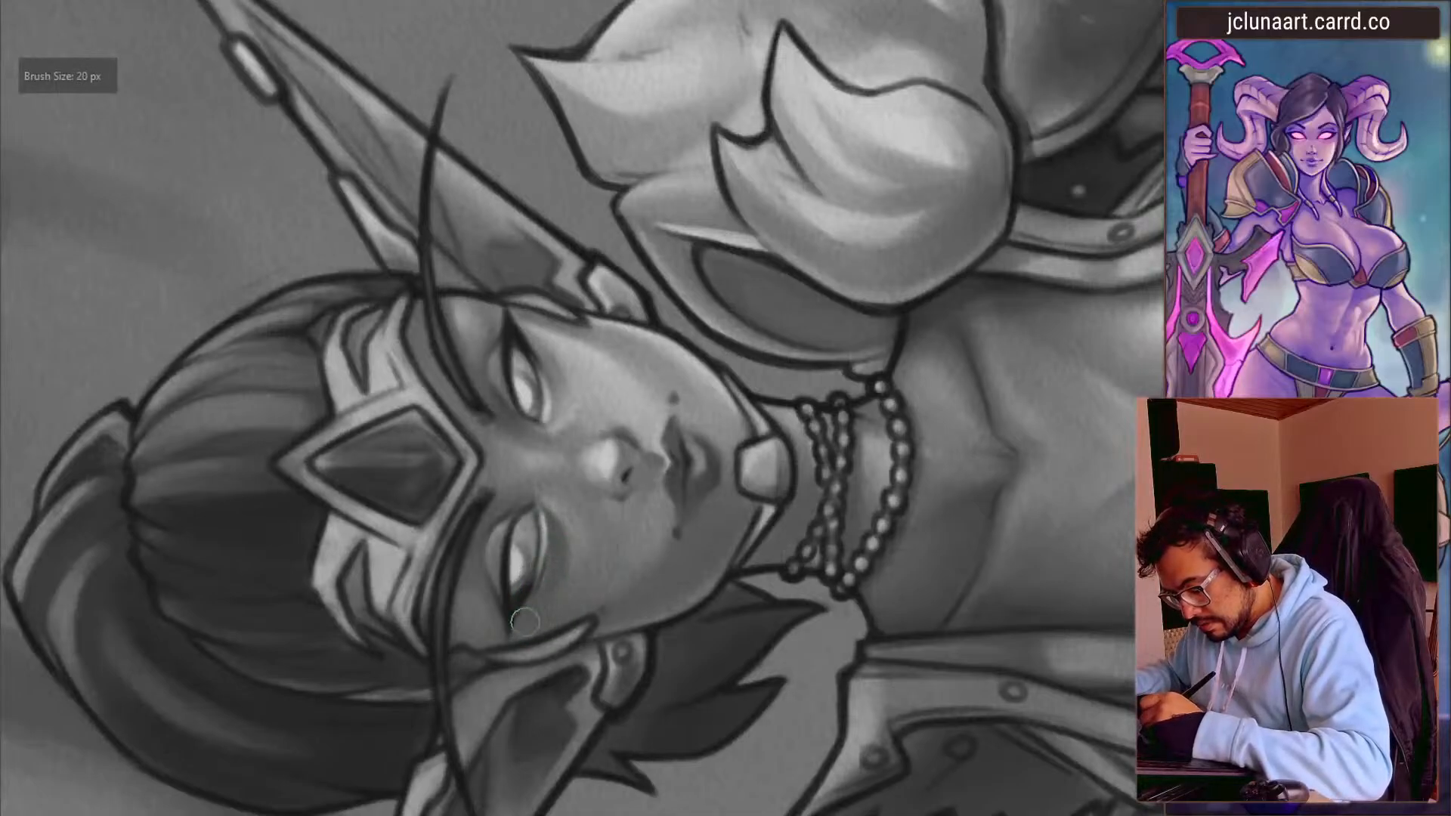
{"action": "left_click", "coordinate": [551, 542], "text": "ctrl"}
{"action": "left_click_drag", "start_coordinate": [536, 589], "coordinate": [522, 621]}
{"action": "key", "text": "bracketleft"}
{"action": "left_click_drag", "start_coordinate": [297, 632], "coordinate": [306, 272]}
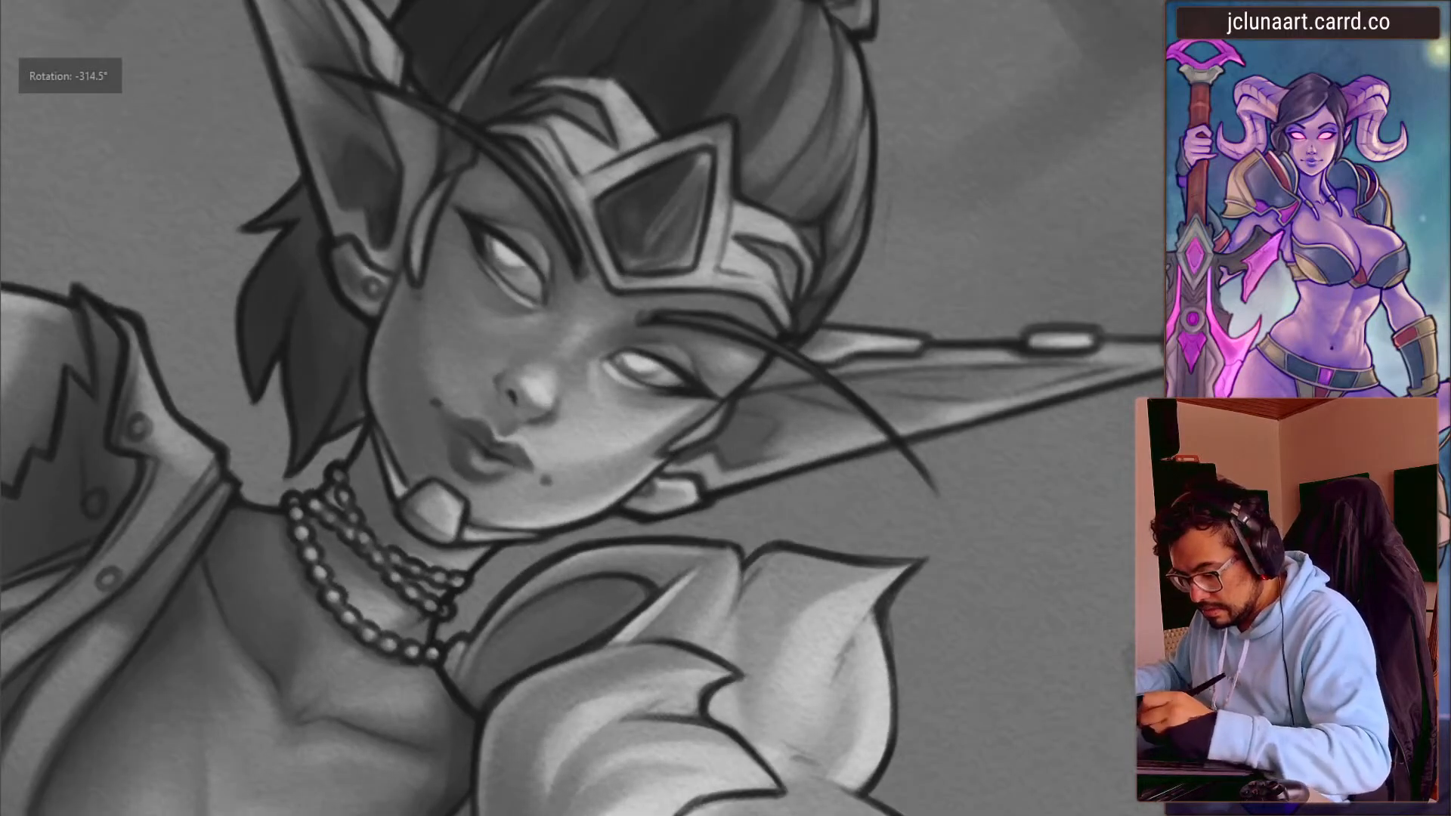
- Mirror the canvas view and even out the shadow-side cheek and jaw with a sampled grey and a 35 to 38 px brush
{"action": "key", "text": "bracketright"}
{"action": "key", "text": "bracketright"}
{"action": "key", "text": "bracketright"}
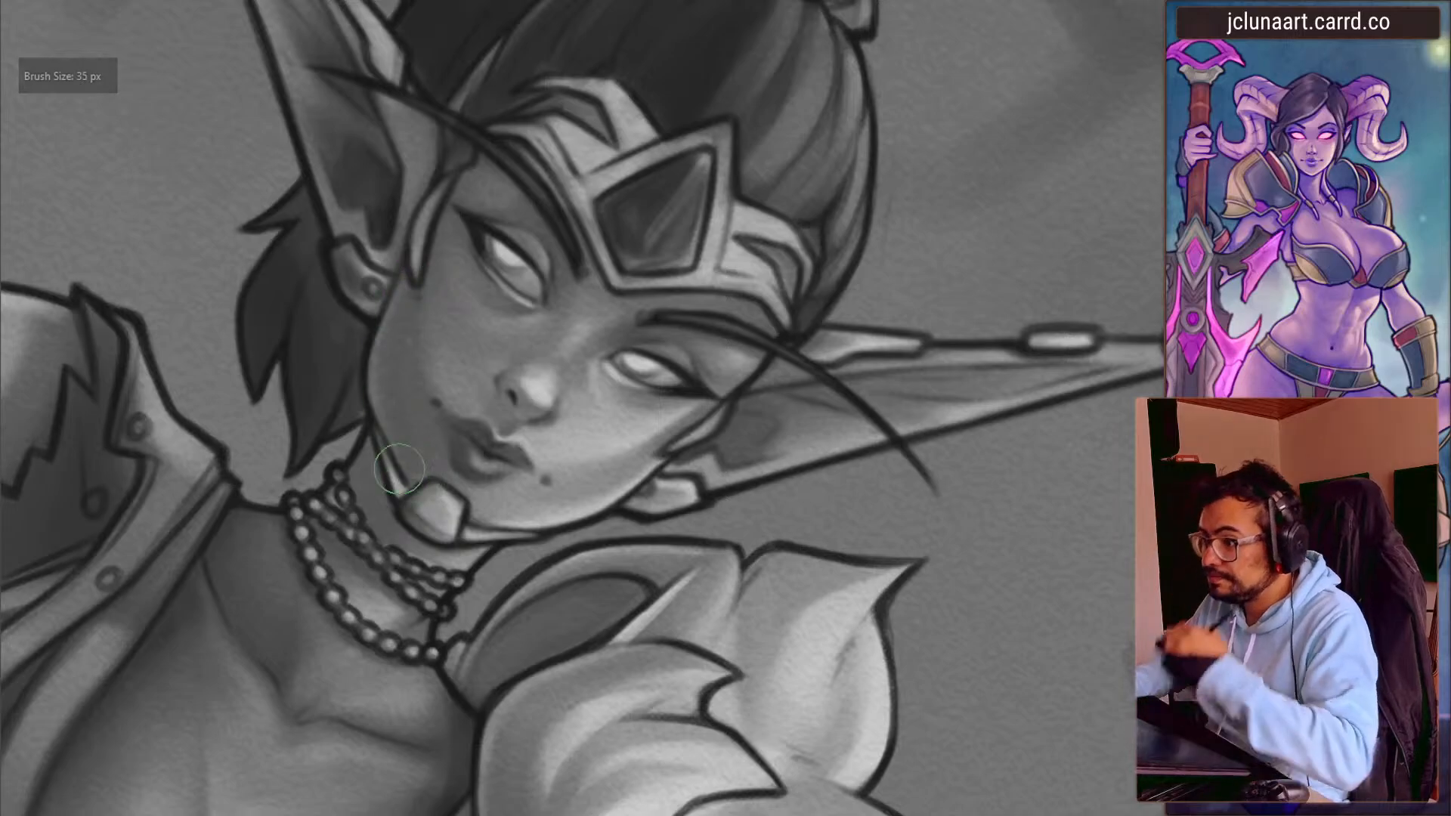
{"action": "key", "text": "m"}
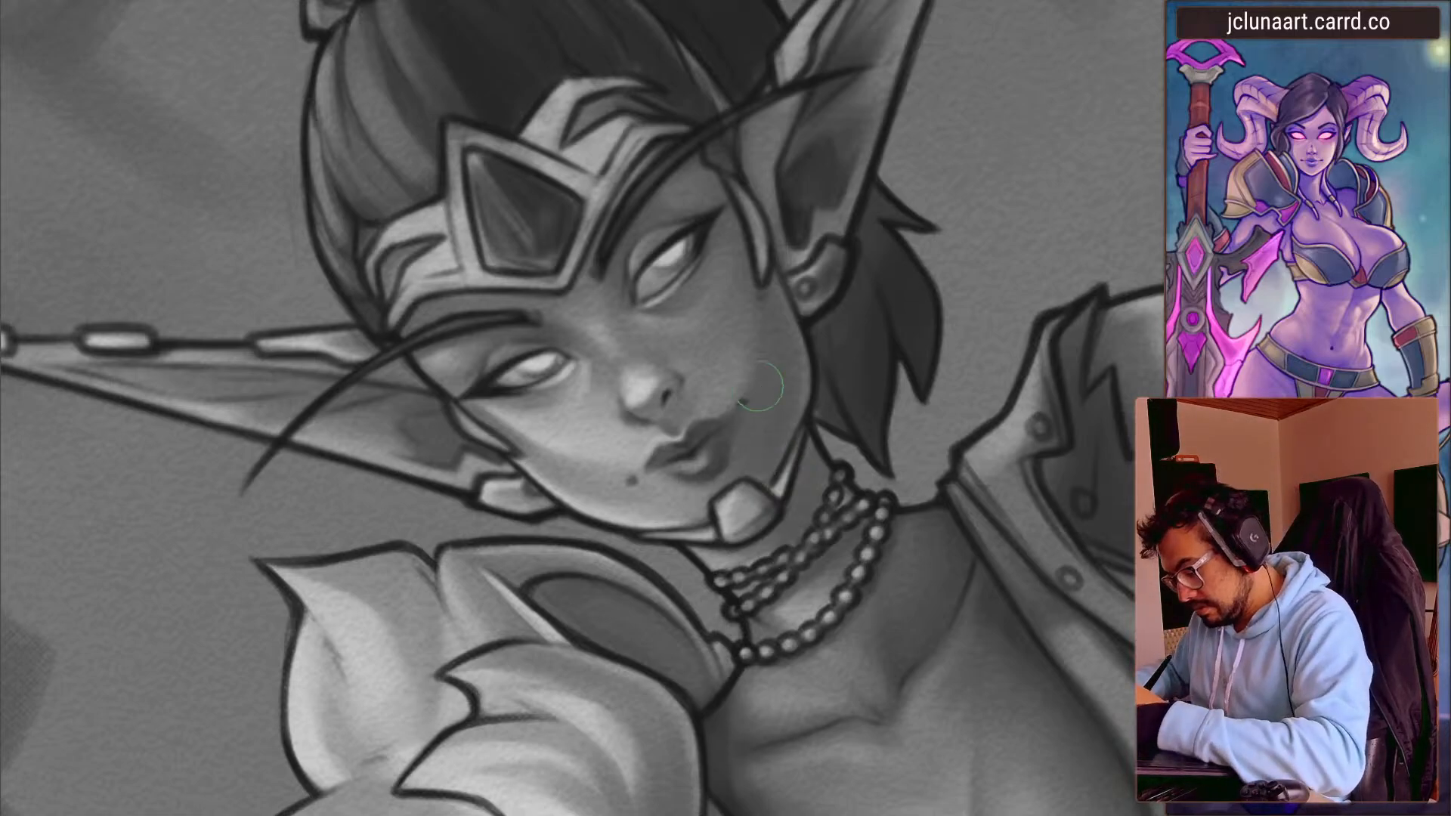
{"action": "key", "text": "["}
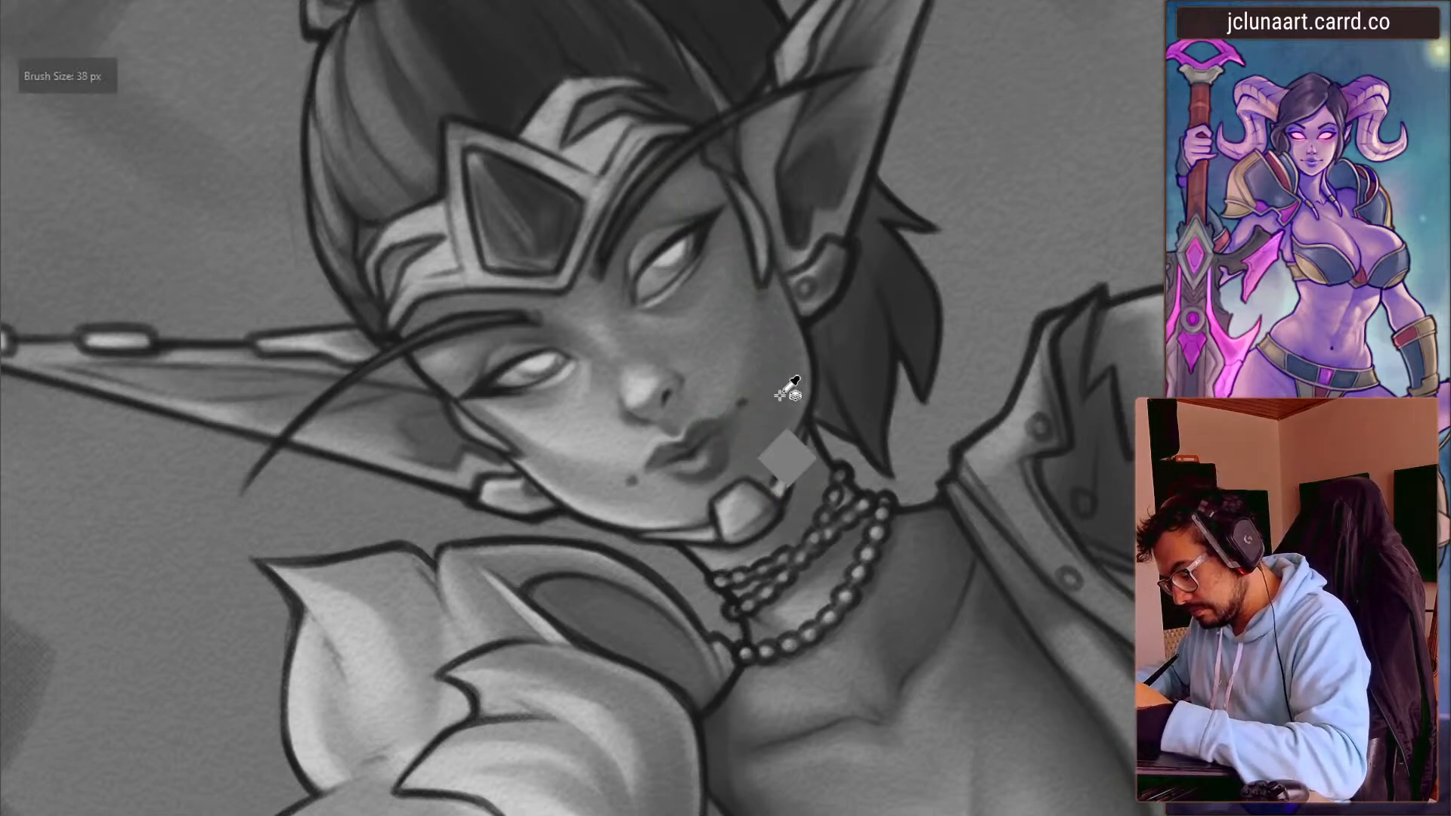
{"action": "left_click", "coordinate": [495, 145], "text": "ctrl"}
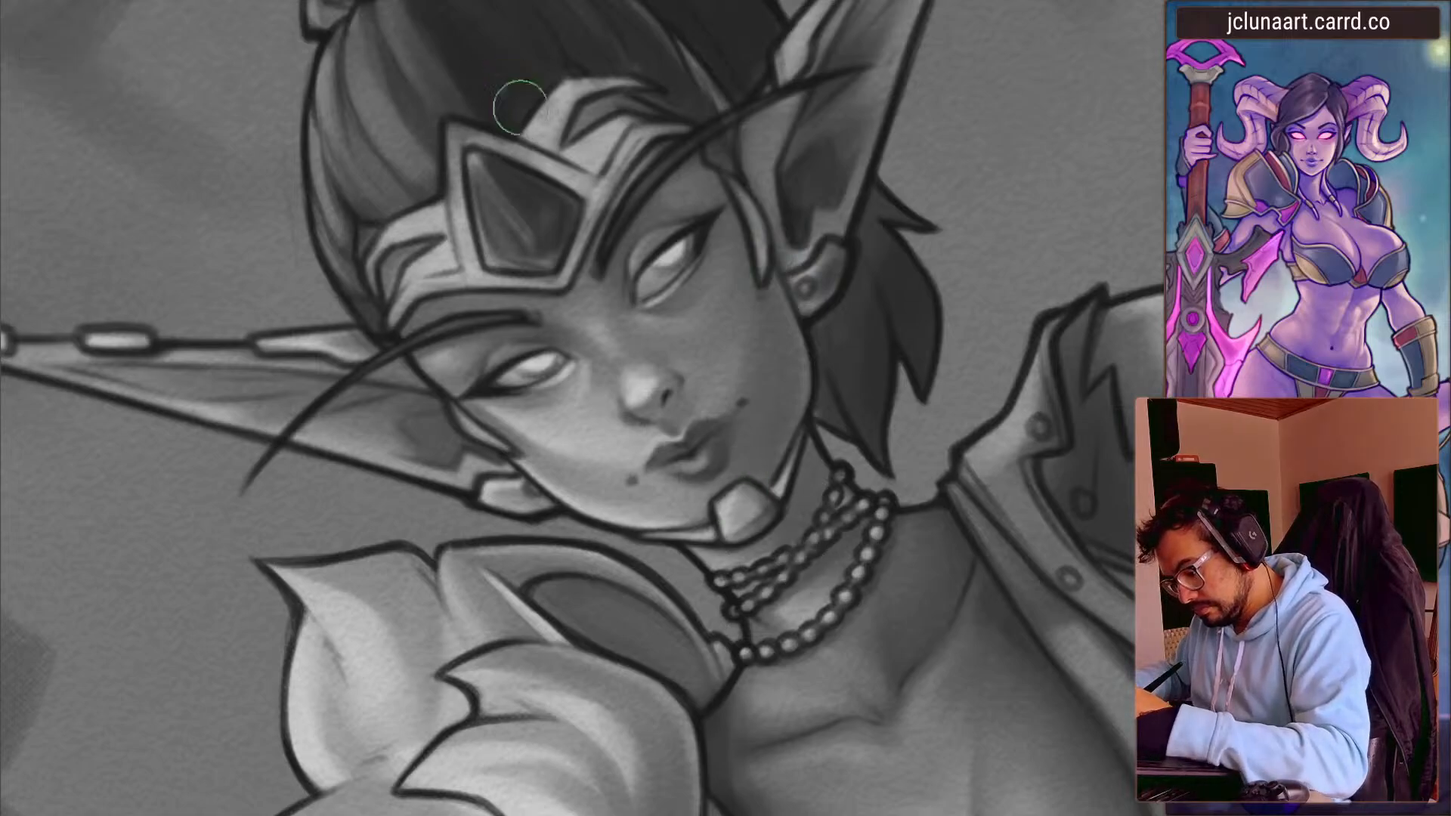
- Refine the upper lip and the shadow beneath the lower lip with a 14 to 15 px brush
{"action": "key", "text": "["}
{"action": "left_click_drag", "start_coordinate": [349, 259], "coordinate": [307, 386]}
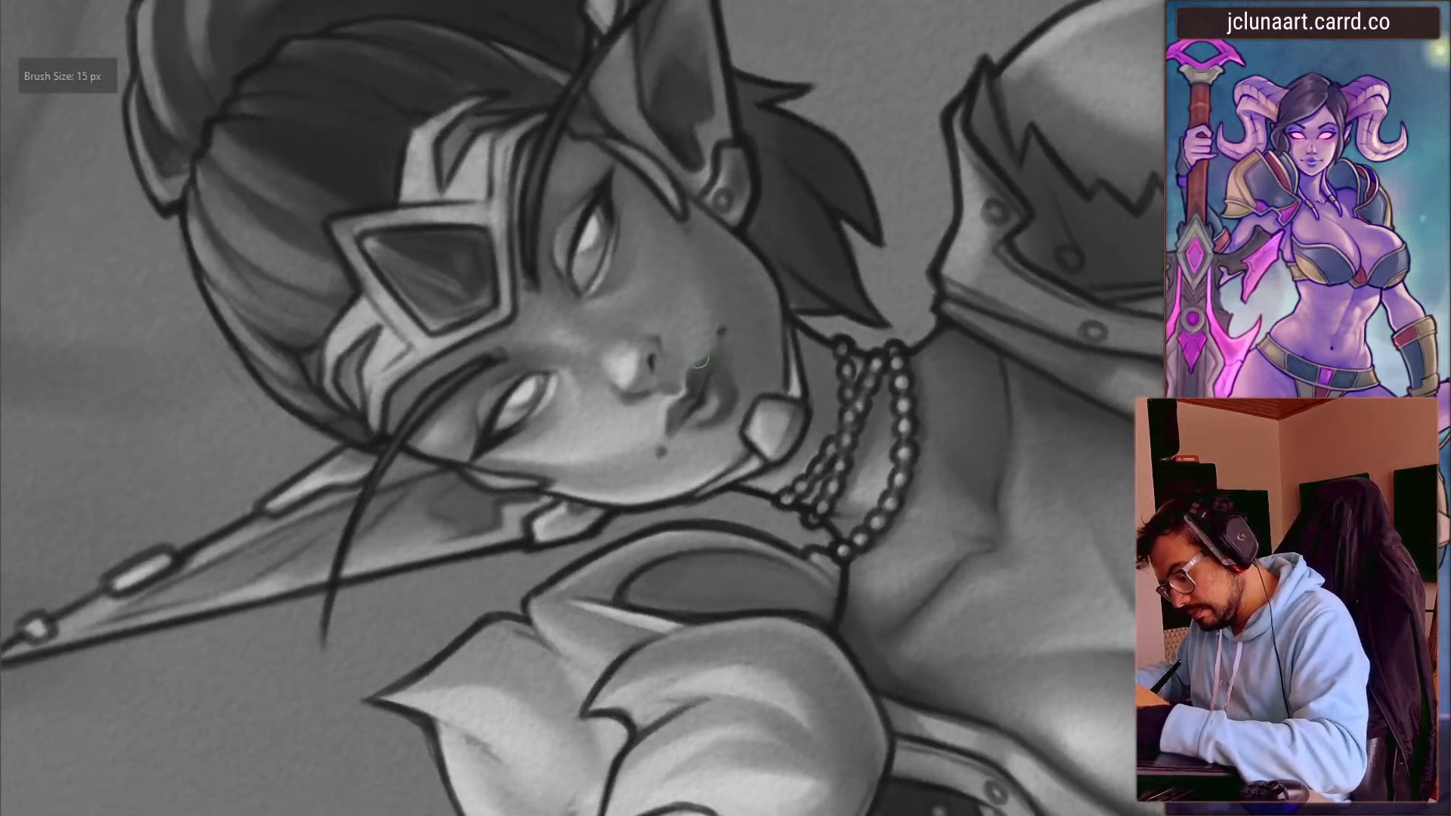
{"action": "key", "text": "["}
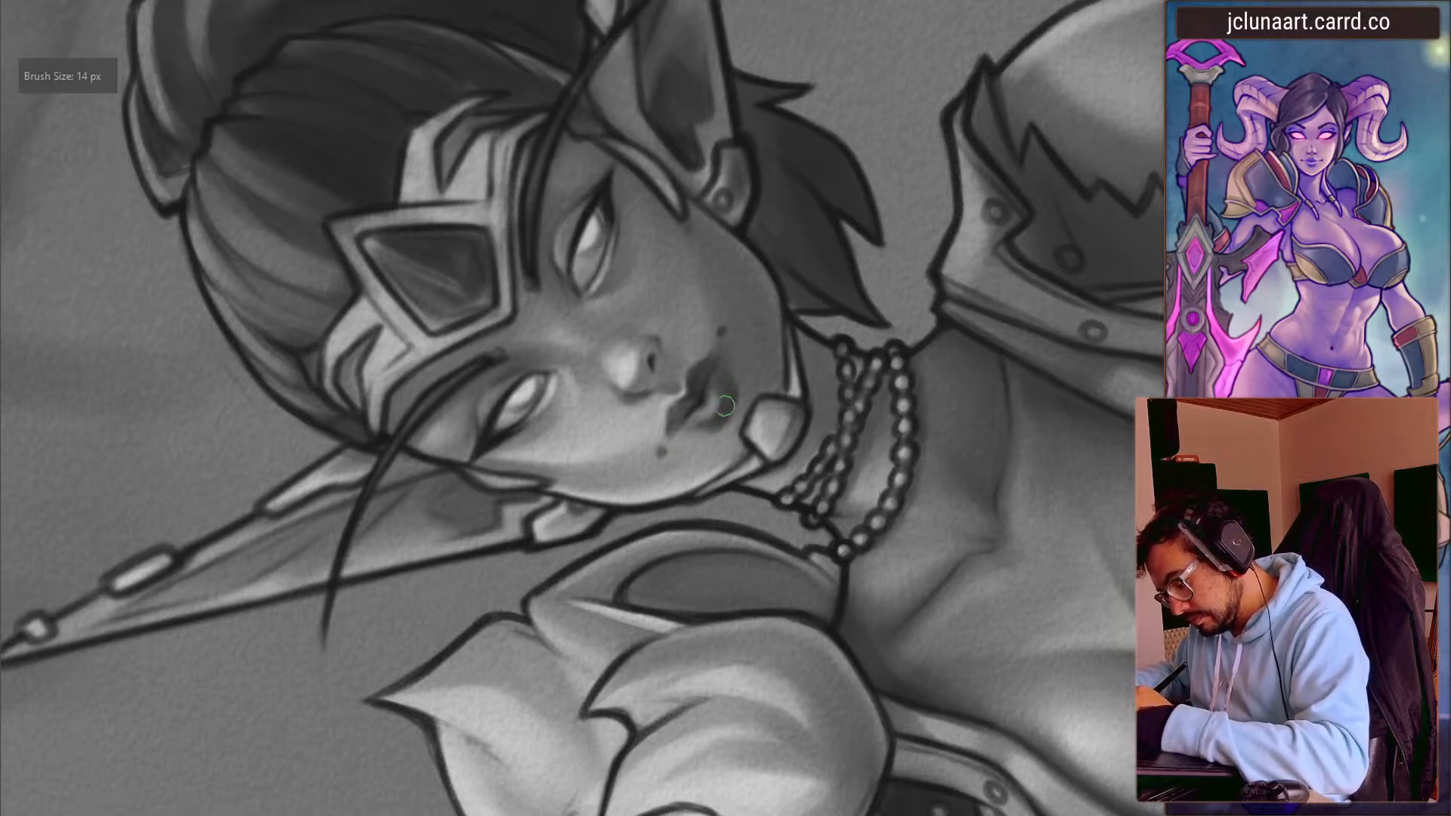
{"action": "key", "text": "bracketright"}
{"action": "key", "text": "bracketright"}
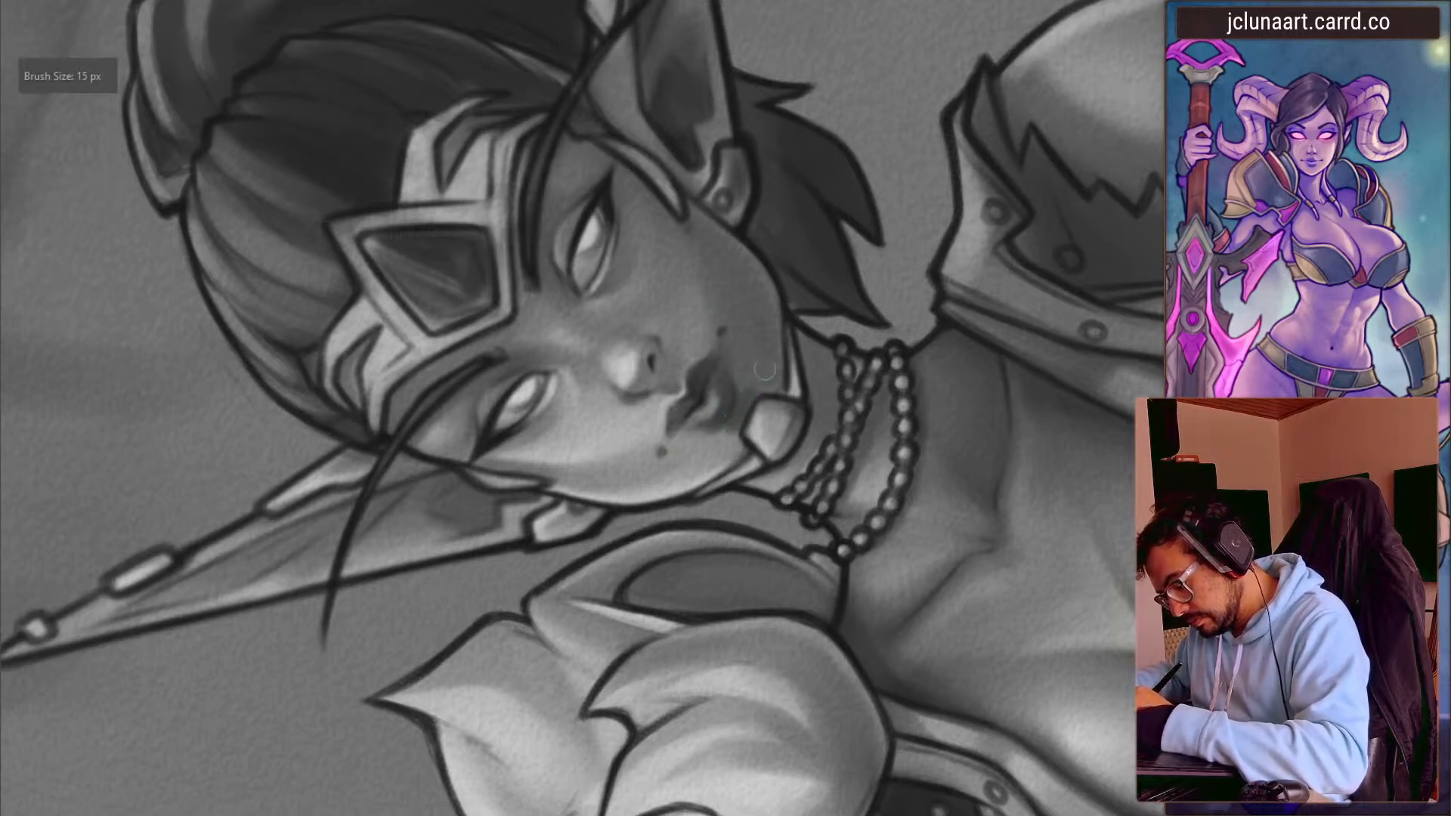
- Blend the skin shading between the mouth and the chin guard with a 24 px brush
{"action": "key", "text": "bracketright"}
{"action": "key", "text": "bracketright"}
{"action": "key", "text": "bracketright"}
{"action": "key", "text": "bracketright"}
{"action": "key", "text": "bracketright"}
{"action": "key", "text": "bracketright"}
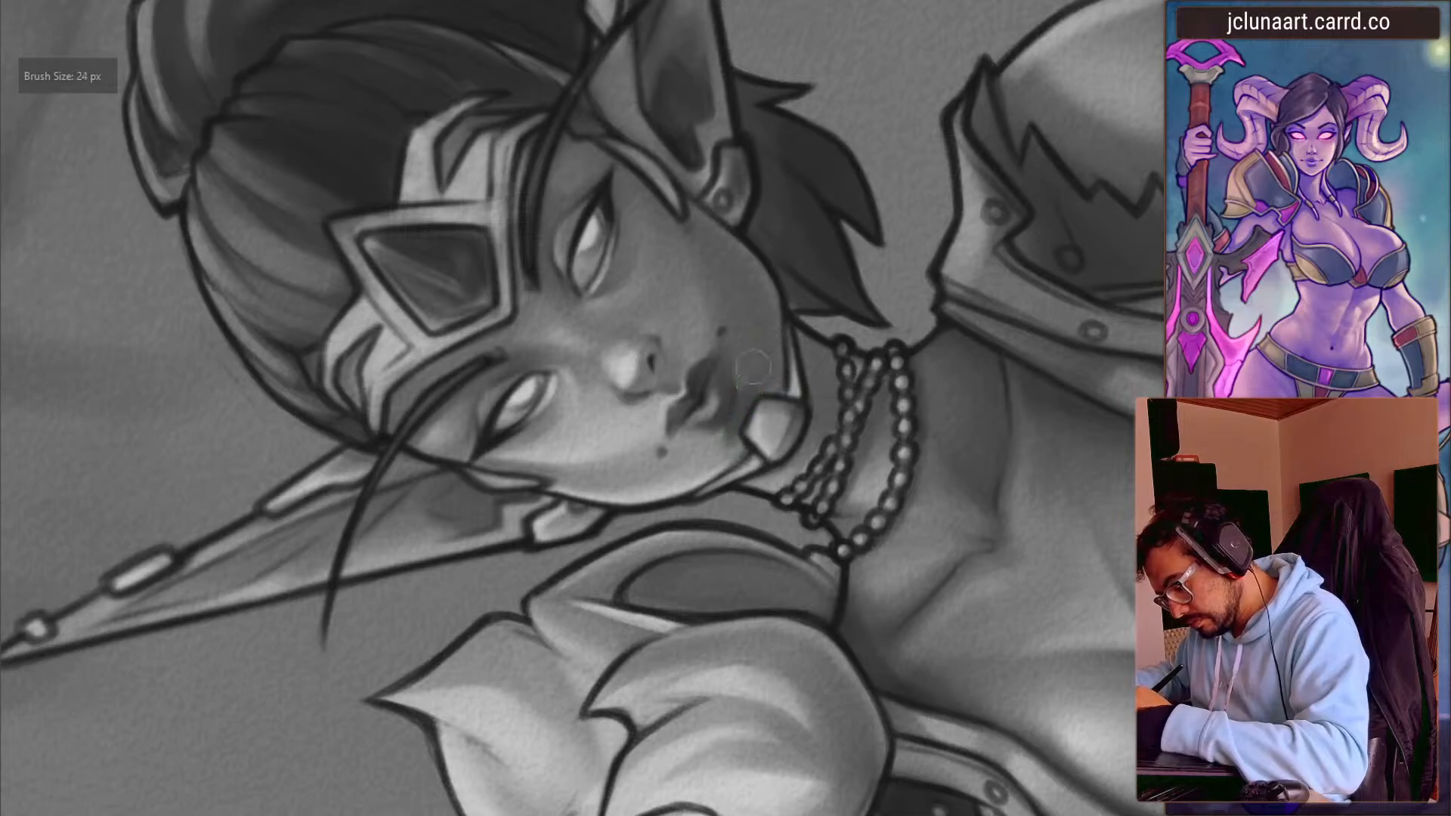
{"action": "key", "text": "bracketleft"}
{"action": "key", "text": "bracketleft"}
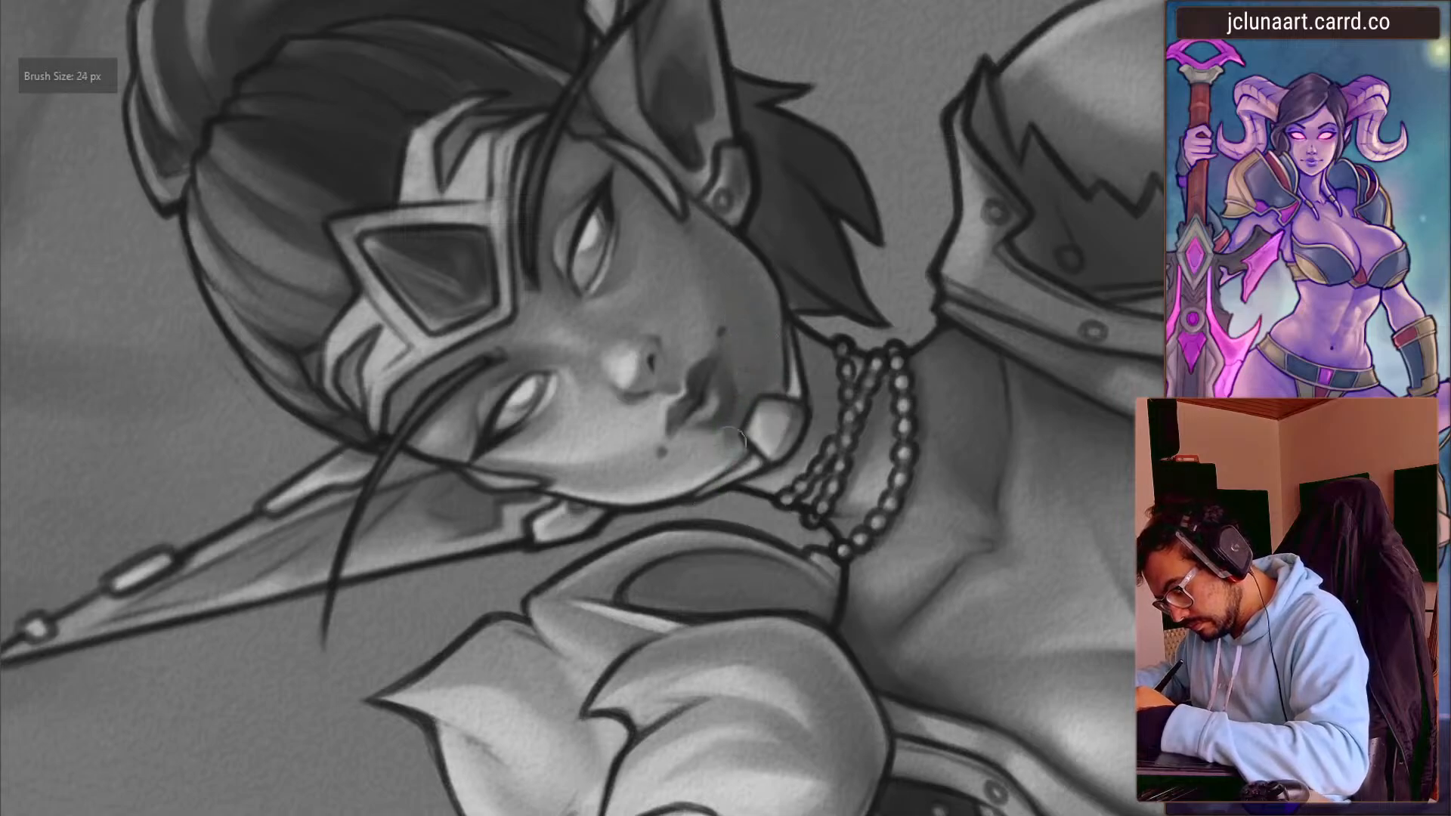
{"action": "mouse_move", "coordinate": [454, 597]}
{"action": "left_mouse_down"}
{"action": "mouse_move", "coordinate": [379, 296]}
{"action": "mouse_move", "coordinate": [473, 204]}
{"action": "left_mouse_up"}
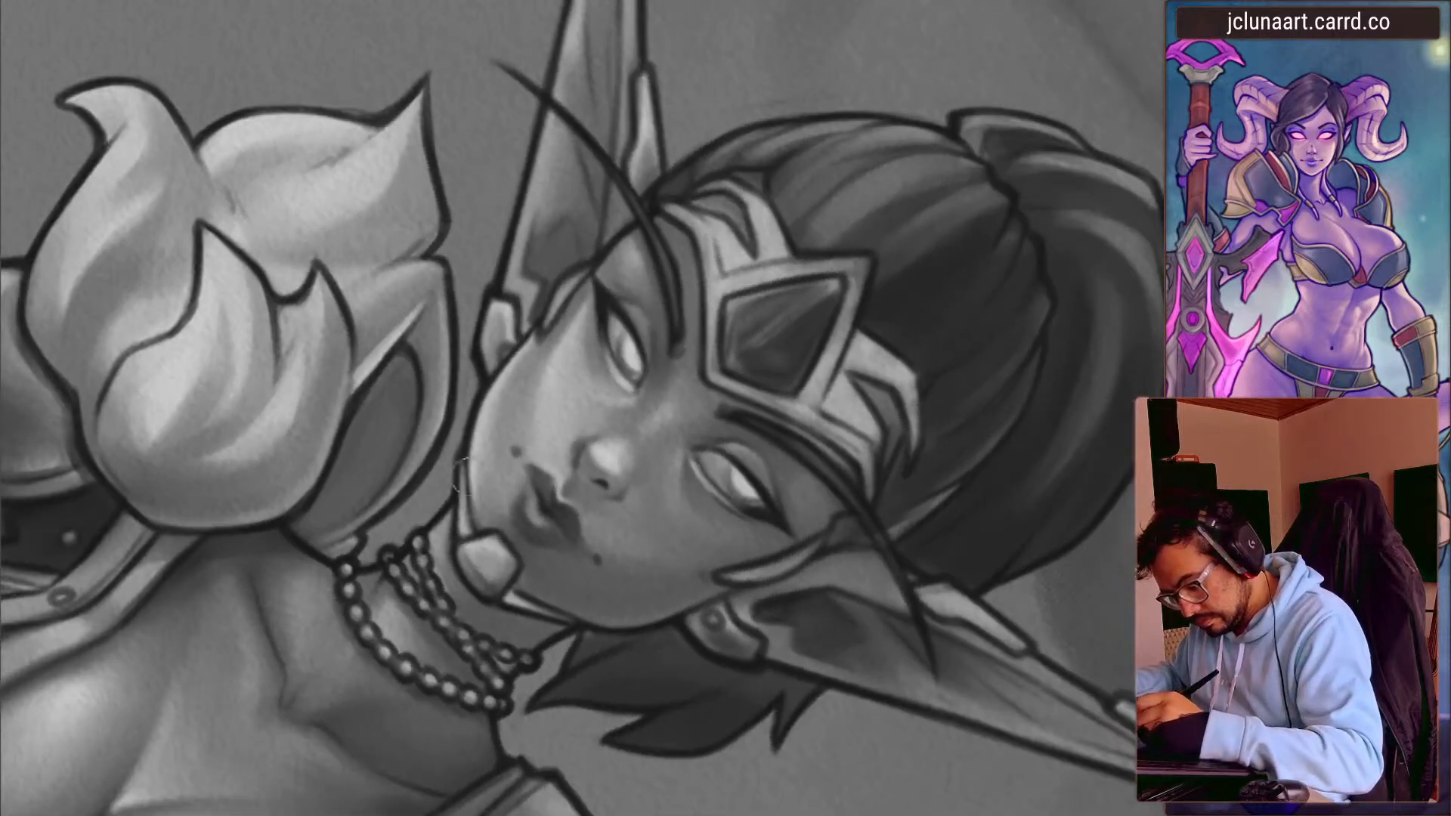
- Touch up the chin shading with a 20 px brush and shape the lips with a 10 to 11 px brush
{"action": "key", "text": "bracketleft"}
{"action": "left_click_drag", "start_coordinate": [528, 549], "coordinate": [849, 703]}
{"action": "key", "text": "bracketleft"}
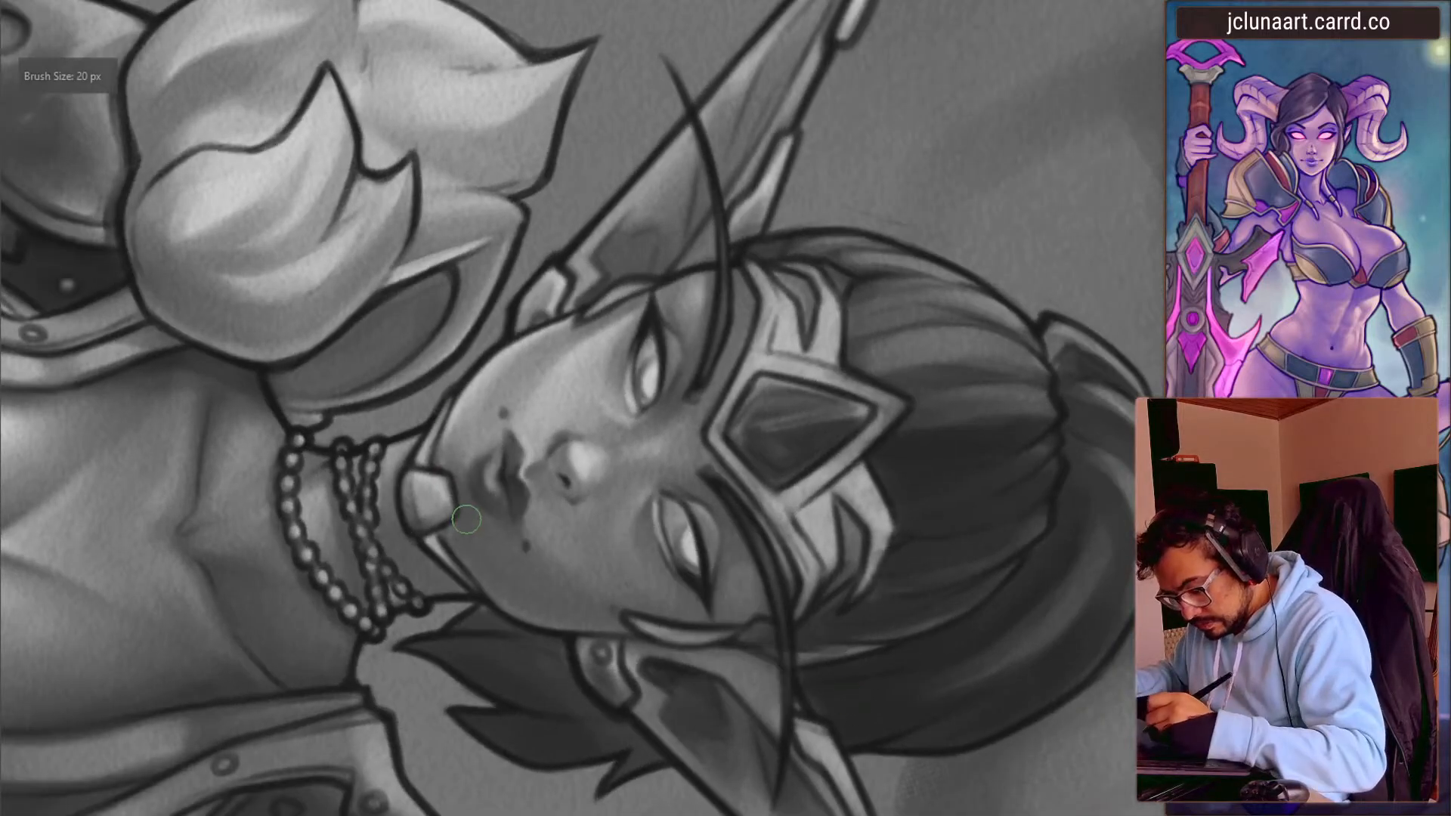
{"action": "key", "text": "bracketleft"}
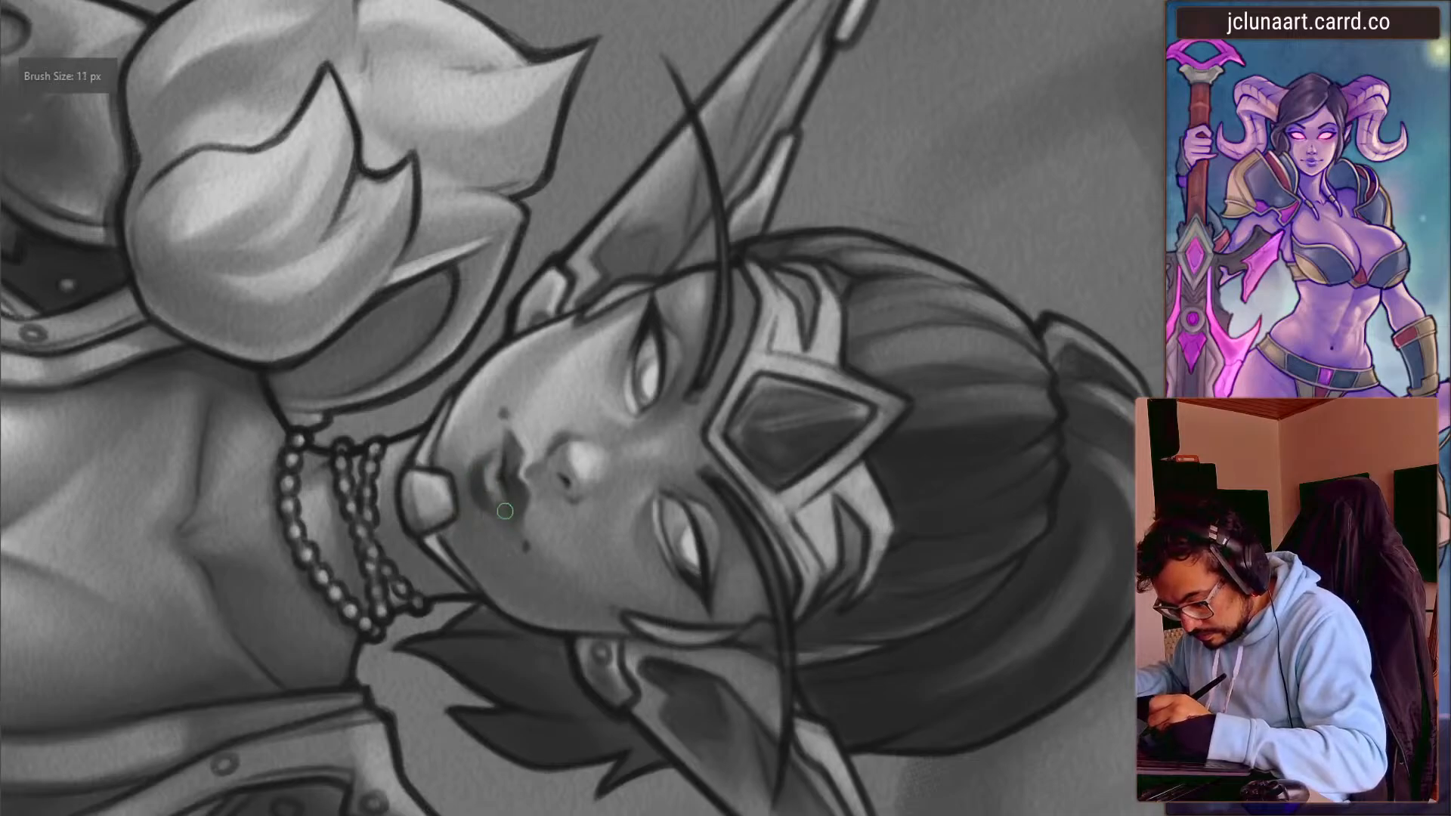
{"action": "left_click_drag", "start_coordinate": [499, 513], "coordinate": [490, 468]}
{"action": "key", "text": "bracketleft"}
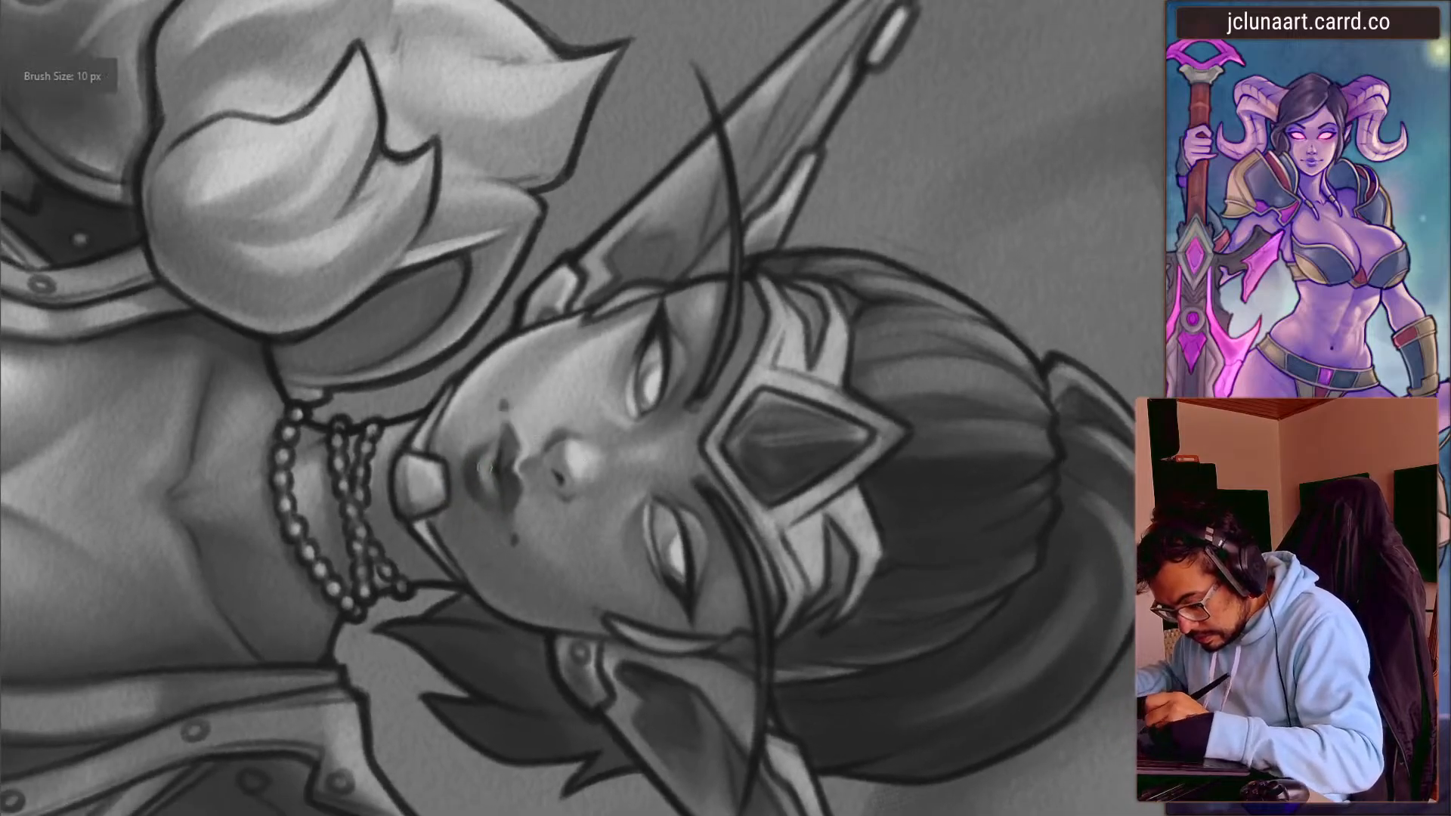
{"action": "mouse_move", "coordinate": [484, 521]}
{"action": "left_mouse_down"}
{"action": "mouse_move", "coordinate": [401, 610]}
{"action": "mouse_move", "coordinate": [643, 440]}
{"action": "mouse_move", "coordinate": [421, 285]}
{"action": "mouse_move", "coordinate": [137, 231]}
{"action": "left_mouse_up"}
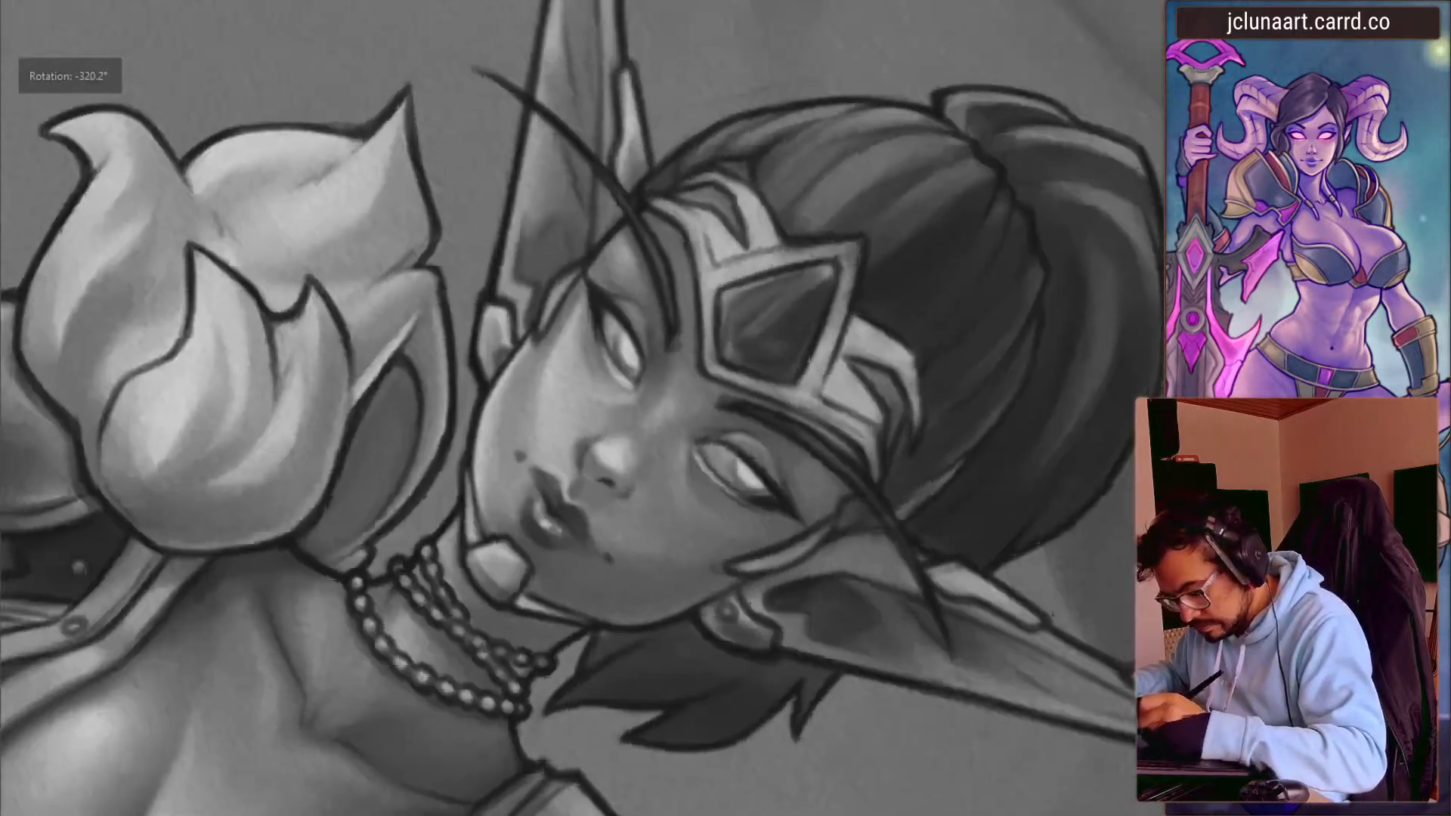
- Brighten the lower lip's highlight and define the petal-side mouth corner with a 7 px brush
{"action": "key", "text": "bracketleft"}
{"action": "key", "text": "bracketleft"}
{"action": "key", "text": "bracketleft"}
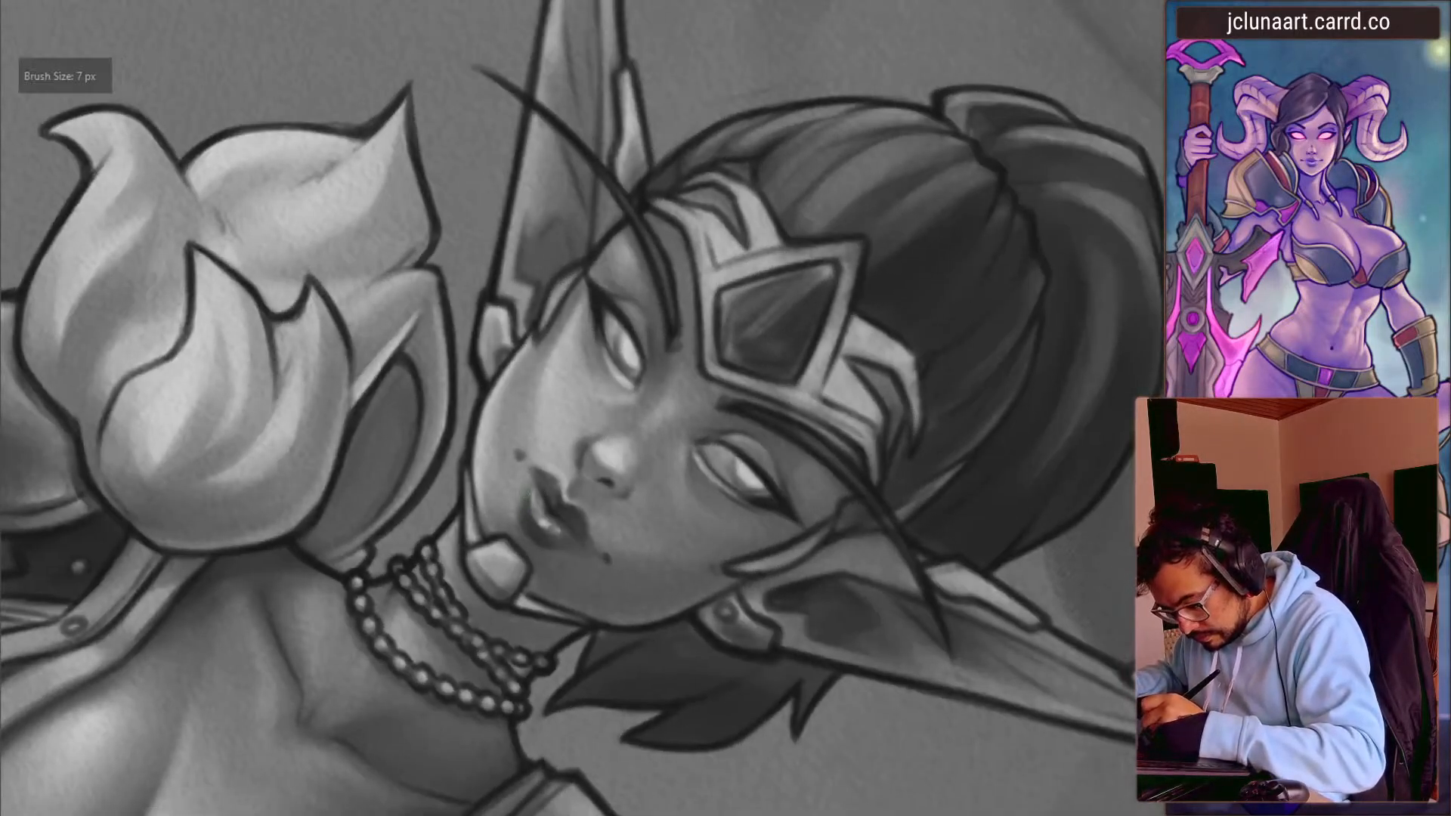
{"action": "key", "text": "bracketright"}
{"action": "key", "text": "bracketleft"}
{"action": "mouse_move", "coordinate": [527, 475]}
{"action": "left_mouse_down"}
{"action": "mouse_move", "coordinate": [469, 574]}
{"action": "mouse_move", "coordinate": [665, 434]}
{"action": "left_mouse_up"}
{"action": "left_click", "coordinate": [664, 434], "text": "ctrl"}
{"action": "key", "text": "bracketleft"}
{"action": "left_click_drag", "start_coordinate": [494, 477], "coordinate": [393, 401]}
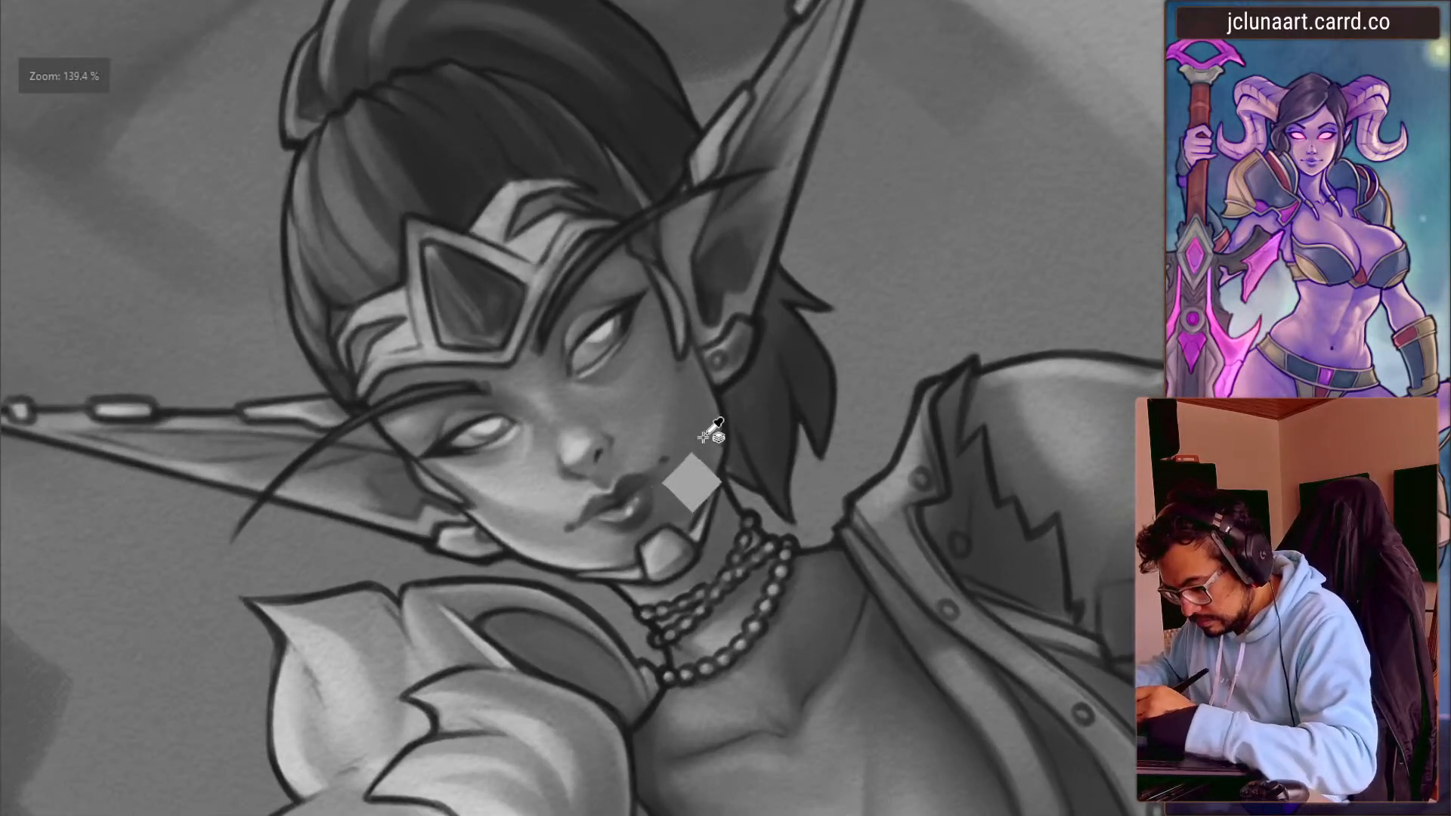
- Smooth the shadow-side cheek and jawline with a 15 to 16 px brush
{"action": "key", "text": "bracketright"}
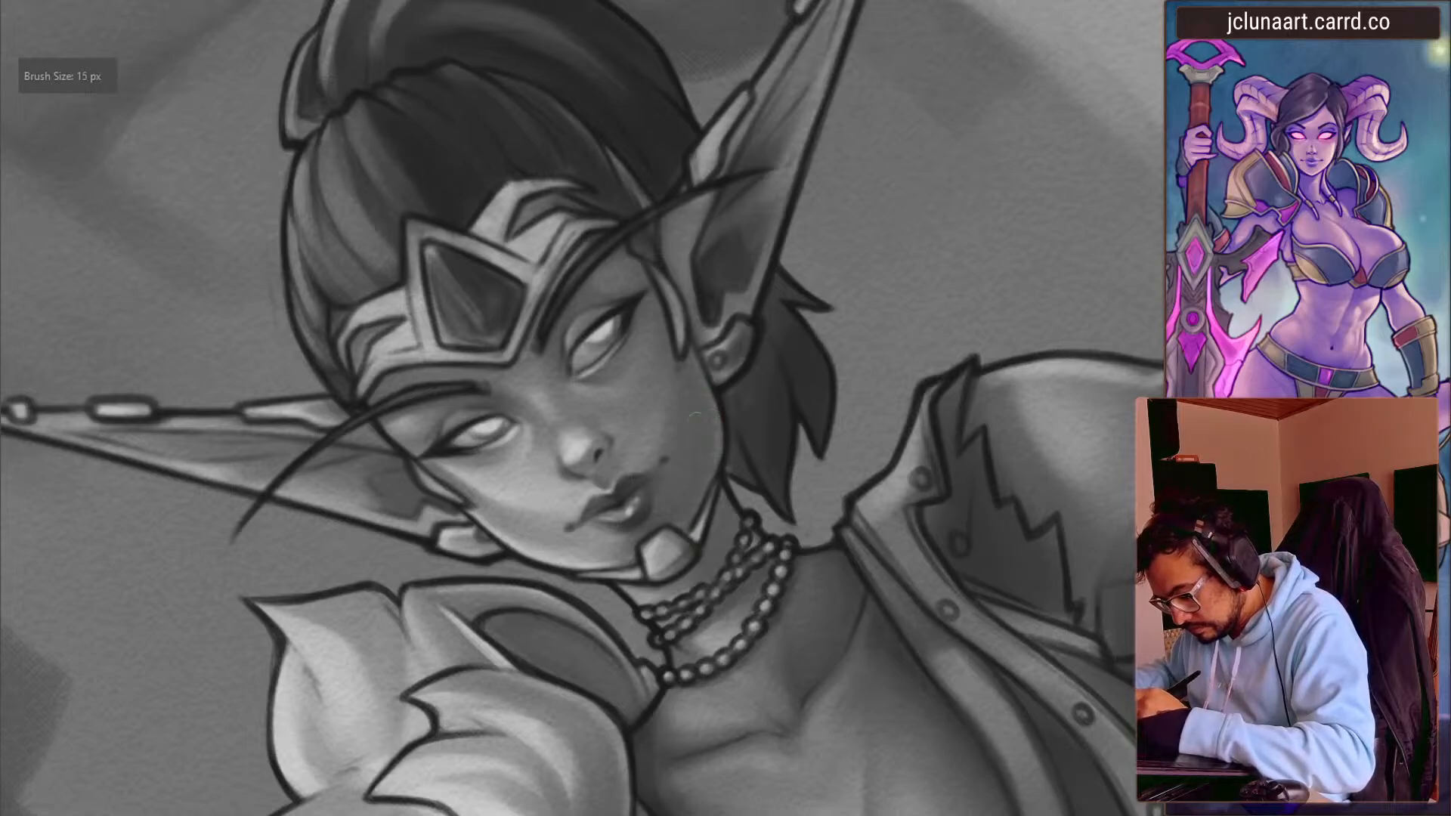
{"action": "left_click_drag", "start_coordinate": [684, 518], "coordinate": [706, 509]}
{"action": "key", "text": "bracketright"}
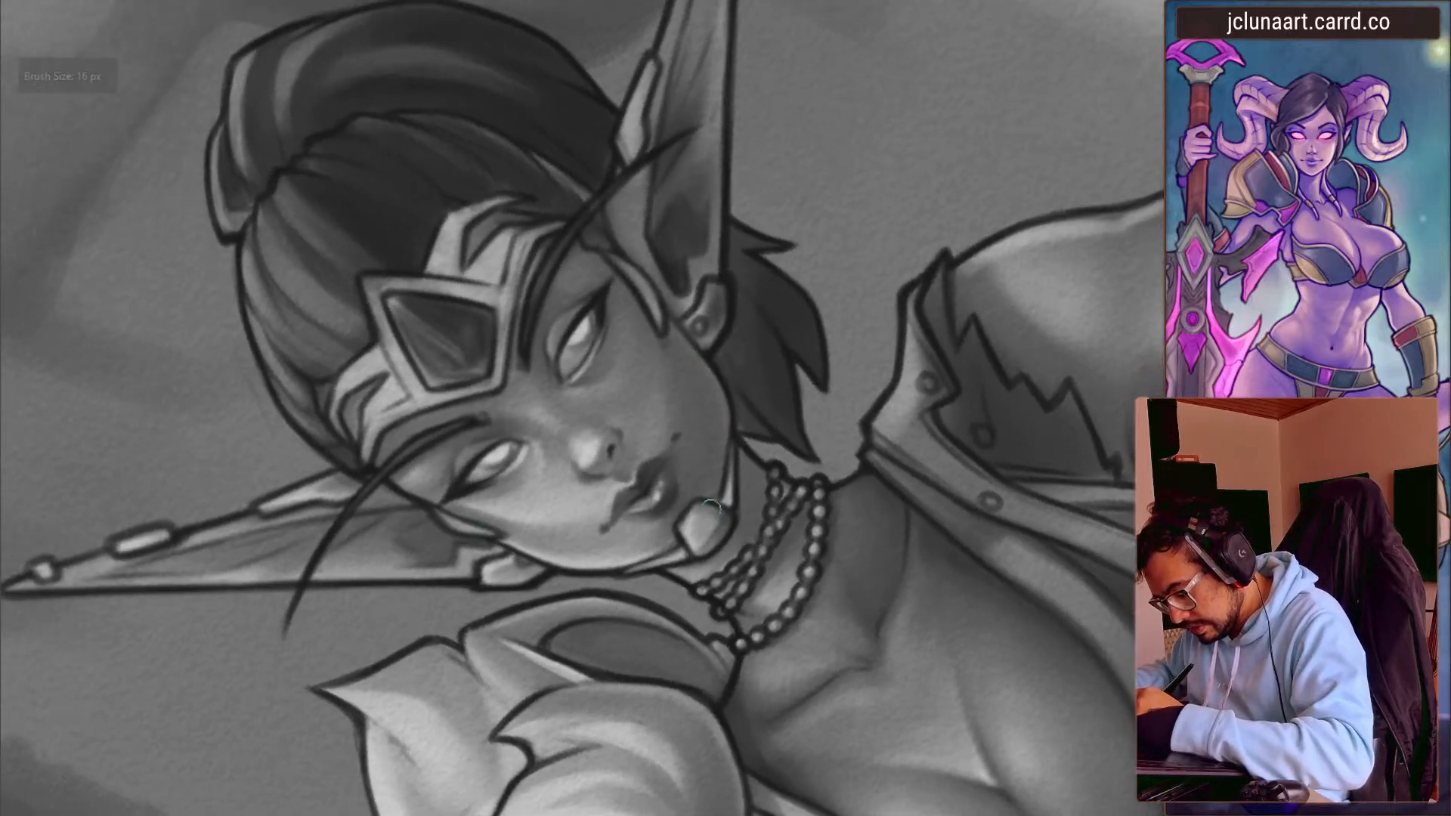
- Render the chin guard and its shadow-side strap with sampled light greys and a 10 to 15 px brush
{"action": "key", "text": "bracketleft"}
{"action": "key", "text": "bracketleft"}
{"action": "key", "text": "bracketleft"}
{"action": "key", "text": "bracketleft"}
{"action": "key", "text": "bracketleft"}
{"action": "key", "text": "bracketleft"}
{"action": "left_click_drag", "start_coordinate": [719, 452], "coordinate": [717, 492]}
{"action": "left_click", "coordinate": [707, 488], "text": "ctrl"}
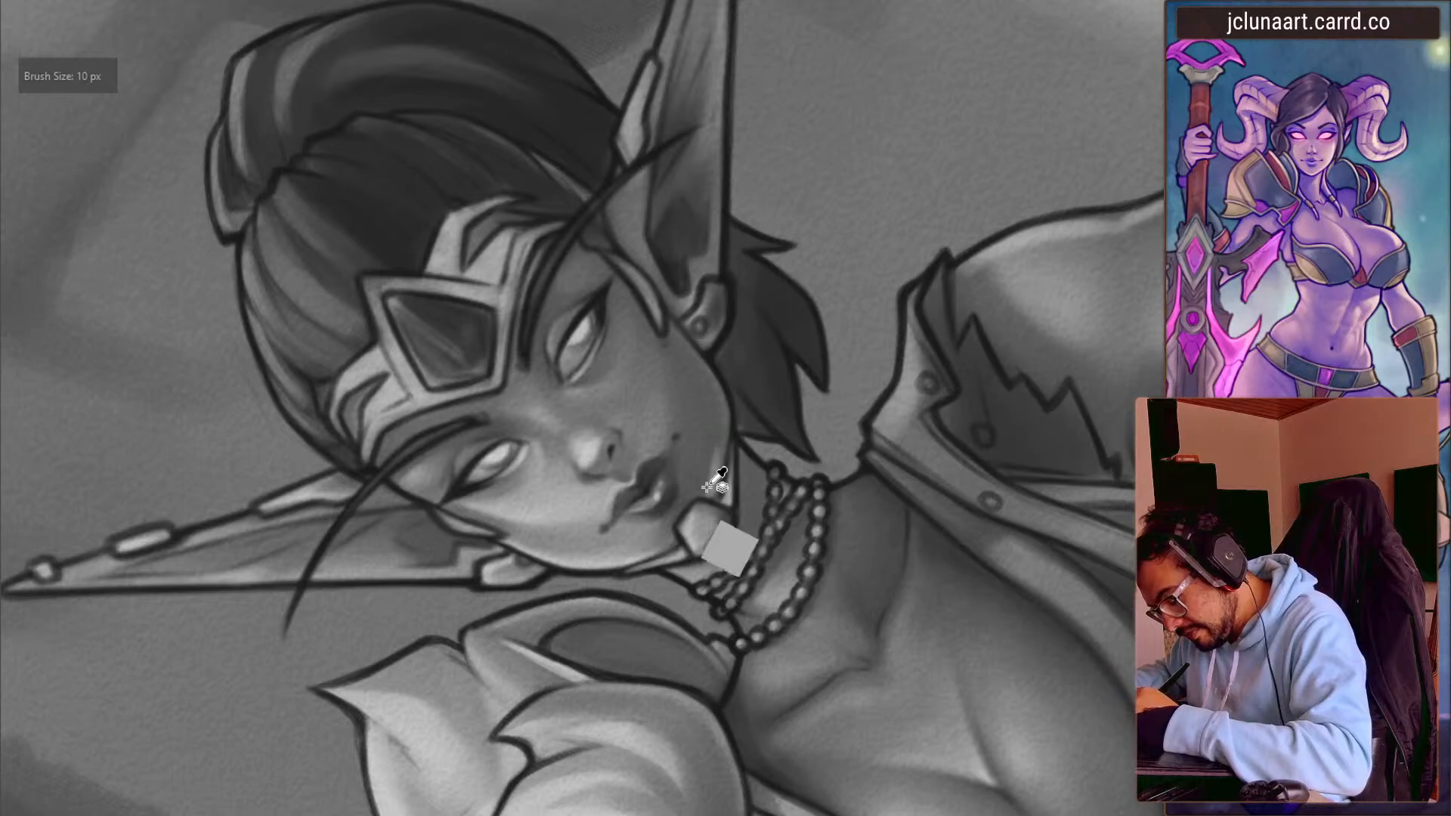
{"action": "key", "text": "bracketright"}
{"action": "key", "text": "bracketright"}
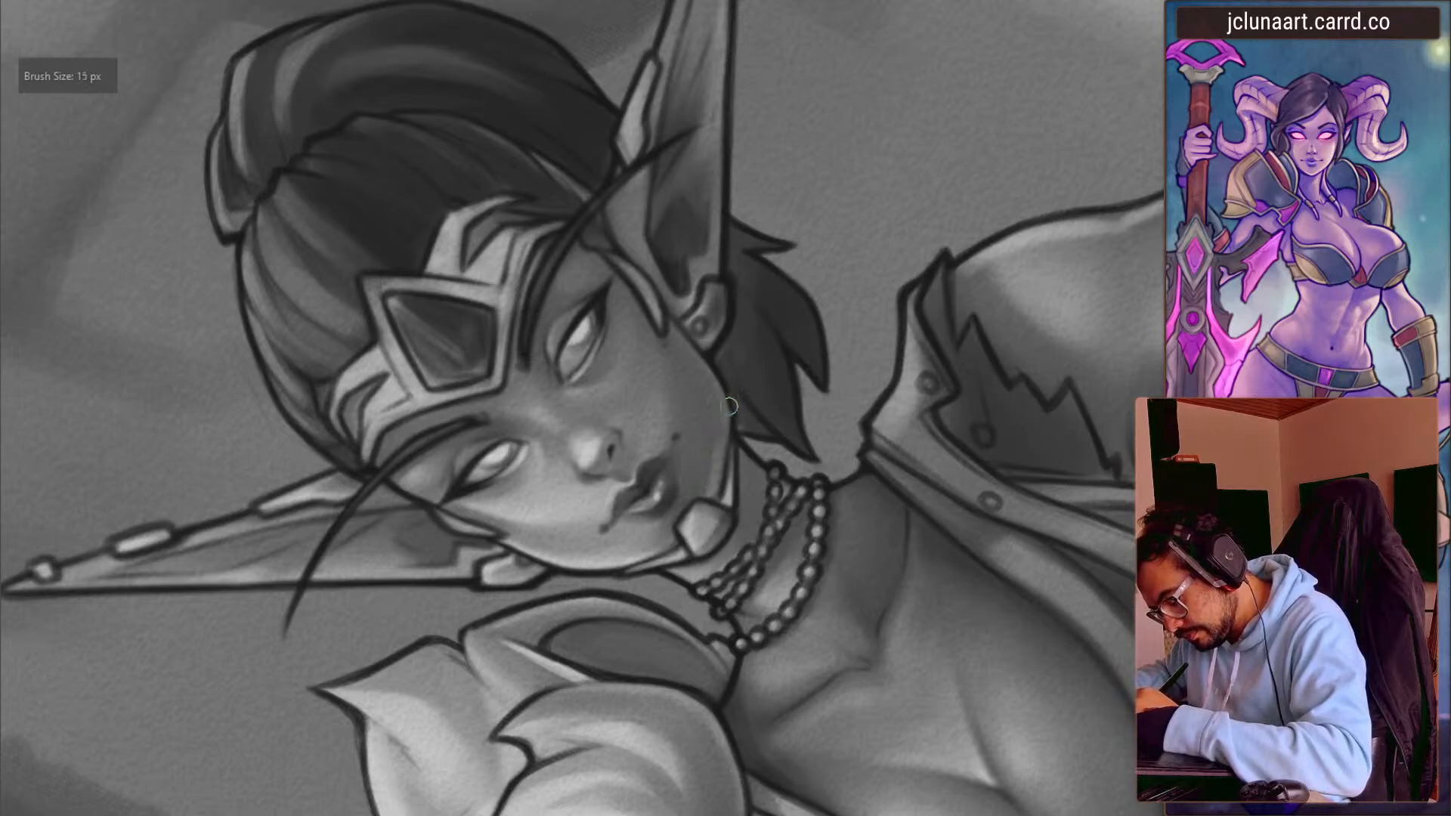
{"action": "left_click", "coordinate": [715, 520], "text": "ctrl"}
{"action": "key", "text": "bracketleft"}
{"action": "mouse_move", "coordinate": [642, 544]}
{"action": "left_mouse_down"}
{"action": "mouse_move", "coordinate": [399, 428]}
{"action": "mouse_move", "coordinate": [394, 393]}
{"action": "mouse_move", "coordinate": [405, 583]}
{"action": "mouse_move", "coordinate": [452, 658]}
{"action": "left_mouse_up"}
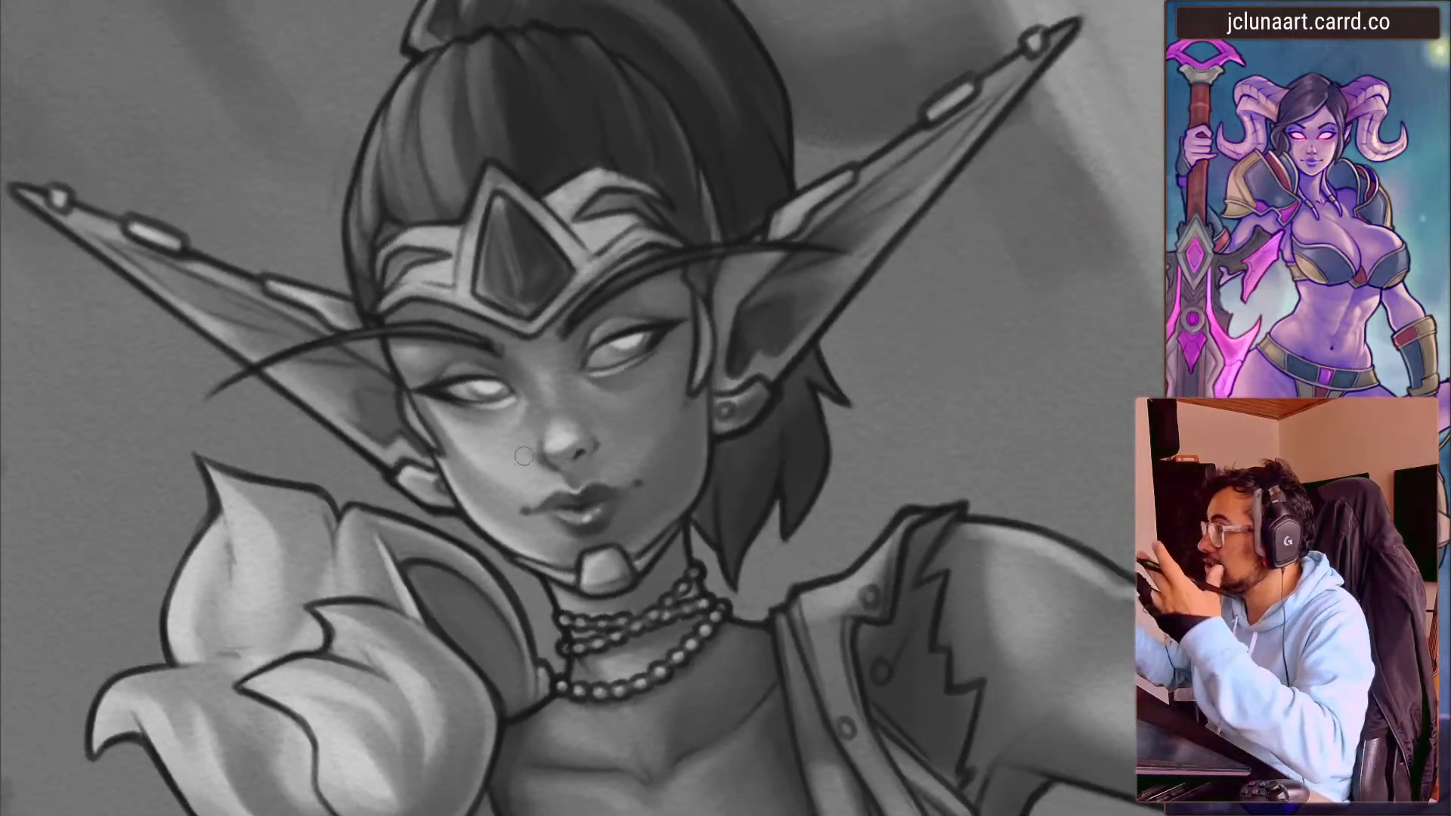
- Soften the shadow-side cheek and jaw shading with an 18 to 28 px brush, then sample the chin guard's grey
{"action": "key", "text": "bracketright"}
{"action": "key", "text": "bracketright"}
{"action": "key", "text": "bracketright"}
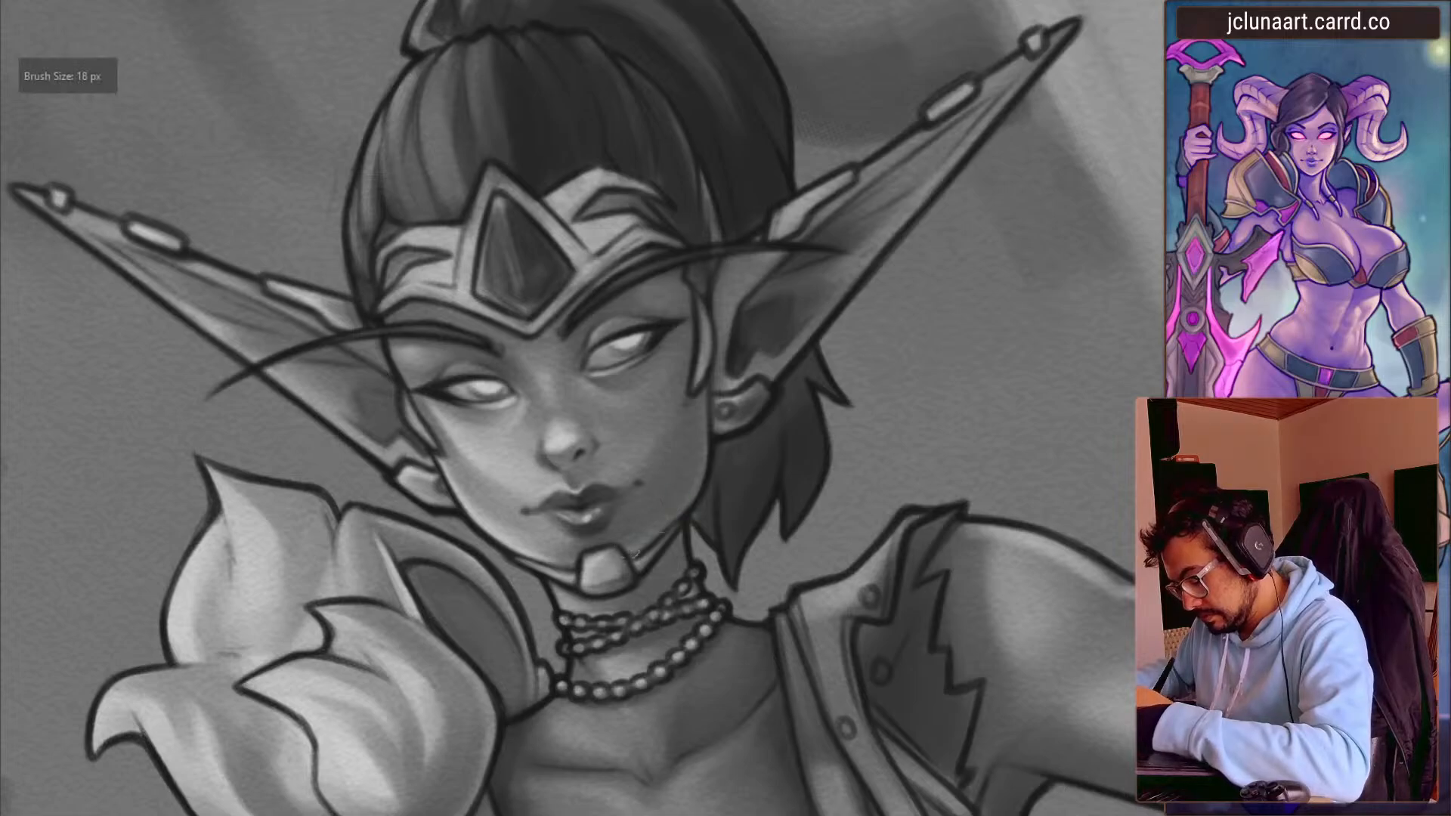
{"action": "key", "text": "bracketright"}
{"action": "key", "text": "bracketright"}
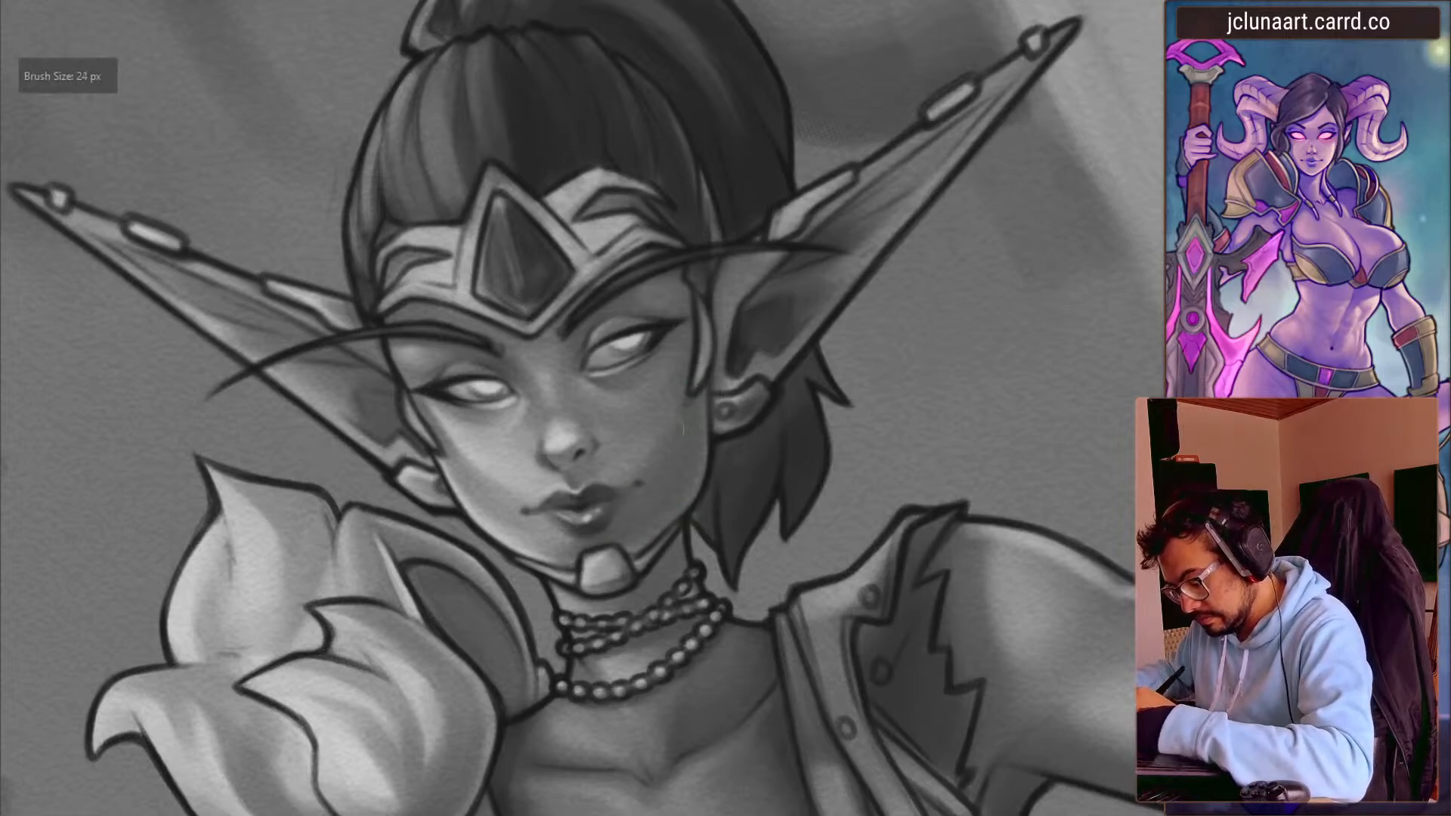
{"action": "left_click", "coordinate": [605, 563], "text": "ctrl"}
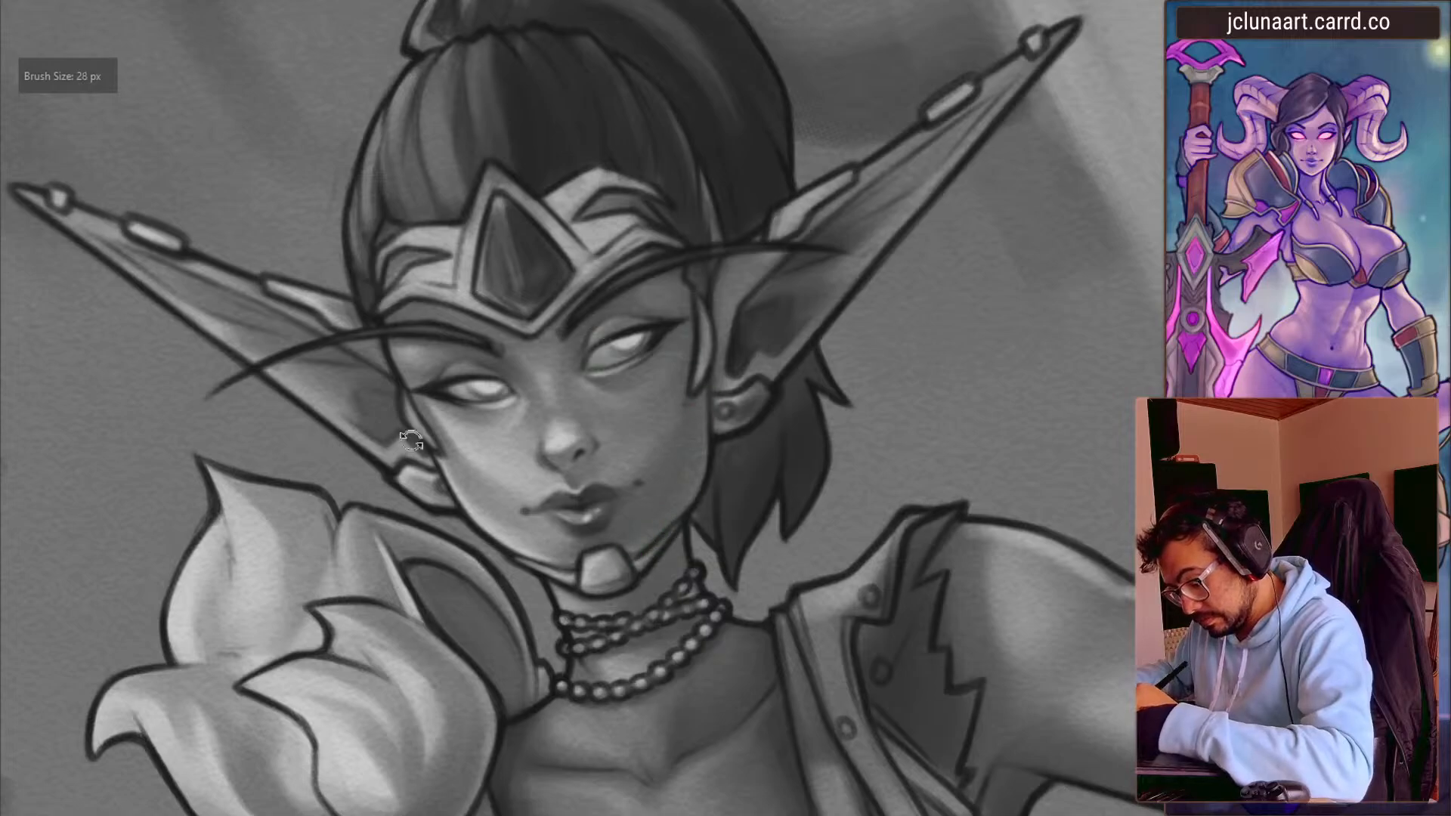
{"action": "left_click_drag", "start_coordinate": [426, 432], "coordinate": [481, 301]}
{"action": "left_click_drag", "start_coordinate": [597, 227], "coordinate": [499, 285]}
{"action": "left_click", "coordinate": [628, 293], "text": "ctrl"}
{"action": "left_click_drag", "start_coordinate": [639, 303], "coordinate": [643, 324]}
{"action": "key", "text": "ctrl+z"}
- Sample a grey at the petal-side cheek and refine the cheek's edge and the chin guard's highlight with a 10 px brush
{"action": "key", "text": "bracketleft"}
{"action": "mouse_move", "coordinate": [378, 325]}
{"action": "left_mouse_down"}
{"action": "mouse_move", "coordinate": [431, 139]}
{"action": "mouse_move", "coordinate": [461, 110]}
{"action": "left_mouse_up"}
{"action": "left_click", "coordinate": [433, 401], "text": "ctrl"}
{"action": "key", "text": "bracketleft"}
{"action": "key", "text": "bracketleft"}
{"action": "key", "text": "bracketleft"}
{"action": "key", "text": "bracketleft"}
{"action": "key", "text": "bracketleft"}
{"action": "key", "text": "bracketleft"}
{"action": "key", "text": "bracketleft"}
{"action": "key", "text": "bracketleft"}
{"action": "key", "text": "bracketleft"}
{"action": "key", "text": "bracketleft"}
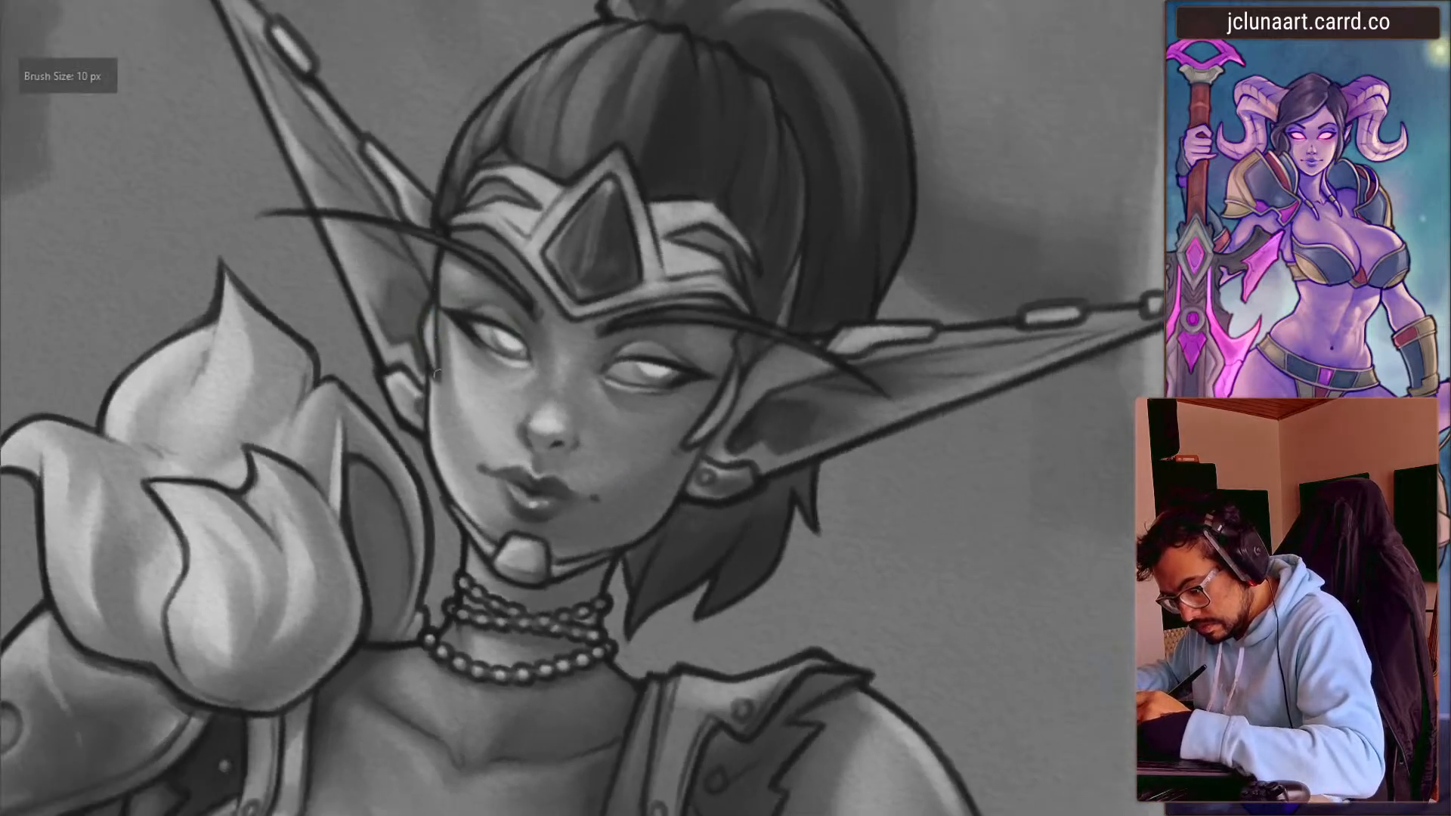
{"action": "key", "text": "bracketleft"}
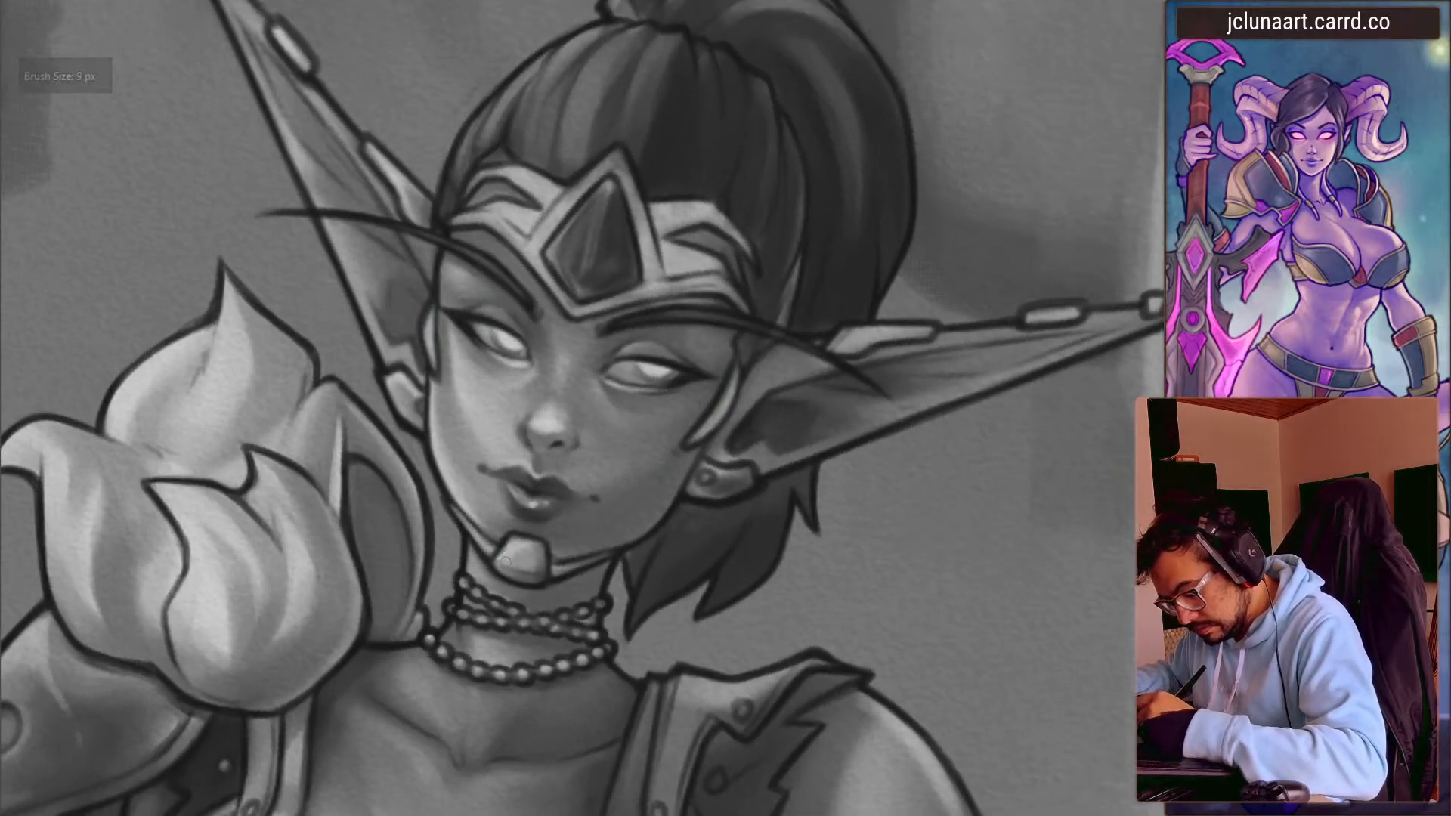
- Soften the forehead below the tiara and the skin above the shadow-side eye with an 18 to 22 px brush
{"action": "left_click_drag", "start_coordinate": [349, 461], "coordinate": [364, 288]}
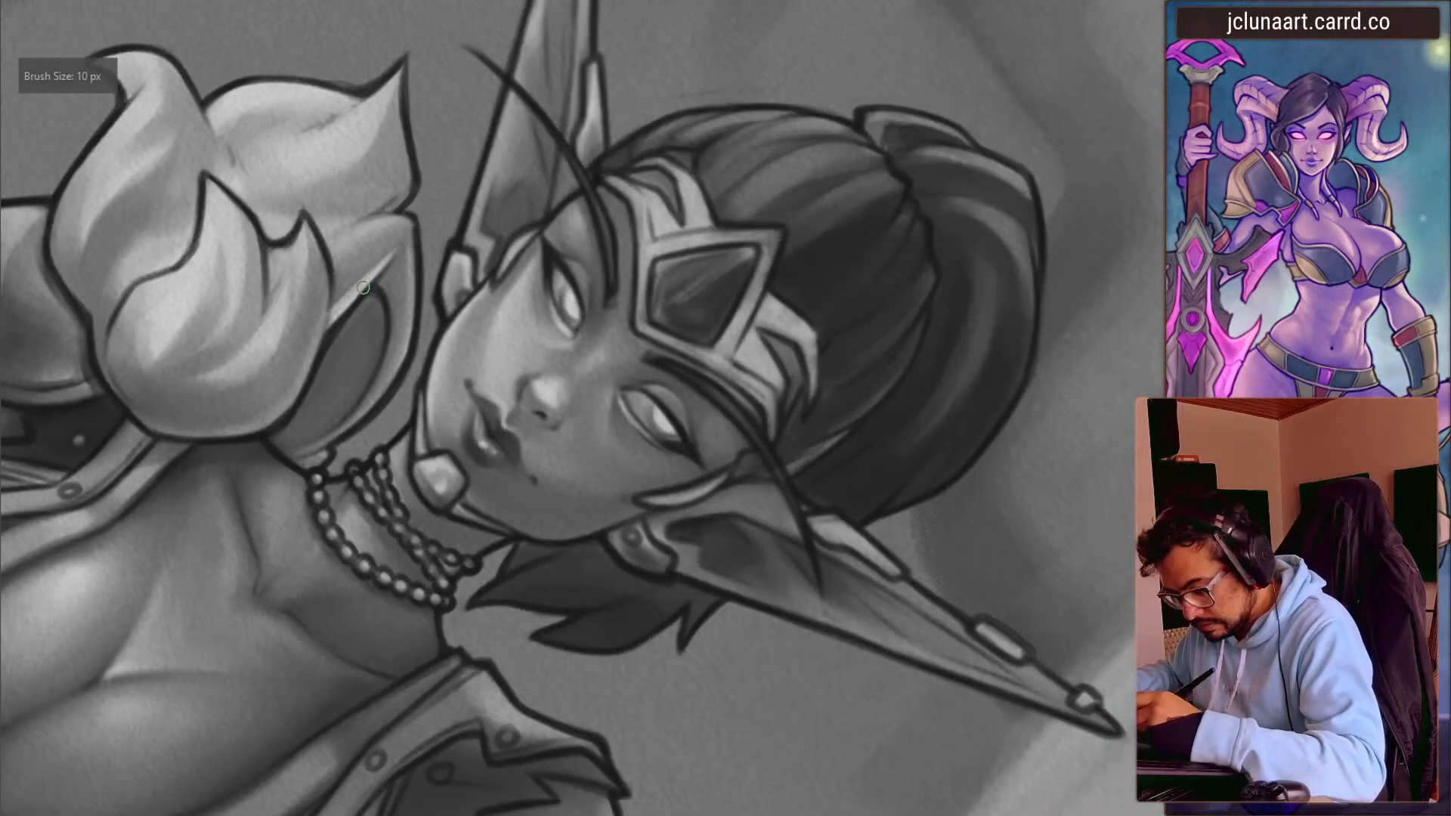
{"action": "left_click_drag", "start_coordinate": [363, 491], "coordinate": [357, 564]}
{"action": "left_click_drag", "start_coordinate": [316, 484], "coordinate": [308, 414]}
{"action": "left_click_drag", "start_coordinate": [331, 290], "coordinate": [349, 281]}
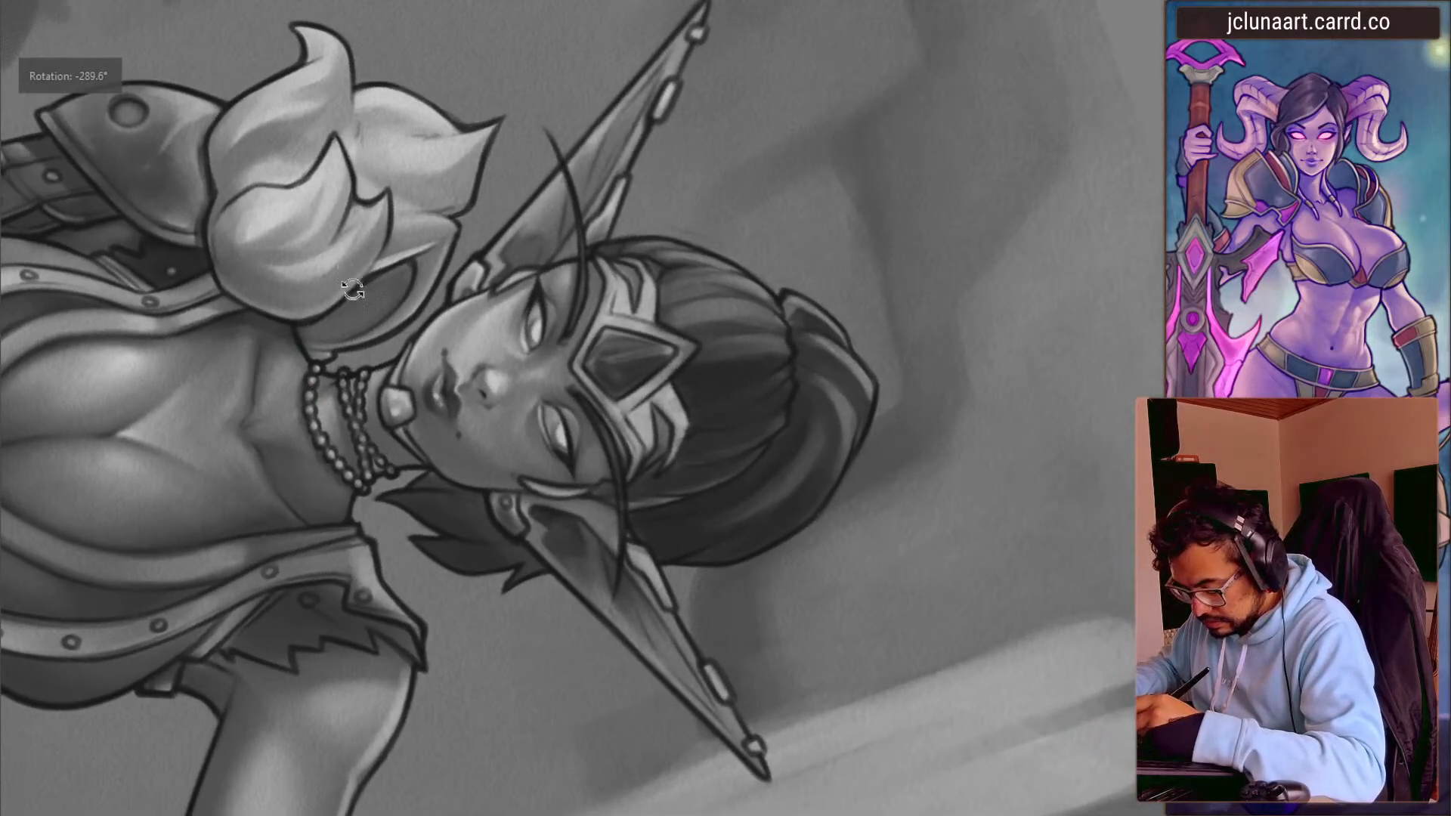
{"action": "left_click_drag", "start_coordinate": [369, 343], "coordinate": [321, 375]}
{"action": "left_click_drag", "start_coordinate": [336, 401], "coordinate": [340, 260]}
{"action": "key", "text": "bracketright"}
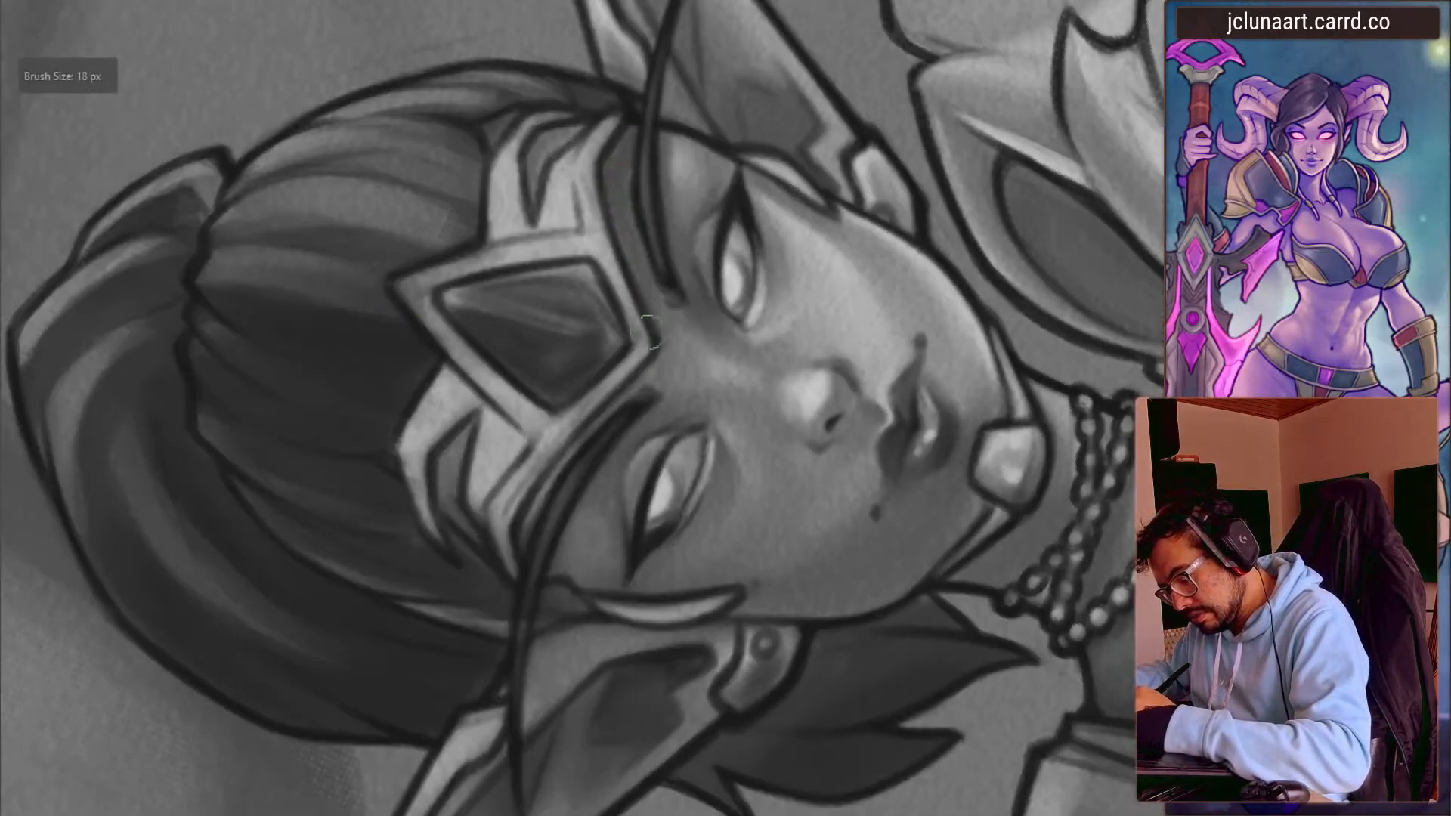
{"action": "key", "text": "bracketright"}
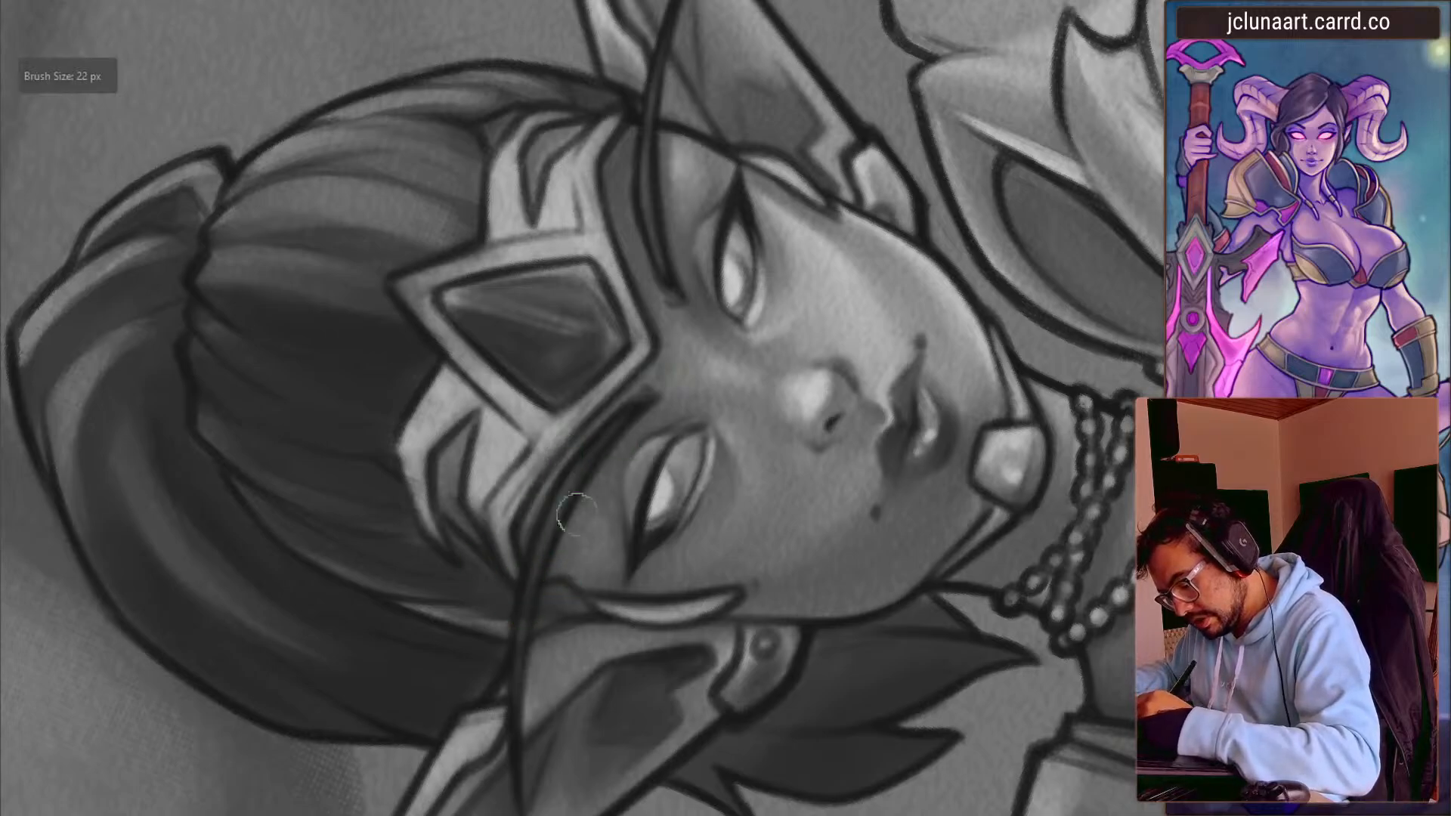
{"action": "mouse_move", "coordinate": [611, 472]}
{"action": "left_mouse_down"}
{"action": "mouse_move", "coordinate": [358, 558]}
{"action": "mouse_move", "coordinate": [397, 261]}
{"action": "mouse_move", "coordinate": [395, 344]}
{"action": "mouse_move", "coordinate": [366, 287]}
{"action": "mouse_move", "coordinate": [314, 255]}
{"action": "mouse_move", "coordinate": [314, 346]}
{"action": "mouse_move", "coordinate": [341, 309]}
{"action": "mouse_move", "coordinate": [362, 444]}
{"action": "mouse_move", "coordinate": [315, 572]}
{"action": "mouse_move", "coordinate": [318, 507]}
{"action": "left_mouse_up"}
{"action": "left_click_drag", "start_coordinate": [323, 478], "coordinate": [386, 415]}
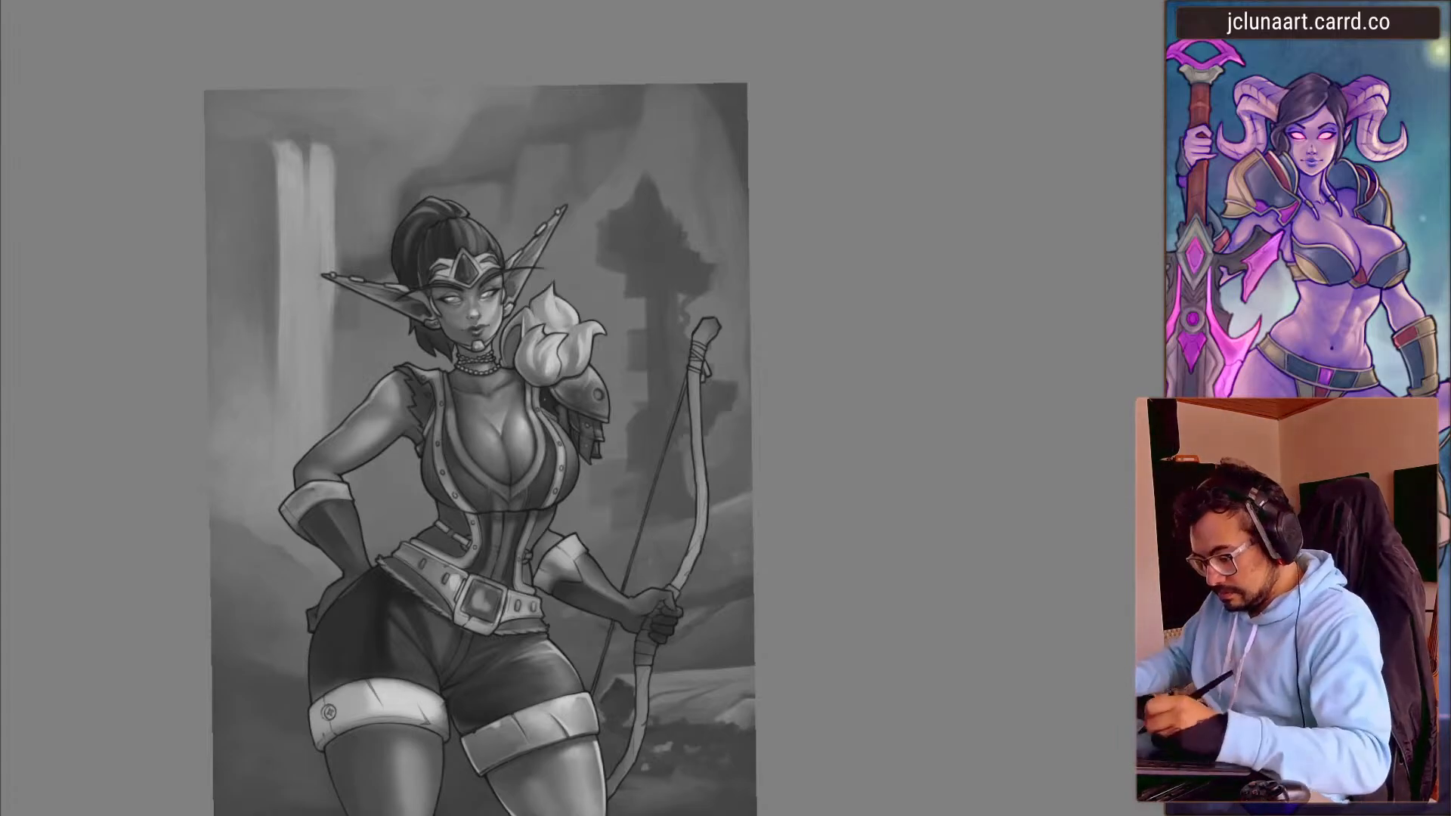
- Refine the chin guard's edges and strap with greys sampled on it and a 4 to 6 px brush
{"action": "left_click_drag", "start_coordinate": [447, 243], "coordinate": [426, 187]}
{"action": "left_click_drag", "start_coordinate": [417, 274], "coordinate": [387, 187]}
{"action": "mouse_move", "coordinate": [398, 297]}
{"action": "left_mouse_down"}
{"action": "mouse_move", "coordinate": [457, 233]}
{"action": "mouse_move", "coordinate": [395, 327]}
{"action": "mouse_move", "coordinate": [383, 377]}
{"action": "left_mouse_up"}
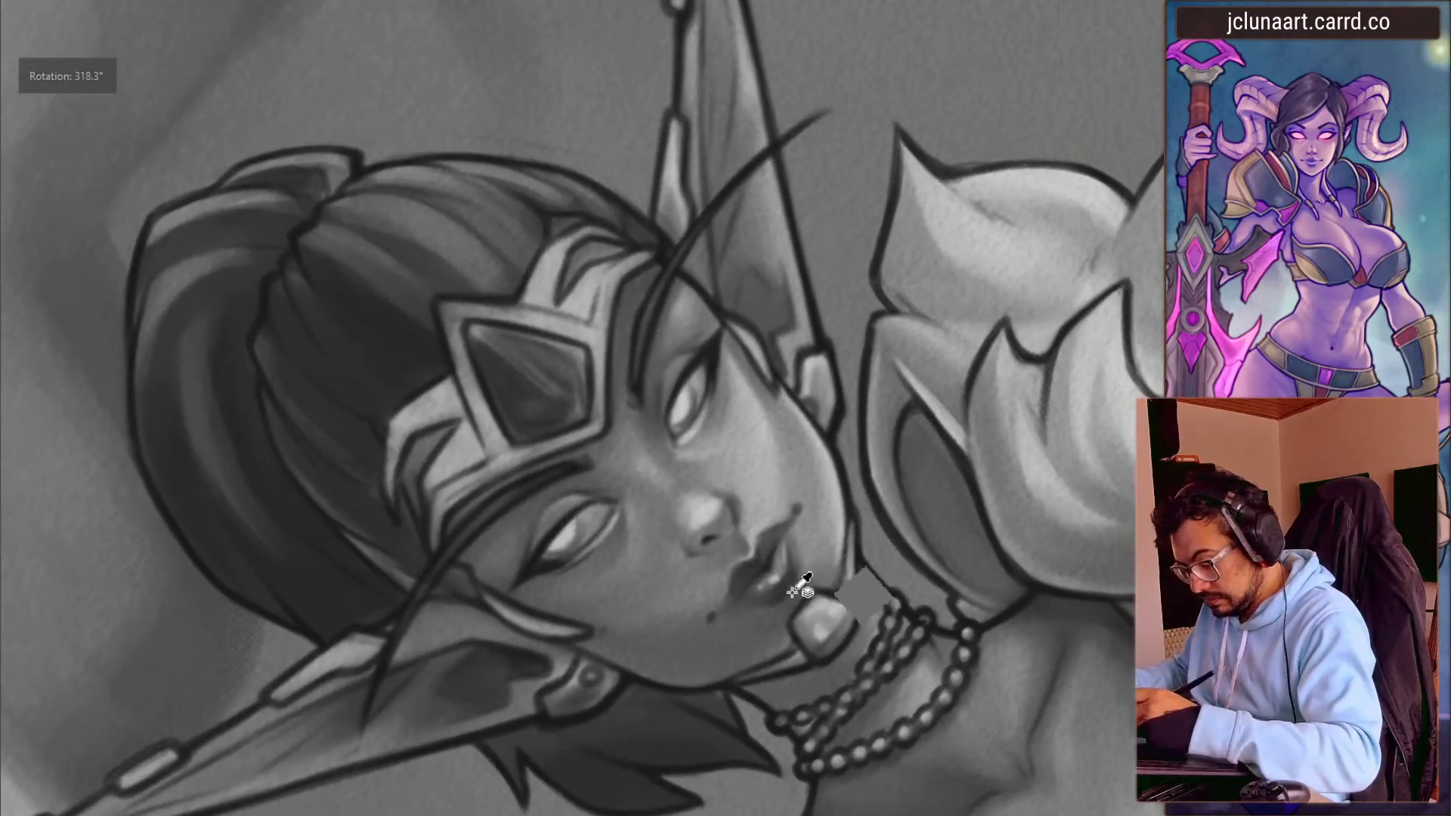
{"action": "mouse_move", "coordinate": [824, 616]}
{"action": "left_mouse_down"}
{"action": "mouse_move", "coordinate": [821, 634]}
{"action": "mouse_move", "coordinate": [830, 615]}
{"action": "mouse_move", "coordinate": [849, 628]}
{"action": "left_mouse_up"}
{"action": "key", "text": "["}
{"action": "left_click", "coordinate": [829, 632], "text": "ctrl"}
{"action": "key", "text": "["}
{"action": "left_click", "coordinate": [842, 607], "text": "ctrl"}
{"action": "key", "text": "["}
{"action": "key", "text": "["}
{"action": "key", "text": "["}
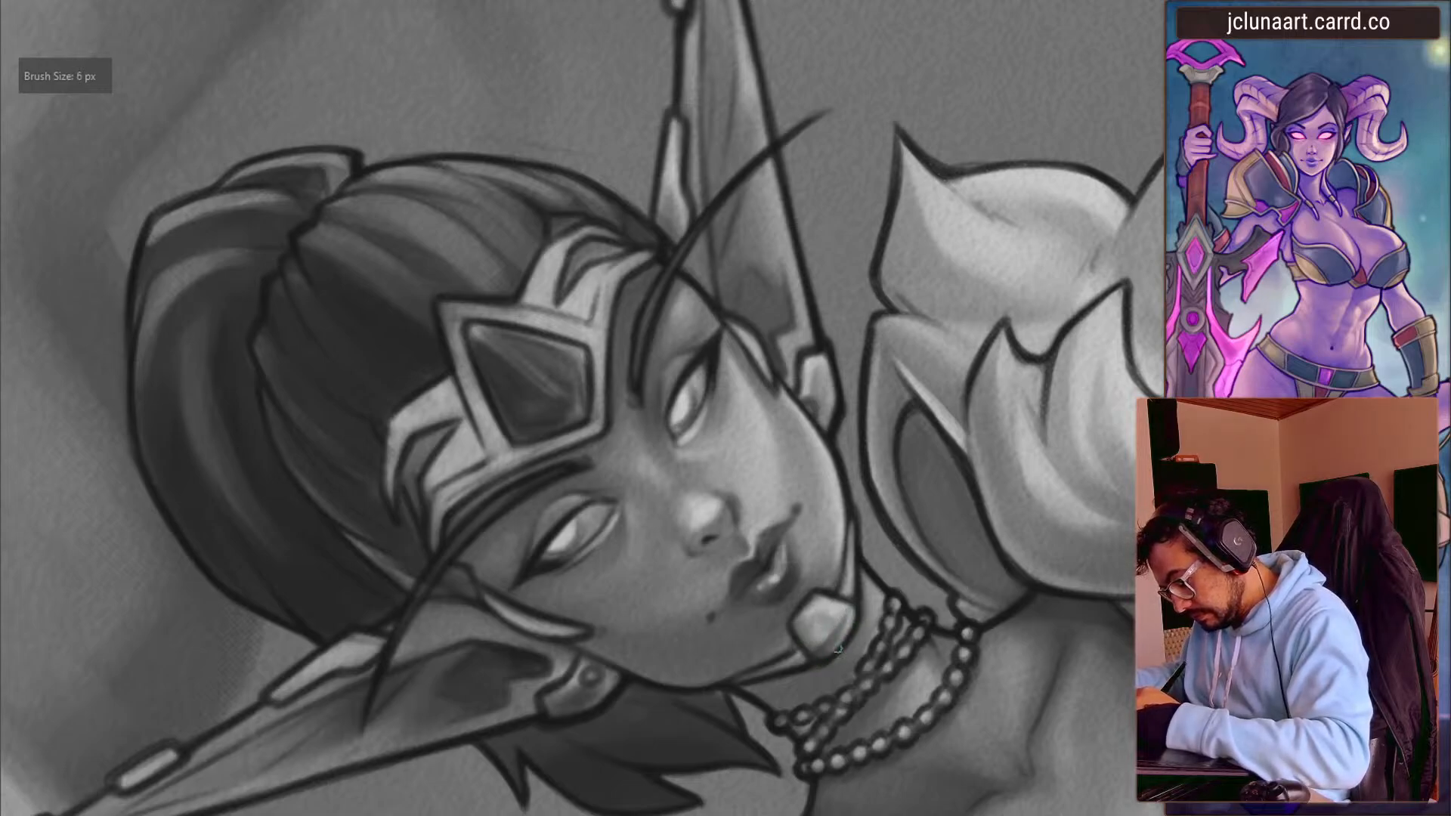
{"action": "key", "text": "["}
{"action": "key", "text": "["}
{"action": "left_click", "coordinate": [846, 616], "text": "ctrl"}
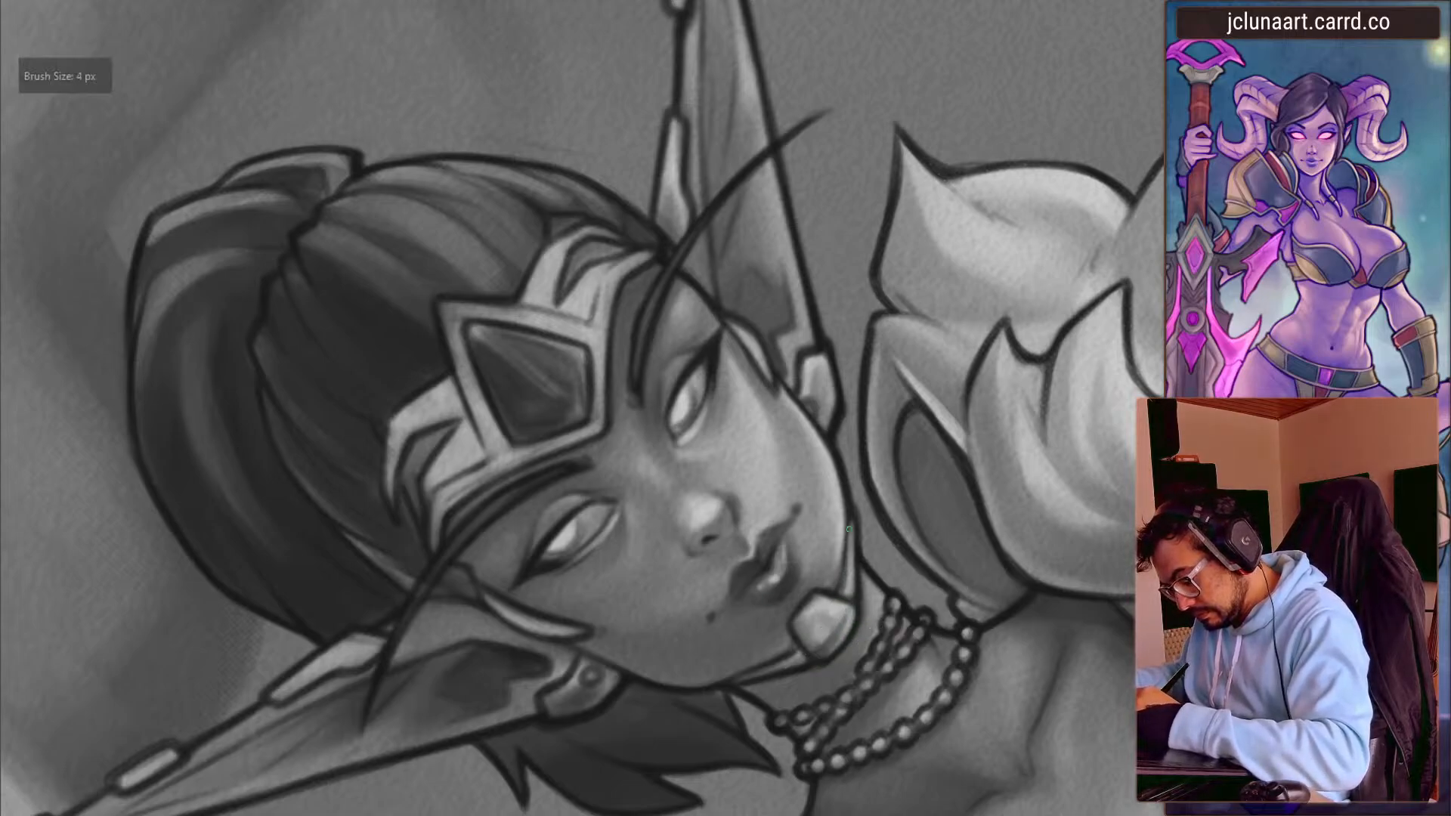
{"action": "key", "text": "]"}
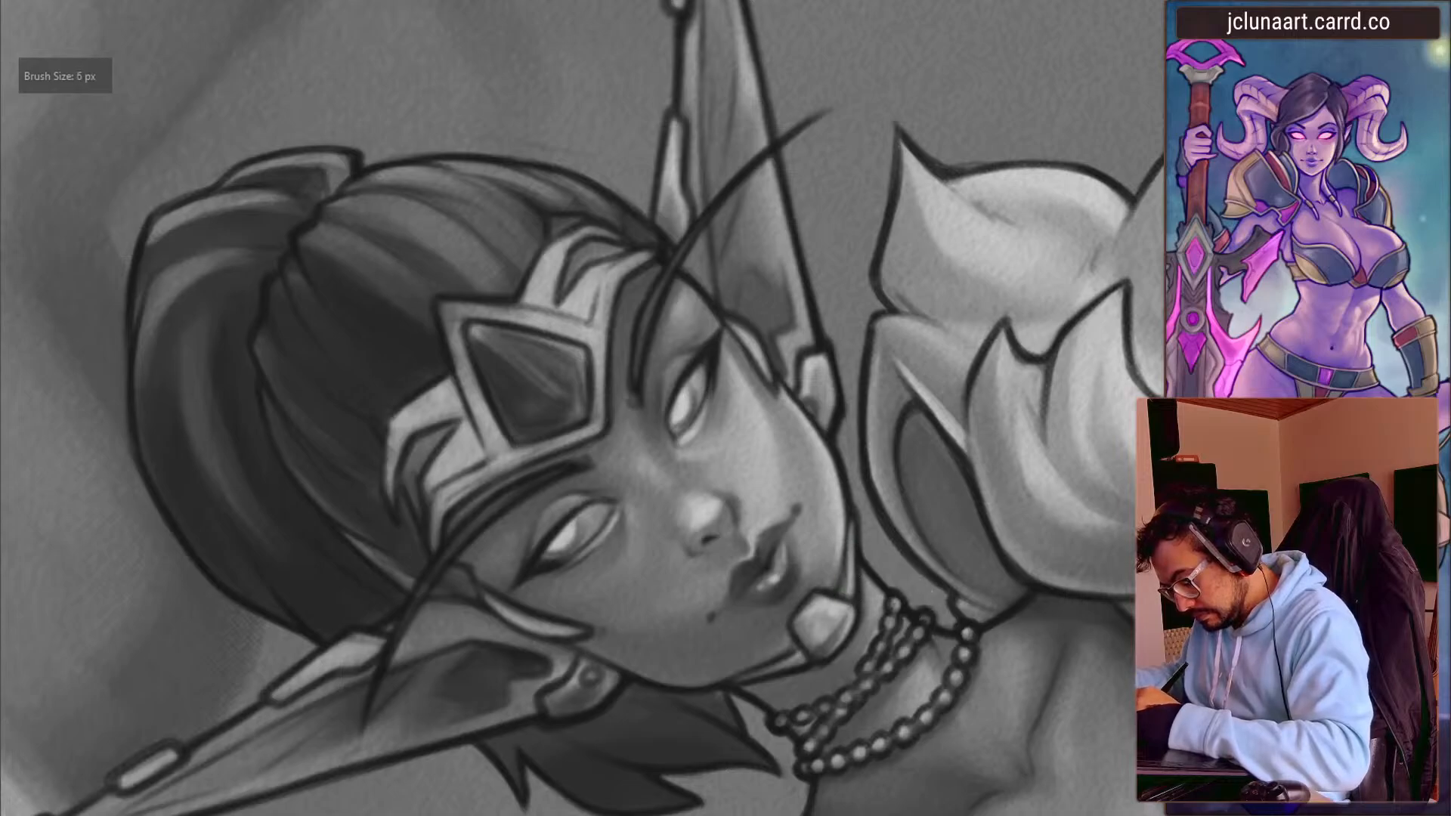
{"action": "left_click_drag", "start_coordinate": [492, 637], "coordinate": [389, 449]}
{"action": "mouse_move", "coordinate": [139, 475]}
{"action": "left_mouse_down"}
{"action": "mouse_move", "coordinate": [124, 464]}
{"action": "mouse_move", "coordinate": [145, 379]}
{"action": "mouse_move", "coordinate": [178, 421]}
{"action": "mouse_move", "coordinate": [182, 379]}
{"action": "left_mouse_up"}
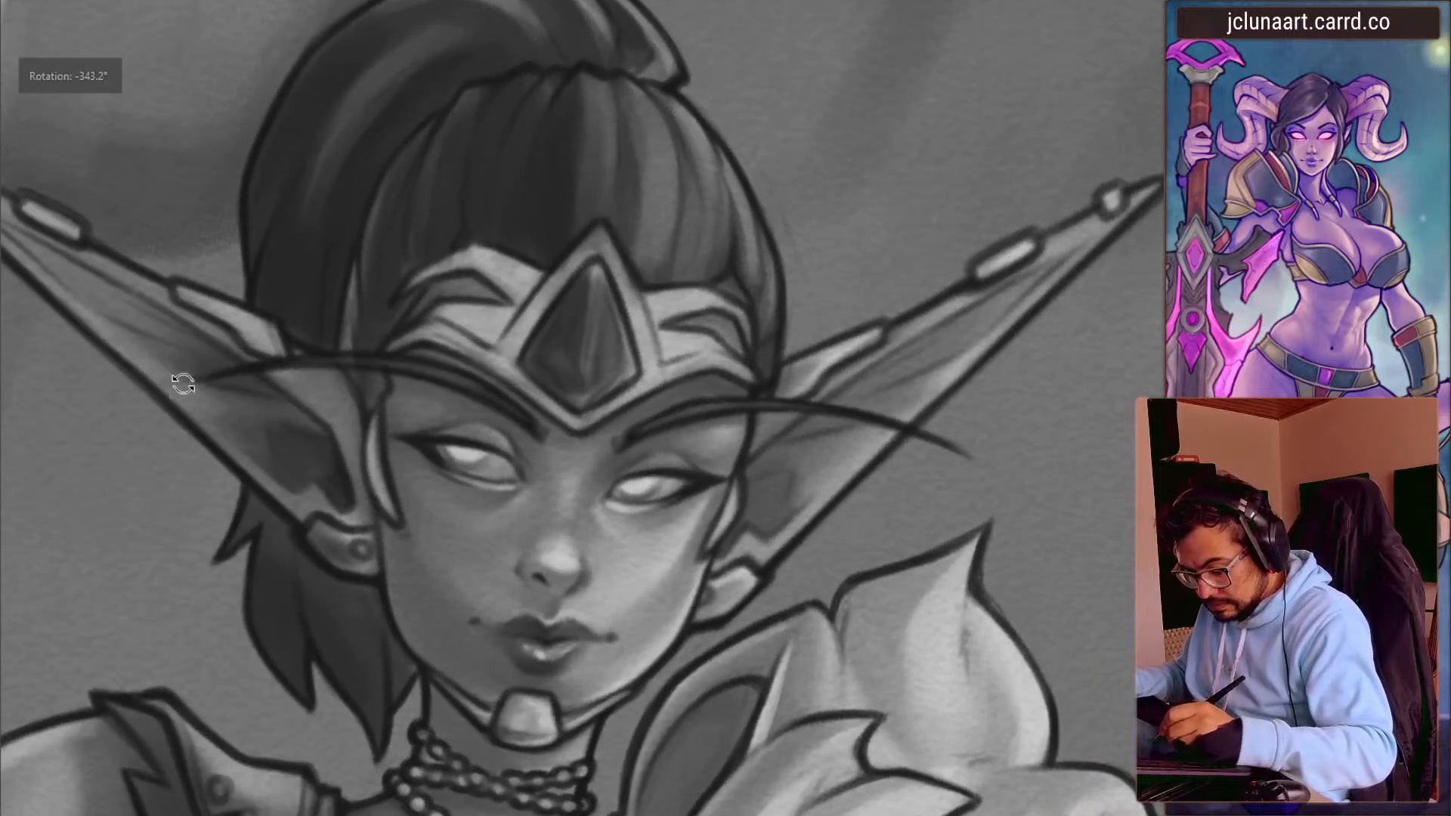
{"action": "key", "text": "]"}
{"action": "key", "text": "]"}
{"action": "key", "text": "]"}
{"action": "key", "text": "]"}
{"action": "key", "text": "]"}
{"action": "key", "text": "]"}
{"action": "key", "text": "]"}
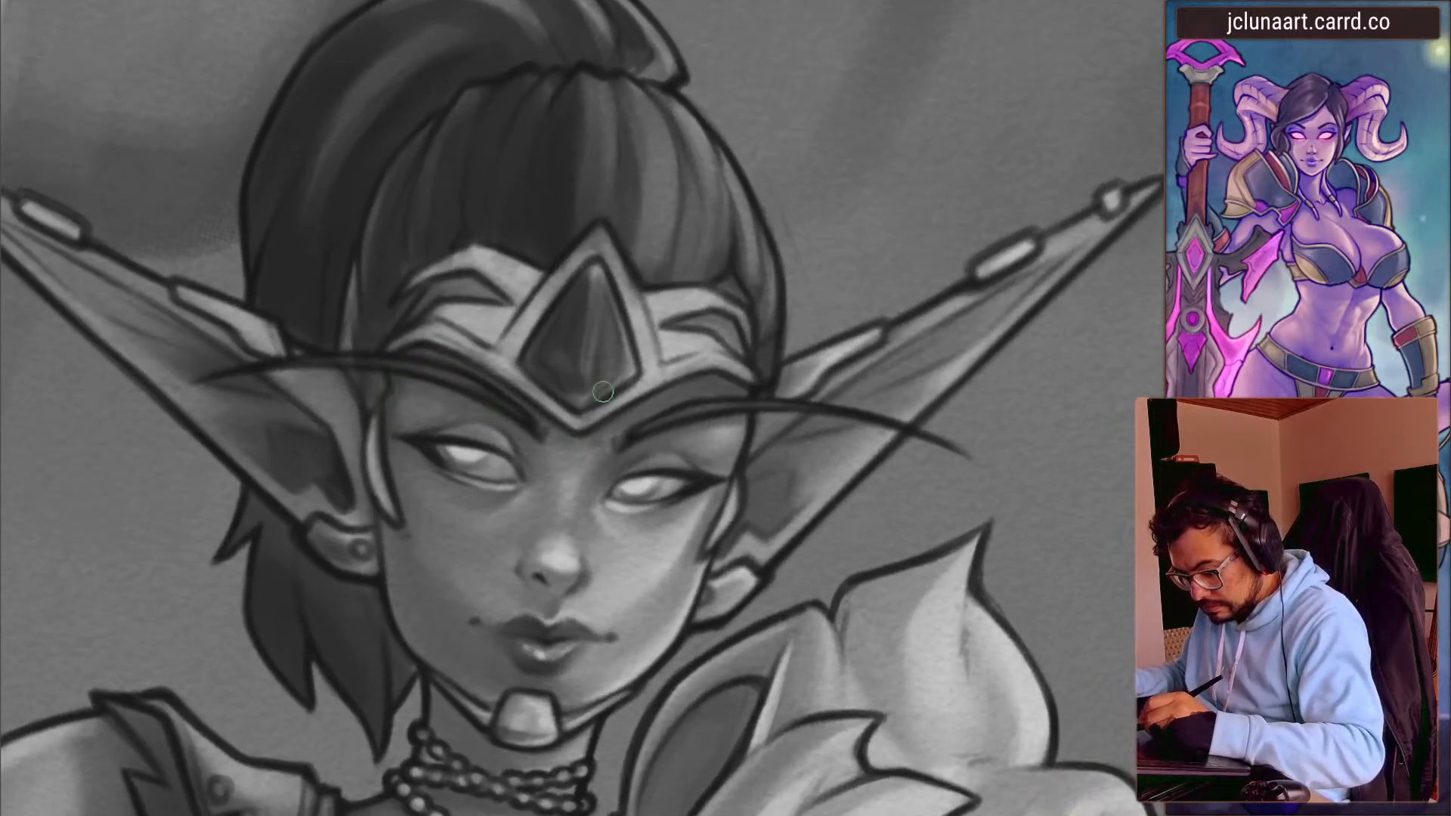
{"action": "left_click_drag", "start_coordinate": [603, 391], "coordinate": [378, 609]}
{"action": "key", "text": "["}
{"action": "key", "text": "]"}
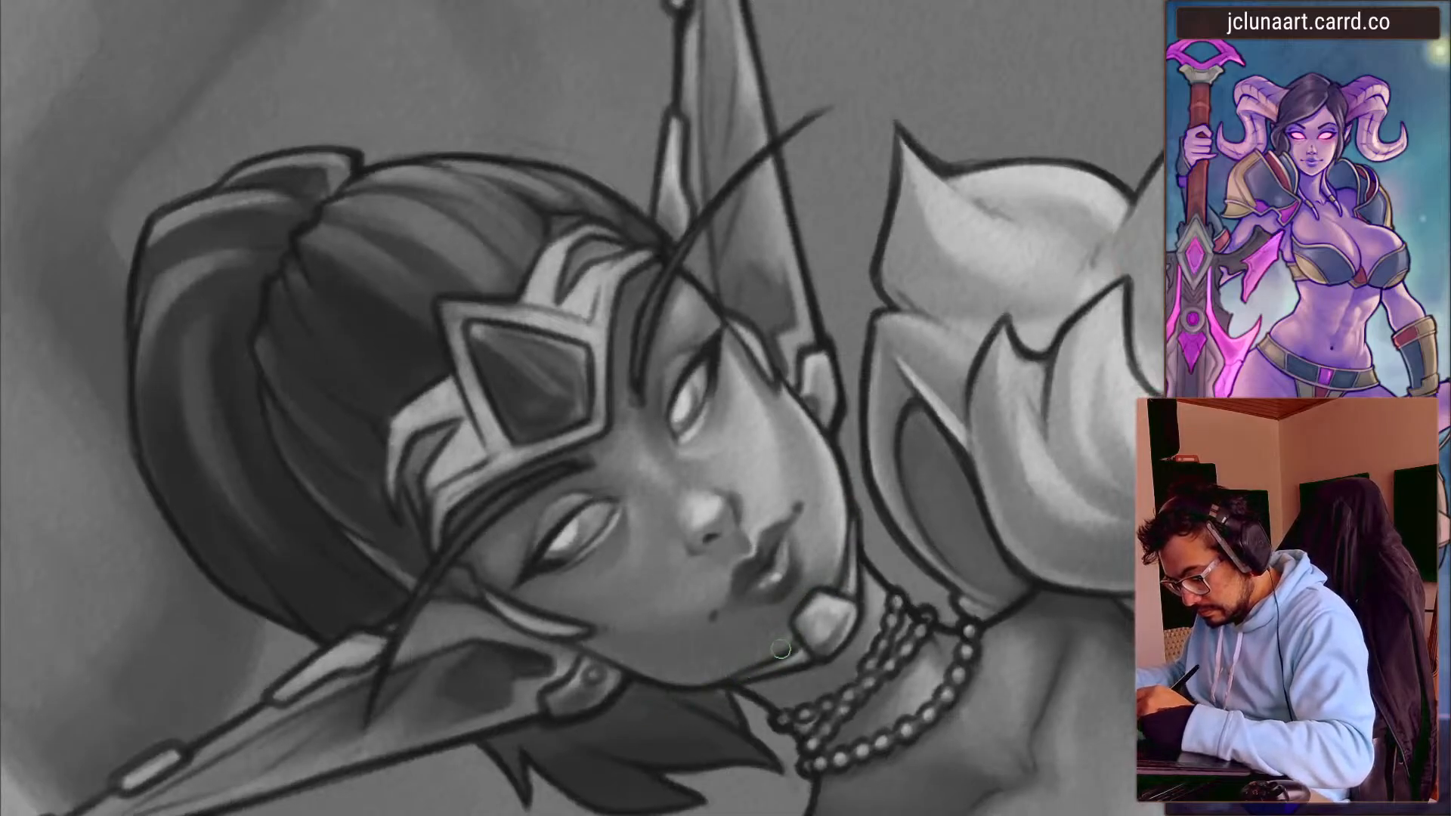
- Sample greys on the tiara's petal-side wing and shade its lower edge with a 15 px brush
{"action": "left_click_drag", "start_coordinate": [237, 372], "coordinate": [240, 446]}
{"action": "left_click", "coordinate": [582, 244], "text": "ctrl"}
{"action": "key", "text": "]"}
{"action": "key", "text": "]"}
{"action": "left_click", "coordinate": [626, 250], "text": "ctrl"}
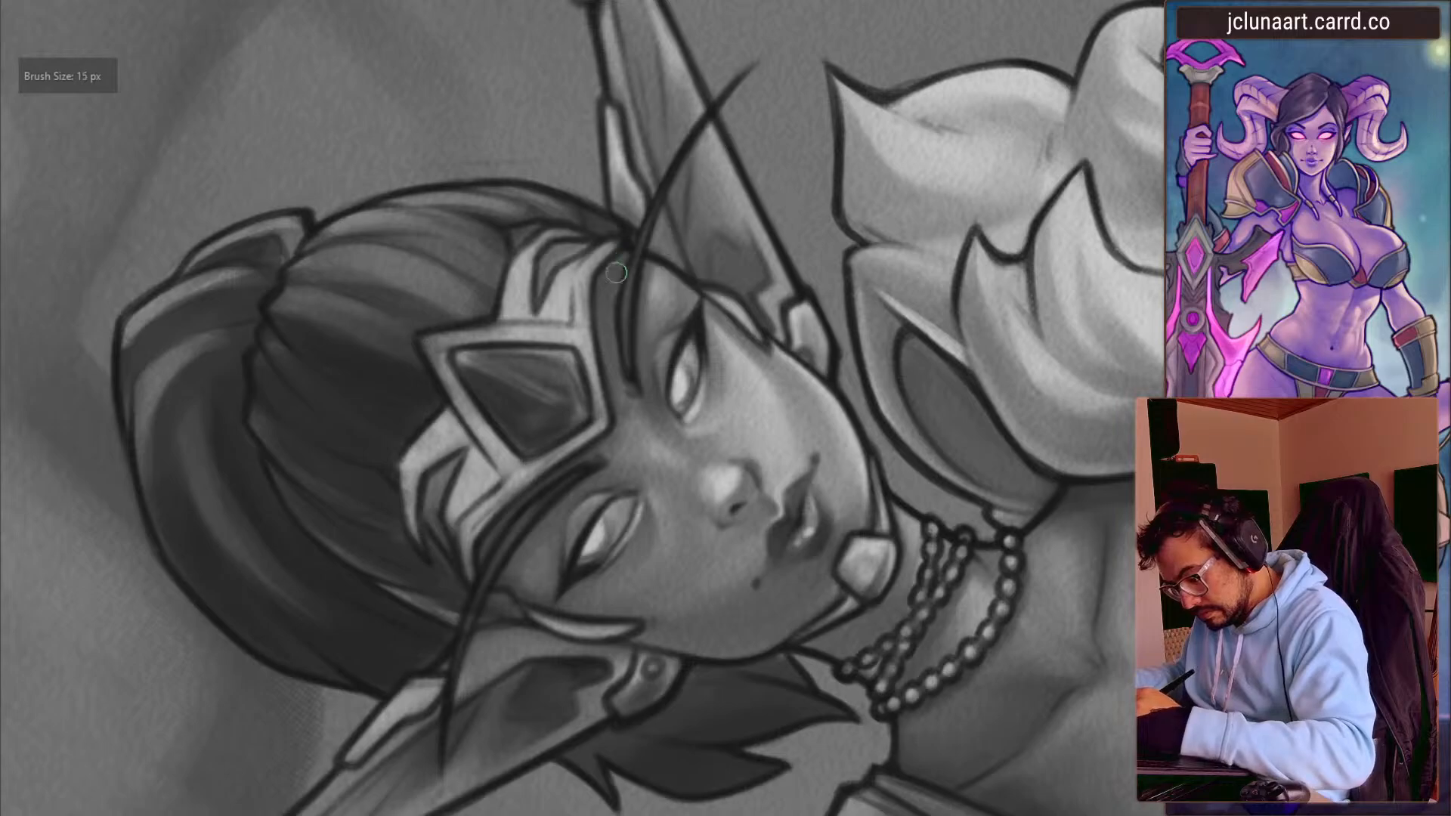
{"action": "left_click_drag", "start_coordinate": [414, 427], "coordinate": [483, 276]}
{"action": "key", "text": "]"}
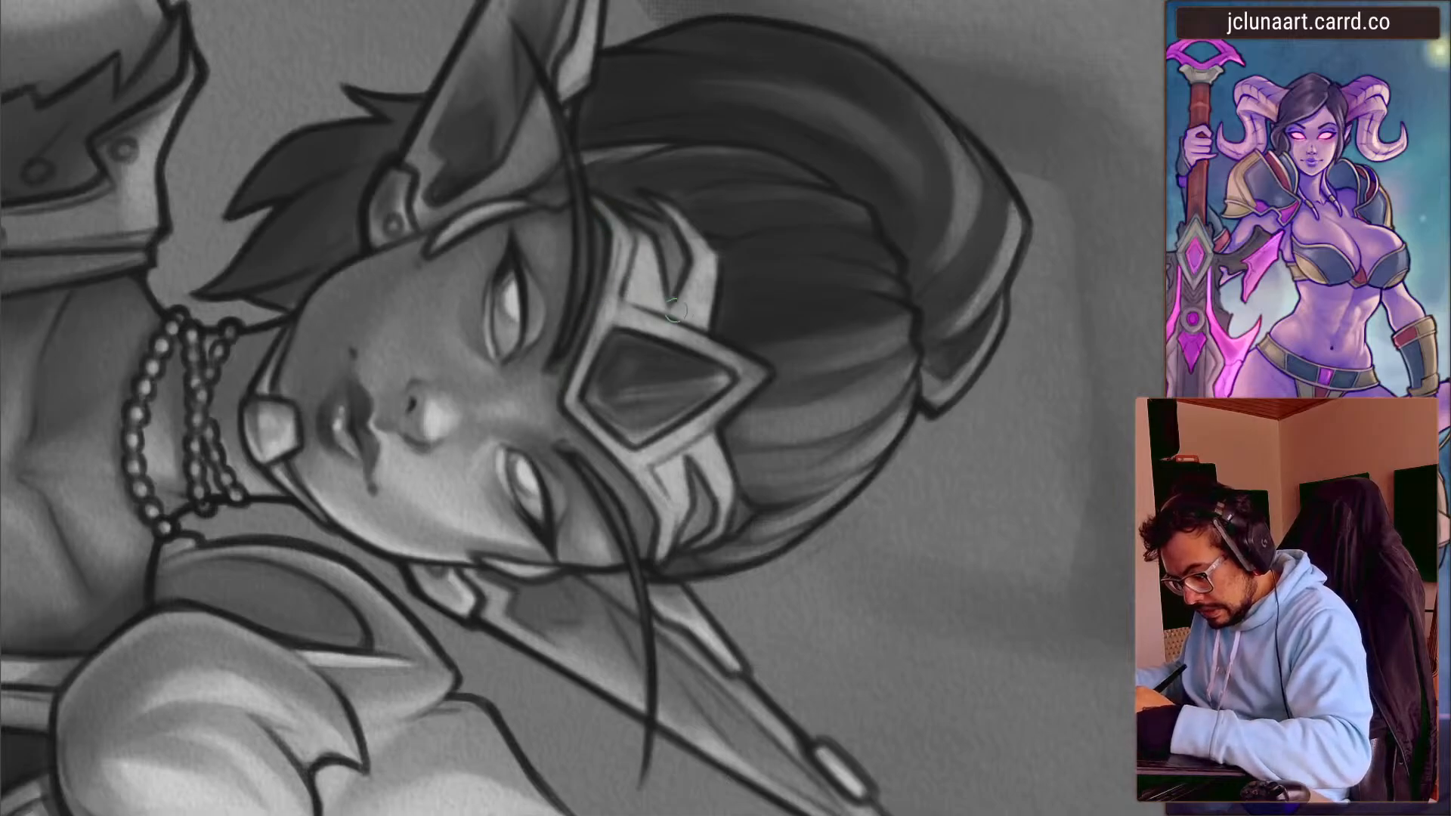
- Refine both wings of the tiara with a smaller brush
{"action": "left_click_drag", "start_coordinate": [705, 336], "coordinate": [330, 375]}
{"action": "key", "text": "["}
{"action": "key", "text": "["}
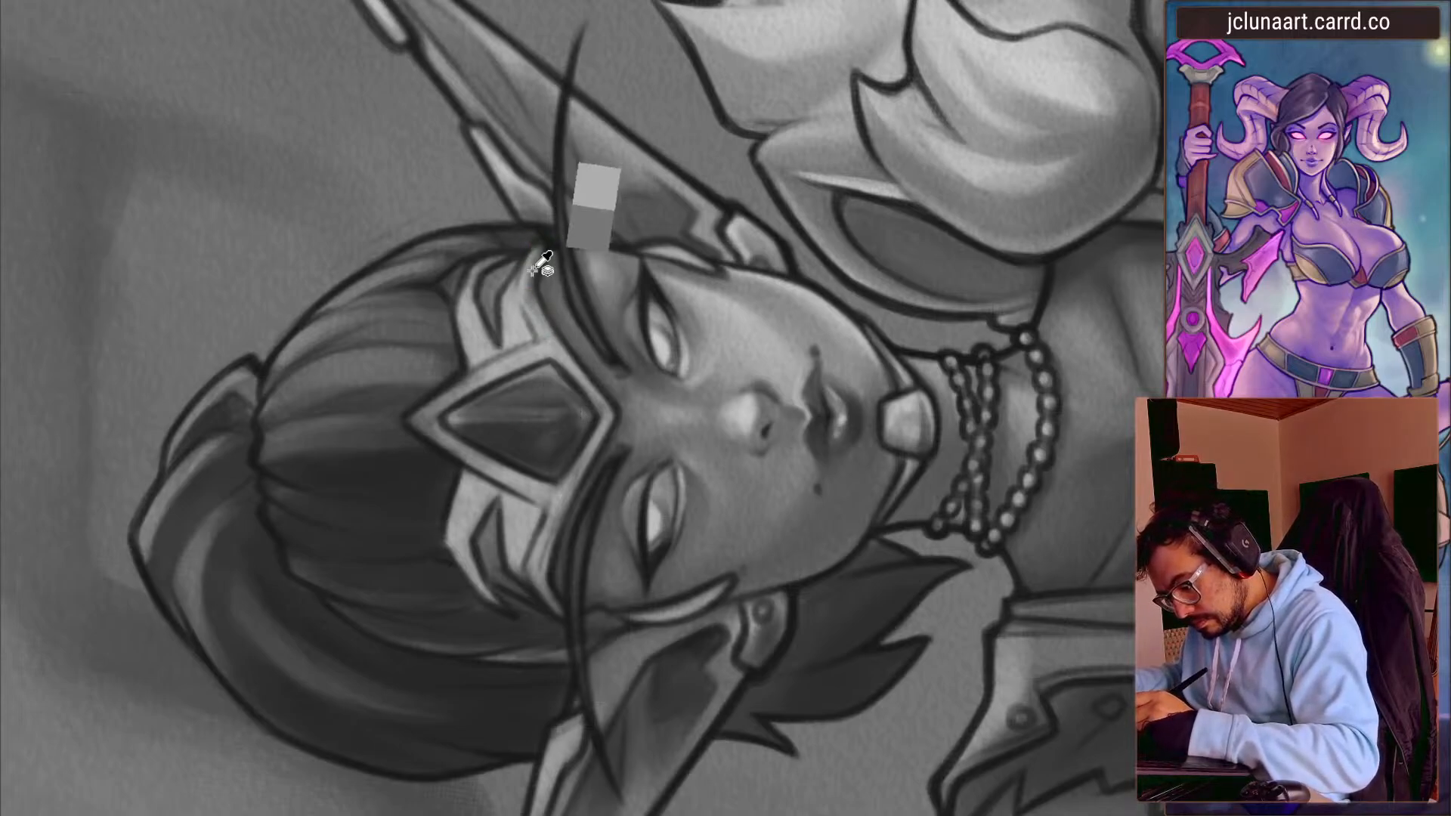
{"action": "key", "text": "["}
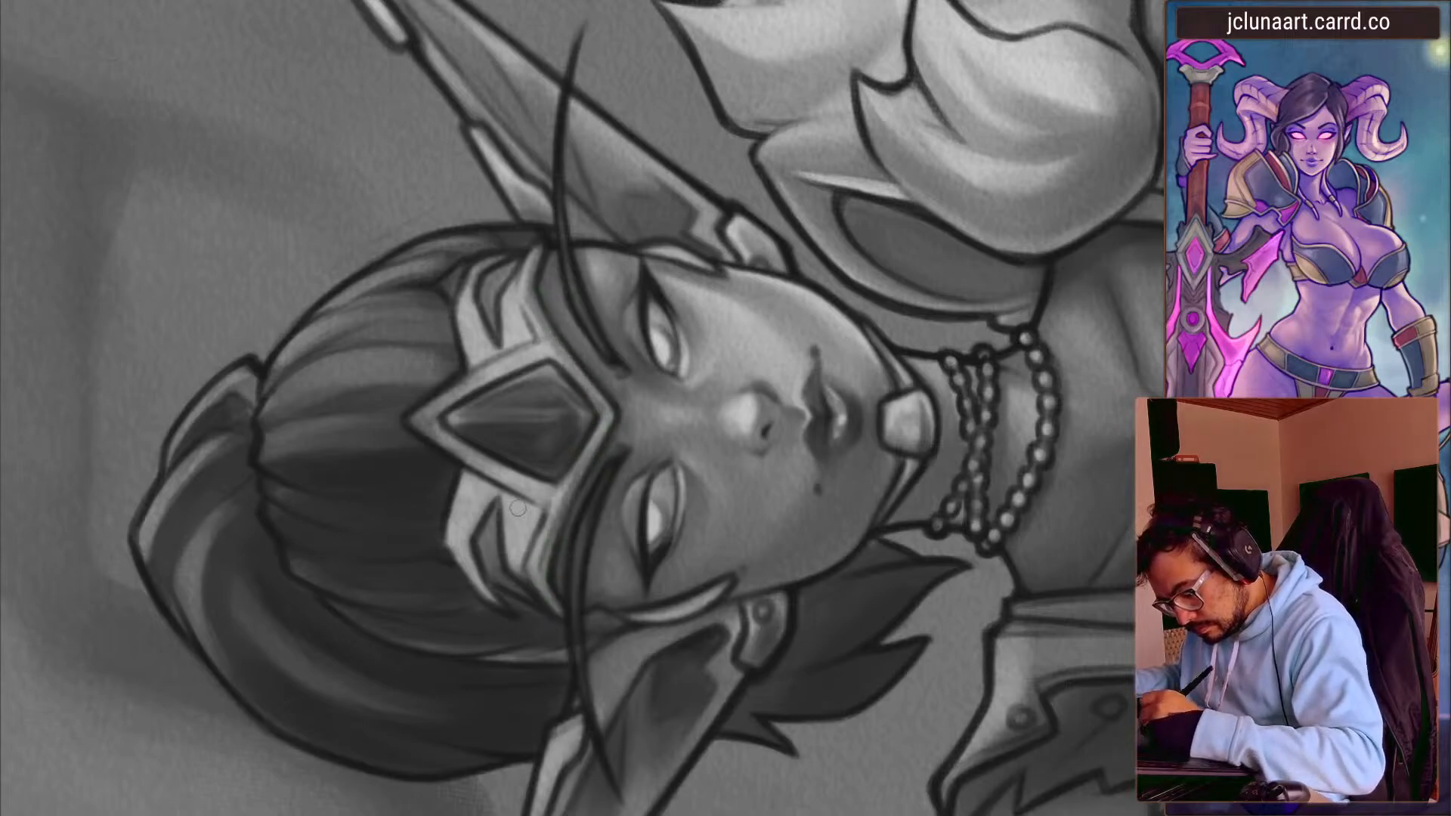
{"action": "key", "text": "["}
{"action": "key", "text": "5"}
{"action": "left_click_drag", "start_coordinate": [410, 357], "coordinate": [423, 321]}
{"action": "key", "text": "]"}
{"action": "mouse_move", "coordinate": [702, 393]}
{"action": "left_mouse_down"}
{"action": "mouse_move", "coordinate": [745, 325]}
{"action": "mouse_move", "coordinate": [567, 311]}
{"action": "mouse_move", "coordinate": [431, 352]}
{"action": "left_mouse_up"}
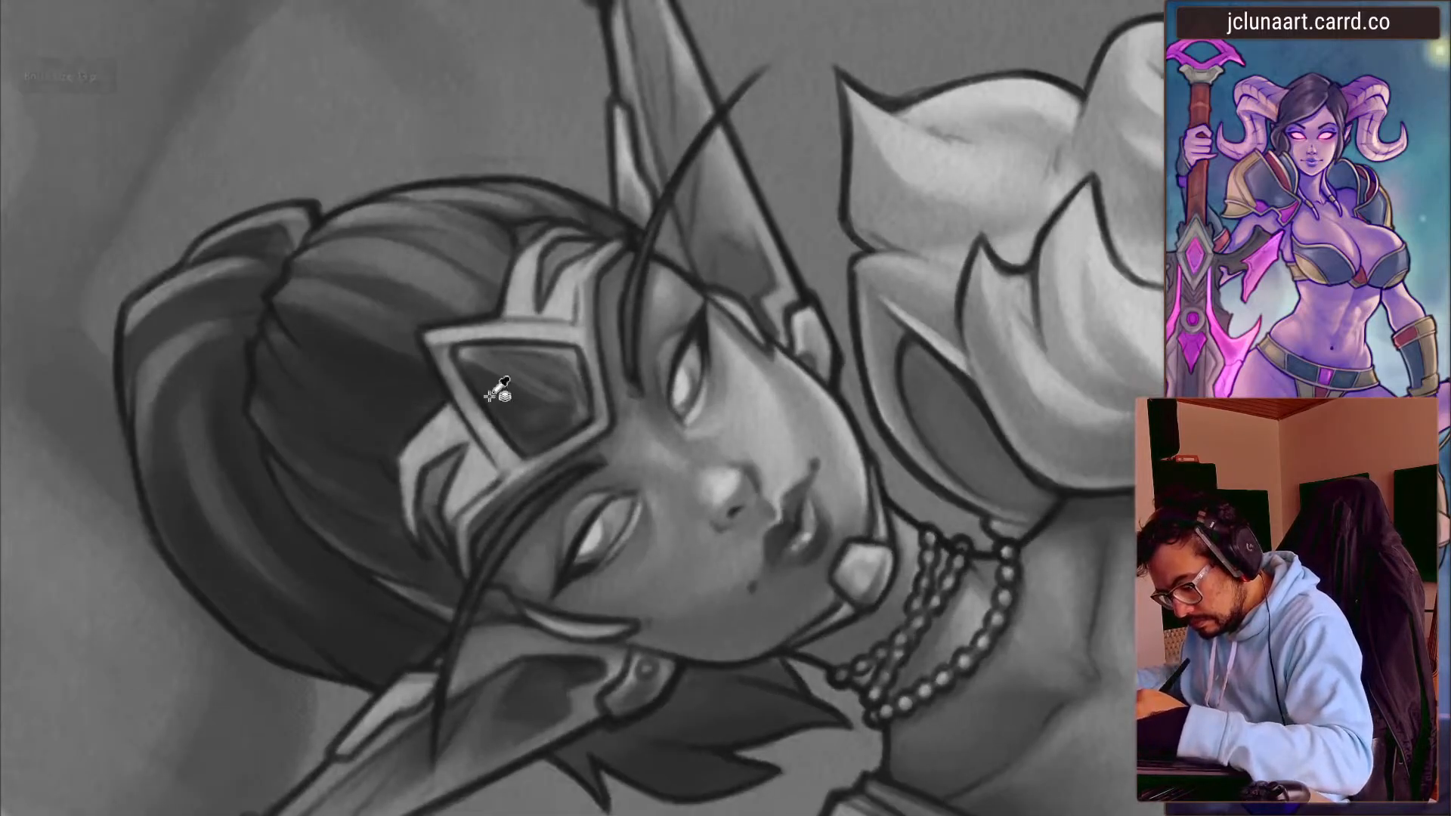
- Sample light greys across the tiara's petal-side wing and build up its lighter planes with a slightly larger brush
{"action": "key", "text": "]"}
{"action": "left_click", "coordinate": [528, 313], "text": "ctrl"}
{"action": "mouse_move", "coordinate": [532, 300]}
{"action": "left_mouse_down"}
{"action": "mouse_move", "coordinate": [504, 316]}
{"action": "mouse_move", "coordinate": [517, 285]}
{"action": "mouse_move", "coordinate": [506, 311]}
{"action": "mouse_move", "coordinate": [567, 299]}
{"action": "mouse_move", "coordinate": [559, 308]}
{"action": "left_mouse_up"}
{"action": "left_click", "coordinate": [526, 271], "text": "ctrl"}
{"action": "key", "text": "]"}
{"action": "left_click", "coordinate": [527, 309], "text": "ctrl"}
{"action": "left_click", "coordinate": [577, 280], "text": "ctrl"}
{"action": "key", "text": "]"}
- Shade the tiara's band around the gem with several sampled greys and a smaller brush
{"action": "left_click_drag", "start_coordinate": [493, 370], "coordinate": [653, 241]}
{"action": "left_click", "coordinate": [654, 379], "text": "ctrl"}
{"action": "left_click", "coordinate": [600, 214], "text": "ctrl"}
{"action": "key", "text": "["}
{"action": "left_click", "coordinate": [651, 378], "text": "ctrl"}
{"action": "left_click", "coordinate": [665, 380], "text": "ctrl"}
{"action": "left_click_drag", "start_coordinate": [654, 387], "coordinate": [642, 267]}
- Sample another tiara grey and clean up the edges of the metal around the gem
{"action": "key", "text": "5"}
{"action": "left_click", "coordinate": [532, 243], "text": "ctrl"}
{"action": "left_click_drag", "start_coordinate": [519, 244], "coordinate": [505, 310]}
{"action": "key", "text": "["}
{"action": "mouse_move", "coordinate": [500, 393]}
{"action": "left_mouse_down"}
{"action": "mouse_move", "coordinate": [517, 299]}
{"action": "mouse_move", "coordinate": [491, 395]}
{"action": "mouse_move", "coordinate": [502, 302]}
{"action": "mouse_move", "coordinate": [395, 453]}
{"action": "mouse_move", "coordinate": [431, 275]}
{"action": "left_mouse_up"}
{"action": "key", "text": "]"}
{"action": "left_click", "coordinate": [499, 393], "text": "ctrl"}
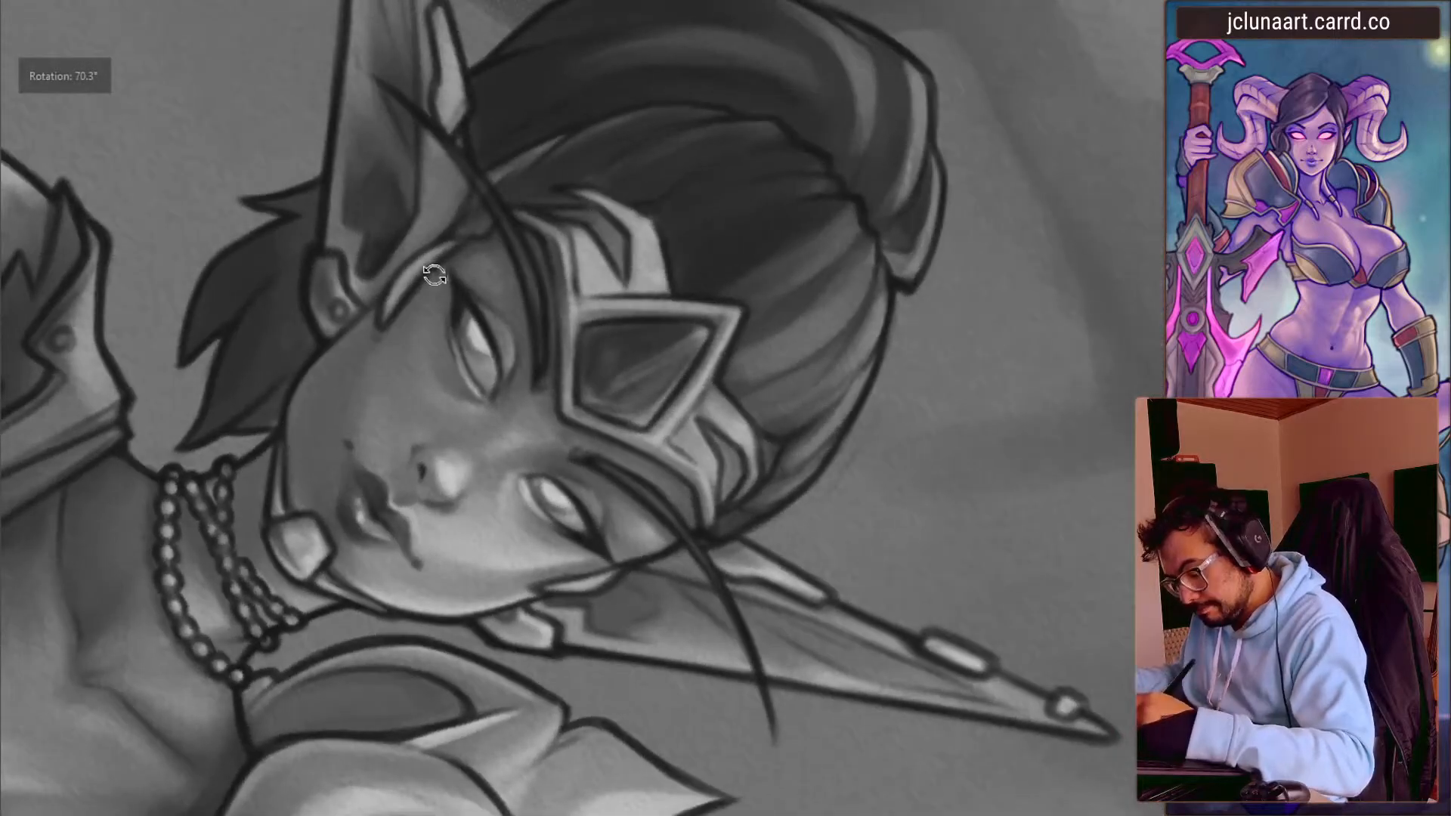
- Paint a thin light streak down the tiara's gem with a 3 px brush
{"action": "left_click_drag", "start_coordinate": [556, 212], "coordinate": [643, 302]}
{"action": "key", "text": "]"}
{"action": "key", "text": "["}
{"action": "key", "text": "["}
{"action": "key", "text": "["}
{"action": "key", "text": "["}
{"action": "key", "text": "["}
{"action": "key", "text": "["}
{"action": "mouse_move", "coordinate": [492, 338]}
{"action": "left_mouse_down"}
{"action": "mouse_move", "coordinate": [614, 287]}
{"action": "mouse_move", "coordinate": [588, 382]}
{"action": "left_mouse_up"}
{"action": "key", "text": "["}
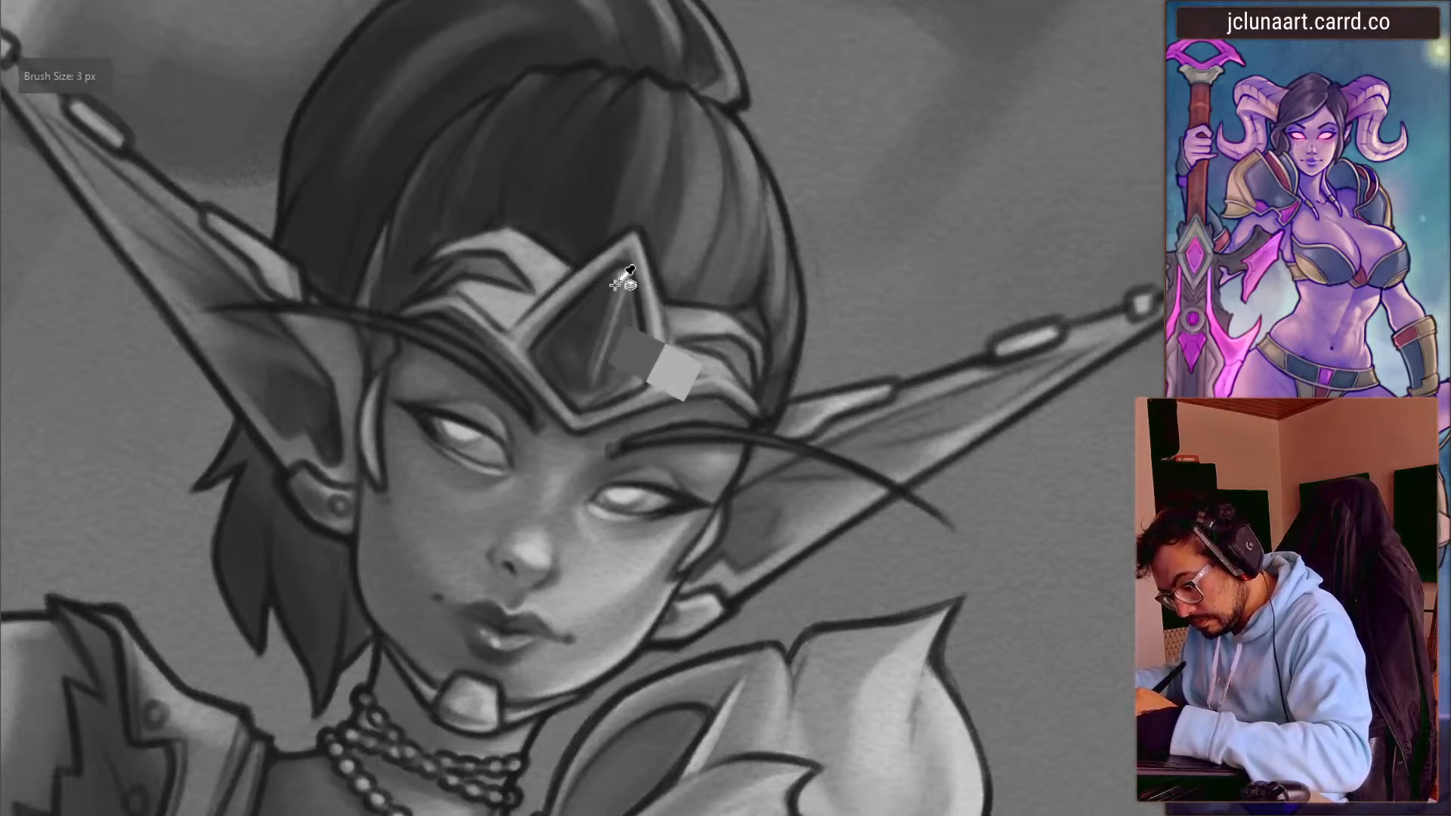
- Shade the gem alongside the light streak with a brush of about 9 px
{"action": "key", "text": "]"}
{"action": "key", "text": "]"}
{"action": "key", "text": "bracketright"}
{"action": "left_click_drag", "start_coordinate": [602, 323], "coordinate": [583, 393]}
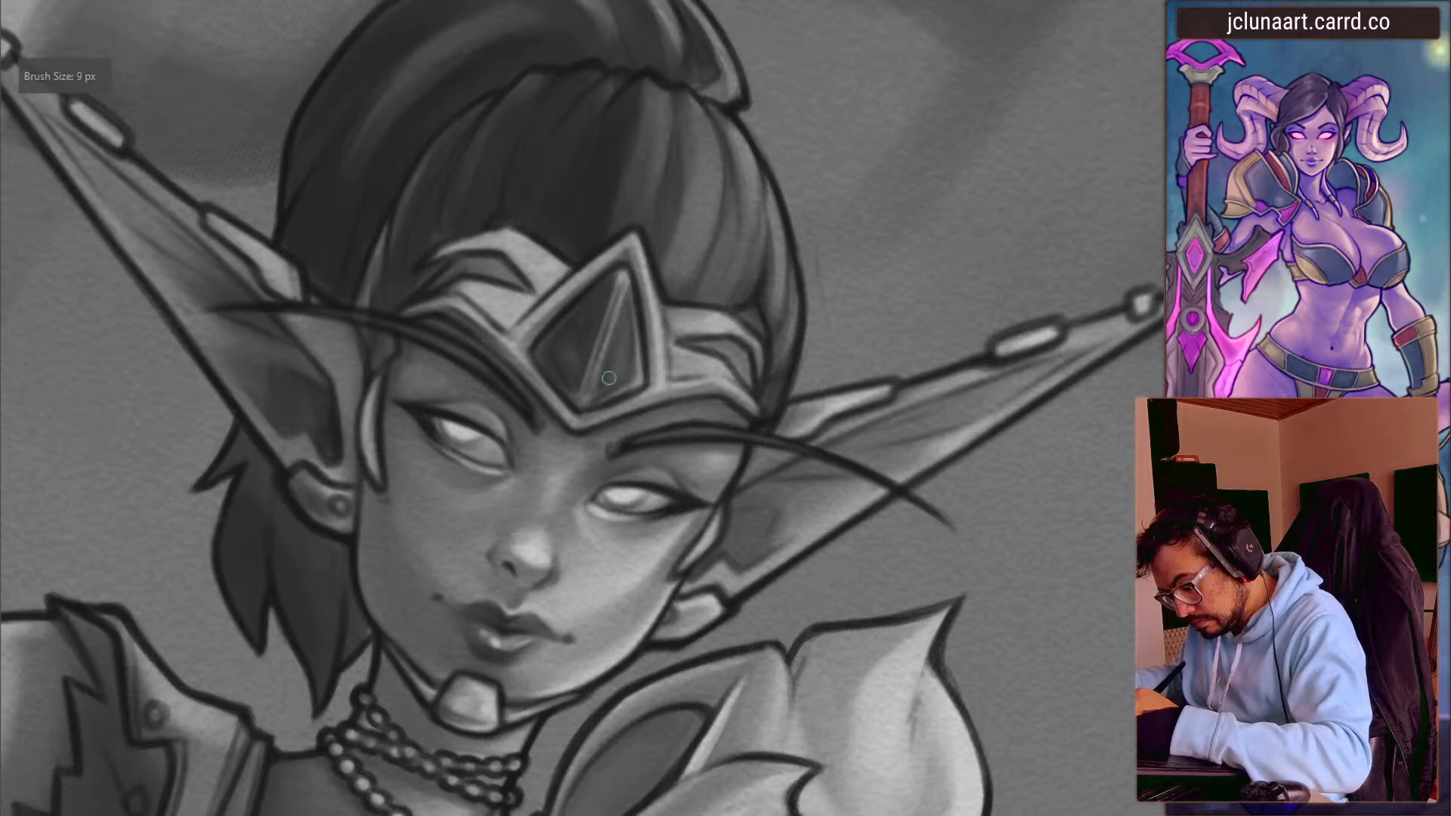
{"action": "key", "text": "bracketright"}
{"action": "key", "text": "bracketright"}
- Paint the reflections on the gem's facets with an 8 to 11 px brush and a grey sampled inside the gem
{"action": "mouse_move", "coordinate": [628, 296]}
{"action": "left_mouse_down"}
{"action": "mouse_move", "coordinate": [623, 358]}
{"action": "mouse_move", "coordinate": [383, 411]}
{"action": "mouse_move", "coordinate": [667, 671]}
{"action": "left_mouse_up"}
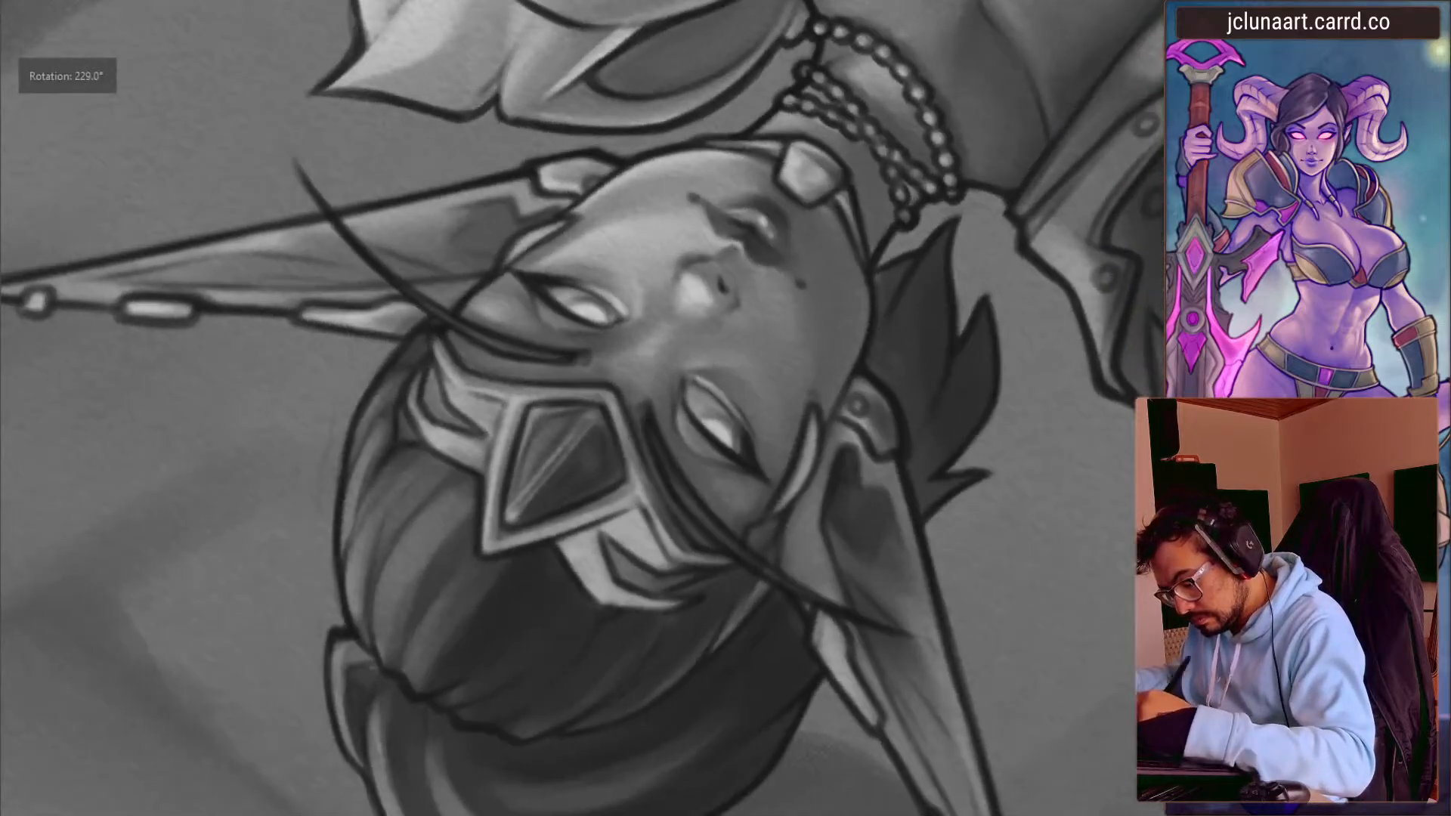
{"action": "key", "text": "bracketleft"}
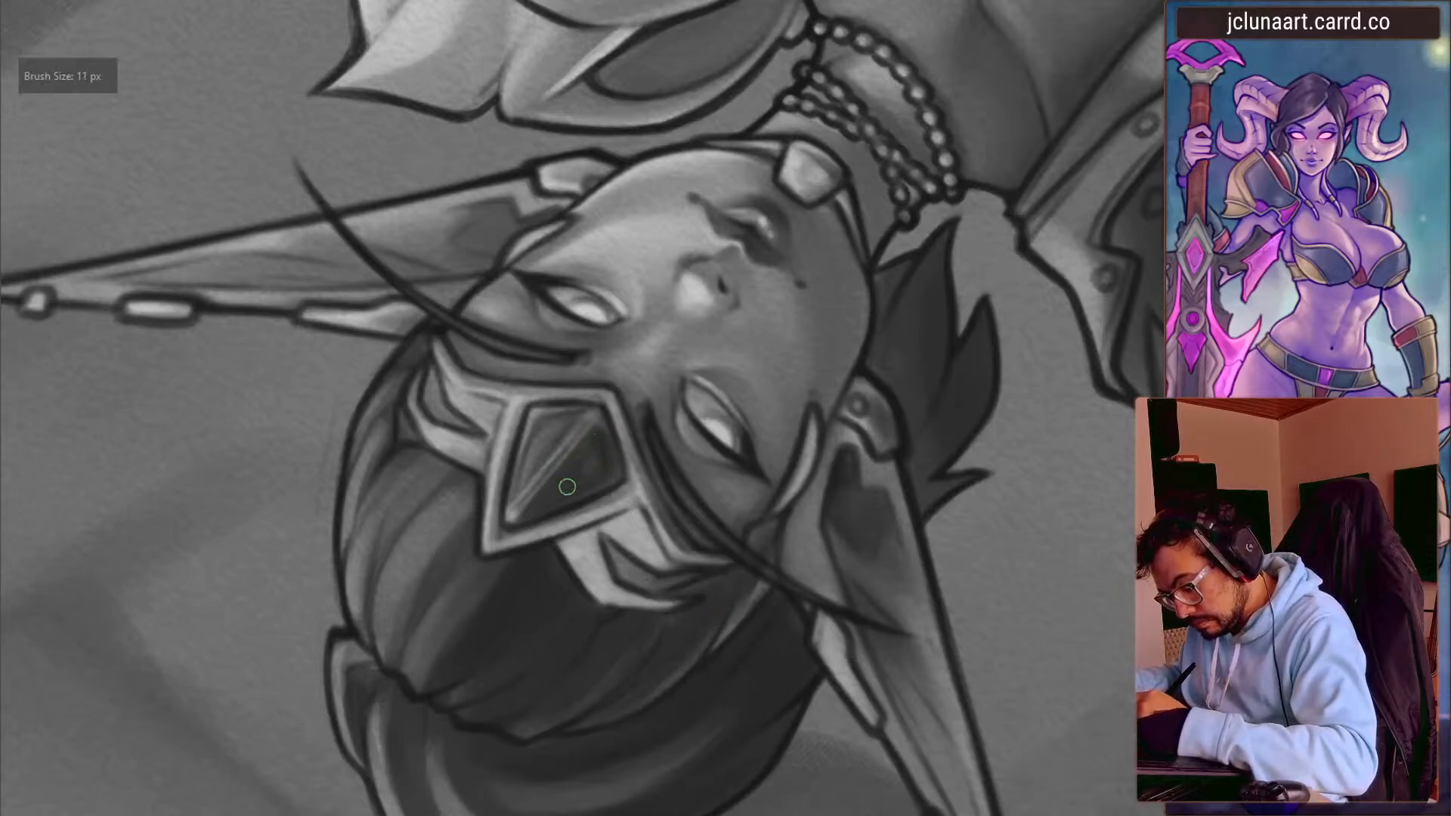
{"action": "key", "text": "bracketleft"}
{"action": "key", "text": "bracketleft"}
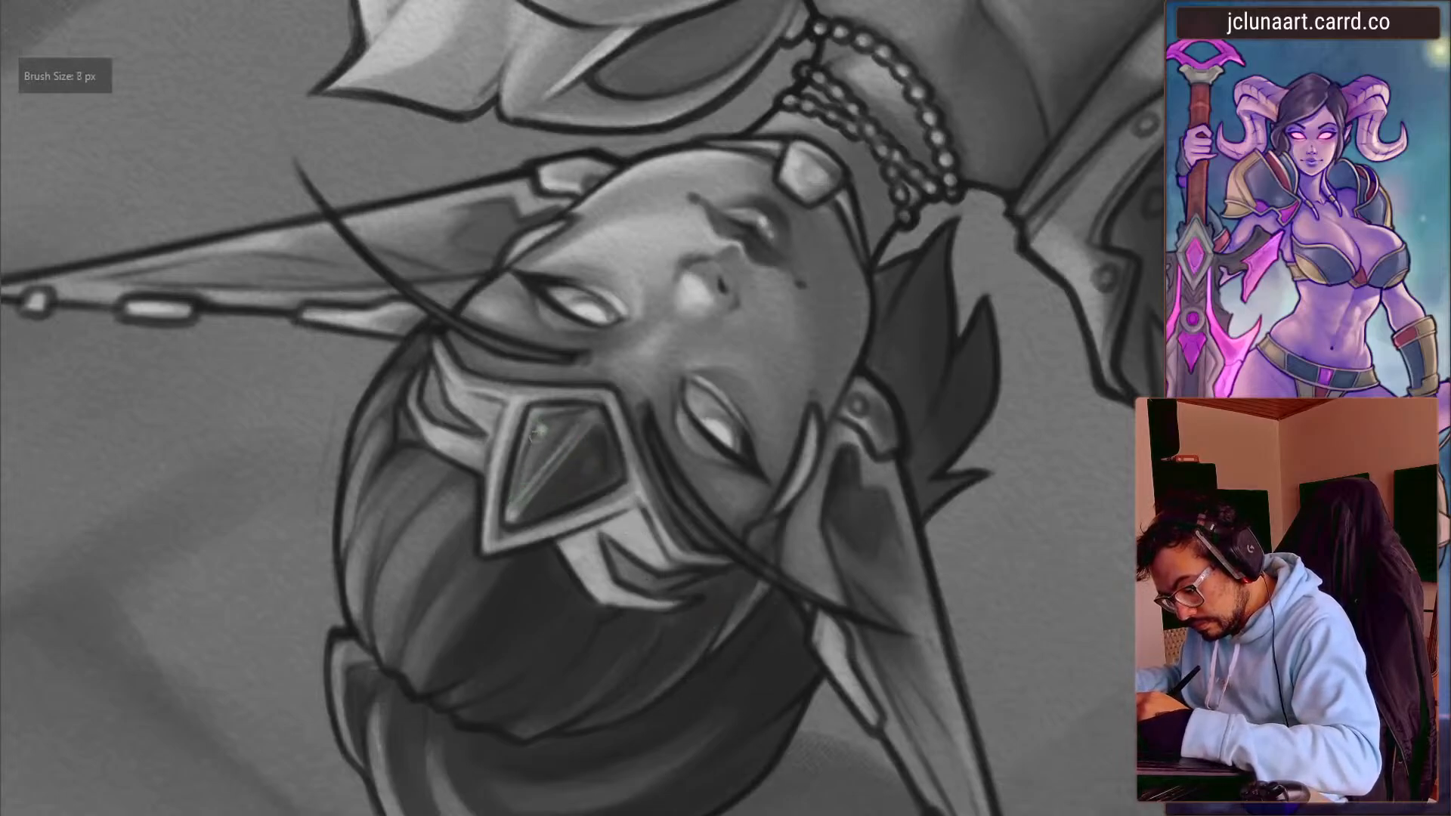
{"action": "key", "text": "bracketright"}
{"action": "key", "text": "bracketright"}
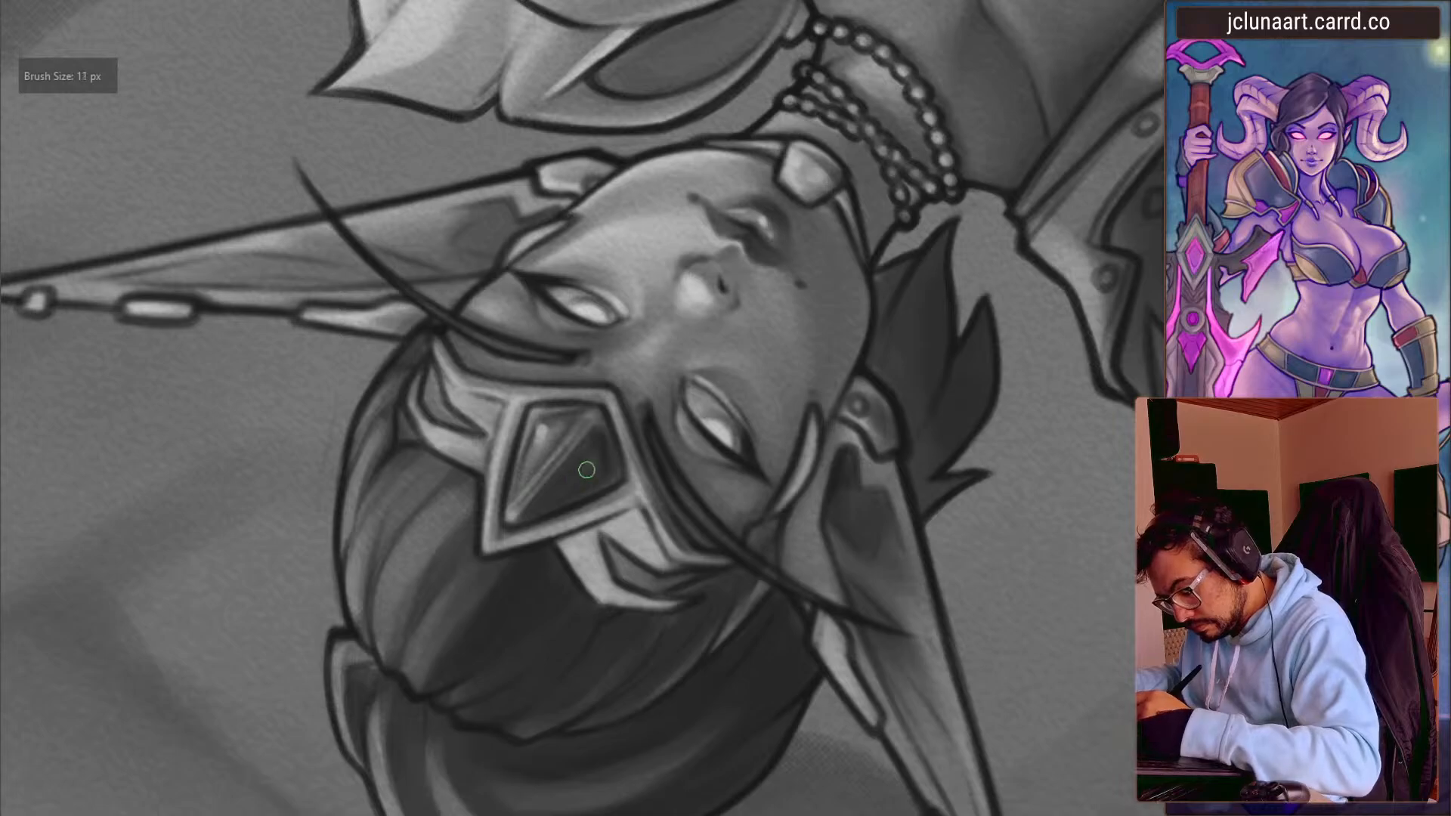
{"action": "left_click", "coordinate": [604, 474], "text": "ctrl"}
{"action": "mouse_move", "coordinate": [605, 458]}
{"action": "left_mouse_down"}
{"action": "mouse_move", "coordinate": [585, 487]}
{"action": "mouse_move", "coordinate": [446, 464]}
{"action": "mouse_move", "coordinate": [462, 344]}
{"action": "left_mouse_up"}
- Adjust the brush size, sample the grey at the gem's upper tip and darken the tip
{"action": "key", "text": "bracketright"}
{"action": "key", "text": "bracketright"}
{"action": "key", "text": "bracketleft"}
{"action": "key", "text": "bracketleft"}
{"action": "key", "text": "bracketleft"}
{"action": "key", "text": "bracketright"}
{"action": "key", "text": "bracketright"}
{"action": "key", "text": "bracketright"}
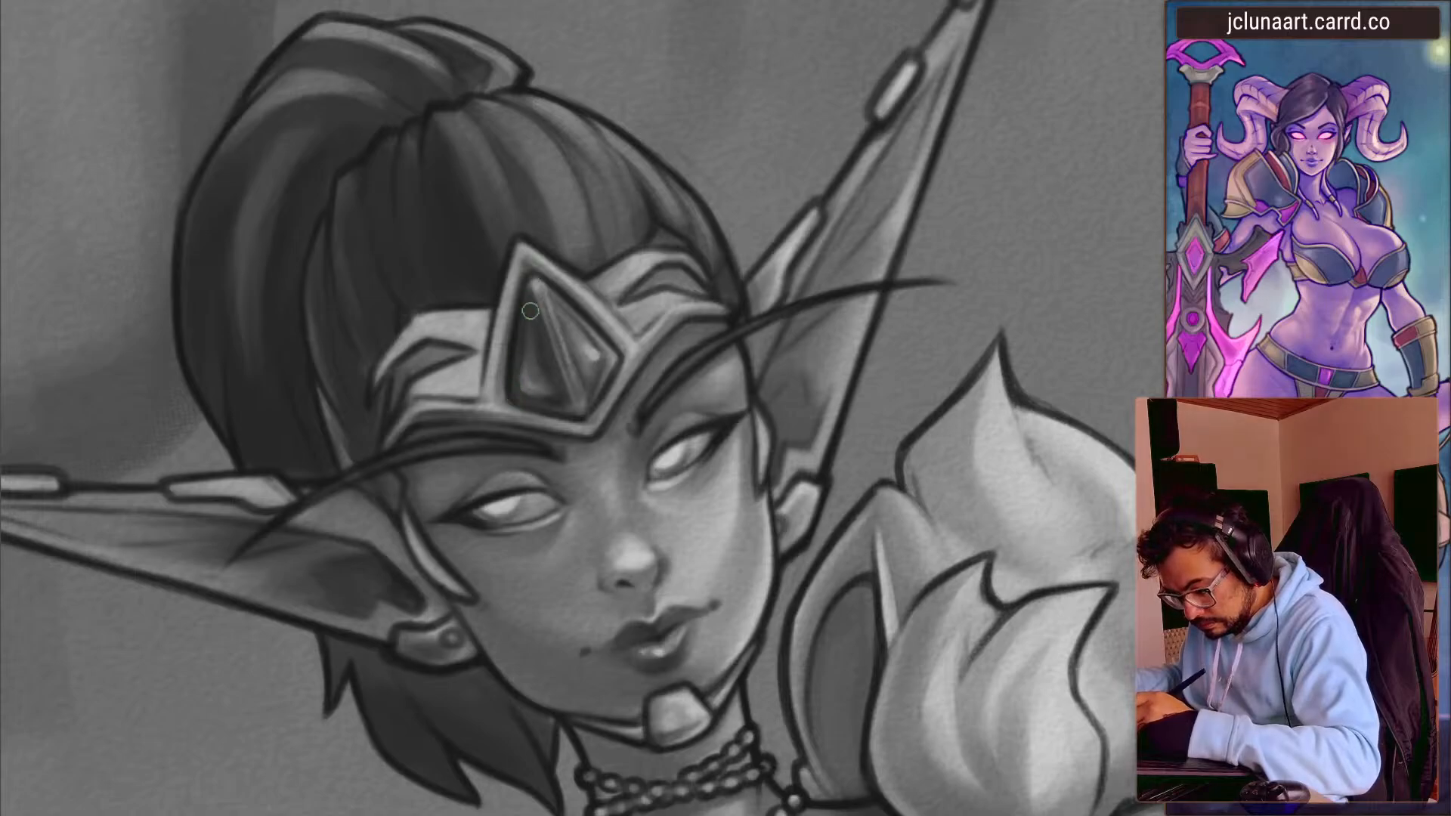
{"action": "left_click", "coordinate": [526, 295], "text": "ctrl"}
{"action": "mouse_move", "coordinate": [529, 288]}
{"action": "left_mouse_down"}
{"action": "mouse_move", "coordinate": [564, 301]}
{"action": "mouse_move", "coordinate": [545, 290]}
{"action": "left_mouse_up"}
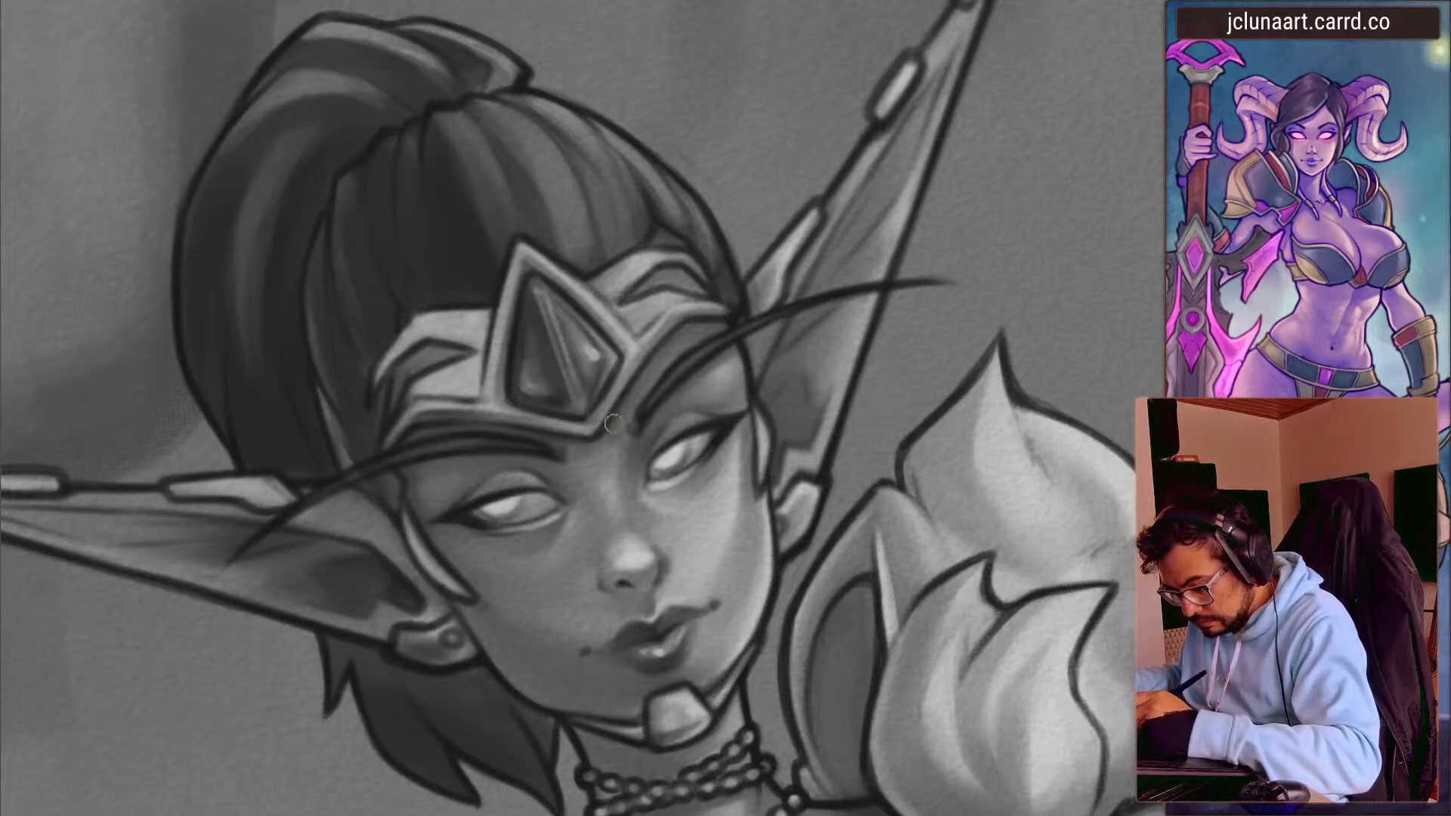
- Sample greys on the gem's frame and paint along the frame's shadow-side edge with a smaller brush
{"action": "left_click_drag", "start_coordinate": [425, 298], "coordinate": [405, 337]}
{"action": "left_click", "coordinate": [490, 393], "text": "ctrl"}
{"action": "left_click", "coordinate": [499, 414], "text": "ctrl"}
{"action": "key", "text": "bracketleft"}
{"action": "left_click_drag", "start_coordinate": [484, 270], "coordinate": [487, 420]}
- Brighten the frame's shadow-side edge with light greys sampled from the frame and the petals, using a 7 px brush
{"action": "left_click", "coordinate": [609, 337], "text": "ctrl"}
{"action": "key", "text": "bracketleft"}
{"action": "key", "text": "bracketleft"}
{"action": "key", "text": "bracketleft"}
{"action": "left_click_drag", "start_coordinate": [493, 281], "coordinate": [489, 361]}
{"action": "left_click", "coordinate": [938, 566], "text": "ctrl"}
{"action": "key", "text": "bracketleft"}
{"action": "key", "text": "bracketleft"}
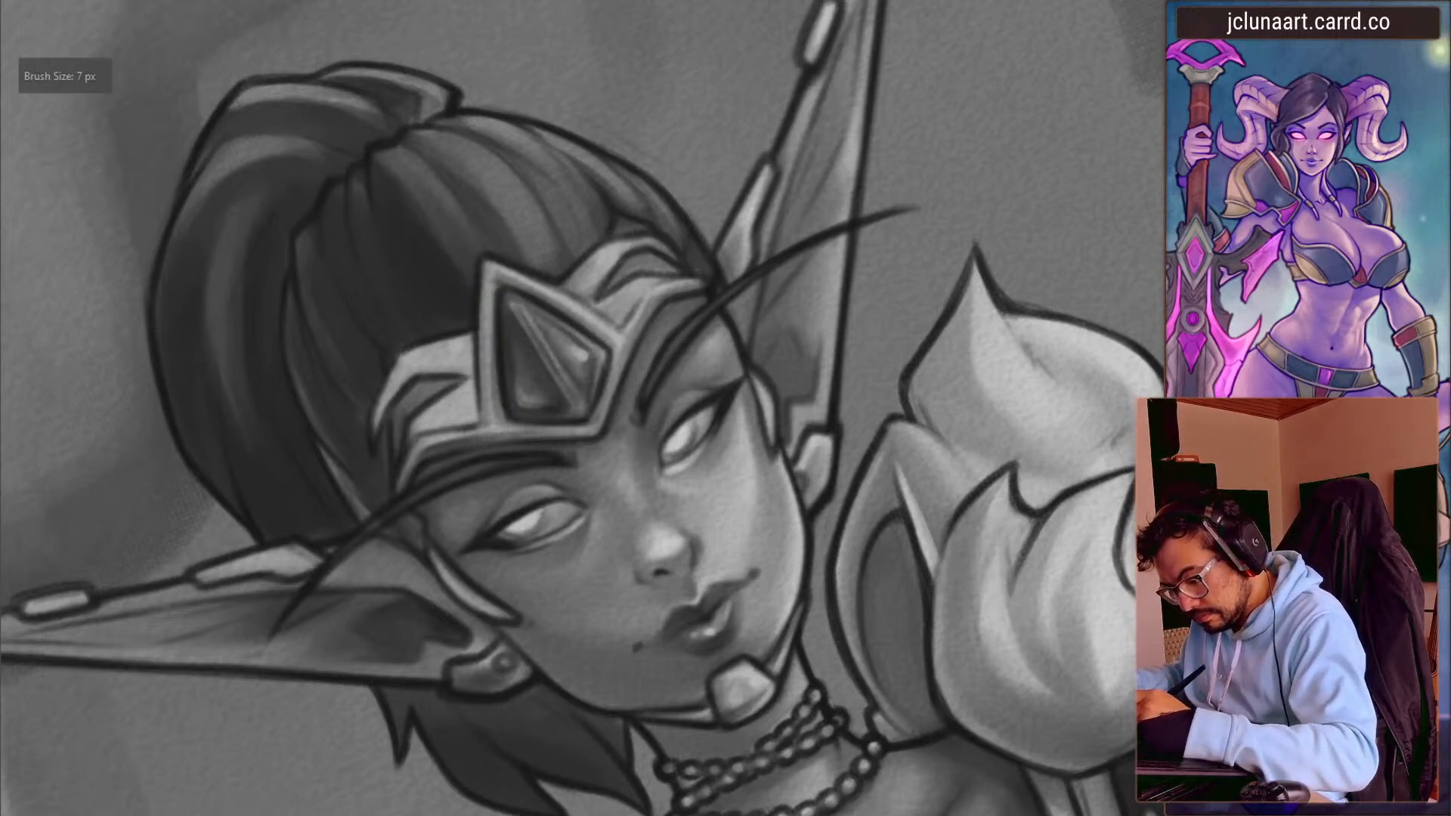
{"action": "left_click_drag", "start_coordinate": [492, 281], "coordinate": [485, 358]}
- Sample the petal's light grey and repaint the narrow pointed petal beside the pauldron's dark recess with an enlarged brush
{"action": "left_click", "coordinate": [923, 494], "text": "ctrl"}
{"action": "key", "text": "bracketright"}
{"action": "key", "text": "bracketright"}
{"action": "key", "text": "bracketright"}
{"action": "key", "text": "bracketright"}
{"action": "key", "text": "bracketright"}
{"action": "key", "text": "bracketright"}
{"action": "left_click_drag", "start_coordinate": [904, 482], "coordinate": [927, 555]}
{"action": "left_click_drag", "start_coordinate": [906, 488], "coordinate": [930, 566]}
{"action": "key", "text": "bracketleft"}
{"action": "key", "text": "bracketleft"}
{"action": "key", "text": "bracketleft"}
{"action": "key", "text": "bracketleft"}
{"action": "key", "text": "bracketleft"}
- Sample a light grey from the petal-side eye and highlight the tiara's petal-side wing with a fine brush from 5 px
{"action": "left_click_drag", "start_coordinate": [380, 439], "coordinate": [306, 542]}
{"action": "left_click_drag", "start_coordinate": [551, 627], "coordinate": [347, 231]}
{"action": "left_click_drag", "start_coordinate": [671, 381], "coordinate": [603, 254]}
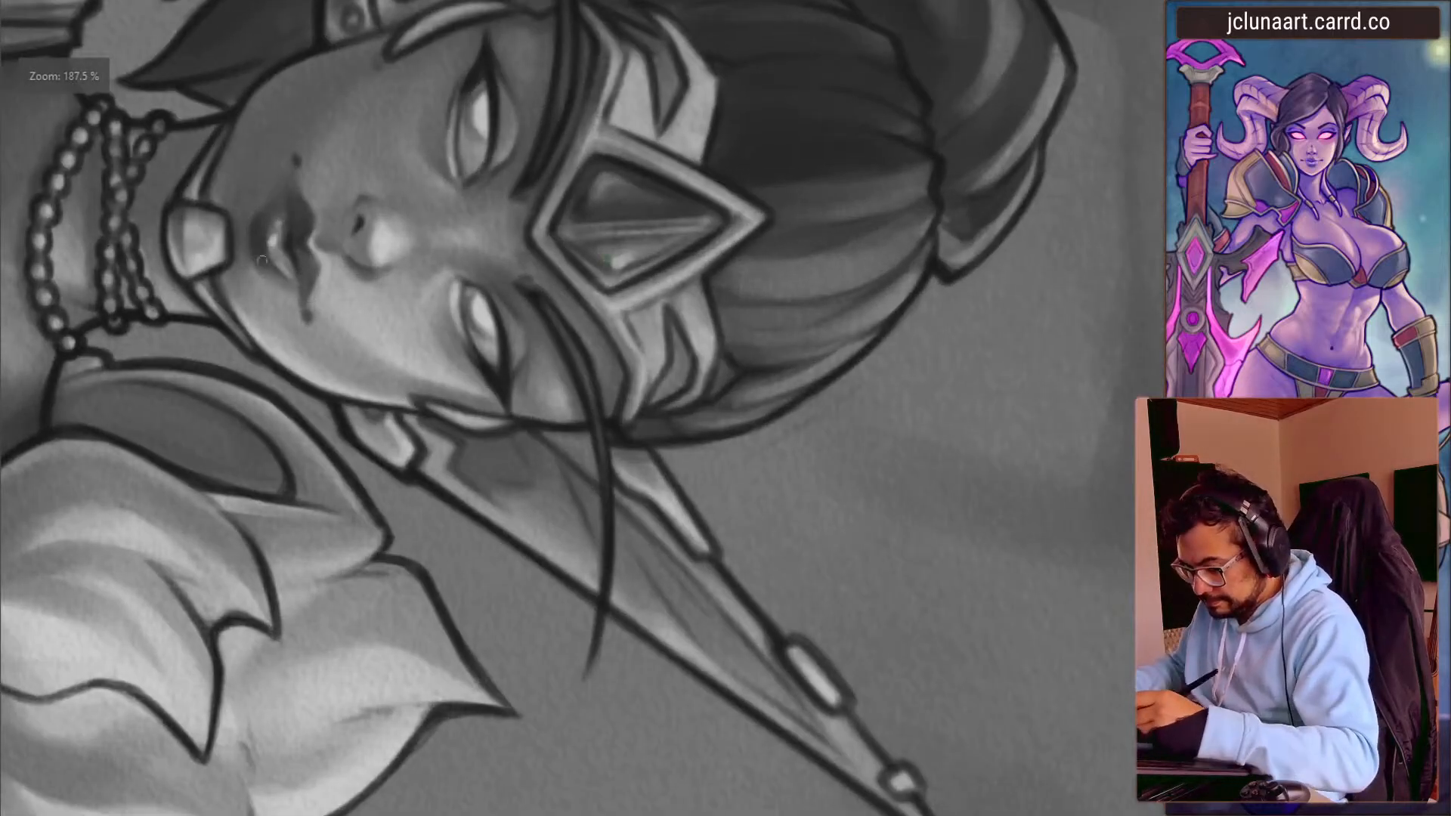
{"action": "left_click", "coordinate": [484, 322], "text": "ctrl"}
{"action": "key", "text": "bracketleft"}
{"action": "key", "text": "bracketleft"}
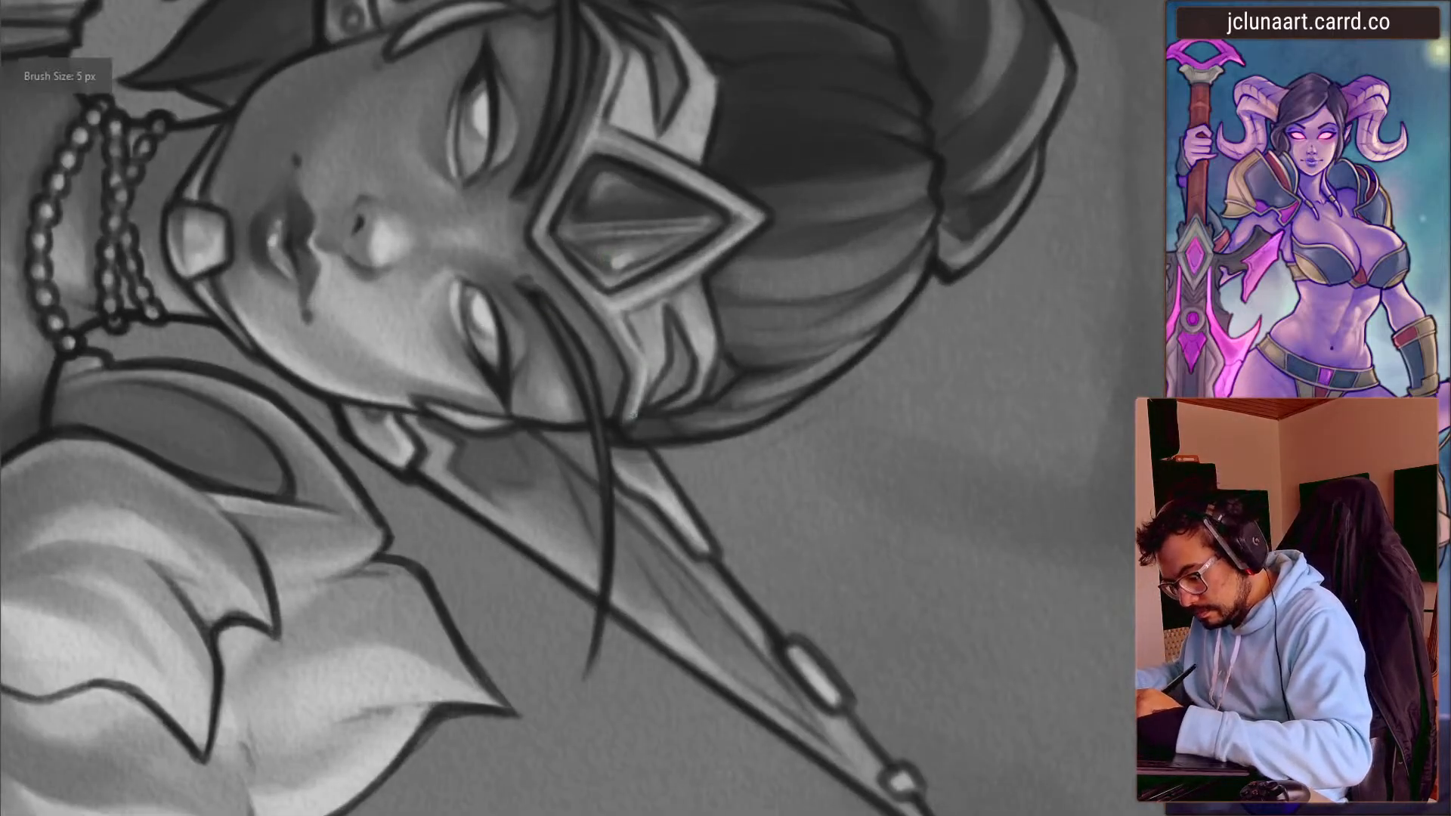
{"action": "key", "text": "bracketright"}
{"action": "key", "text": "bracketright"}
{"action": "mouse_move", "coordinate": [650, 362]}
{"action": "left_mouse_down"}
{"action": "mouse_move", "coordinate": [661, 319]}
{"action": "mouse_move", "coordinate": [694, 306]}
{"action": "left_mouse_up"}
- Blend the tiara's shading with a newly sampled grey, adjusting the brush size for the smaller planes
{"action": "key", "text": "bracketright"}
{"action": "key", "text": "bracketright"}
{"action": "key", "text": "bracketright"}
{"action": "key", "text": "bracketright"}
{"action": "mouse_move", "coordinate": [390, 220]}
{"action": "left_mouse_down"}
{"action": "mouse_move", "coordinate": [431, 477]}
{"action": "mouse_move", "coordinate": [514, 563]}
{"action": "left_mouse_up"}
{"action": "left_click", "coordinate": [459, 468], "text": "ctrl"}
{"action": "key", "text": "bracketleft"}
{"action": "mouse_move", "coordinate": [454, 449]}
{"action": "left_mouse_down"}
{"action": "mouse_move", "coordinate": [356, 259]}
{"action": "mouse_move", "coordinate": [302, 249]}
{"action": "mouse_move", "coordinate": [317, 231]}
{"action": "left_mouse_up"}
{"action": "key", "text": "bracketleft"}
- Sample several greys along the tiara's shadow-side wing and shade its planes
{"action": "mouse_move", "coordinate": [374, 152]}
{"action": "left_mouse_down"}
{"action": "mouse_move", "coordinate": [383, 178]}
{"action": "mouse_move", "coordinate": [315, 334]}
{"action": "mouse_move", "coordinate": [306, 468]}
{"action": "left_mouse_up"}
{"action": "left_click", "coordinate": [452, 162], "text": "ctrl"}
{"action": "key", "text": "bracketleft"}
{"action": "left_click", "coordinate": [314, 405], "text": "ctrl"}
{"action": "left_click", "coordinate": [323, 341], "text": "ctrl"}
{"action": "key", "text": "bracketright"}
{"action": "key", "text": "bracketright"}
{"action": "mouse_move", "coordinate": [316, 372]}
{"action": "left_mouse_down"}
{"action": "mouse_move", "coordinate": [305, 467]}
{"action": "mouse_move", "coordinate": [331, 475]}
{"action": "mouse_move", "coordinate": [303, 462]}
{"action": "left_mouse_up"}
- Sample another grey and refine the shading of the tiara's shadow-side wing, adjusting the brush to 15 px
{"action": "left_click", "coordinate": [299, 329], "text": "ctrl"}
{"action": "key", "text": "bracketright"}
{"action": "left_click_drag", "start_coordinate": [322, 373], "coordinate": [304, 455]}
{"action": "mouse_move", "coordinate": [275, 467]}
{"action": "left_mouse_down"}
{"action": "mouse_move", "coordinate": [236, 320]}
{"action": "mouse_move", "coordinate": [321, 208]}
{"action": "left_mouse_up"}
{"action": "left_click_drag", "start_coordinate": [303, 253], "coordinate": [325, 374]}
{"action": "key", "text": "bracketleft"}
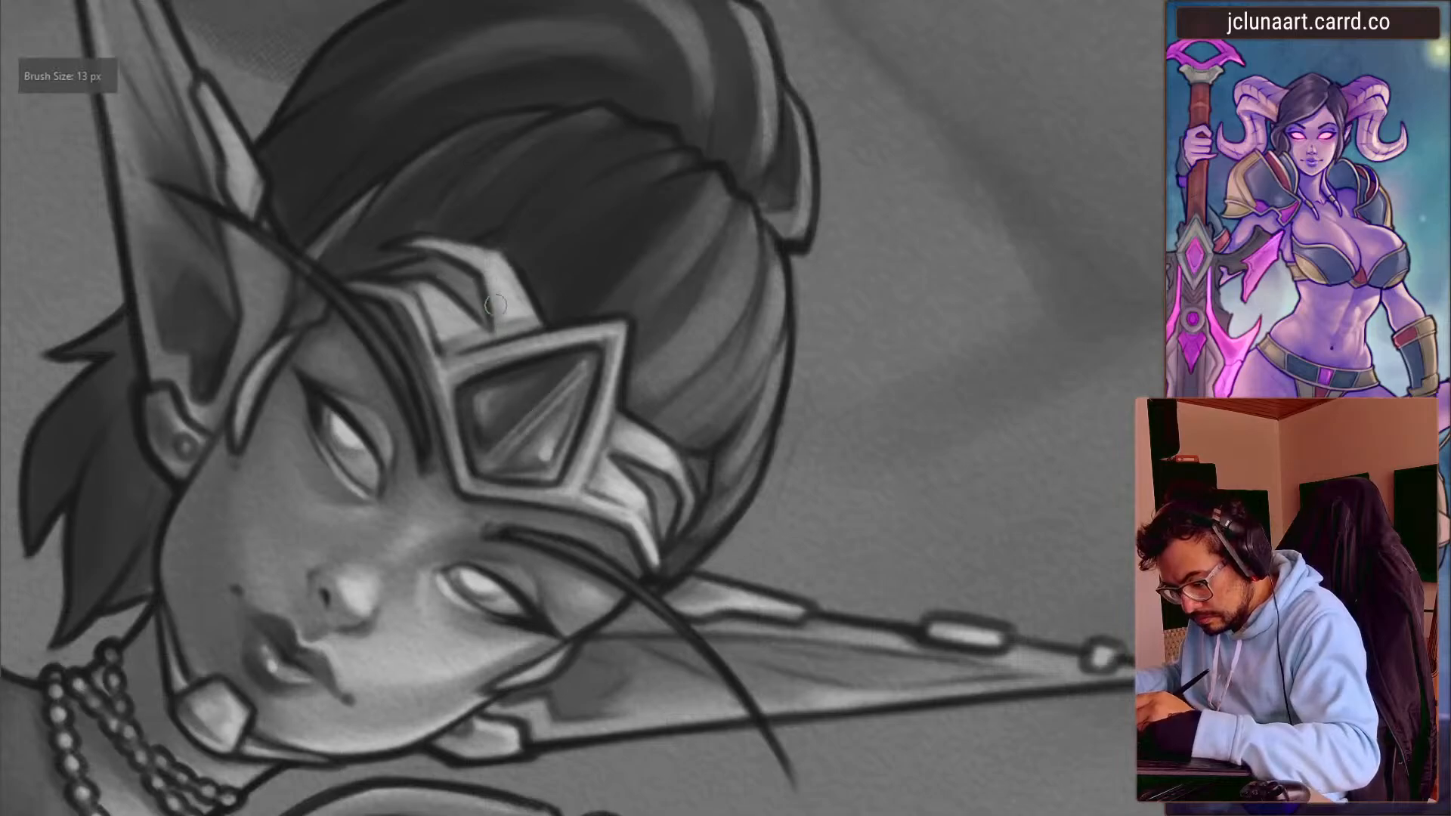
{"action": "key", "text": "bracketleft"}
{"action": "key", "text": "bracketright"}
{"action": "key", "text": "bracketright"}
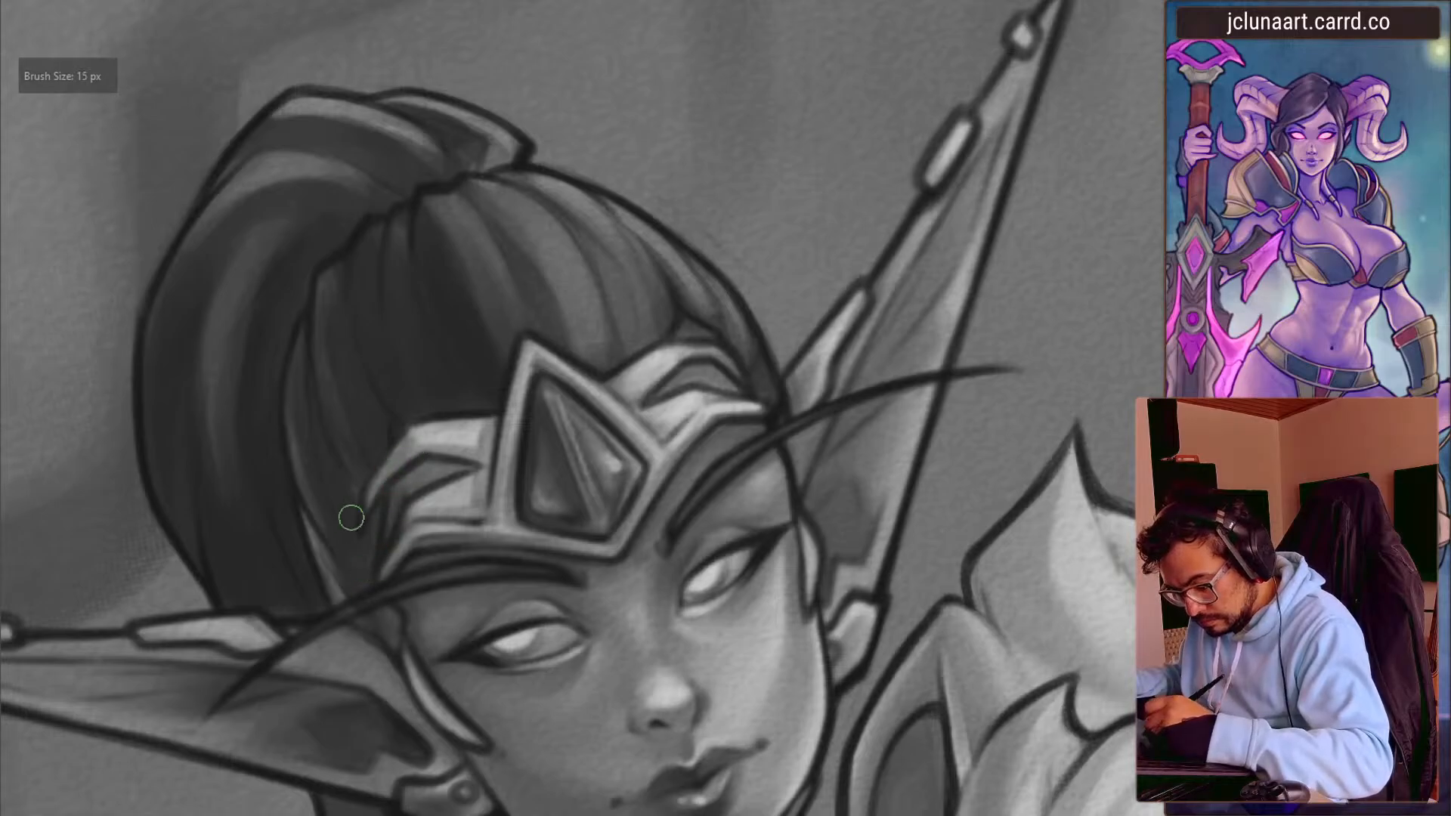
- Examine the shaded head and tiara against the whole figure and background from several distances and angles
{"action": "scroll", "coordinate": [304, 479], "scroll_direction": "down", "scroll_amount": 5}
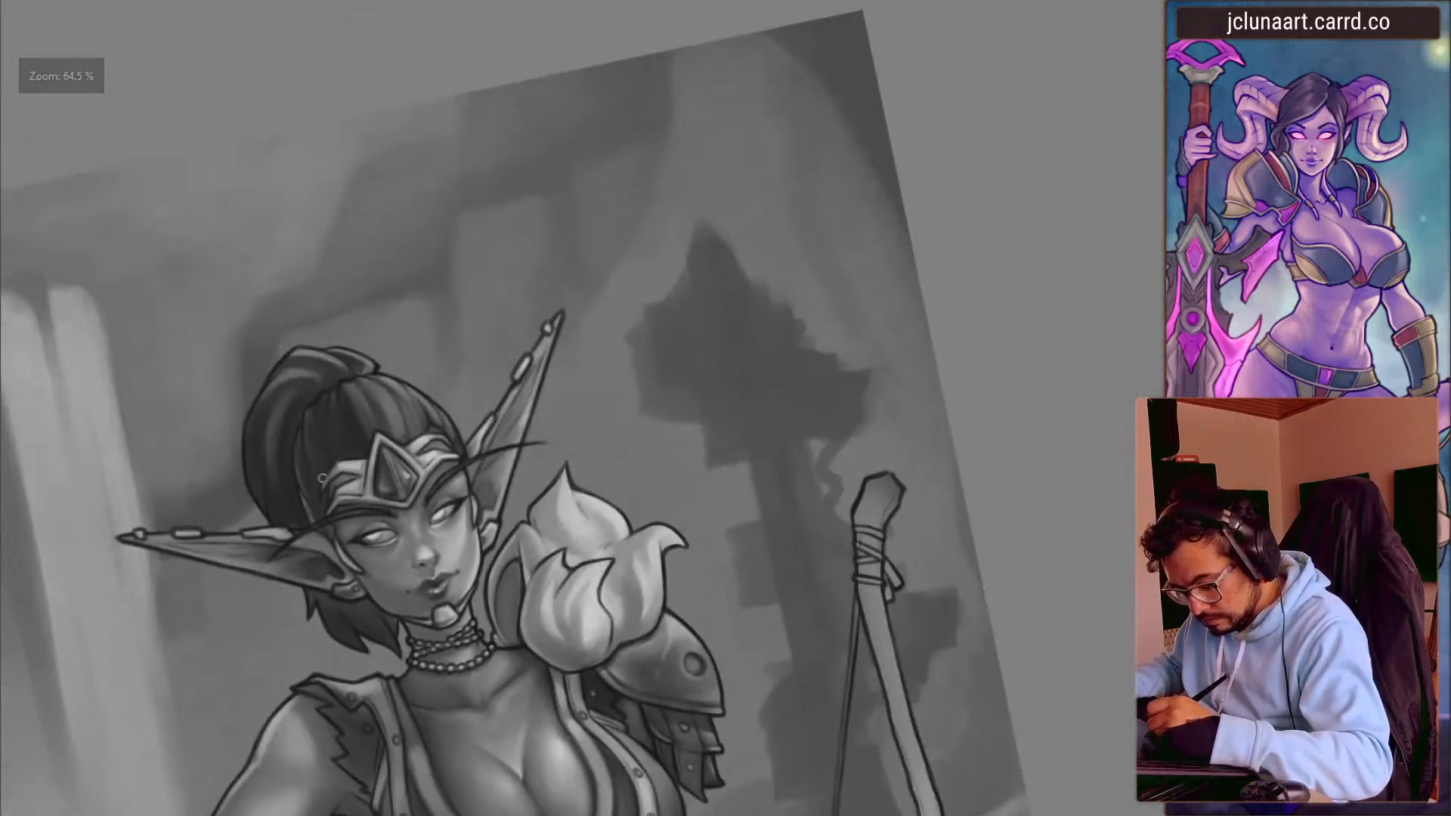
{"action": "scroll", "coordinate": [319, 502], "scroll_direction": "up", "scroll_amount": 5}
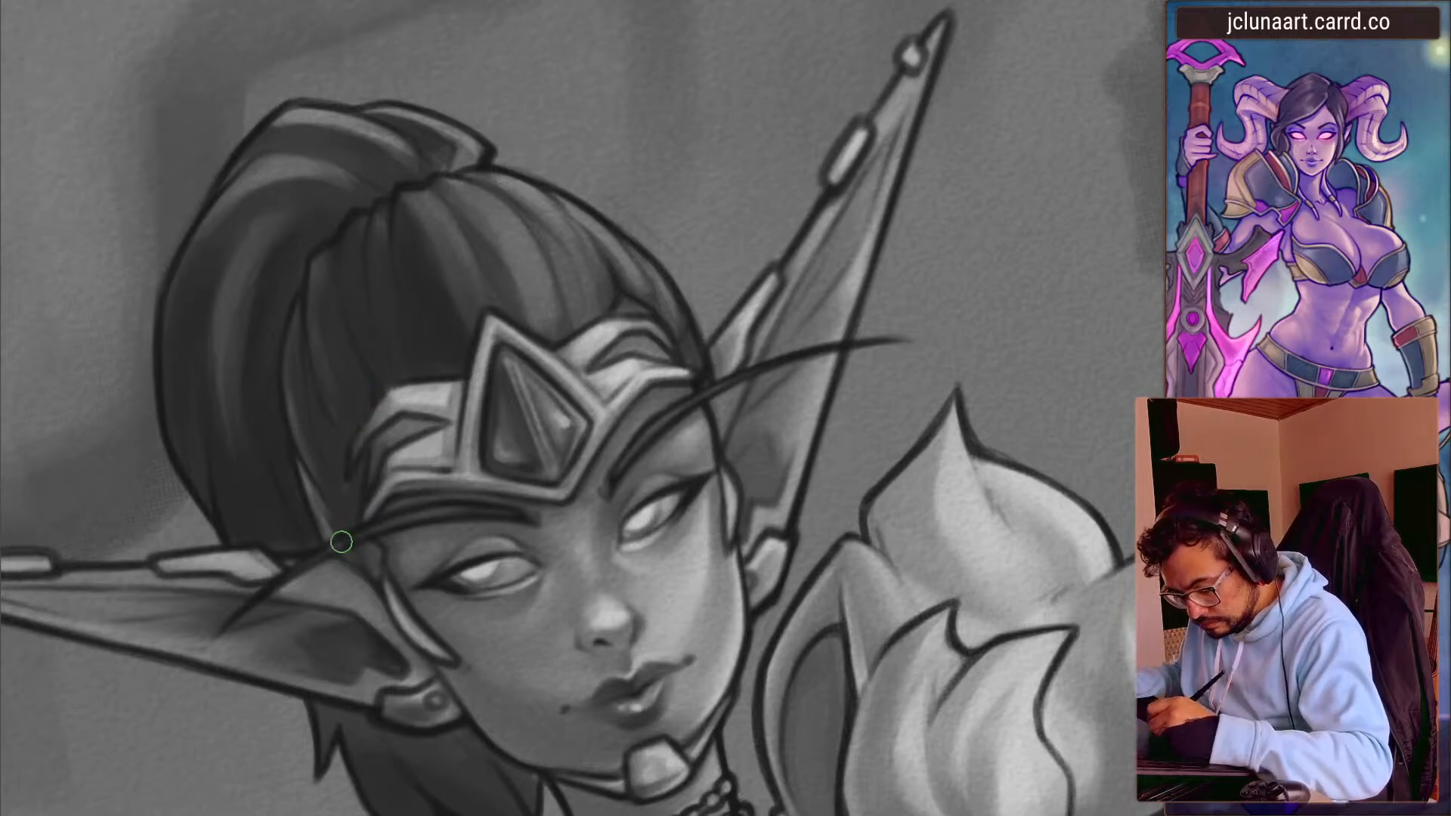
{"action": "scroll", "coordinate": [285, 600], "scroll_direction": "down", "scroll_amount": 4}
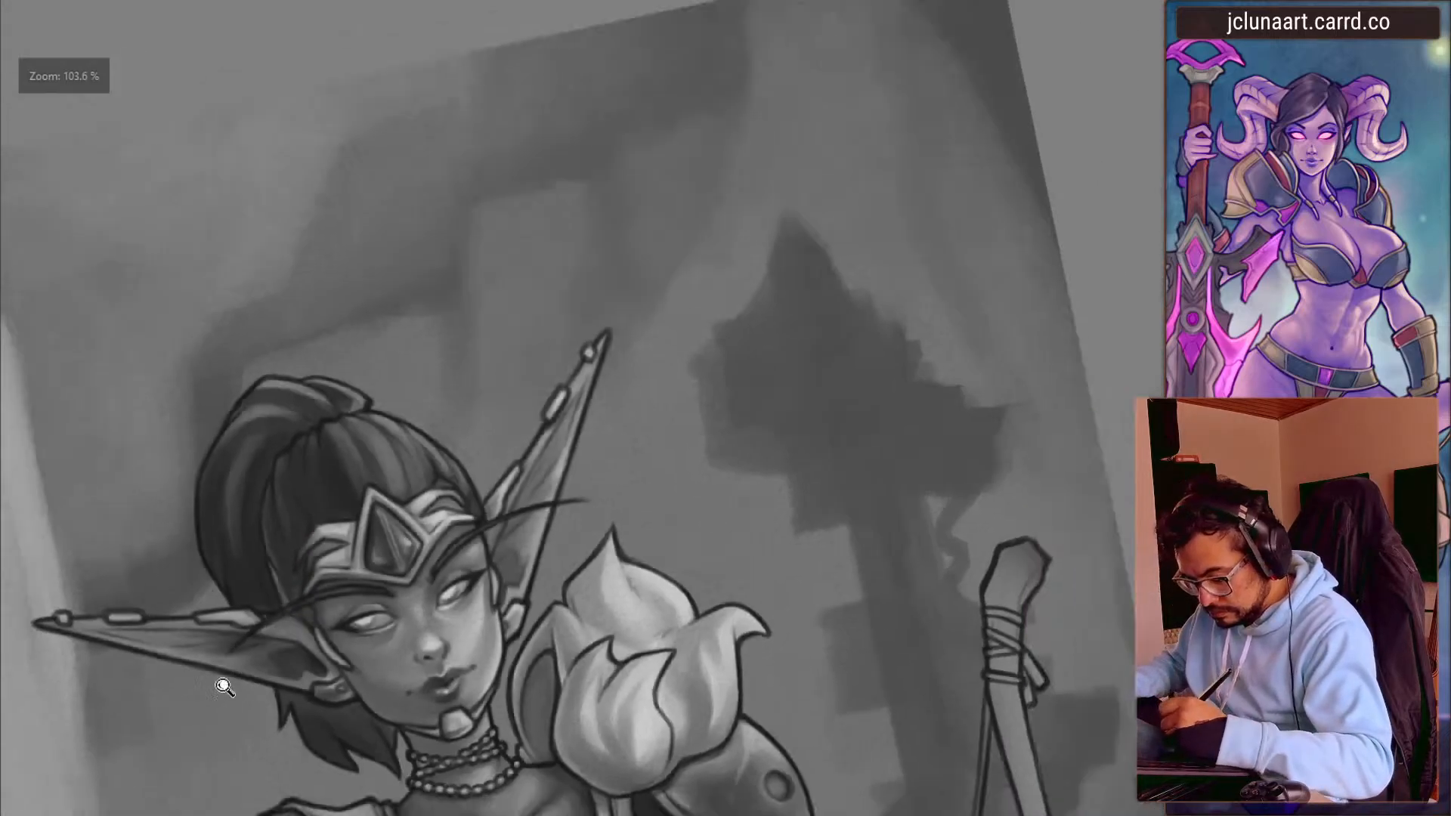
{"action": "left_click_drag", "start_coordinate": [286, 533], "coordinate": [262, 517]}
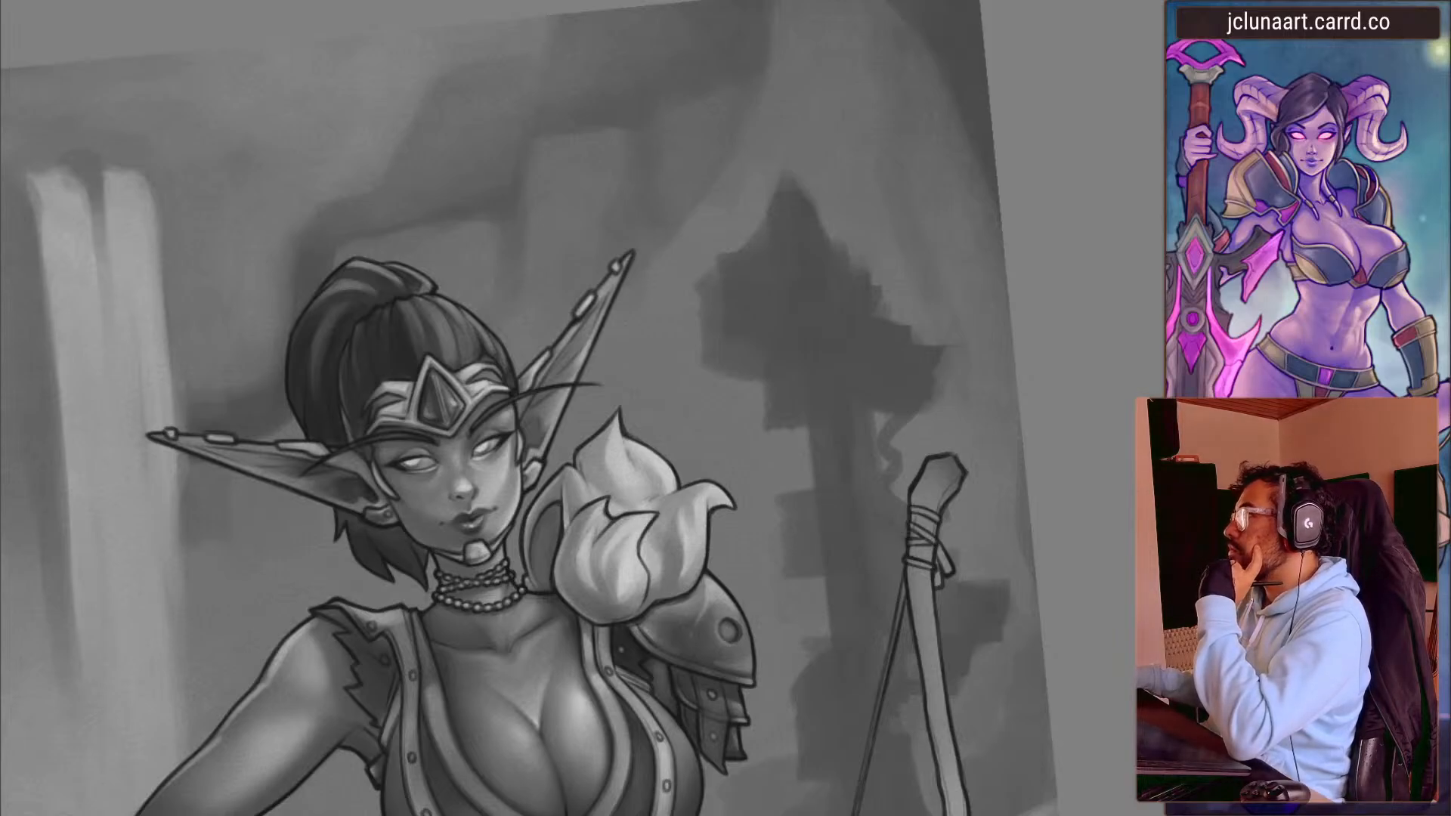
{"action": "key", "text": "minus"}
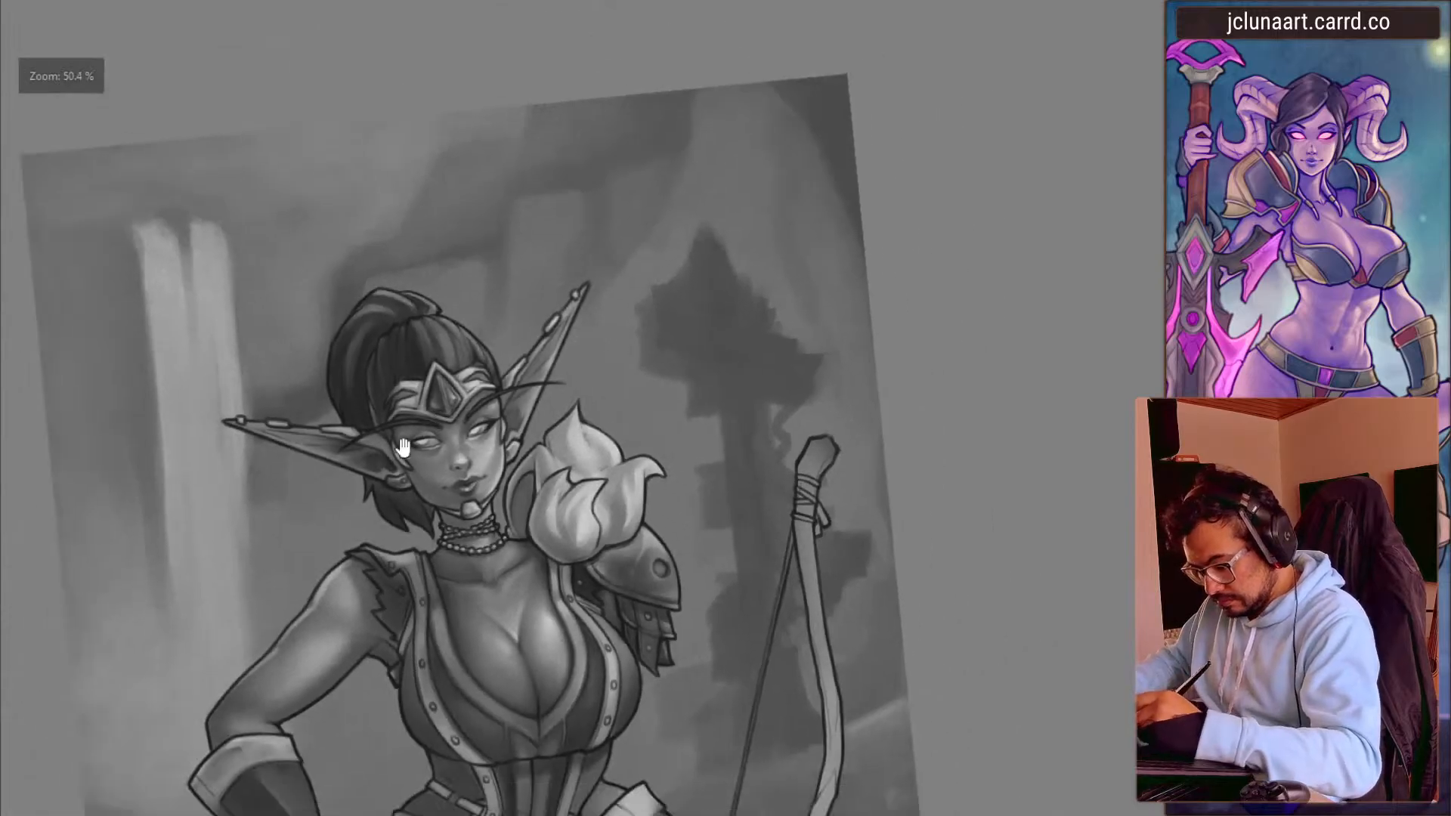
{"action": "left_click_drag", "start_coordinate": [292, 412], "coordinate": [421, 311]}
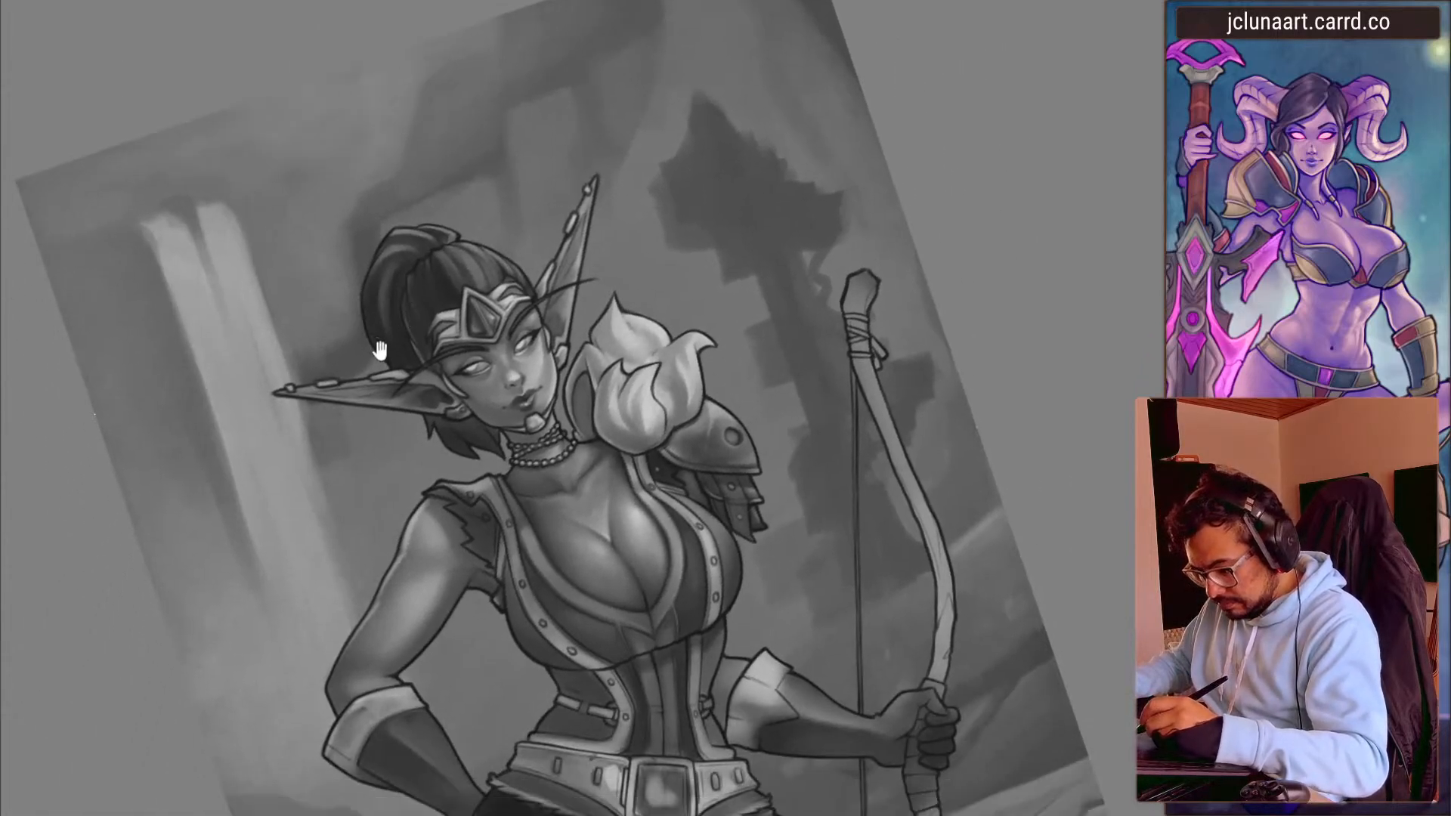
{"action": "left_click_drag", "start_coordinate": [332, 533], "coordinate": [296, 353]}
{"action": "left_click_drag", "start_coordinate": [332, 420], "coordinate": [323, 476]}
{"action": "left_click_drag", "start_coordinate": [487, 276], "coordinate": [462, 182], "text": "ctrl"}
{"action": "mouse_move", "coordinate": [463, 181]}
{"action": "left_mouse_down"}
{"action": "mouse_move", "coordinate": [464, 272]}
{"action": "mouse_move", "coordinate": [473, 201]}
{"action": "left_mouse_up"}
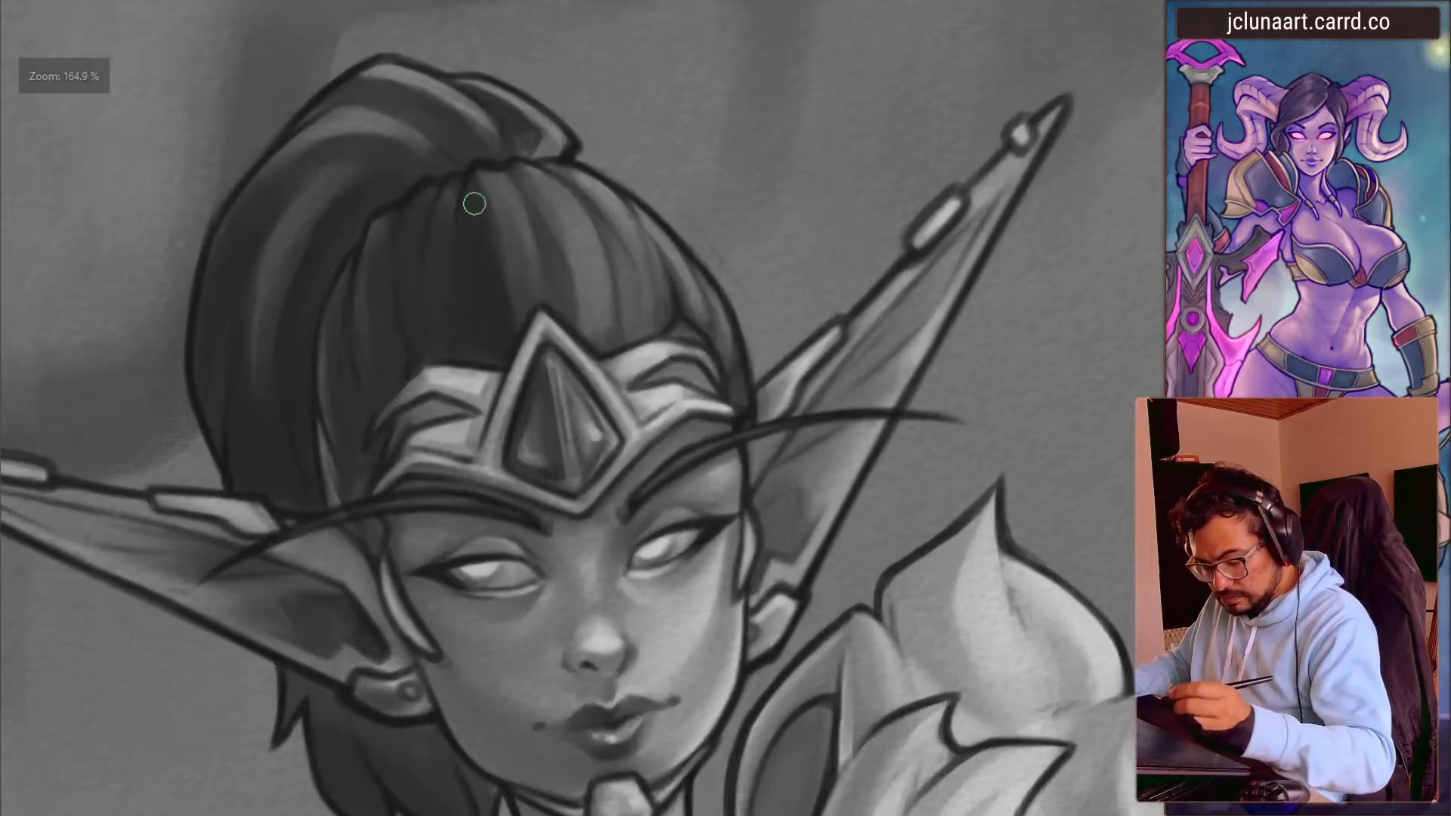
- Sample several hair greys and deepen the strands above the tiara's petal-side wing with a brush up to 22 px
{"action": "left_click", "coordinate": [545, 286], "text": "ctrl"}
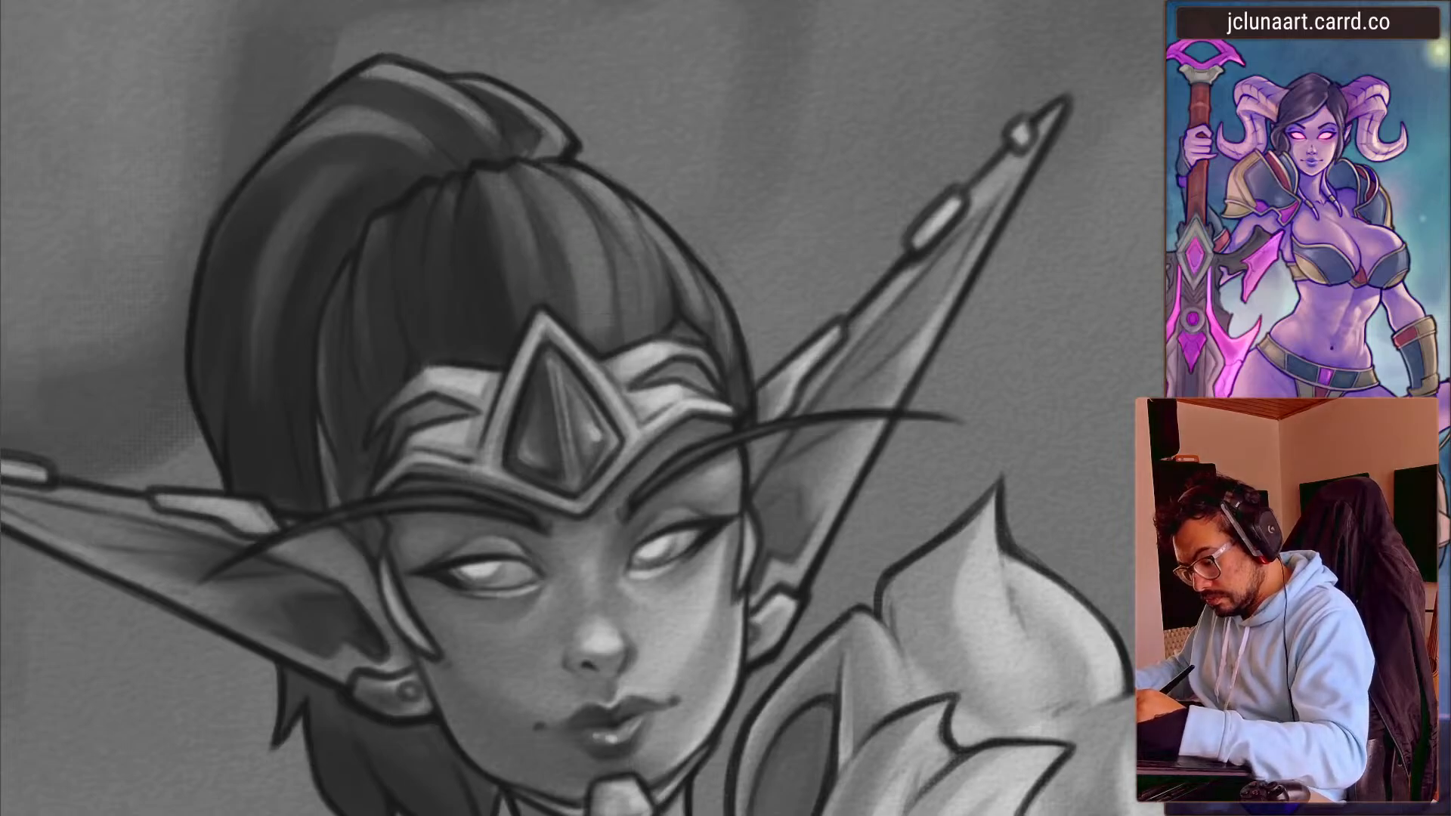
{"action": "key", "text": "bracketleft"}
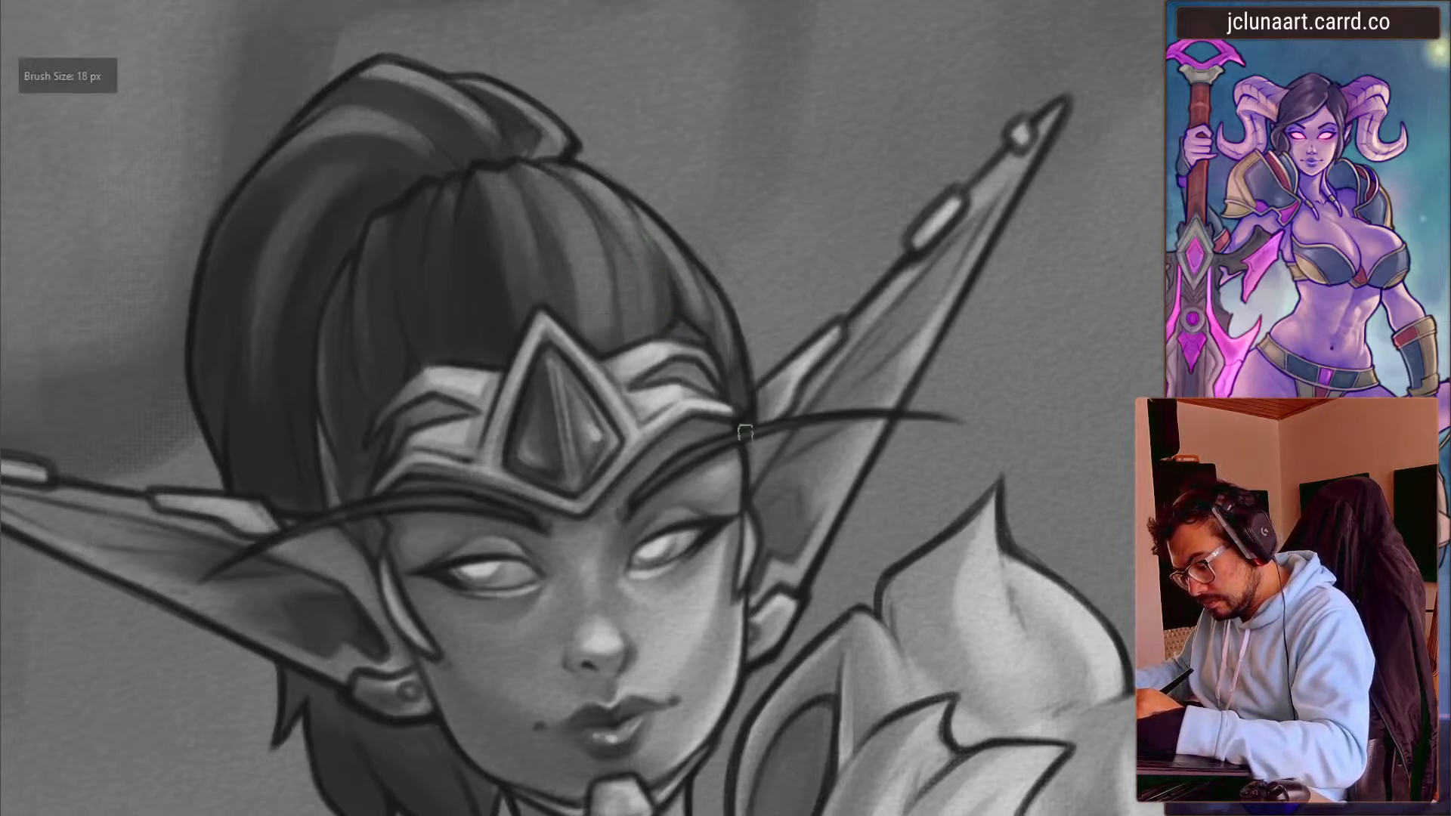
{"action": "left_click", "coordinate": [694, 375], "text": "ctrl"}
{"action": "key", "text": "bracketright"}
{"action": "left_click", "coordinate": [741, 395], "text": "ctrl"}
{"action": "key", "text": "bracketright"}
{"action": "left_click", "coordinate": [592, 192], "text": "ctrl"}
- Sample the tiara's light grey and highlight the outermost petal-side hair strands with a finer brush
{"action": "left_click", "coordinate": [638, 365], "text": "ctrl"}
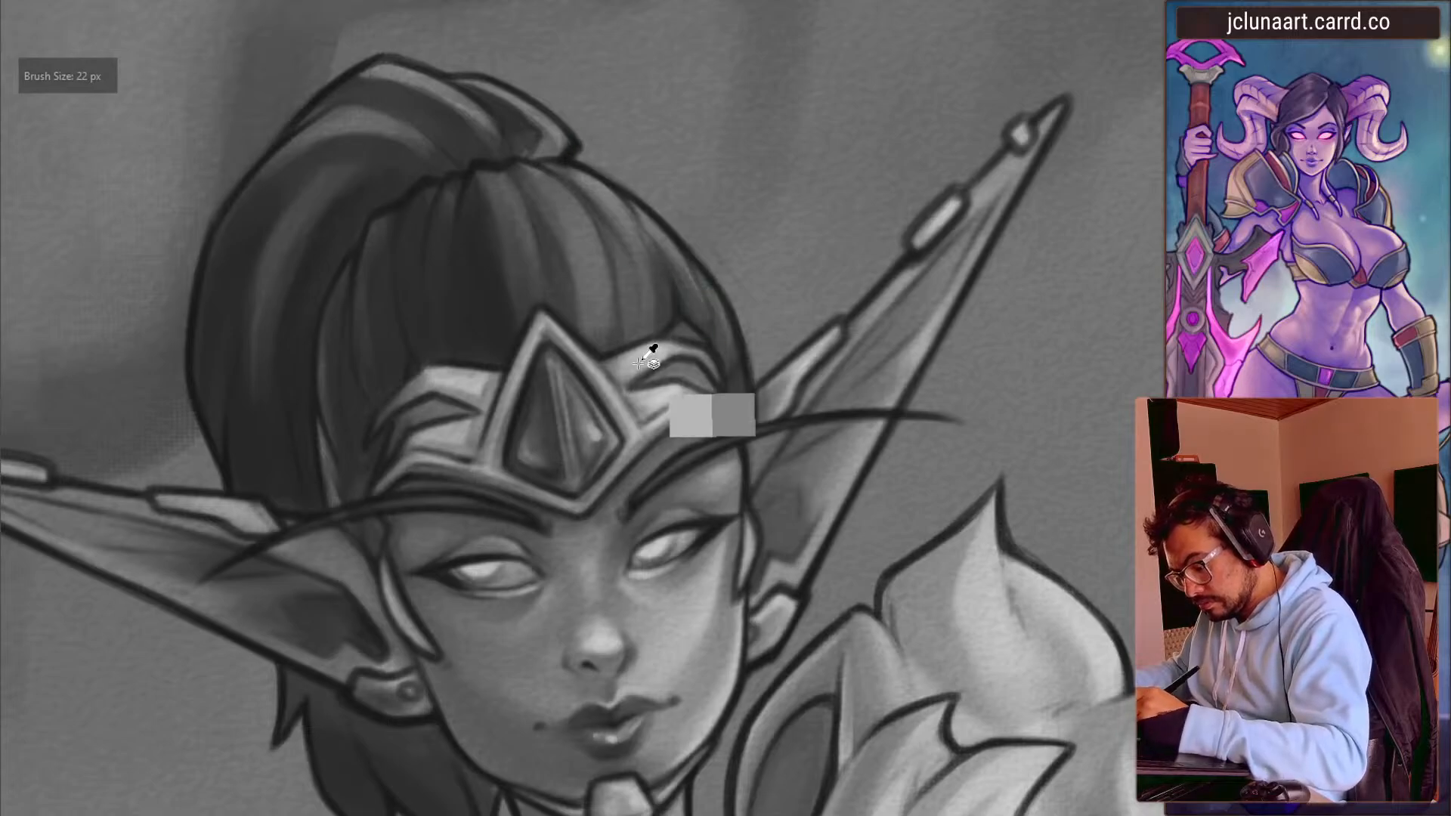
{"action": "key", "text": "bracketleft"}
{"action": "key", "text": "bracketleft"}
{"action": "key", "text": "bracketleft"}
{"action": "key", "text": "bracketleft"}
{"action": "mouse_move", "coordinate": [640, 212]}
{"action": "left_mouse_down"}
{"action": "mouse_move", "coordinate": [739, 359]}
{"action": "mouse_move", "coordinate": [747, 412]}
{"action": "left_mouse_up"}
{"action": "key", "text": "bracketleft"}
{"action": "left_click_drag", "start_coordinate": [563, 161], "coordinate": [638, 240]}
{"action": "key", "text": "bracketright"}
{"action": "left_click_drag", "start_coordinate": [608, 190], "coordinate": [651, 291]}
- Sample a grey from the hair just above the tiara's petal-side wing and blend the neighbouring outer strands
{"action": "key", "text": "bracketright"}
{"action": "key", "text": "bracketright"}
{"action": "left_click", "coordinate": [660, 322], "text": "ctrl"}
{"action": "key", "text": "bracketright"}
{"action": "key", "text": "bracketright"}
{"action": "left_click_drag", "start_coordinate": [616, 218], "coordinate": [650, 316]}
{"action": "left_click_drag", "start_coordinate": [575, 188], "coordinate": [642, 278]}
- Paint the broader lit strands running from the hair tie to the tiara's gem with a 28 px brush
{"action": "key", "text": "bracketright"}
{"action": "key", "text": "bracketright"}
{"action": "key", "text": "bracketright"}
{"action": "left_click_drag", "start_coordinate": [596, 236], "coordinate": [610, 348]}
{"action": "key", "text": "bracketright"}
{"action": "key", "text": "bracketright"}
{"action": "key", "text": "bracketleft"}
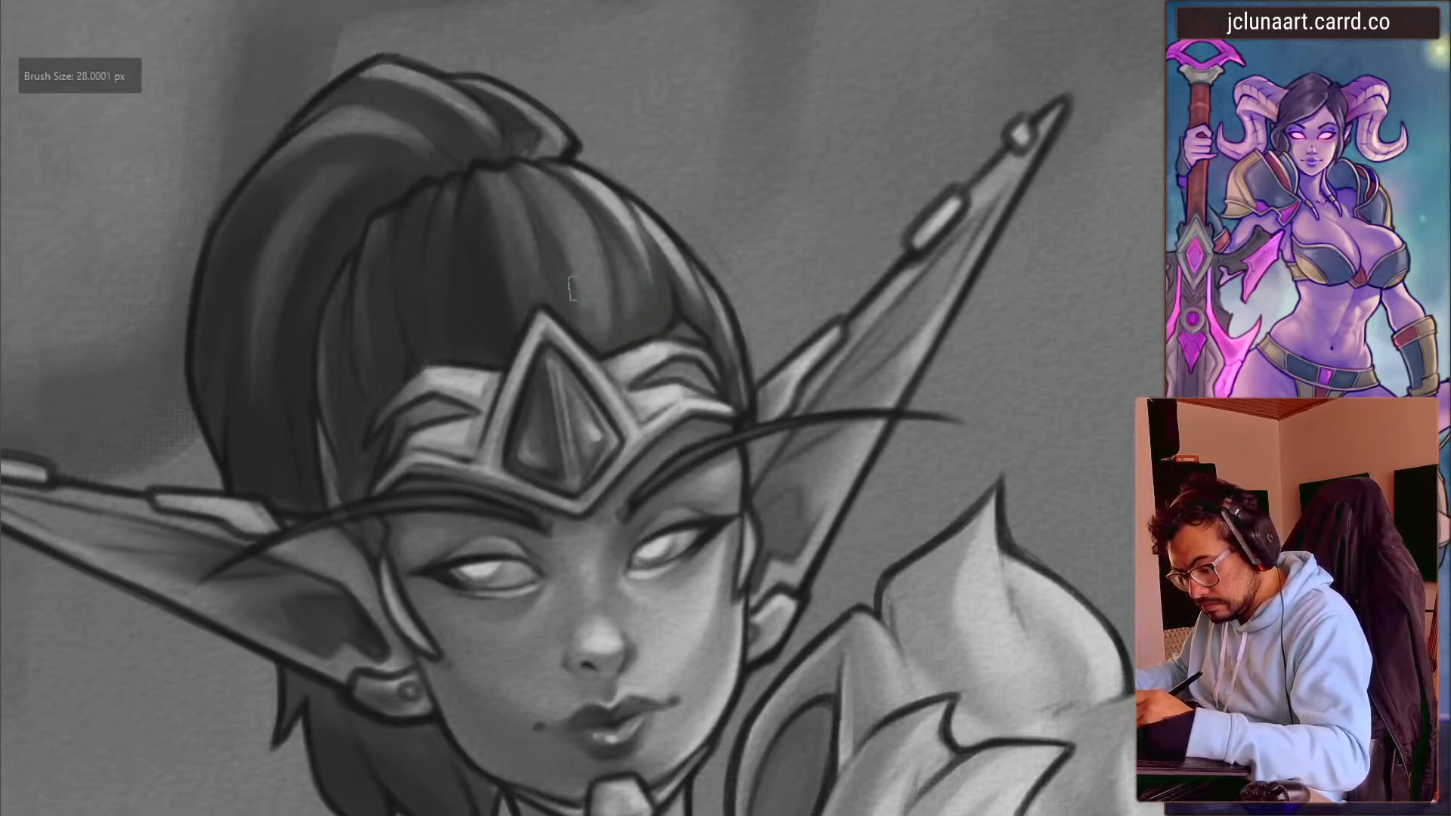
{"action": "key", "text": "bracketleft"}
{"action": "key", "text": "bracketright"}
{"action": "key", "text": "bracketright"}
{"action": "left_click_drag", "start_coordinate": [572, 227], "coordinate": [596, 319]}
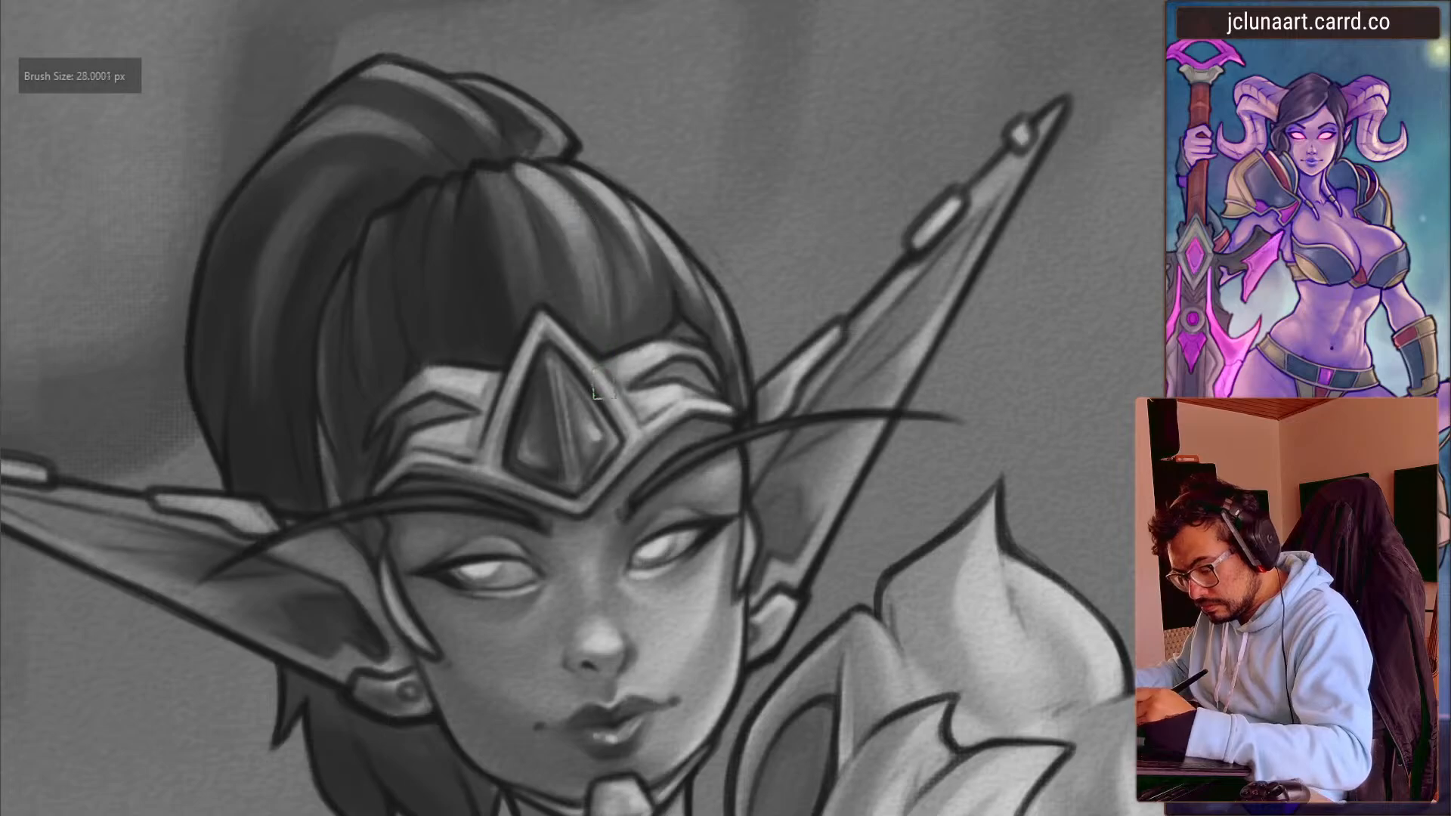
- Sample the light grey near the hair tie and strengthen the lit strand's highlight with an enlarged brush
{"action": "key", "text": "bracketright"}
{"action": "key", "text": "bracketright"}
{"action": "key", "text": "bracketright"}
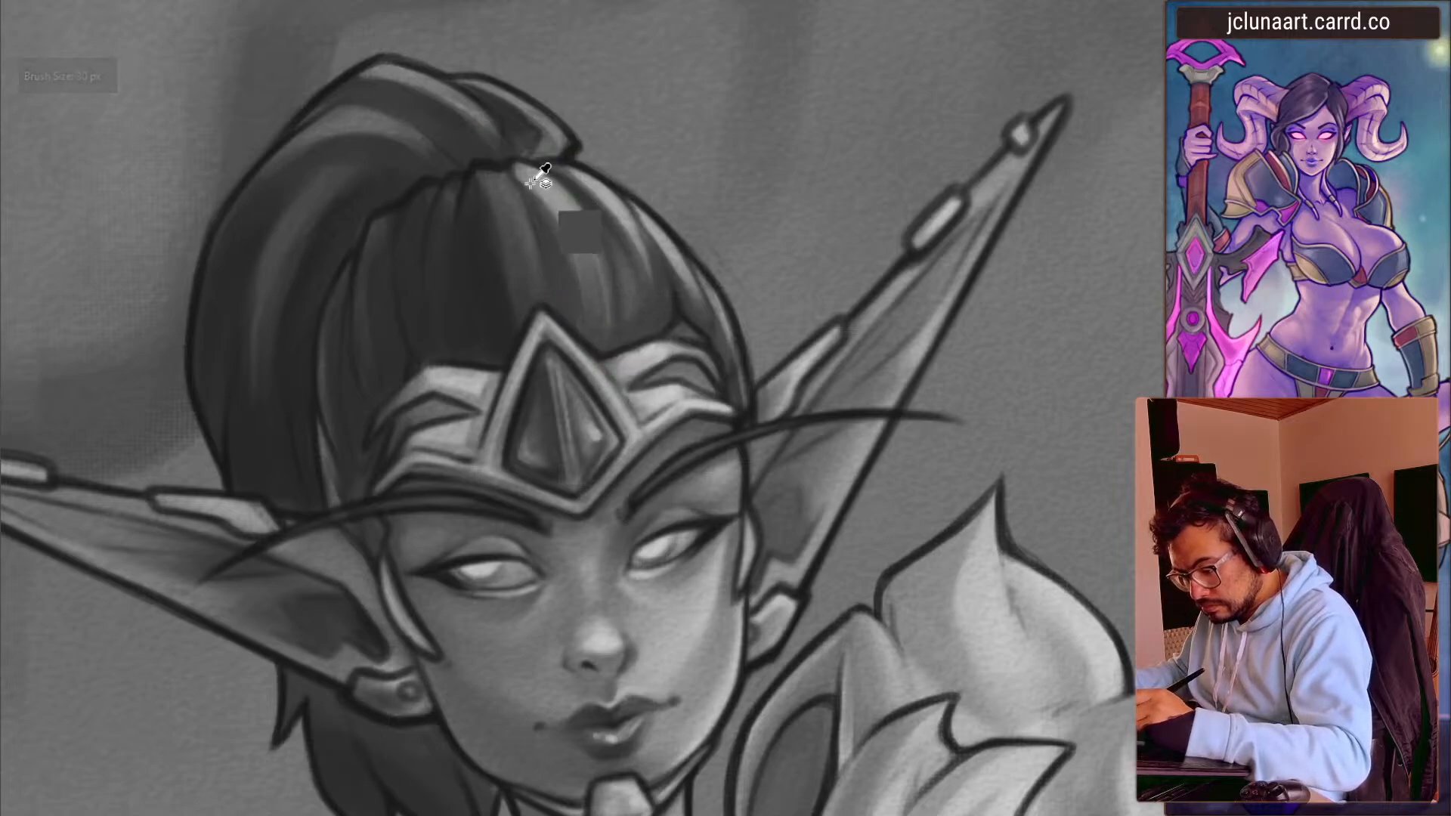
{"action": "key", "text": "6"}
{"action": "key", "text": "6"}
{"action": "key", "text": "6"}
{"action": "key", "text": "6"}
{"action": "key", "text": "6"}
{"action": "key", "text": "6"}
{"action": "key", "text": "6"}
{"action": "key", "text": "6"}
{"action": "key", "text": "6"}
{"action": "key", "text": "6"}
{"action": "key", "text": "6"}
{"action": "key", "text": "6"}
{"action": "key", "text": "6"}
{"action": "key", "text": "6"}
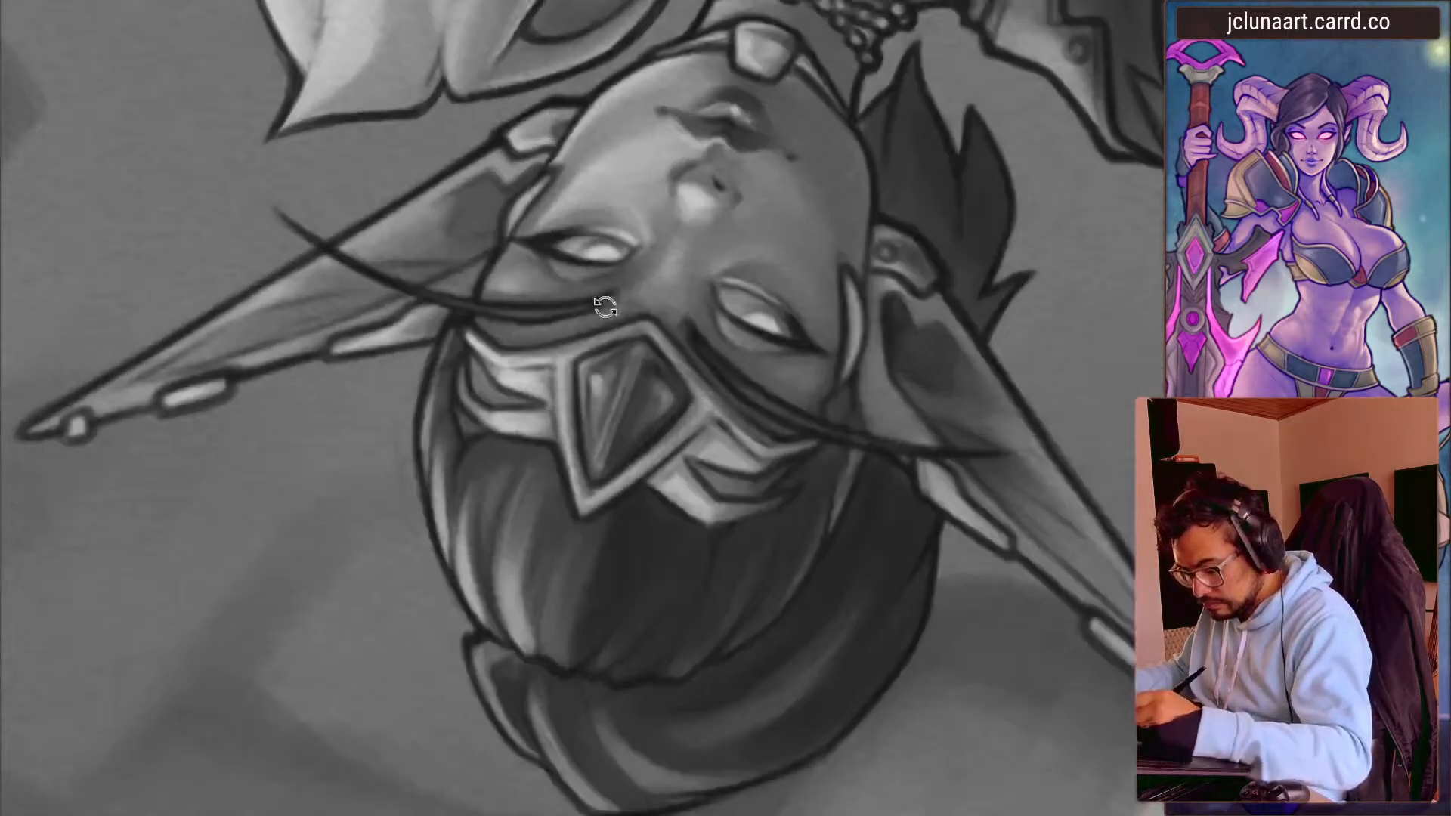
{"action": "left_click", "coordinate": [535, 624], "text": "ctrl"}
{"action": "key", "text": "bracketright"}
{"action": "left_click_drag", "start_coordinate": [531, 549], "coordinate": [536, 657]}
{"action": "left_click_drag", "start_coordinate": [522, 582], "coordinate": [523, 631]}
- Sample further strand greys and refine the lit strands above the gem, reducing the brush to 24 px
{"action": "left_click", "coordinate": [506, 532], "text": "ctrl"}
{"action": "key", "text": "4"}
{"action": "key", "text": "4"}
{"action": "key", "text": "4"}
{"action": "key", "text": "4"}
{"action": "key", "text": "4"}
{"action": "key", "text": "4"}
{"action": "key", "text": "4"}
{"action": "key", "text": "4"}
{"action": "key", "text": "4"}
{"action": "key", "text": "4"}
{"action": "key", "text": "4"}
{"action": "key", "text": "4"}
{"action": "key", "text": "4"}
{"action": "key", "text": "4"}
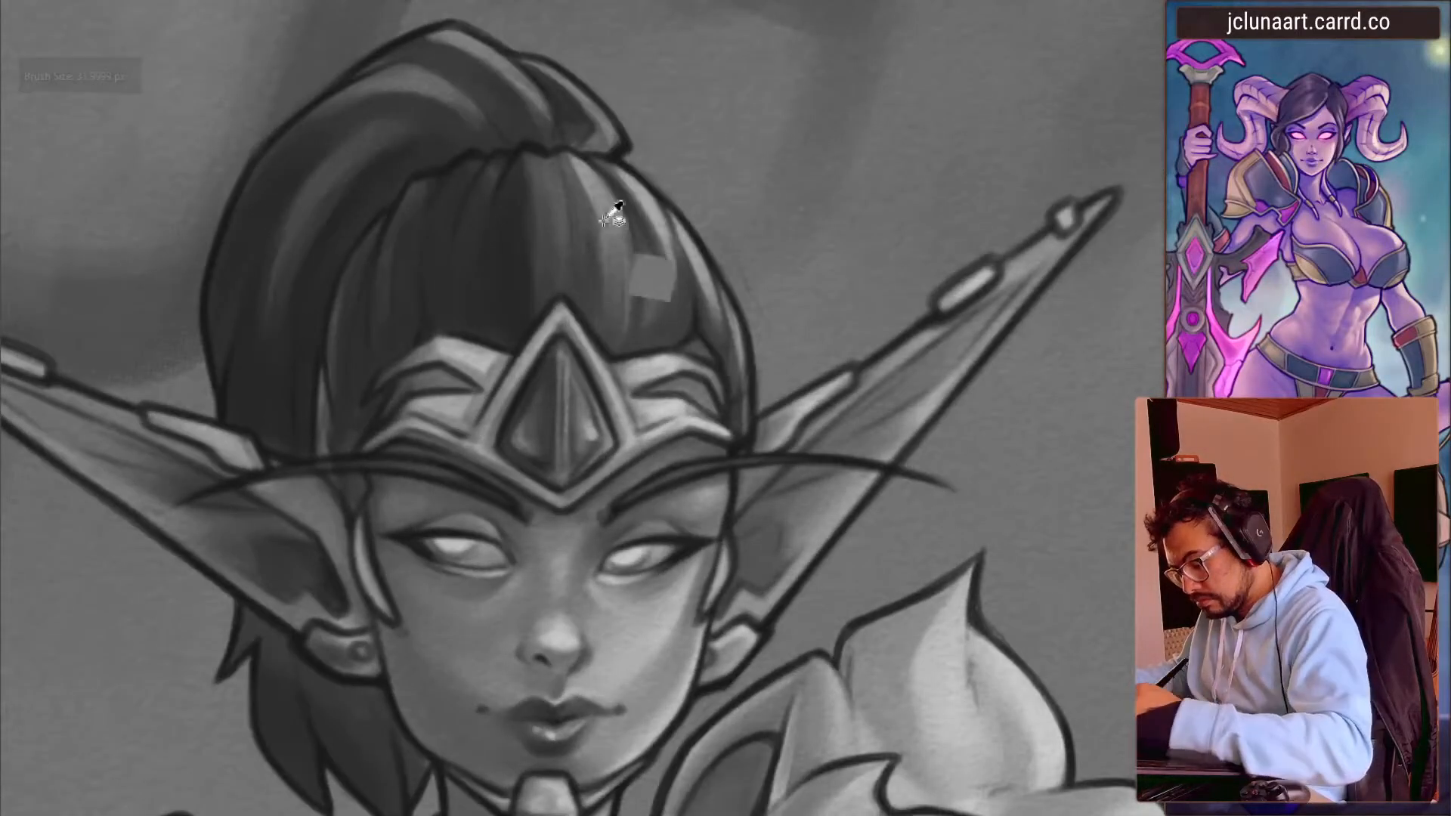
{"action": "key", "text": "bracketleft"}
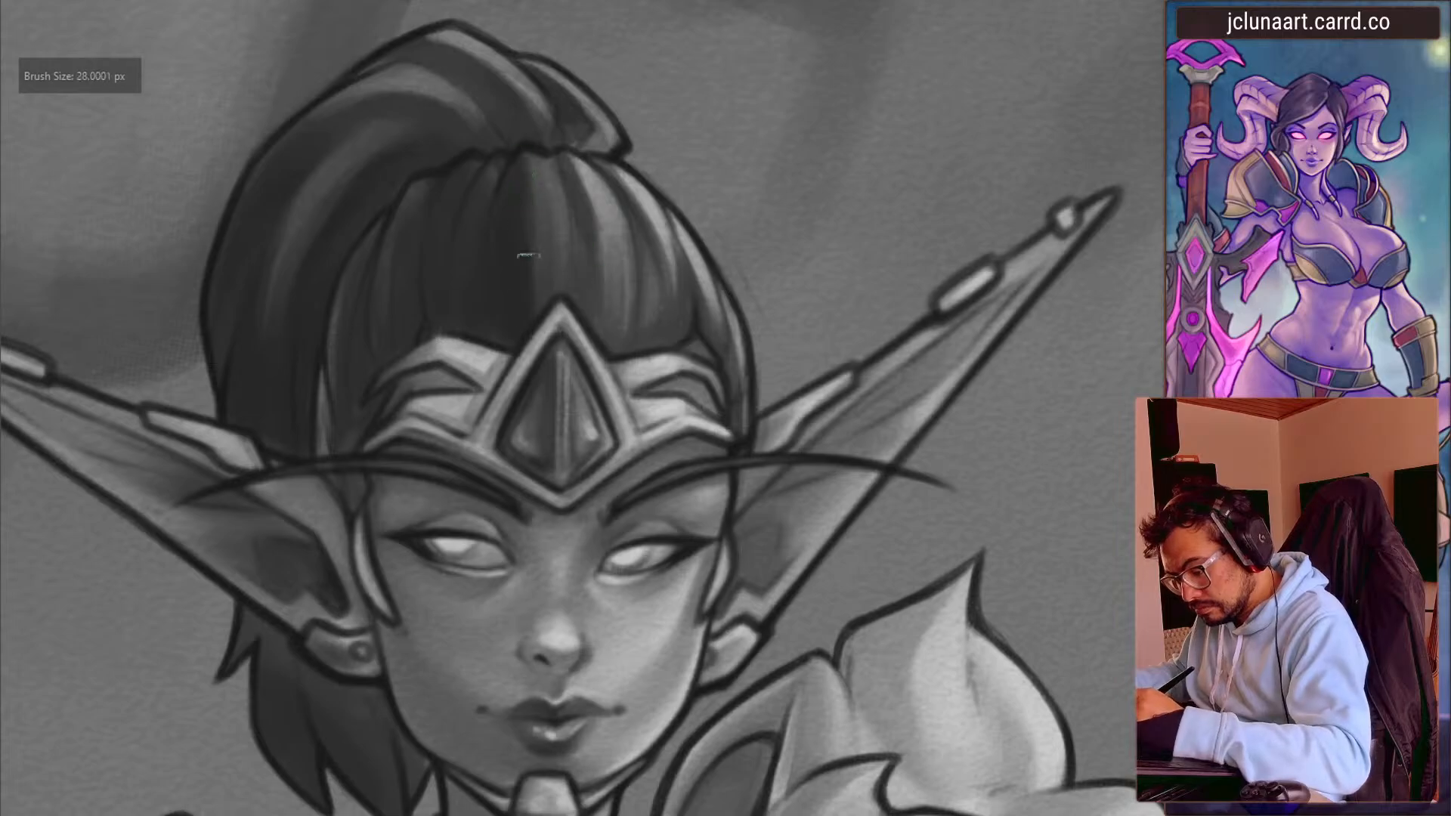
{"action": "key", "text": "bracketleft"}
{"action": "key", "text": "bracketleft"}
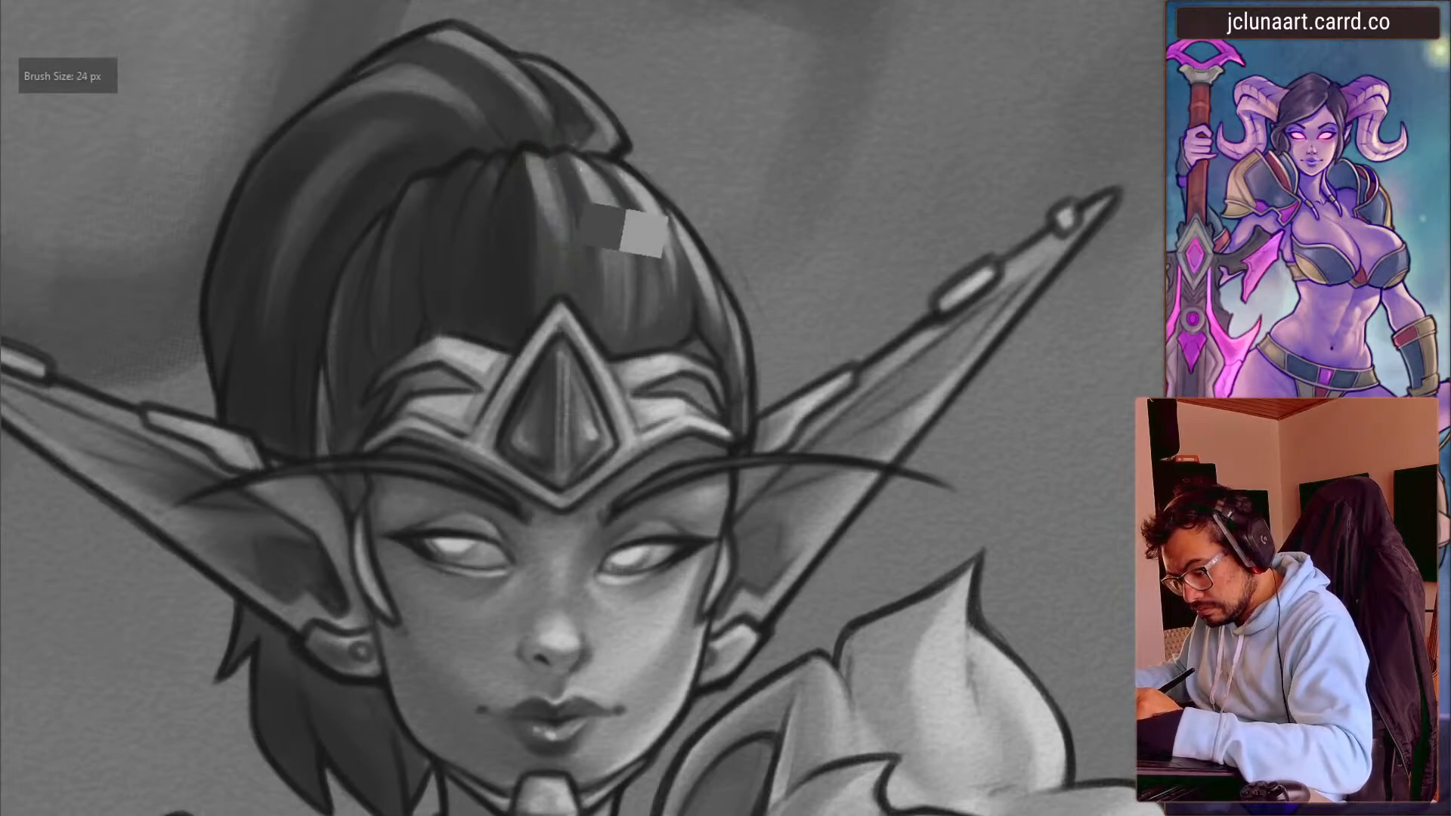
- Define the dark strand beside the lit hair above the gem, enlarging the brush to about 41 px
{"action": "key", "text": "bracketright"}
{"action": "key", "text": "bracketright"}
{"action": "key", "text": "bracketright"}
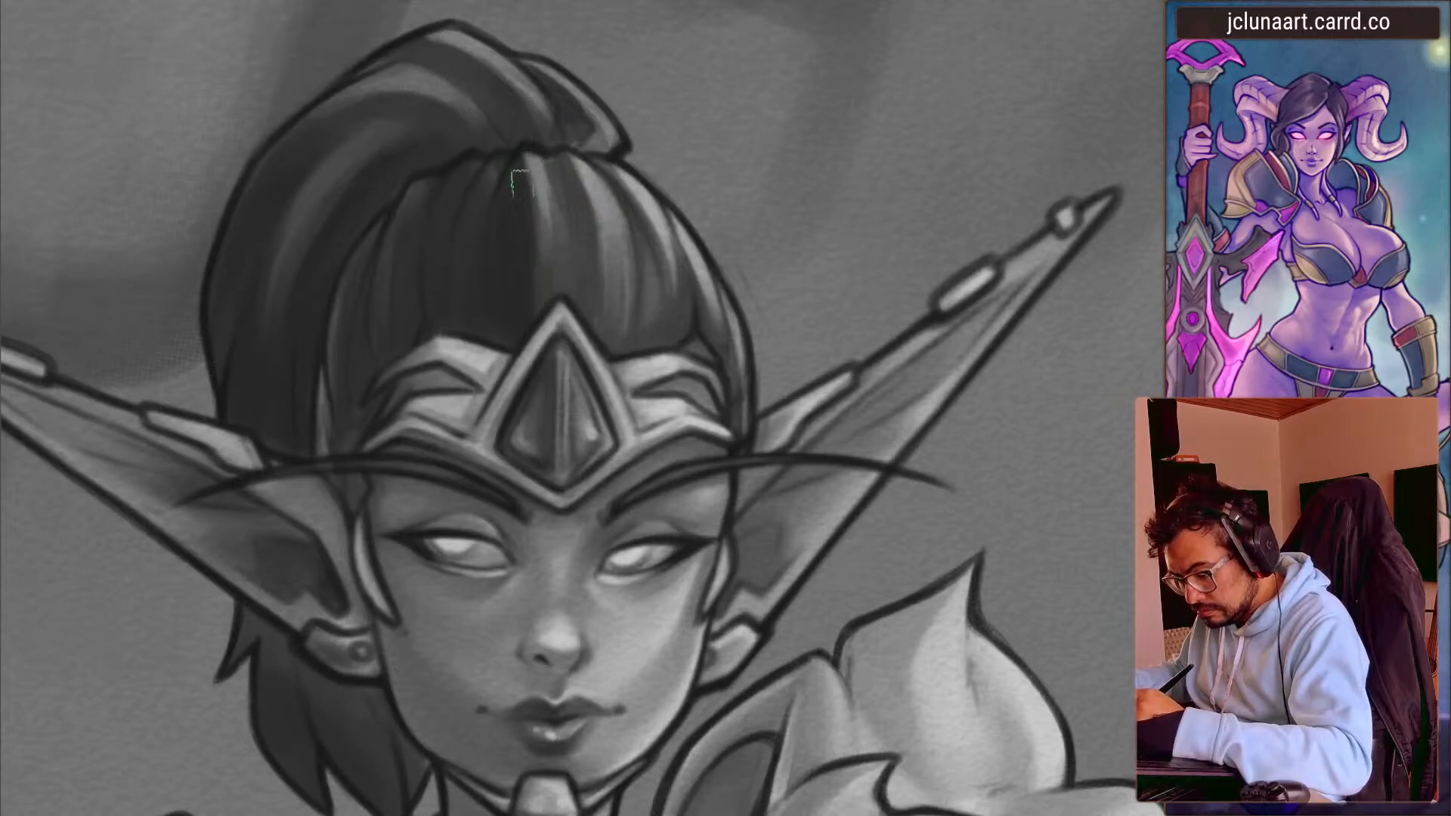
{"action": "key", "text": "bracketright"}
{"action": "key", "text": "bracketright"}
{"action": "key", "text": "bracketright"}
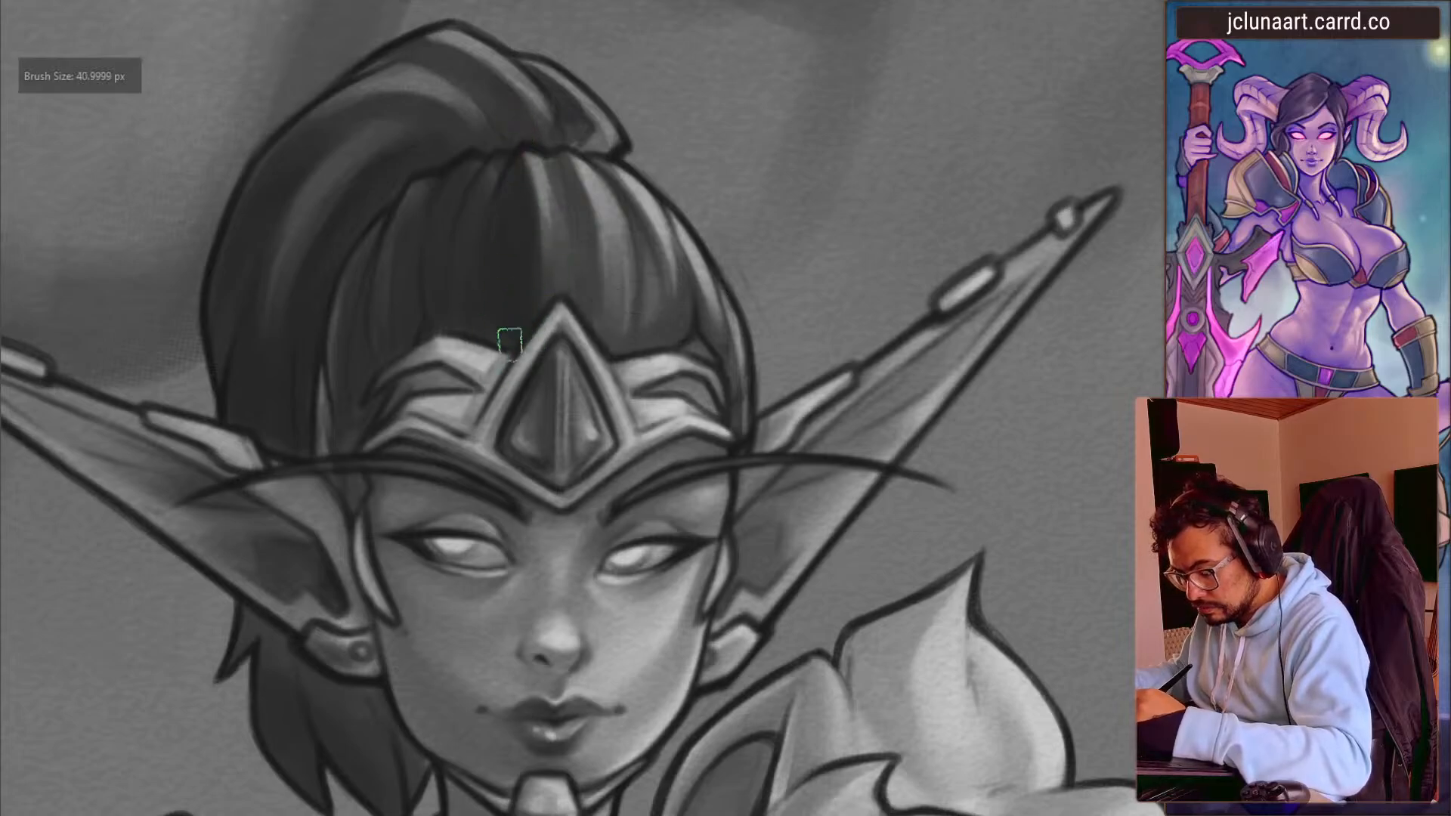
- Sample hair greys and paint short thin highlights near the hair tie on the shadow side, reducing the brush to 22 px
{"action": "left_click", "coordinate": [519, 186], "text": "ctrl"}
{"action": "mouse_move", "coordinate": [379, 401]}
{"action": "left_mouse_down"}
{"action": "mouse_move", "coordinate": [421, 285]}
{"action": "mouse_move", "coordinate": [499, 223]}
{"action": "mouse_move", "coordinate": [525, 166]}
{"action": "mouse_move", "coordinate": [594, 162]}
{"action": "left_mouse_up"}
{"action": "left_click", "coordinate": [808, 406], "text": "ctrl"}
{"action": "key", "text": "bracketleft"}
{"action": "key", "text": "bracketleft"}
{"action": "key", "text": "bracketleft"}
{"action": "key", "text": "bracketleft"}
{"action": "key", "text": "bracketleft"}
{"action": "key", "text": "bracketleft"}
{"action": "key", "text": "bracketleft"}
{"action": "key", "text": "bracketleft"}
{"action": "key", "text": "bracketleft"}
{"action": "key", "text": "bracketleft"}
{"action": "mouse_move", "coordinate": [834, 488]}
{"action": "left_mouse_down"}
{"action": "mouse_move", "coordinate": [812, 437]}
{"action": "mouse_move", "coordinate": [830, 408]}
{"action": "left_mouse_up"}
{"action": "key", "text": "bracketleft"}
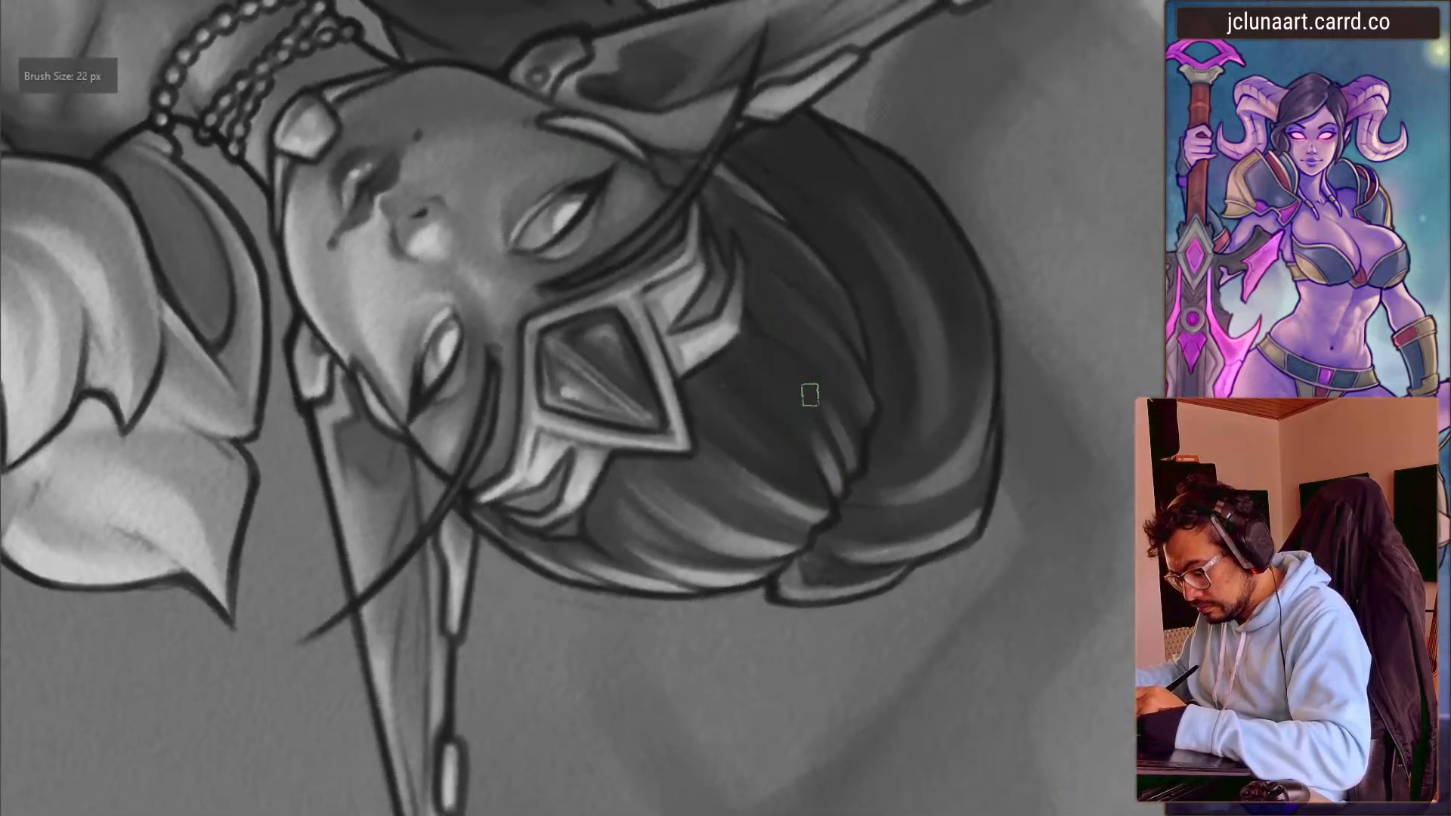
- Paint soft grey strands on the shadow side of the hair above the tiara, enlarging the brush to about 44 px
{"action": "key", "text": "bracketright"}
{"action": "key", "text": "bracketright"}
{"action": "key", "text": "bracketright"}
{"action": "key", "text": "bracketright"}
{"action": "mouse_move", "coordinate": [832, 528]}
{"action": "left_mouse_down"}
{"action": "mouse_move", "coordinate": [295, 427]}
{"action": "mouse_move", "coordinate": [394, 628]}
{"action": "left_mouse_up"}
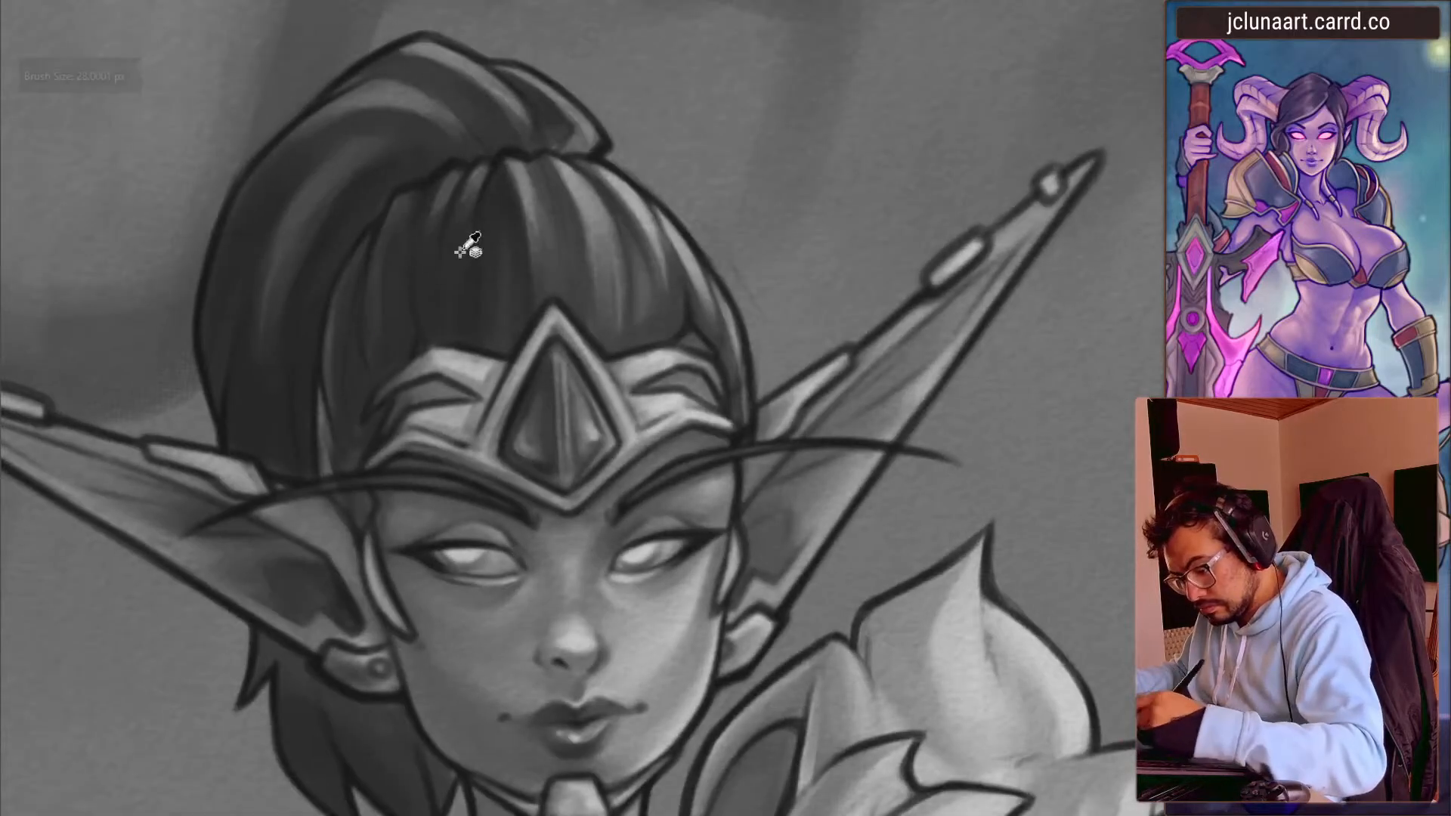
{"action": "key", "text": "bracketright"}
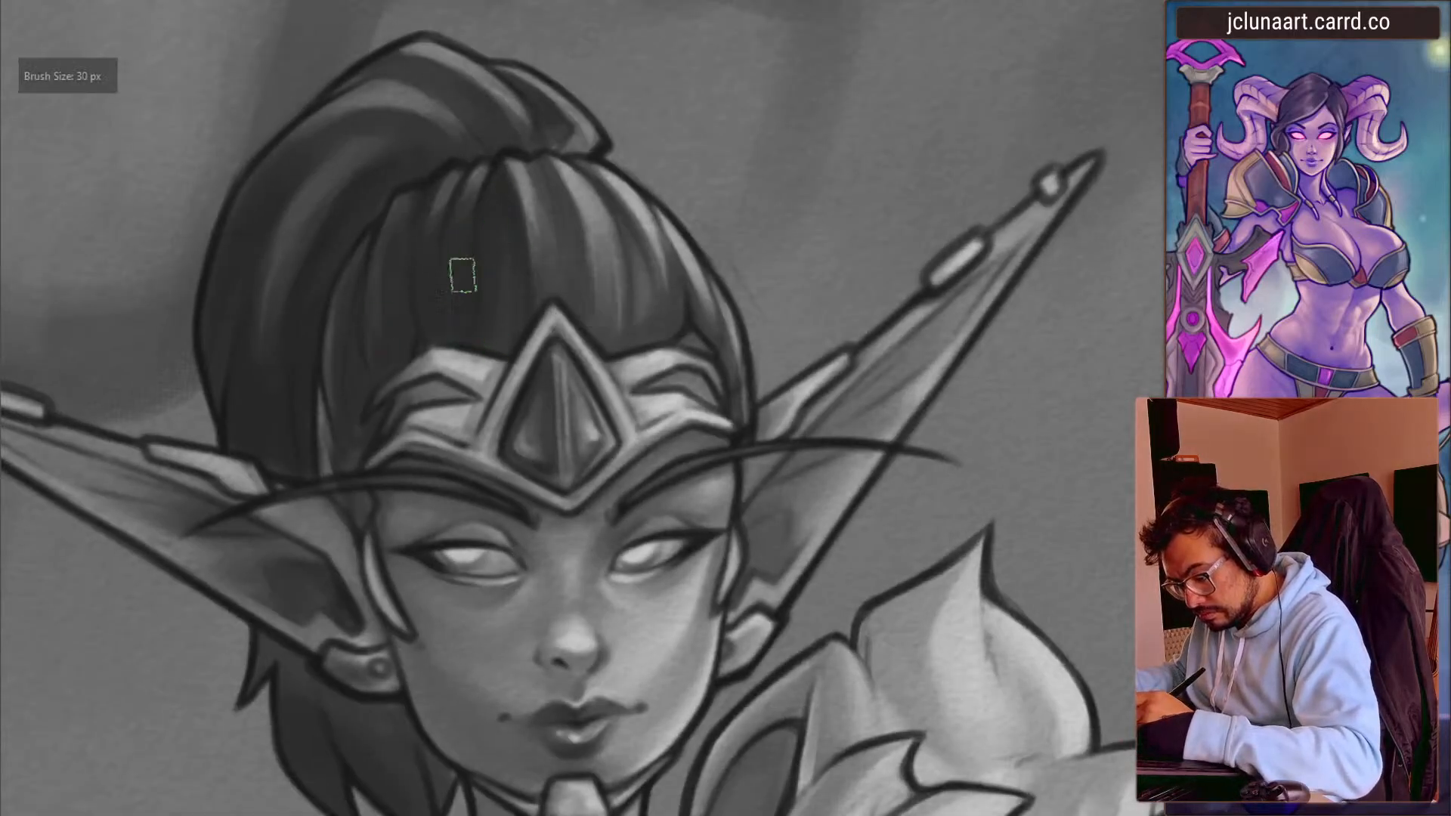
{"action": "key", "text": "bracketright"}
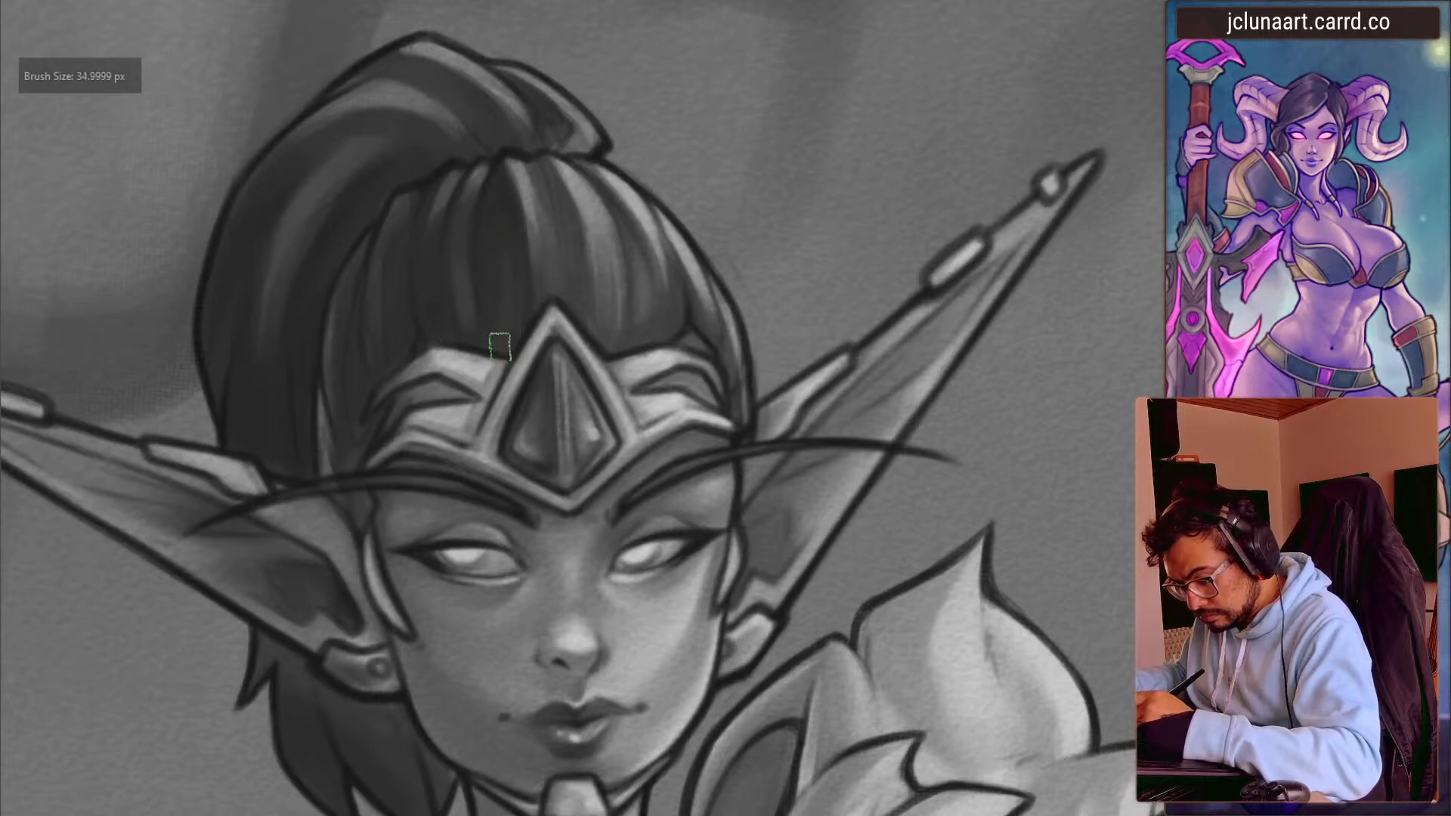
{"action": "key", "text": "bracketright"}
{"action": "key", "text": "bracketright"}
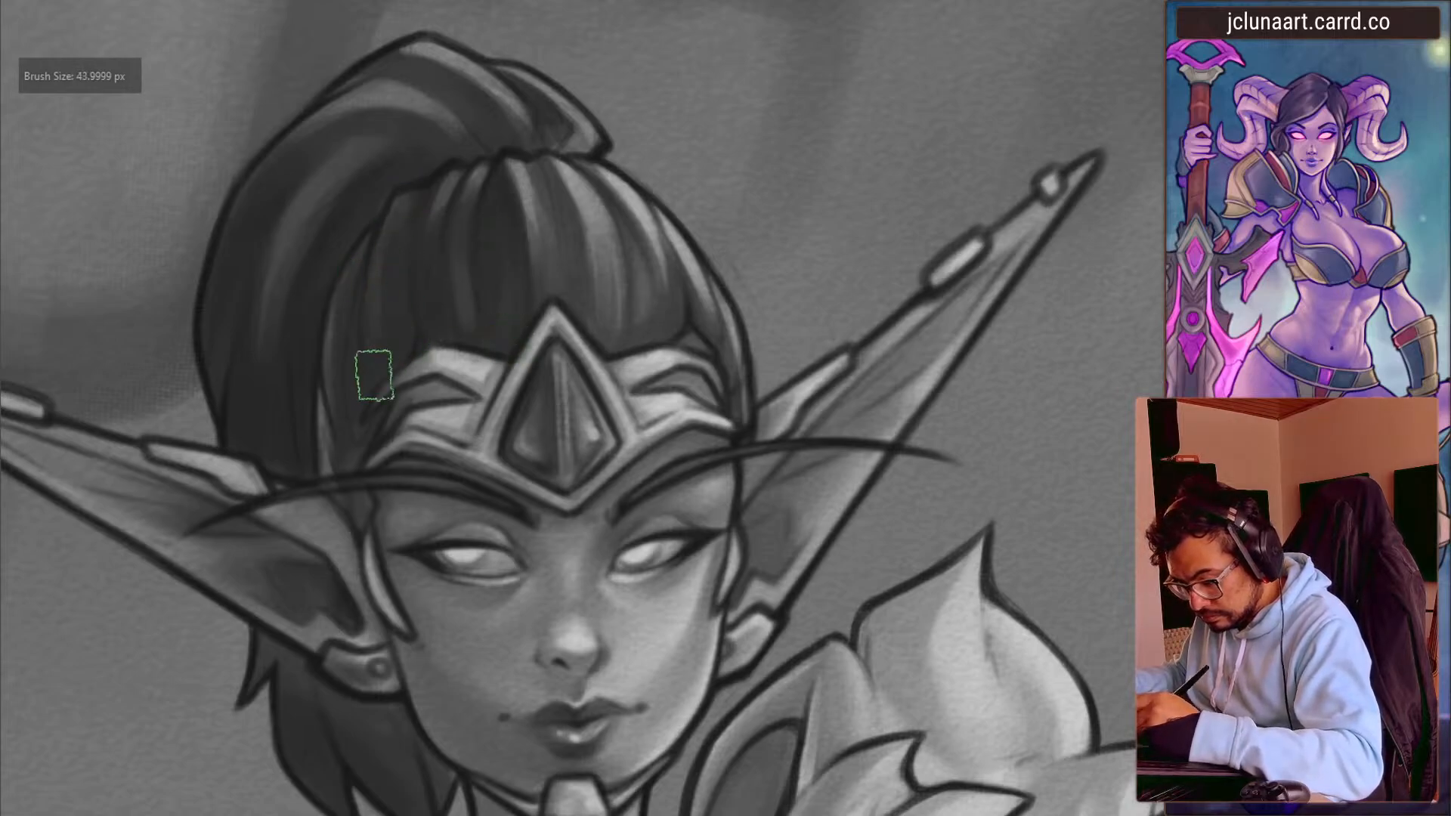
- Sample the grey of the hair beside the temple and refine its thin edge strand with the brush reduced to 14 px
{"action": "left_click", "coordinate": [331, 442], "text": "ctrl"}
{"action": "mouse_move", "coordinate": [221, 574]}
{"action": "left_mouse_down"}
{"action": "mouse_move", "coordinate": [431, 285]}
{"action": "mouse_move", "coordinate": [628, 279]}
{"action": "left_mouse_up"}
{"action": "left_click_drag", "start_coordinate": [439, 494], "coordinate": [421, 452]}
{"action": "key", "text": "bracketleft"}
{"action": "key", "text": "bracketleft"}
{"action": "key", "text": "bracketleft"}
{"action": "key", "text": "bracketleft"}
{"action": "key", "text": "bracketleft"}
{"action": "key", "text": "bracketleft"}
{"action": "key", "text": "bracketleft"}
{"action": "key", "text": "bracketleft"}
{"action": "key", "text": "bracketleft"}
{"action": "key", "text": "bracketleft"}
{"action": "key", "text": "bracketleft"}
{"action": "key", "text": "bracketleft"}
{"action": "key", "text": "bracketleft"}
{"action": "key", "text": "bracketleft"}
{"action": "left_click_drag", "start_coordinate": [847, 340], "coordinate": [859, 452]}
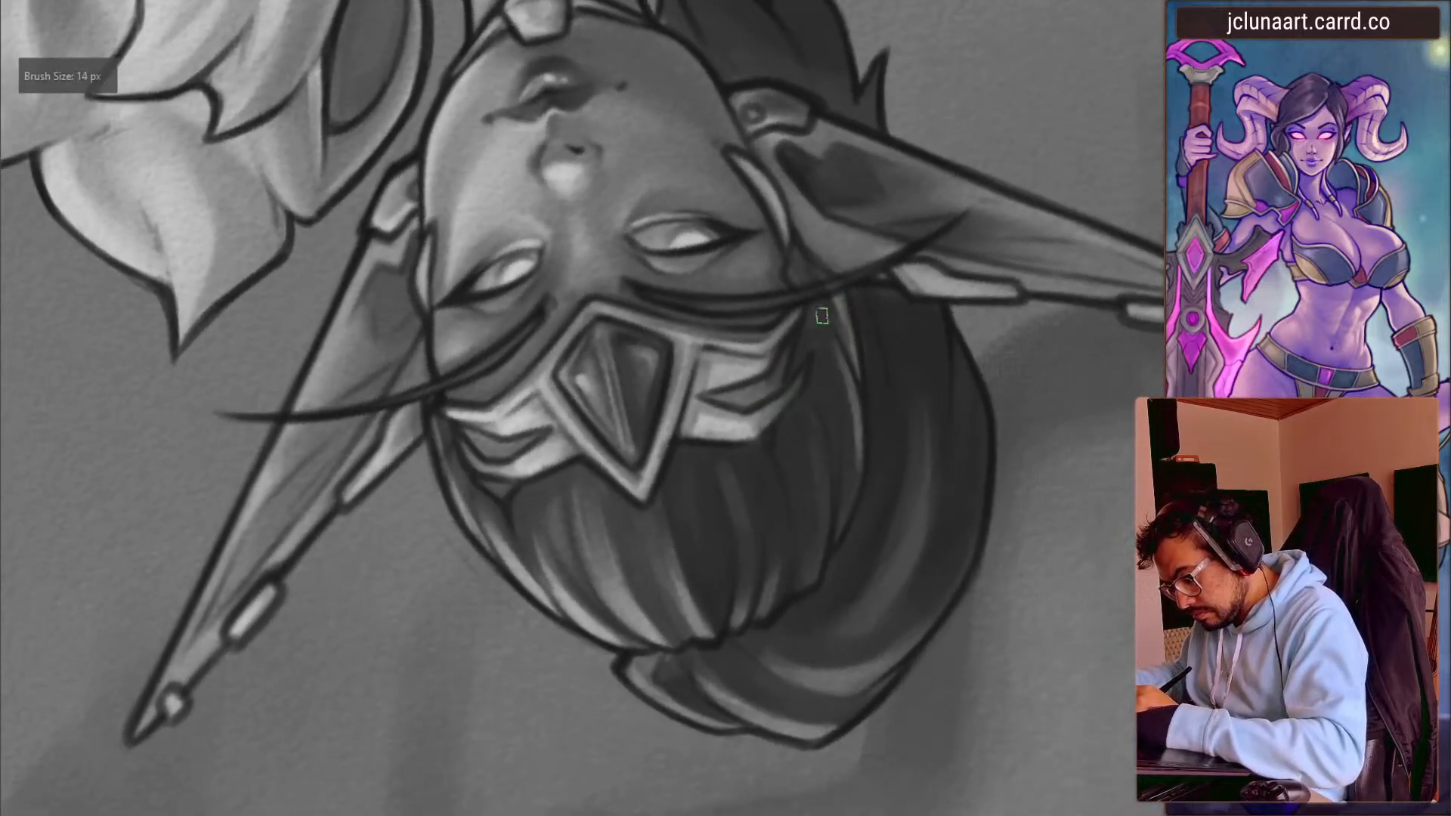
- Sample hair greys and brighten the narrow strand bordering the ponytail beside the tiara's wing with a 20 px brush
{"action": "mouse_move", "coordinate": [812, 584]}
{"action": "left_mouse_down"}
{"action": "mouse_move", "coordinate": [827, 488]}
{"action": "mouse_move", "coordinate": [807, 412]}
{"action": "mouse_move", "coordinate": [826, 522]}
{"action": "left_mouse_up"}
{"action": "left_click", "coordinate": [824, 532], "text": "ctrl"}
{"action": "key", "text": "bracketright"}
{"action": "key", "text": "bracketright"}
{"action": "key", "text": "bracketright"}
{"action": "key", "text": "bracketright"}
{"action": "left_click", "coordinate": [803, 418], "text": "ctrl"}
{"action": "key", "text": "bracketleft"}
{"action": "key", "text": "bracketleft"}
{"action": "key", "text": "bracketright"}
{"action": "key", "text": "bracketright"}
{"action": "key", "text": "bracketright"}
{"action": "key", "text": "bracketright"}
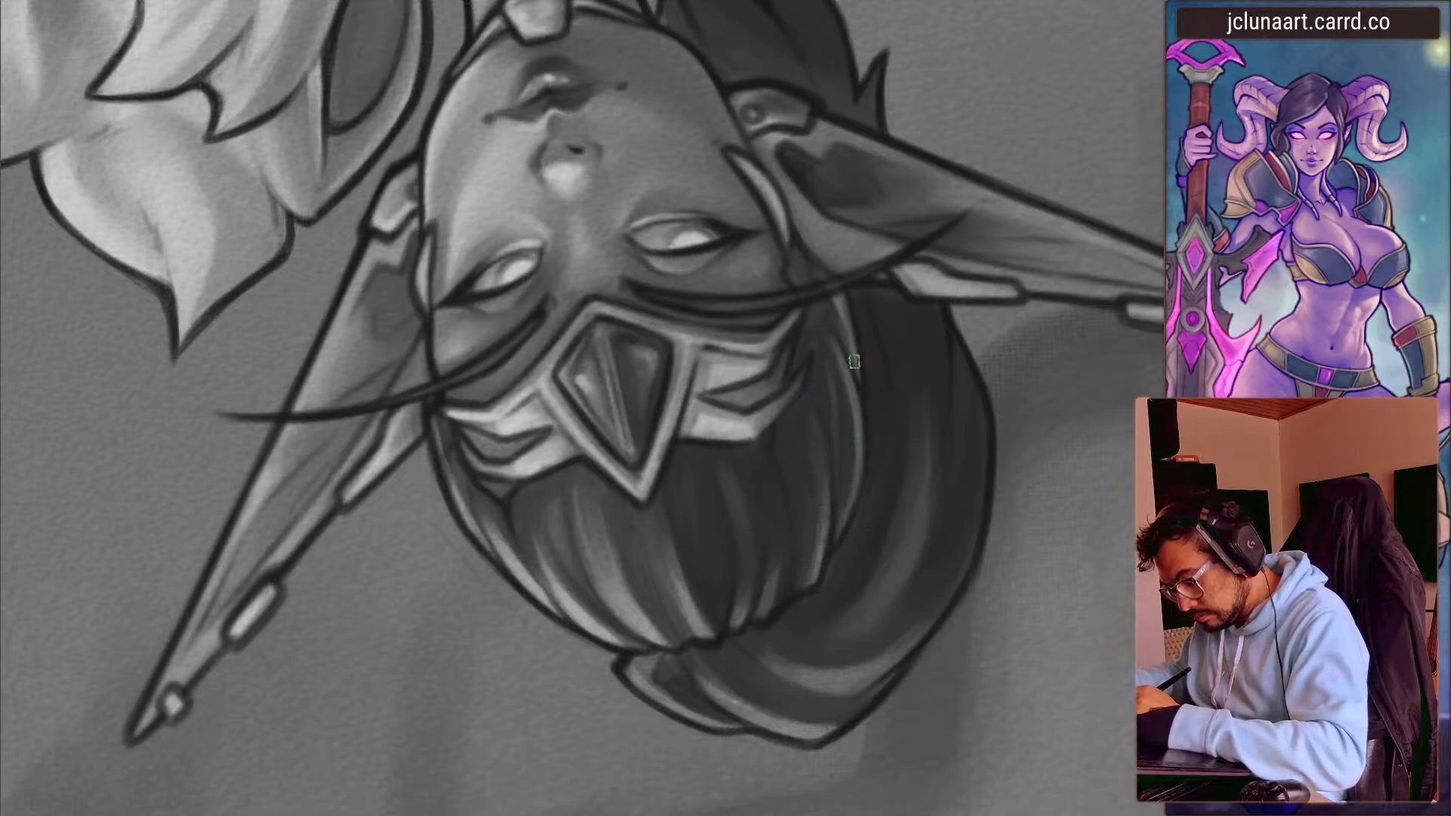
- Shade the hair between the bordering strand and the ponytail above the ear, enlarging the brush to about 35 px
{"action": "mouse_move", "coordinate": [867, 528]}
{"action": "left_mouse_down"}
{"action": "mouse_move", "coordinate": [642, 393]}
{"action": "mouse_move", "coordinate": [423, 363]}
{"action": "left_mouse_up"}
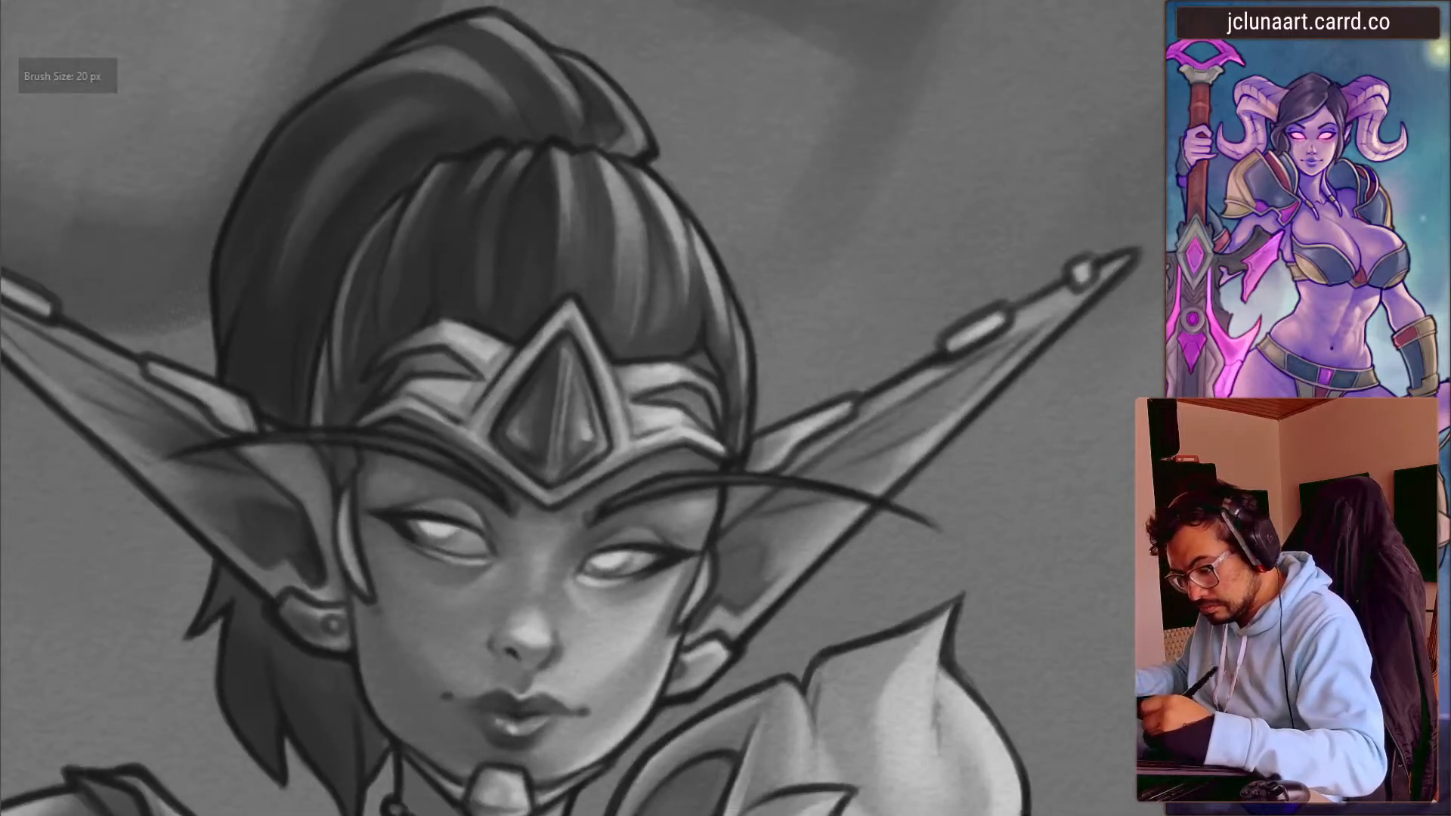
{"action": "key", "text": "bracketright"}
{"action": "key", "text": "bracketright"}
{"action": "key", "text": "bracketright"}
{"action": "key", "text": "bracketright"}
{"action": "key", "text": "bracketright"}
{"action": "key", "text": "bracketright"}
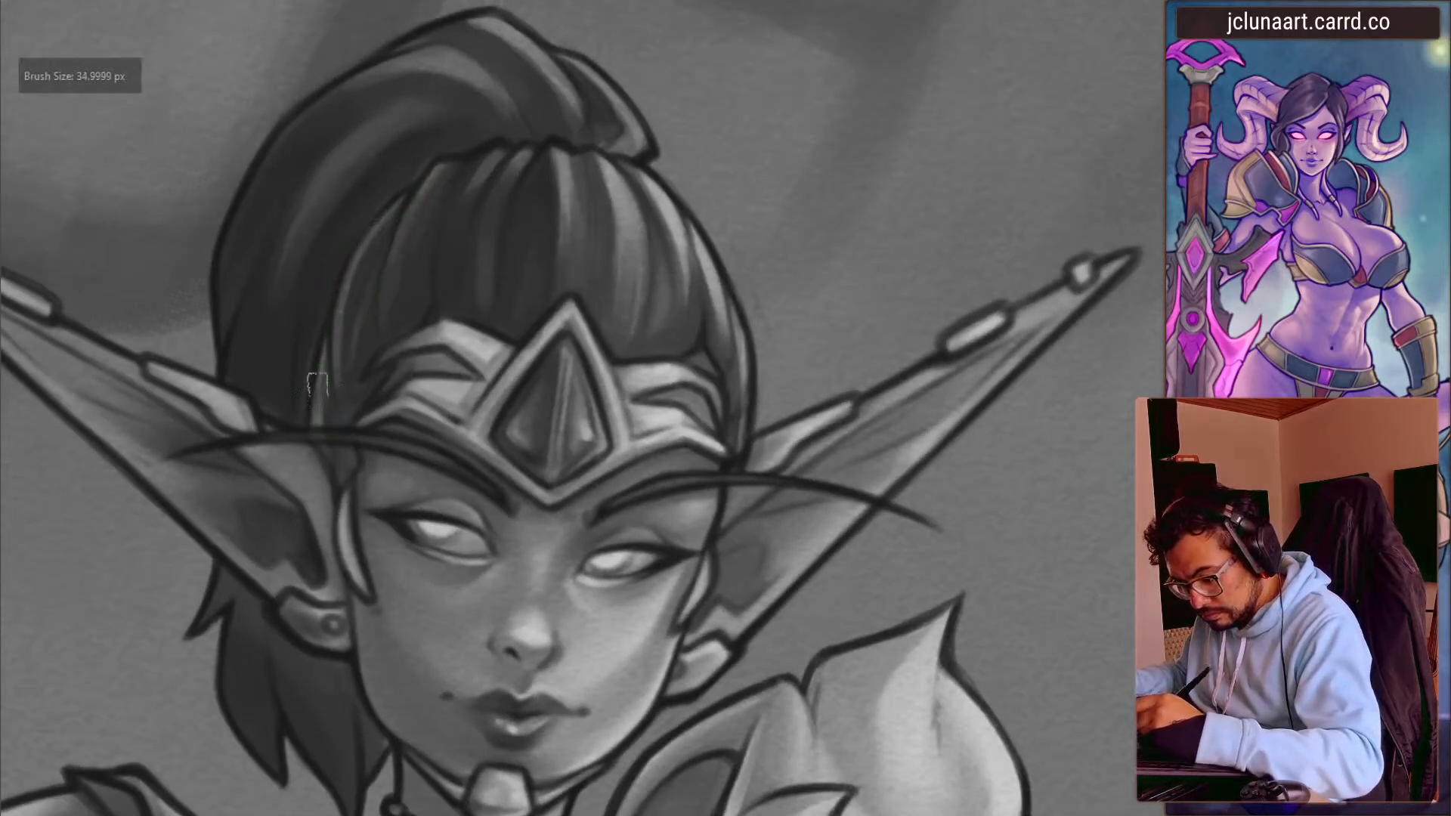
- Examine the hair's shading on the whole figure, zoomed out and mirrored
{"action": "key", "text": "ctrl+minus"}
{"action": "key", "text": "ctrl+minus"}
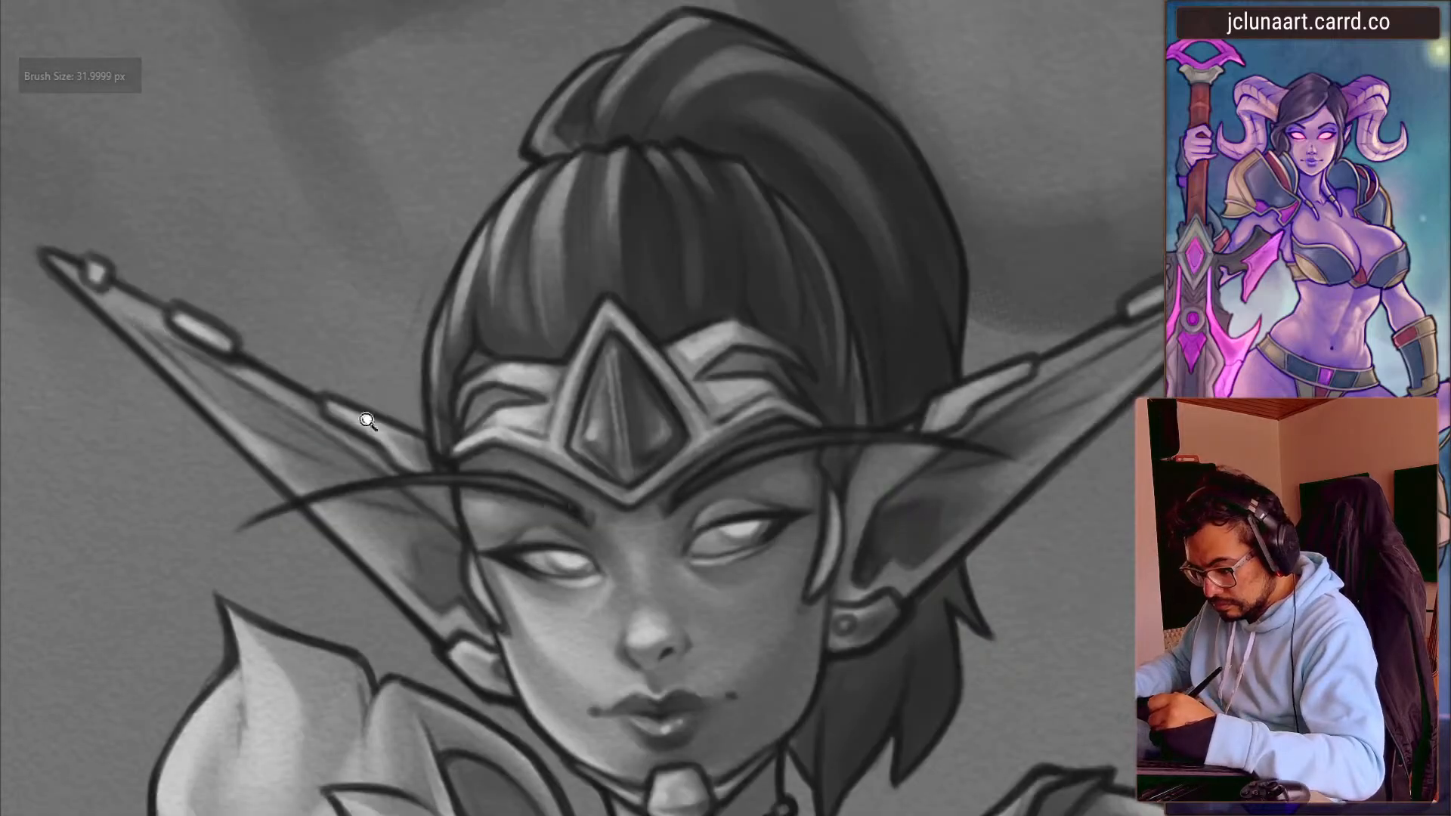
{"action": "left_click_drag", "start_coordinate": [318, 421], "coordinate": [294, 476]}
{"action": "mouse_move", "coordinate": [264, 453]}
{"action": "left_mouse_down"}
{"action": "mouse_move", "coordinate": [261, 333]}
{"action": "mouse_move", "coordinate": [311, 302]}
{"action": "mouse_move", "coordinate": [376, 291]}
{"action": "left_mouse_up"}
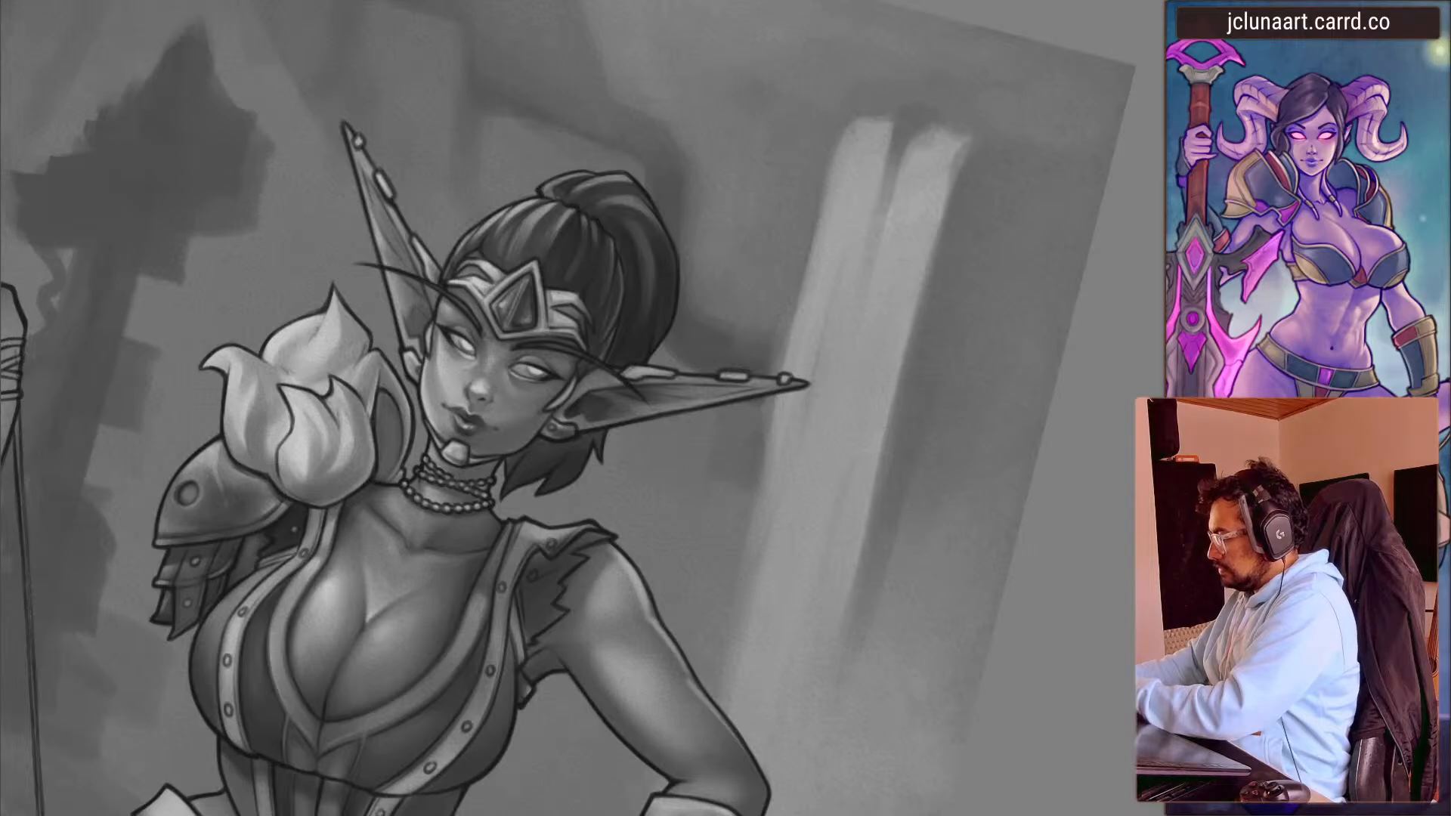
{"action": "left_click_drag", "start_coordinate": [261, 203], "coordinate": [225, 511]}
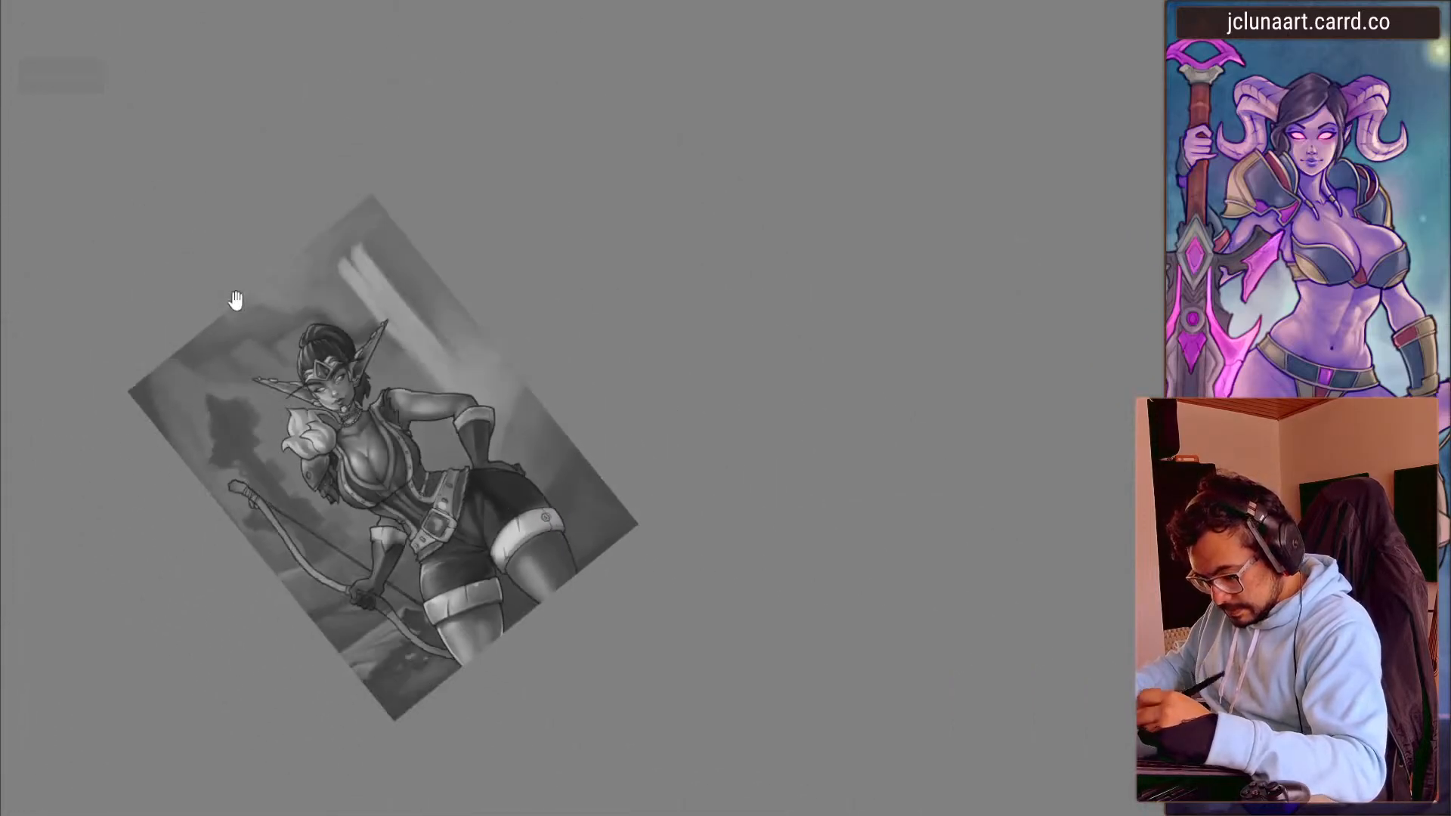
{"action": "left_click_drag", "start_coordinate": [303, 374], "coordinate": [356, 217]}
{"action": "left_click_drag", "start_coordinate": [348, 309], "coordinate": [343, 285]}
{"action": "mouse_move", "coordinate": [337, 374]}
{"action": "left_mouse_down"}
{"action": "mouse_move", "coordinate": [381, 189]}
{"action": "mouse_move", "coordinate": [434, 157]}
{"action": "left_mouse_up"}
- Soften the light band along the ponytail's middle, setting the brush to about 41 px and back to 35 px
{"action": "key", "text": "bracketright"}
{"action": "key", "text": "bracketright"}
{"action": "key", "text": "bracketright"}
{"action": "left_click_drag", "start_coordinate": [661, 218], "coordinate": [728, 166]}
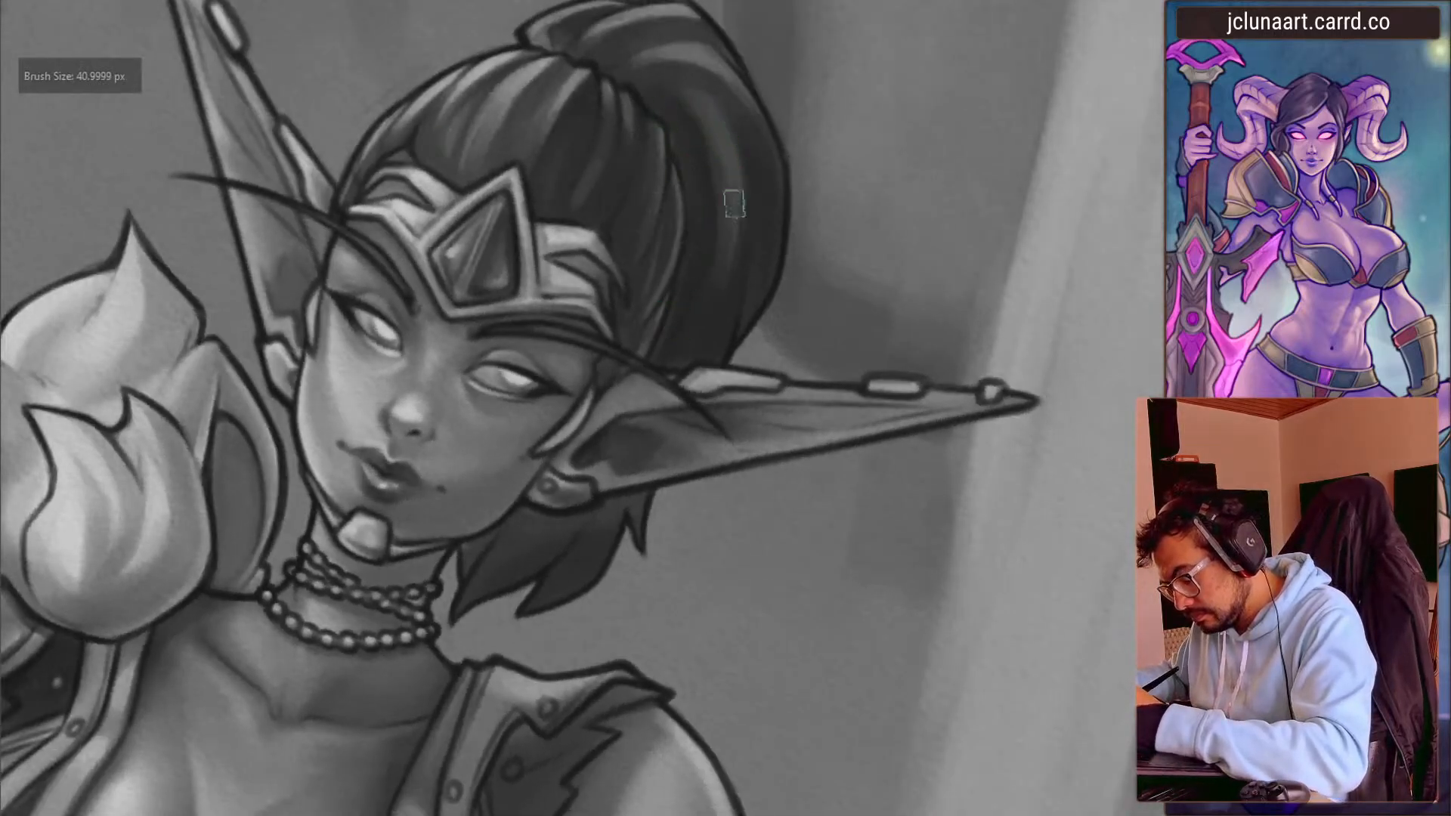
{"action": "key", "text": "bracketleft"}
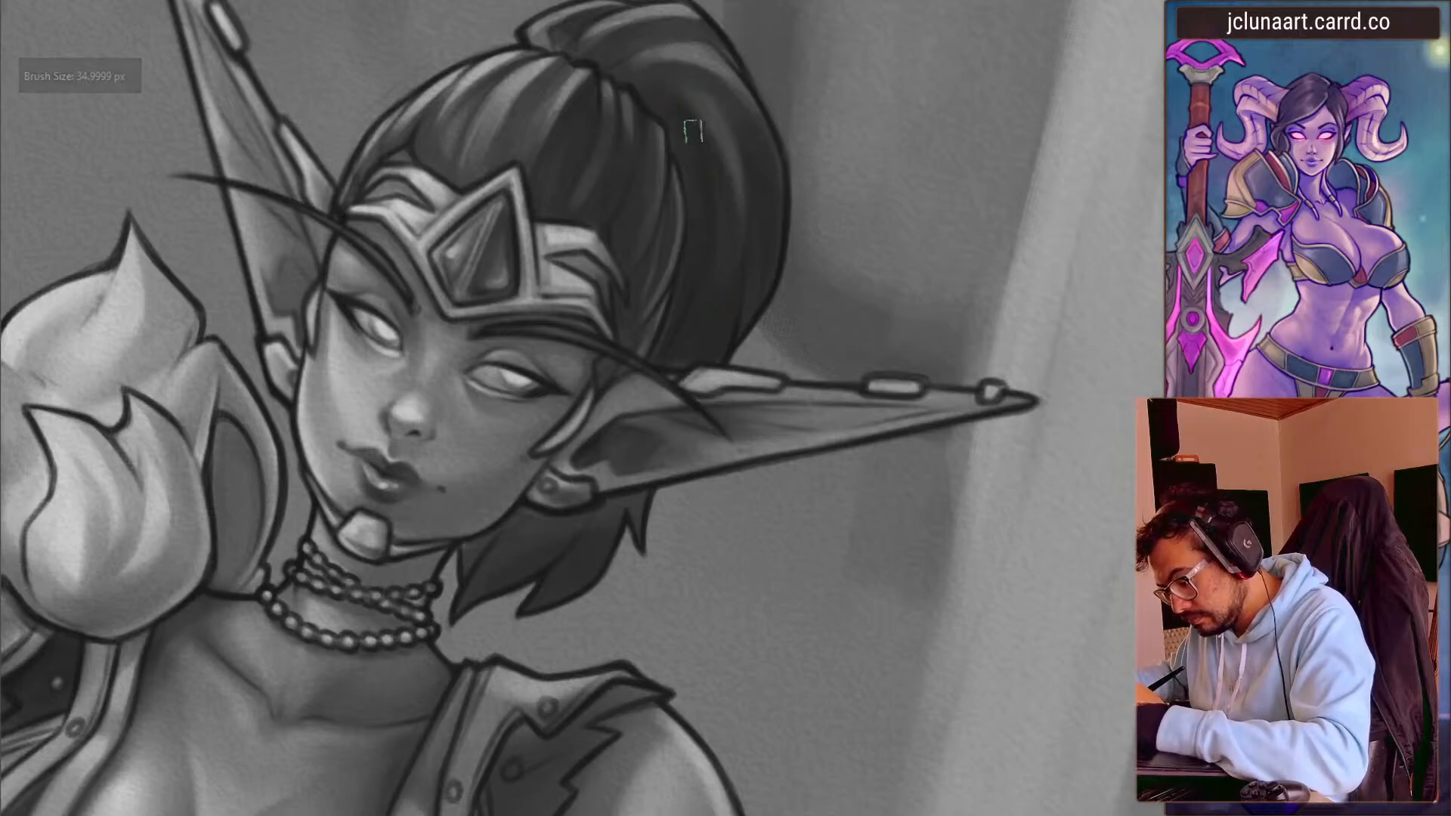
- Shade the outer edge of the ponytail's curve, adjusting the brush to about 38 px
{"action": "left_click_drag", "start_coordinate": [606, 140], "coordinate": [788, 289]}
{"action": "key", "text": "bracketleft"}
{"action": "key", "text": "bracketleft"}
{"action": "key", "text": "bracketleft"}
{"action": "key", "text": "bracketright"}
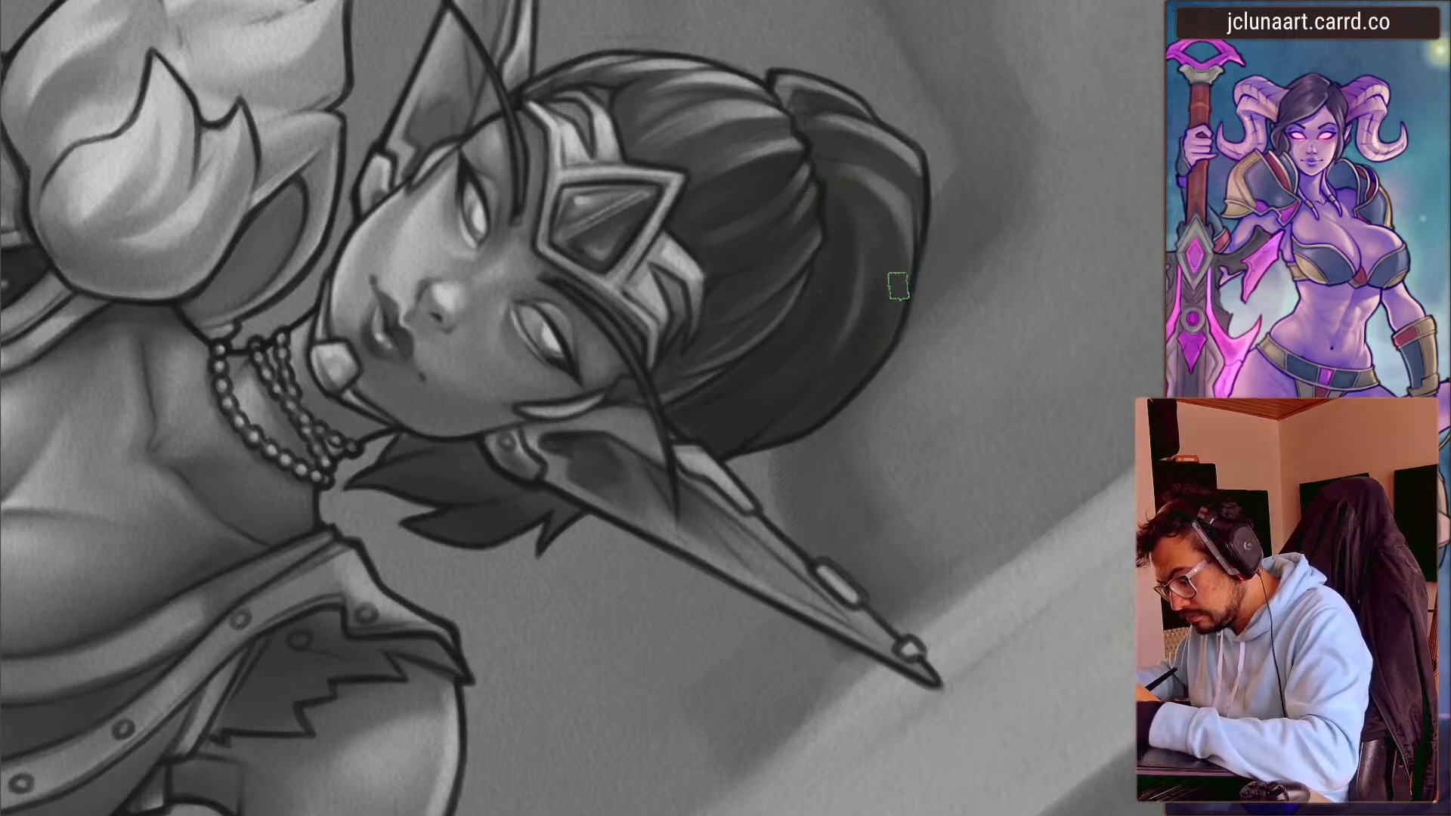
{"action": "key", "text": "bracketright"}
{"action": "key", "text": "bracketright"}
{"action": "key", "text": "bracketright"}
{"action": "key", "text": "bracketright"}
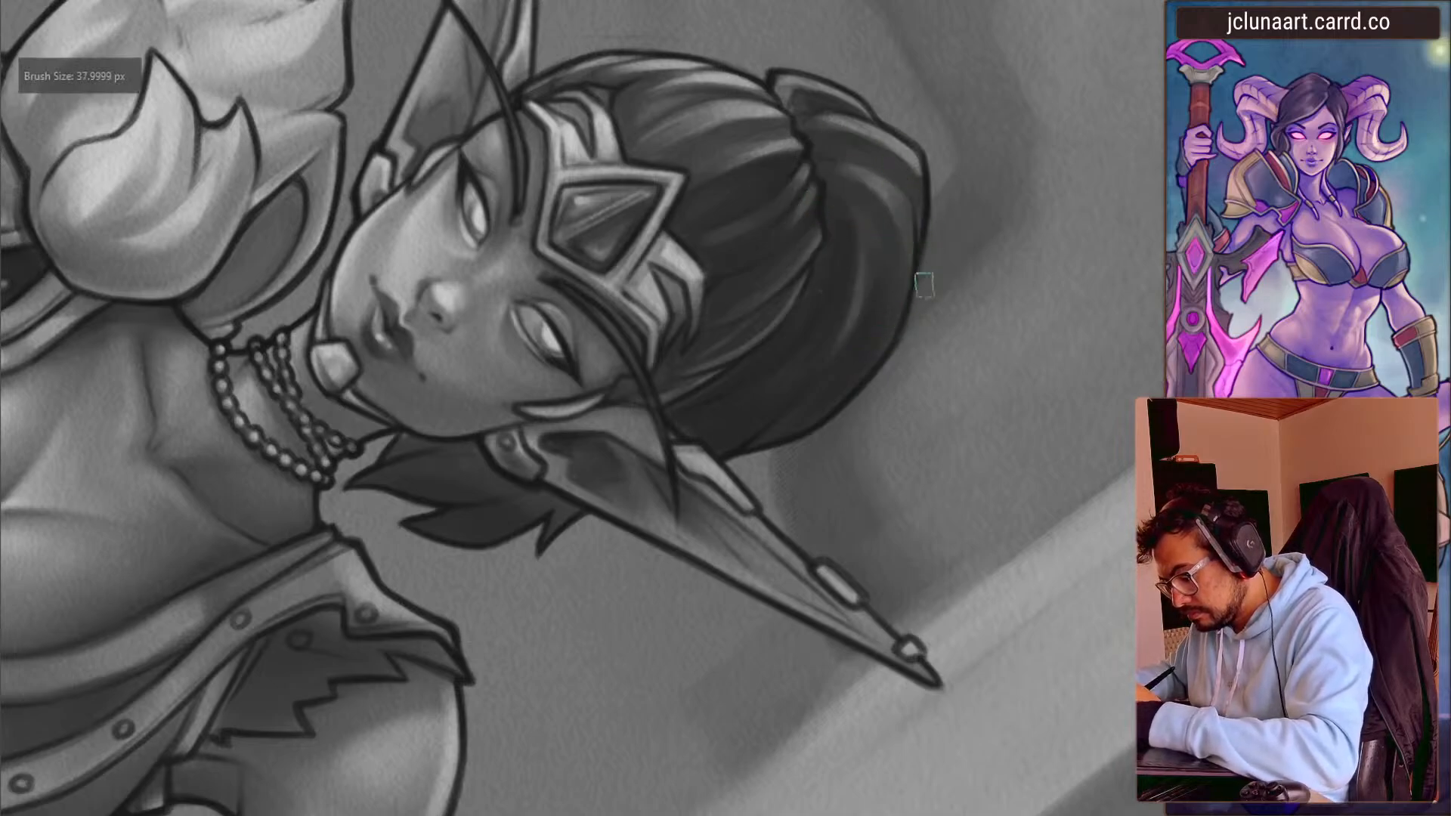
- Refine the short ponytail lock at the hair tie on the lit side with a brush of about 38 px
{"action": "mouse_move", "coordinate": [780, 174]}
{"action": "left_mouse_down"}
{"action": "mouse_move", "coordinate": [388, 249]}
{"action": "mouse_move", "coordinate": [243, 243]}
{"action": "mouse_move", "coordinate": [464, 334]}
{"action": "left_mouse_up"}
{"action": "key", "text": "bracketleft"}
{"action": "key", "text": "bracketleft"}
{"action": "left_click_drag", "start_coordinate": [452, 364], "coordinate": [498, 256]}
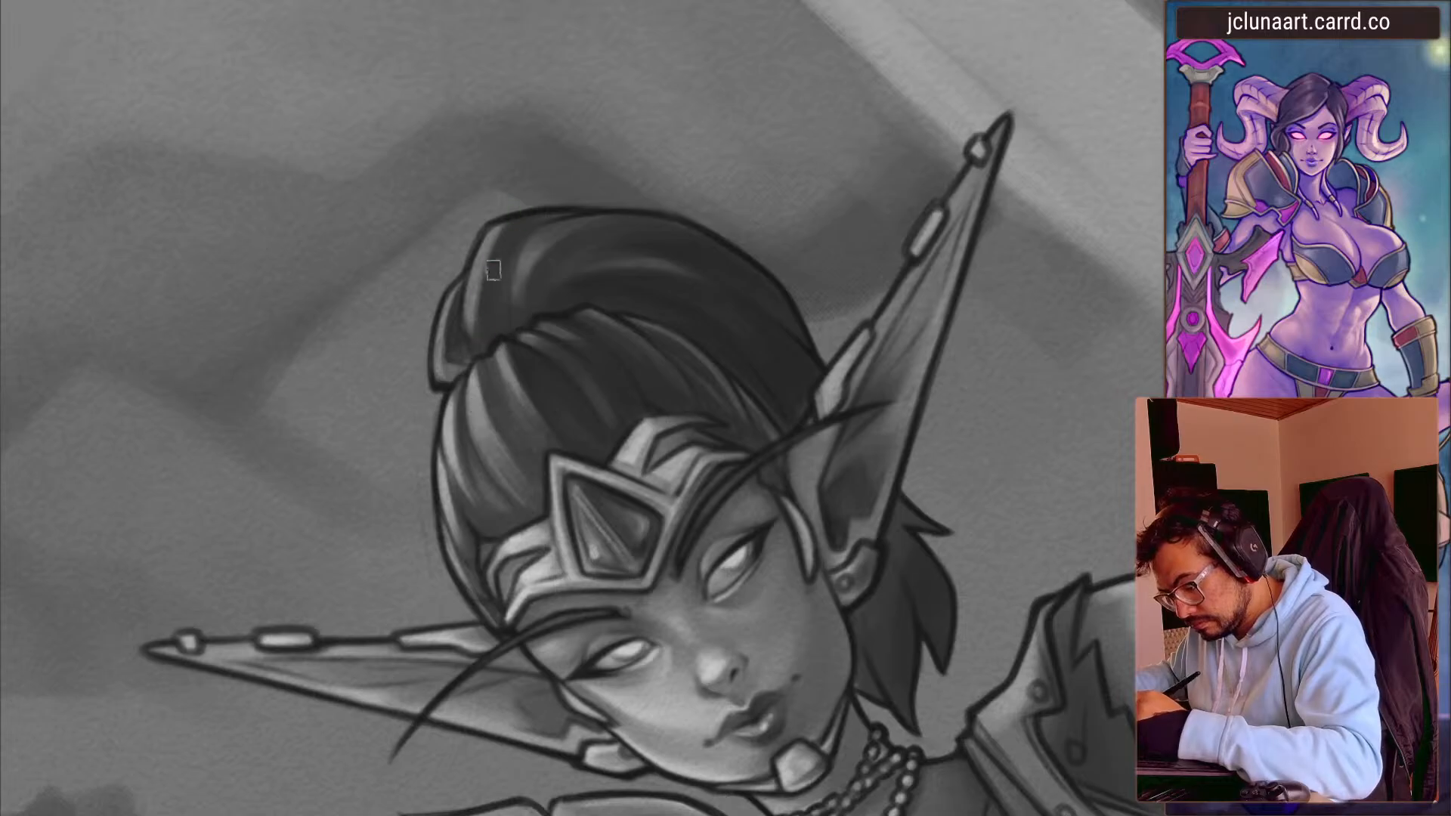
{"action": "key", "text": "bracketright"}
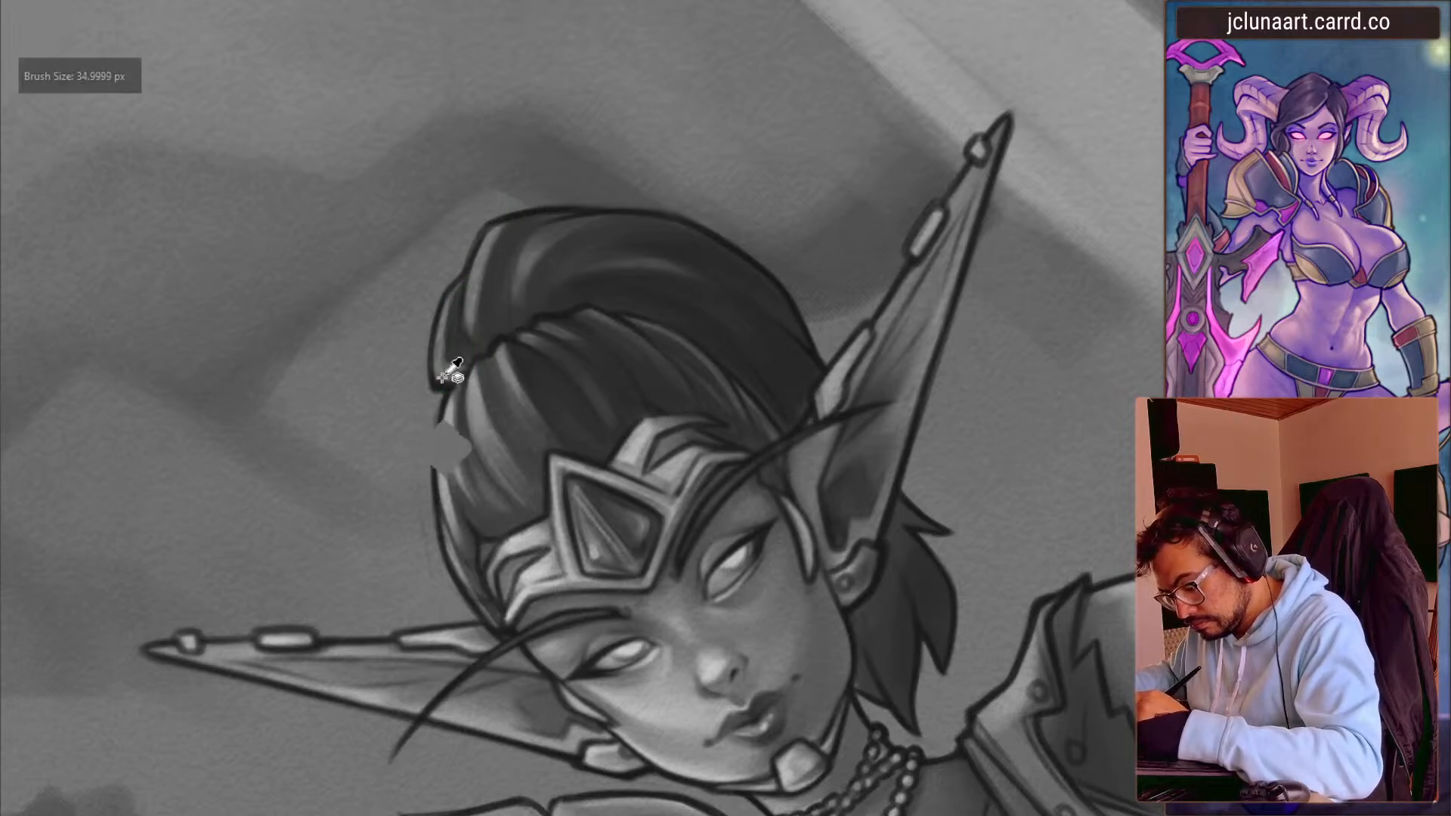
{"action": "key", "text": "bracketright"}
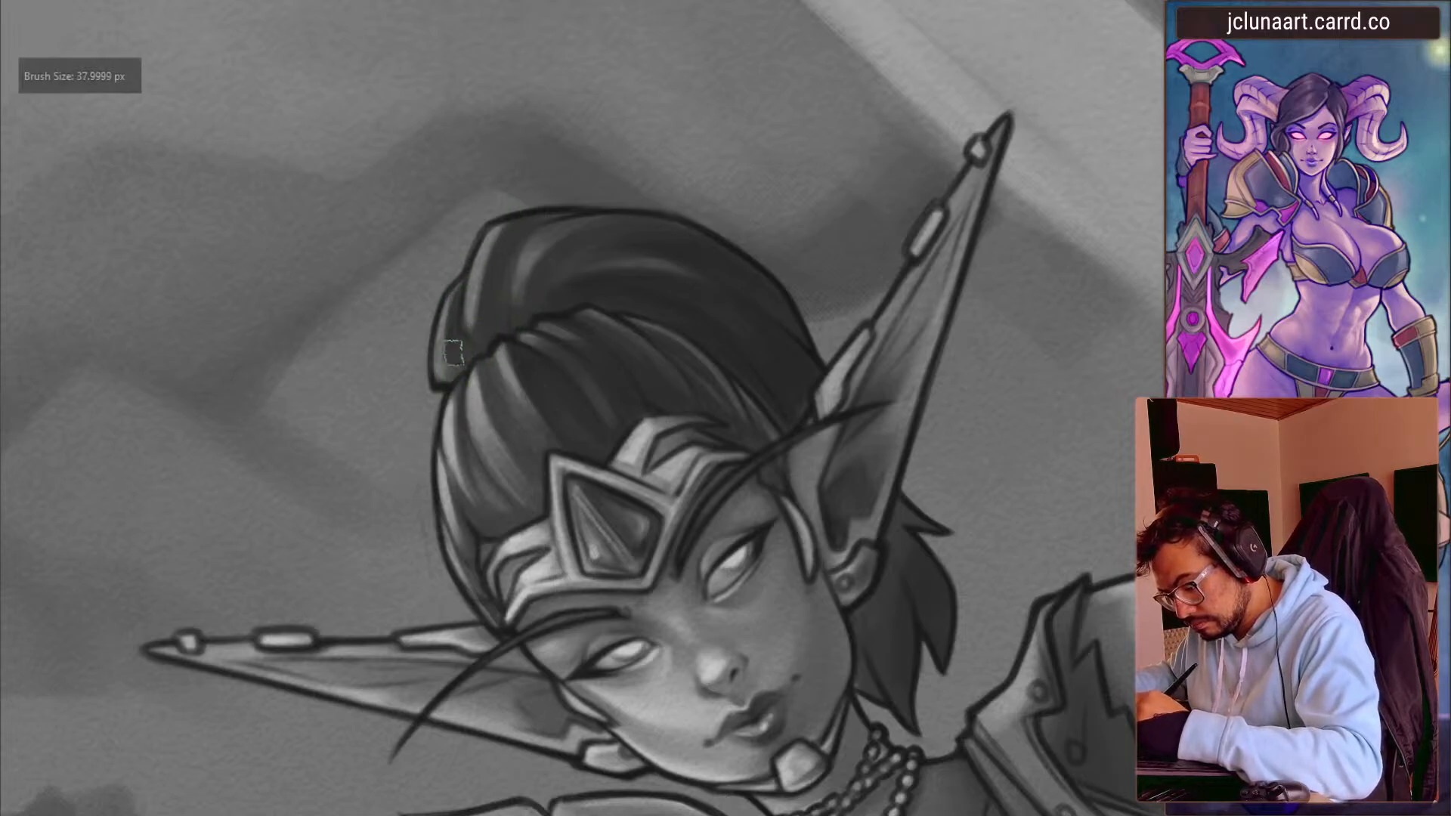
- Darken the ponytail's base where it emerges from the hair tie, varying the brush from about 35 px upward
{"action": "mouse_move", "coordinate": [408, 401]}
{"action": "left_mouse_down"}
{"action": "mouse_move", "coordinate": [528, 207]}
{"action": "mouse_move", "coordinate": [624, 208]}
{"action": "left_mouse_up"}
{"action": "key", "text": "bracketleft"}
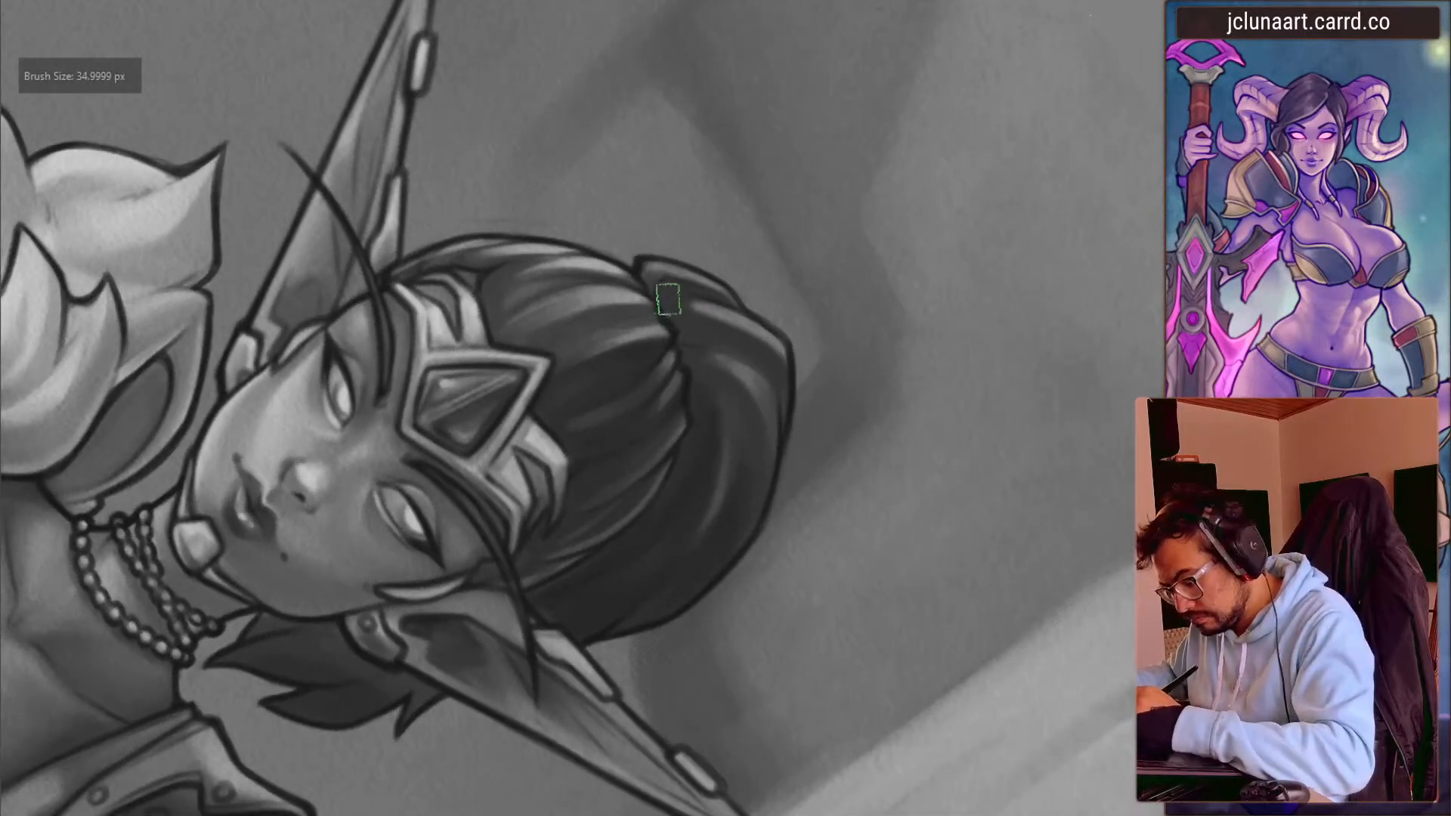
{"action": "key", "text": "bracketright"}
{"action": "key", "text": "bracketright"}
{"action": "key", "text": "bracketright"}
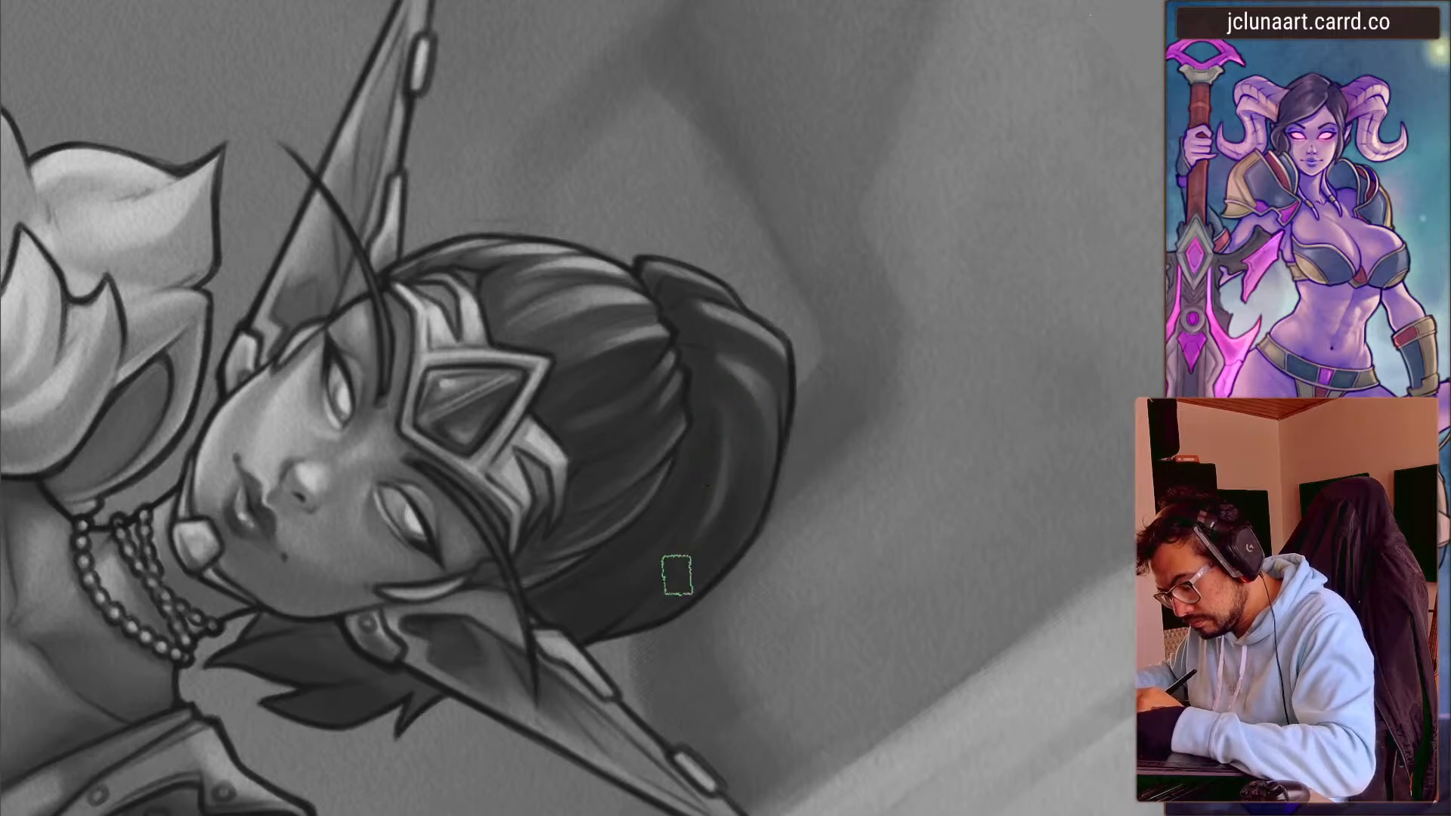
- Refine the ponytail's dark strands along its lower outer edge, varying the brush up to about 41 px
{"action": "key", "text": "bracketleft"}
{"action": "key", "text": "bracketleft"}
{"action": "key", "text": "bracketleft"}
{"action": "key", "text": "bracketleft"}
{"action": "key", "text": "bracketleft"}
{"action": "left_click_drag", "start_coordinate": [711, 582], "coordinate": [756, 508]}
{"action": "key", "text": "bracketright"}
{"action": "key", "text": "bracketright"}
{"action": "key", "text": "bracketright"}
{"action": "key", "text": "bracketright"}
{"action": "key", "text": "bracketright"}
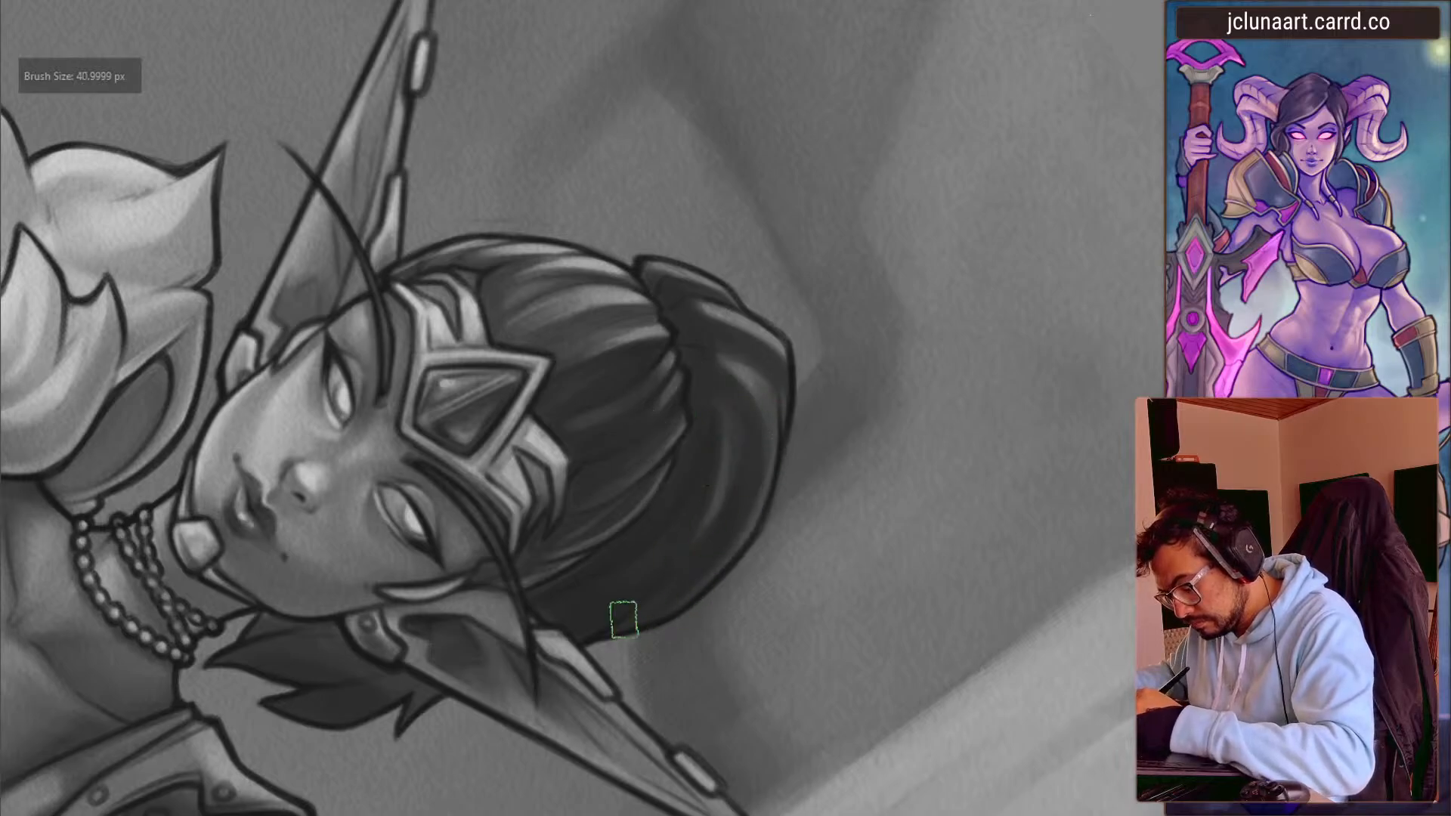
{"action": "key", "text": "bracketleft"}
{"action": "key", "text": "bracketleft"}
{"action": "key", "text": "bracketleft"}
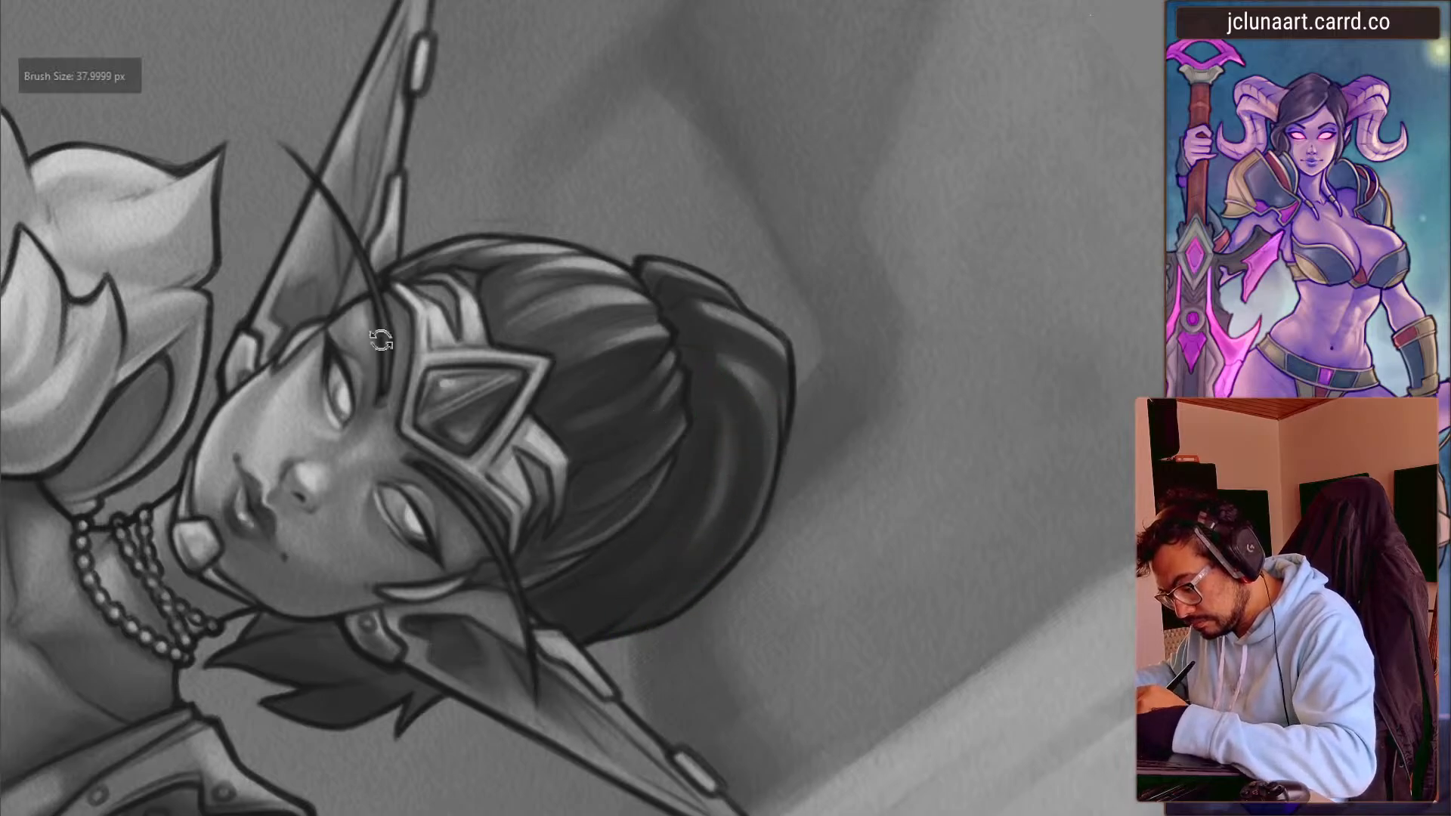
- Sample a grey at the ponytail's base and blend its curved strands down to the ear, enlarging the brush to about 38 px
{"action": "key", "text": "ctrl+bracketleft"}
{"action": "key", "text": "ctrl+bracketleft"}
{"action": "key", "text": "bracketleft"}
{"action": "key", "text": "bracketleft"}
{"action": "key", "text": "bracketleft"}
{"action": "key", "text": "bracketleft"}
{"action": "key", "text": "bracketleft"}
{"action": "left_click", "coordinate": [705, 298], "text": "ctrl"}
{"action": "left_click_drag", "start_coordinate": [722, 356], "coordinate": [707, 605]}
{"action": "key", "text": "bracketright"}
{"action": "key", "text": "bracketright"}
{"action": "key", "text": "bracketright"}
{"action": "key", "text": "bracketright"}
{"action": "key", "text": "bracketright"}
{"action": "key", "text": "bracketright"}
{"action": "key", "text": "bracketright"}
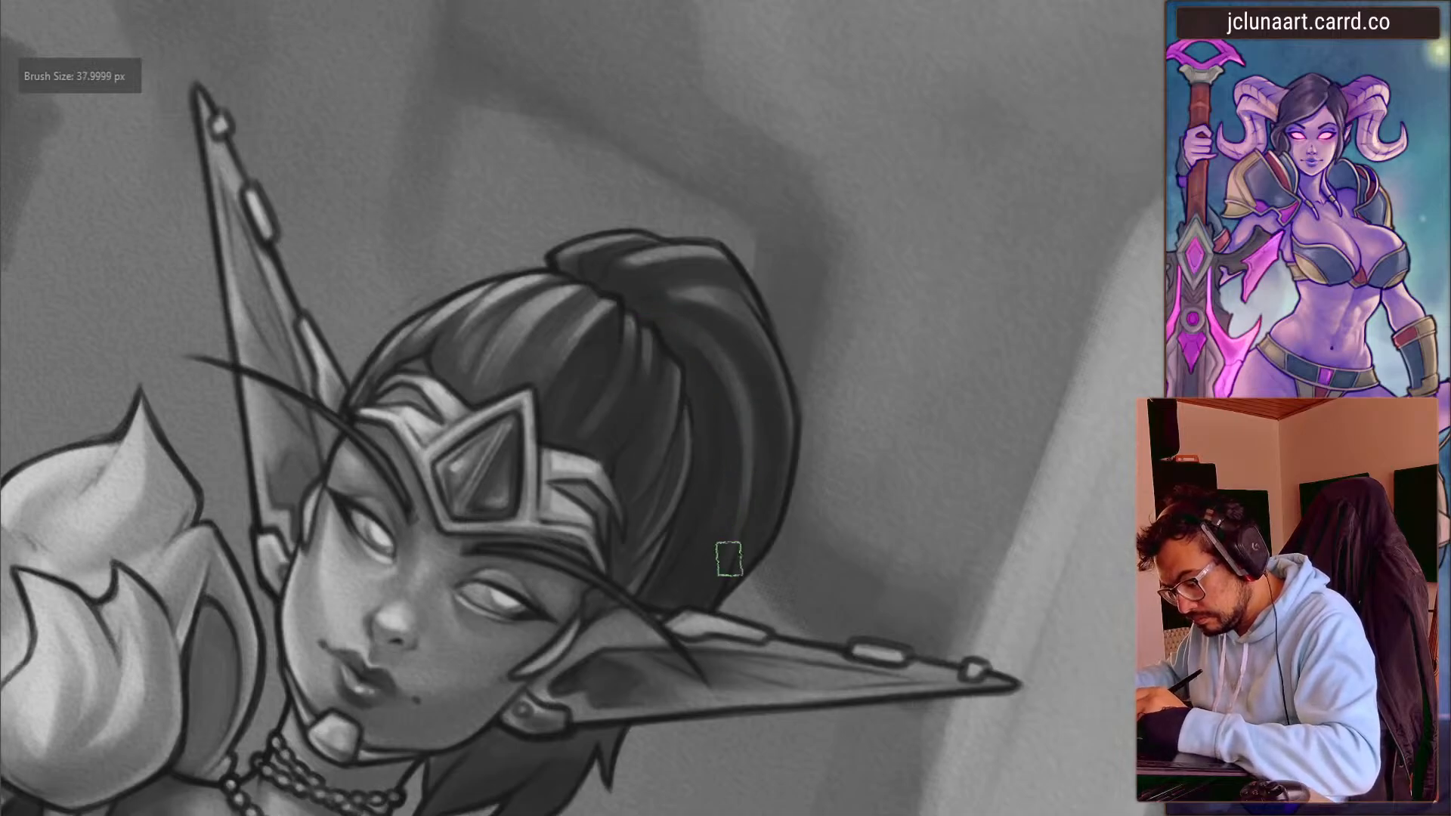
- Check the ponytail in rotated and mirrored views and refine the lit strand at its crest with a resized brush
{"action": "key", "text": "4"}
{"action": "key", "text": "4"}
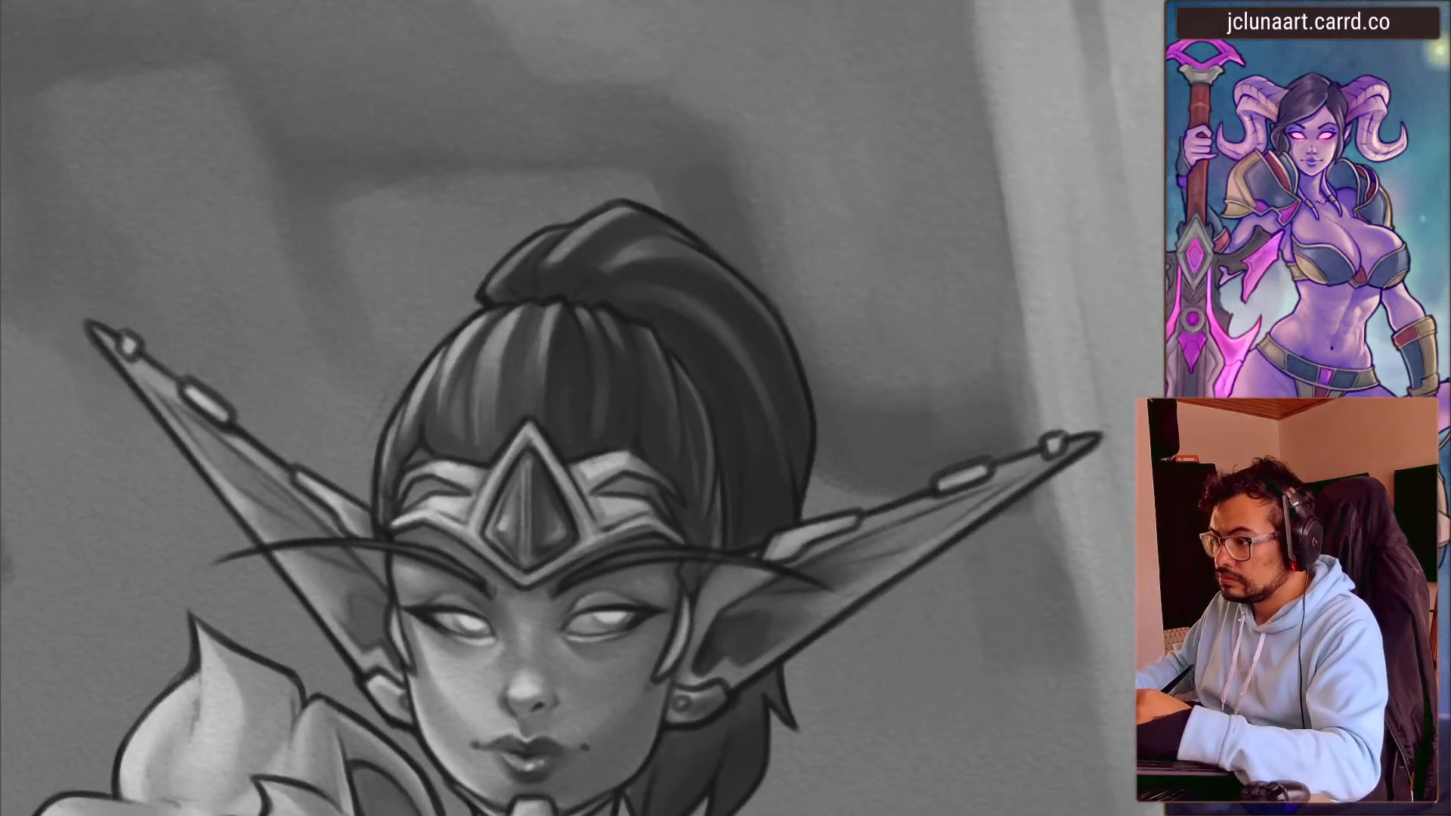
{"action": "key", "text": "4"}
{"action": "key", "text": "bracketright"}
{"action": "key", "text": "bracketright"}
{"action": "key", "text": "bracketright"}
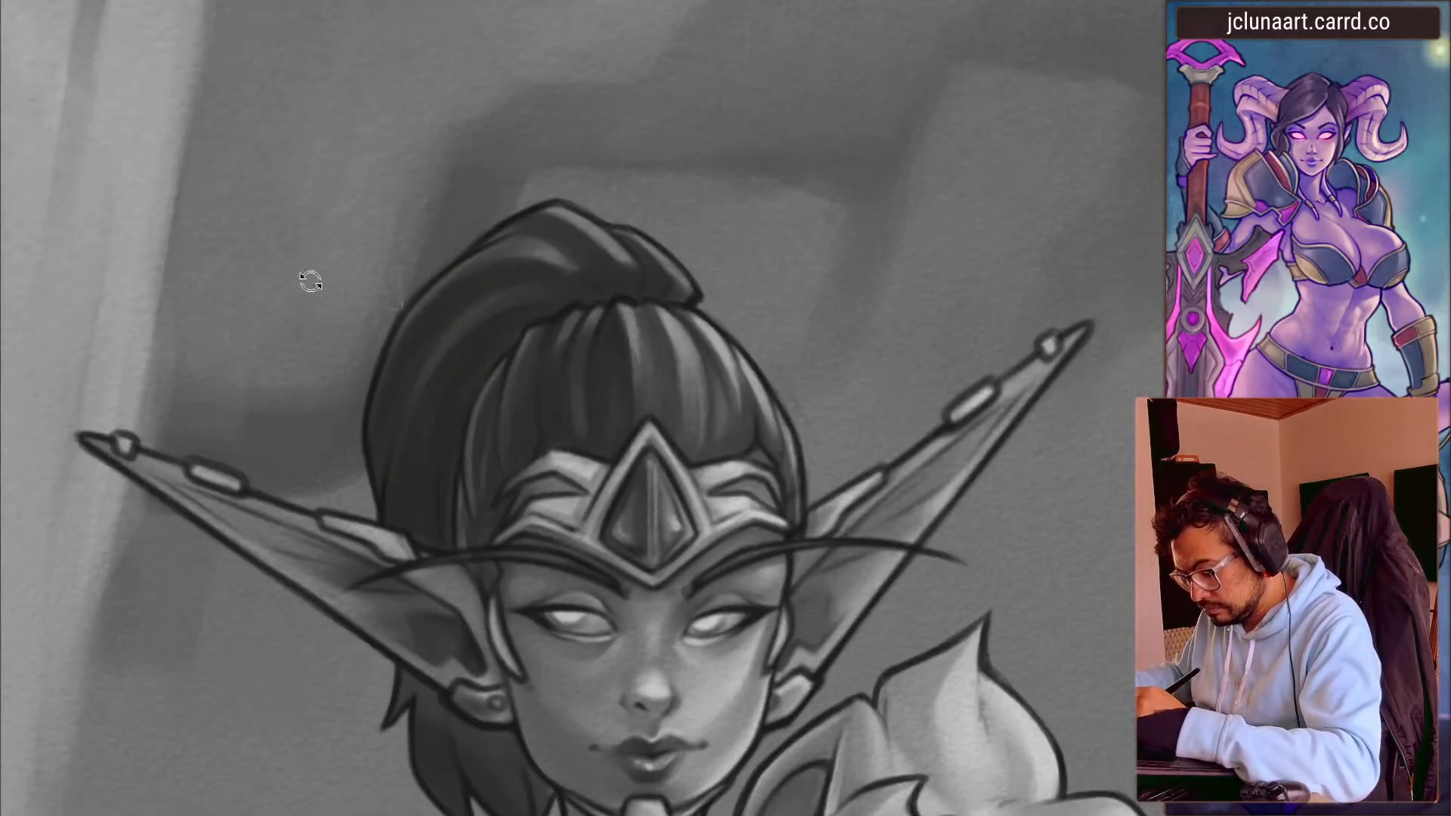
{"action": "key", "text": "6"}
{"action": "key", "text": "6"}
{"action": "key", "text": "6"}
{"action": "key", "text": "6"}
{"action": "key", "text": "bracketleft"}
{"action": "key", "text": "bracketleft"}
{"action": "key", "text": "bracketleft"}
{"action": "key", "text": "bracketleft"}
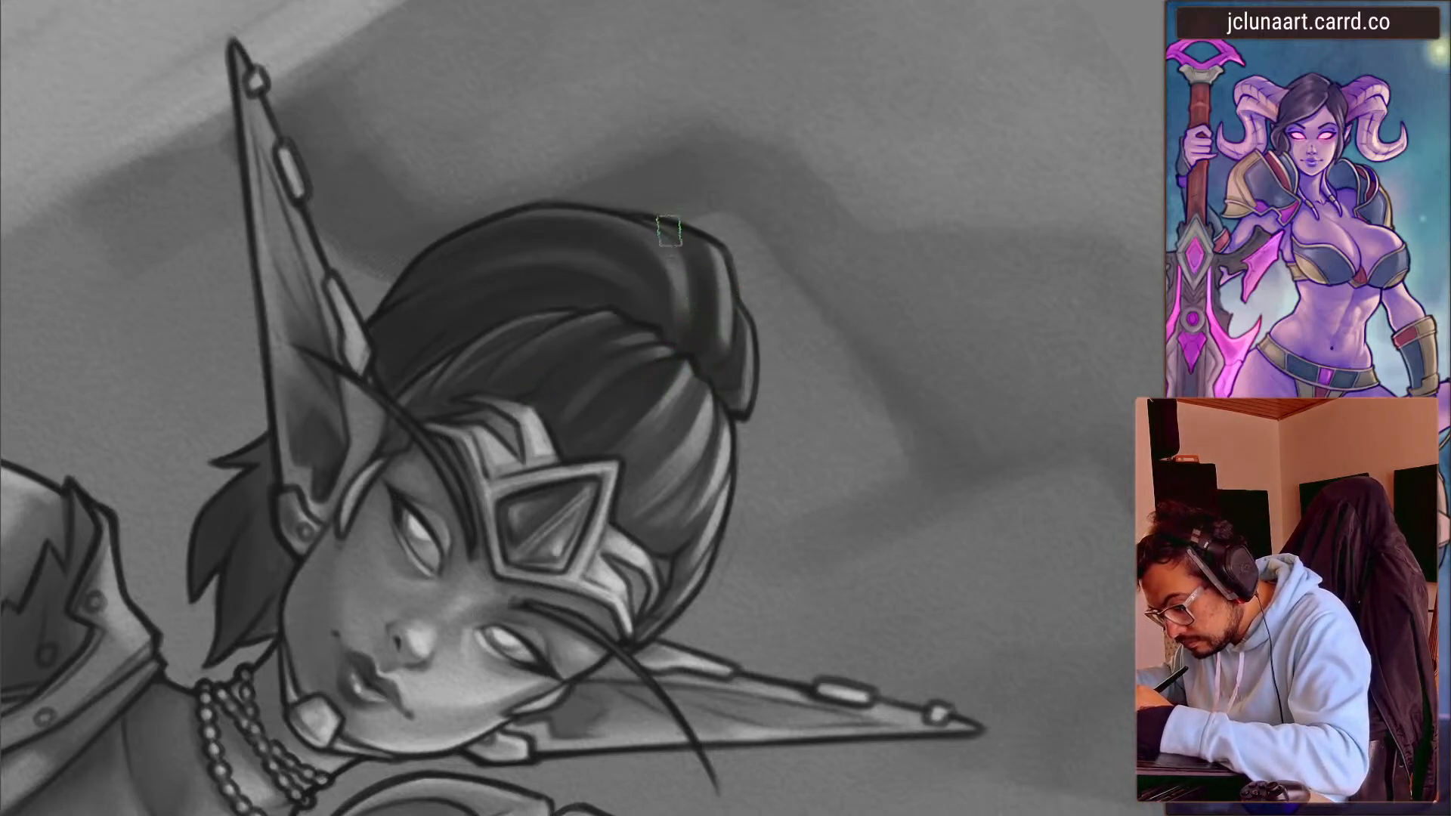
- Deepen the ponytail's shadow behind the ear, enlarging the brush to about 68 px and trimming it to 63 px
{"action": "left_click_drag", "start_coordinate": [453, 280], "coordinate": [687, 269]}
{"action": "key", "text": "bracketright"}
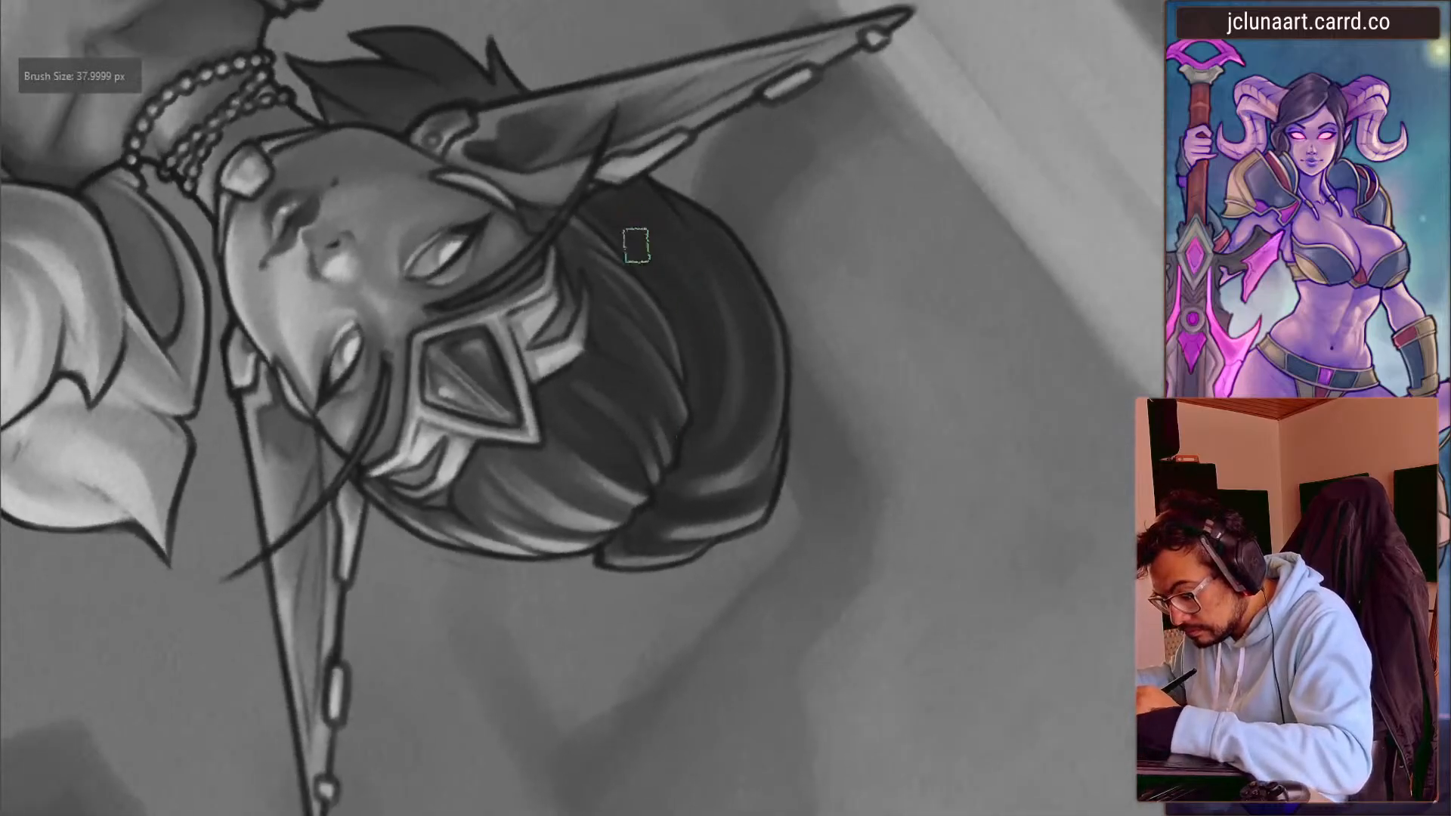
{"action": "left_click_drag", "start_coordinate": [664, 324], "coordinate": [709, 381]}
{"action": "key", "text": "bracketright"}
{"action": "key", "text": "bracketright"}
{"action": "key", "text": "bracketright"}
{"action": "key", "text": "bracketright"}
{"action": "key", "text": "bracketright"}
{"action": "key", "text": "bracketright"}
{"action": "key", "text": "bracketright"}
{"action": "key", "text": "bracketright"}
{"action": "key", "text": "bracketright"}
{"action": "key", "text": "bracketright"}
{"action": "key", "text": "bracketright"}
{"action": "key", "text": "bracketright"}
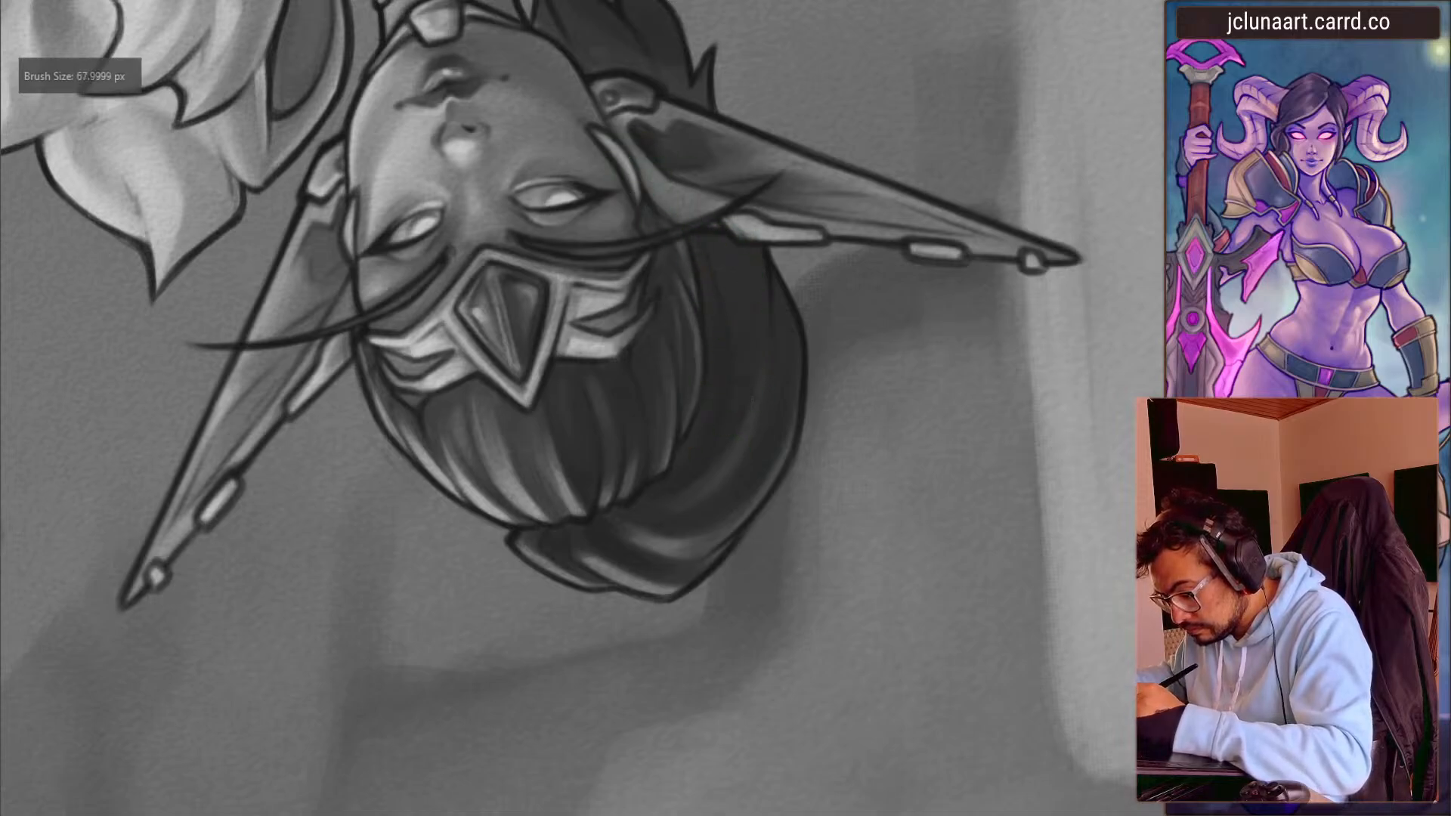
{"action": "key", "text": "bracketleft"}
{"action": "key", "text": "bracketleft"}
{"action": "key", "text": "bracketleft"}
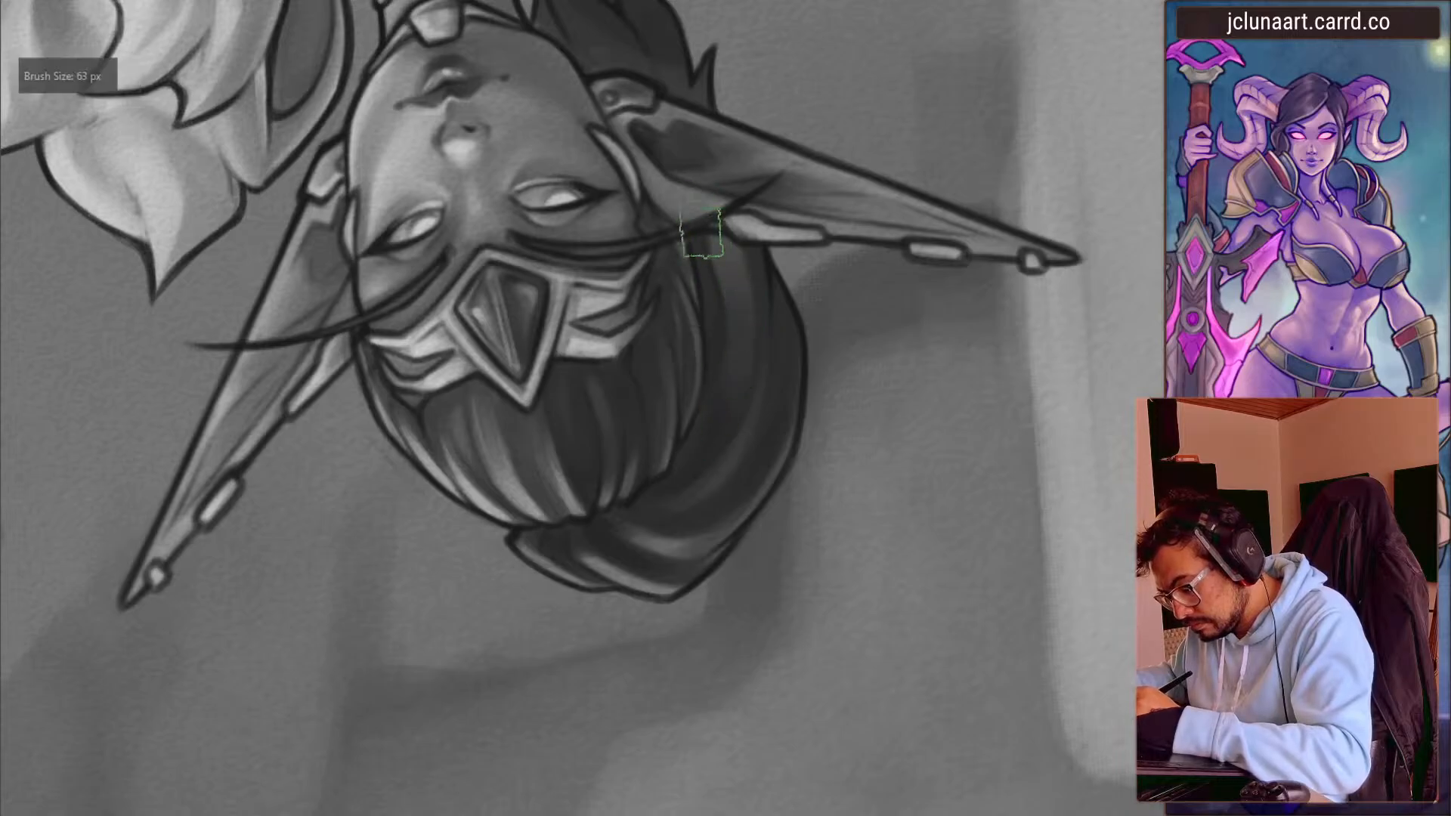
- Darken the loose locks hanging below the ear behind the neck, enlarging the brush to about 59 px
{"action": "key", "text": "r"}
{"action": "mouse_move", "coordinate": [787, 356]}
{"action": "left_mouse_down"}
{"action": "mouse_move", "coordinate": [259, 535]}
{"action": "mouse_move", "coordinate": [224, 653]}
{"action": "mouse_move", "coordinate": [261, 703]}
{"action": "left_mouse_up"}
{"action": "left_click_drag", "start_coordinate": [261, 669], "coordinate": [401, 406]}
{"action": "left_click_drag", "start_coordinate": [323, 438], "coordinate": [344, 508]}
{"action": "mouse_move", "coordinate": [371, 472]}
{"action": "left_mouse_down"}
{"action": "mouse_move", "coordinate": [387, 380]}
{"action": "mouse_move", "coordinate": [355, 405]}
{"action": "left_mouse_up"}
{"action": "left_click_drag", "start_coordinate": [472, 291], "coordinate": [560, 412]}
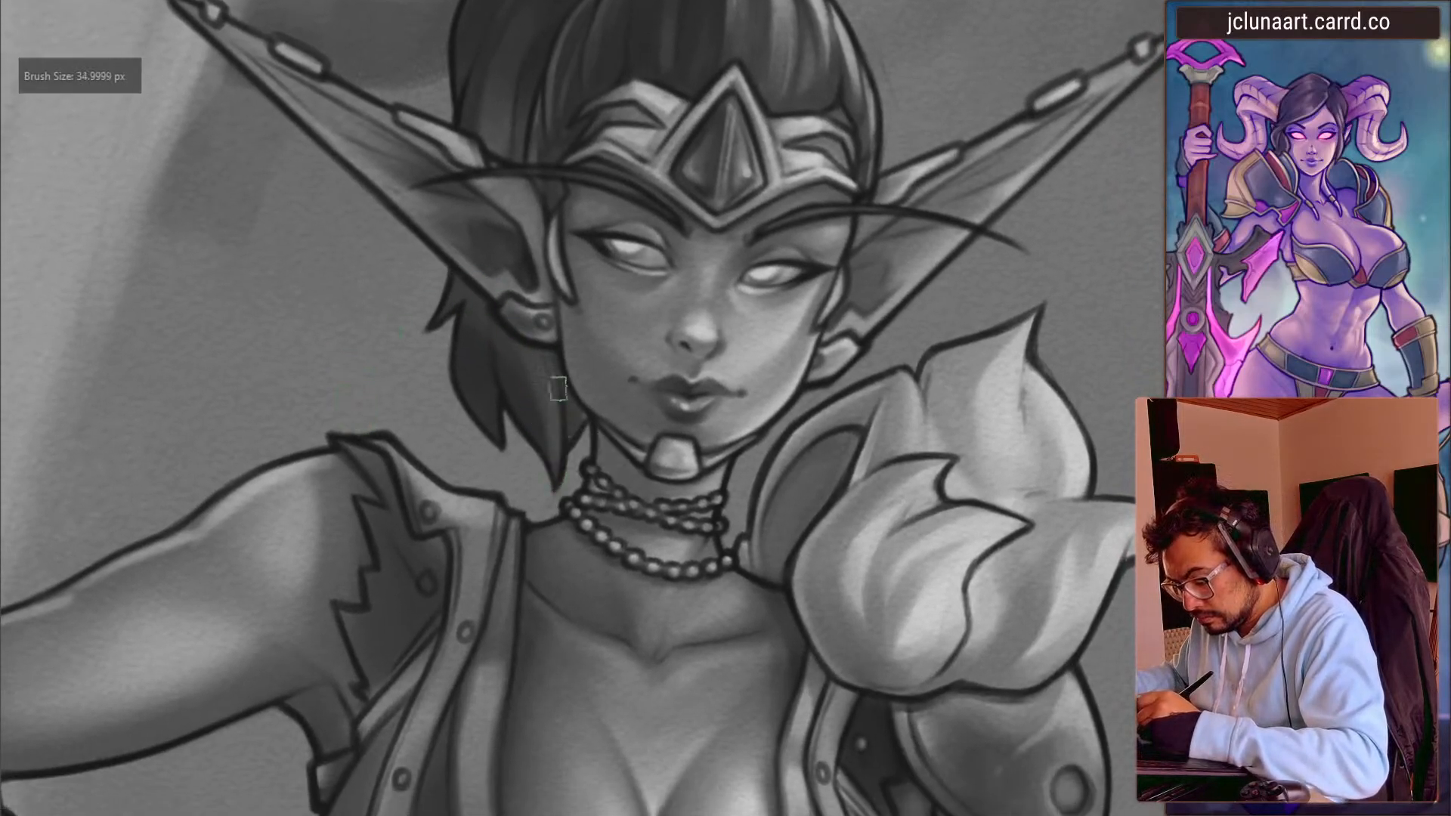
{"action": "key", "text": "bracketright"}
{"action": "key", "text": "bracketright"}
{"action": "key", "text": "bracketright"}
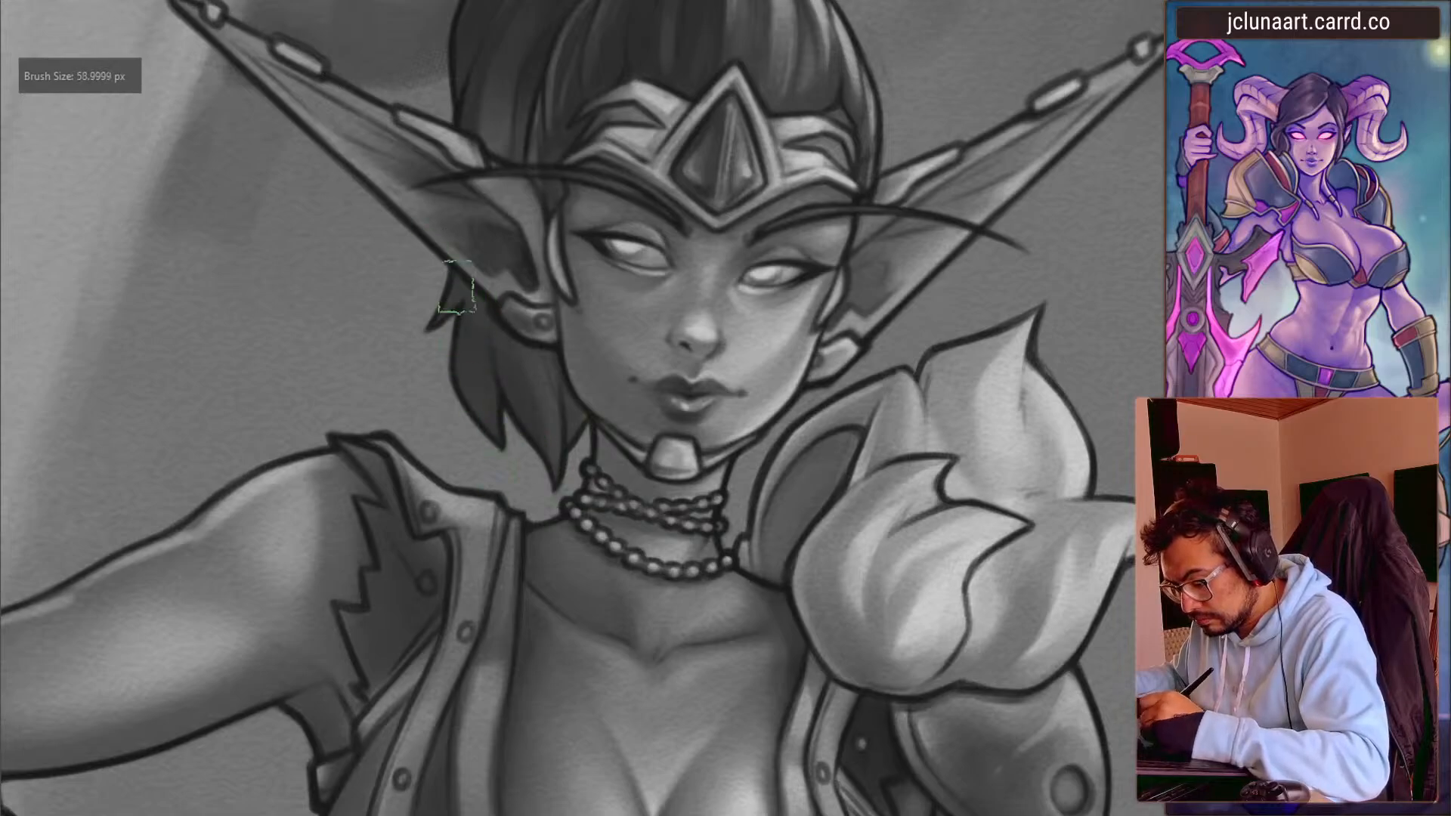
- Refine the thin lit edge of the loose lock beside the neck, reducing the brush to about 18 px and raising it to 22 px
{"action": "key", "text": "bracketleft"}
{"action": "key", "text": "bracketleft"}
{"action": "key", "text": "bracketleft"}
{"action": "key", "text": "bracketleft"}
{"action": "key", "text": "bracketleft"}
{"action": "key", "text": "bracketleft"}
{"action": "key", "text": "bracketleft"}
{"action": "key", "text": "bracketleft"}
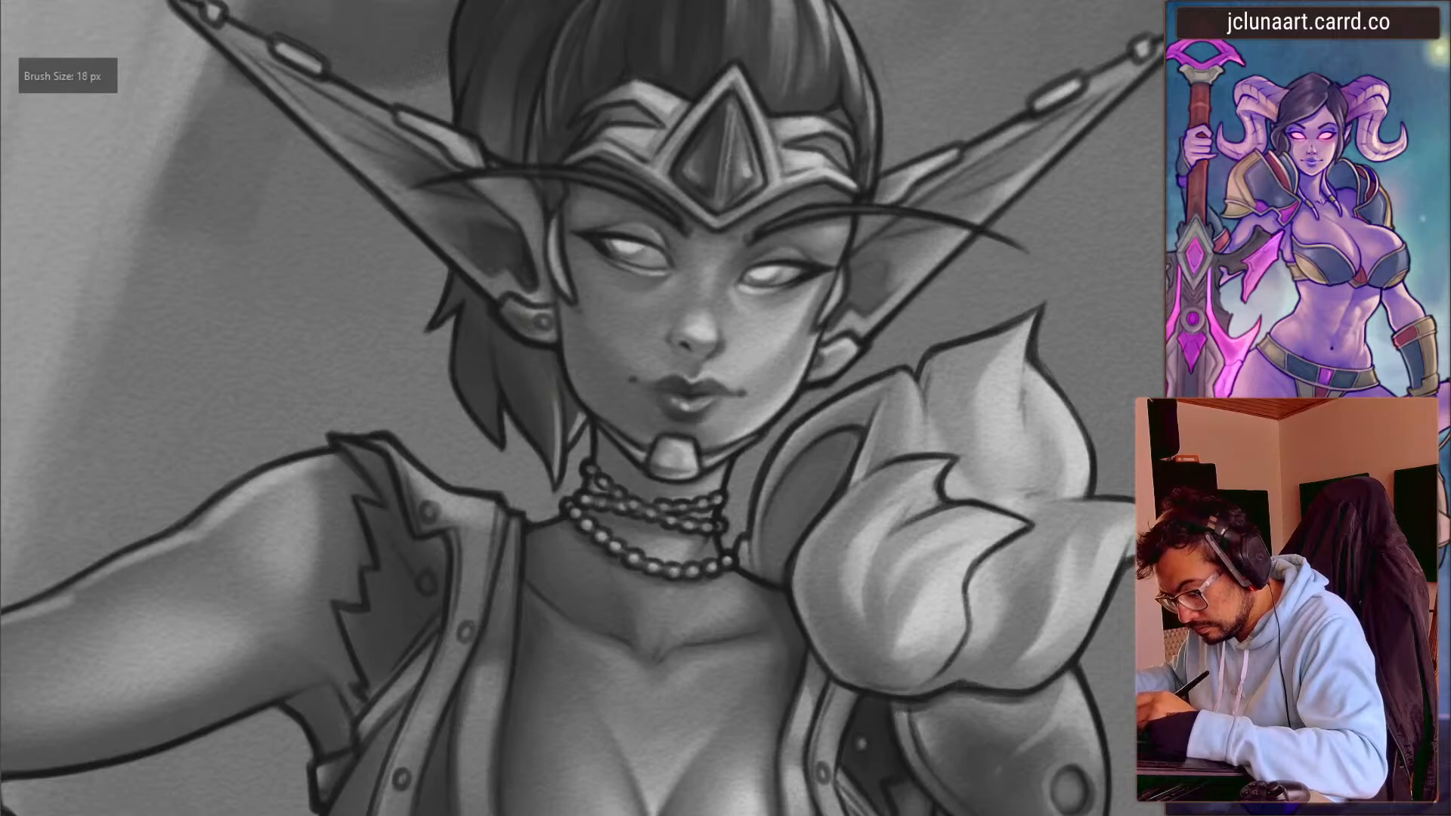
{"action": "key", "text": "bracketright"}
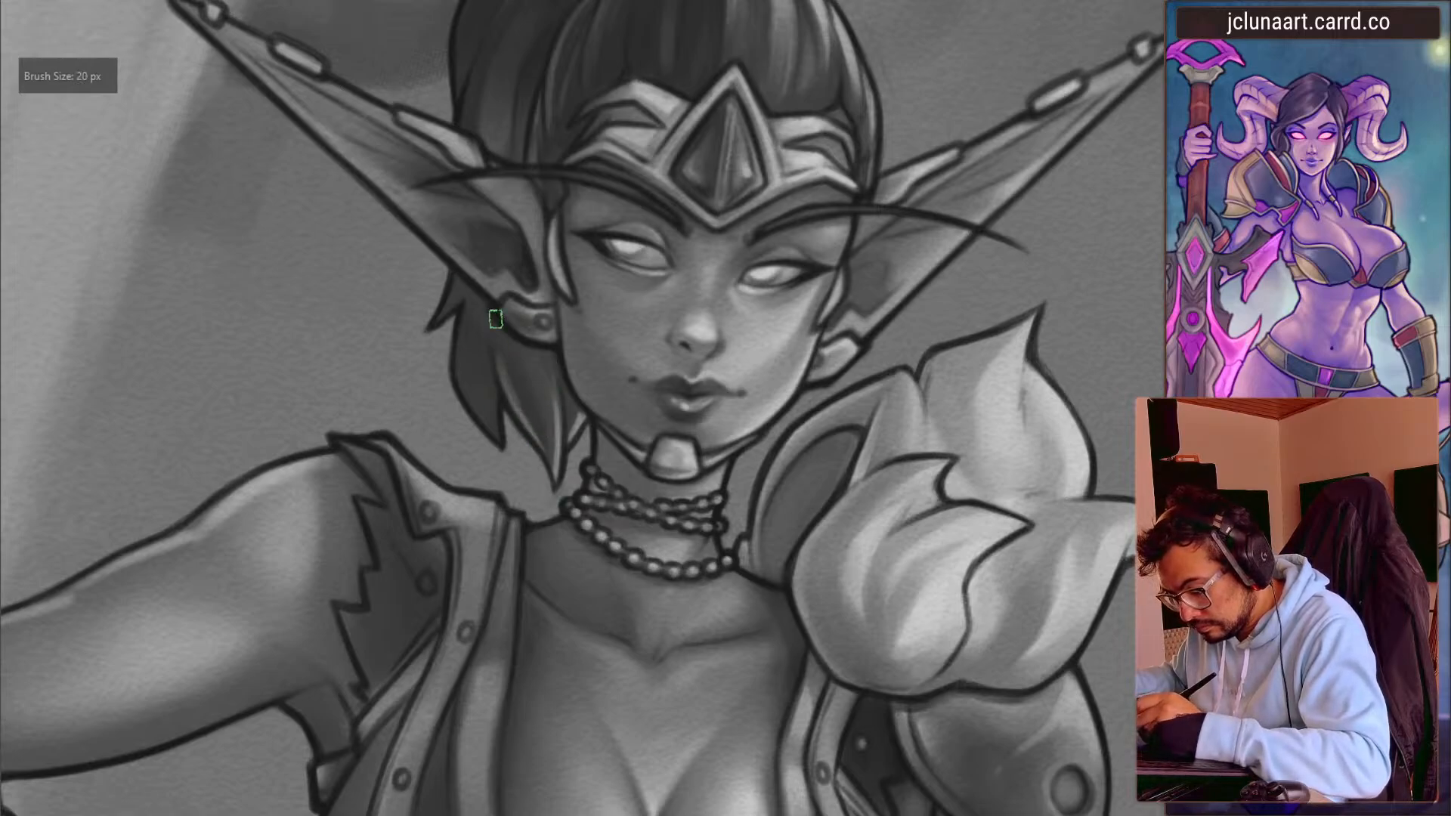
{"action": "key", "text": "bracketright"}
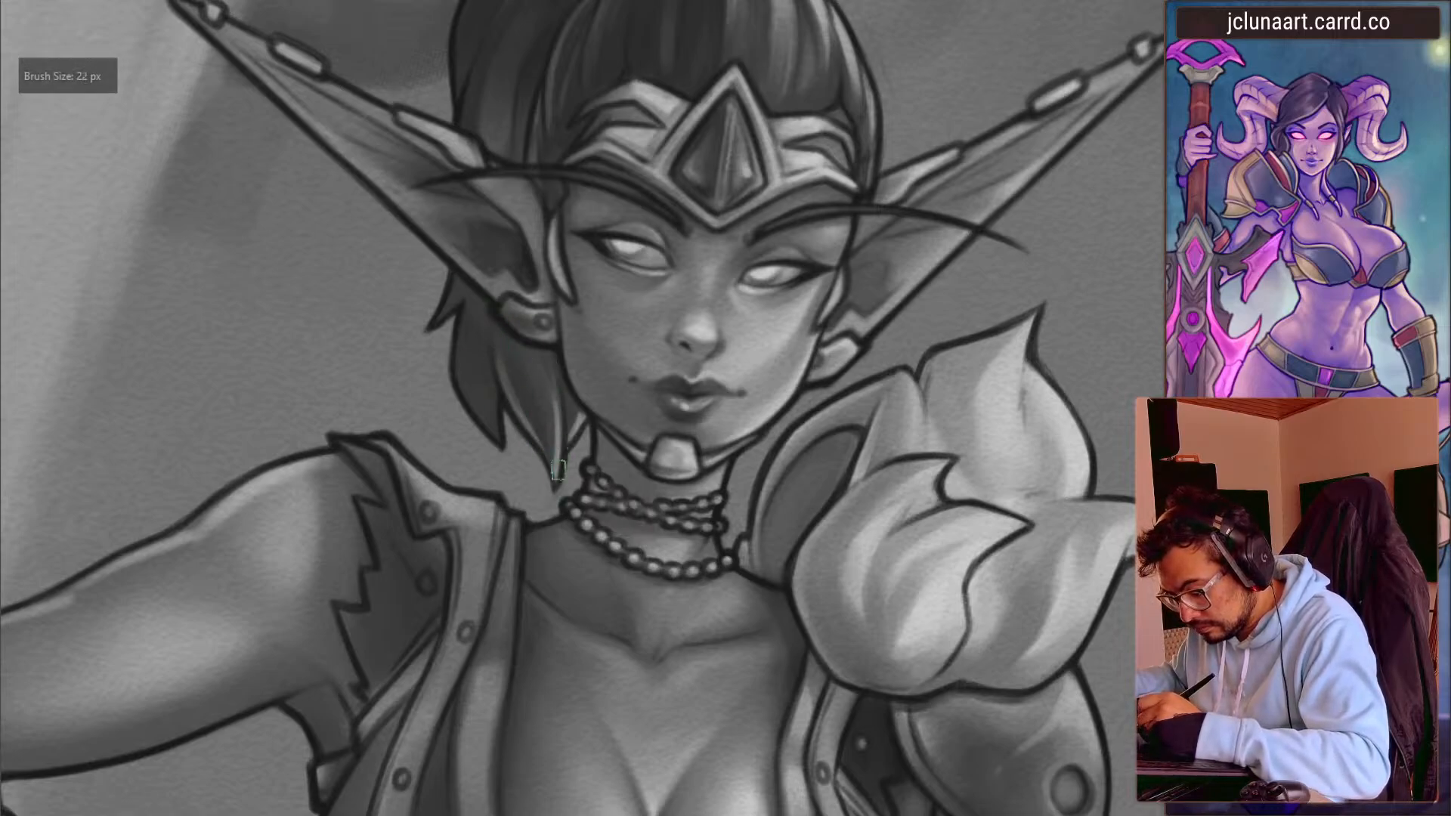
- Sample a grey from the outer loose lock and touch up its small pointed tip below the ear
{"action": "key", "text": "bracketright"}
{"action": "key", "text": "bracketleft"}
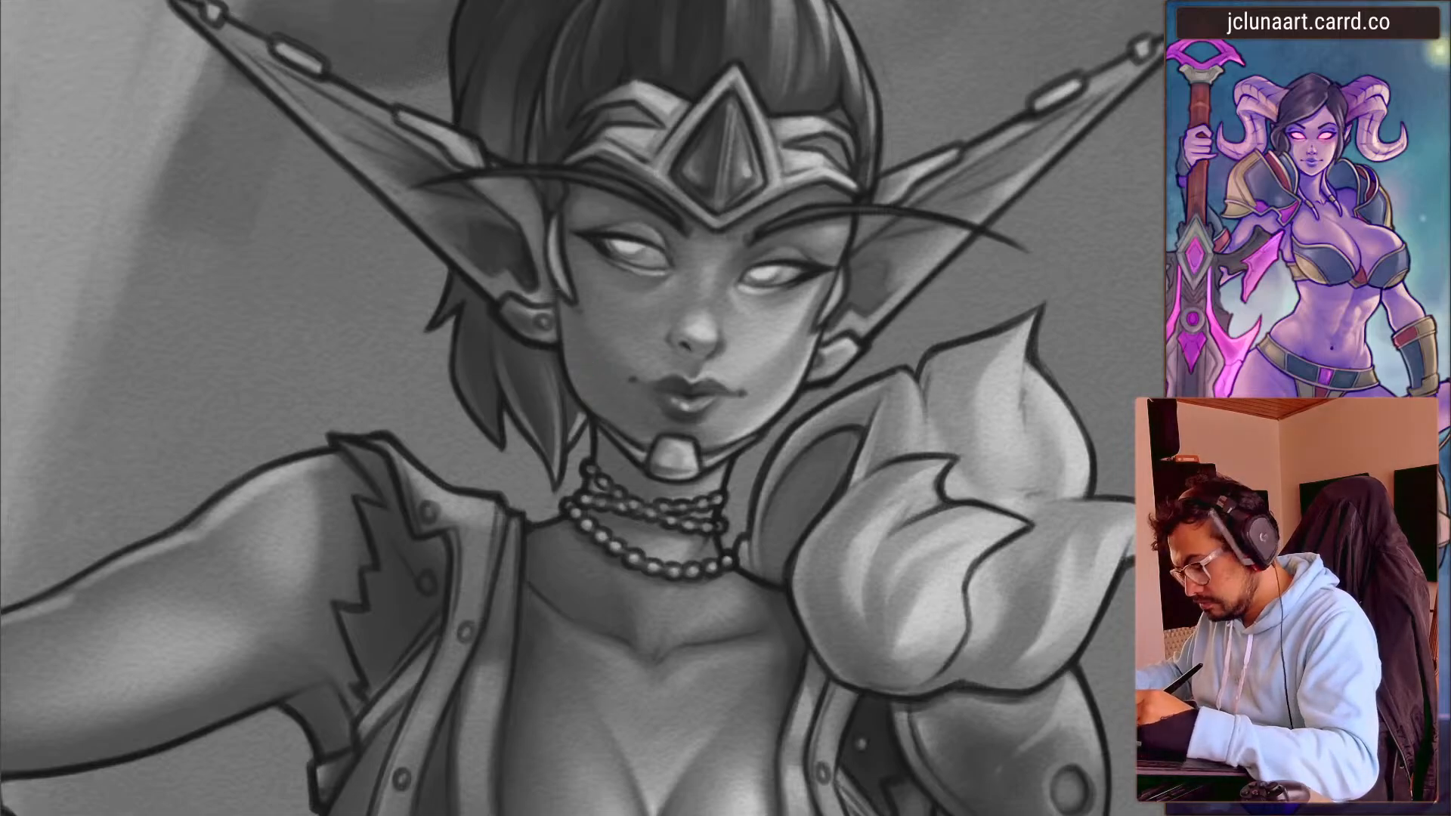
{"action": "key", "text": "bracketleft"}
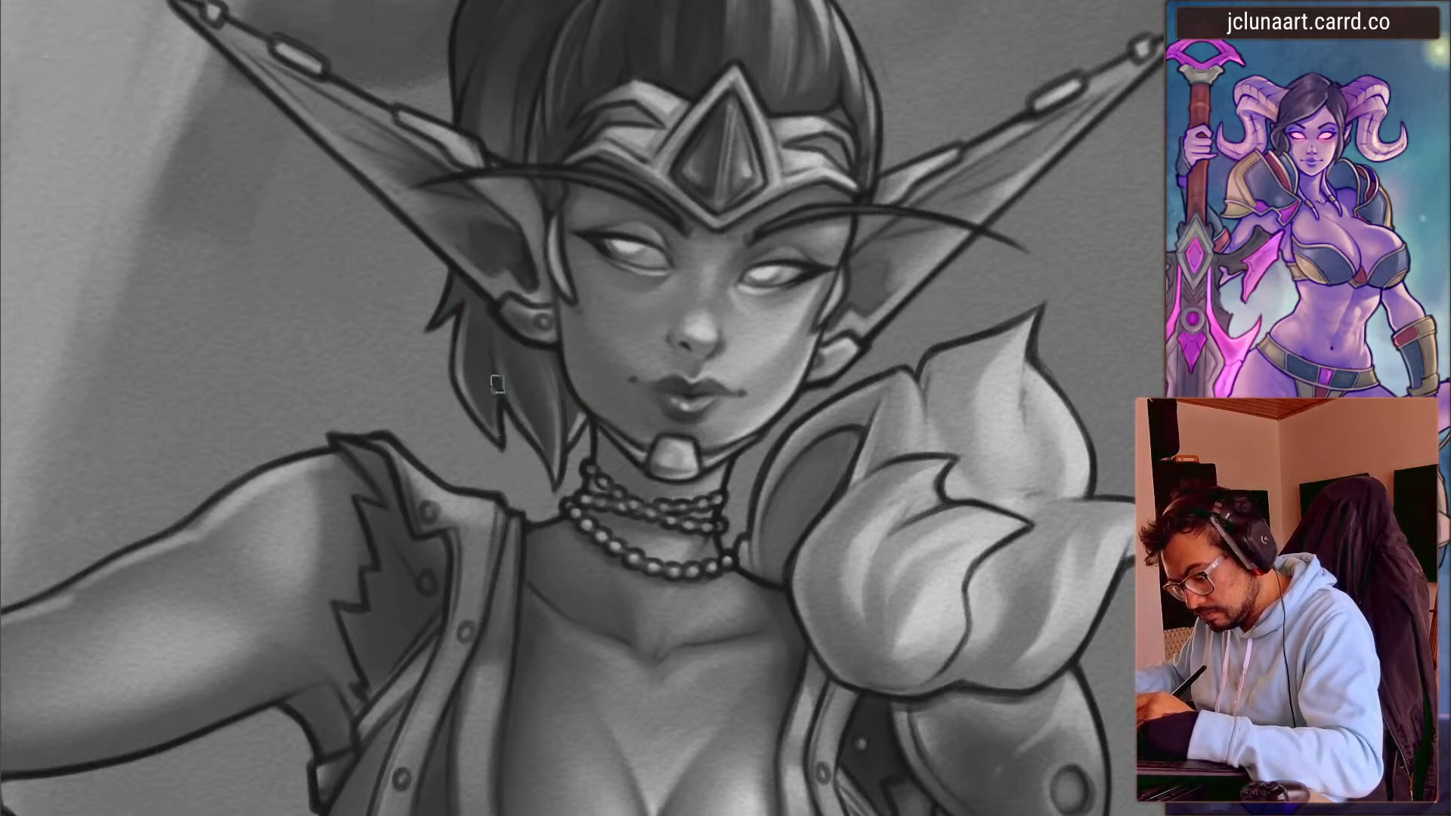
{"action": "left_click", "coordinate": [452, 379], "text": "ctrl"}
{"action": "left_click_drag", "start_coordinate": [431, 330], "coordinate": [449, 278]}
- Save the painting and check the upper figure from a wider, rotated view
{"action": "mouse_move", "coordinate": [346, 365]}
{"action": "left_mouse_down"}
{"action": "mouse_move", "coordinate": [256, 476]}
{"action": "mouse_move", "coordinate": [363, 650]}
{"action": "left_mouse_up"}
{"action": "key", "text": "ctrl+s"}
{"action": "key", "text": "space"}
{"action": "left_click_drag", "start_coordinate": [294, 358], "coordinate": [285, 265]}
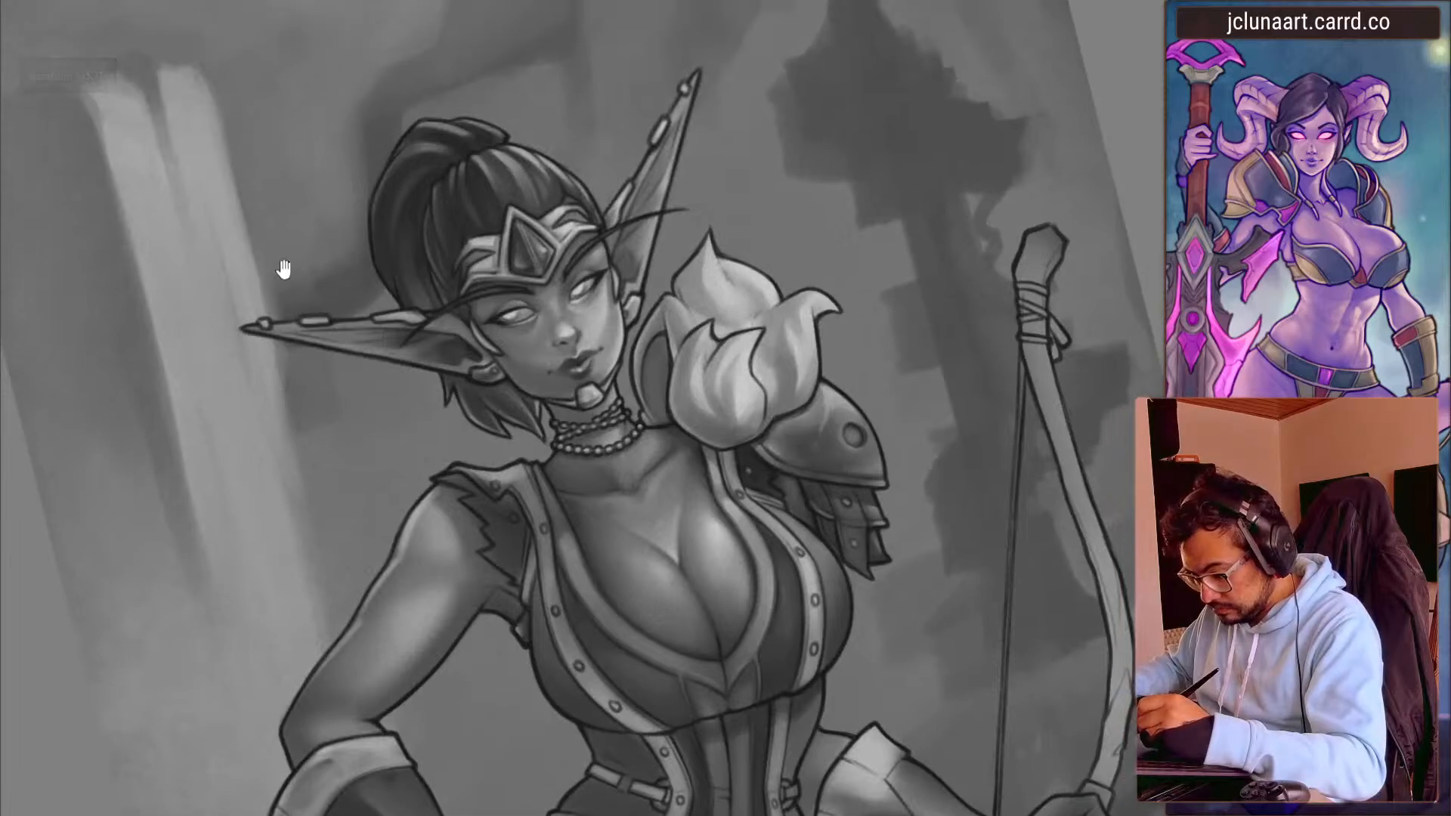
- Sample greys and darken the inner base of the ear above the flame-shaped shoulder ornament with a brush of about 24 px
{"action": "left_click_drag", "start_coordinate": [318, 315], "coordinate": [556, 438]}
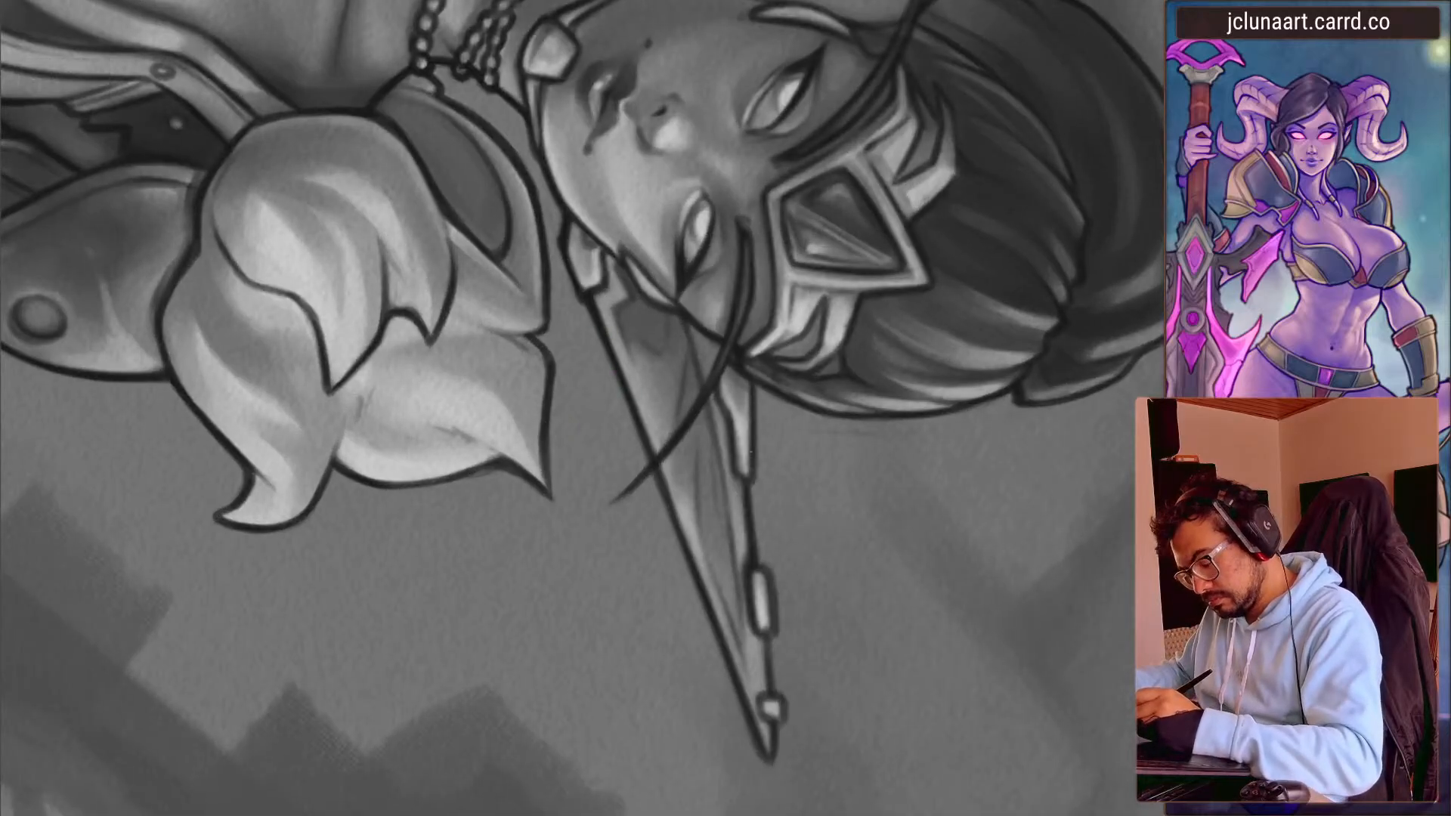
{"action": "left_click", "coordinate": [649, 317], "text": "ctrl"}
{"action": "key", "text": "bracketleft"}
{"action": "left_click", "coordinate": [974, 231], "text": "ctrl"}
{"action": "key", "text": "bracketright"}
{"action": "mouse_move", "coordinate": [626, 310]}
{"action": "left_mouse_down"}
{"action": "mouse_move", "coordinate": [683, 372]}
{"action": "mouse_move", "coordinate": [670, 370]}
{"action": "left_mouse_up"}
{"action": "key", "text": "bracketright"}
{"action": "left_click", "coordinate": [665, 332], "text": "ctrl"}
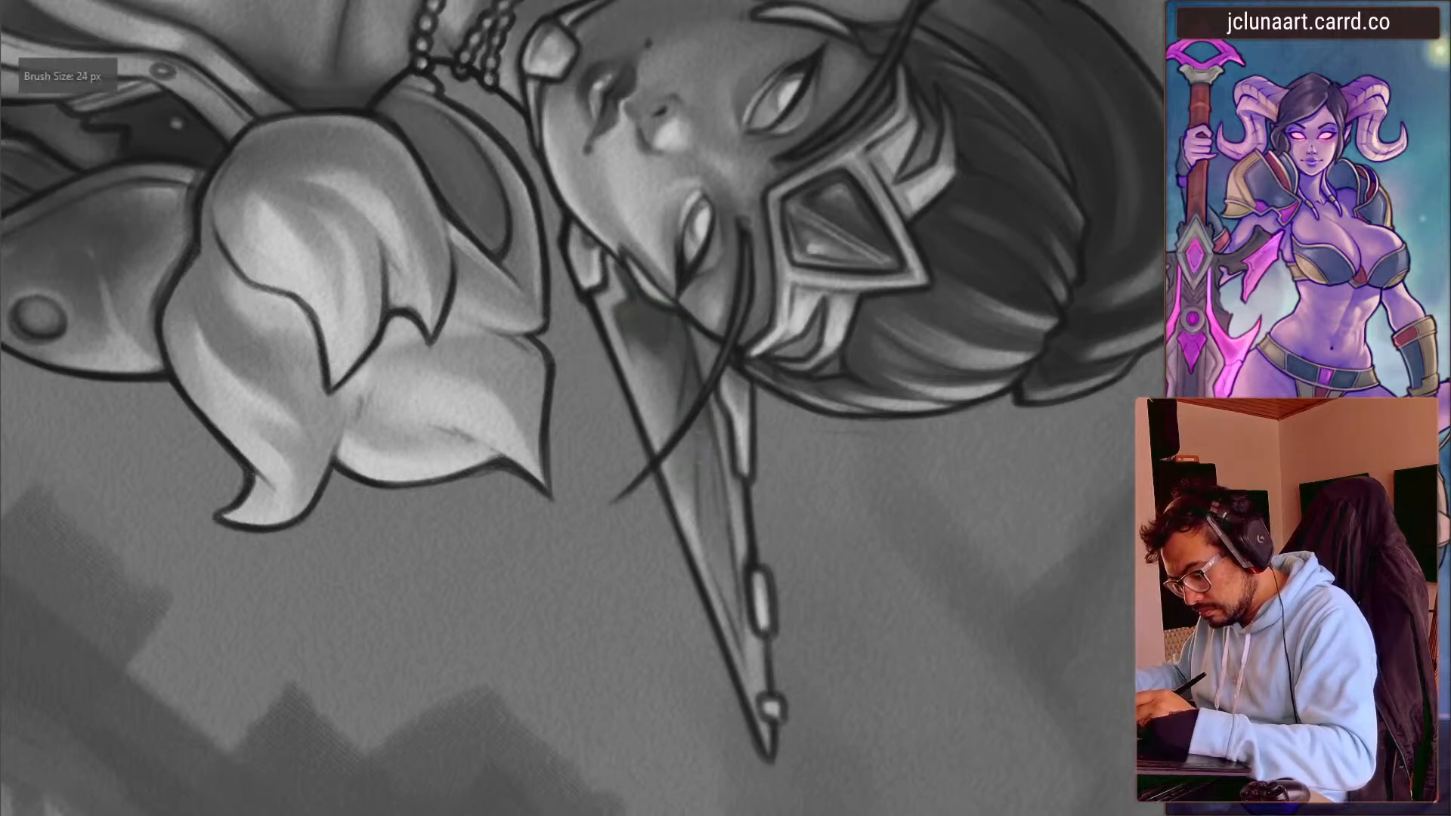
{"action": "left_click_drag", "start_coordinate": [614, 289], "coordinate": [654, 309]}
- Blend sampled greys along the middle of the same ear, extending its inner shadow towards the tip
{"action": "left_click", "coordinate": [665, 390], "text": "ctrl"}
{"action": "left_click_drag", "start_coordinate": [675, 379], "coordinate": [677, 319]}
{"action": "left_click", "coordinate": [674, 376], "text": "ctrl"}
{"action": "mouse_move", "coordinate": [683, 438]}
{"action": "left_mouse_down"}
{"action": "mouse_move", "coordinate": [683, 474]}
{"action": "mouse_move", "coordinate": [691, 412]}
{"action": "left_mouse_up"}
{"action": "left_click", "coordinate": [690, 398], "text": "ctrl"}
{"action": "key", "text": "bracketleft"}
{"action": "mouse_move", "coordinate": [709, 521]}
{"action": "left_mouse_down"}
{"action": "mouse_move", "coordinate": [706, 451]}
{"action": "mouse_move", "coordinate": [732, 561]}
{"action": "left_mouse_up"}
{"action": "left_click_drag", "start_coordinate": [740, 628], "coordinate": [730, 582]}
- Soften the tonal transition at the same ear's base under the long eyebrow using a smaller brush and sampled greys
{"action": "key", "text": "bracketleft"}
{"action": "mouse_move", "coordinate": [657, 431]}
{"action": "left_mouse_down"}
{"action": "mouse_move", "coordinate": [655, 350]}
{"action": "mouse_move", "coordinate": [671, 346]}
{"action": "left_mouse_up"}
{"action": "mouse_move", "coordinate": [669, 405]}
{"action": "left_mouse_down"}
{"action": "mouse_move", "coordinate": [674, 322]}
{"action": "mouse_move", "coordinate": [643, 399]}
{"action": "left_mouse_up"}
{"action": "left_click", "coordinate": [662, 396], "text": "ctrl"}
{"action": "left_click", "coordinate": [660, 331], "text": "ctrl"}
{"action": "left_click", "coordinate": [648, 398], "text": "ctrl"}
- Smooth the long inner shadow of the same ear down to its tip, enlarging the brush to 26 px and 28 px
{"action": "key", "text": "bracketright"}
{"action": "key", "text": "bracketright"}
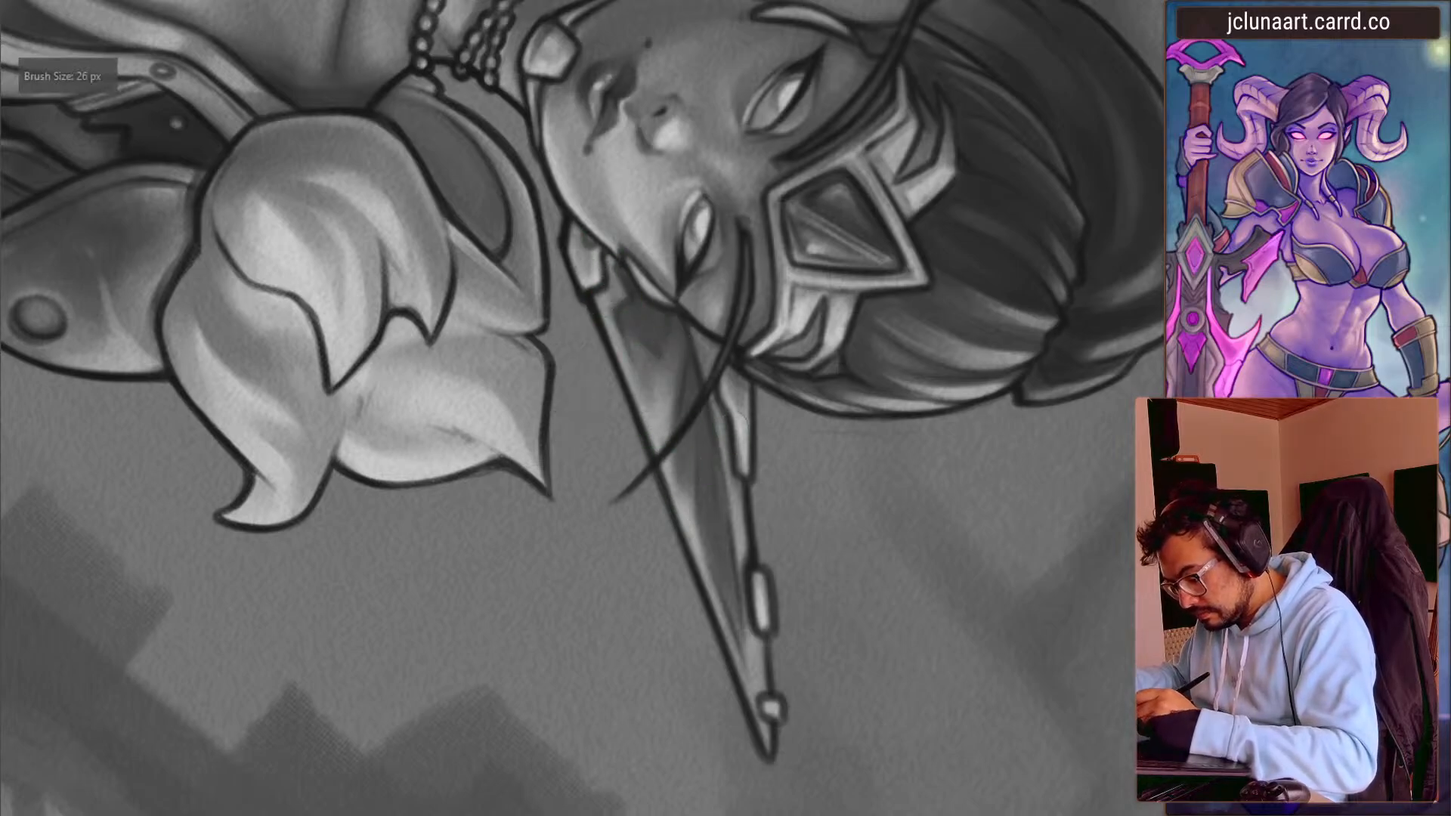
{"action": "left_click_drag", "start_coordinate": [704, 401], "coordinate": [745, 609]}
{"action": "left_click", "coordinate": [745, 619], "text": "ctrl"}
{"action": "left_click_drag", "start_coordinate": [724, 538], "coordinate": [747, 679]}
{"action": "key", "text": "bracketright"}
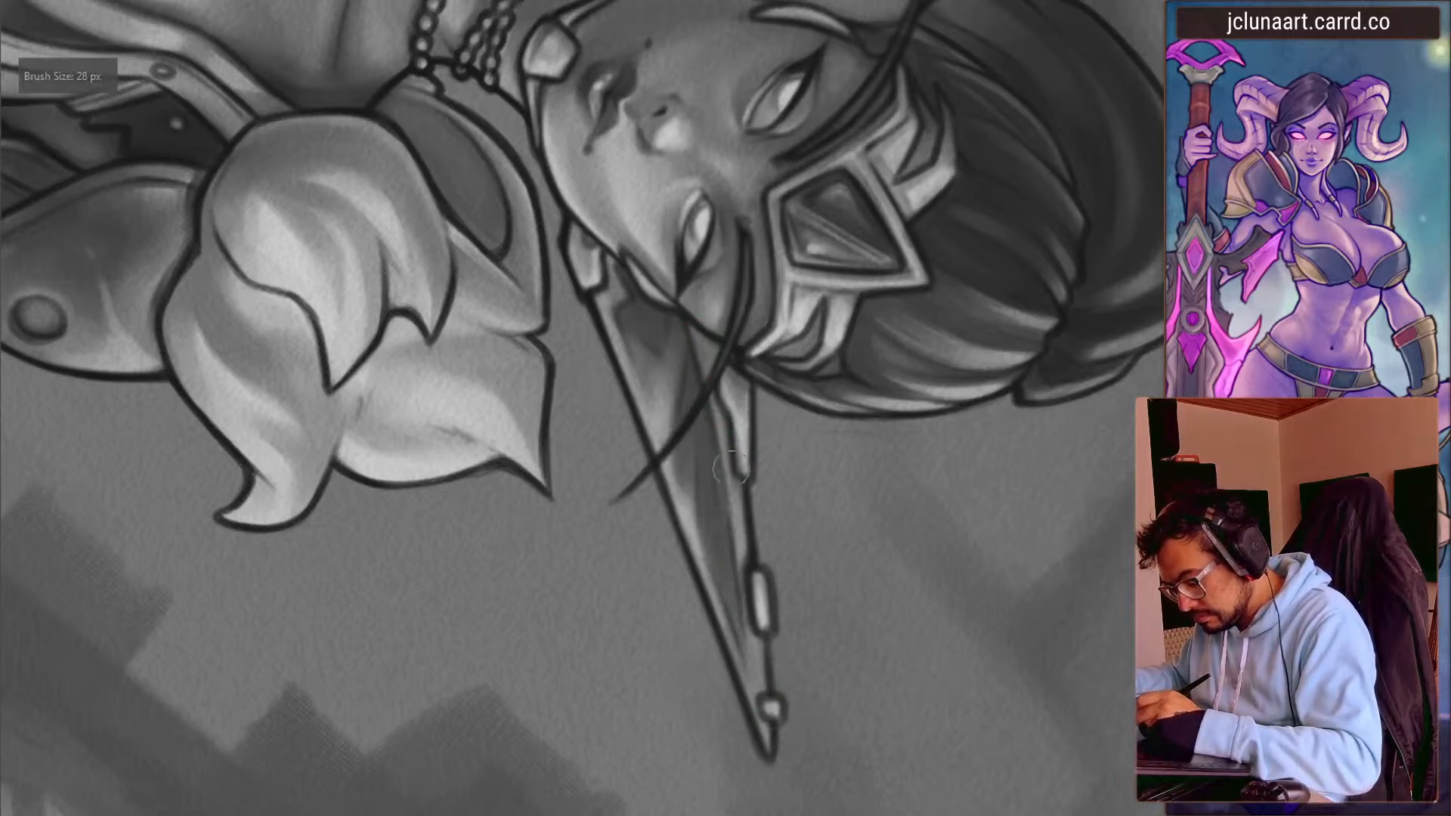
- Shade the inner hollow of the ear on the ponytail side, adjusting the brush between about 22 and 30 px
{"action": "left_click_drag", "start_coordinate": [590, 278], "coordinate": [436, 449]}
{"action": "key", "text": "bracketright"}
{"action": "key", "text": "bracketright"}
{"action": "key", "text": "bracketright"}
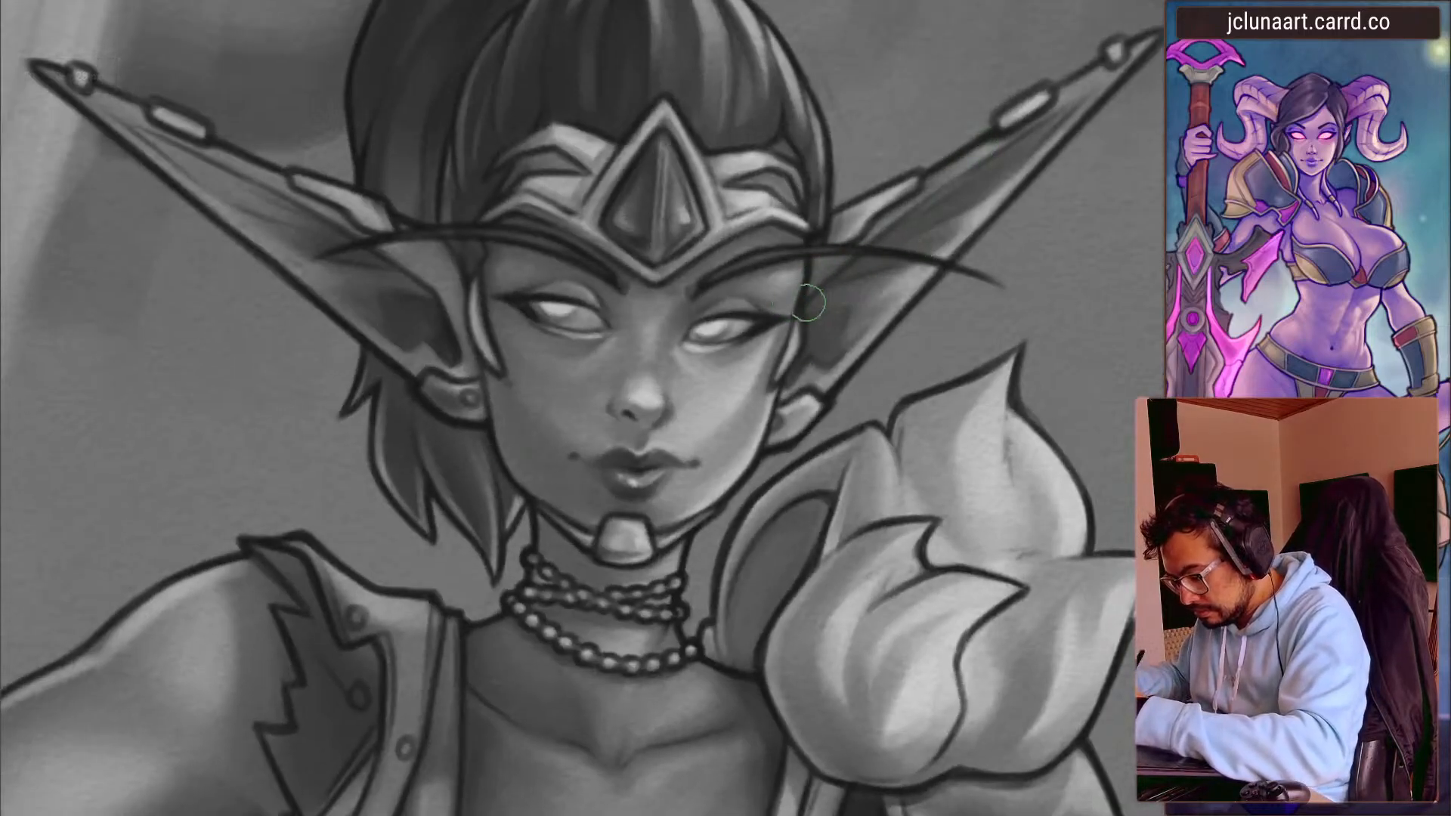
{"action": "key", "text": "bracketleft"}
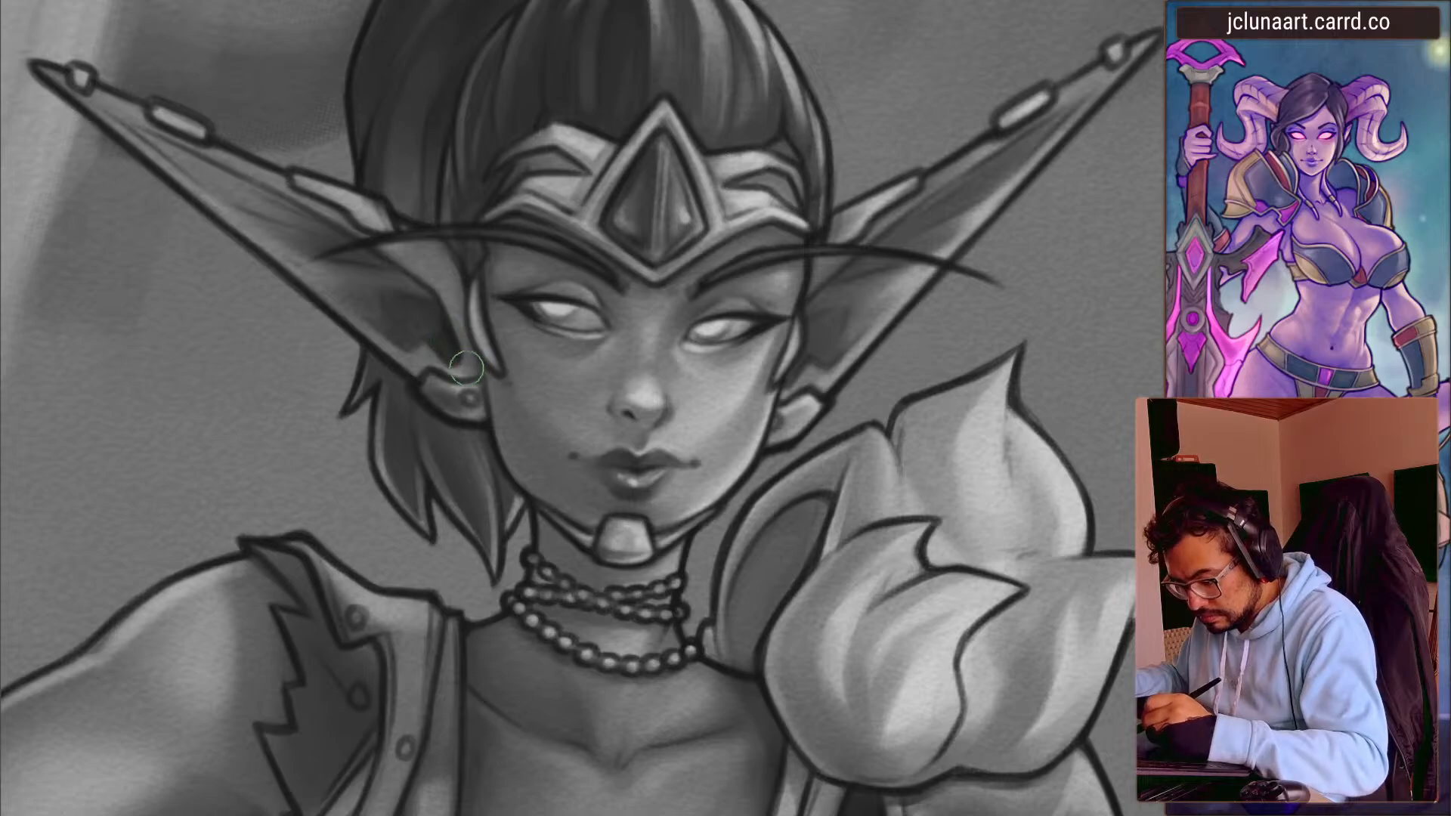
{"action": "key", "text": "bracketleft"}
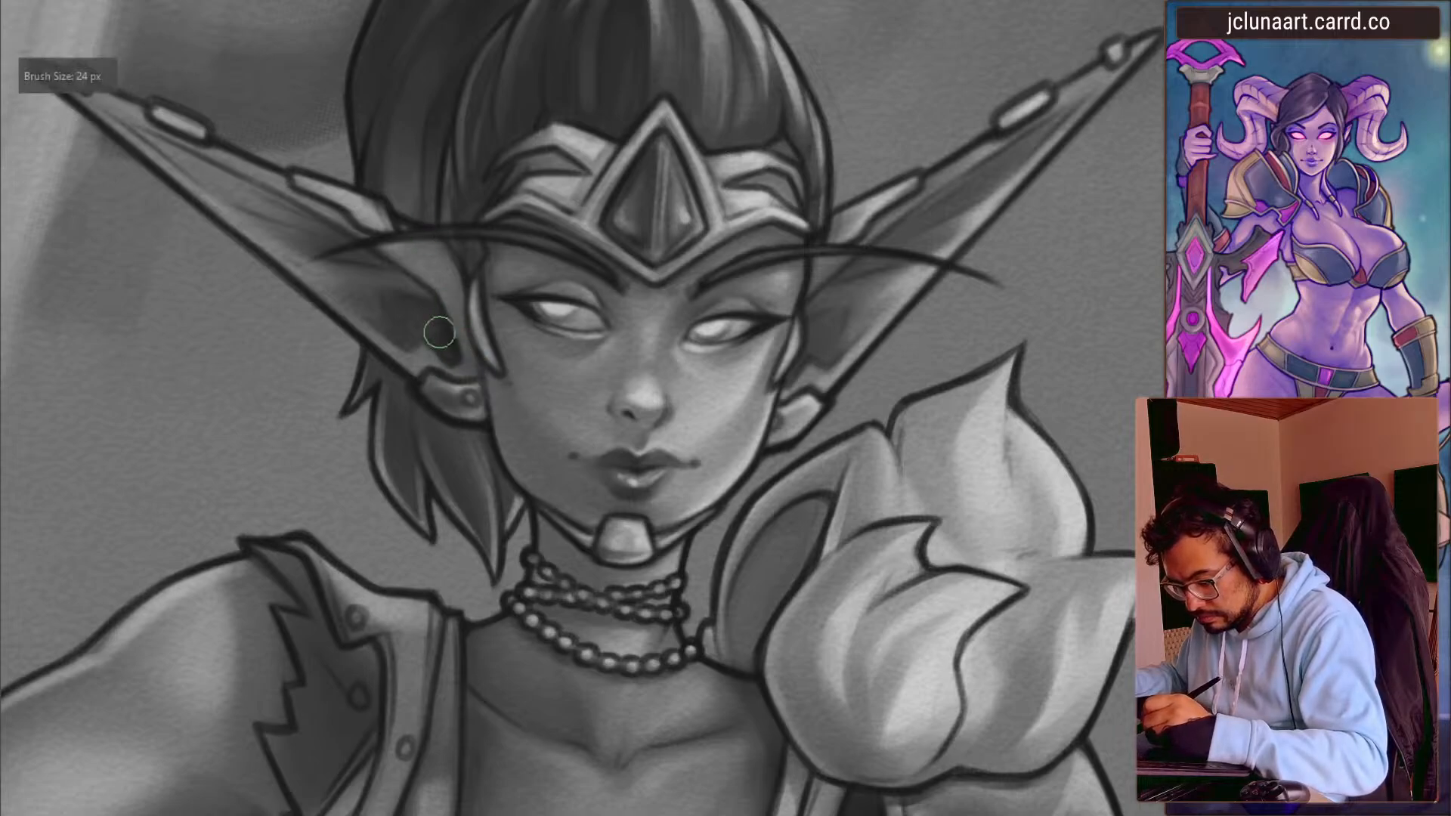
{"action": "key", "text": "bracketright"}
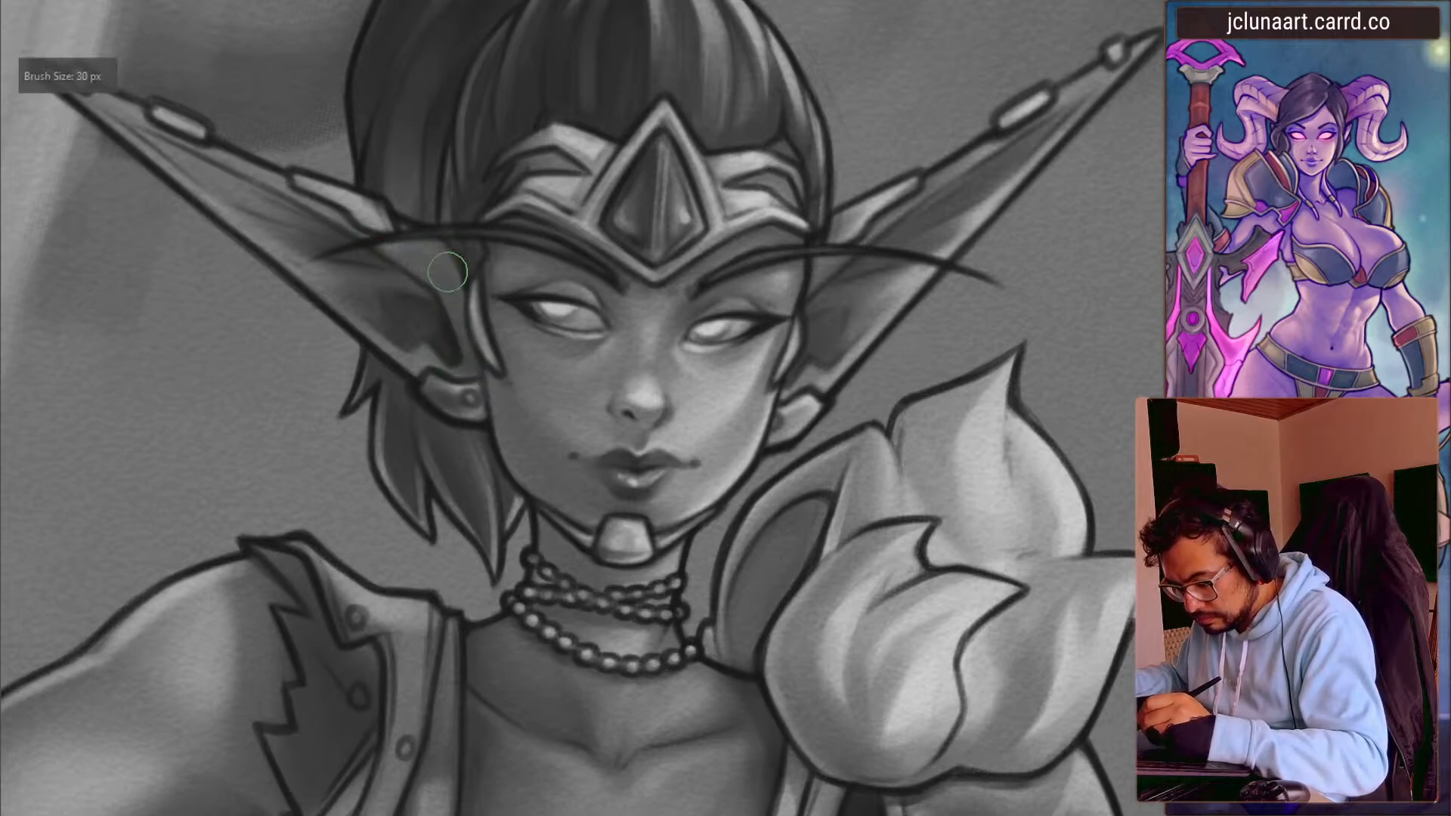
{"action": "left_click_drag", "start_coordinate": [250, 302], "coordinate": [347, 113]}
{"action": "left_click_drag", "start_coordinate": [446, 263], "coordinate": [453, 416]}
{"action": "key", "text": "bracketleft"}
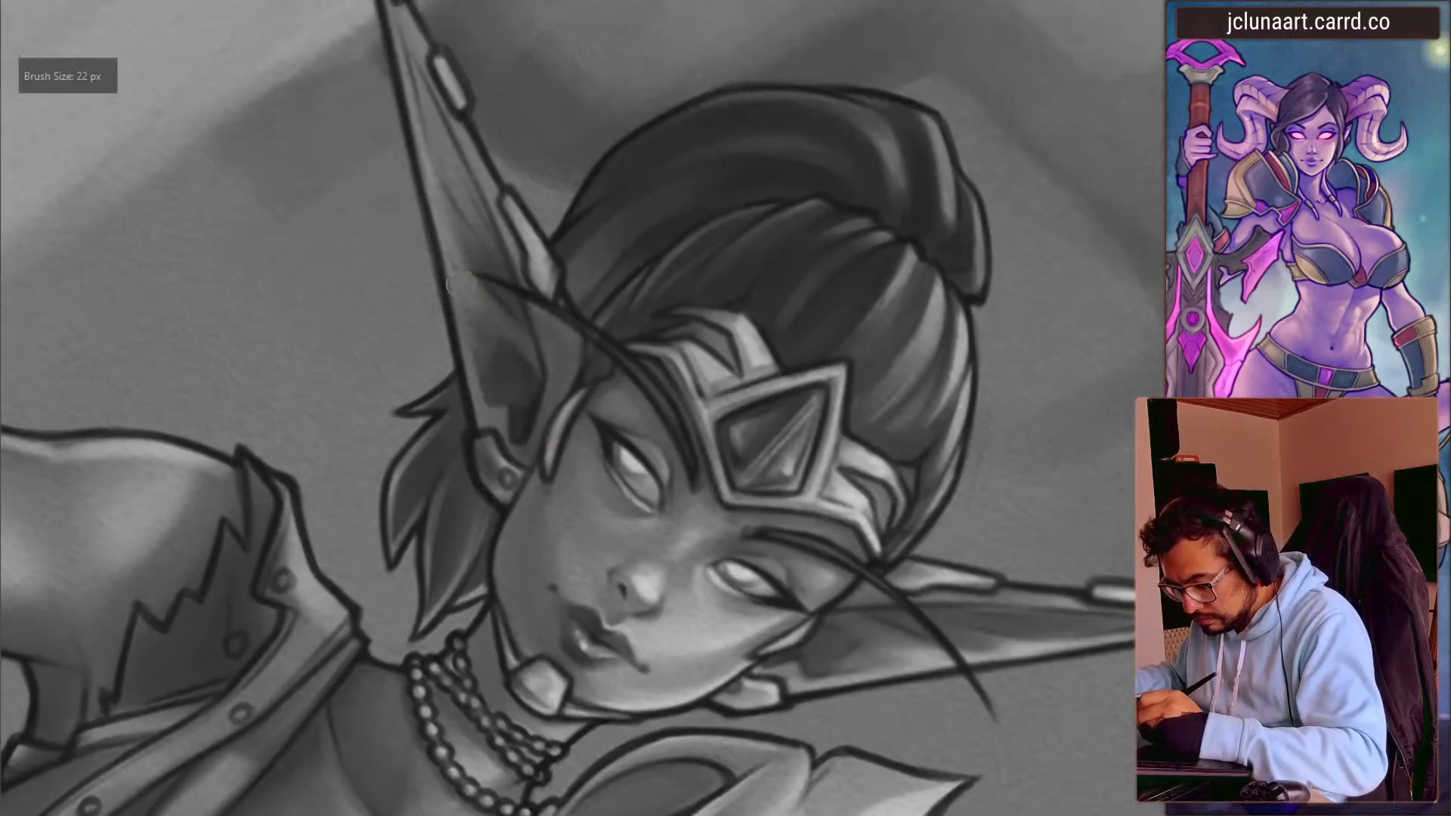
- Sample greys inside the ponytail-side ear and blend its hollow into the outer edge with a 22 px brush
{"action": "left_click", "coordinate": [521, 369], "text": "ctrl"}
{"action": "left_click", "coordinate": [486, 347], "text": "ctrl"}
{"action": "mouse_move", "coordinate": [519, 365]}
{"action": "left_mouse_down"}
{"action": "mouse_move", "coordinate": [476, 330]}
{"action": "mouse_move", "coordinate": [463, 275]}
{"action": "left_mouse_up"}
{"action": "key", "text": "bracketleft"}
{"action": "key", "text": "bracketright"}
{"action": "key", "text": "bracketright"}
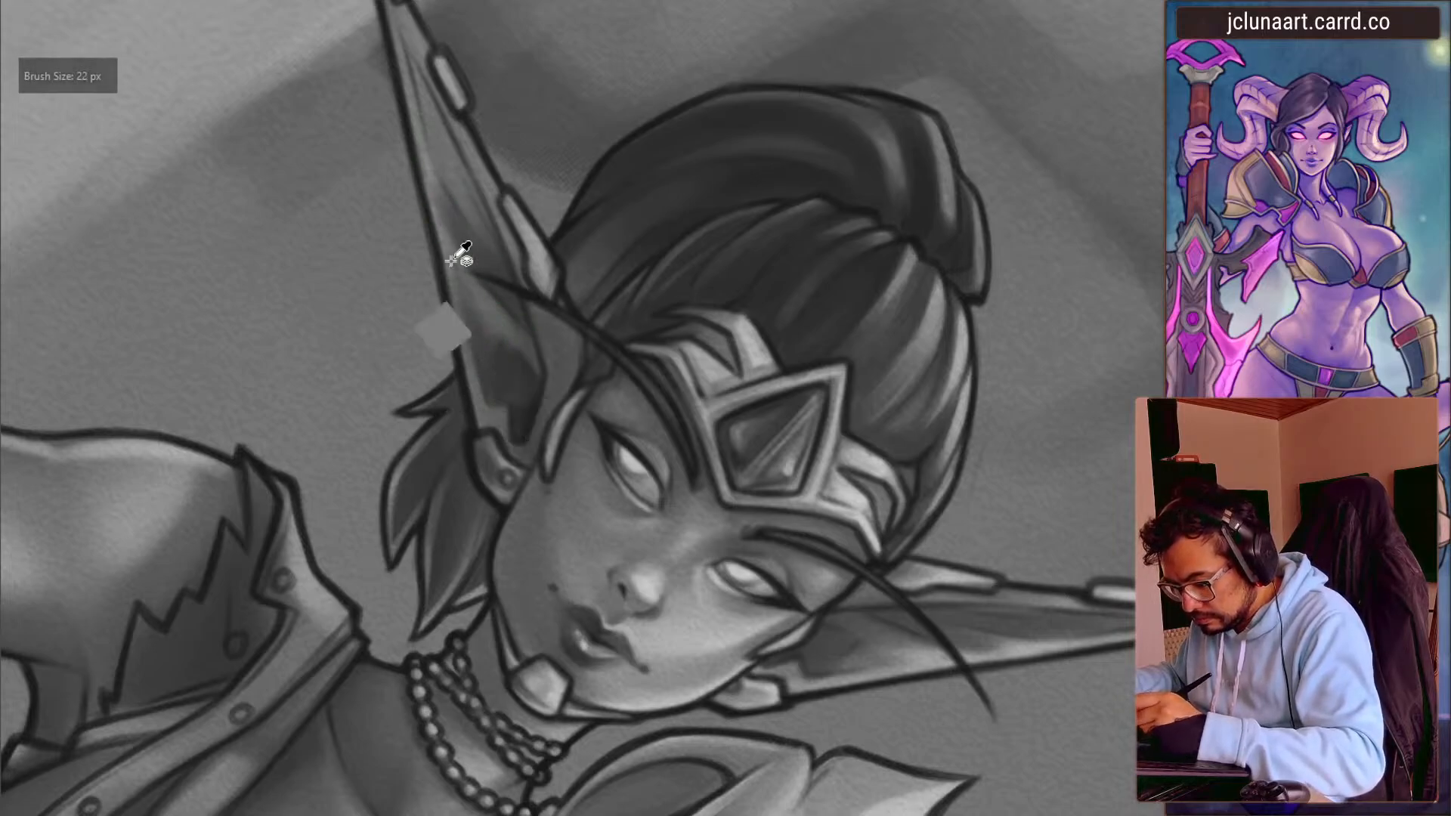
- Rotate the view and refine the thin fold along the ponytail-side ear's blade with a brush reduced to 14 px
{"action": "mouse_move", "coordinate": [538, 364]}
{"action": "left_mouse_down"}
{"action": "mouse_move", "coordinate": [334, 437]}
{"action": "mouse_move", "coordinate": [366, 575]}
{"action": "mouse_move", "coordinate": [536, 583]}
{"action": "mouse_move", "coordinate": [412, 739]}
{"action": "left_mouse_up"}
{"action": "key", "text": "bracketleft"}
{"action": "key", "text": "bracketleft"}
{"action": "key", "text": "bracketleft"}
{"action": "key", "text": "bracketleft"}
{"action": "key", "text": "bracketleft"}
{"action": "key", "text": "bracketleft"}
{"action": "key", "text": "bracketleft"}
{"action": "key", "text": "bracketright"}
{"action": "key", "text": "bracketright"}
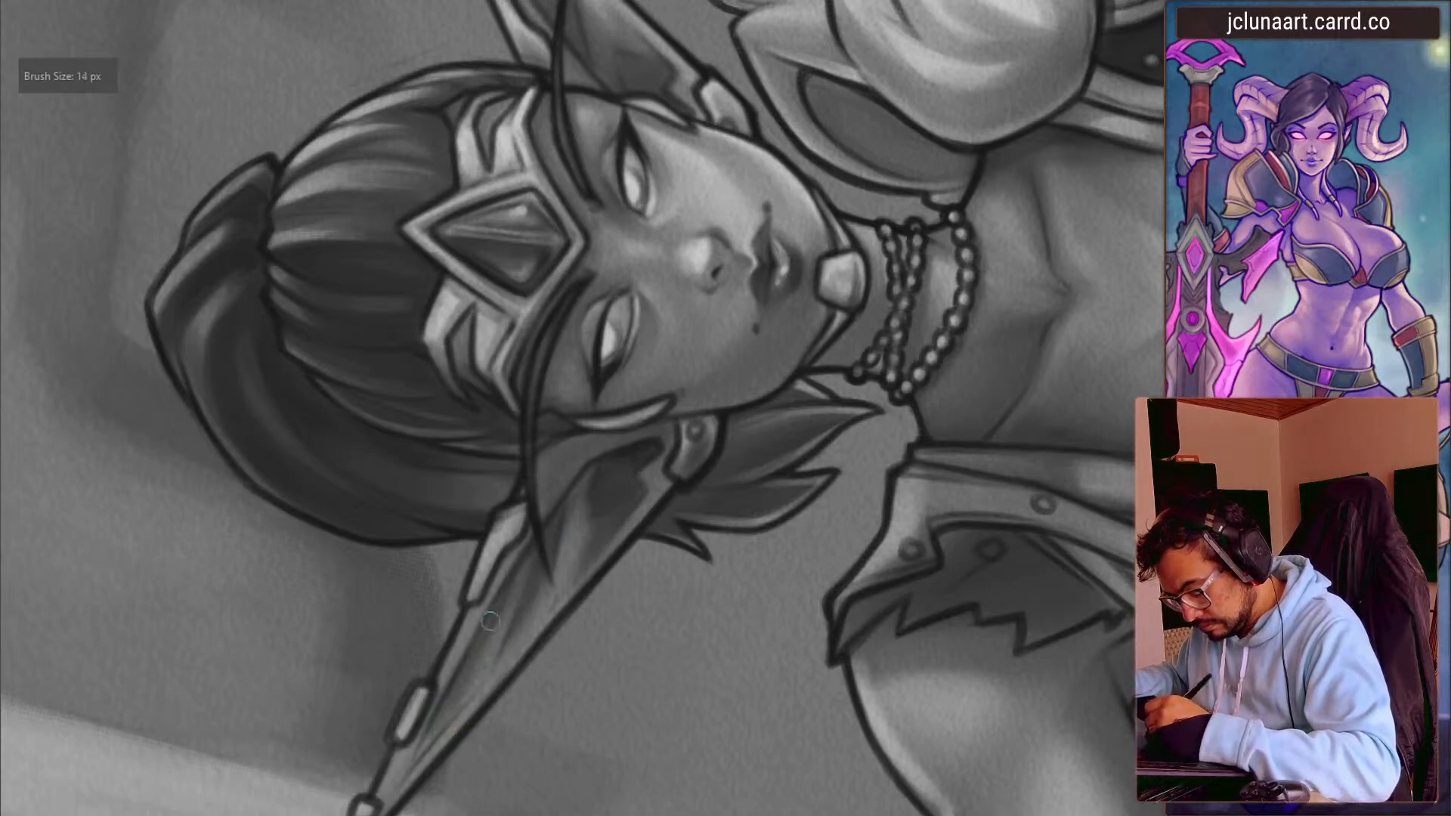
- Smooth the lower edge of the ponytail-side ear's blade, enlarging the brush through 18 px to 26 px before trimming it
{"action": "left_click_drag", "start_coordinate": [517, 580], "coordinate": [570, 463]}
{"action": "key", "text": "bracketright"}
{"action": "key", "text": "bracketright"}
{"action": "key", "text": "bracketright"}
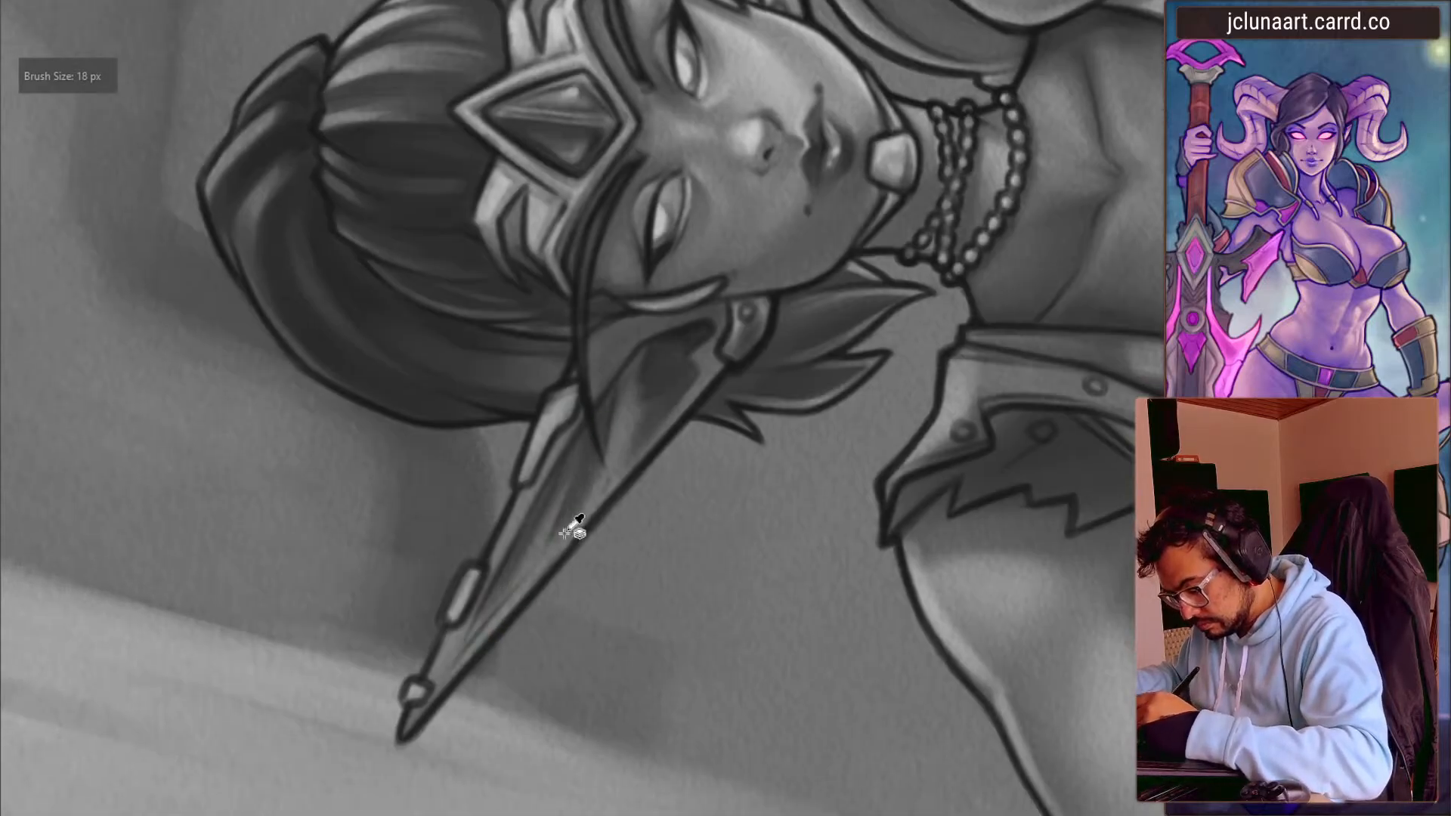
{"action": "key", "text": "bracketright"}
{"action": "key", "text": "bracketright"}
{"action": "key", "text": "bracketright"}
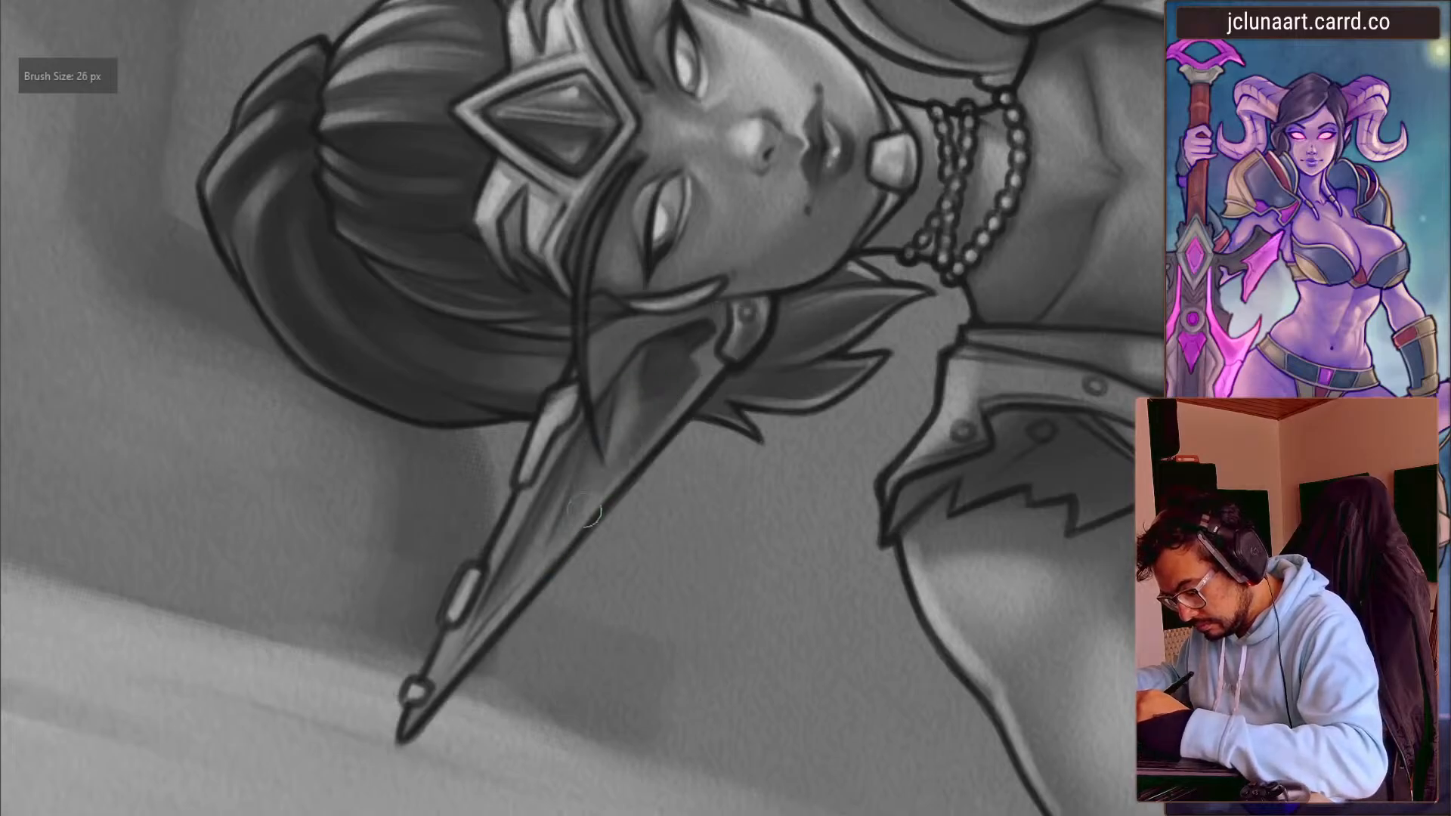
{"action": "key", "text": "bracketleft"}
{"action": "key", "text": "bracketleft"}
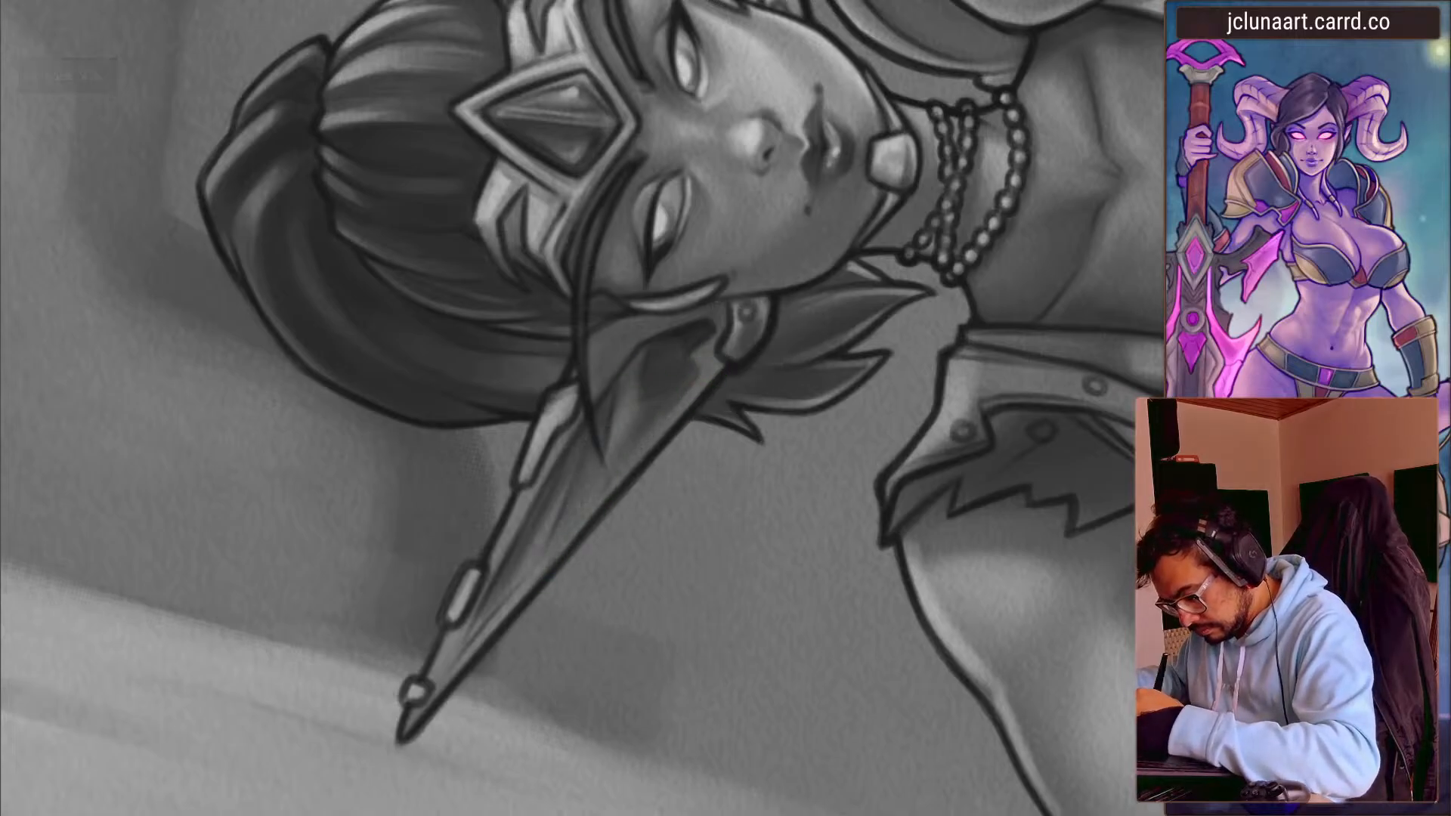
- Refine the ponytail-side ear's tip and its metal clasps from a rotated view, reducing the brush from 20 px to 10 px
{"action": "mouse_move", "coordinate": [628, 449]}
{"action": "left_mouse_down"}
{"action": "mouse_move", "coordinate": [496, 315]}
{"action": "mouse_move", "coordinate": [427, 159]}
{"action": "left_mouse_up"}
{"action": "key", "text": "bracketleft"}
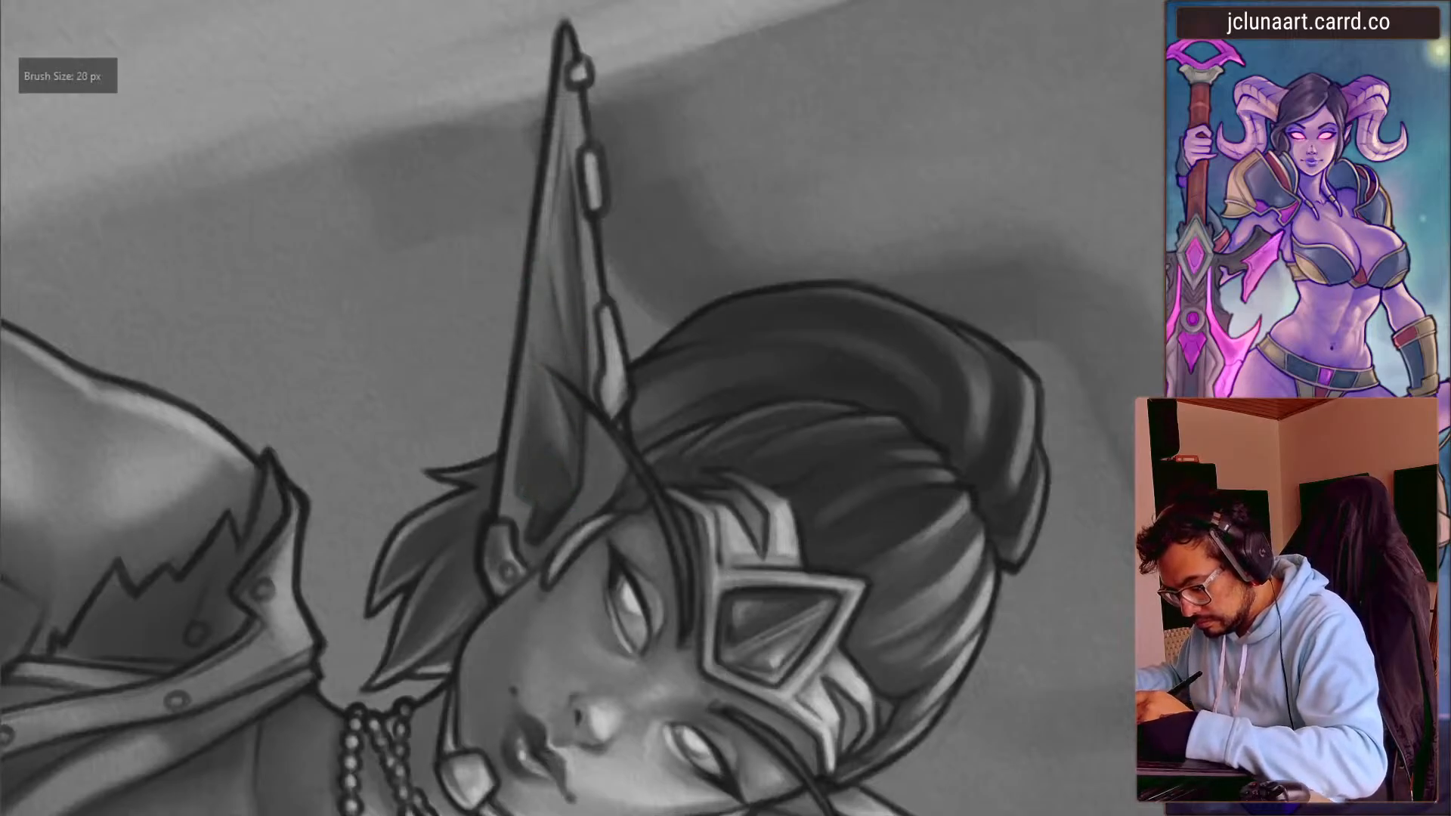
{"action": "key", "text": "bracketleft"}
{"action": "key", "text": "bracketleft"}
{"action": "key", "text": "bracketleft"}
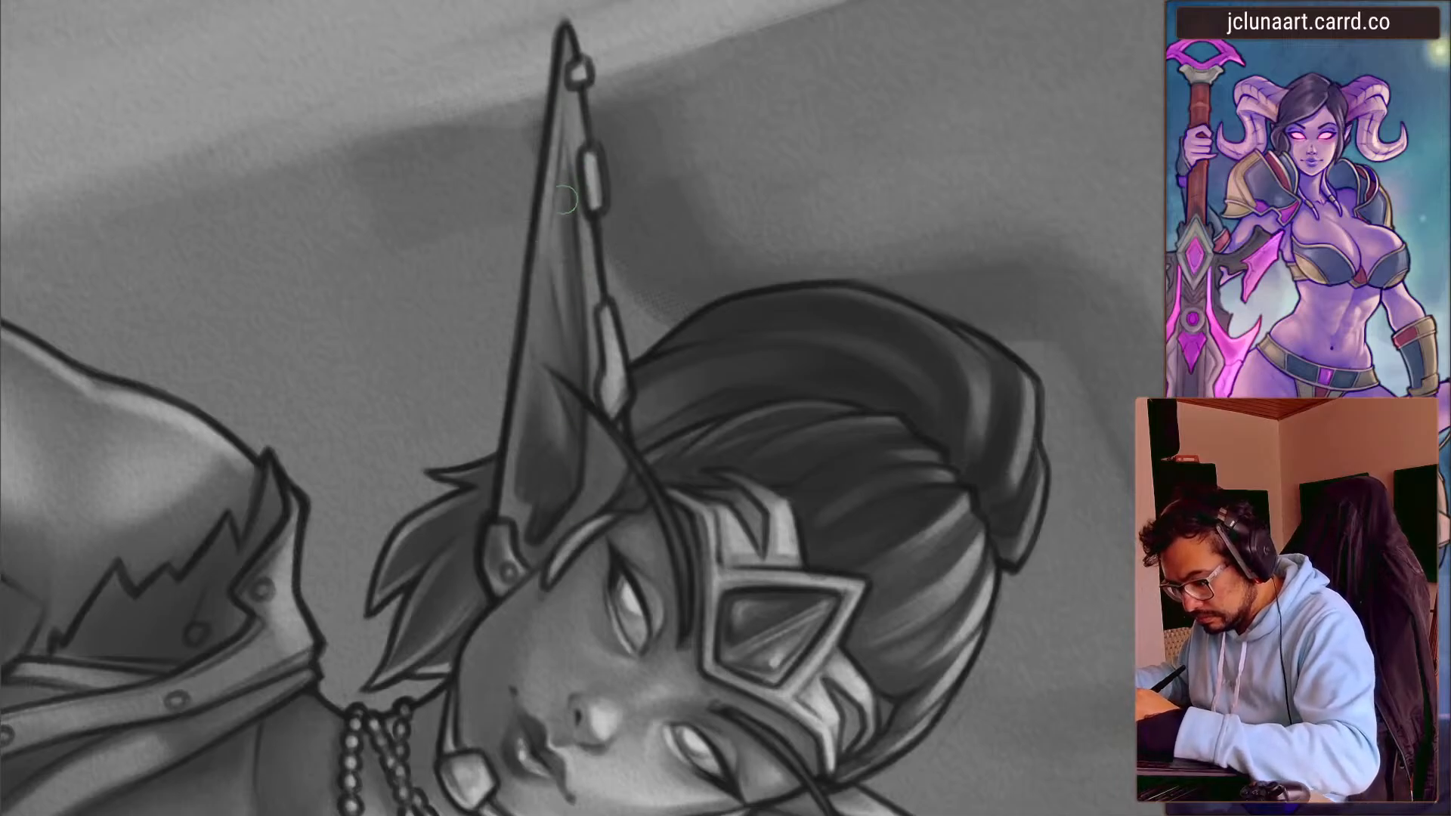
{"action": "key", "text": "bracketleft"}
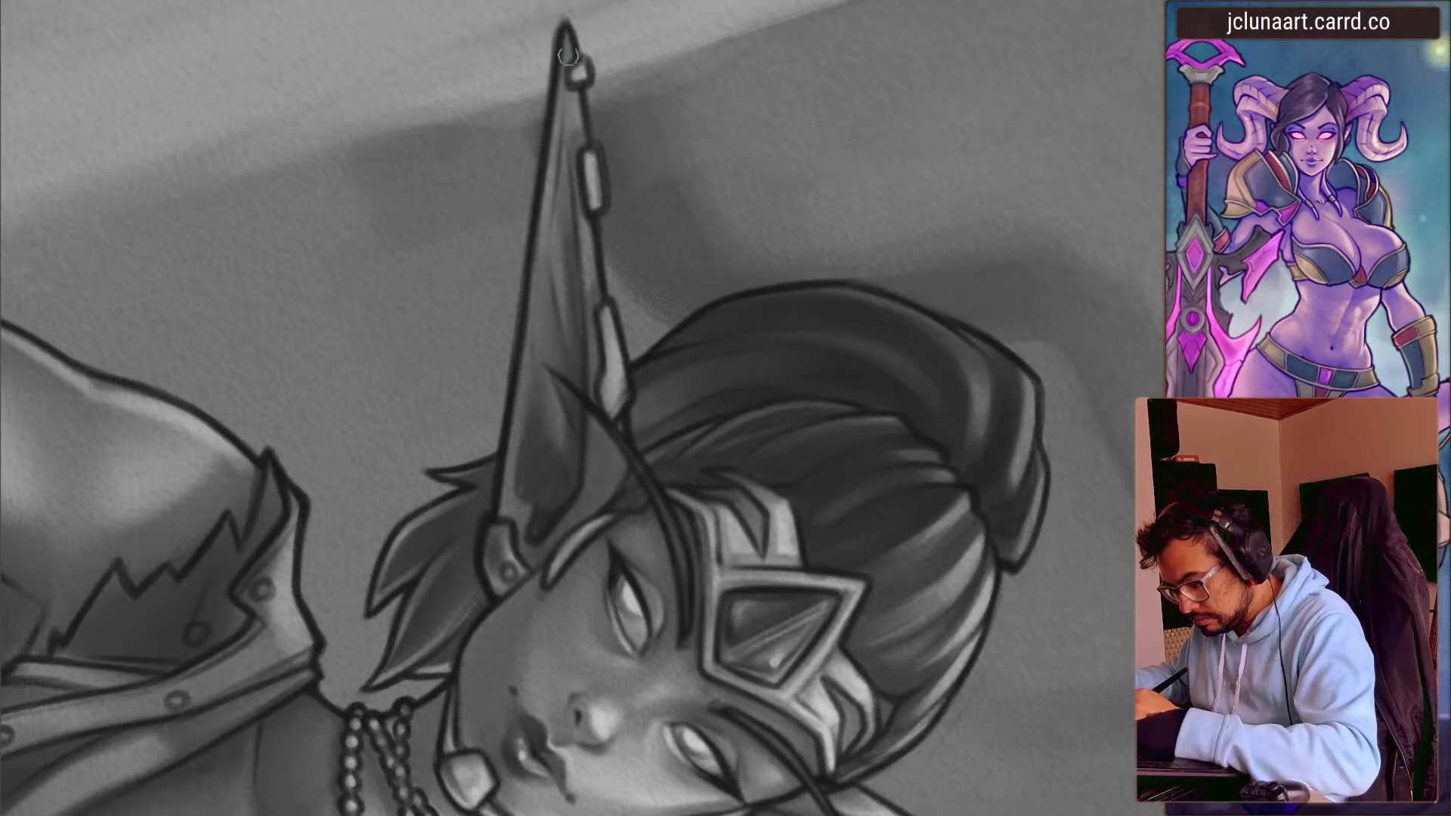
{"action": "key", "text": "bracketleft"}
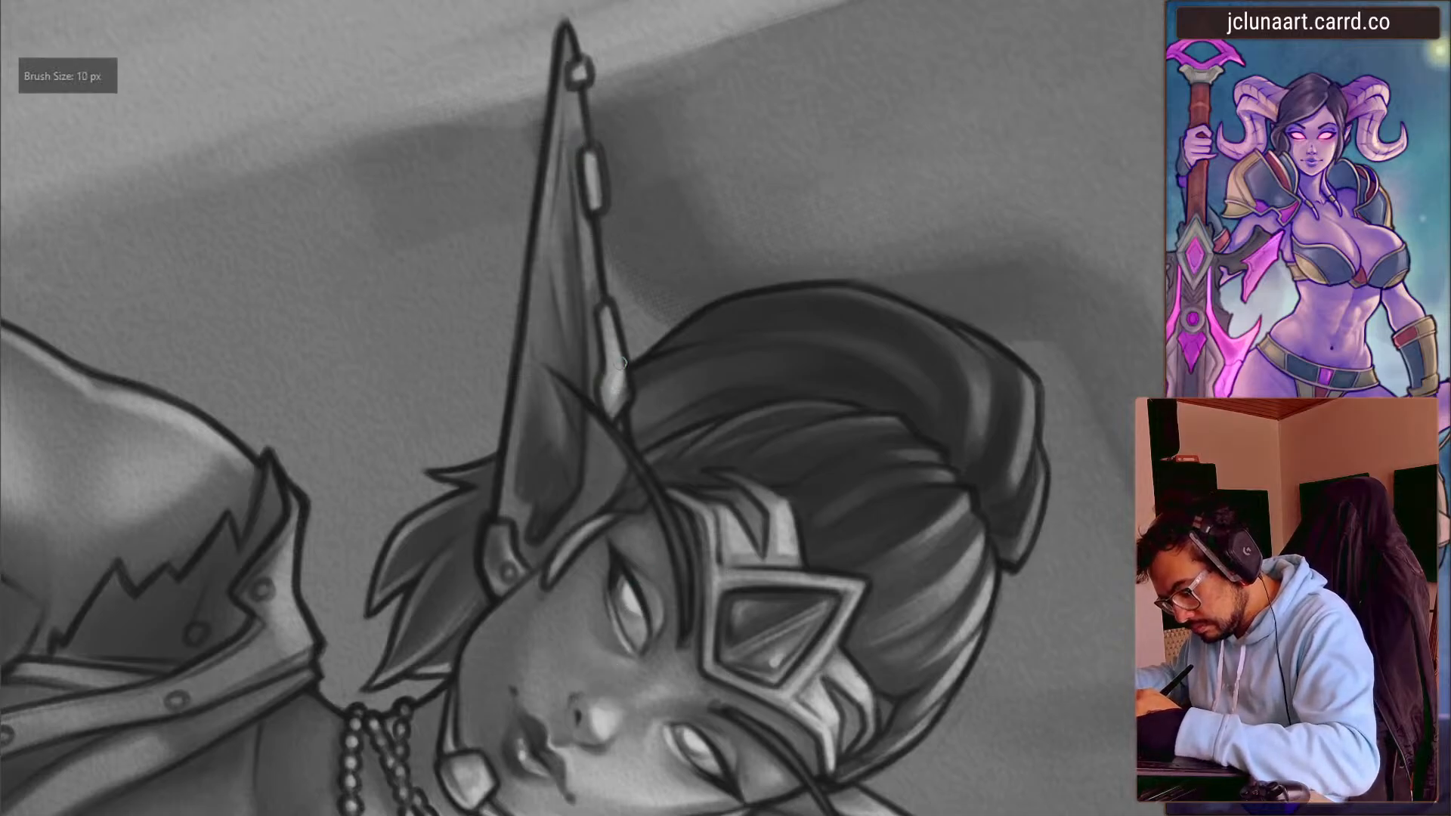
- Shade the metal clasp at the ponytail-side ear's lobe with the brush enlarged to 14 px
{"action": "key", "text": "bracketright"}
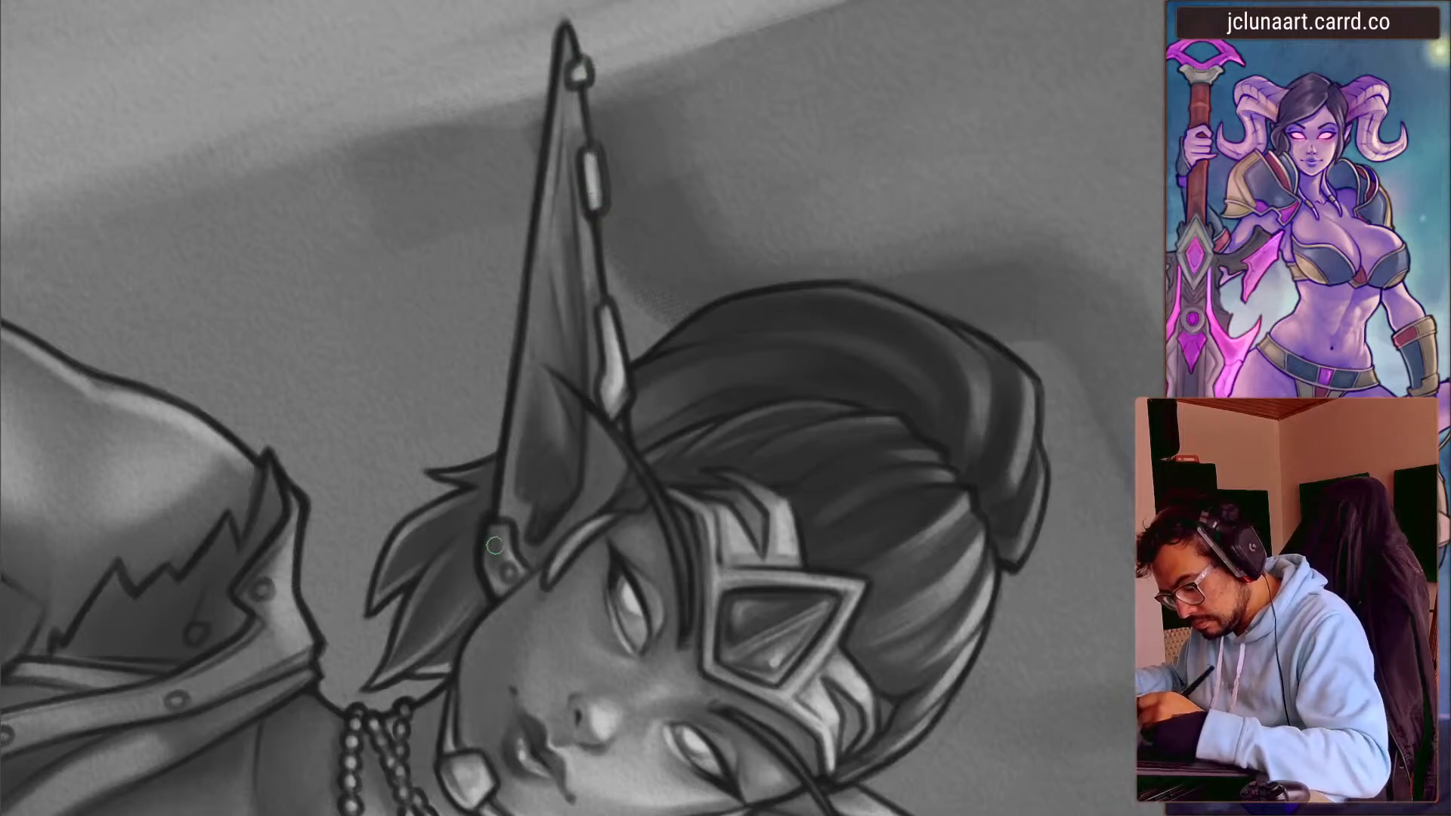
{"action": "key", "text": "bracketright"}
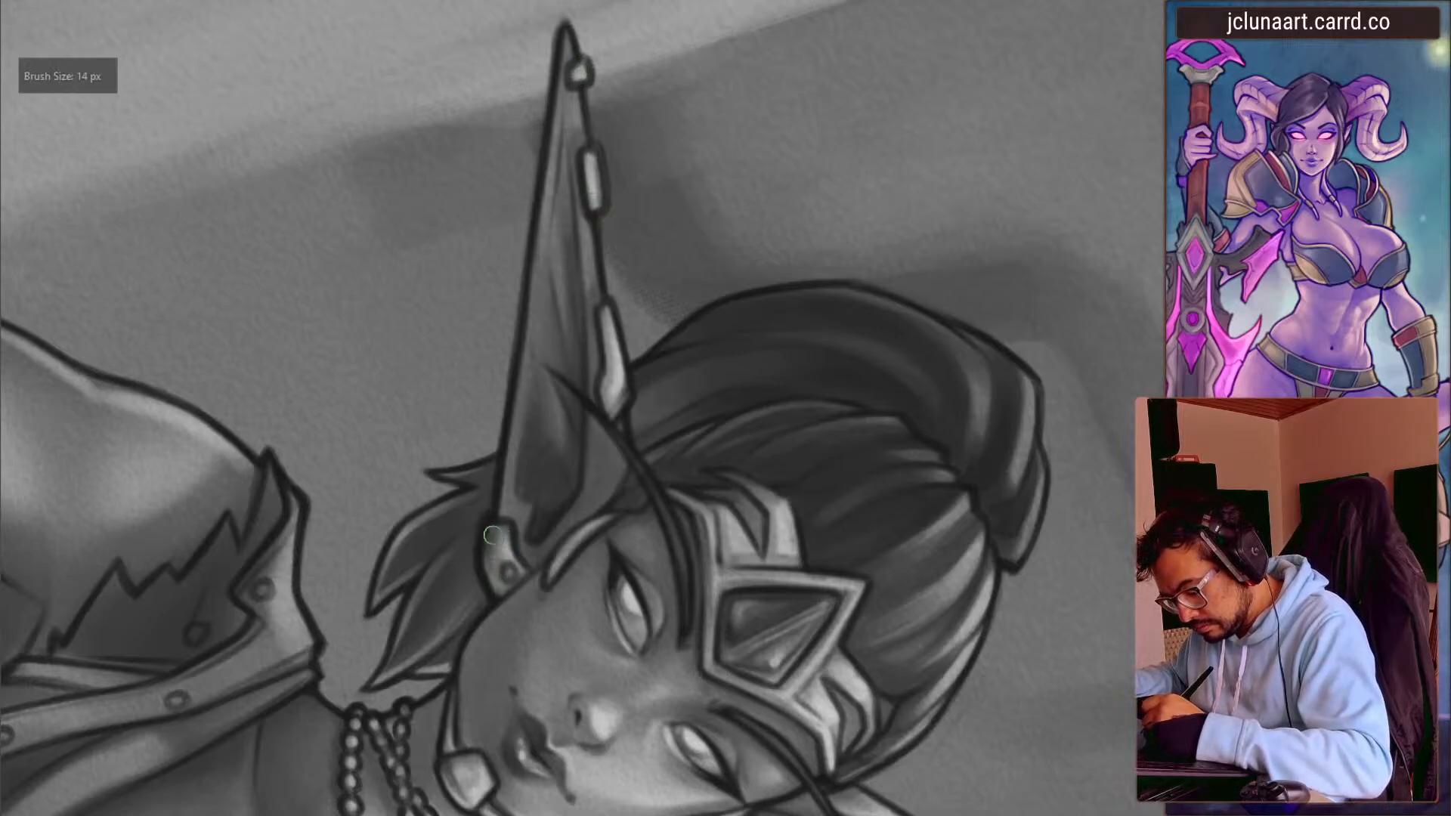
{"action": "left_click_drag", "start_coordinate": [496, 557], "coordinate": [498, 587]}
- Mirror the canvas view and examine the overall values of the whole figure
{"action": "mouse_move", "coordinate": [431, 483]}
{"action": "left_mouse_down"}
{"action": "mouse_move", "coordinate": [315, 606]}
{"action": "mouse_move", "coordinate": [368, 388]}
{"action": "mouse_move", "coordinate": [348, 429]}
{"action": "left_mouse_up"}
{"action": "left_click_drag", "start_coordinate": [377, 479], "coordinate": [337, 356]}
{"action": "key", "text": "5"}
{"action": "key", "text": "m"}
{"action": "left_click_drag", "start_coordinate": [265, 402], "coordinate": [239, 219]}
{"action": "left_click_drag", "start_coordinate": [282, 360], "coordinate": [316, 381]}
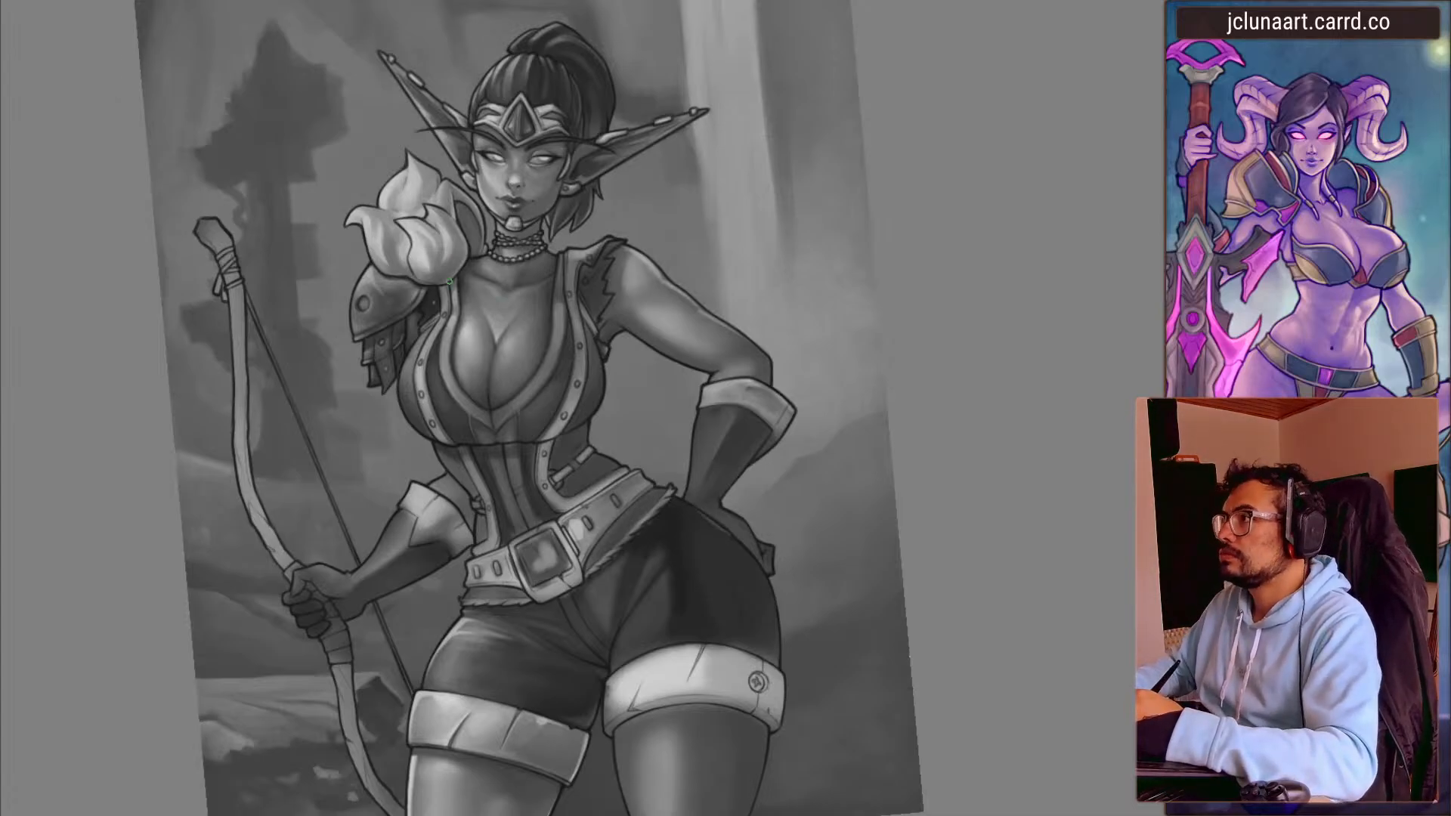
- Darken the upper part of the vest's inner trim beside the chest, starting with a 15 px brush and reducing it
{"action": "left_click_drag", "start_coordinate": [444, 280], "coordinate": [354, 370]}
{"action": "mouse_move", "coordinate": [355, 371]}
{"action": "left_mouse_down"}
{"action": "mouse_move", "coordinate": [493, 302]}
{"action": "mouse_move", "coordinate": [481, 204]}
{"action": "left_mouse_up"}
{"action": "key", "text": "bracketleft"}
{"action": "key", "text": "bracketleft"}
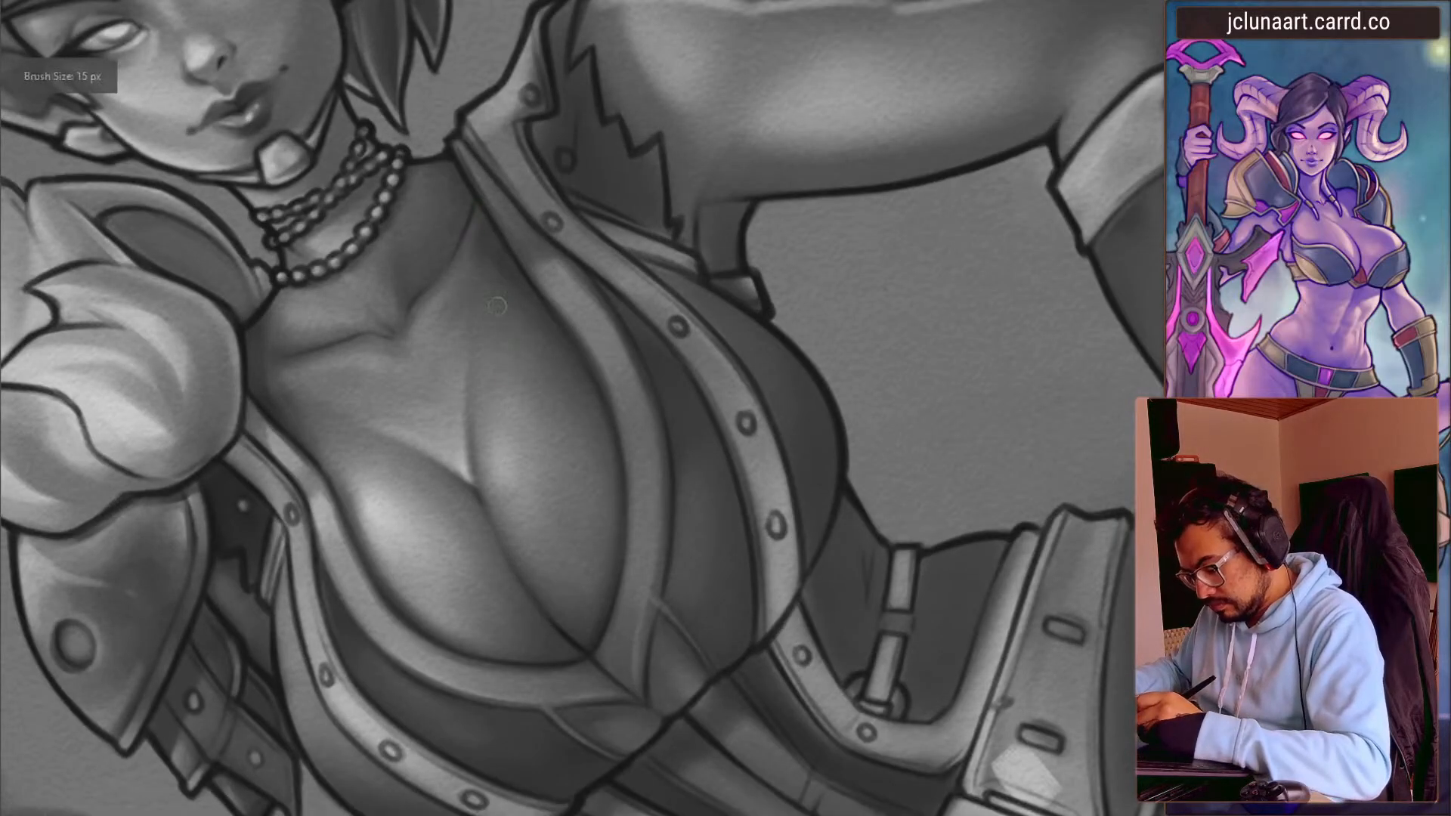
{"action": "left_click_drag", "start_coordinate": [495, 306], "coordinate": [487, 269]}
{"action": "key", "text": "bracketleft"}
{"action": "key", "text": "bracketleft"}
{"action": "key", "text": "bracketleft"}
{"action": "left_click_drag", "start_coordinate": [544, 315], "coordinate": [570, 382]}
{"action": "left_click_drag", "start_coordinate": [300, 433], "coordinate": [298, 331]}
{"action": "key", "text": "bracketleft"}
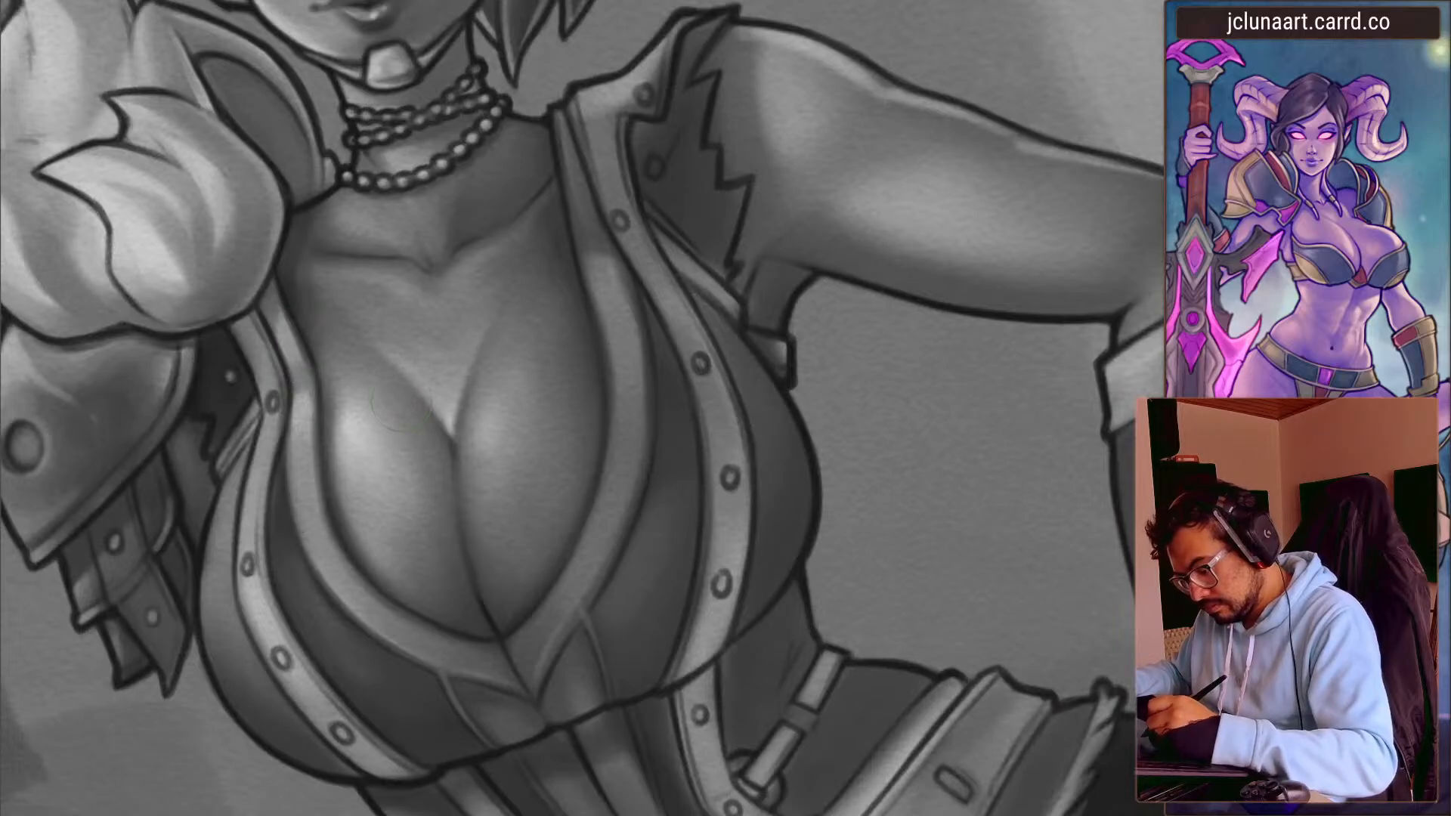
- Sample greys from the vest's inner trim and blend its shadow boundary, enlarging the brush from 14 px to 18 px
{"action": "left_click_drag", "start_coordinate": [591, 268], "coordinate": [602, 316]}
{"action": "left_click", "coordinate": [601, 275], "text": "ctrl"}
{"action": "left_click", "coordinate": [607, 275], "text": "ctrl"}
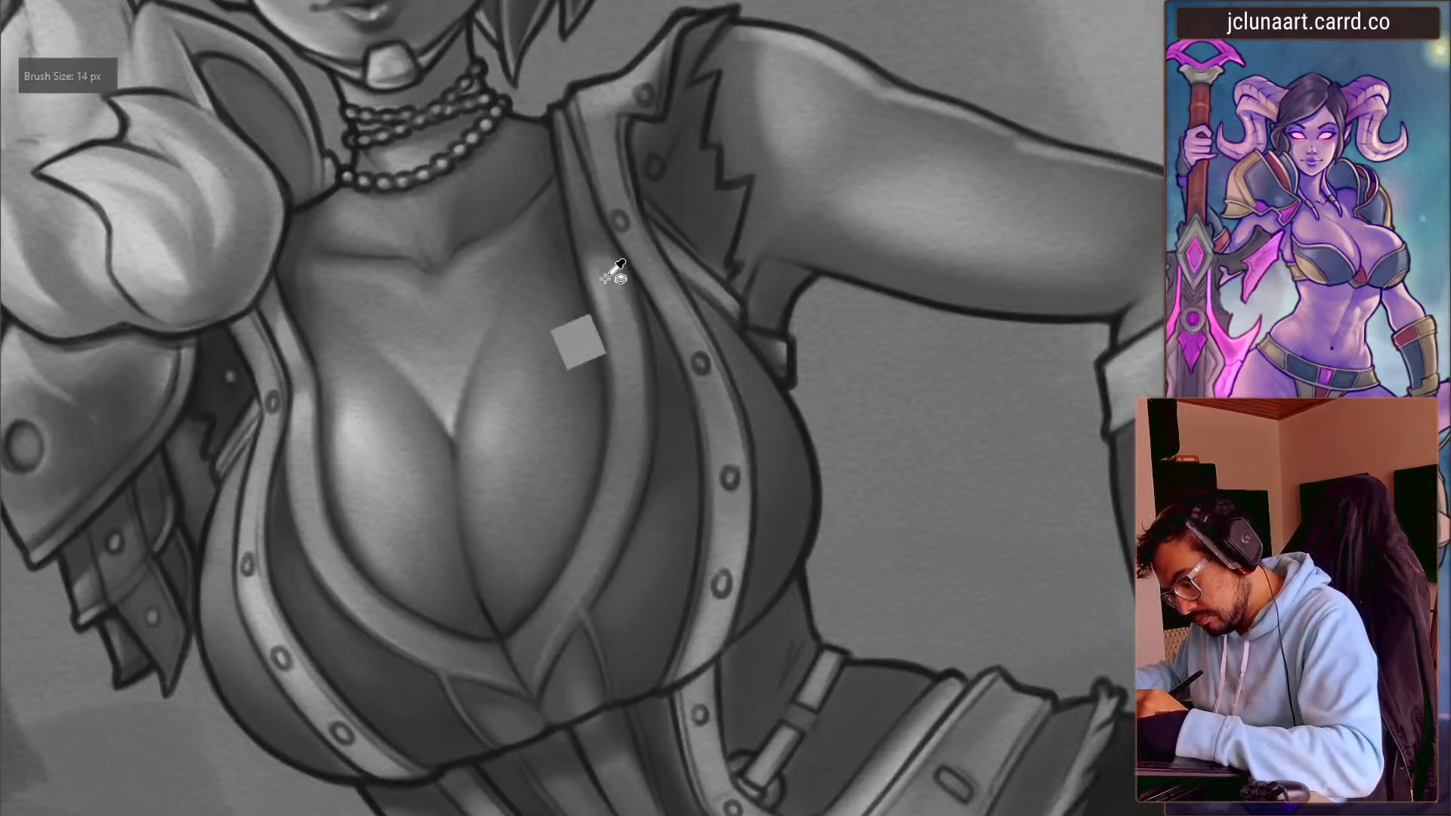
{"action": "left_click", "coordinate": [599, 265], "text": "ctrl"}
{"action": "key", "text": "bracketright"}
{"action": "left_click_drag", "start_coordinate": [583, 240], "coordinate": [571, 154]}
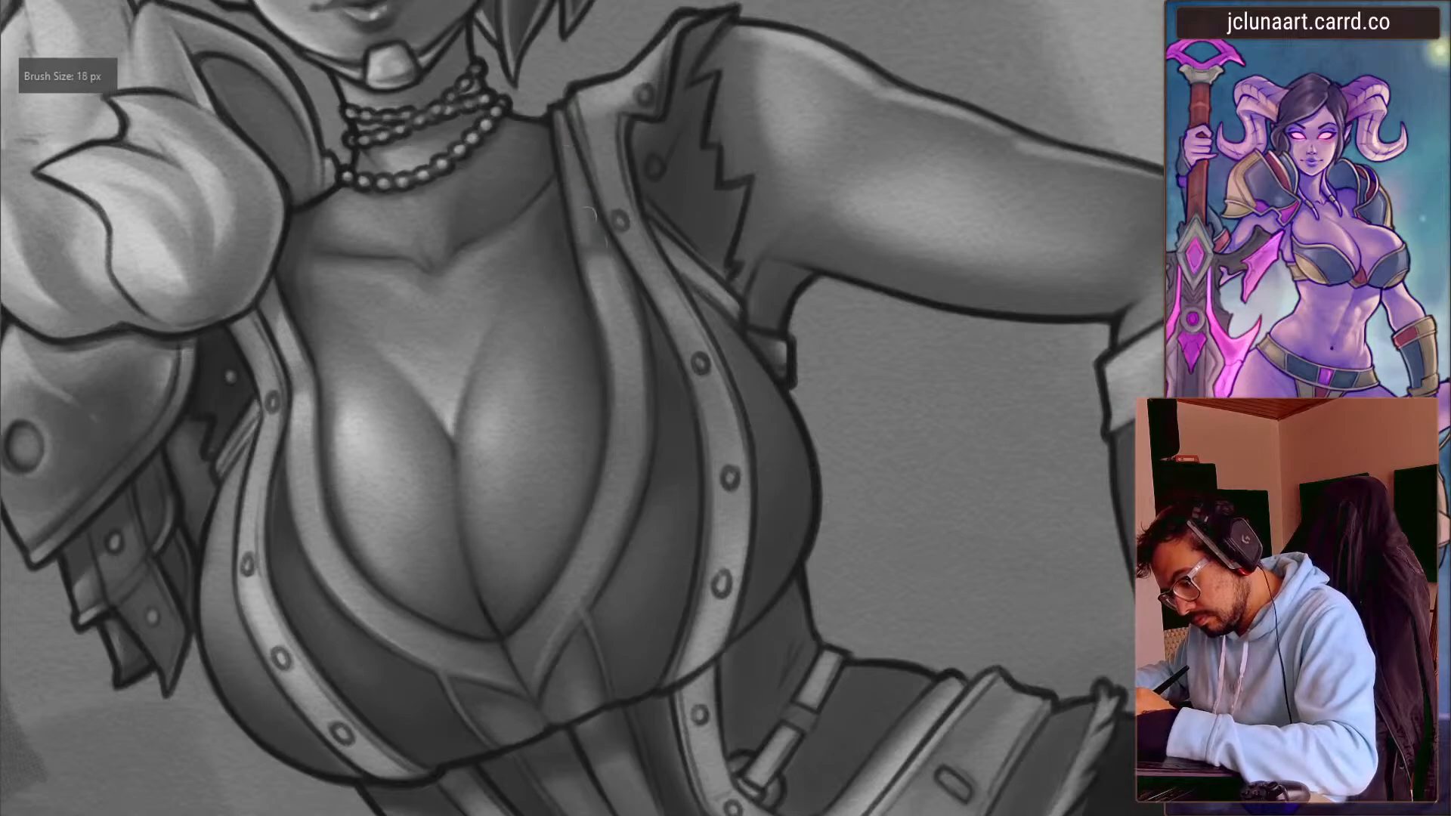
- Refine the neck shading around the bead necklaces from rotated views, adjusting the brush between about 15 and 20 px
{"action": "left_click_drag", "start_coordinate": [495, 385], "coordinate": [363, 552]}
{"action": "left_click_drag", "start_coordinate": [348, 567], "coordinate": [388, 187]}
{"action": "left_click_drag", "start_coordinate": [423, 362], "coordinate": [338, 333]}
{"action": "mouse_move", "coordinate": [304, 319]}
{"action": "left_mouse_down"}
{"action": "mouse_move", "coordinate": [282, 305]}
{"action": "mouse_move", "coordinate": [265, 240]}
{"action": "mouse_move", "coordinate": [295, 265]}
{"action": "mouse_move", "coordinate": [352, 197]}
{"action": "mouse_move", "coordinate": [292, 204]}
{"action": "mouse_move", "coordinate": [389, 559]}
{"action": "left_mouse_up"}
{"action": "mouse_move", "coordinate": [449, 401]}
{"action": "left_mouse_down"}
{"action": "mouse_move", "coordinate": [443, 360]}
{"action": "mouse_move", "coordinate": [464, 348]}
{"action": "left_mouse_up"}
{"action": "key", "text": "["}
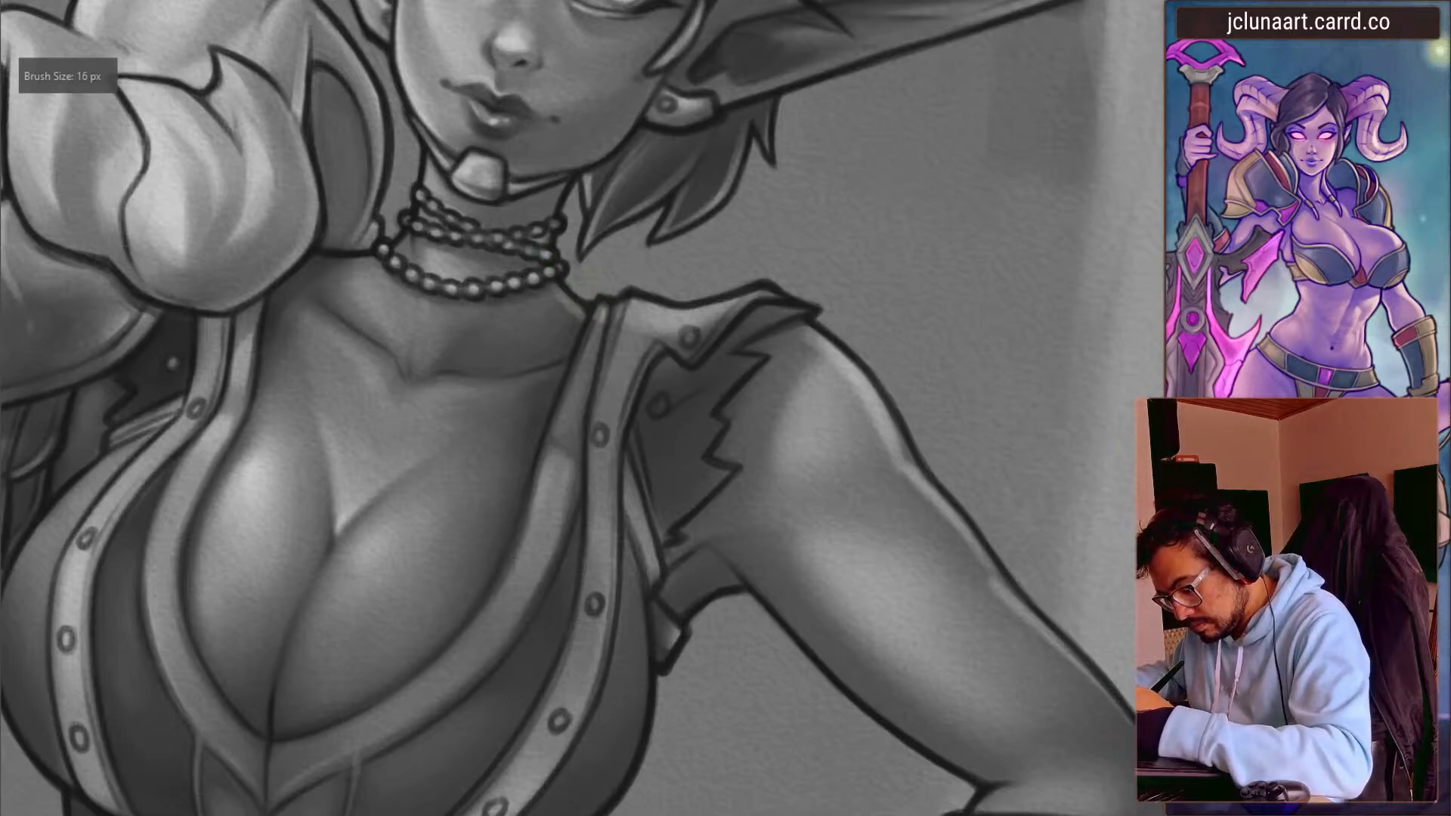
{"action": "left_click_drag", "start_coordinate": [348, 200], "coordinate": [356, 373]}
{"action": "key", "text": "["}
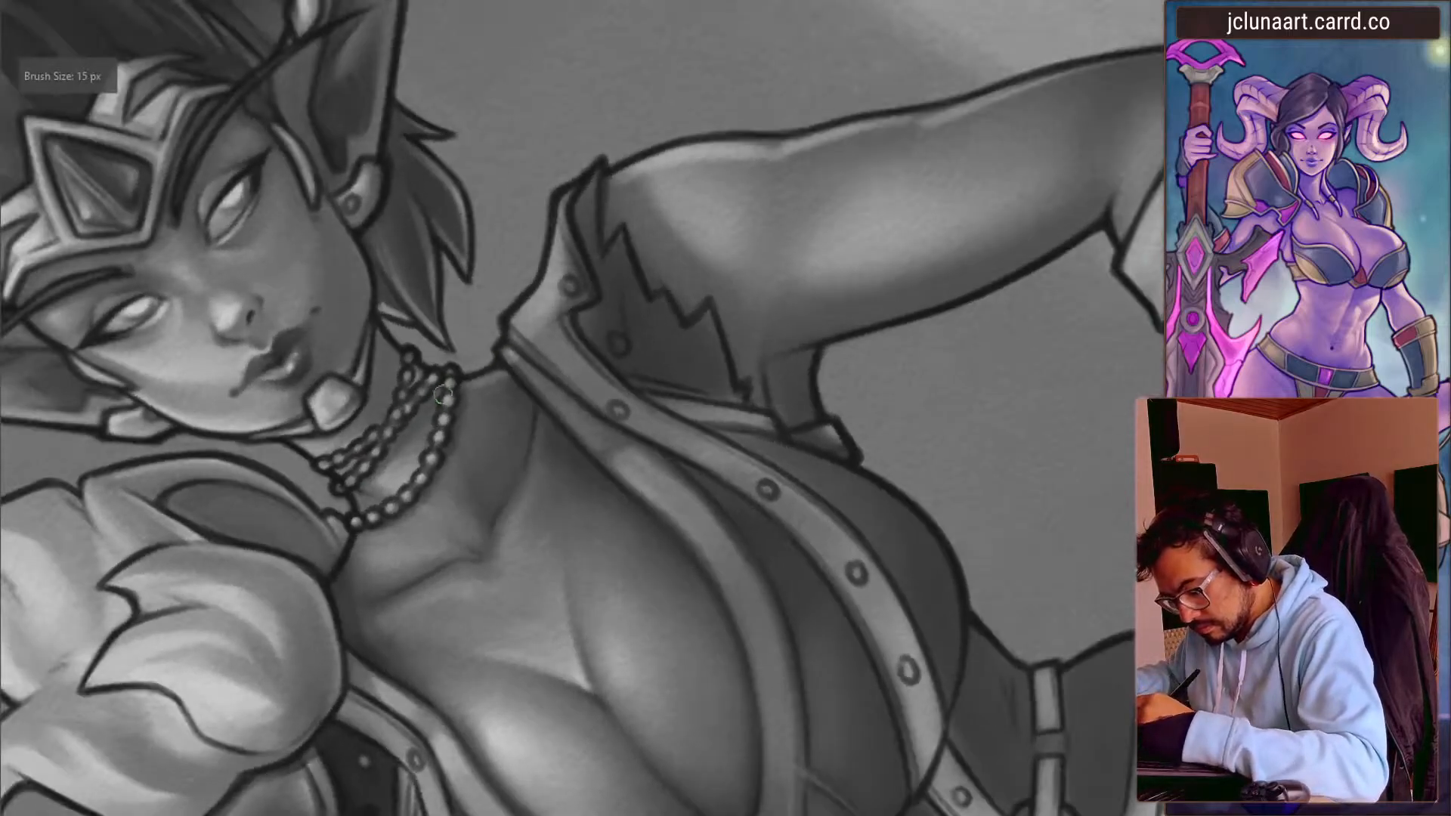
{"action": "key", "text": "["}
{"action": "key", "text": "["}
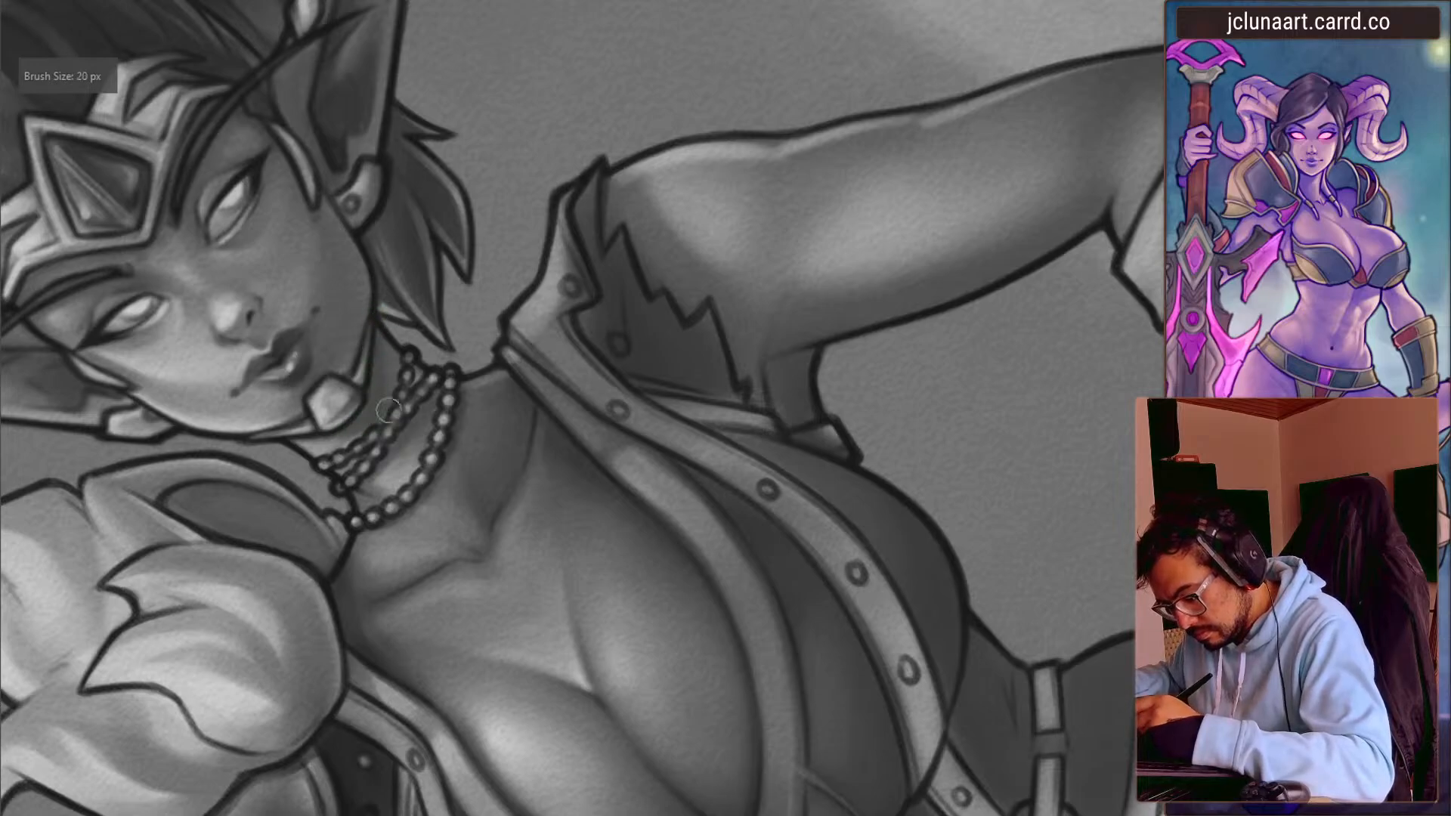
- Sample greys beside the chin guard and shade the neck between the jaw and the bead necklaces with a brush around 18 px
{"action": "left_click_drag", "start_coordinate": [275, 528], "coordinate": [349, 249]}
{"action": "left_click", "coordinate": [427, 272], "text": "ctrl"}
{"action": "key", "text": "["}
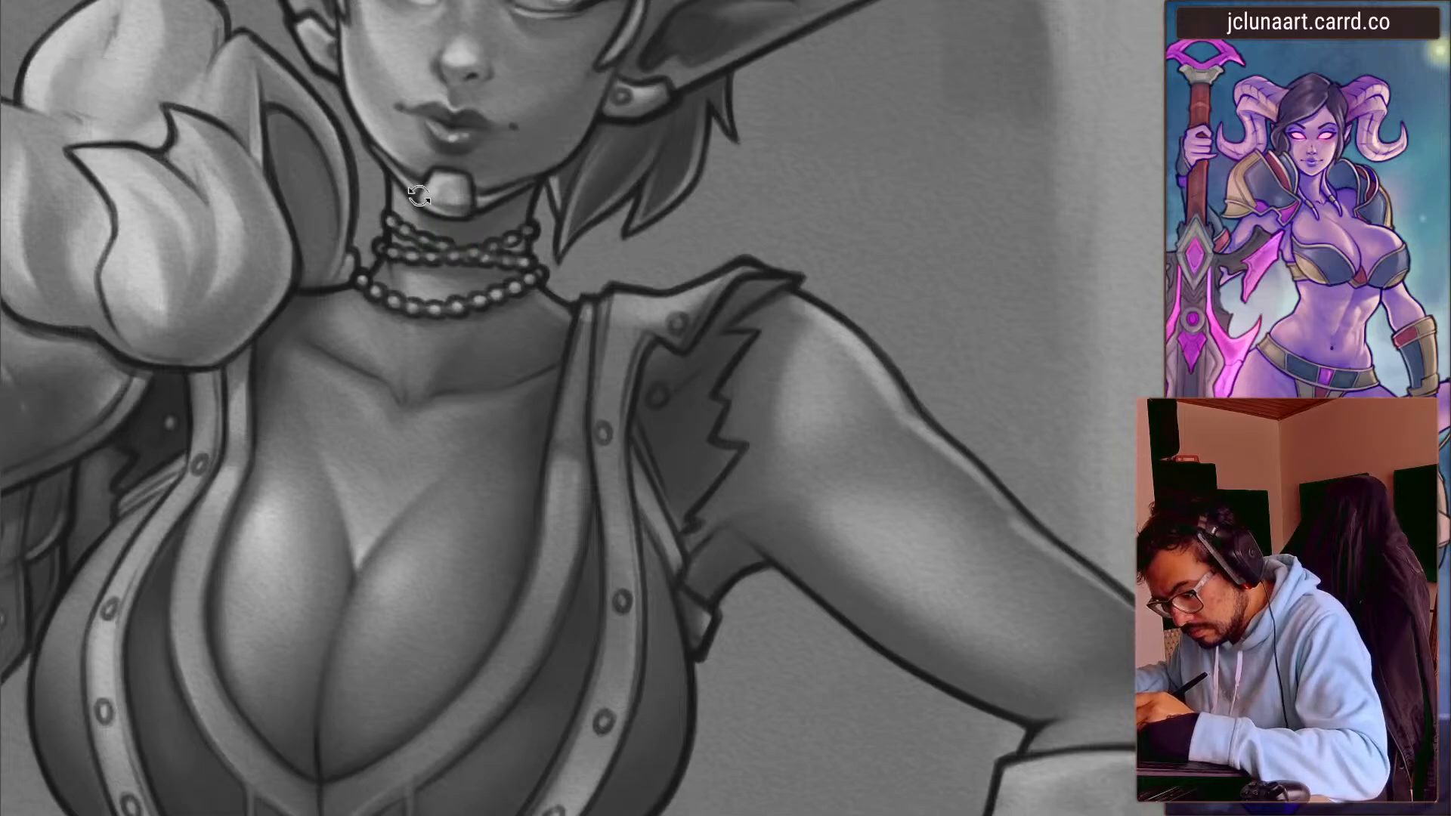
{"action": "left_click_drag", "start_coordinate": [427, 240], "coordinate": [384, 406]}
{"action": "key", "text": "]"}
{"action": "left_click", "coordinate": [348, 449], "text": "ctrl"}
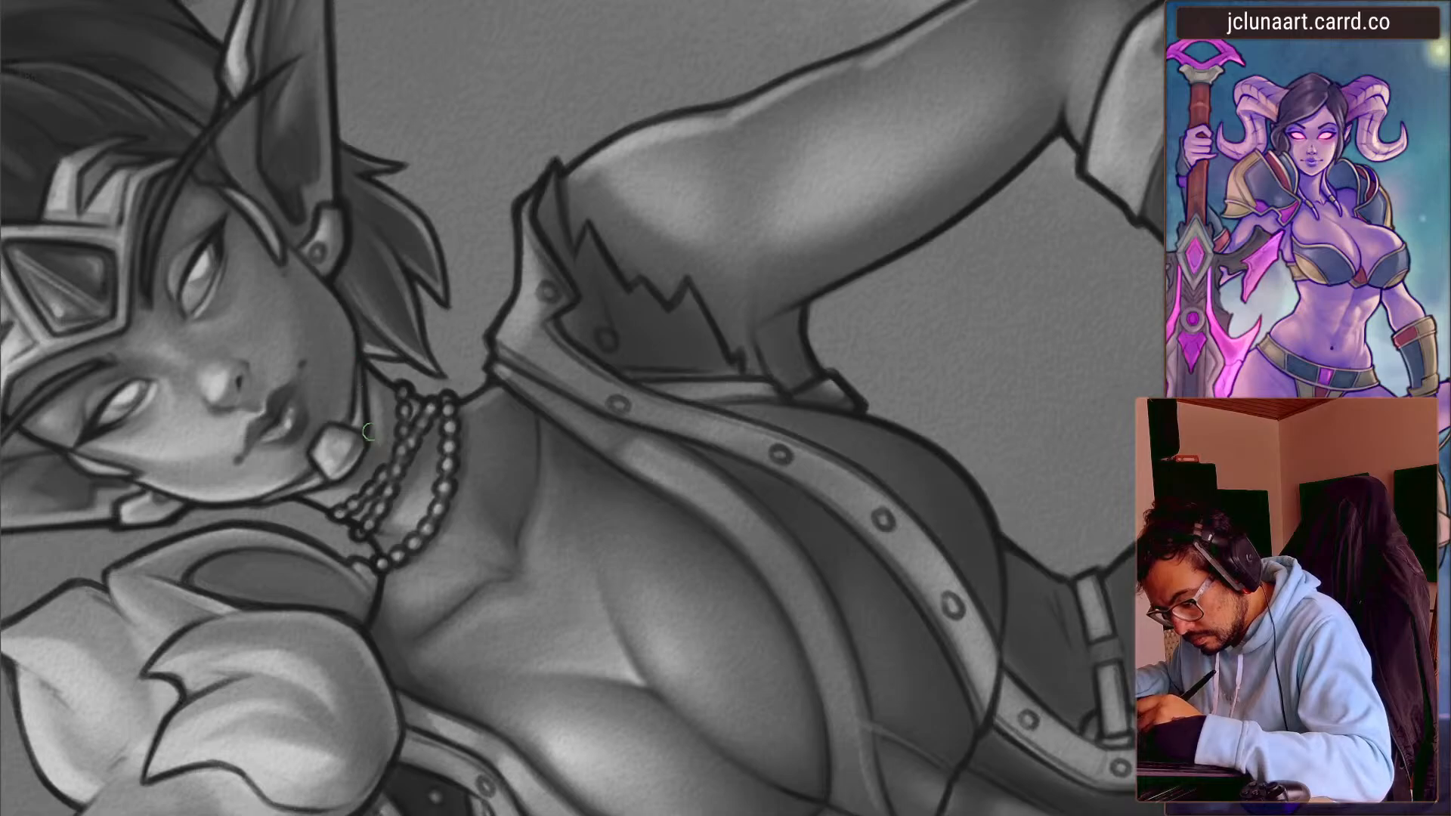
{"action": "key", "text": "]"}
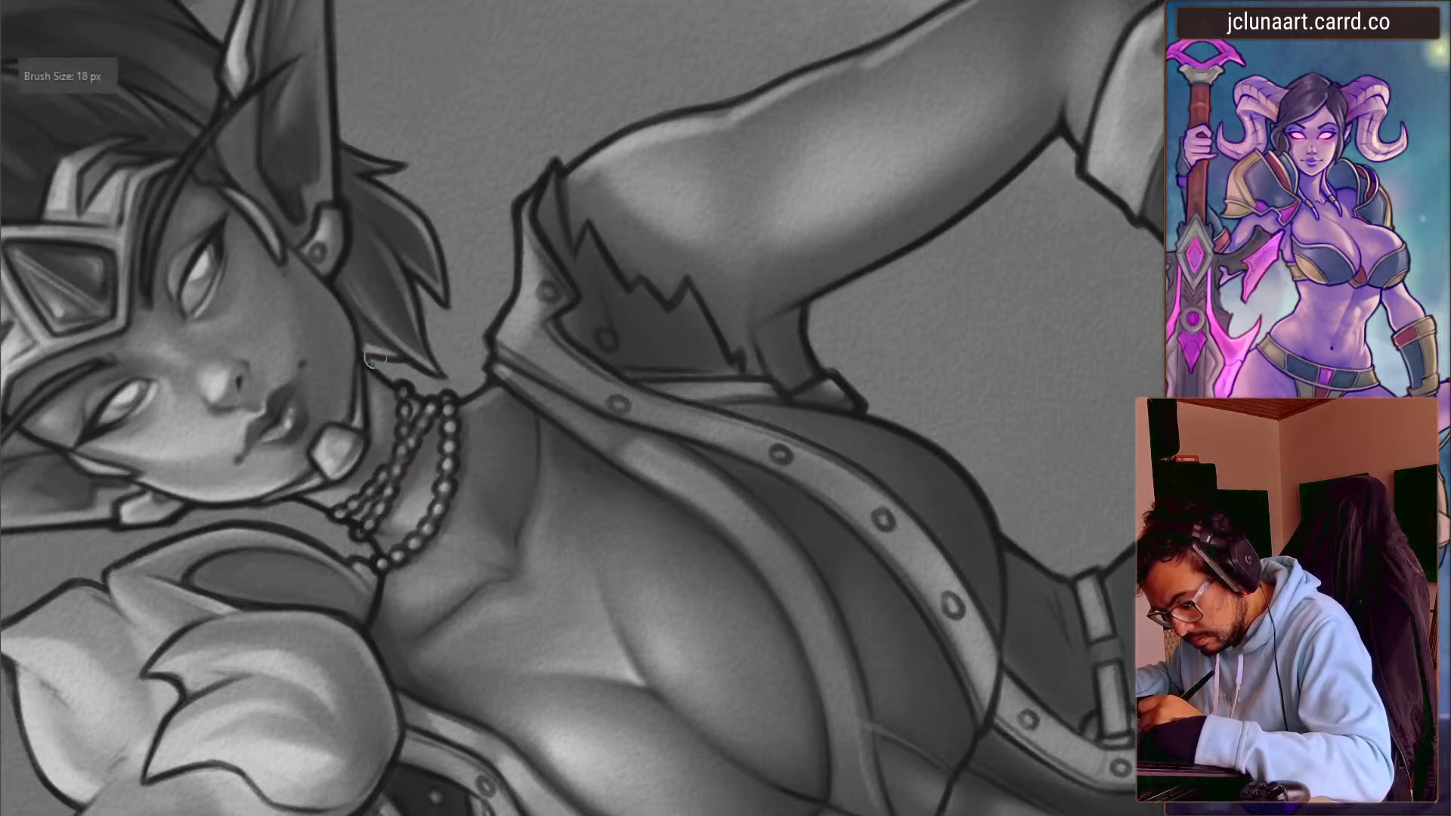
- Sample a neck grey and blend the shading between the bead strands, enlarging the brush to 20 px
{"action": "mouse_move", "coordinate": [272, 534]}
{"action": "left_mouse_down"}
{"action": "mouse_move", "coordinate": [314, 237]}
{"action": "mouse_move", "coordinate": [401, 168]}
{"action": "left_mouse_up"}
{"action": "left_click", "coordinate": [699, 269], "text": "ctrl"}
{"action": "key", "text": "]"}
{"action": "key", "text": "]"}
{"action": "key", "text": "]"}
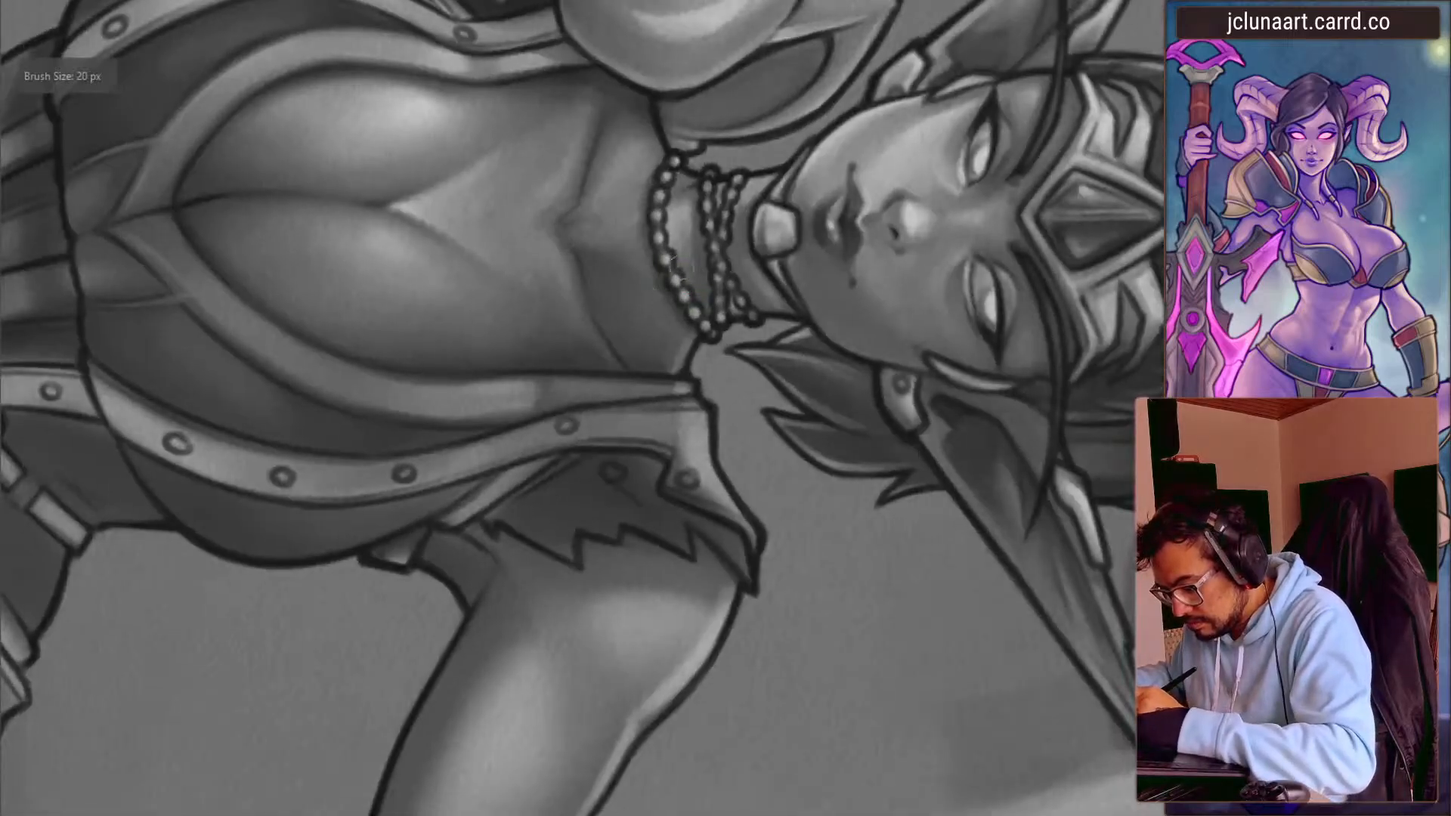
- Darken the upper vest panel between the inner trim and the studded trim, enlarging the brush from 11 px to 38 px
{"action": "left_click_drag", "start_coordinate": [485, 386], "coordinate": [332, 424]}
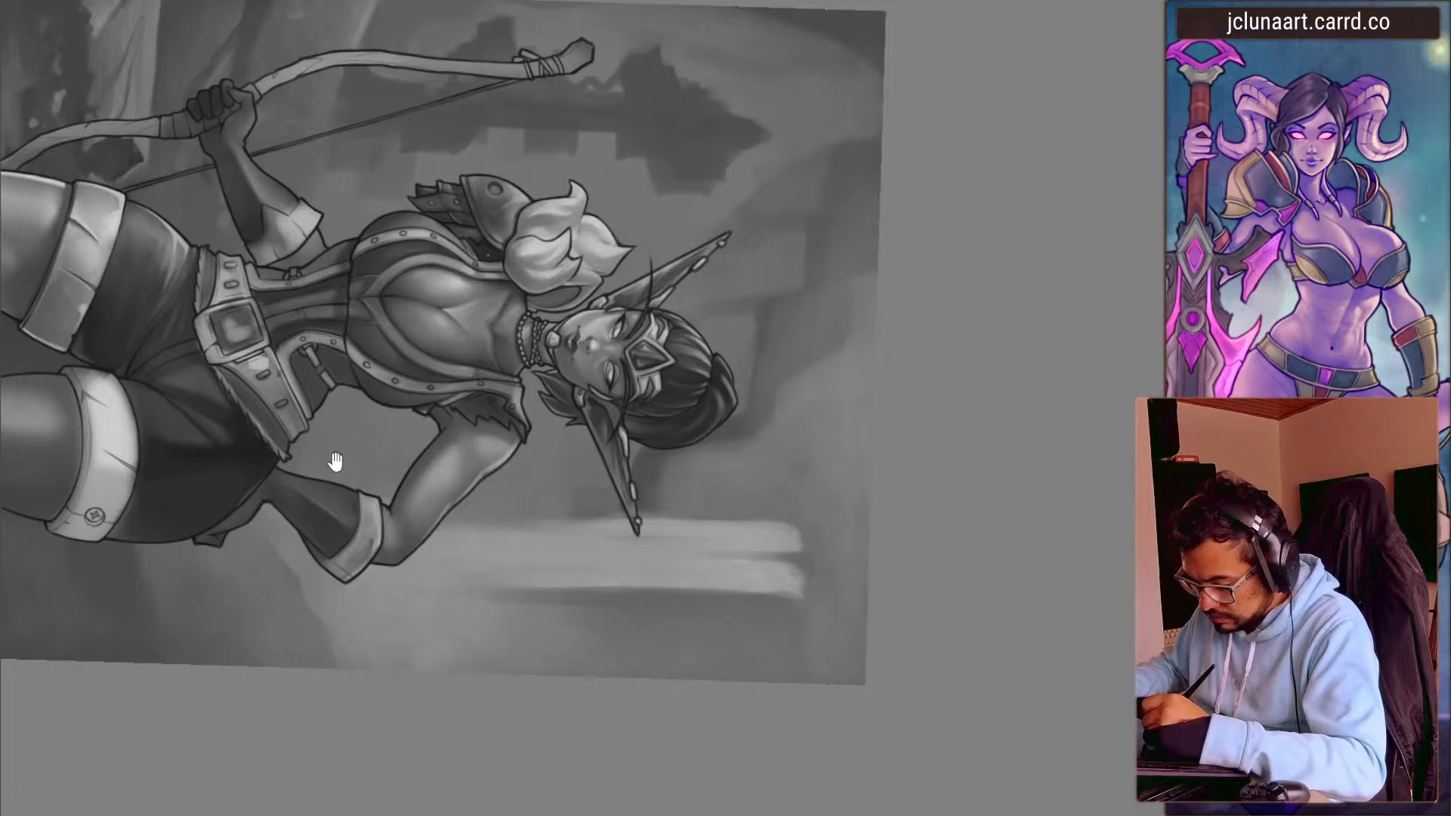
{"action": "left_click_drag", "start_coordinate": [321, 227], "coordinate": [356, 404]}
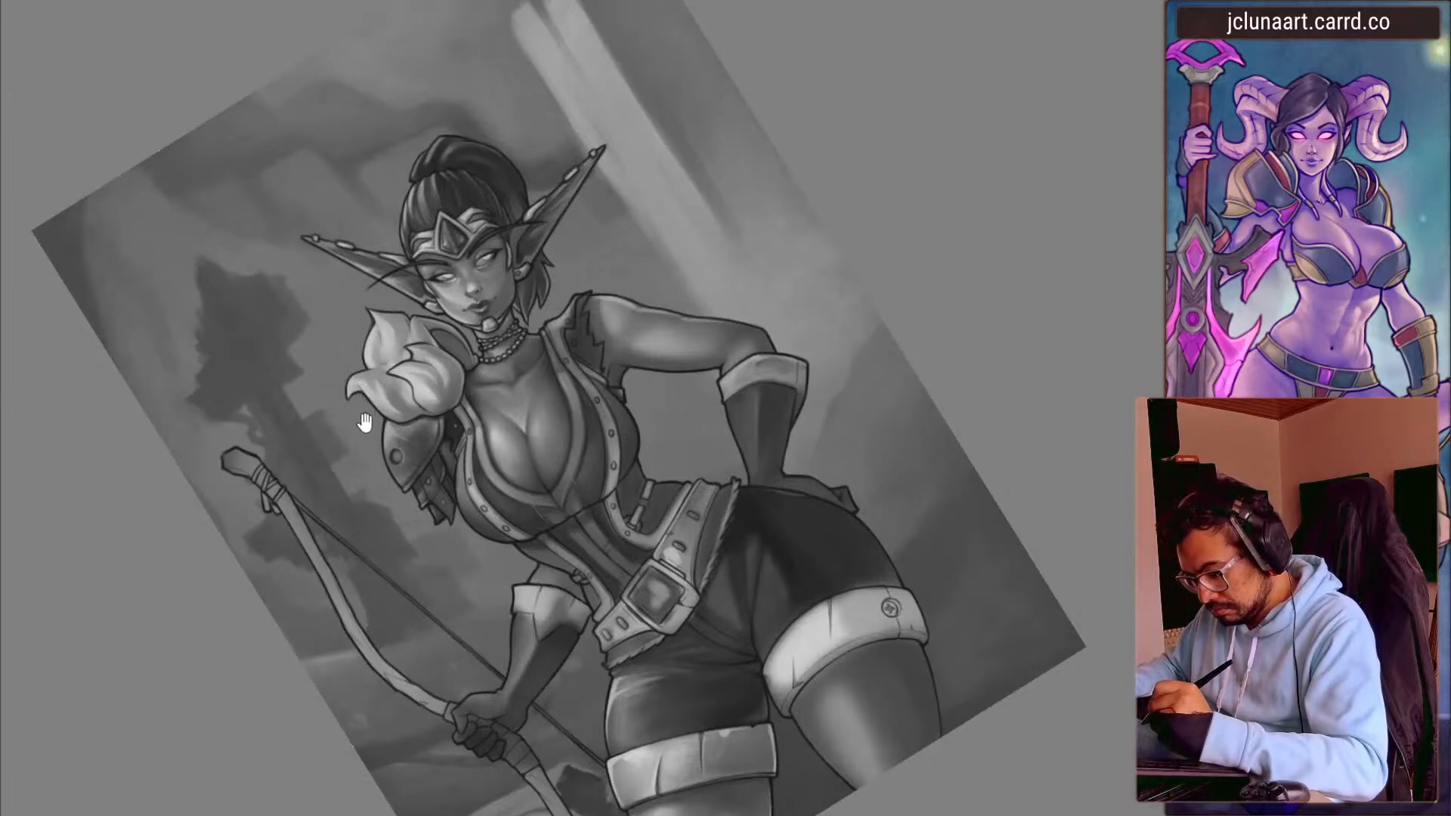
{"action": "mouse_move", "coordinate": [567, 460]}
{"action": "left_mouse_down"}
{"action": "mouse_move", "coordinate": [505, 241]}
{"action": "mouse_move", "coordinate": [567, 463]}
{"action": "left_mouse_up"}
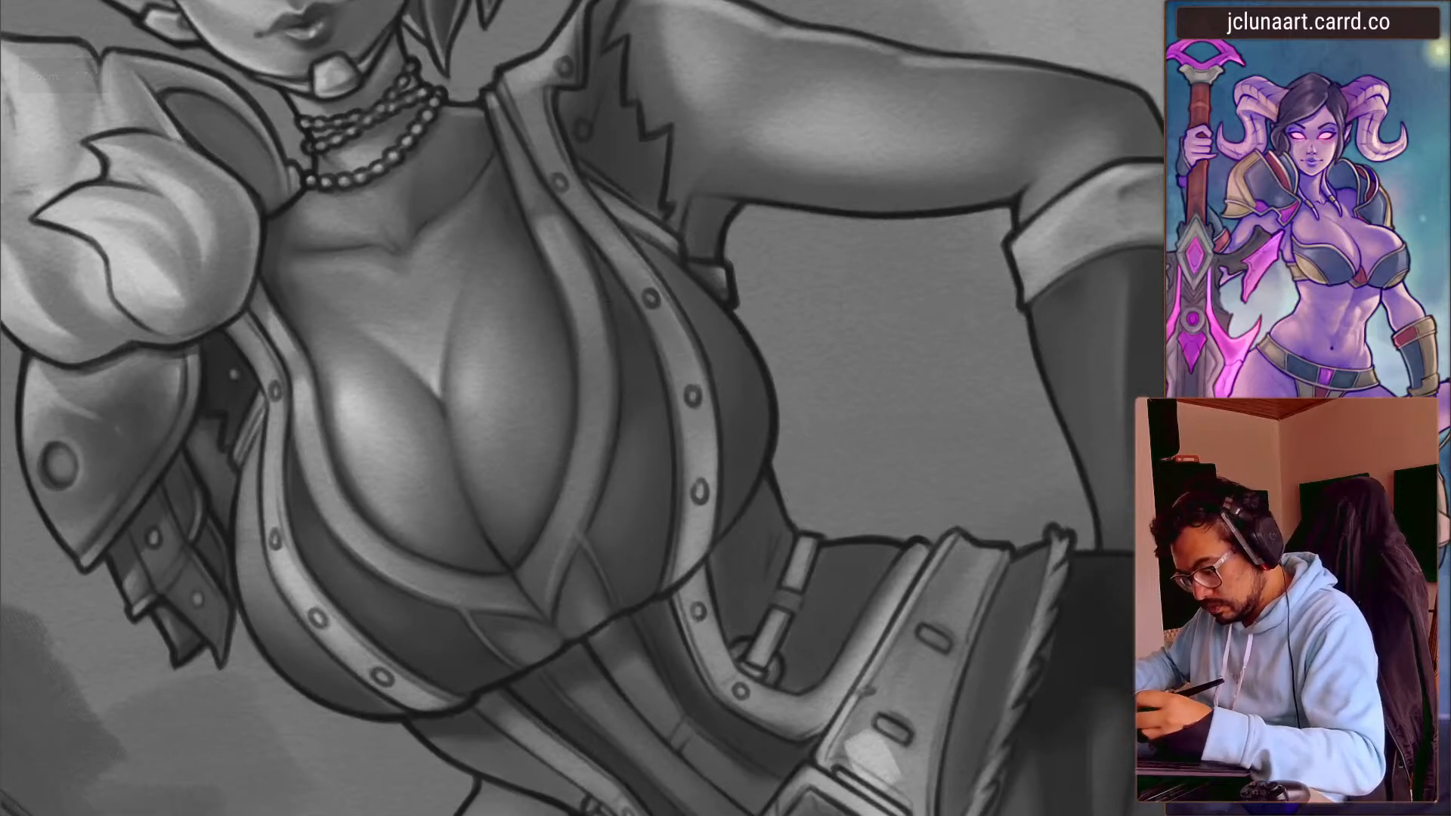
{"action": "key", "text": "bracketleft"}
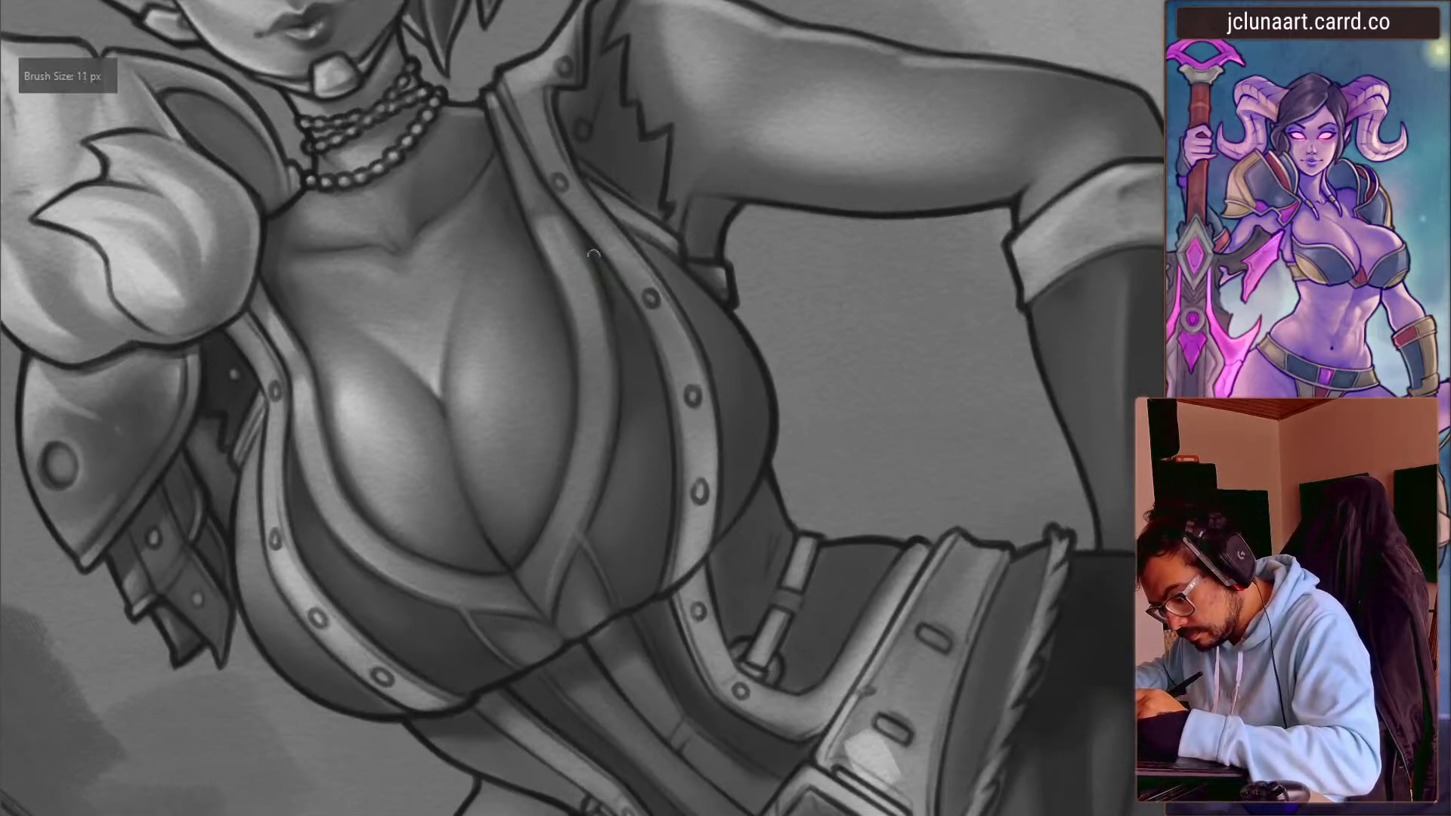
{"action": "left_click_drag", "start_coordinate": [582, 227], "coordinate": [633, 325]}
{"action": "key", "text": "bracketright"}
{"action": "key", "text": "bracketright"}
{"action": "key", "text": "bracketright"}
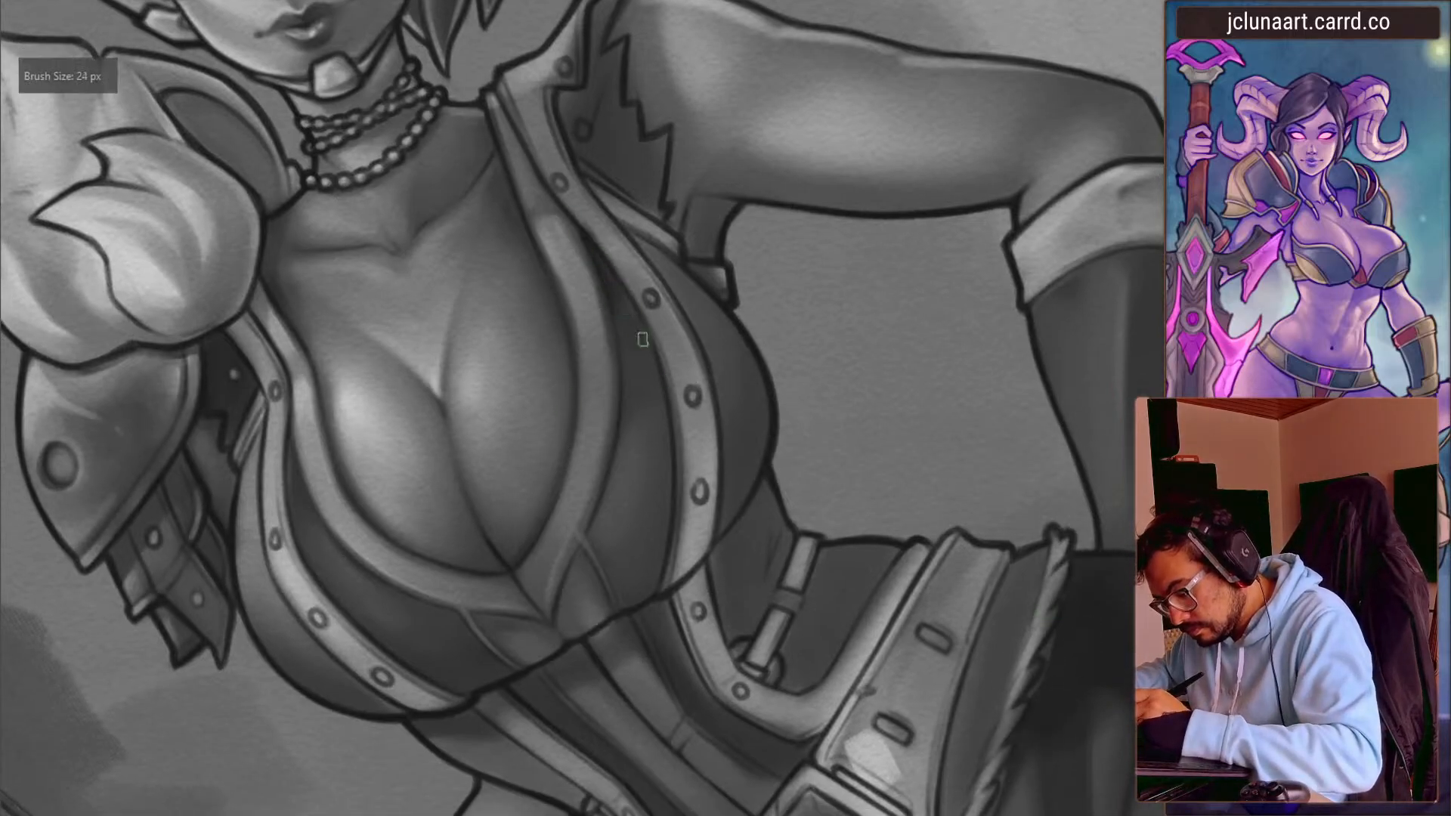
{"action": "key", "text": "bracketright"}
{"action": "key", "text": "bracketright"}
{"action": "key", "text": "bracketright"}
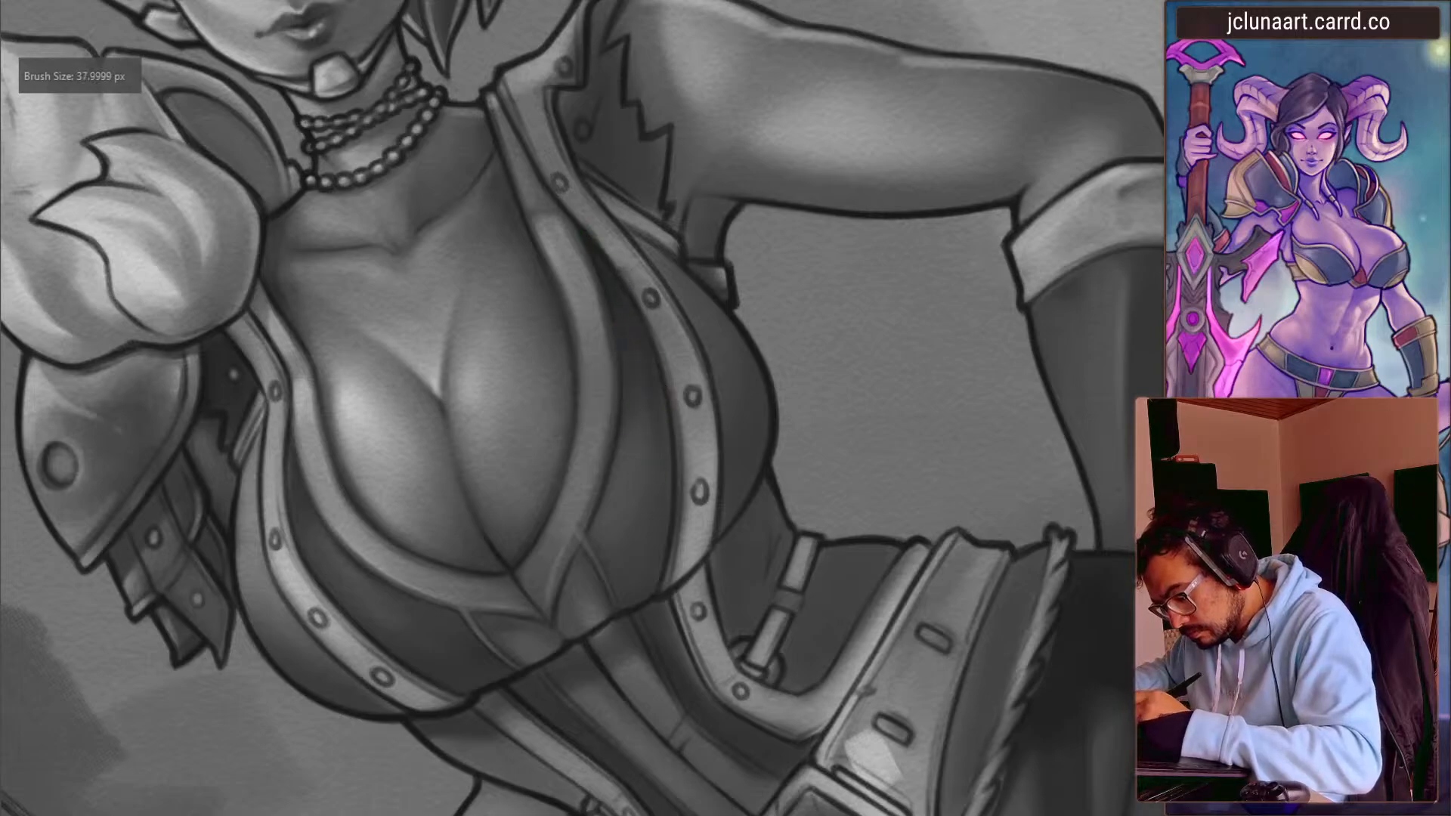
- Extend the shadow down the vest panel along the inner trim, varying the brush between about 38 and 55 px
{"action": "key", "text": "bracketleft"}
{"action": "key", "text": "bracketleft"}
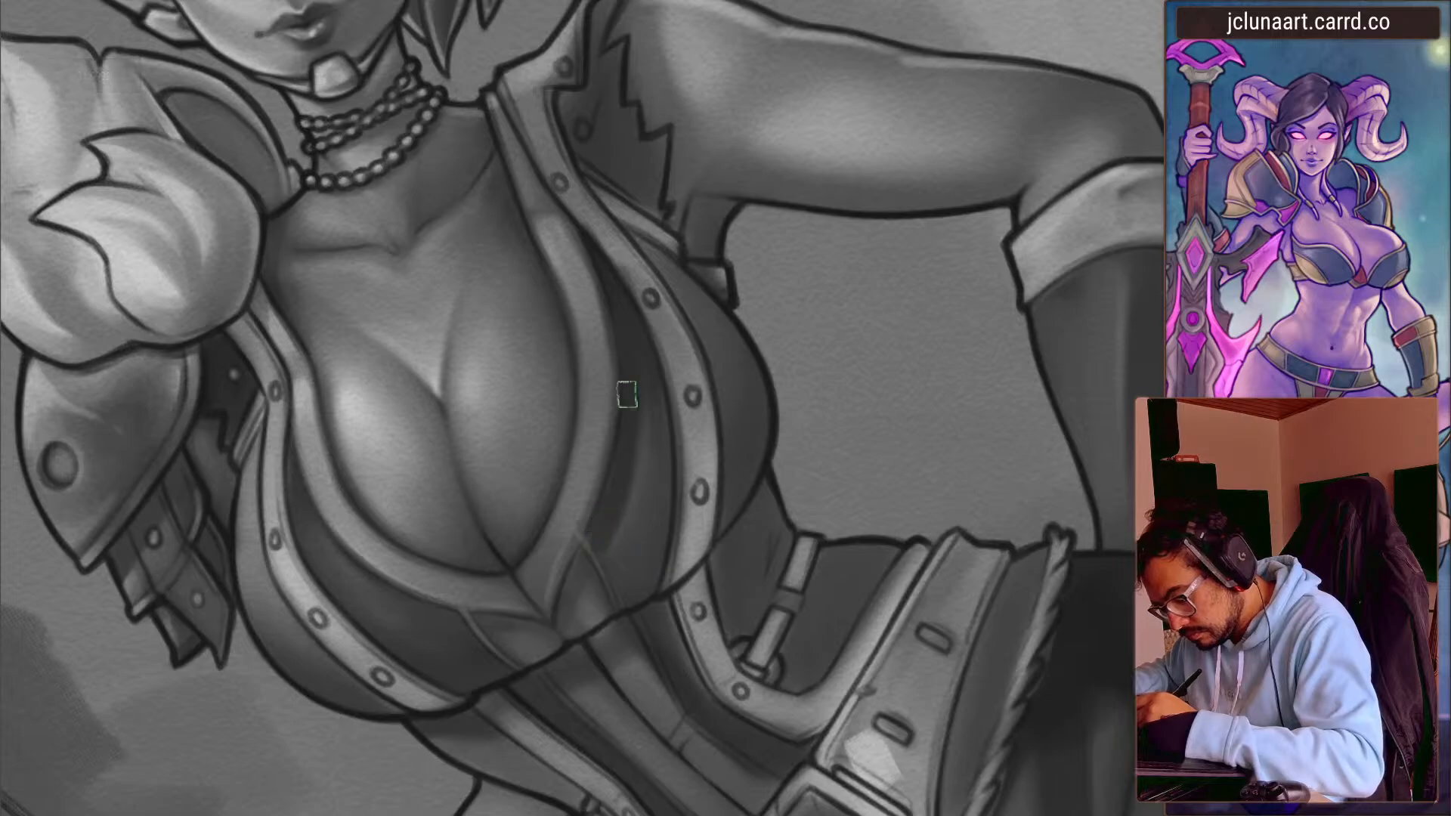
{"action": "key", "text": "bracketright"}
{"action": "key", "text": "bracketright"}
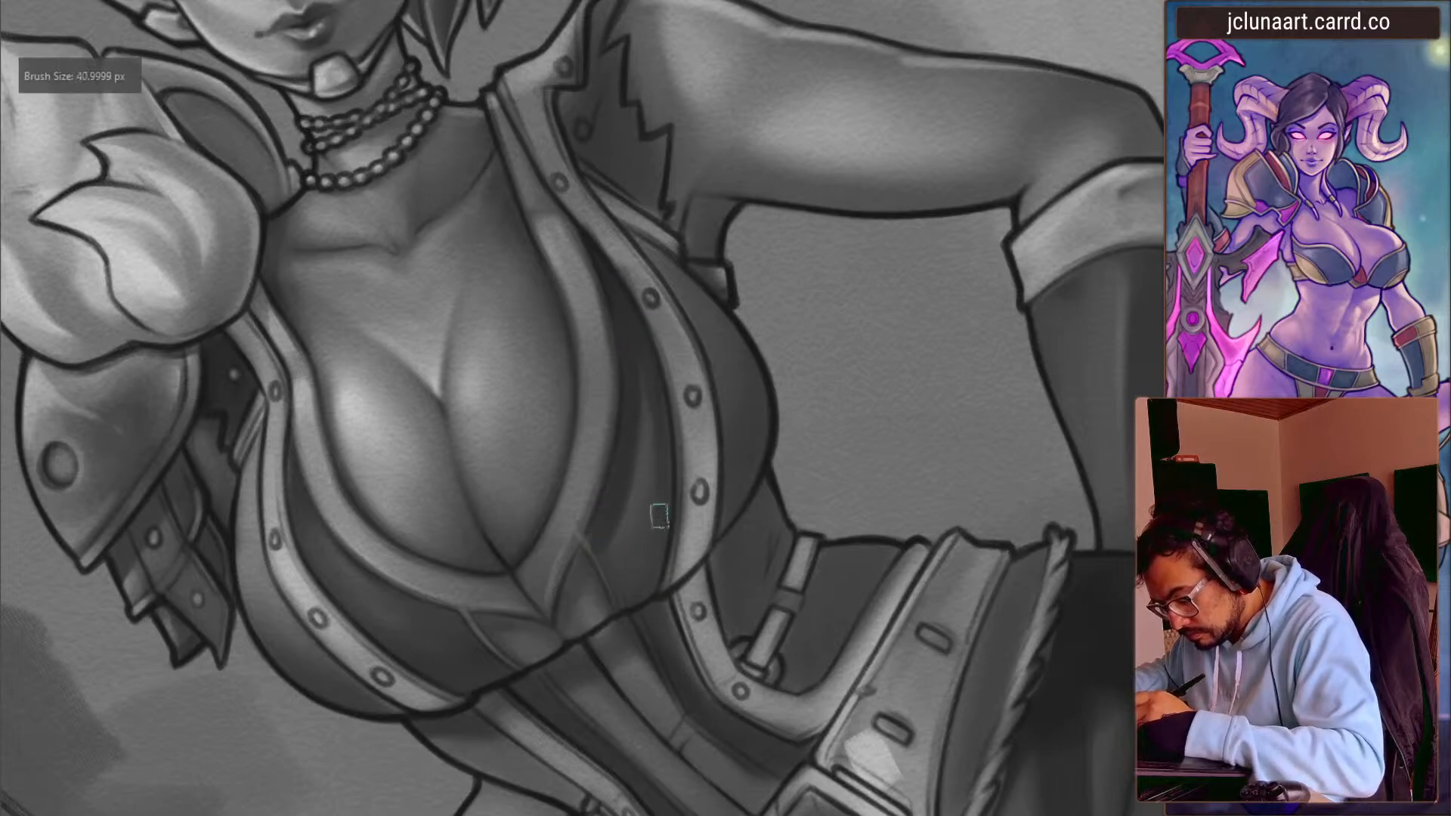
{"action": "key", "text": "bracketright"}
{"action": "key", "text": "bracketright"}
{"action": "key", "text": "bracketright"}
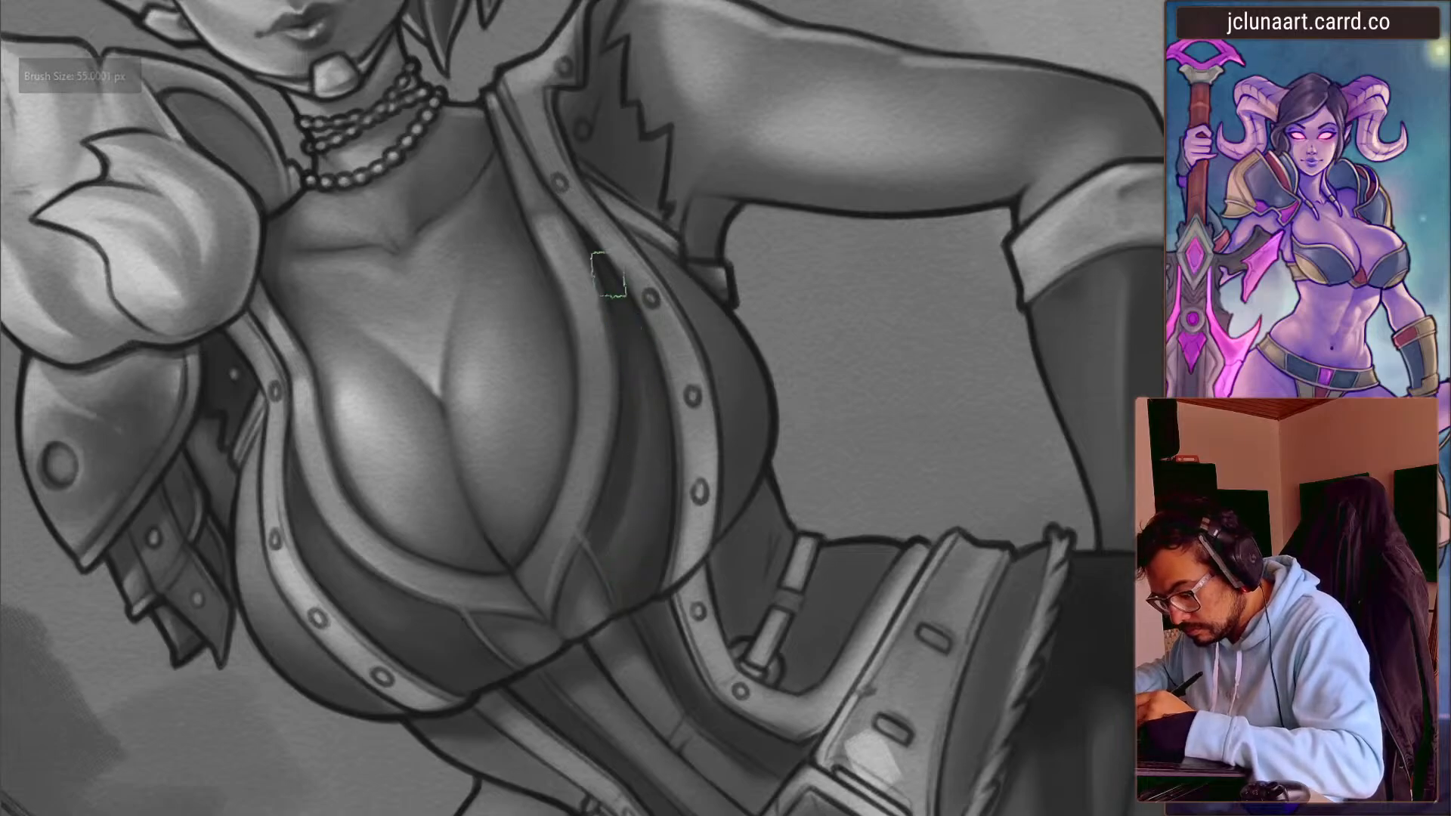
{"action": "key", "text": "bracketleft"}
{"action": "key", "text": "bracketleft"}
- Soften the edge of the vest panel's shadow from a rotated view, reducing the brush from 35 px to 28 px
{"action": "mouse_move", "coordinate": [363, 412]}
{"action": "left_mouse_down"}
{"action": "mouse_move", "coordinate": [415, 265]}
{"action": "mouse_move", "coordinate": [724, 240]}
{"action": "mouse_move", "coordinate": [795, 356]}
{"action": "left_mouse_up"}
{"action": "key", "text": "bracketleft"}
{"action": "key", "text": "bracketright"}
{"action": "left_click_drag", "start_coordinate": [483, 344], "coordinate": [487, 306]}
{"action": "left_click_drag", "start_coordinate": [448, 398], "coordinate": [465, 337]}
{"action": "key", "text": "bracketright"}
{"action": "key", "text": "bracketright"}
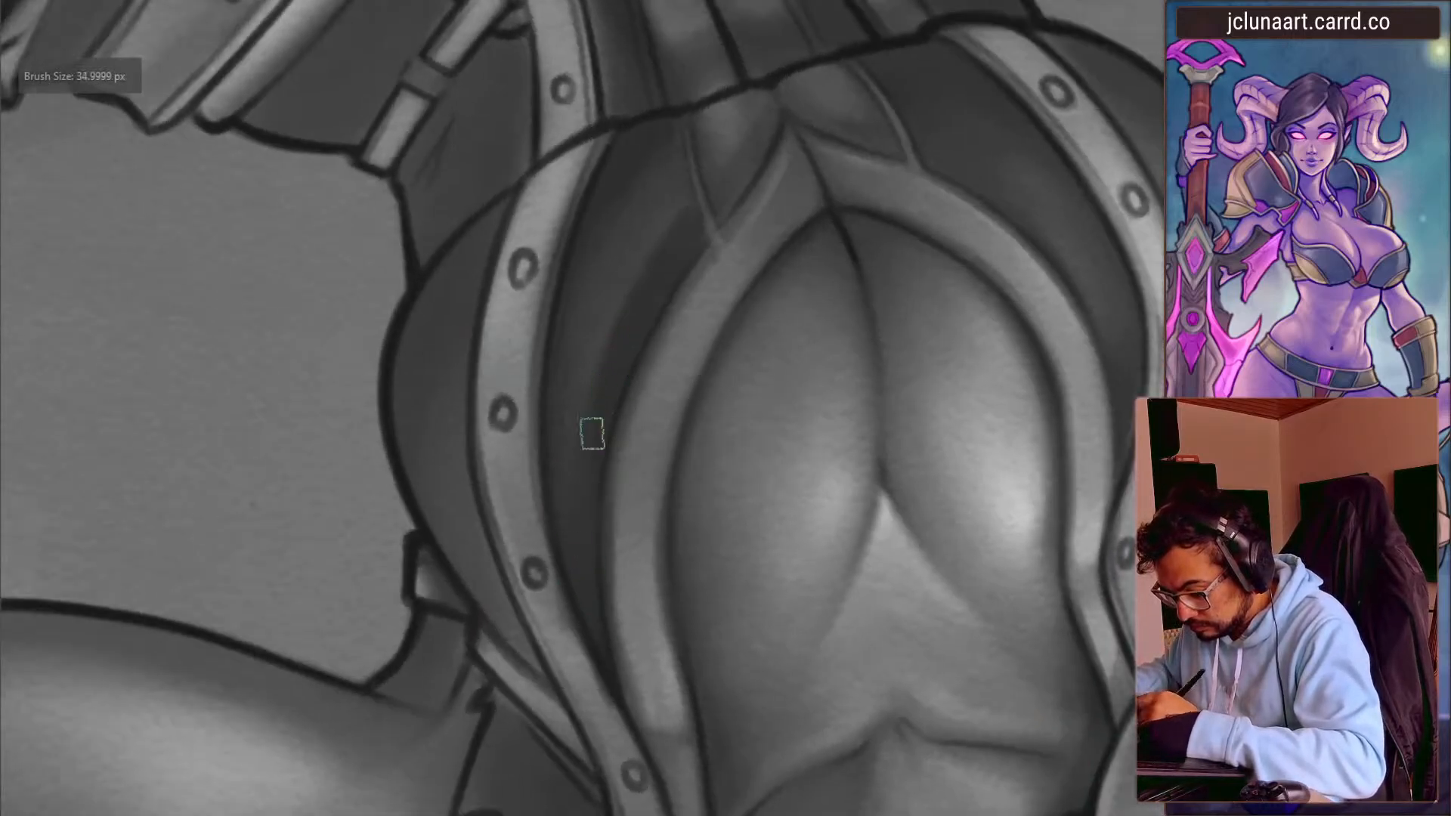
{"action": "key", "text": "bracketleft"}
{"action": "key", "text": "bracketleft"}
{"action": "key", "text": "bracketleft"}
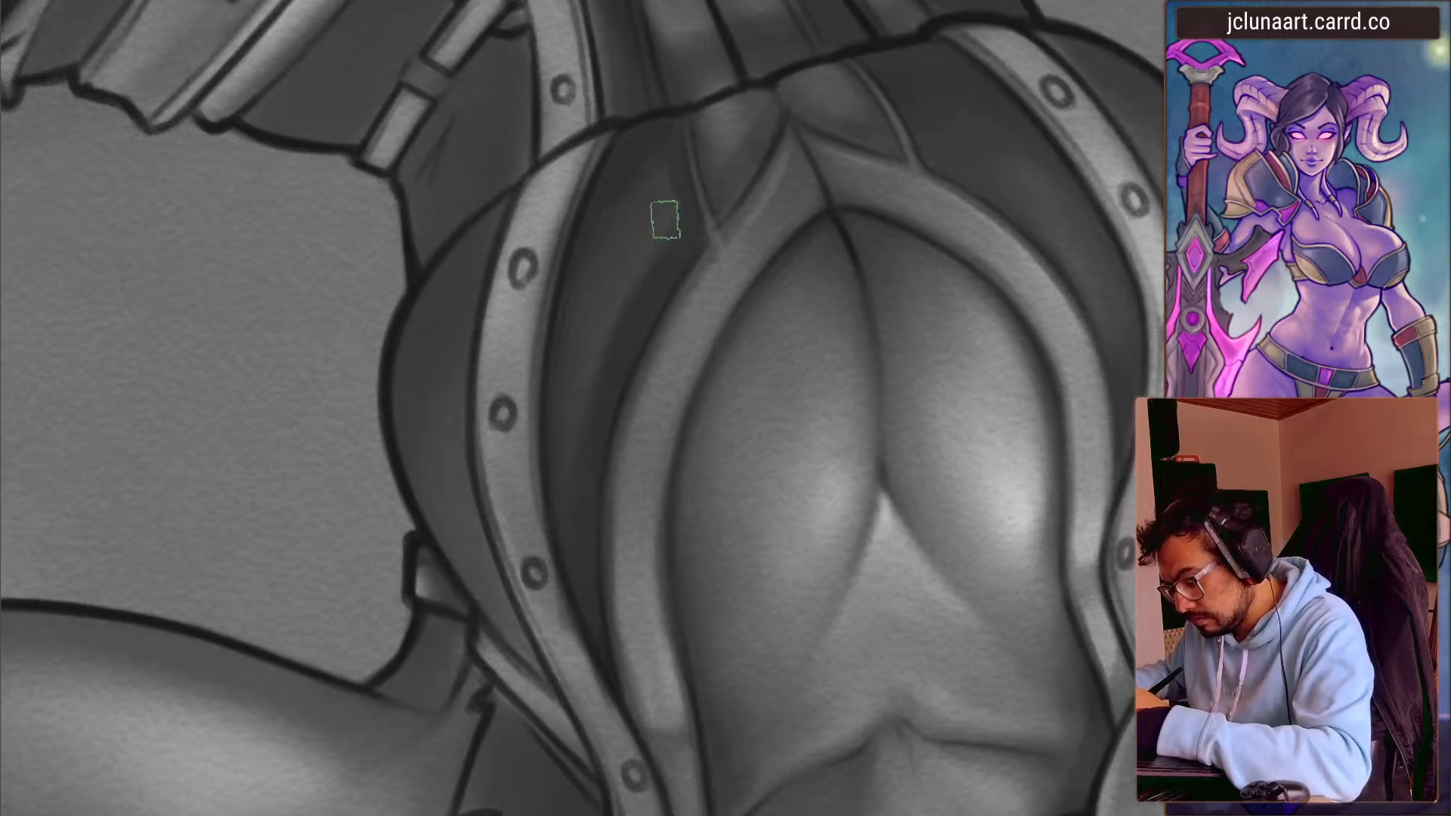
{"action": "key", "text": "bracketright"}
{"action": "key", "text": "bracketleft"}
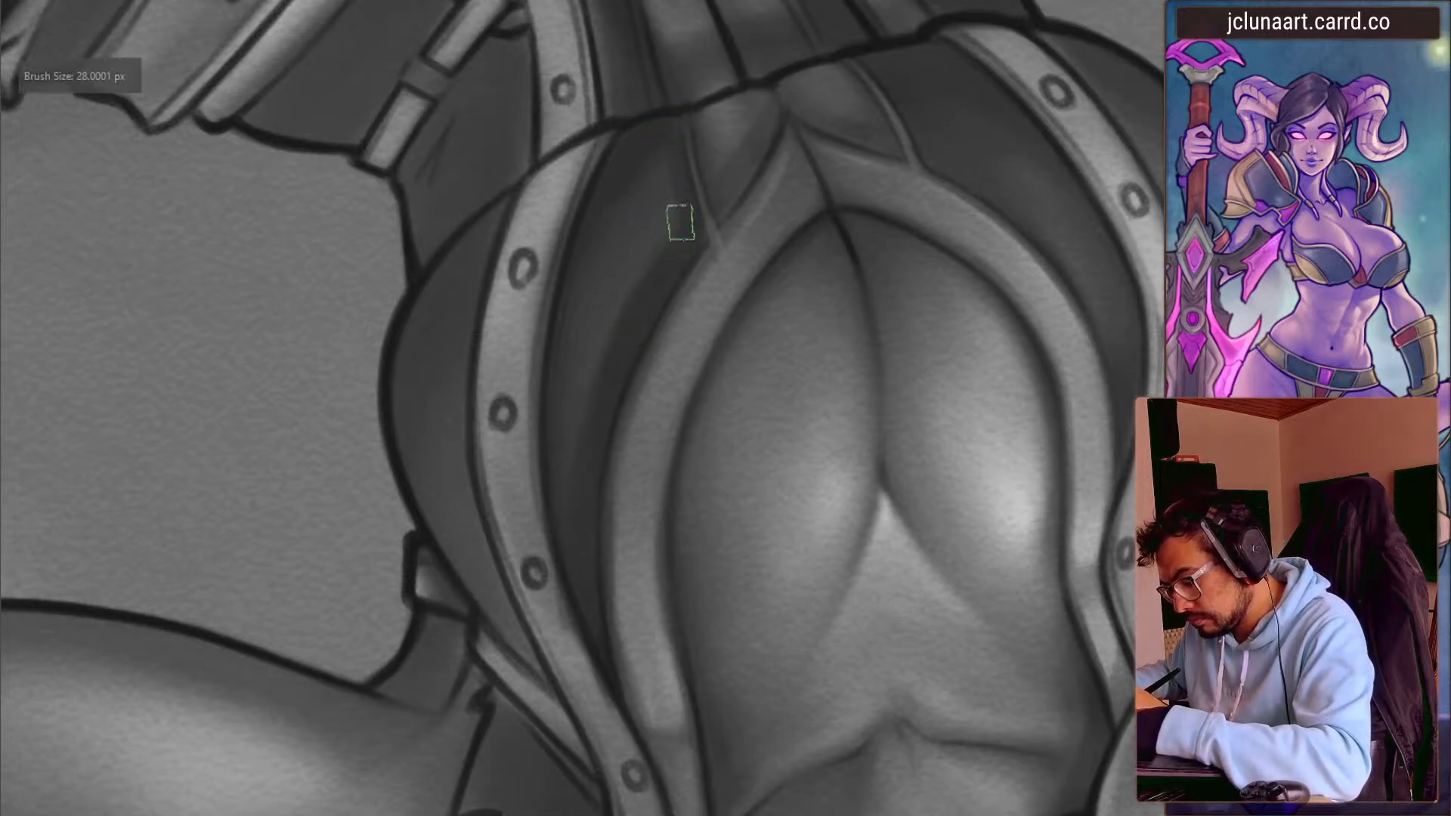
- Blend the wide lower part of the vest panel near the underbust seam with a 41 px brush
{"action": "key", "text": "bracketright"}
{"action": "key", "text": "bracketright"}
{"action": "key", "text": "bracketright"}
{"action": "key", "text": "bracketright"}
{"action": "key", "text": "bracketright"}
{"action": "key", "text": "bracketright"}
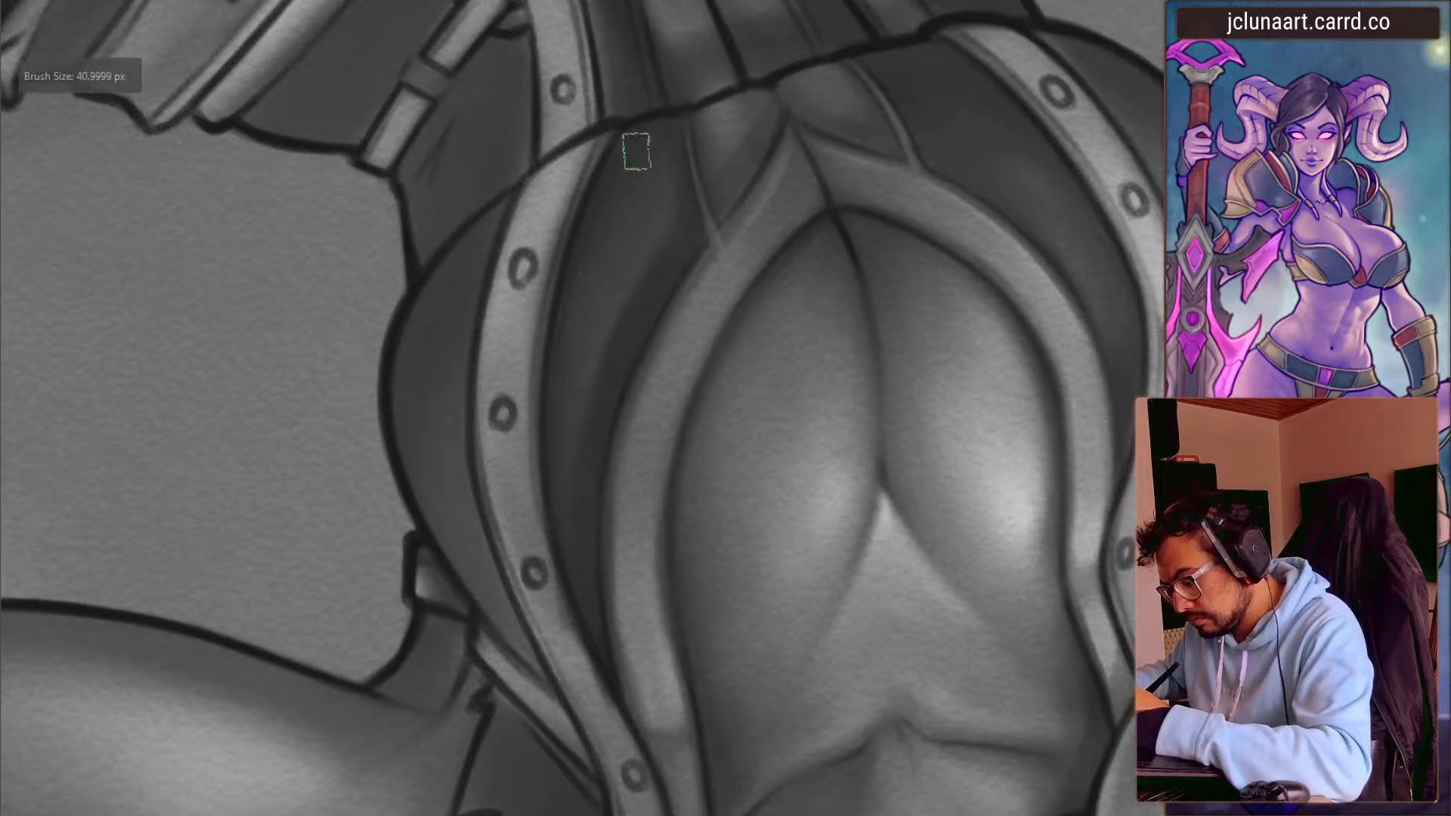
{"action": "mouse_move", "coordinate": [444, 470]}
{"action": "left_mouse_down"}
{"action": "mouse_move", "coordinate": [557, 256]}
{"action": "mouse_move", "coordinate": [685, 298]}
{"action": "left_mouse_up"}
- Smooth the vest panel's tones beside the tip of the inner trim, reducing the brush from 41 px to 28 px
{"action": "key", "text": "bracketleft"}
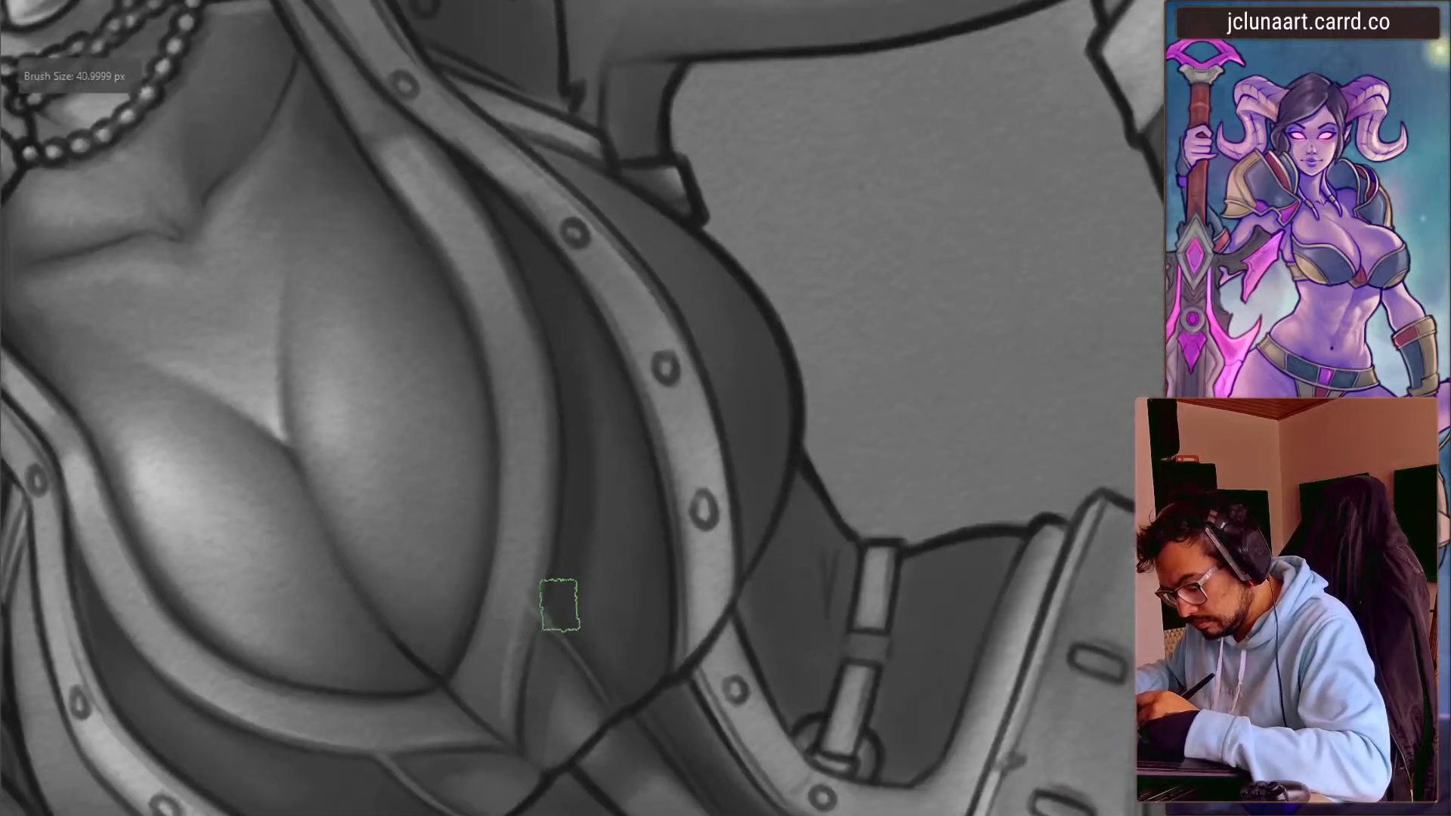
{"action": "key", "text": "bracketleft"}
{"action": "key", "text": "bracketleft"}
{"action": "key", "text": "bracketleft"}
{"action": "key", "text": "bracketleft"}
{"action": "key", "text": "bracketleft"}
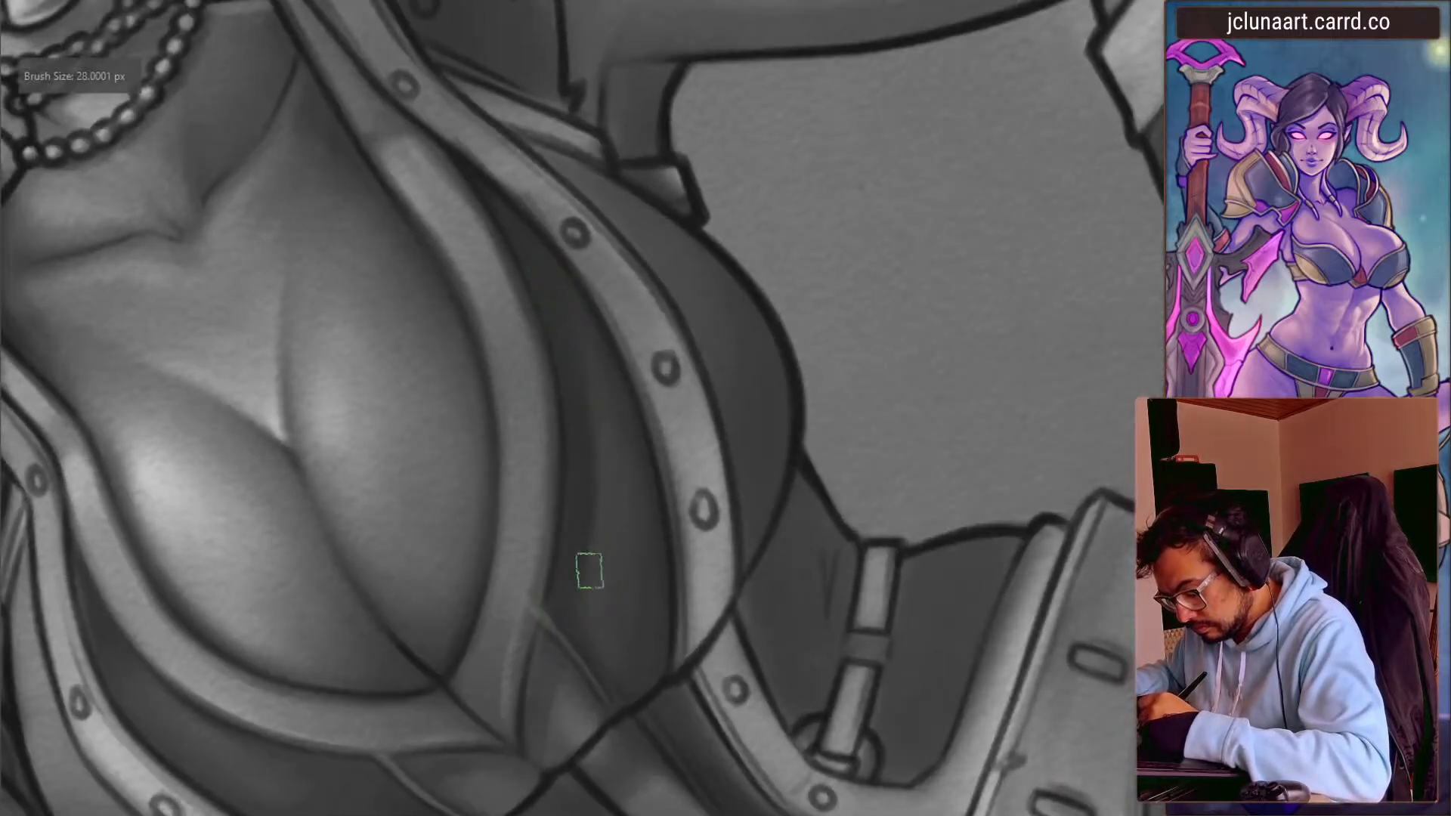
{"action": "key", "text": "bracketright"}
{"action": "key", "text": "bracketright"}
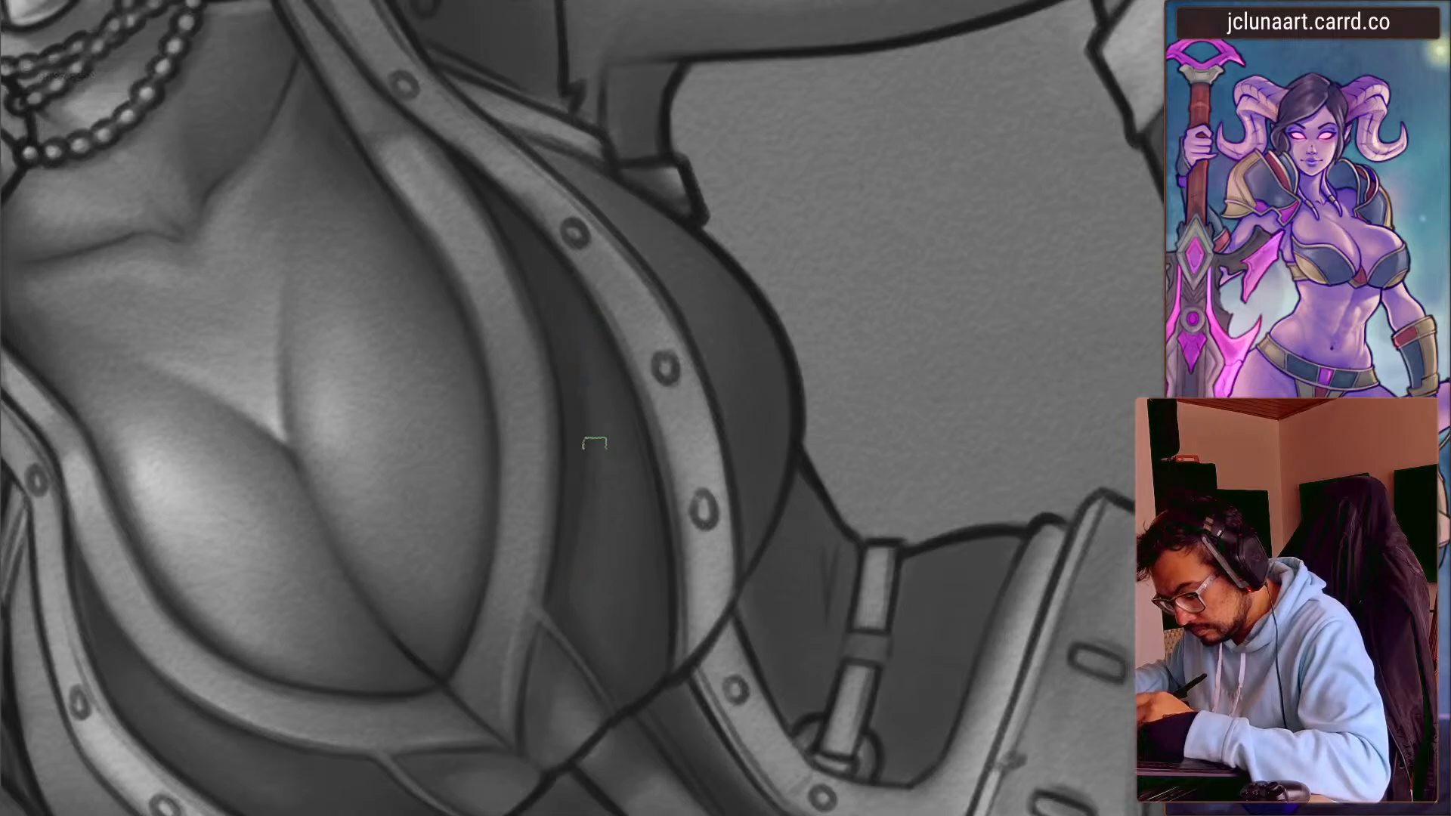
- Even out the shadow over the vest panel's narrow upper end, enlarging the brush to 59 px
{"action": "key", "text": "bracketright"}
{"action": "key", "text": "bracketright"}
{"action": "key", "text": "bracketright"}
{"action": "key", "text": "bracketright"}
{"action": "key", "text": "bracketright"}
{"action": "key", "text": "bracketright"}
{"action": "key", "text": "bracketright"}
{"action": "key", "text": "bracketright"}
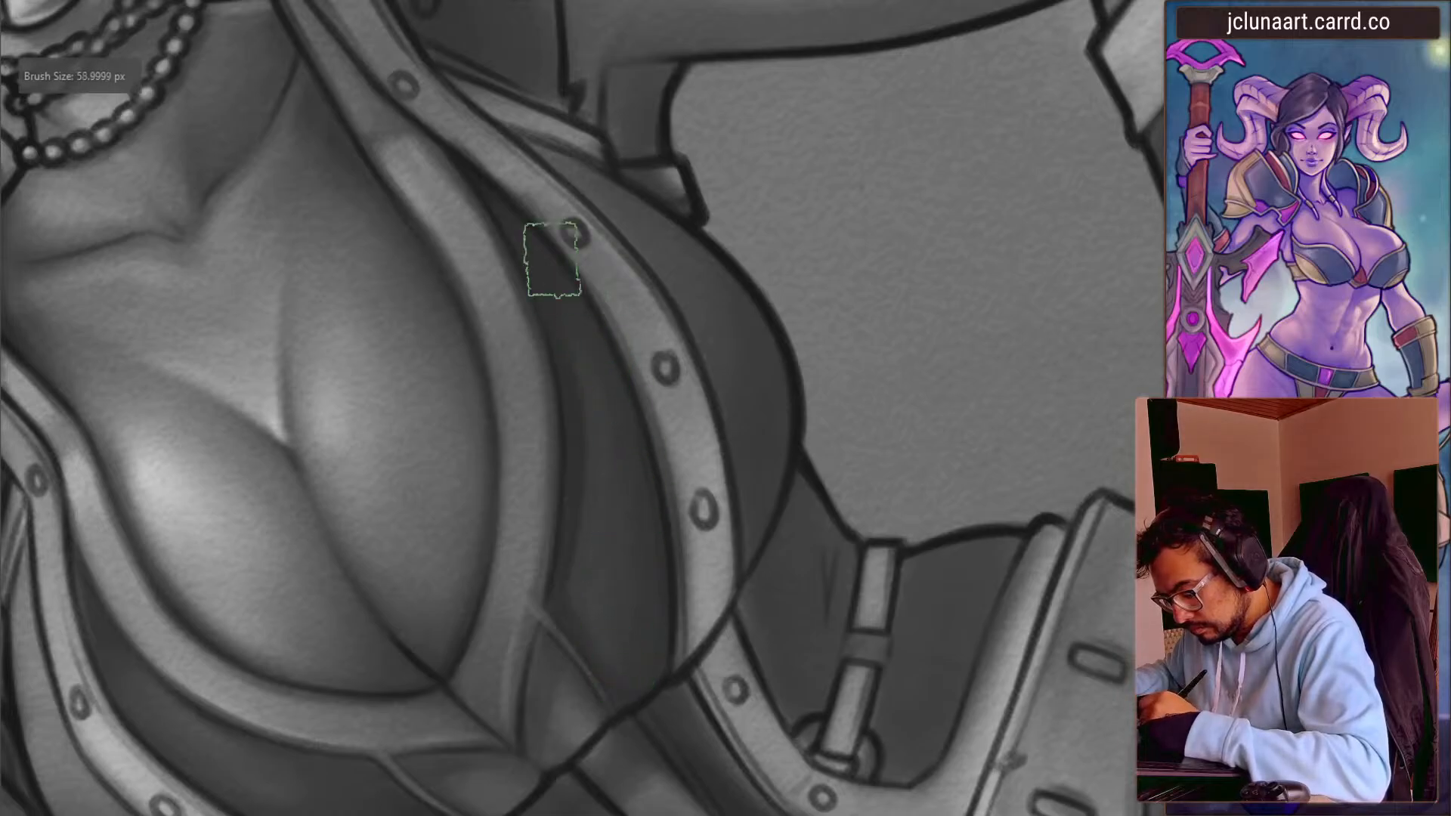
- Refine the vest panel's lower corner at the underbust seam, sampling its grey and reducing the brush from 59 px to 15 px
{"action": "key", "text": "bracketleft"}
{"action": "key", "text": "bracketleft"}
{"action": "key", "text": "bracketleft"}
{"action": "key", "text": "bracketleft"}
{"action": "key", "text": "bracketleft"}
{"action": "key", "text": "bracketleft"}
{"action": "key", "text": "bracketleft"}
{"action": "key", "text": "bracketleft"}
{"action": "key", "text": "bracketleft"}
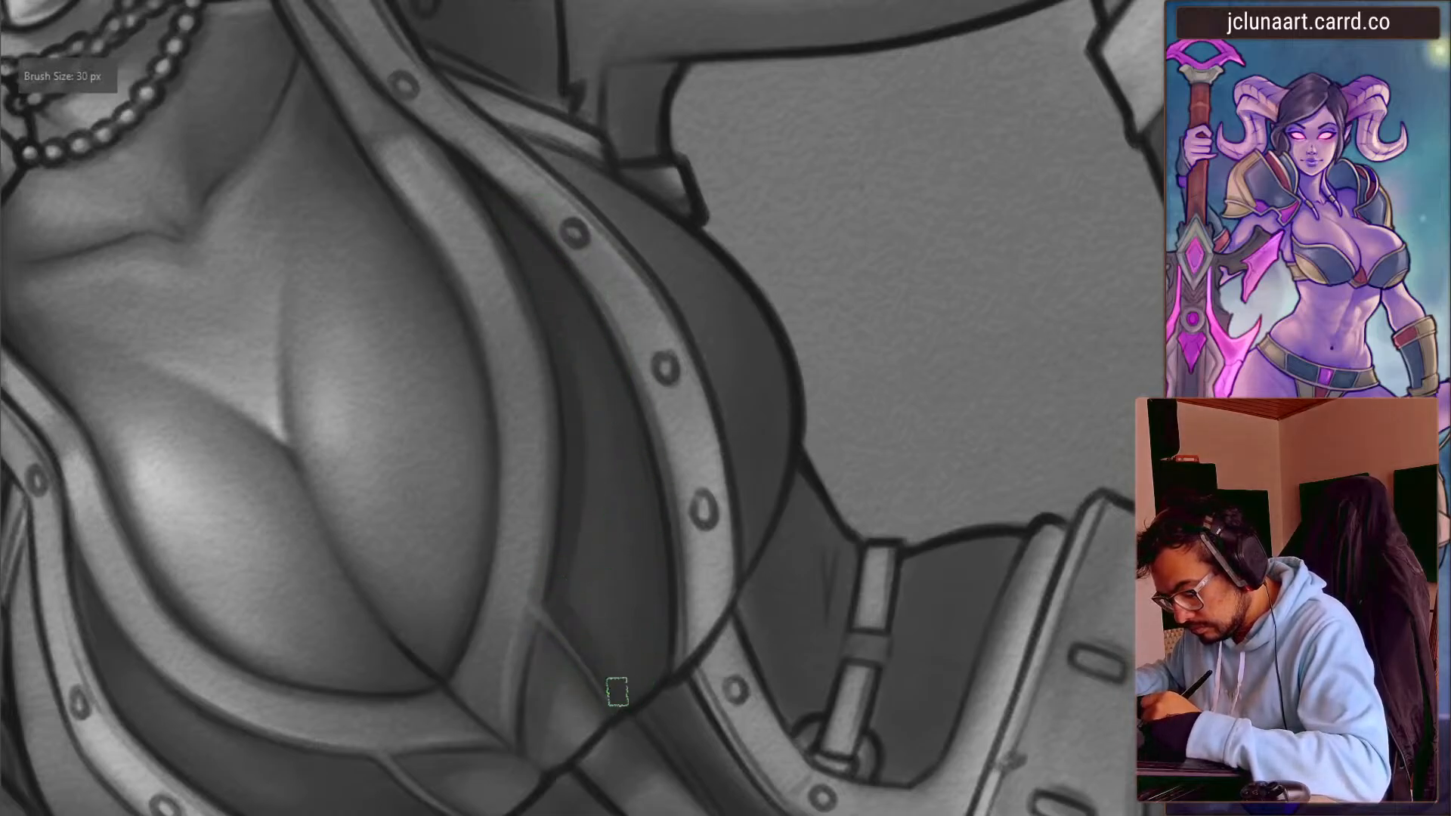
{"action": "left_click", "coordinate": [617, 686], "text": "ctrl"}
{"action": "key", "text": "bracketright"}
{"action": "left_click_drag", "start_coordinate": [219, 570], "coordinate": [266, 389]}
{"action": "left_click_drag", "start_coordinate": [266, 389], "coordinate": [240, 408]}
{"action": "key", "text": "bracketleft"}
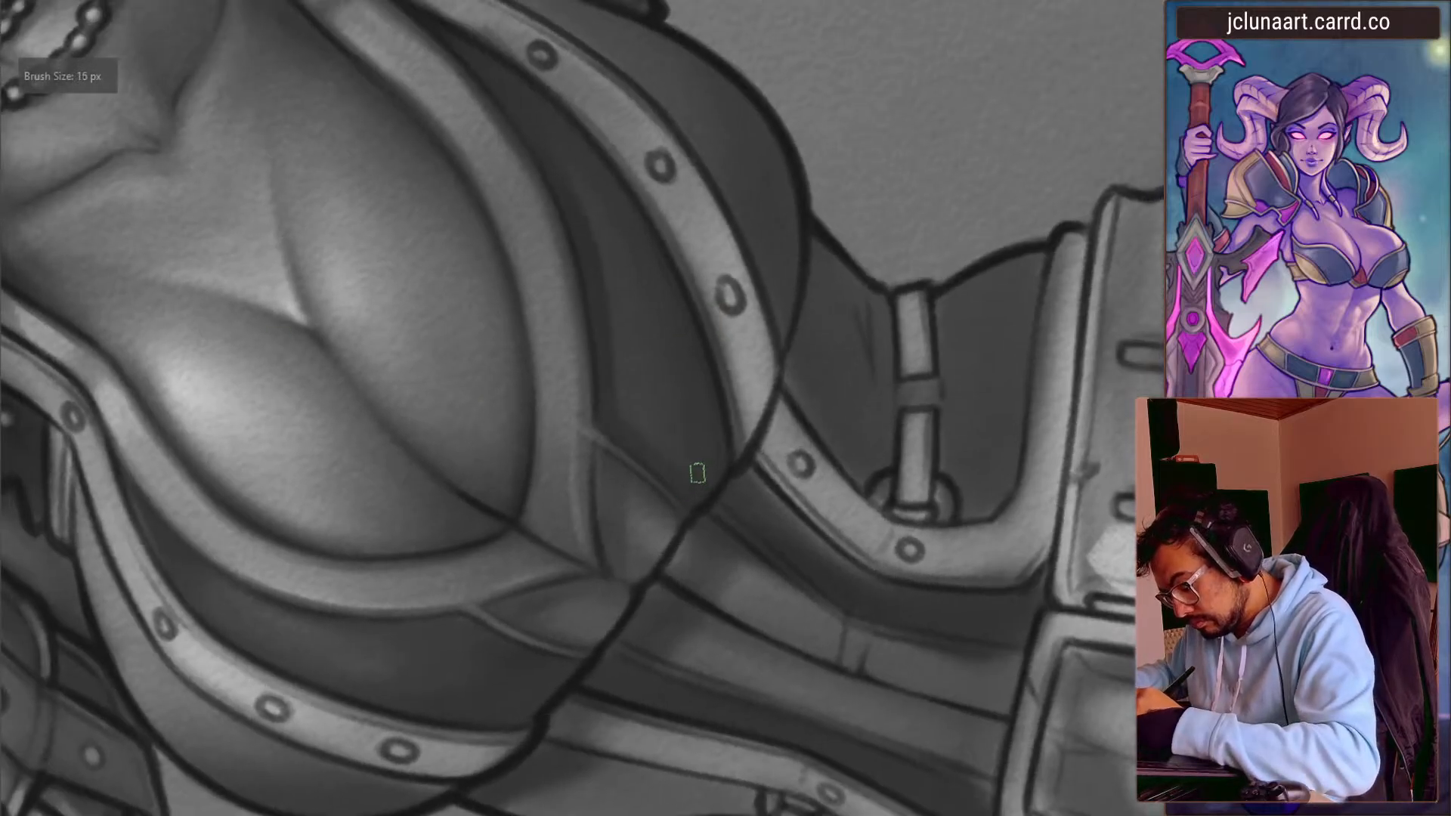
- Paint a thin lighter streak in the vest panel's lower corner beside the studded trim, enlarging the brush from 15 px to 30 px
{"action": "left_click_drag", "start_coordinate": [702, 422], "coordinate": [692, 350]}
{"action": "left_click", "coordinate": [700, 463], "text": "ctrl"}
{"action": "left_click", "coordinate": [695, 447], "text": "ctrl"}
{"action": "mouse_move", "coordinate": [703, 463]}
{"action": "left_mouse_down"}
{"action": "mouse_move", "coordinate": [699, 372]}
{"action": "mouse_move", "coordinate": [697, 398]}
{"action": "left_mouse_up"}
{"action": "key", "text": "bracketright"}
{"action": "key", "text": "bracketright"}
{"action": "key", "text": "bracketright"}
{"action": "key", "text": "bracketright"}
{"action": "left_click", "coordinate": [702, 461], "text": "ctrl"}
{"action": "key", "text": "bracketright"}
{"action": "key", "text": "bracketright"}
{"action": "key", "text": "bracketright"}
{"action": "key", "text": "bracketright"}
{"action": "key", "text": "bracketright"}
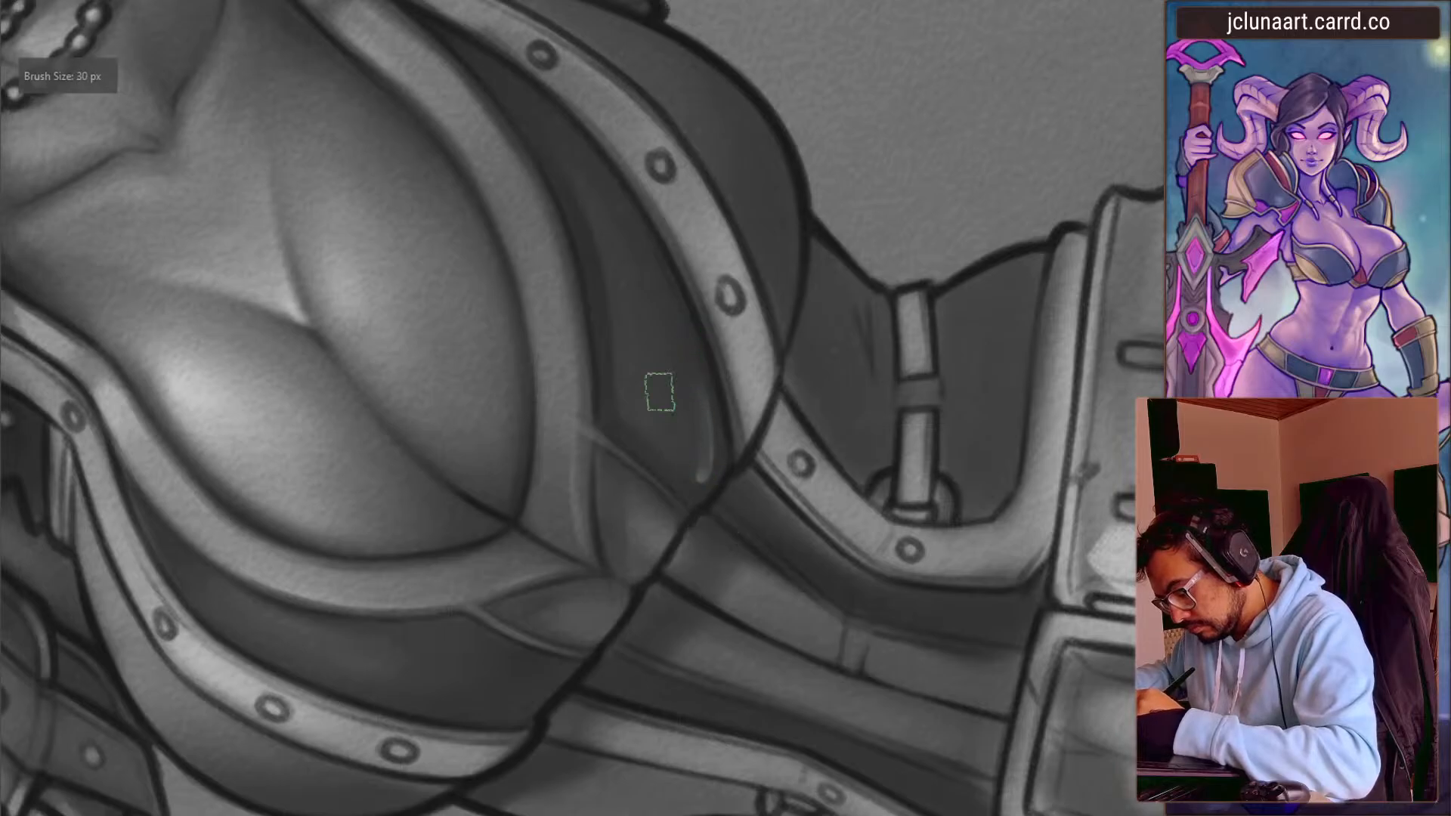
- Blend the reflected light into the vest panel and studded trim with a brush of about 41 px
{"action": "mouse_move", "coordinate": [653, 409]}
{"action": "left_mouse_down"}
{"action": "mouse_move", "coordinate": [415, 564]}
{"action": "mouse_move", "coordinate": [343, 496]}
{"action": "mouse_move", "coordinate": [389, 344]}
{"action": "mouse_move", "coordinate": [393, 371]}
{"action": "mouse_move", "coordinate": [356, 388]}
{"action": "mouse_move", "coordinate": [354, 557]}
{"action": "mouse_move", "coordinate": [338, 568]}
{"action": "mouse_move", "coordinate": [416, 329]}
{"action": "mouse_move", "coordinate": [395, 272]}
{"action": "left_mouse_up"}
{"action": "left_click_drag", "start_coordinate": [643, 261], "coordinate": [633, 156]}
{"action": "key", "text": "bracketleft"}
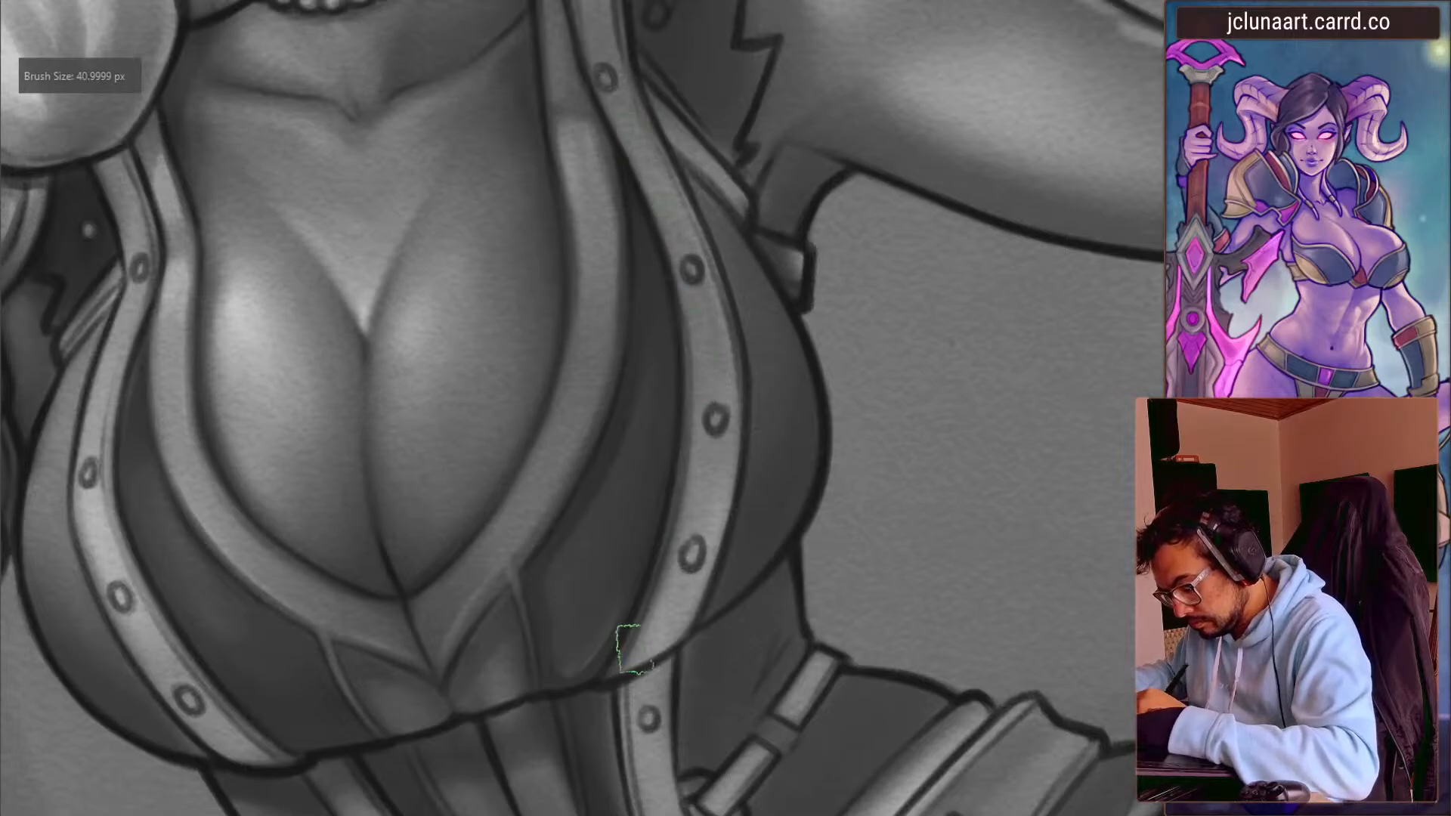
{"action": "left_click_drag", "start_coordinate": [620, 97], "coordinate": [663, 269]}
{"action": "key", "text": "bracketleft"}
{"action": "left_click_drag", "start_coordinate": [688, 397], "coordinate": [650, 544]}
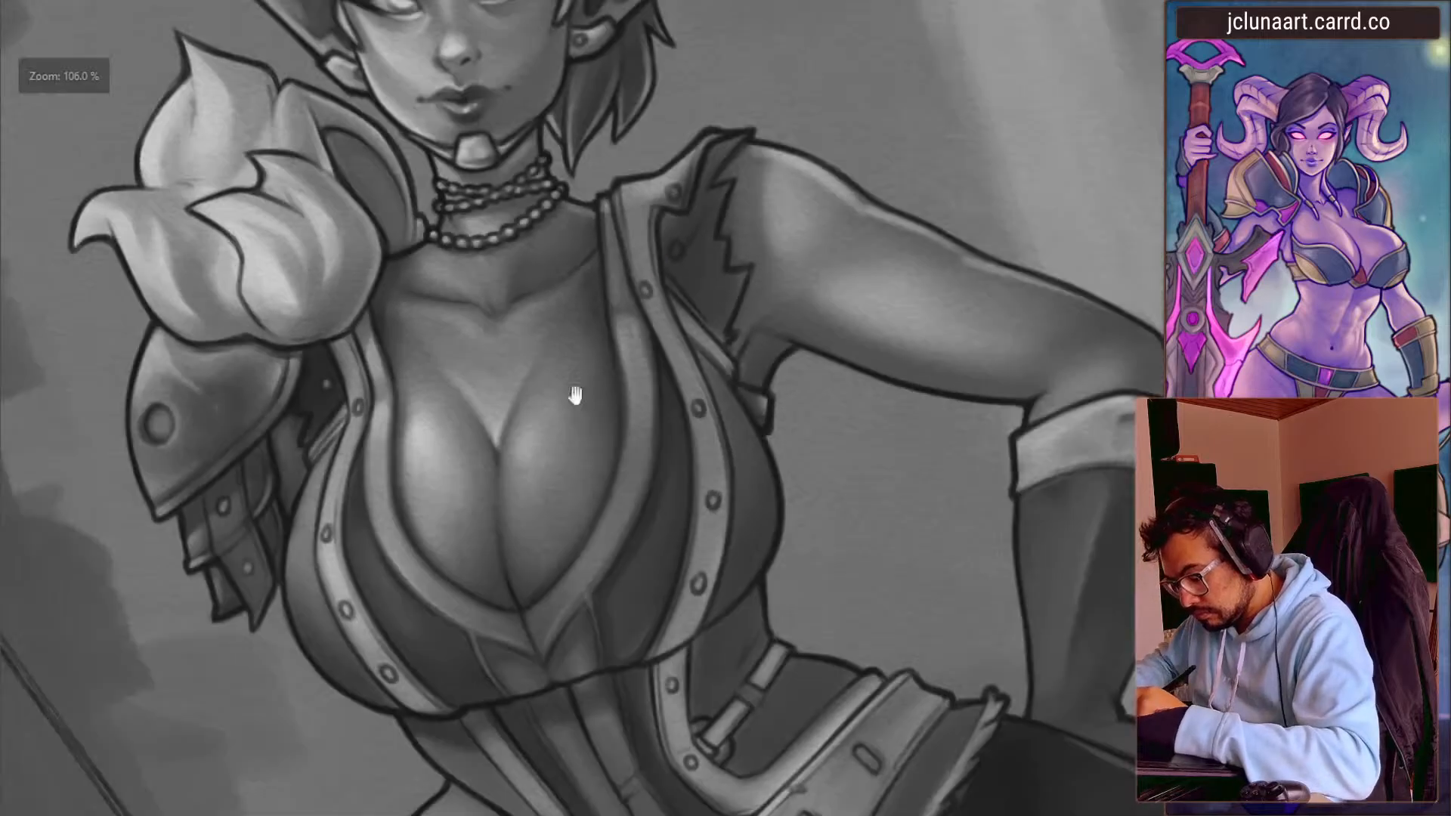
- Sample a light skin grey and prepare a 35 px brush at the upper edge of the studded trim
{"action": "left_click_drag", "start_coordinate": [589, 405], "coordinate": [612, 322]}
{"action": "left_click_drag", "start_coordinate": [398, 395], "coordinate": [399, 420]}
{"action": "left_click", "coordinate": [426, 387], "text": "ctrl"}
{"action": "mouse_move", "coordinate": [666, 355]}
{"action": "left_mouse_down"}
{"action": "mouse_move", "coordinate": [642, 295]}
{"action": "mouse_move", "coordinate": [665, 264]}
{"action": "left_mouse_up"}
{"action": "key", "text": "bracketleft"}
{"action": "key", "text": "bracketleft"}
{"action": "key", "text": "bracketleft"}
{"action": "key", "text": "bracketleft"}
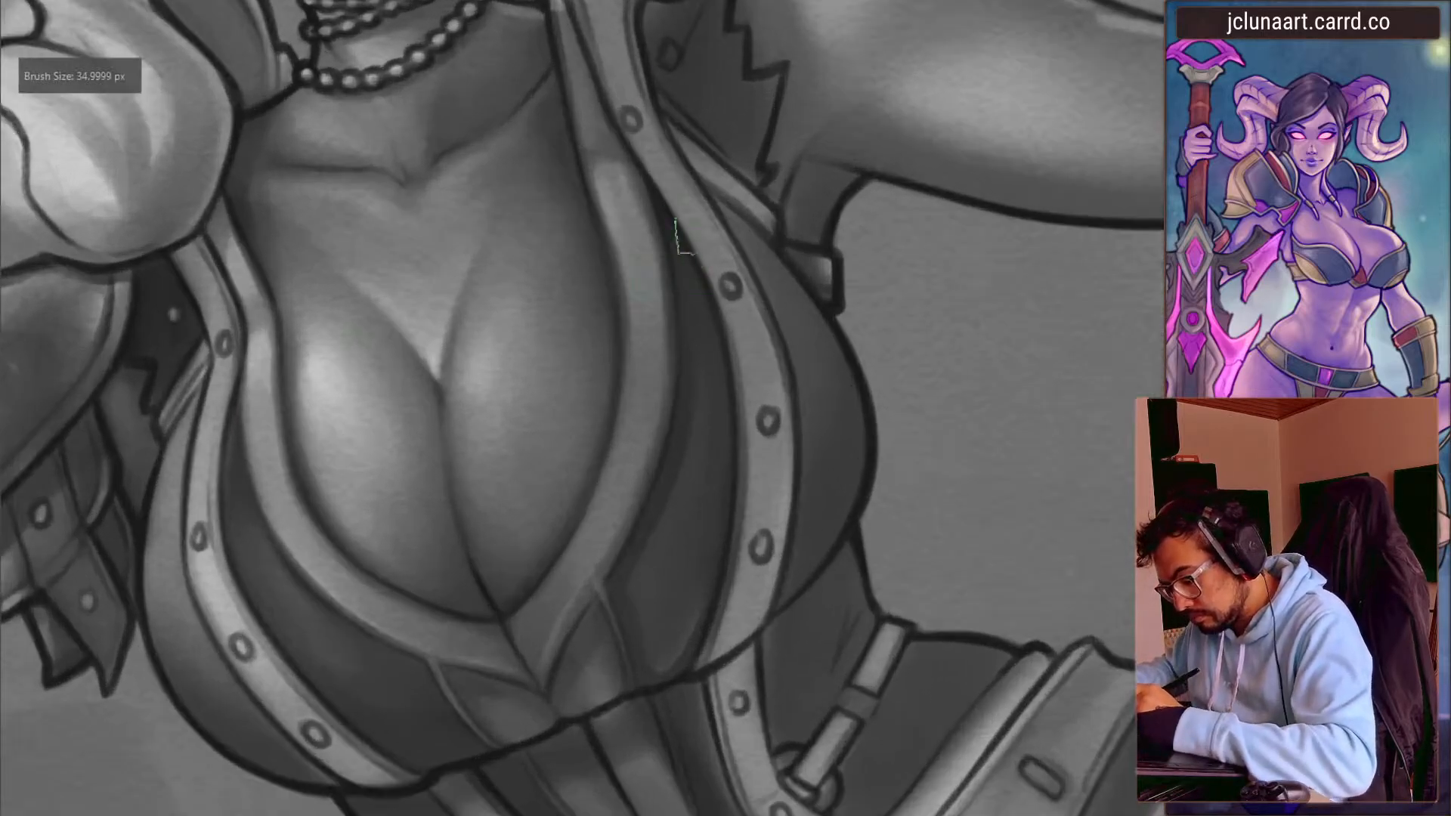
- Brighten the upper stretch of the studded vest trim above its second rivet with a brush of about 38 px
{"action": "key", "text": "bracketright"}
{"action": "key", "text": "bracketright"}
{"action": "key", "text": "bracketright"}
{"action": "key", "text": "bracketright"}
{"action": "key", "text": "bracketright"}
{"action": "key", "text": "bracketright"}
{"action": "key", "text": "bracketright"}
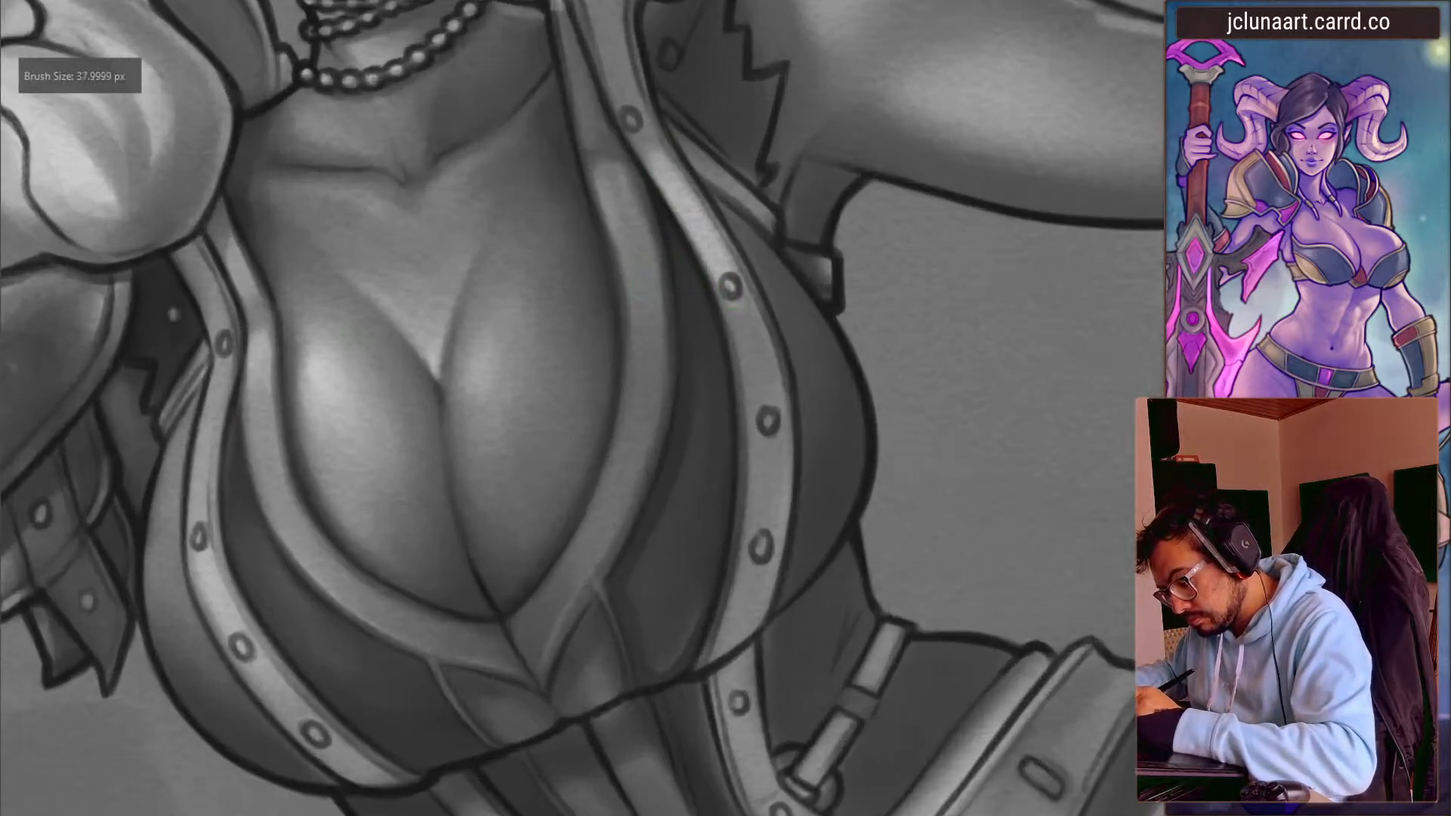
- Sample a darker grey and shade the studded trim's lower stretch around its rivets, enlarging the brush from 51 px to 59 px
{"action": "left_click", "coordinate": [751, 352], "text": "ctrl"}
{"action": "key", "text": "bracketright"}
{"action": "key", "text": "bracketright"}
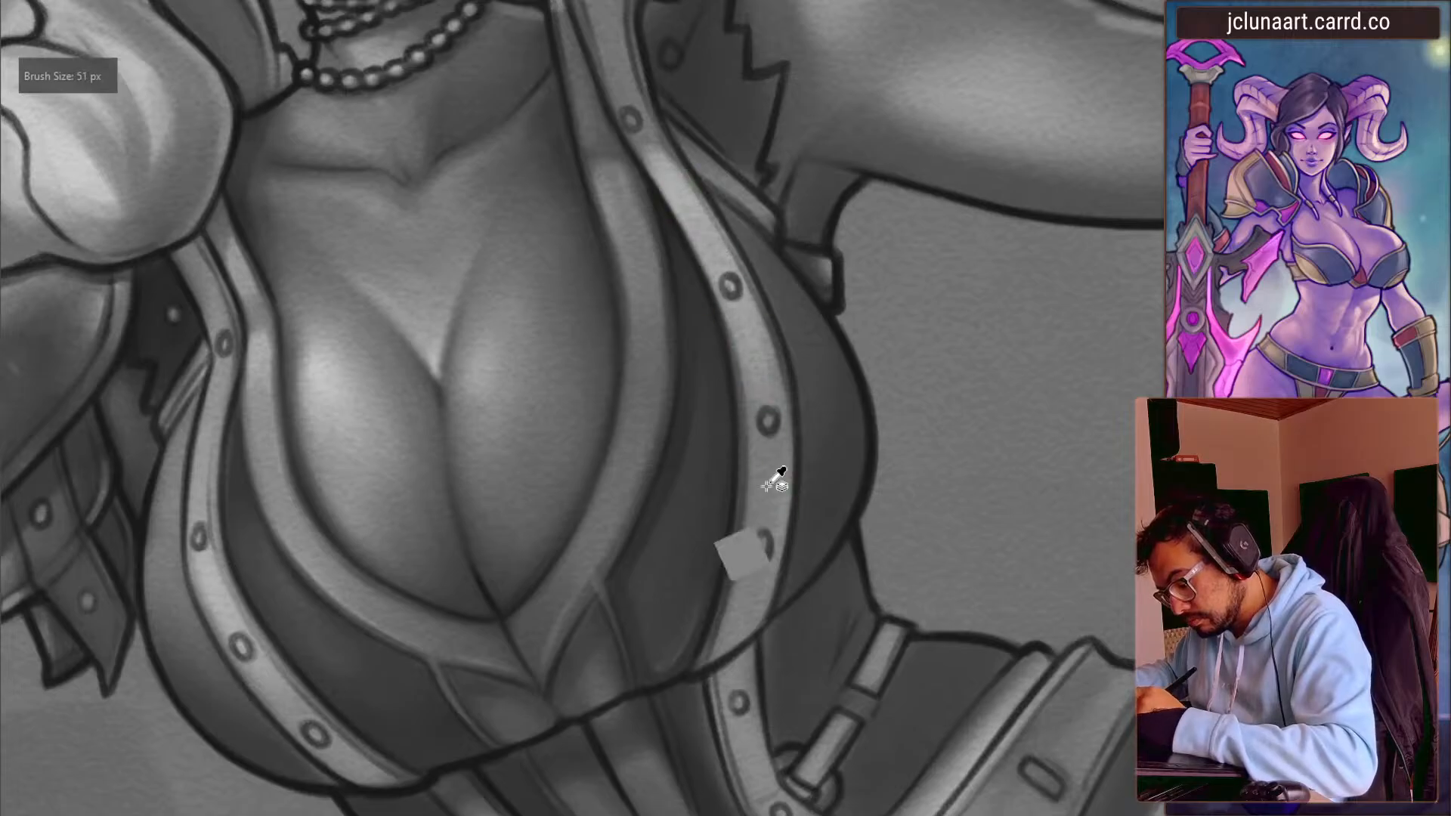
{"action": "left_click", "coordinate": [658, 627], "text": "ctrl"}
{"action": "mouse_move", "coordinate": [758, 551]}
{"action": "left_mouse_down"}
{"action": "mouse_move", "coordinate": [749, 586]}
{"action": "mouse_move", "coordinate": [763, 454]}
{"action": "left_mouse_up"}
{"action": "left_click_drag", "start_coordinate": [771, 347], "coordinate": [750, 571]}
{"action": "left_click_drag", "start_coordinate": [765, 453], "coordinate": [738, 625]}
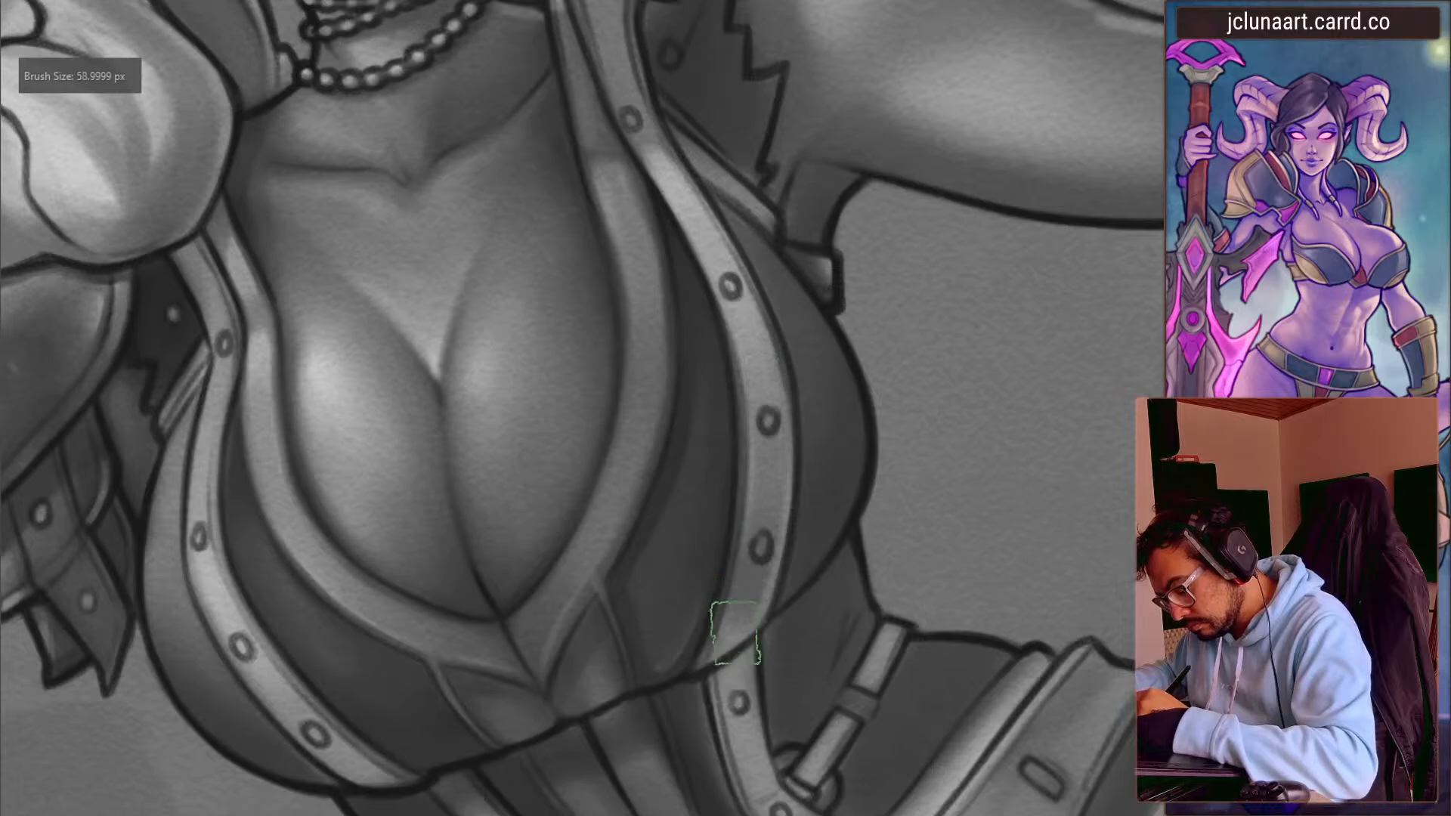
- Shade the shoulder end of the studded trim from a rotated view, reducing the brush from 51 px to about 32 px
{"action": "left_click_drag", "start_coordinate": [458, 374], "coordinate": [492, 350]}
{"action": "mouse_move", "coordinate": [567, 514]}
{"action": "left_mouse_down"}
{"action": "mouse_move", "coordinate": [383, 460]}
{"action": "mouse_move", "coordinate": [373, 225]}
{"action": "mouse_move", "coordinate": [344, 189]}
{"action": "mouse_move", "coordinate": [328, 197]}
{"action": "mouse_move", "coordinate": [398, 216]}
{"action": "left_mouse_up"}
{"action": "key", "text": "bracketleft"}
{"action": "key", "text": "bracketleft"}
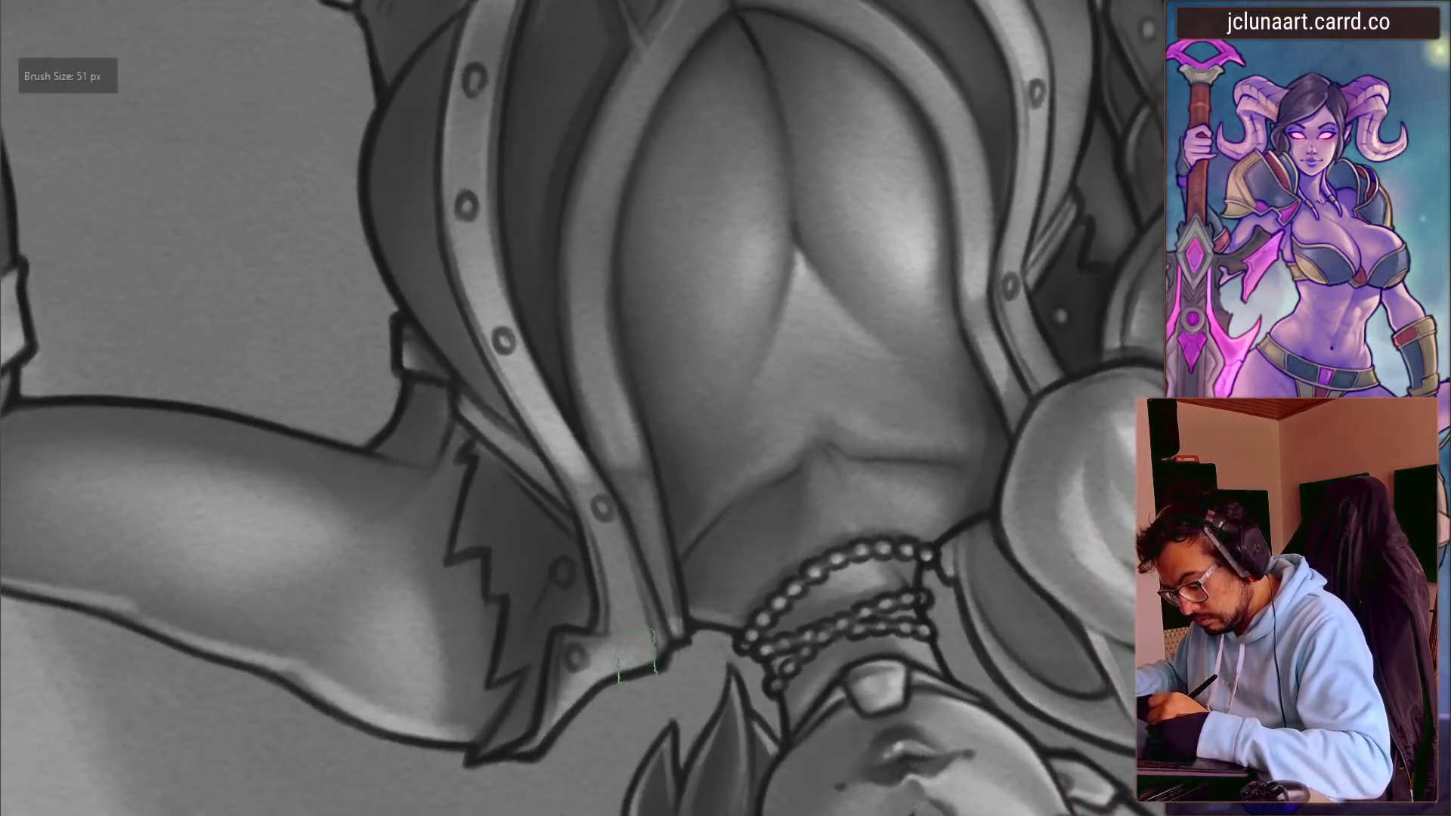
{"action": "key", "text": "bracketleft"}
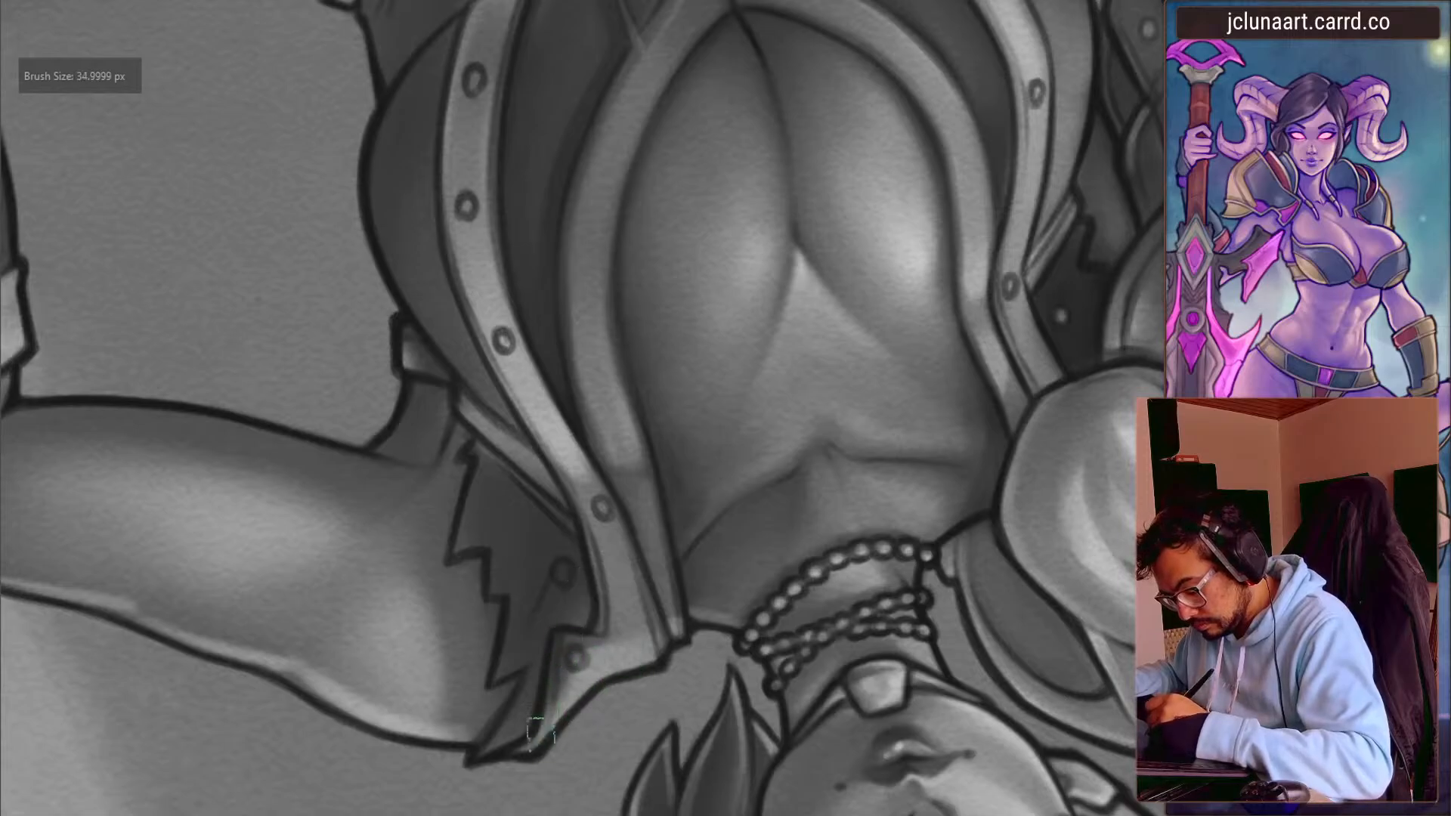
{"action": "key", "text": "bracketleft"}
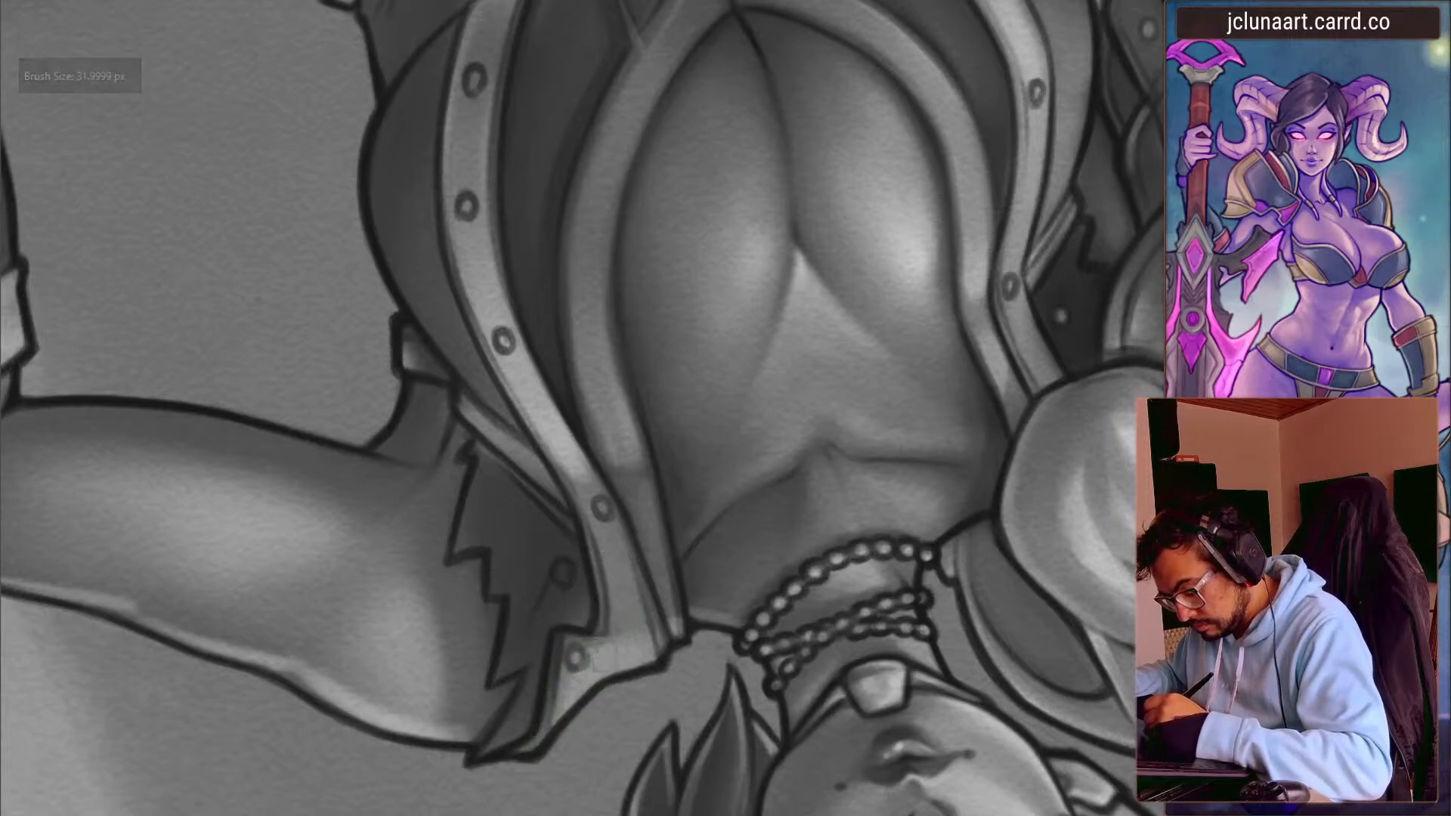
- Touch up the rivets along the studded vest trim, reducing the brush to 15 px
{"action": "key", "text": "bracketleft"}
{"action": "key", "text": "bracketleft"}
{"action": "key", "text": "bracketleft"}
{"action": "key", "text": "bracketleft"}
{"action": "key", "text": "bracketleft"}
{"action": "key", "text": "bracketleft"}
{"action": "key", "text": "bracketleft"}
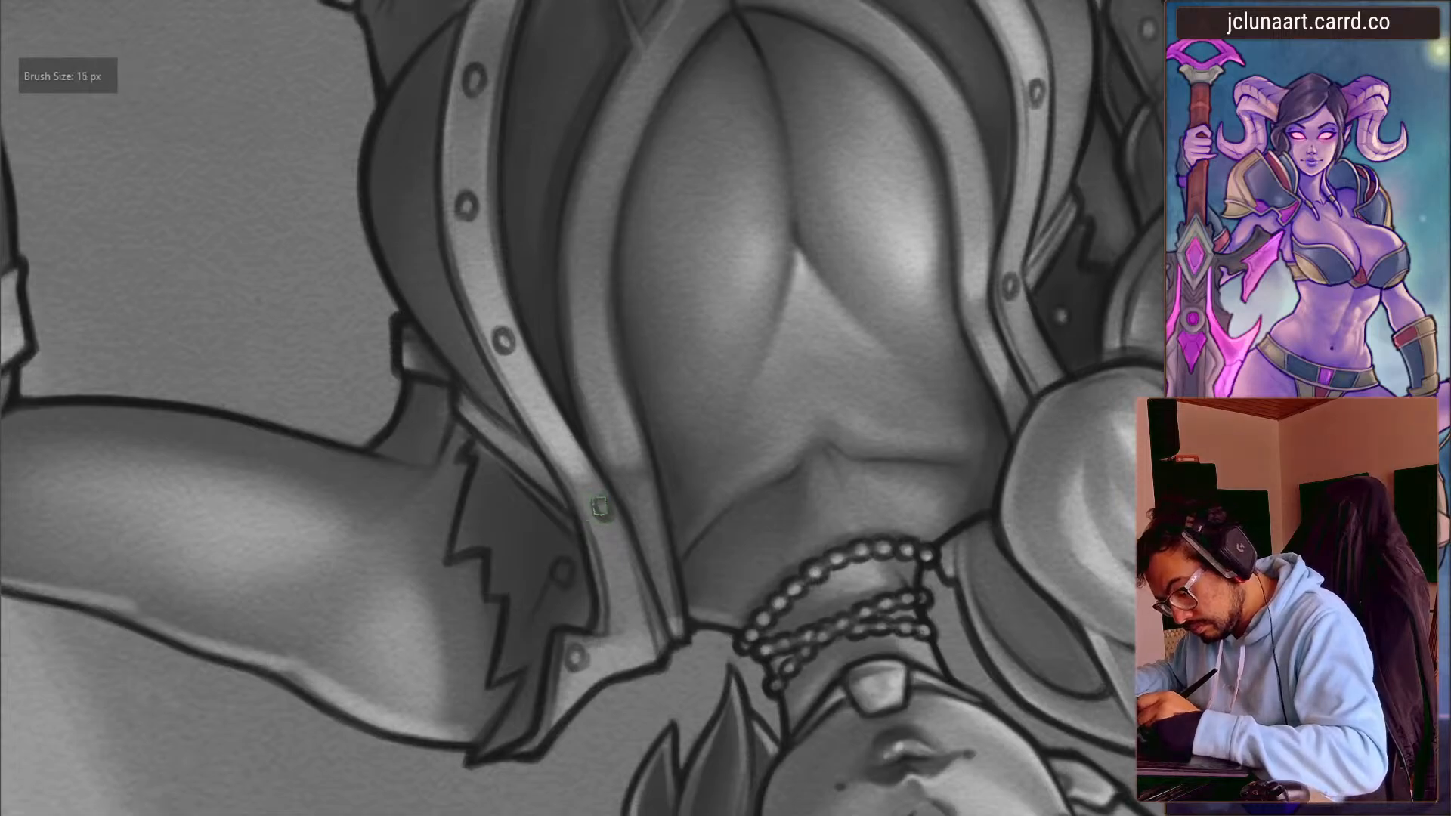
{"action": "left_click_drag", "start_coordinate": [502, 334], "coordinate": [506, 351]}
- Examine the overall values of the figure from zoomed-out and rotated views
{"action": "left_click_drag", "start_coordinate": [394, 289], "coordinate": [447, 455]}
{"action": "left_click_drag", "start_coordinate": [406, 311], "coordinate": [401, 446]}
{"action": "key", "text": "minus"}
{"action": "key", "text": "minus"}
{"action": "key", "text": "minus"}
{"action": "left_click_drag", "start_coordinate": [409, 327], "coordinate": [340, 406]}
{"action": "key", "text": "plus"}
{"action": "key", "text": "plus"}
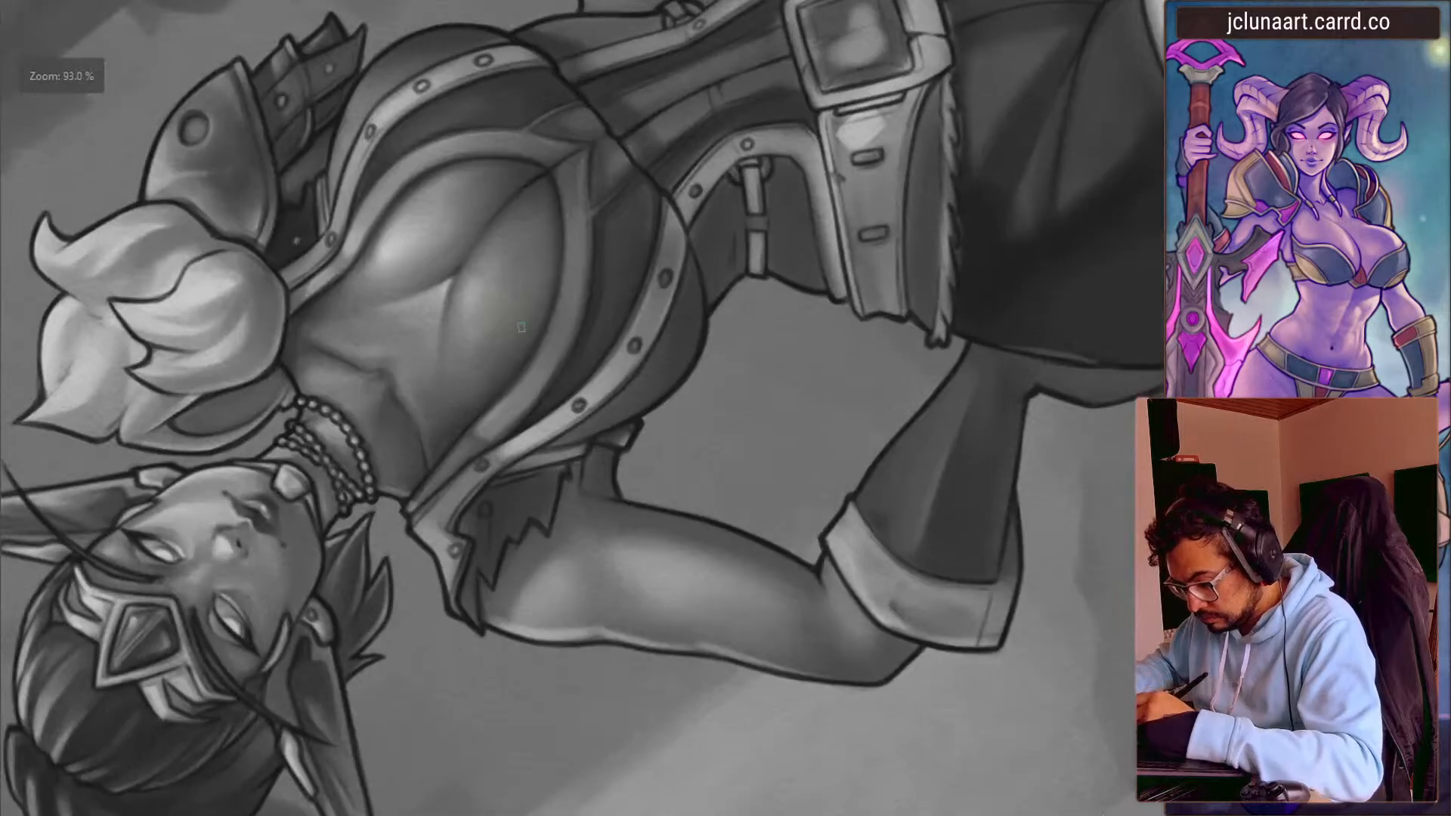
- Shade the vest's studded trim from a rotated view, enlarging the brush from 16 px to about 44 px and undoing a stroke
{"action": "left_click_drag", "start_coordinate": [340, 407], "coordinate": [322, 393]}
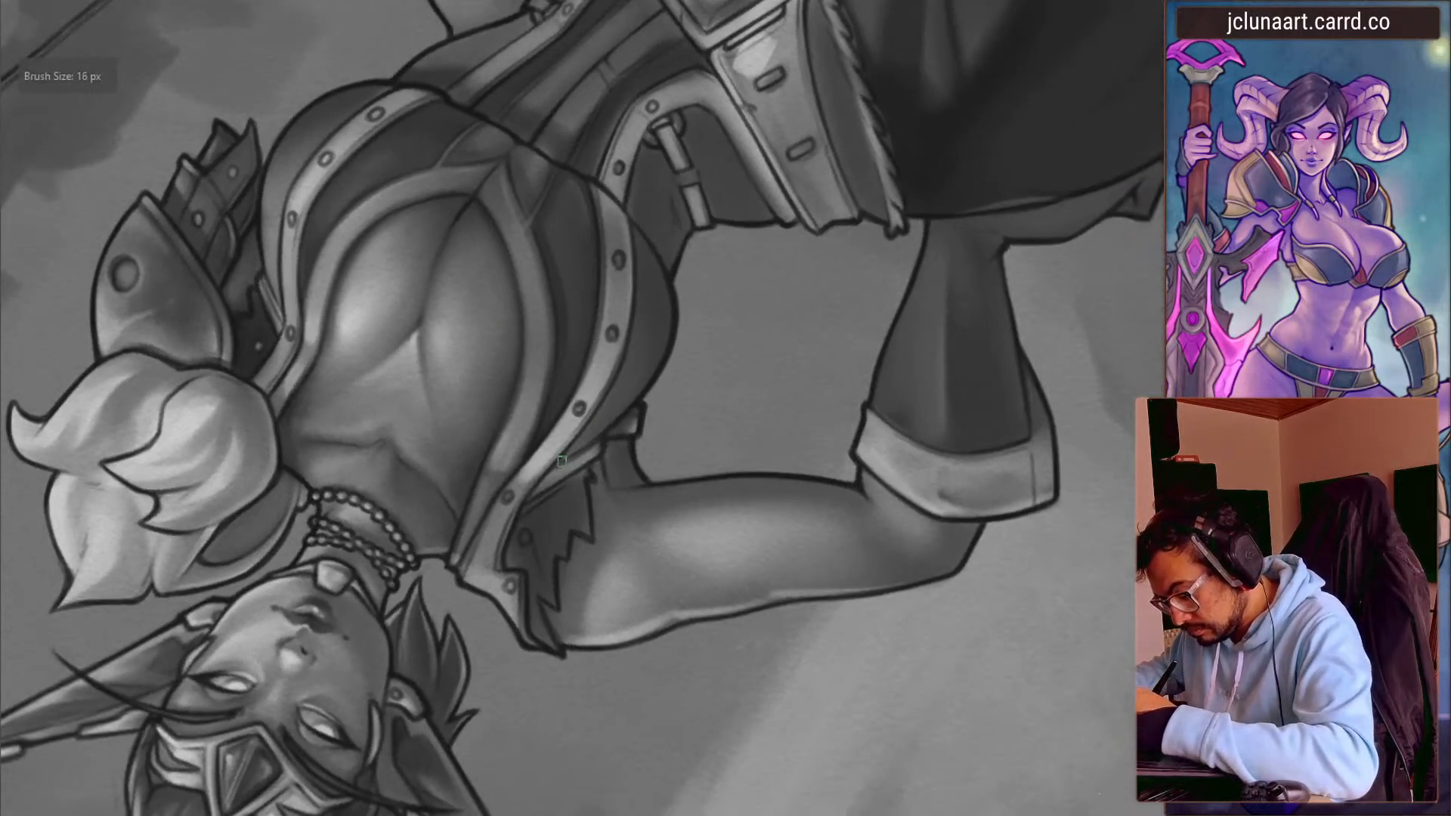
{"action": "left_click", "coordinate": [609, 398]}
{"action": "key", "text": "bracketright"}
{"action": "left_click_drag", "start_coordinate": [600, 163], "coordinate": [654, 204]}
{"action": "key", "text": "ctrl+z"}
{"action": "key", "text": "bracketright"}
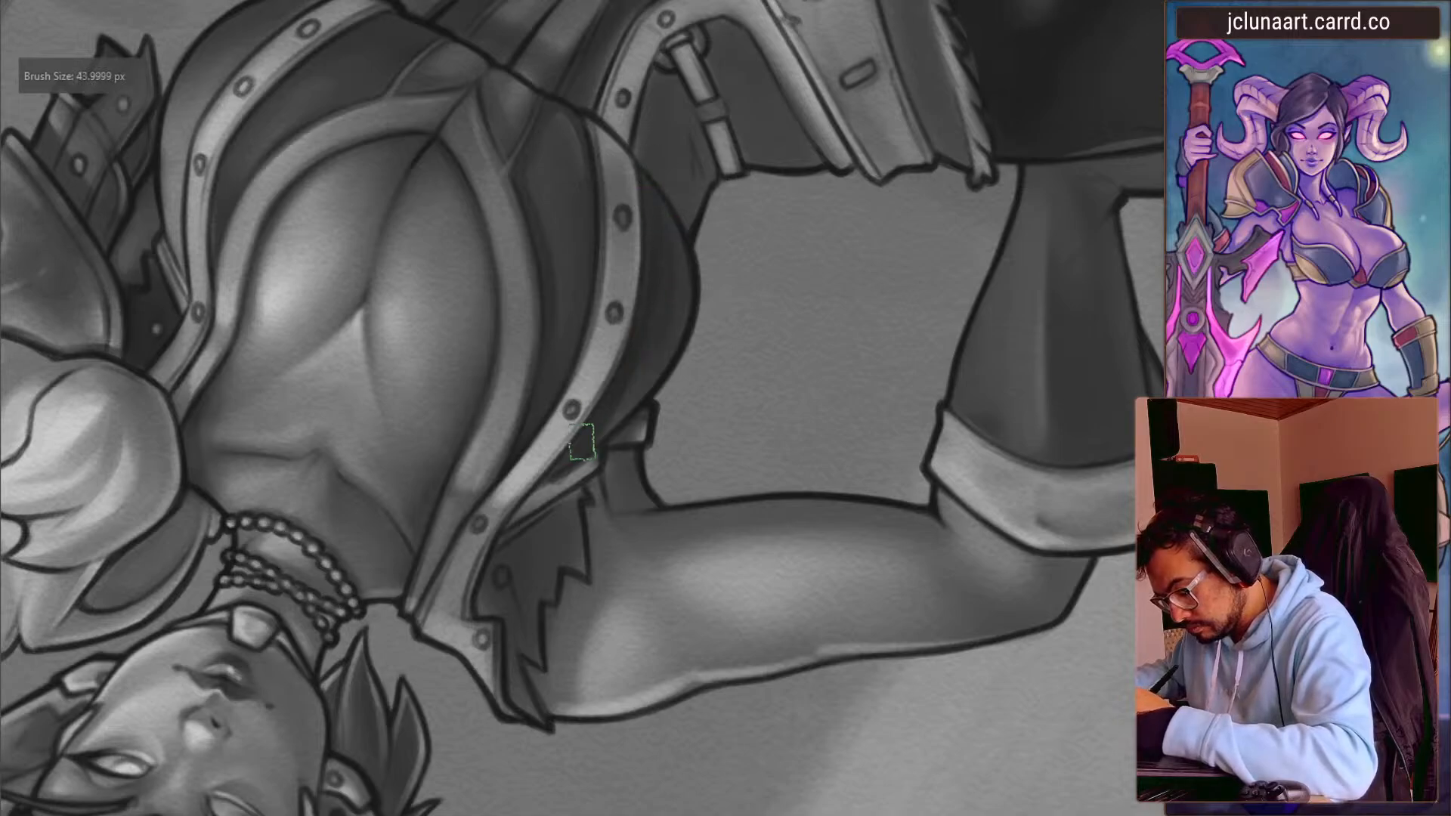
- Darken the vest's outer side panel along the studded trim, varying the brush between 18 px and 30 px
{"action": "key", "text": "bracketright"}
{"action": "key", "text": "bracketleft"}
{"action": "key", "text": "bracketleft"}
{"action": "key", "text": "bracketleft"}
{"action": "key", "text": "bracketleft"}
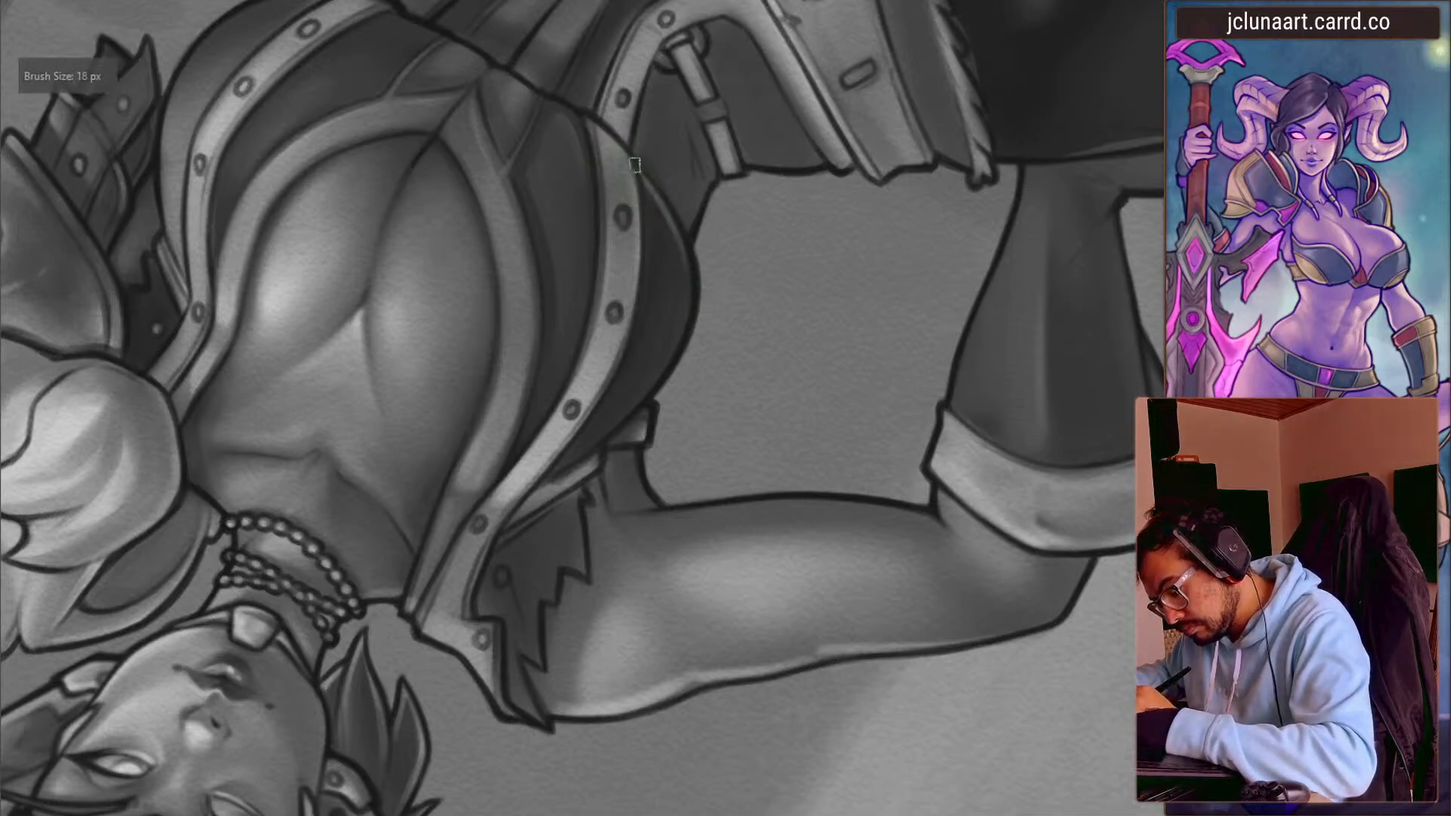
{"action": "key", "text": "bracketright"}
{"action": "key", "text": "bracketright"}
{"action": "key", "text": "bracketright"}
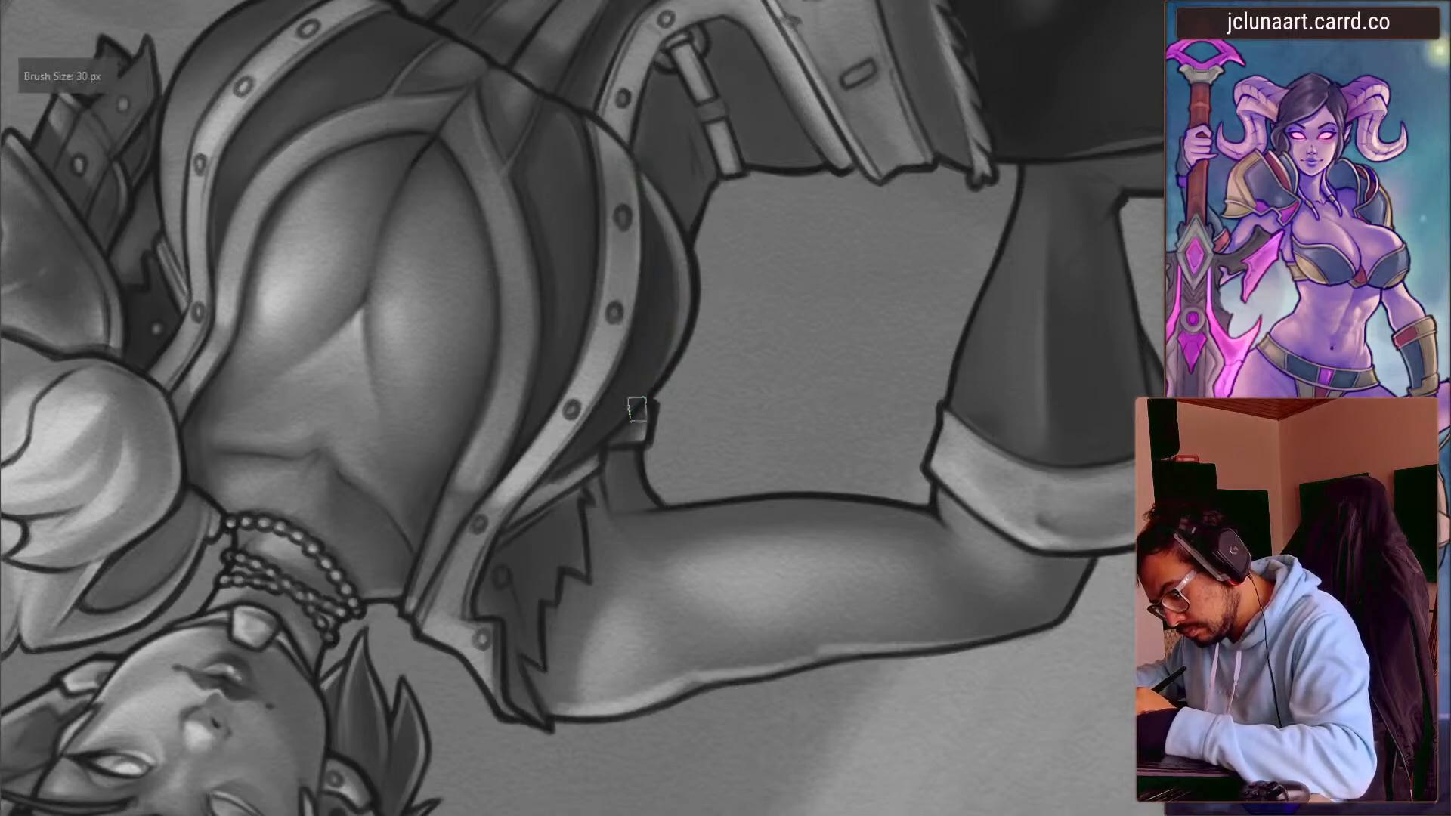
- Examine the figure's overall values from upright, mirrored and zoomed-out views
{"action": "left_click_drag", "start_coordinate": [356, 510], "coordinate": [414, 279]}
{"action": "left_click_drag", "start_coordinate": [405, 479], "coordinate": [330, 217]}
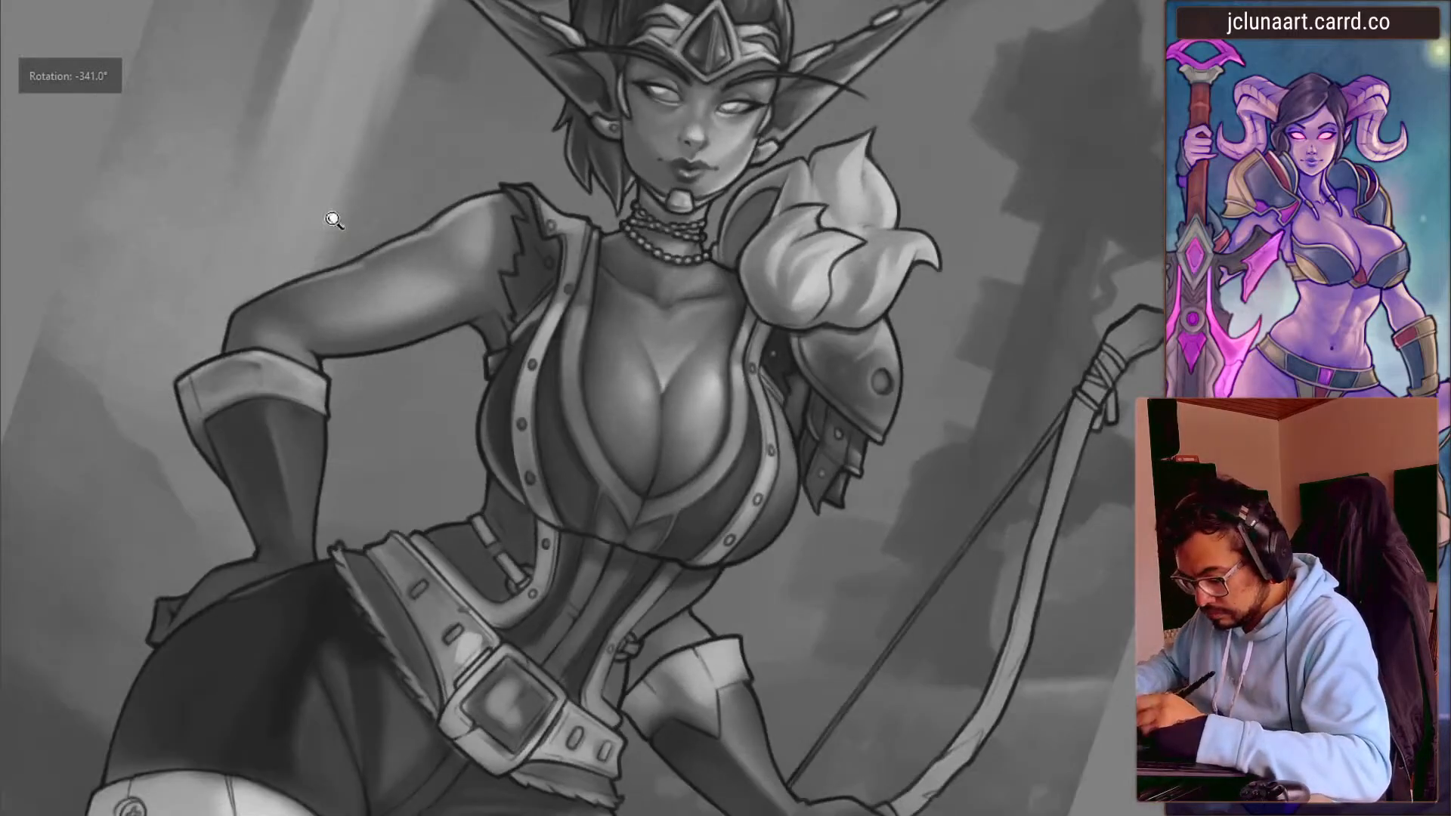
{"action": "key", "text": "m"}
{"action": "left_click_drag", "start_coordinate": [358, 465], "coordinate": [390, 406]}
{"action": "left_click_drag", "start_coordinate": [380, 482], "coordinate": [375, 568]}
{"action": "left_click_drag", "start_coordinate": [362, 492], "coordinate": [365, 434]}
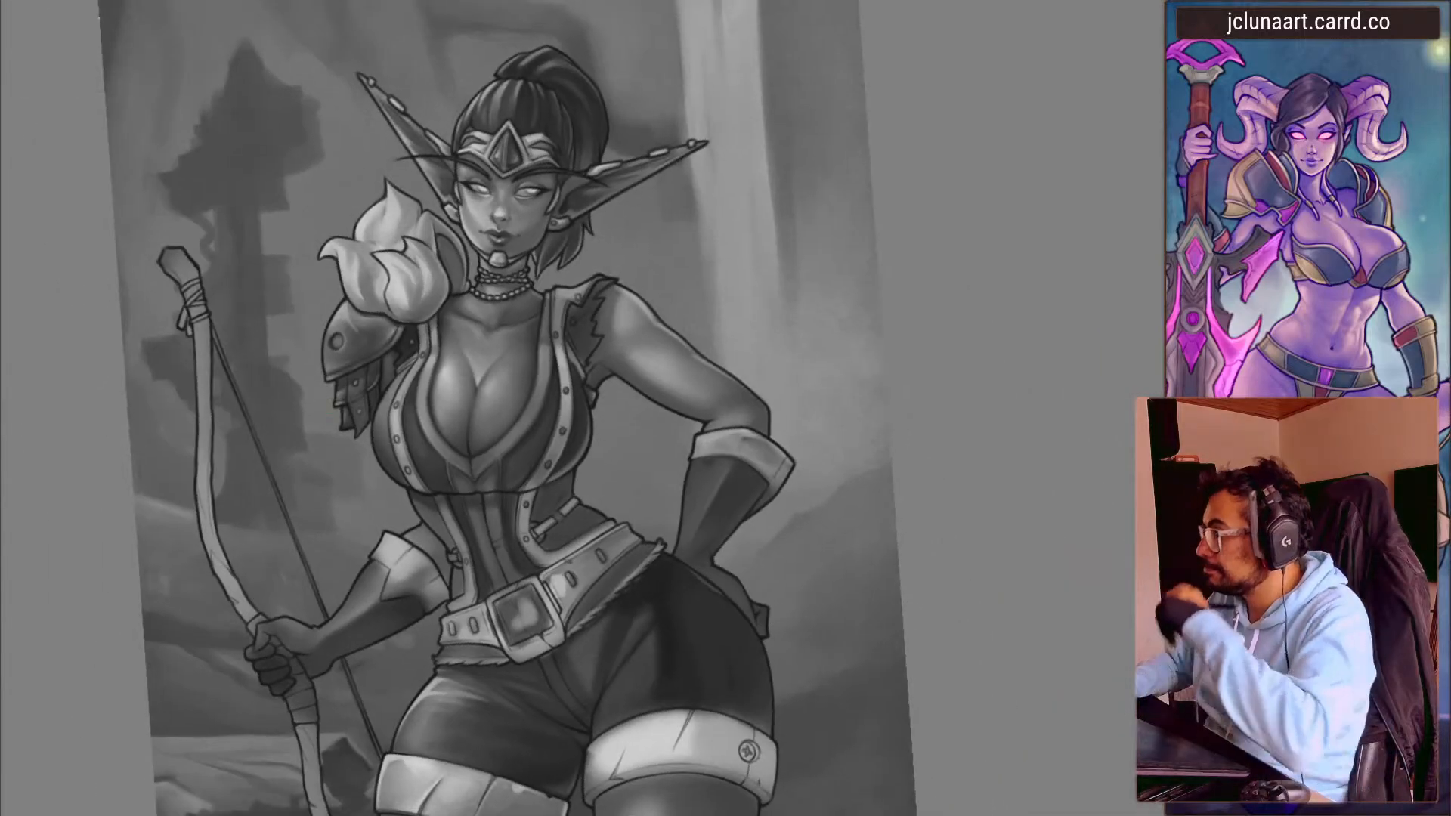
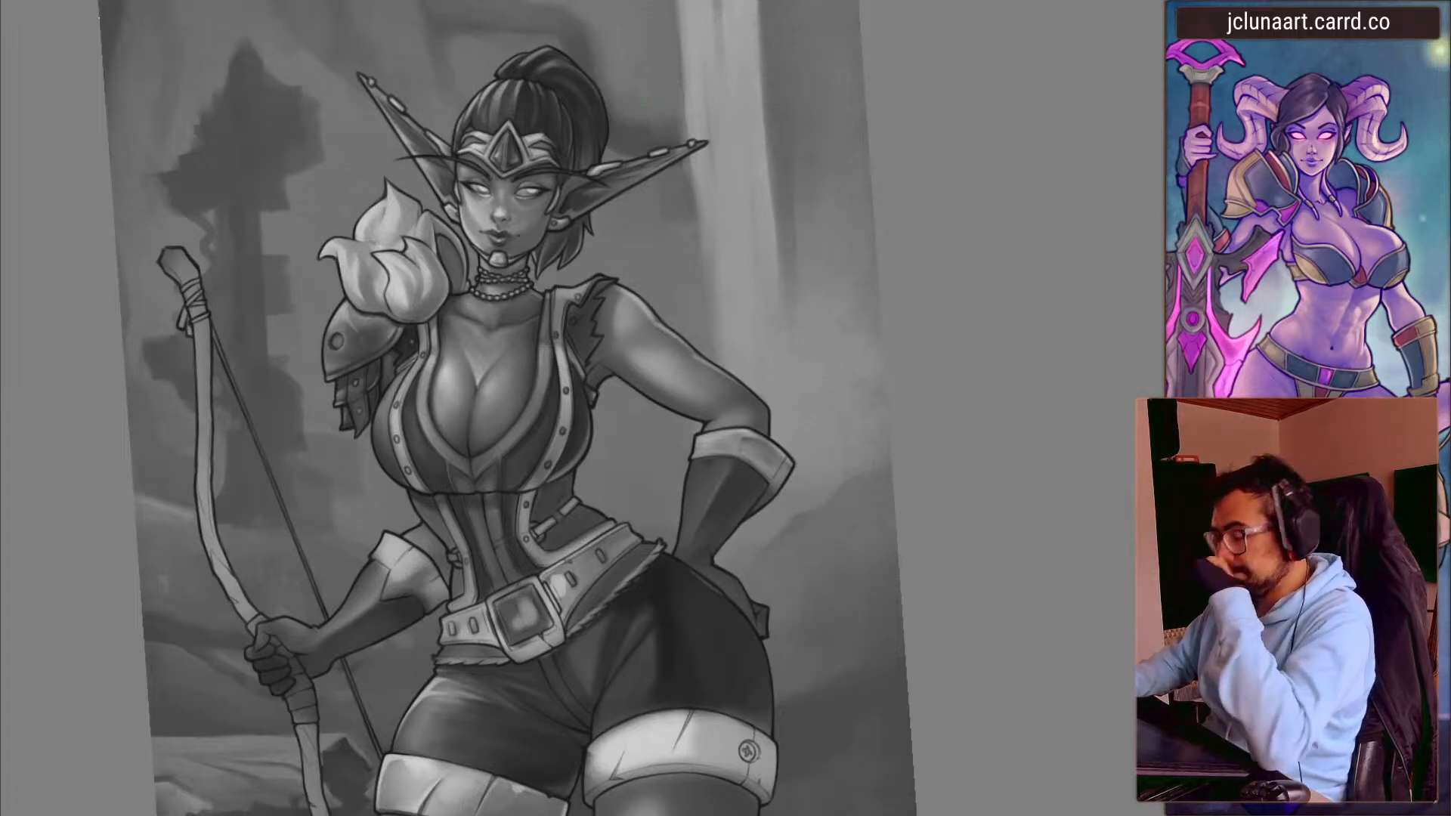
- Sample greys on the vest in the mirrored close-up and touch up the outer panel's edge below the torn sleeve, reducing the brush
{"action": "left_click", "coordinate": [526, 362]}
{"action": "left_click", "coordinate": [591, 558], "text": "ctrl"}
{"action": "mouse_move", "coordinate": [606, 516]}
{"action": "left_mouse_down"}
{"action": "mouse_move", "coordinate": [596, 537]}
{"action": "mouse_move", "coordinate": [567, 460]}
{"action": "mouse_move", "coordinate": [571, 412]}
{"action": "left_mouse_up"}
{"action": "left_click", "coordinate": [657, 338], "text": "ctrl"}
{"action": "left_click", "coordinate": [638, 259], "text": "ctrl"}
{"action": "key", "text": "bracketleft"}
{"action": "key", "text": "bracketleft"}
{"action": "key", "text": "bracketleft"}
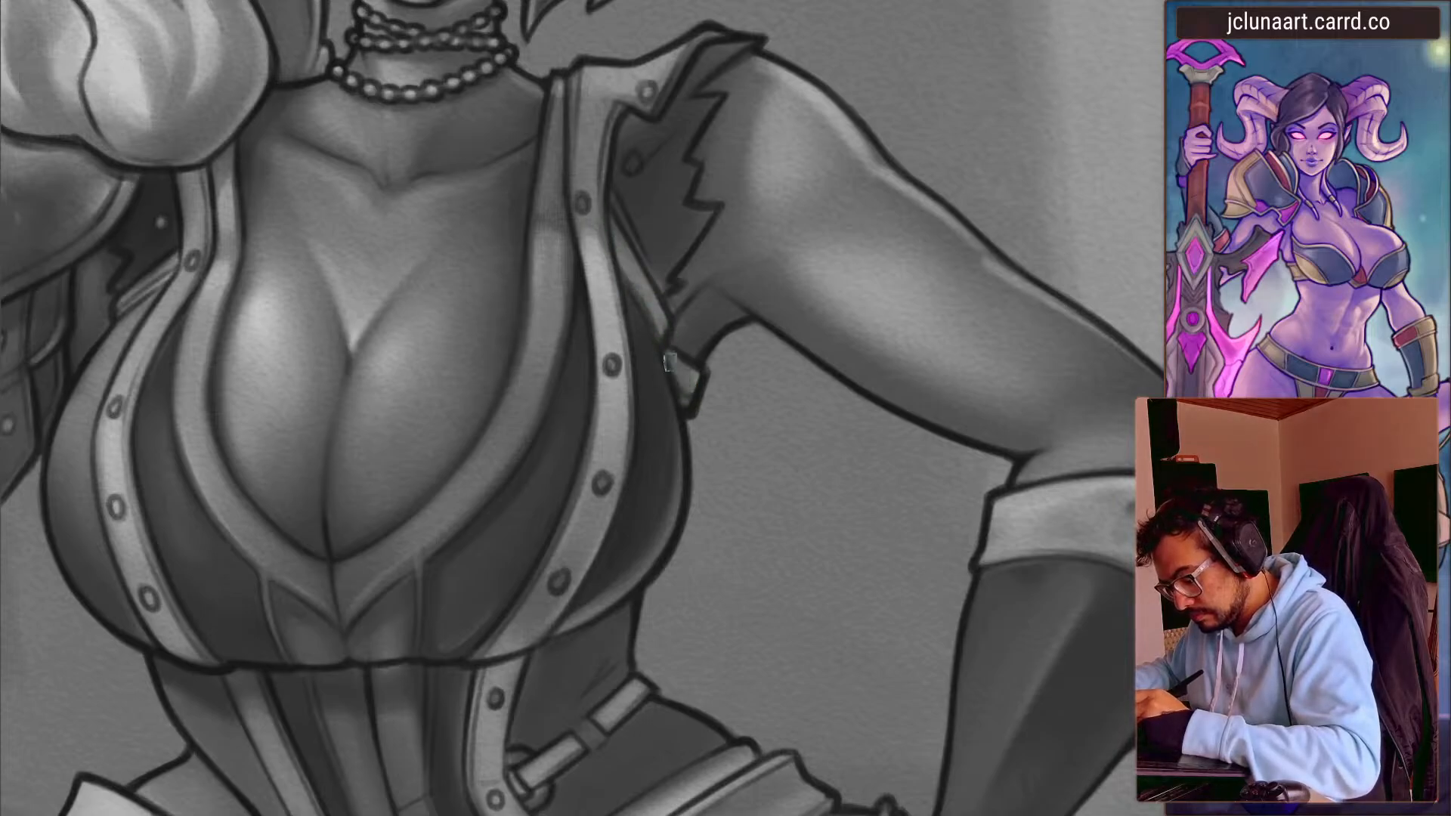
{"action": "key", "text": "bracketleft"}
{"action": "key", "text": "bracketleft"}
{"action": "key", "text": "bracketleft"}
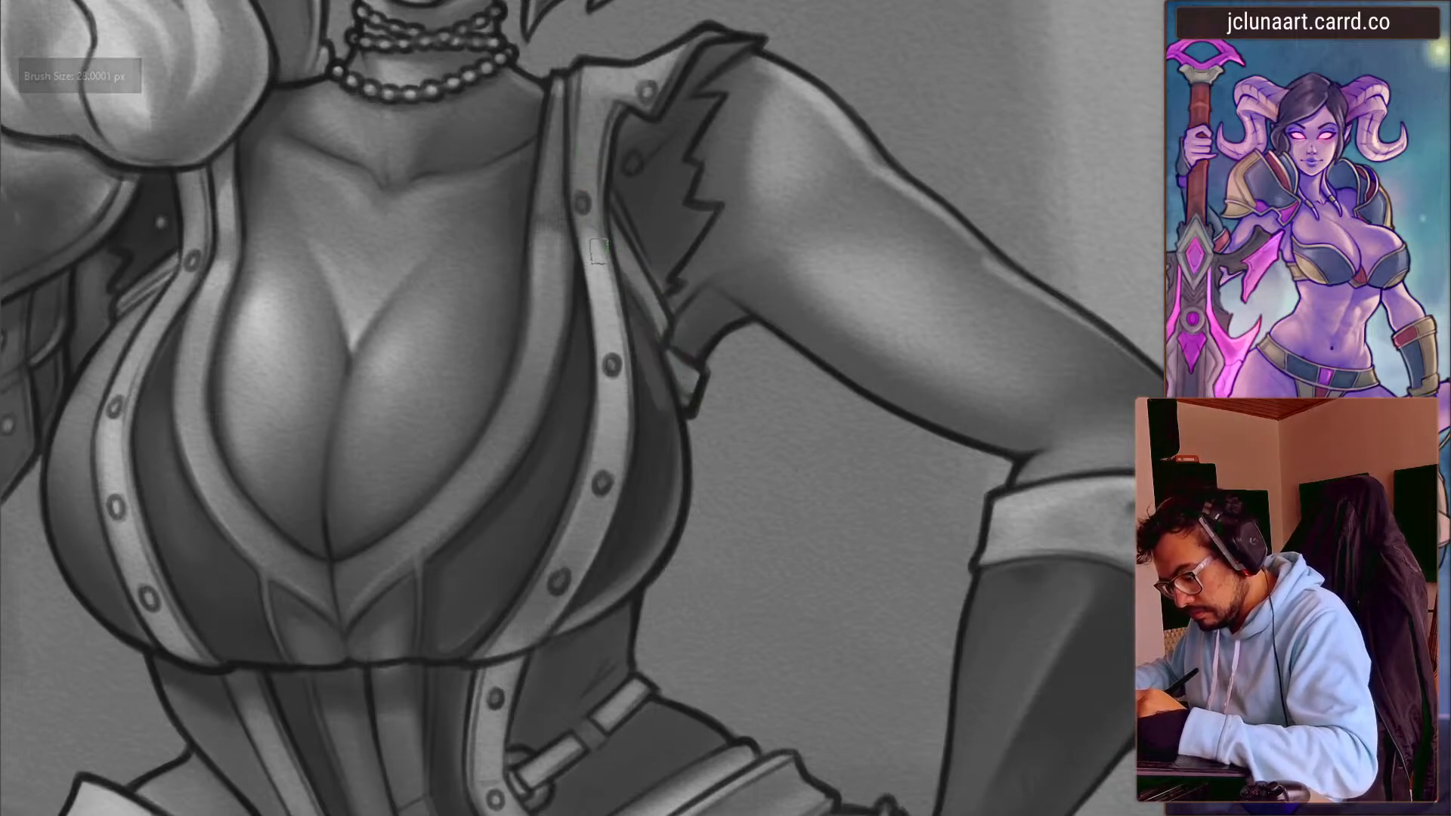
- Blend the upper stretch of the studded trim beside the torn sleeve, enlarging the brush to 28 px
{"action": "key", "text": "bracketright"}
{"action": "key", "text": "bracketright"}
{"action": "key", "text": "bracketright"}
{"action": "key", "text": "bracketright"}
{"action": "key", "text": "bracketright"}
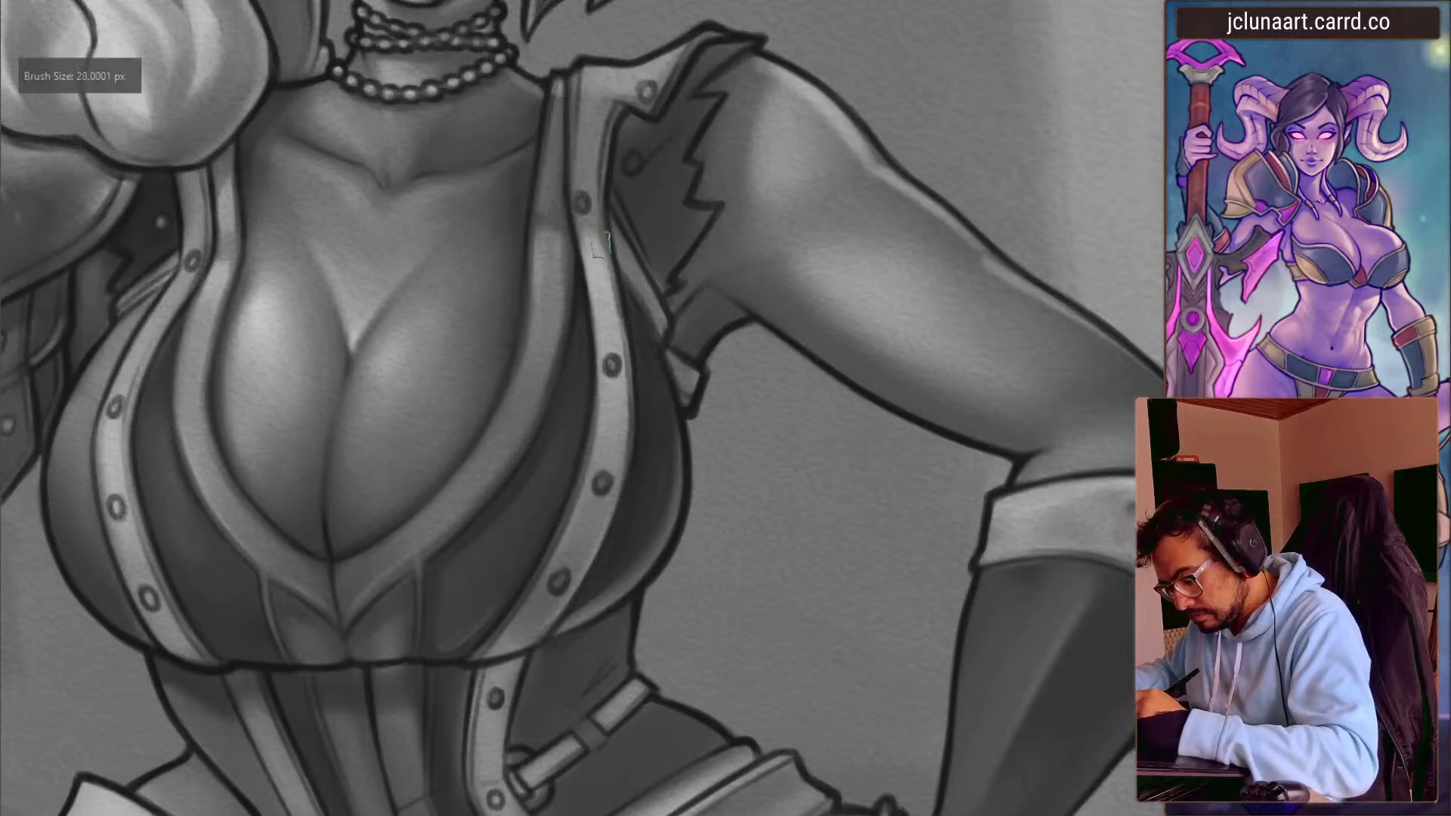
{"action": "key", "text": "bracketleft"}
{"action": "key", "text": "bracketleft"}
- Examine the balance of values across the whole painting from several rotated and zoomed-out views
{"action": "key", "text": "ctrl+minus"}
{"action": "key", "text": "ctrl+minus"}
{"action": "left_click_drag", "start_coordinate": [332, 583], "coordinate": [412, 524]}
{"action": "left_click_drag", "start_coordinate": [412, 524], "coordinate": [387, 329]}
{"action": "left_click_drag", "start_coordinate": [400, 429], "coordinate": [411, 456]}
{"action": "left_click_drag", "start_coordinate": [416, 389], "coordinate": [418, 521]}
{"action": "left_click_drag", "start_coordinate": [419, 476], "coordinate": [402, 319]}
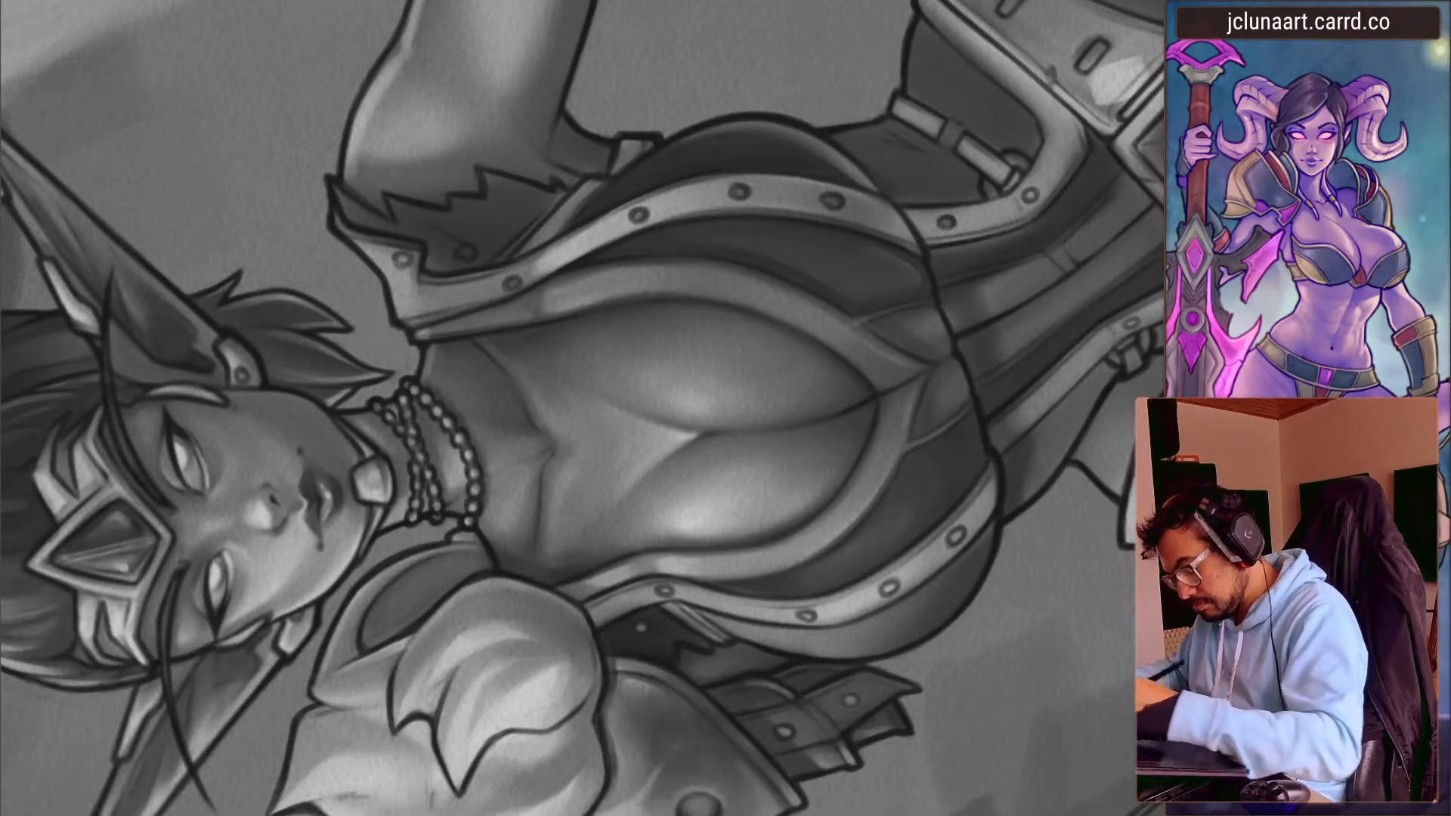
{"action": "left_click_drag", "start_coordinate": [511, 427], "coordinate": [489, 434]}
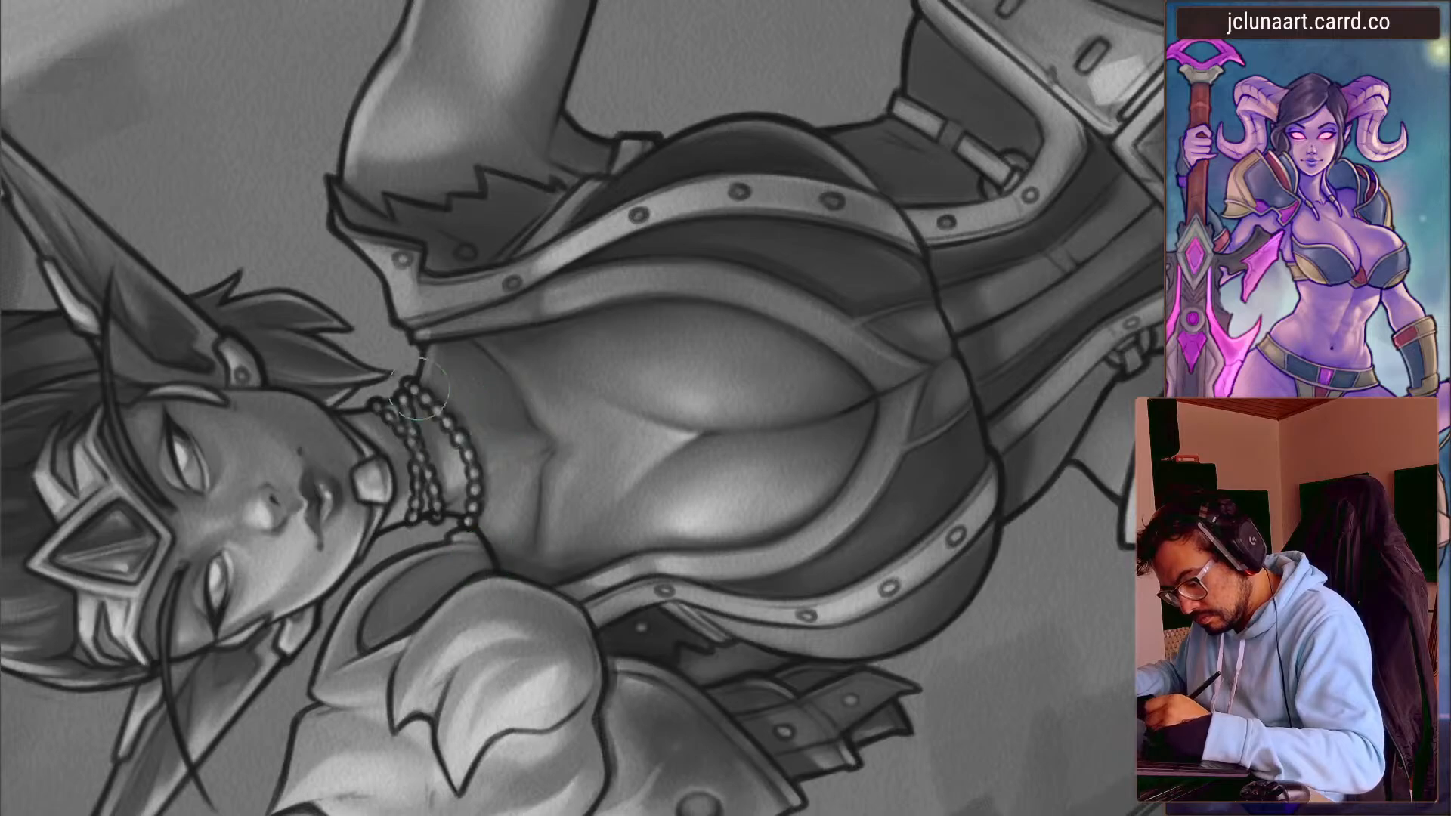
{"action": "left_click_drag", "start_coordinate": [433, 551], "coordinate": [748, 284]}
{"action": "left_click_drag", "start_coordinate": [361, 369], "coordinate": [307, 378]}
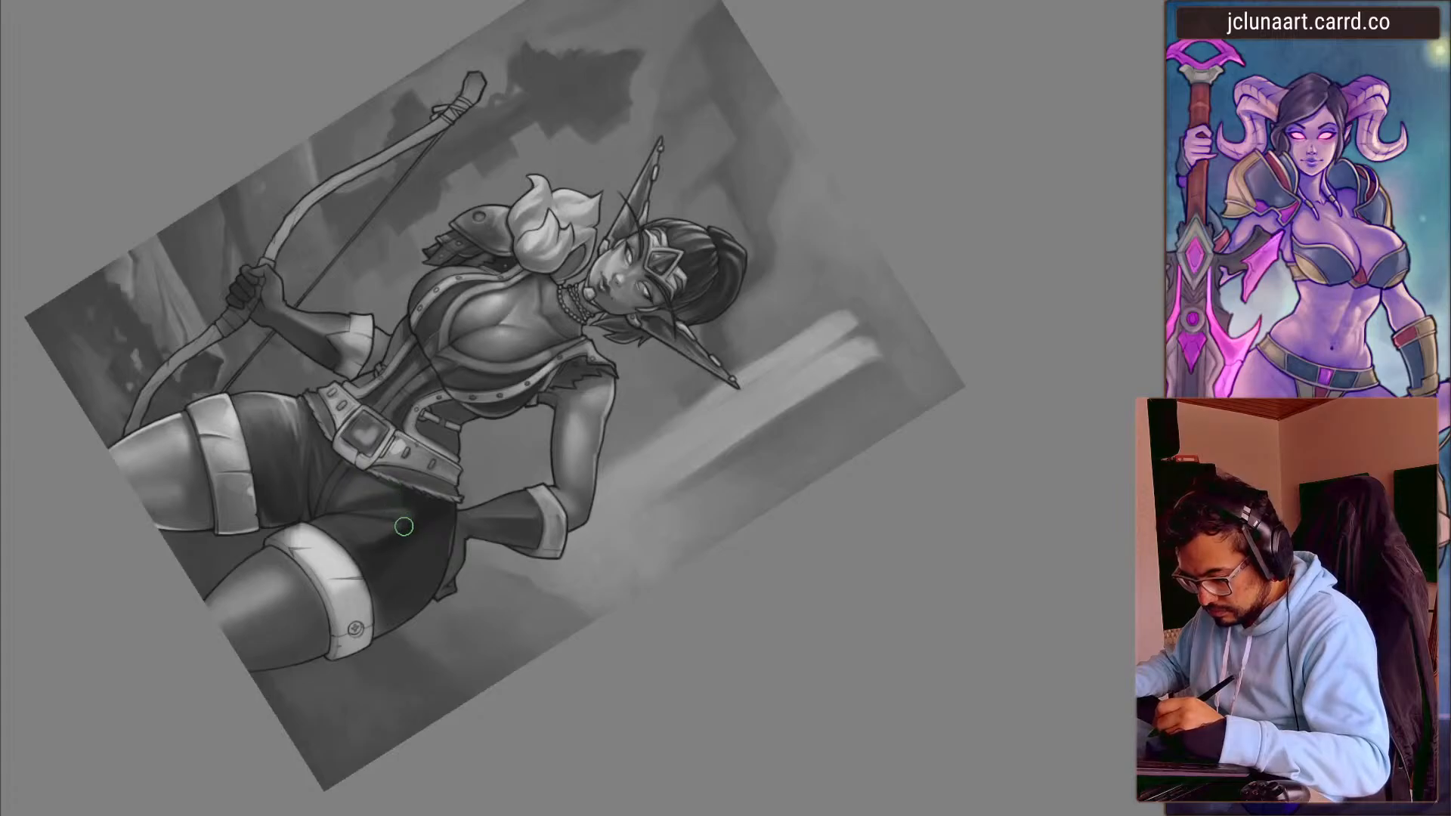
{"action": "key", "text": "6"}
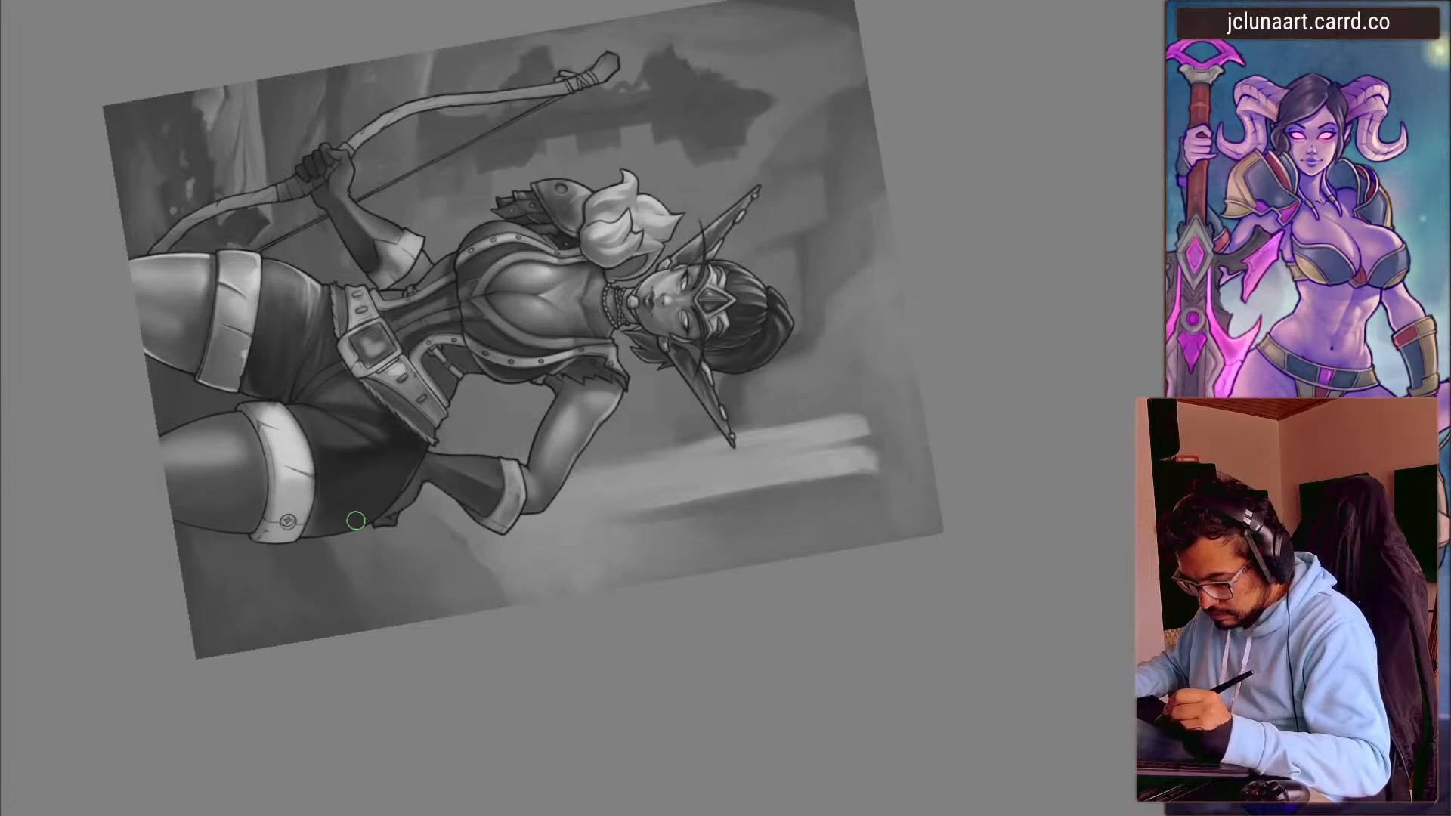
{"action": "left_click_drag", "start_coordinate": [356, 520], "coordinate": [324, 427]}
{"action": "mouse_move", "coordinate": [495, 514]}
{"action": "left_mouse_down"}
{"action": "mouse_move", "coordinate": [506, 379]}
{"action": "mouse_move", "coordinate": [424, 464]}
{"action": "mouse_move", "coordinate": [444, 461]}
{"action": "mouse_move", "coordinate": [432, 508]}
{"action": "left_mouse_up"}
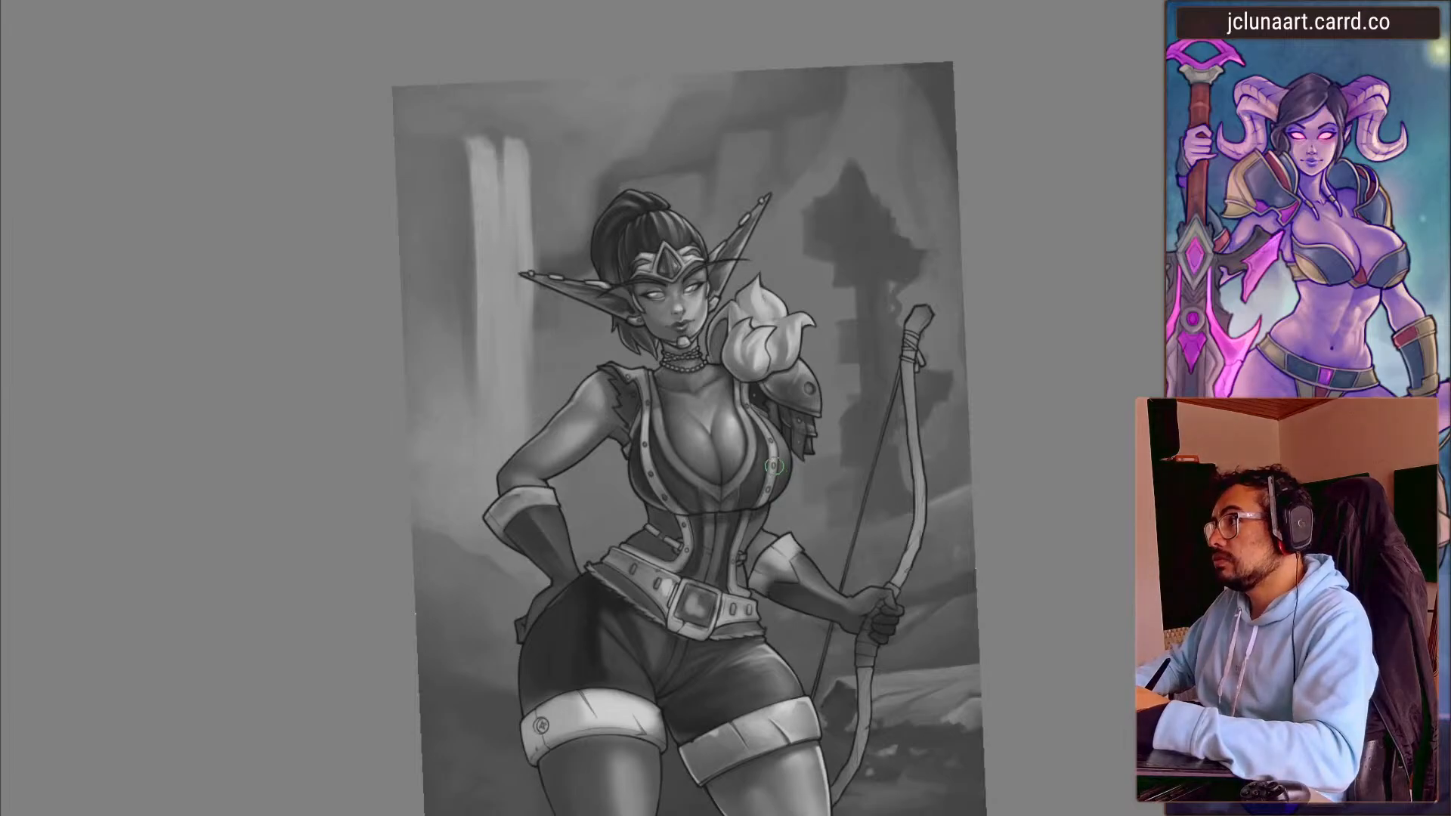
- Shade the studded trim on the shoulder-armor side between its middle rivets, enlarging the brush from 18 px
{"action": "left_click_drag", "start_coordinate": [806, 467], "coordinate": [488, 353]}
{"action": "key", "text": "bracketleft"}
{"action": "key", "text": "bracketleft"}
{"action": "key", "text": "bracketleft"}
{"action": "key", "text": "bracketleft"}
{"action": "key", "text": "bracketleft"}
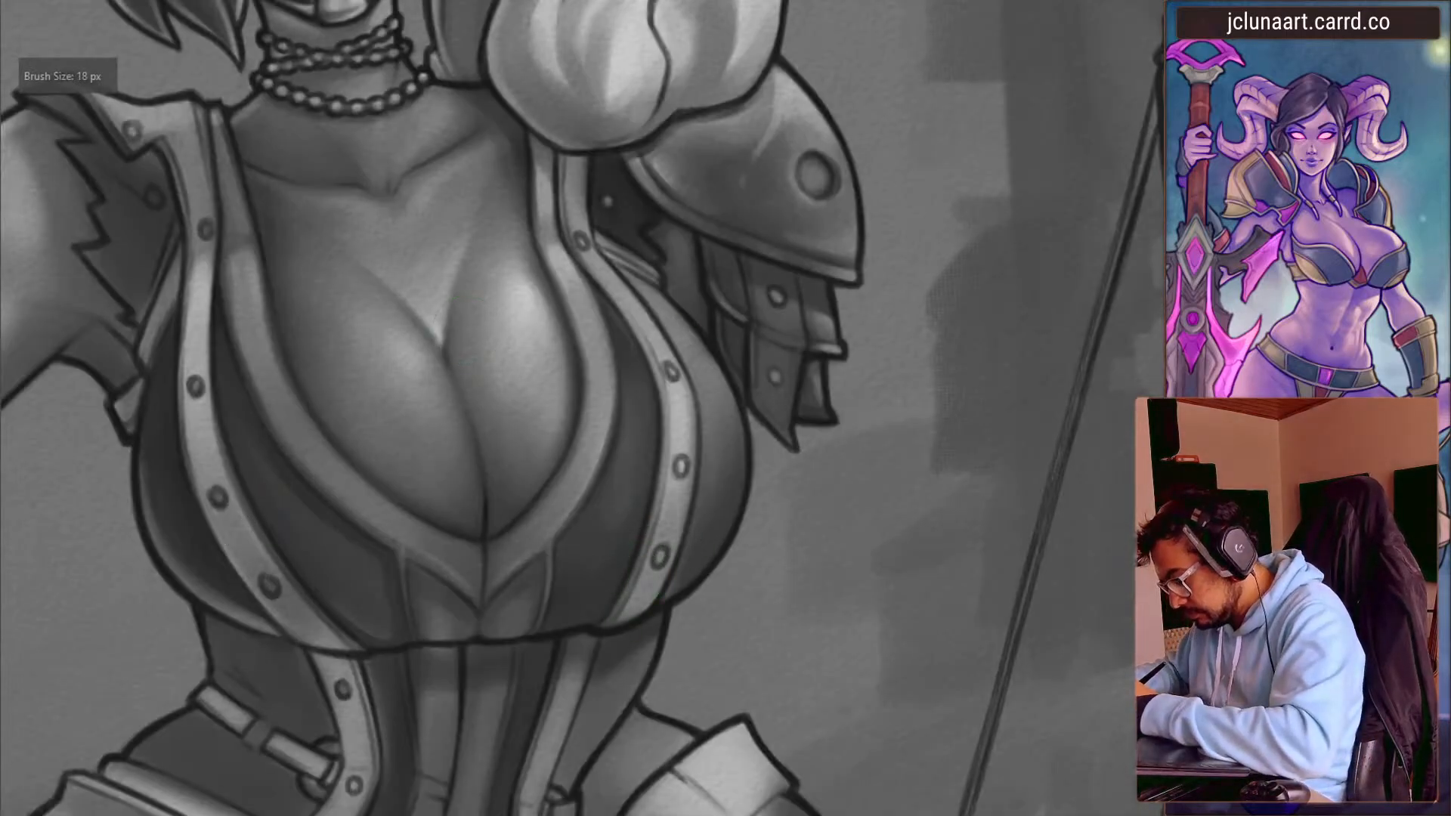
{"action": "key", "text": "bracketright"}
{"action": "key", "text": "bracketright"}
{"action": "key", "text": "bracketright"}
{"action": "key", "text": "bracketright"}
{"action": "mouse_move", "coordinate": [677, 397]}
{"action": "left_mouse_down"}
{"action": "mouse_move", "coordinate": [680, 499]}
{"action": "mouse_move", "coordinate": [633, 605]}
{"action": "mouse_move", "coordinate": [675, 488]}
{"action": "left_mouse_up"}
- Blend the upper stretch of the armor-side trim toward the shoulder rivet, reducing the brush from 44 px to 38 px
{"action": "key", "text": "bracketleft"}
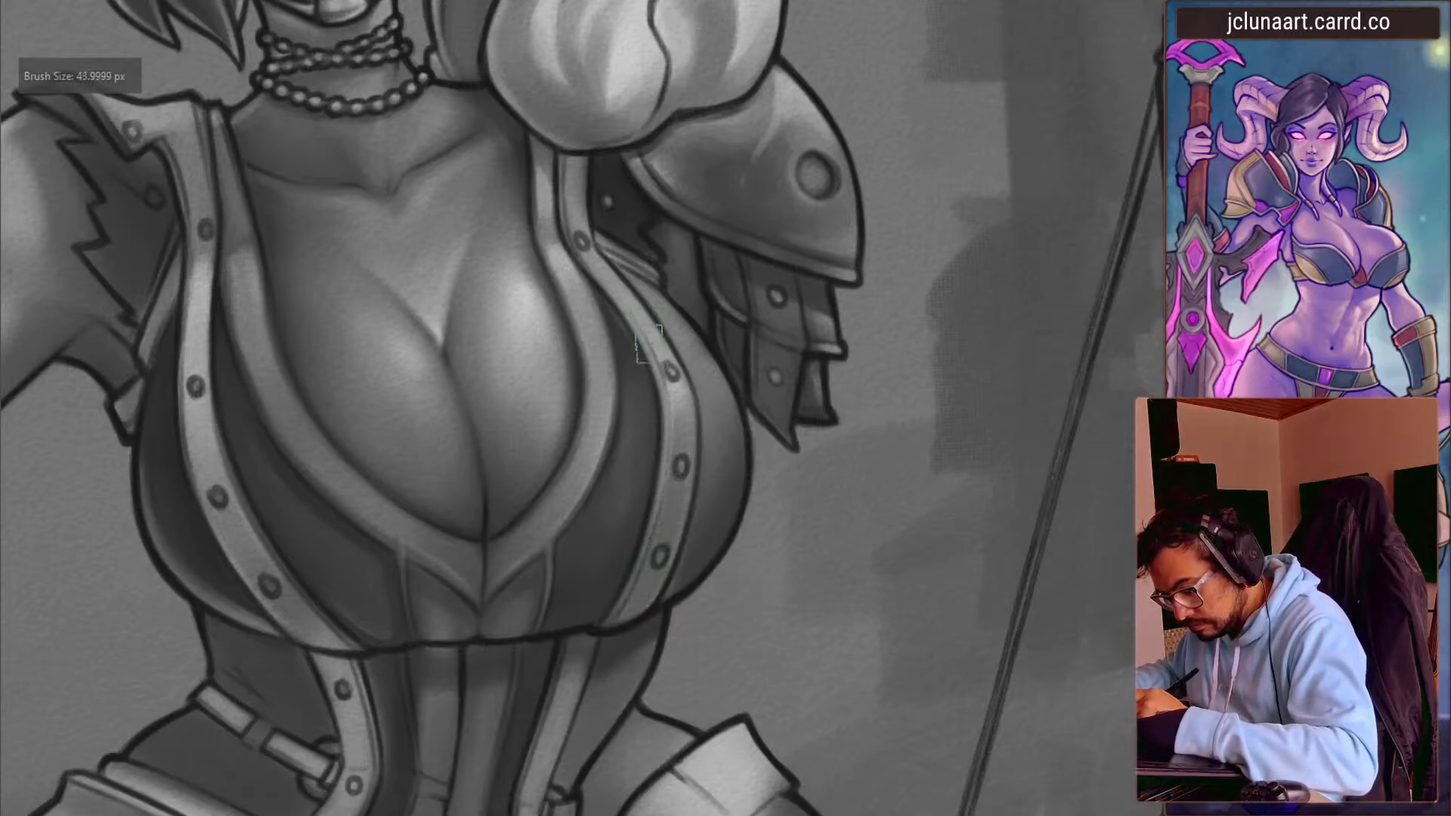
{"action": "key", "text": "bracketleft"}
{"action": "key", "text": "bracketleft"}
{"action": "key", "text": "bracketleft"}
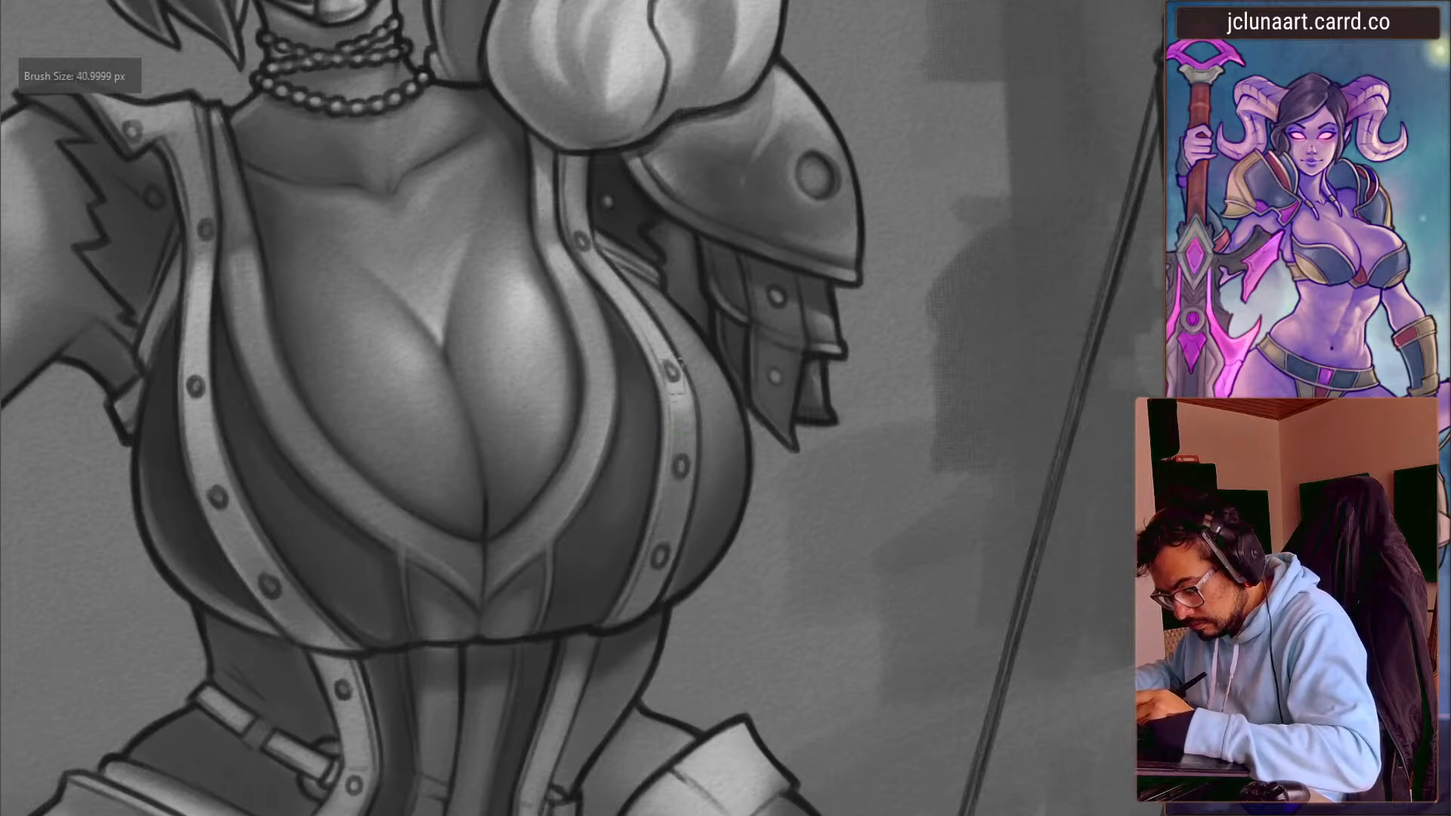
{"action": "key", "text": "bracketleft"}
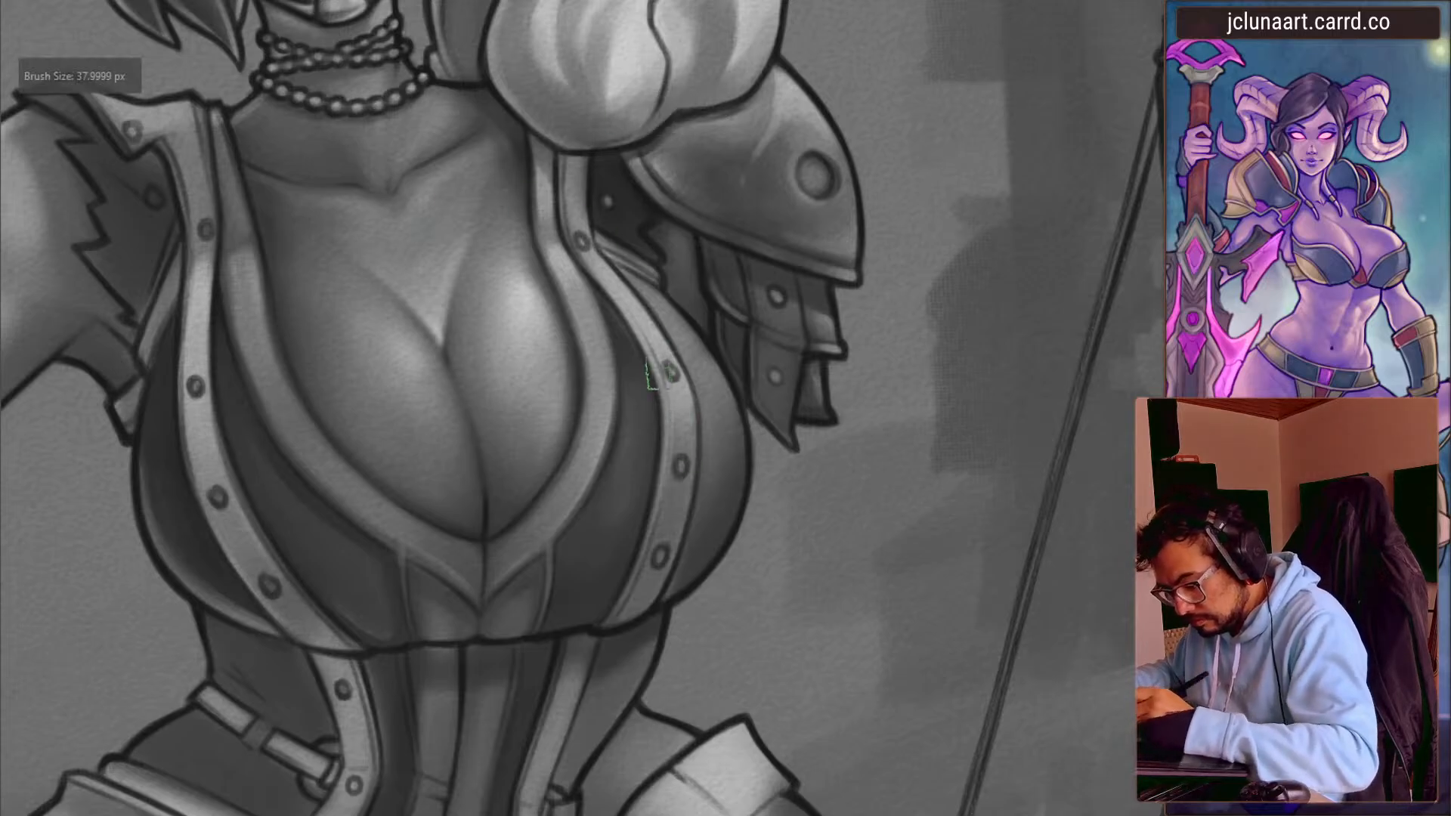
{"action": "left_click_drag", "start_coordinate": [678, 394], "coordinate": [580, 242]}
- Refine the edges of the armor-side trim around its two middle rivets with a brush of 41 px, then 38 px
{"action": "key", "text": "bracketright"}
{"action": "key", "text": "bracketright"}
{"action": "key", "text": "bracketright"}
{"action": "key", "text": "bracketright"}
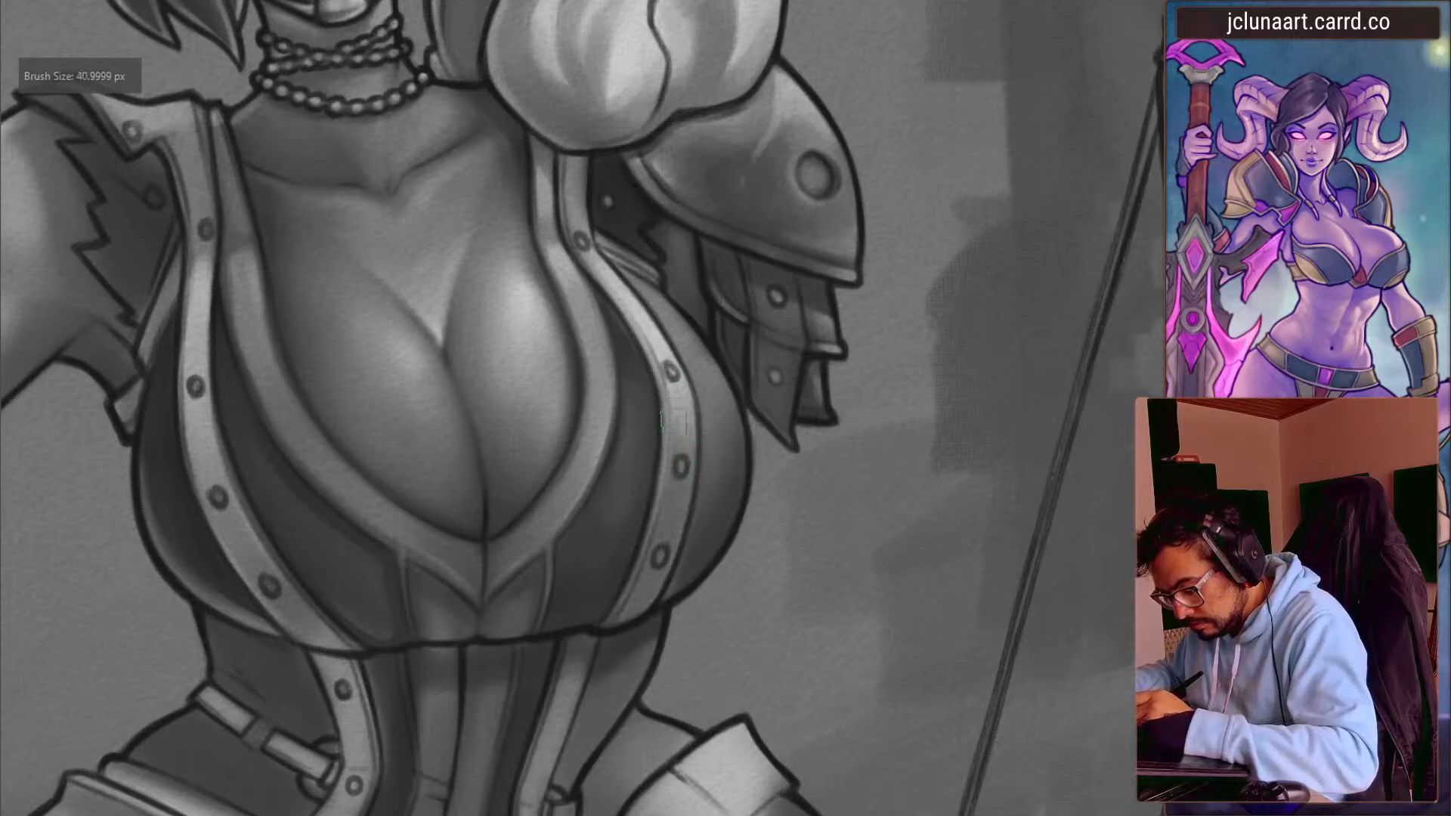
{"action": "key", "text": "bracketleft"}
{"action": "key", "text": "bracketleft"}
{"action": "key", "text": "bracketleft"}
{"action": "key", "text": "bracketleft"}
{"action": "key", "text": "bracketleft"}
{"action": "key", "text": "bracketleft"}
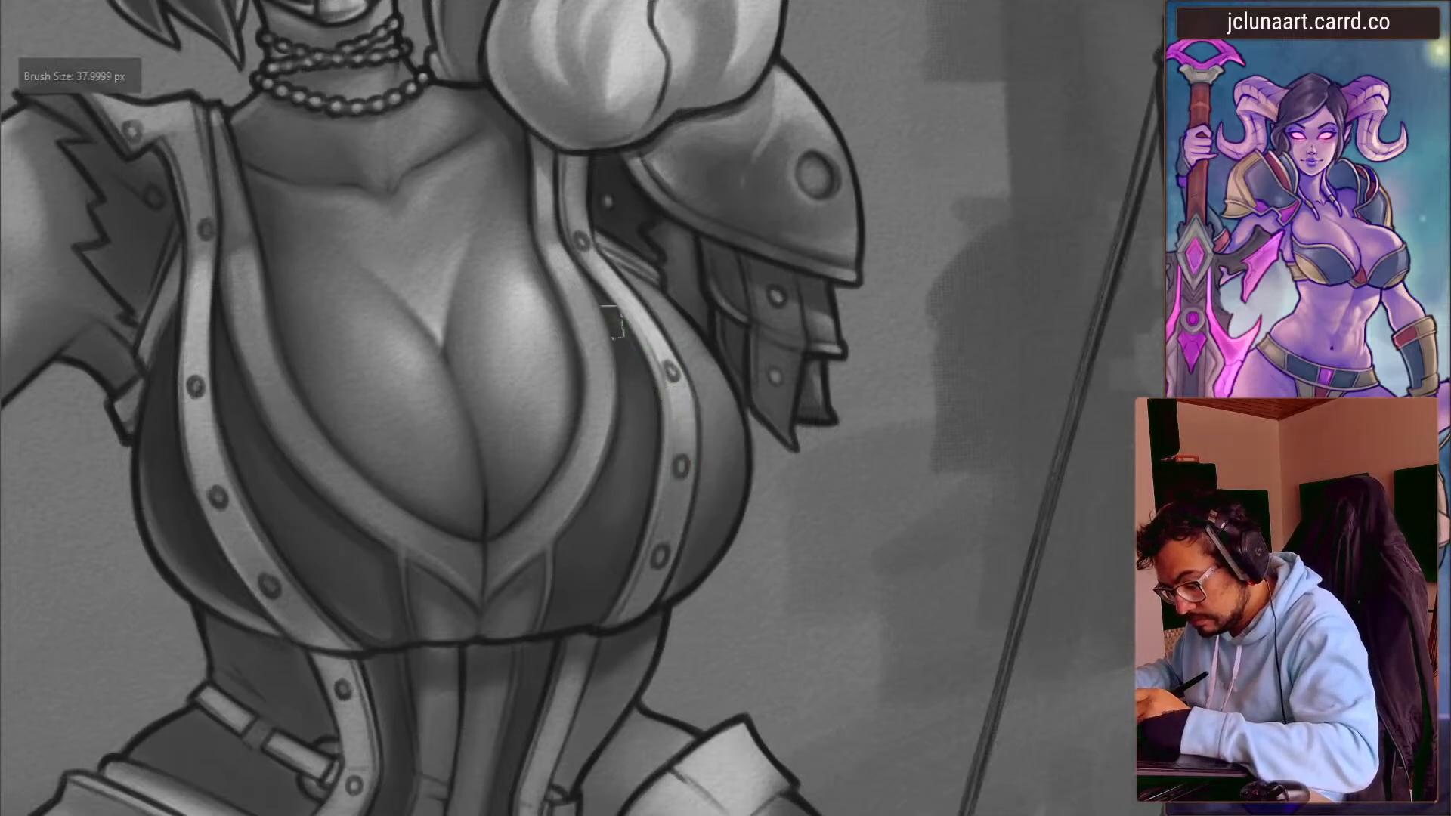
- Shade the vest's inner dark panels with a grey sampled beside the center seam, reducing the brush from 44 px to 38 px
{"action": "key", "text": "bracketright"}
{"action": "key", "text": "bracketright"}
{"action": "key", "text": "bracketright"}
{"action": "key", "text": "bracketright"}
{"action": "key", "text": "bracketright"}
{"action": "key", "text": "bracketright"}
{"action": "key", "text": "bracketright"}
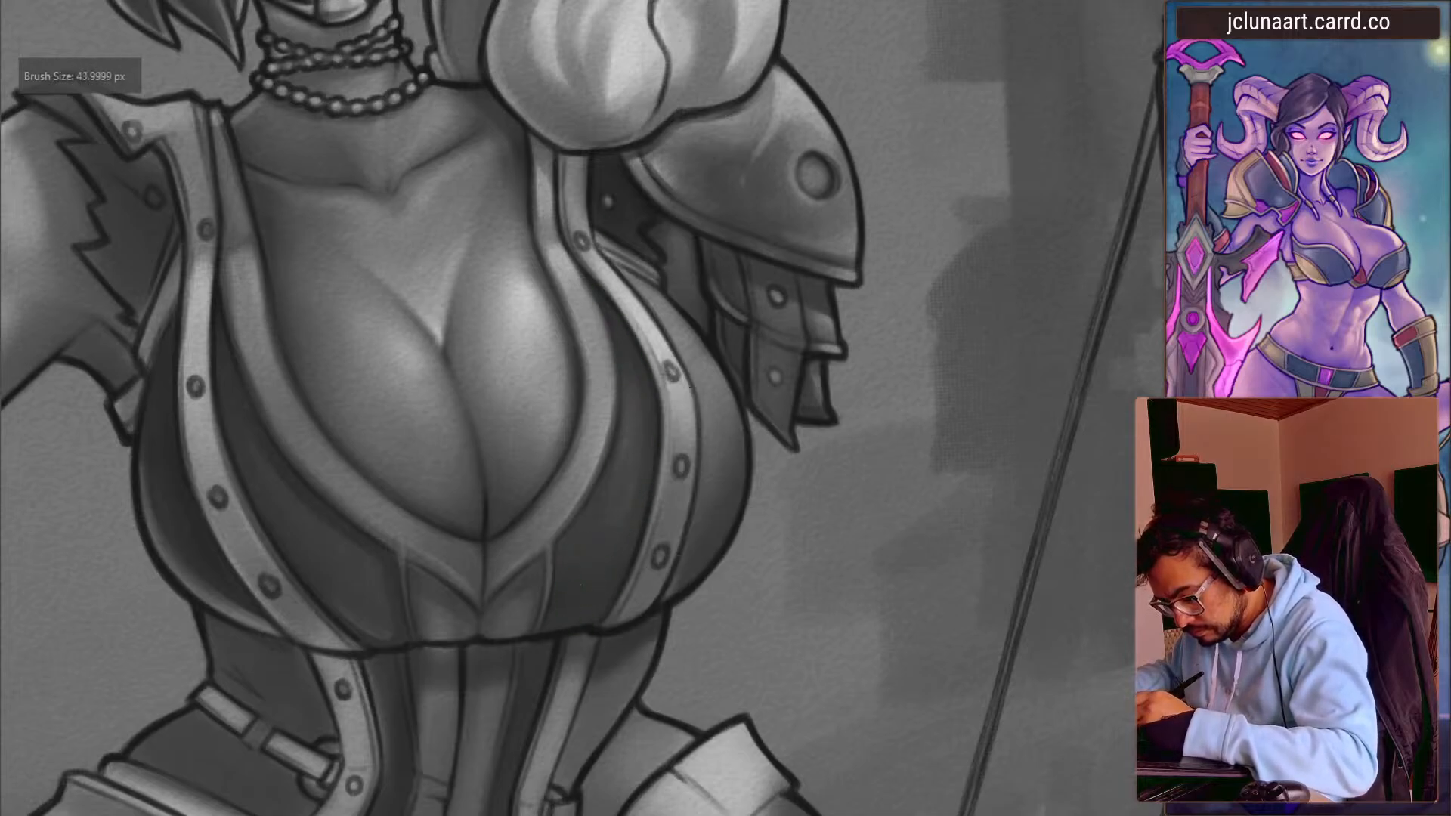
{"action": "key", "text": "bracketleft"}
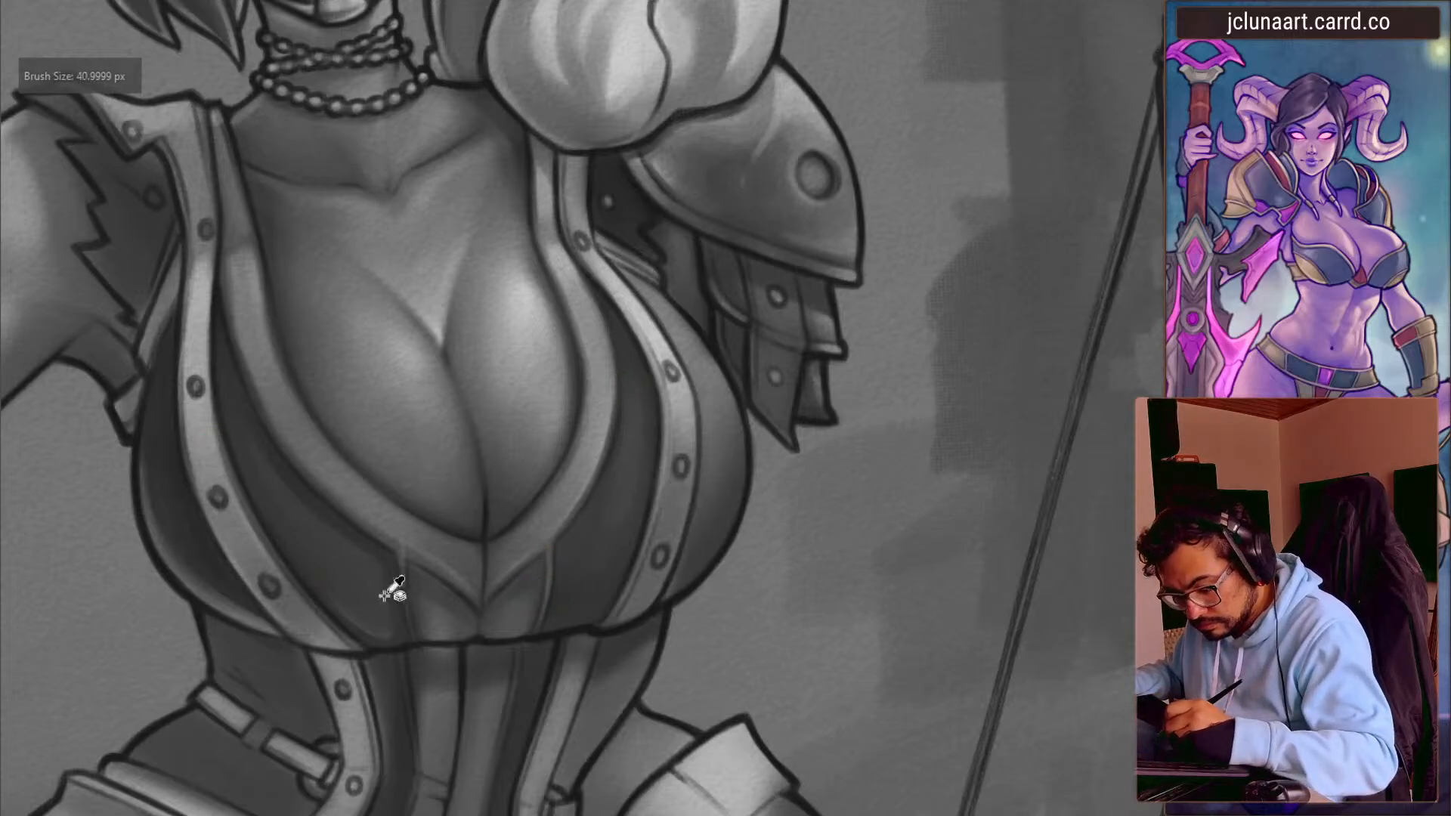
{"action": "key", "text": "bracketleft"}
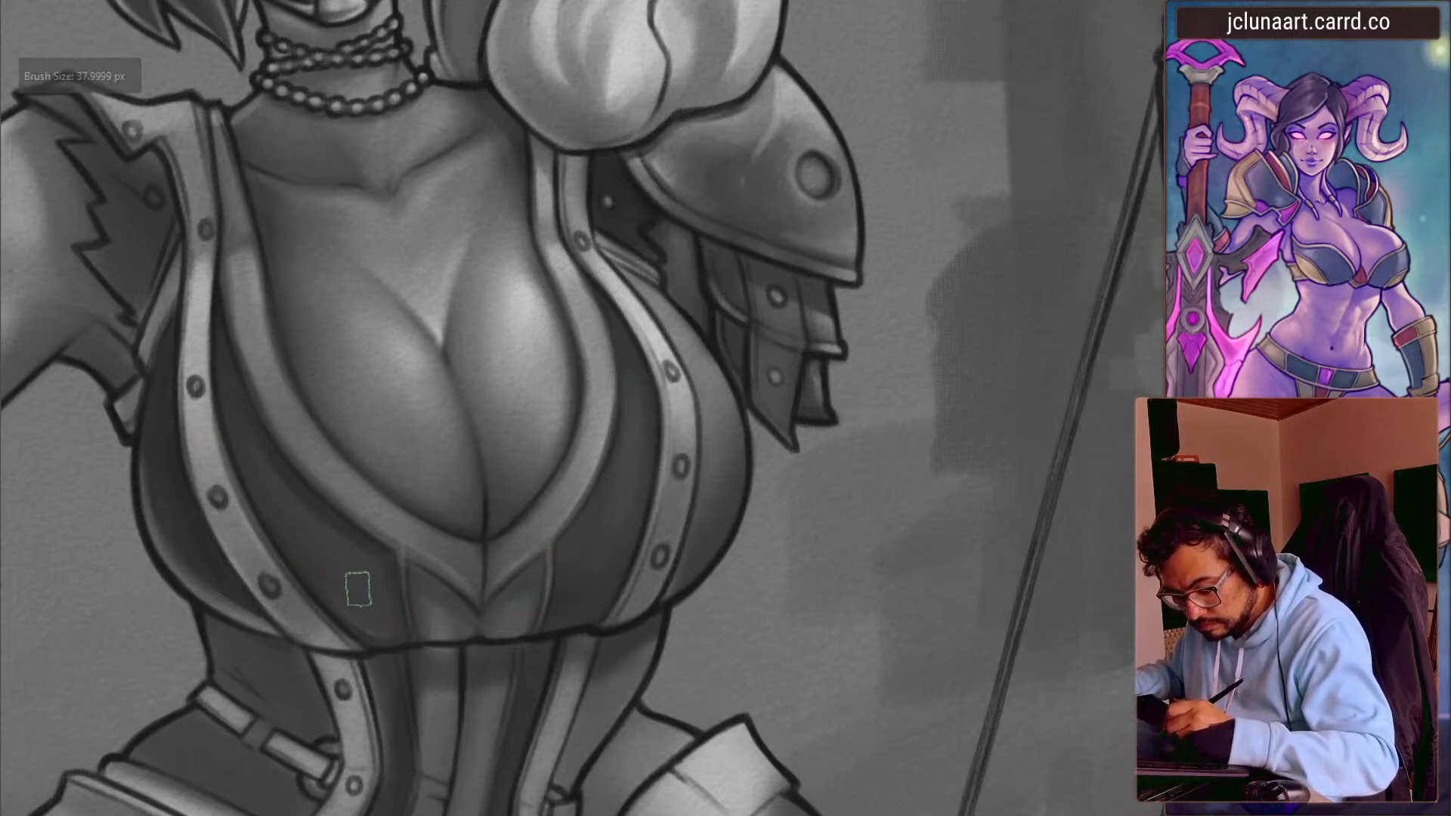
- Darken the narrow top of the armor-side inner panel along the studded trim, reducing the brush to 20 px
{"action": "key", "text": "bracketleft"}
{"action": "key", "text": "bracketleft"}
{"action": "key", "text": "bracketleft"}
{"action": "key", "text": "bracketleft"}
{"action": "key", "text": "bracketleft"}
{"action": "key", "text": "bracketleft"}
{"action": "key", "text": "bracketleft"}
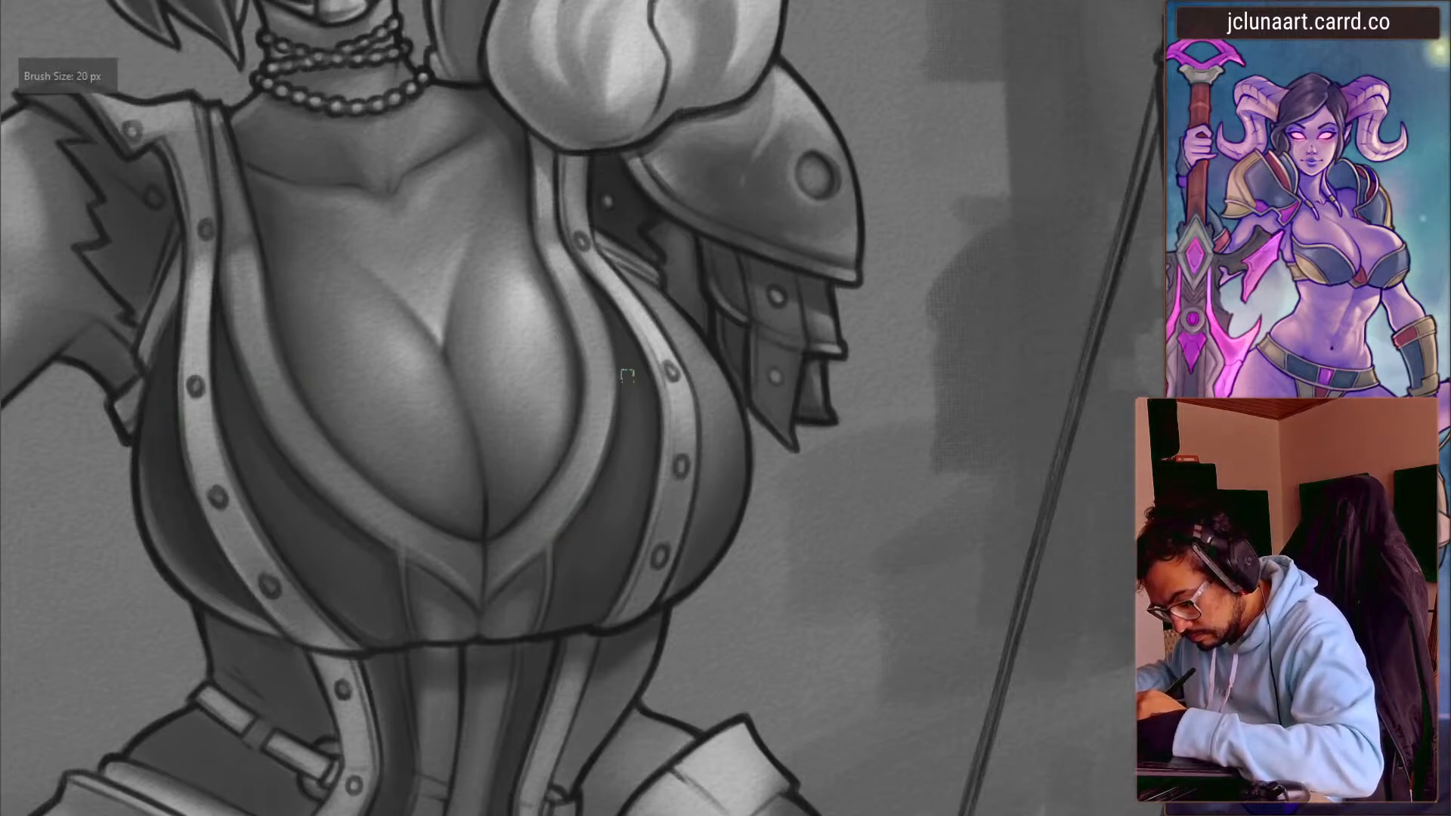
{"action": "key", "text": "bracketright"}
{"action": "key", "text": "bracketright"}
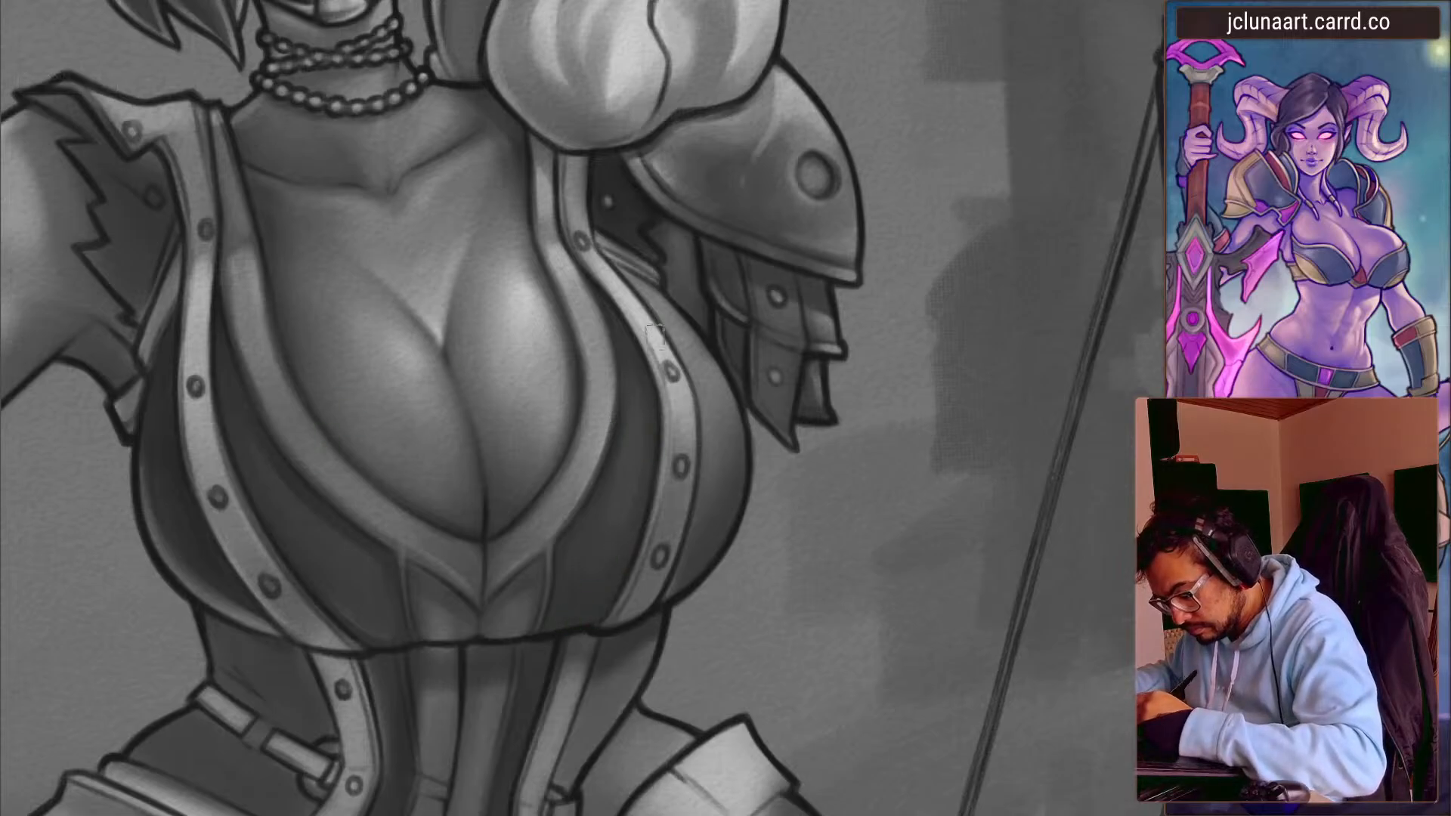
- Shade the vest's outer panel beneath the shoulder armor, enlarging the brush from 35 px to 47 px
{"action": "key", "text": "bracketright"}
{"action": "key", "text": "bracketright"}
{"action": "key", "text": "bracketright"}
{"action": "key", "text": "bracketright"}
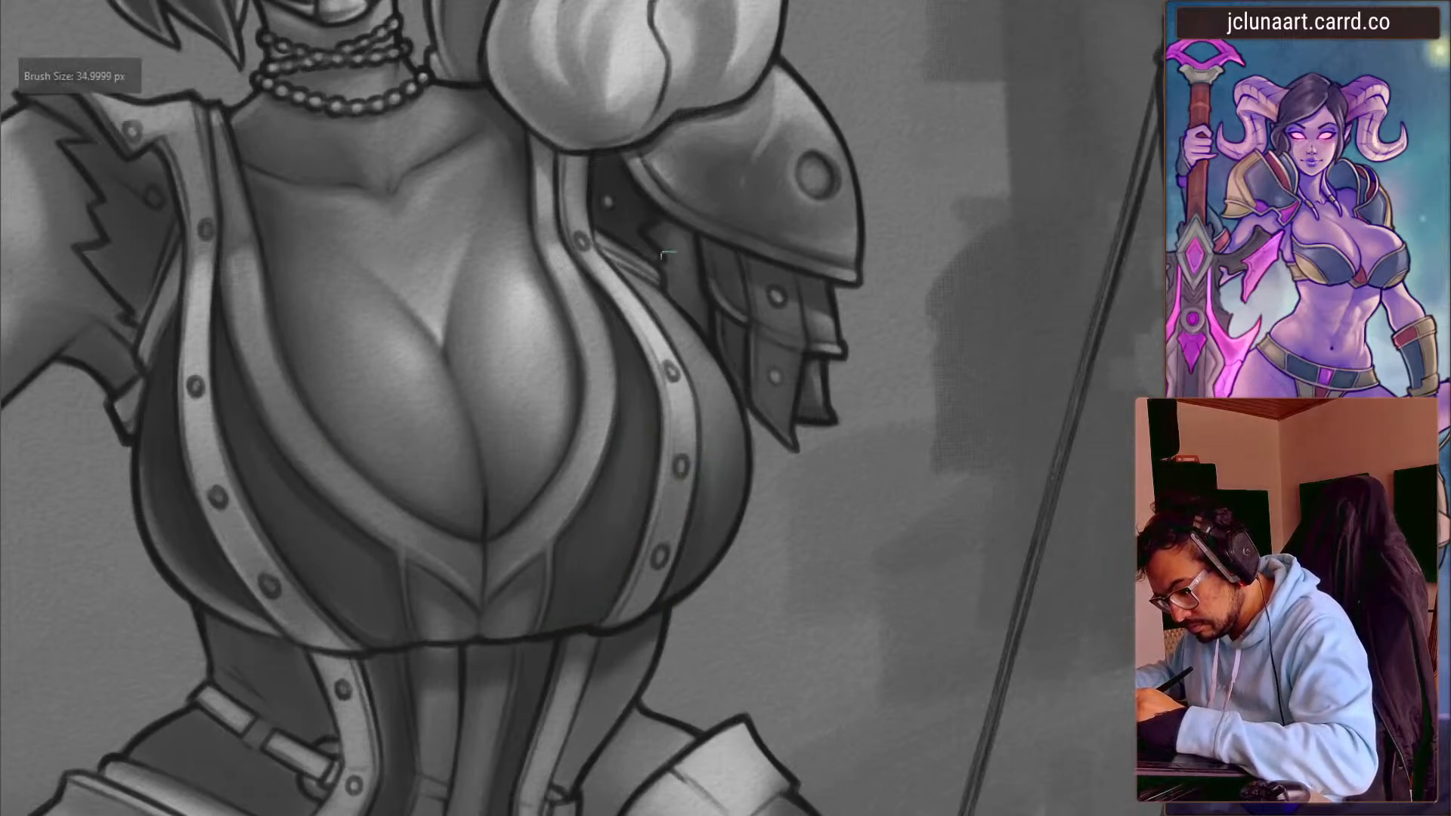
{"action": "key", "text": "bracketright"}
{"action": "key", "text": "bracketright"}
{"action": "key", "text": "bracketright"}
{"action": "key", "text": "bracketright"}
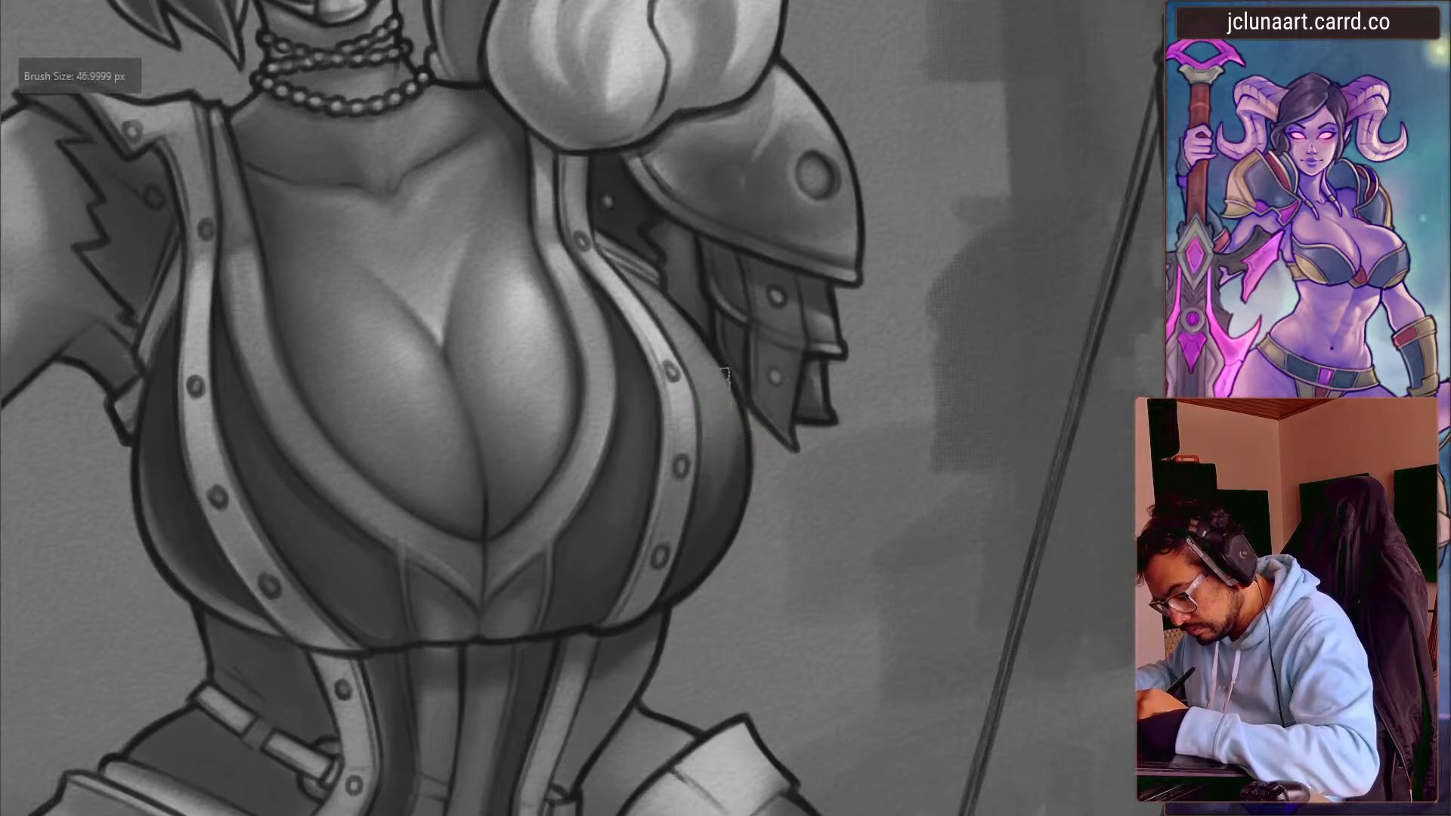
- Deepen the rounded shadow on the armor-side outer panel with a 68 px brush, reduced to 59 px toward its upper end
{"action": "key", "text": "bracketright"}
{"action": "key", "text": "bracketright"}
{"action": "key", "text": "bracketright"}
{"action": "key", "text": "bracketright"}
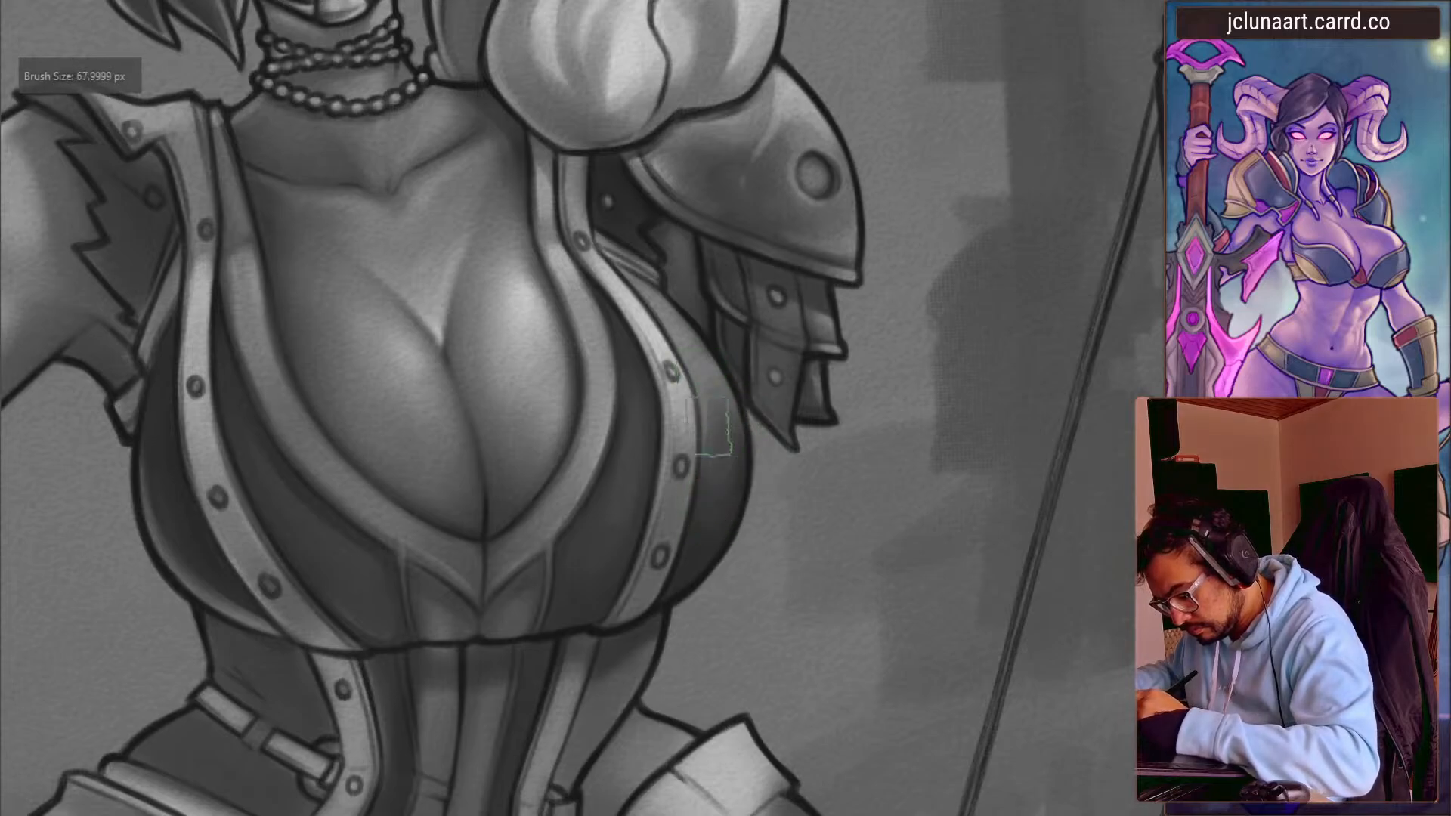
{"action": "key", "text": "bracketleft"}
{"action": "key", "text": "bracketleft"}
{"action": "key", "text": "bracketleft"}
{"action": "key", "text": "bracketleft"}
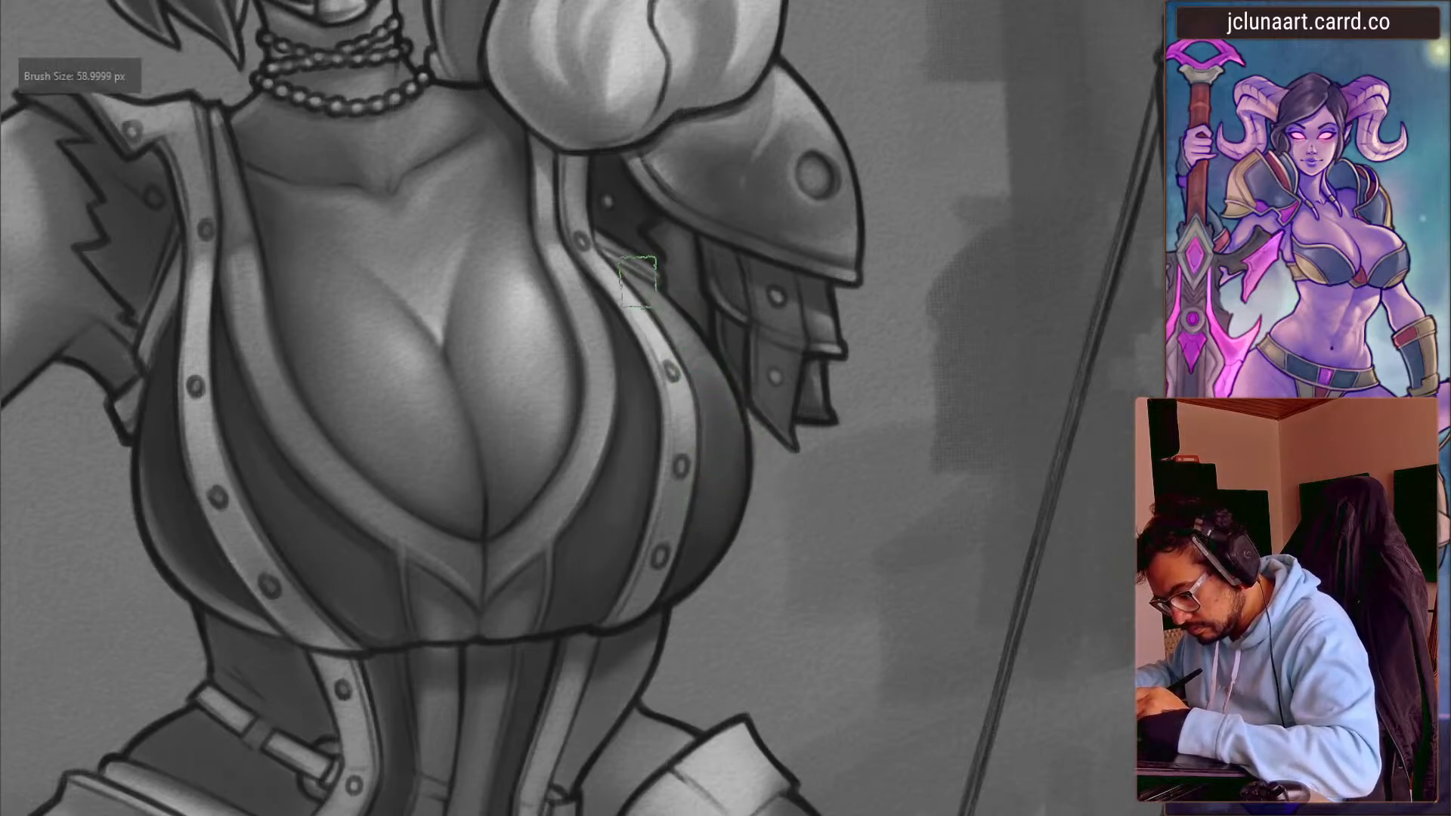
- Mirror the canvas, sample a grey and shade the outer vest panel beside the bent arm with a 41 px brush
{"action": "left_click_drag", "start_coordinate": [415, 463], "coordinate": [179, 428]}
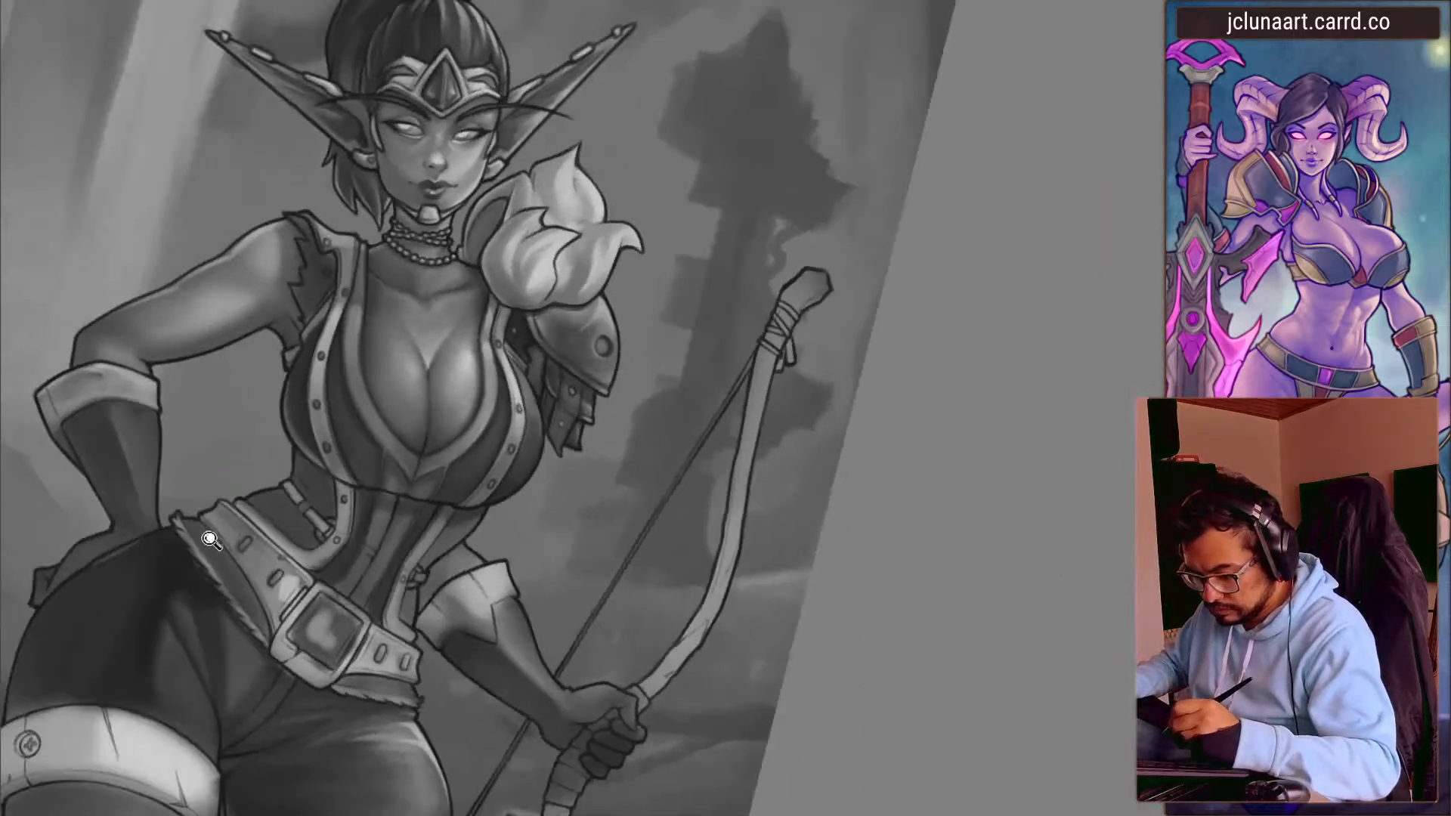
{"action": "key", "text": "m"}
{"action": "key", "text": "6"}
{"action": "left_click_drag", "start_coordinate": [258, 549], "coordinate": [568, 414]}
{"action": "left_click_drag", "start_coordinate": [568, 415], "coordinate": [505, 441]}
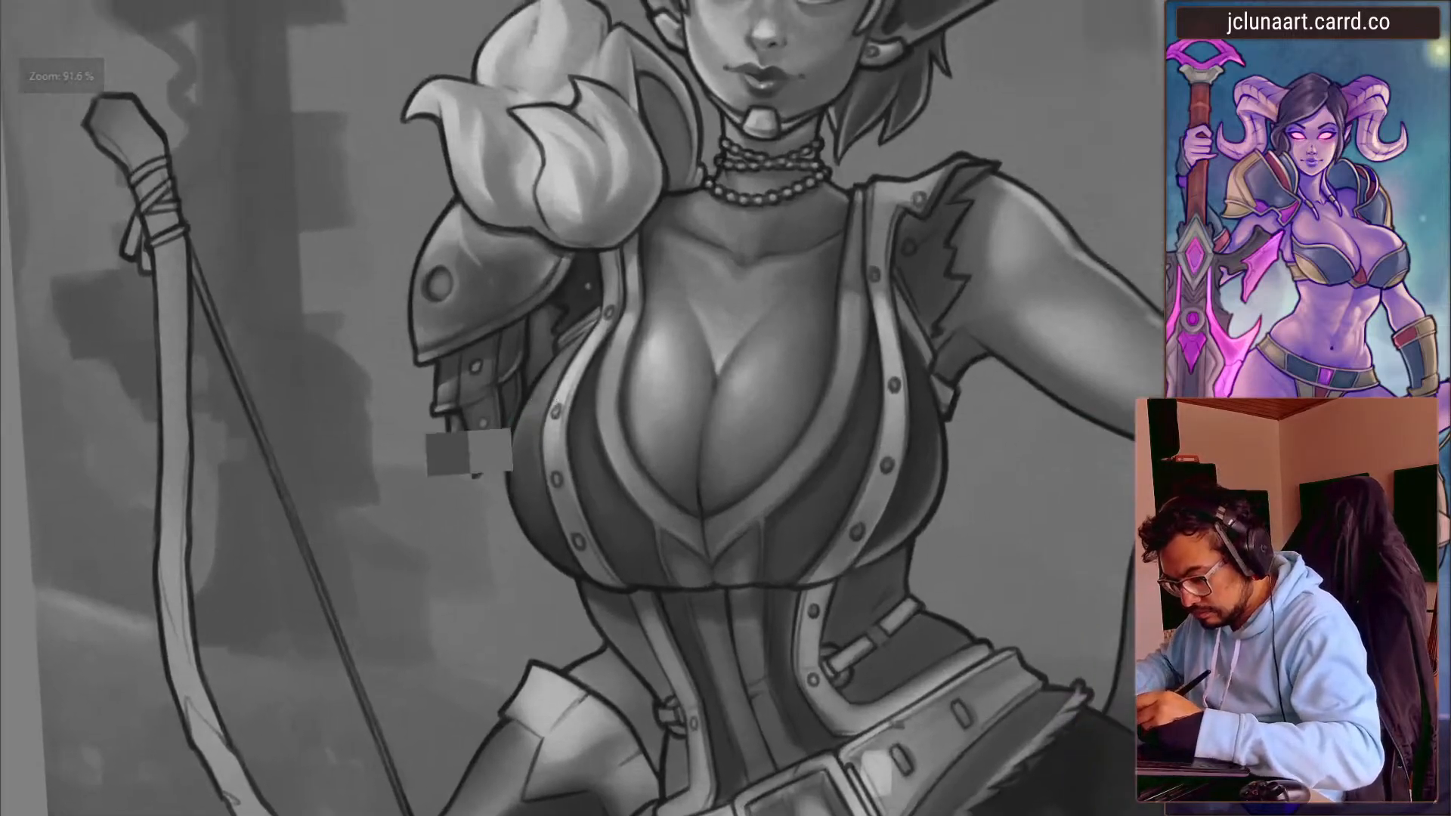
{"action": "key", "text": "bracketleft"}
{"action": "key", "text": "bracketleft"}
{"action": "key", "text": "bracketleft"}
{"action": "key", "text": "bracketleft"}
{"action": "key", "text": "bracketleft"}
{"action": "key", "text": "bracketright"}
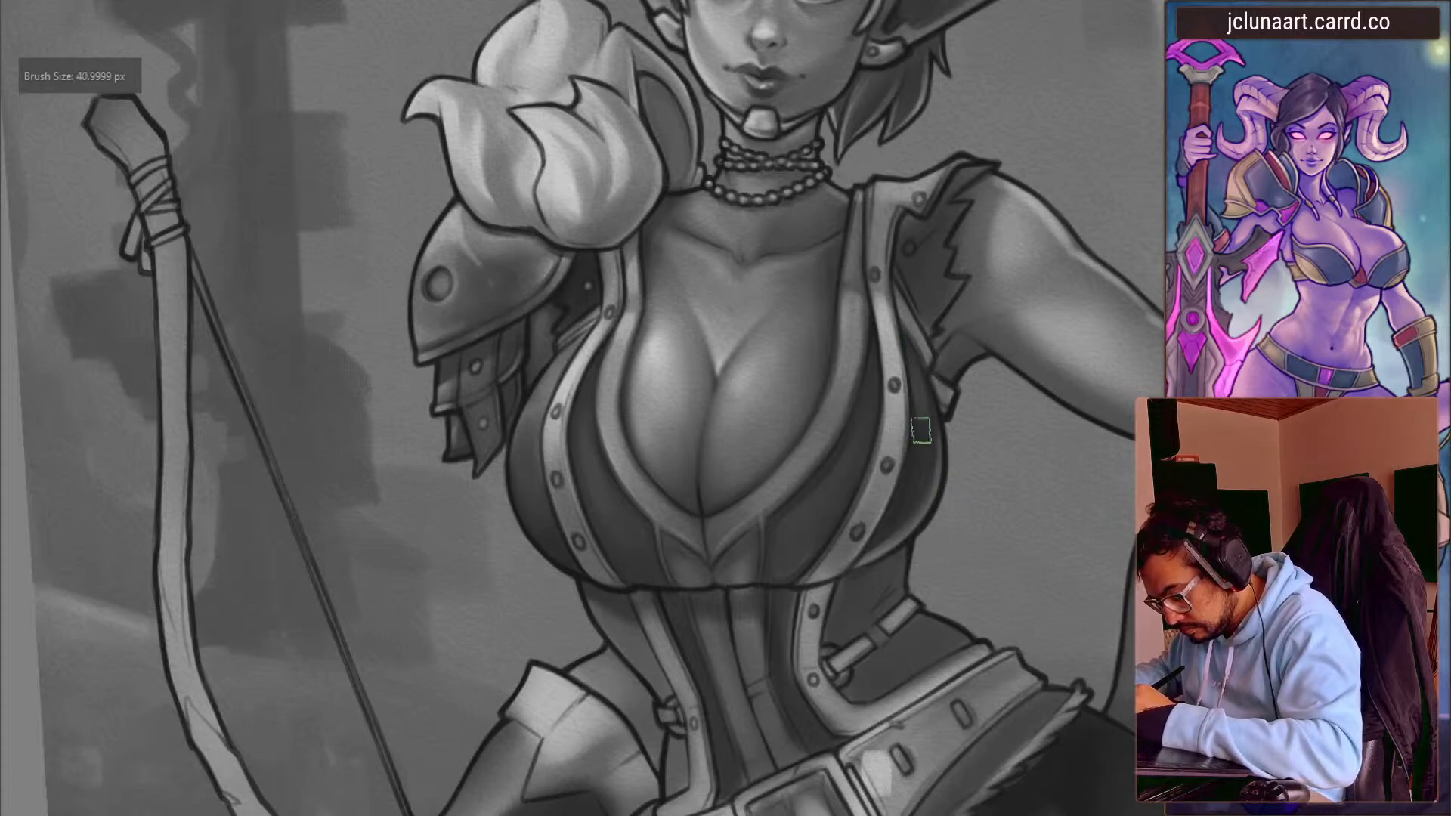
- Darken the lower part of the arm-side outer panel, enlarging the brush to 55 px and then 63 px
{"action": "key", "text": "bracketright"}
{"action": "key", "text": "bracketright"}
{"action": "key", "text": "bracketright"}
{"action": "key", "text": "bracketright"}
{"action": "key", "text": "bracketright"}
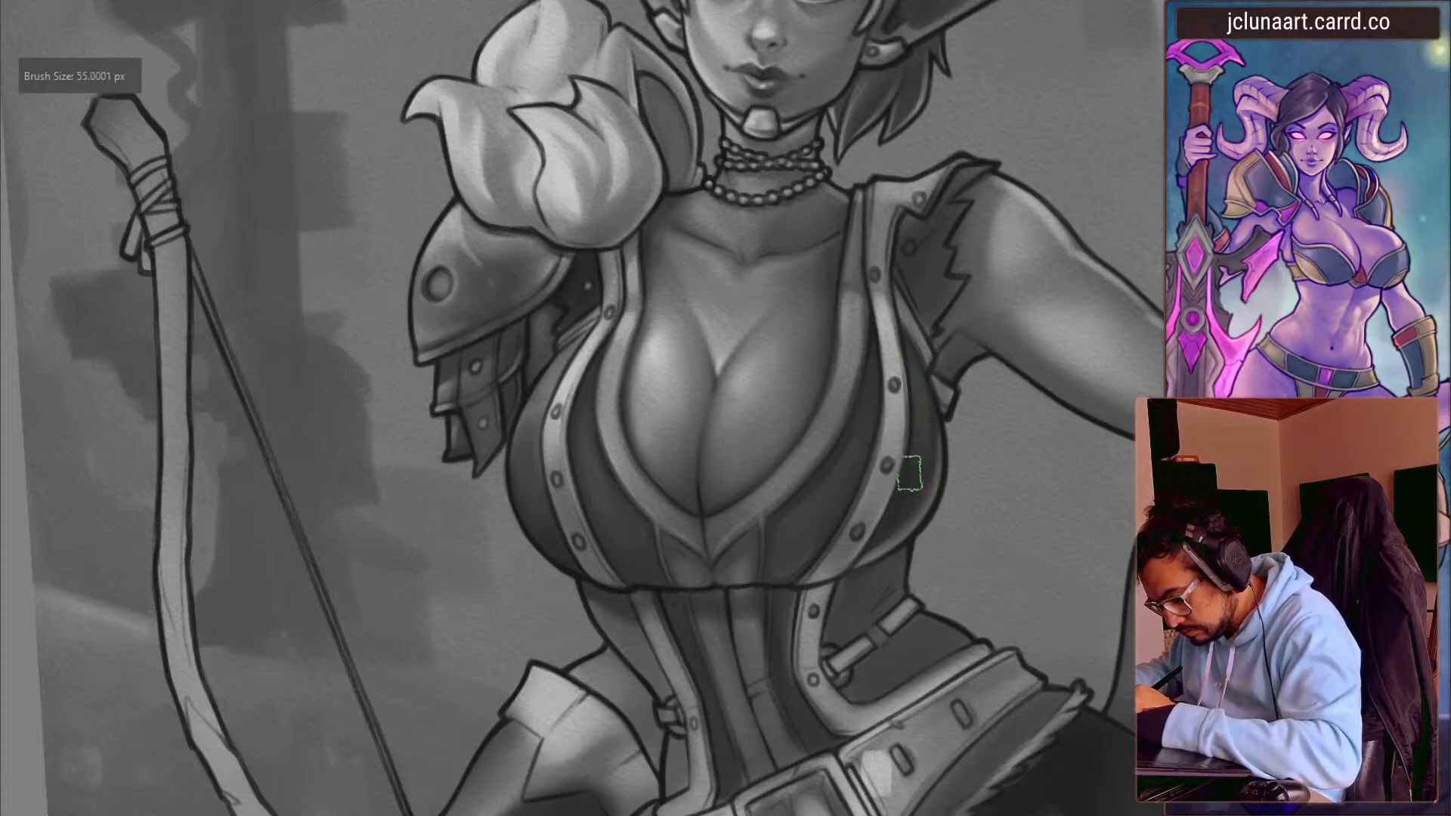
{"action": "key", "text": "bracketright"}
{"action": "left_click_drag", "start_coordinate": [529, 507], "coordinate": [444, 550]}
{"action": "left_click_drag", "start_coordinate": [389, 473], "coordinate": [360, 390]}
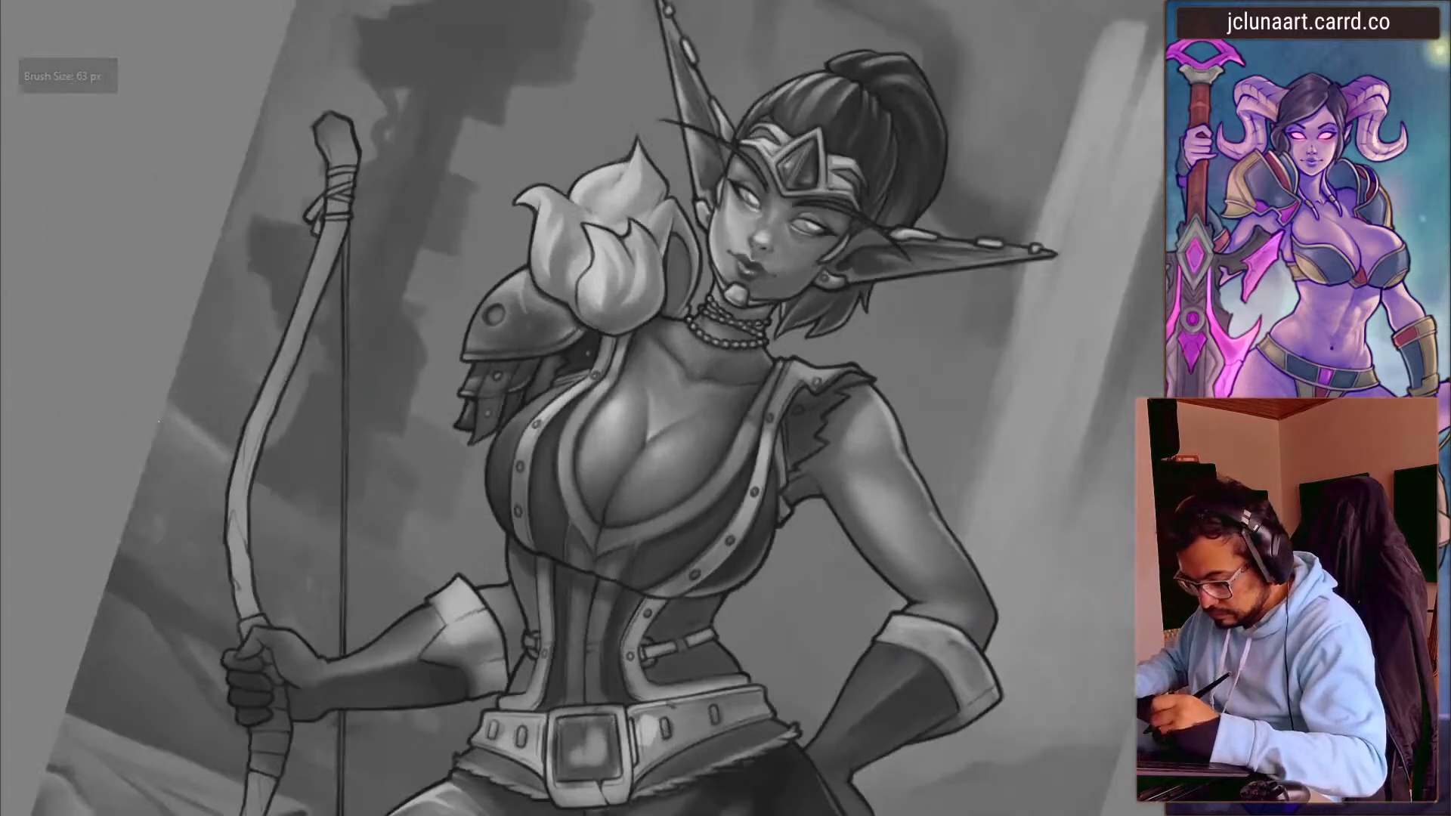
- Mirror the canvas, sample a grey from the armor-side vest trim and refine that trim with a 16 px brush
{"action": "left_click_drag", "start_coordinate": [422, 553], "coordinate": [379, 540]}
{"action": "left_click_drag", "start_coordinate": [351, 442], "coordinate": [343, 338]}
{"action": "left_click_drag", "start_coordinate": [404, 518], "coordinate": [374, 469]}
{"action": "left_click_drag", "start_coordinate": [347, 397], "coordinate": [529, 567]}
{"action": "left_click_drag", "start_coordinate": [391, 384], "coordinate": [397, 460]}
{"action": "left_click_drag", "start_coordinate": [378, 574], "coordinate": [302, 363]}
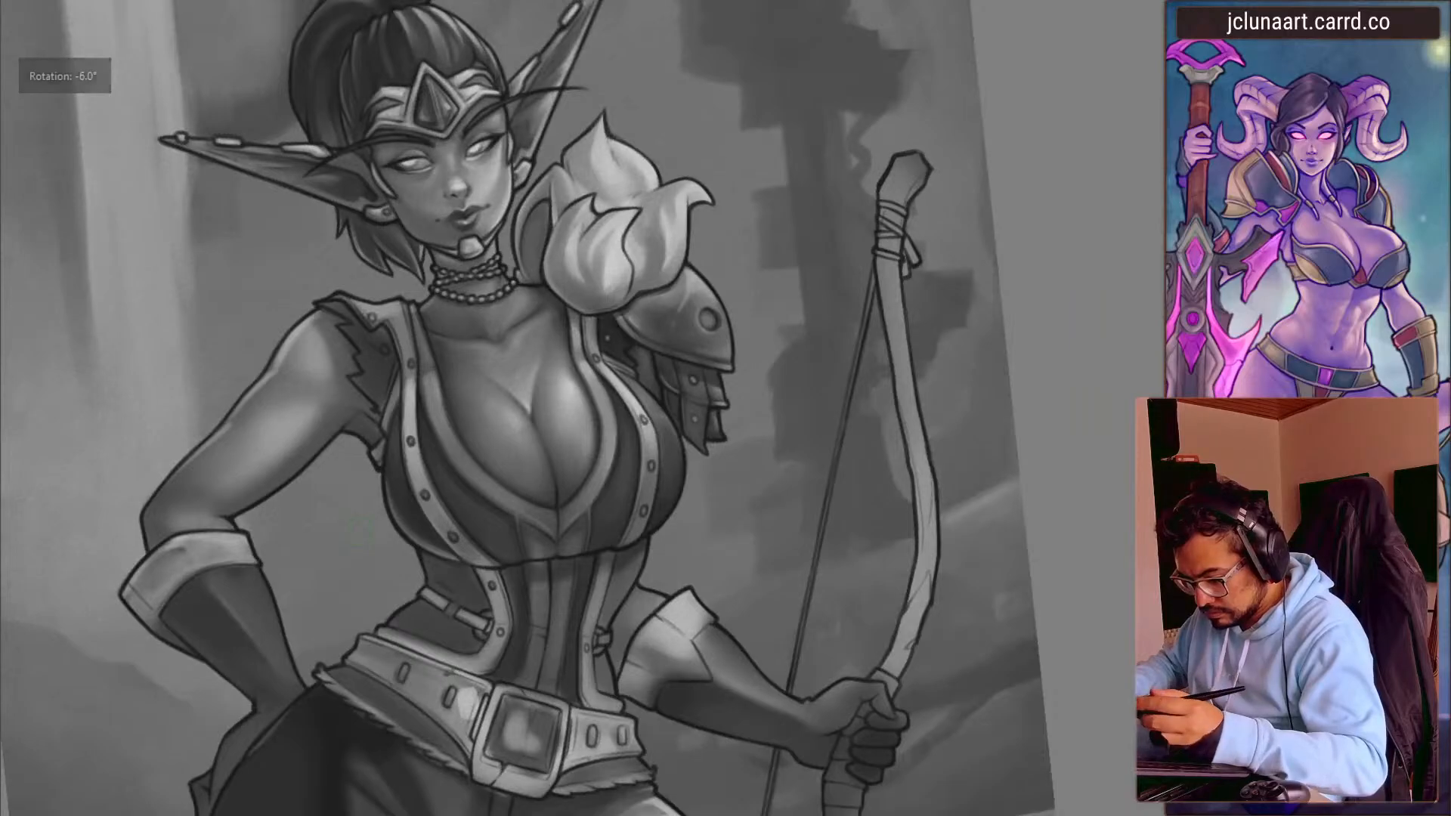
{"action": "left_click_drag", "start_coordinate": [563, 461], "coordinate": [492, 324]}
{"action": "left_click", "coordinate": [633, 455], "text": "ctrl"}
{"action": "mouse_move", "coordinate": [726, 326]}
{"action": "left_mouse_down"}
{"action": "mouse_move", "coordinate": [703, 306]}
{"action": "mouse_move", "coordinate": [739, 571]}
{"action": "left_mouse_up"}
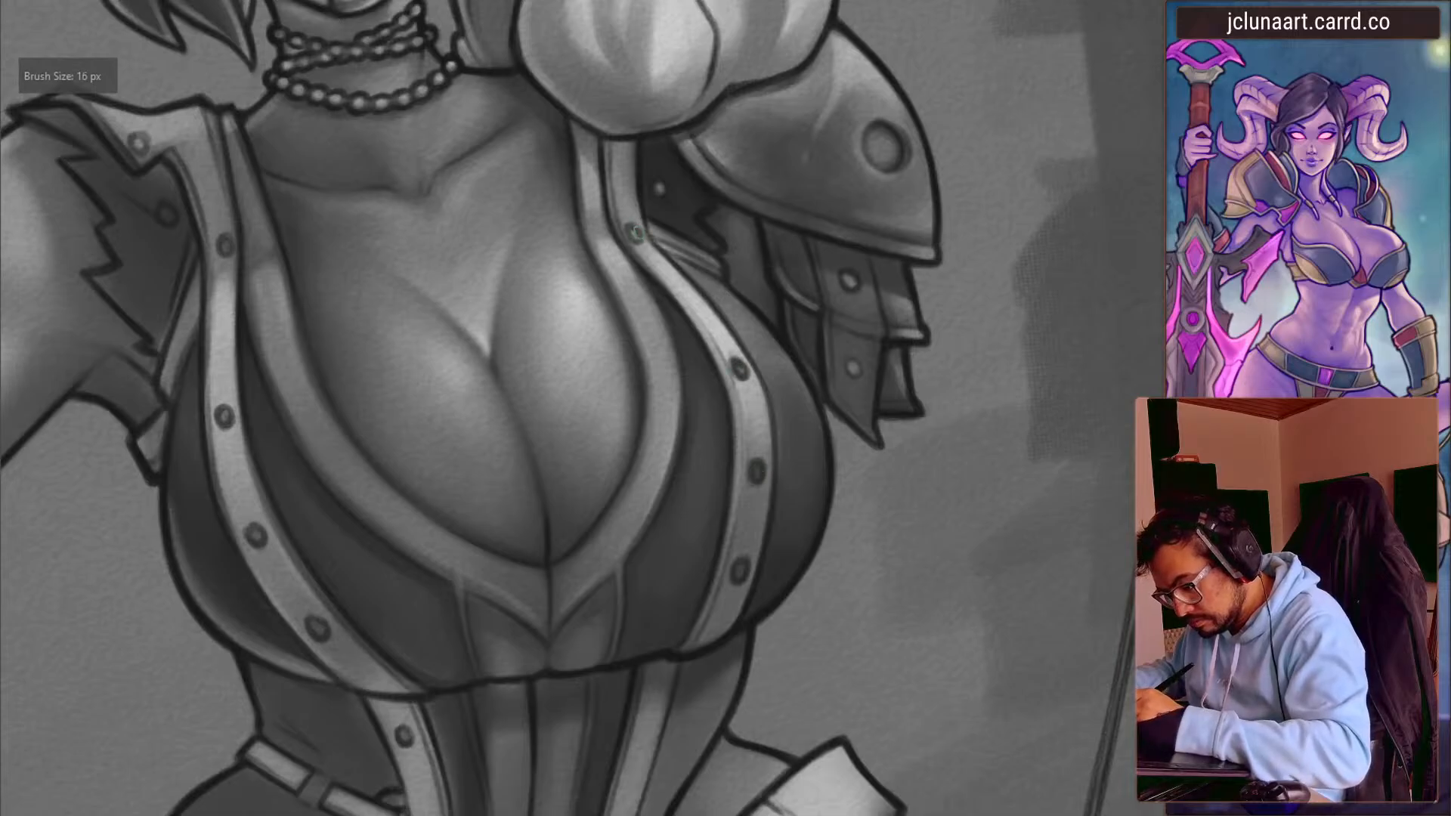
- Shade the studded trim's strap at the bent-arm shoulder with sampled greys, reducing the brush from 22 px to 18 px
{"action": "left_click_drag", "start_coordinate": [253, 374], "coordinate": [322, 456]}
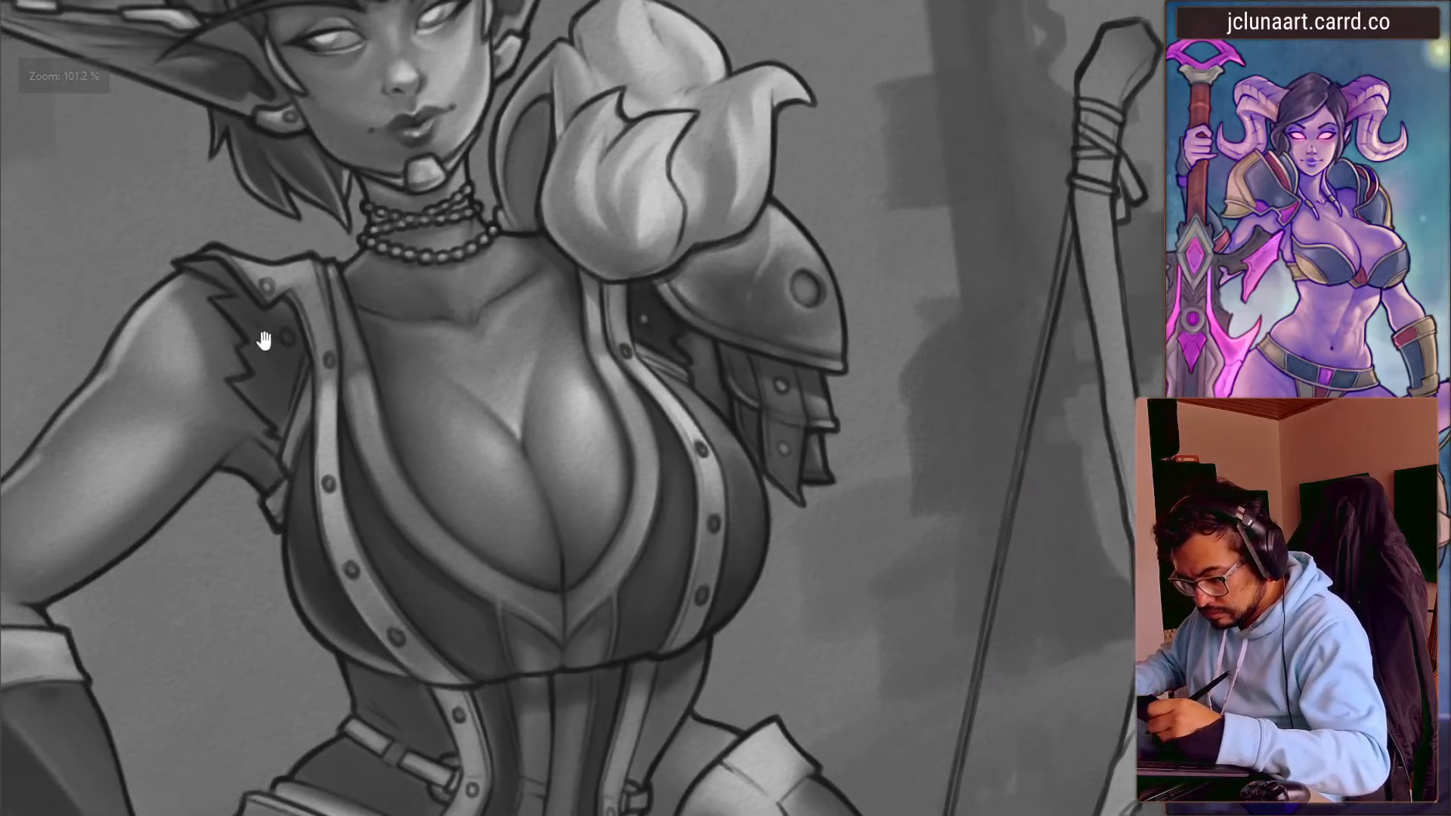
{"action": "left_click_drag", "start_coordinate": [269, 347], "coordinate": [282, 295]}
{"action": "mouse_move", "coordinate": [285, 418]}
{"action": "left_mouse_down"}
{"action": "mouse_move", "coordinate": [227, 215]}
{"action": "mouse_move", "coordinate": [359, 119]}
{"action": "left_mouse_up"}
{"action": "left_click_drag", "start_coordinate": [519, 64], "coordinate": [521, 56]}
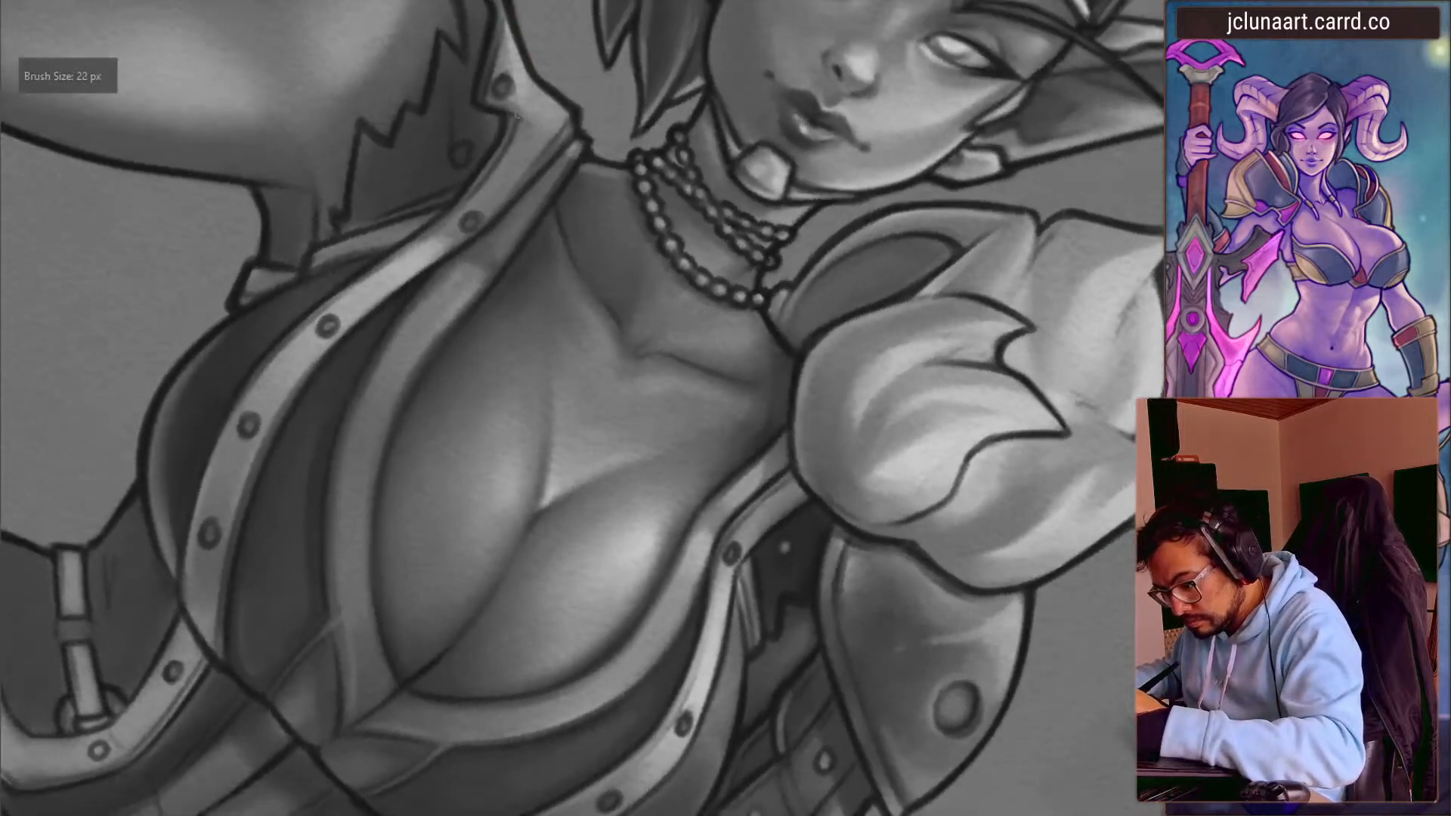
{"action": "left_click", "coordinate": [726, 726], "text": "ctrl"}
{"action": "left_click_drag", "start_coordinate": [544, 312], "coordinate": [545, 447]}
{"action": "key", "text": "bracketleft"}
{"action": "mouse_move", "coordinate": [513, 153]}
{"action": "left_mouse_down"}
{"action": "mouse_move", "coordinate": [523, 235]}
{"action": "mouse_move", "coordinate": [520, 202]}
{"action": "left_mouse_up"}
{"action": "left_click", "coordinate": [533, 220], "text": "ctrl"}
{"action": "key", "text": "bracketleft"}
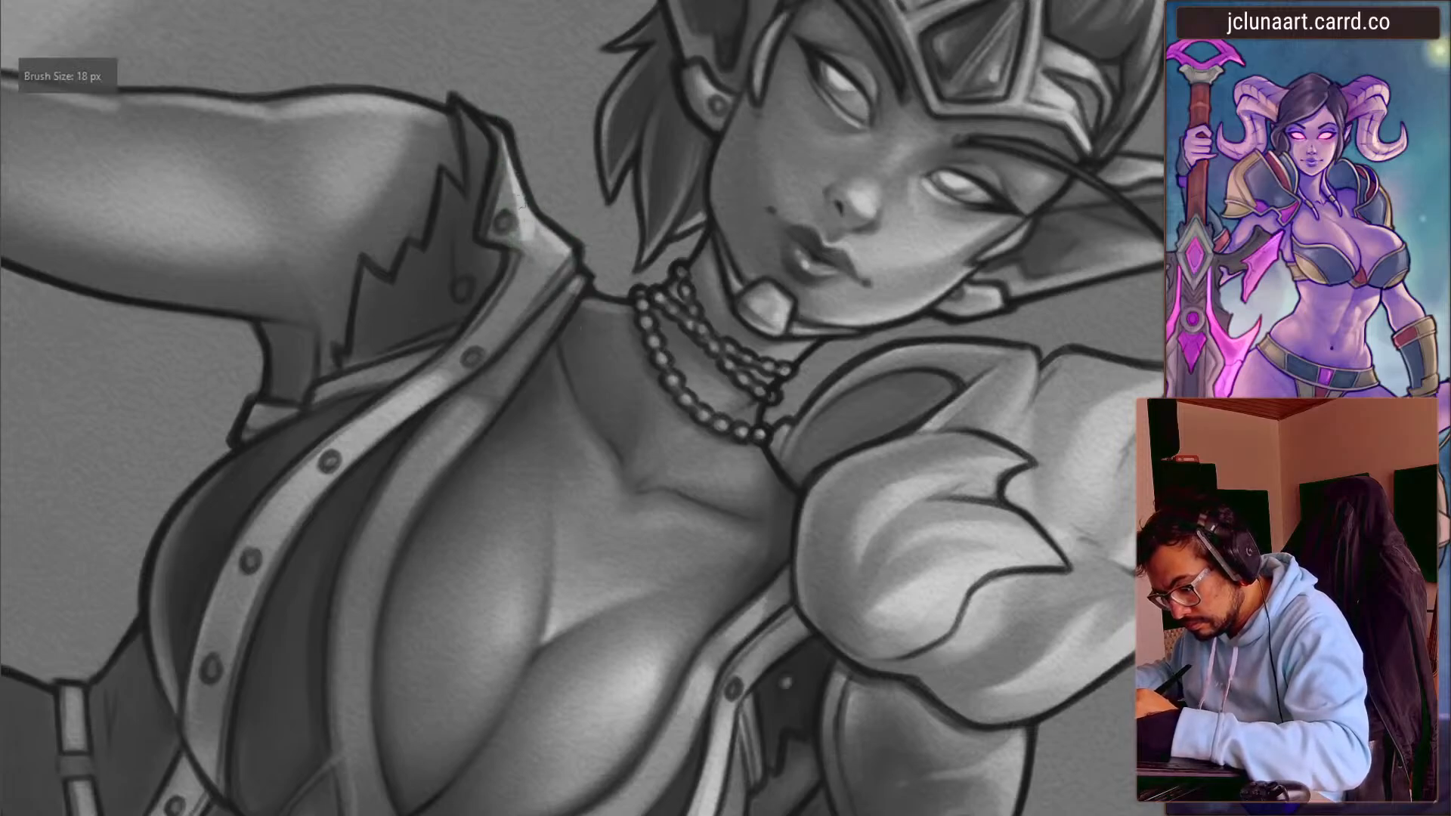
{"action": "left_click_drag", "start_coordinate": [567, 257], "coordinate": [579, 272]}
- Mirror the canvas, sample a grey and refine the strap's shoulder end with a 20 px brush
{"action": "left_click_drag", "start_coordinate": [487, 373], "coordinate": [320, 508]}
{"action": "mouse_move", "coordinate": [318, 493]}
{"action": "left_mouse_down"}
{"action": "mouse_move", "coordinate": [359, 422]}
{"action": "mouse_move", "coordinate": [300, 383]}
{"action": "left_mouse_up"}
{"action": "key", "text": "m"}
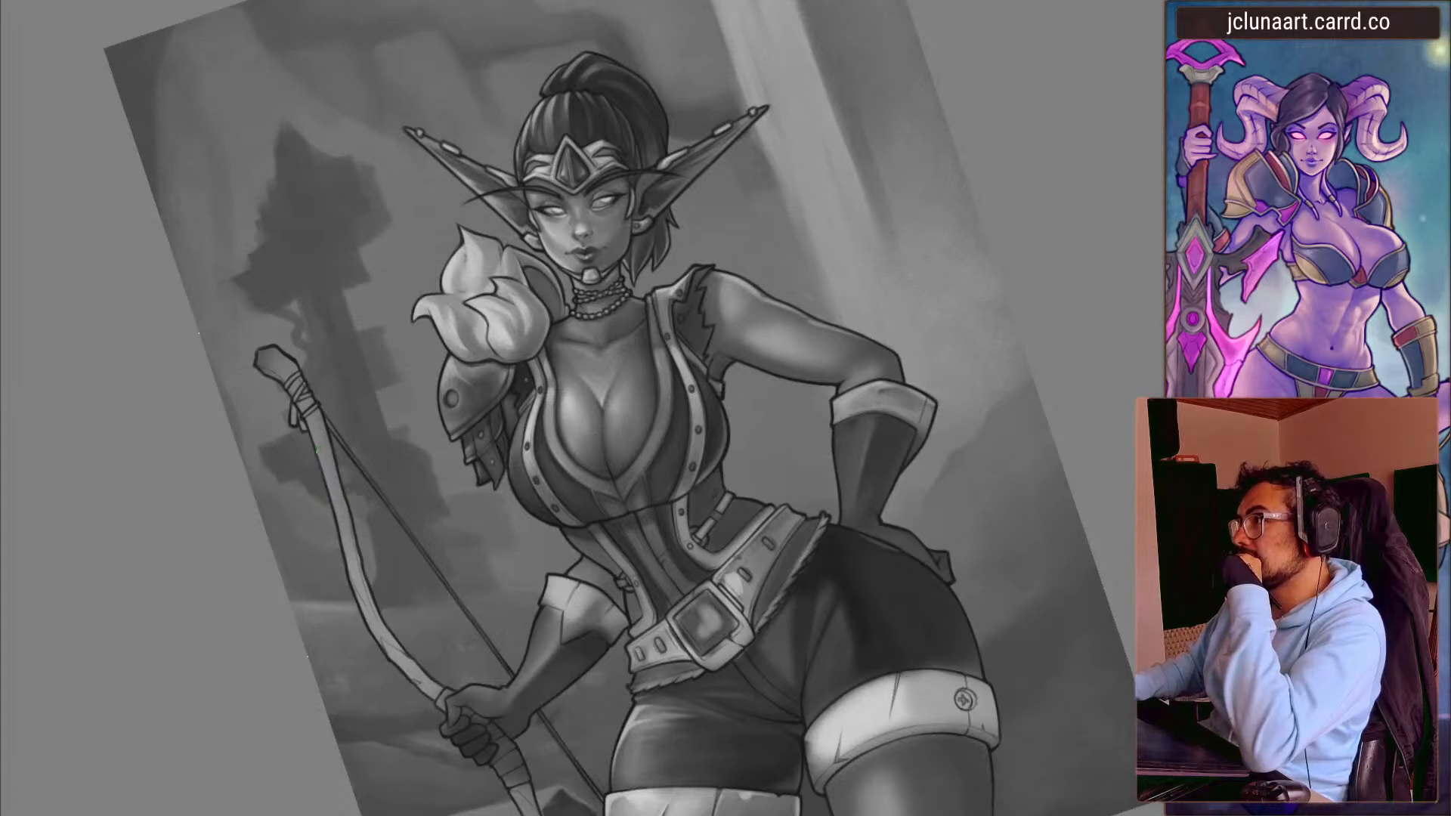
{"action": "left_click_drag", "start_coordinate": [430, 363], "coordinate": [425, 421]}
{"action": "left_click_drag", "start_coordinate": [663, 327], "coordinate": [663, 193]}
{"action": "left_click", "coordinate": [553, 124], "text": "ctrl"}
{"action": "key", "text": "alt+s"}
{"action": "left_click", "coordinate": [595, 49]}
{"action": "key", "text": "bracketleft"}
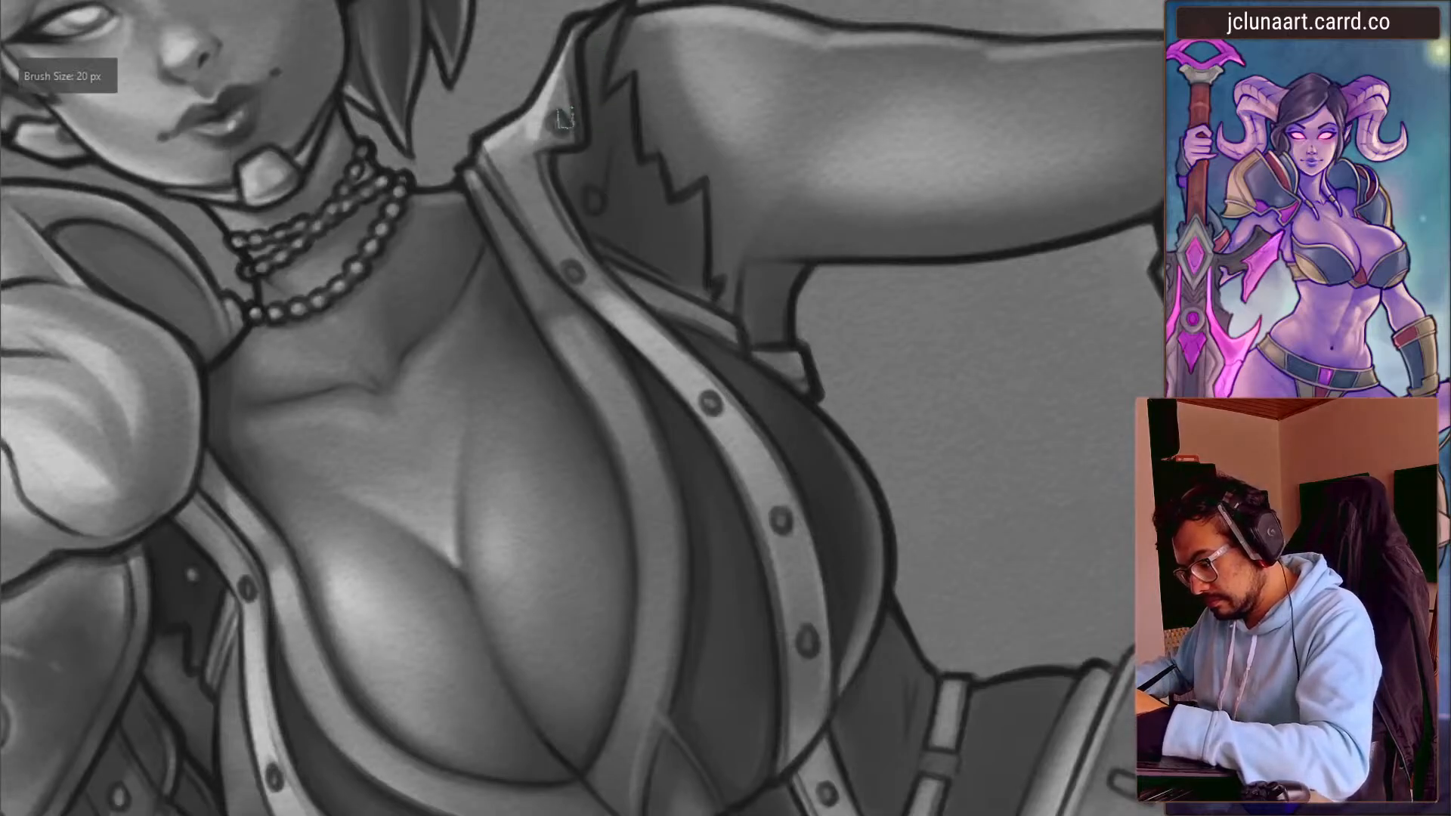
{"action": "left_click_drag", "start_coordinate": [537, 213], "coordinate": [561, 251]}
{"action": "left_click_drag", "start_coordinate": [581, 105], "coordinate": [585, 209]}
- Darken the torn sleeve beside the shoulder strap, undo the last stroke and reduce the brush to 28 px
{"action": "key", "text": "bracketright"}
{"action": "key", "text": "bracketright"}
{"action": "key", "text": "bracketright"}
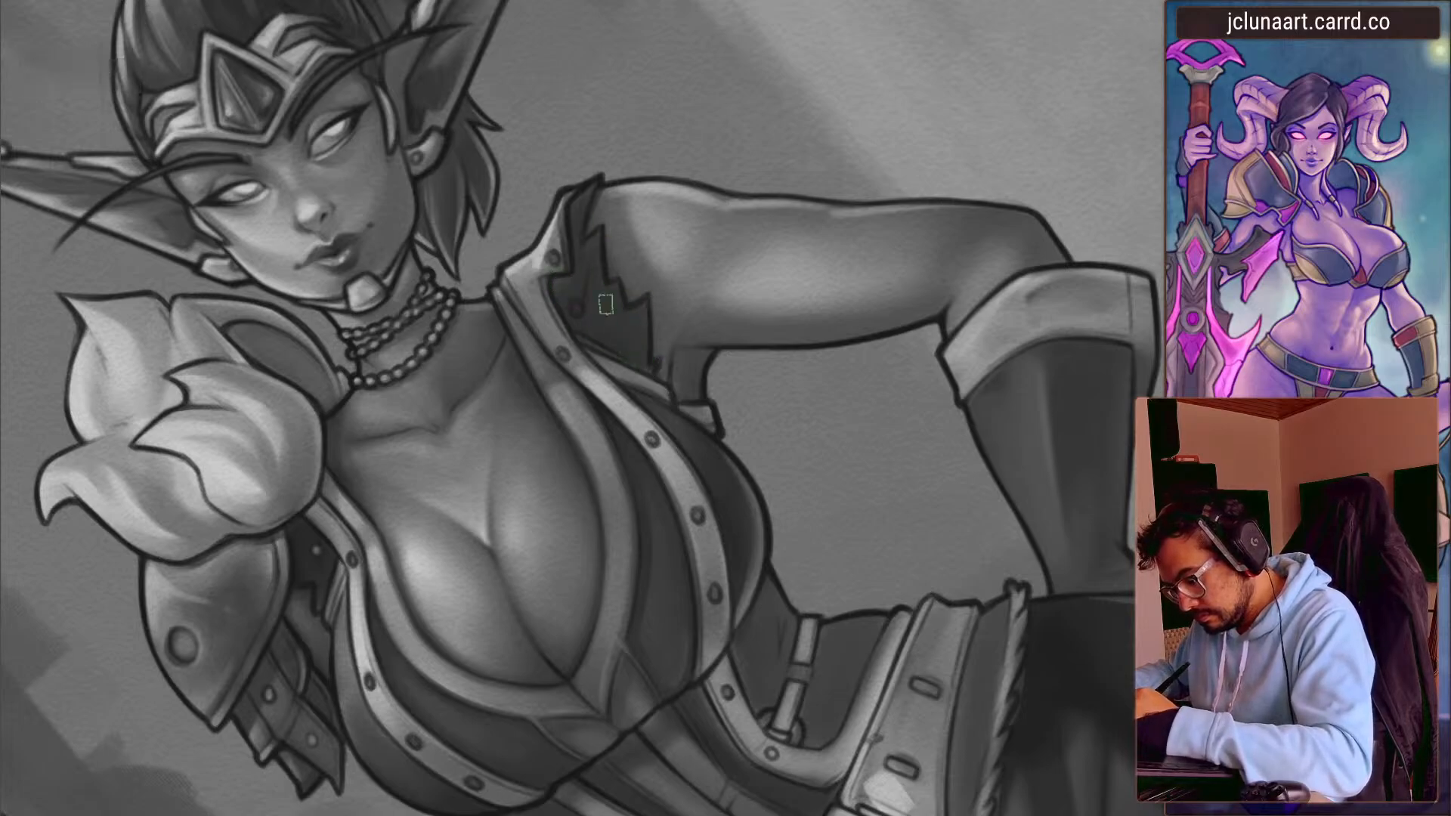
{"action": "key", "text": "bracketleft"}
{"action": "left_click_drag", "start_coordinate": [597, 257], "coordinate": [558, 339]}
{"action": "key", "text": "ctrl+z"}
{"action": "key", "text": "bracketleft"}
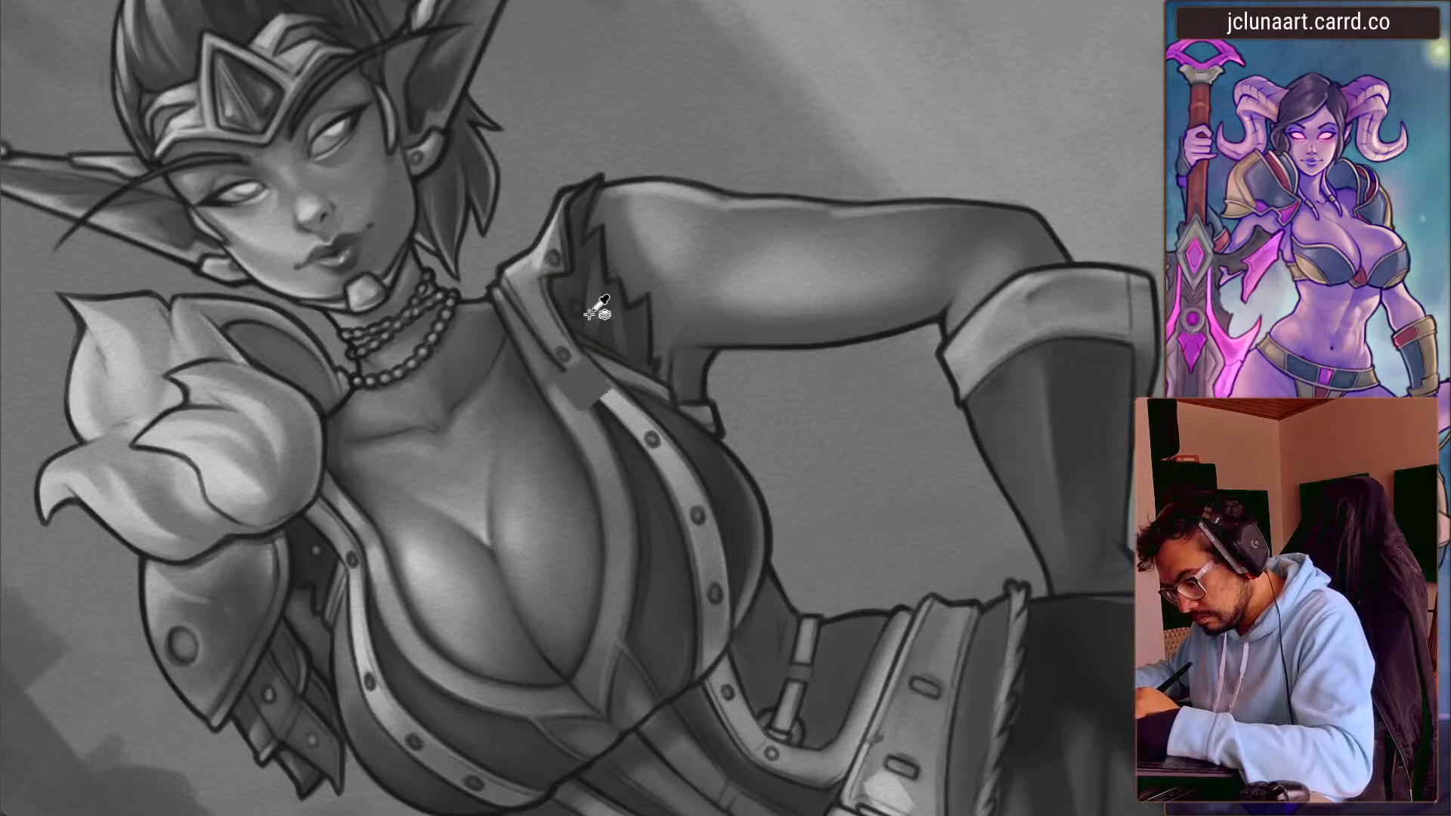
{"action": "key", "text": "bracketleft"}
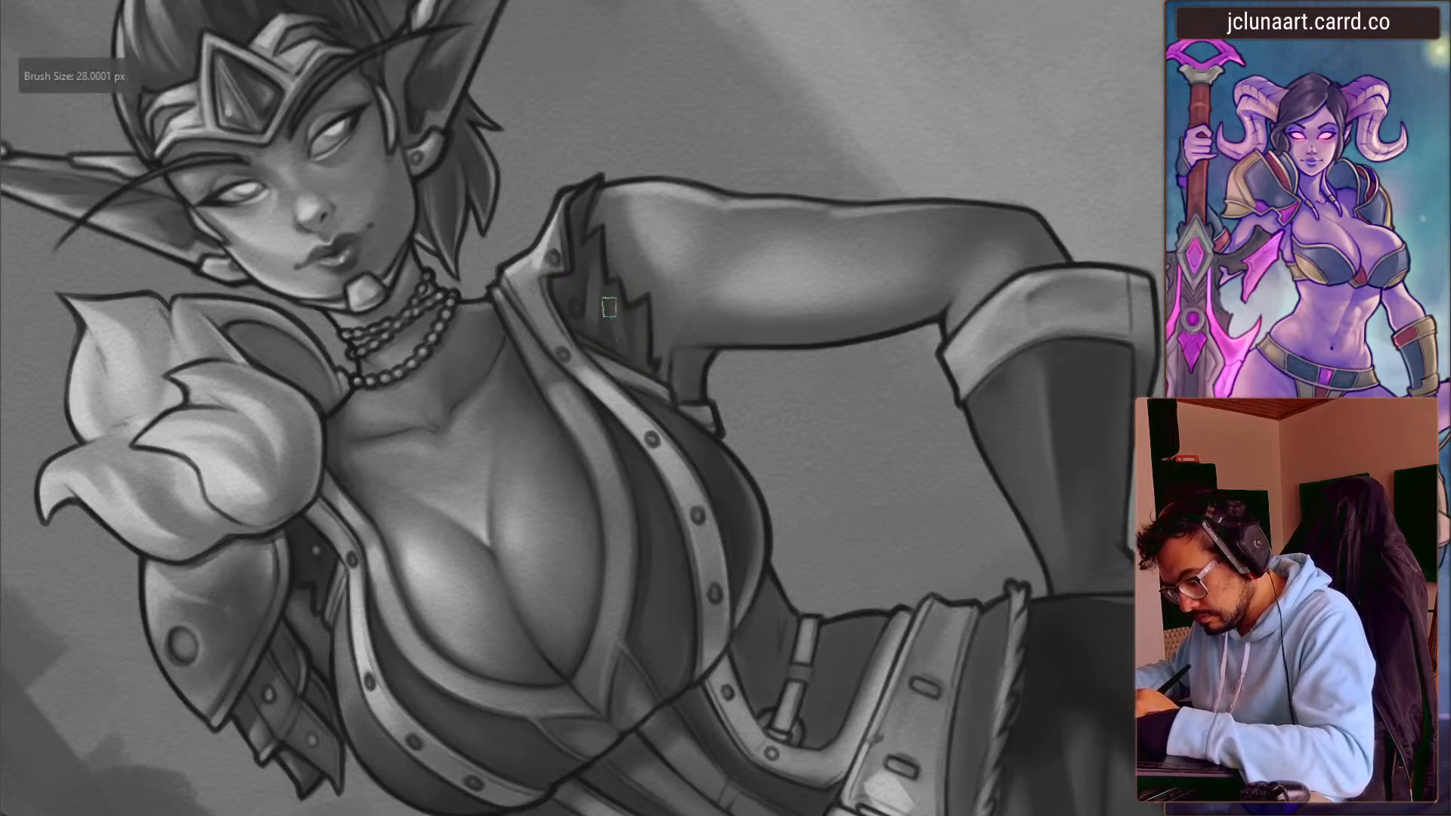
- Rework the torn sleeve's fabric and lighten its rivet with the brush reduced to 18 px
{"action": "key", "text": "bracketright"}
{"action": "key", "text": "bracketright"}
{"action": "key", "text": "bracketright"}
{"action": "key", "text": "bracketleft"}
{"action": "key", "text": "bracketleft"}
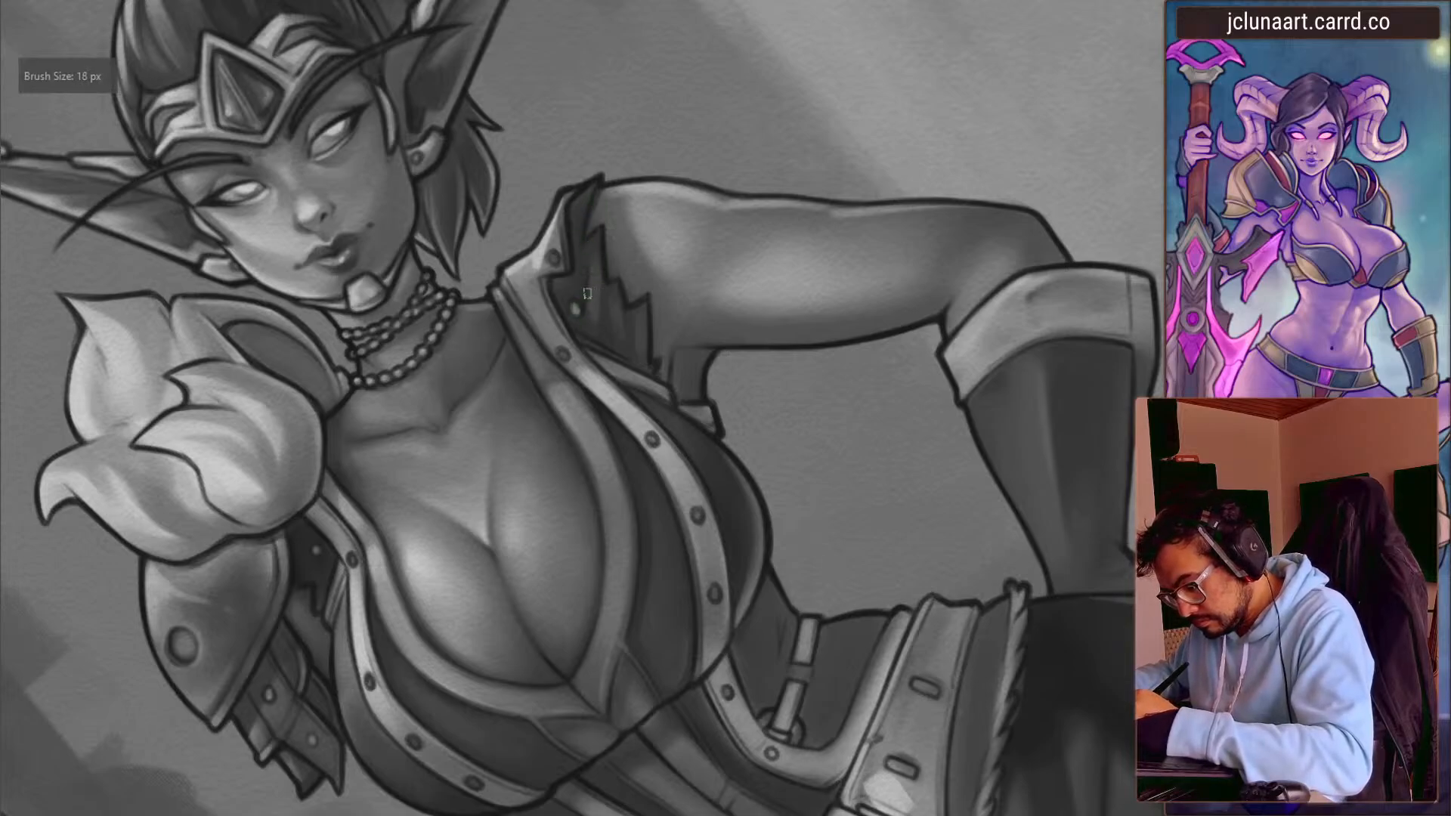
{"action": "key", "text": "e"}
{"action": "mouse_move", "coordinate": [576, 283]}
{"action": "left_mouse_down"}
{"action": "mouse_move", "coordinate": [448, 161]}
{"action": "mouse_move", "coordinate": [409, 227]}
{"action": "mouse_move", "coordinate": [395, 292]}
{"action": "mouse_move", "coordinate": [573, 381]}
{"action": "left_mouse_up"}
- Shade the shoulder skin along the sleeve's jagged edge, enlarging the brush from 32 px to 38 px
{"action": "key", "text": "bracketright"}
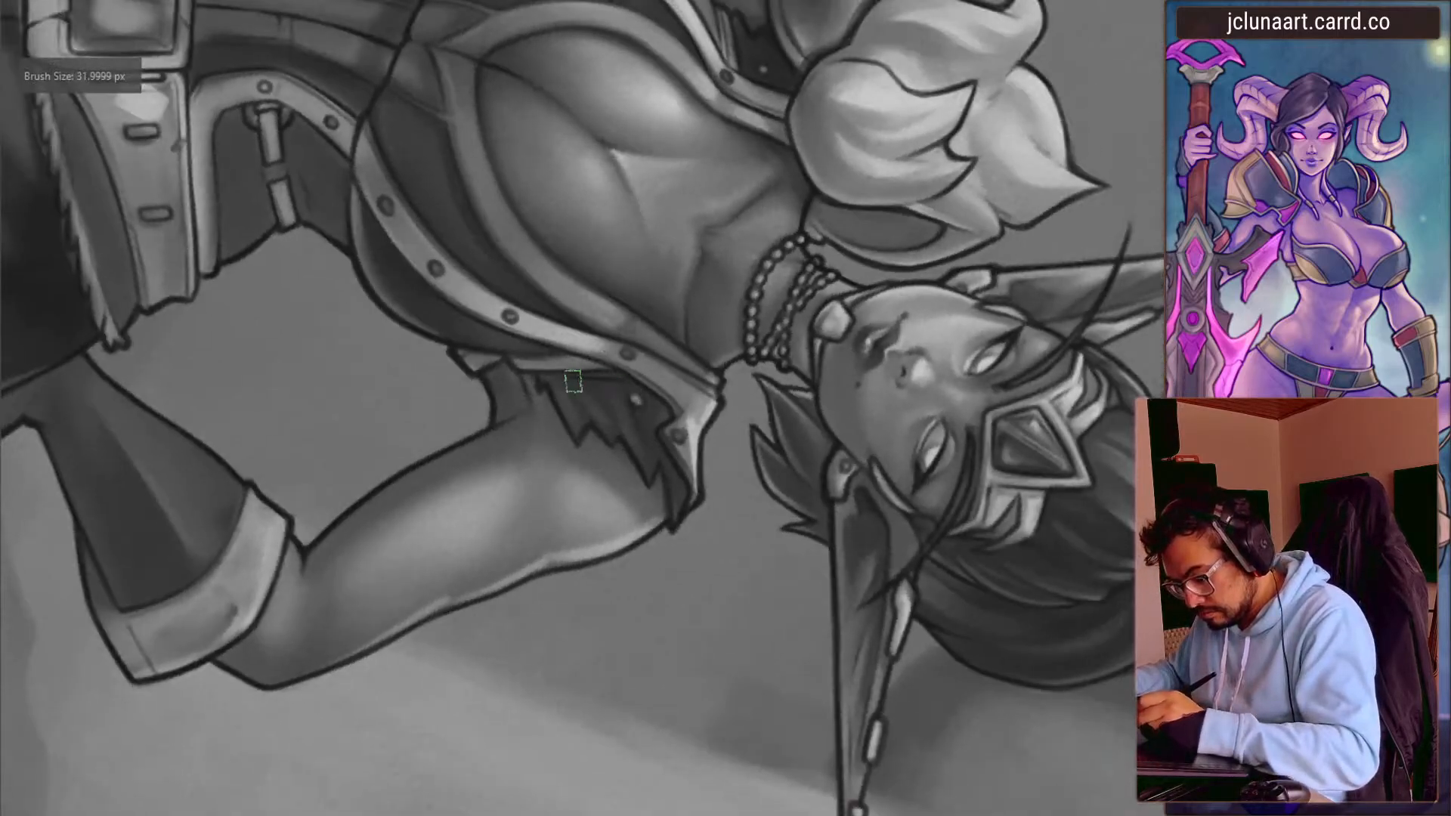
{"action": "key", "text": "bracketright"}
{"action": "key", "text": "bracketright"}
{"action": "key", "text": "bracketright"}
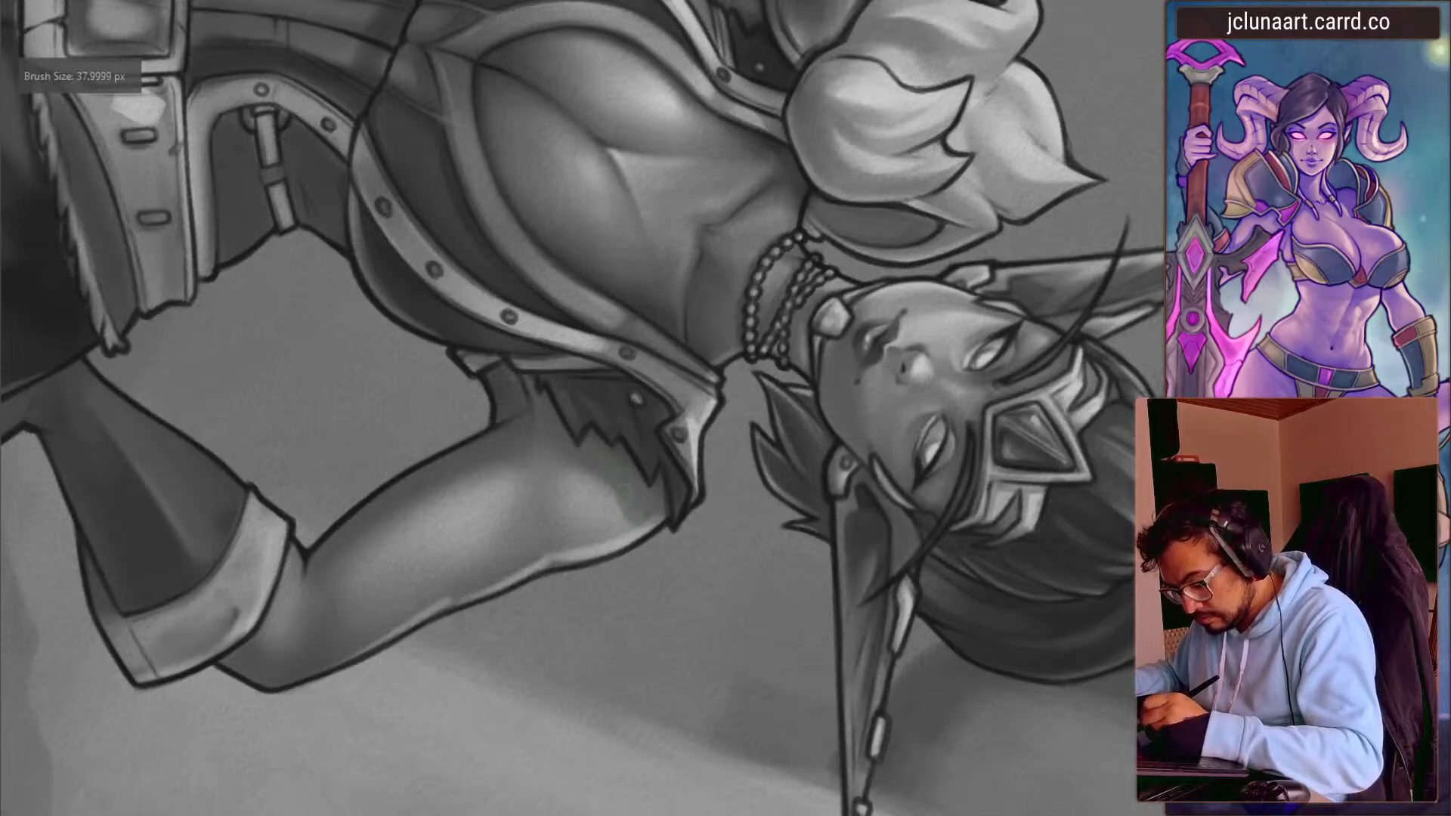
{"action": "left_click_drag", "start_coordinate": [616, 479], "coordinate": [614, 391]}
- Shade the shoulder's outer contour below the torn sleeve, enlarging the brush from 35 px to 51 px and then 55 px
{"action": "key", "text": "bracketleft"}
{"action": "key", "text": "bracketleft"}
{"action": "key", "text": "bracketleft"}
{"action": "key", "text": "bracketleft"}
{"action": "key", "text": "bracketleft"}
{"action": "key", "text": "bracketleft"}
{"action": "key", "text": "bracketright"}
{"action": "key", "text": "bracketright"}
{"action": "key", "text": "bracketright"}
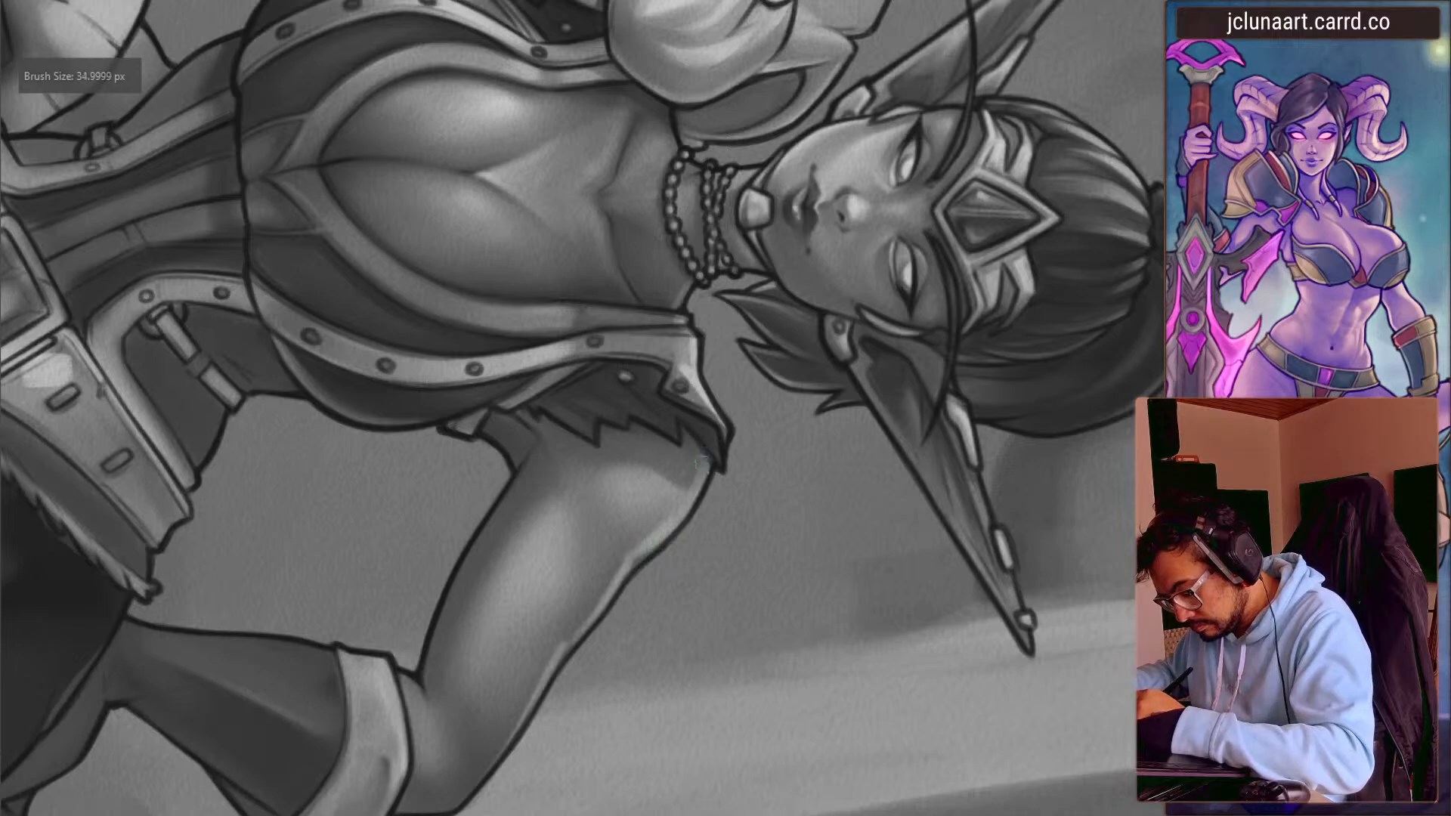
{"action": "key", "text": "bracketright"}
{"action": "key", "text": "bracketright"}
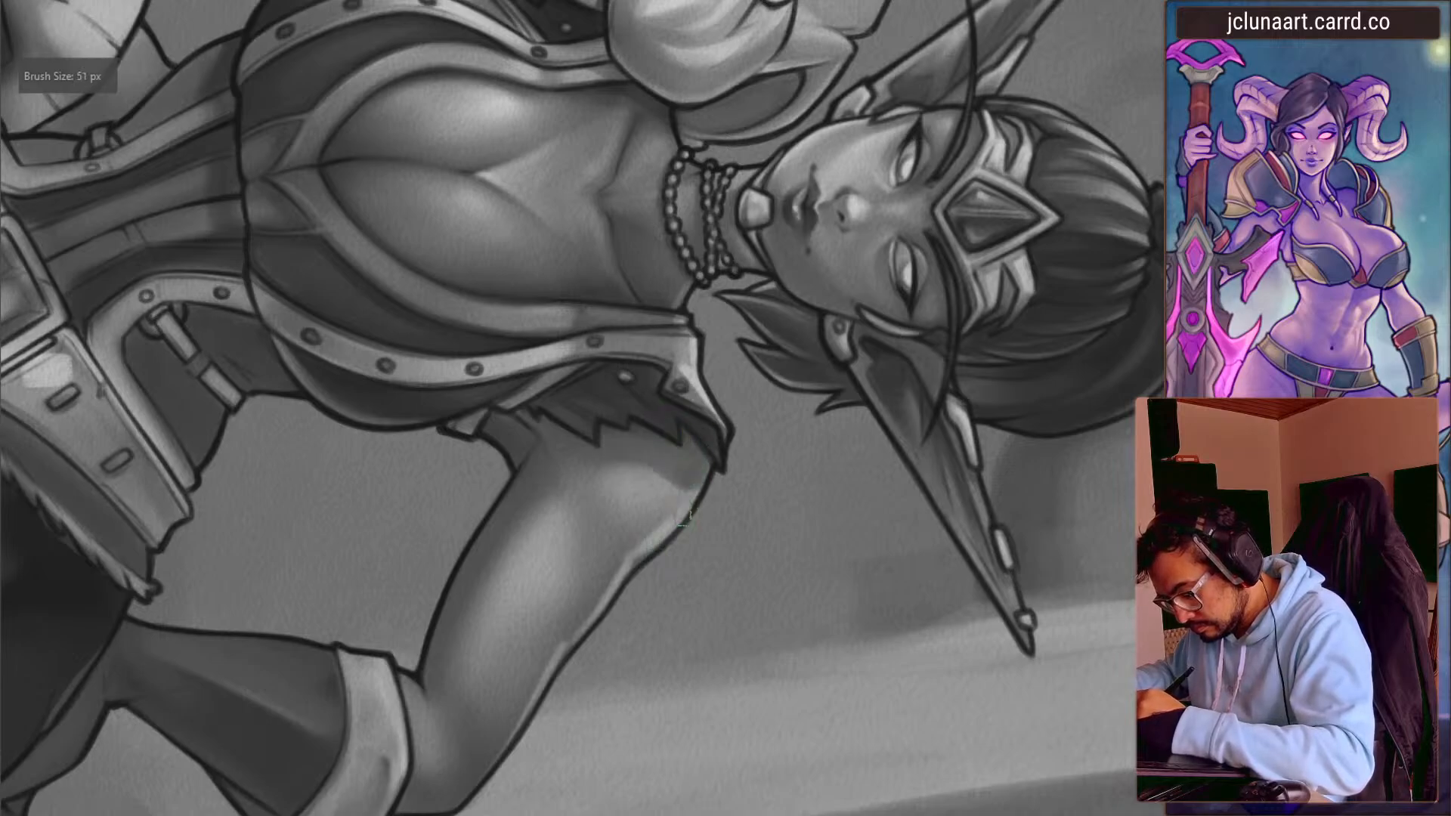
{"action": "key", "text": "bracketright"}
{"action": "key", "text": "bracketright"}
{"action": "mouse_move", "coordinate": [662, 540]}
{"action": "left_mouse_down"}
{"action": "mouse_move", "coordinate": [350, 408]}
{"action": "mouse_move", "coordinate": [556, 412]}
{"action": "left_mouse_up"}
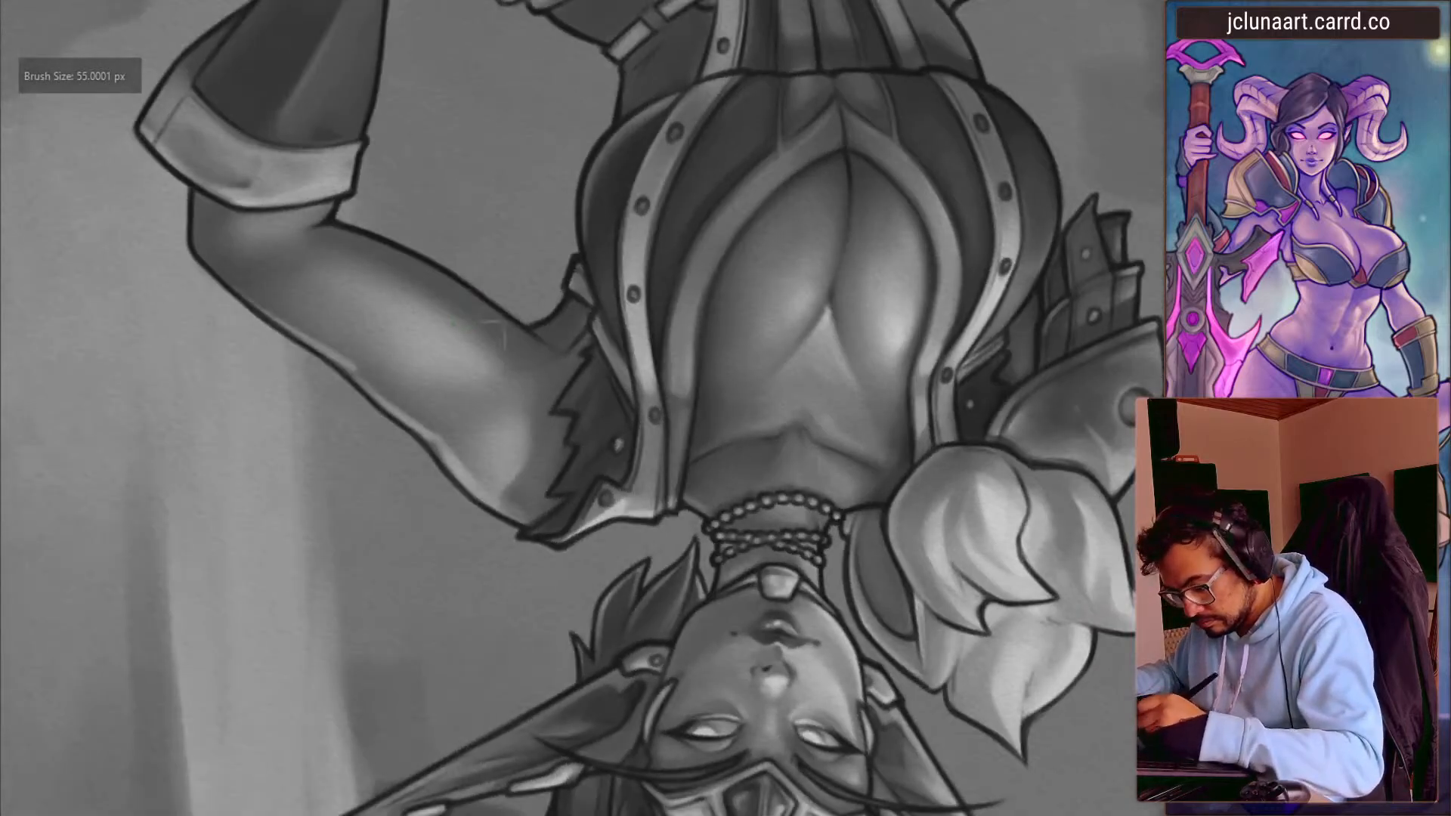
- Shade the upper arm toward the armpit and refine the shoulder highlight with a smaller brush
{"action": "key", "text": "bracketright"}
{"action": "left_click_drag", "start_coordinate": [499, 351], "coordinate": [559, 423]}
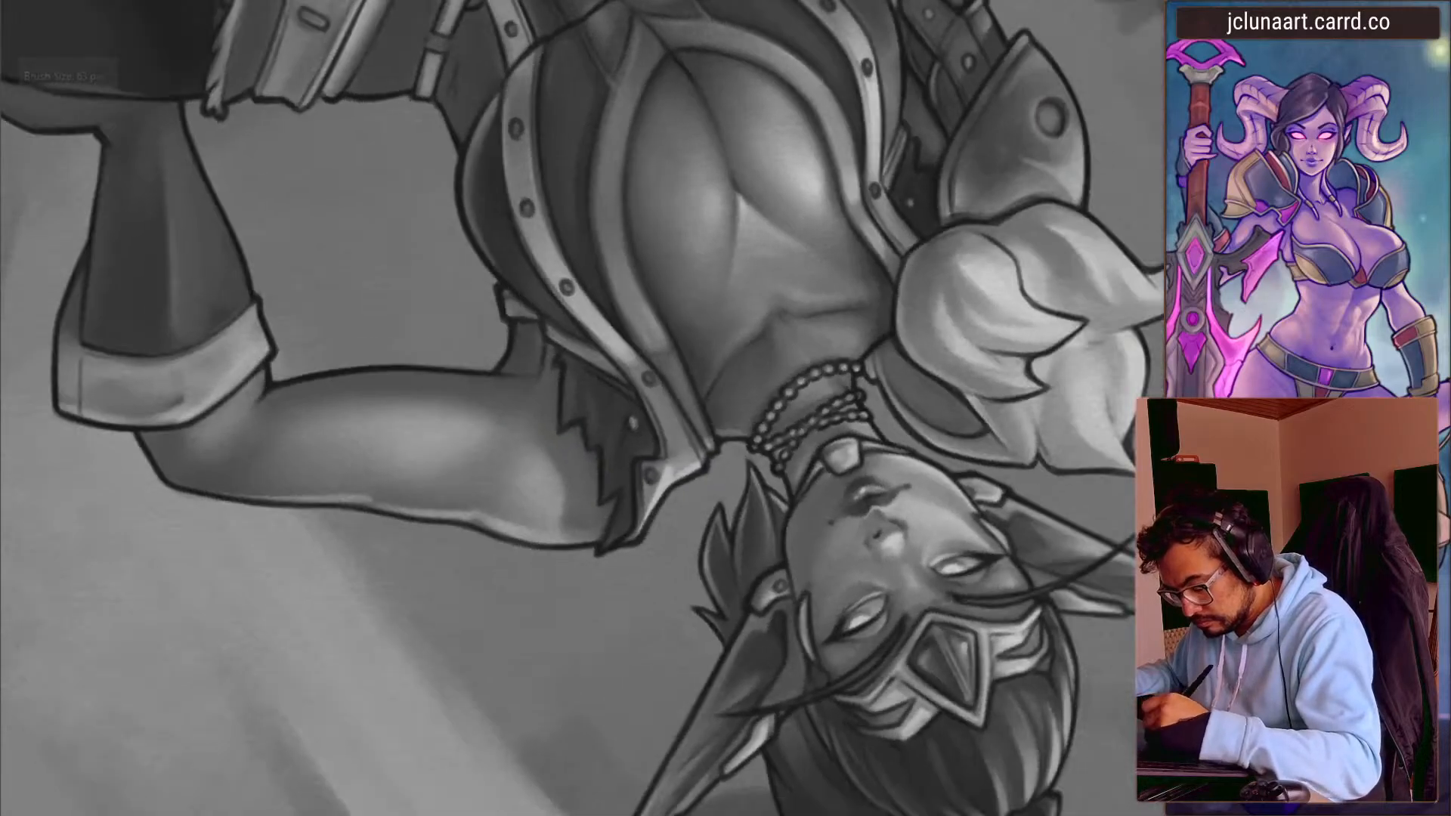
{"action": "key", "text": "bracketleft"}
{"action": "key", "text": "bracketleft"}
{"action": "key", "text": "bracketleft"}
{"action": "key", "text": "bracketleft"}
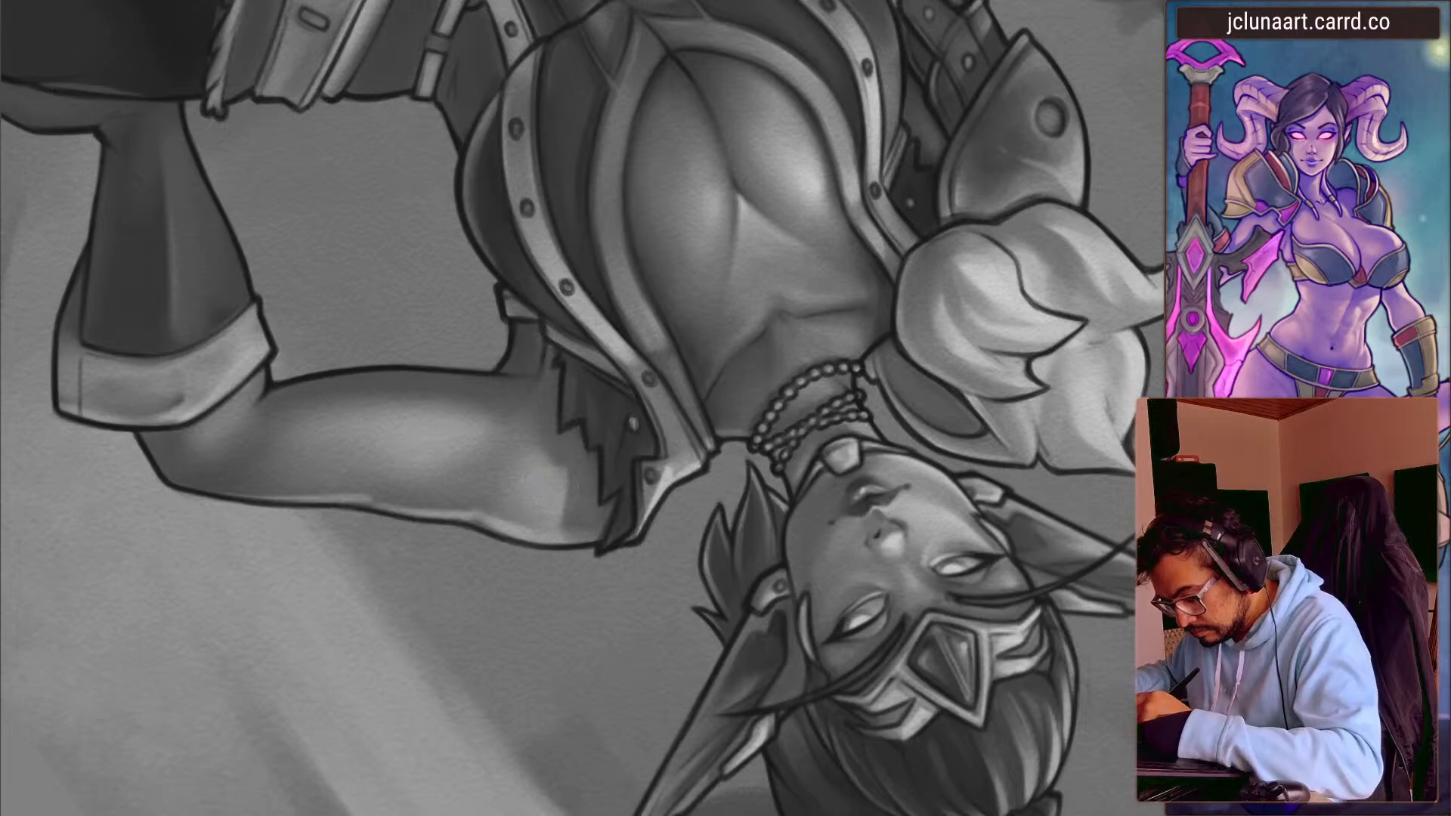
{"action": "key", "text": "bracketright"}
{"action": "left_click_drag", "start_coordinate": [551, 472], "coordinate": [446, 291]}
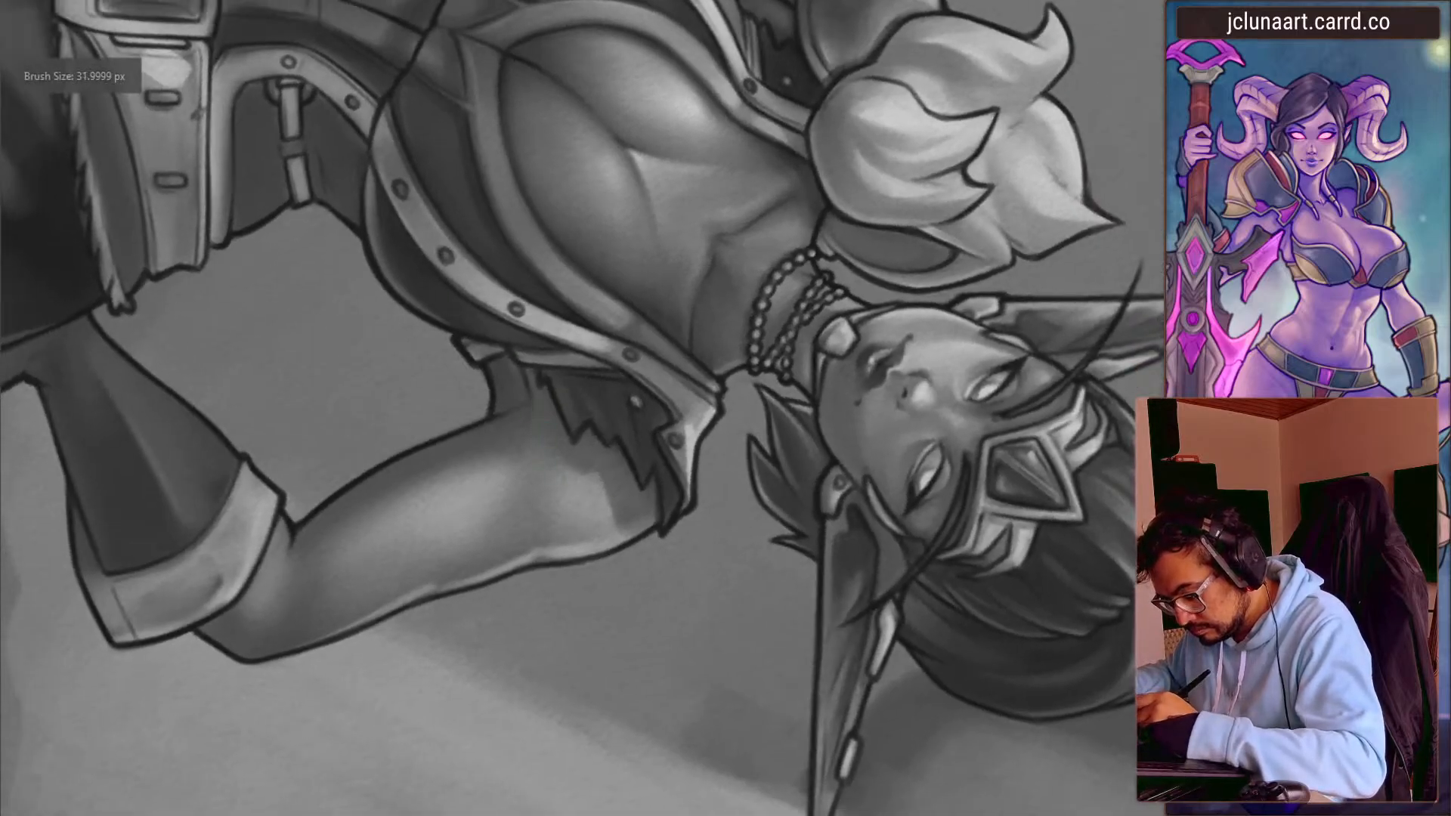
- Define the division between the shoulder and upper-arm highlights, reducing the brush from 32 px
{"action": "key", "text": "bracketleft"}
{"action": "key", "text": "bracketleft"}
{"action": "key", "text": "bracketleft"}
{"action": "key", "text": "bracketleft"}
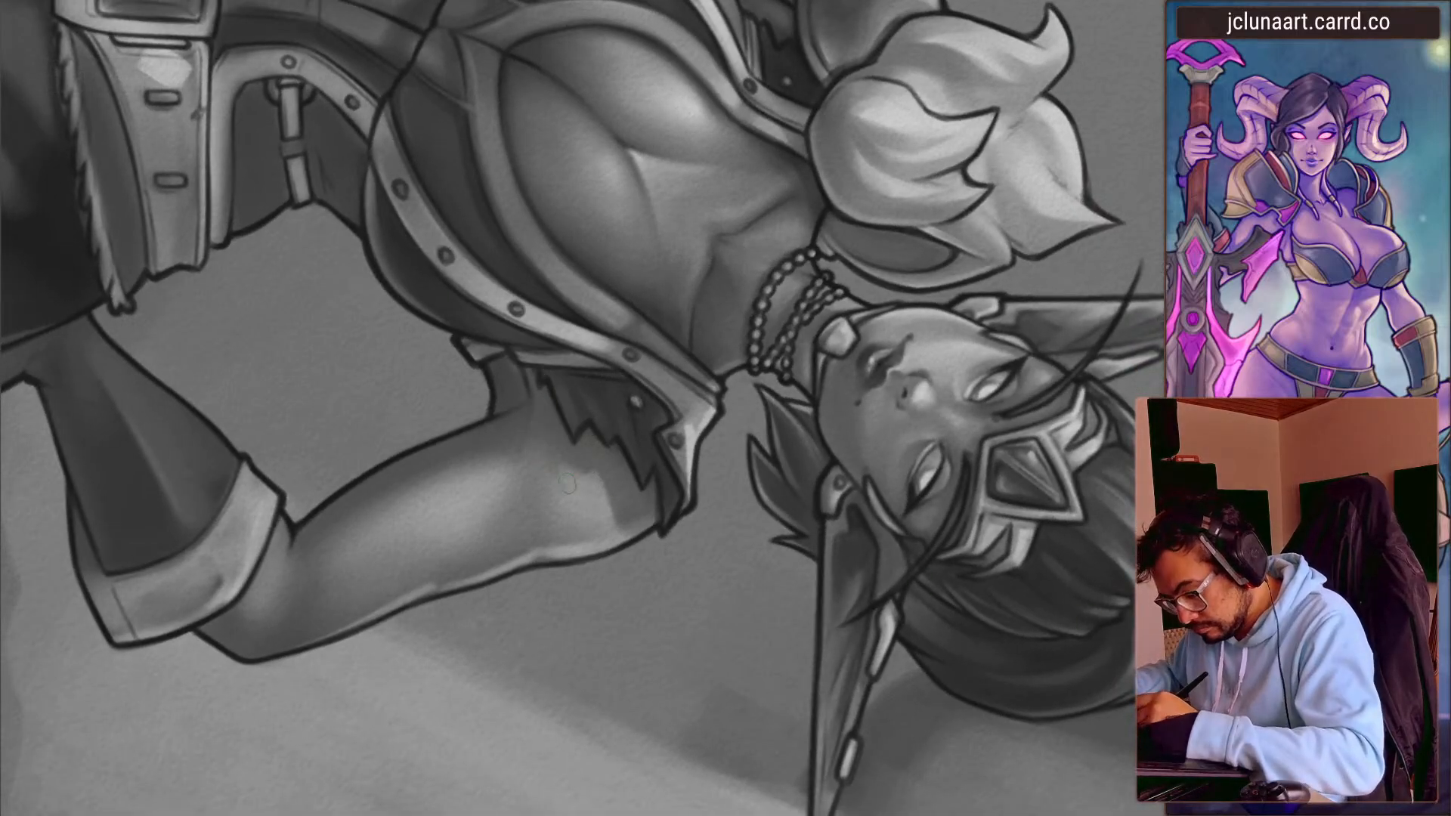
{"action": "mouse_move", "coordinate": [446, 469]}
{"action": "left_mouse_down"}
{"action": "mouse_move", "coordinate": [463, 660]}
{"action": "mouse_move", "coordinate": [635, 430]}
{"action": "left_mouse_up"}
- Soften the arm shadow beside the torn sleeve, enlarging the brush from 24 px to 38 px and 51 px
{"action": "key", "text": "bracketright"}
{"action": "key", "text": "bracketright"}
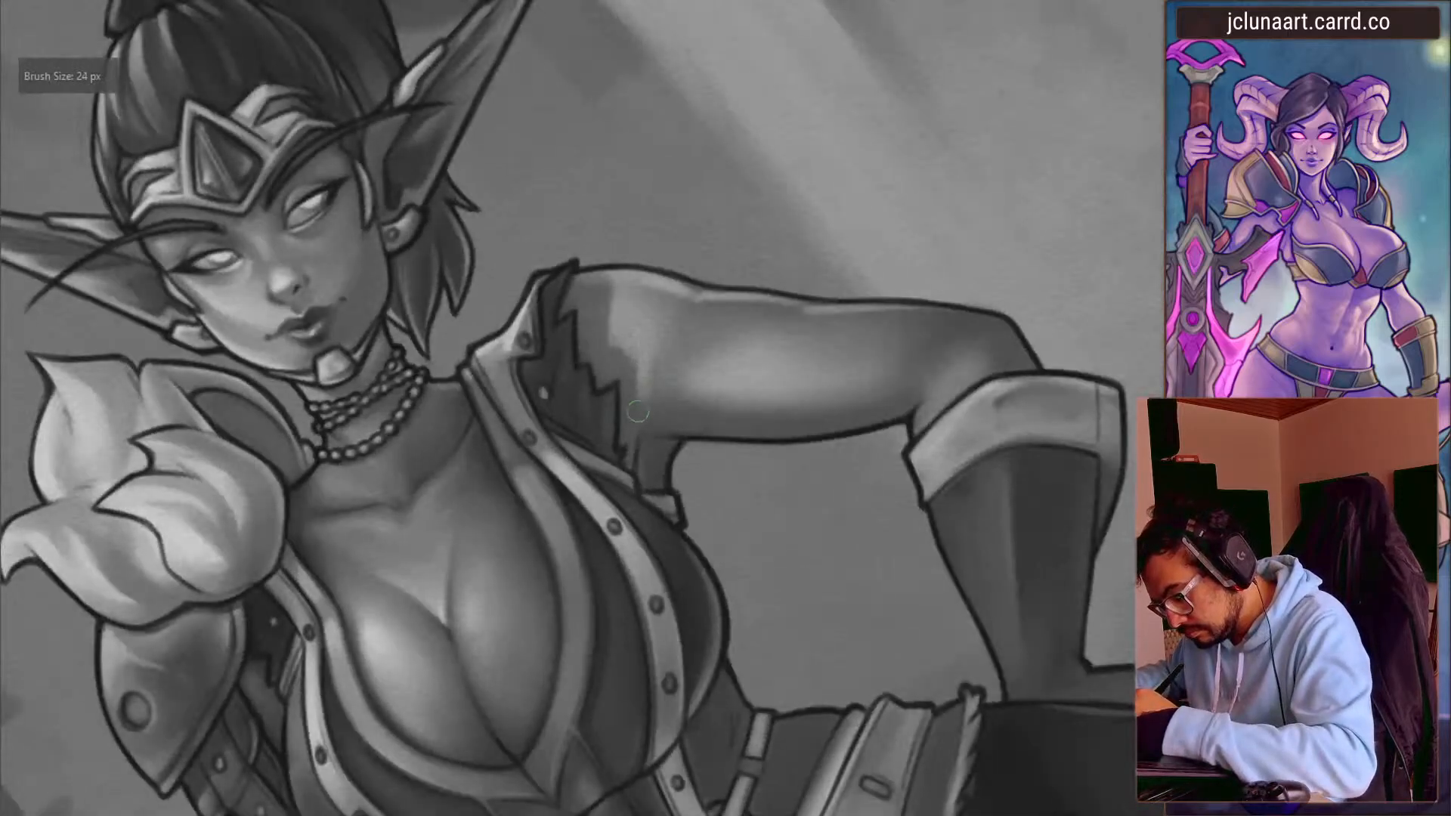
{"action": "key", "text": "bracketright"}
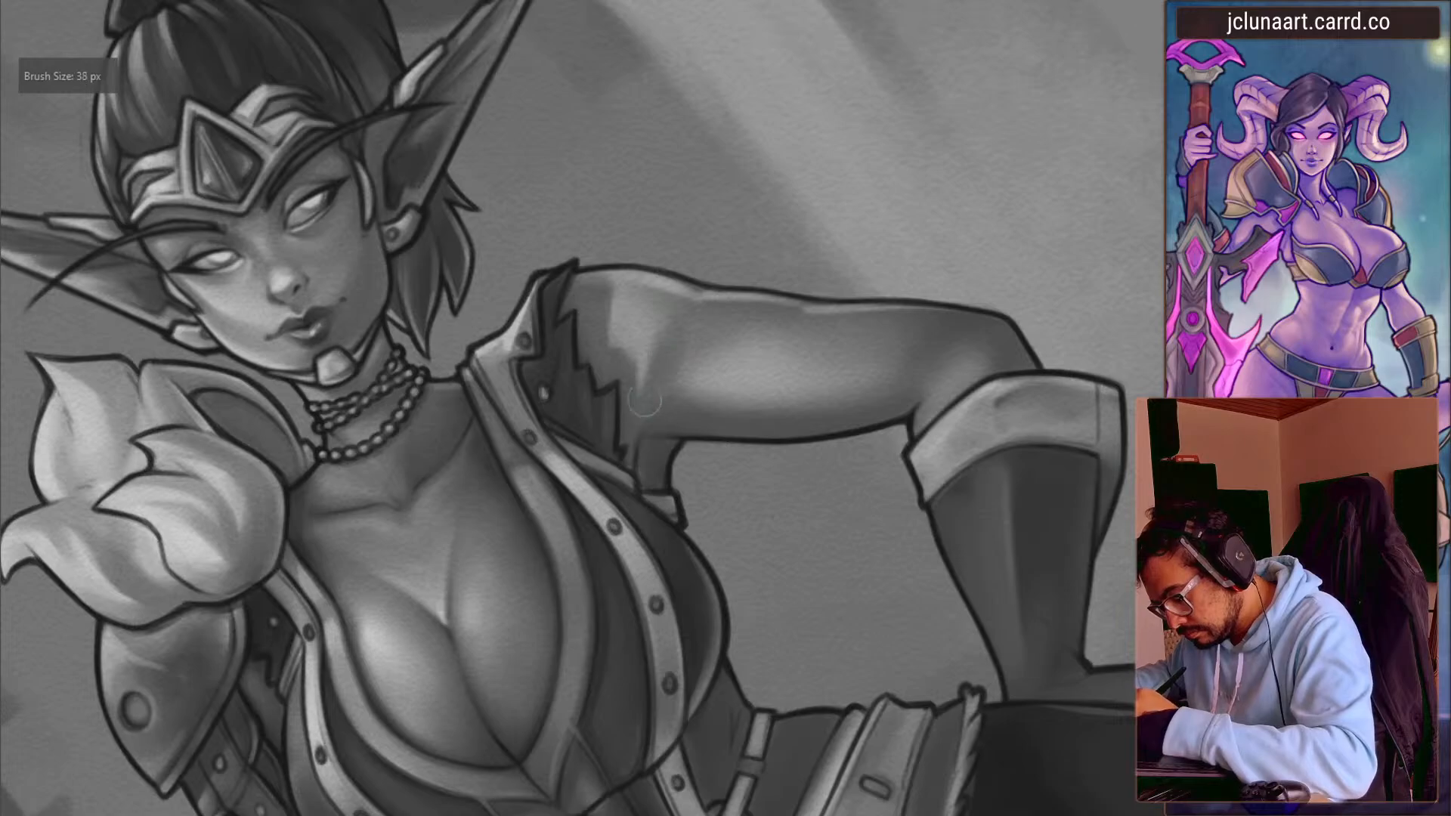
{"action": "key", "text": "bracketright"}
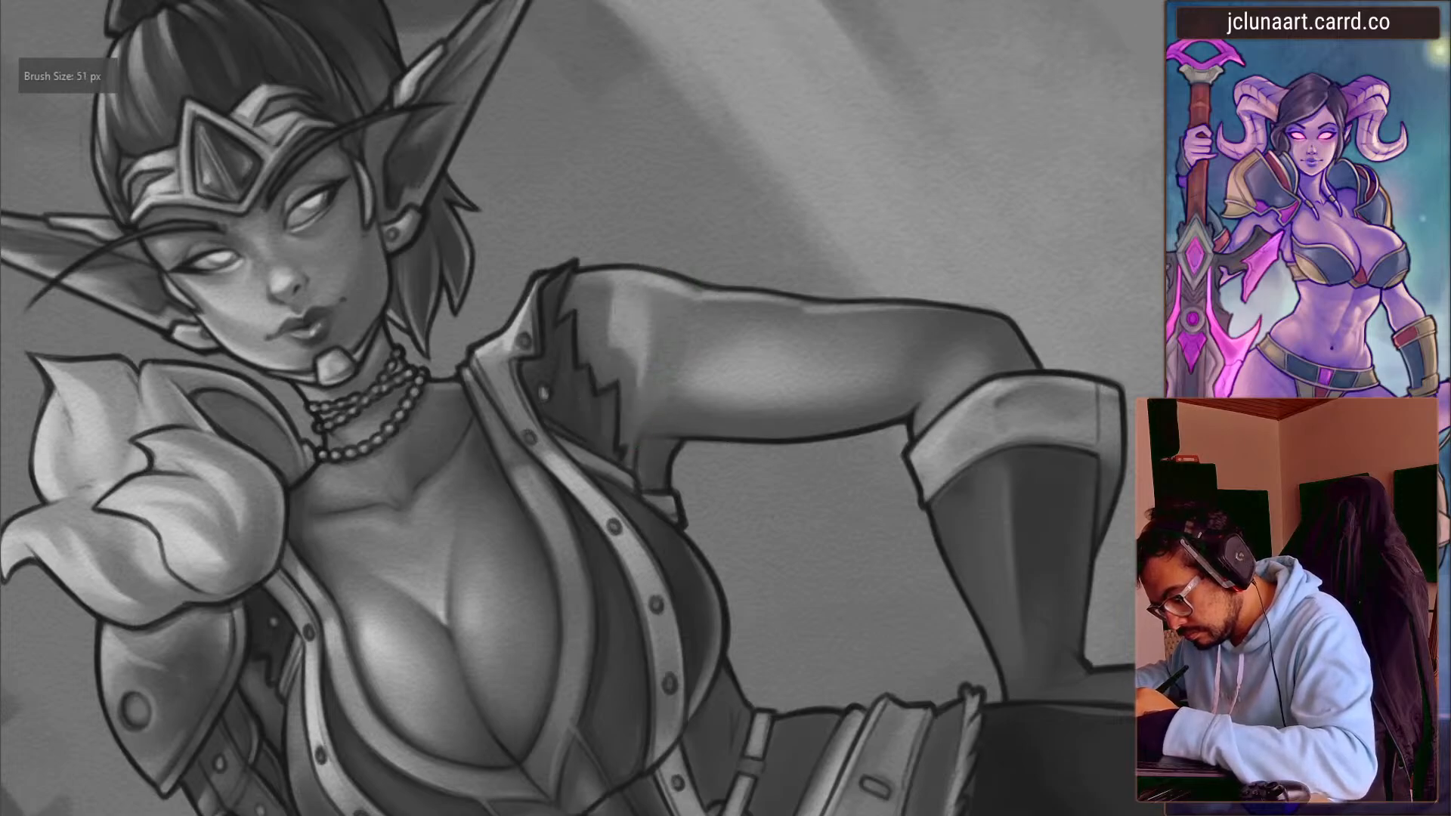
{"action": "key", "text": "bracketright"}
{"action": "key", "text": "bracketright"}
{"action": "key", "text": "bracketleft"}
{"action": "key", "text": "bracketleft"}
{"action": "mouse_move", "coordinate": [593, 181]}
{"action": "left_mouse_down"}
{"action": "mouse_move", "coordinate": [343, 243]}
{"action": "mouse_move", "coordinate": [352, 374]}
{"action": "mouse_move", "coordinate": [615, 214]}
{"action": "mouse_move", "coordinate": [726, 250]}
{"action": "left_mouse_up"}
- Sample greys and blend the bent arm's outer edge with brushes of 47 px and 55 px
{"action": "left_click", "coordinate": [469, 328], "text": "ctrl"}
{"action": "key", "text": "bracketleft"}
{"action": "key", "text": "bracketleft"}
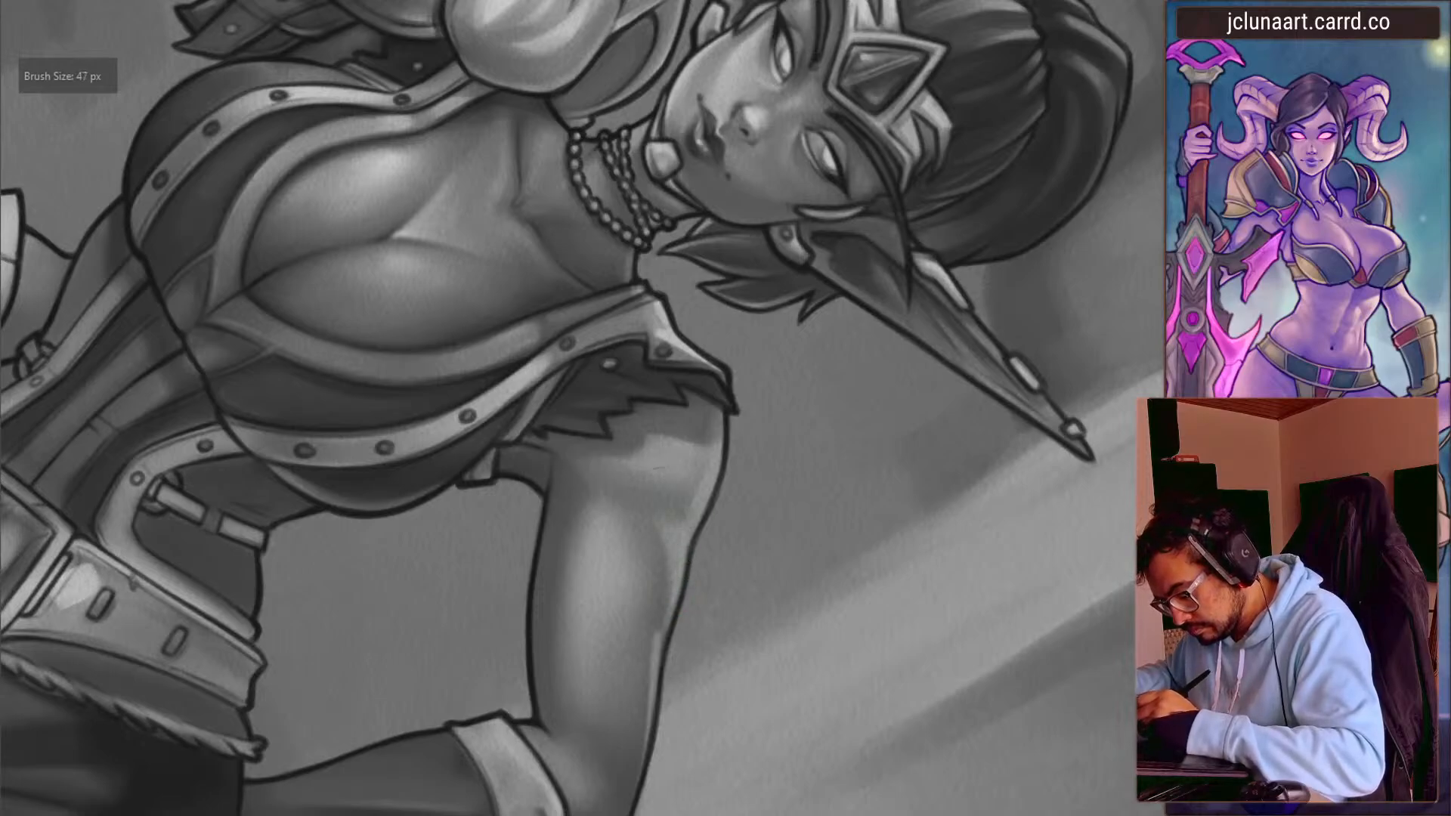
{"action": "key", "text": "bracketleft"}
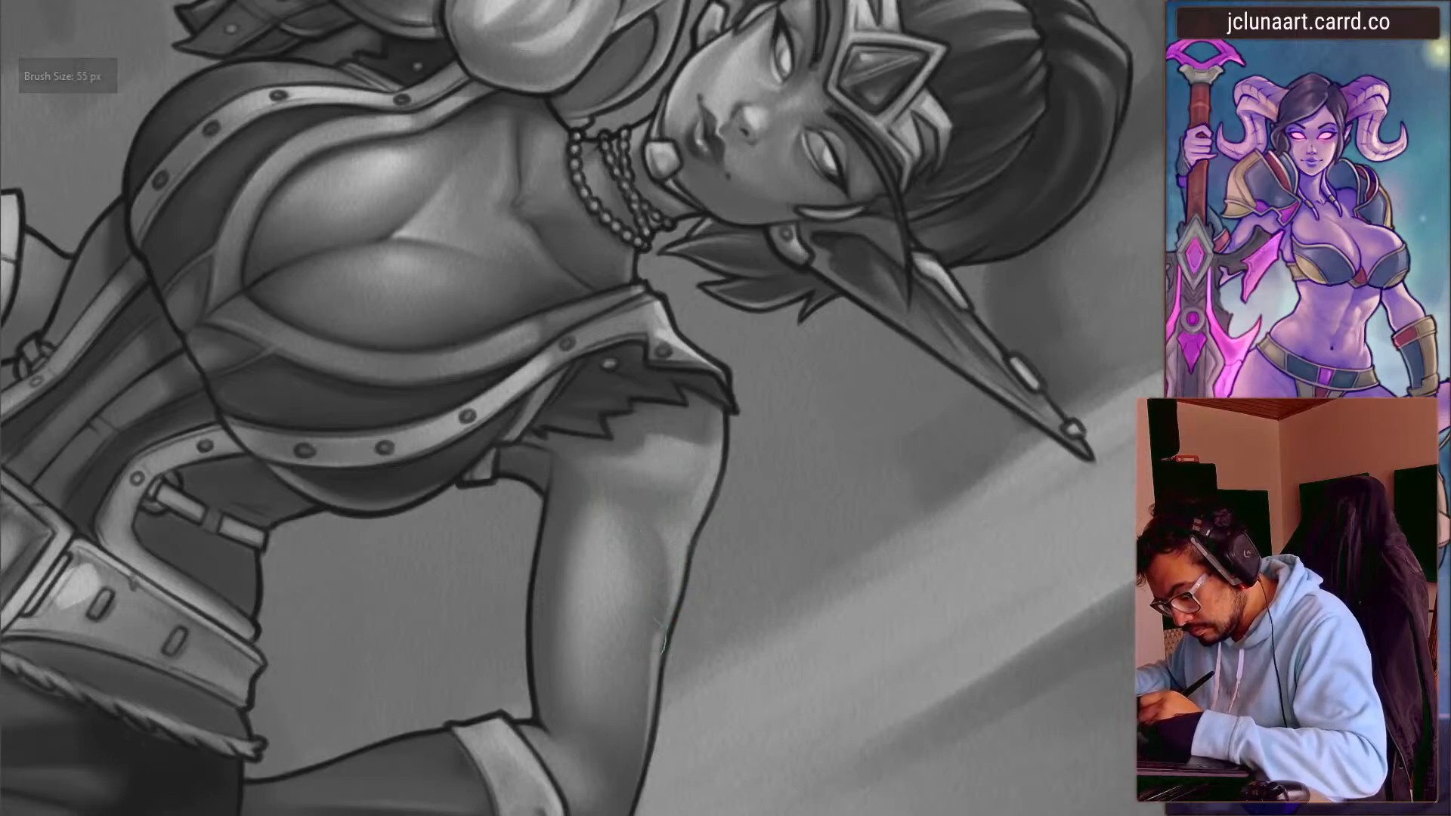
{"action": "mouse_move", "coordinate": [577, 459]}
{"action": "left_mouse_down"}
{"action": "mouse_move", "coordinate": [665, 446]}
{"action": "mouse_move", "coordinate": [673, 257]}
{"action": "left_mouse_up"}
{"action": "left_click", "coordinate": [653, 272], "text": "ctrl"}
{"action": "key", "text": "bracketleft"}
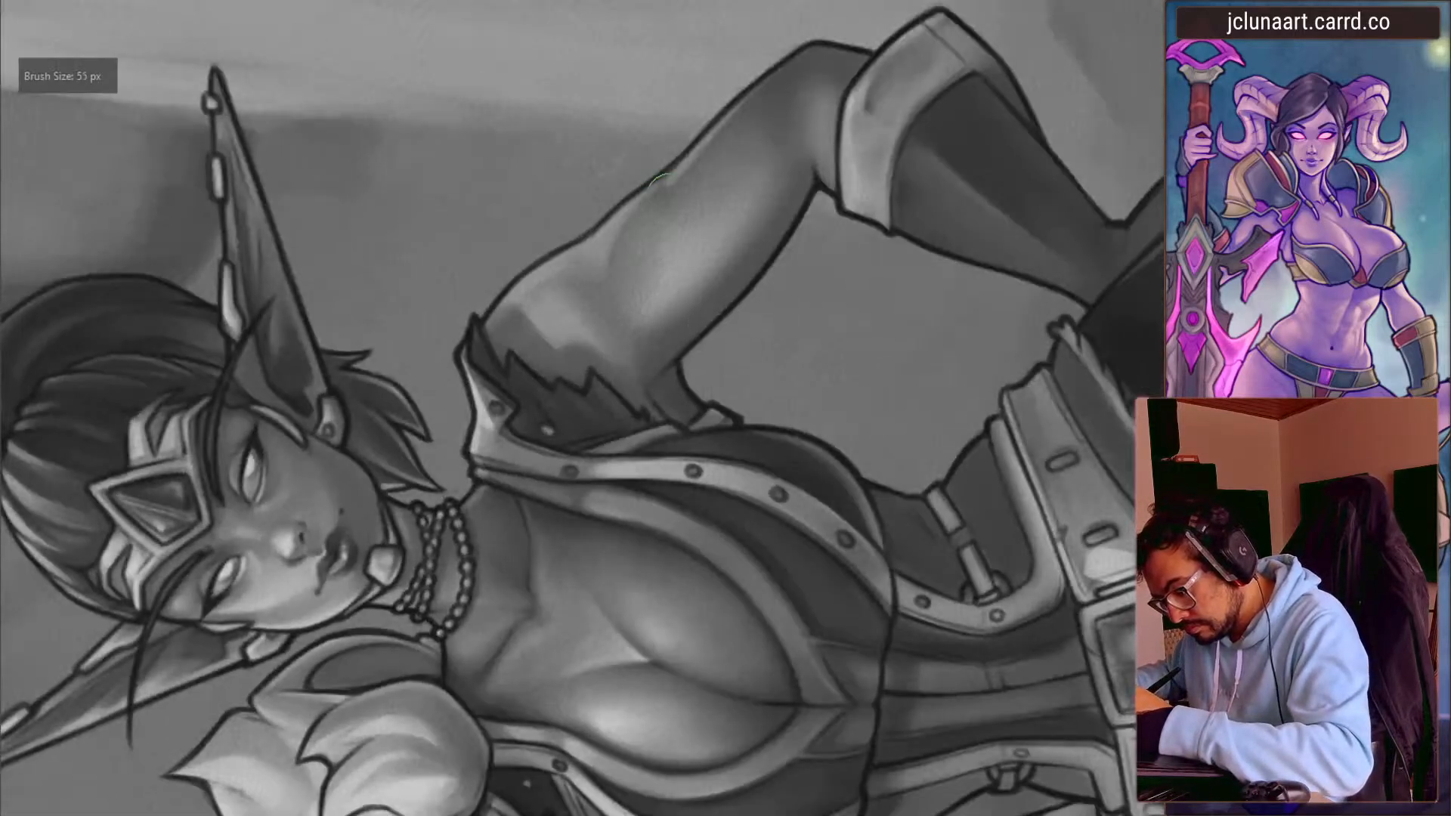
- Sample the upper arm's grey and smooth its outer shading with a 55 px brush
{"action": "left_click", "coordinate": [663, 337], "text": "ctrl"}
{"action": "key", "text": "bracketleft"}
{"action": "key", "text": "bracketright"}
{"action": "left_click_drag", "start_coordinate": [529, 428], "coordinate": [616, 310]}
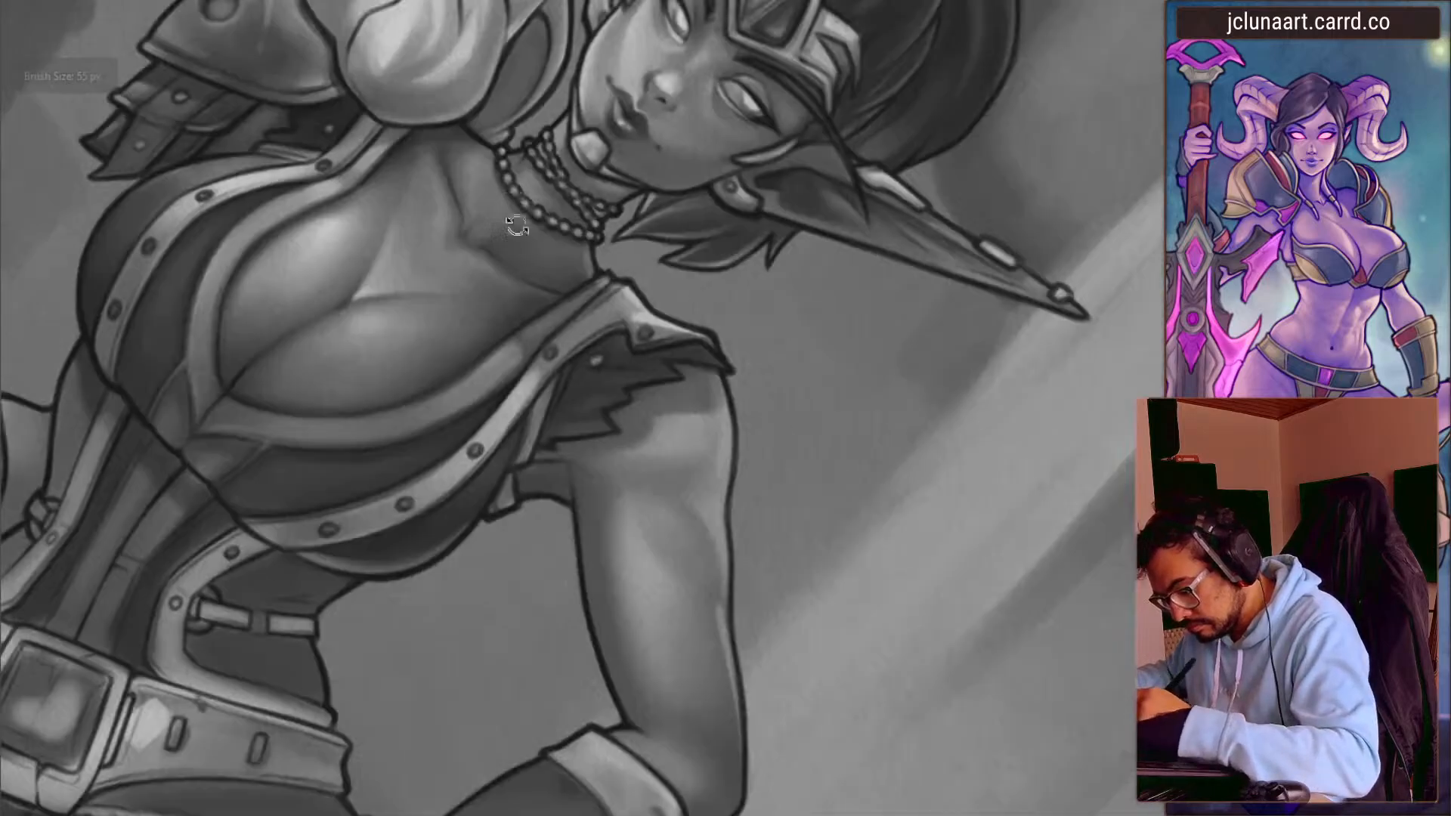
{"action": "left_click_drag", "start_coordinate": [620, 408], "coordinate": [597, 300]}
{"action": "left_click_drag", "start_coordinate": [665, 333], "coordinate": [684, 378]}
- Soften the transition between the shoulder and upper arm using sampled skin greys and a larger brush
{"action": "left_click", "coordinate": [560, 350], "text": "ctrl"}
{"action": "key", "text": "bracketright"}
{"action": "left_click", "coordinate": [617, 421], "text": "ctrl"}
{"action": "left_click", "coordinate": [604, 381], "text": "ctrl"}
{"action": "left_click_drag", "start_coordinate": [610, 462], "coordinate": [610, 493]}
- Blend the upper arm's inner side with a sampled grey, using a 73 px brush reduced to 68 px
{"action": "key", "text": "bracketleft"}
{"action": "key", "text": "bracketleft"}
{"action": "key", "text": "bracketleft"}
{"action": "left_click_drag", "start_coordinate": [626, 404], "coordinate": [616, 487]}
{"action": "left_click", "coordinate": [623, 446], "text": "ctrl"}
{"action": "key", "text": "bracketright"}
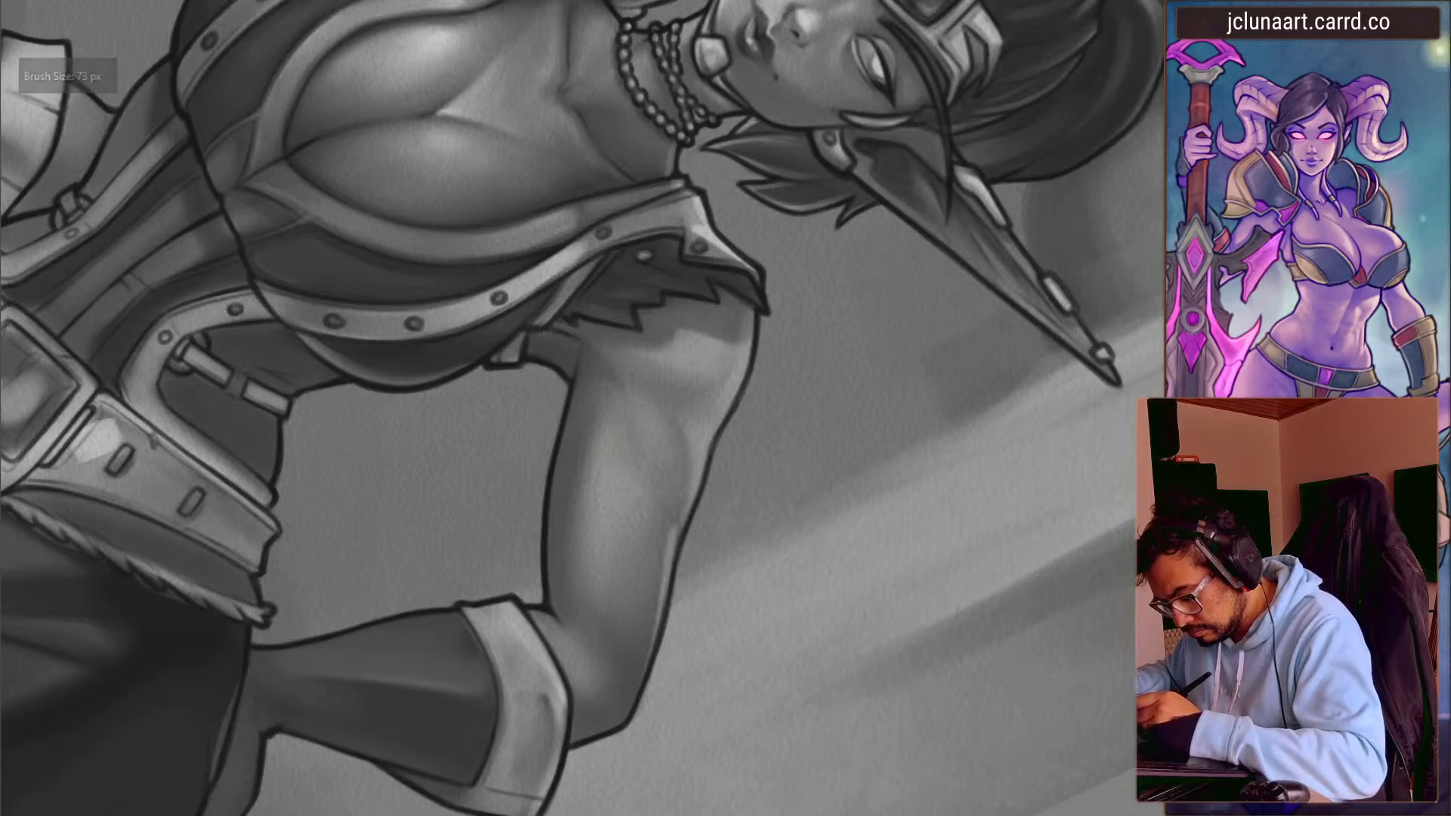
{"action": "key", "text": "bracketleft"}
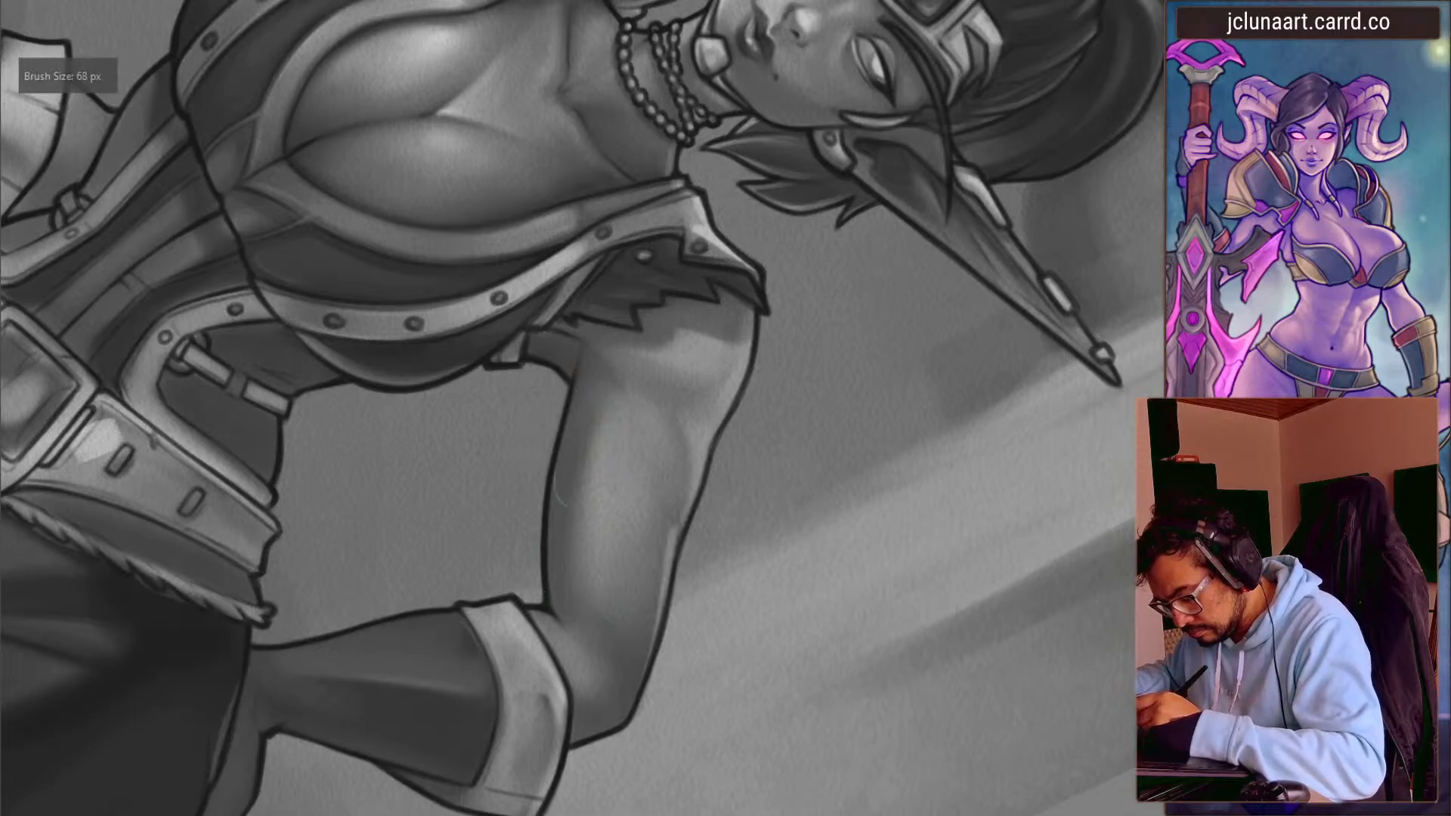
- Rotate the canvas and shade the arm toward the elbow with sampled greys, enlarging the brush from 68 px
{"action": "key", "text": "4"}
{"action": "key", "text": "4"}
{"action": "key", "text": "4"}
{"action": "key", "text": "4"}
{"action": "key", "text": "4"}
{"action": "key", "text": "4"}
{"action": "key", "text": "4"}
{"action": "key", "text": "4"}
{"action": "key", "text": "4"}
{"action": "key", "text": "4"}
{"action": "key", "text": "4"}
{"action": "key", "text": "alt"}
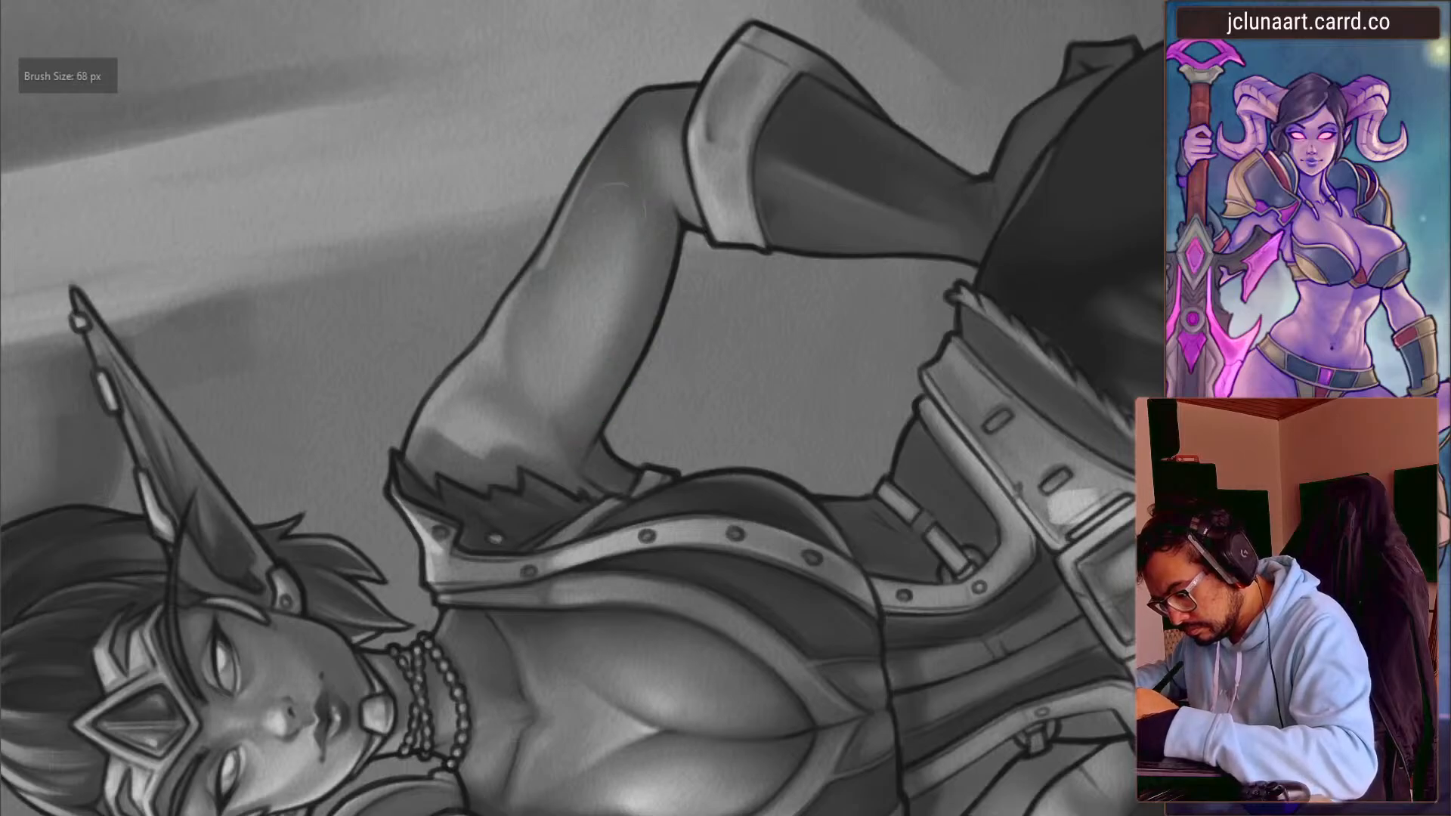
{"action": "key", "text": "bracketright"}
{"action": "key", "text": "bracketright"}
{"action": "key", "text": "bracketright"}
{"action": "left_click", "coordinate": [558, 335], "text": "ctrl"}
{"action": "left_click", "coordinate": [622, 188], "text": "ctrl"}
{"action": "key", "text": "bracketright"}
{"action": "mouse_move", "coordinate": [574, 245]}
{"action": "left_mouse_down"}
{"action": "mouse_move", "coordinate": [615, 233]}
{"action": "mouse_move", "coordinate": [726, 362]}
{"action": "mouse_move", "coordinate": [589, 386]}
{"action": "left_mouse_up"}
- Shade the inner edge of the upper arm below the armpit, using an 84 px brush
{"action": "key", "text": "bracketleft"}
{"action": "key", "text": "bracketleft"}
{"action": "key", "text": "bracketleft"}
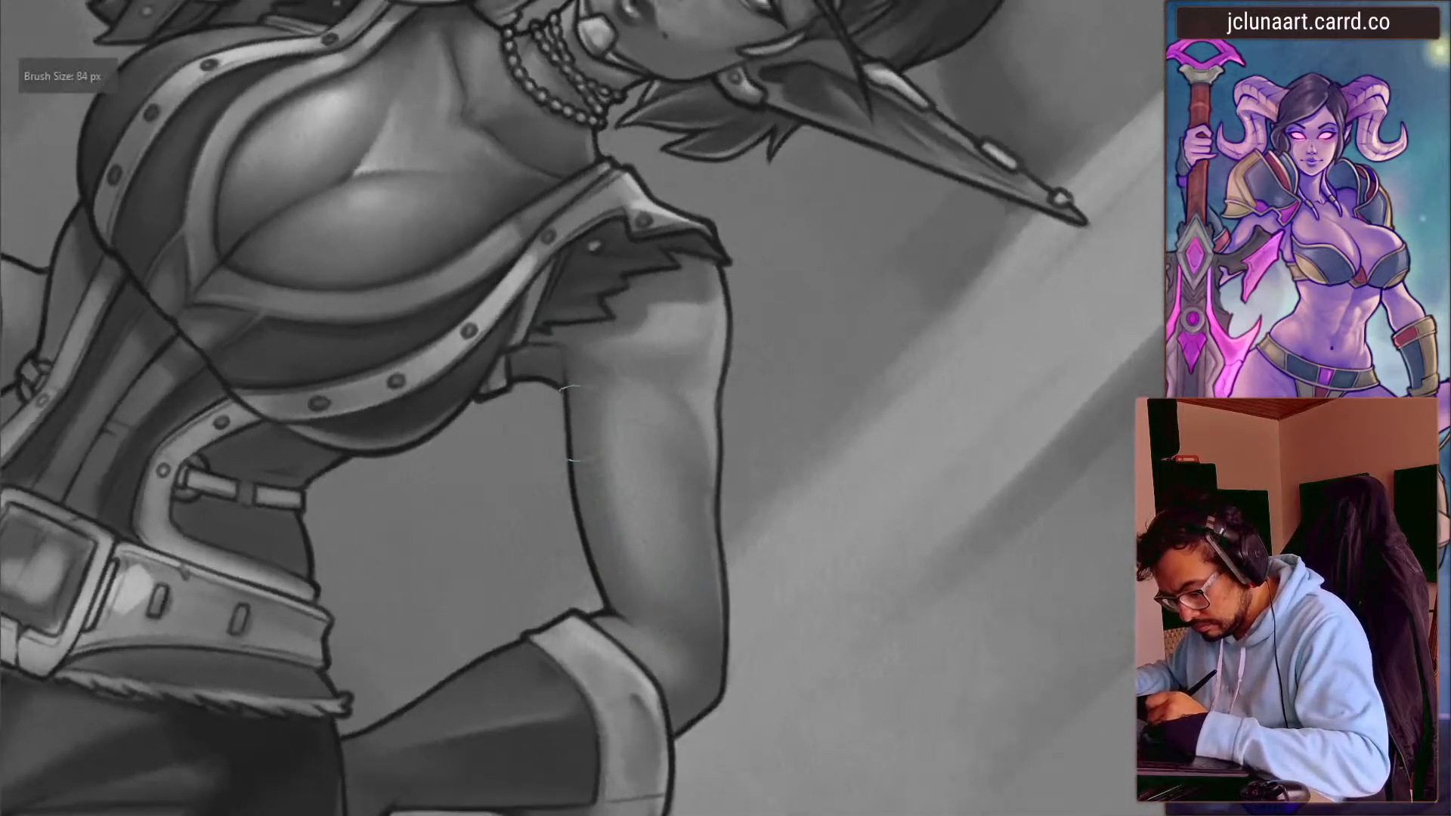
{"action": "key", "text": "bracketleft"}
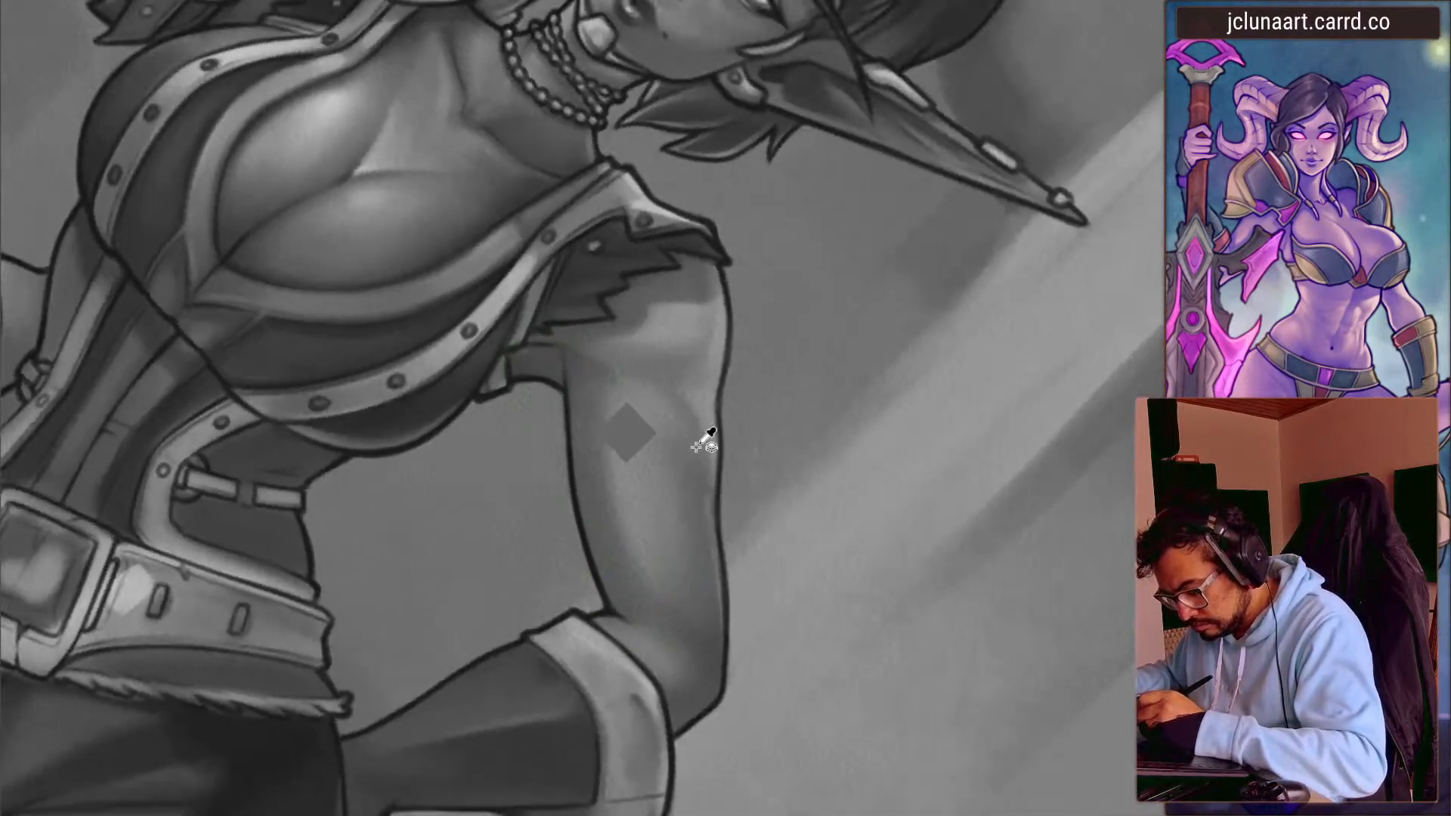
- Sample a darker grey and shade the outer elbow contour with a much smaller brush, enlarged to 51 px
{"action": "key", "text": "bracketleft"}
{"action": "key", "text": "bracketleft"}
{"action": "key", "text": "bracketleft"}
{"action": "key", "text": "bracketleft"}
{"action": "key", "text": "bracketleft"}
{"action": "key", "text": "bracketleft"}
{"action": "key", "text": "bracketleft"}
{"action": "mouse_move", "coordinate": [721, 653]}
{"action": "left_mouse_down"}
{"action": "mouse_move", "coordinate": [708, 508]}
{"action": "mouse_move", "coordinate": [715, 582]}
{"action": "left_mouse_up"}
{"action": "left_click", "coordinate": [715, 627], "text": "ctrl"}
{"action": "key", "text": "bracketright"}
{"action": "left_click_drag", "start_coordinate": [714, 650], "coordinate": [697, 524]}
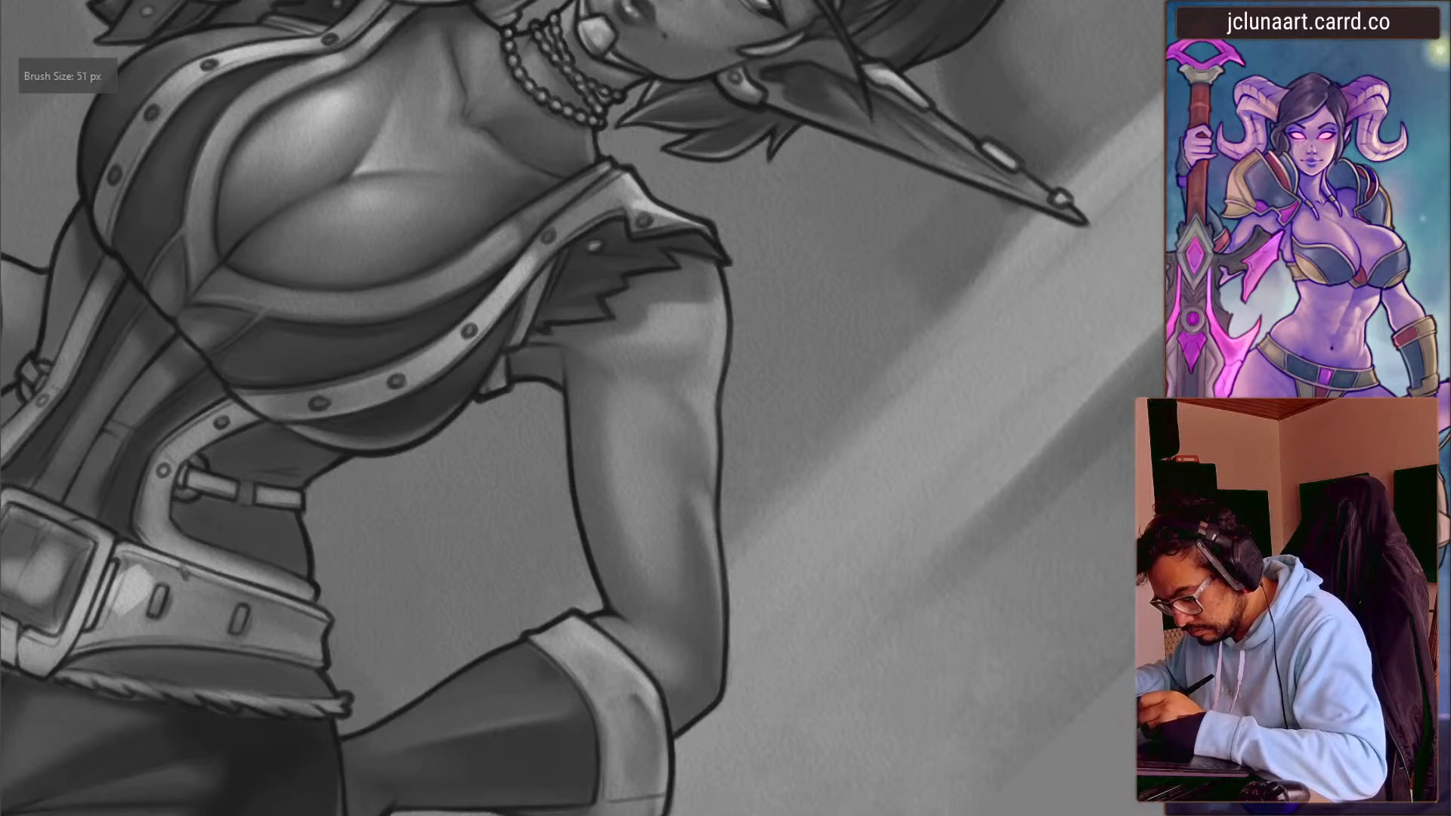
- Shade the arm's inner edge above the glove cuff with a 68 px brush
{"action": "key", "text": "bracketright"}
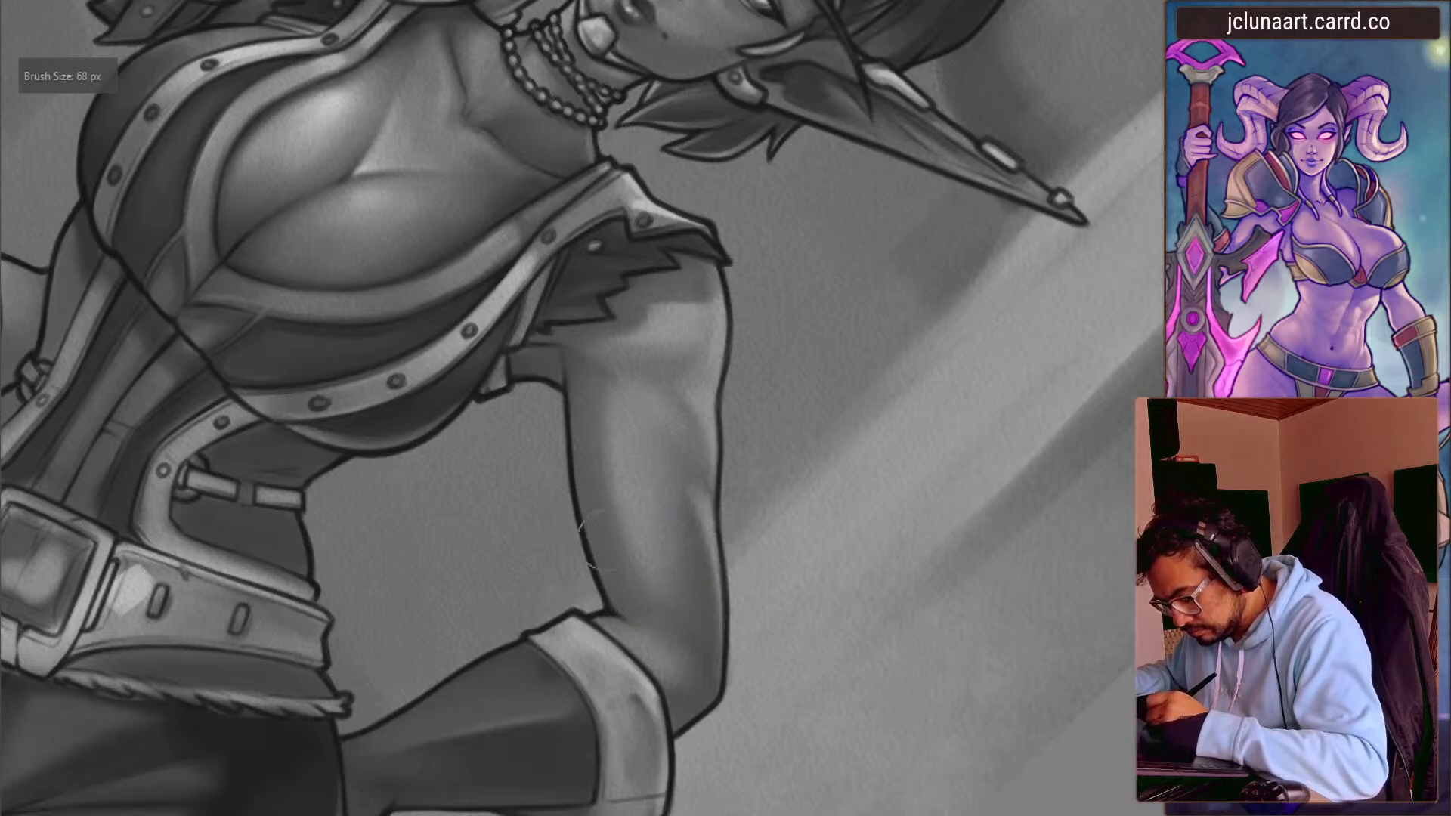
{"action": "left_click_drag", "start_coordinate": [398, 543], "coordinate": [312, 599]}
{"action": "left_click_drag", "start_coordinate": [334, 544], "coordinate": [368, 451]}
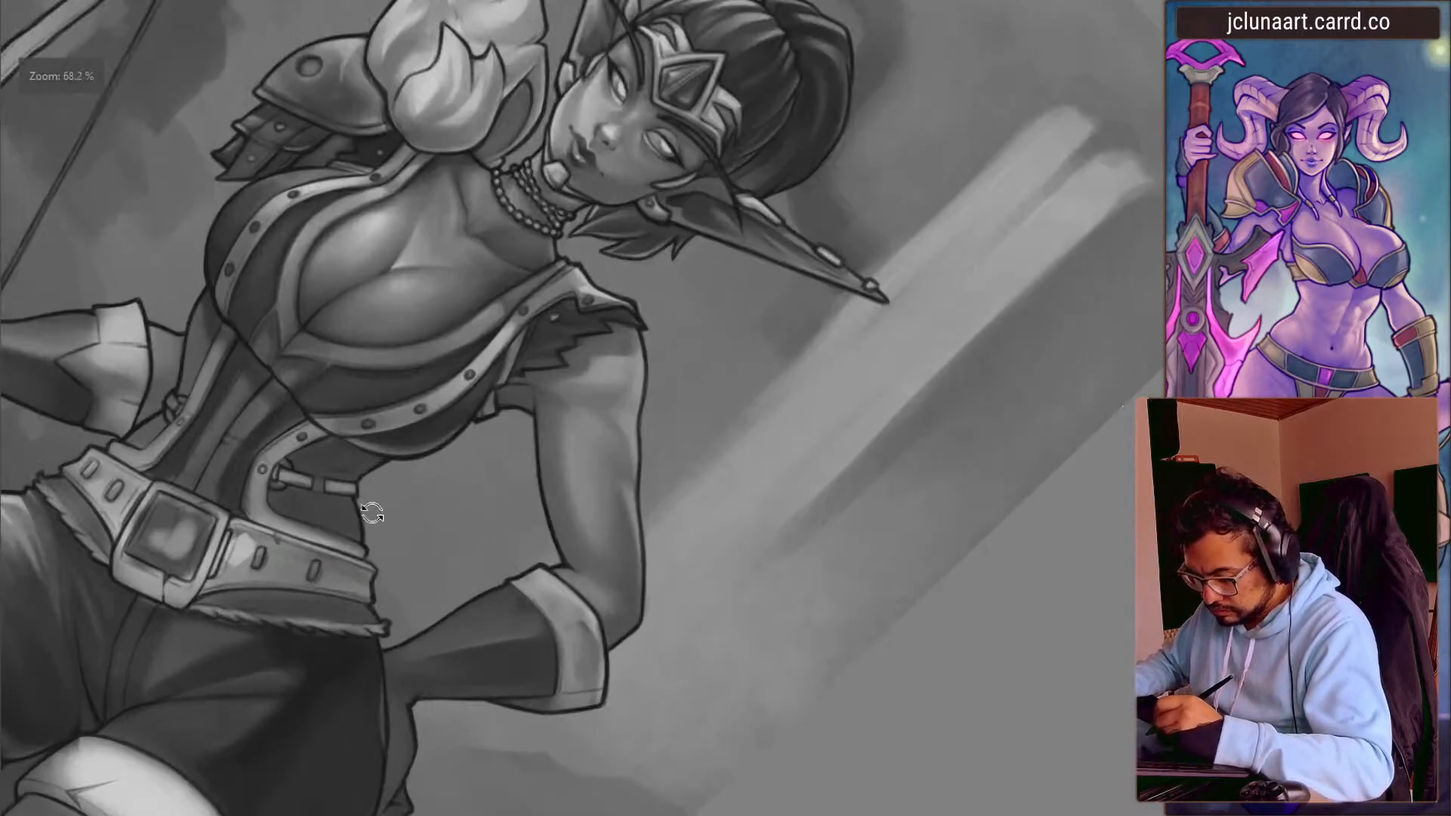
- Rotate the canvas and shade the bent arm's outer contour above the elbow with a sampled grey and a 22 px brush
{"action": "key", "text": "6"}
{"action": "left_click_drag", "start_coordinate": [376, 519], "coordinate": [393, 483]}
{"action": "key", "text": "bracketleft"}
{"action": "key", "text": "bracketleft"}
{"action": "key", "text": "bracketleft"}
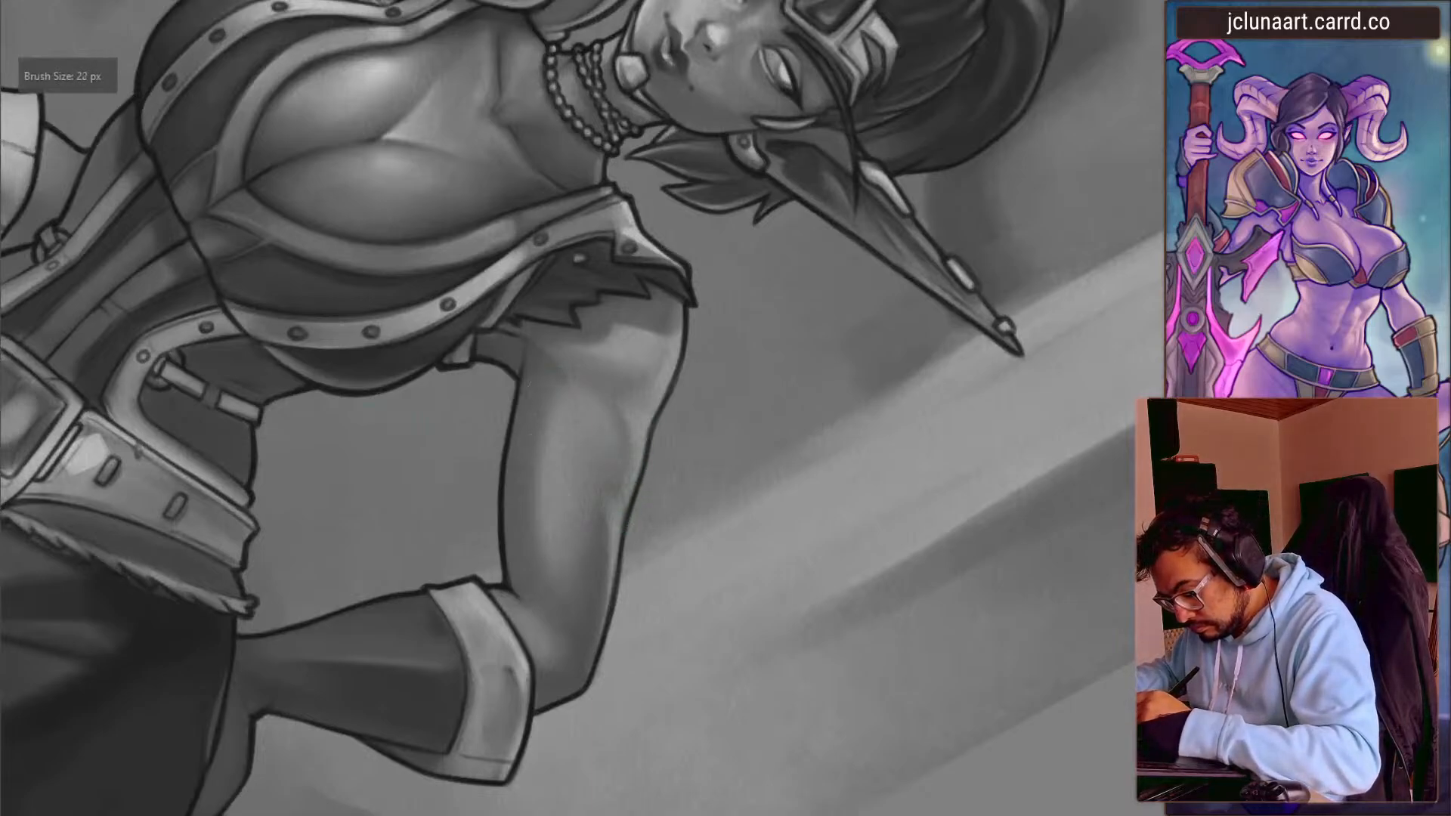
{"action": "left_click", "coordinate": [601, 535], "text": "ctrl"}
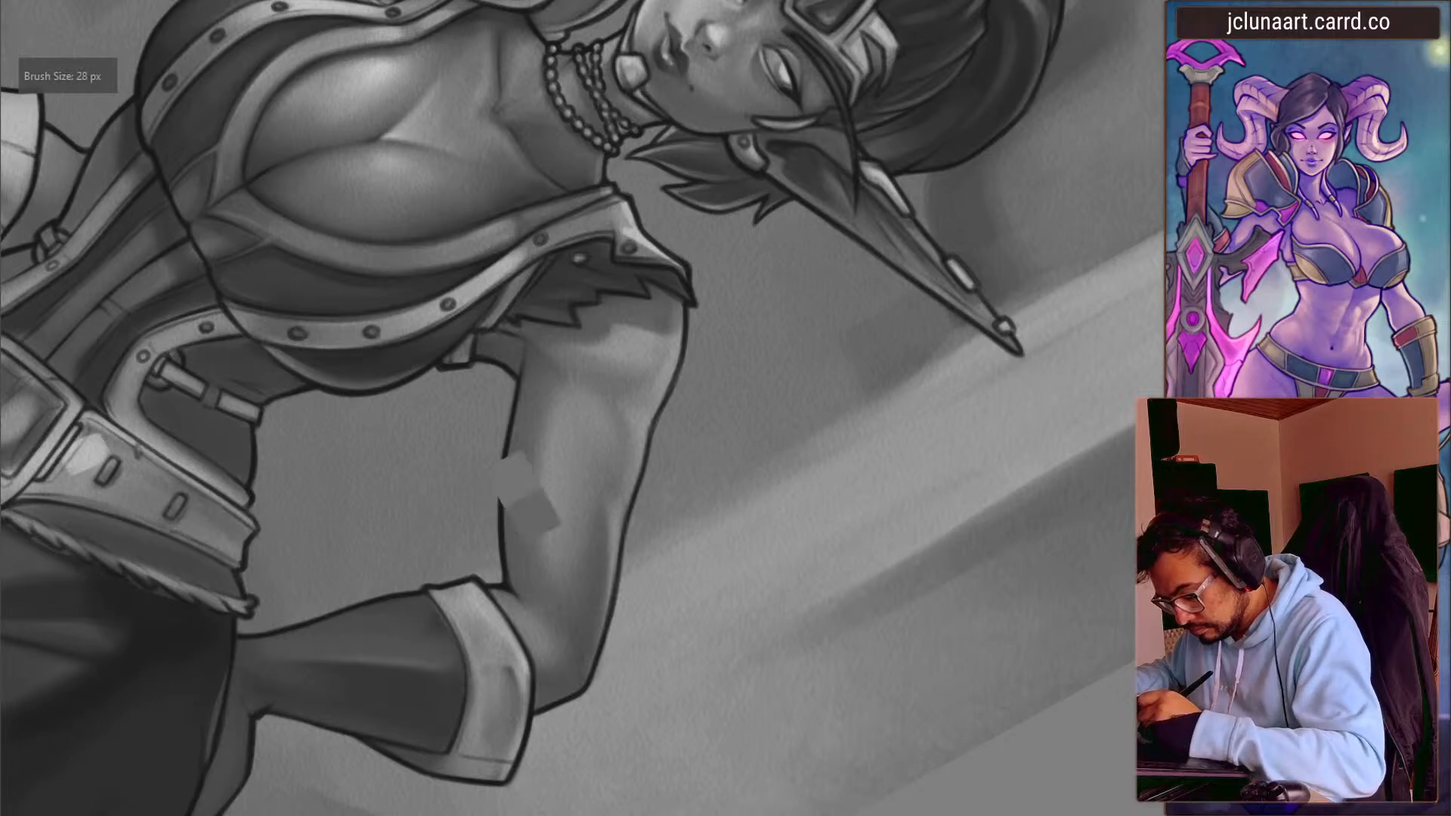
- Blend the shading along the middle of the bent arm, enlarging the brush from 28 to 41 px
{"action": "key", "text": "bracketleft"}
{"action": "key", "text": "bracketleft"}
{"action": "key", "text": "bracketleft"}
{"action": "key", "text": "bracketleft"}
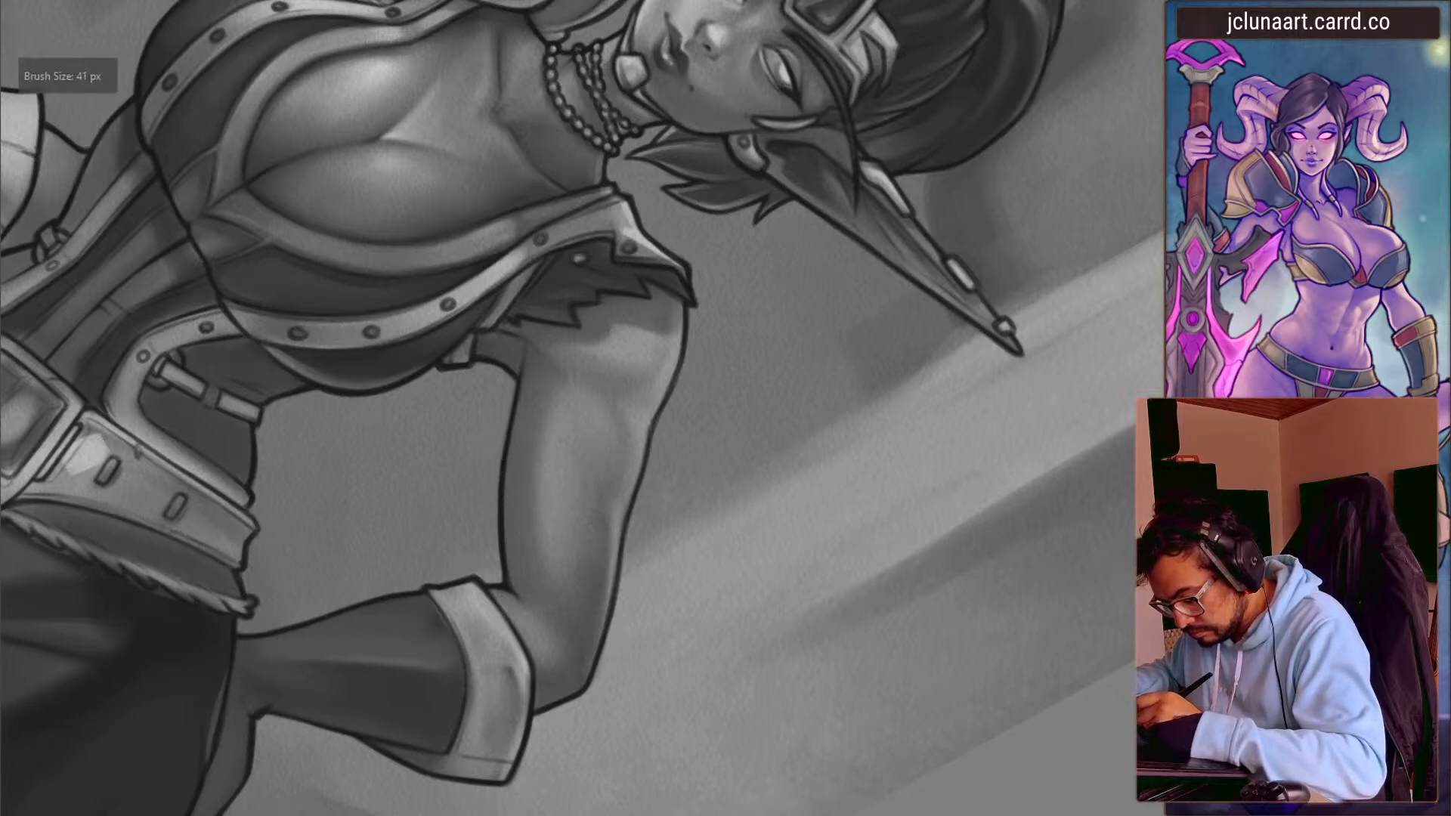
{"action": "key", "text": "bracketright"}
- Mirror the canvas view and soften the upper arm's shading below the torn sleeve, starting with a 51 px brush
{"action": "mouse_move", "coordinate": [570, 619]}
{"action": "left_mouse_down"}
{"action": "mouse_move", "coordinate": [373, 619]}
{"action": "mouse_move", "coordinate": [345, 633]}
{"action": "mouse_move", "coordinate": [728, 394]}
{"action": "mouse_move", "coordinate": [755, 439]}
{"action": "left_mouse_up"}
{"action": "key", "text": "m"}
{"action": "key", "text": "bracketright"}
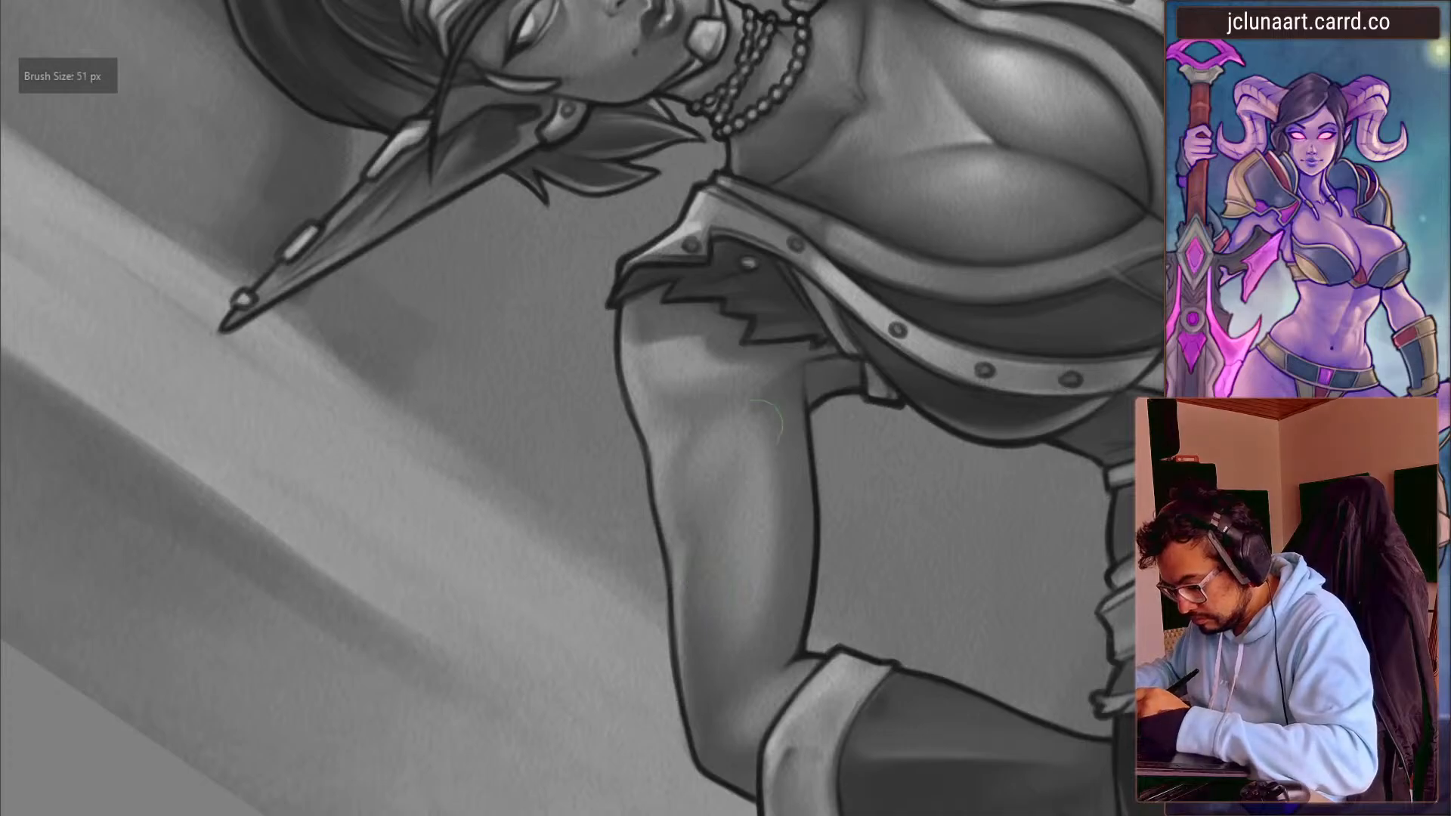
{"action": "key", "text": "bracketright"}
{"action": "left_click_drag", "start_coordinate": [700, 632], "coordinate": [632, 673]}
{"action": "left_click_drag", "start_coordinate": [632, 626], "coordinate": [502, 541]}
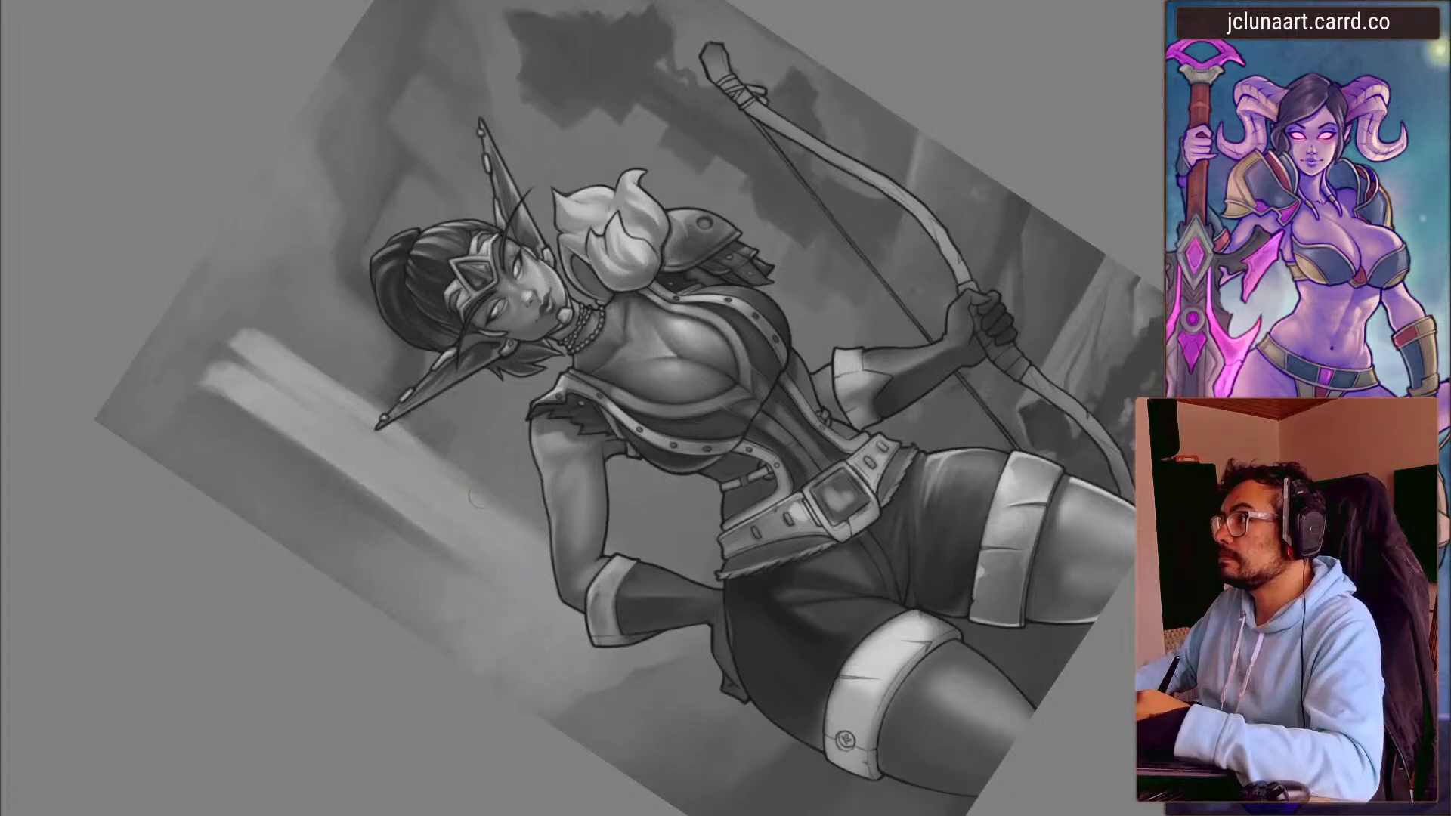
- Sample greys and shade the upper arm between armpit and shoulder, reducing the brush from 63 to 41 px
{"action": "left_click_drag", "start_coordinate": [505, 572], "coordinate": [519, 362]}
{"action": "left_click", "coordinate": [669, 749], "text": "ctrl"}
{"action": "key", "text": "["}
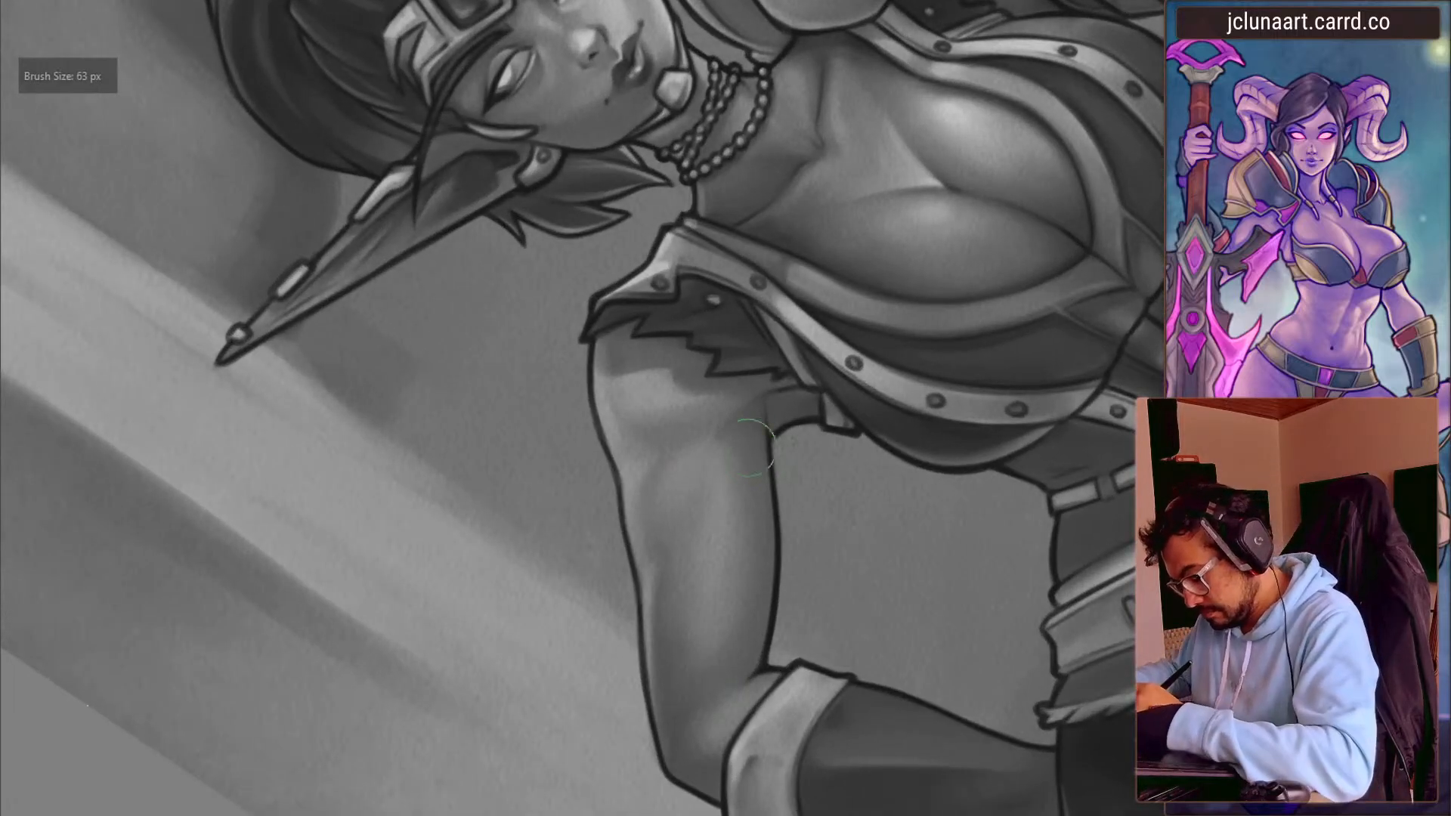
{"action": "key", "text": "["}
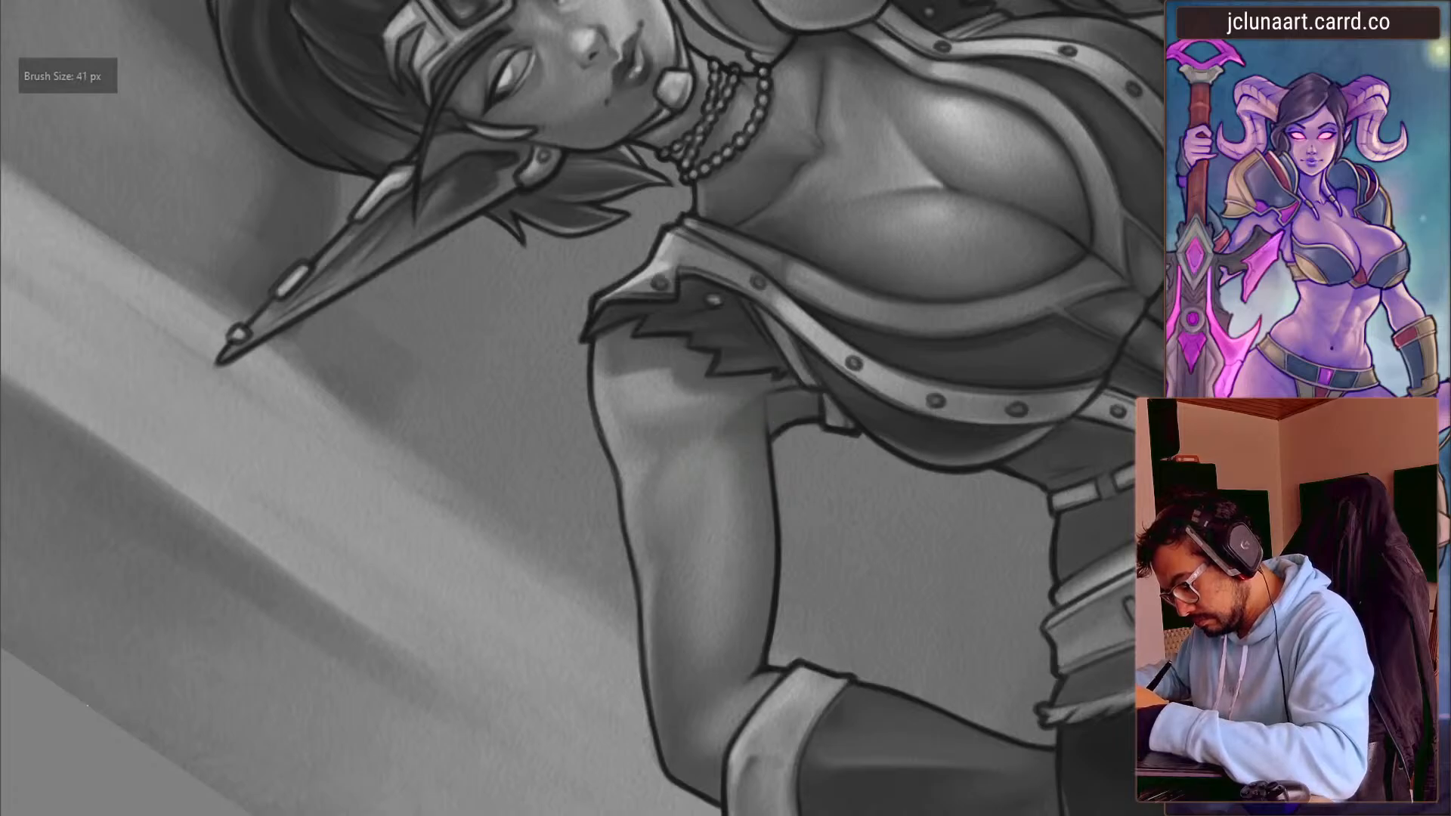
{"action": "left_click", "coordinate": [641, 390], "text": "ctrl"}
{"action": "left_click_drag", "start_coordinate": [680, 451], "coordinate": [643, 360]}
- Shade the inner elbow crease at the glove cuff and the armpit edge, using brush sizes from 20 to 32 px
{"action": "key", "text": "["}
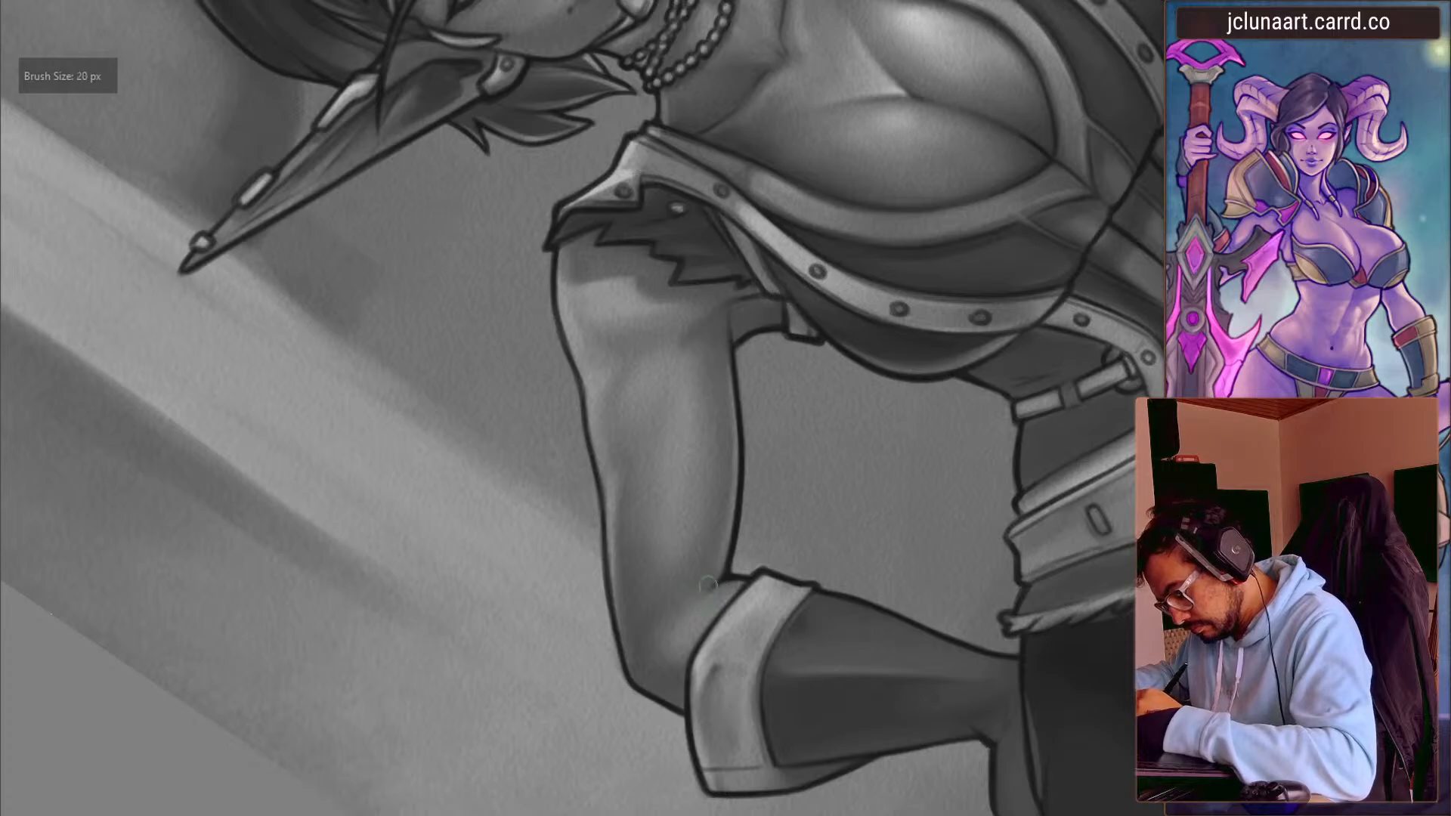
{"action": "mouse_move", "coordinate": [463, 485]}
{"action": "left_mouse_down"}
{"action": "mouse_move", "coordinate": [469, 469]}
{"action": "mouse_move", "coordinate": [408, 338]}
{"action": "left_mouse_up"}
{"action": "key", "text": "bracketright"}
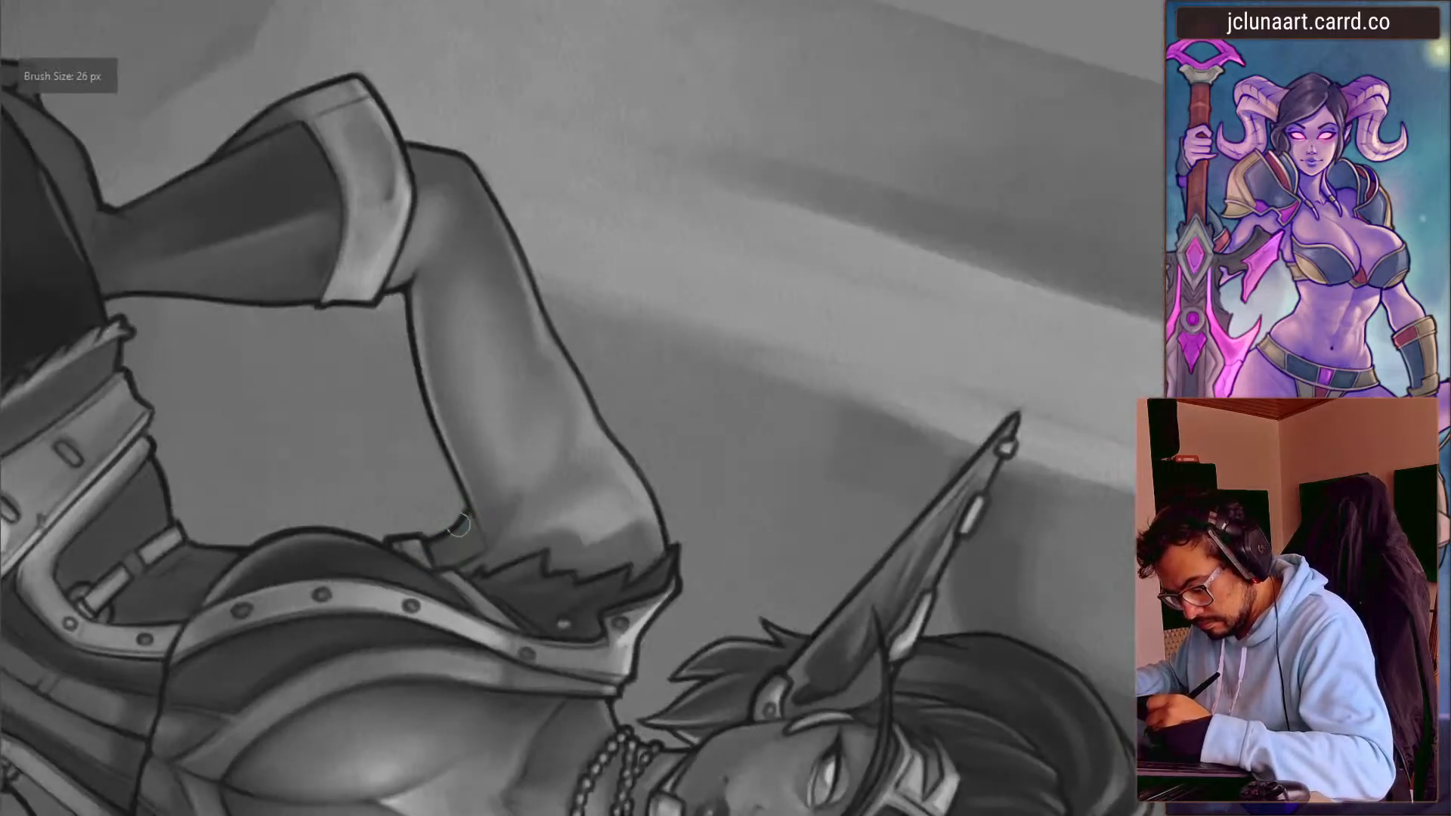
{"action": "key", "text": "bracketright"}
{"action": "key", "text": "bracketright"}
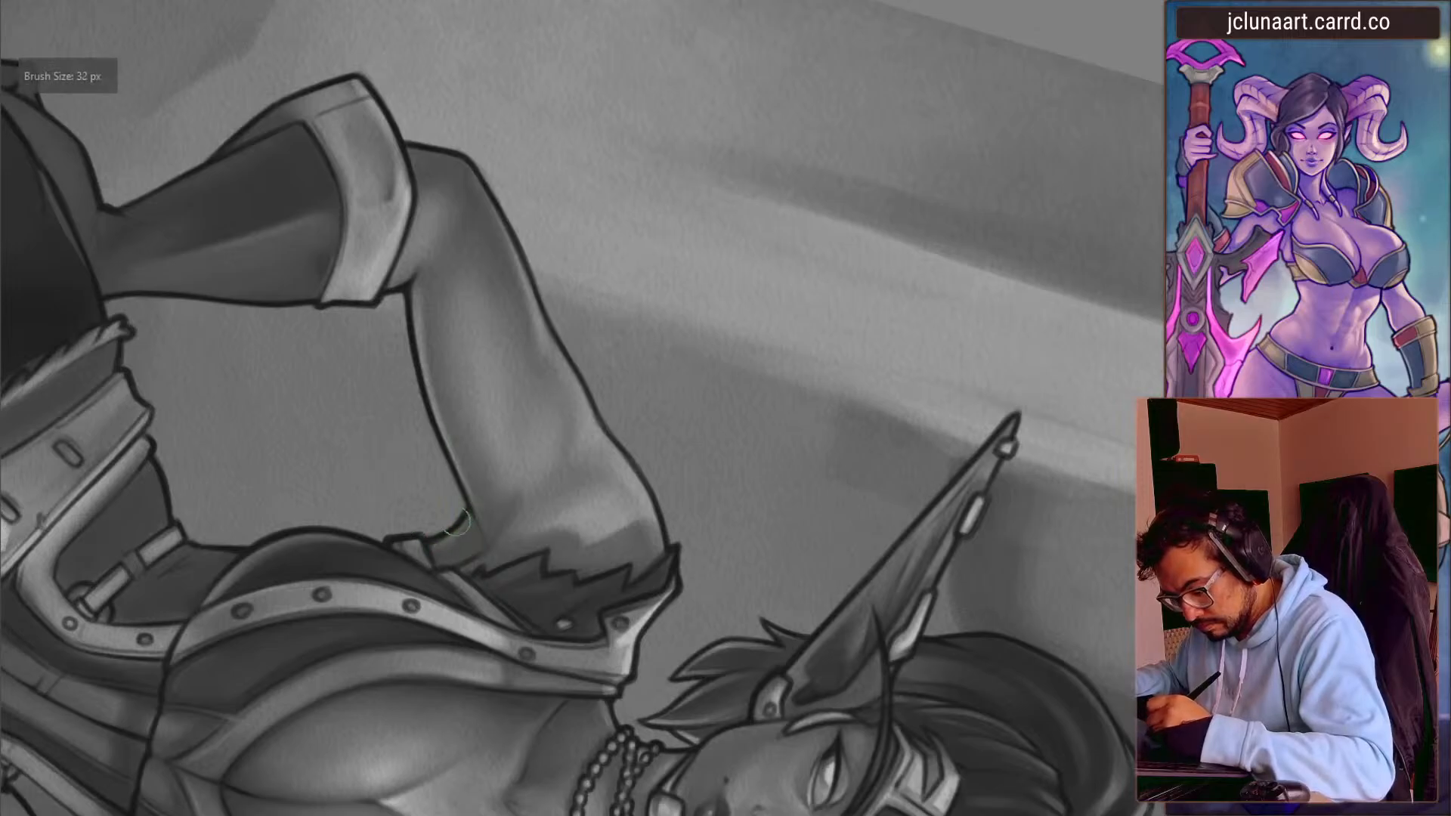
- Shade the elbow beside the glove cuff, enlarging the brush from 35 to 51 px
{"action": "left_click_drag", "start_coordinate": [278, 430], "coordinate": [278, 383]}
{"action": "left_click_drag", "start_coordinate": [297, 266], "coordinate": [304, 387]}
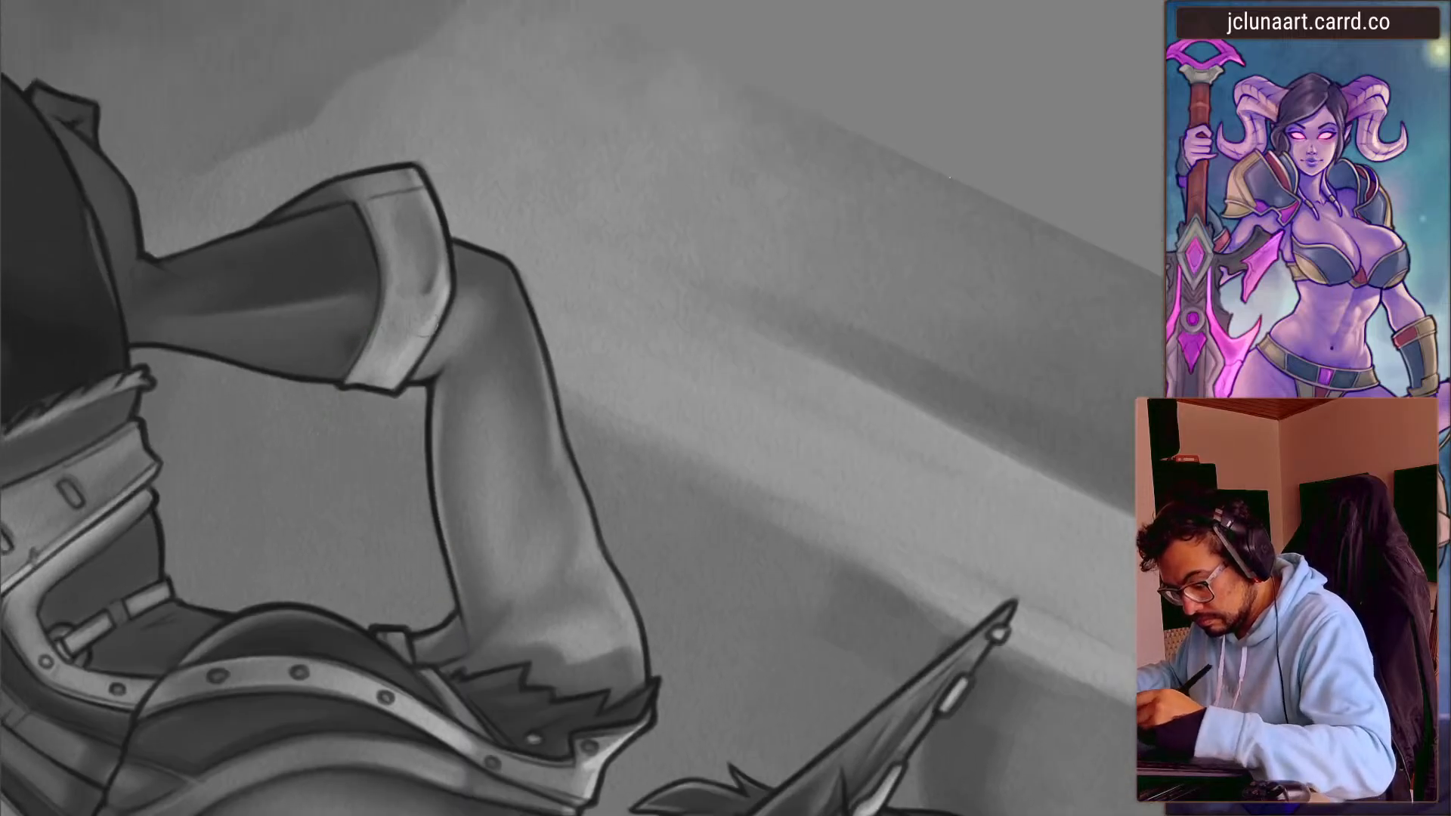
{"action": "key", "text": "bracketright"}
{"action": "key", "text": "bracketright"}
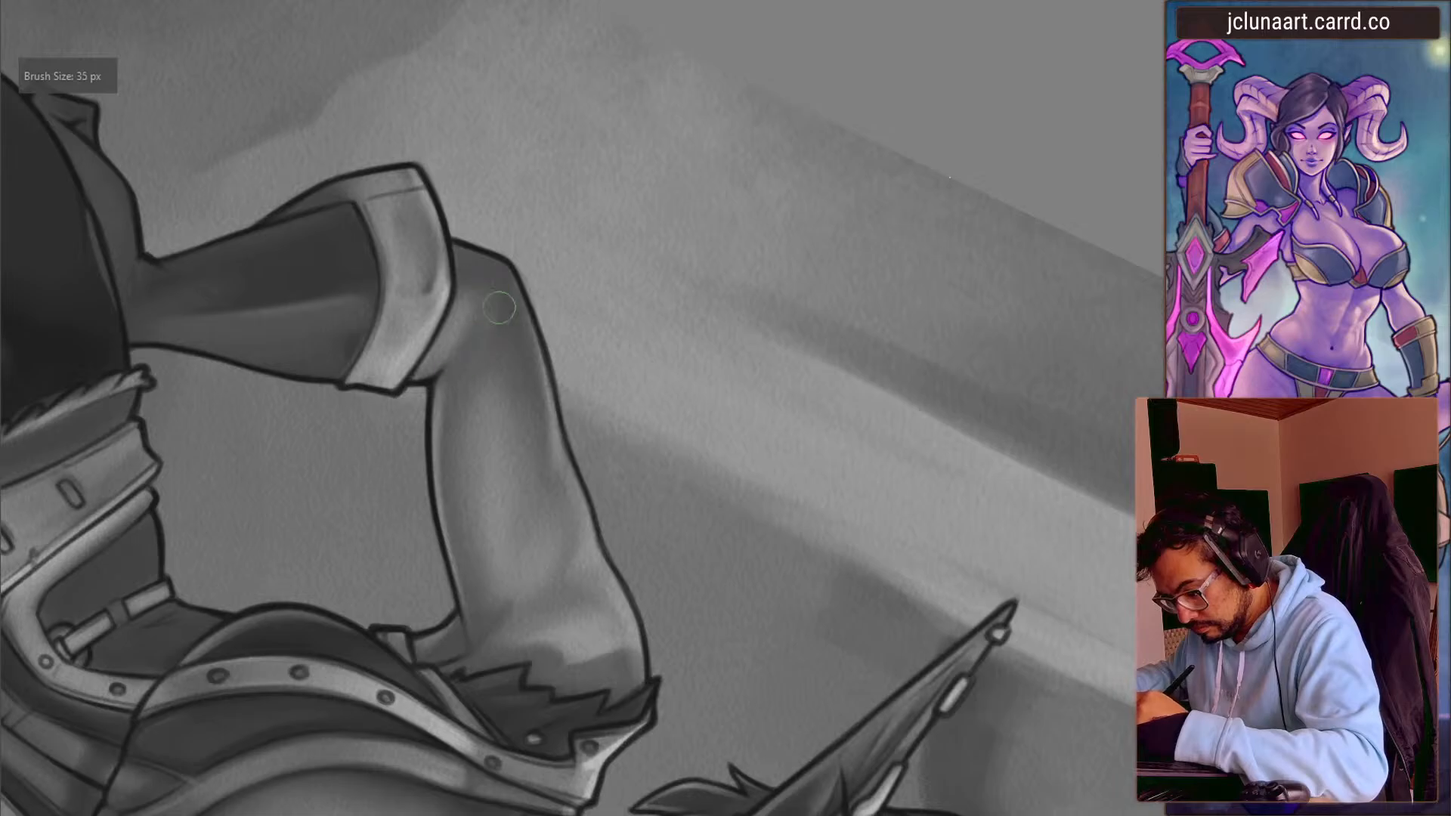
{"action": "key", "text": "bracketright"}
{"action": "key", "text": "bracketright"}
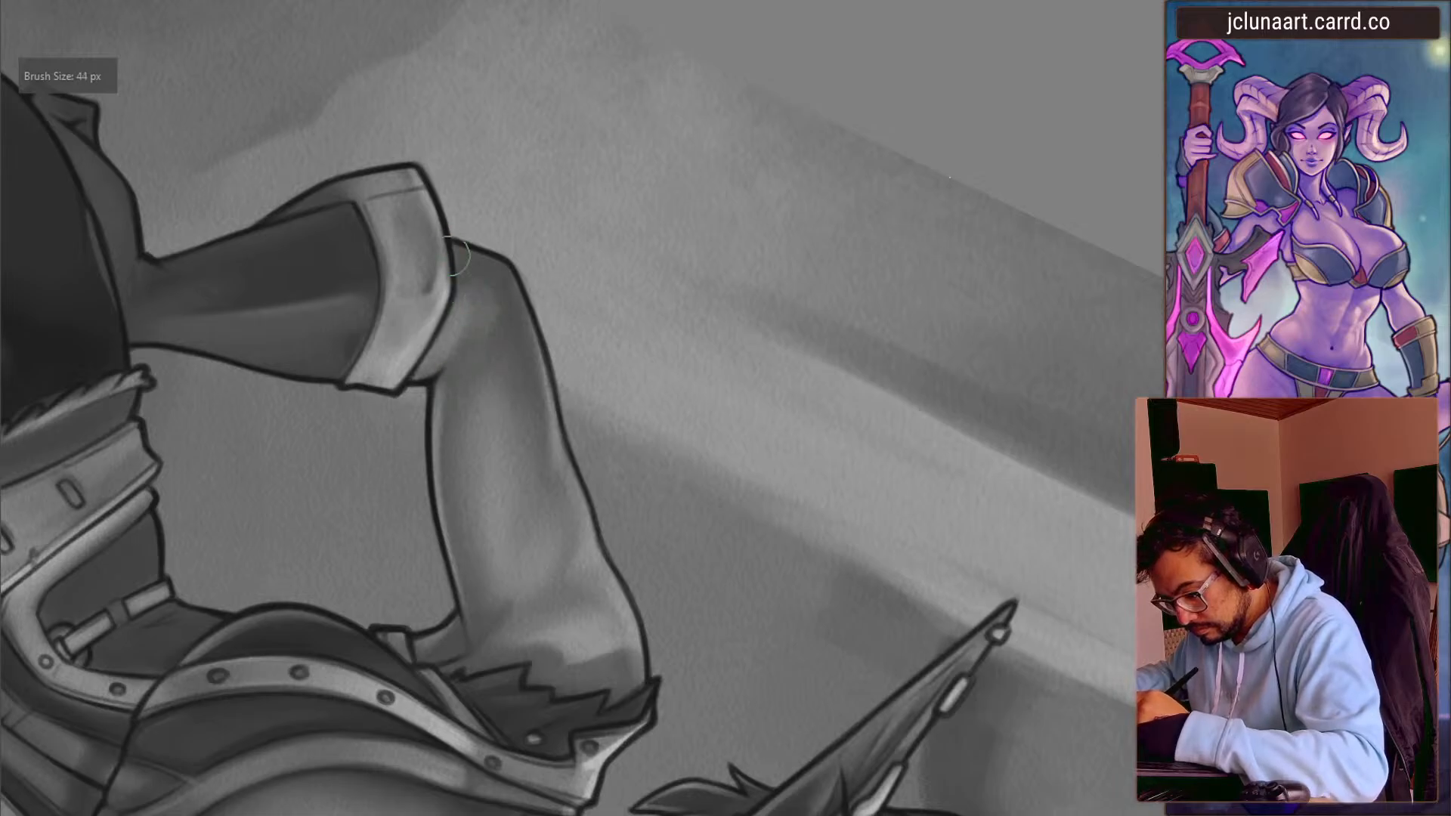
{"action": "key", "text": "bracketright"}
- Refine the shading along the outer elbow with a 26 px brush and flip the view back
{"action": "key", "text": "bracketleft"}
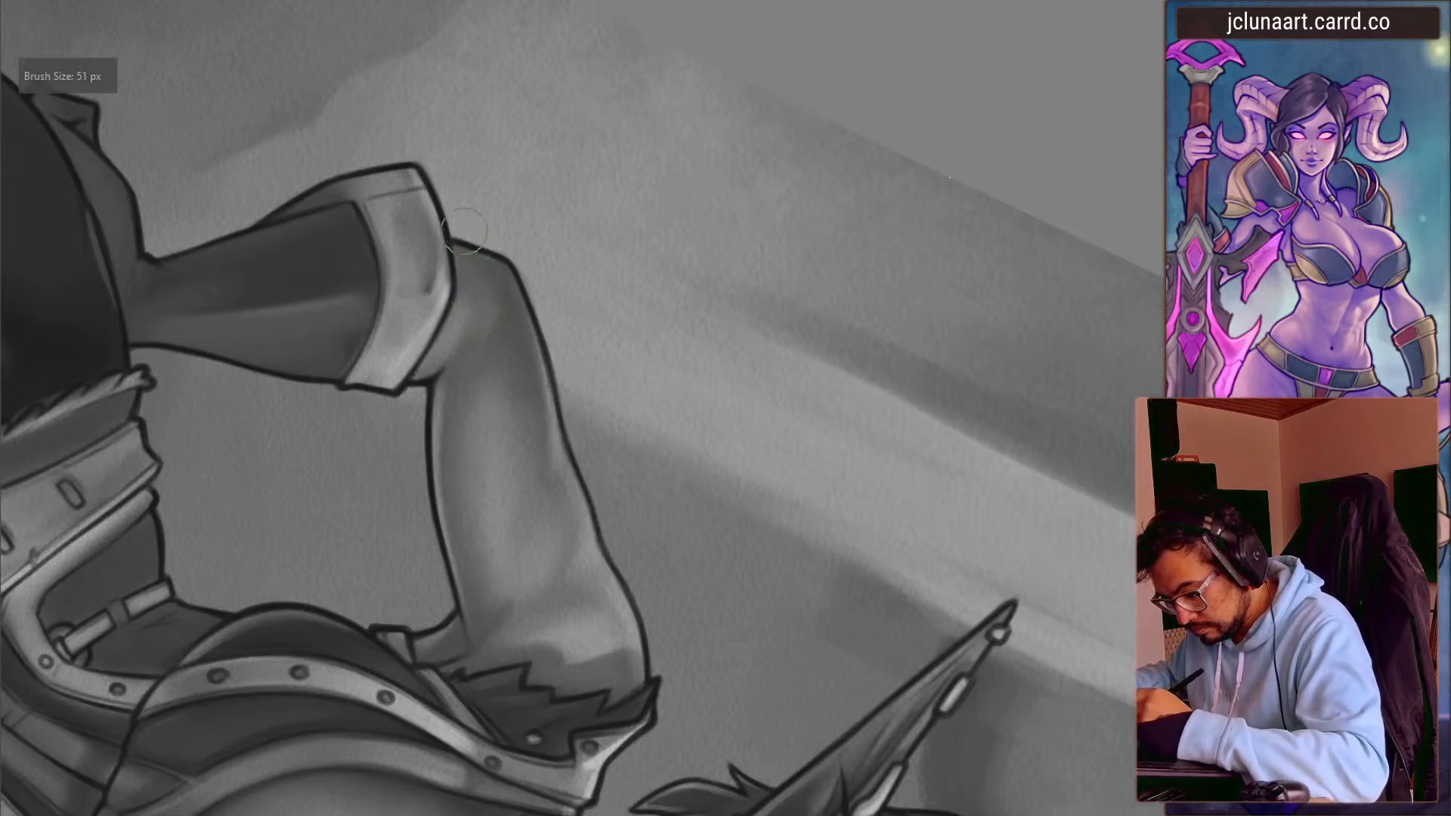
{"action": "key", "text": "bracketleft"}
{"action": "key", "text": "bracketleft"}
{"action": "key", "text": "bracketleft"}
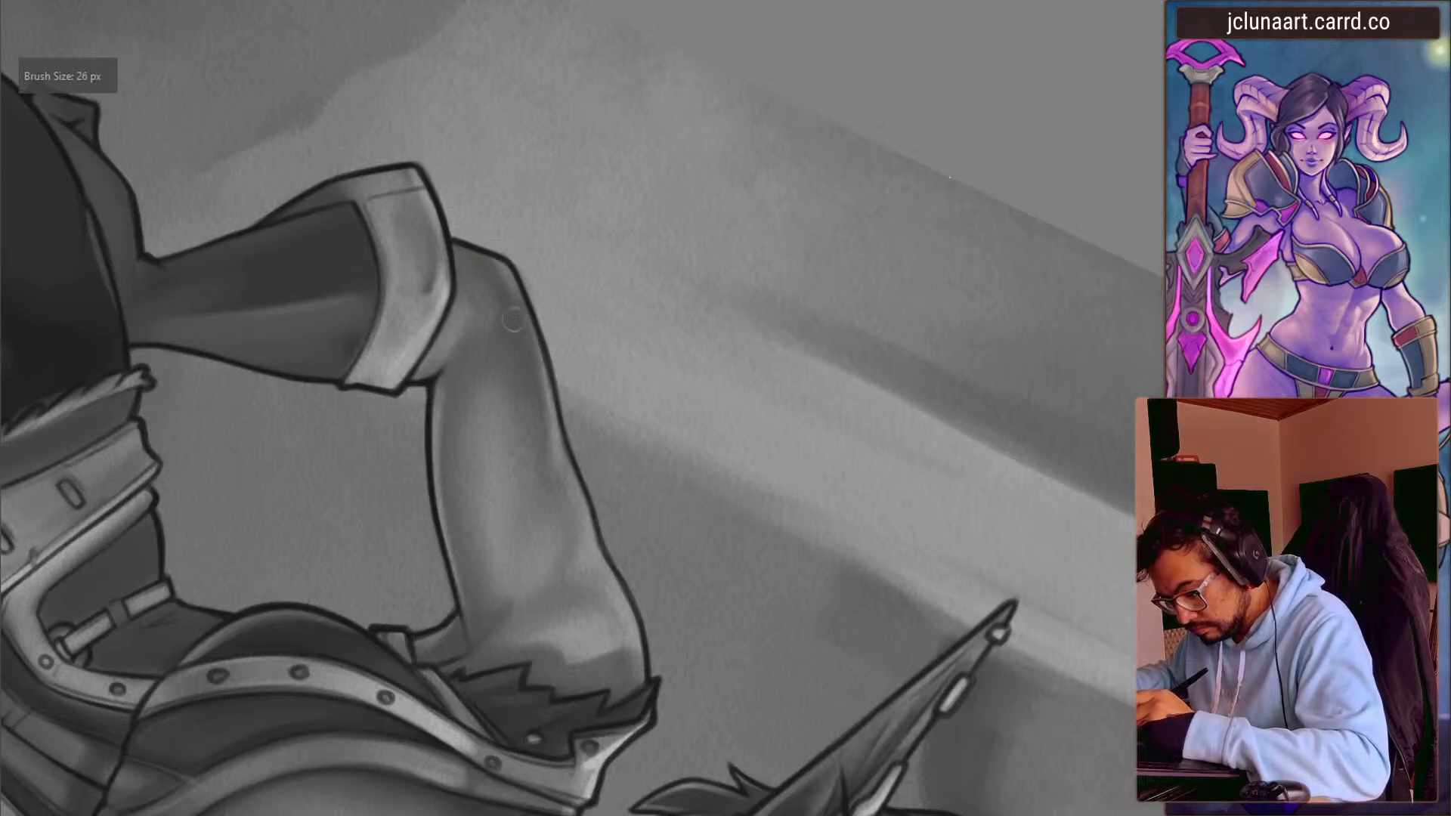
{"action": "key", "text": "5"}
{"action": "left_click_drag", "start_coordinate": [343, 442], "coordinate": [350, 357]}
{"action": "key", "text": "m"}
- Refine the shading of the shoulder and upper arm beside the torn sleeve with brushes of 51 and 55 px
{"action": "left_click_drag", "start_coordinate": [351, 423], "coordinate": [338, 470]}
{"action": "mouse_move", "coordinate": [261, 423]}
{"action": "left_mouse_down"}
{"action": "mouse_move", "coordinate": [298, 418]}
{"action": "mouse_move", "coordinate": [259, 426]}
{"action": "mouse_move", "coordinate": [287, 335]}
{"action": "left_mouse_up"}
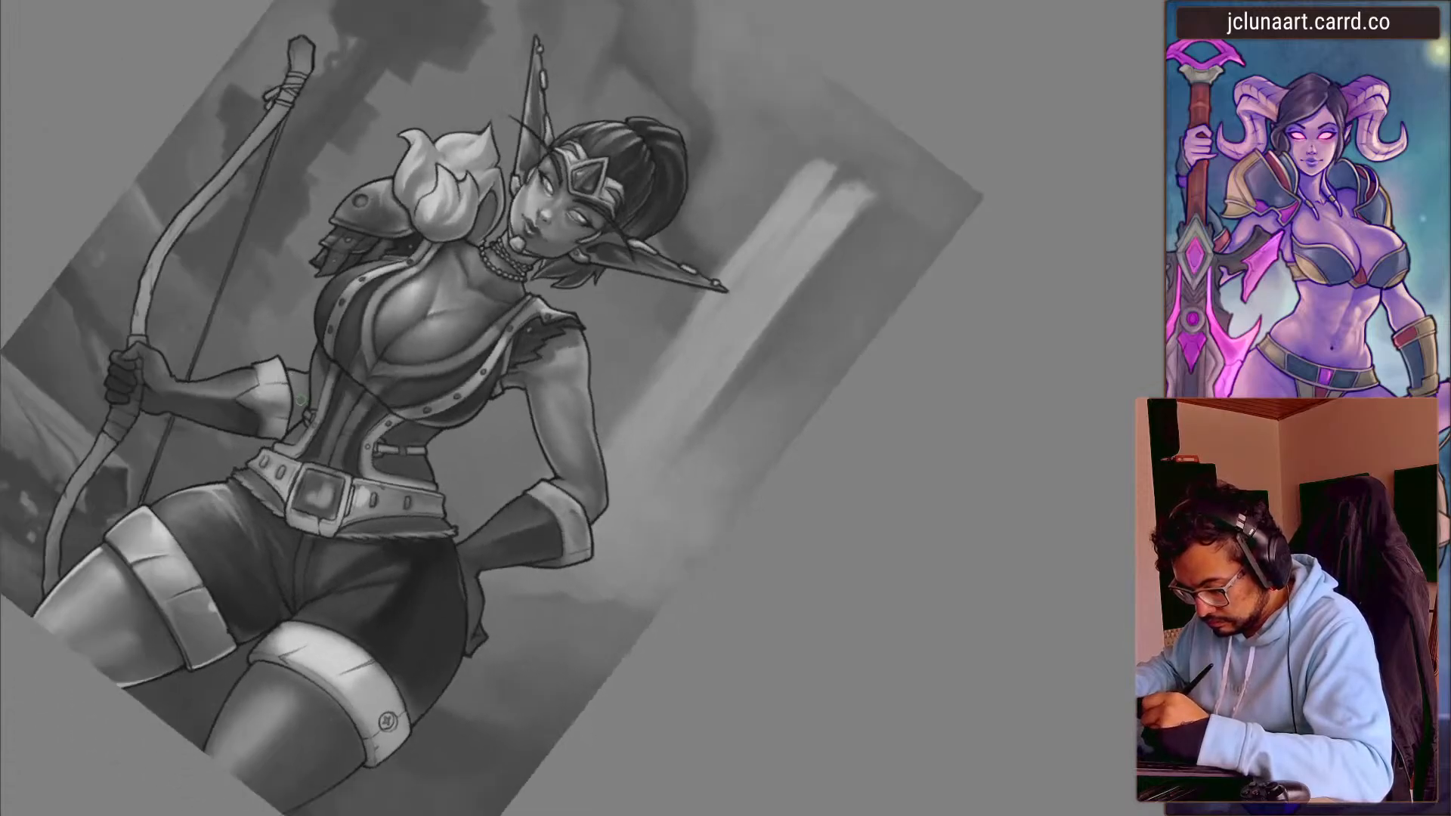
{"action": "left_click_drag", "start_coordinate": [236, 429], "coordinate": [269, 454]}
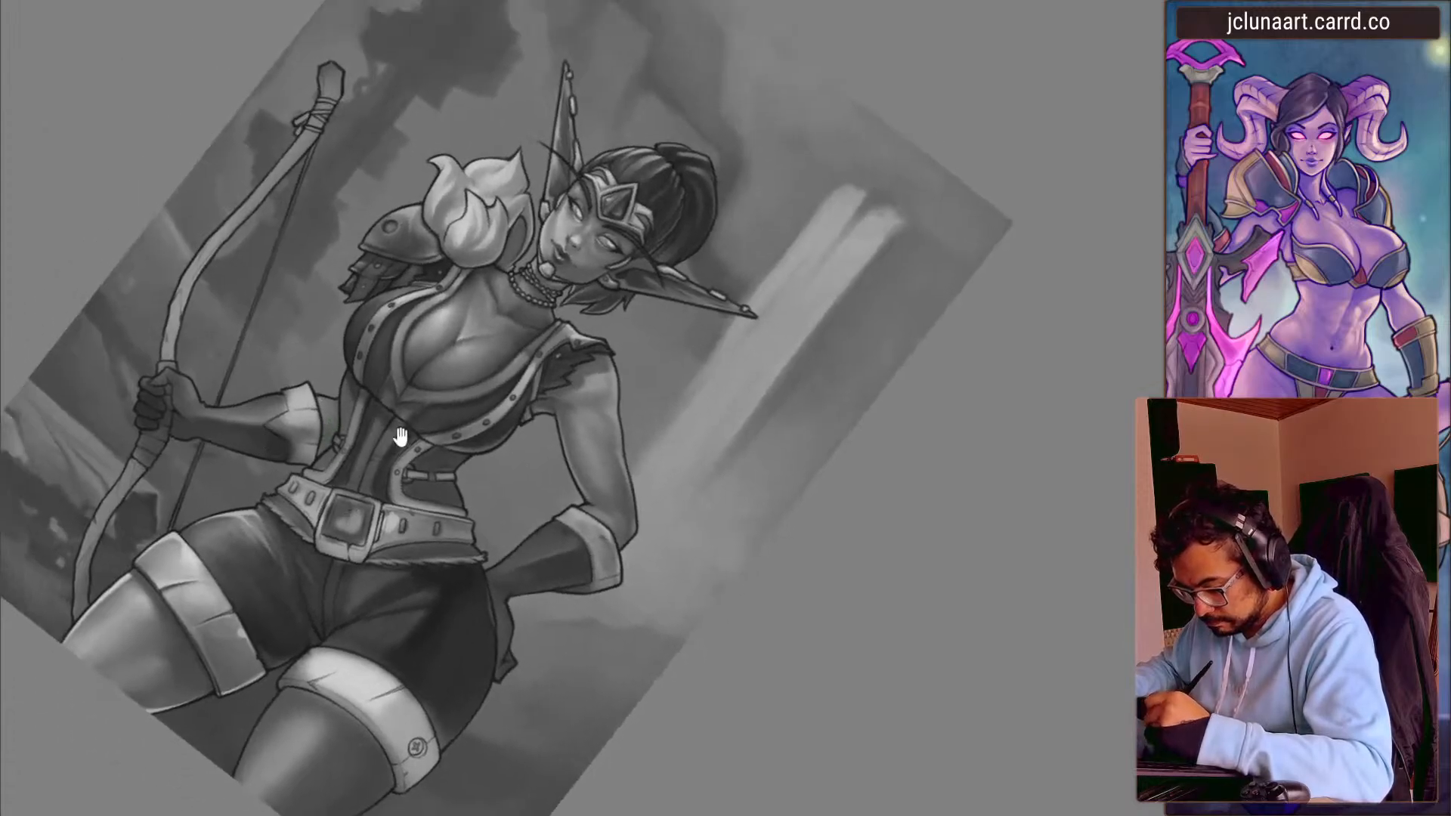
{"action": "left_click_drag", "start_coordinate": [601, 388], "coordinate": [499, 173]}
{"action": "left_click_drag", "start_coordinate": [434, 295], "coordinate": [454, 411]}
{"action": "key", "text": "["}
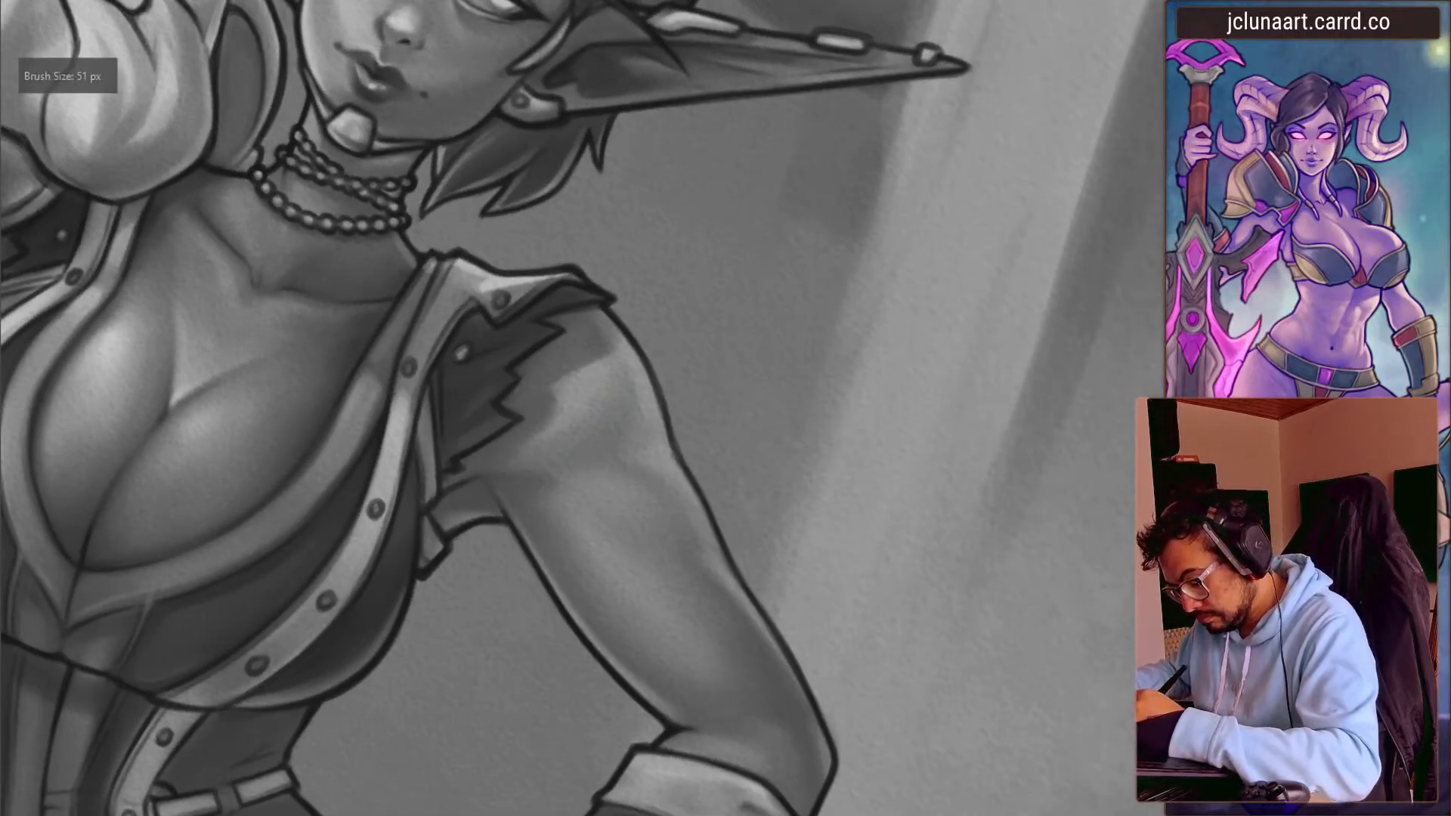
{"action": "key", "text": "["}
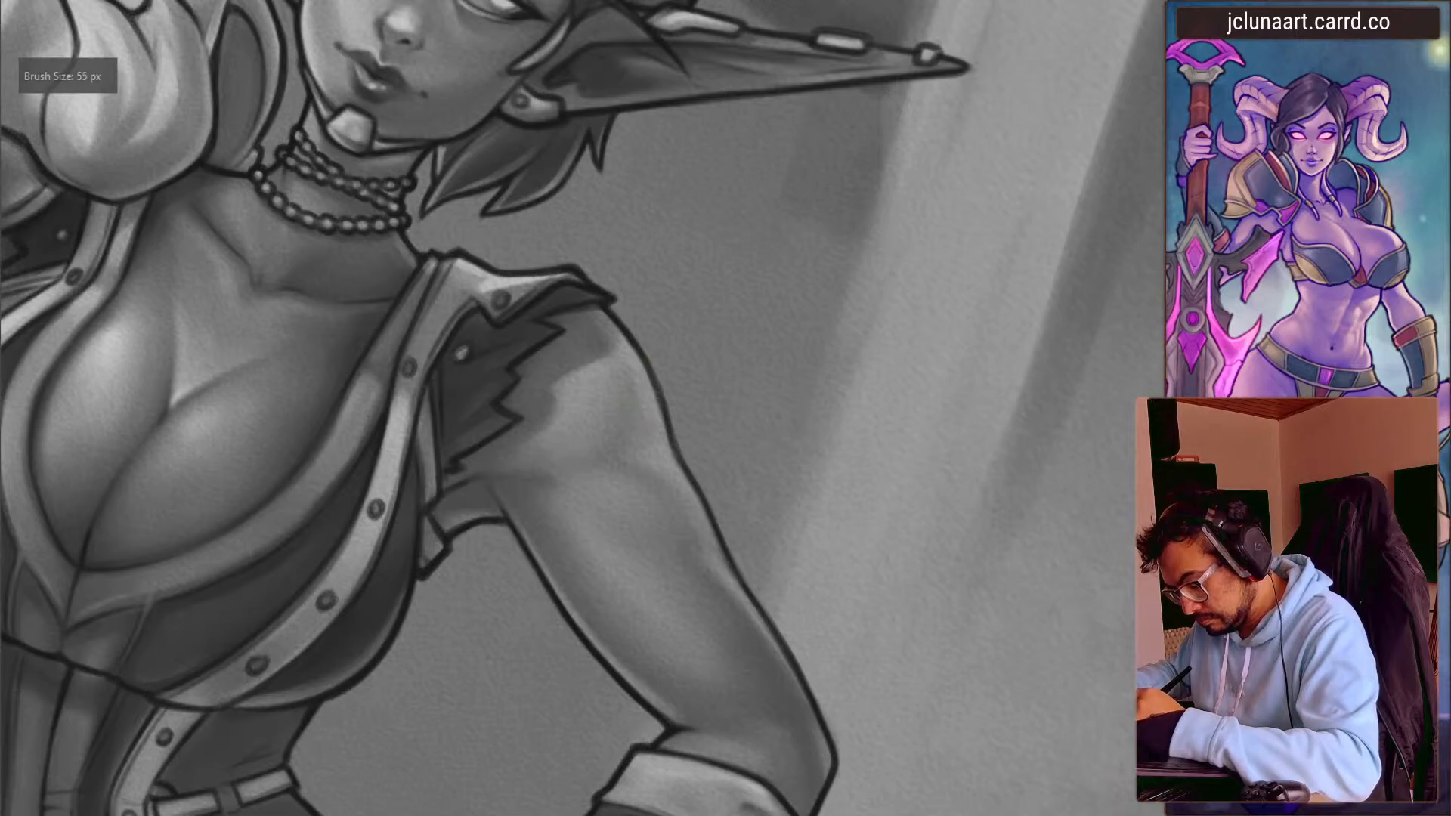
{"action": "left_click_drag", "start_coordinate": [532, 452], "coordinate": [353, 534]}
{"action": "mouse_move", "coordinate": [361, 467]}
{"action": "left_mouse_down"}
{"action": "mouse_move", "coordinate": [396, 320]}
{"action": "mouse_move", "coordinate": [305, 427]}
{"action": "mouse_move", "coordinate": [347, 333]}
{"action": "left_mouse_up"}
{"action": "mouse_move", "coordinate": [348, 331]}
{"action": "left_mouse_down"}
{"action": "mouse_move", "coordinate": [411, 405]}
{"action": "mouse_move", "coordinate": [354, 352]}
{"action": "mouse_move", "coordinate": [325, 378]}
{"action": "mouse_move", "coordinate": [345, 367]}
{"action": "left_mouse_up"}
{"action": "left_click_drag", "start_coordinate": [295, 415], "coordinate": [337, 421]}
{"action": "left_click_drag", "start_coordinate": [288, 340], "coordinate": [331, 420]}
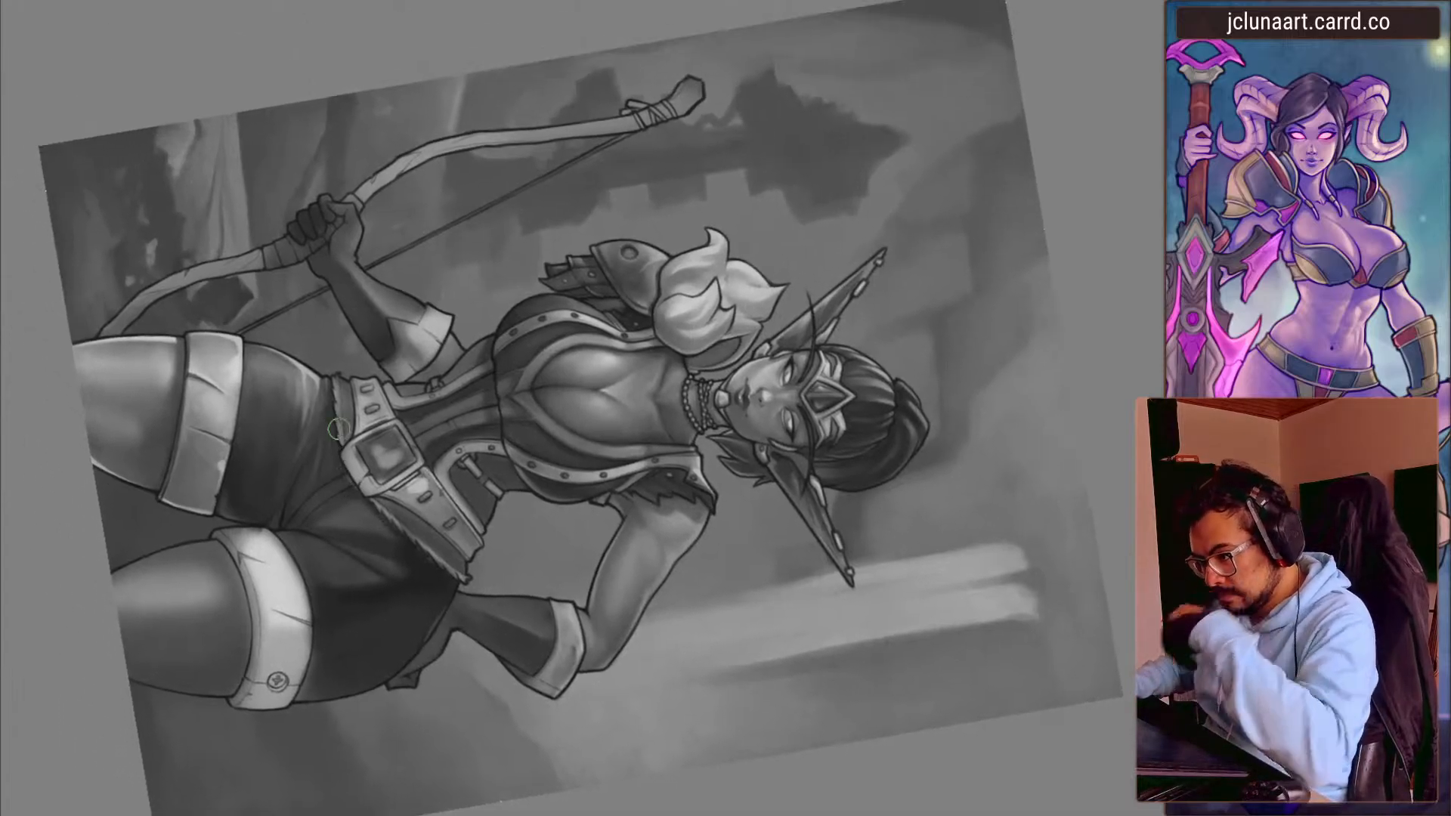
- Sample a grey from the arm and smooth the upper arm's skin shading with a 51 px brush
{"action": "left_click_drag", "start_coordinate": [439, 405], "coordinate": [449, 462]}
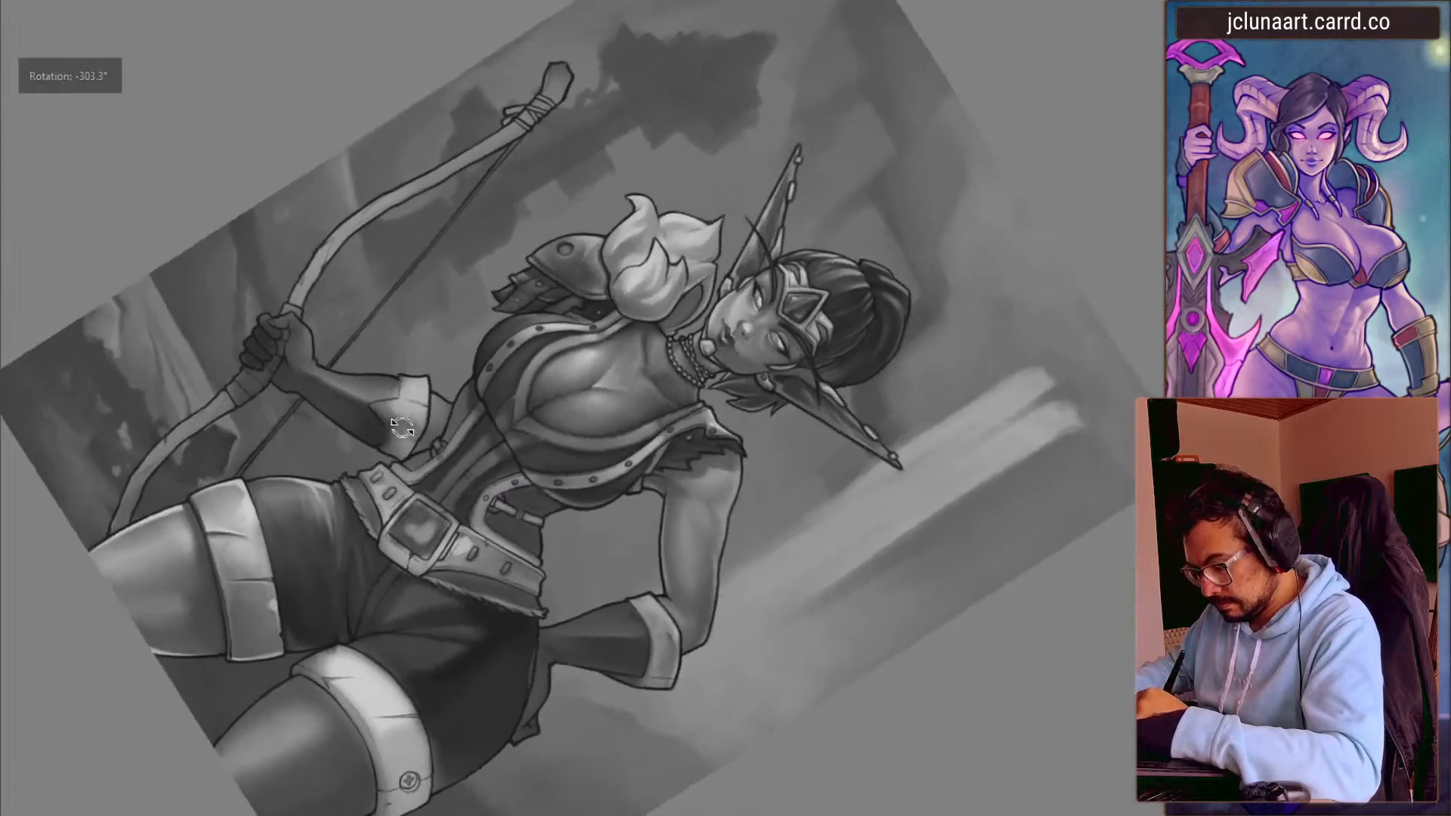
{"action": "left_click_drag", "start_coordinate": [647, 484], "coordinate": [658, 363]}
{"action": "left_click", "coordinate": [754, 512], "text": "ctrl"}
{"action": "key", "text": "bracketleft"}
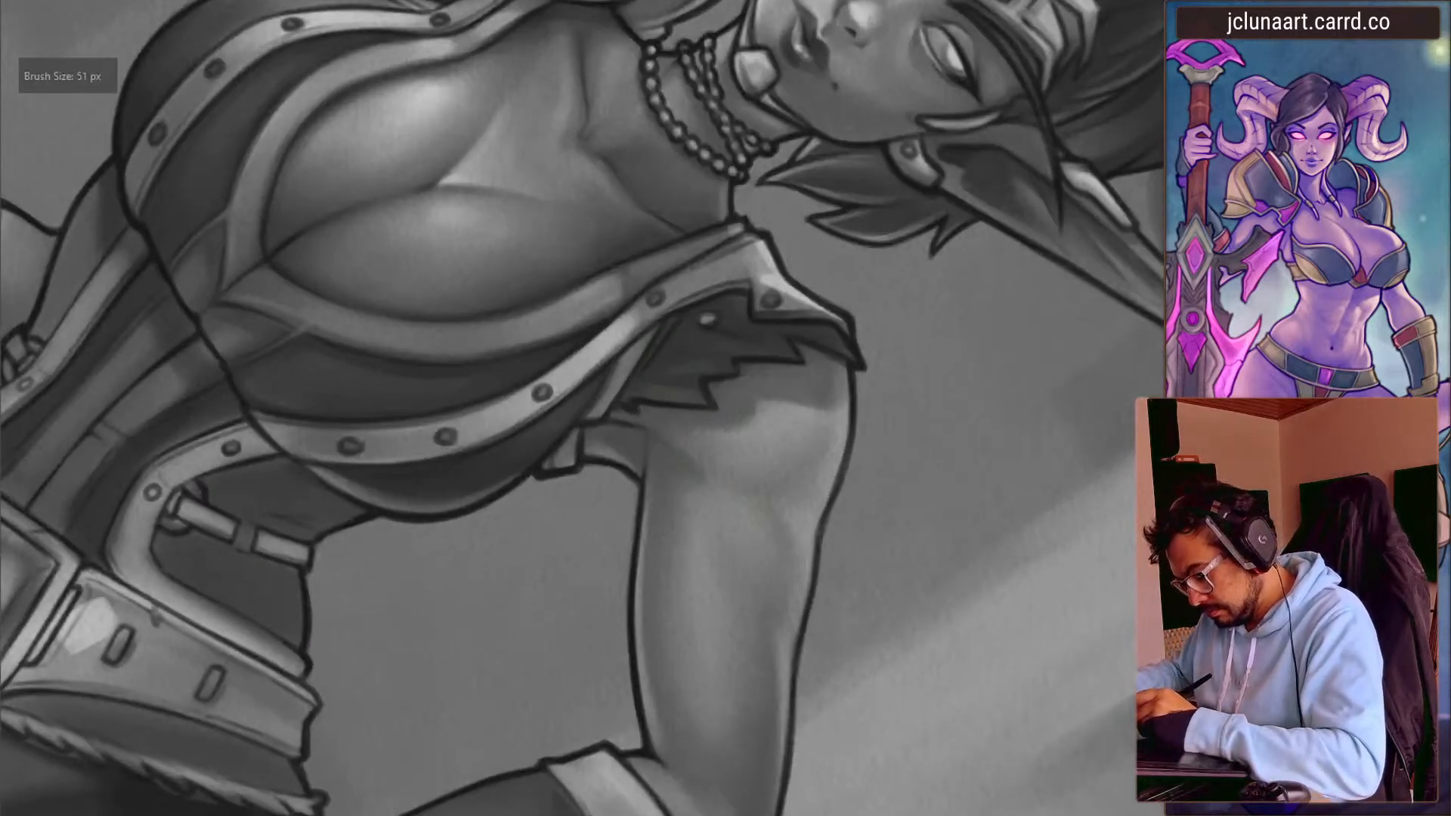
{"action": "key", "text": "bracketright"}
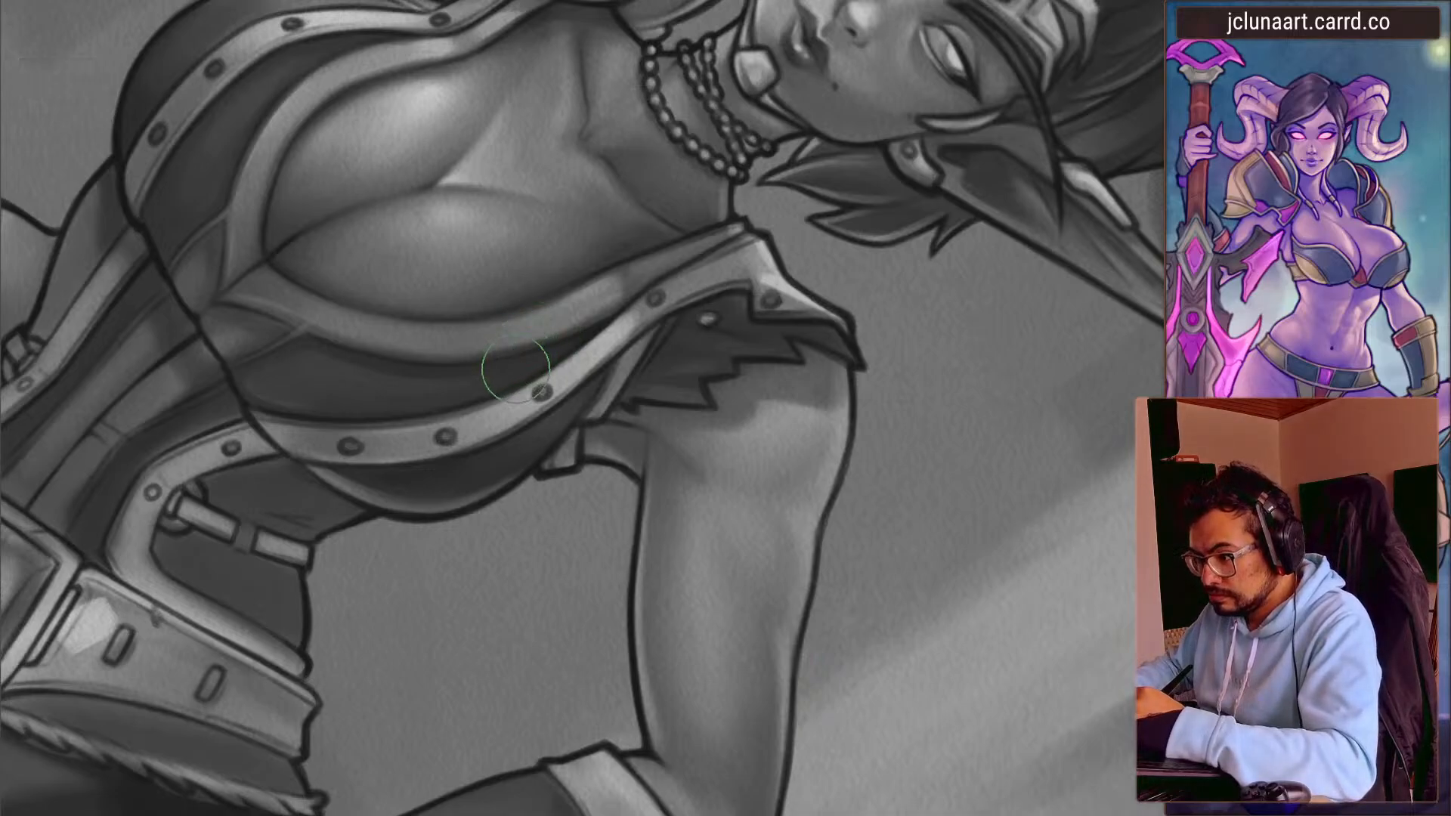
- Shade the armpit edge beside the vest with a 47 px brush and the upper chest with a much larger one
{"action": "mouse_move", "coordinate": [528, 398]}
{"action": "left_mouse_down"}
{"action": "mouse_move", "coordinate": [506, 402]}
{"action": "mouse_move", "coordinate": [509, 363]}
{"action": "mouse_move", "coordinate": [442, 285]}
{"action": "mouse_move", "coordinate": [340, 440]}
{"action": "mouse_move", "coordinate": [237, 512]}
{"action": "mouse_move", "coordinate": [331, 525]}
{"action": "mouse_move", "coordinate": [447, 362]}
{"action": "left_mouse_up"}
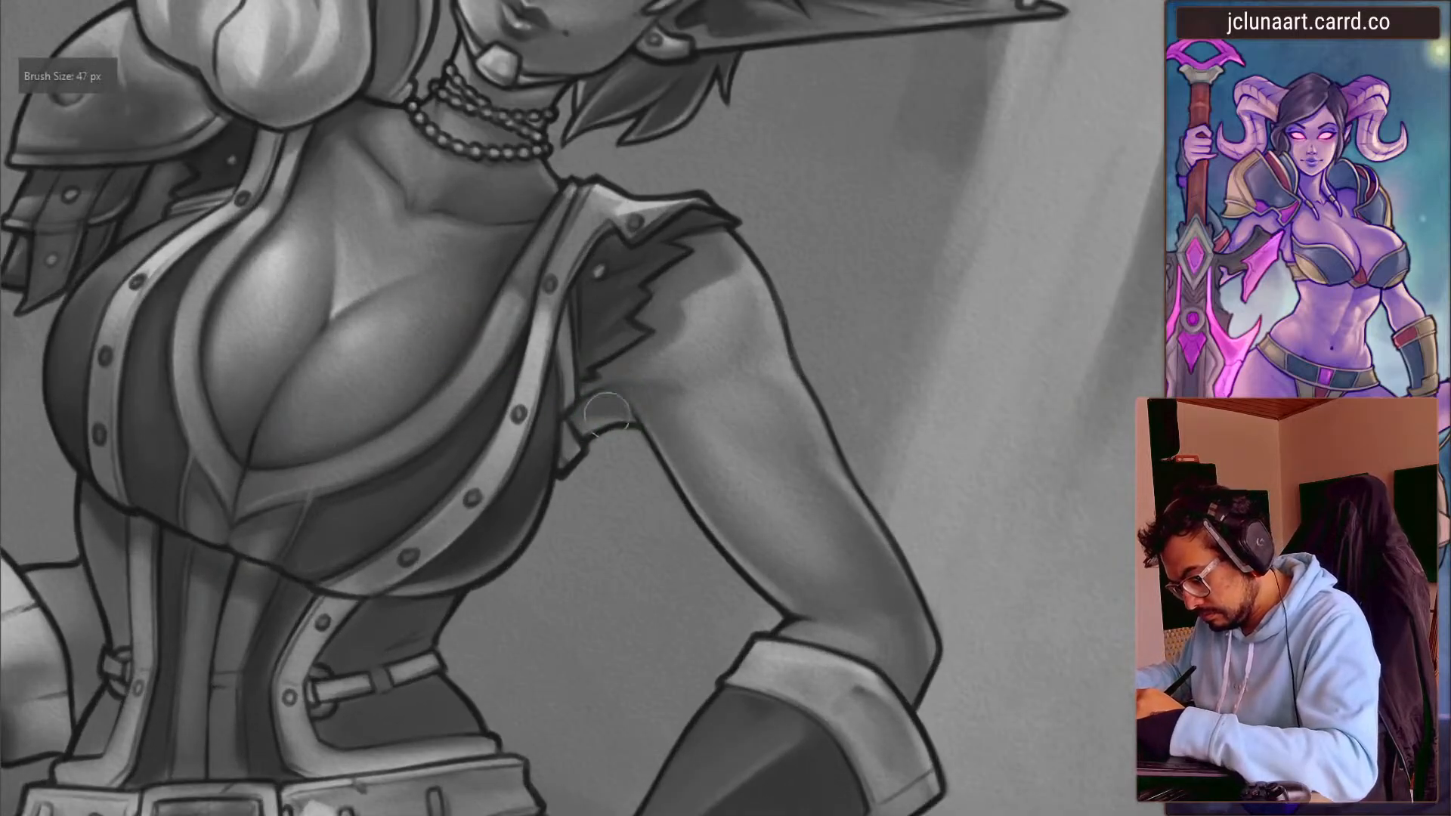
{"action": "mouse_move", "coordinate": [644, 317]}
{"action": "left_mouse_down"}
{"action": "mouse_move", "coordinate": [197, 460]}
{"action": "mouse_move", "coordinate": [451, 512]}
{"action": "mouse_move", "coordinate": [453, 460]}
{"action": "left_mouse_up"}
{"action": "left_click_drag", "start_coordinate": [544, 373], "coordinate": [541, 408]}
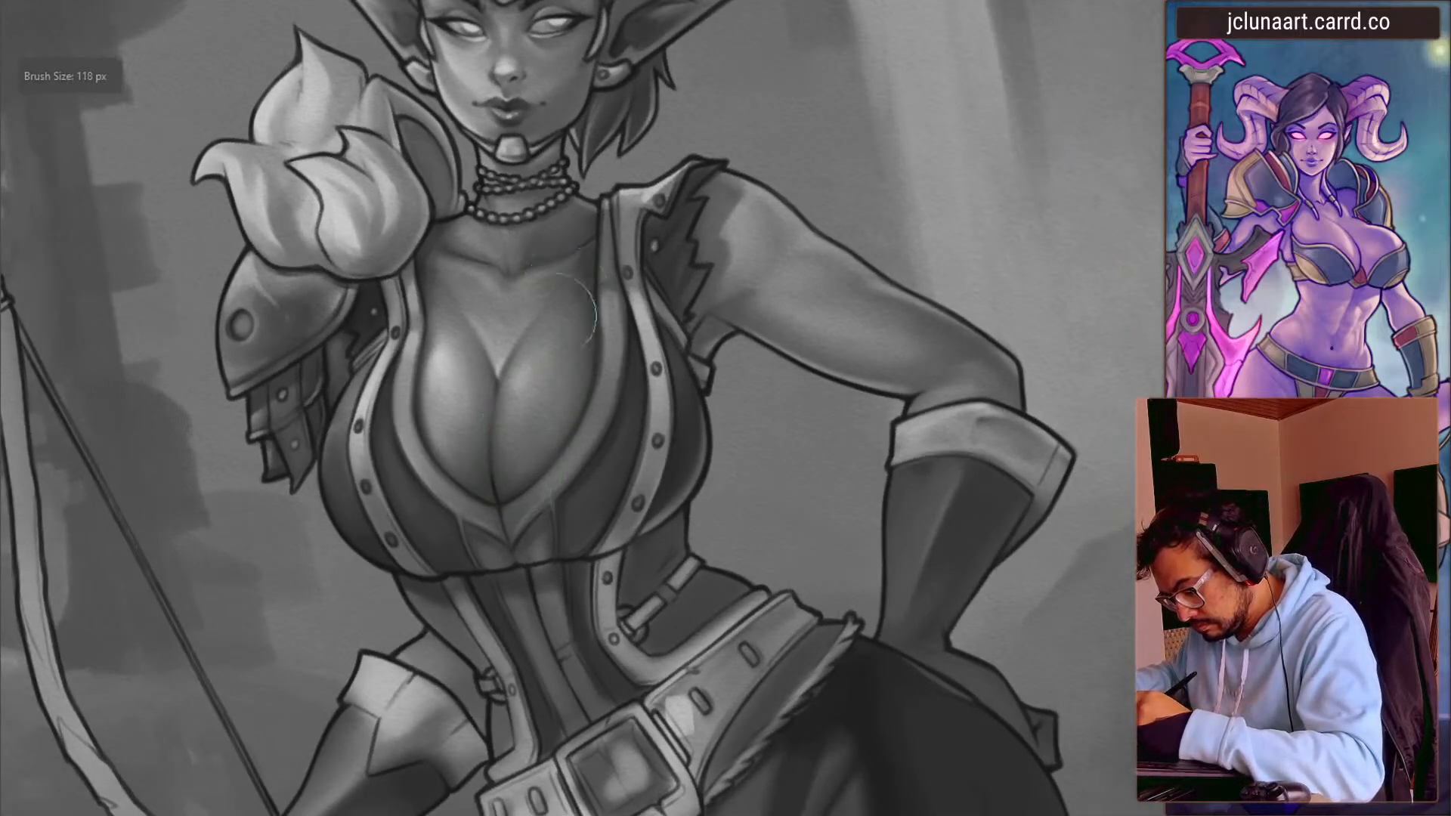
{"action": "mouse_move", "coordinate": [499, 364]}
{"action": "left_mouse_down"}
{"action": "mouse_move", "coordinate": [454, 399]}
{"action": "mouse_move", "coordinate": [407, 309]}
{"action": "left_mouse_up"}
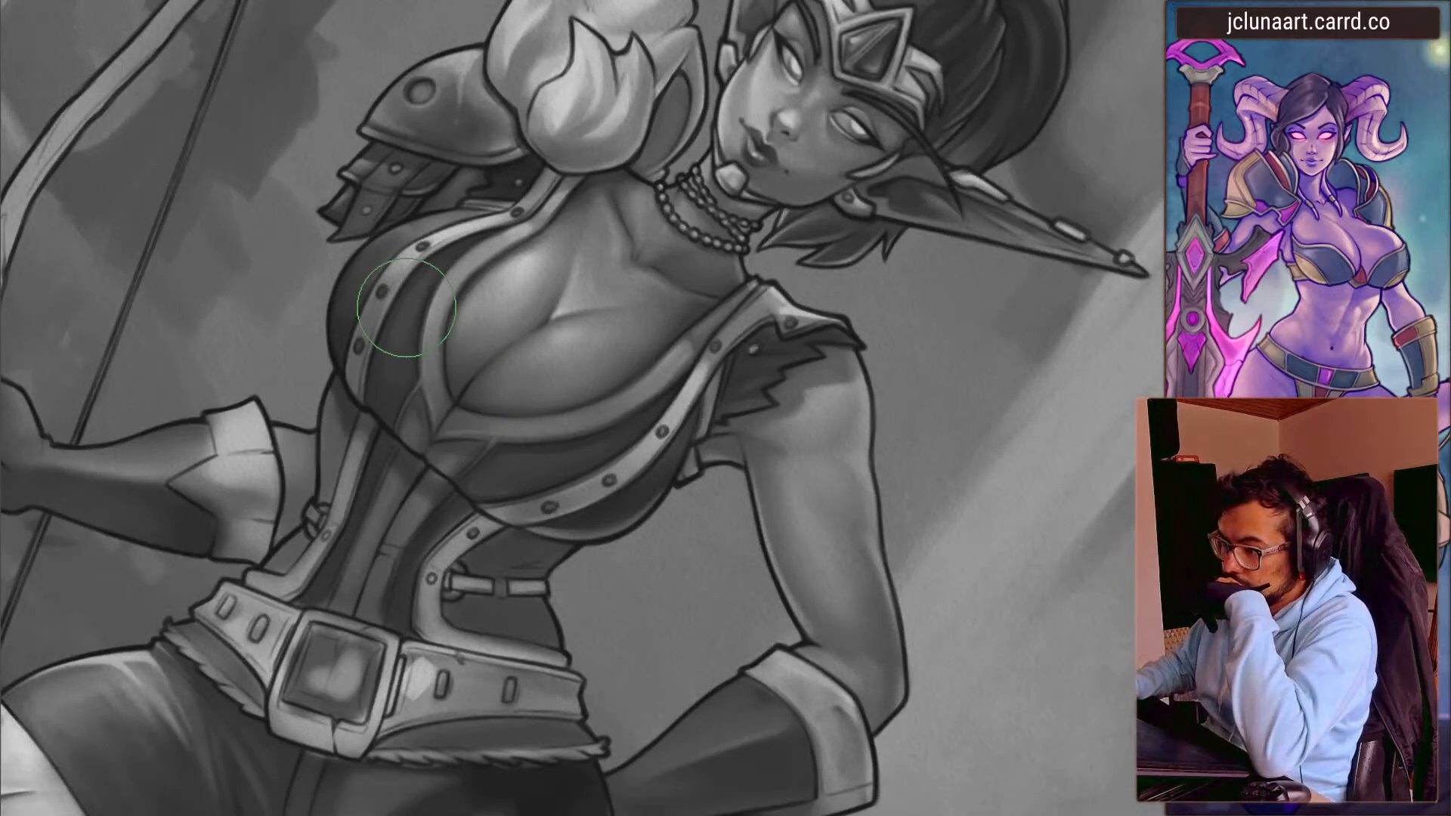
- Outline the breast on the bent-arm side with a freehand selection and feather its edge
{"action": "mouse_move", "coordinate": [406, 308]}
{"action": "left_mouse_down"}
{"action": "mouse_move", "coordinate": [499, 246]}
{"action": "mouse_move", "coordinate": [580, 226]}
{"action": "mouse_move", "coordinate": [570, 437]}
{"action": "mouse_move", "coordinate": [560, 412]}
{"action": "left_mouse_up"}
{"action": "key", "text": "l"}
{"action": "left_click_drag", "start_coordinate": [536, 285], "coordinate": [557, 311]}
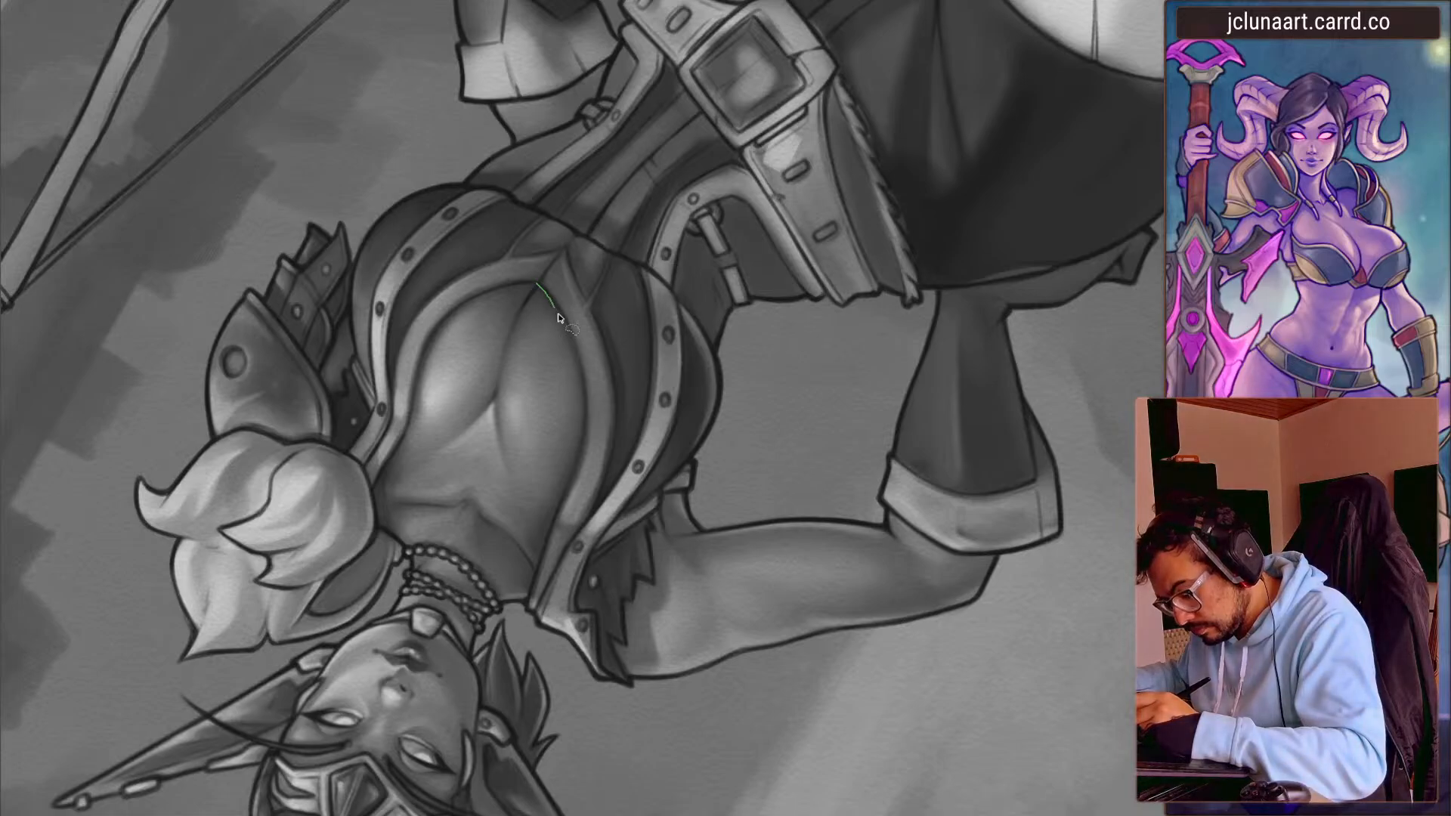
{"action": "left_click_drag", "start_coordinate": [496, 500], "coordinate": [520, 280]}
{"action": "key", "text": "shift+F6"}
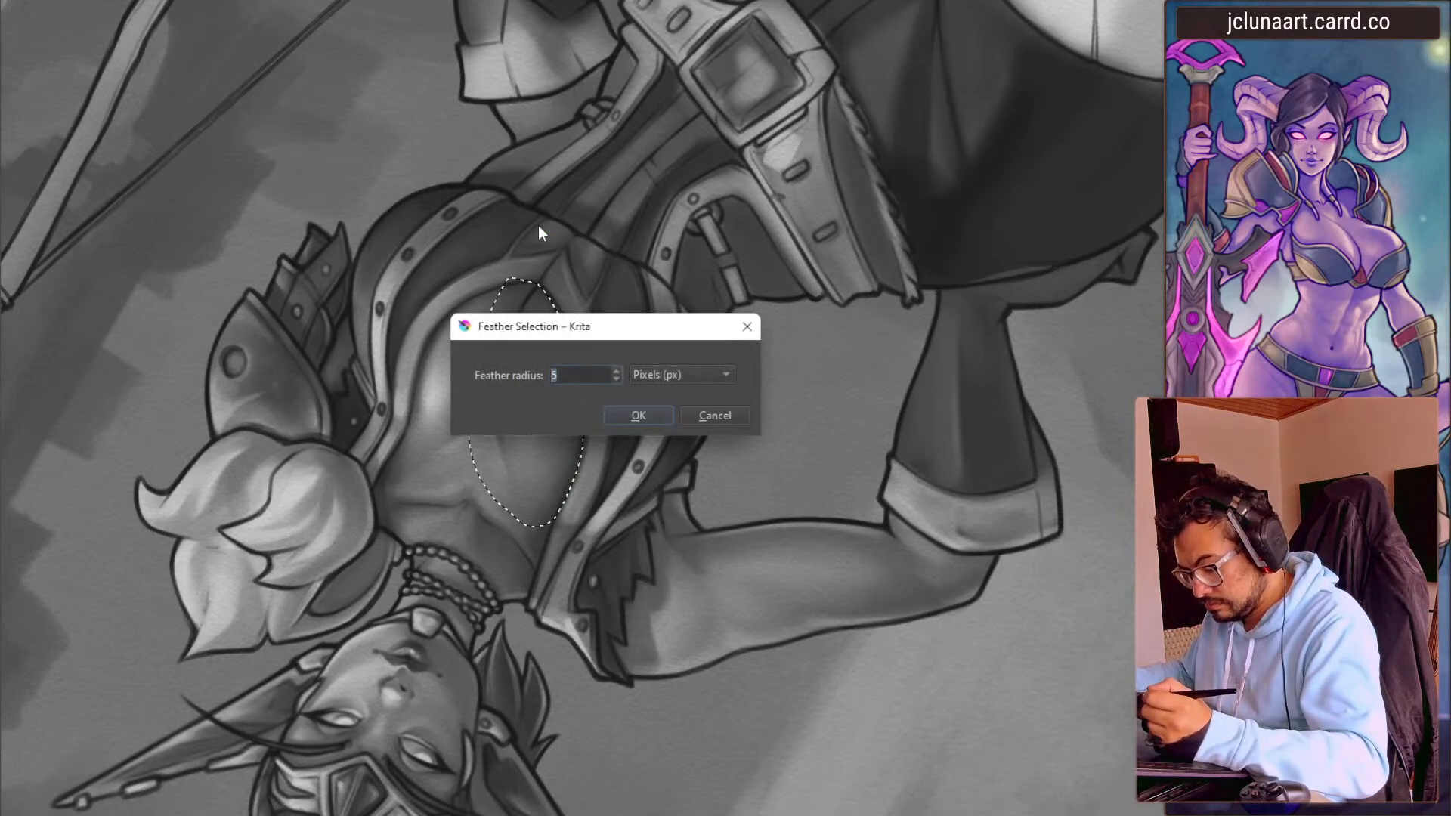
{"action": "key", "text": "Return"}
- Shade the selected breast along its outer edge toward the collarbone with the brush and clear the selection
{"action": "key", "text": "b"}
{"action": "left_click_drag", "start_coordinate": [565, 484], "coordinate": [572, 378]}
{"action": "left_click_drag", "start_coordinate": [568, 469], "coordinate": [571, 371]}
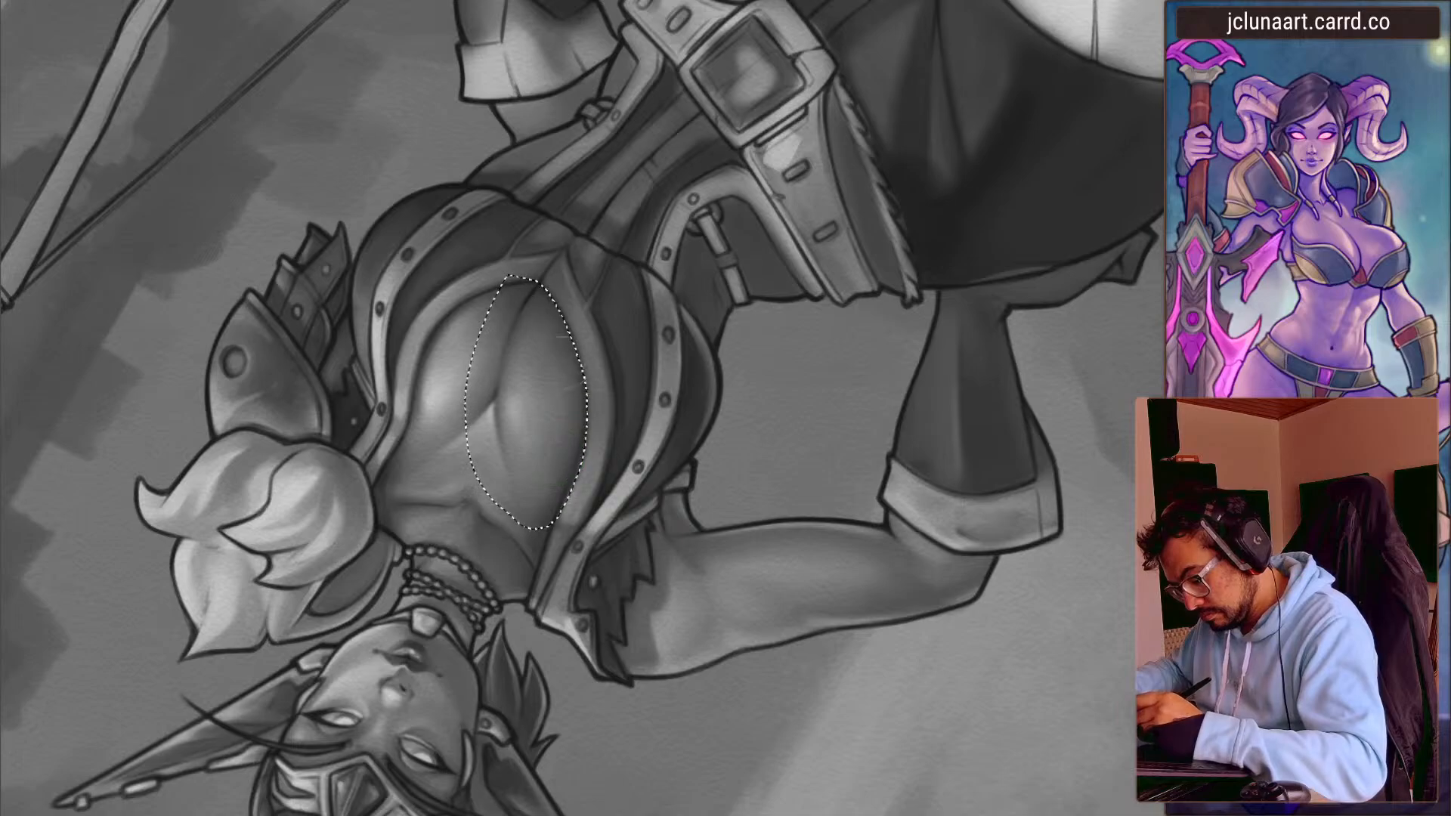
{"action": "key", "text": "bracketright"}
{"action": "mouse_move", "coordinate": [548, 438]}
{"action": "left_mouse_down"}
{"action": "mouse_move", "coordinate": [525, 303]}
{"action": "mouse_move", "coordinate": [536, 499]}
{"action": "left_mouse_up"}
{"action": "key", "text": "ctrl+d"}
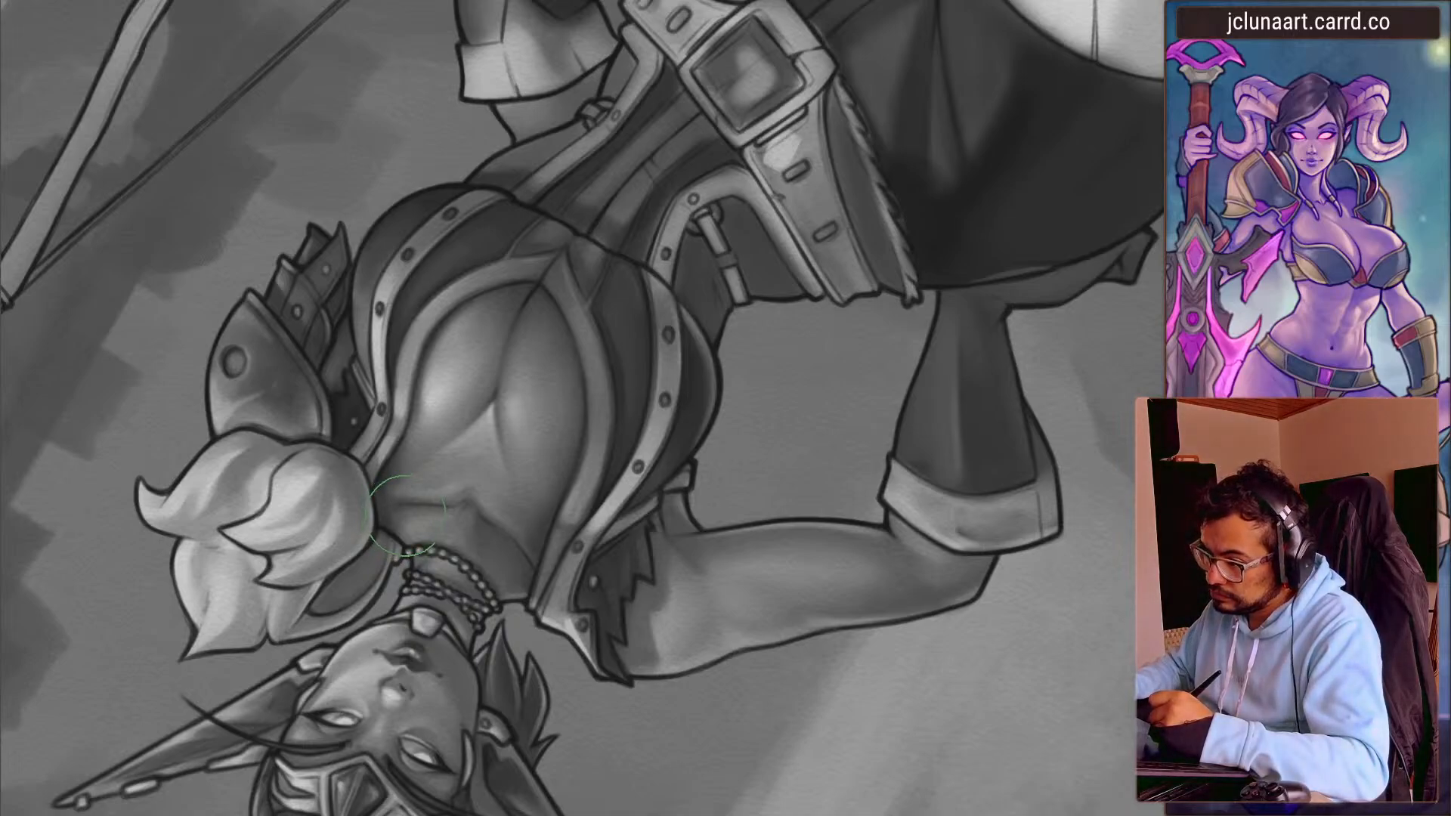
{"action": "key", "text": "minus"}
{"action": "left_click_drag", "start_coordinate": [409, 514], "coordinate": [356, 476]}
{"action": "key", "text": "minus"}
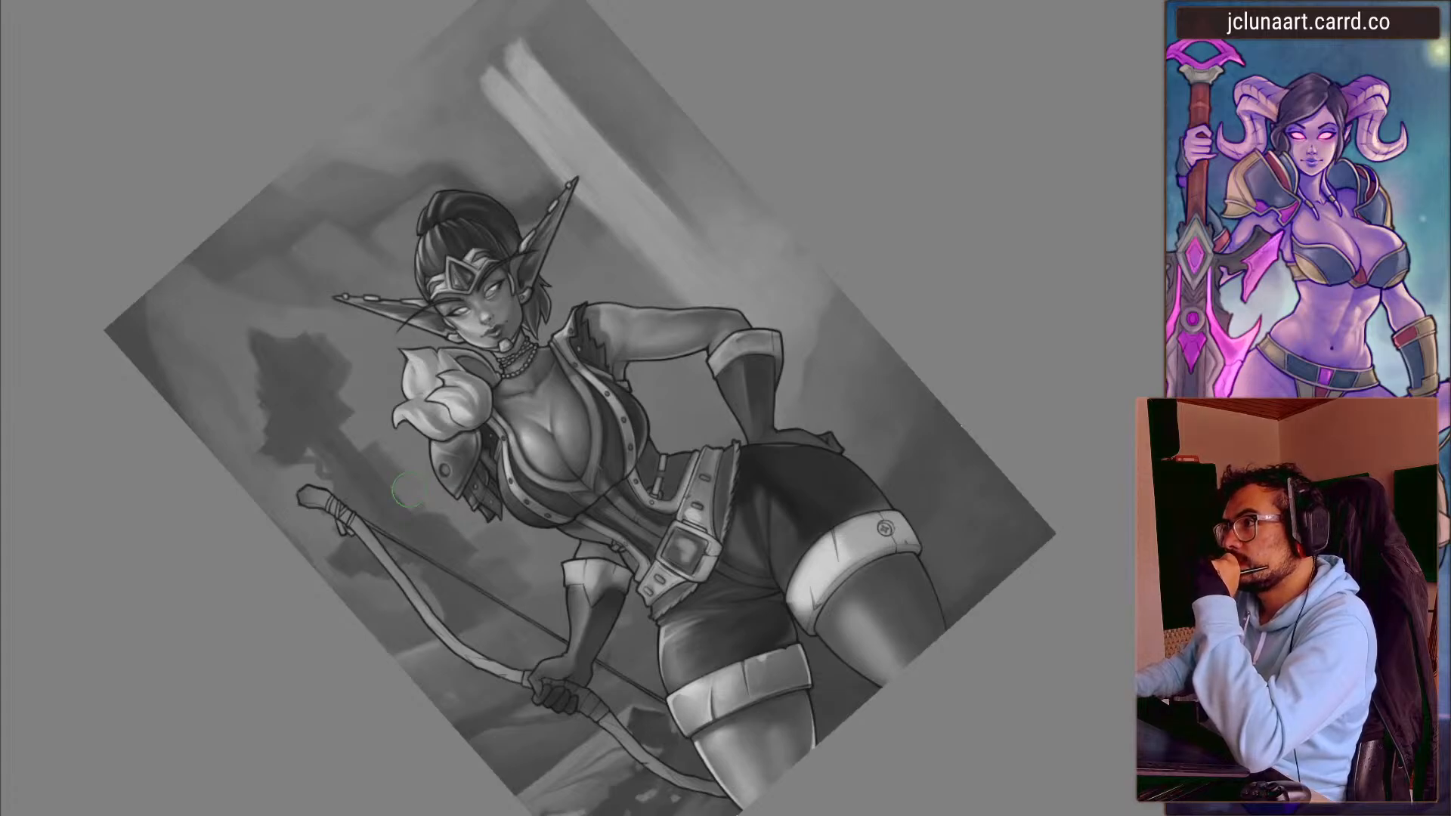
{"action": "left_click_drag", "start_coordinate": [429, 518], "coordinate": [366, 506]}
{"action": "mouse_move", "coordinate": [589, 377]}
{"action": "left_mouse_down"}
{"action": "mouse_move", "coordinate": [570, 322]}
{"action": "mouse_move", "coordinate": [577, 340]}
{"action": "left_mouse_up"}
- Sample a dark grey and shade the vest's side panel beneath the bust with the brush reduced to 24 px
{"action": "left_click", "coordinate": [752, 339], "text": "ctrl"}
{"action": "key", "text": "bracketleft"}
{"action": "key", "text": "bracketleft"}
{"action": "key", "text": "bracketleft"}
{"action": "key", "text": "bracketleft"}
{"action": "key", "text": "bracketleft"}
{"action": "key", "text": "bracketleft"}
{"action": "key", "text": "bracketleft"}
{"action": "key", "text": "bracketleft"}
{"action": "key", "text": "bracketleft"}
{"action": "key", "text": "bracketleft"}
{"action": "key", "text": "bracketleft"}
{"action": "key", "text": "bracketleft"}
{"action": "key", "text": "bracketleft"}
{"action": "key", "text": "bracketleft"}
{"action": "key", "text": "bracketleft"}
{"action": "key", "text": "bracketleft"}
{"action": "key", "text": "bracketleft"}
{"action": "key", "text": "bracketleft"}
{"action": "key", "text": "bracketleft"}
{"action": "key", "text": "bracketleft"}
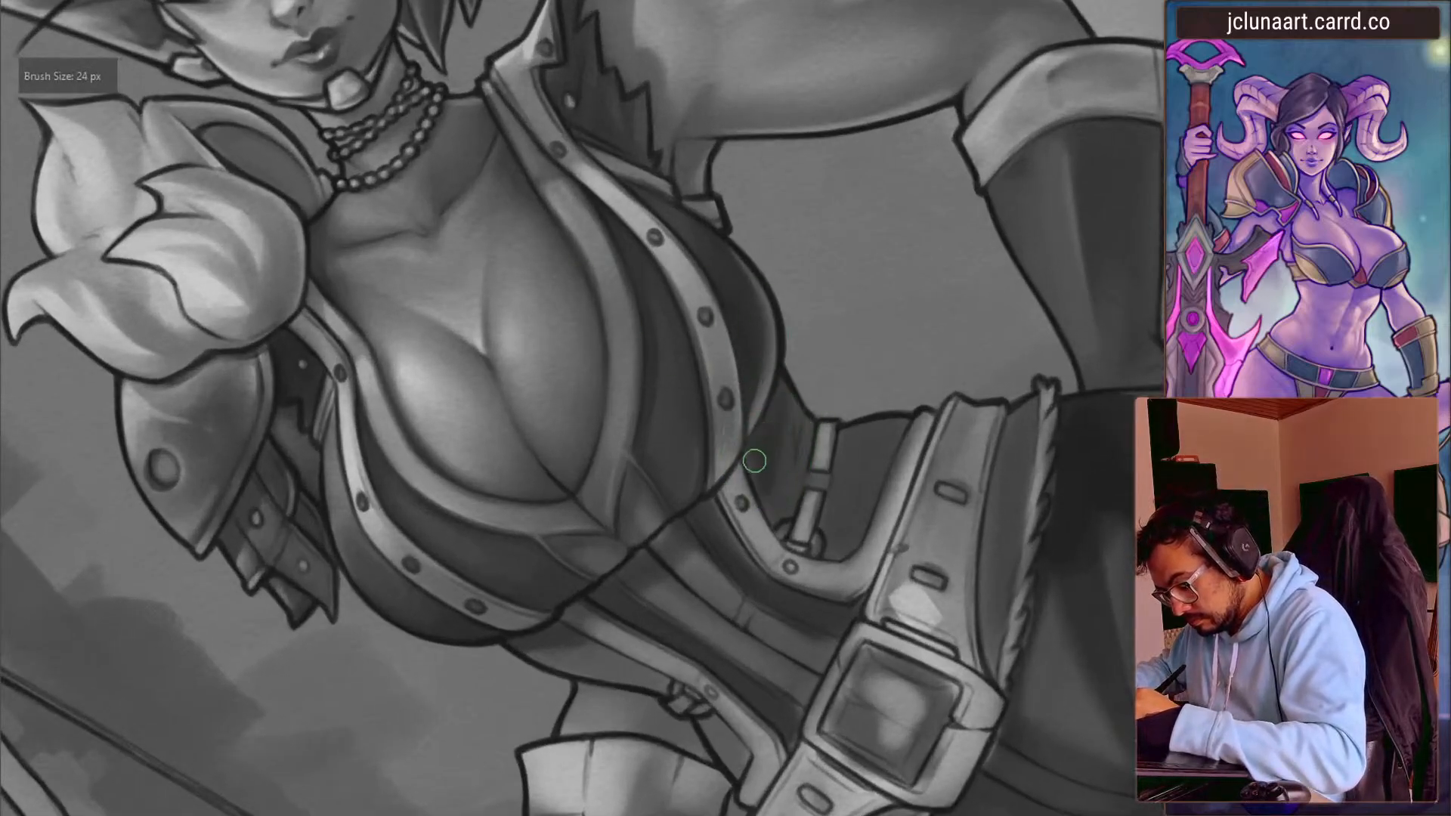
- Blend the shadow on the vest's side panel below the bust, enlarging the brush to about 41 px
{"action": "key", "text": "bracketright"}
{"action": "key", "text": "bracketright"}
{"action": "key", "text": "bracketright"}
{"action": "key", "text": "bracketright"}
{"action": "key", "text": "bracketright"}
{"action": "key", "text": "bracketright"}
{"action": "key", "text": "bracketright"}
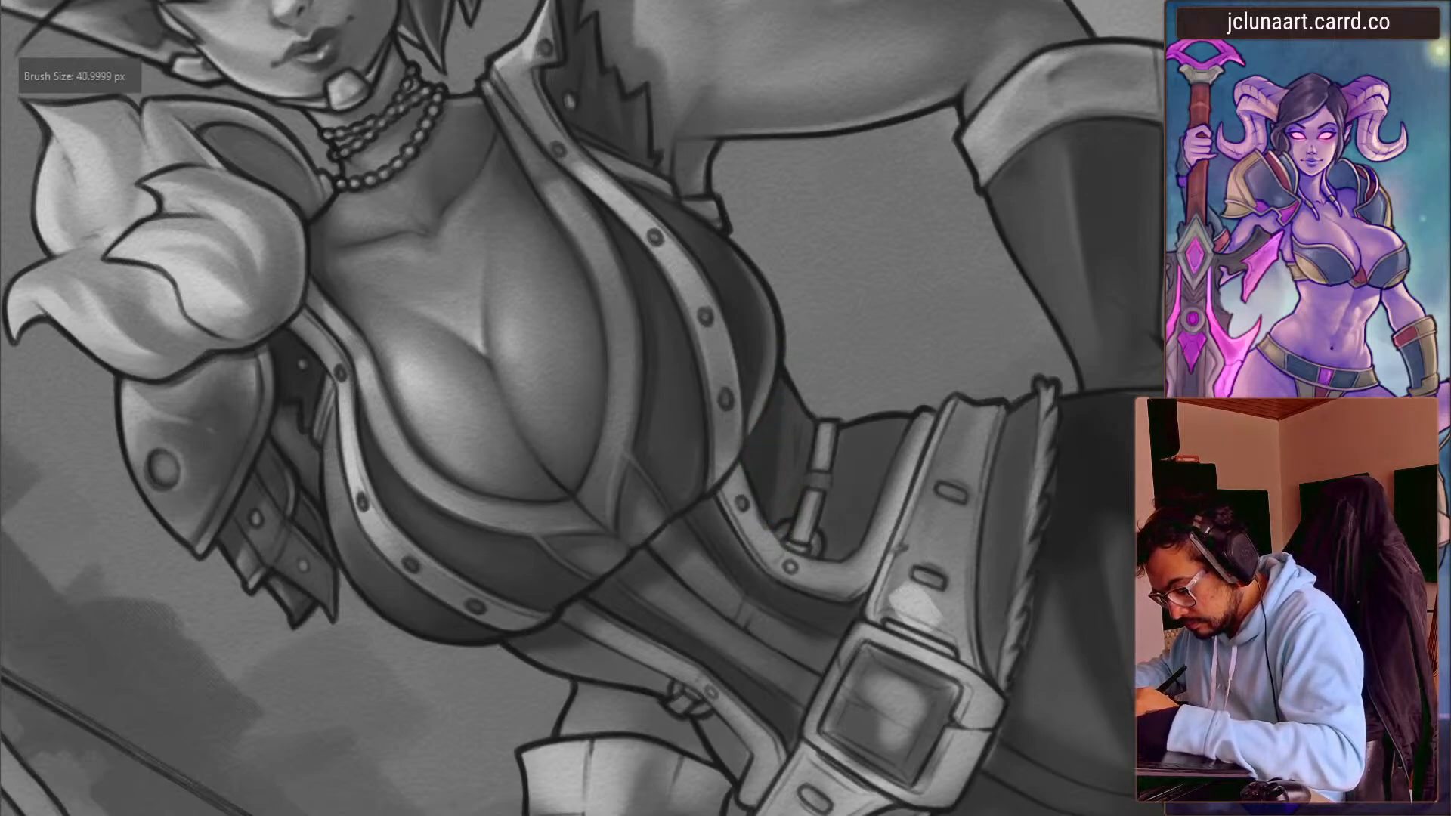
- Refine the shading on the vest's waist panel beside the small strap with the brush reduced to about 32 px
{"action": "key", "text": "bracketleft"}
{"action": "key", "text": "bracketleft"}
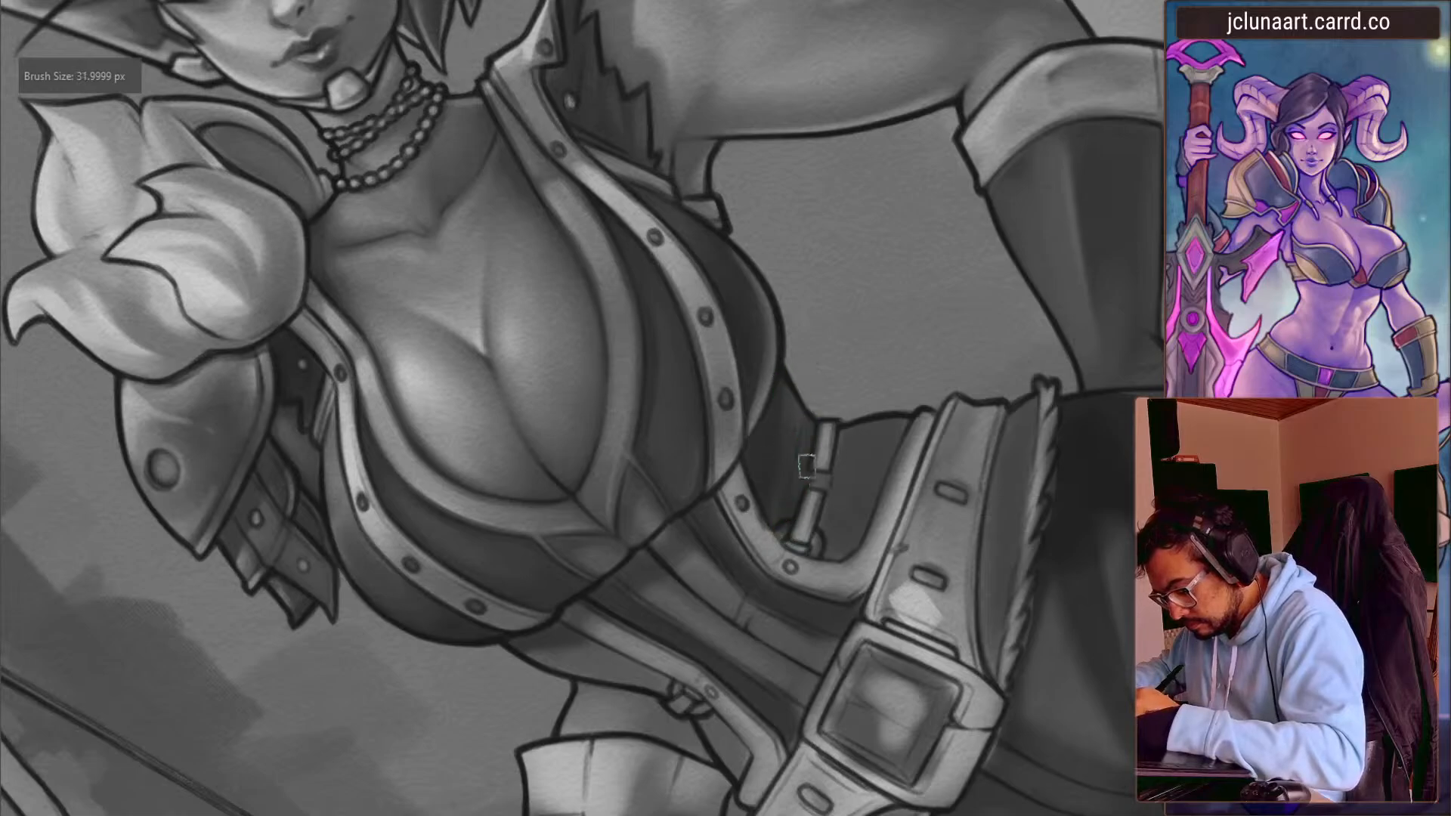
{"action": "key", "text": "bracketright"}
{"action": "key", "text": "bracketright"}
{"action": "key", "text": "bracketright"}
{"action": "mouse_move", "coordinate": [561, 274]}
{"action": "left_mouse_down"}
{"action": "mouse_move", "coordinate": [518, 527]}
{"action": "mouse_move", "coordinate": [378, 333]}
{"action": "left_mouse_up"}
{"action": "key", "text": "bracketleft"}
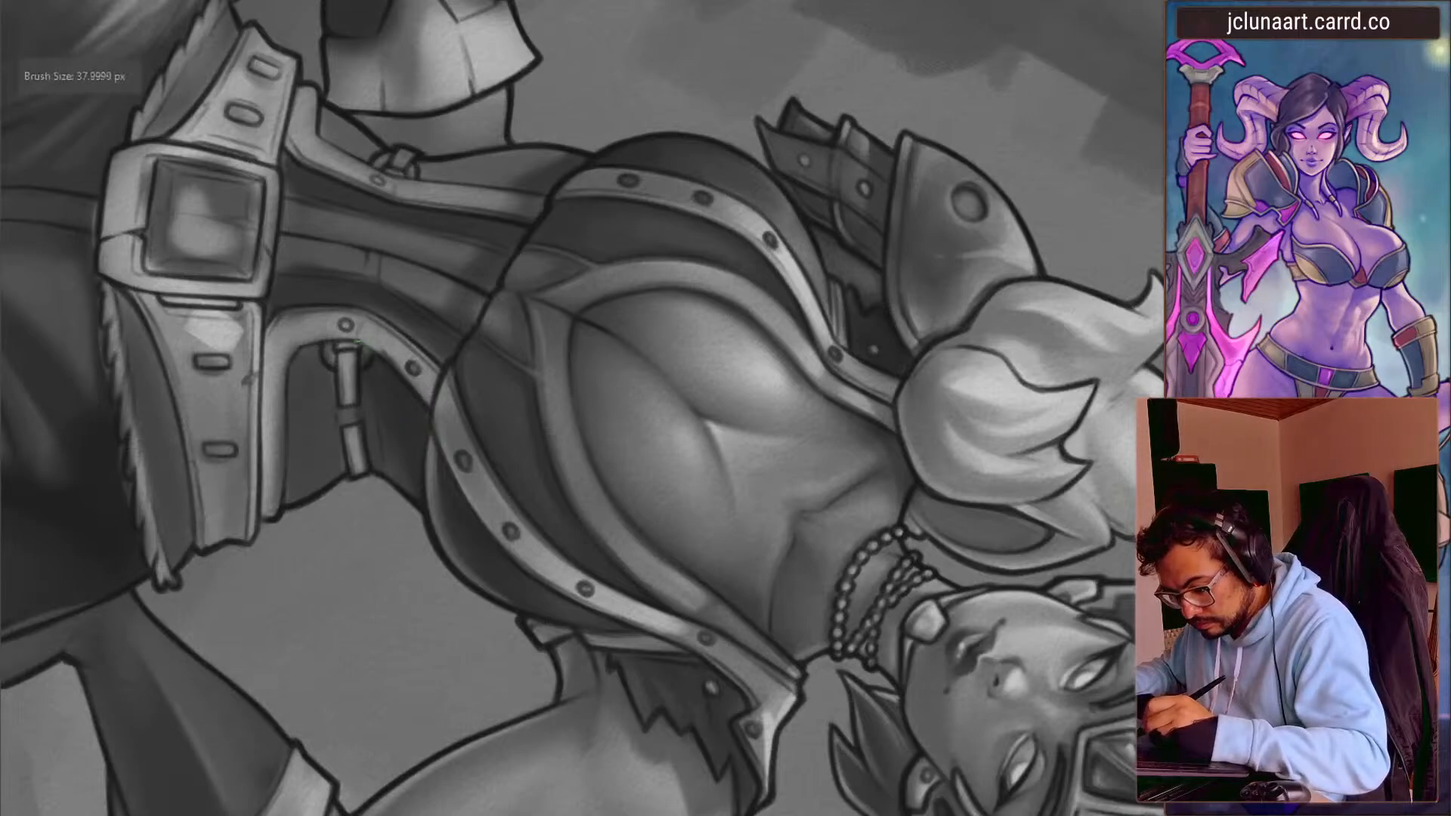
{"action": "key", "text": "bracketleft"}
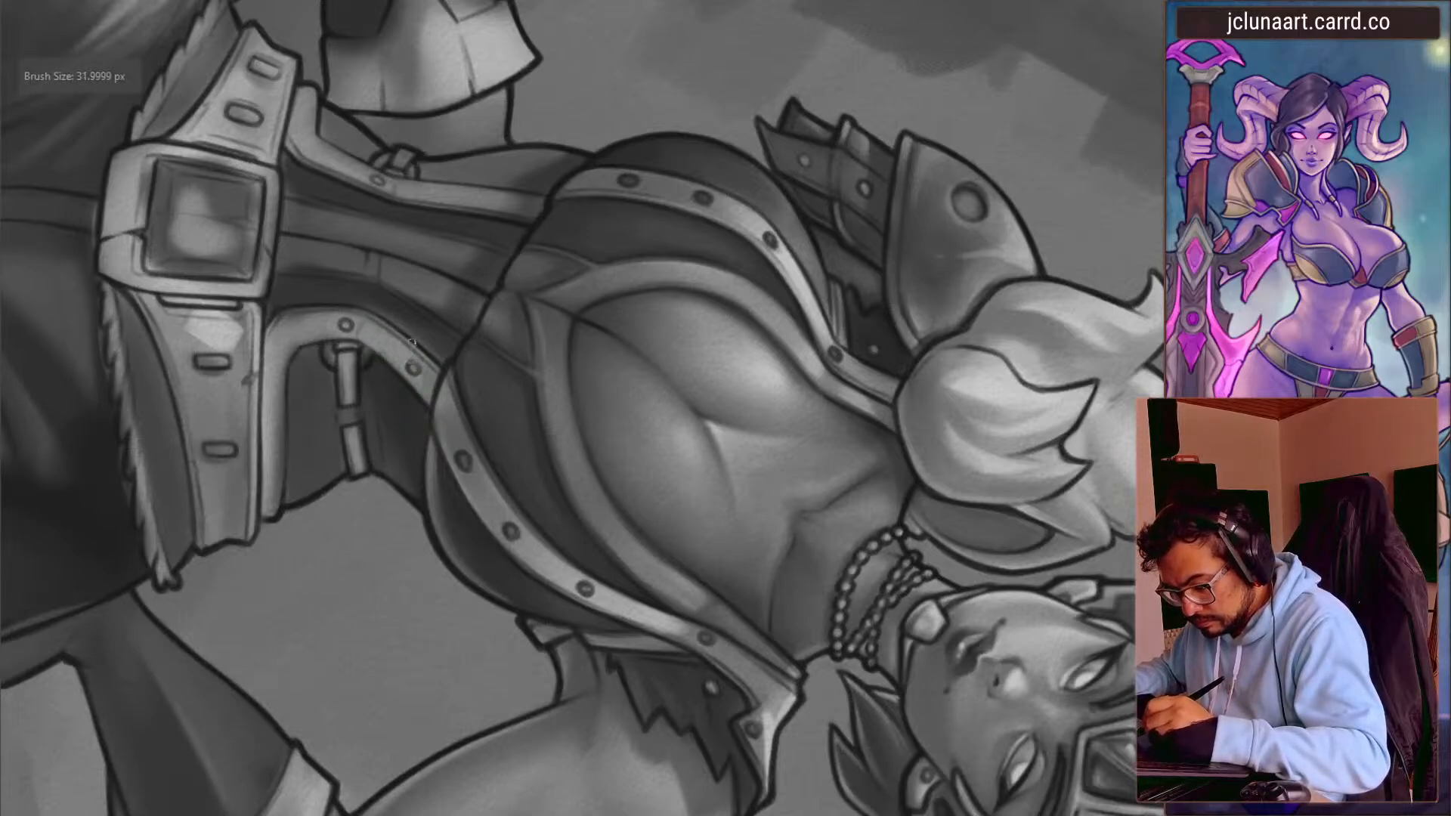
- Flip the canvas view horizontally, sample a grey from the vest and shade its outer side panel over the bust
{"action": "left_click_drag", "start_coordinate": [394, 504], "coordinate": [561, 650]}
{"action": "key", "text": "m"}
{"action": "left_click_drag", "start_coordinate": [439, 644], "coordinate": [529, 431]}
{"action": "left_click", "coordinate": [635, 395], "text": "ctrl"}
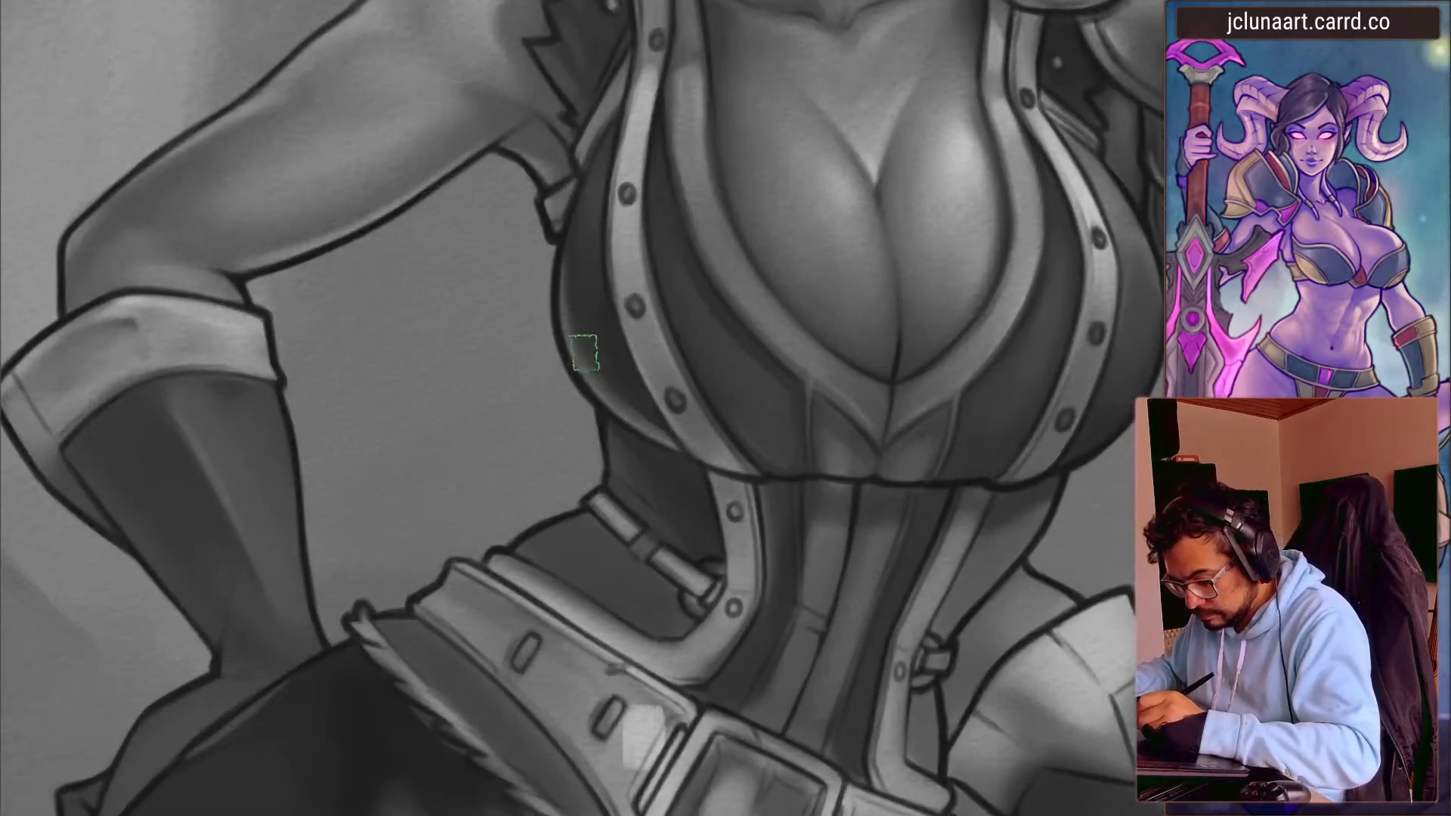
- Shade the vest's waist panel between the bust and the small strap with the brush at about 26 px
{"action": "key", "text": "bracketleft"}
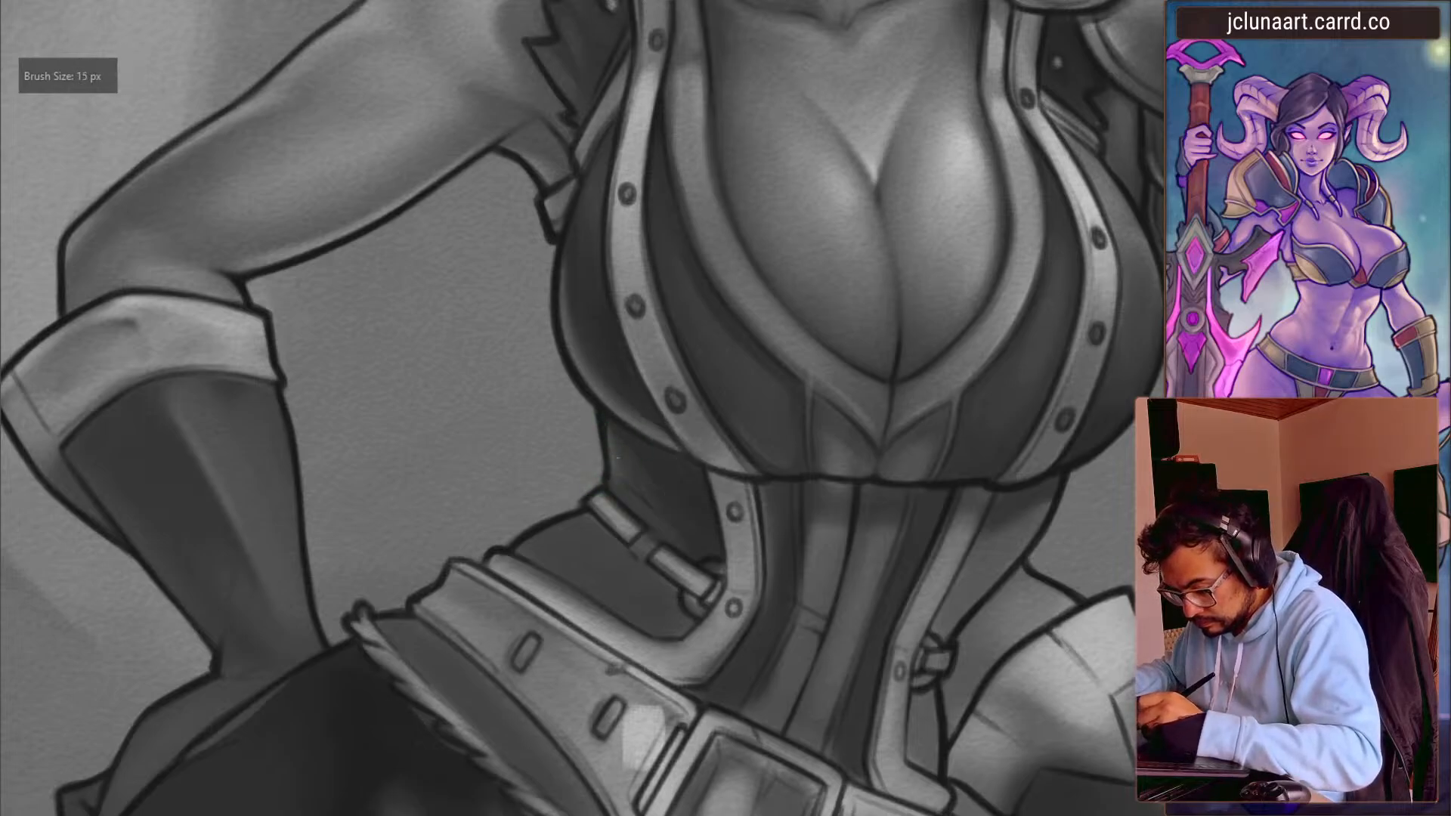
{"action": "key", "text": "bracketright"}
{"action": "key", "text": "bracketright"}
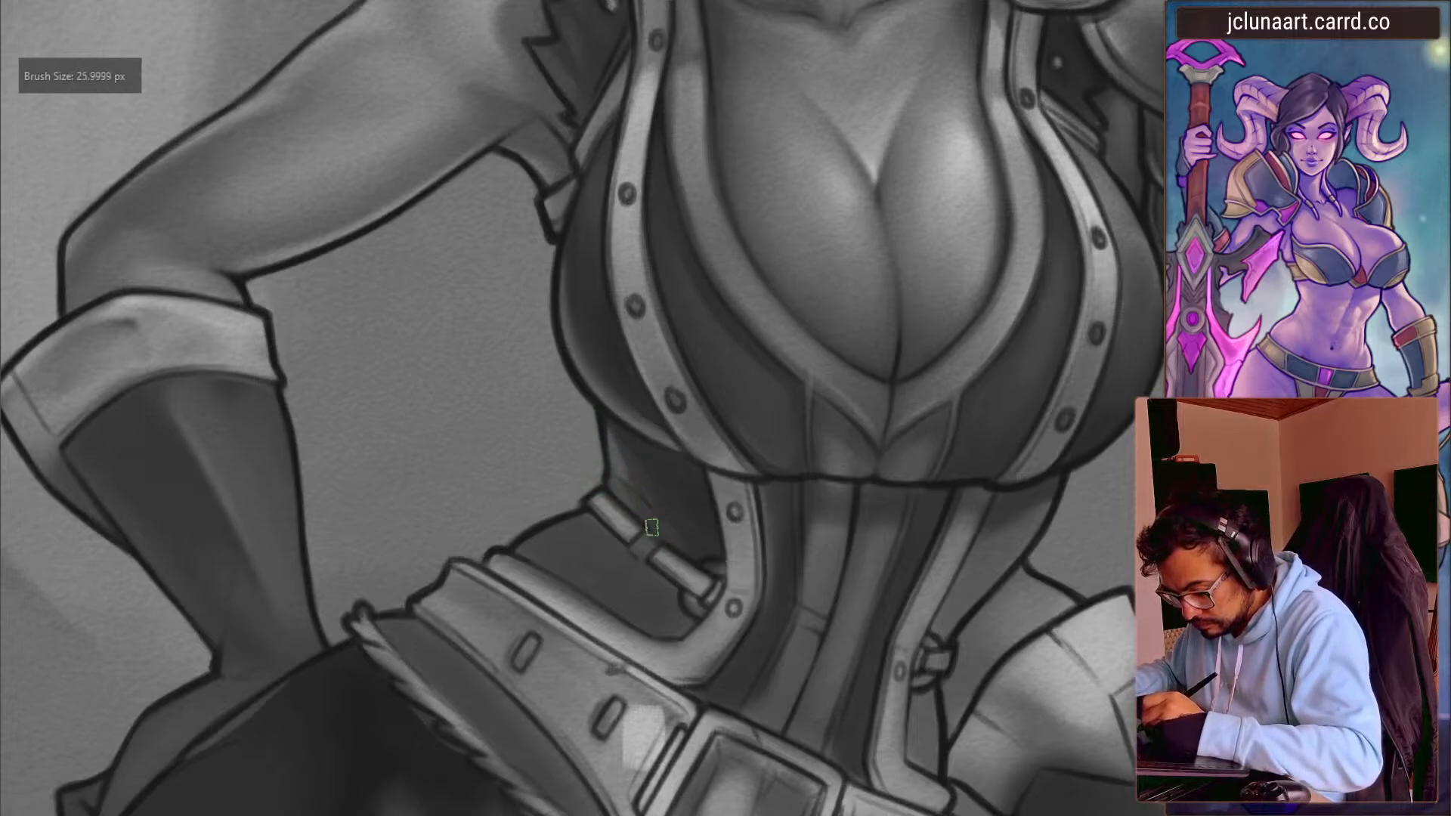
{"action": "left_click_drag", "start_coordinate": [590, 476], "coordinate": [423, 616]}
- Straighten the canvas and zoom out to examine the shading across the whole figure
{"action": "left_click_drag", "start_coordinate": [406, 470], "coordinate": [386, 398]}
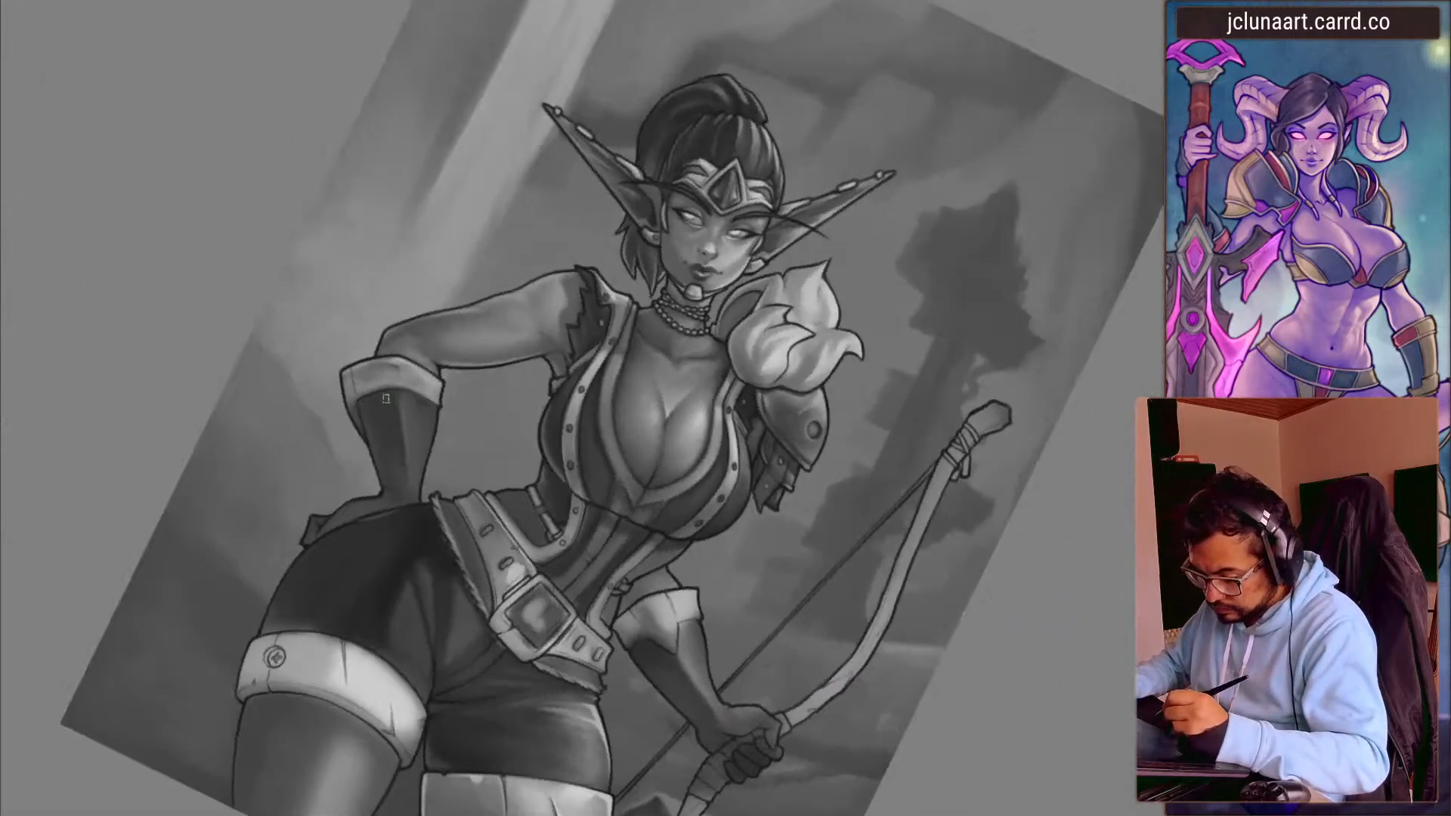
{"action": "key", "text": "5"}
{"action": "left_click_drag", "start_coordinate": [393, 604], "coordinate": [388, 481]}
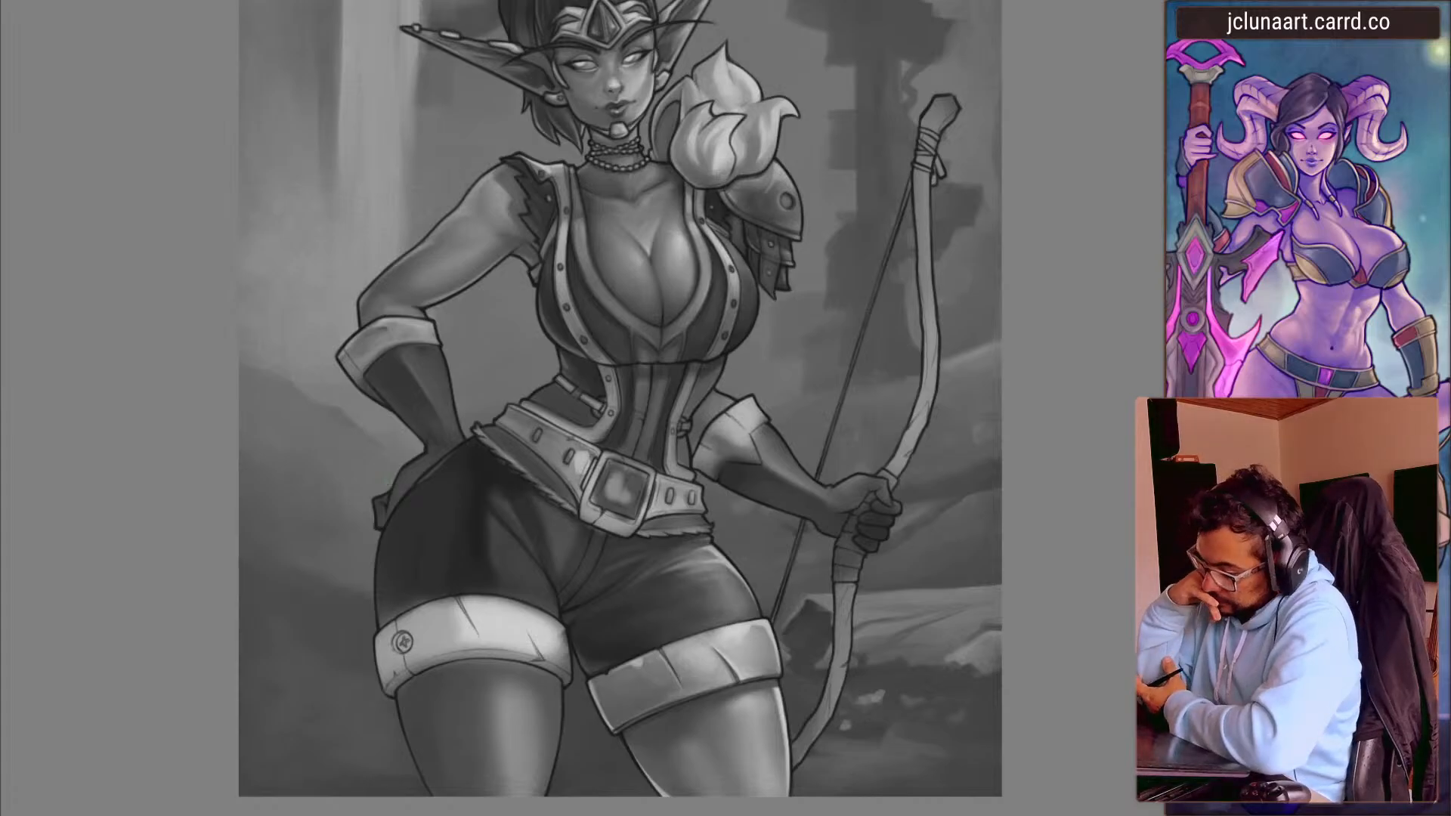
{"action": "key", "text": "2"}
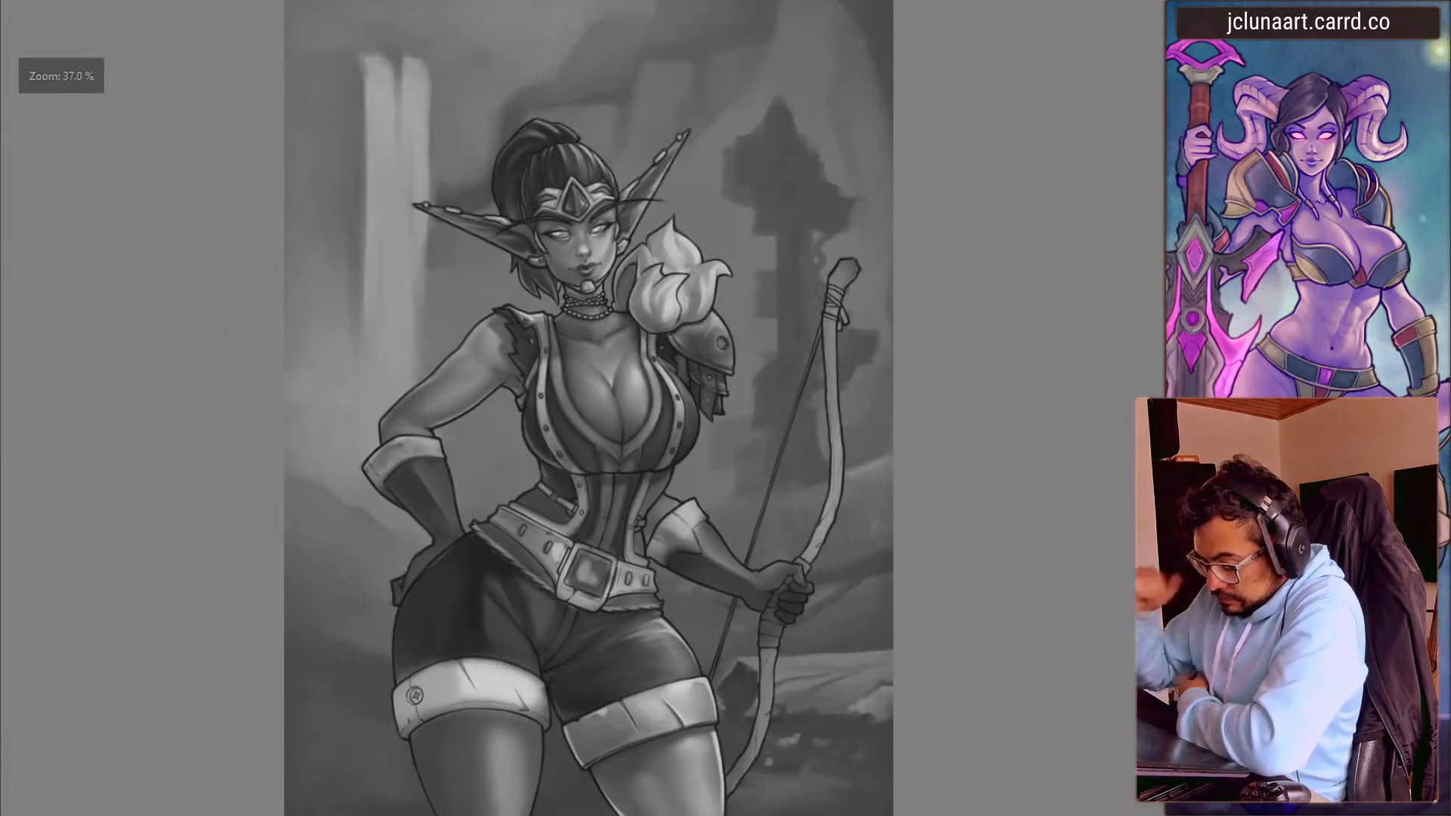